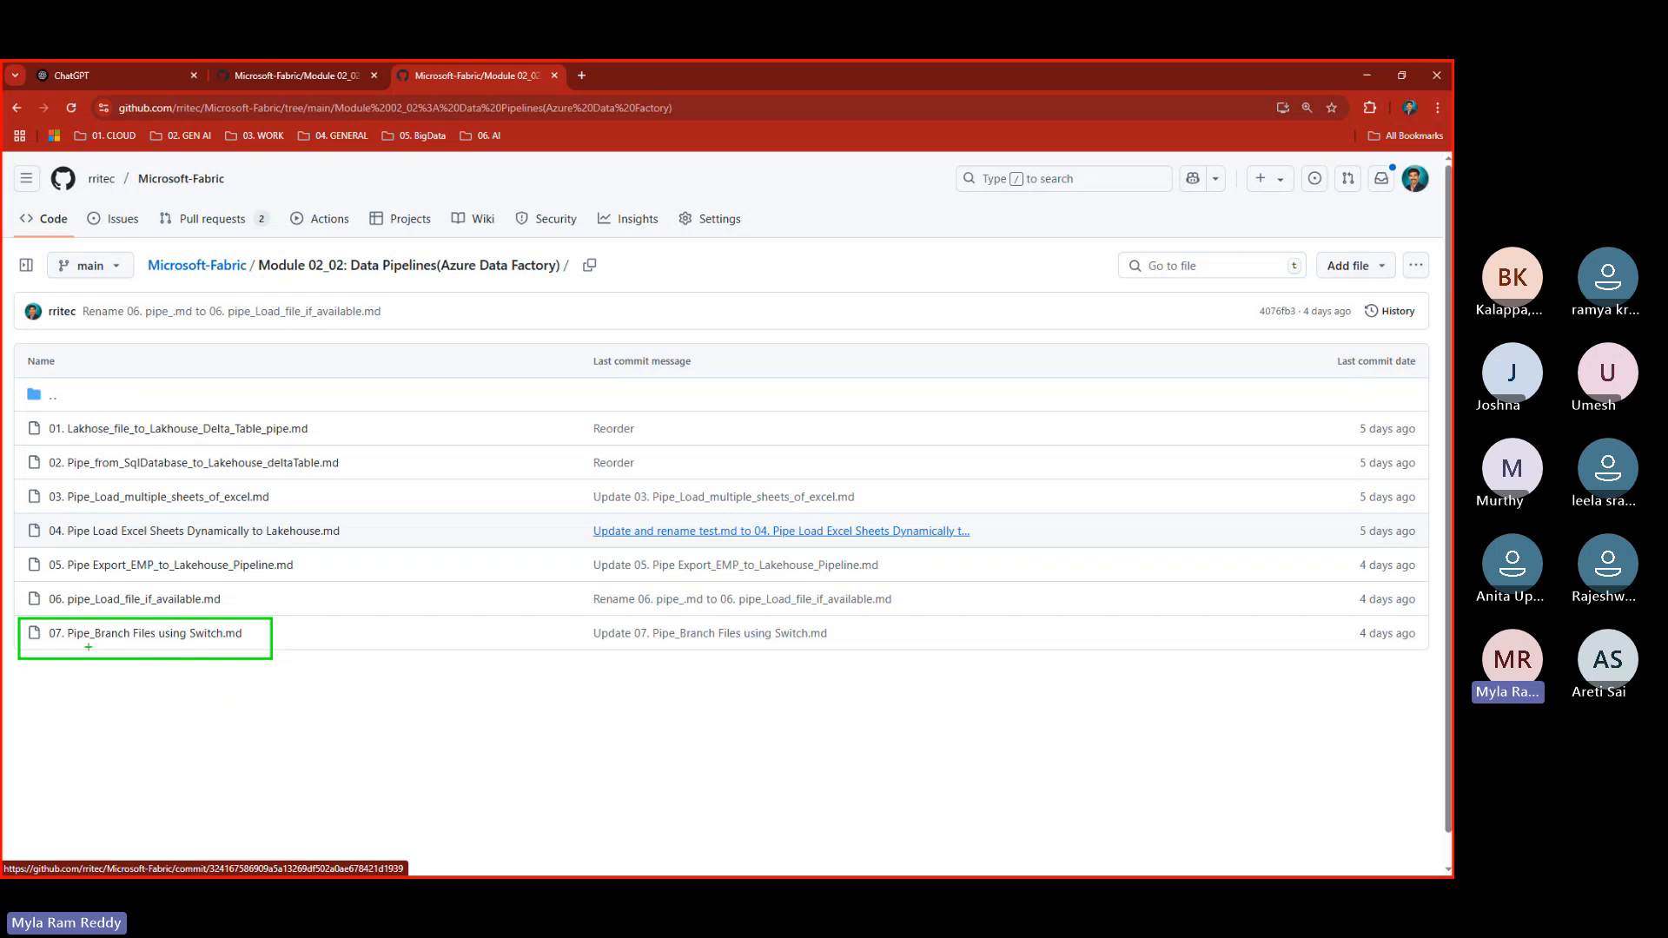
- Underline the 07 Pipe_Branch Files using Switch.md file, then go to the repository owner's GitHub profile
{"action": "left_click_drag", "start_coordinate": [88, 647], "coordinate": [238, 648]}
{"action": "key", "text": "Escape"}
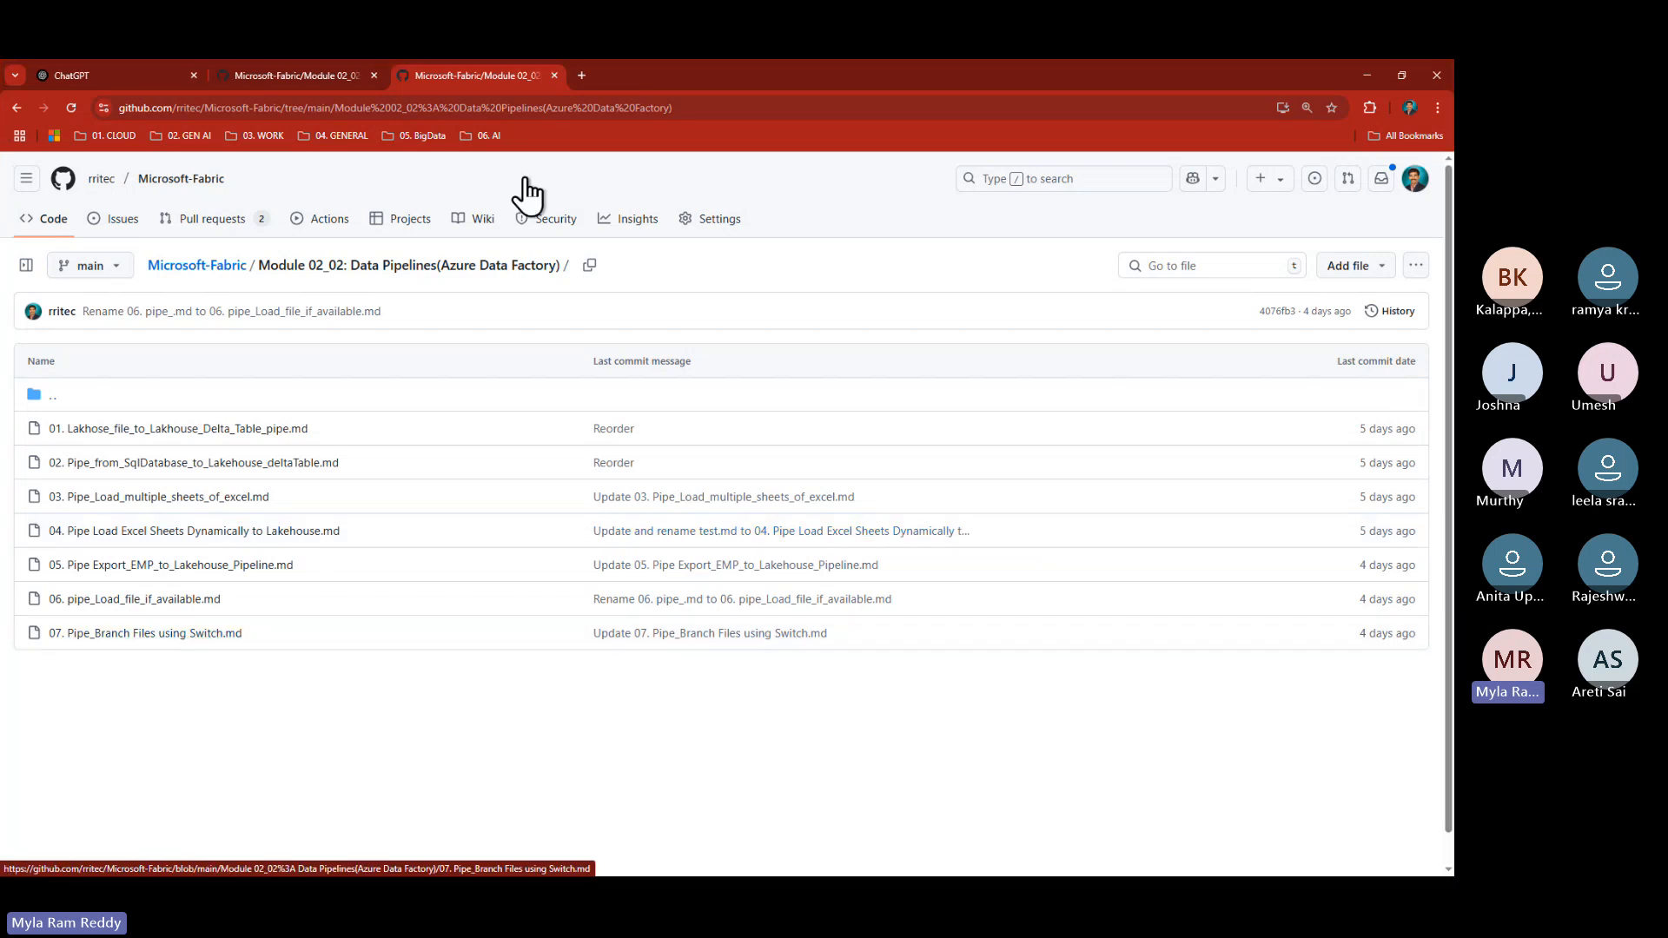
{"action": "left_click", "coordinate": [302, 80]}
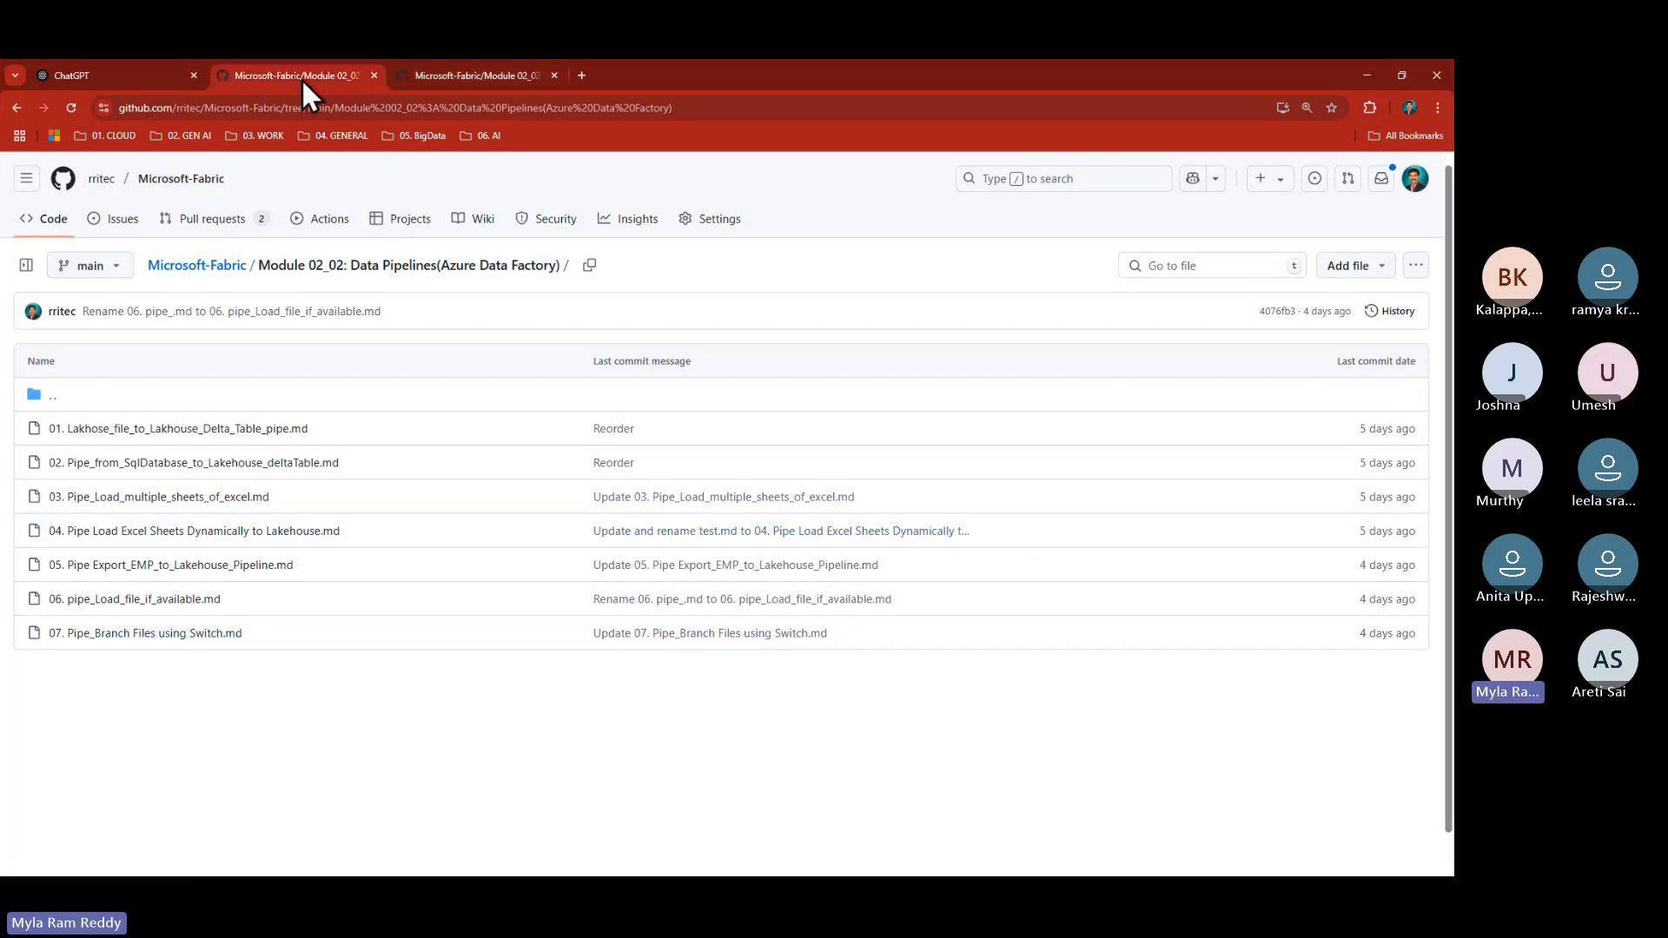
{"action": "left_click", "coordinate": [208, 271]}
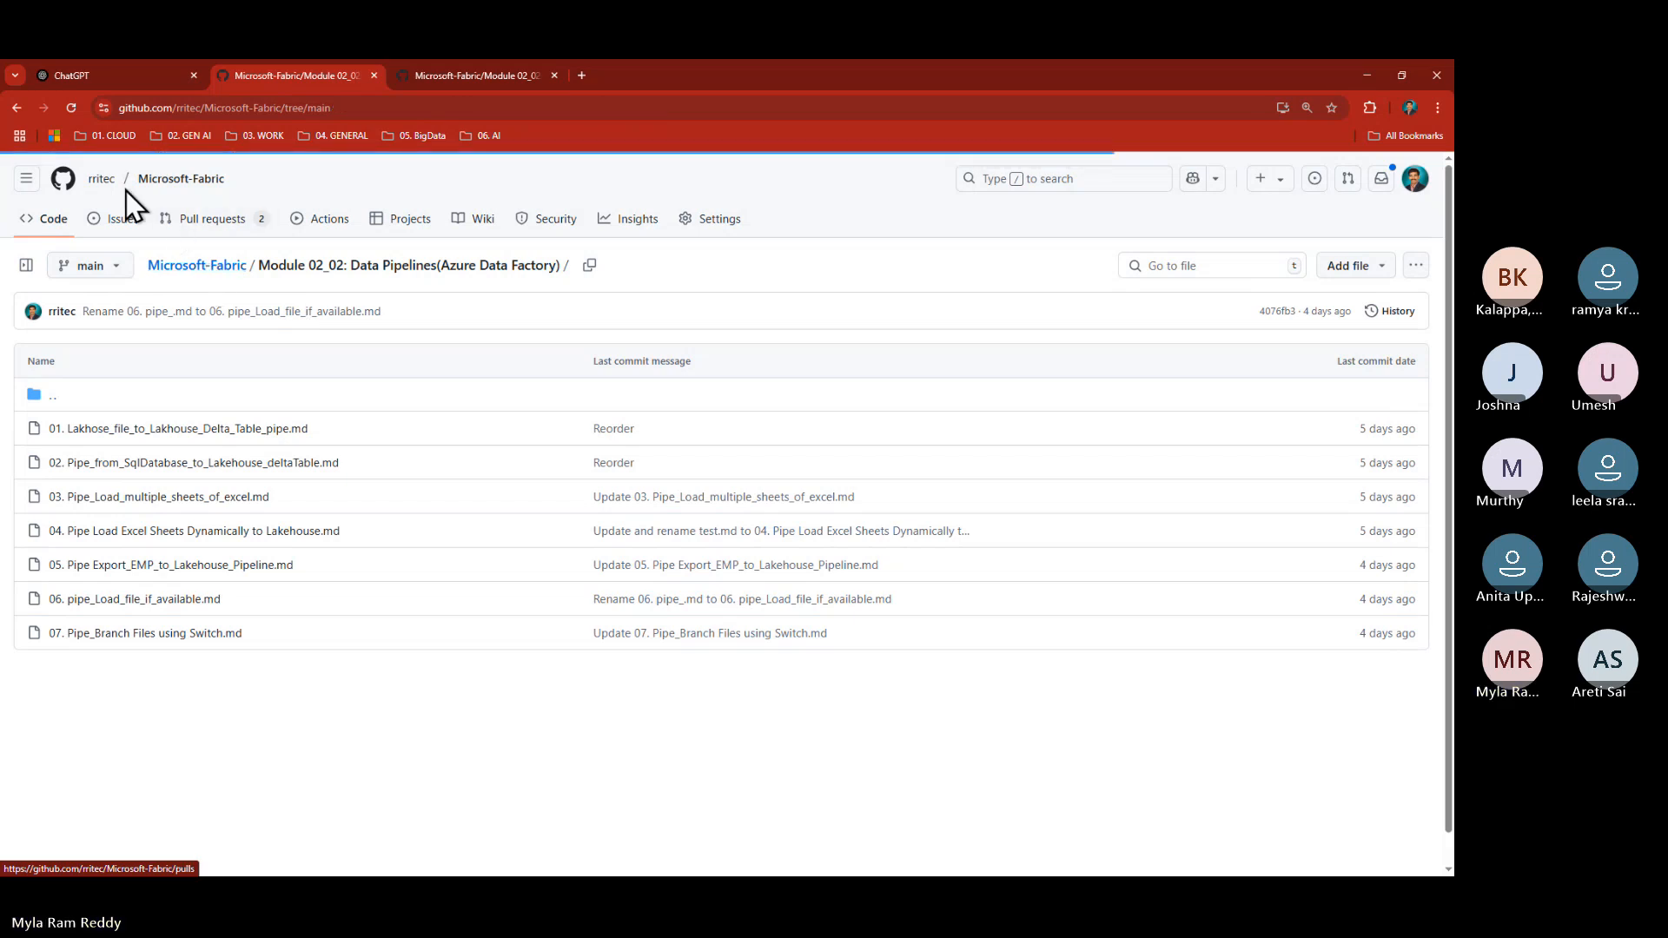
{"action": "left_click", "coordinate": [103, 179]}
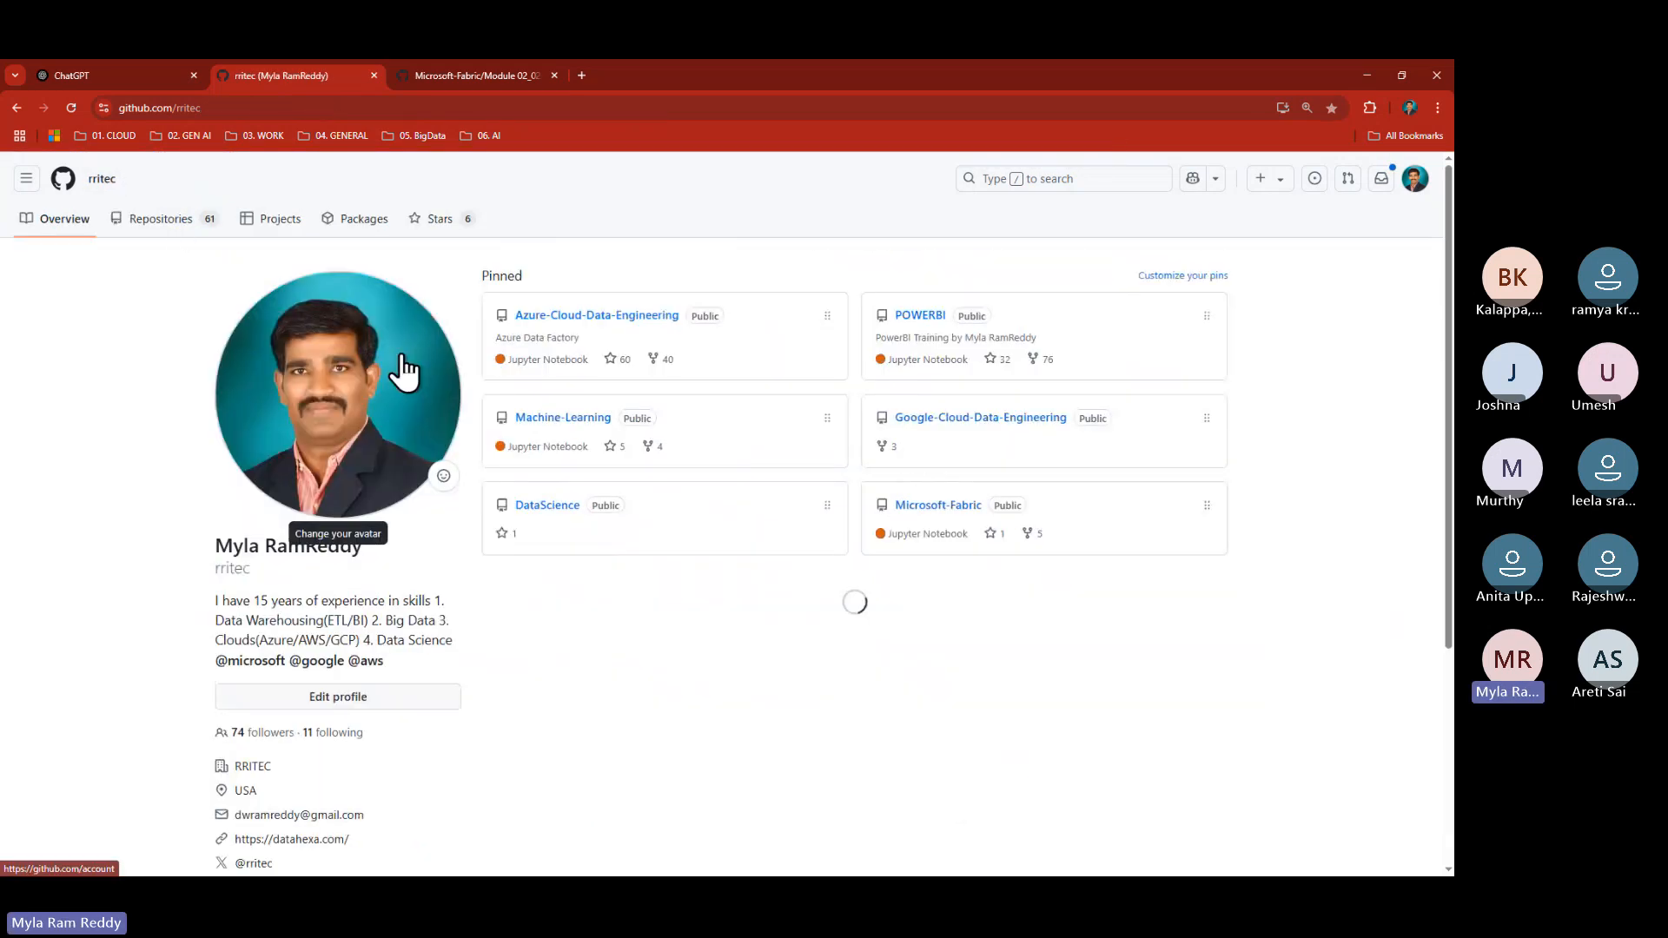
- Open the ADF14 Pipeline to Incrementally load data notes in 03-Azure-Data-Factory(ADF) and highlight its heading
{"action": "left_click", "coordinate": [639, 317]}
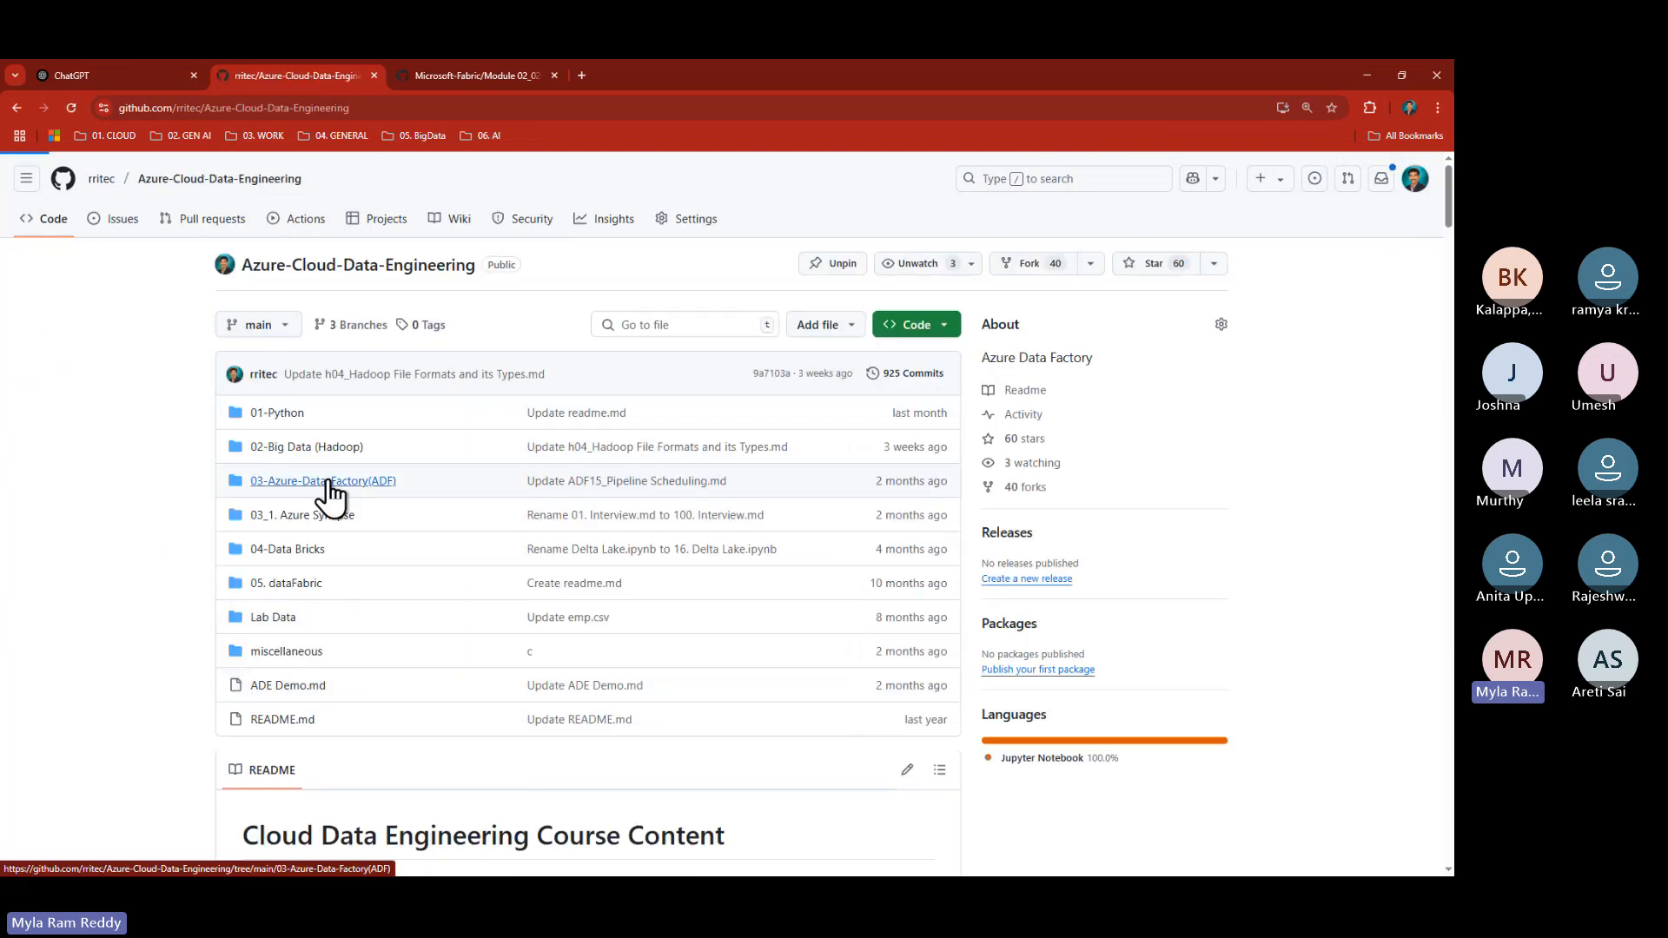
{"action": "left_click", "coordinate": [328, 482]}
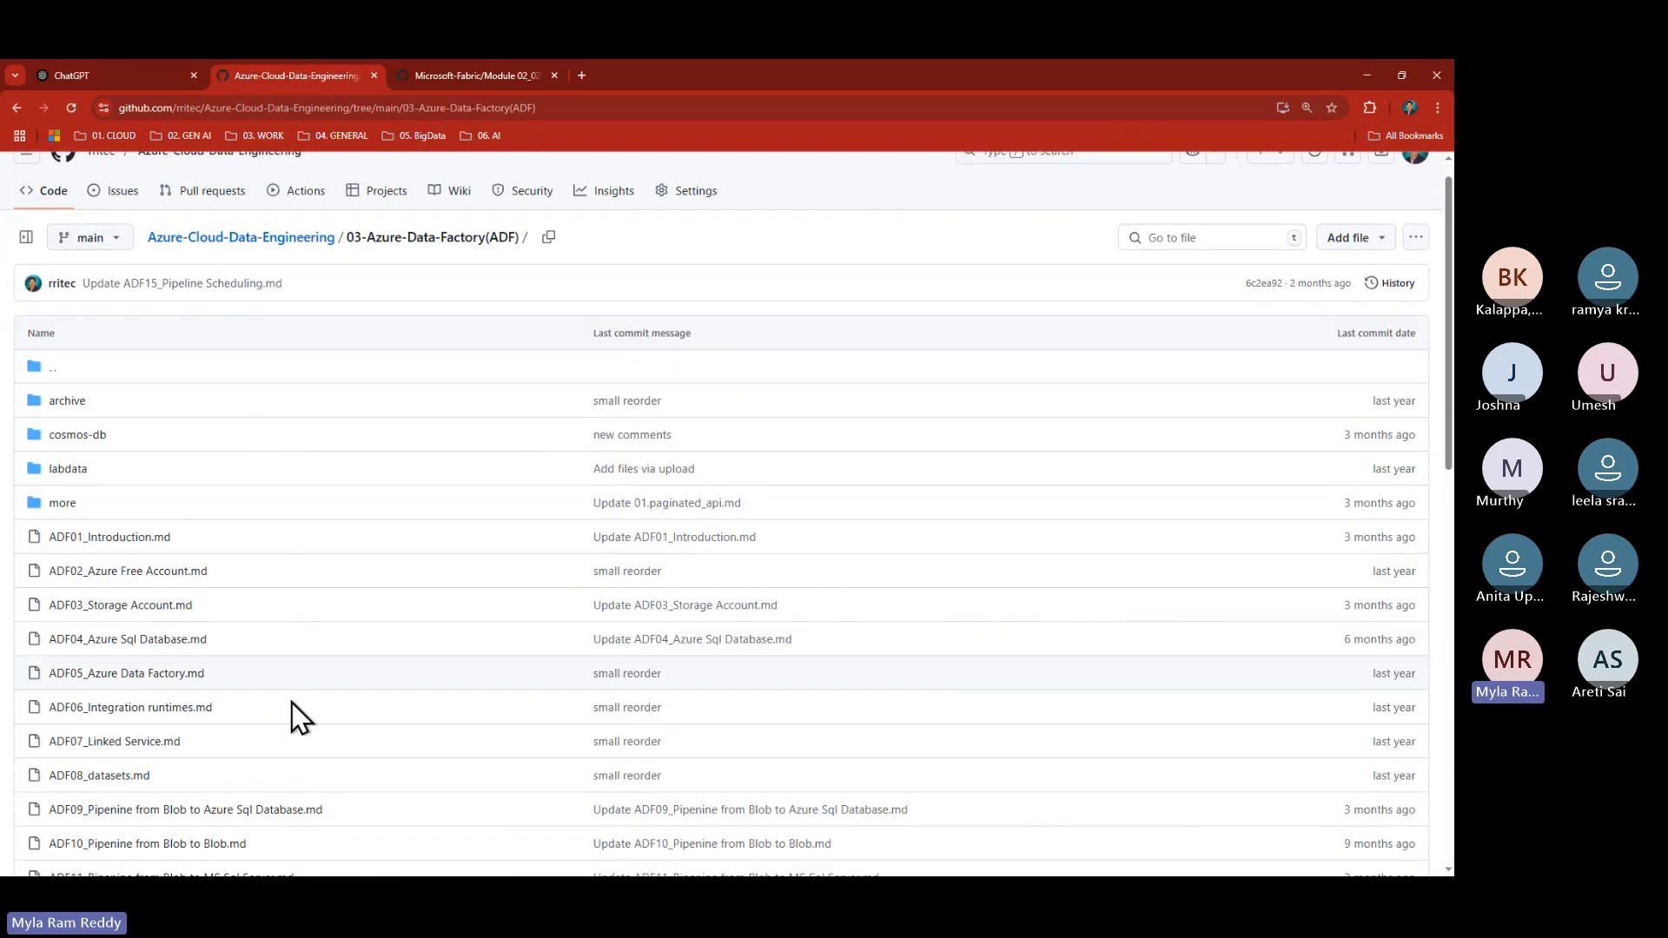
{"action": "scroll", "coordinate": [292, 702], "scroll_direction": "down", "scroll_amount": 5}
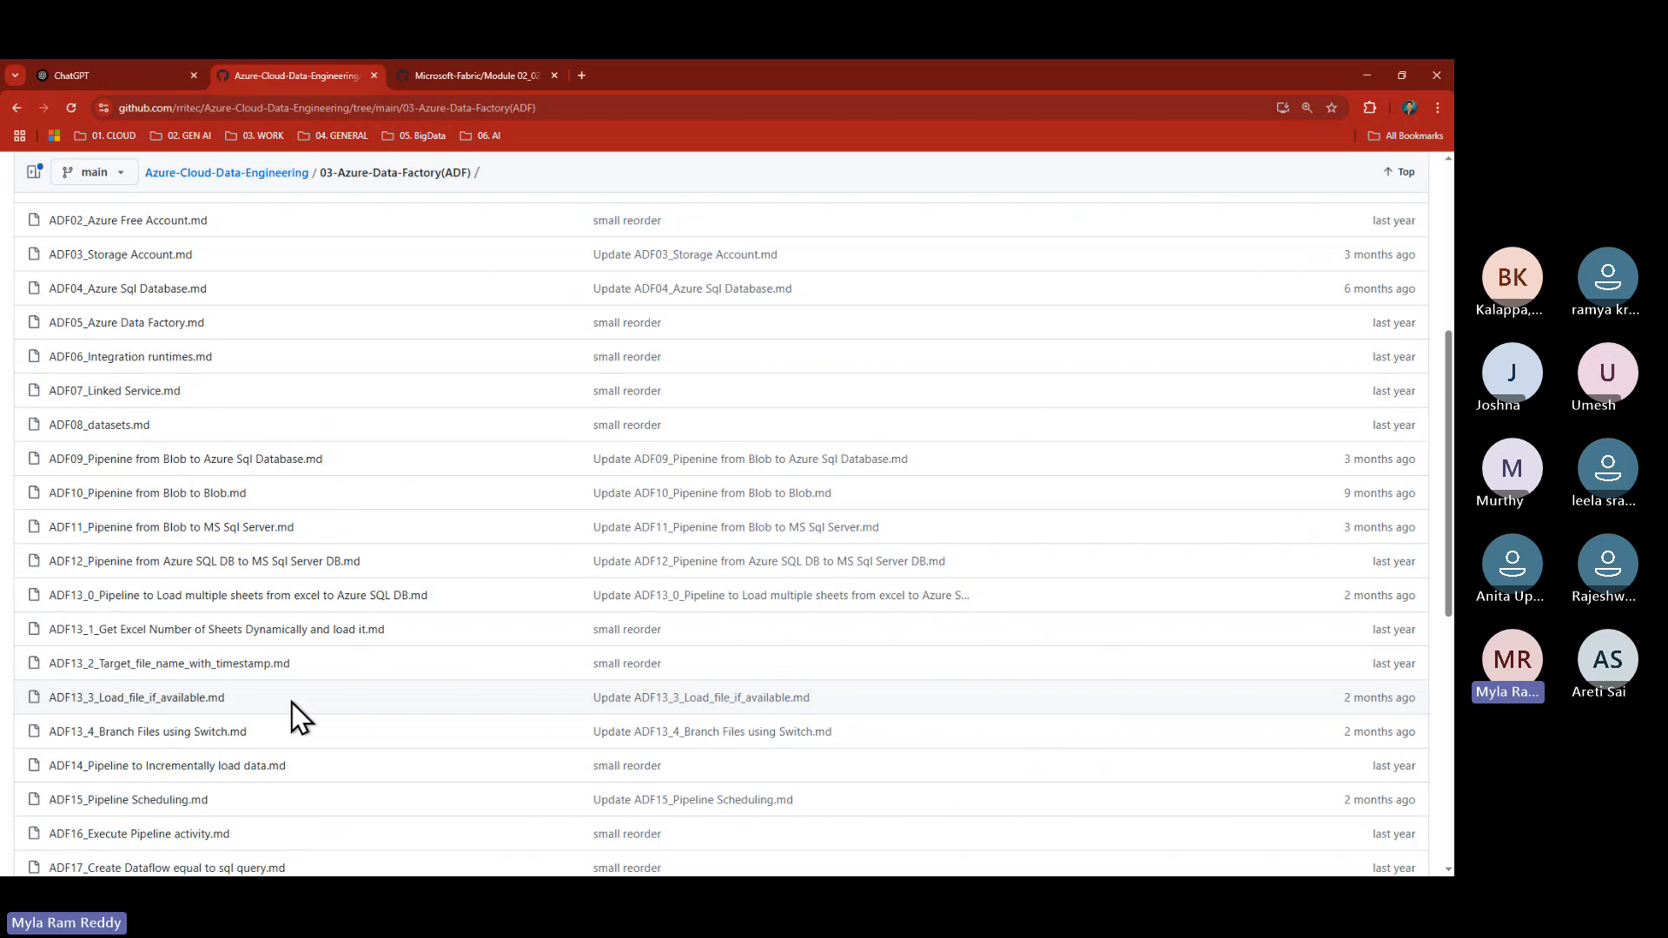
{"action": "scroll", "coordinate": [267, 698], "scroll_direction": "down", "scroll_amount": 1}
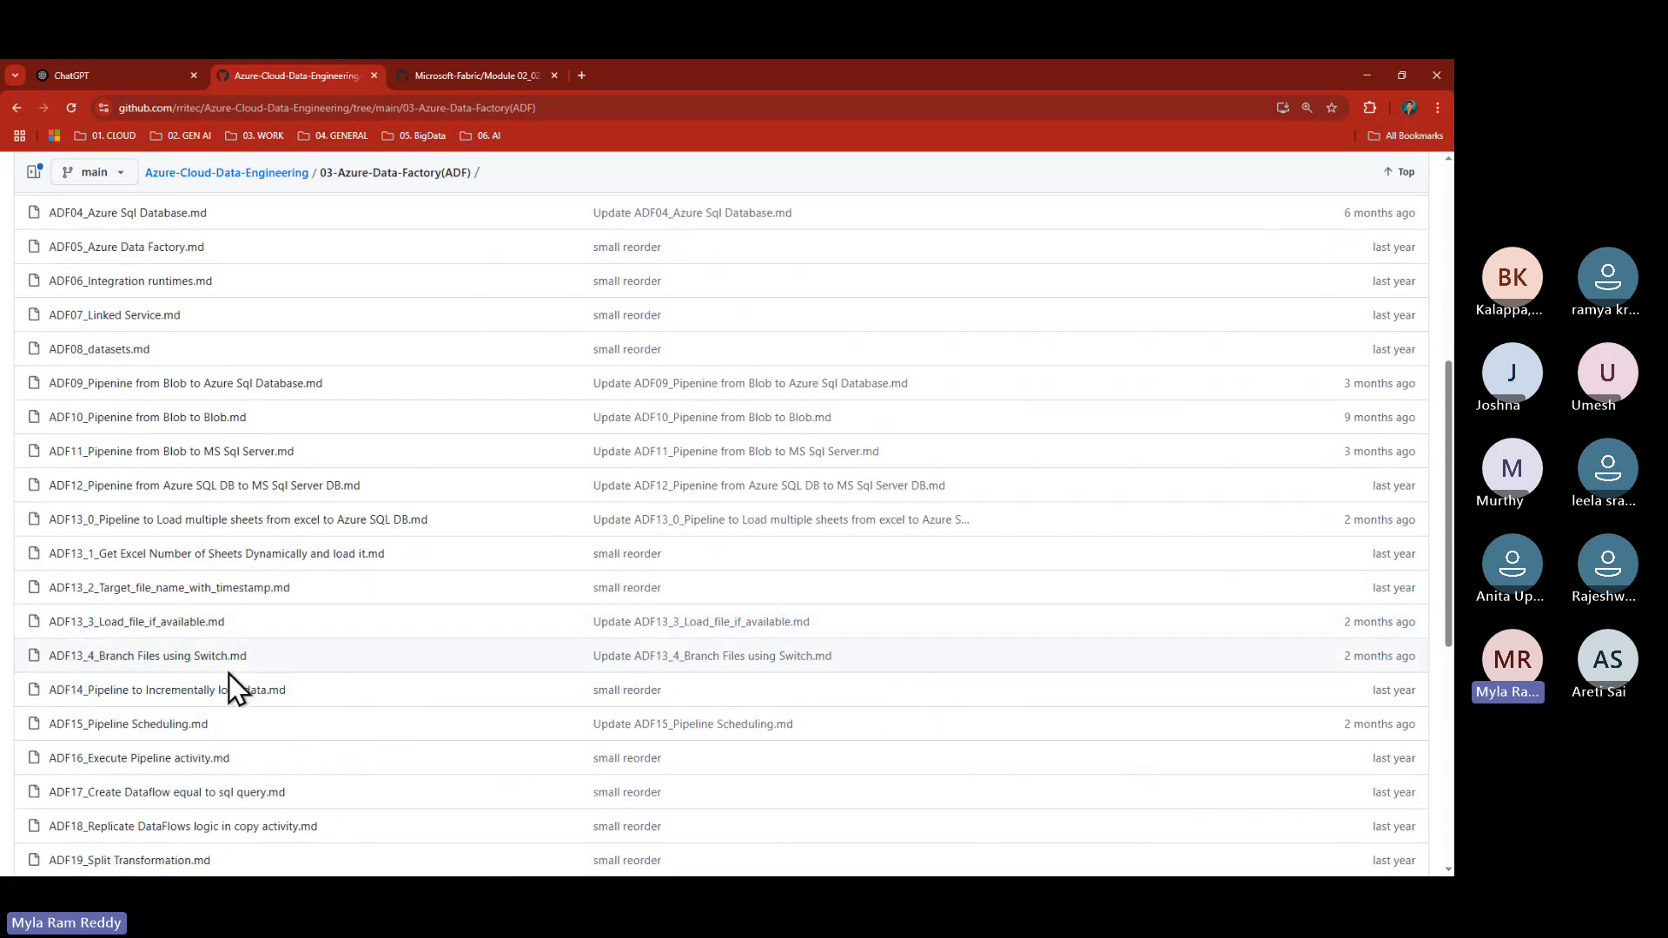
{"action": "left_click", "coordinate": [194, 692]}
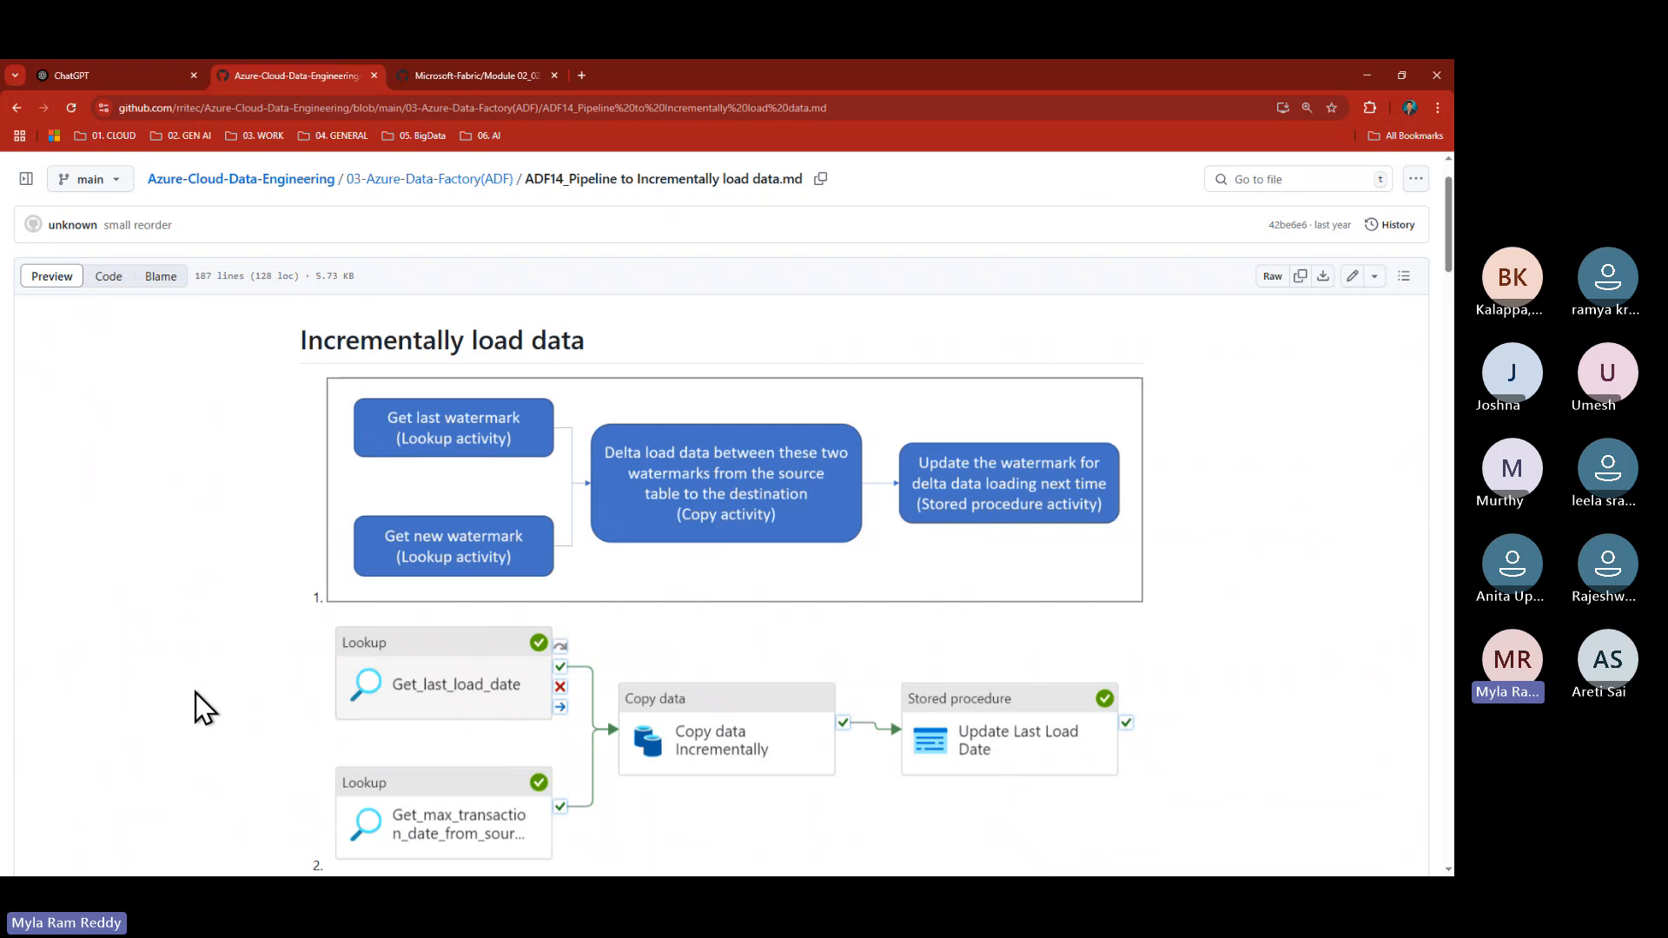
{"action": "left_click_drag", "start_coordinate": [300, 339], "coordinate": [582, 339]}
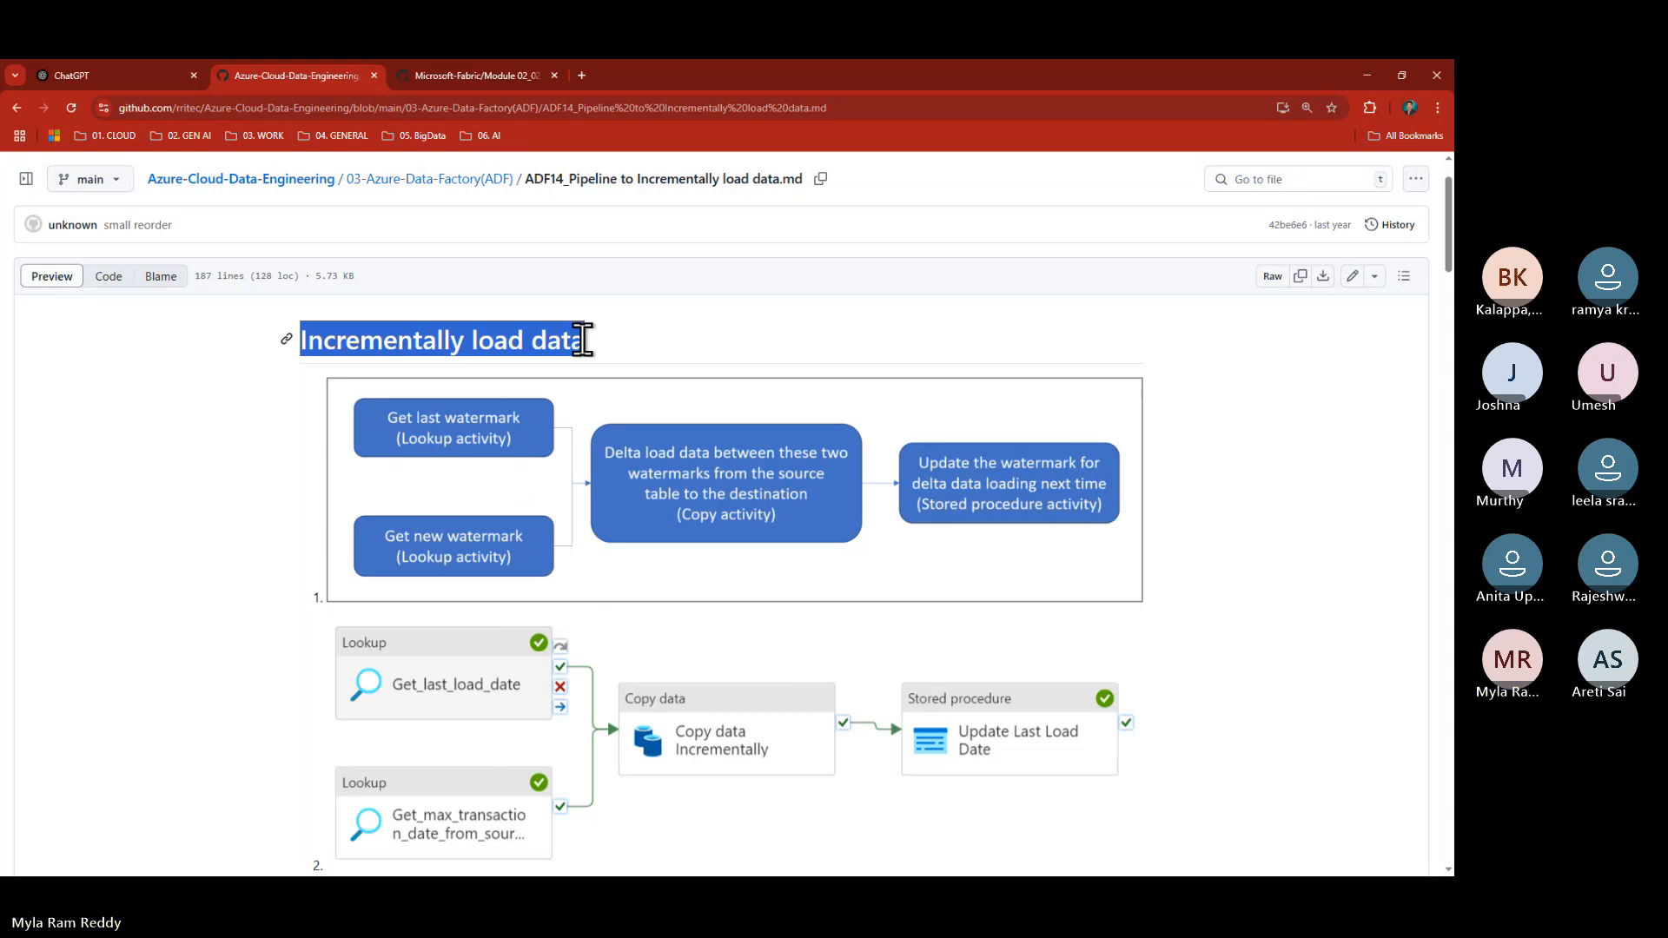
- Ask ChatGPT 'Full Load in ETL Explain?'
{"action": "left_click", "coordinate": [146, 80]}
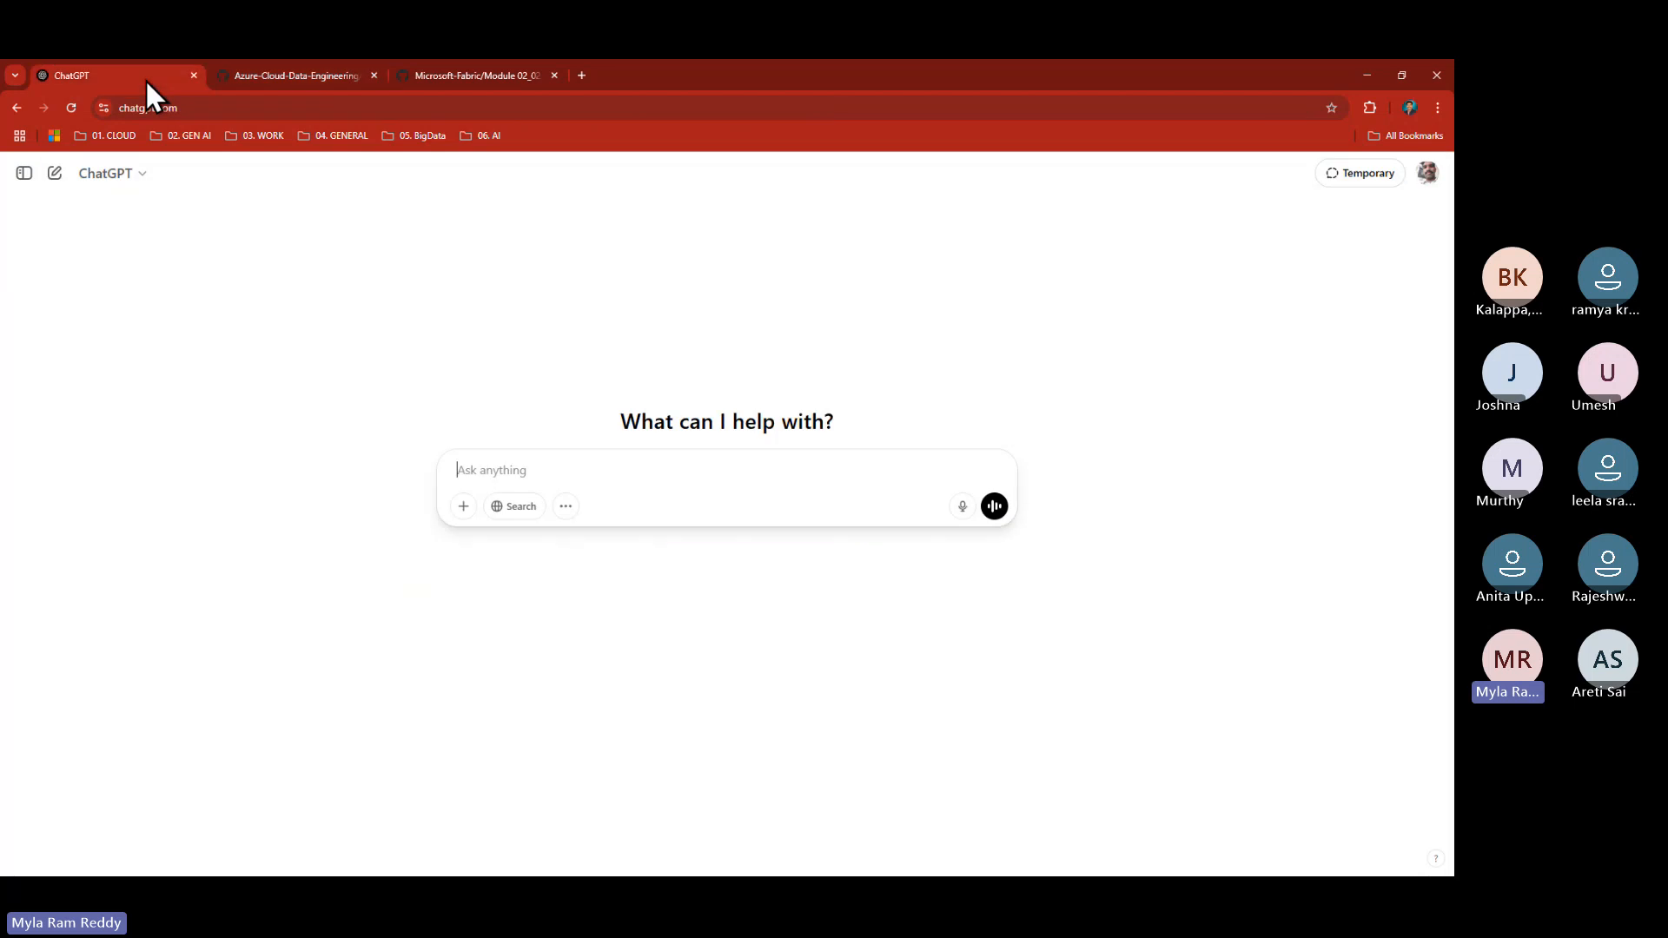
{"action": "left_click", "coordinate": [481, 458]}
{"action": "type", "text": "Full L"}
{"action": "type", "text": "oad "}
{"action": "type", "text": "Exp"}
{"action": "type", "text": "lain"}
{"action": "type", "text": "in ETL"}
{"action": "key", "text": "Return"}
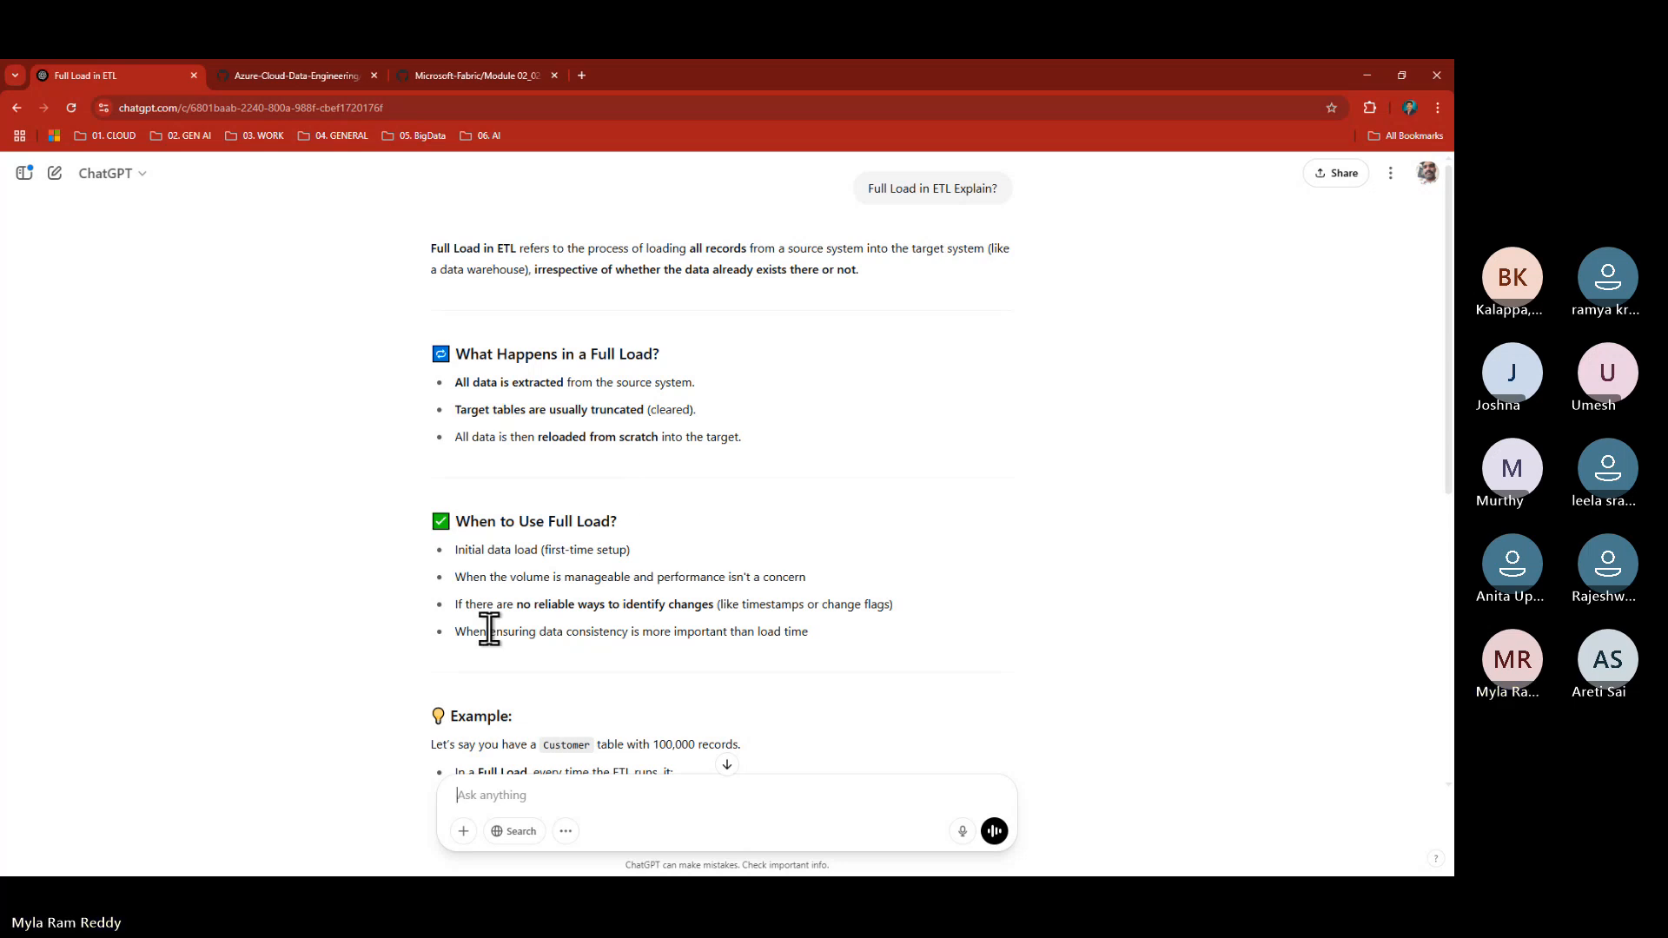
{"action": "left_click_drag", "start_coordinate": [456, 550], "coordinate": [650, 555]}
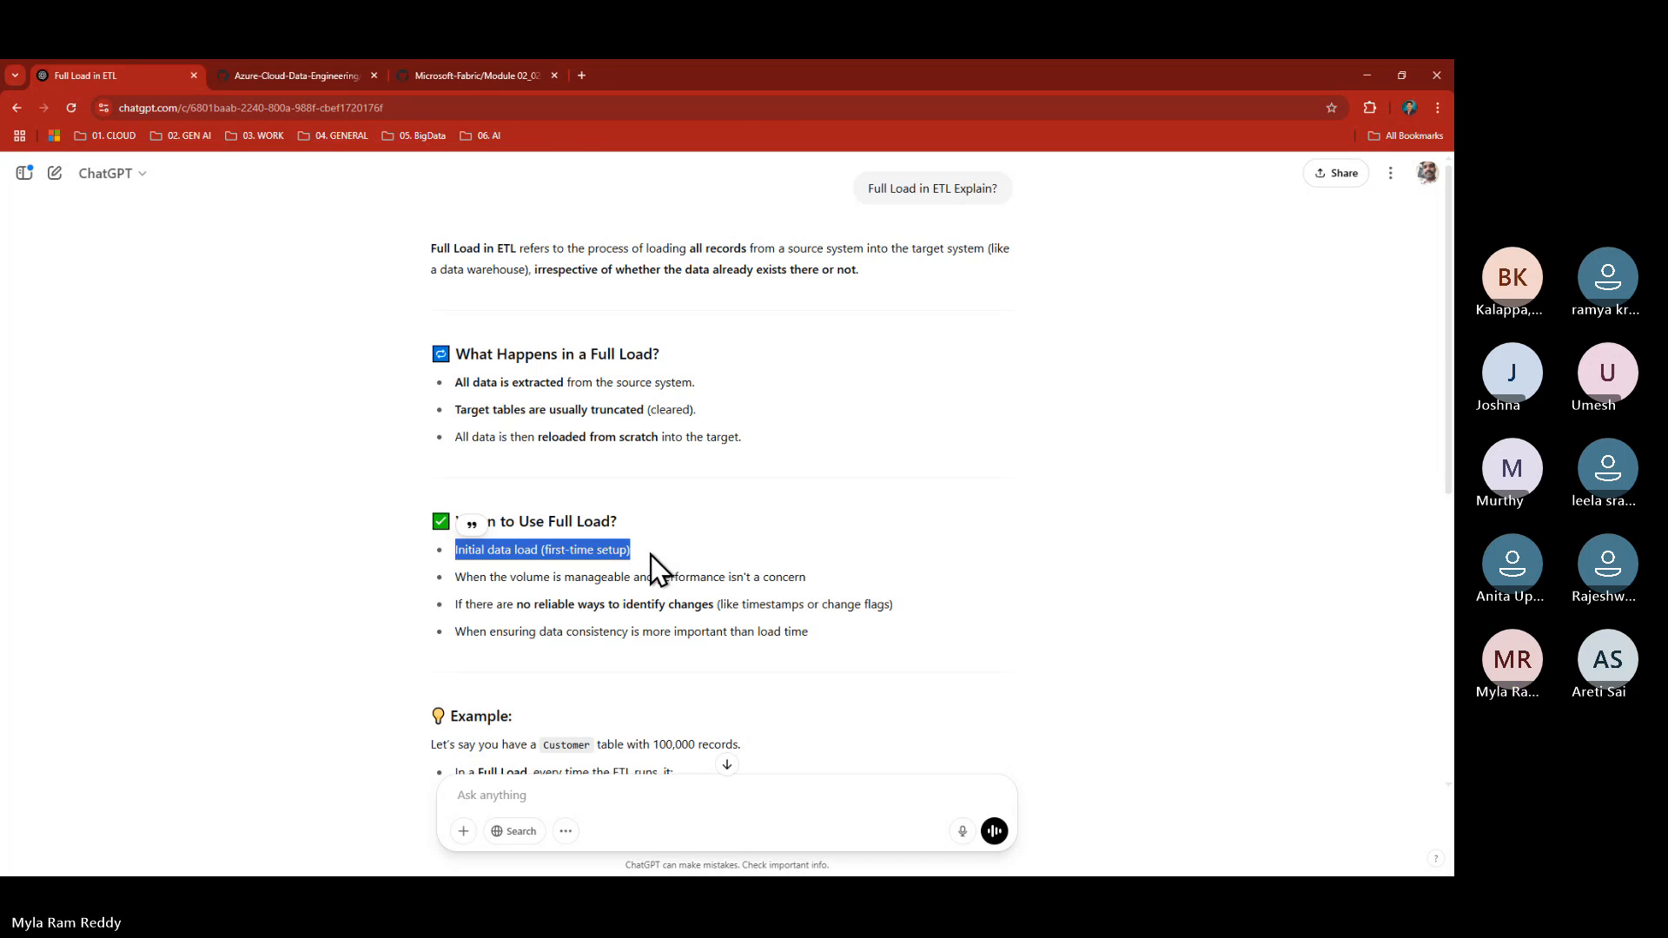
{"action": "scroll", "coordinate": [652, 561], "scroll_direction": "down", "scroll_amount": 4}
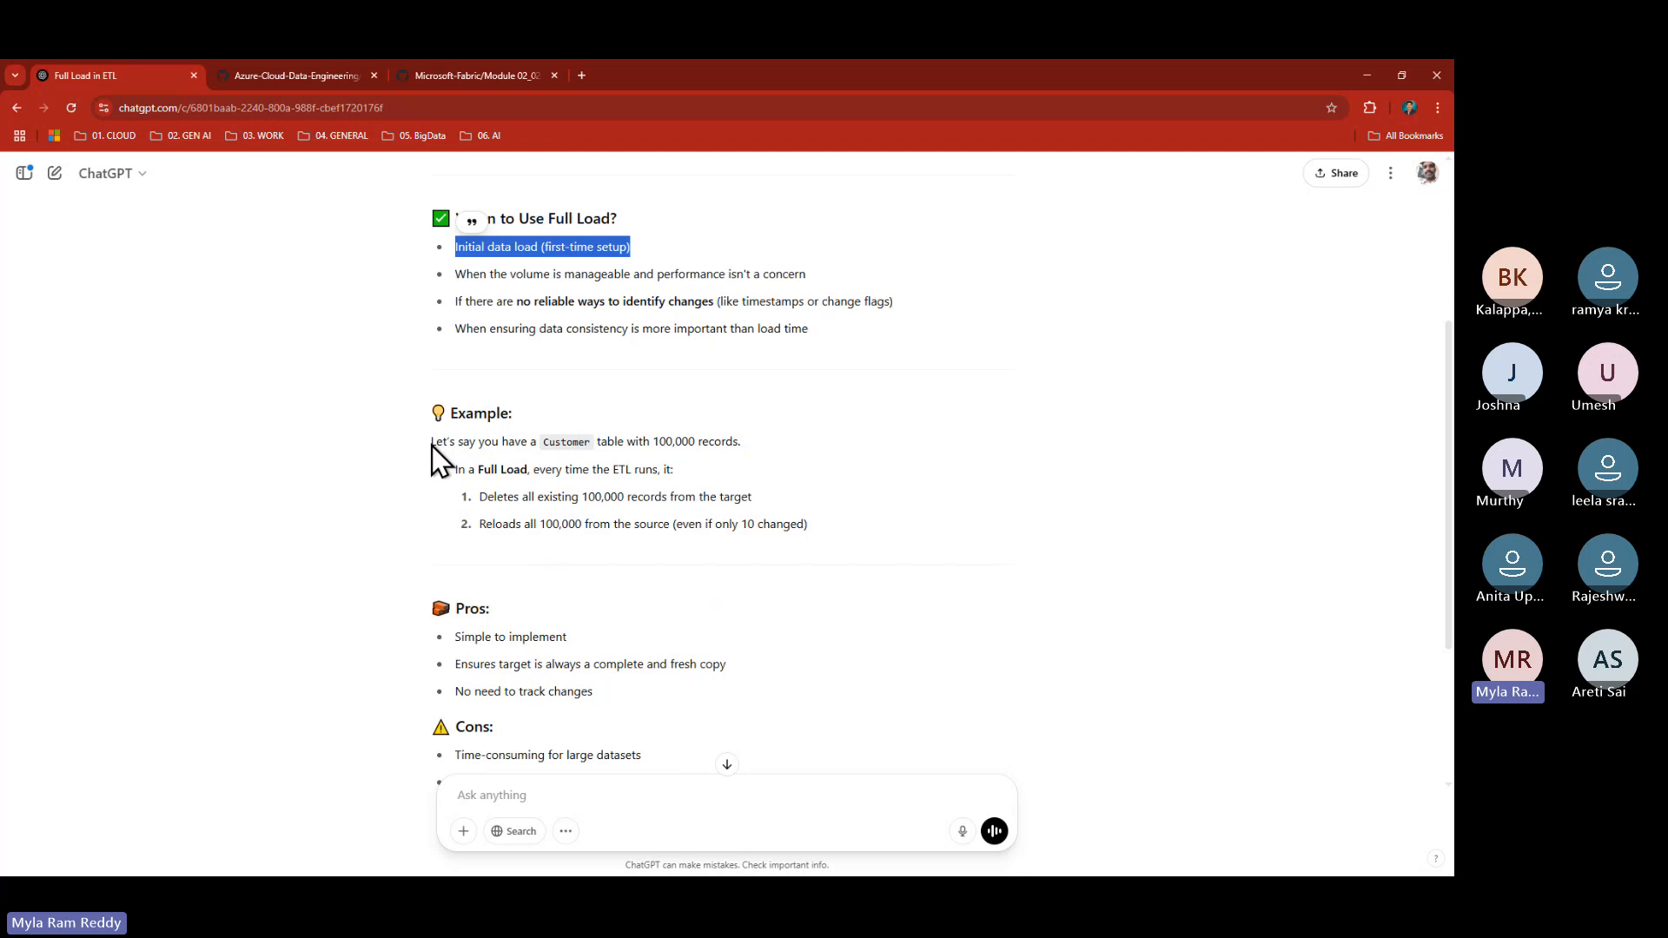
{"action": "left_click_drag", "start_coordinate": [431, 444], "coordinate": [773, 461]}
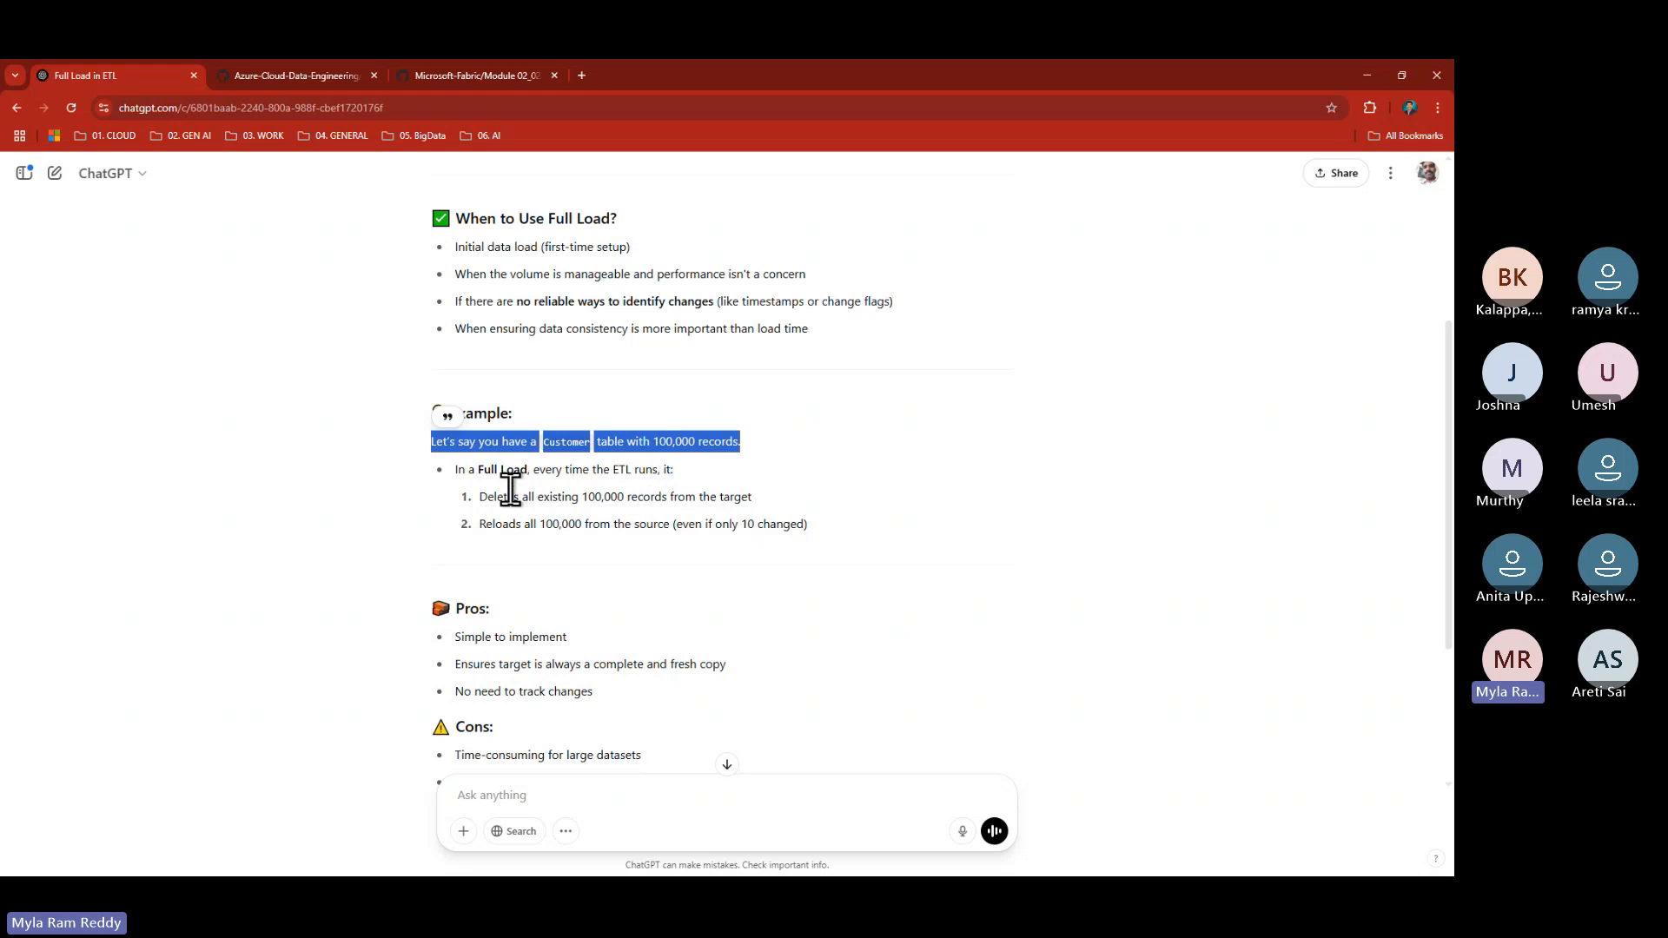
{"action": "left_click_drag", "start_coordinate": [541, 473], "coordinate": [701, 472]}
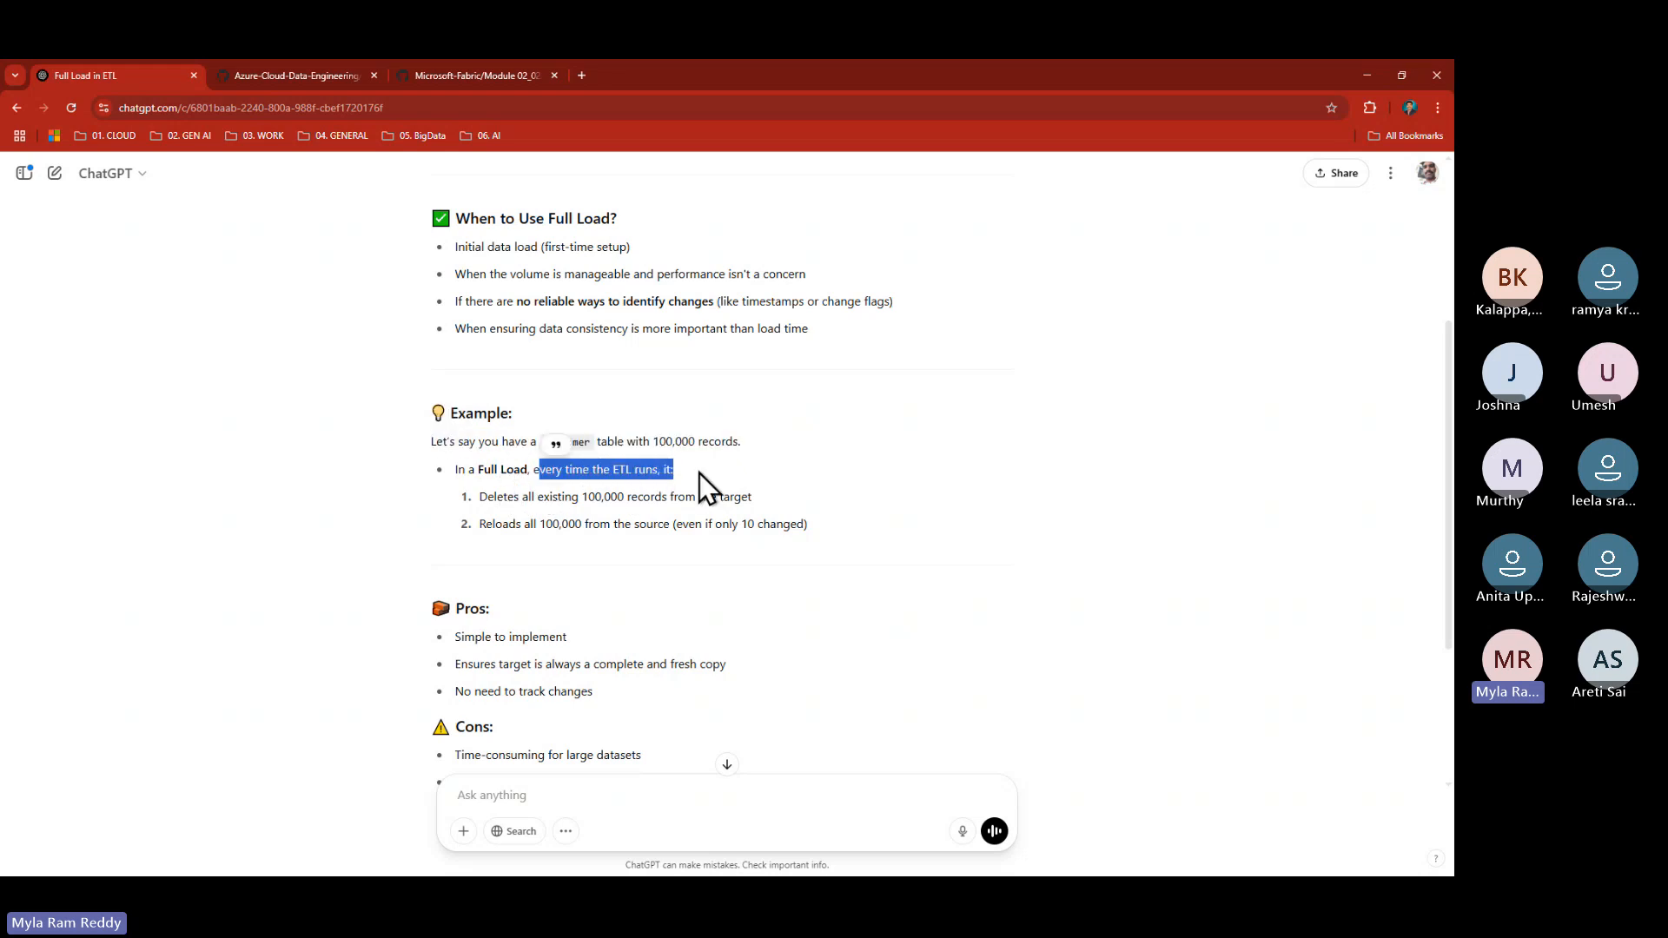
{"action": "left_click_drag", "start_coordinate": [479, 497], "coordinate": [718, 497]}
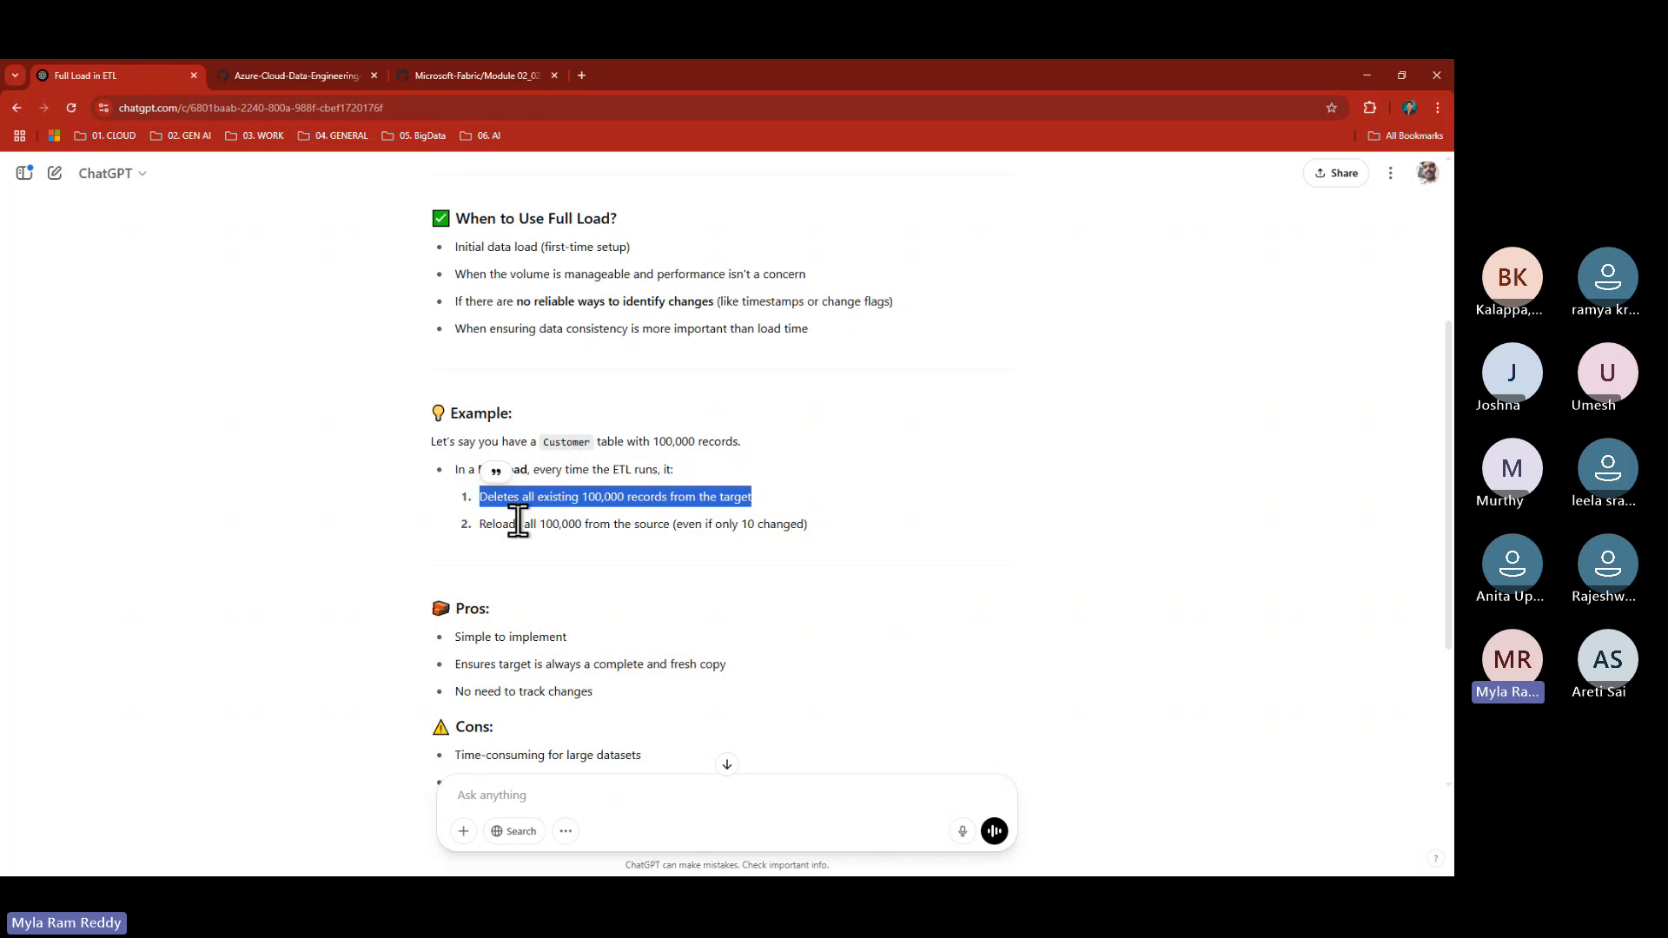
{"action": "left_click", "coordinate": [482, 524]}
{"action": "left_click_drag", "start_coordinate": [482, 524], "coordinate": [734, 525]}
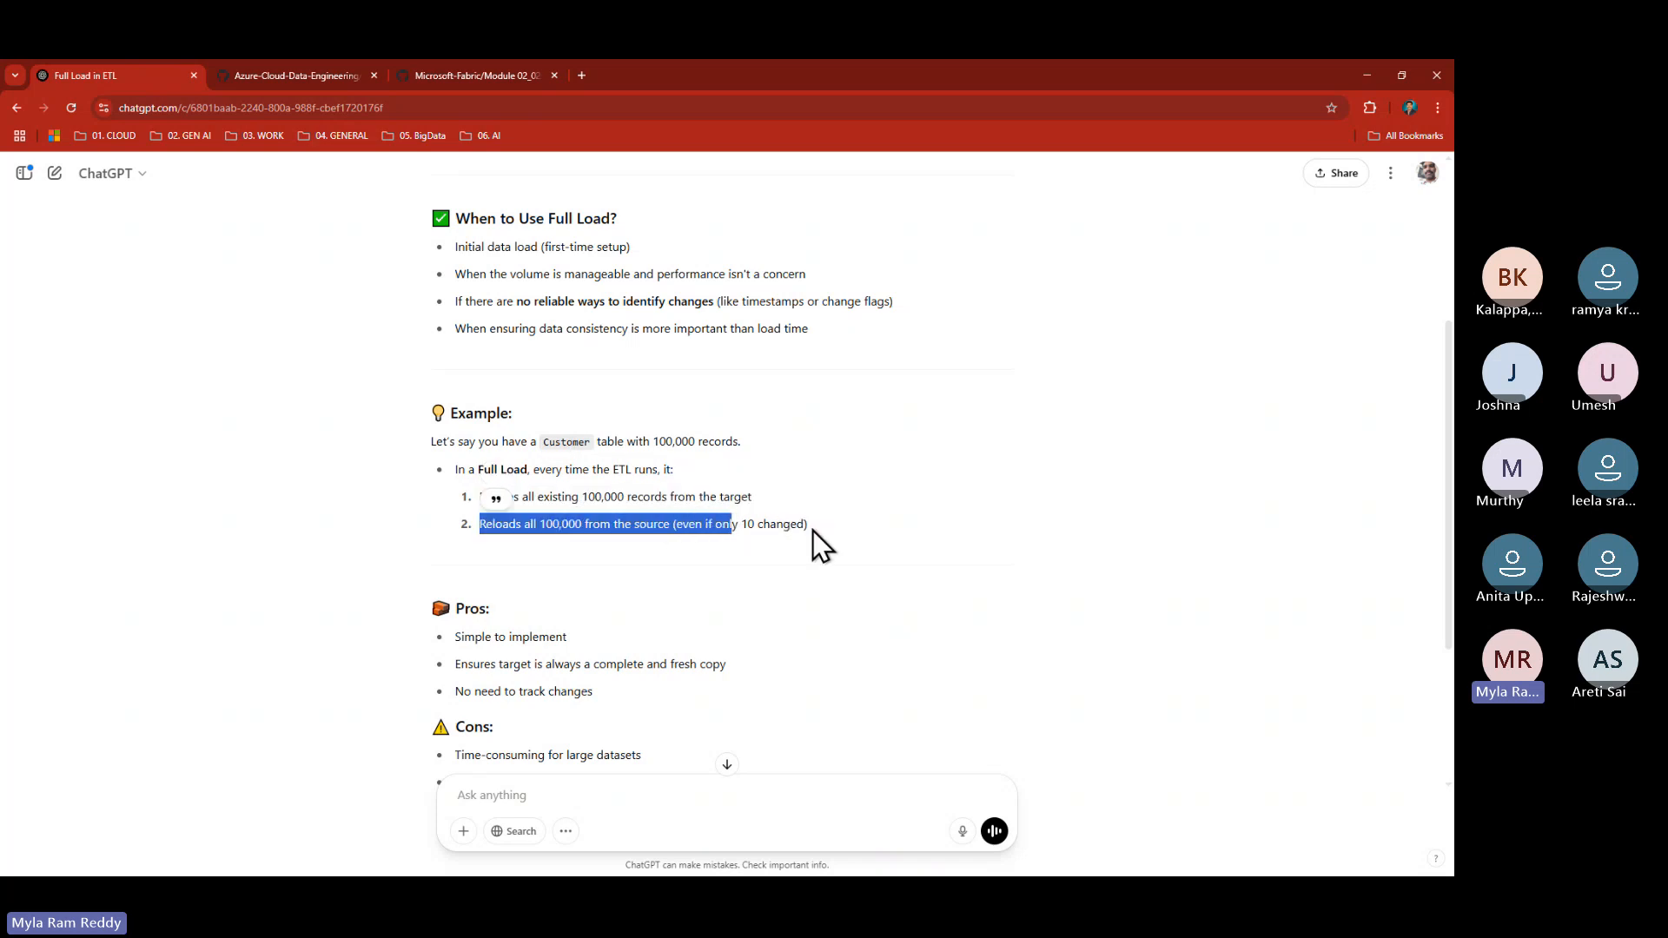
{"action": "left_click", "coordinate": [815, 537]}
{"action": "left_click_drag", "start_coordinate": [815, 531], "coordinate": [476, 453]}
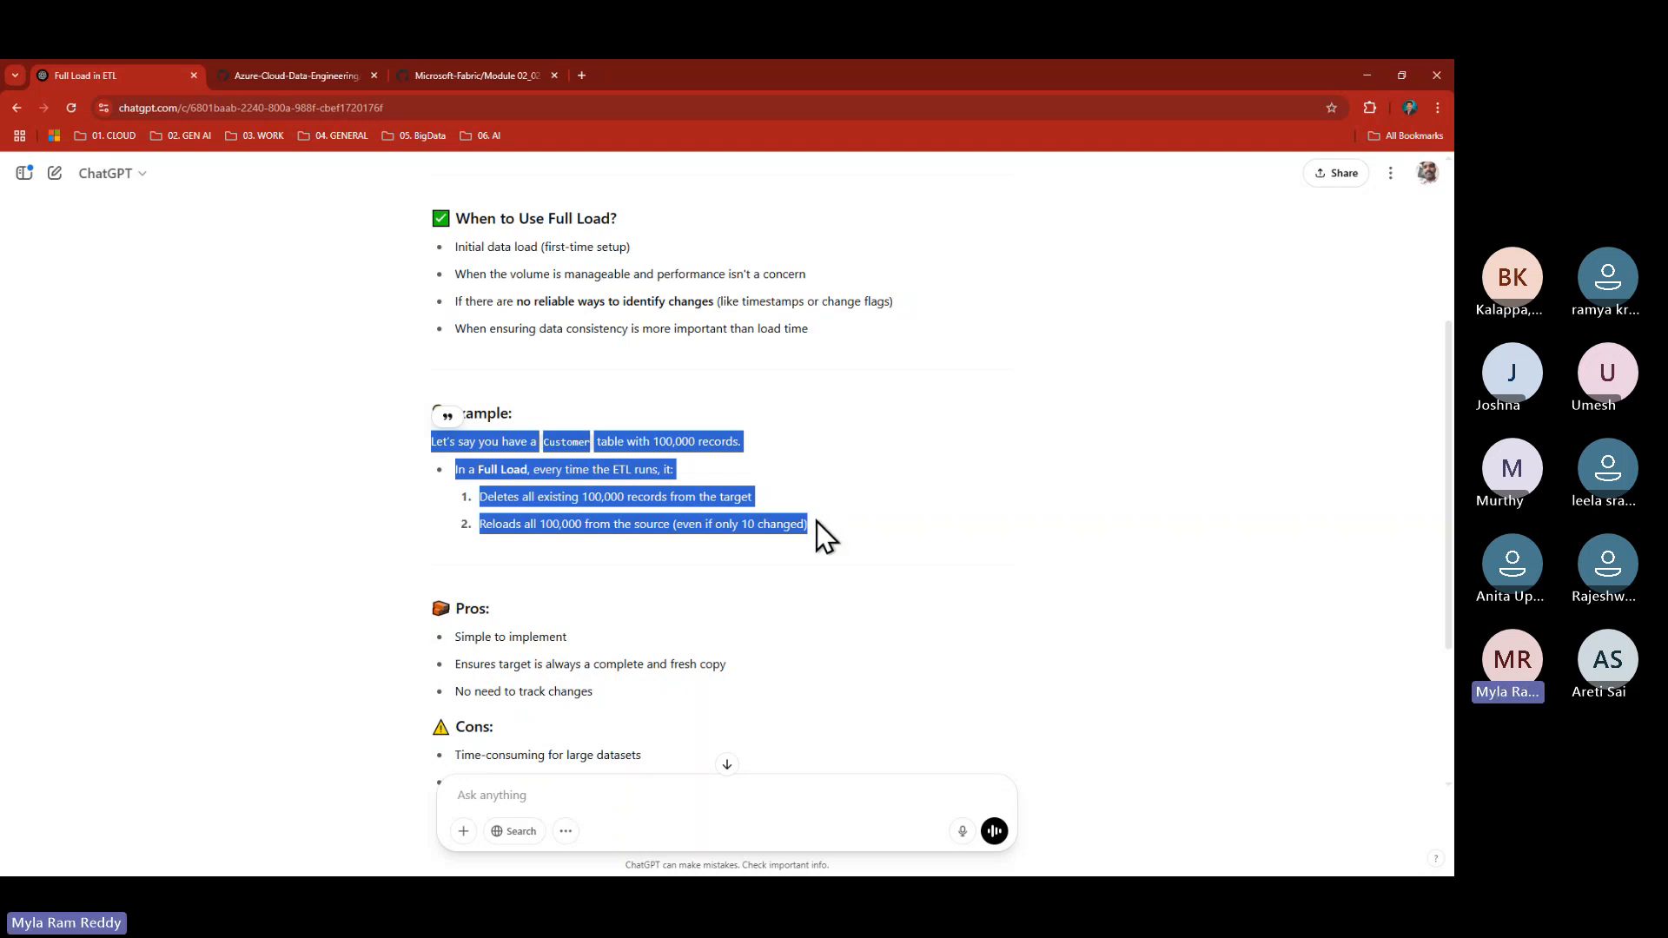
{"action": "left_click_drag", "start_coordinate": [817, 526], "coordinate": [429, 421]}
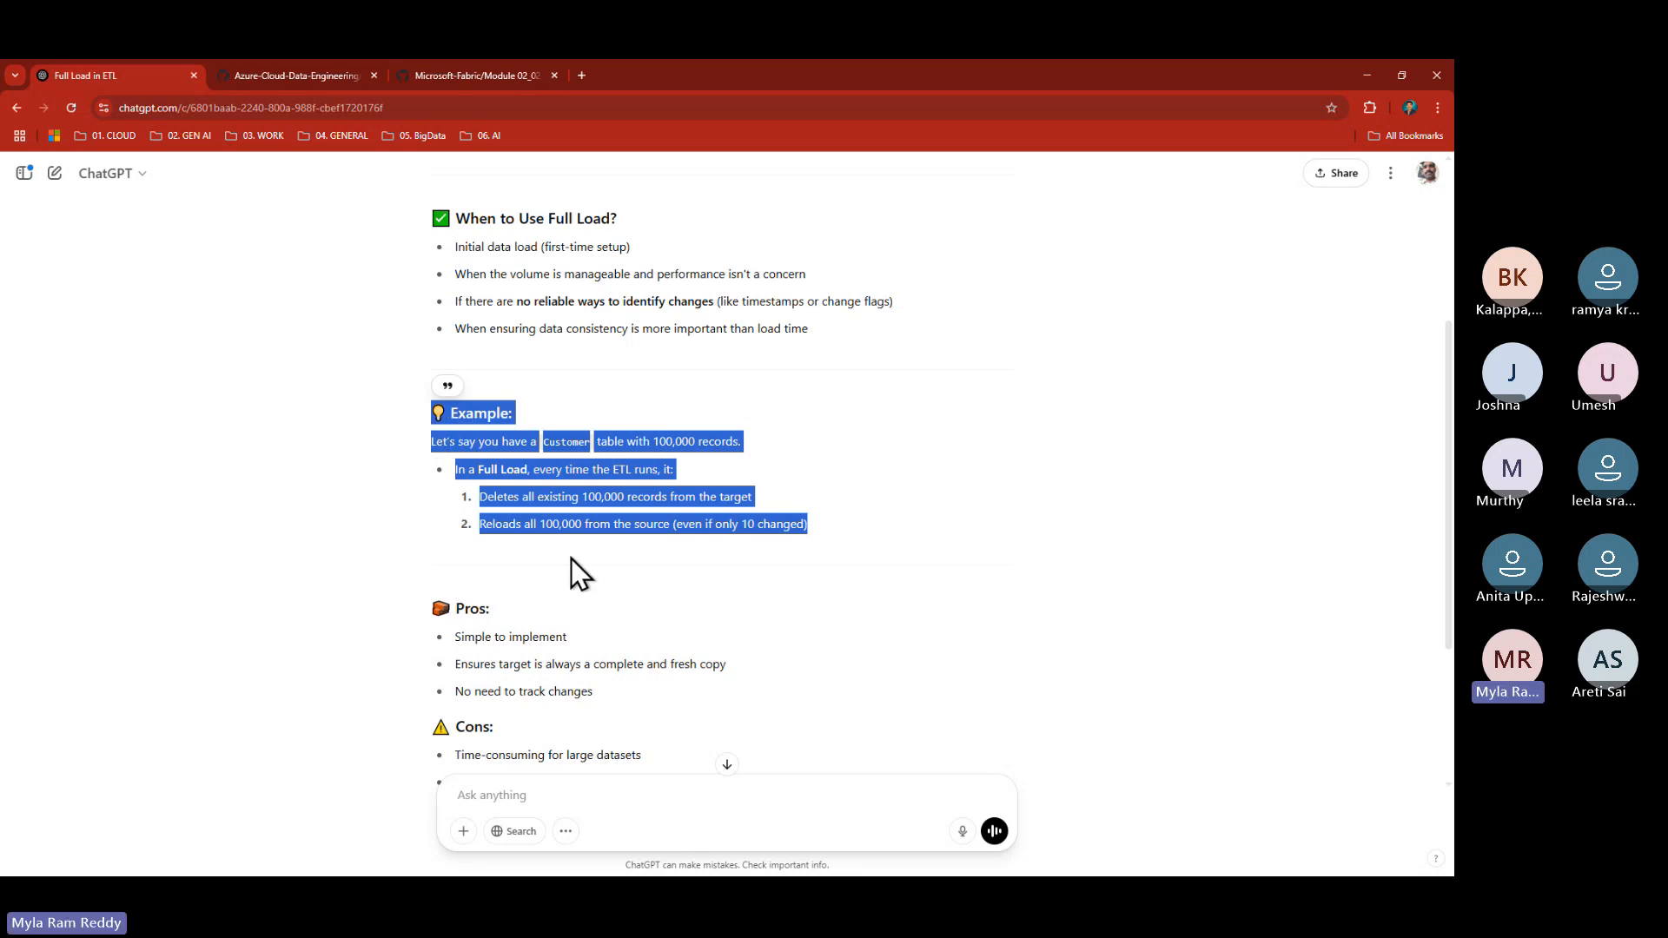
{"action": "scroll", "coordinate": [617, 615], "scroll_direction": "down", "scroll_amount": 2}
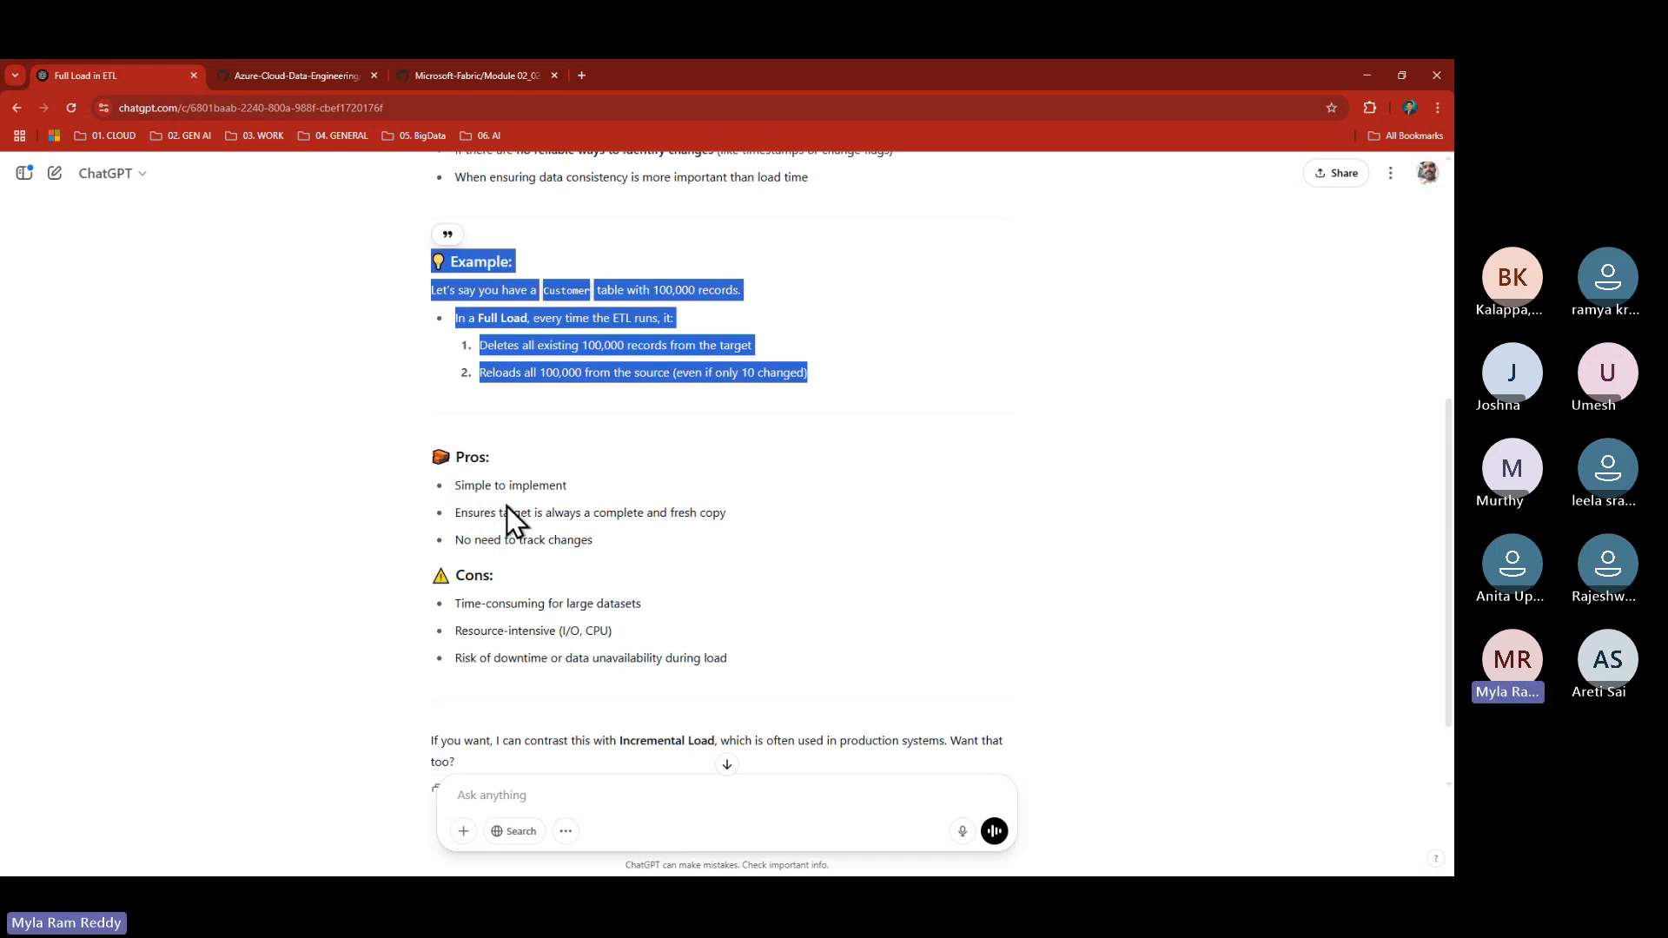
{"action": "left_click_drag", "start_coordinate": [461, 485], "coordinate": [577, 484]}
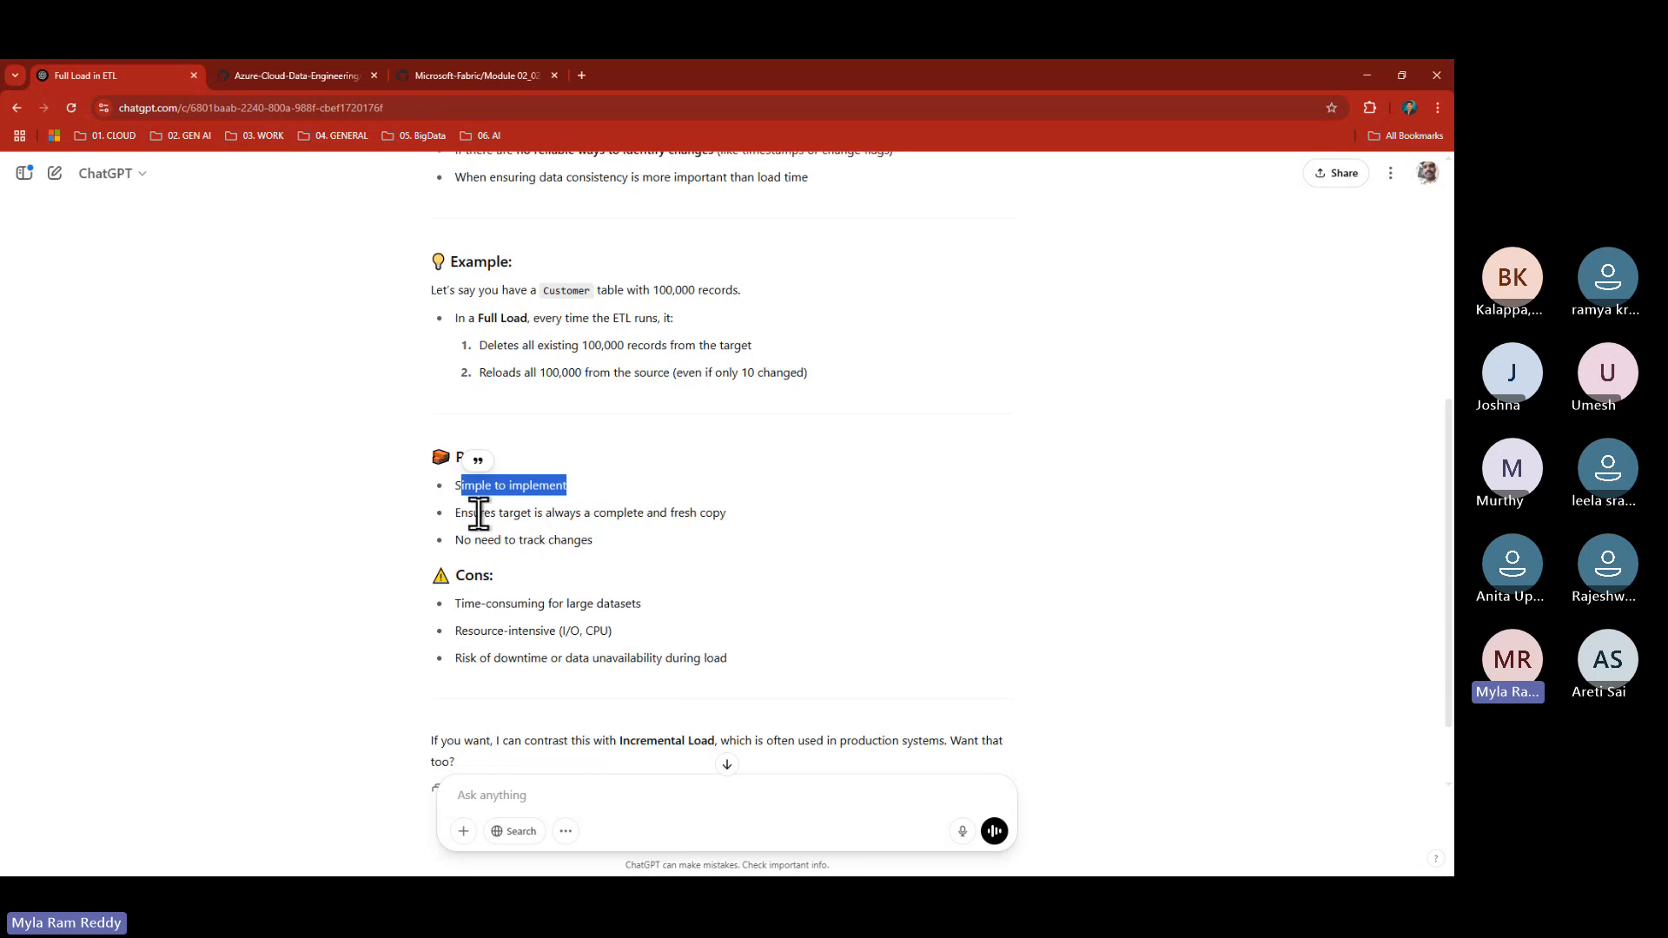
{"action": "left_click_drag", "start_coordinate": [479, 513], "coordinate": [728, 516]}
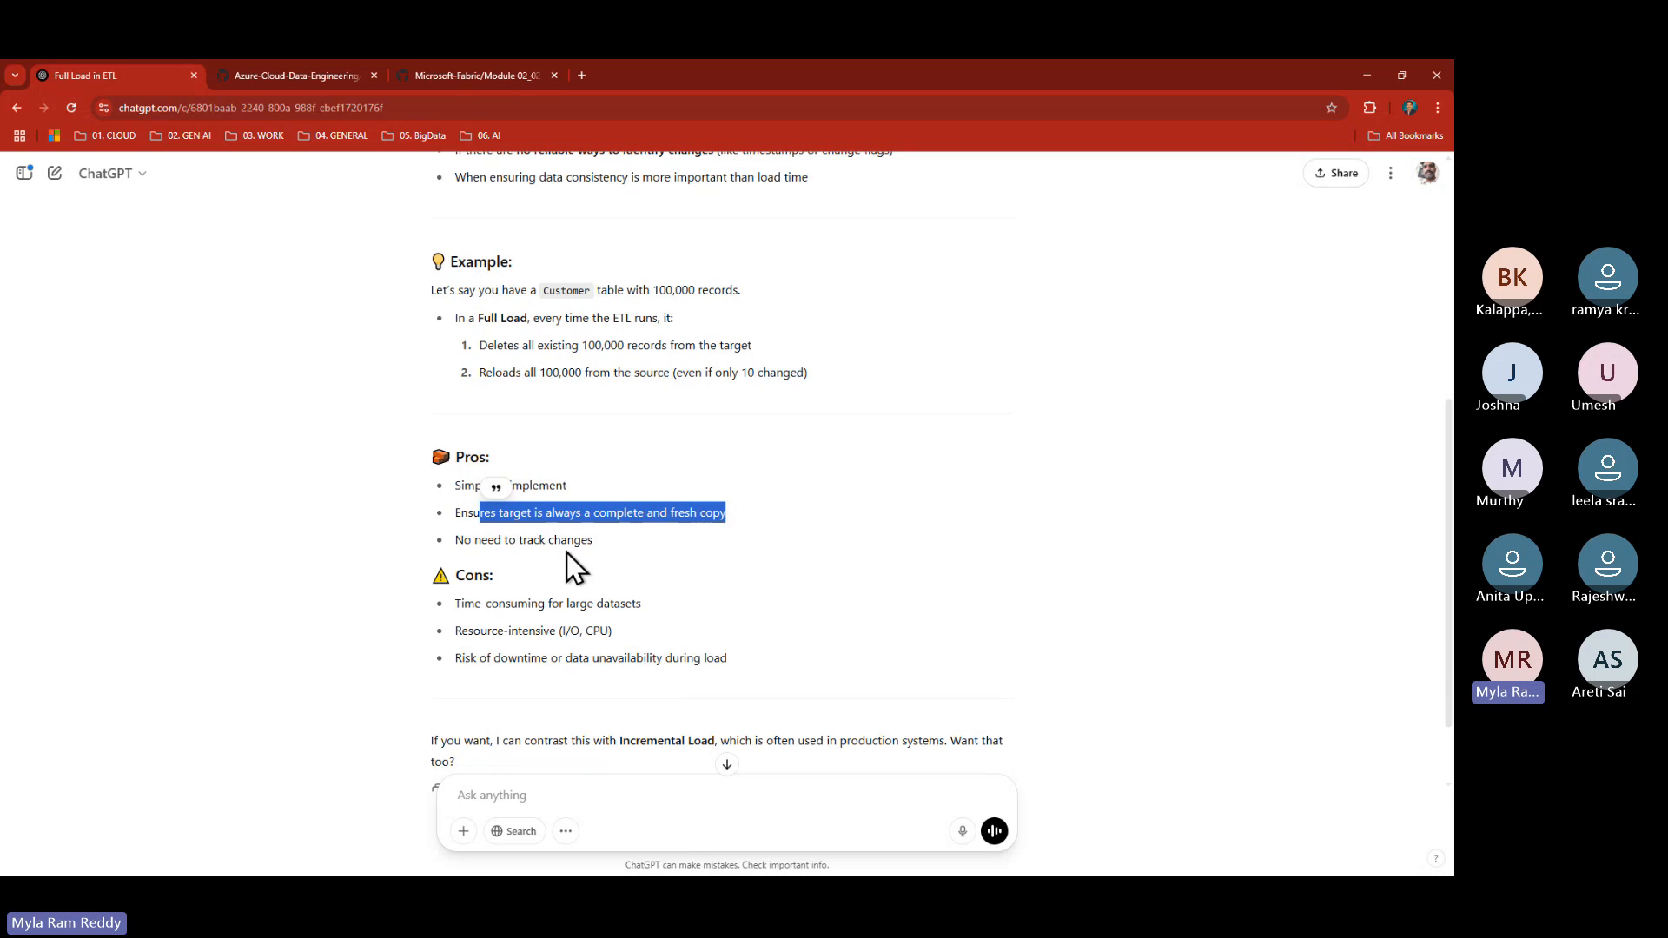
{"action": "left_click_drag", "start_coordinate": [465, 540], "coordinate": [612, 540]}
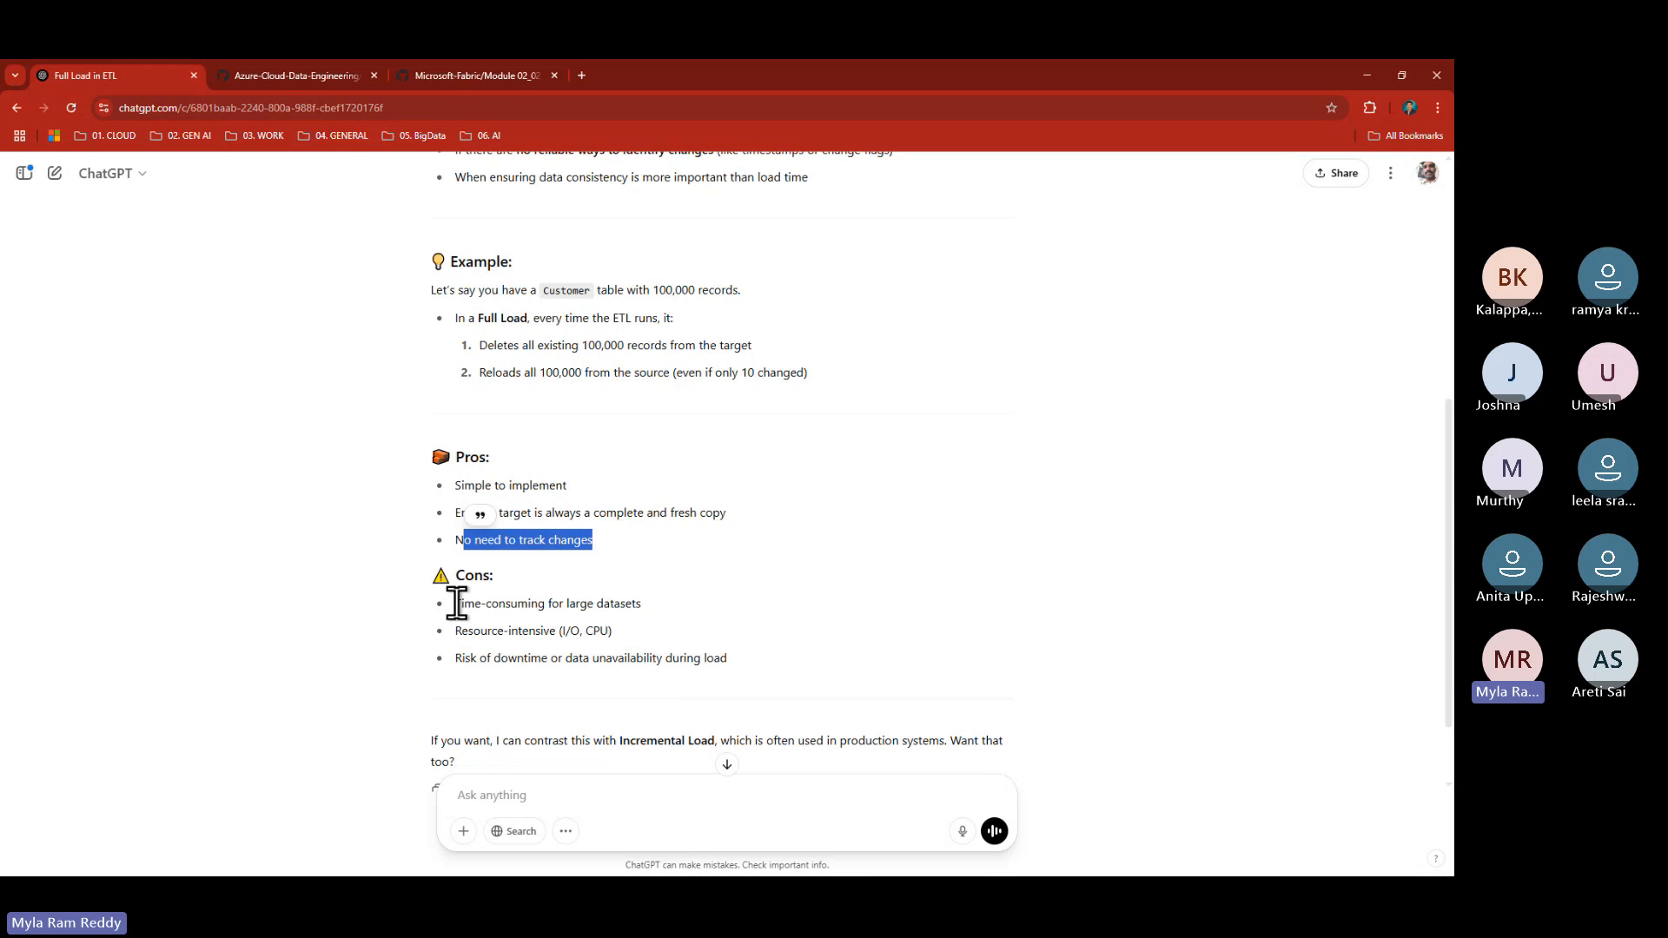
{"action": "left_click_drag", "start_coordinate": [457, 603], "coordinate": [681, 605]}
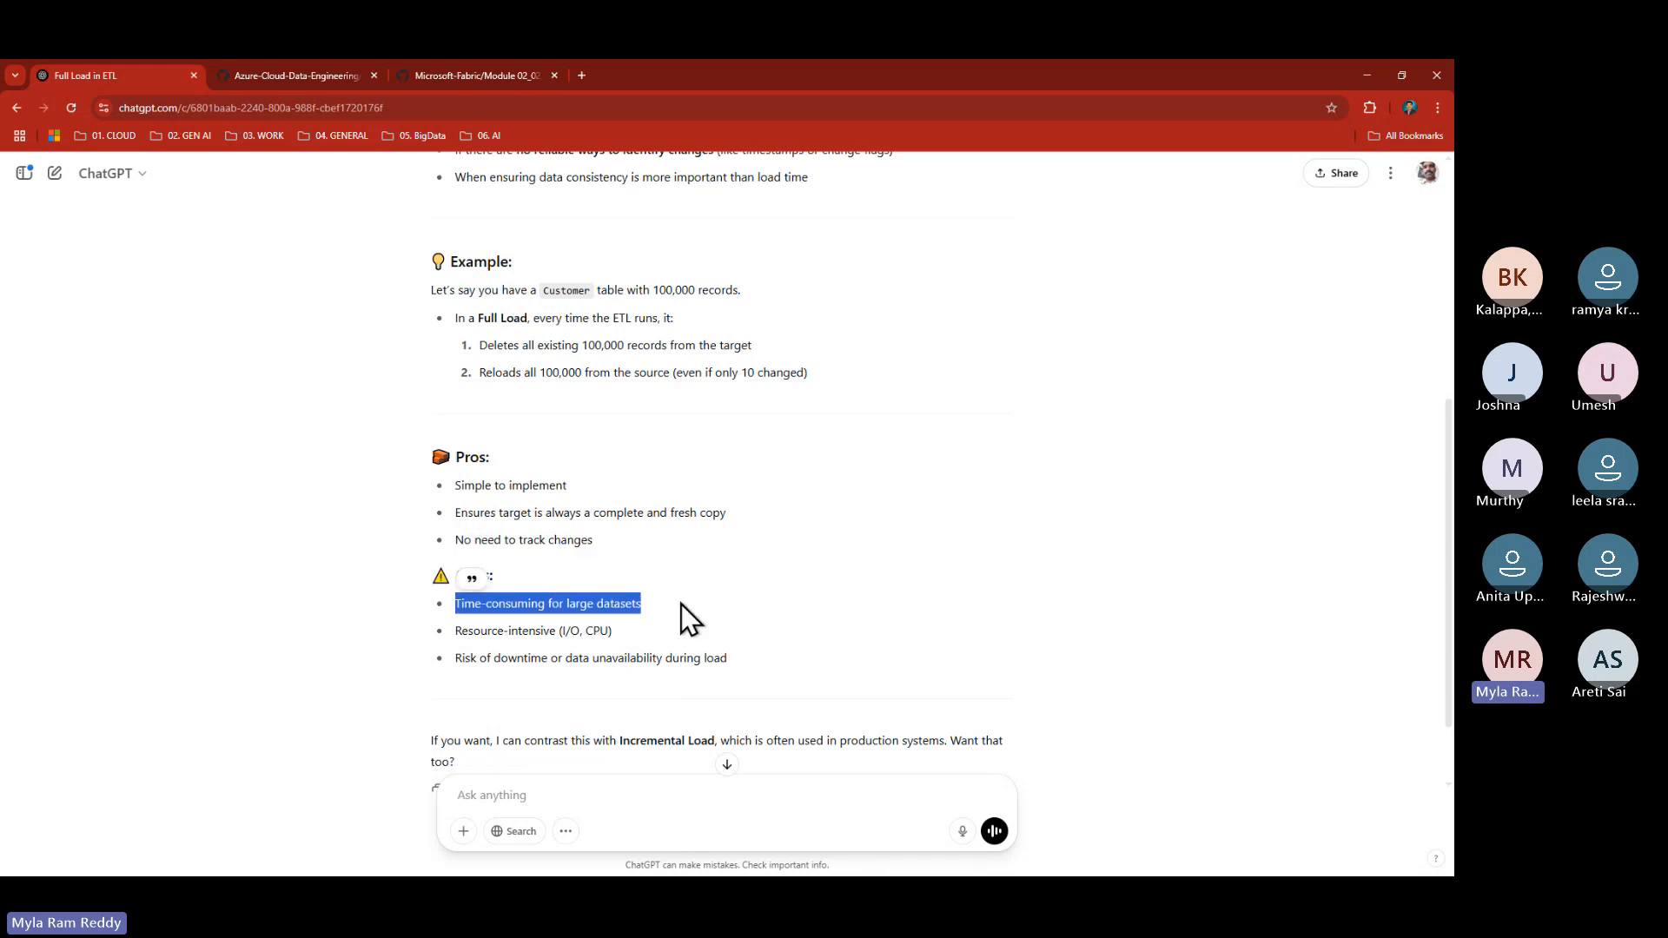
{"action": "left_click_drag", "start_coordinate": [676, 372], "coordinate": [791, 373]}
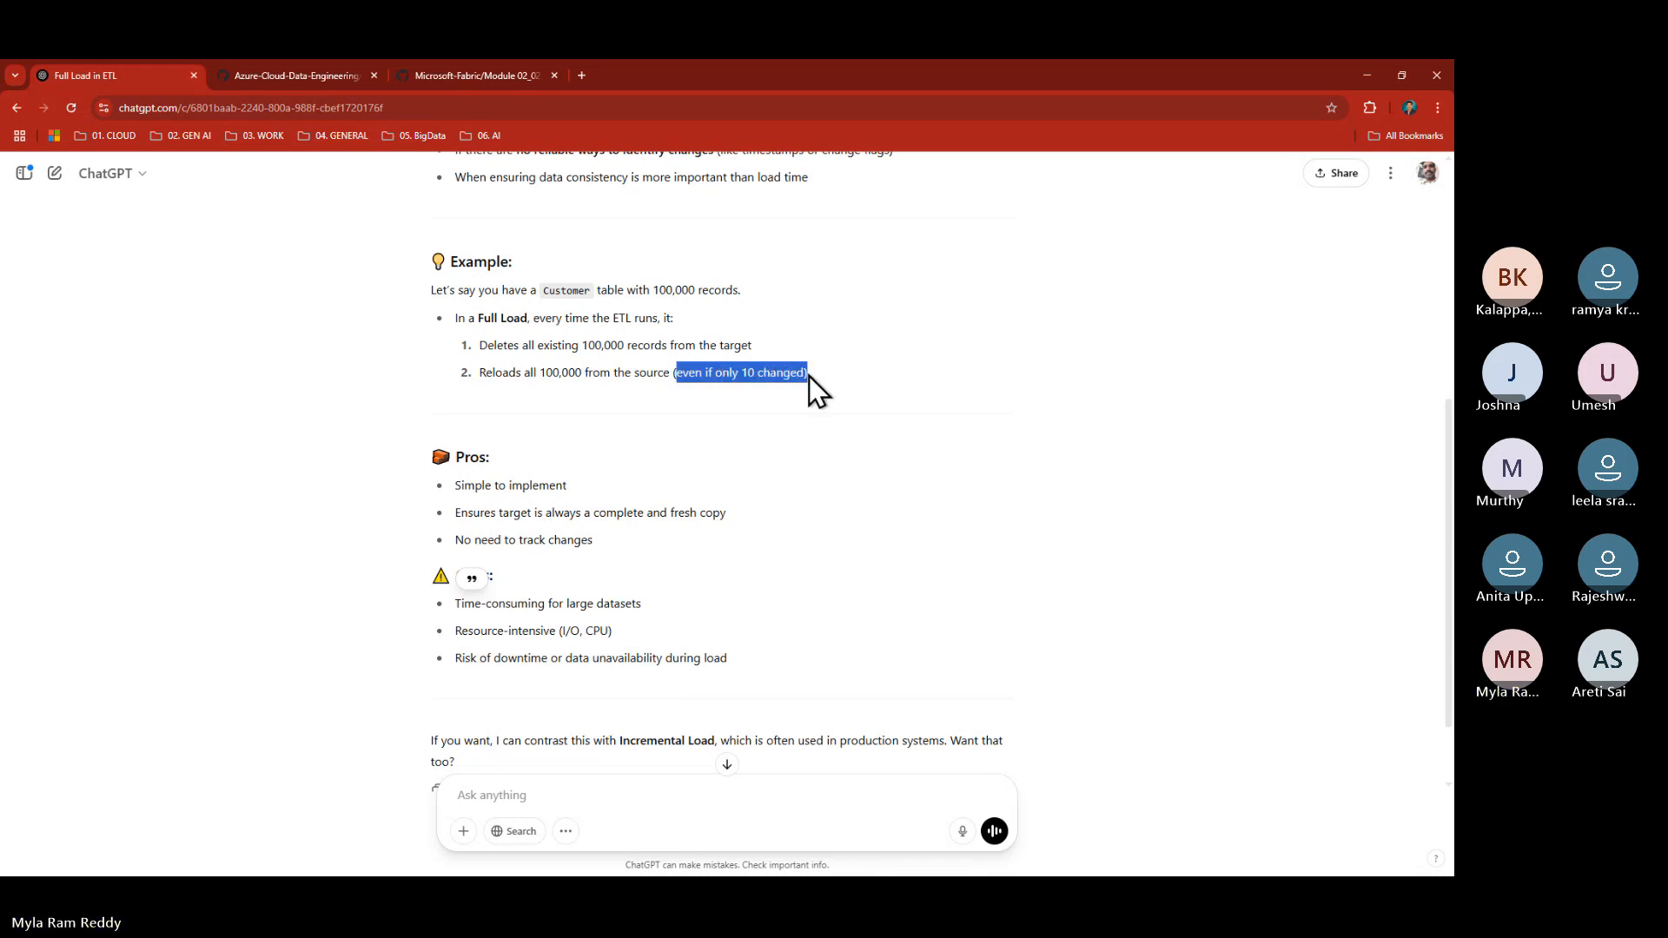
{"action": "left_click_drag", "start_coordinate": [804, 374], "coordinate": [797, 374]}
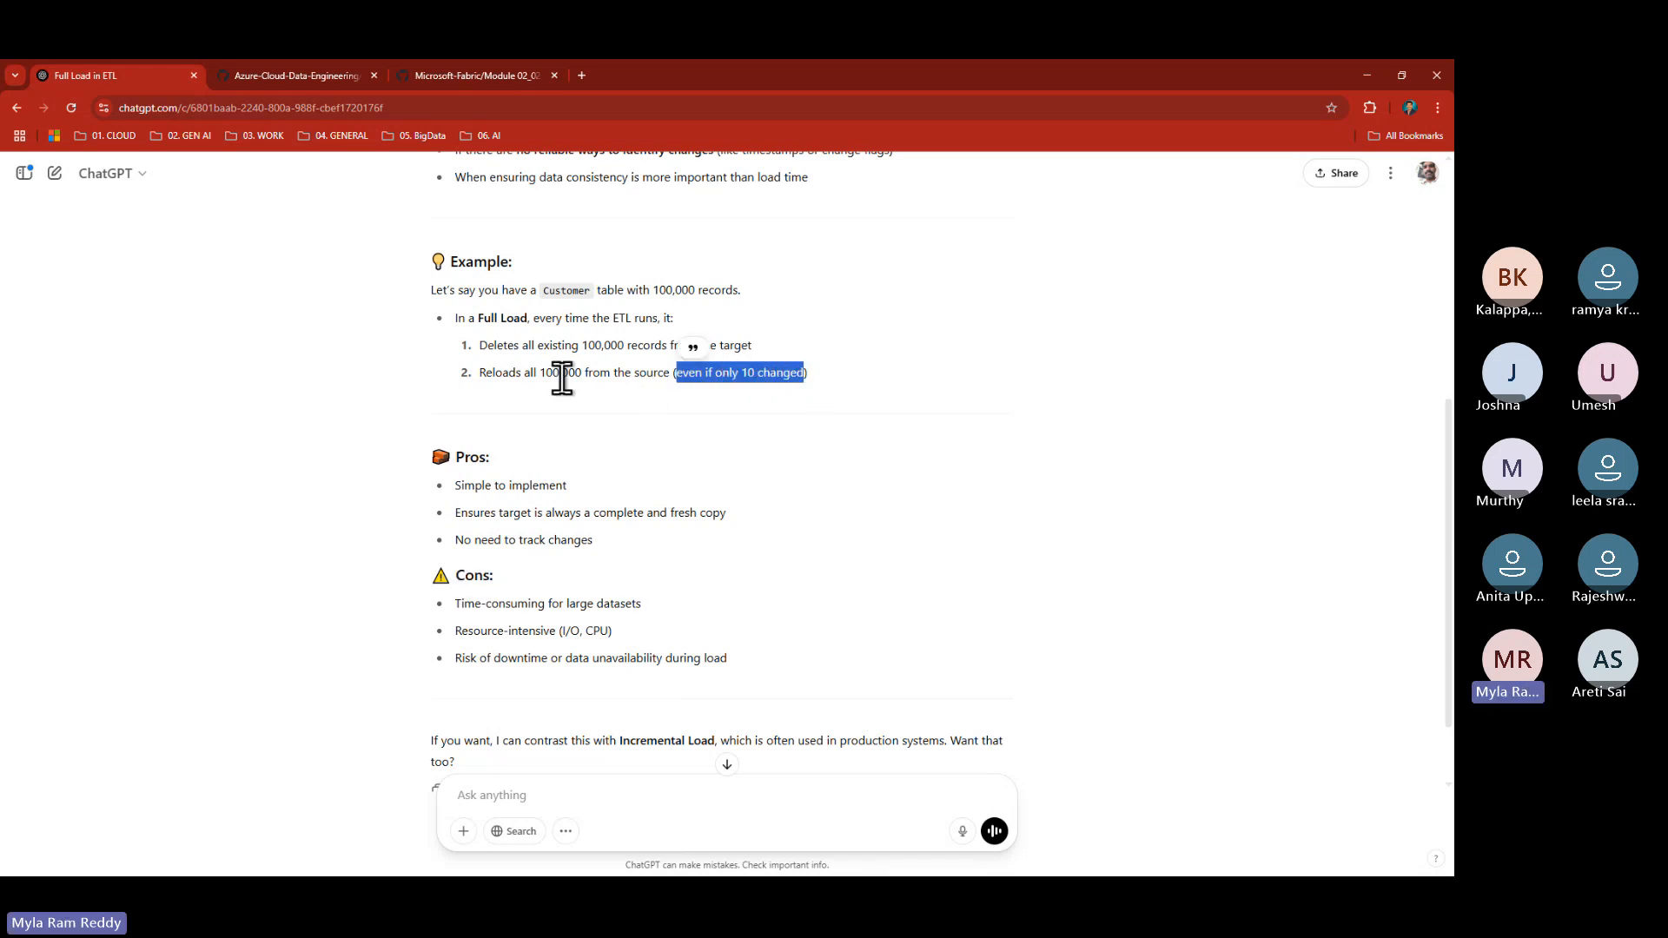
{"action": "left_click_drag", "start_coordinate": [542, 374], "coordinate": [582, 374]}
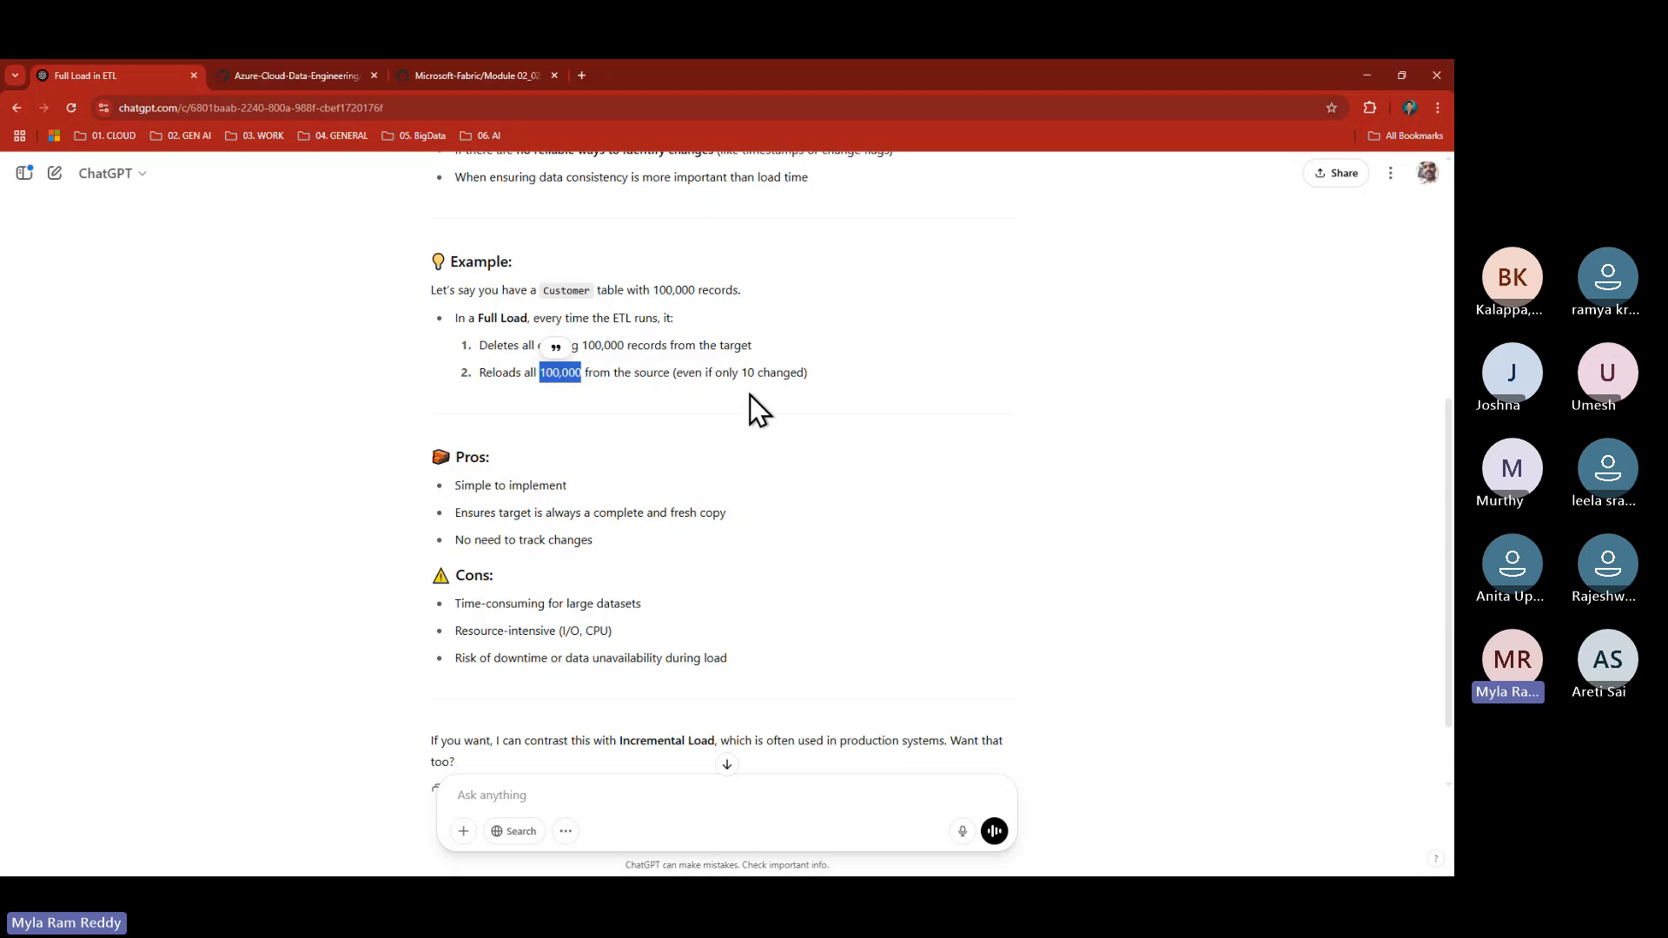
{"action": "left_click_drag", "start_coordinate": [456, 631], "coordinate": [633, 633]}
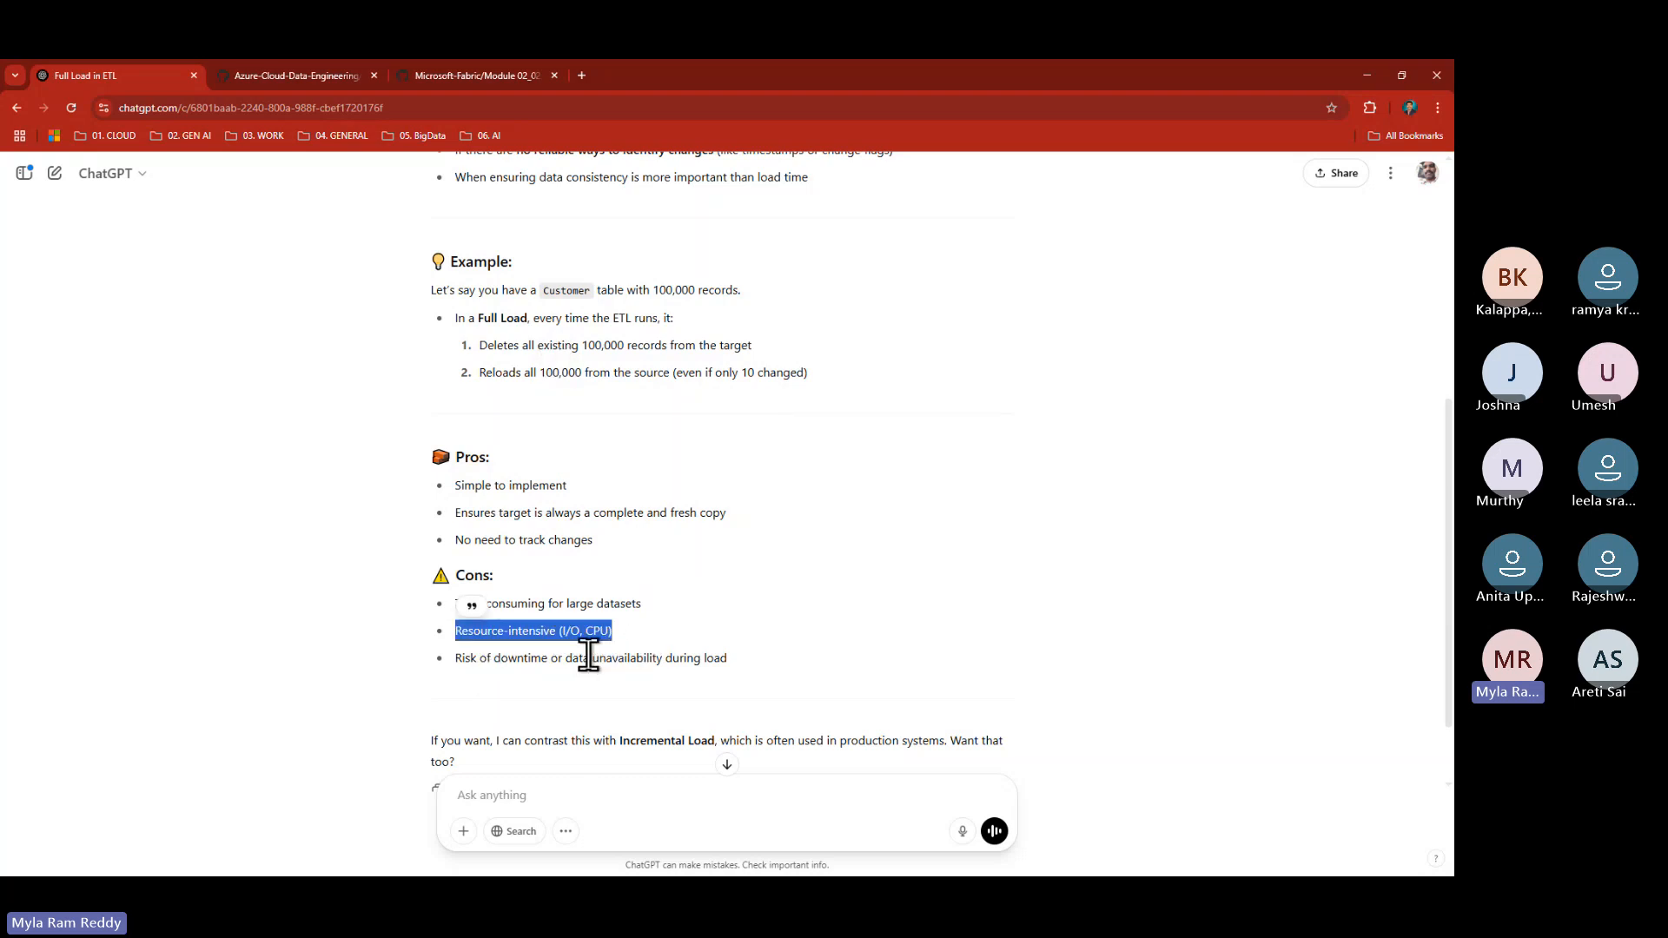
{"action": "left_click", "coordinate": [458, 658]}
{"action": "left_click_drag", "start_coordinate": [458, 658], "coordinate": [742, 659]}
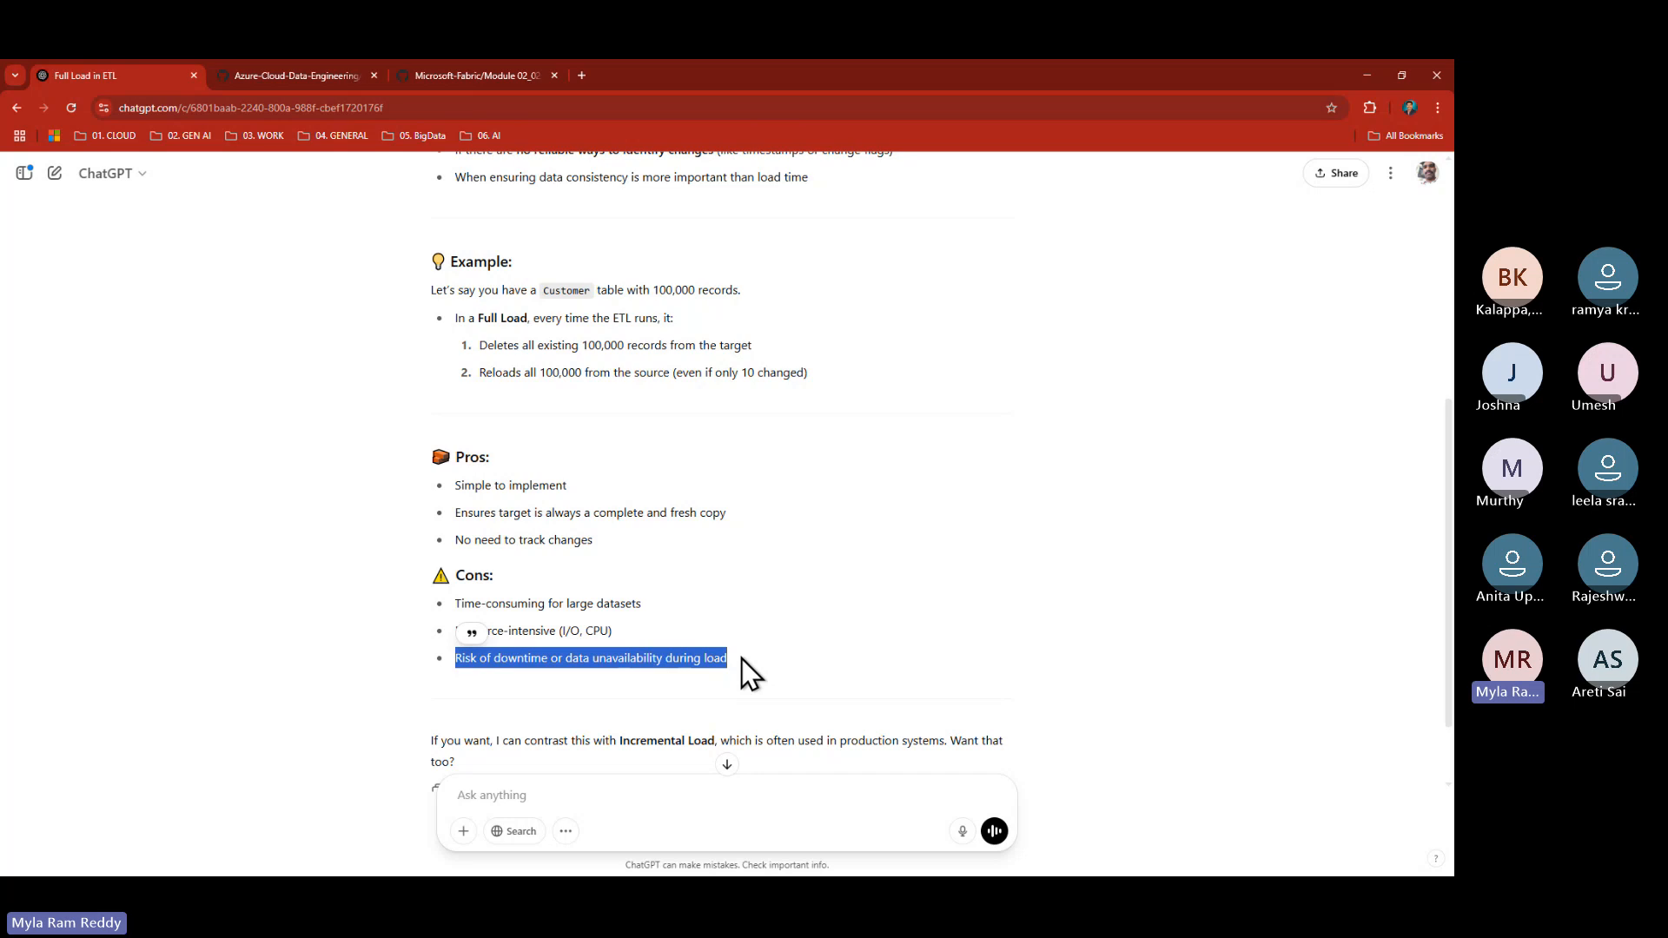
- Launch Notepad++ from the Windows search
{"action": "key", "text": "alt+Tab"}
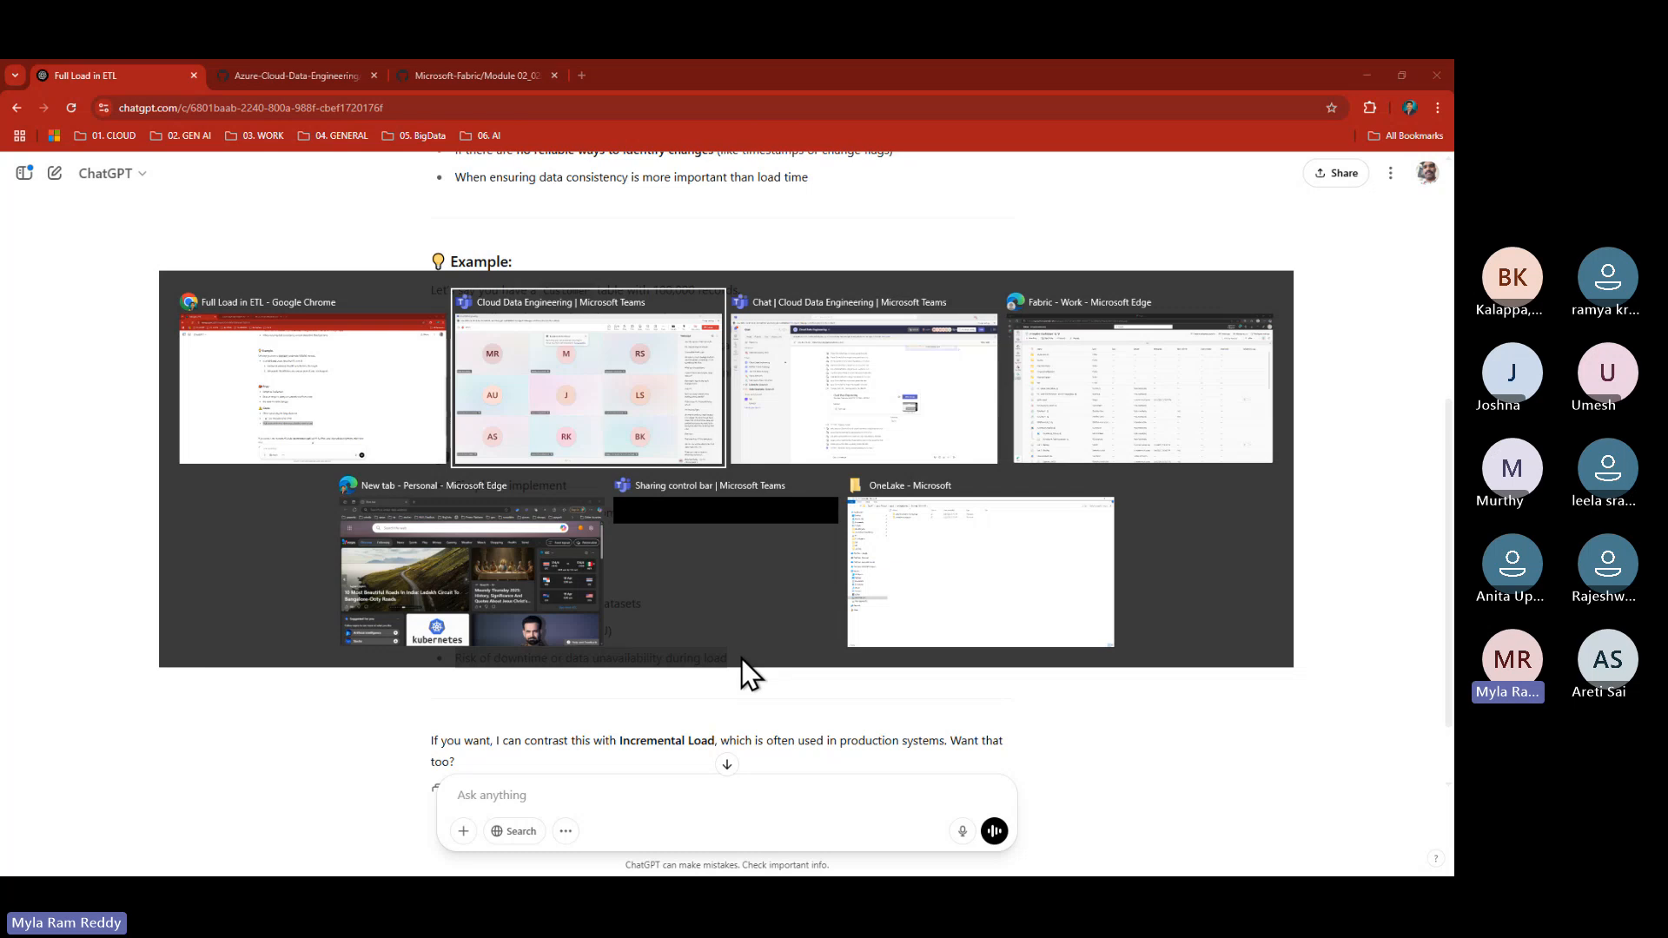
{"action": "key", "text": "alt+shift+Tab"}
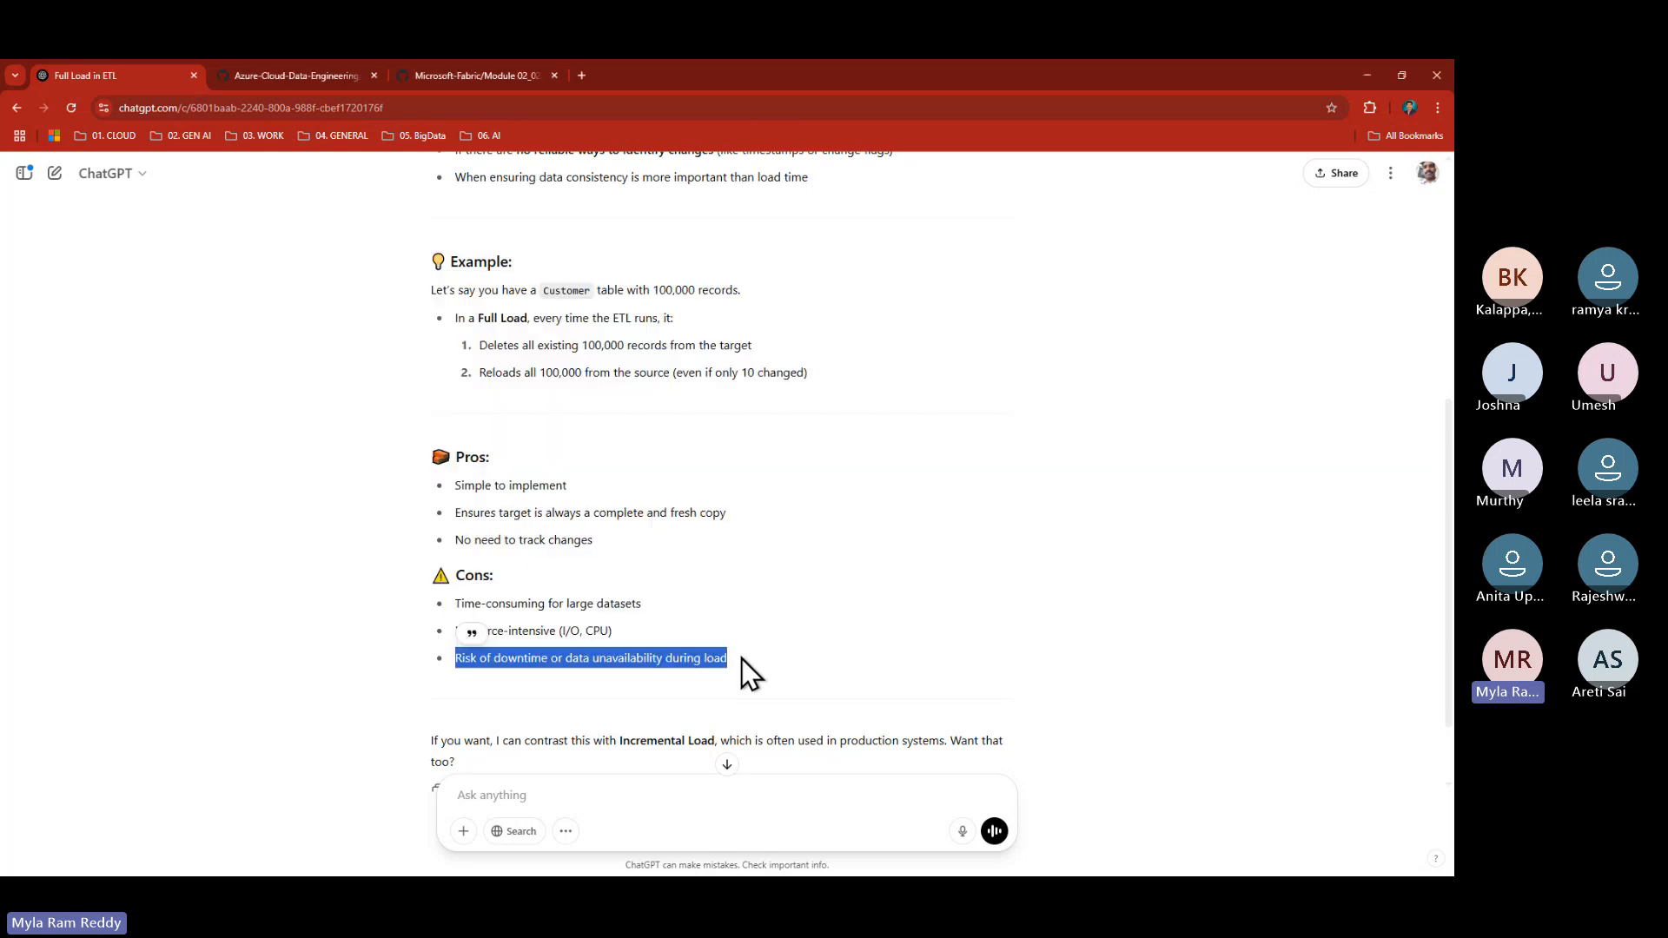
{"action": "key", "text": "super+s"}
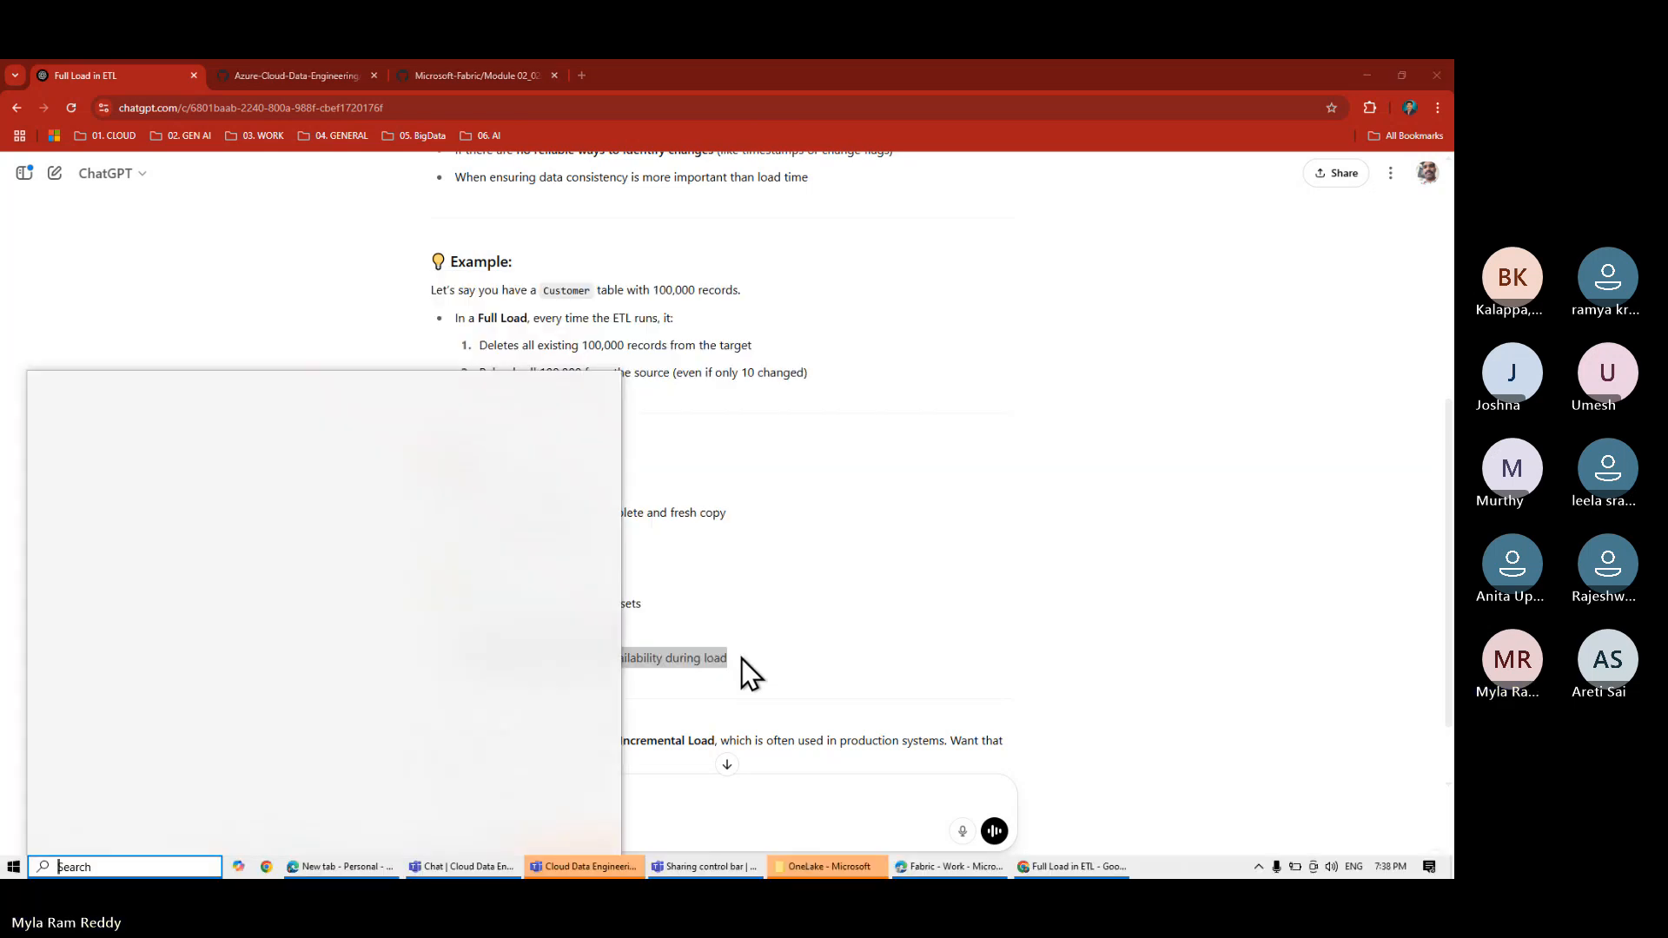
{"action": "type", "text": "notepad"}
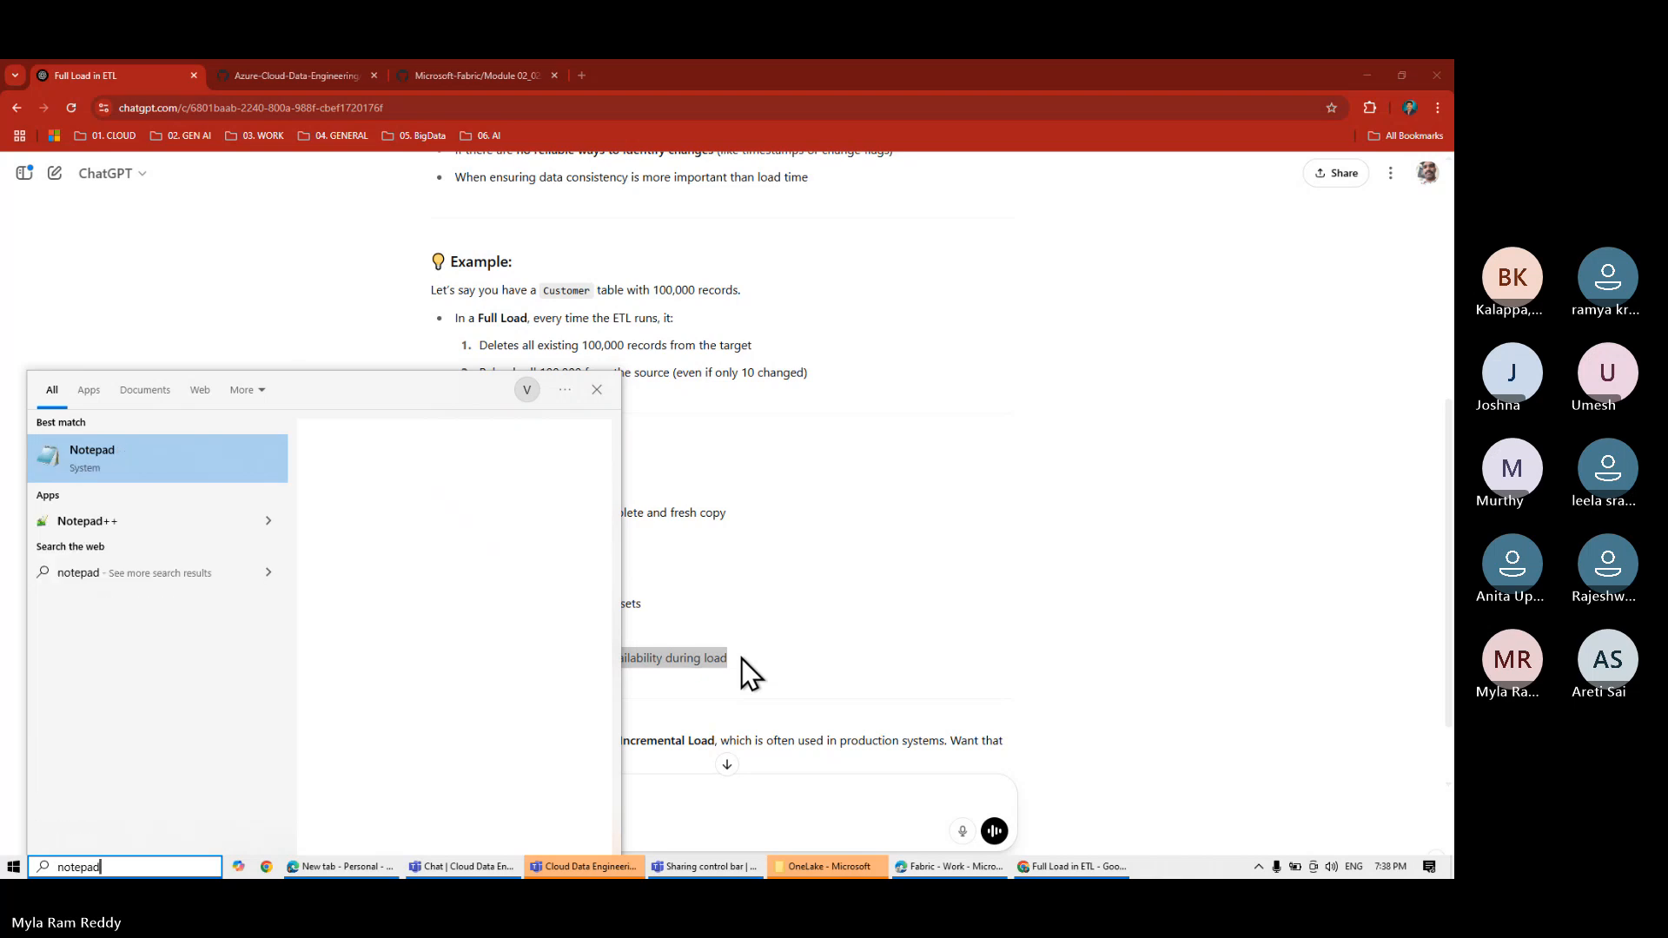
{"action": "left_click", "coordinate": [117, 521]}
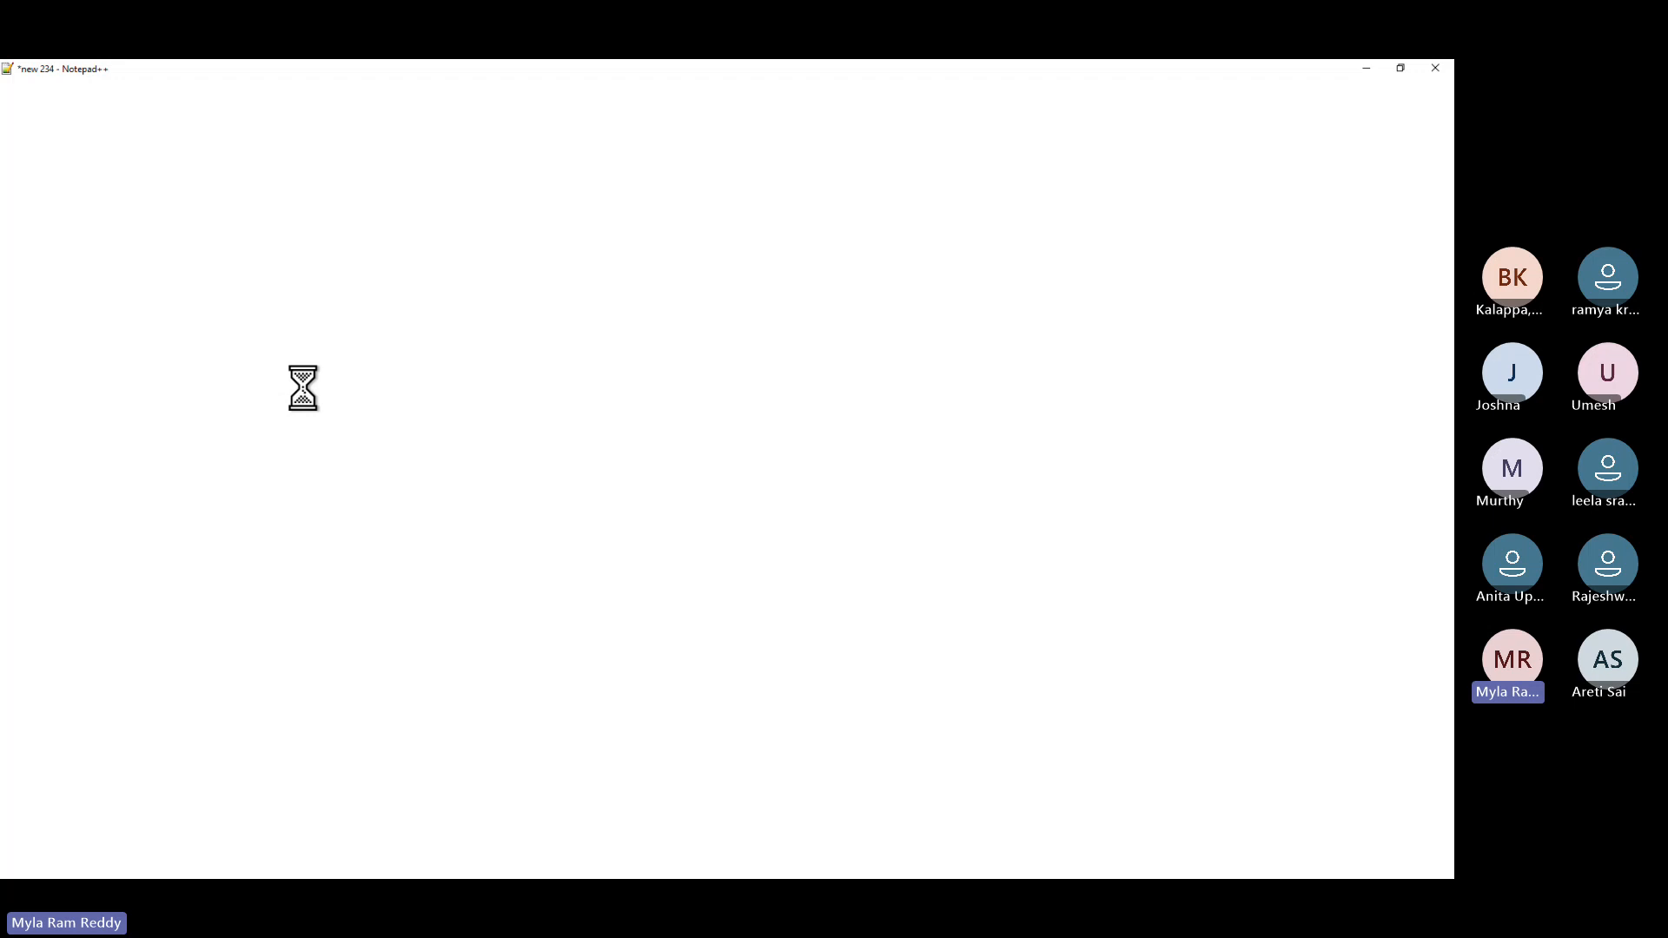
- Start a new document reading 'Full Load: What ever we know till today all are Full Loads'
{"action": "left_click", "coordinate": [10, 102]}
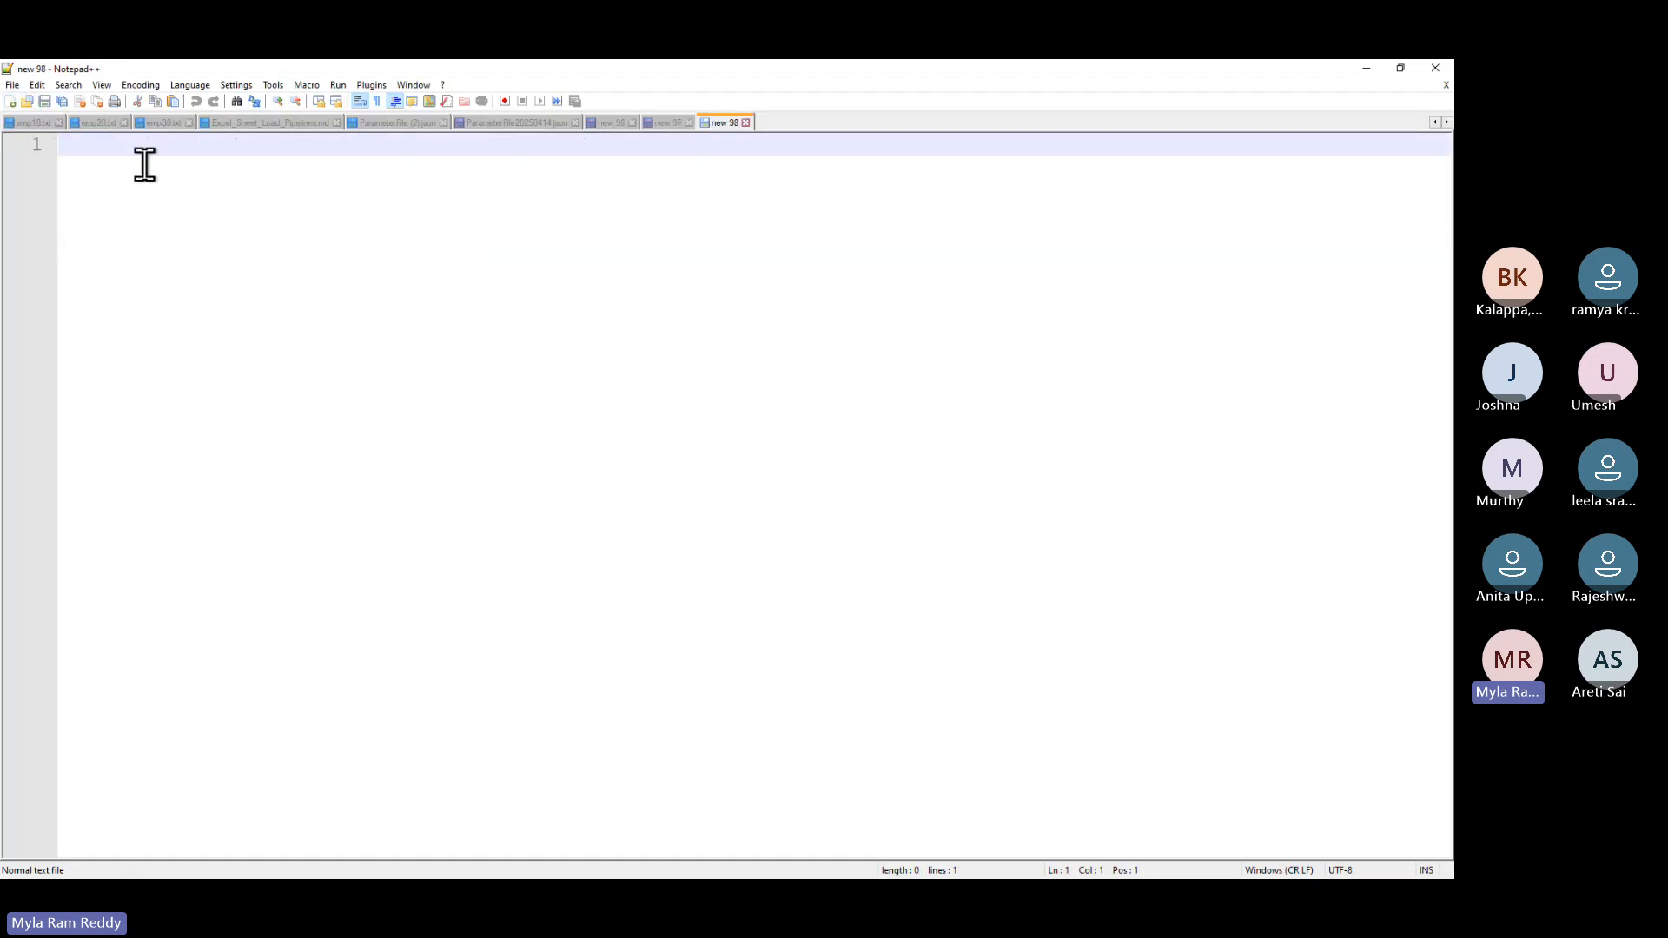
{"action": "type", "text": "Full Load: What"}
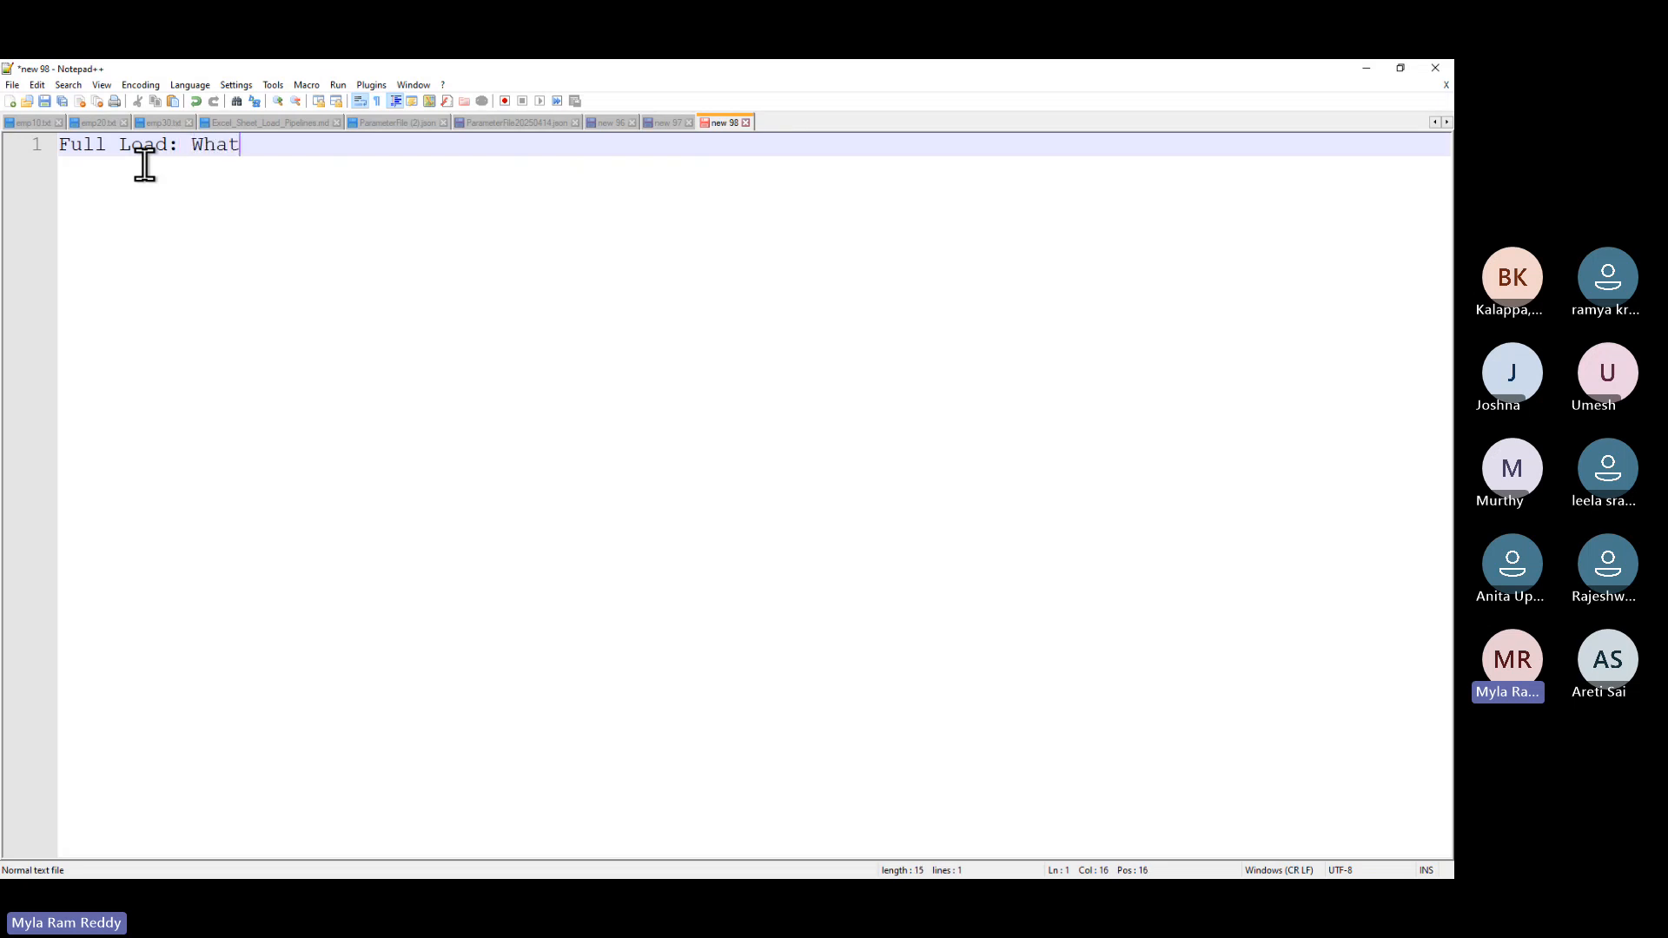
{"action": "type", "text": " ever"}
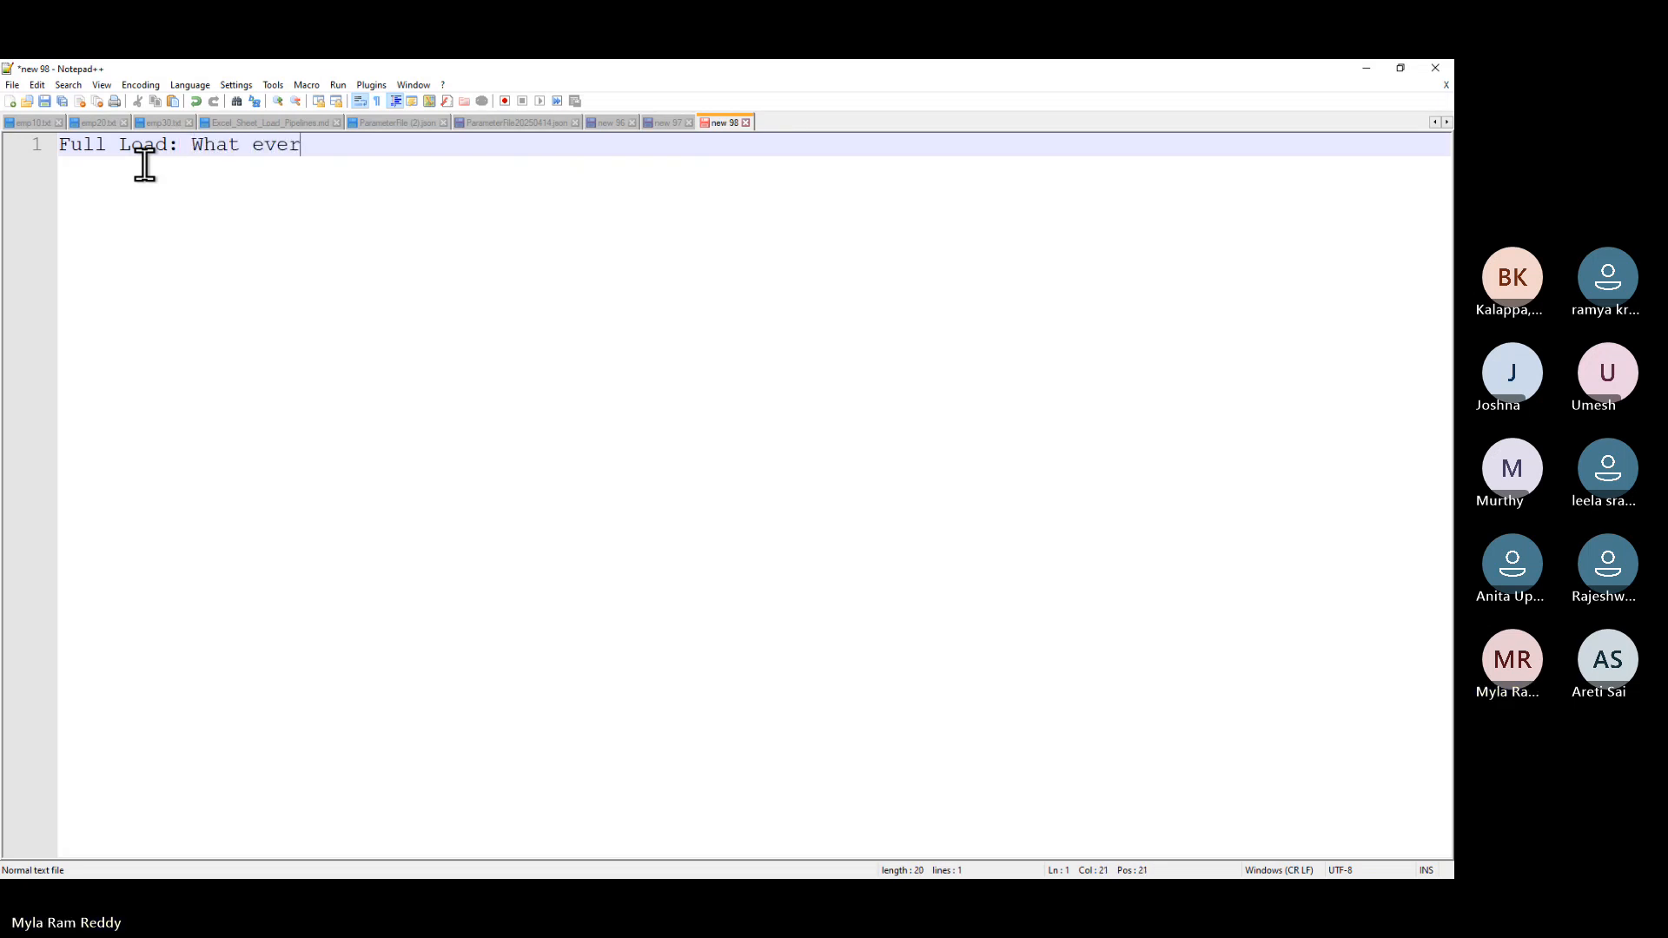
{"action": "type", "text": " we k"}
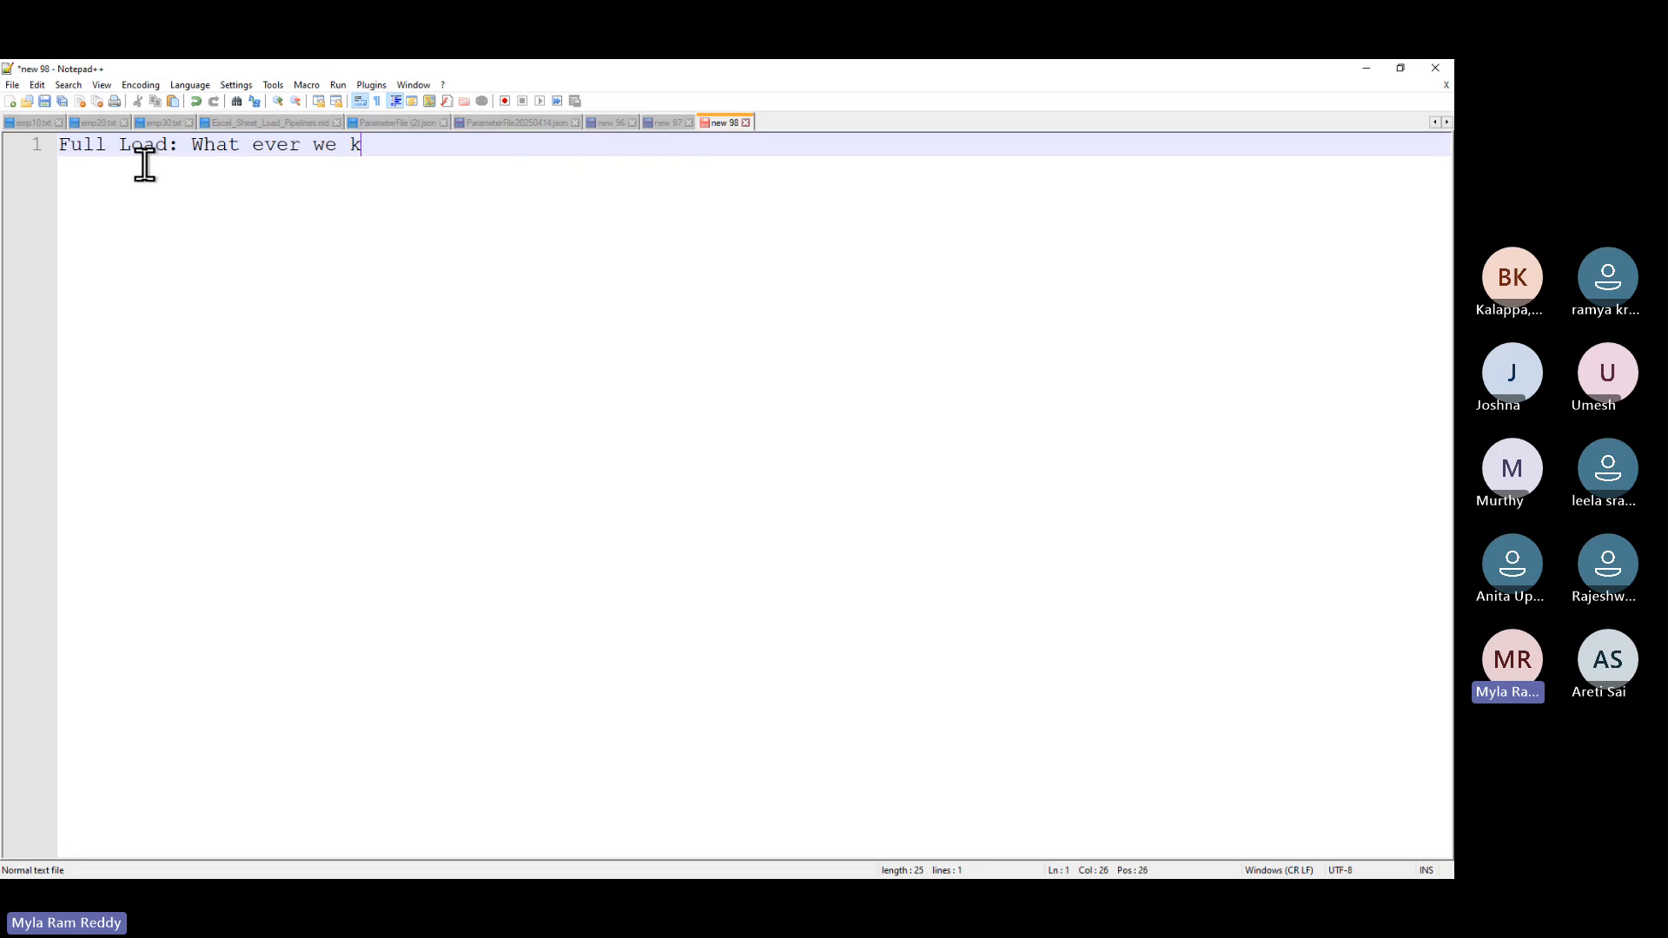
{"action": "type", "text": "now till today all"}
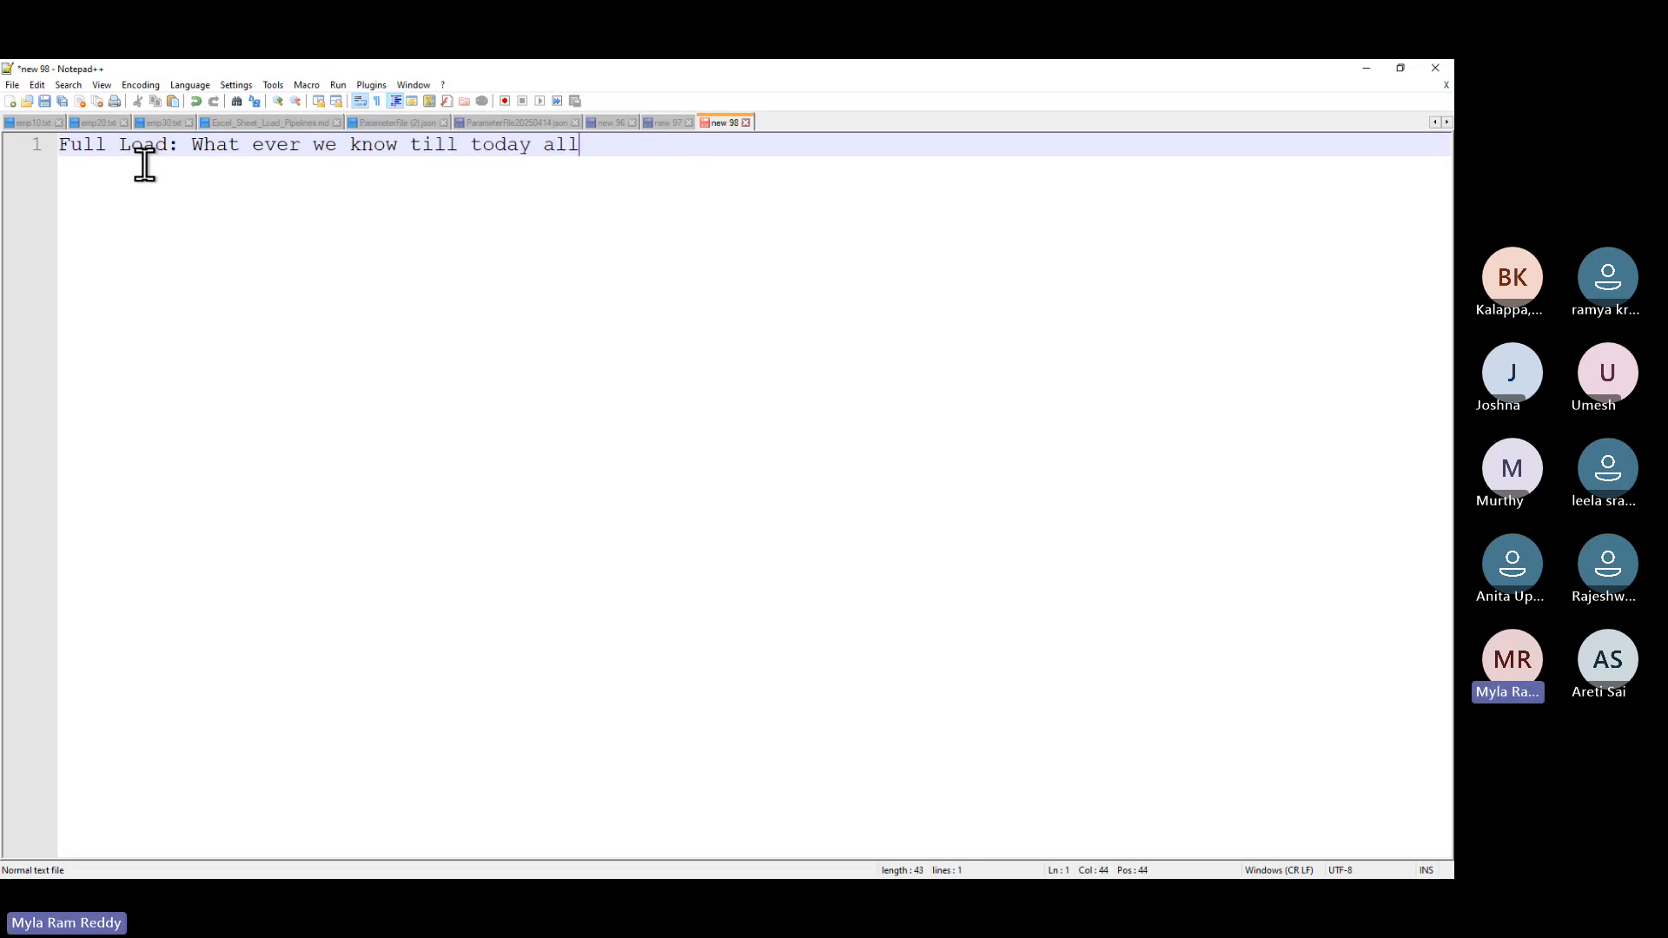
{"action": "type", "text": " are Fu"}
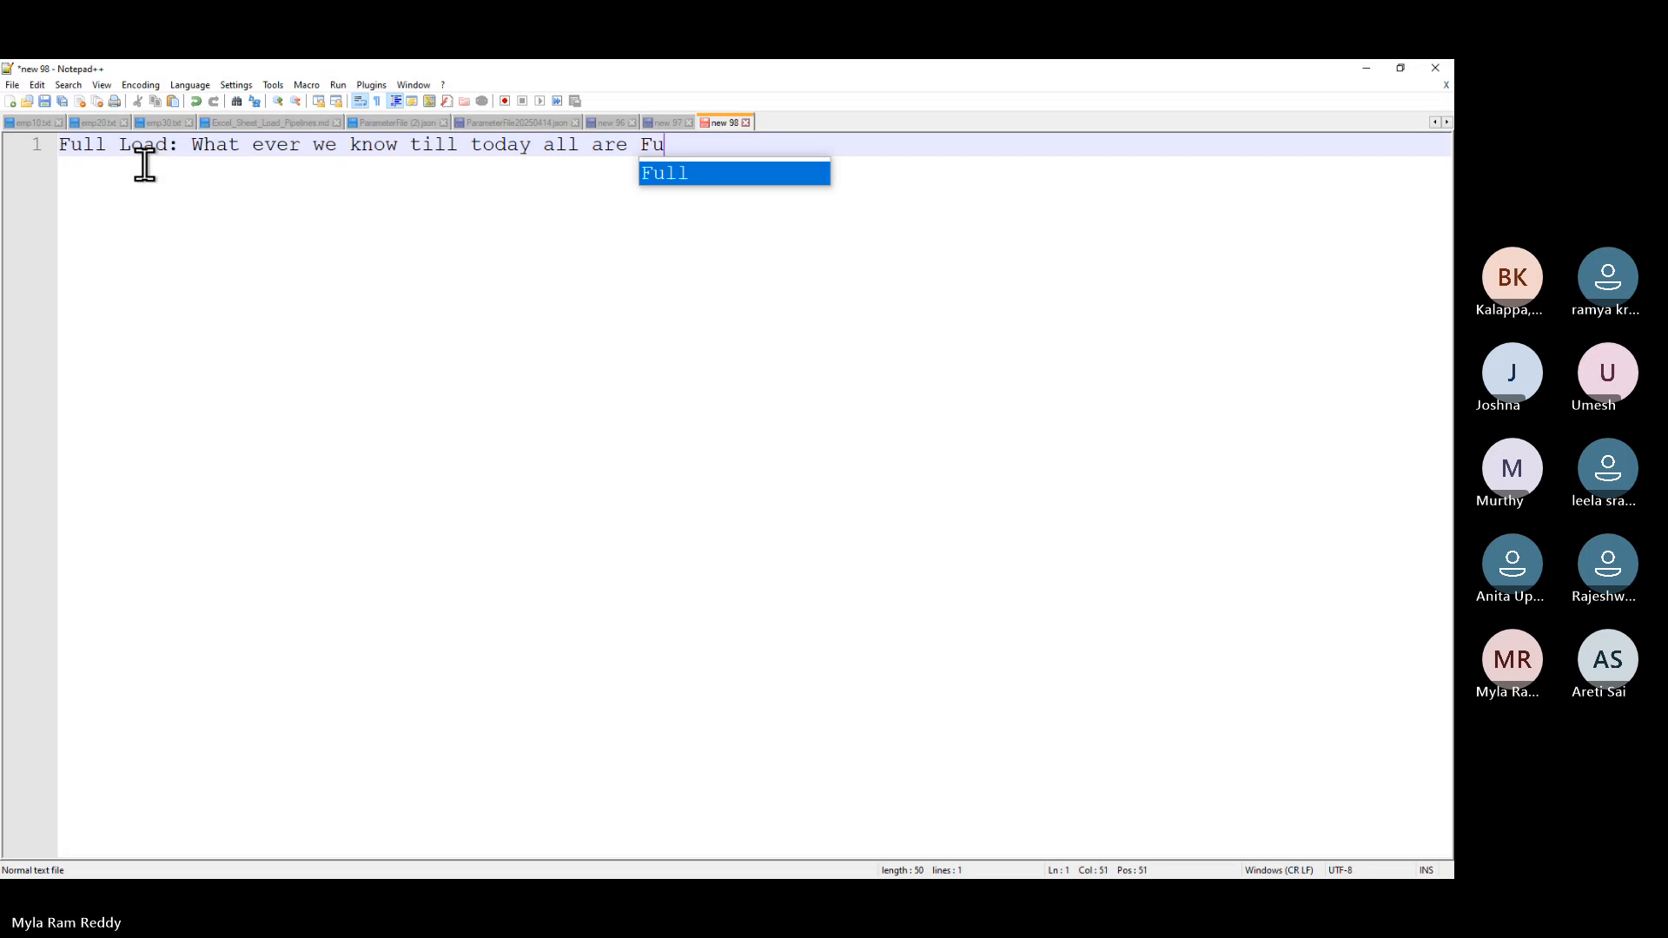
{"action": "type", "text": "ll Loads"}
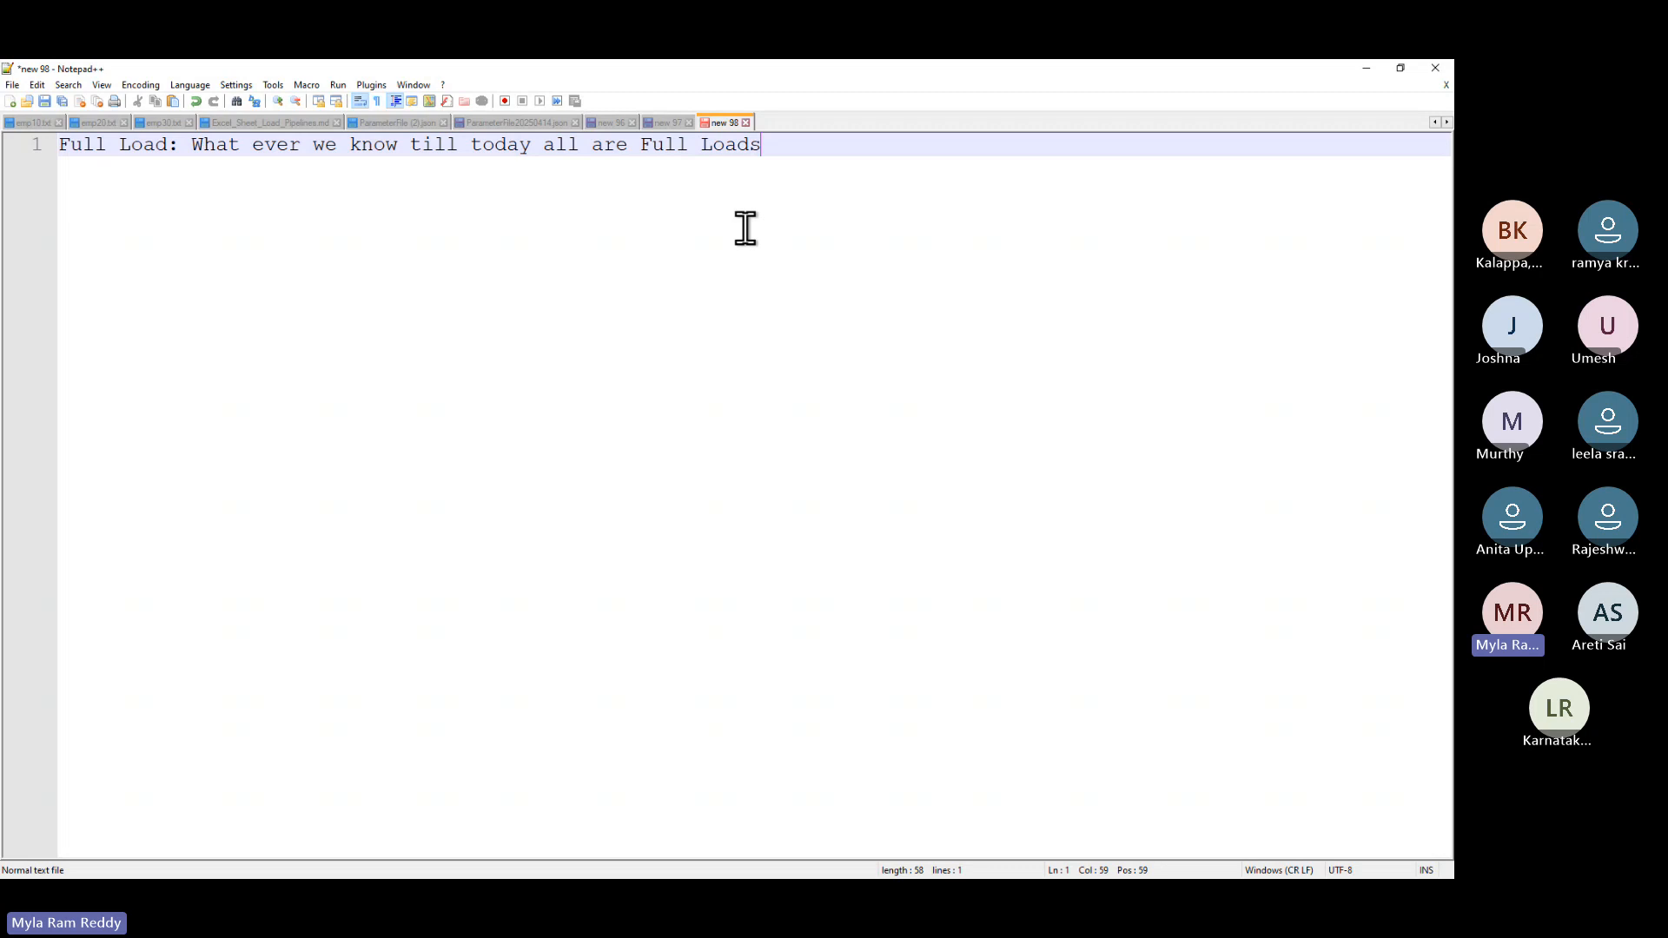
{"action": "key", "text": "Return"}
{"action": "key", "text": "Return"}
{"action": "key", "text": "Return"}
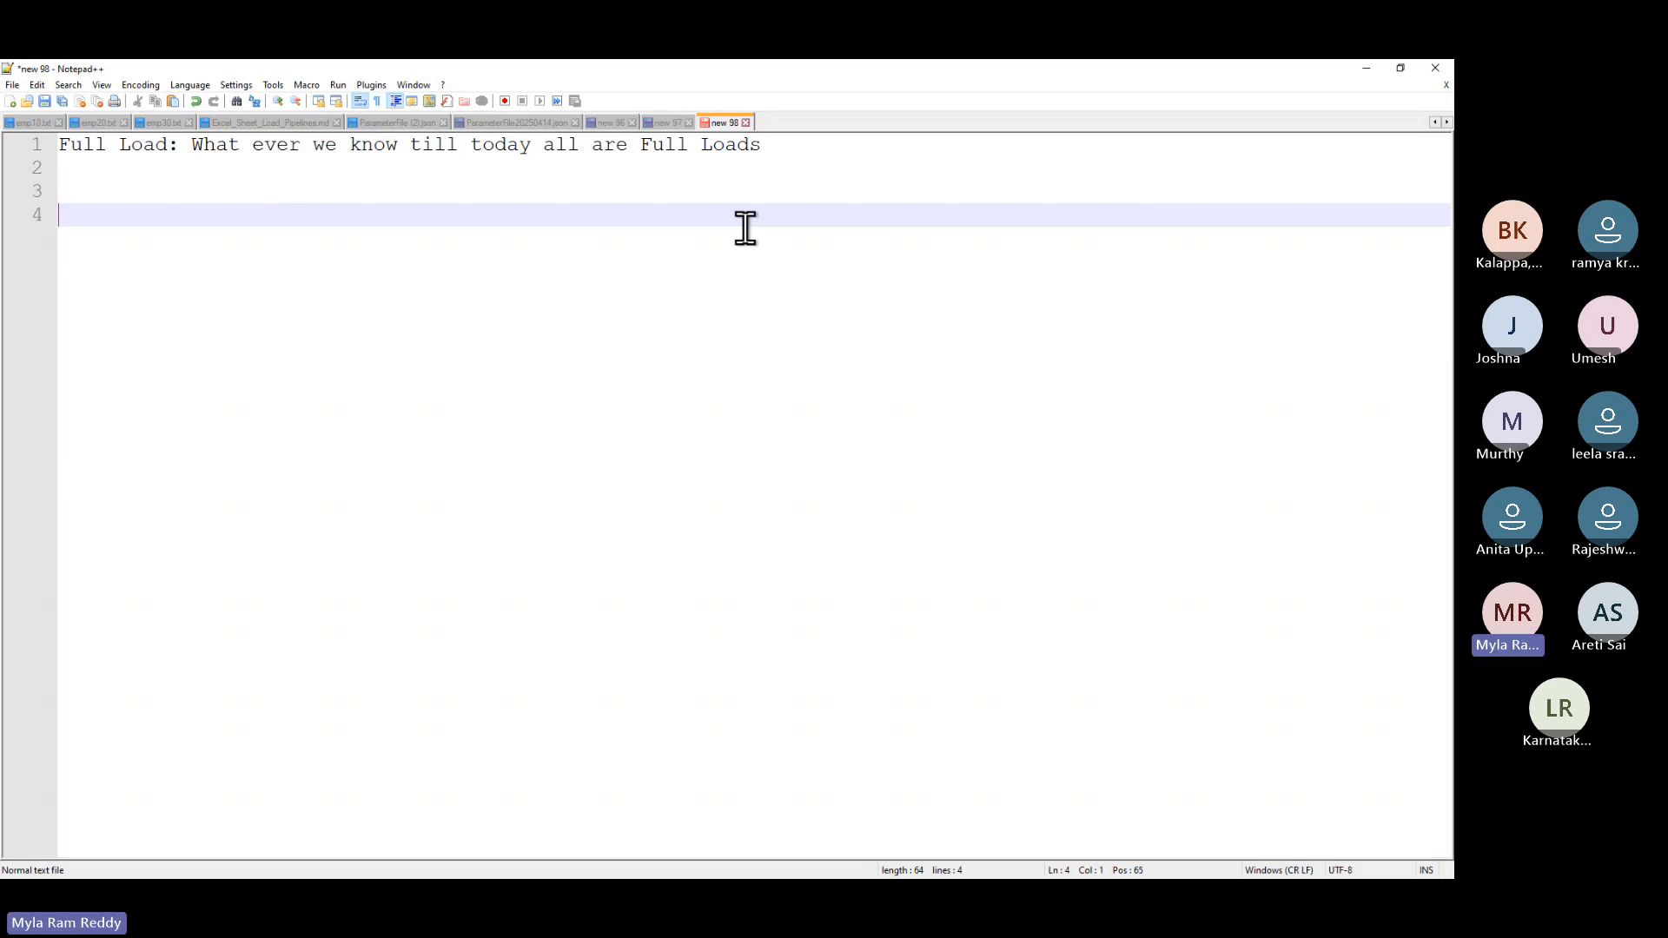
{"action": "key", "text": "alt+Tab"}
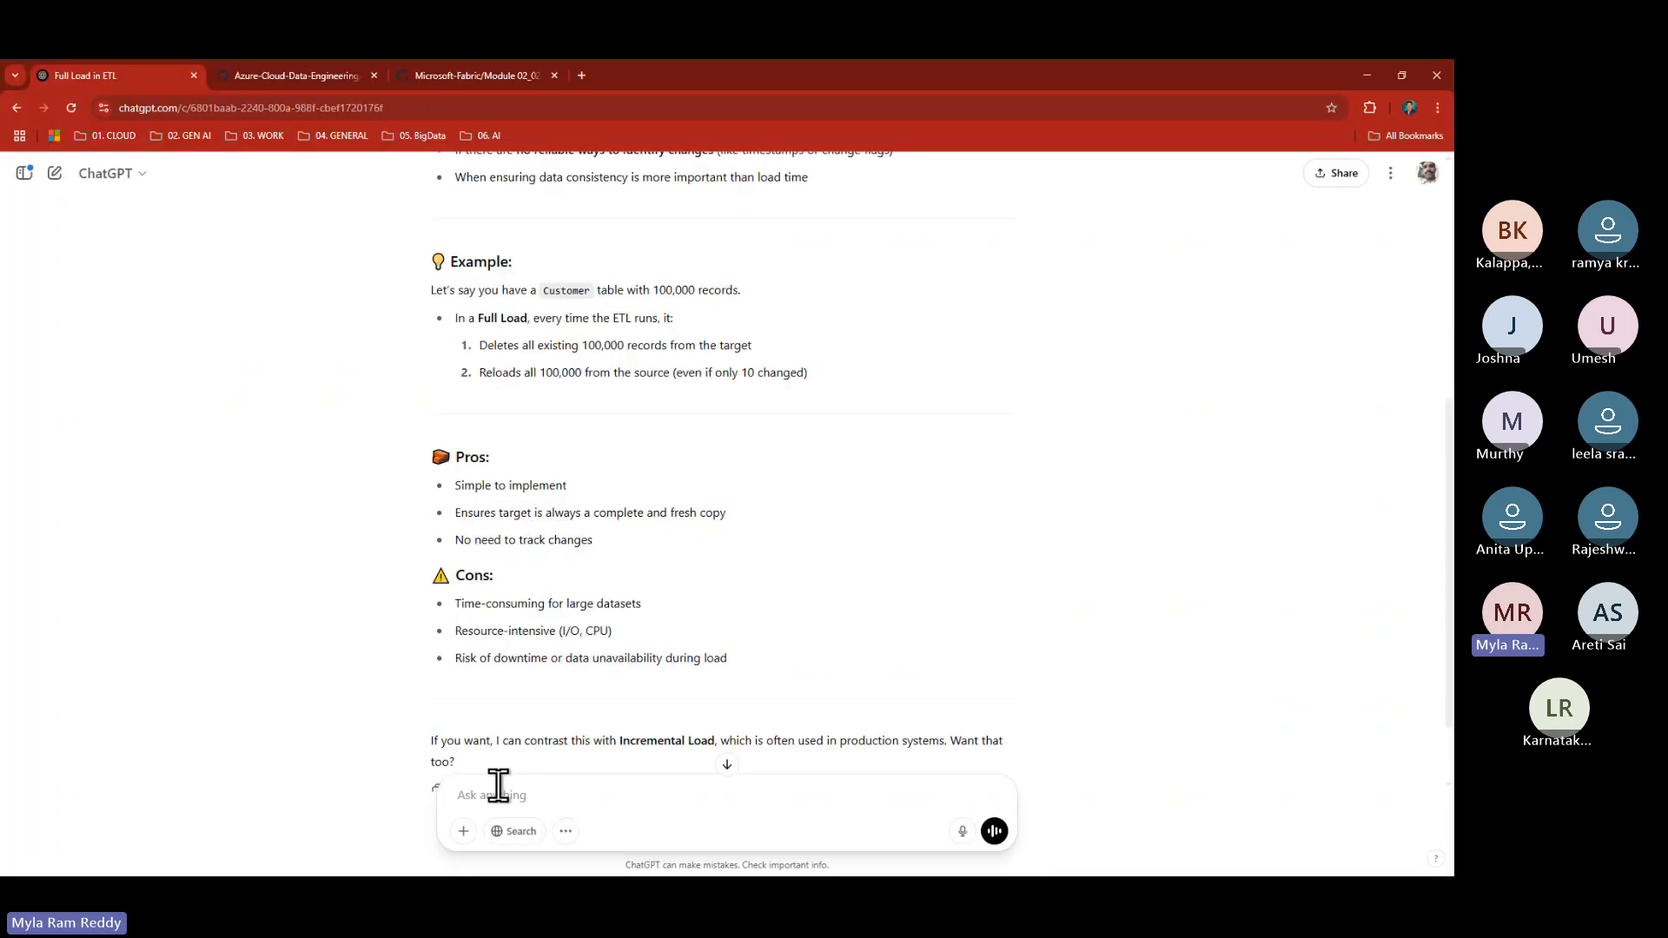
- Reply 'yes' to ChatGPT's offer to contrast Full Load with Incremental Load
{"action": "scroll", "coordinate": [560, 791], "scroll_direction": "down", "scroll_amount": 2}
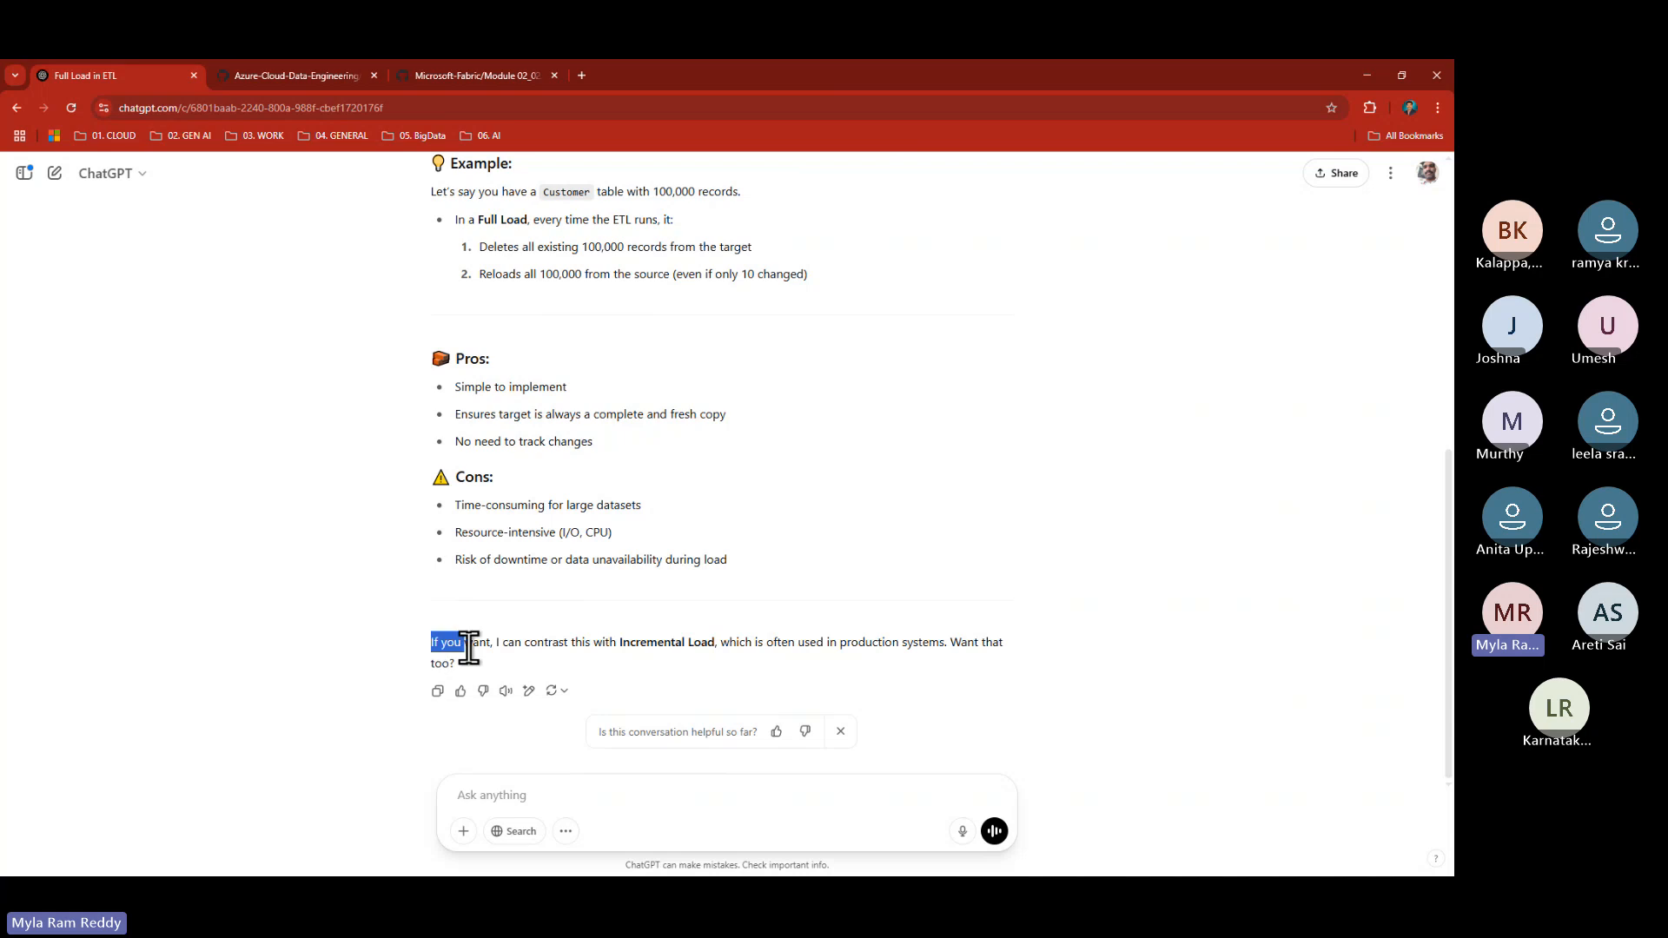
{"action": "left_click_drag", "start_coordinate": [562, 649], "coordinate": [830, 669]}
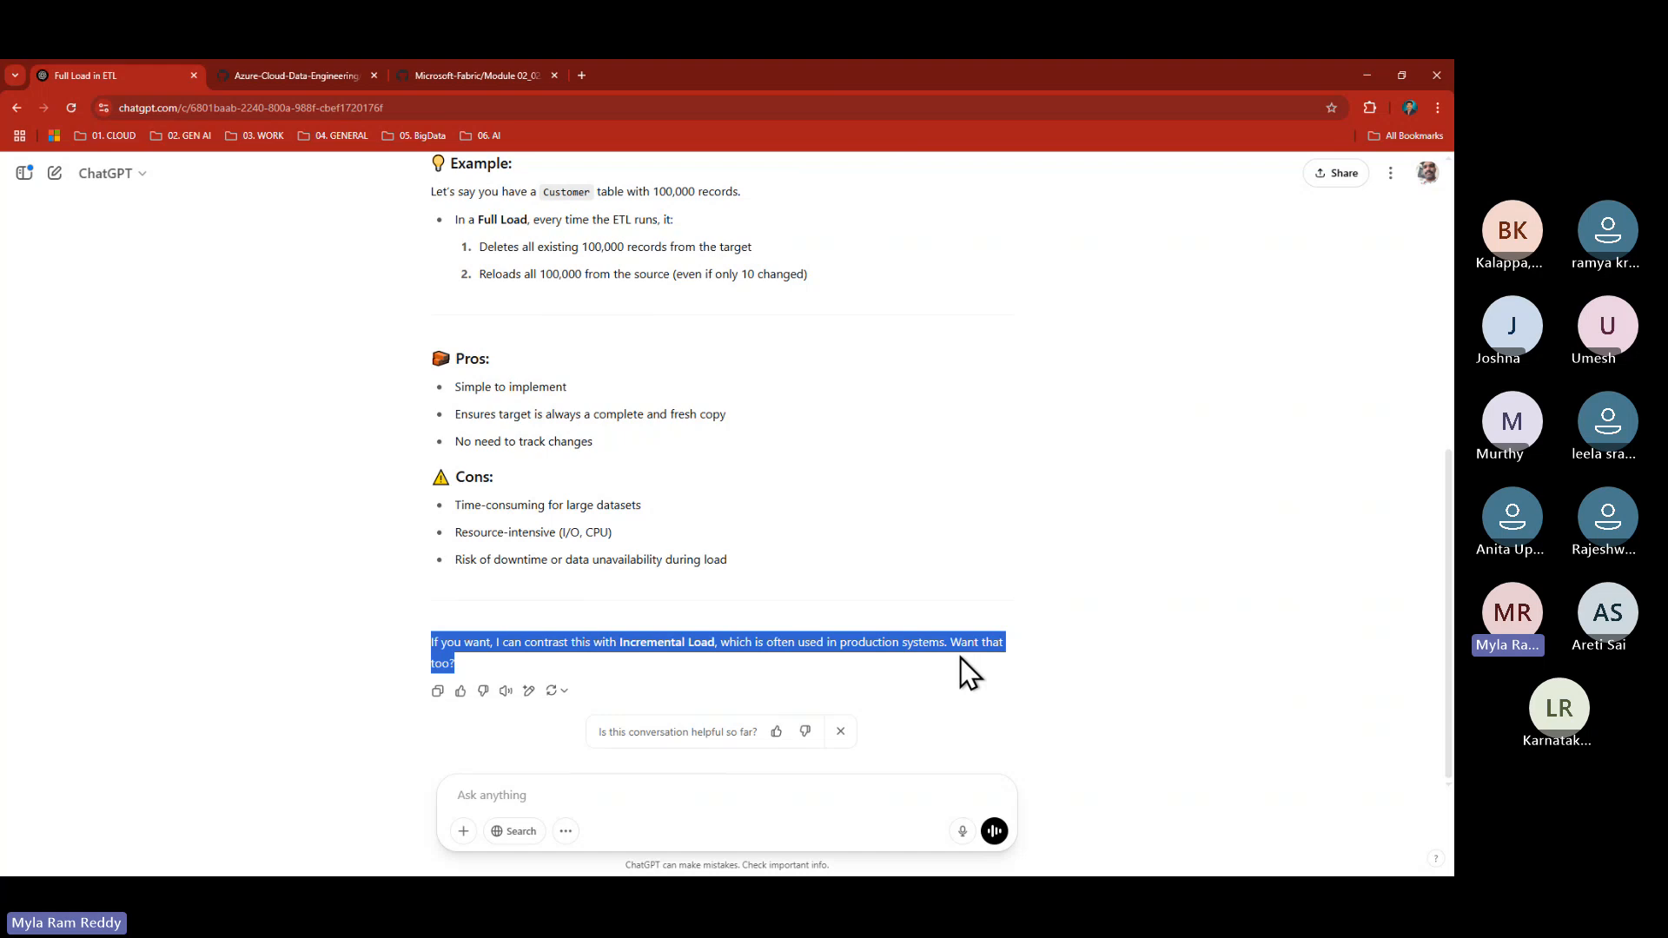
{"action": "left_click", "coordinate": [500, 796]}
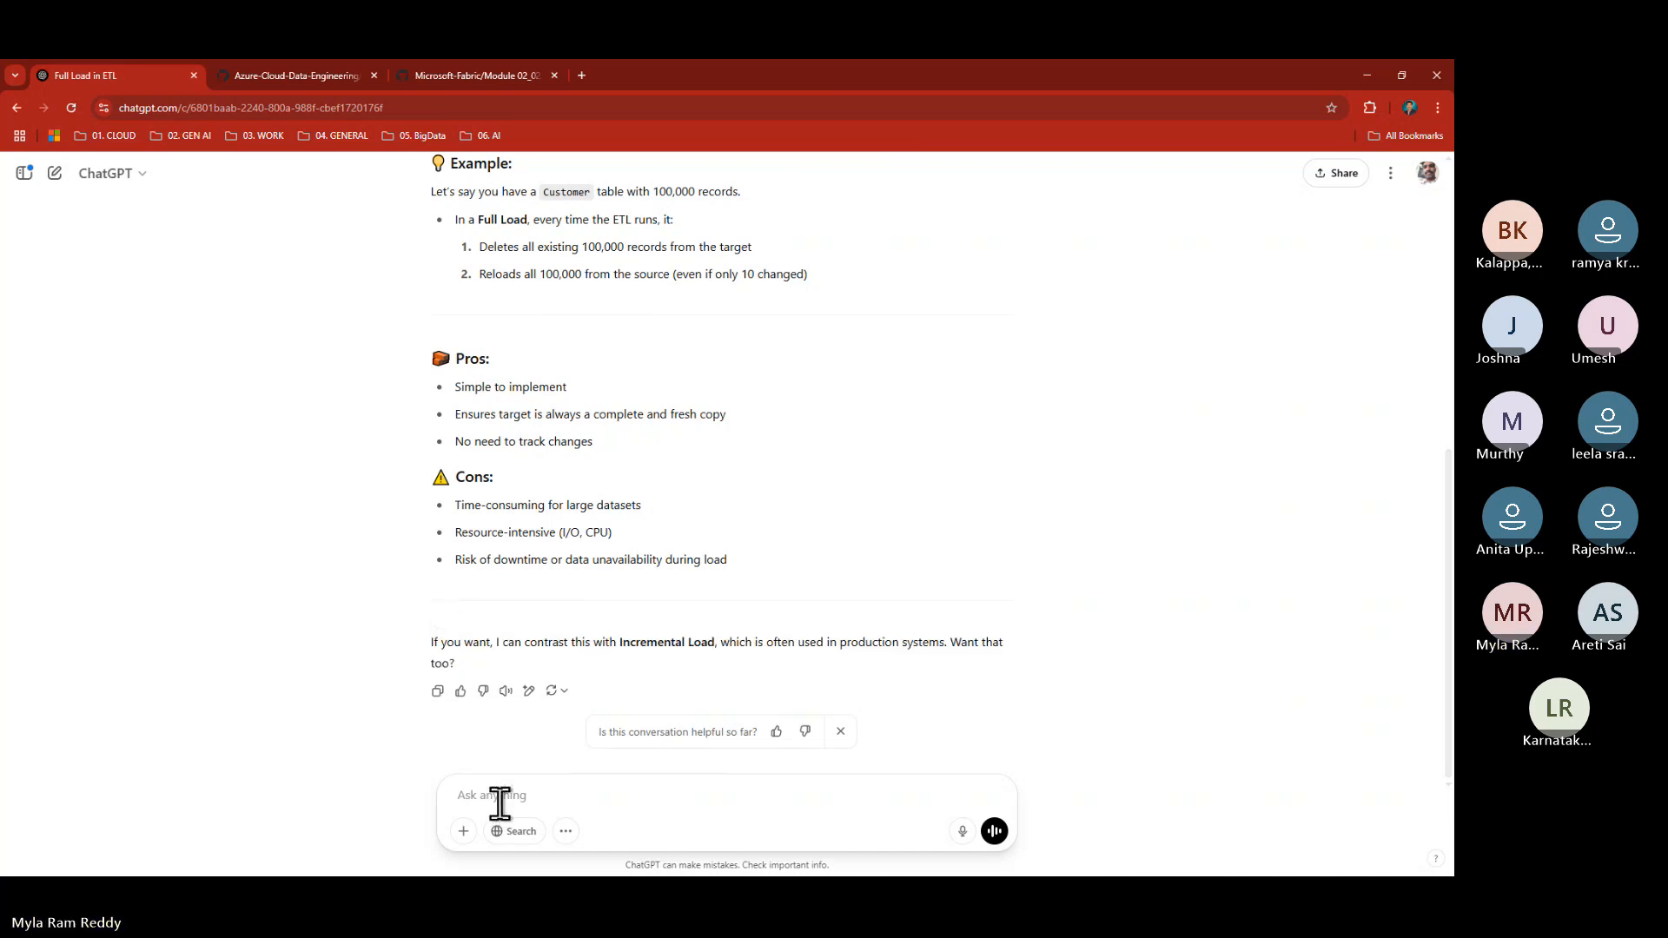
{"action": "type", "text": "yes"}
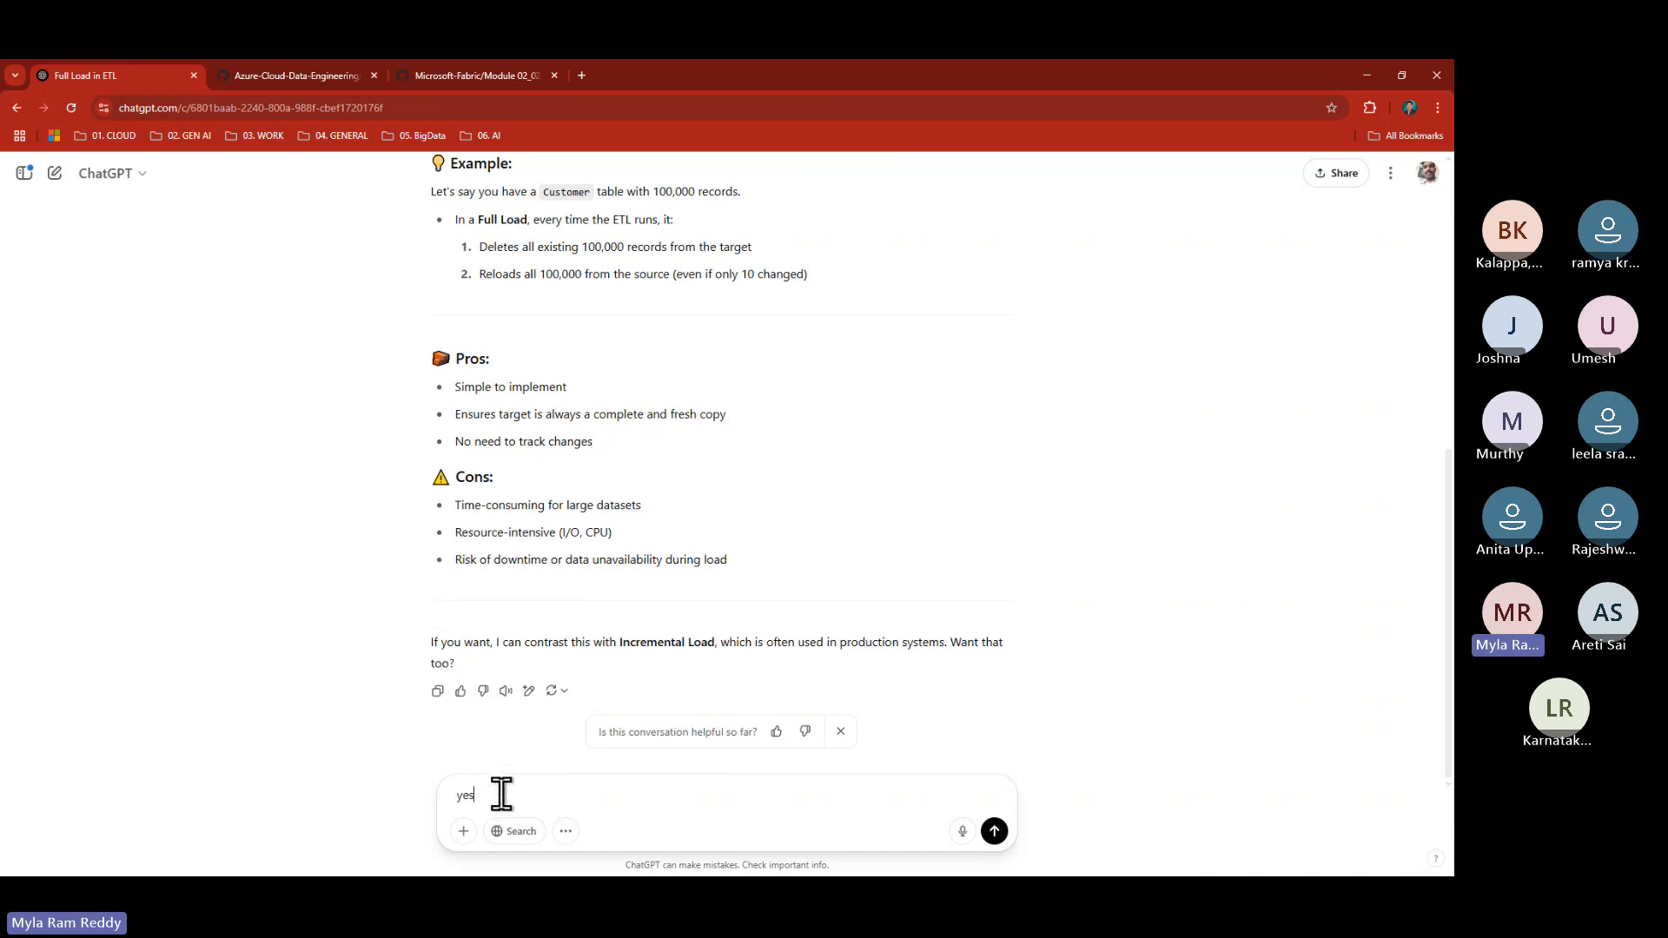
{"action": "key", "text": "Return"}
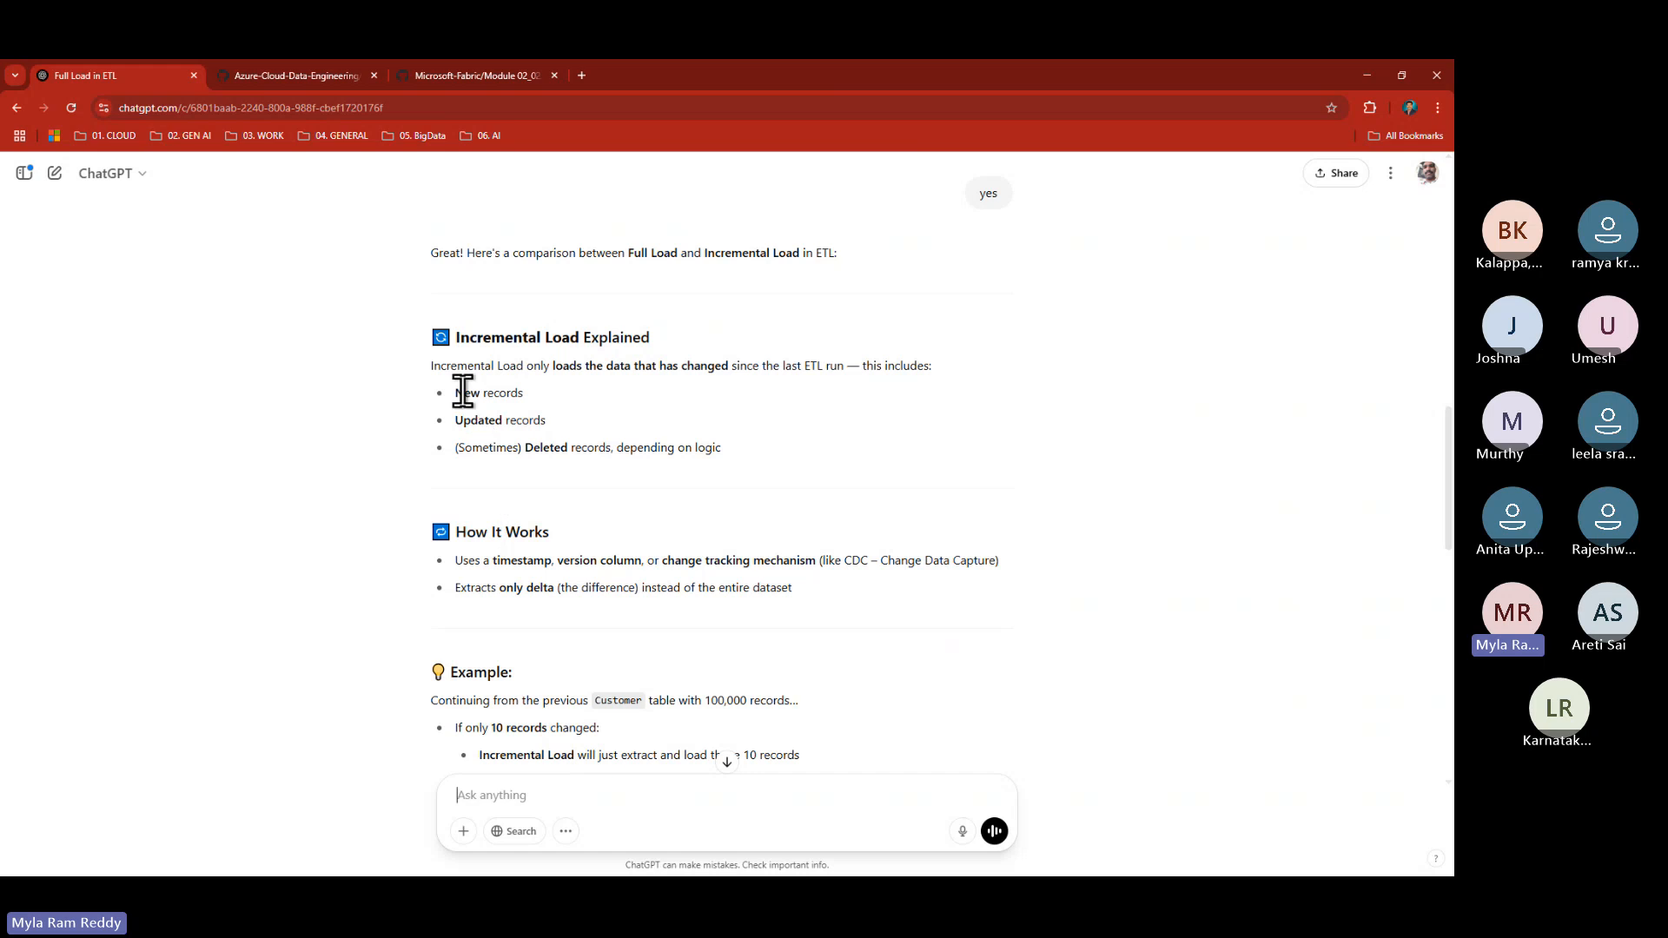
- Highlight the New and Updated records points in the answer, then return to Notepad++
{"action": "left_click_drag", "start_coordinate": [458, 393], "coordinate": [476, 453]}
{"action": "left_click", "coordinate": [726, 456]}
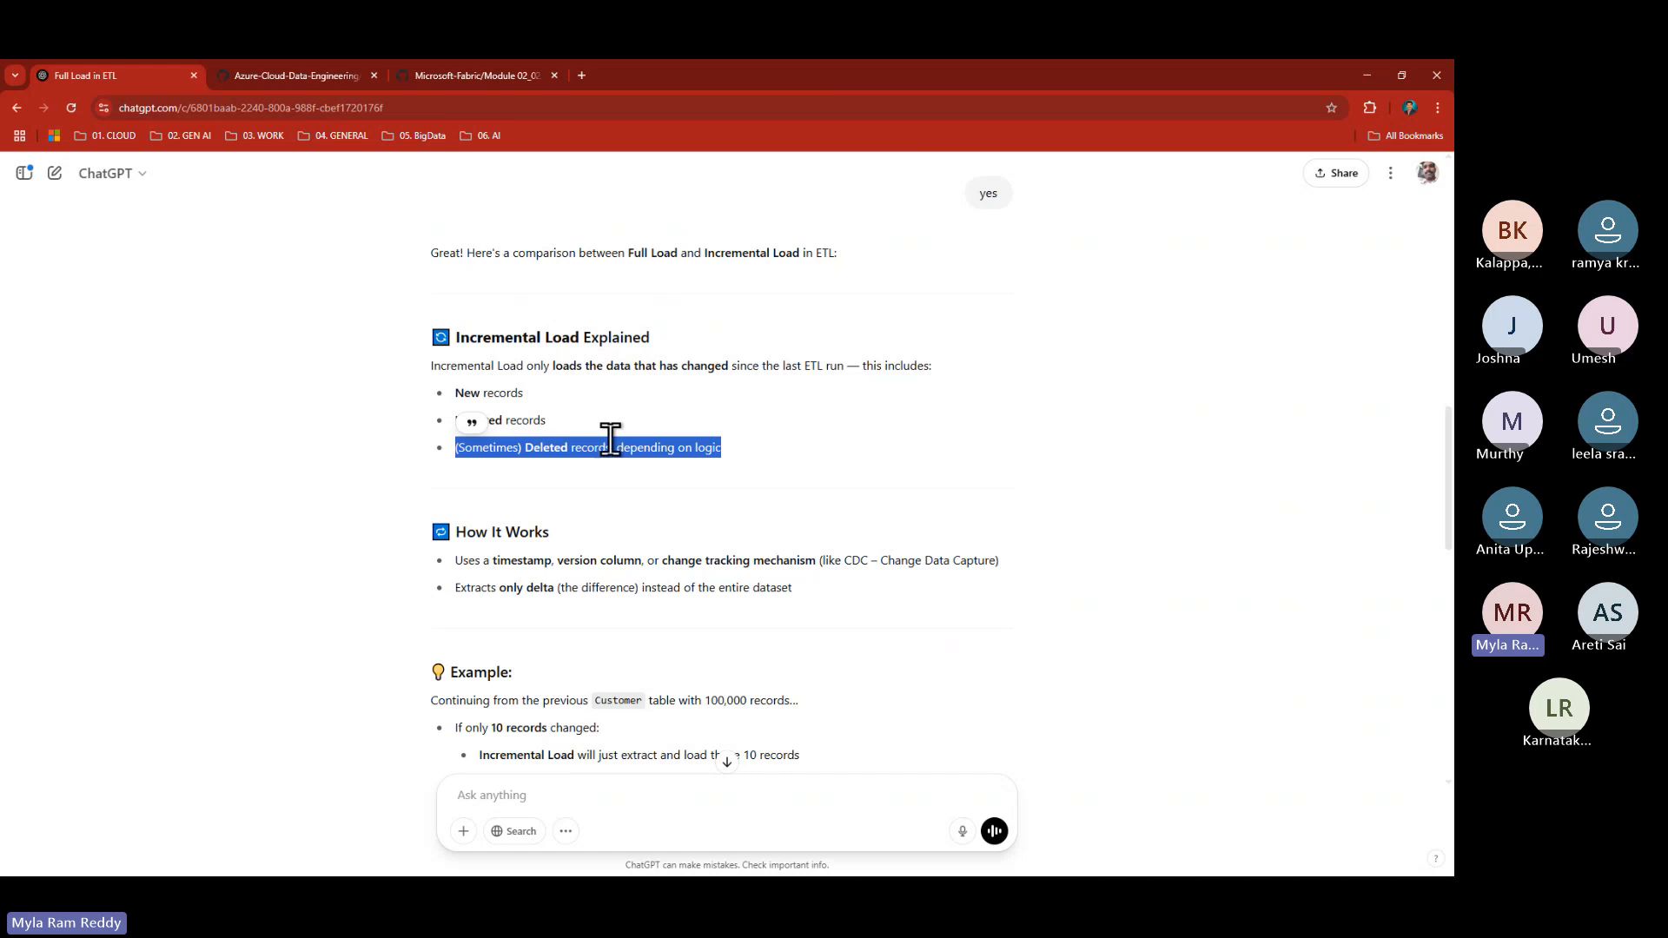
{"action": "left_click", "coordinate": [555, 422]}
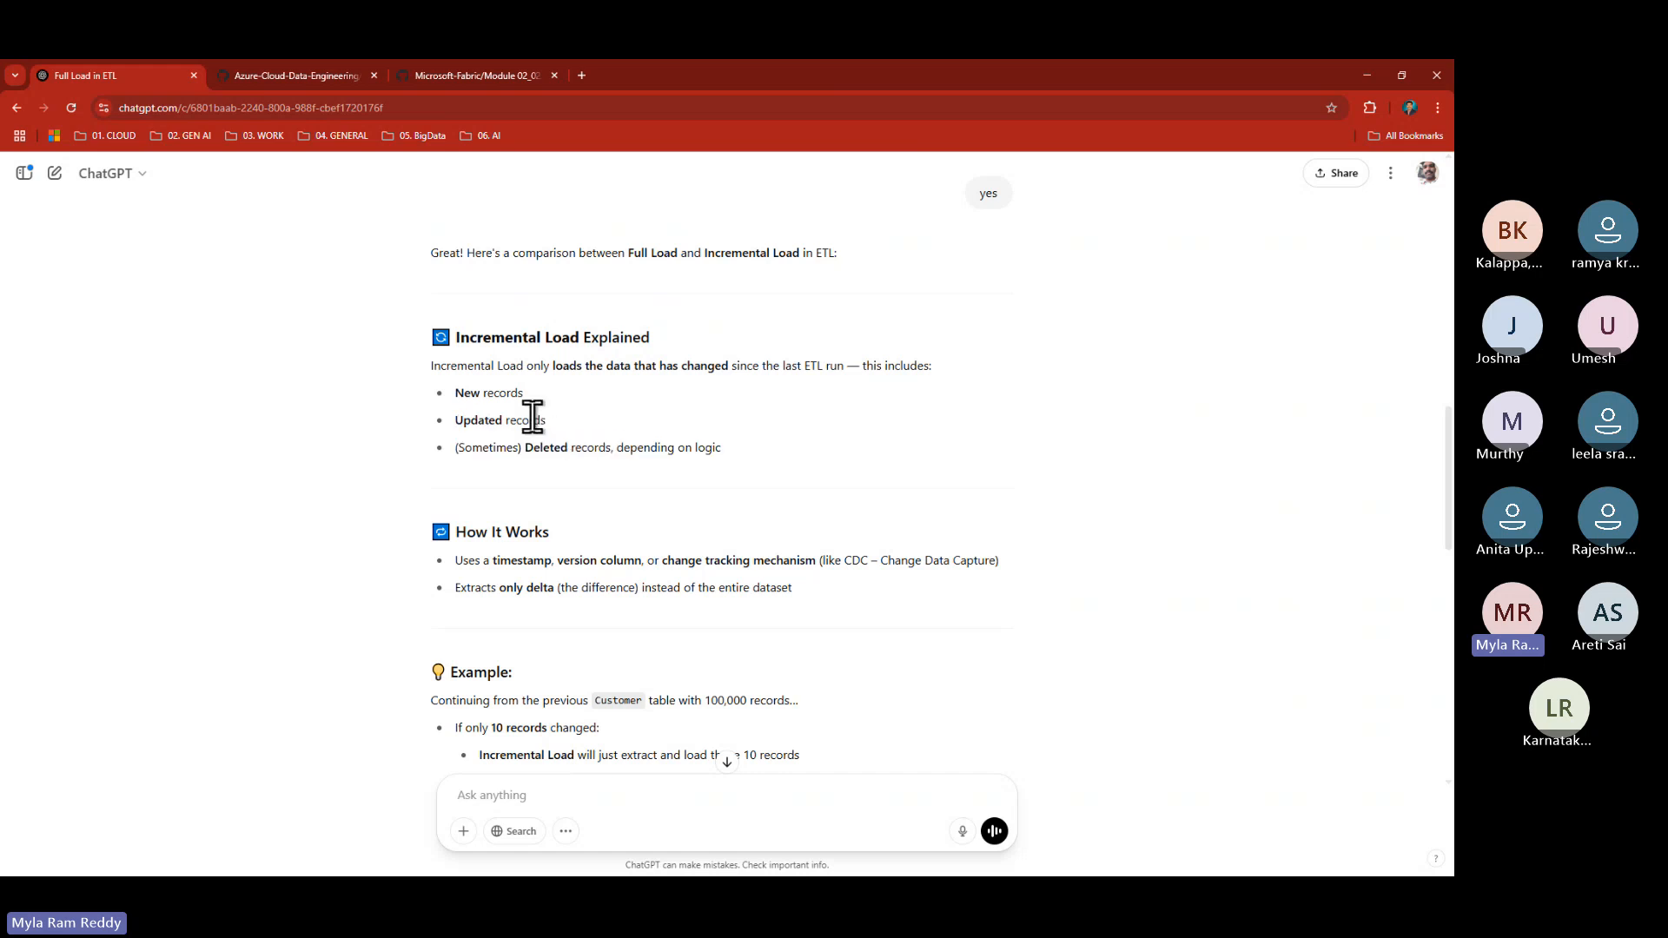
{"action": "left_click_drag", "start_coordinate": [546, 421], "coordinate": [437, 392]}
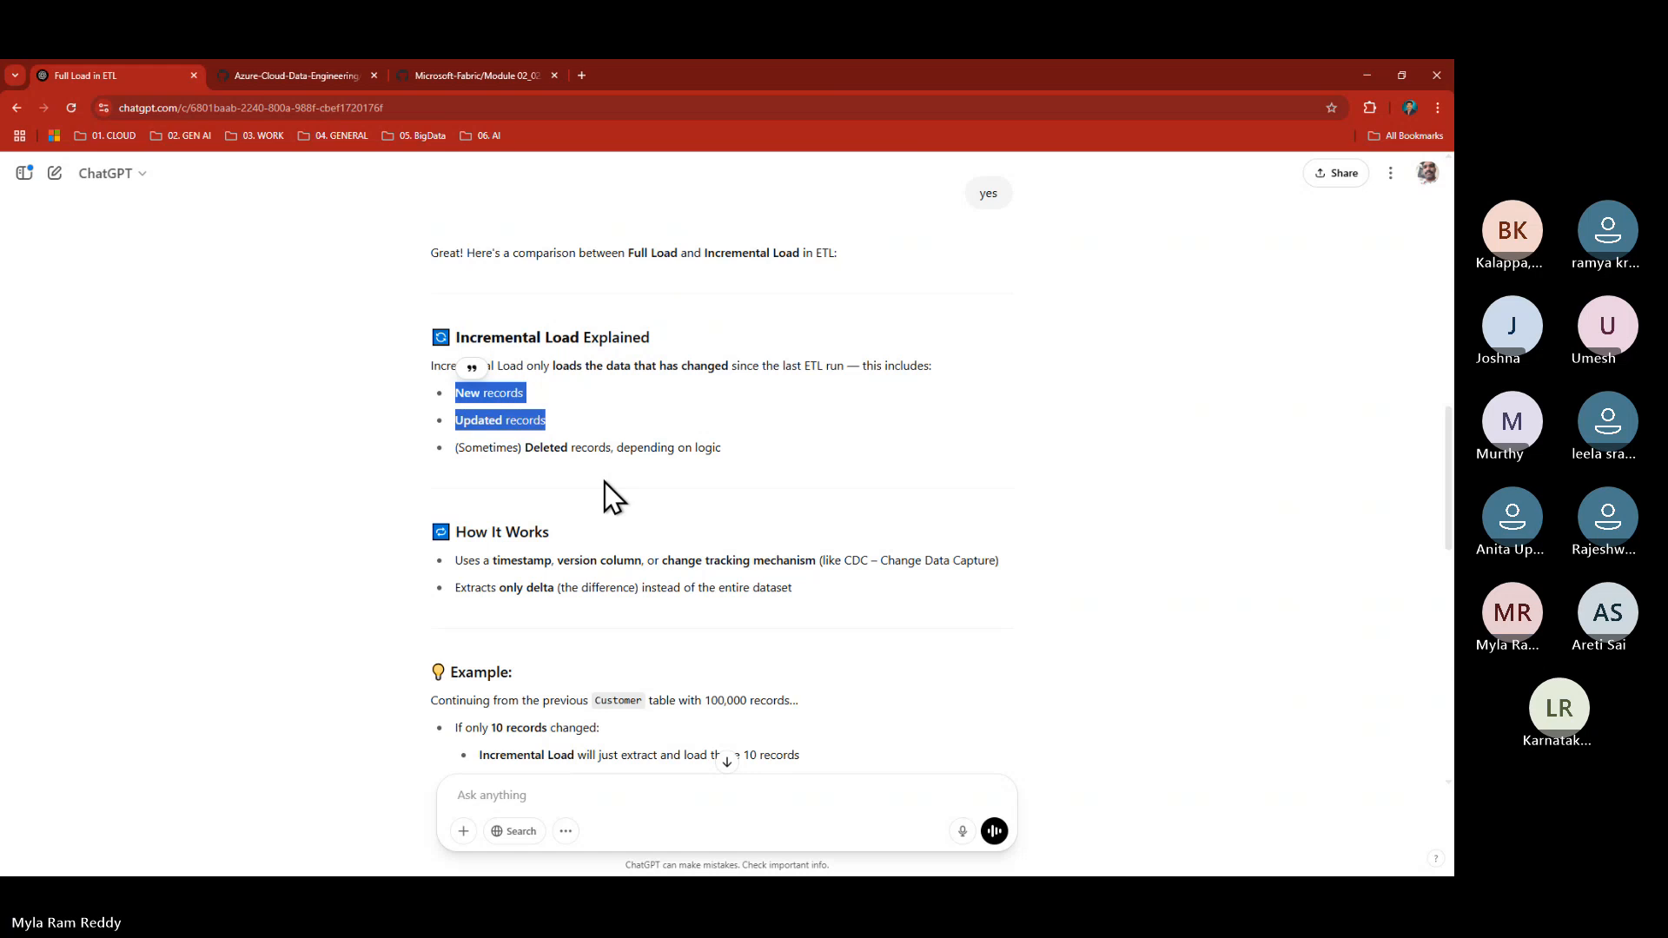
{"action": "key", "text": "alt+Tab"}
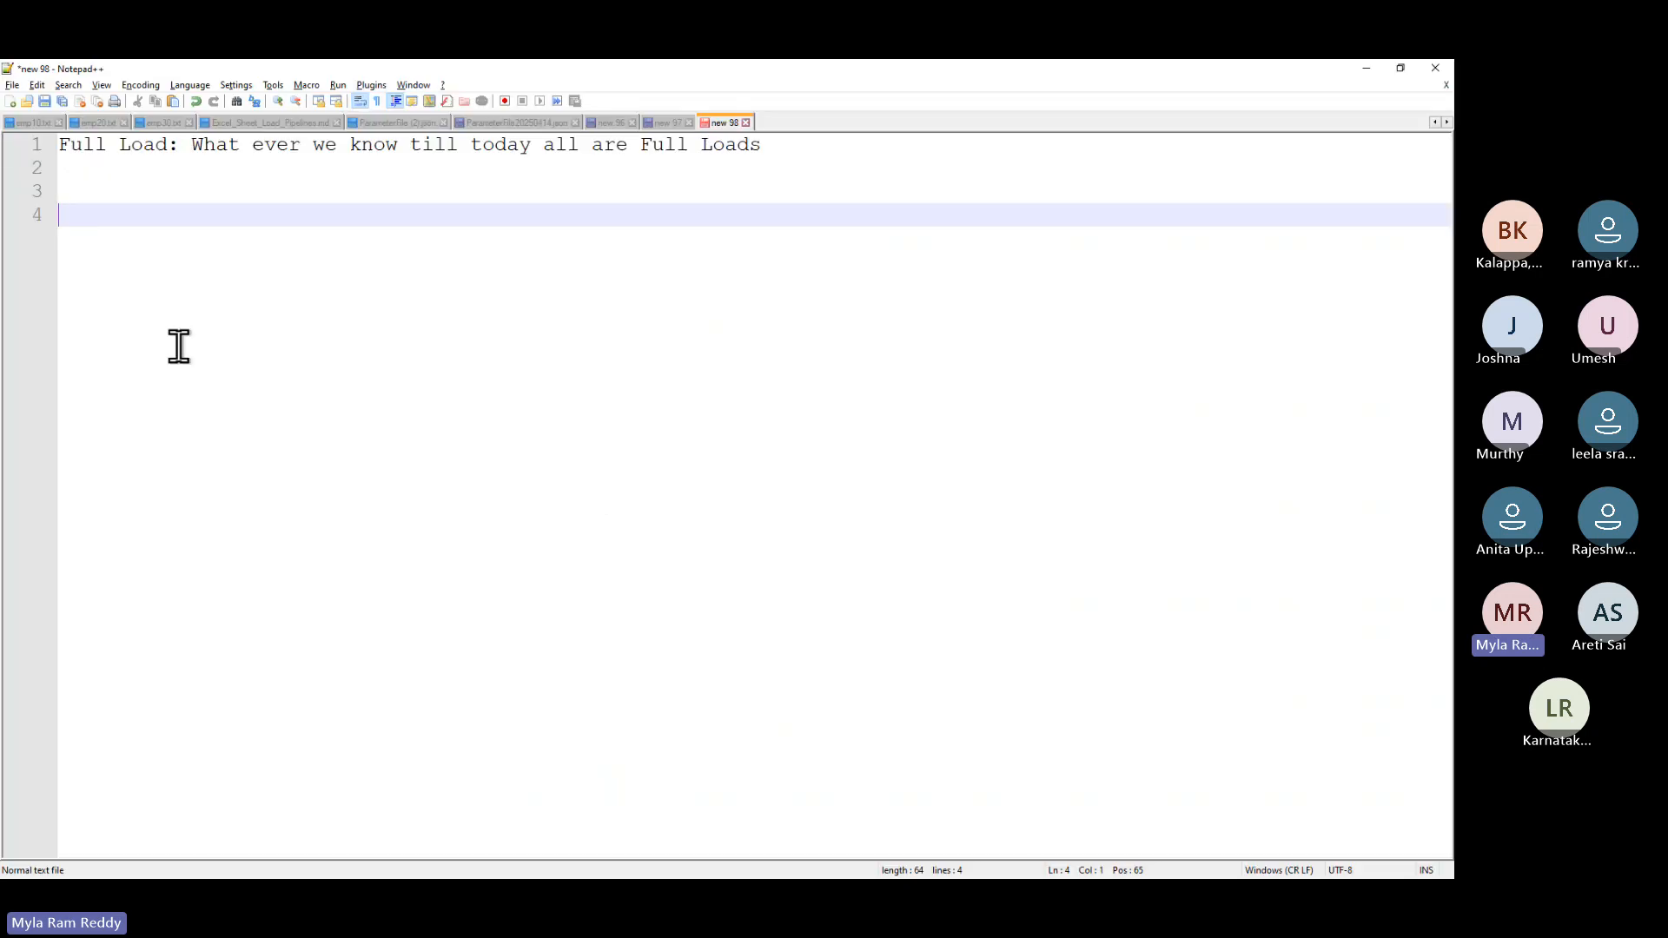
- Add the 'Incremental Load:' heading and the note 'Apr 17: Source 100 rows'
{"action": "type", "text": "Incremental Load:"}
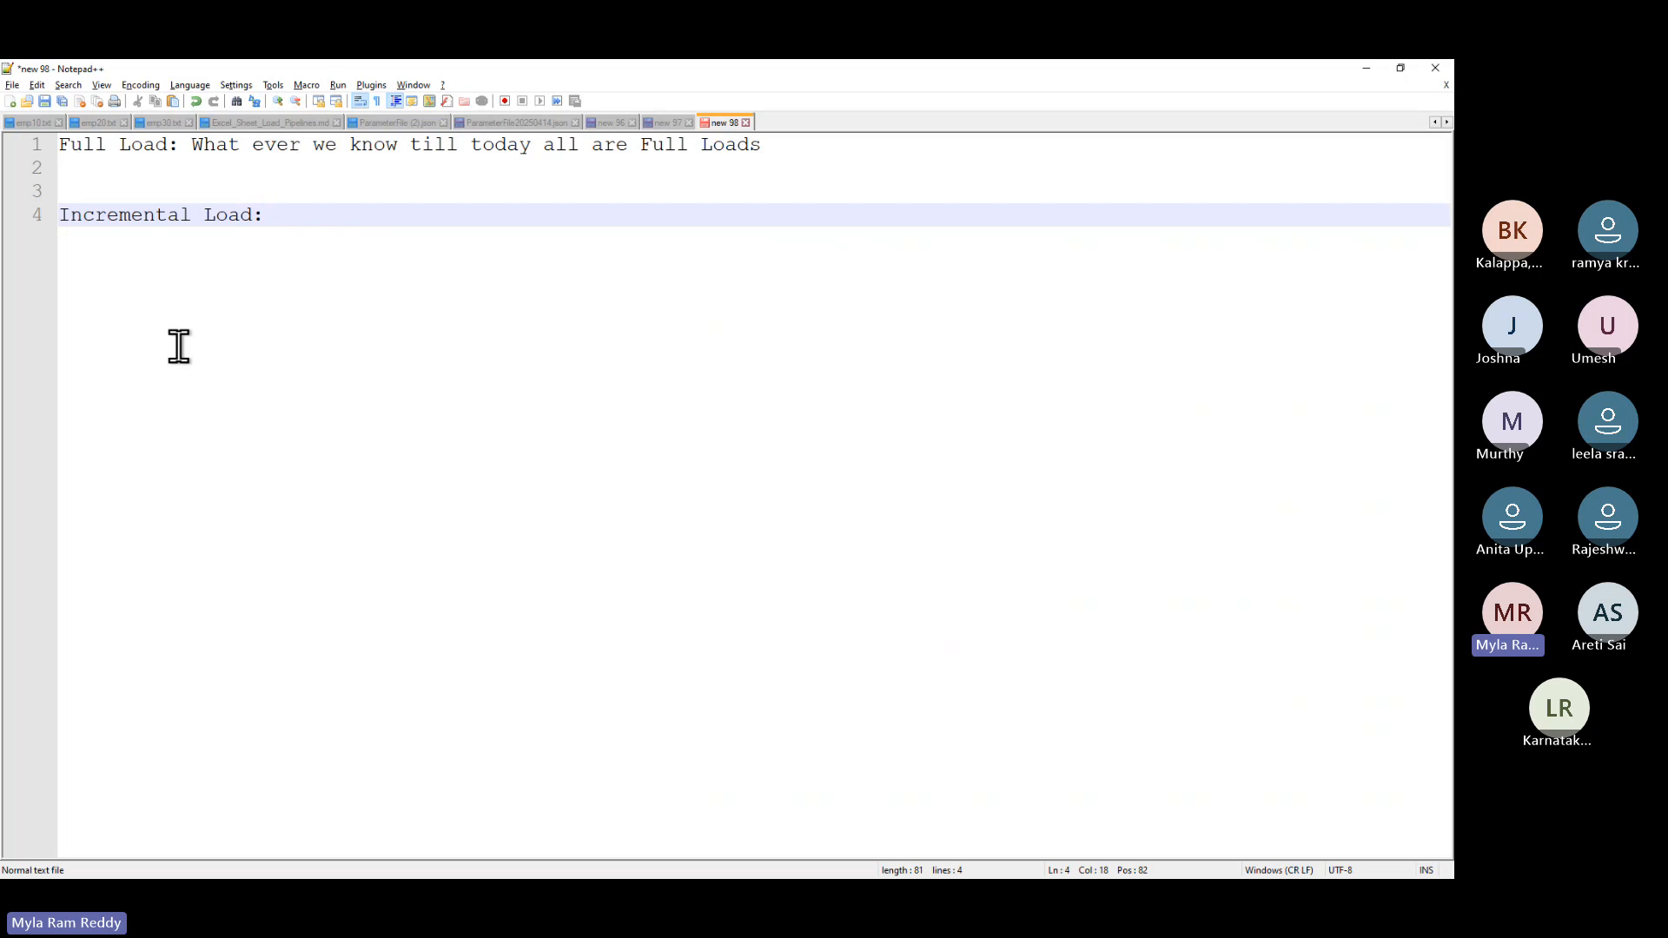
{"action": "key", "text": "Return"}
{"action": "key", "text": "Return"}
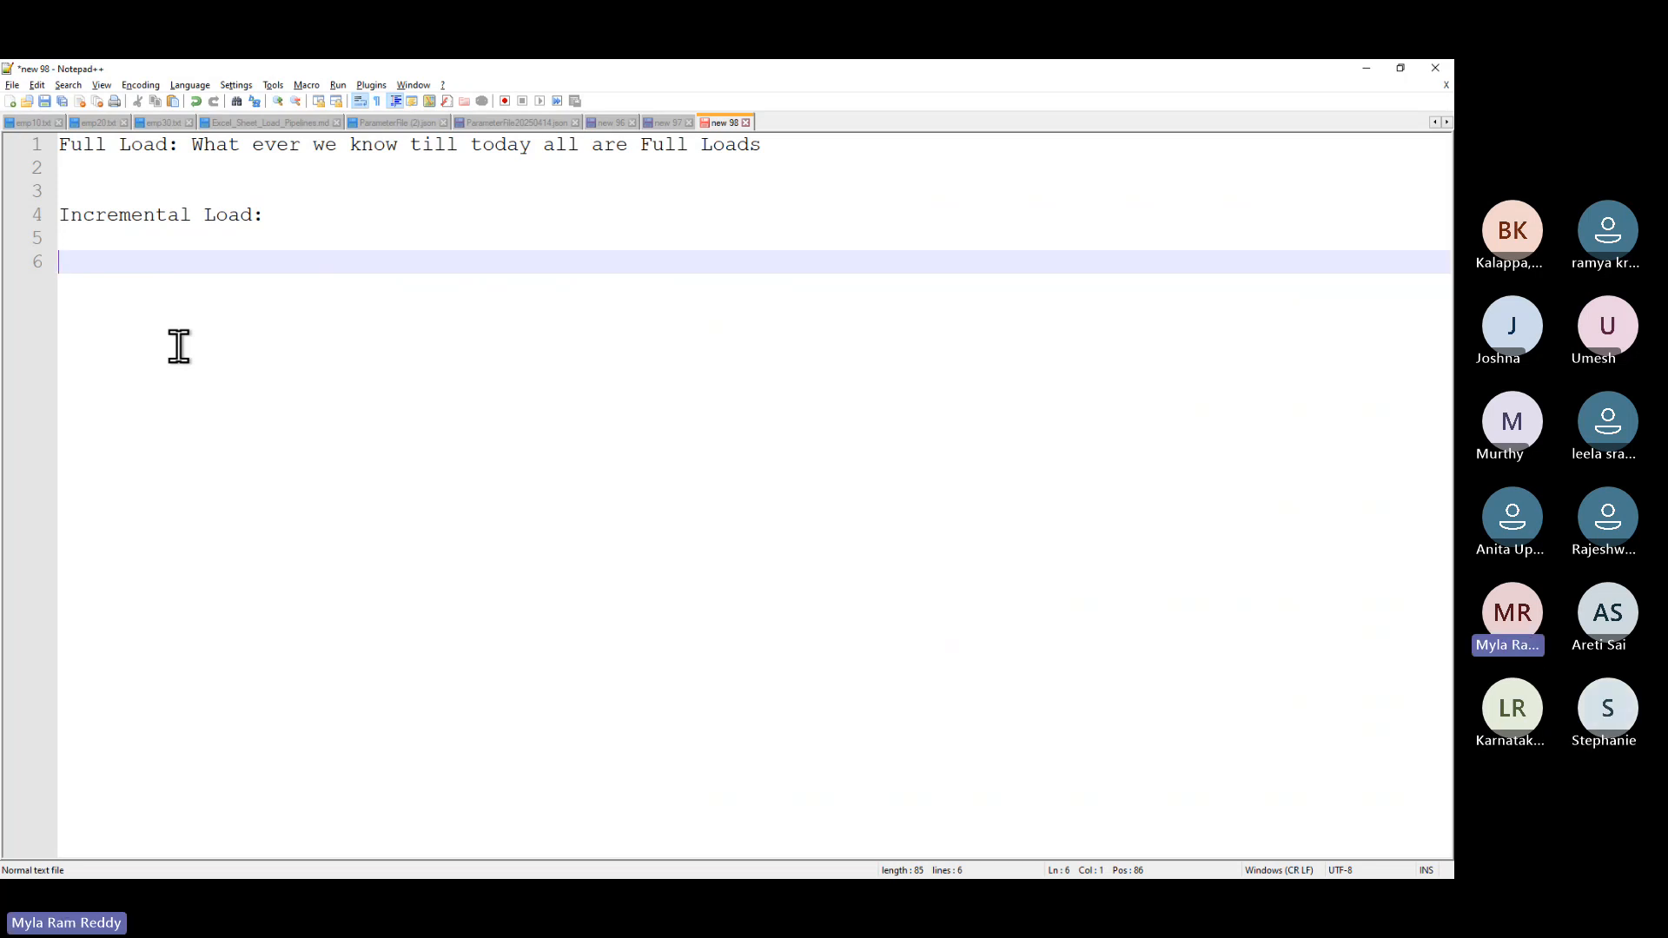
{"action": "type", "text": "Ap"}
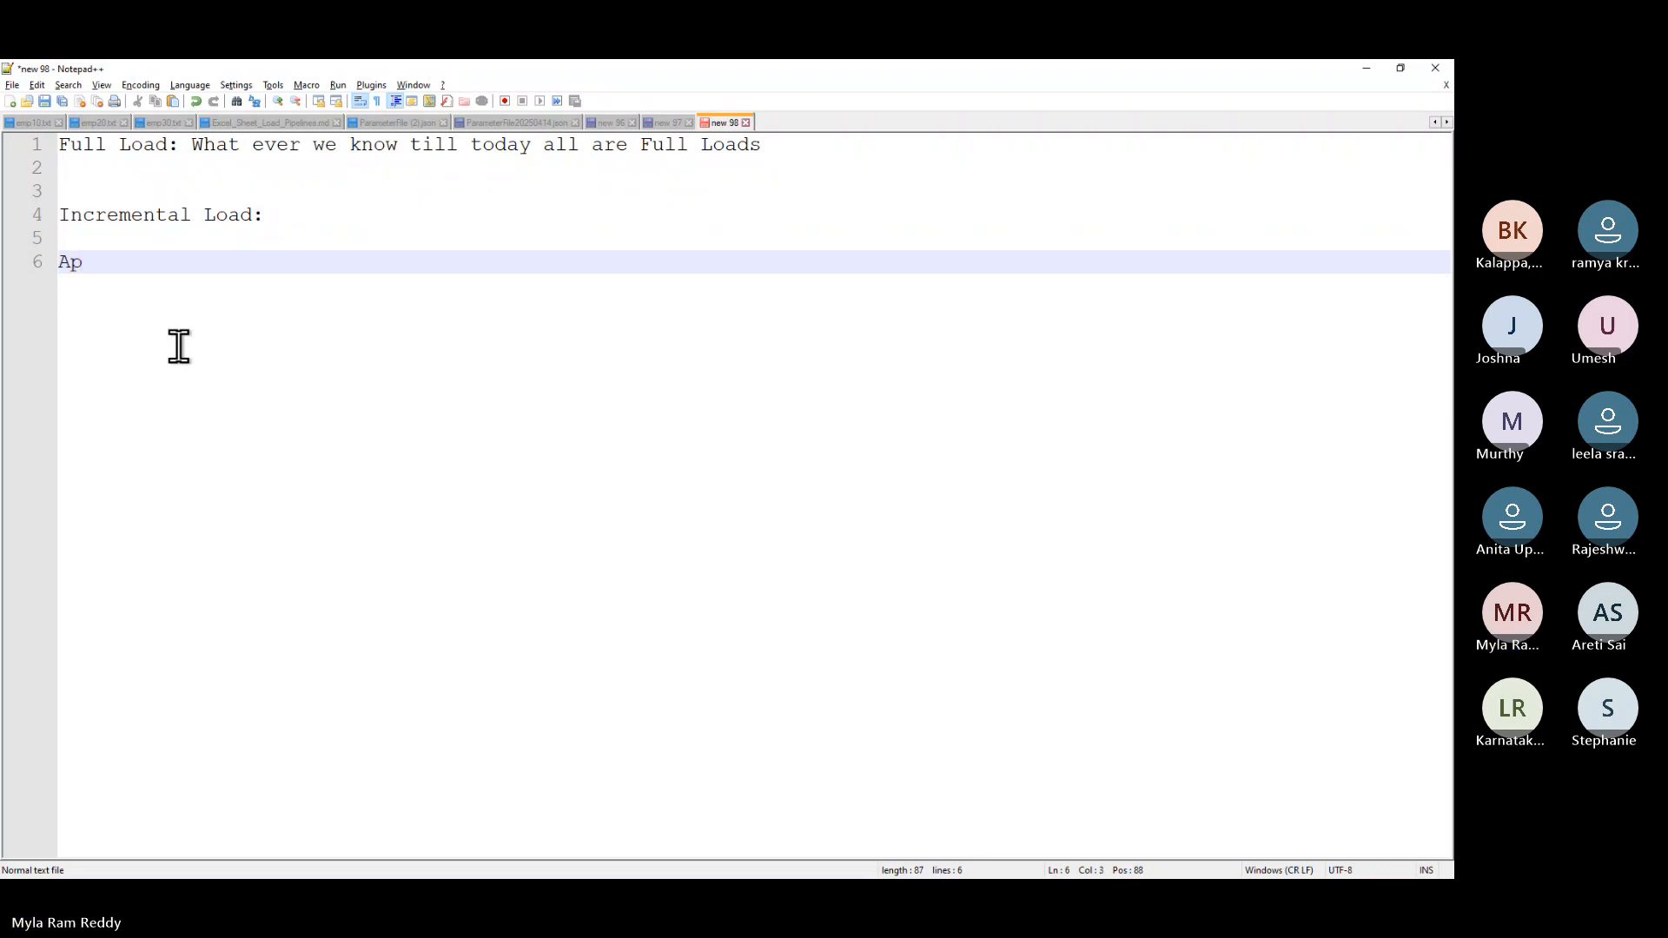
{"action": "type", "text": "r"}
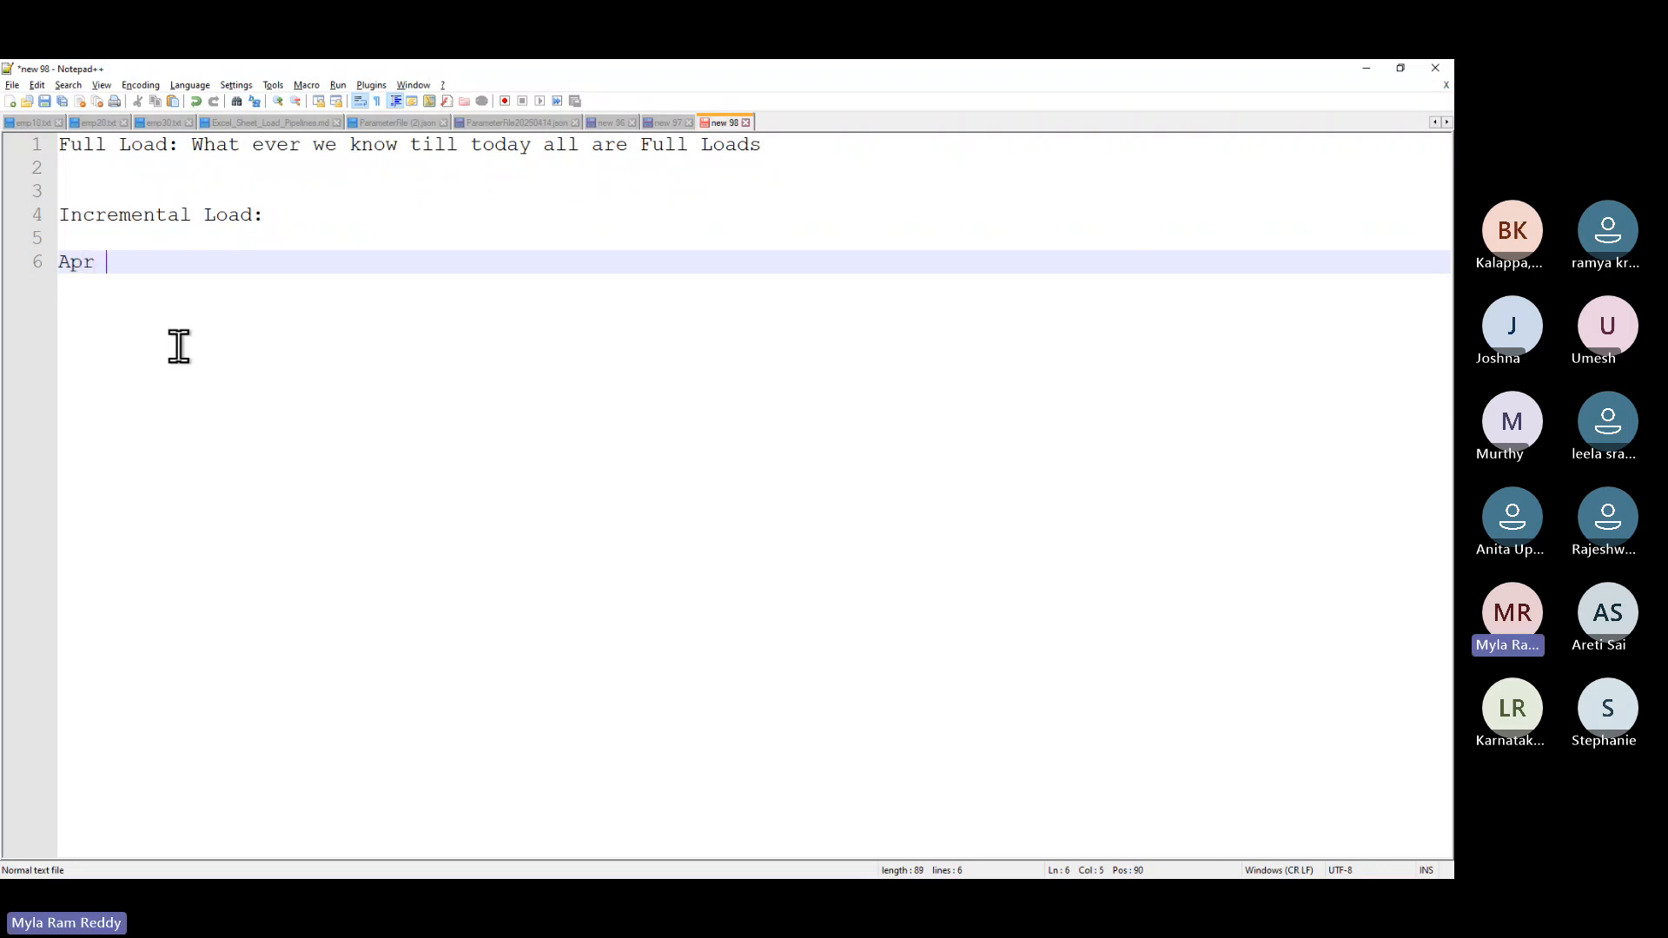
{"action": "type", "text": " 17: Source 100 ros"}
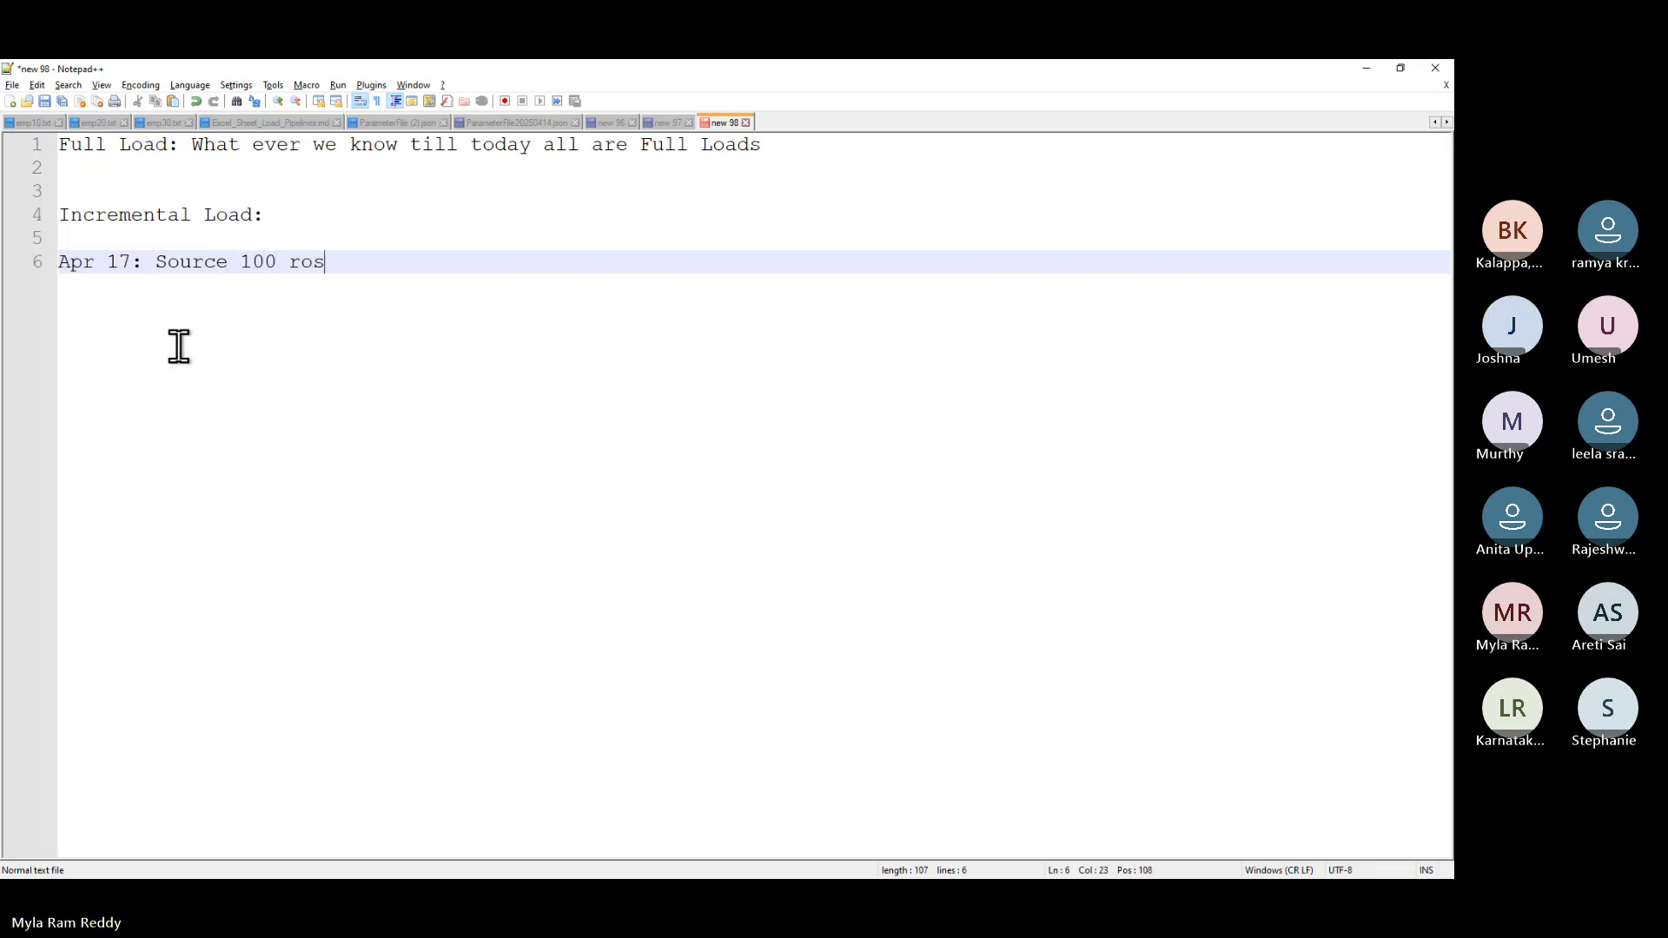
{"action": "key", "text": "BackSpace"}
{"action": "key", "text": "BackSpace"}
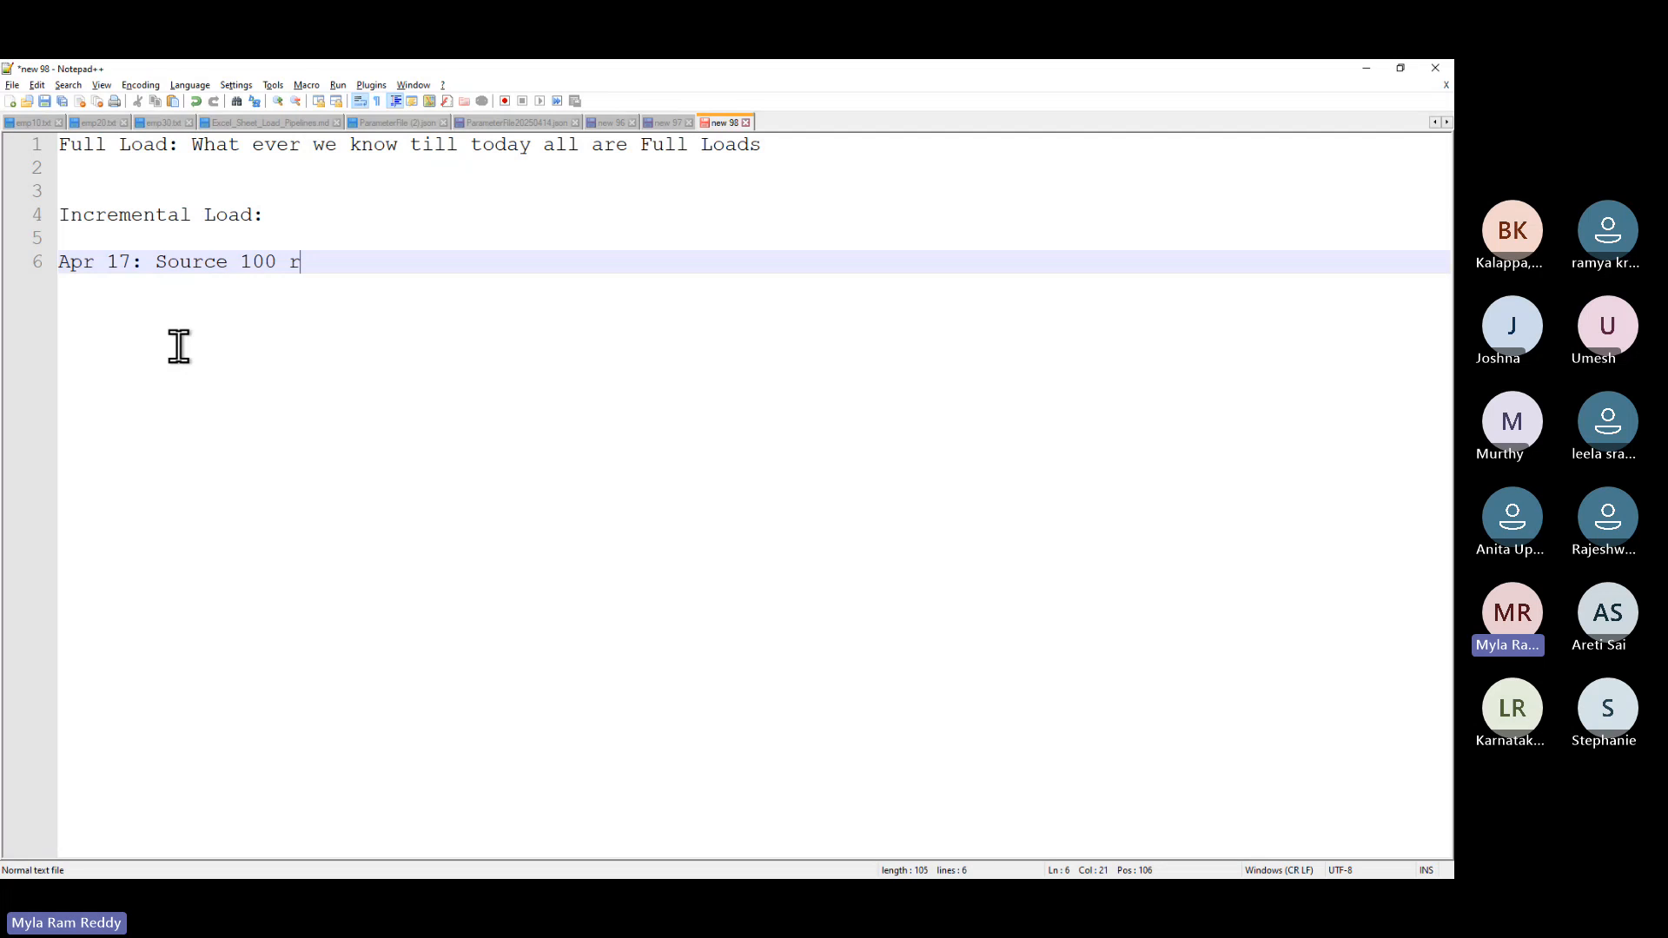
{"action": "type", "text": "ows"}
{"action": "key", "text": "Return"}
{"action": "key", "text": "Return"}
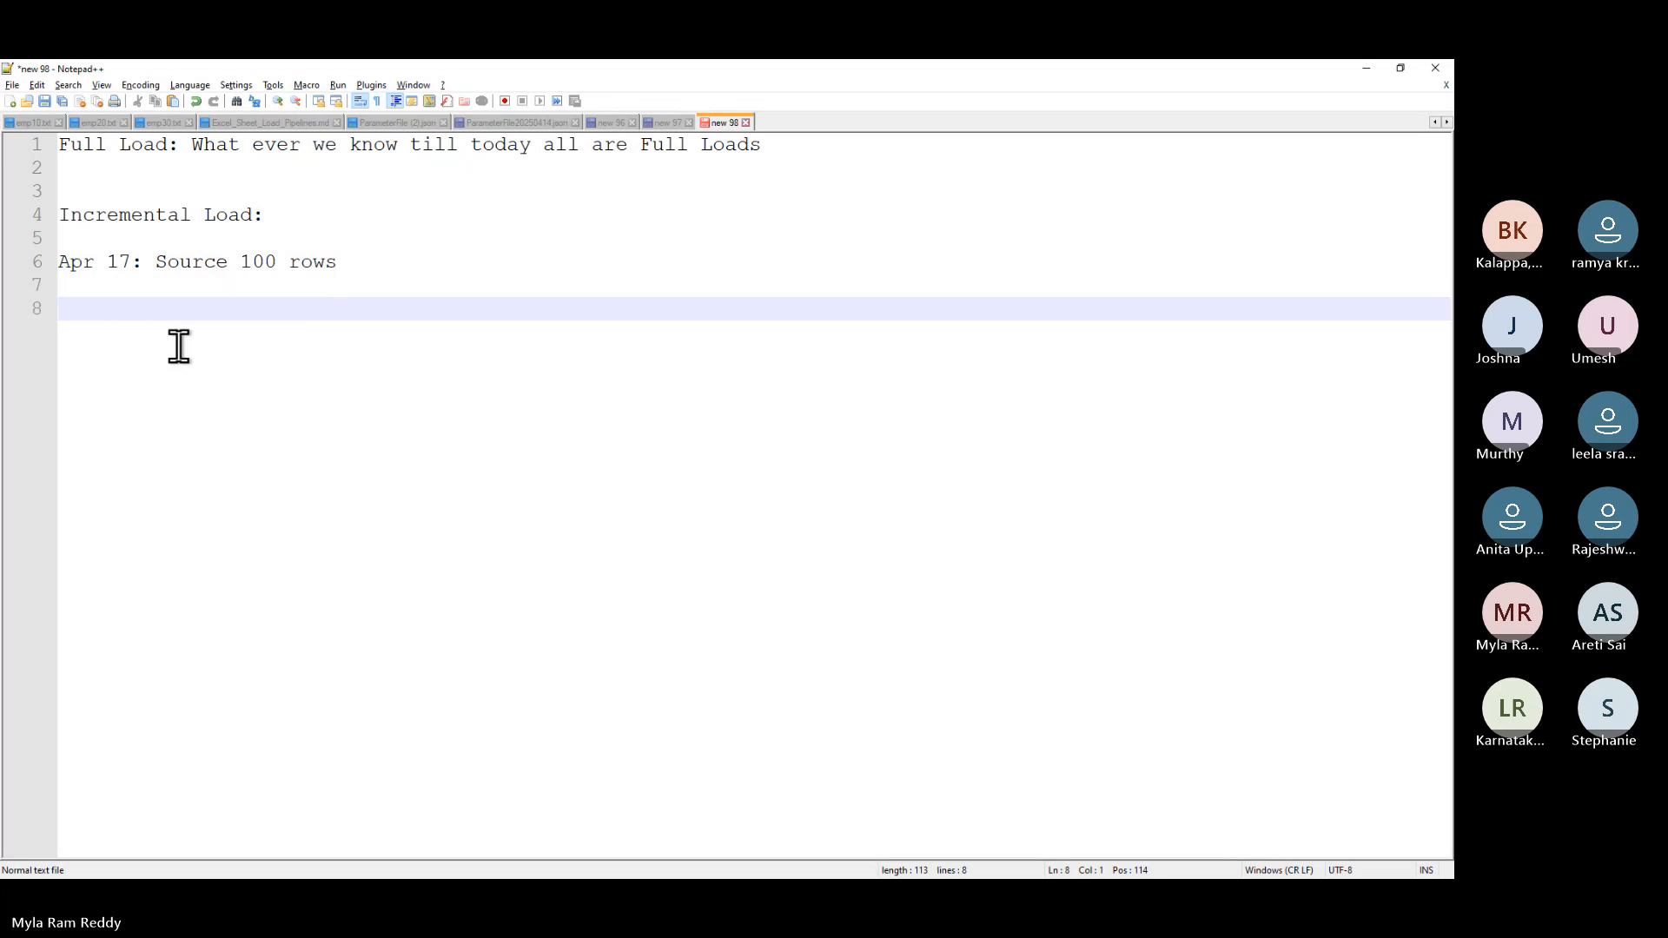
- Add the note 'Apr 17: First load(Init Load)'
{"action": "type", "text": "A"}
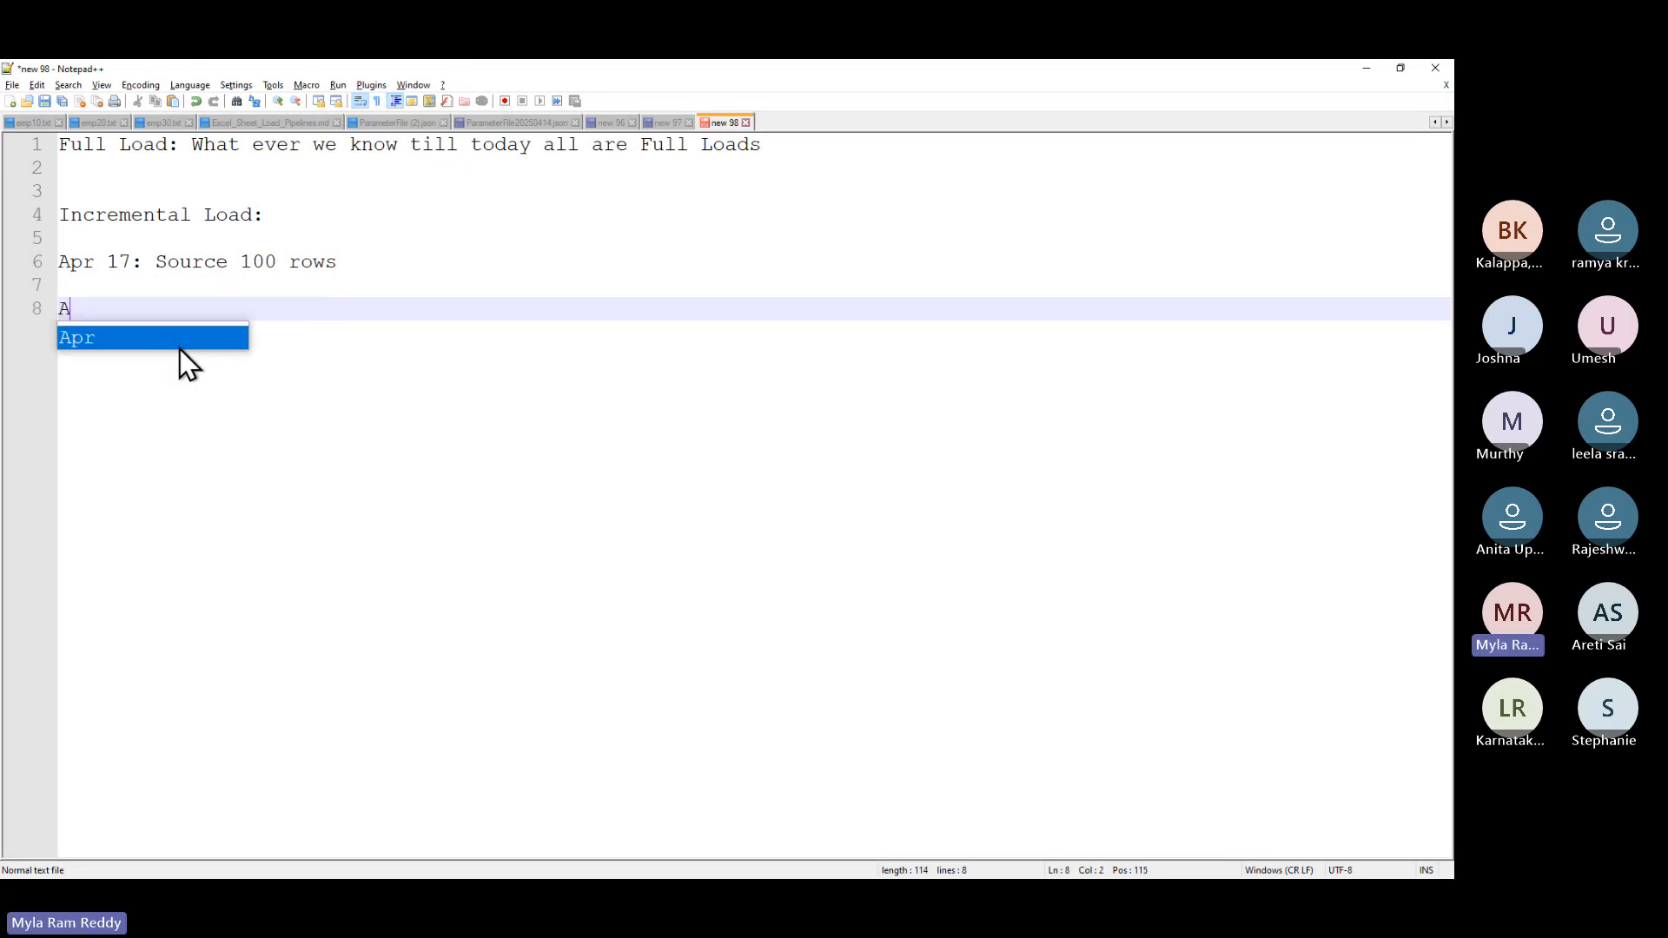
{"action": "type", "text": "pr 1"}
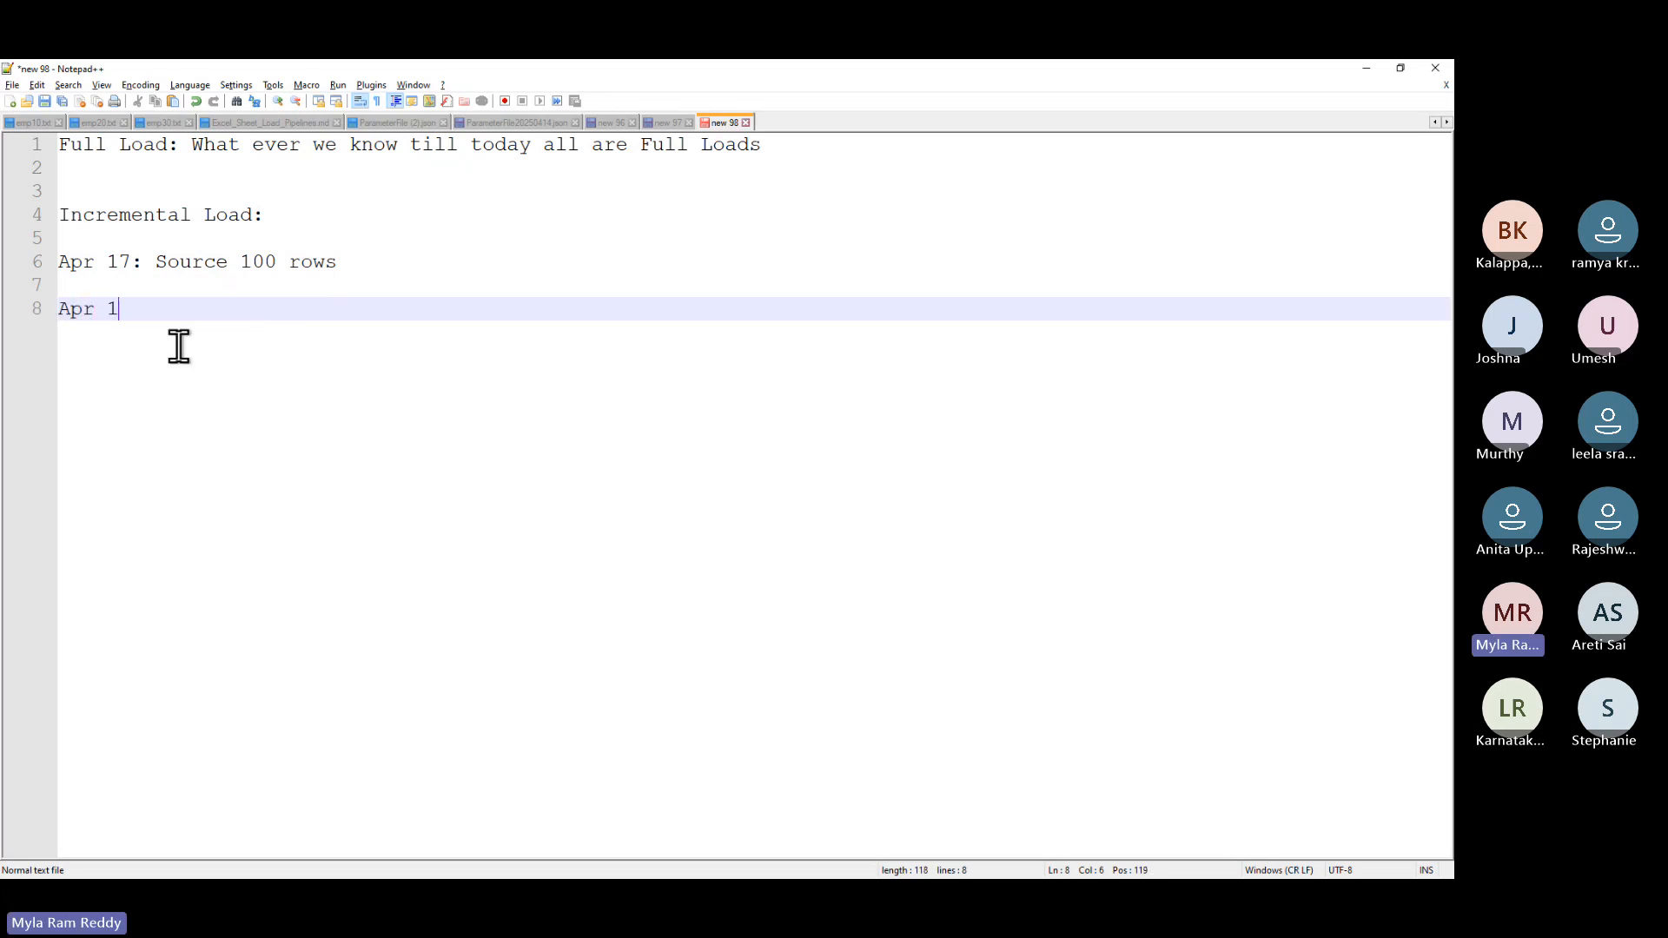
{"action": "type", "text": "7: First load("}
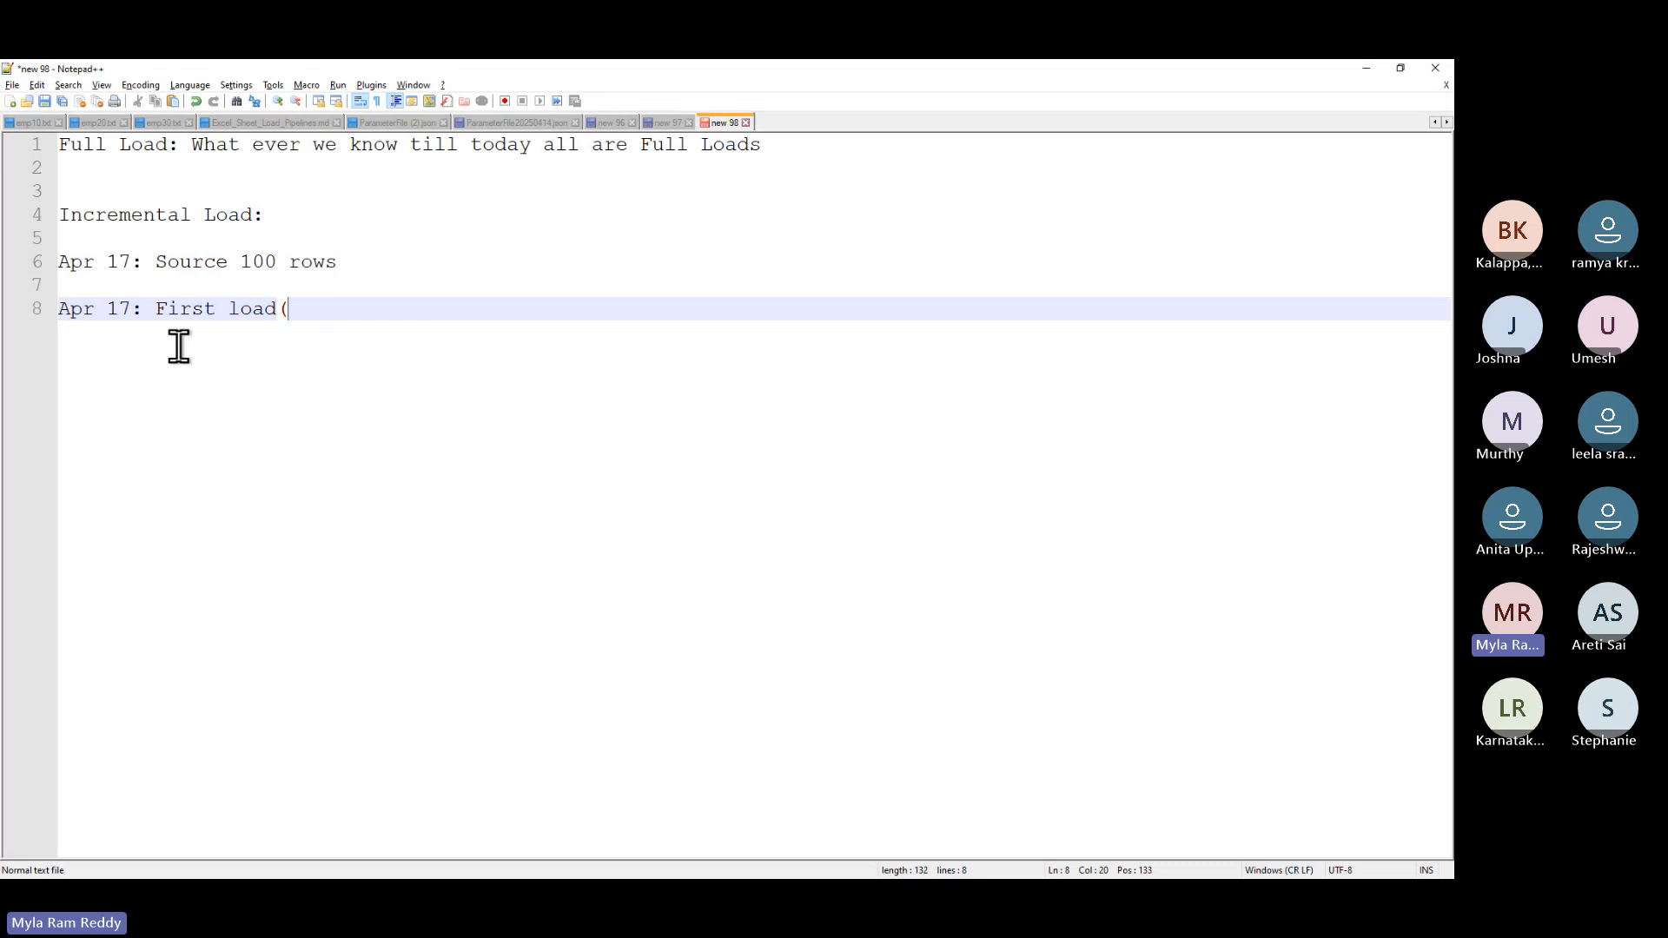
{"action": "type", "text": "Init Load)"}
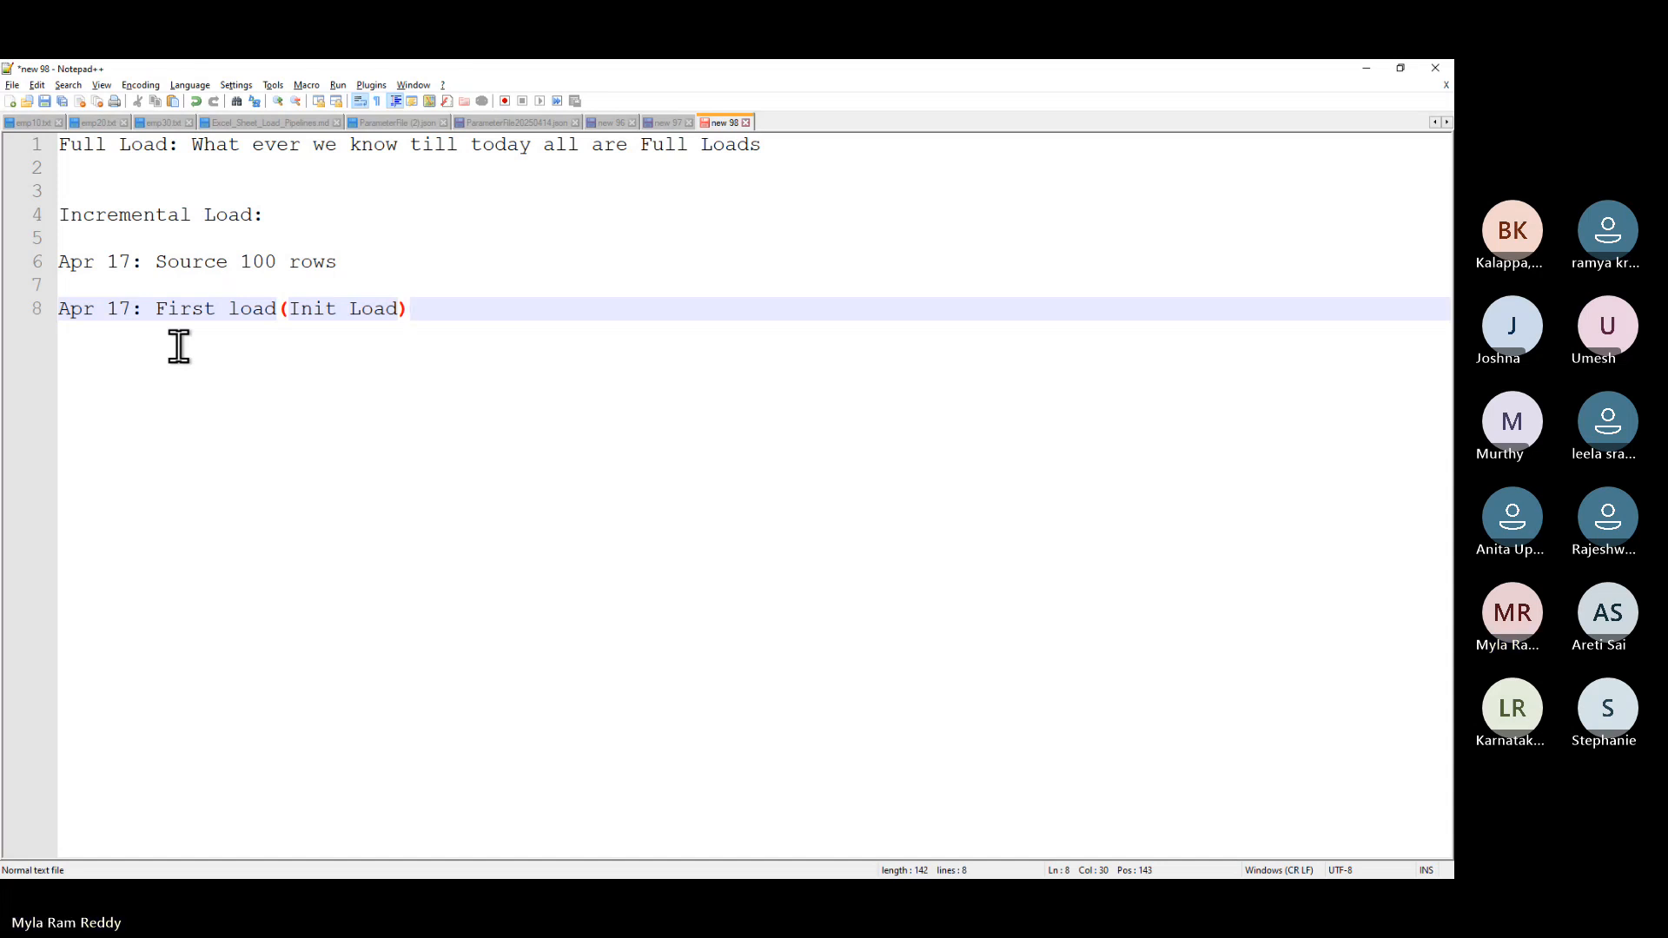
{"action": "key", "text": "Return"}
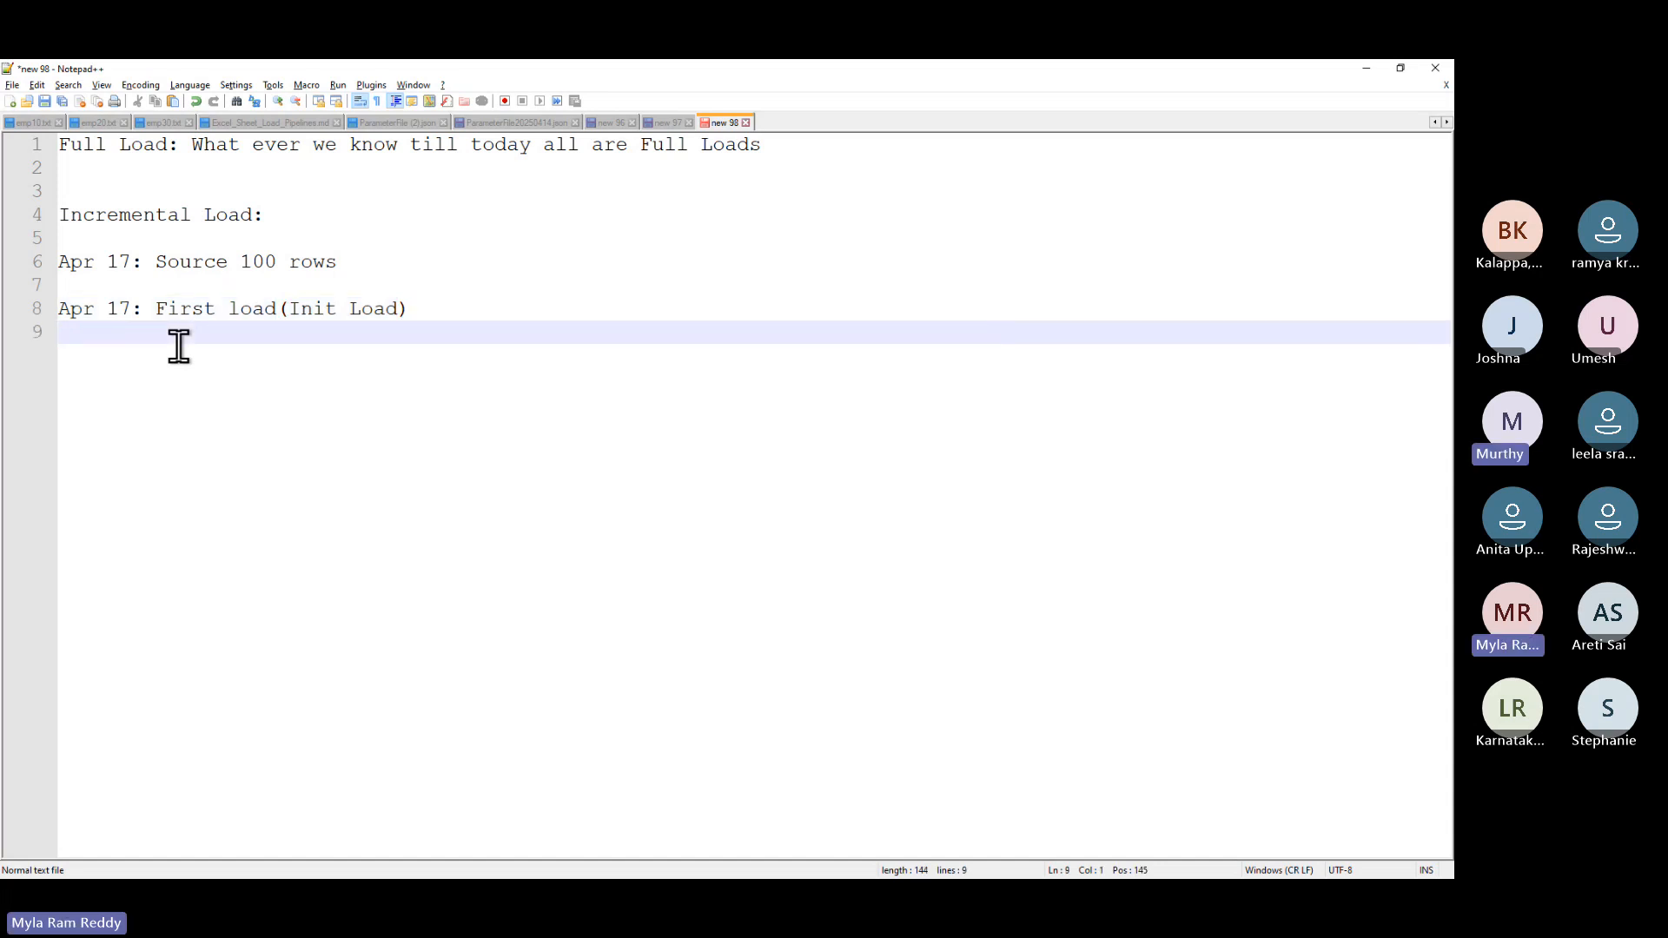
{"action": "key", "text": "Return"}
- Add 'Apr 17: Target will be loaded with all 100 rows', splitting 'beloaded'
{"action": "type", "text": "Apr 17:"}
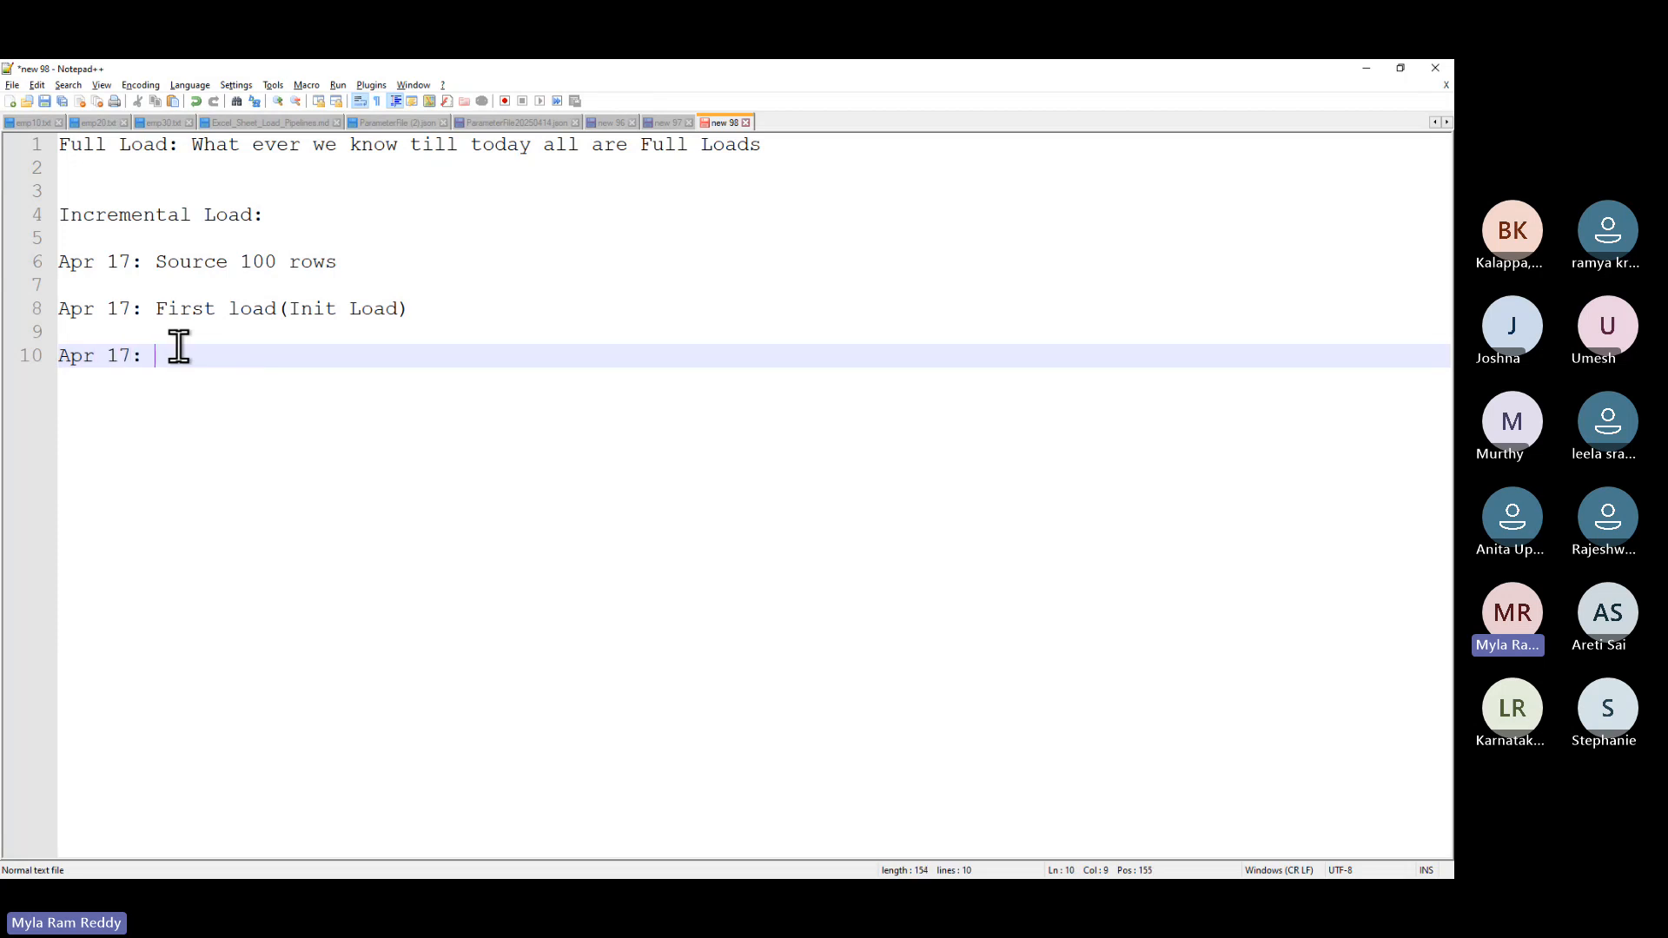
{"action": "type", "text": " Target will"}
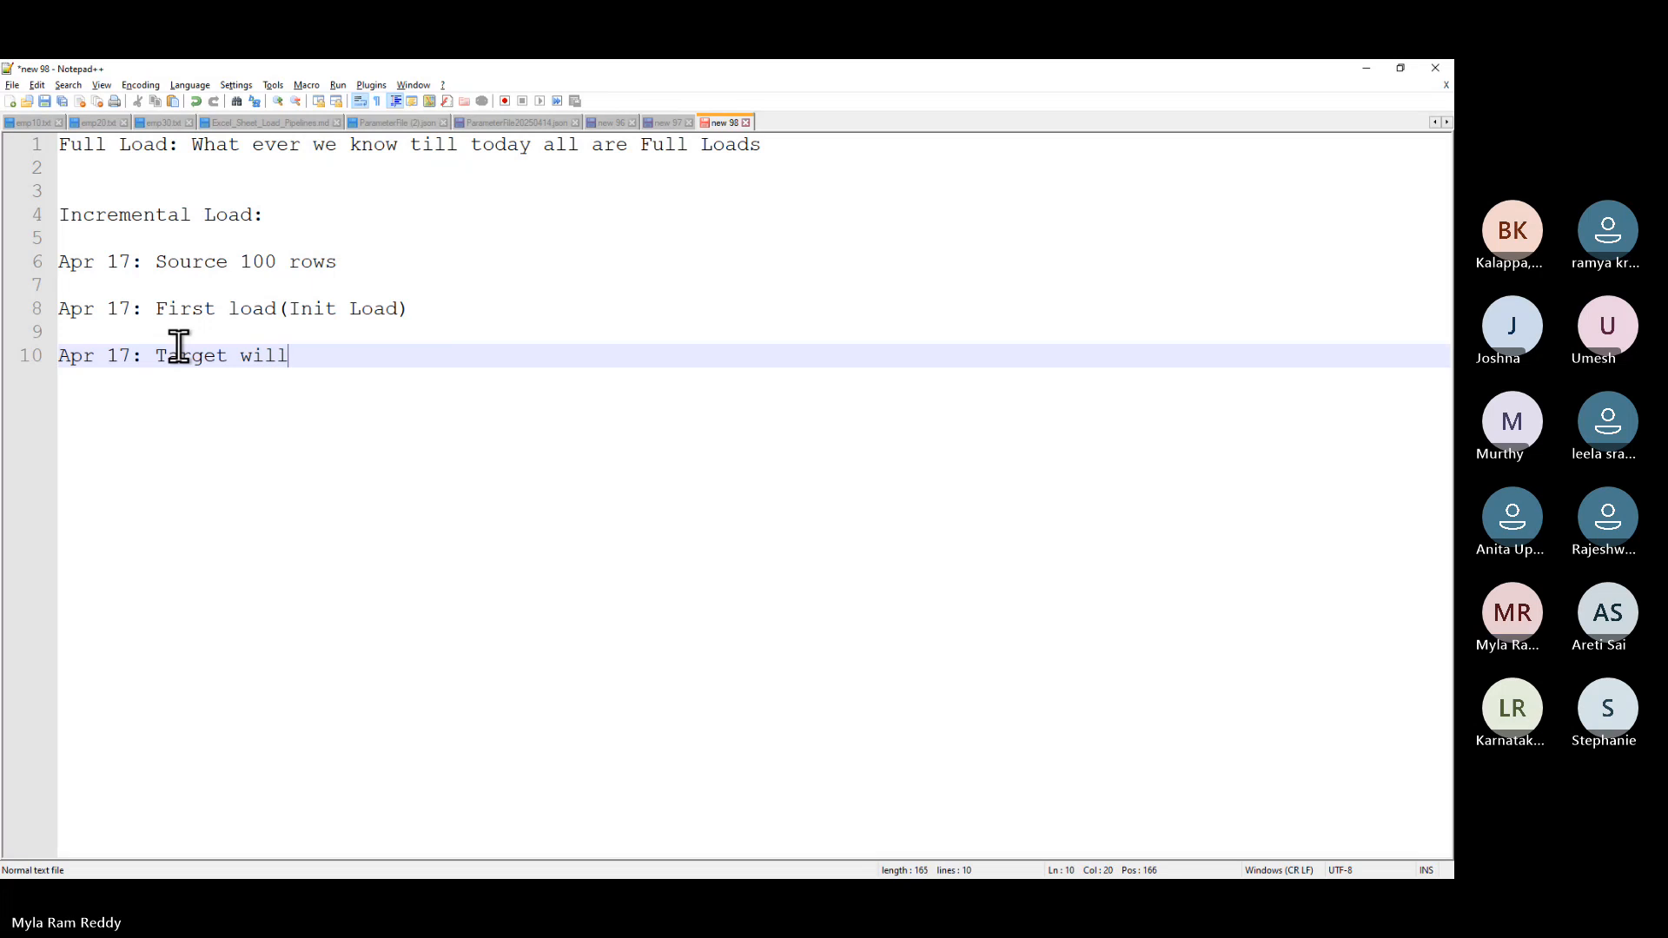
{"action": "type", "text": " bel"}
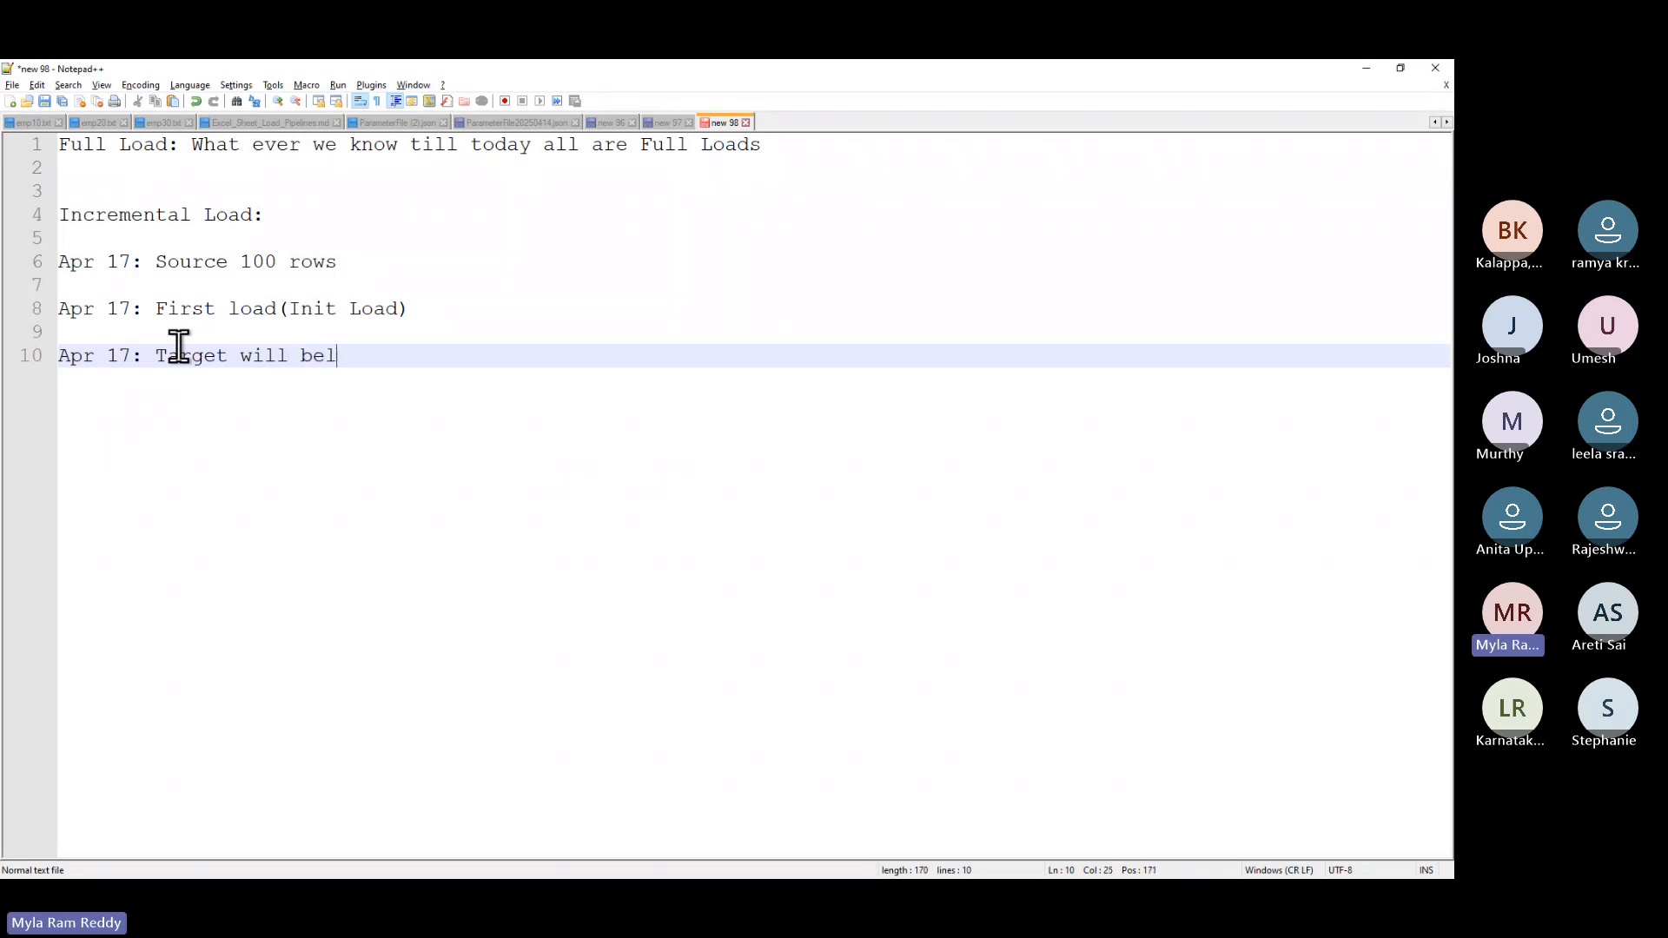
{"action": "type", "text": "oaded with all 100 "}
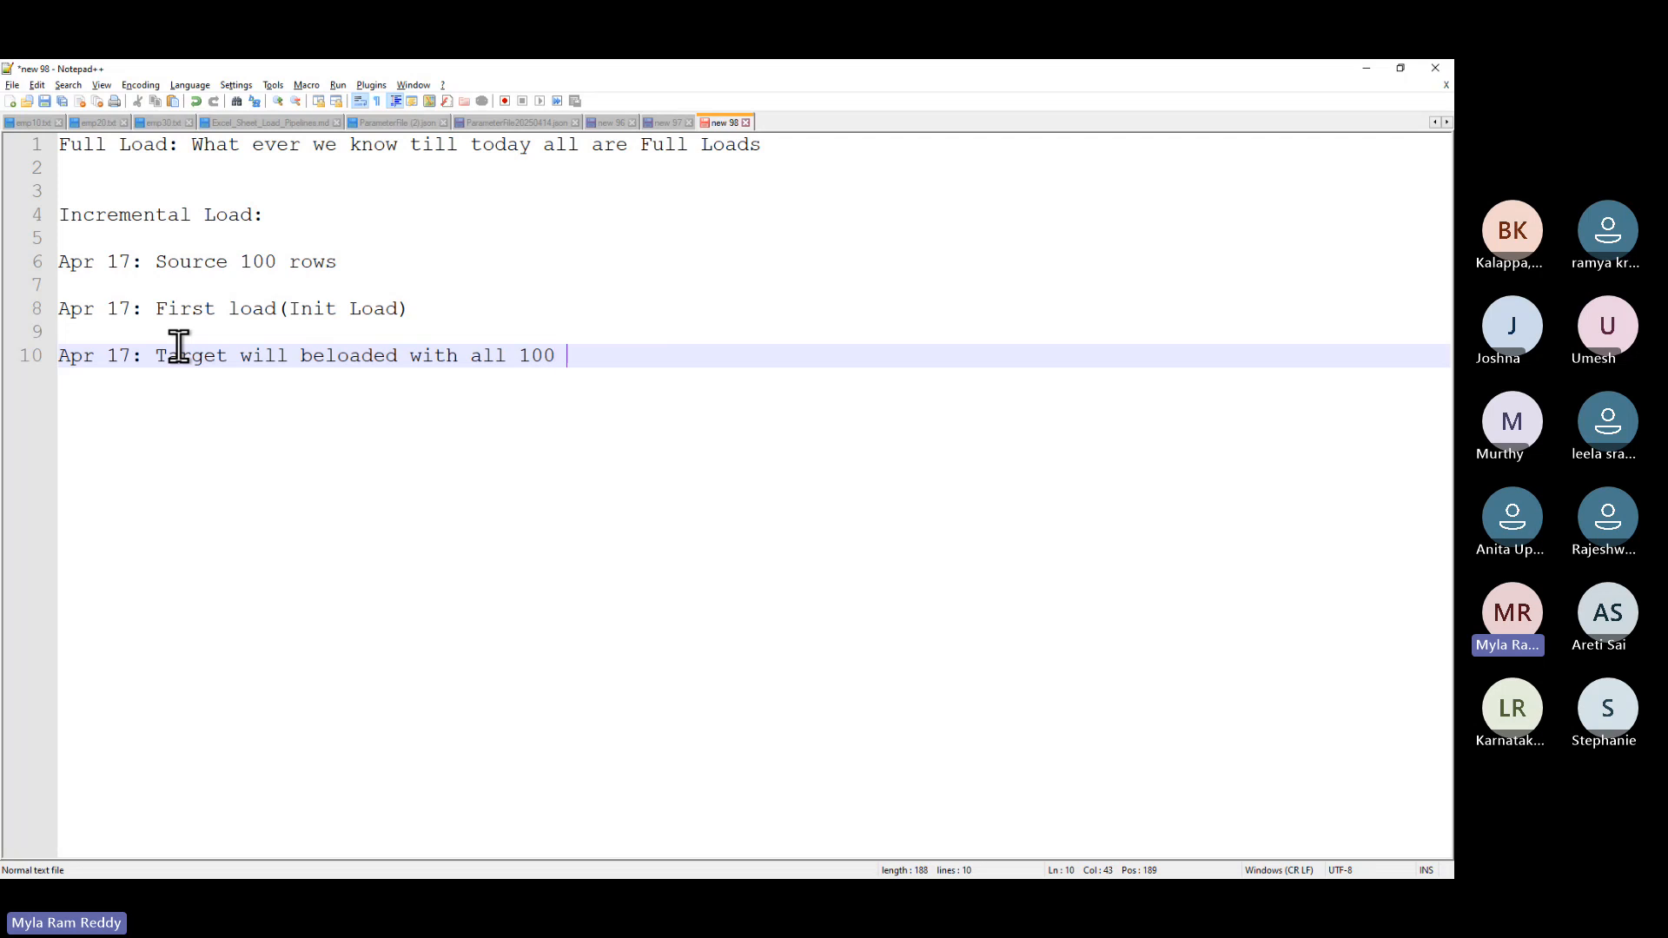
{"action": "type", "text": "rows"}
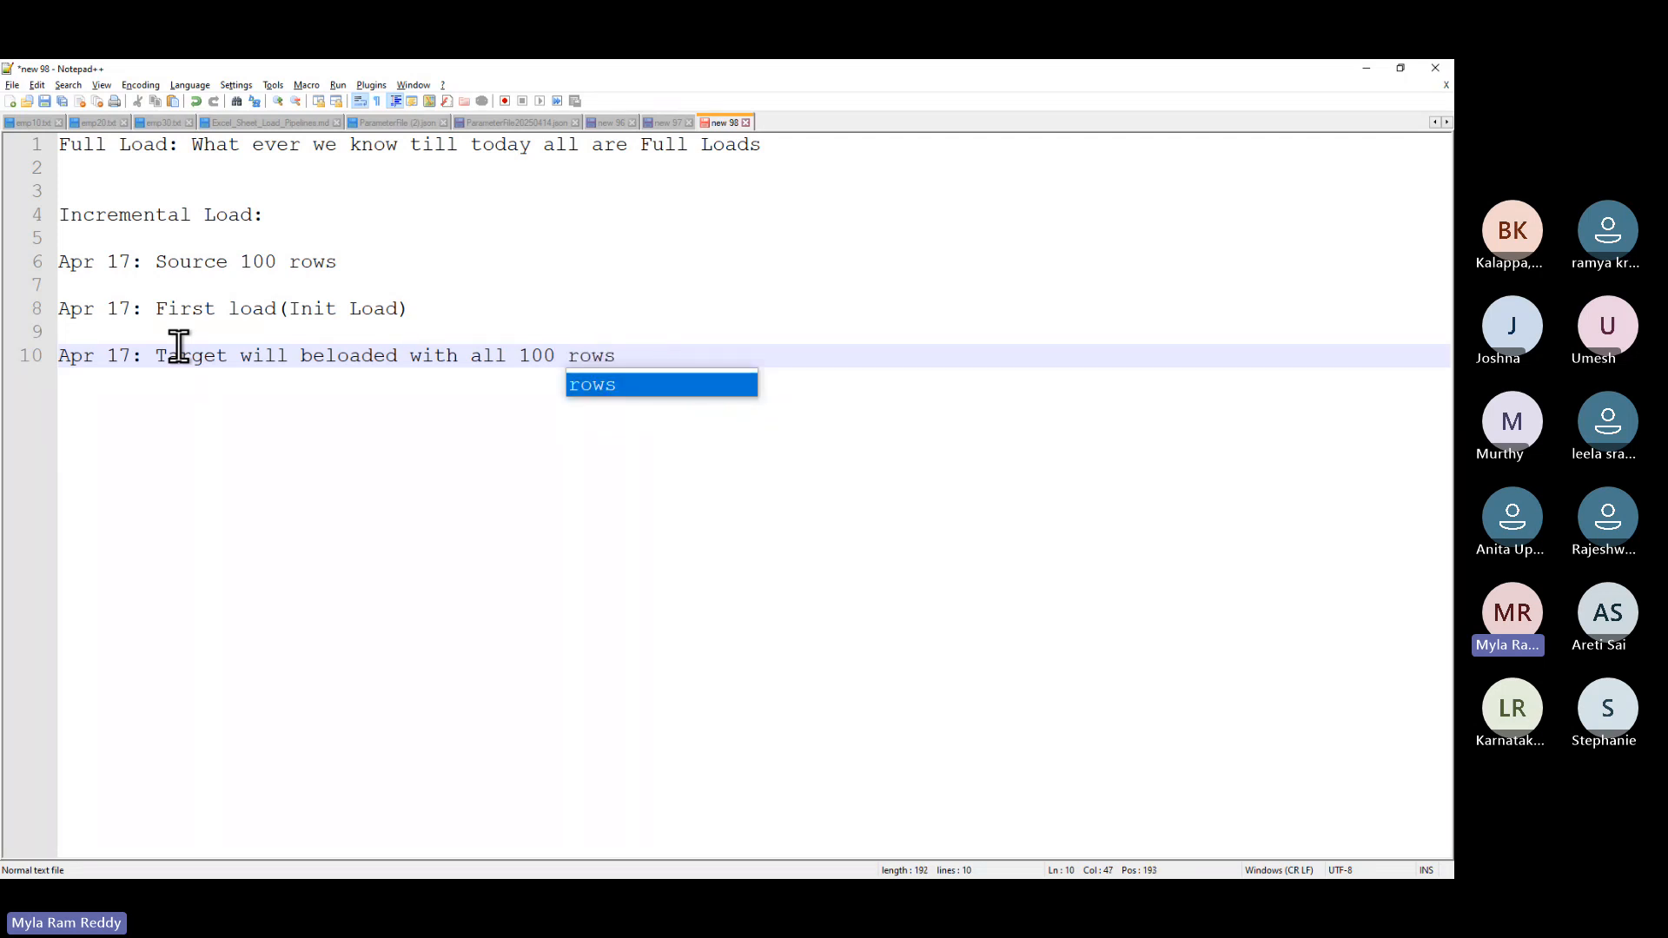
{"action": "key", "text": "Return"}
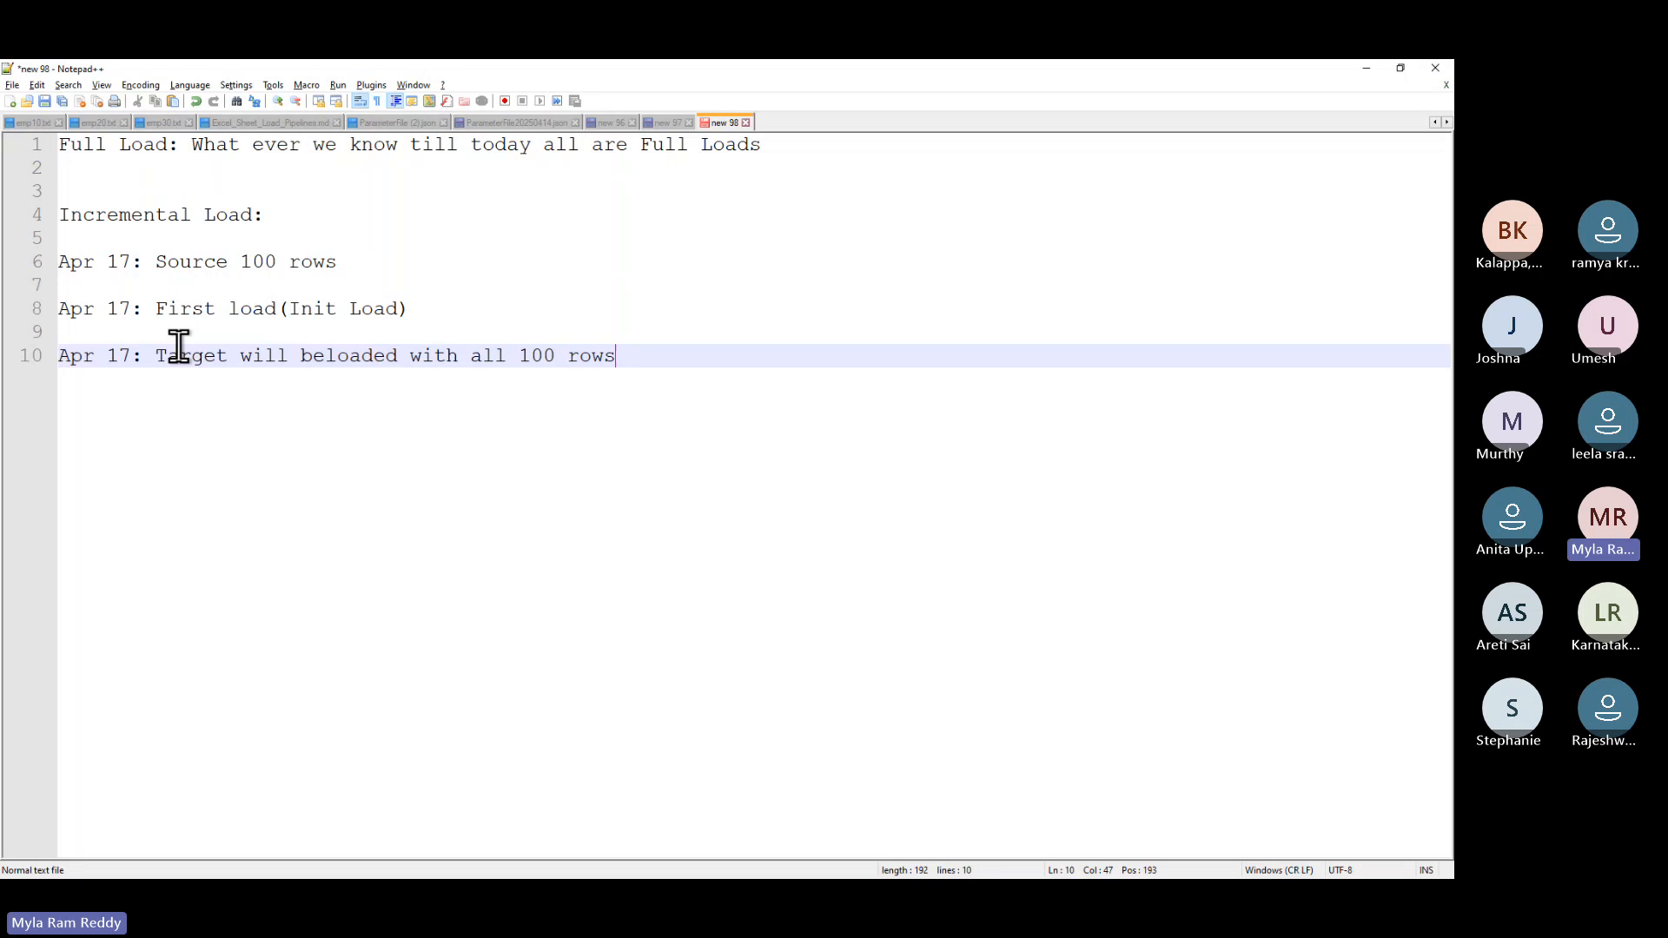
{"action": "left_click", "coordinate": [321, 359]}
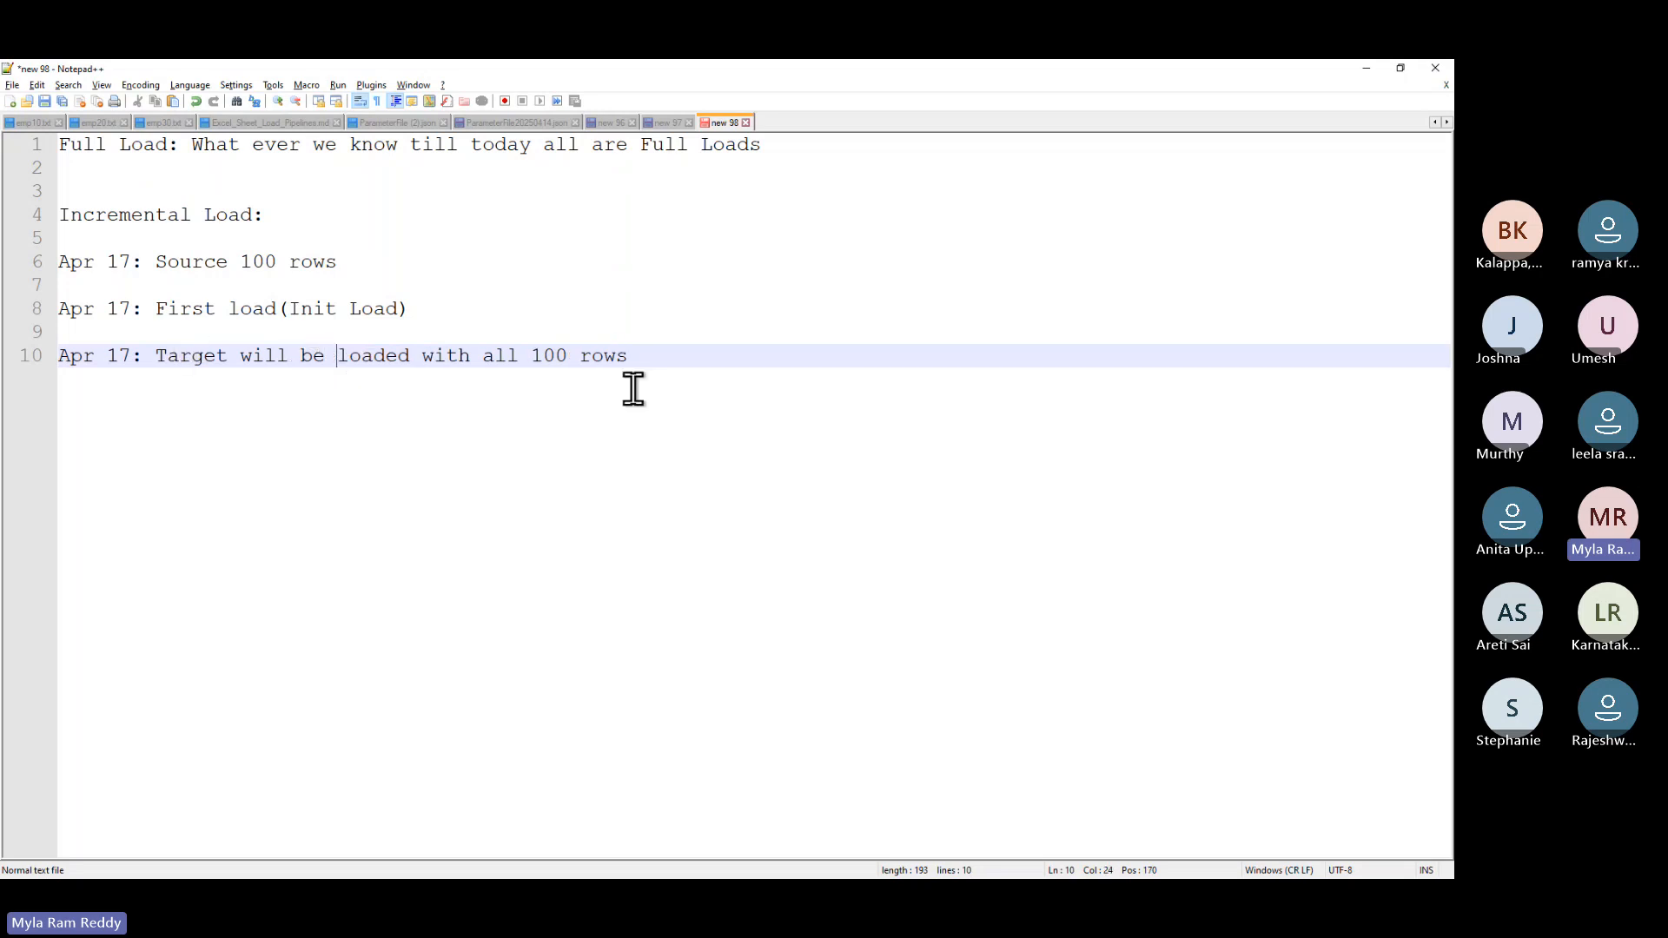
{"action": "left_click", "coordinate": [648, 359]}
- Add a ===== separator and paste a copy of the three Apr 17 notes below it
{"action": "key", "text": "Return"}
{"action": "key", "text": "Return"}
{"action": "key", "text": "Return"}
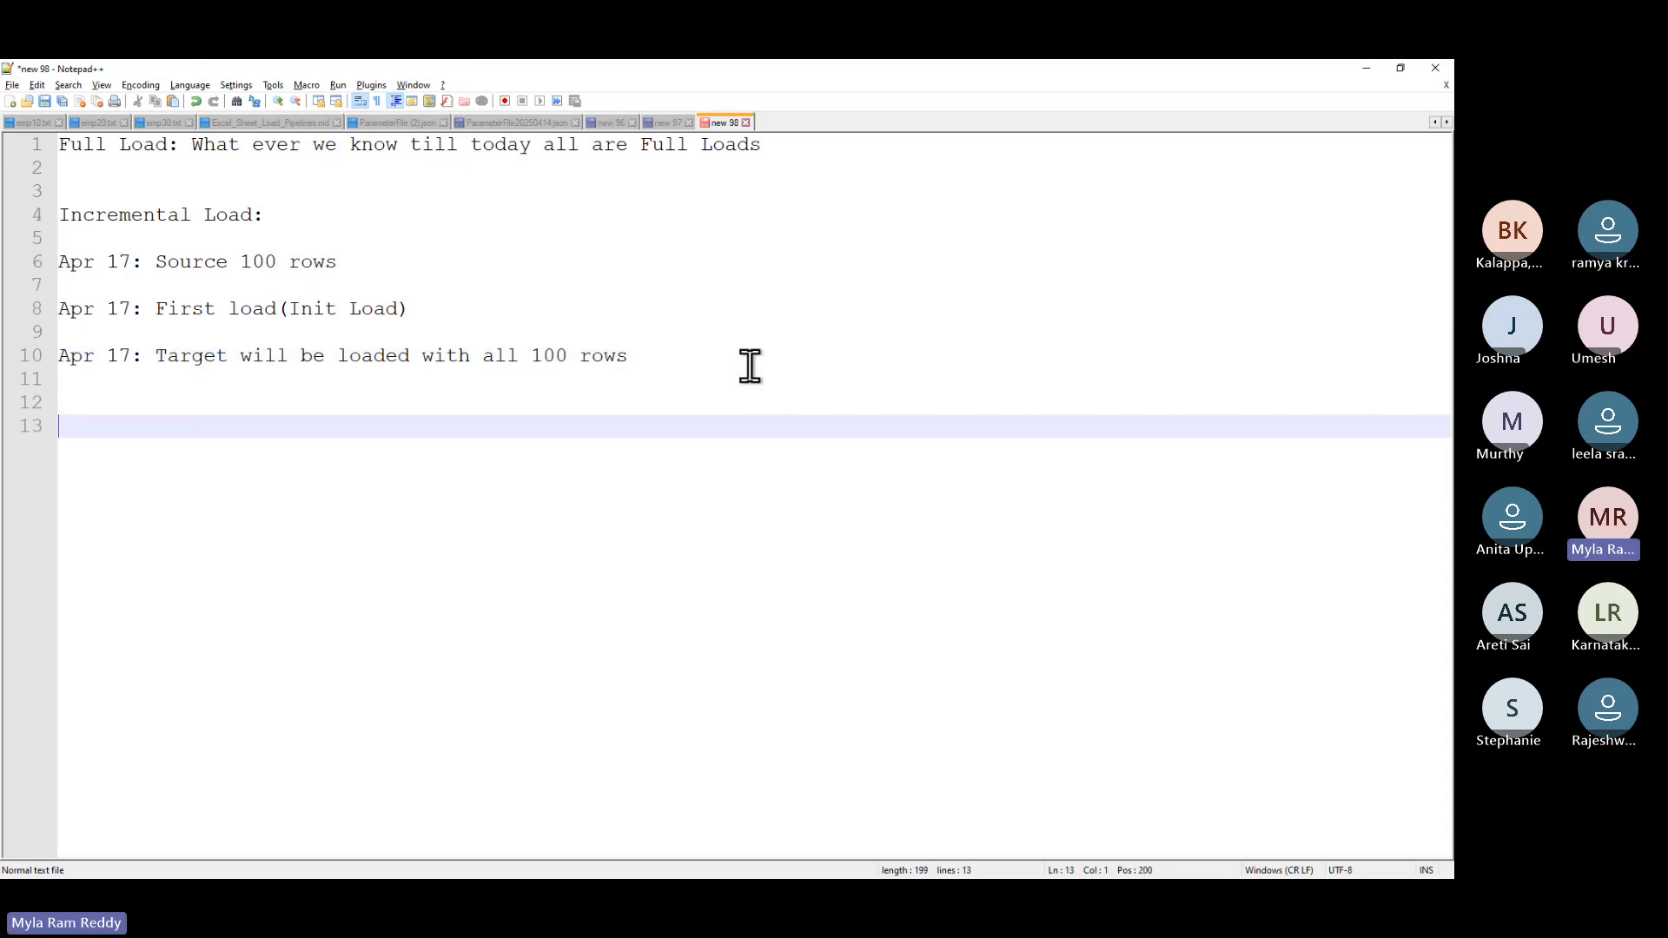
{"action": "type", "text": "=================================="}
{"action": "key", "text": "Return"}
{"action": "key", "text": "Return"}
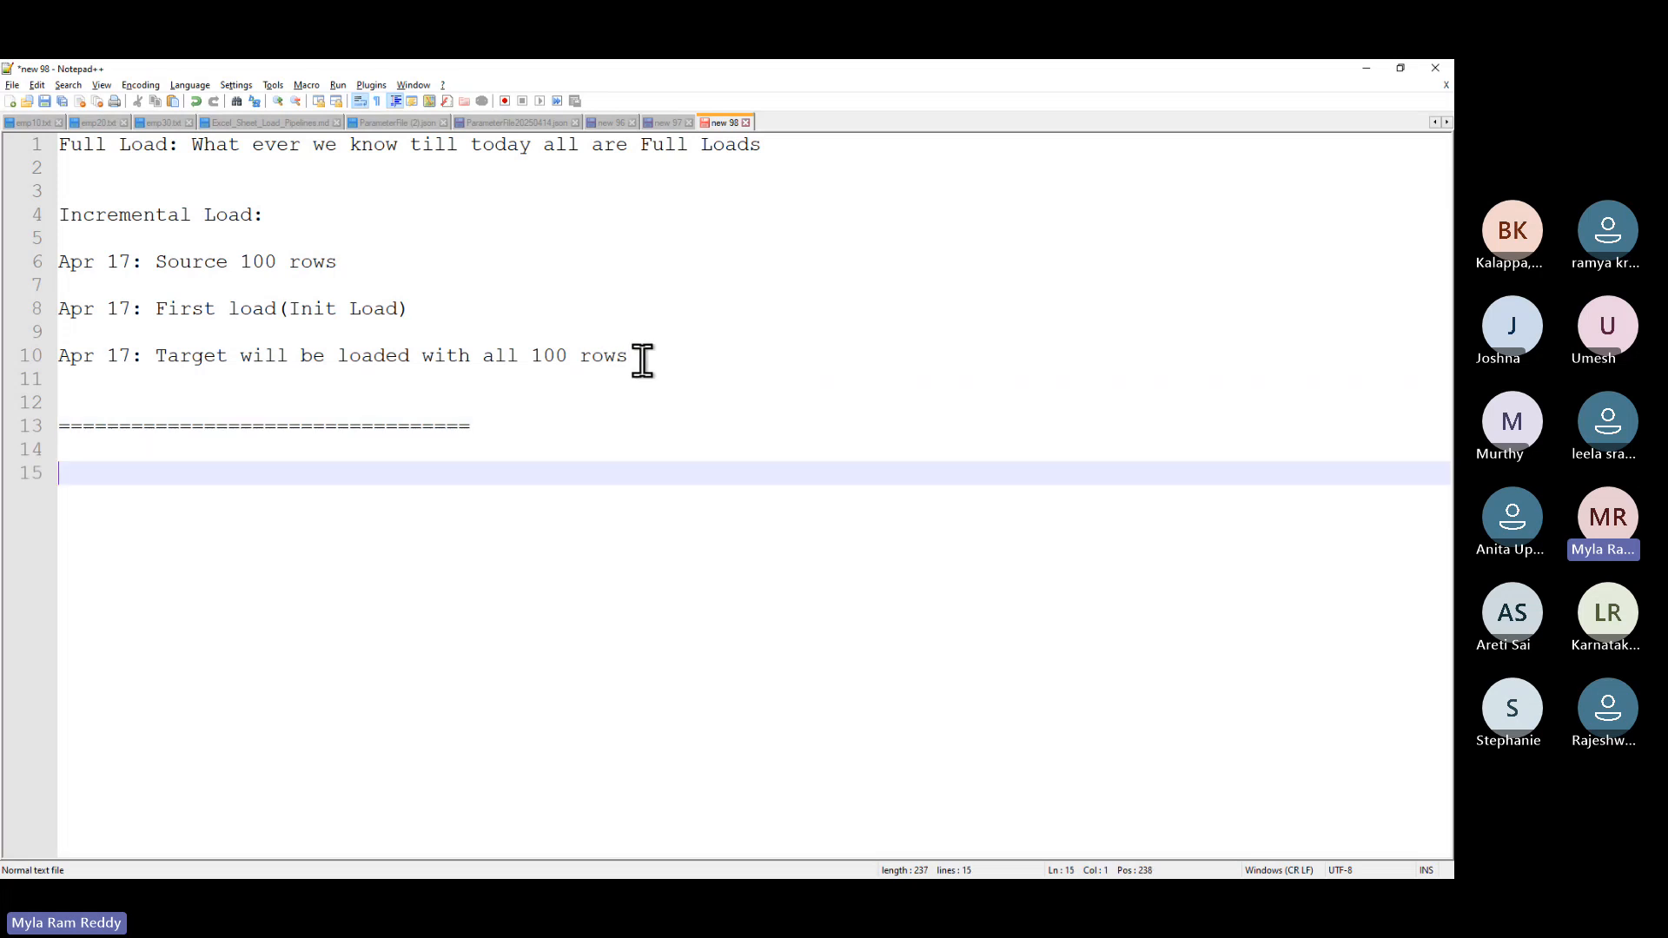
{"action": "left_click_drag", "start_coordinate": [641, 362], "coordinate": [58, 270]}
{"action": "key", "text": "ctrl+c"}
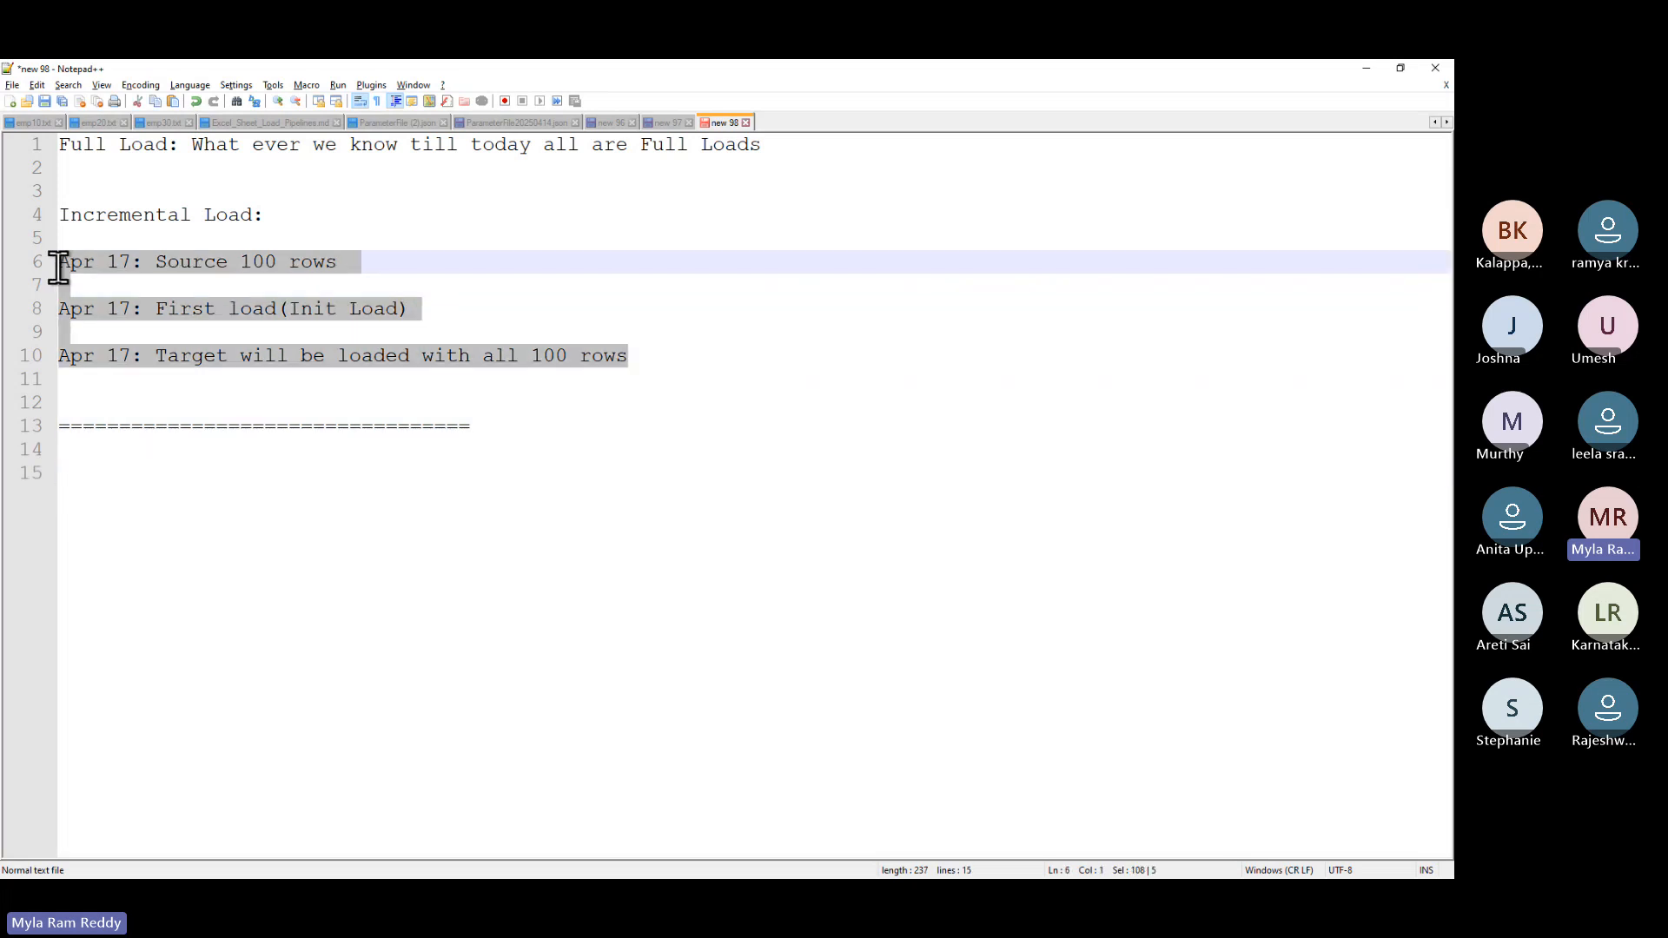
{"action": "left_click", "coordinate": [504, 424]}
{"action": "key", "text": "Return"}
{"action": "key", "text": "Return"}
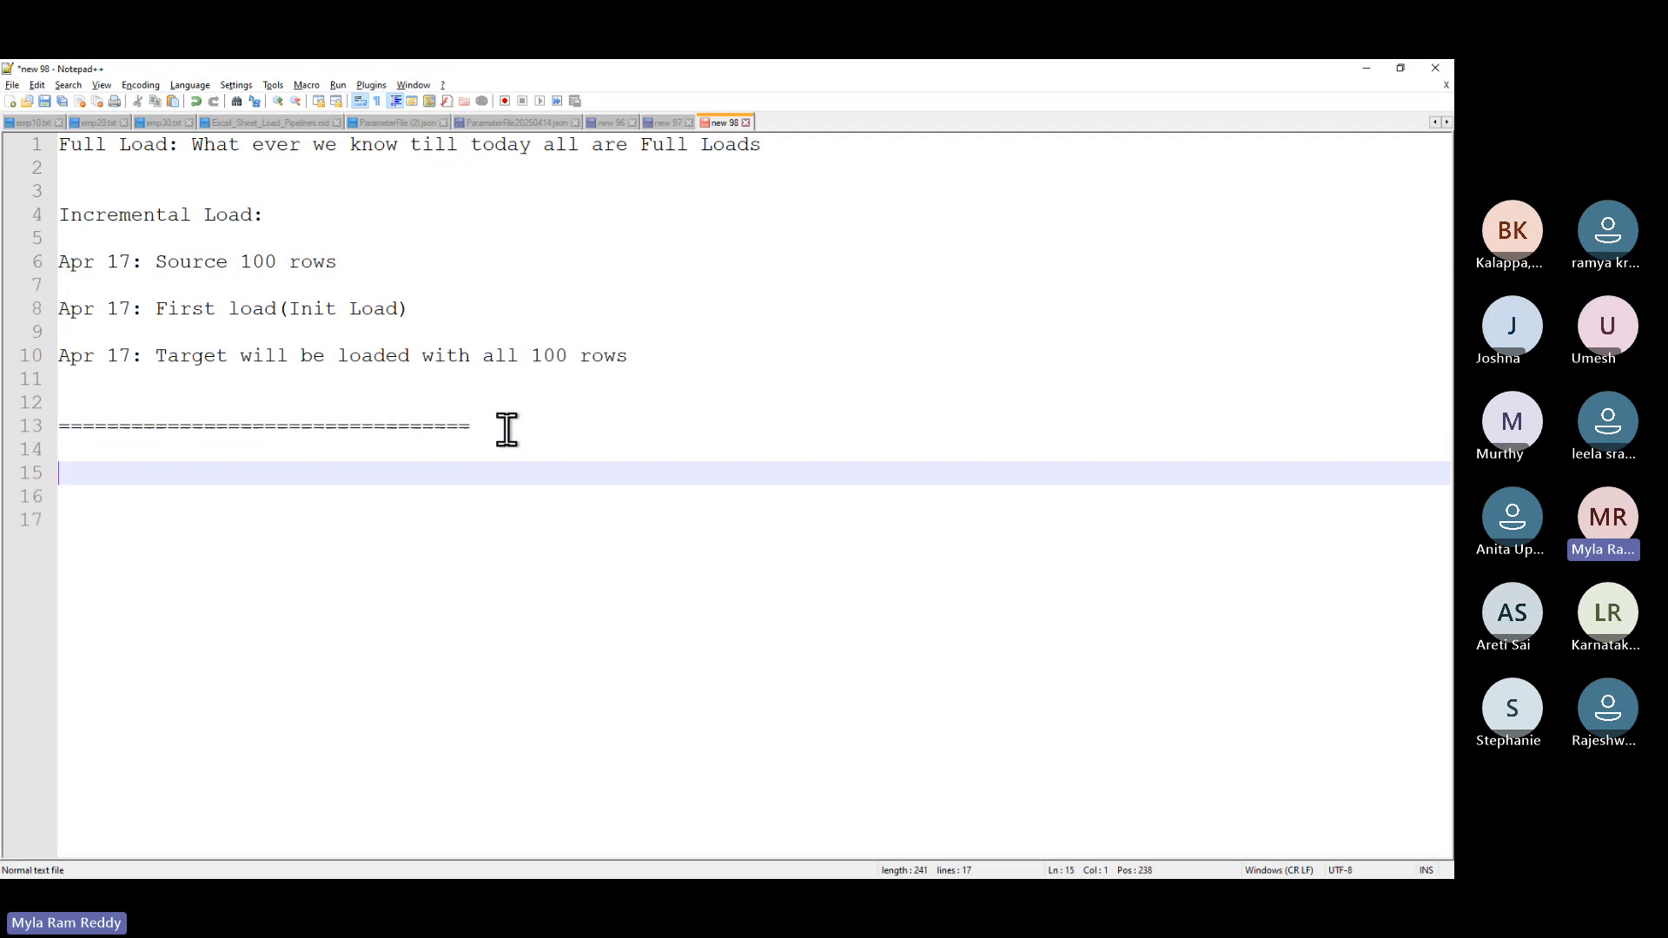
{"action": "key", "text": "ctrl+v"}
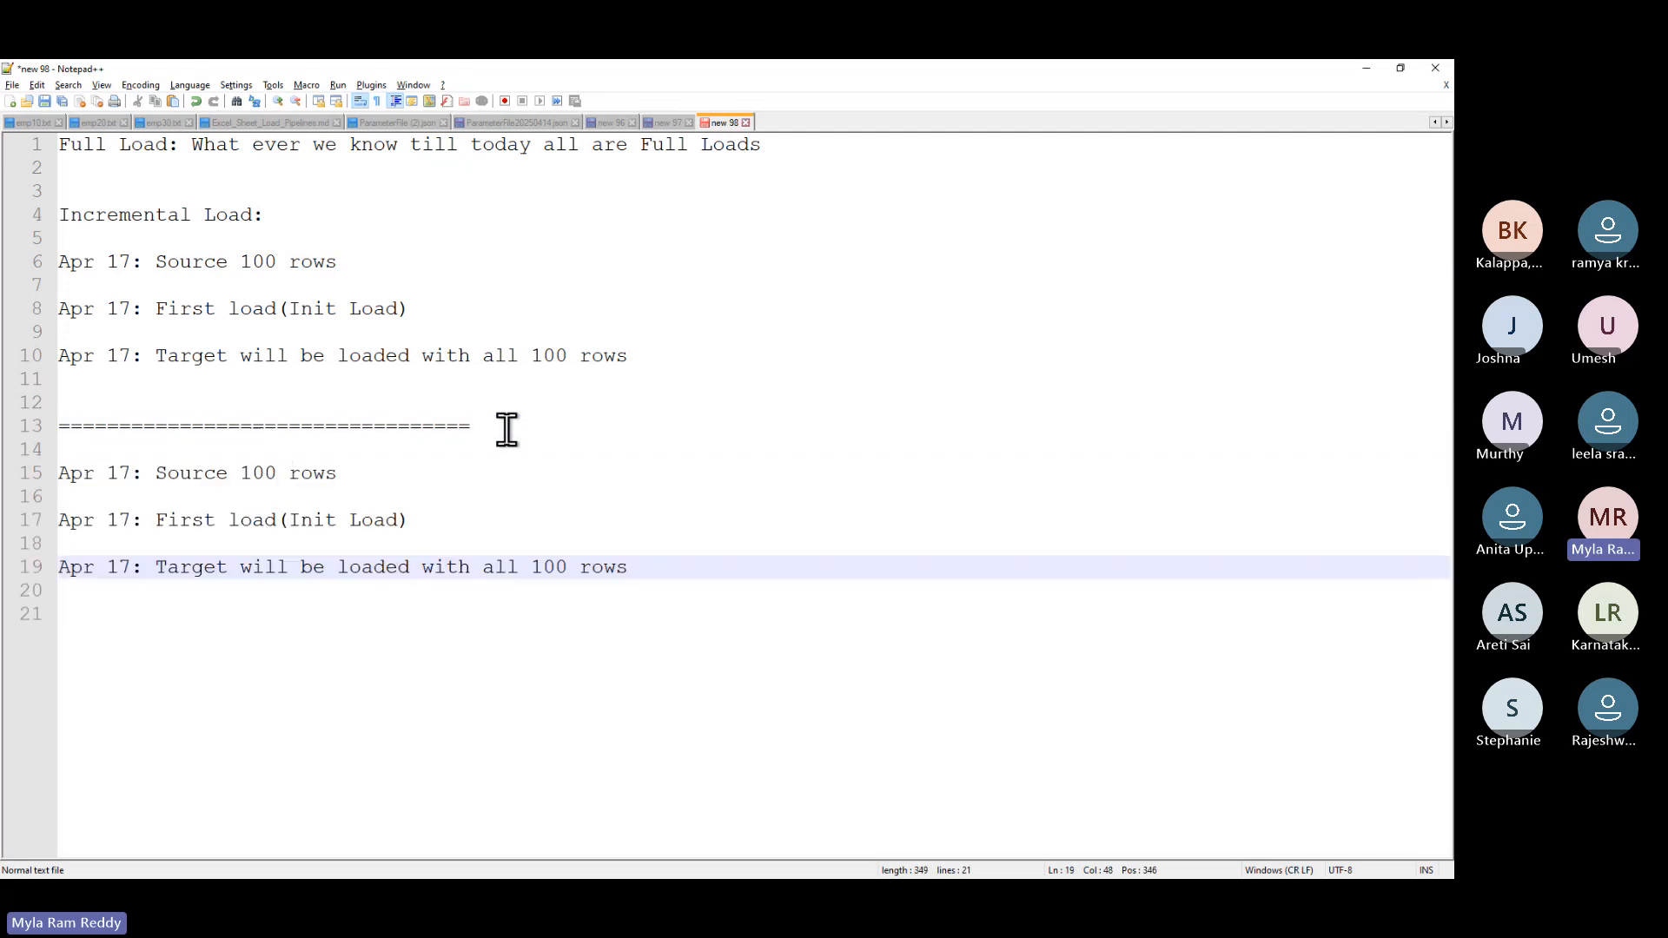
- Change the copied source line to 'Apr 18: Source 102 rows(i.e.two new rows are arrived to source)'
{"action": "left_click", "coordinate": [130, 473]}
{"action": "key", "text": "BackSpace"}
{"action": "type", "text": "8"}
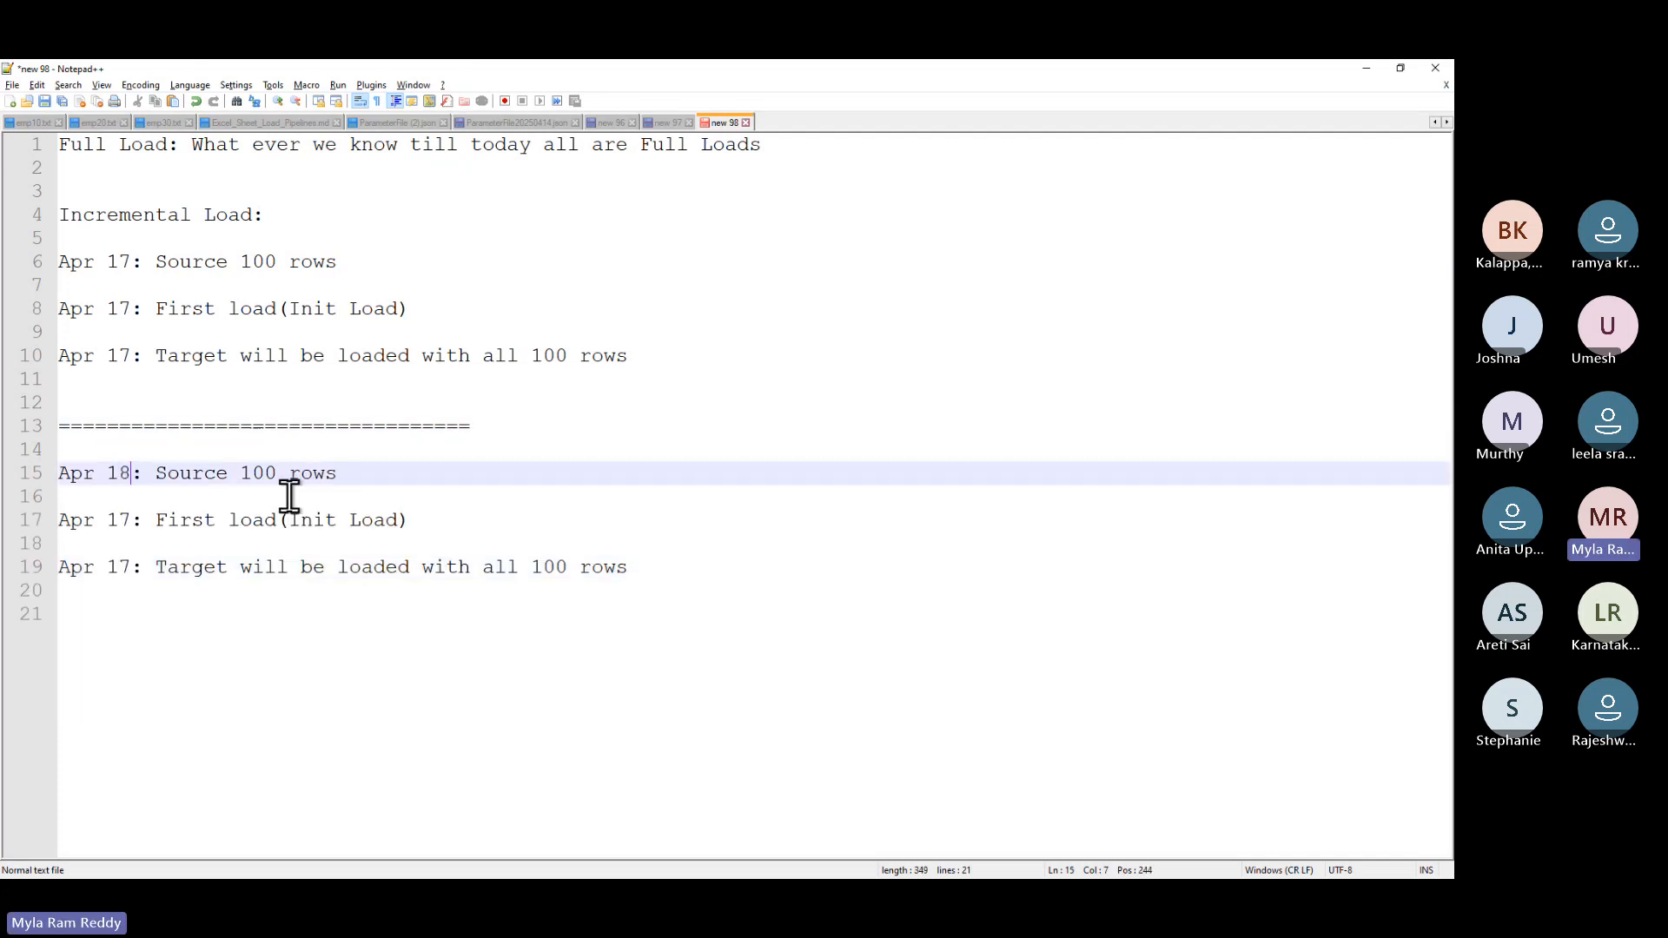
{"action": "key", "text": "End"}
{"action": "key", "text": "Left"}
{"action": "key", "text": "Left"}
{"action": "key", "text": "Left"}
{"action": "key", "text": "Left"}
{"action": "key", "text": "Left"}
{"action": "key", "text": "BackSpace"}
{"action": "type", "text": "2"}
{"action": "left_click", "coordinate": [376, 473]}
{"action": "type", "text": "(i.e"}
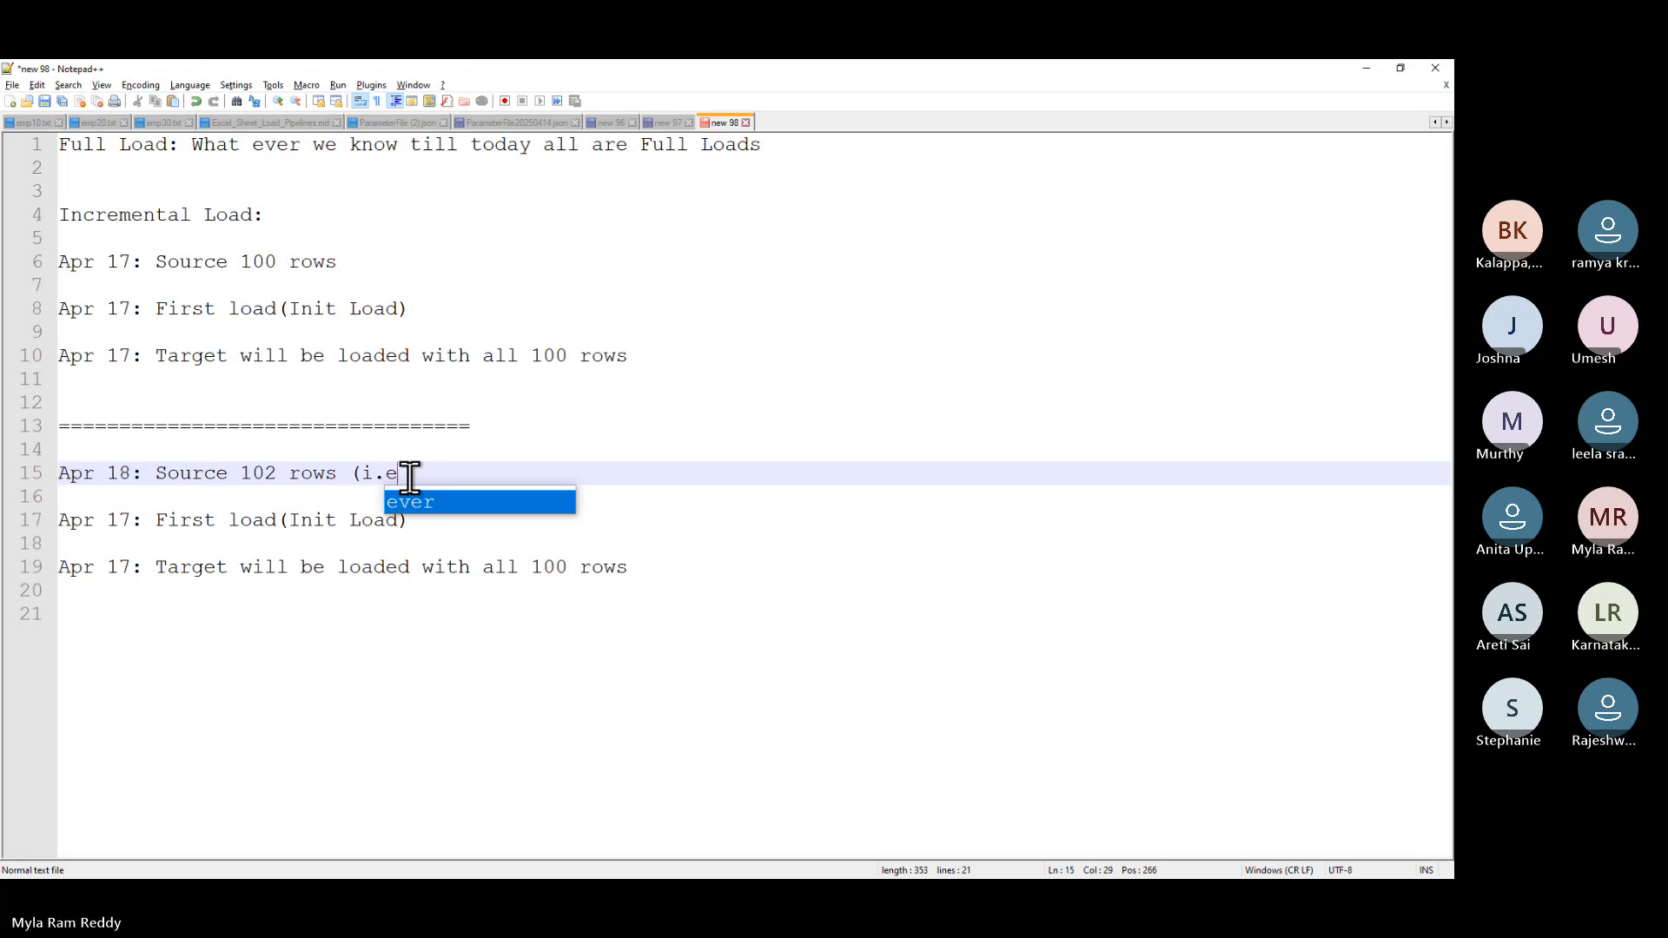
{"action": "type", "text": "."}
{"action": "type", "text": "tw"}
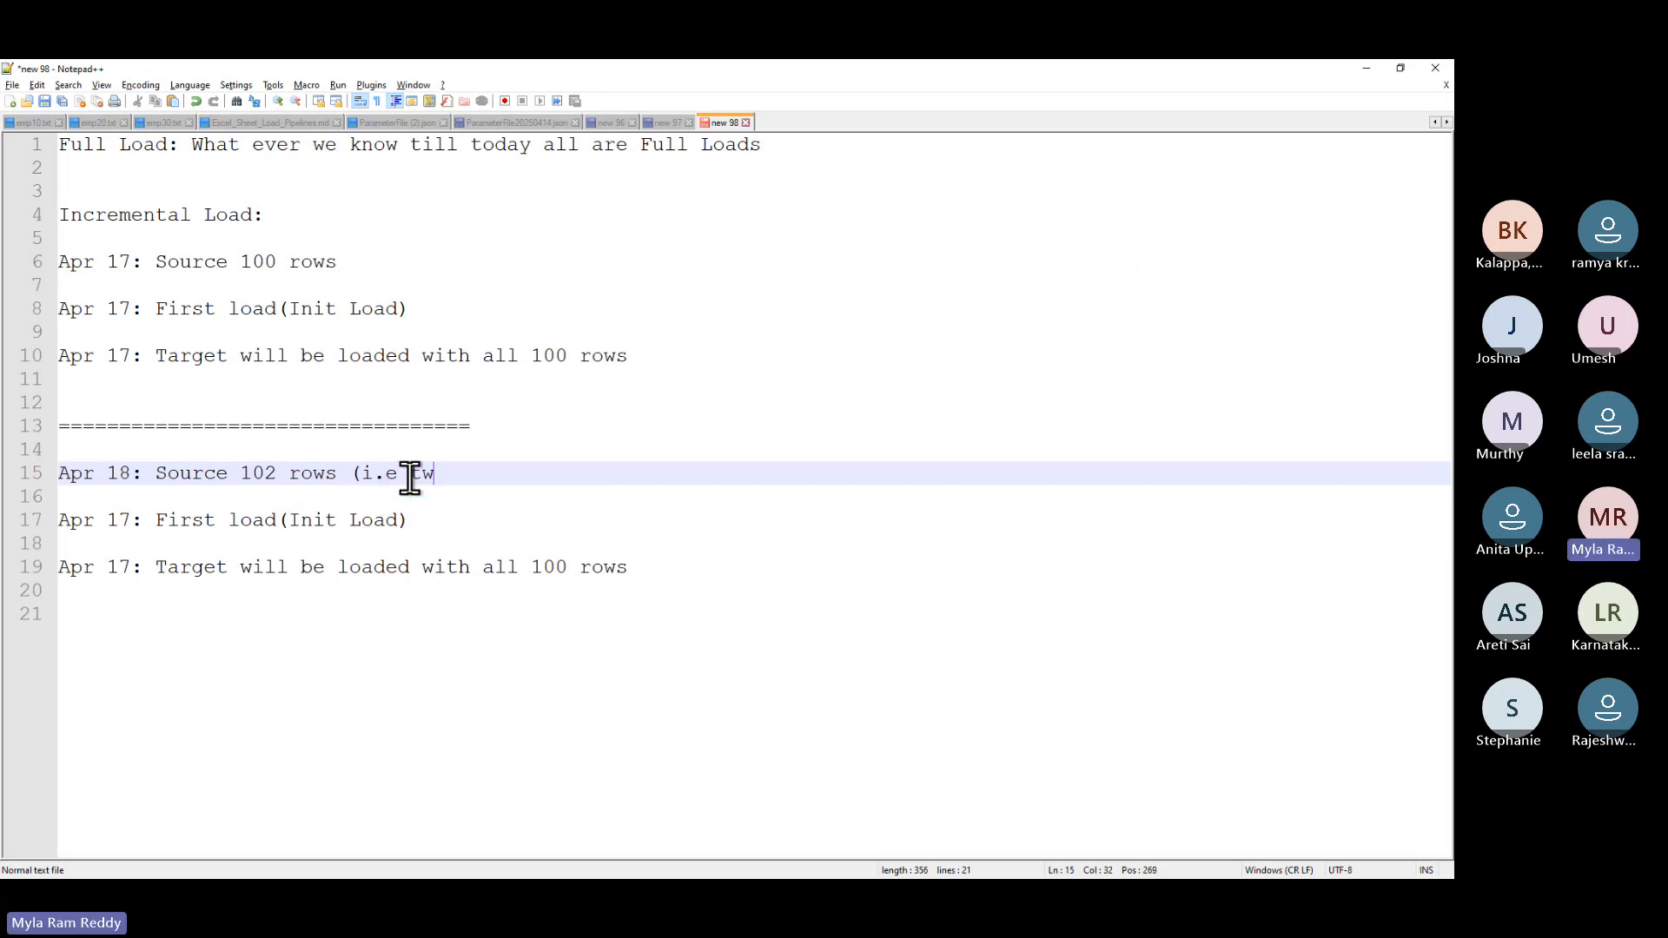
{"action": "type", "text": "o new row"}
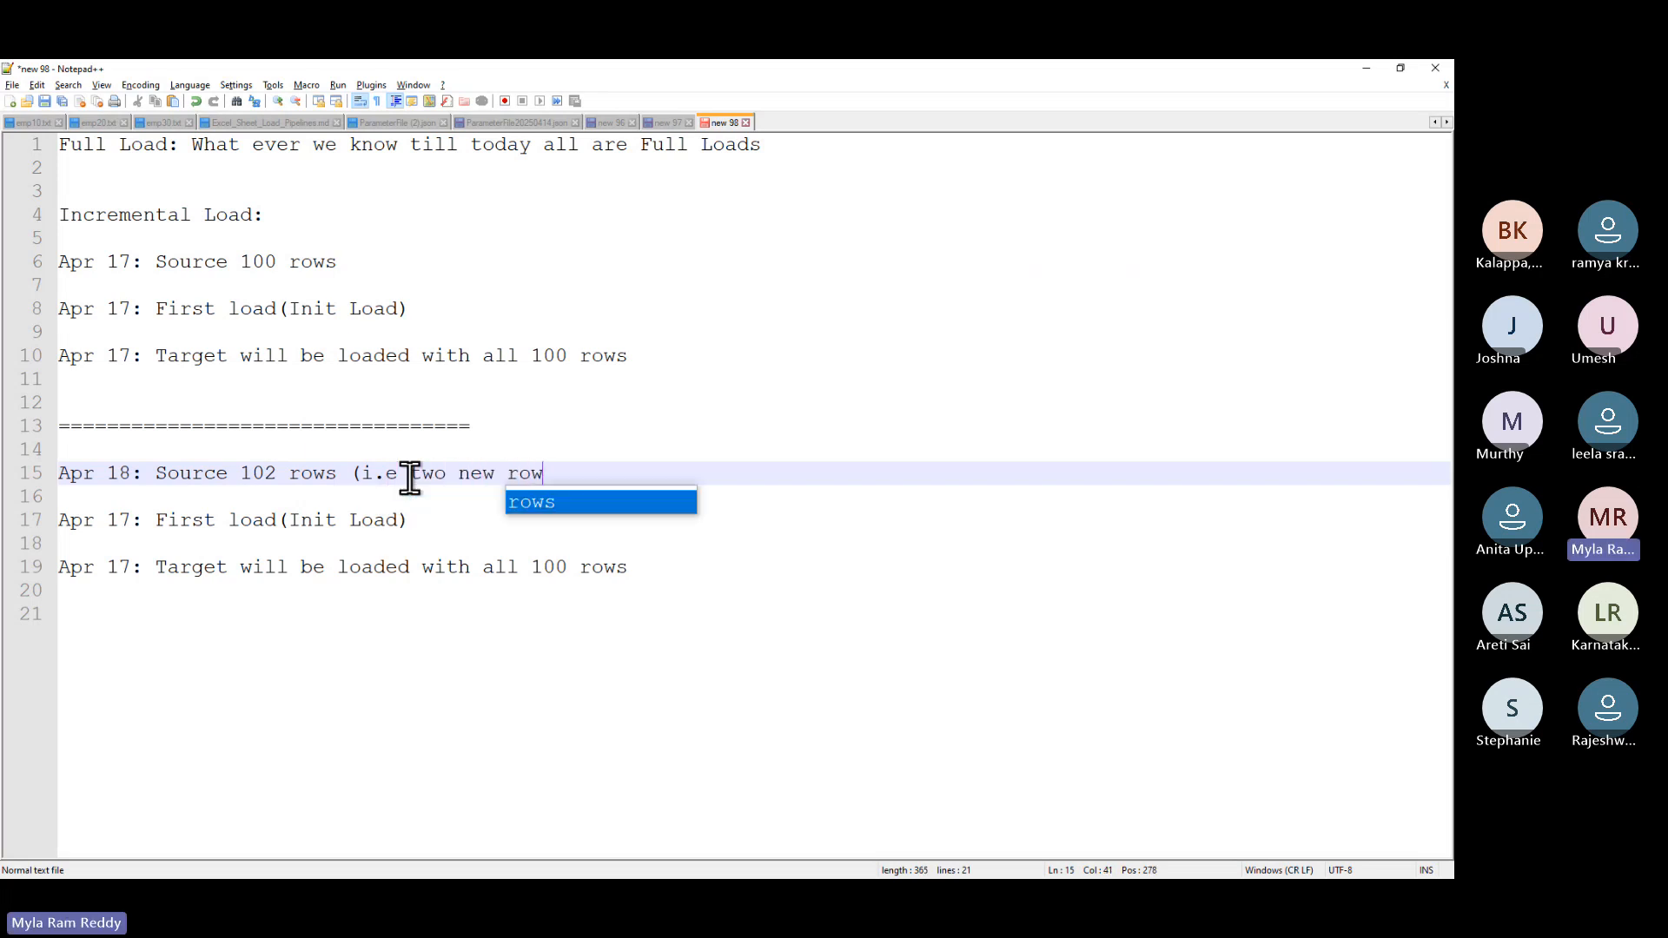
{"action": "type", "text": "s are ar"}
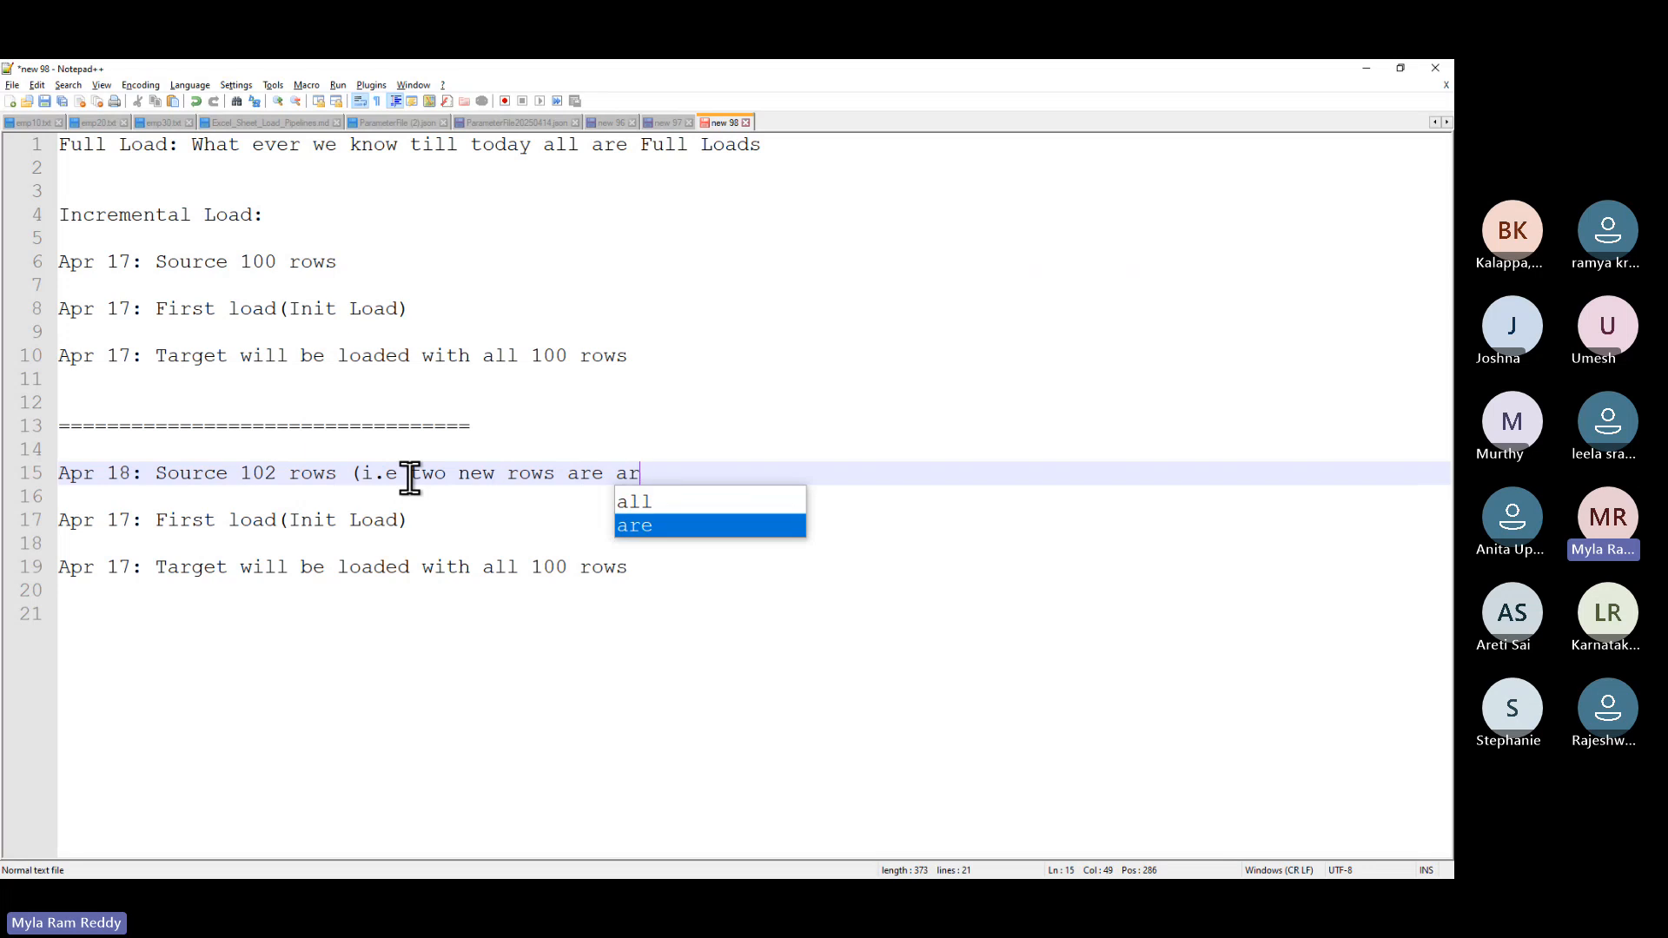
{"action": "type", "text": "rived to "}
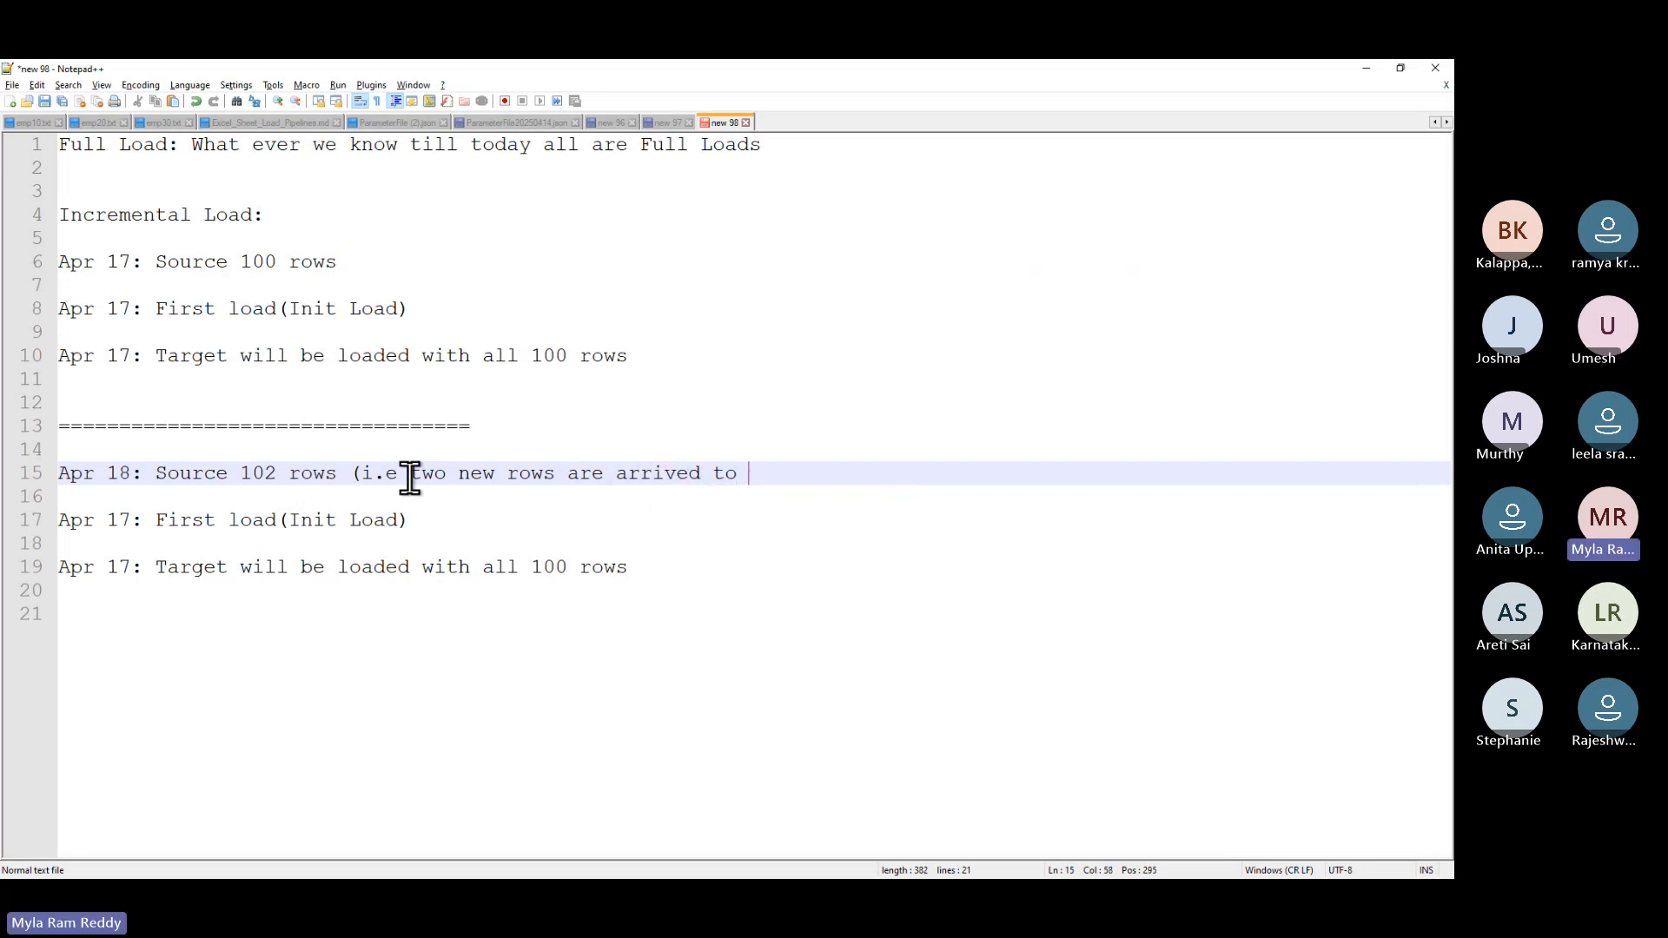
{"action": "type", "text": "source)"}
- Rewrite the copied load line as 'Second load(Capture only New Rows)(i.e only two rows)'
{"action": "double_click", "coordinate": [193, 522]}
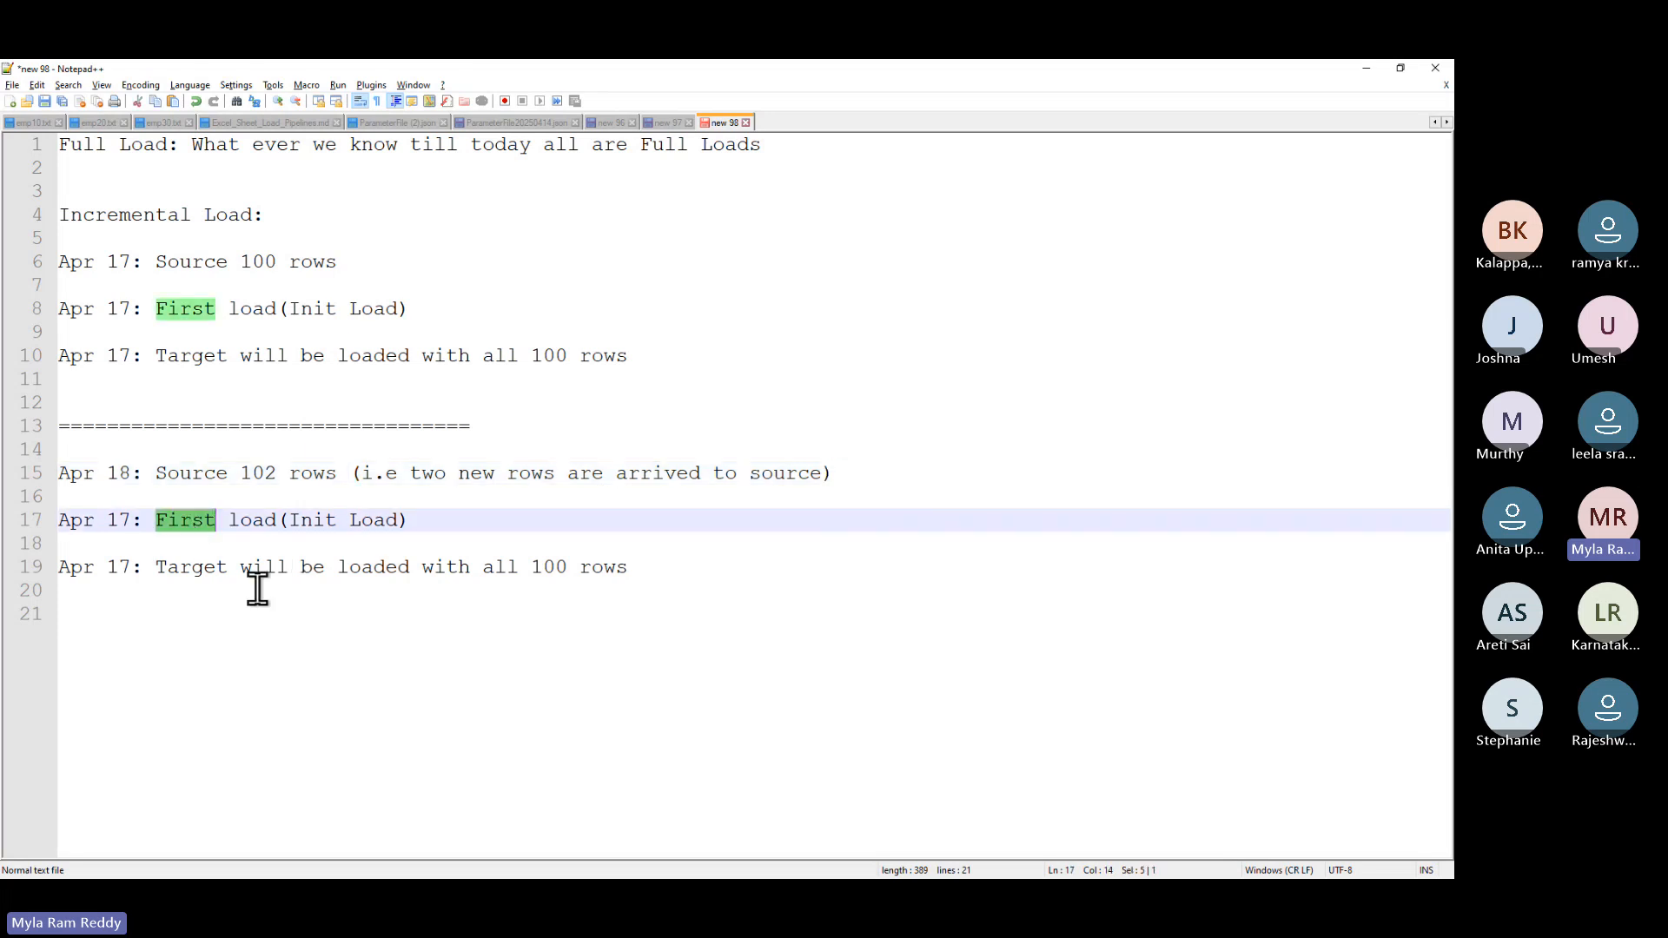
{"action": "type", "text": "Second"}
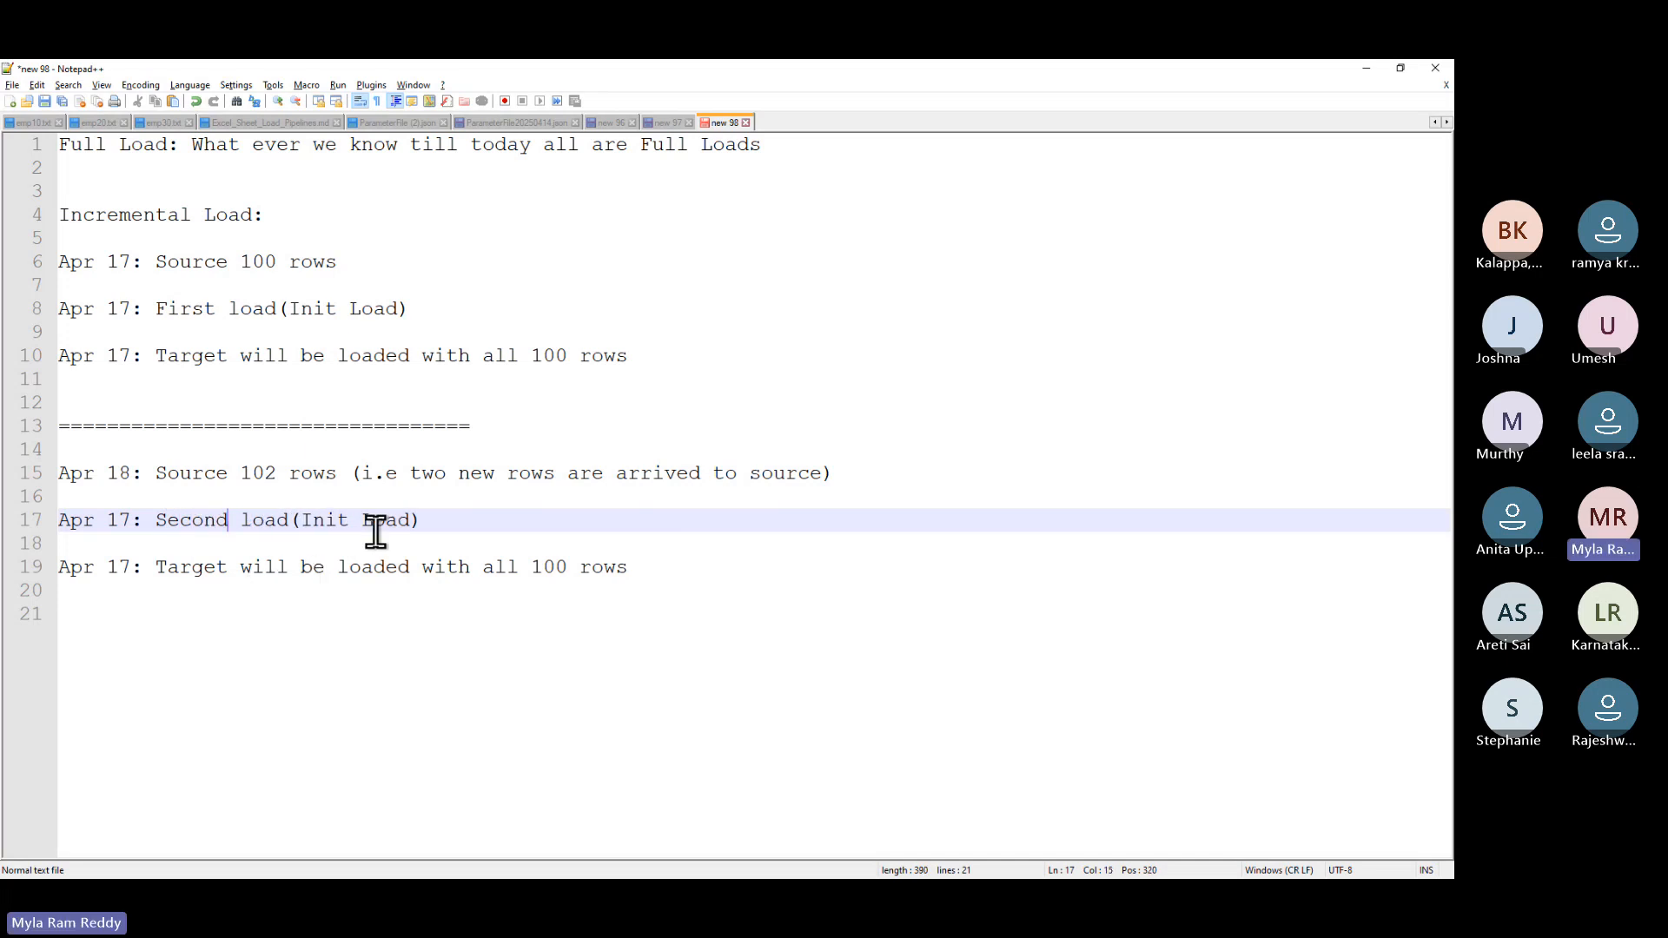
{"action": "left_click", "coordinate": [413, 519]}
{"action": "key", "text": "BackSpace"}
{"action": "key", "text": "BackSpace"}
{"action": "key", "text": "BackSpace"}
{"action": "key", "text": "BackSpace"}
{"action": "key", "text": "BackSpace"}
{"action": "key", "text": "BackSpace"}
{"action": "key", "text": "BackSpace"}
{"action": "key", "text": "BackSpace"}
{"action": "key", "text": "BackSpace"}
{"action": "type", "text": "Capture only New Rows"}
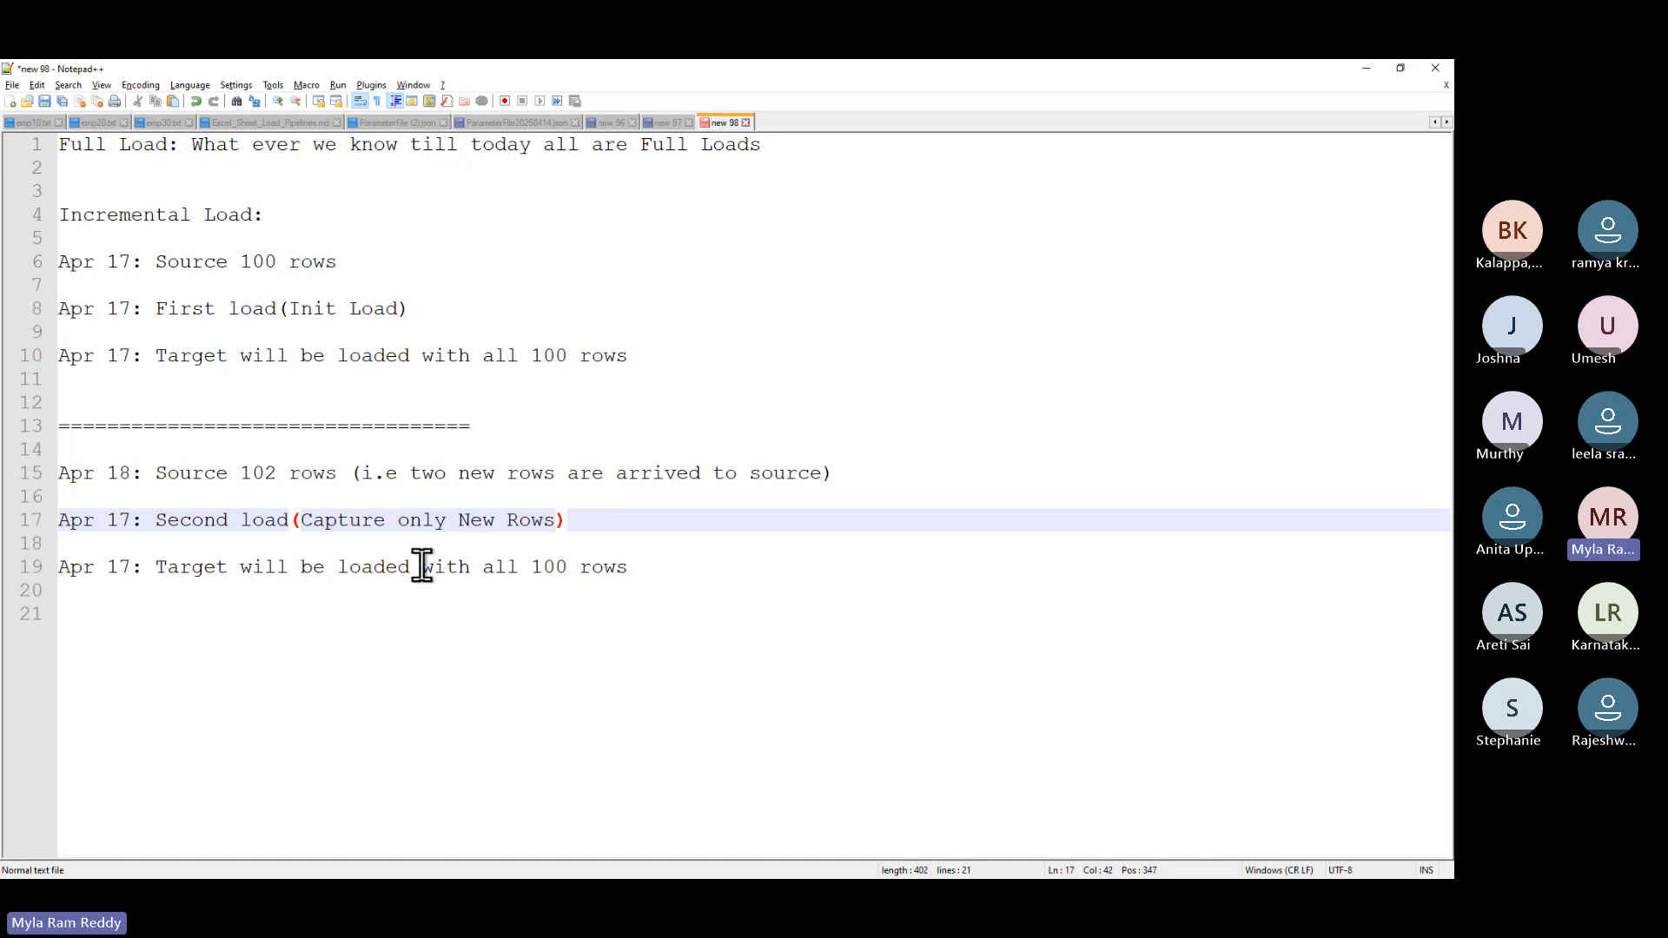
{"action": "left_click", "coordinate": [589, 522]}
{"action": "type", "text": "(i.e"}
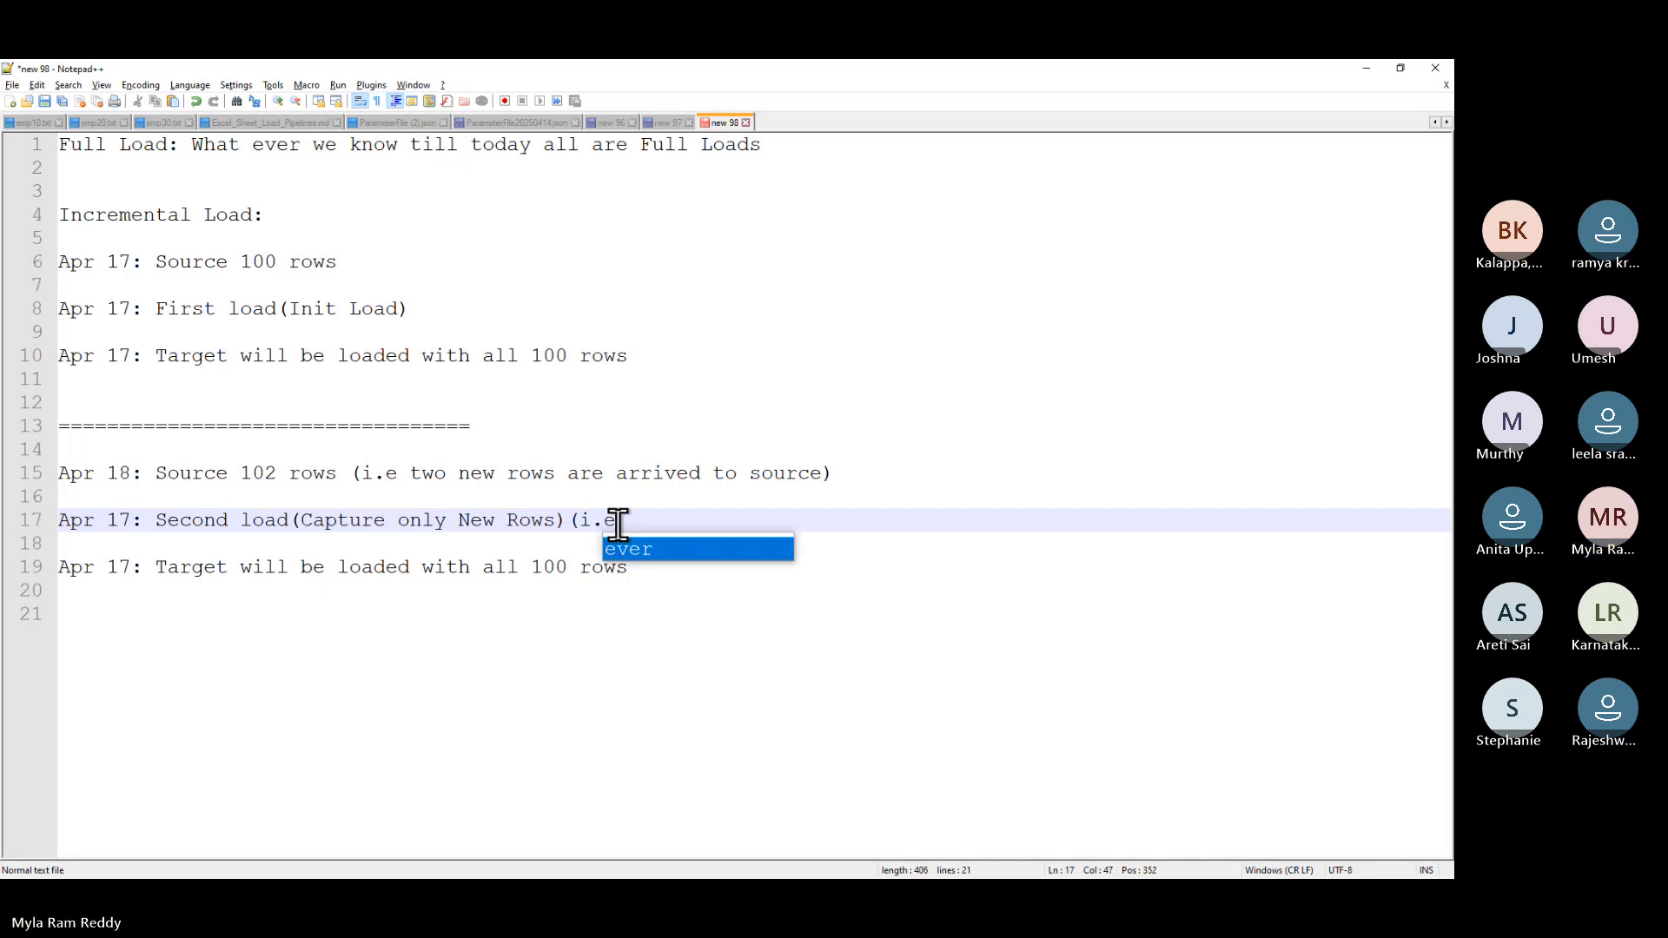
{"action": "type", "text": " only "}
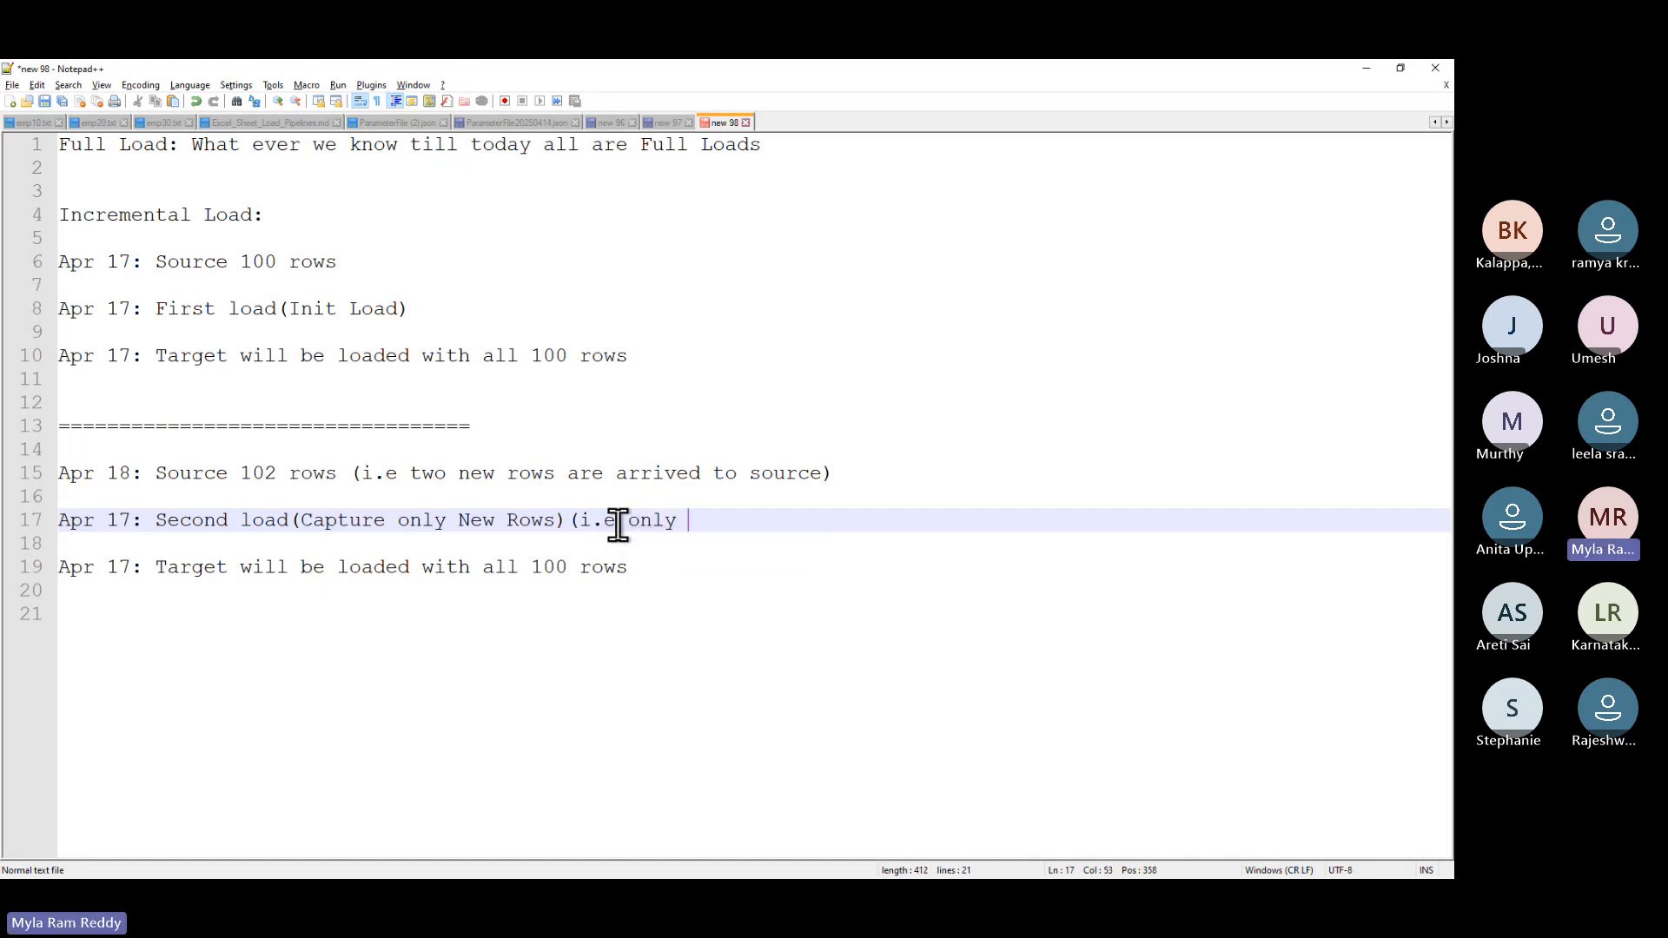
{"action": "type", "text": "two "}
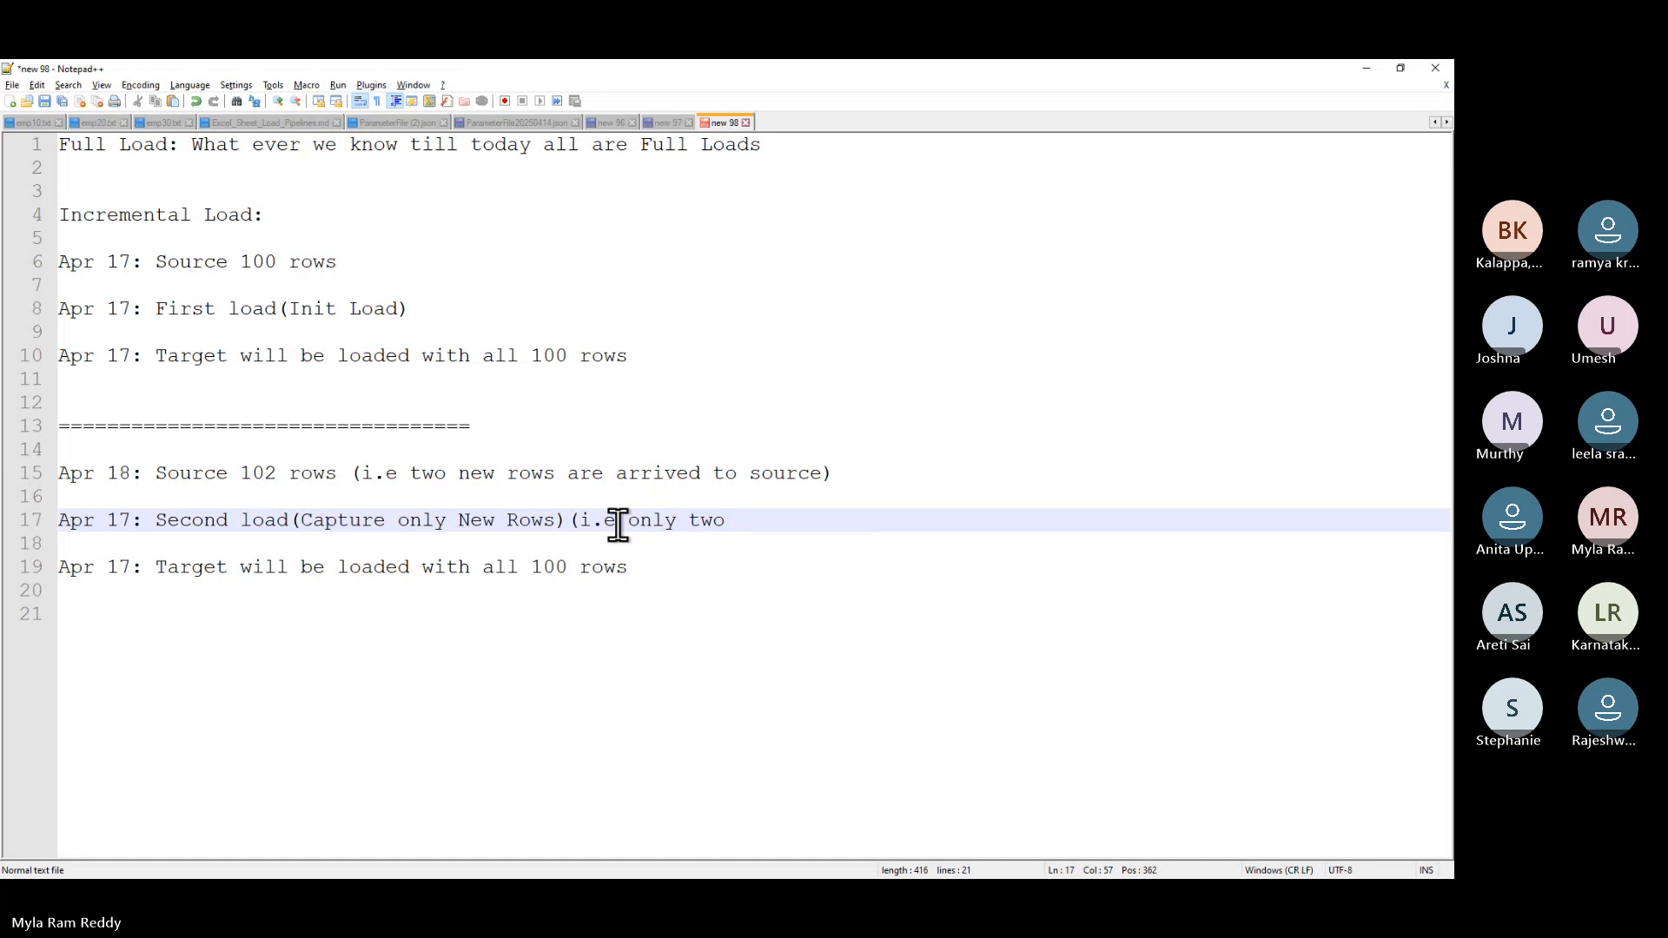
{"action": "type", "text": "rows)"}
- Reword line 19: Target loaded with these two new rows; after loading Target will have 100 + 2=102 rows
{"action": "left_click_drag", "start_coordinate": [419, 578], "coordinate": [520, 569]}
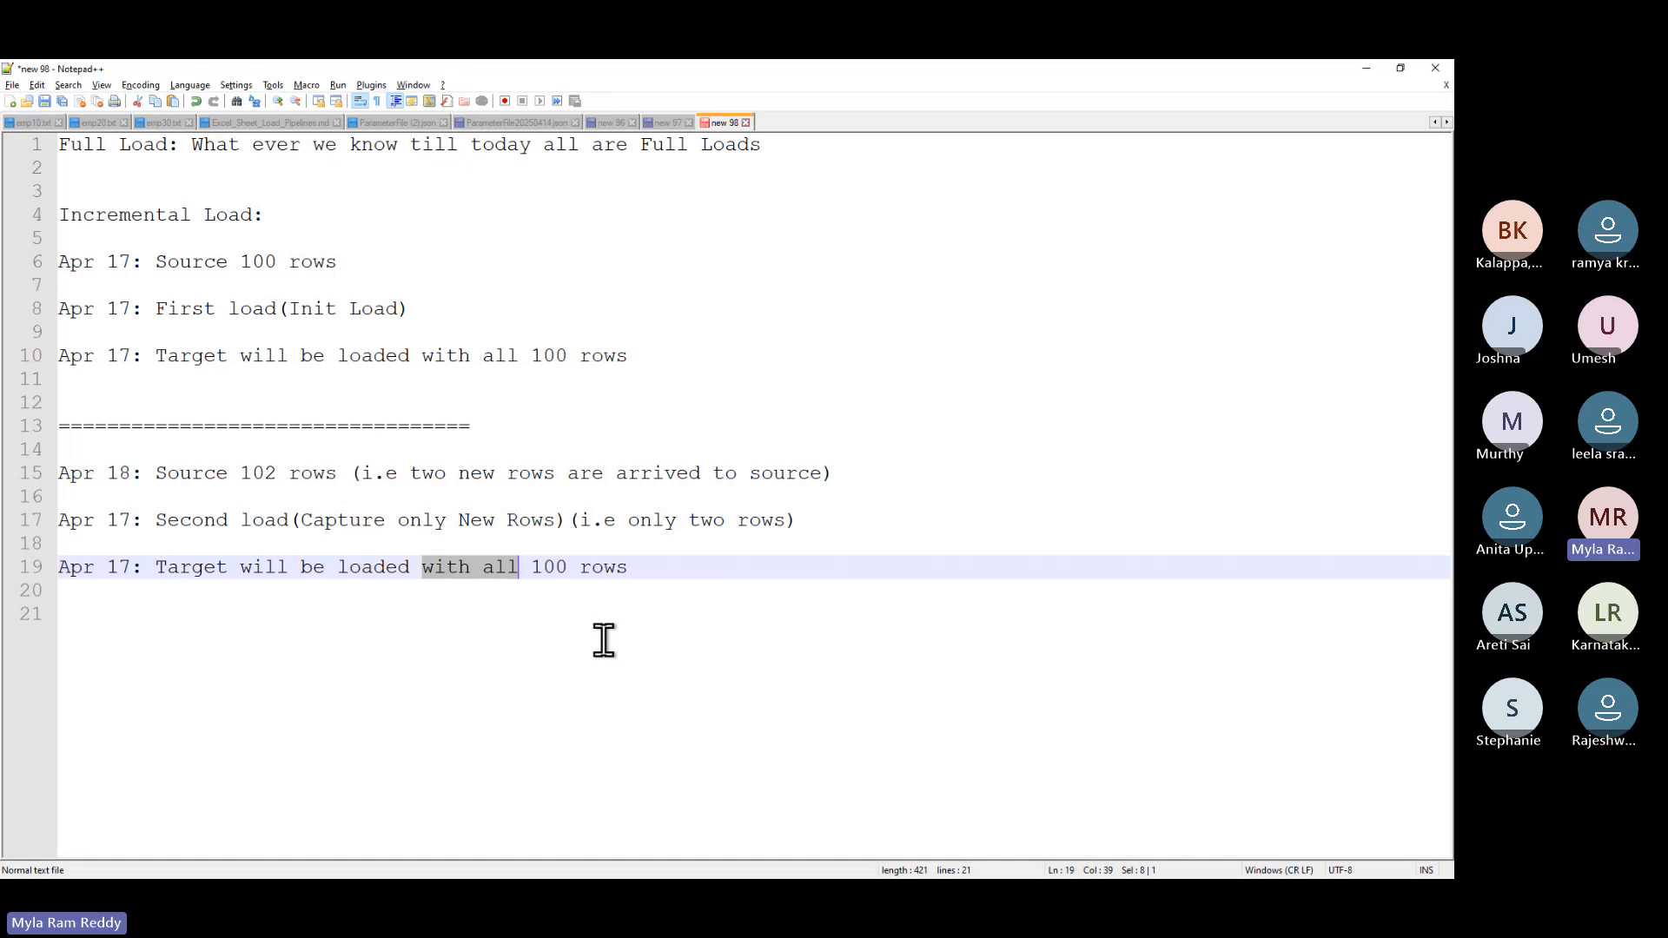
{"action": "type", "text": "with th"}
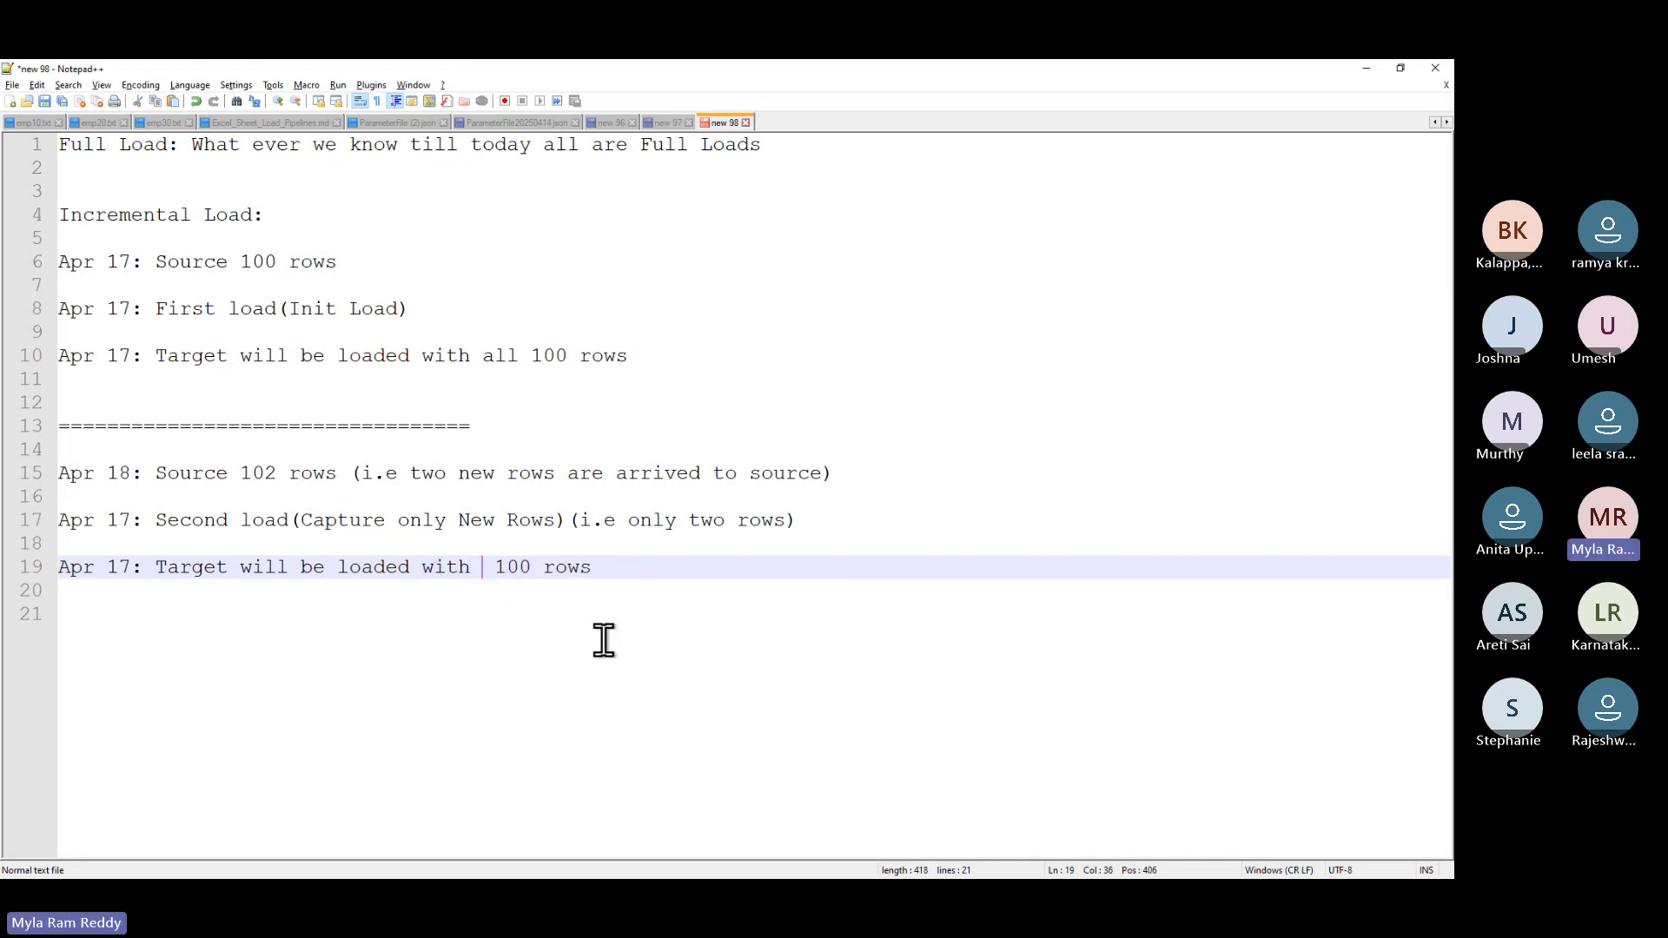
{"action": "type", "text": "ese tw"}
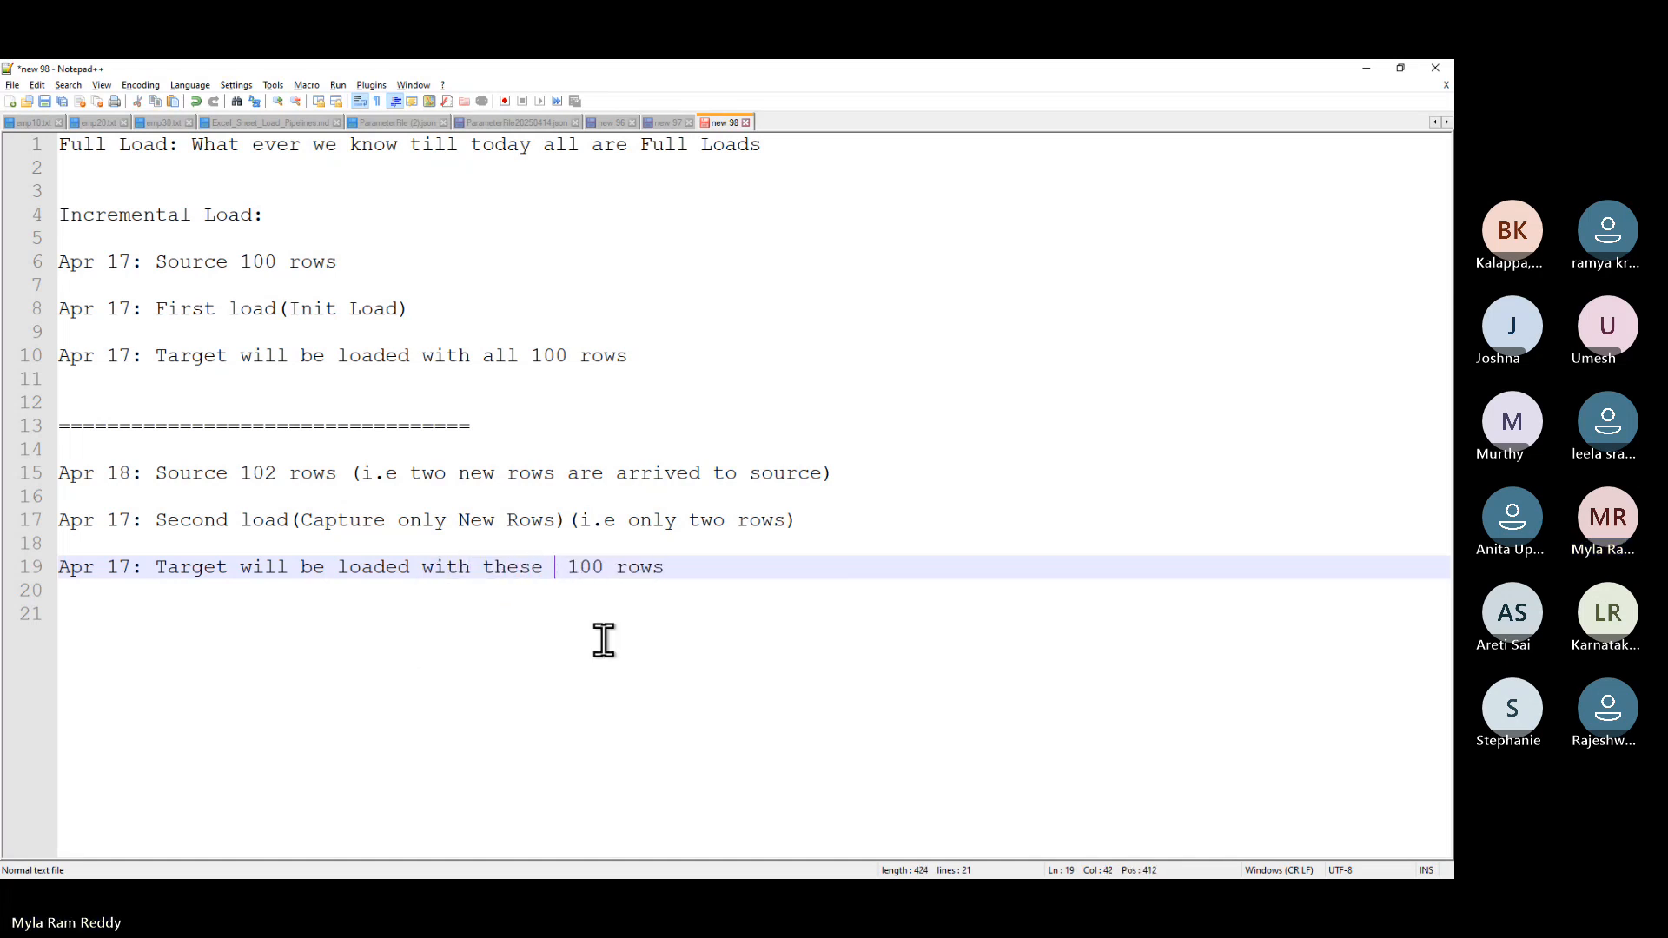
{"action": "type", "text": "o new ro"}
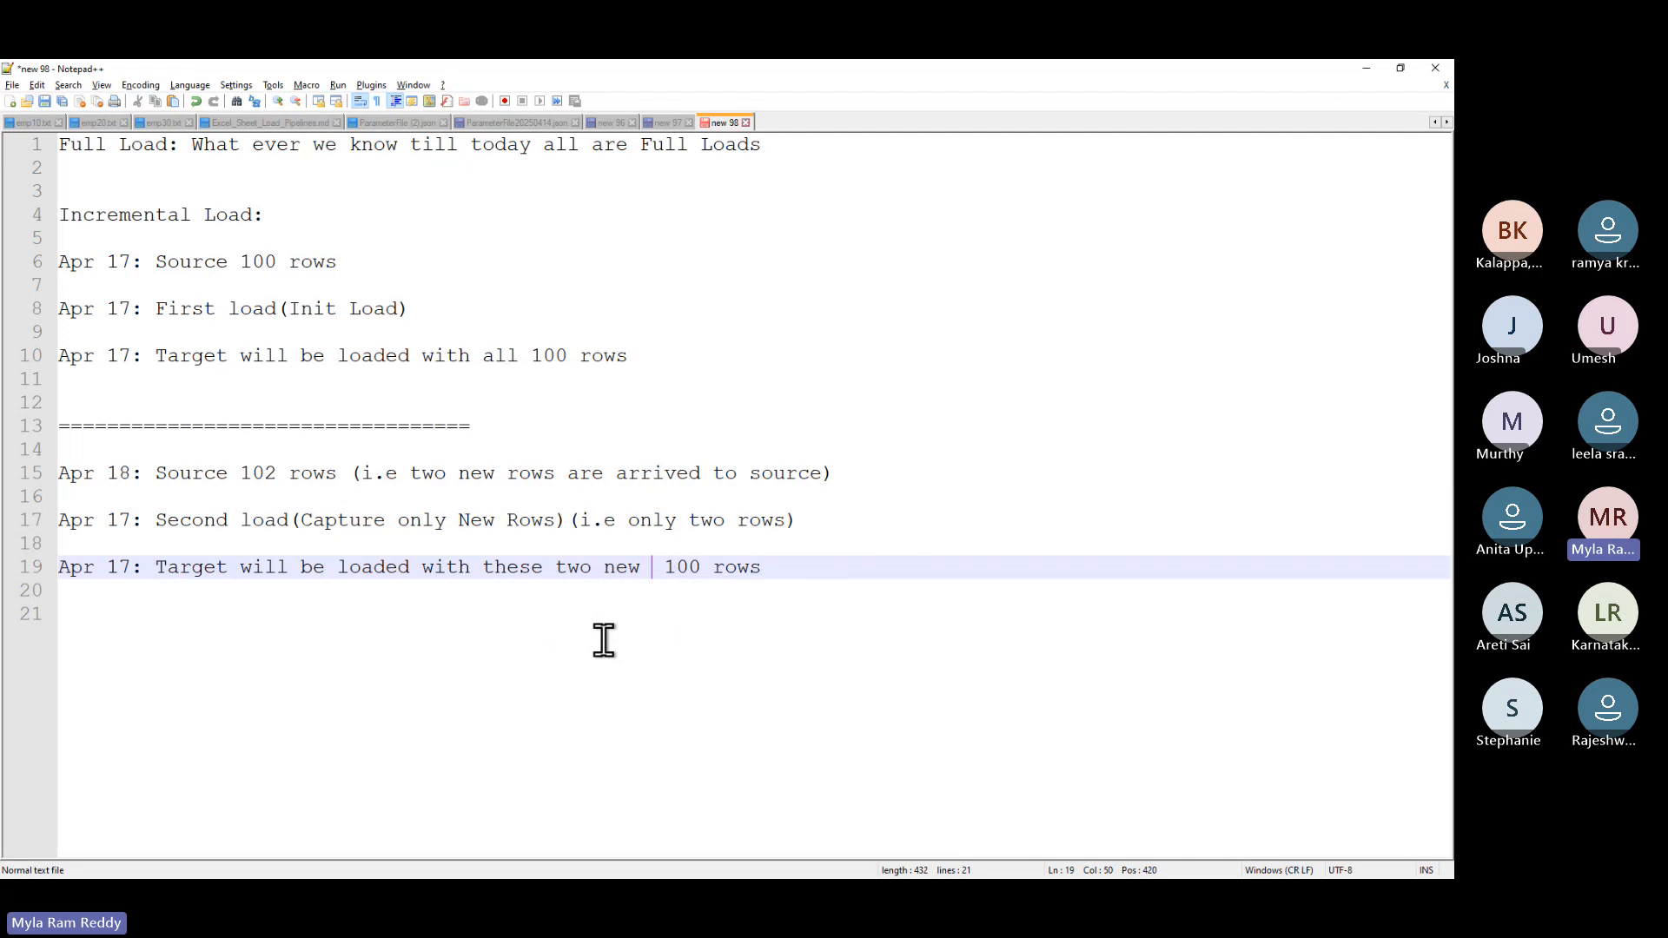
{"action": "type", "text": "ws"}
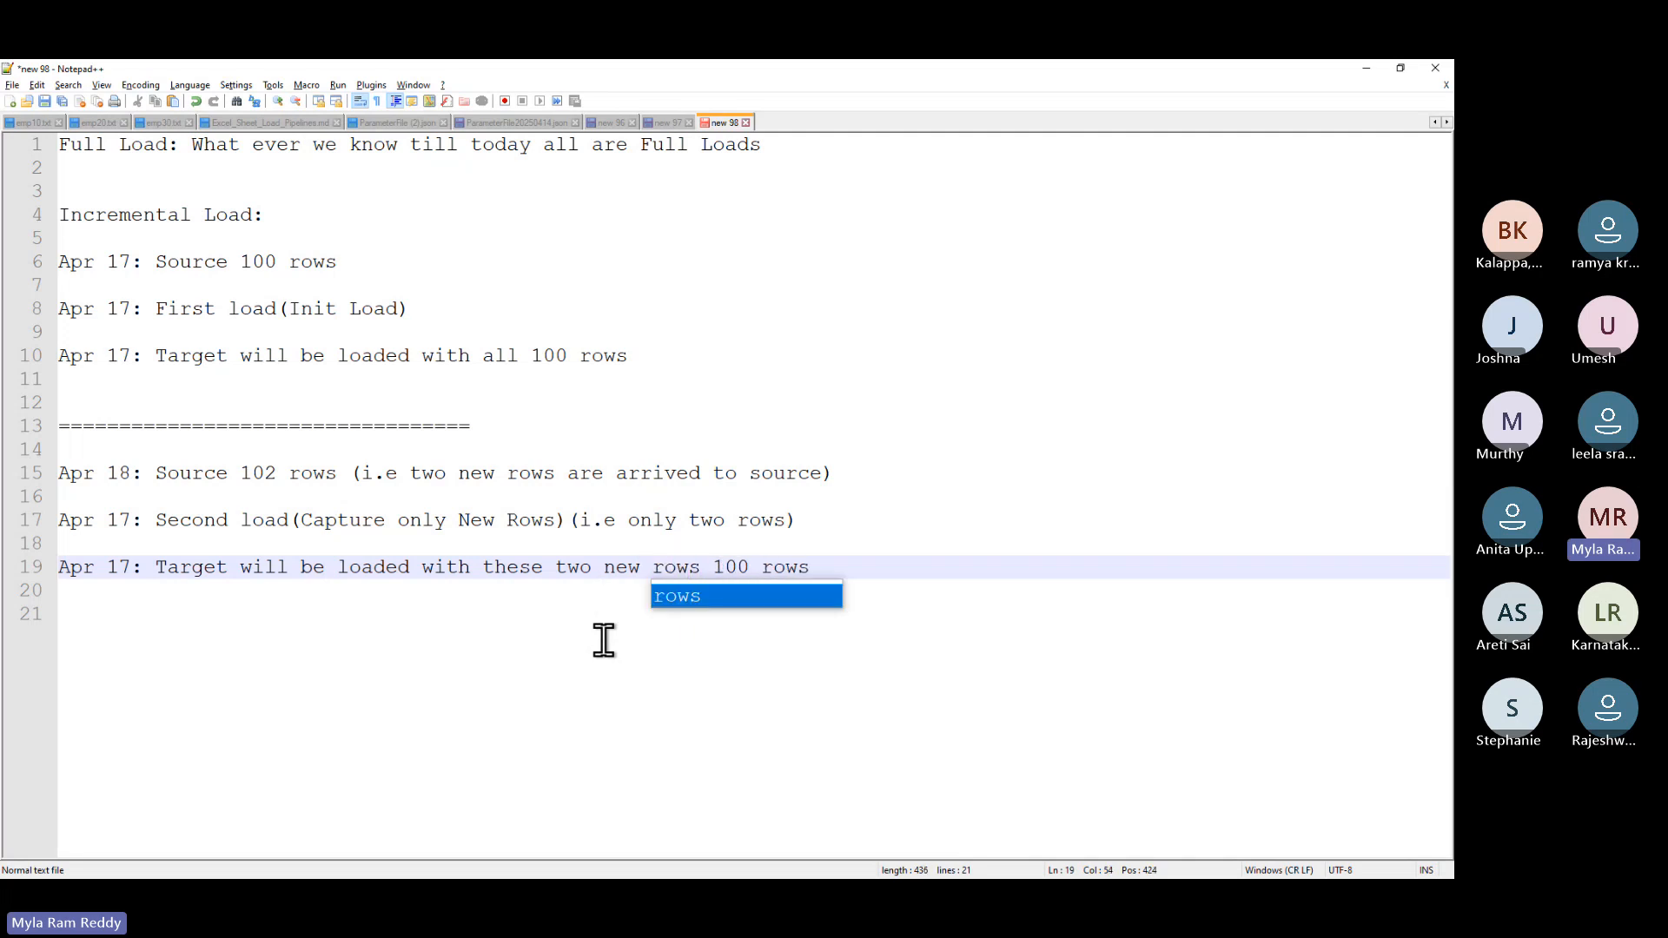
{"action": "key", "text": "Delete"}
{"action": "key", "text": "Delete"}
{"action": "key", "text": "Delete"}
{"action": "key", "text": "Delete"}
{"action": "key", "text": "Delete"}
{"action": "key", "text": "Delete"}
{"action": "key", "text": "Delete"}
{"action": "key", "text": "Delete"}
{"action": "type", "text": ". A"}
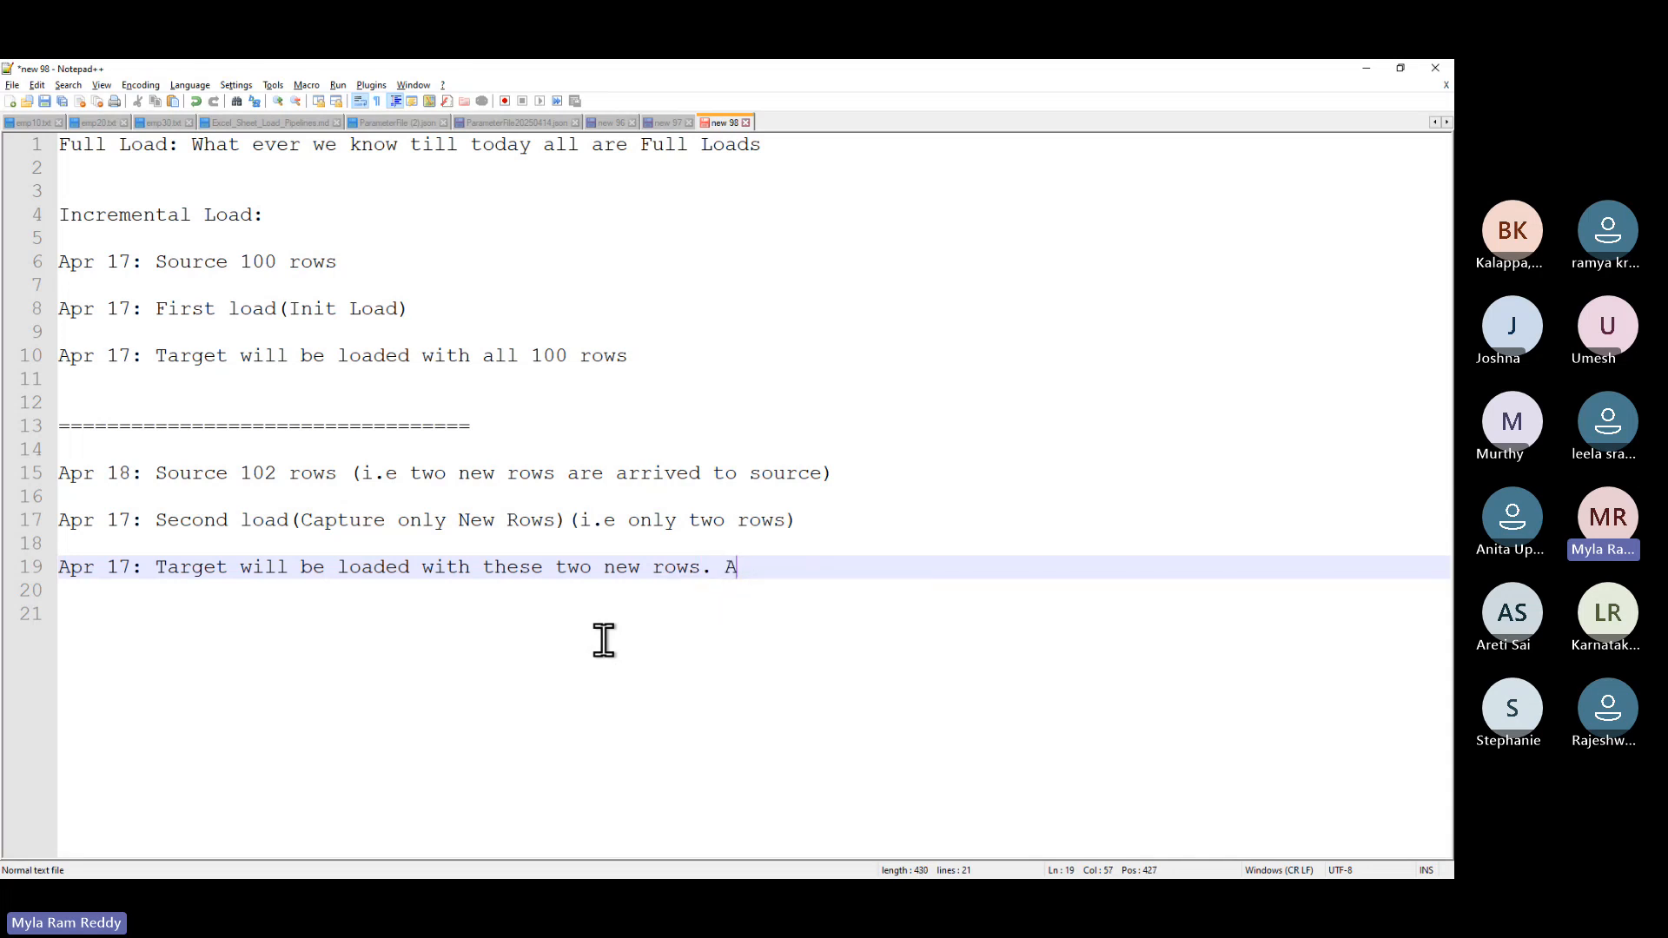
{"action": "type", "text": "fter loadi"}
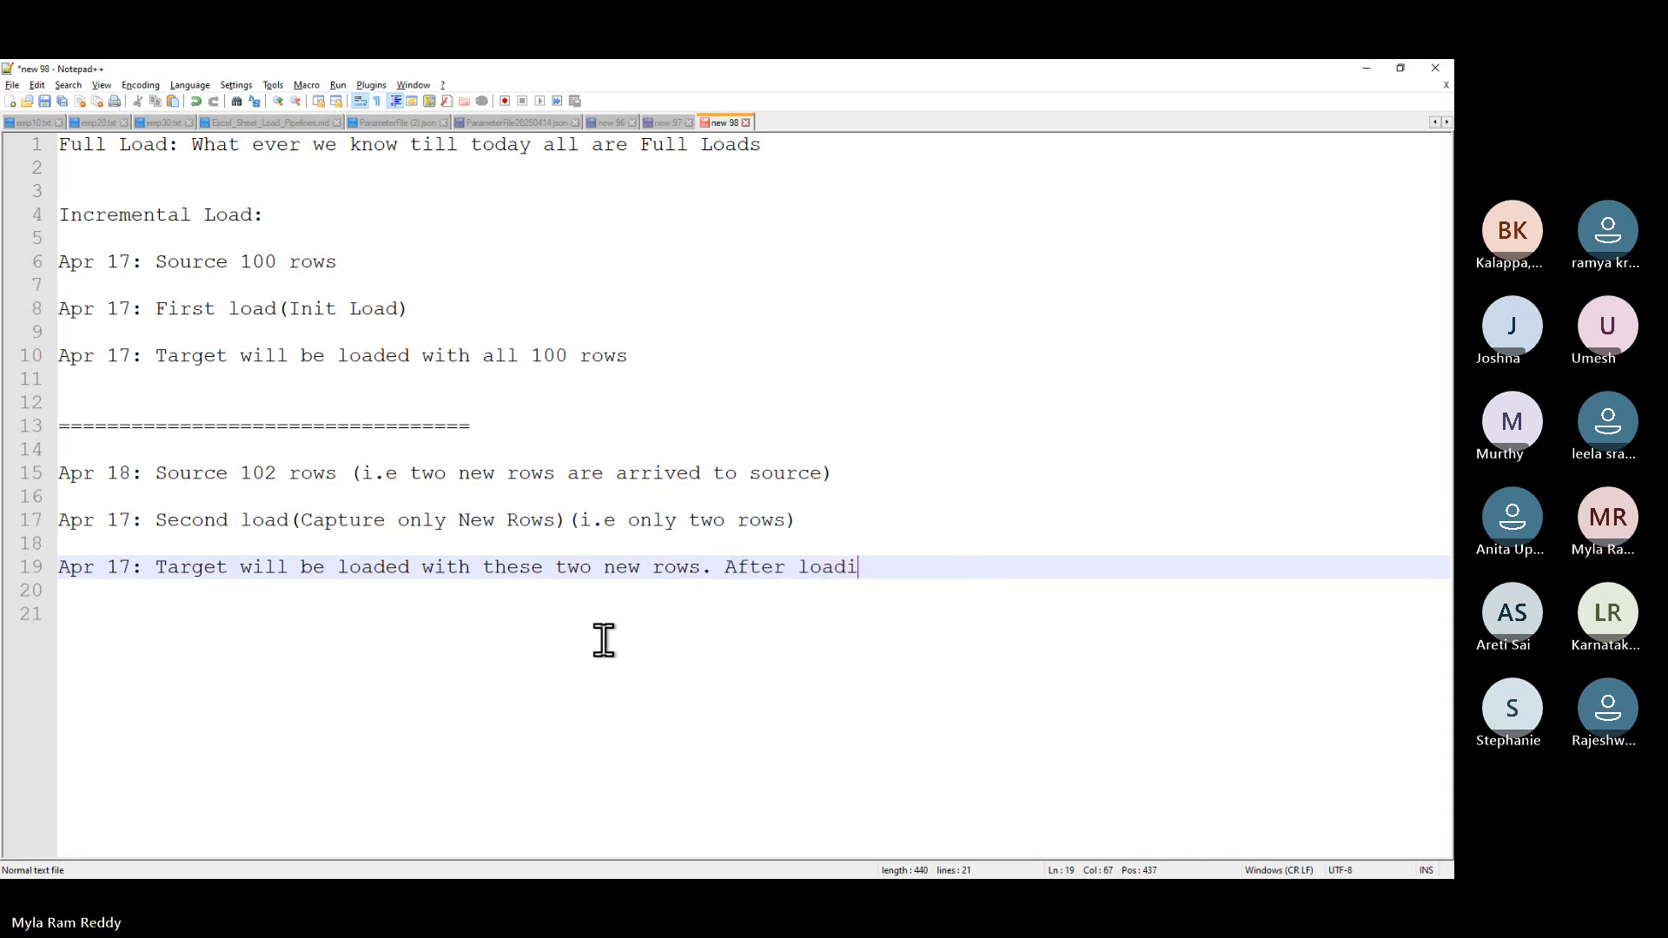
{"action": "type", "text": "ng "}
{"action": "type", "text": "Target"}
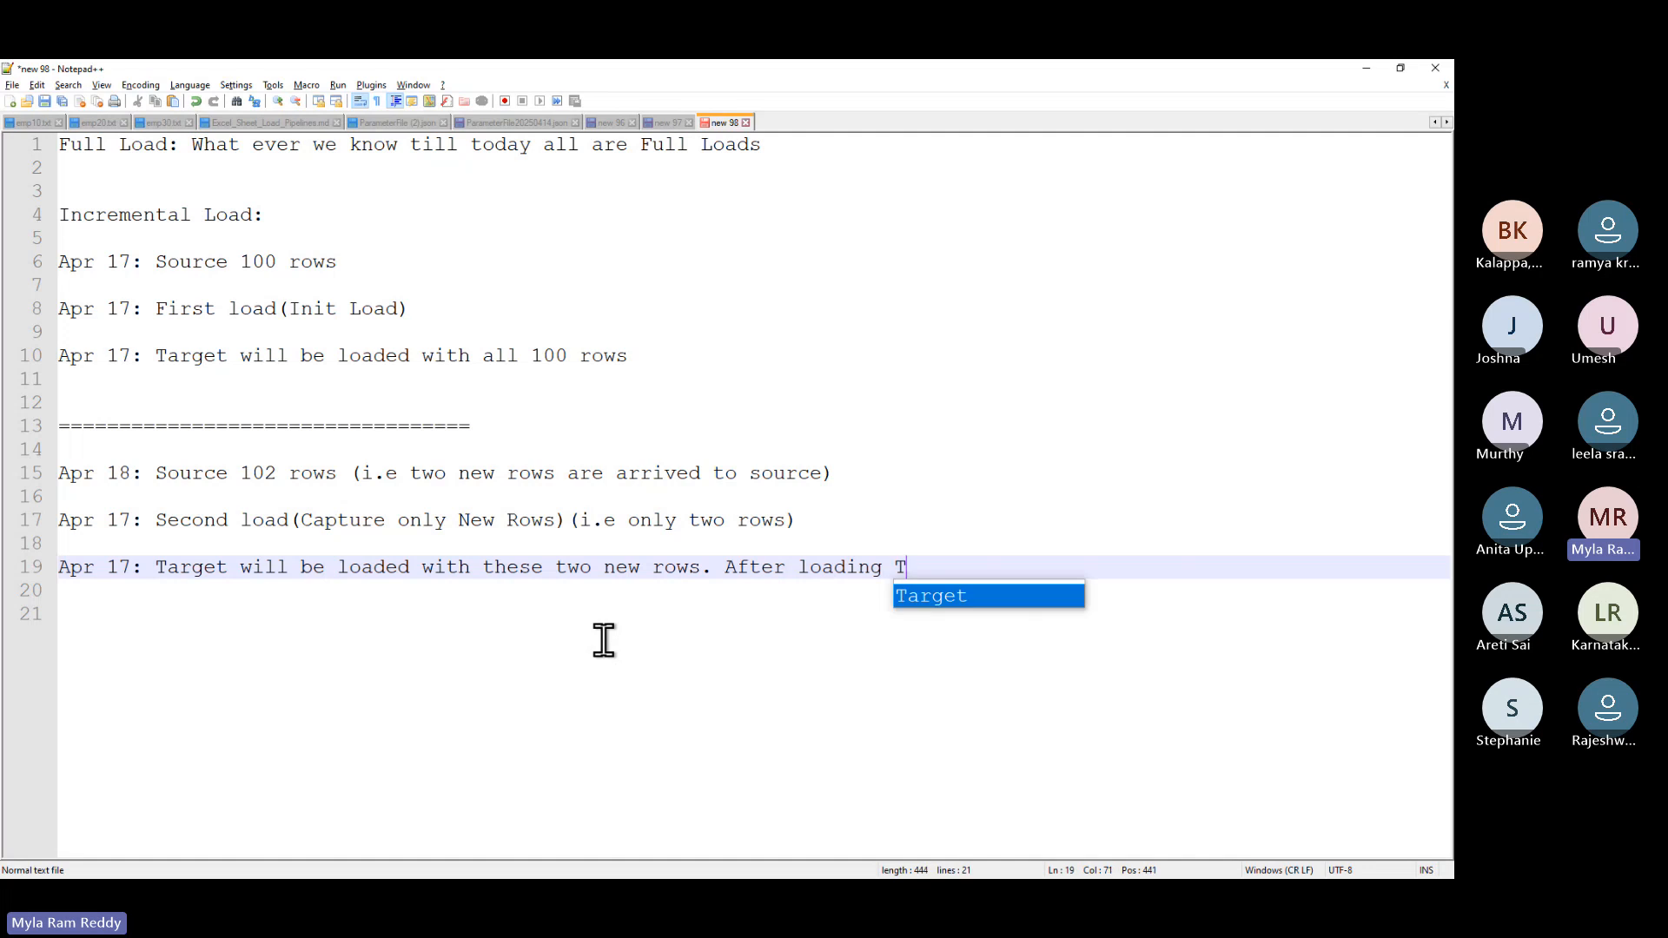
{"action": "type", "text": " w"}
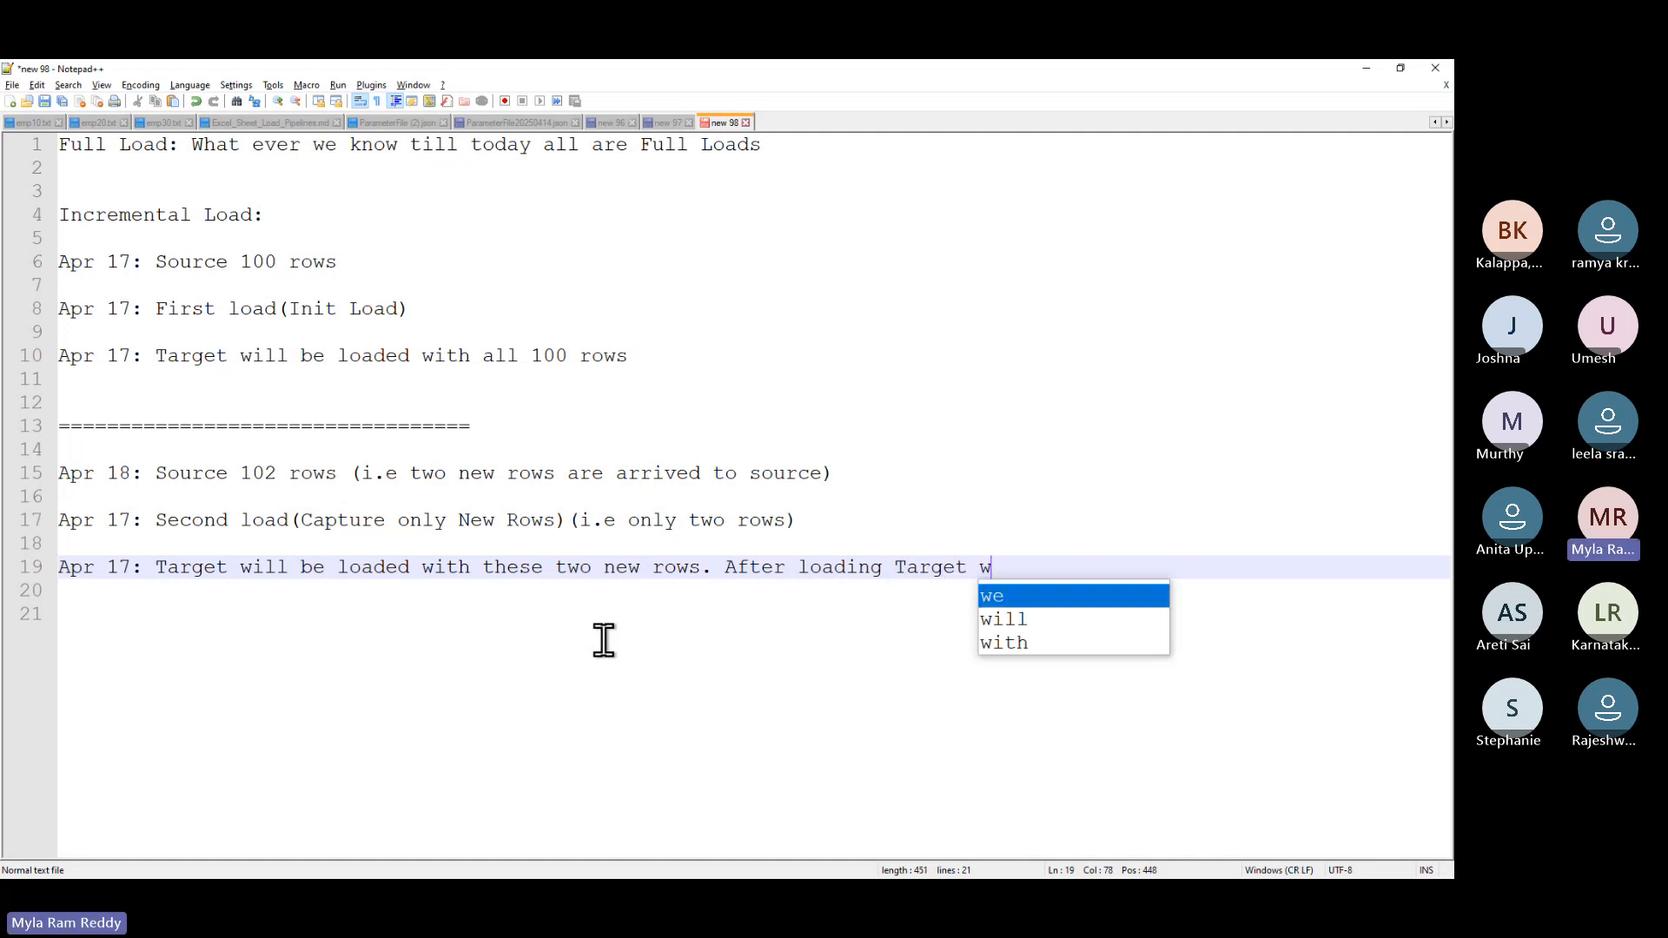
{"action": "type", "text": "ill have "}
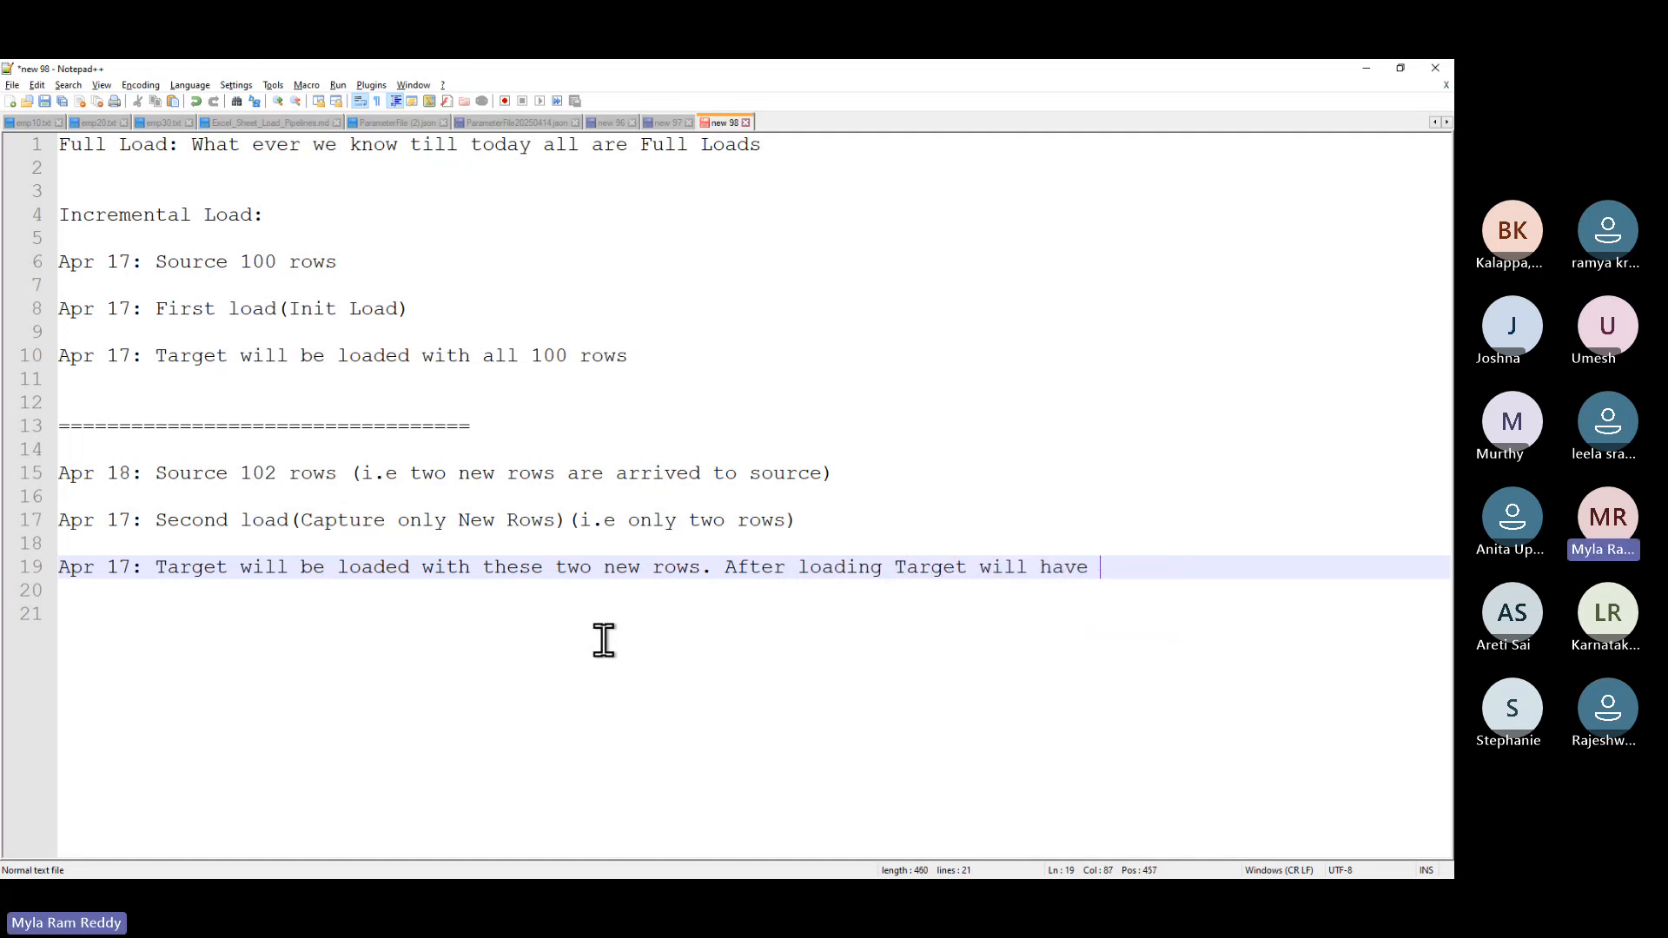
{"action": "type", "text": "100 + 2=102 rows"}
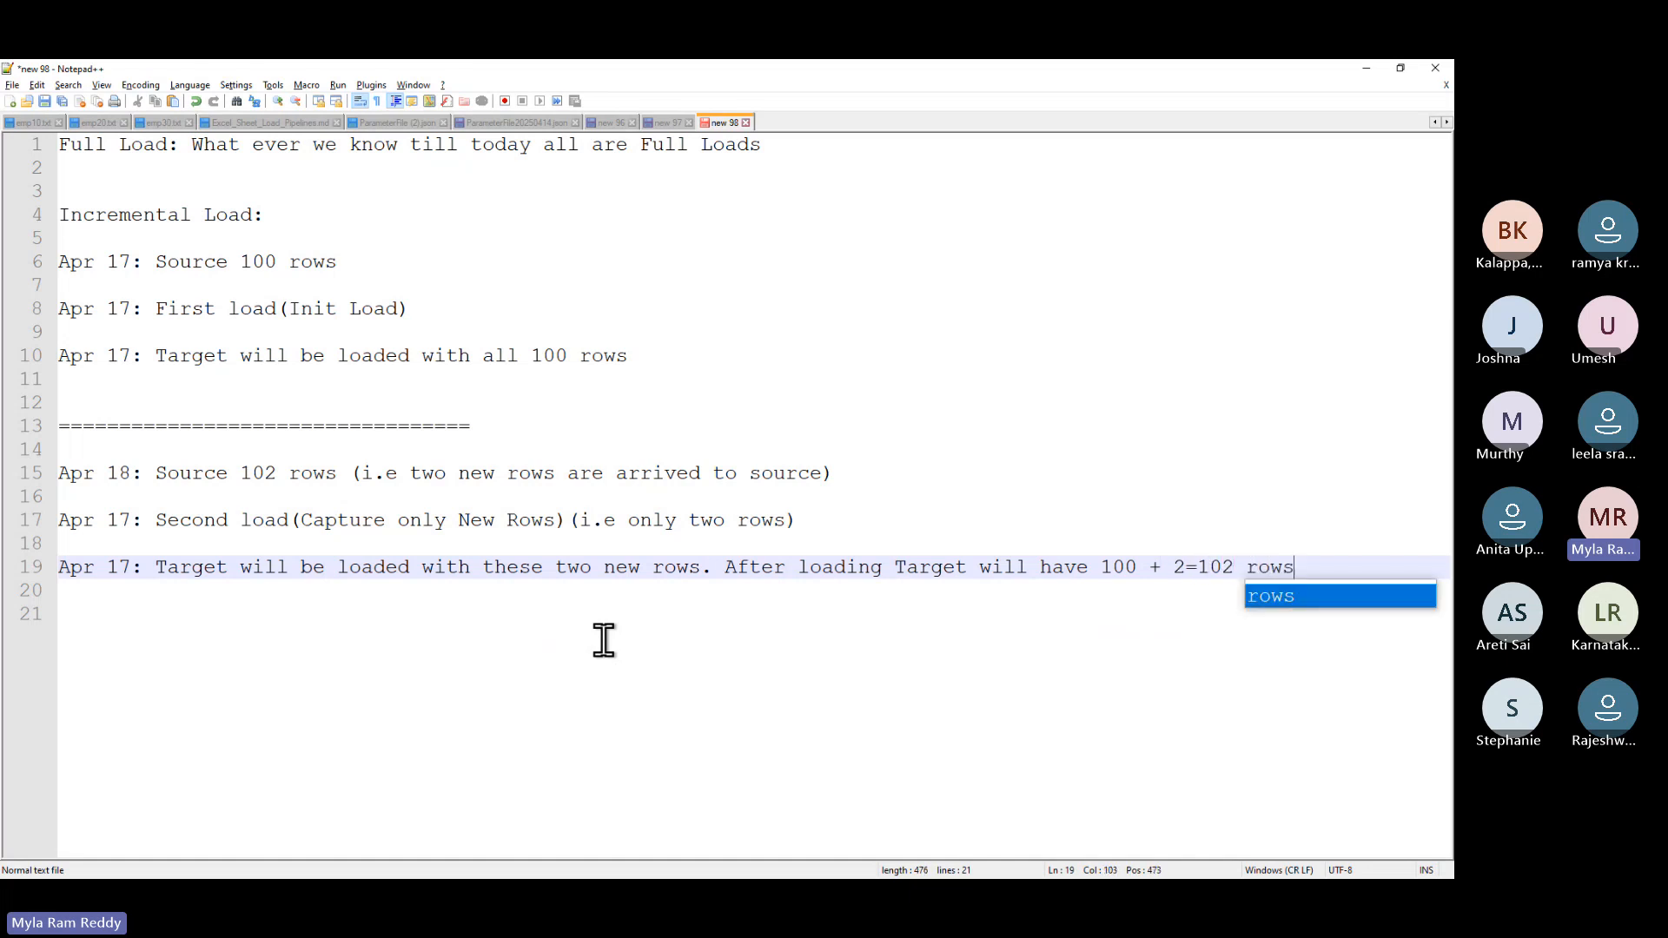
{"action": "key", "text": "Escape"}
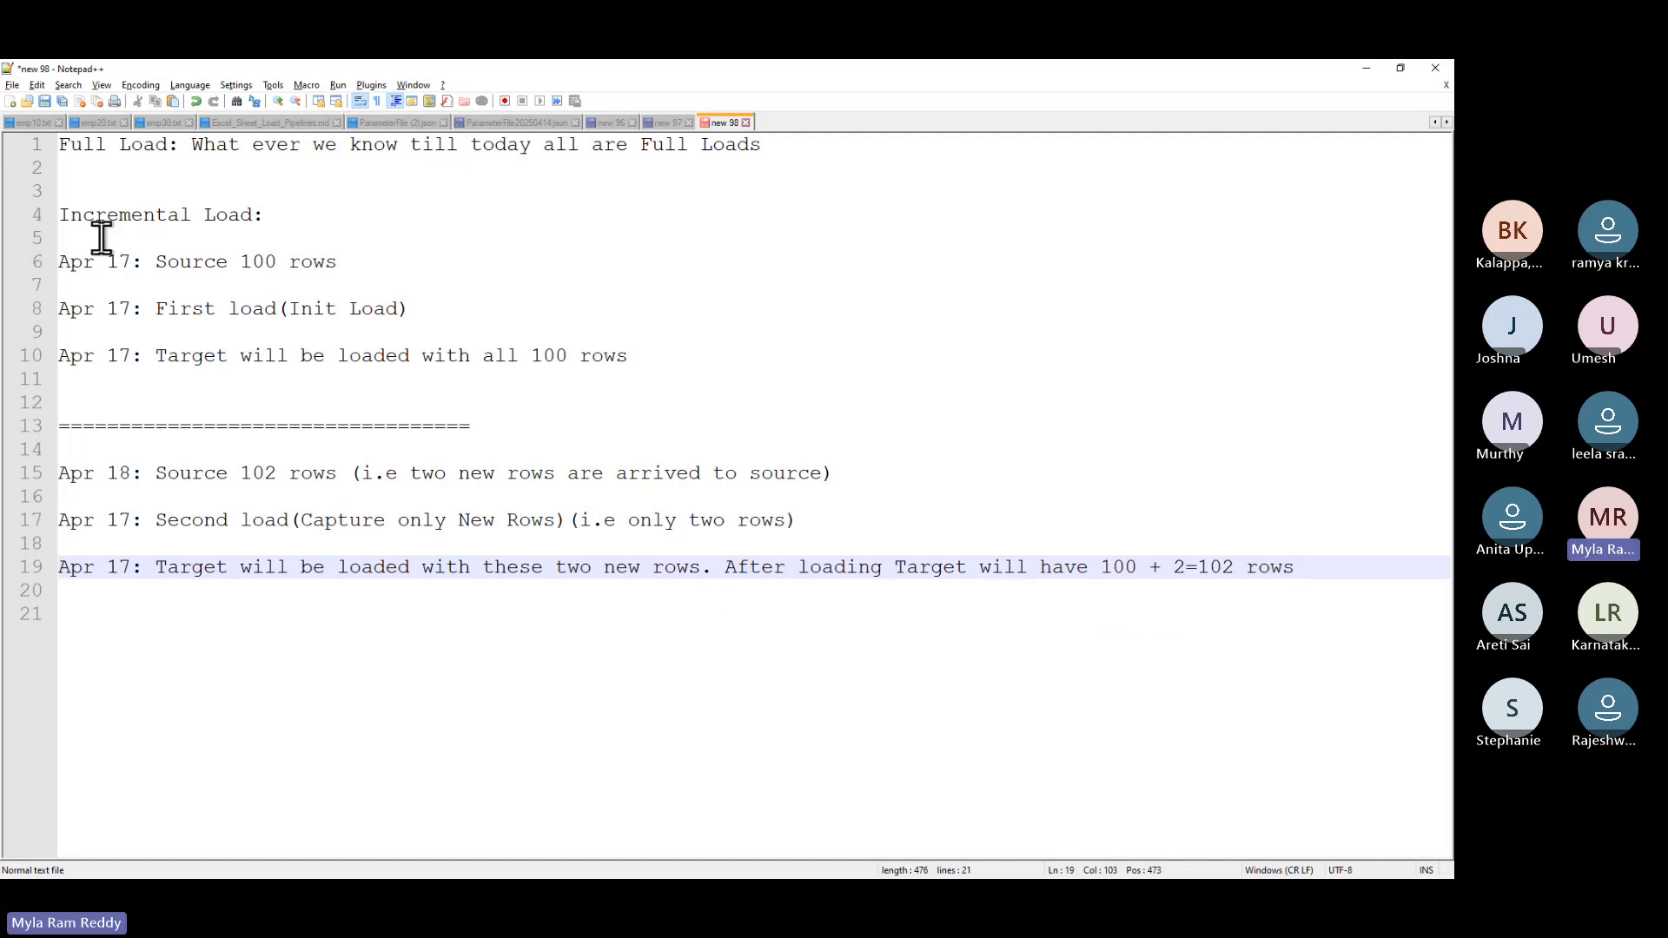
- Add the heading 'First Time Load(100Sec)' under 'Incremental Load:' and copy it
{"action": "left_click", "coordinate": [71, 238]}
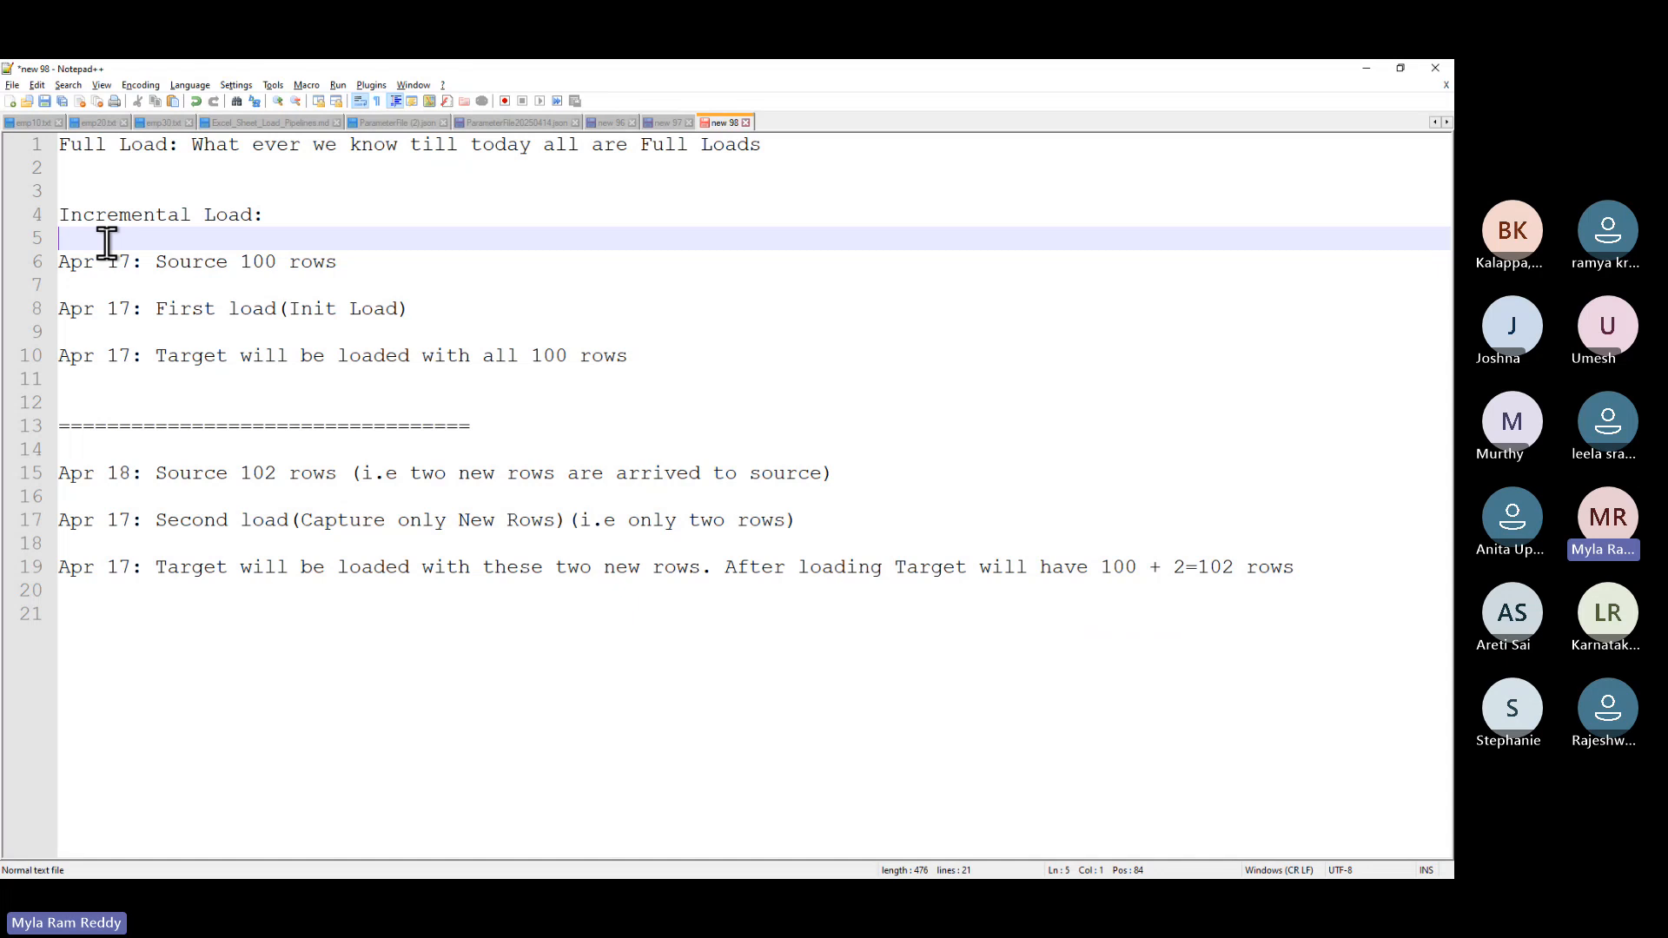
{"action": "type", "text": "First "}
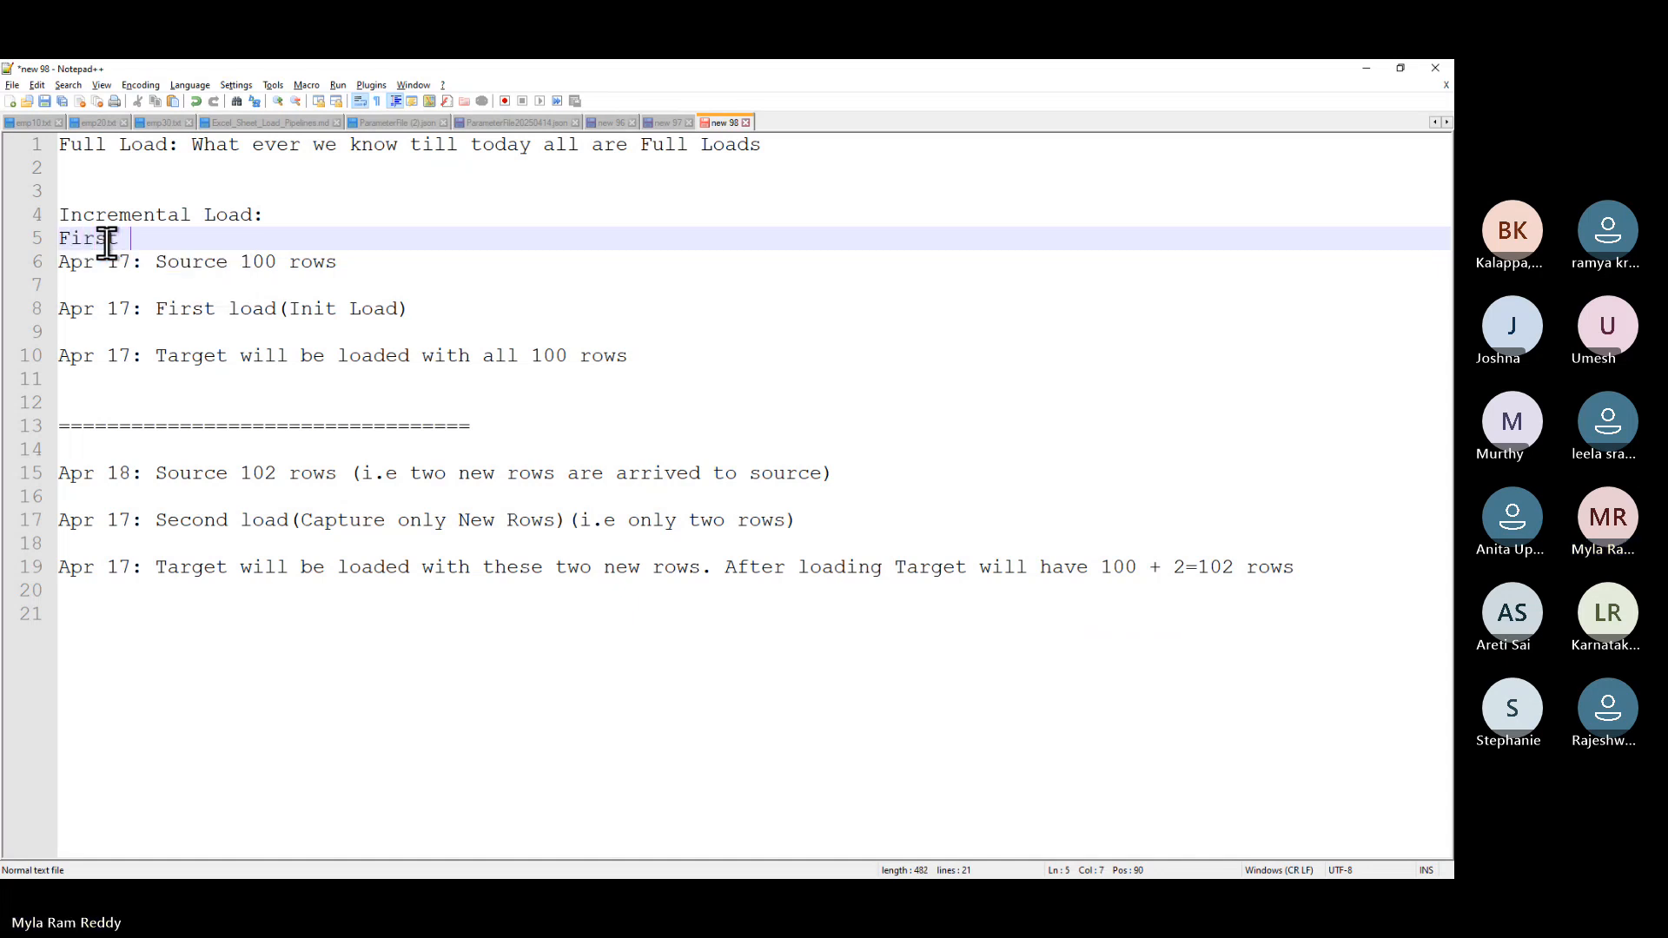
{"action": "type", "text": "Time Load"}
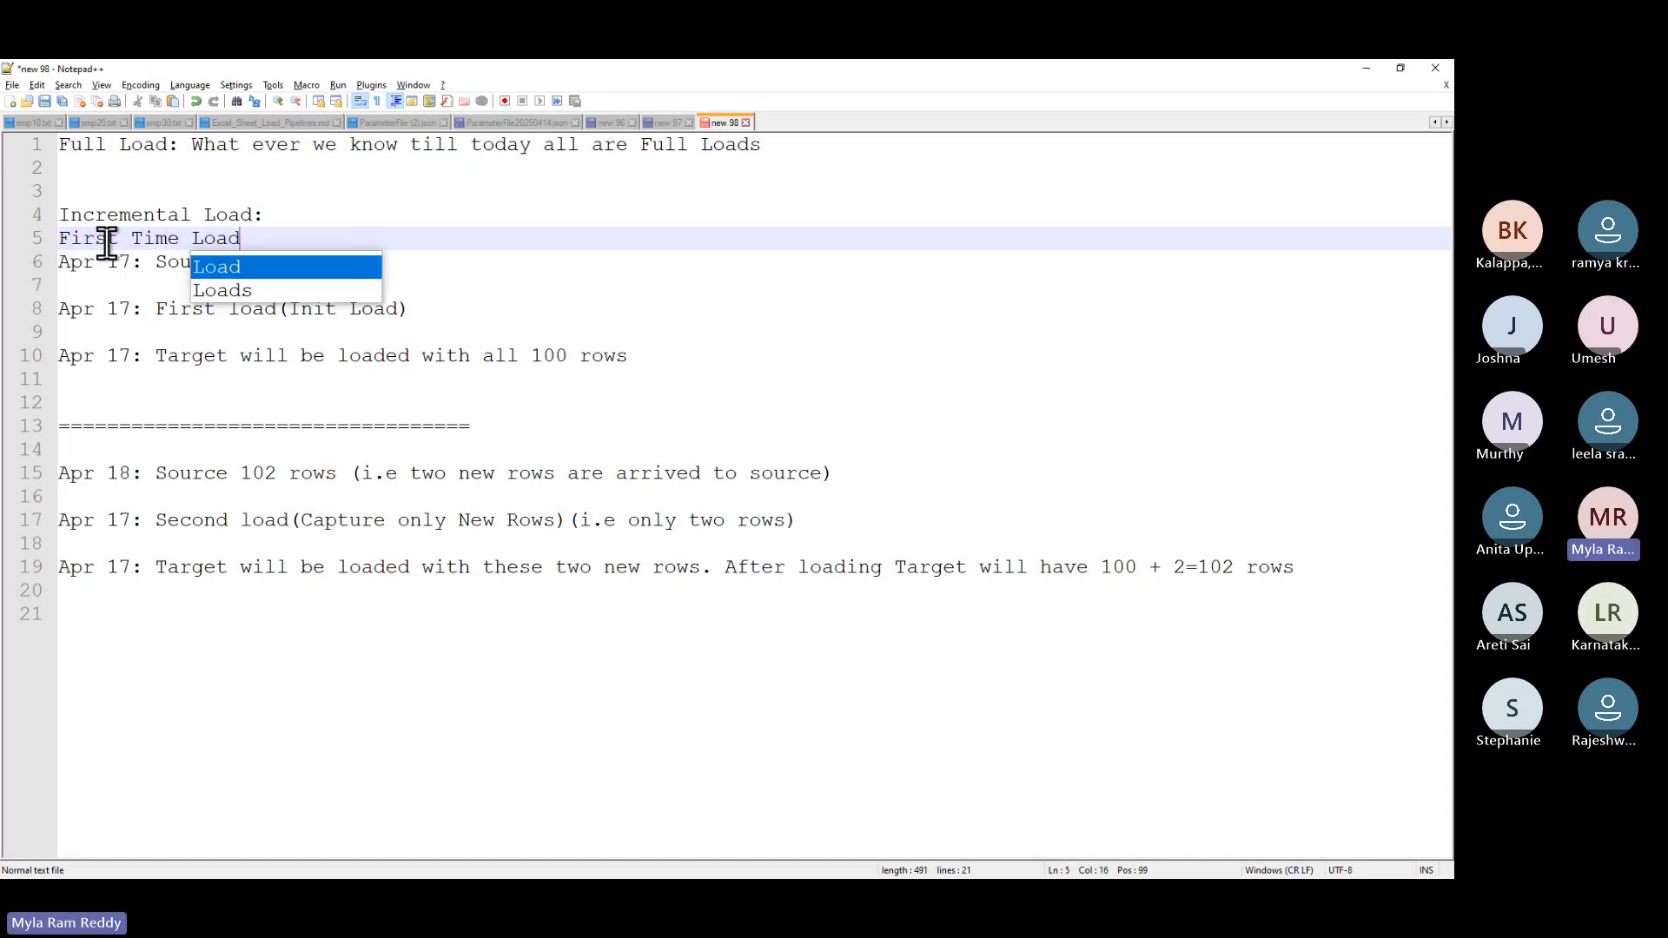
{"action": "type", "text": "(10"}
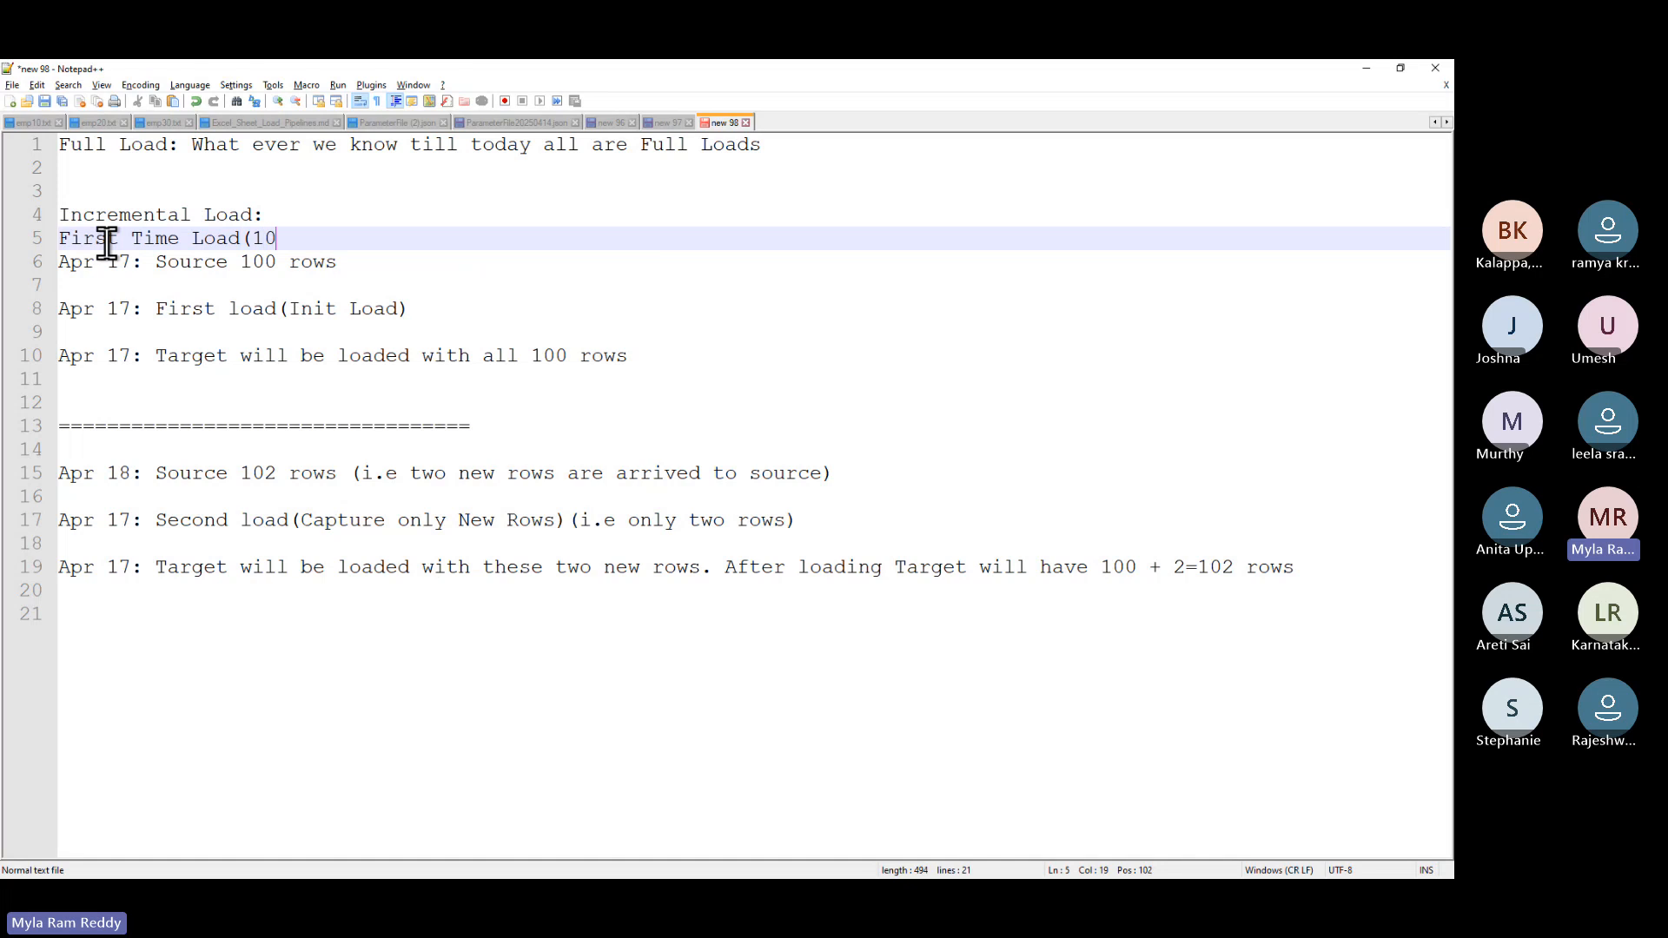
{"action": "type", "text": "0Sec)"}
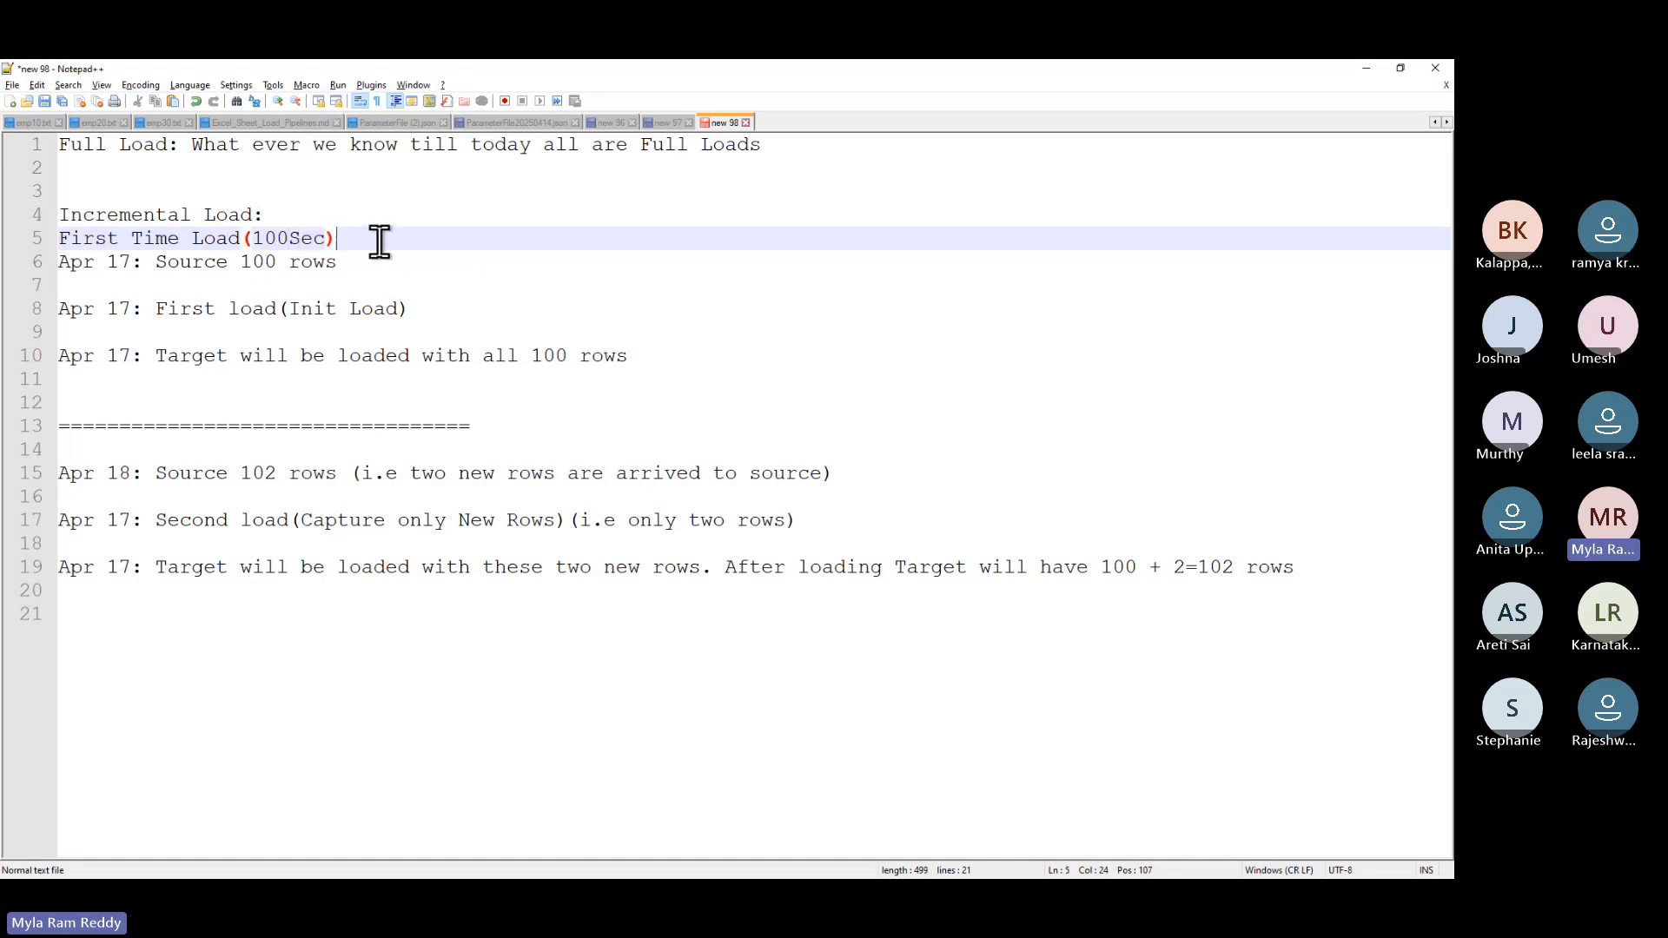
{"action": "left_click_drag", "start_coordinate": [380, 239], "coordinate": [18, 238]}
{"action": "key", "text": "ctrl+c"}
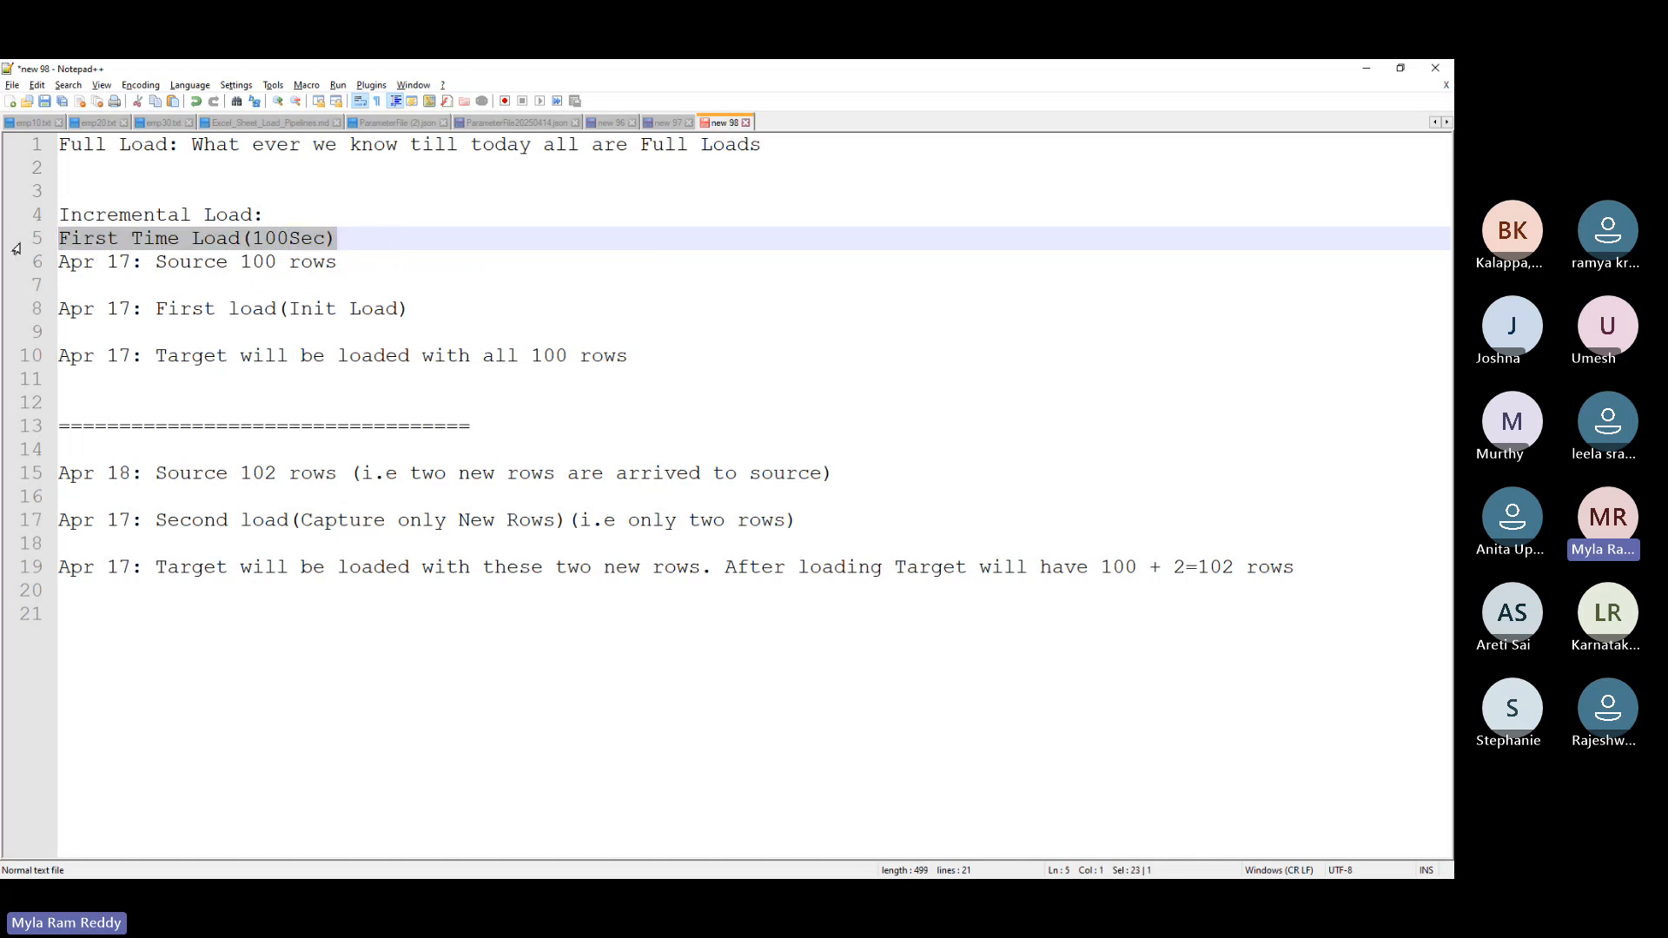
- Paste the heading above the Apr 18 notes and change it to 'Second Time Load(2 Sec)'
{"action": "left_click", "coordinate": [66, 471]}
{"action": "key", "text": "ctrl+v"}
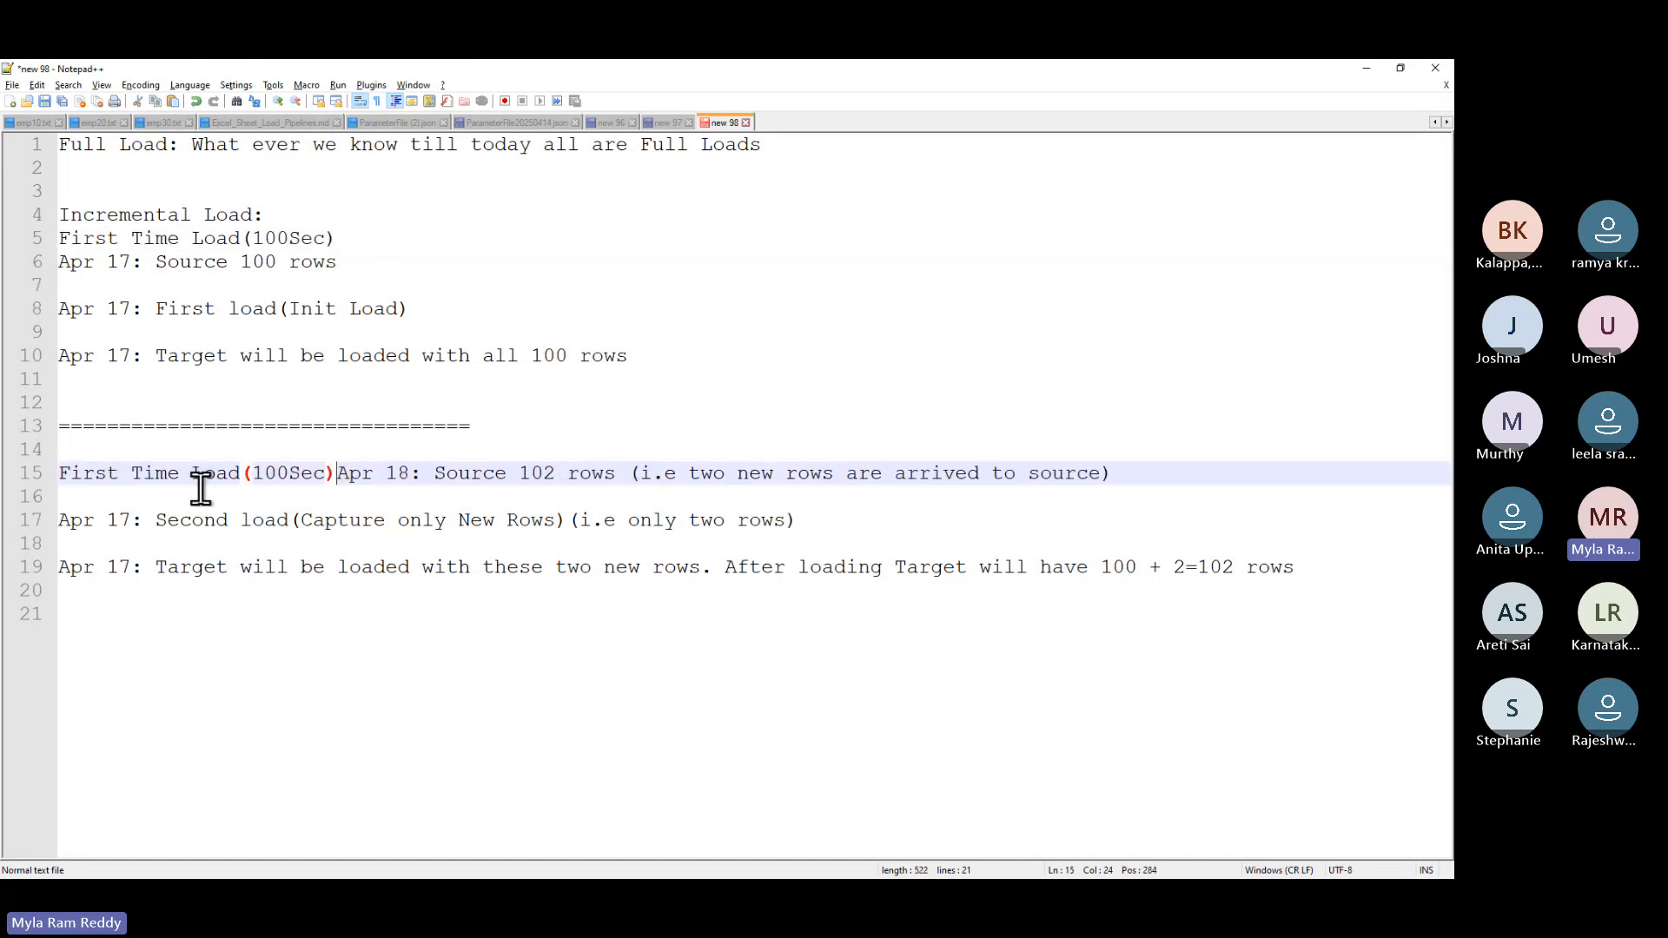
{"action": "key", "text": "Return"}
{"action": "key", "text": "Return"}
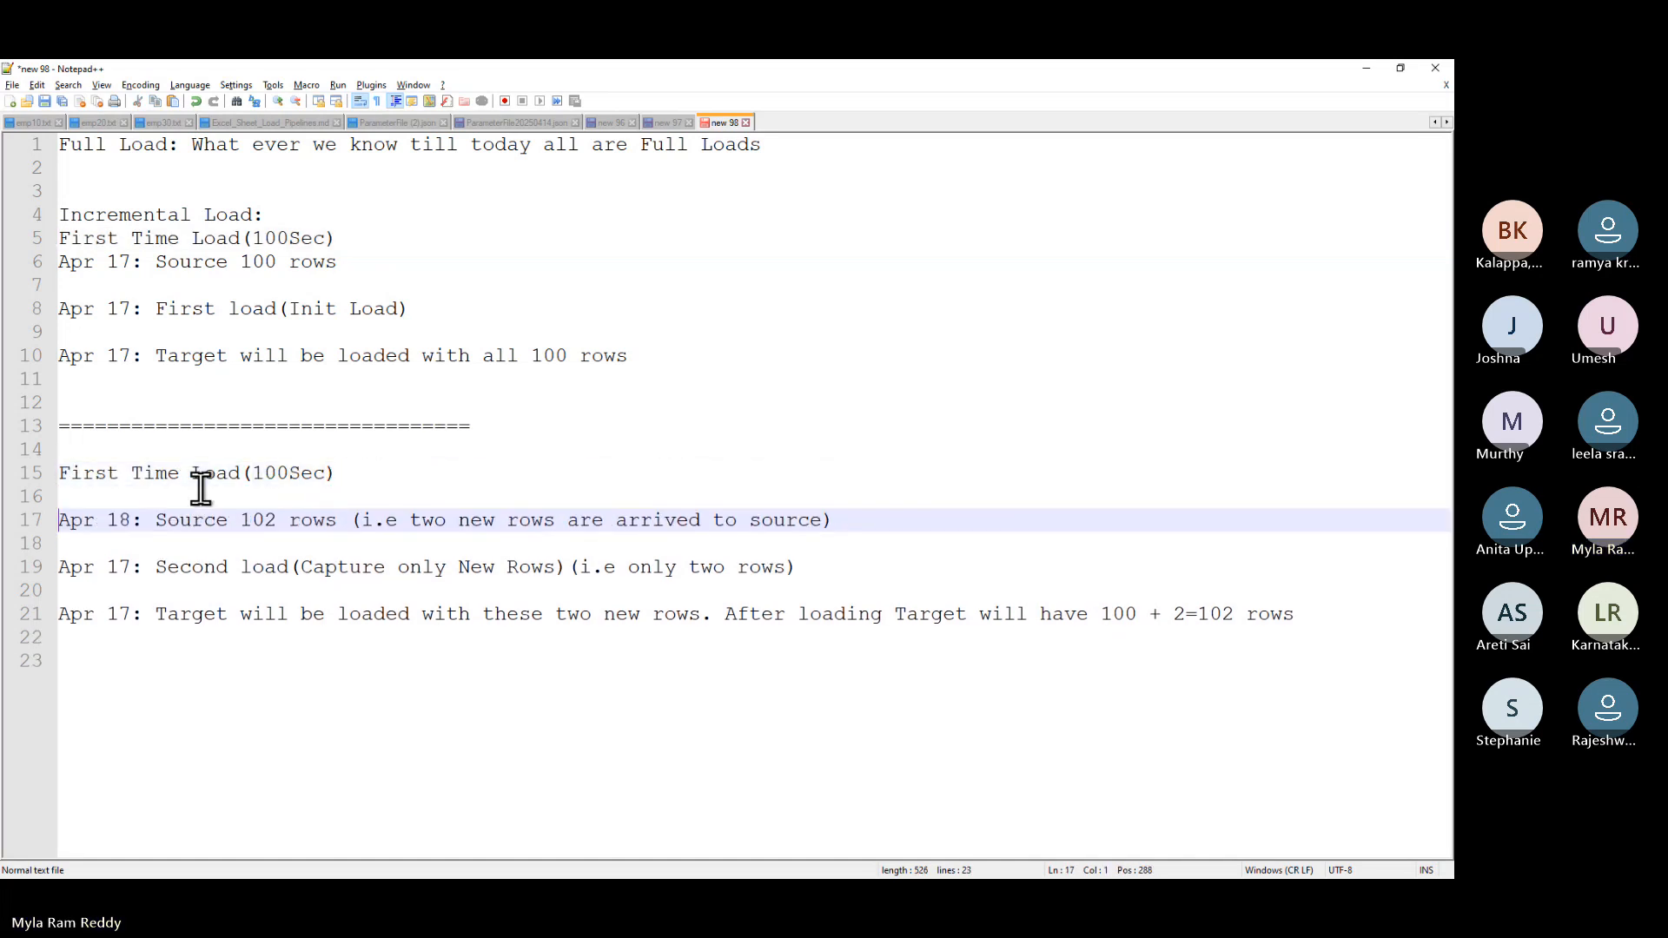
{"action": "left_click_drag", "start_coordinate": [127, 474], "coordinate": [12, 490]}
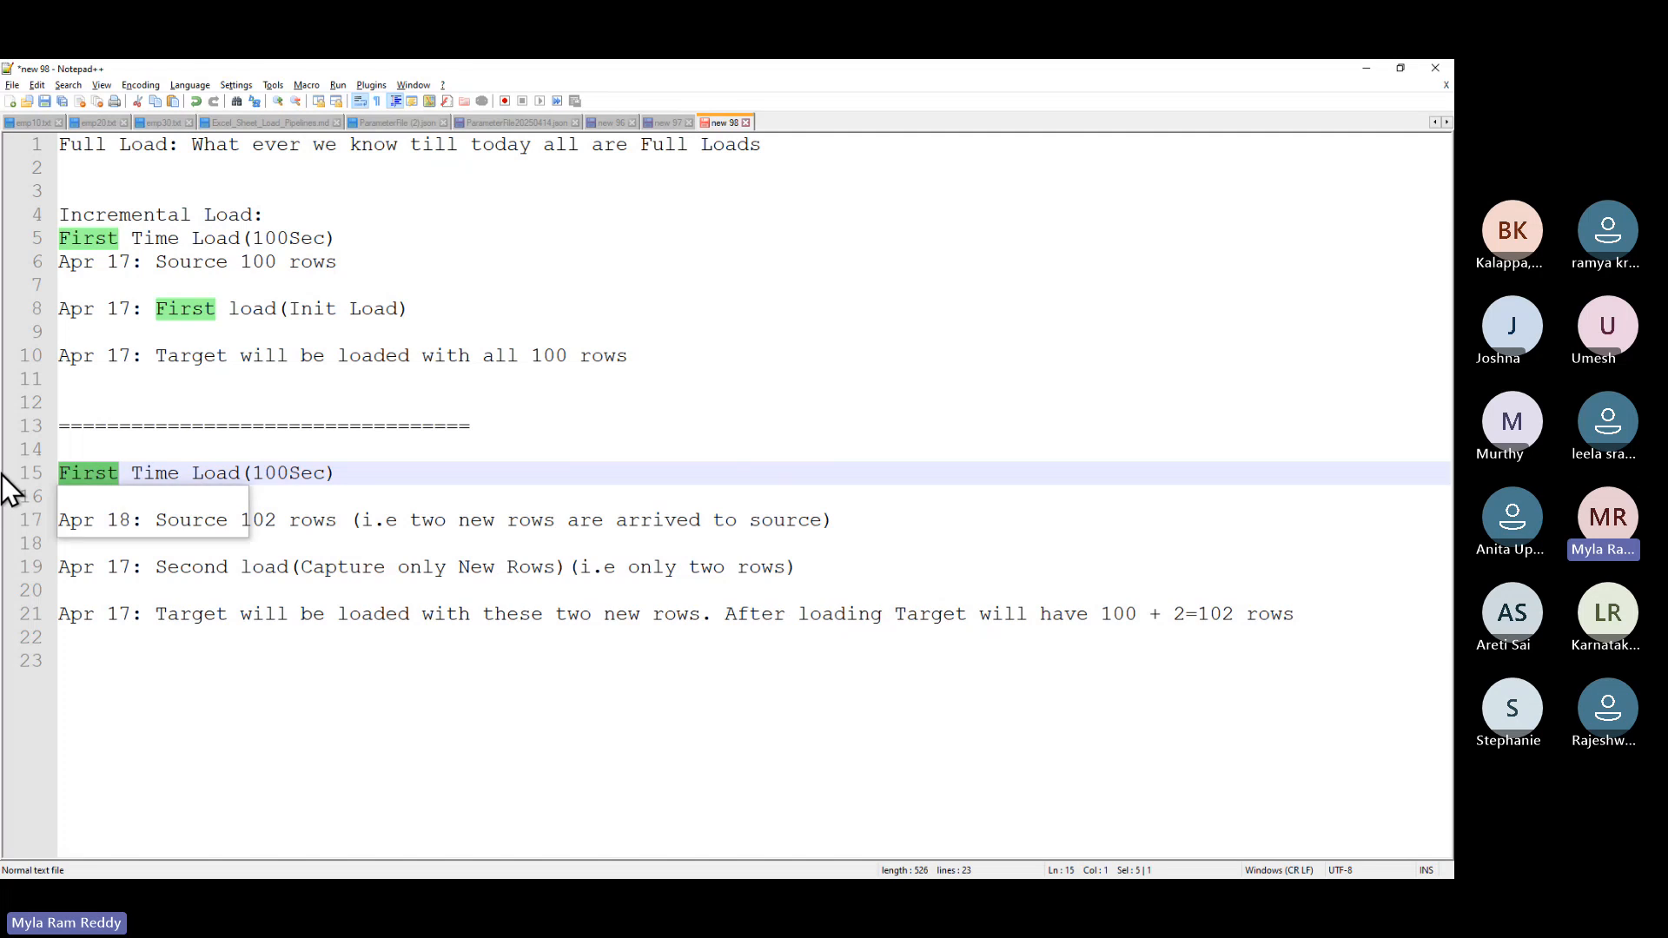
{"action": "type", "text": "Second"}
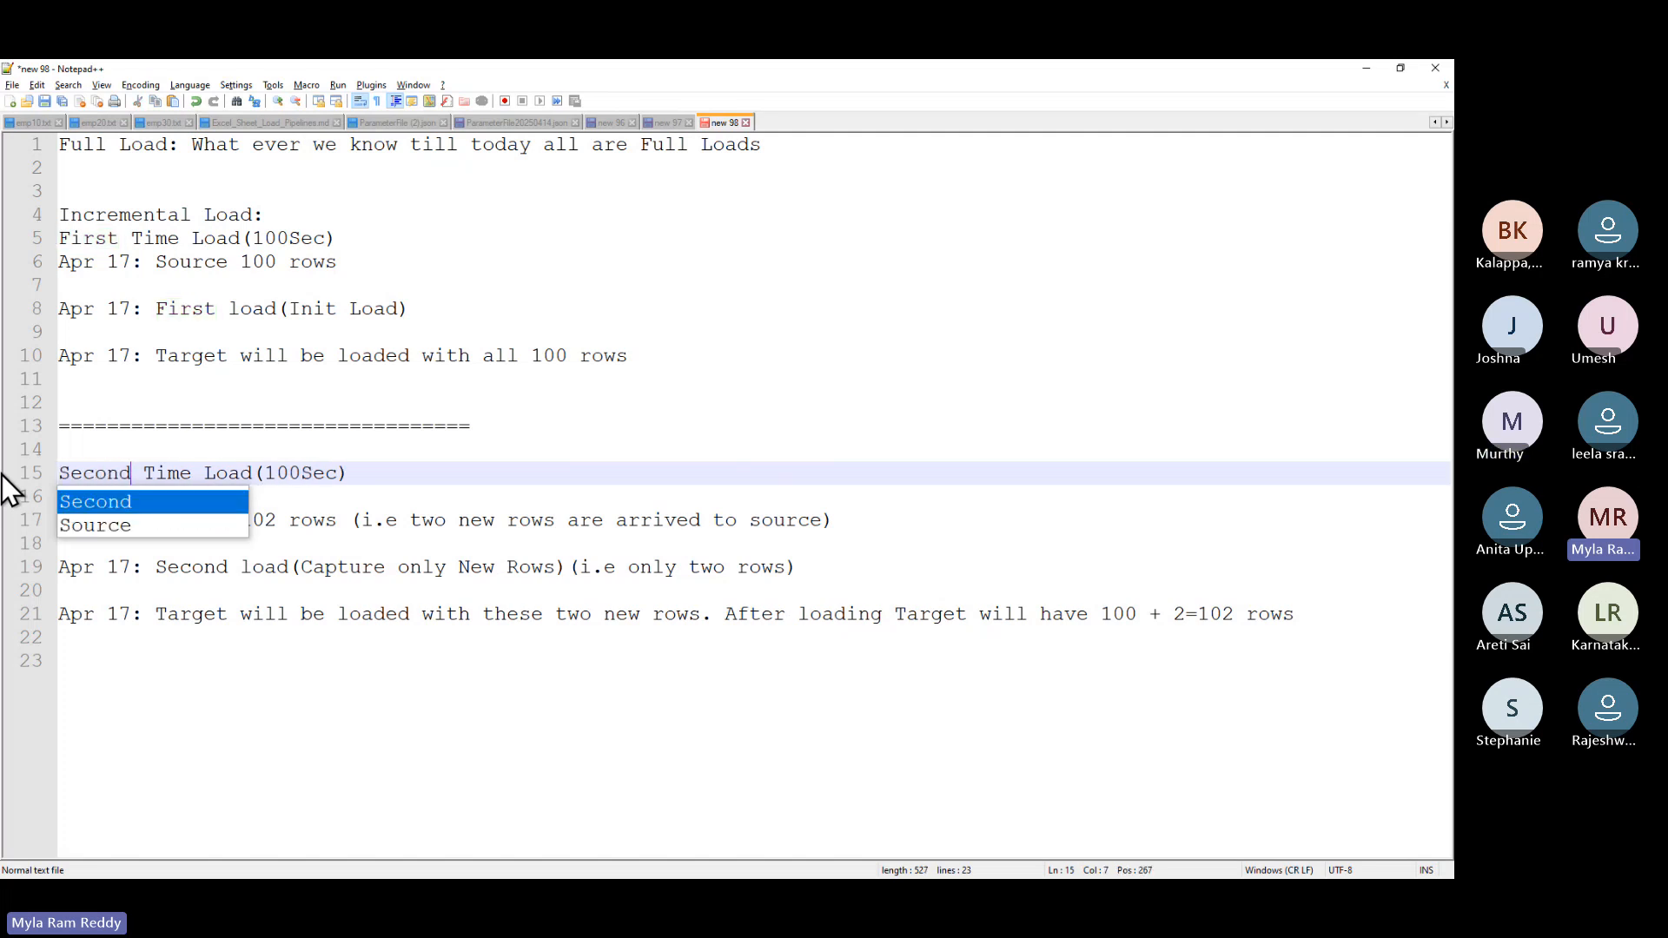
{"action": "key", "text": "Escape"}
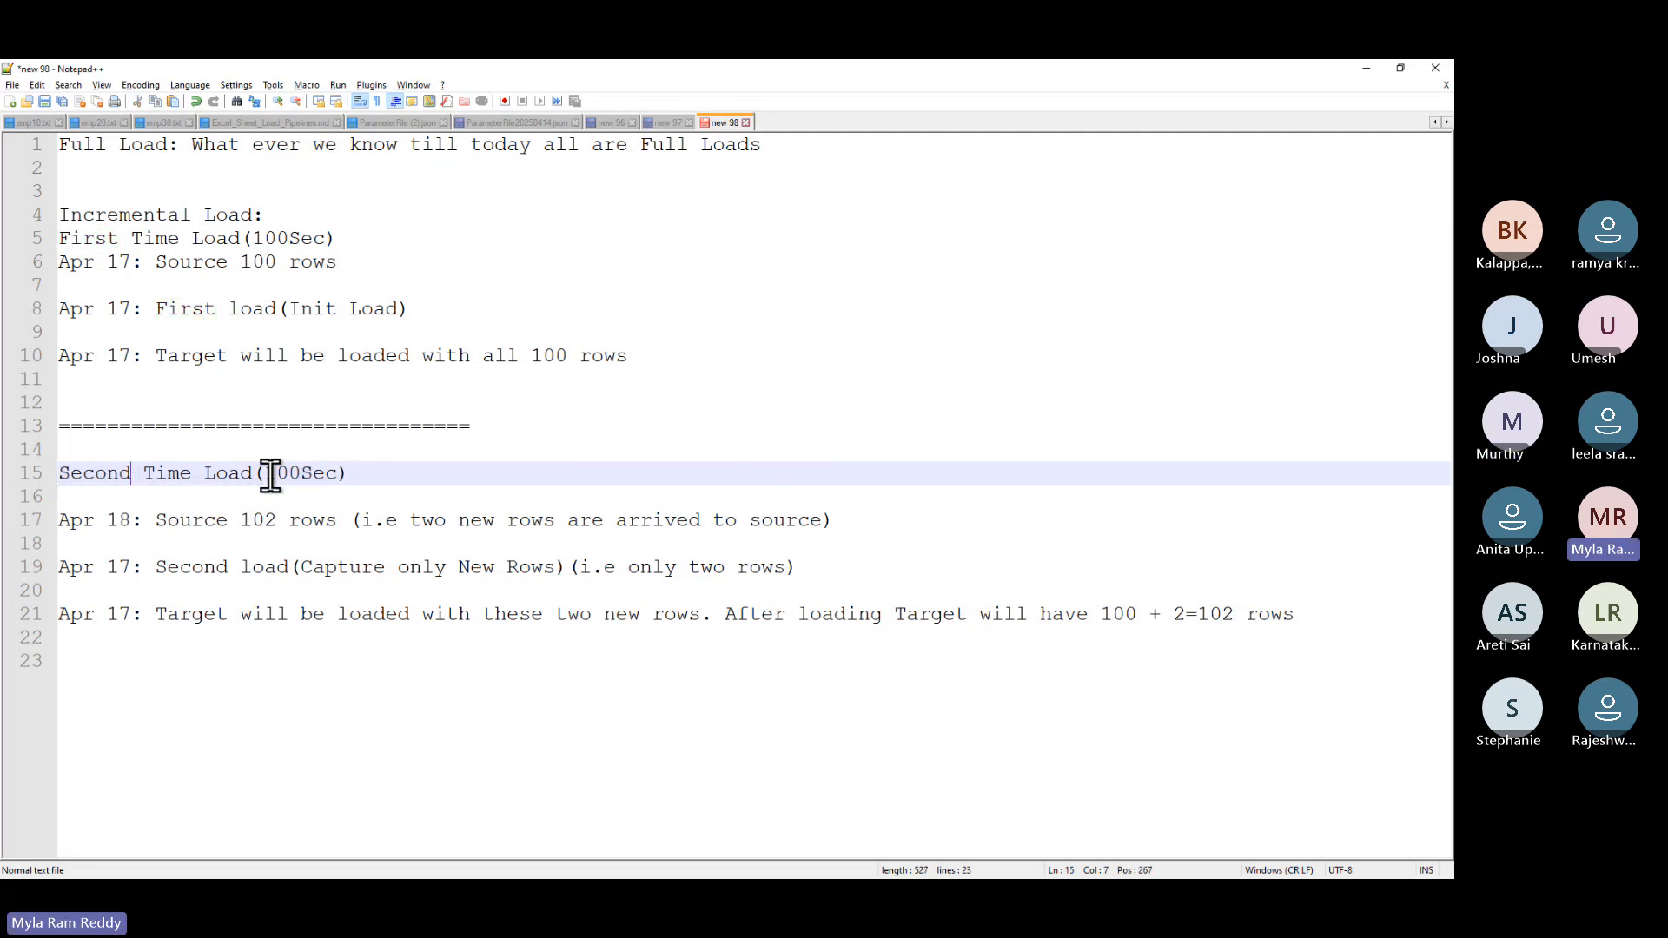
{"action": "left_click", "coordinate": [301, 473]}
{"action": "key", "text": "BackSpace"}
{"action": "key", "text": "BackSpace"}
{"action": "key", "text": "BackSpace"}
{"action": "type", "text": "2"}
- Add spacing and a new ===== separator line below the last note
{"action": "left_click", "coordinate": [325, 217]}
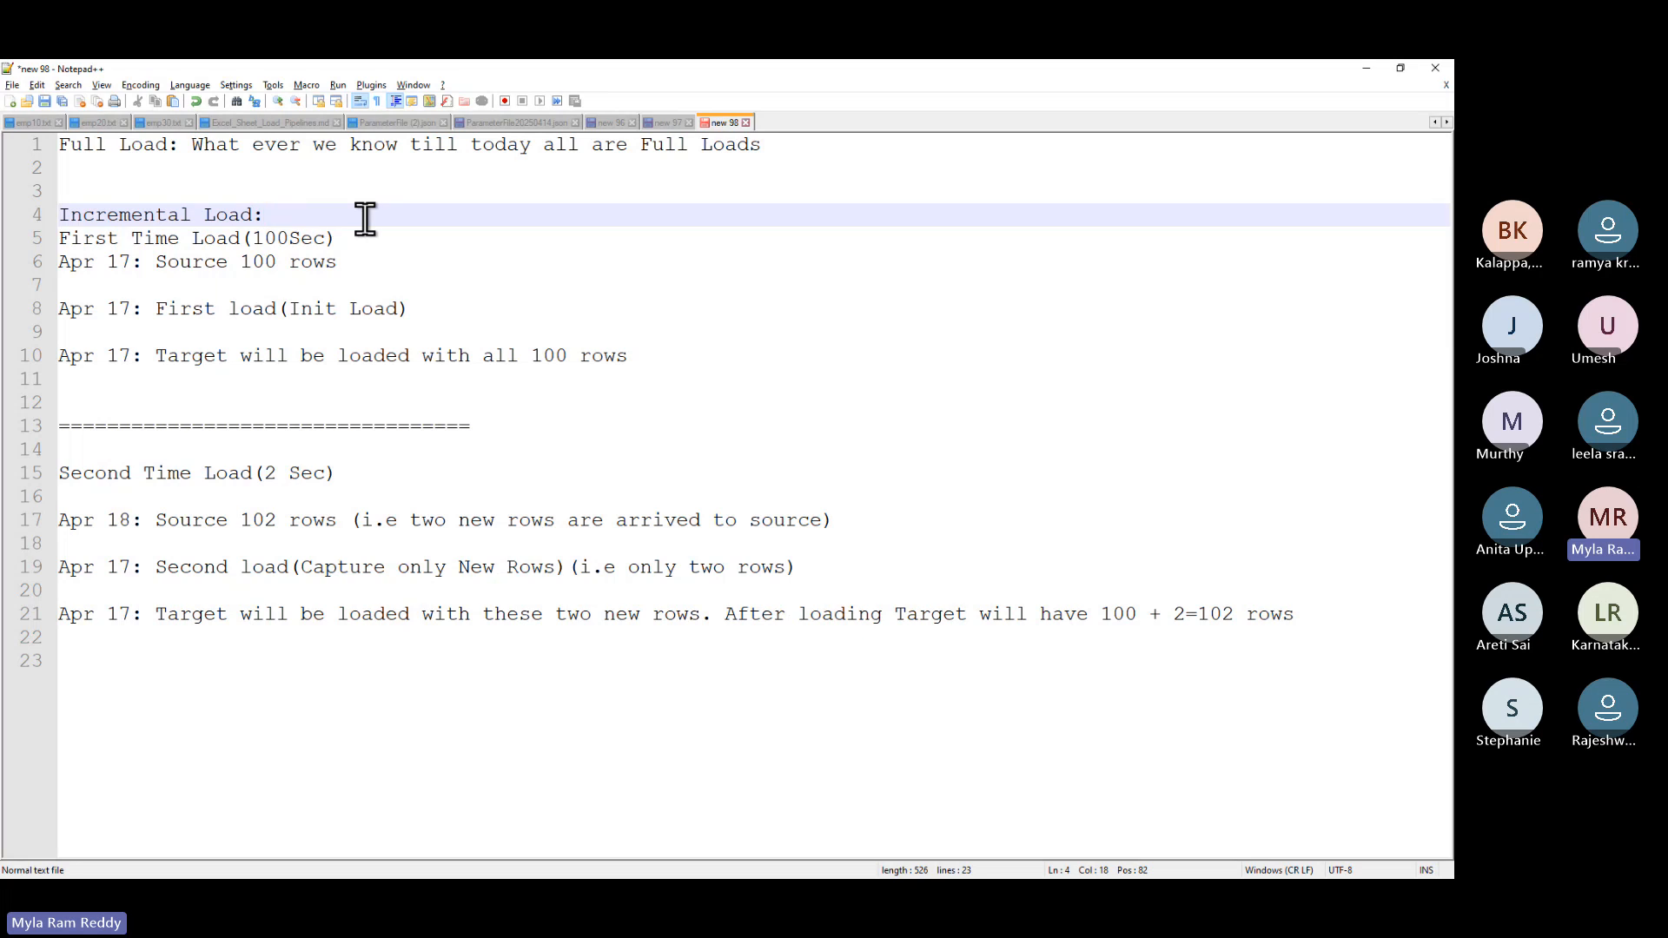
{"action": "key", "text": "Return"}
{"action": "left_click", "coordinate": [1327, 639]}
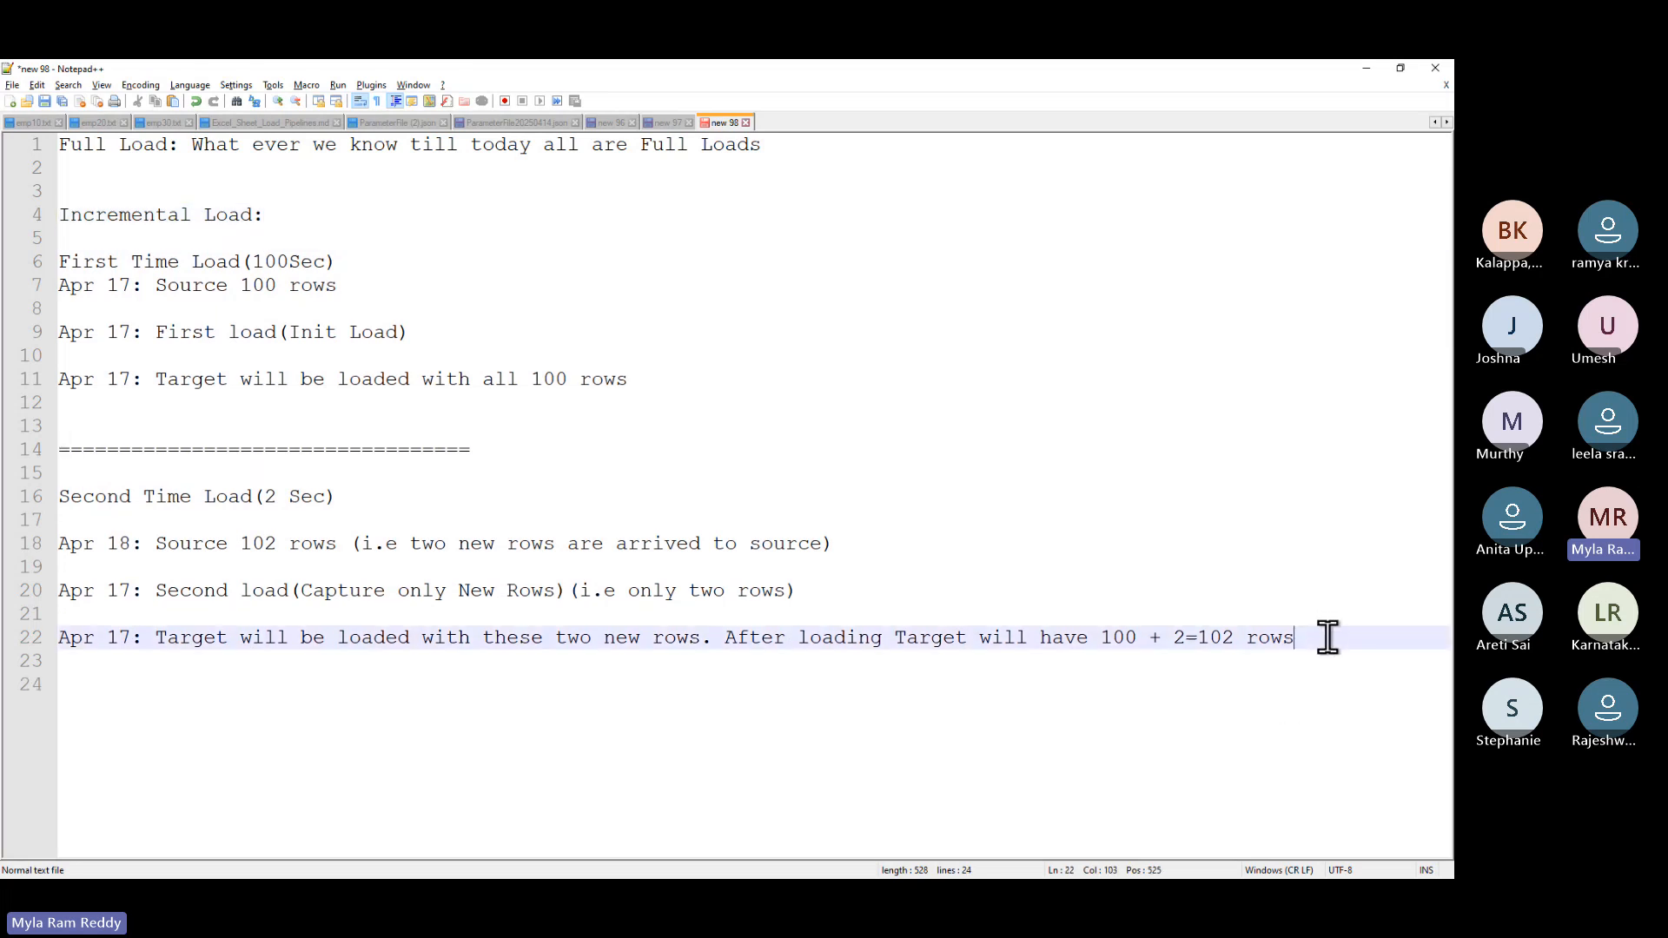
{"action": "key", "text": "Return"}
{"action": "key", "text": "Return"}
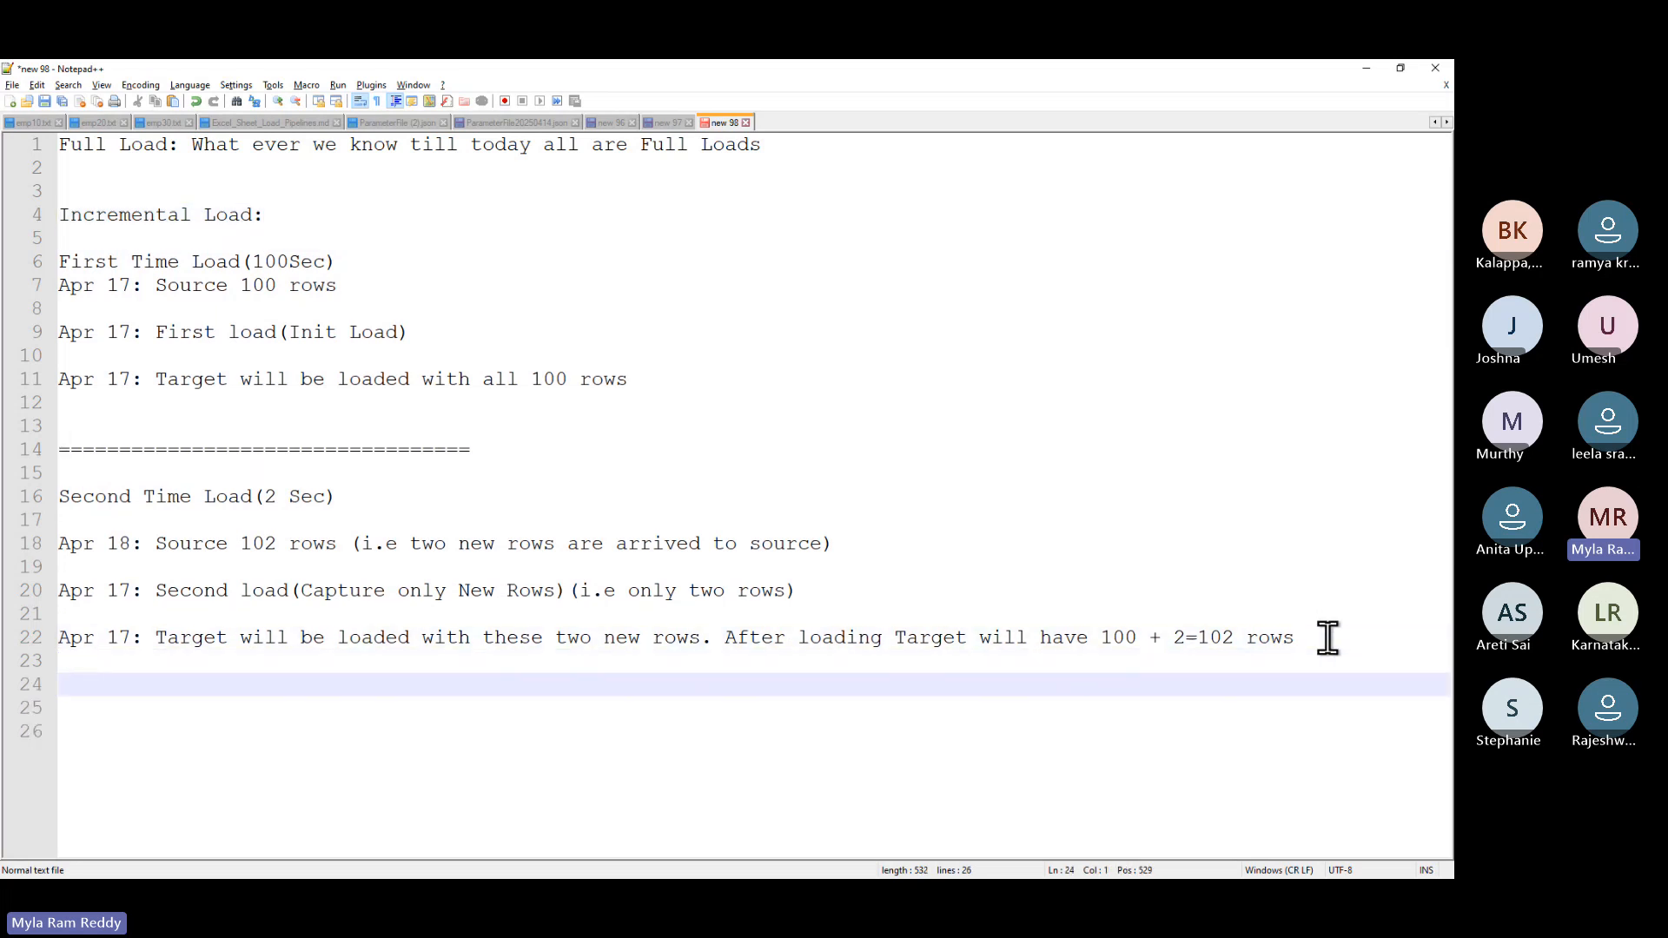
{"action": "type", "text": "======================================"}
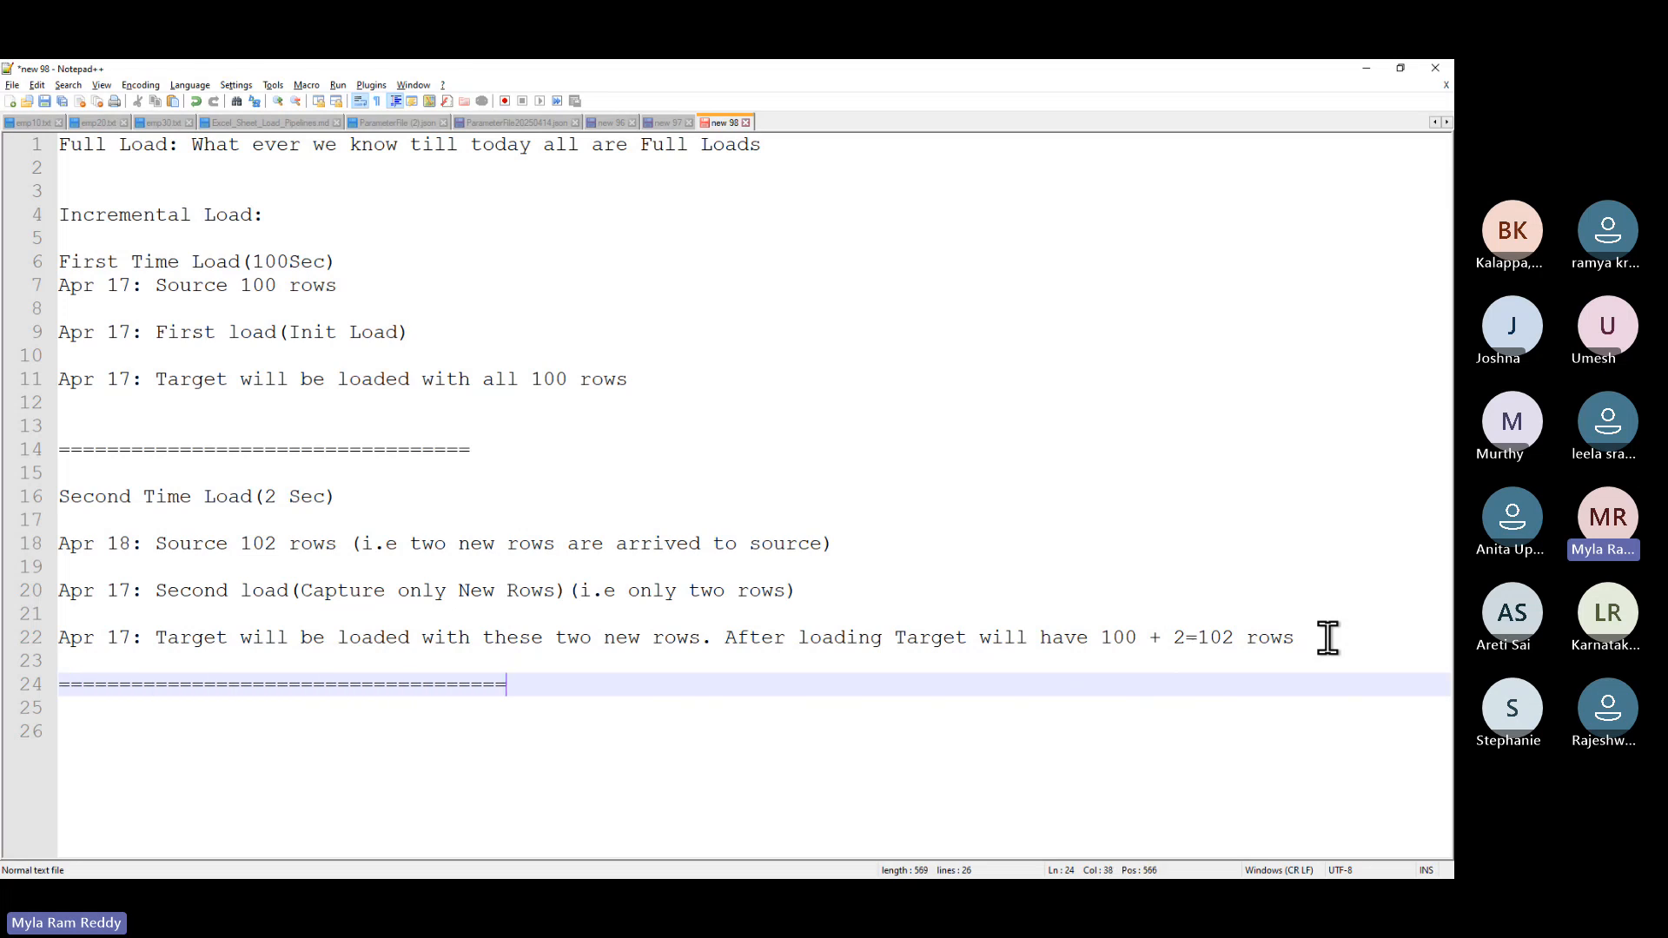
{"action": "key", "text": "Return"}
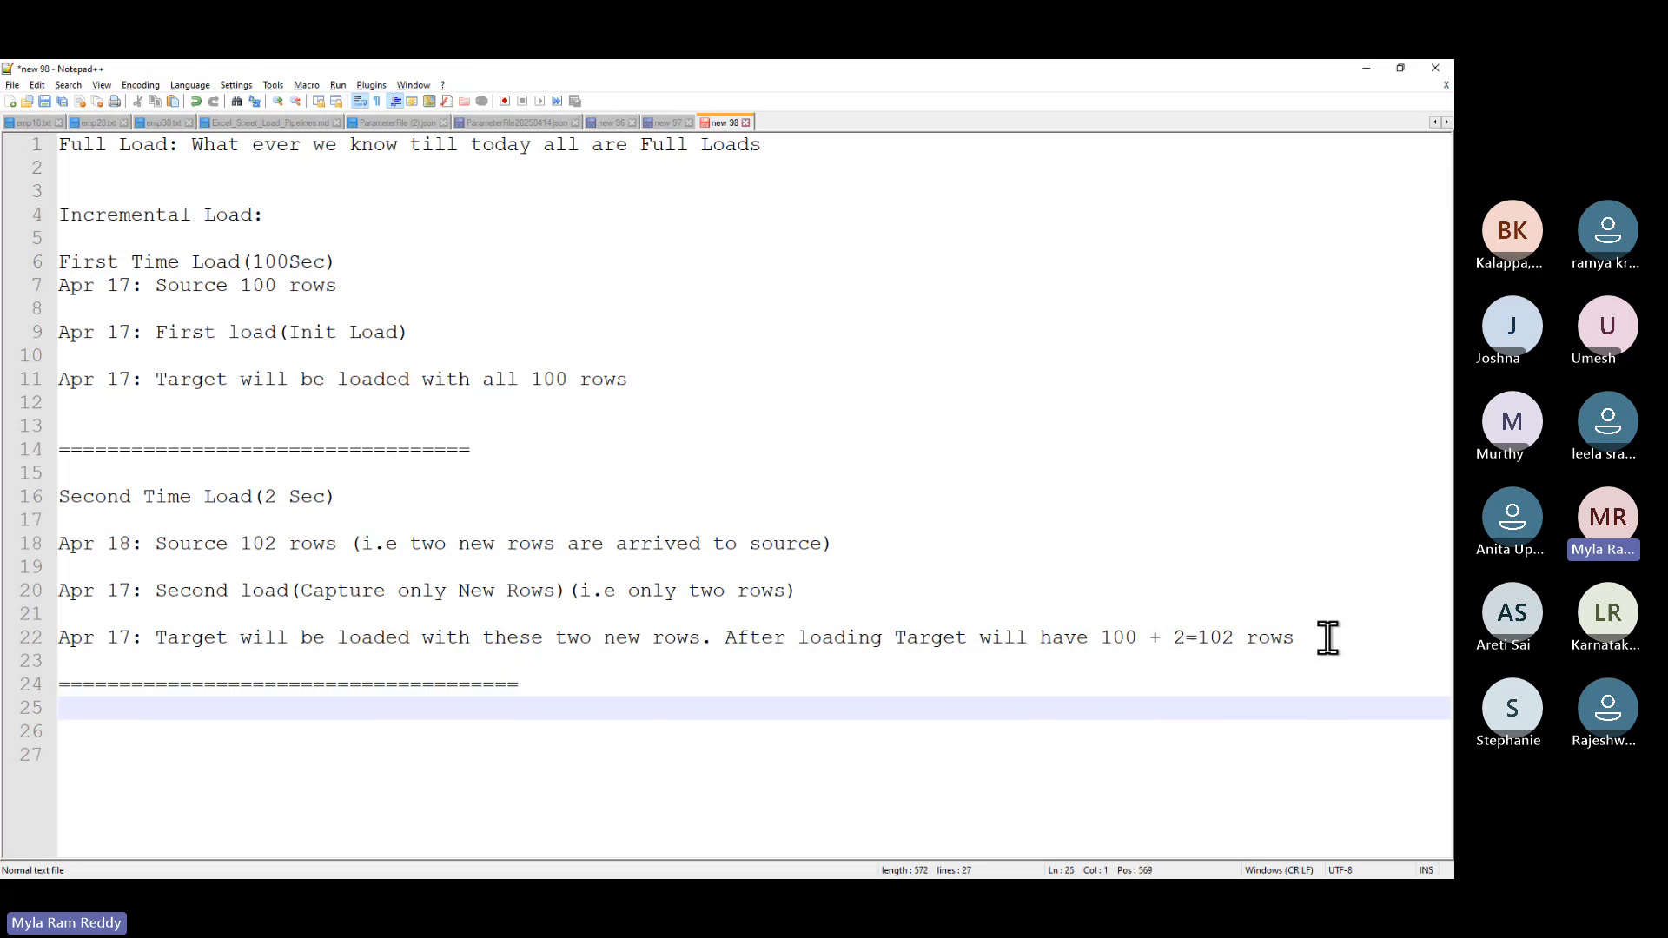
- Write 'How to identify New Rows ???' followed by 'Employee Dataset: Seq Number(empno)'
{"action": "type", "text": "How to "}
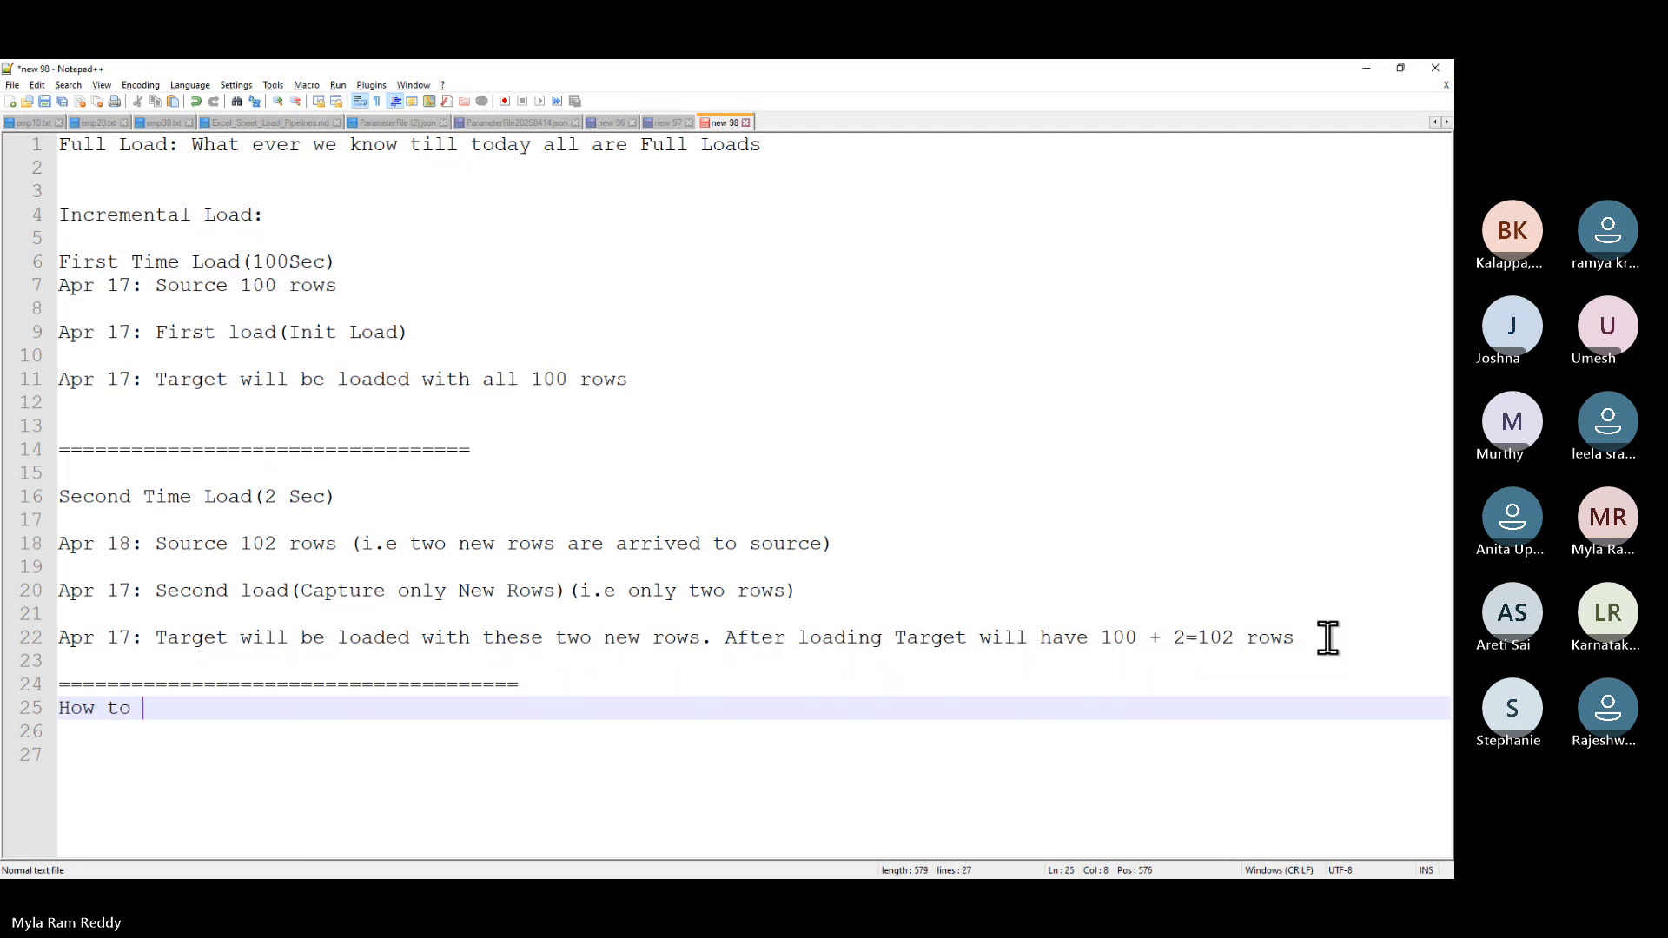
{"action": "type", "text": "identify New R"}
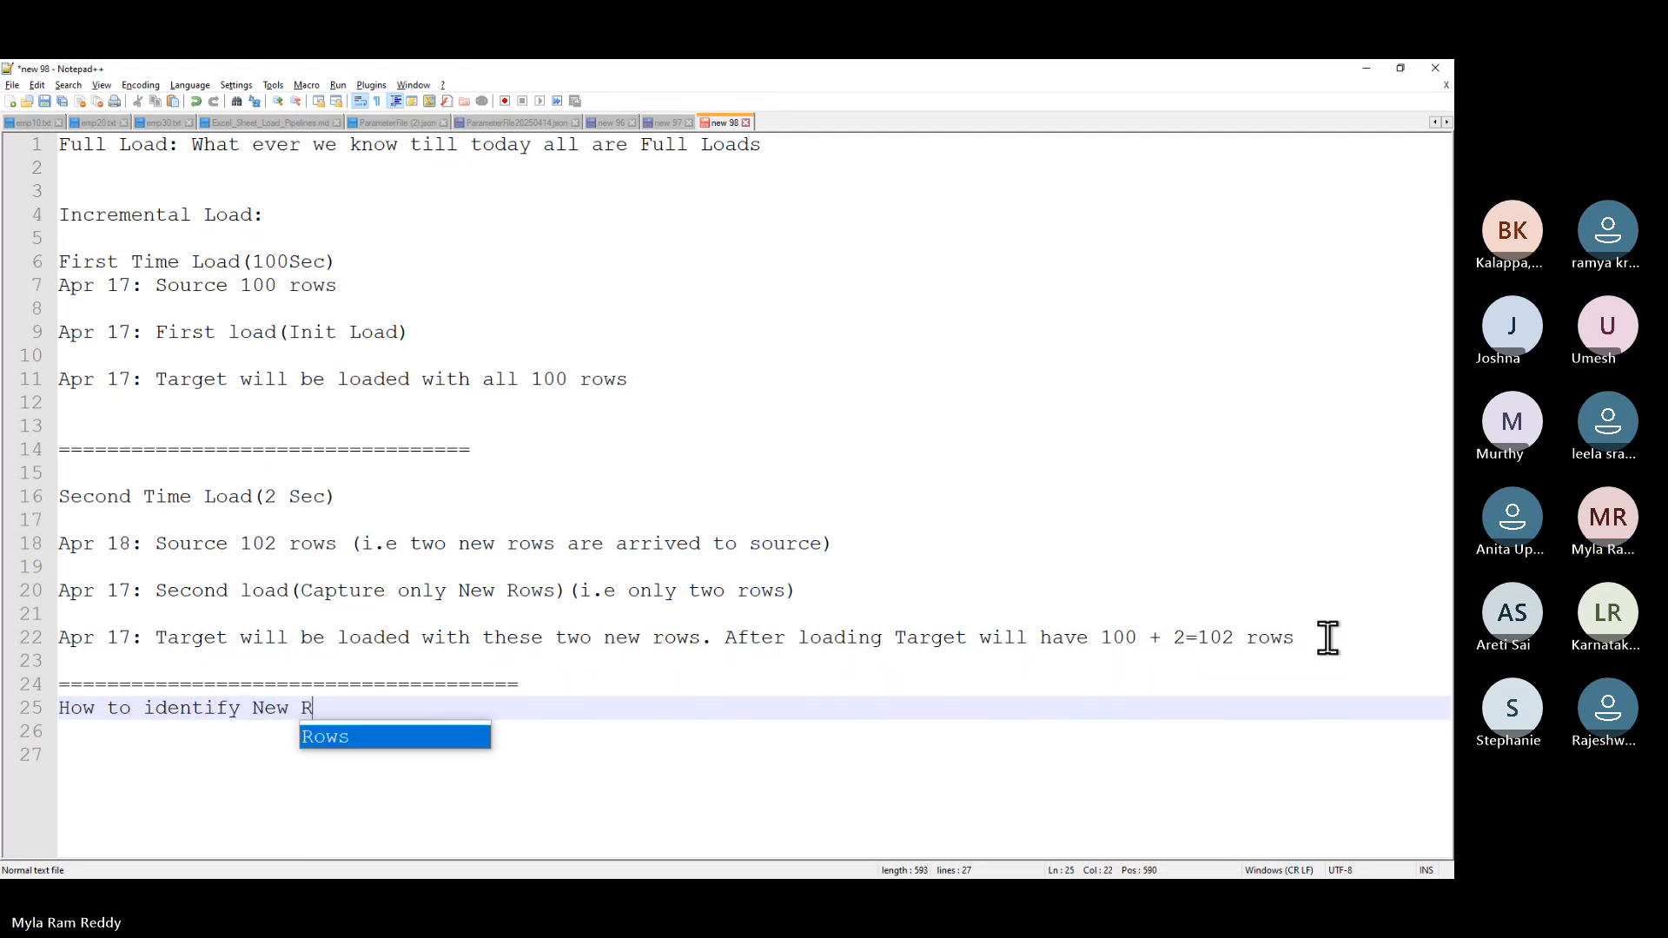
{"action": "type", "text": "ows "}
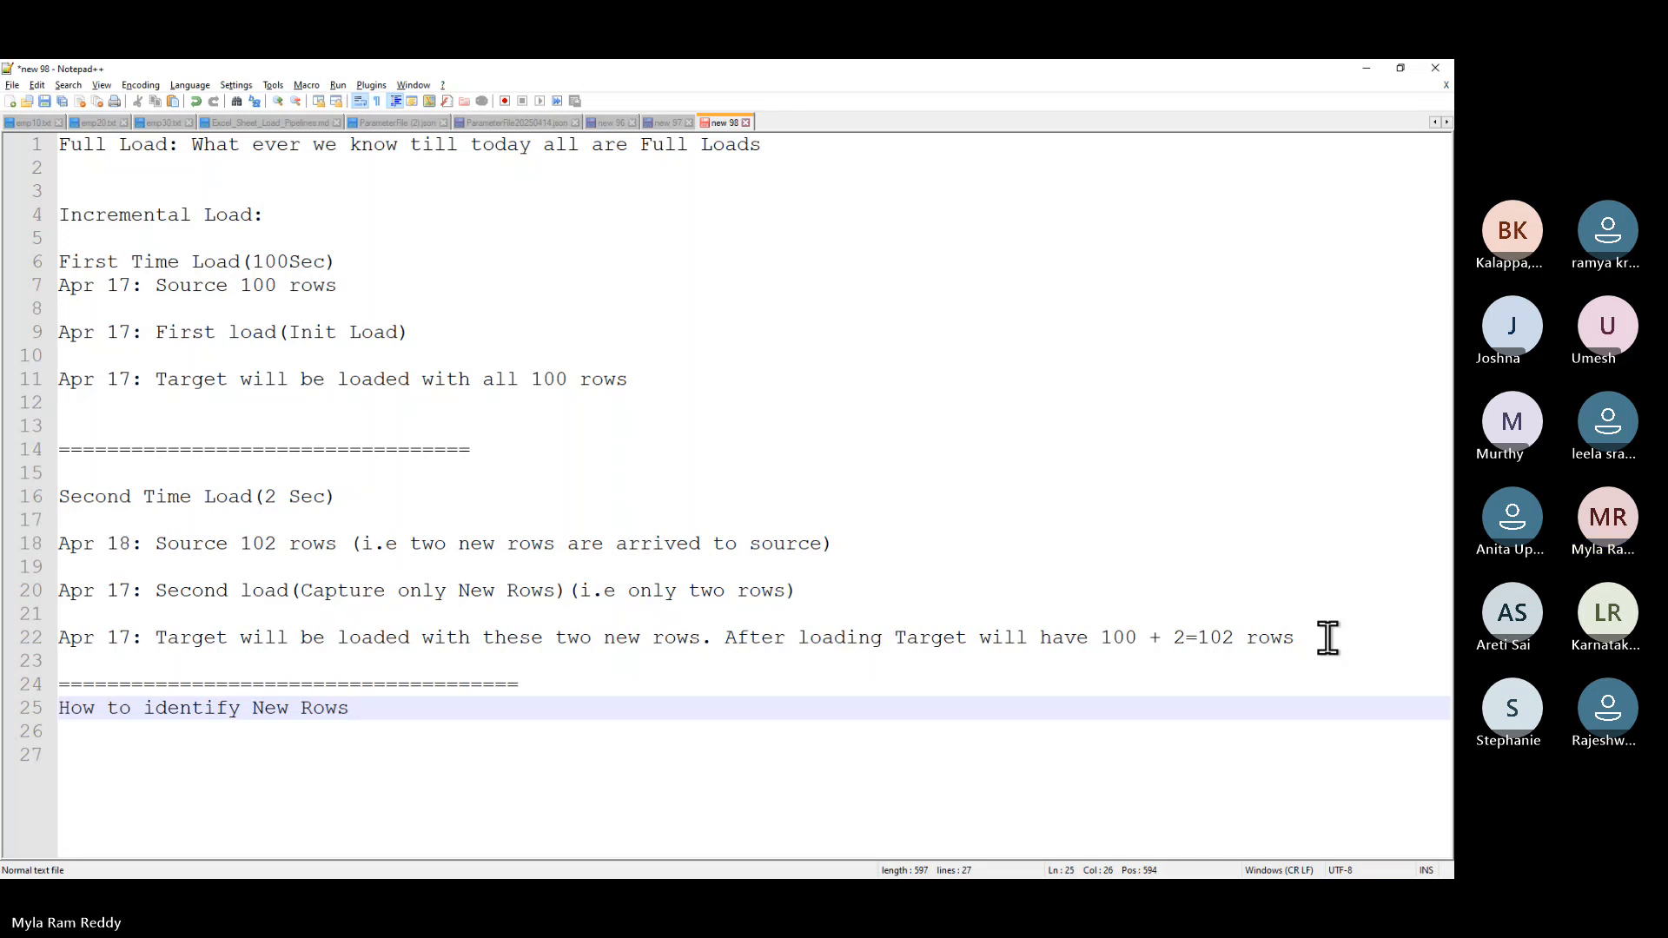
{"action": "type", "text": "???"}
{"action": "key", "text": "Return"}
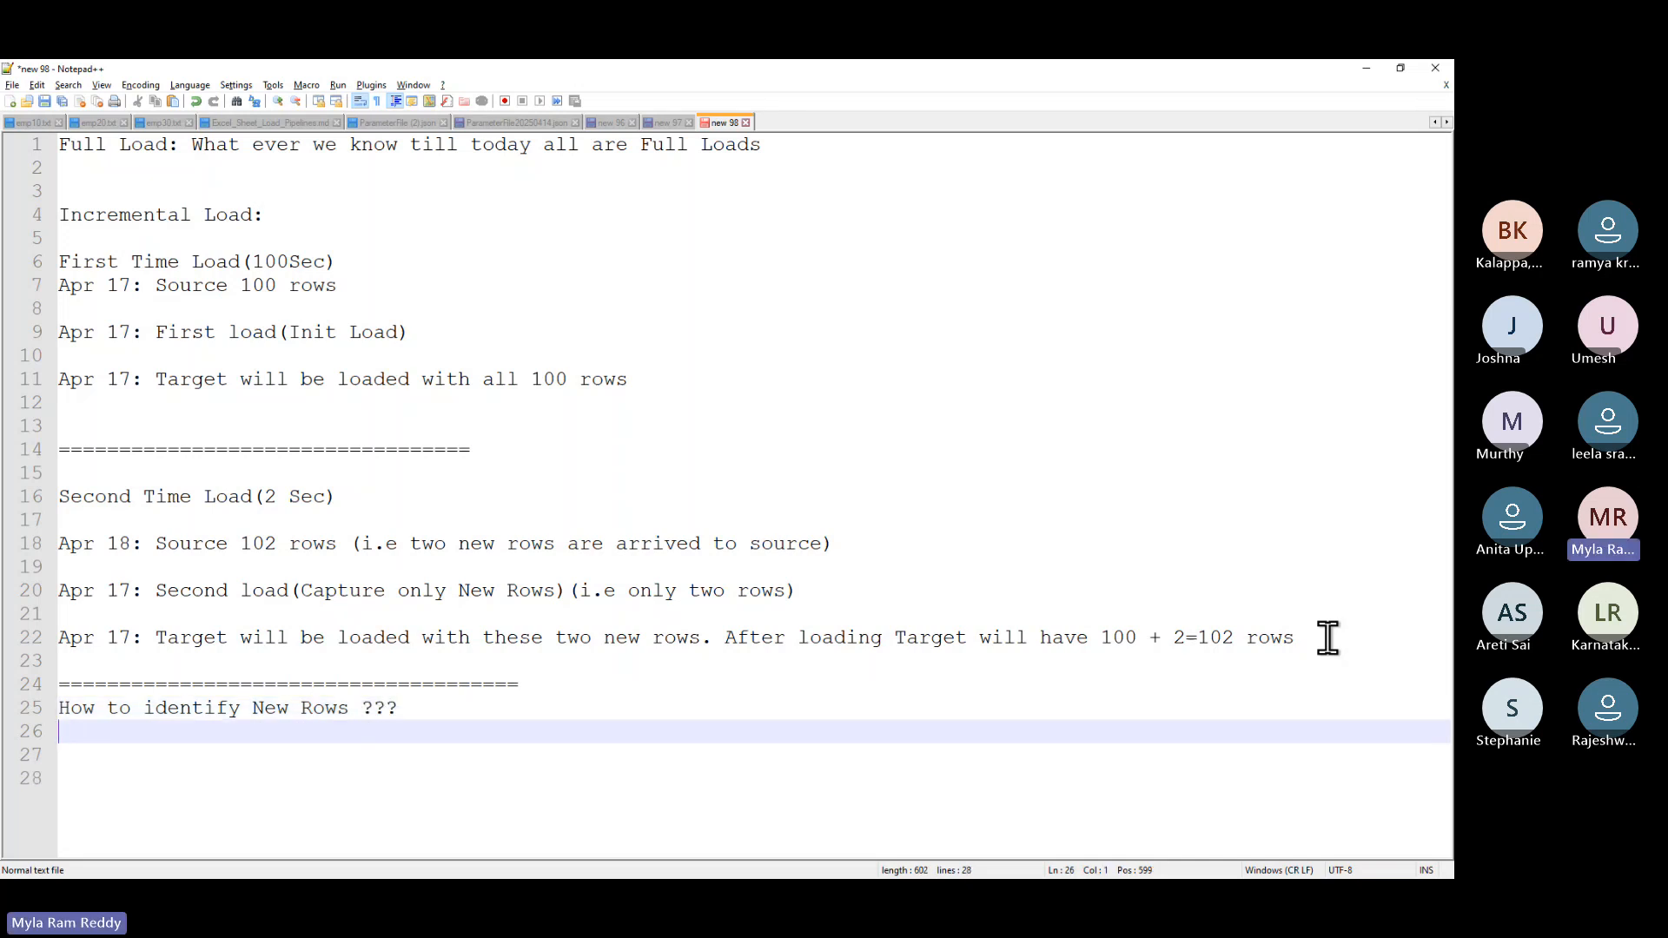
{"action": "type", "text": "Employee Dataset"}
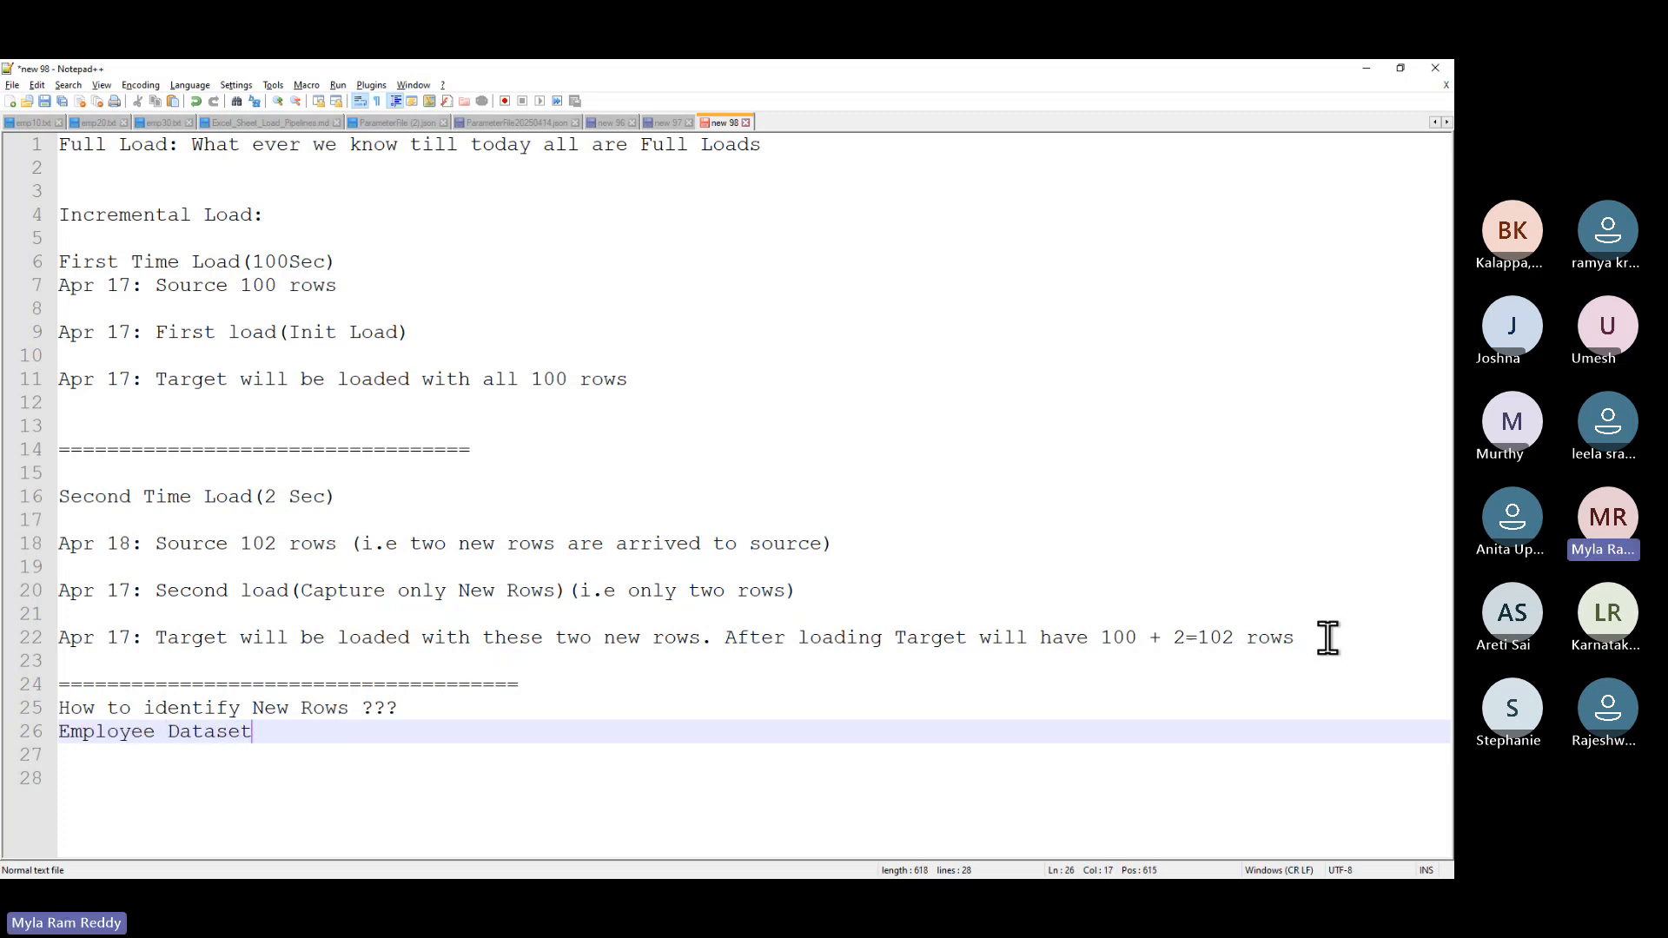
{"action": "type", "text": ":"}
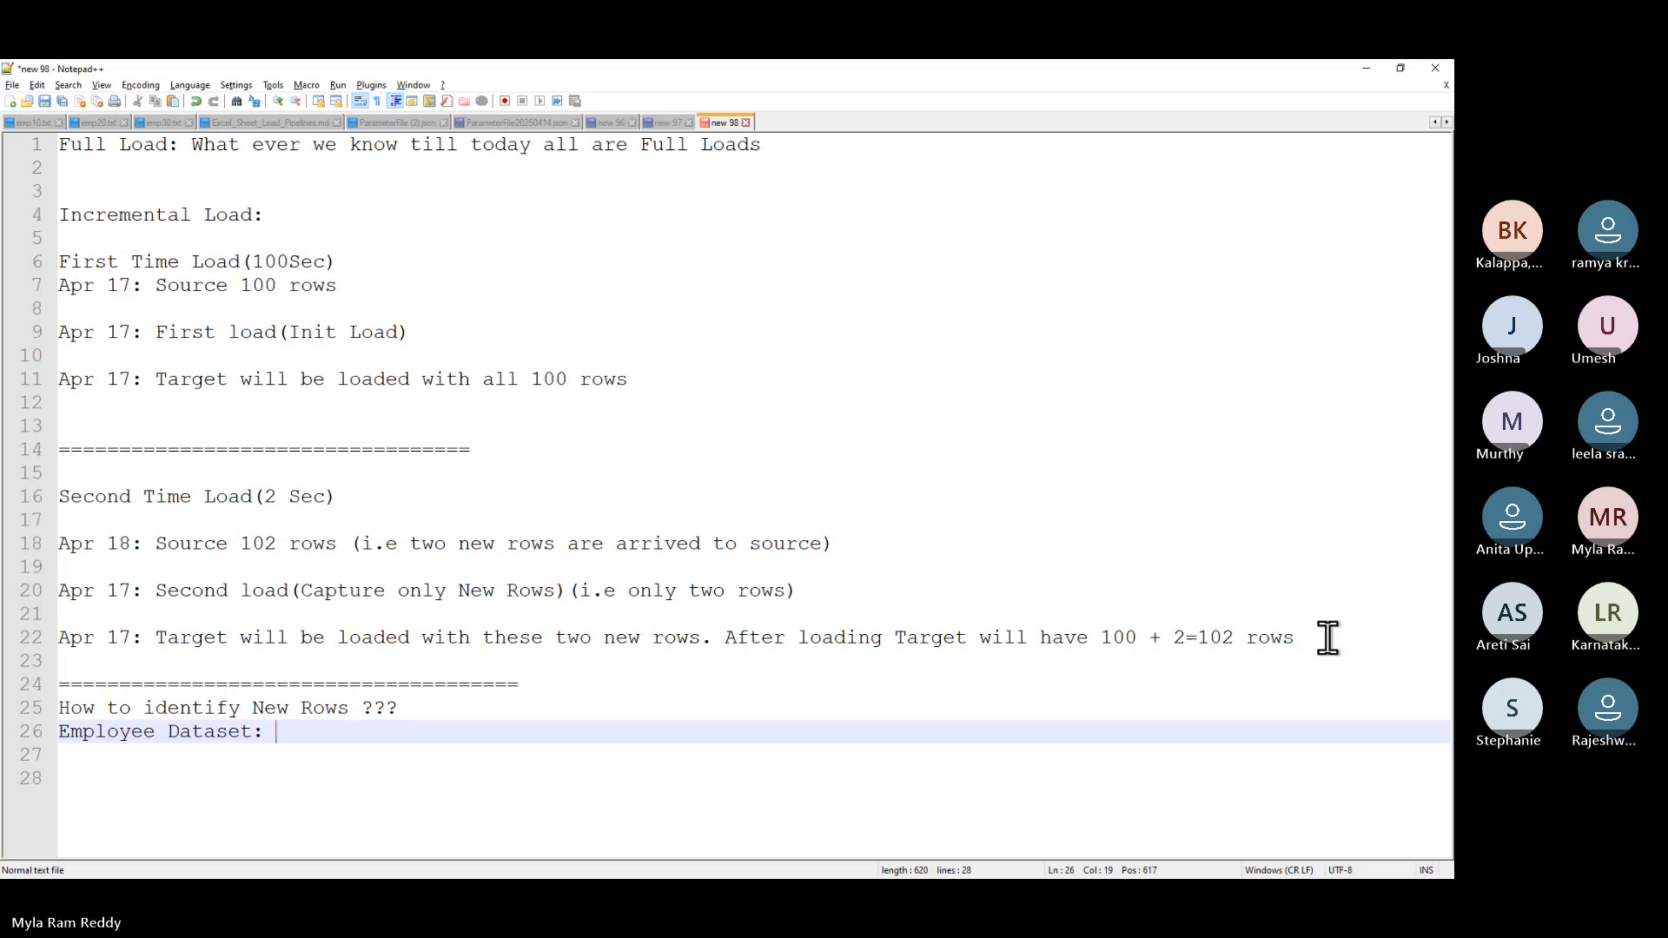
{"action": "type", "text": "Seq"}
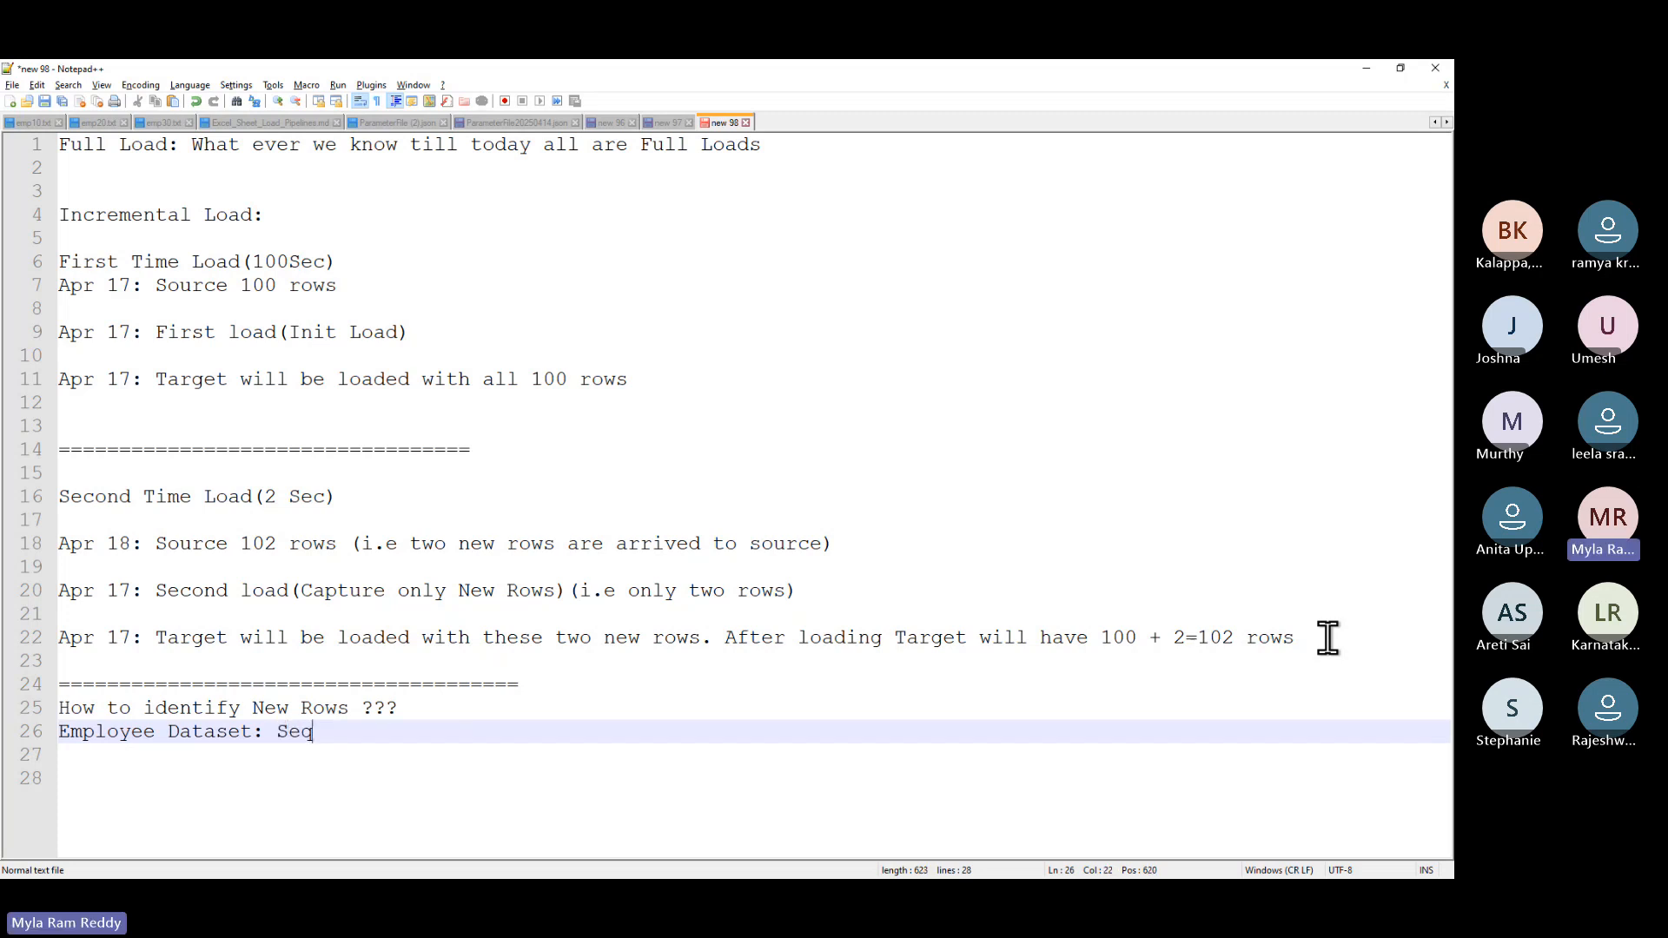
{"action": "type", "text": " Number"}
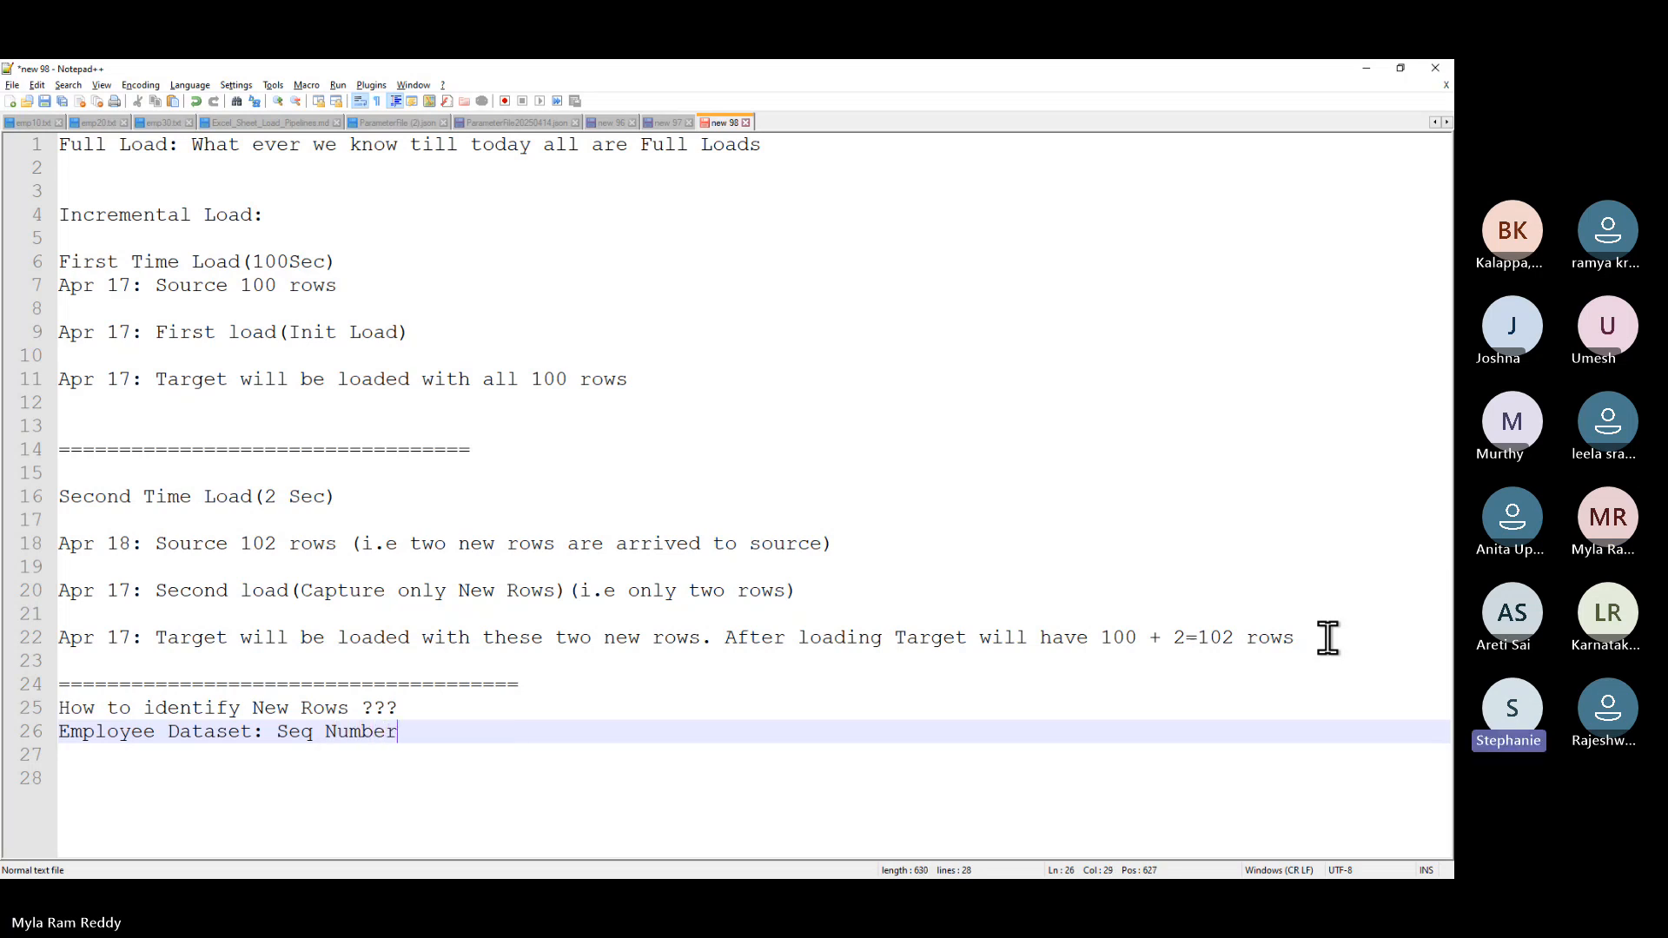
{"action": "type", "text": "(emp"}
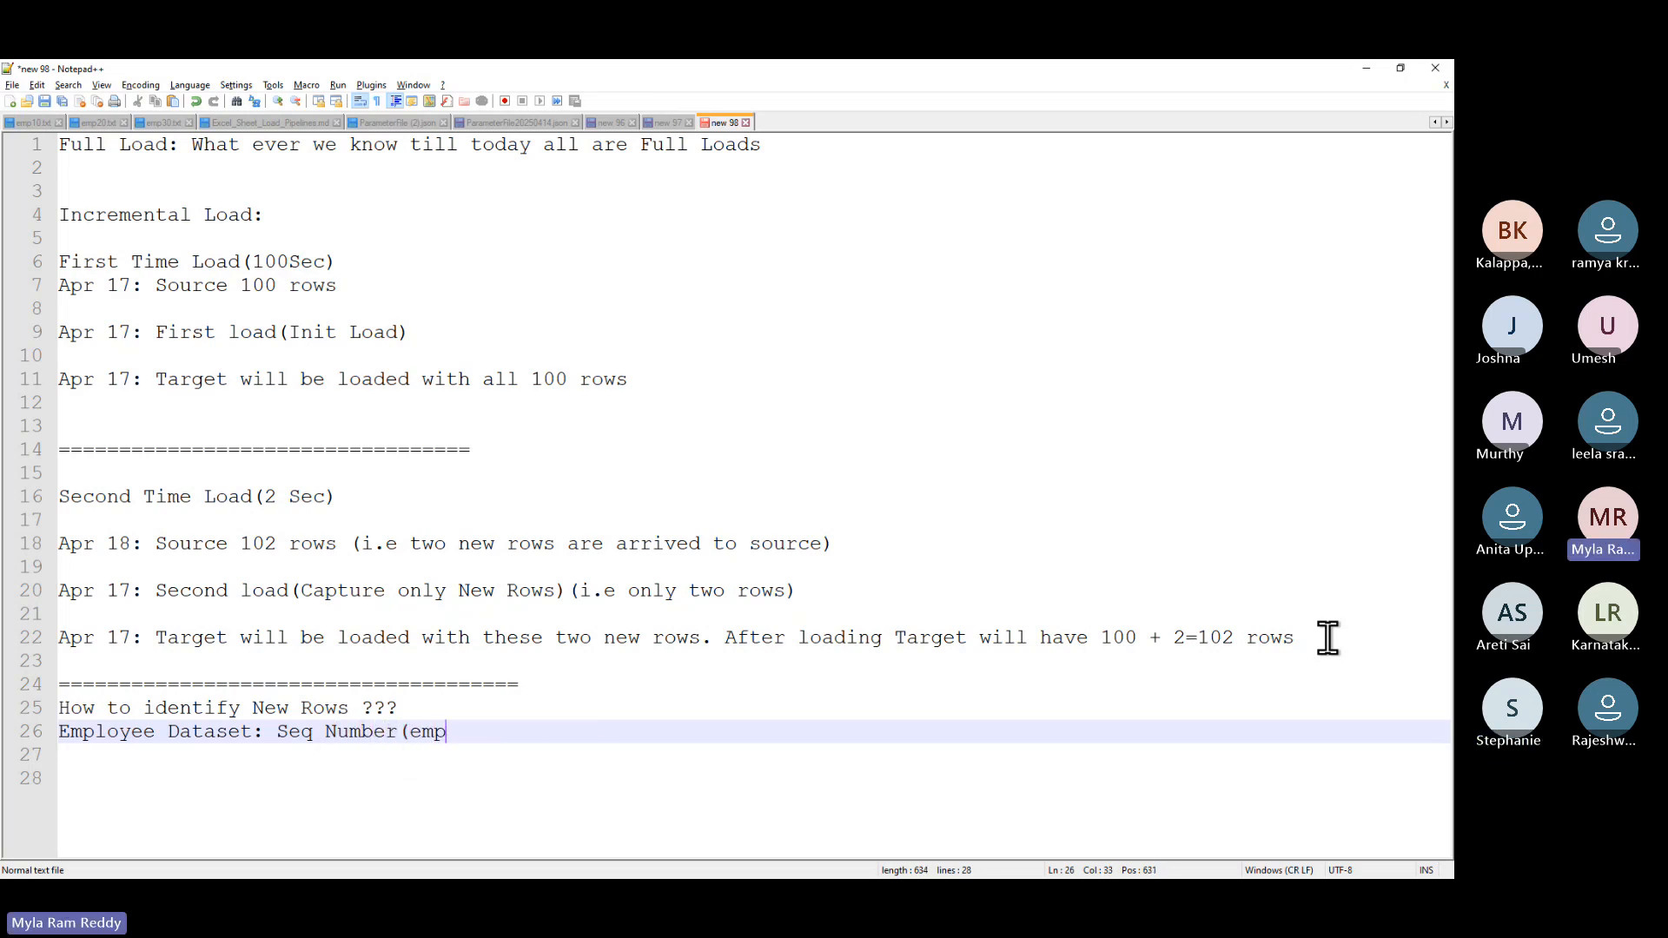
{"action": "type", "text": "no)"}
- Write the rule 'Source empno > Max(empno from targt table)' below the Employee note, fixing typos
{"action": "key", "text": "Return"}
{"action": "key", "text": "Return"}
{"action": "type", "text": "M"}
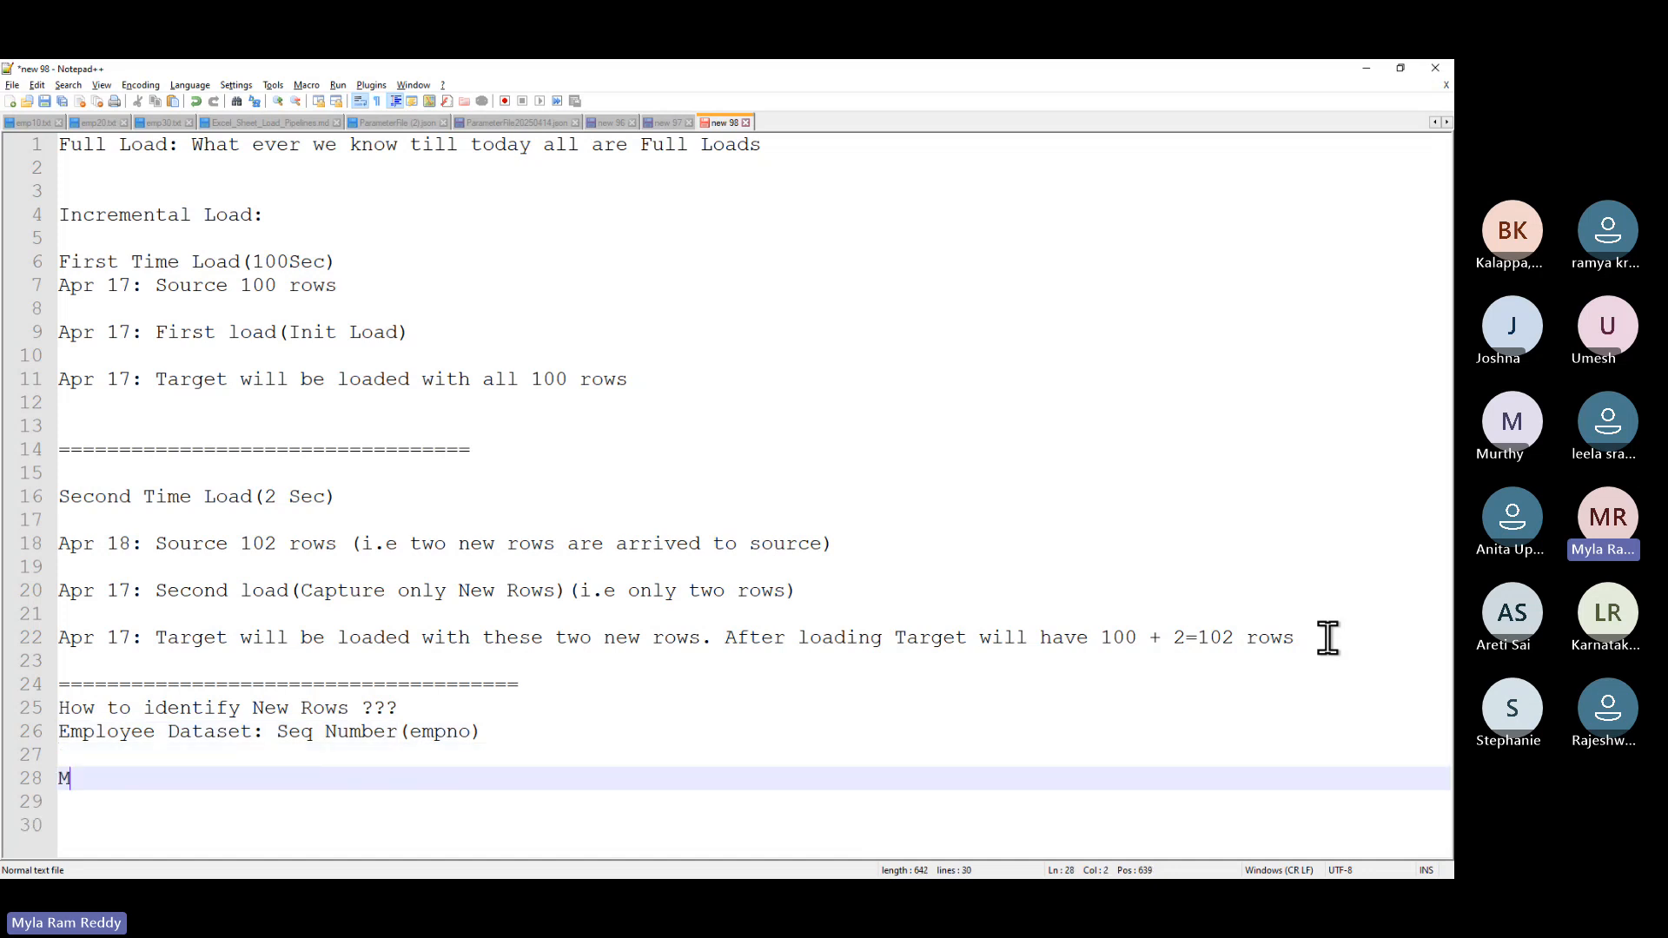
{"action": "type", "text": "ax(em"}
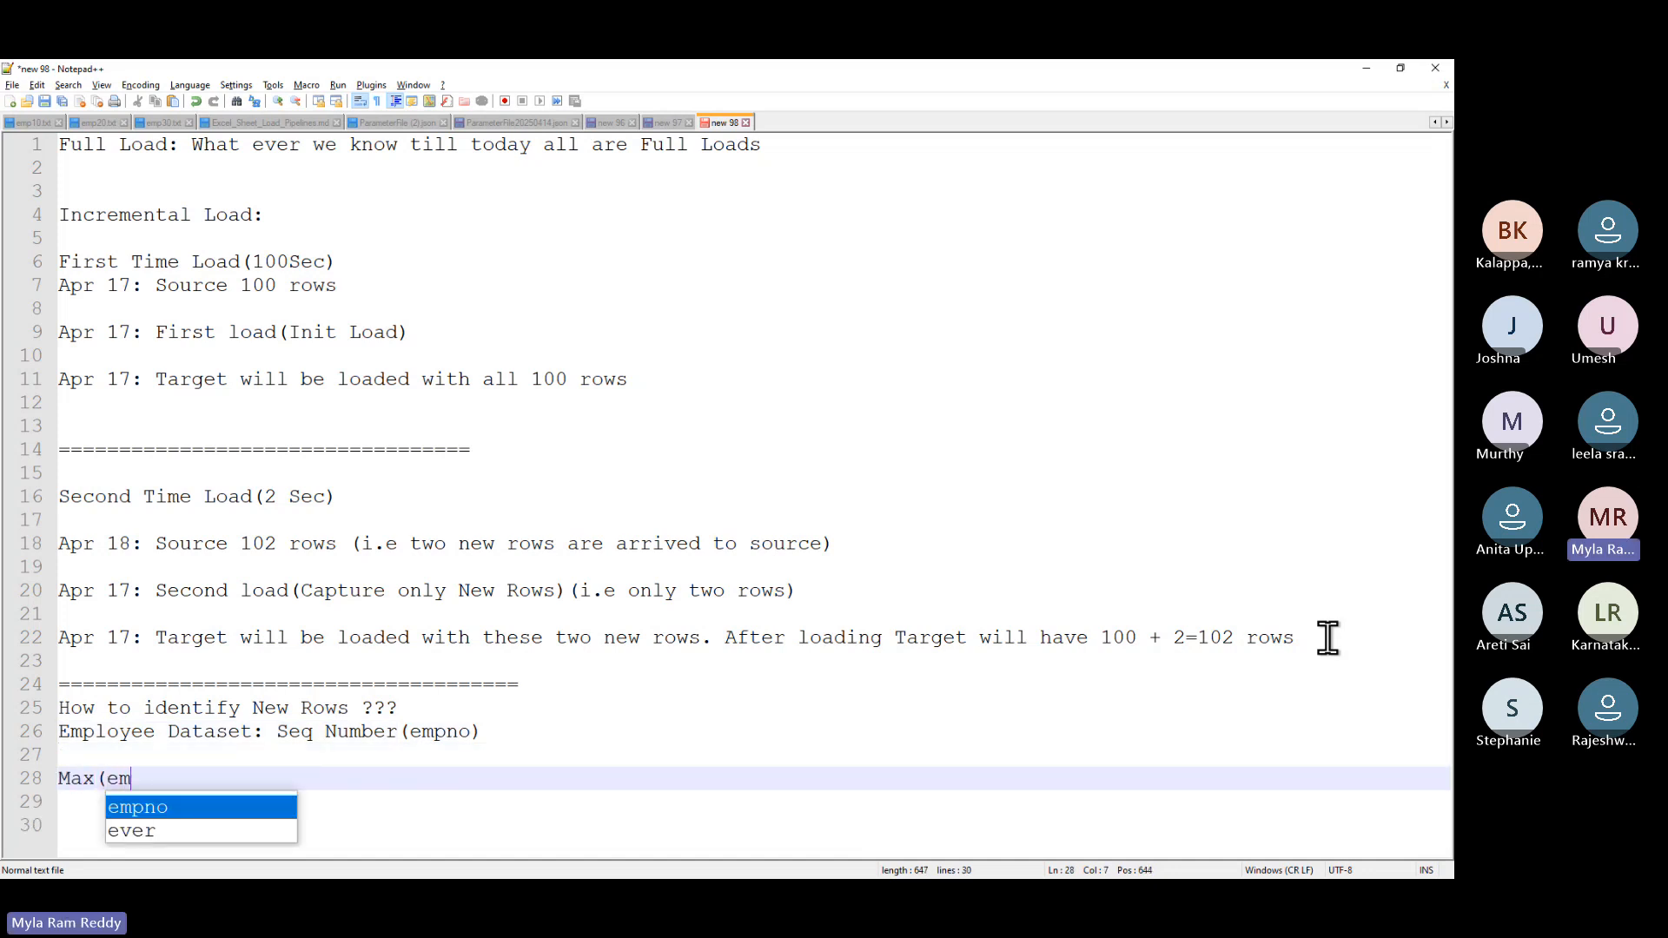
{"action": "type", "text": "pno f"}
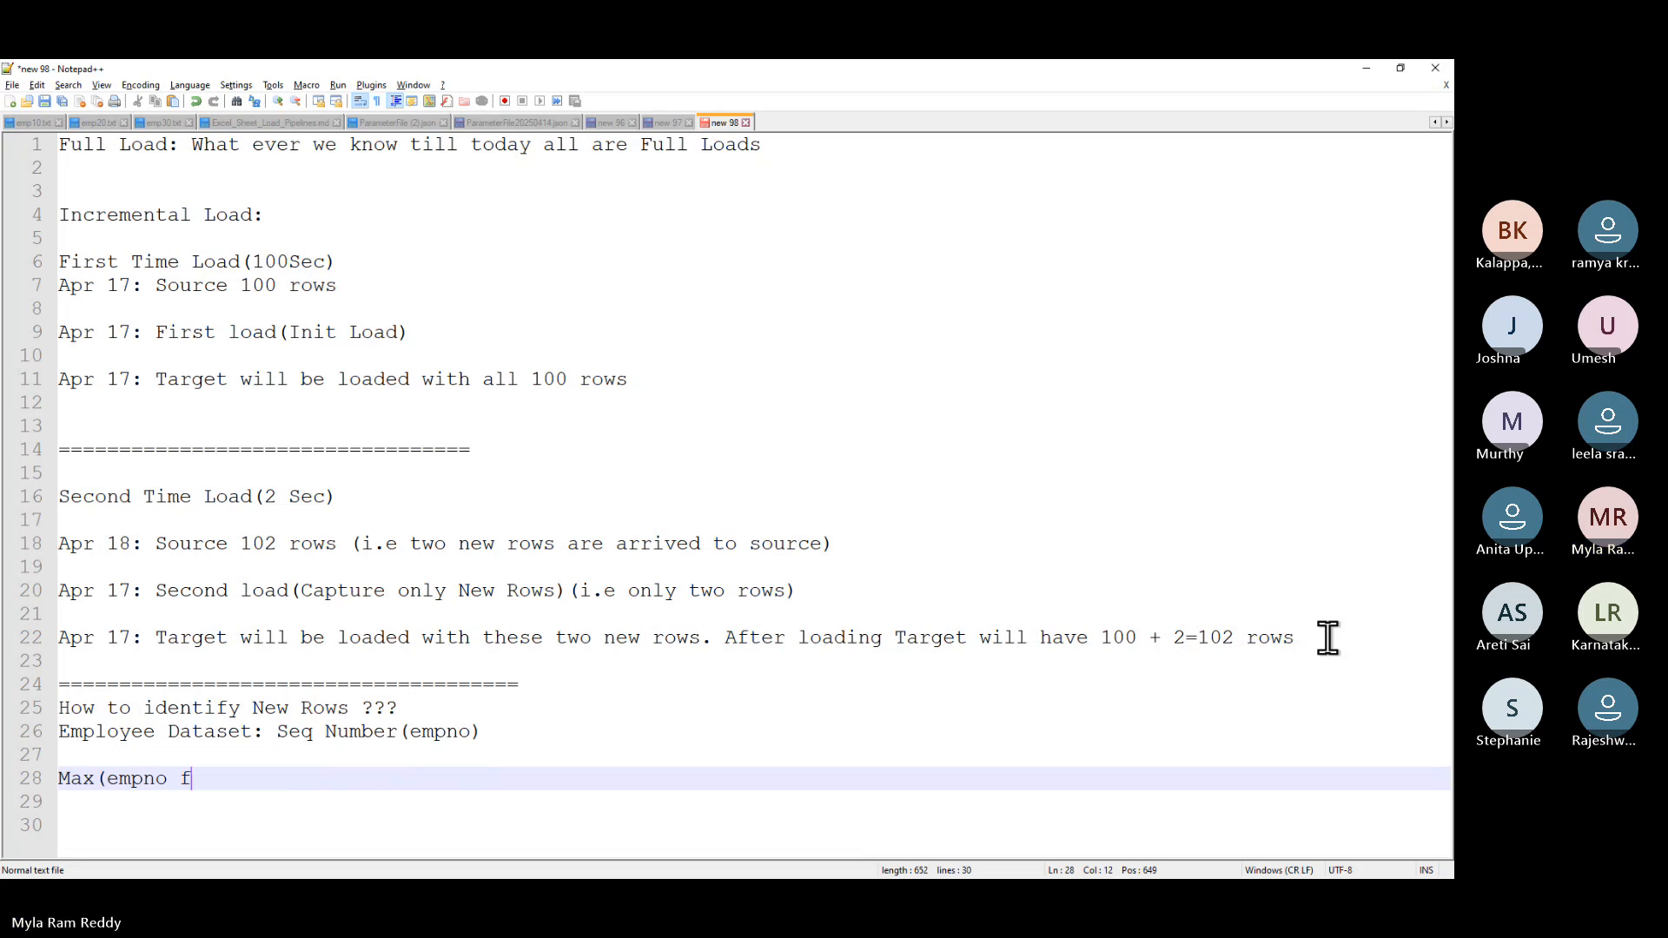
{"action": "type", "text": "rom targt"}
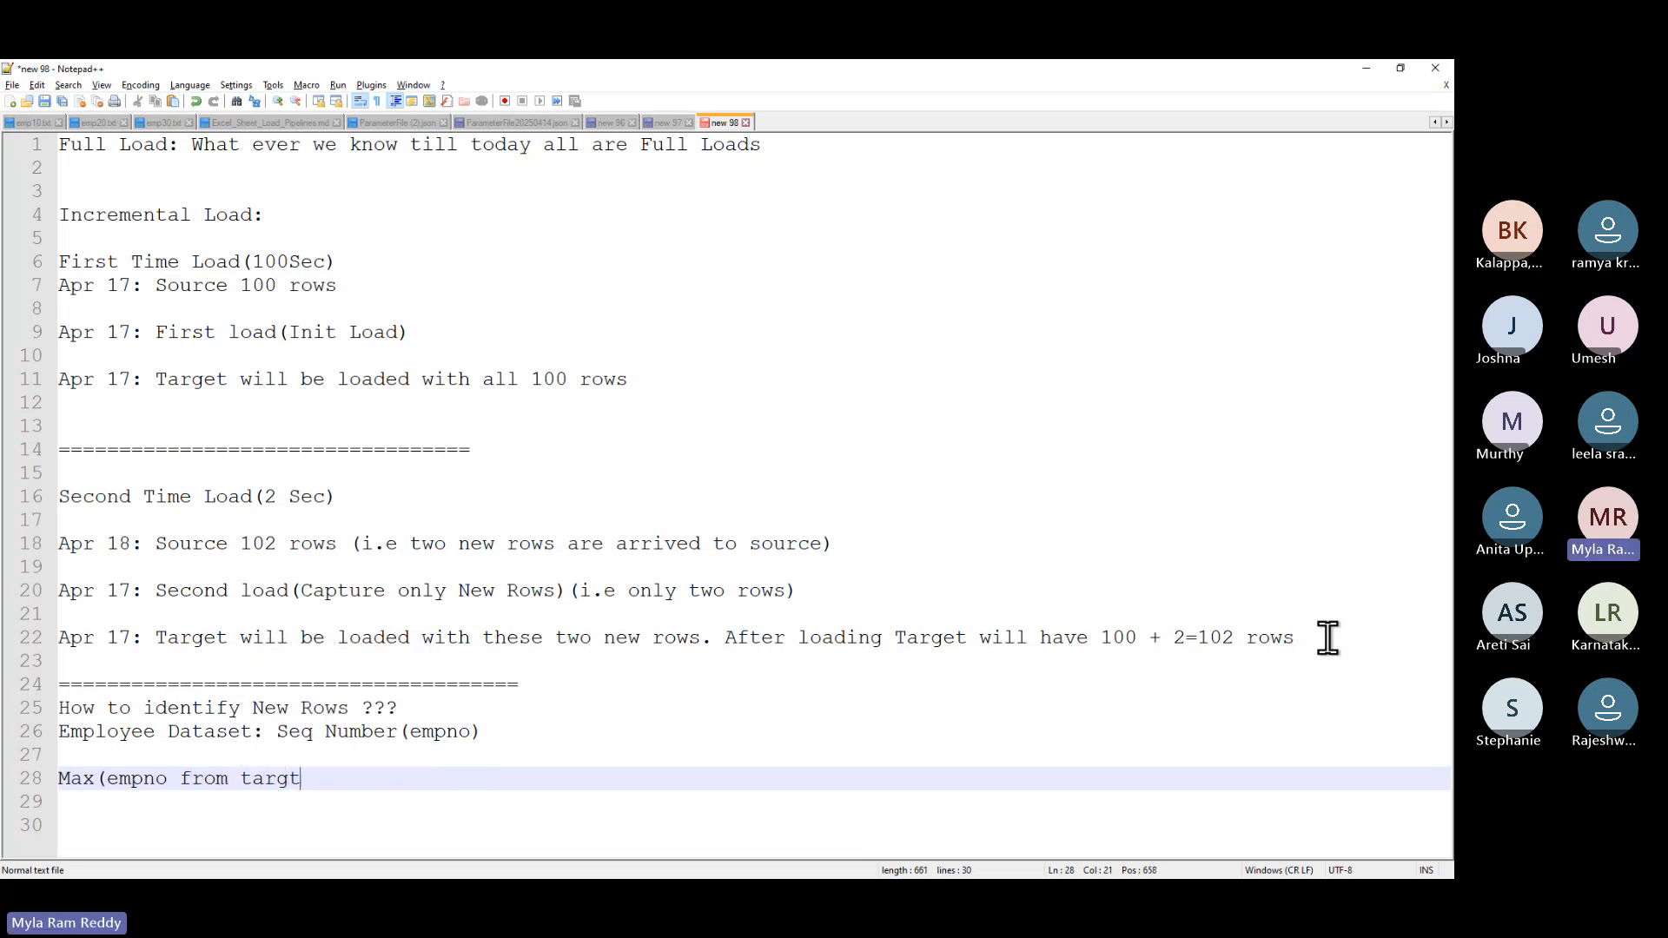
{"action": "type", "text": " table)"}
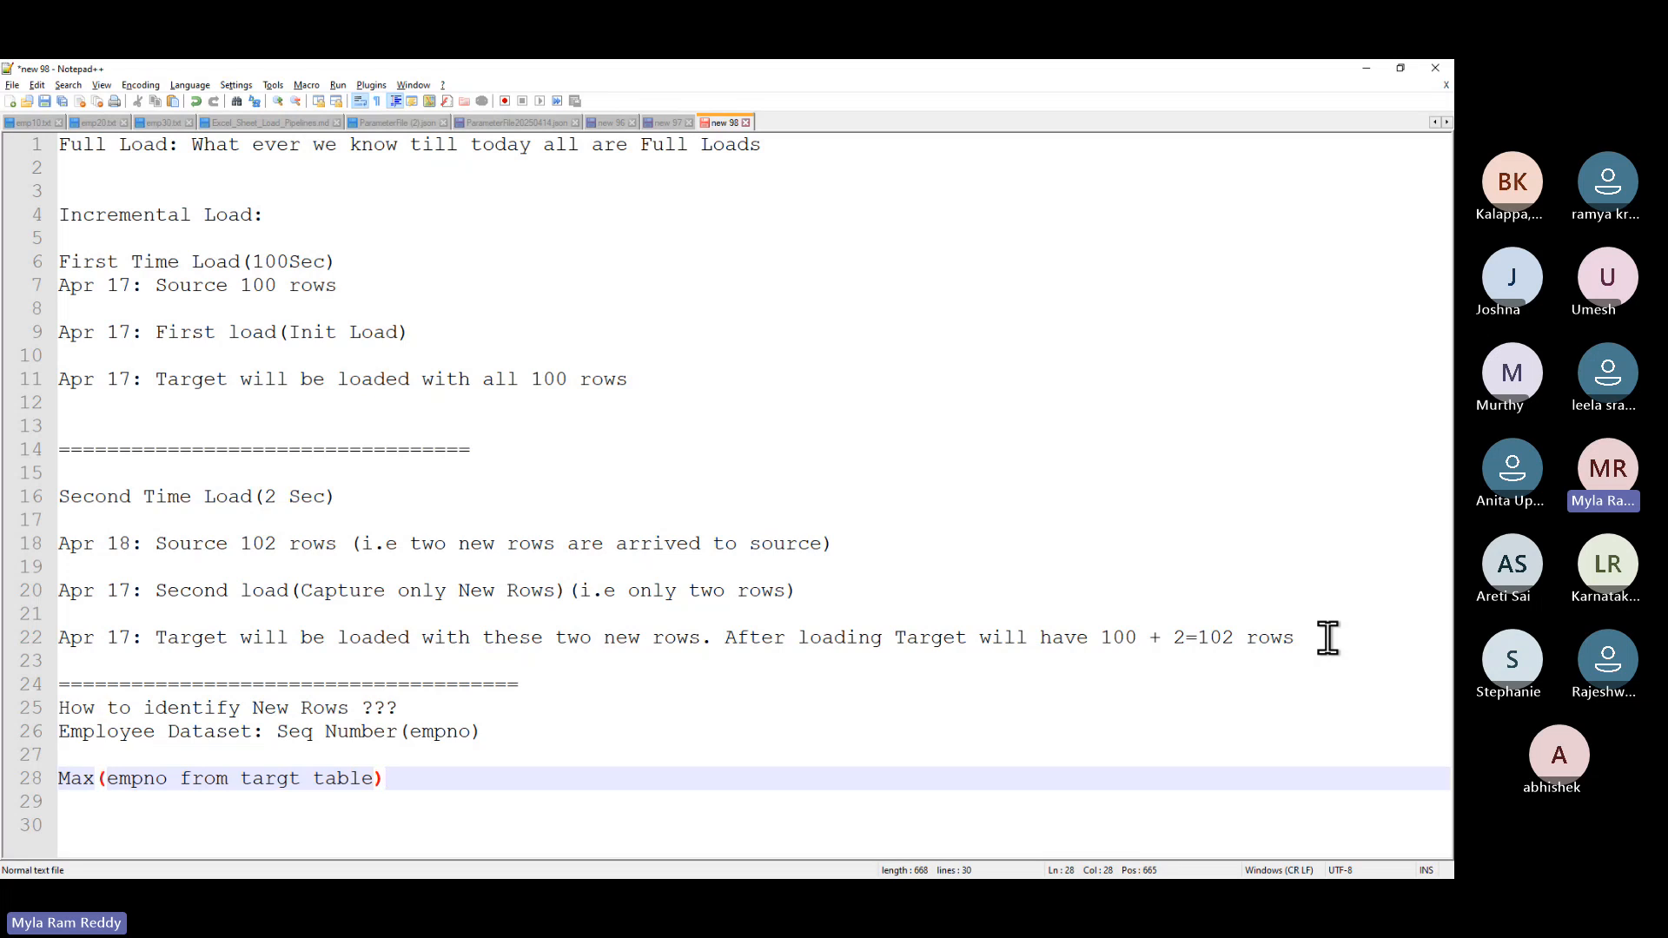
{"action": "key", "text": "Home"}
{"action": "type", "text": "S"}
{"action": "key", "text": "BackSpace"}
{"action": "type", "text": "Max("}
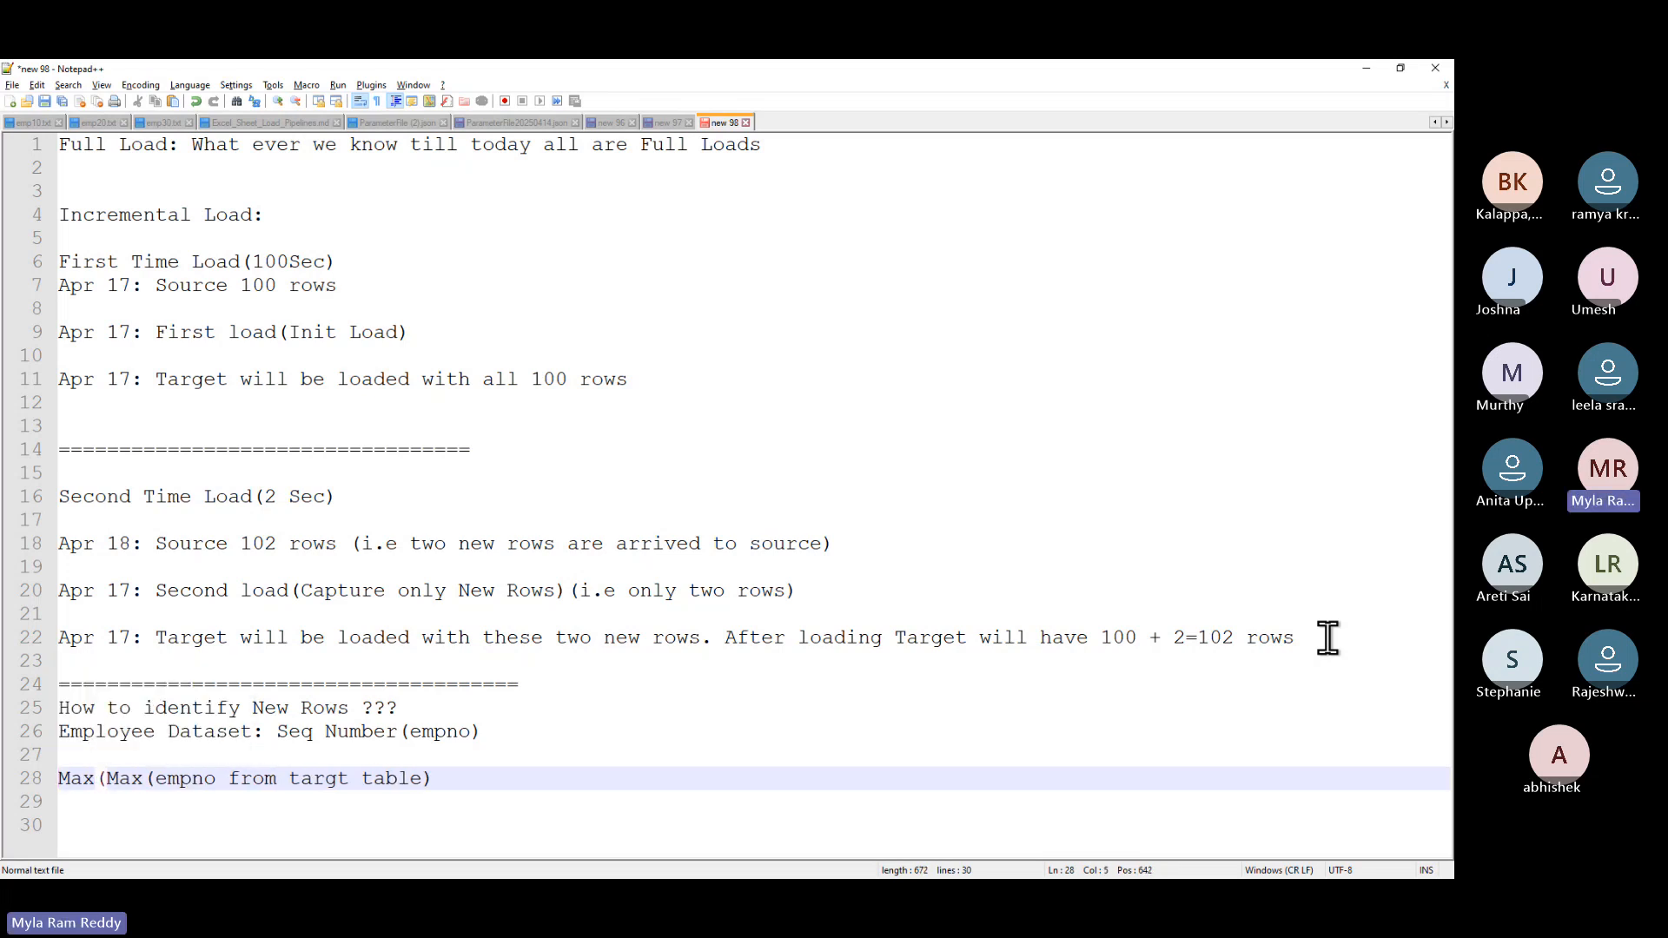
{"action": "type", "text": "empno"}
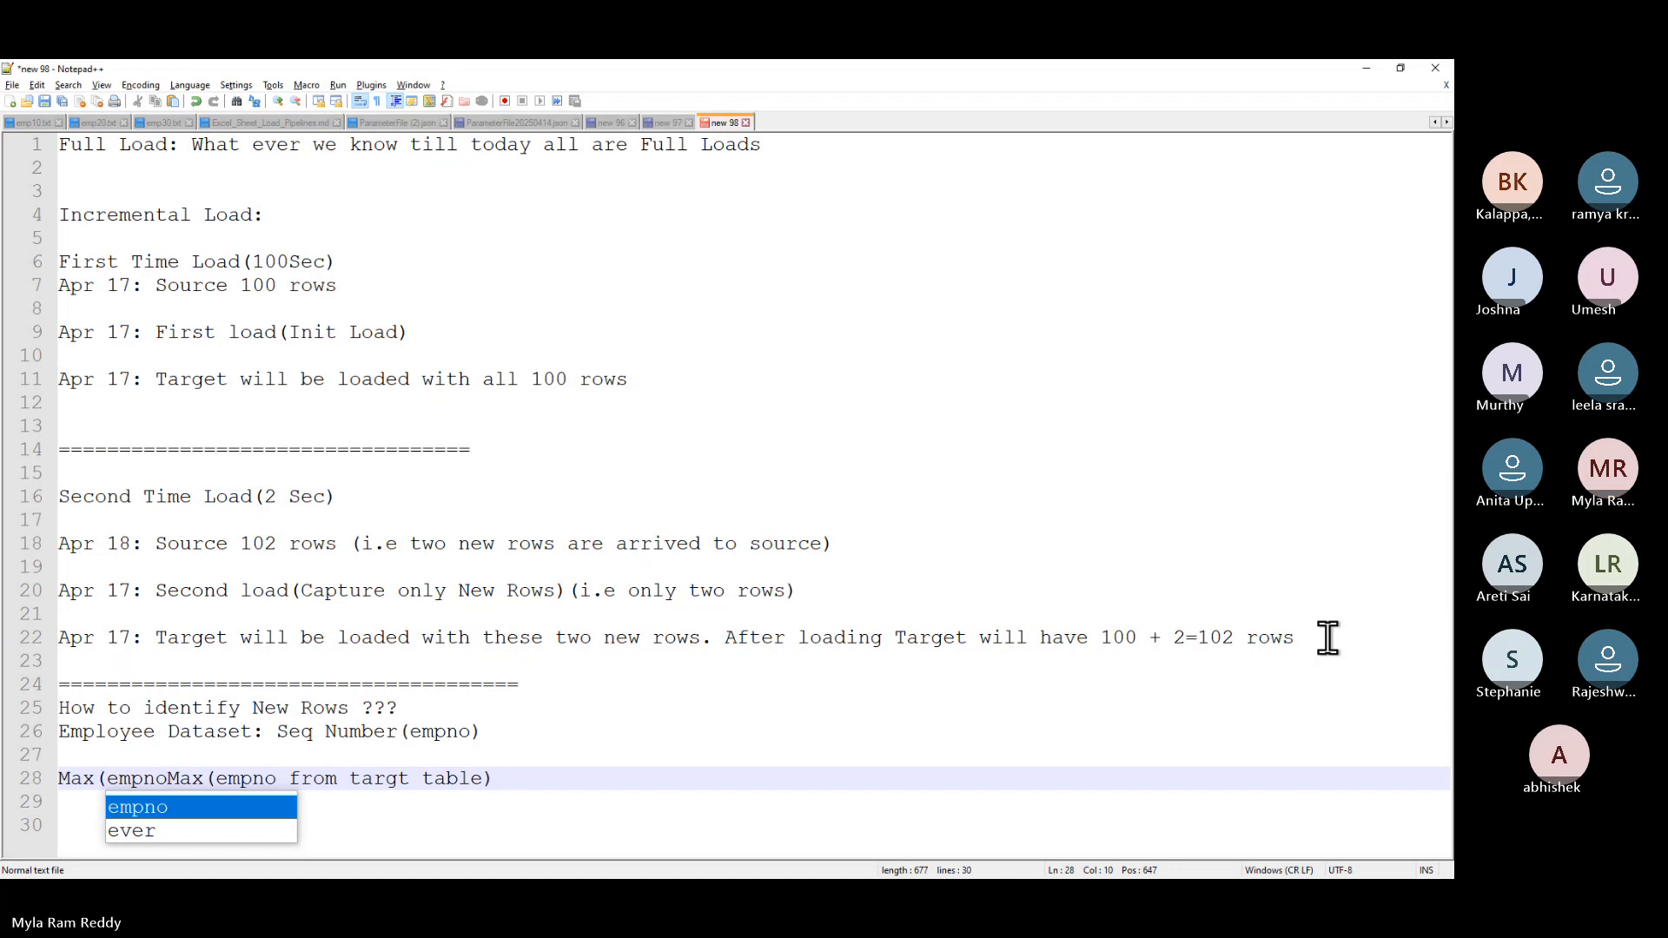
{"action": "key", "text": "BackSpace"}
{"action": "key", "text": "BackSpace"}
{"action": "key", "text": "BackSpace"}
{"action": "key", "text": "BackSpace"}
{"action": "key", "text": "BackSpace"}
{"action": "key", "text": "BackSpace"}
{"action": "key", "text": "BackSpace"}
{"action": "key", "text": "BackSpace"}
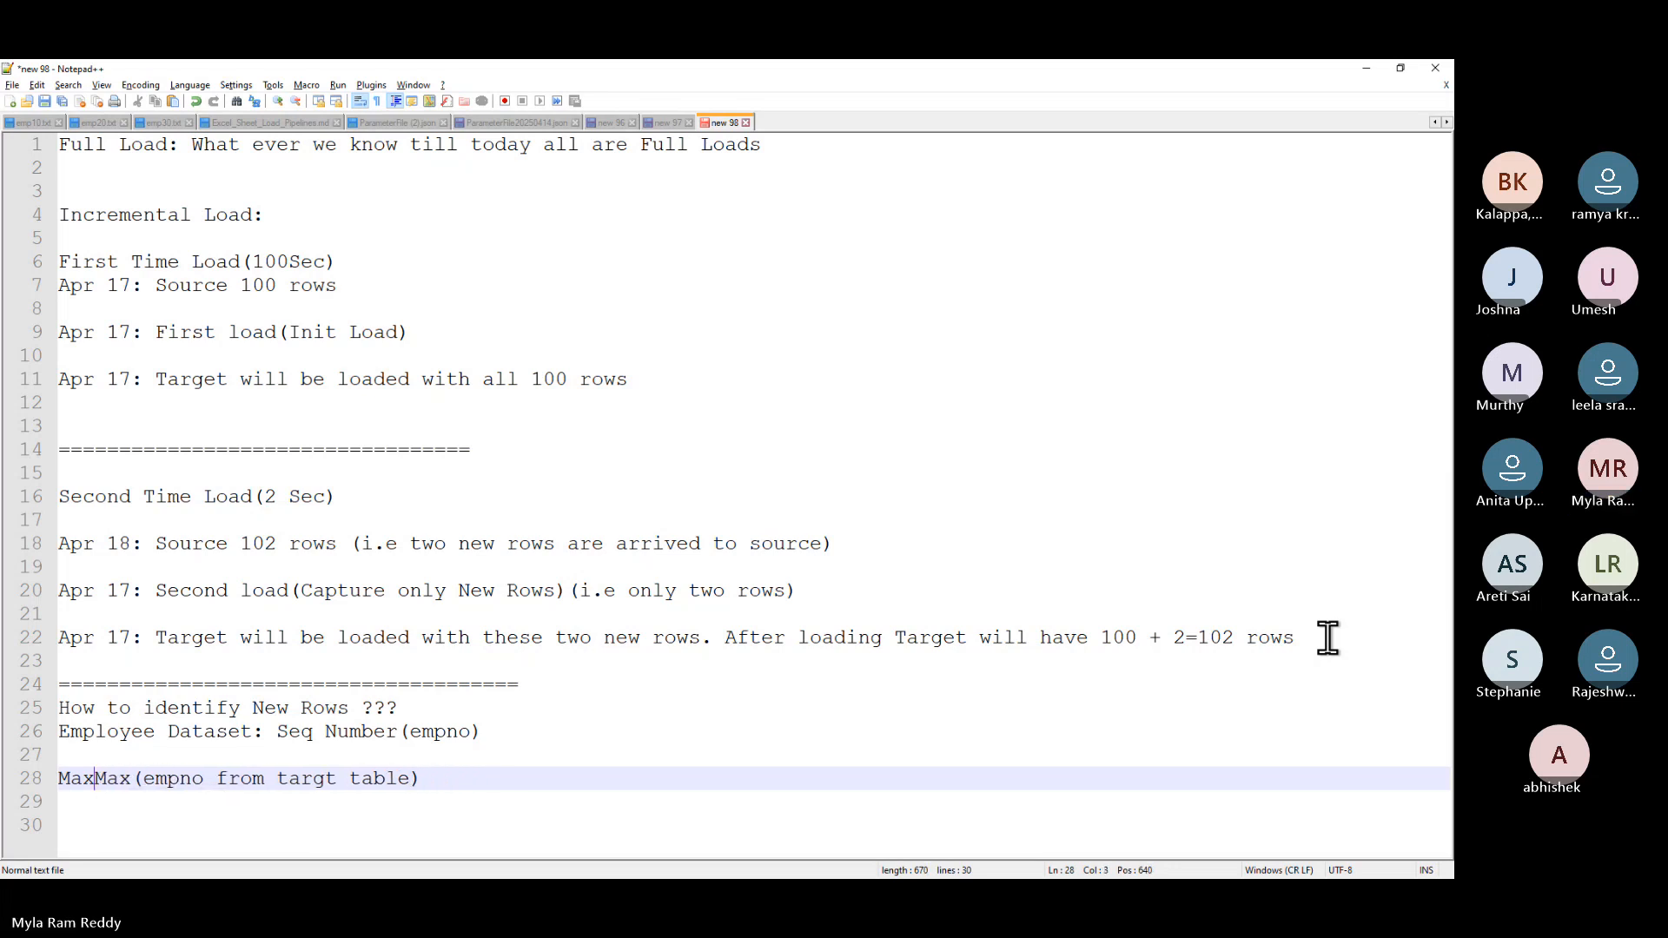
{"action": "key", "text": "BackSpace"}
{"action": "type", "text": "Sour"}
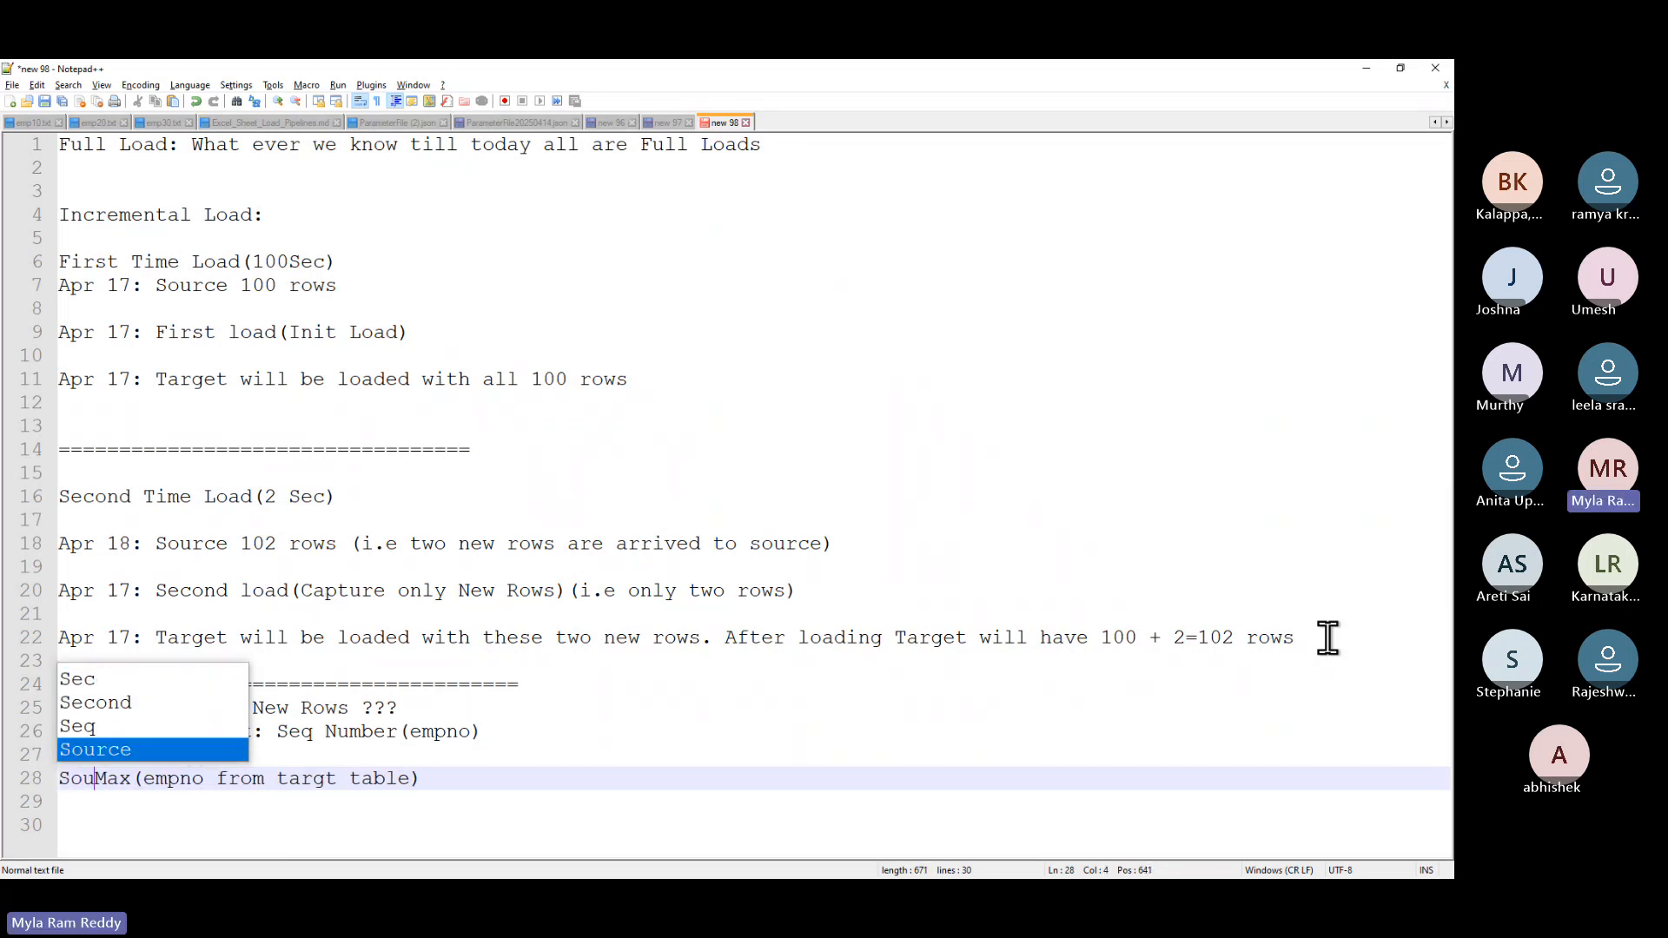
{"action": "key", "text": "Return"}
{"action": "type", "text": "empno "}
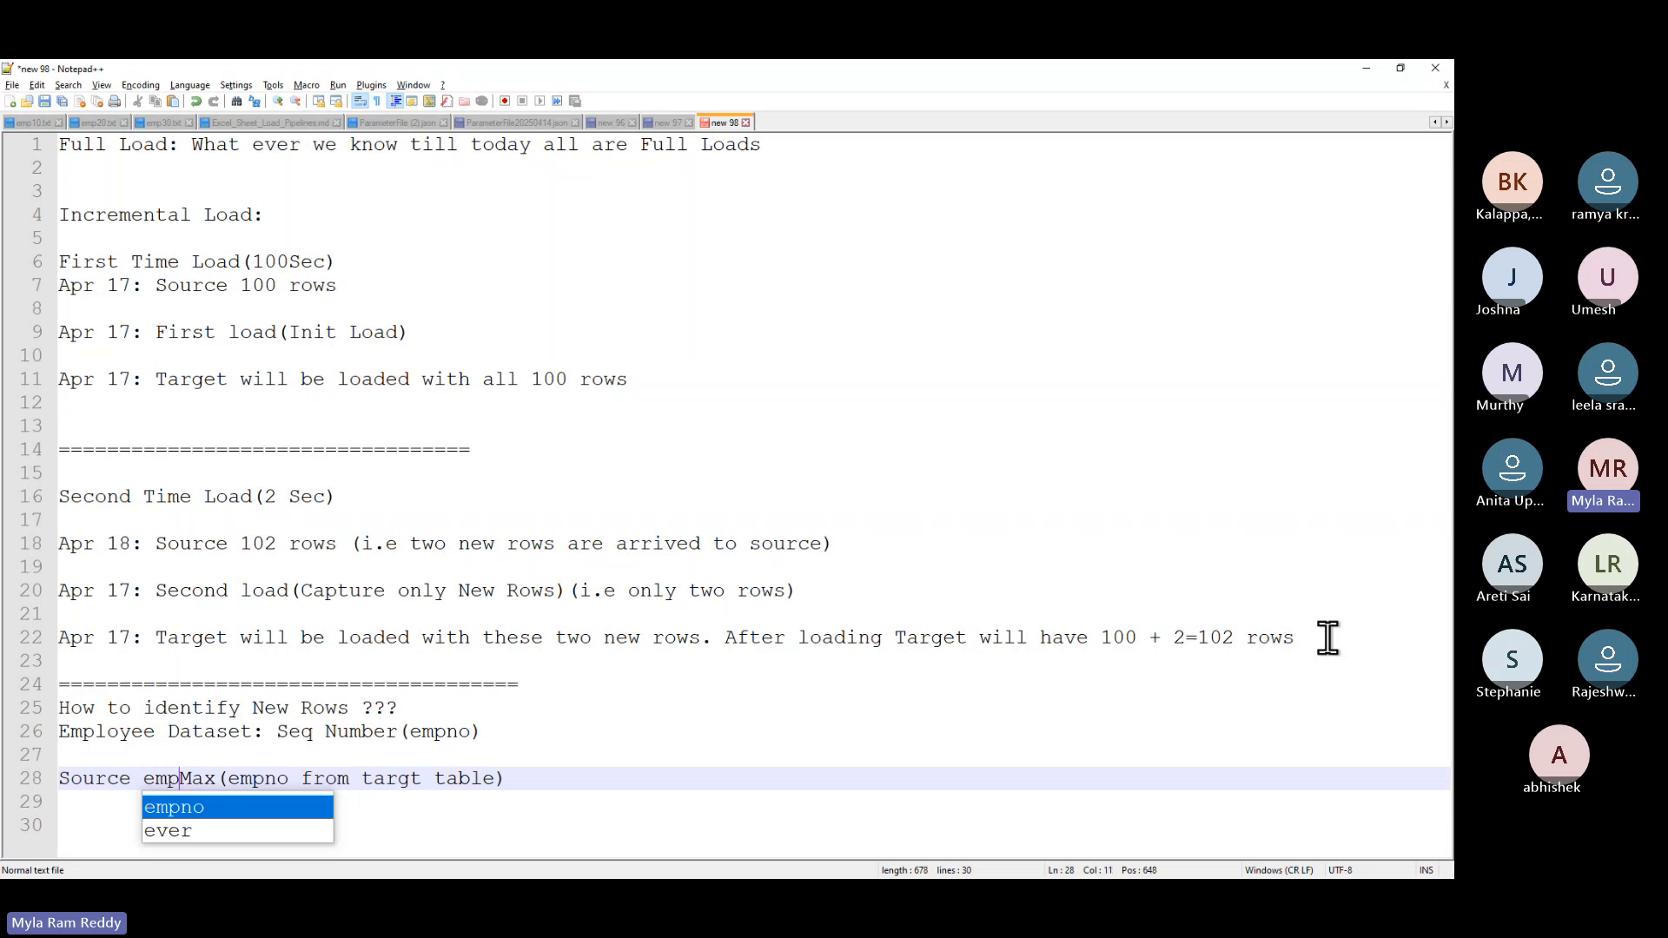
{"action": "type", "text": ">"}
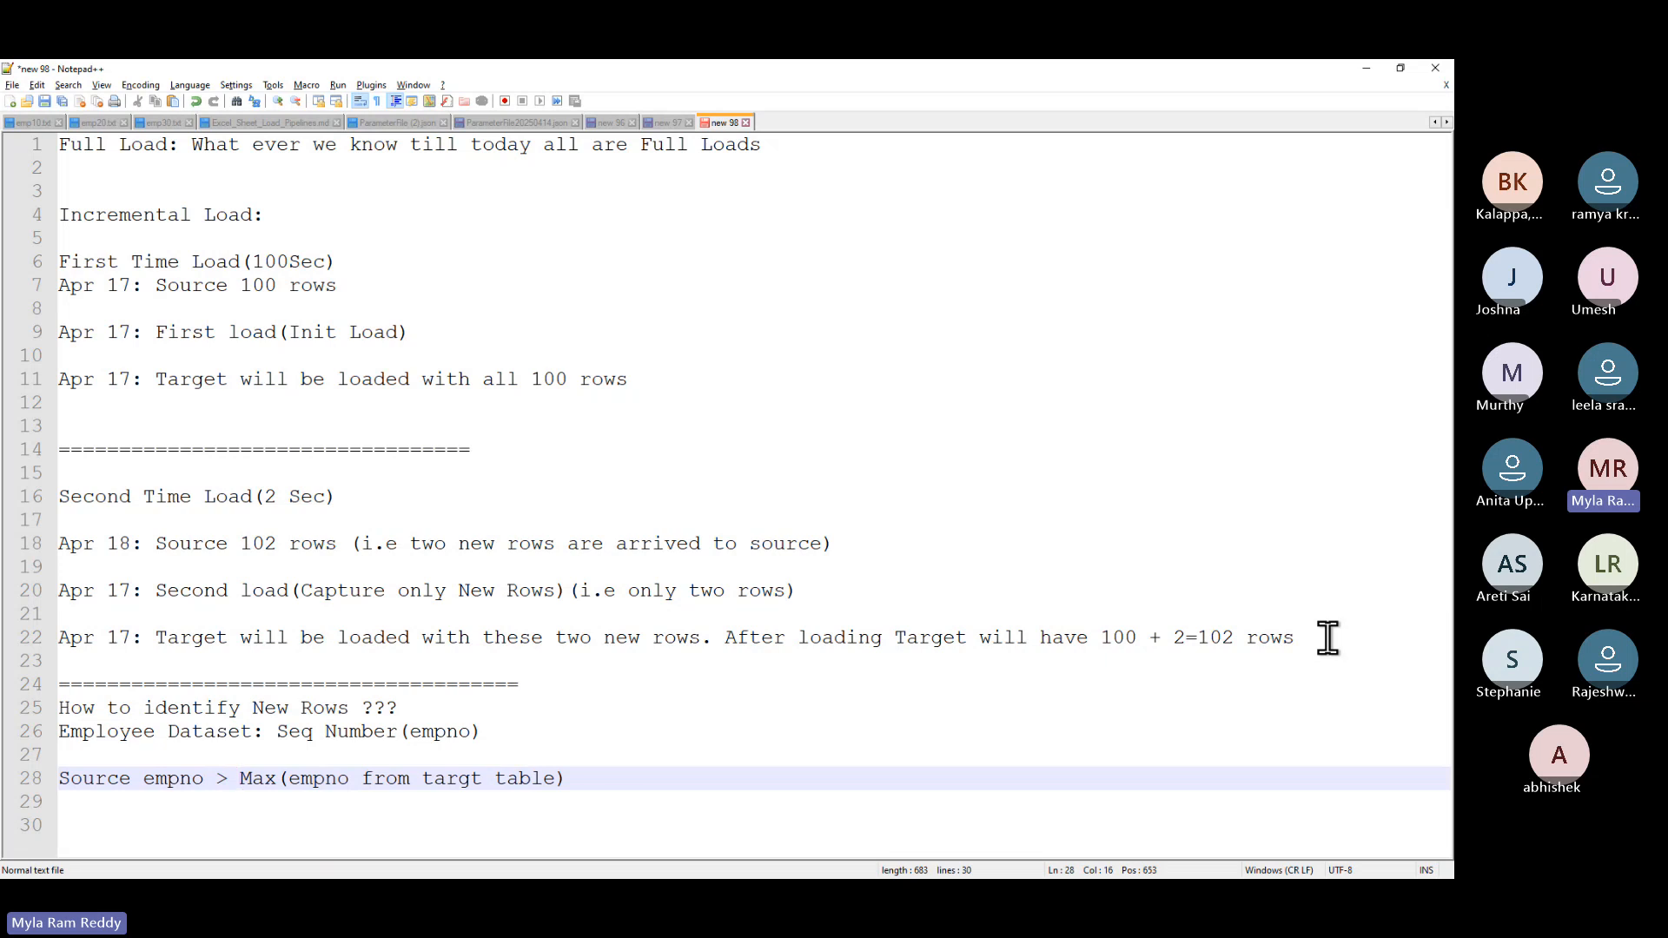
- Add blank lines below the empno max-key rule on line 28
{"action": "left_click", "coordinate": [623, 791]}
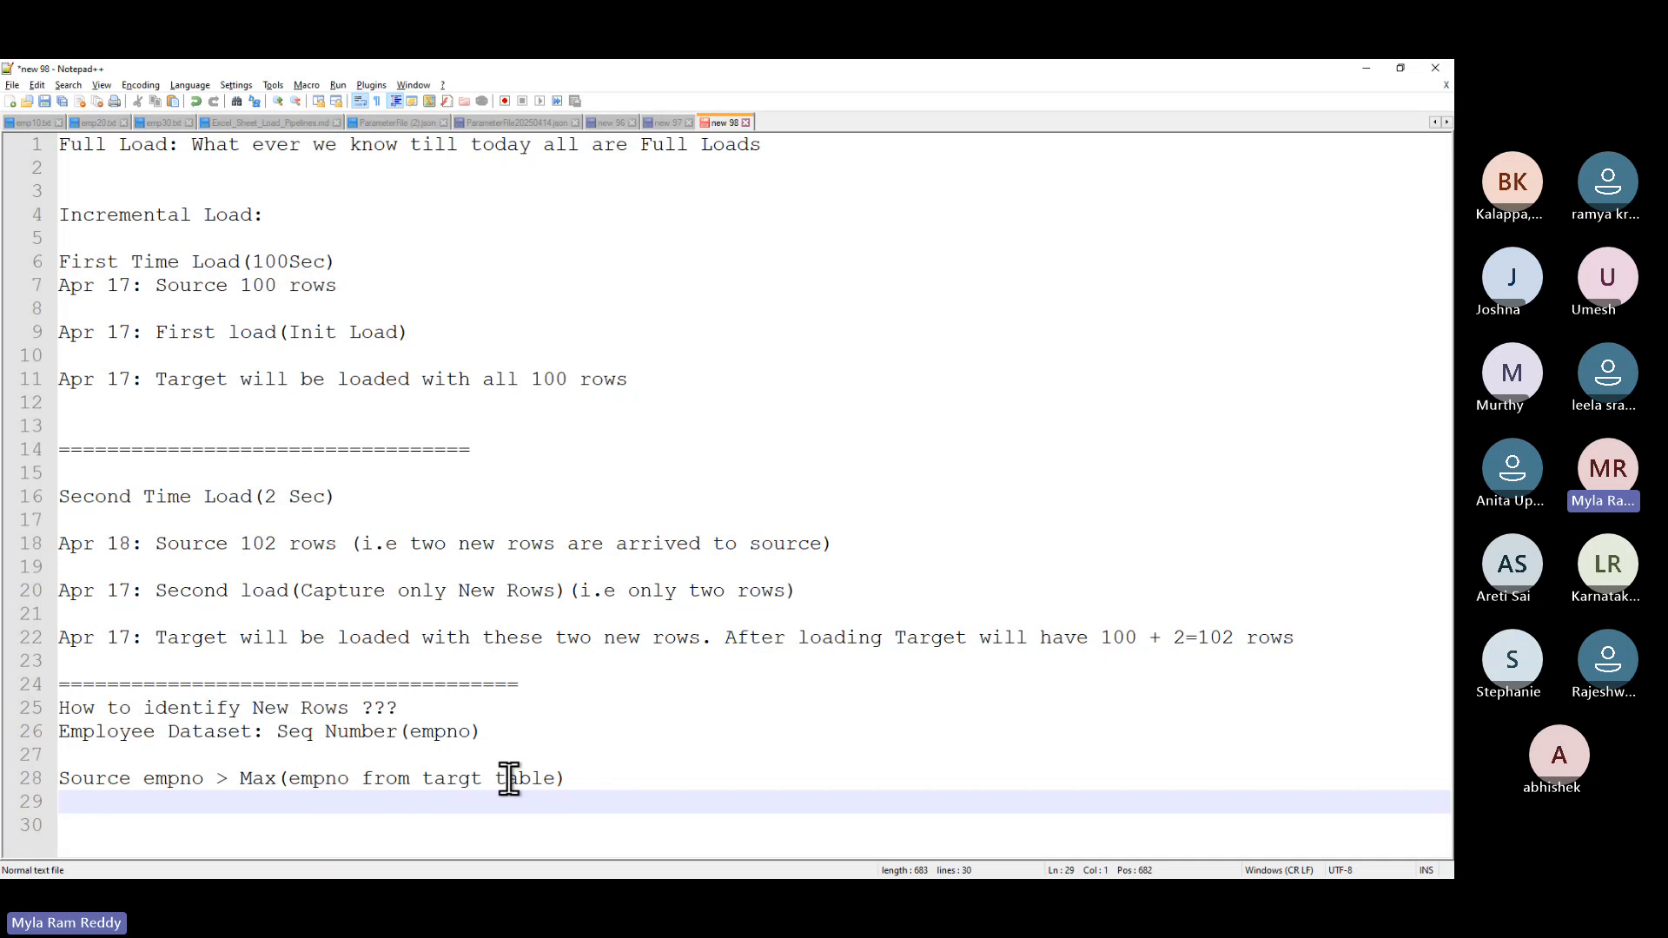
{"action": "left_click", "coordinate": [570, 780]}
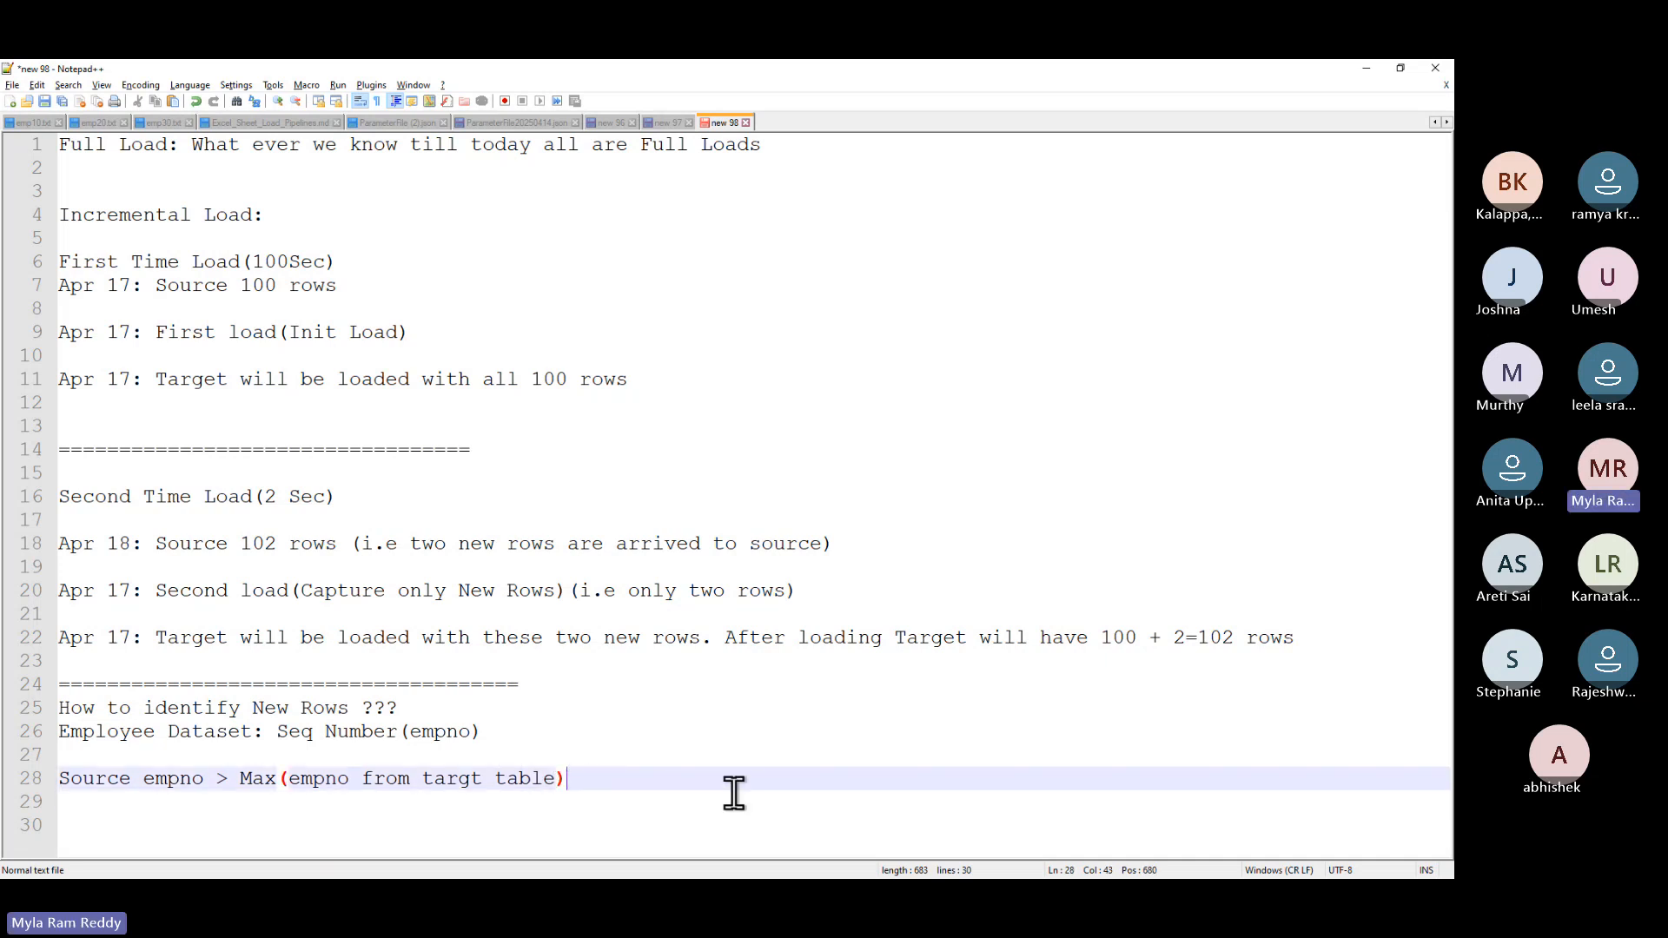
{"action": "key", "text": "Return"}
{"action": "key", "text": "Return"}
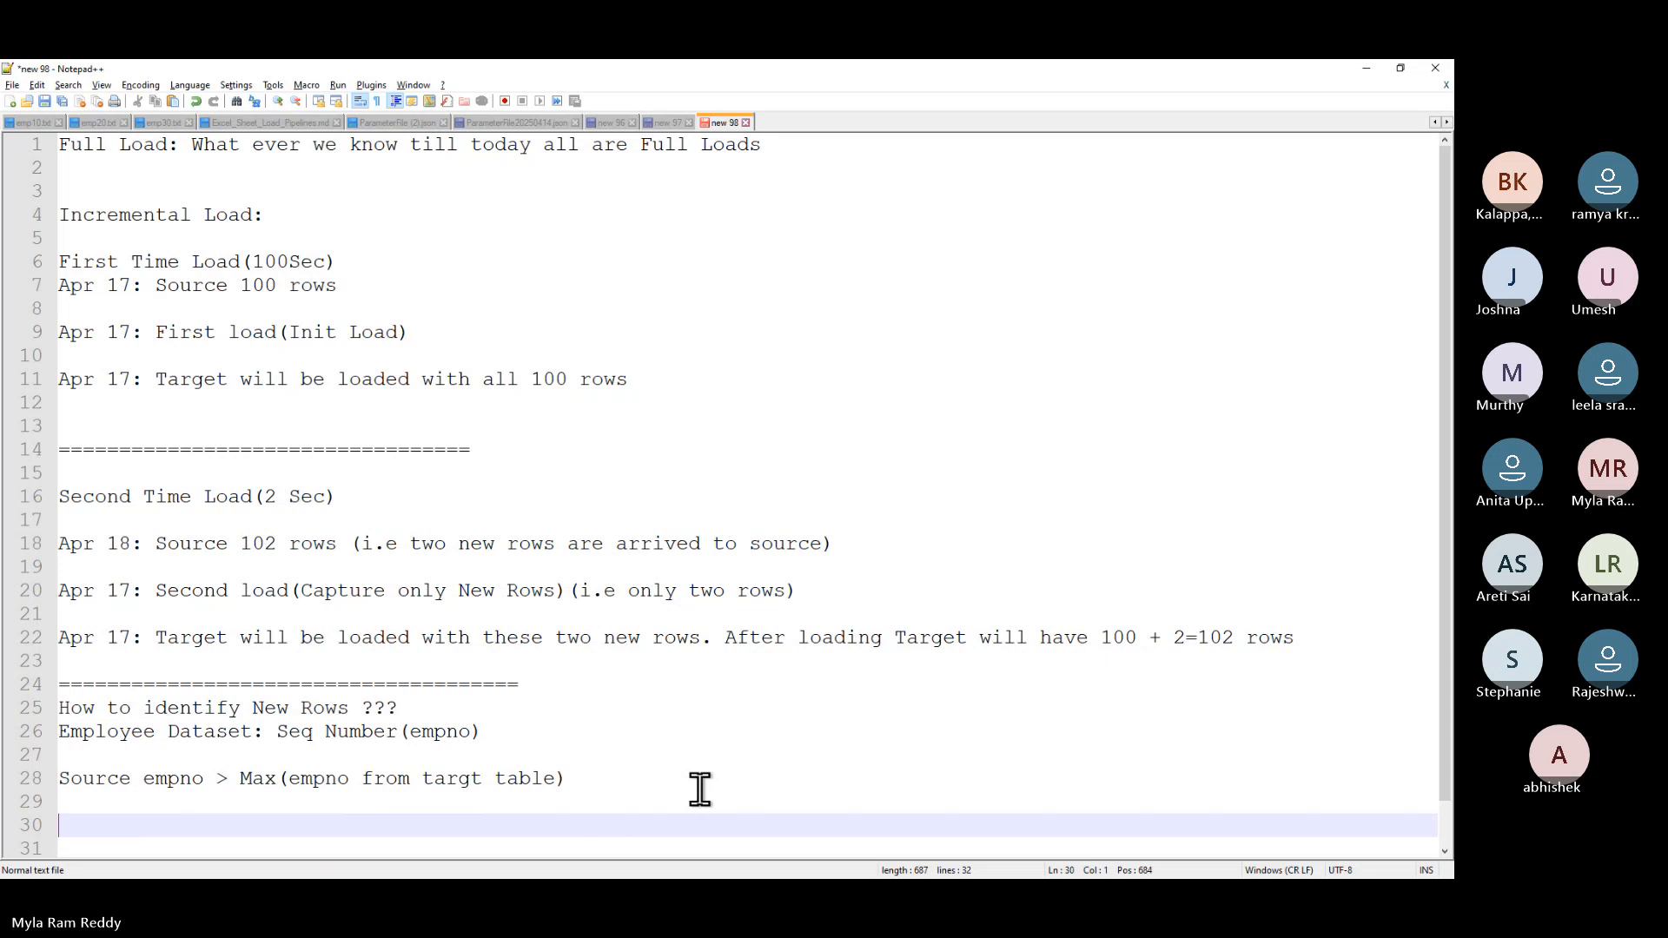
{"action": "left_click_drag", "start_coordinate": [596, 780], "coordinate": [171, 780]}
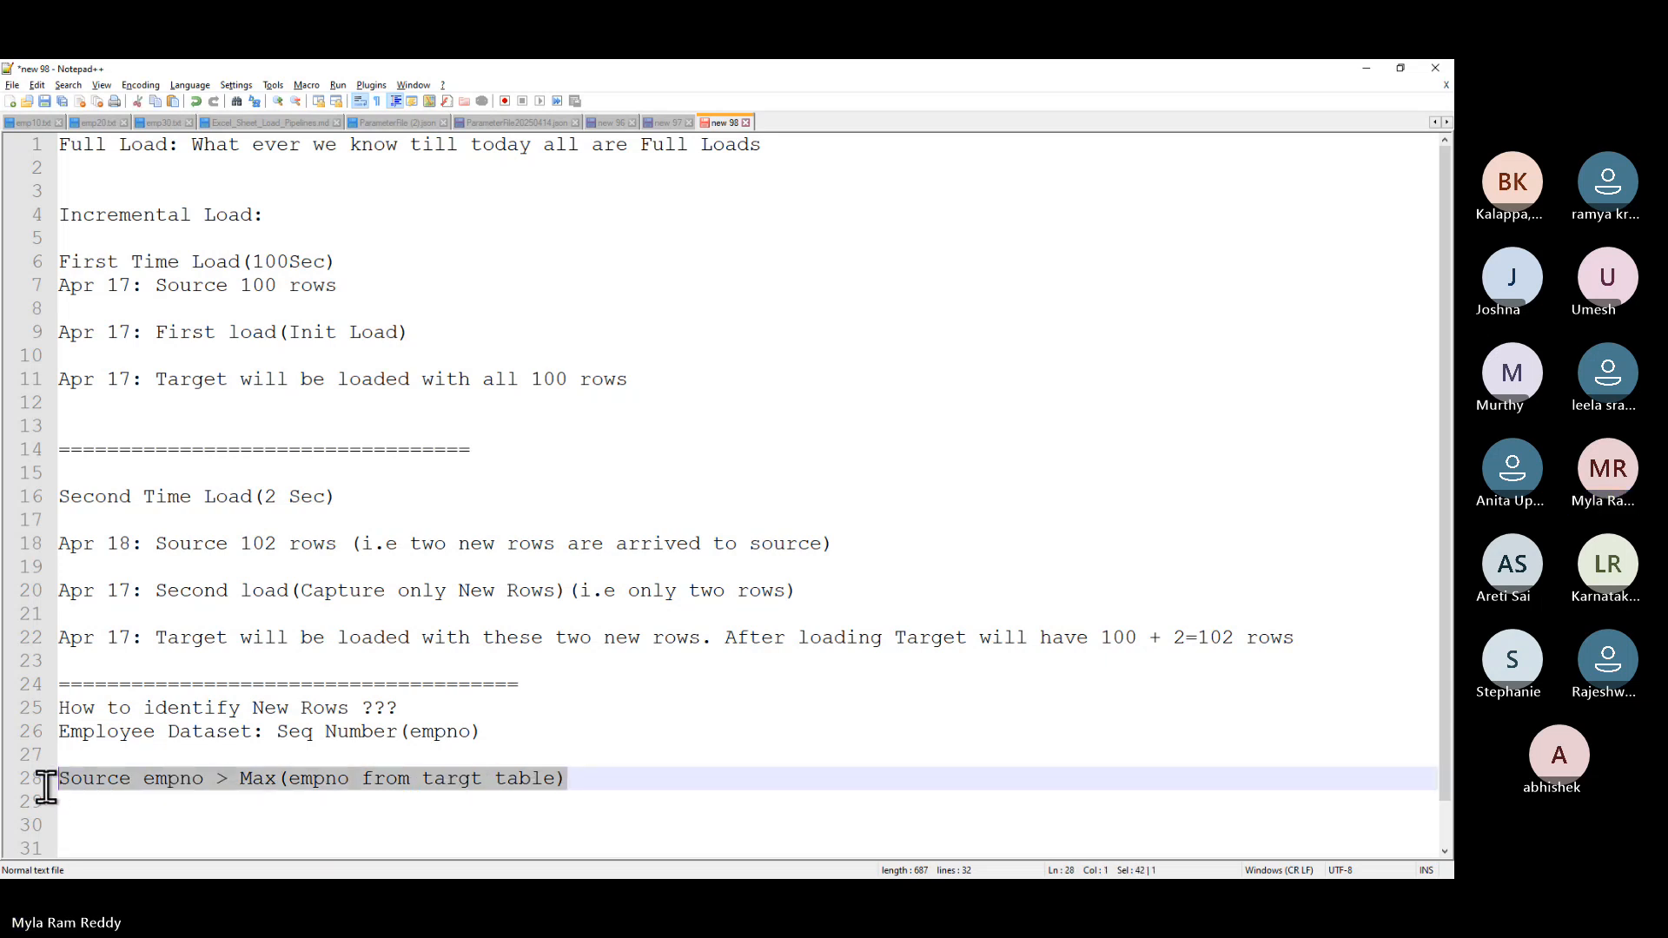
{"action": "left_click", "coordinate": [624, 786]}
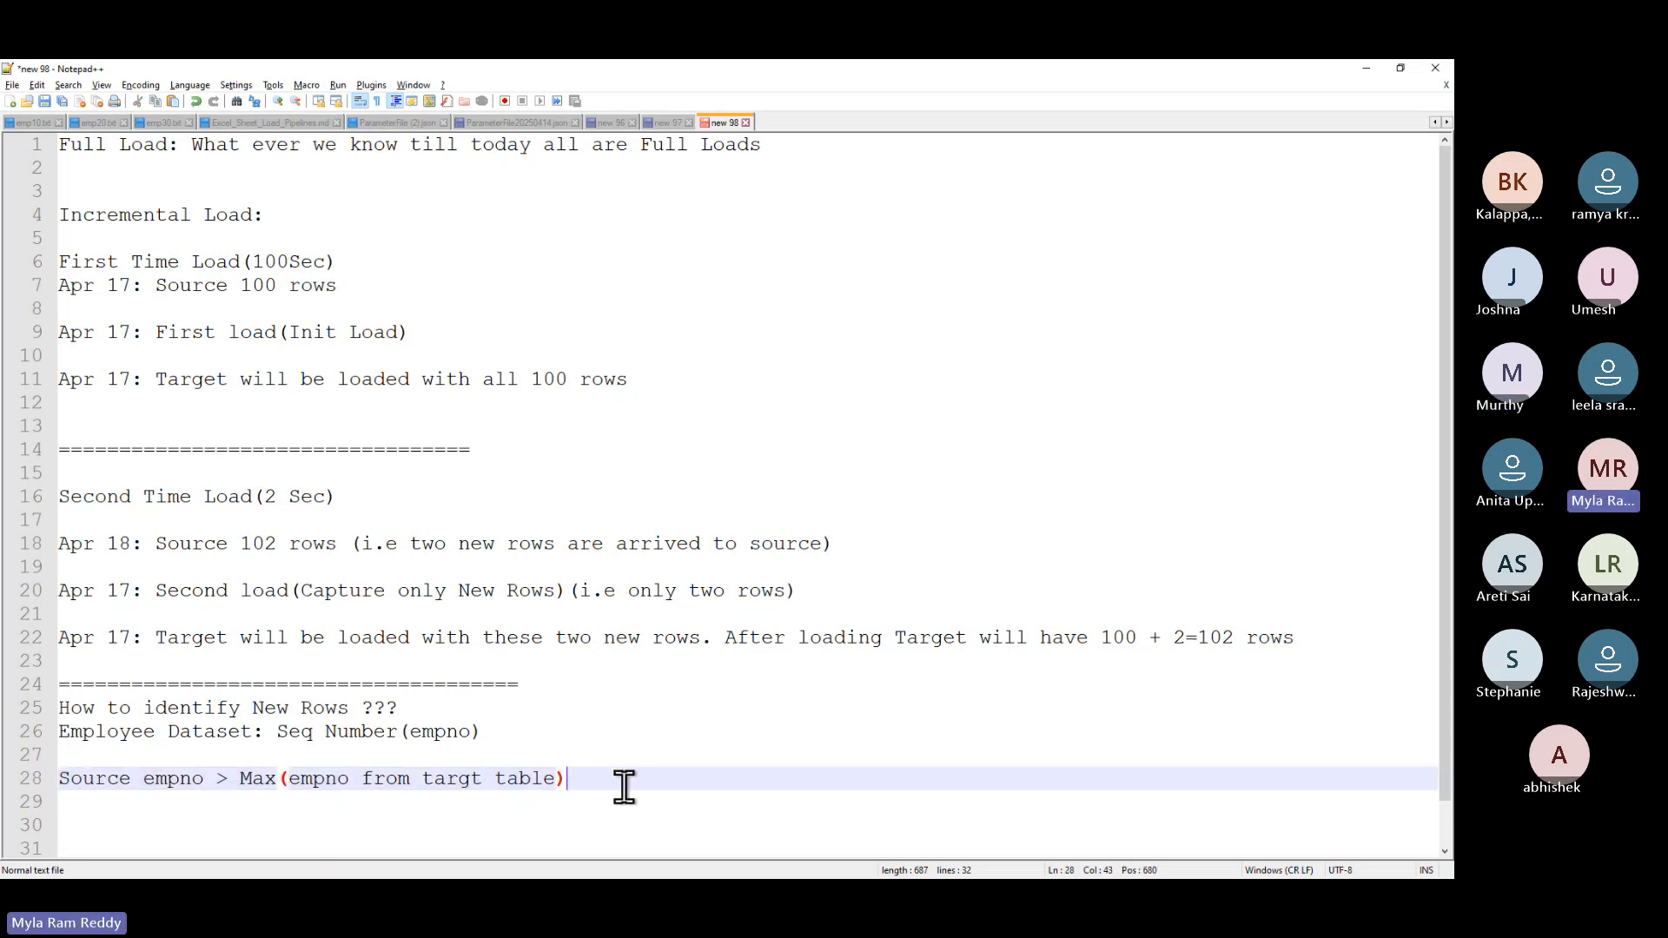
{"action": "key", "text": "Return"}
{"action": "key", "text": "Return"}
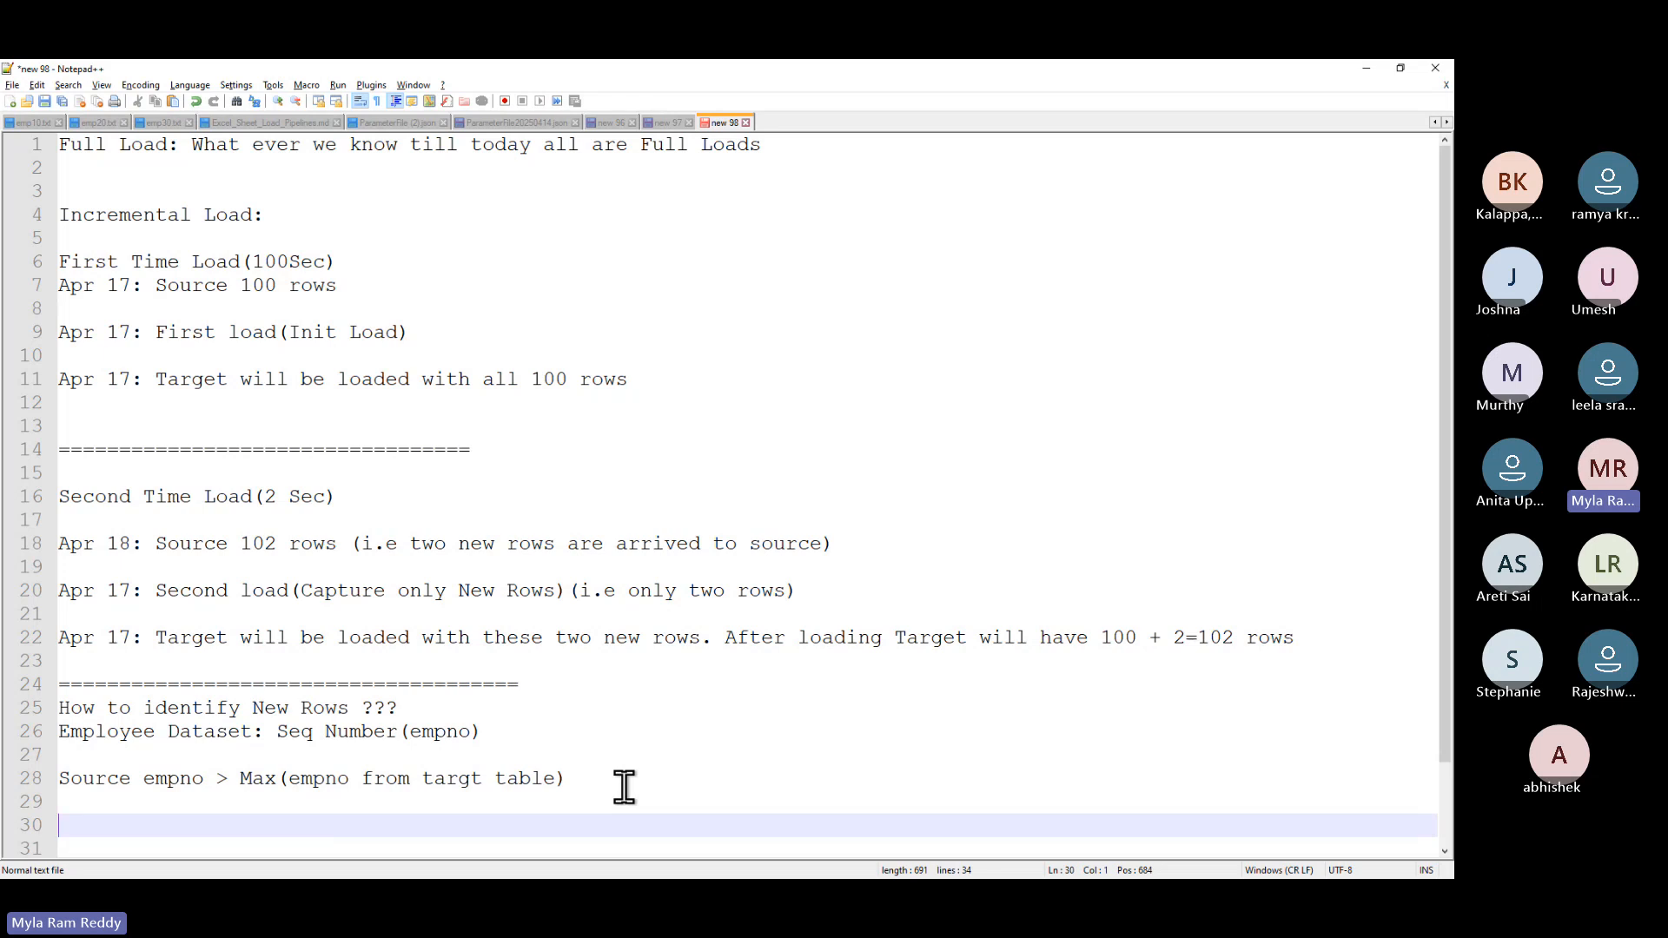
- Add the heading 'Shoping Dataset:' on line 30
{"action": "type", "text": "Shopi"}
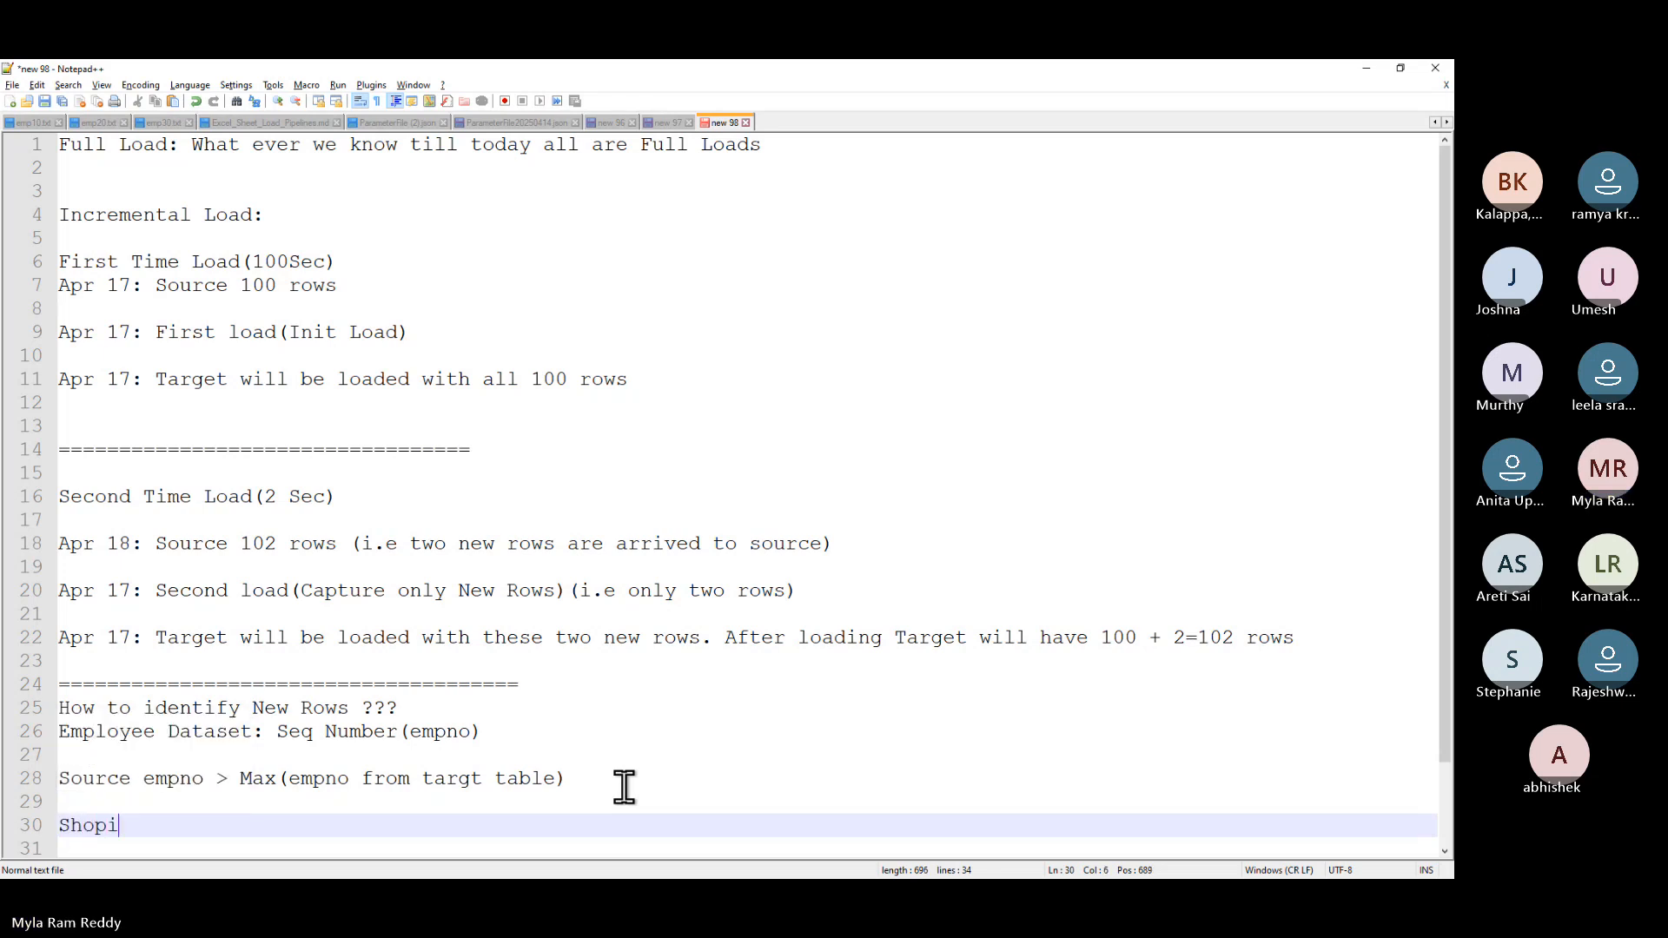
{"action": "type", "text": "ng:"}
{"action": "key", "text": "Return"}
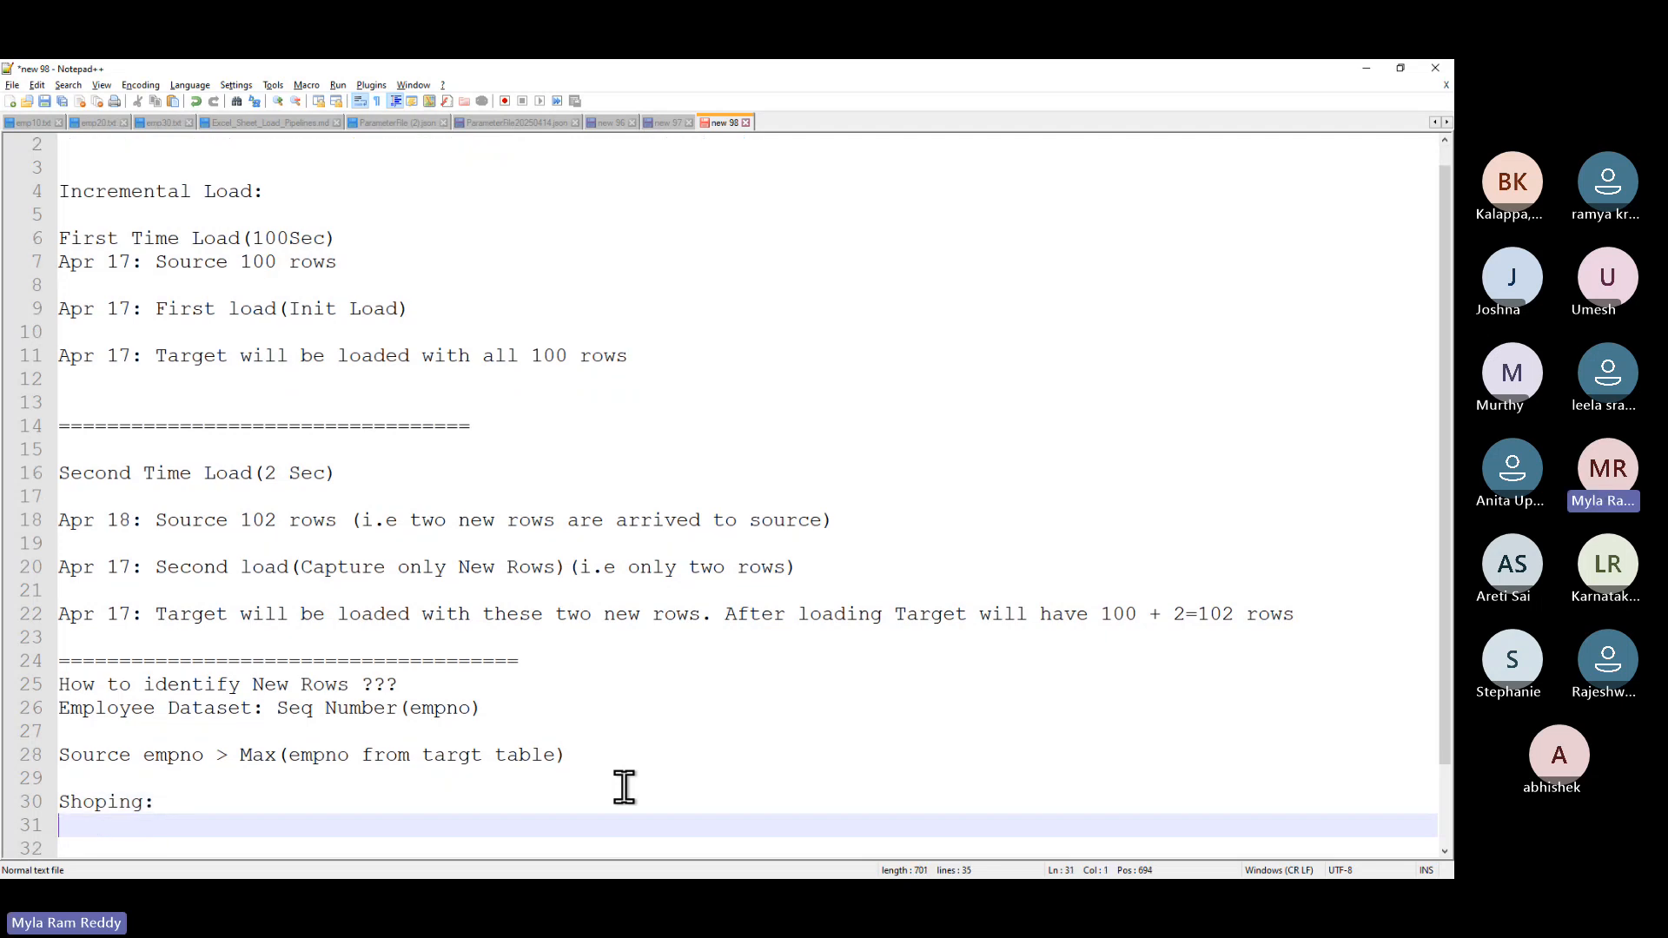
{"action": "left_click", "coordinate": [144, 801]}
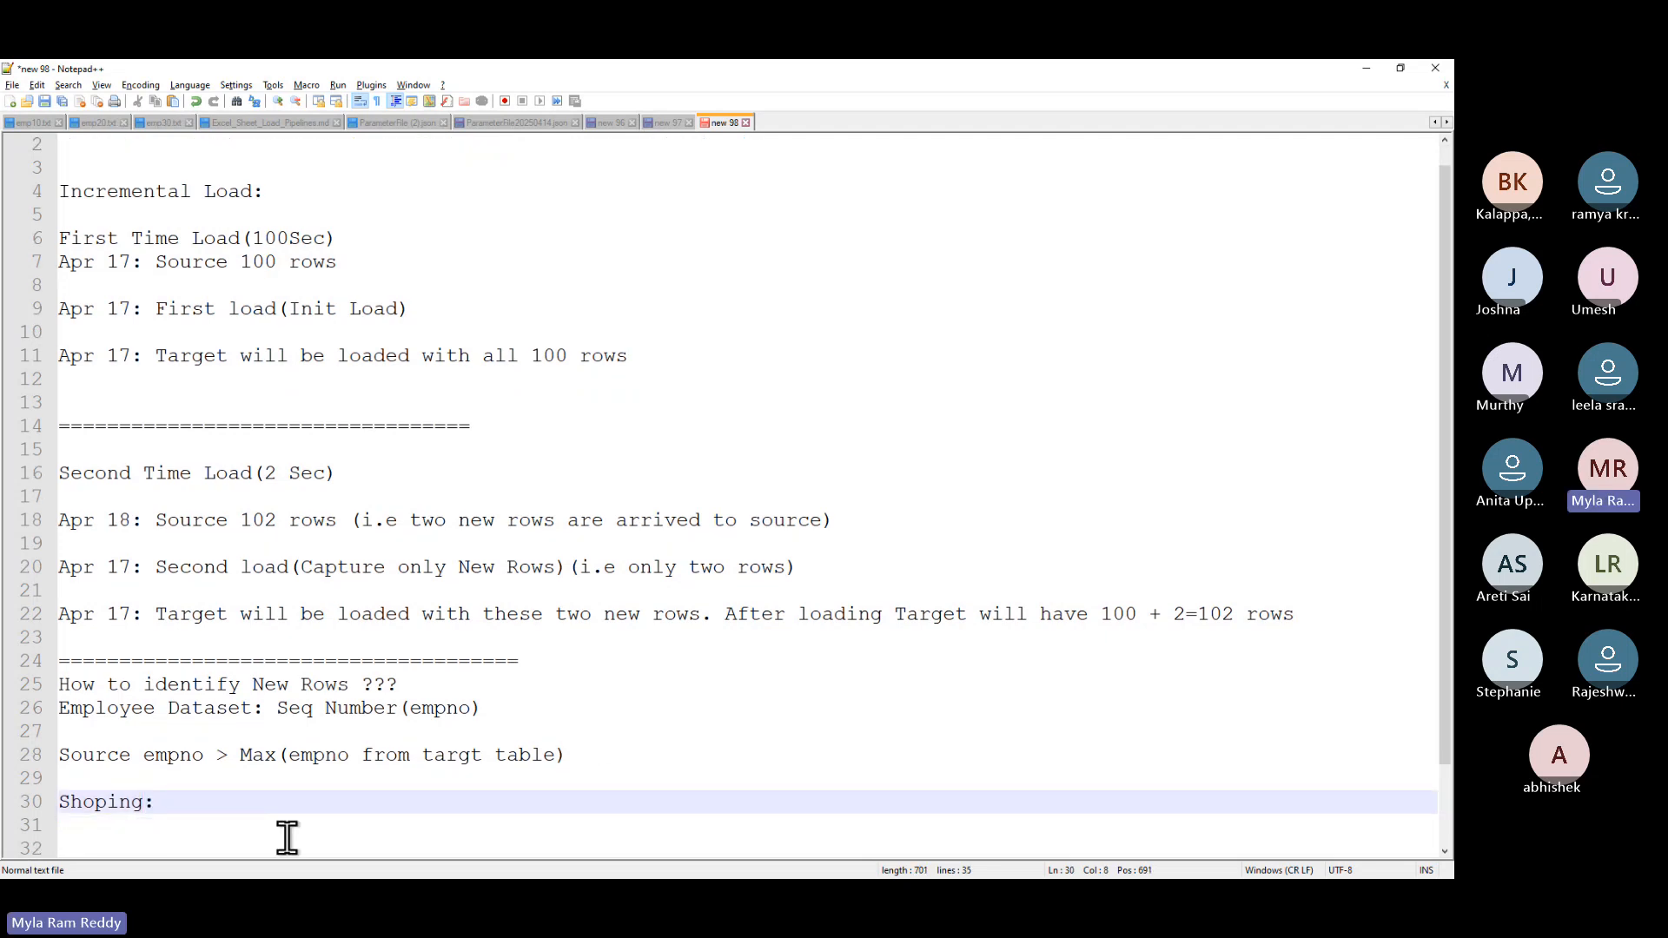
{"action": "type", "text": "Dataset"}
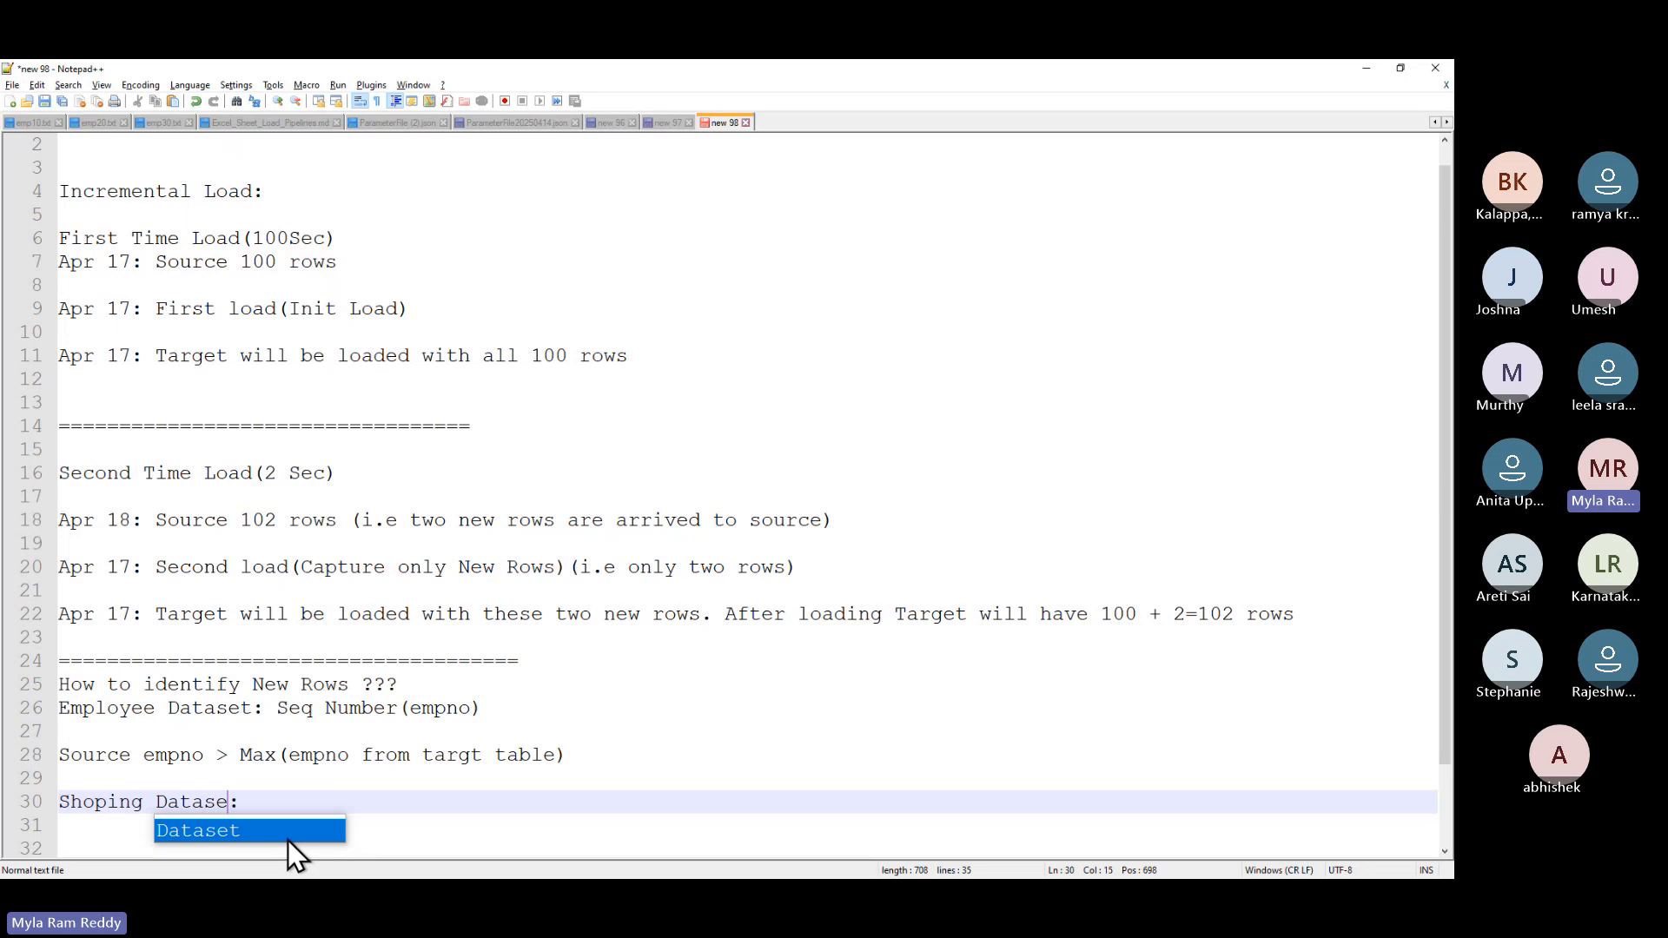
{"action": "key", "text": "Right"}
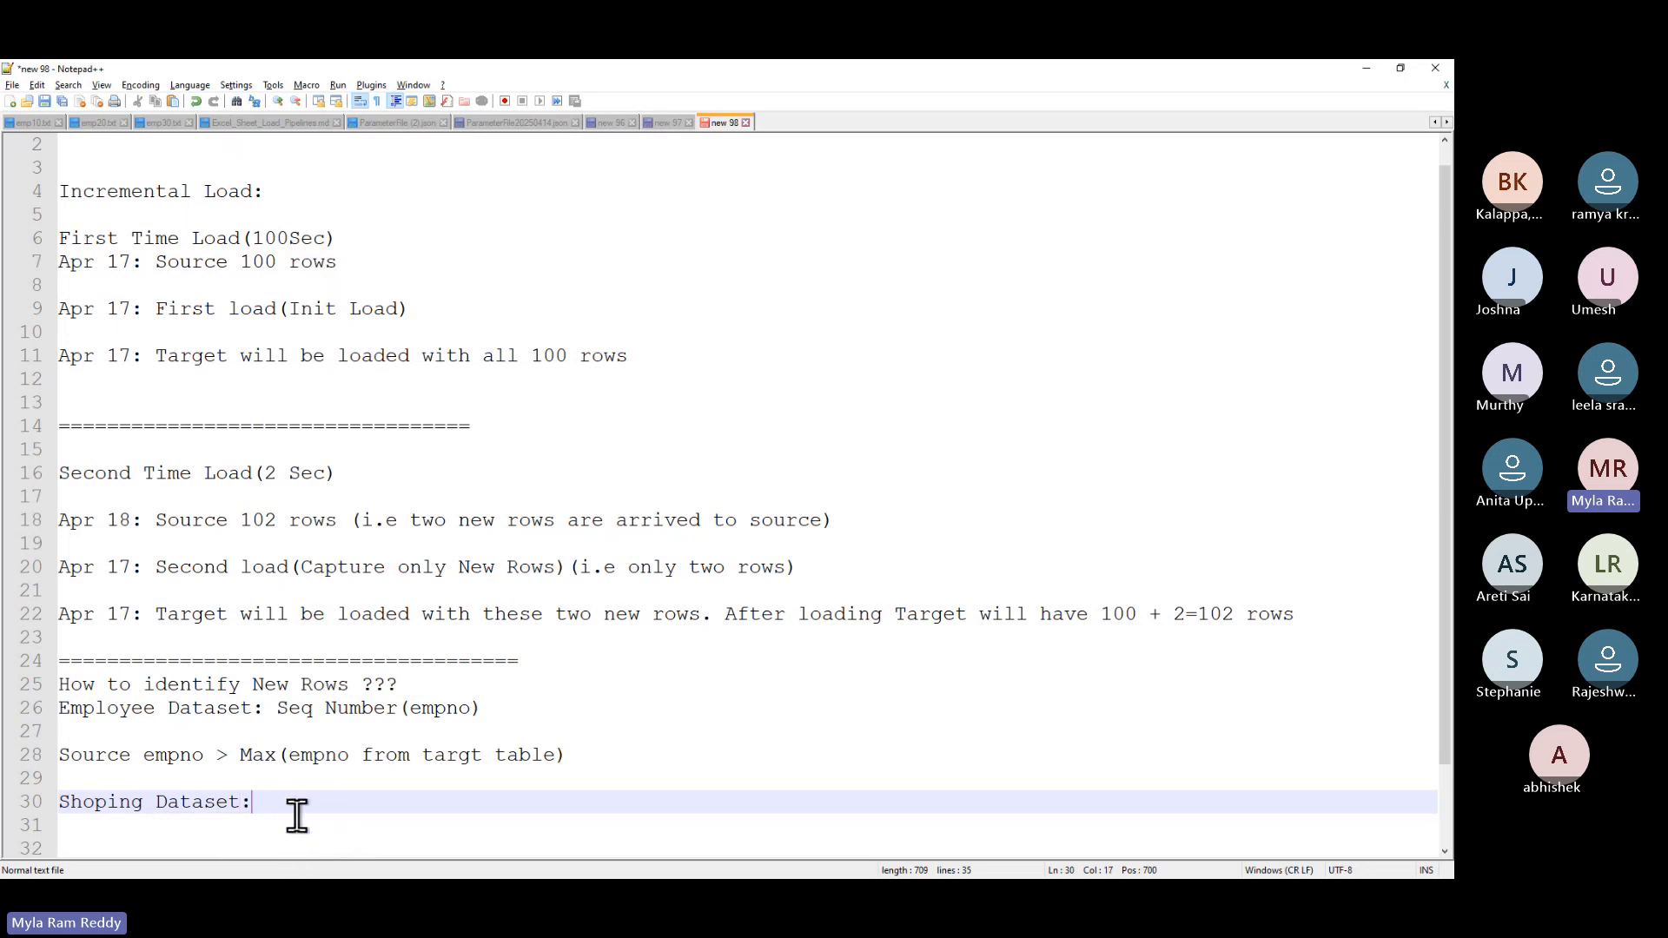
{"action": "key", "text": "Return"}
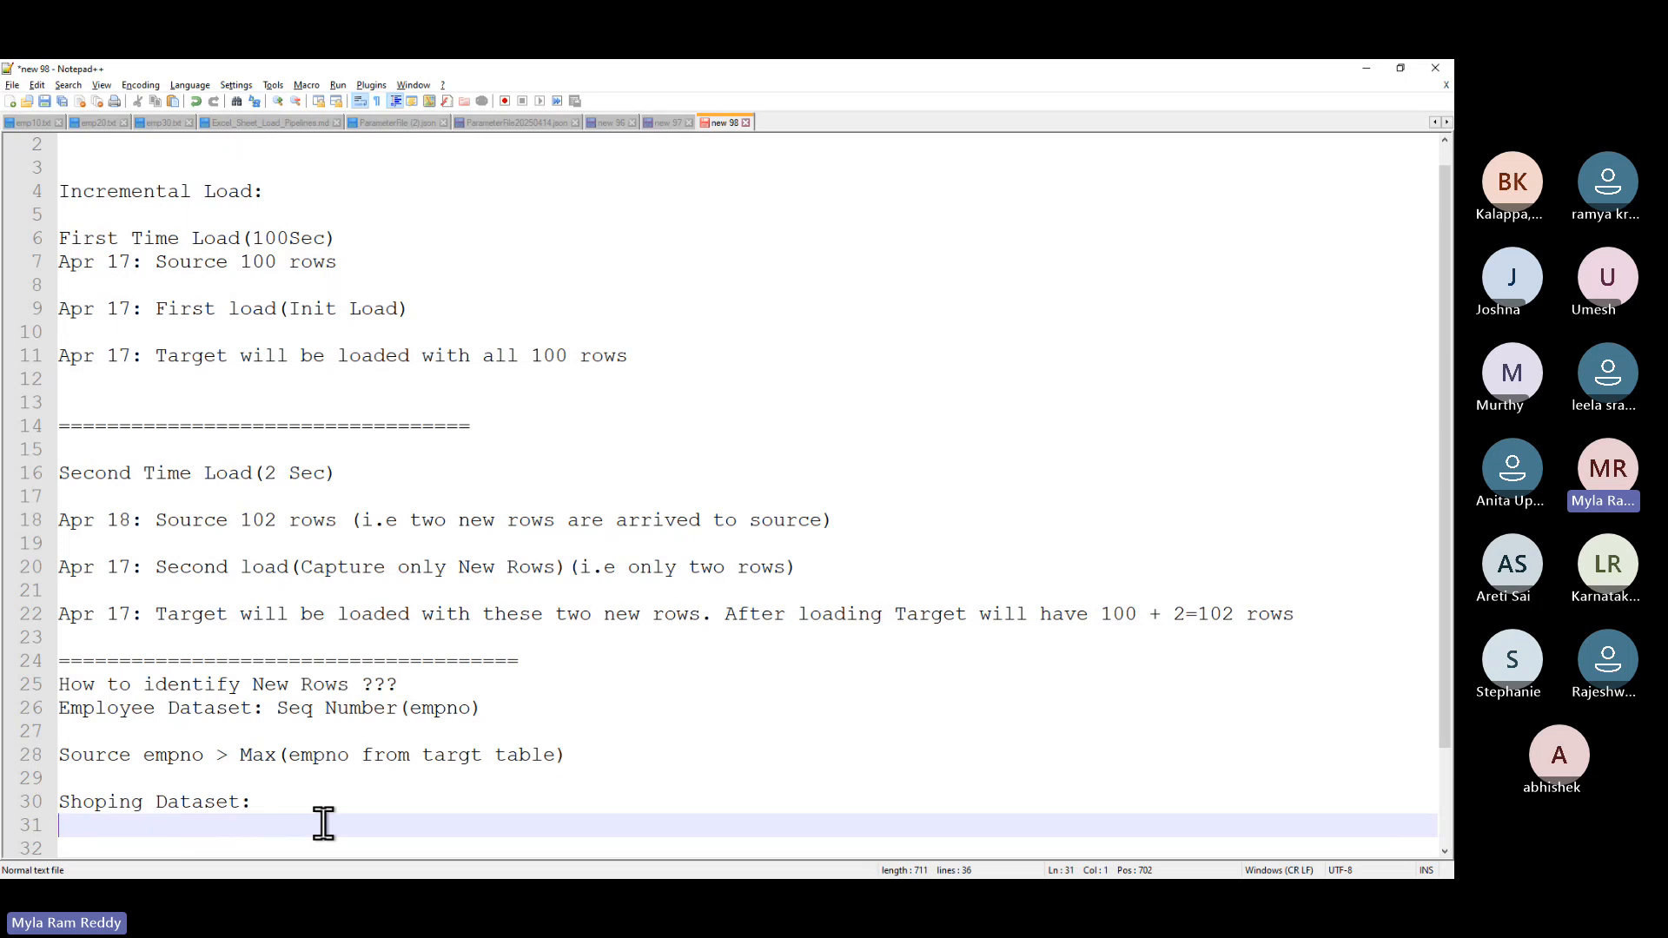
- Paste a copy of the line 28 empno rule under the Shoping Dataset heading
{"action": "left_click_drag", "start_coordinate": [585, 756], "coordinate": [44, 761]}
{"action": "key", "text": "ctrl+c"}
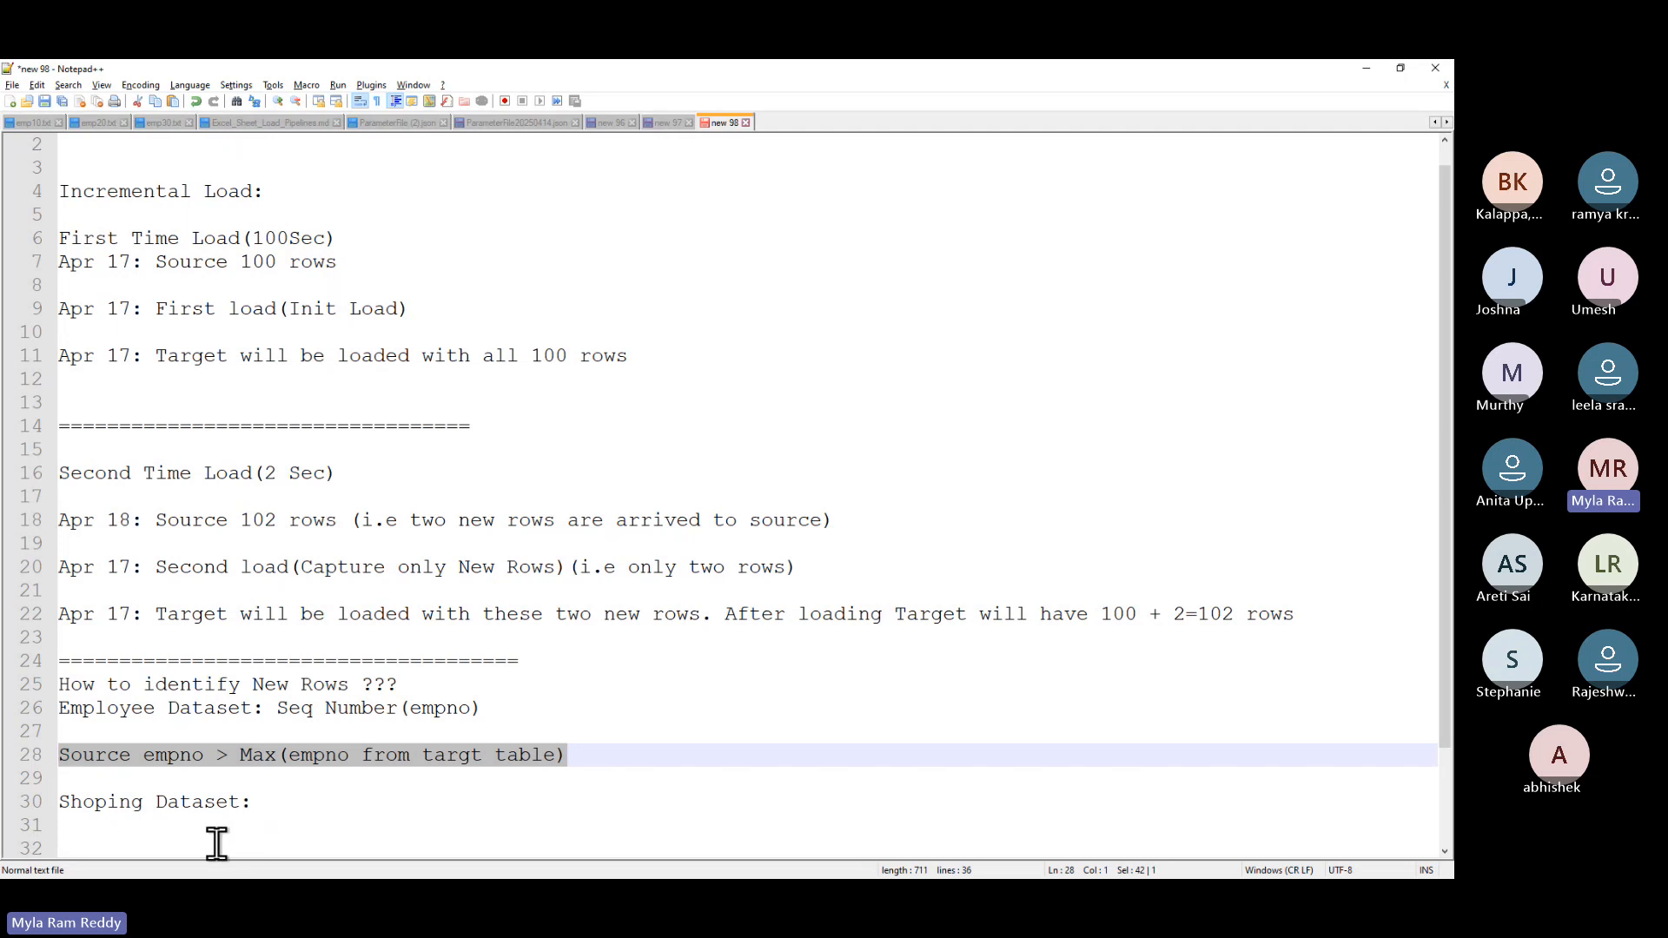
{"action": "left_click", "coordinate": [297, 806]}
{"action": "key", "text": "Return"}
{"action": "key", "text": "Return"}
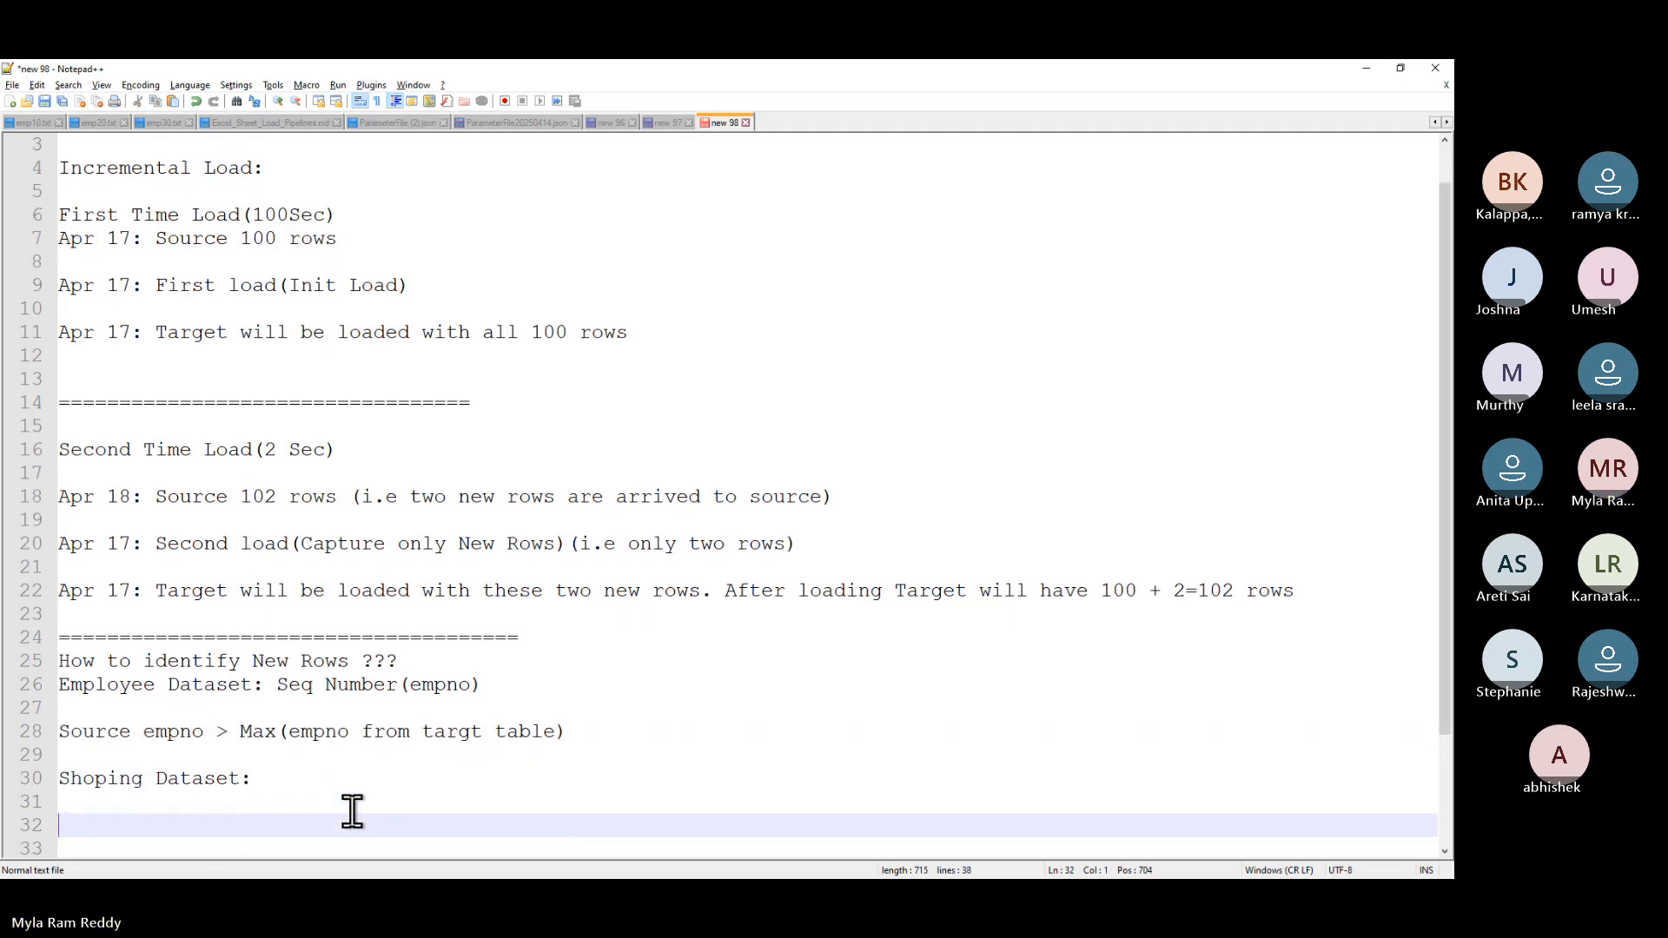
{"action": "key", "text": "ctrl+v"}
- Replace both 'empno' words on line 32 with Transaction_date, then add blank lines after it
{"action": "scroll", "coordinate": [352, 812], "scroll_direction": "down", "scroll_amount": 1}
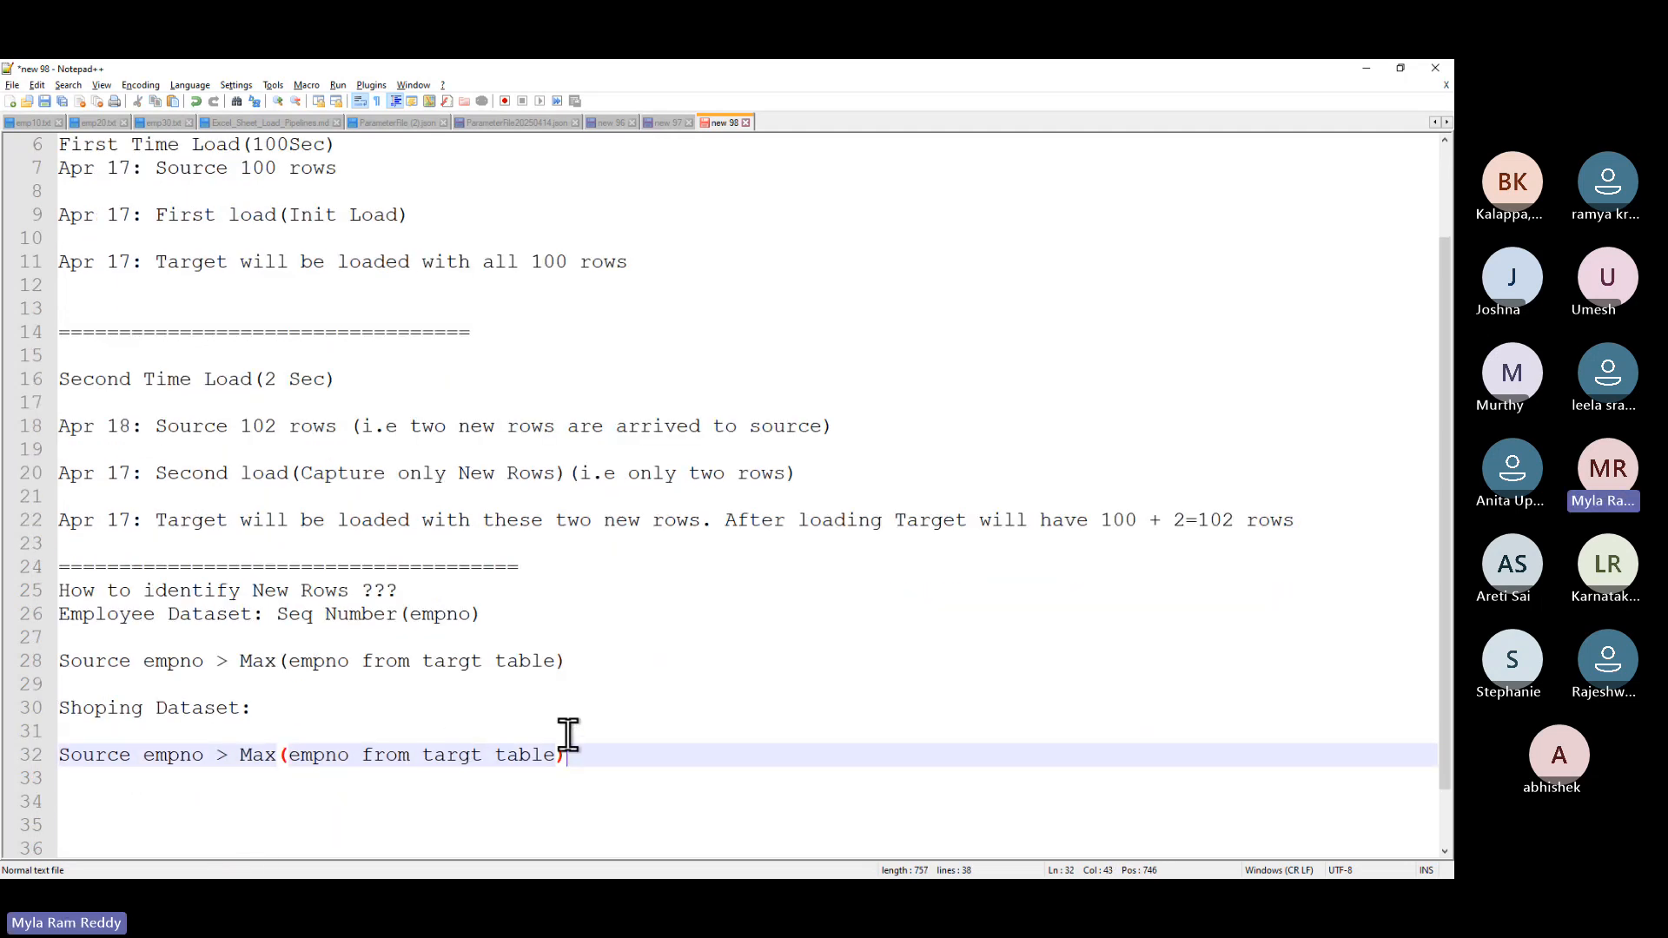
{"action": "left_click_drag", "start_coordinate": [588, 755], "coordinate": [52, 765]}
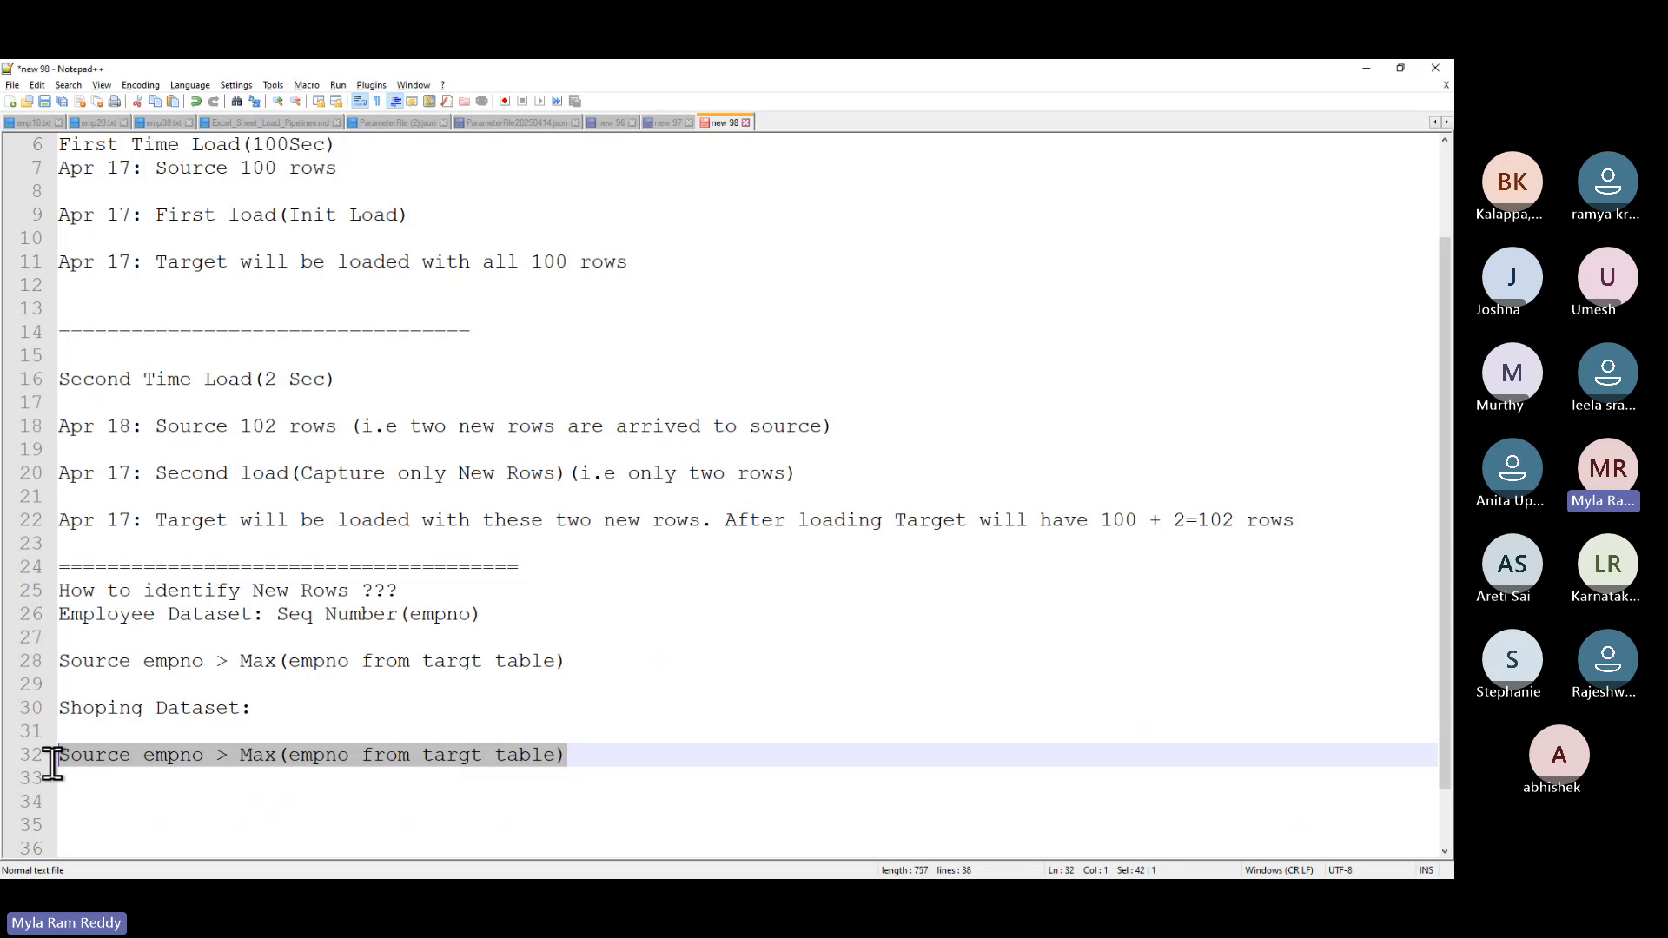
{"action": "left_click", "coordinate": [160, 794]}
{"action": "double_click", "coordinate": [147, 755]}
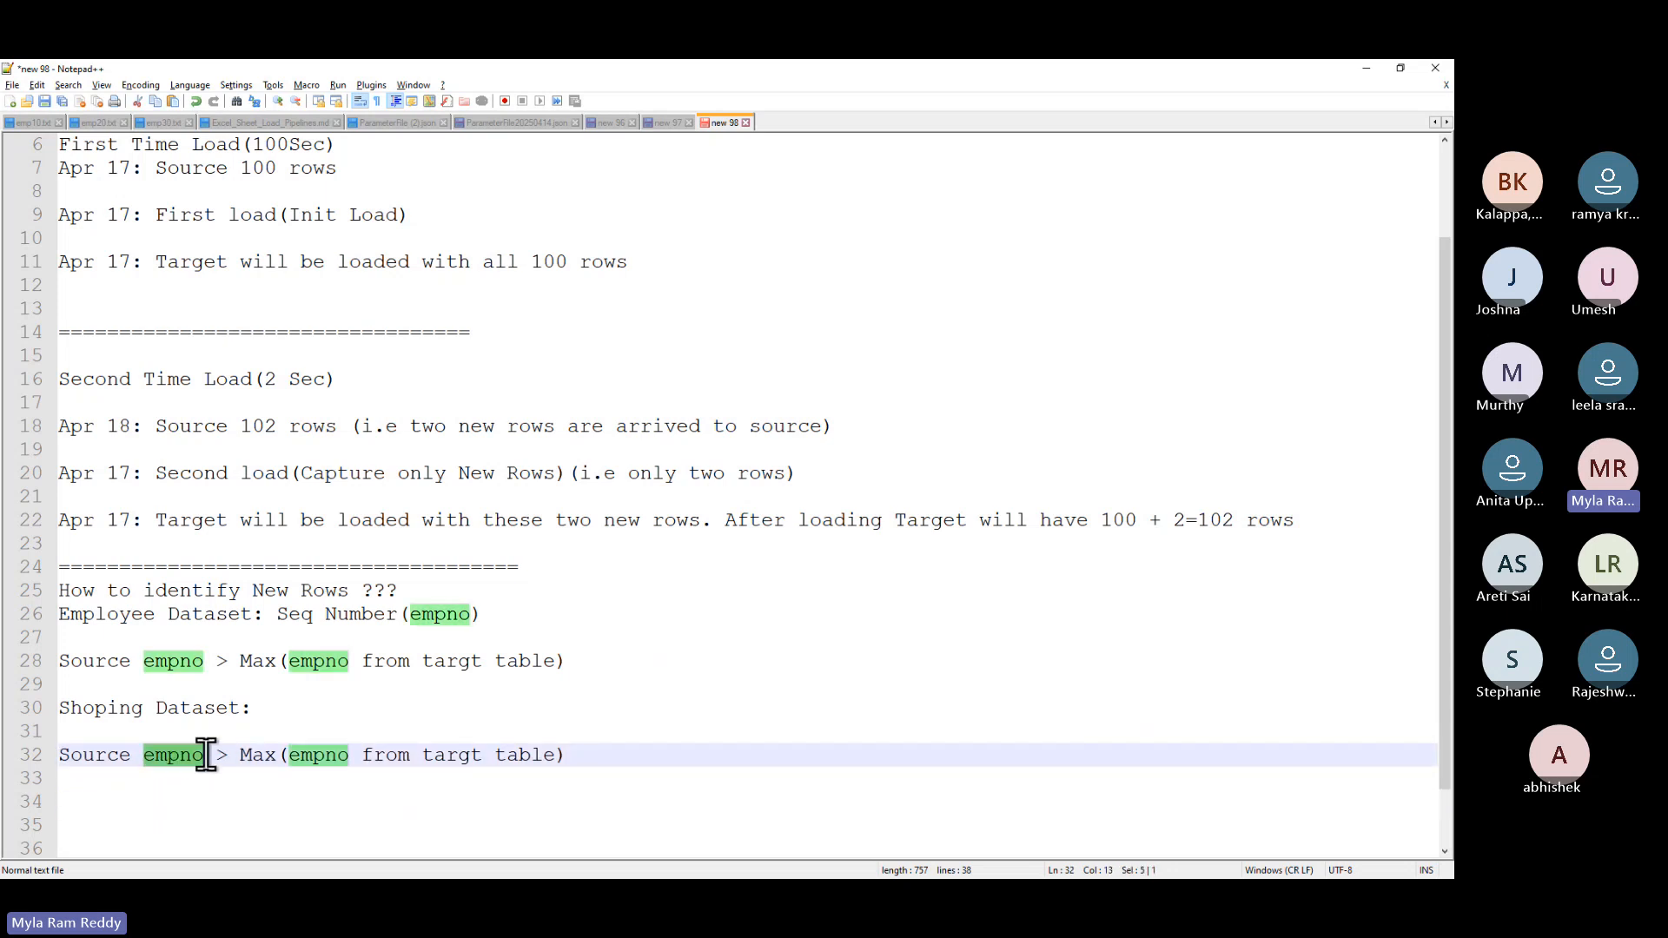
{"action": "type", "text": "Tra"}
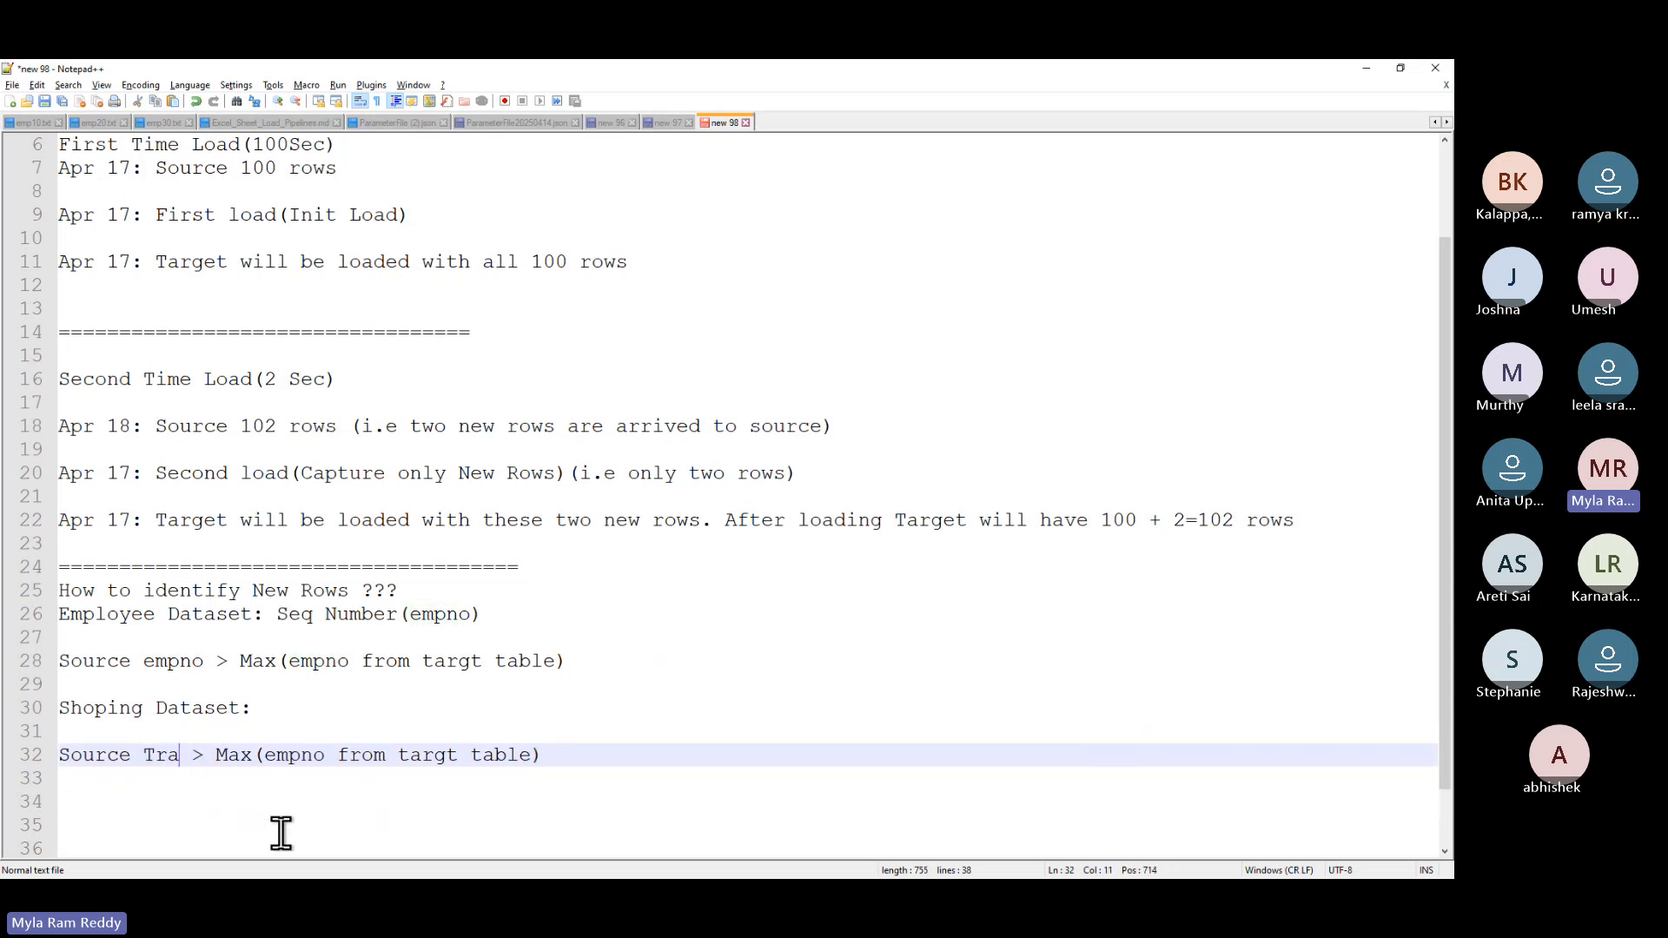
{"action": "type", "text": "nsaction"}
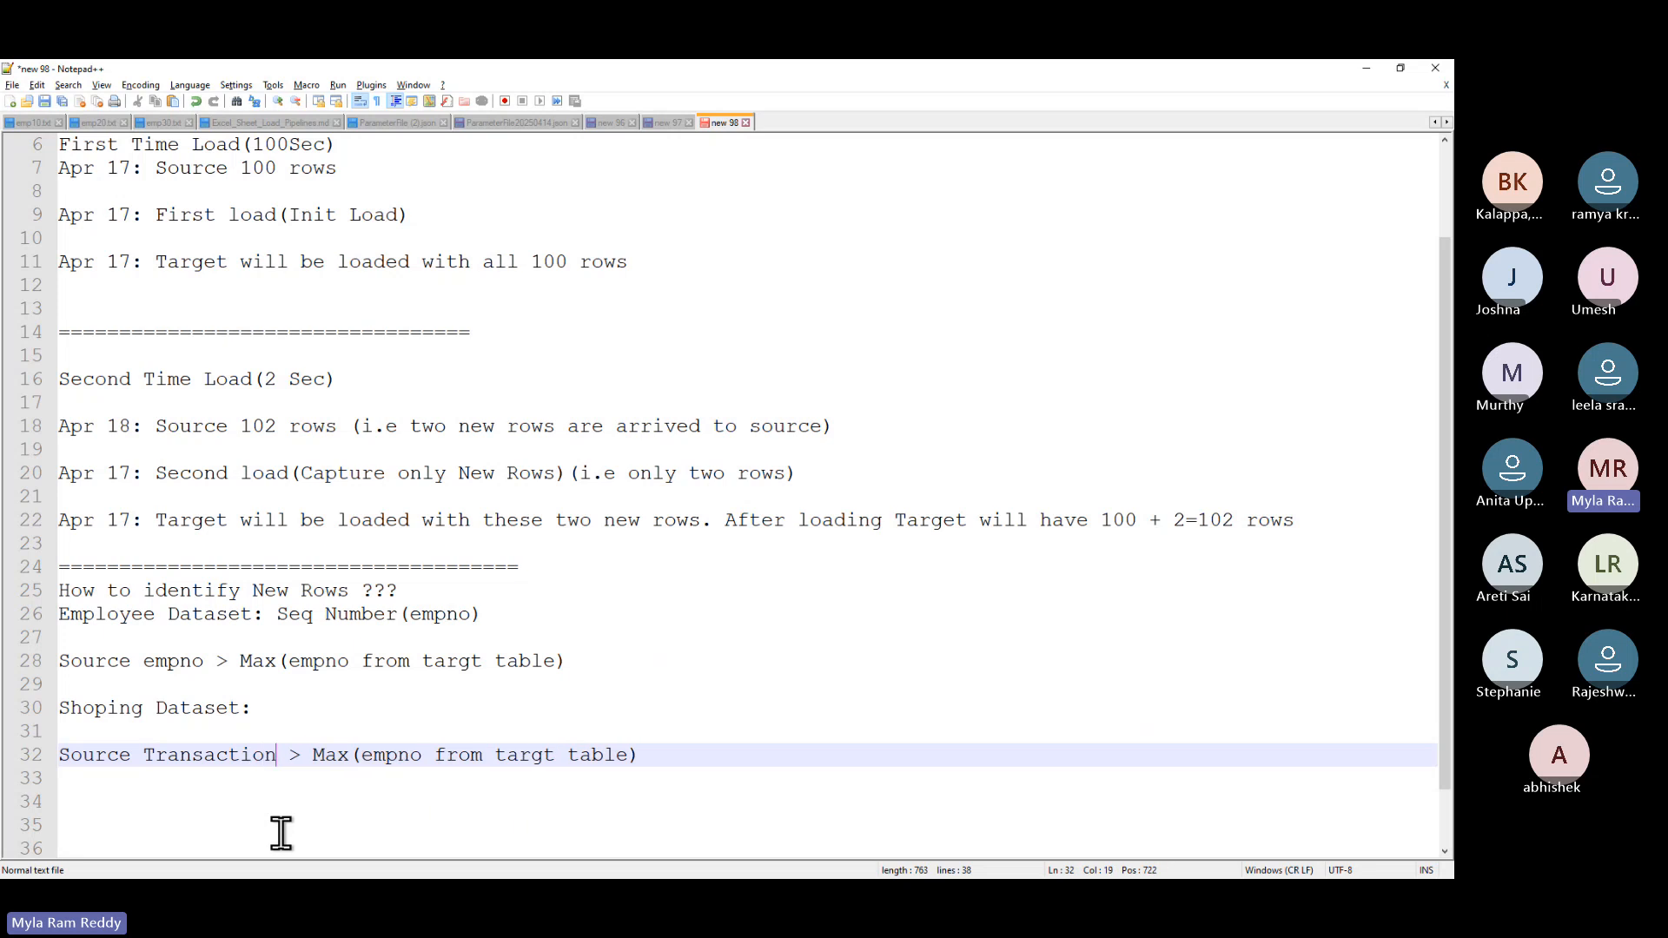
{"action": "type", "text": "_date"}
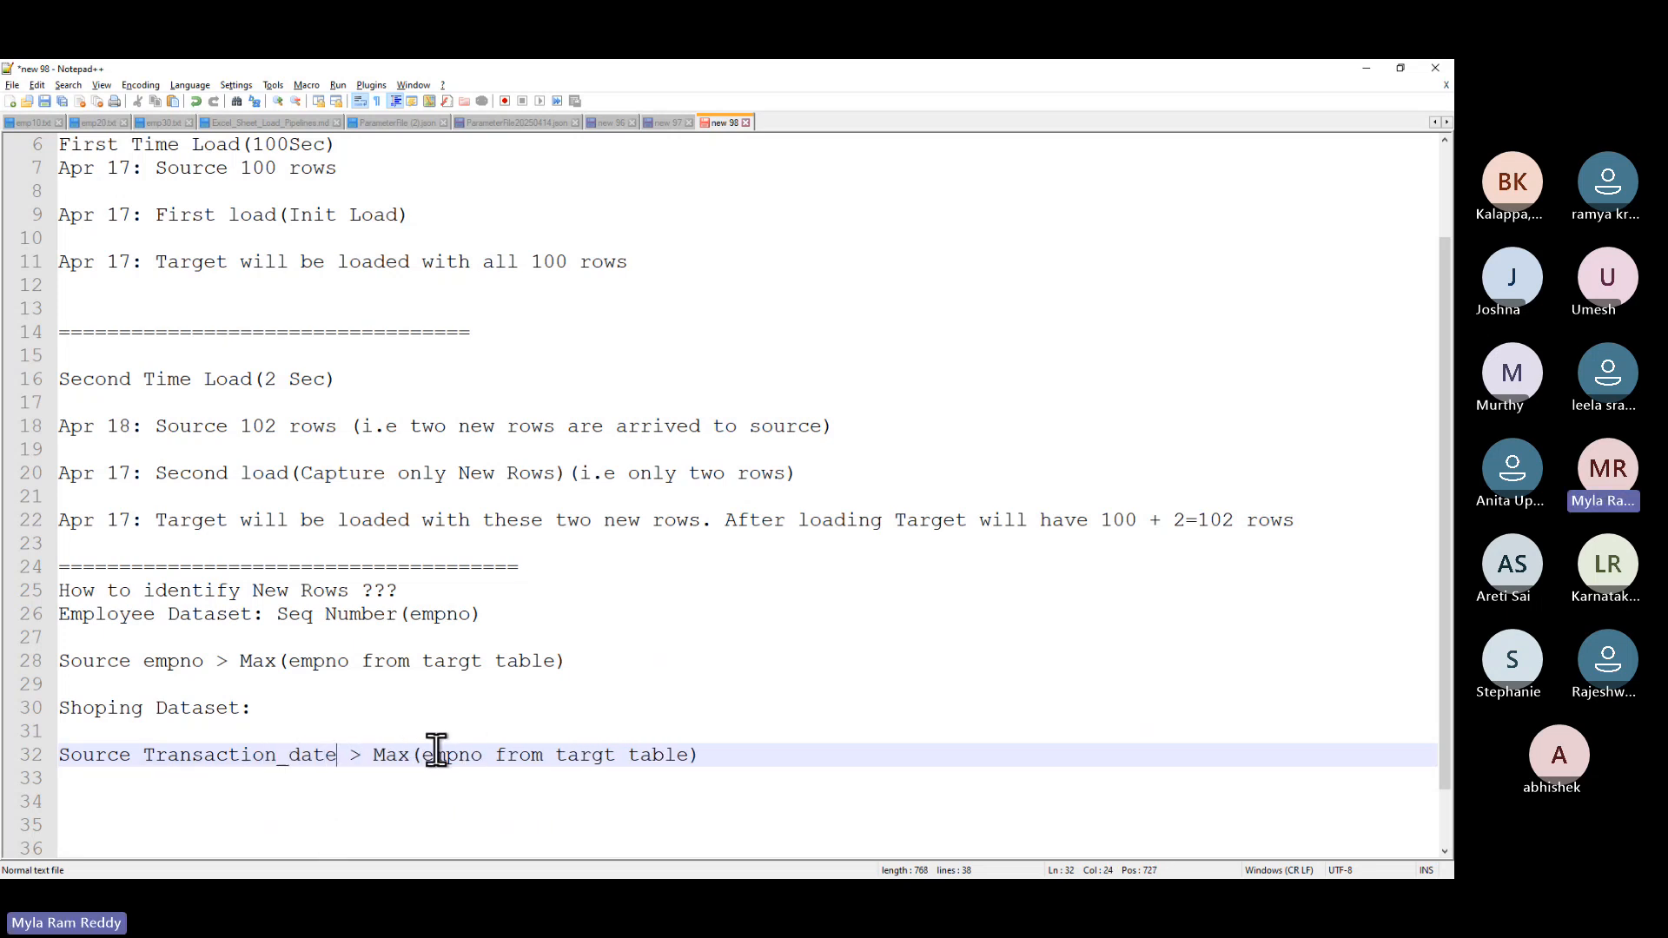
{"action": "left_click_drag", "start_coordinate": [422, 754], "coordinate": [690, 761]}
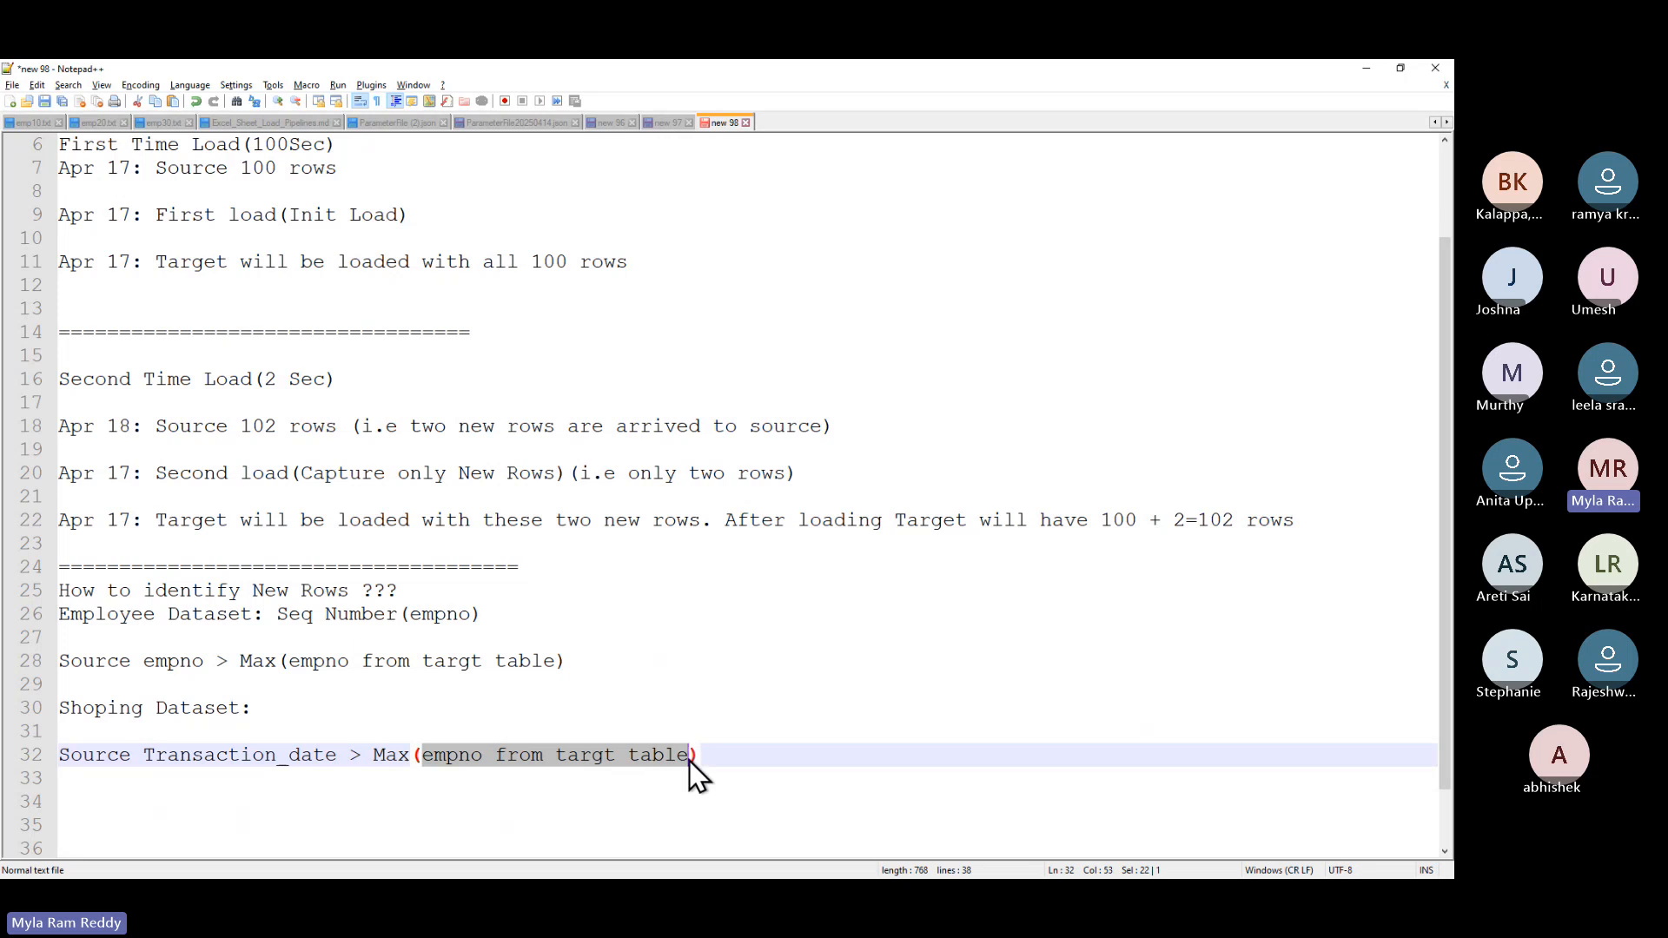
{"action": "double_click", "coordinate": [243, 756]}
{"action": "key", "text": "ctrl+c"}
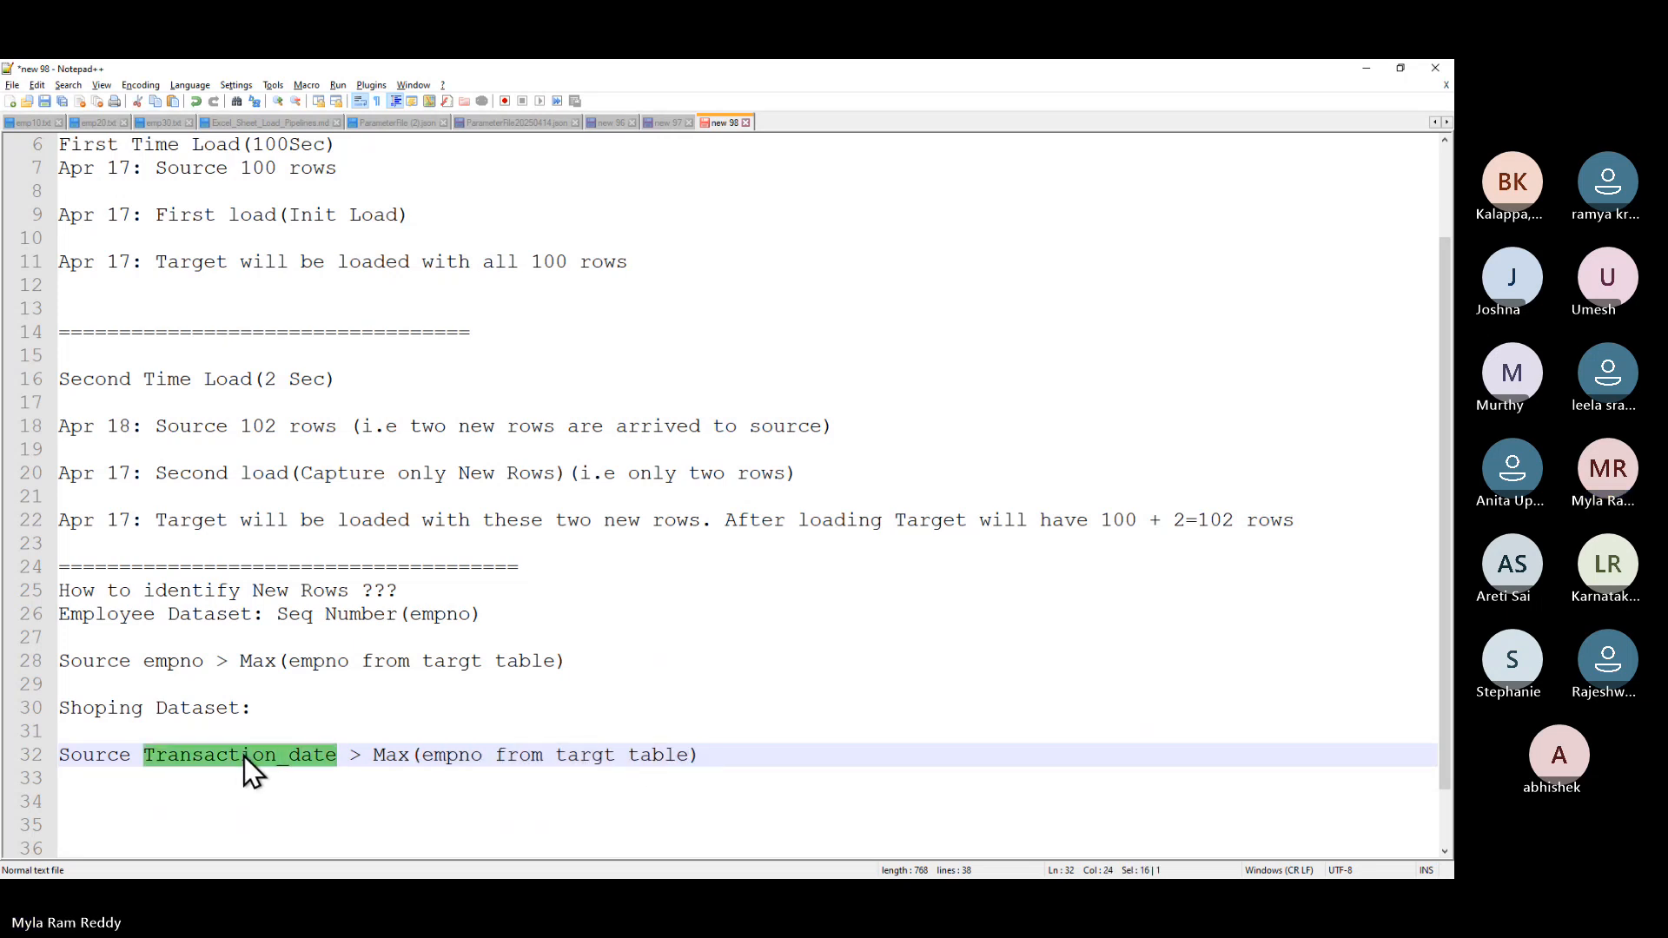
{"action": "double_click", "coordinate": [462, 755]}
{"action": "key", "text": "ctrl+v"}
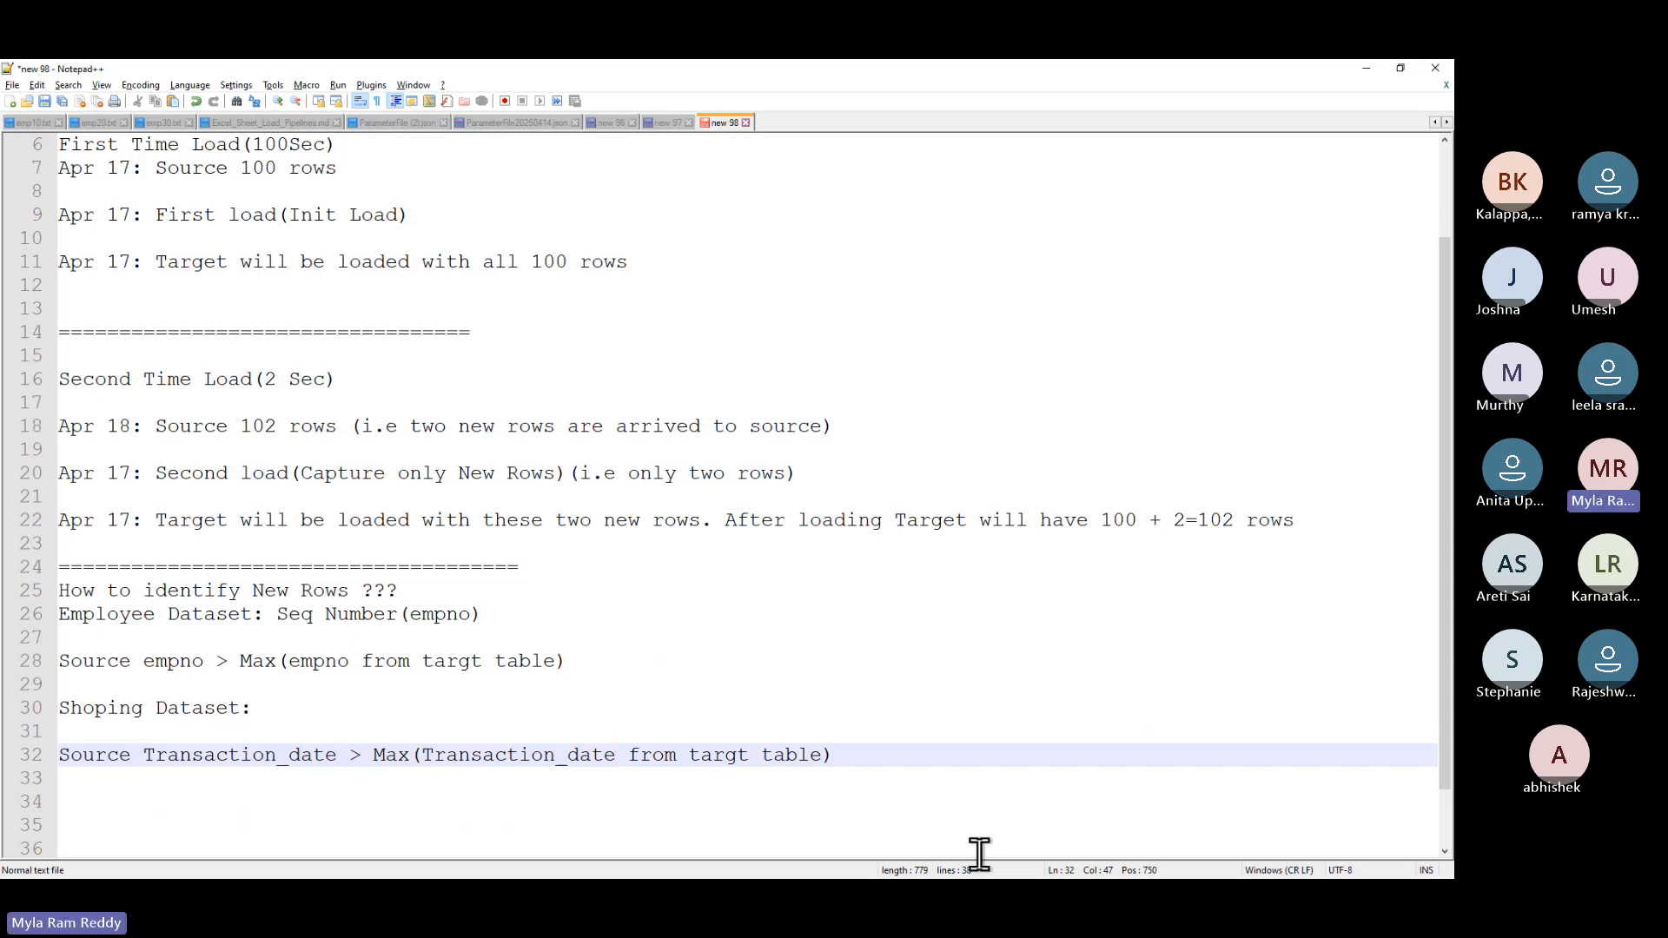
{"action": "left_click", "coordinate": [850, 756]}
{"action": "key", "text": "Return"}
{"action": "key", "text": "Return"}
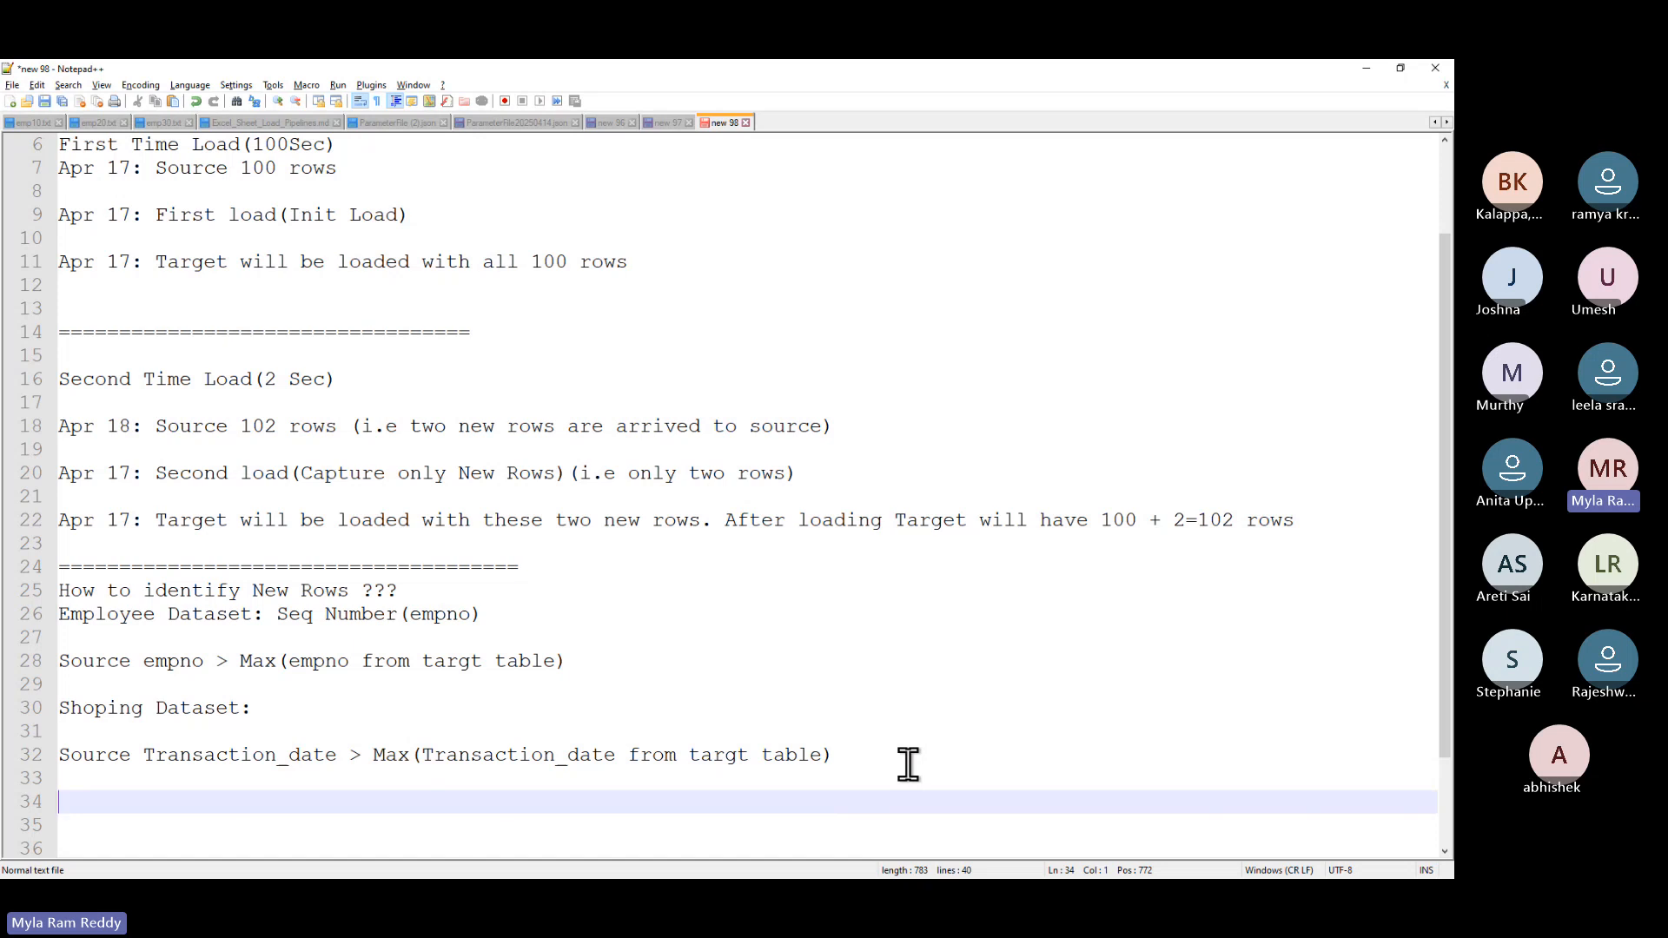
- Highlight each dataset's key and its comparison rule to review them, then return to ChatGPT
{"action": "left_click_drag", "start_coordinate": [60, 615], "coordinate": [400, 617]}
{"action": "left_click", "coordinate": [283, 619]}
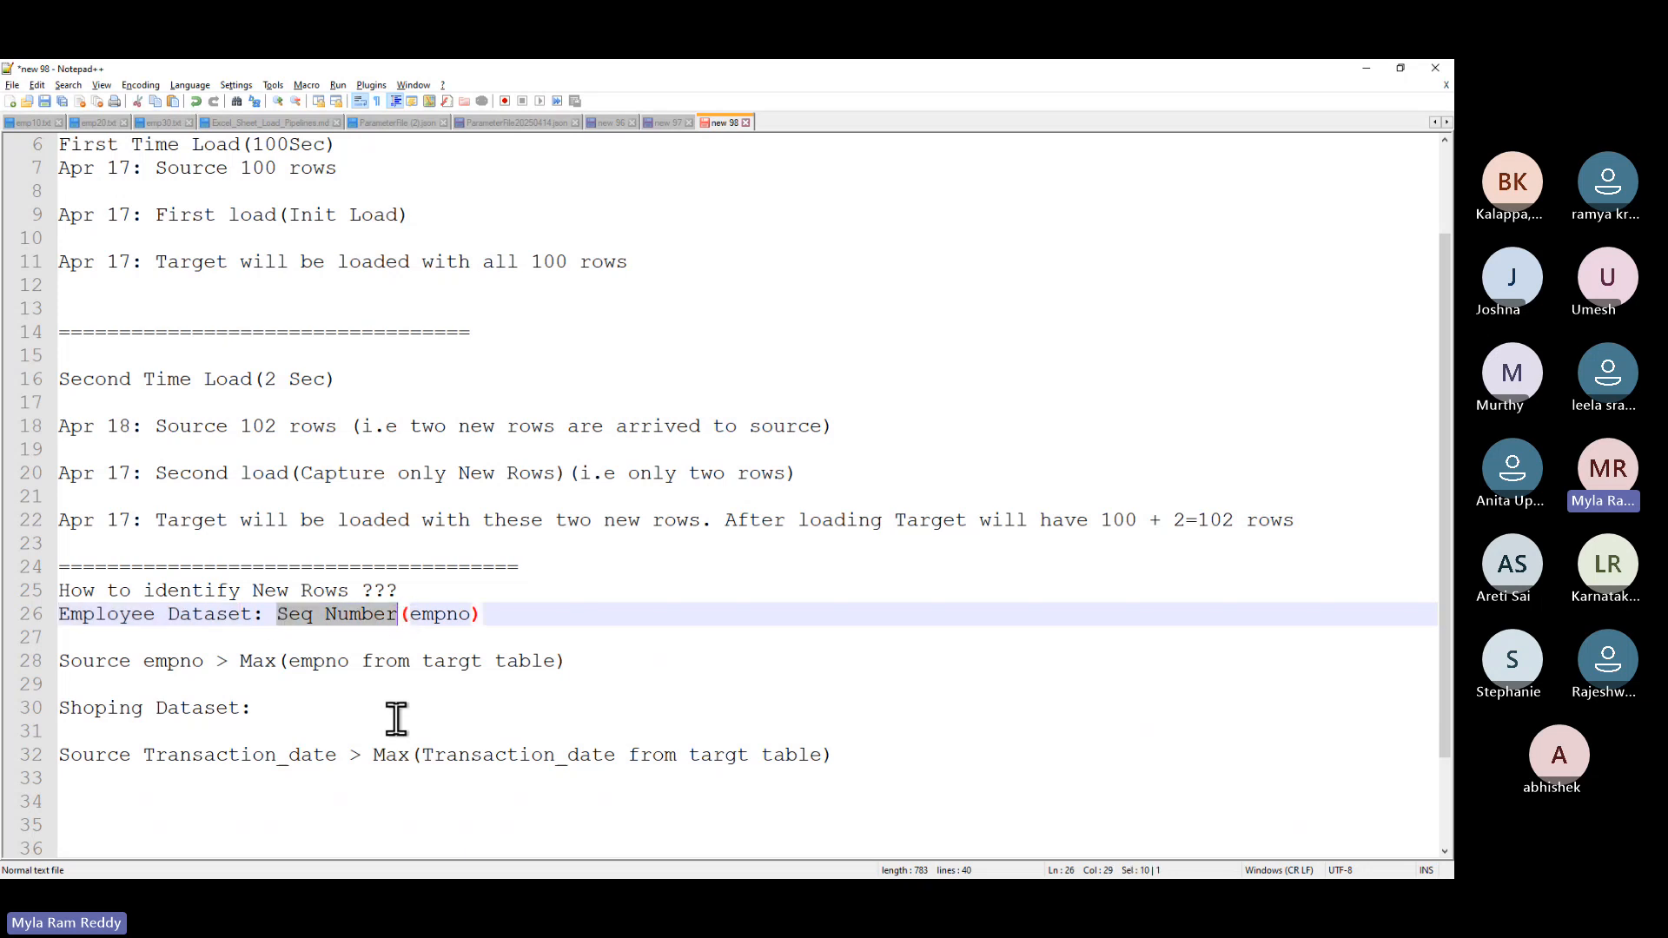
{"action": "left_click_drag", "start_coordinate": [66, 708], "coordinate": [264, 700]}
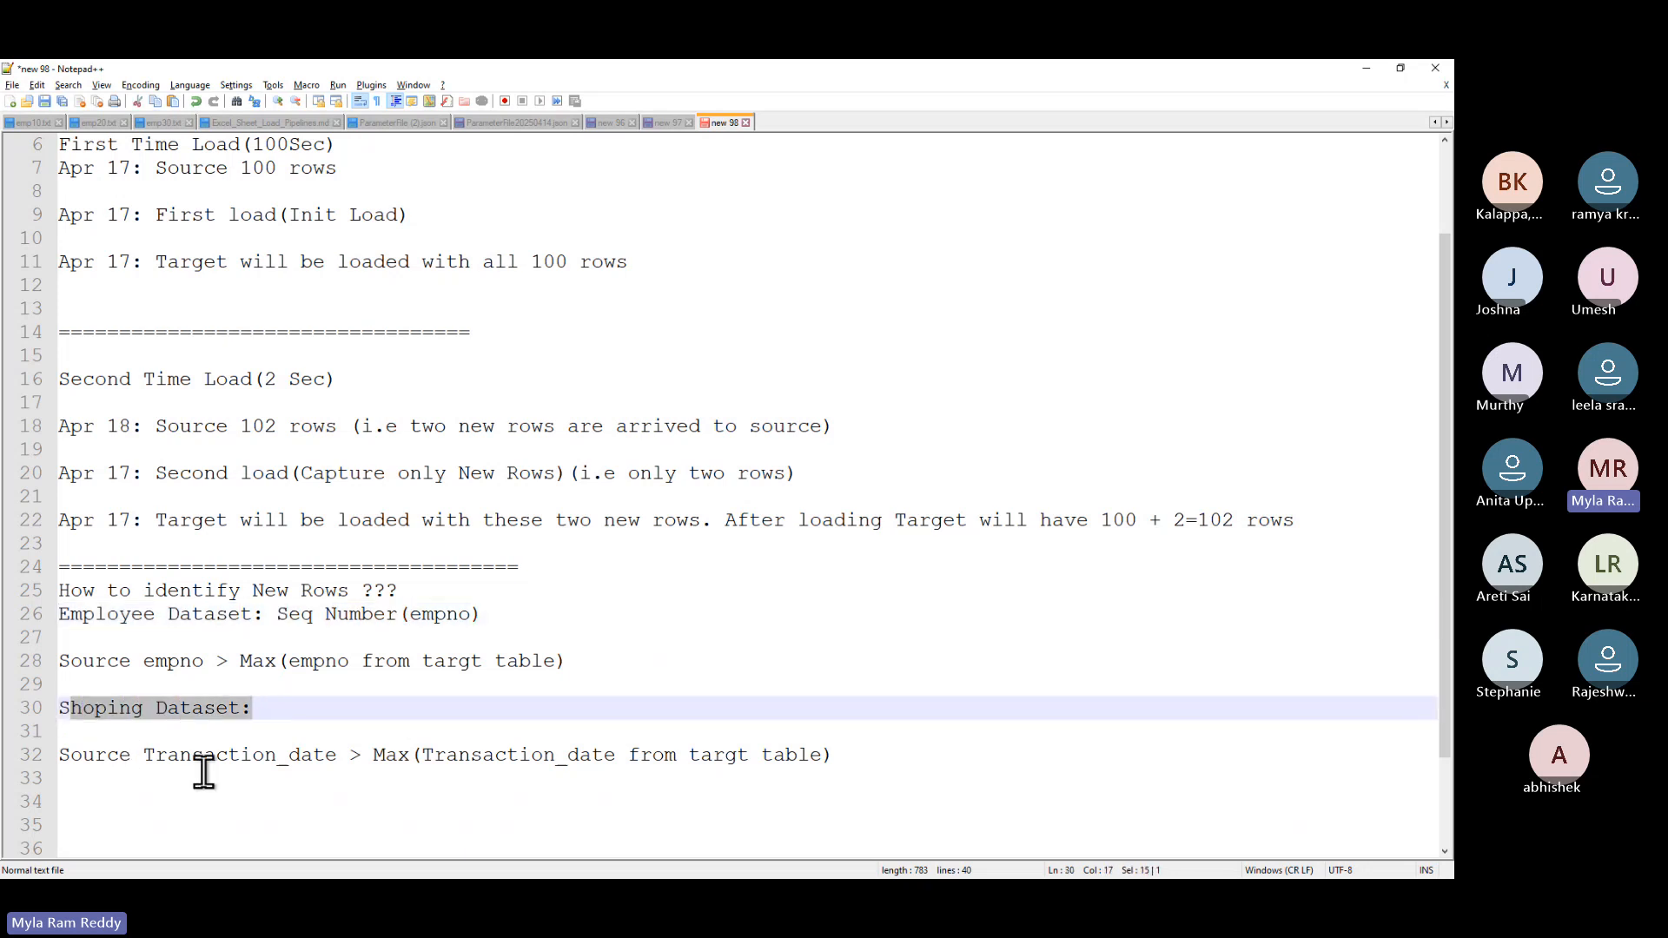
{"action": "left_click_drag", "start_coordinate": [144, 756], "coordinate": [338, 756]}
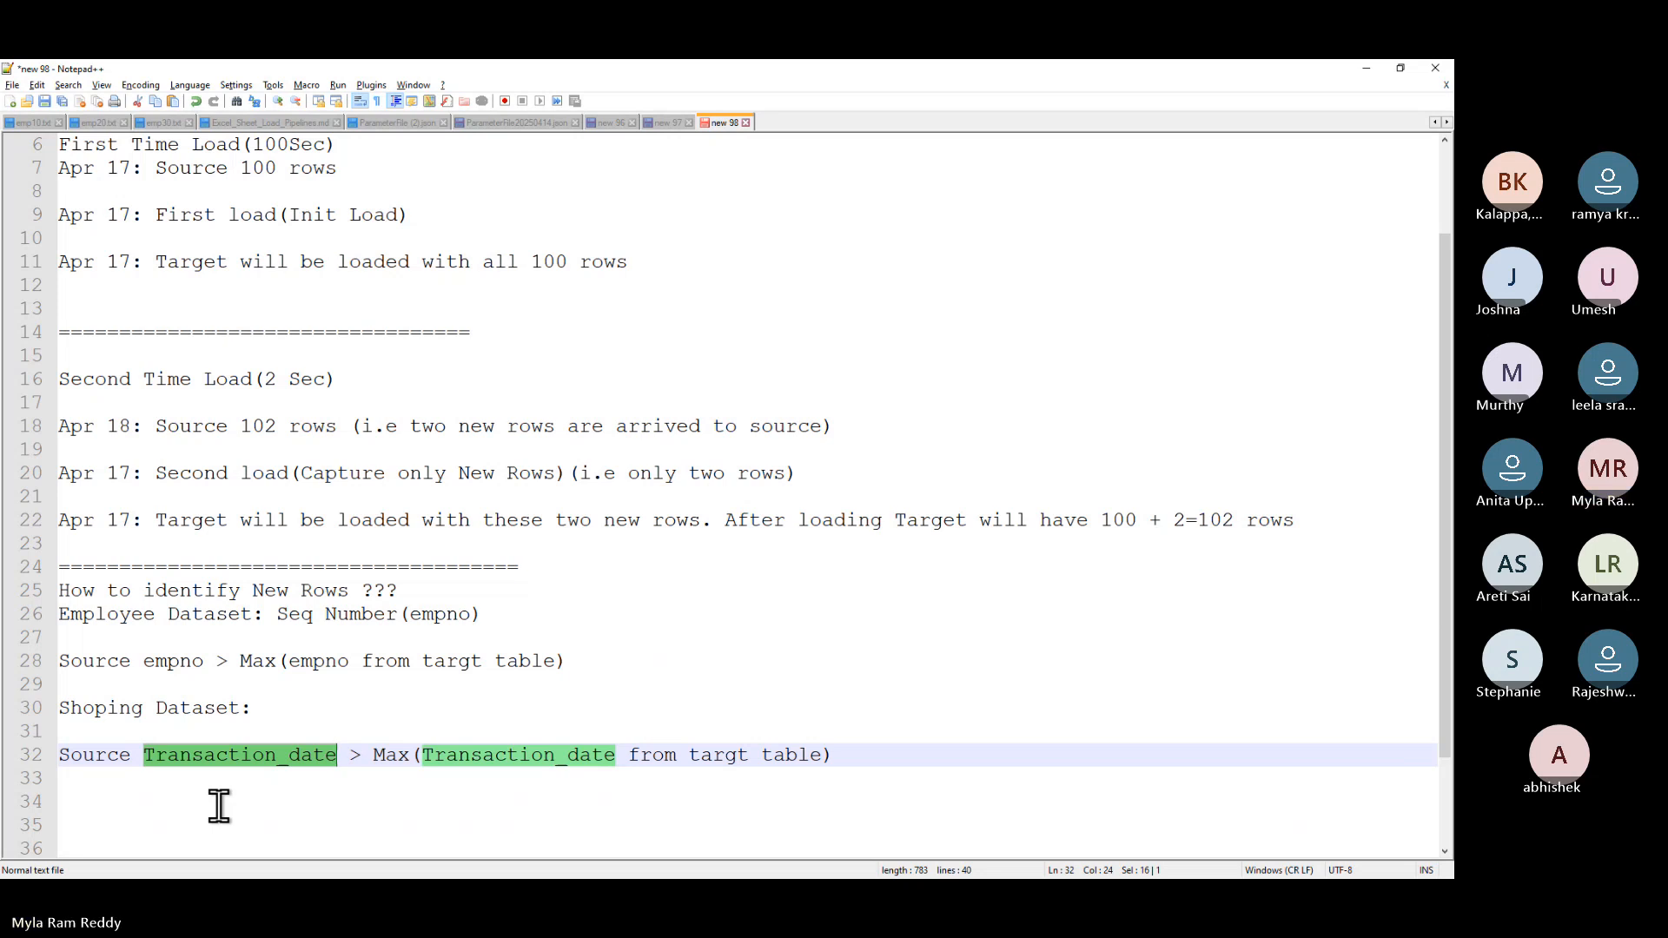
{"action": "left_click_drag", "start_coordinate": [603, 666], "coordinate": [54, 661]}
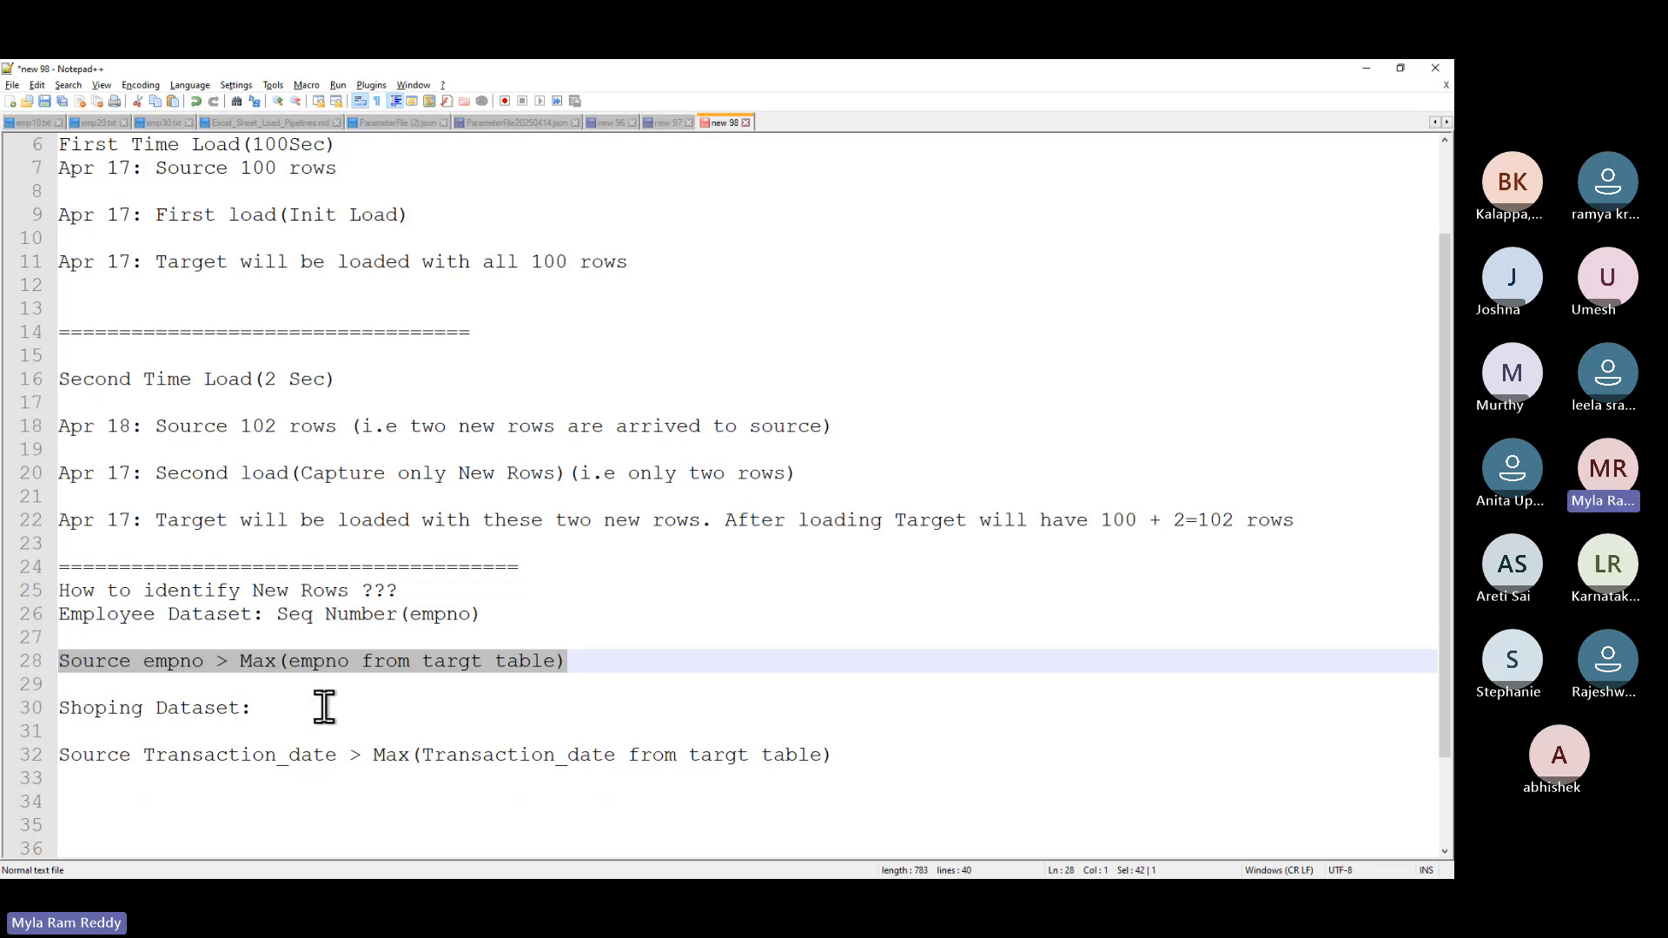
{"action": "left_click_drag", "start_coordinate": [836, 755], "coordinate": [52, 756]}
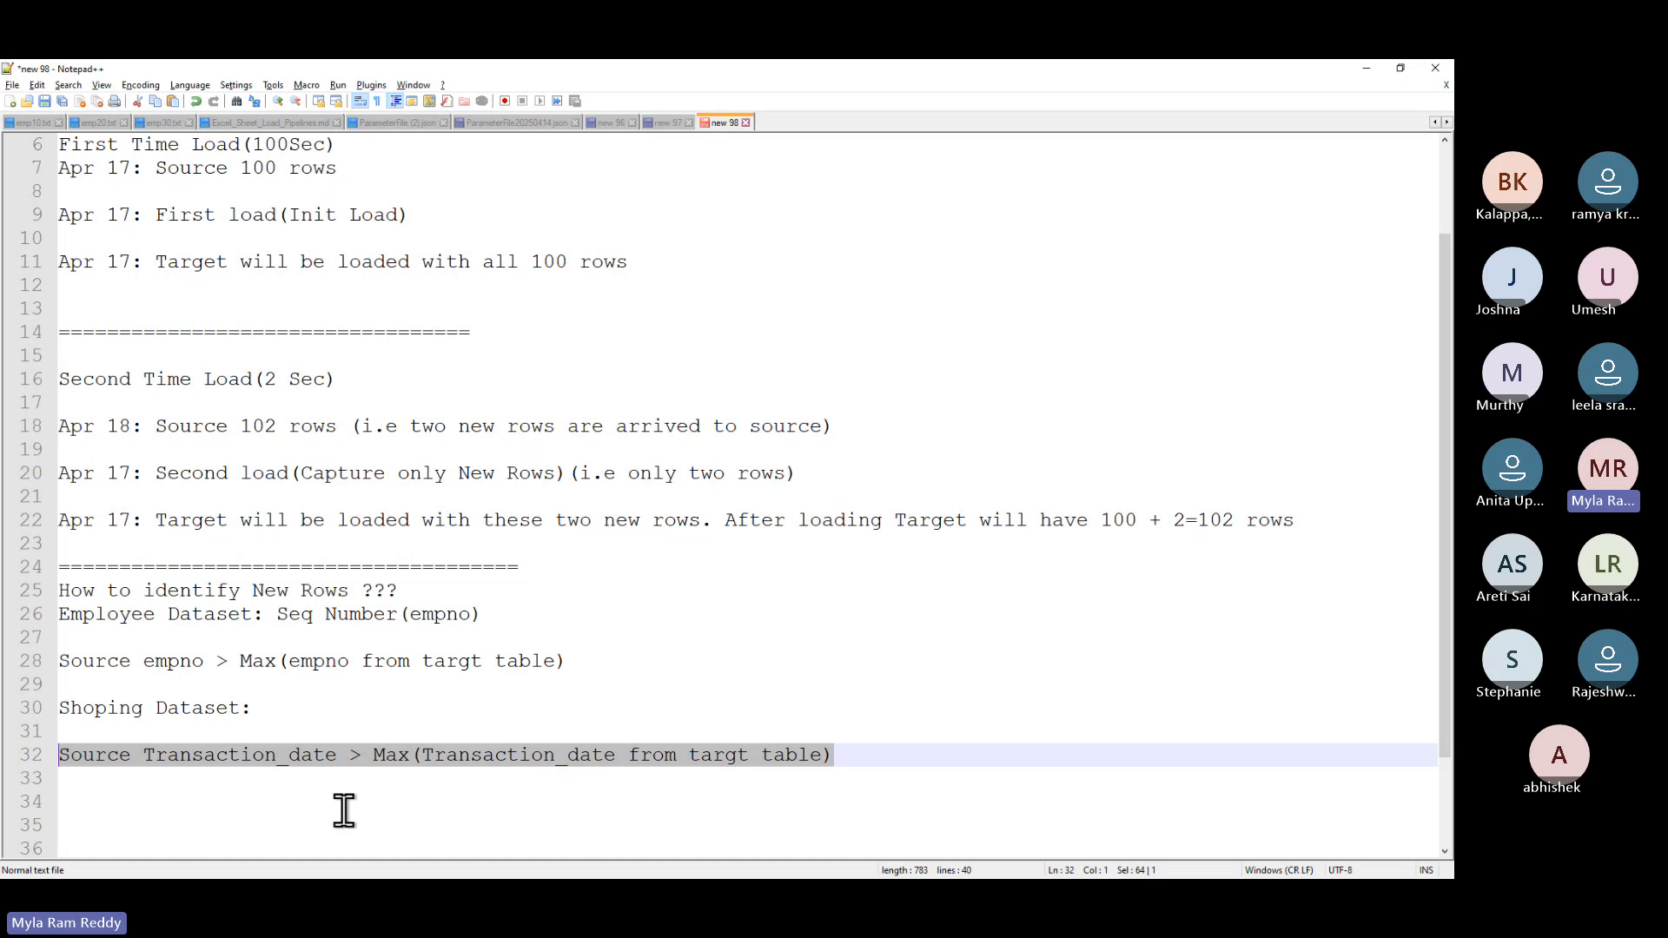
{"action": "key", "text": "alt+Tab"}
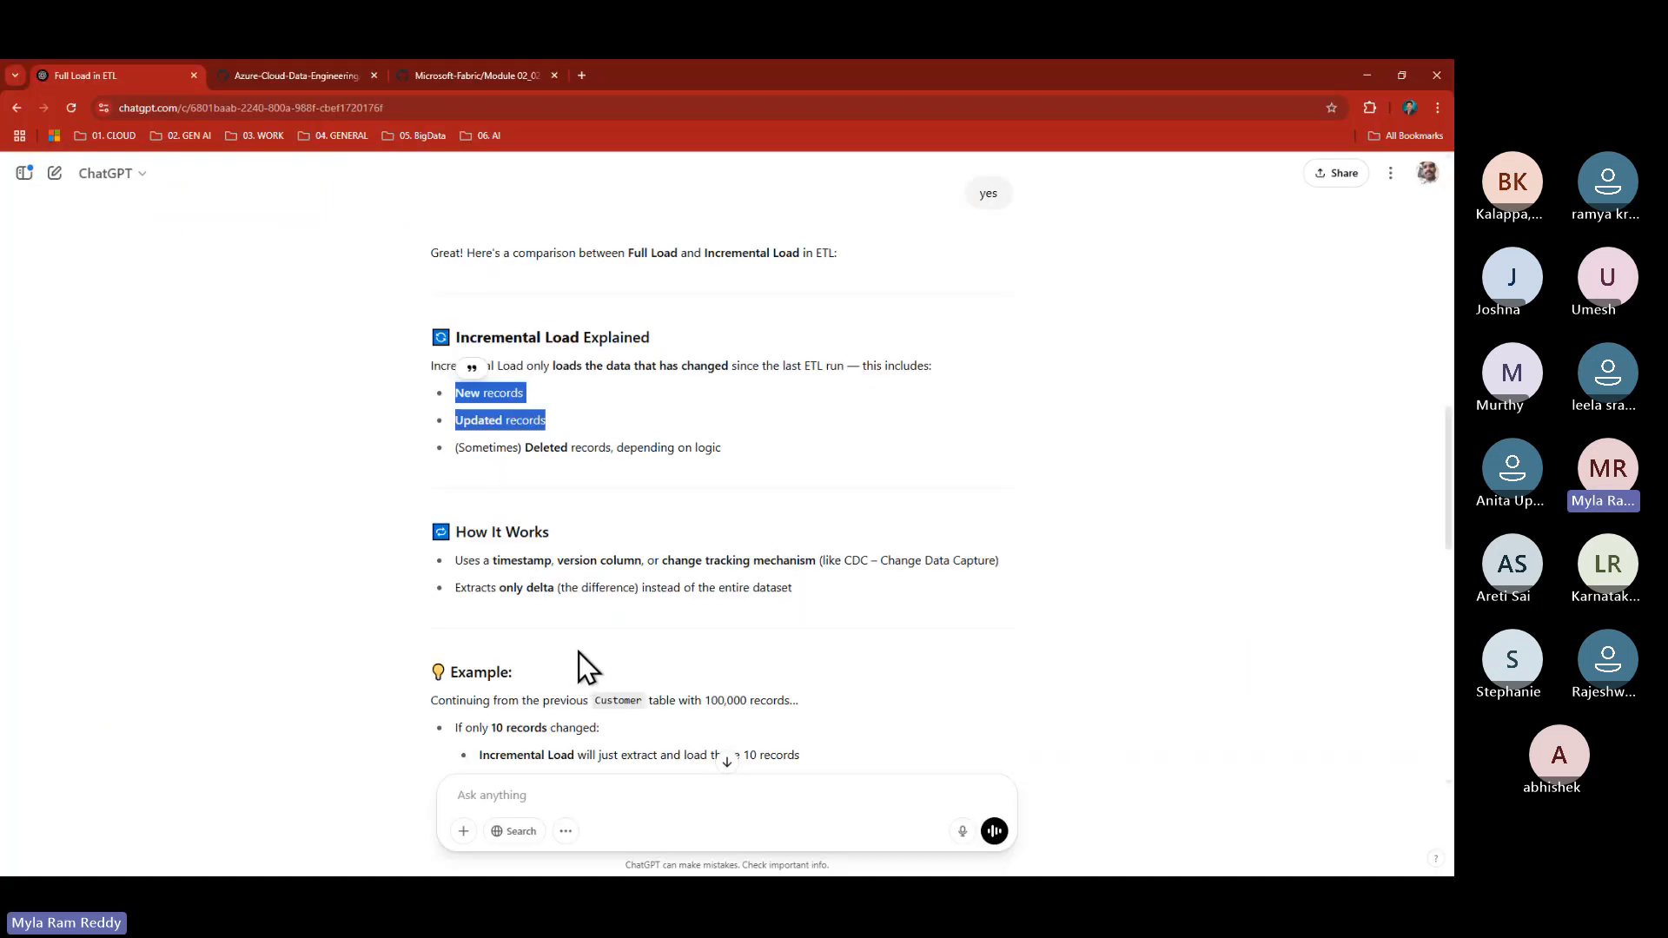
- Ask ChatGPT 'Best ways to identify new records in incremental pipeline'
{"action": "scroll", "coordinate": [579, 653], "scroll_direction": "down", "scroll_amount": 4}
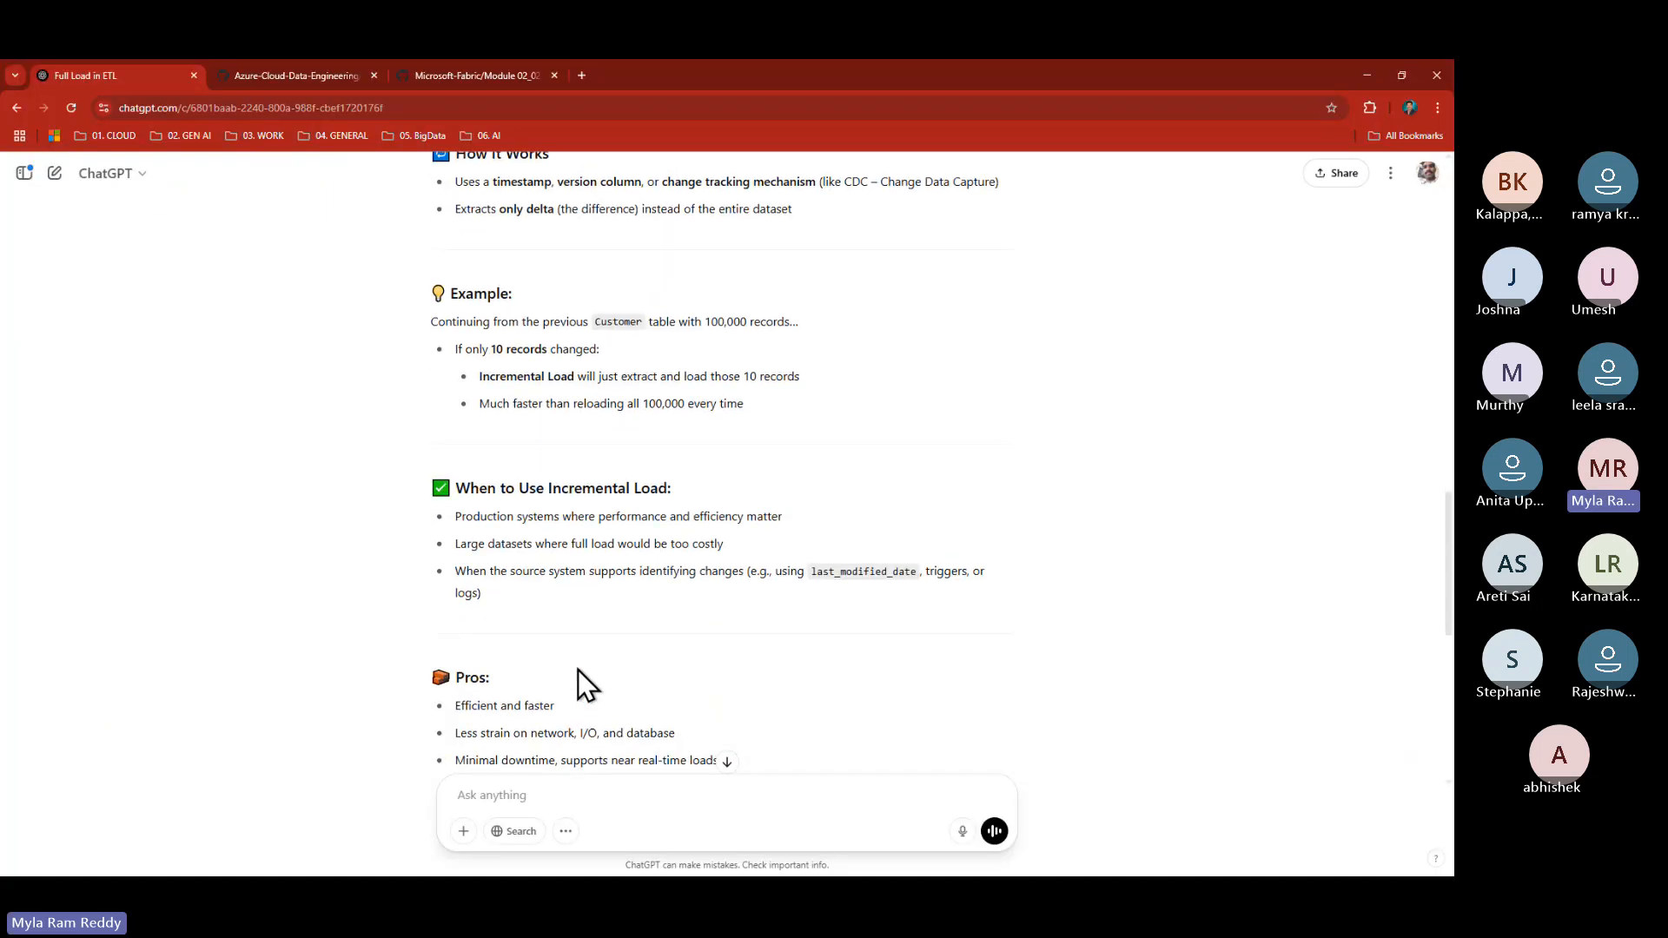
{"action": "scroll", "coordinate": [577, 670], "scroll_direction": "down", "scroll_amount": 1}
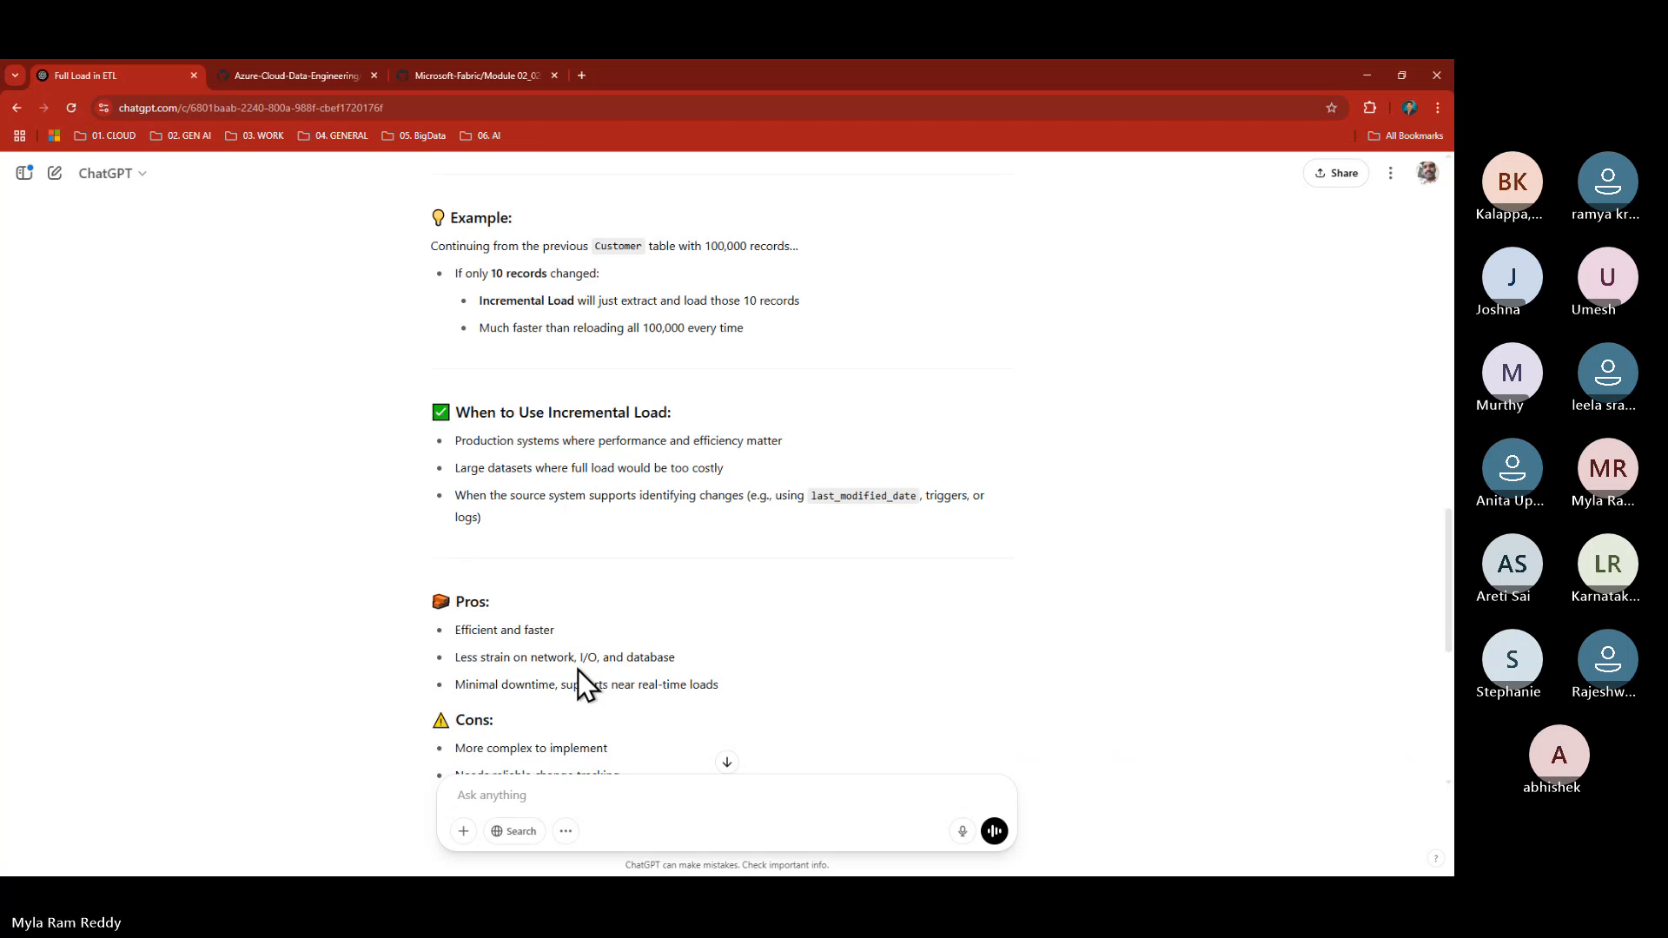
{"action": "left_click", "coordinate": [496, 795]}
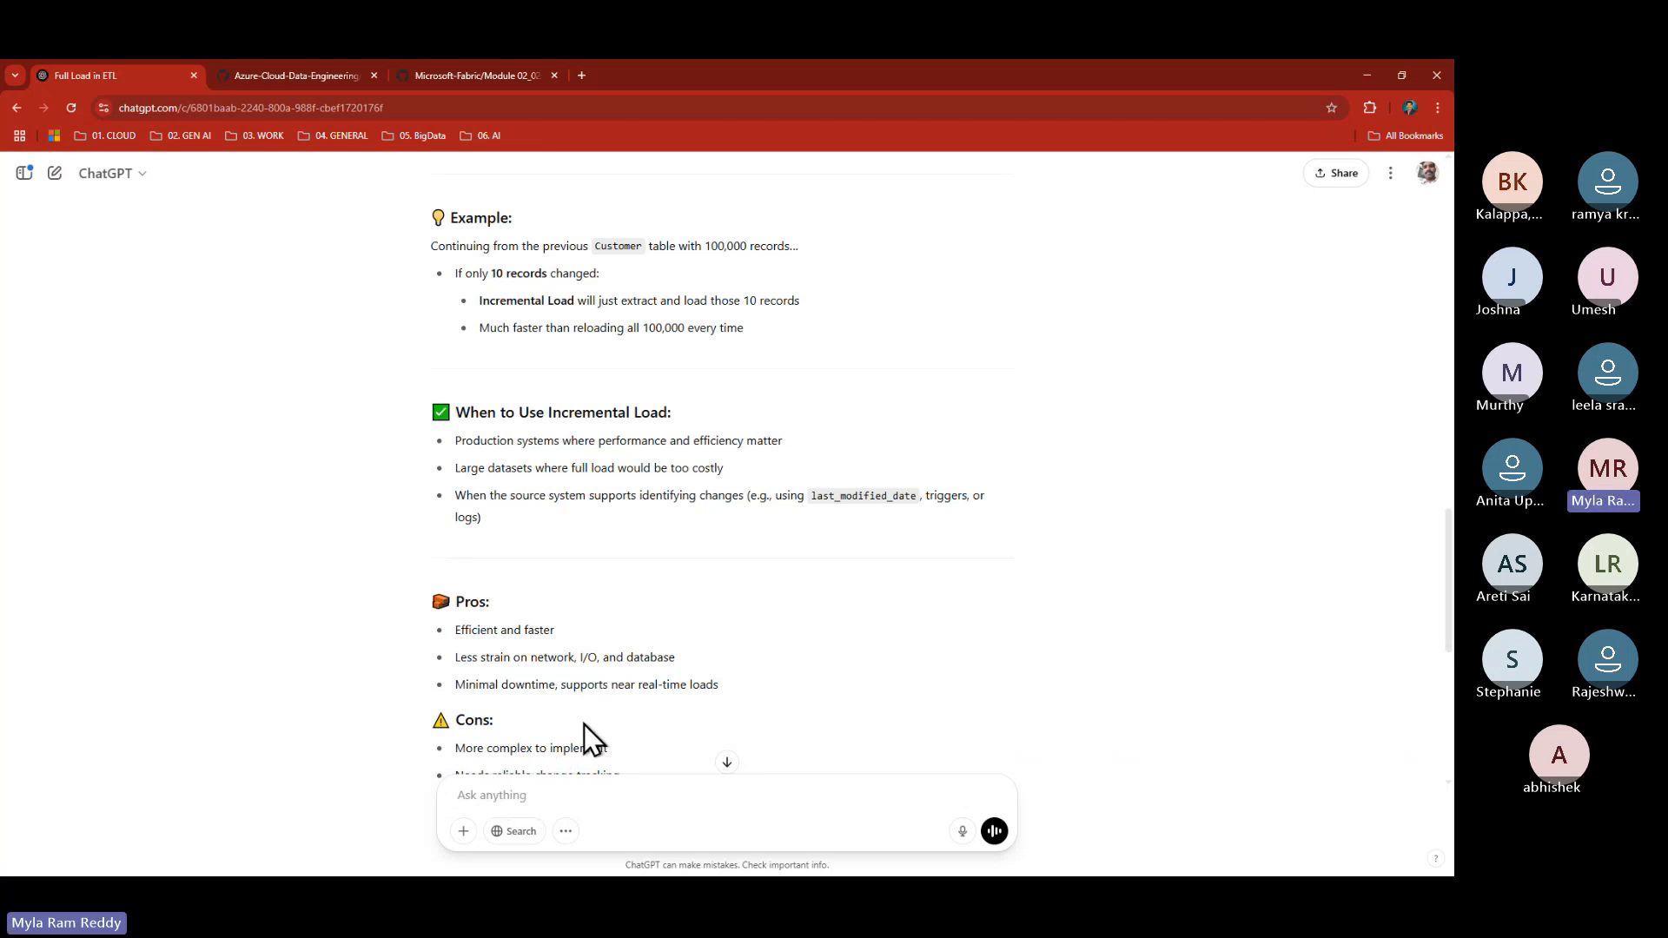
{"action": "type", "text": "Best wa"}
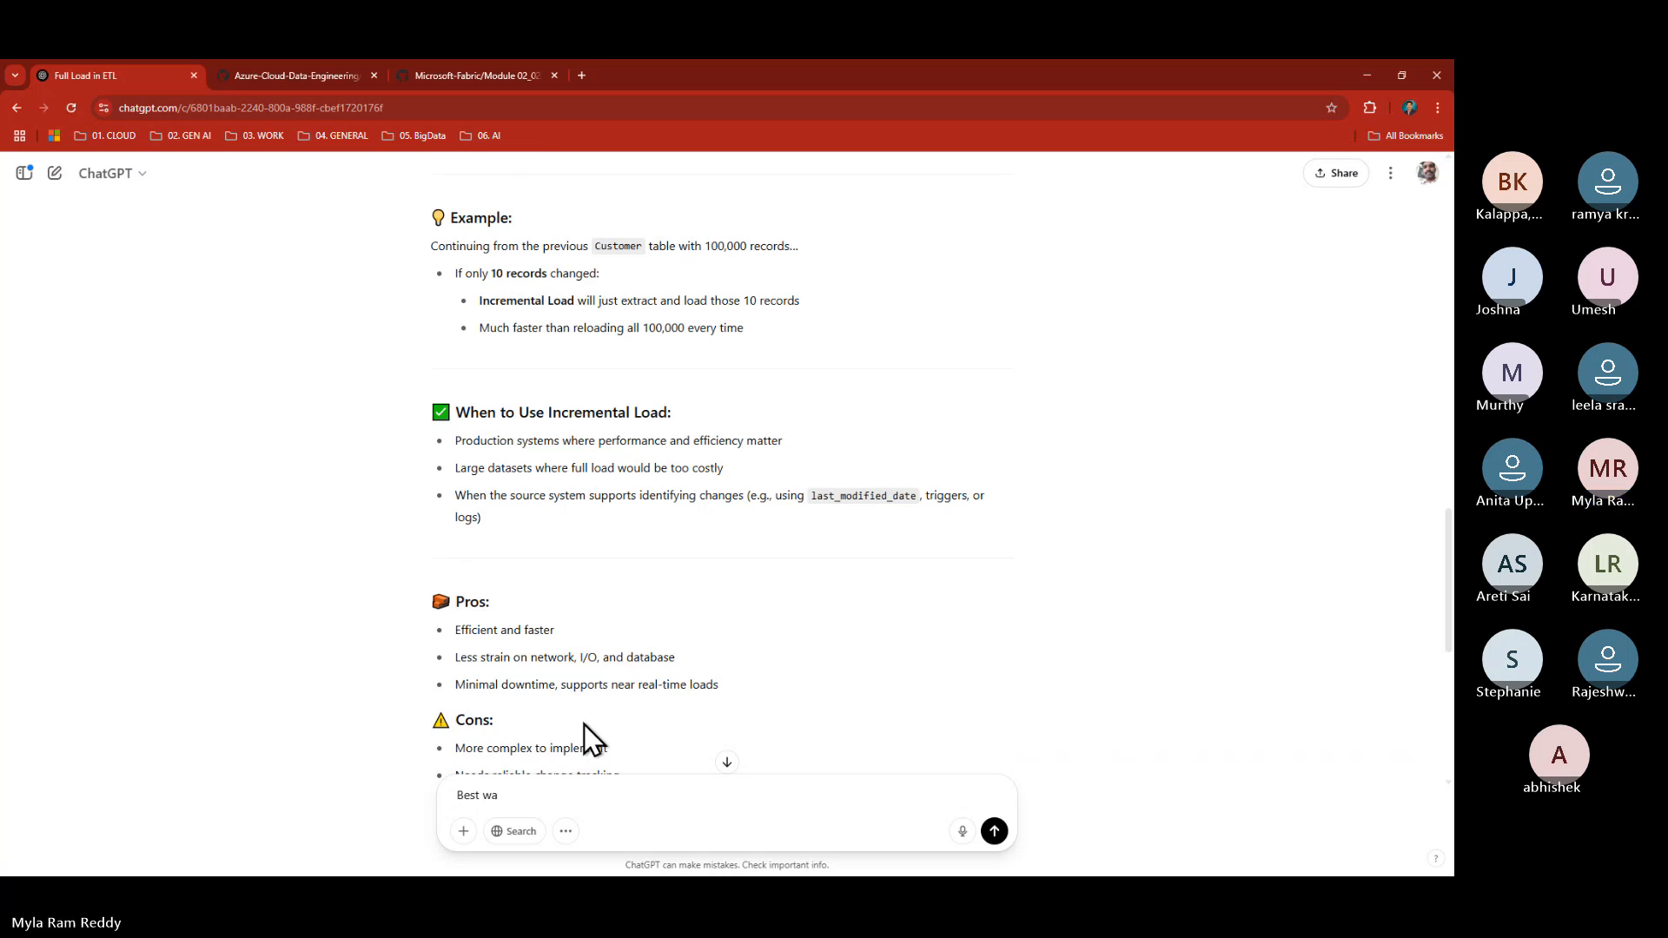
{"action": "type", "text": "ys to identify new re"}
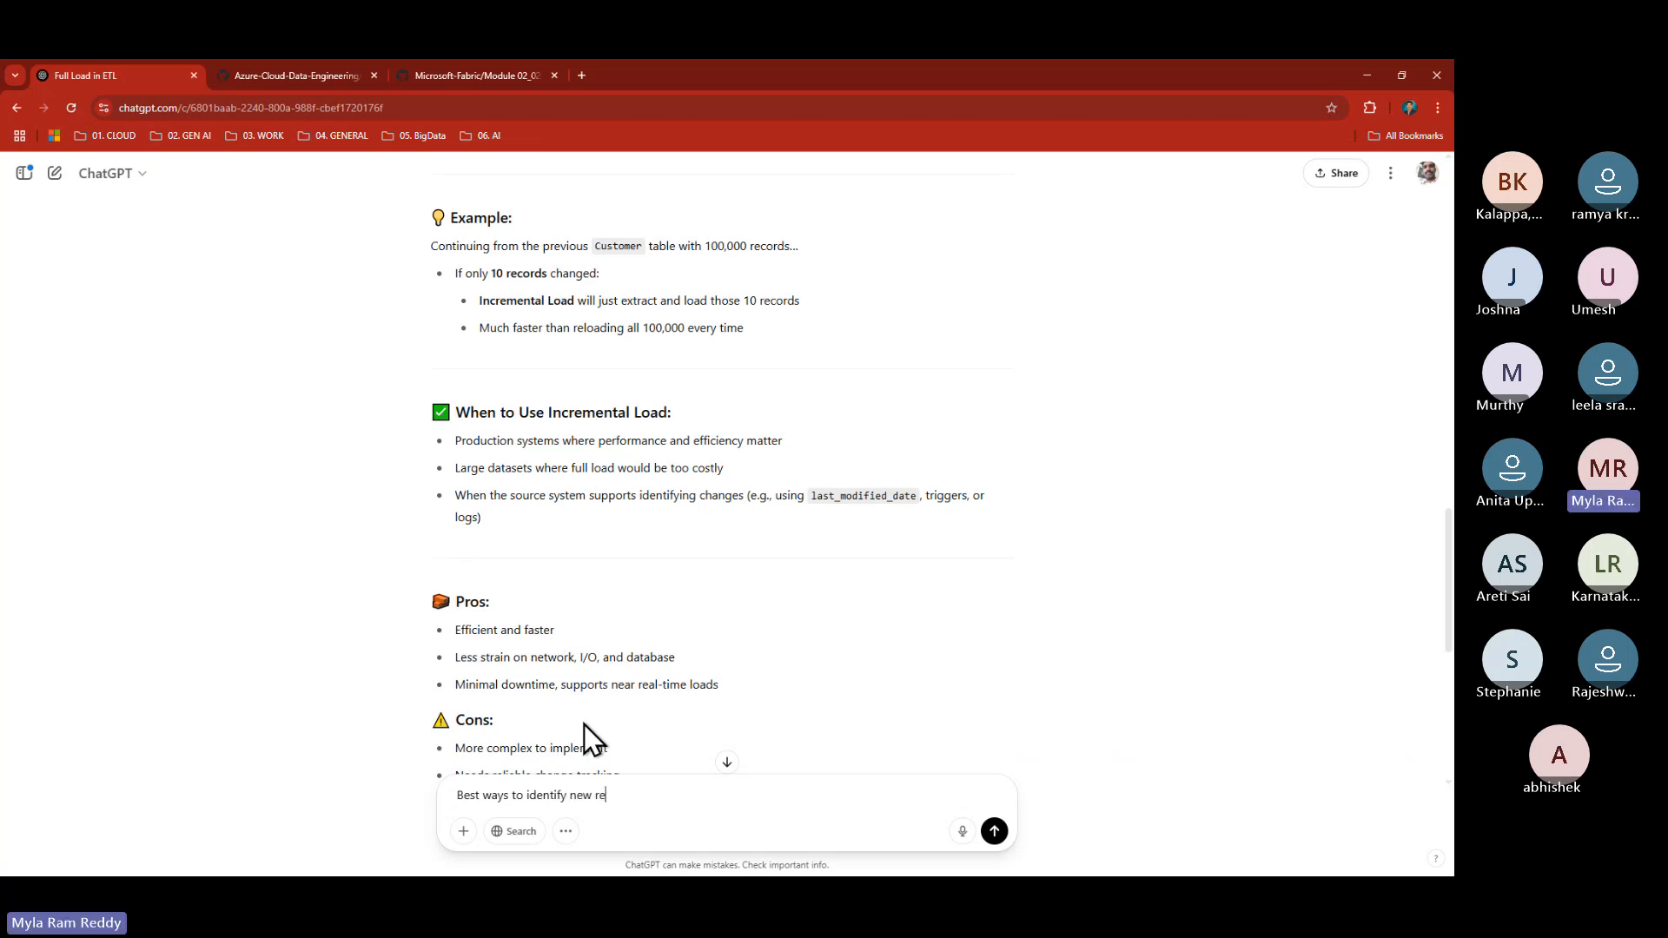
{"action": "type", "text": "cords in incremen"}
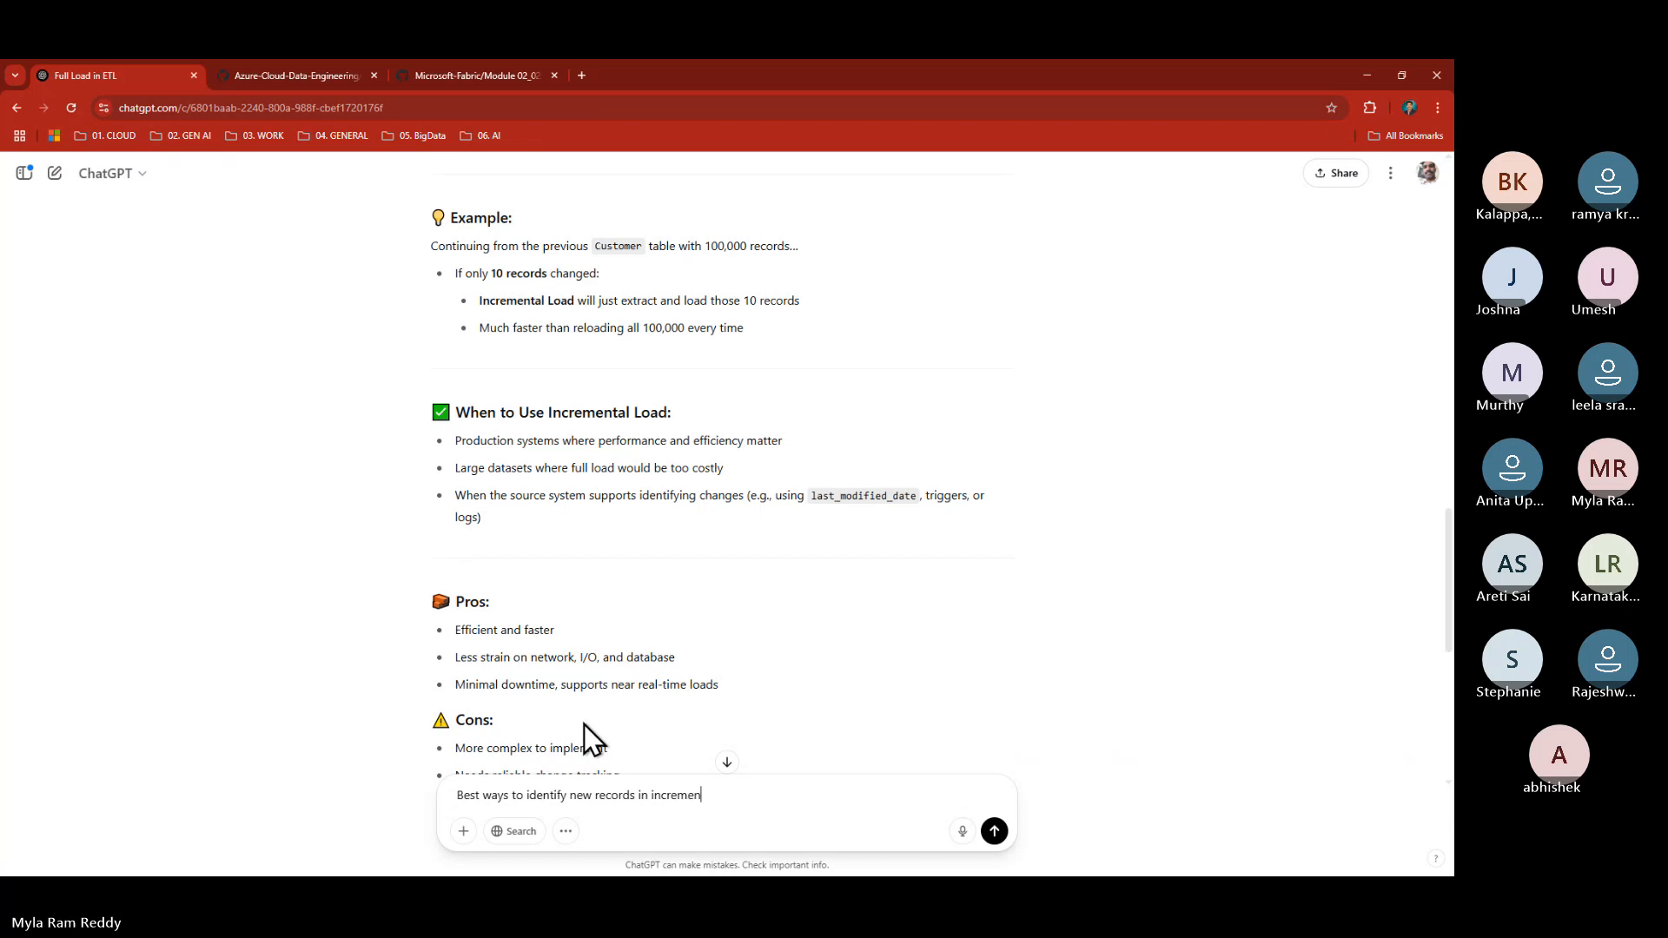
{"action": "type", "text": "tal pipeline"}
{"action": "key", "text": "Return"}
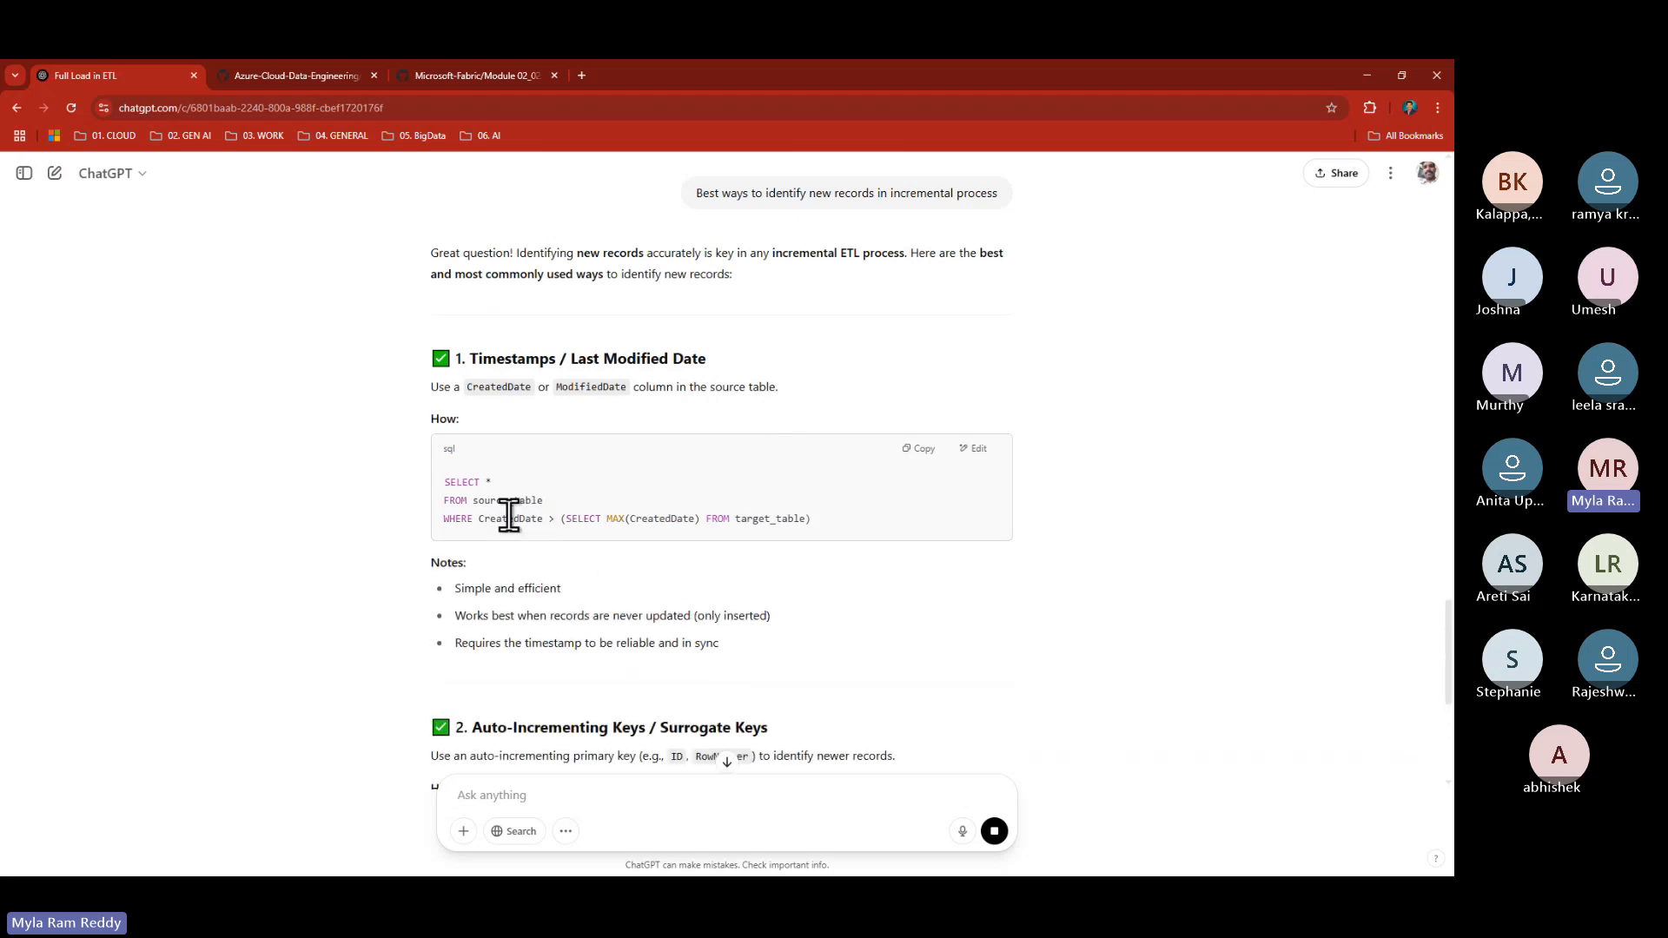
- Highlight CreatedDate and the MAX(CreatedDate) subquery in ChatGPT's timestamp example, then go back to Notepad++
{"action": "left_click_drag", "start_coordinate": [477, 518], "coordinate": [545, 505]}
{"action": "left_click", "coordinate": [473, 499]}
{"action": "left_click", "coordinate": [579, 484]}
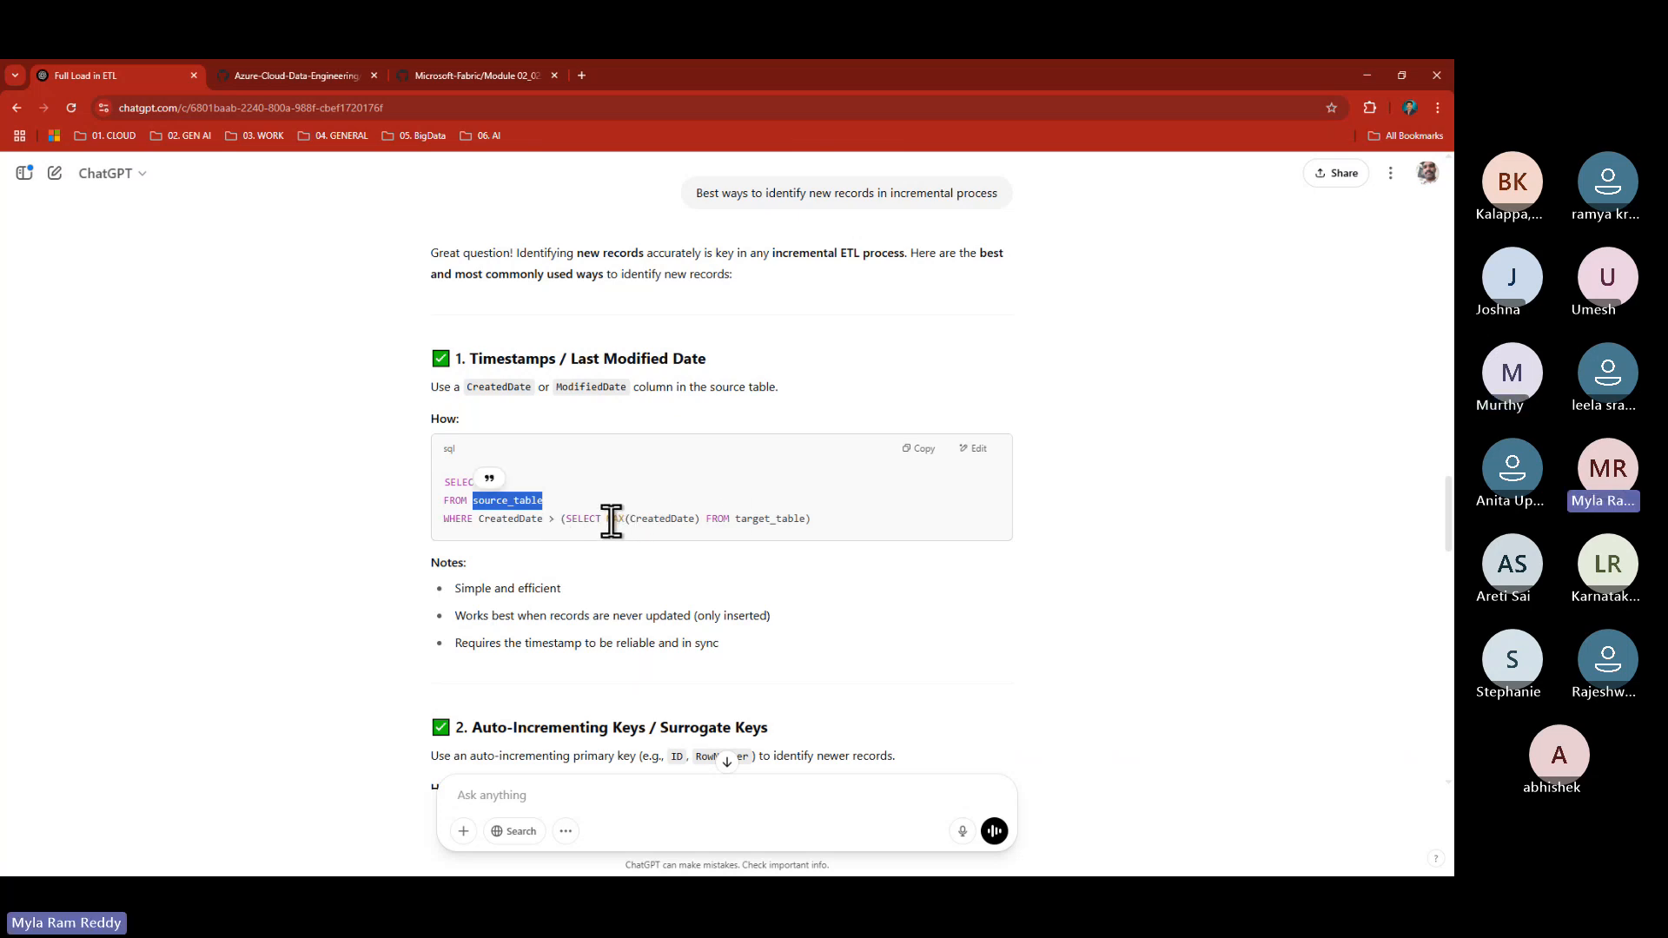
{"action": "left_click_drag", "start_coordinate": [612, 521], "coordinate": [806, 520]}
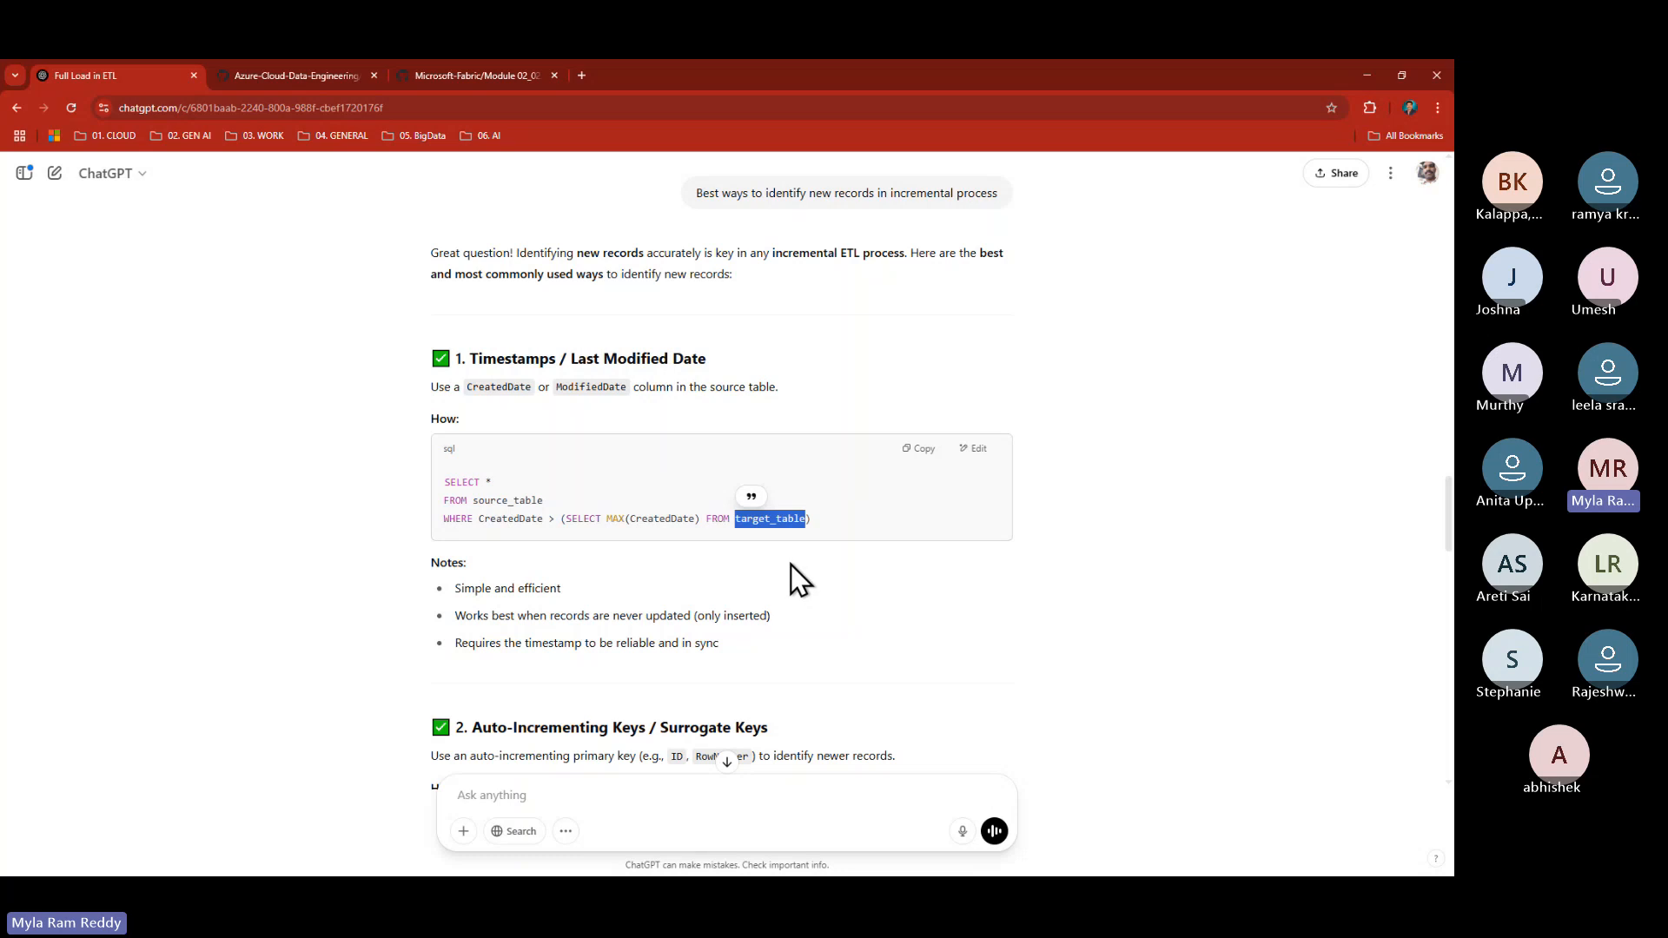
{"action": "key", "text": "alt+Tab"}
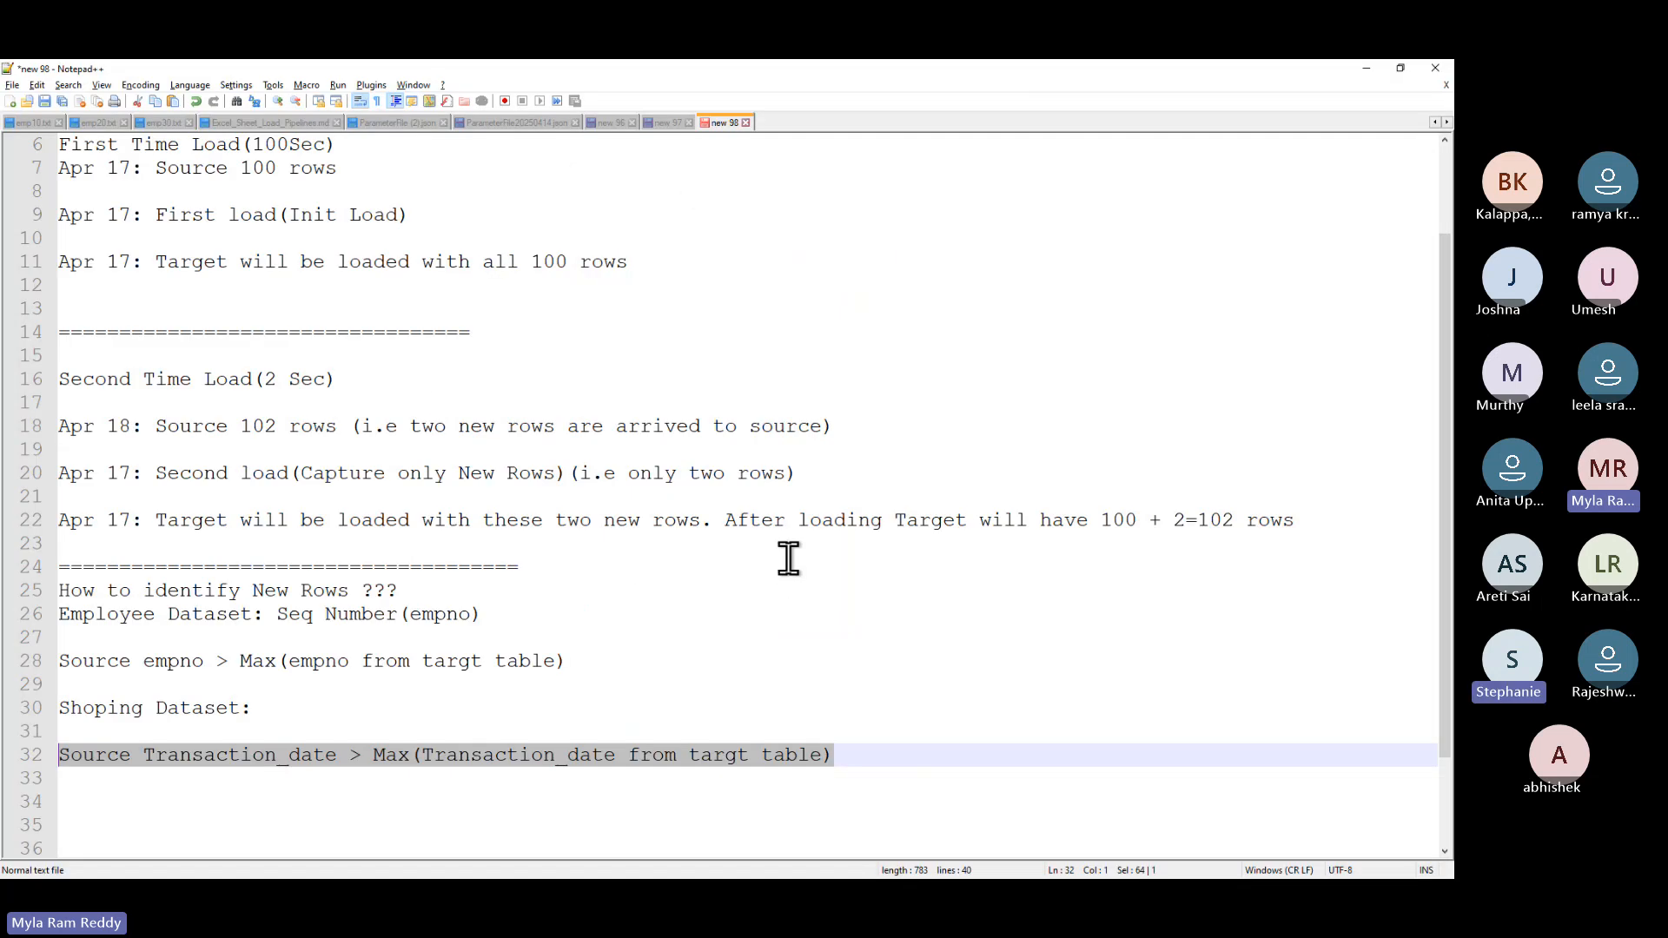
- Highlight the Transaction_date rule on line 32 and the empno rule on line 28, then switch to ChatGPT
{"action": "left_click", "coordinate": [576, 662]}
{"action": "left_click_drag", "start_coordinate": [852, 762], "coordinate": [54, 755]}
{"action": "left_click_drag", "start_coordinate": [567, 662], "coordinate": [21, 665]}
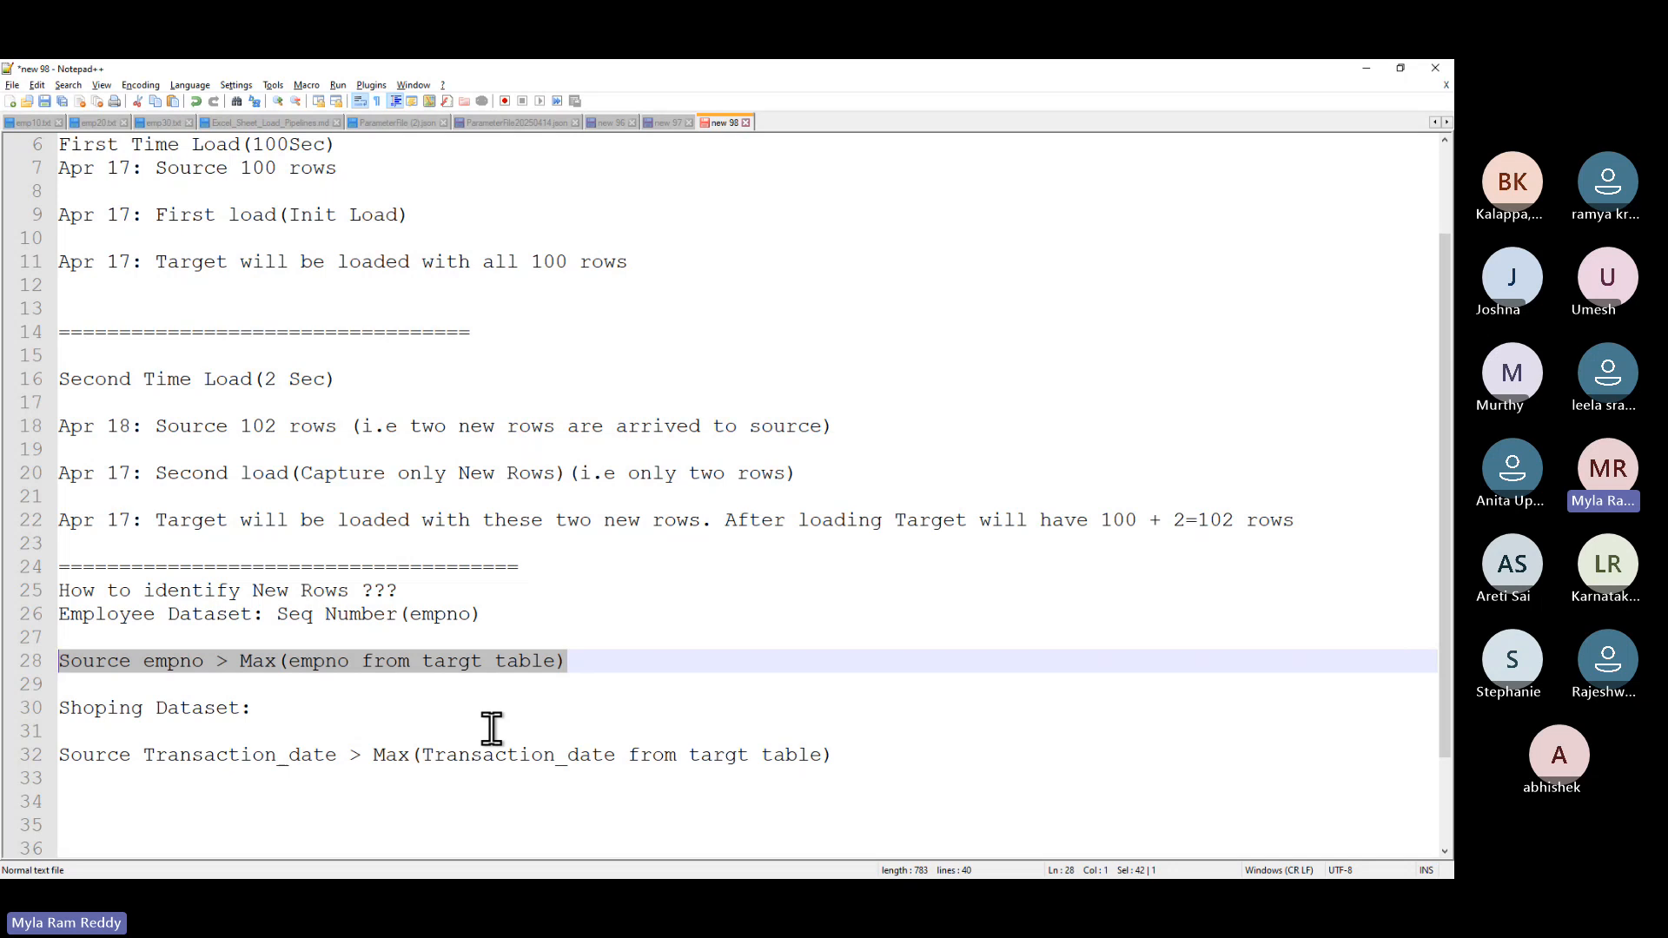
{"action": "left_click", "coordinate": [594, 667]}
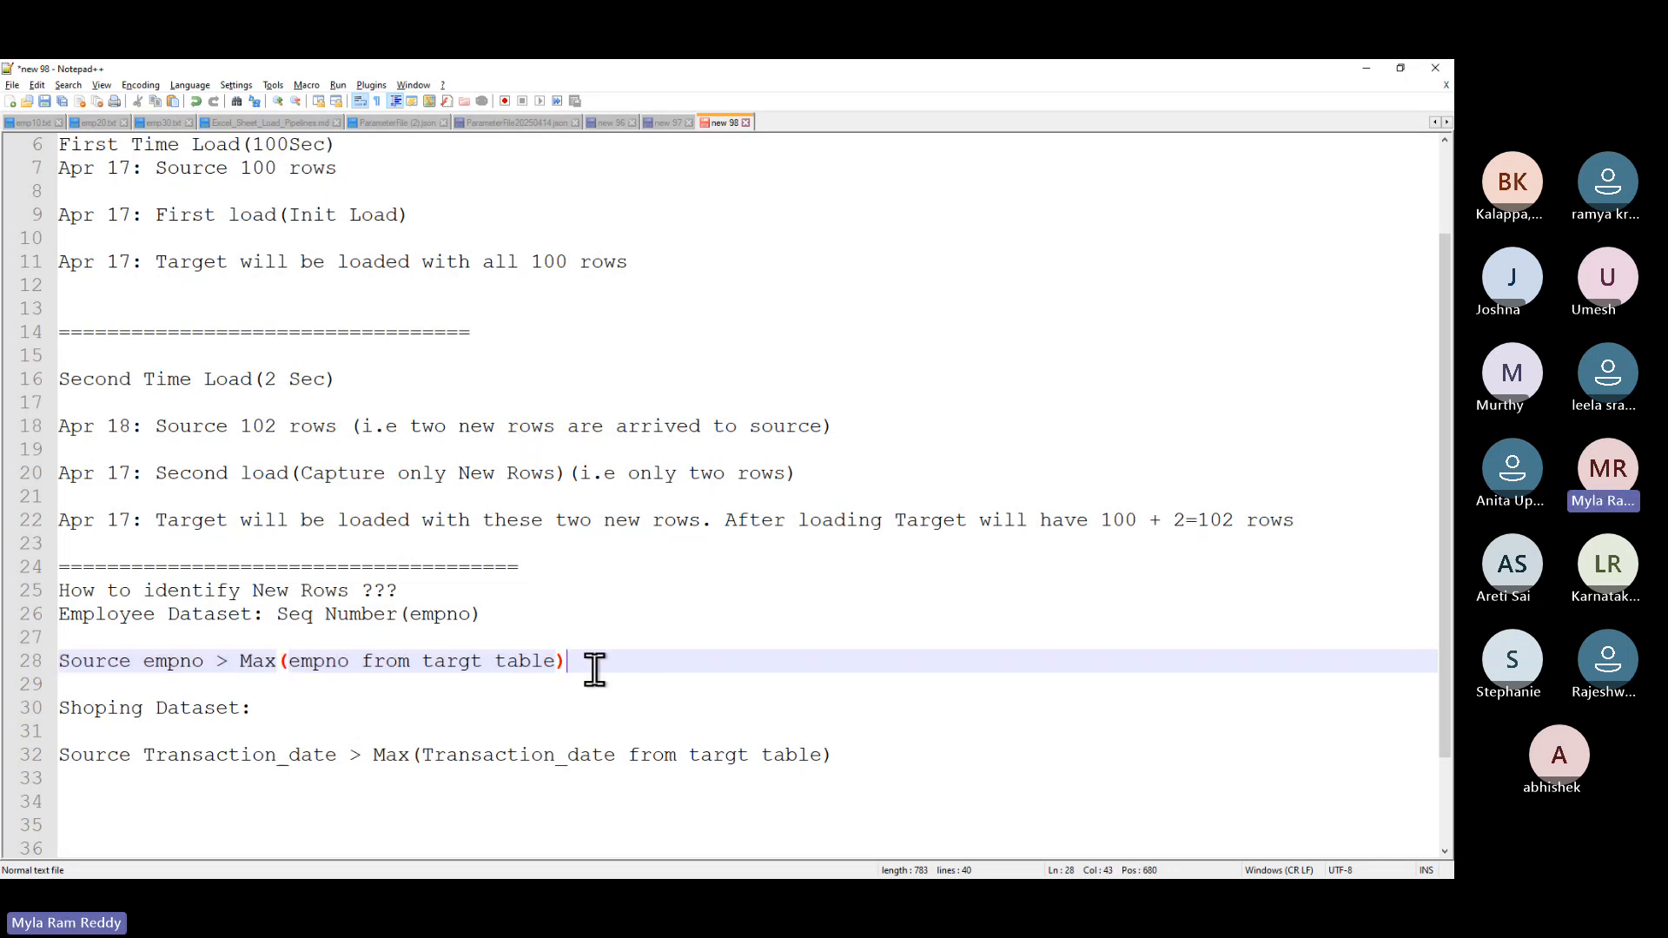
{"action": "left_click_drag", "start_coordinate": [594, 667], "coordinate": [59, 662]}
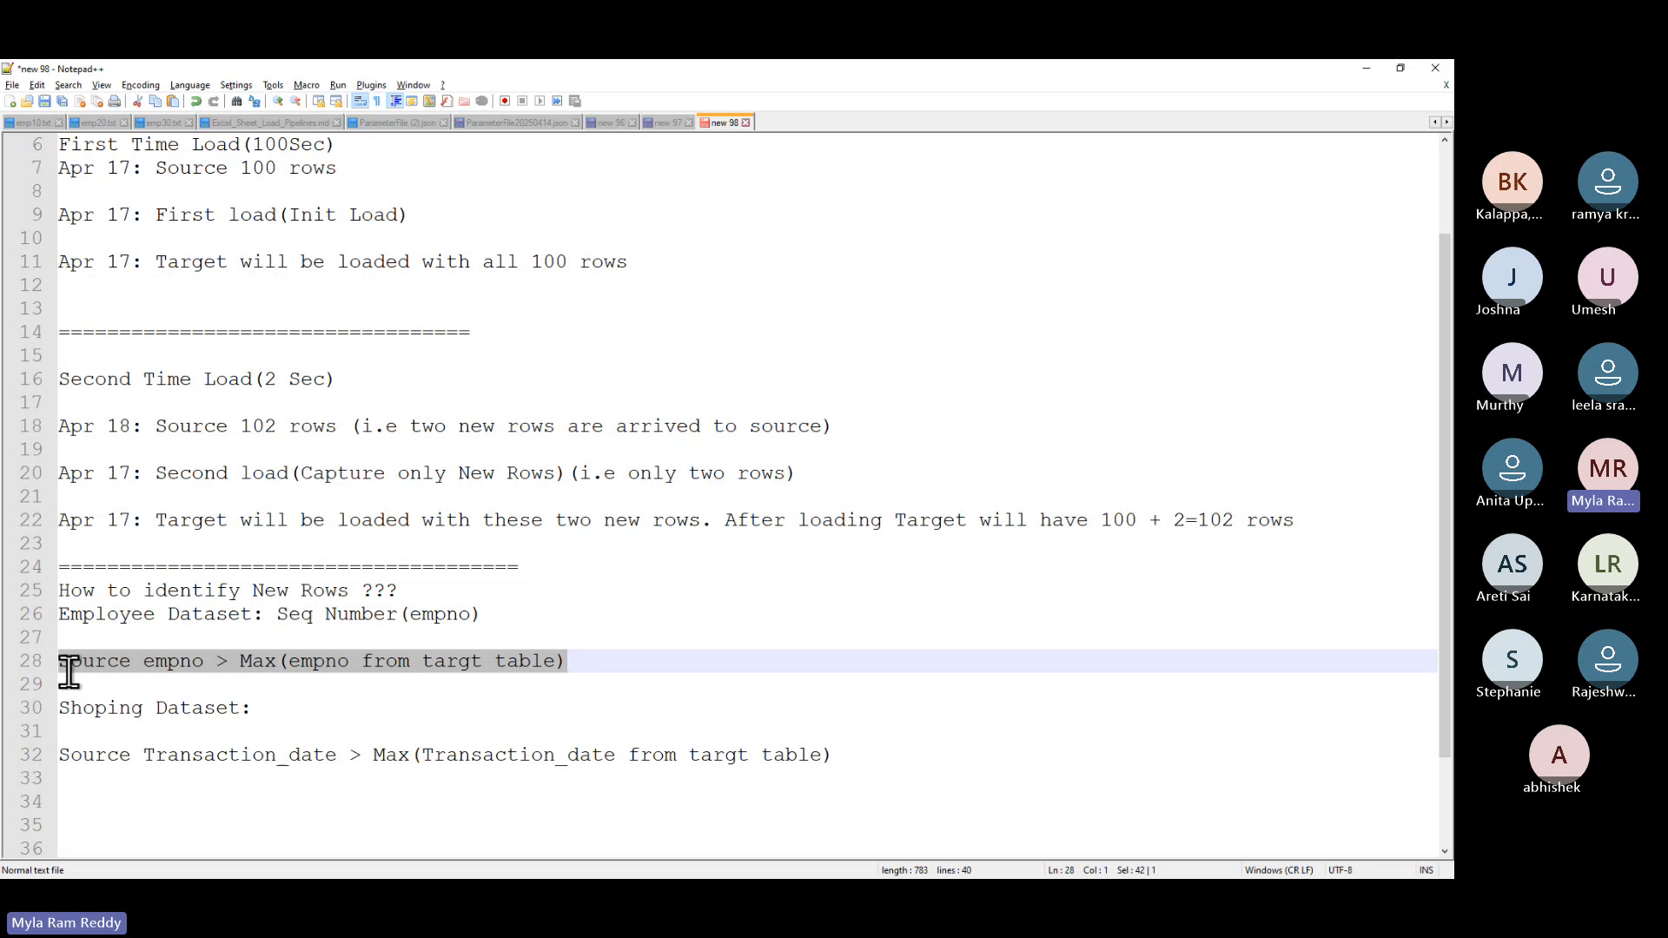
{"action": "left_click", "coordinate": [465, 736]}
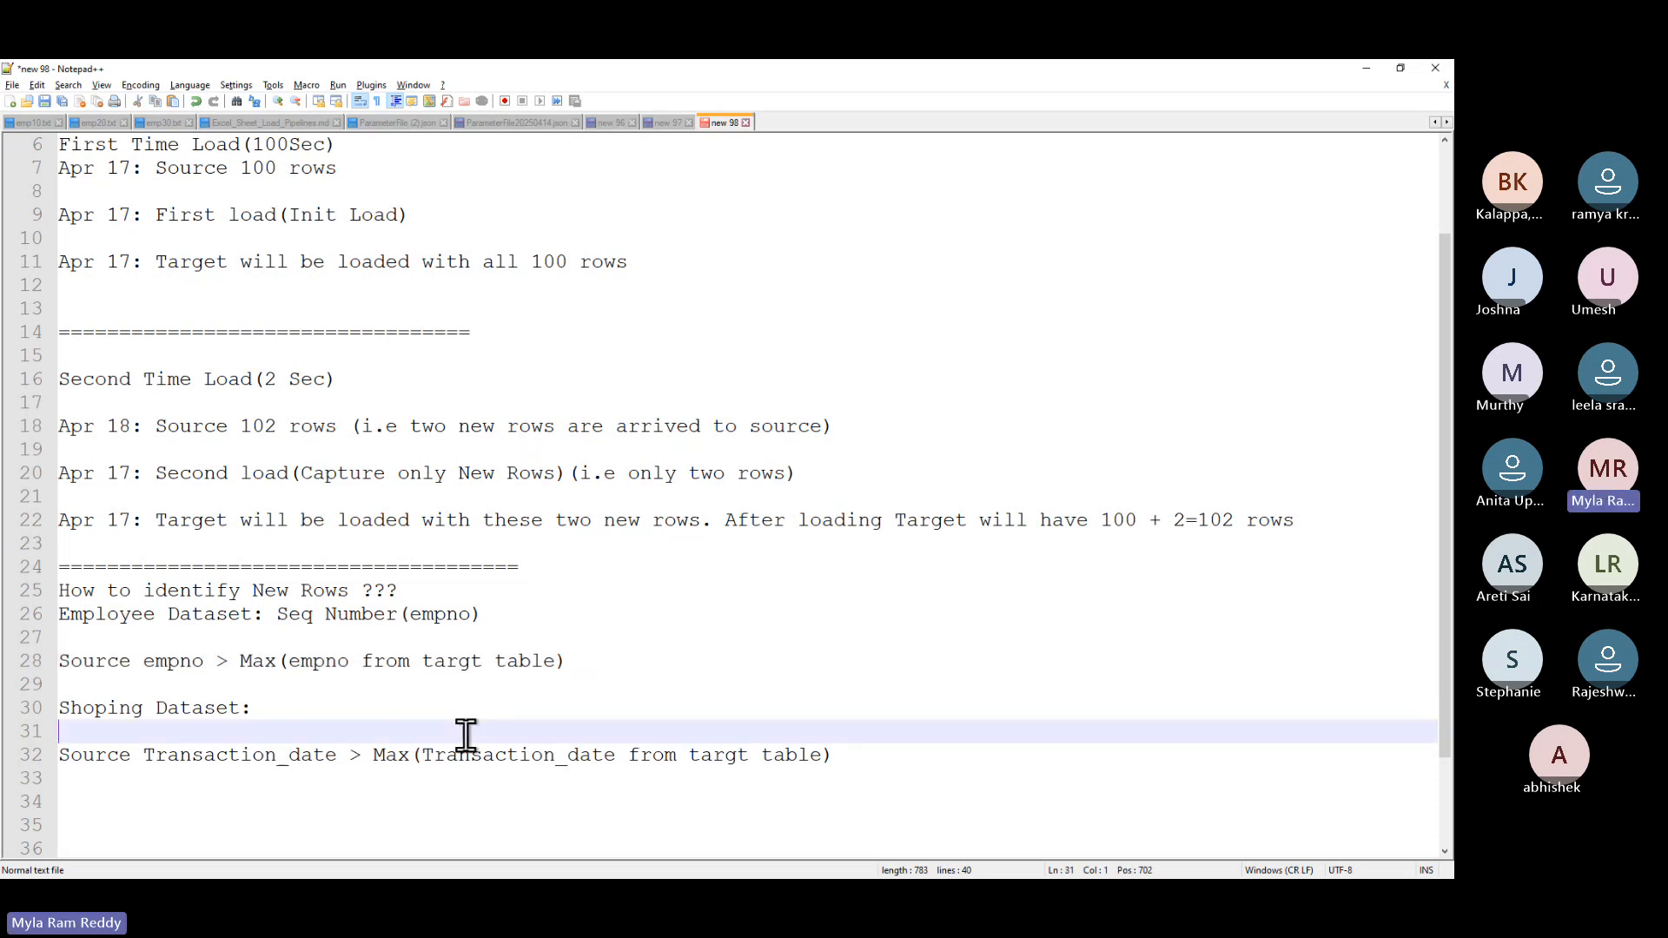
{"action": "key", "text": "alt+Tab"}
{"action": "scroll", "coordinate": [632, 643], "scroll_direction": "down", "scroll_amount": 2}
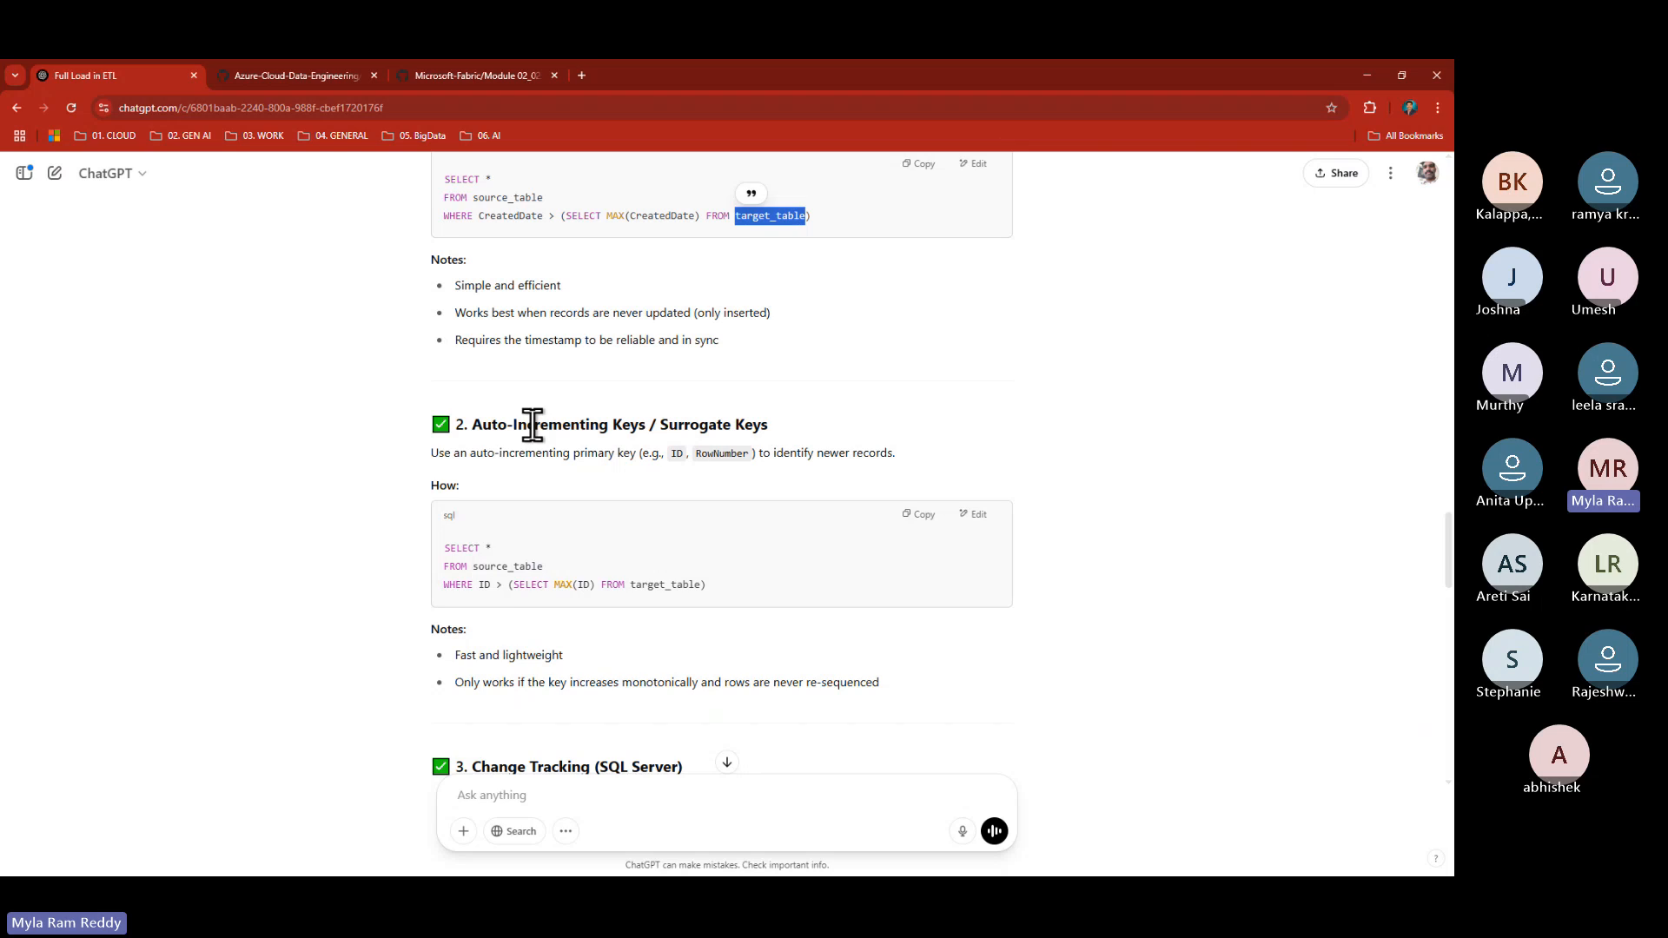
{"action": "left_click_drag", "start_coordinate": [472, 425], "coordinate": [769, 428]}
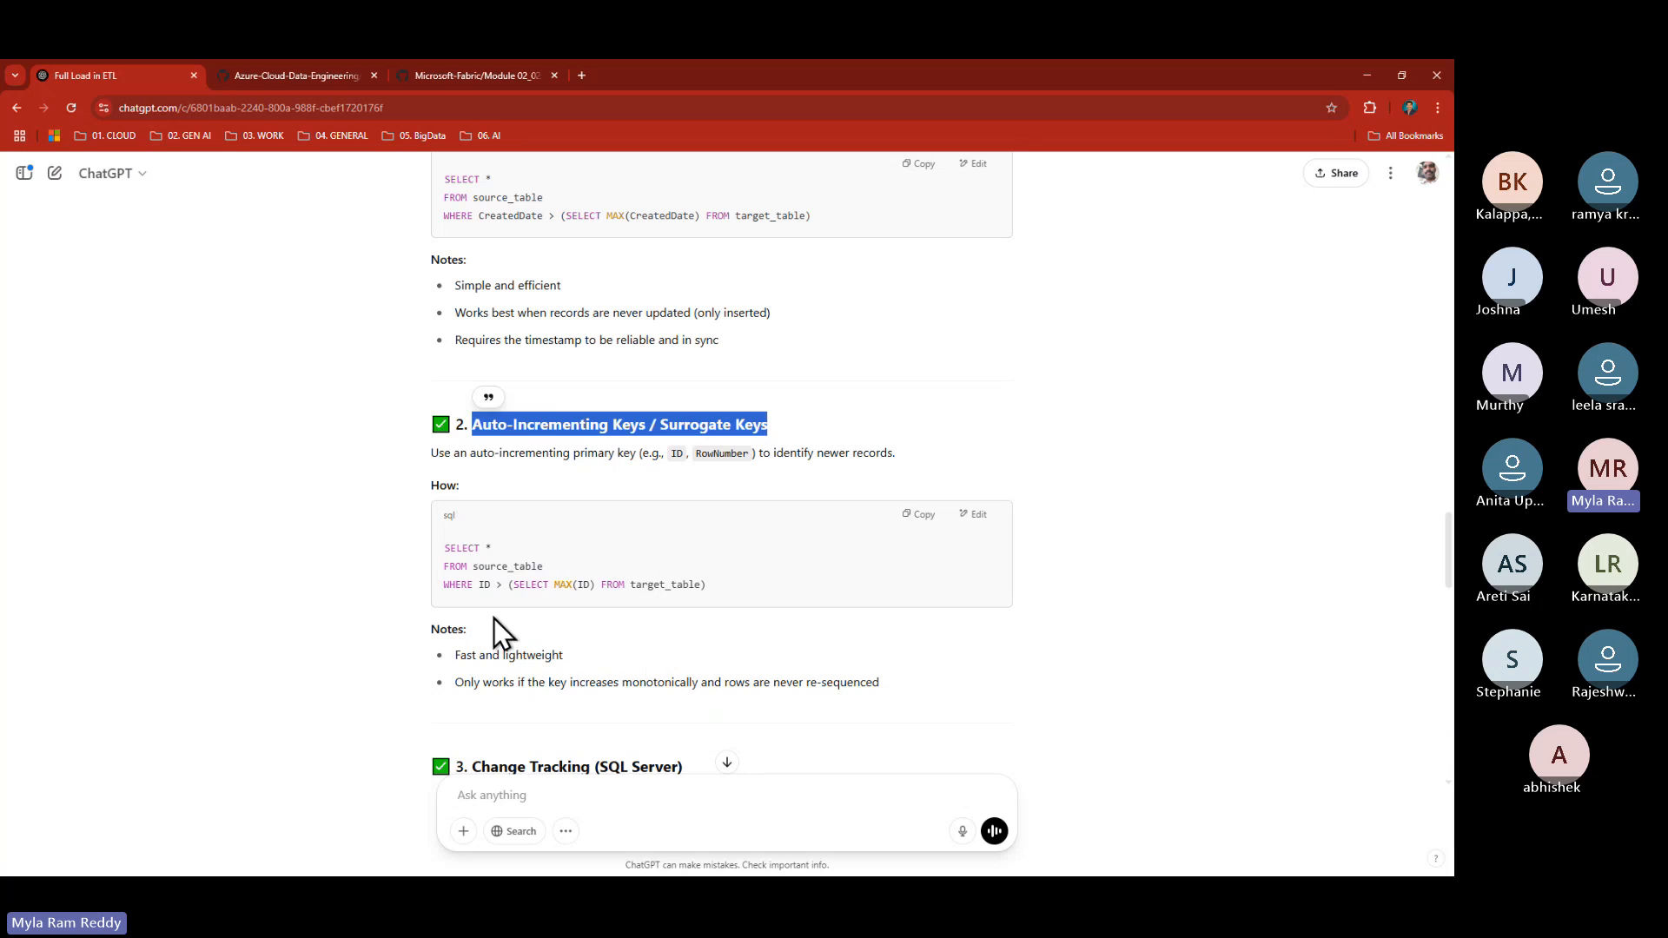
{"action": "left_click_drag", "start_coordinate": [474, 567], "coordinate": [539, 566]}
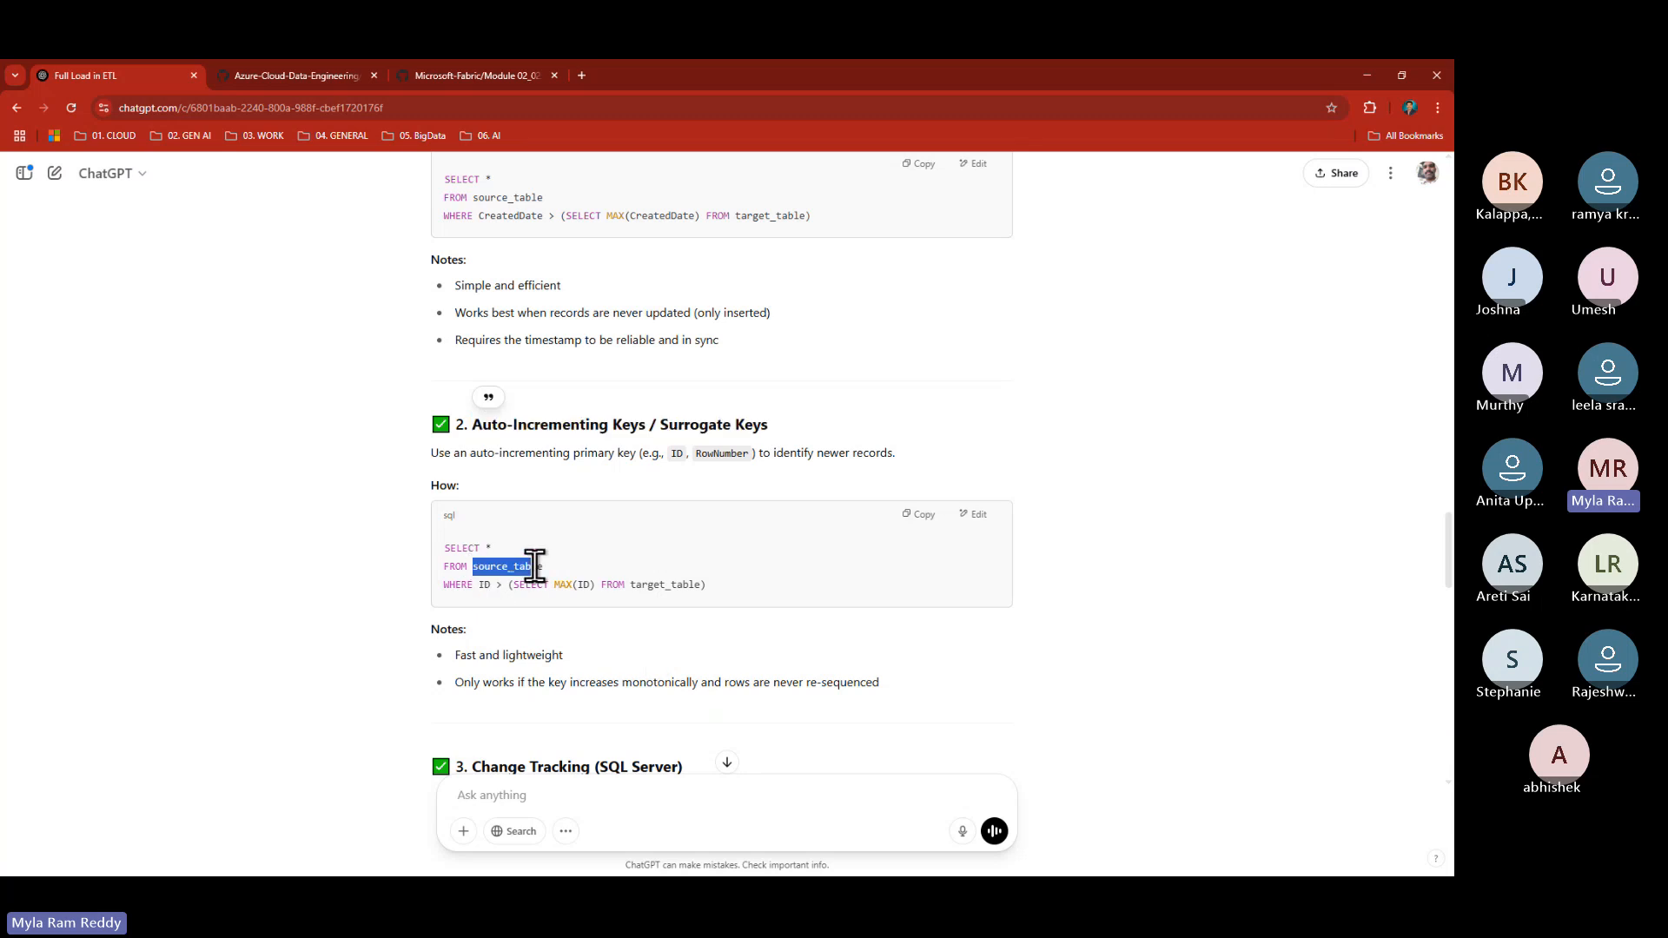
{"action": "left_click", "coordinate": [479, 585]}
{"action": "left_click_drag", "start_coordinate": [519, 584], "coordinate": [414, 542]}
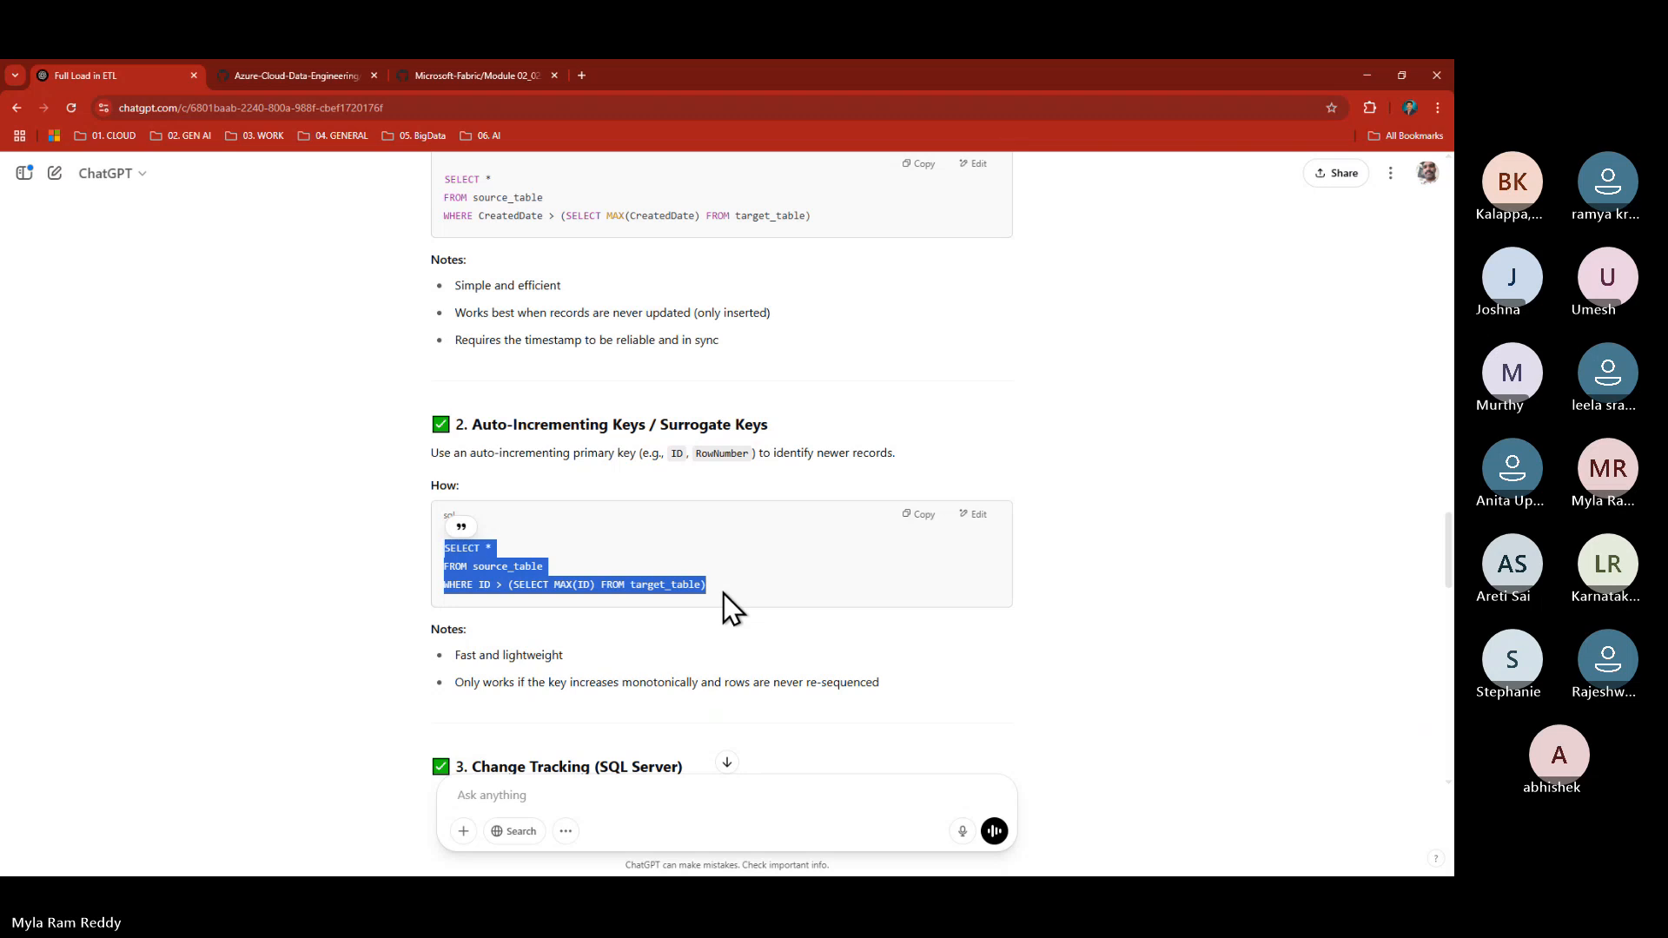
{"action": "scroll", "coordinate": [695, 595], "scroll_direction": "down", "scroll_amount": 3}
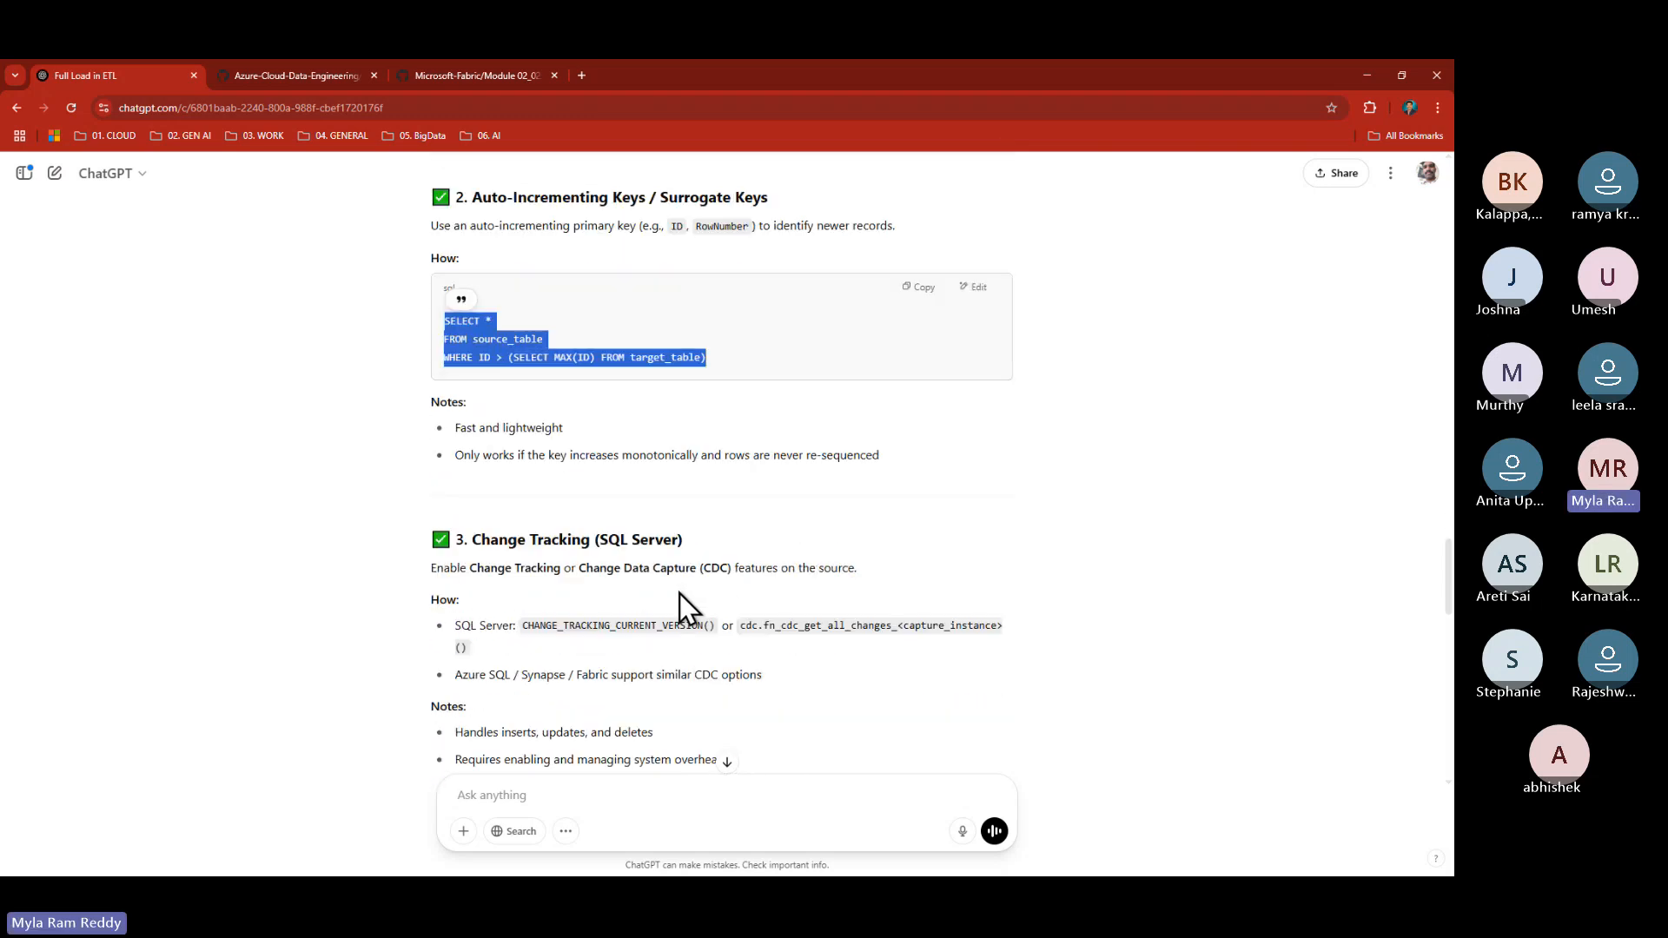
{"action": "left_click", "coordinate": [476, 539]}
{"action": "left_click_drag", "start_coordinate": [476, 539], "coordinate": [678, 540]}
{"action": "left_click_drag", "start_coordinate": [577, 568], "coordinate": [728, 567]}
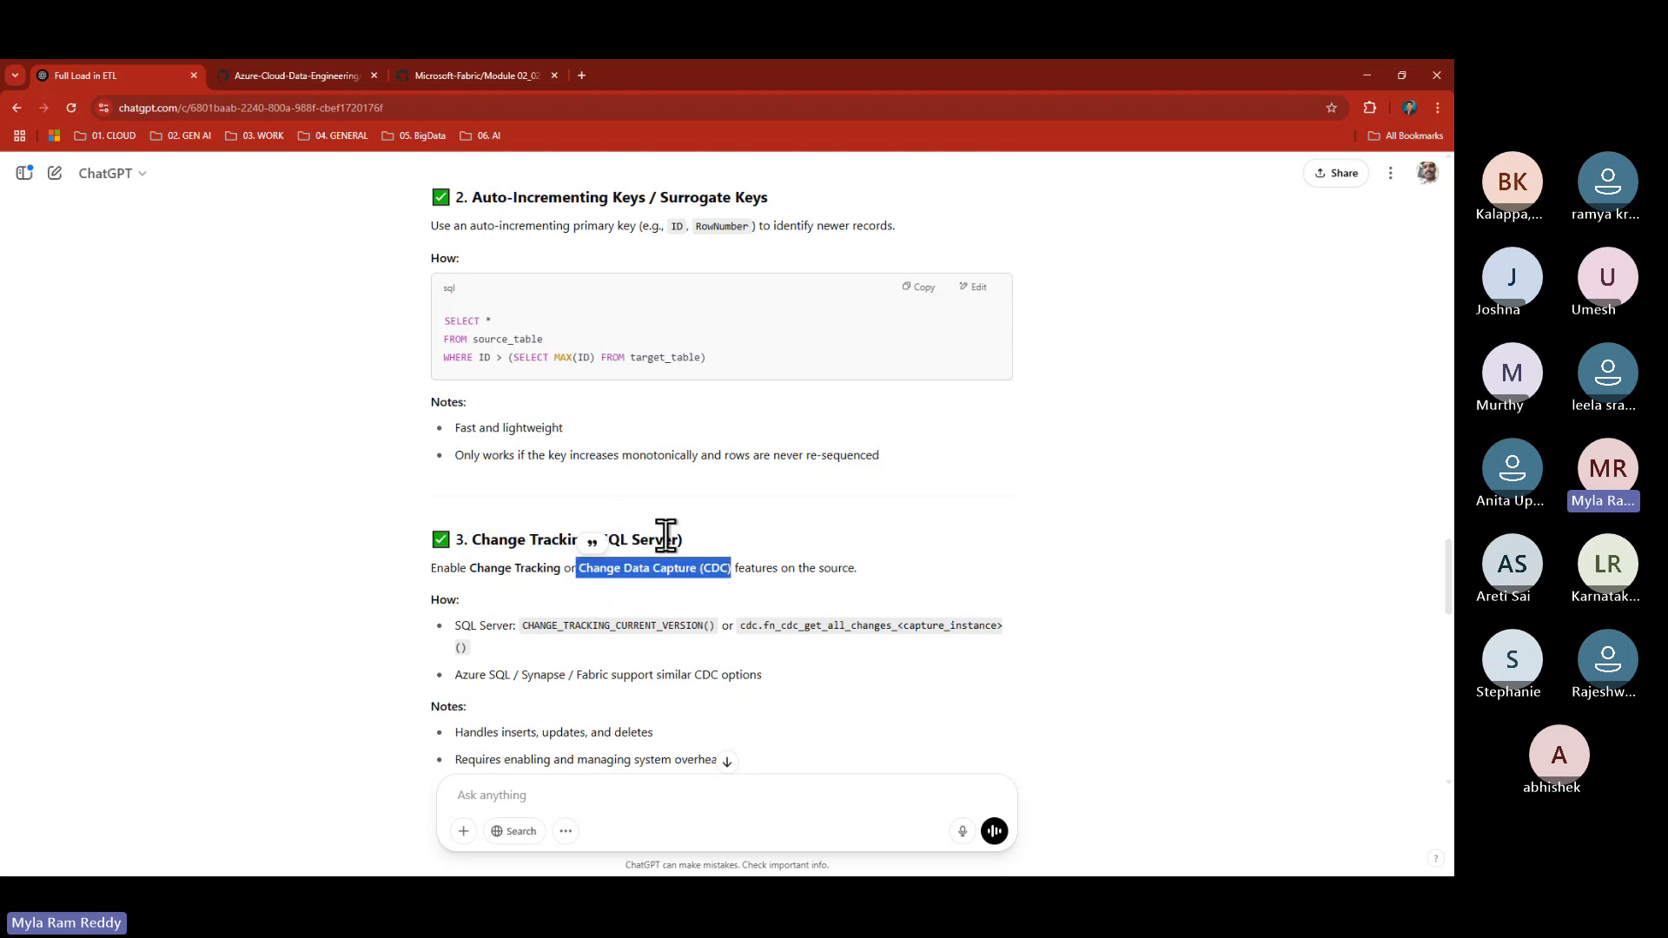
{"action": "left_click", "coordinate": [733, 569]}
{"action": "left_click_drag", "start_coordinate": [730, 569], "coordinate": [482, 540]}
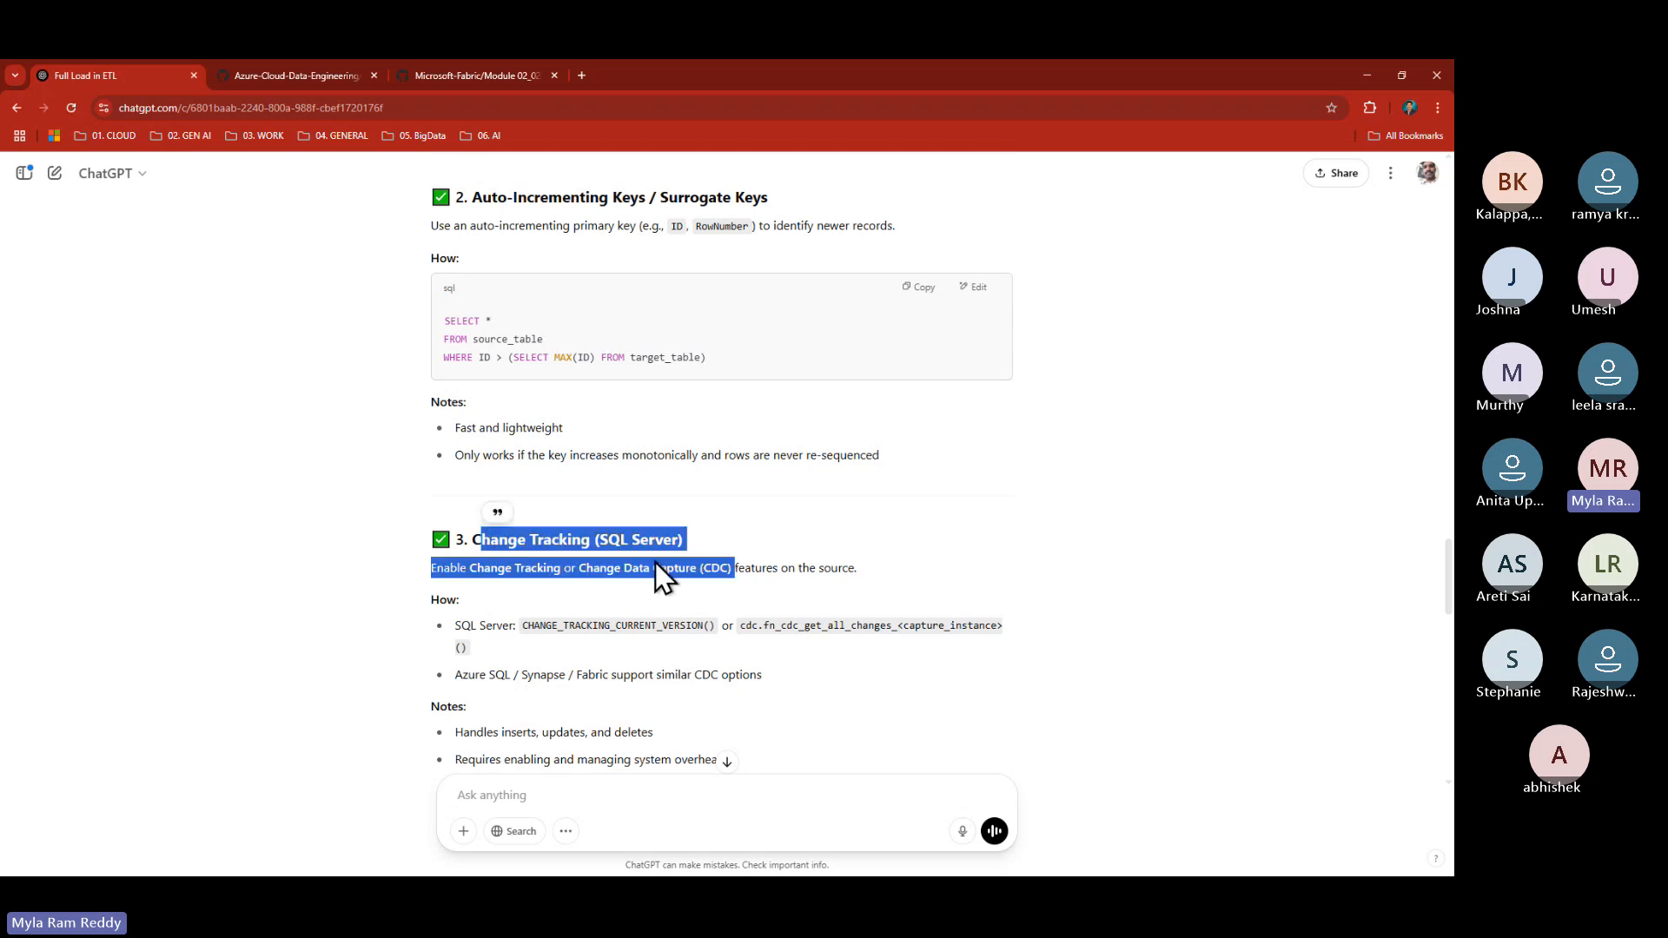
{"action": "scroll", "coordinate": [712, 580], "scroll_direction": "up", "scroll_amount": 3}
{"action": "scroll", "coordinate": [712, 590], "scroll_direction": "up", "scroll_amount": 1}
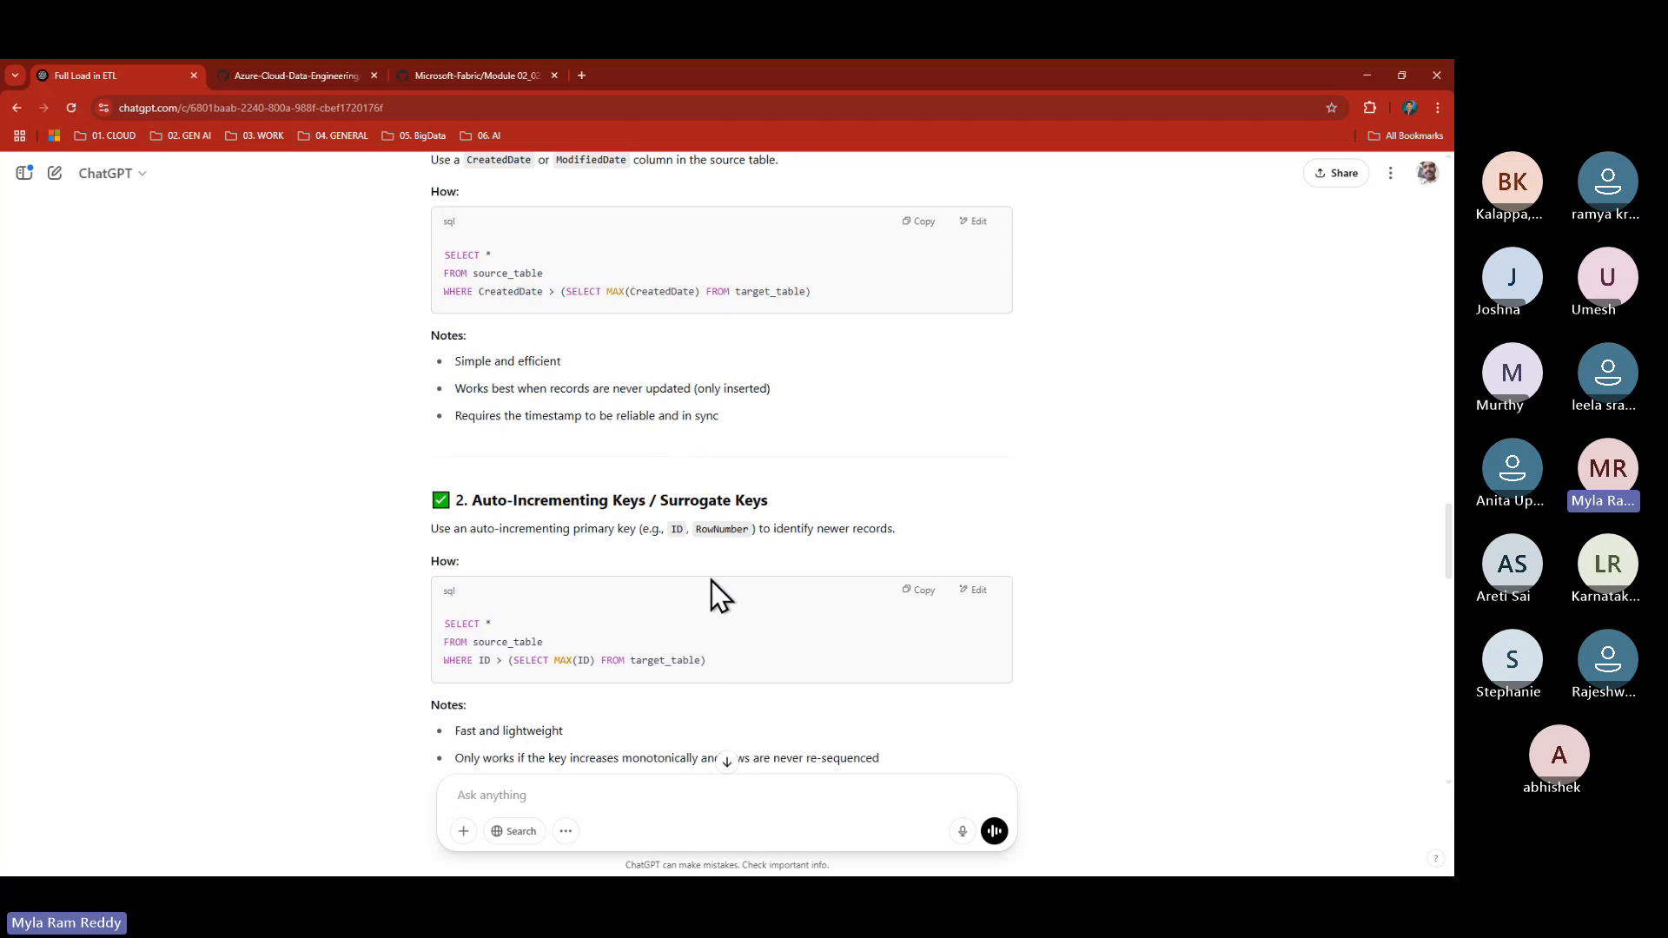
- Add a long '=====' divider line below the Transaction_date note
{"action": "key", "text": "alt+Tab"}
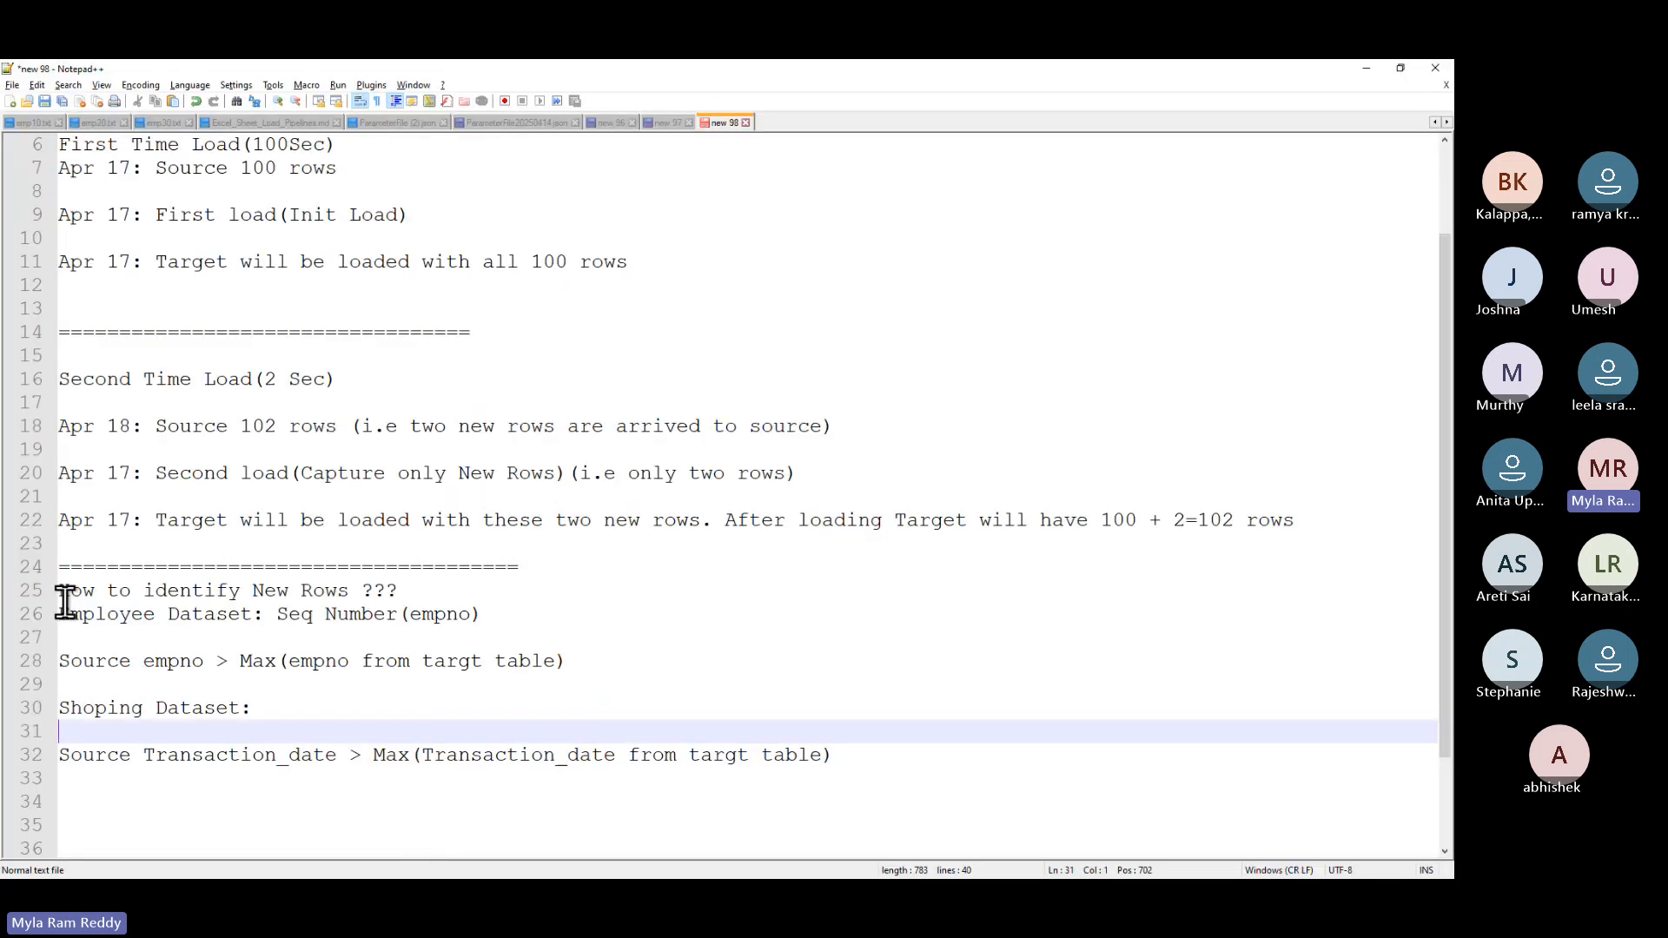
{"action": "left_click", "coordinate": [64, 614]}
{"action": "left_click_drag", "start_coordinate": [63, 614], "coordinate": [862, 754]}
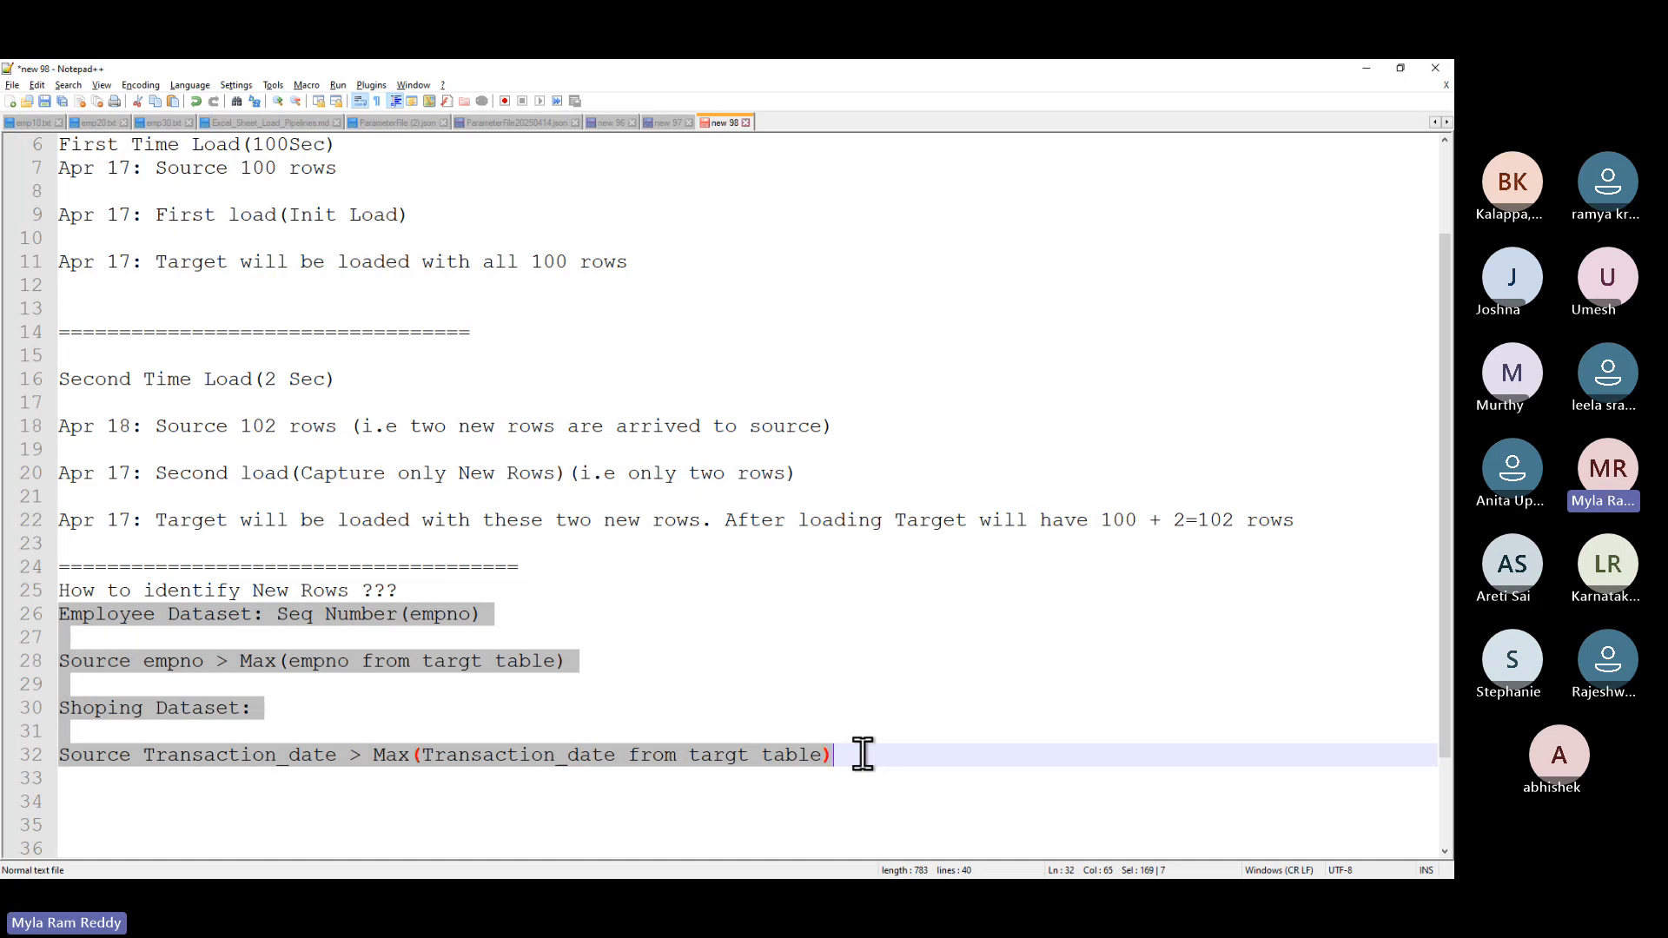
{"action": "left_click", "coordinate": [863, 754]}
{"action": "key", "text": "Return"}
{"action": "key", "text": "Return"}
{"action": "key", "text": "Return"}
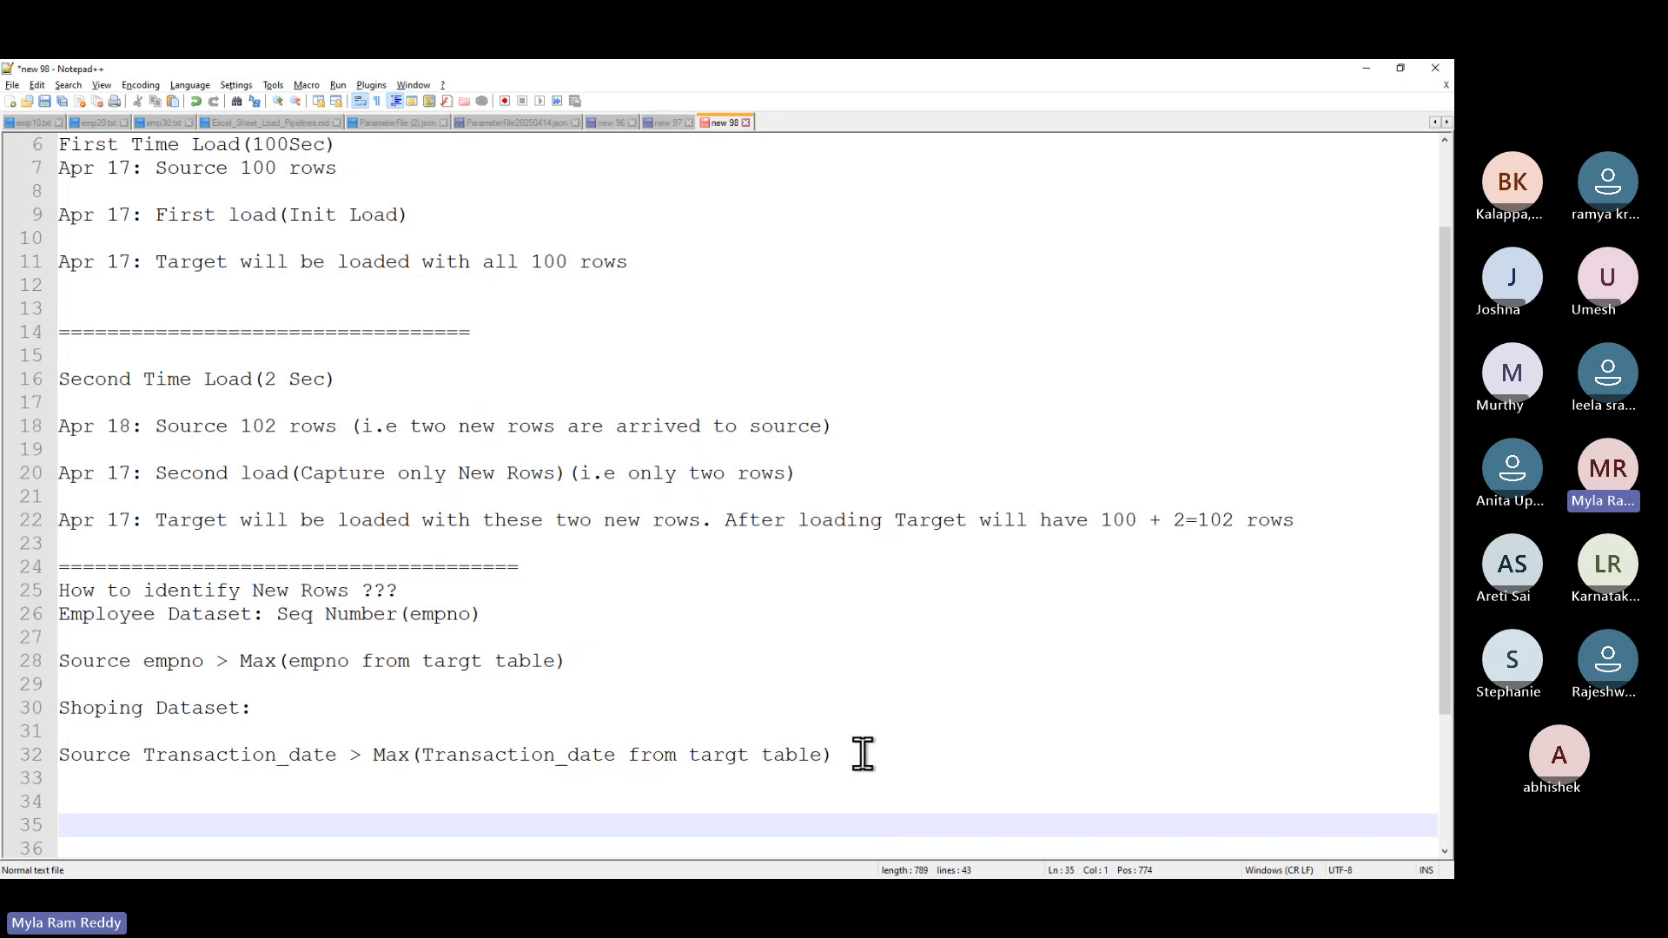
{"action": "type", "text": "============================================================================"}
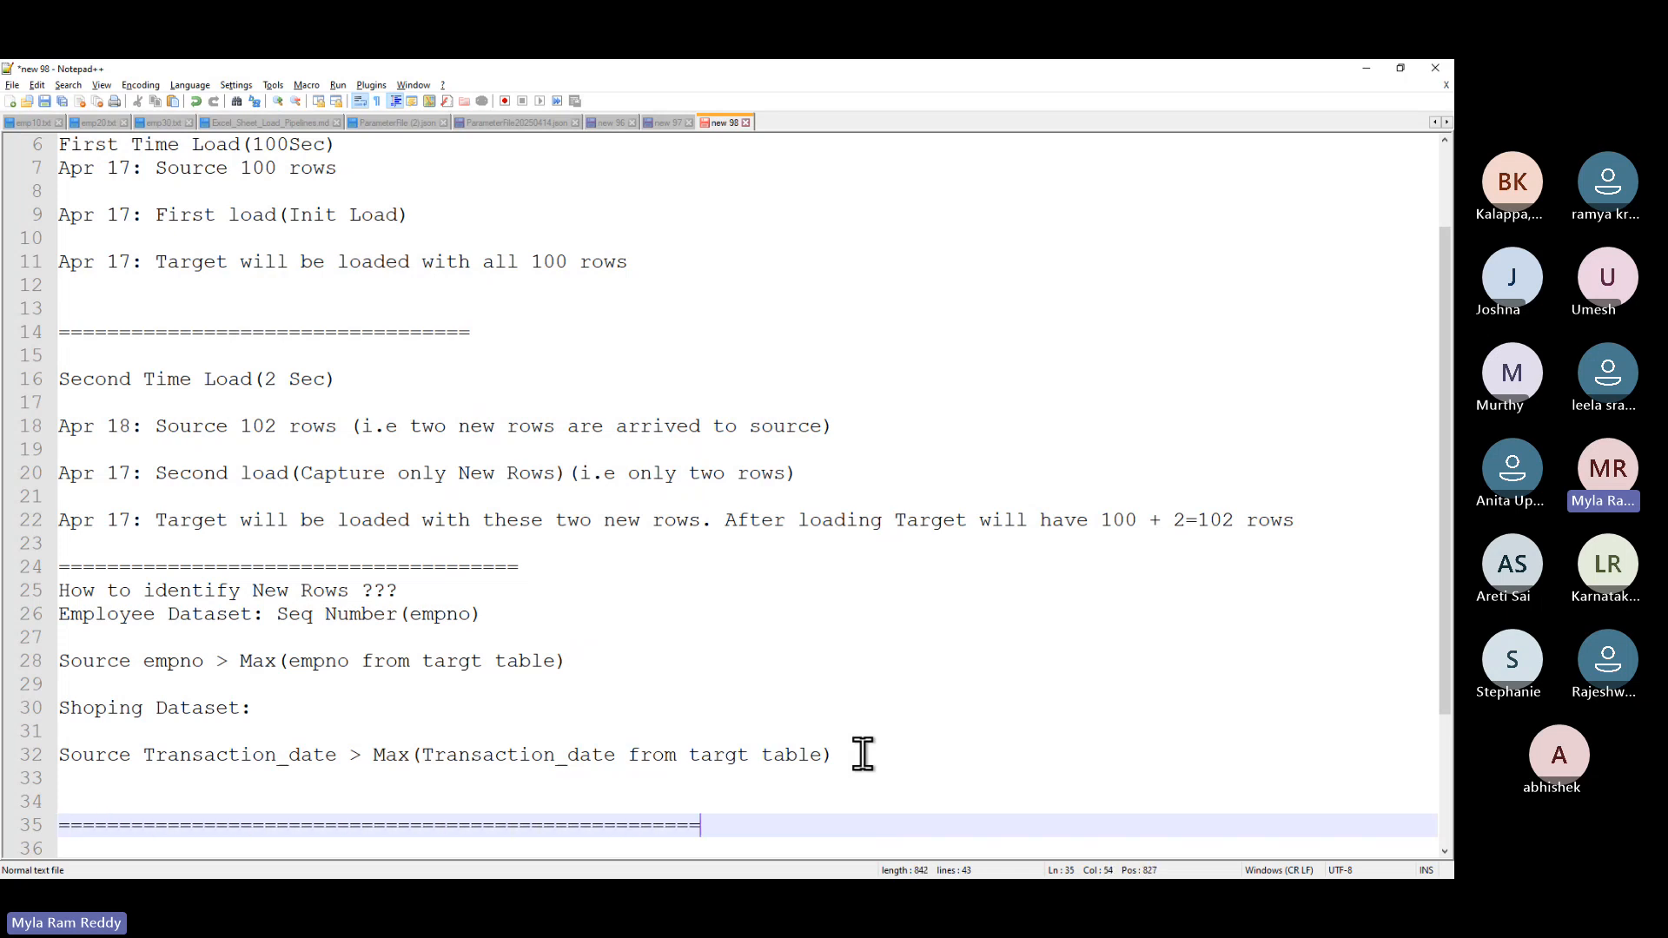
{"action": "key", "text": "Return"}
{"action": "key", "text": "Return"}
{"action": "key", "text": "Return"}
{"action": "key", "text": "Return"}
{"action": "key", "text": "Return"}
{"action": "key", "text": "Return"}
{"action": "key", "text": "Return"}
{"action": "key", "text": "Return"}
{"action": "key", "text": "Return"}
{"action": "key", "text": "Return"}
{"action": "key", "text": "Return"}
{"action": "key", "text": "Return"}
{"action": "key", "text": "Return"}
{"action": "key", "text": "Return"}
{"action": "key", "text": "Return"}
{"action": "key", "text": "Return"}
{"action": "key", "text": "Return"}
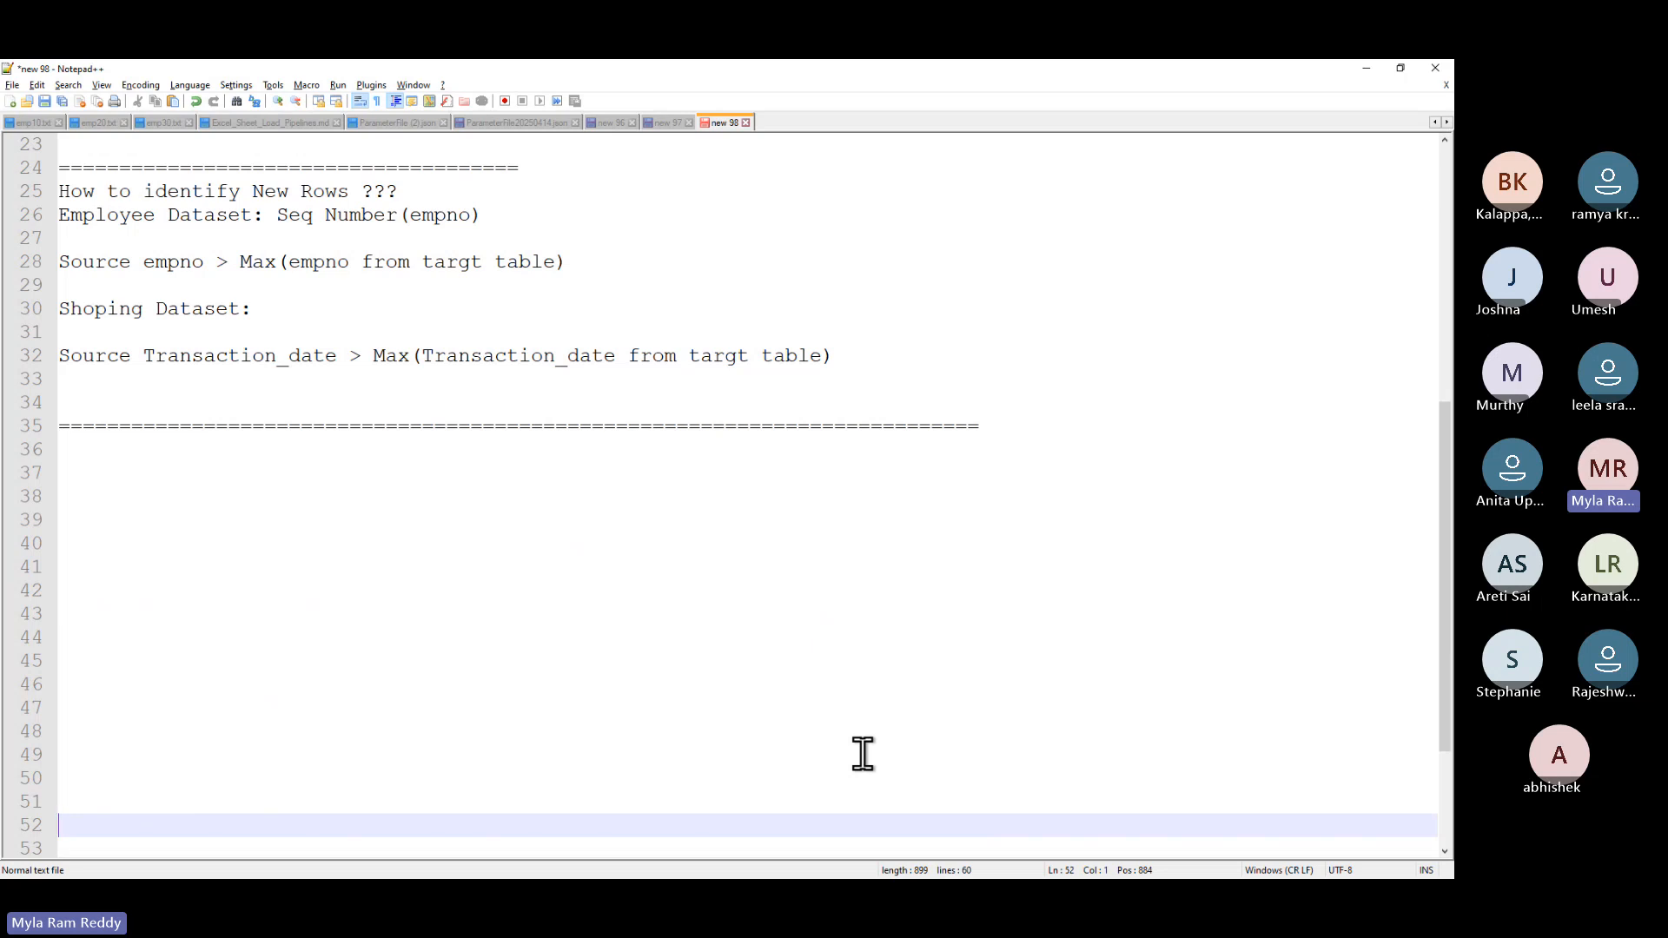
- Type the heading 'WaterMarkTable' on the line below the divider
{"action": "key", "text": "Up"}
{"action": "key", "text": "Up"}
{"action": "key", "text": "Up"}
{"action": "key", "text": "Up"}
{"action": "key", "text": "Up"}
{"action": "key", "text": "Up"}
{"action": "key", "text": "Up"}
{"action": "key", "text": "Up"}
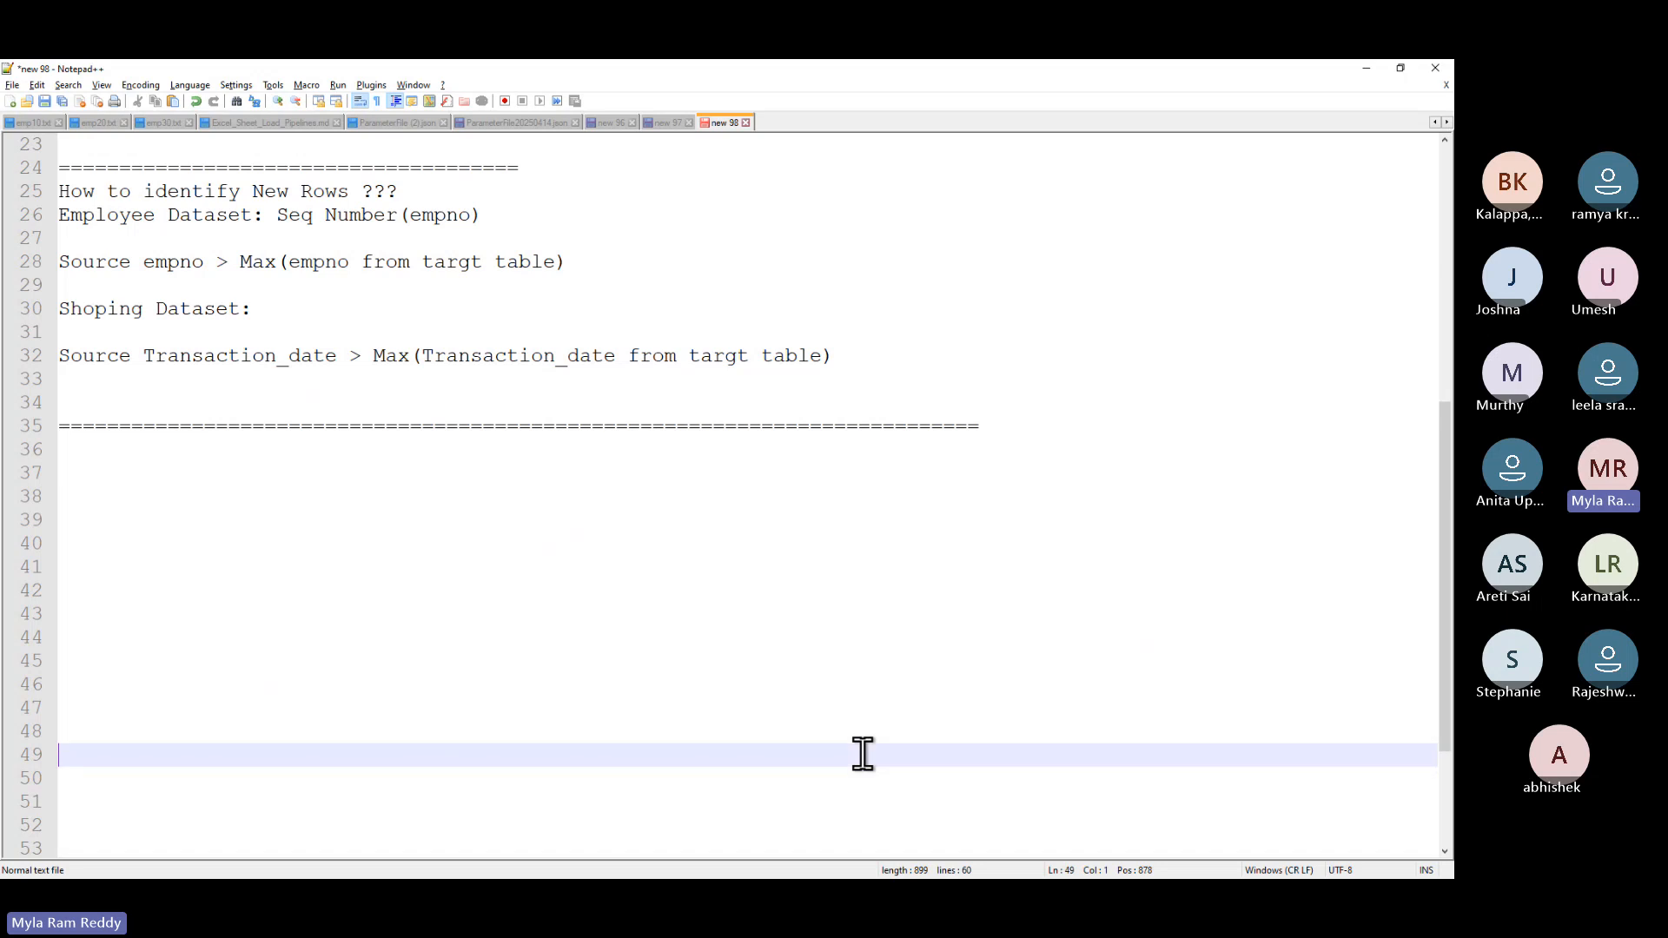
{"action": "key", "text": "Up"}
{"action": "key", "text": "Up"}
{"action": "key", "text": "Up"}
{"action": "key", "text": "Up"}
{"action": "key", "text": "Up"}
{"action": "key", "text": "Up"}
{"action": "key", "text": "Up"}
{"action": "key", "text": "Up"}
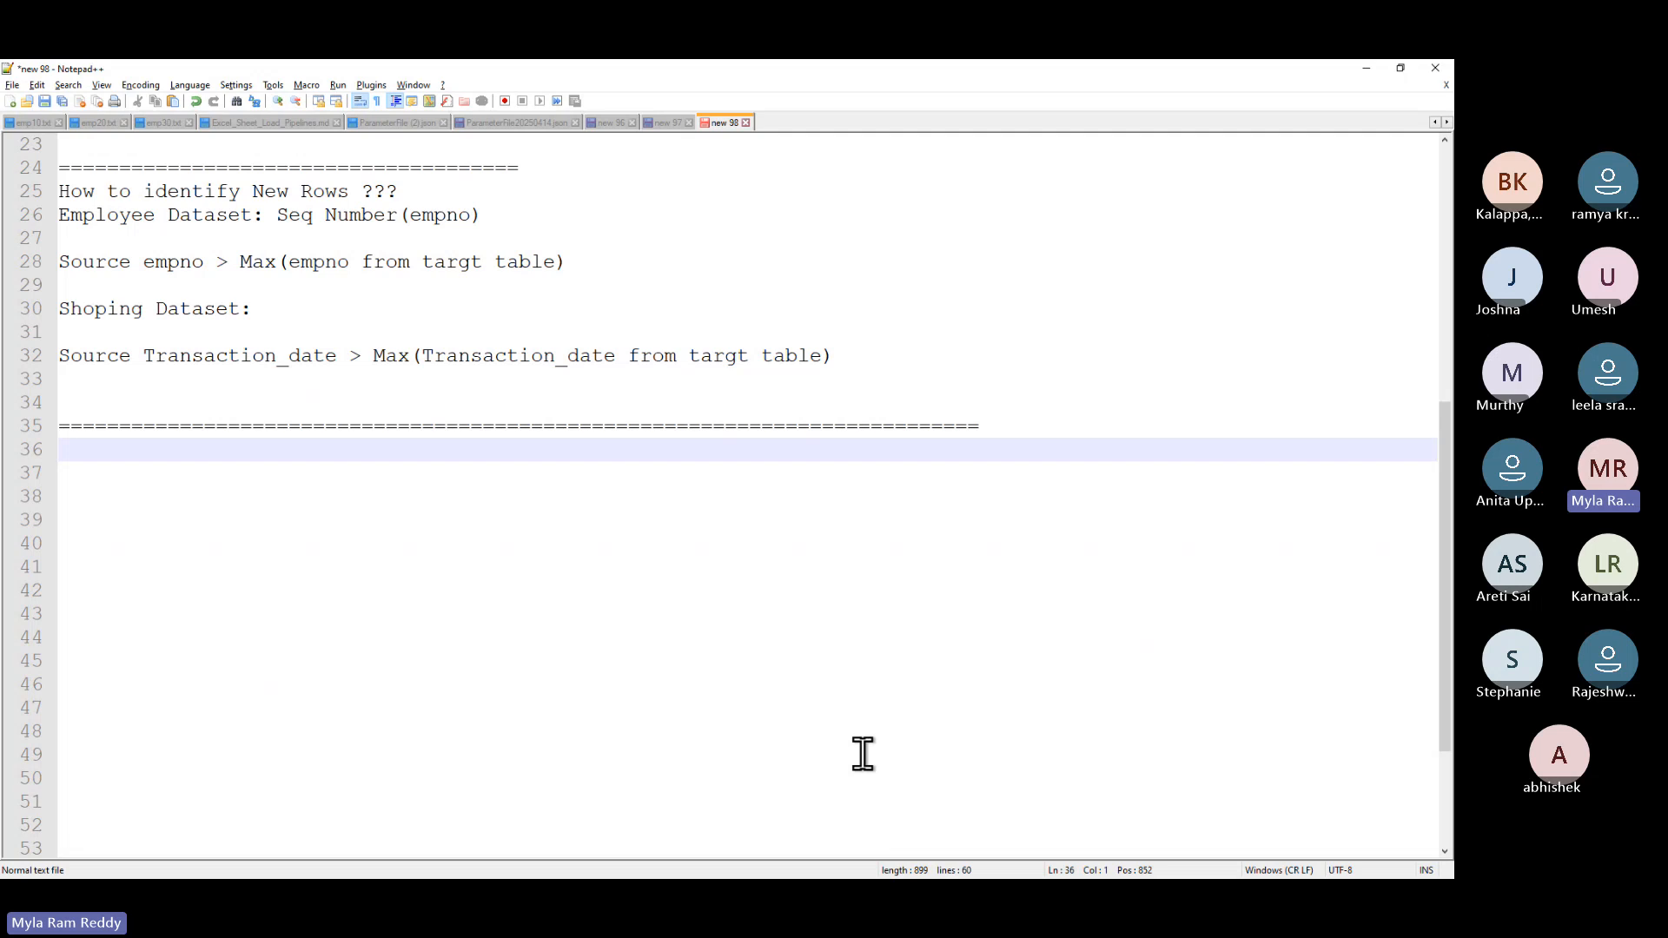
{"action": "type", "text": "WaterMarkTable"}
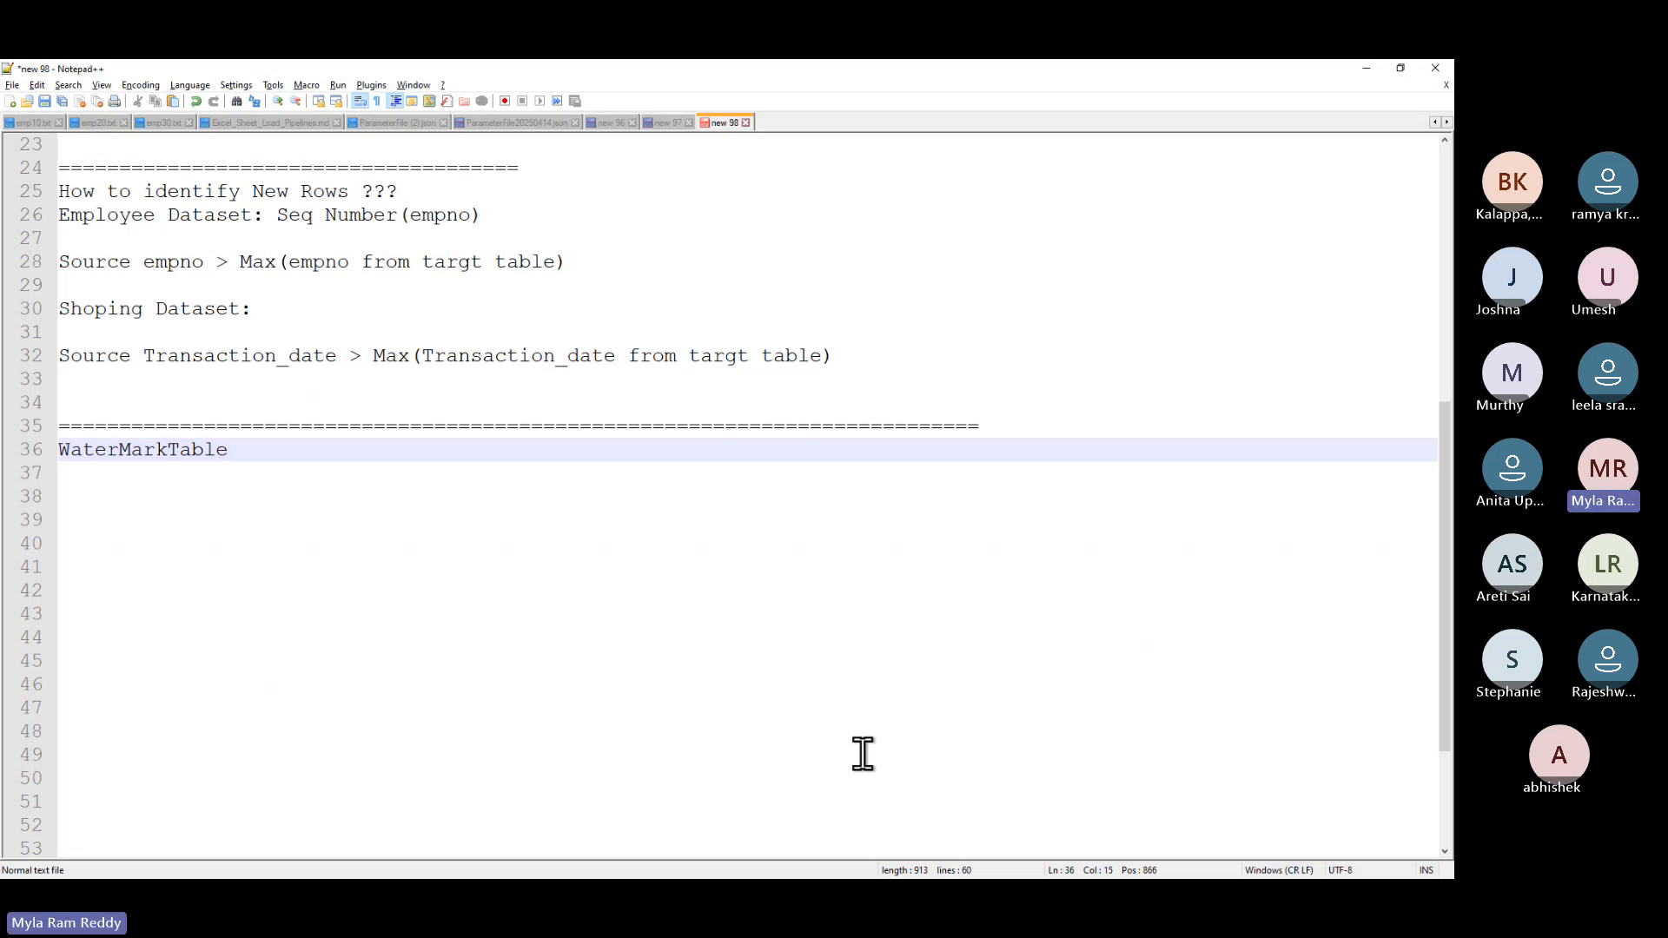
{"action": "left_click_drag", "start_coordinate": [167, 449], "coordinate": [12, 451]}
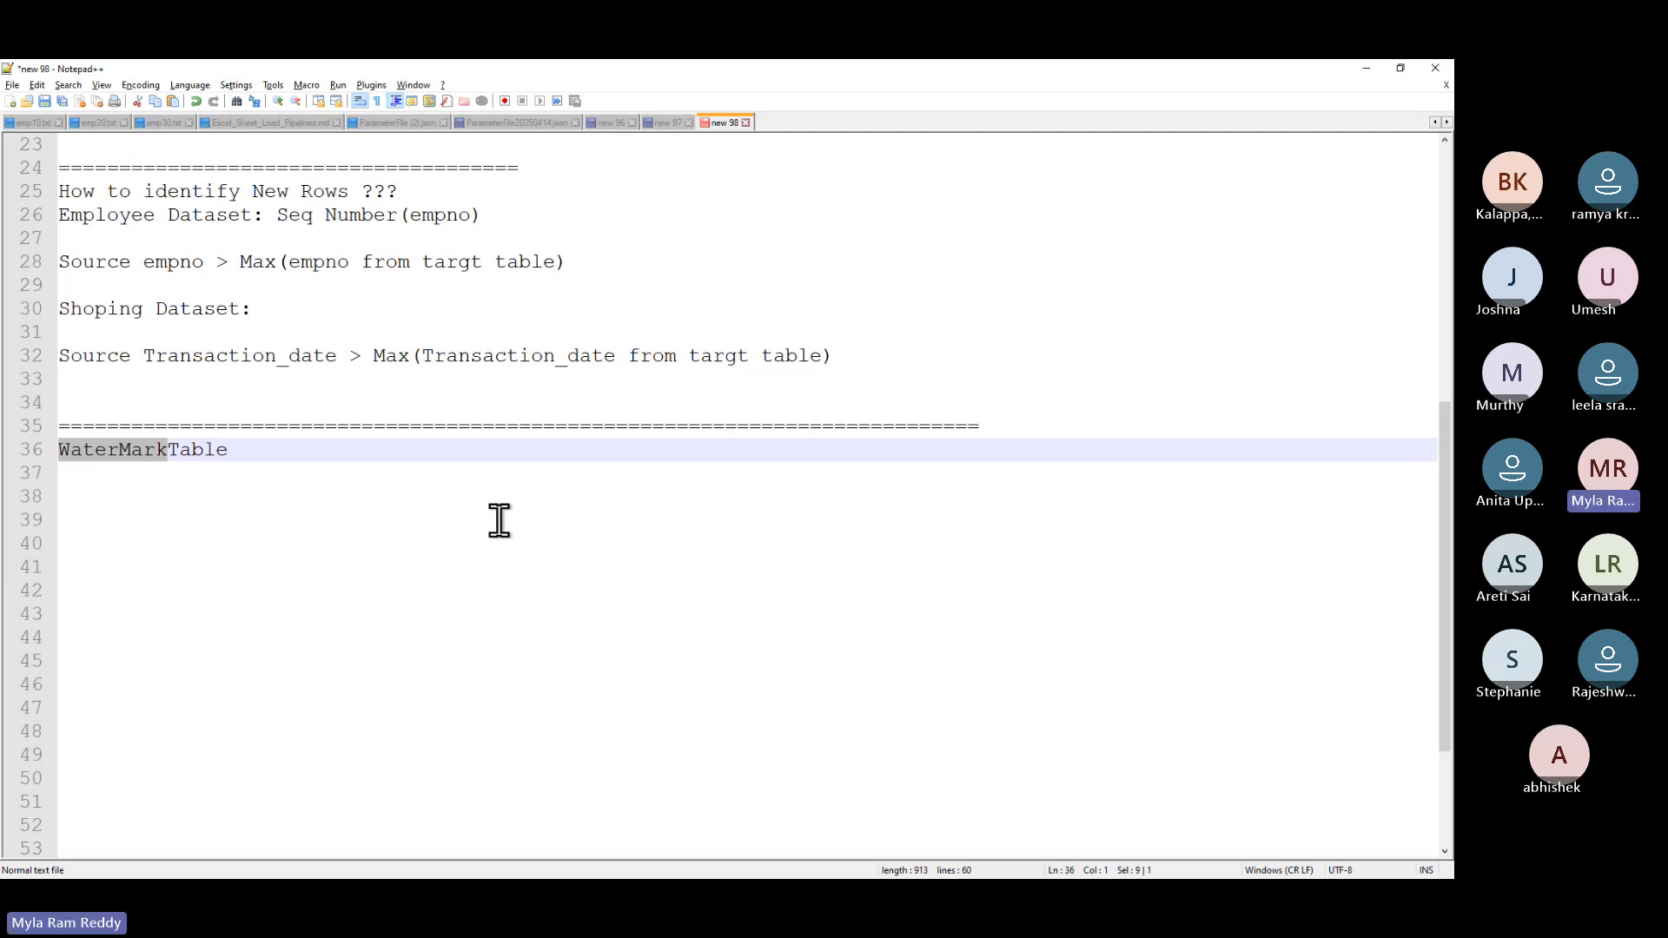
- Add the header 'Target_table_name | Last_load_date' with rows 'dim_customer | 17-Apr-2025' and 'Dim_product | 16-Apr-2025'
{"action": "left_click", "coordinate": [273, 451]}
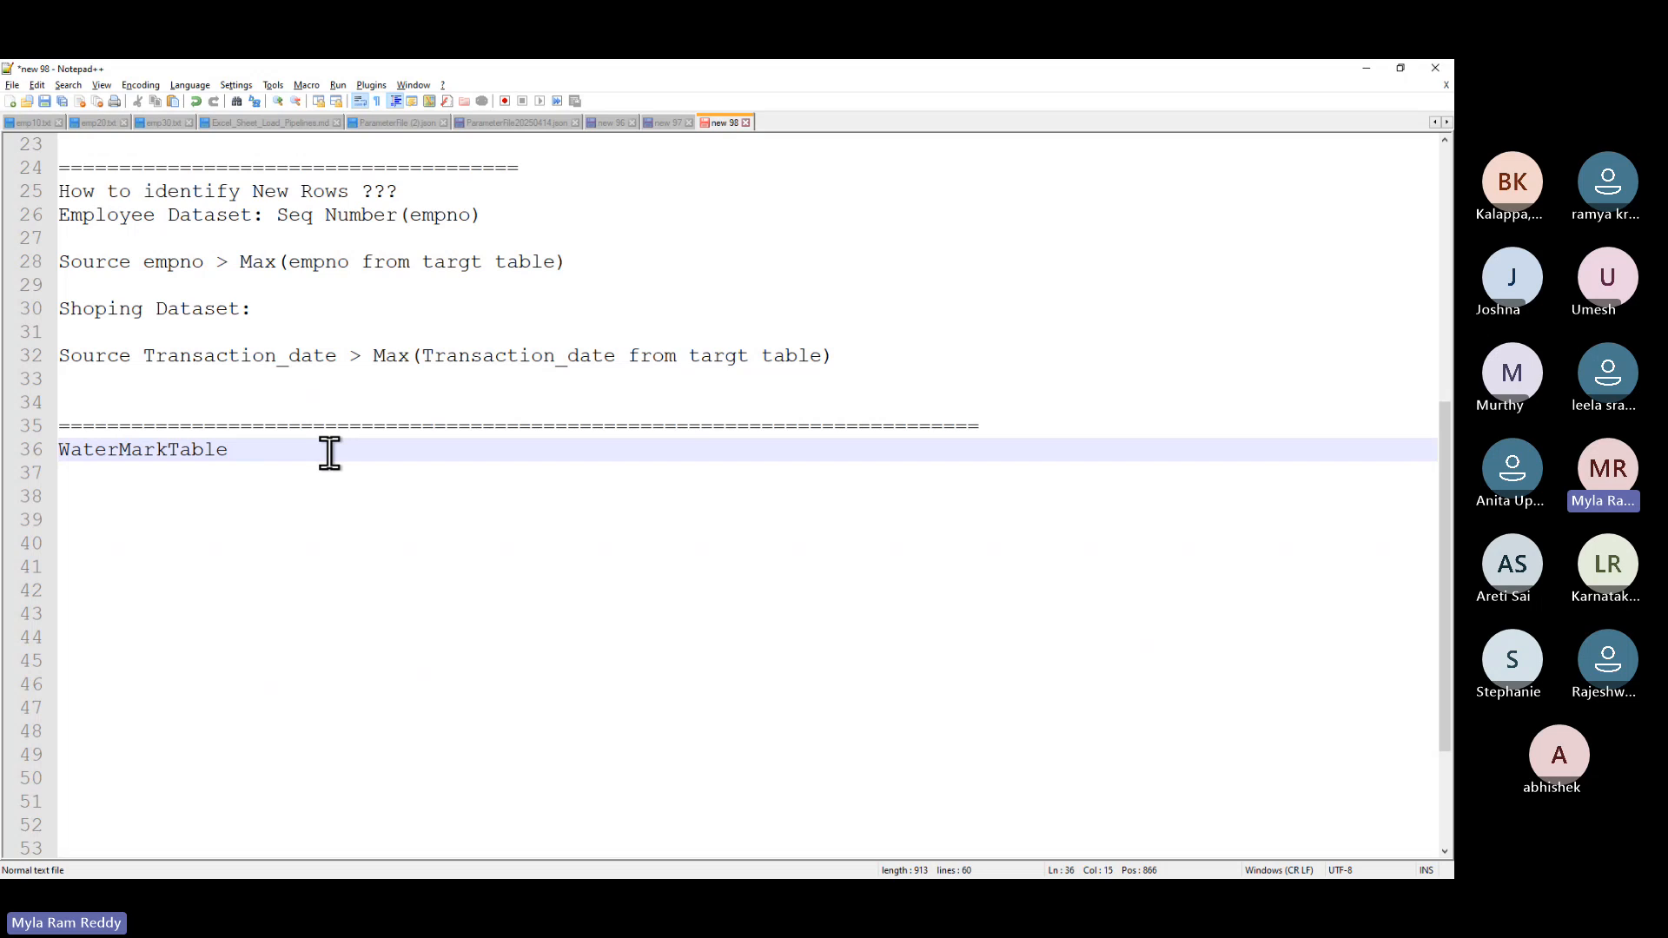
{"action": "key", "text": "Return"}
{"action": "key", "text": "Return"}
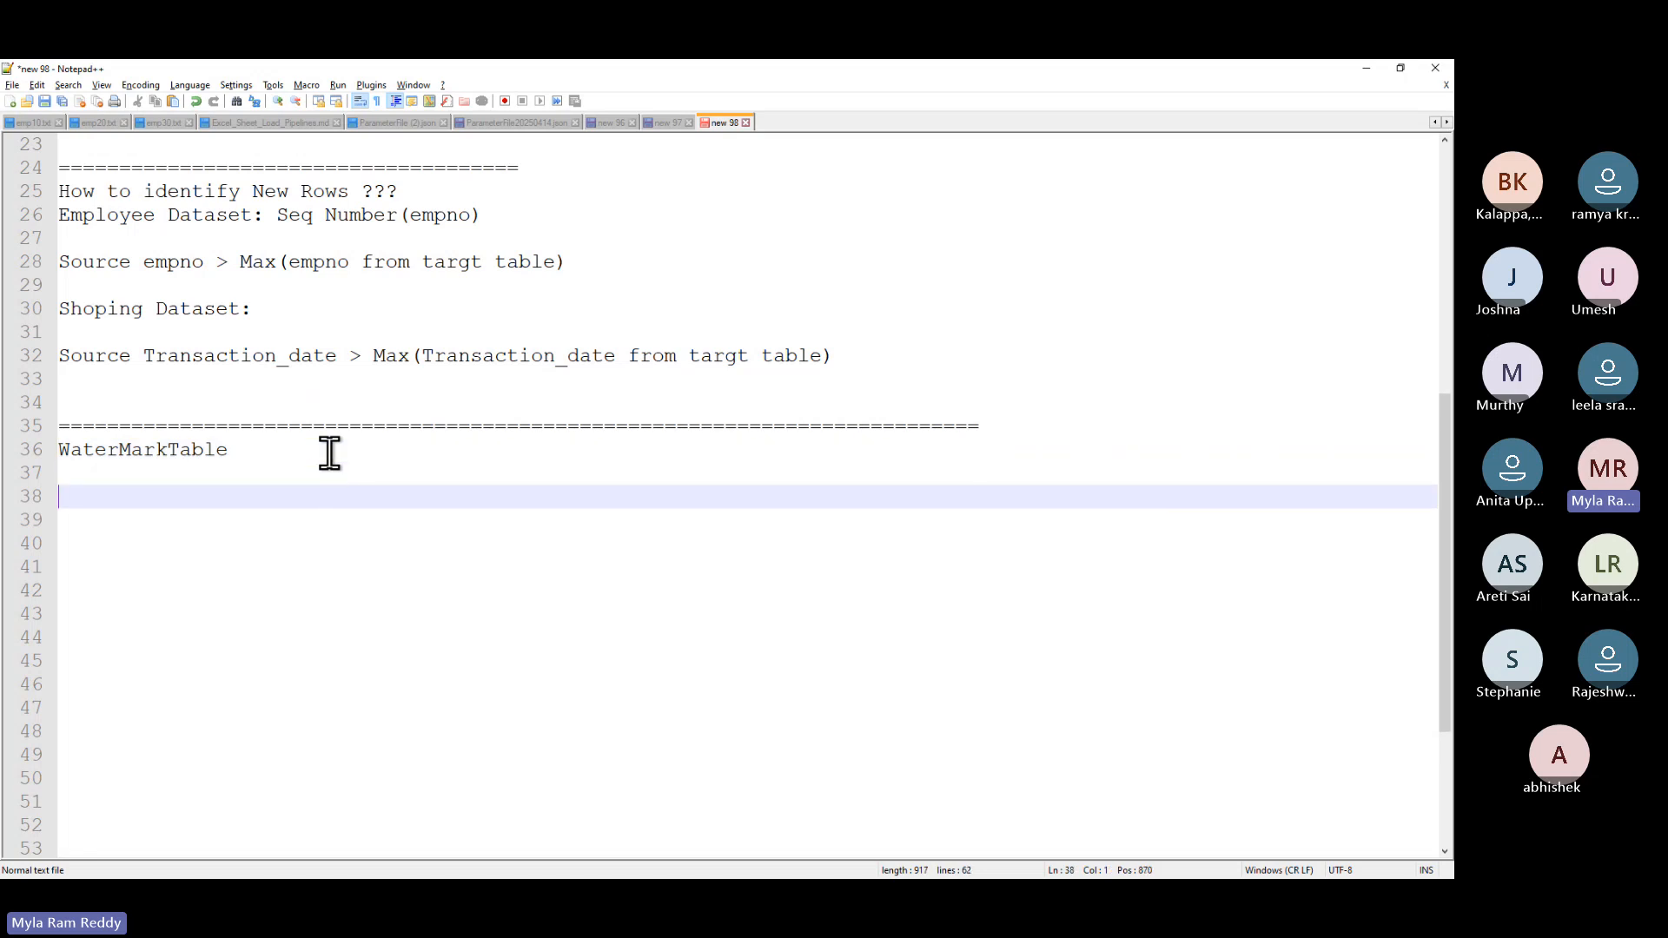
{"action": "type", "text": "T"}
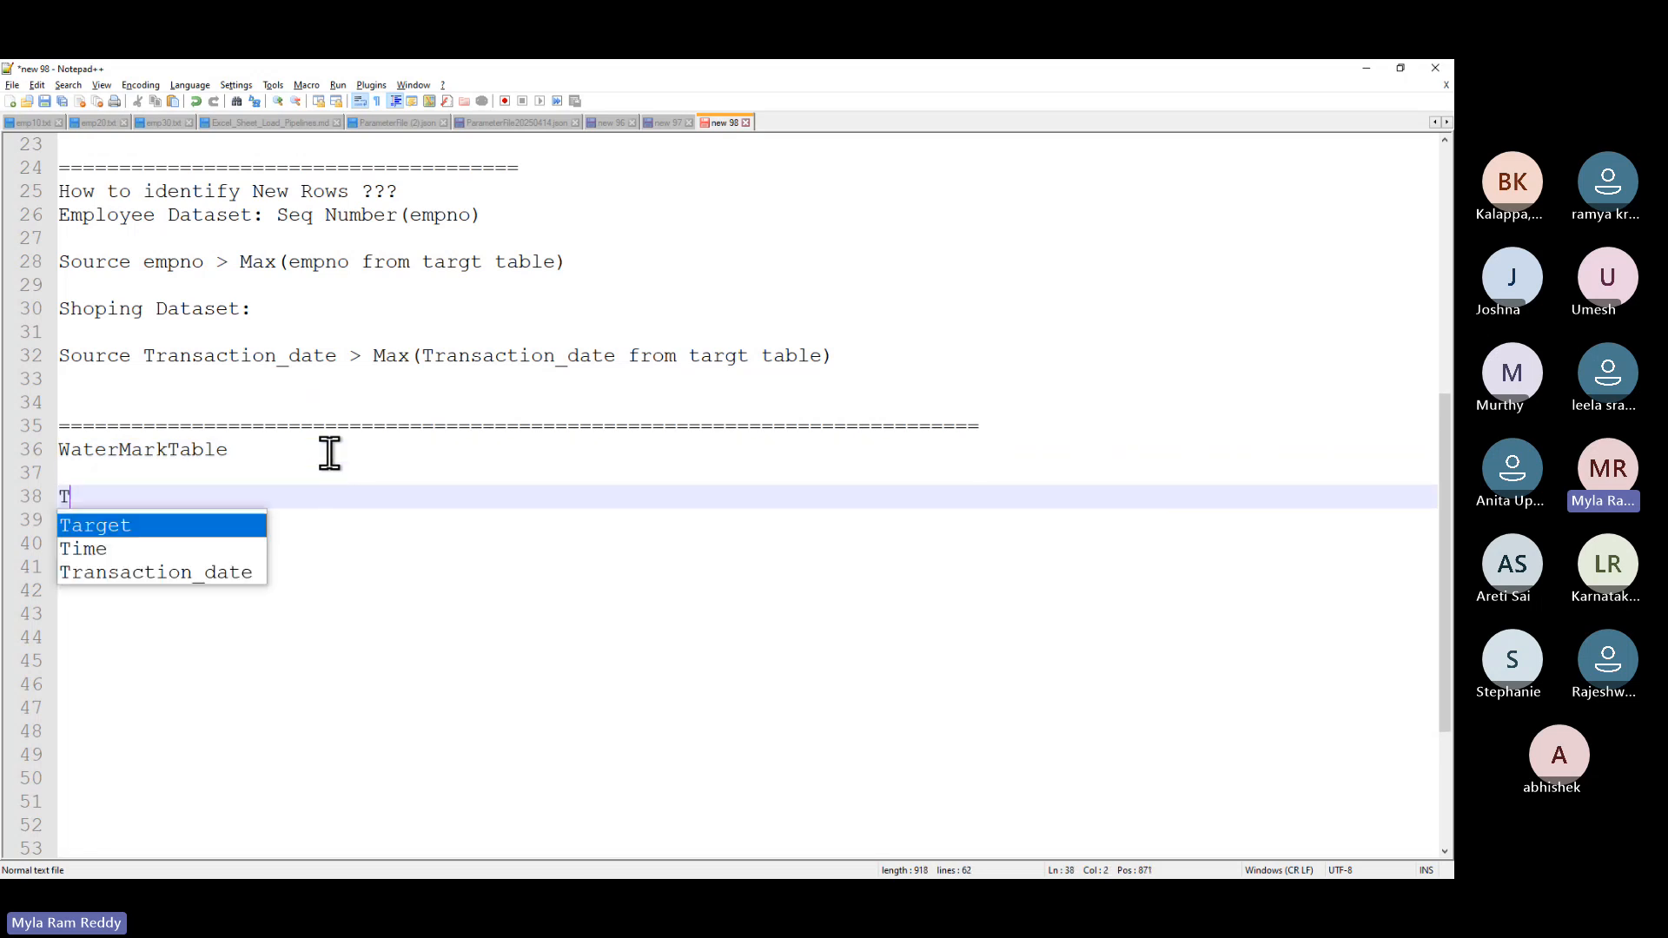
{"action": "type", "text": "arget_tab"}
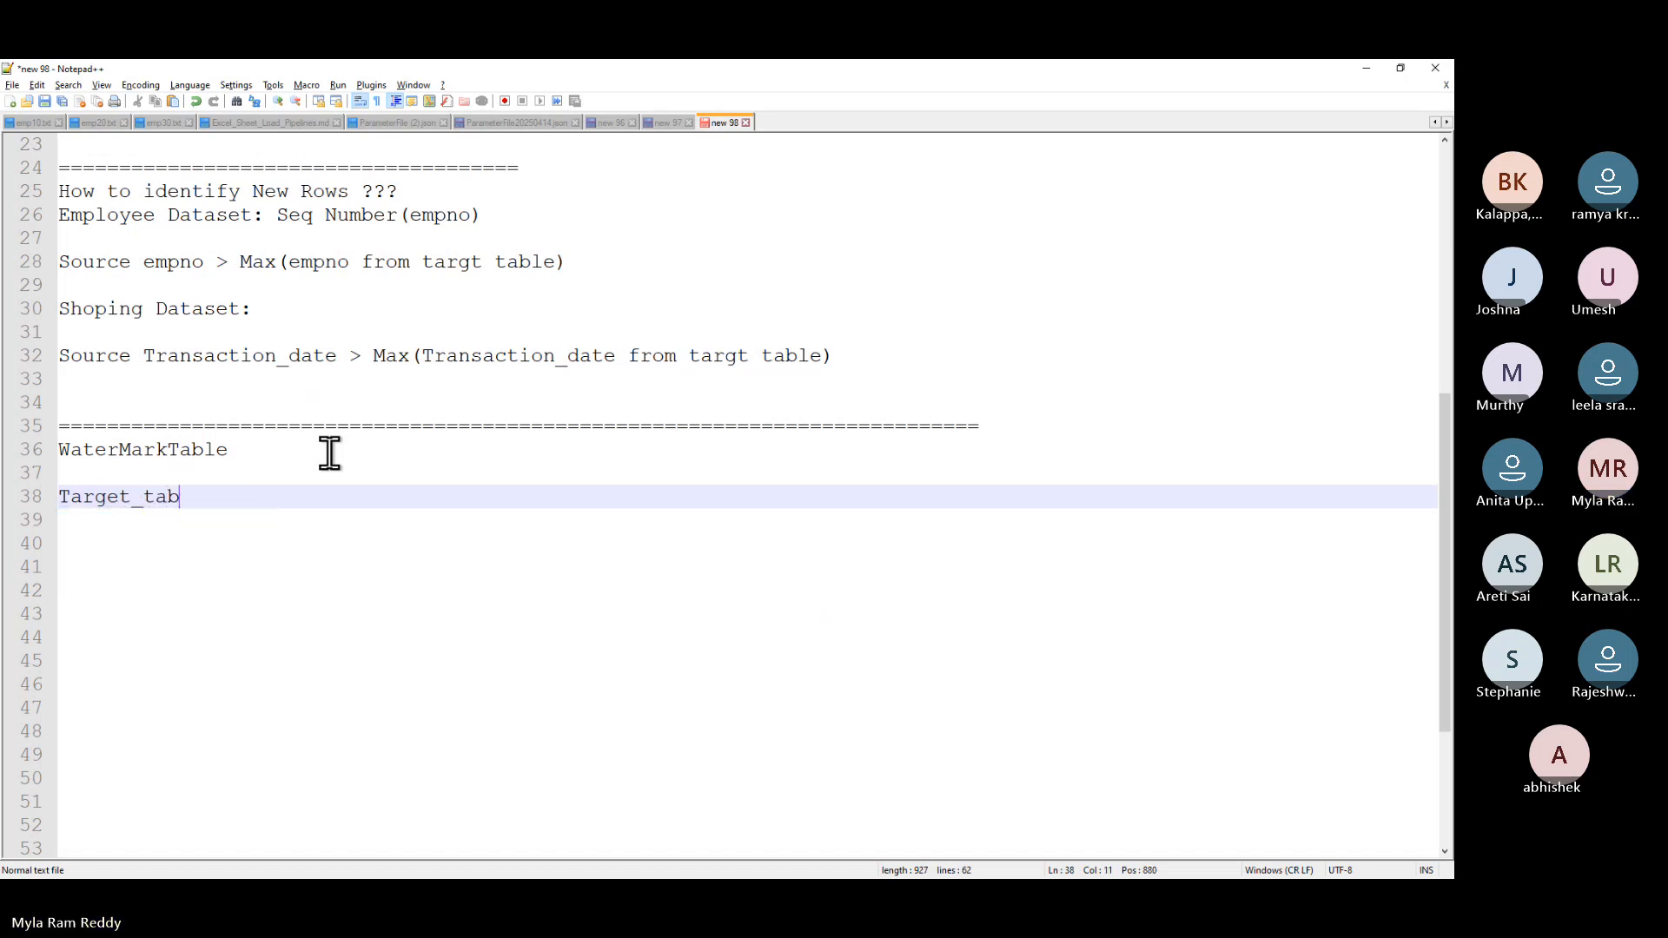
{"action": "type", "text": "le_name"}
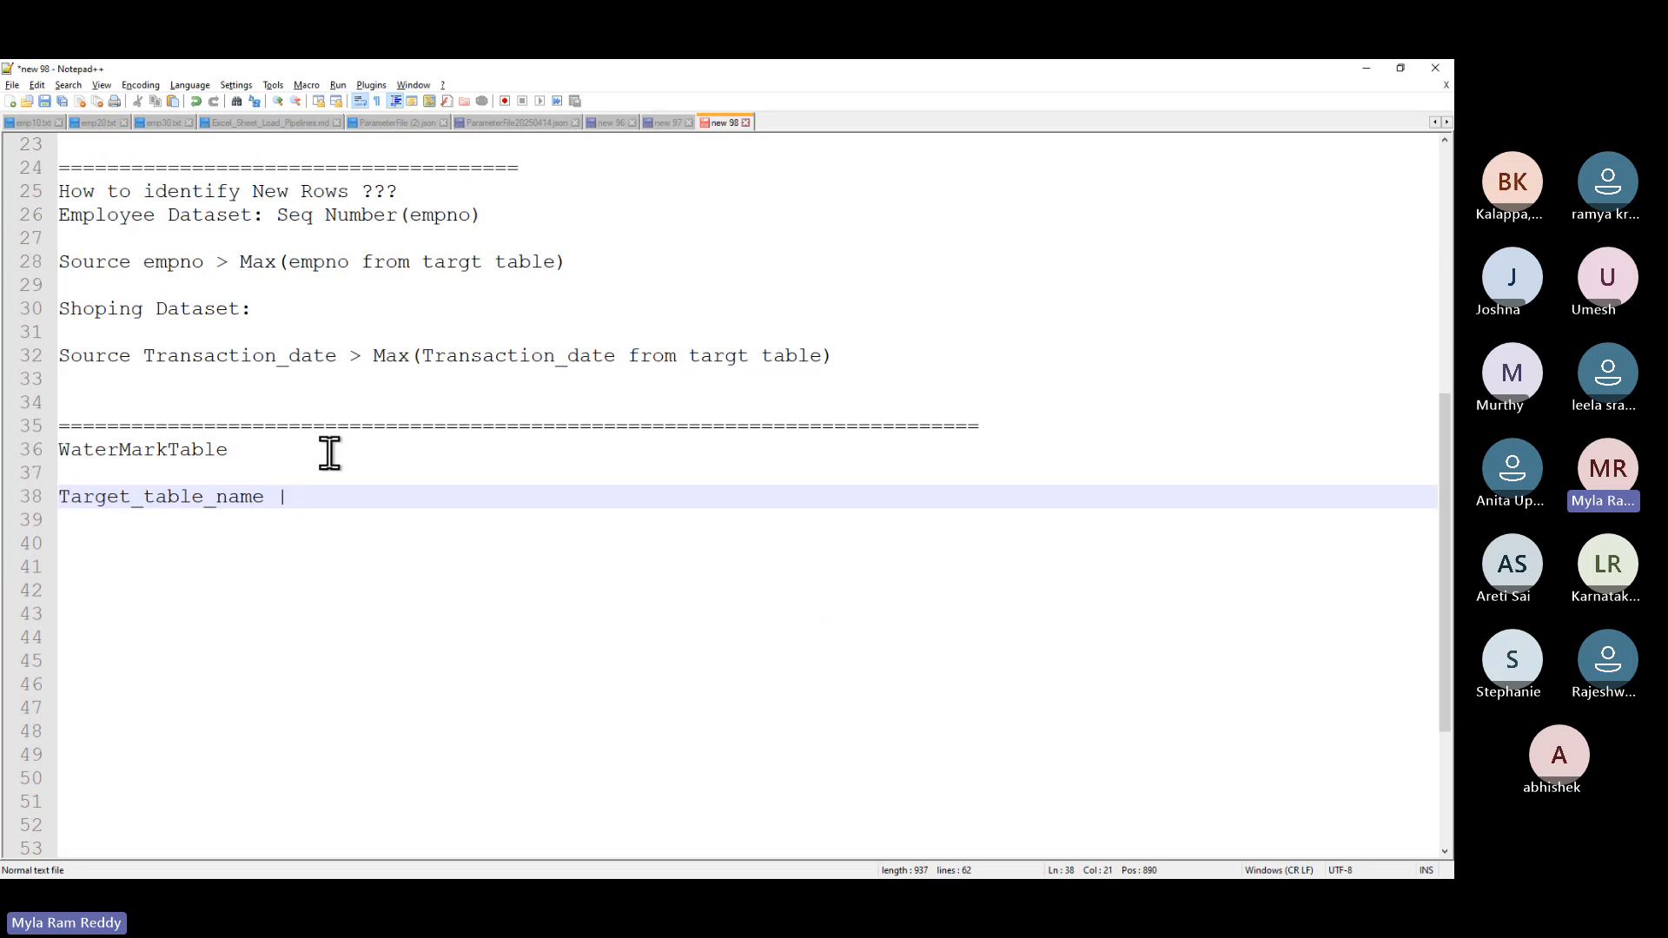
{"action": "type", "text": " | Last_load_date"}
{"action": "key", "text": "Return"}
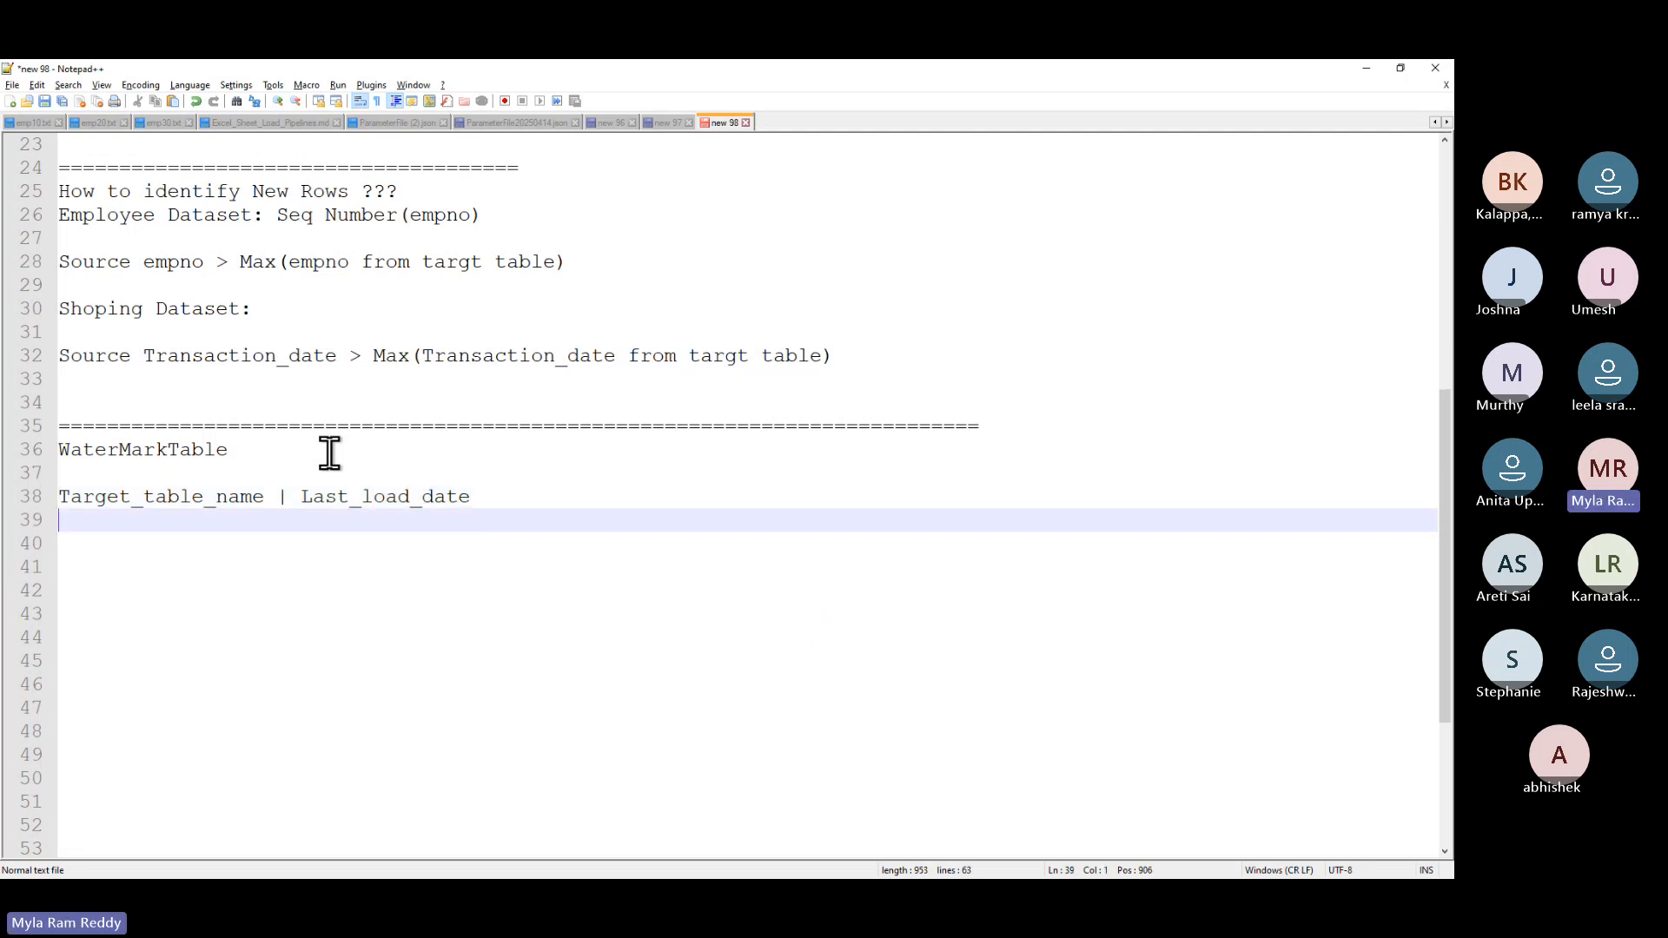
{"action": "type", "text": "dim_customer | 17-Ap"}
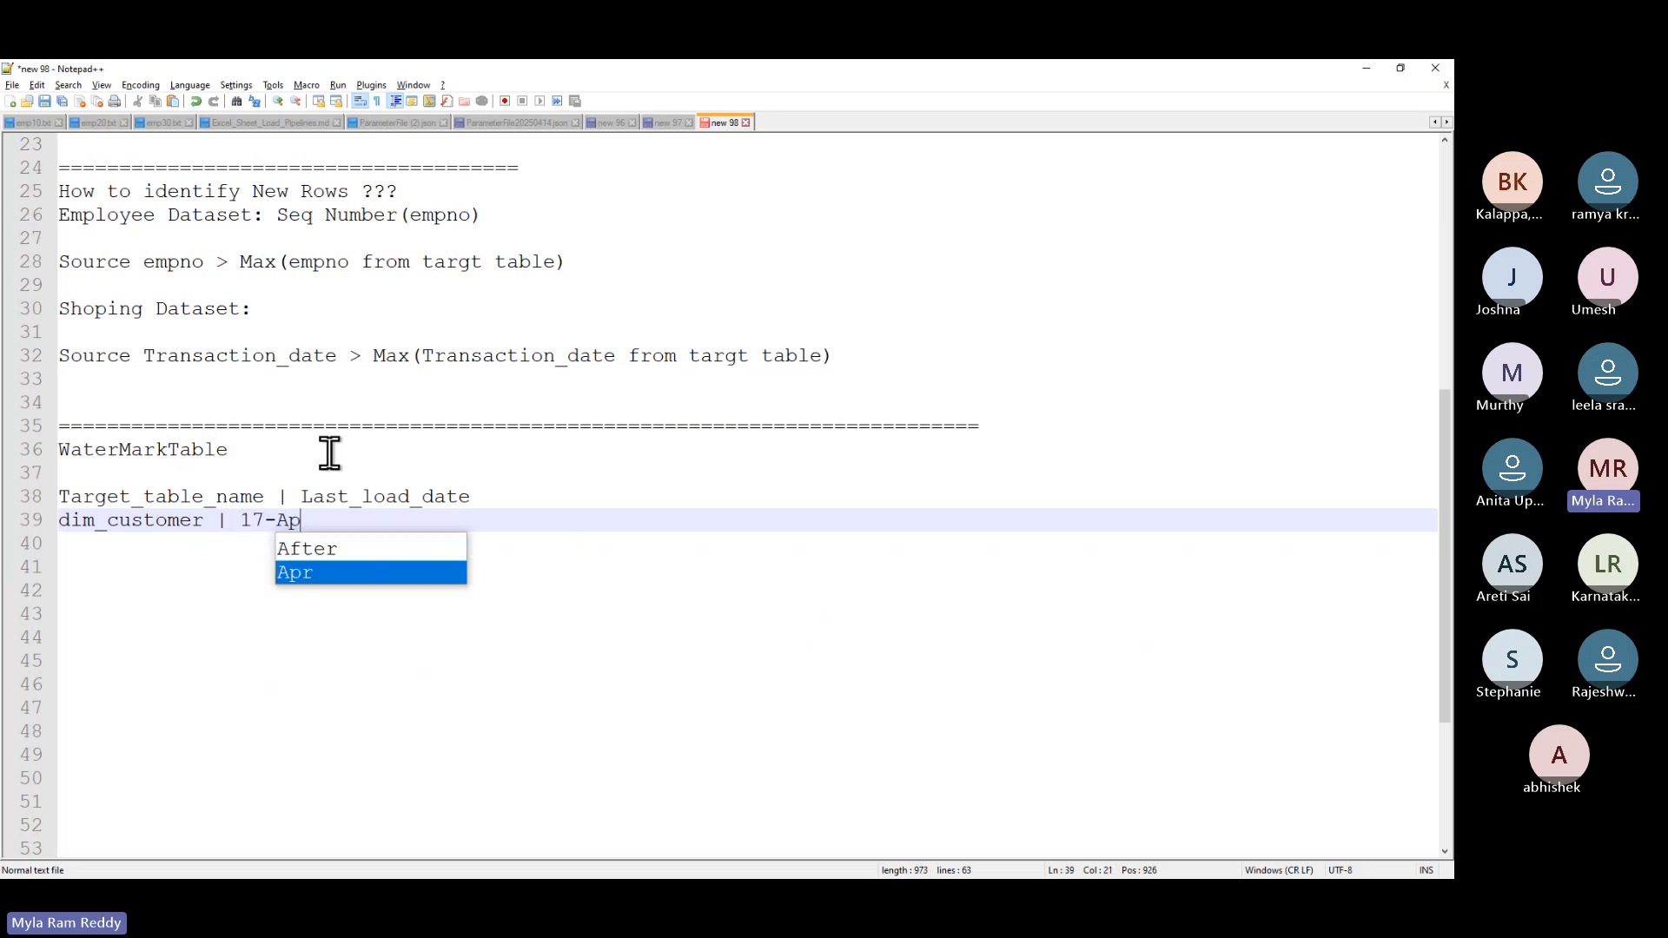
{"action": "type", "text": "r-202"}
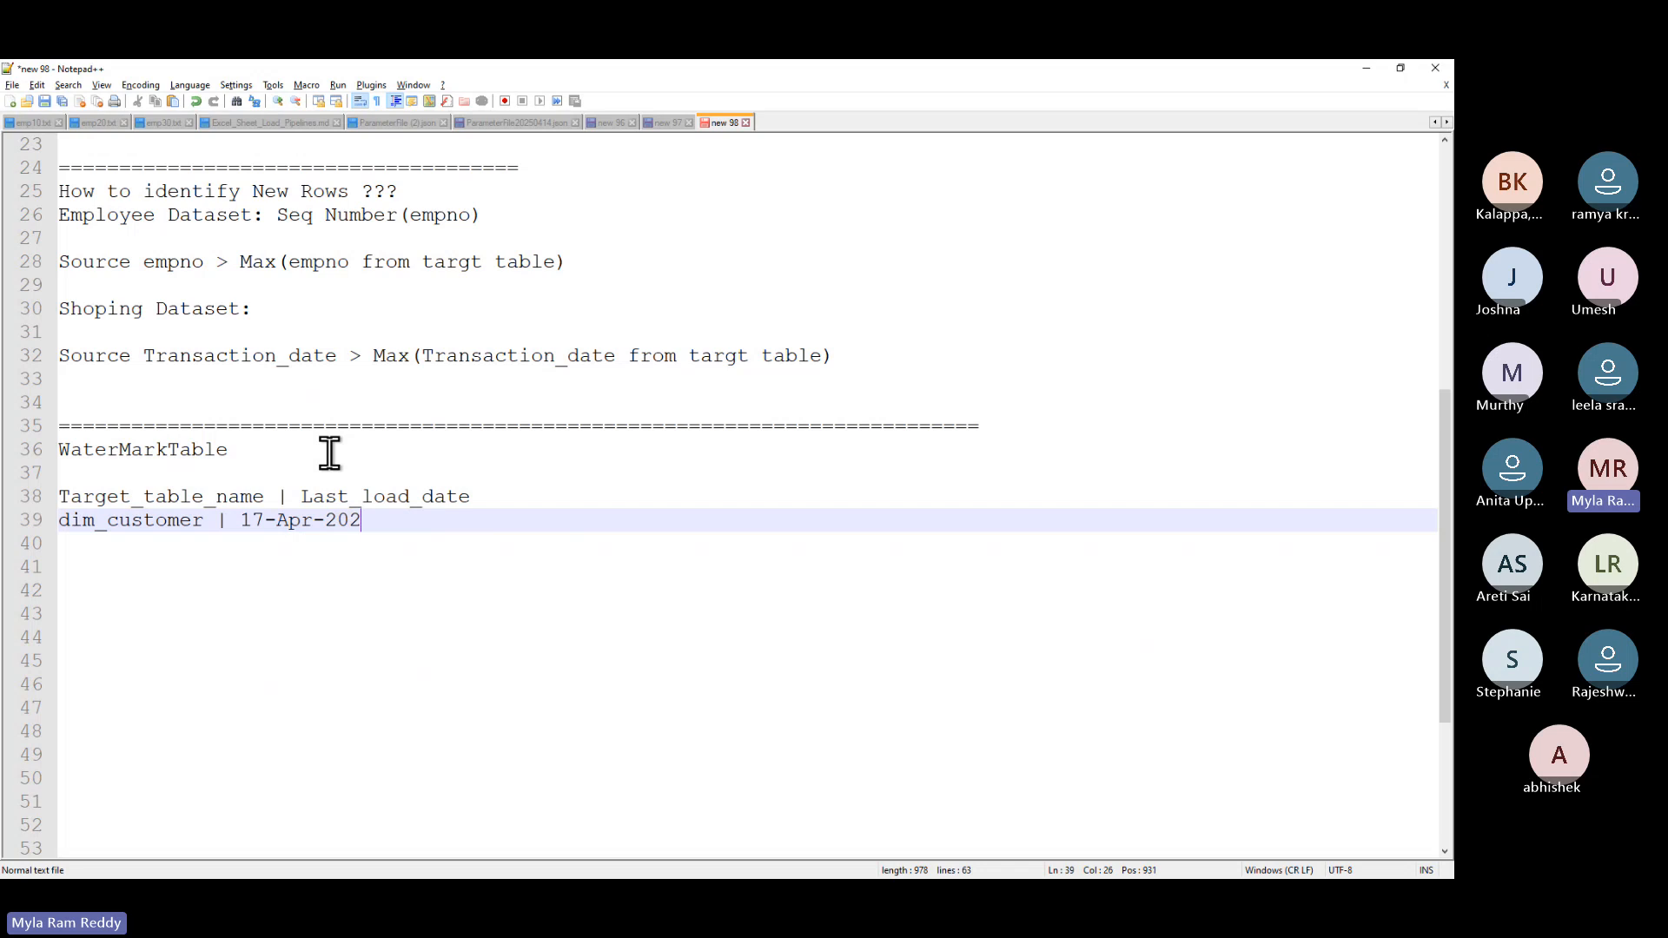
{"action": "type", "text": "5"}
{"action": "key", "text": "Return"}
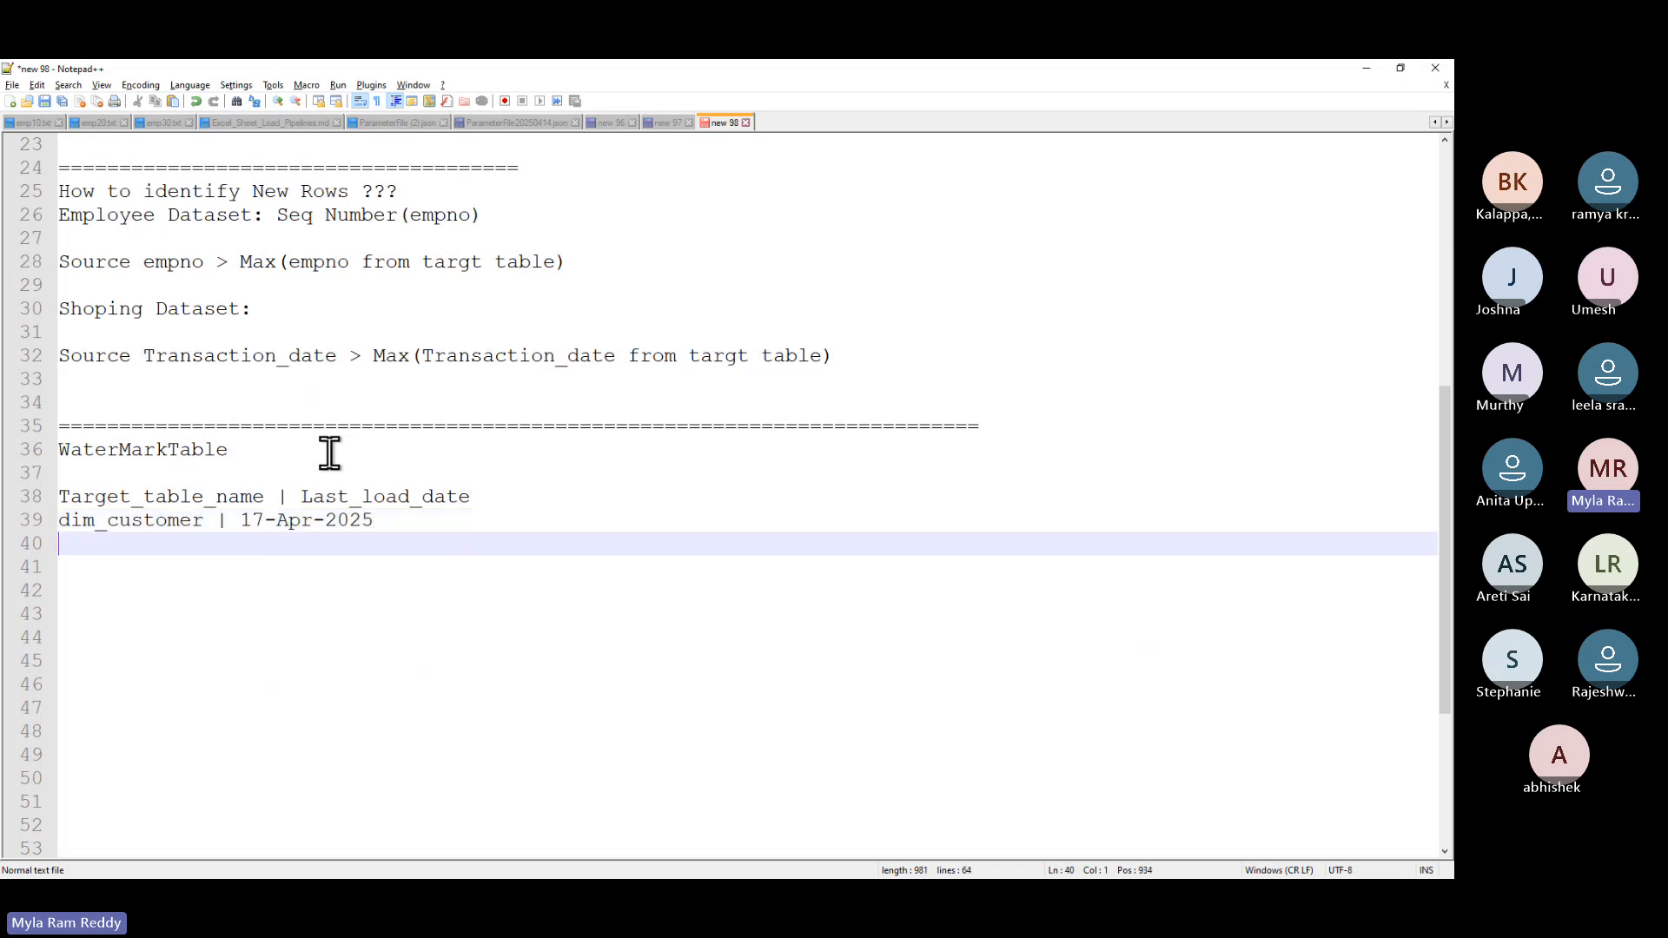
{"action": "type", "text": "Dim_product | 16"}
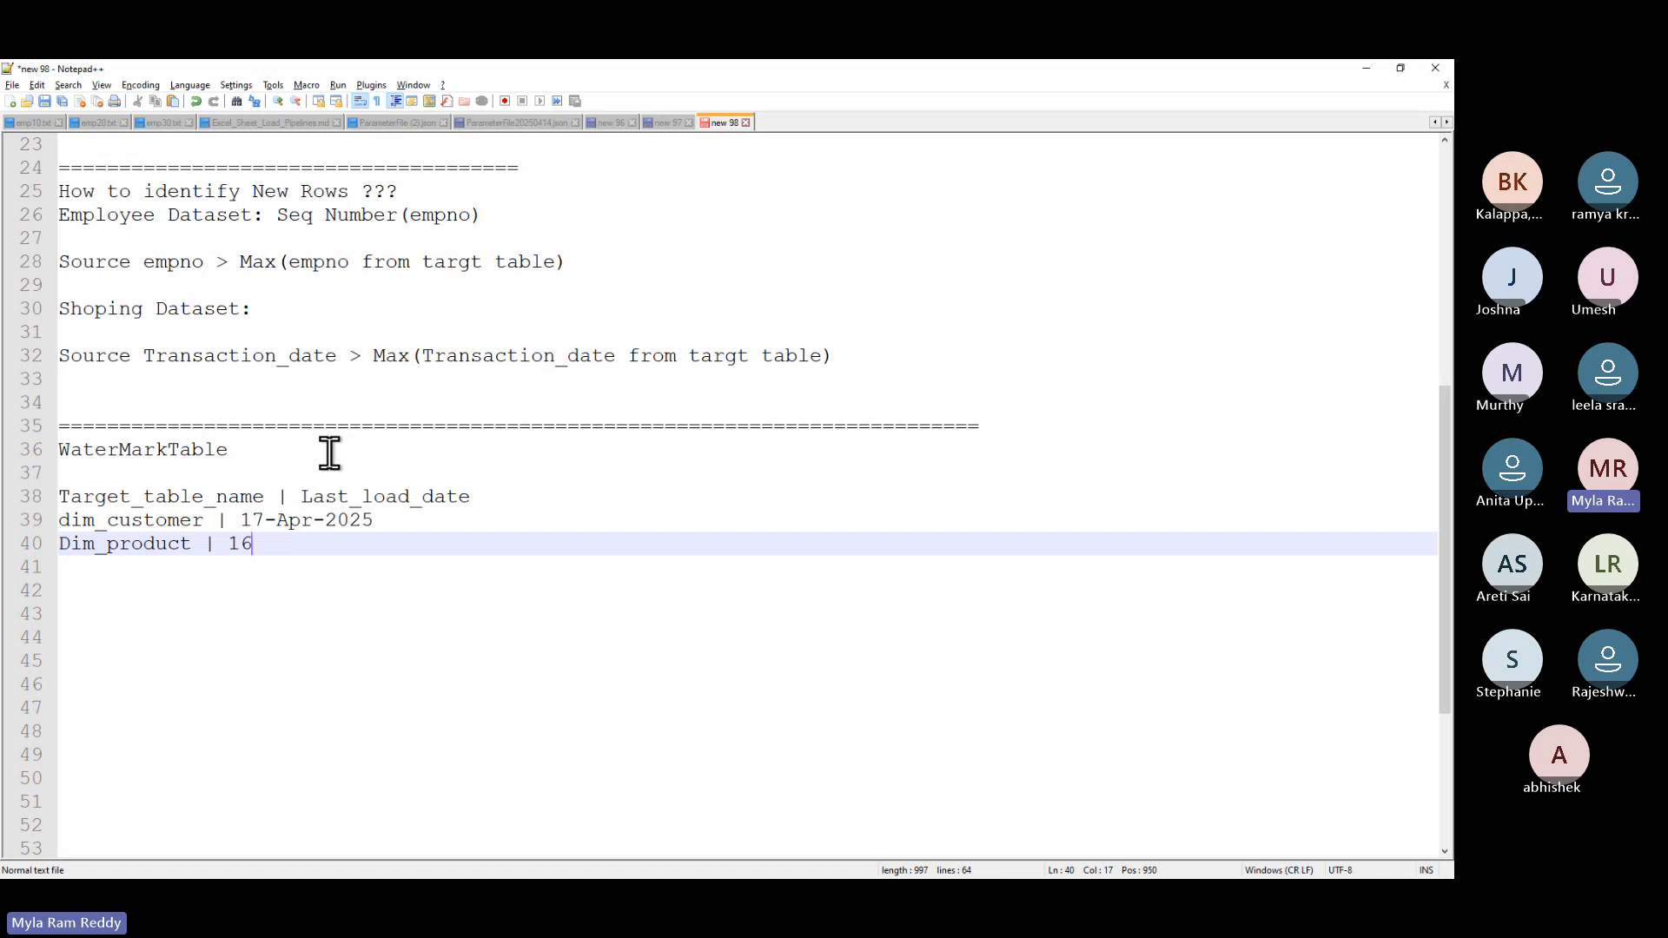
{"action": "type", "text": "-Apr"}
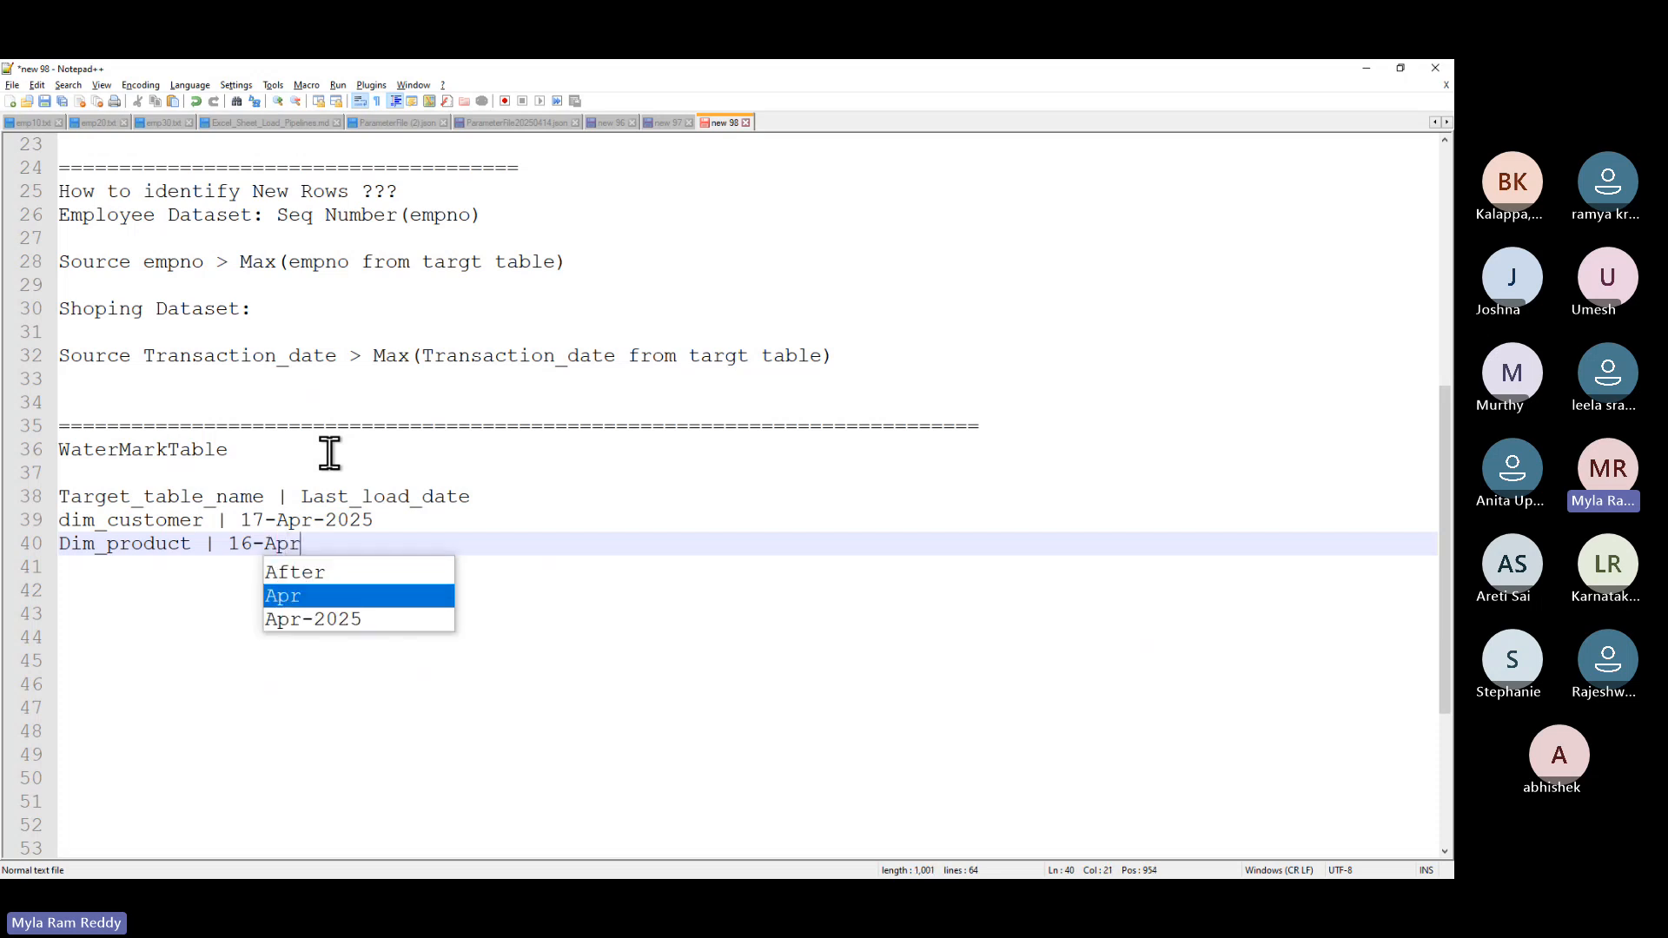
{"action": "type", "text": "-2025"}
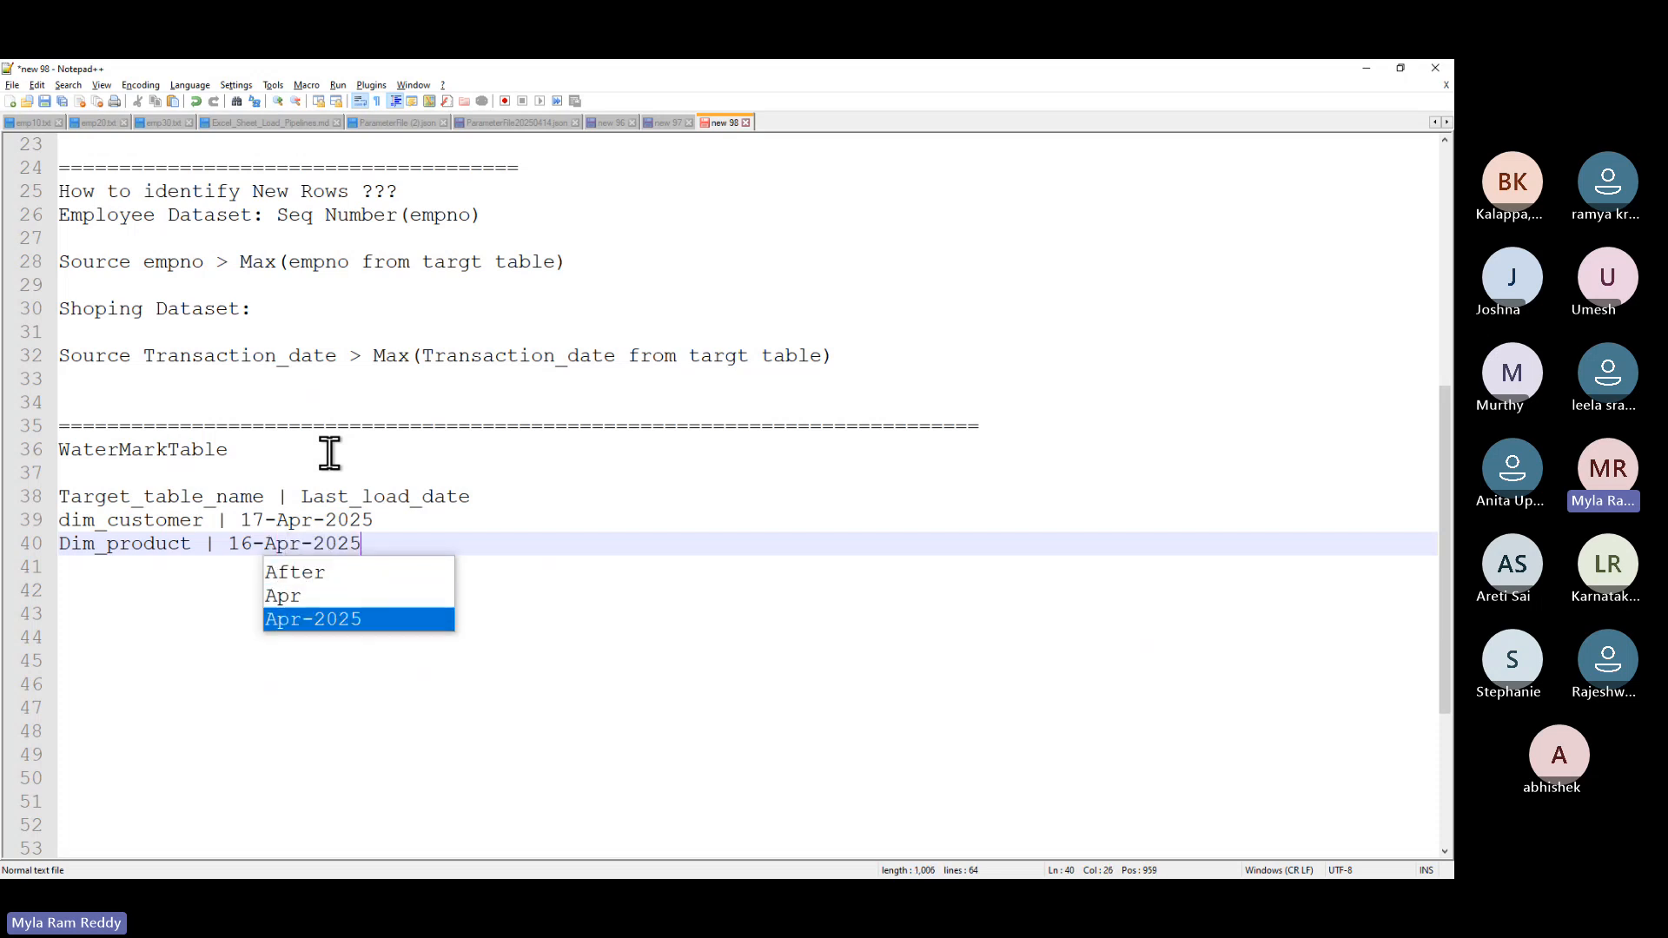
{"action": "key", "text": "Escape"}
- Highlight the WaterMarkTable heading, dim_customer's load date, the header line and both data rows
{"action": "left_click_drag", "start_coordinate": [254, 451], "coordinate": [57, 451]}
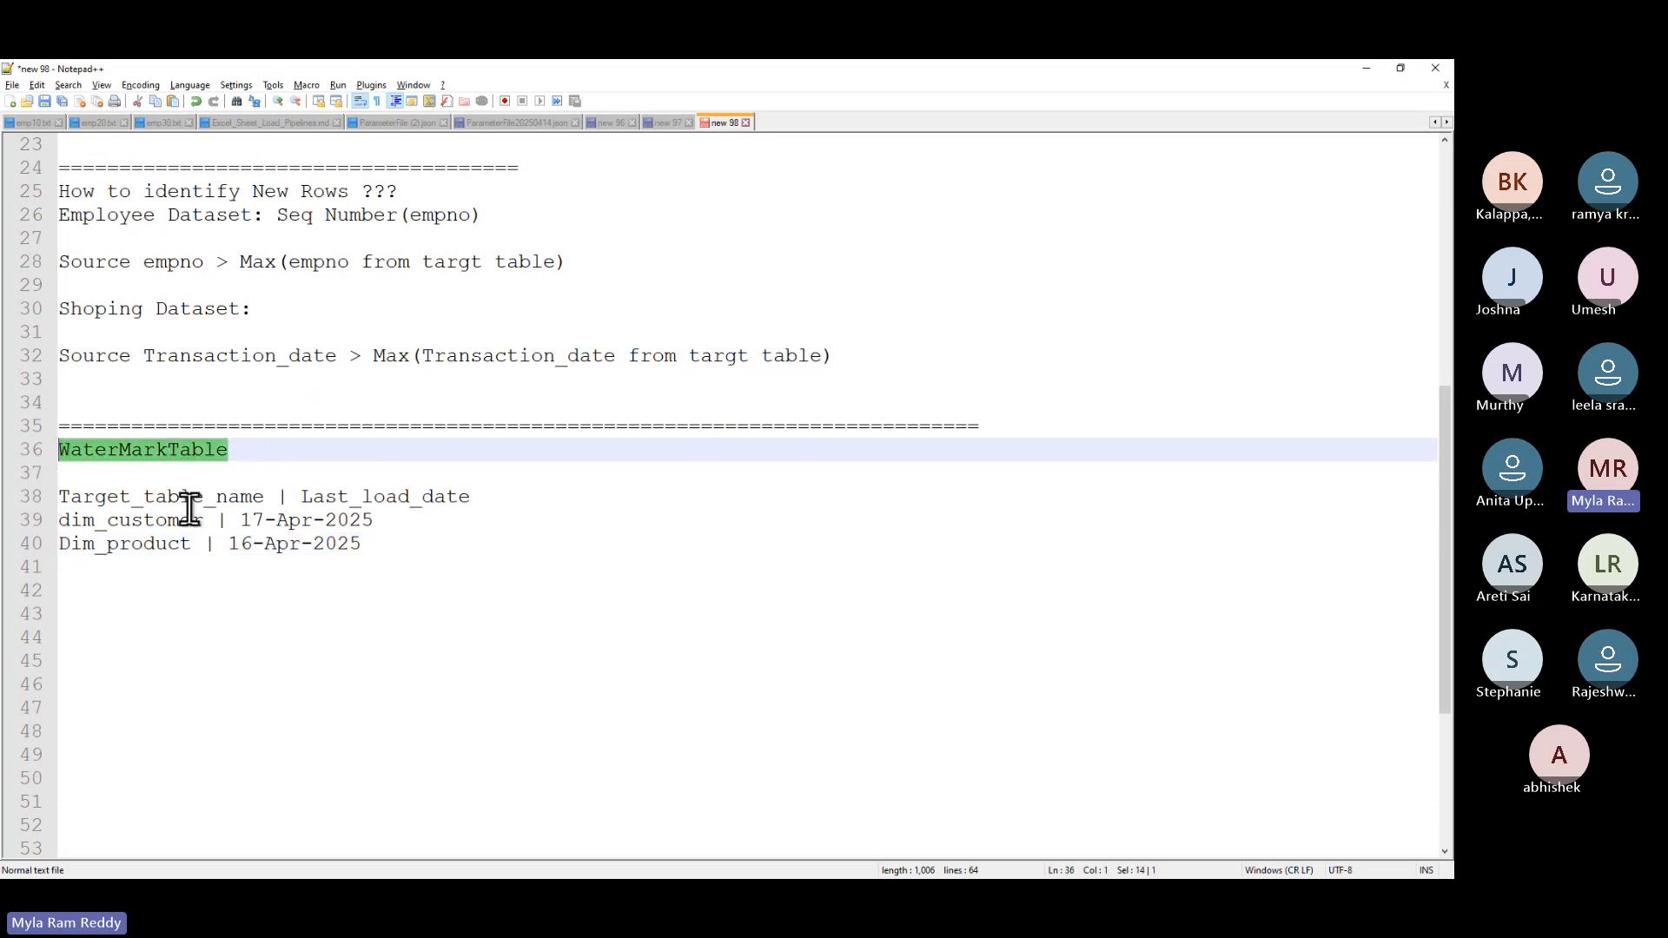
{"action": "left_click_drag", "start_coordinate": [204, 521], "coordinate": [51, 525]}
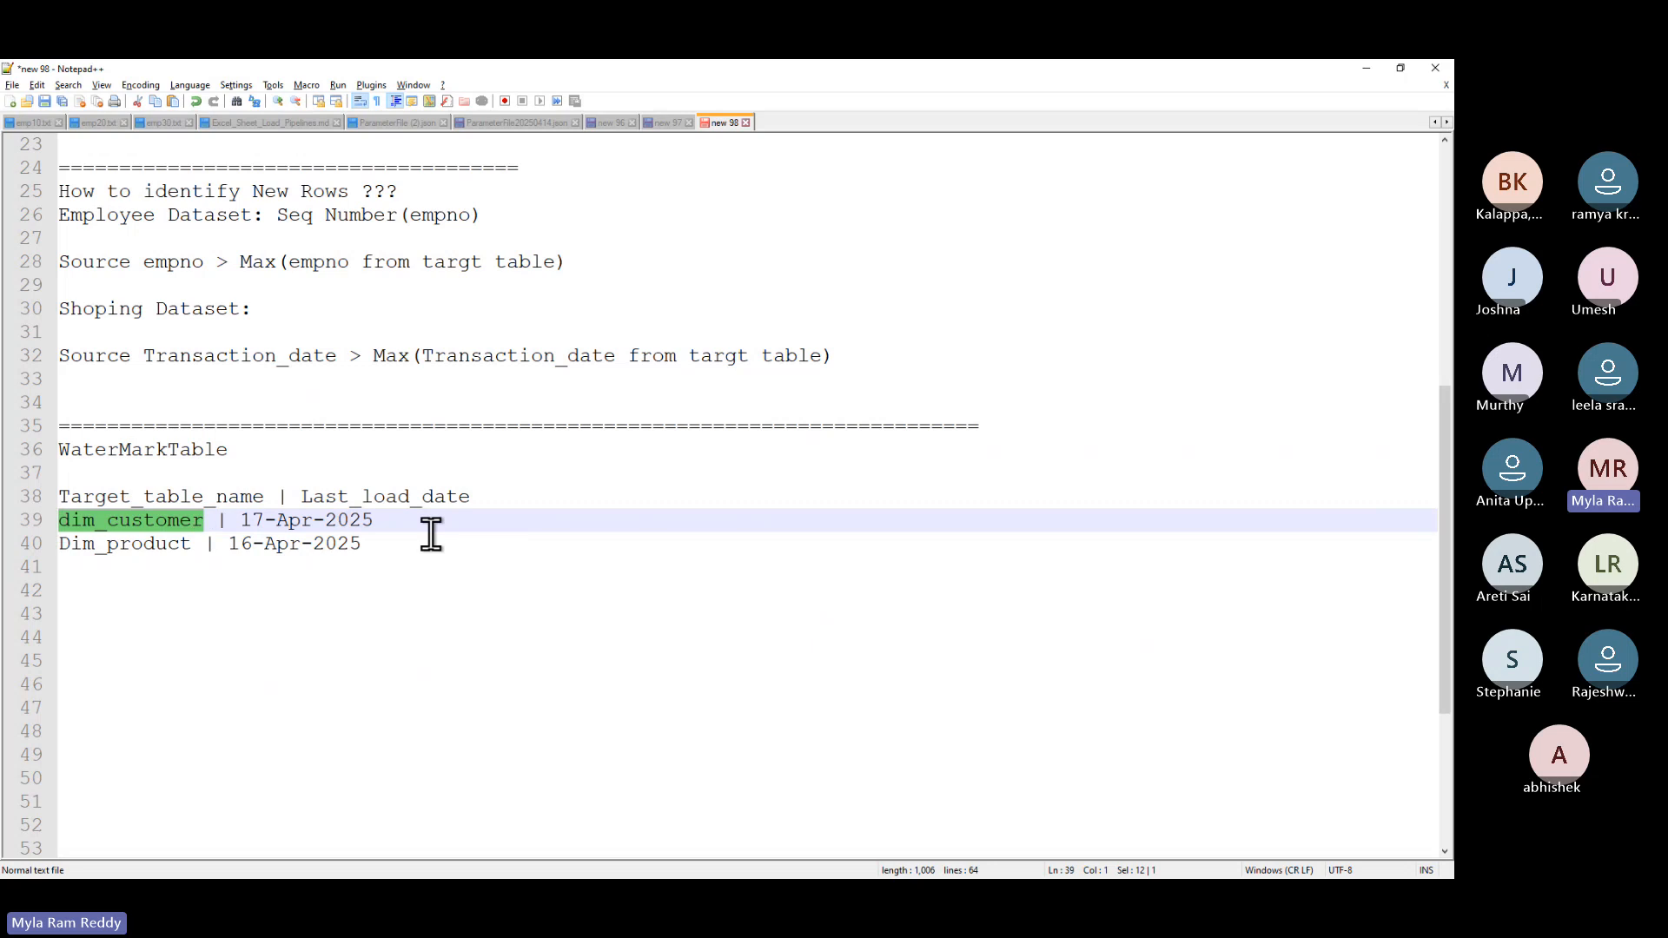
{"action": "left_click_drag", "start_coordinate": [376, 520], "coordinate": [236, 520]}
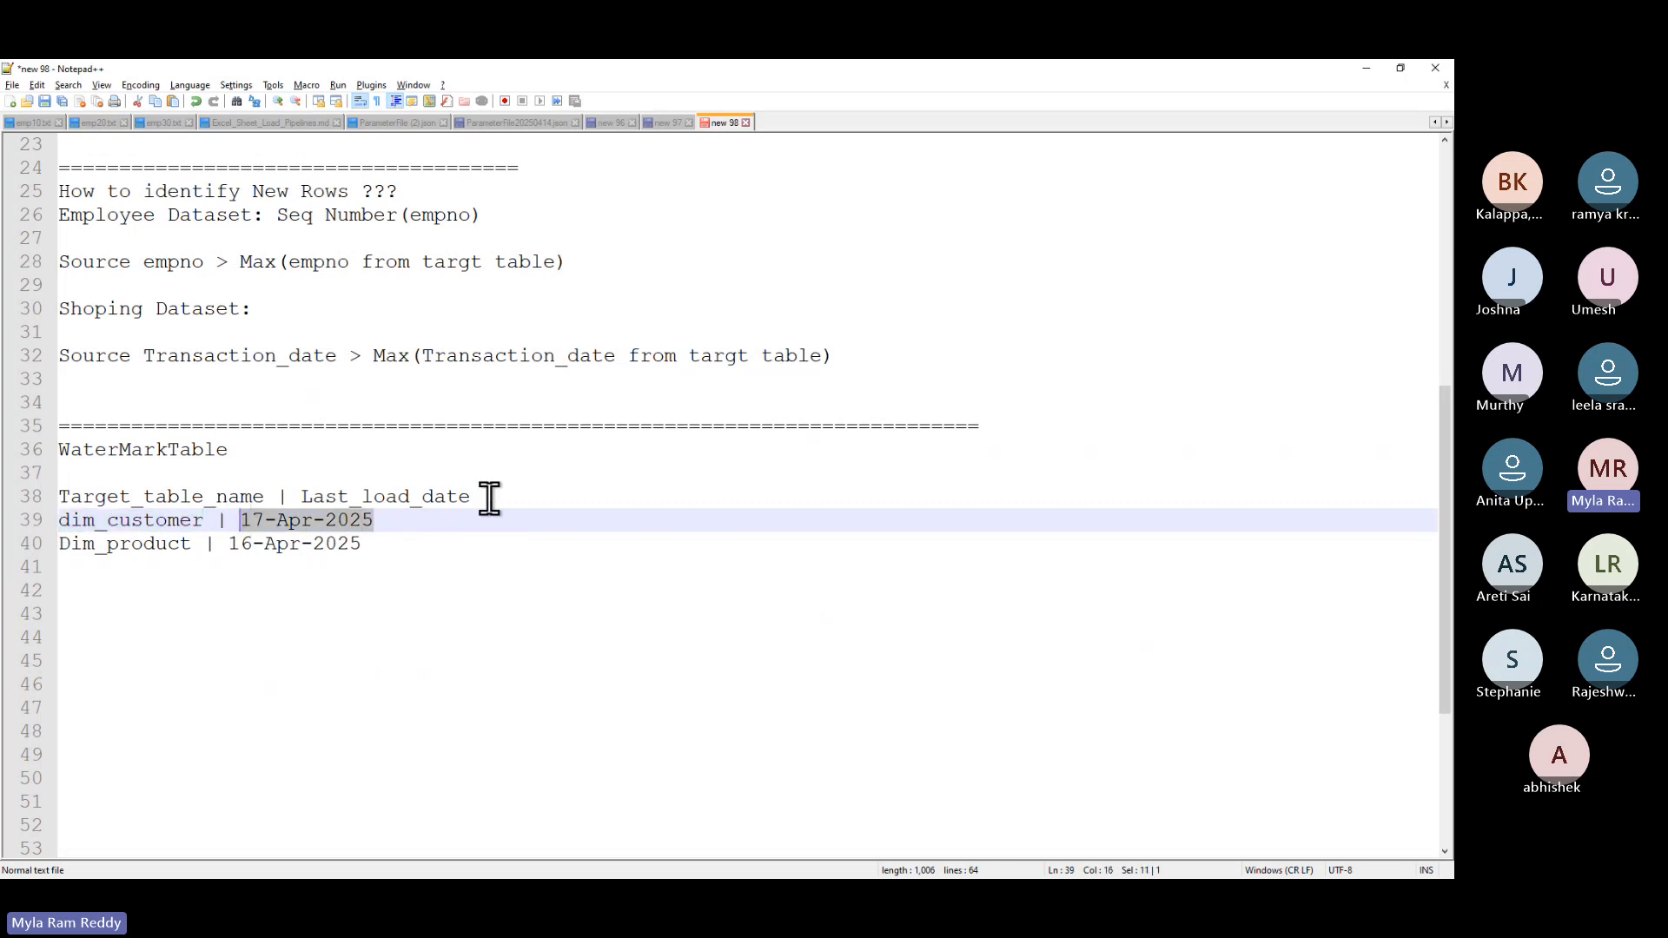
{"action": "left_click_drag", "start_coordinate": [488, 495], "coordinate": [50, 505]}
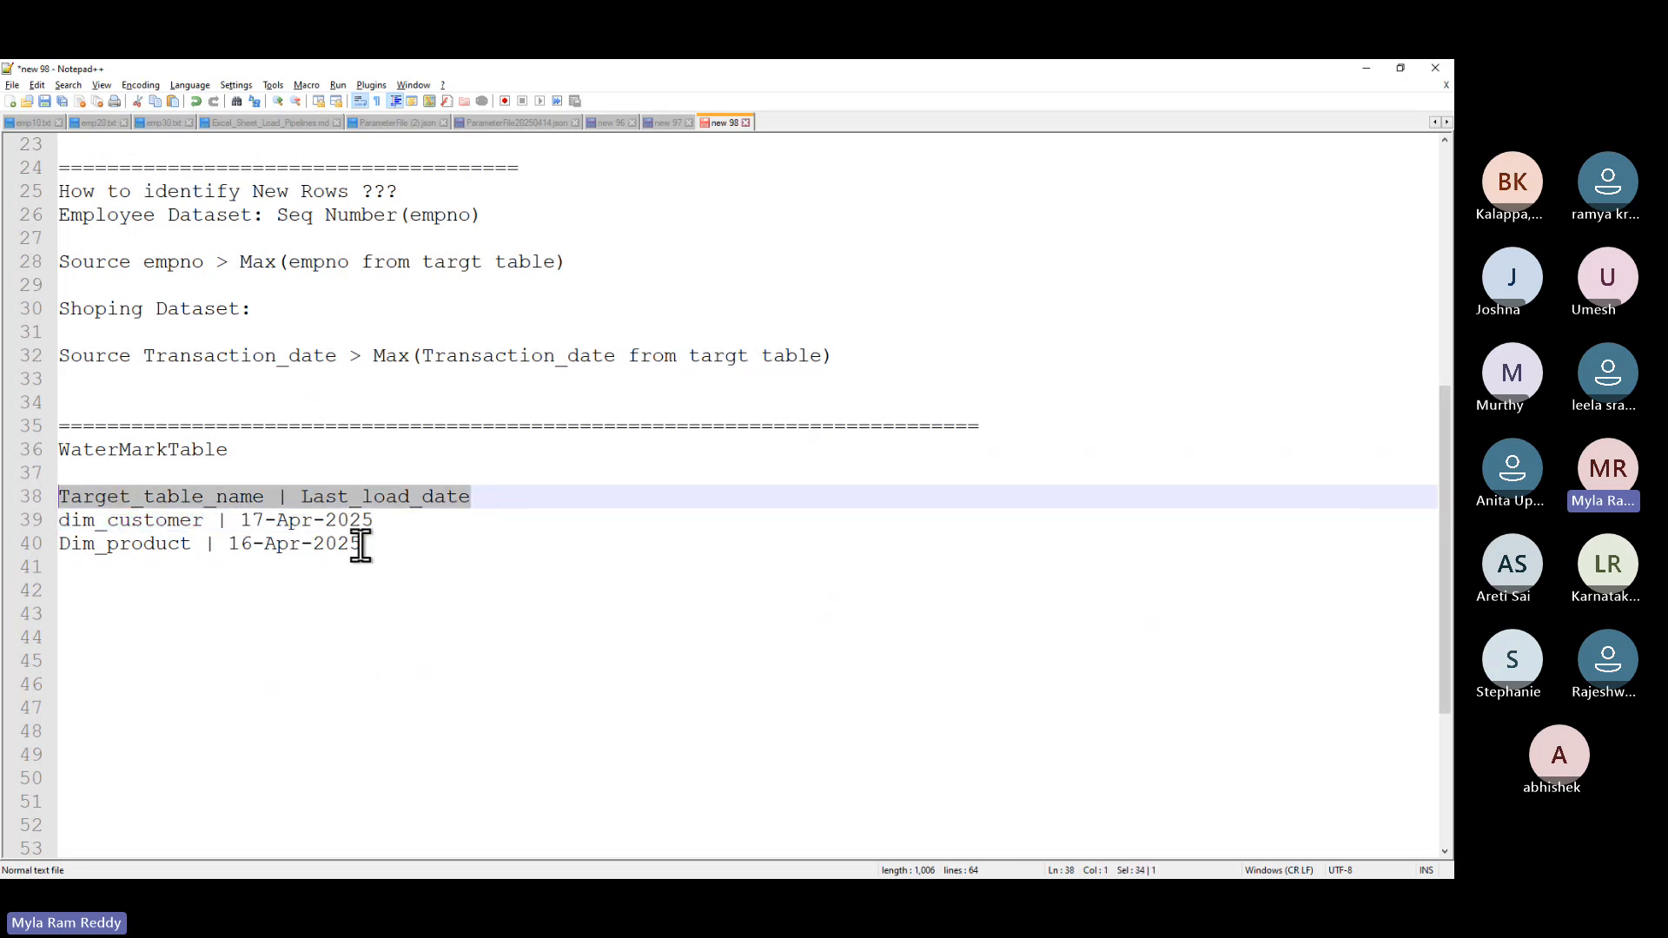
{"action": "left_click_drag", "start_coordinate": [361, 544], "coordinate": [74, 521]}
- Add a 'Who' column to the header and fill in a person's name on each row
{"action": "left_click", "coordinate": [496, 485]}
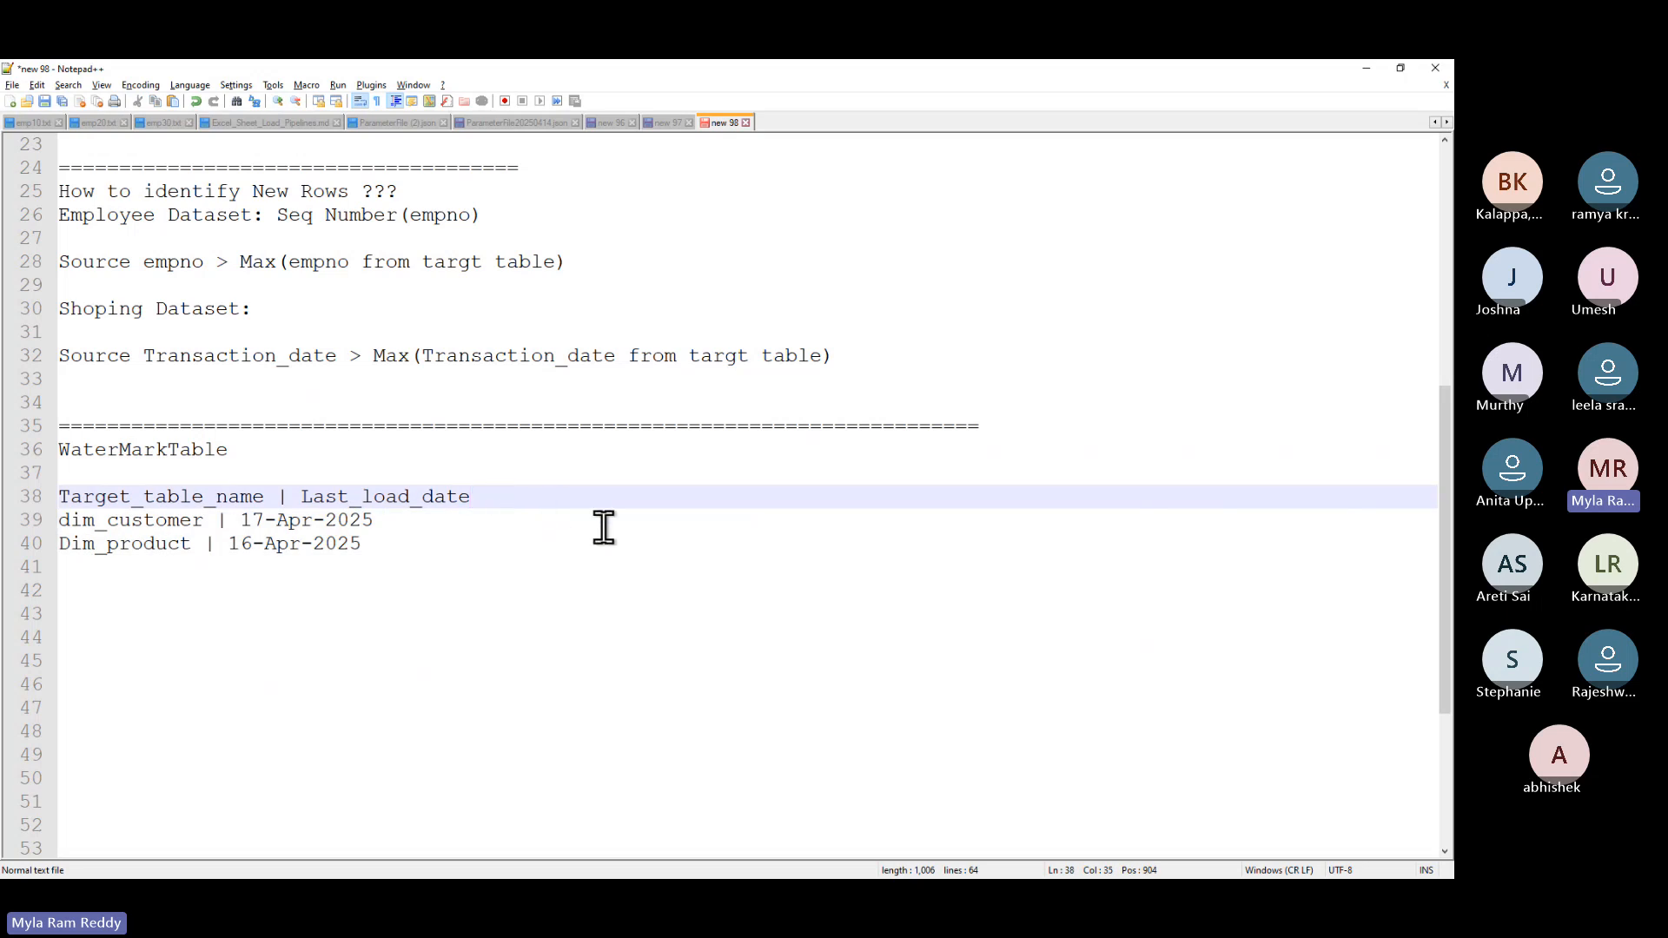
{"action": "type", "text": "|"}
{"action": "type", "text": "Who"}
{"action": "key", "text": "BackSpace"}
{"action": "left_click", "coordinate": [417, 522]}
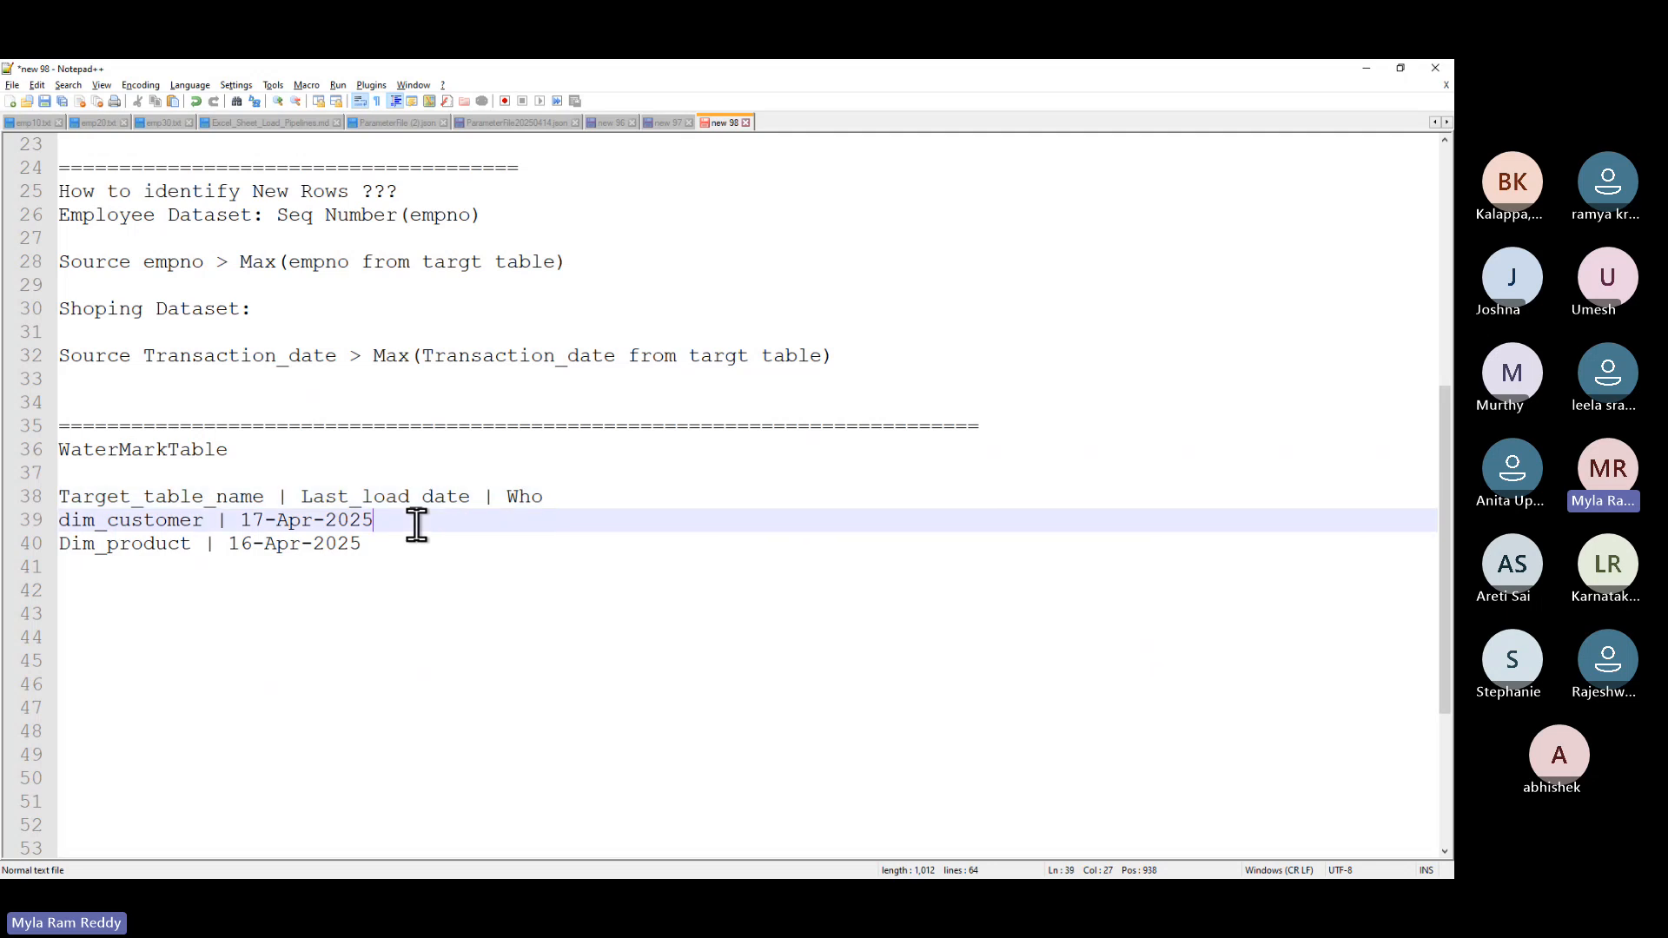
{"action": "type", "text": "| Ram"}
{"action": "left_click", "coordinate": [401, 548]}
{"action": "type", "text": "| Sita"}
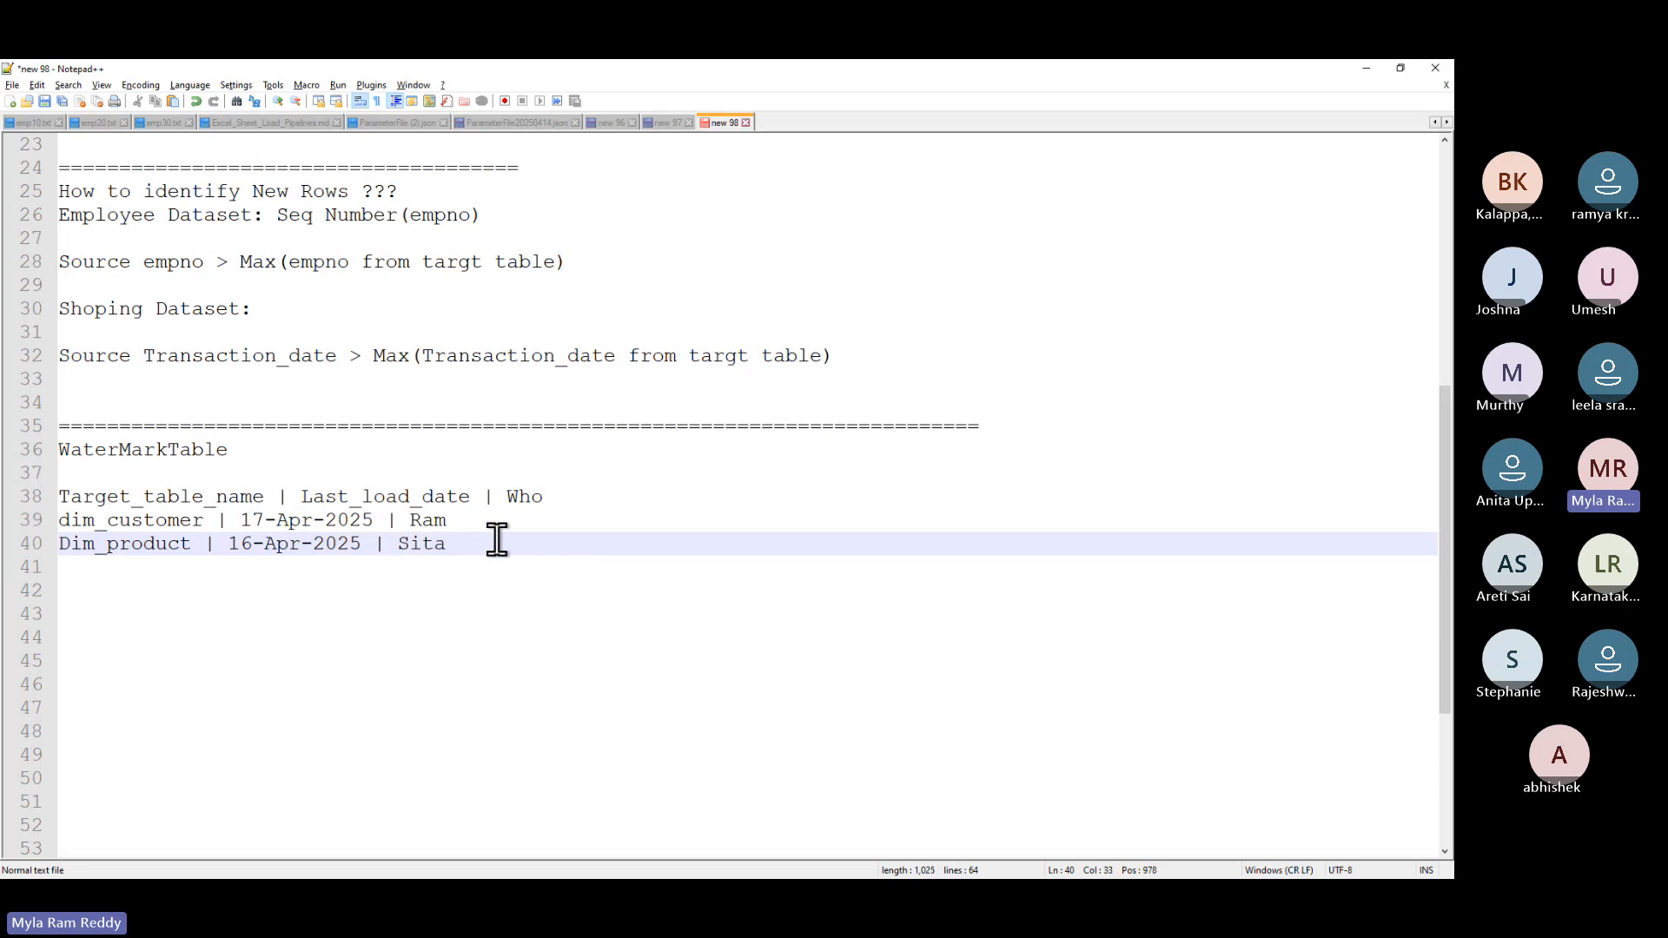
- Add a 'Runid' column and give the dim_customer row the run id 'h235456hj-jj23-...'
{"action": "left_click", "coordinate": [599, 497]}
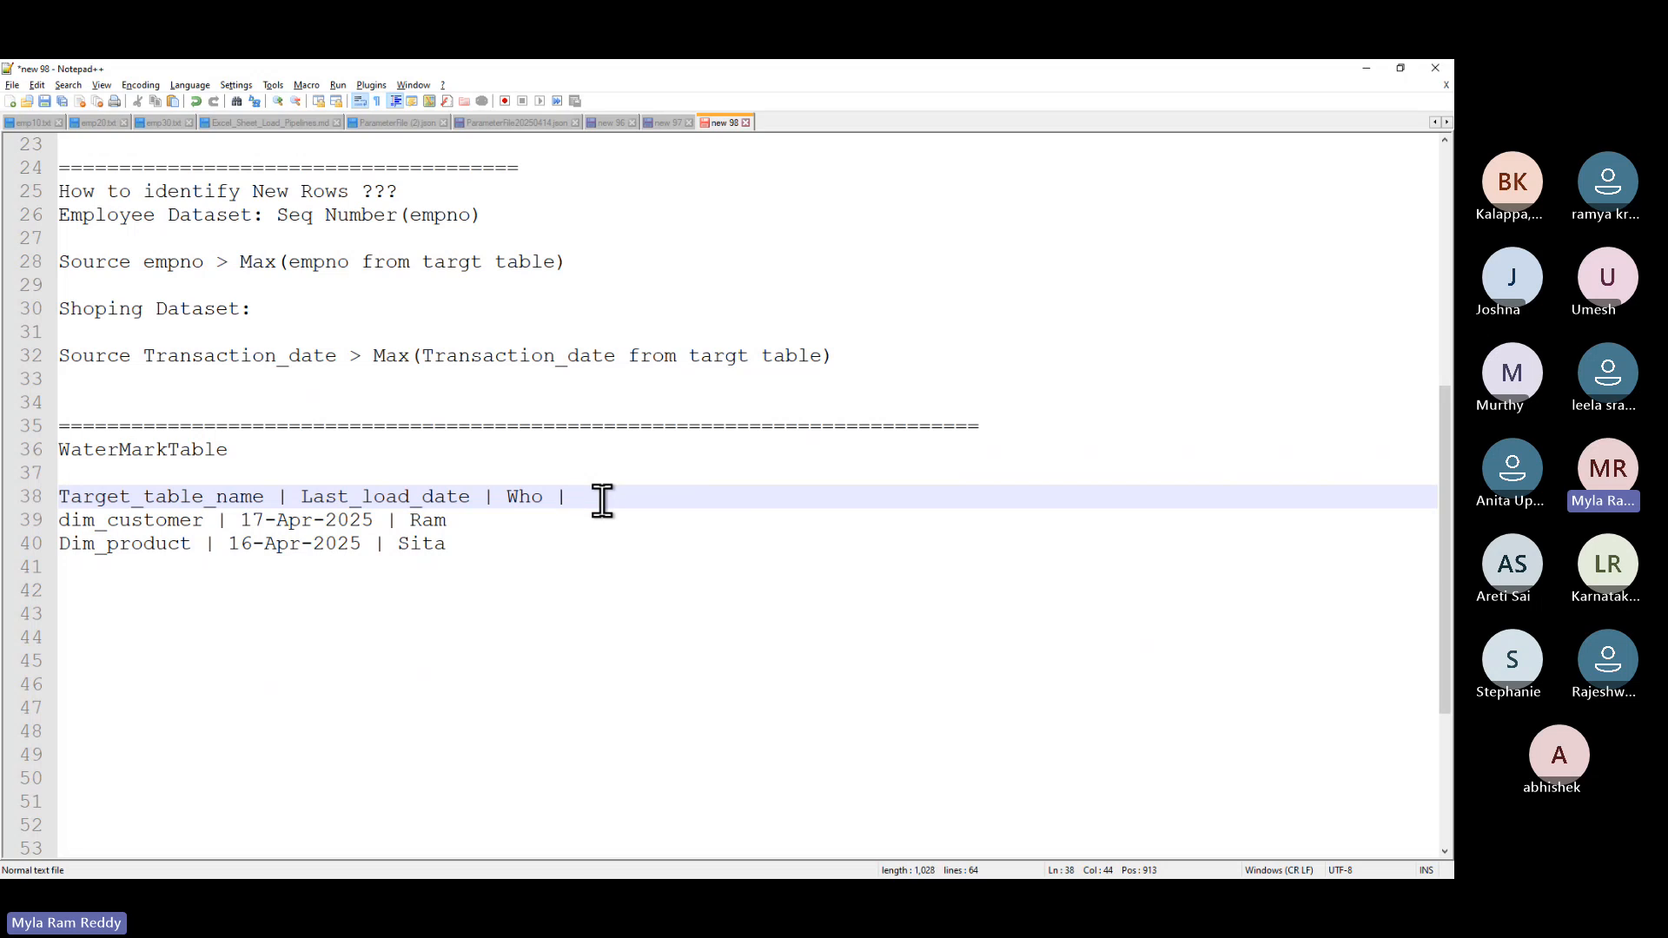
{"action": "type", "text": "| Runid"}
{"action": "left_click", "coordinate": [496, 523]}
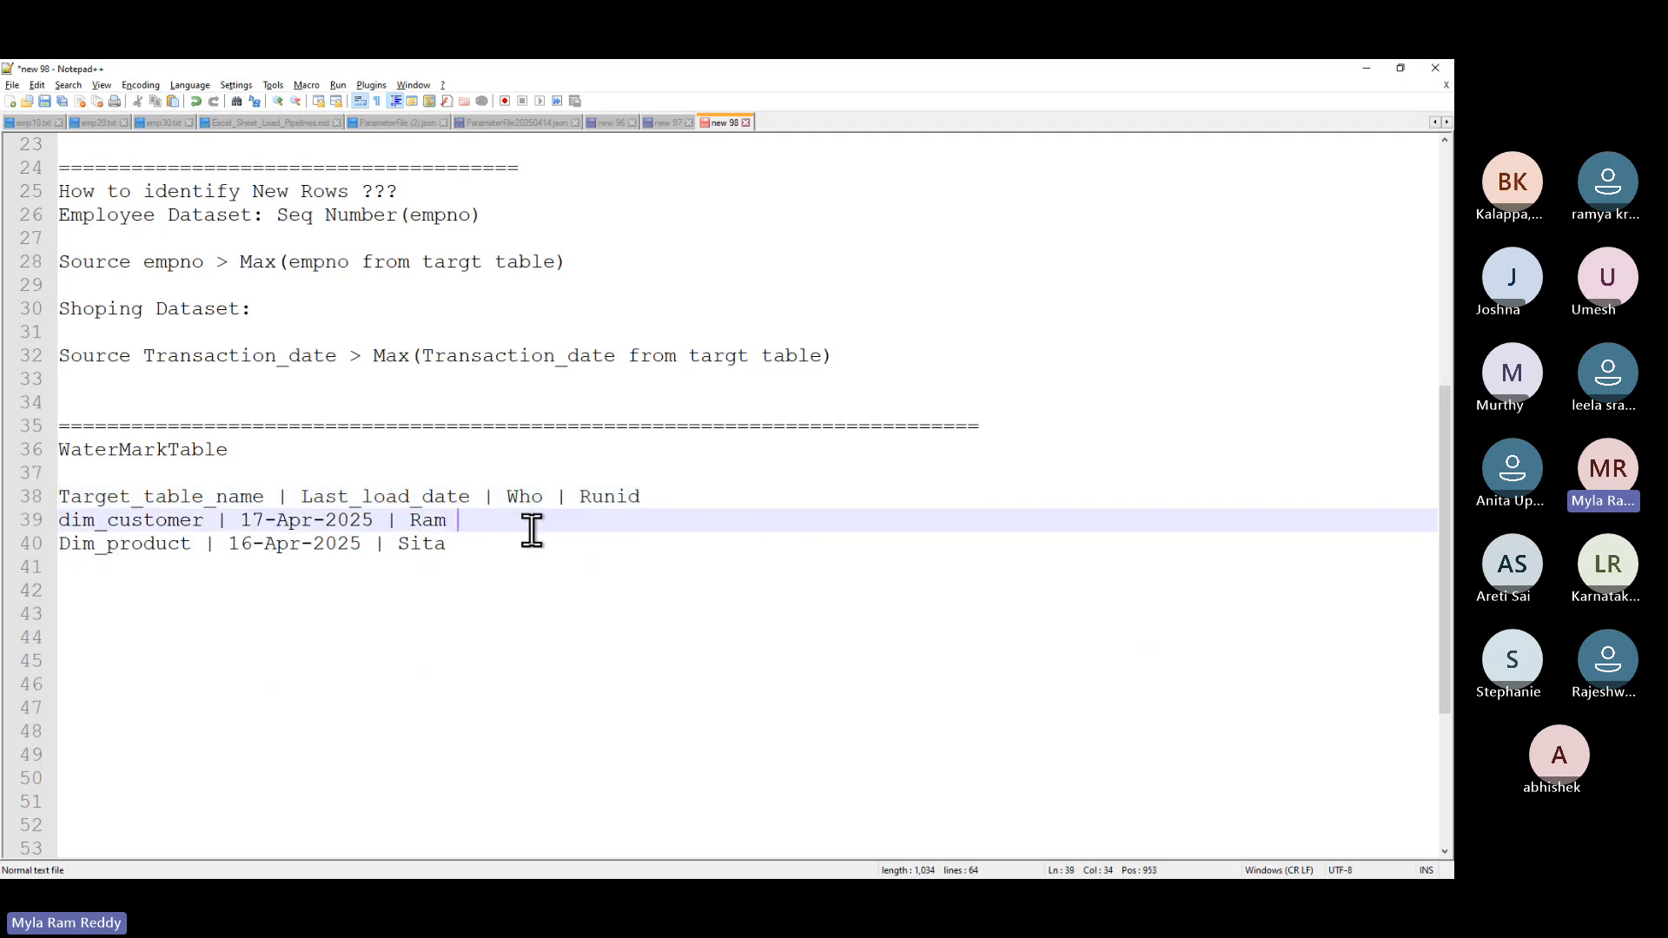
{"action": "type", "text": "|"}
{"action": "type", "text": "h235"}
{"action": "type", "text": "456h"}
{"action": "type", "text": "j-"}
{"action": "type", "text": "jj"}
{"action": "type", "text": "23-"}
{"action": "type", "text": "..."}
{"action": "left_click", "coordinate": [478, 548]}
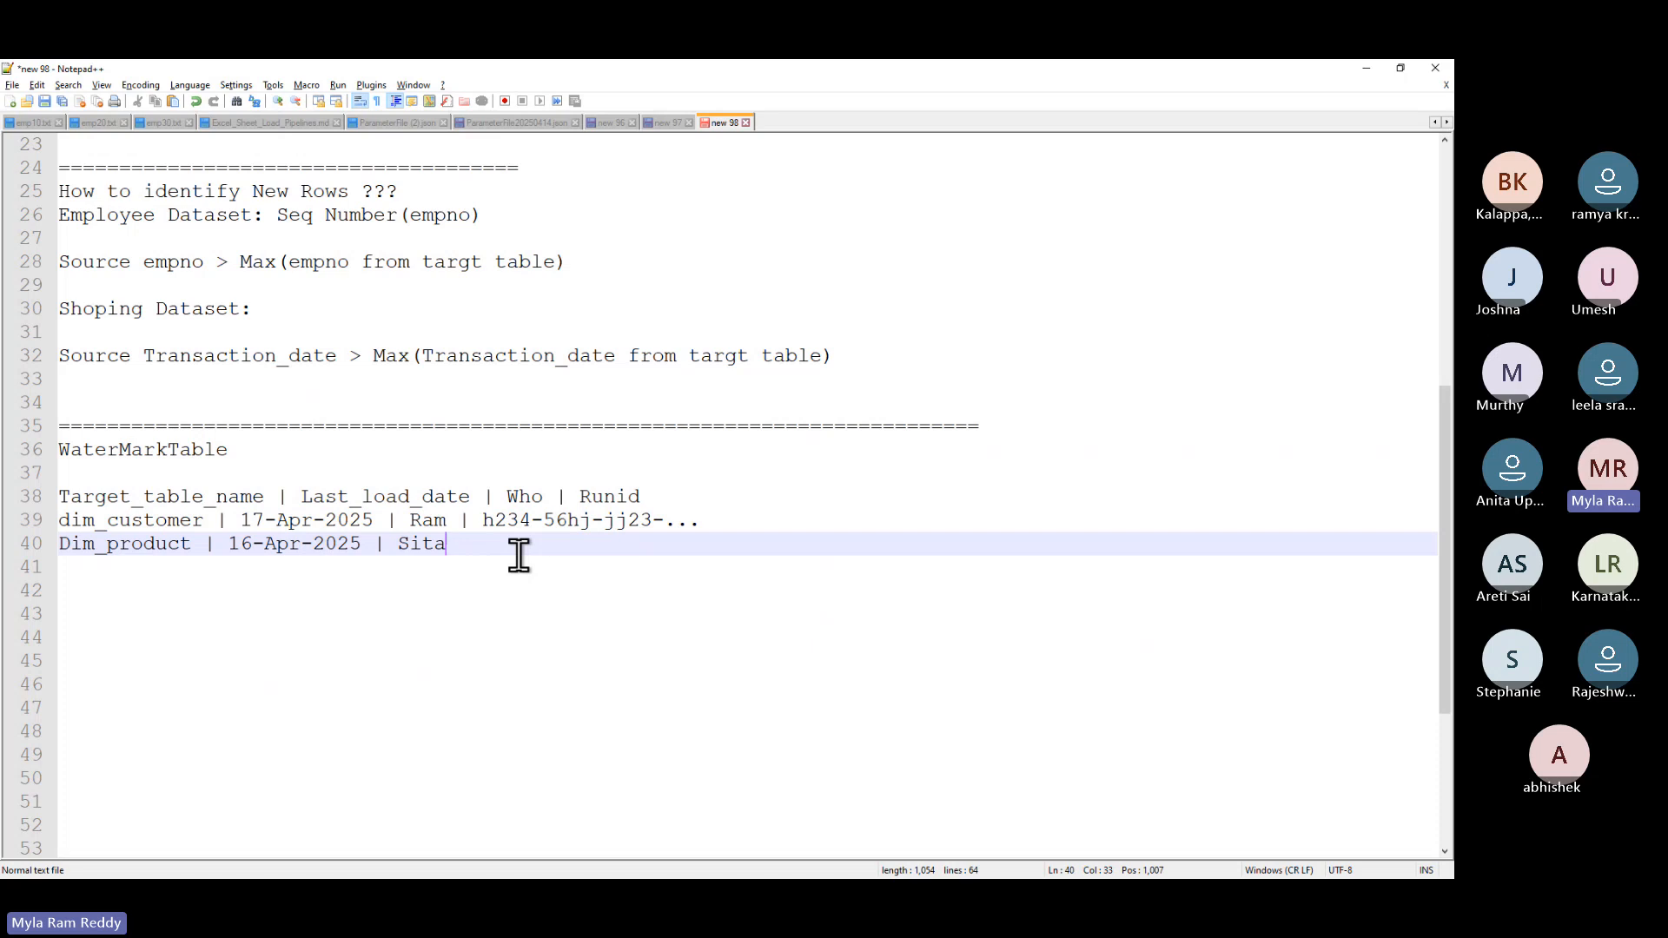
{"action": "left_click", "coordinate": [499, 490]}
{"action": "left_click_drag", "start_coordinate": [499, 491], "coordinate": [641, 493]}
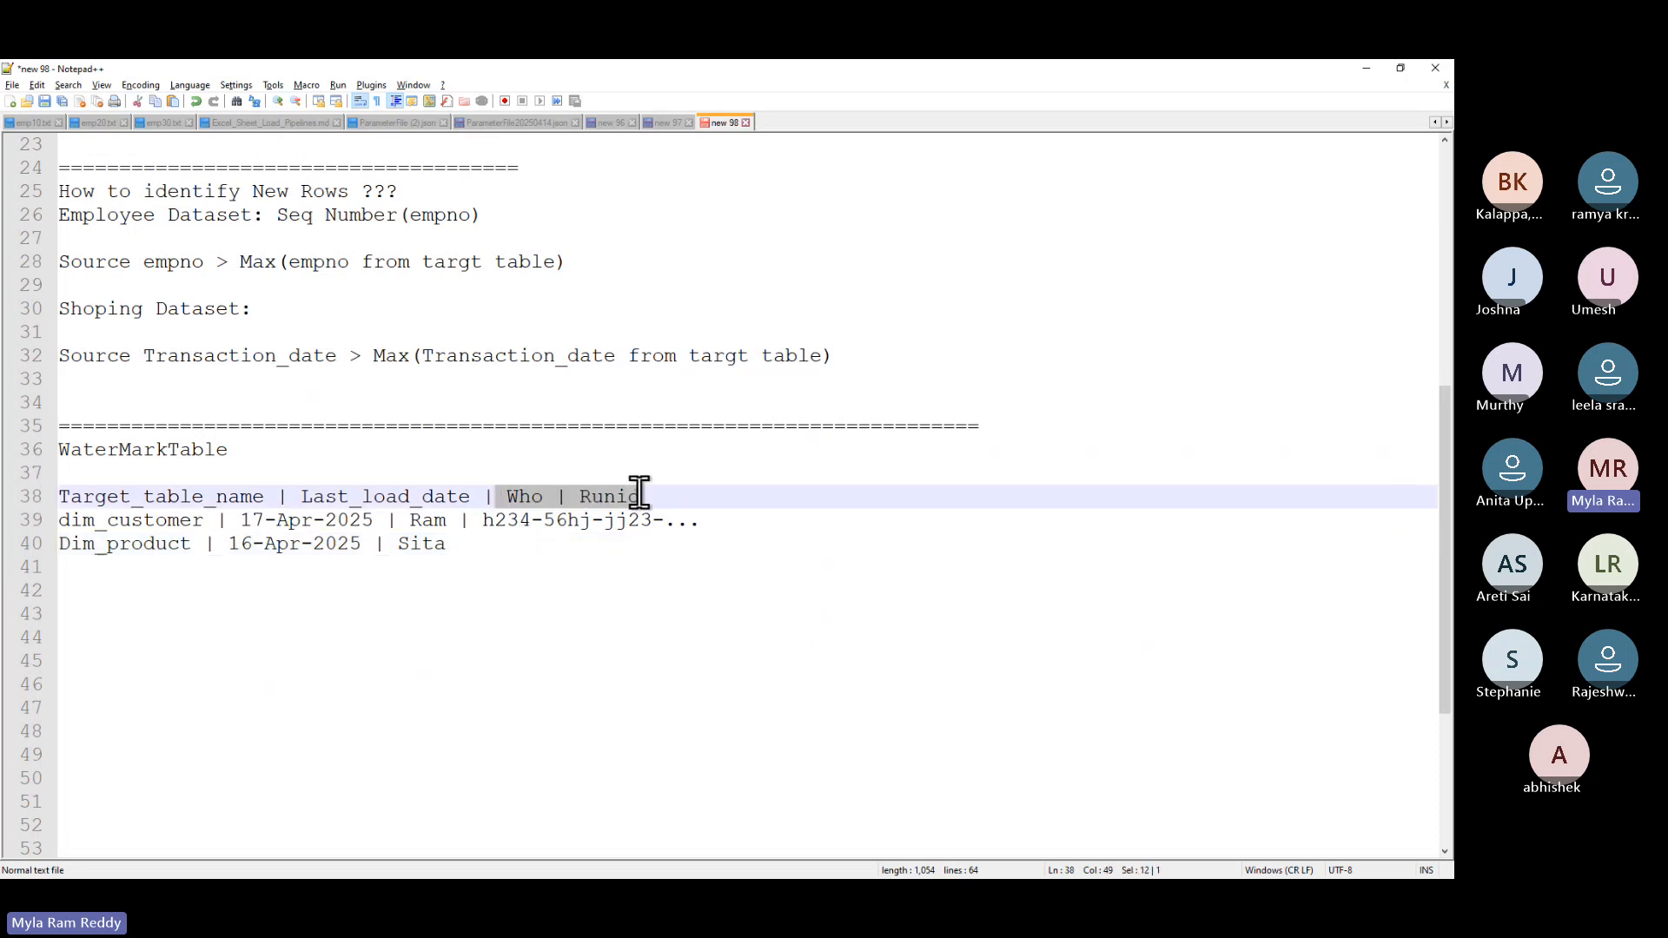
{"action": "left_click_drag", "start_coordinate": [411, 526], "coordinate": [686, 524]}
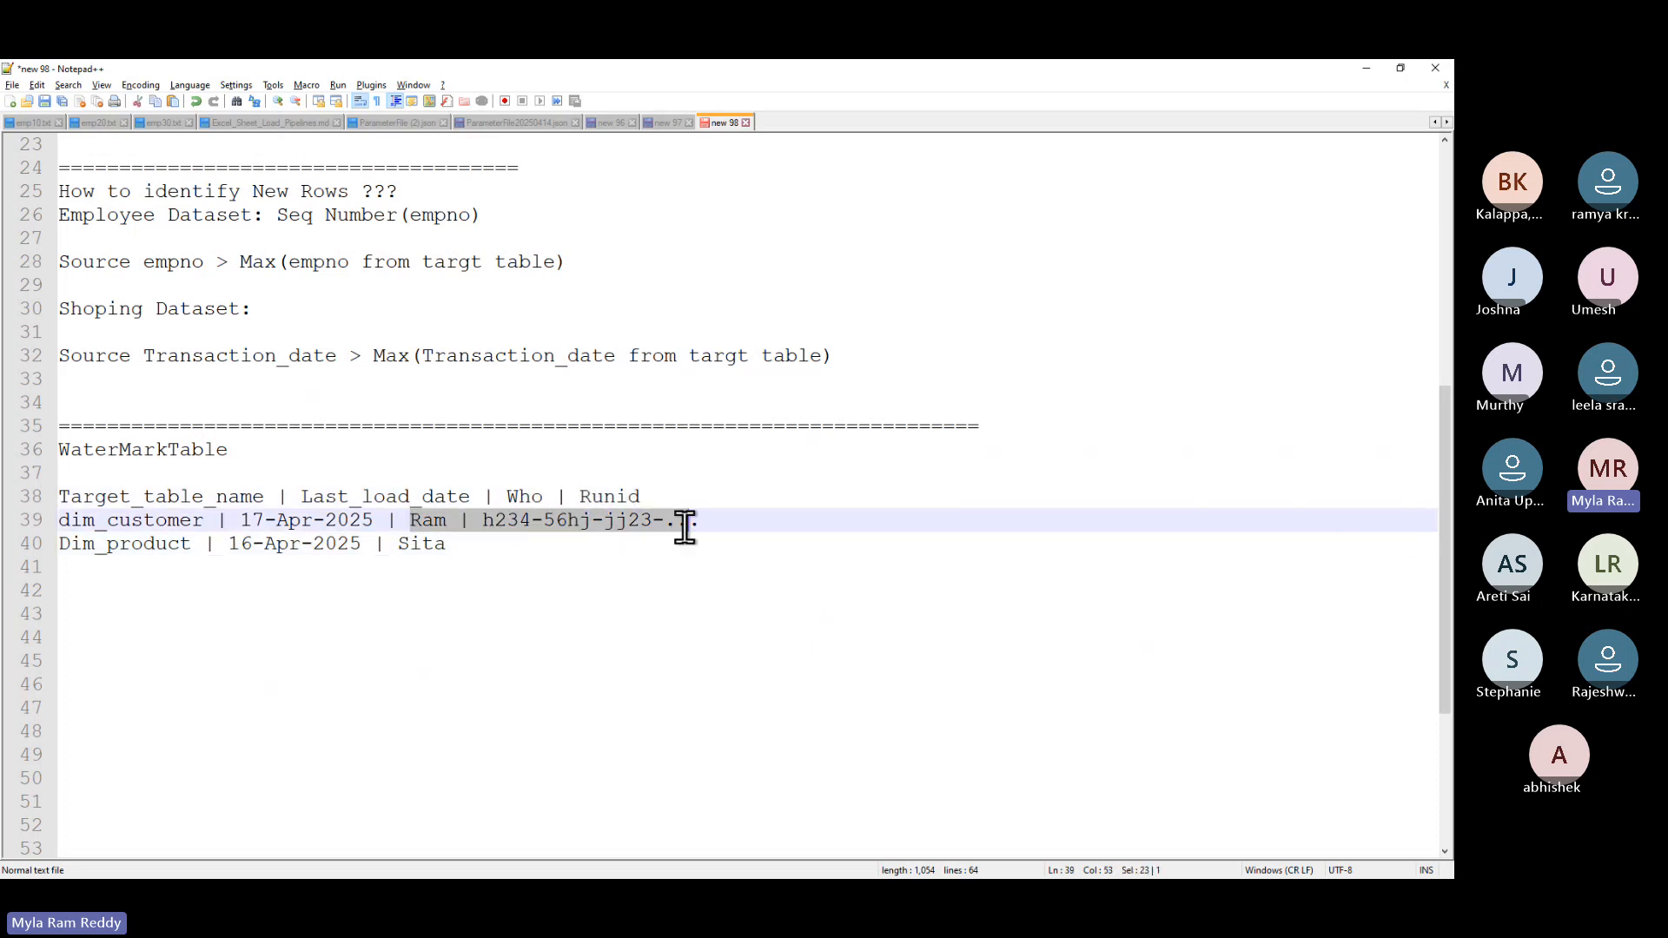
{"action": "left_click_drag", "start_coordinate": [472, 500], "coordinate": [61, 497]}
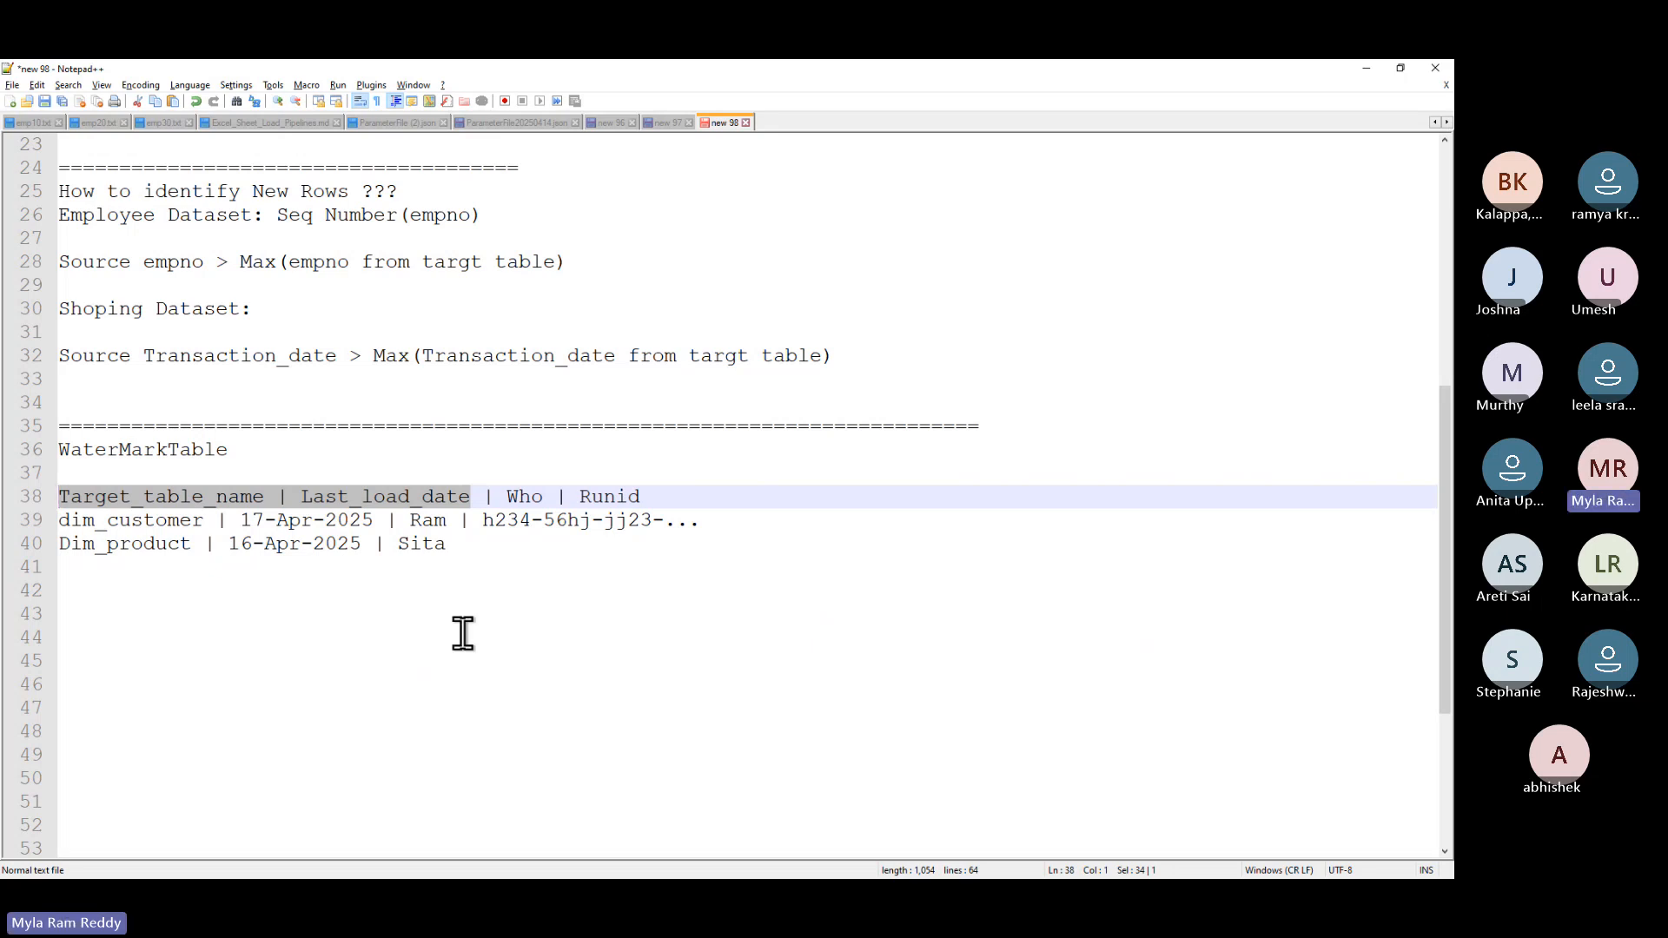
{"action": "left_click", "coordinate": [491, 556]}
{"action": "key", "text": "Return"}
{"action": "key", "text": "Return"}
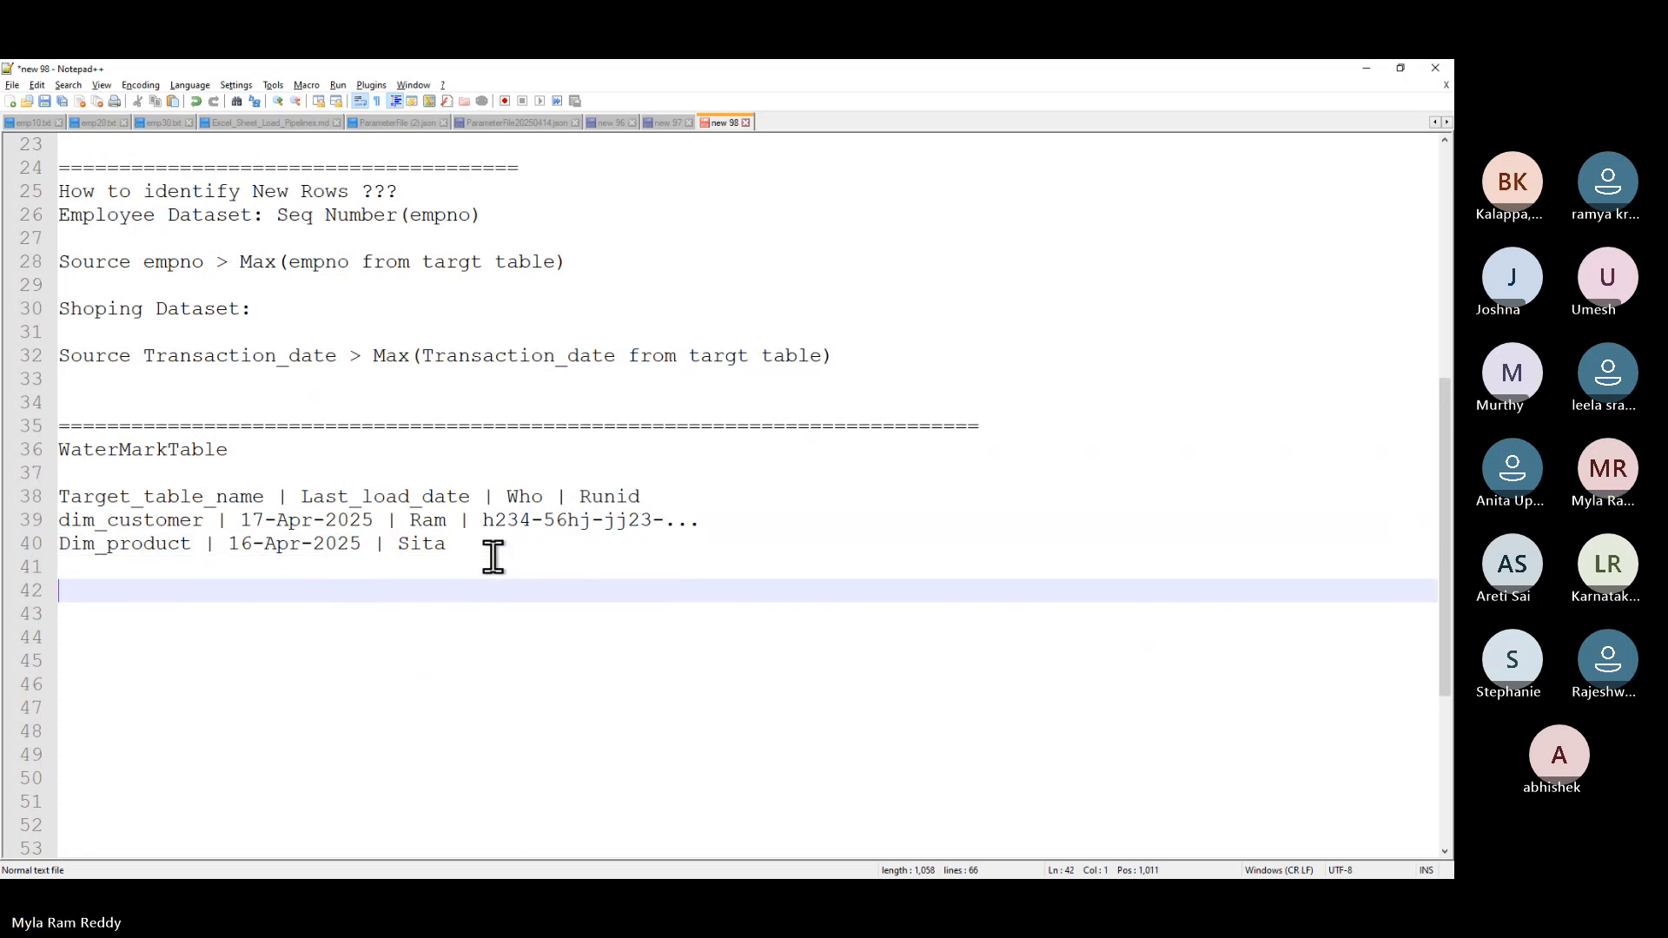
{"action": "double_click", "coordinate": [386, 499]}
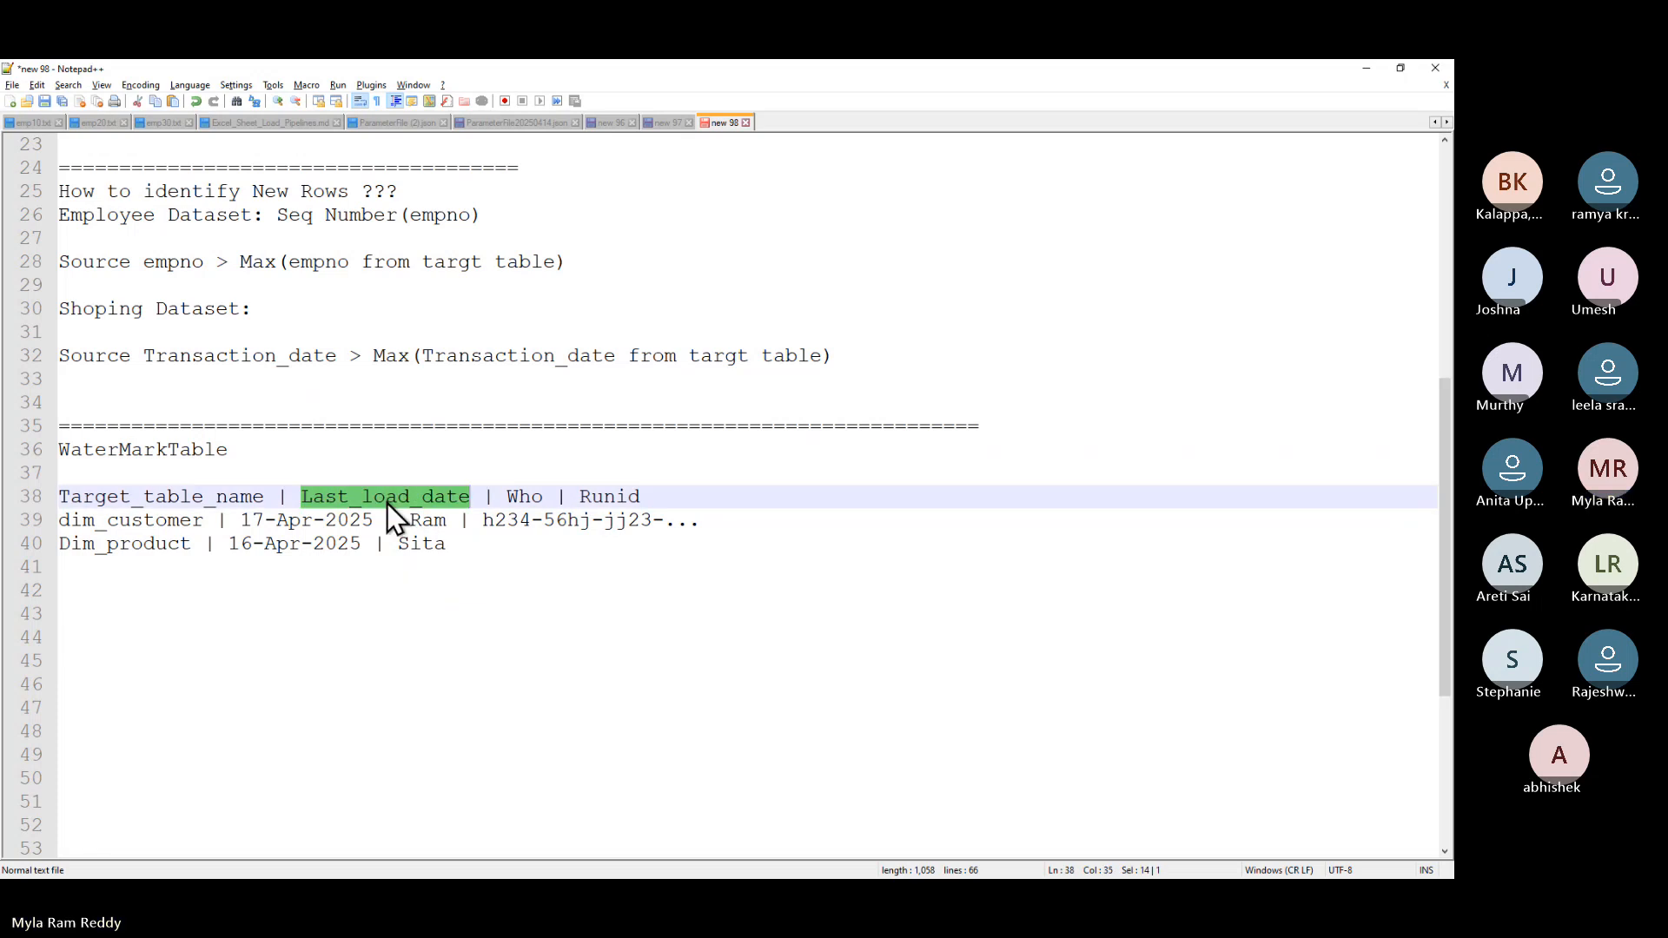
{"action": "double_click", "coordinate": [226, 352]}
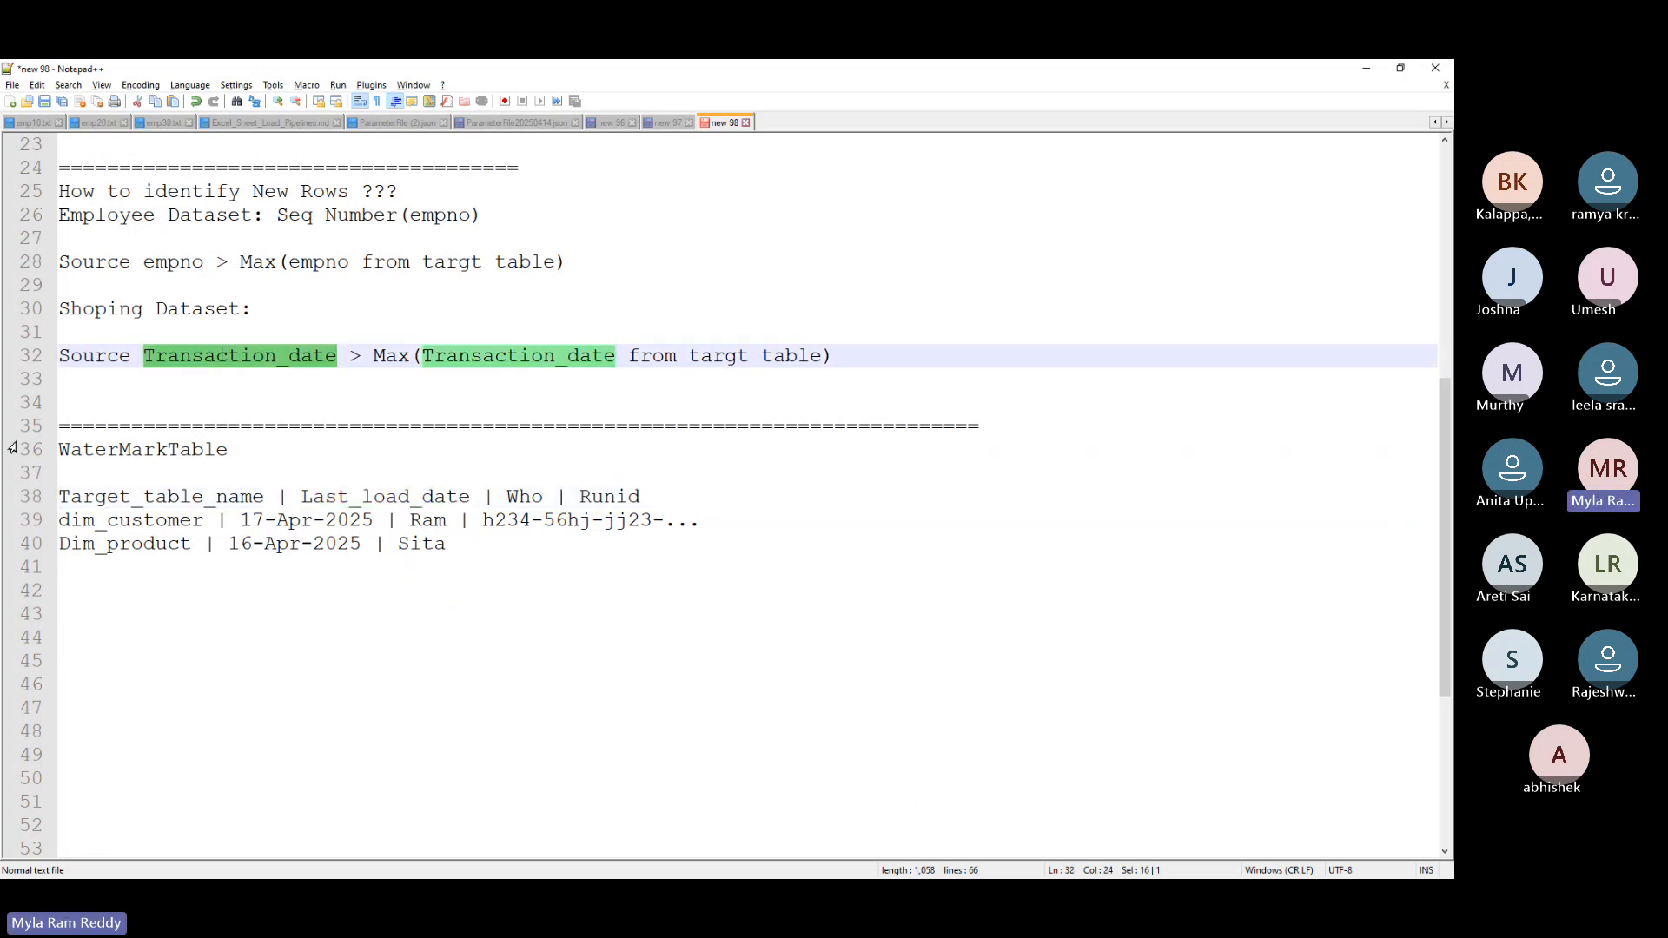
{"action": "double_click", "coordinate": [95, 357]}
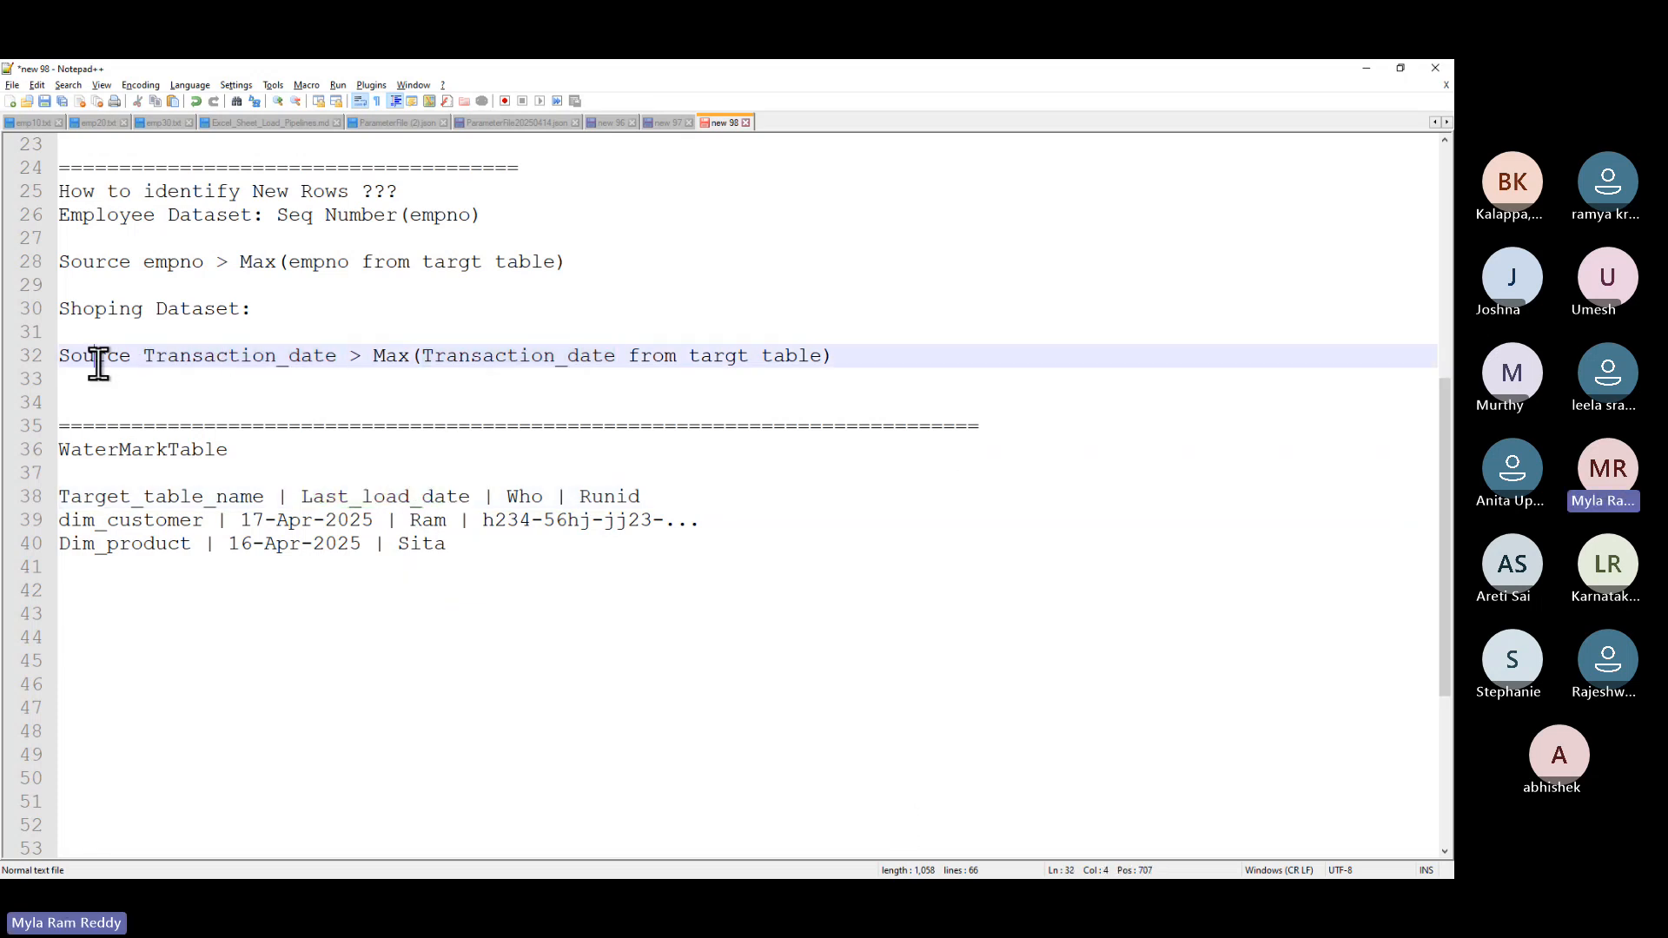
{"action": "double_click", "coordinate": [226, 356]}
{"action": "left_click", "coordinate": [382, 502]}
{"action": "double_click", "coordinate": [382, 499]}
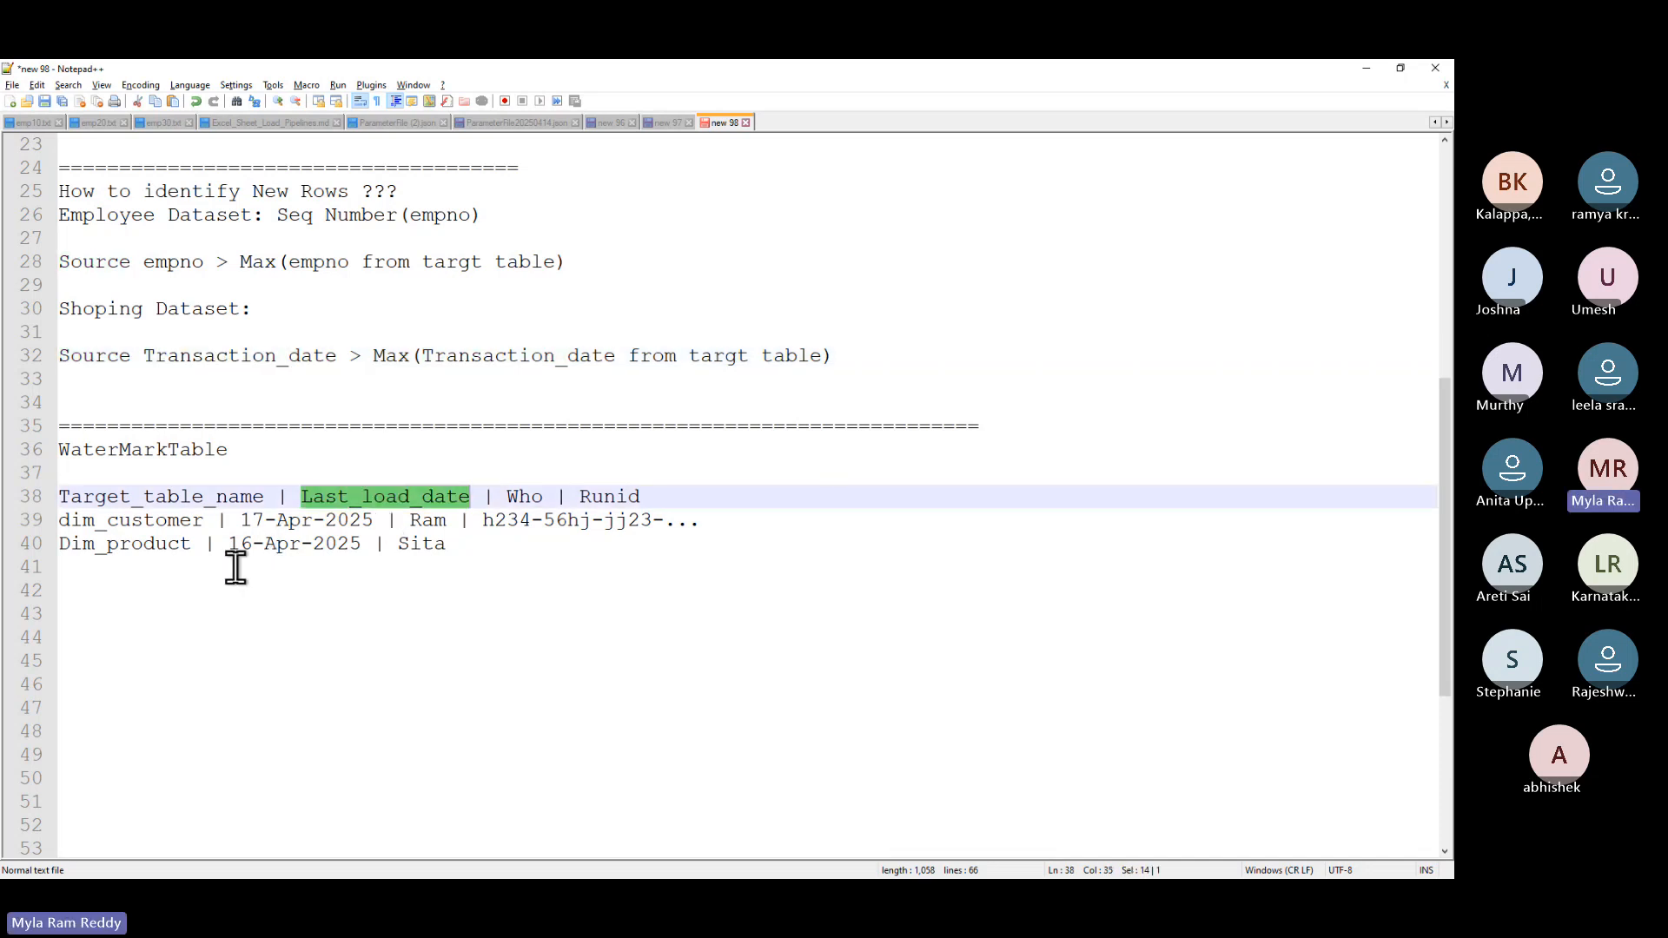
{"action": "left_click_drag", "start_coordinate": [192, 546], "coordinate": [5, 545]}
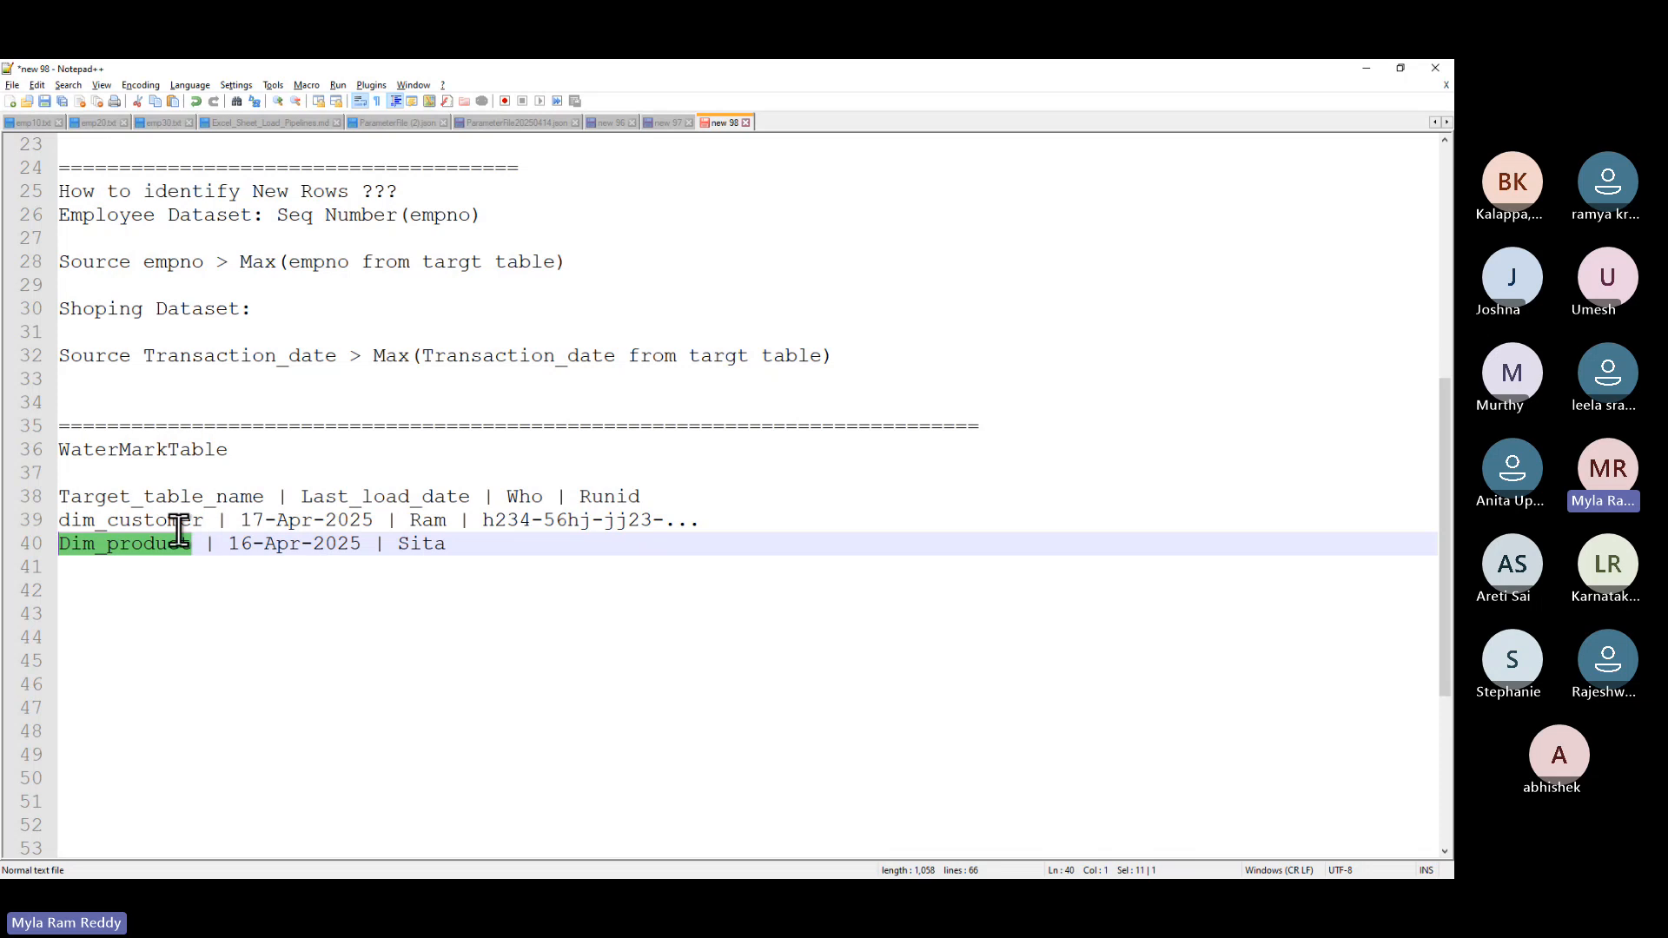
{"action": "double_click", "coordinate": [280, 544]}
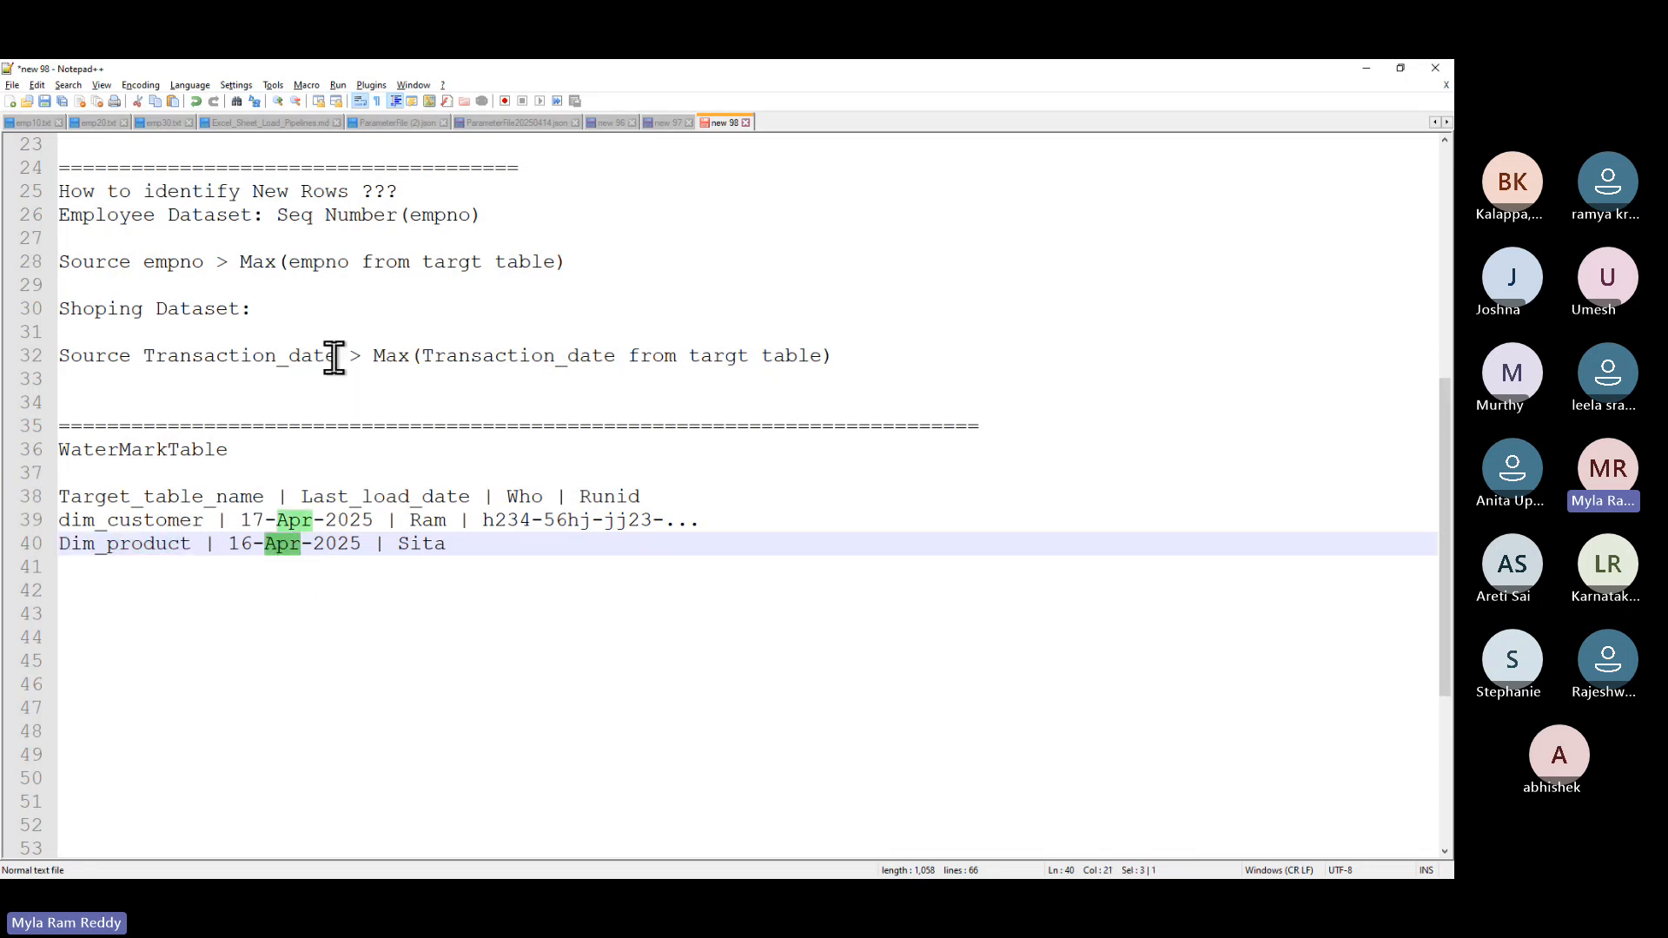
{"action": "left_click_drag", "start_coordinate": [337, 356], "coordinate": [146, 366]}
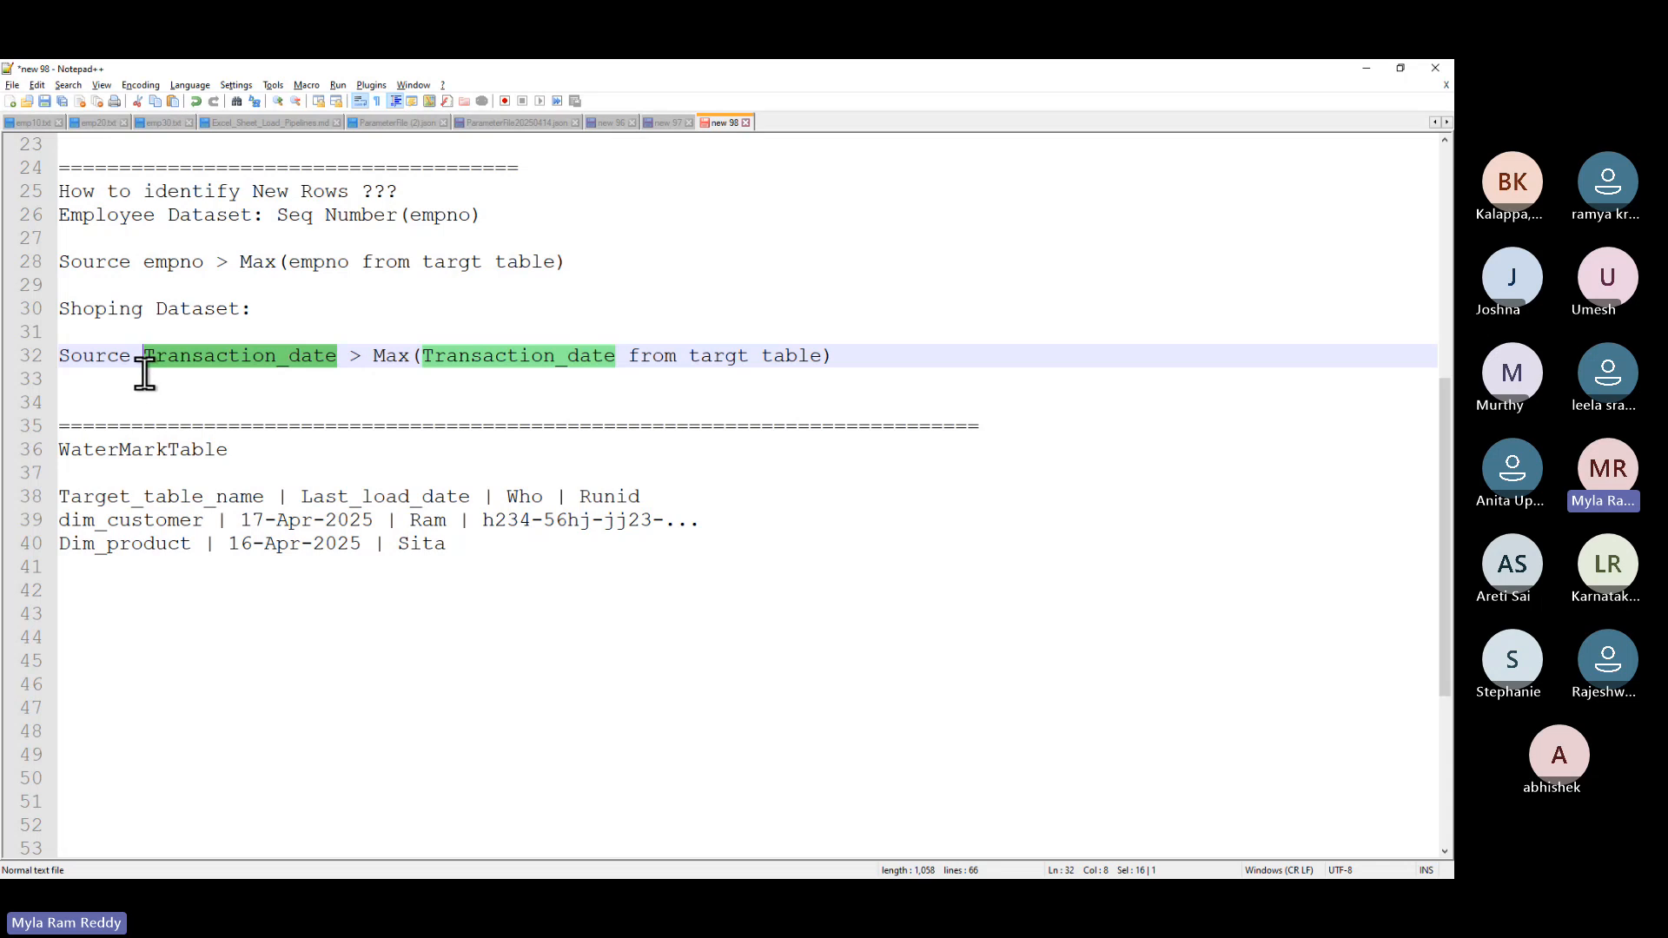
{"action": "left_click", "coordinate": [478, 552]}
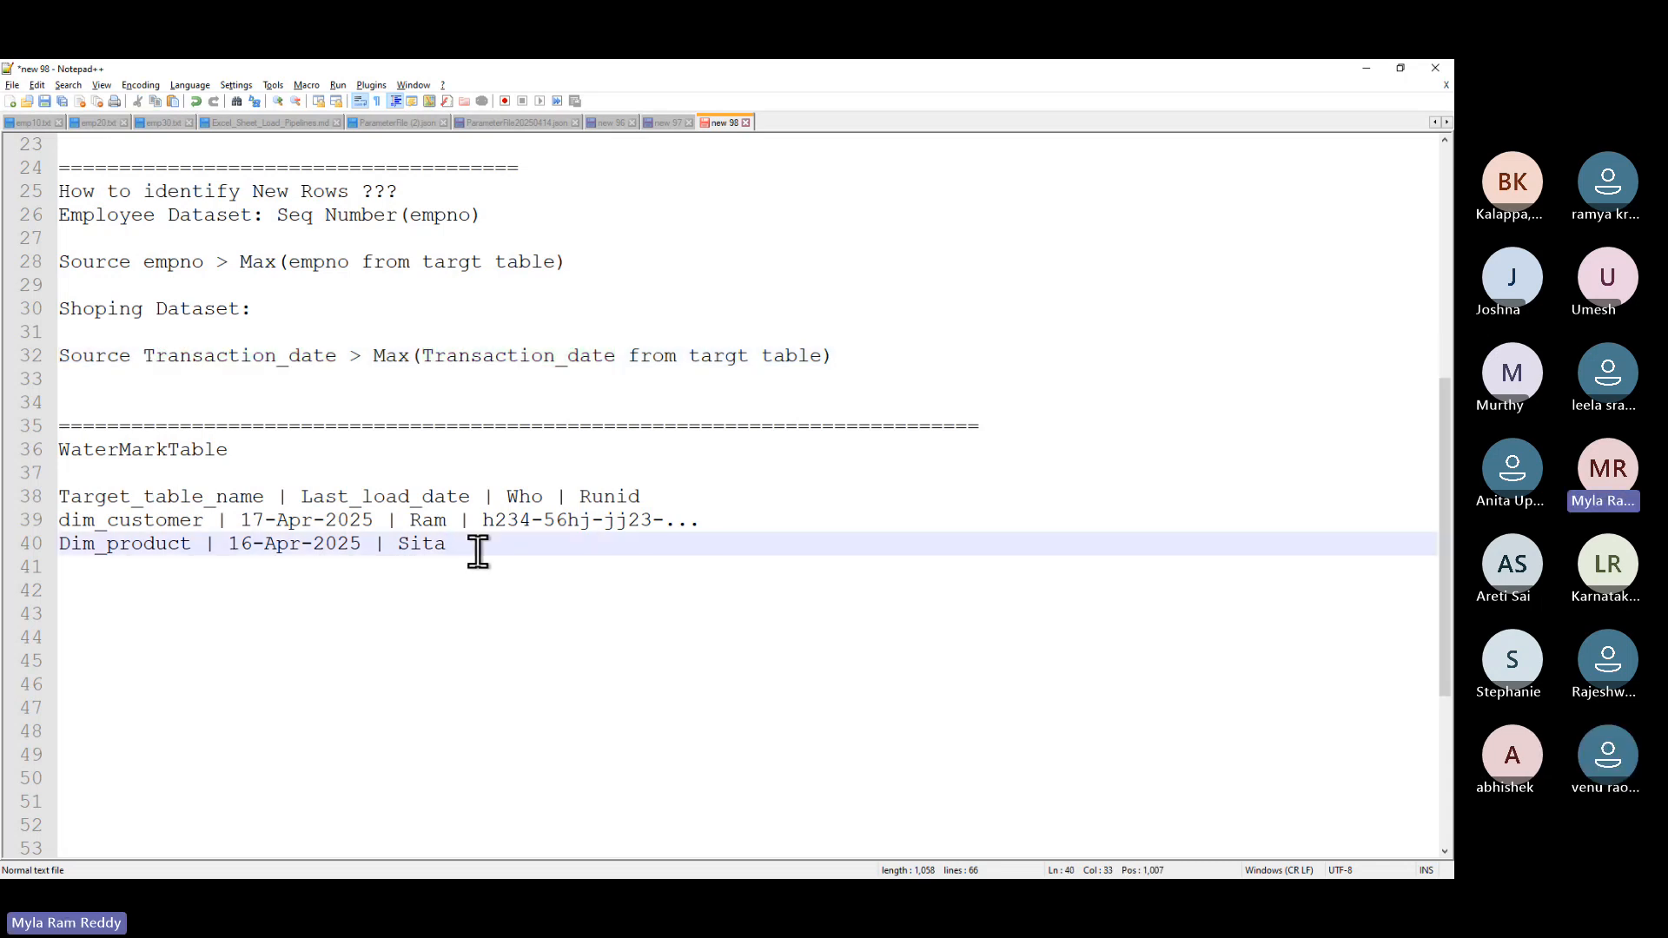
- Start the query 'Select * from source_table' with 'where source_transactiondate >(select' on the next line
{"action": "key", "text": "Return"}
{"action": "key", "text": "Return"}
{"action": "key", "text": "Return"}
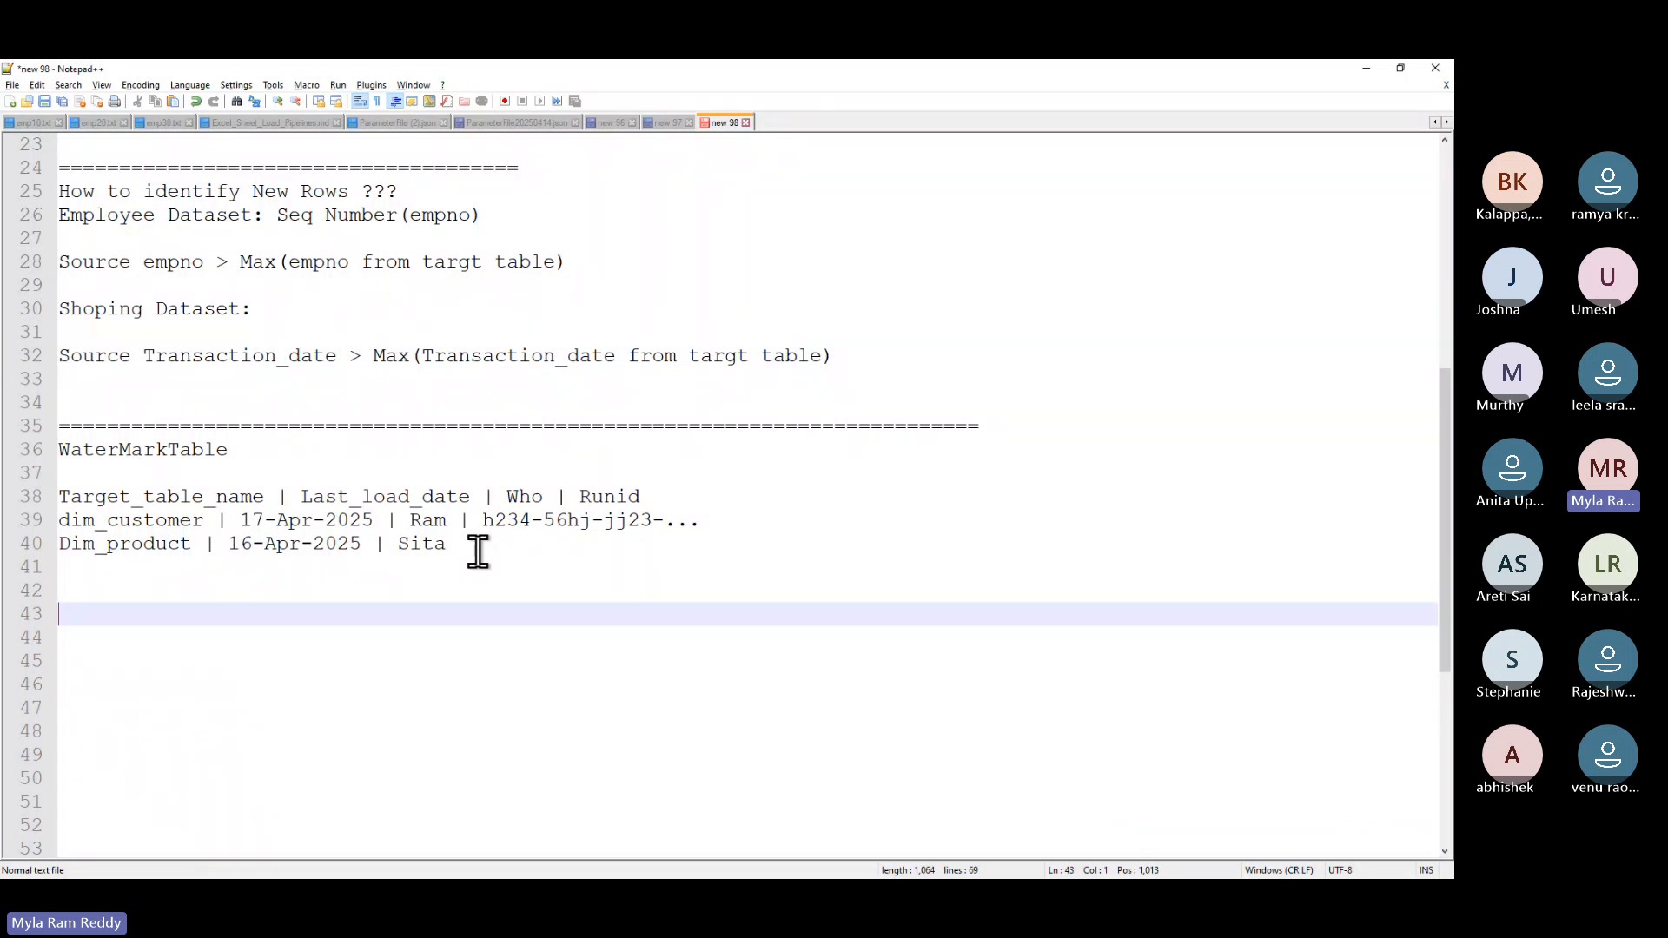
{"action": "type", "text": "Se"}
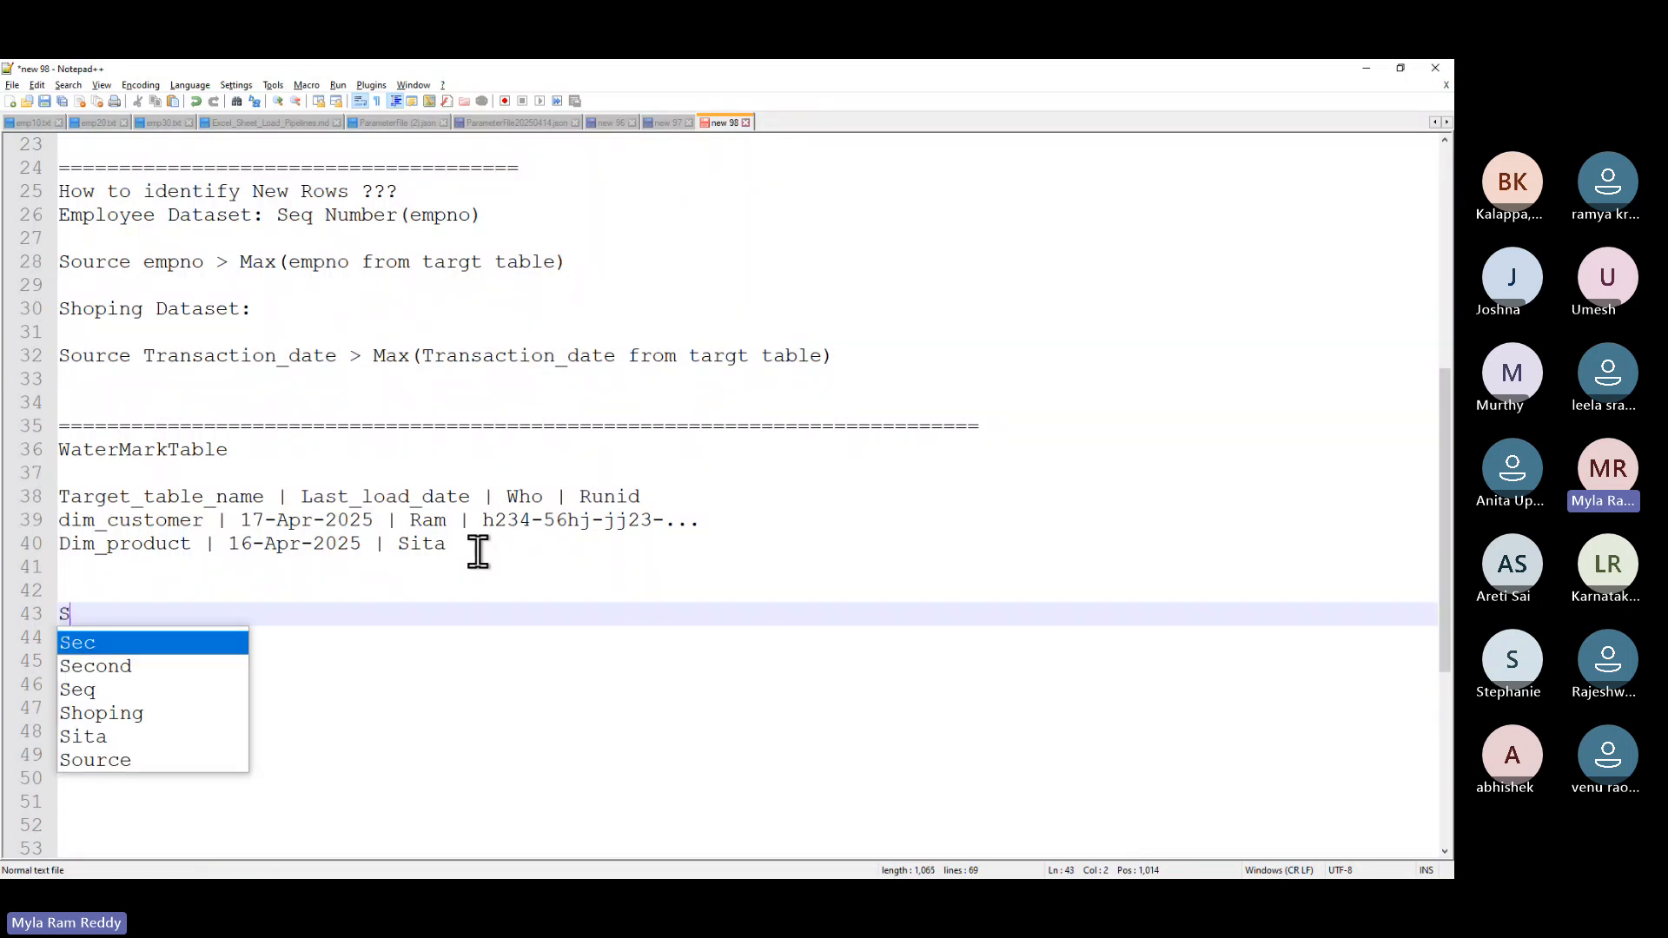
{"action": "key", "text": "BackSpace"}
{"action": "type", "text": "ek"}
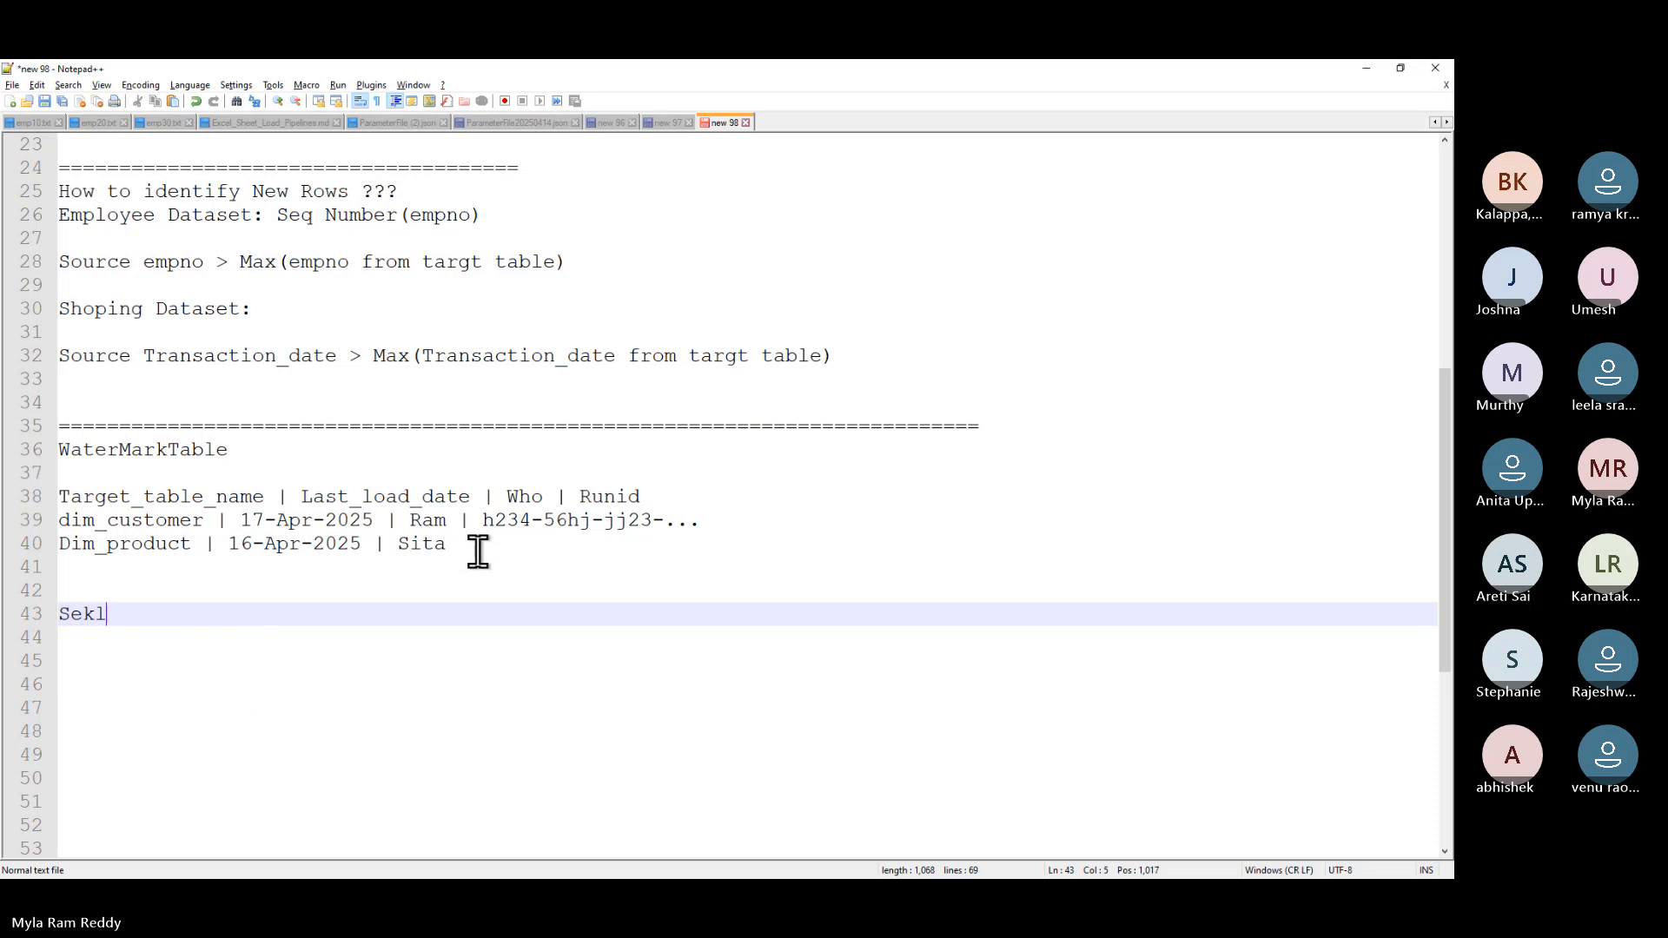
{"action": "key", "text": "BackSpace"}
{"action": "type", "text": "lec"}
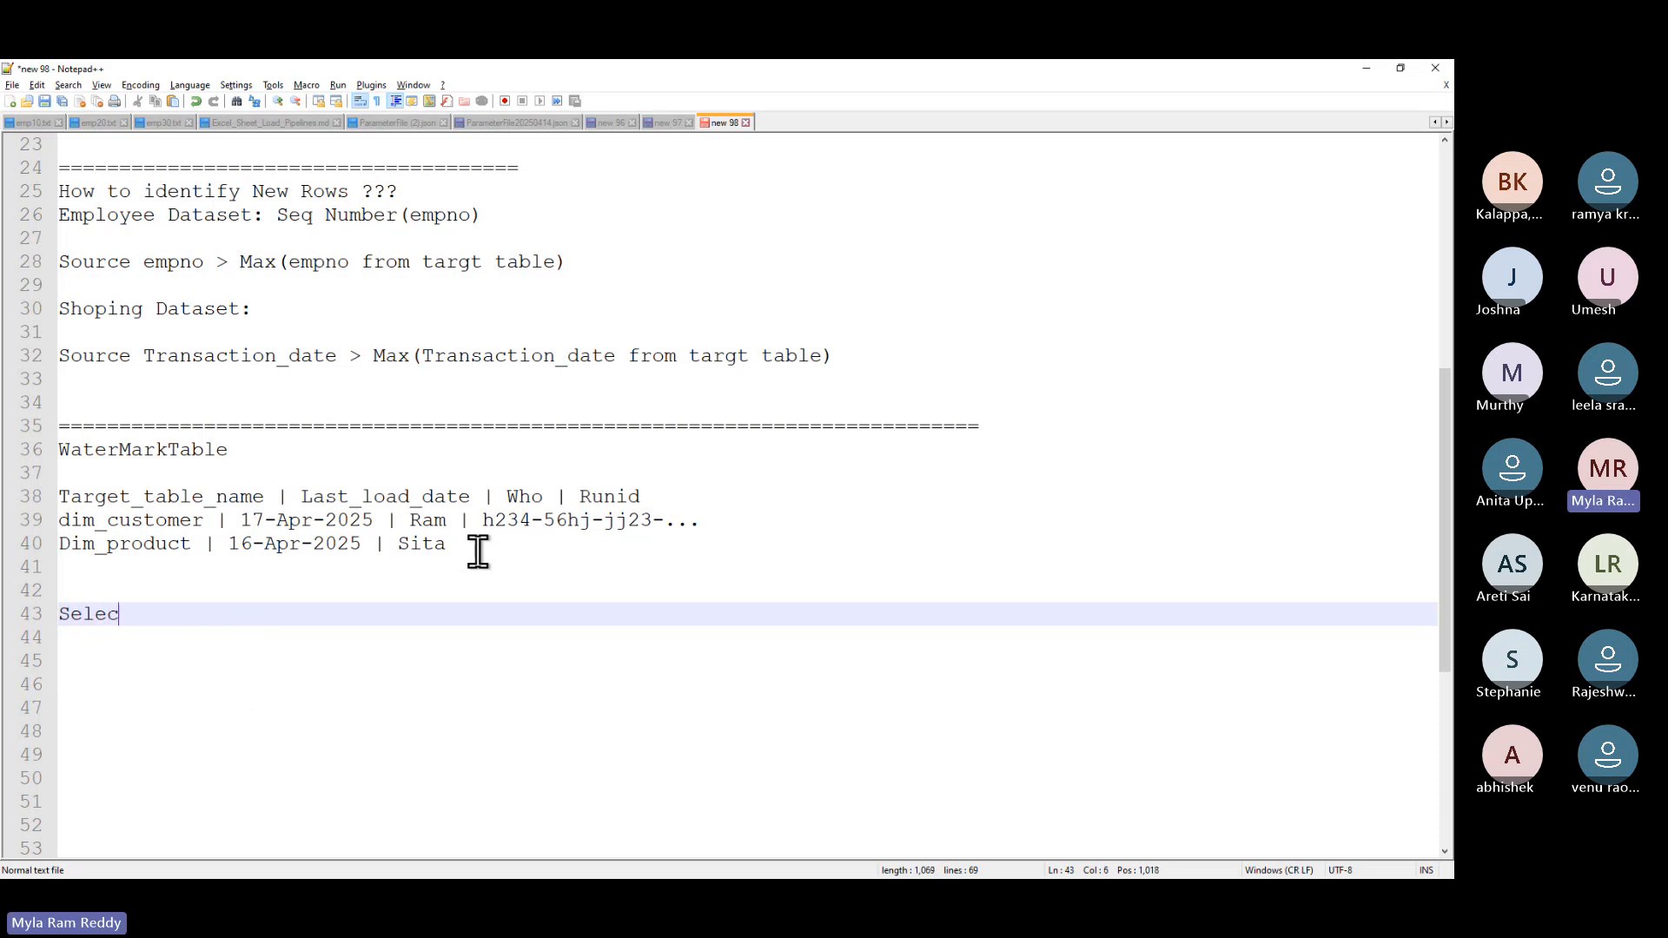
{"action": "type", "text": "t * from"}
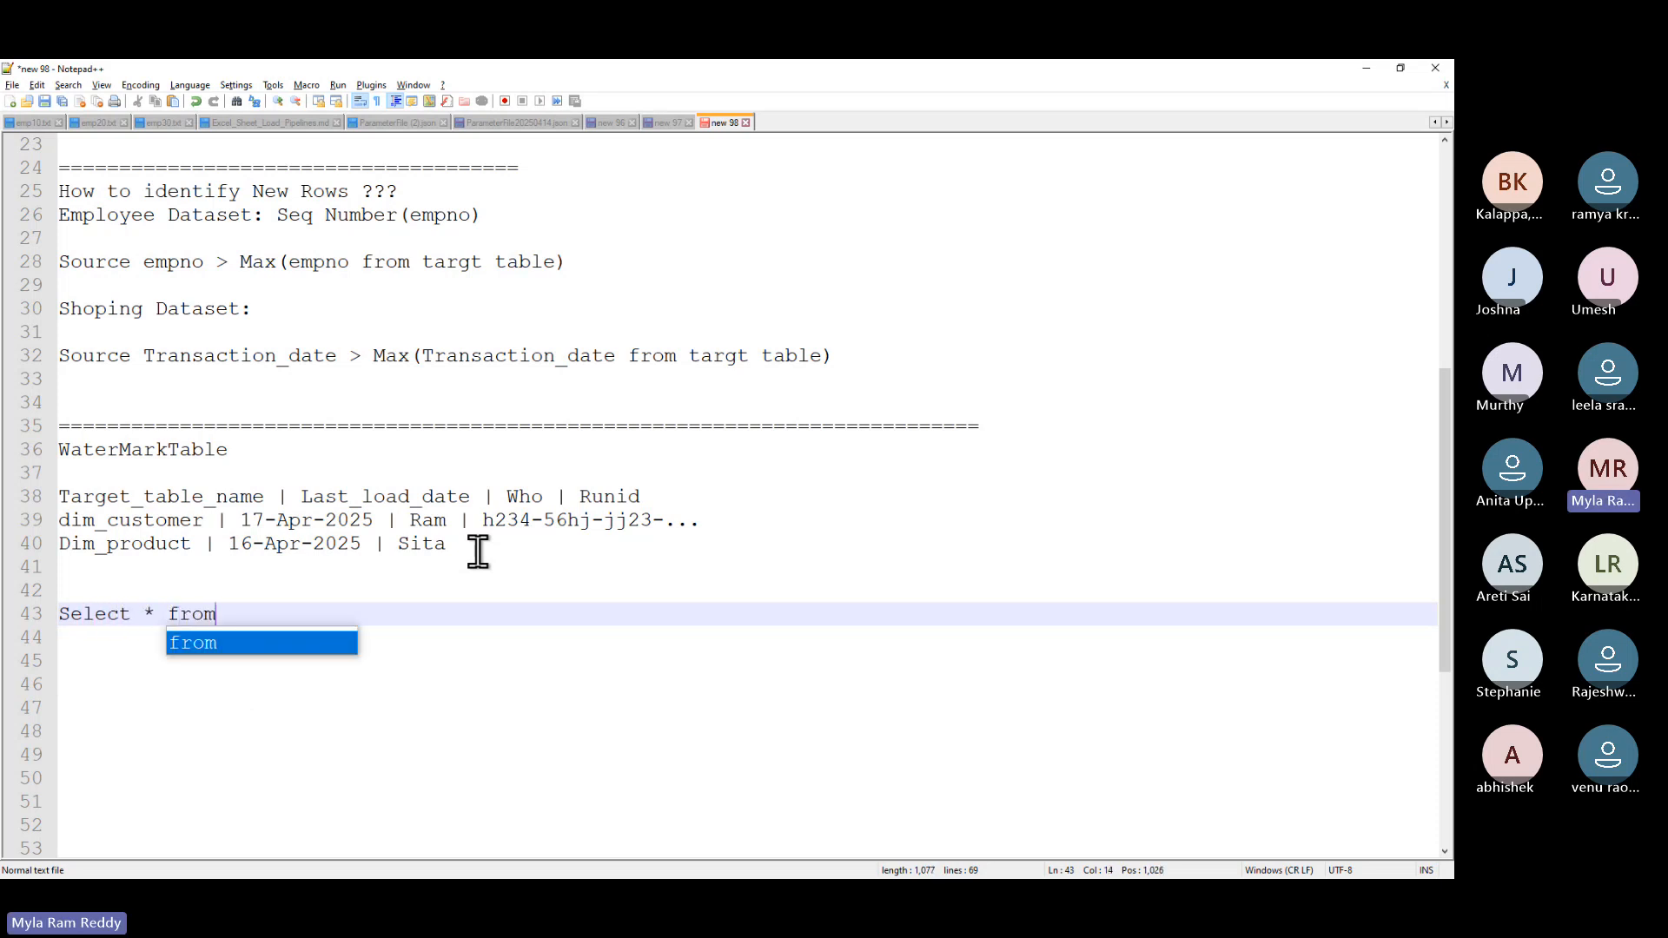
{"action": "type", "text": " sourc"}
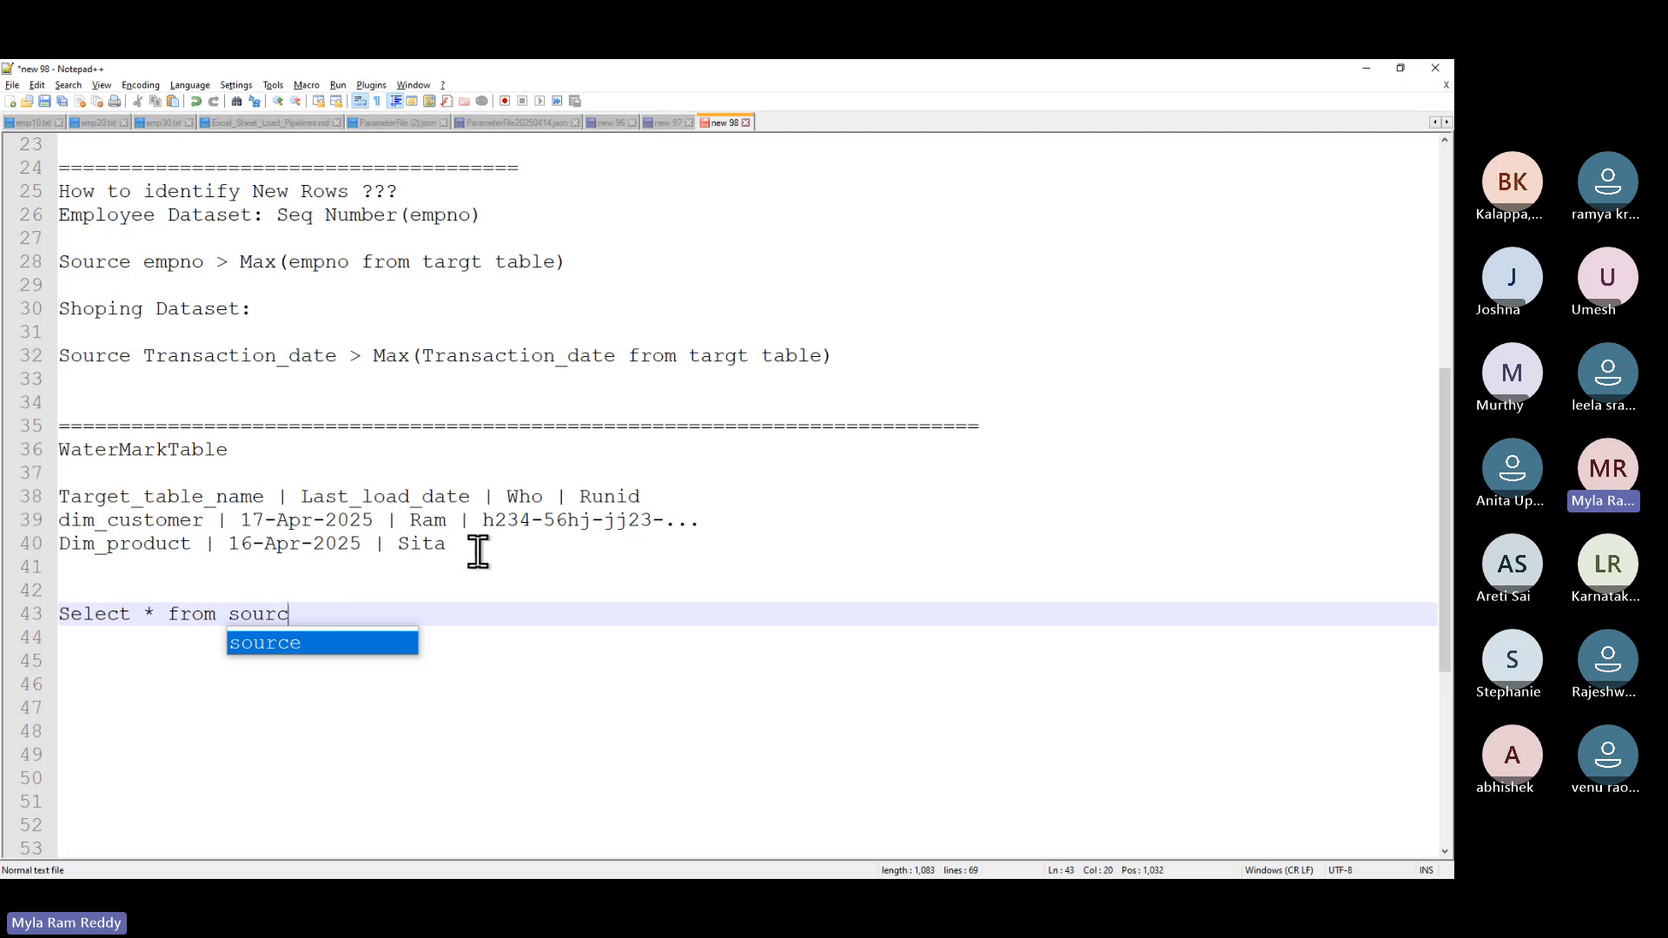
{"action": "type", "text": "e_table"}
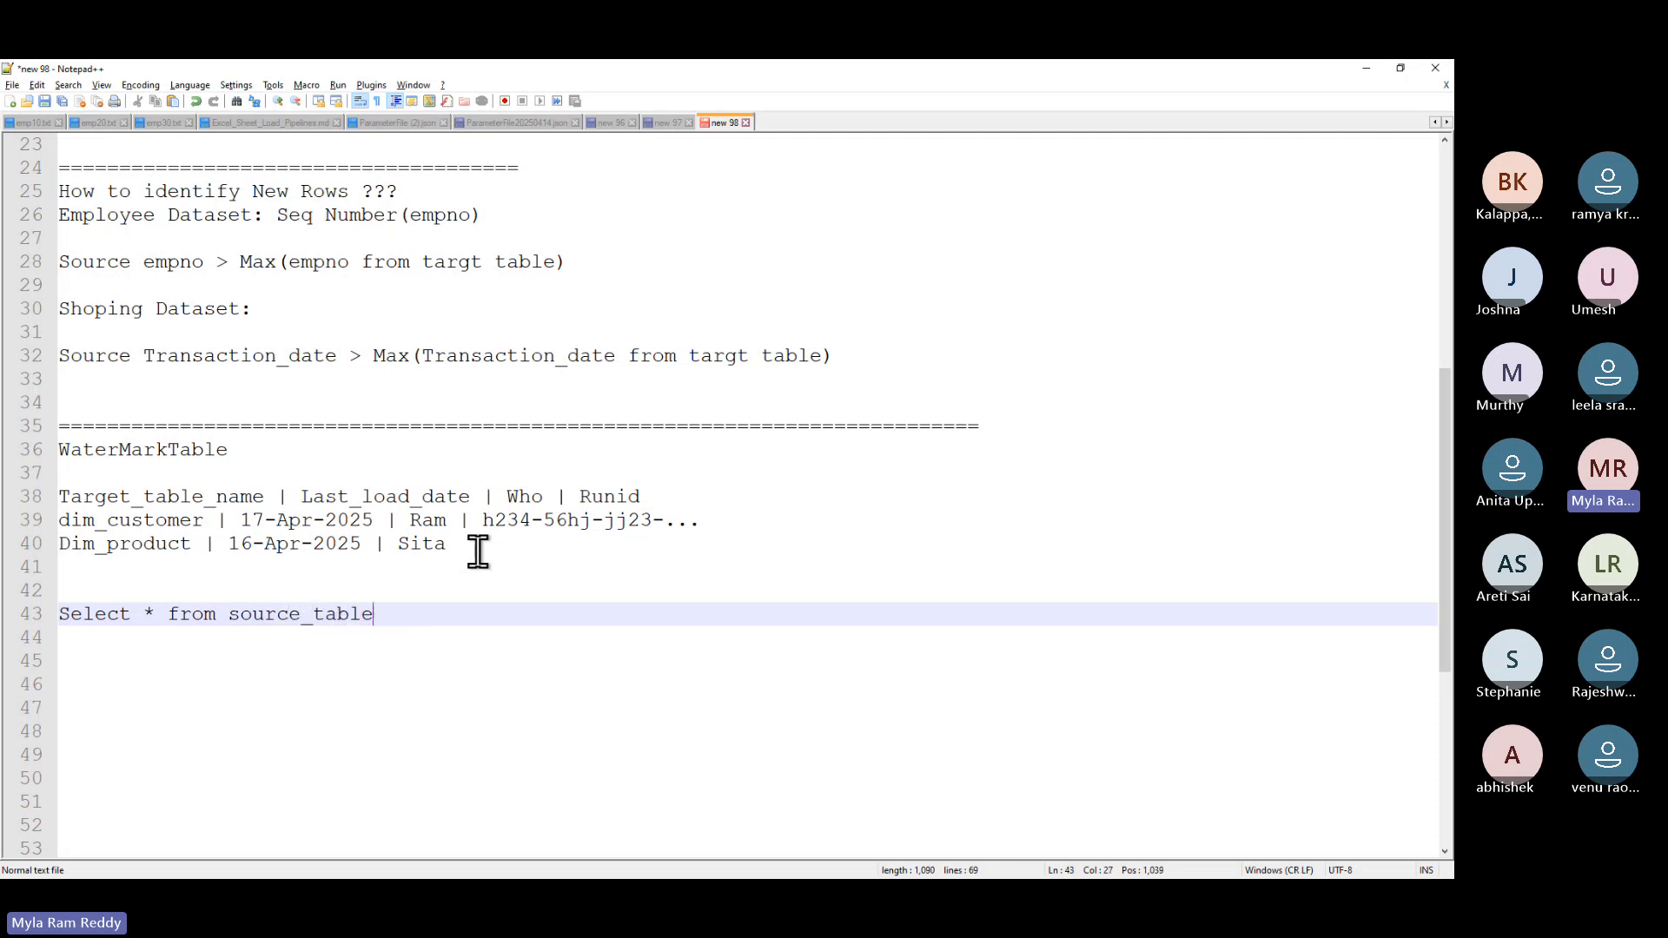
{"action": "key", "text": "Return"}
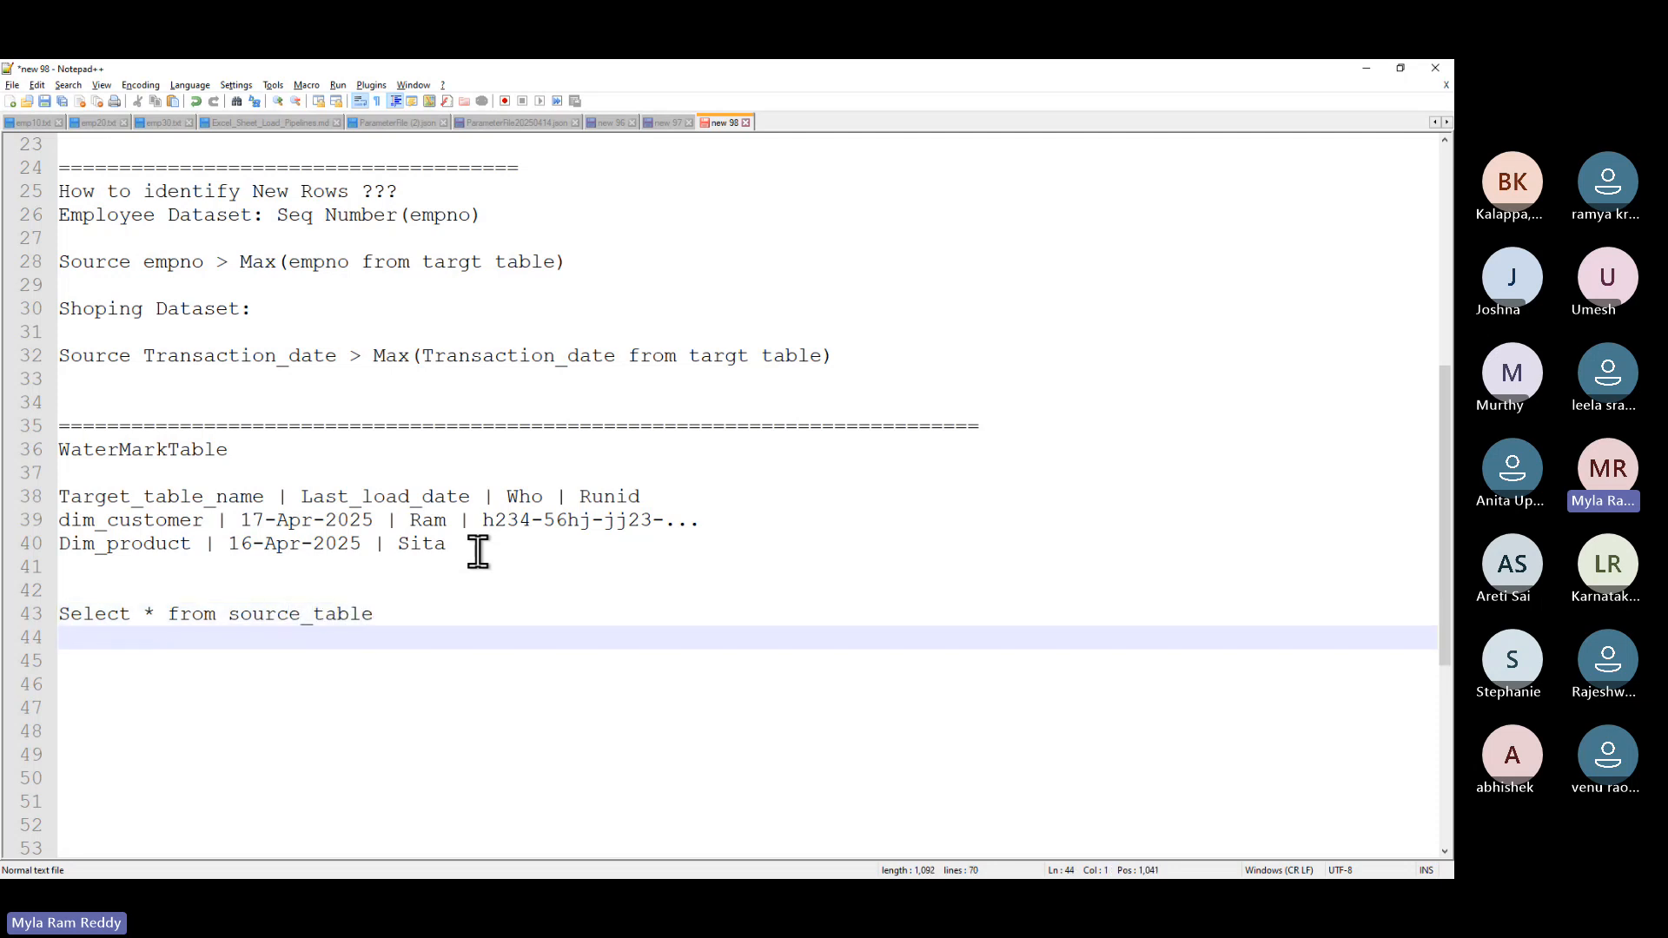
{"action": "type", "text": "where source"}
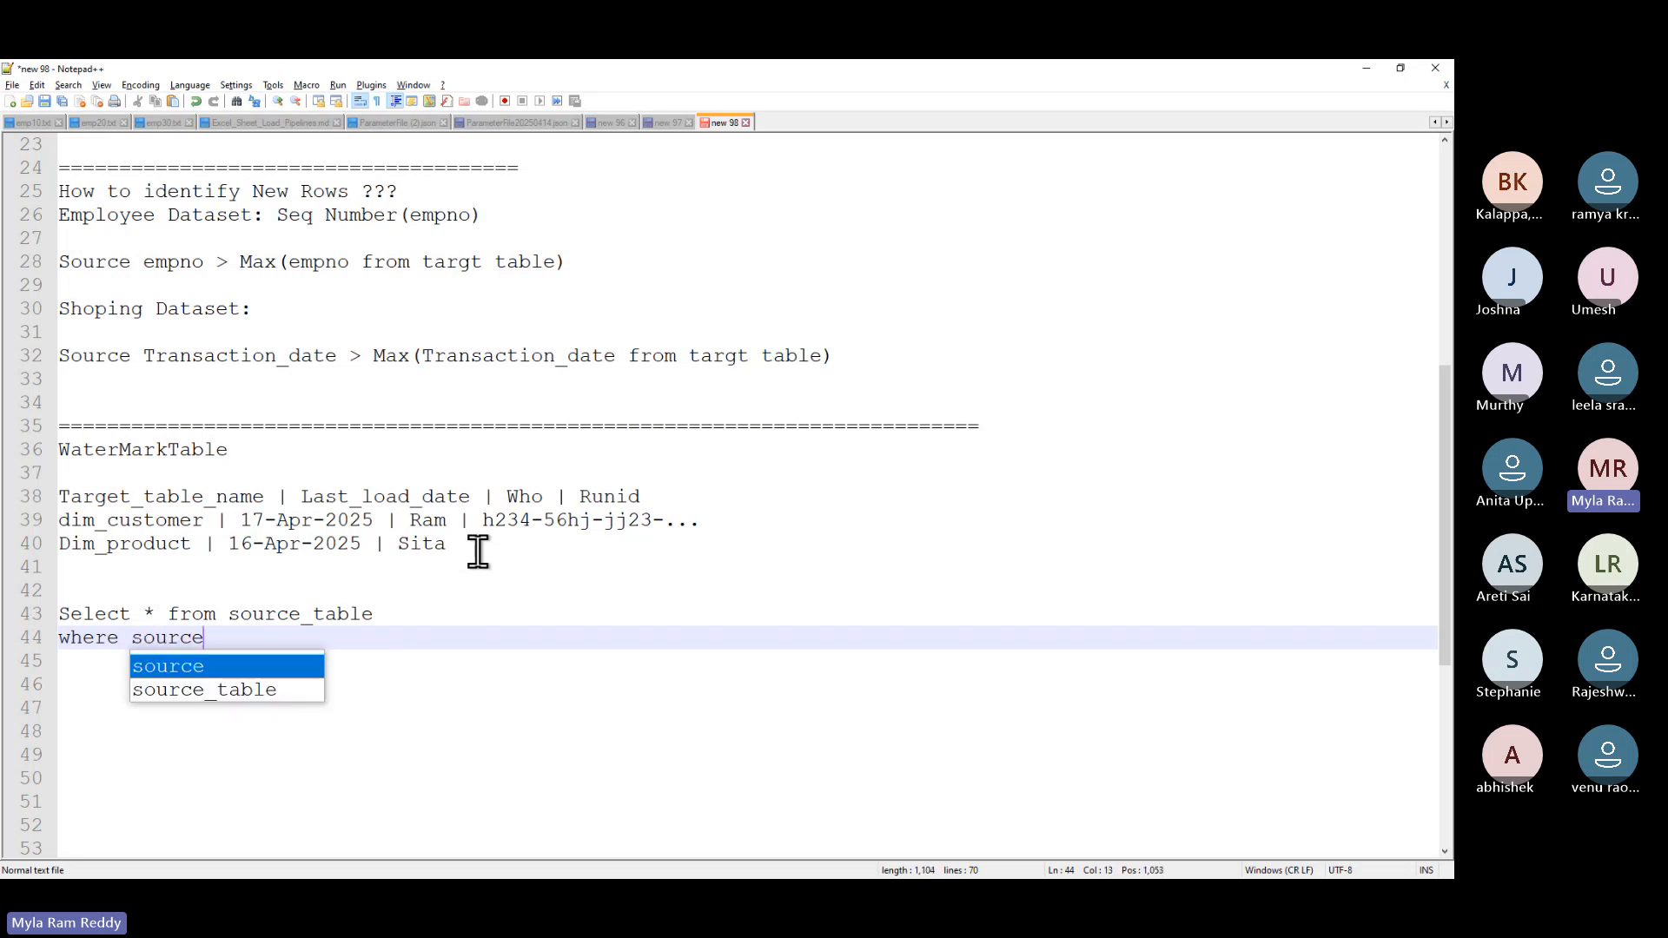
{"action": "type", "text": "_transa"}
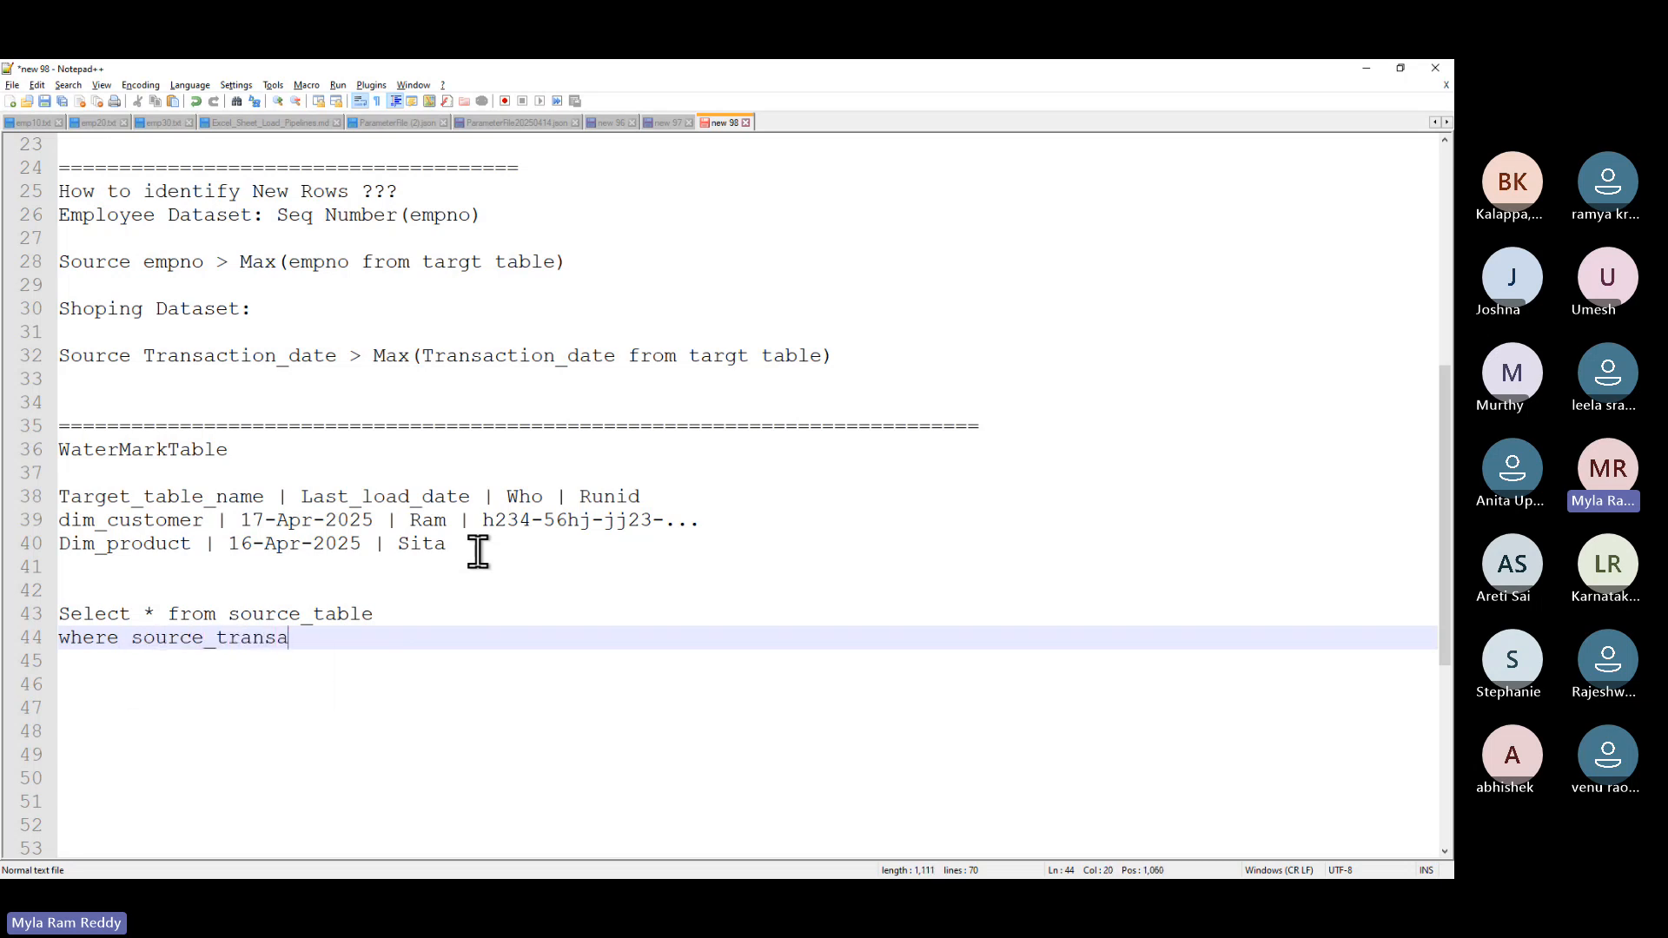
{"action": "type", "text": "ctiondate >(select"}
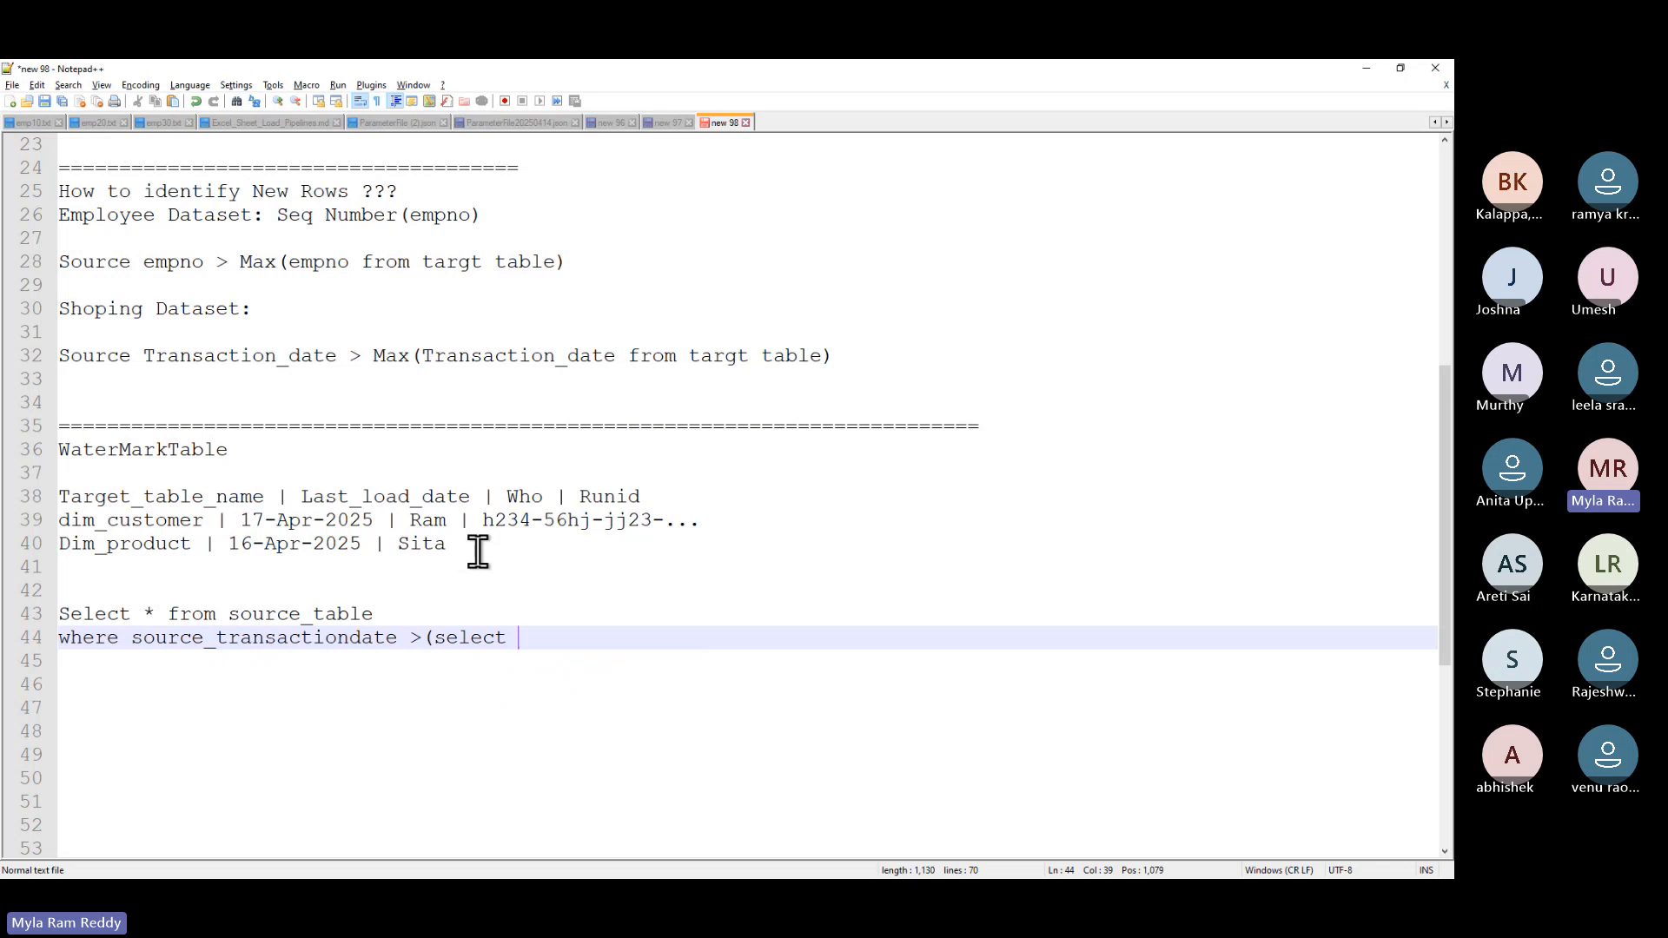
- Continue the subquery with Last_load_date from WaterMarkTable, reusing names copied from the notes
{"action": "double_click", "coordinate": [357, 493]}
{"action": "key", "text": "ctrl+c"}
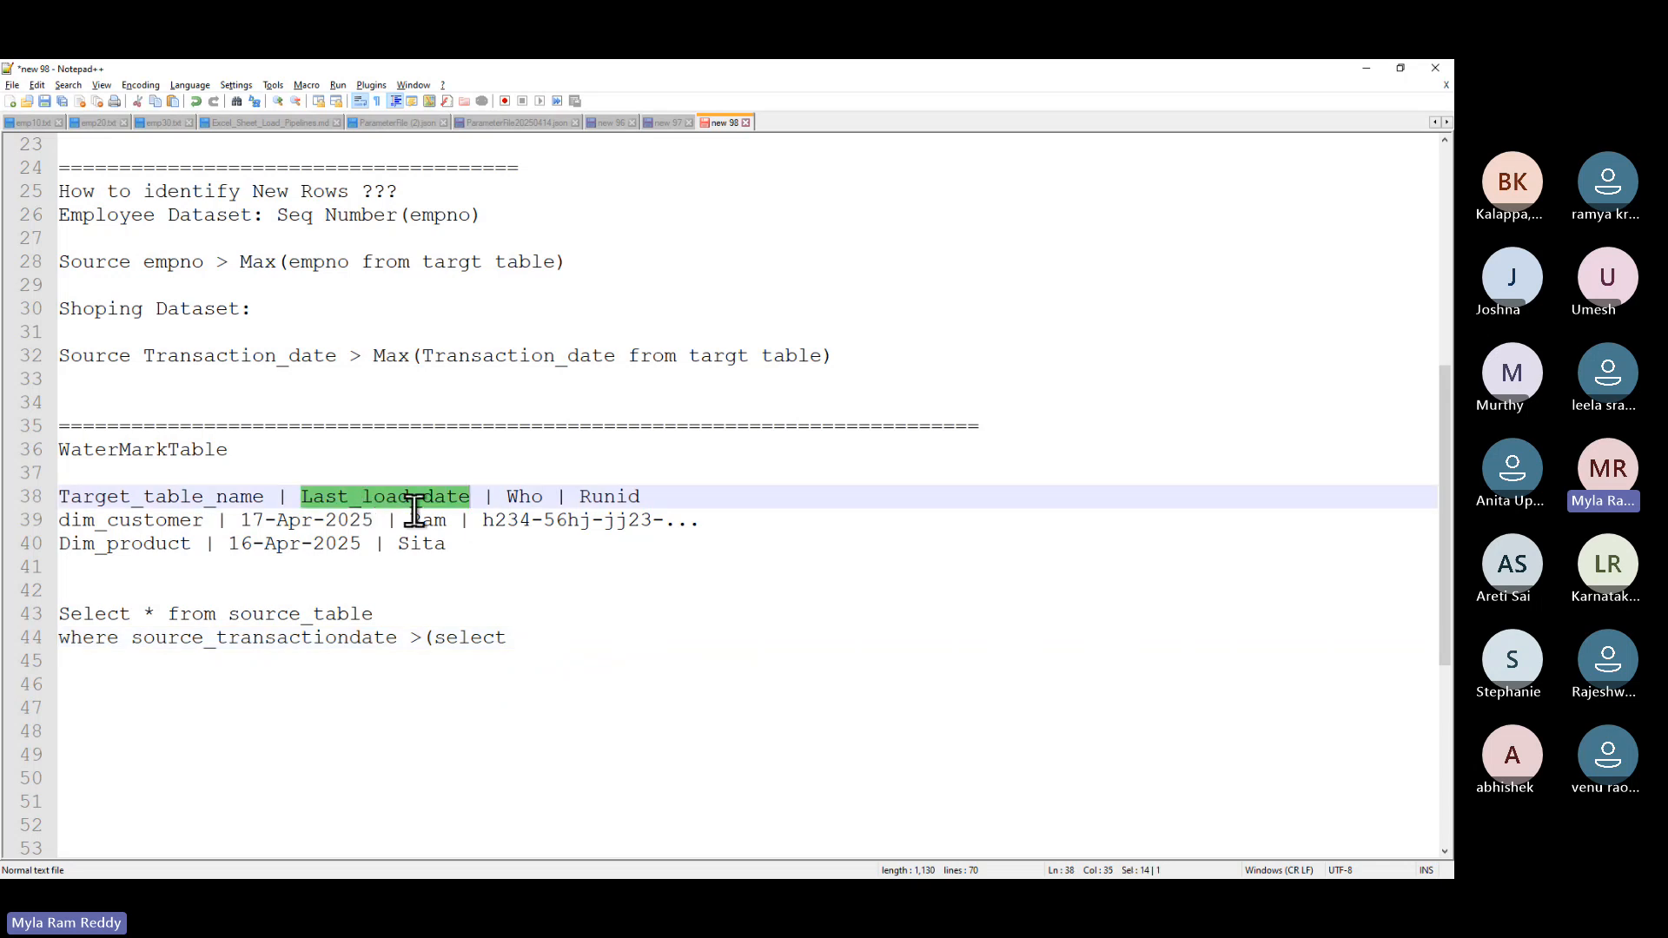
{"action": "left_click", "coordinate": [533, 637]}
{"action": "key", "text": "ctrl+v"}
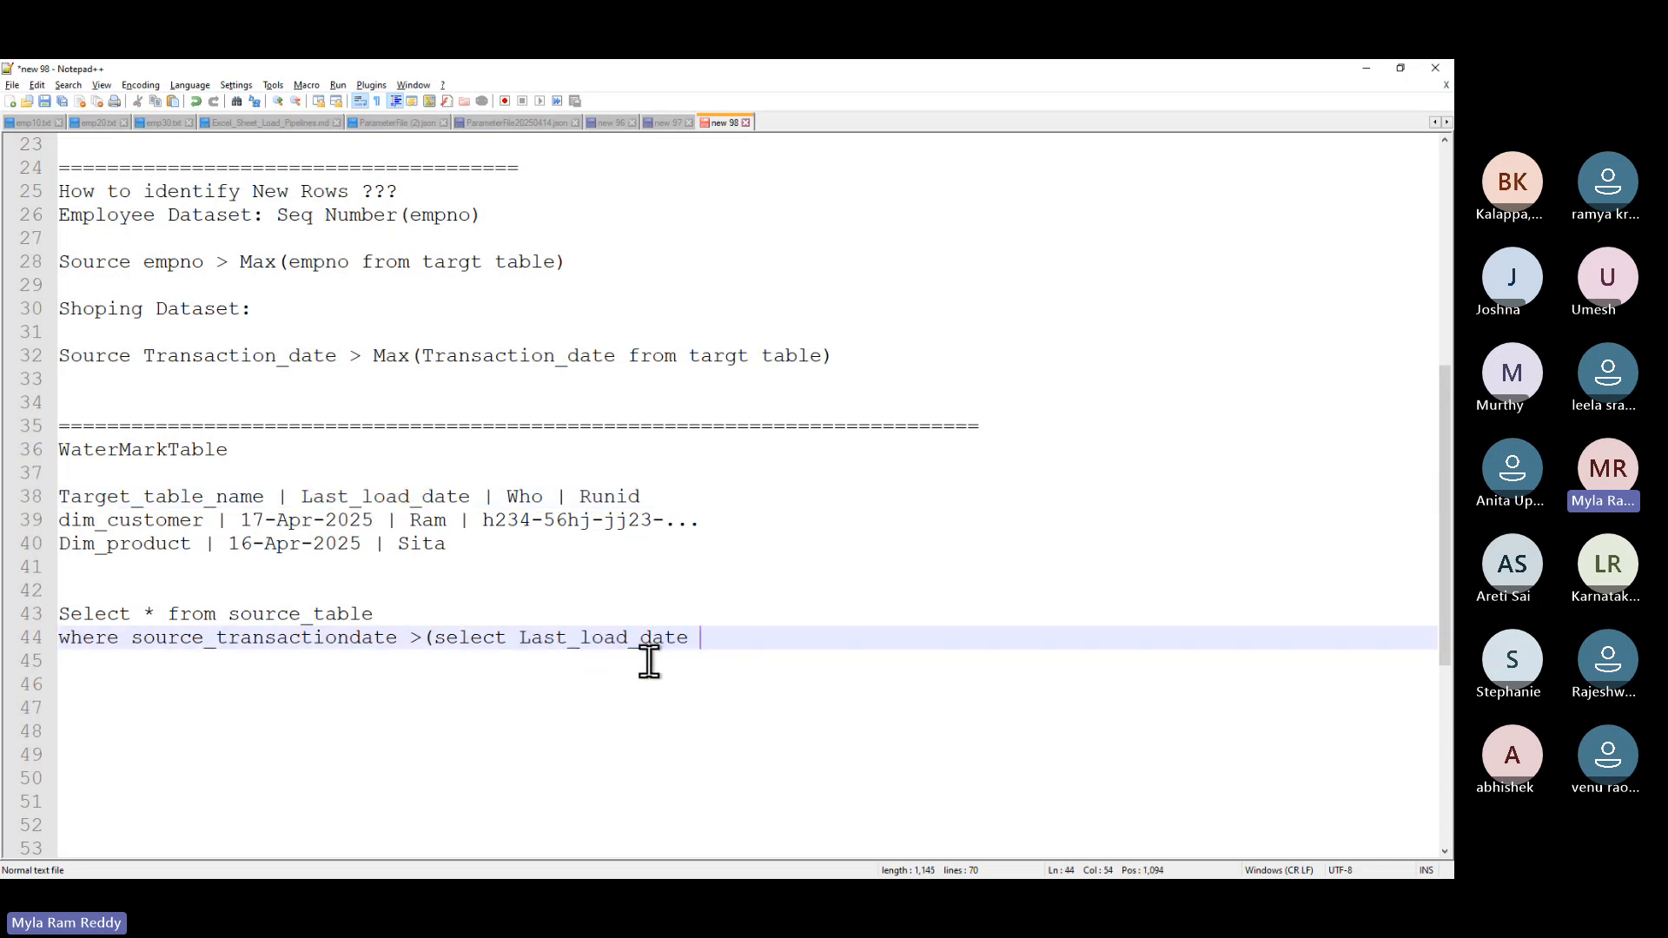
{"action": "type", "text": "from"}
{"action": "double_click", "coordinate": [153, 454]}
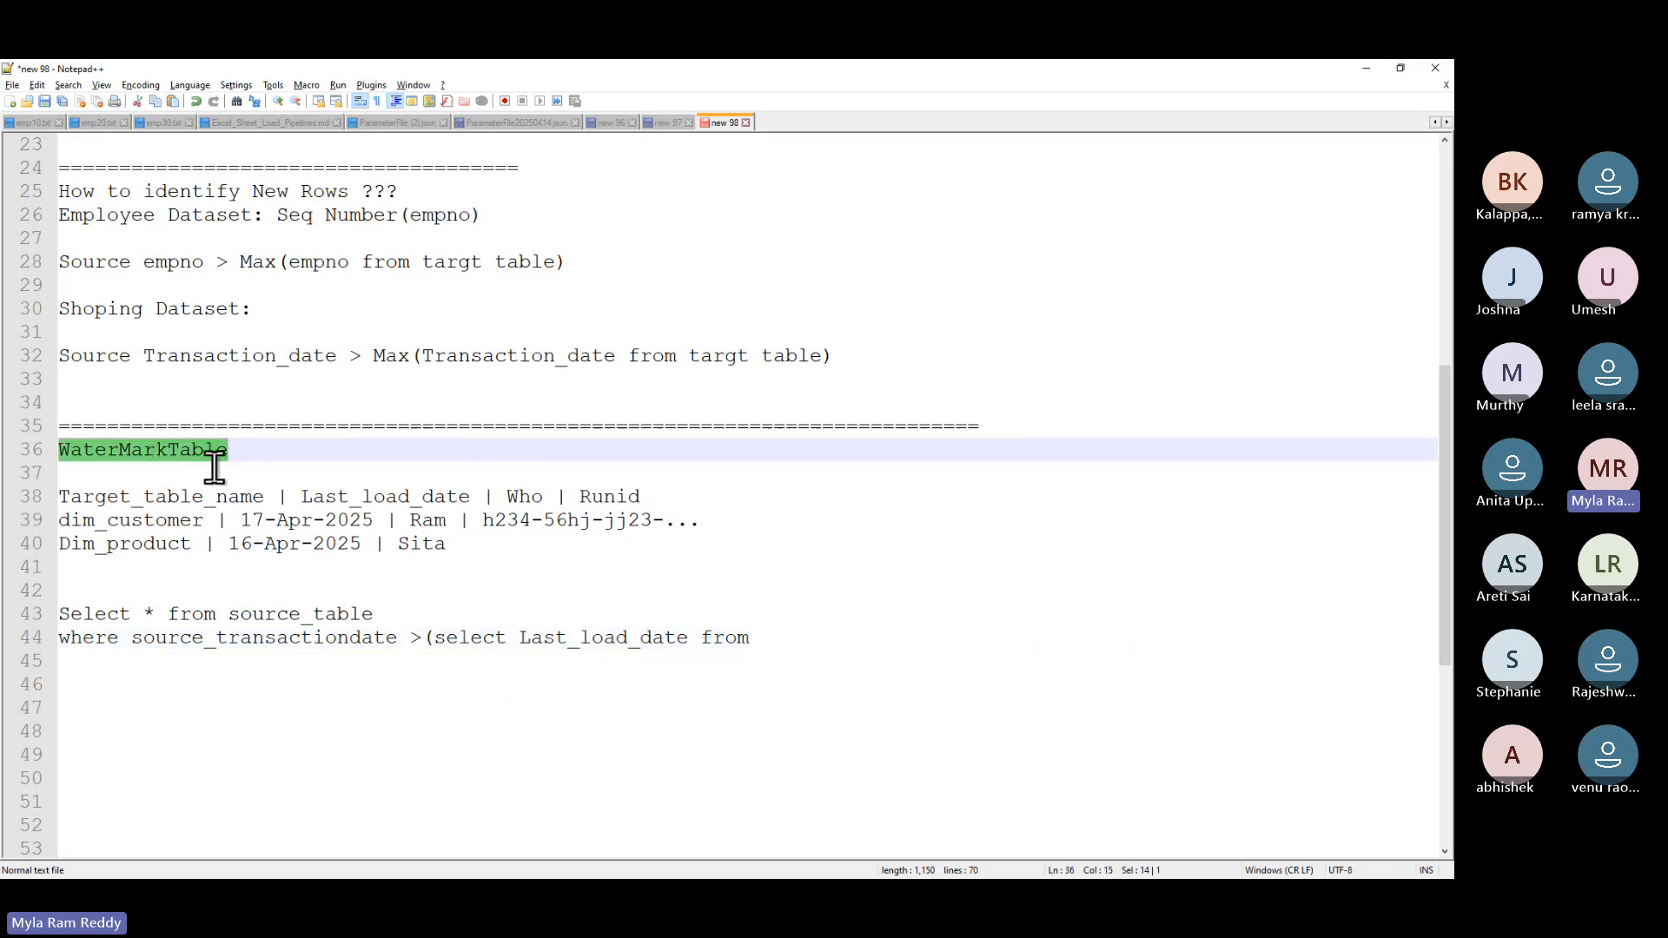
{"action": "left_click", "coordinate": [789, 641]}
{"action": "key", "text": "ctrl+v"}
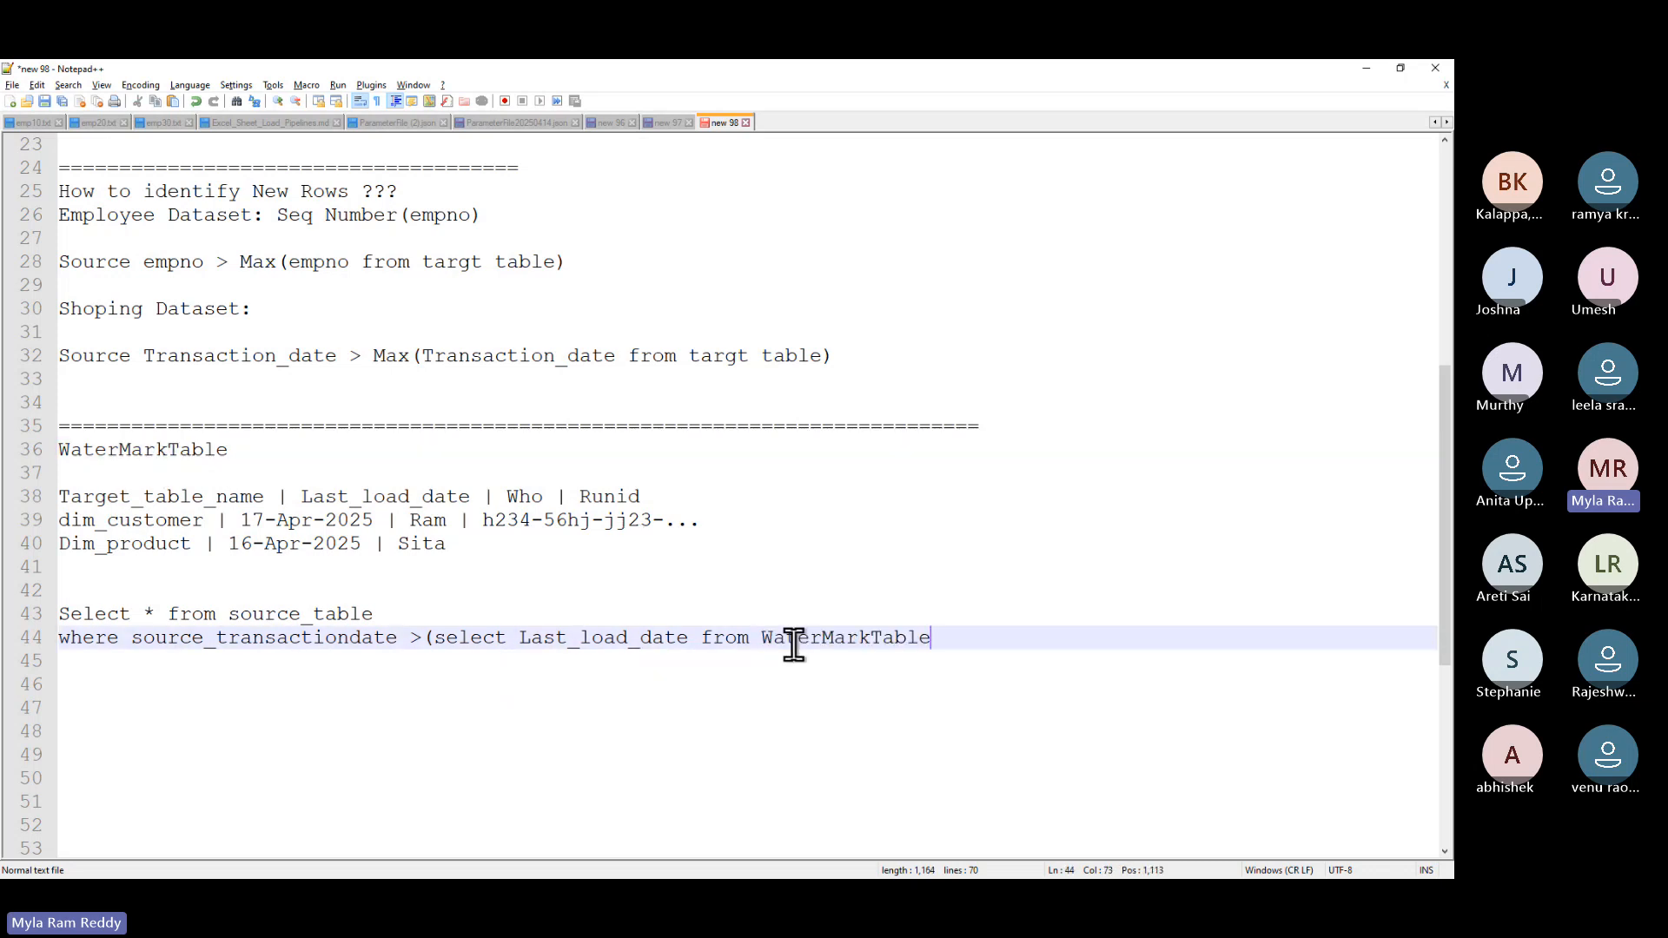
{"action": "type", "text": "where"}
- Finish the subquery with 'where Target_table_name = dim_customer' and a closing parenthesis
{"action": "double_click", "coordinate": [202, 495]}
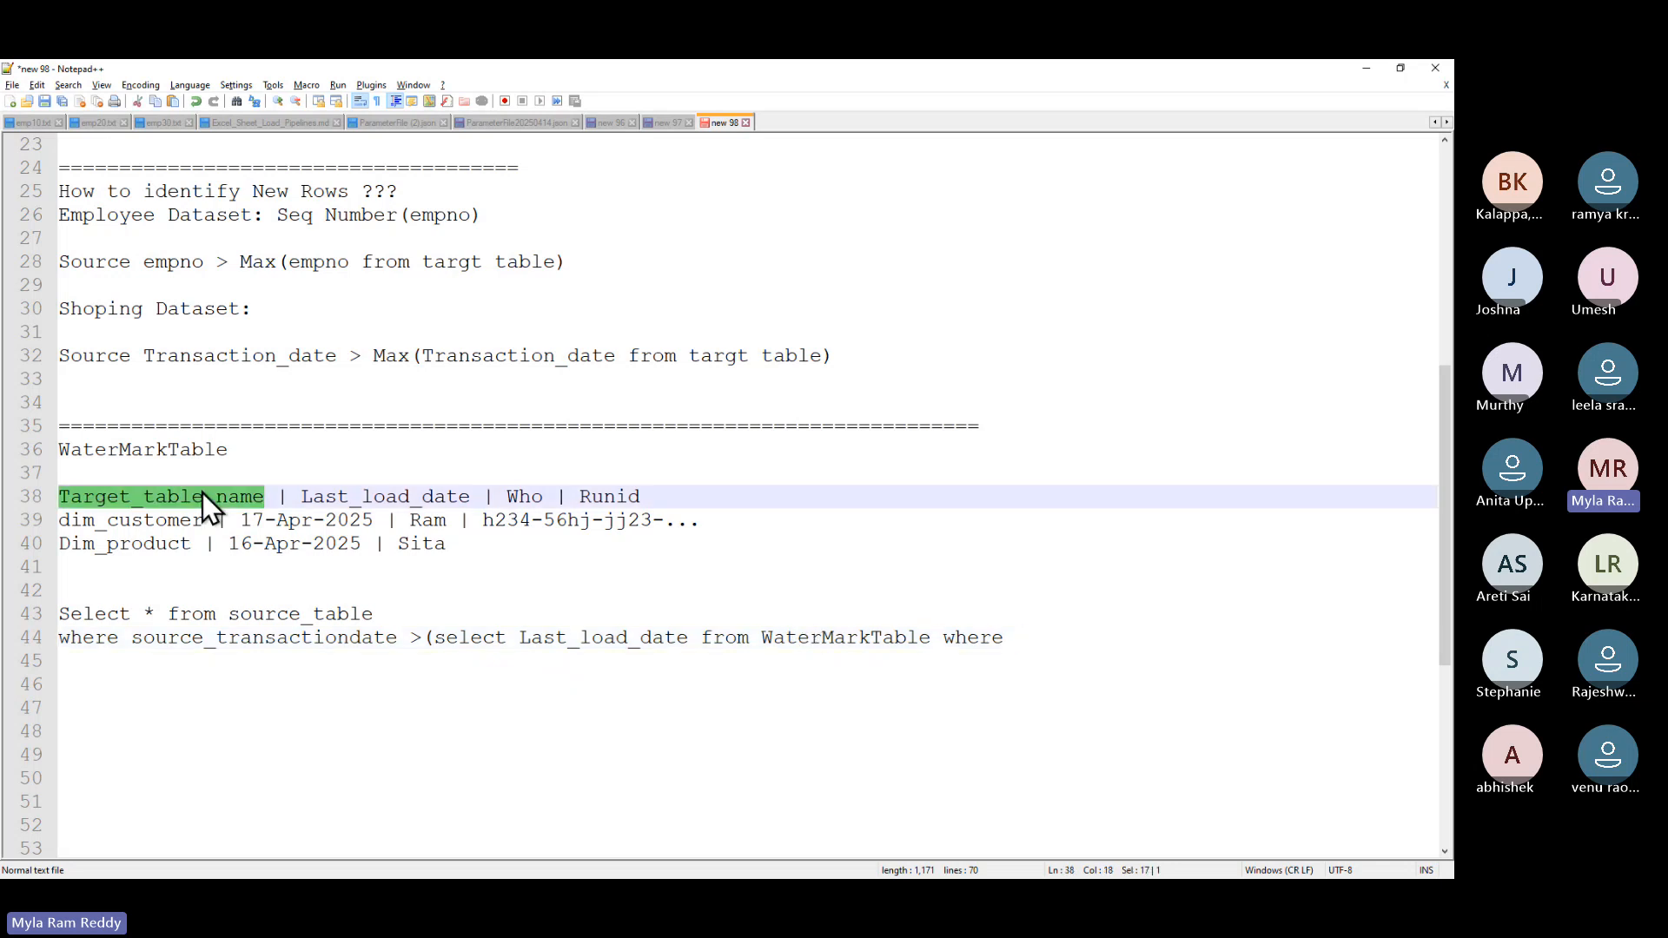
{"action": "left_click", "coordinate": [1051, 637]}
{"action": "key", "text": "ctrl+v"}
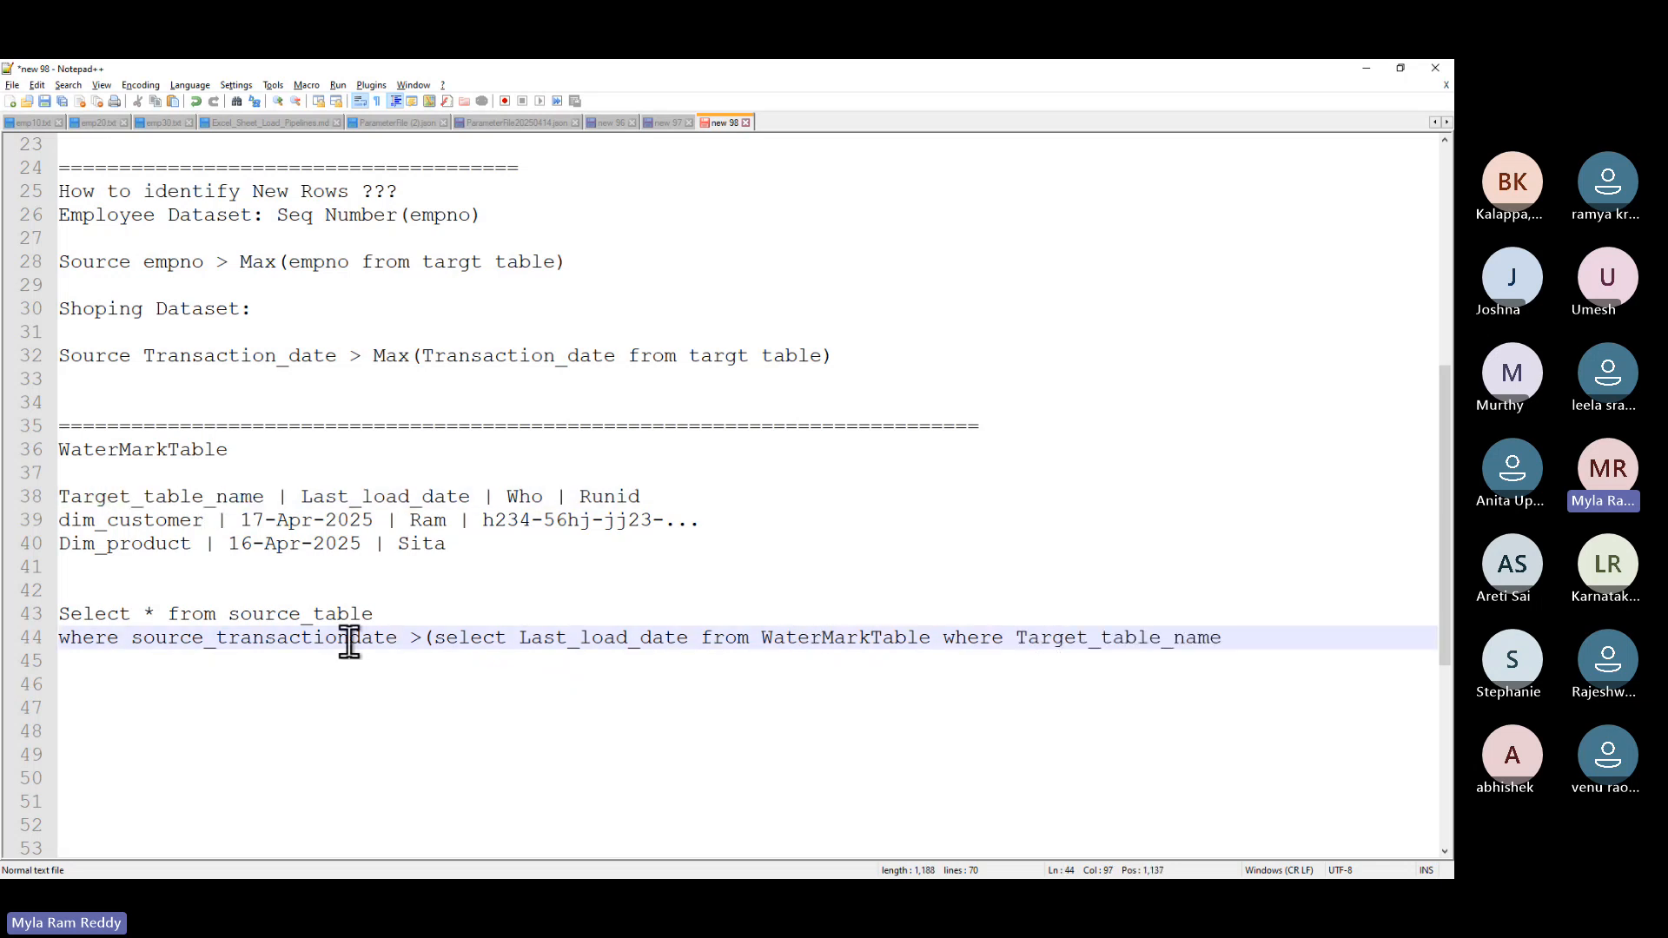
{"action": "double_click", "coordinate": [133, 520]}
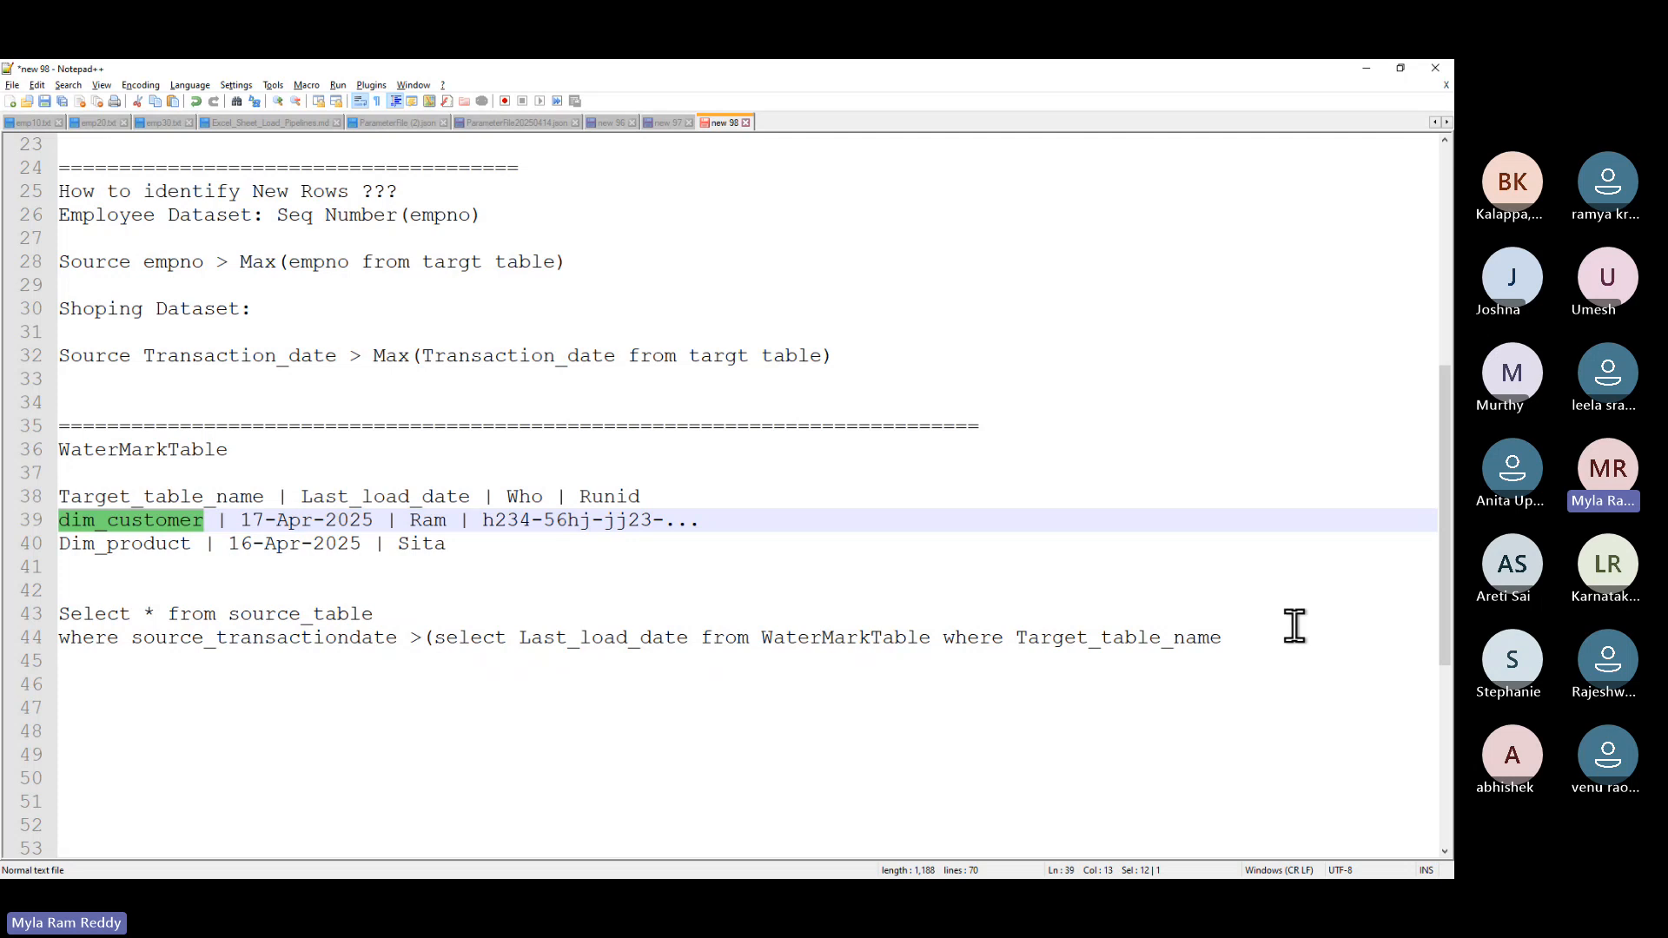
{"action": "left_click", "coordinate": [1269, 641]}
{"action": "type", "text": "="}
{"action": "key", "text": "ctrl+v"}
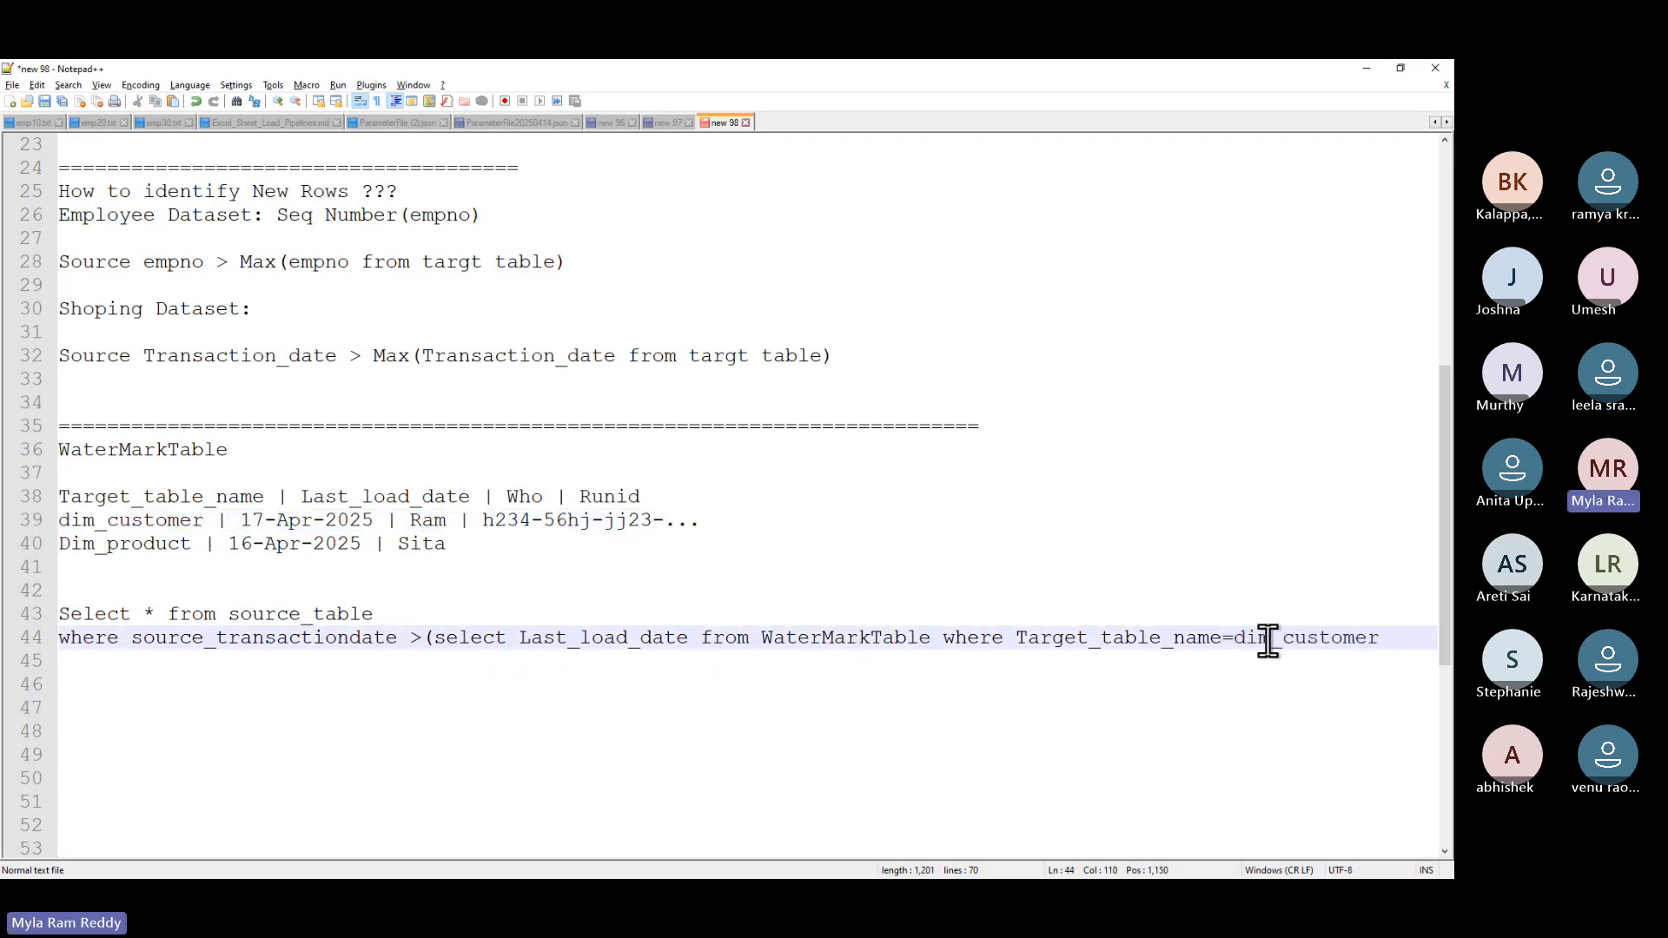
{"action": "type", "text": ")"}
- Highlight the Transaction_date rule, its 'targt table' phrase and the WaterMarkTable block in the notes
{"action": "left_click_drag", "start_coordinate": [834, 356], "coordinate": [7, 358]}
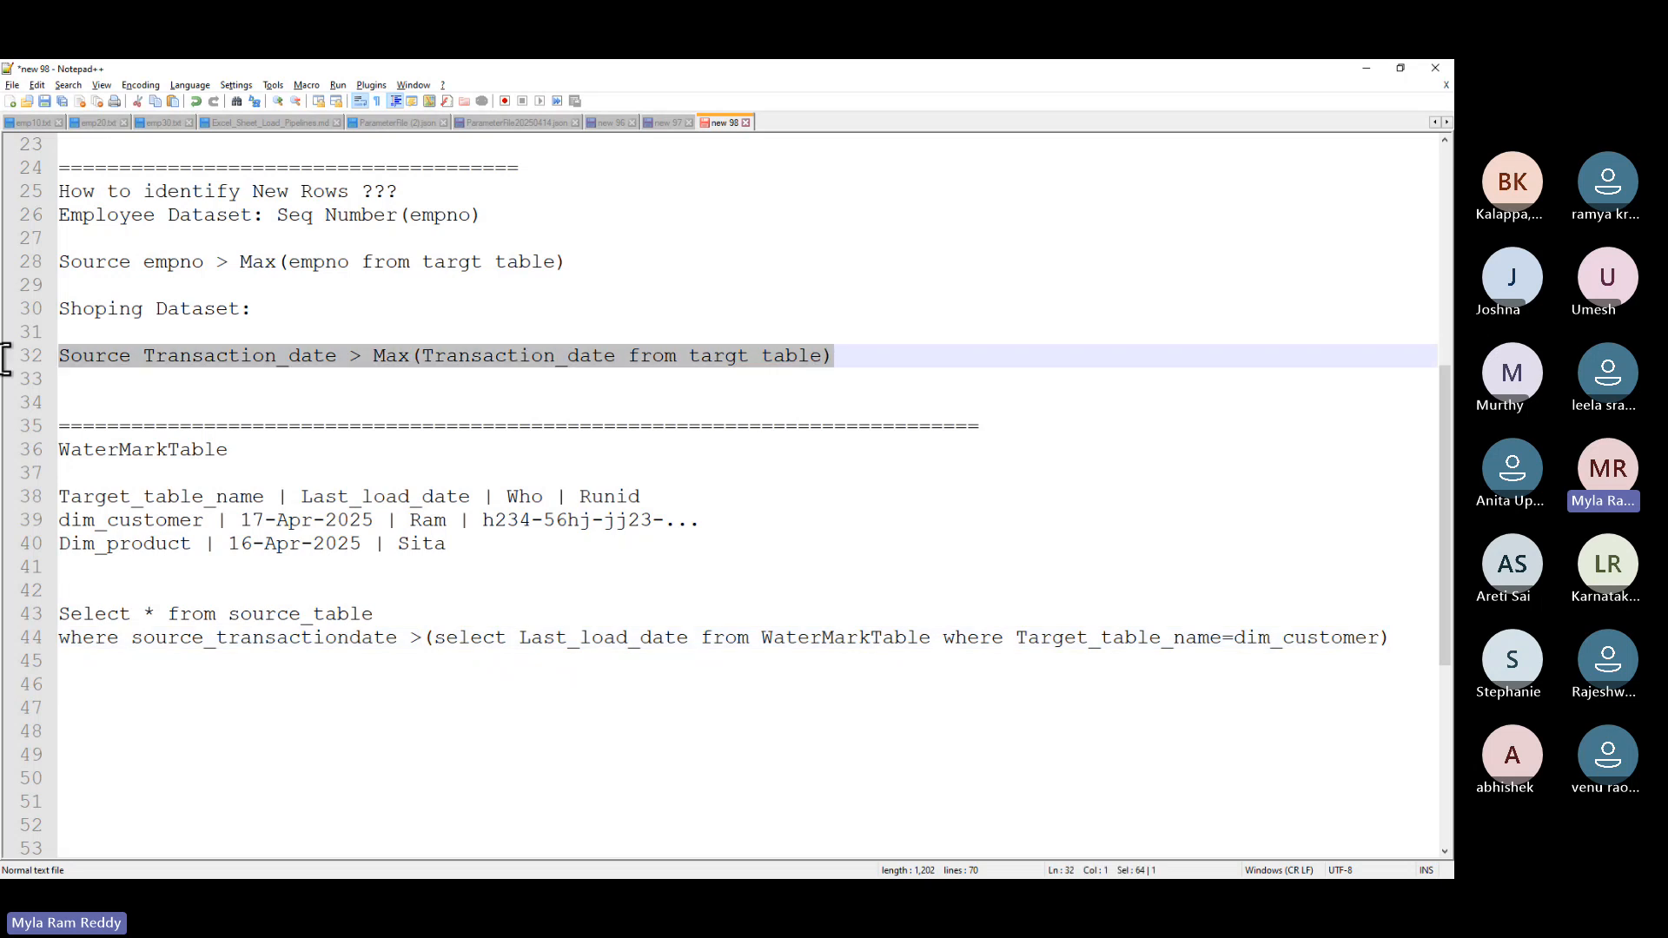
{"action": "left_click", "coordinate": [699, 375]}
{"action": "left_click_drag", "start_coordinate": [691, 363], "coordinate": [830, 356]}
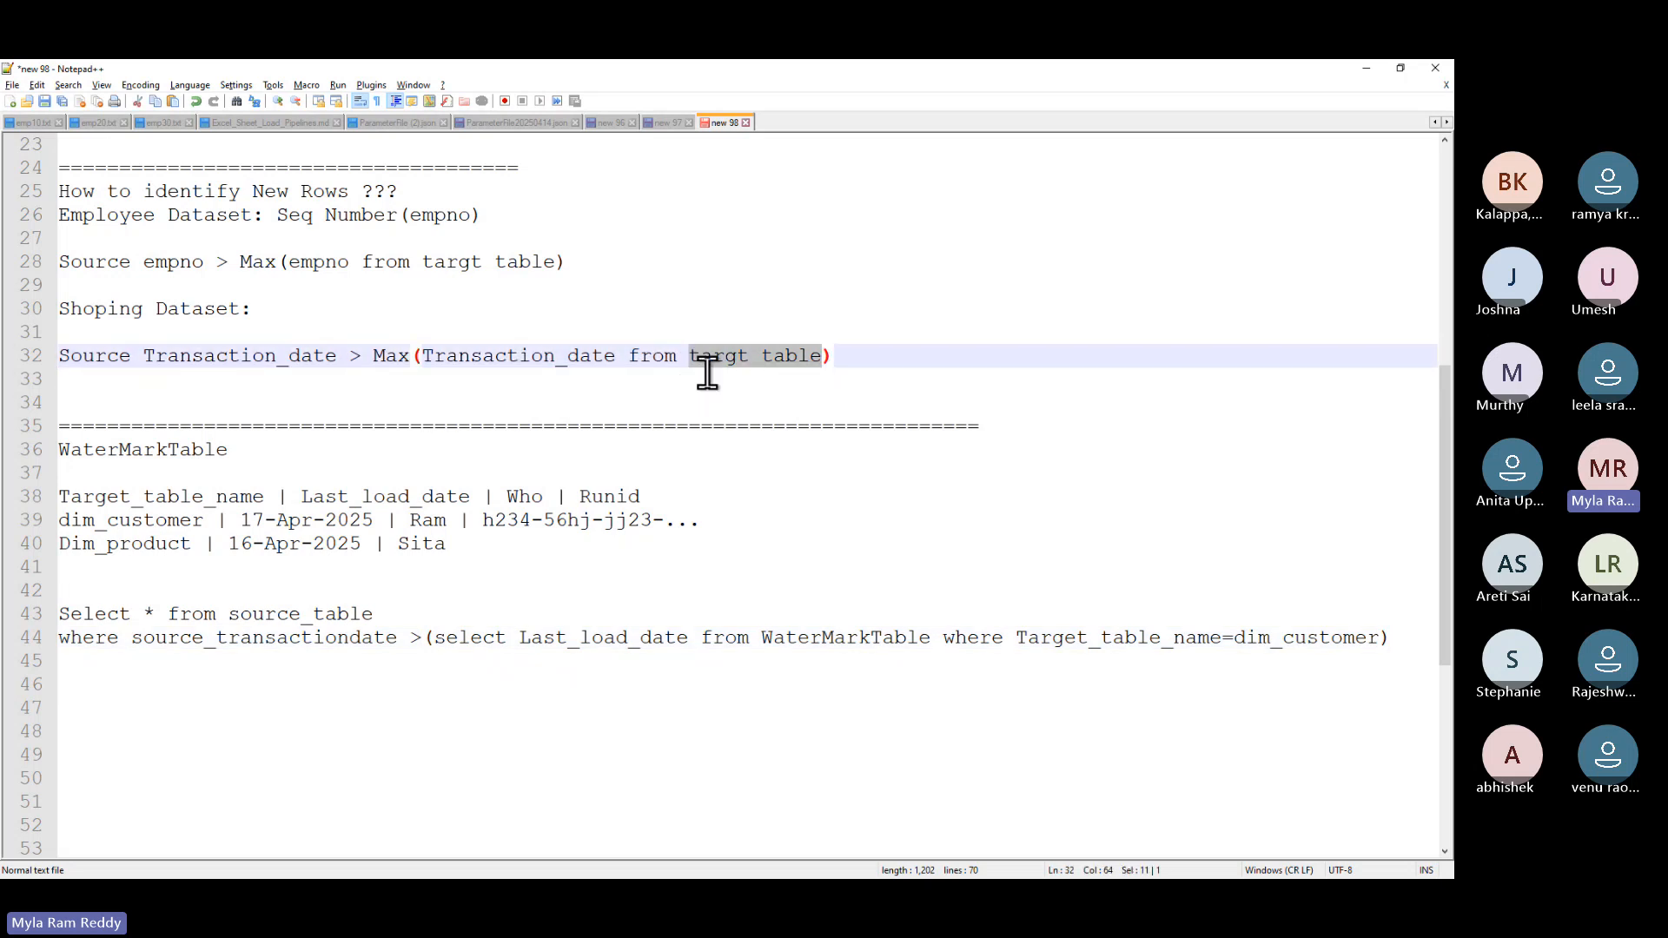
{"action": "left_click_drag", "start_coordinate": [681, 357], "coordinate": [832, 360]}
{"action": "left_click_drag", "start_coordinate": [242, 447], "coordinate": [12, 445]}
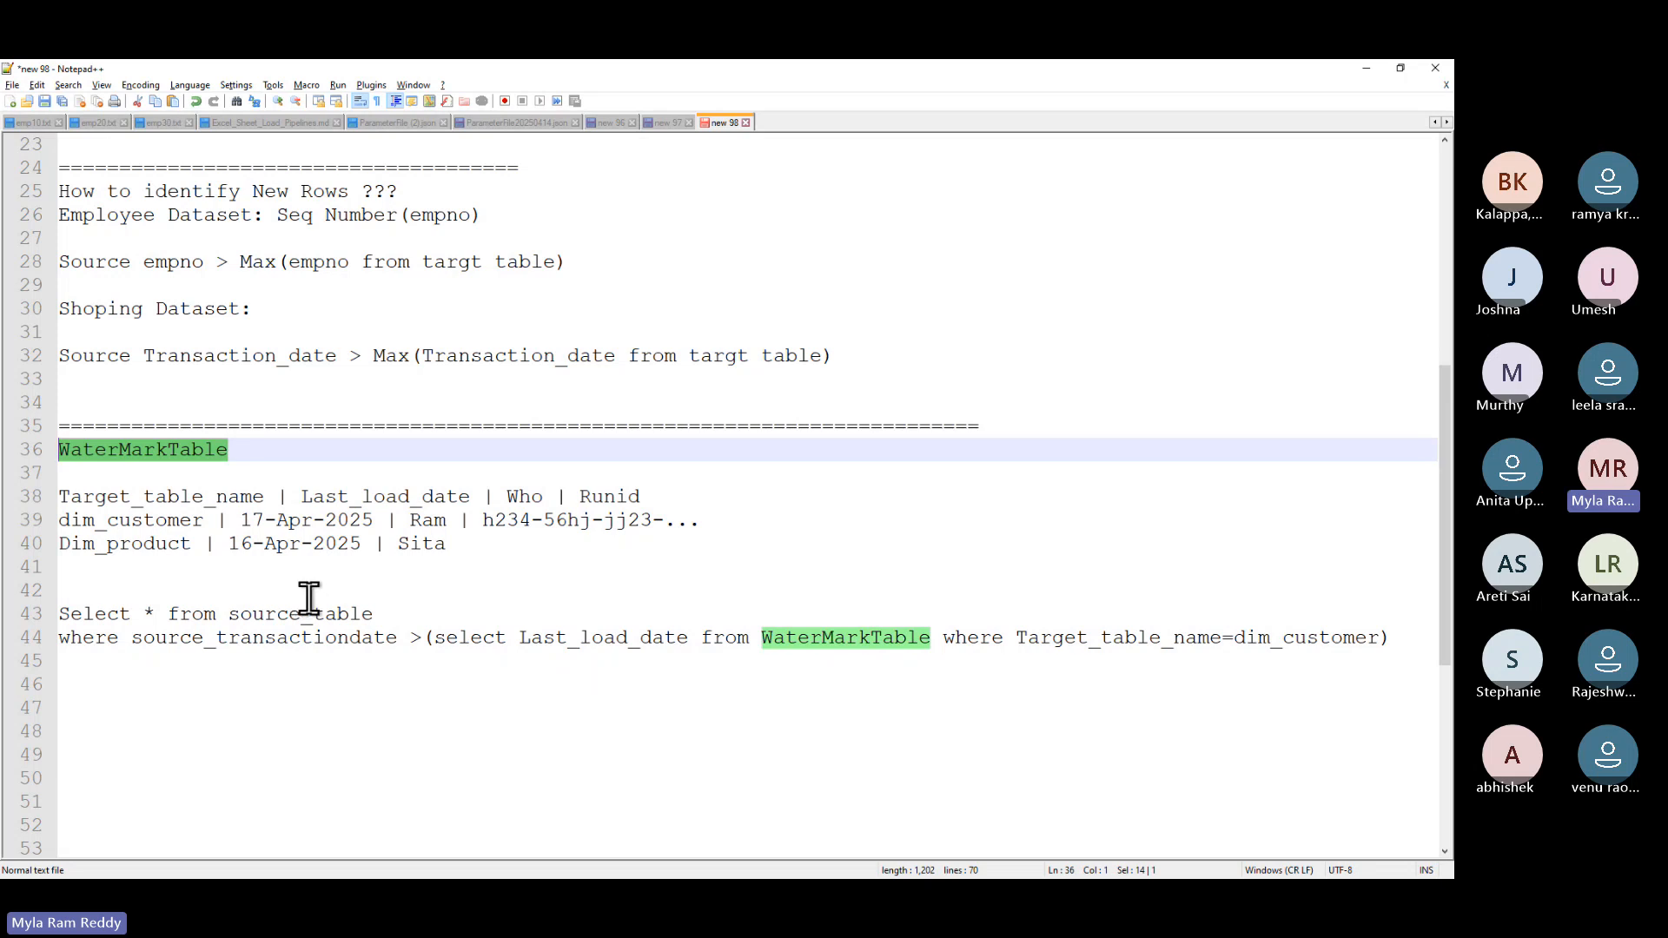
{"action": "left_click_drag", "start_coordinate": [448, 546], "coordinate": [44, 448]}
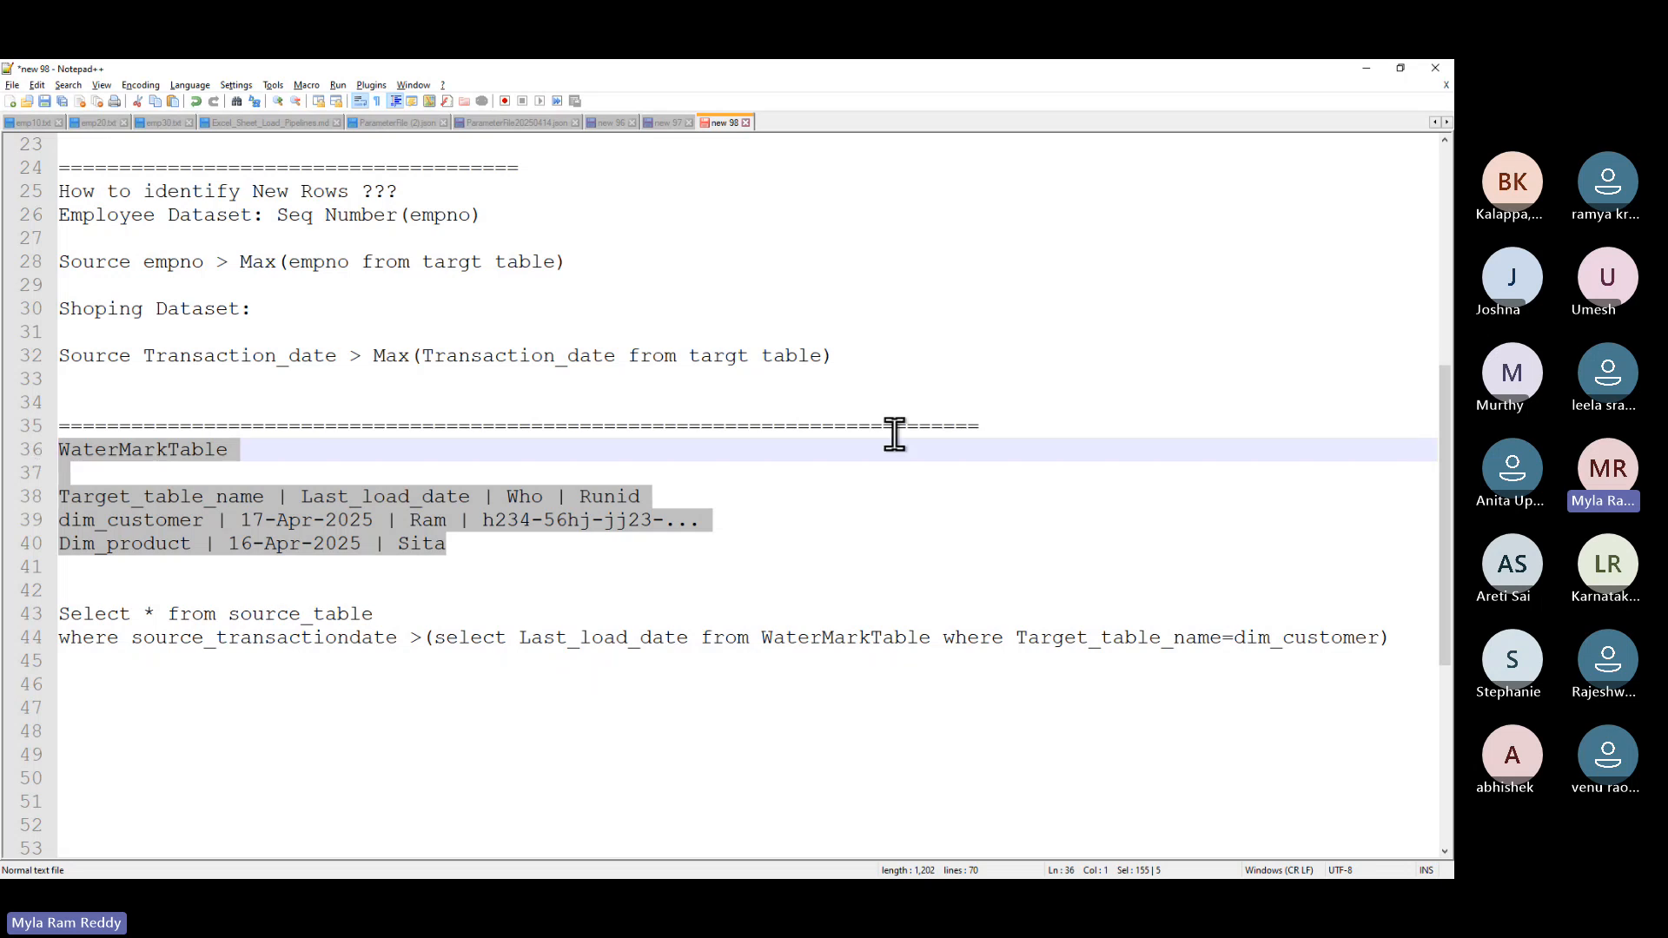
{"action": "left_click_drag", "start_coordinate": [847, 356], "coordinate": [4, 353]}
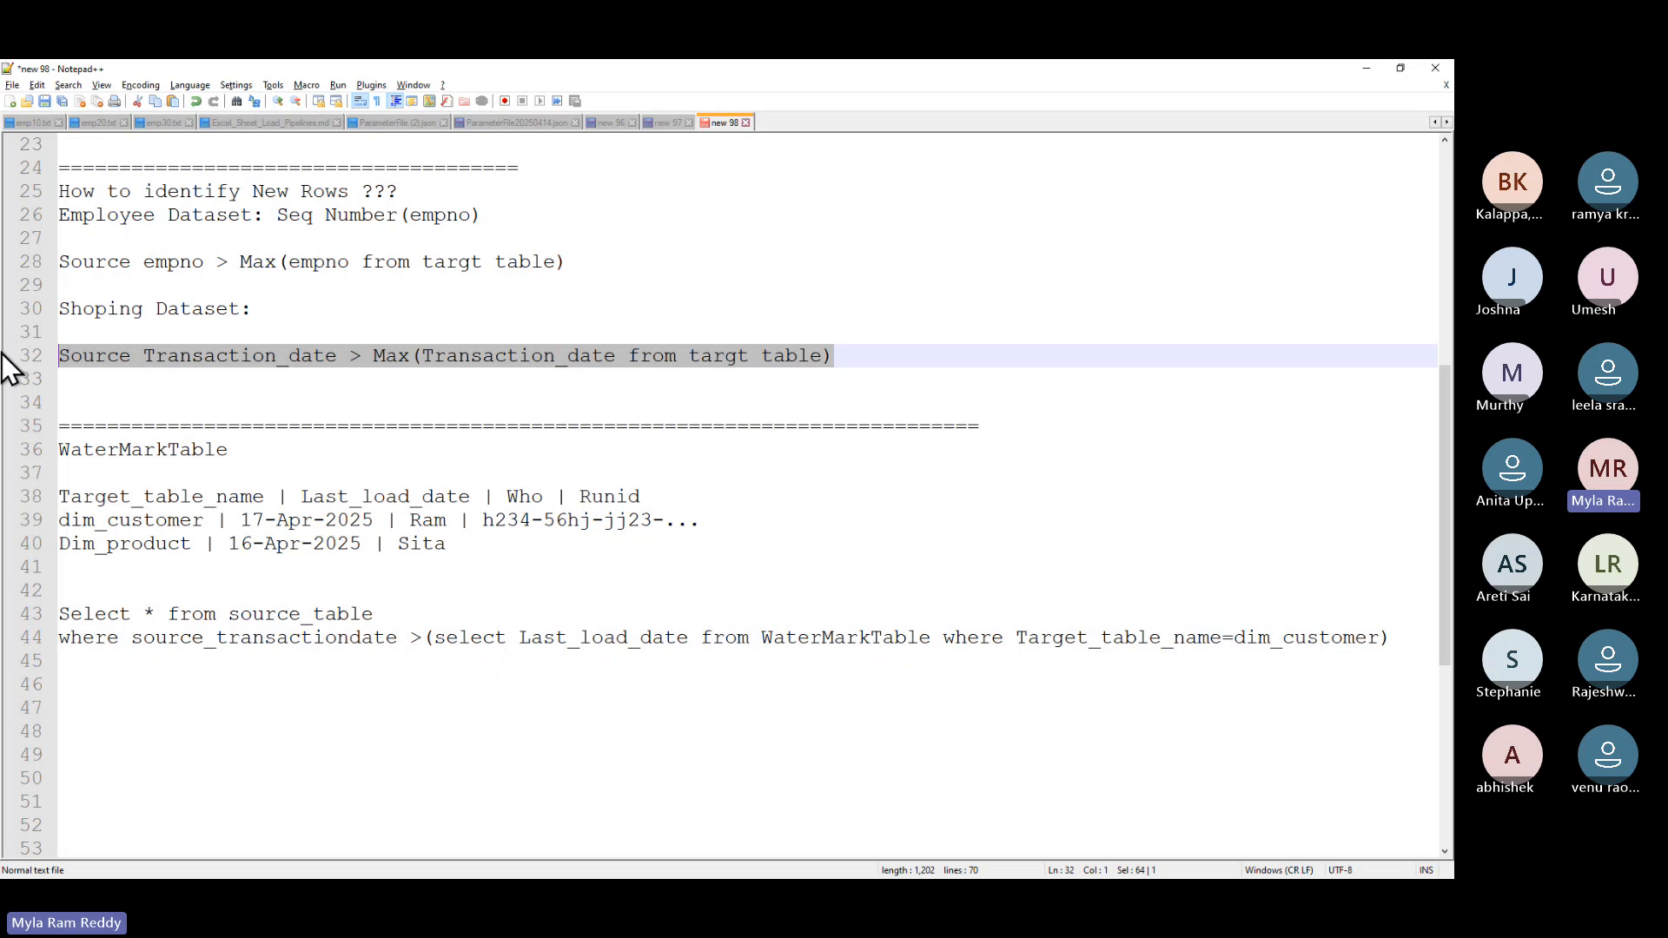
{"action": "left_click_drag", "start_coordinate": [295, 520], "coordinate": [54, 452]}
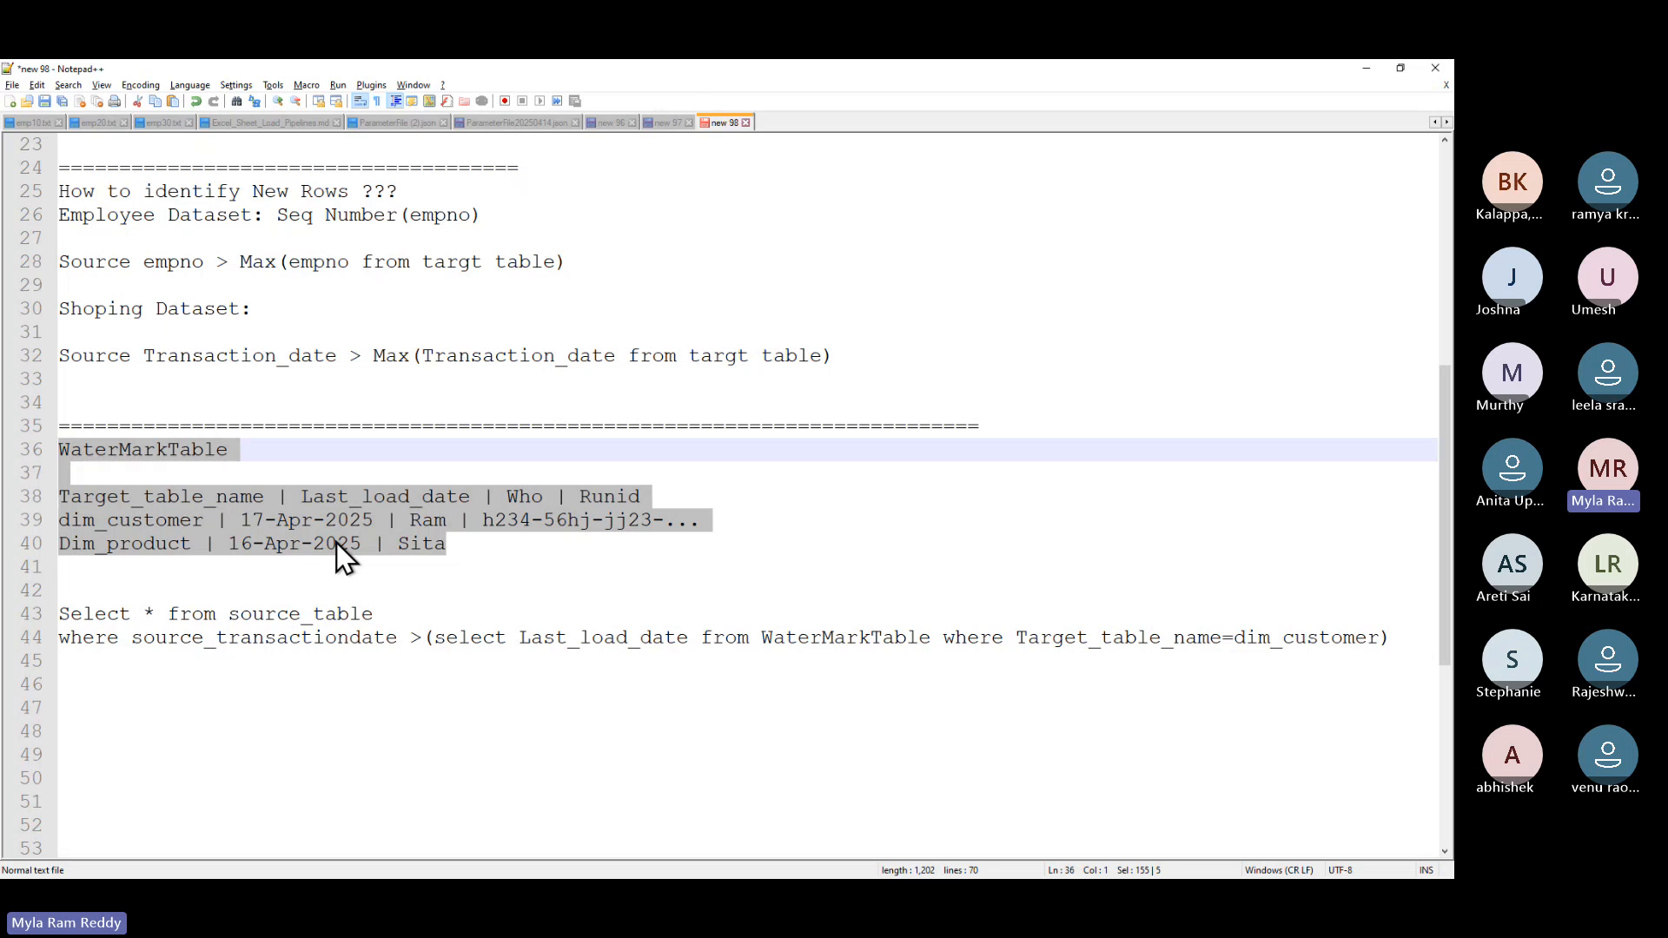
- Highlight Last_load_date, the watermark rows and heading, then switch to the browser window
{"action": "double_click", "coordinate": [355, 498]}
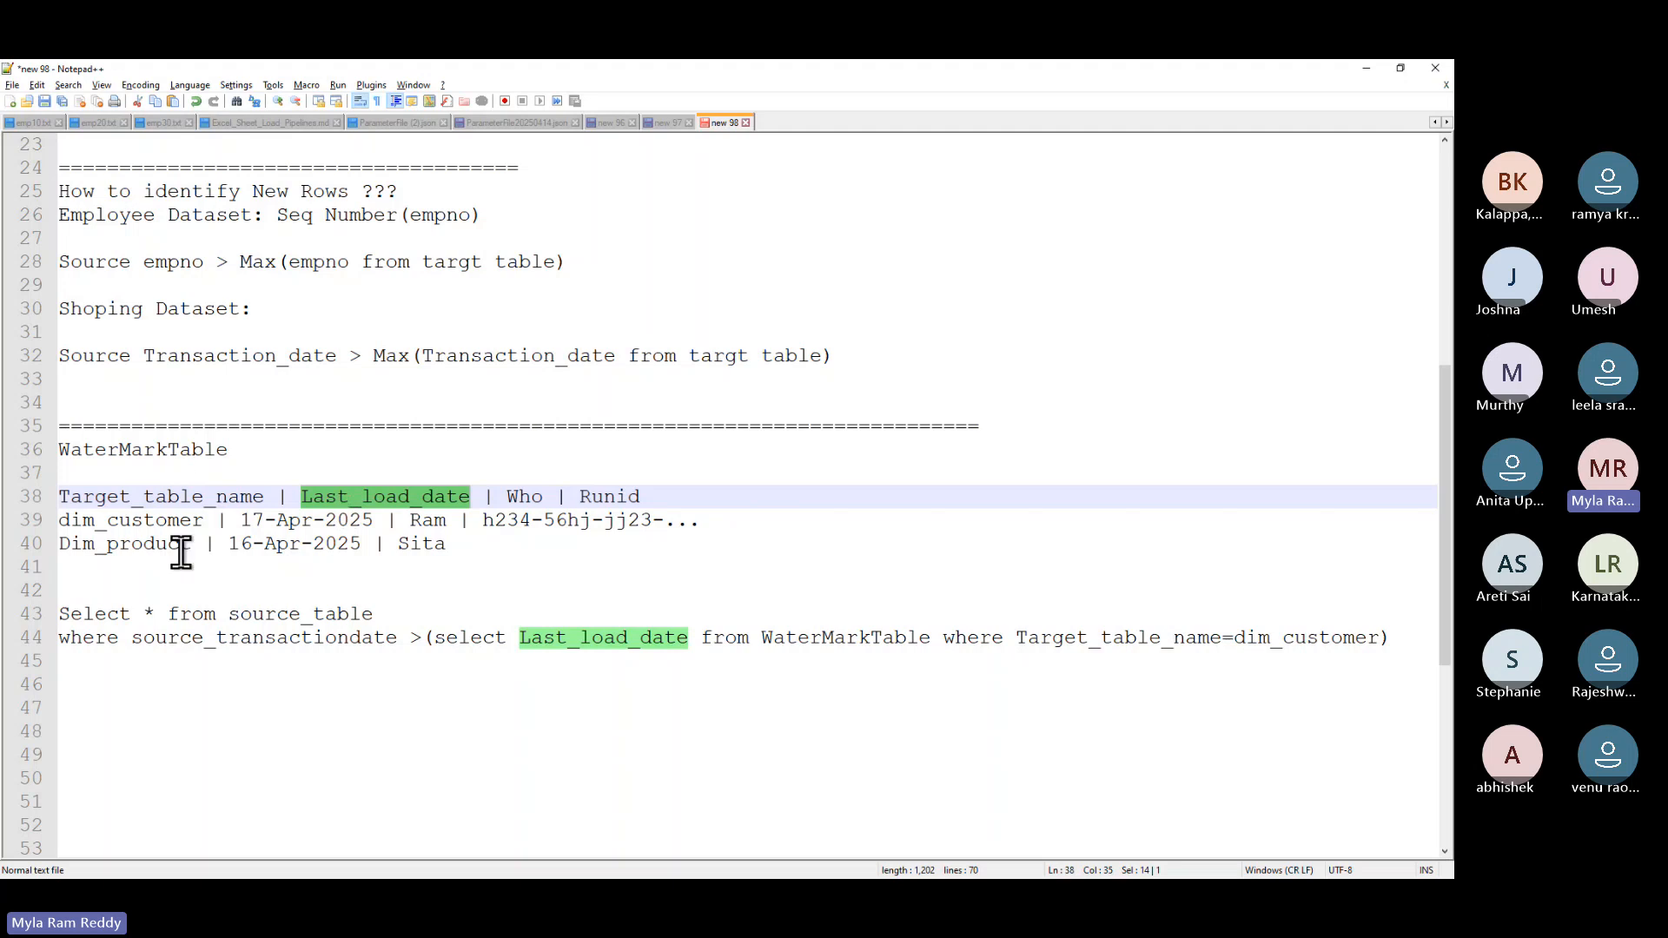
{"action": "left_click_drag", "start_coordinate": [477, 550], "coordinate": [7, 493]}
{"action": "left_click", "coordinate": [477, 547]}
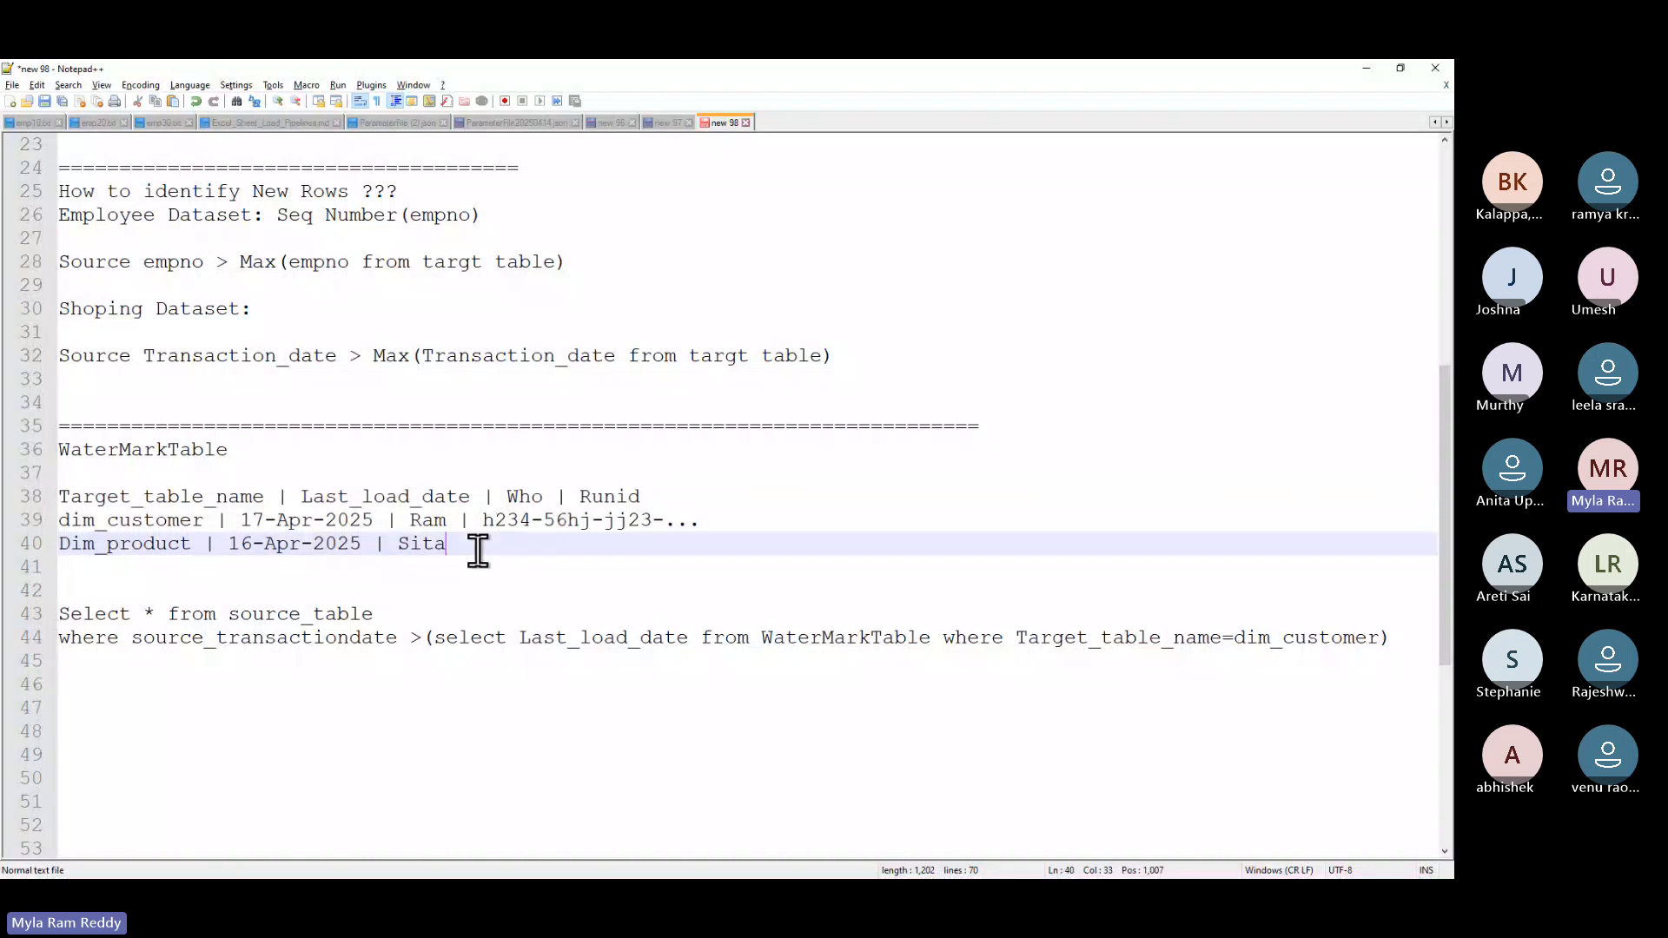
{"action": "left_click_drag", "start_coordinate": [482, 547], "coordinate": [24, 497]}
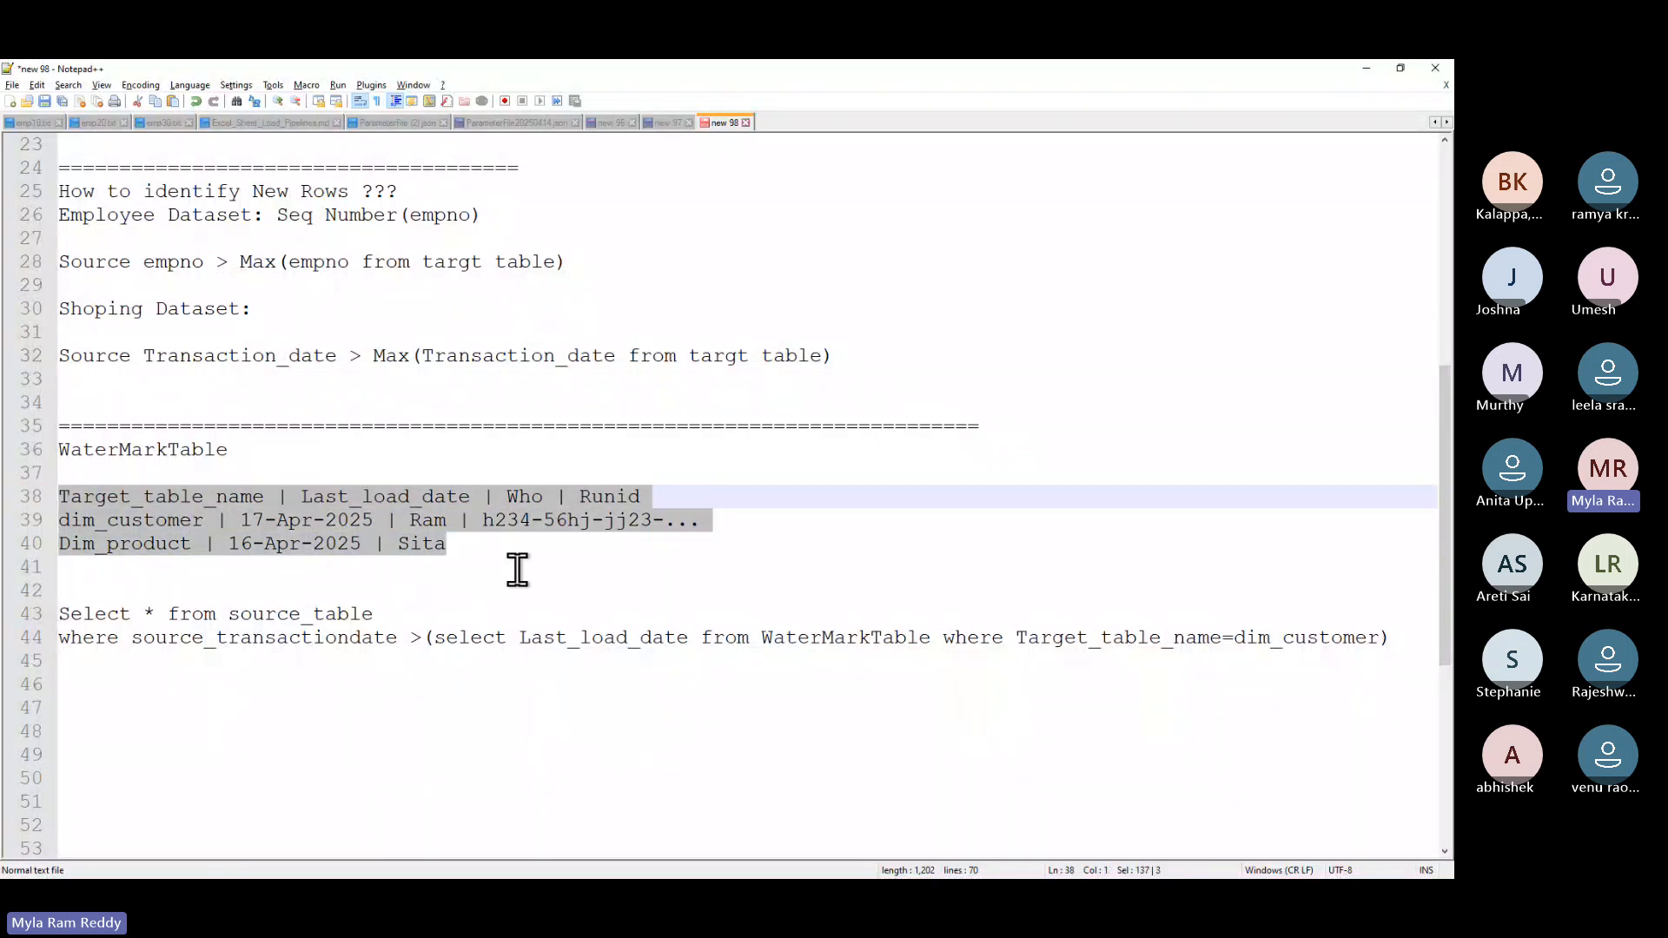
{"action": "left_click", "coordinate": [518, 569]}
{"action": "left_click_drag", "start_coordinate": [518, 565], "coordinate": [75, 506]}
{"action": "left_click", "coordinate": [287, 452]}
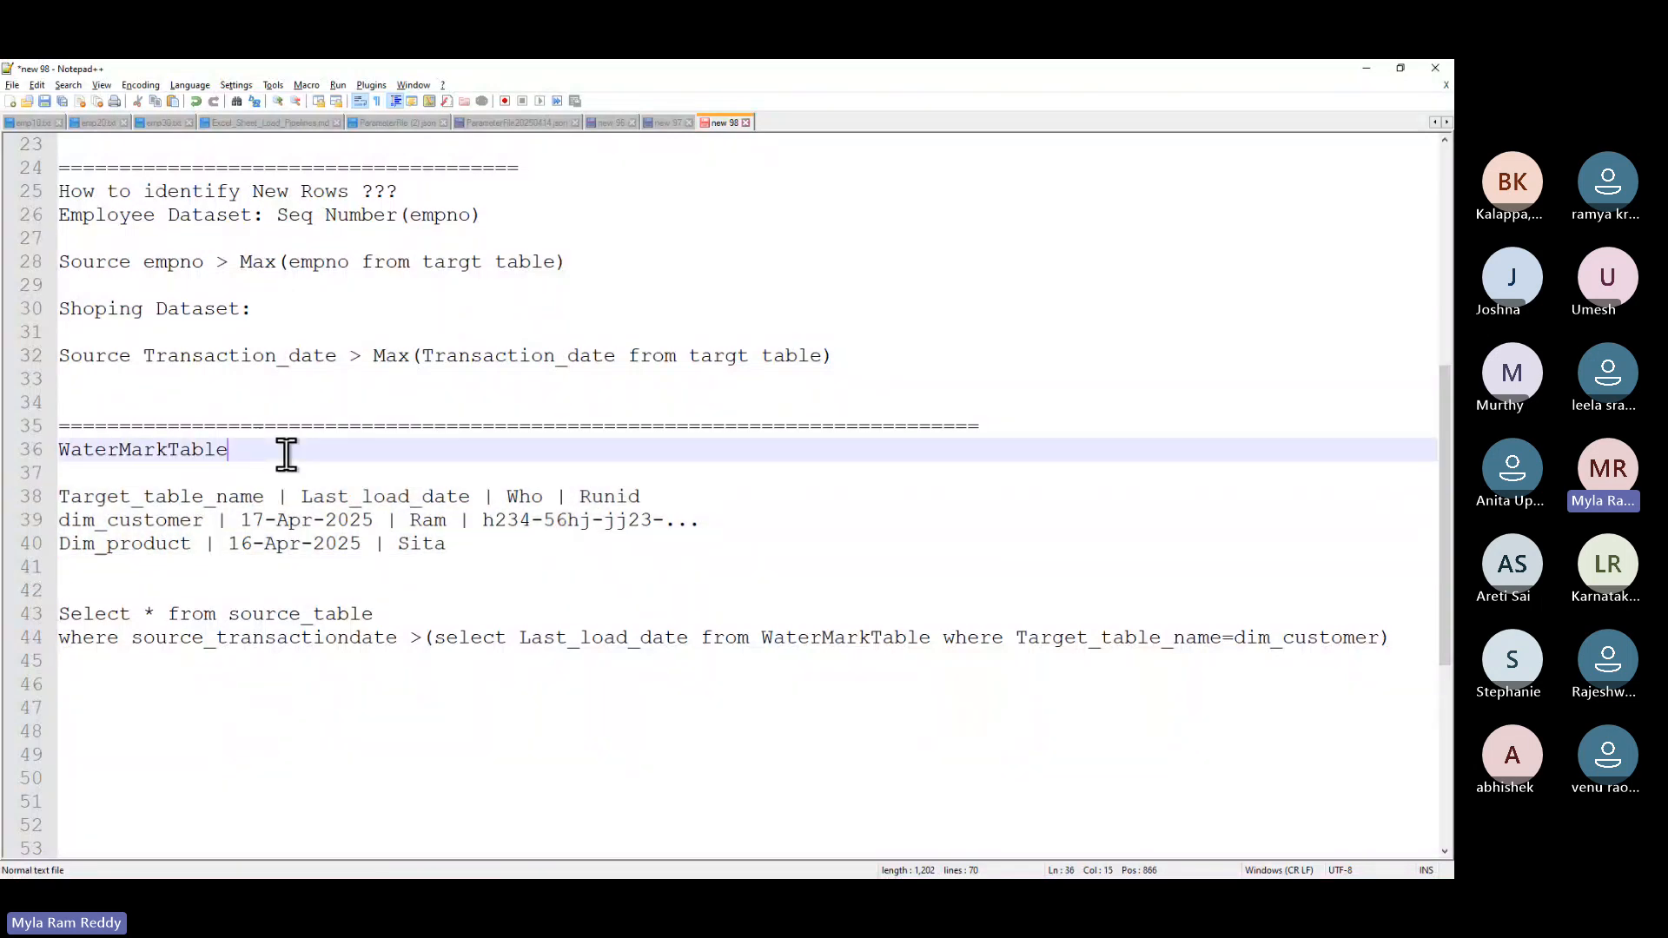
{"action": "left_click_drag", "start_coordinate": [287, 452], "coordinate": [38, 450]}
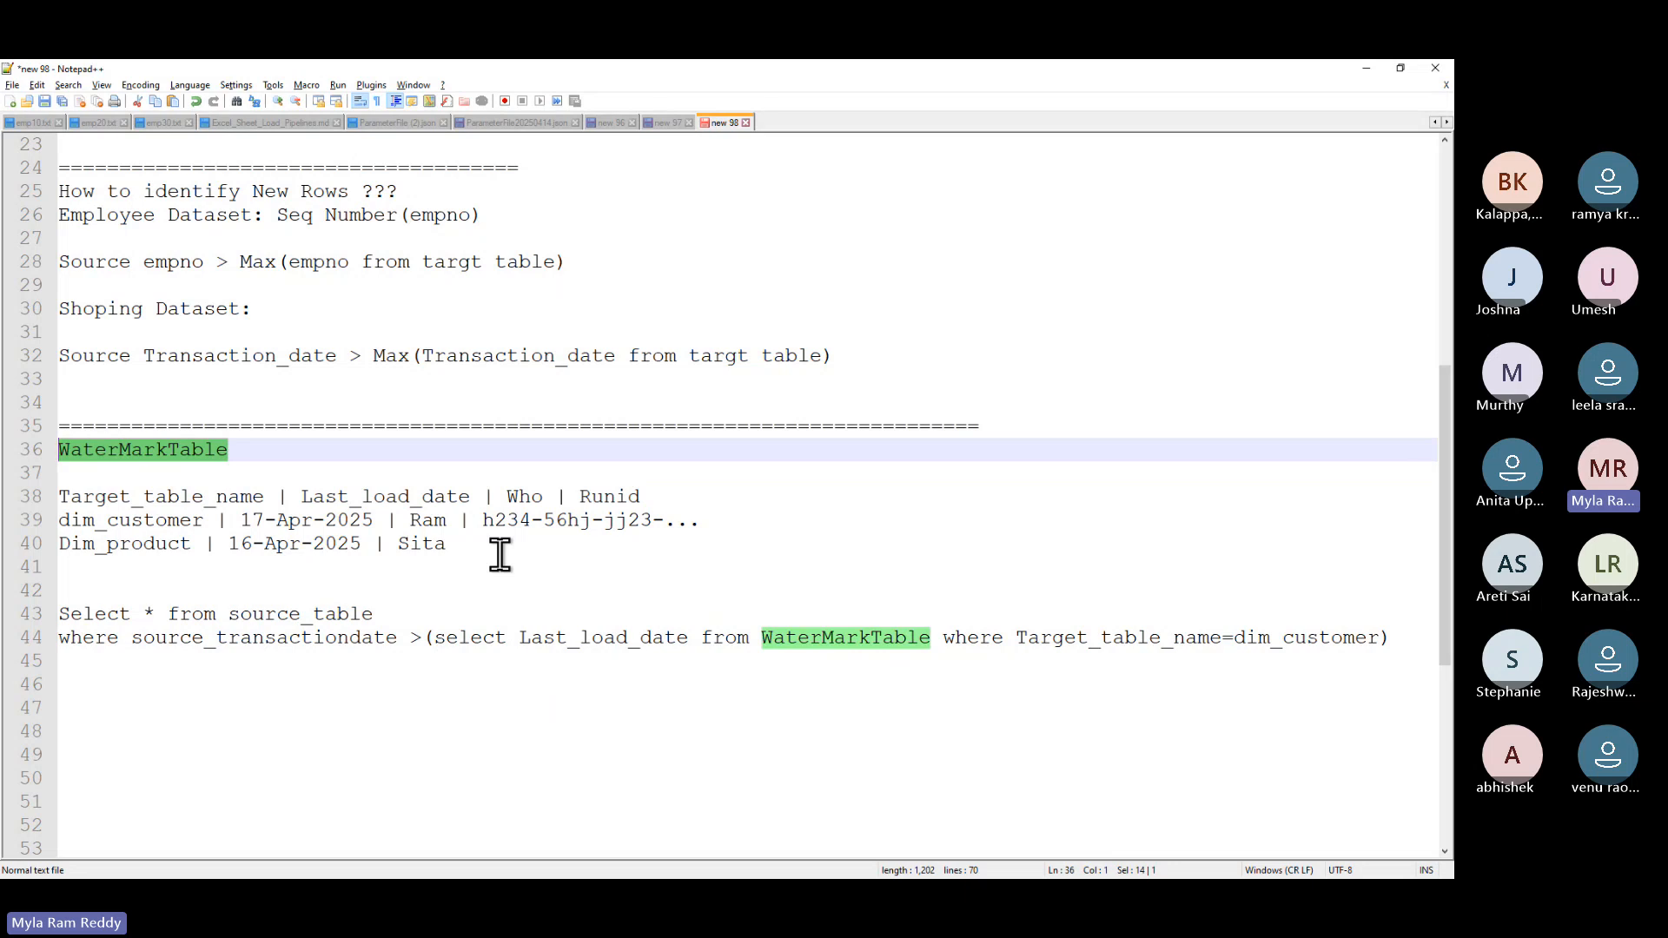
{"action": "key", "text": "alt+Tab"}
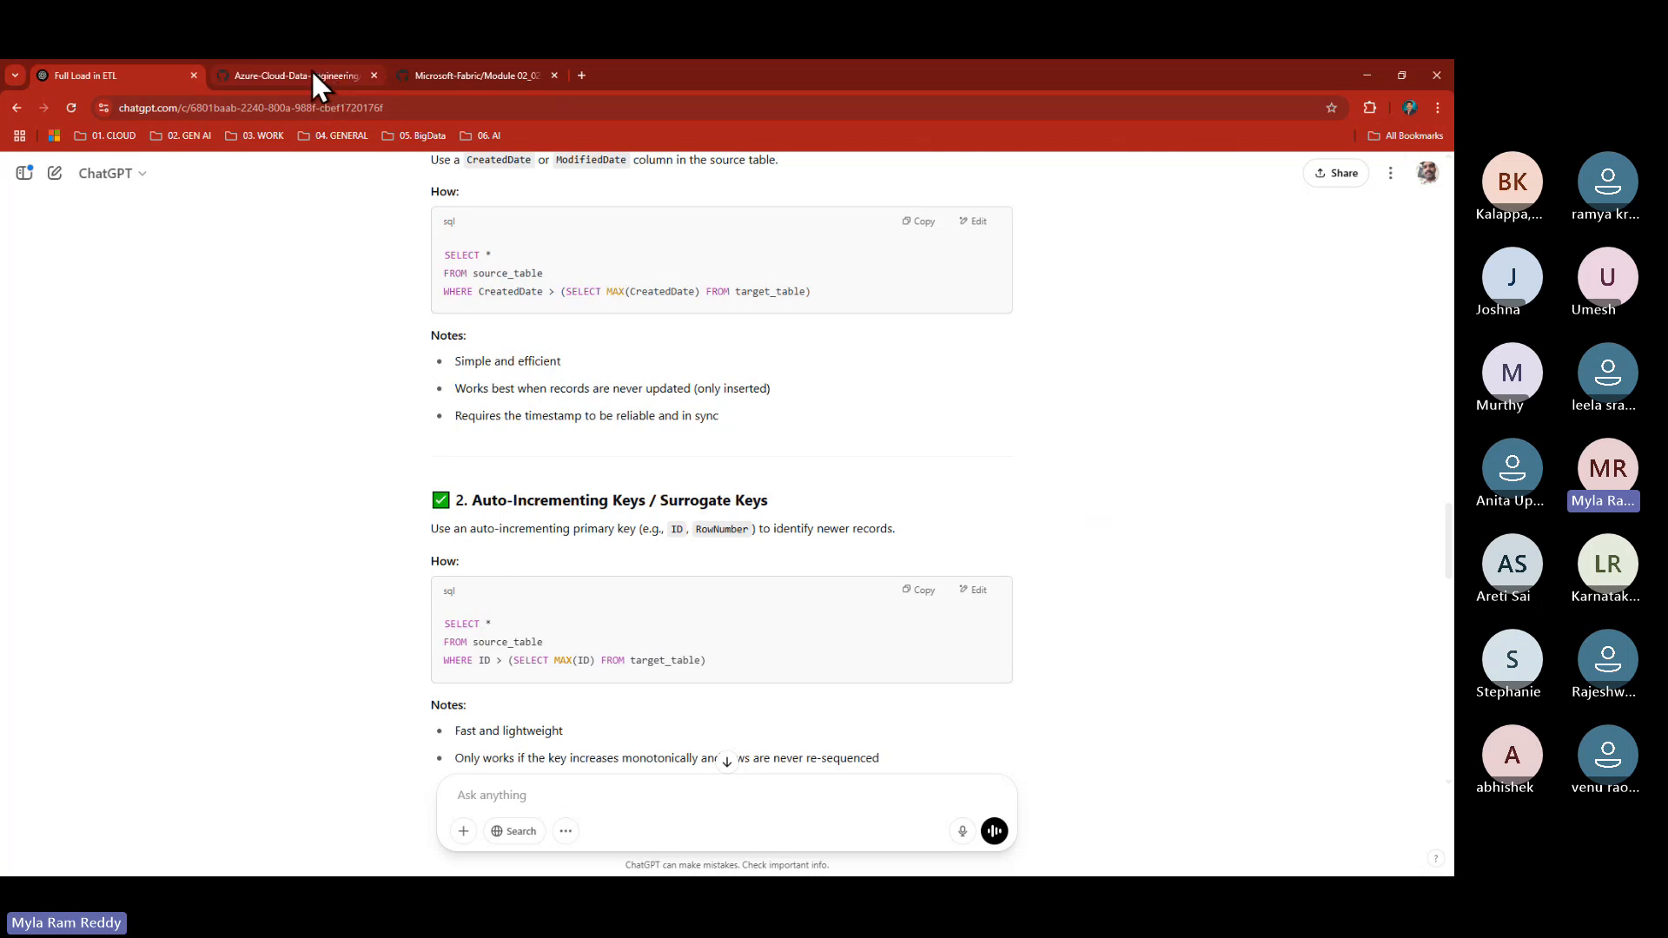
- On the GitHub incremental-load page, box the Get last and Get new watermark steps, labelling Source
{"action": "left_click", "coordinate": [313, 75]}
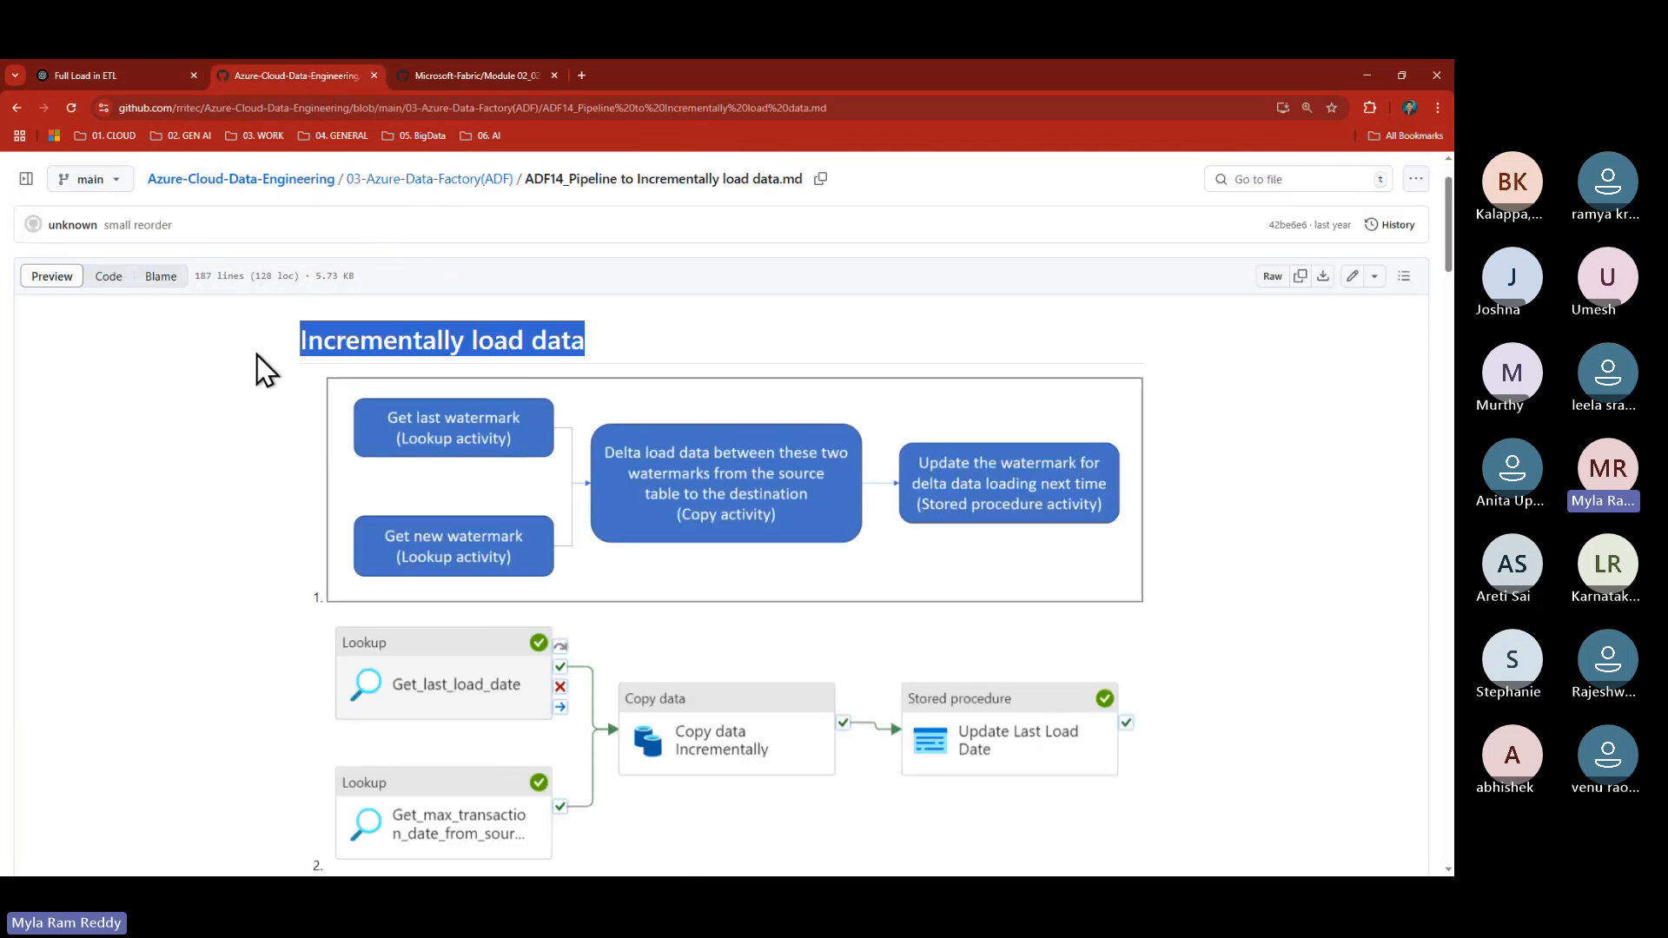
{"action": "key", "text": "ctrl+2"}
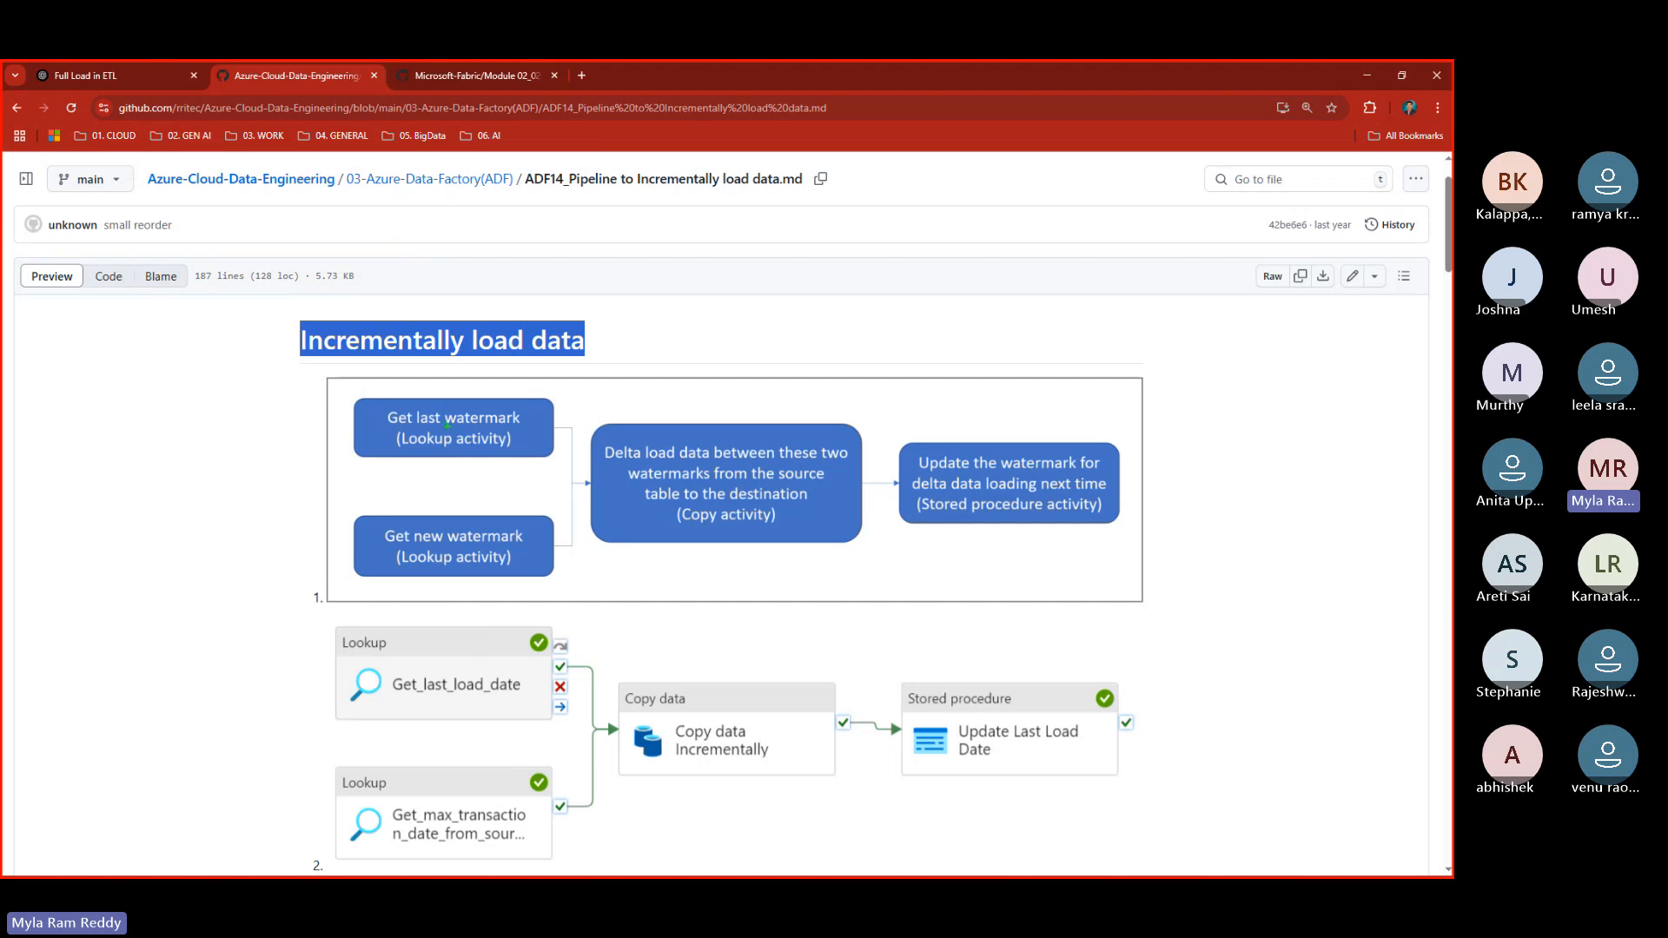
{"action": "left_click_drag", "start_coordinate": [447, 426], "coordinate": [466, 425]}
{"action": "mouse_move", "coordinate": [381, 405]}
{"action": "left_mouse_down"}
{"action": "mouse_move", "coordinate": [414, 464]}
{"action": "mouse_move", "coordinate": [528, 465]}
{"action": "left_mouse_up"}
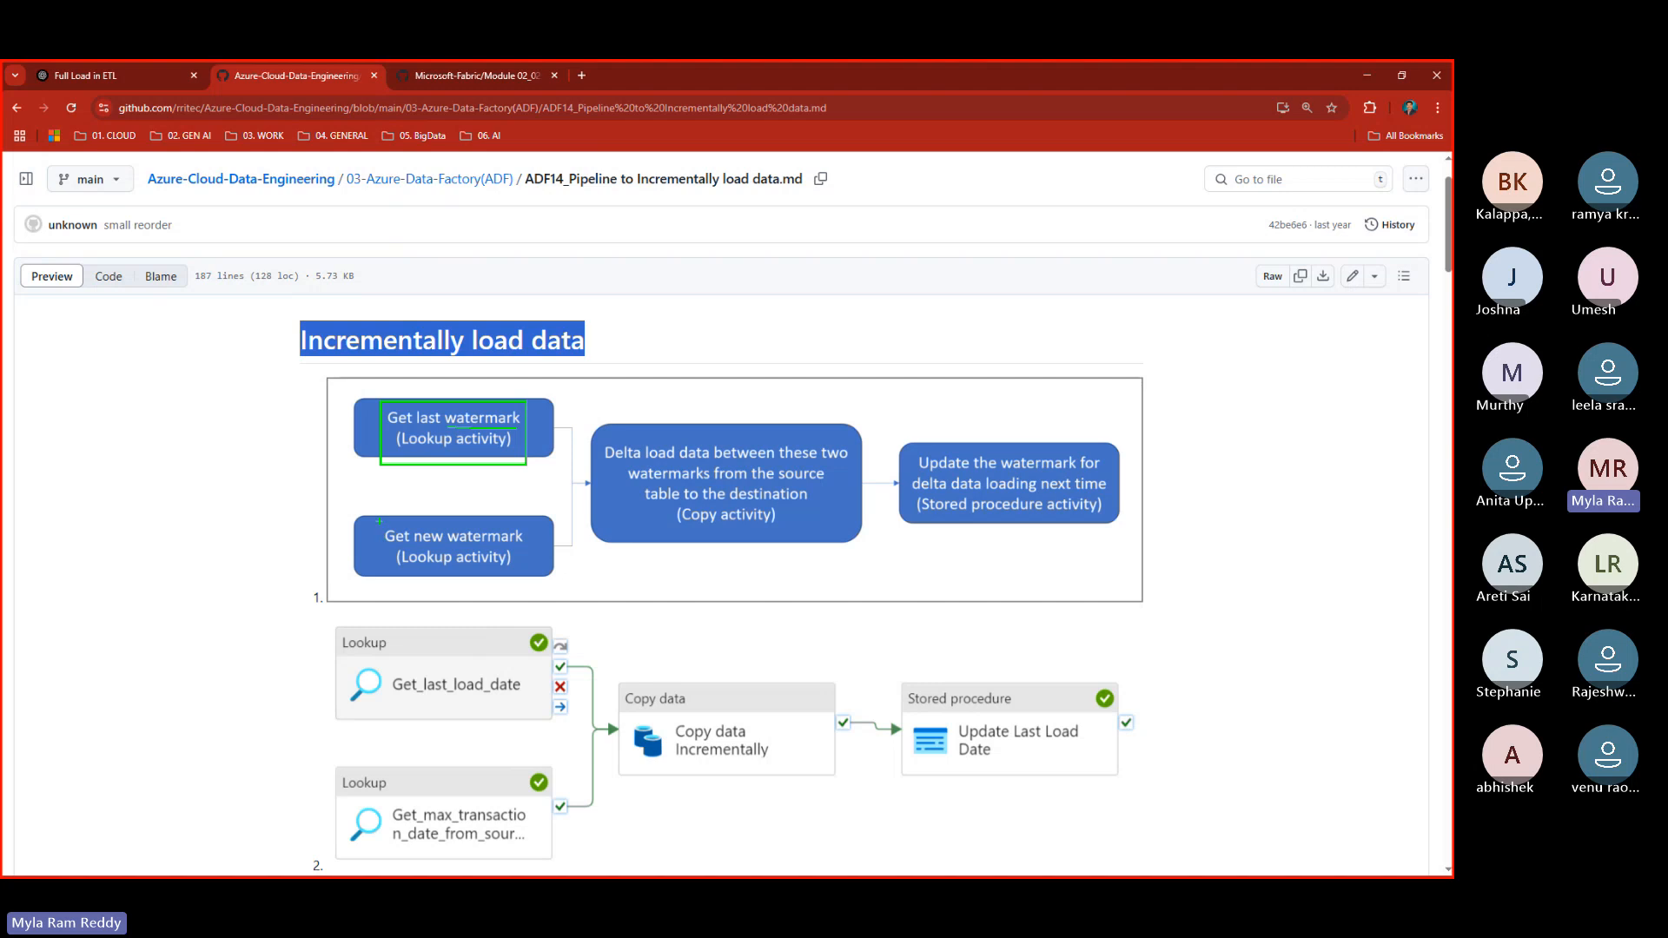
{"action": "mouse_move", "coordinate": [379, 521]}
{"action": "left_mouse_down"}
{"action": "mouse_move", "coordinate": [425, 566]}
{"action": "mouse_move", "coordinate": [551, 575]}
{"action": "left_mouse_up"}
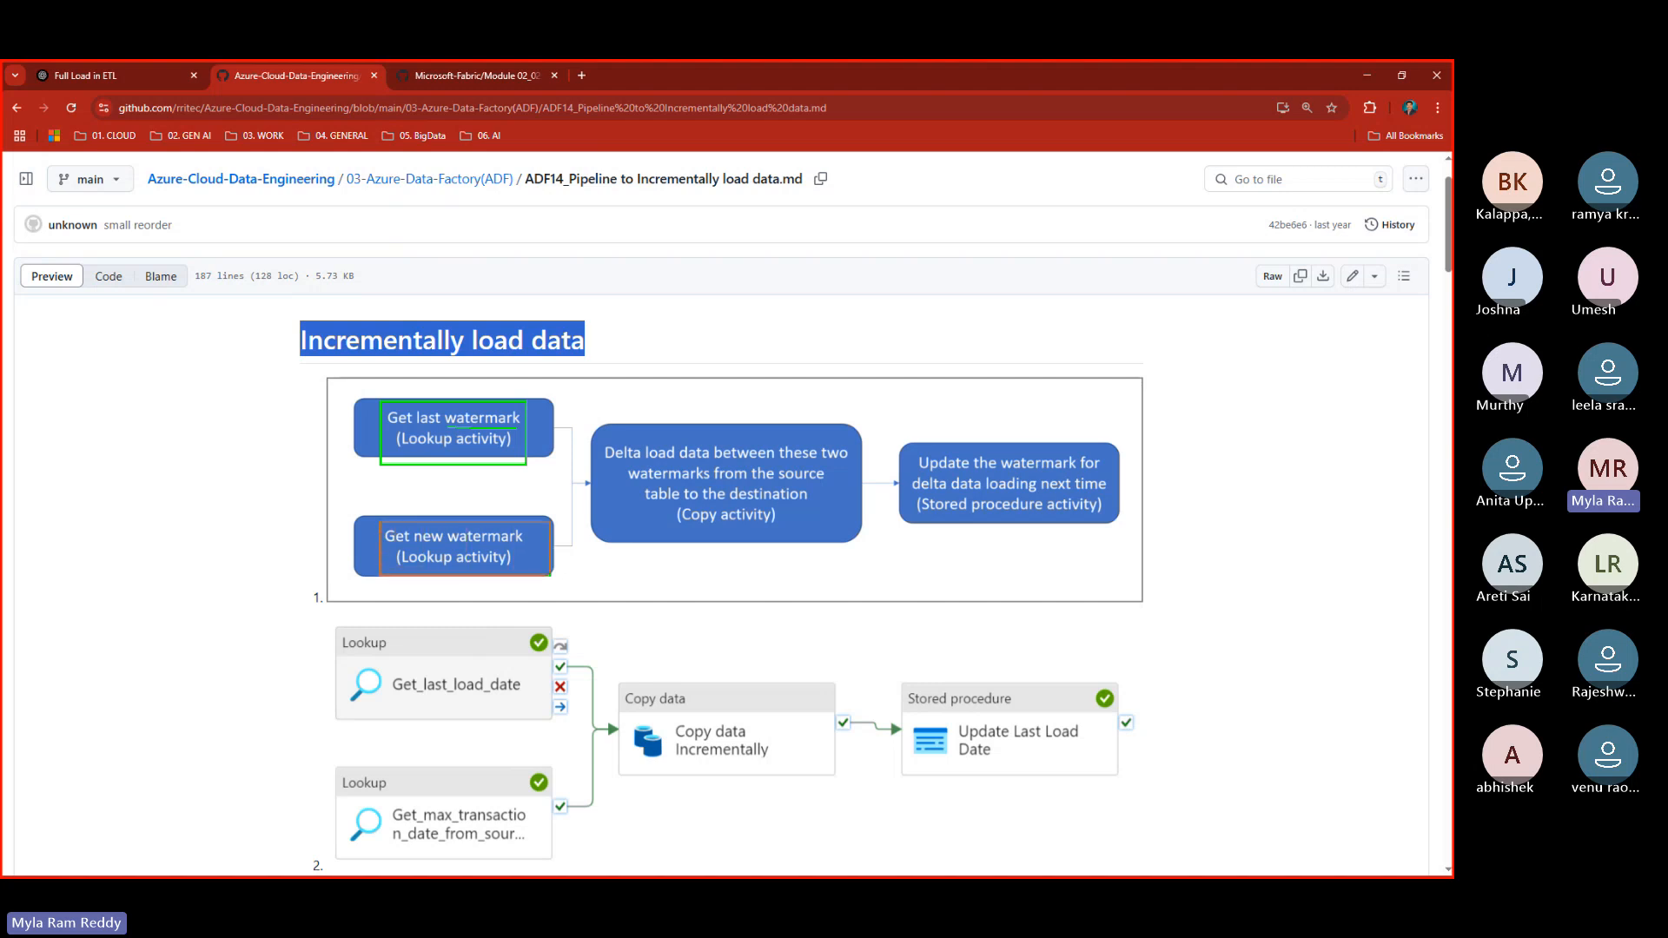
{"action": "mouse_move", "coordinate": [382, 550]}
{"action": "left_mouse_down"}
{"action": "mouse_move", "coordinate": [93, 547]}
{"action": "mouse_move", "coordinate": [116, 588]}
{"action": "left_mouse_up"}
{"action": "mouse_move", "coordinate": [167, 515]}
{"action": "left_mouse_down"}
{"action": "mouse_move", "coordinate": [220, 459]}
{"action": "mouse_move", "coordinate": [248, 473]}
{"action": "left_mouse_up"}
{"action": "left_click_drag", "start_coordinate": [259, 444], "coordinate": [282, 449]}
- Handwrite 'watermark table' above the diagram, linked to the last-watermark step
{"action": "left_click_drag", "start_coordinate": [259, 344], "coordinate": [373, 400]}
{"action": "left_click_drag", "start_coordinate": [173, 304], "coordinate": [248, 292]}
{"action": "mouse_move", "coordinate": [252, 224]}
{"action": "left_mouse_down"}
{"action": "mouse_move", "coordinate": [306, 271]}
{"action": "mouse_move", "coordinate": [339, 239]}
{"action": "mouse_move", "coordinate": [359, 257]}
{"action": "left_mouse_up"}
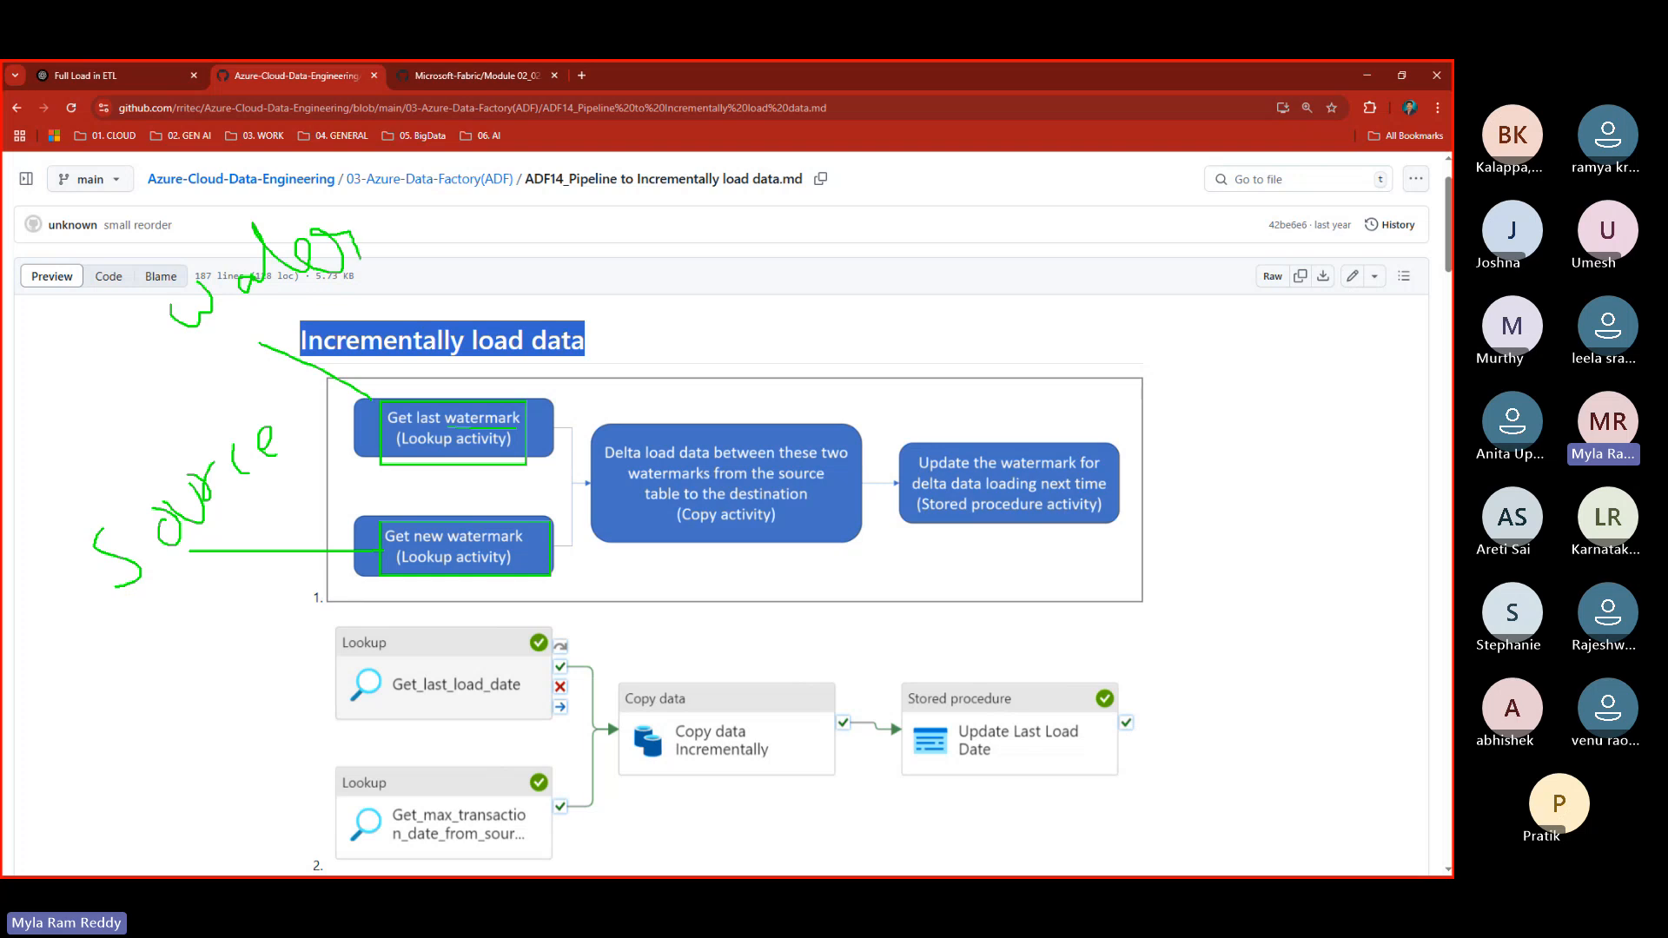
{"action": "left_click_drag", "start_coordinate": [251, 245], "coordinate": [305, 221]}
{"action": "mouse_move", "coordinate": [373, 229]}
{"action": "left_mouse_down"}
{"action": "mouse_move", "coordinate": [373, 248]}
{"action": "mouse_move", "coordinate": [429, 251]}
{"action": "left_mouse_up"}
{"action": "mouse_move", "coordinate": [450, 232]}
{"action": "left_mouse_down"}
{"action": "mouse_move", "coordinate": [437, 238]}
{"action": "mouse_move", "coordinate": [425, 199]}
{"action": "mouse_move", "coordinate": [534, 229]}
{"action": "left_mouse_up"}
{"action": "left_click_drag", "start_coordinate": [511, 237], "coordinate": [555, 253]}
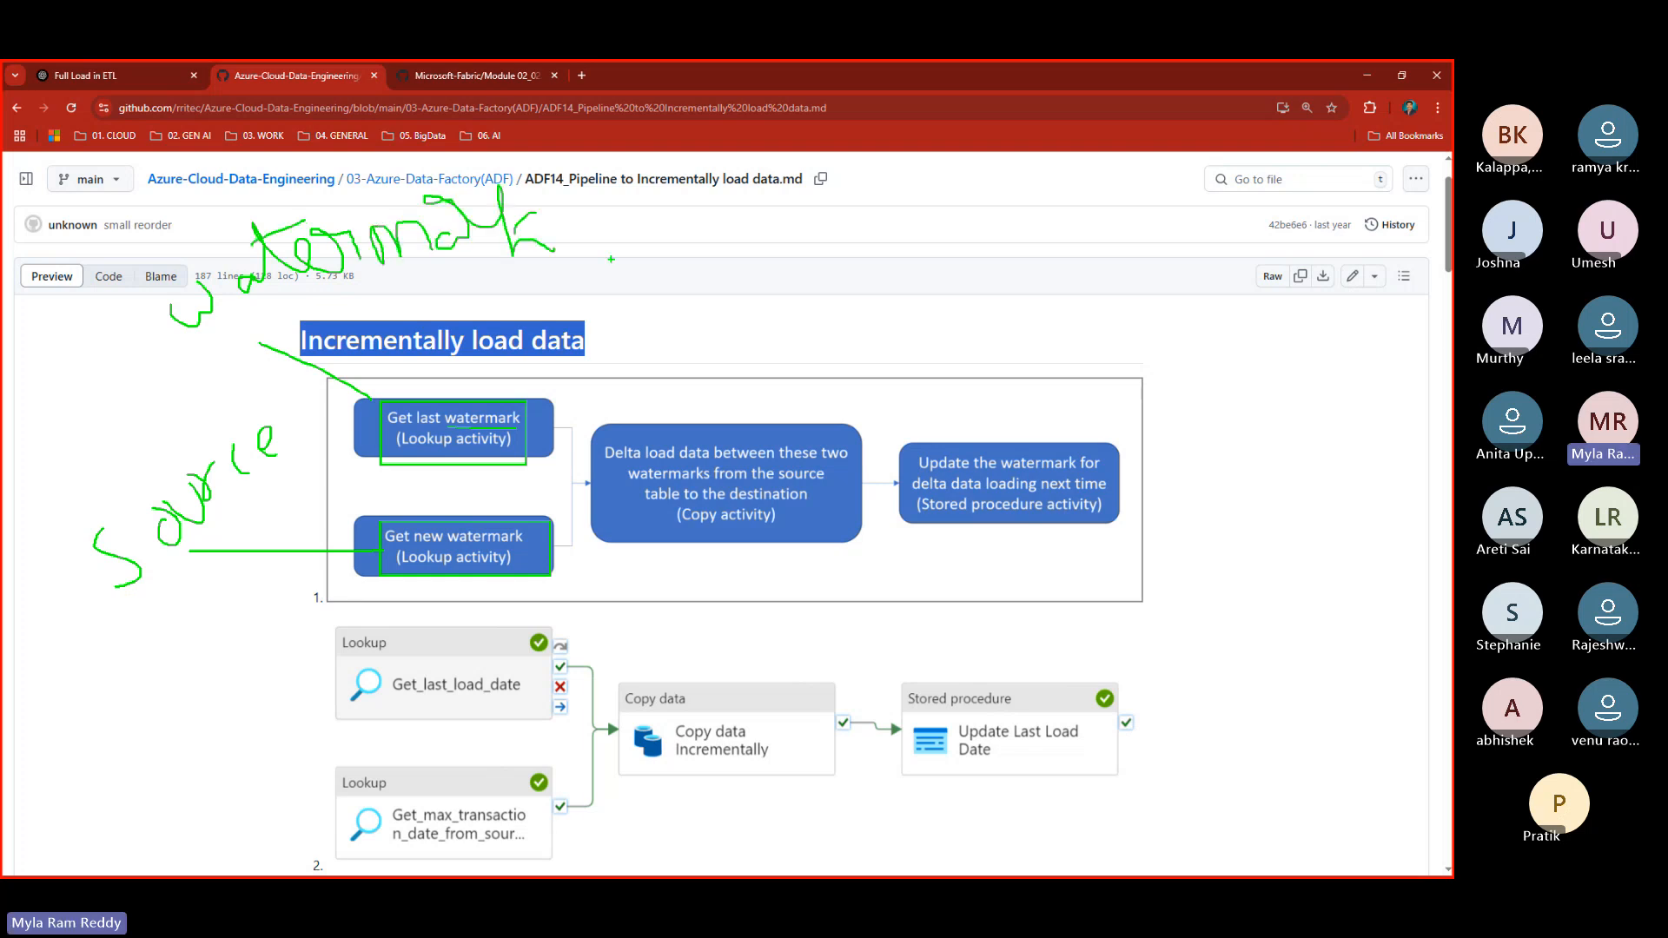
{"action": "mouse_move", "coordinate": [596, 196]}
{"action": "left_mouse_down"}
{"action": "mouse_move", "coordinate": [612, 255]}
{"action": "mouse_move", "coordinate": [615, 228]}
{"action": "left_mouse_up"}
{"action": "mouse_move", "coordinate": [620, 234]}
{"action": "left_mouse_down"}
{"action": "mouse_move", "coordinate": [653, 245]}
{"action": "mouse_move", "coordinate": [695, 218]}
{"action": "mouse_move", "coordinate": [753, 218]}
{"action": "mouse_move", "coordinate": [785, 256]}
{"action": "left_mouse_up"}
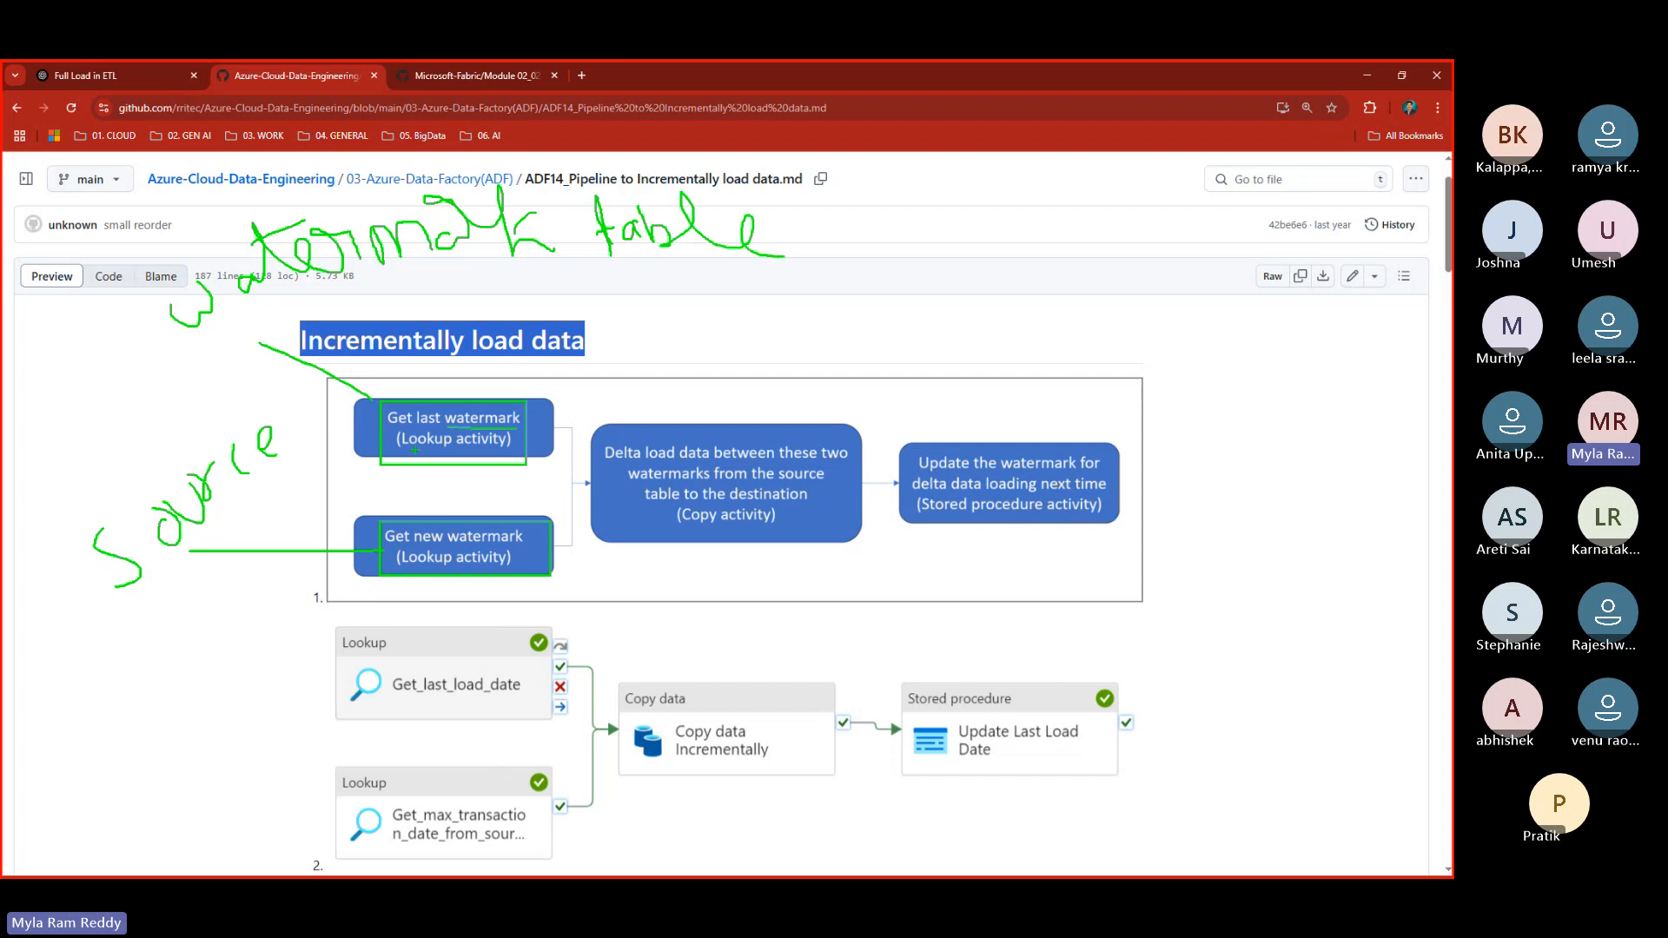
- Underline the Lookup activity and the Delta copy step, adding a delta symbol
{"action": "left_click_drag", "start_coordinate": [414, 450], "coordinate": [528, 441]}
{"action": "mouse_move", "coordinate": [610, 465]}
{"action": "left_mouse_down"}
{"action": "mouse_move", "coordinate": [641, 459]}
{"action": "mouse_move", "coordinate": [673, 349]}
{"action": "left_mouse_up"}
{"action": "mouse_move", "coordinate": [714, 315]}
{"action": "left_mouse_down"}
{"action": "mouse_move", "coordinate": [712, 374]}
{"action": "mouse_move", "coordinate": [716, 318]}
{"action": "left_mouse_up"}
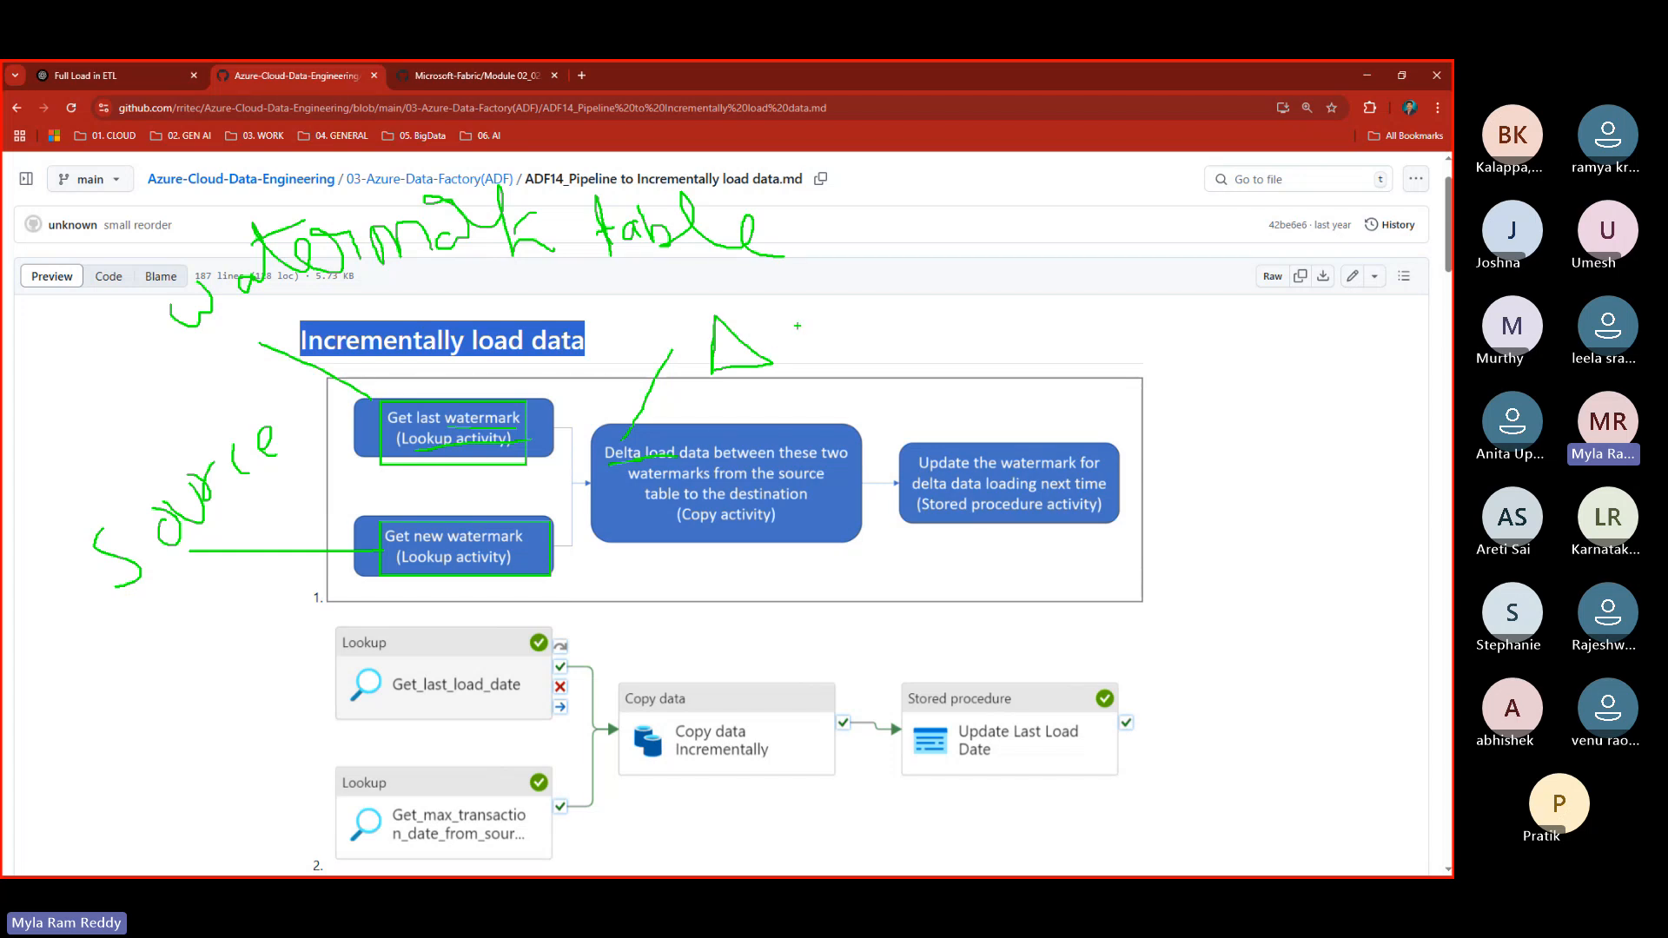
- Write 'Δ = Incremental Load' beside the delta symbol
{"action": "left_click_drag", "start_coordinate": [782, 330], "coordinate": [821, 323]}
{"action": "left_click_drag", "start_coordinate": [805, 350], "coordinate": [856, 332]}
{"action": "mouse_move", "coordinate": [866, 305]}
{"action": "left_mouse_down"}
{"action": "mouse_move", "coordinate": [887, 332]}
{"action": "mouse_move", "coordinate": [890, 285]}
{"action": "left_mouse_up"}
{"action": "left_click_drag", "start_coordinate": [872, 351], "coordinate": [923, 329]}
{"action": "mouse_move", "coordinate": [923, 295]}
{"action": "left_mouse_down"}
{"action": "mouse_move", "coordinate": [942, 291]}
{"action": "mouse_move", "coordinate": [955, 330]}
{"action": "mouse_move", "coordinate": [1012, 306]}
{"action": "mouse_move", "coordinate": [1026, 269]}
{"action": "mouse_move", "coordinate": [1029, 304]}
{"action": "mouse_move", "coordinate": [1055, 260]}
{"action": "left_mouse_up"}
{"action": "mouse_move", "coordinate": [1041, 283]}
{"action": "left_mouse_down"}
{"action": "mouse_move", "coordinate": [1075, 297]}
{"action": "mouse_move", "coordinate": [1099, 258]}
{"action": "mouse_move", "coordinate": [1186, 276]}
{"action": "mouse_move", "coordinate": [1188, 244]}
{"action": "left_mouse_up"}
{"action": "mouse_move", "coordinate": [1211, 240]}
{"action": "left_mouse_down"}
{"action": "mouse_move", "coordinate": [1200, 261]}
{"action": "mouse_move", "coordinate": [1224, 259]}
{"action": "left_mouse_up"}
{"action": "left_click_drag", "start_coordinate": [1226, 202], "coordinate": [1245, 258]}
{"action": "left_click_drag", "start_coordinate": [1283, 192], "coordinate": [1308, 244]}
{"action": "mouse_move", "coordinate": [1324, 215]}
{"action": "left_mouse_down"}
{"action": "mouse_move", "coordinate": [1318, 240]}
{"action": "mouse_move", "coordinate": [1421, 233]}
{"action": "left_mouse_up"}
- Clear the annotations and return to the ChatGPT browser window
{"action": "key", "text": "Escape"}
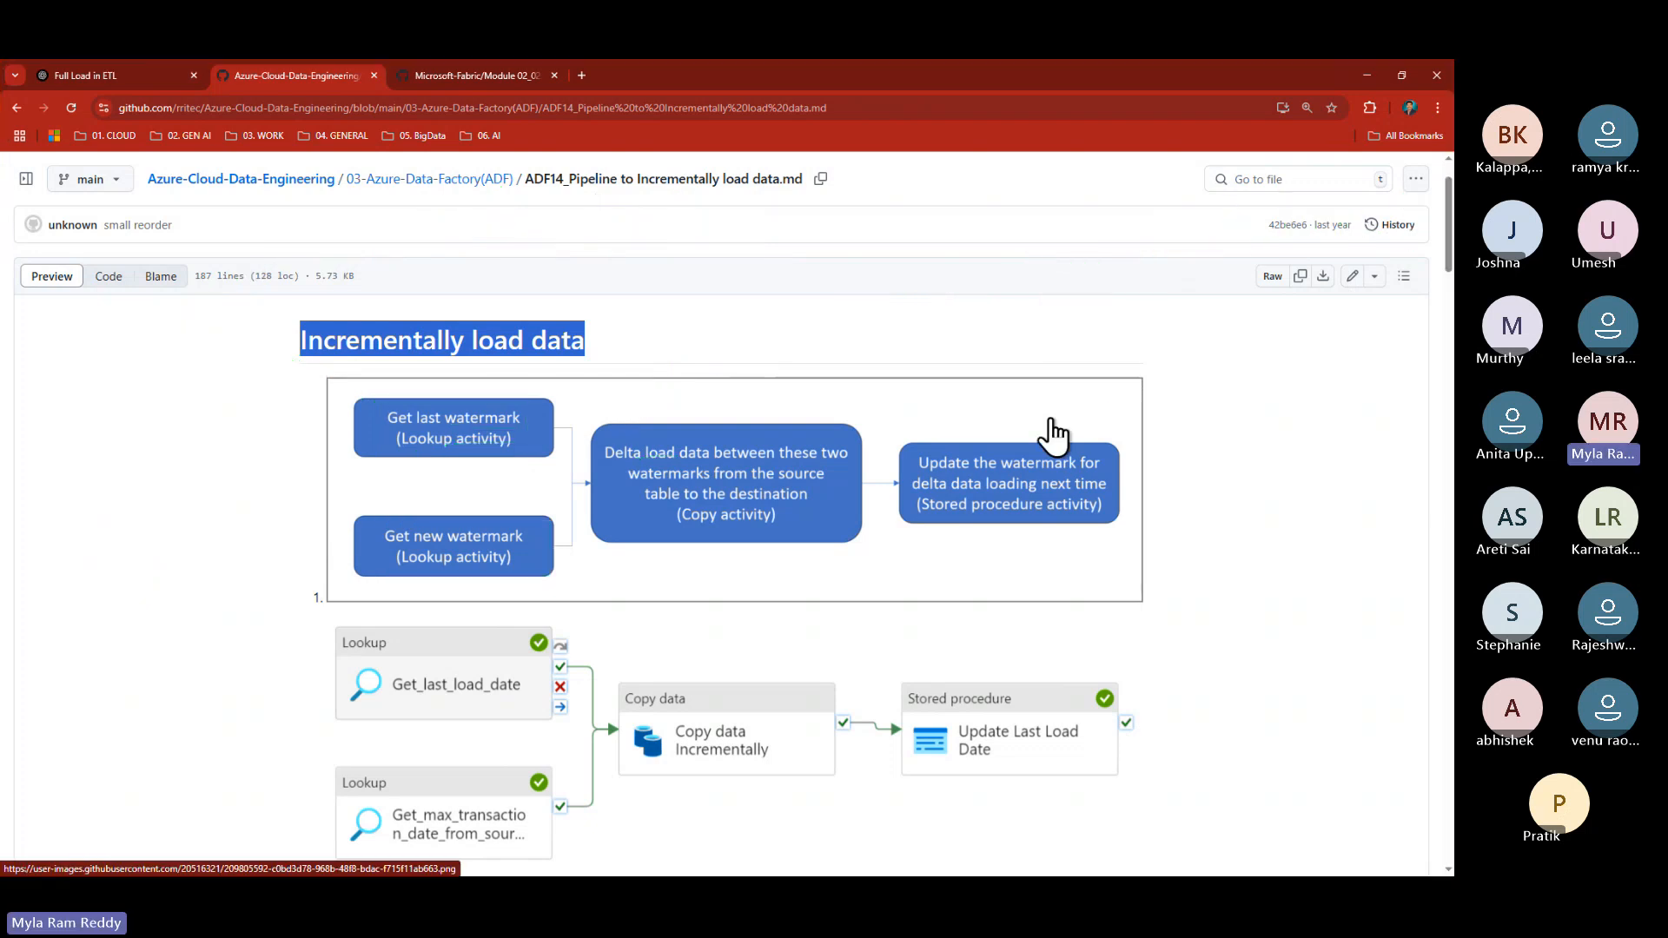
{"action": "key", "text": "alt+Tab"}
{"action": "key", "text": "Tab"}
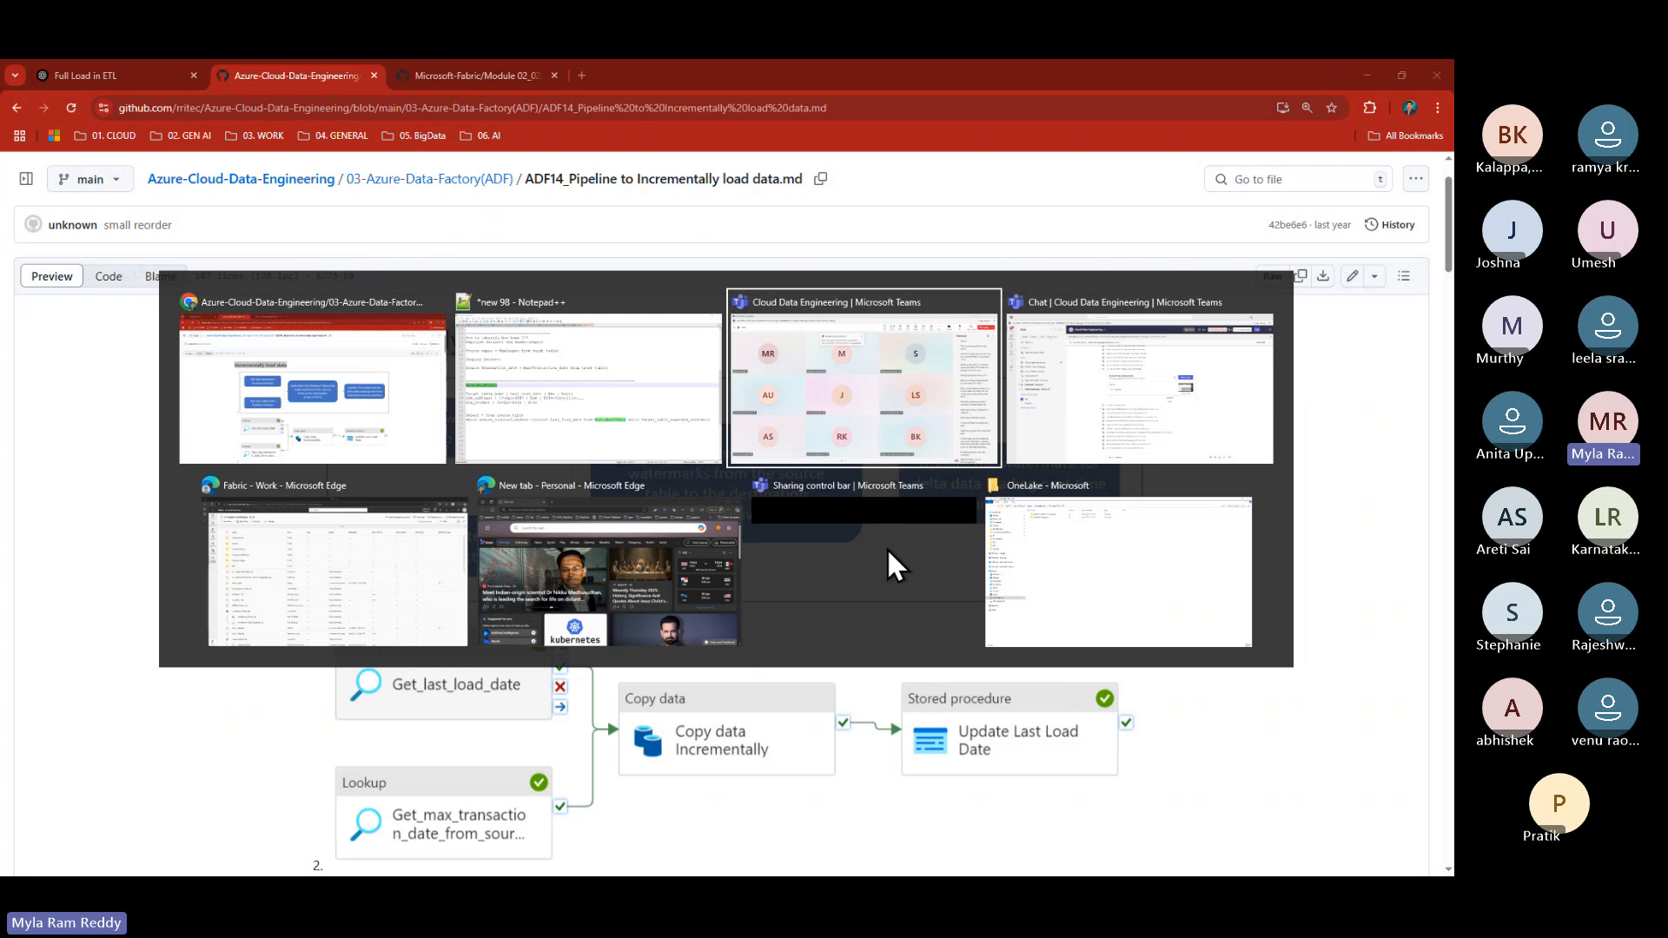
{"action": "key", "text": "Tab"}
{"action": "key", "text": "alt+shift+Tab"}
{"action": "key", "text": "alt+shift+Tab"}
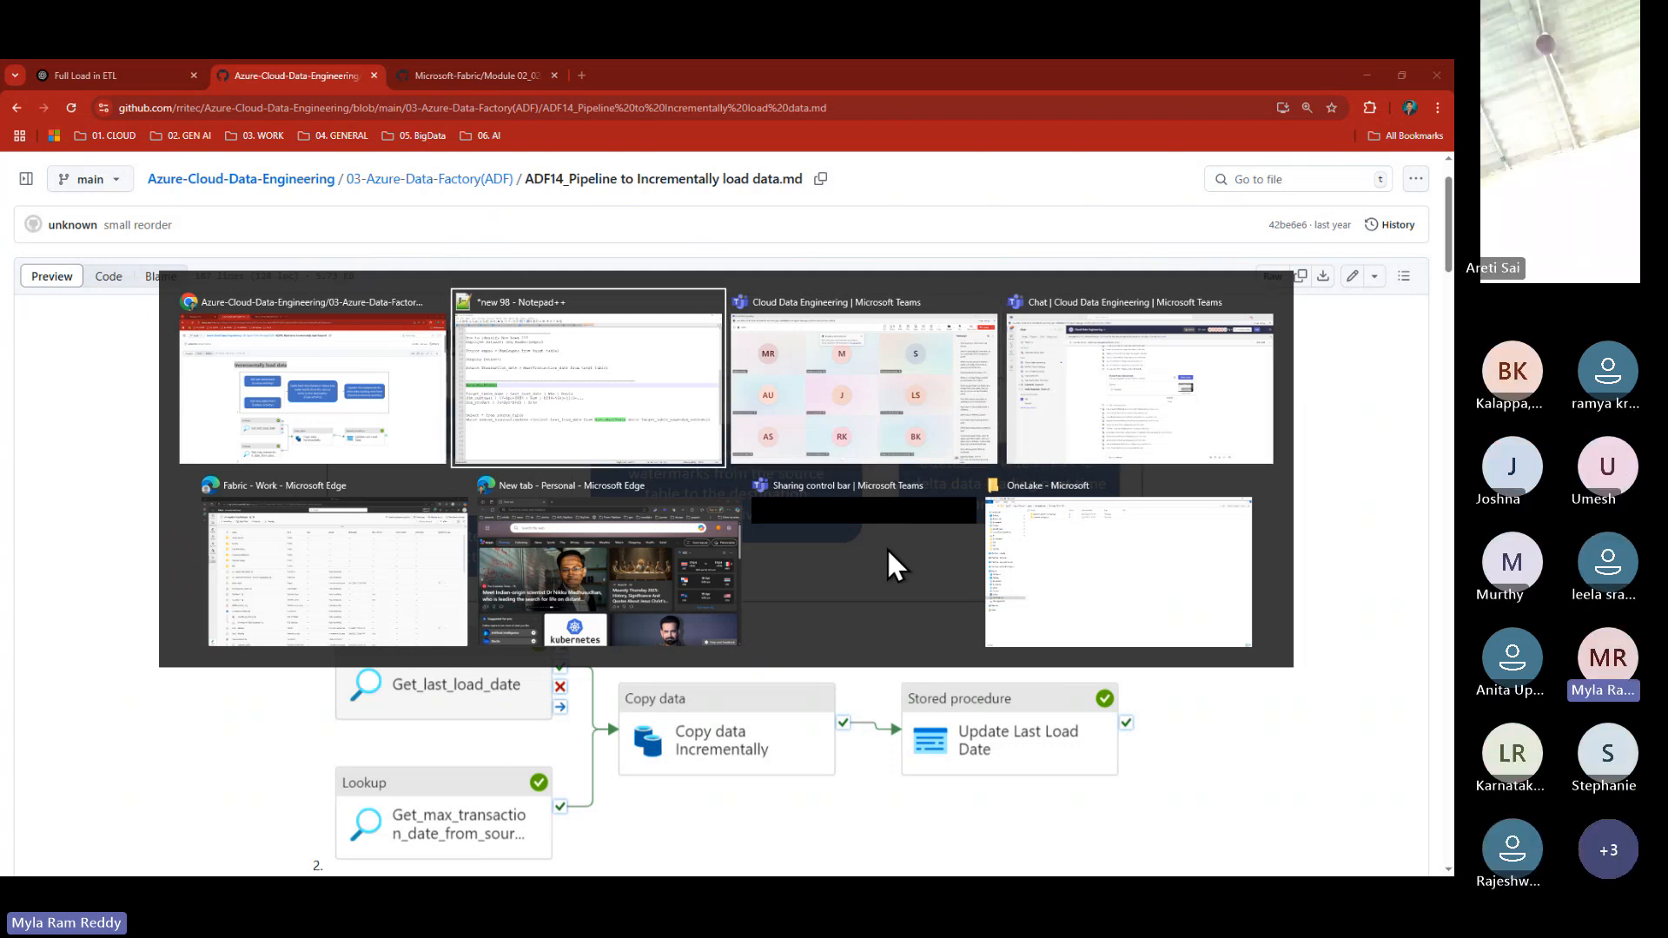
{"action": "key", "text": "alt+shift+Tab"}
- Ask 'Can call delta load as incremental load ?' in the Full Load in ETL chat and highlight the answer
{"action": "left_click", "coordinate": [132, 69]}
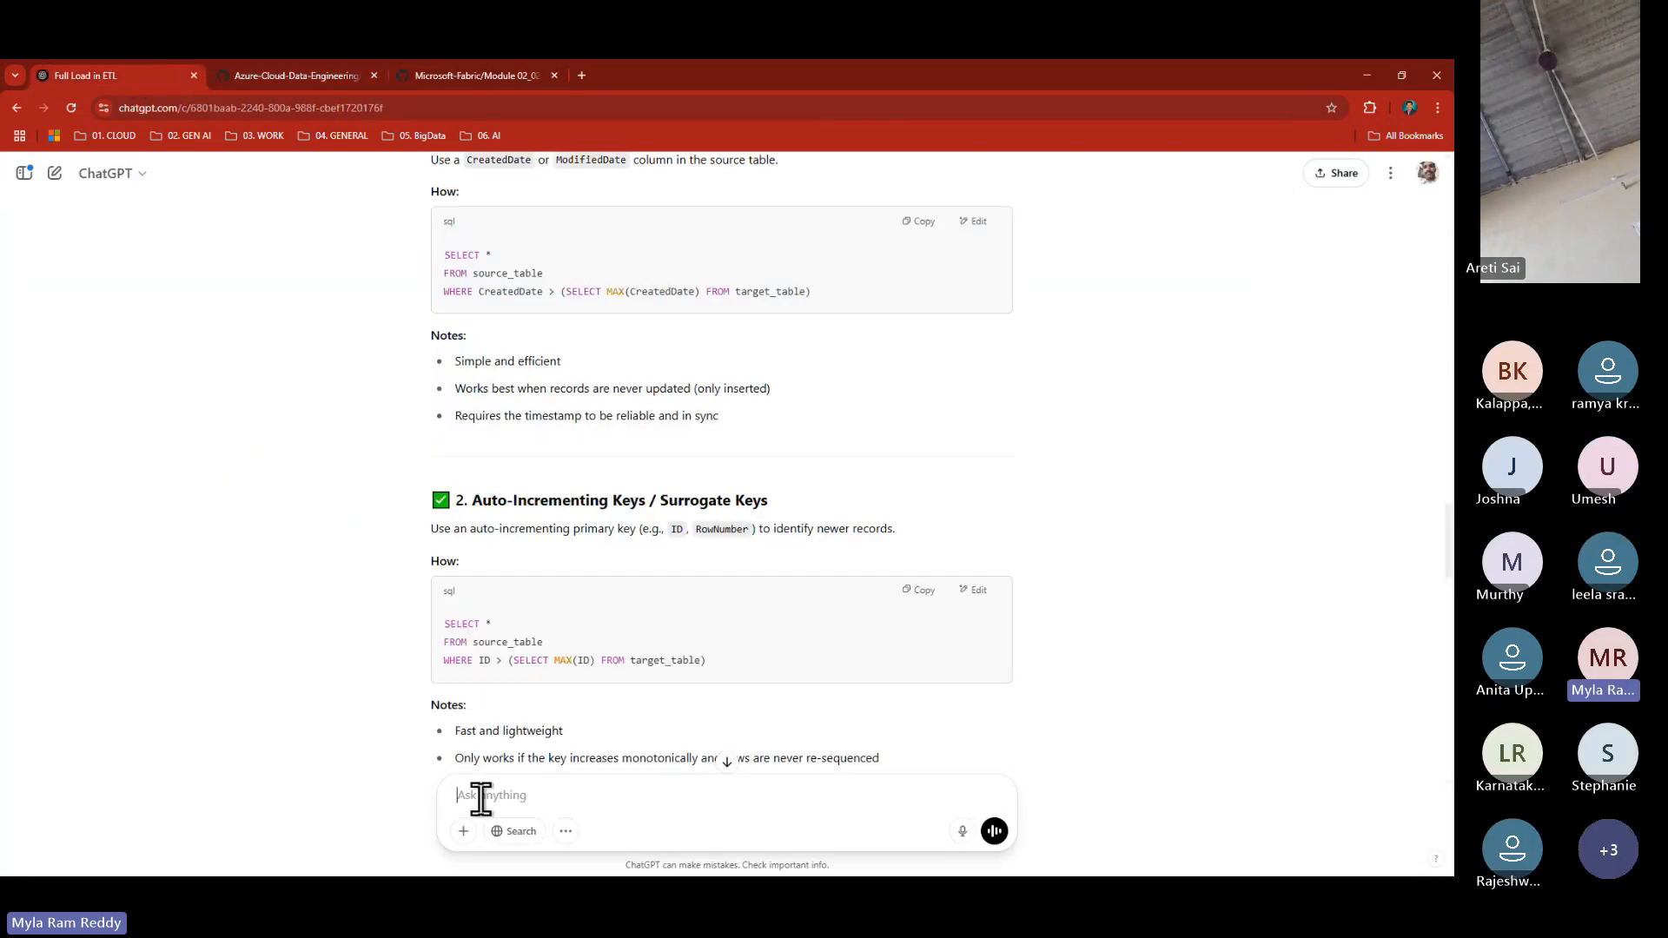
{"action": "type", "text": "Can c"}
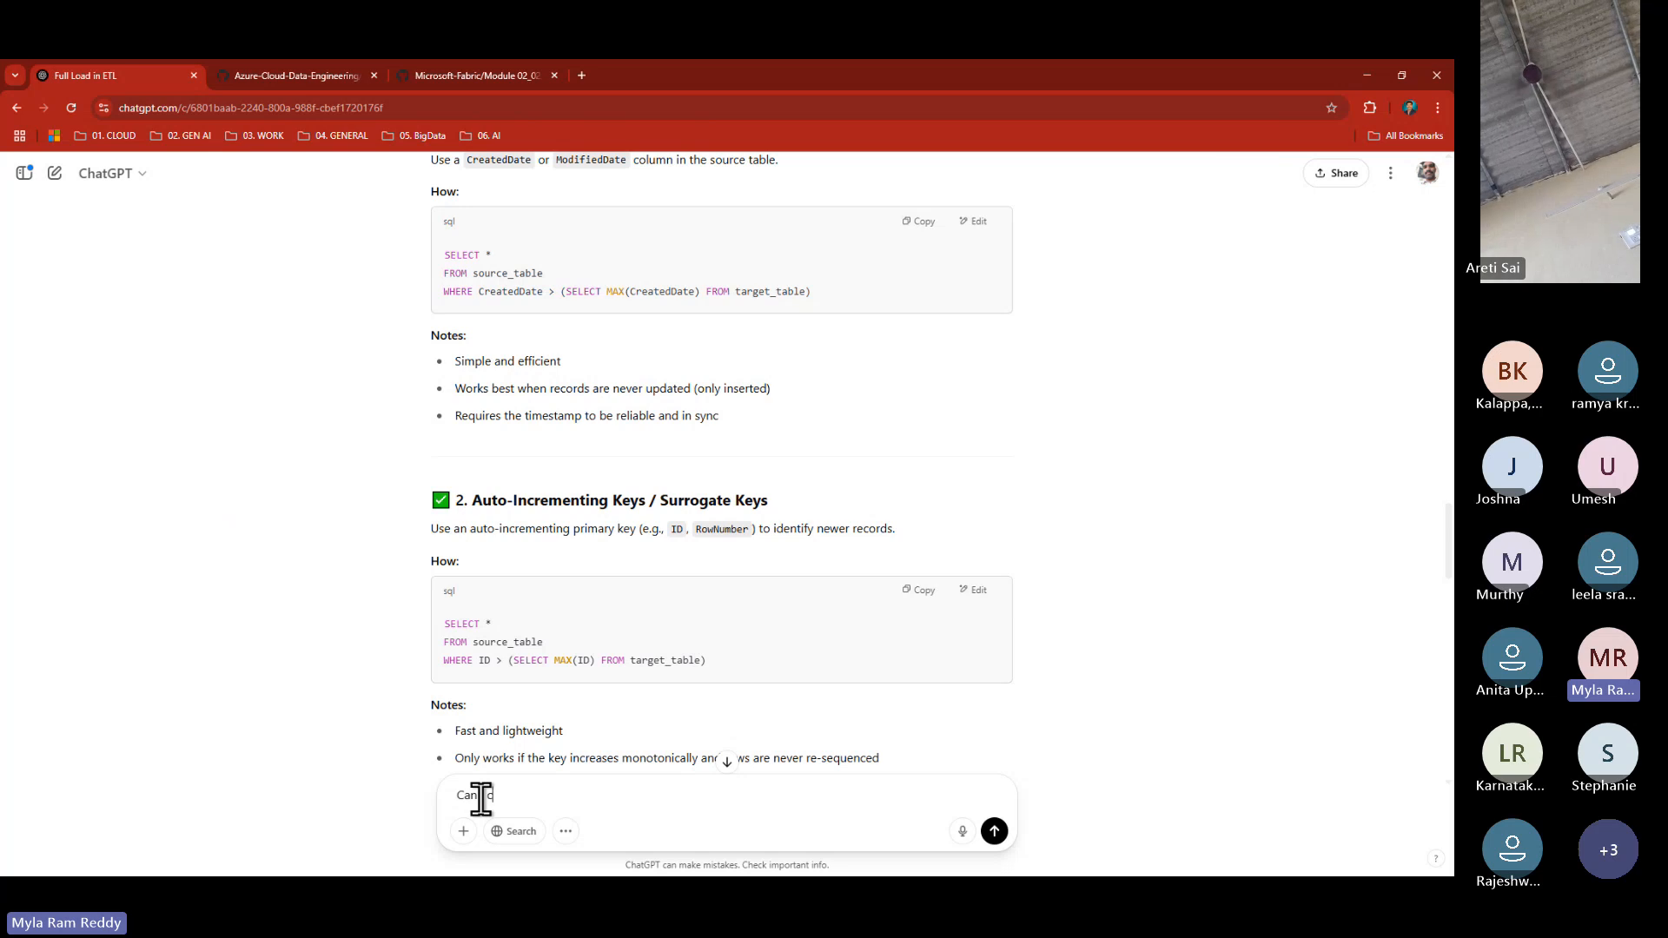
{"action": "type", "text": "all d"}
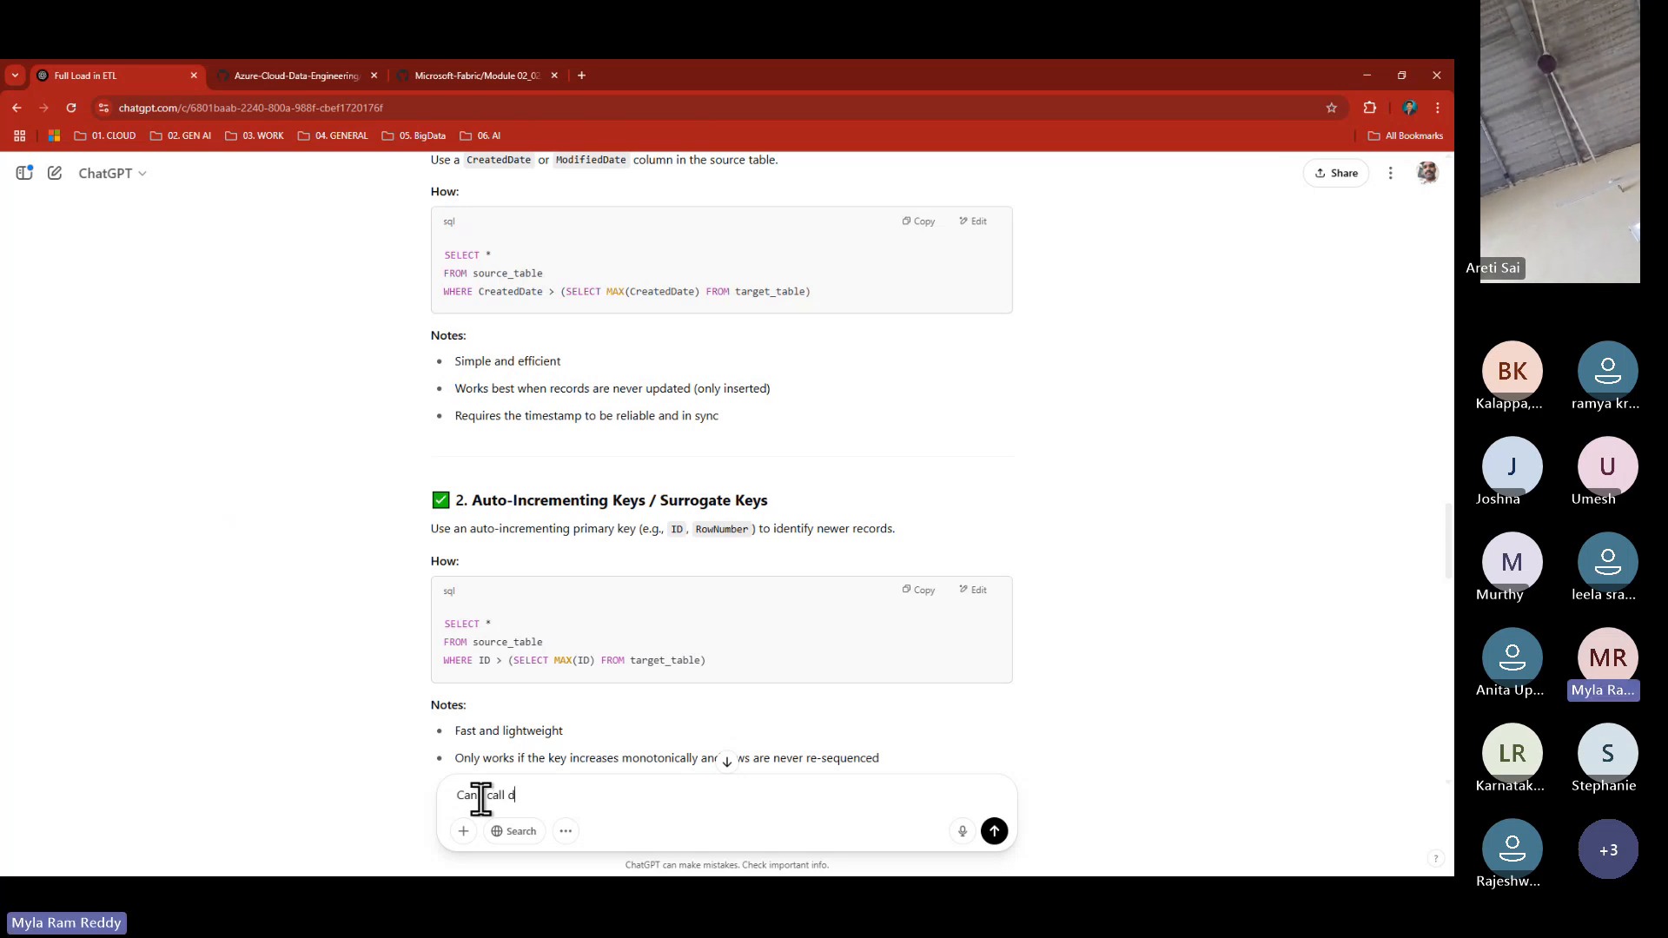
{"action": "type", "text": "elta "}
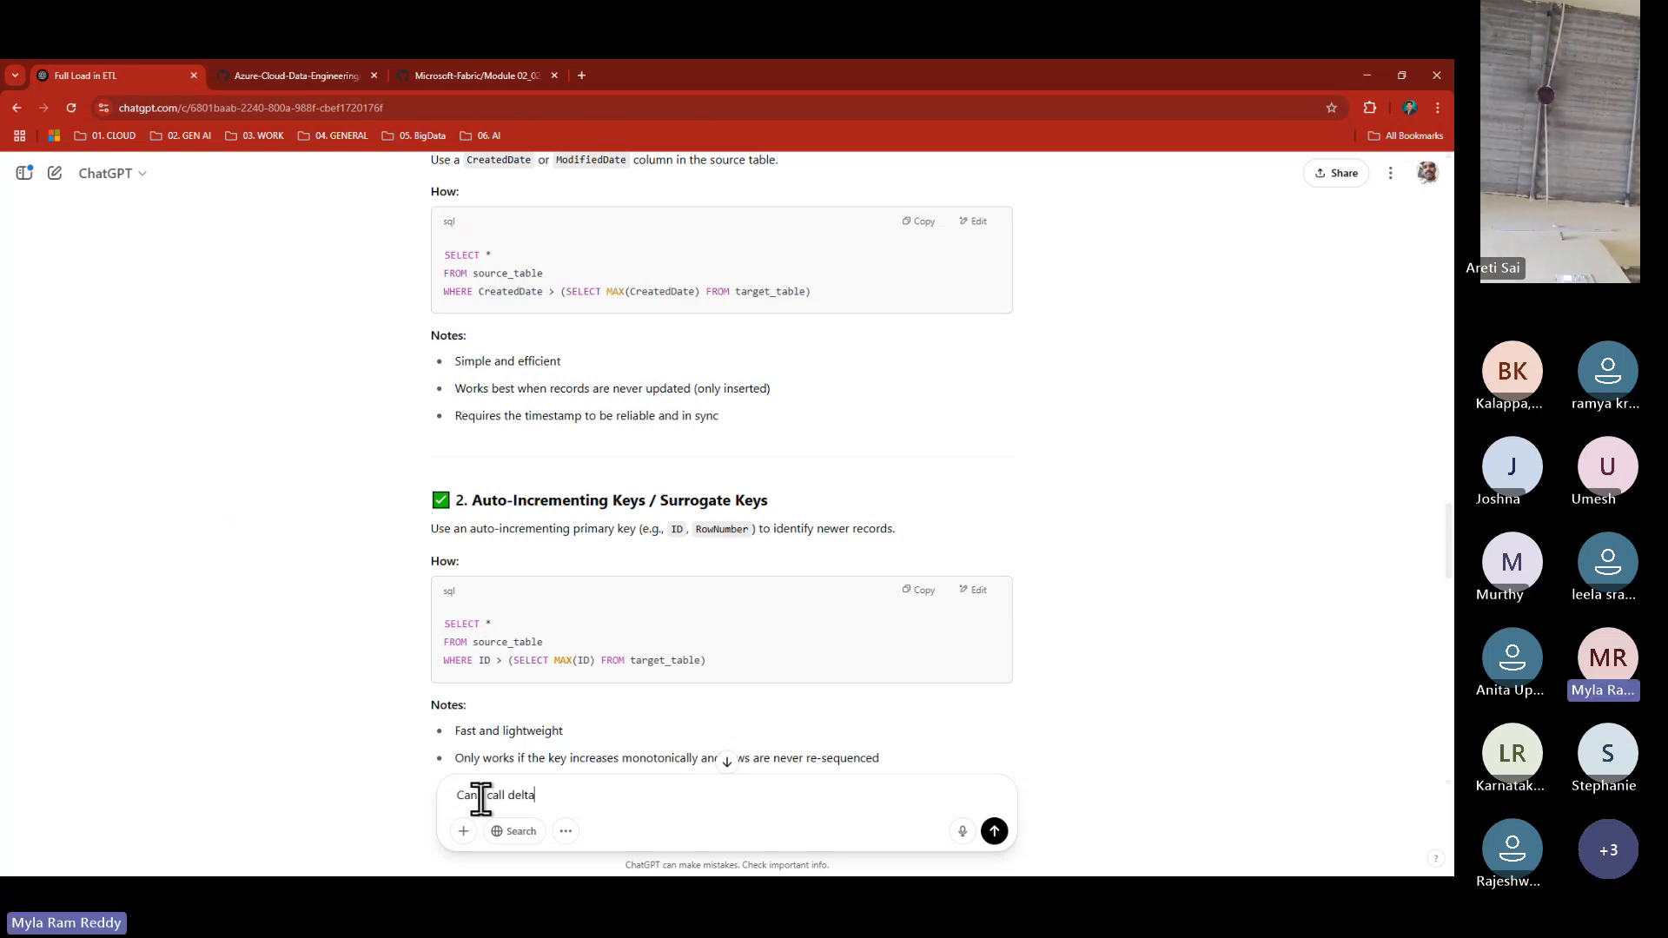
{"action": "type", "text": "load a"}
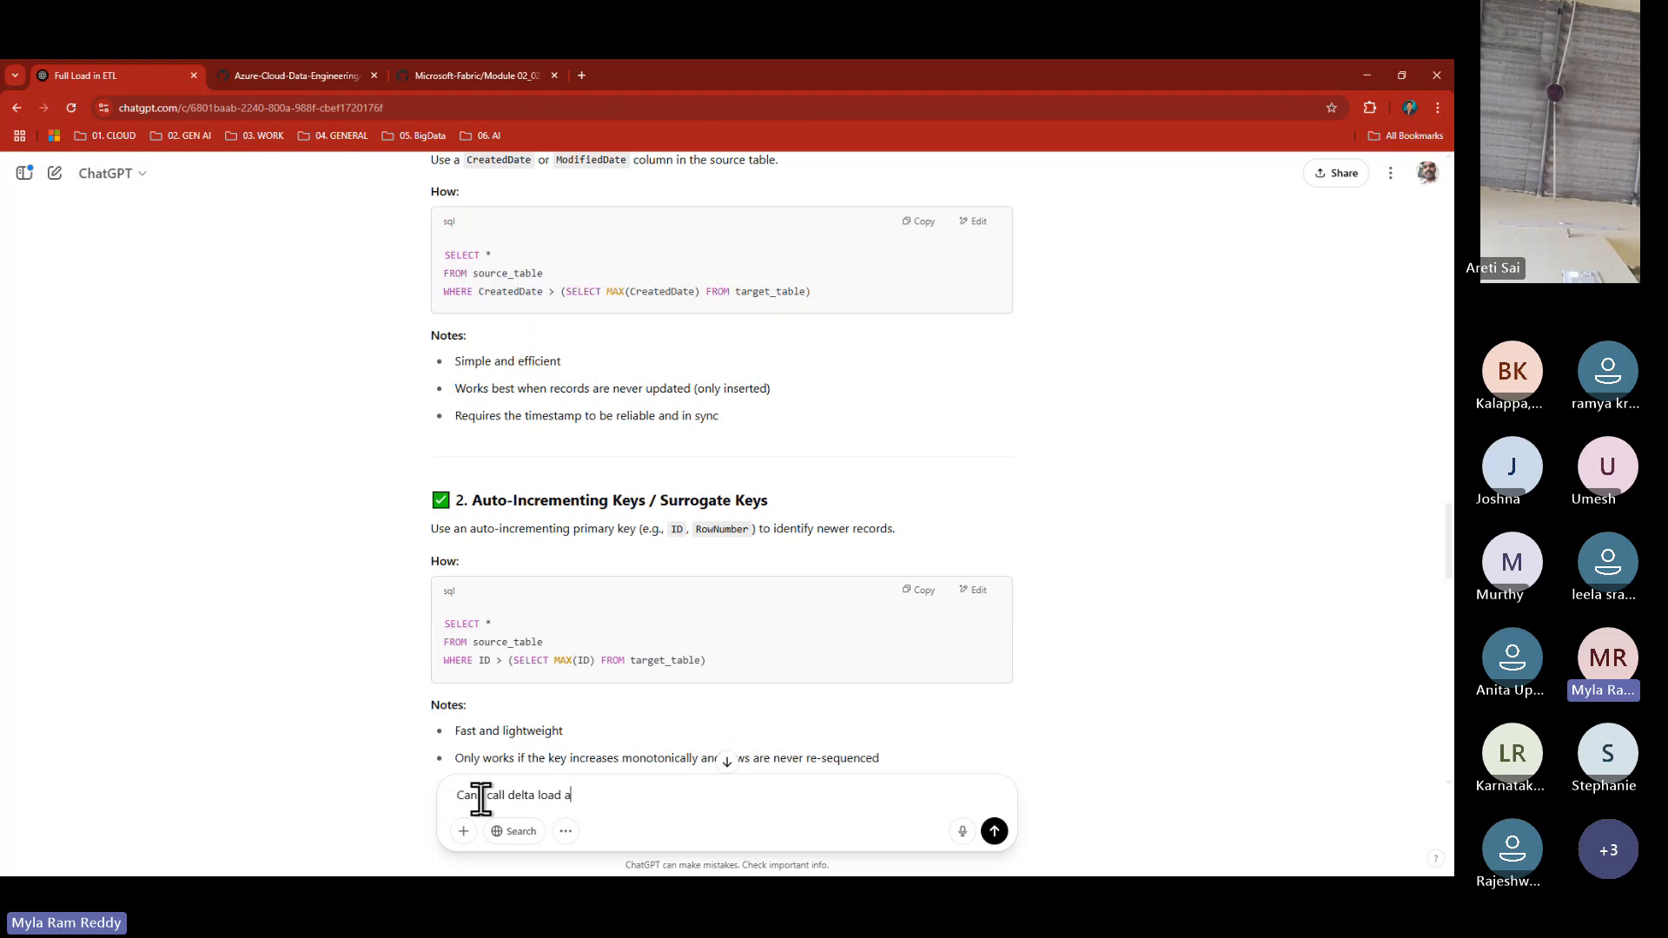
{"action": "type", "text": "s increment"}
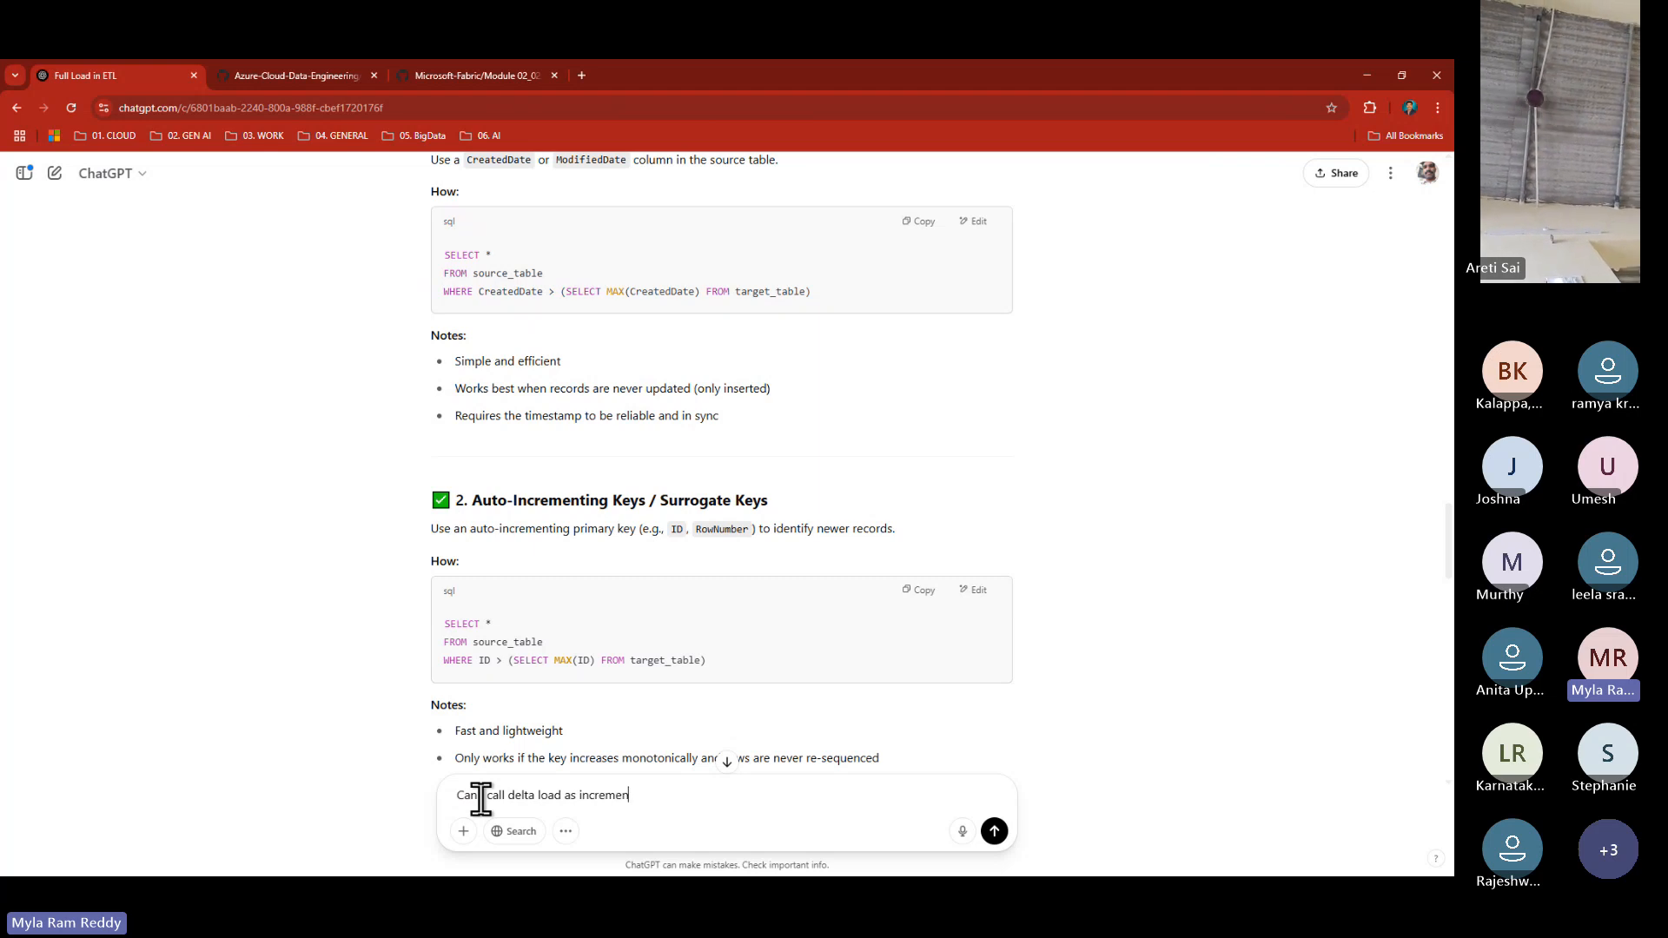
{"action": "type", "text": "al load ?"}
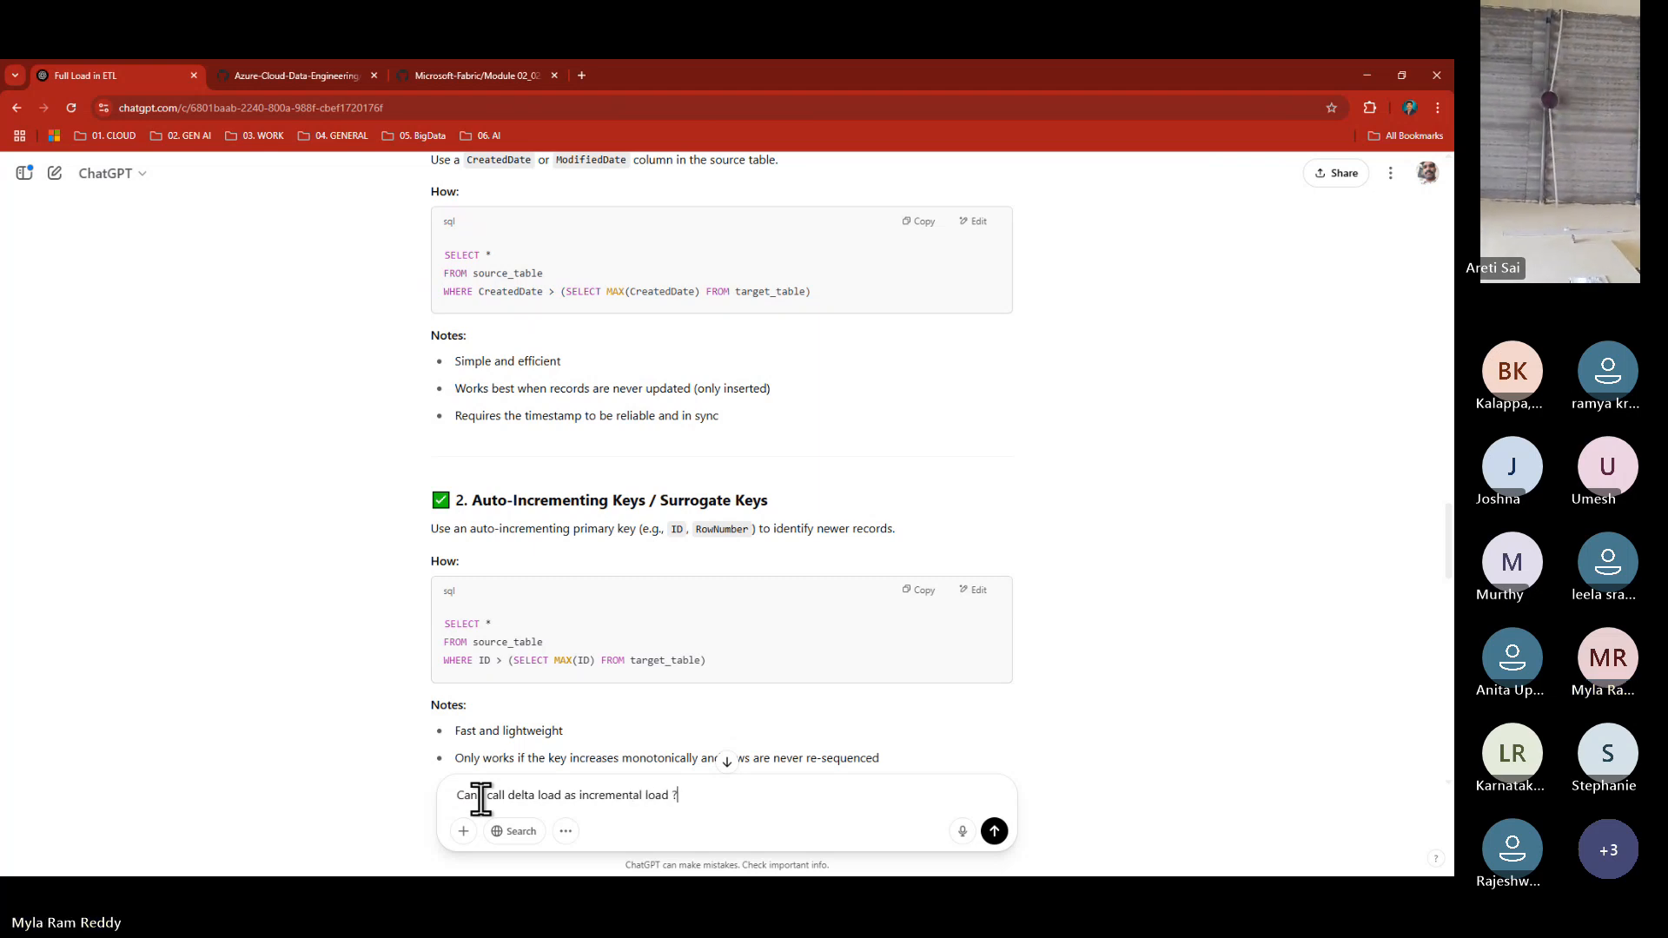
{"action": "key", "text": "Return"}
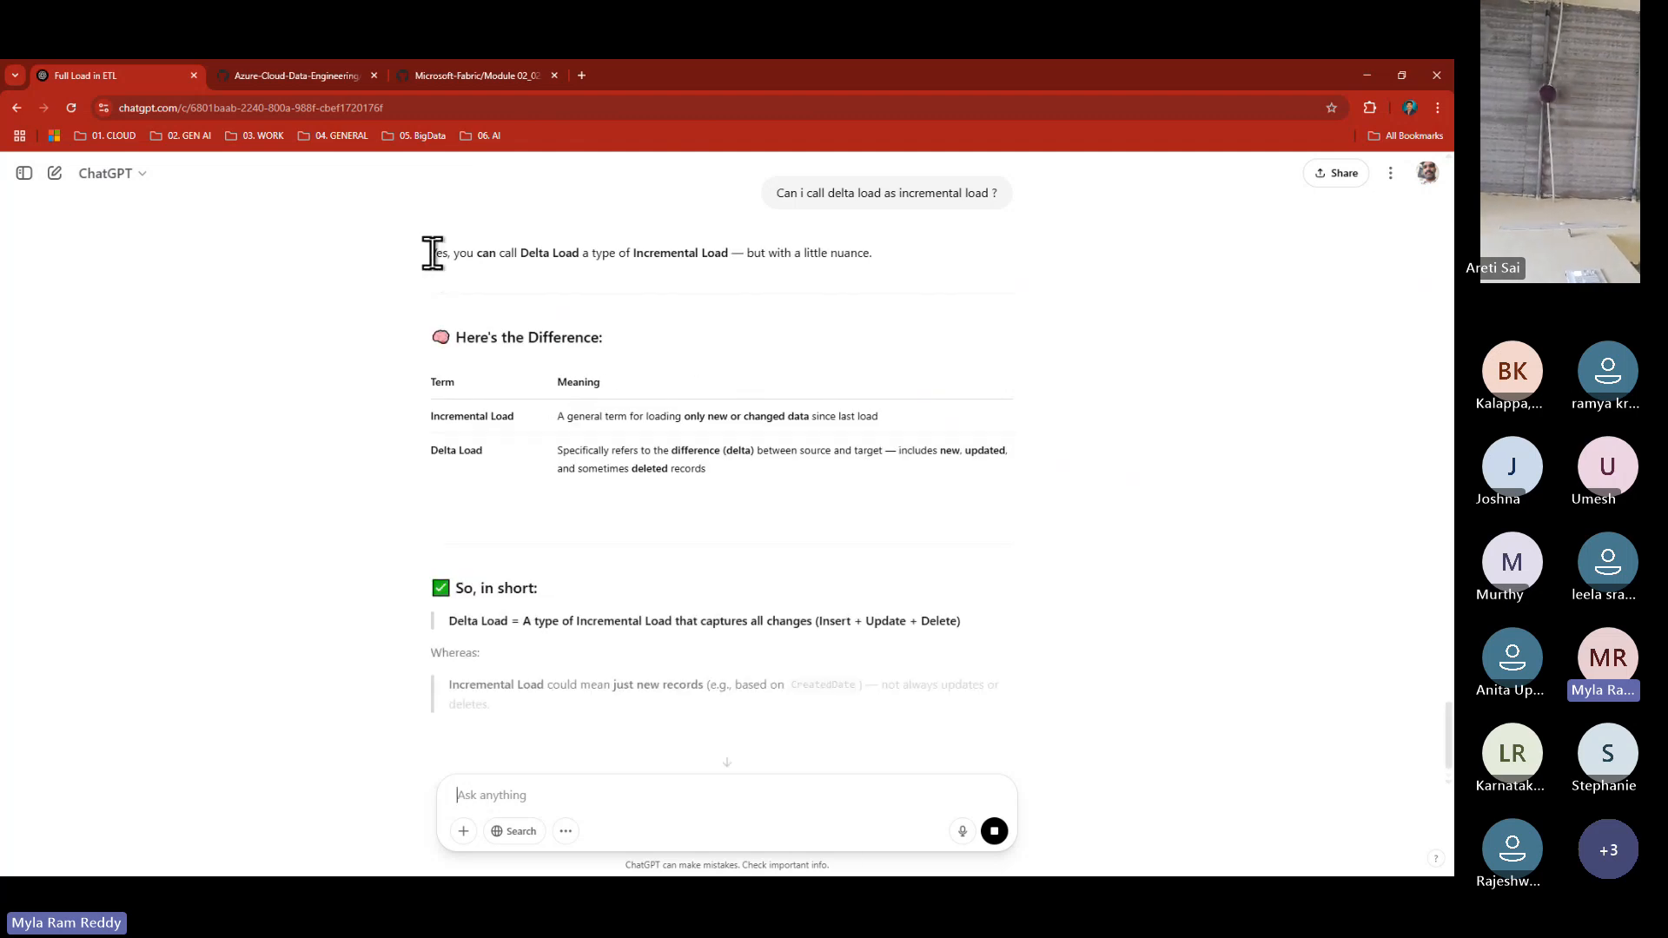
{"action": "left_click_drag", "start_coordinate": [433, 252], "coordinate": [873, 258]}
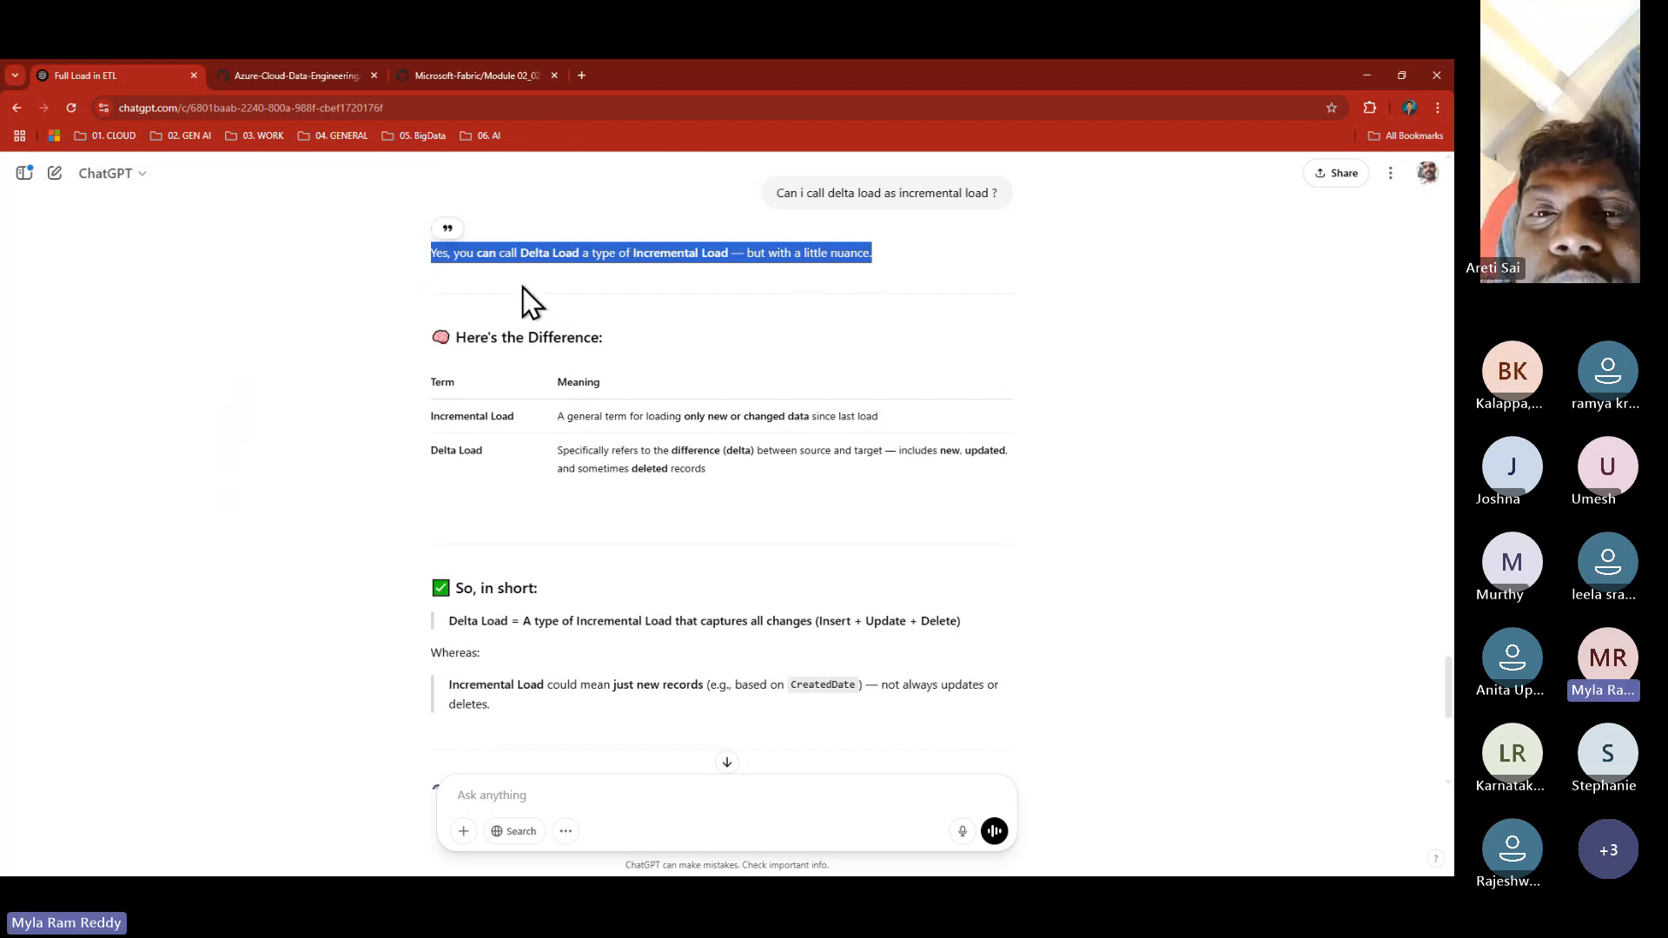
{"action": "key", "text": "alt+Tab"}
{"action": "key", "text": "alt+Tab"}
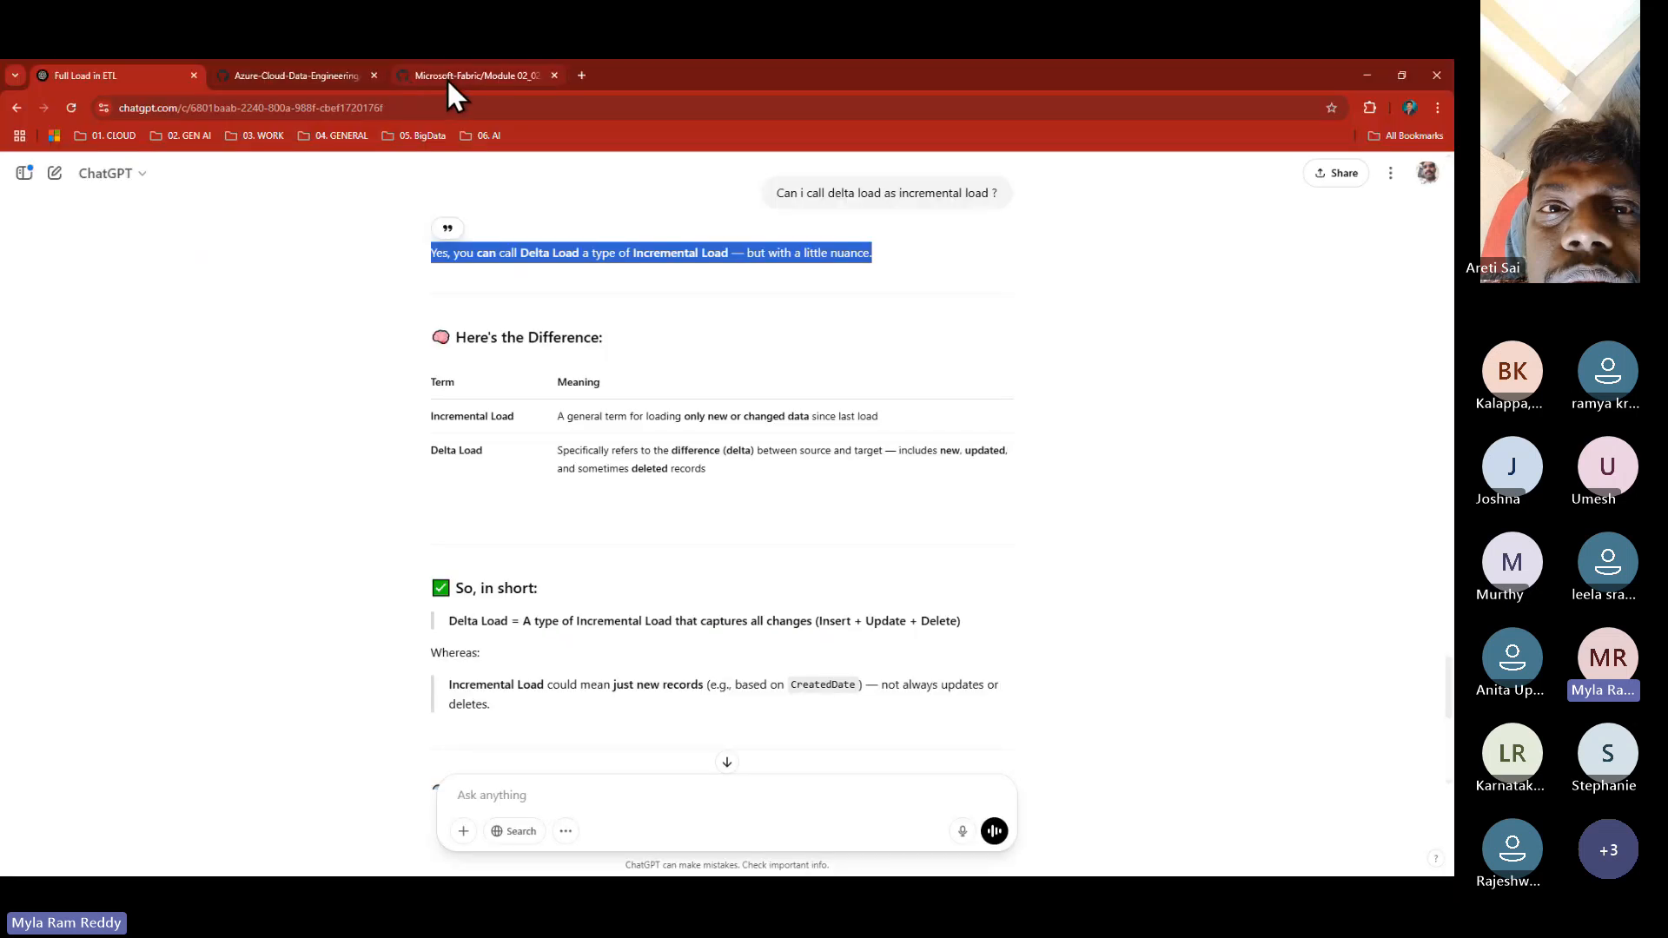
{"action": "left_click", "coordinate": [447, 78]}
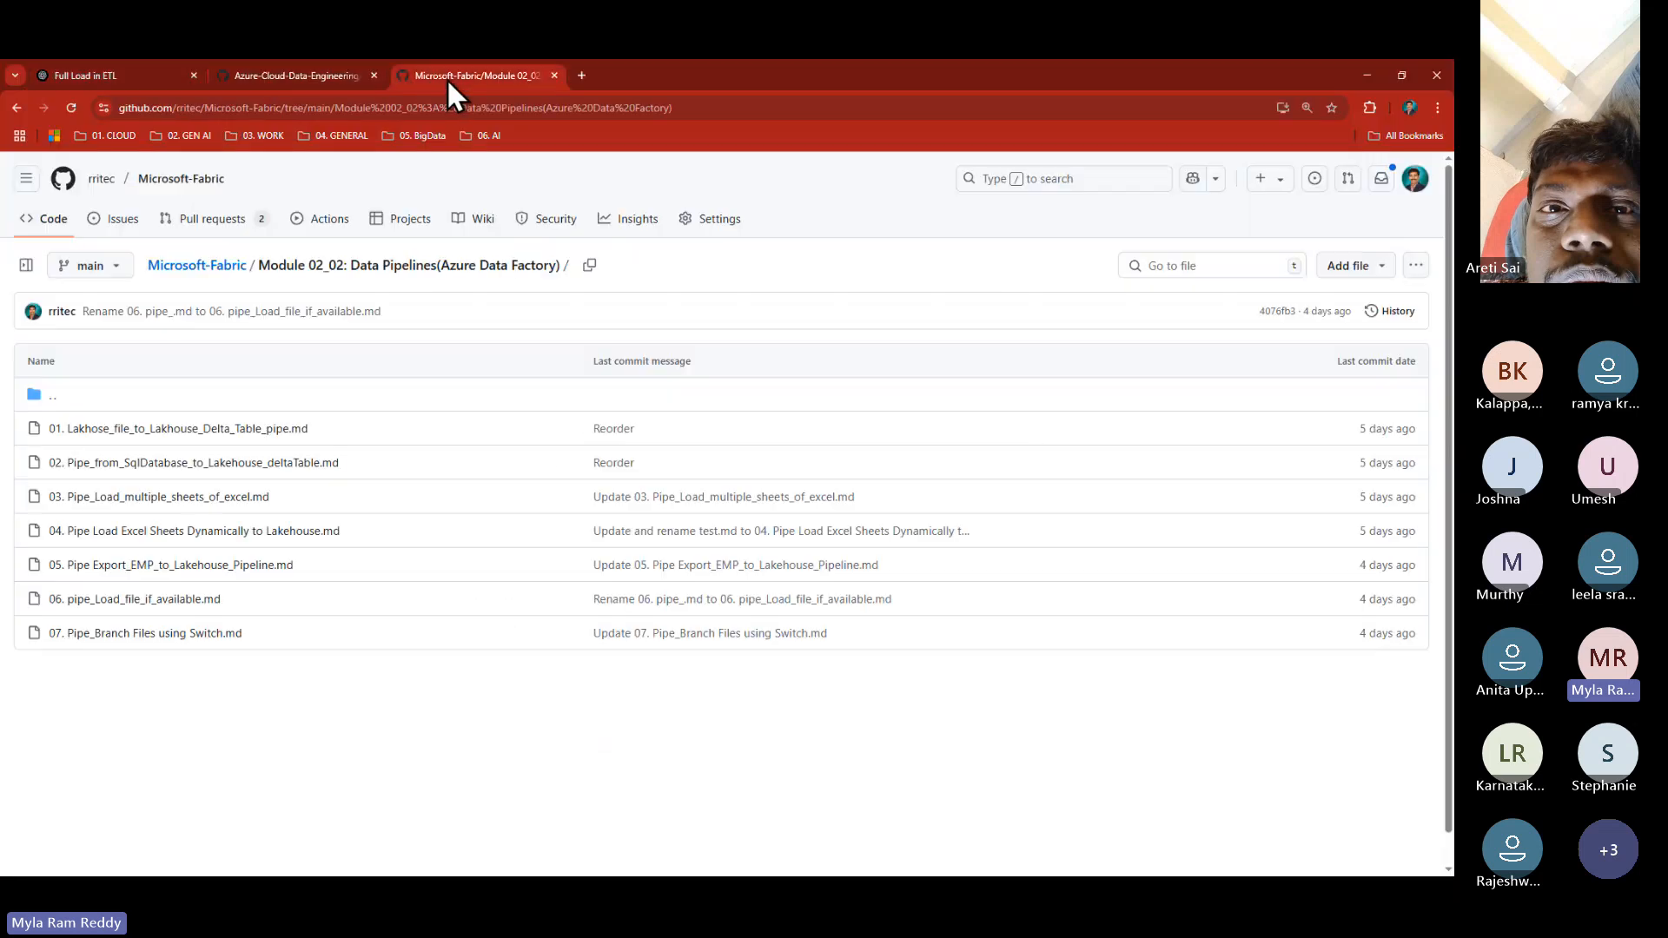
{"action": "left_click", "coordinate": [303, 75]}
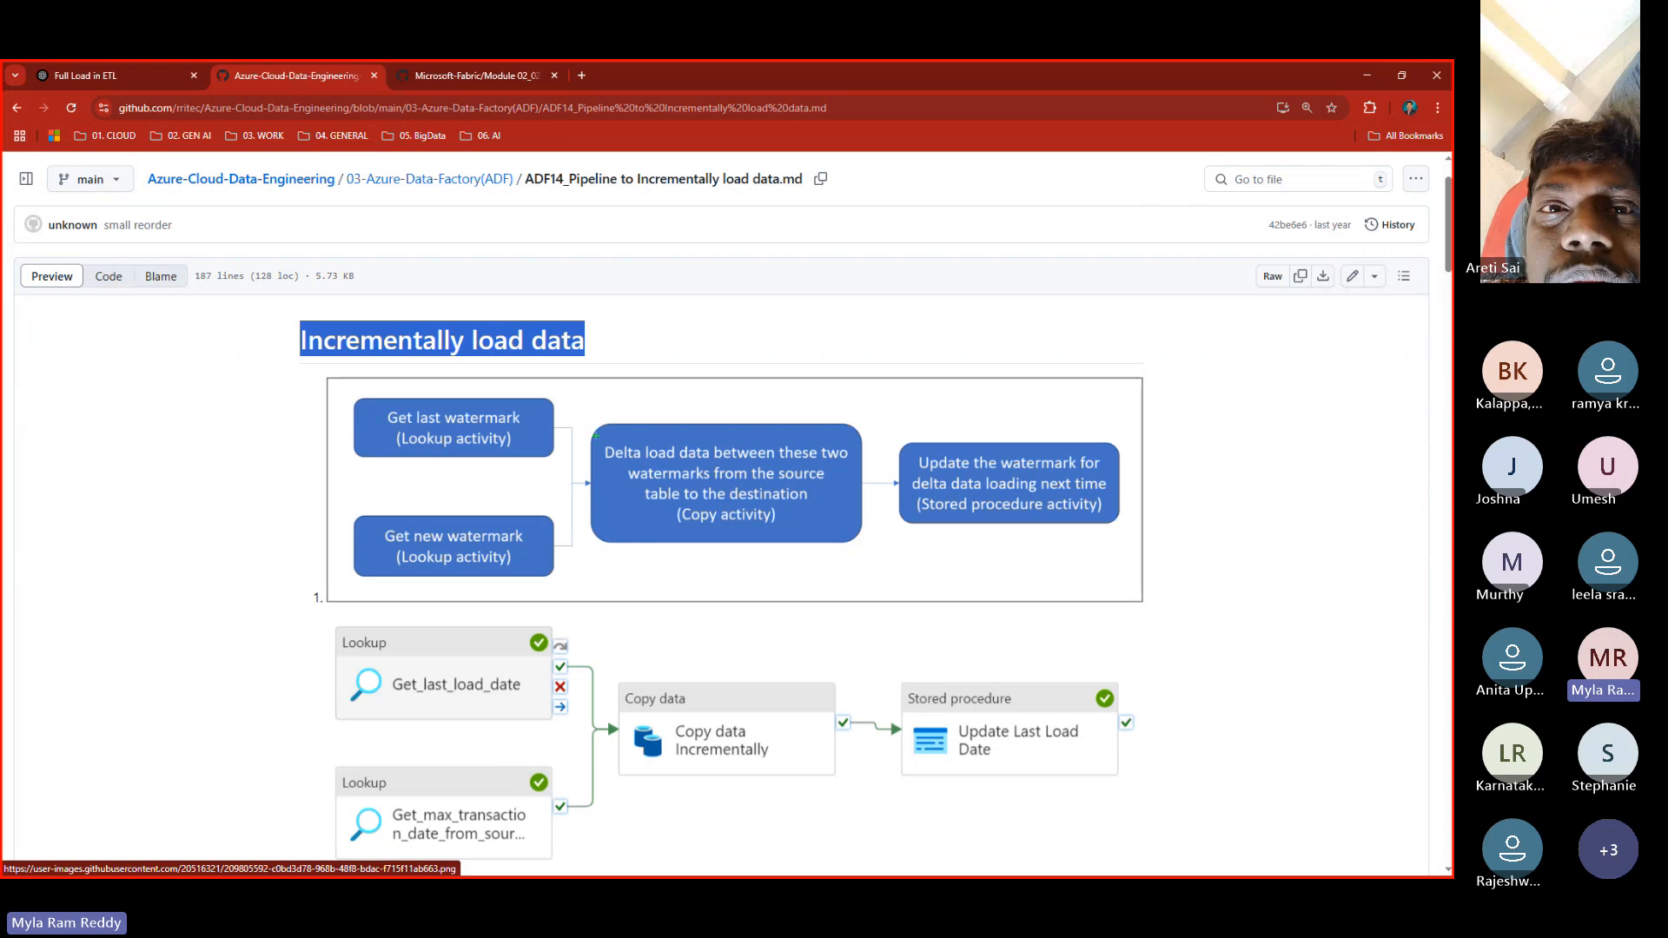
{"action": "mouse_move", "coordinate": [596, 435]}
{"action": "left_mouse_down"}
{"action": "mouse_move", "coordinate": [652, 462]}
{"action": "mouse_move", "coordinate": [826, 465]}
{"action": "left_mouse_up"}
{"action": "left_click_drag", "start_coordinate": [646, 490], "coordinate": [786, 479]}
{"action": "left_click_drag", "start_coordinate": [640, 507], "coordinate": [803, 502]}
{"action": "left_click_drag", "start_coordinate": [675, 539], "coordinate": [788, 531]}
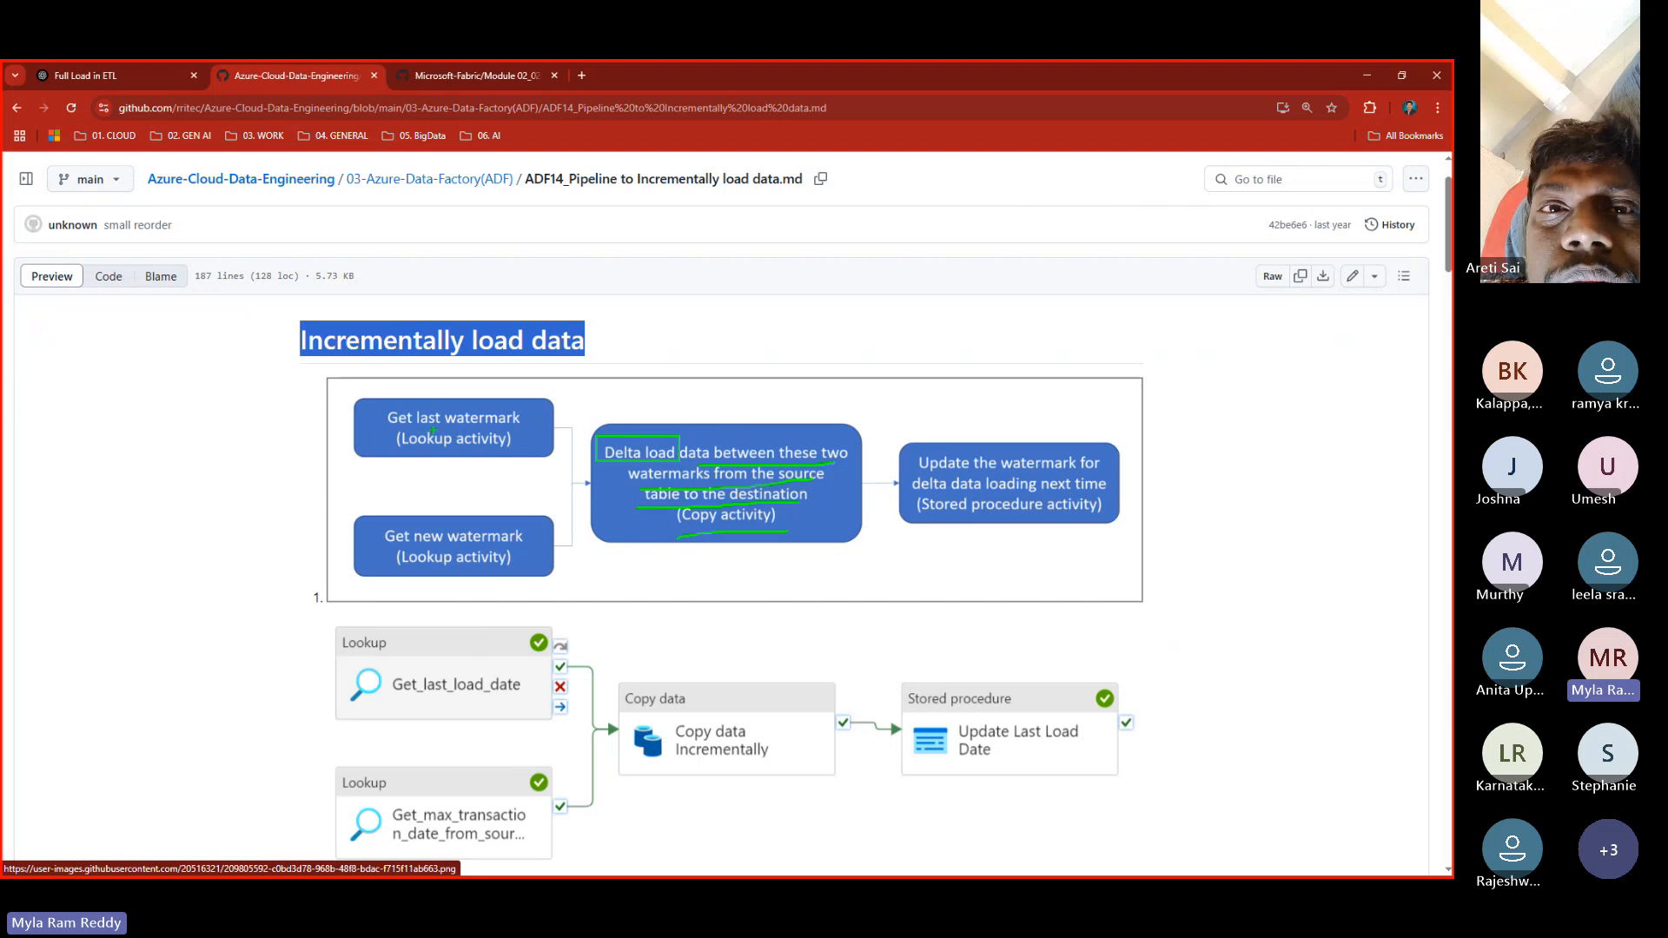
{"action": "key", "text": "alt+Tab"}
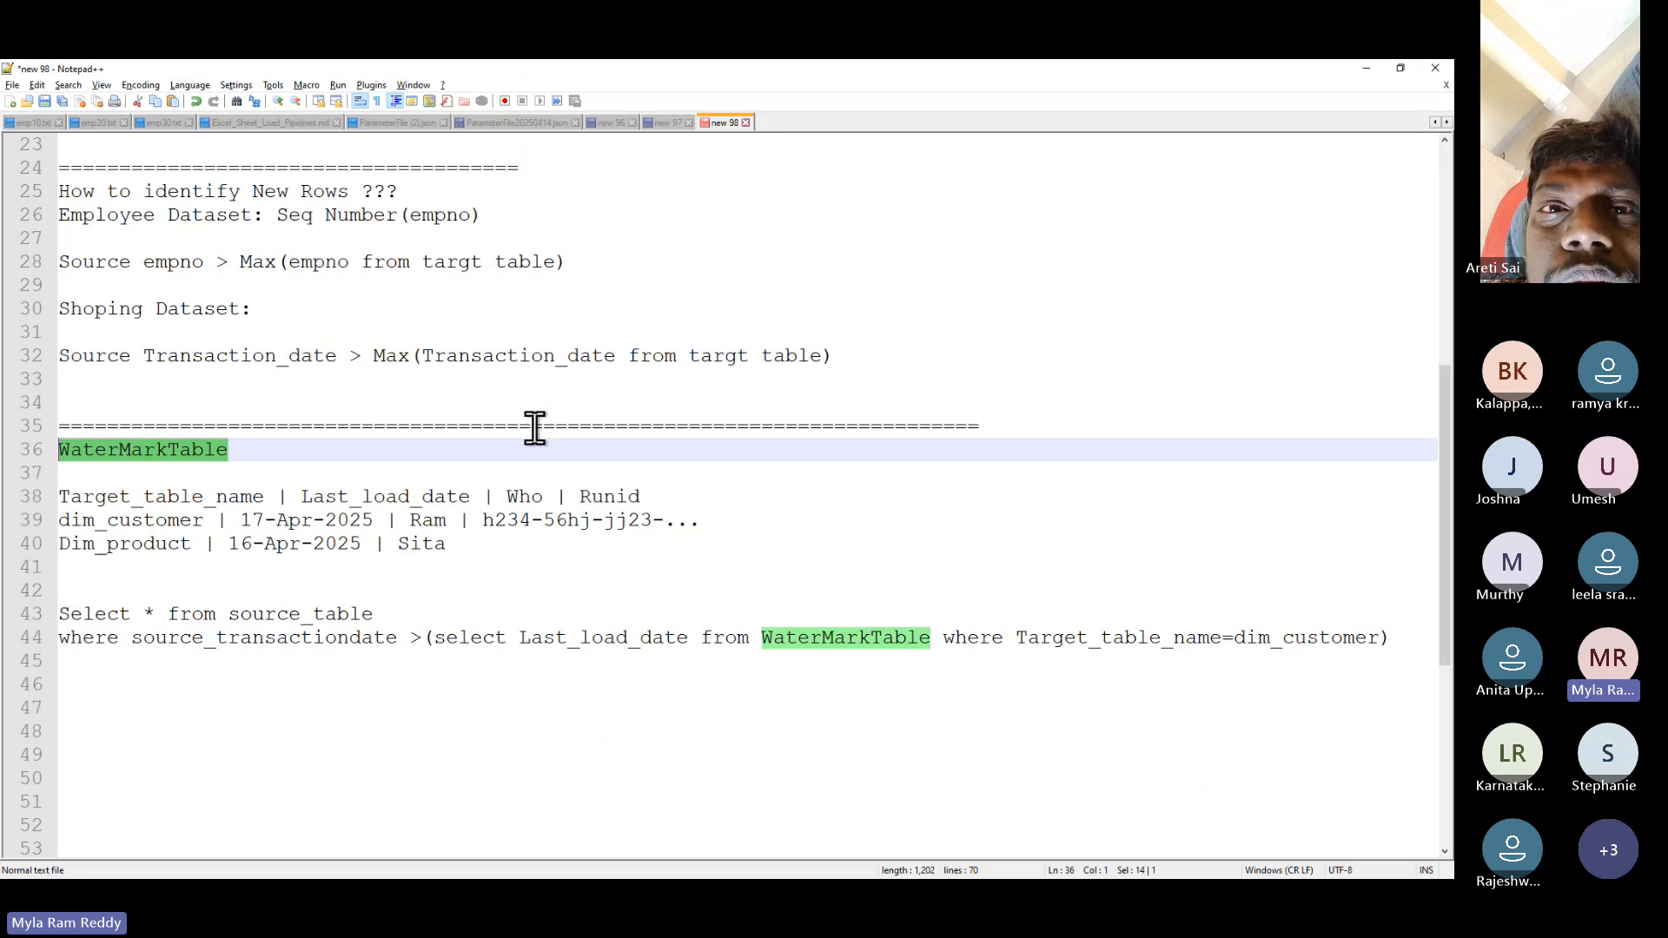
{"action": "left_click_drag", "start_coordinate": [240, 520], "coordinate": [374, 522]}
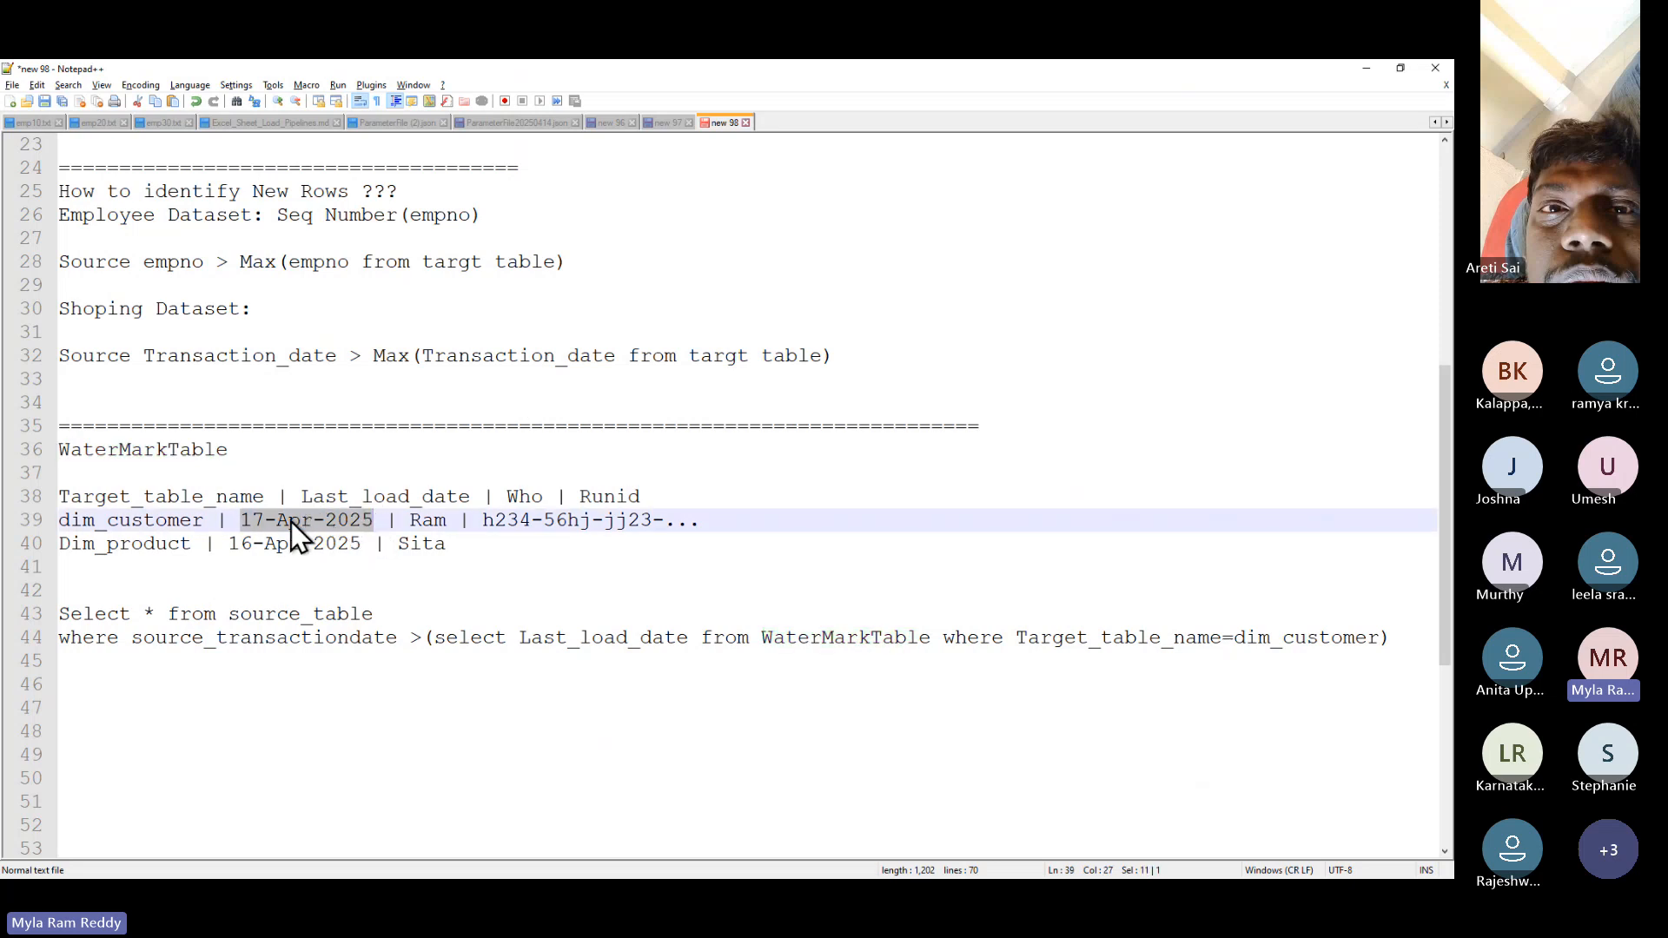
- Compare the GitHub diagram with the notes' dim_customer load date, then move to the end of line 44
{"action": "key", "text": "alt+Tab"}
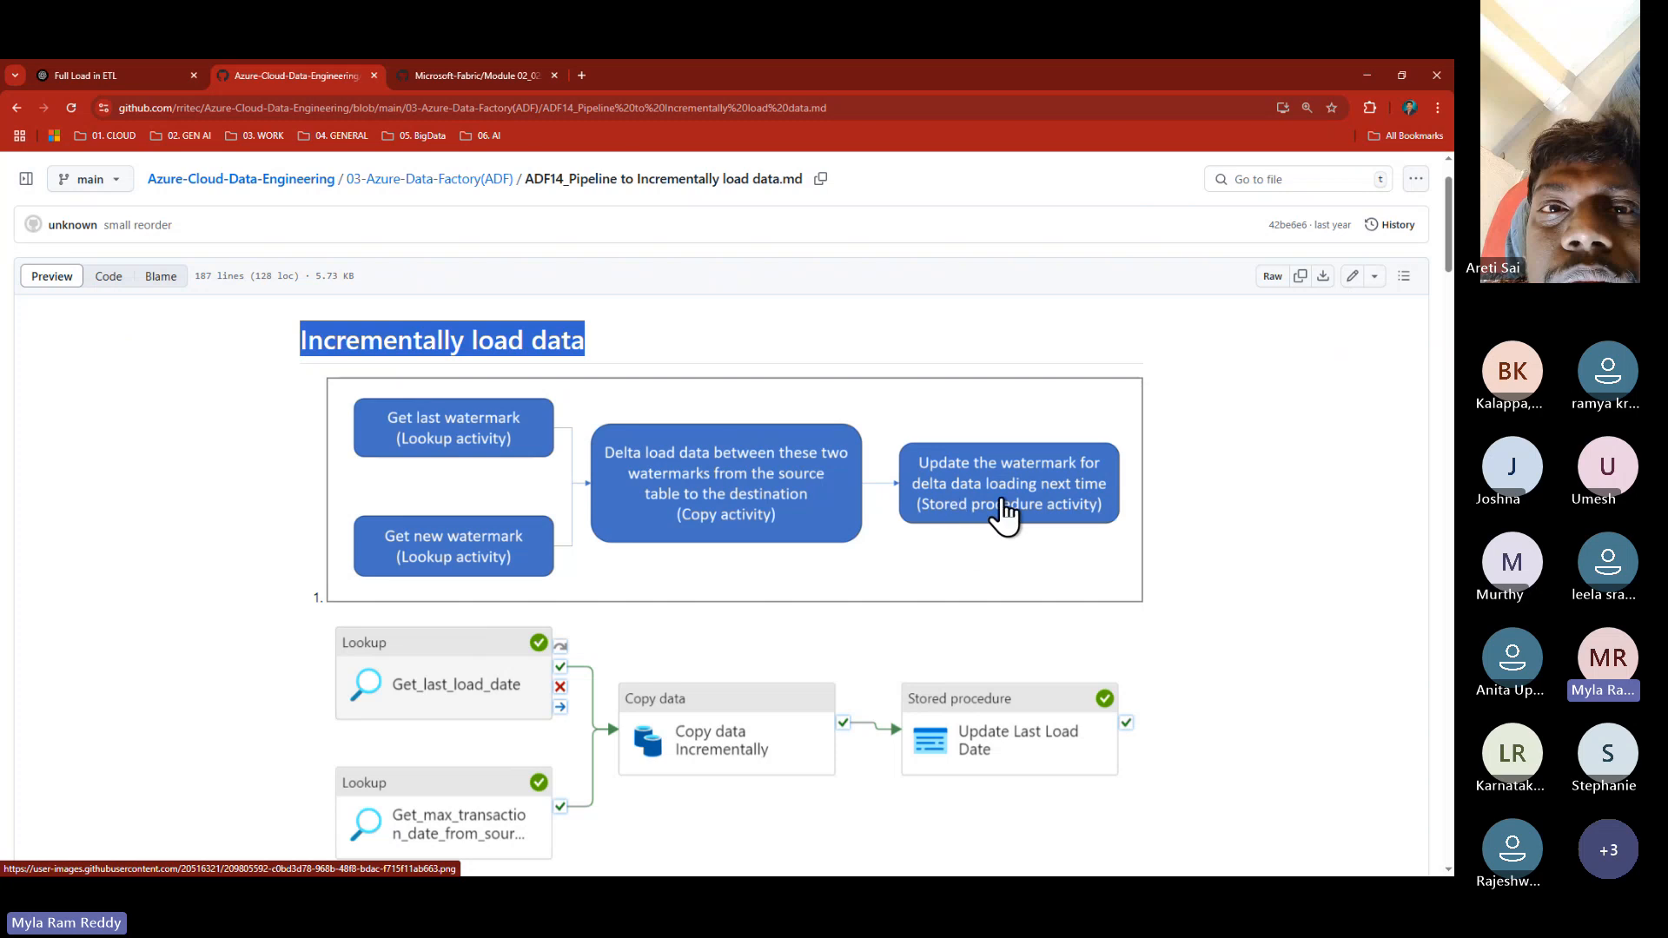
{"action": "key", "text": "alt+Tab"}
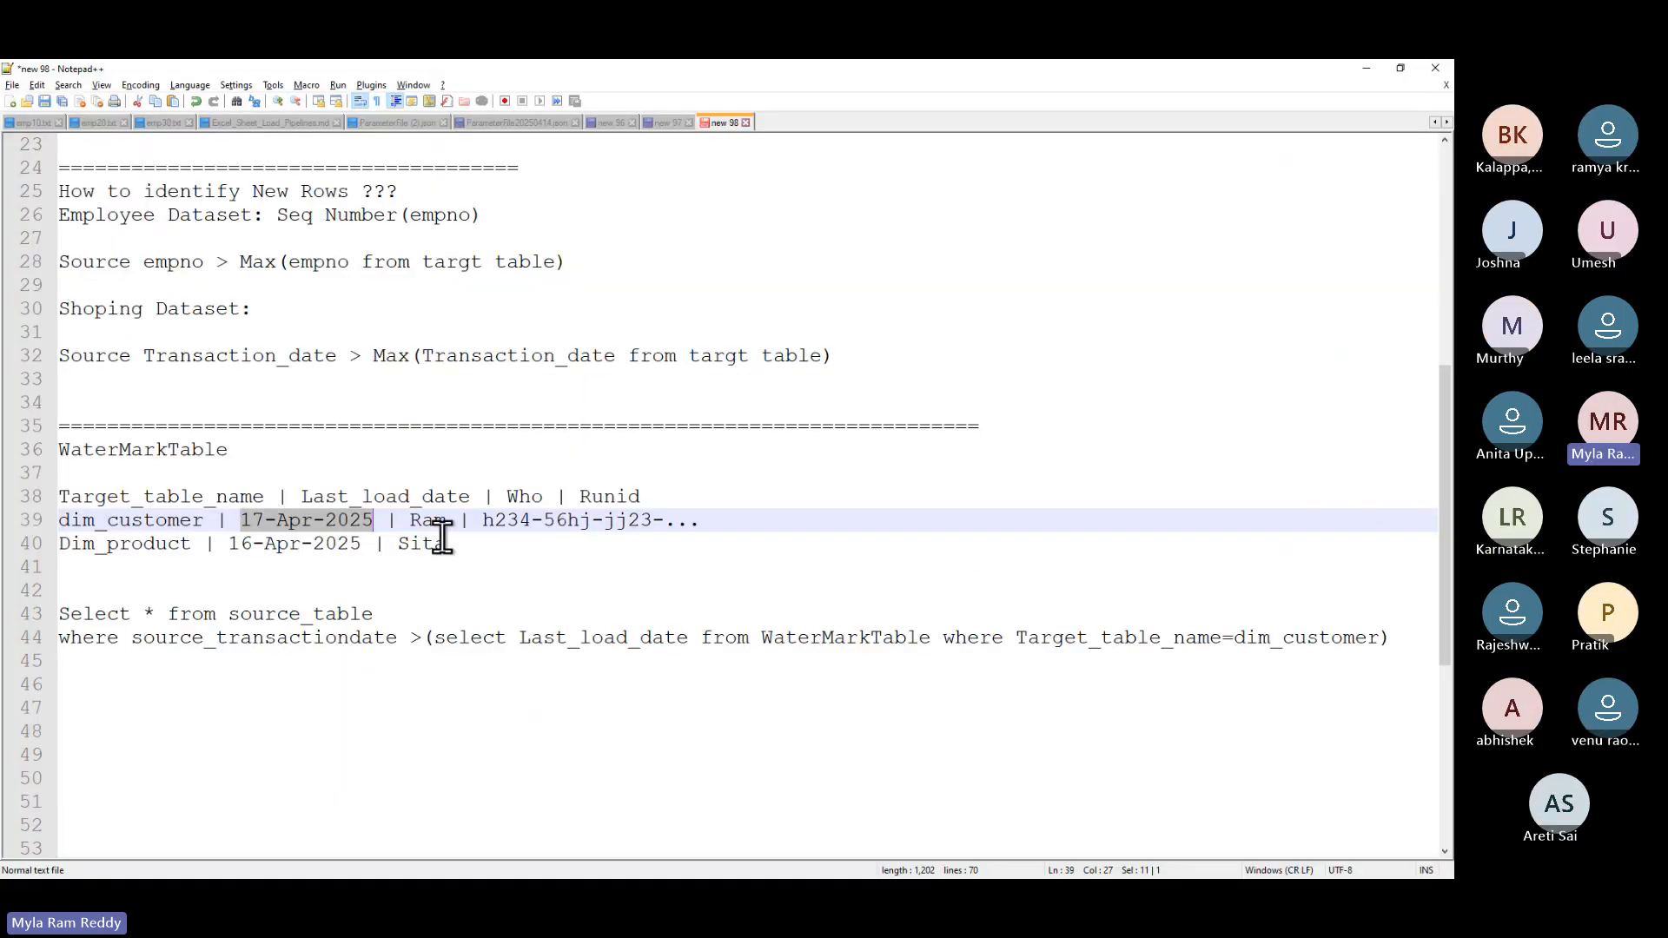
{"action": "left_click_drag", "start_coordinate": [239, 522], "coordinate": [351, 520]}
{"action": "key", "text": "alt+Tab"}
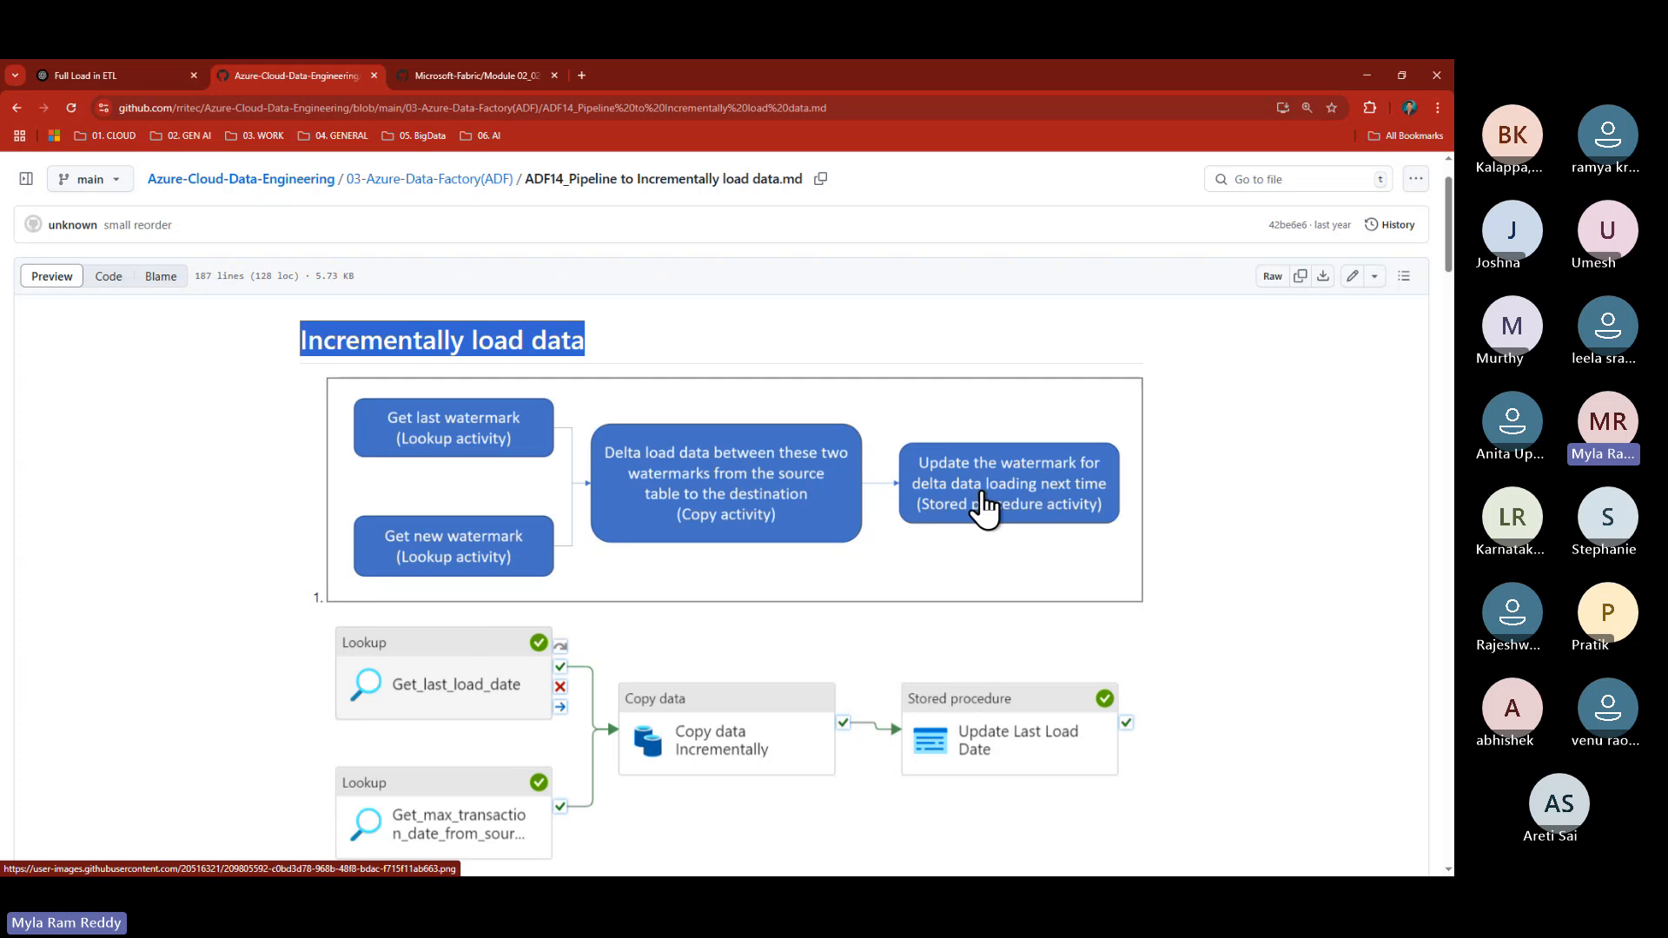
{"action": "key", "text": "alt+Tab"}
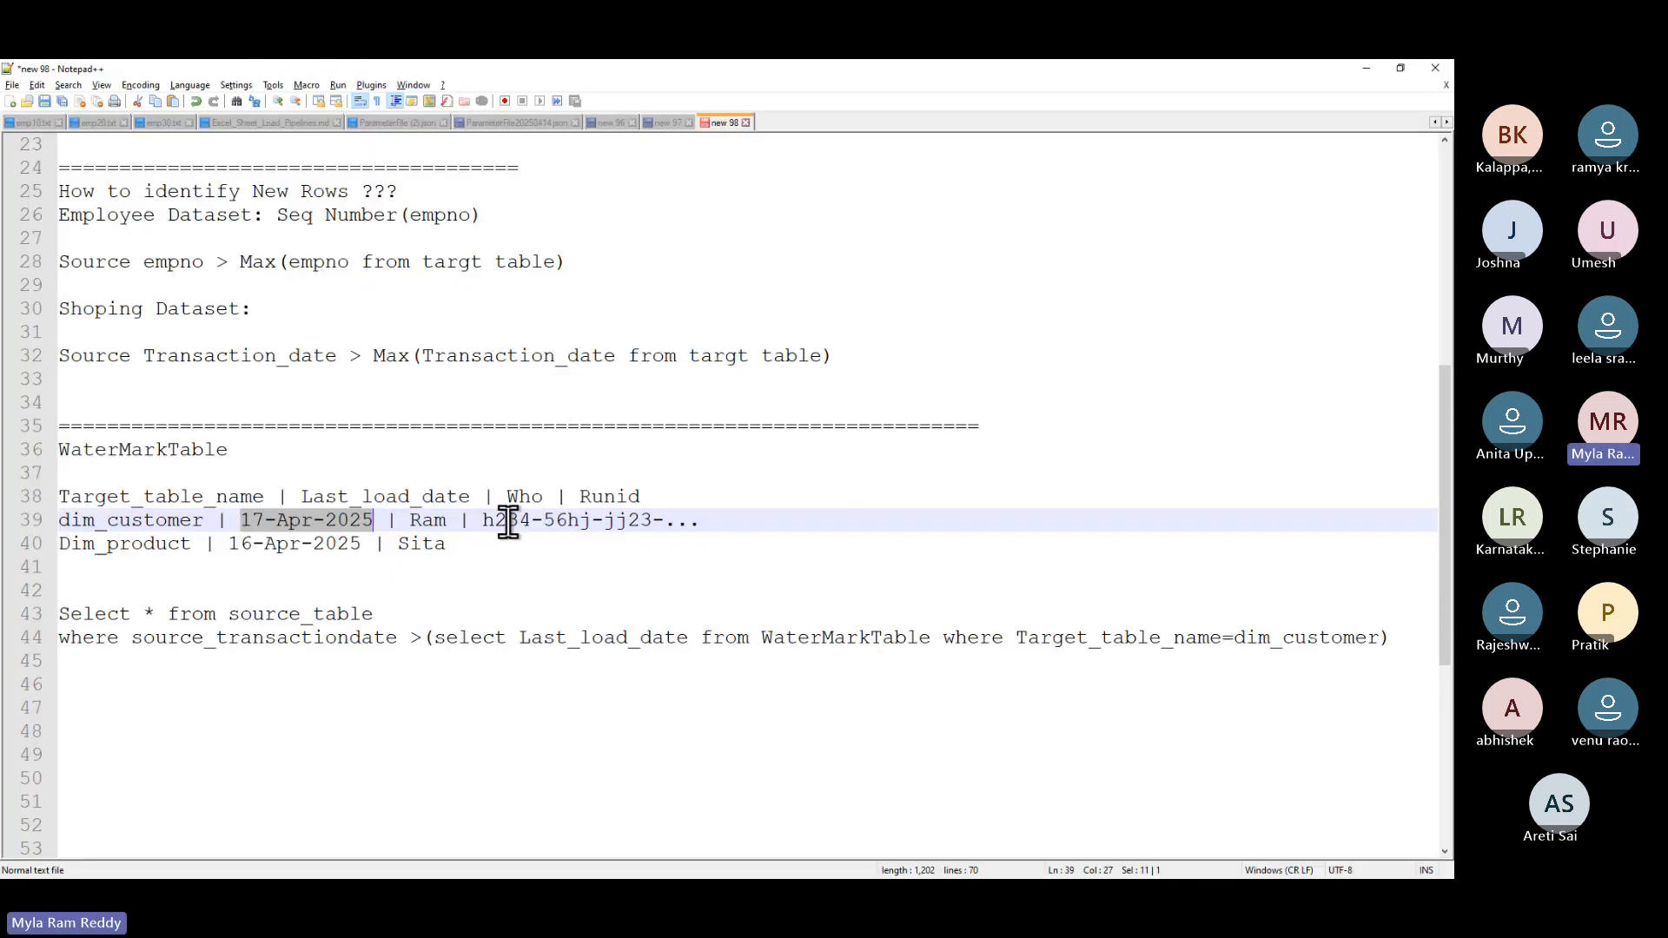
{"action": "left_click", "coordinate": [1397, 640]}
- List 'Lookup Activity', 'Copy Activity', 'SP Activity' and 'Parameters' on separate lines below the query
{"action": "key", "text": "Return"}
{"action": "key", "text": "Return"}
{"action": "key", "text": "Return"}
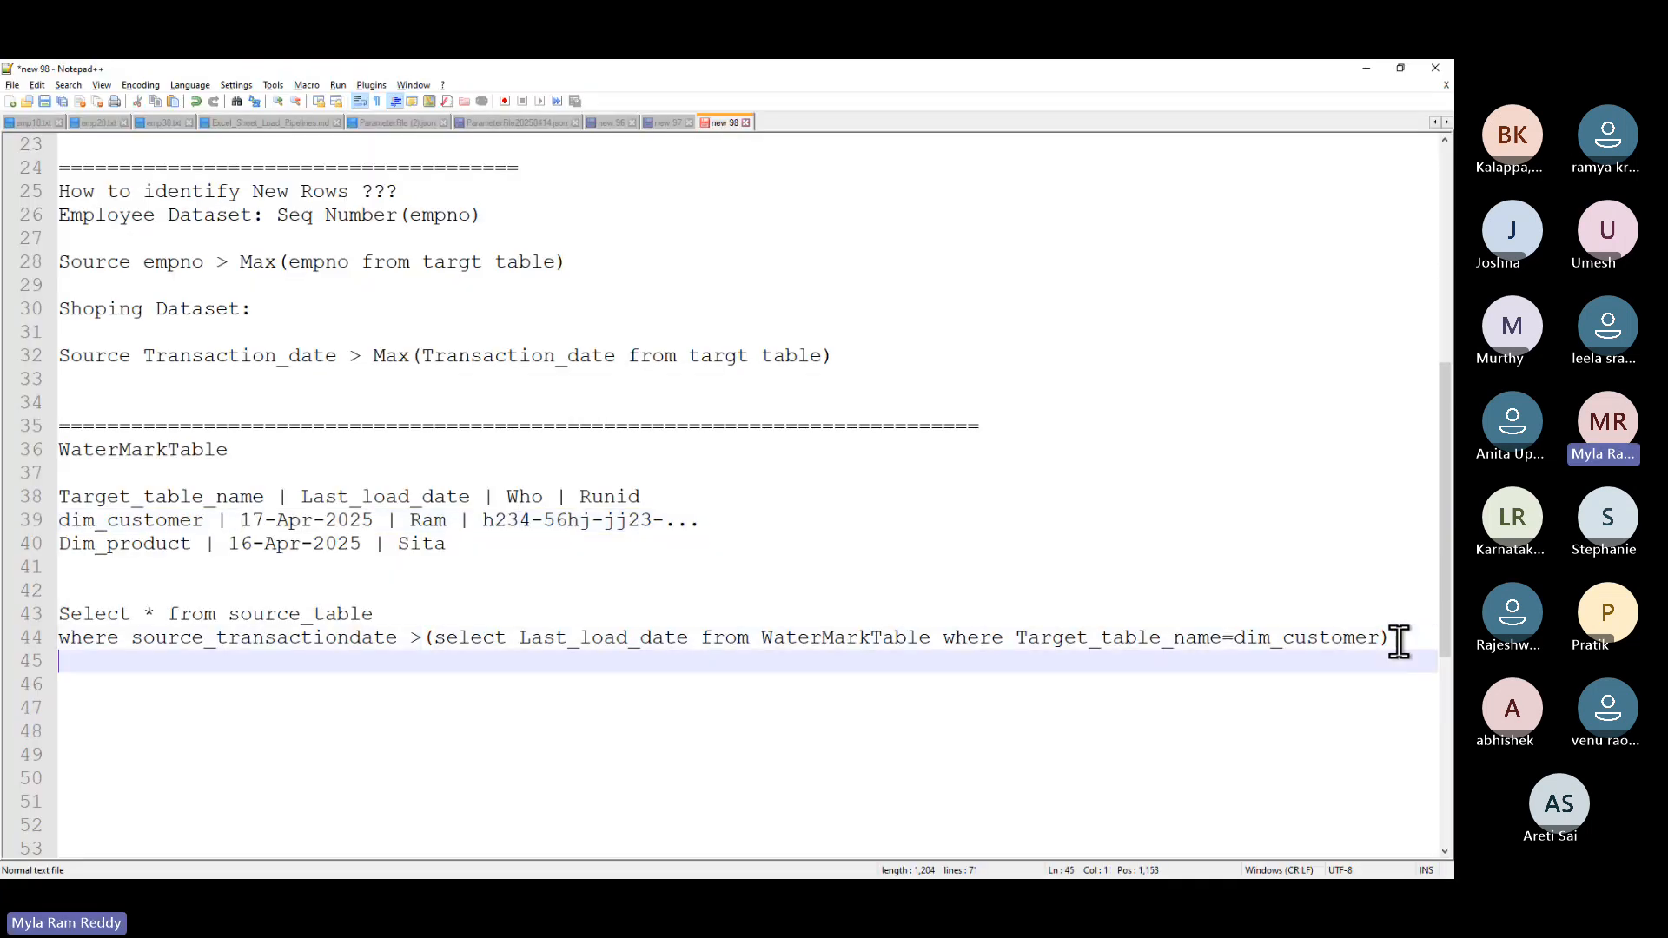
{"action": "type", "text": "L"}
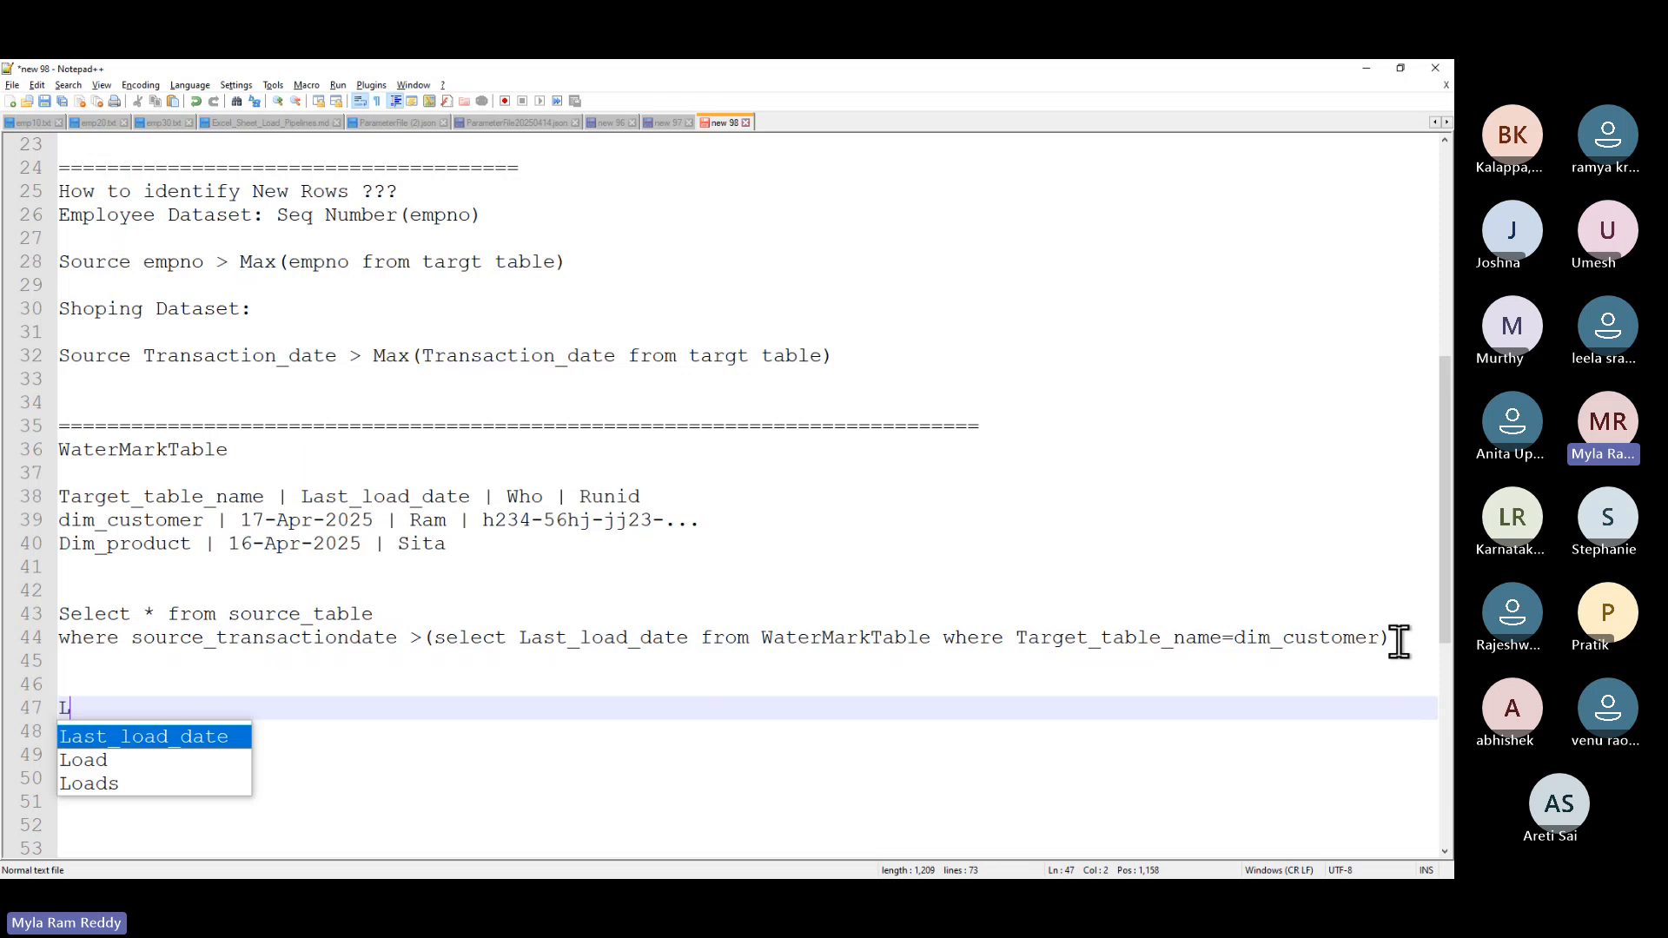
{"action": "type", "text": "ook"}
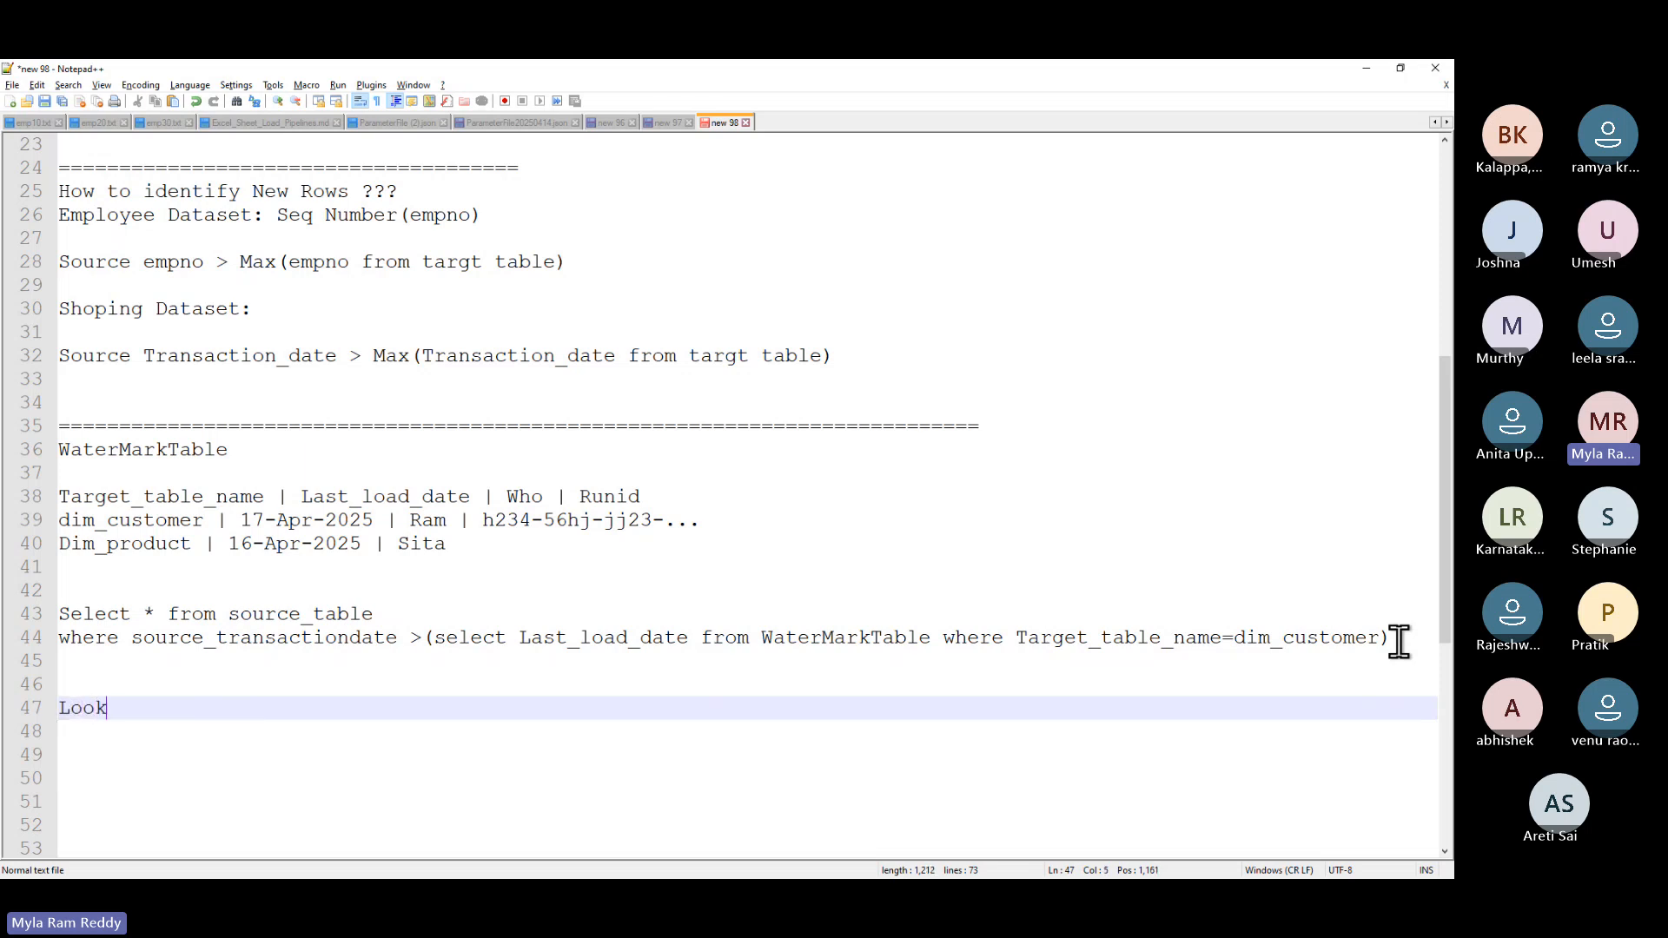
{"action": "type", "text": "up Activity"}
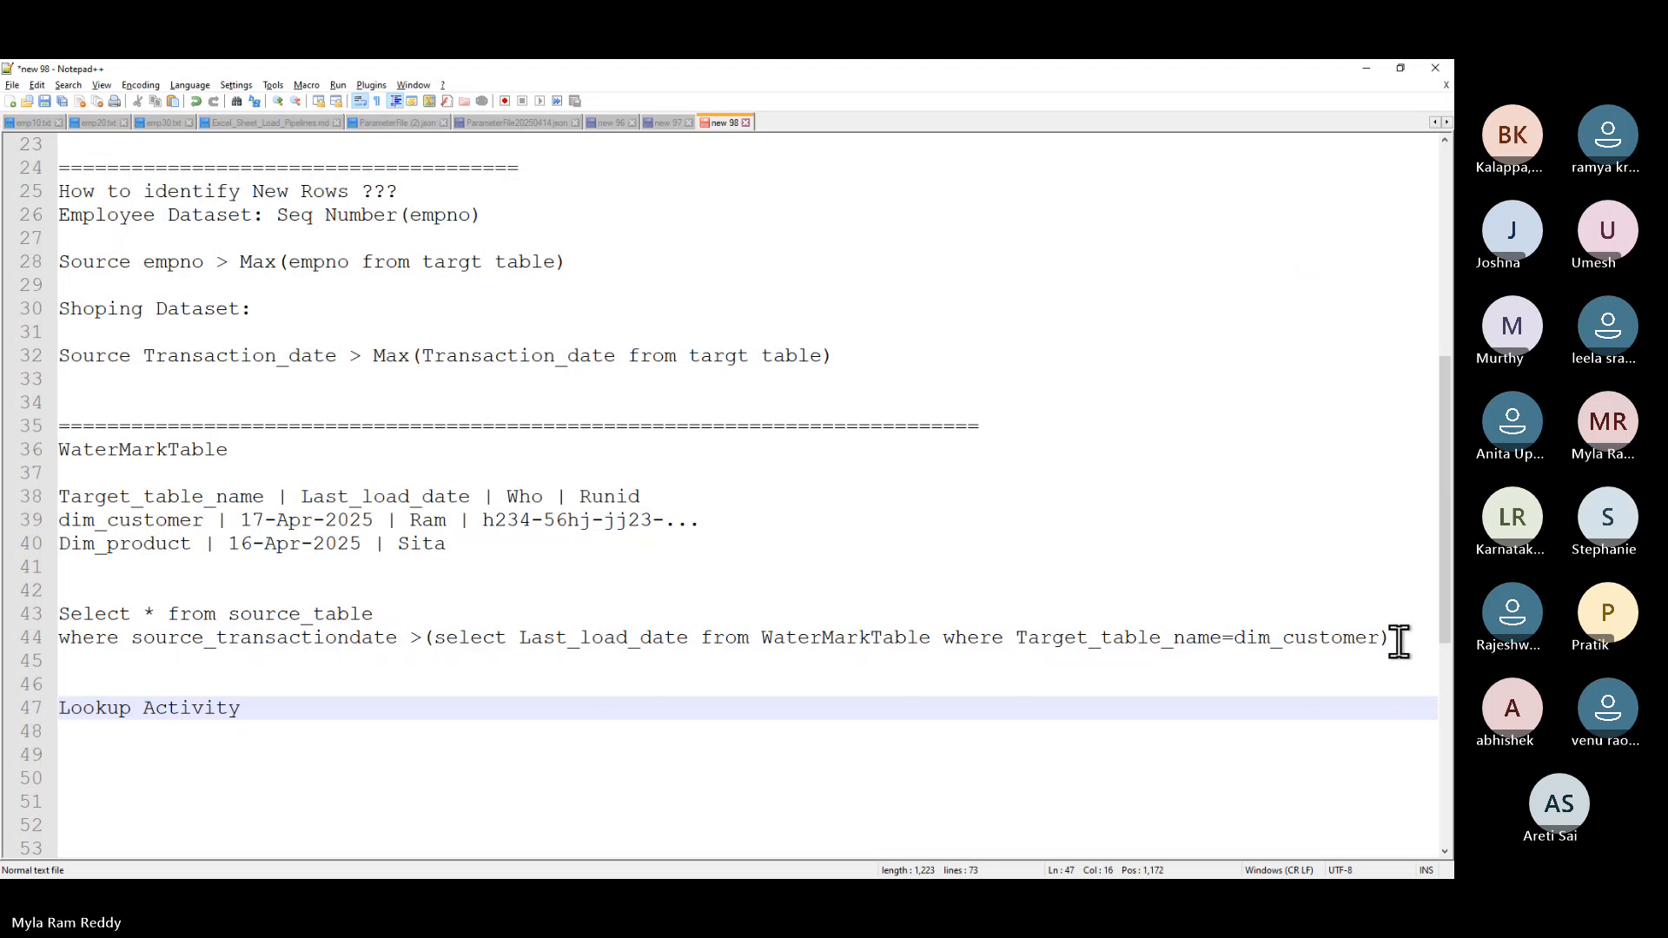
{"action": "key", "text": "Return"}
{"action": "type", "text": "C"}
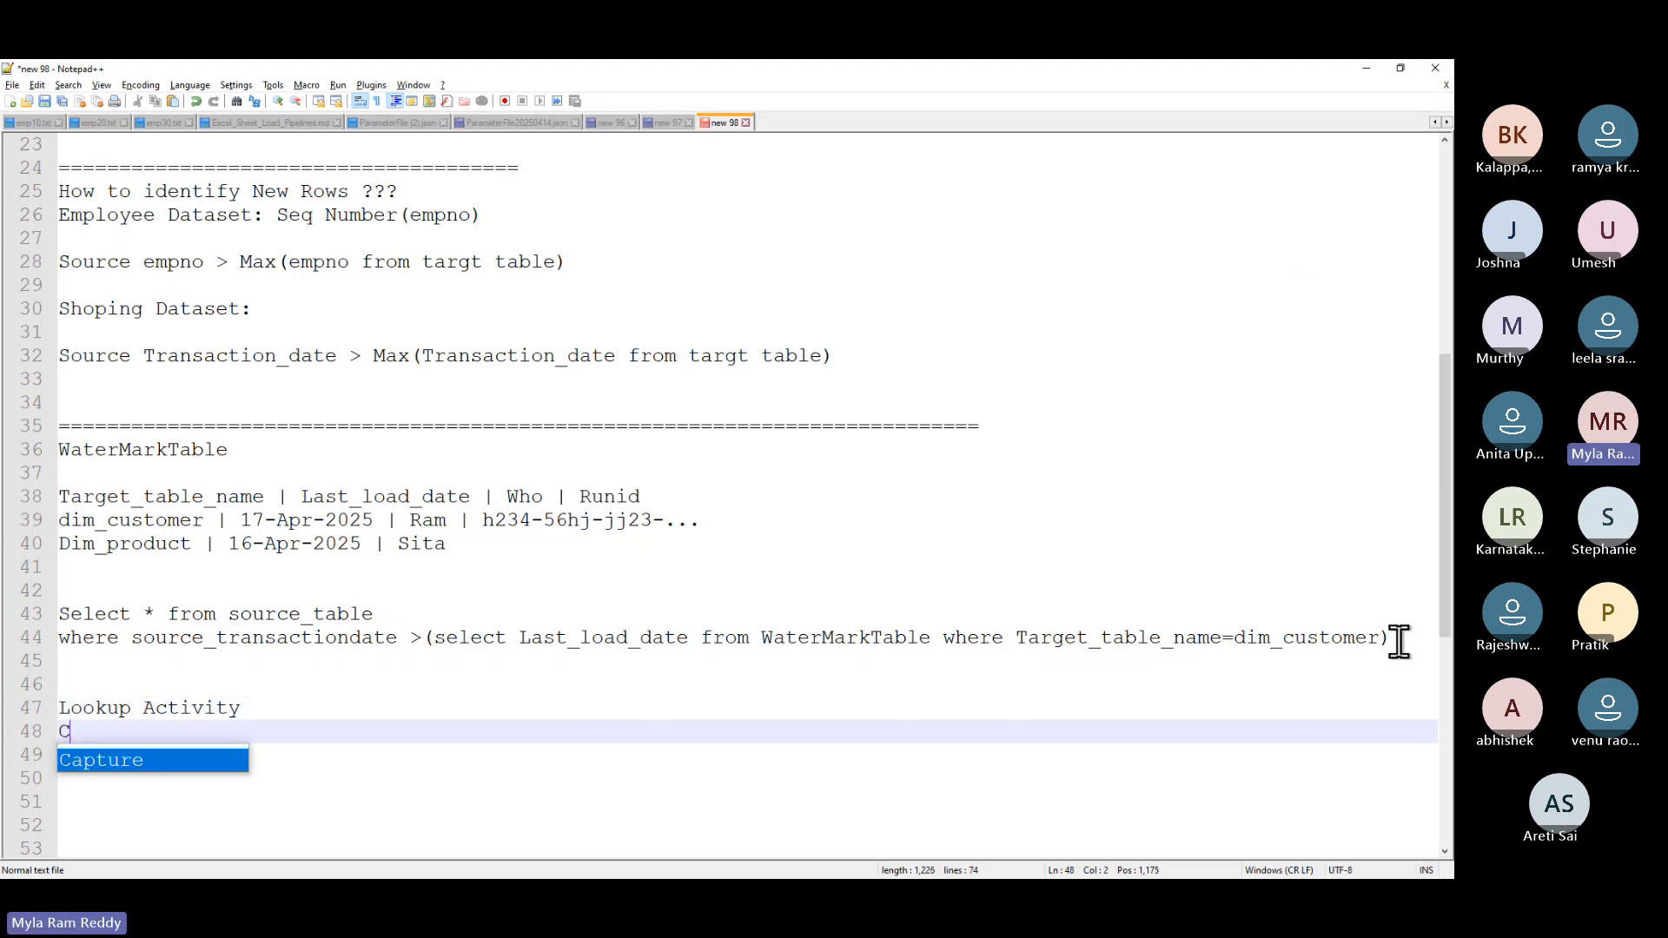
{"action": "type", "text": "opy "}
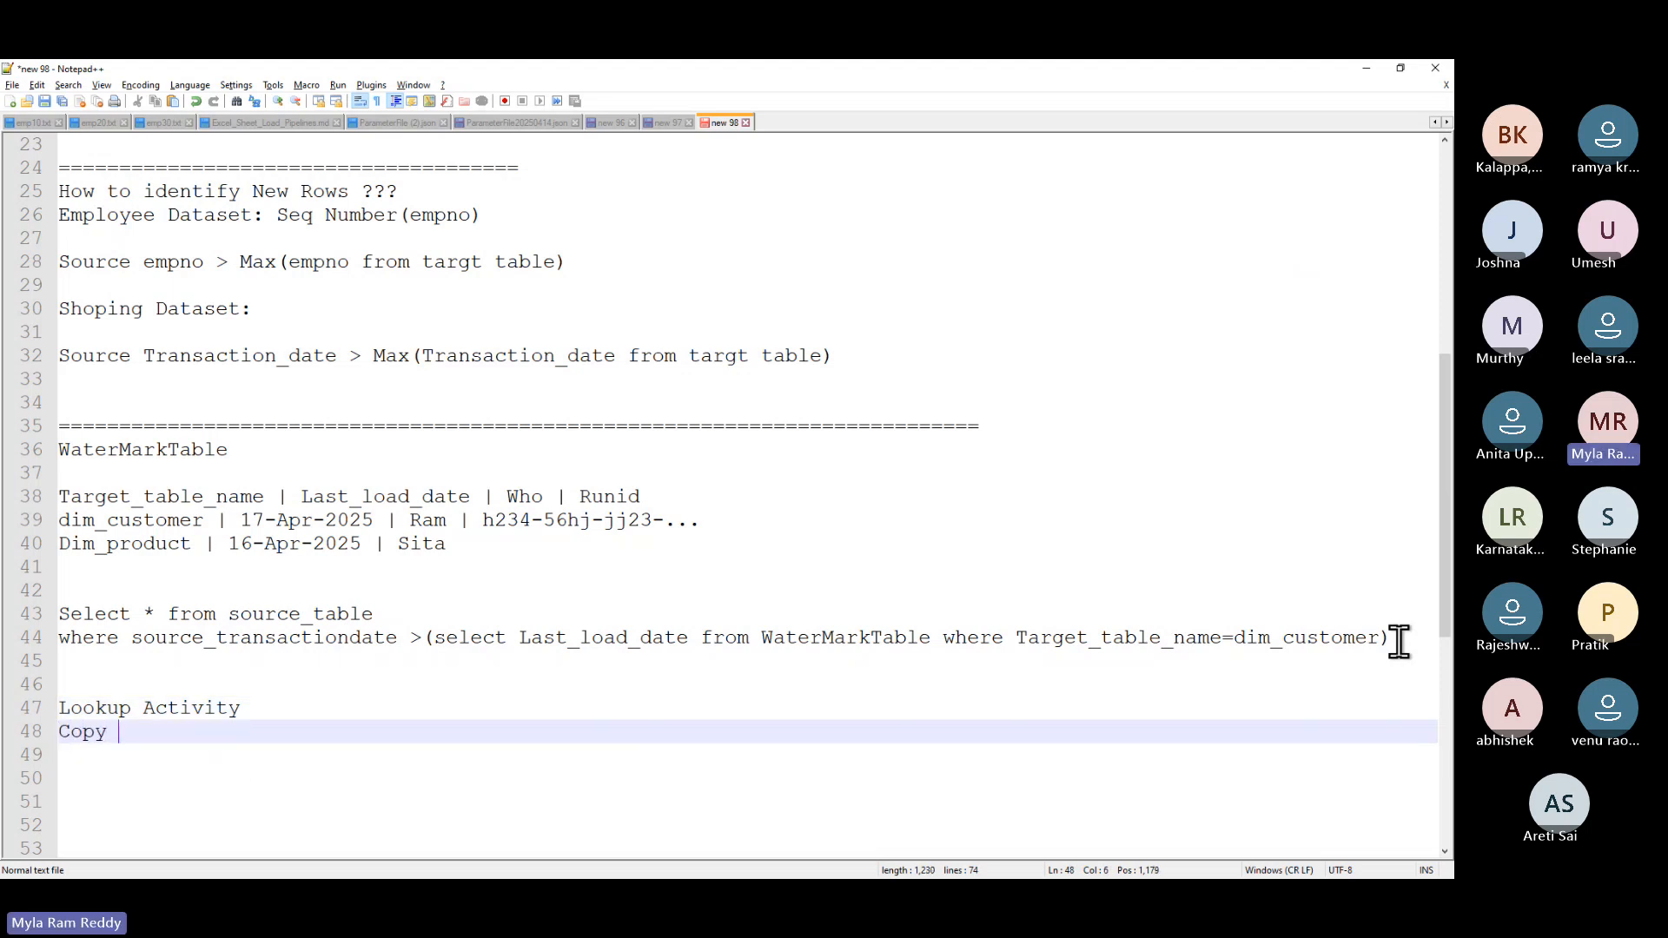
{"action": "type", "text": "Activity"}
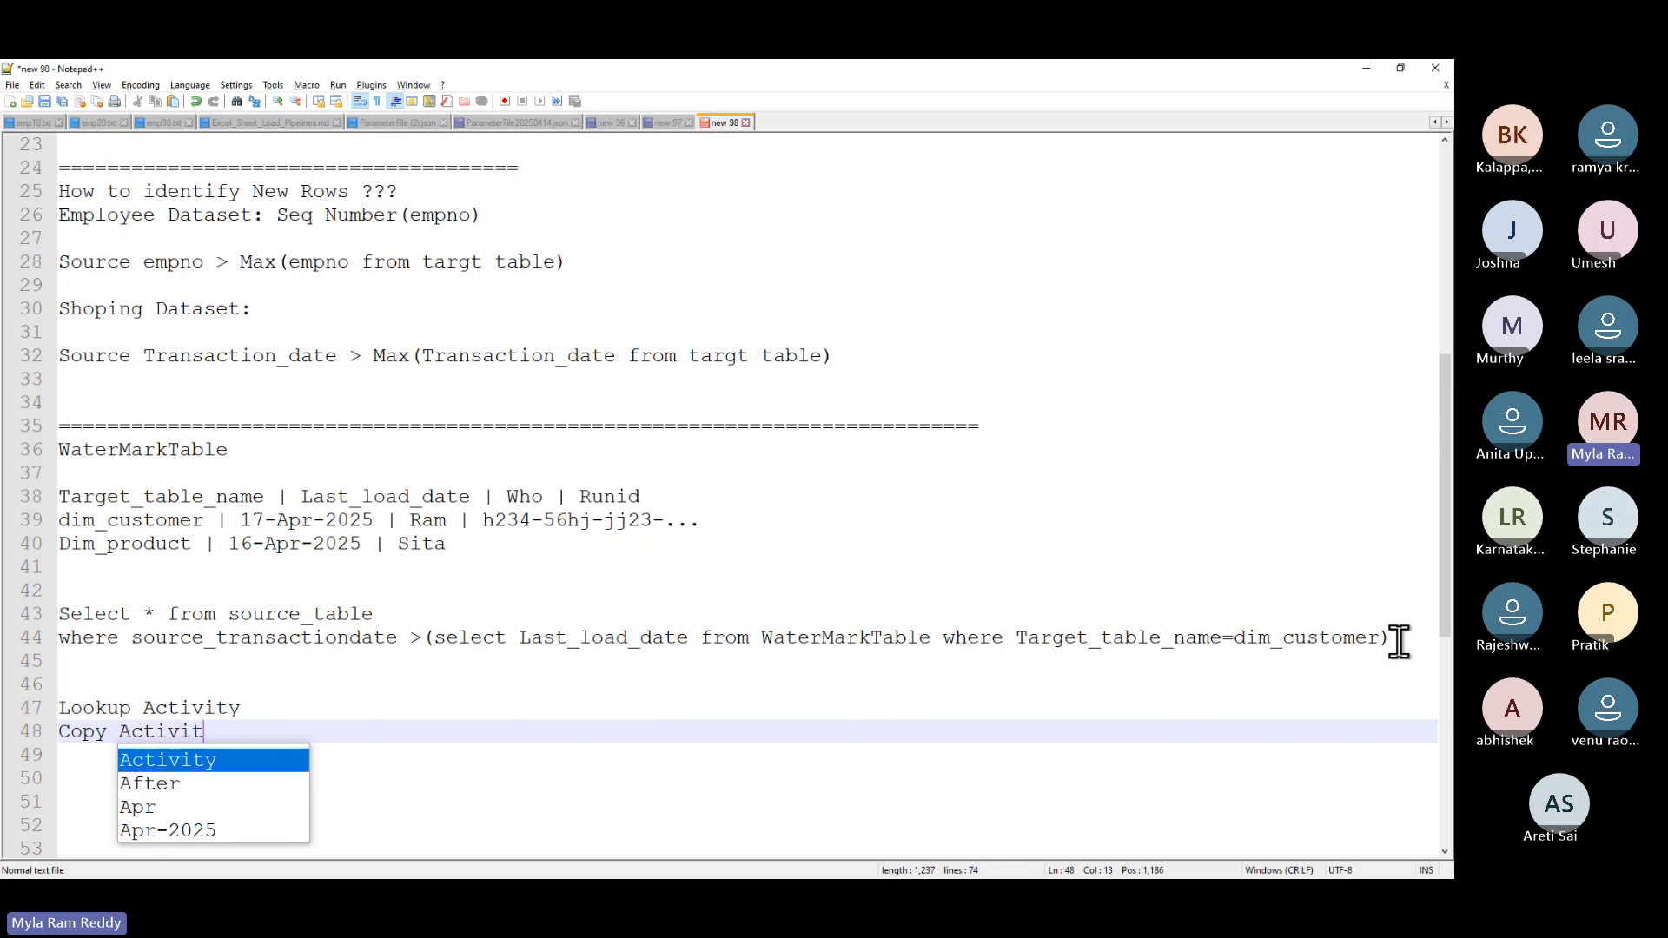
{"action": "key", "text": "Return"}
{"action": "key", "text": "Return"}
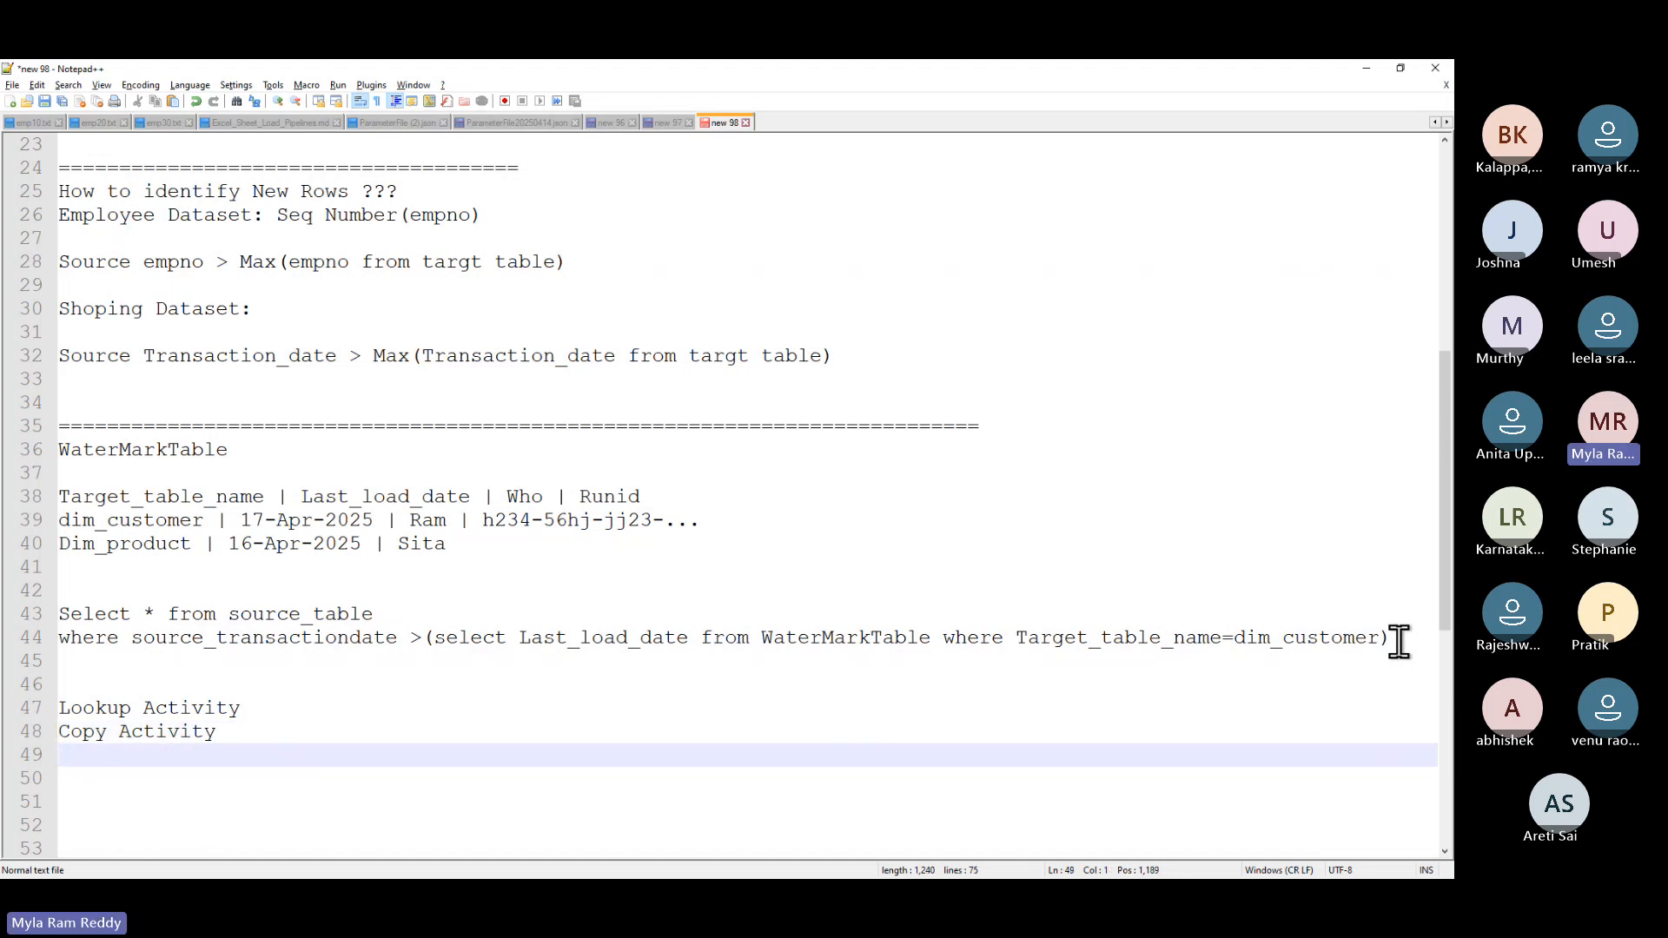
{"action": "type", "text": "SP Activ"}
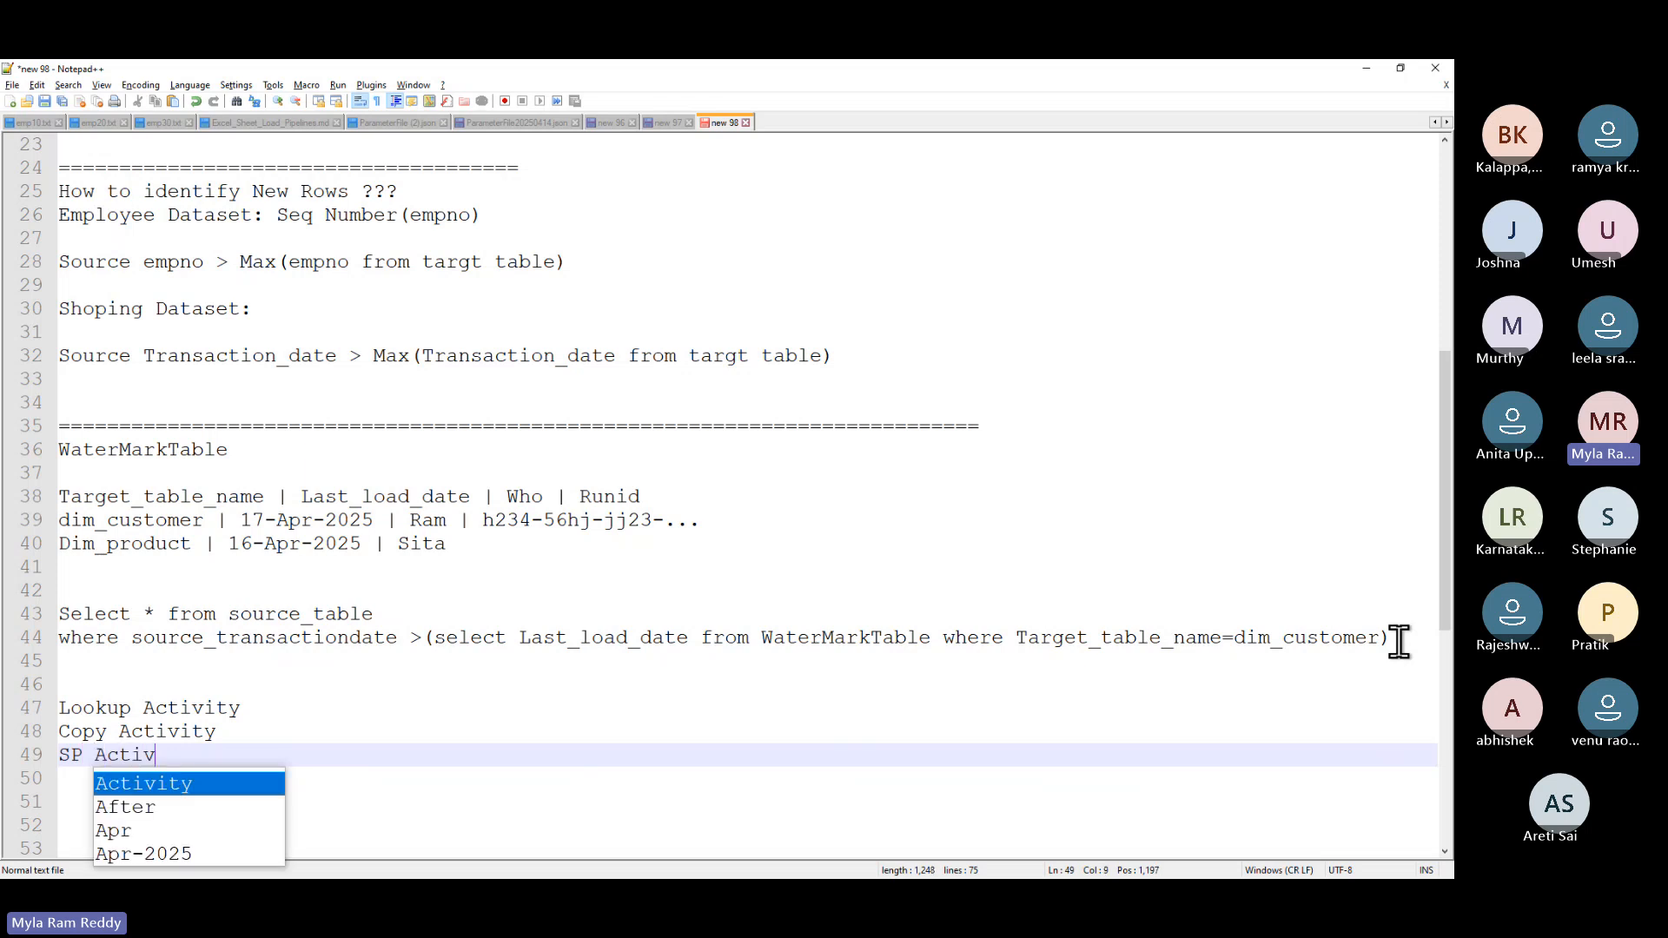
{"action": "type", "text": "ity"}
{"action": "key", "text": "Return"}
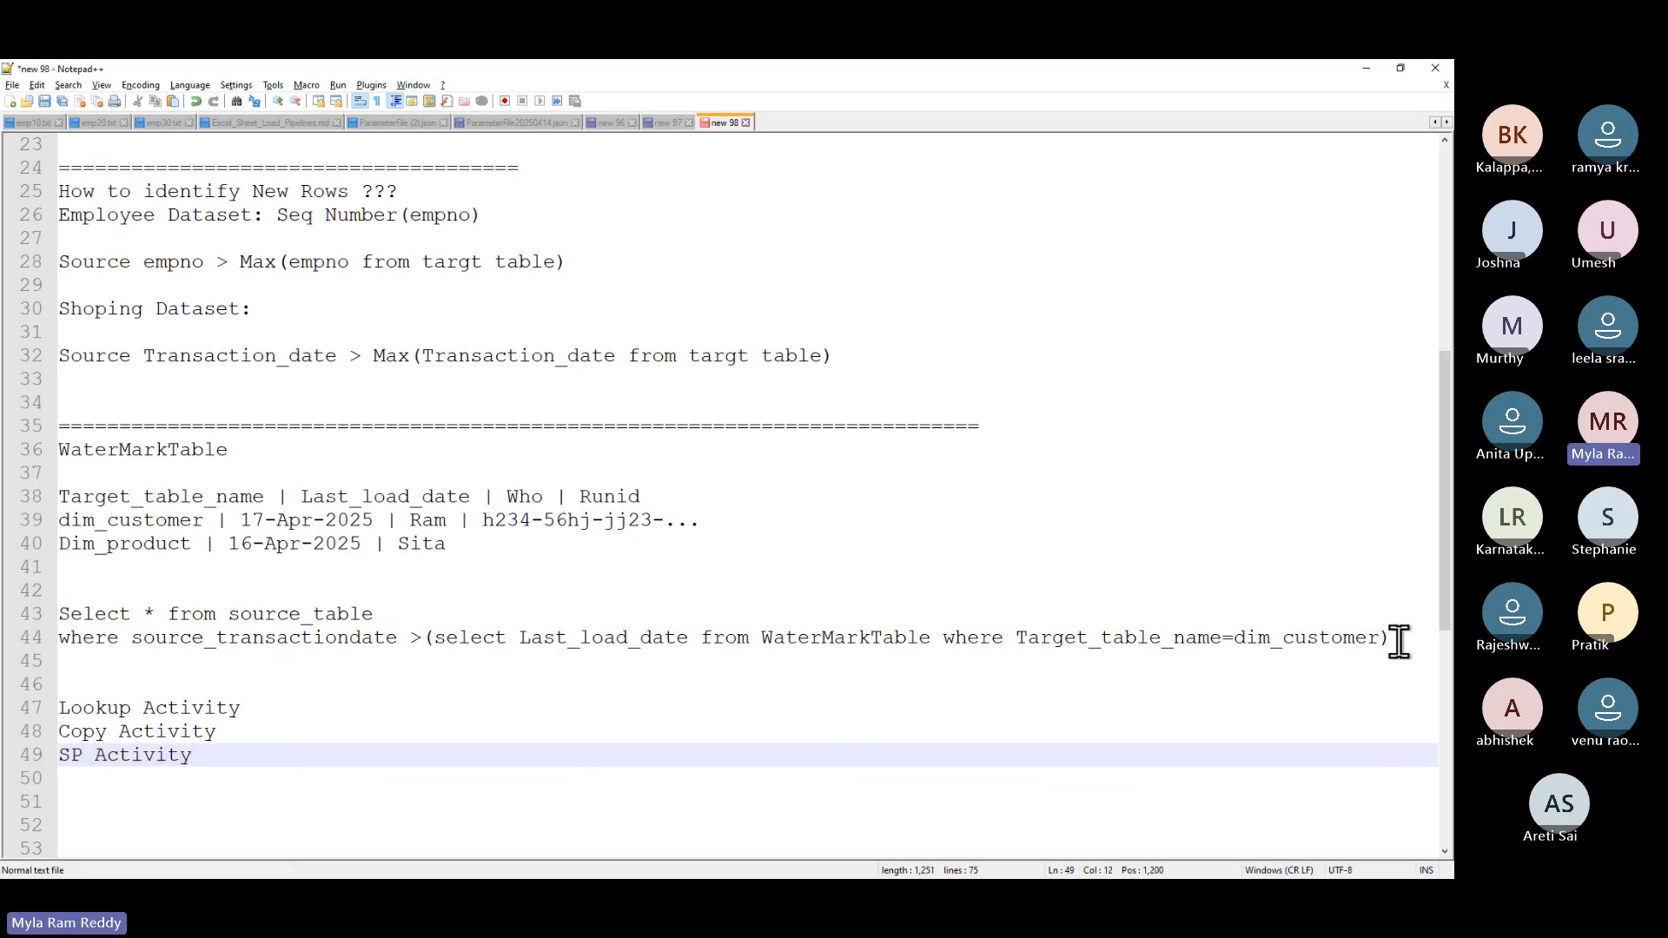
{"action": "key", "text": "Return"}
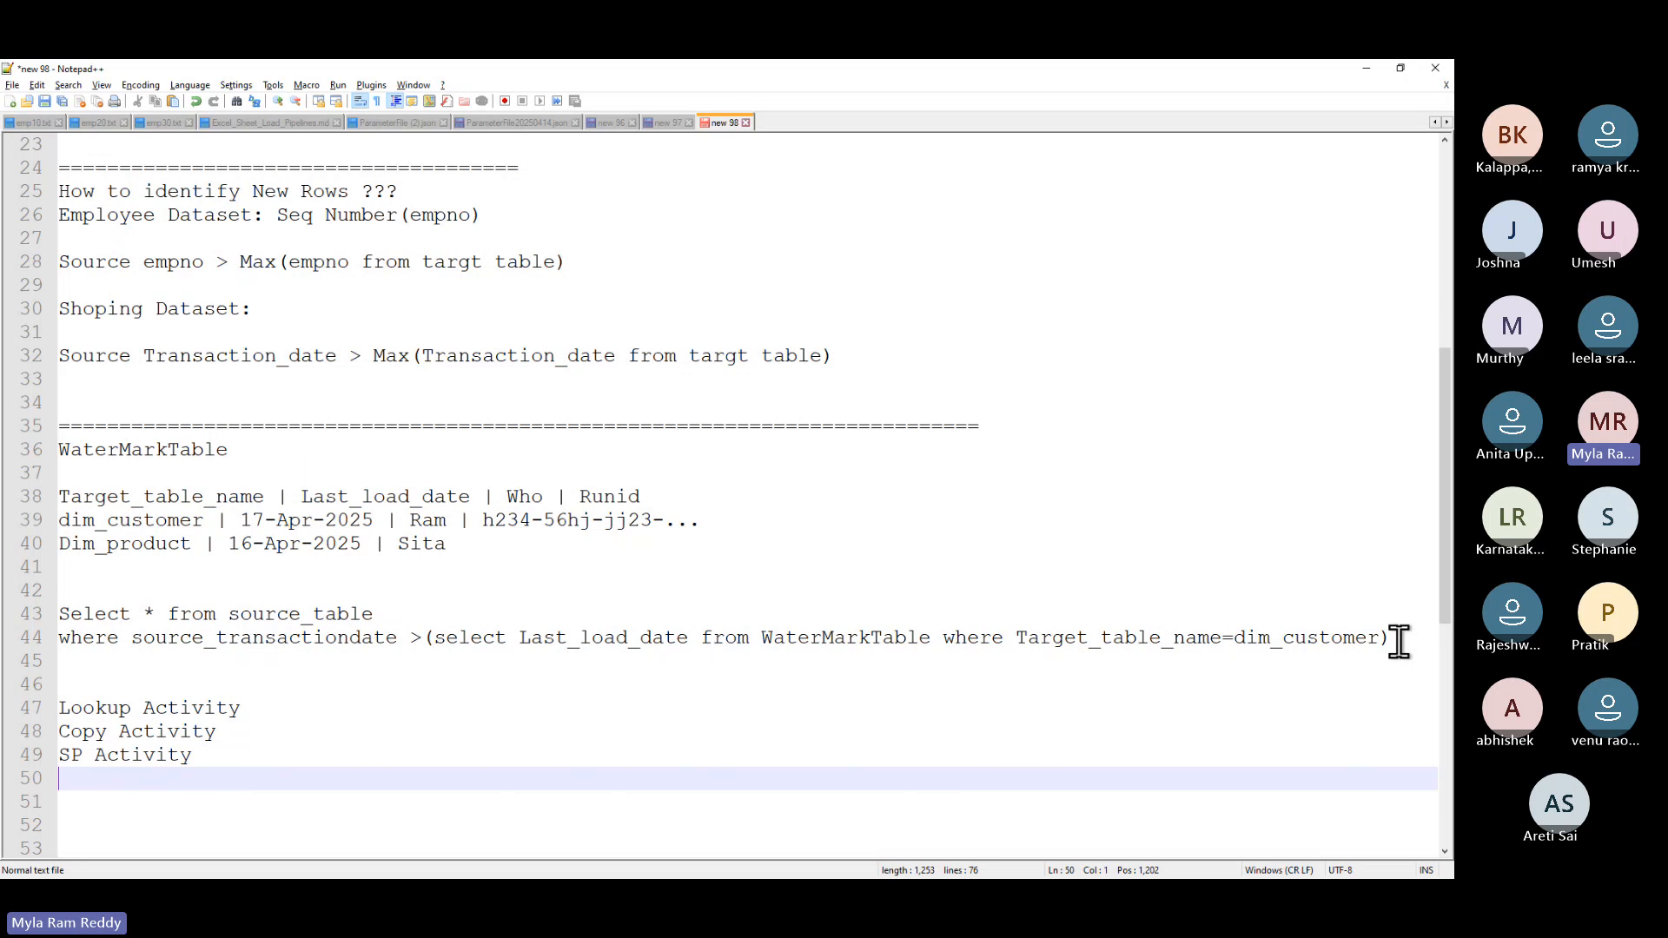
{"action": "type", "text": "Parameters"}
- Highlight the activity list, then the 'Full Load:' and 'Incremental Load:' headings at the top
{"action": "left_click_drag", "start_coordinate": [205, 779], "coordinate": [35, 707]}
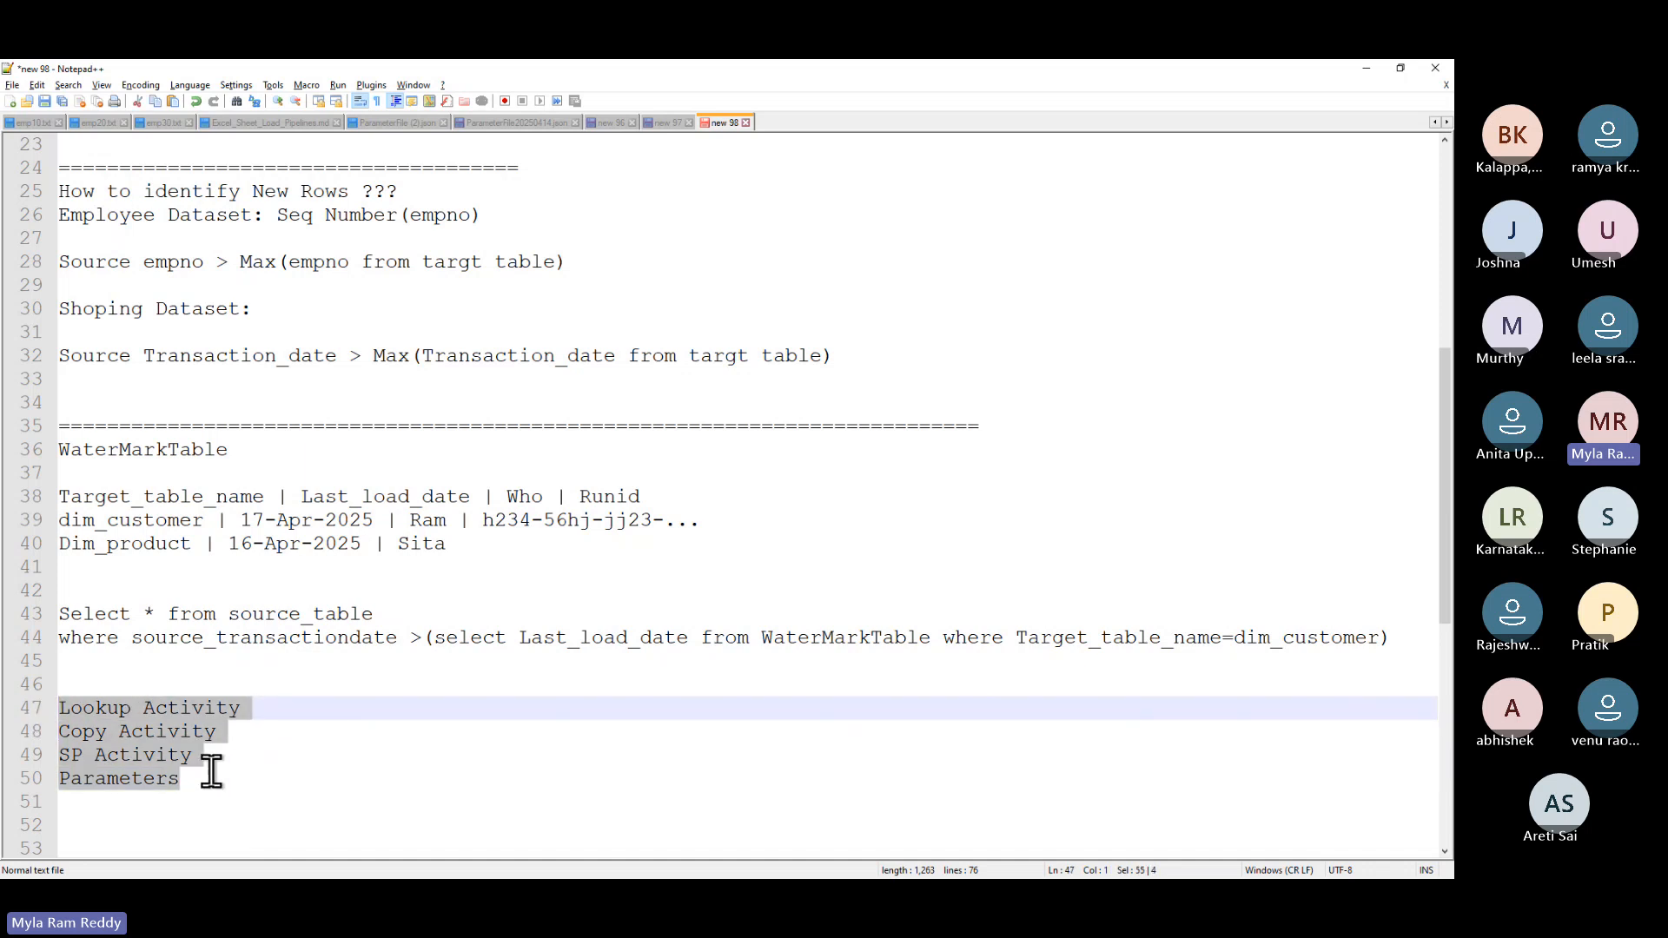
{"action": "scroll", "coordinate": [365, 587], "scroll_direction": "up", "scroll_amount": 7}
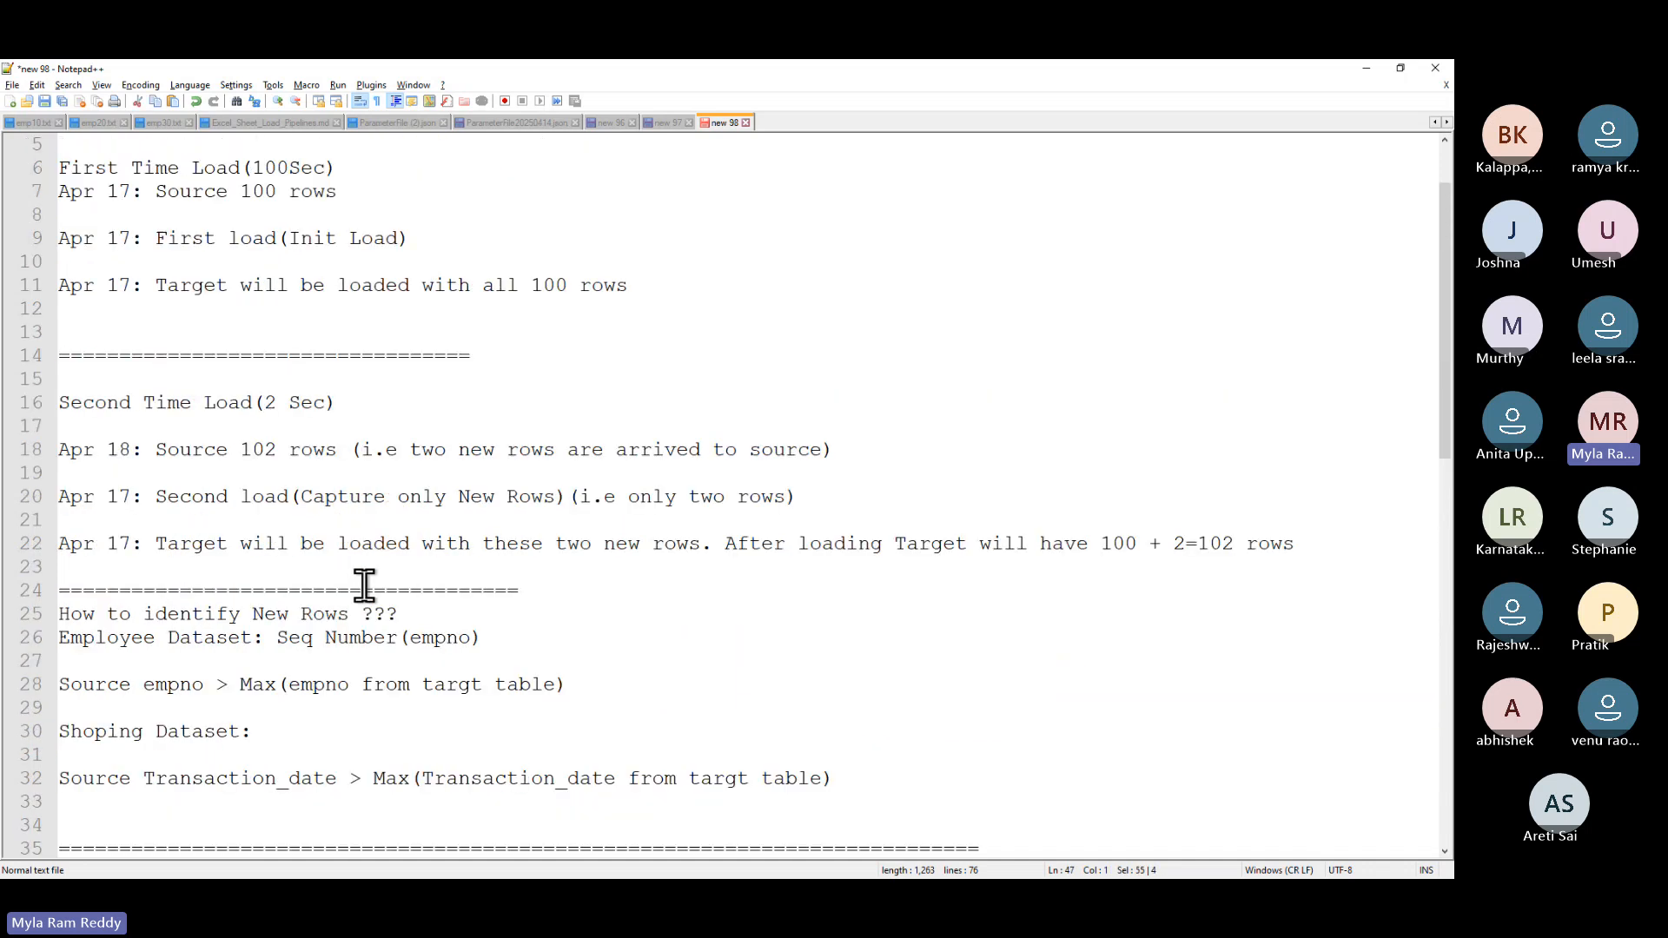
{"action": "left_click_drag", "start_coordinate": [265, 215], "coordinate": [9, 228]}
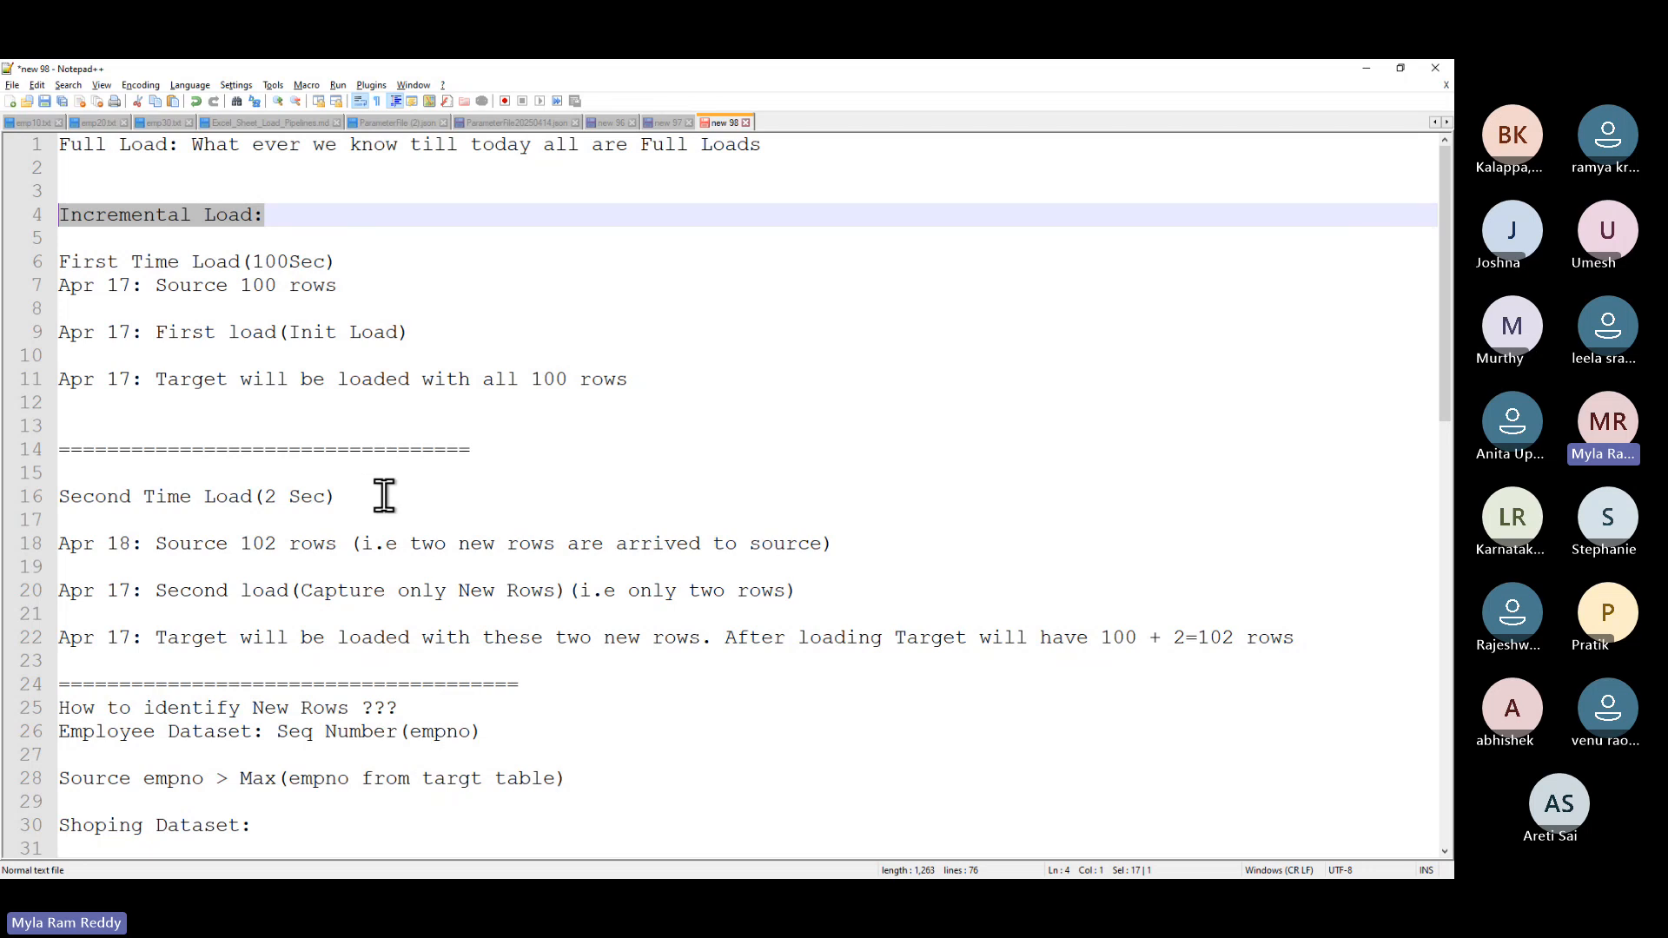
{"action": "scroll", "coordinate": [384, 495], "scroll_direction": "down", "scroll_amount": 3}
{"action": "scroll", "coordinate": [384, 496], "scroll_direction": "up", "scroll_amount": 3}
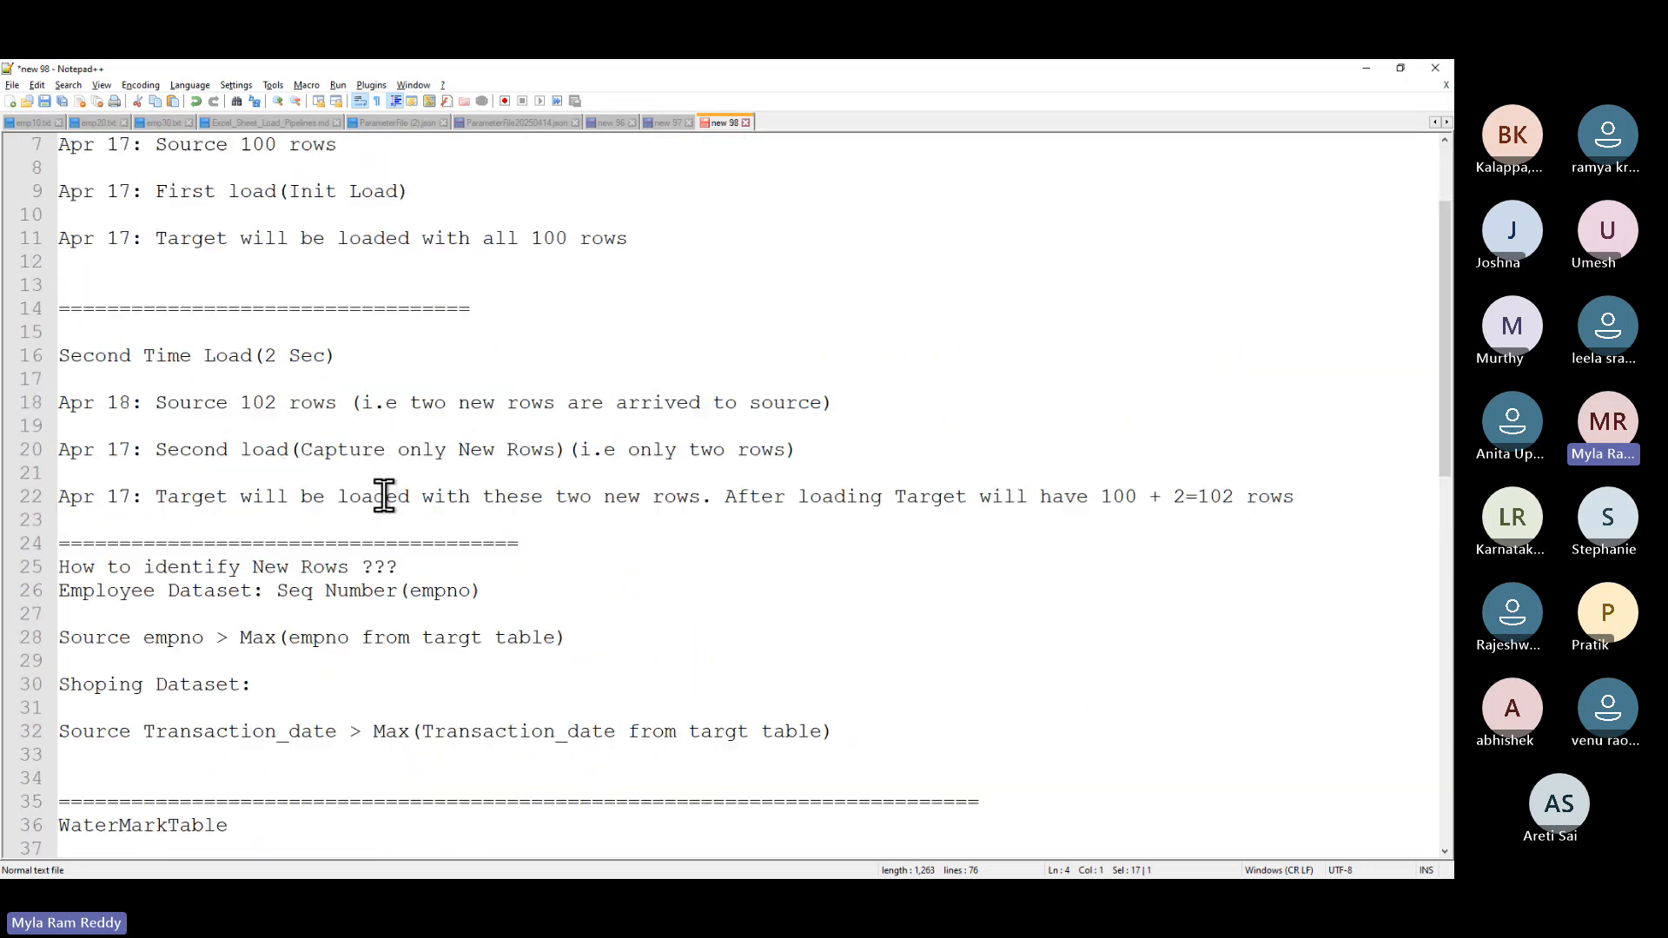
{"action": "left_click_drag", "start_coordinate": [177, 146], "coordinate": [7, 151]}
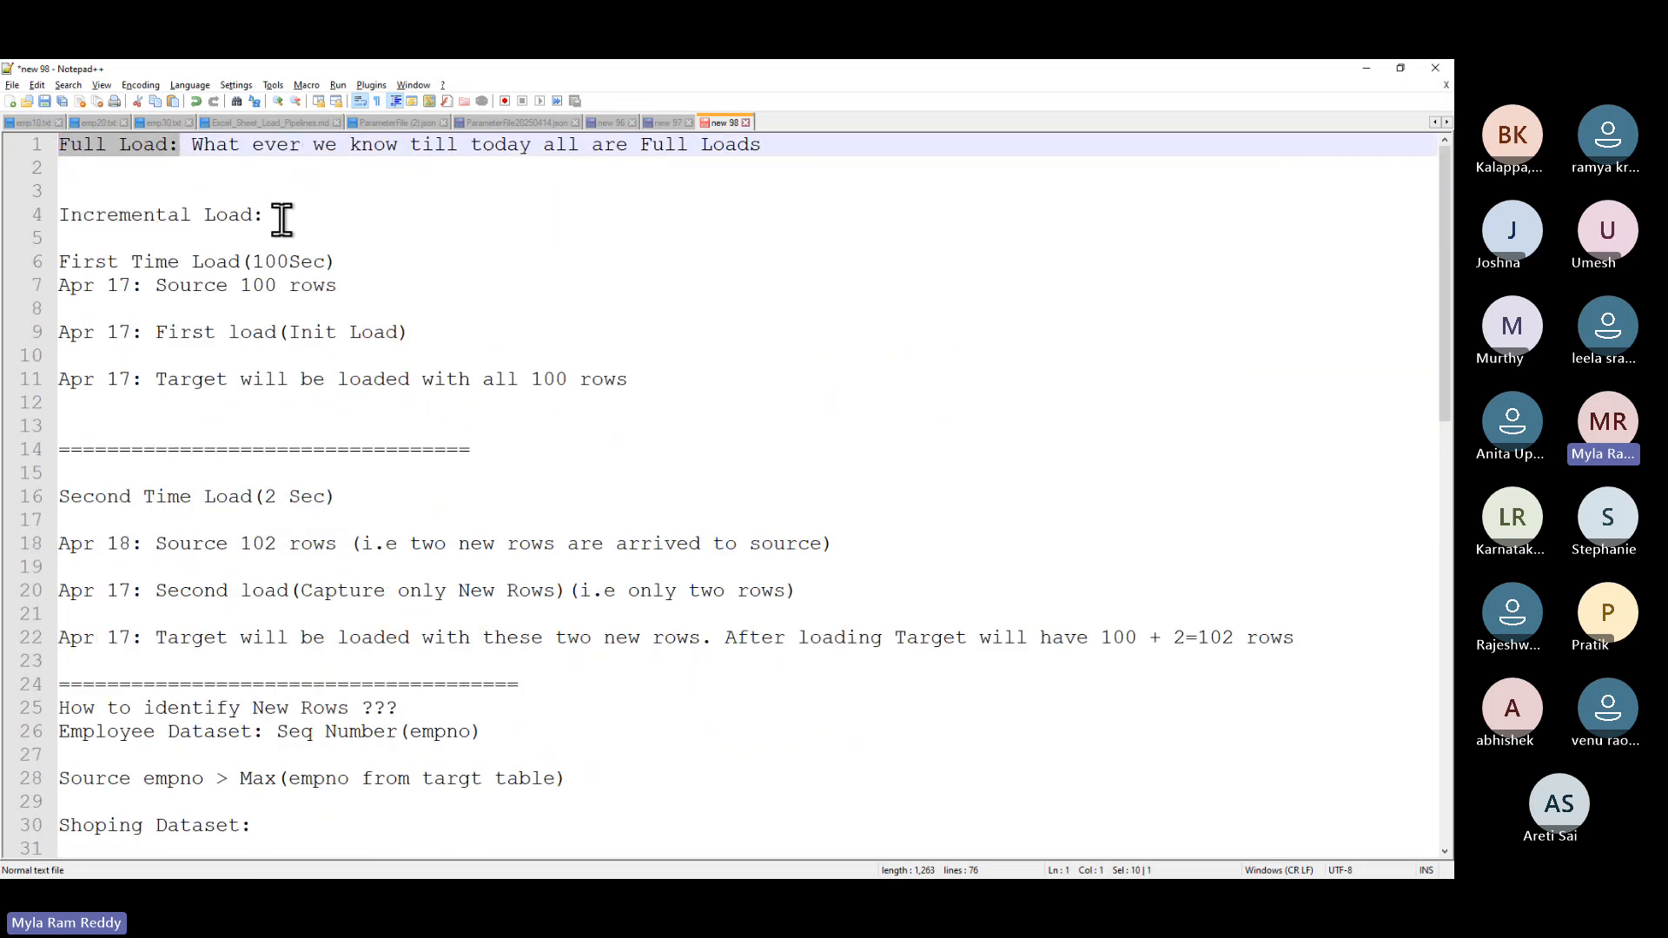
{"action": "left_click_drag", "start_coordinate": [280, 217], "coordinate": [42, 212]}
{"action": "left_click_drag", "start_coordinate": [182, 146], "coordinate": [59, 144]}
{"action": "left_click_drag", "start_coordinate": [276, 216], "coordinate": [68, 214]}
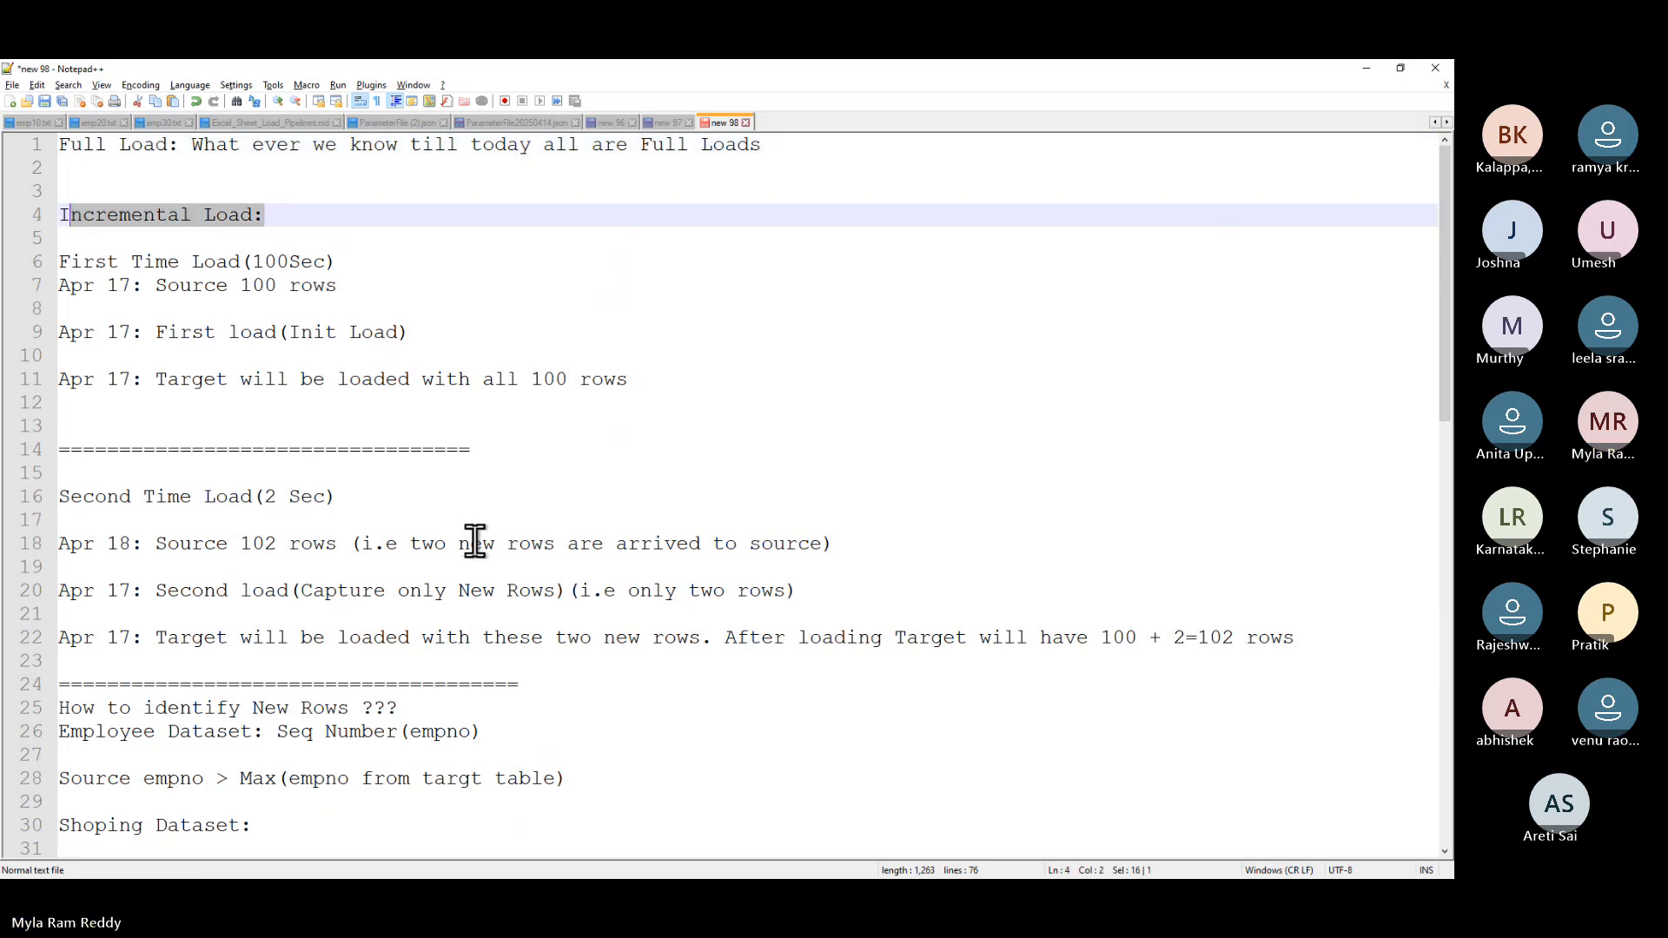
- Return to and select the activity list, then switch to the GitHub incremental-load guide
{"action": "scroll", "coordinate": [473, 537], "scroll_direction": "down", "scroll_amount": 1}
{"action": "scroll", "coordinate": [474, 541], "scroll_direction": "down", "scroll_amount": 6}
{"action": "scroll", "coordinate": [475, 543], "scroll_direction": "down", "scroll_amount": 3}
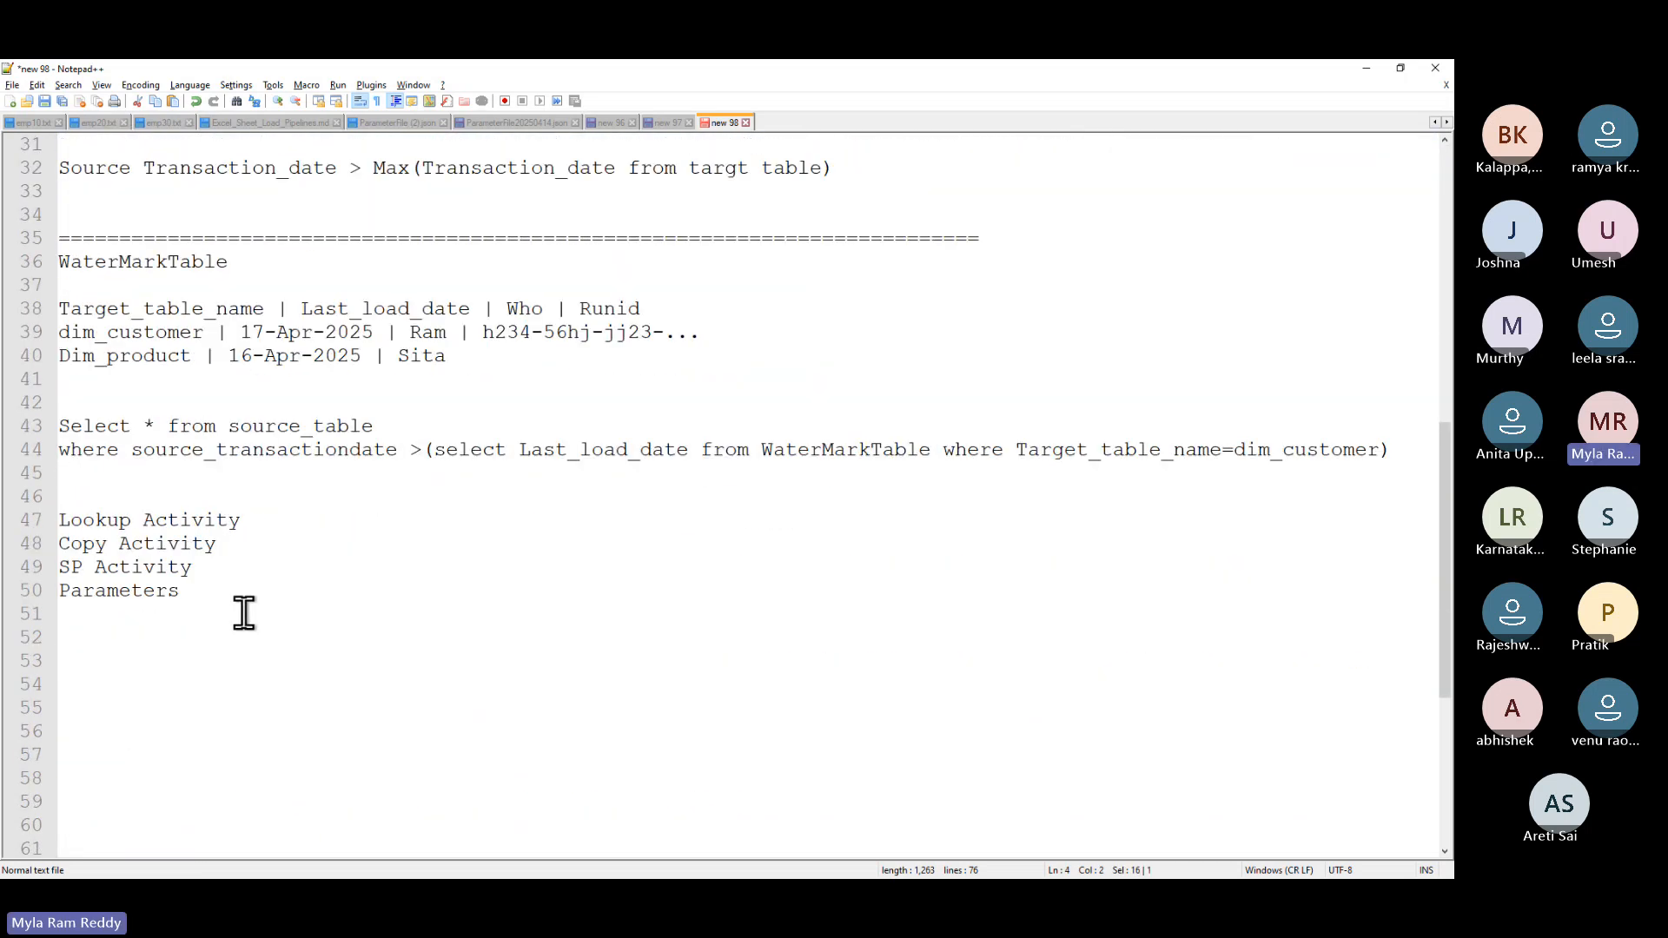
{"action": "left_click_drag", "start_coordinate": [205, 596], "coordinate": [5, 497]}
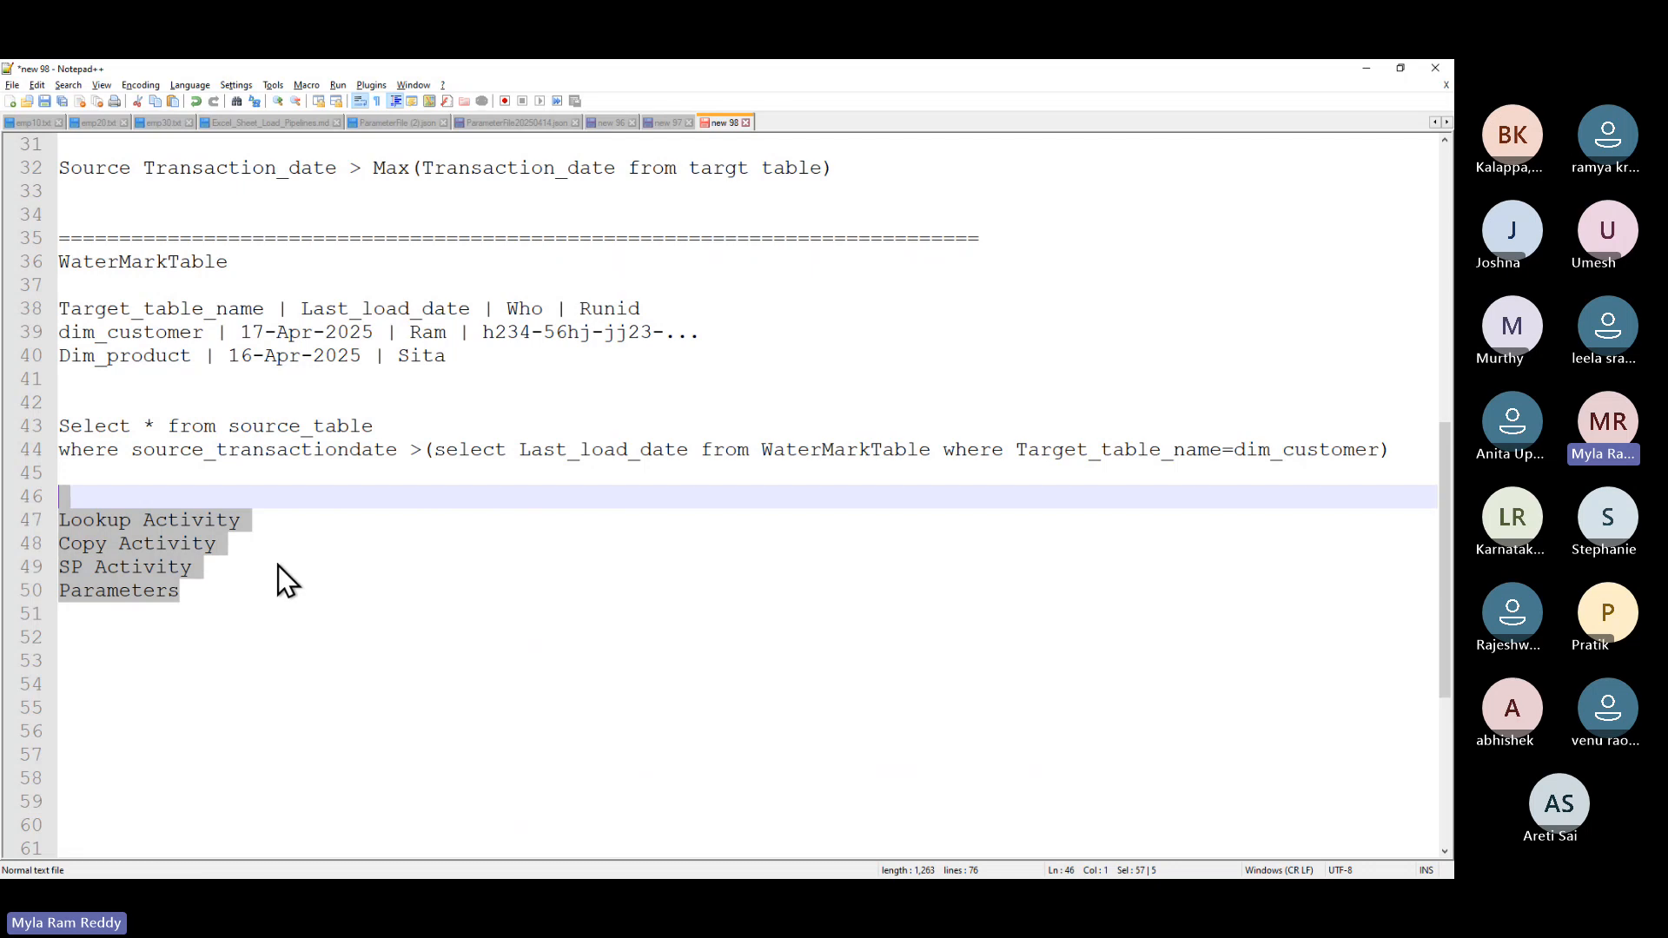
{"action": "key", "text": "alt+Tab"}
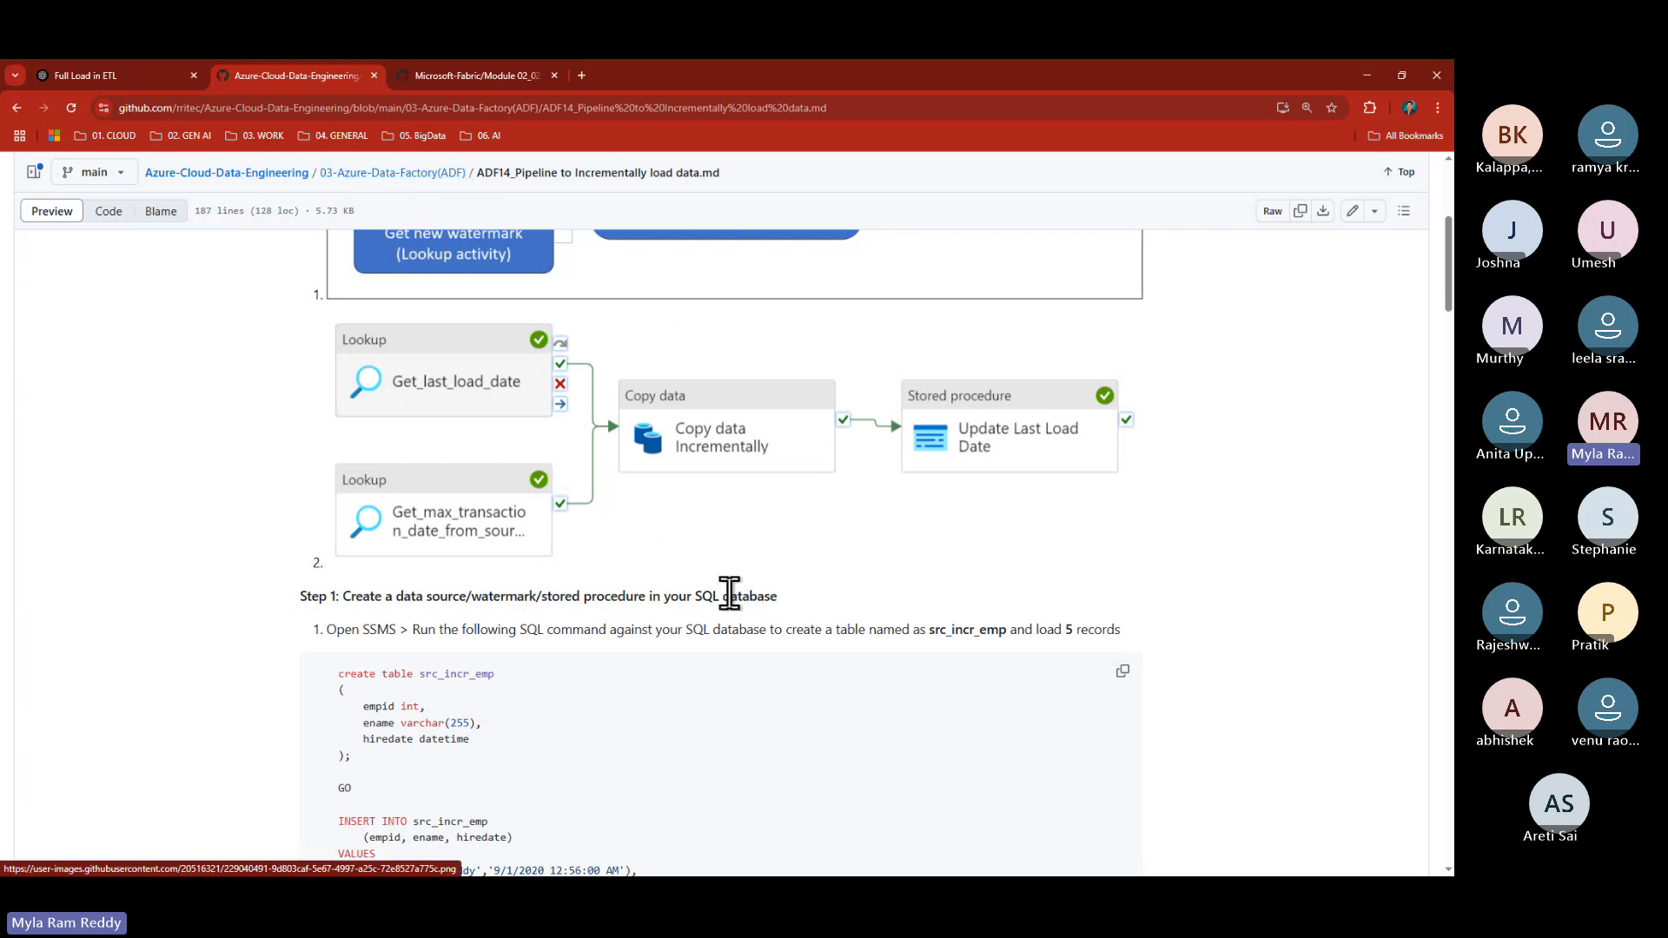
- Highlight 'SQL database' and outline the Step 1 src_incr_emp create-and-insert script in GitHub
{"action": "left_click_drag", "start_coordinate": [699, 598], "coordinate": [806, 601]}
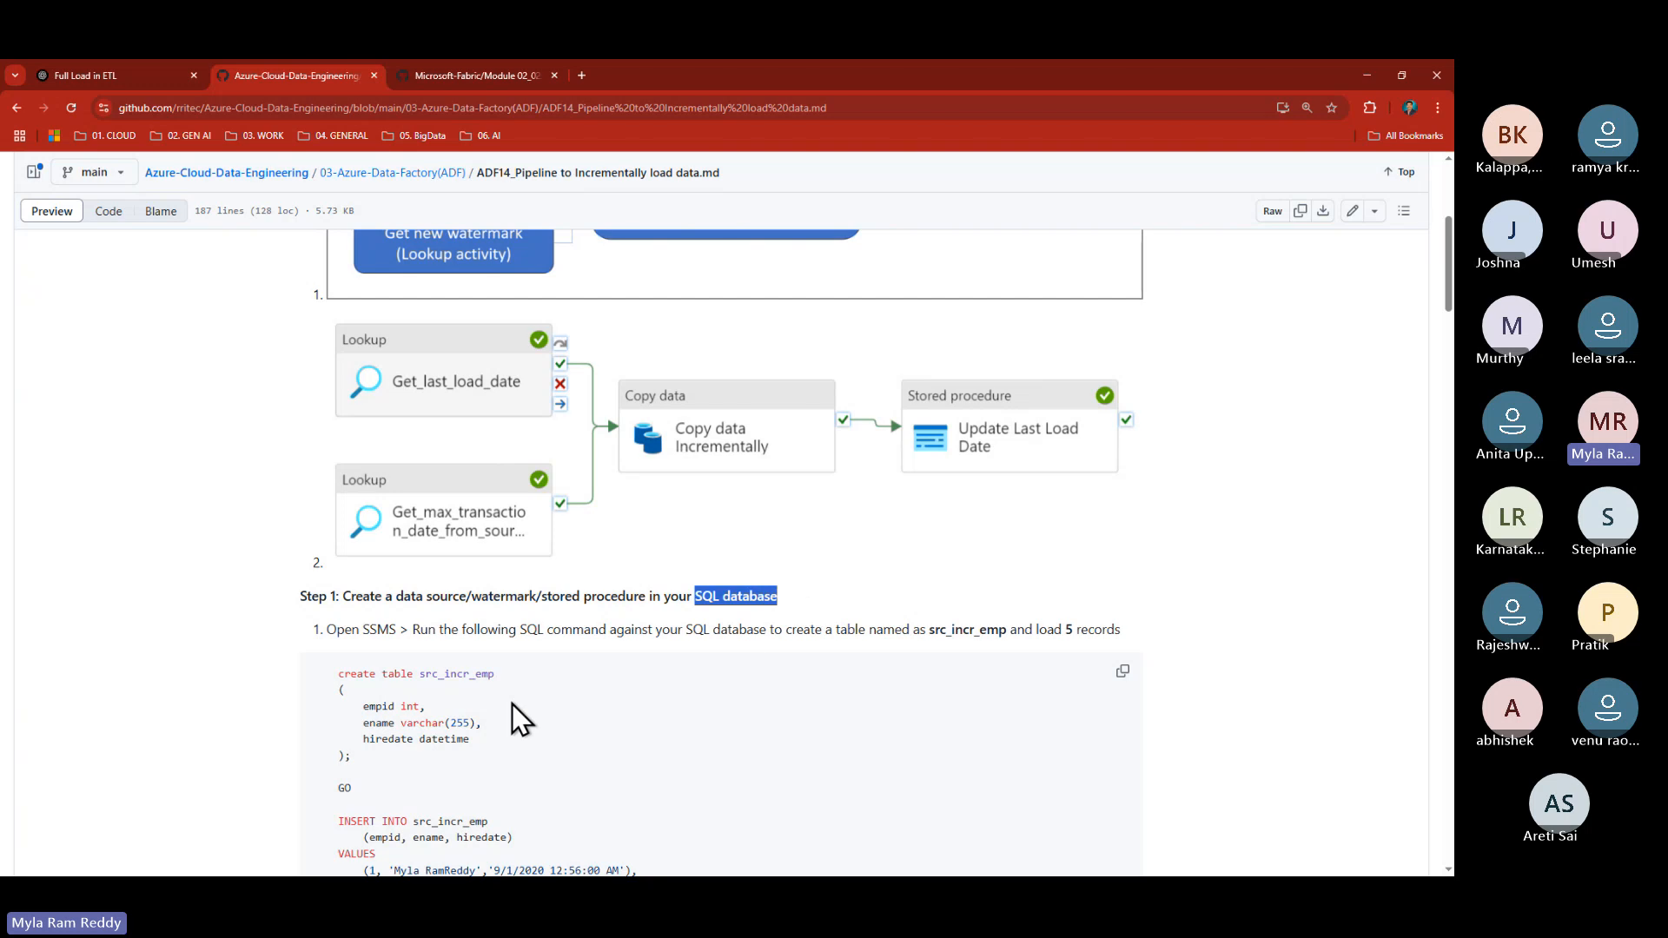
{"action": "scroll", "coordinate": [513, 704], "scroll_direction": "down", "scroll_amount": 2}
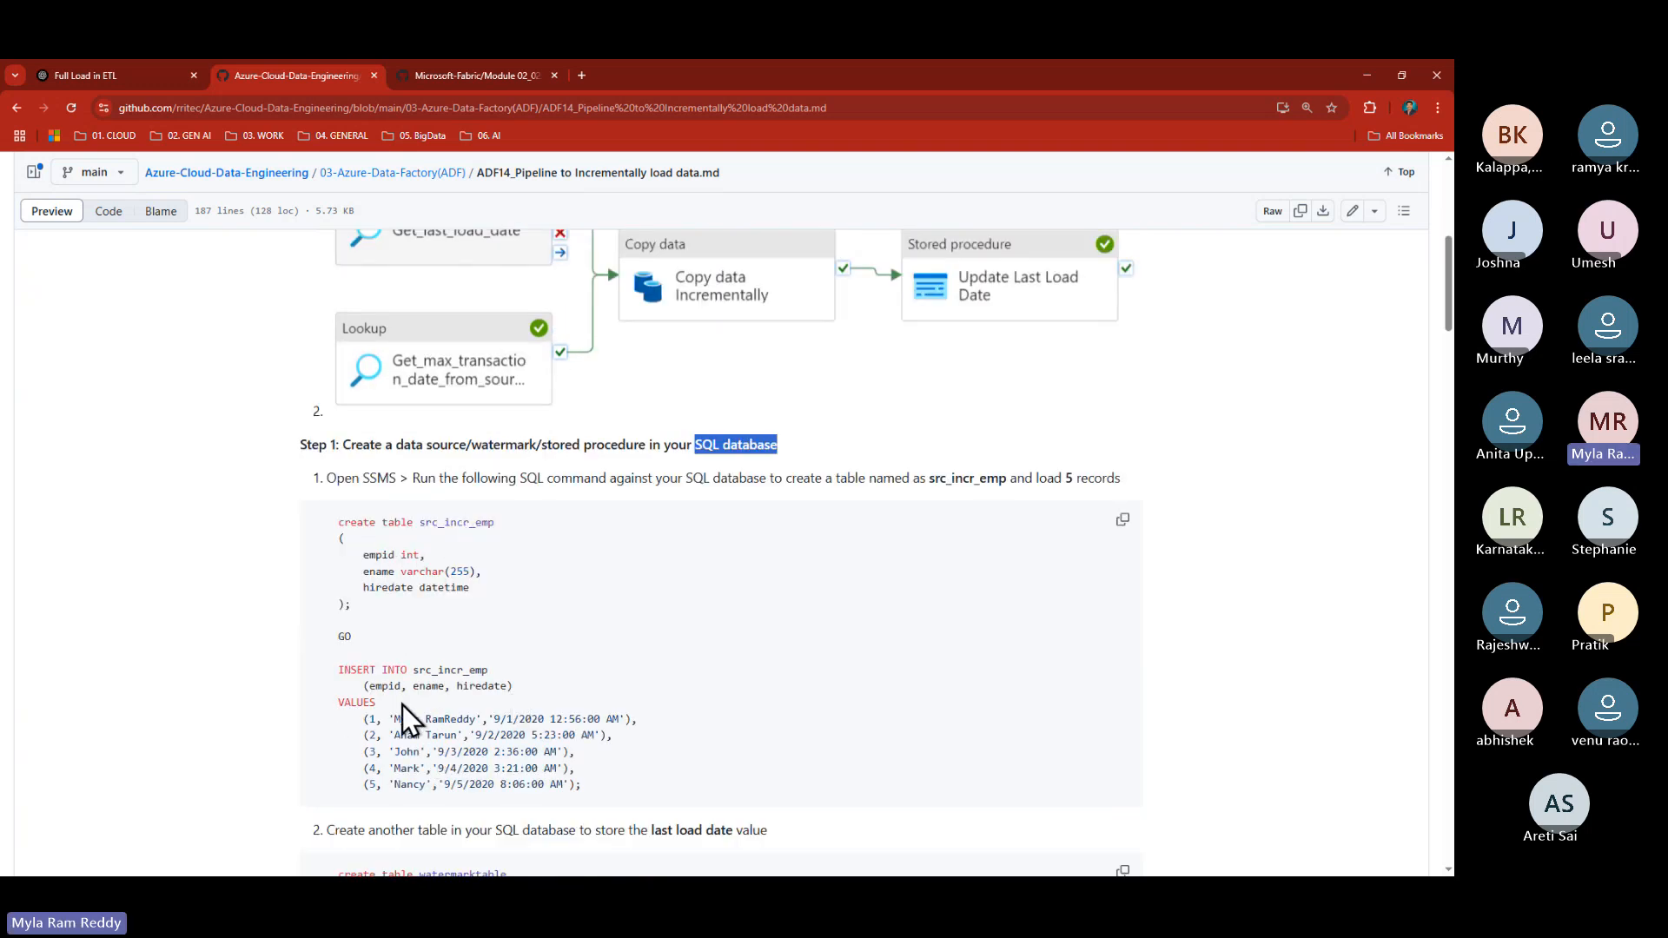
{"action": "scroll", "coordinate": [403, 705], "scroll_direction": "down", "scroll_amount": 1}
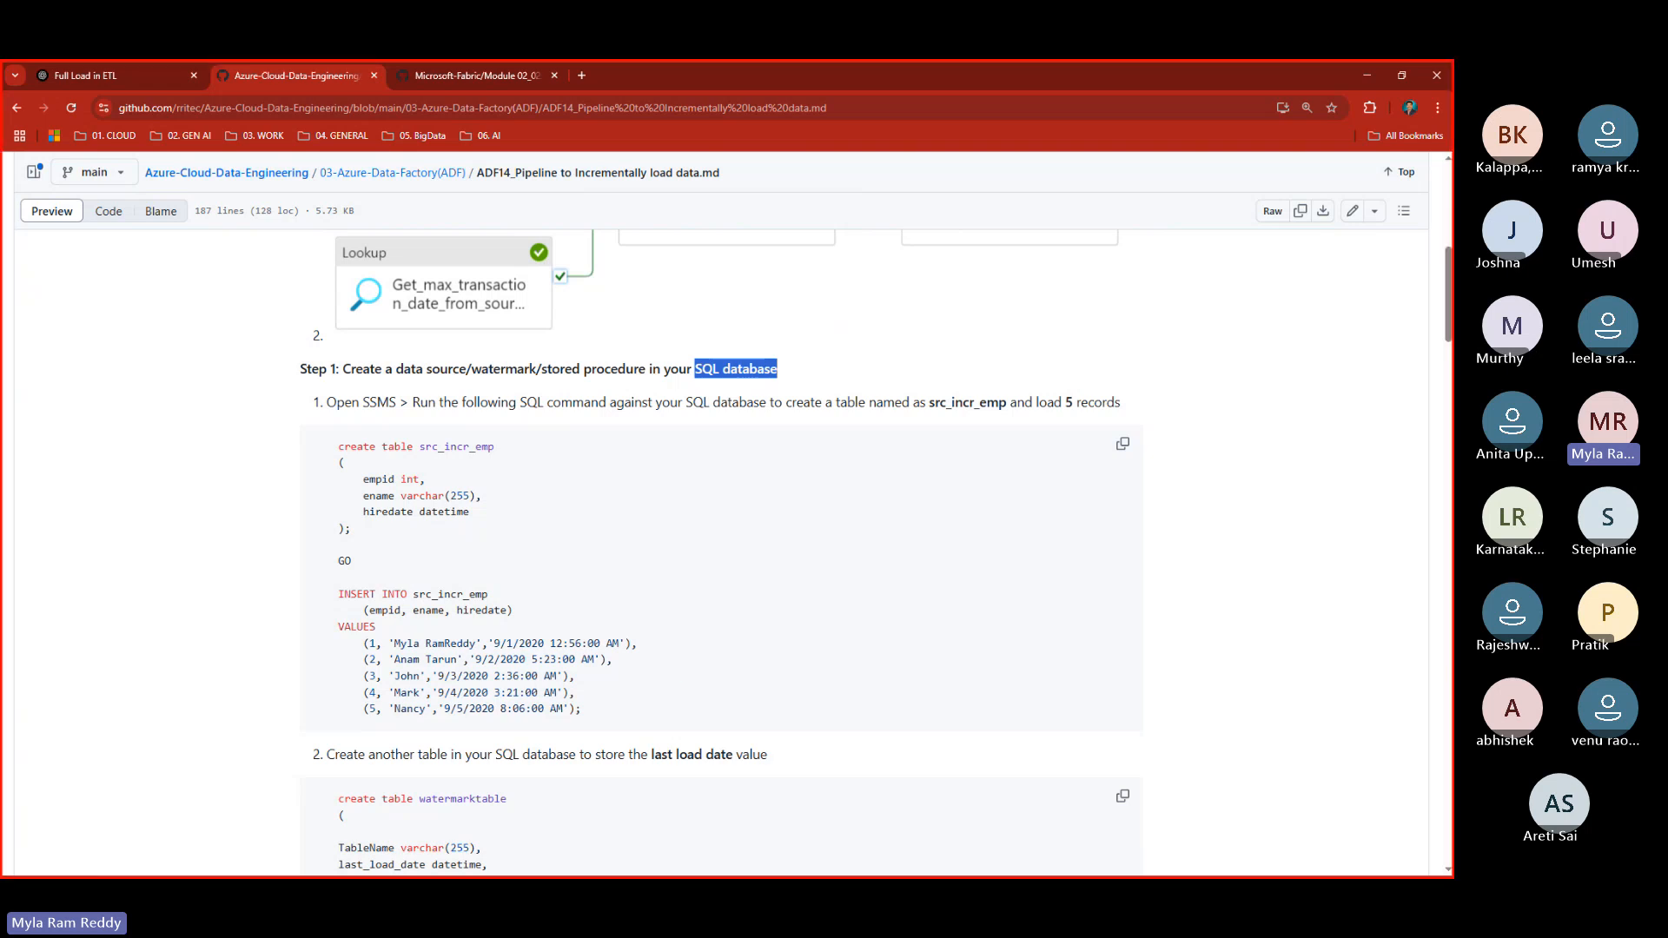
{"action": "mouse_move", "coordinate": [330, 429]}
{"action": "left_mouse_down"}
{"action": "mouse_move", "coordinate": [343, 574]}
{"action": "mouse_move", "coordinate": [489, 707]}
{"action": "mouse_move", "coordinate": [660, 725]}
{"action": "left_mouse_up"}
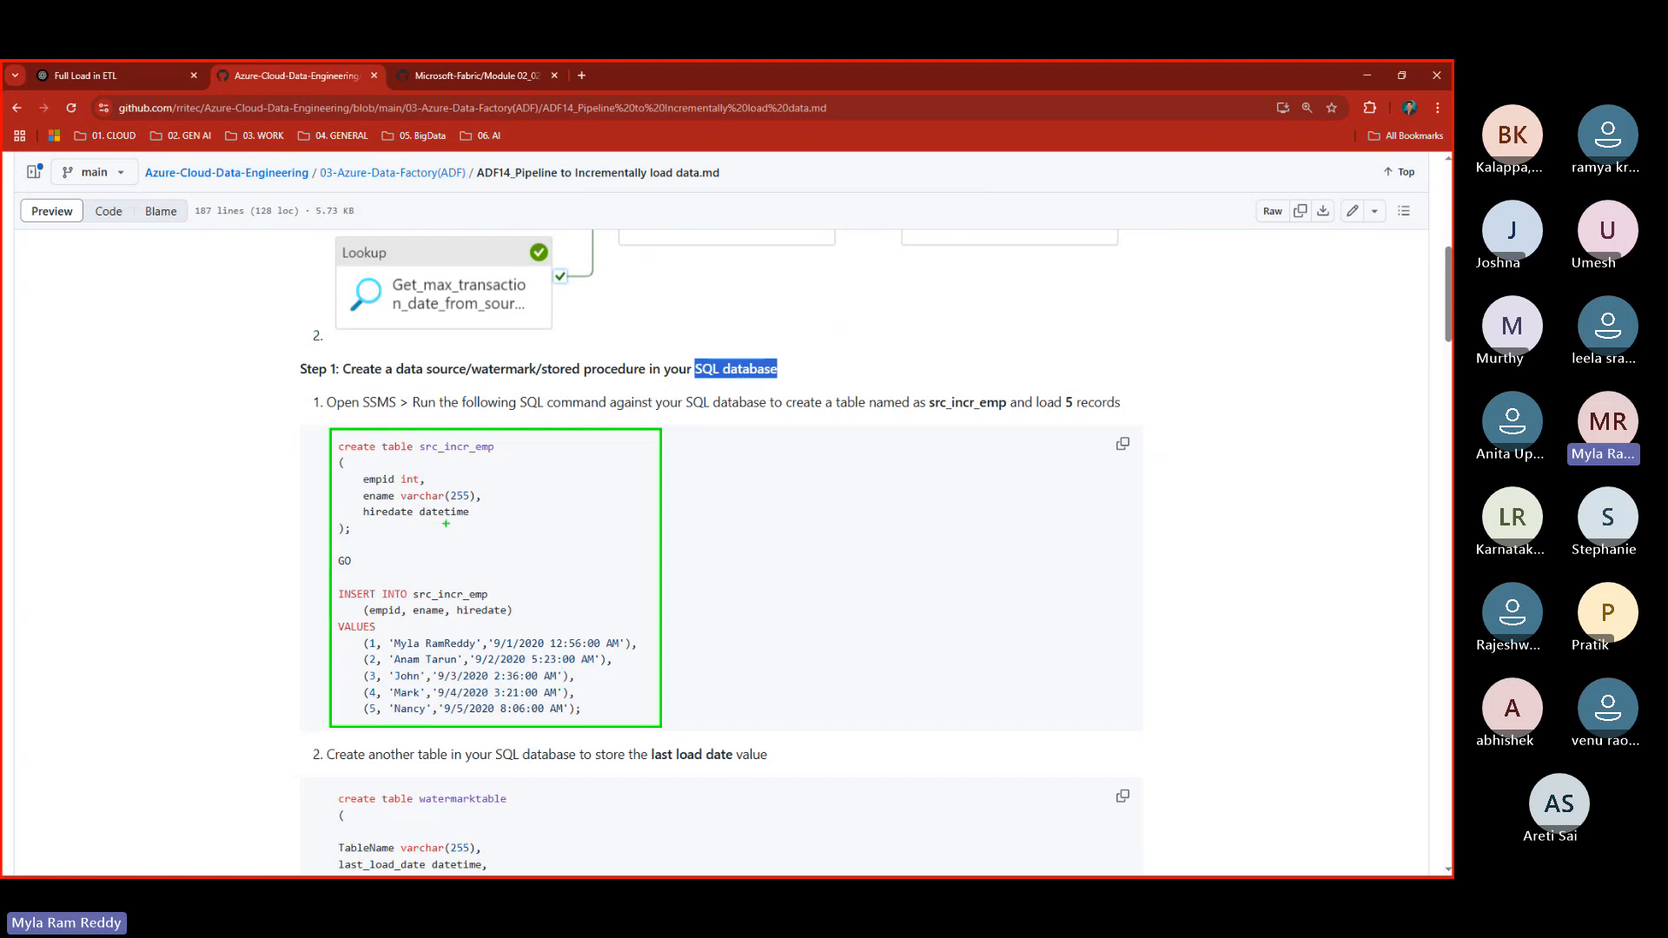
{"action": "key", "text": "Escape"}
{"action": "key", "text": "alt+Tab"}
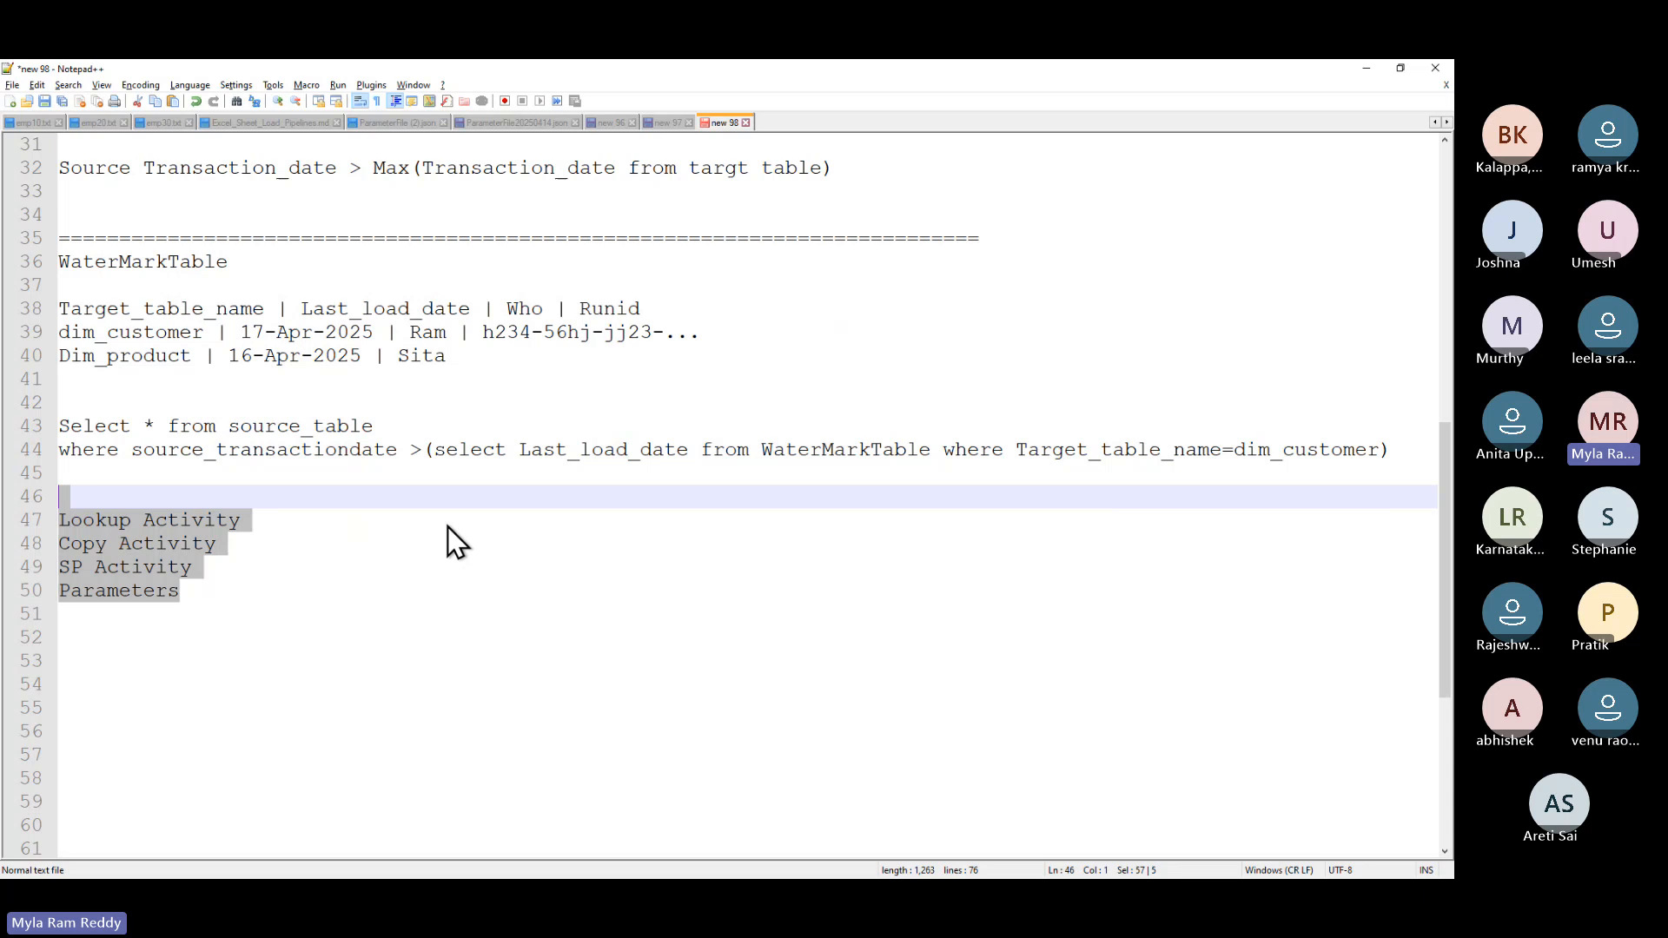
- Add a 'datahexa:' heading on line 52 of the Notepad++ notes, after Parameters
{"action": "left_click", "coordinate": [268, 599]}
{"action": "key", "text": "Return"}
{"action": "key", "text": "Return"}
{"action": "type", "text": "datahexa"}
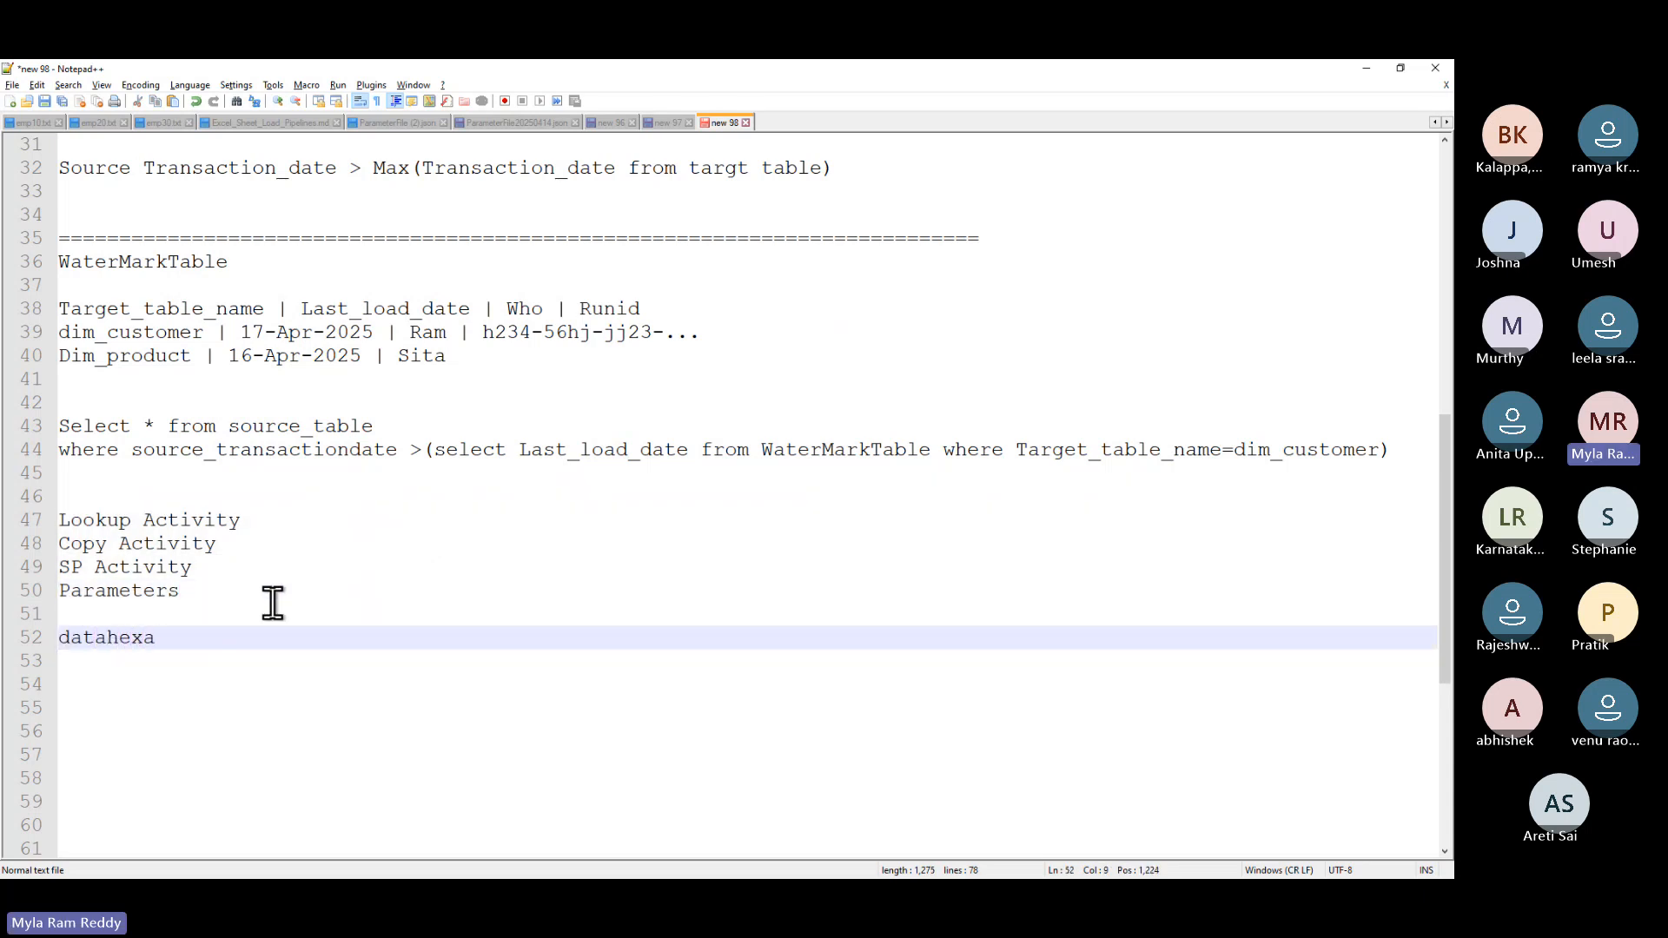
{"action": "type", "text": ":"}
{"action": "key", "text": "Return"}
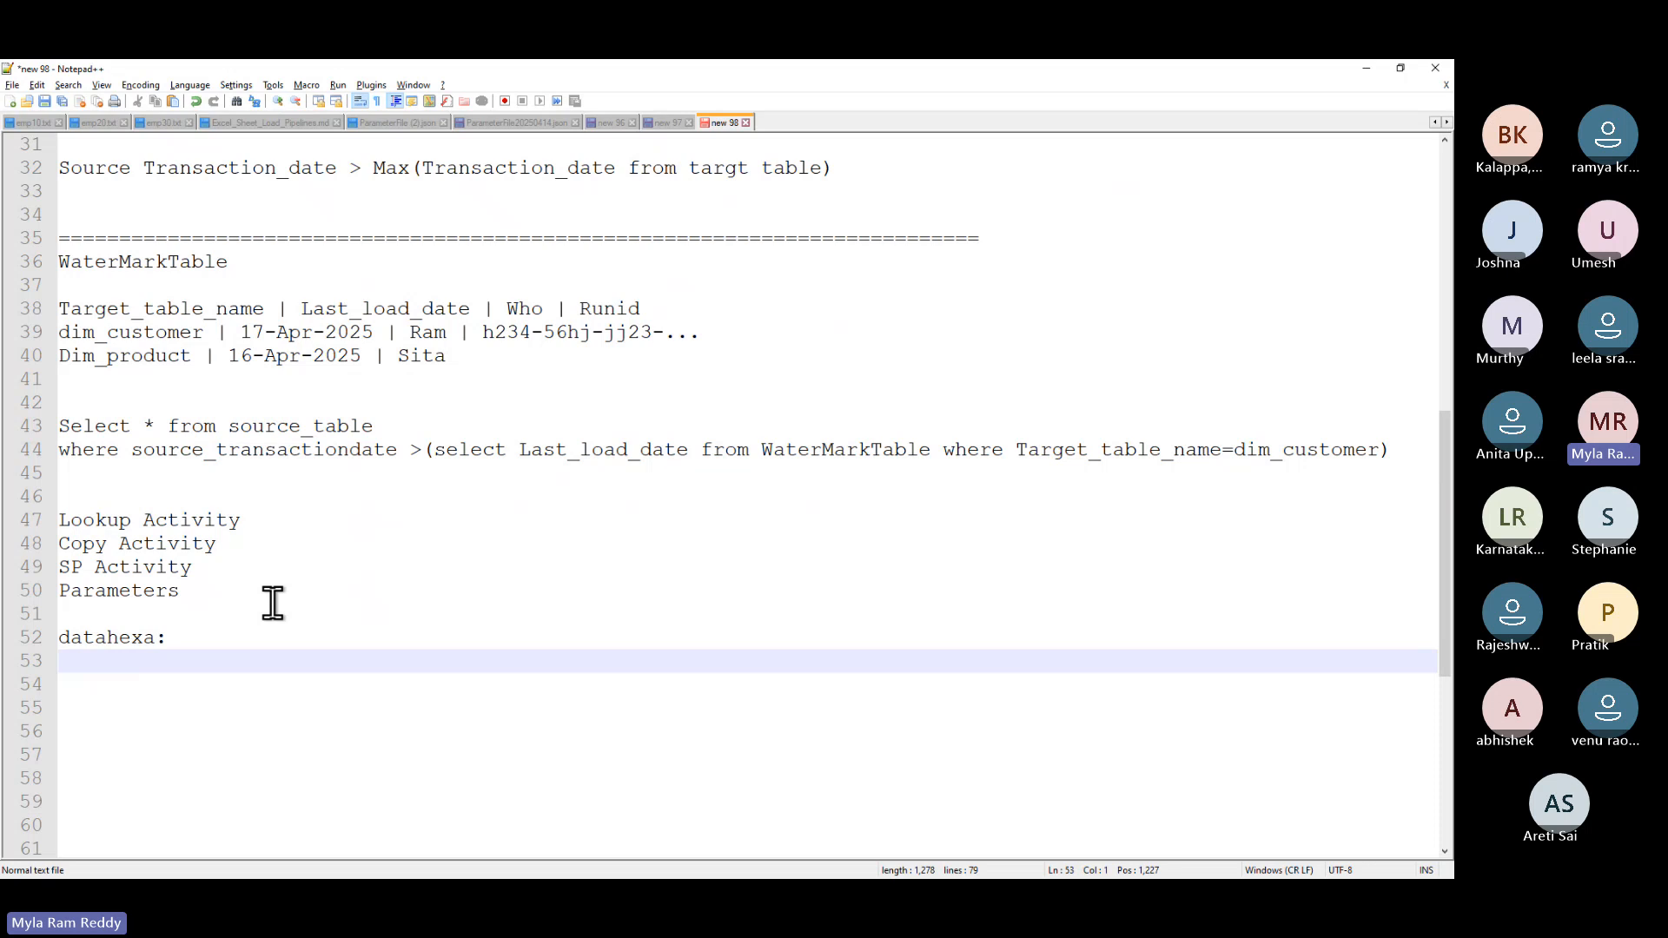
{"action": "key", "text": "alt+Tab"}
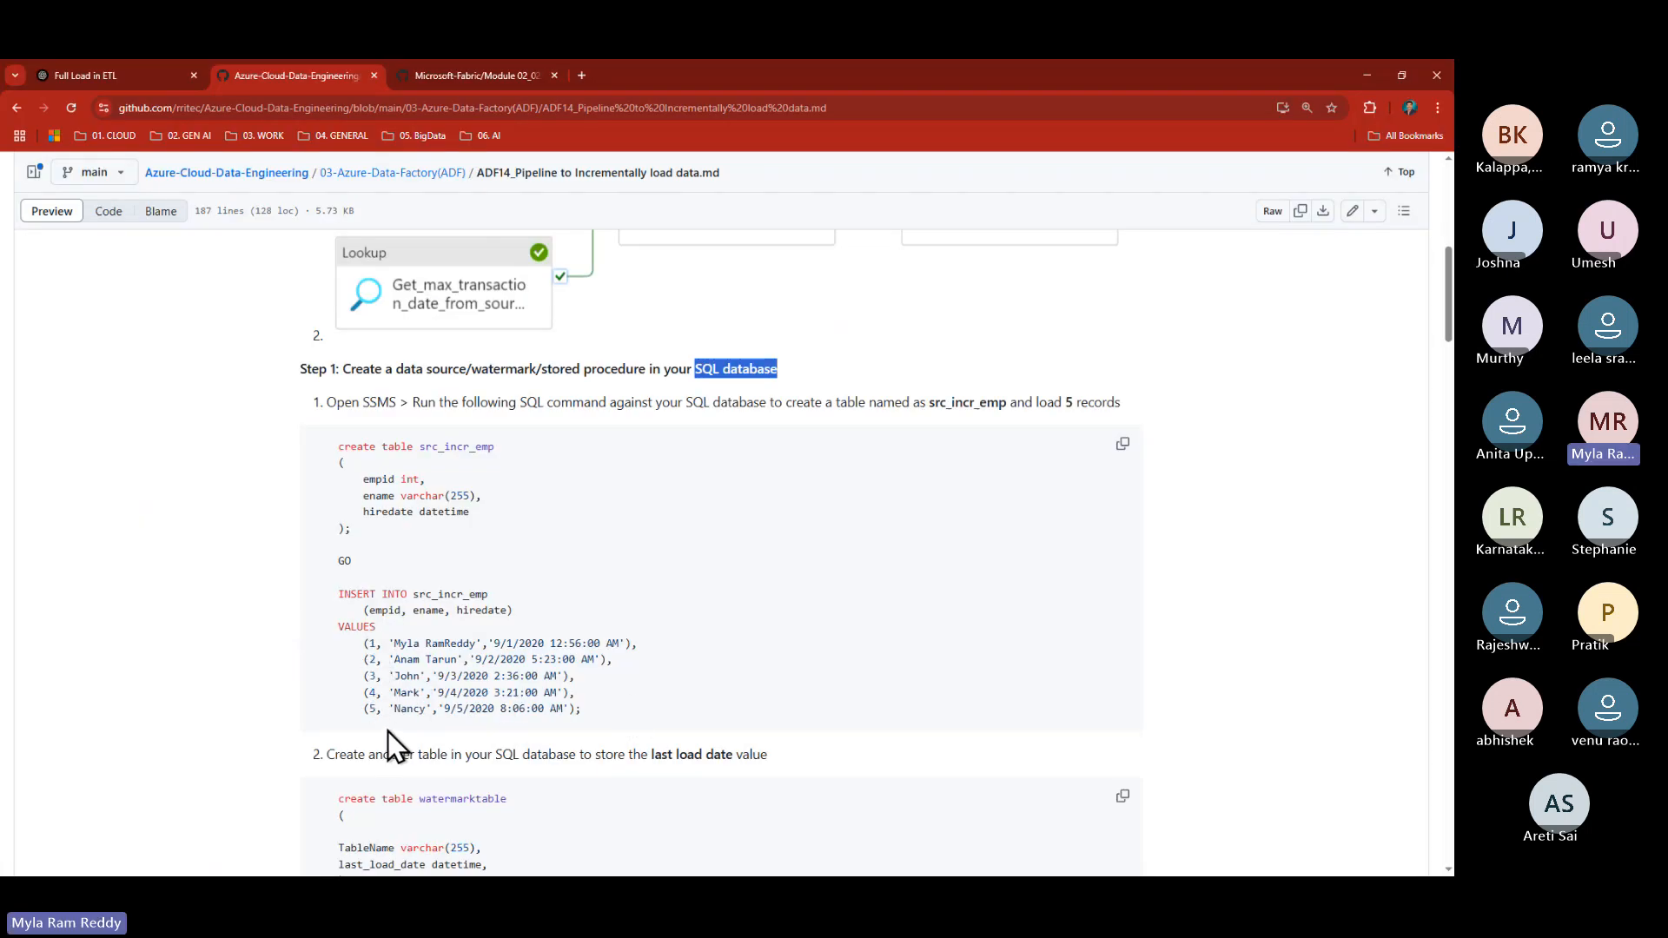
- Point out the hire dates in the VALUES rows, then select the entire src_incr_emp create-and-insert block
{"action": "left_click_drag", "start_coordinate": [488, 643], "coordinate": [549, 643]}
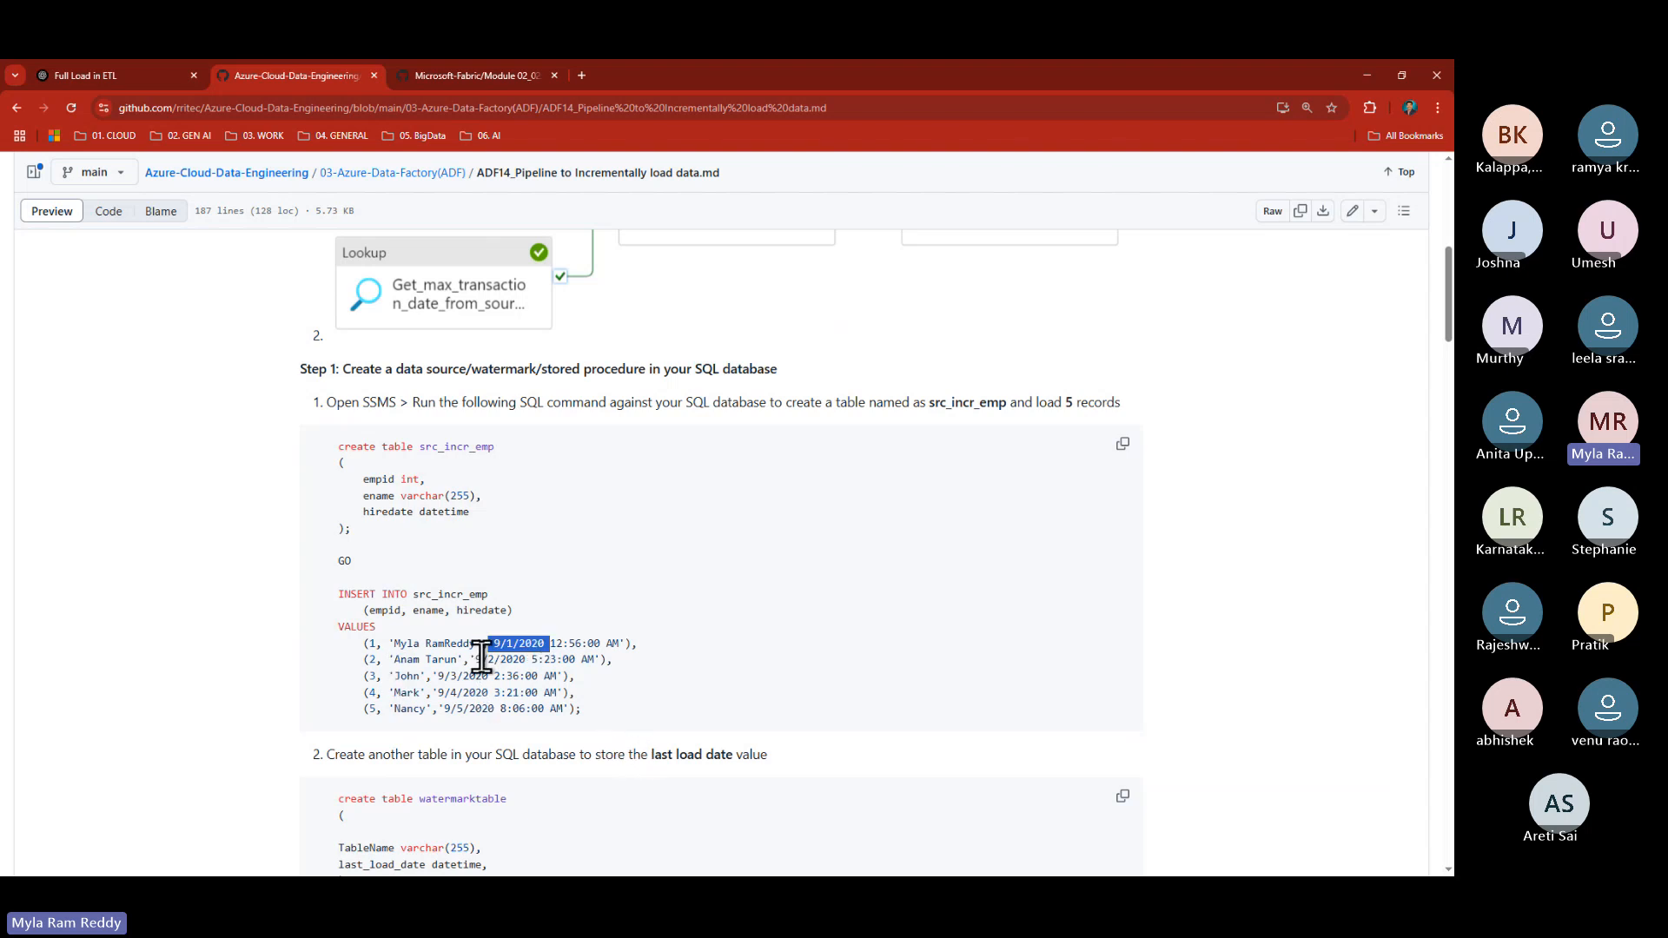
{"action": "left_click_drag", "start_coordinate": [475, 659], "coordinate": [550, 660]}
{"action": "left_click_drag", "start_coordinate": [438, 676], "coordinate": [525, 709]}
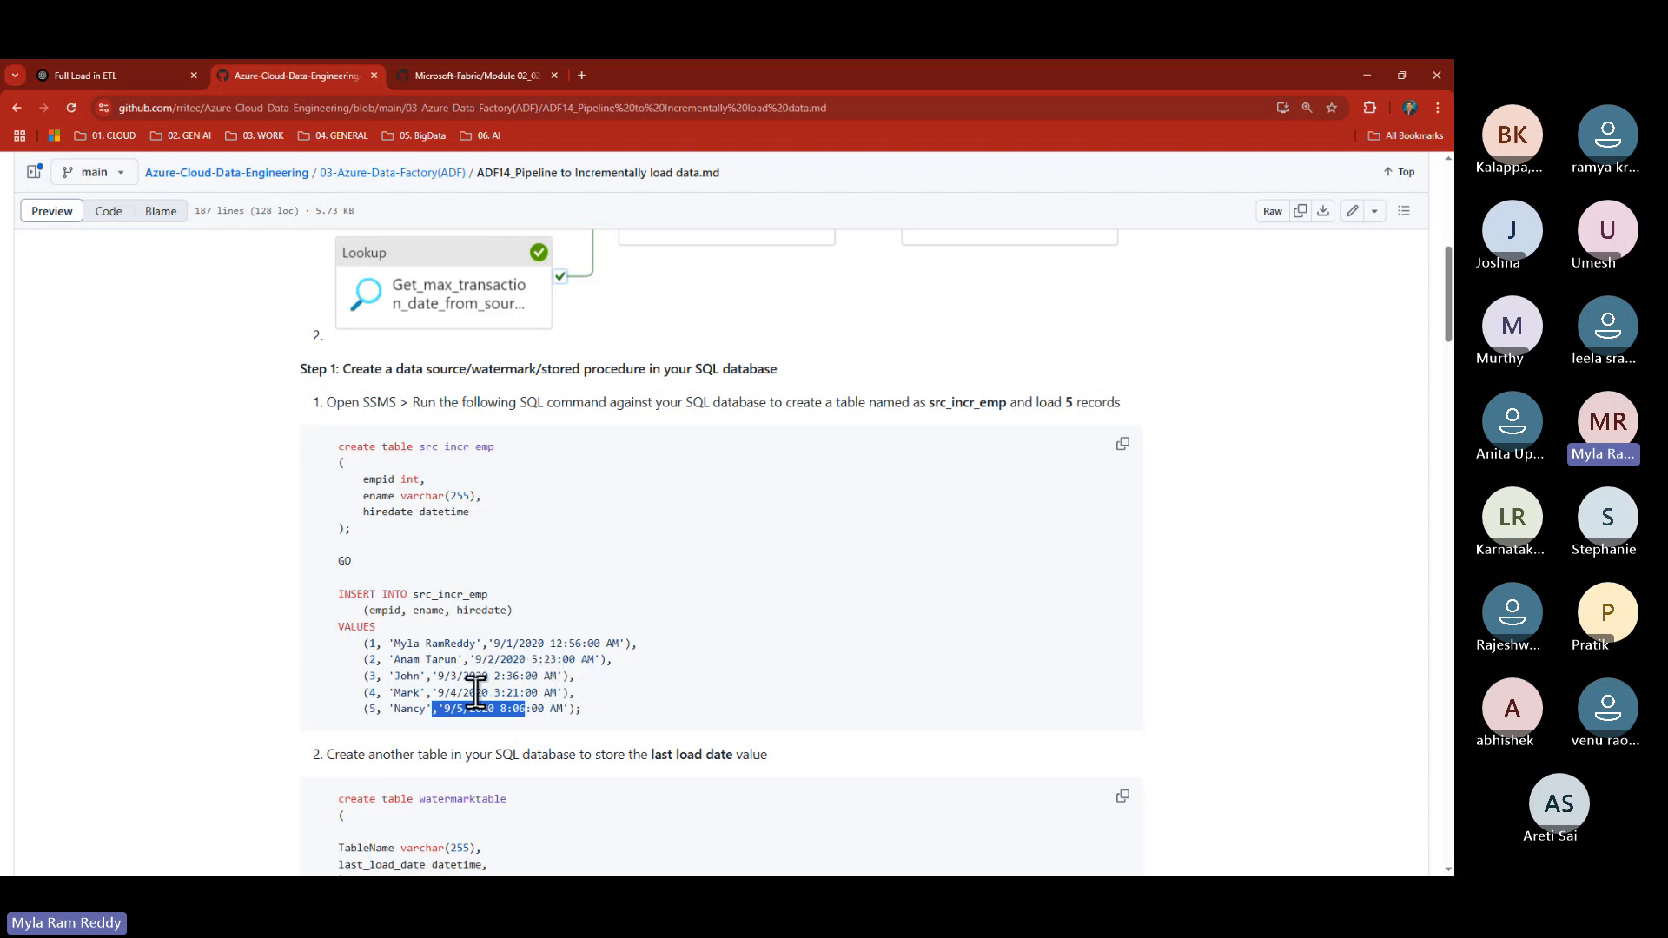
{"action": "left_click", "coordinate": [603, 705]}
{"action": "left_click_drag", "start_coordinate": [567, 707], "coordinate": [300, 449]}
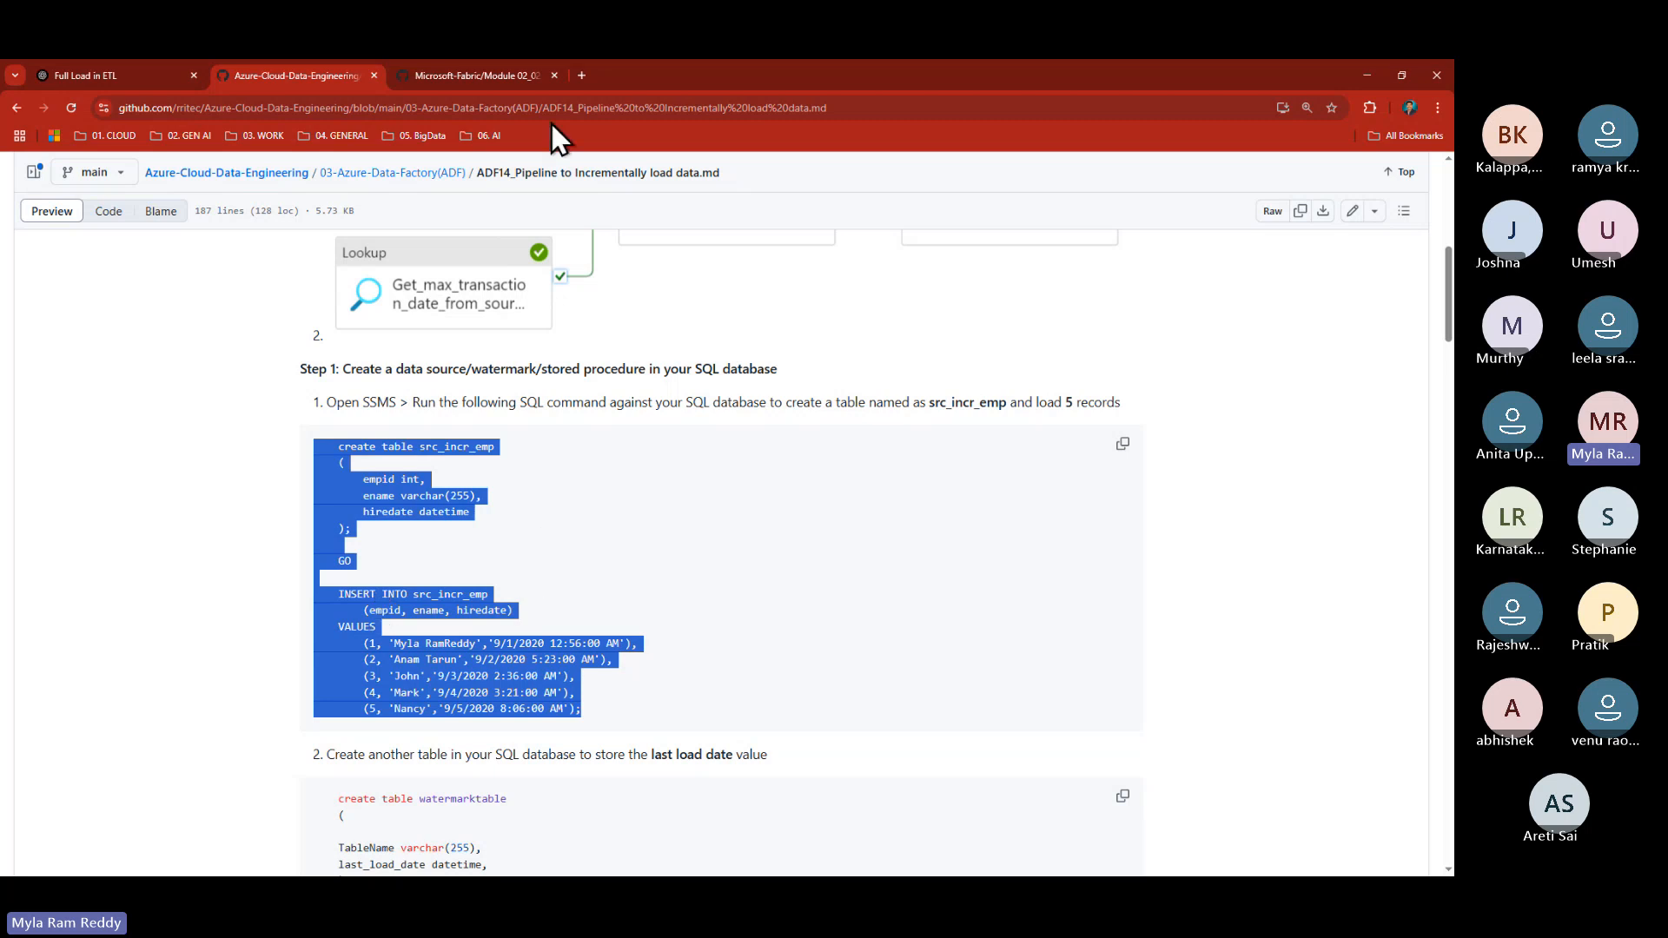
- Google 'onboarding form of employee' in a new tab and preview the New Employee Onboarding form image
{"action": "left_click", "coordinate": [581, 75]}
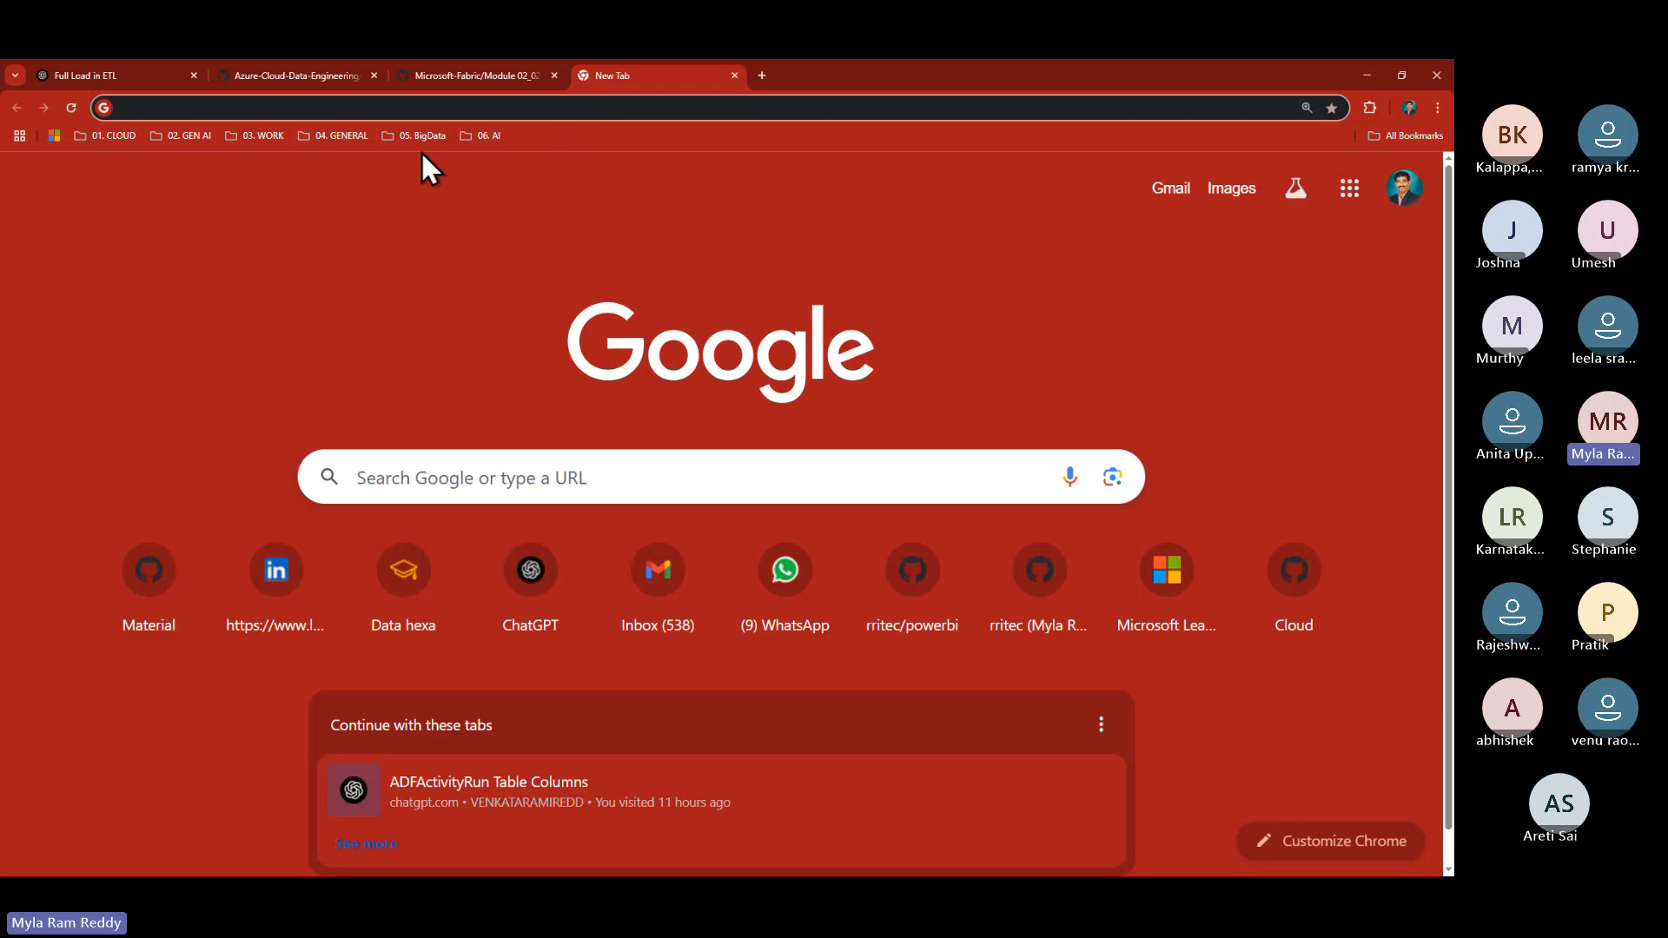
{"action": "left_click", "coordinate": [386, 476]}
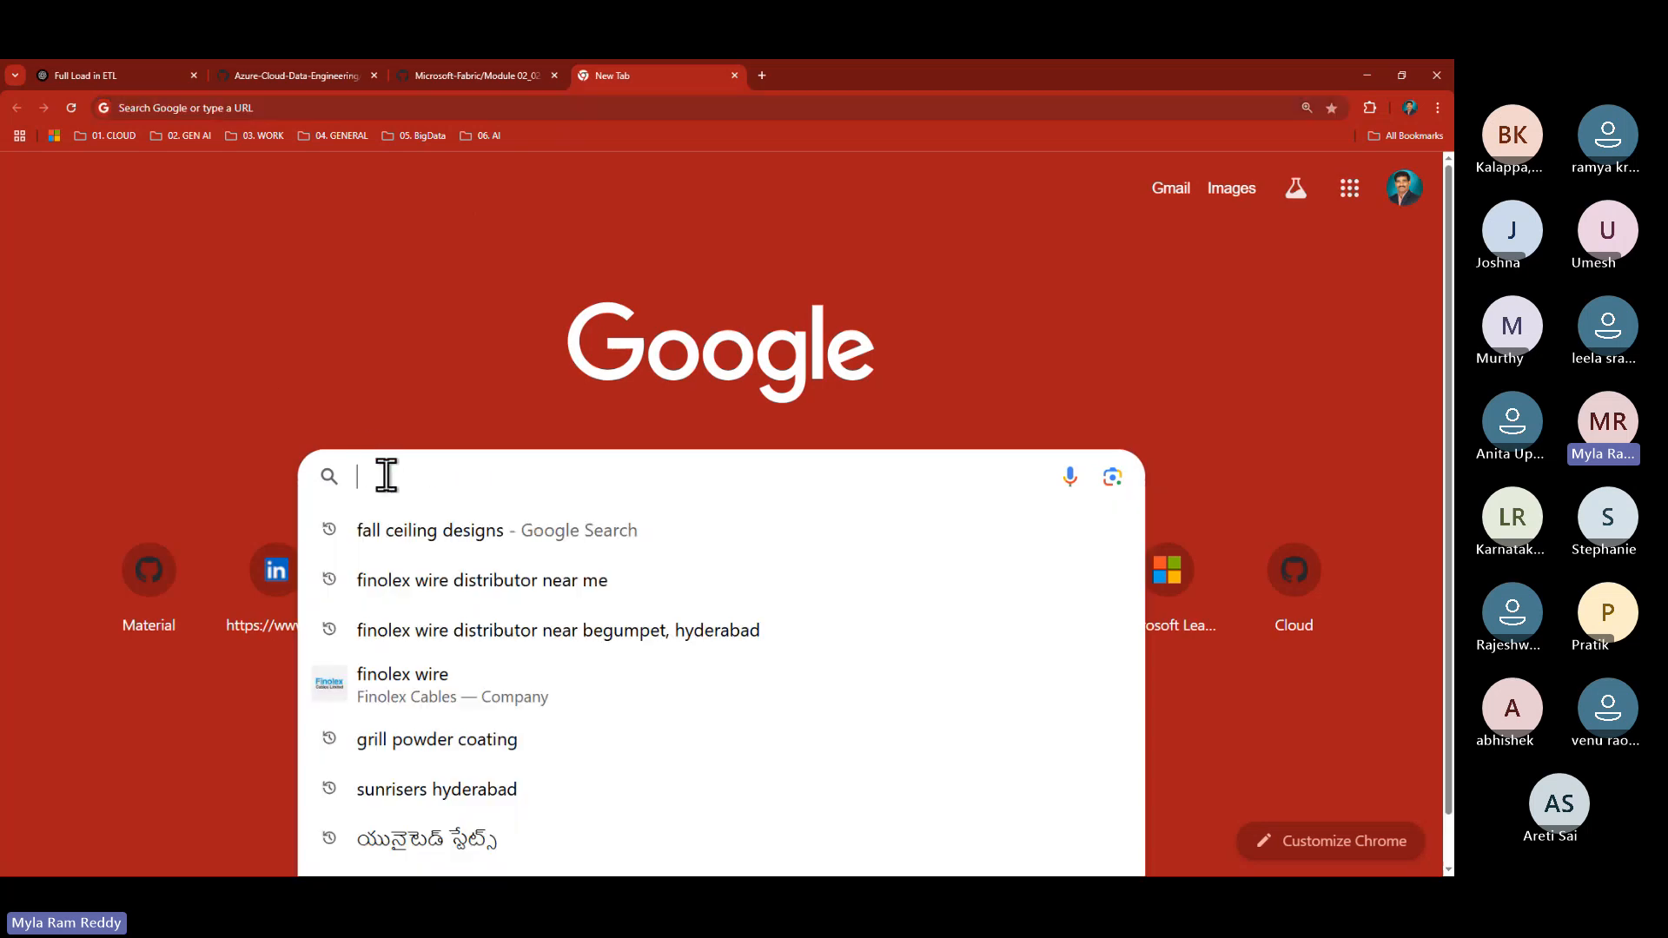
{"action": "type", "text": "onboa"}
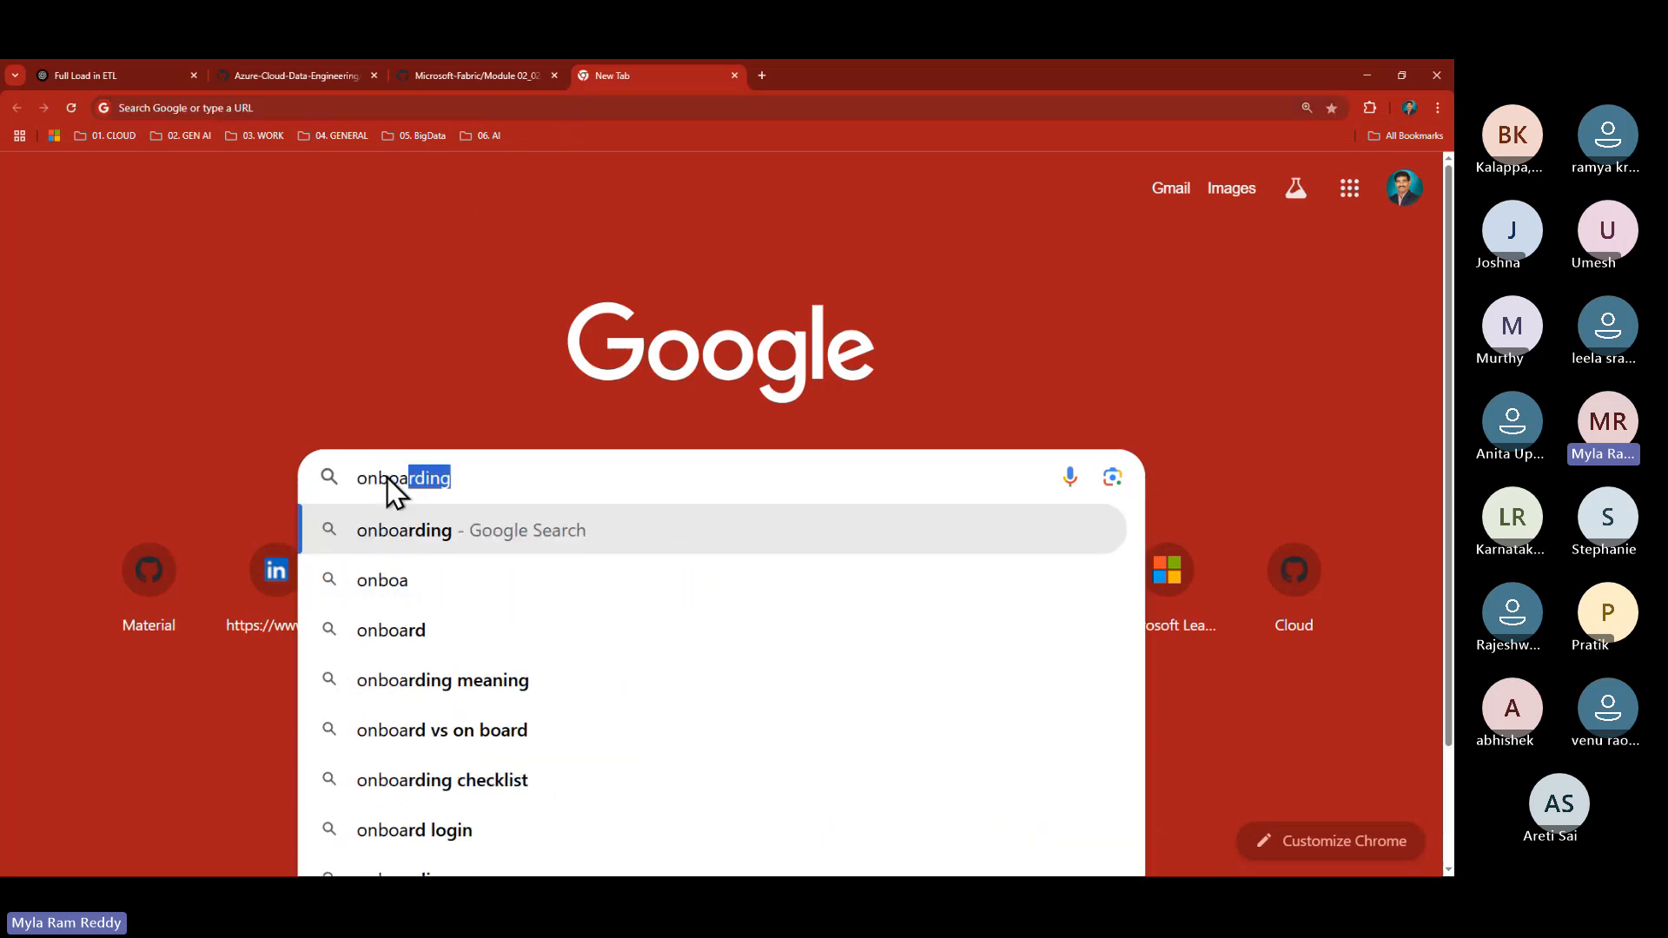
{"action": "type", "text": "rding fo"}
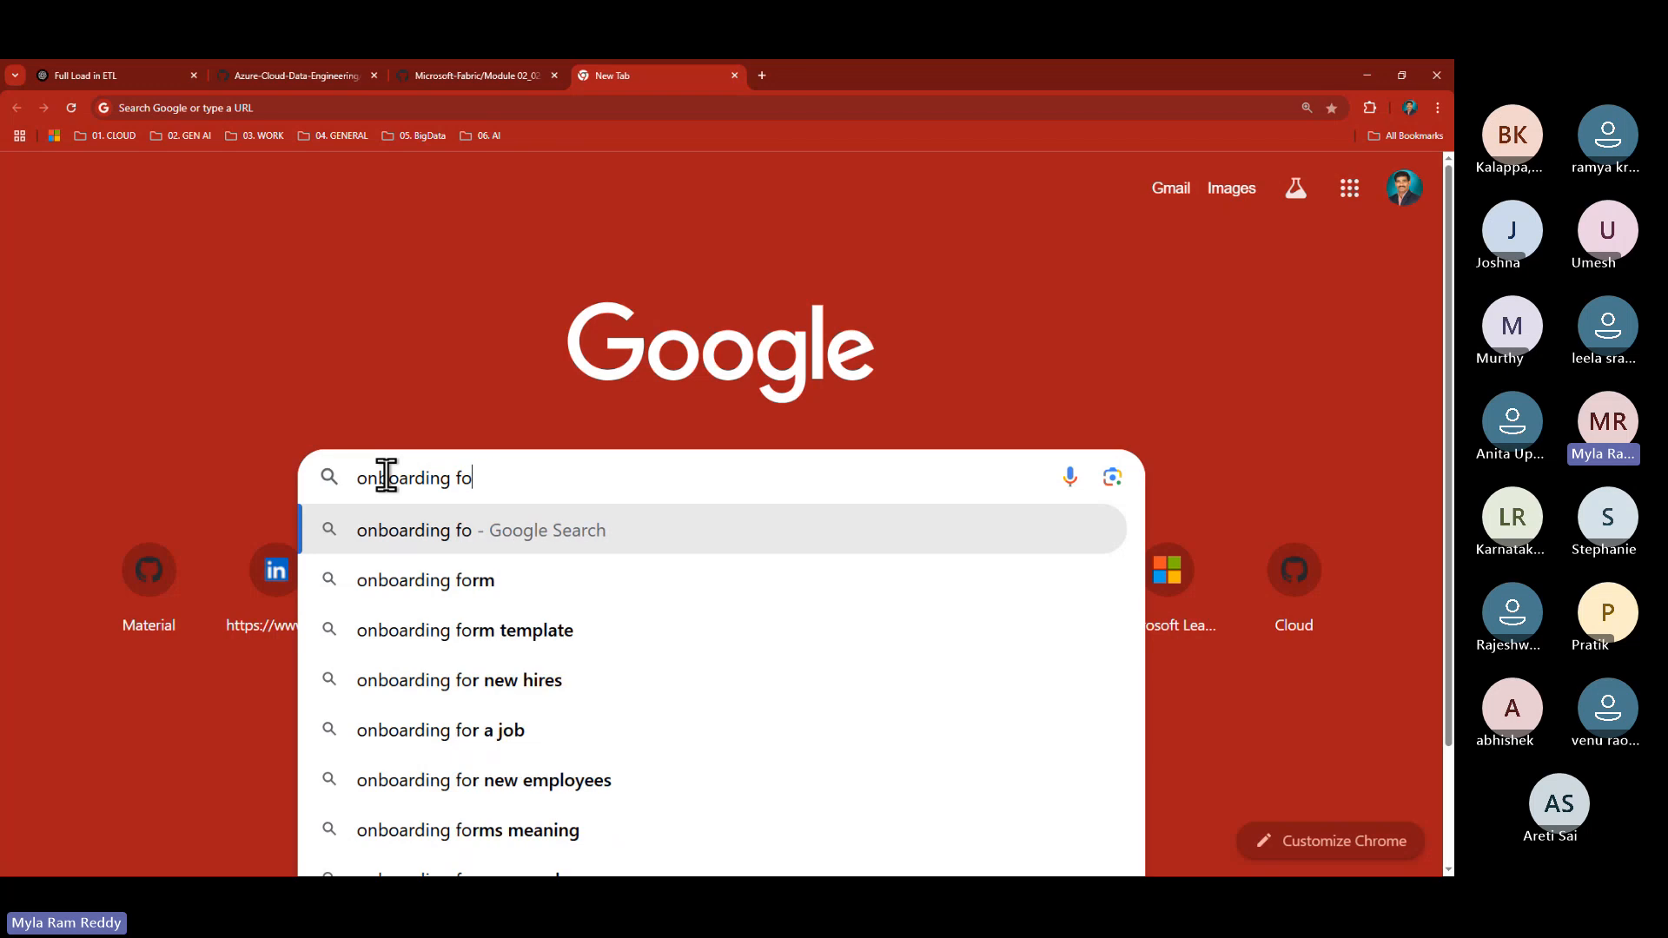
{"action": "type", "text": "rm of emp"}
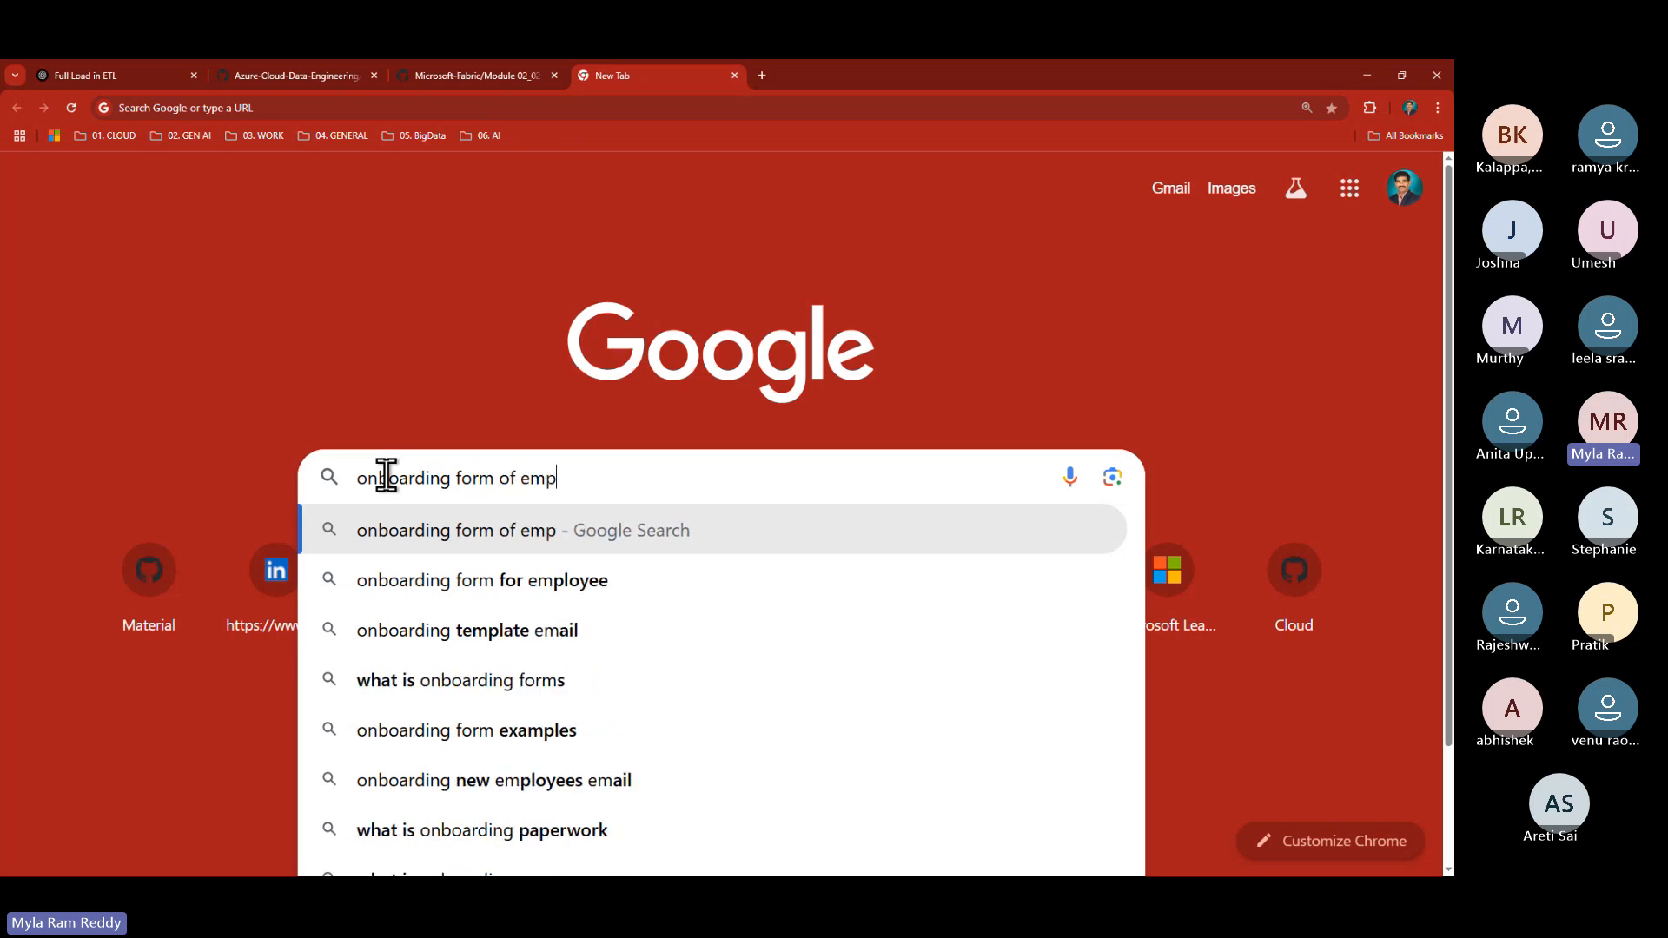
{"action": "type", "text": "loyee"}
{"action": "key", "text": "Return"}
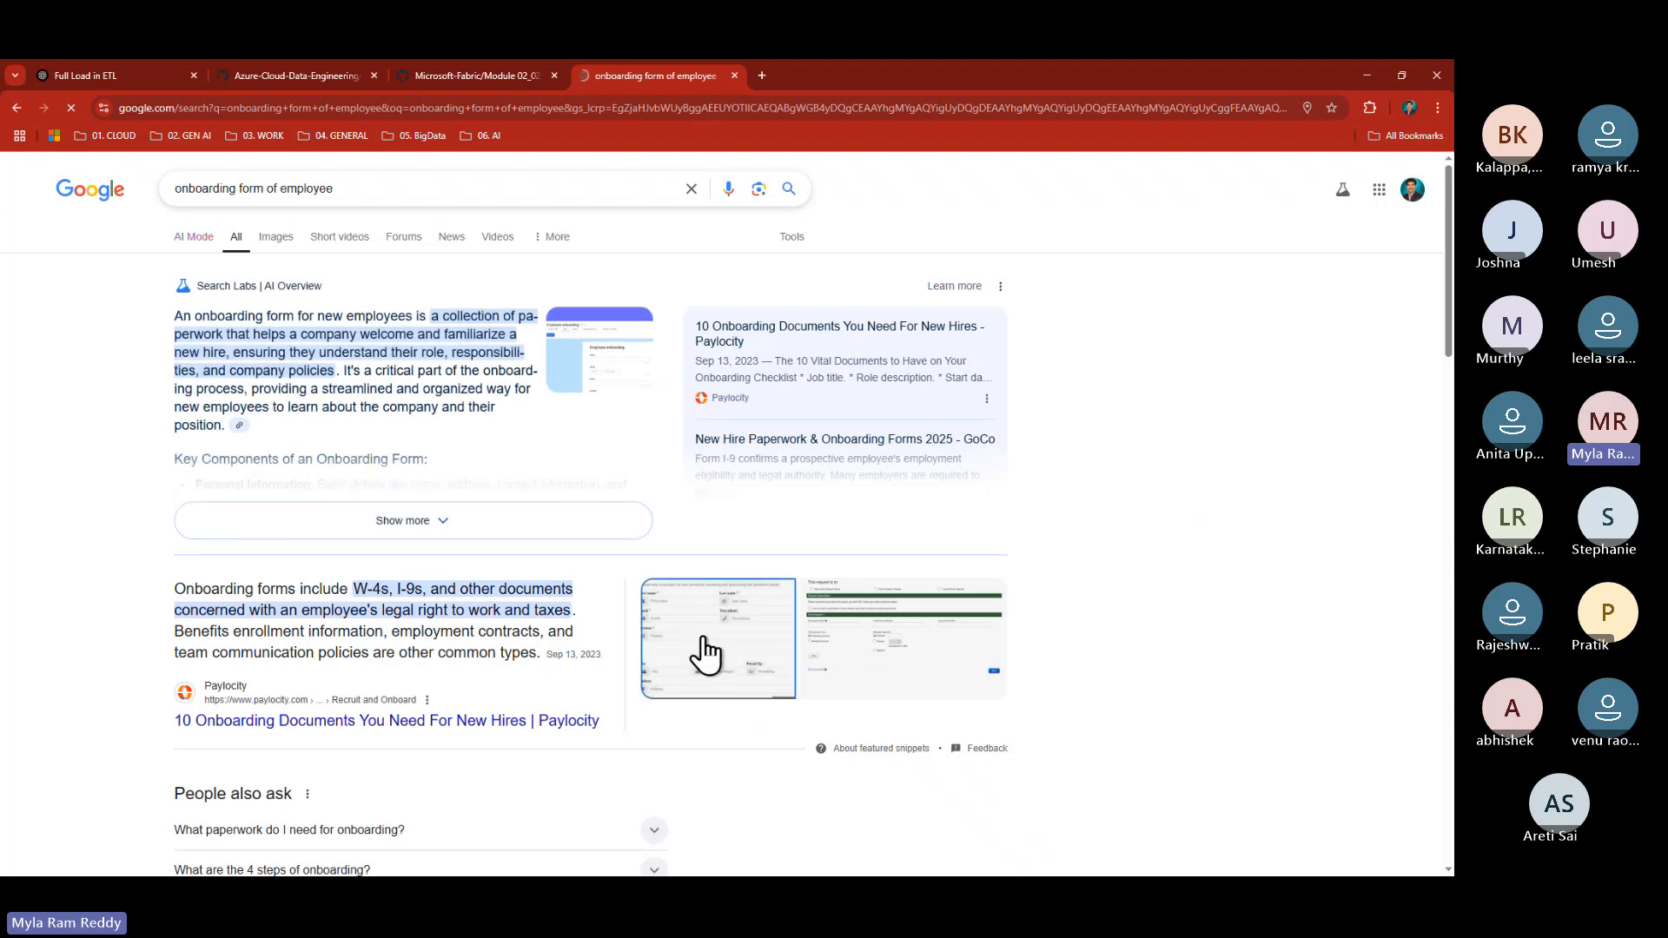
{"action": "left_click", "coordinate": [700, 656]}
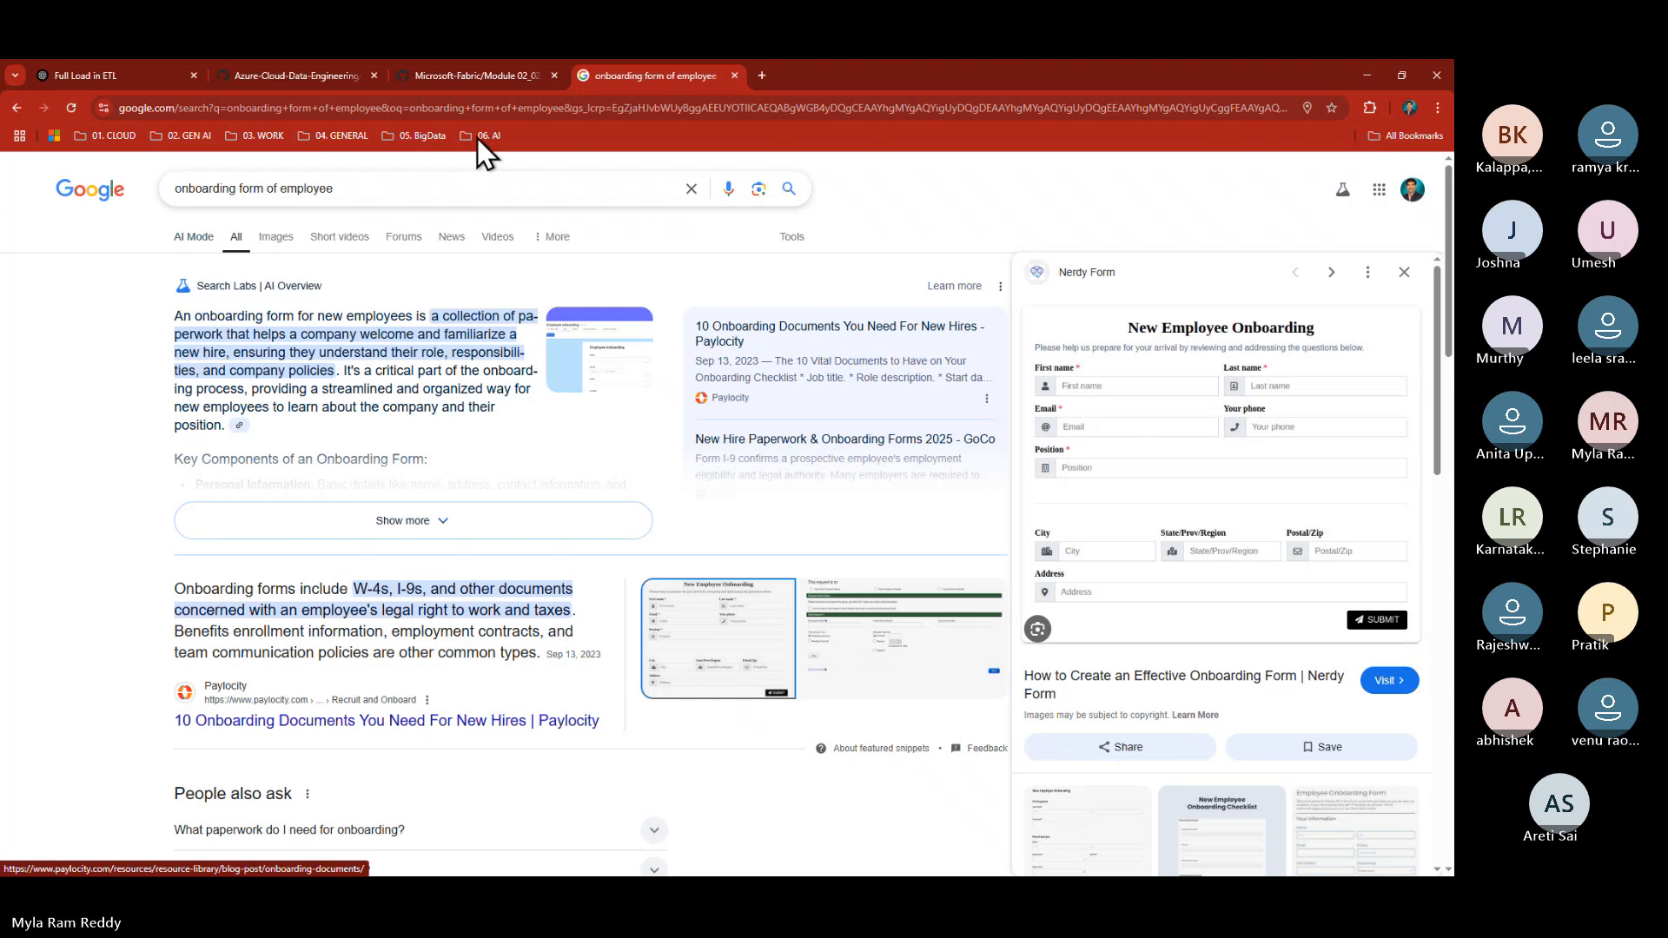
{"action": "left_click", "coordinate": [434, 74]}
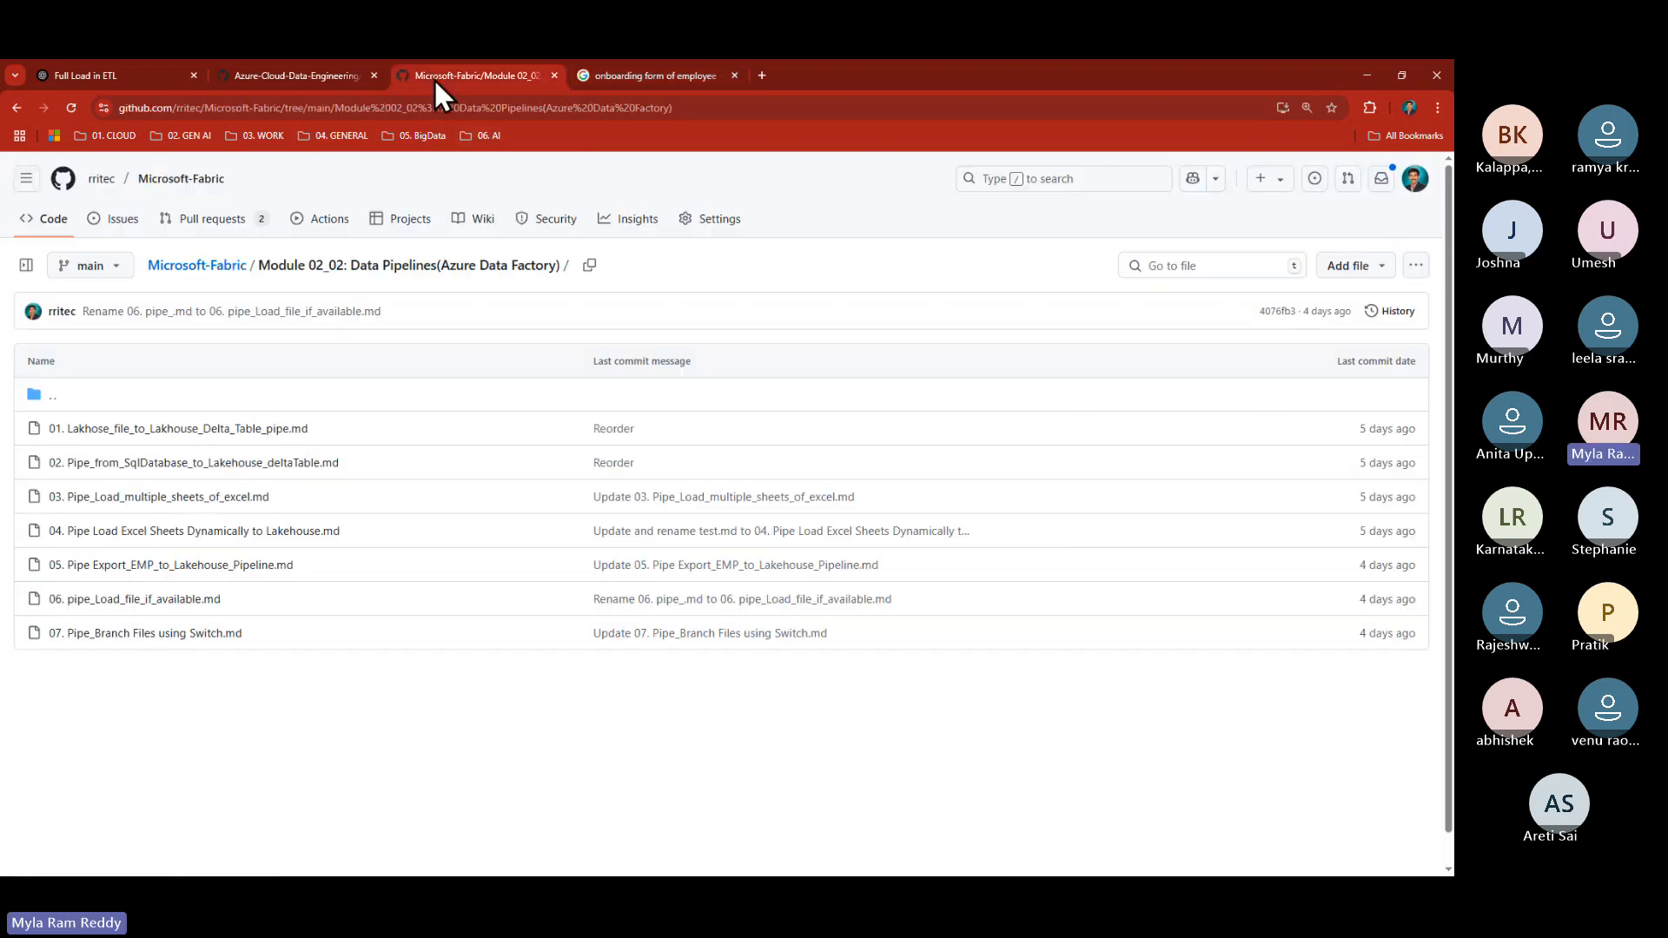
- Return to the ADF14 incremental-load guide showing the src_incr_emp script
{"action": "left_click", "coordinate": [337, 73]}
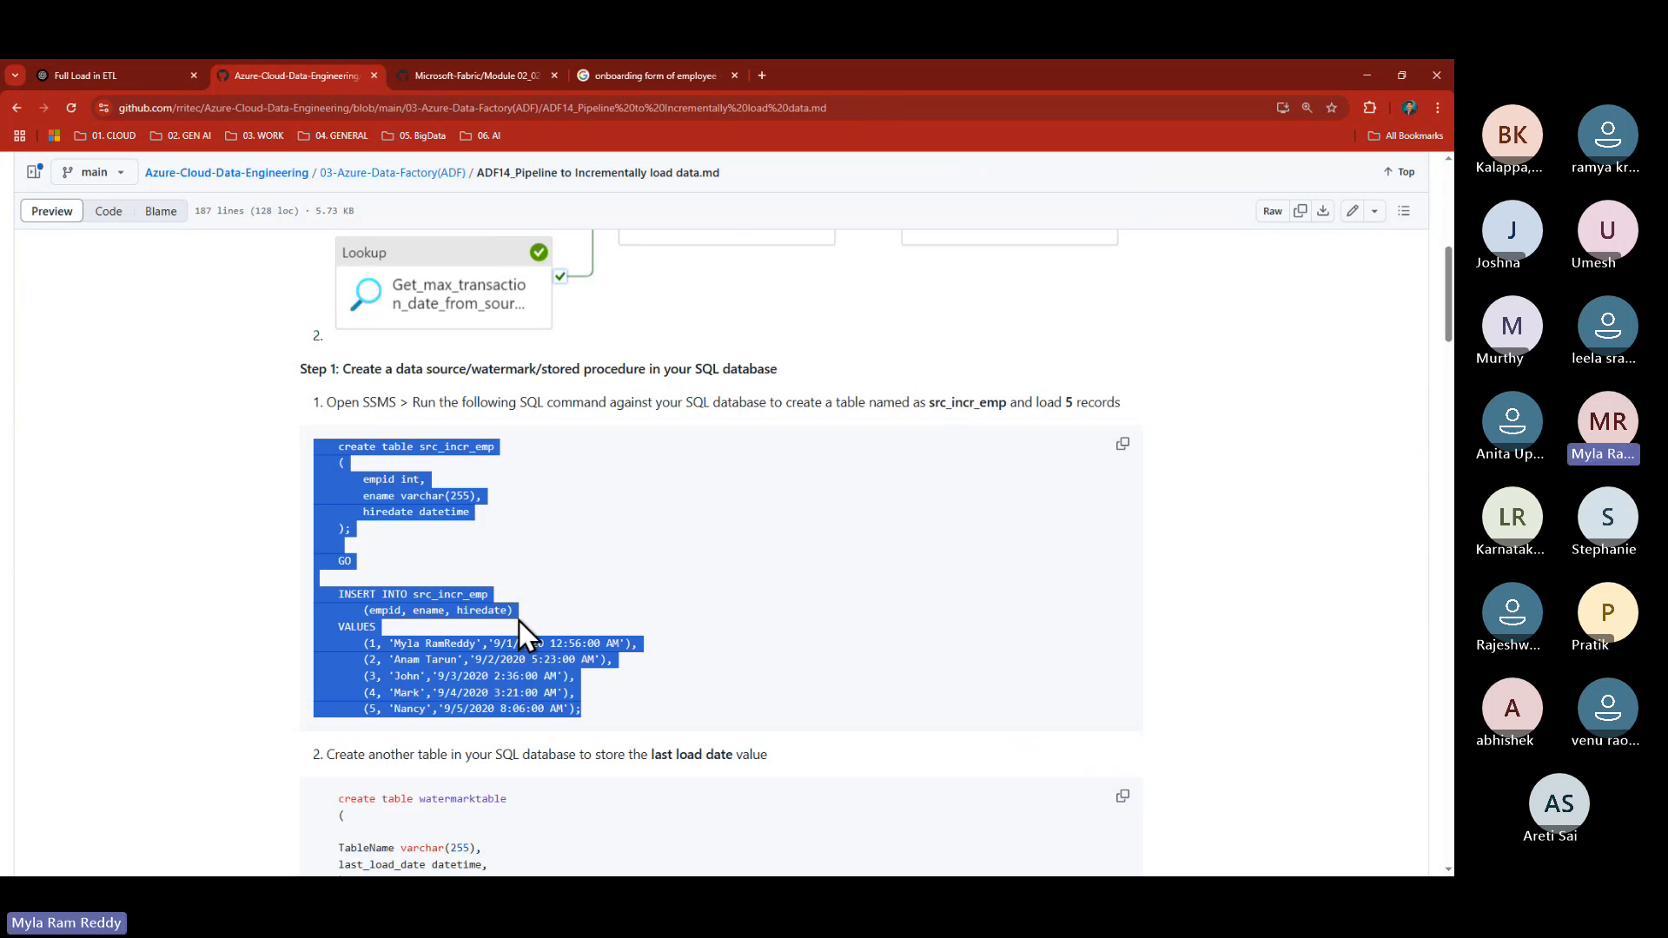
{"action": "key", "text": "alt+Tab"}
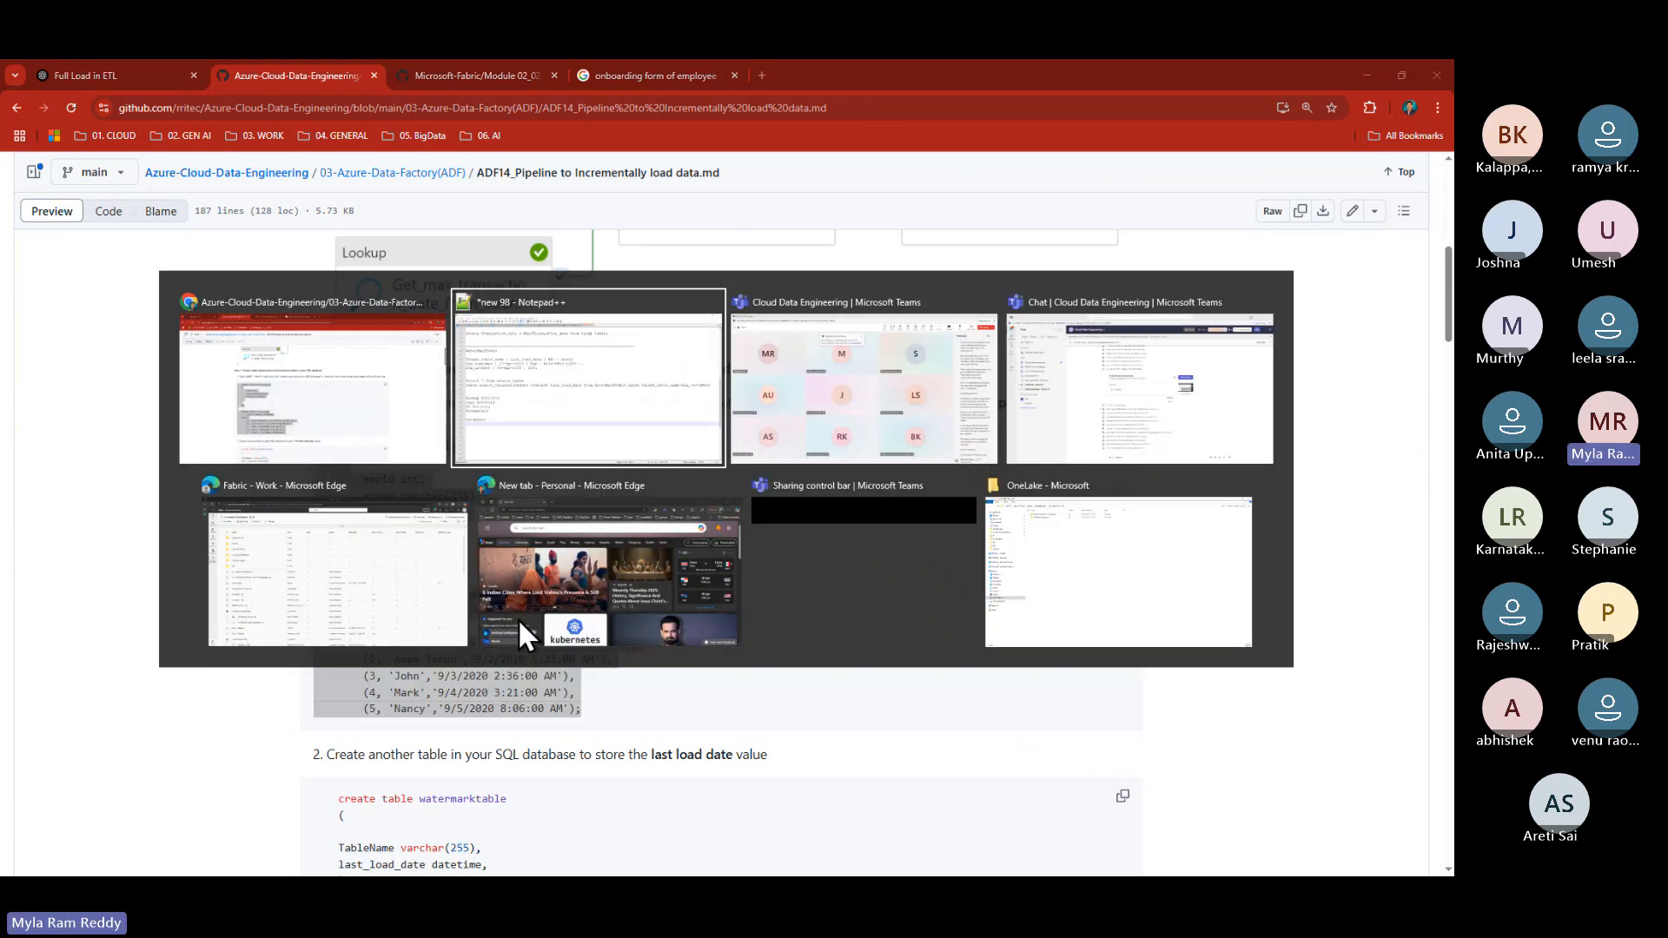
- In rr-master-workspace, open the instructor's folder and then the rritec SQL database
{"action": "key", "text": "alt+Tab"}
{"action": "key", "text": "alt+Tab"}
{"action": "key", "text": "alt+Tab"}
{"action": "key", "text": "alt+Tab"}
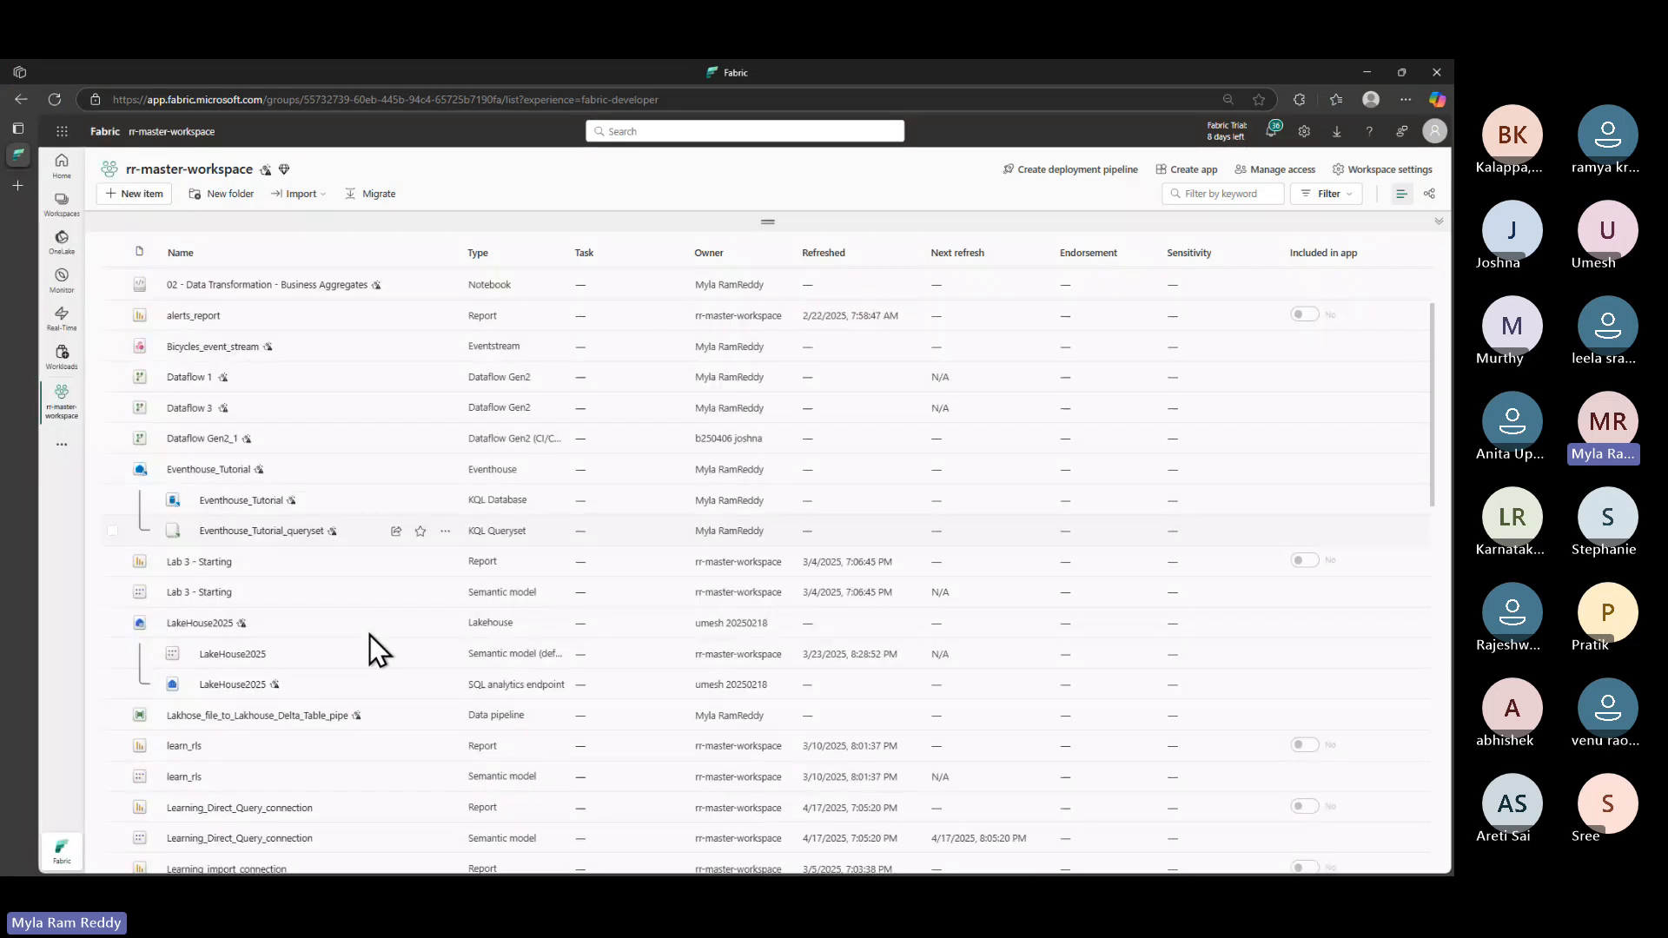
{"action": "scroll", "coordinate": [368, 634], "scroll_direction": "down", "scroll_amount": 3}
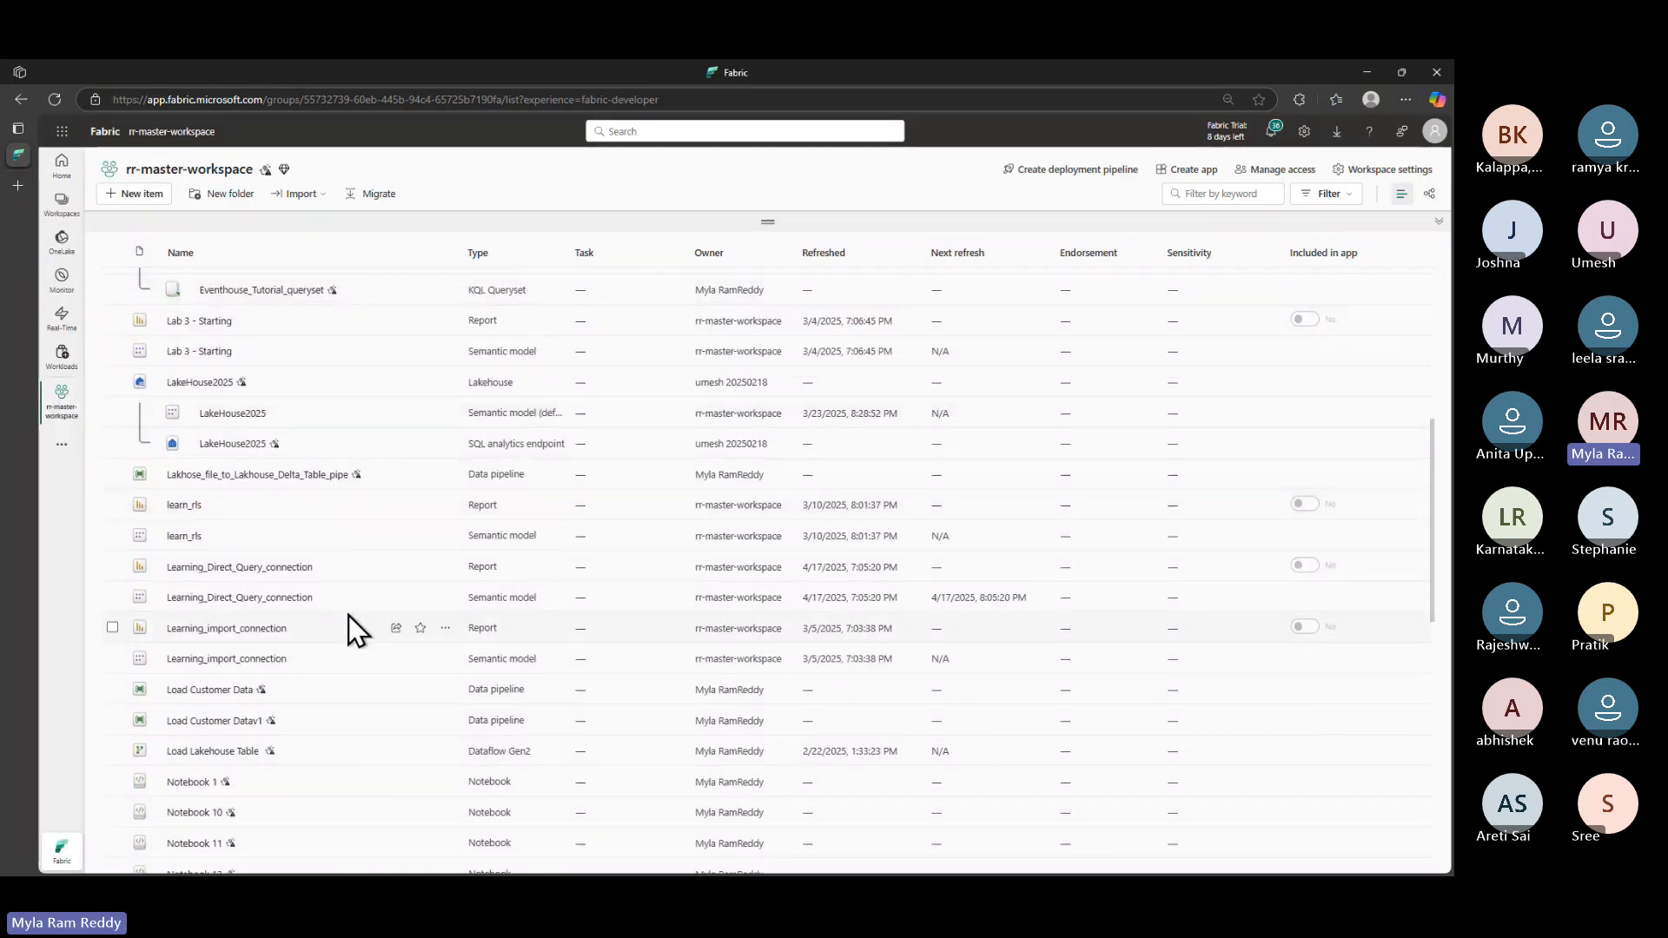
{"action": "scroll", "coordinate": [347, 615], "scroll_direction": "down", "scroll_amount": 3}
{"action": "scroll", "coordinate": [347, 615], "scroll_direction": "up", "scroll_amount": 10}
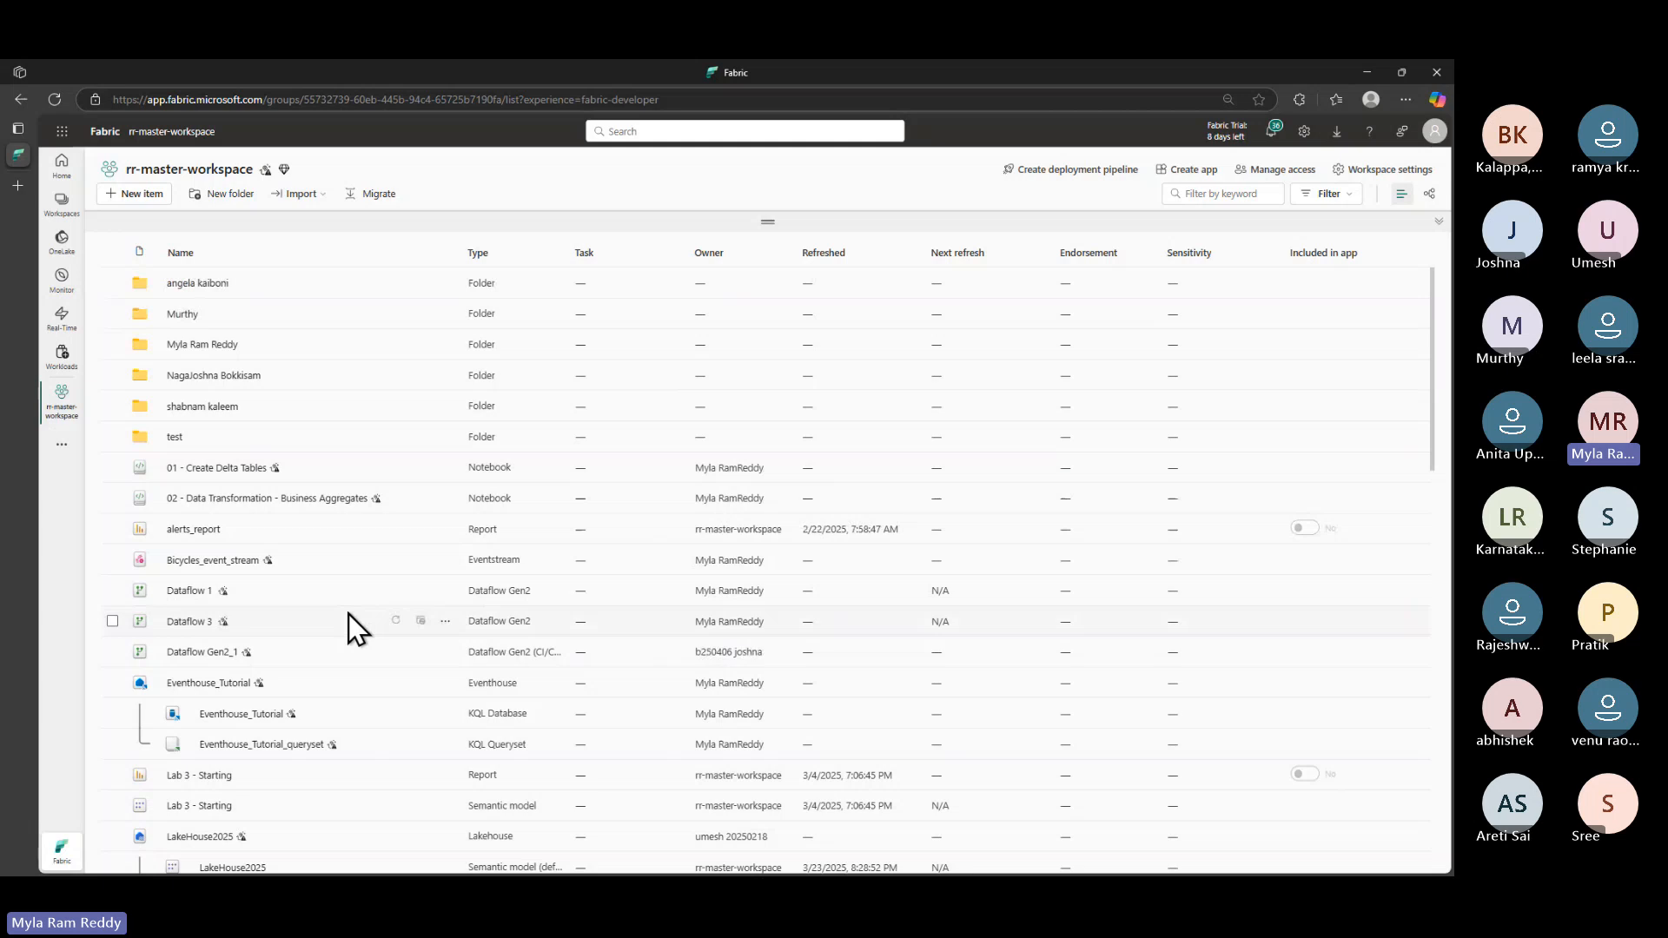
{"action": "left_click", "coordinate": [209, 346]}
{"action": "scroll", "coordinate": [333, 634], "scroll_direction": "down", "scroll_amount": 5}
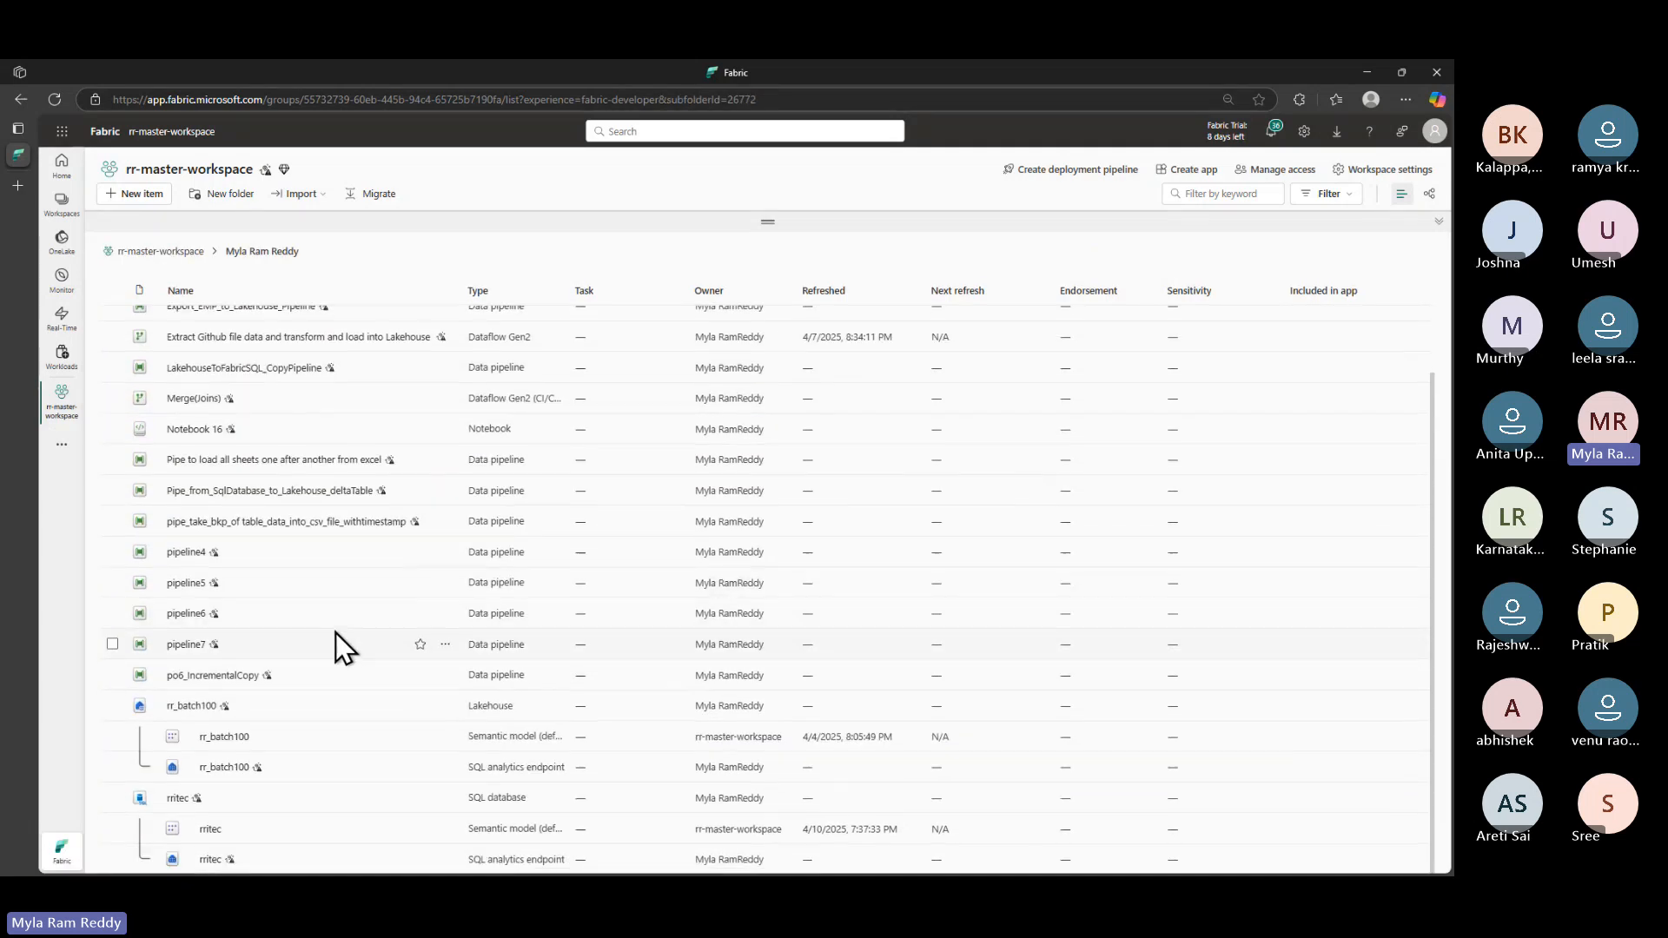
{"action": "left_click", "coordinate": [179, 799]}
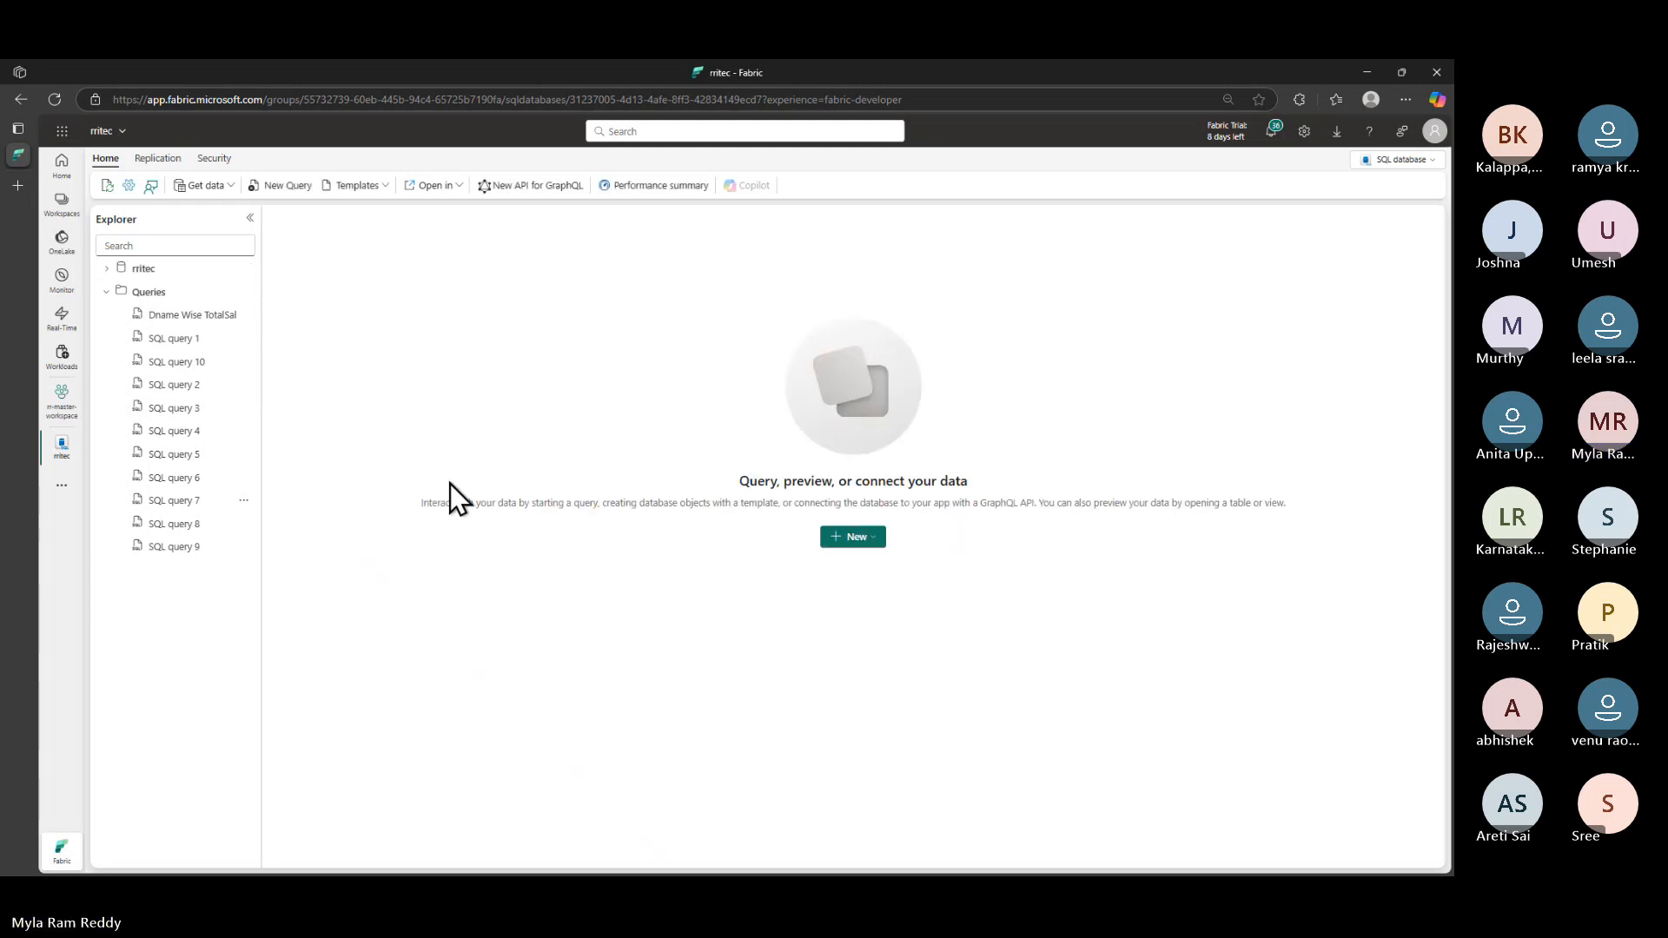
- Expand rritec > ap > Tables in the explorer and start a new SQL query
{"action": "left_click", "coordinate": [108, 269]}
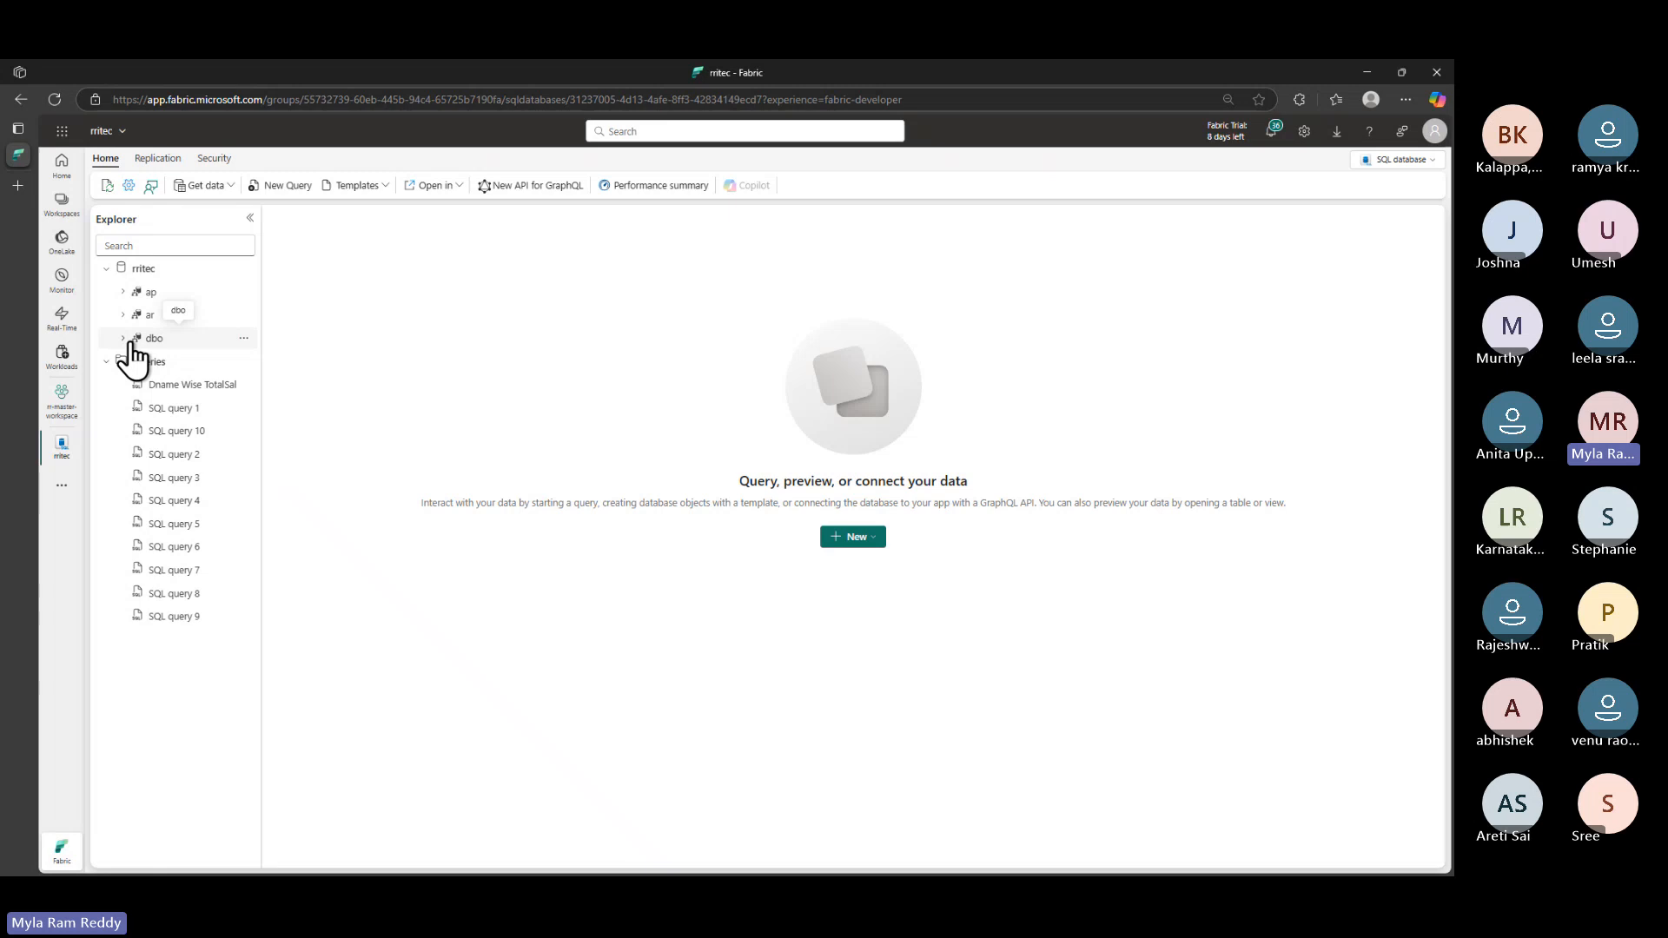
{"action": "left_click", "coordinate": [126, 293]}
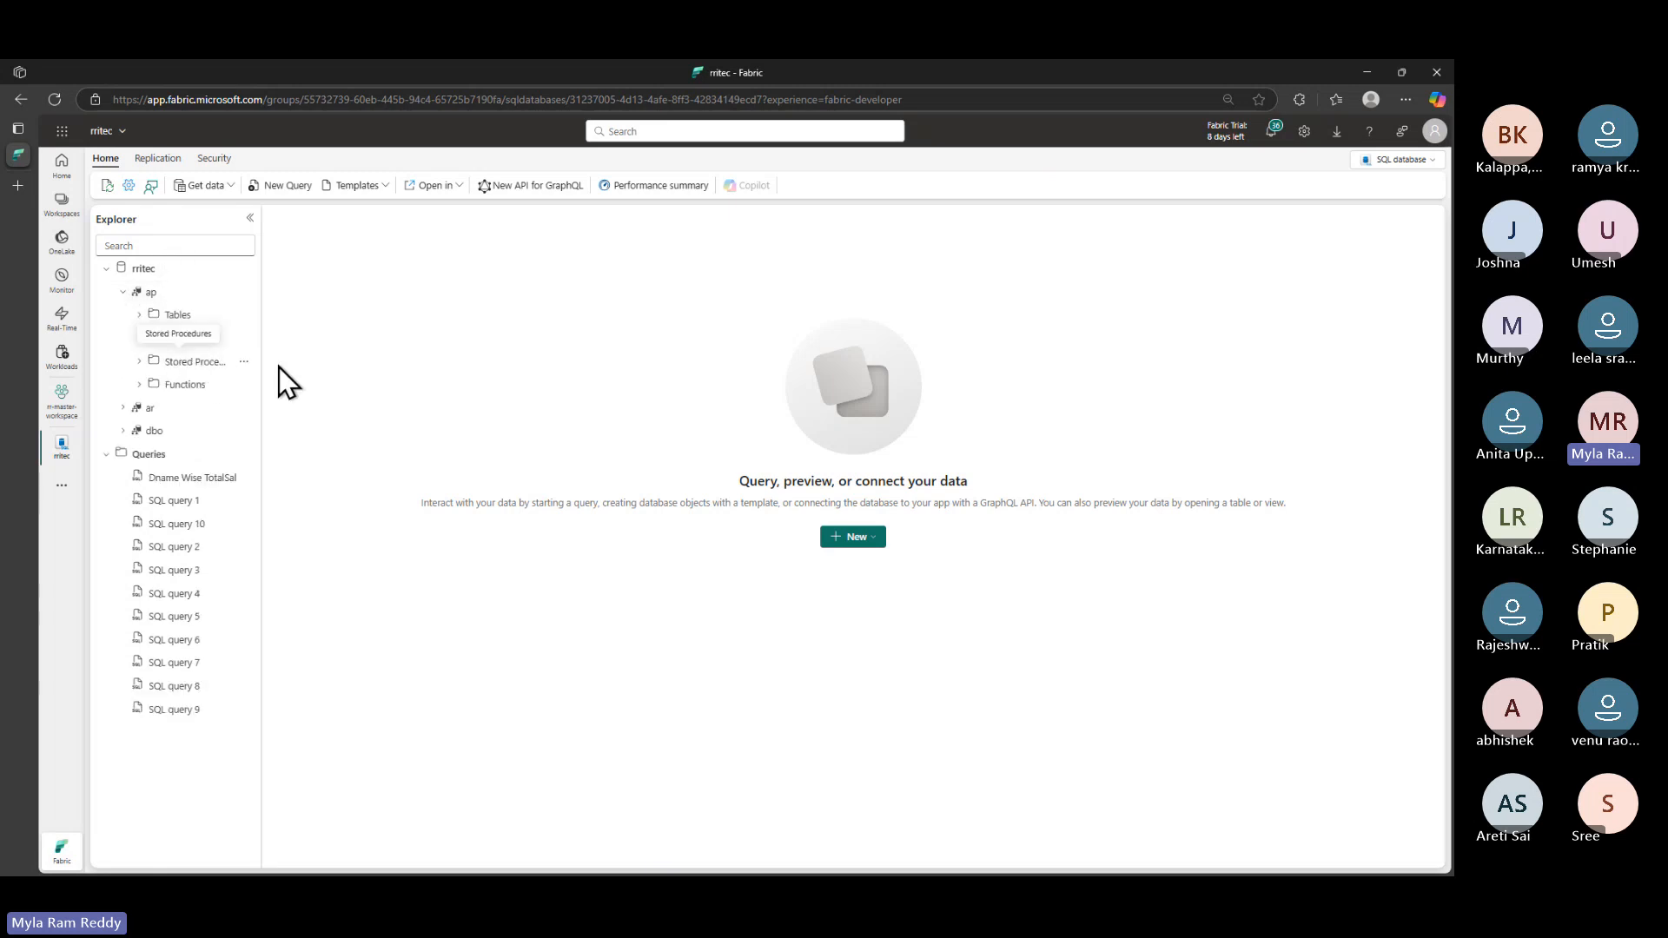
{"action": "left_click", "coordinate": [140, 316]}
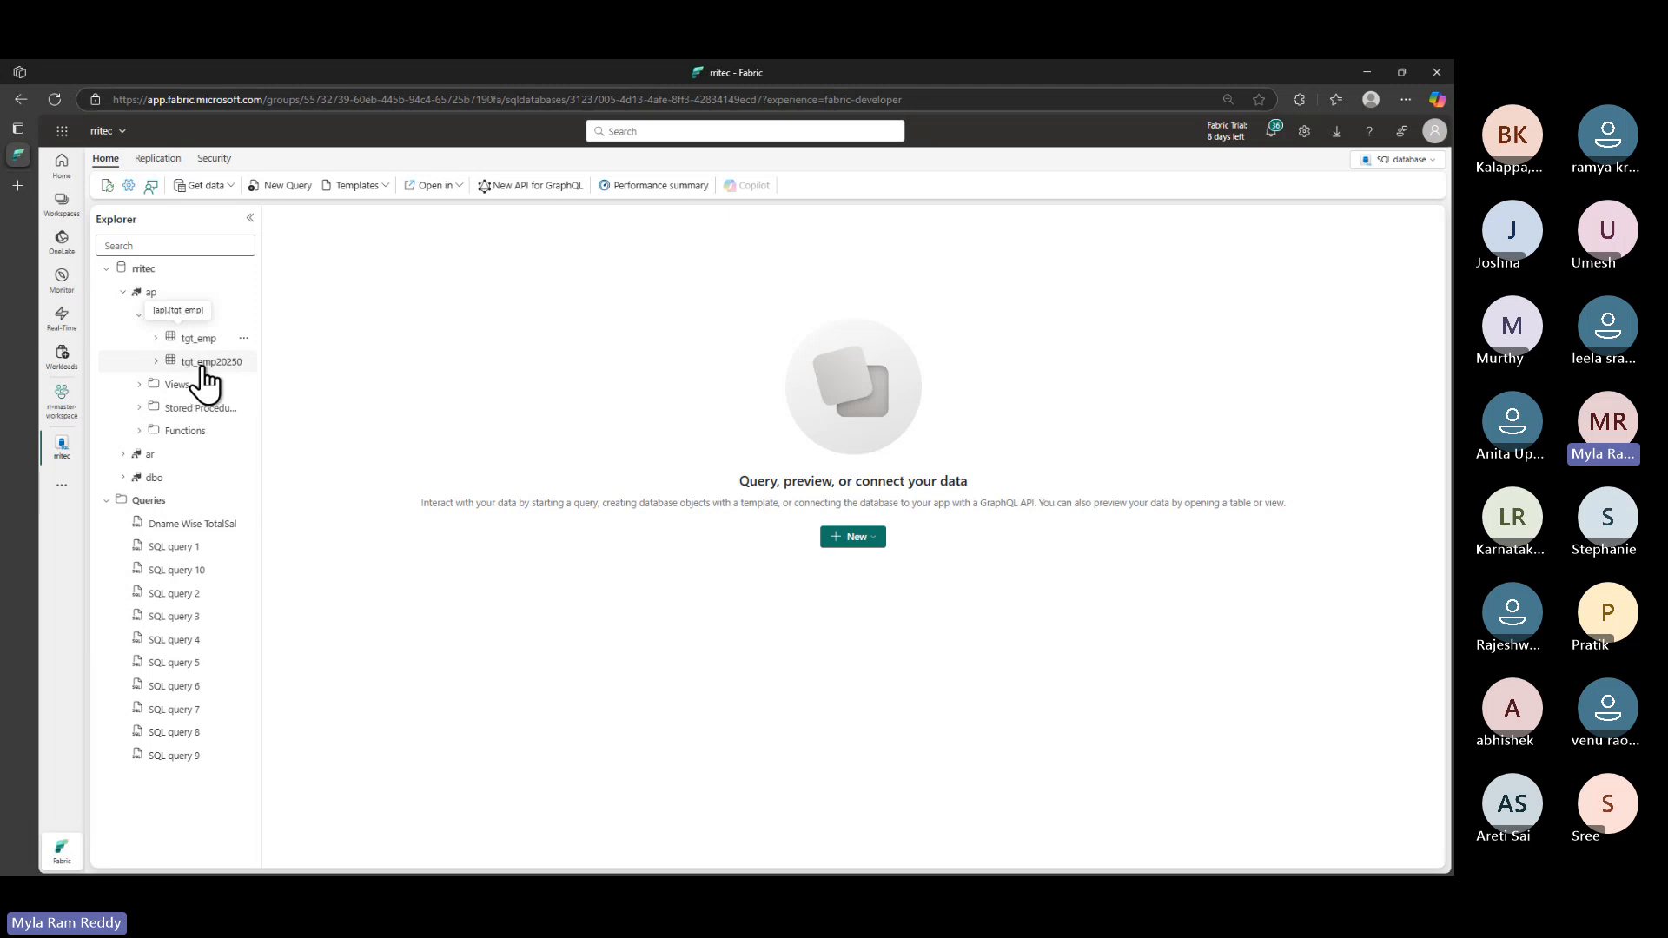
{"action": "left_click", "coordinate": [304, 188]}
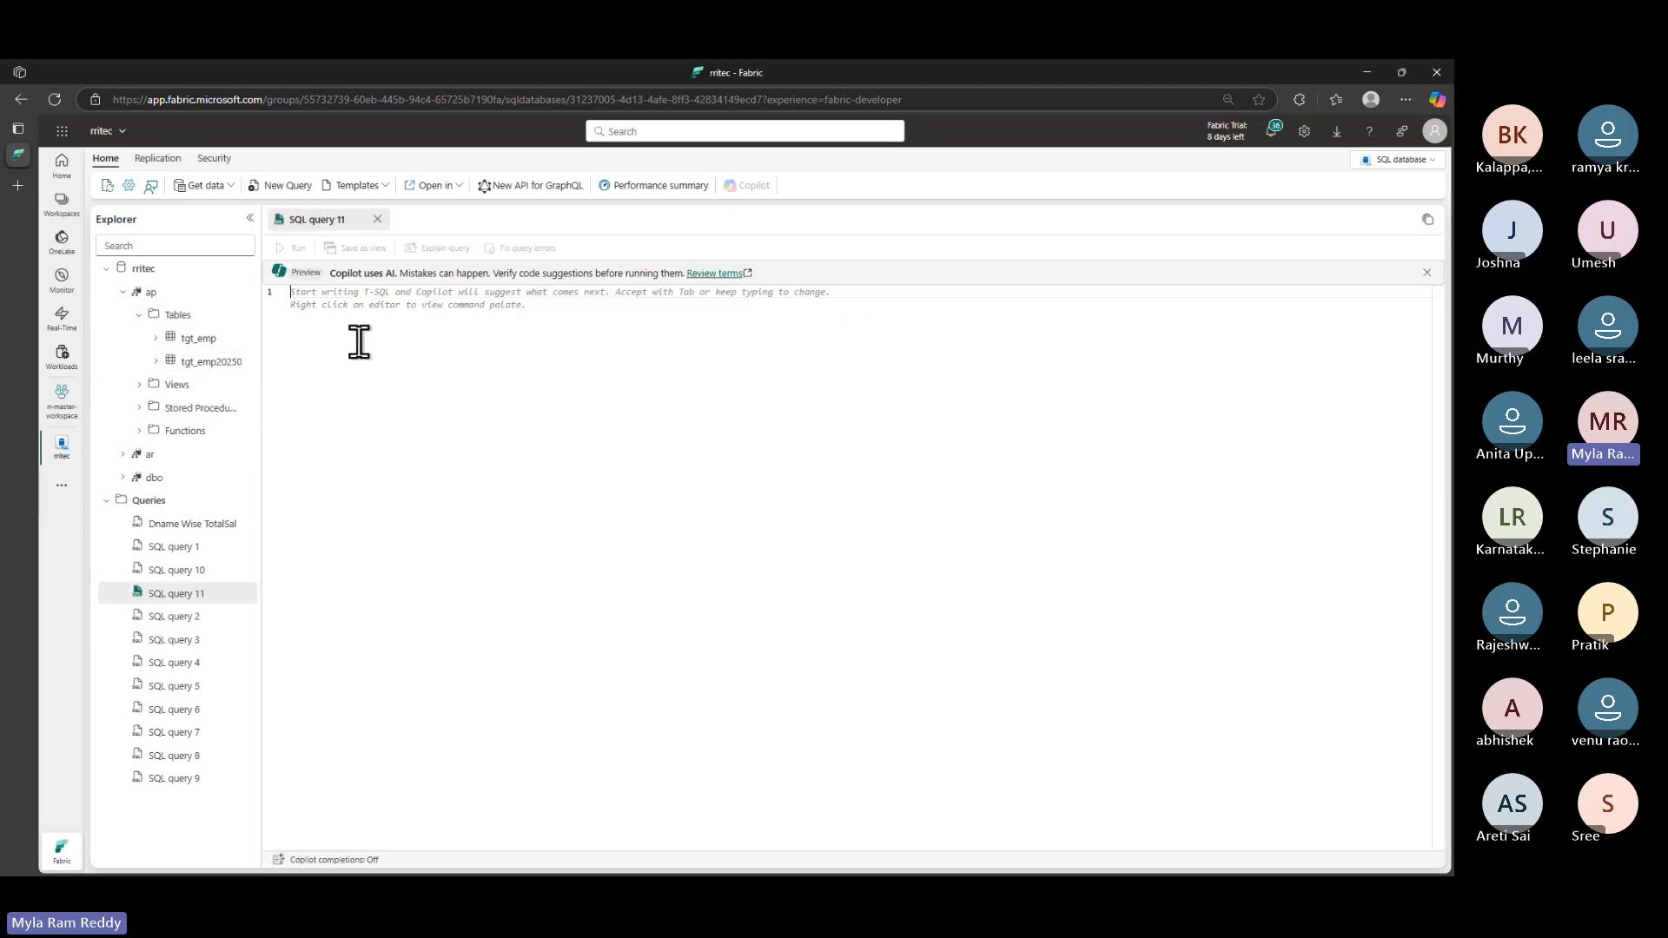
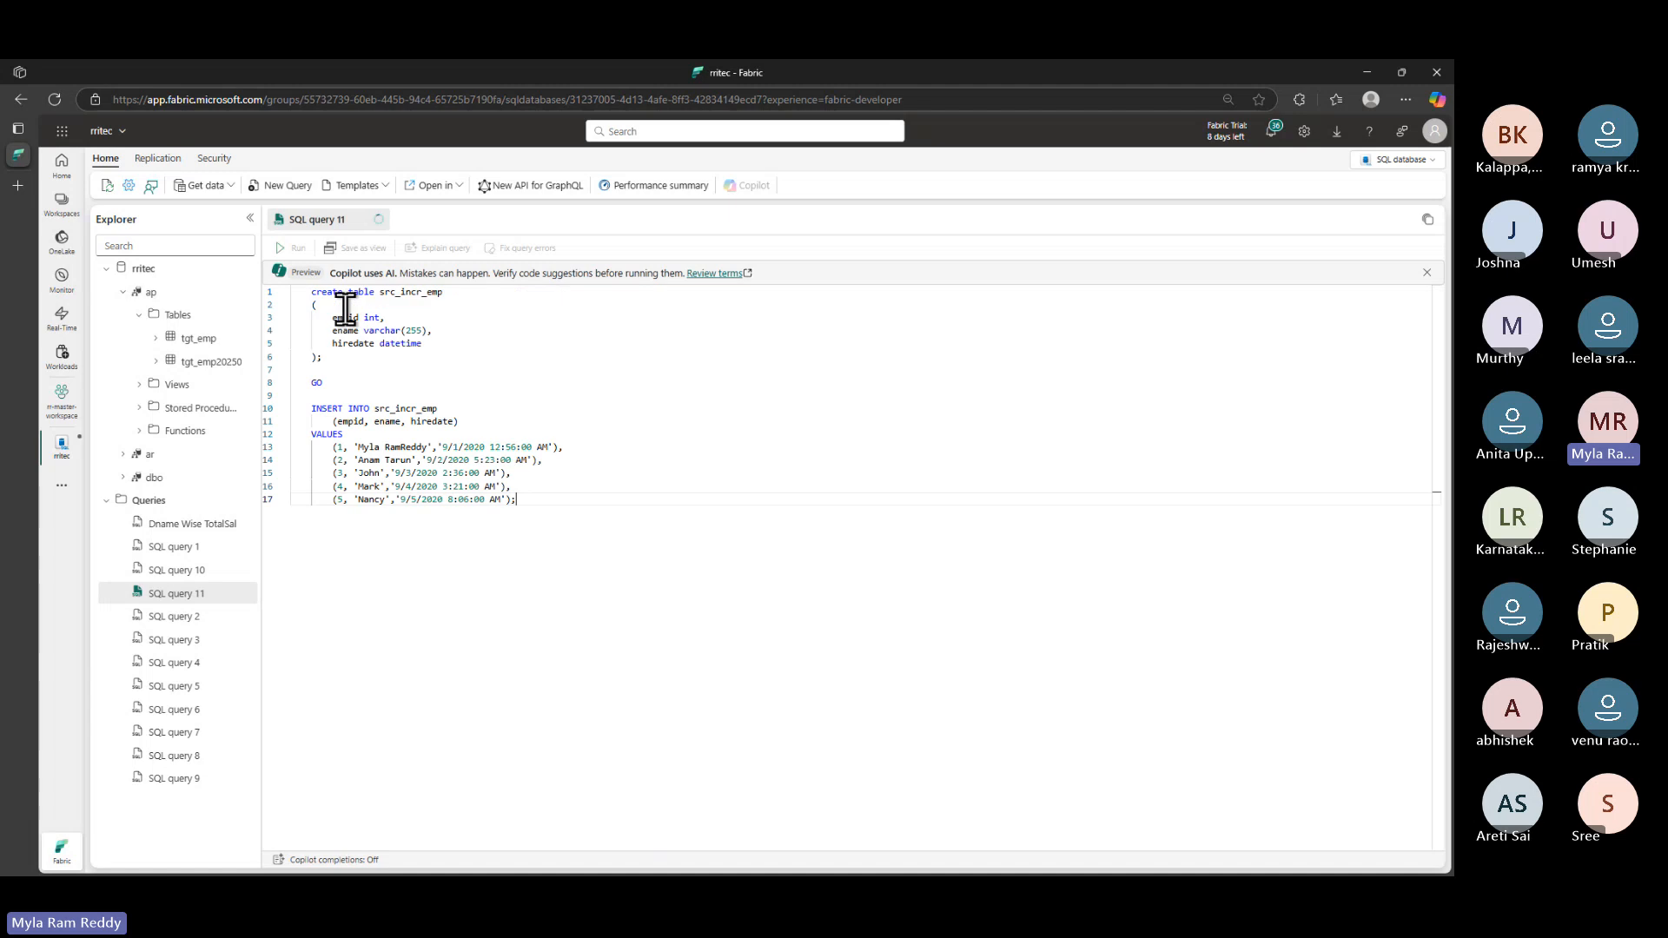
- Paste the src_incr_emp script, prefix the table names with ap., and run it
{"action": "left_click", "coordinate": [385, 295]}
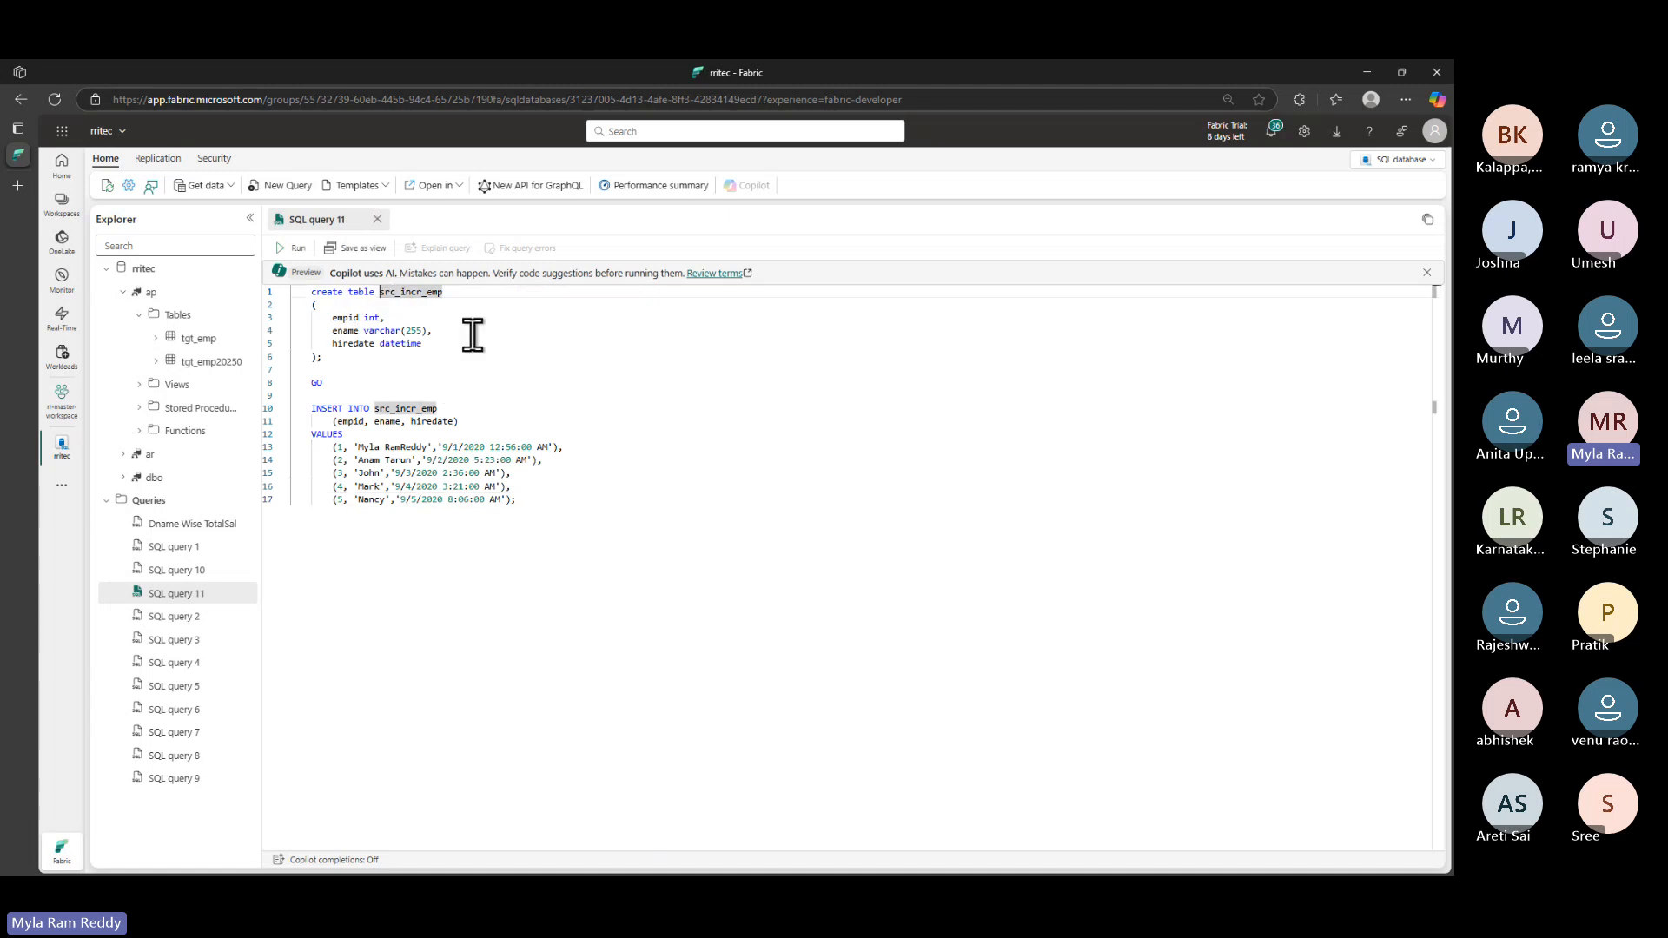
{"action": "type", "text": "ap."}
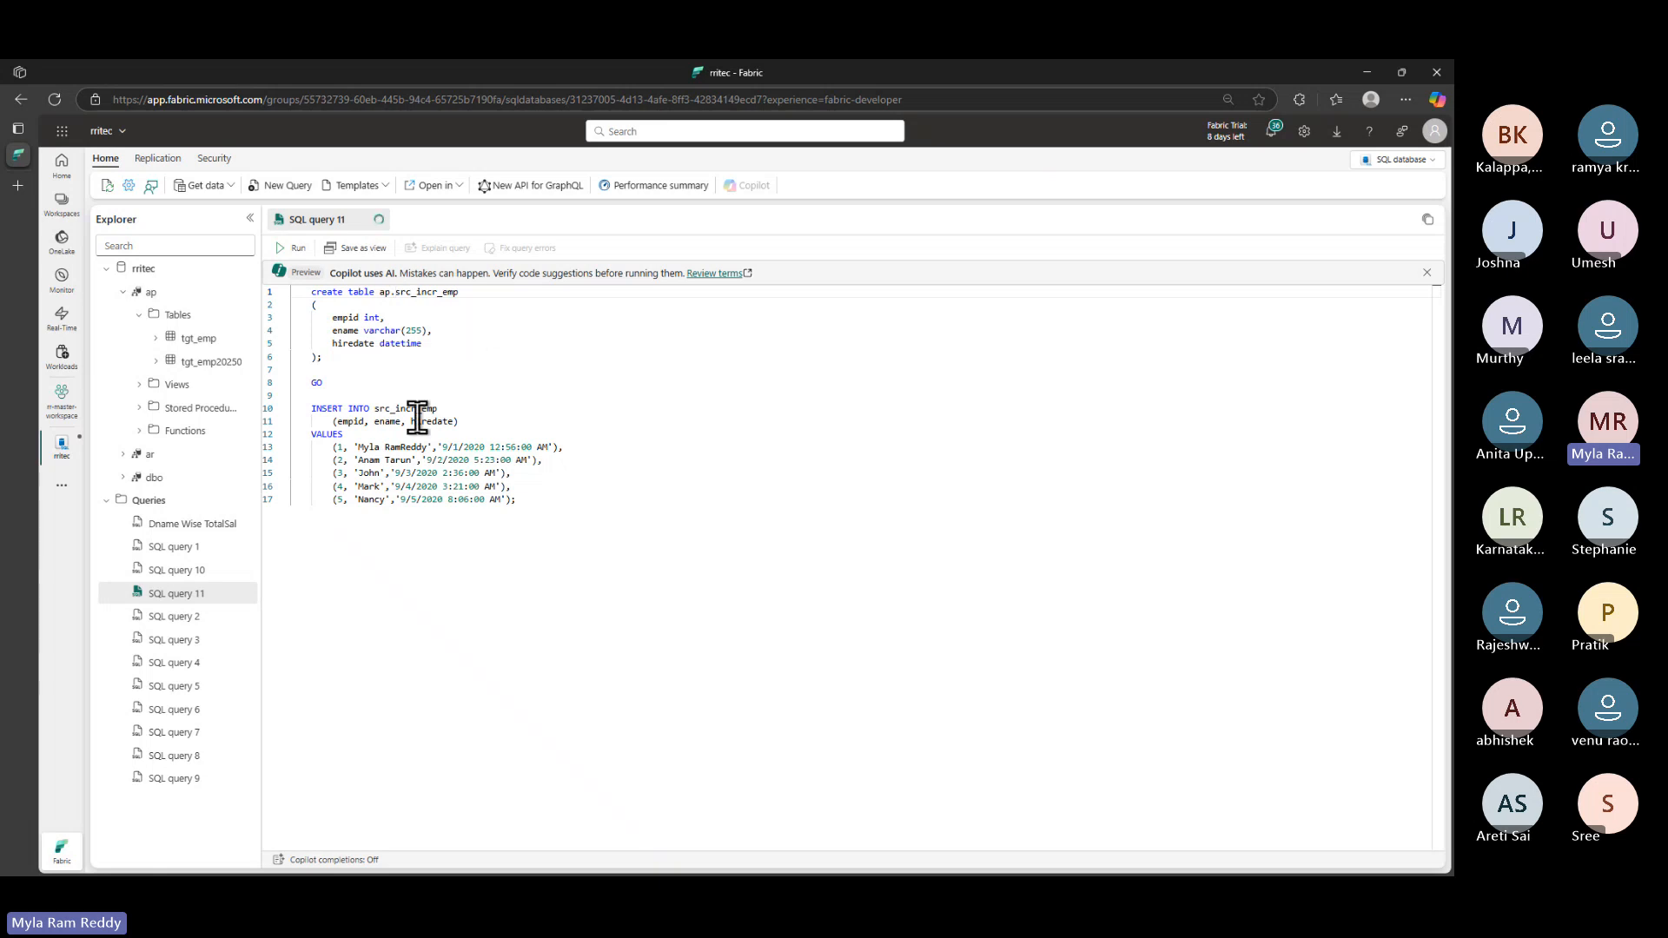
{"action": "left_click", "coordinate": [374, 408]}
{"action": "type", "text": "ap."}
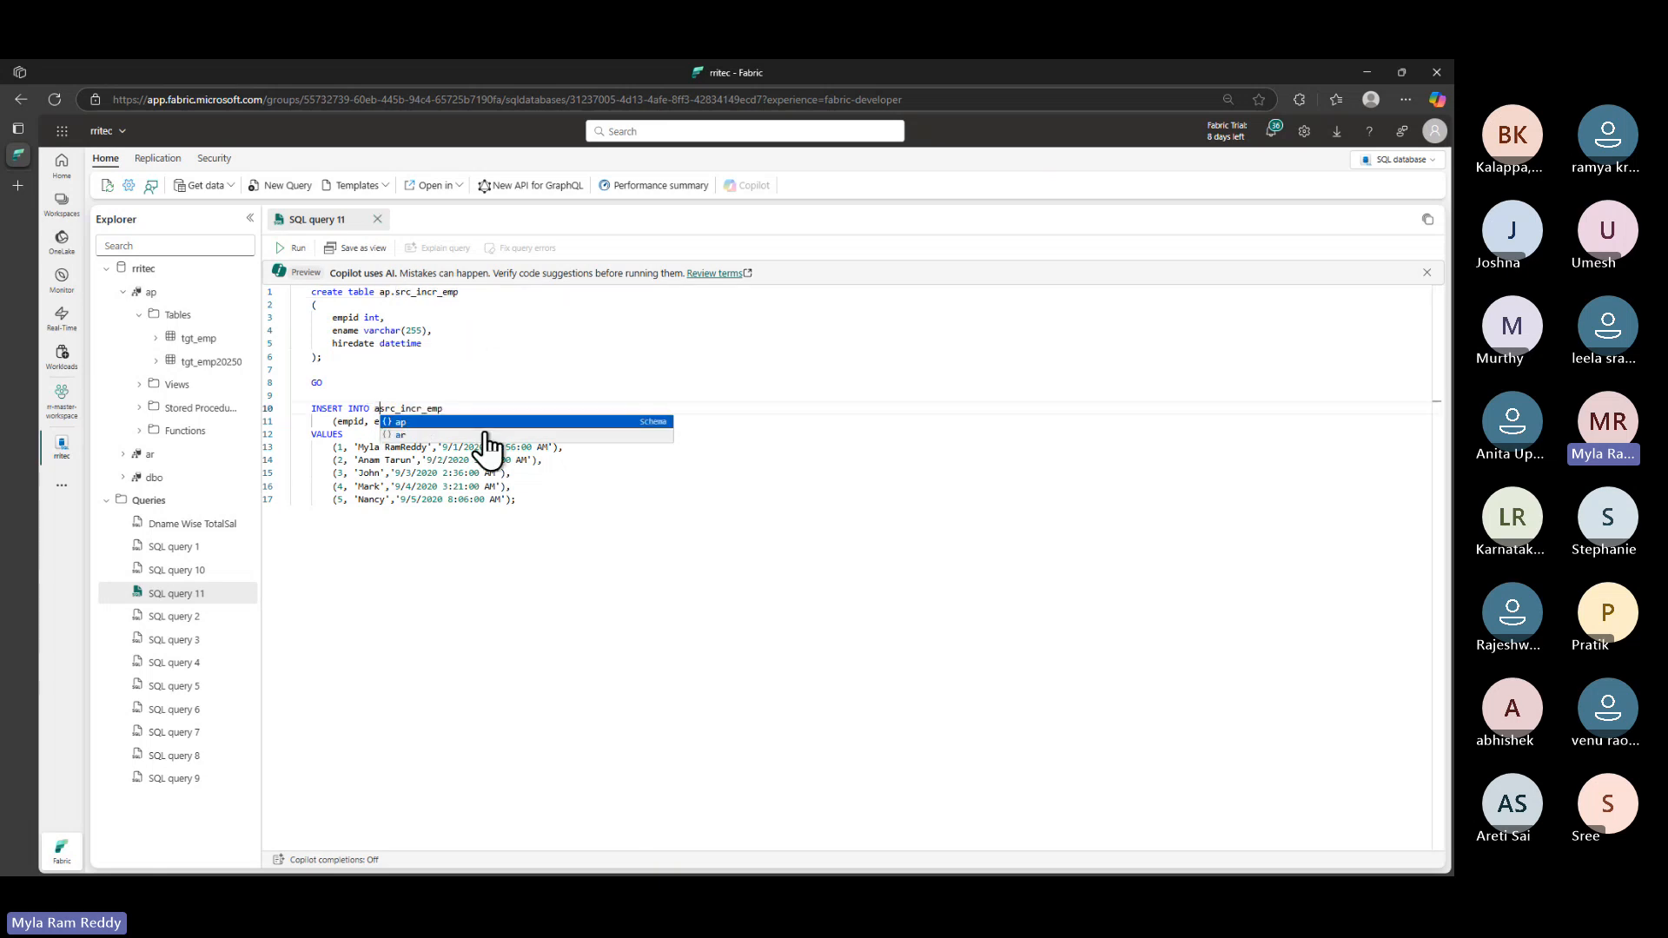
{"action": "key", "text": "Escape"}
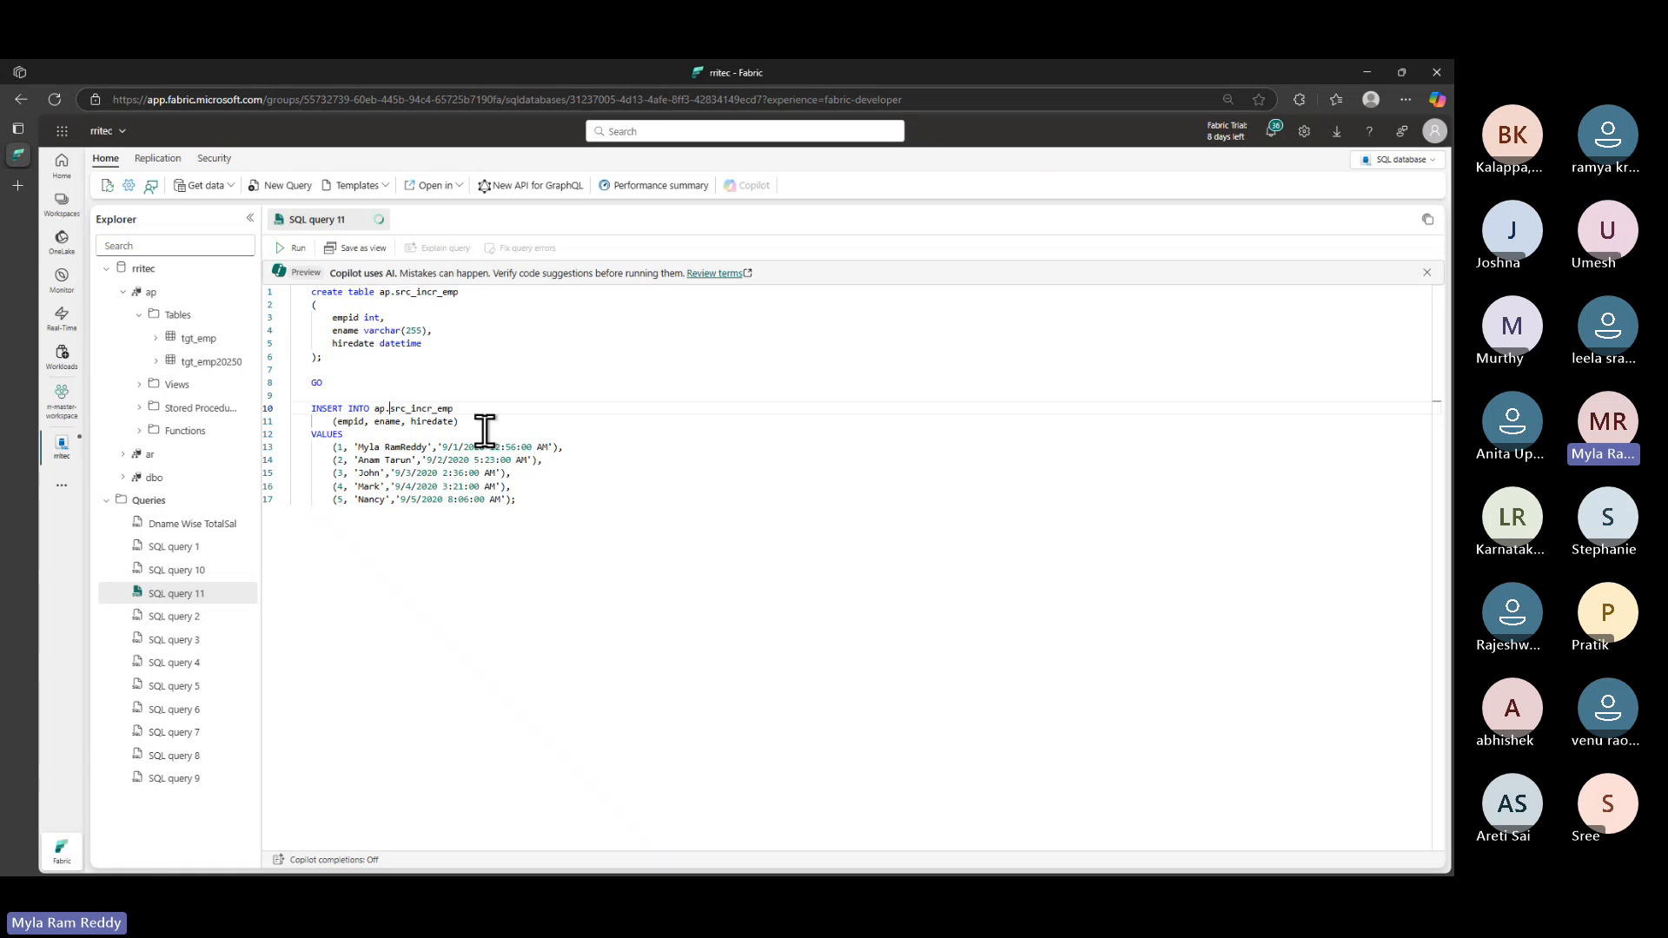
{"action": "left_click_drag", "start_coordinate": [563, 508], "coordinate": [298, 272]}
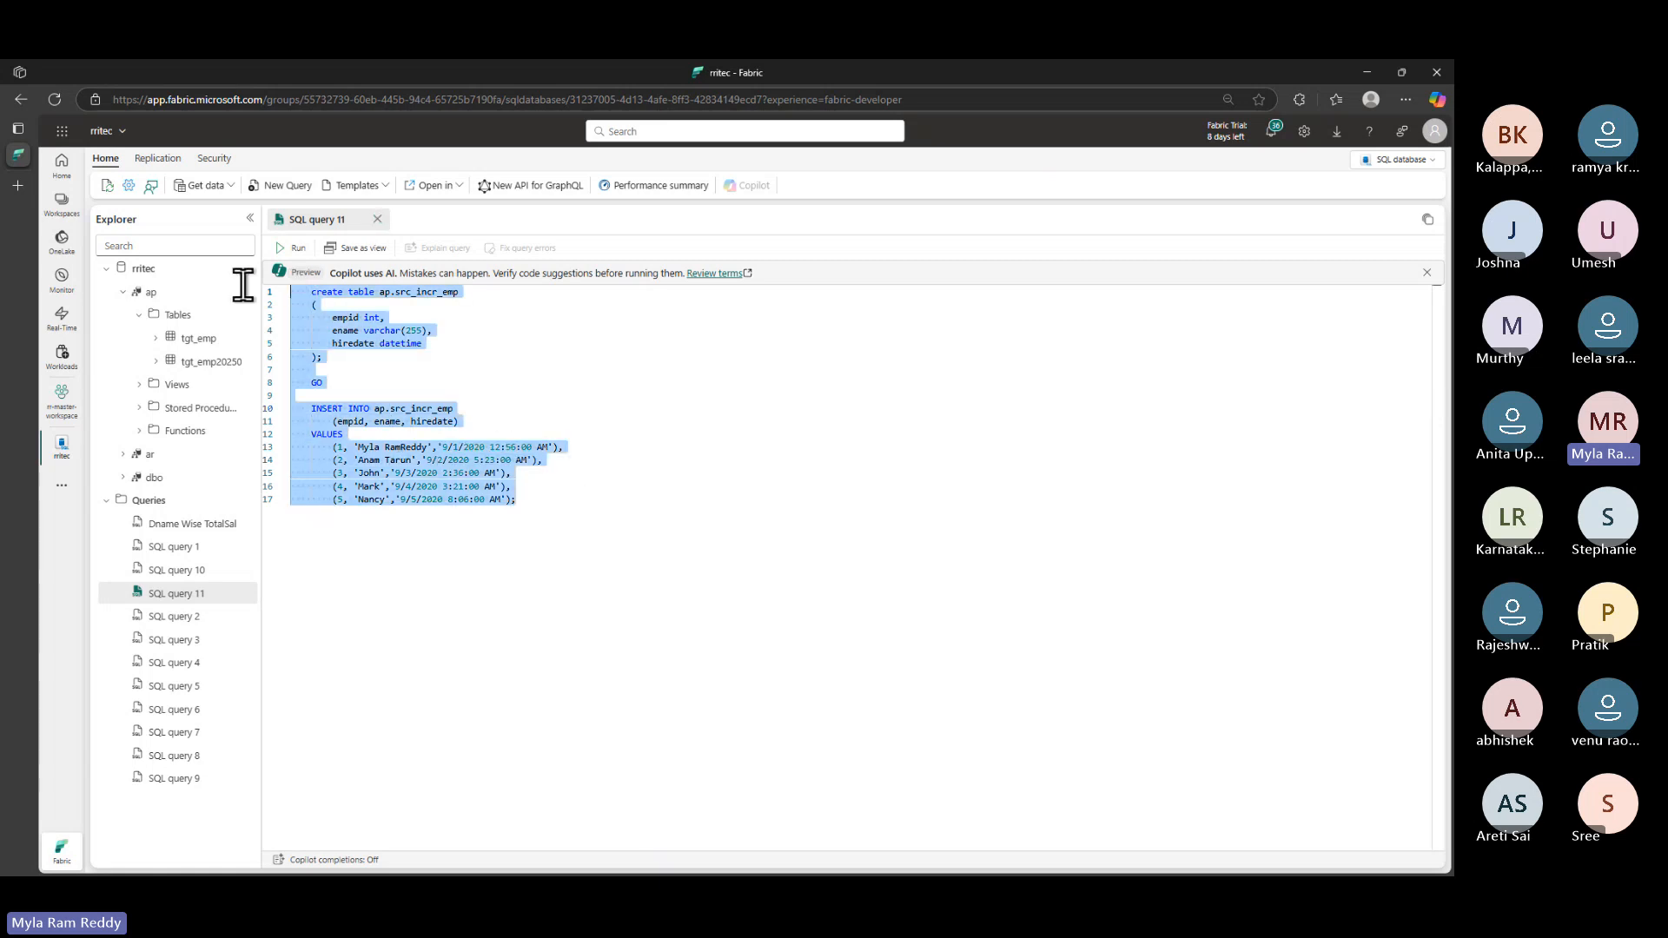
{"action": "left_click", "coordinate": [295, 247]}
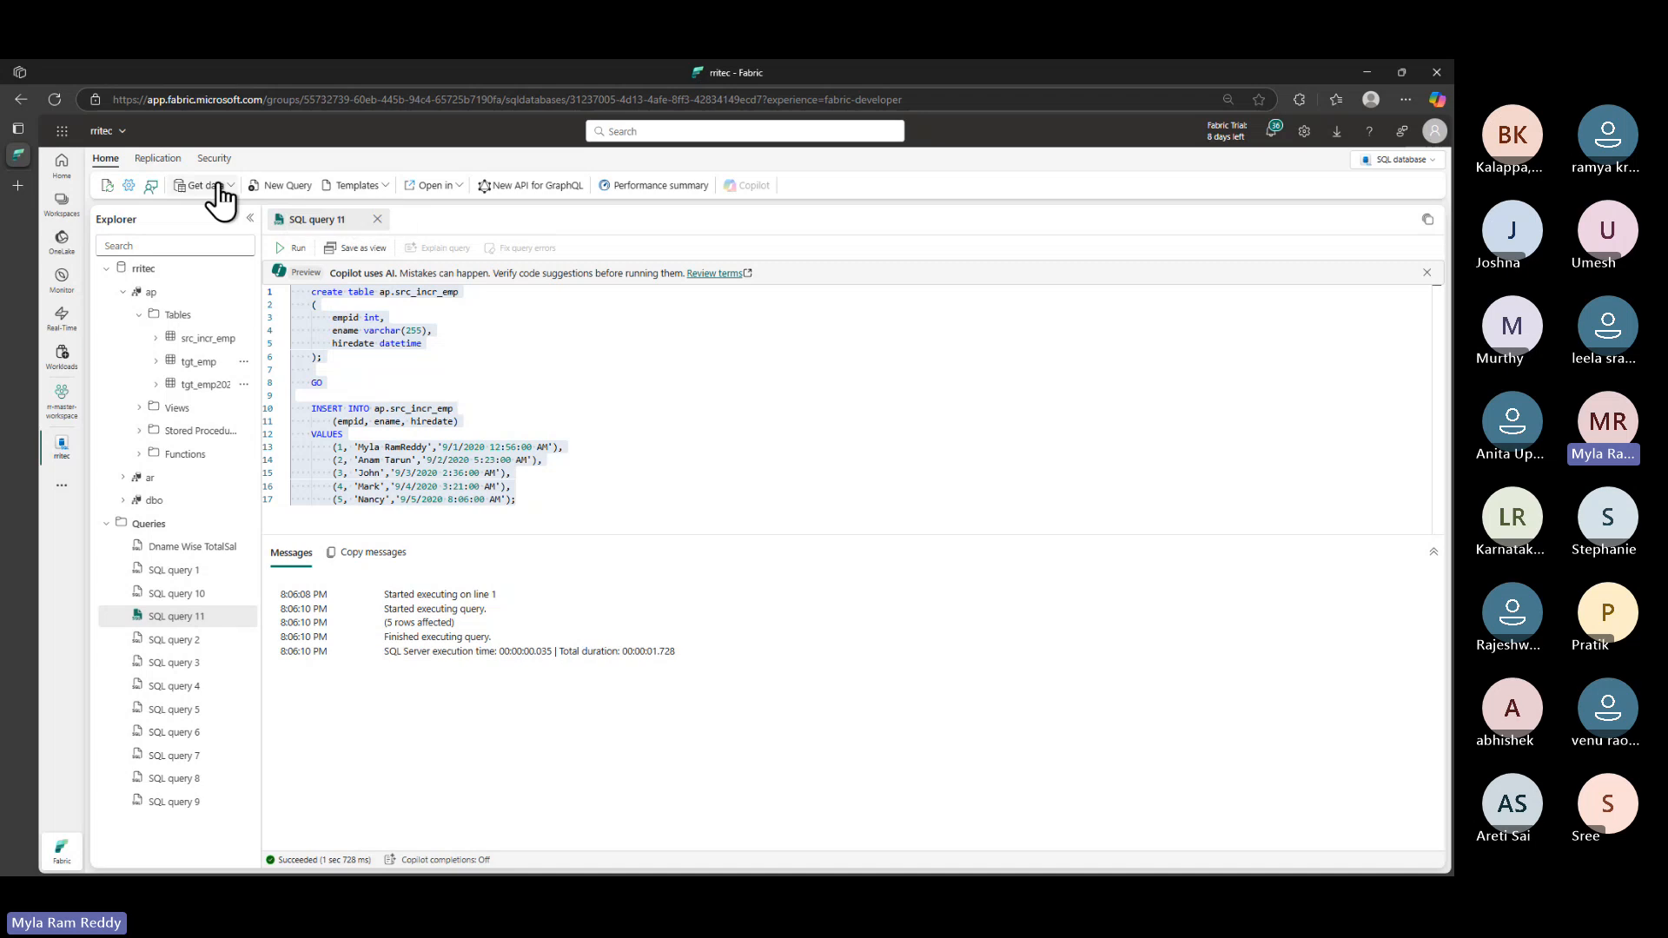
- Run 'select * from ap.src_incr_emp' in a new SQL query
{"action": "left_click", "coordinate": [280, 186]}
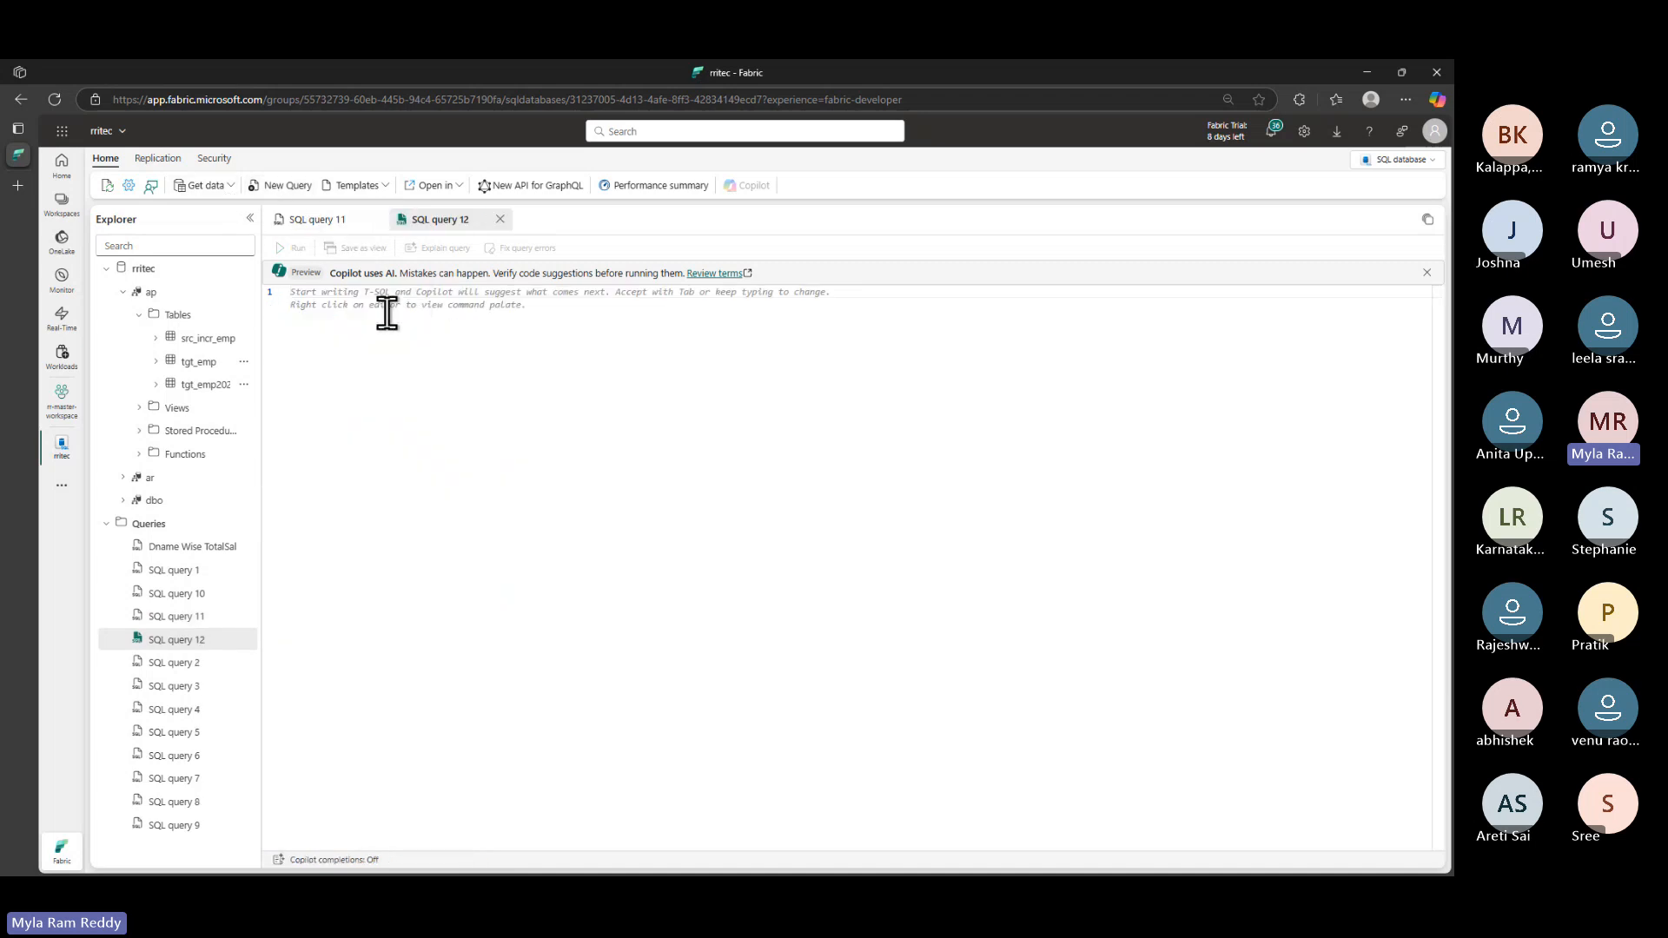
{"action": "type", "text": "selec"}
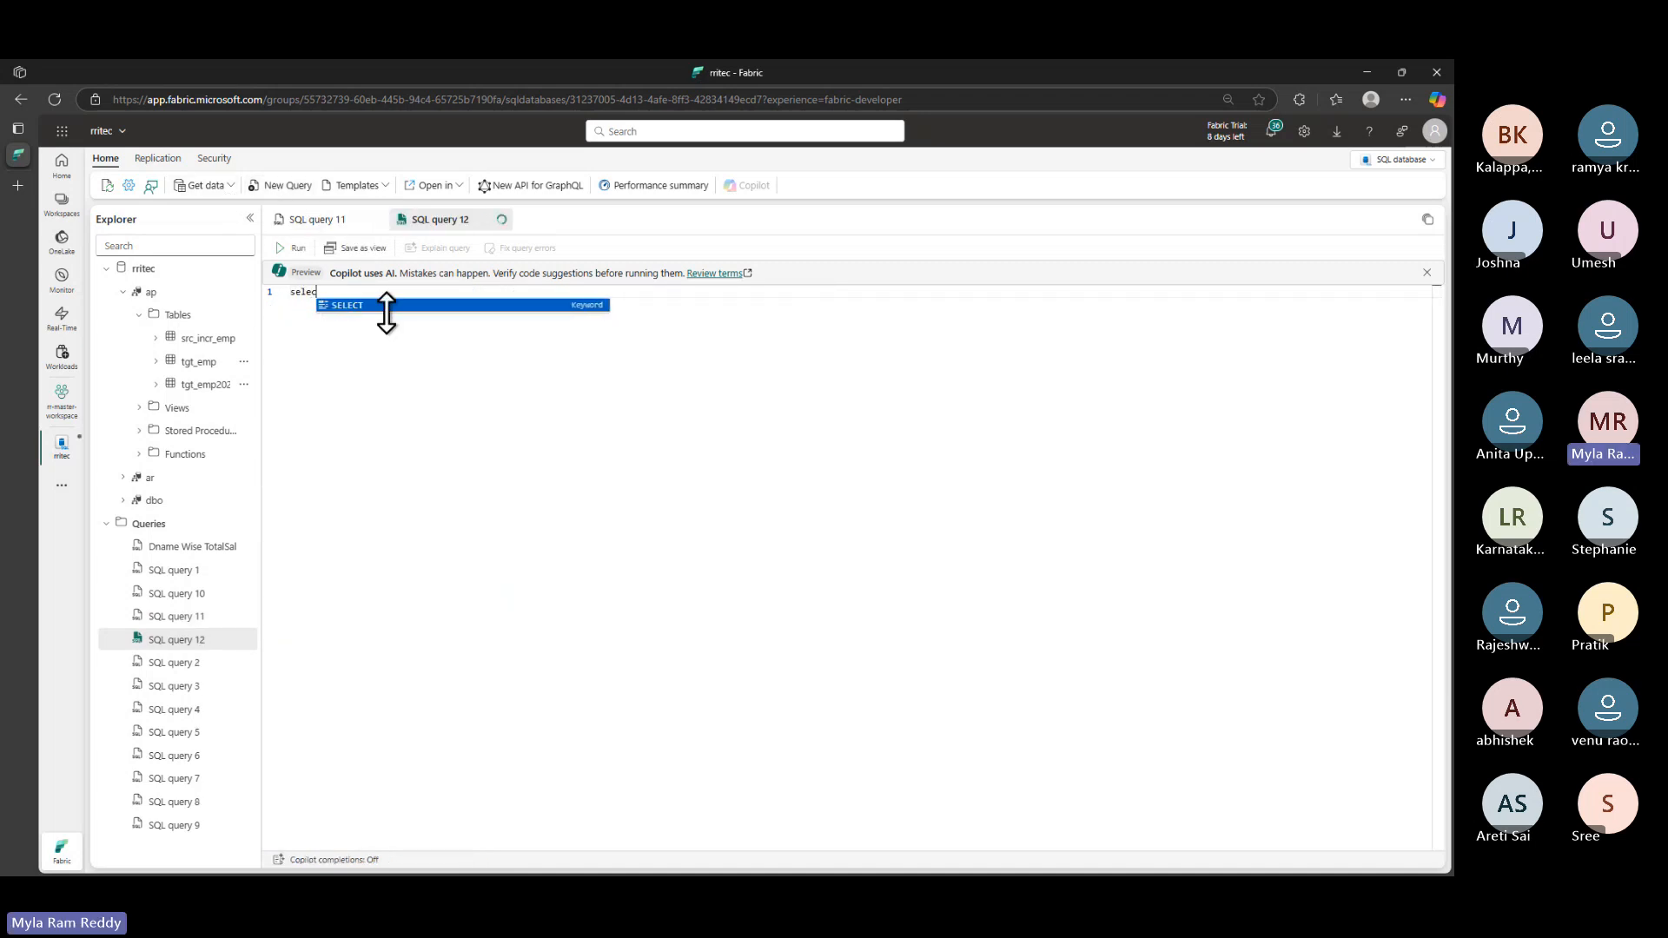
{"action": "type", "text": "t * fro"}
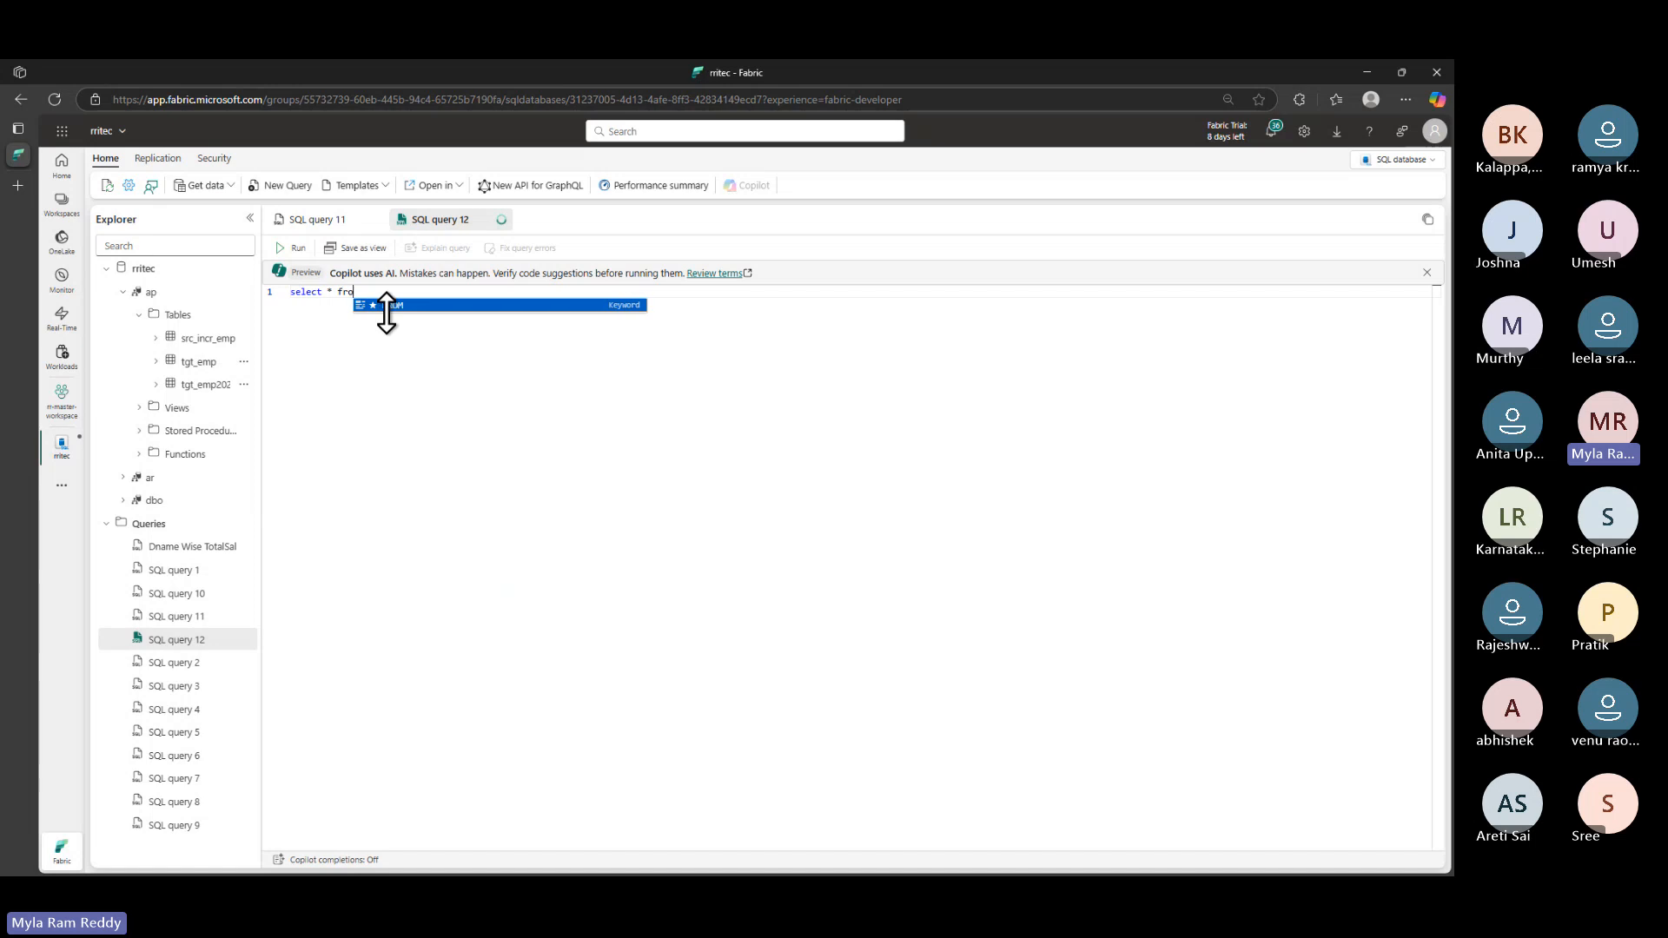
{"action": "type", "text": "m ap."}
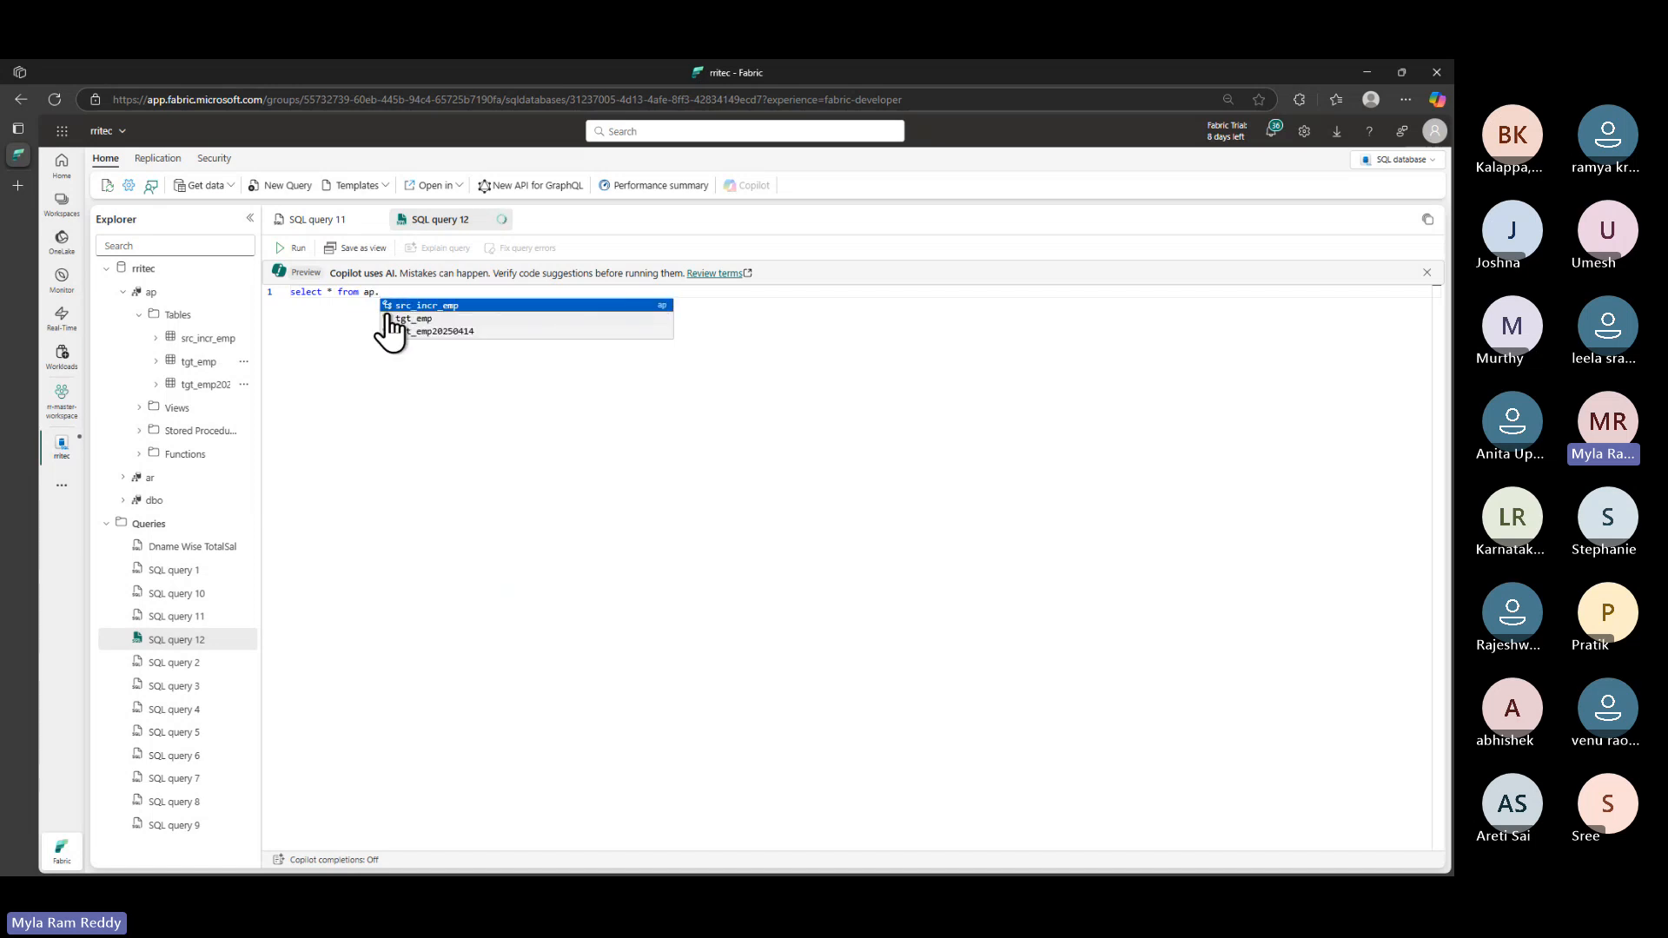
{"action": "left_click", "coordinate": [443, 306]}
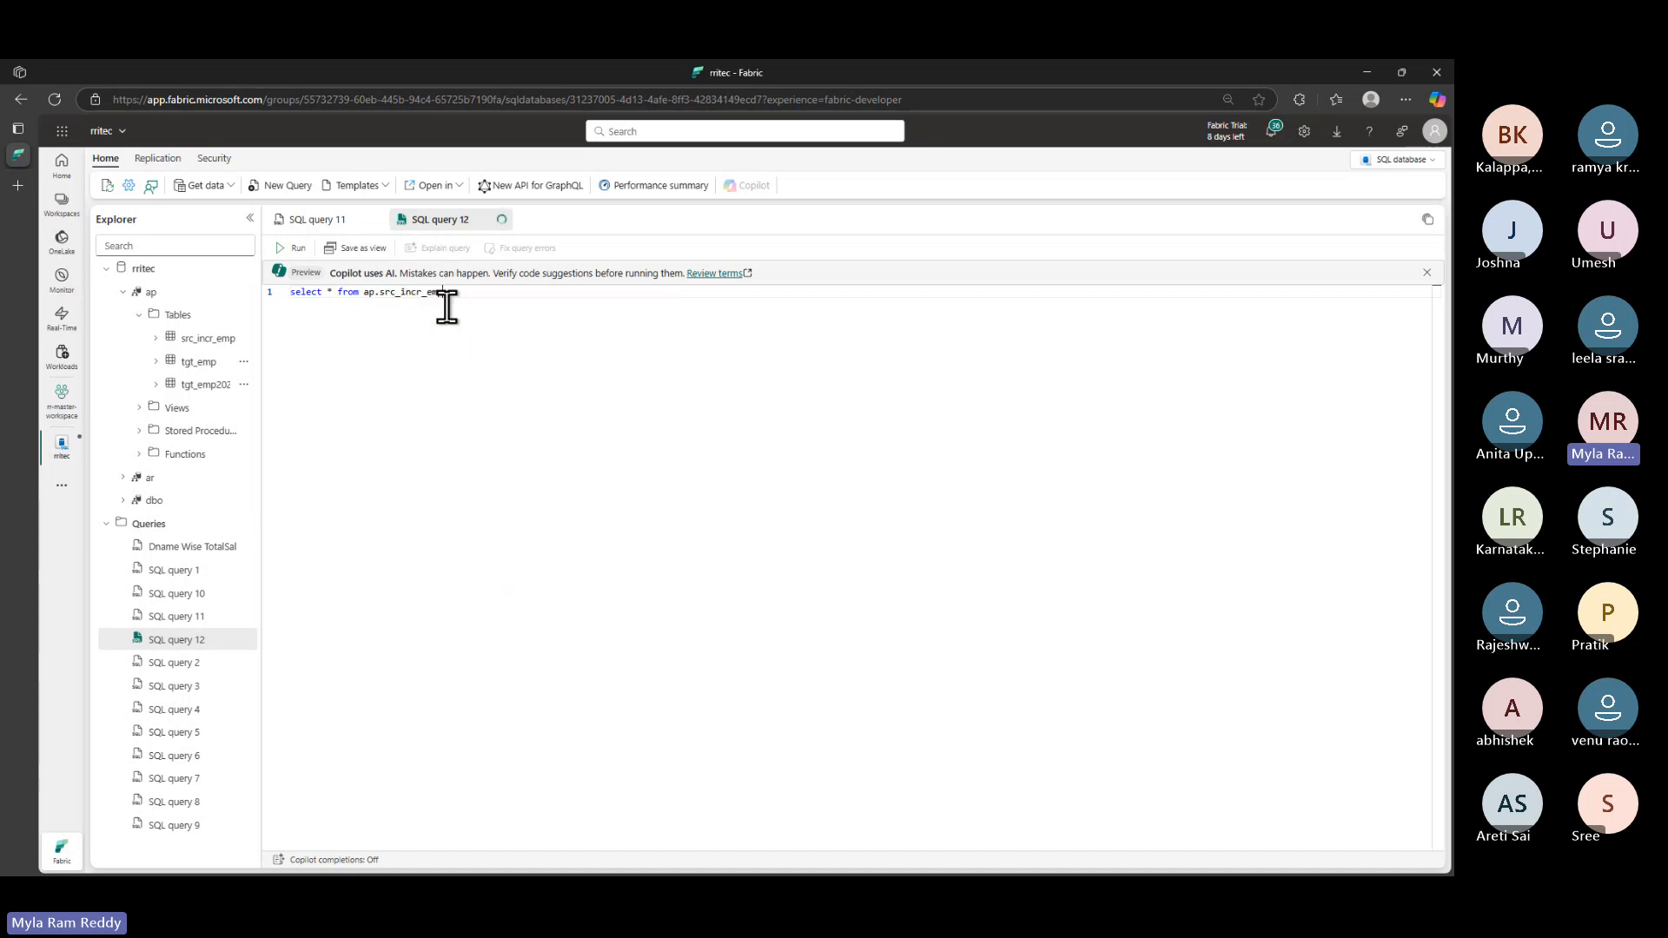
{"action": "left_click", "coordinate": [294, 248]}
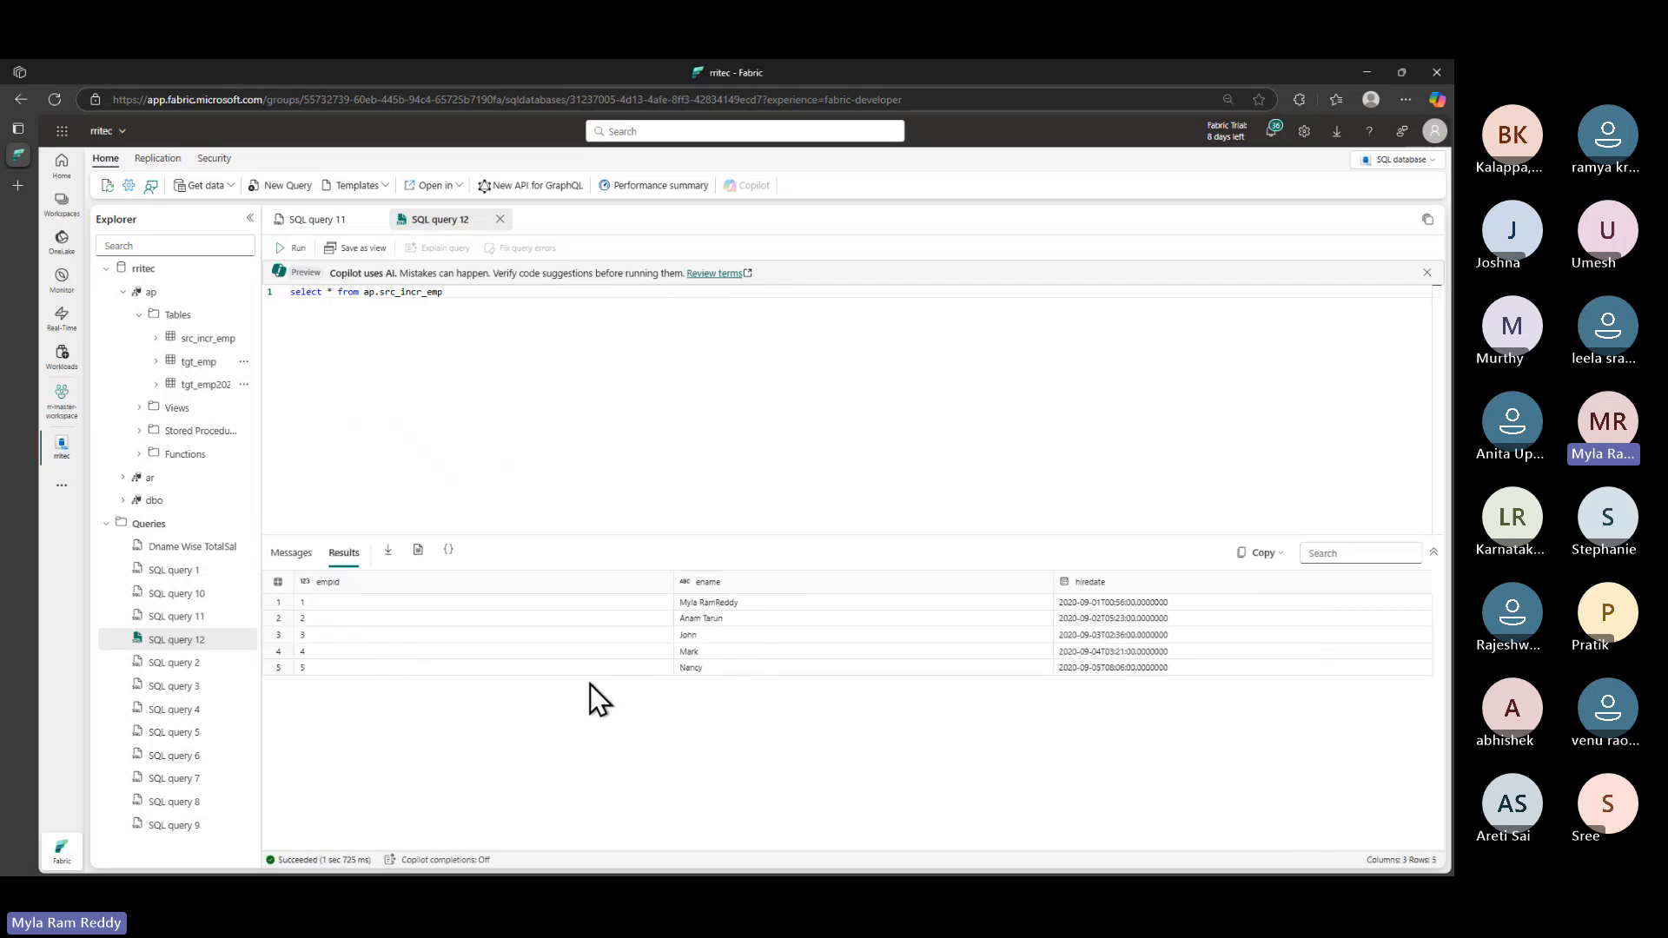
- Check the first and last rows' names and hire dates, then select the query line
{"action": "left_click", "coordinate": [705, 607]}
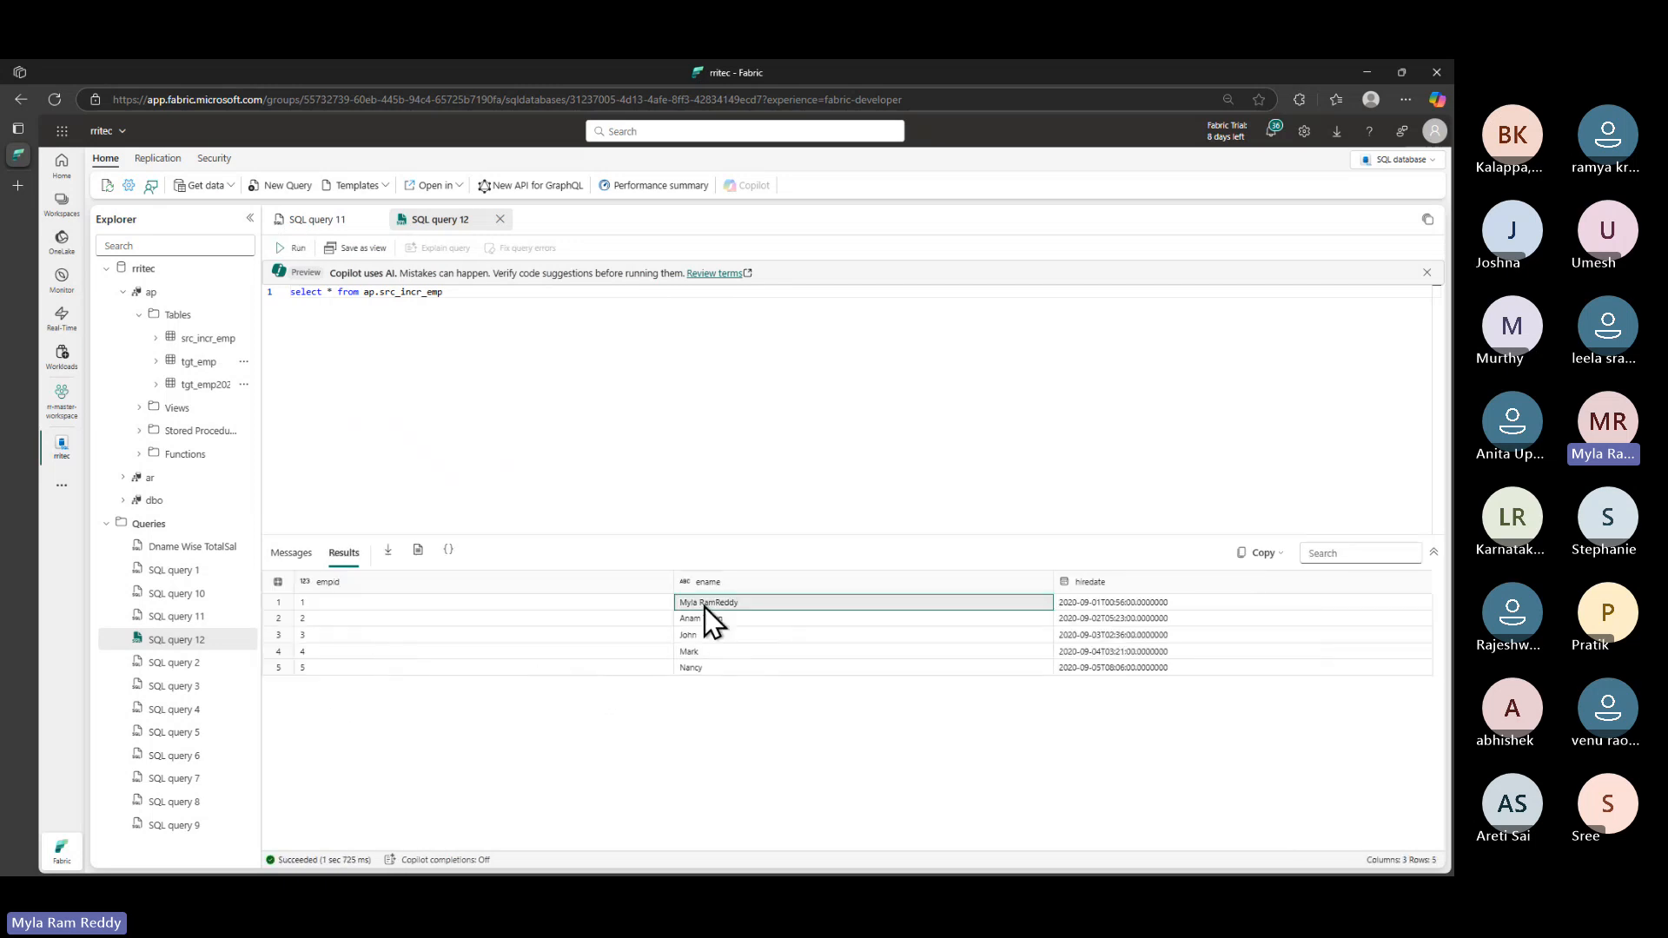
{"action": "left_click", "coordinate": [1083, 605]}
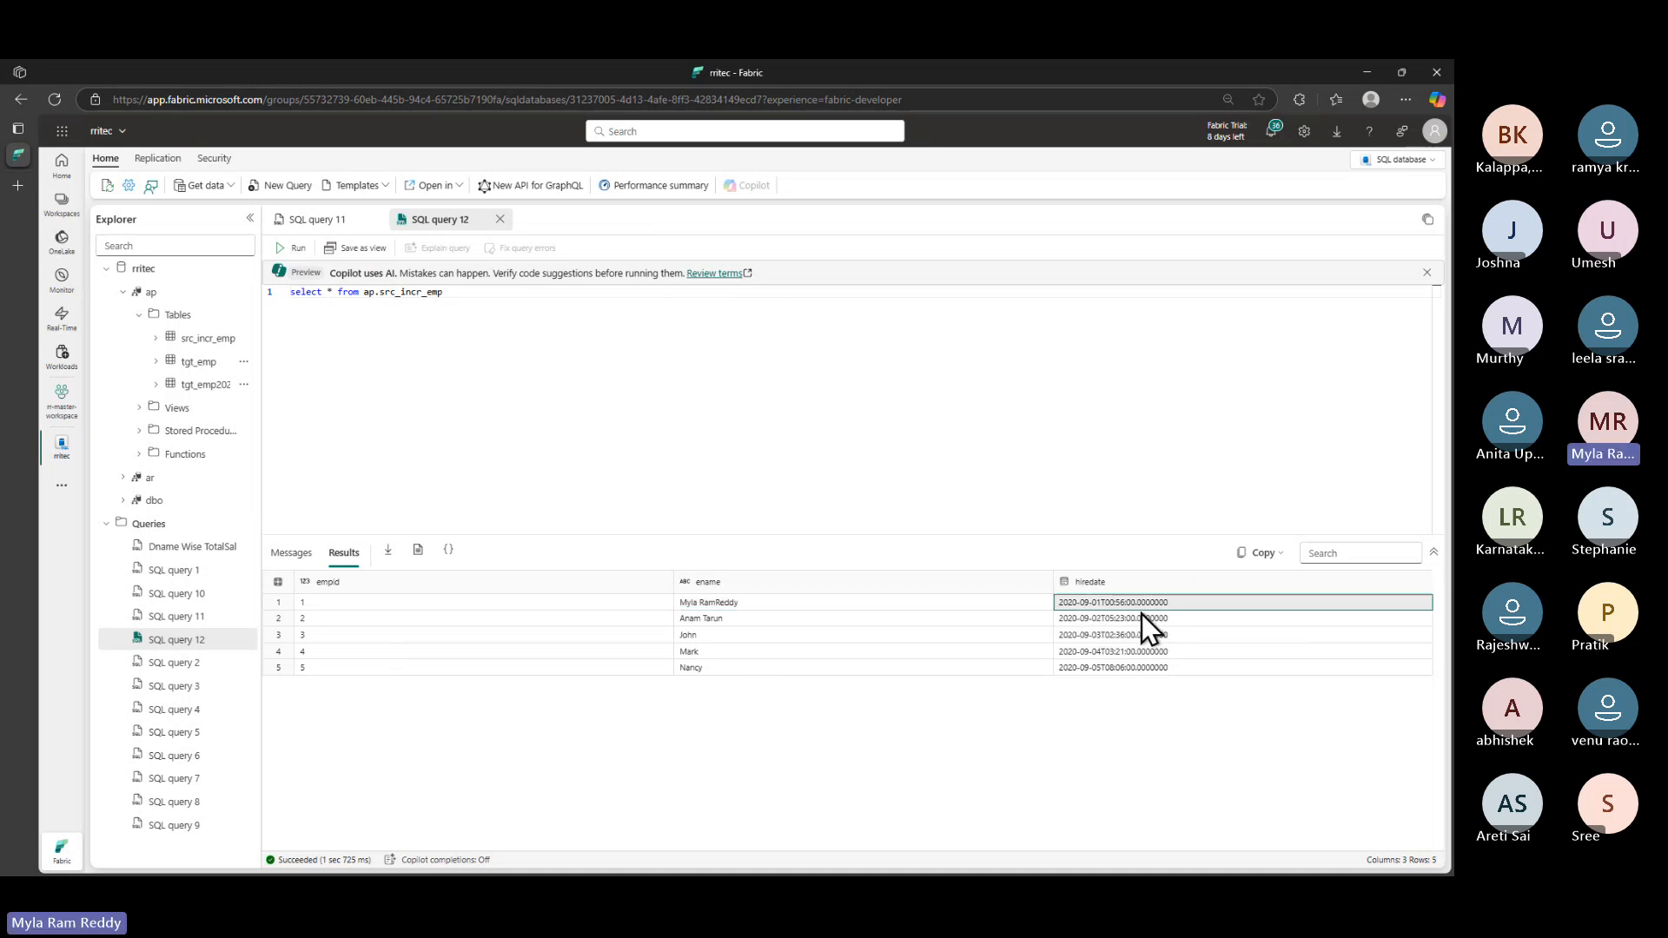
{"action": "left_click", "coordinate": [701, 674]}
{"action": "left_click", "coordinate": [1091, 671]}
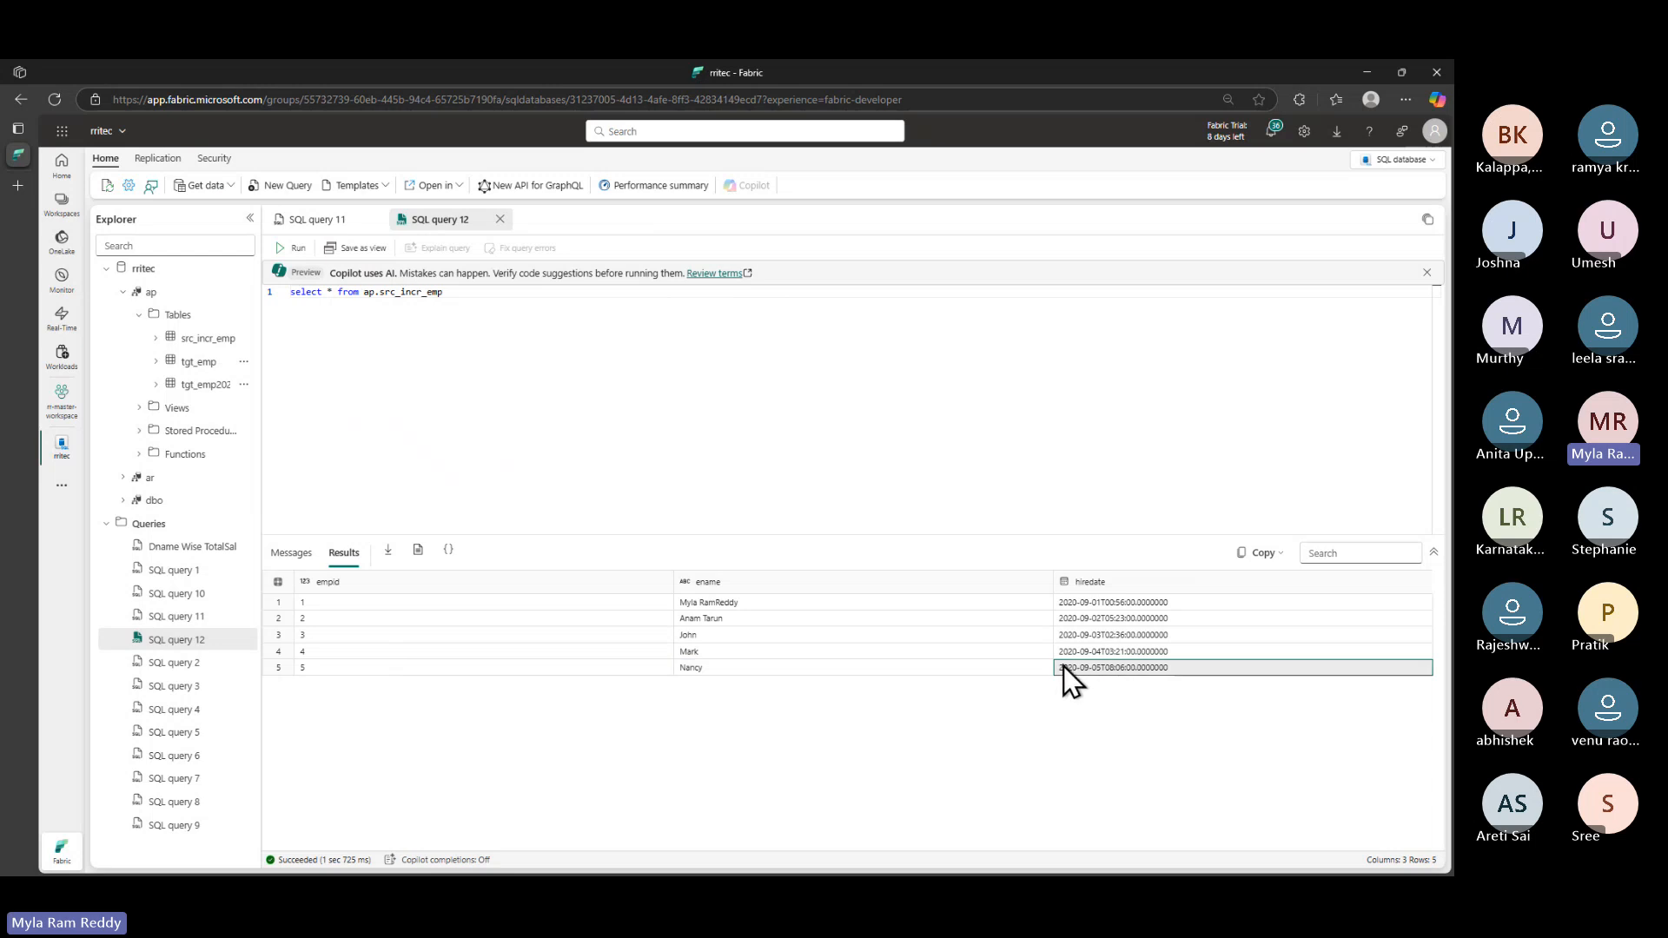
{"action": "left_click_drag", "start_coordinate": [445, 292], "coordinate": [120, 261]}
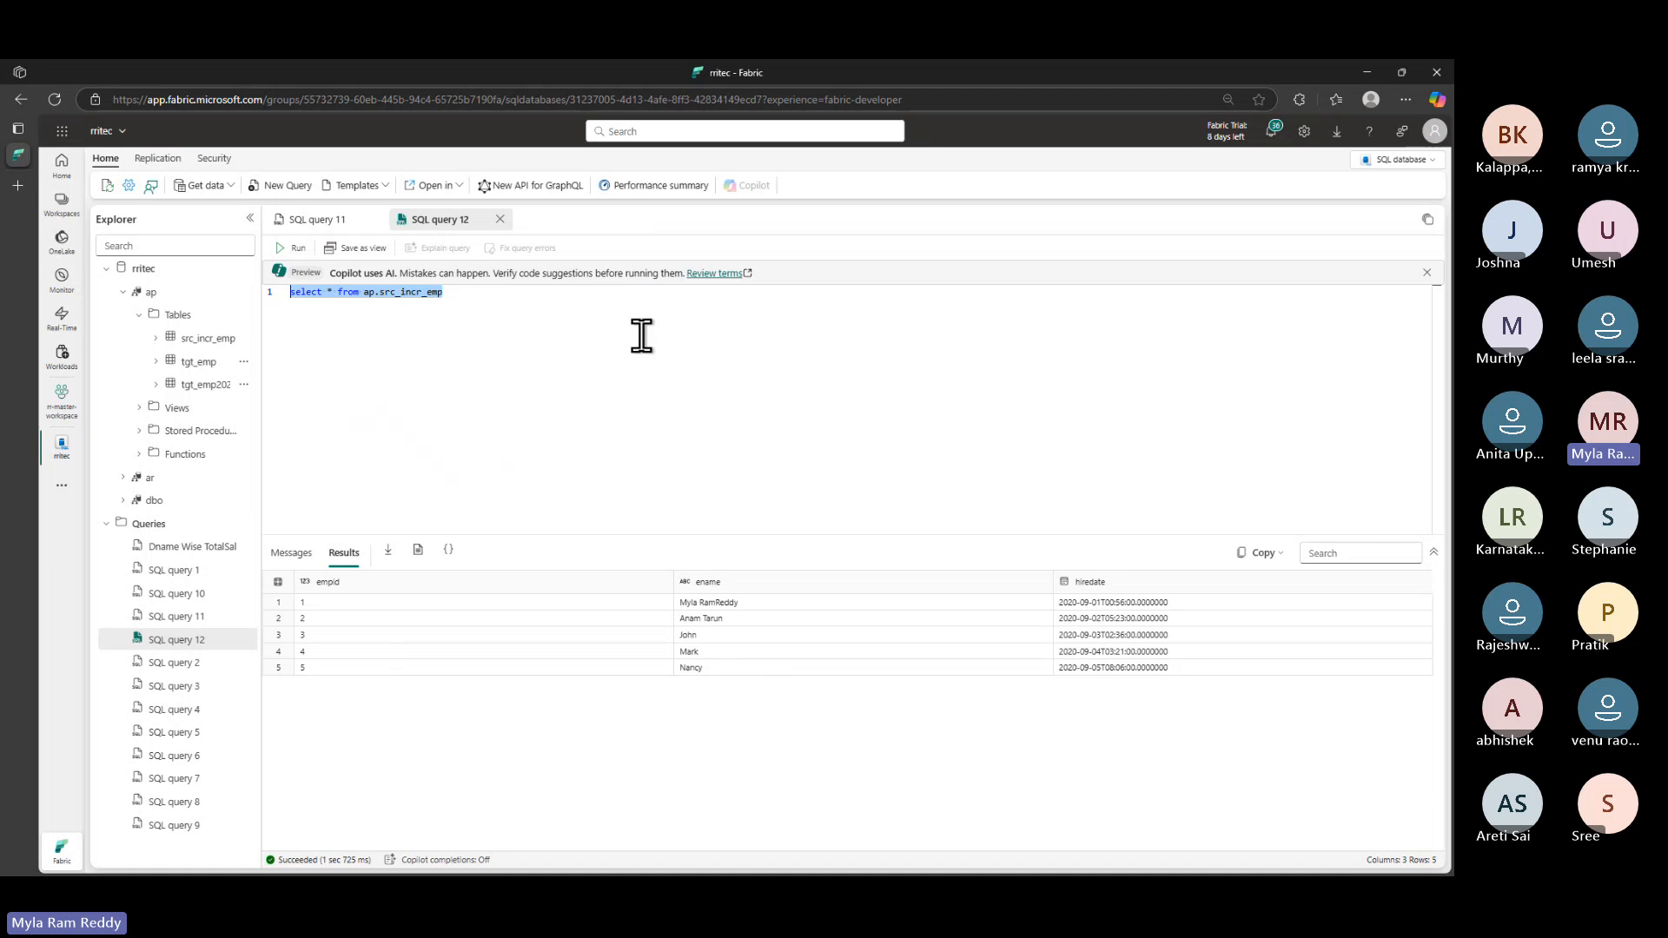
{"action": "key", "text": "alt+Tab"}
- Scroll to Step 2 and select the create table watermarktable statement
{"action": "scroll", "coordinate": [521, 584], "scroll_direction": "down", "scroll_amount": 3}
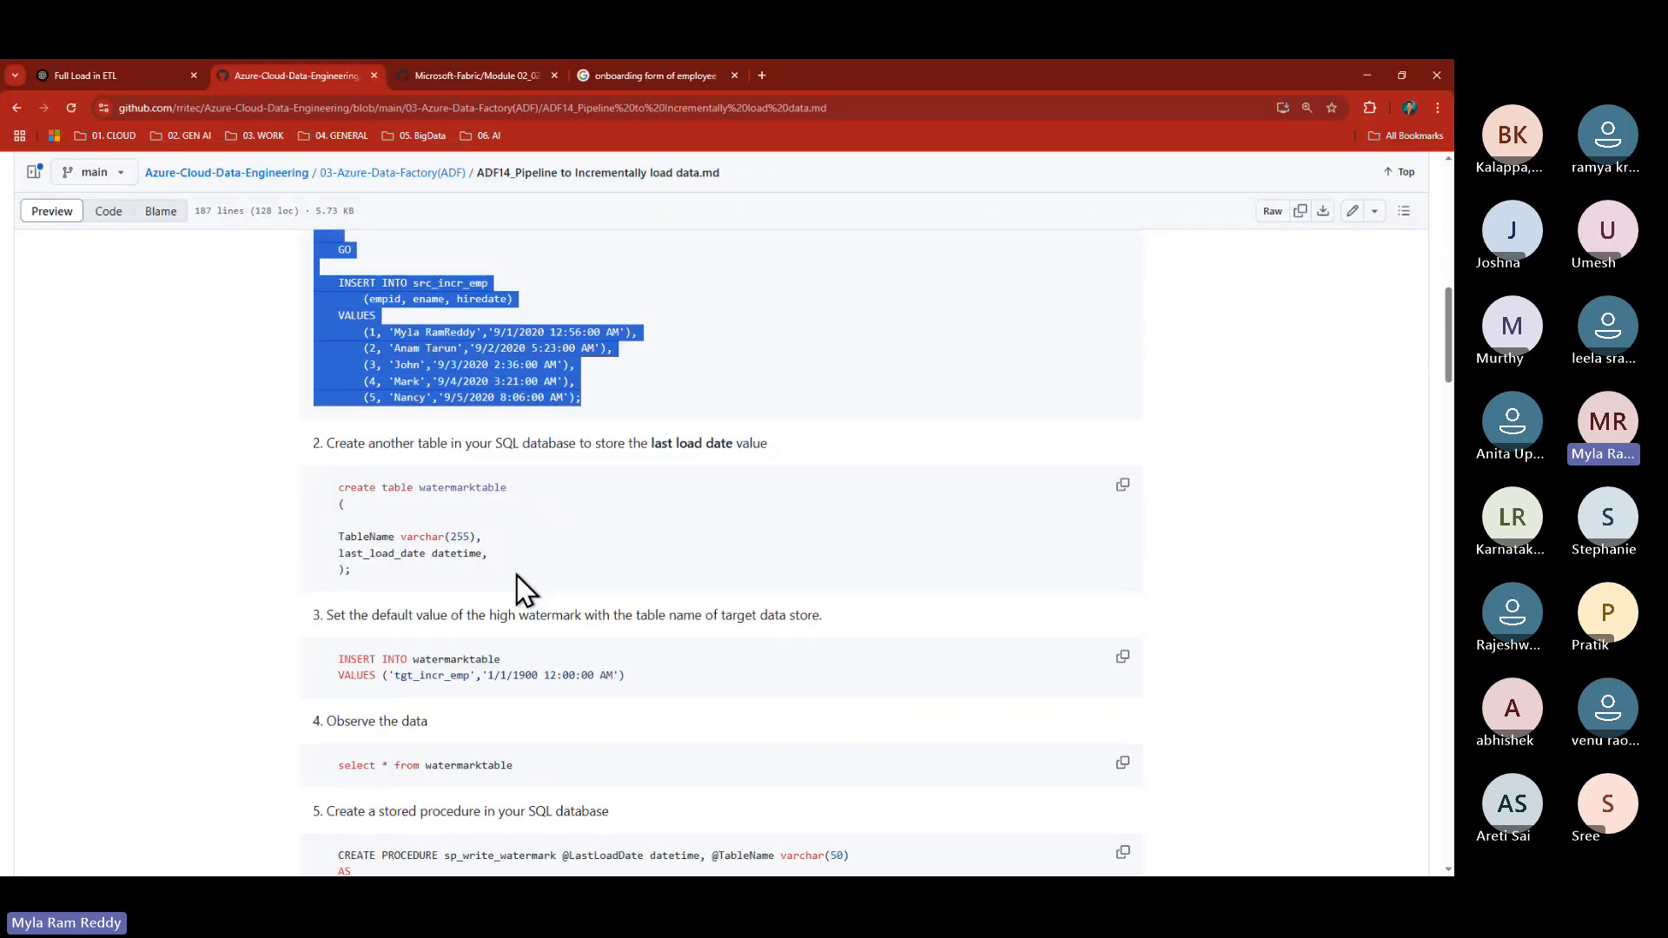
{"action": "scroll", "coordinate": [518, 577], "scroll_direction": "down", "scroll_amount": 2}
{"action": "left_click_drag", "start_coordinate": [345, 345], "coordinate": [397, 431]}
{"action": "left_click", "coordinate": [500, 415]}
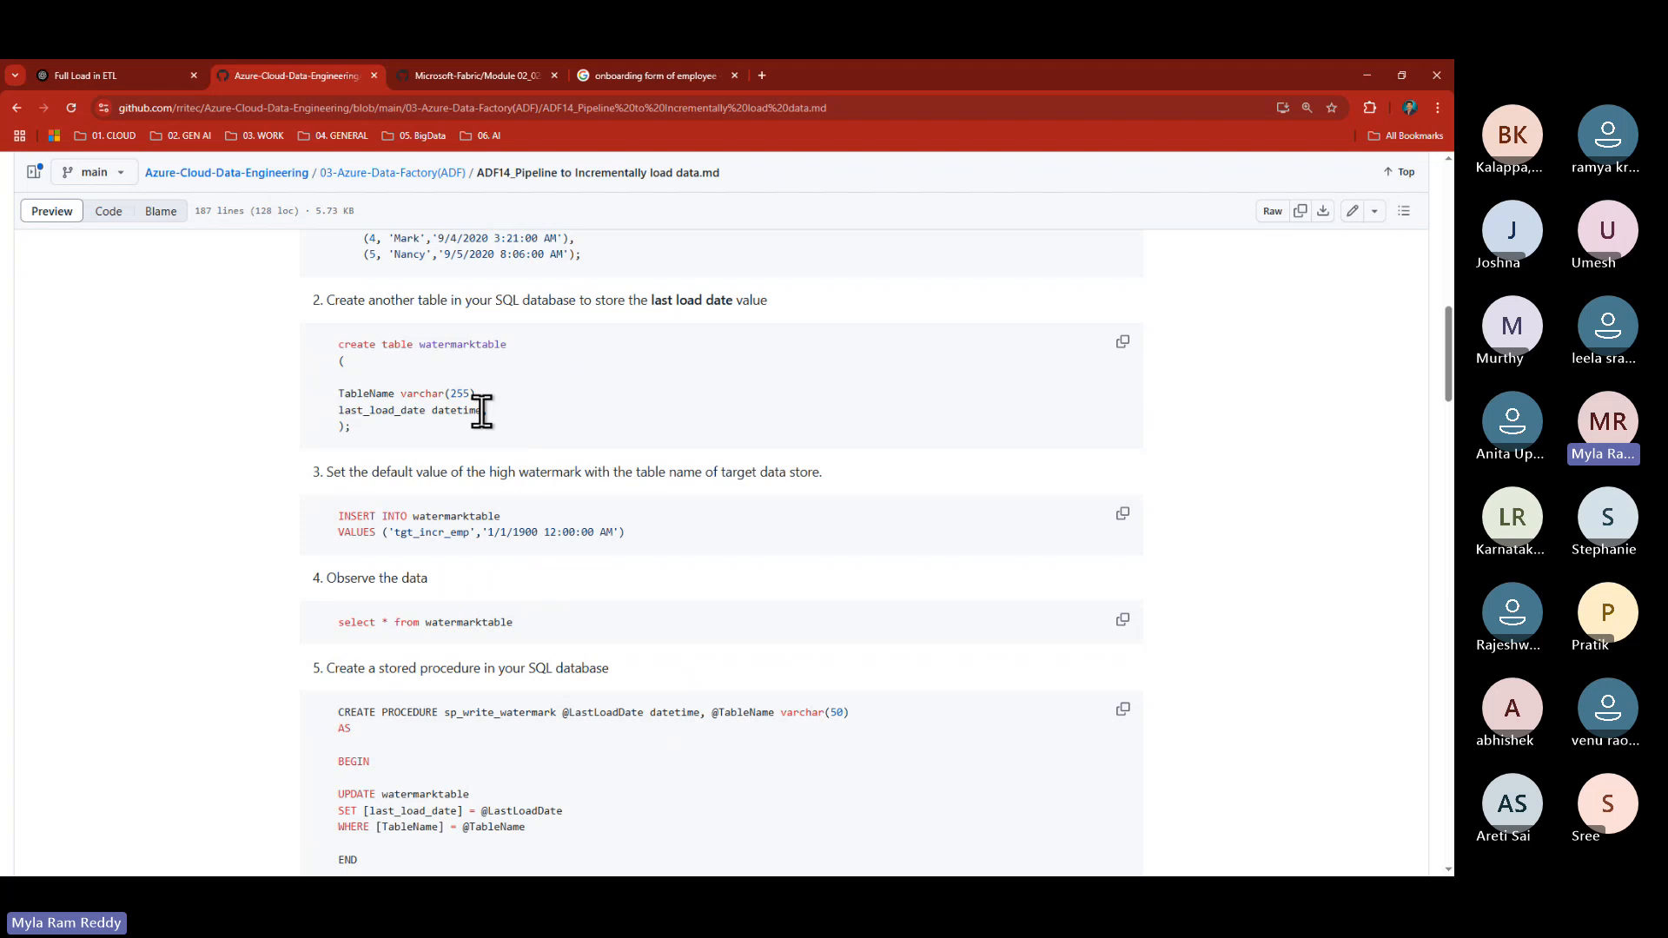
{"action": "left_click_drag", "start_coordinate": [337, 344], "coordinate": [395, 438]}
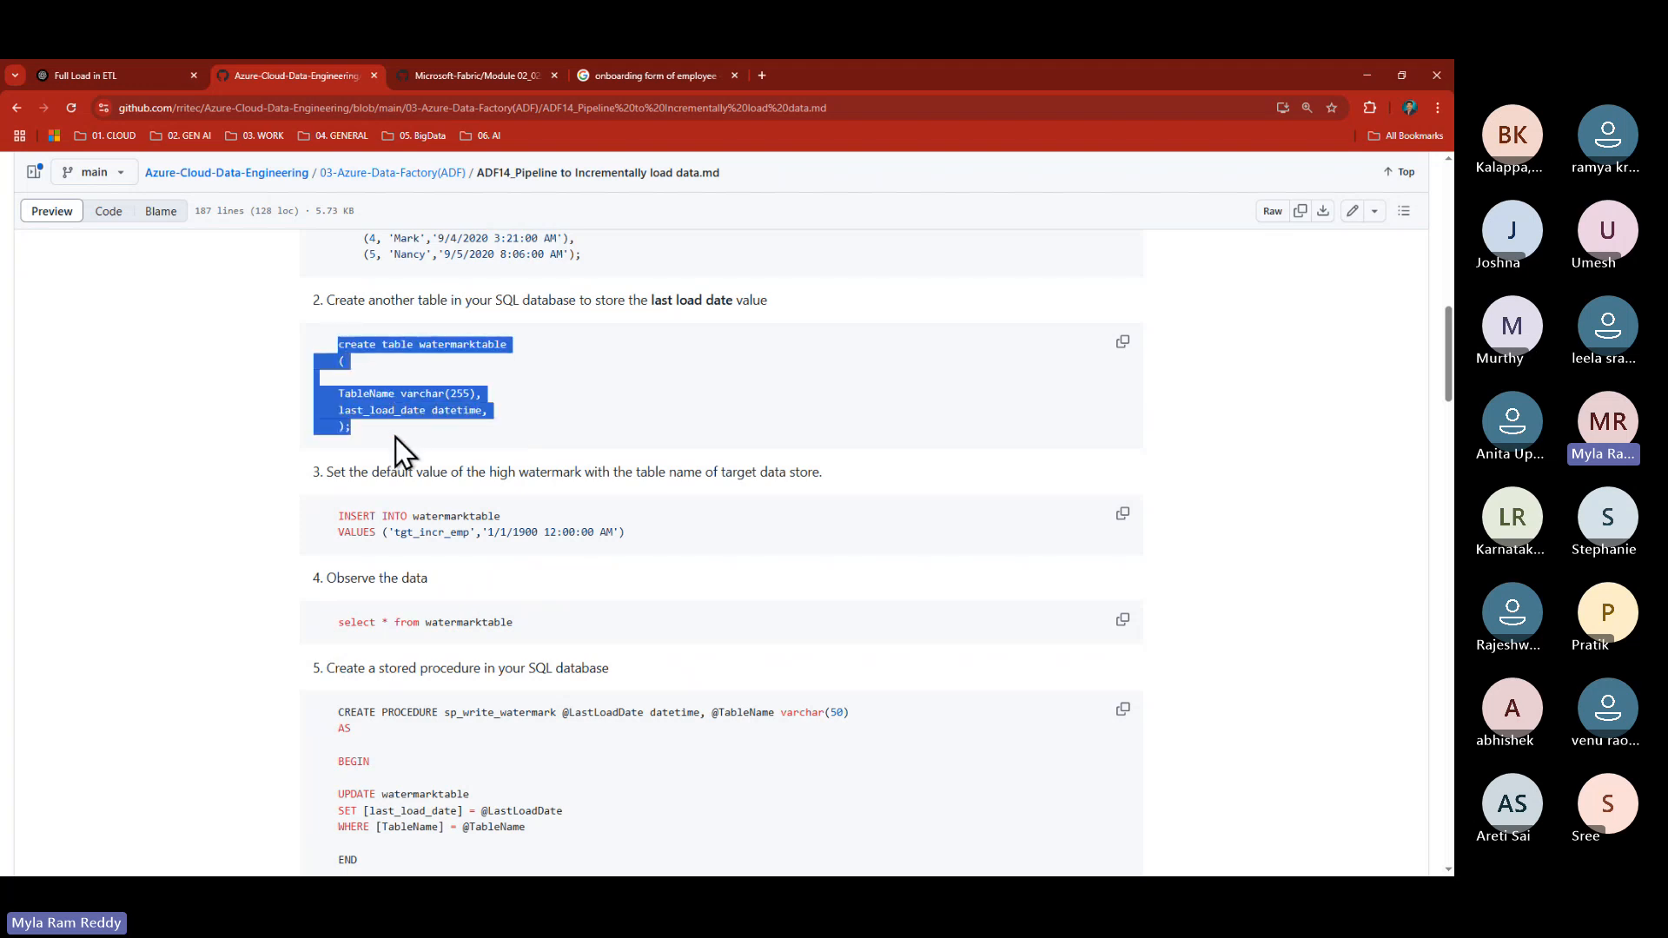
{"action": "left_click", "coordinate": [337, 391]}
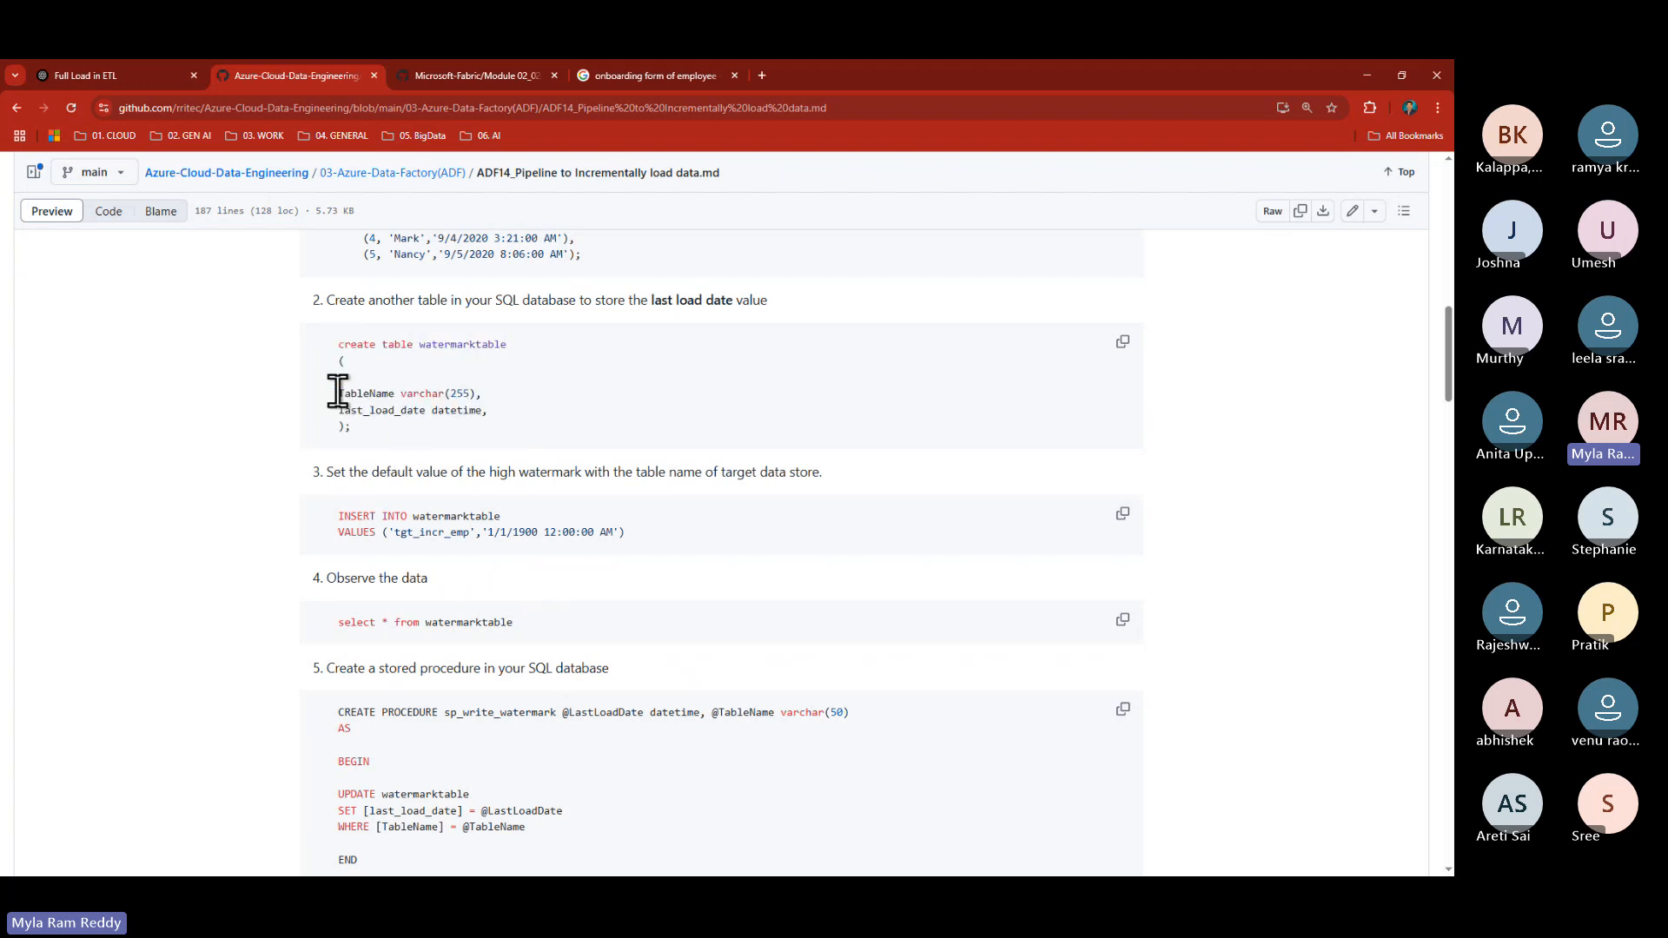
- Pick out the TableName varchar(255) and last_load_date datetime columns and the watermarktable name
{"action": "left_click_drag", "start_coordinate": [337, 391], "coordinate": [509, 394]}
{"action": "left_click_drag", "start_coordinate": [328, 409], "coordinate": [554, 415]}
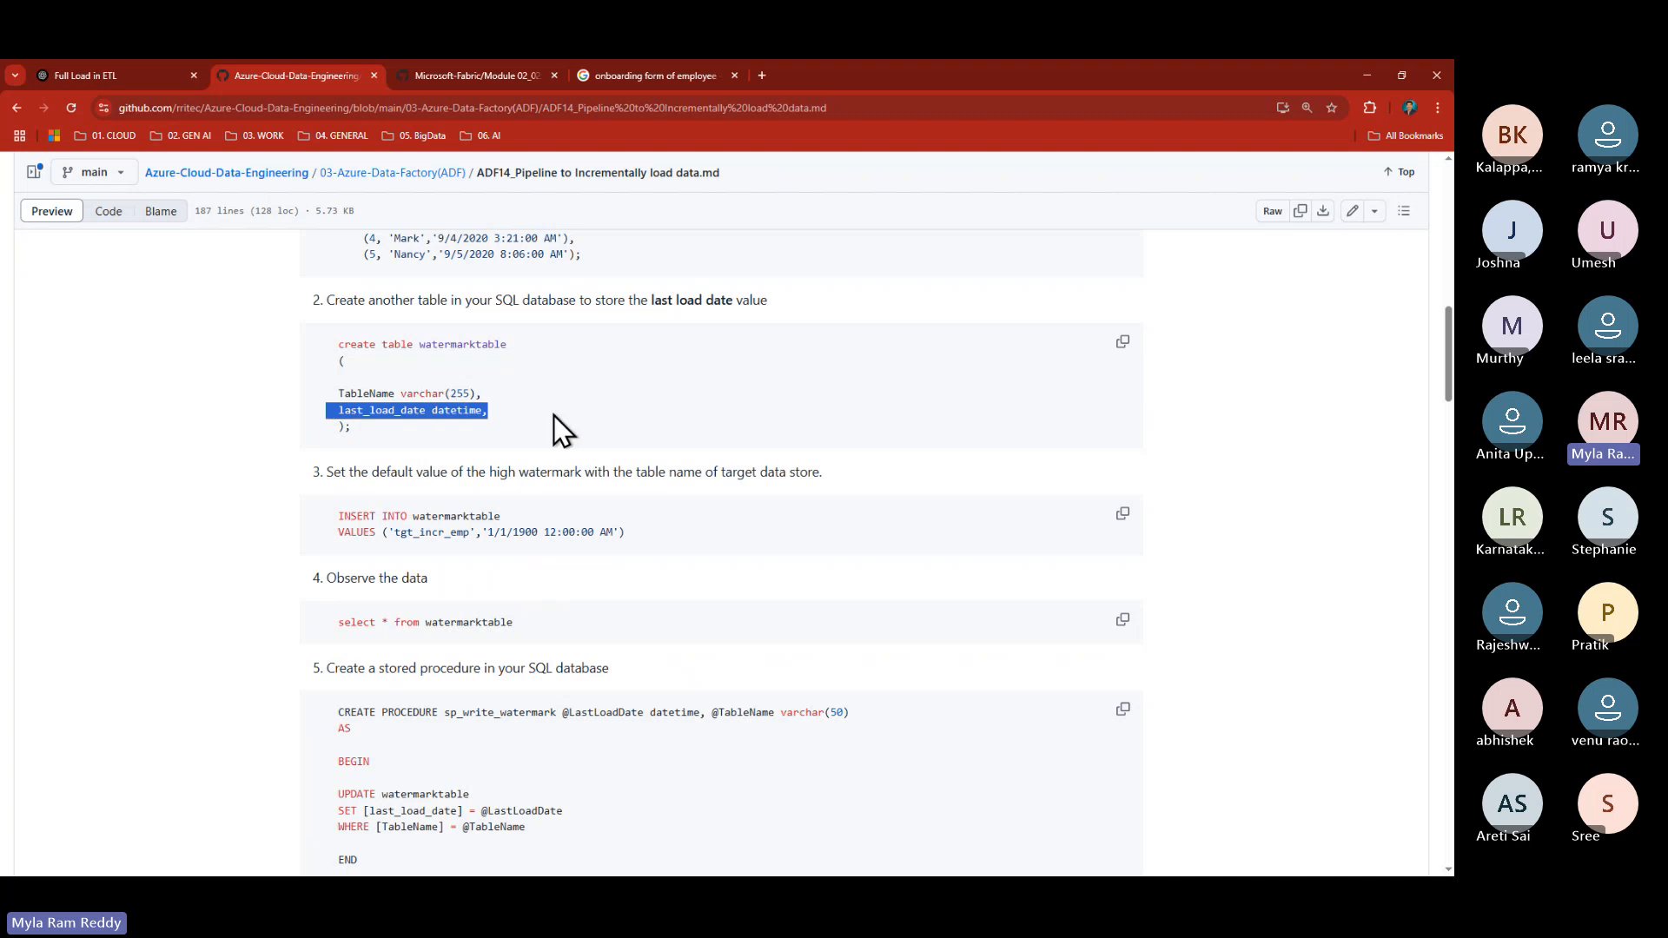
{"action": "left_click_drag", "start_coordinate": [351, 428], "coordinate": [324, 343]}
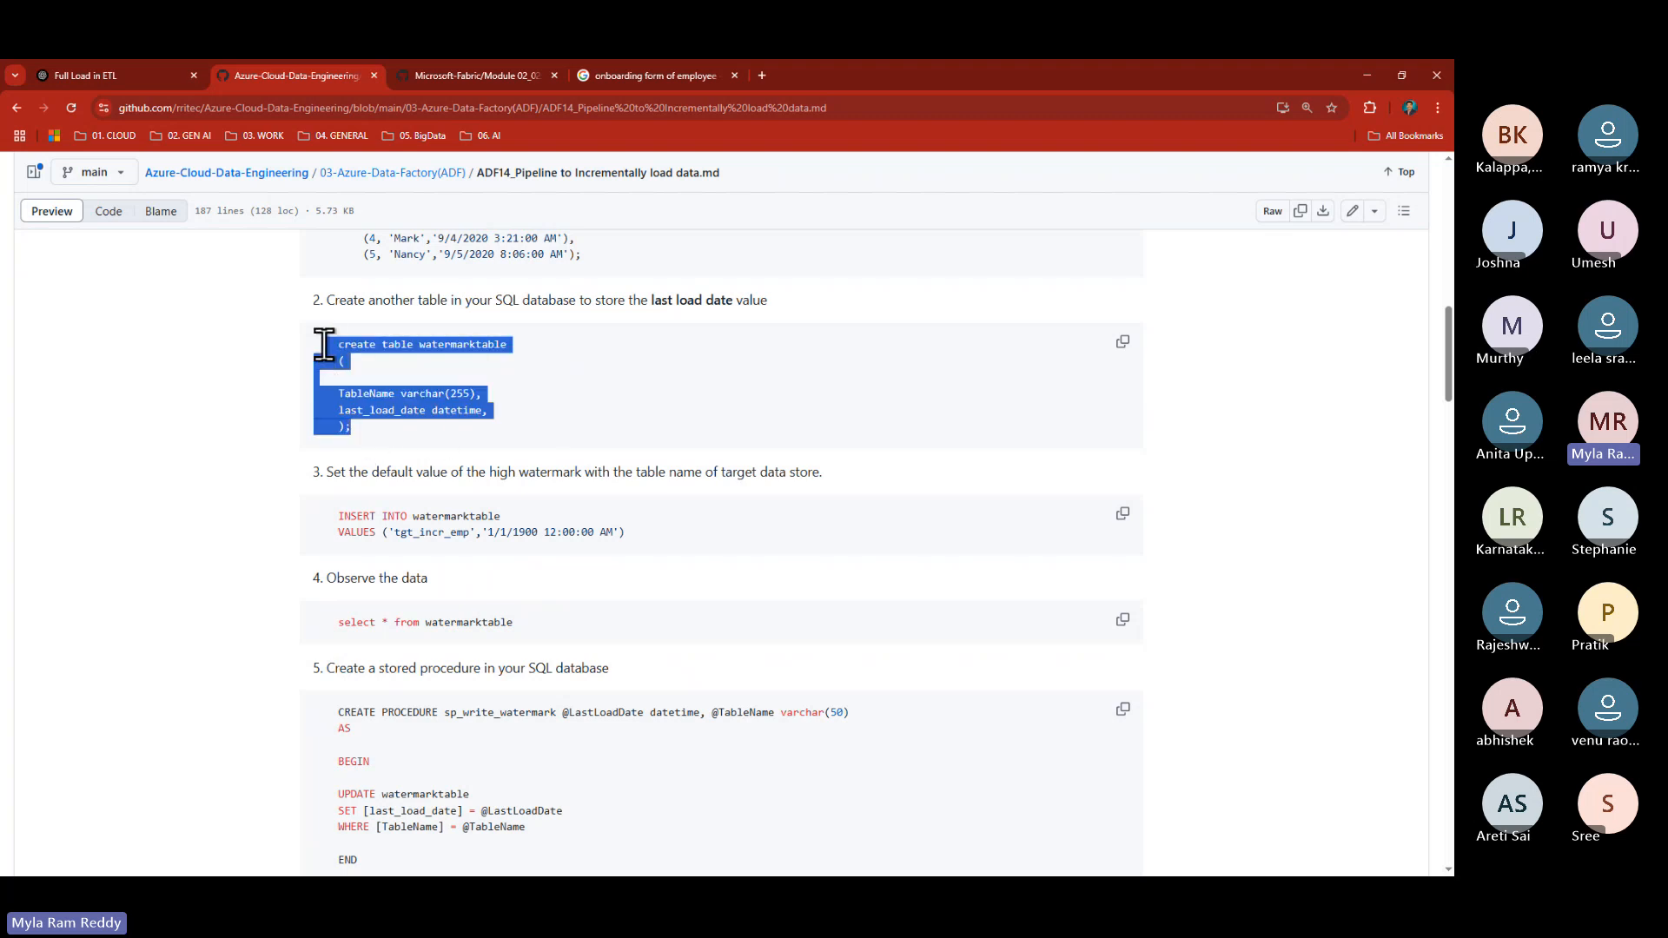
{"action": "left_click", "coordinate": [425, 421]}
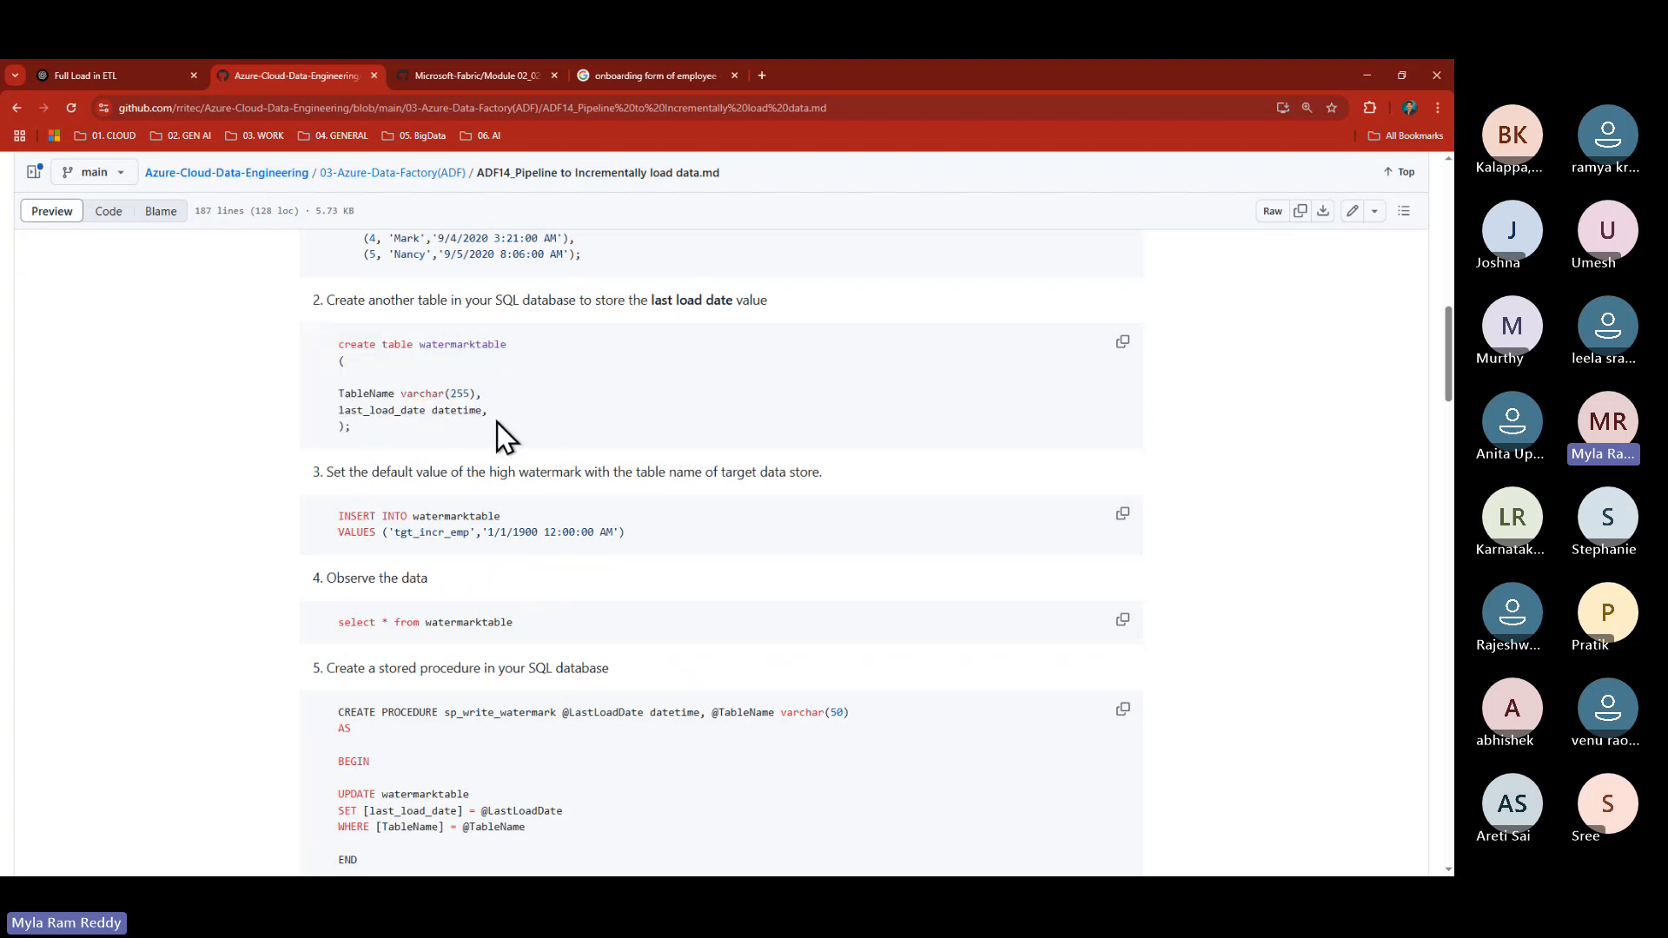
{"action": "double_click", "coordinate": [461, 344]}
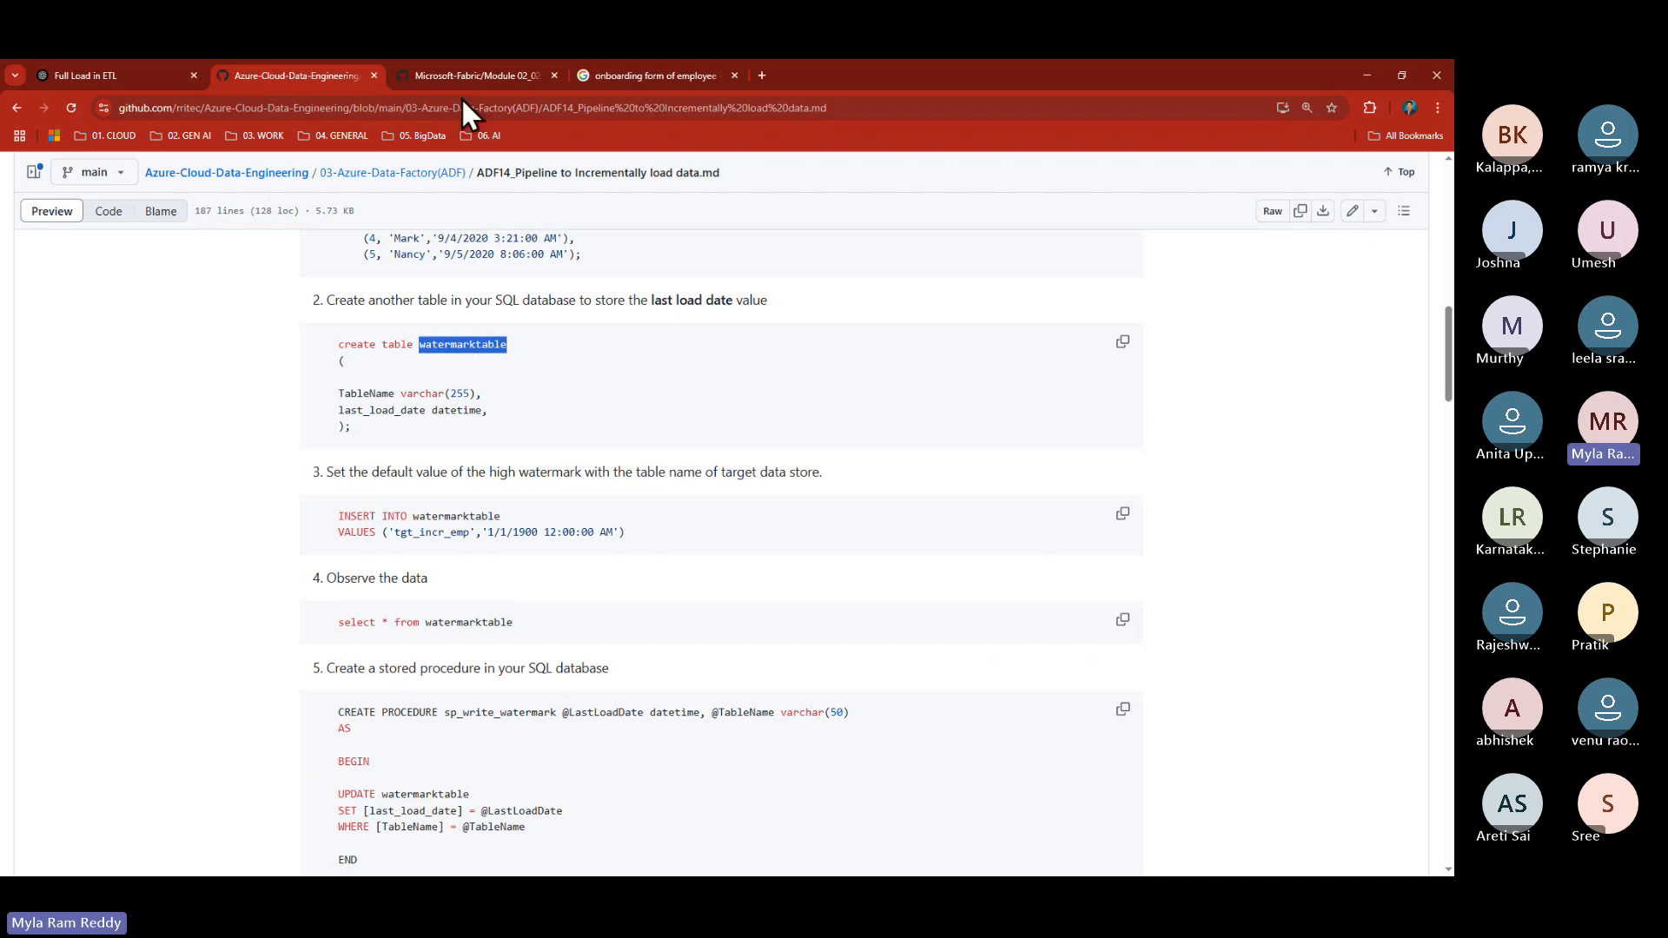
{"action": "left_click", "coordinate": [80, 78]}
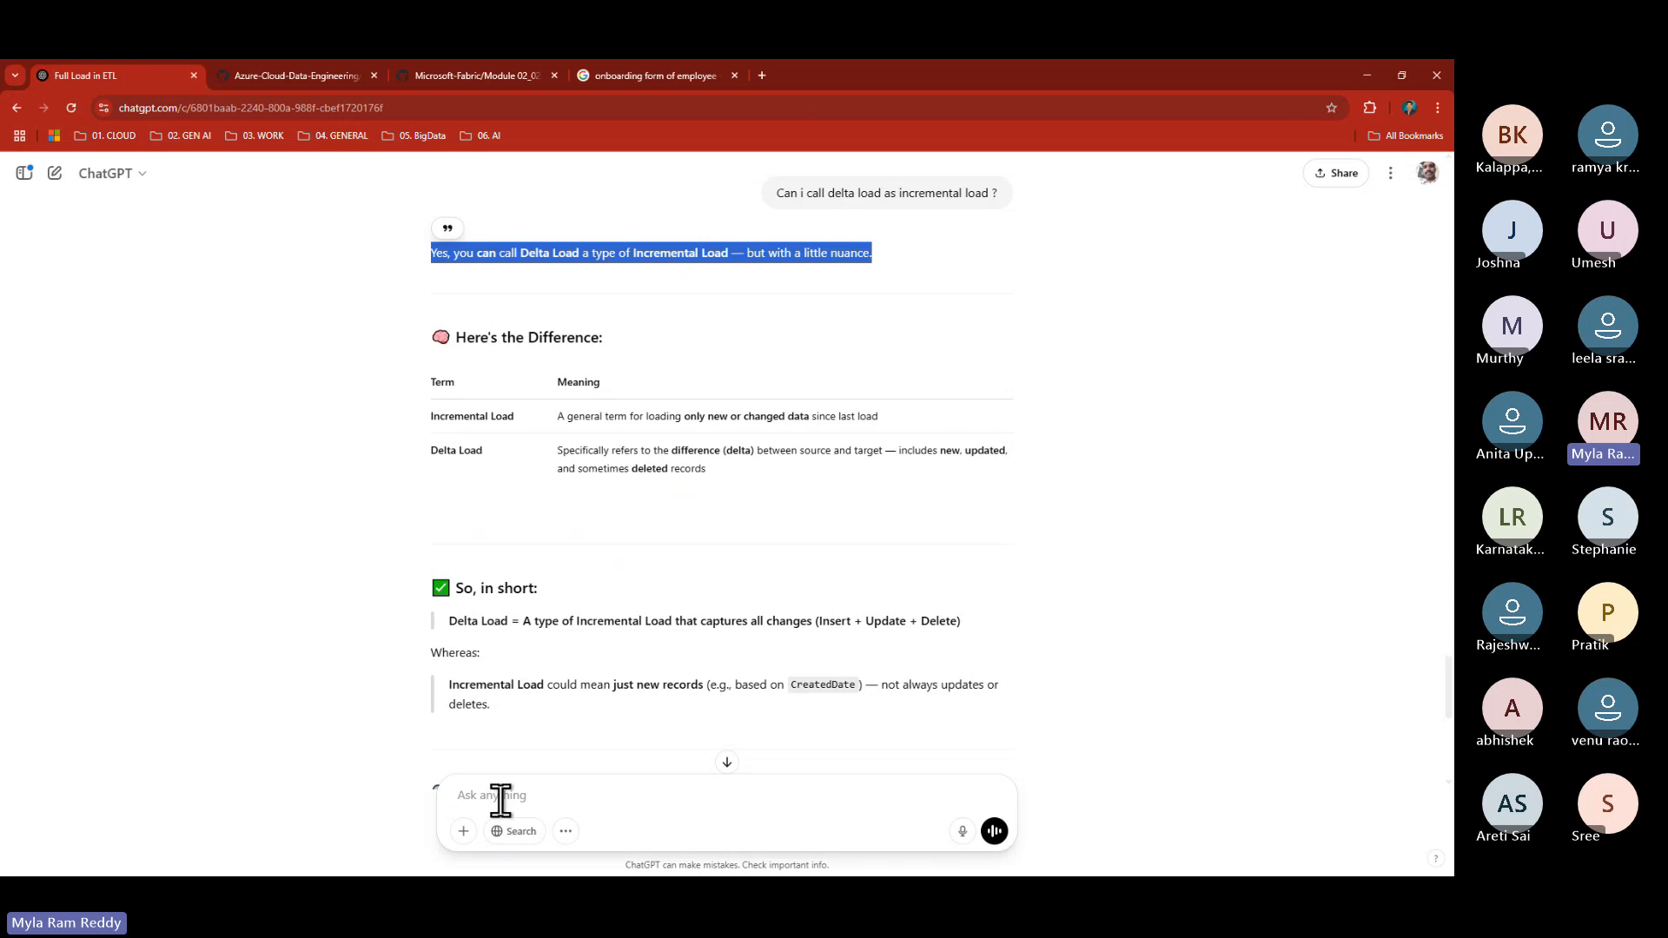
- Ask ChatGPT 'Can you suggest watermarktable DDL statement' and pick out the WatermarkColumn and LastWatermark columns
{"action": "left_click", "coordinate": [504, 795]}
{"action": "type", "text": "Can "}
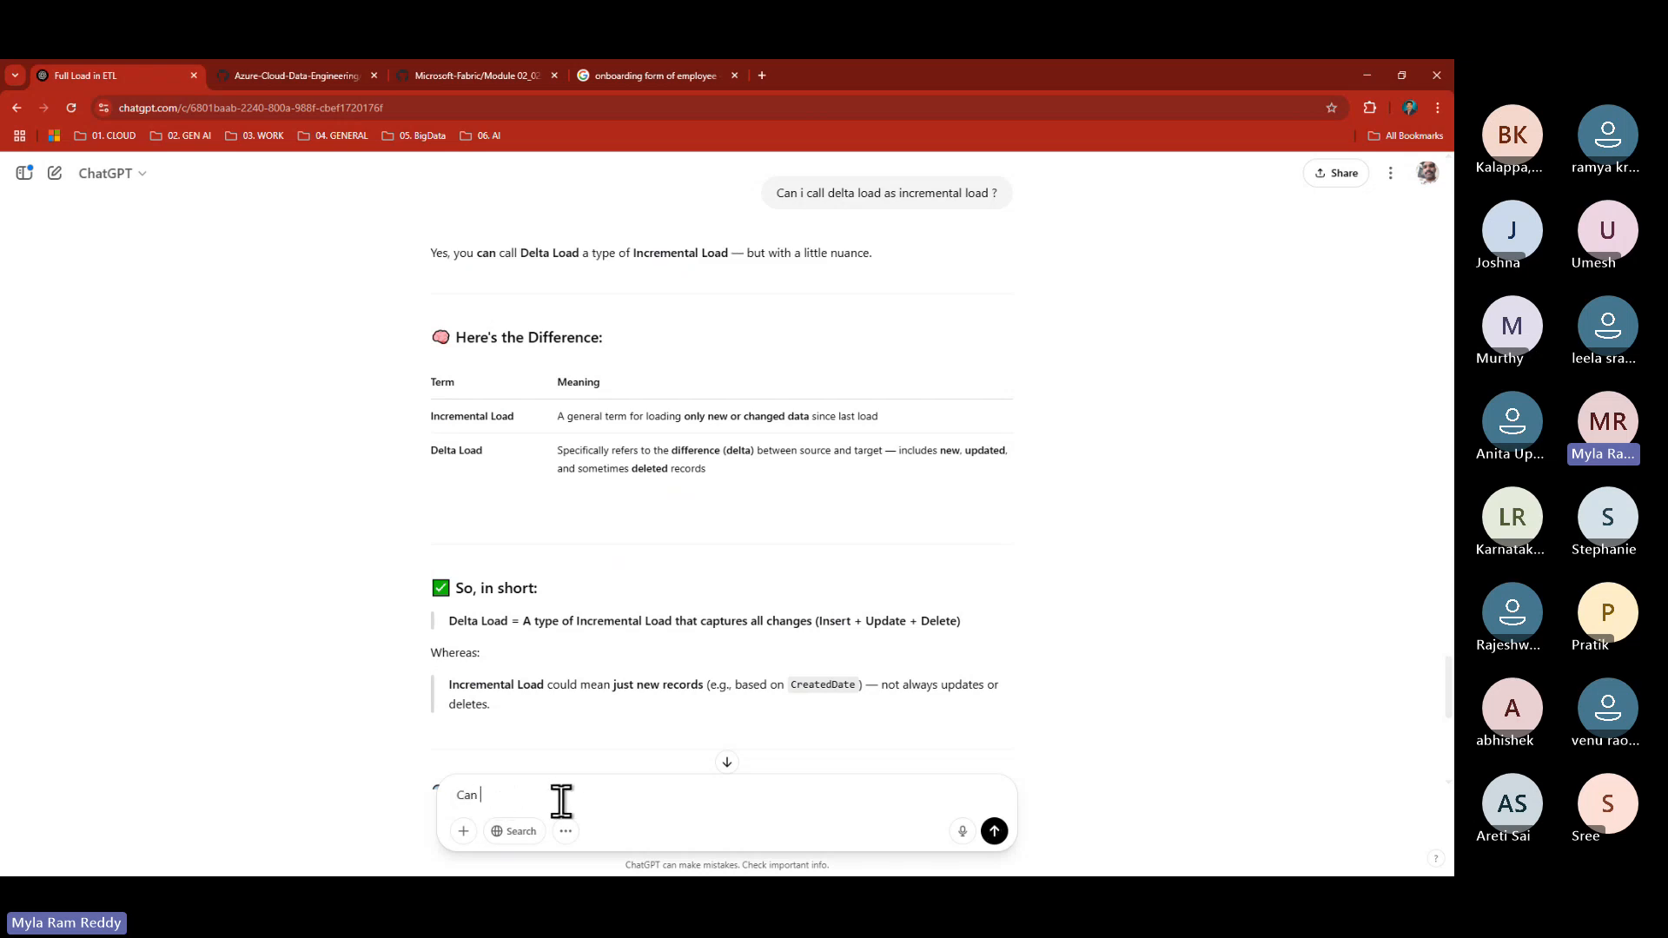
{"action": "type", "text": "you suggest watermarktable DDL statement"}
{"action": "key", "text": "Return"}
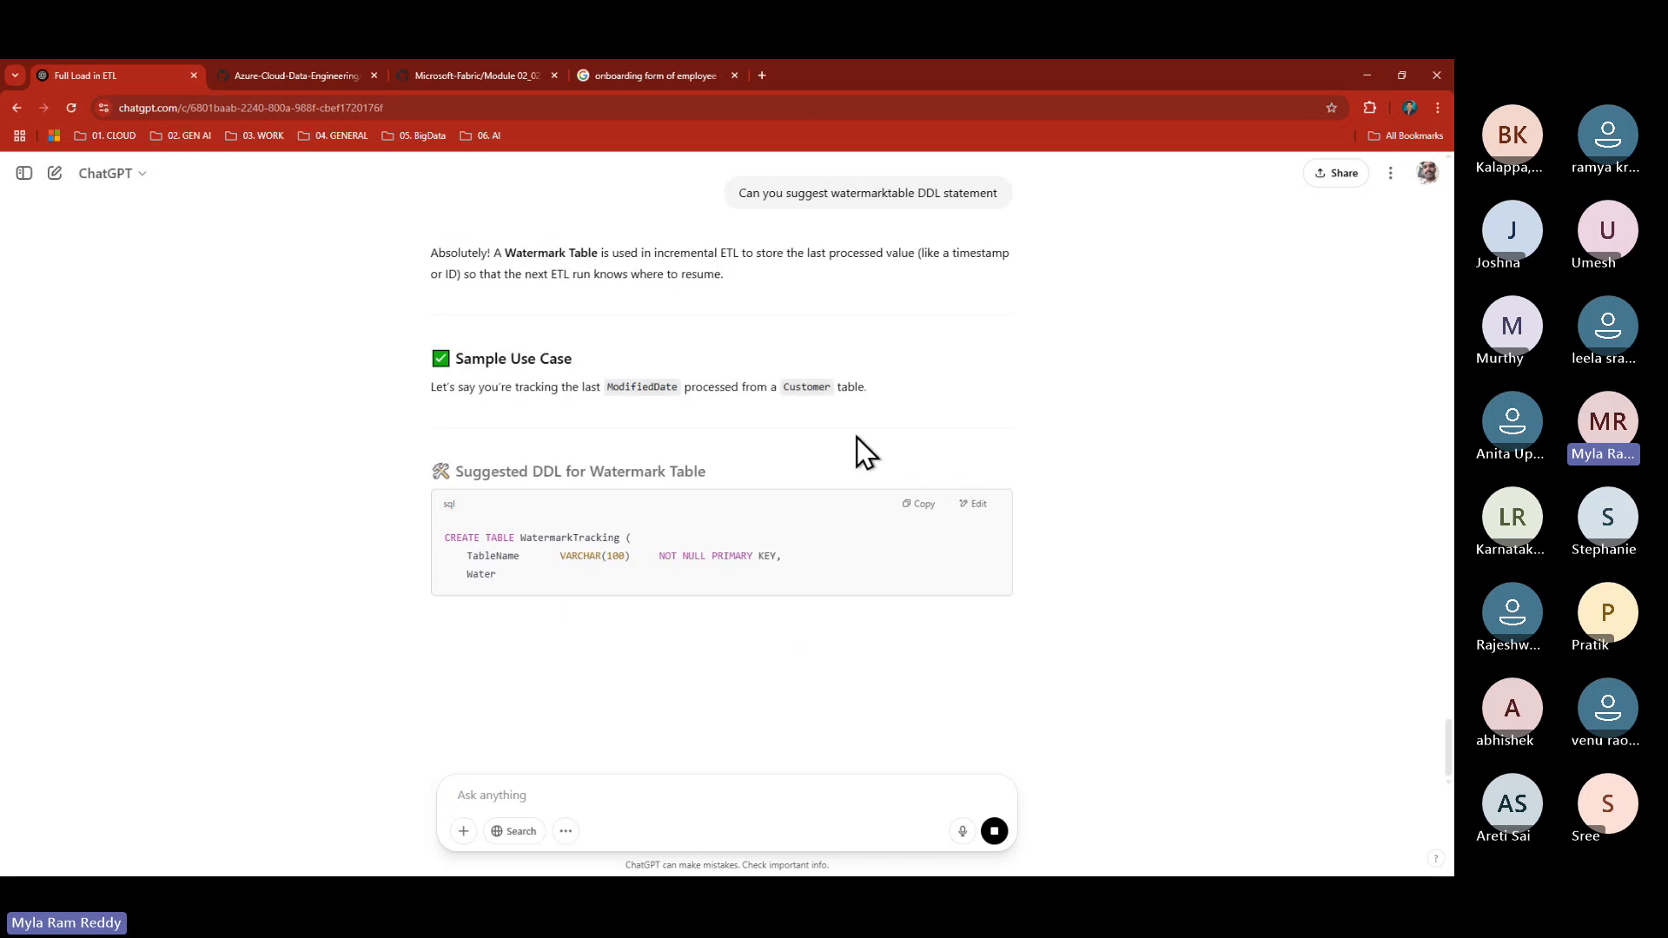
{"action": "scroll", "coordinate": [716, 505], "scroll_direction": "down", "scroll_amount": 1}
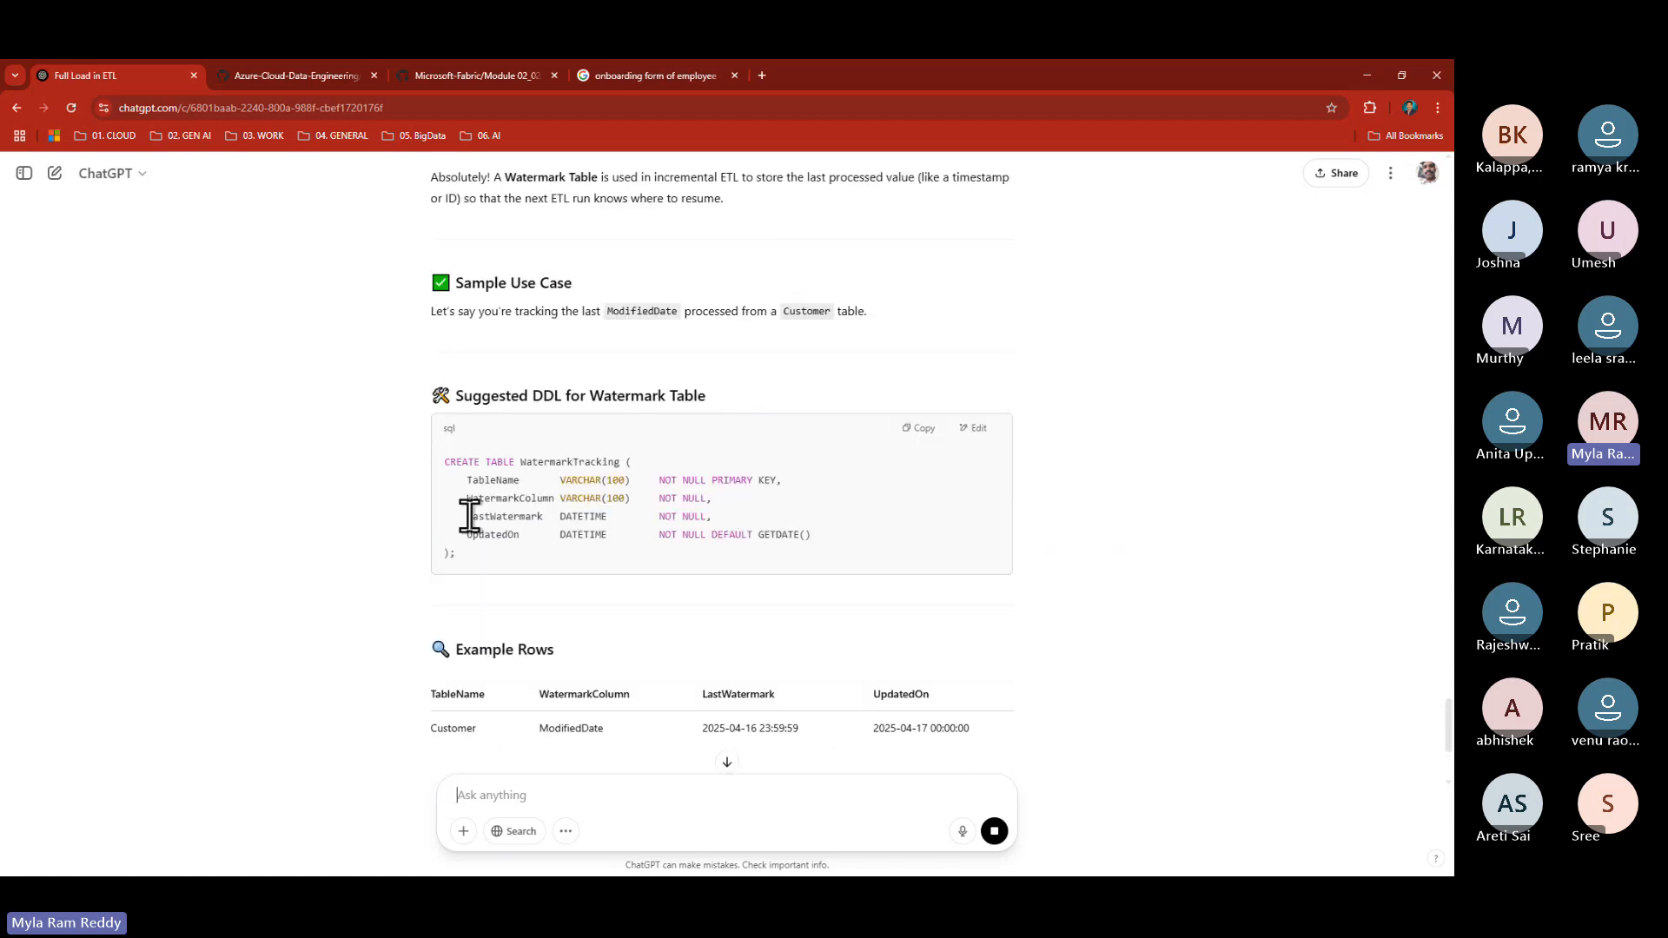
{"action": "left_click_drag", "start_coordinate": [462, 487], "coordinate": [599, 499]}
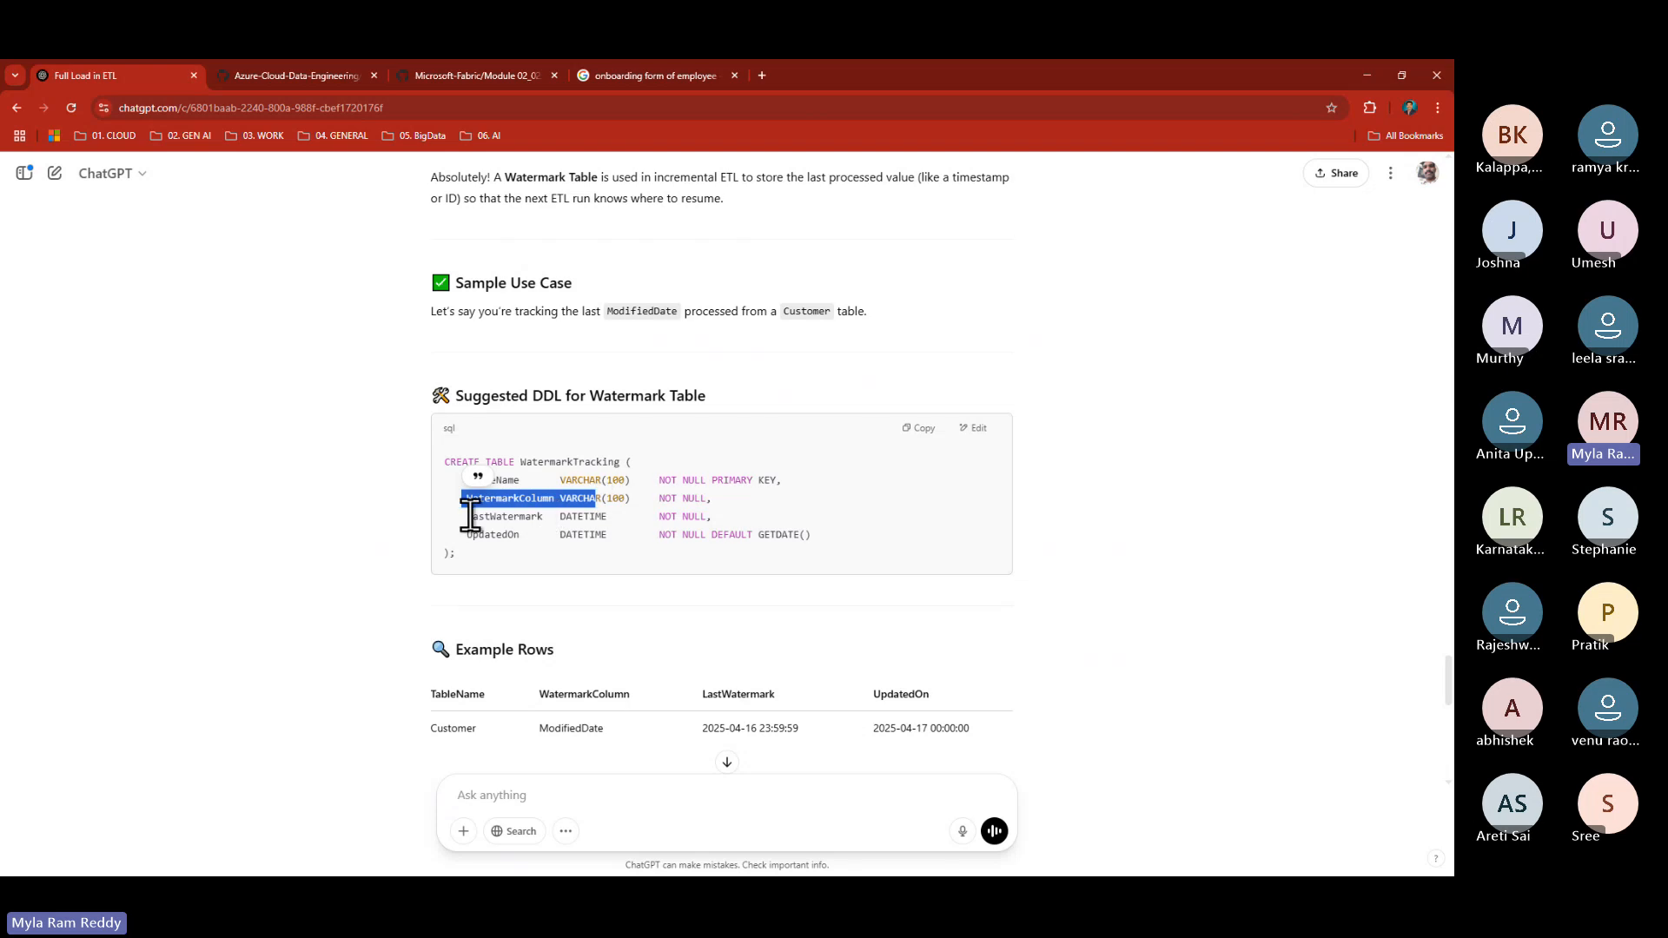
{"action": "left_click_drag", "start_coordinate": [468, 517], "coordinate": [551, 535]}
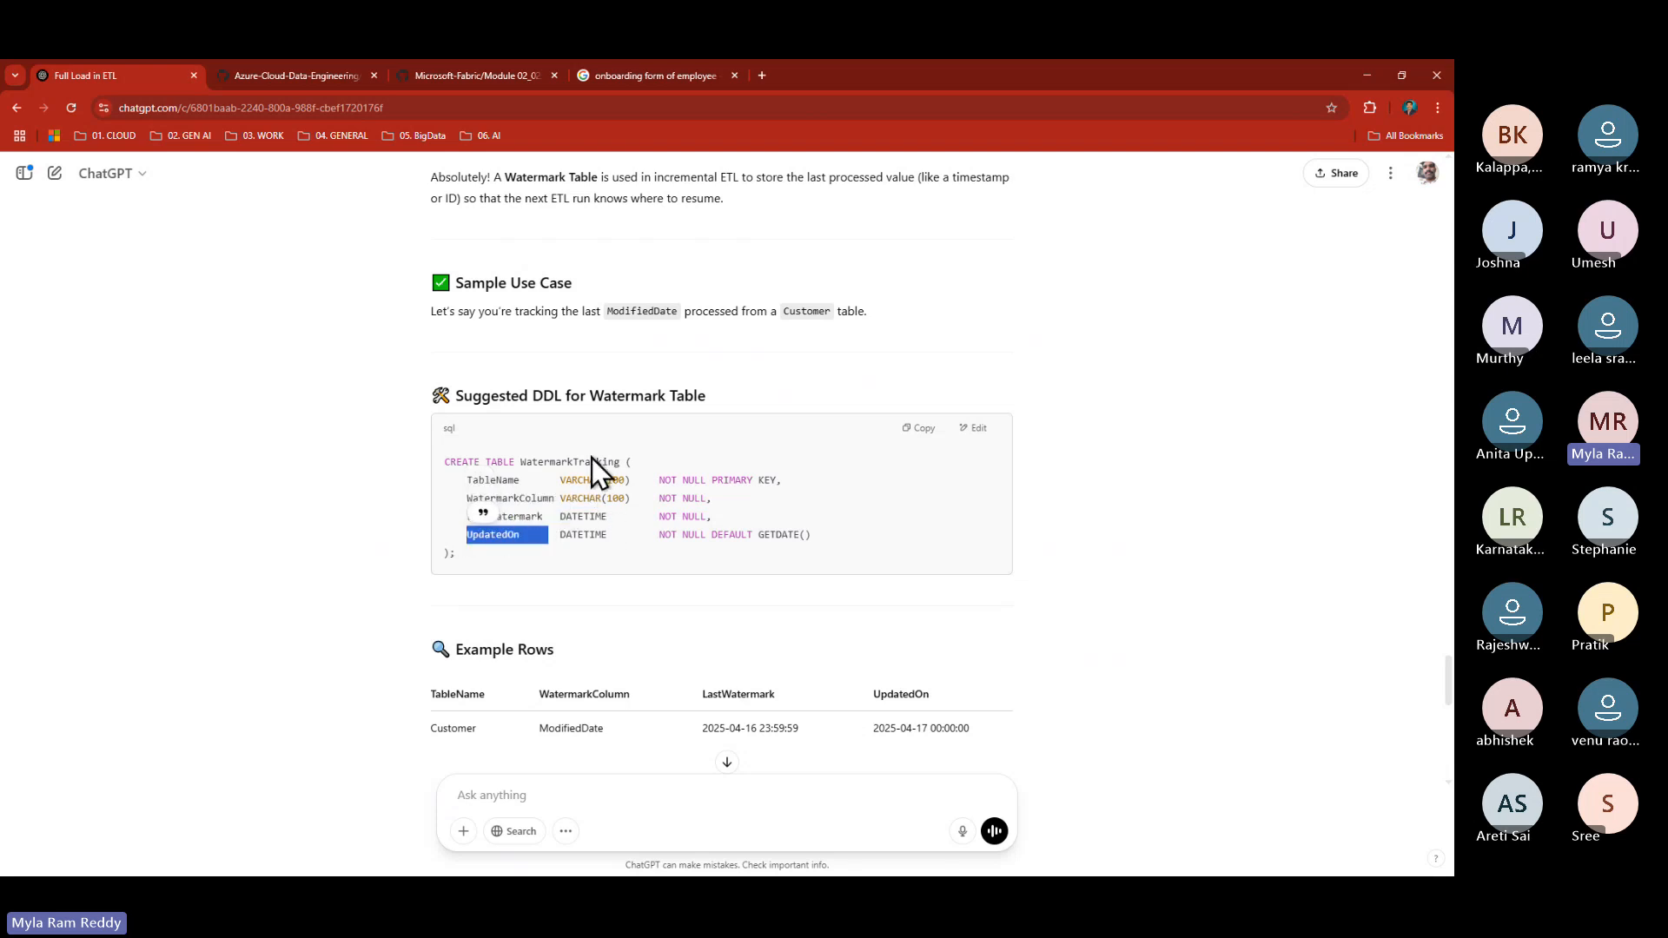
- Pick out Customer, ModifiedDate and the UpdatedOn date in the answer's example row
{"action": "scroll", "coordinate": [623, 561], "scroll_direction": "down", "scroll_amount": 3}
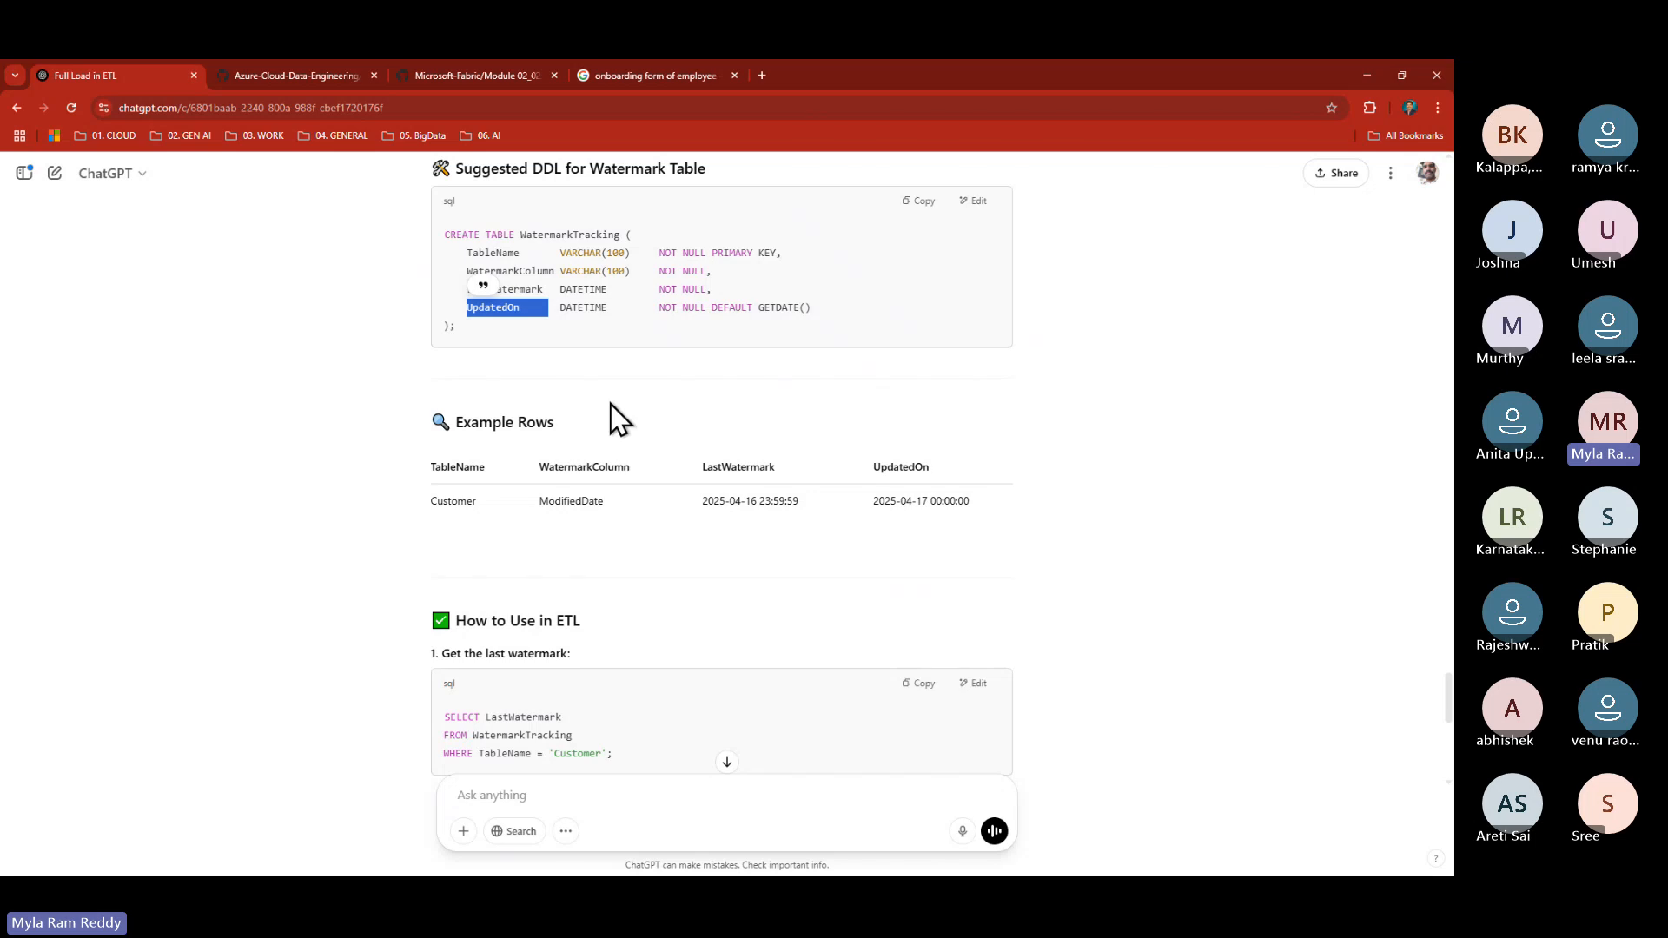
{"action": "left_click", "coordinate": [438, 502]}
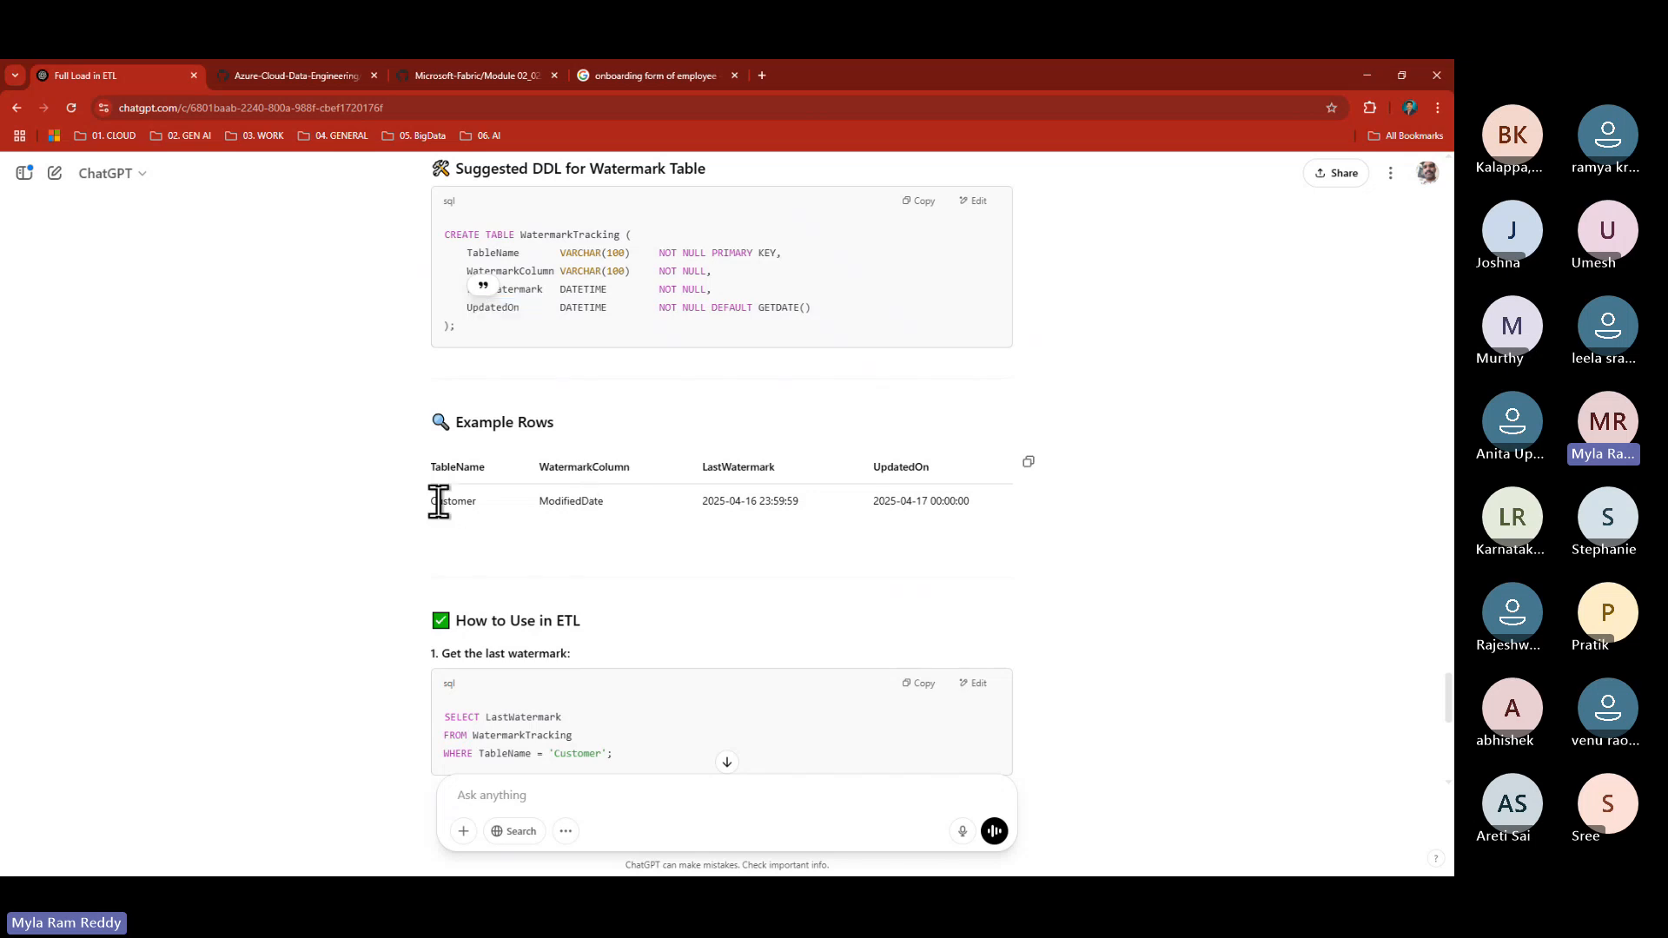
{"action": "double_click", "coordinate": [439, 502]}
{"action": "left_click_drag", "start_coordinate": [537, 508], "coordinate": [611, 500]}
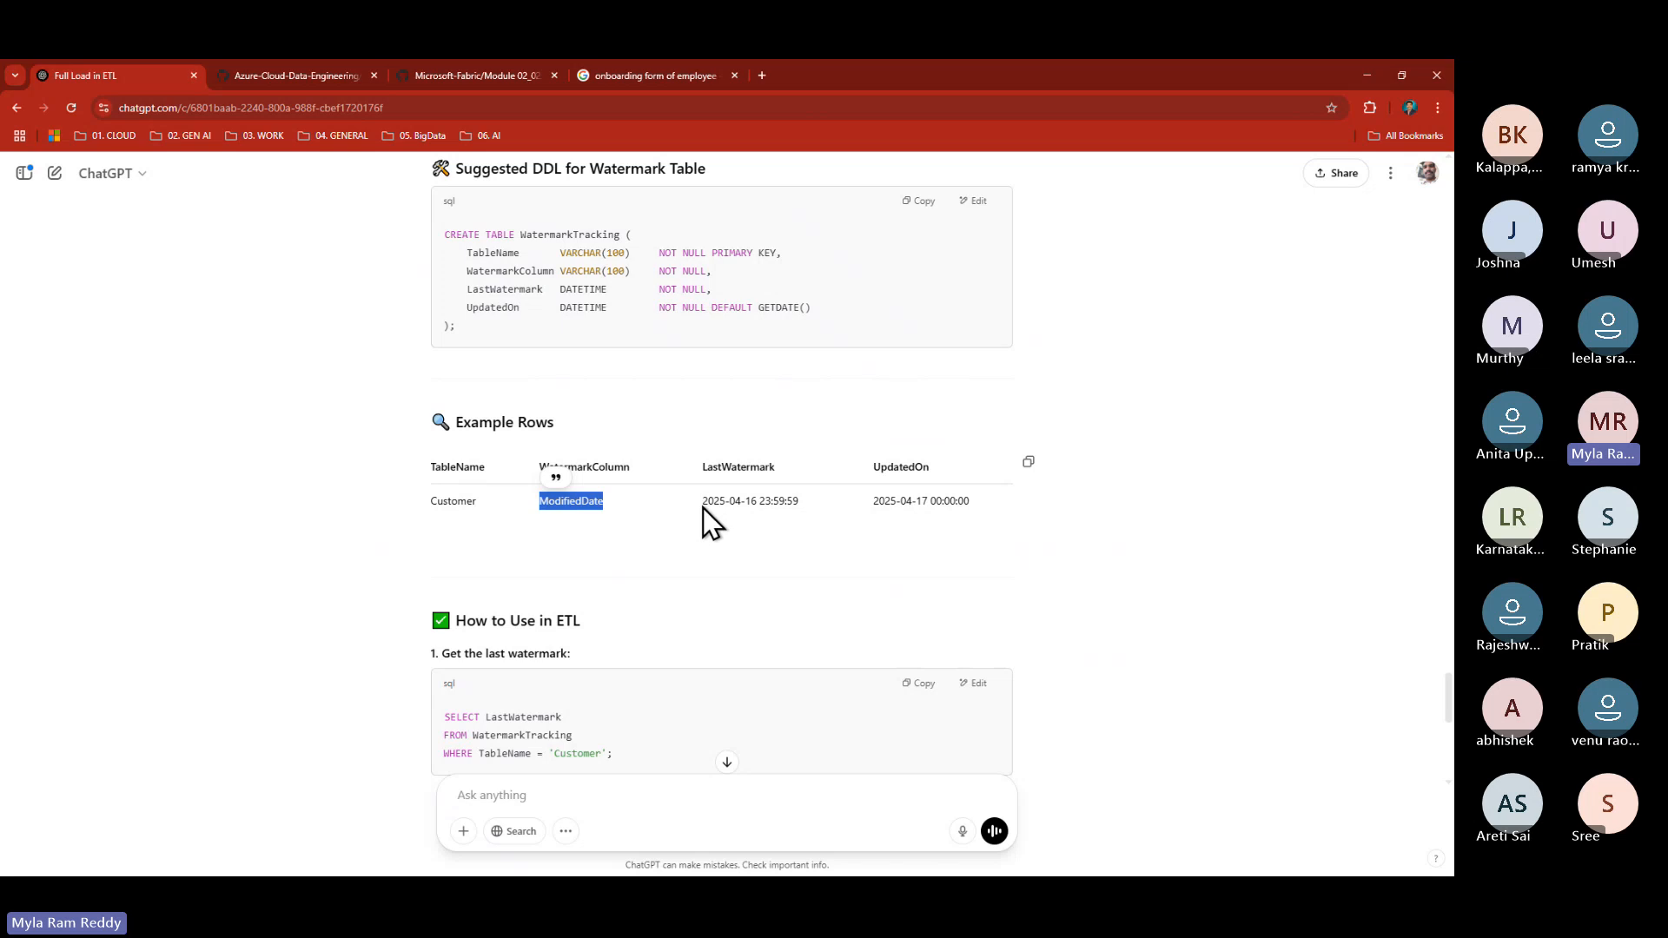
{"action": "left_click_drag", "start_coordinate": [702, 508], "coordinate": [972, 513]}
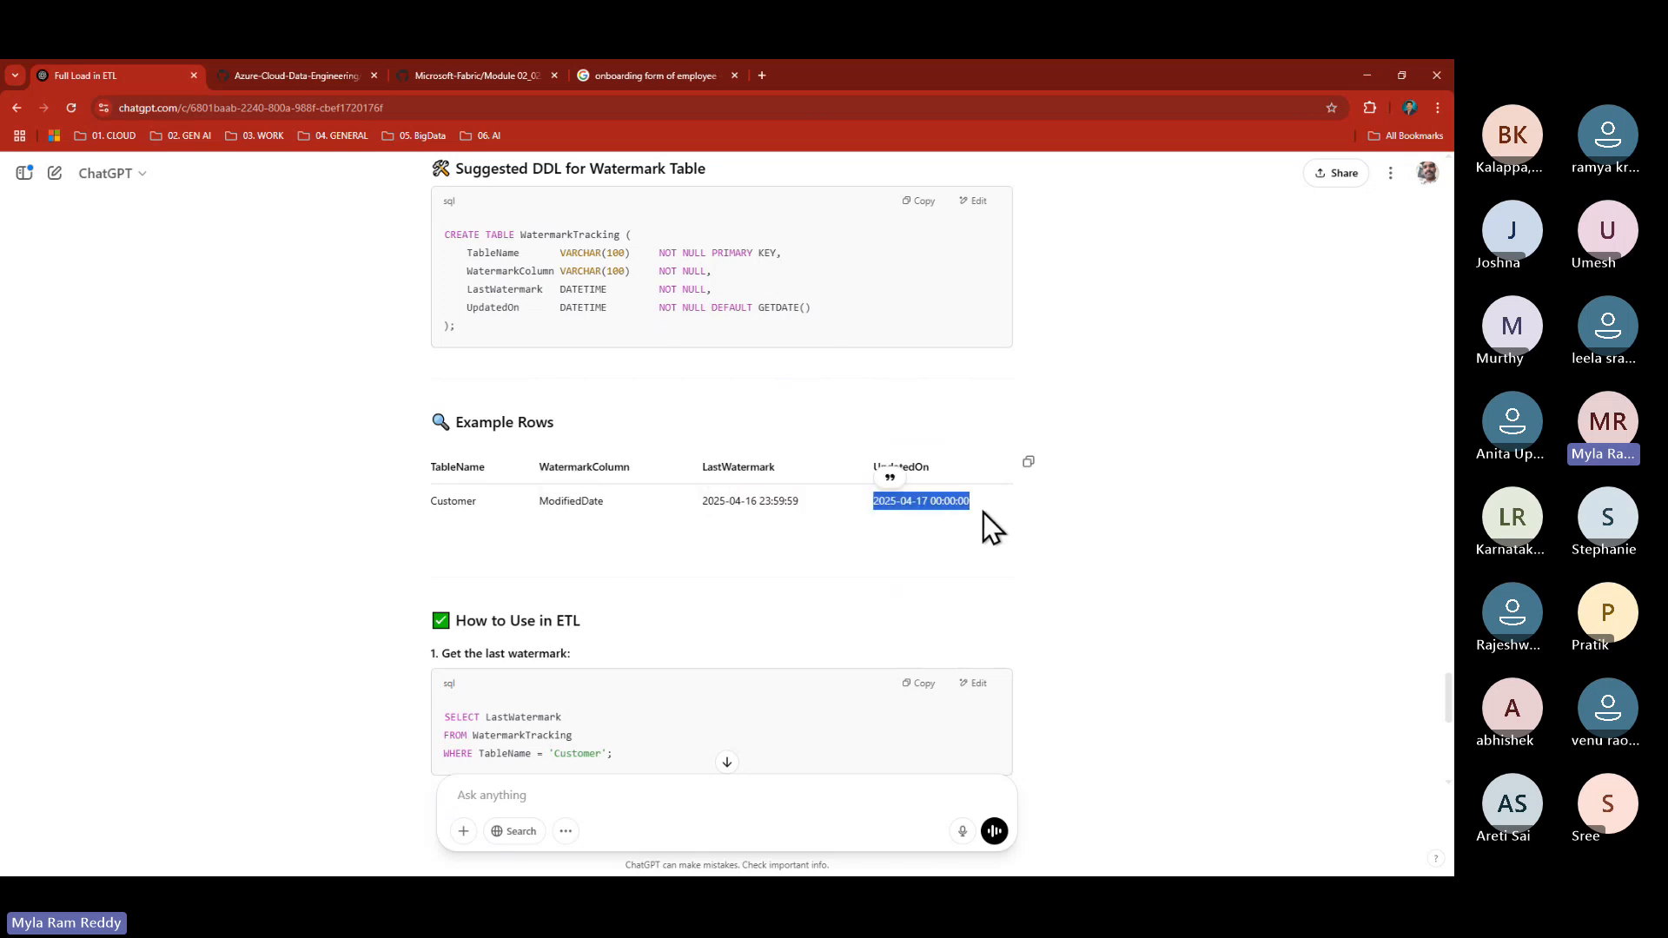
{"action": "scroll", "coordinate": [765, 549], "scroll_direction": "down", "scroll_amount": 1}
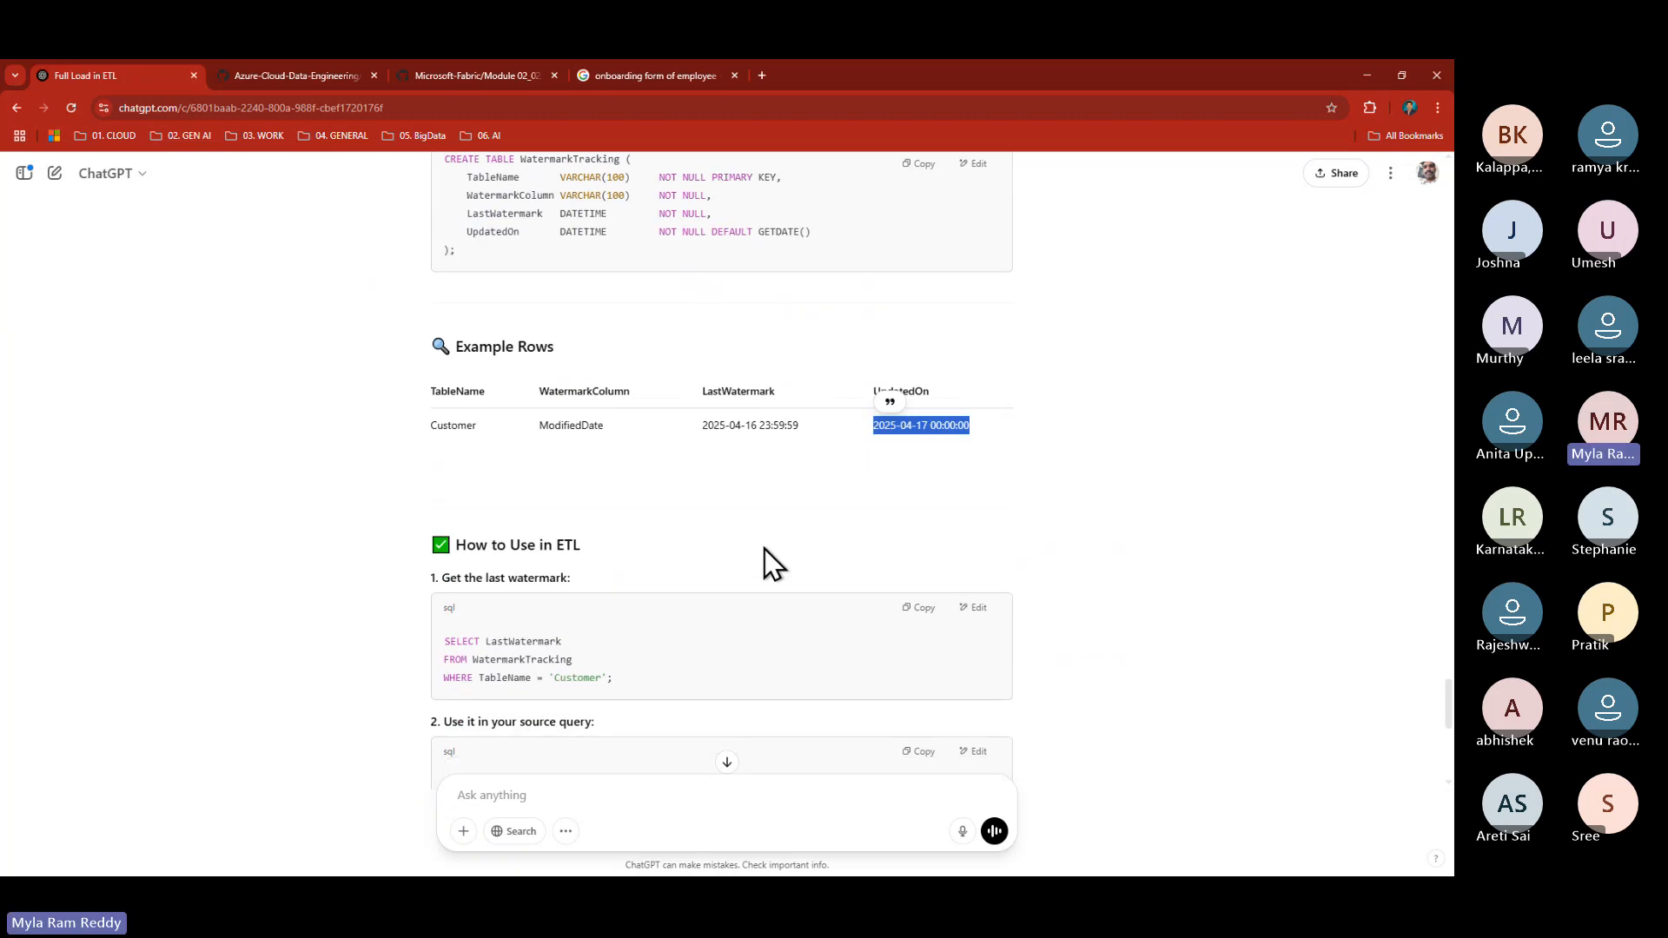
{"action": "scroll", "coordinate": [765, 549], "scroll_direction": "up", "scroll_amount": 1}
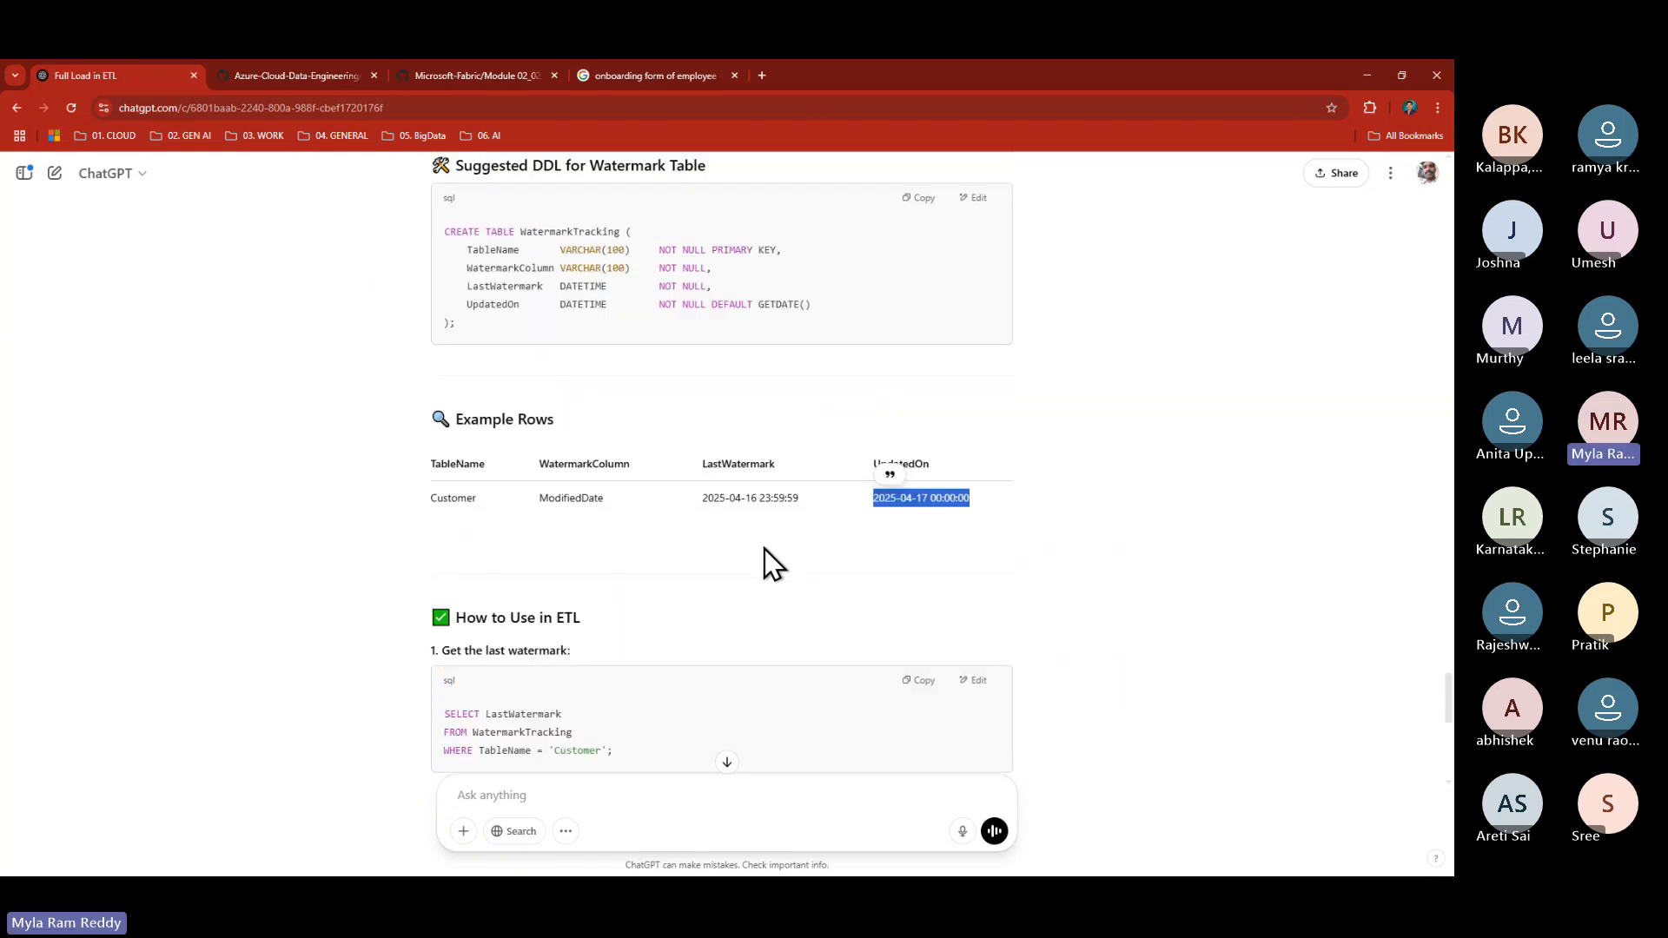
{"action": "key", "text": "alt+Tab"}
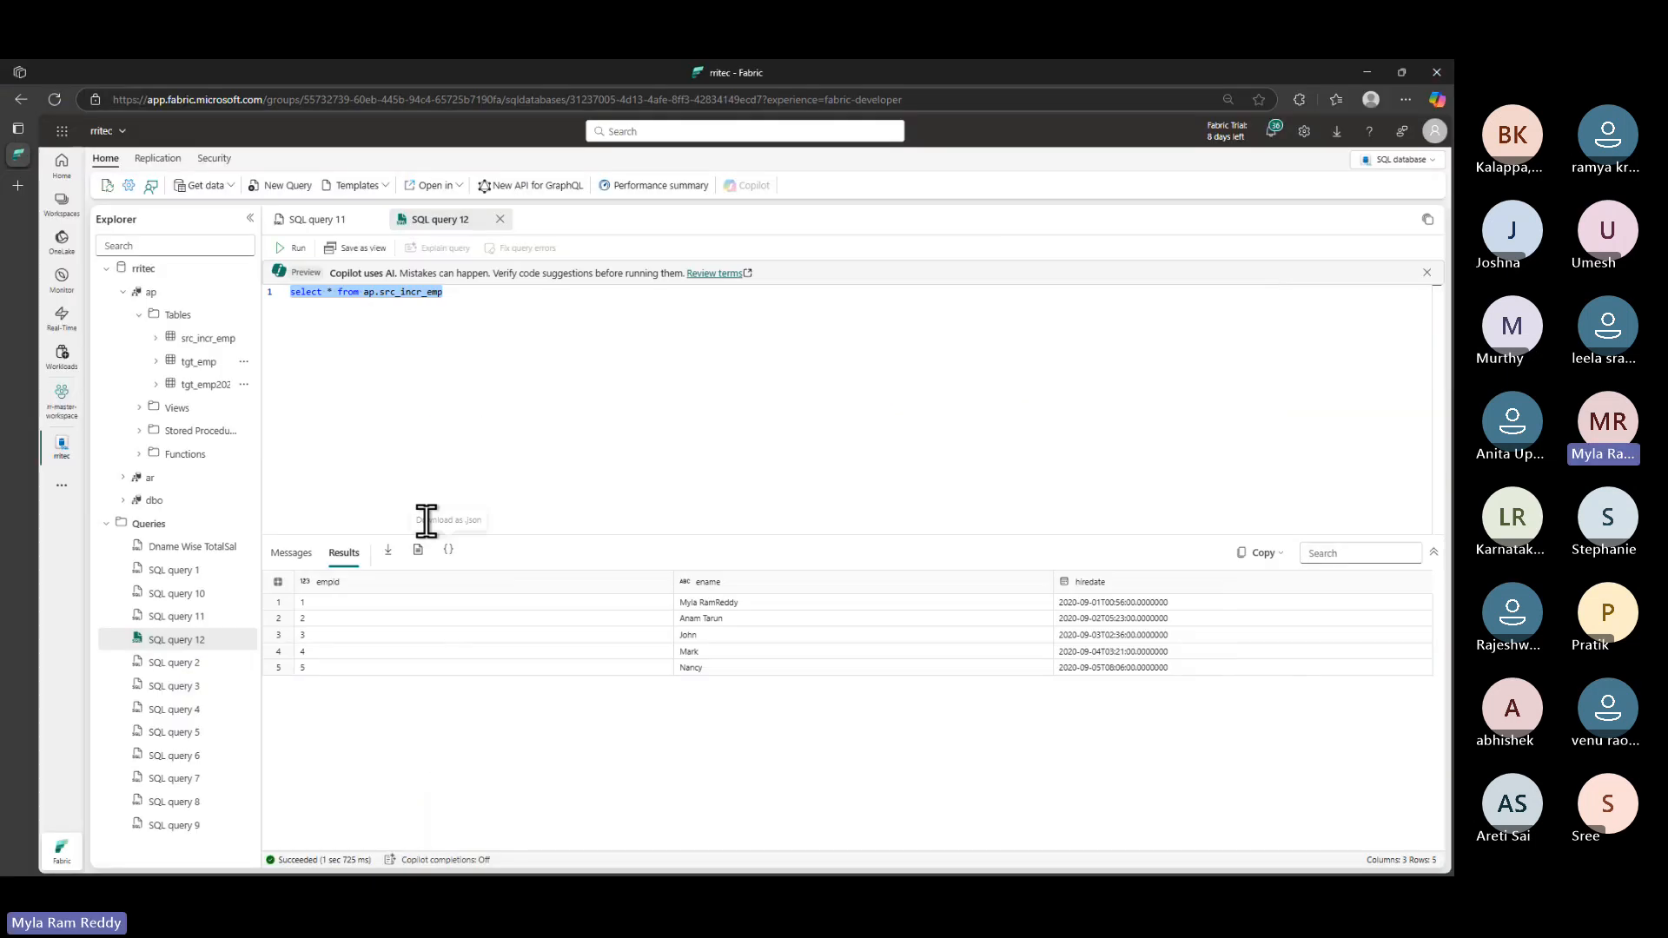
{"action": "key", "text": "alt+Tab"}
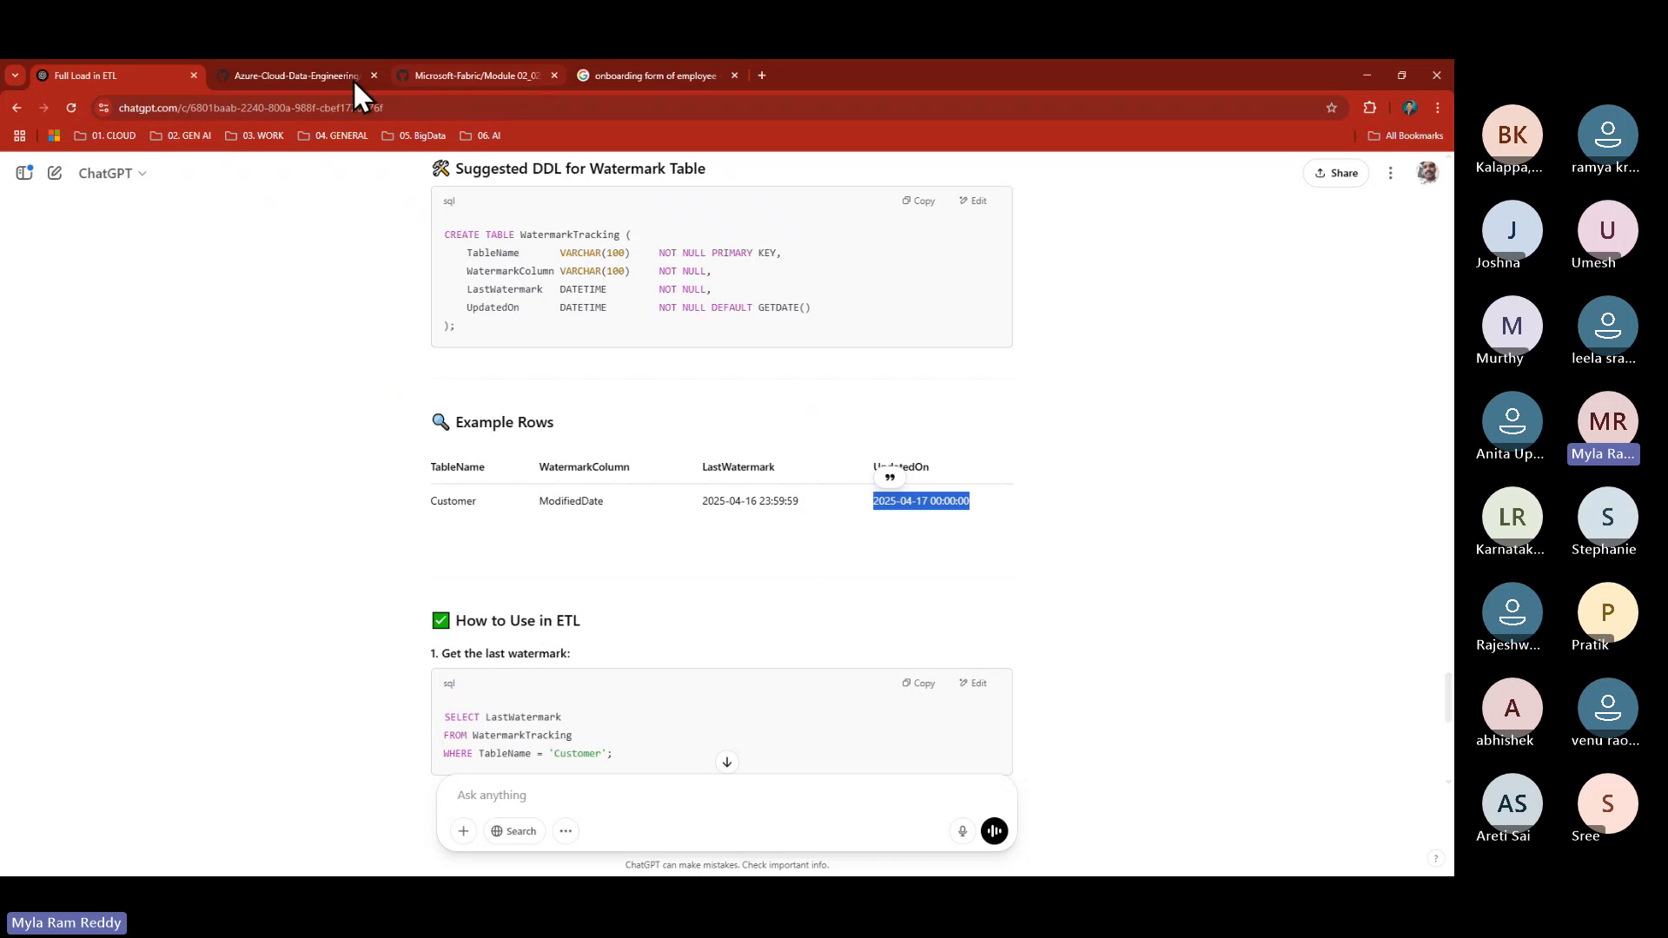
- Copy the Step 2 create table watermarktable script from GitHub's ADF14 incremental-load guide
{"action": "left_click", "coordinate": [353, 80]}
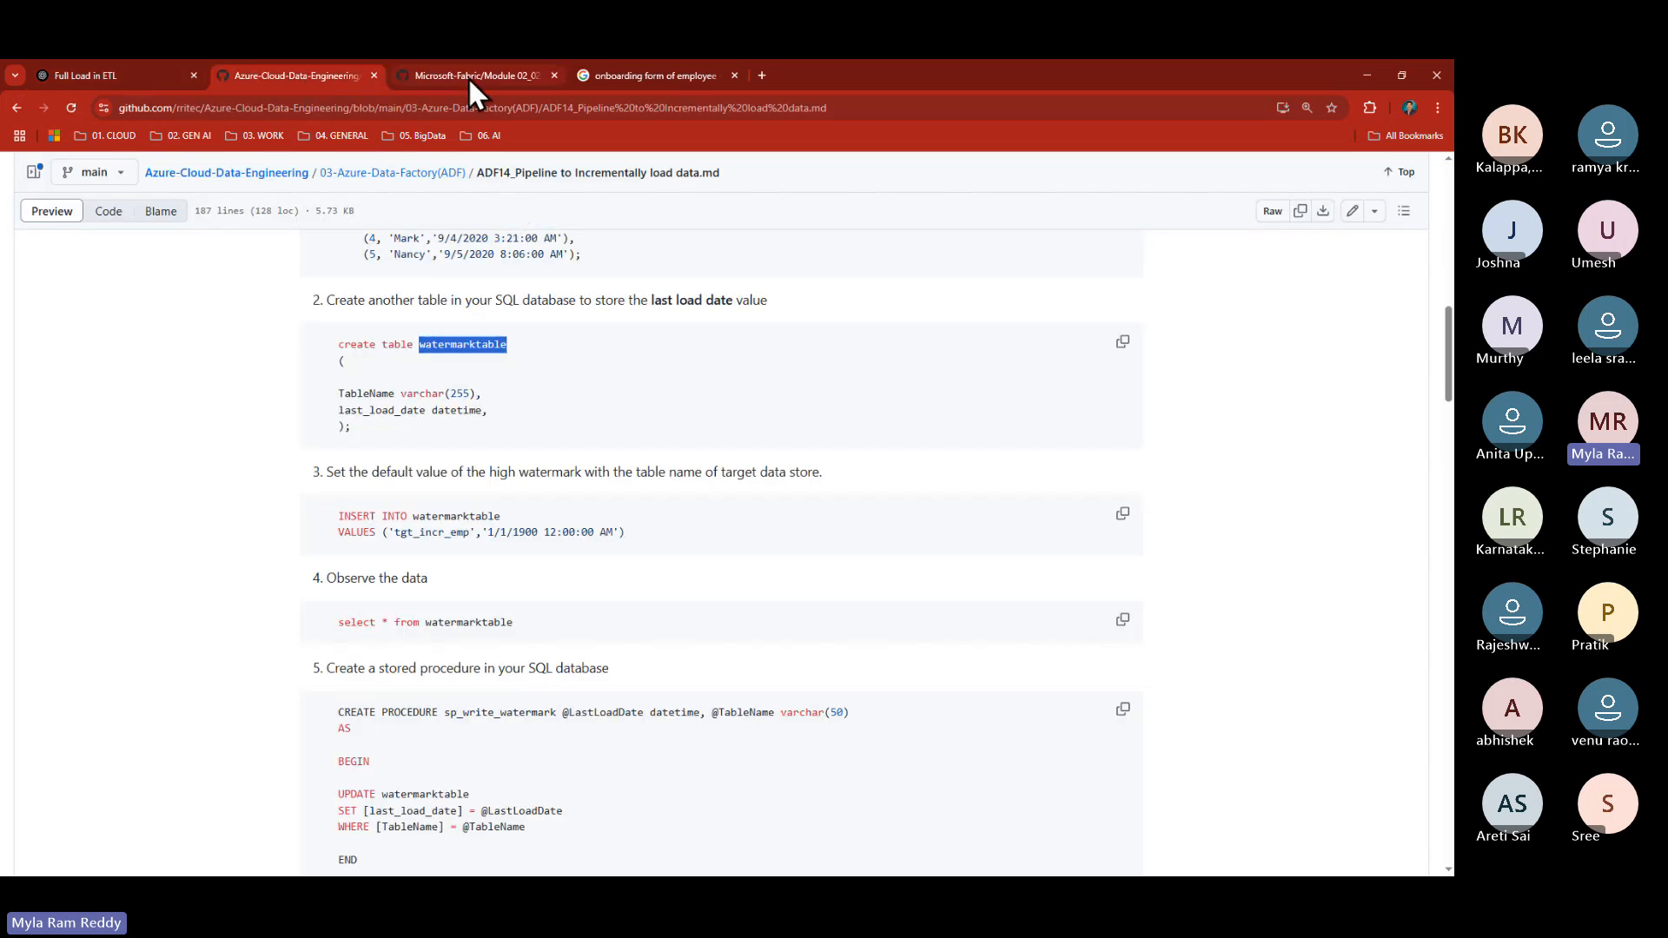
{"action": "scroll", "coordinate": [555, 442], "scroll_direction": "up", "scroll_amount": 2}
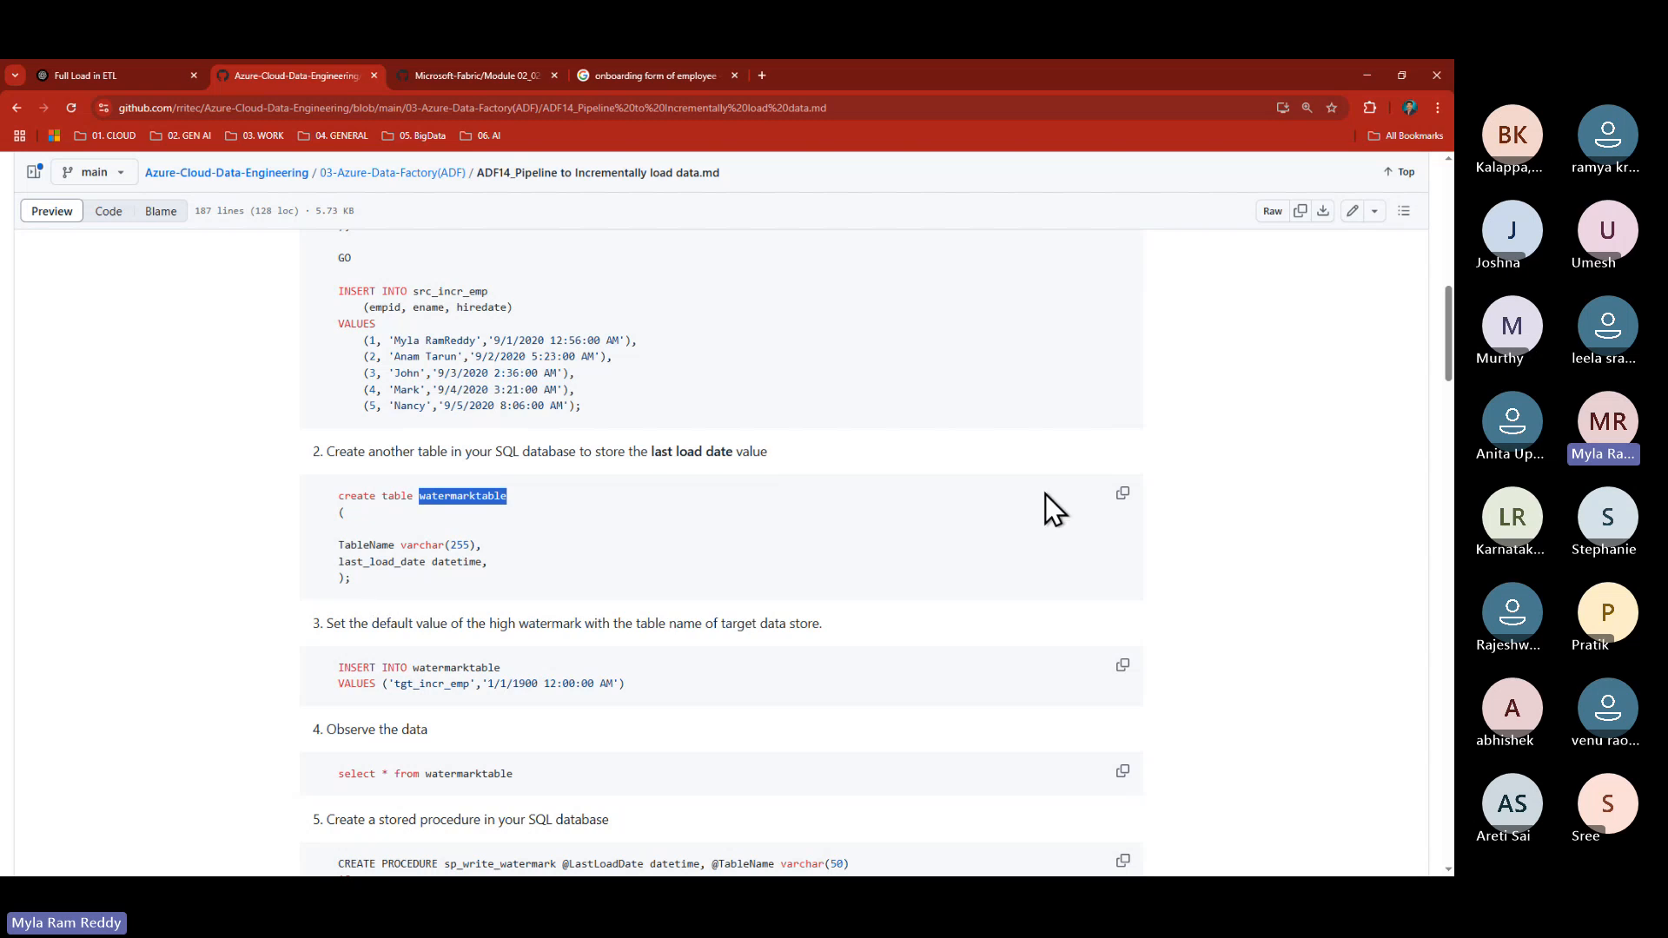
{"action": "left_click", "coordinate": [874, 509]}
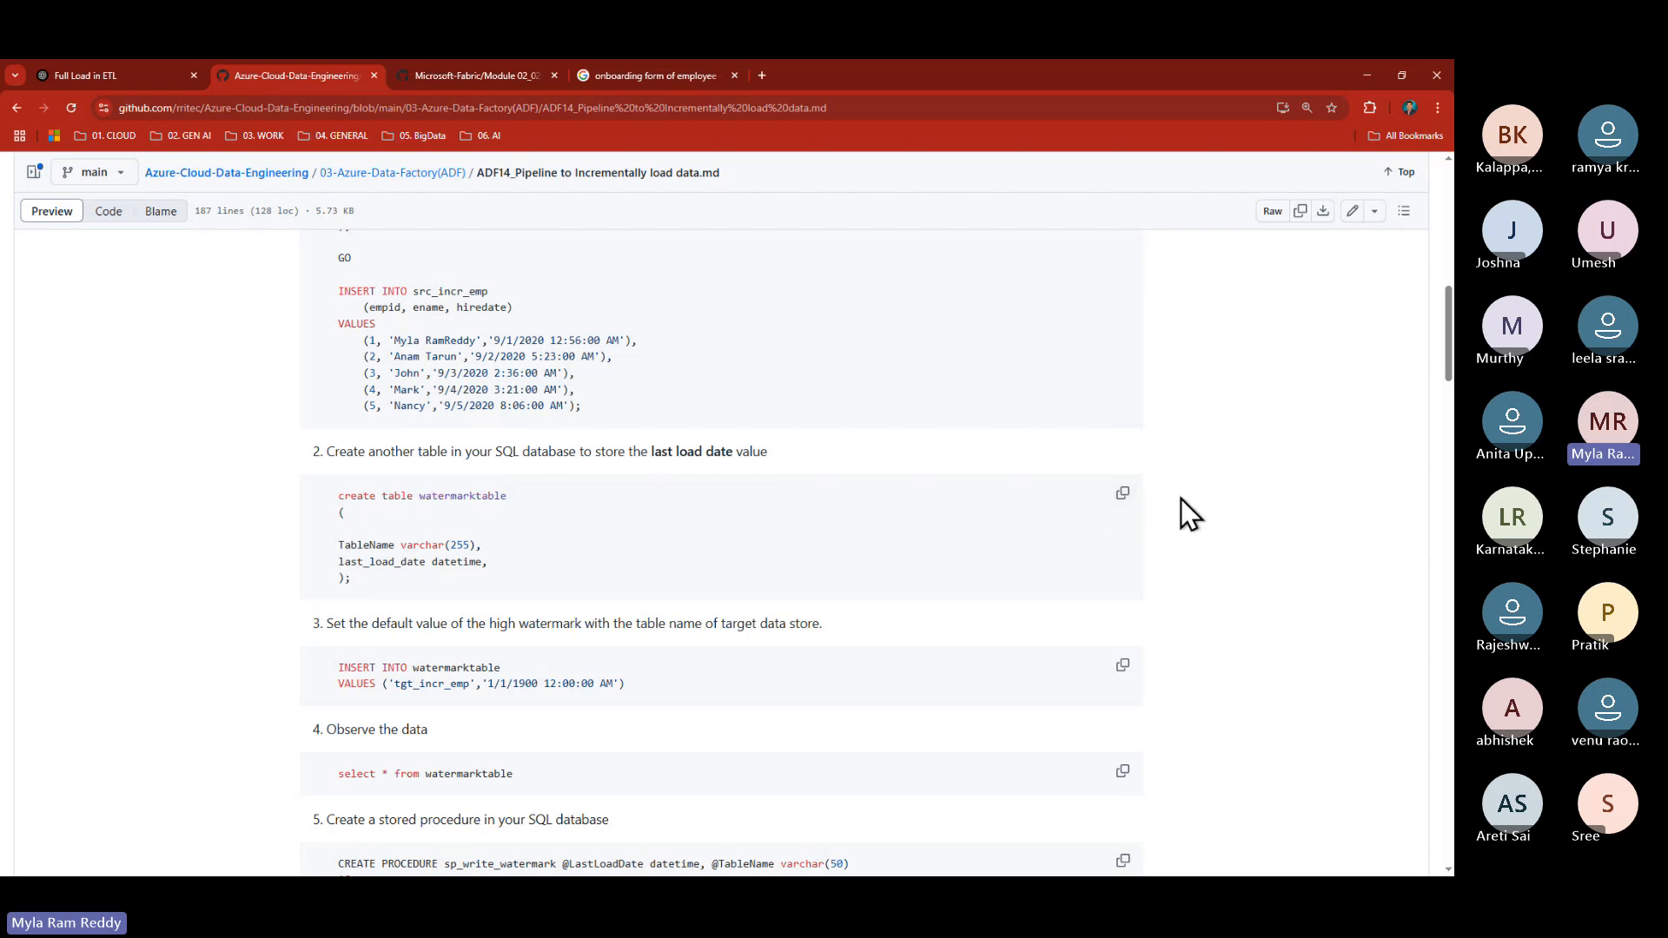
{"action": "left_click", "coordinate": [1125, 493]}
{"action": "key", "text": "alt+Tab"}
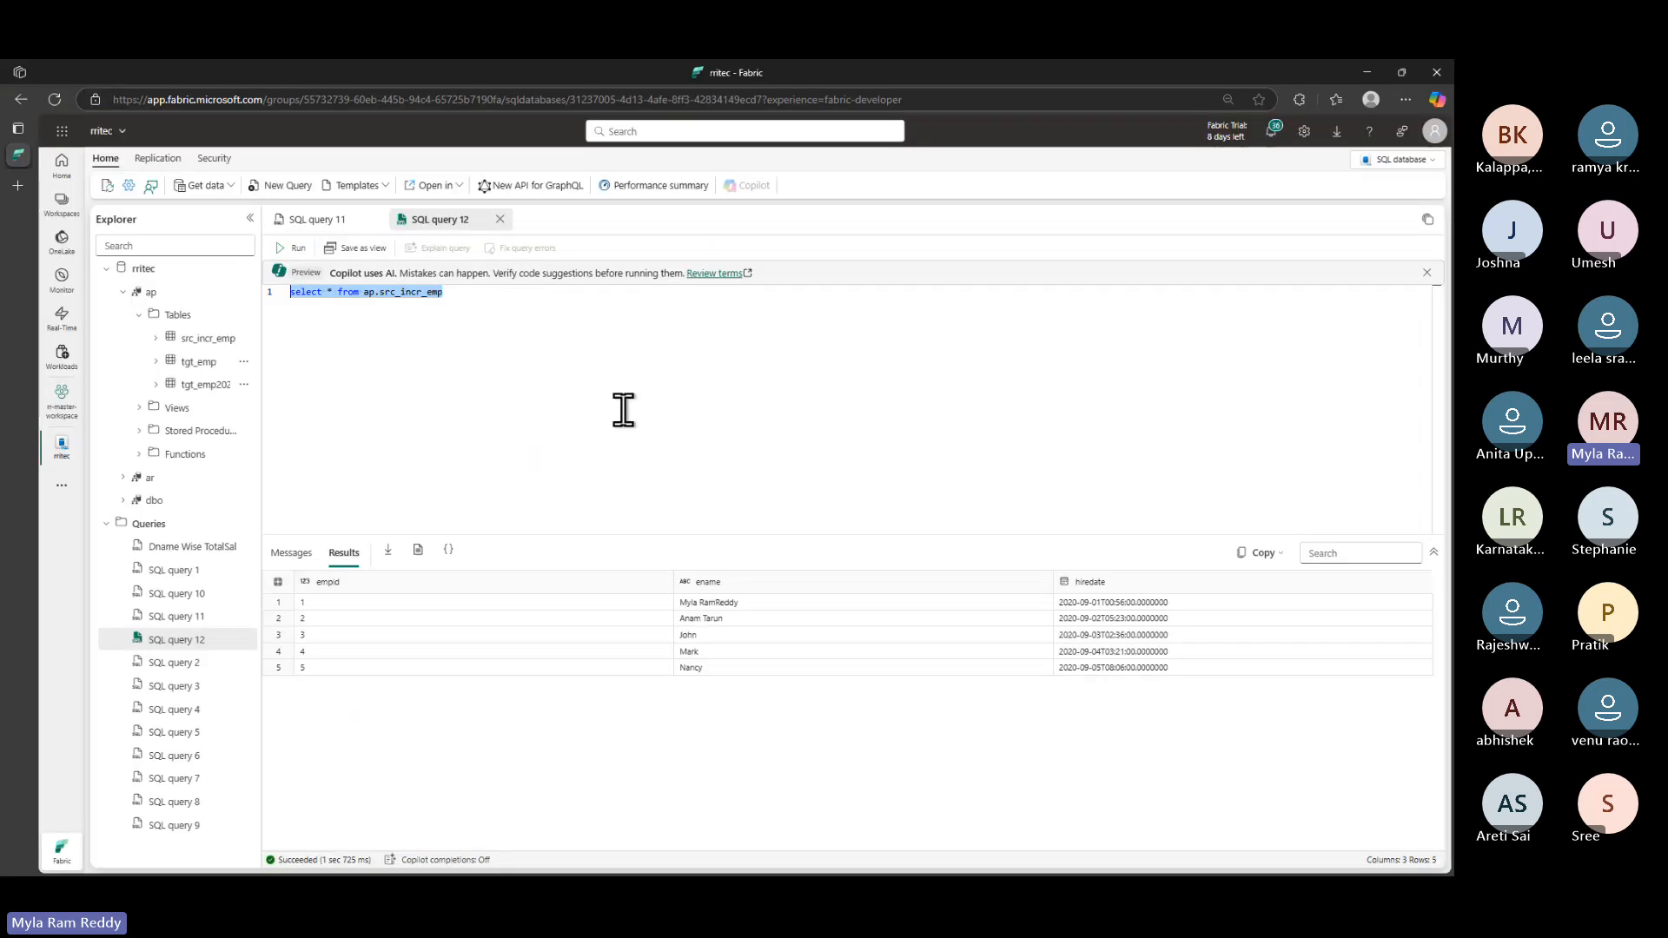
- Paste the CREATE TABLE watermarktable script into a new query and run it as ap.watermarktable
{"action": "left_click", "coordinate": [473, 311]}
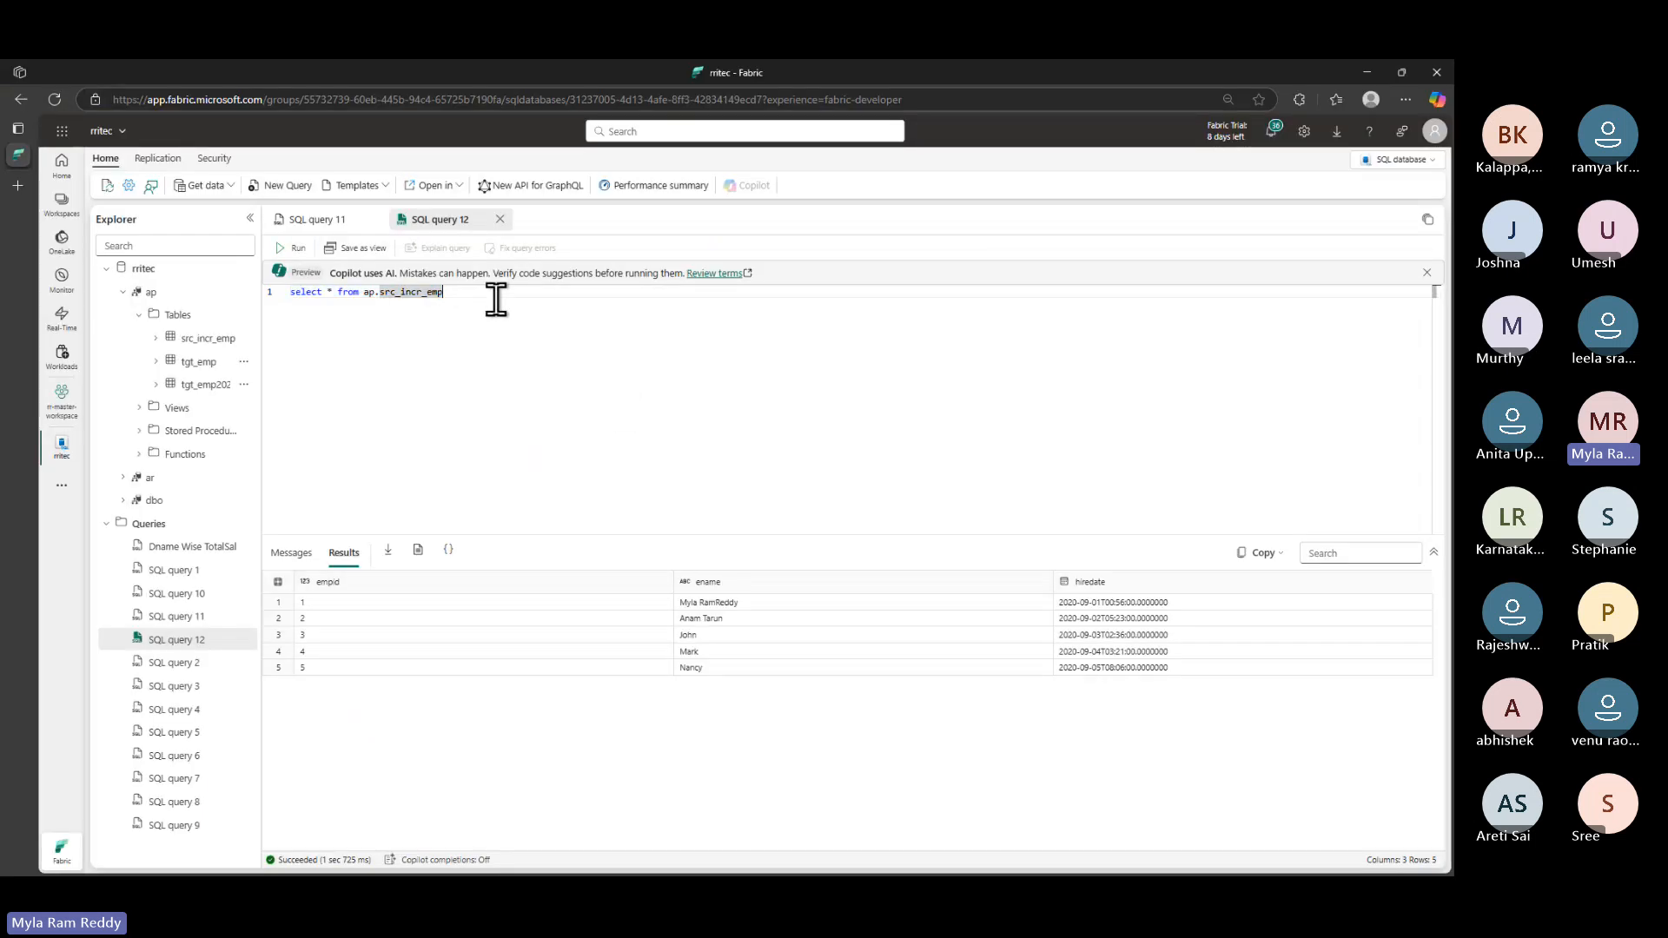
{"action": "left_click", "coordinate": [283, 185]}
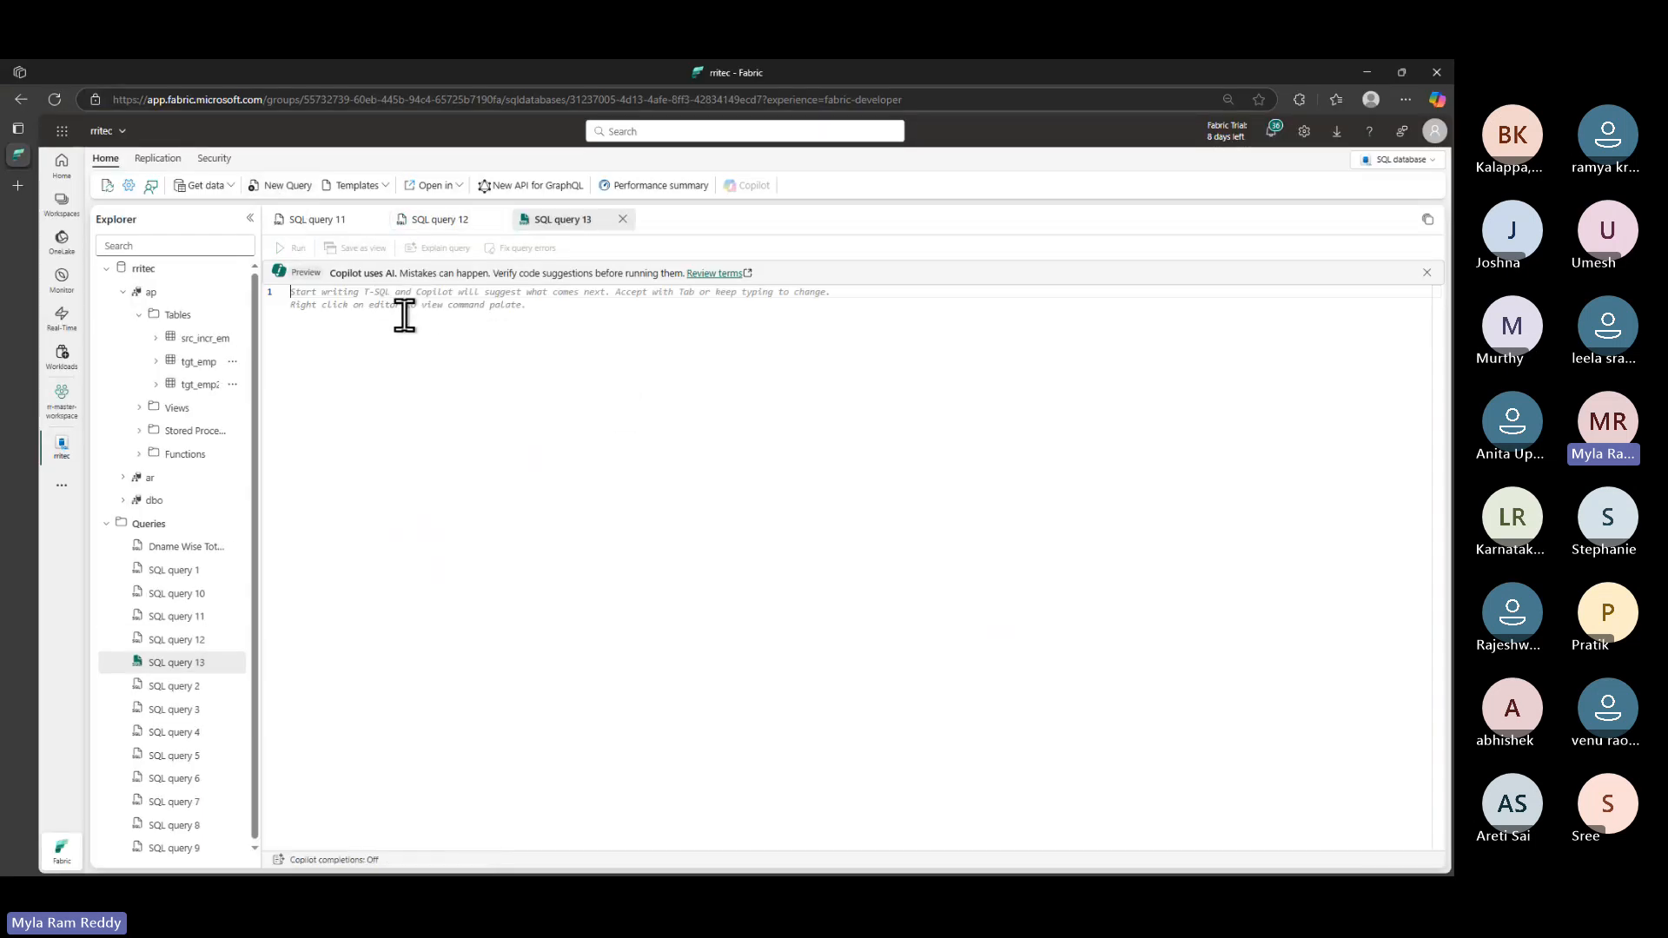
{"action": "key", "text": "ctrl+v"}
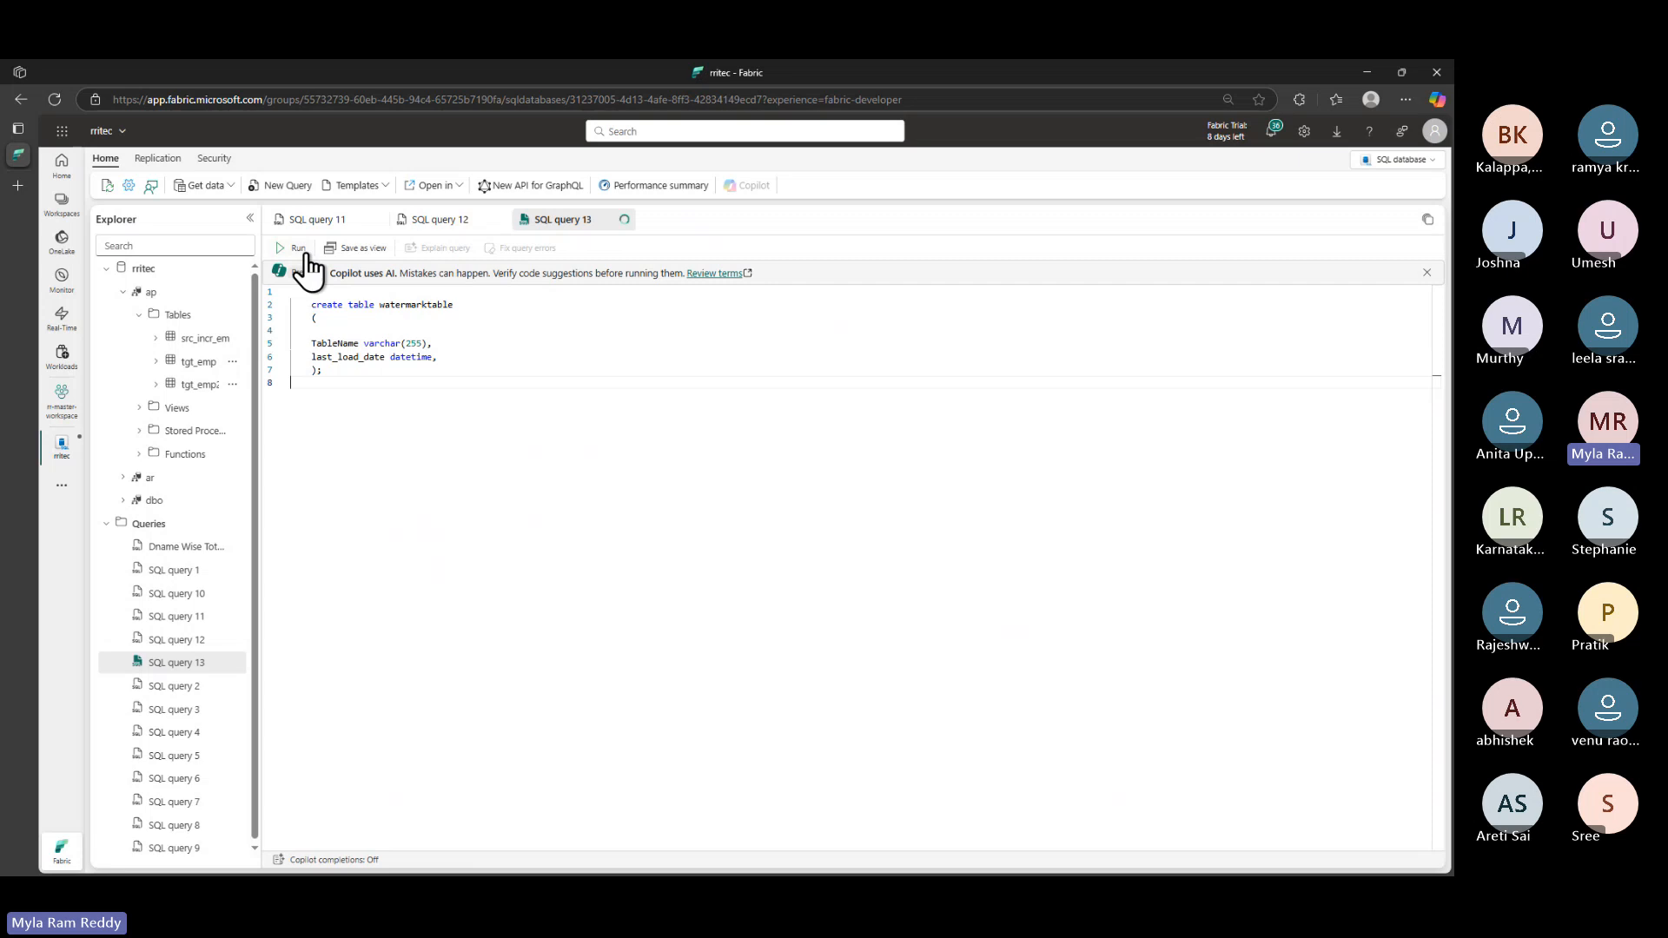
{"action": "left_click", "coordinate": [296, 248]}
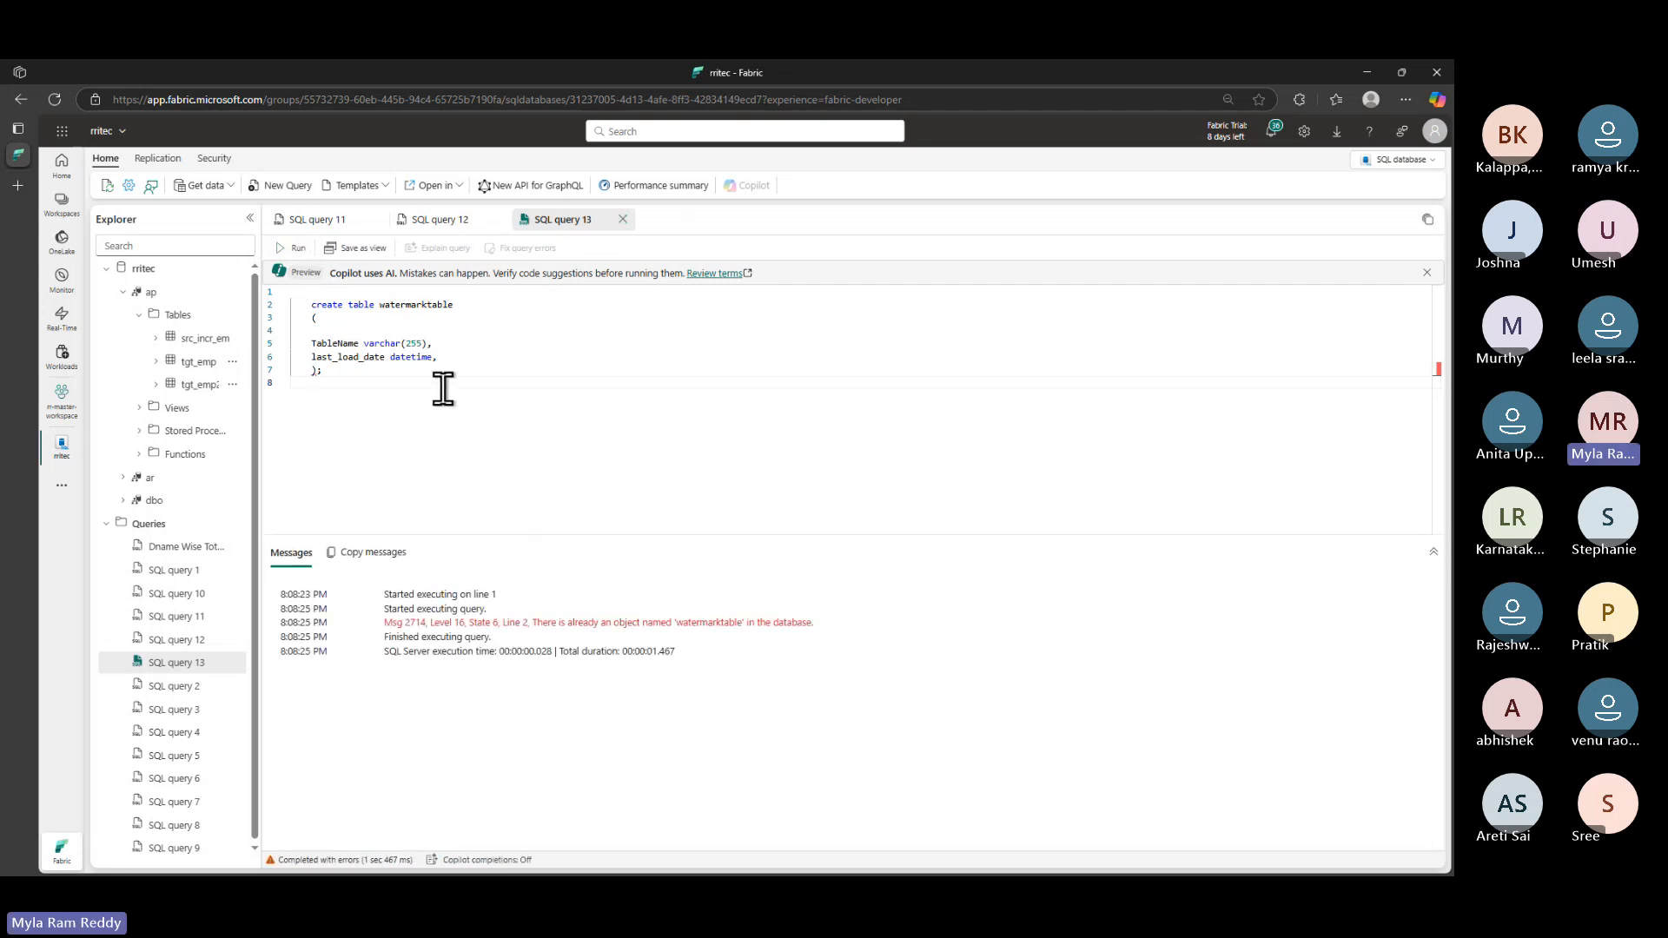
{"action": "double_click", "coordinate": [391, 305]}
{"action": "type", "text": "ap."}
{"action": "left_click", "coordinate": [293, 248]}
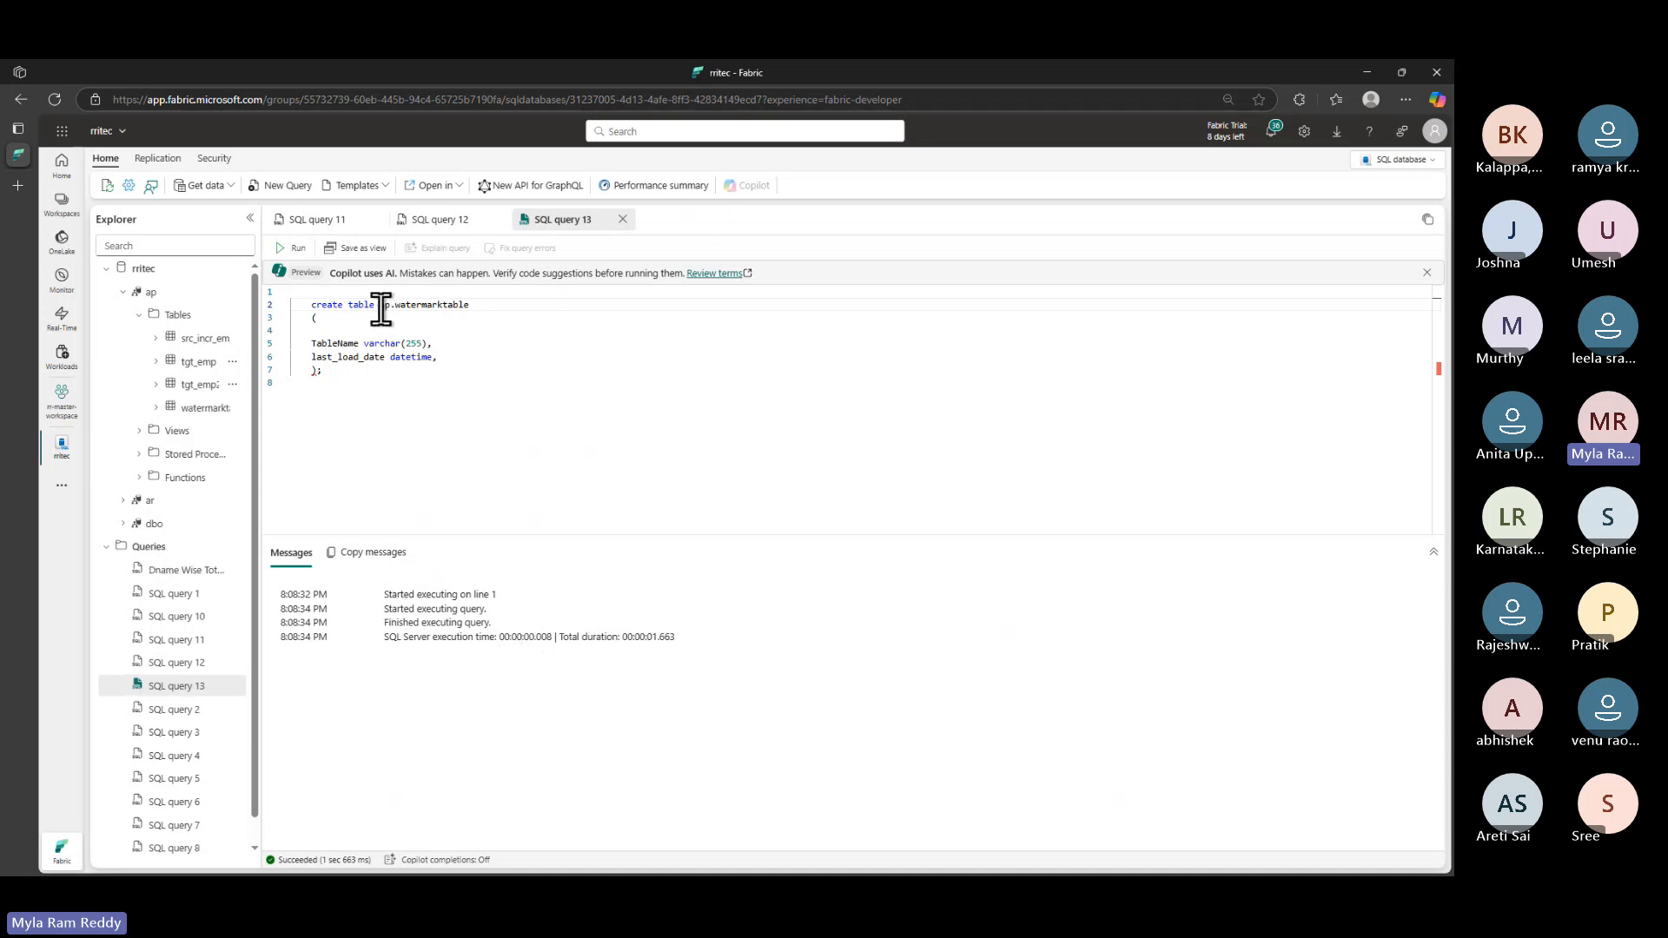
- Run 'select * from ap.watermarktable' to see empty TableName and last_load_date columns
{"action": "left_click_drag", "start_coordinate": [402, 306], "coordinate": [506, 308]}
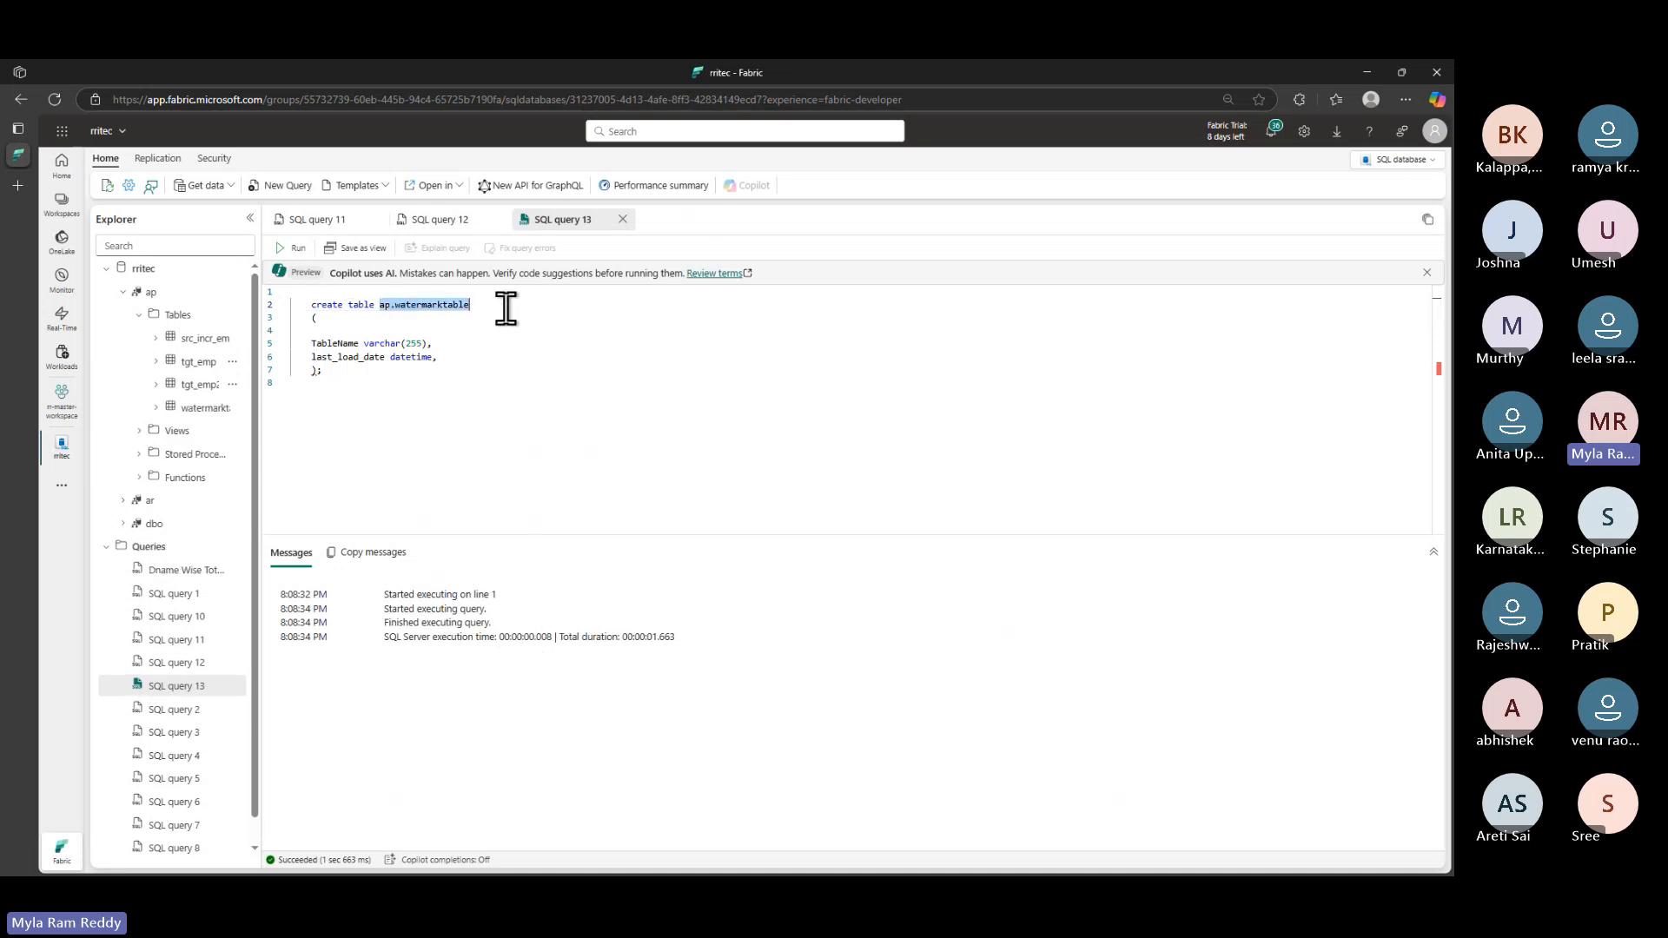
{"action": "left_click", "coordinate": [348, 372]}
{"action": "key", "text": "Return"}
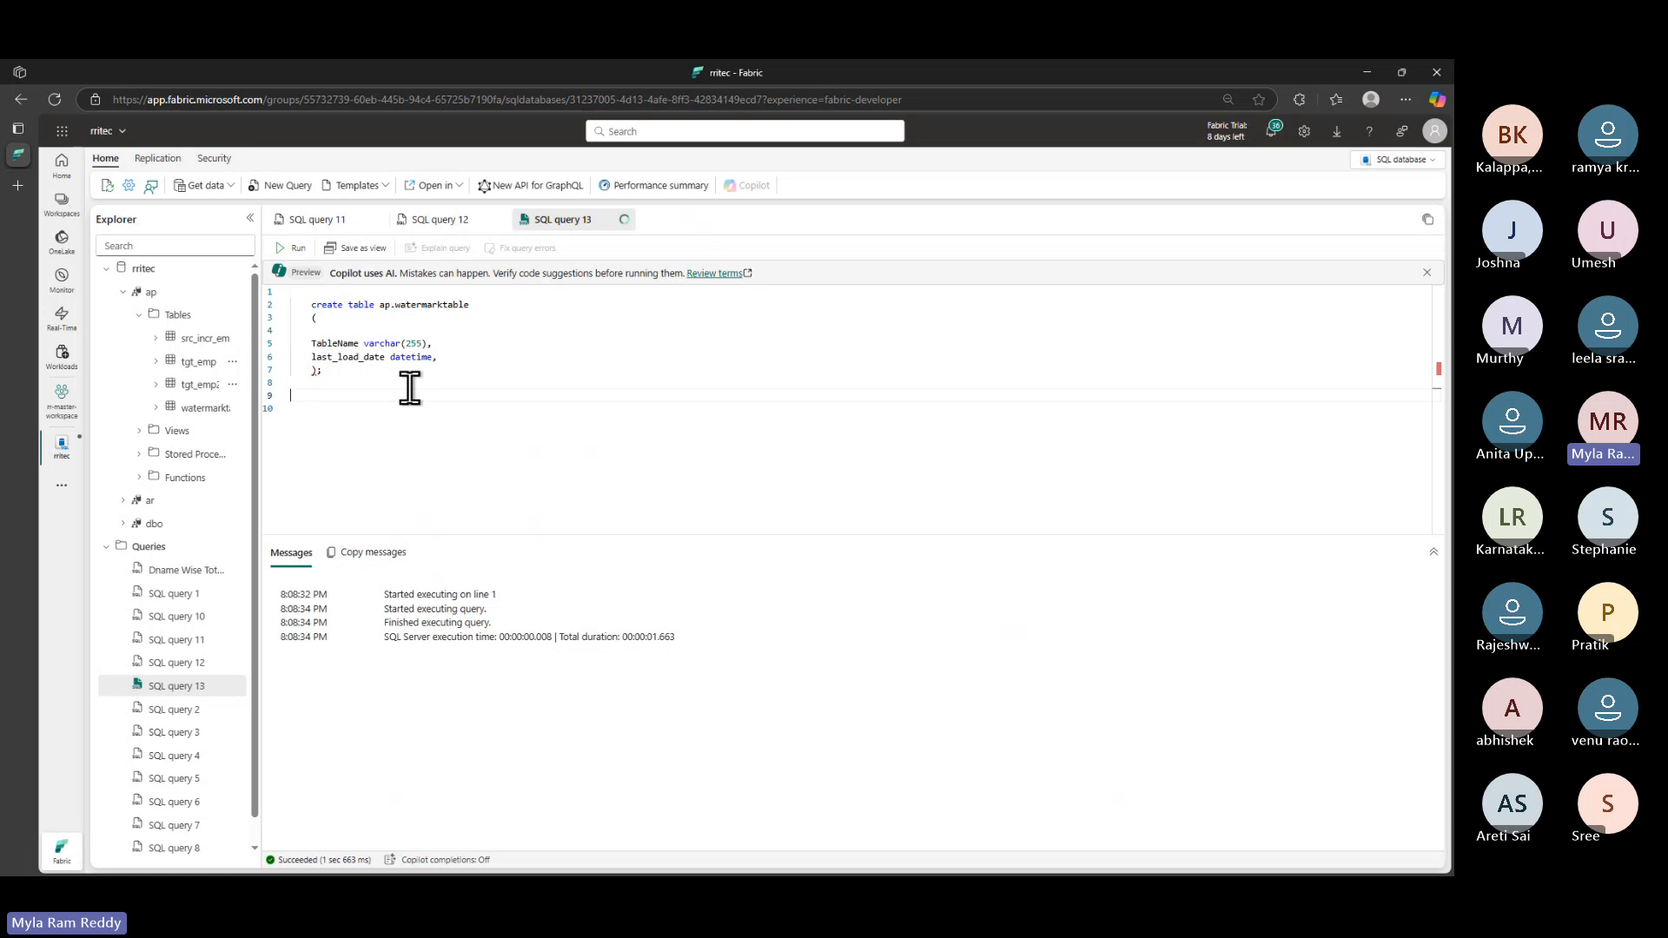
{"action": "type", "text": "selec"}
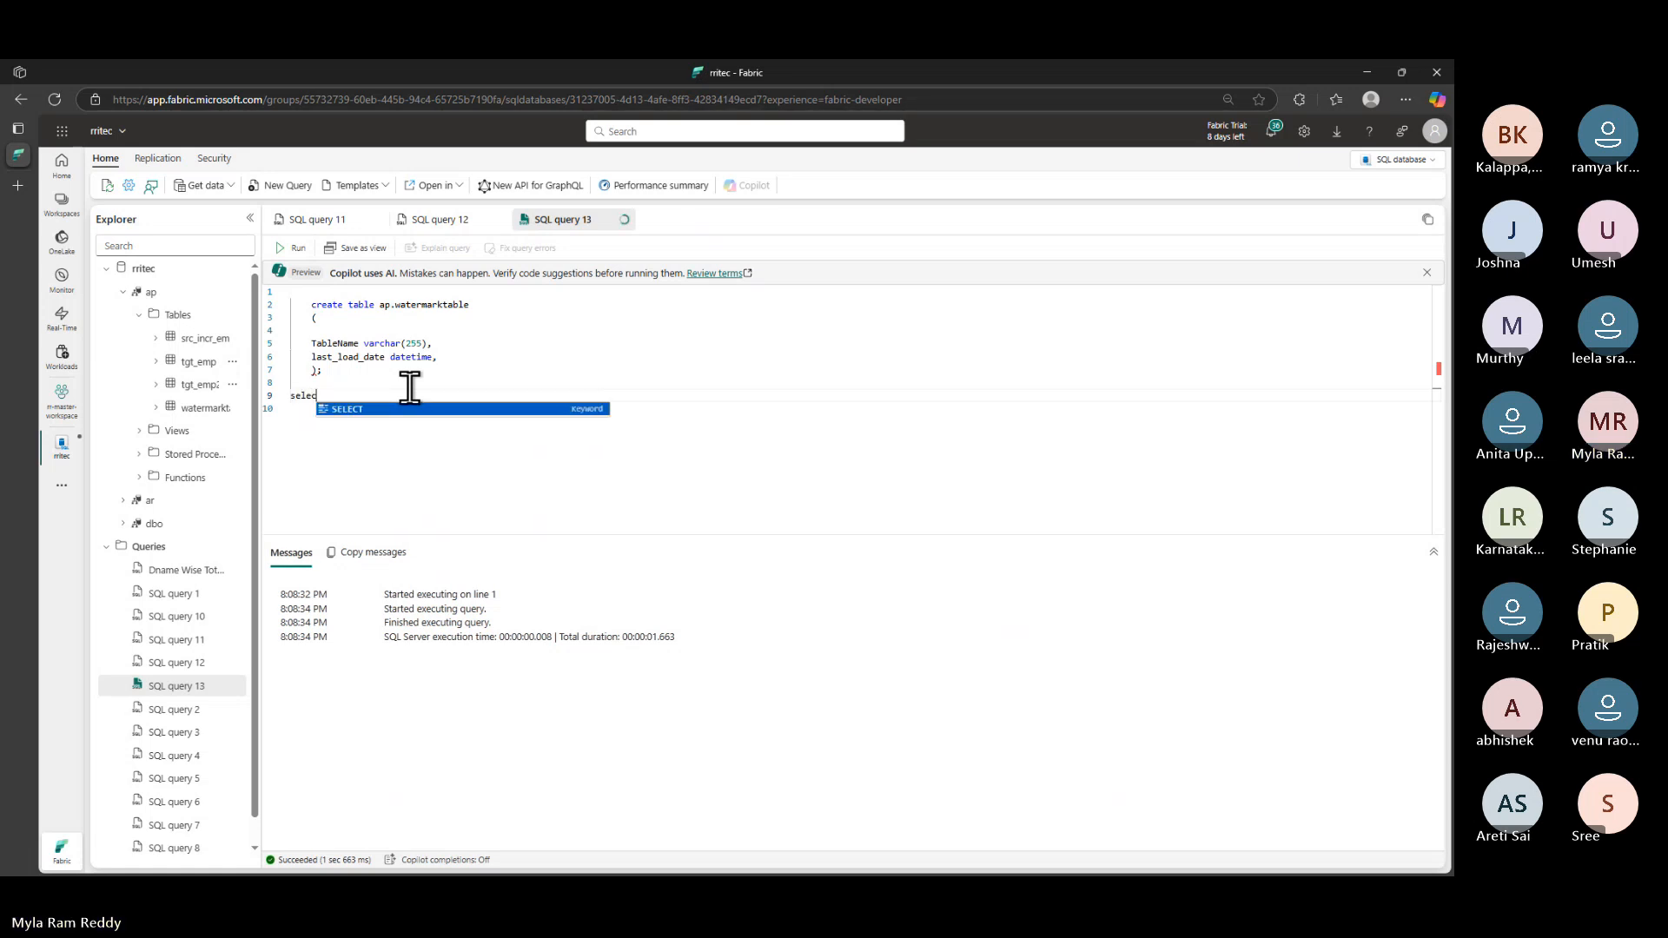
{"action": "type", "text": "t * from ap.watermarktable"}
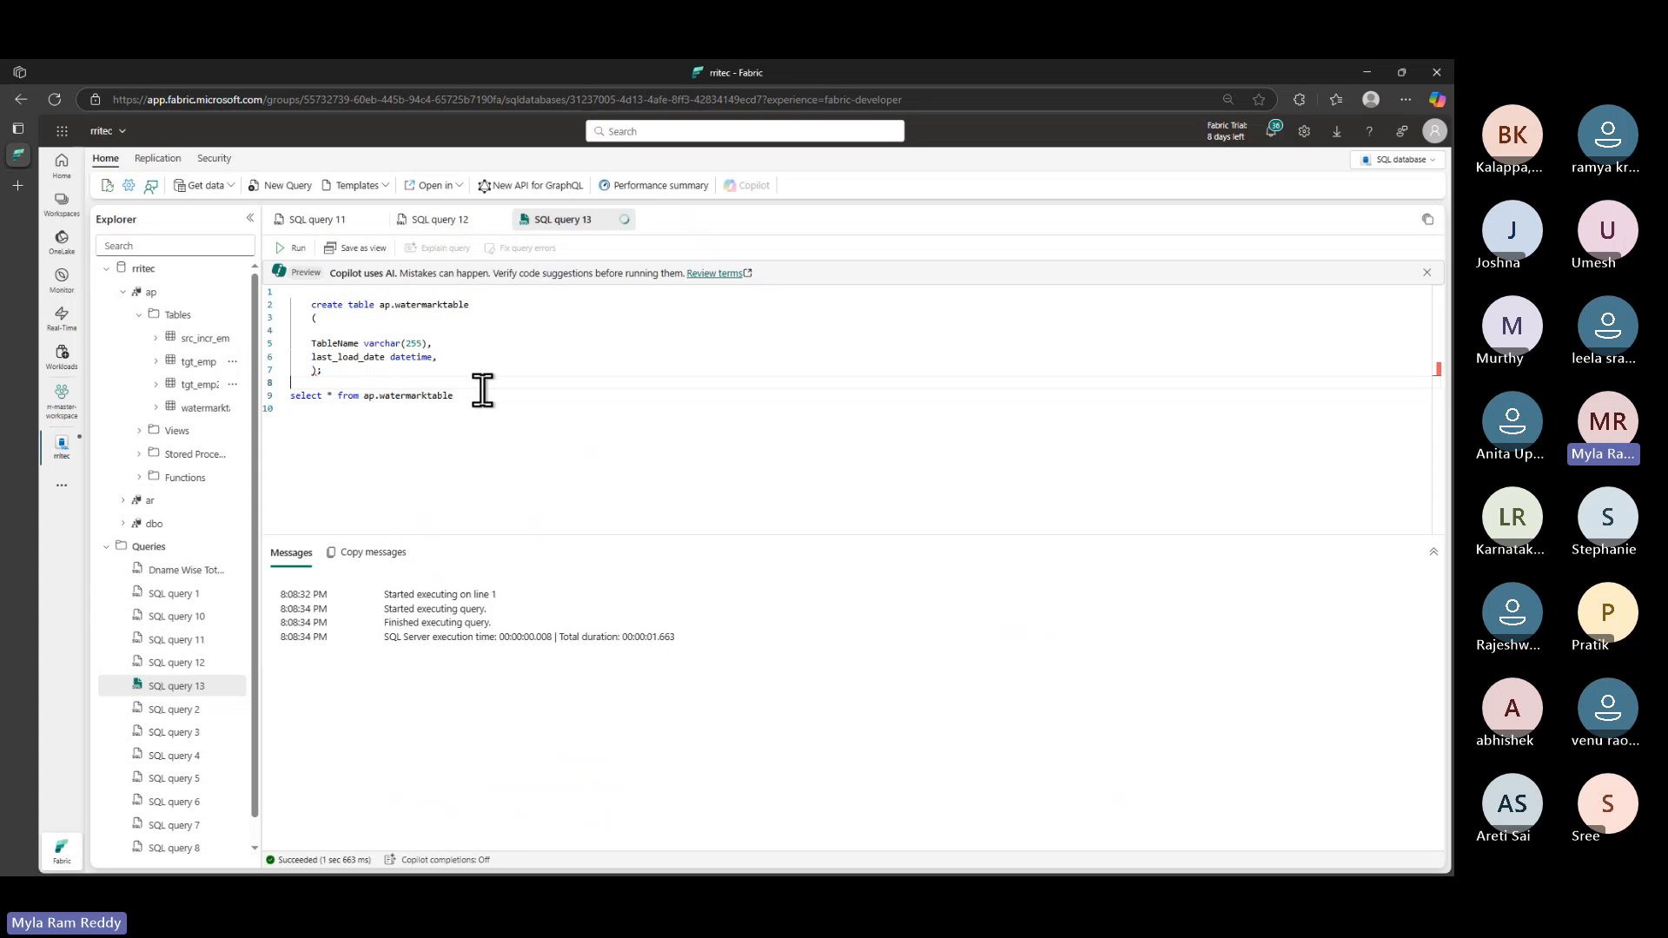
{"action": "left_click_drag", "start_coordinate": [484, 387], "coordinate": [272, 407]}
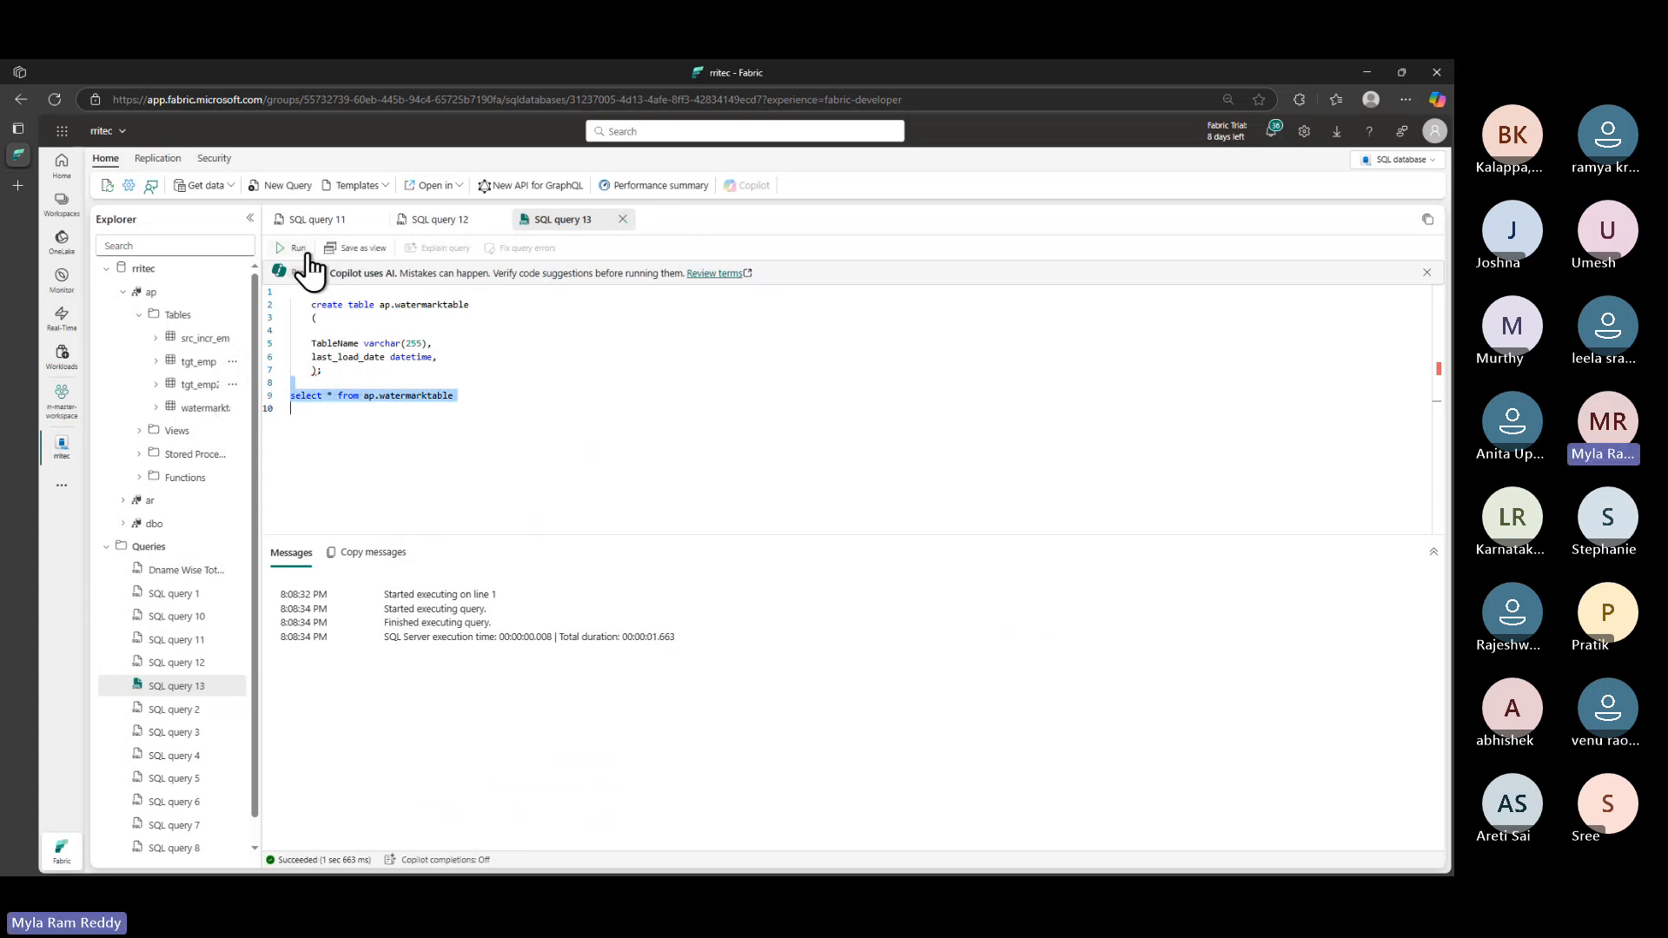
{"action": "left_click", "coordinate": [298, 248]}
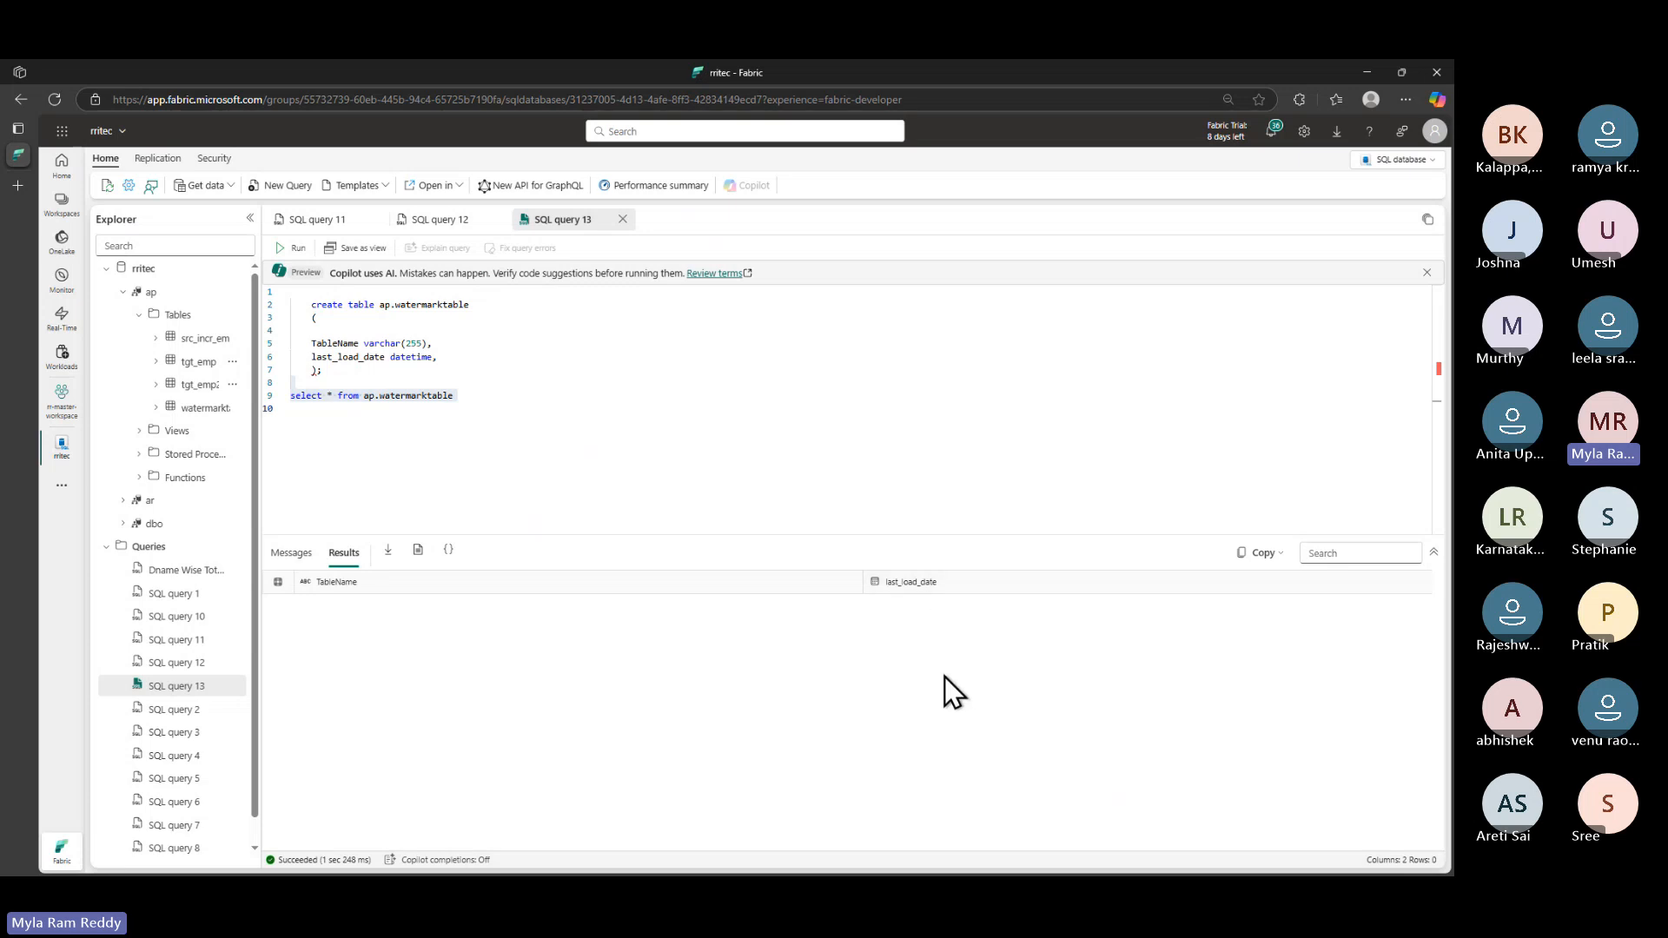
{"action": "key", "text": "alt+Tab"}
{"action": "key", "text": "alt+Tab"}
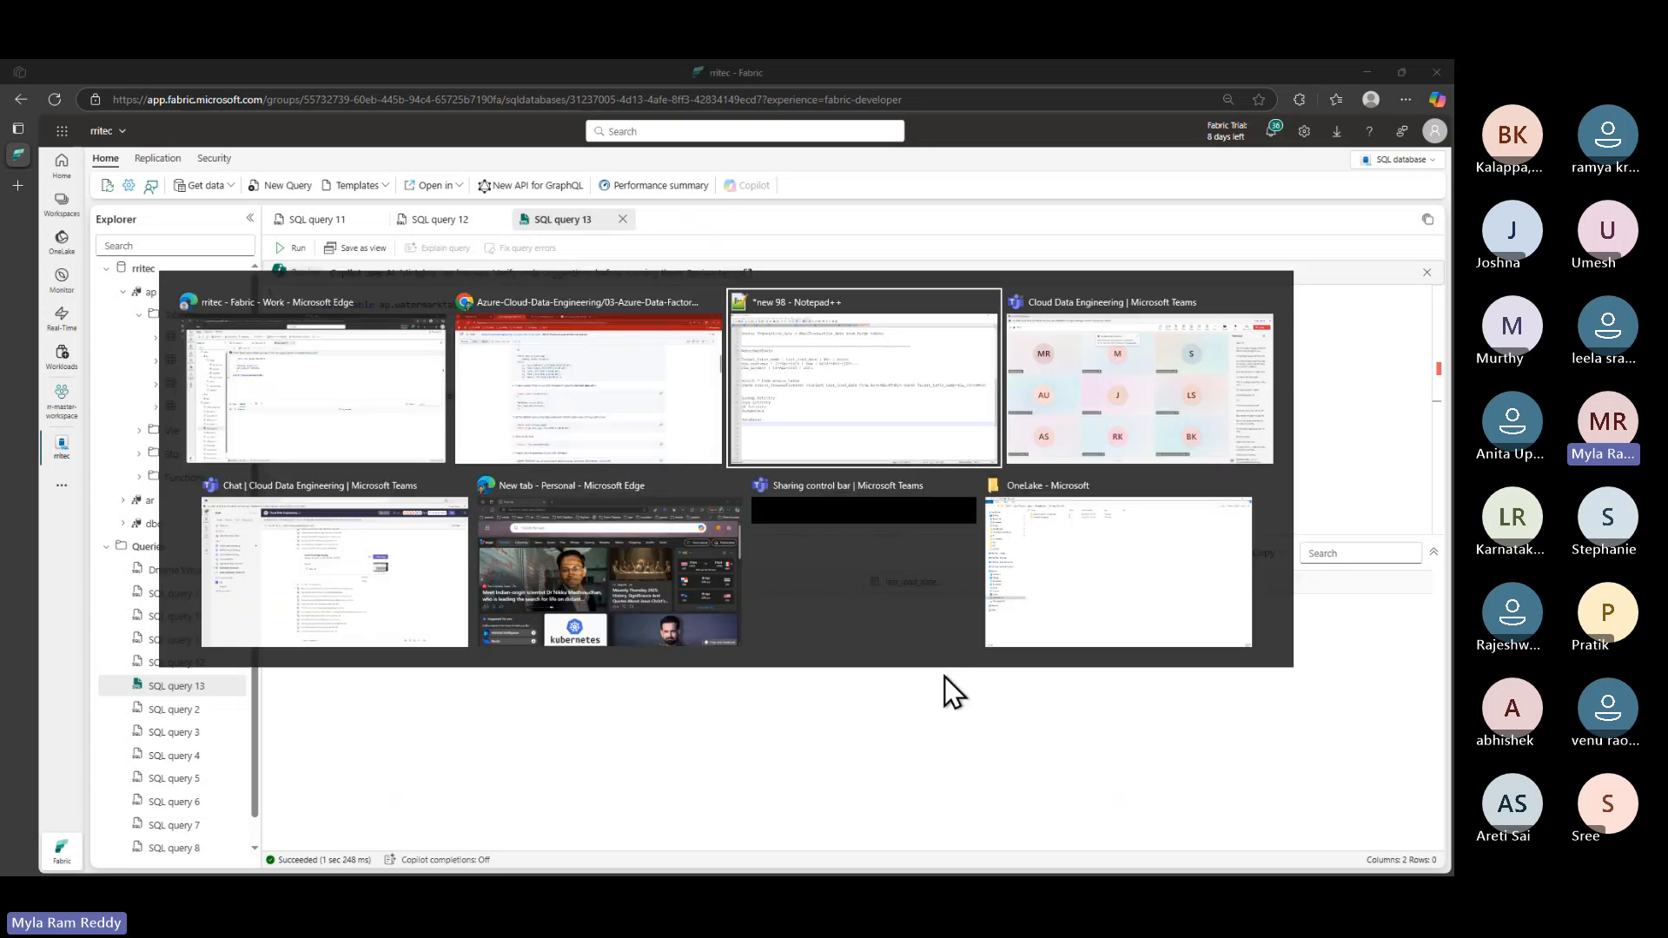
- Append '(Full Load)' to the 'First load(Init Load)' note on line 9
{"action": "scroll", "coordinate": [320, 494], "scroll_direction": "up", "scroll_amount": 5}
{"action": "scroll", "coordinate": [320, 493], "scroll_direction": "up", "scroll_amount": 2}
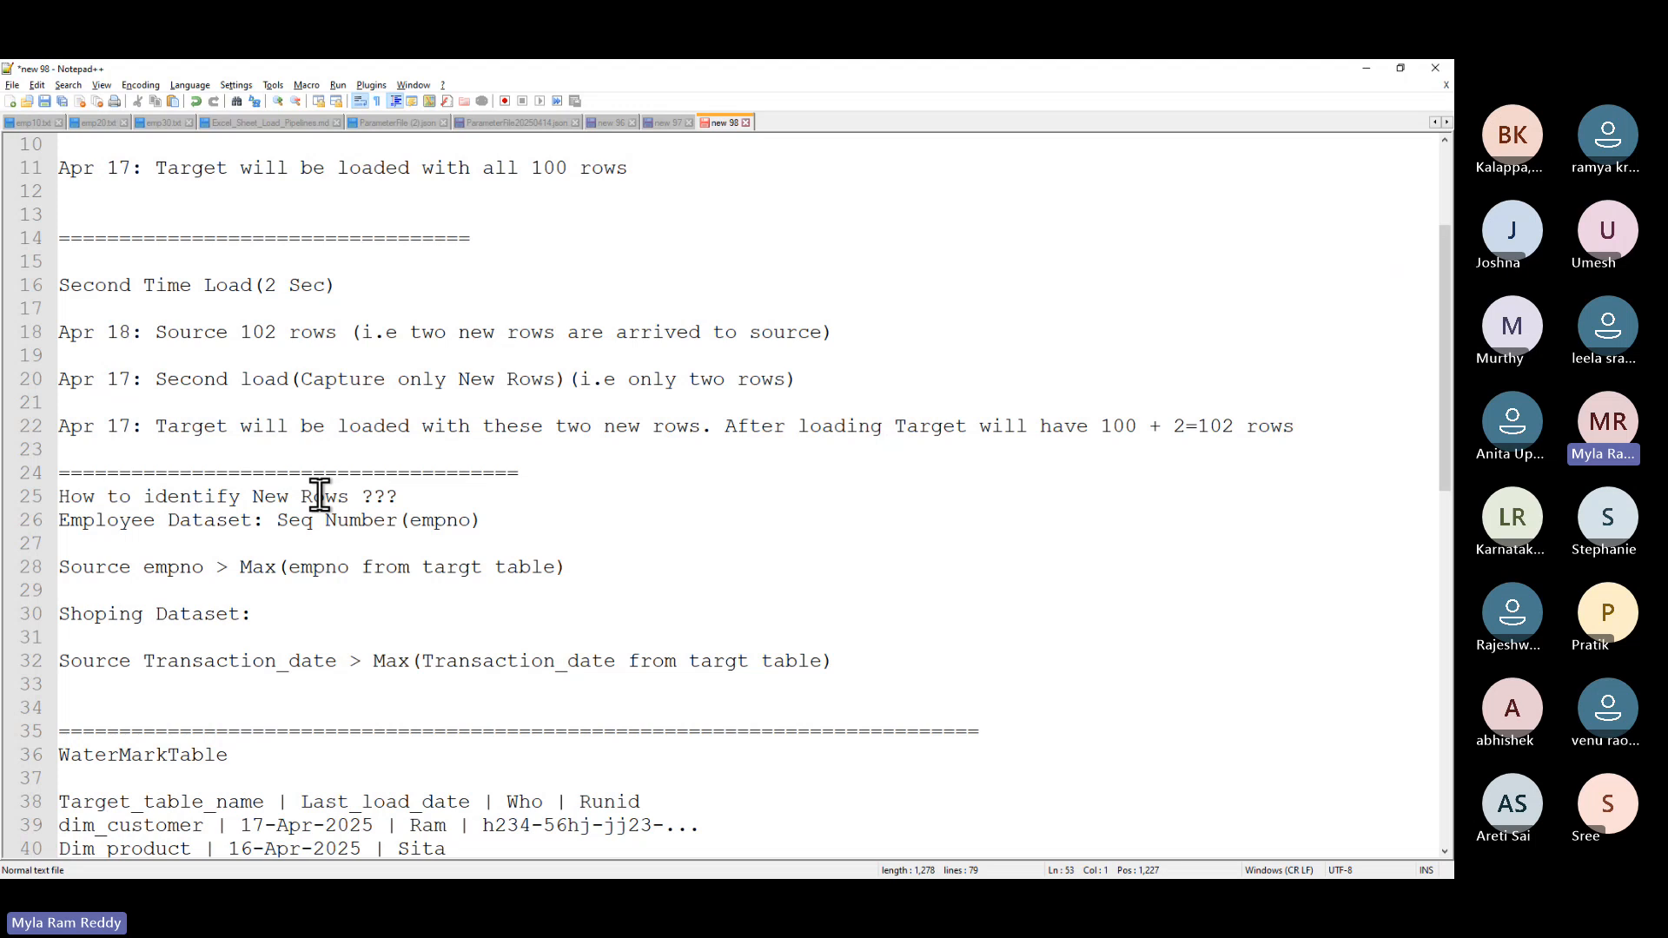
{"action": "scroll", "coordinate": [319, 497], "scroll_direction": "up", "scroll_amount": 3}
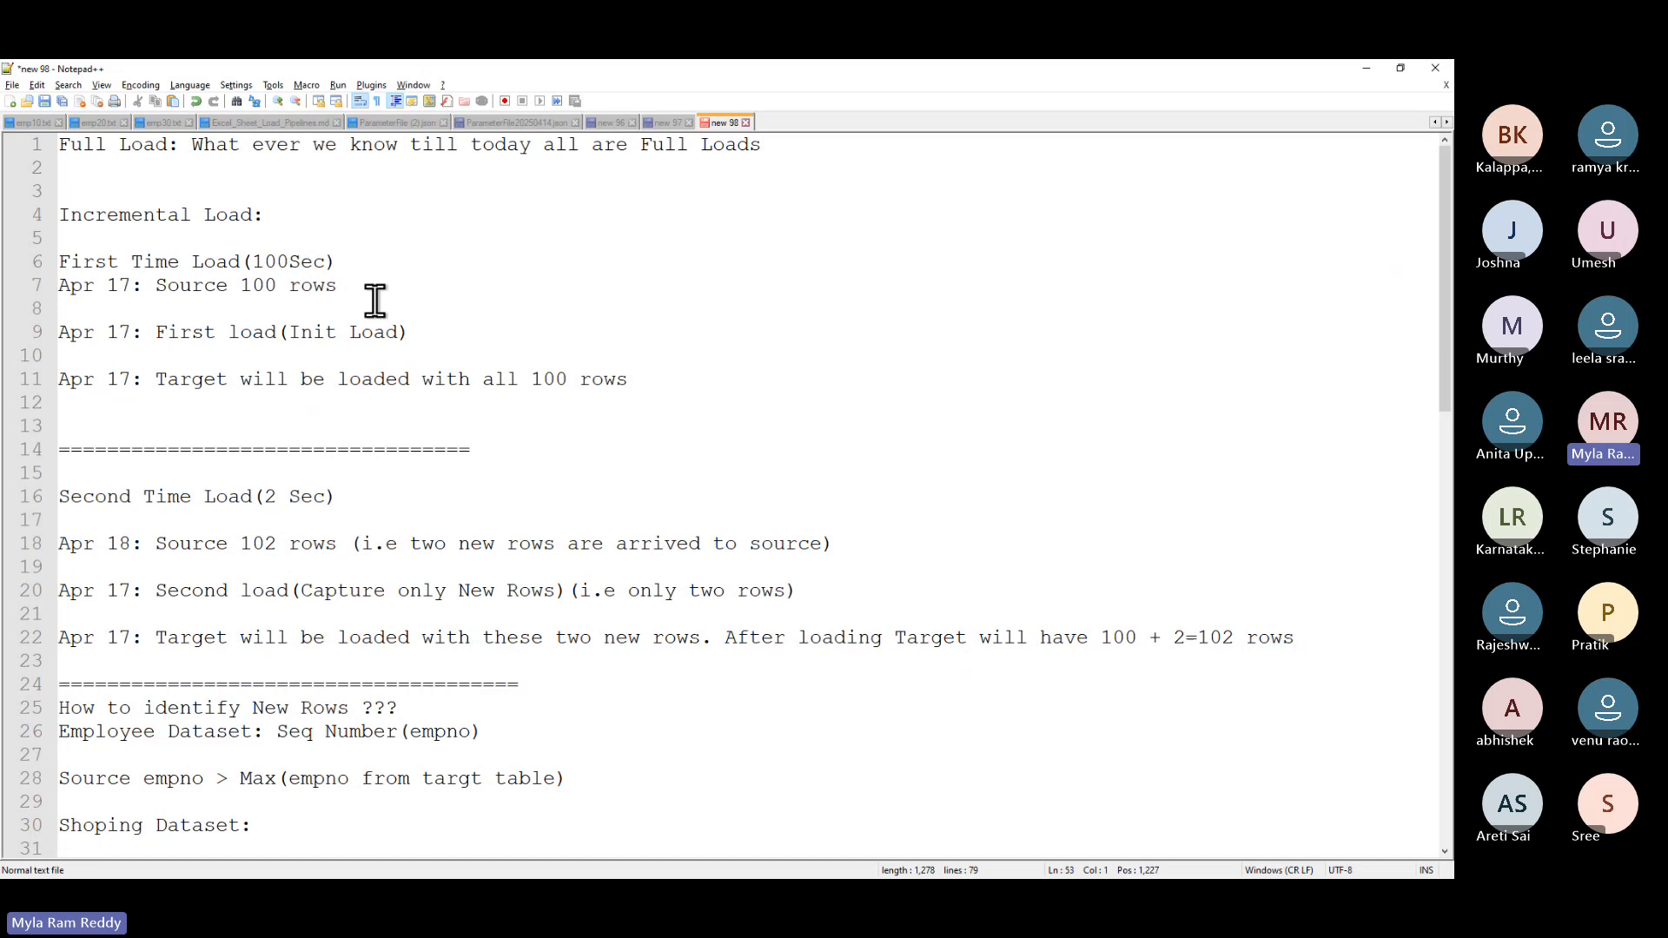
{"action": "double_click", "coordinate": [250, 278]}
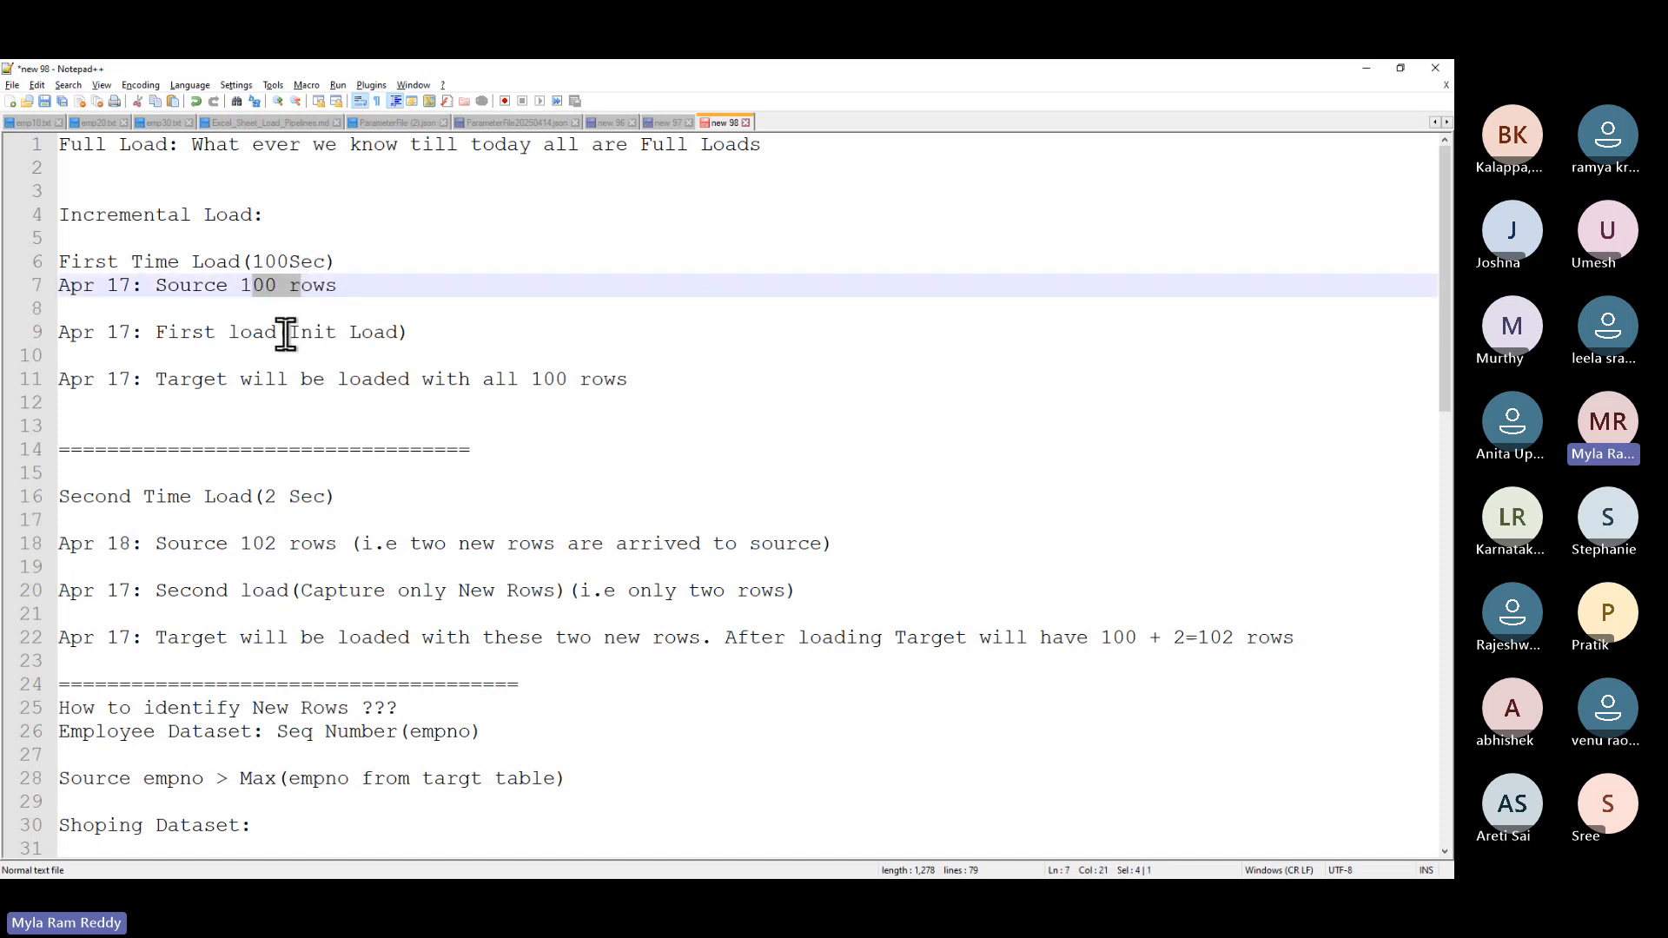
{"action": "left_click_drag", "start_coordinate": [289, 331], "coordinate": [385, 331]}
{"action": "left_click_drag", "start_coordinate": [157, 331], "coordinate": [388, 331]}
{"action": "left_click", "coordinate": [443, 330]}
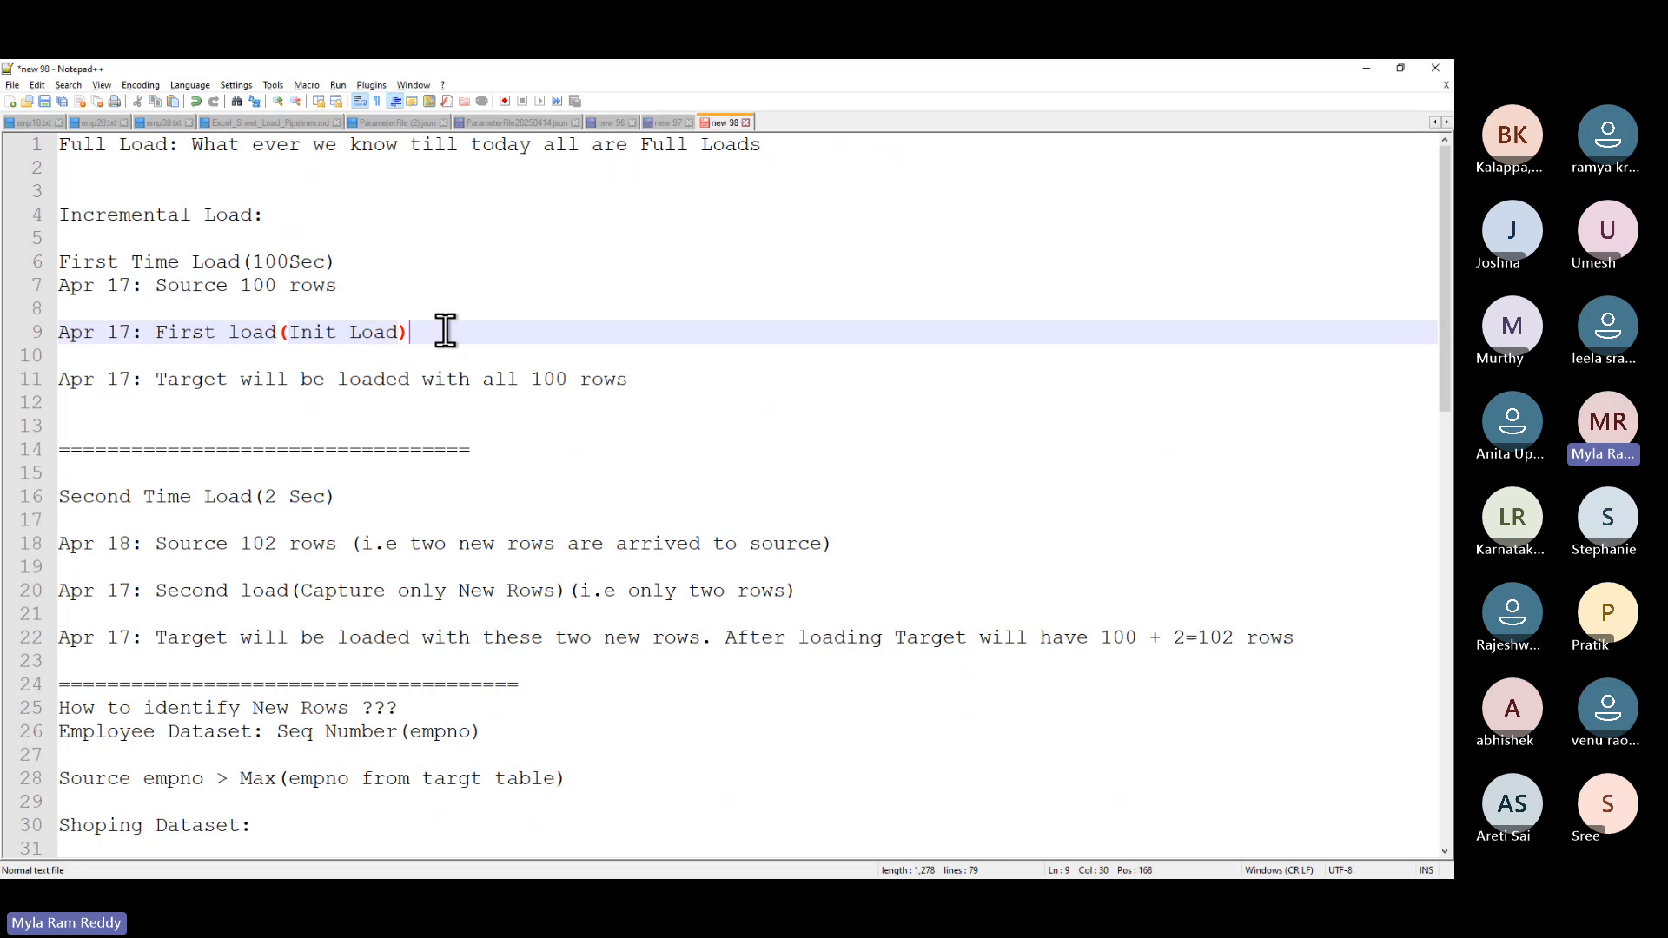
{"action": "type", "text": "(F"}
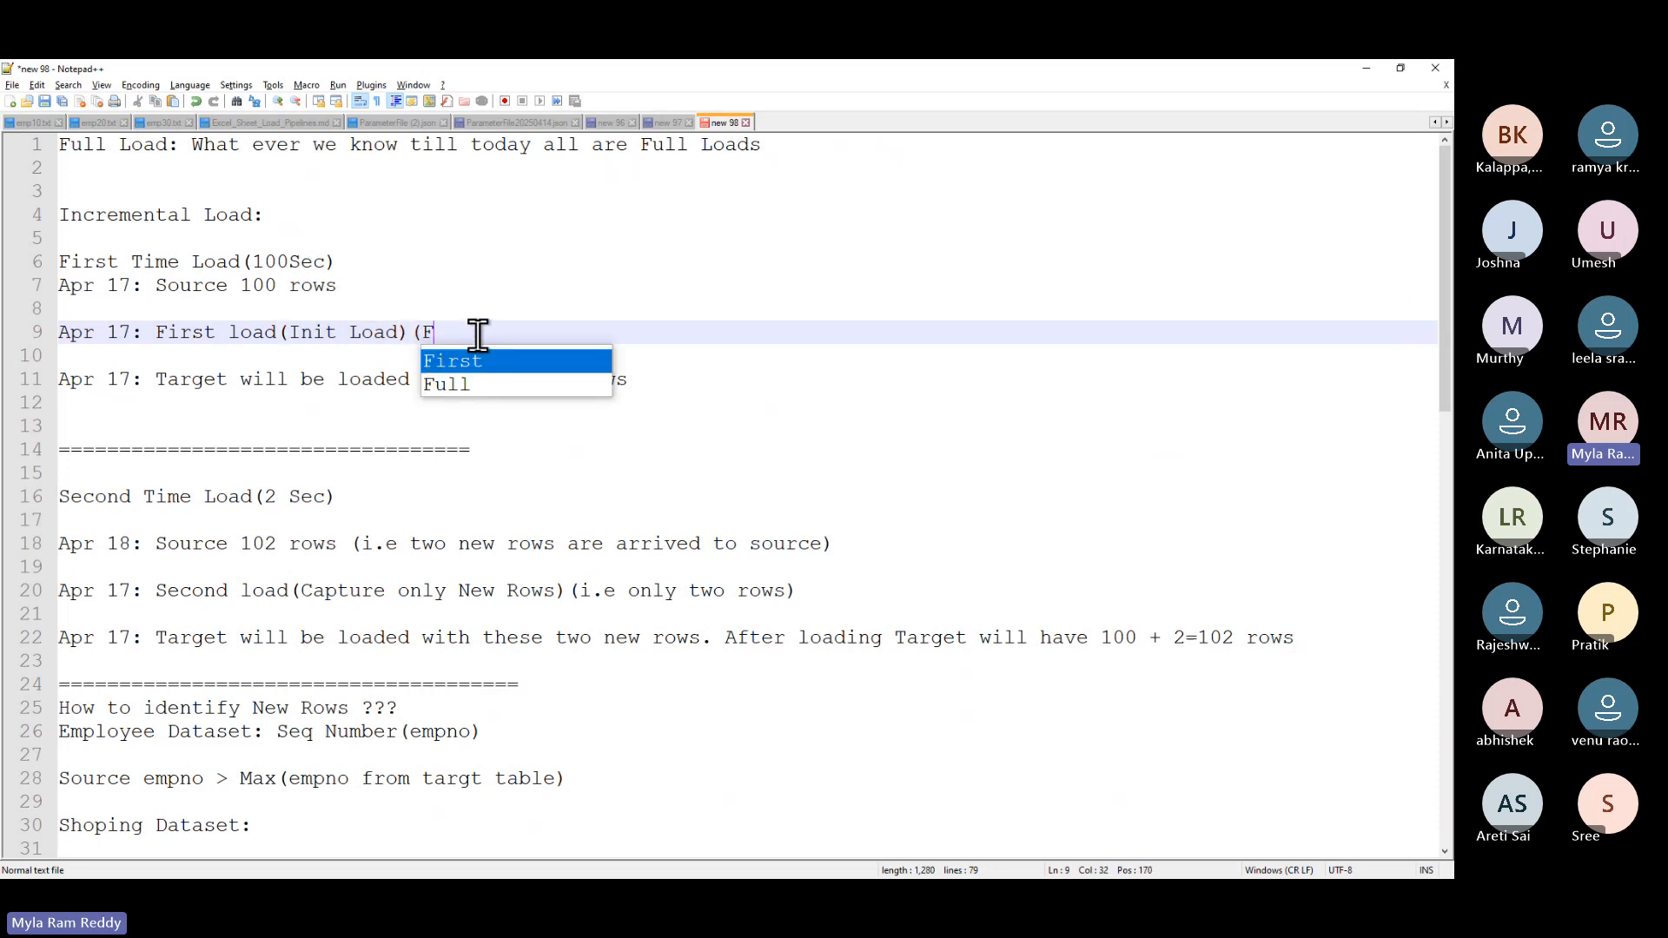
{"action": "type", "text": "ull Load)"}
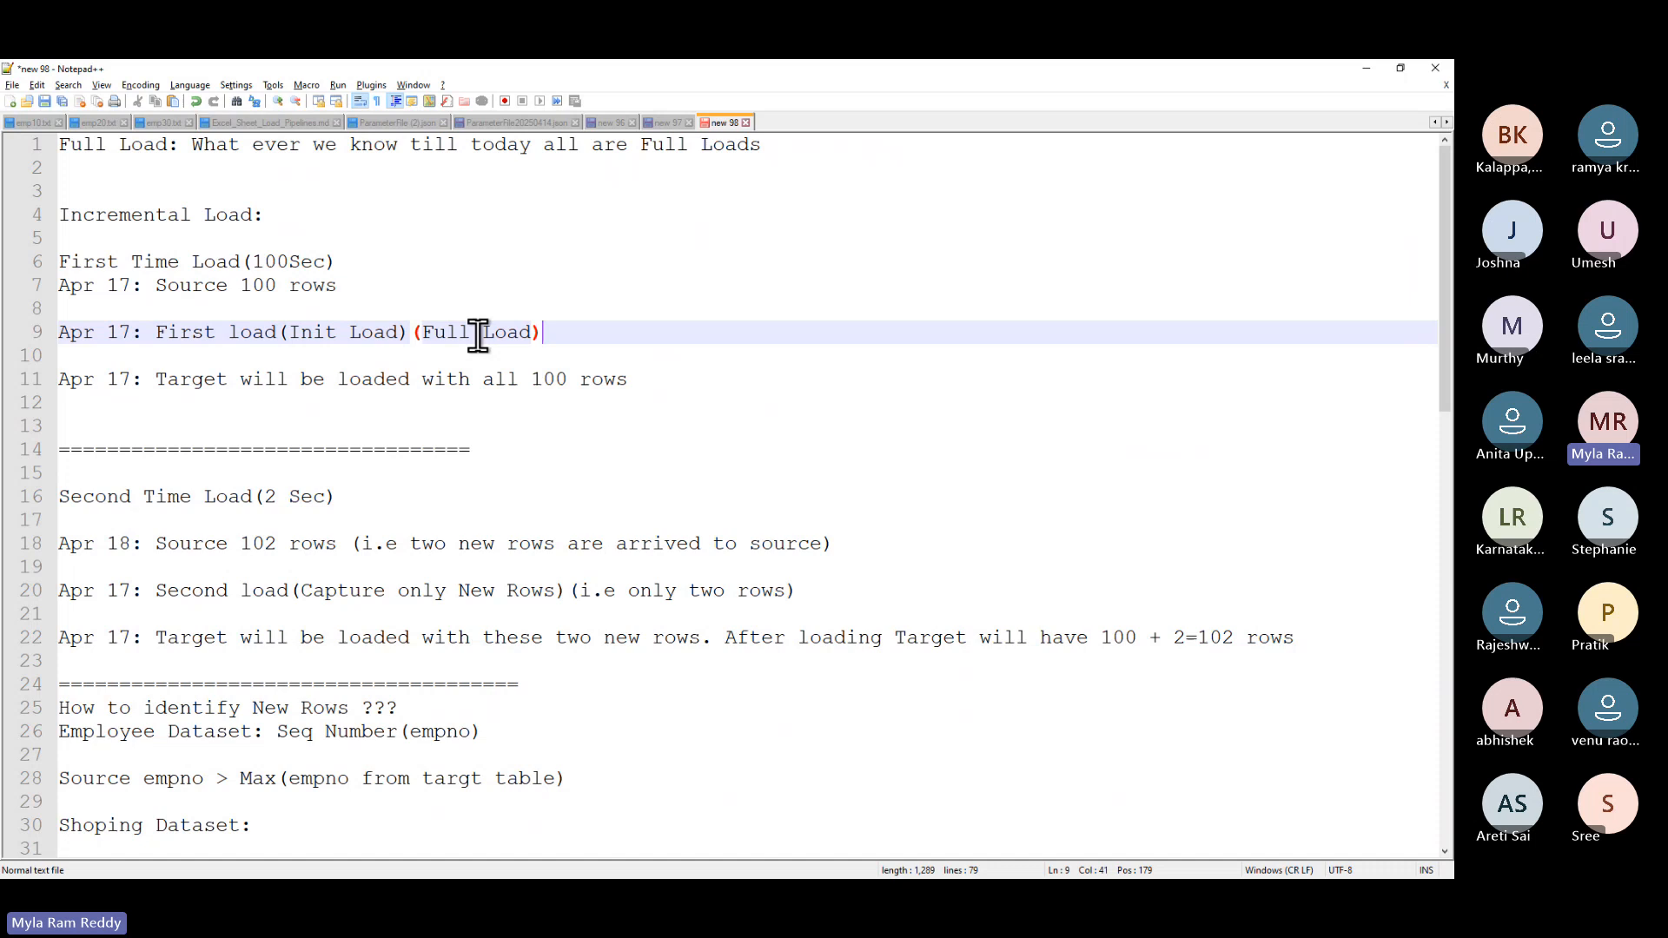
{"action": "key", "text": "alt+Tab"}
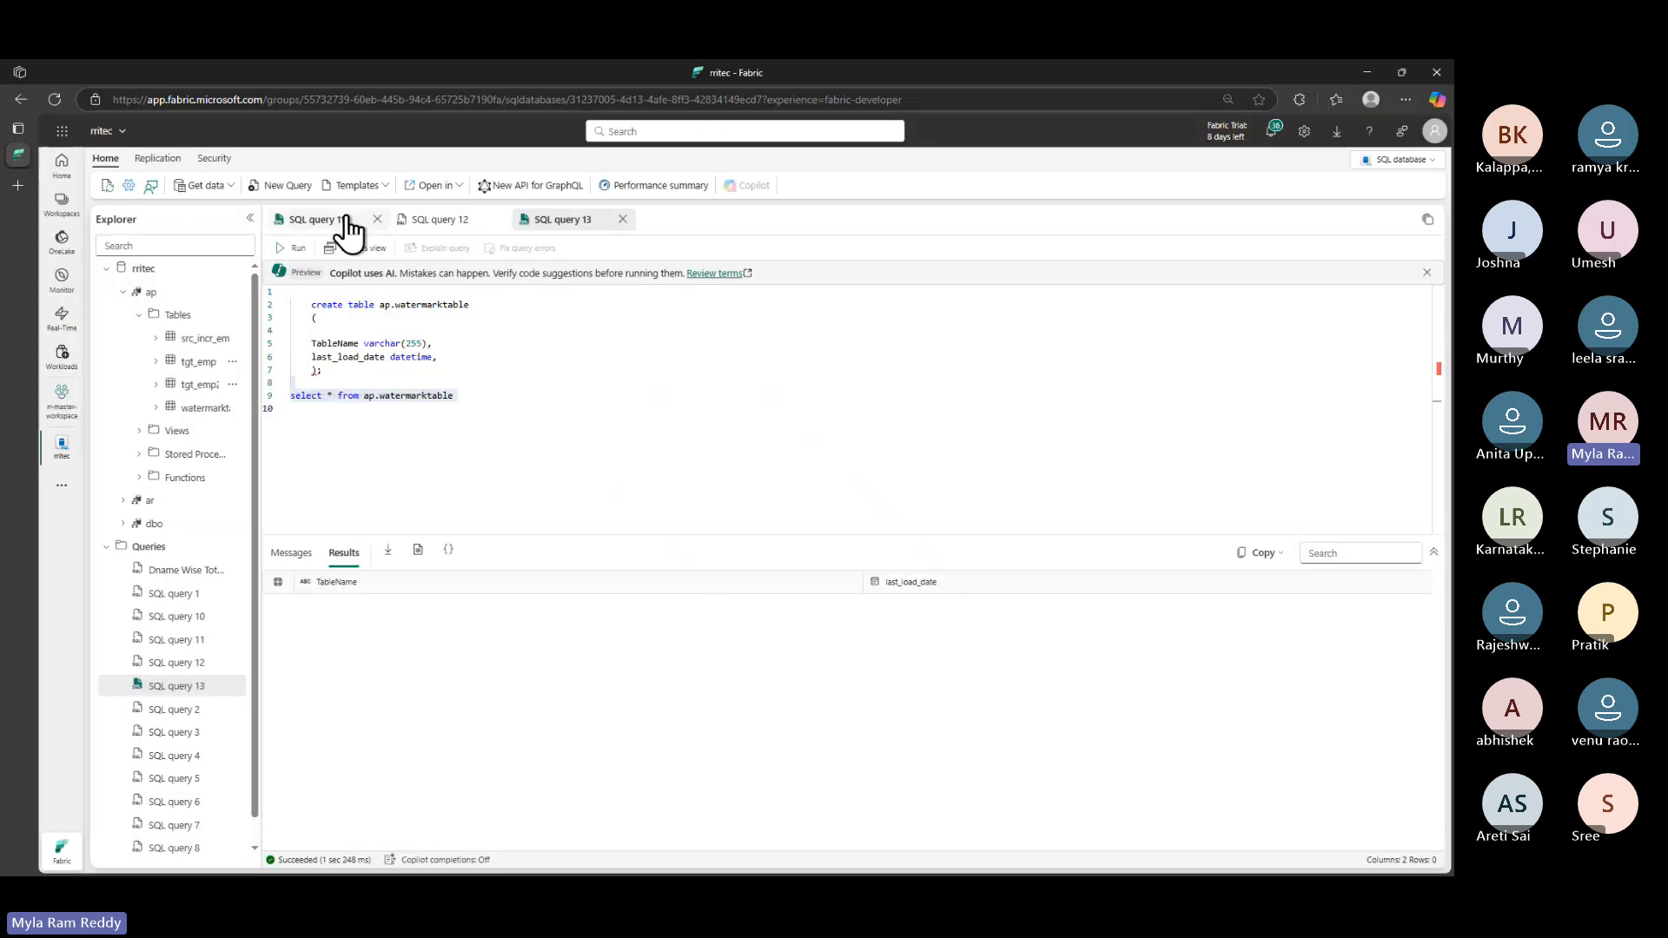
{"action": "left_click", "coordinate": [347, 228]}
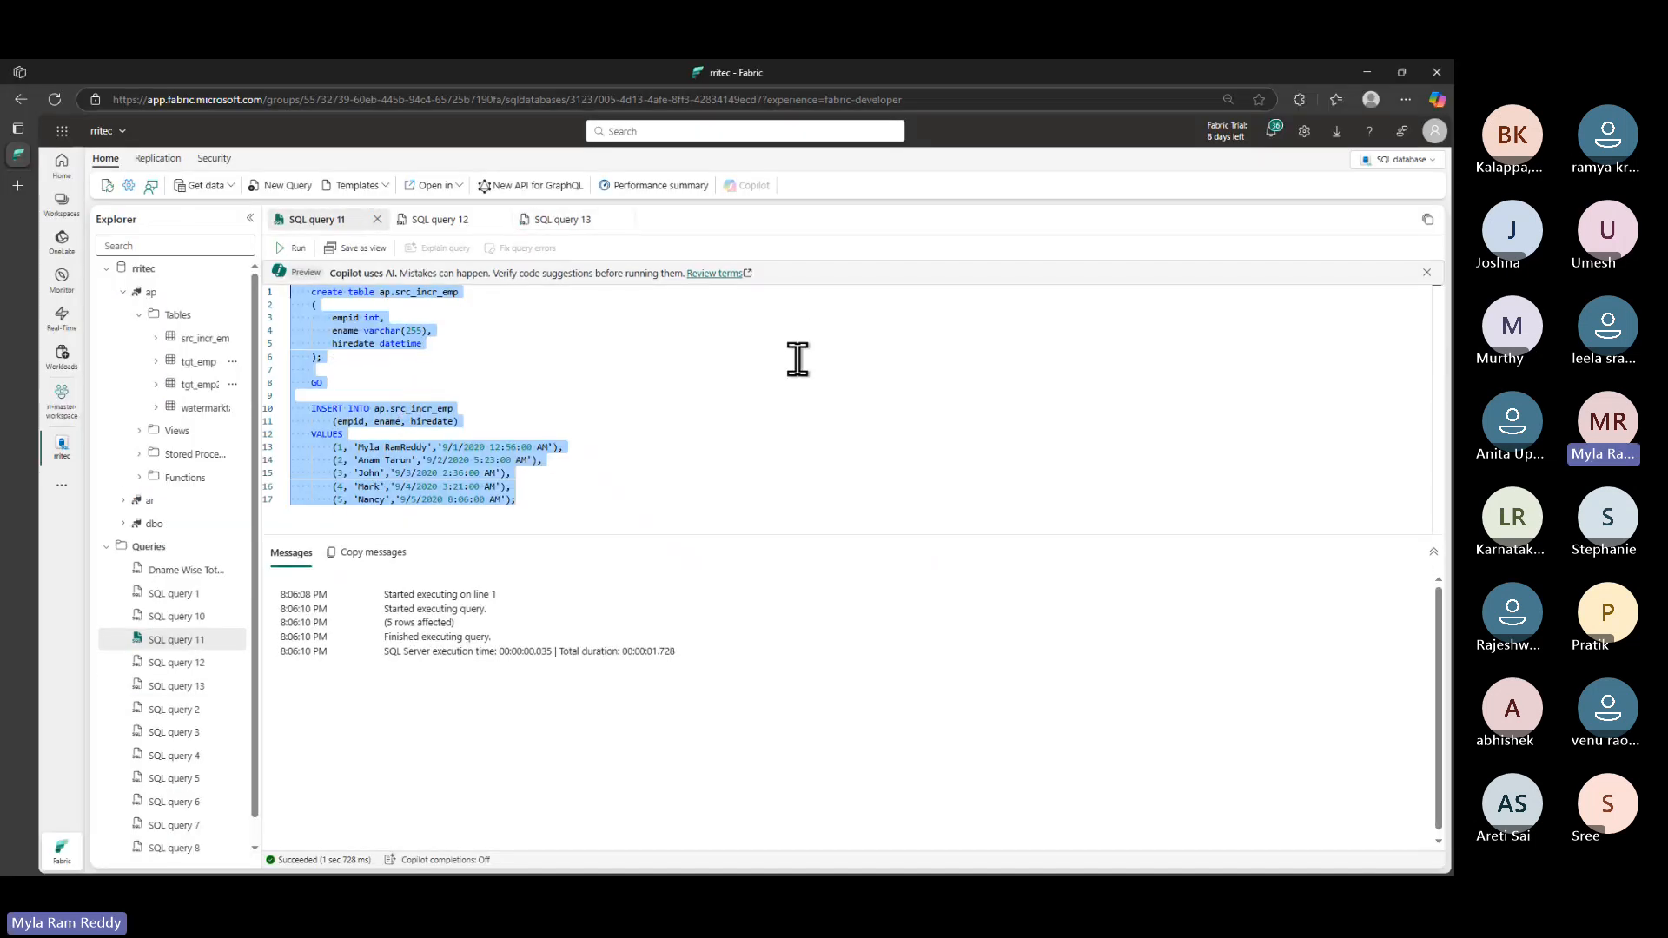
{"action": "left_click", "coordinate": [558, 222]}
{"action": "left_click", "coordinate": [464, 395]}
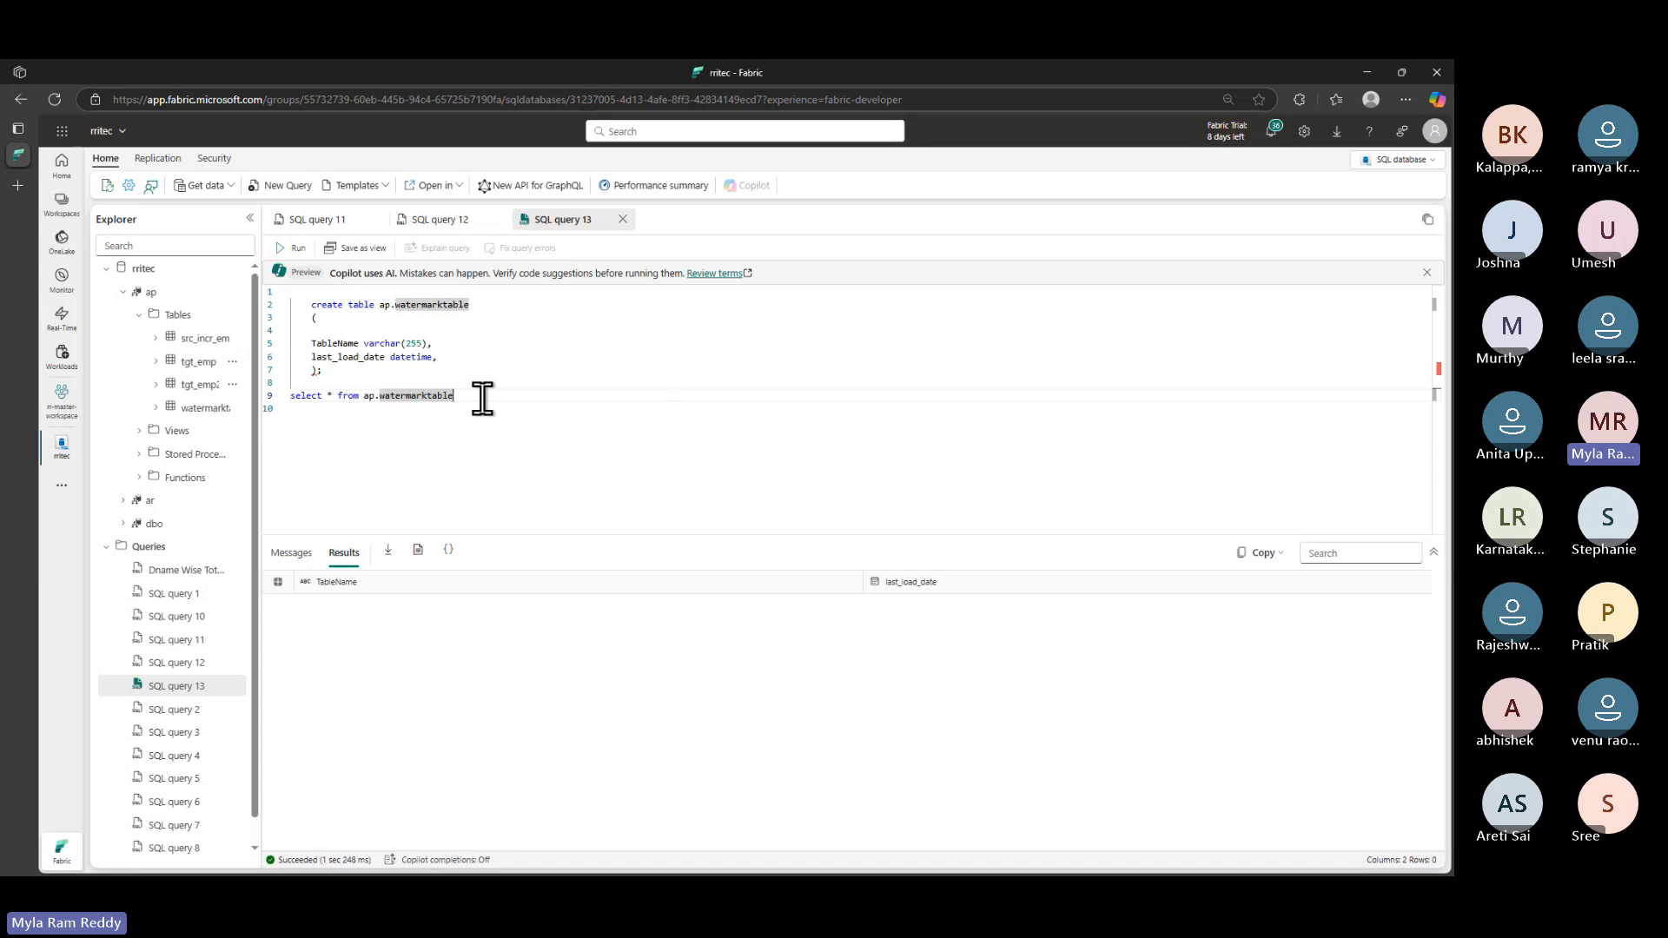
{"action": "key", "text": "alt+Tab"}
- Copy the Step 3 INSERT giving 'tgt_incr_emp' a default 1/1/1900 watermark
{"action": "scroll", "coordinate": [549, 539], "scroll_direction": "down", "scroll_amount": 1}
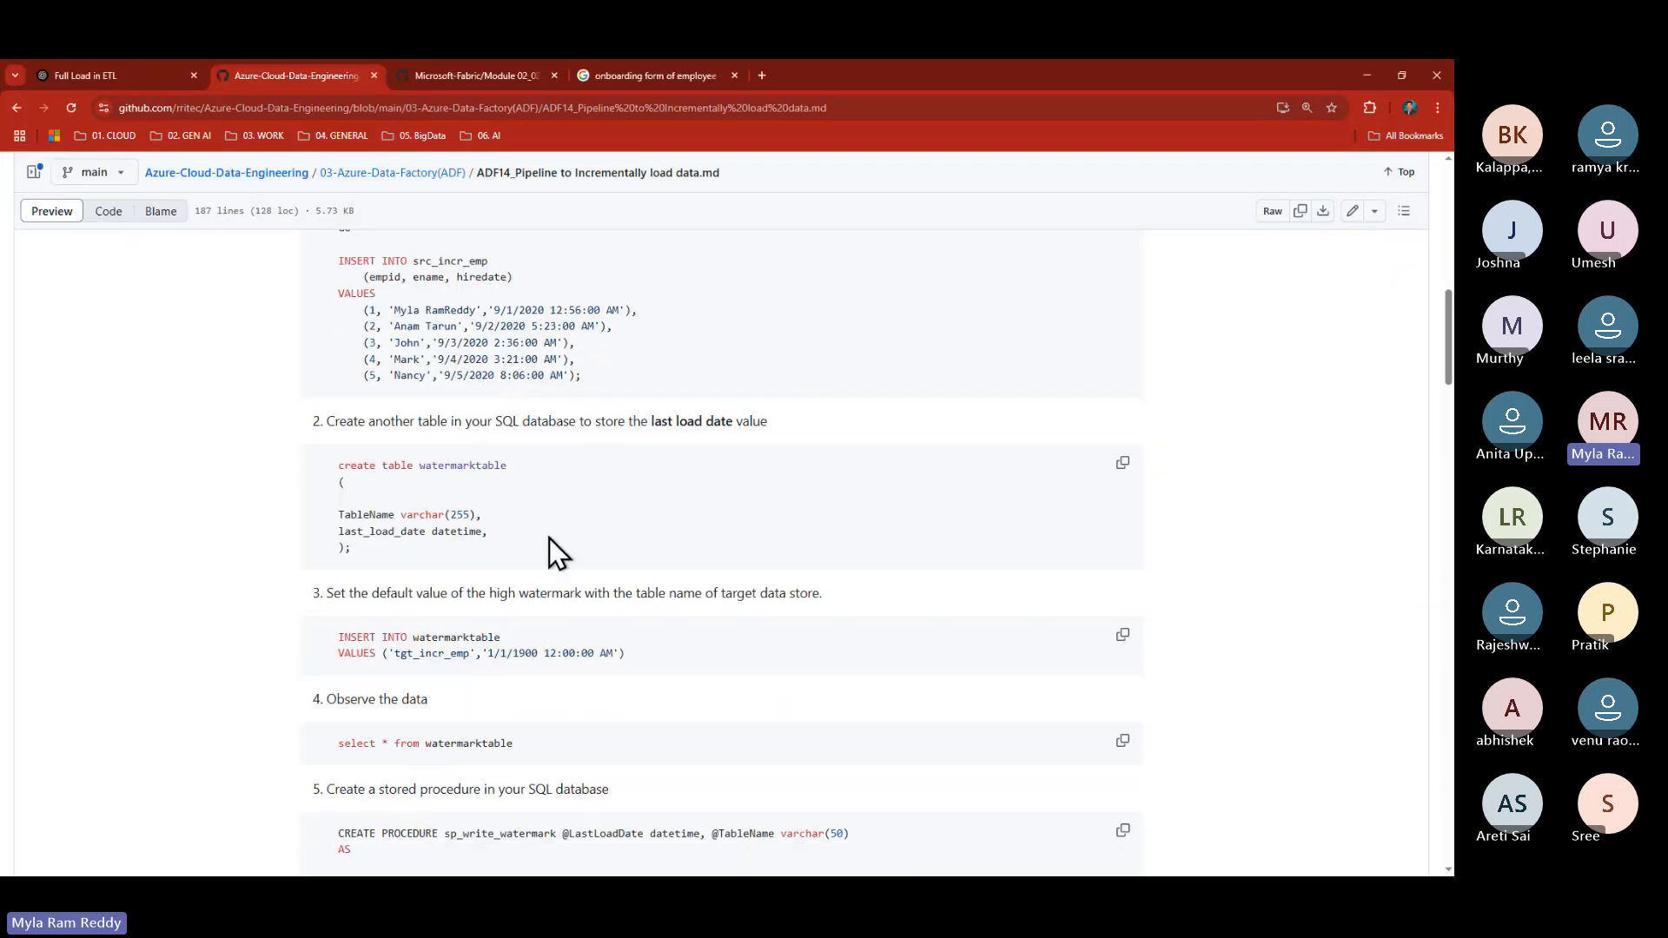
{"action": "scroll", "coordinate": [549, 539], "scroll_direction": "down", "scroll_amount": 3}
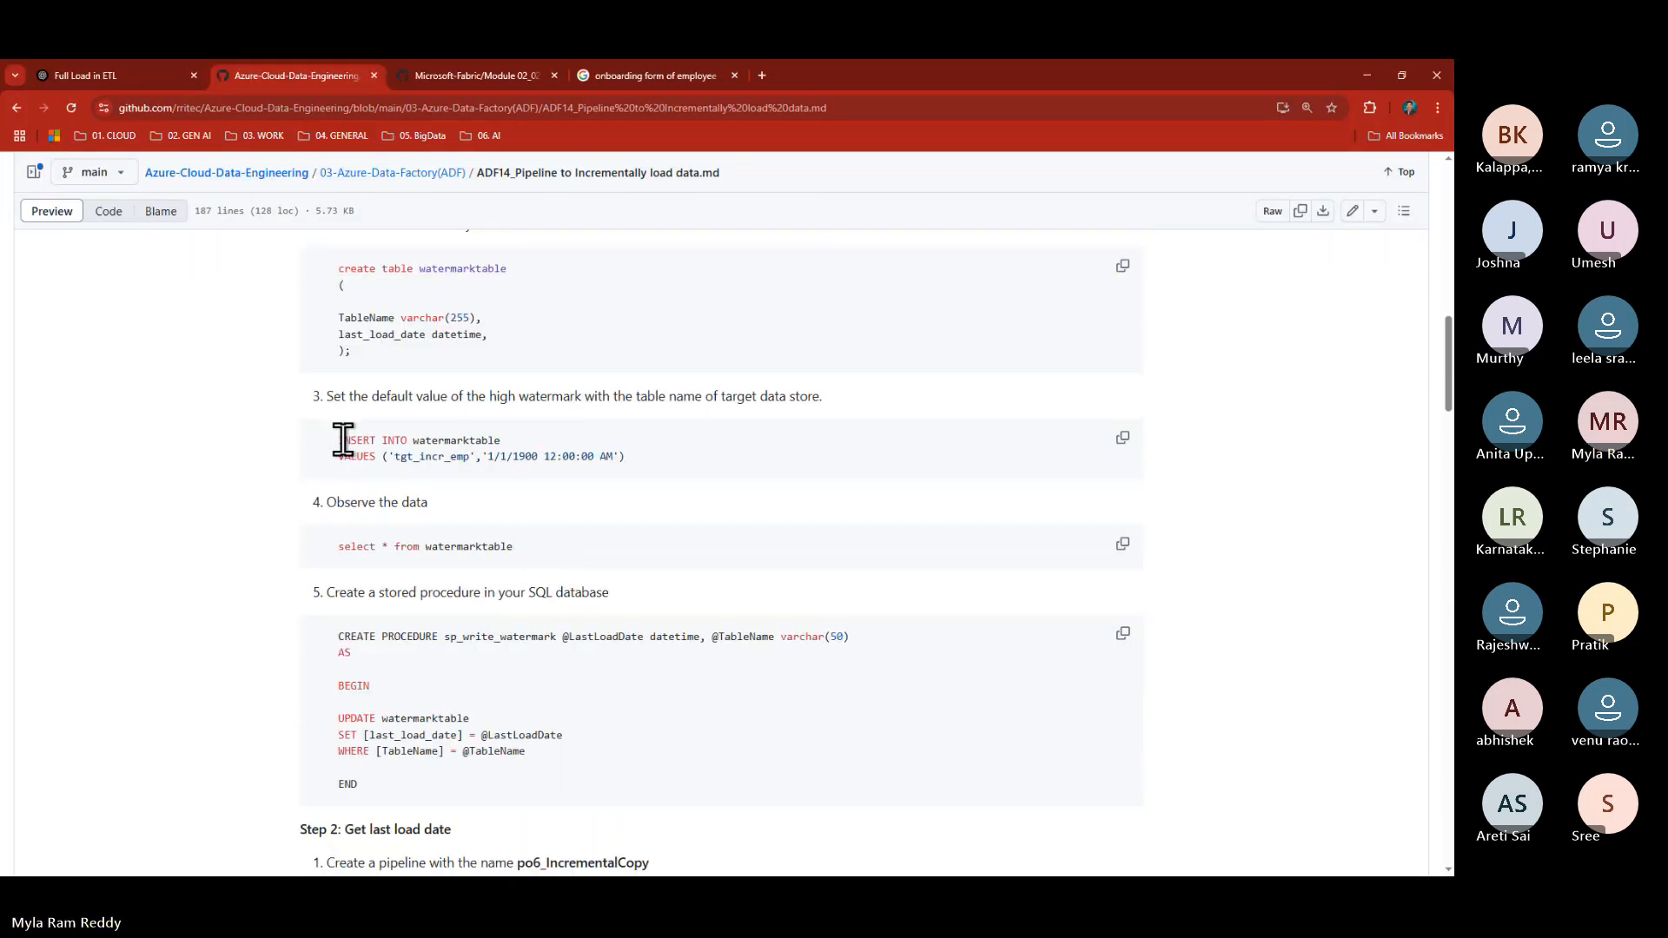
{"action": "left_click_drag", "start_coordinate": [341, 441], "coordinate": [640, 469]}
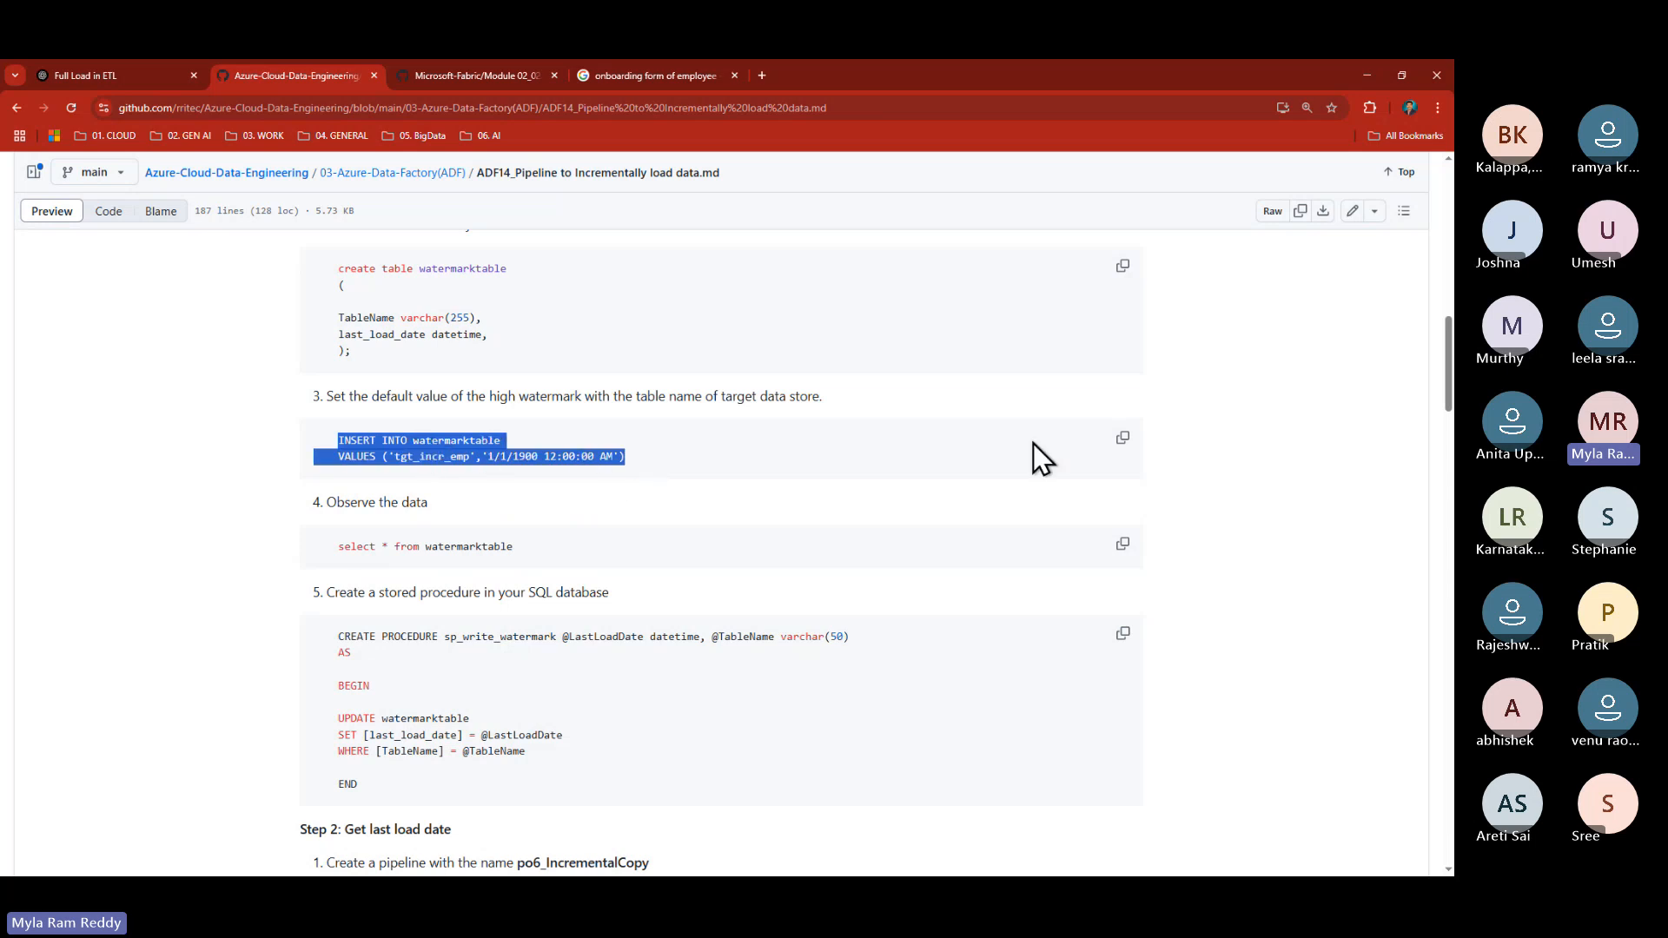
{"action": "left_click", "coordinate": [1123, 439]}
{"action": "key", "text": "alt+Tab"}
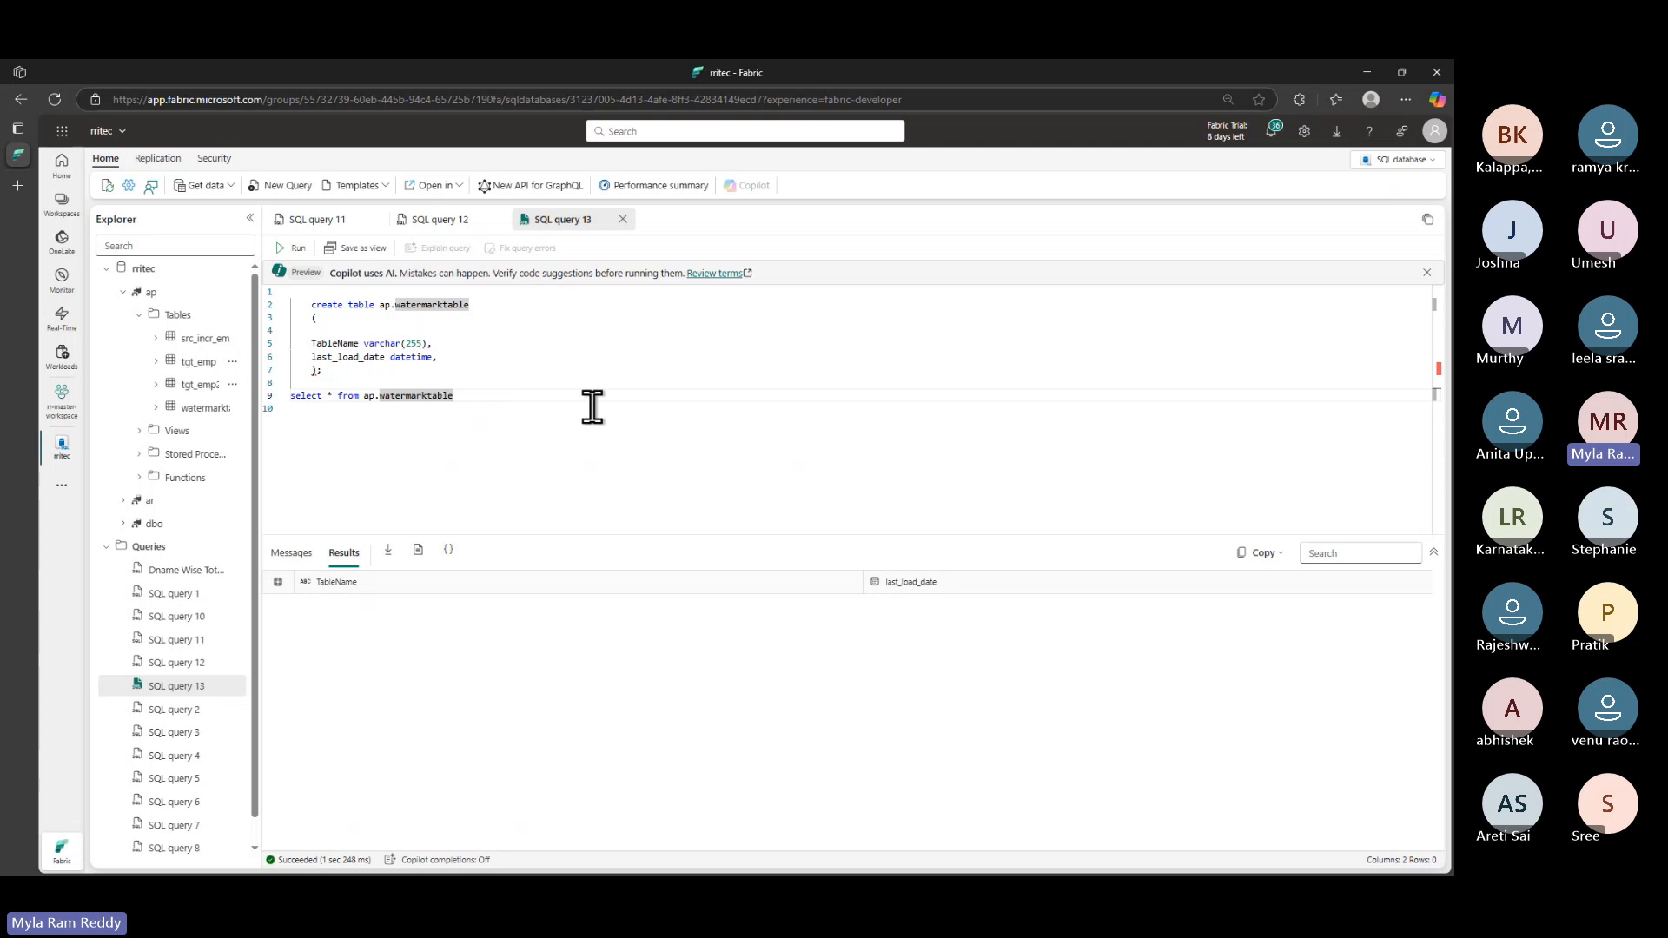
- Paste the 'tgt_incr_emp', 1/1/1900 INSERT onto line 10 of SQL query 13 and review its values
{"action": "left_click", "coordinate": [592, 407]}
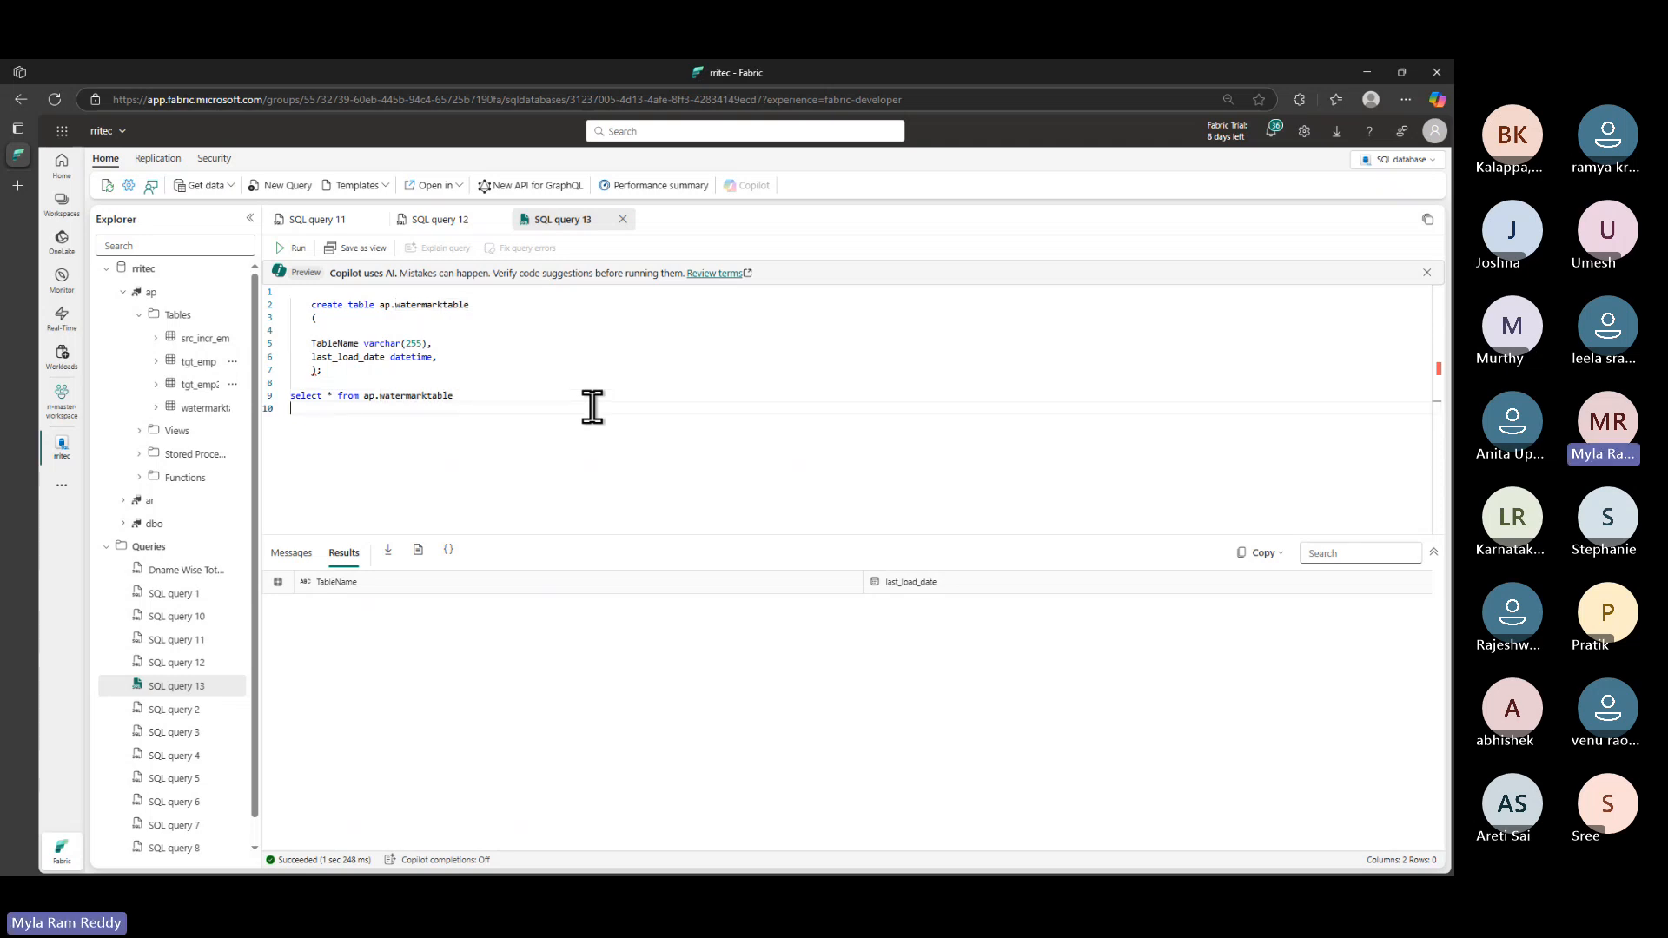
{"action": "key", "text": "ctrl+v"}
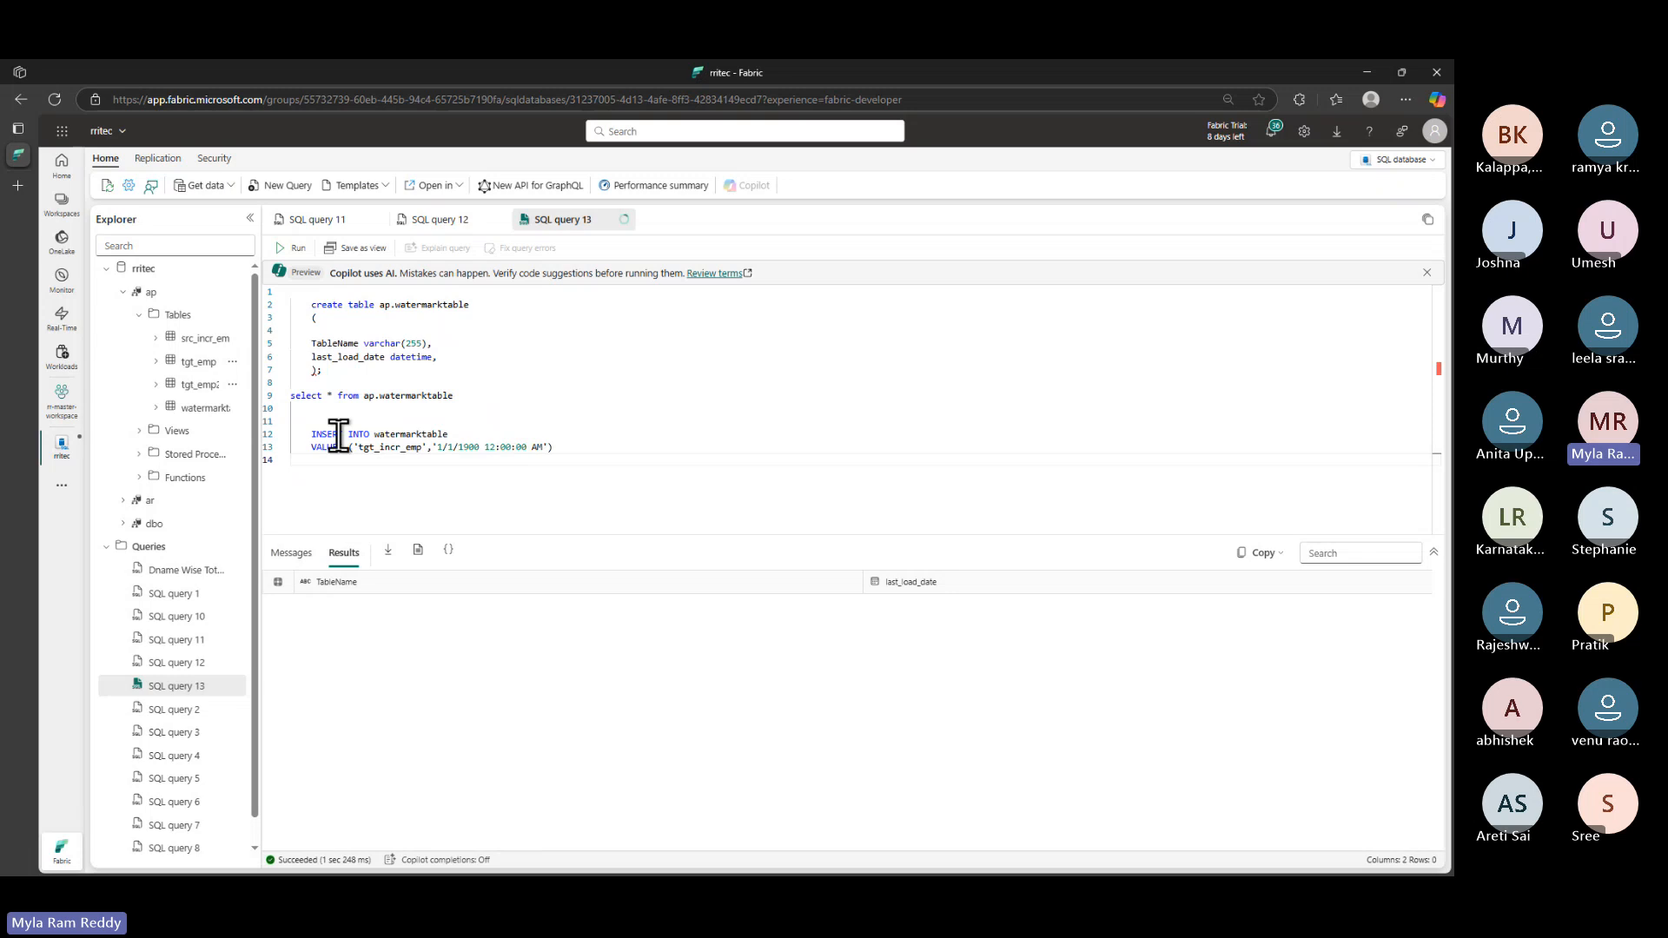
{"action": "left_click", "coordinate": [416, 419]}
{"action": "double_click", "coordinate": [360, 448]}
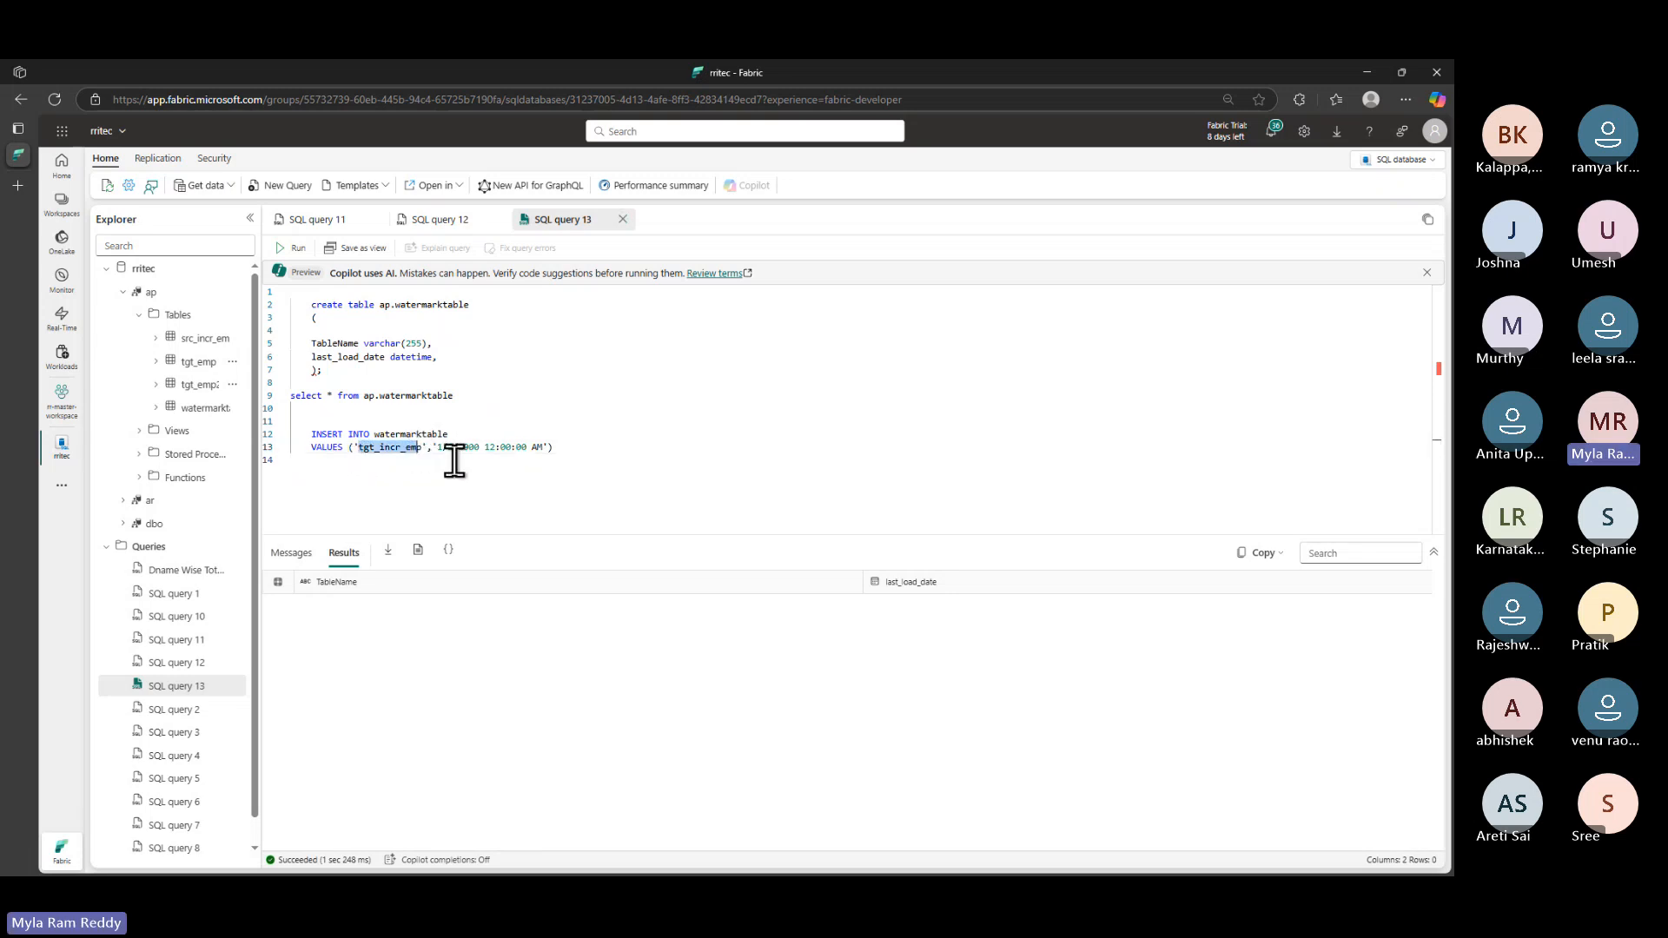
{"action": "left_click_drag", "start_coordinate": [437, 449], "coordinate": [481, 449]}
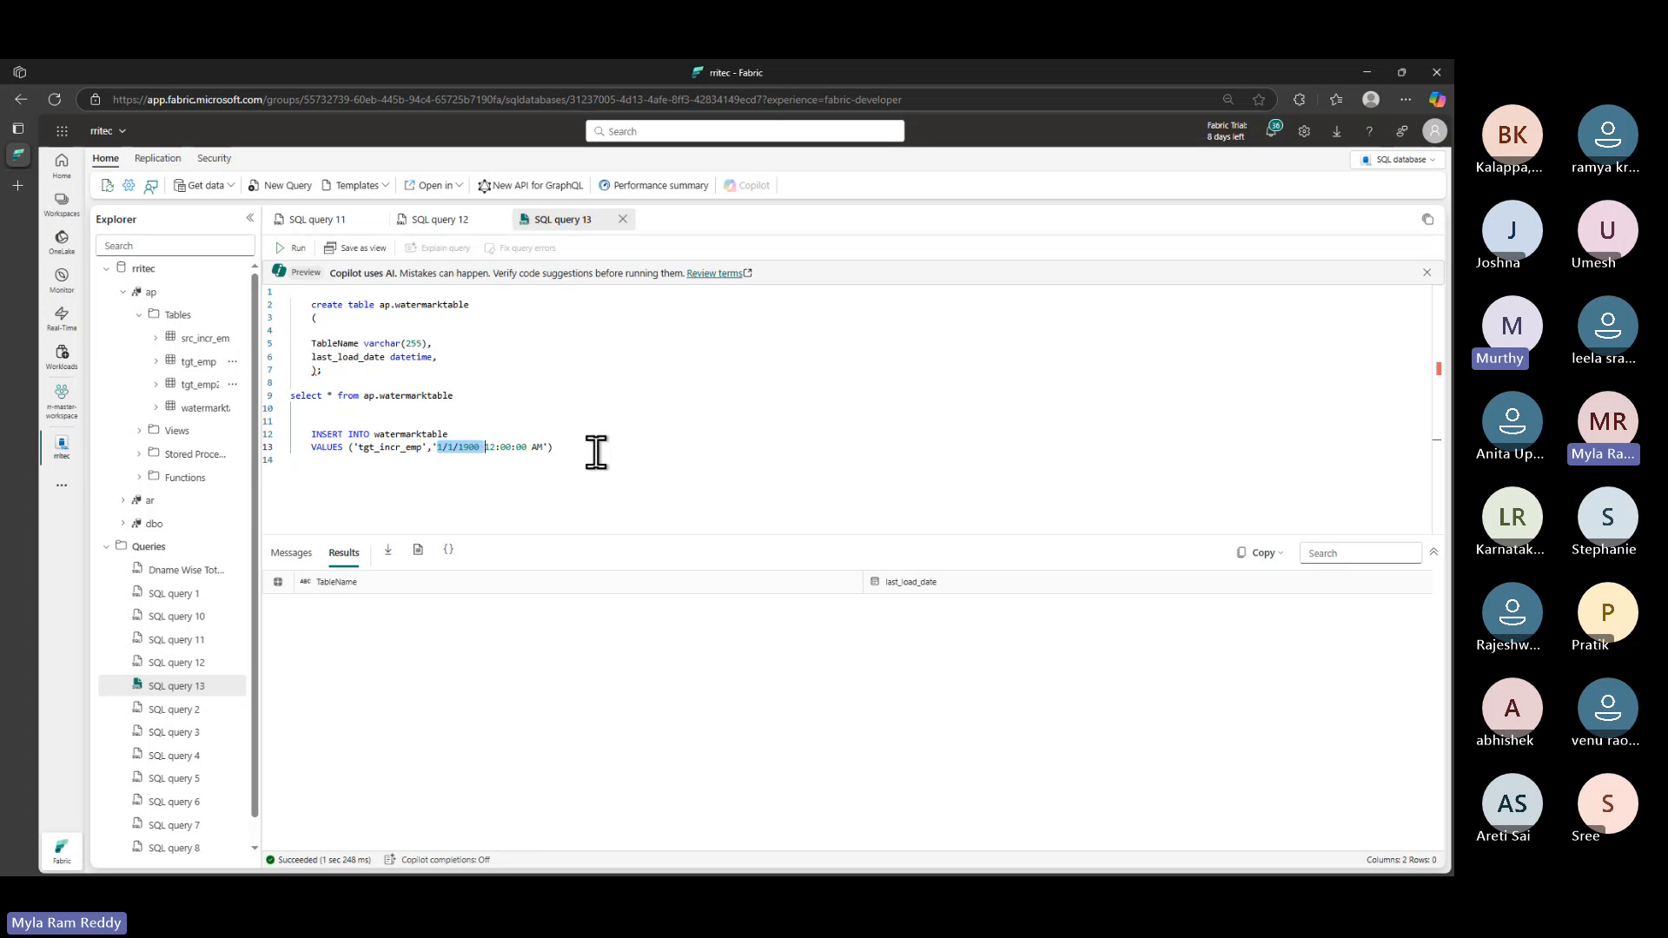
{"action": "double_click", "coordinate": [469, 447]}
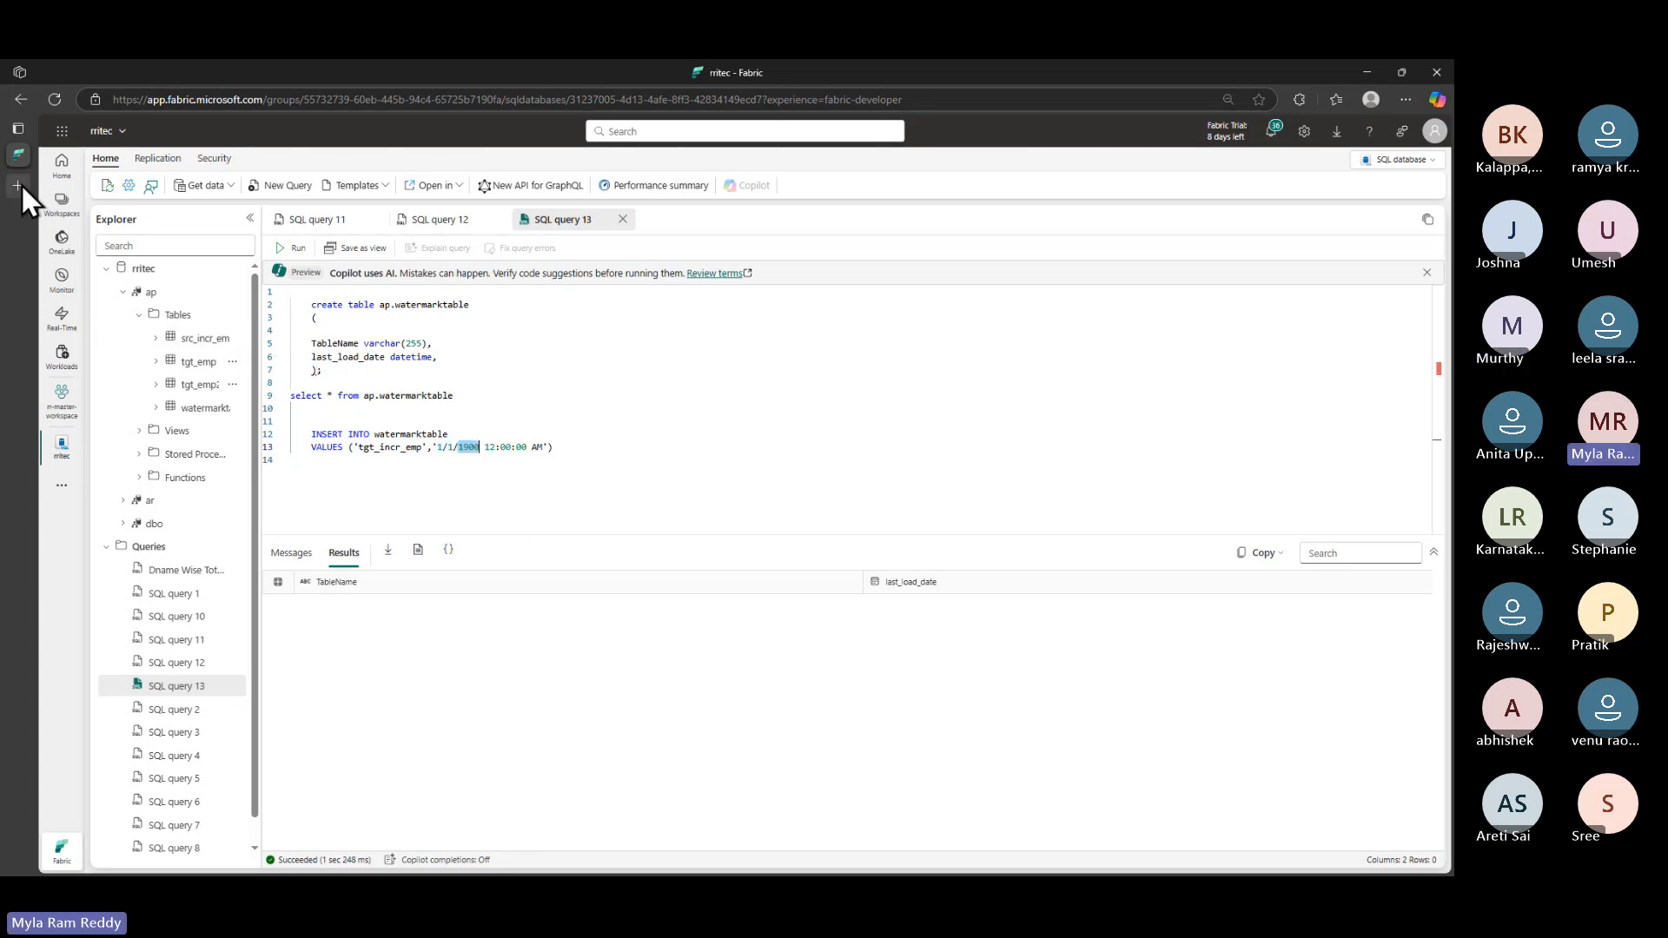
- Switch from Fabric via the GitHub guide to the ChatGPT conversation in Chrome
{"action": "mouse_move", "coordinate": [23, 191]}
{"action": "key", "text": "alt+Tab"}
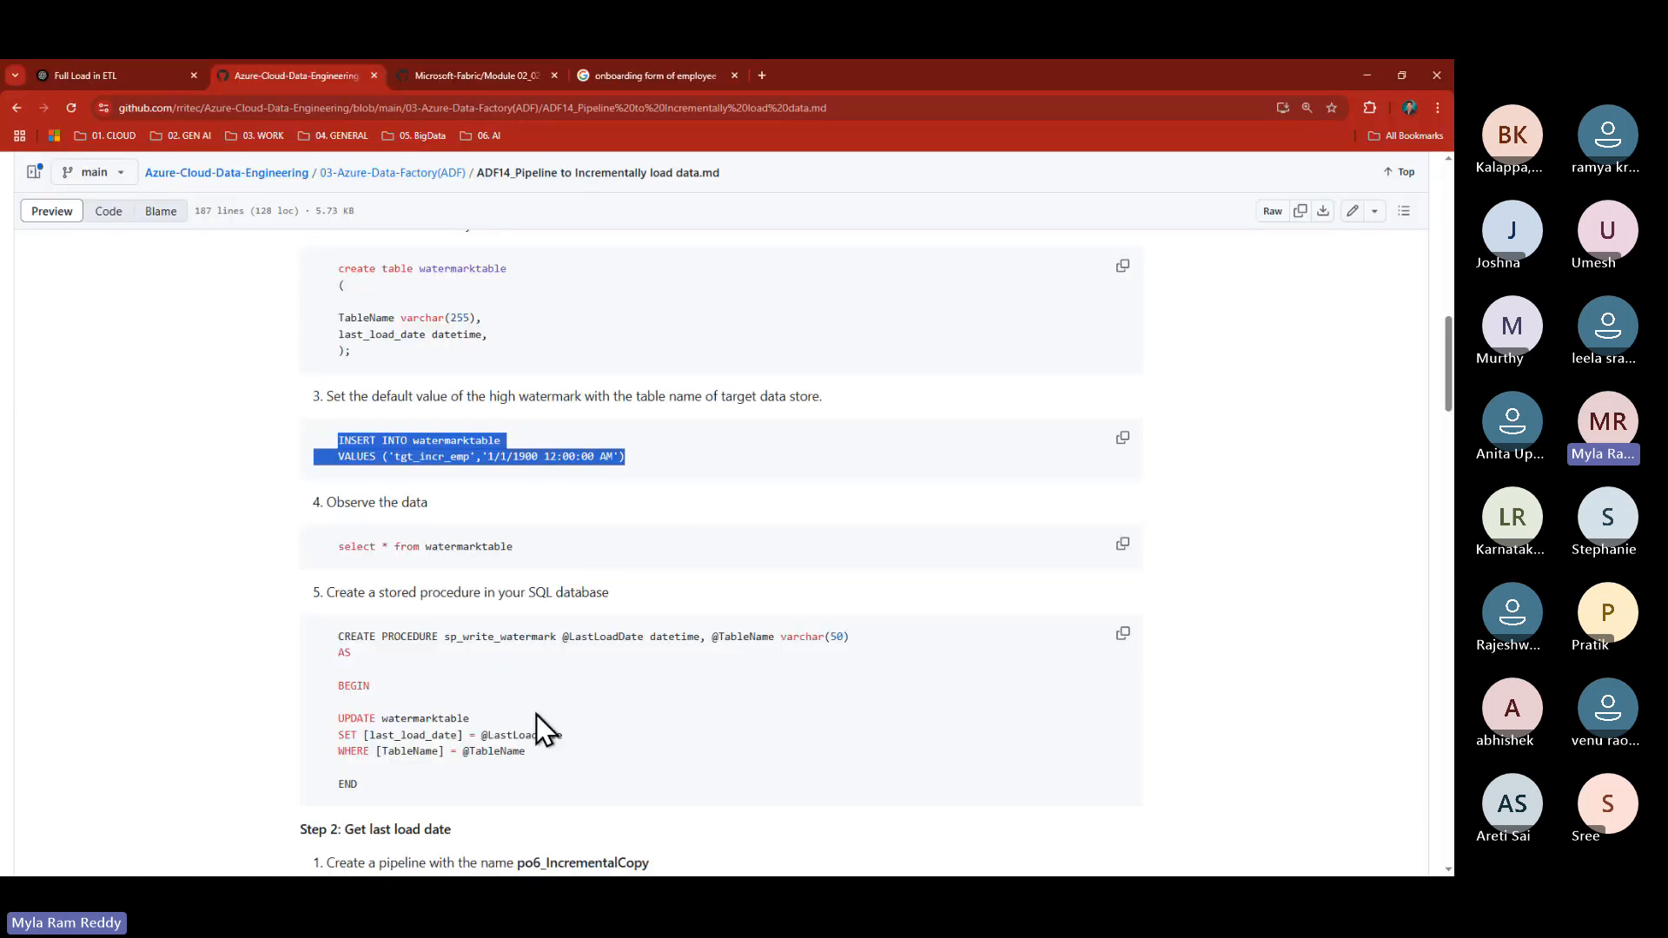
{"action": "scroll", "coordinate": [536, 716], "scroll_direction": "down", "scroll_amount": 3}
{"action": "key", "text": "ctrl+Page_Up"}
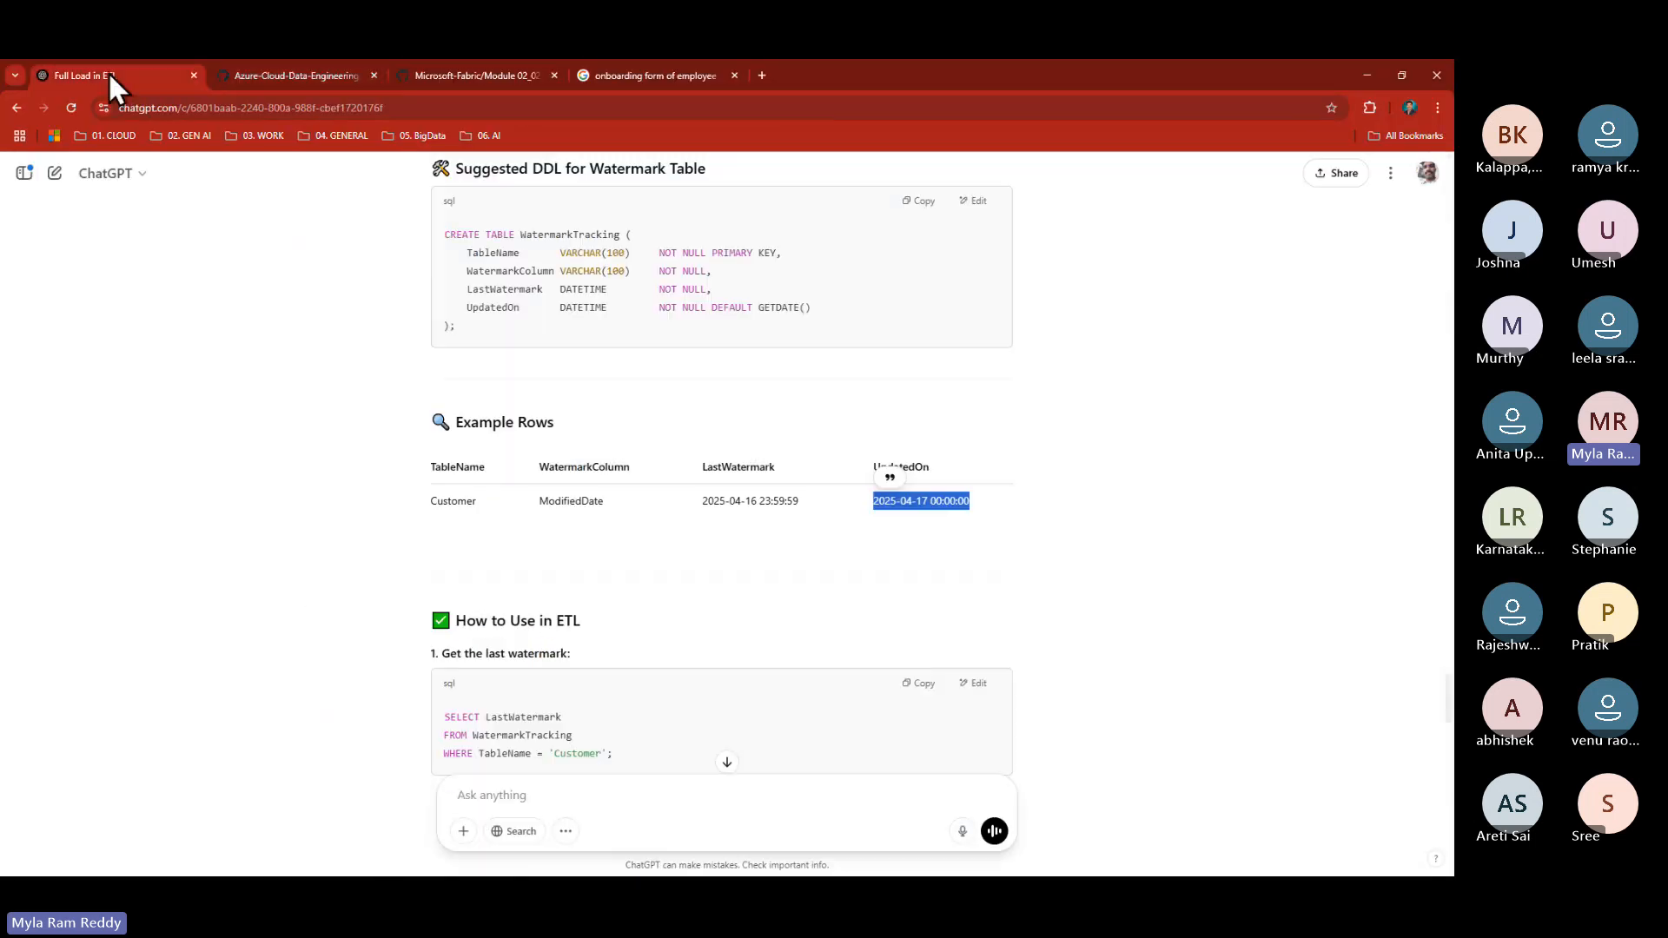
- Ask ChatGPT 'Microsoft comany startdate' and highlight the answer, April 4, 1975
{"action": "left_click", "coordinate": [512, 794]}
{"action": "type", "text": "M"}
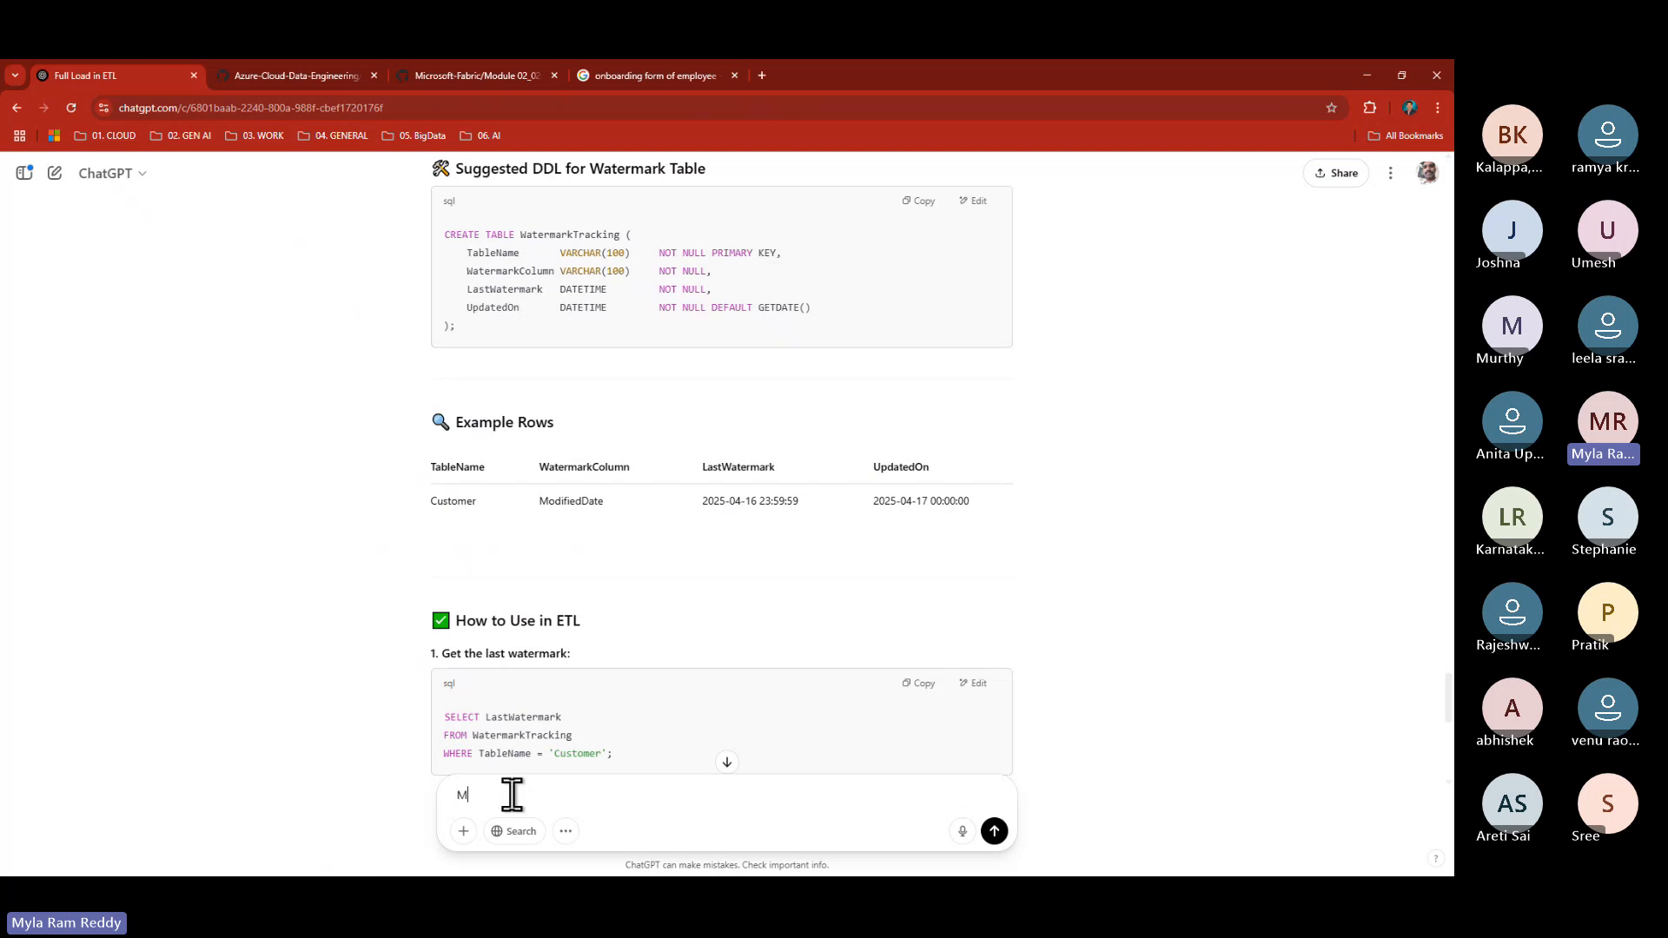
{"action": "type", "text": "icros"}
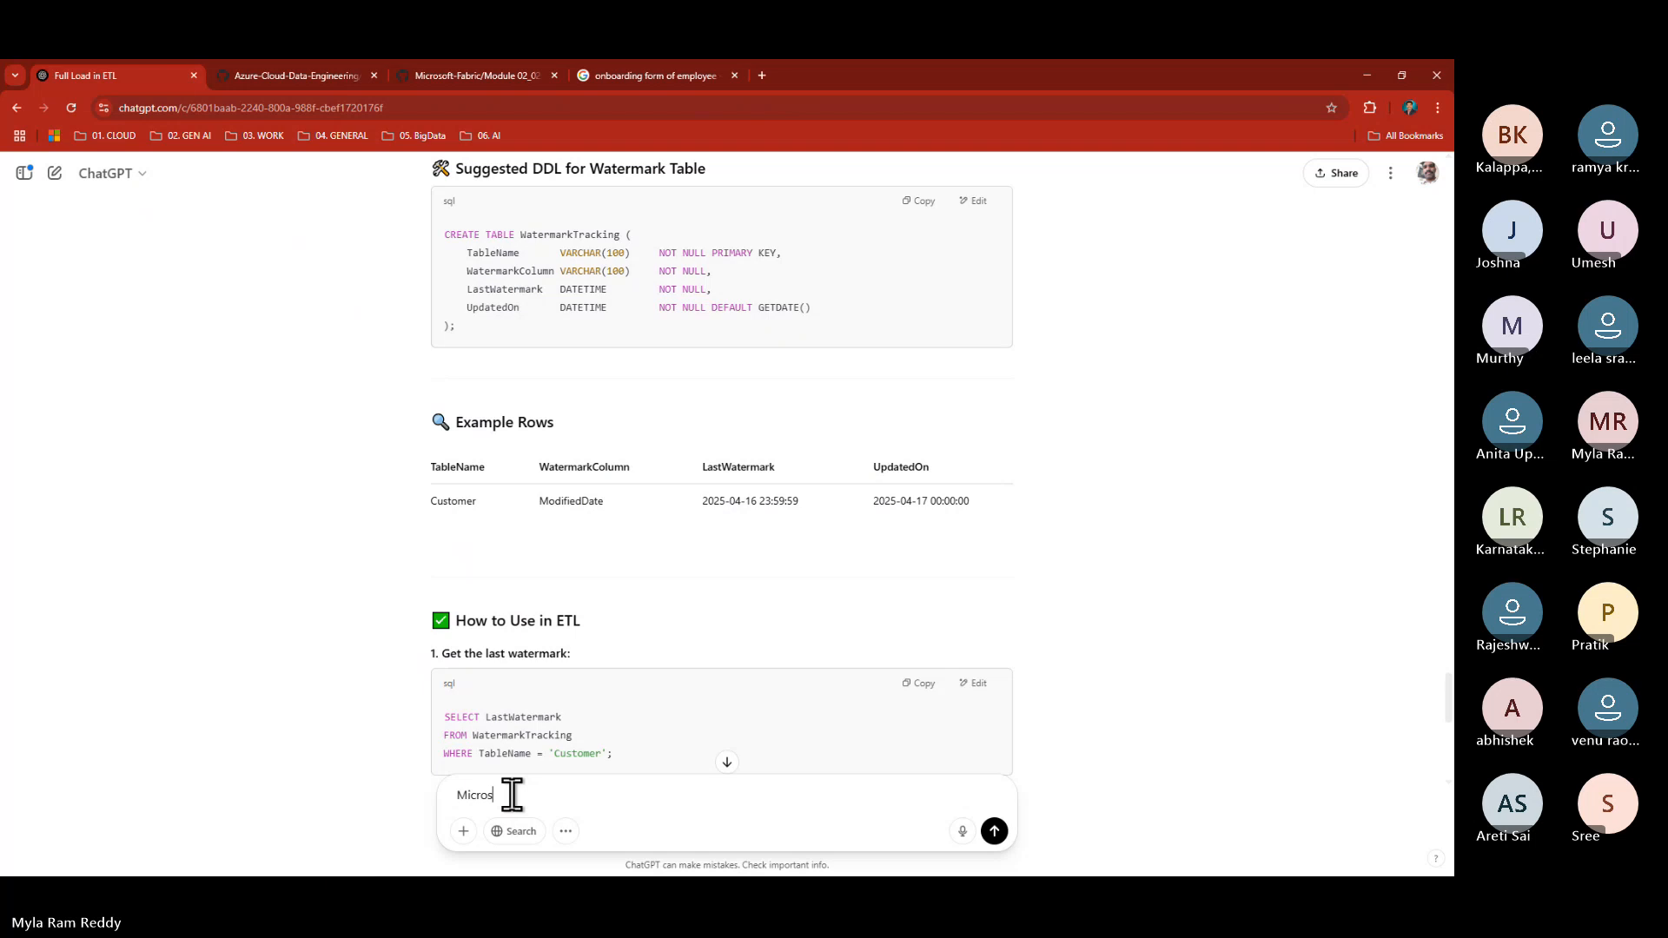
{"action": "type", "text": "oft"}
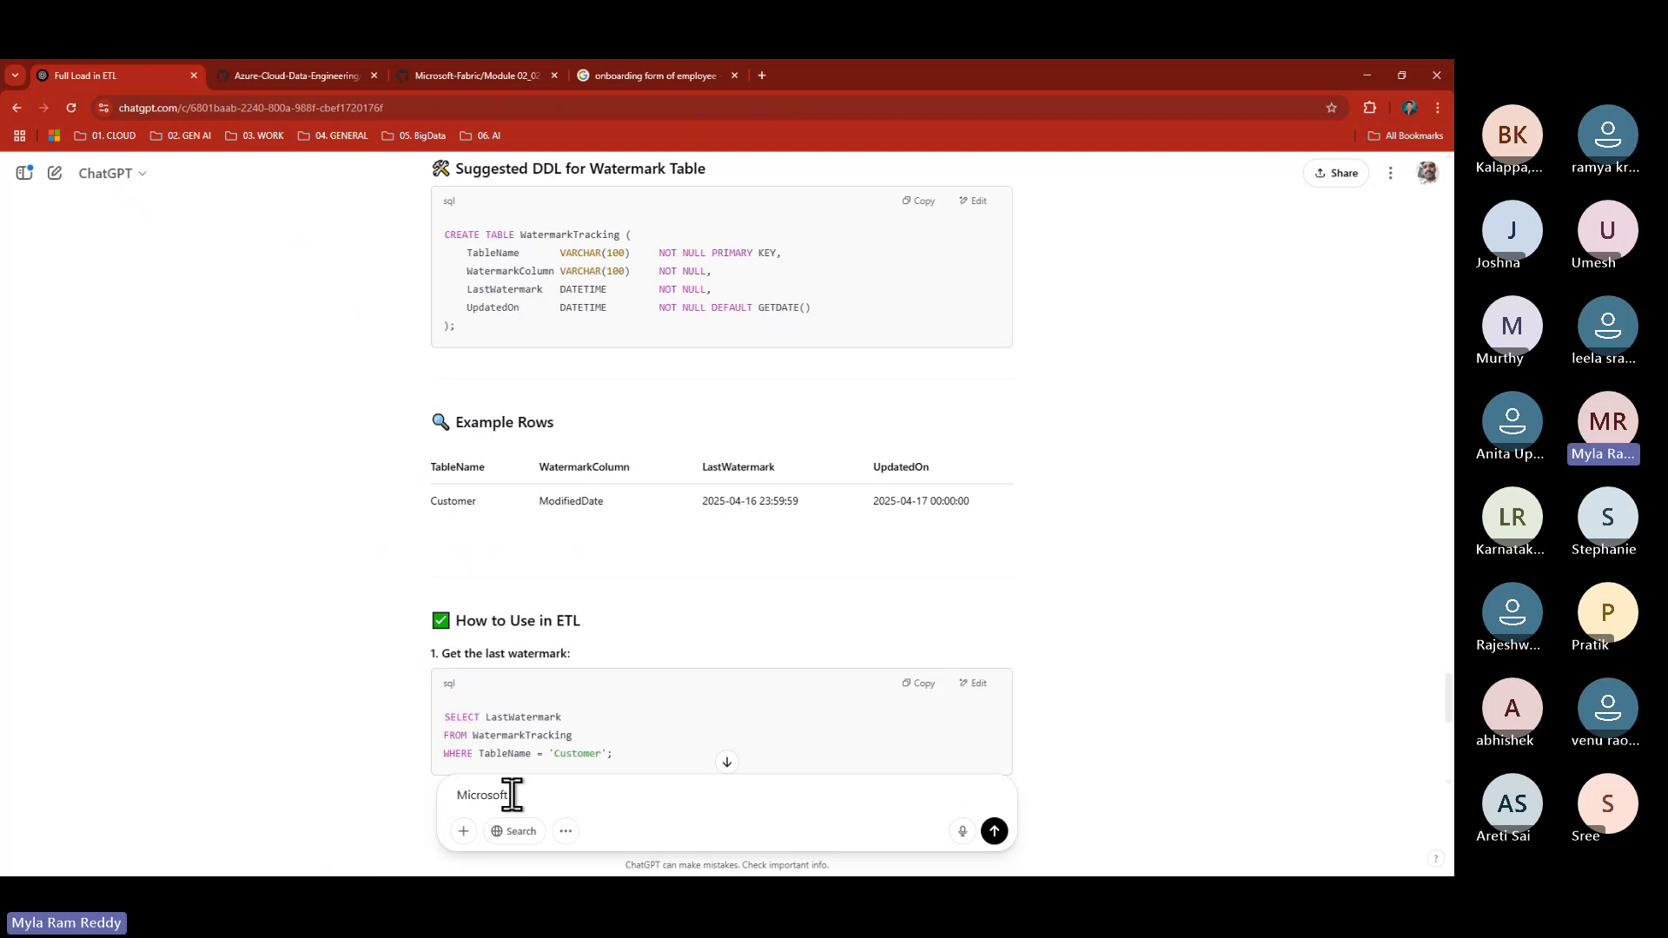
{"action": "type", "text": " comany startdate"}
{"action": "key", "text": "Return"}
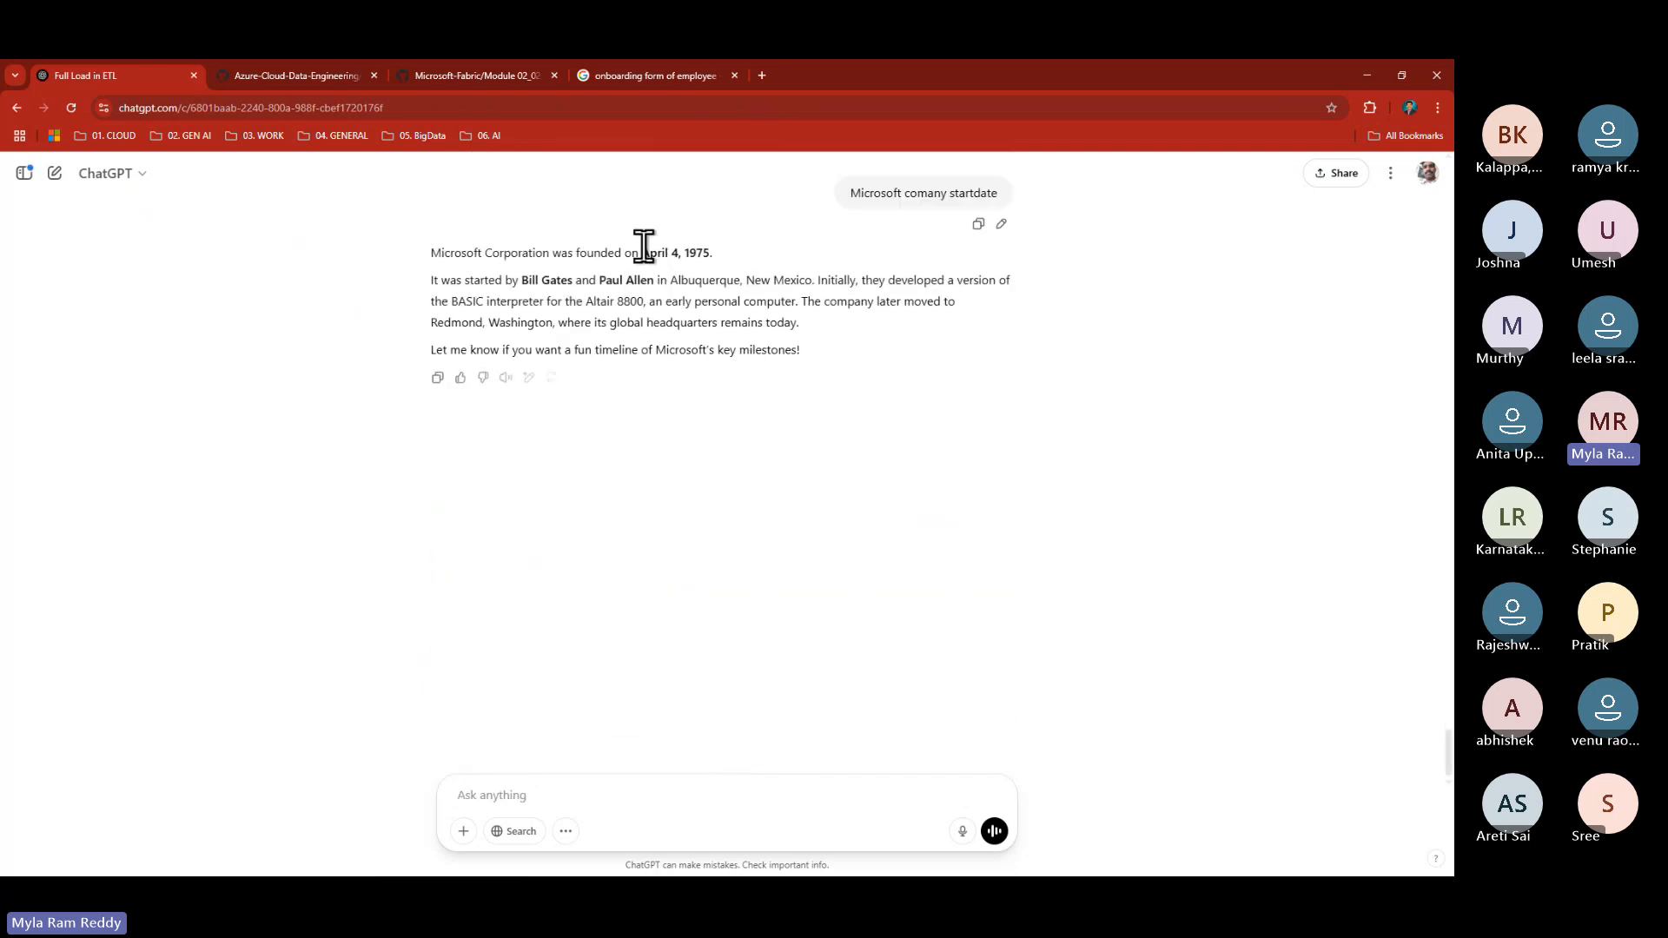
{"action": "left_click_drag", "start_coordinate": [641, 253], "coordinate": [712, 253]}
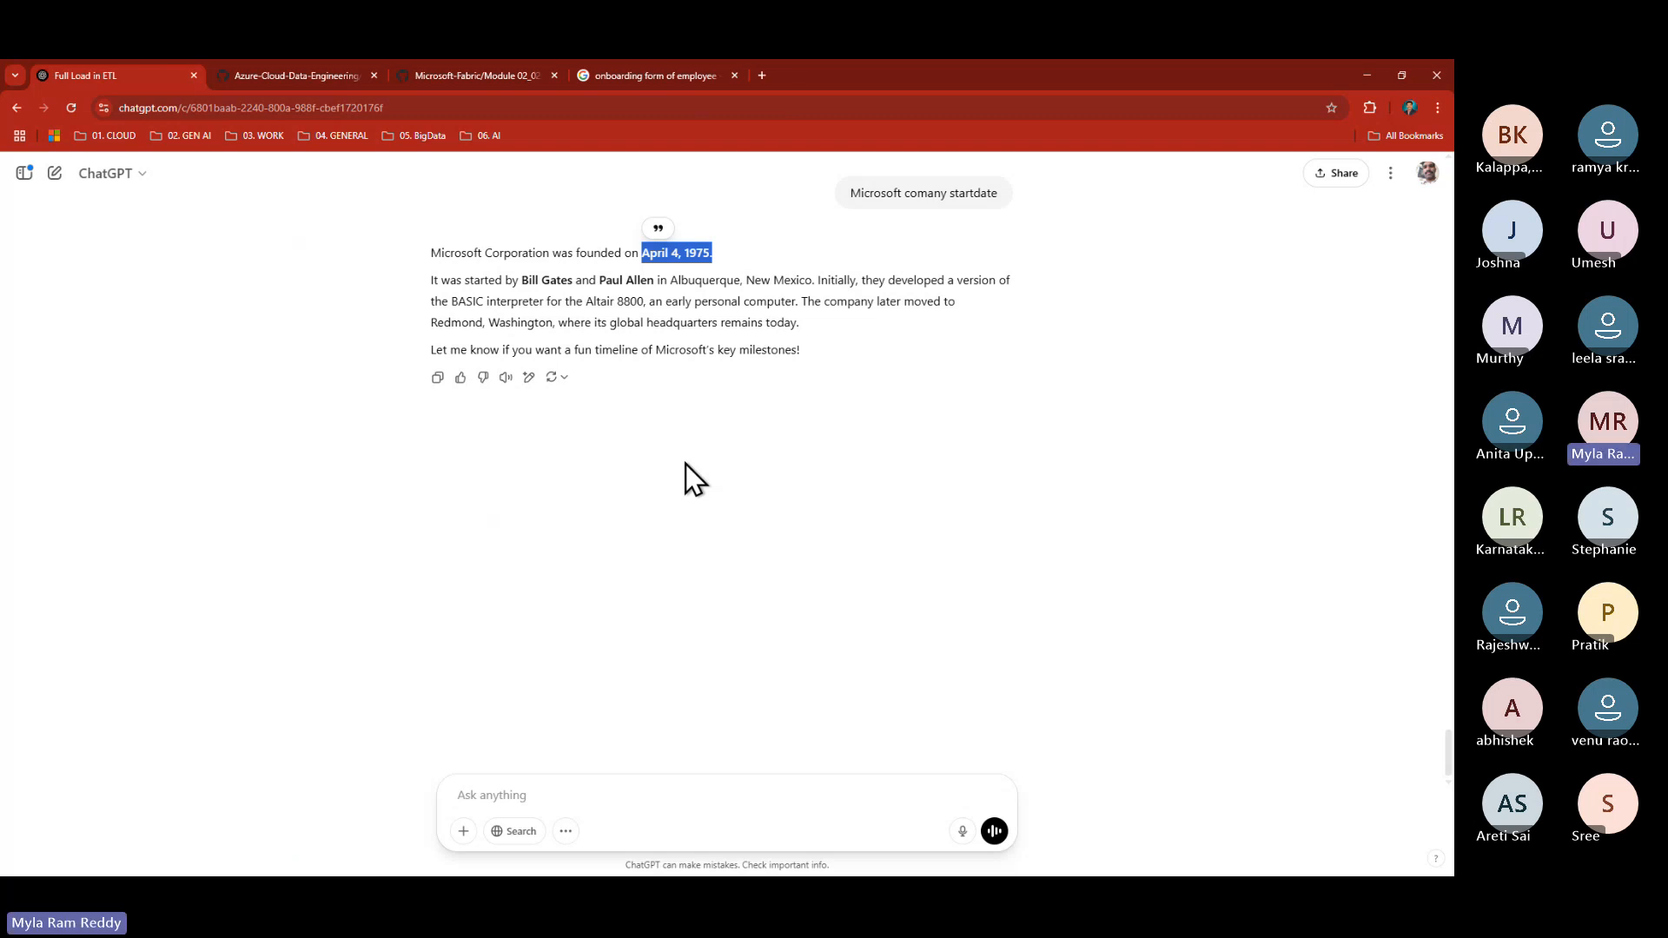
{"action": "key", "text": "alt+Tab"}
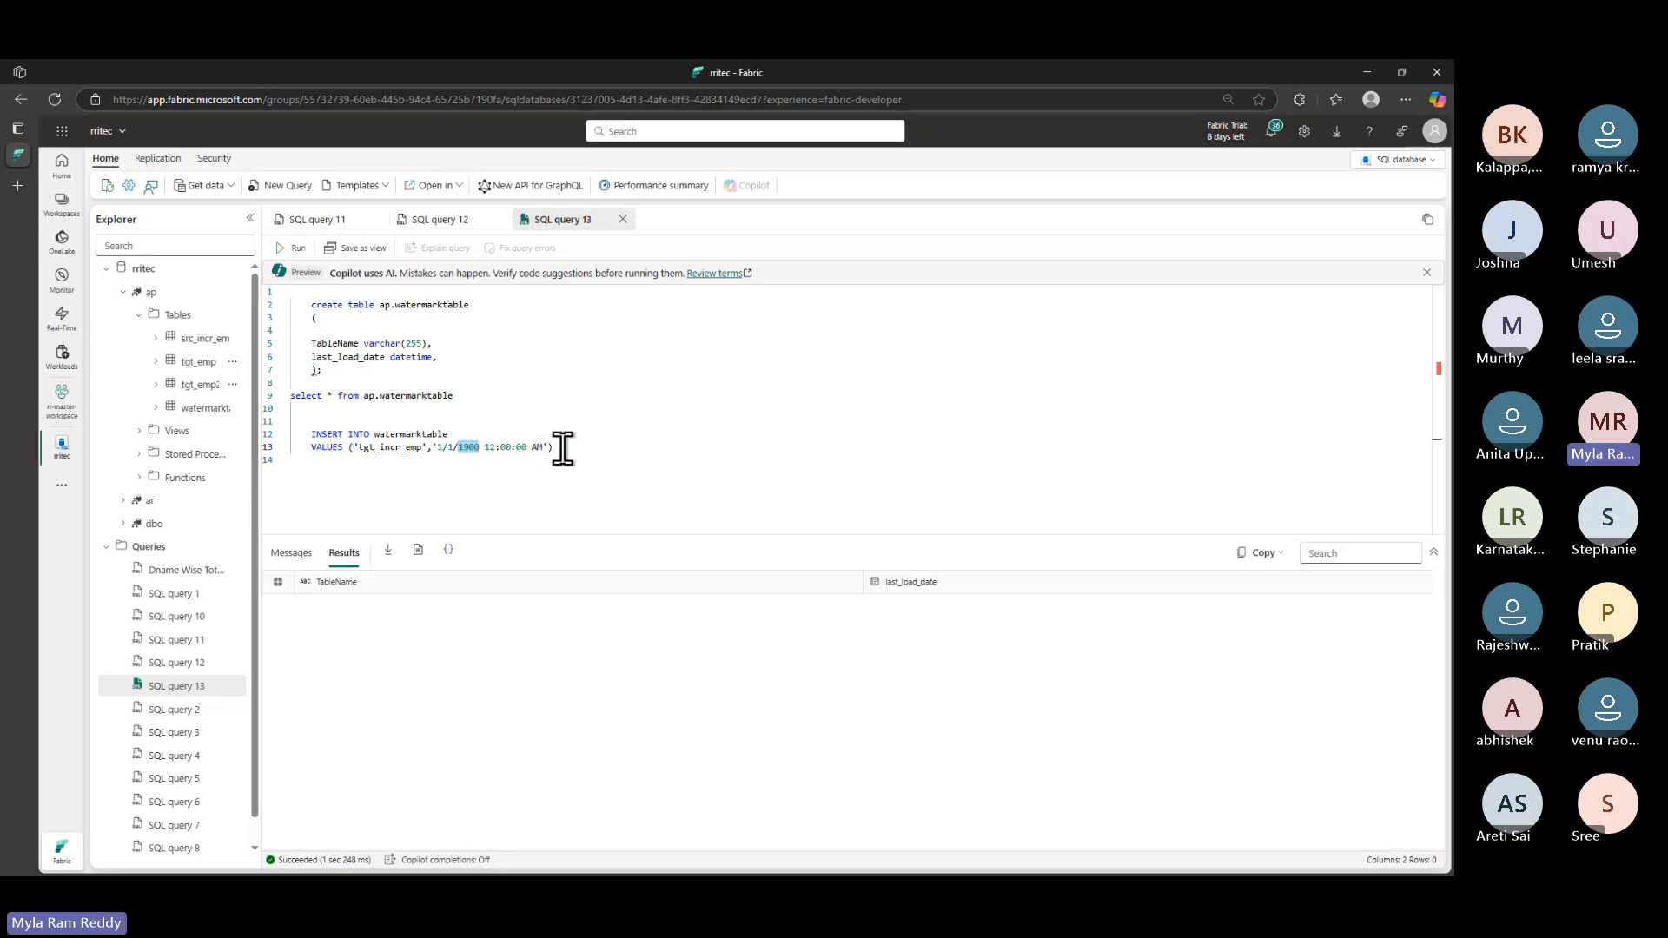
- Back in the Fabric SQL editor, try 9999 as the INSERT's year, then restore 1900
{"action": "key", "text": "alt+Tab"}
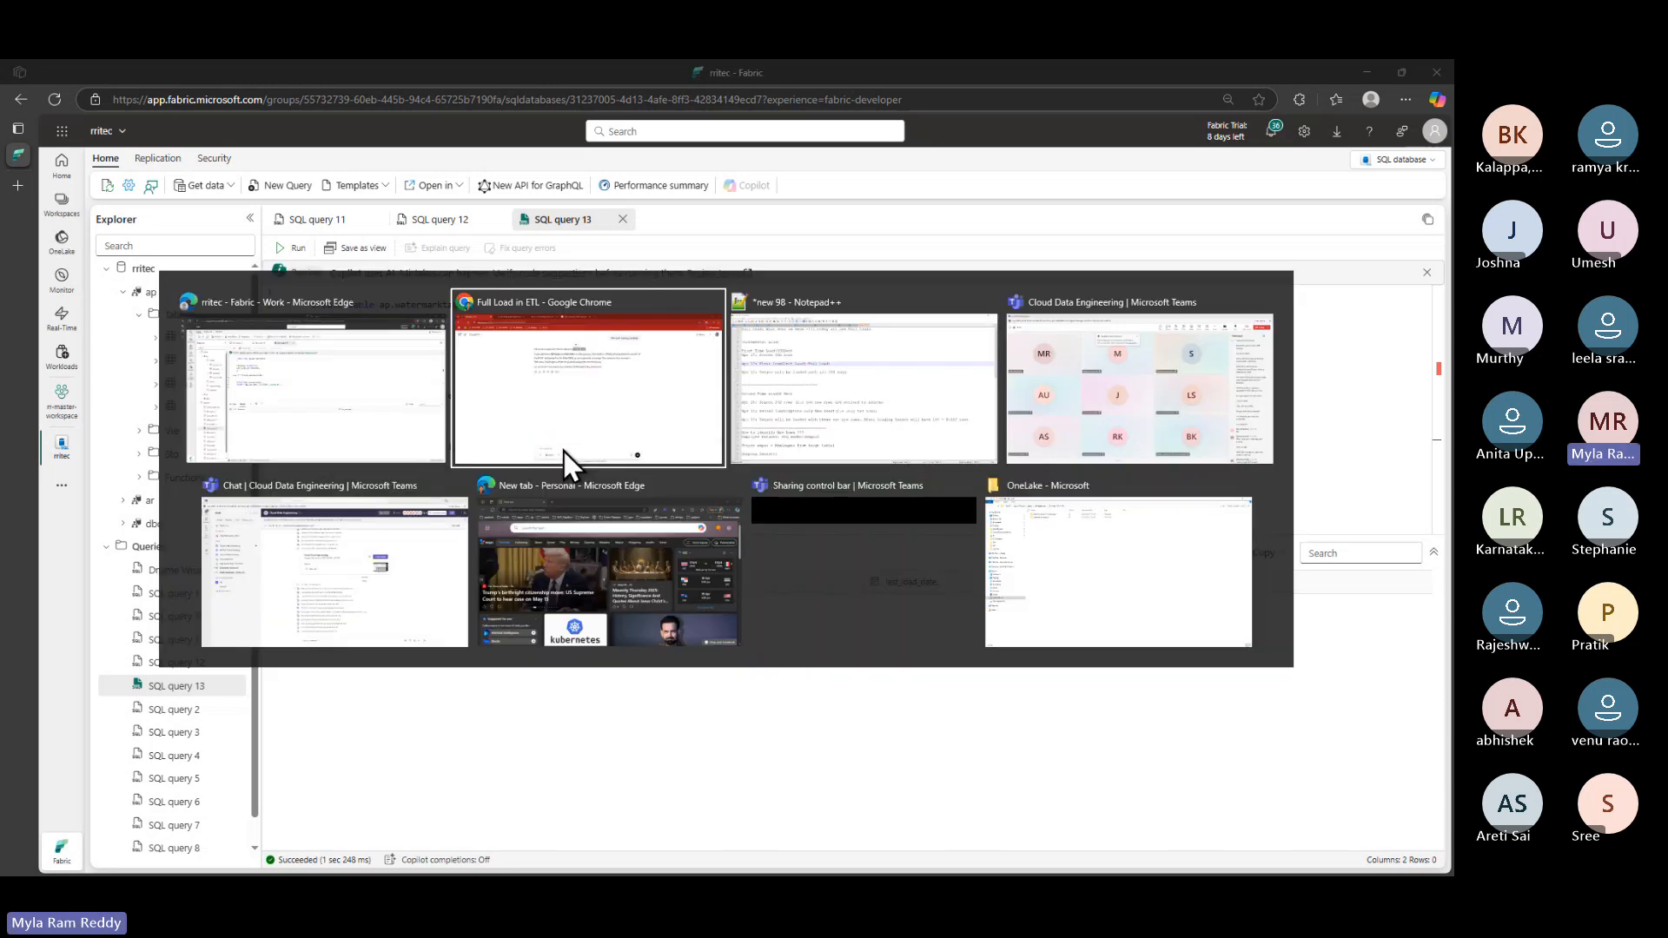
{"action": "key", "text": "alt+shift+Tab"}
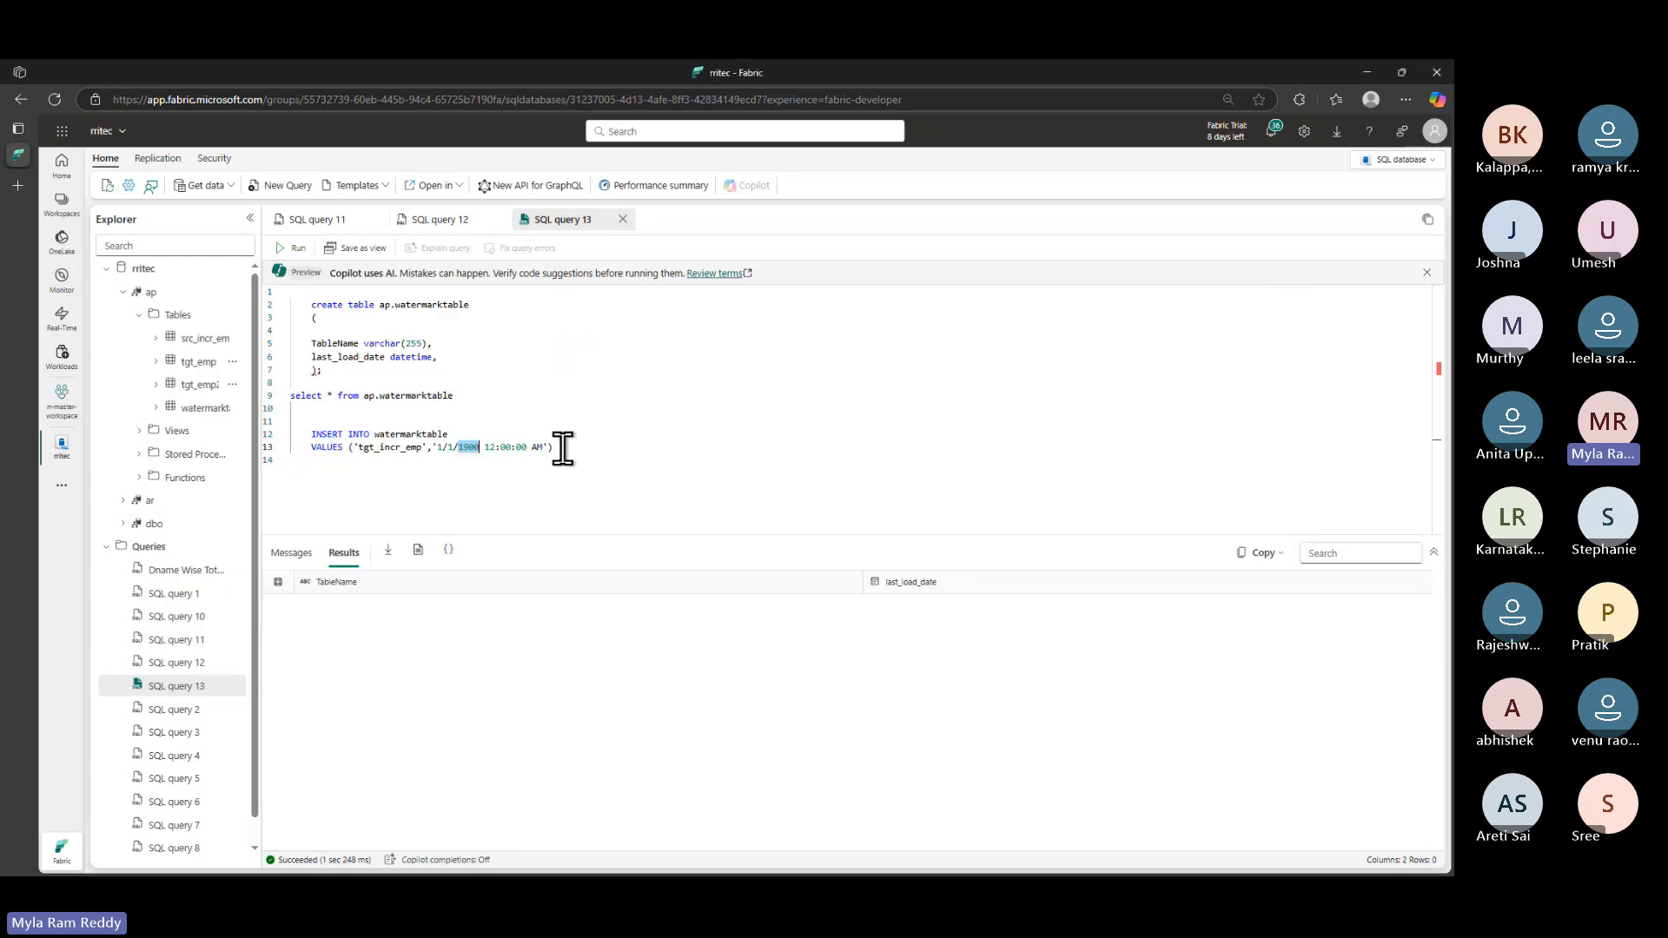
{"action": "left_click_drag", "start_coordinate": [563, 448], "coordinate": [298, 425]}
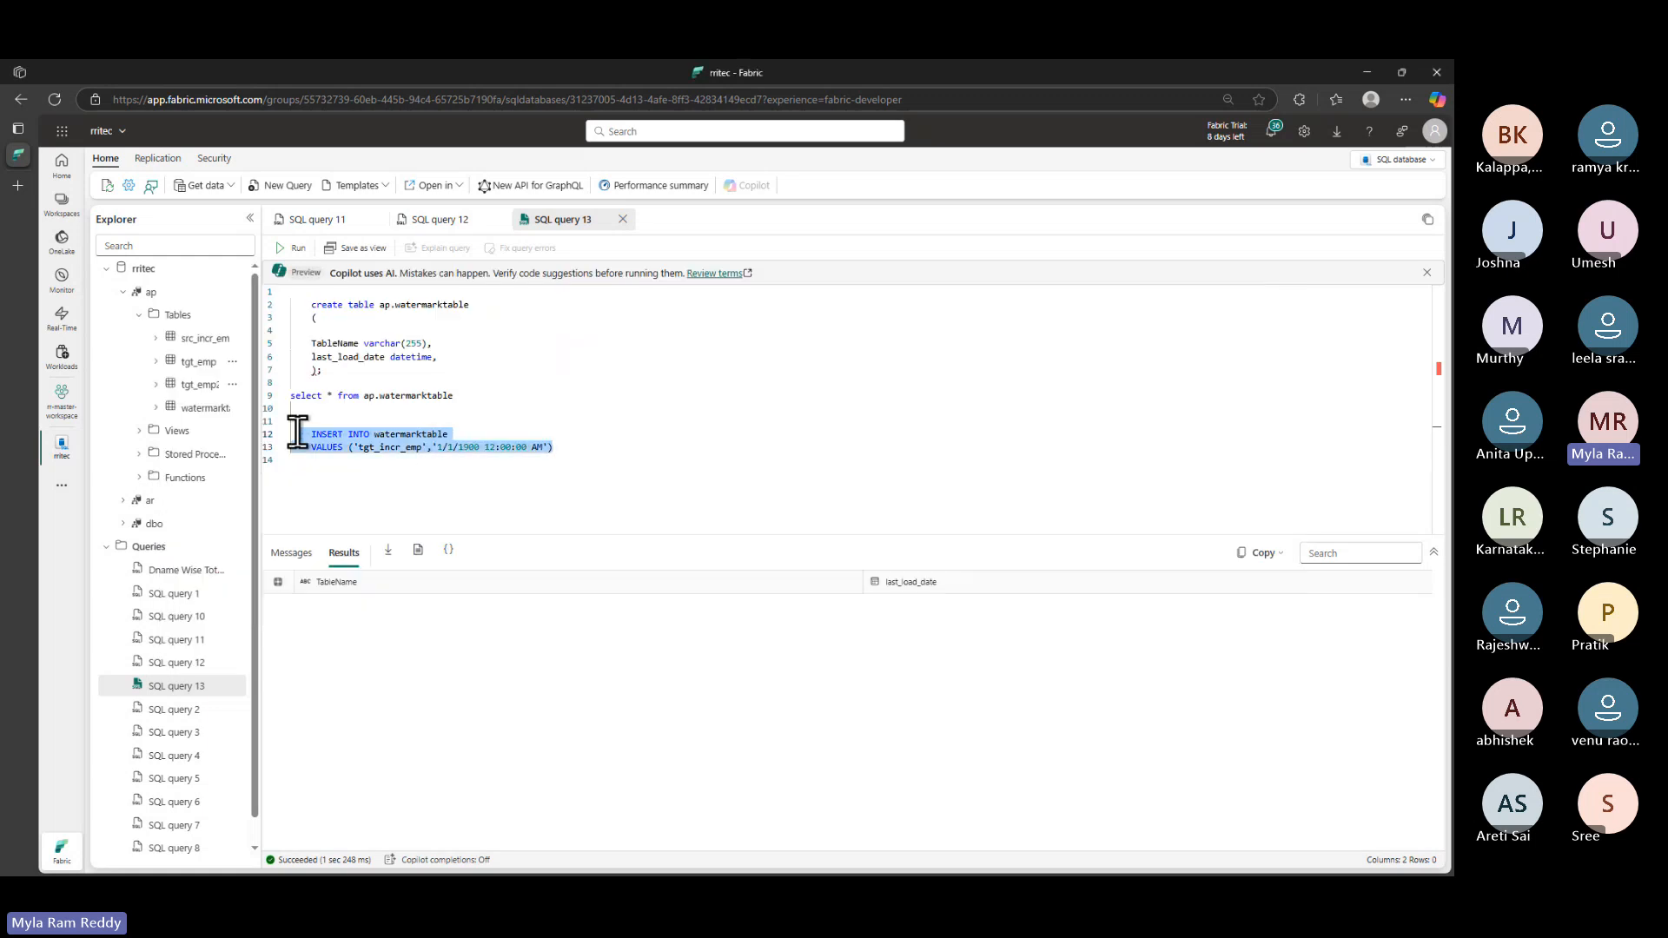
{"action": "left_click", "coordinate": [448, 464]}
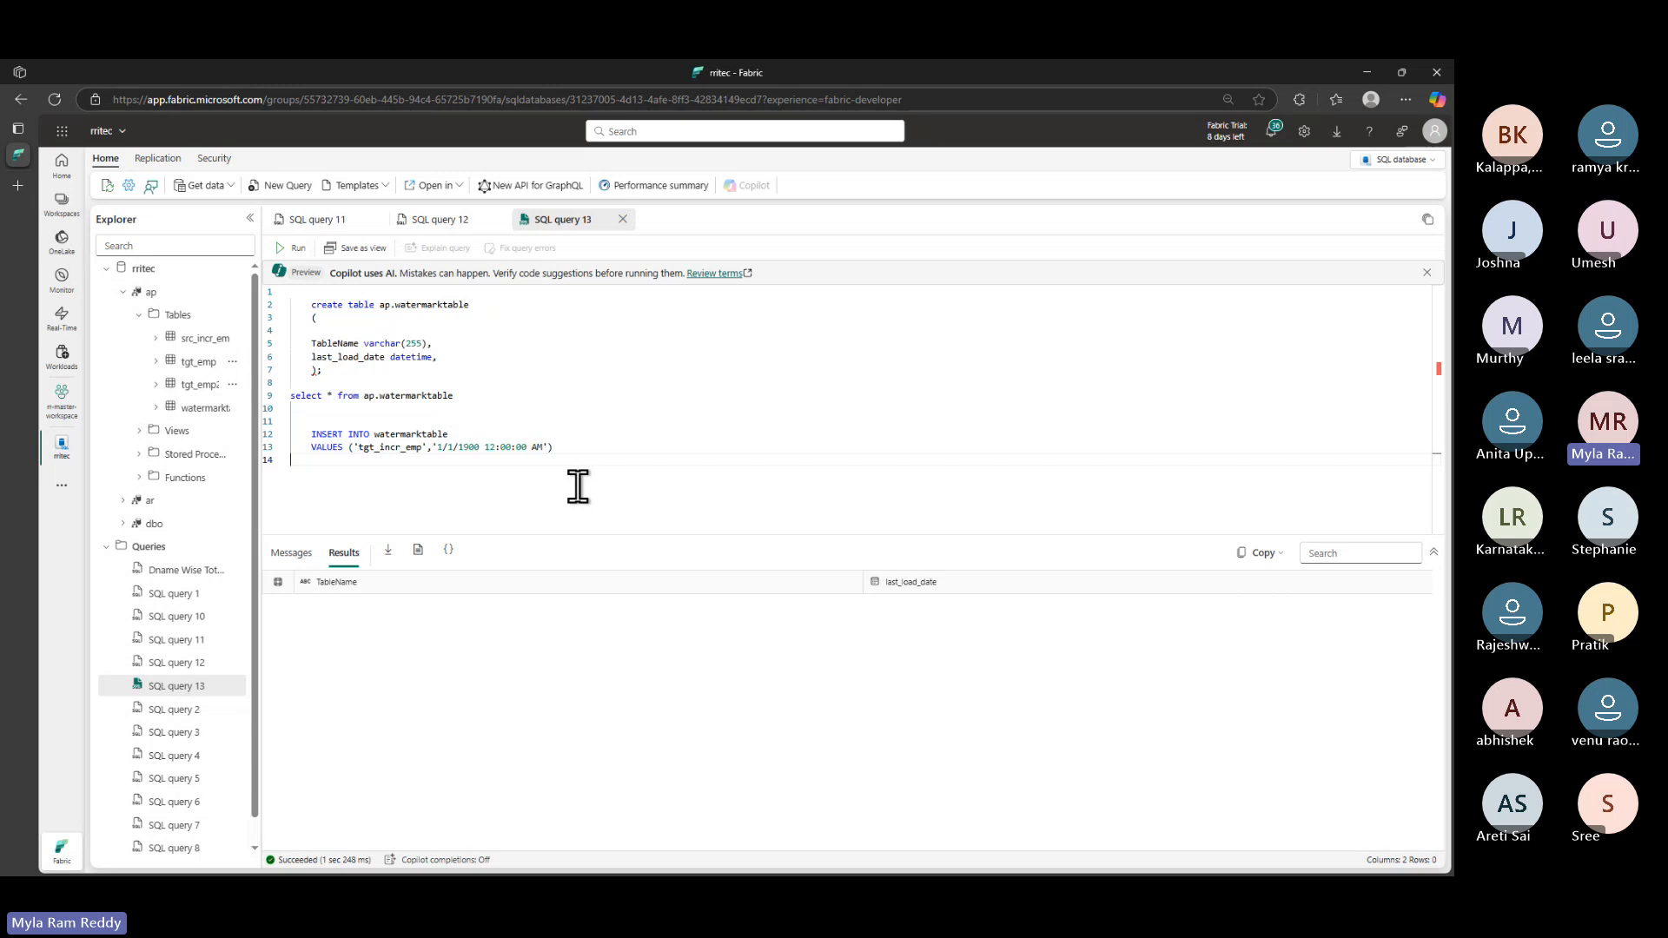
{"action": "double_click", "coordinate": [474, 446]}
{"action": "type", "text": "9999"}
{"action": "key", "text": "BackSpace"}
{"action": "key", "text": "BackSpace"}
{"action": "key", "text": "BackSpace"}
{"action": "key", "text": "BackSpace"}
{"action": "type", "text": "1900"}
- Check the employee hiredates in SQL query 11, such as 2020 and 9/2/2020
{"action": "left_click", "coordinate": [340, 223]}
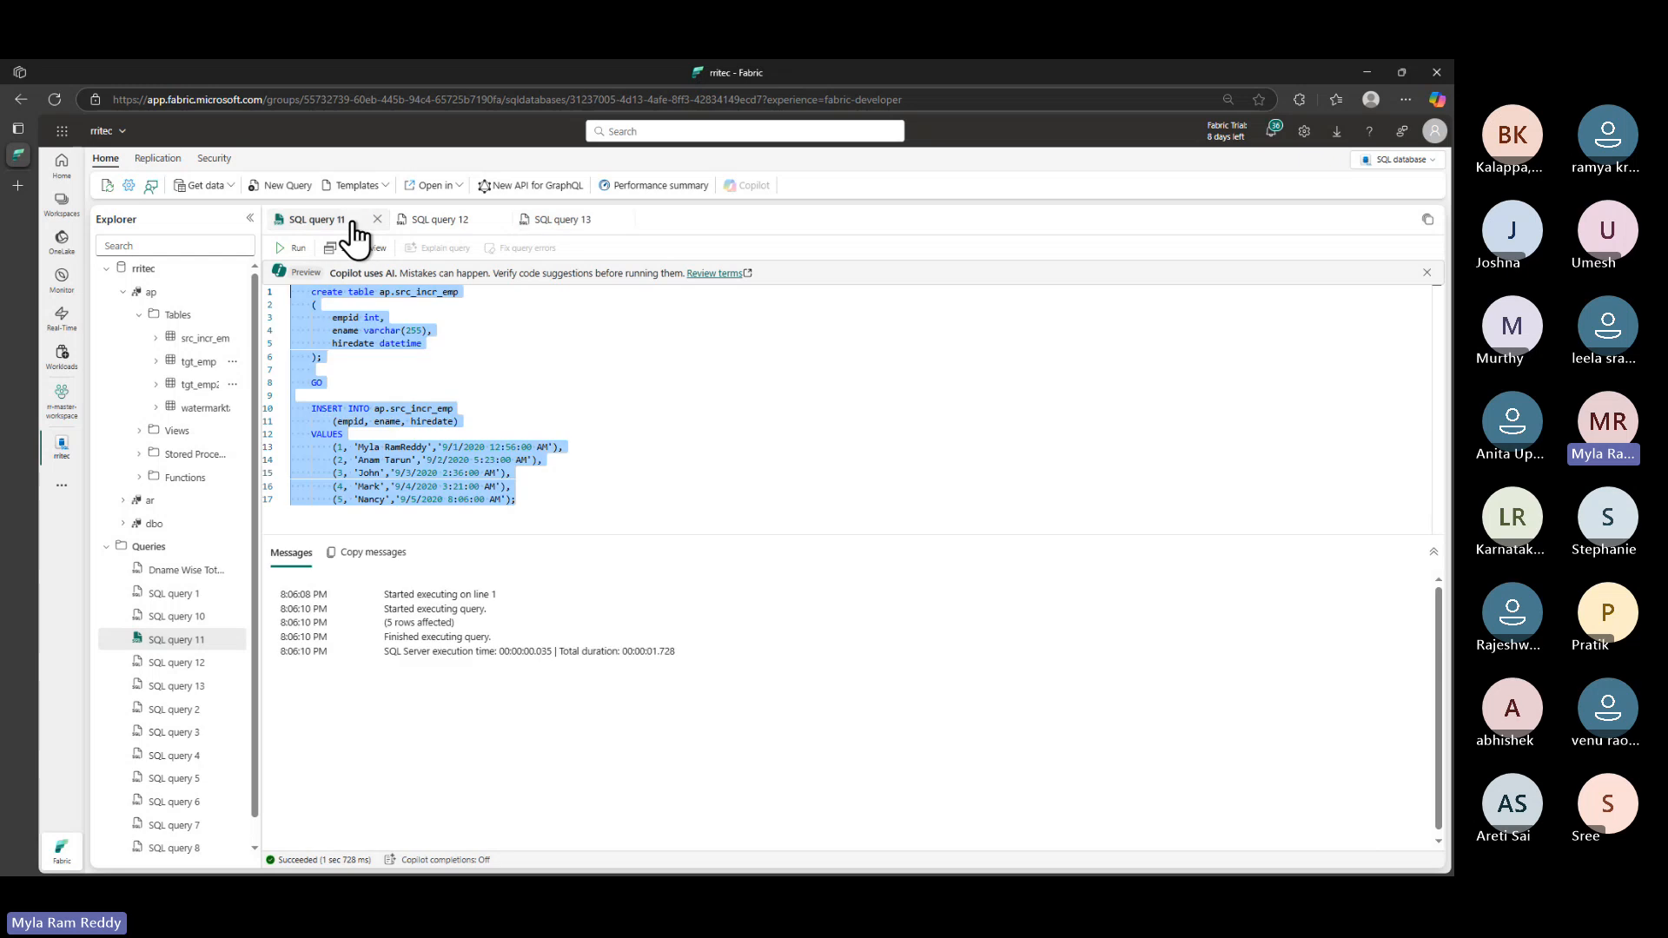
{"action": "double_click", "coordinate": [475, 446]}
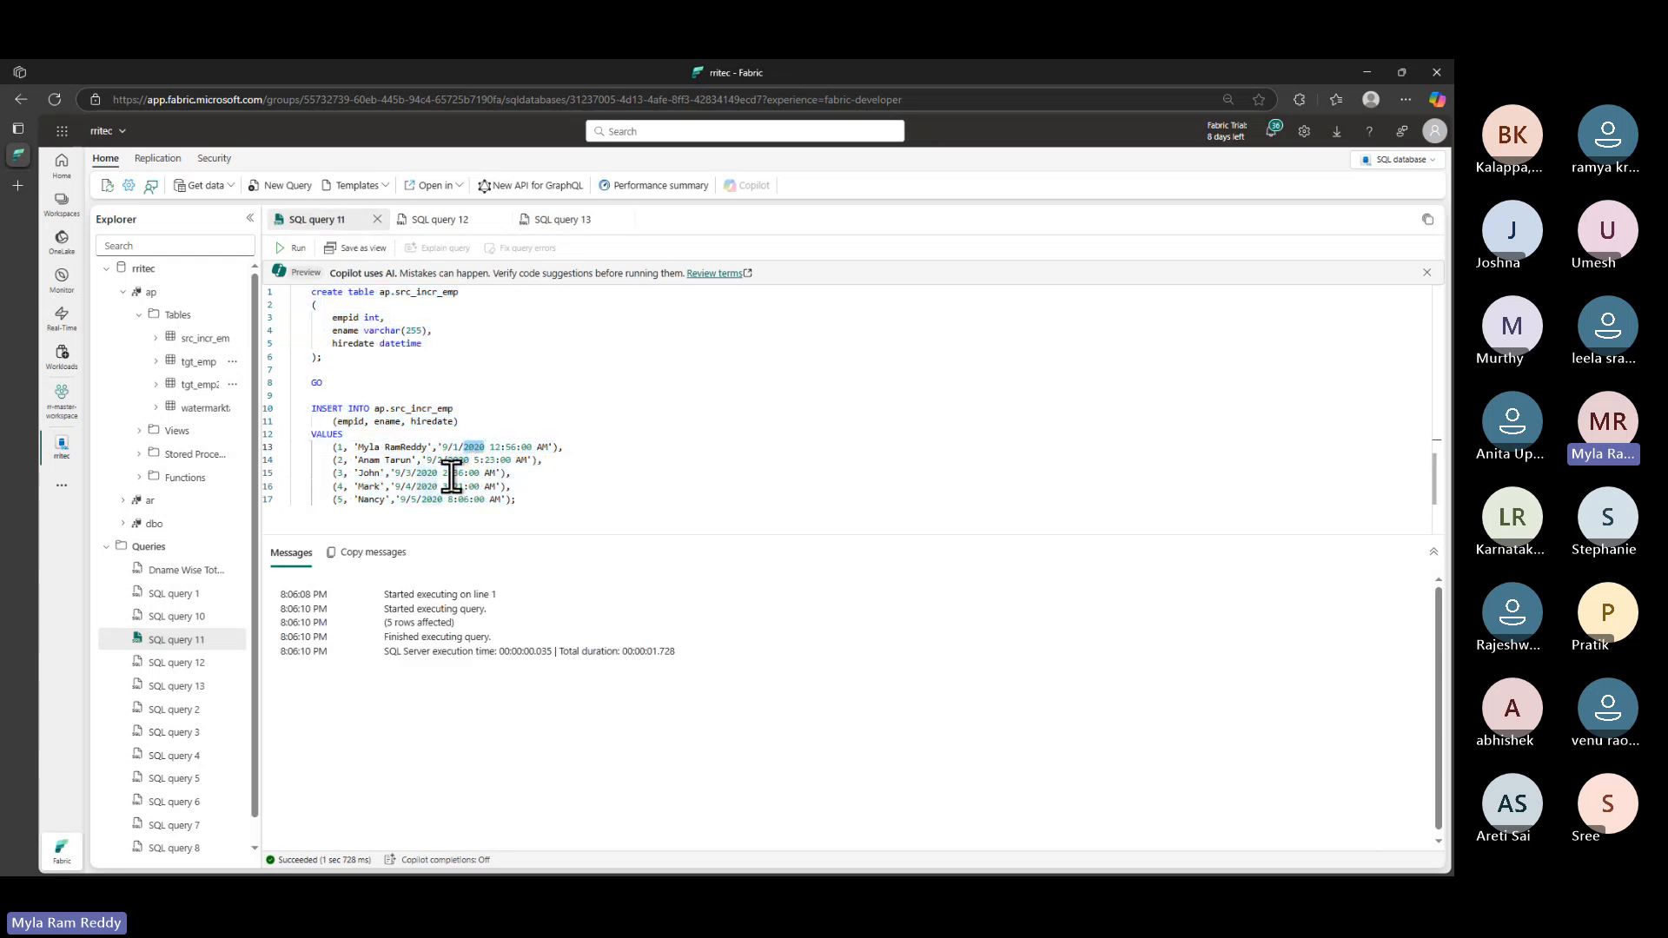
{"action": "left_click", "coordinate": [438, 447]}
{"action": "left_click_drag", "start_coordinate": [425, 461], "coordinate": [447, 500]}
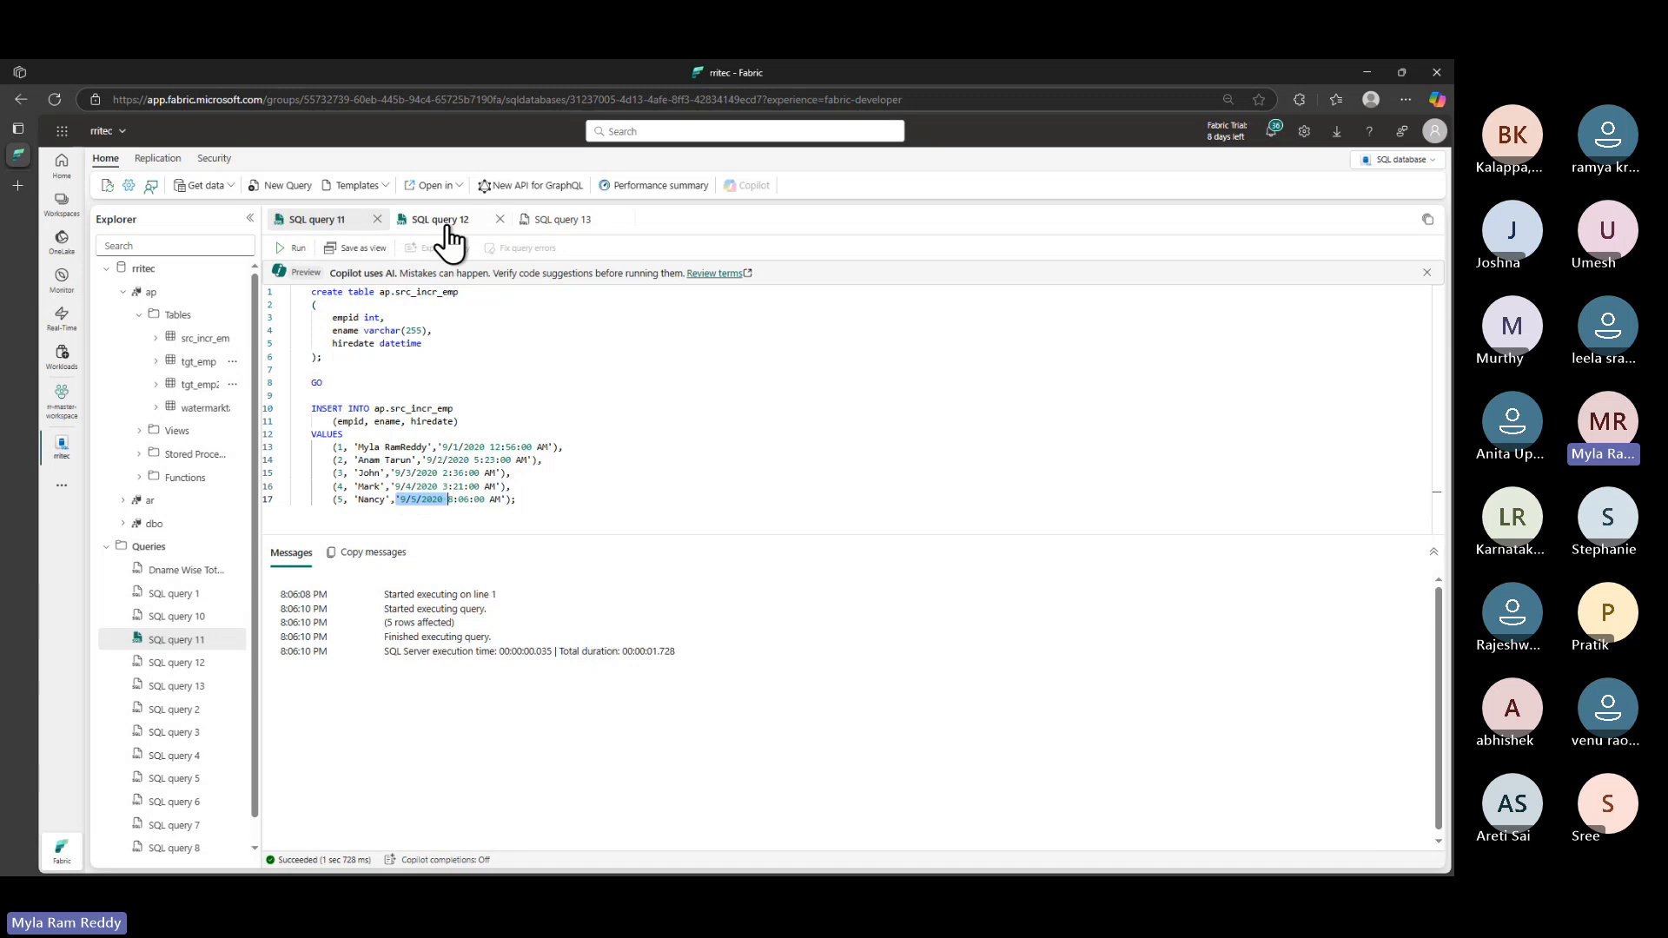
- Run the INSERT and the SELECT from watermarktable in SQL query 13
{"action": "left_click", "coordinate": [566, 228]}
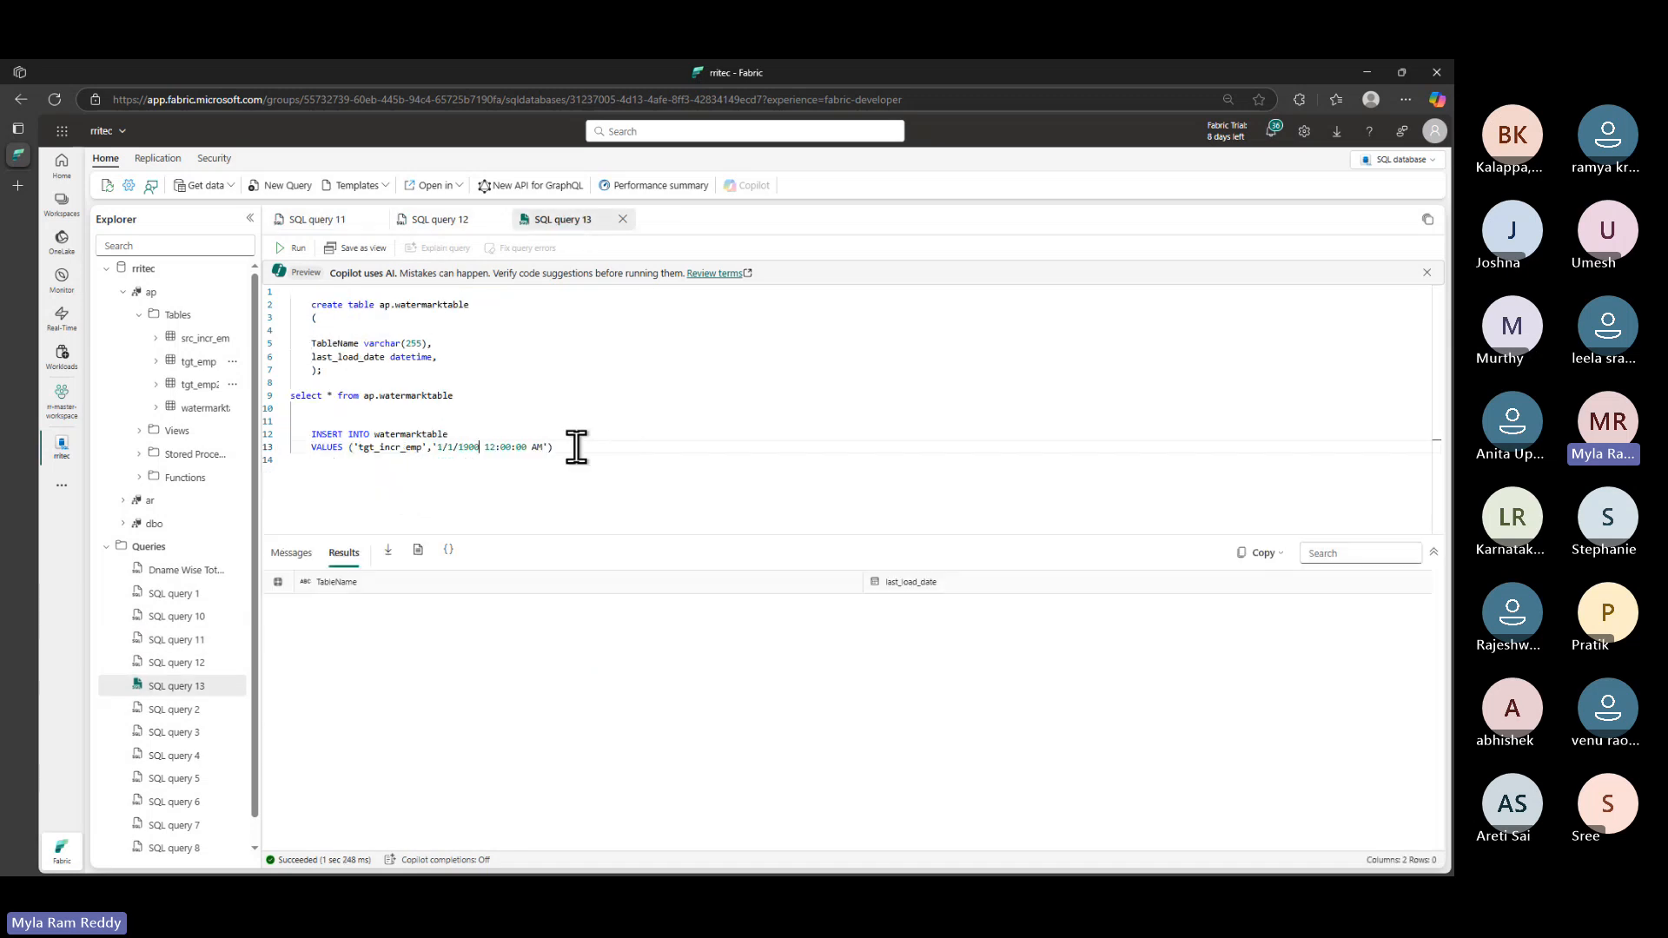
{"action": "left_click_drag", "start_coordinate": [576, 447], "coordinate": [279, 421]}
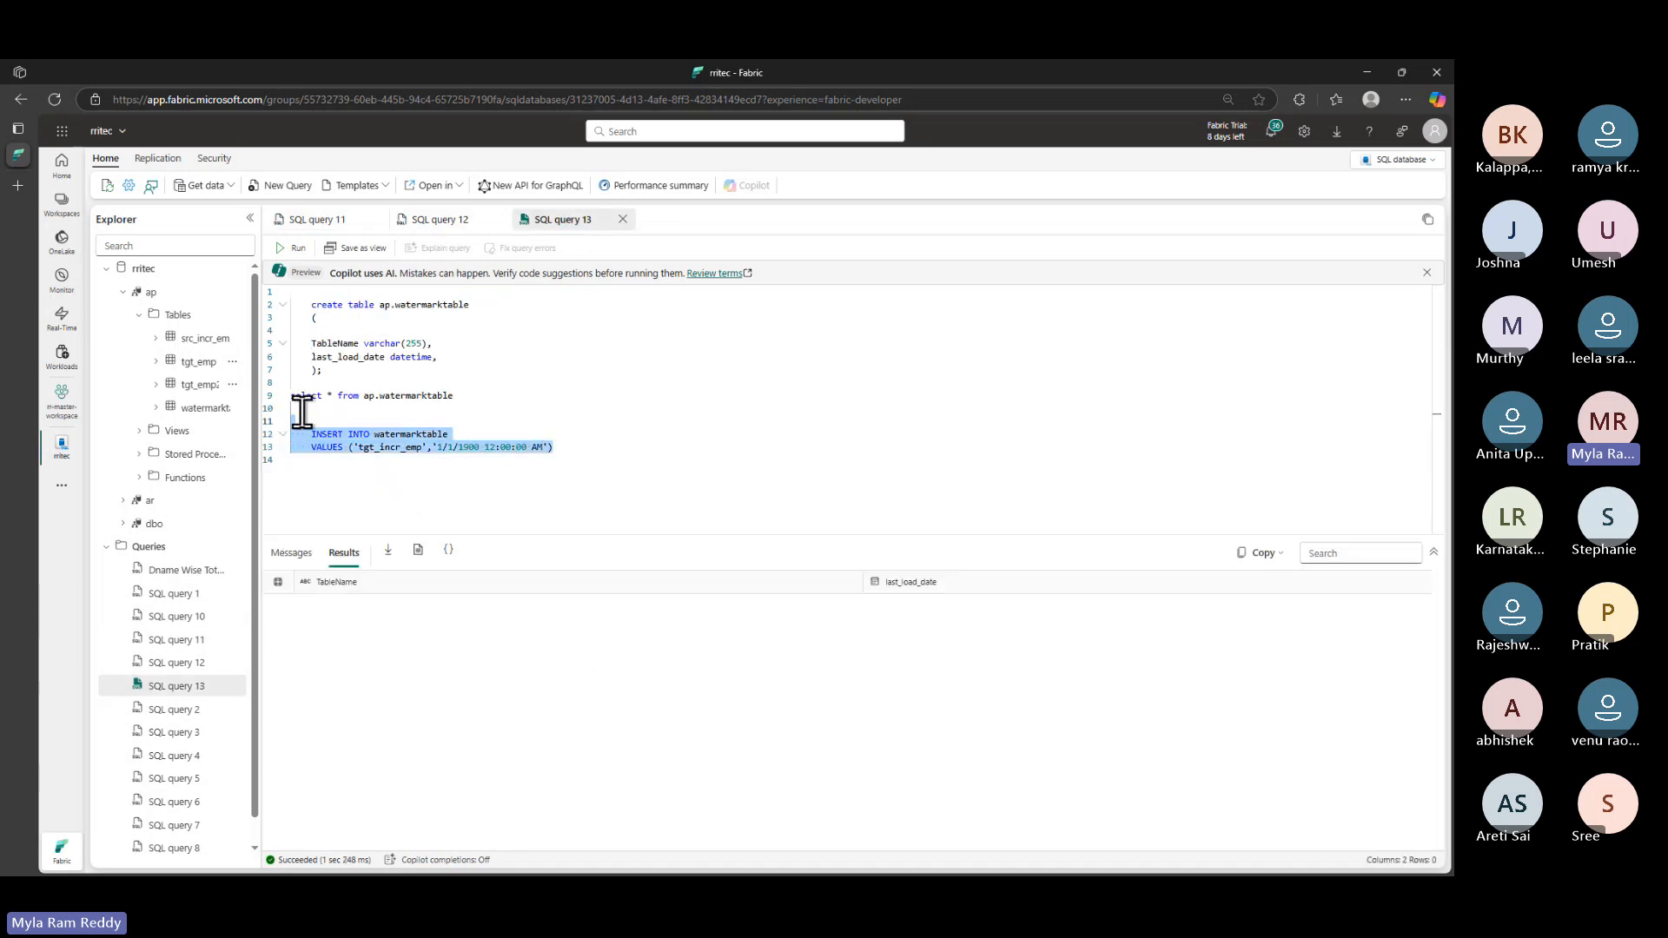
{"action": "left_click", "coordinate": [294, 248]}
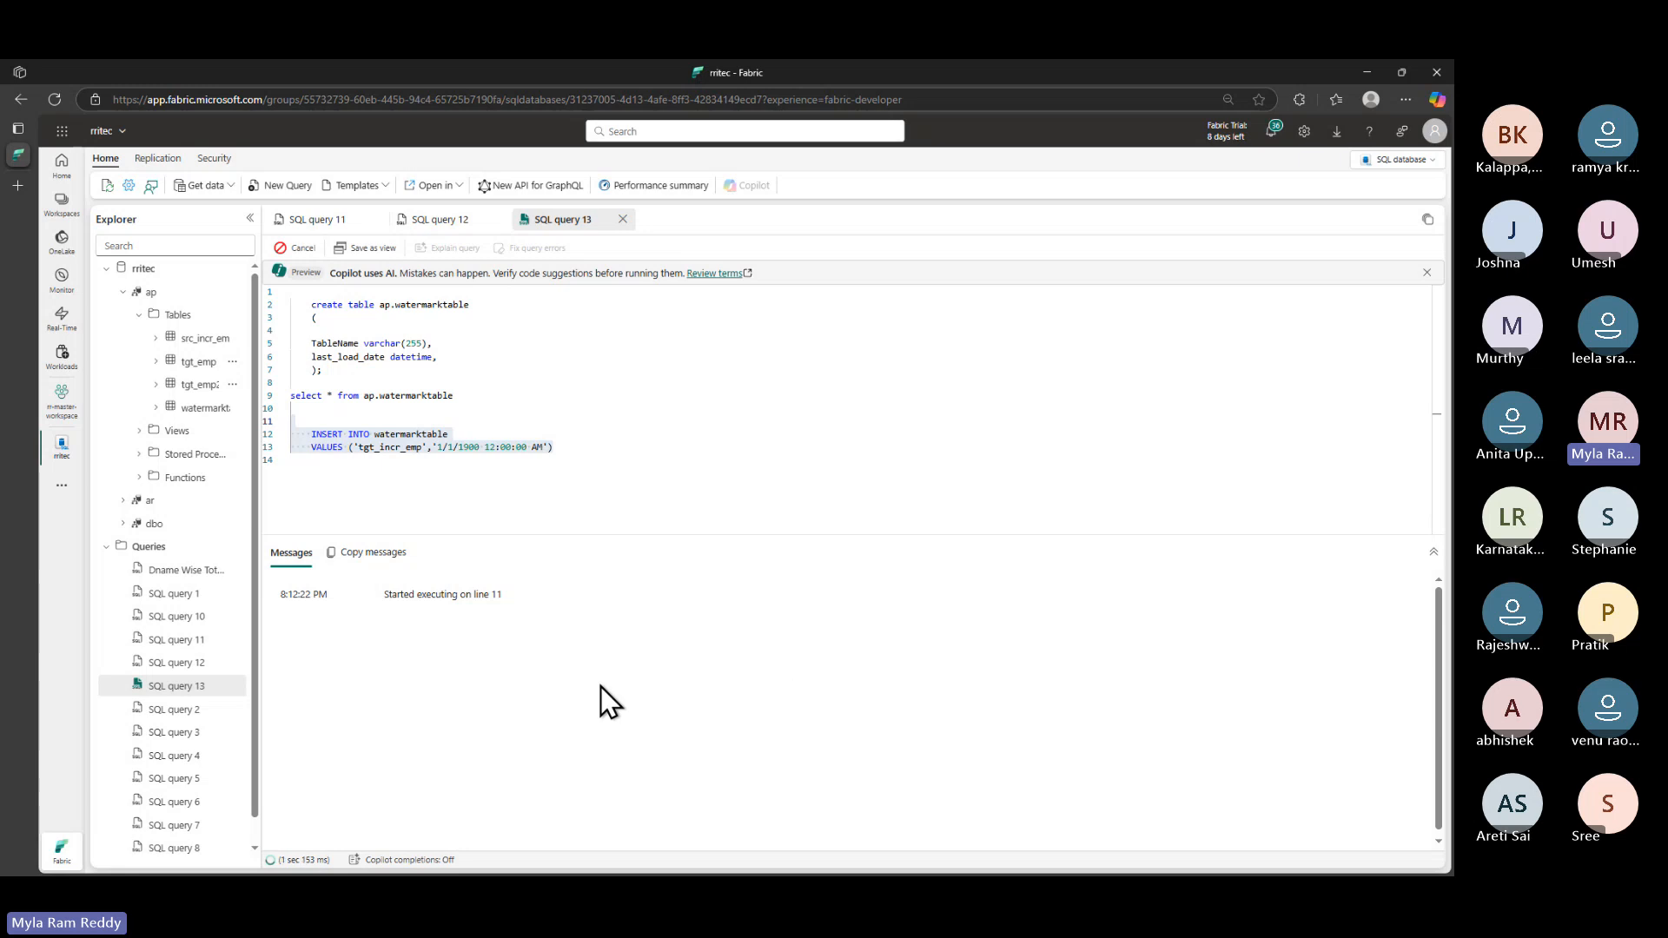
{"action": "left_click", "coordinate": [469, 396]}
{"action": "left_click_drag", "start_coordinate": [473, 396], "coordinate": [291, 384]}
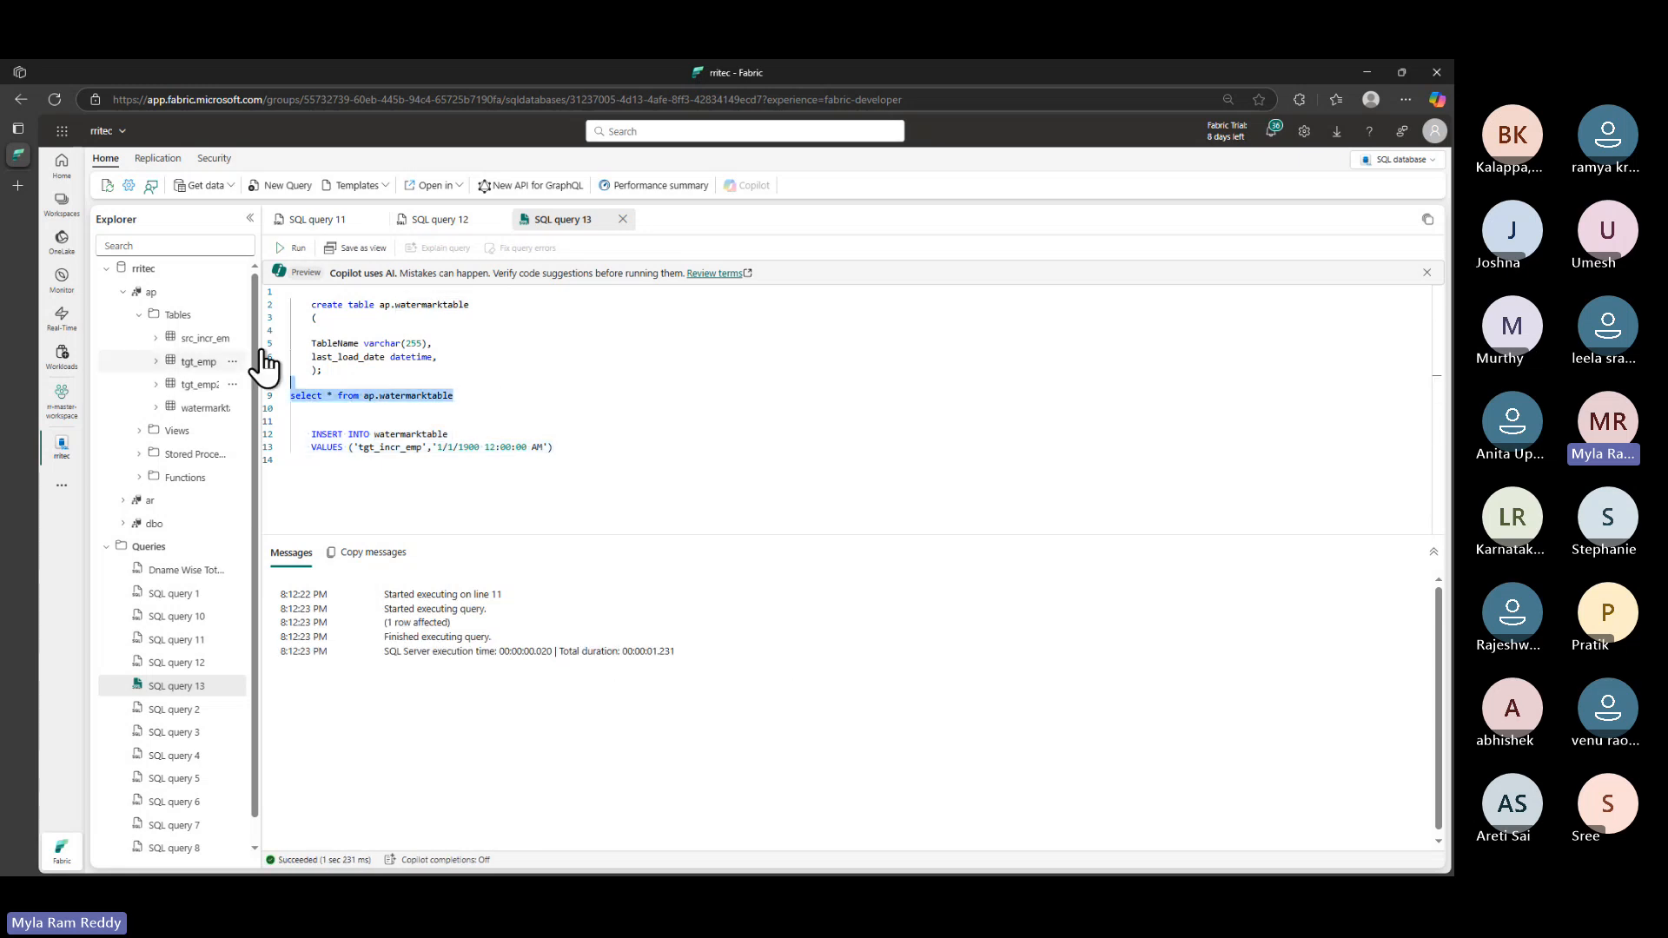
{"action": "left_click", "coordinate": [295, 248]}
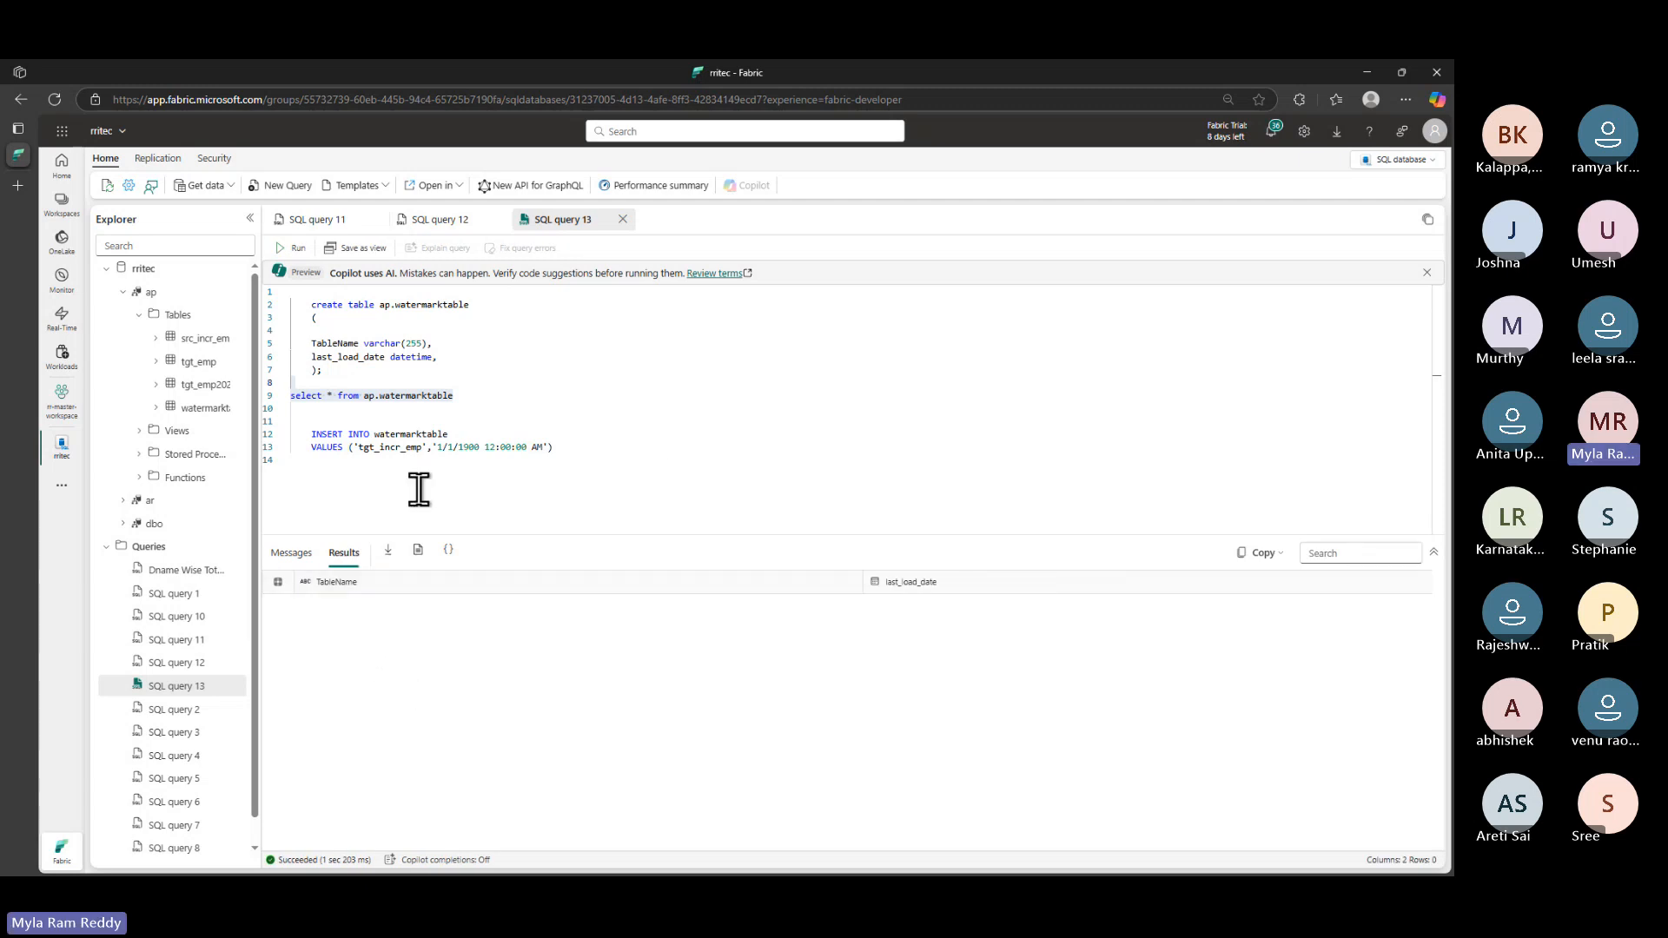
- Qualify watermarktable as ap.watermarktable on line 12 and rerun the INSERT
{"action": "left_click", "coordinate": [460, 394]}
{"action": "left_click", "coordinate": [375, 434]}
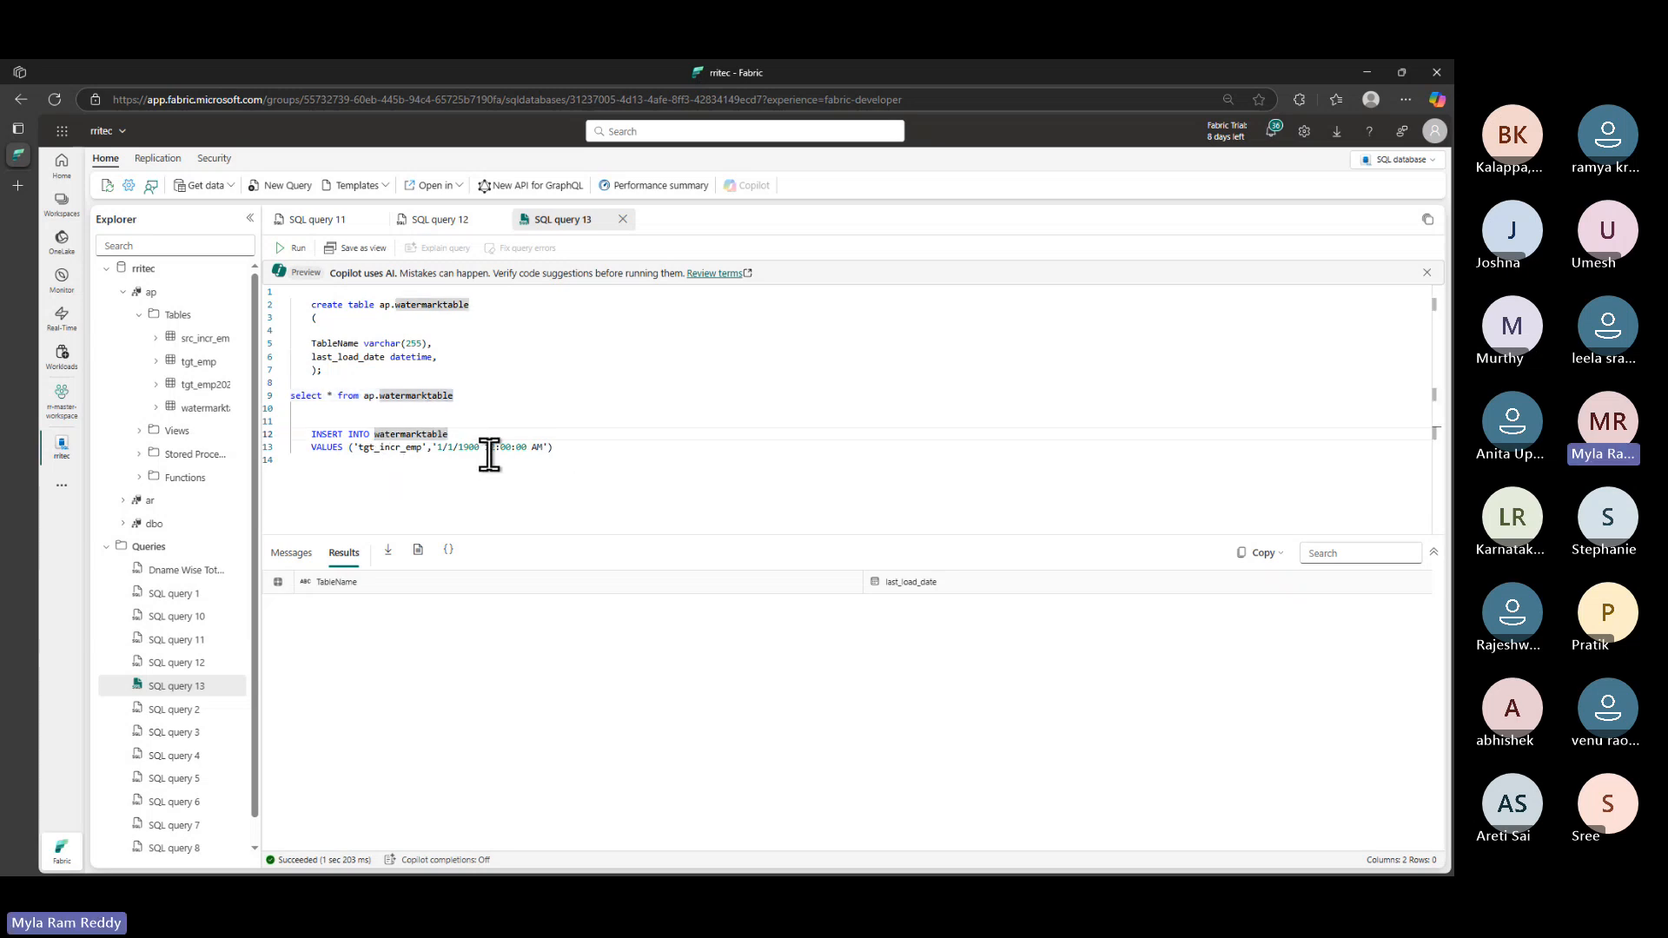
{"action": "left_click", "coordinate": [483, 460]}
{"action": "left_click", "coordinate": [376, 435]}
{"action": "type", "text": "ap."}
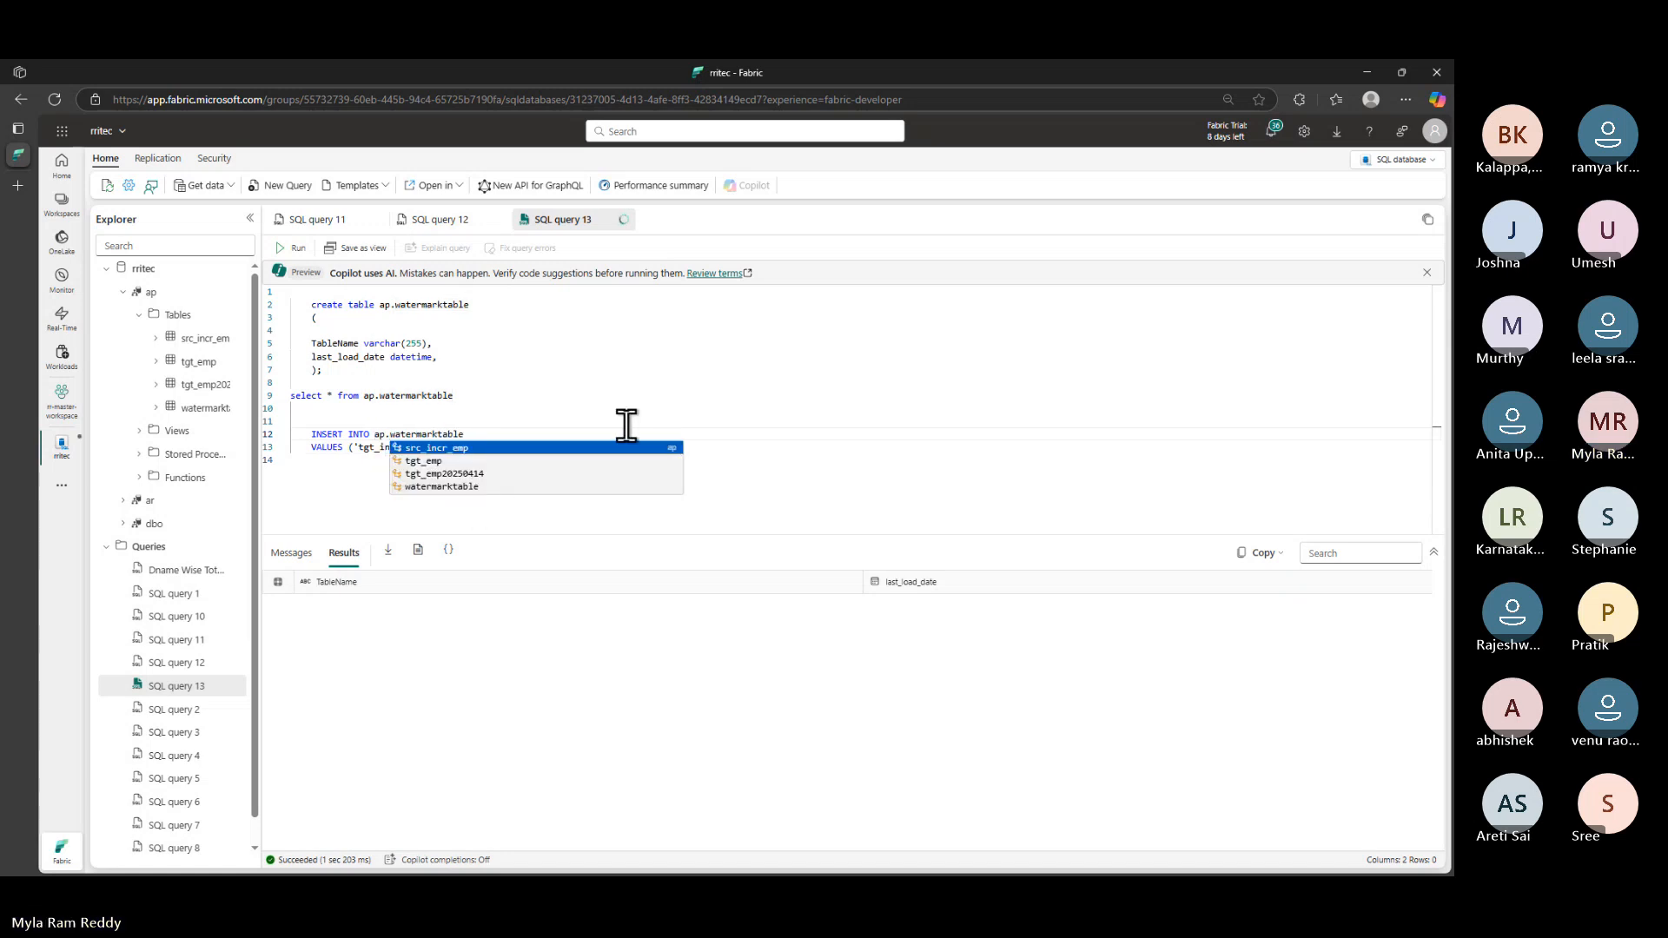
{"action": "key", "text": "Escape"}
{"action": "left_click_drag", "start_coordinate": [574, 447], "coordinate": [298, 421]}
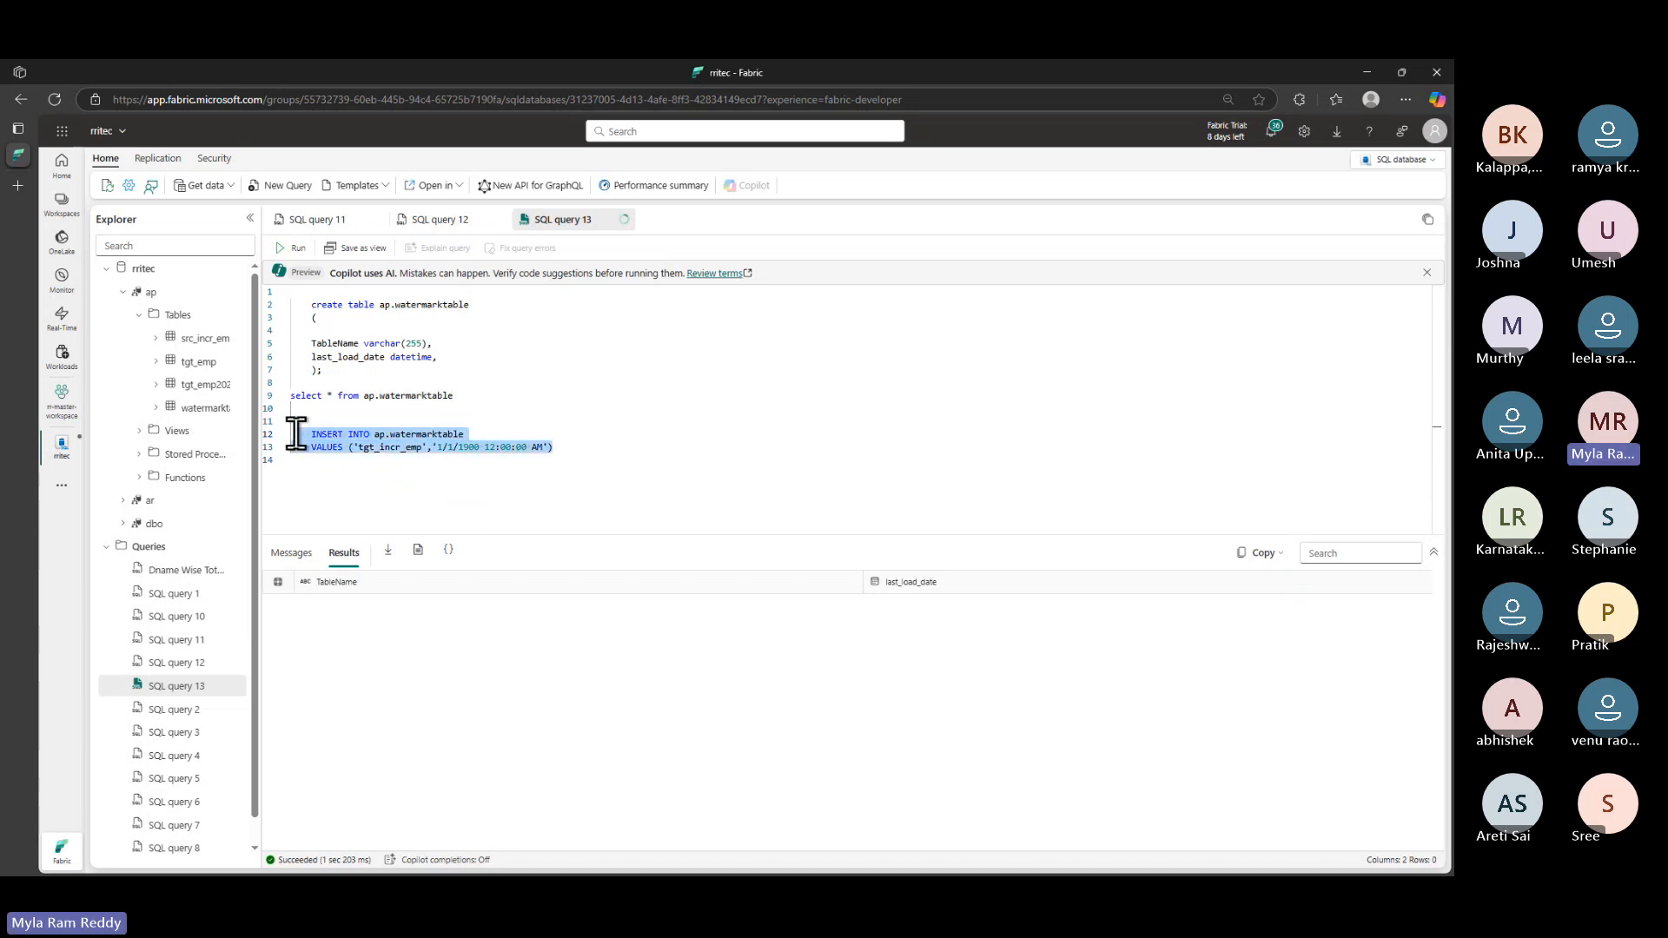
{"action": "left_click", "coordinate": [295, 247]}
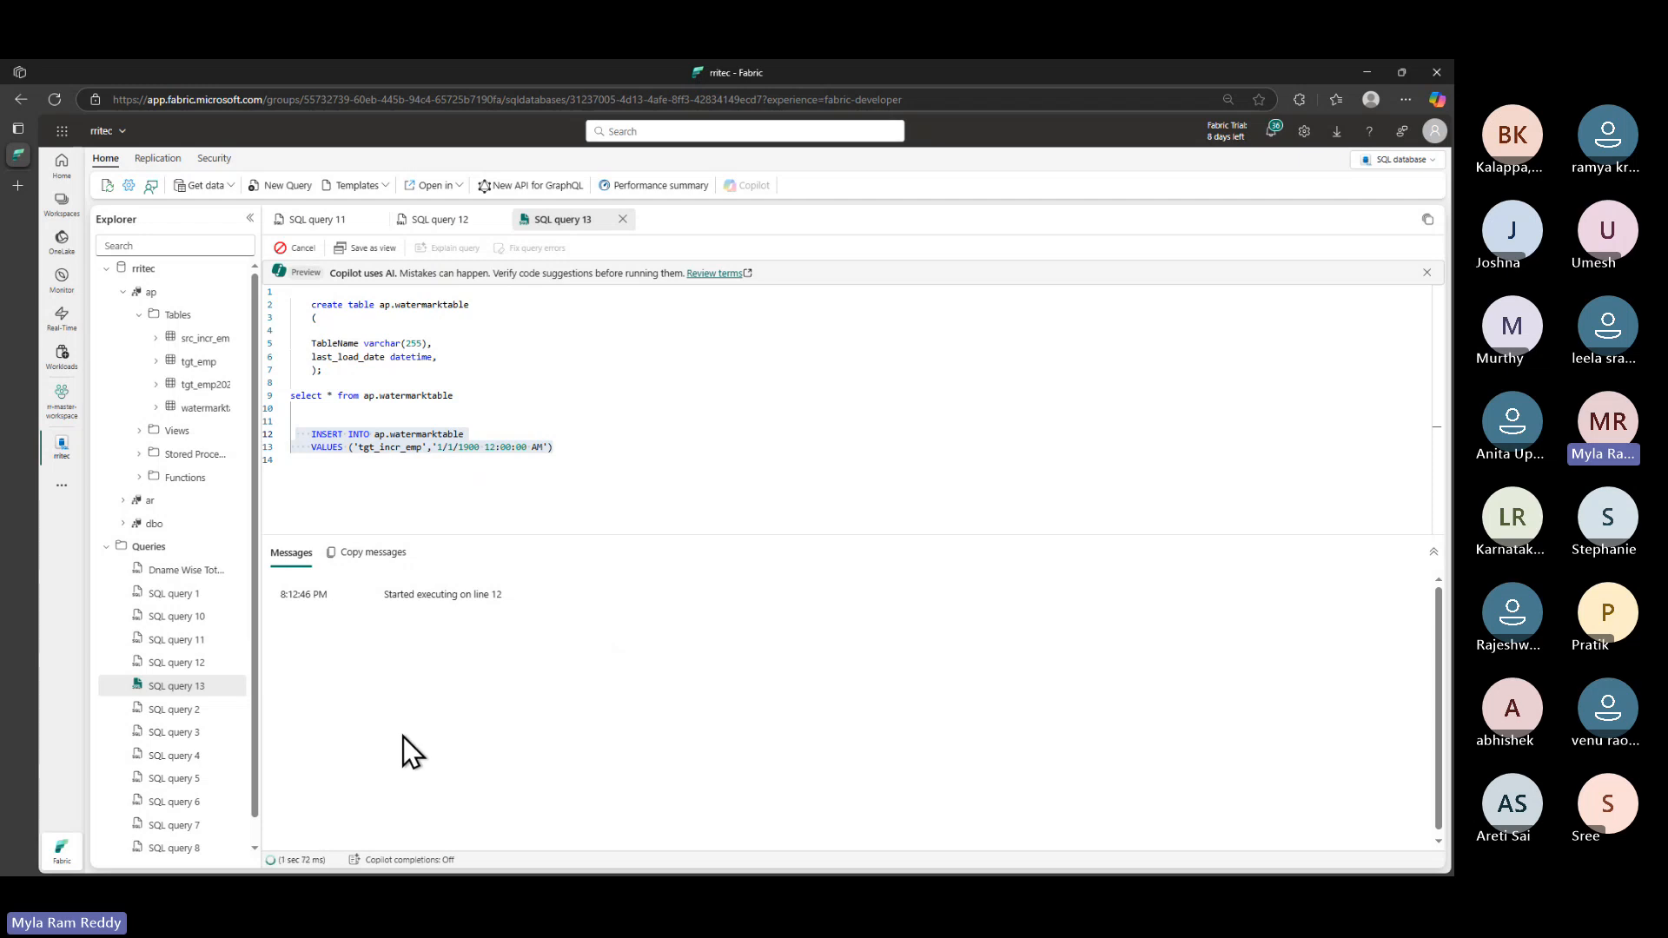
- Query ap.watermarktable and confirm the tgt_incr_emp row's last_load_date of 1900-01-01
{"action": "left_click_drag", "start_coordinate": [453, 395], "coordinate": [291, 395]}
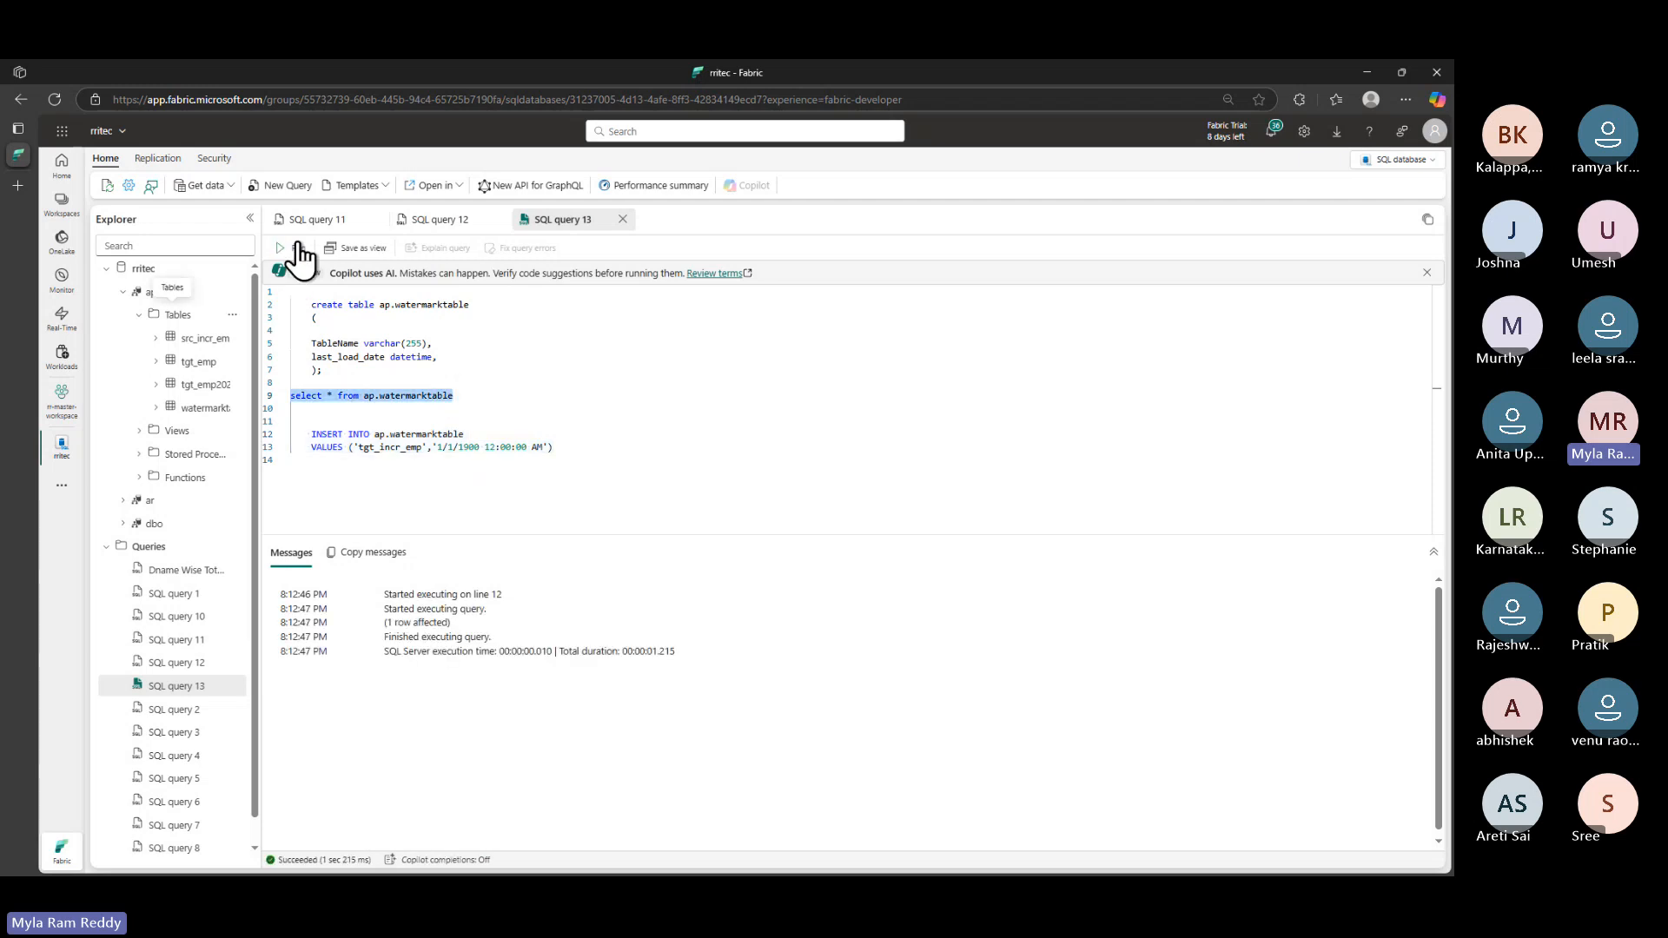
{"action": "left_click", "coordinate": [295, 248]}
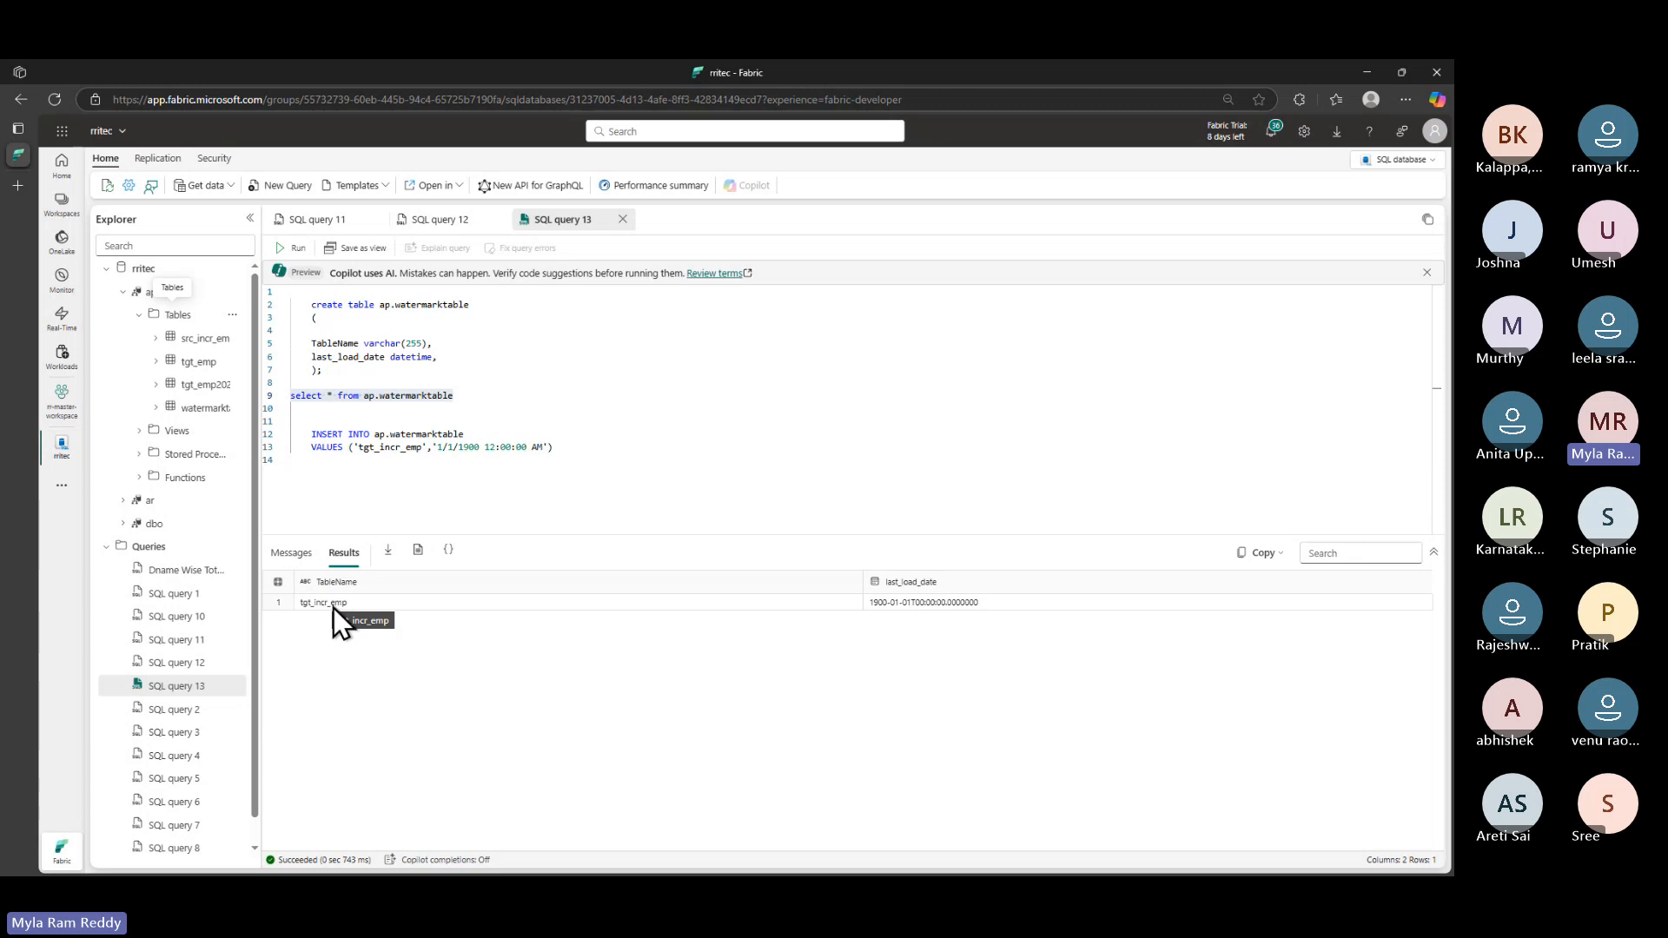
{"action": "left_click", "coordinate": [986, 607]}
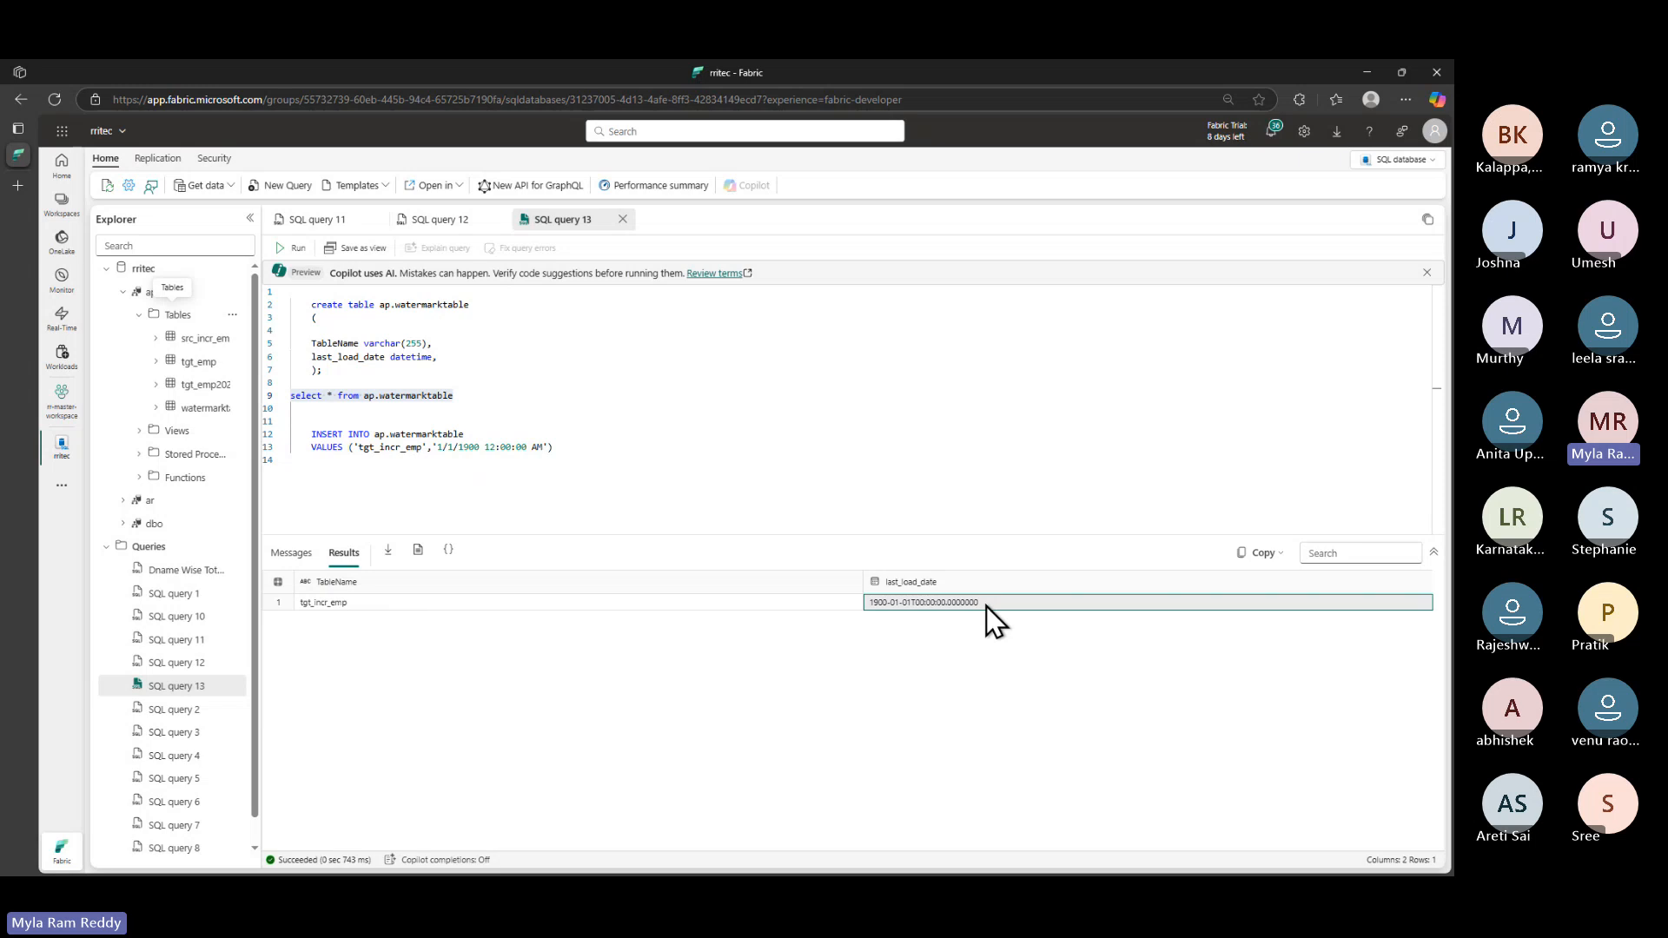
{"action": "key", "text": "alt+Tab"}
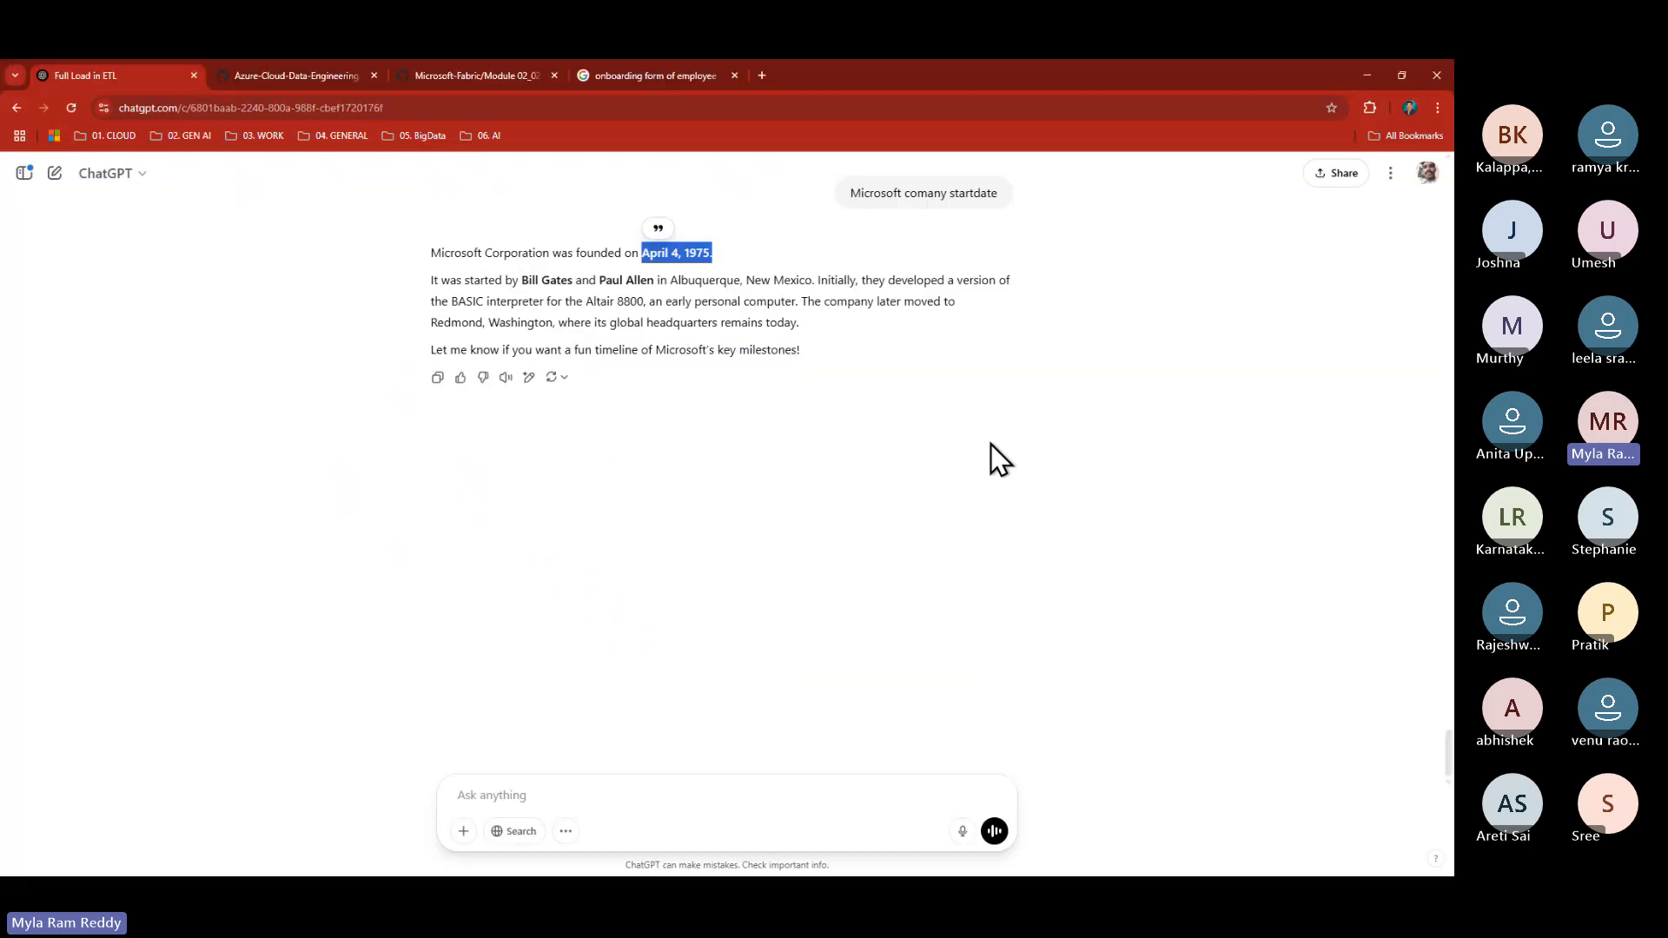
- Open the ADF14 incremental-load guide and scroll to the stored procedure step
{"action": "left_click", "coordinate": [455, 80]}
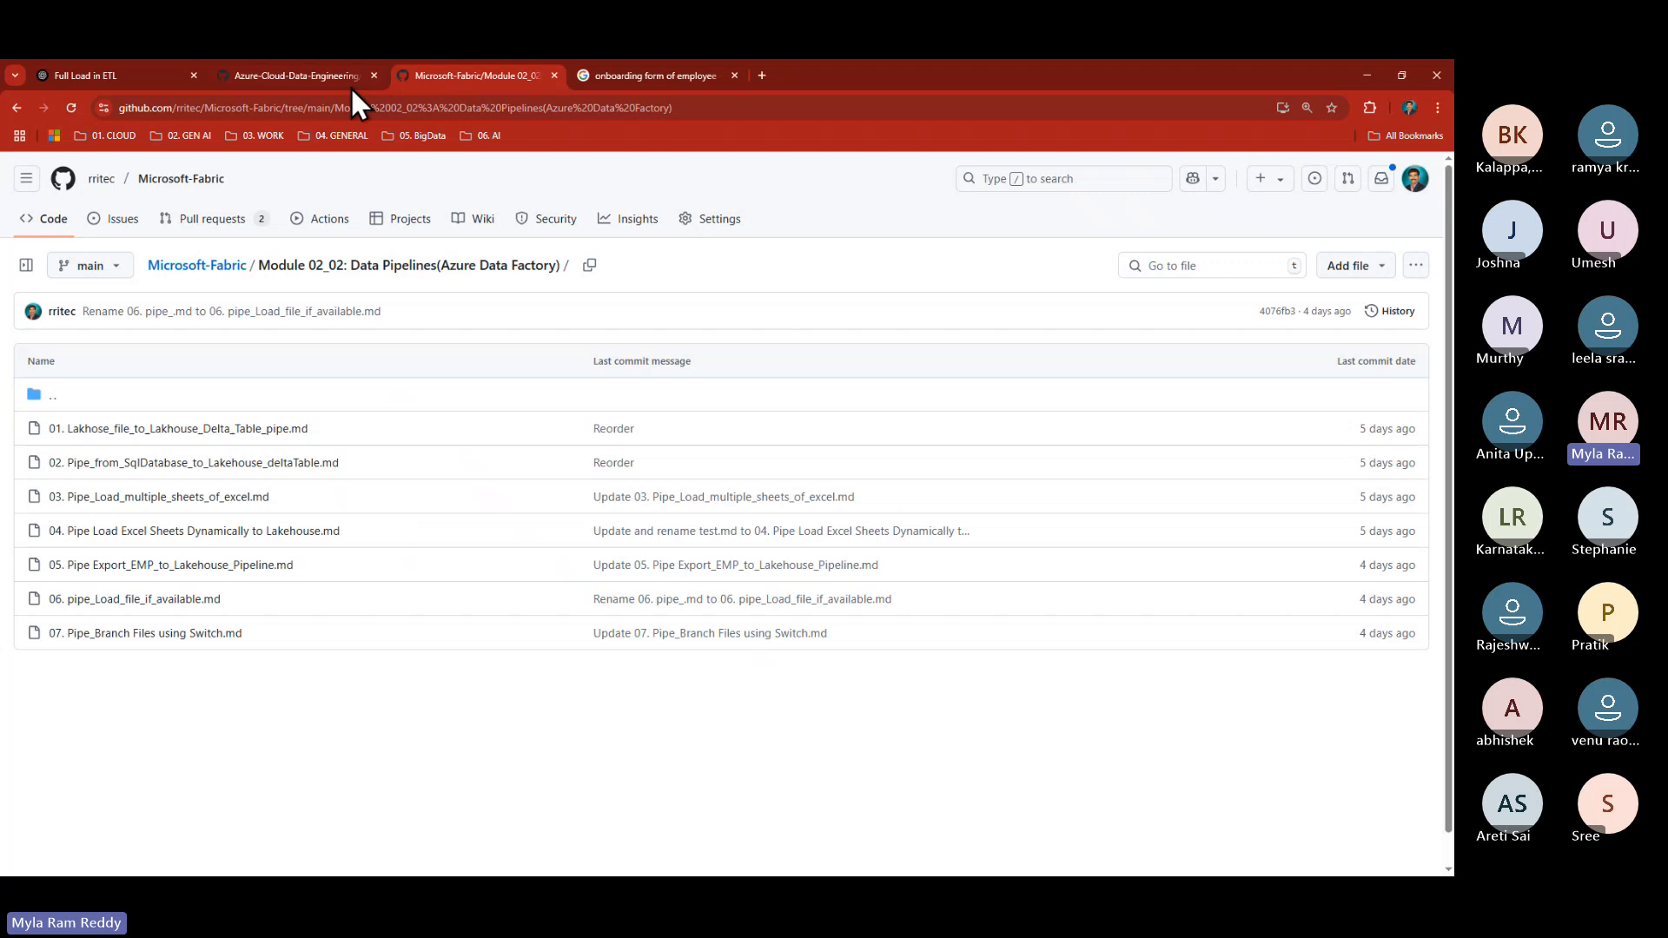
{"action": "left_click", "coordinate": [300, 75]}
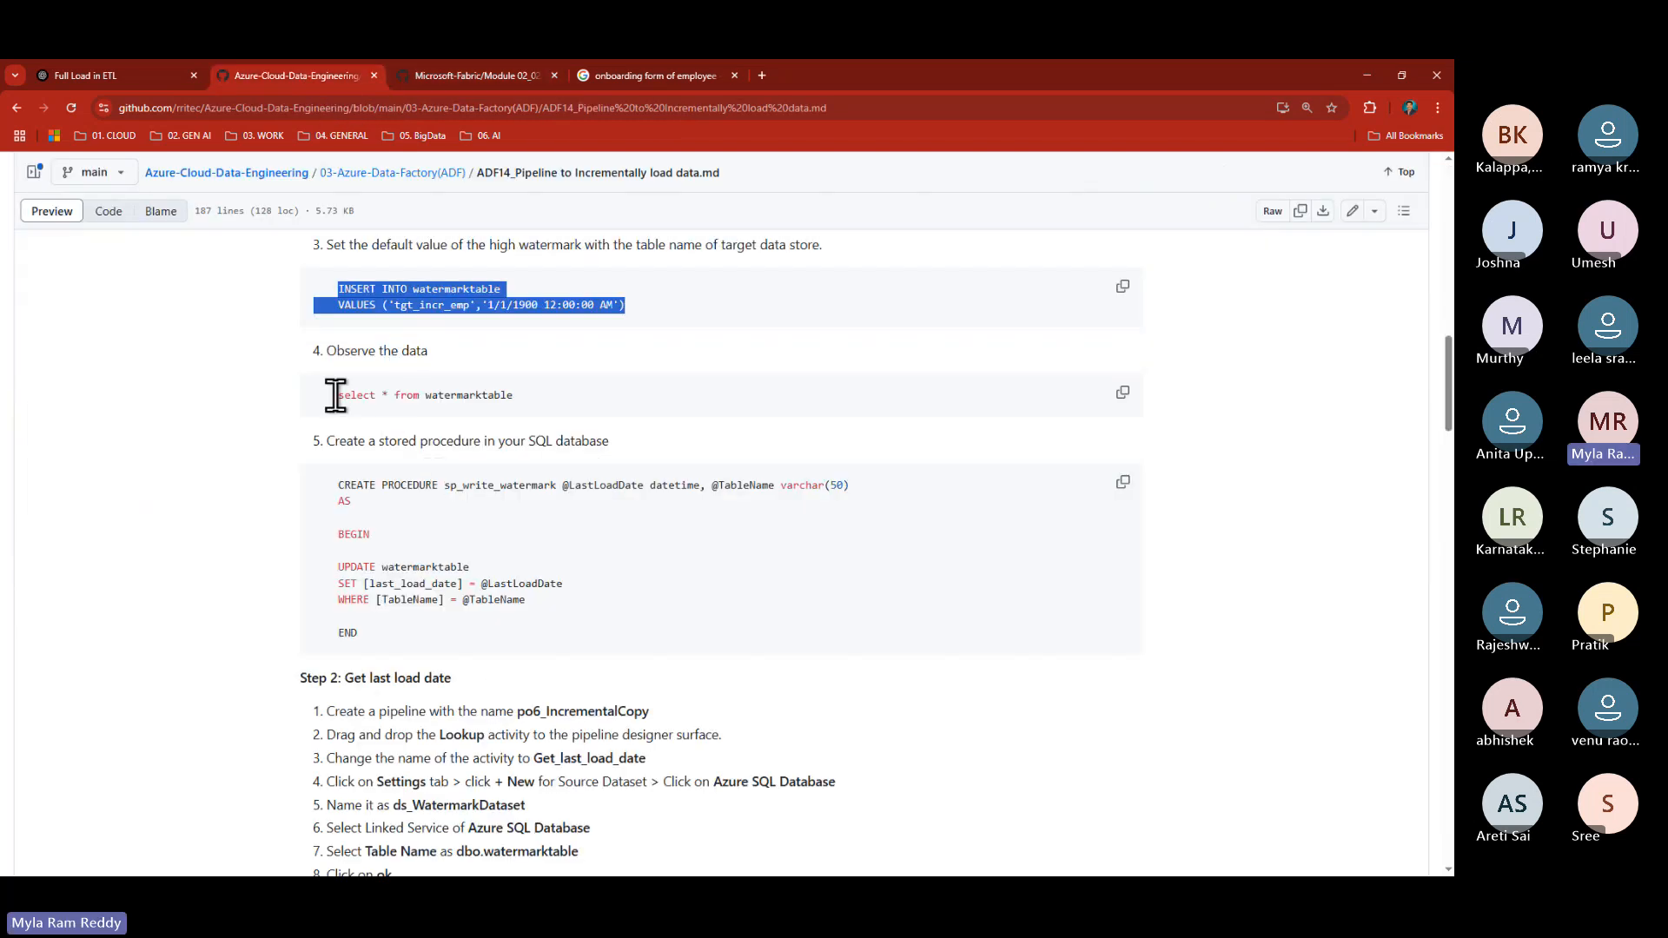
{"action": "left_click_drag", "start_coordinate": [335, 396], "coordinate": [474, 412]}
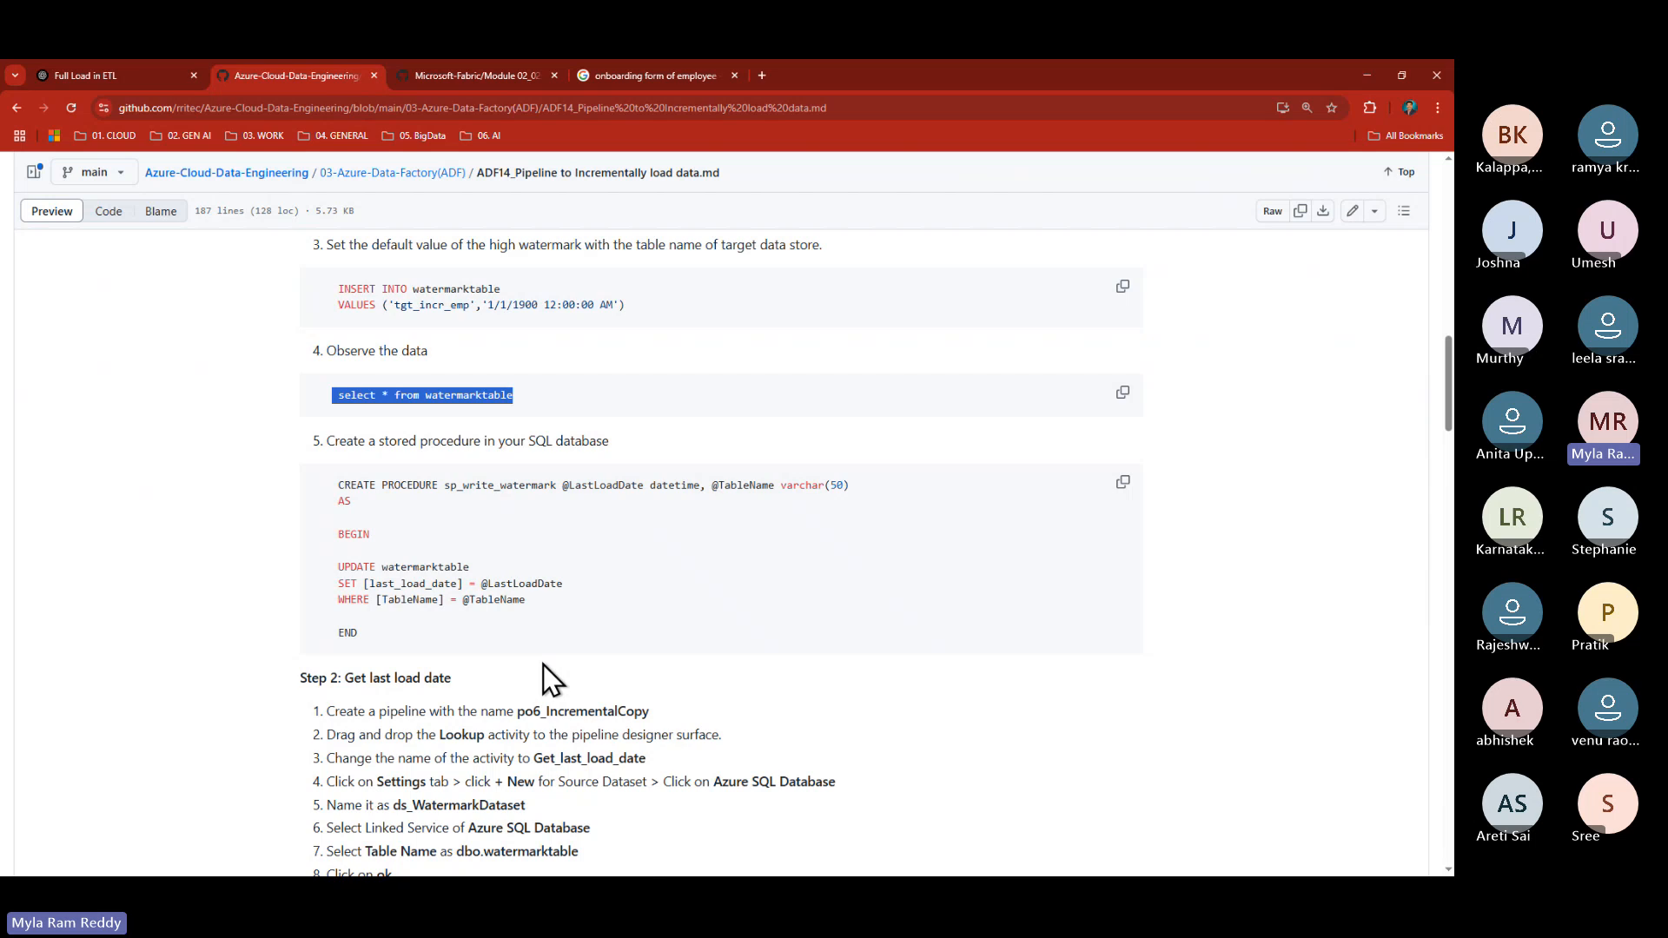
{"action": "scroll", "coordinate": [540, 662], "scroll_direction": "down", "scroll_amount": 1}
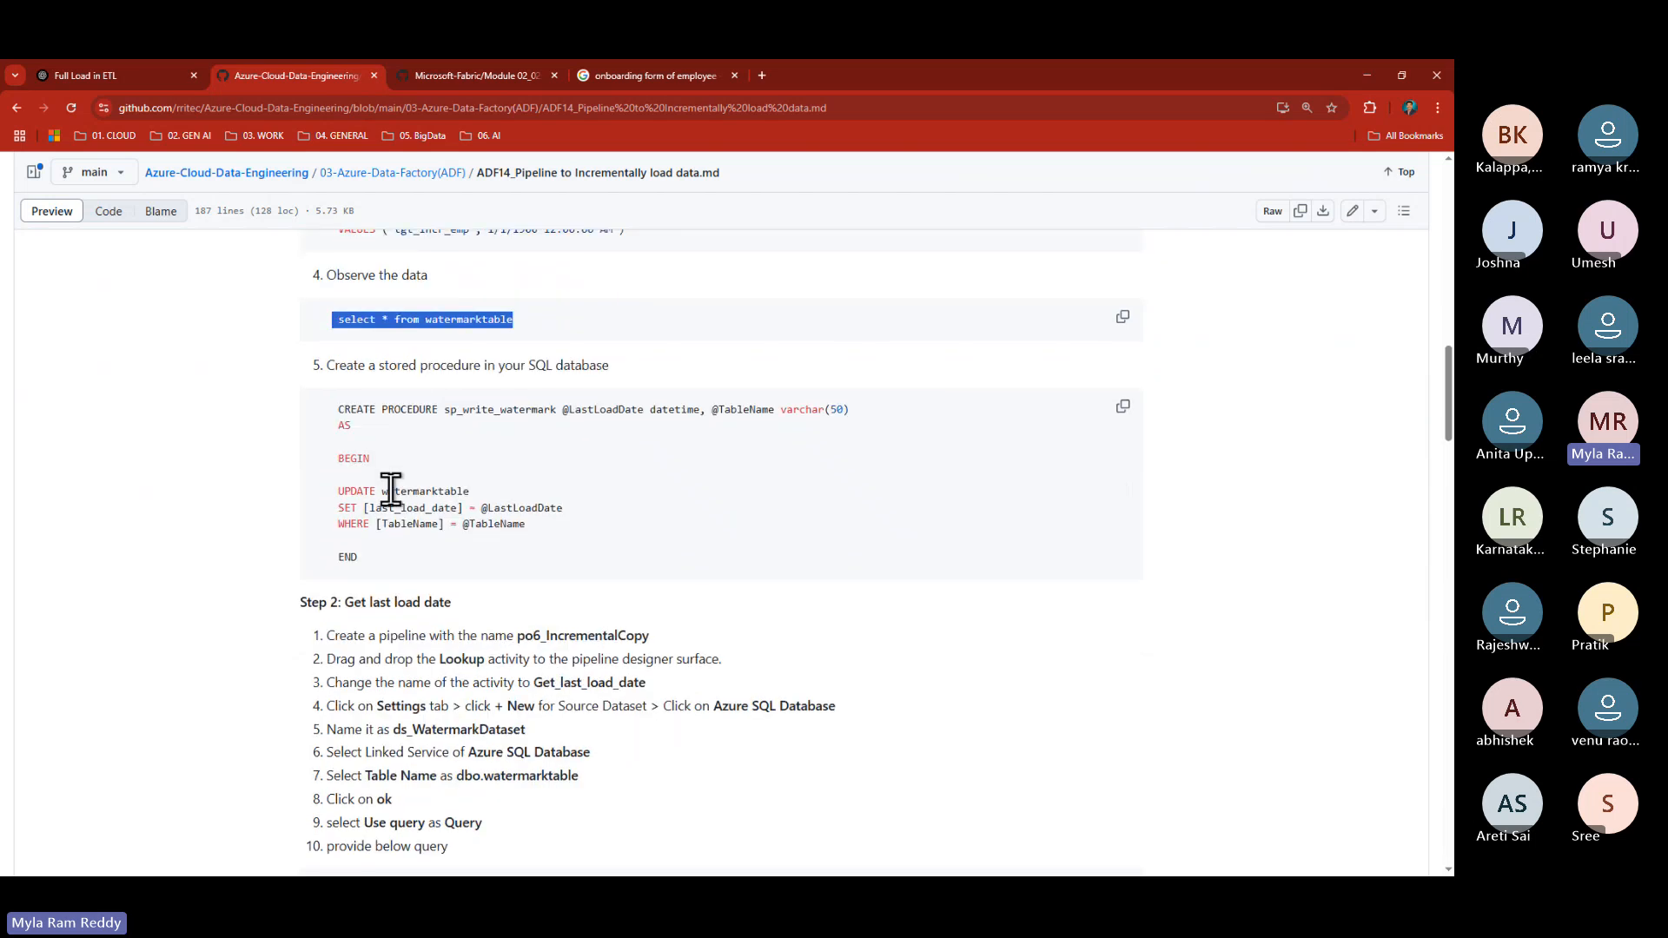
{"action": "scroll", "coordinate": [432, 512], "scroll_direction": "down", "scroll_amount": 1}
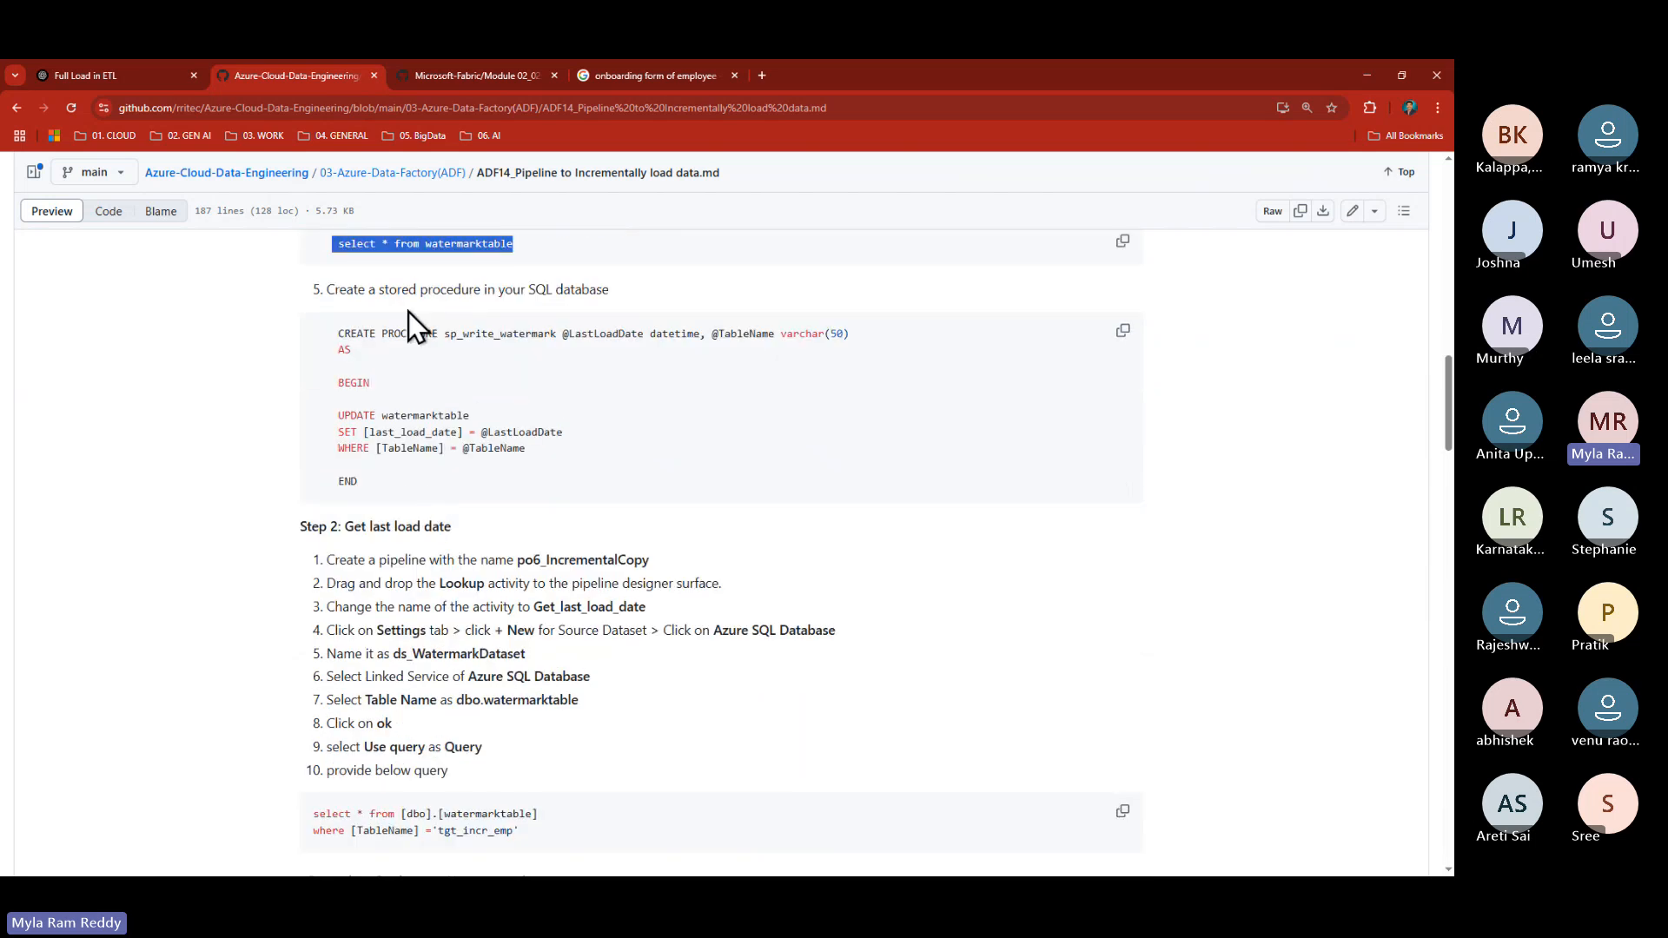
{"action": "left_click_drag", "start_coordinate": [380, 289], "coordinate": [454, 289]}
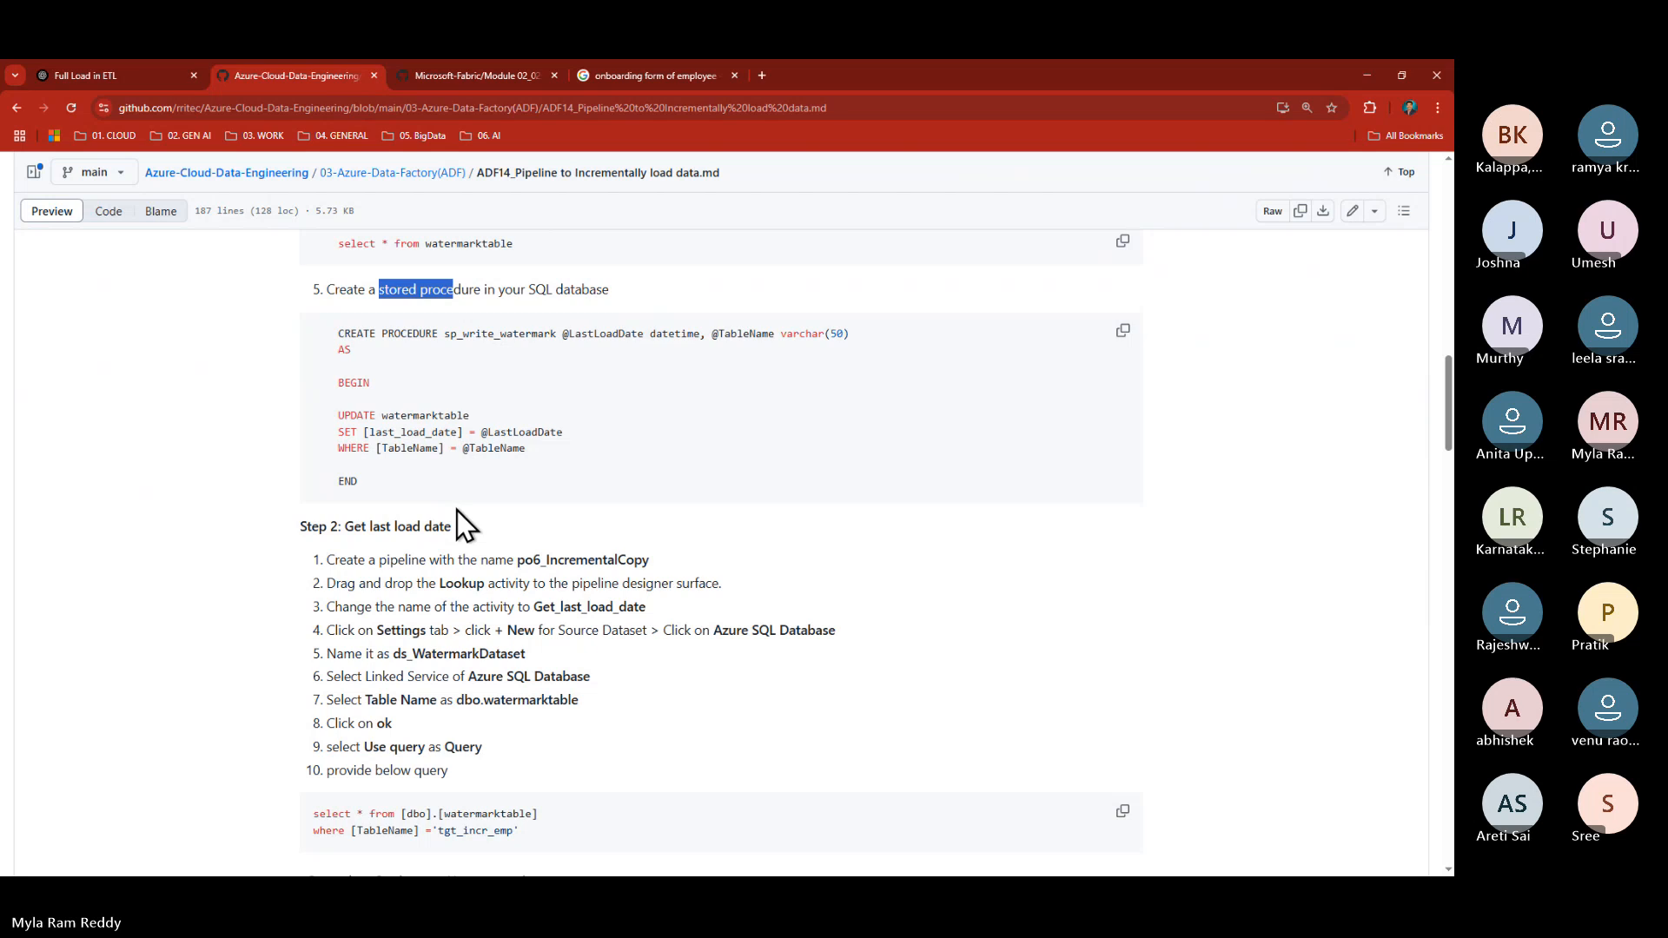
{"action": "double_click", "coordinate": [358, 333]}
{"action": "double_click", "coordinate": [411, 336]}
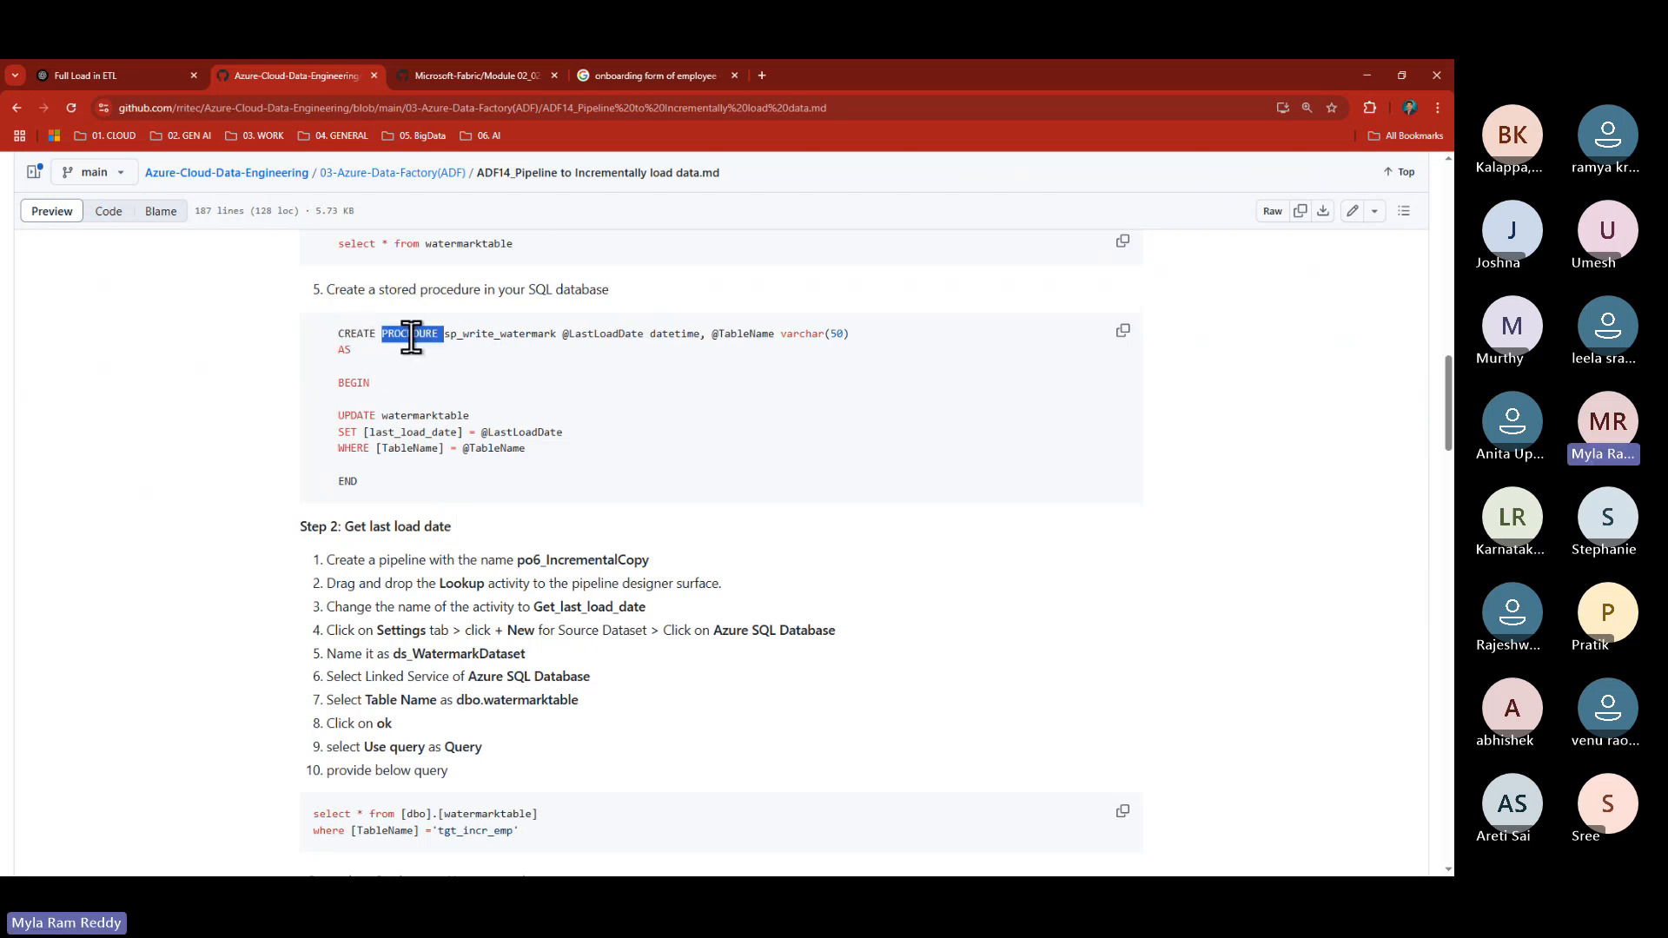
{"action": "double_click", "coordinate": [494, 335]}
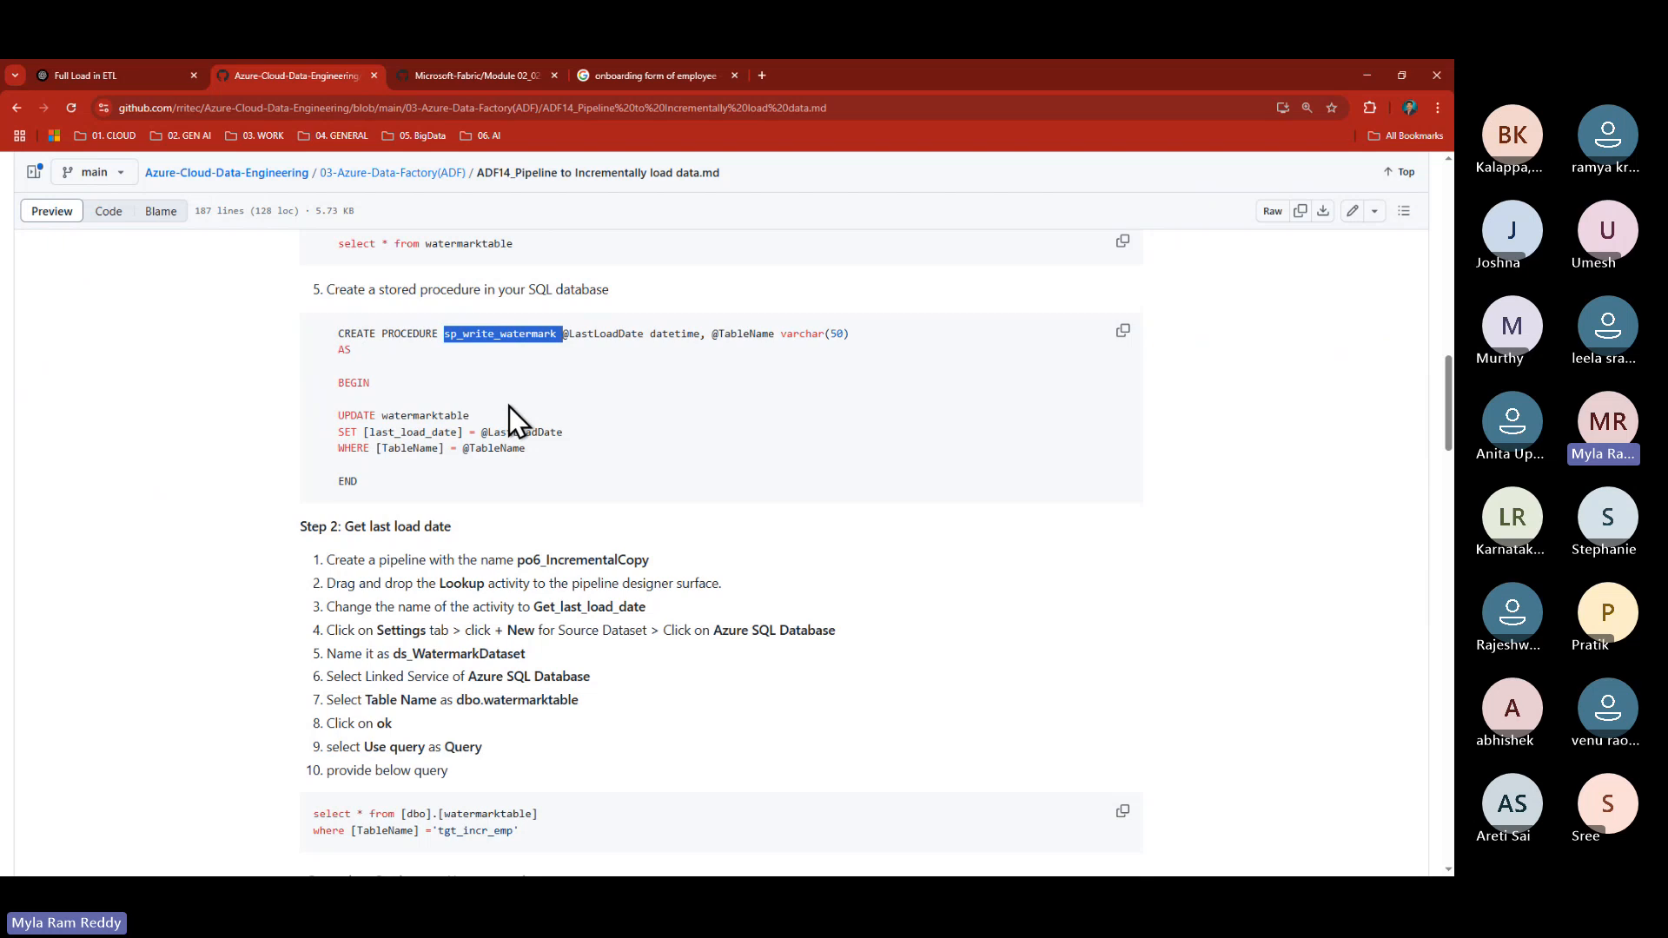
{"action": "left_click", "coordinate": [612, 368]}
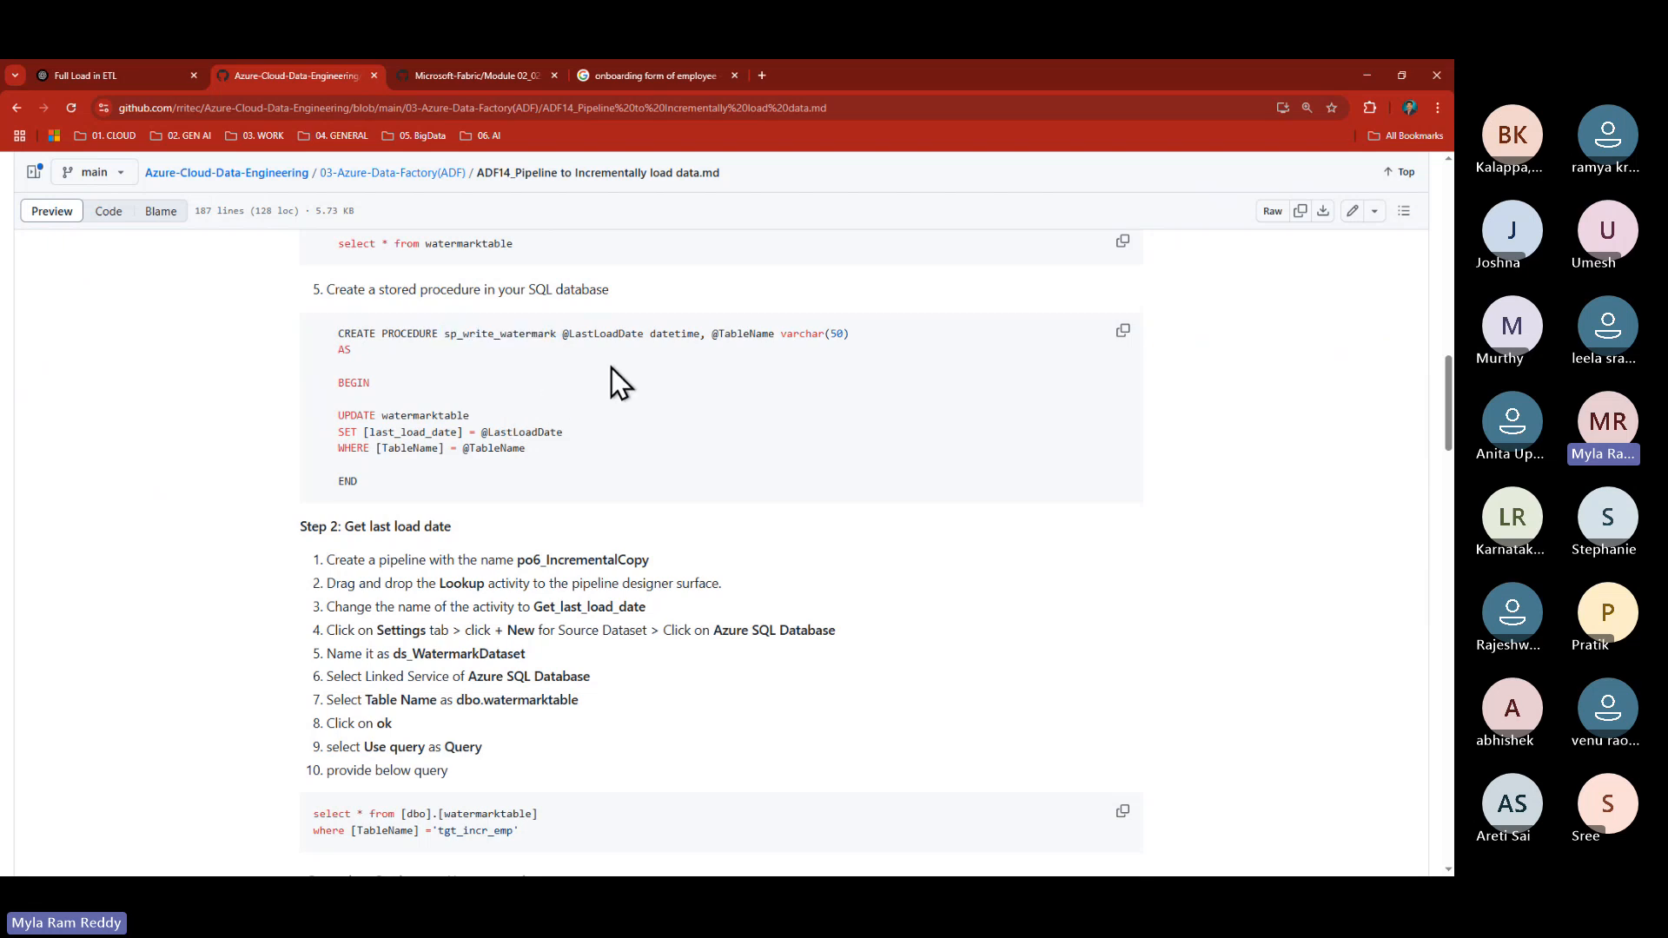
{"action": "left_click_drag", "start_coordinate": [563, 335], "coordinate": [644, 334]}
{"action": "double_click", "coordinate": [674, 334]}
{"action": "left_click_drag", "start_coordinate": [712, 334], "coordinate": [862, 333]}
{"action": "mouse_move", "coordinate": [330, 349]}
{"action": "left_mouse_down"}
{"action": "mouse_move", "coordinate": [317, 366]}
{"action": "mouse_move", "coordinate": [384, 382]}
{"action": "mouse_move", "coordinate": [321, 347]}
{"action": "left_mouse_up"}
- Walk through the BEGIN…END body that updates watermarktable with SET and WHERE lines
{"action": "left_click_drag", "start_coordinate": [382, 494], "coordinate": [284, 483]}
{"action": "double_click", "coordinate": [343, 382]}
{"action": "double_click", "coordinate": [350, 482]}
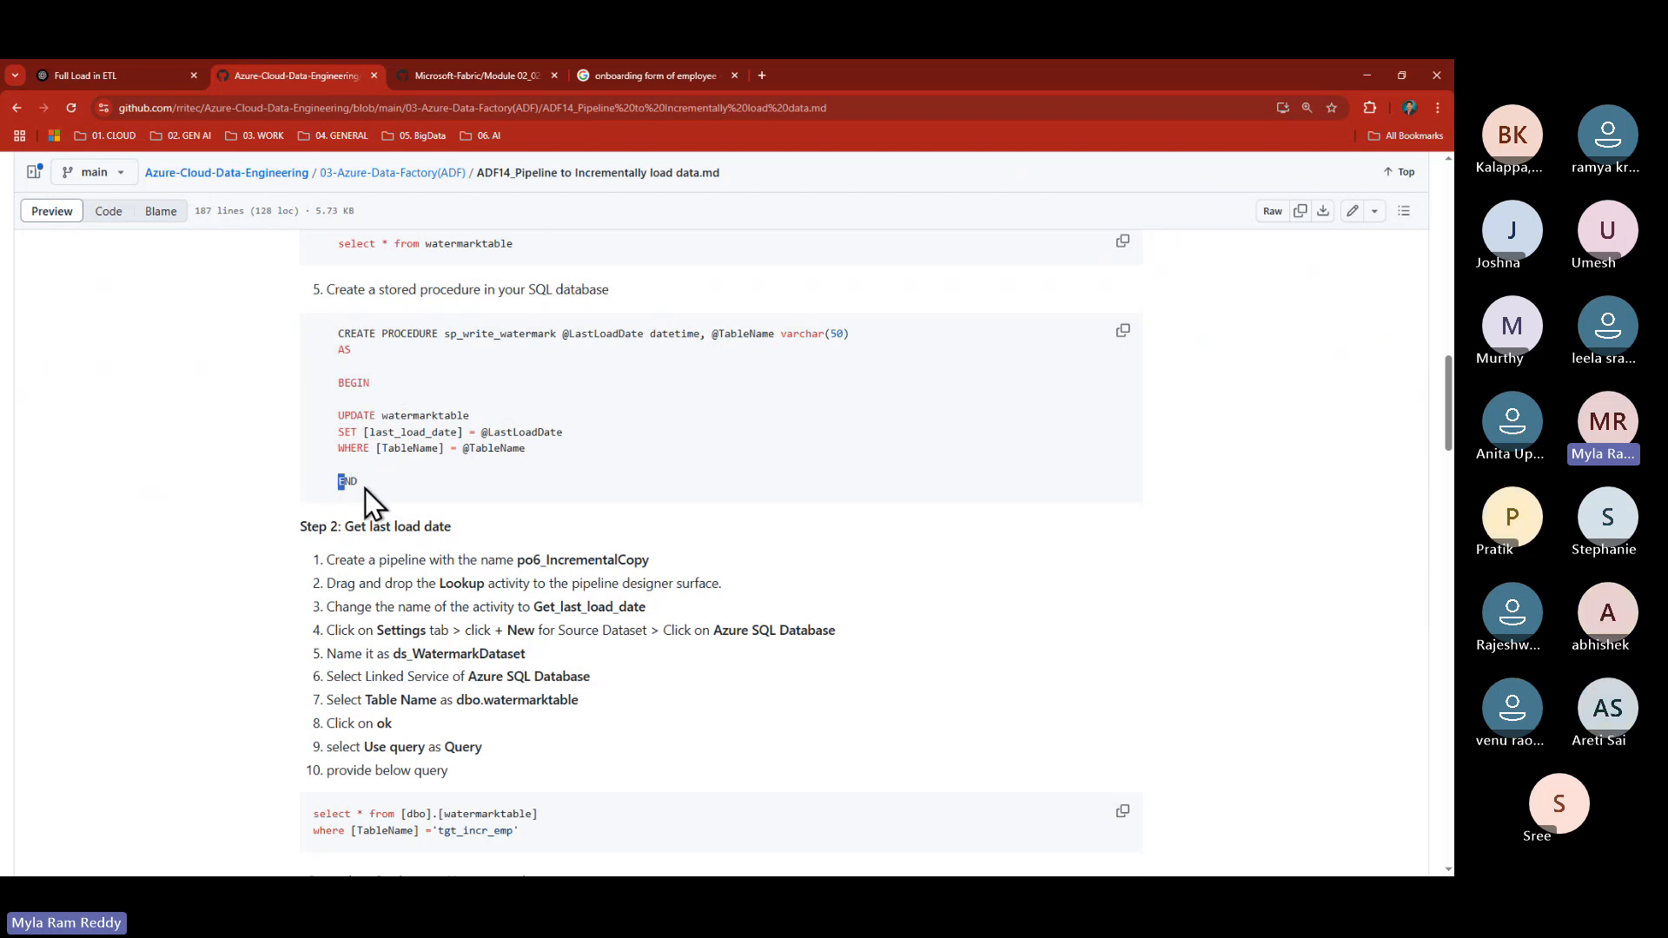
{"action": "left_click_drag", "start_coordinate": [338, 416], "coordinate": [540, 452]}
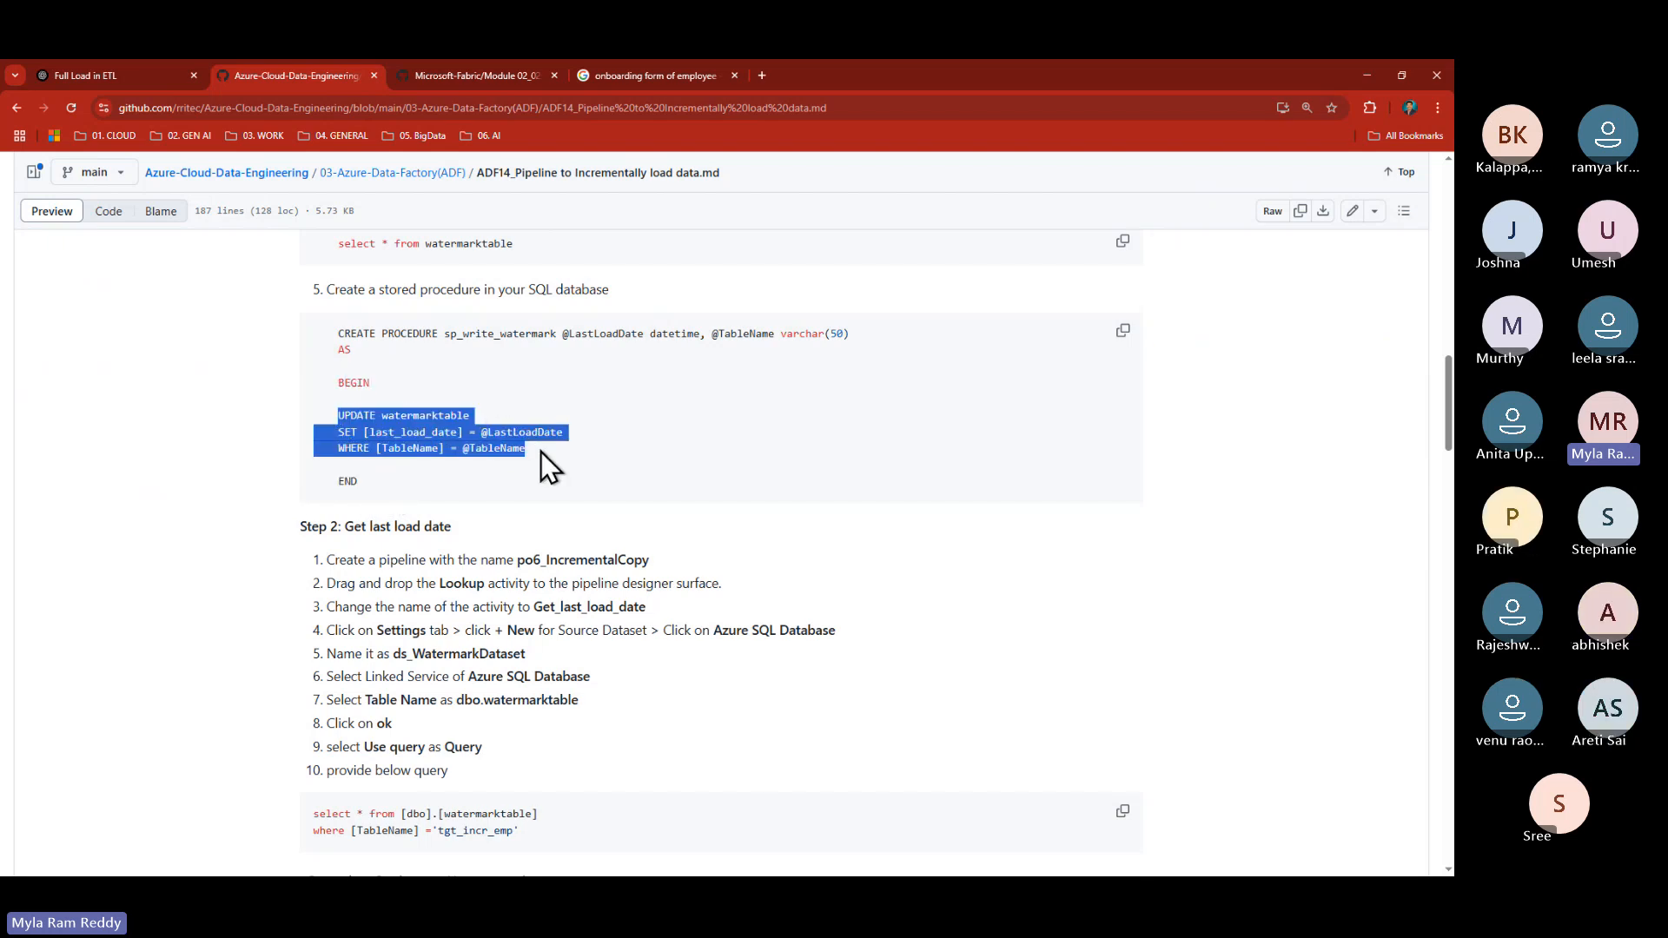
{"action": "left_click", "coordinate": [543, 452]}
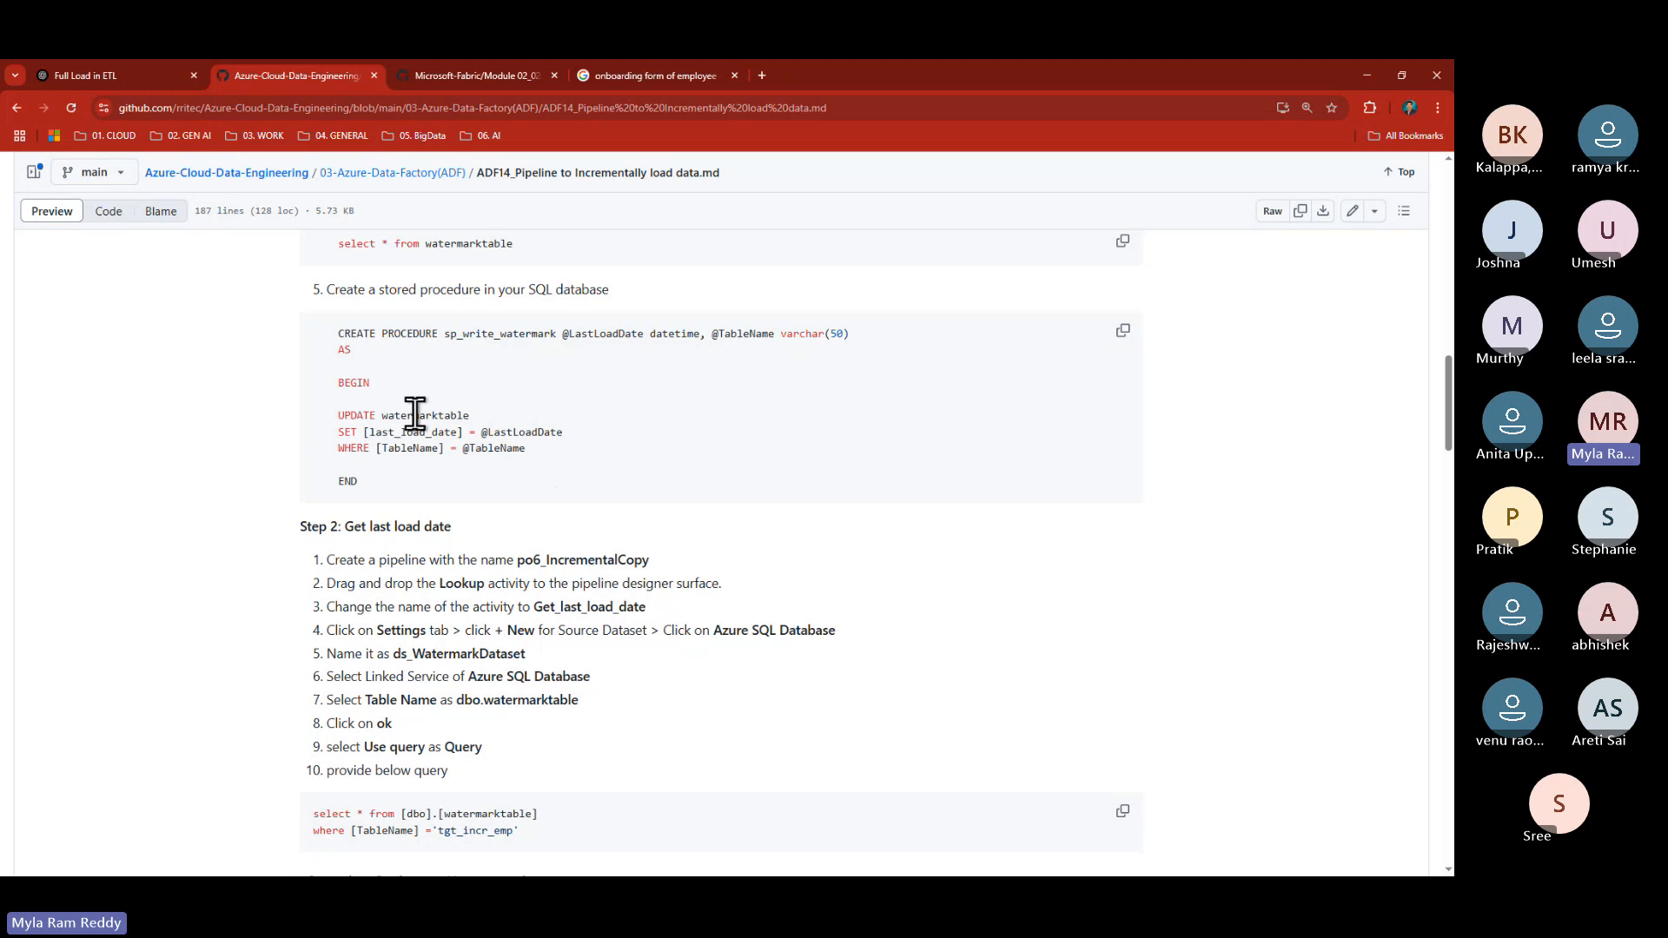
{"action": "left_click_drag", "start_coordinate": [340, 416], "coordinate": [467, 415]}
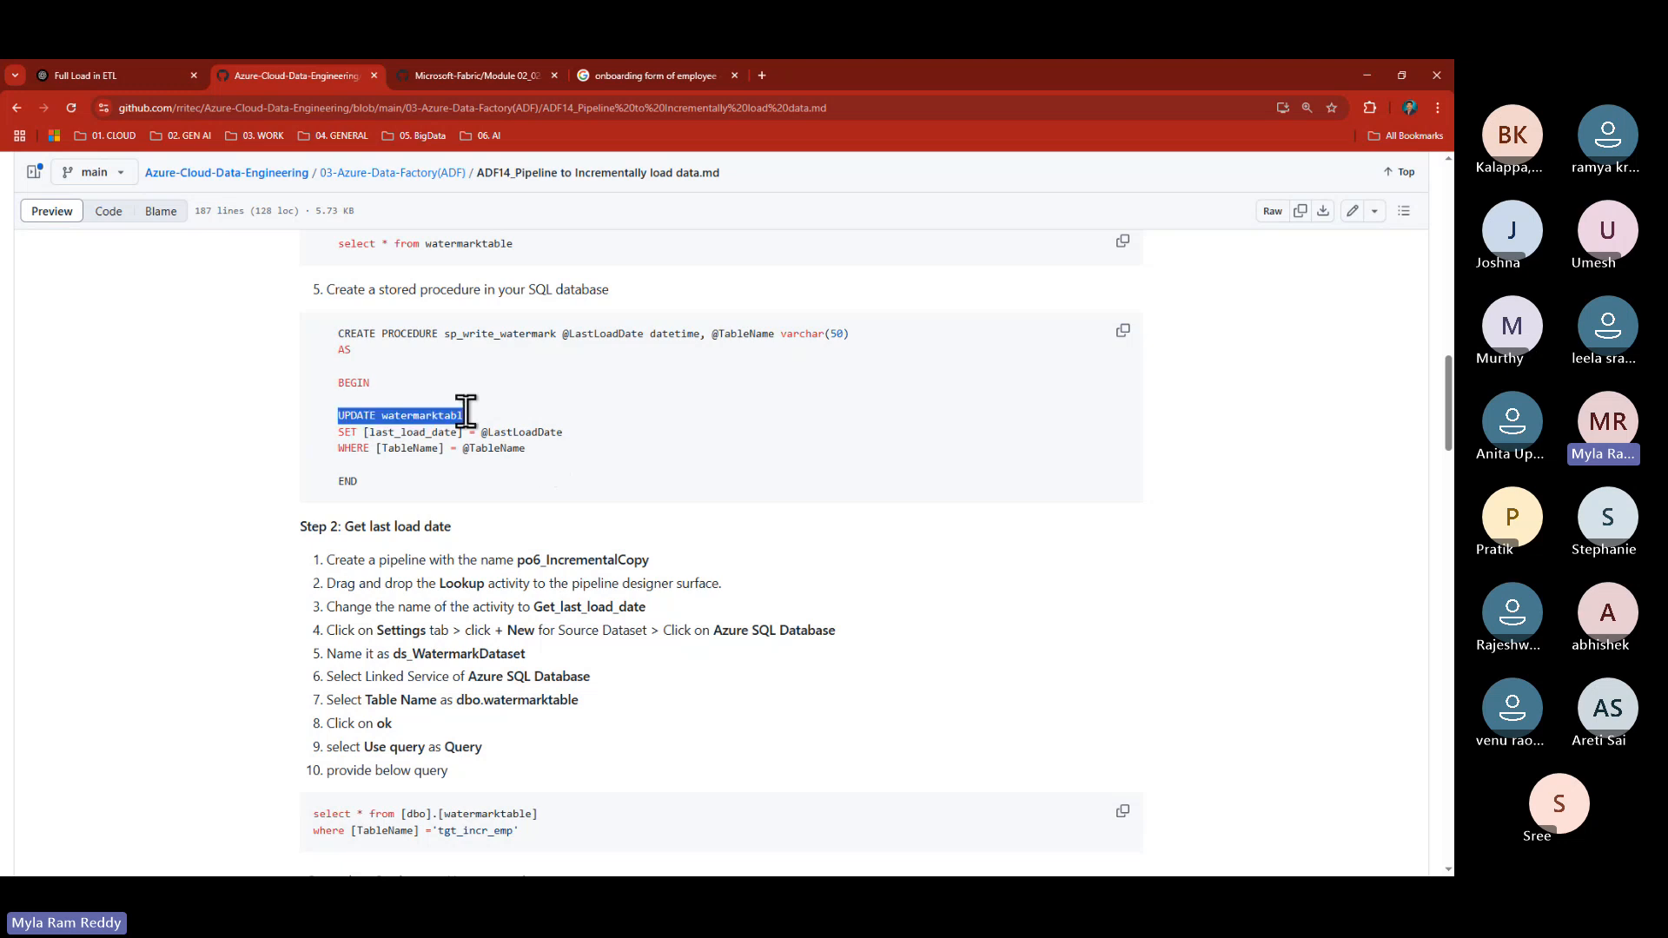
{"action": "double_click", "coordinate": [417, 416]}
- Relate the seeded 1/1/1900 'tgt_incr_emp' row to the procedure's last_load_date update
{"action": "scroll", "coordinate": [493, 459], "scroll_direction": "up", "scroll_amount": 2}
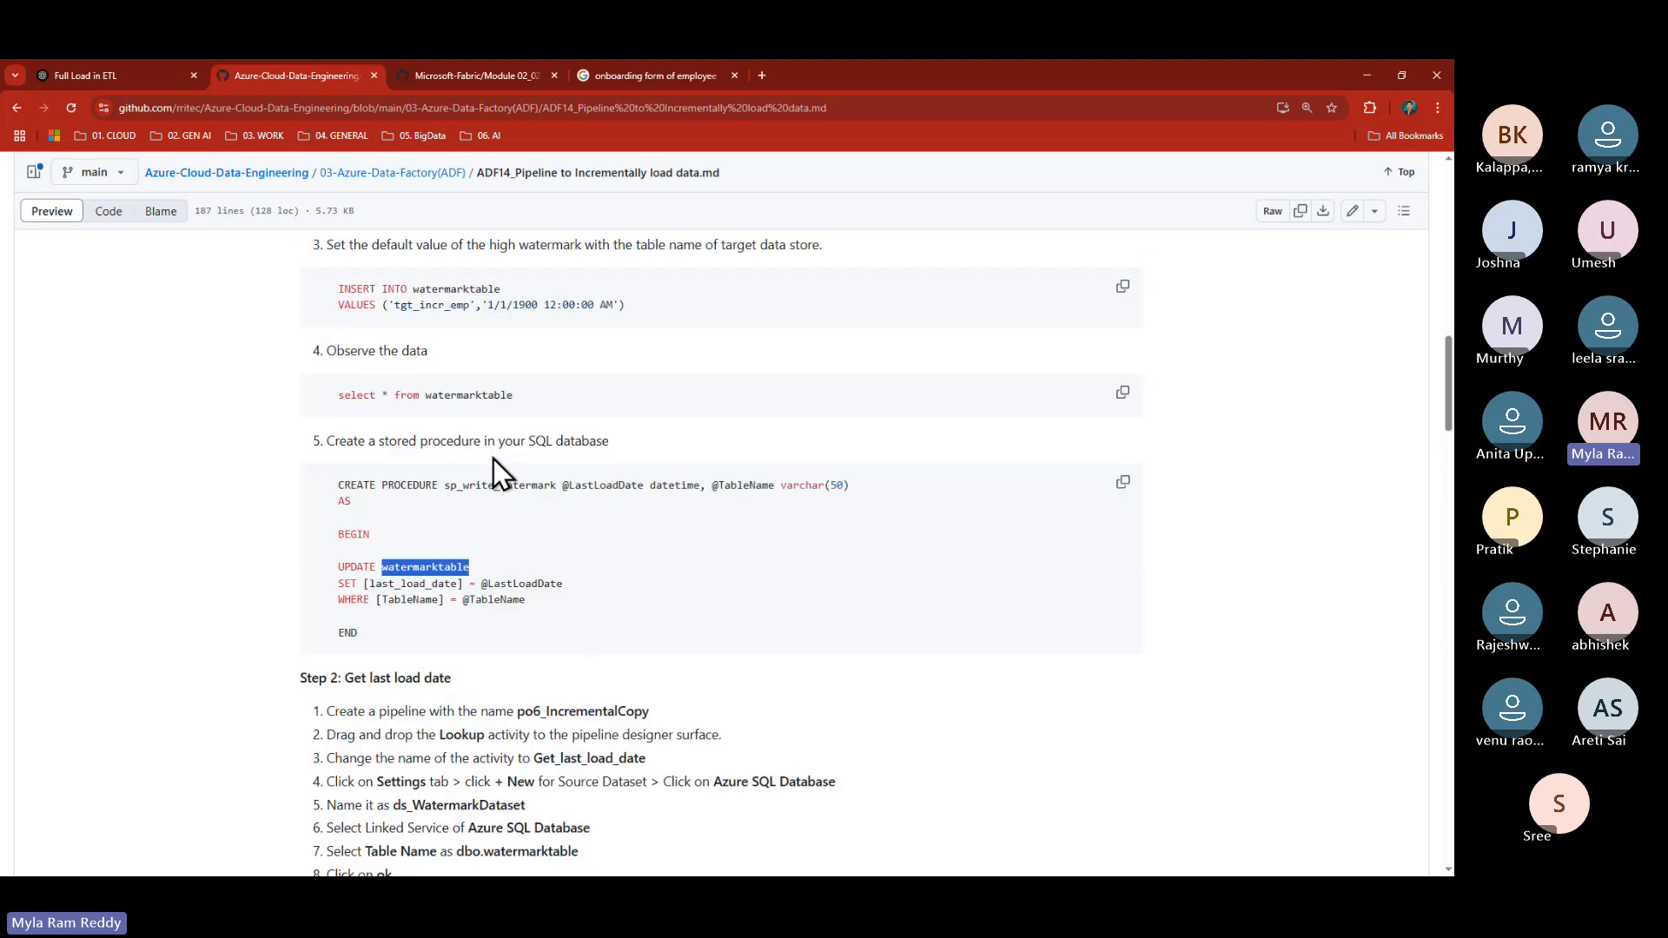
{"action": "left_click_drag", "start_coordinate": [487, 304], "coordinate": [543, 305]}
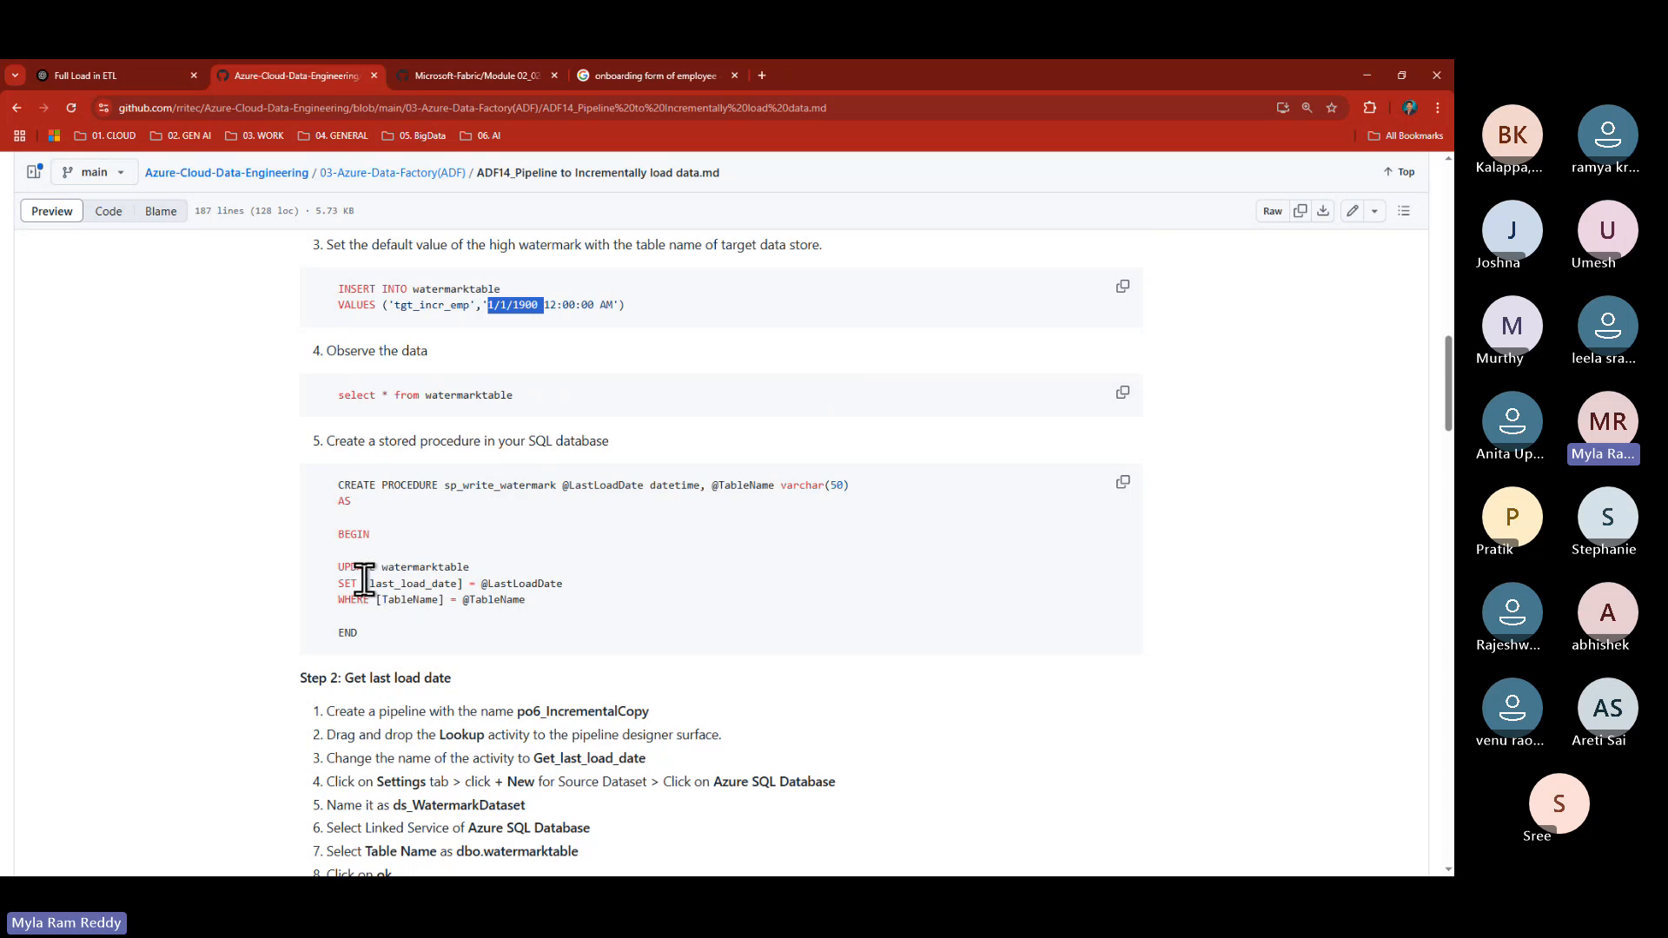
{"action": "left_click_drag", "start_coordinate": [365, 583], "coordinate": [453, 581]}
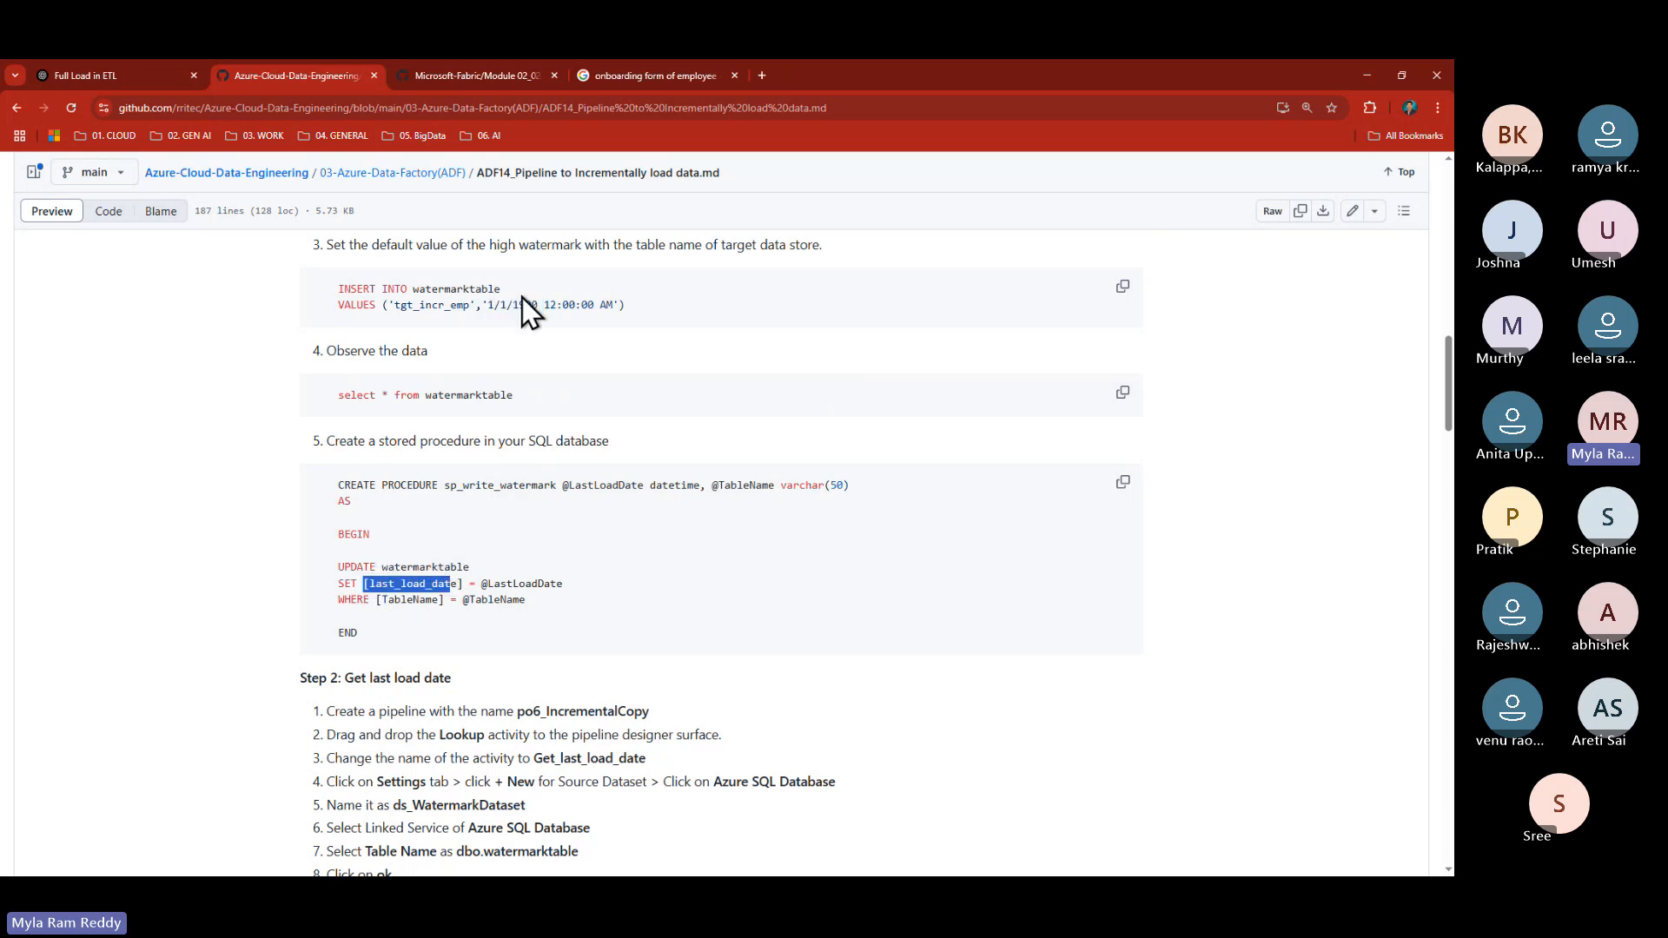
{"action": "left_click_drag", "start_coordinate": [483, 306], "coordinate": [550, 305]}
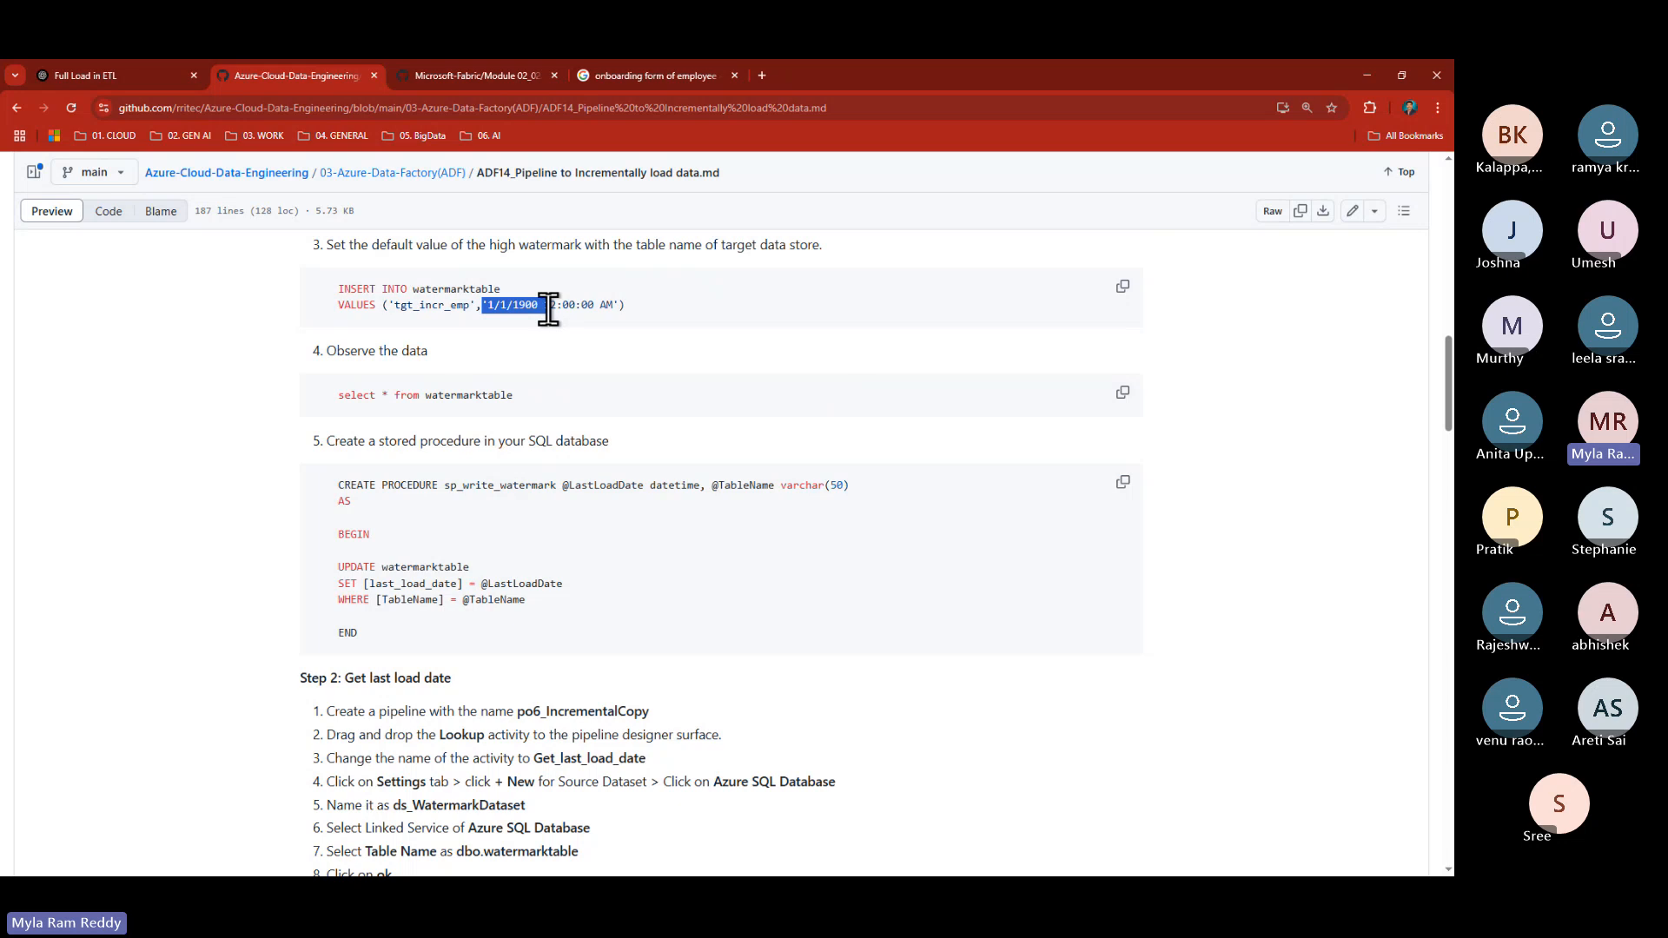
{"action": "left_click_drag", "start_coordinate": [482, 584], "coordinate": [570, 588]}
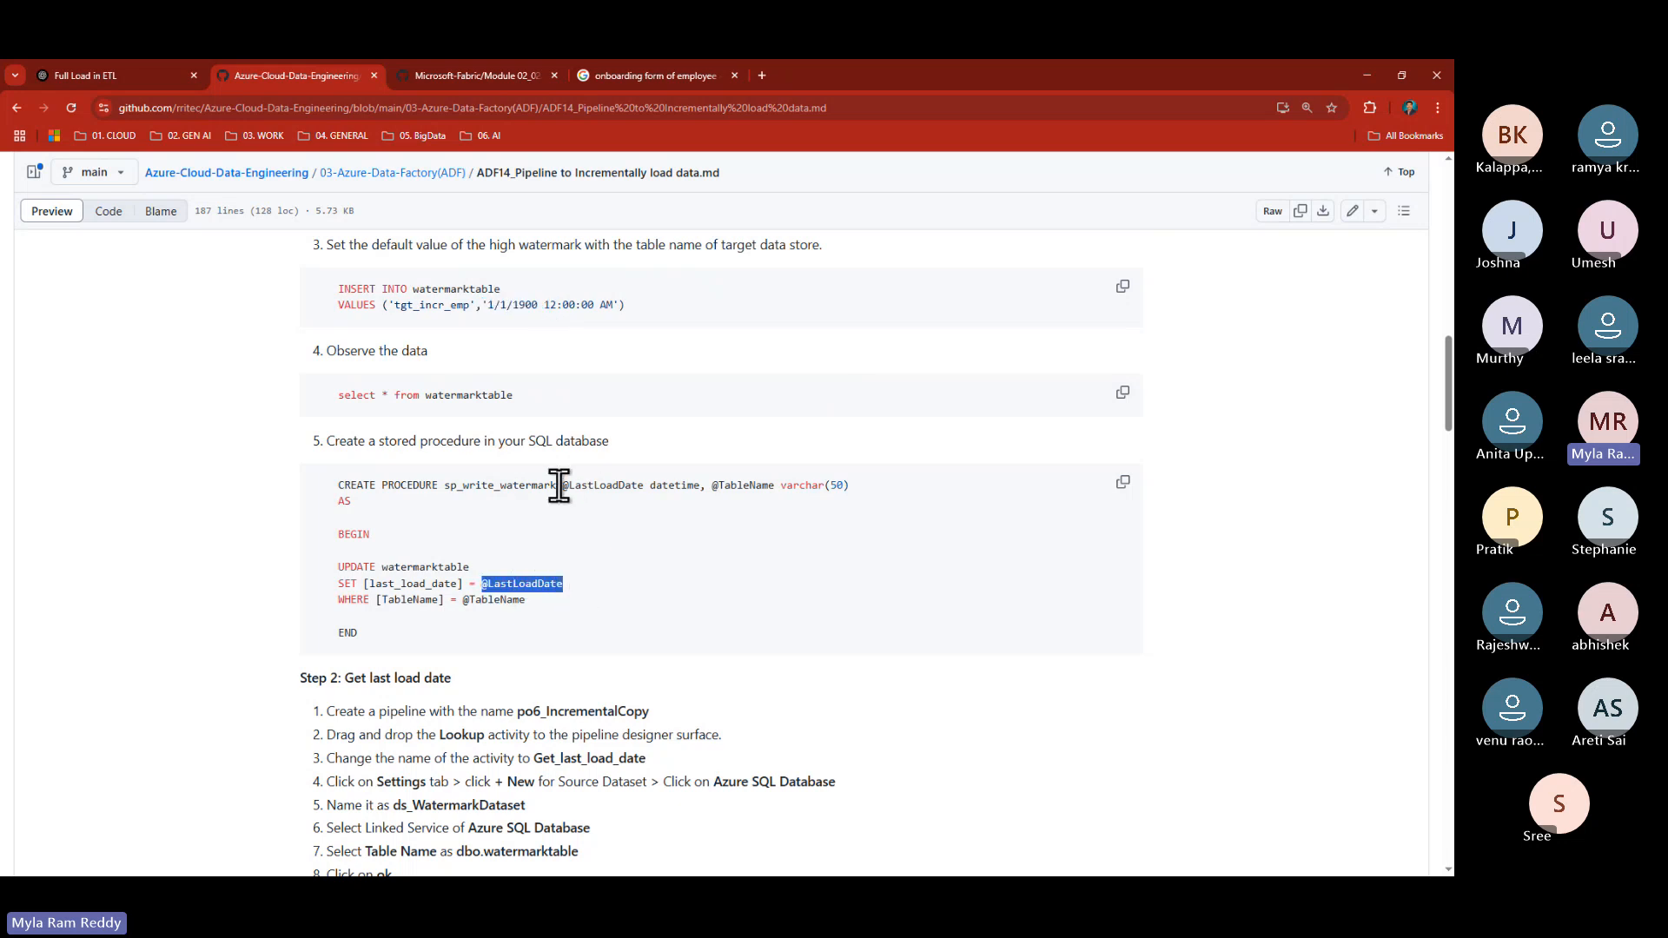
{"action": "left_click_drag", "start_coordinate": [563, 484], "coordinate": [642, 486]}
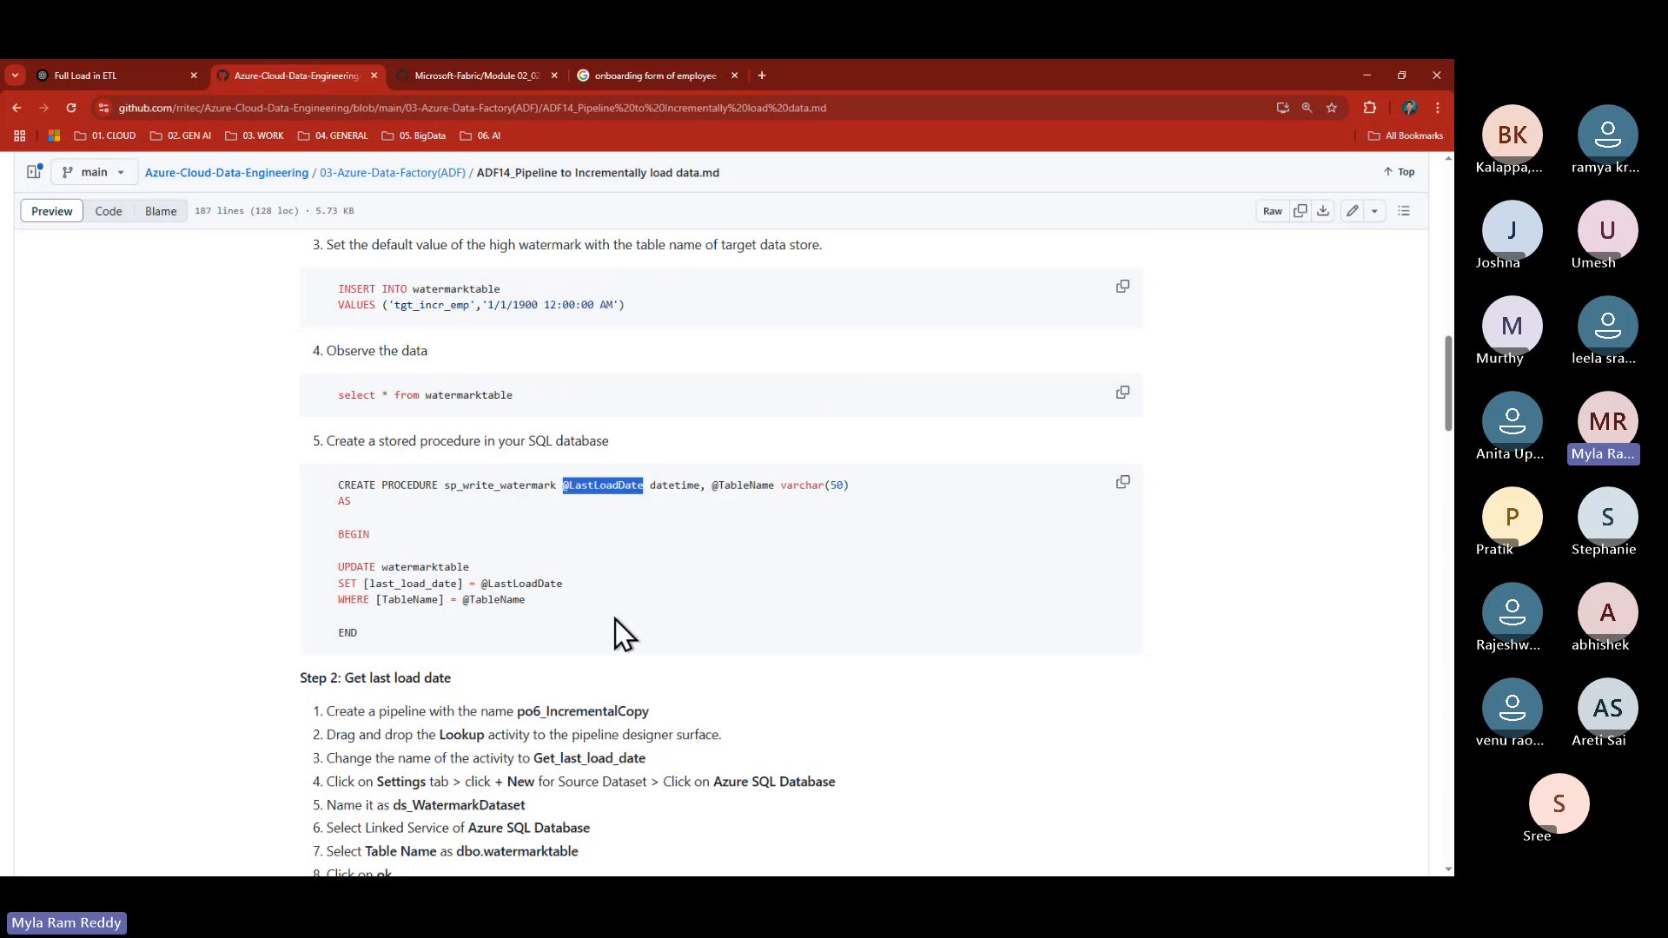
{"action": "left_click_drag", "start_coordinate": [377, 600], "coordinate": [451, 600]}
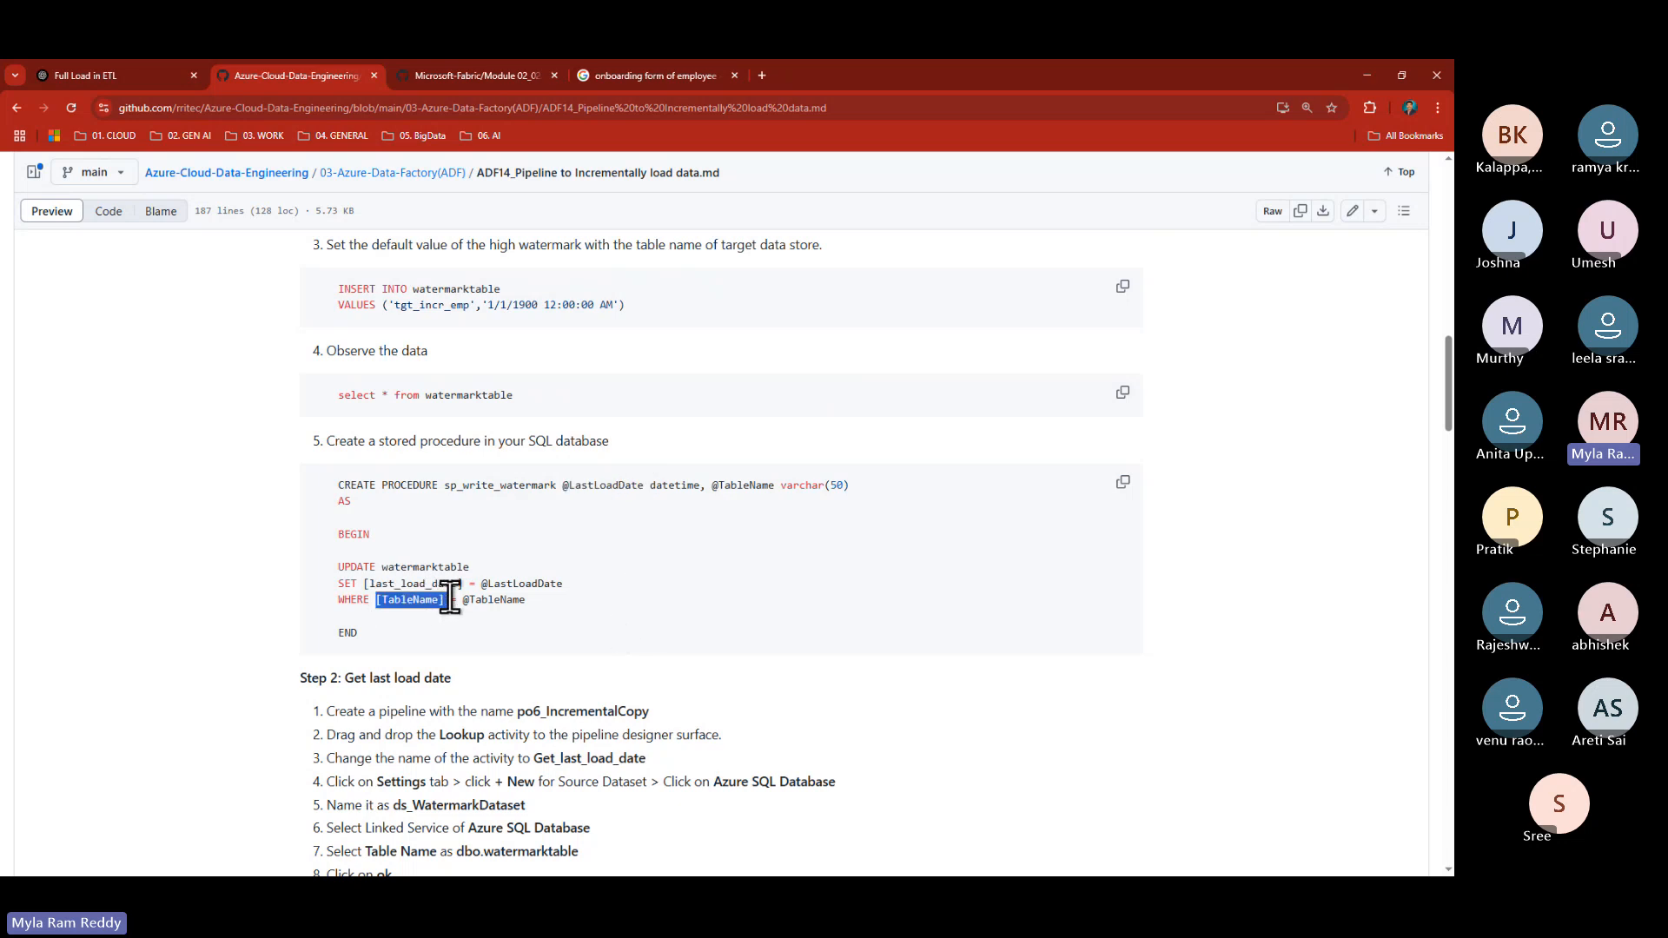
{"action": "left_click_drag", "start_coordinate": [393, 305], "coordinate": [465, 308]}
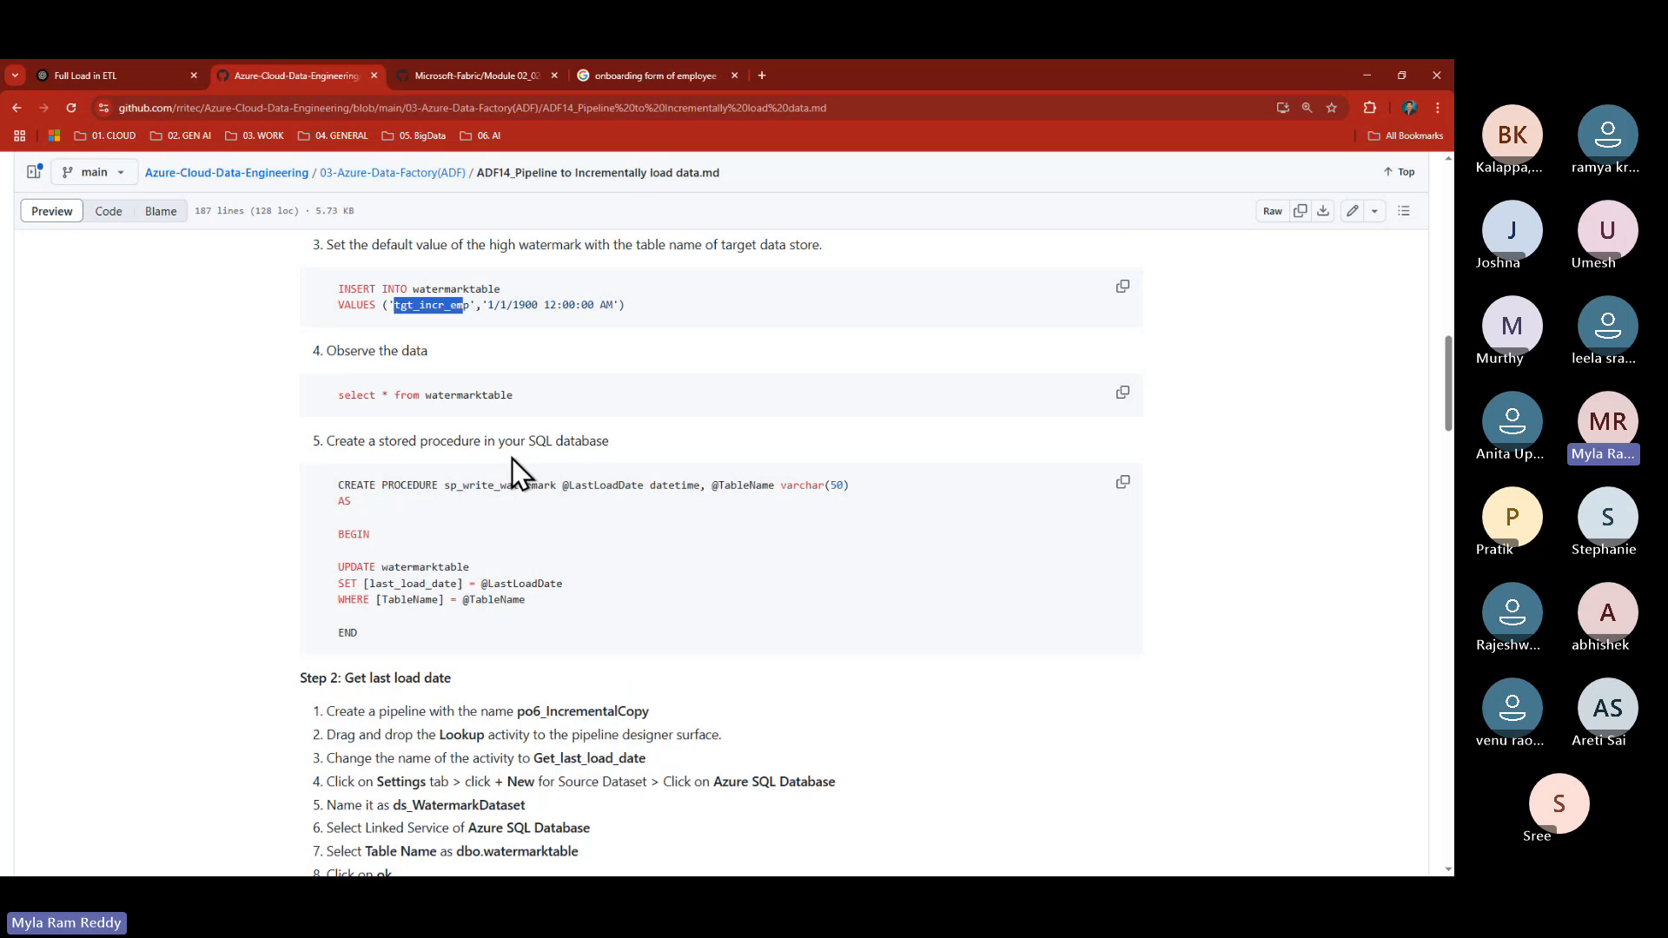
{"action": "left_click_drag", "start_coordinate": [474, 306], "coordinate": [388, 306]}
{"action": "left_click_drag", "start_coordinate": [383, 599], "coordinate": [425, 599]}
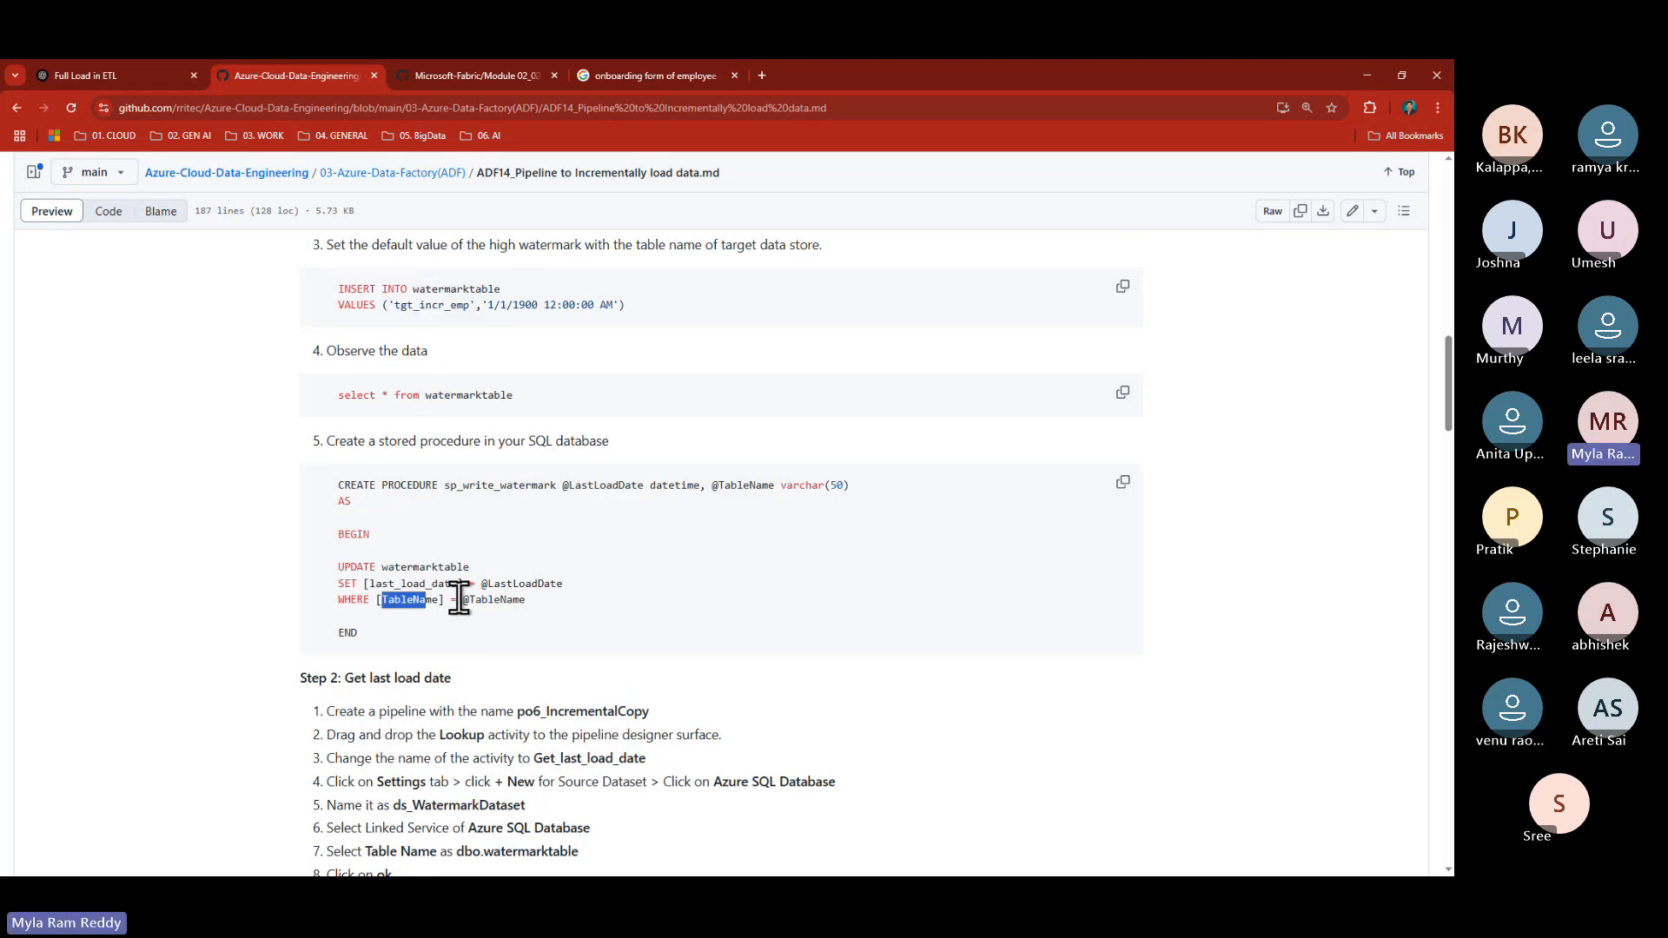
{"action": "left_click_drag", "start_coordinate": [711, 485], "coordinate": [745, 484]}
{"action": "left_click_drag", "start_coordinate": [563, 485], "coordinate": [635, 482]}
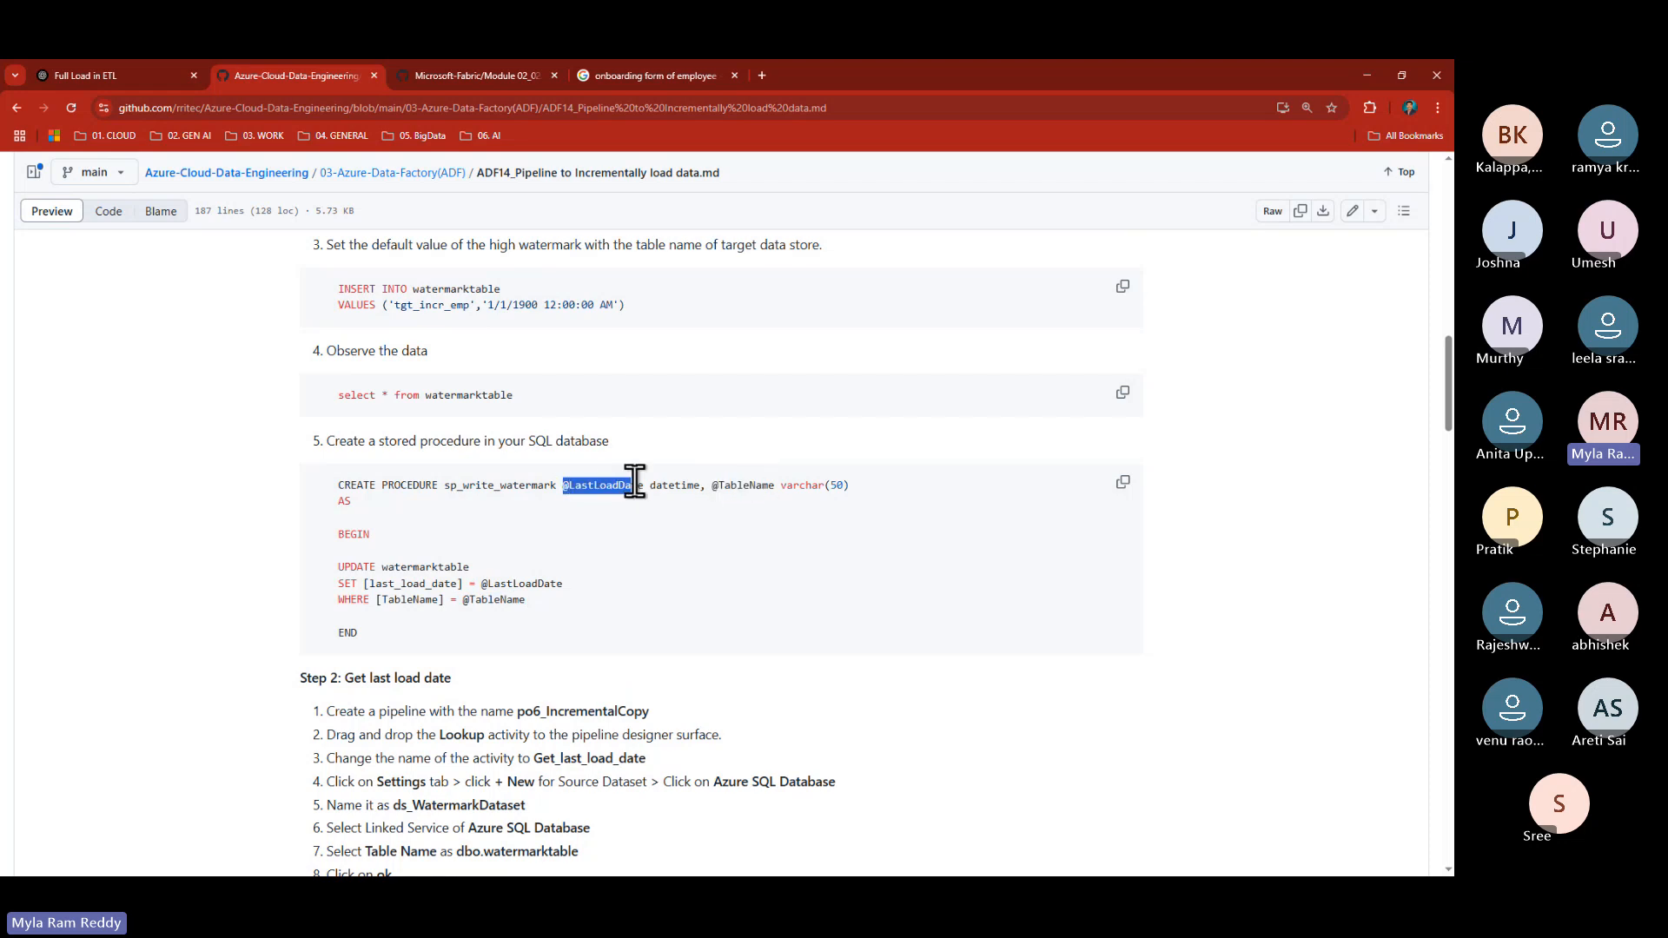
{"action": "left_click_drag", "start_coordinate": [478, 584], "coordinate": [605, 586]}
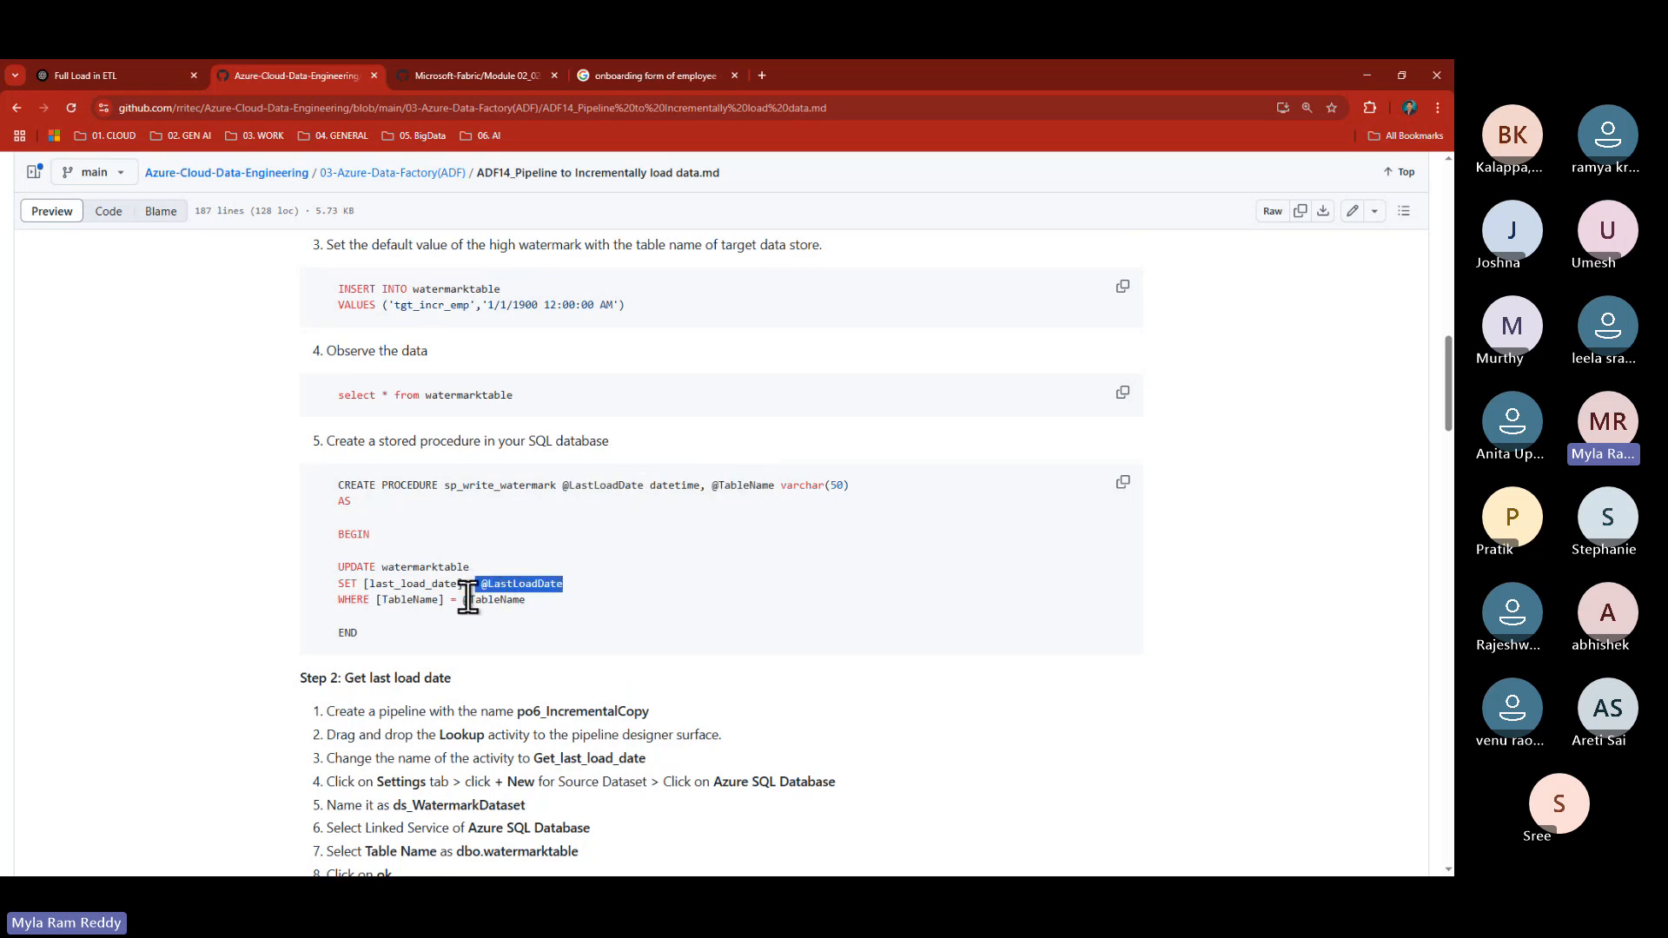
{"action": "left_click_drag", "start_coordinate": [459, 599], "coordinate": [526, 599]}
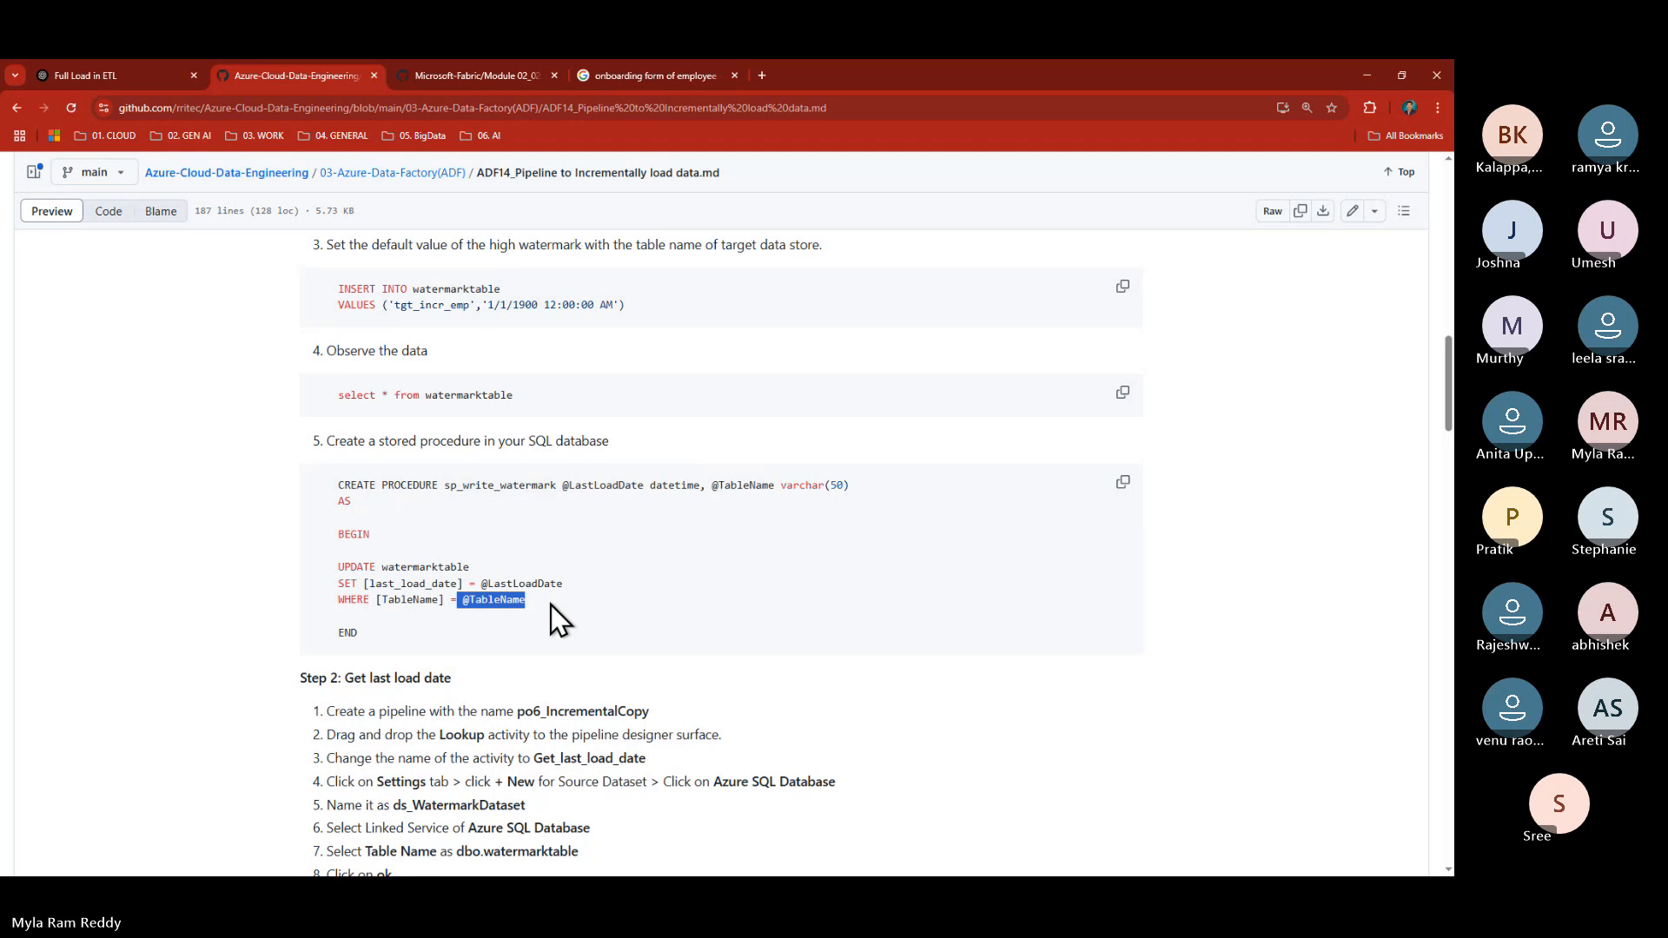
- Copy the procedure code and start a new blank SQL query in Fabric
{"action": "left_click", "coordinate": [1121, 484]}
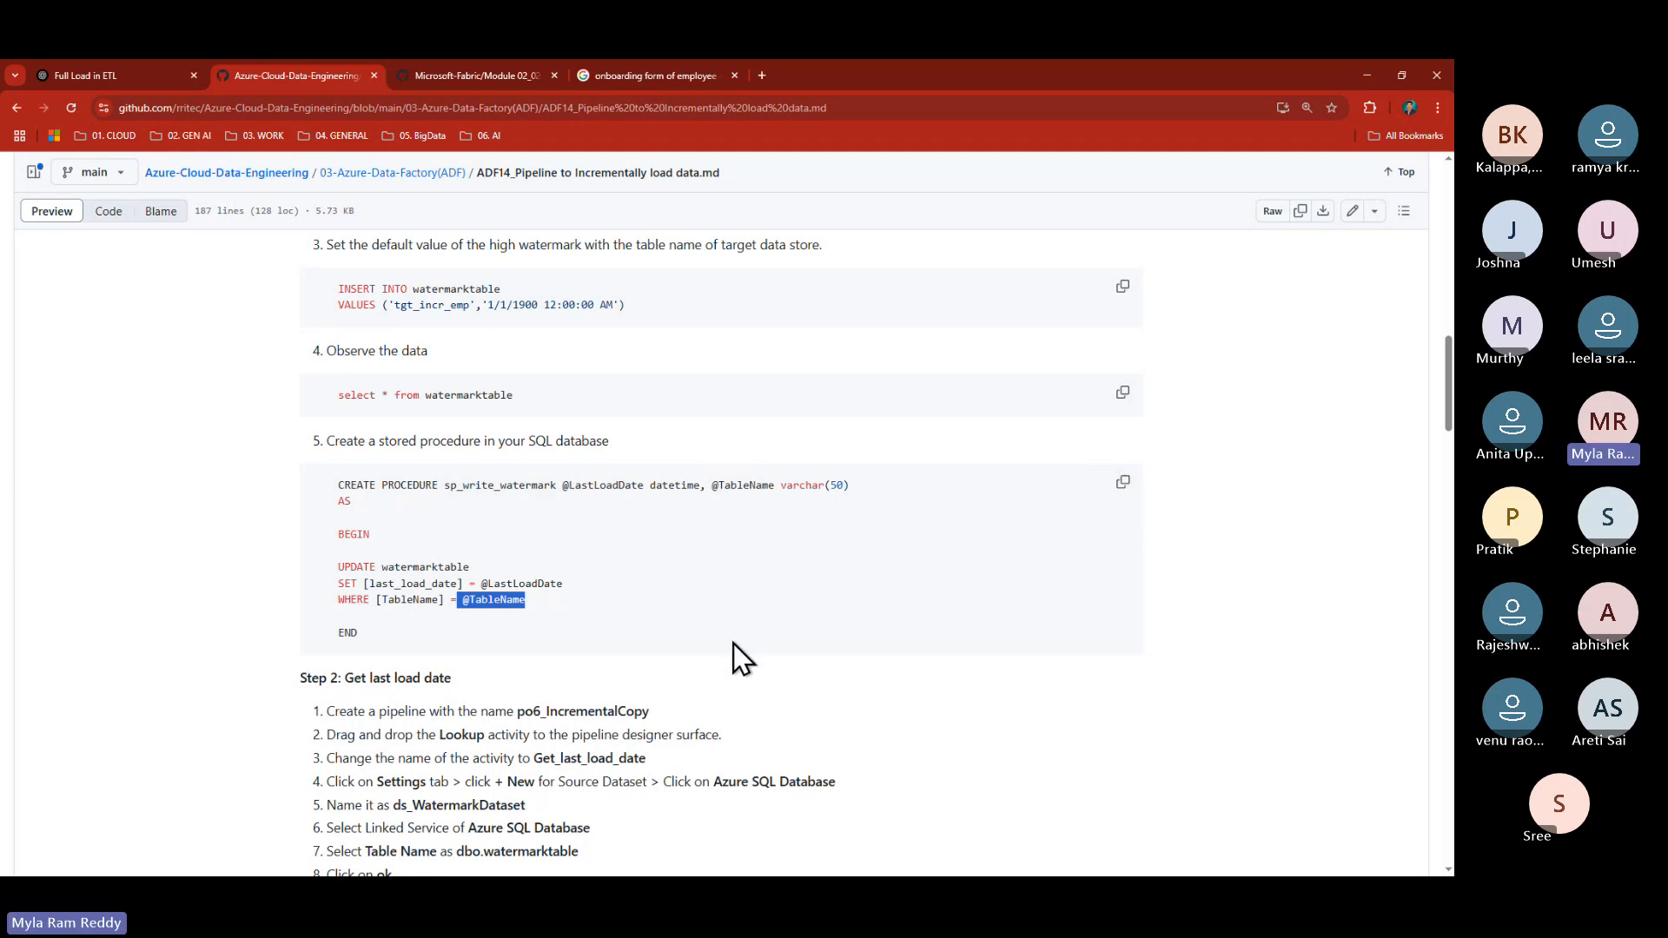
{"action": "key", "text": "alt+Tab"}
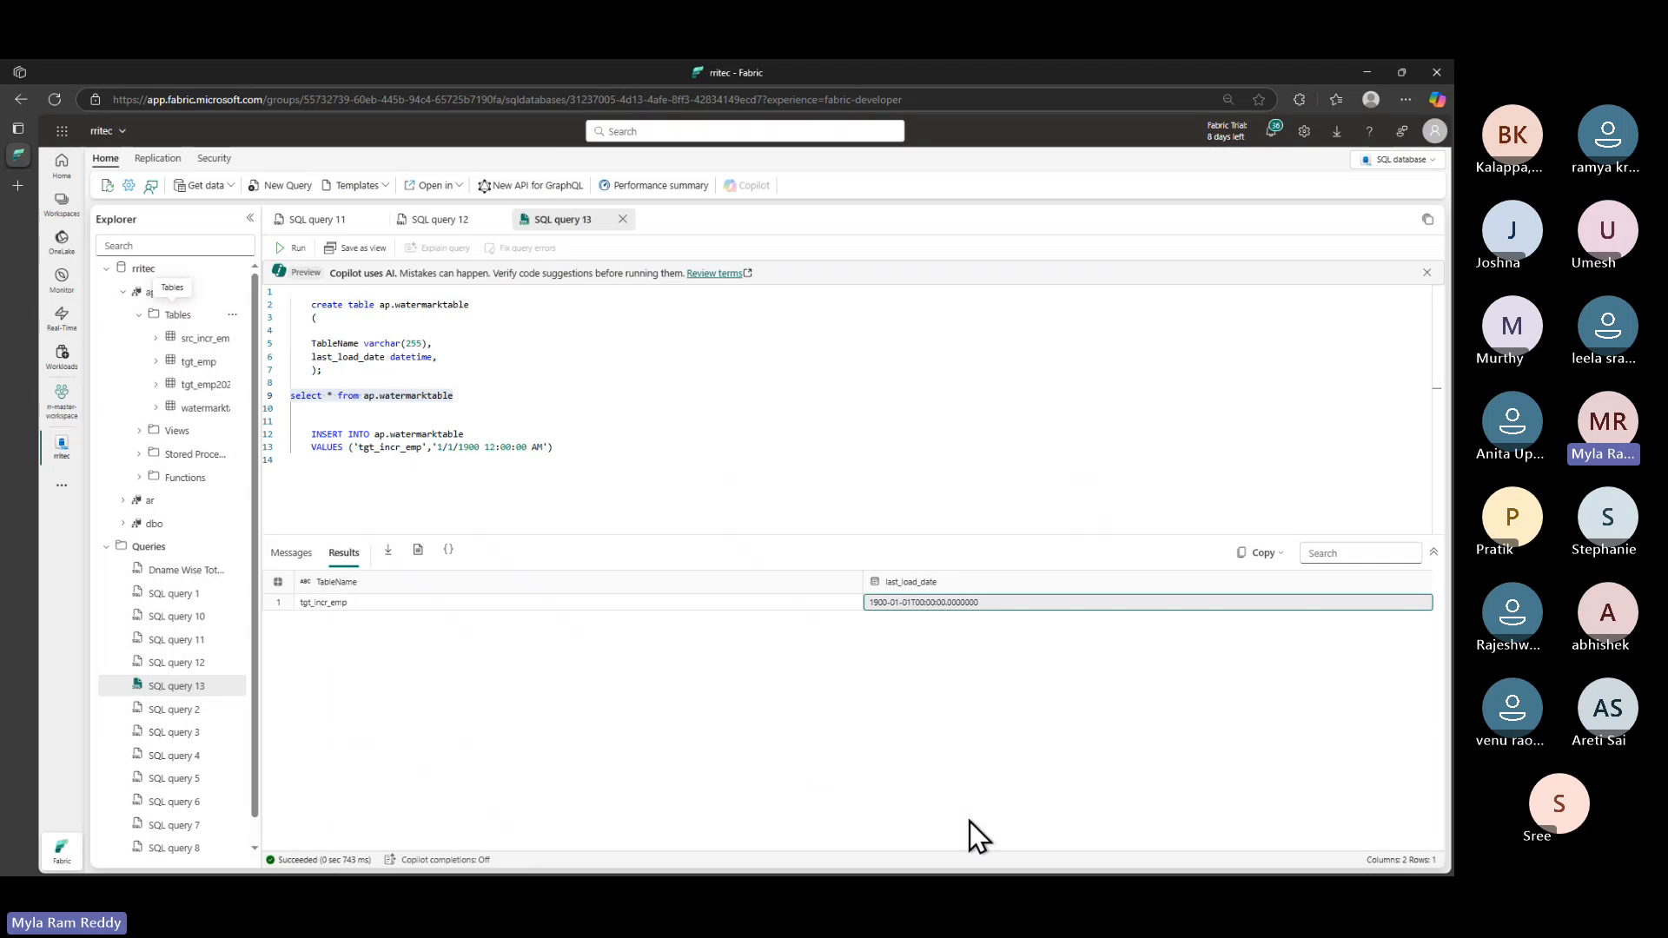
{"action": "left_click", "coordinate": [253, 188]}
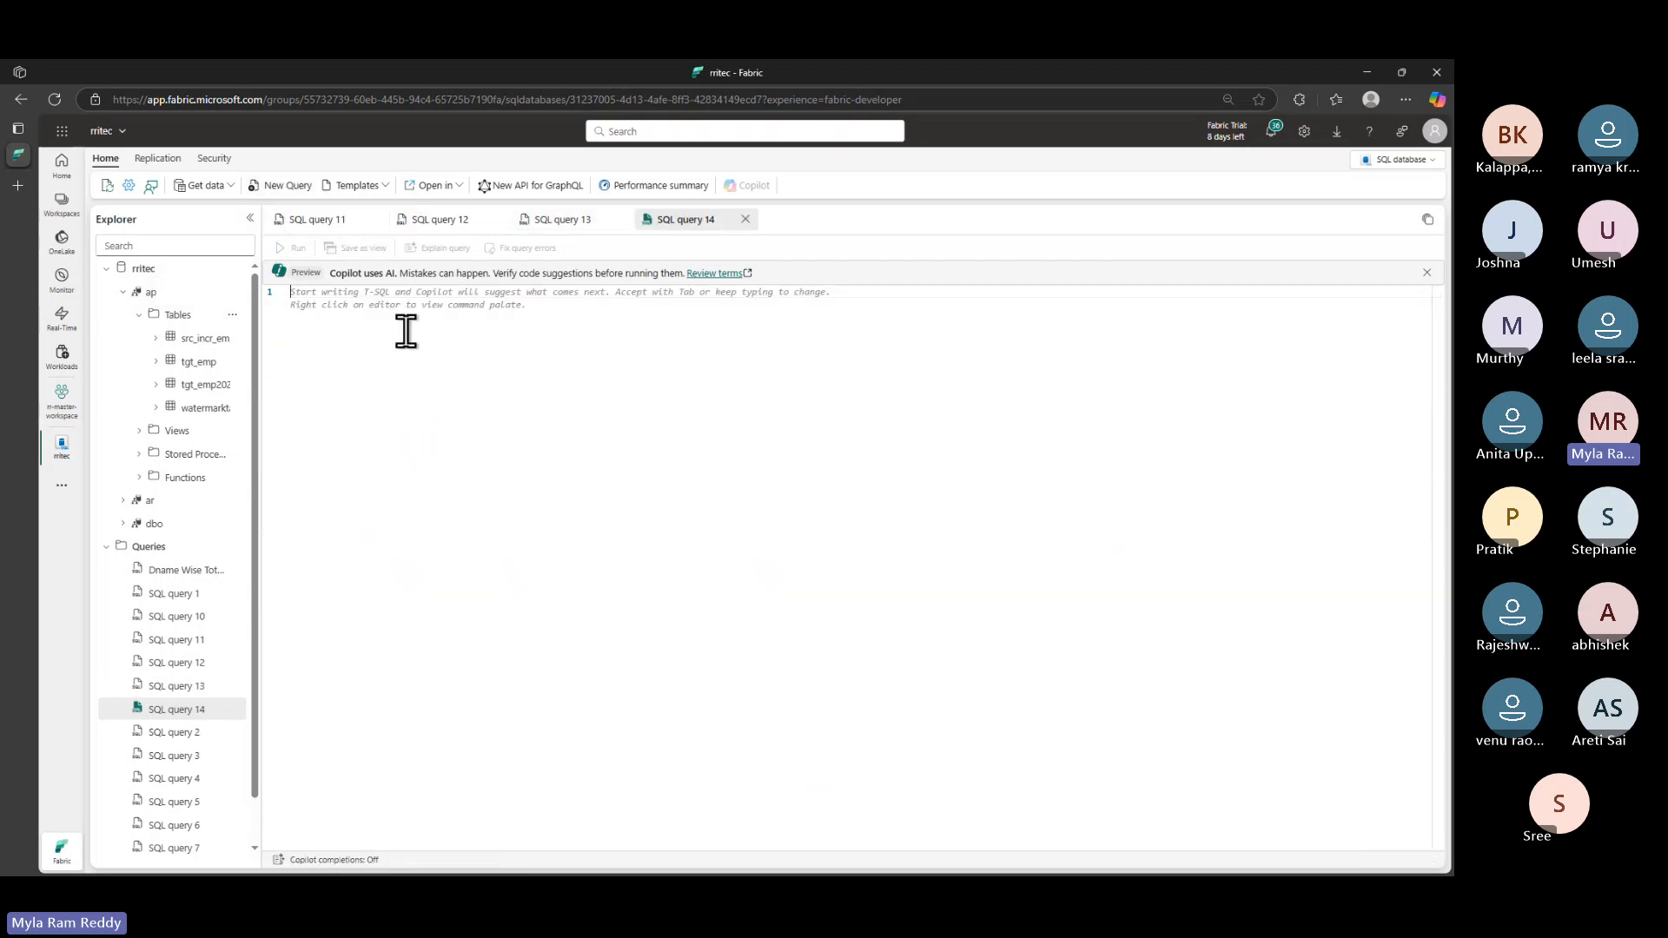
- Paste sp_write_watermark into SQL query 14 and run lines 2–11, which returns an object-already-exists error
{"action": "key", "text": "ctrl+v"}
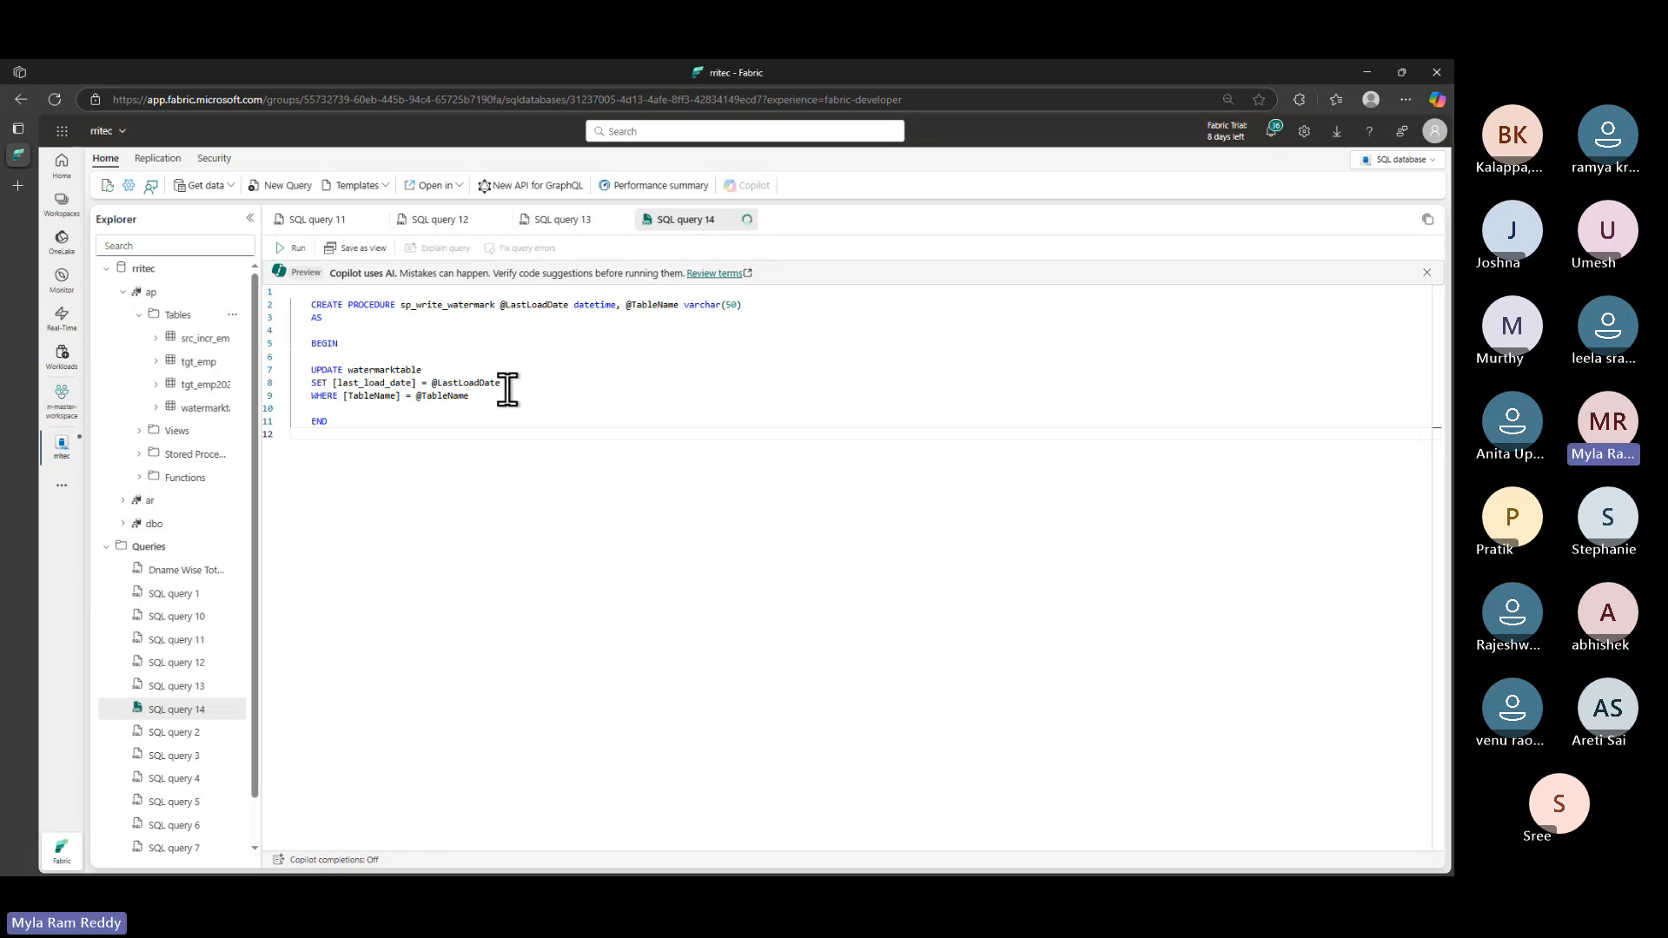
{"action": "left_click", "coordinate": [360, 420]}
{"action": "key", "text": "ctrl+a"}
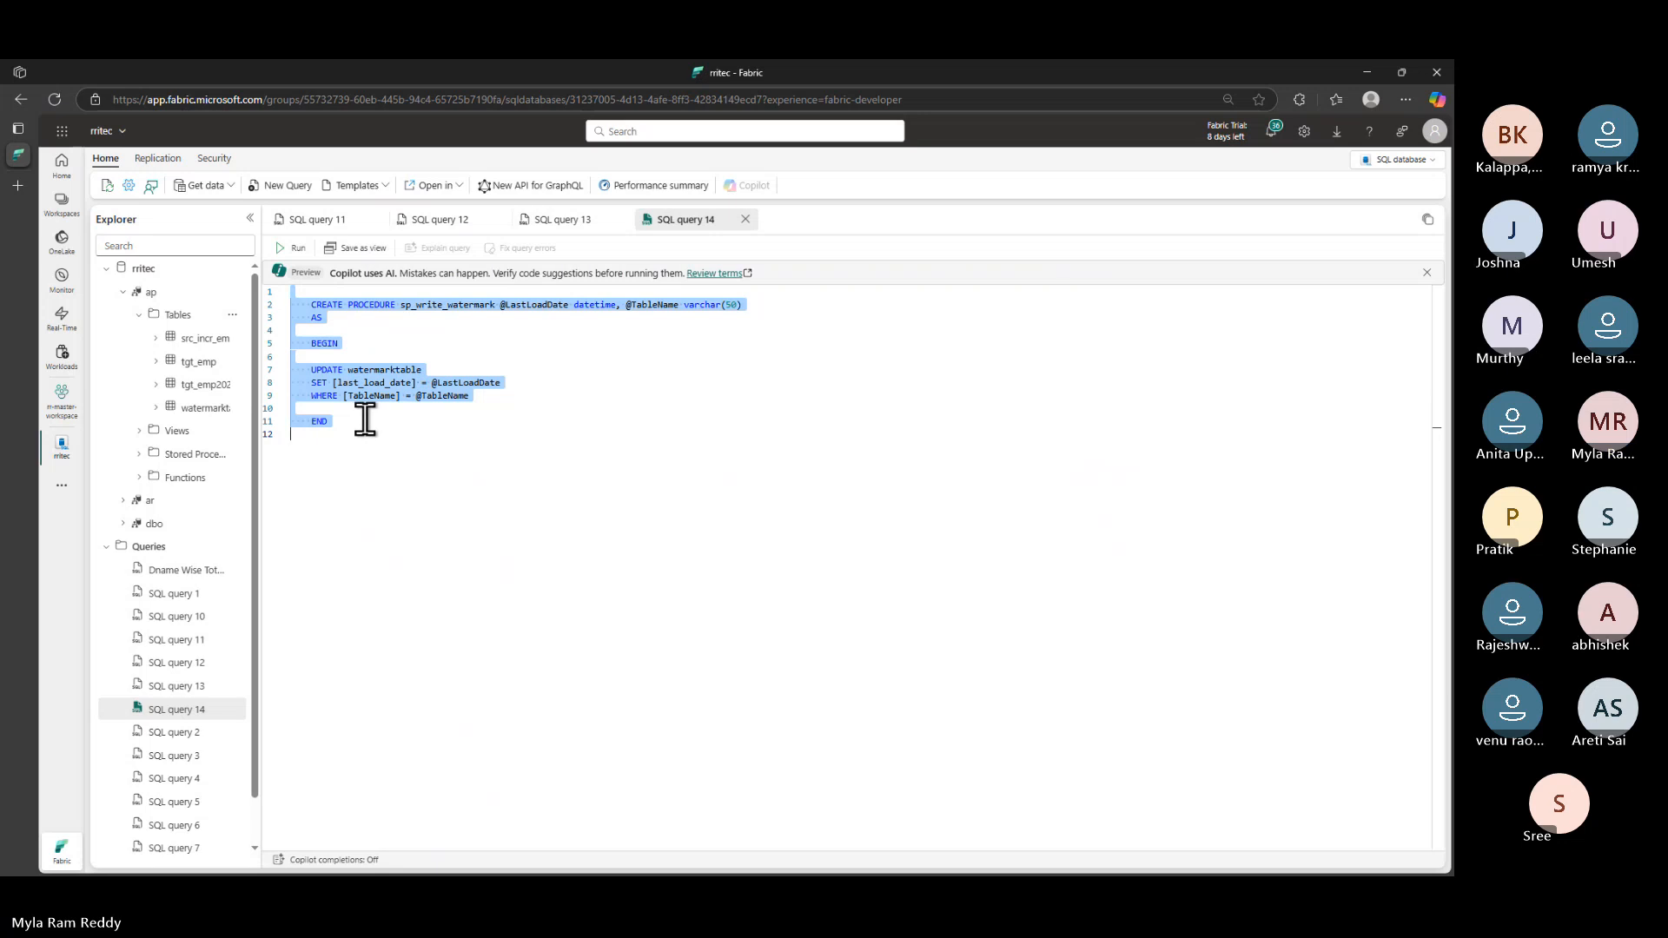
{"action": "left_click", "coordinate": [346, 305]}
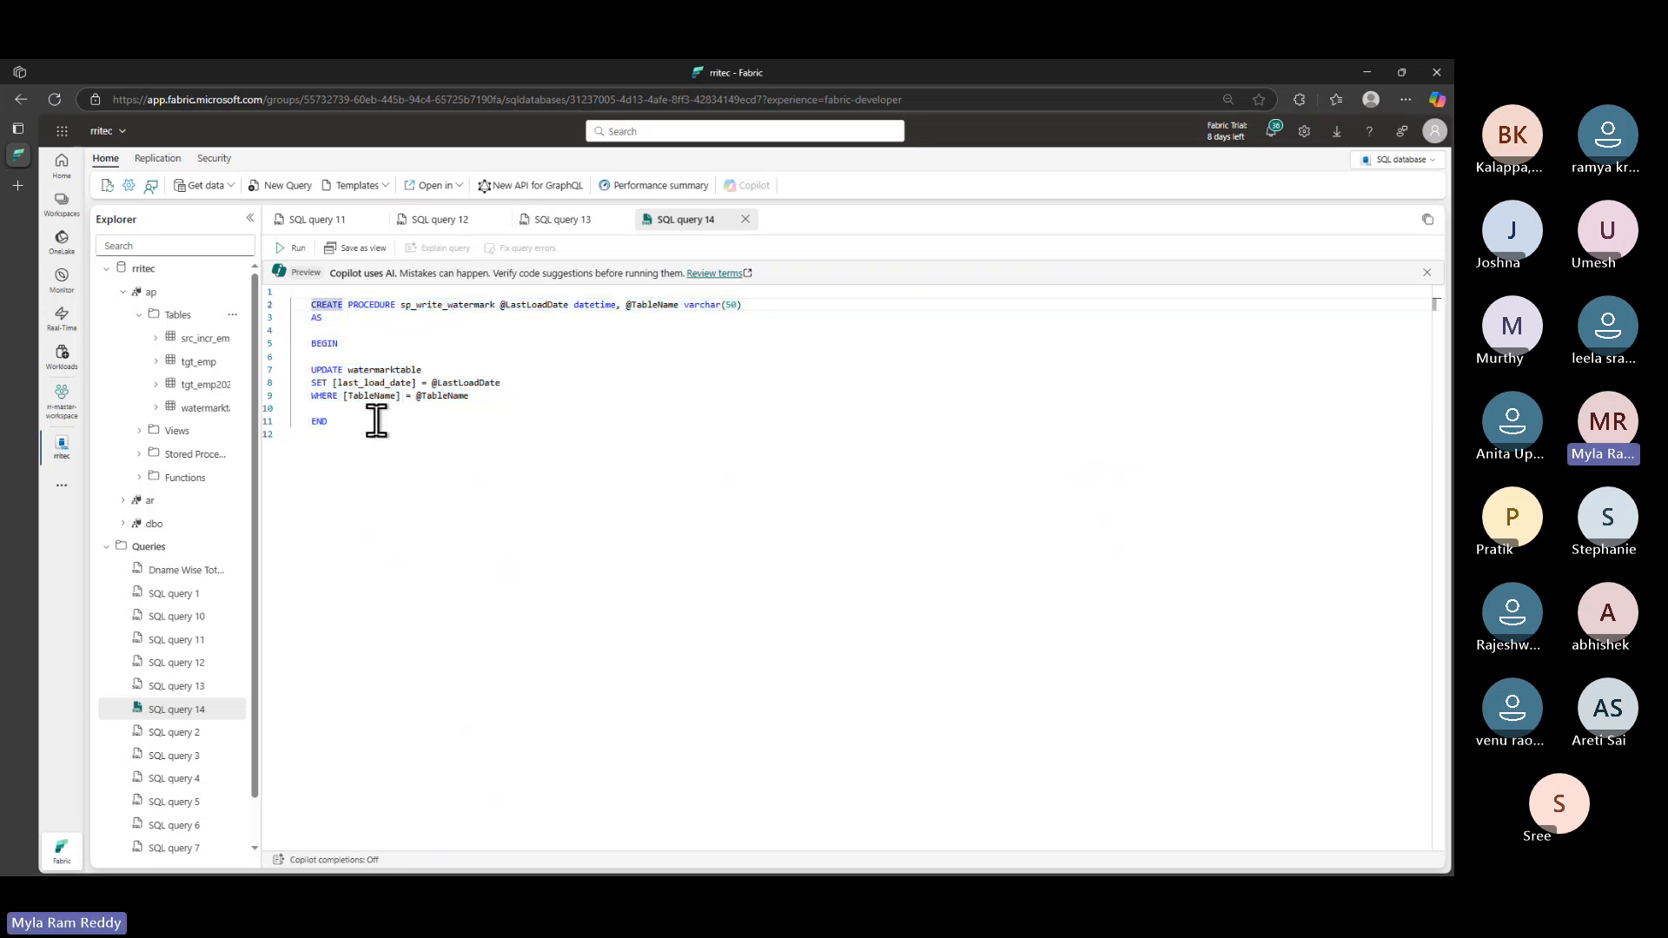
{"action": "left_click_drag", "start_coordinate": [344, 424], "coordinate": [291, 300]}
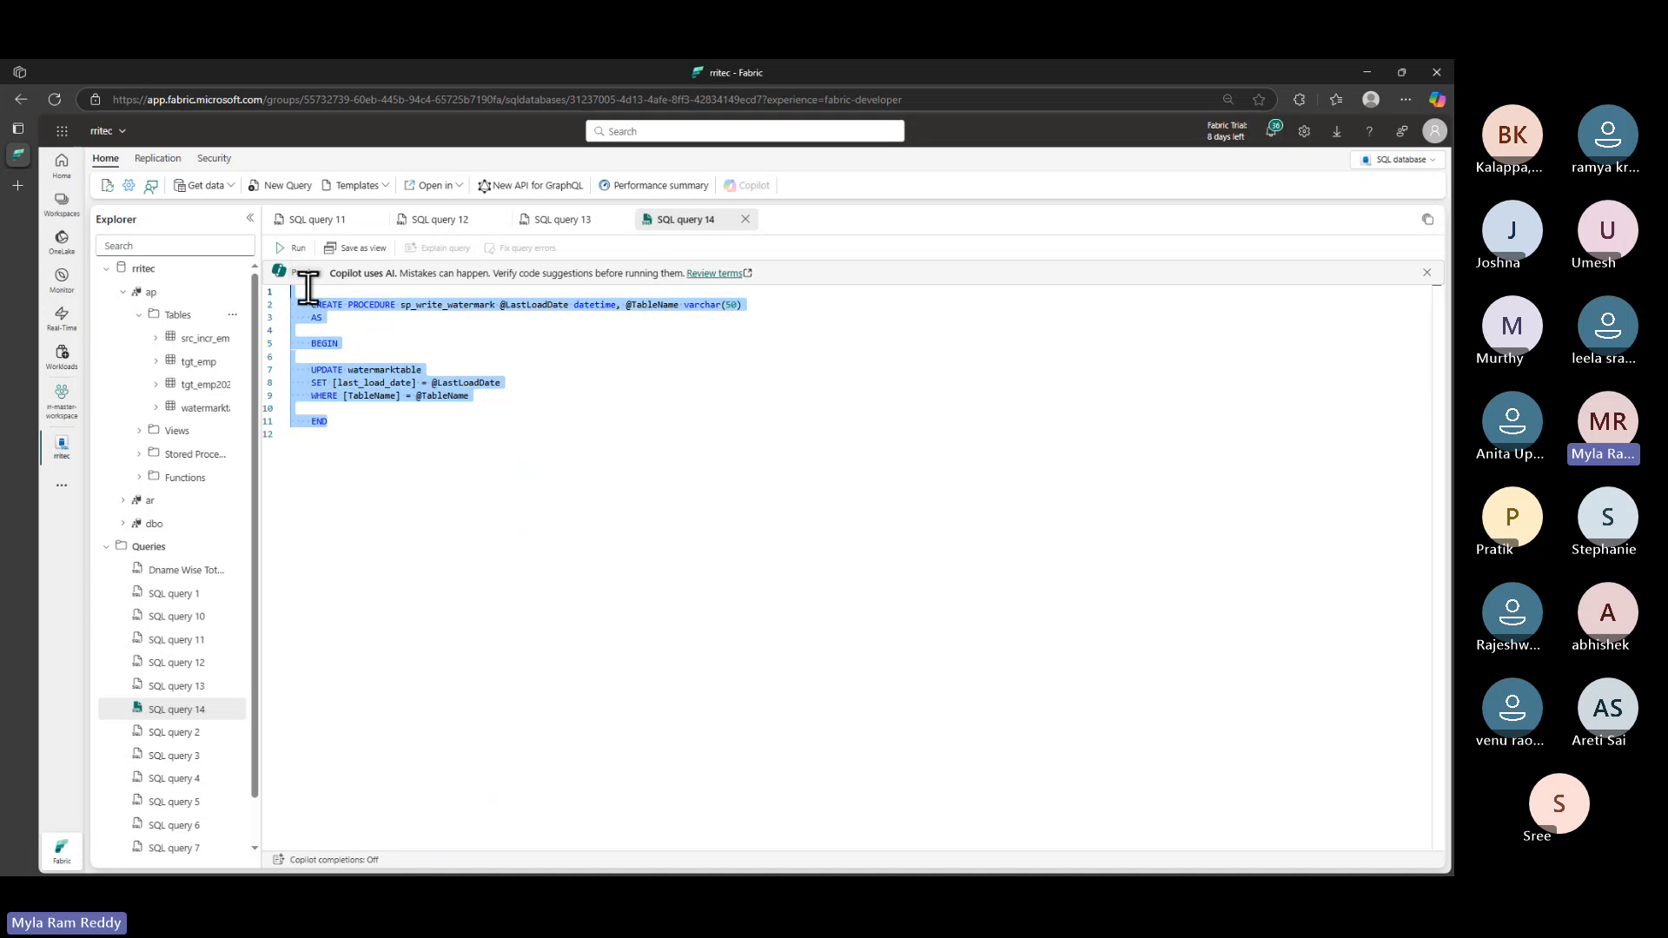
{"action": "left_click", "coordinate": [294, 248]}
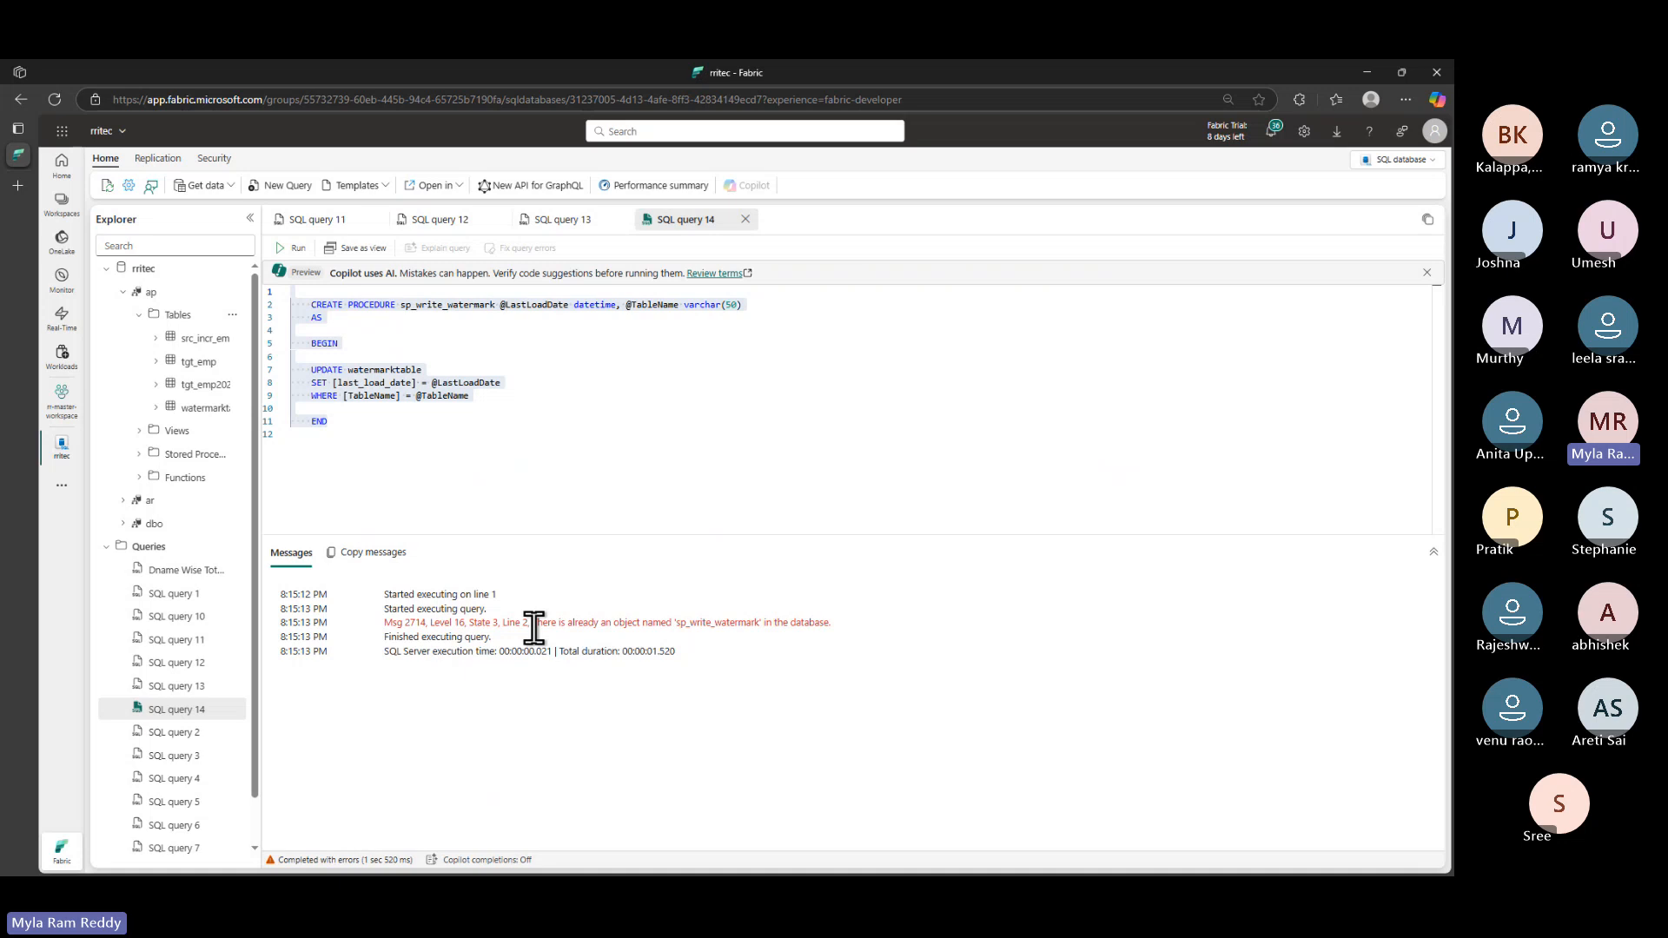
{"action": "left_click_drag", "start_coordinate": [533, 622], "coordinate": [855, 640]}
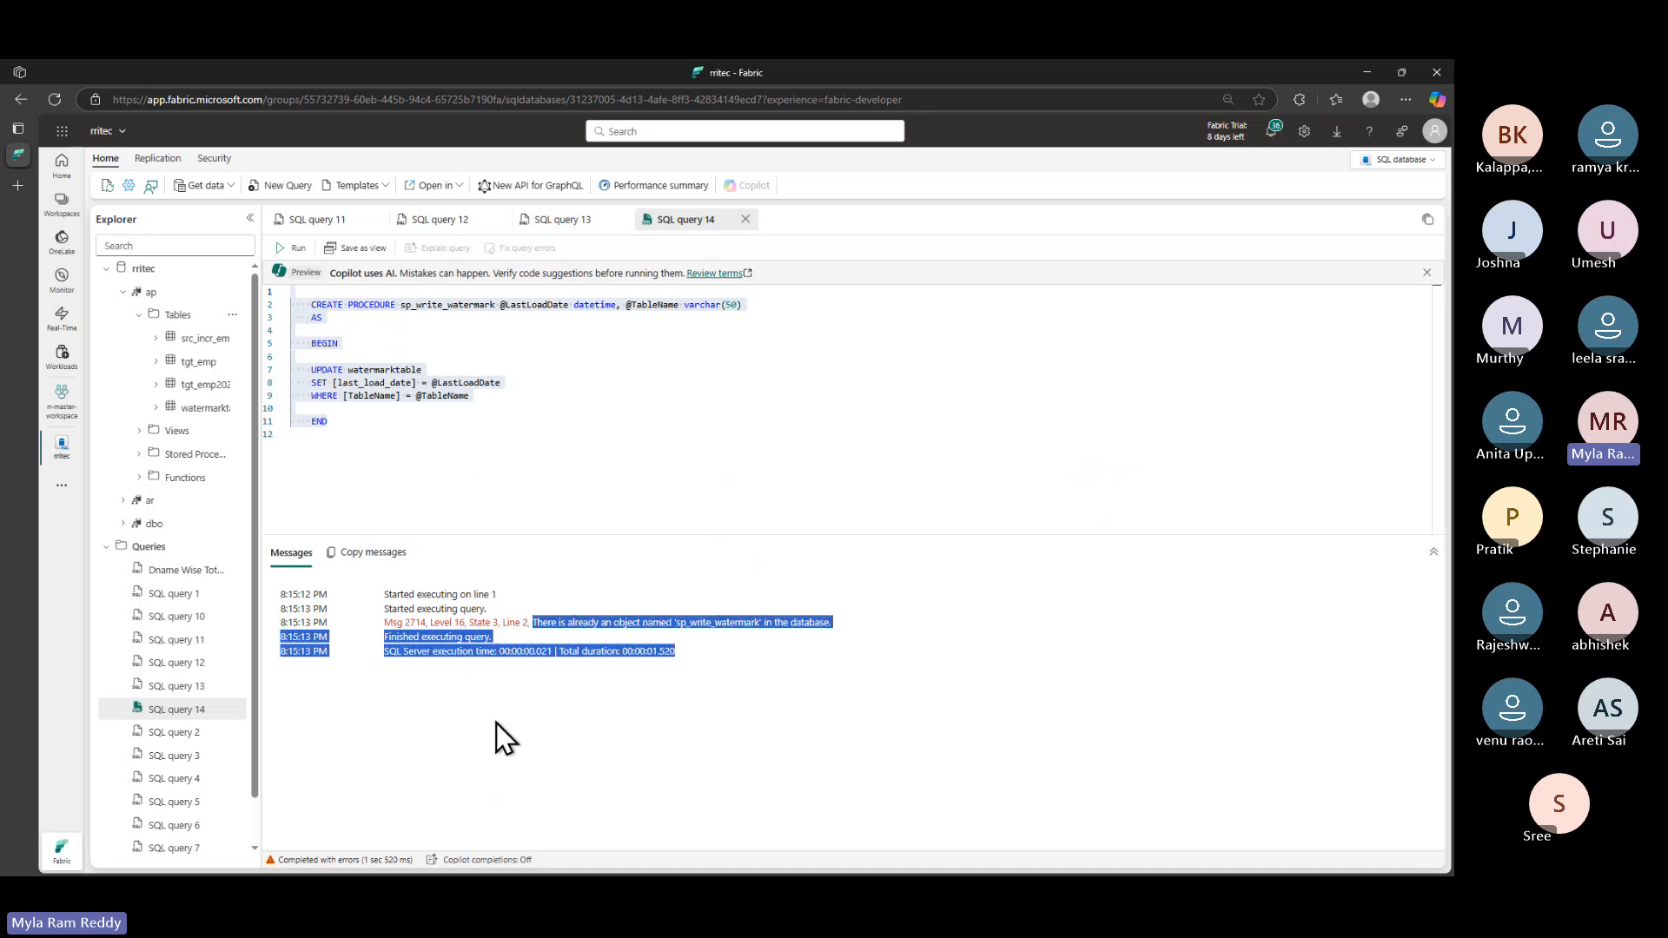
{"action": "left_click", "coordinate": [433, 444]}
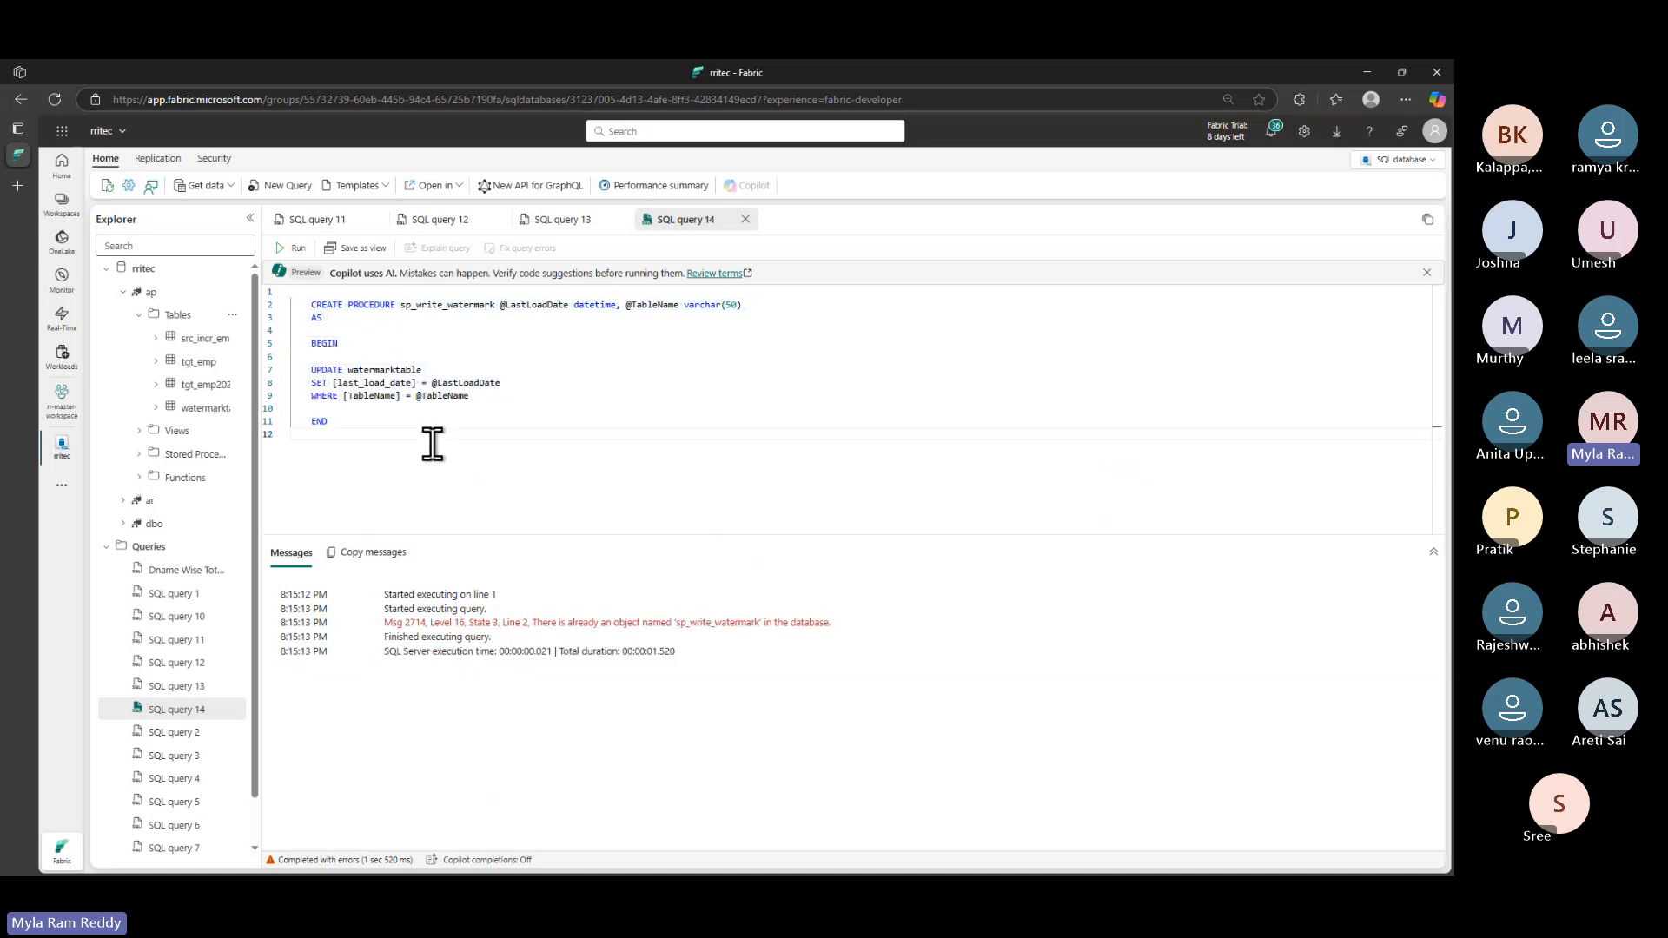
- Draft a 'drop PROCEDURE sp_write_watermark' line above the CREATE statement, then delete it
{"action": "double_click", "coordinate": [323, 305]}
{"action": "type", "text": "drop"}
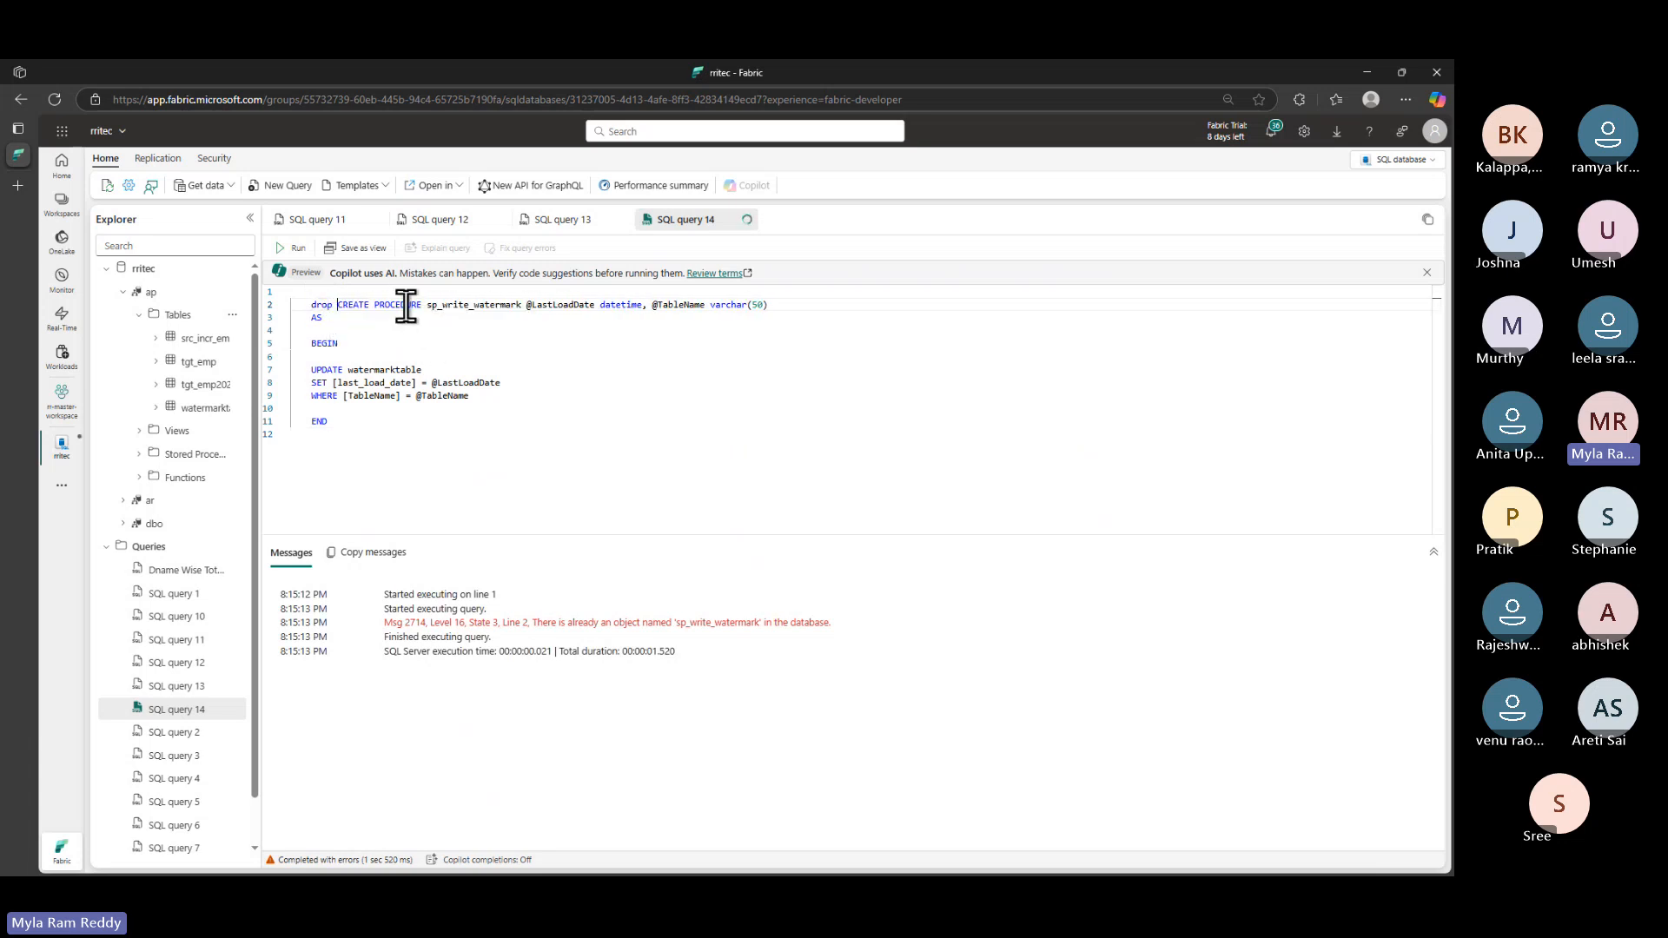
{"action": "double_click", "coordinate": [393, 309]}
{"action": "key", "text": "ctrl+c"}
{"action": "left_click", "coordinate": [338, 306]}
{"action": "key", "text": "ctrl+v"}
{"action": "key", "text": "Return"}
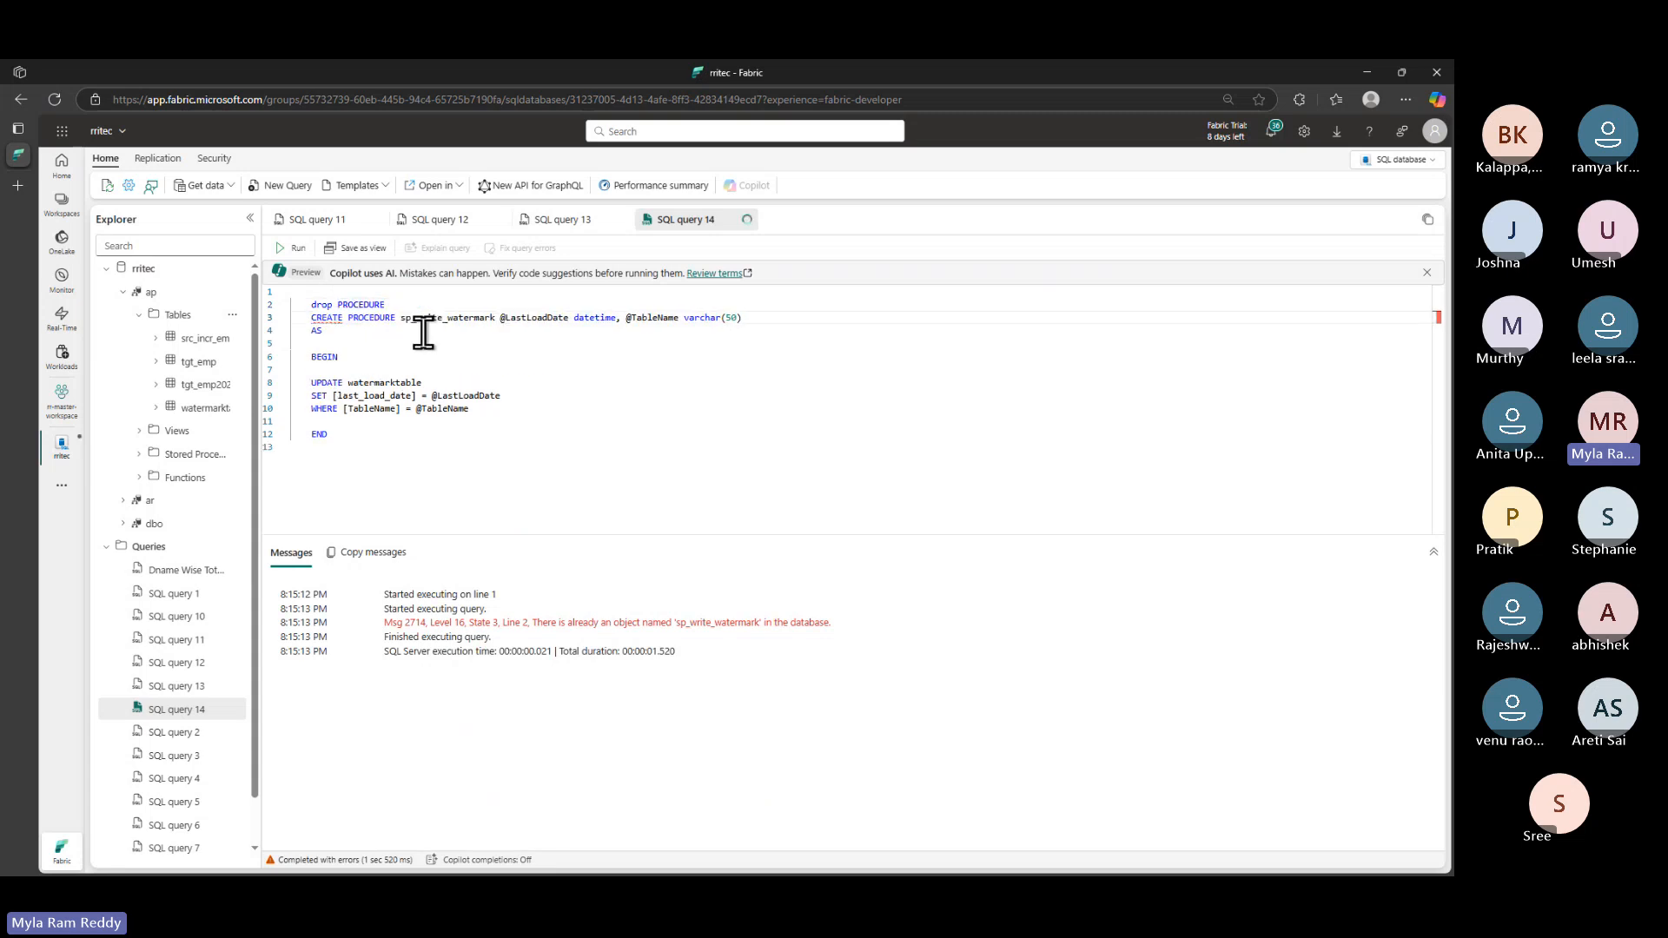
{"action": "left_click_drag", "start_coordinate": [404, 317], "coordinate": [495, 317]}
{"action": "left_click", "coordinate": [398, 298]}
{"action": "left_click", "coordinate": [439, 309]}
{"action": "key", "text": "ctrl+v"}
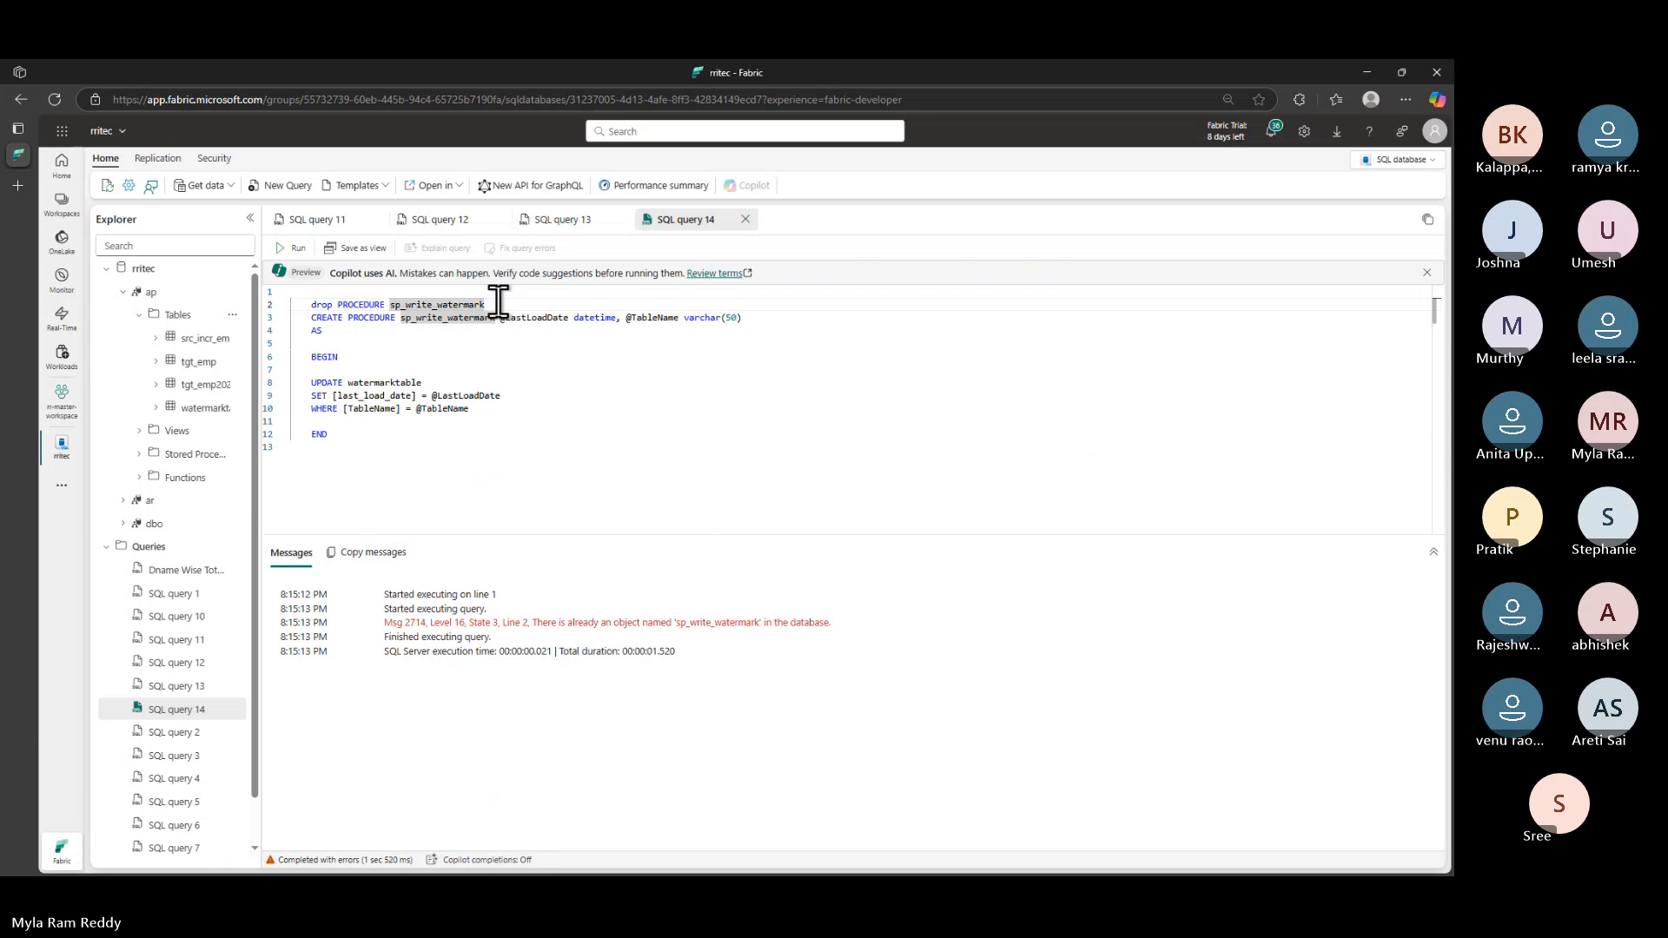
{"action": "left_click_drag", "start_coordinate": [487, 304], "coordinate": [306, 304]}
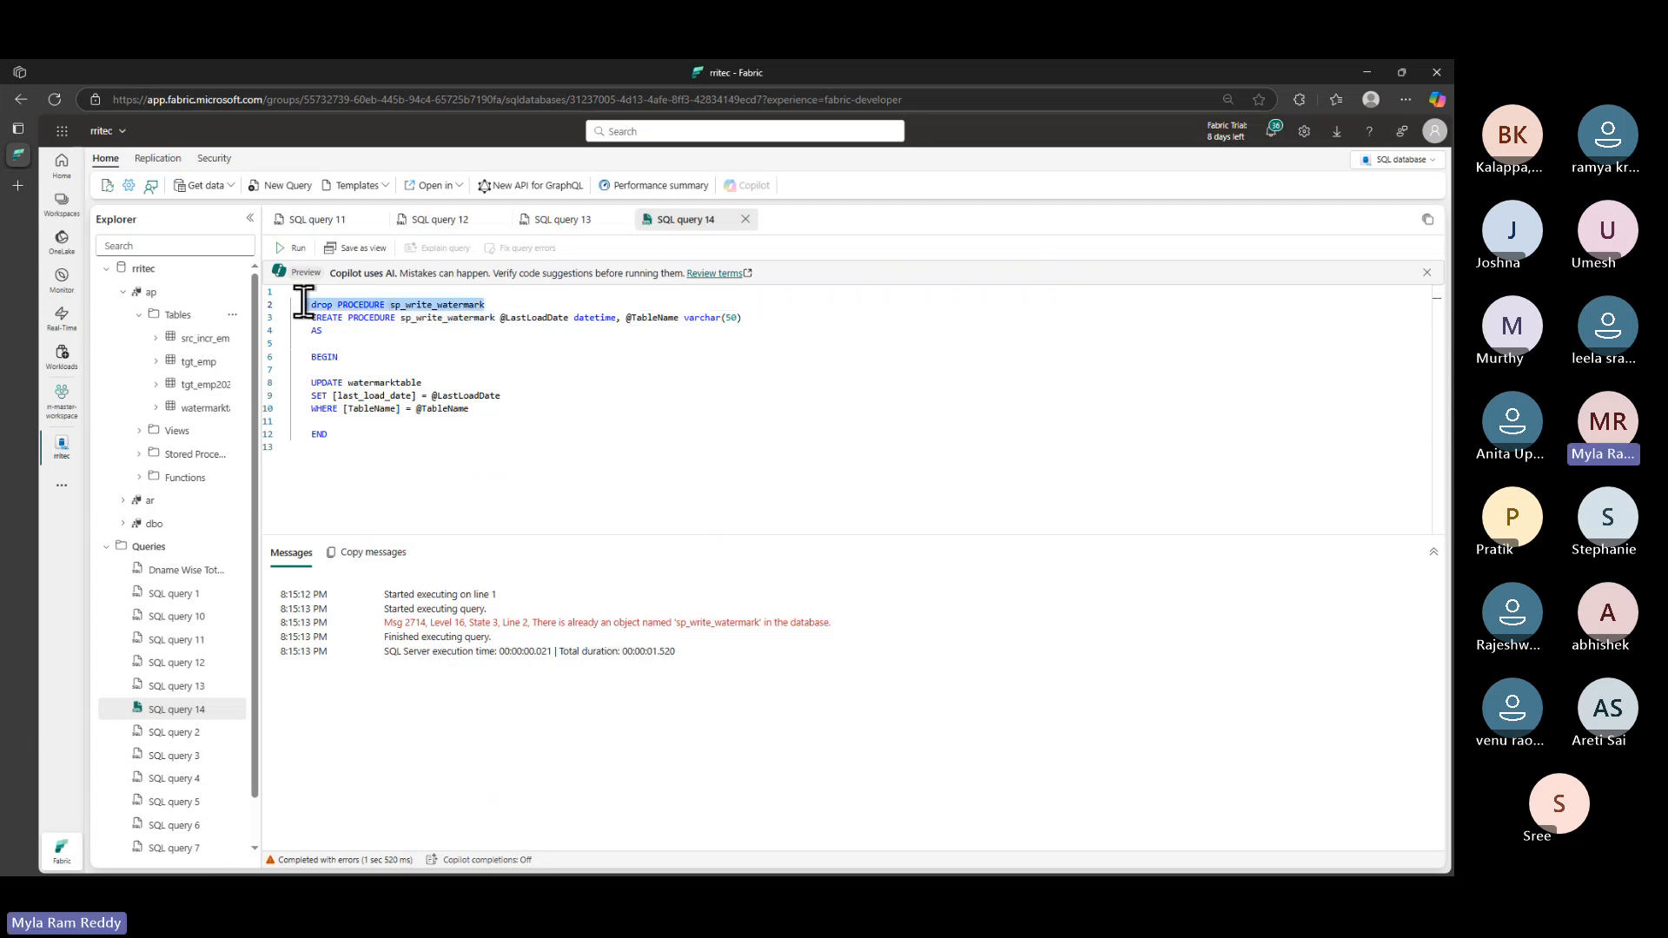
{"action": "key", "text": "BackSpace"}
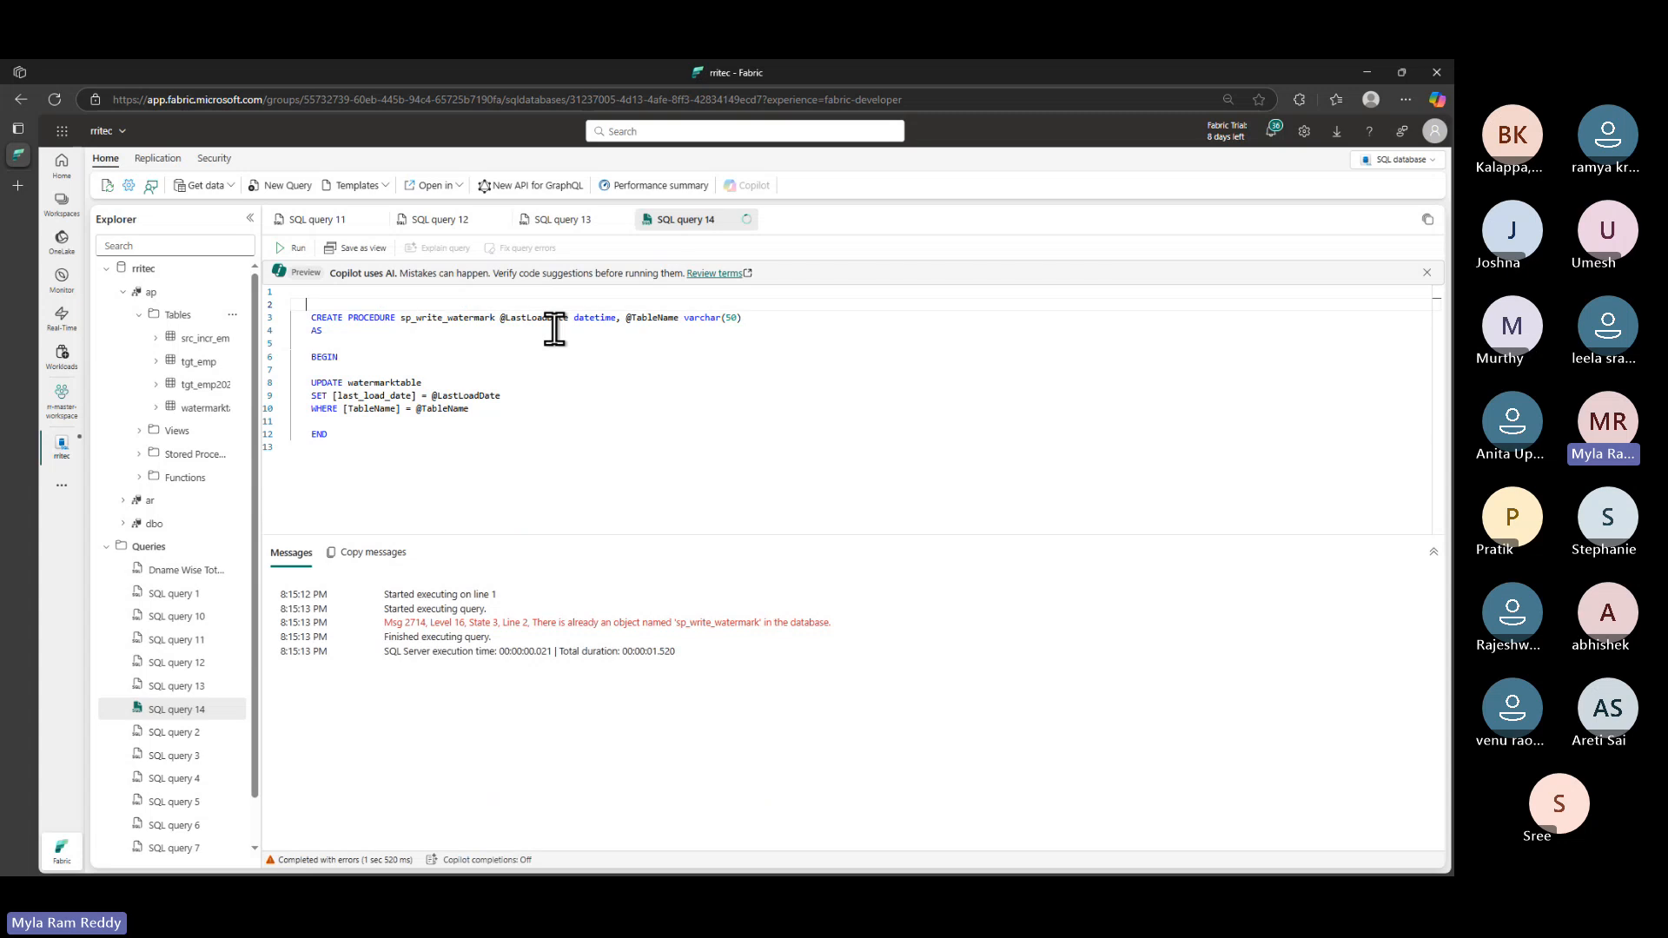
- Remove the blank line and indentation, rename the procedure to ap.sp_write_watermark, and run it
{"action": "key", "text": "Delete"}
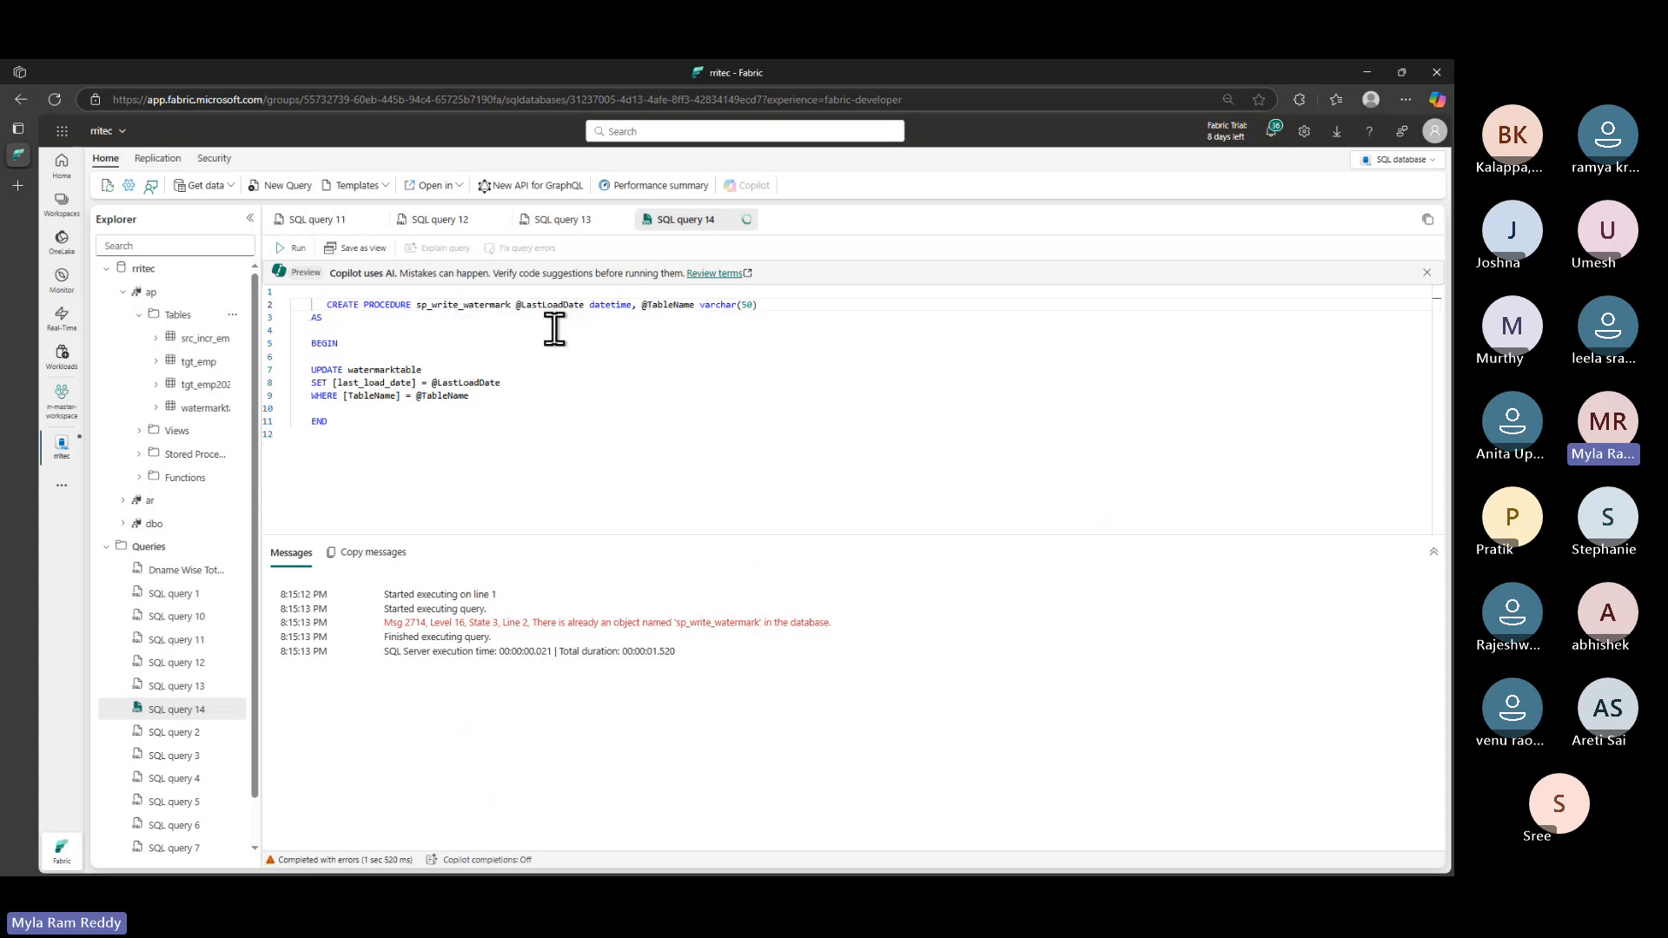
{"action": "key", "text": "Delete"}
{"action": "key", "text": "Delete"}
{"action": "key", "text": "Delete"}
{"action": "key", "text": "Delete"}
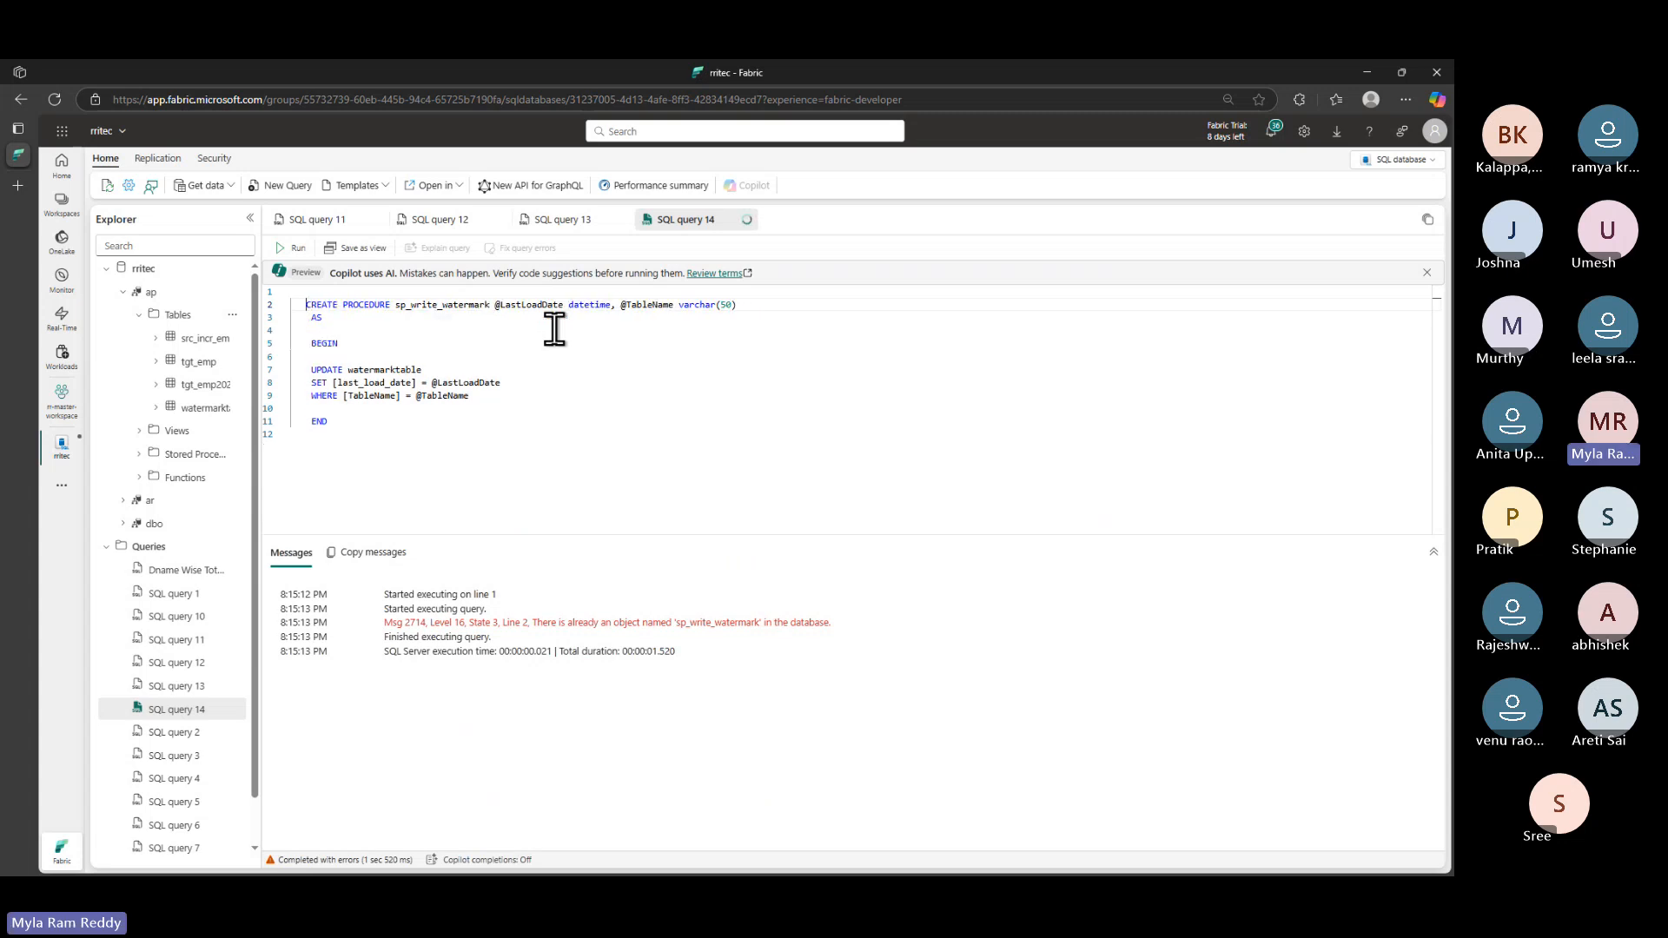
{"action": "double_click", "coordinate": [404, 306]}
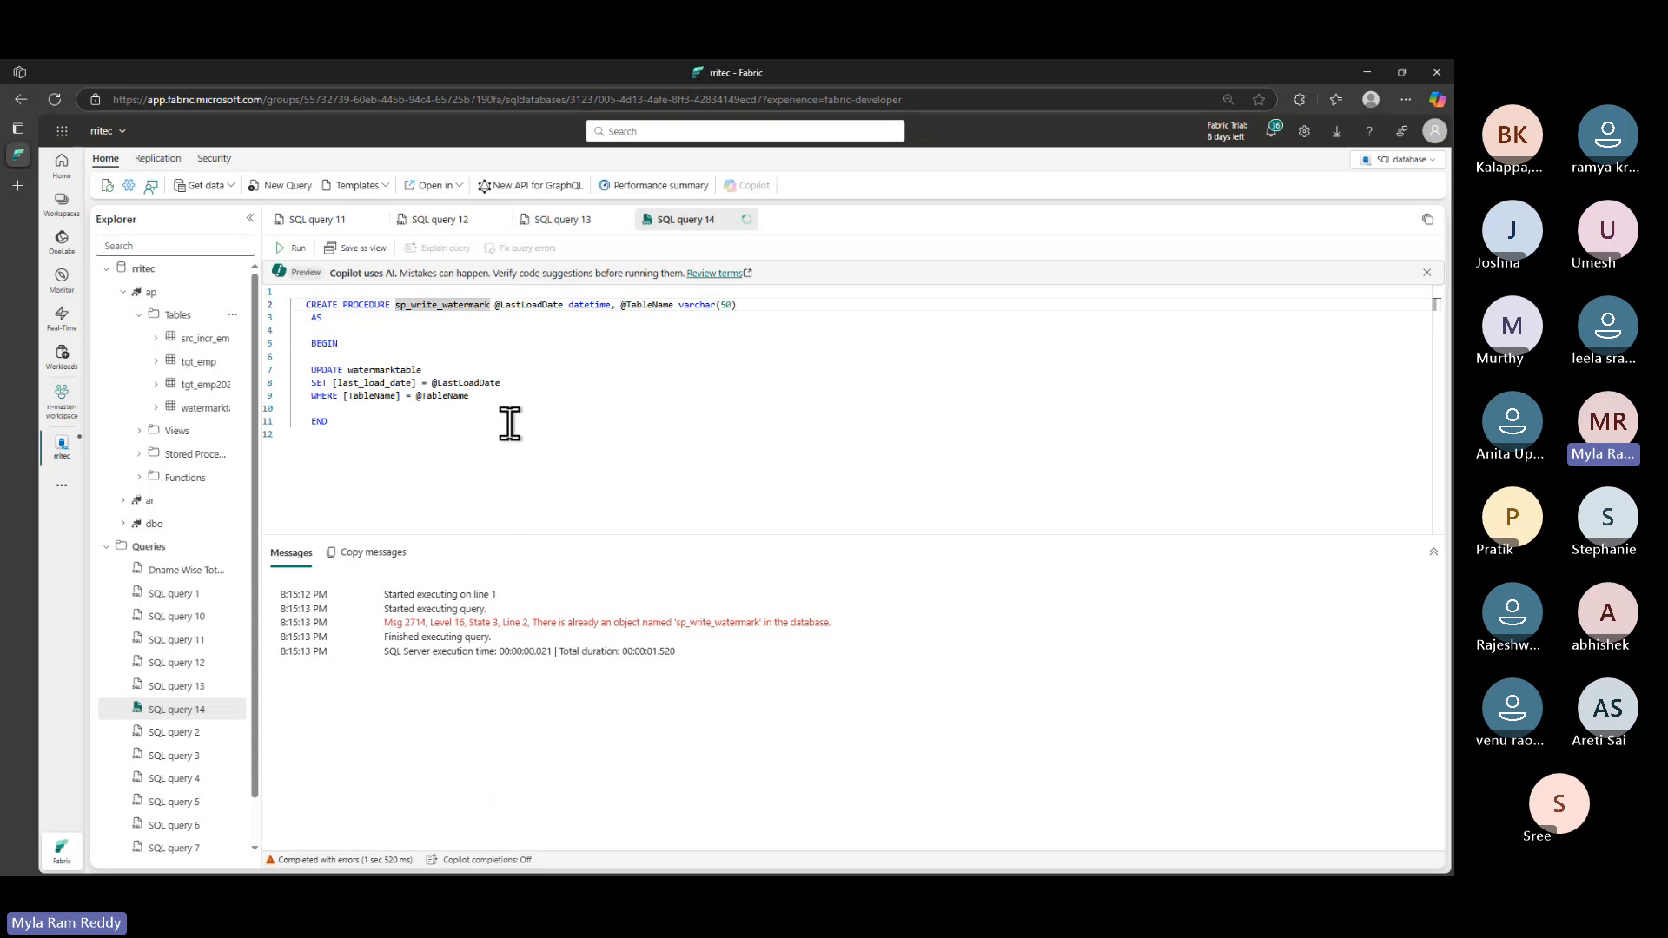
{"action": "key", "text": "Left"}
{"action": "type", "text": "ap."}
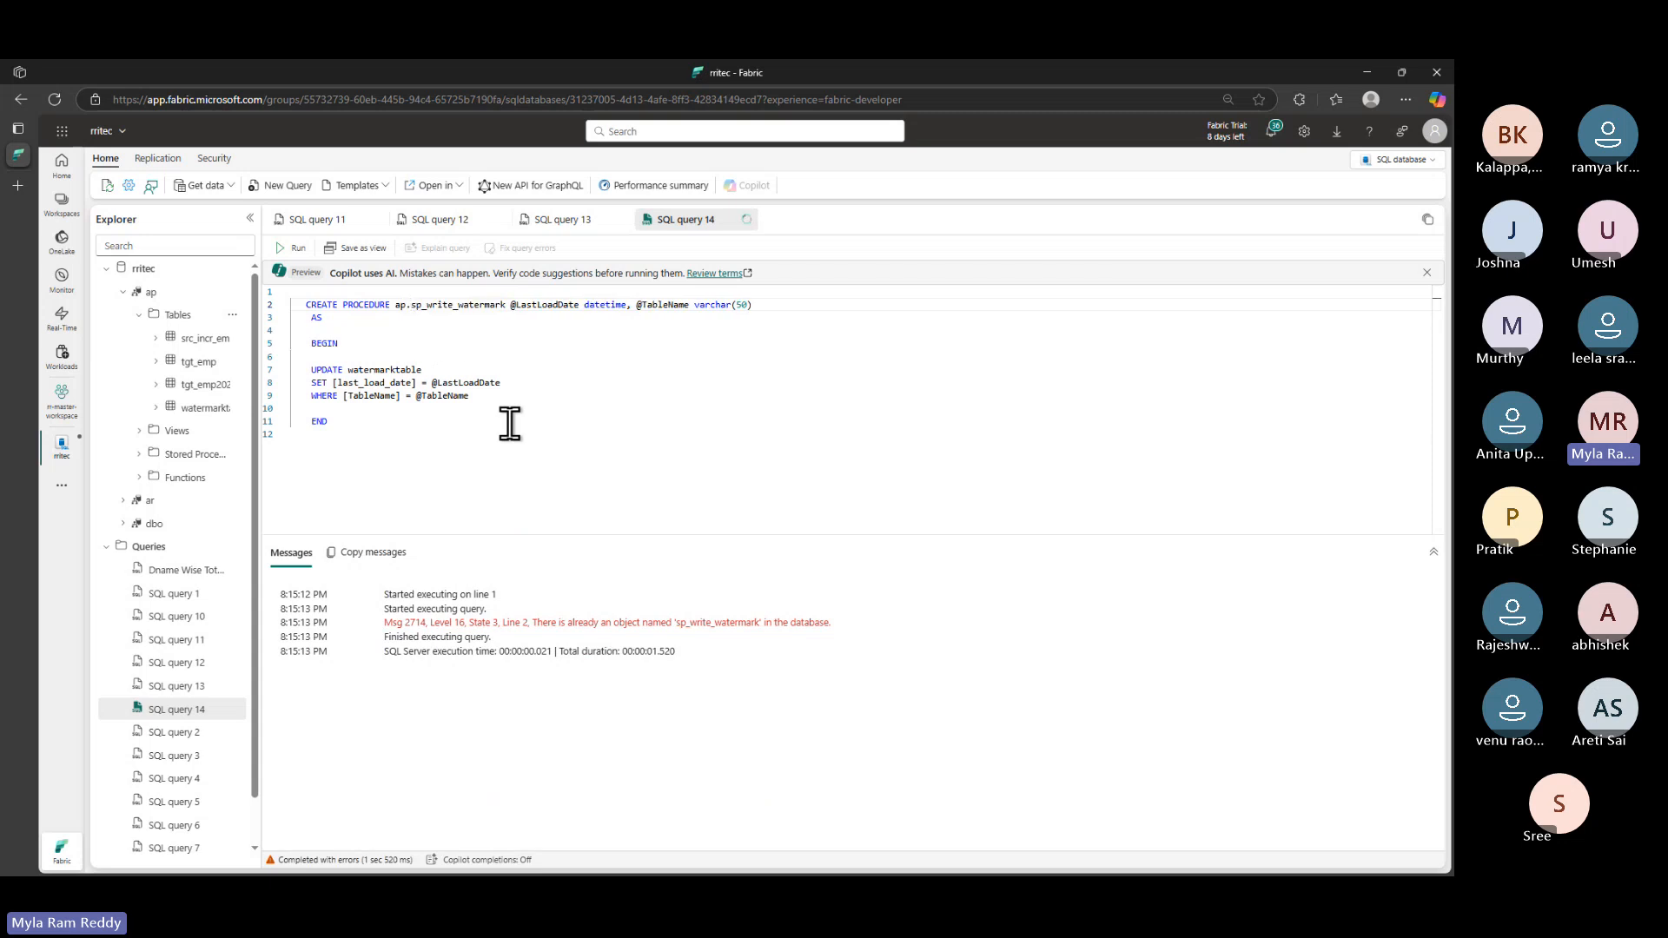
{"action": "left_click_drag", "start_coordinate": [346, 420], "coordinate": [296, 304]}
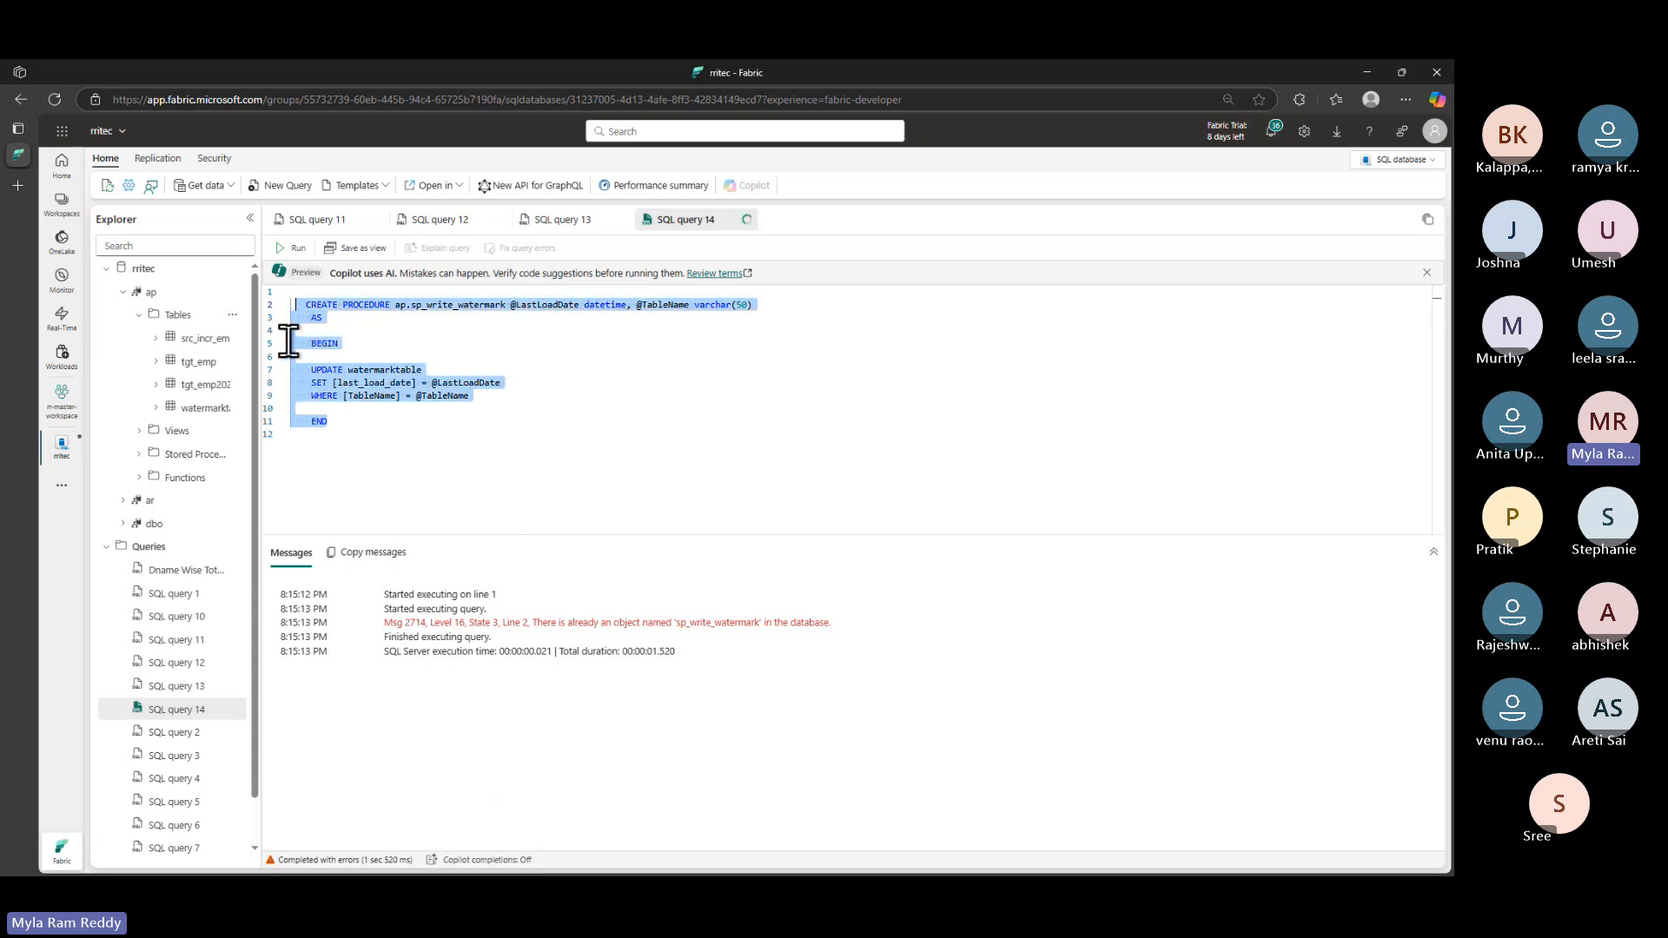
{"action": "left_click", "coordinate": [298, 249]}
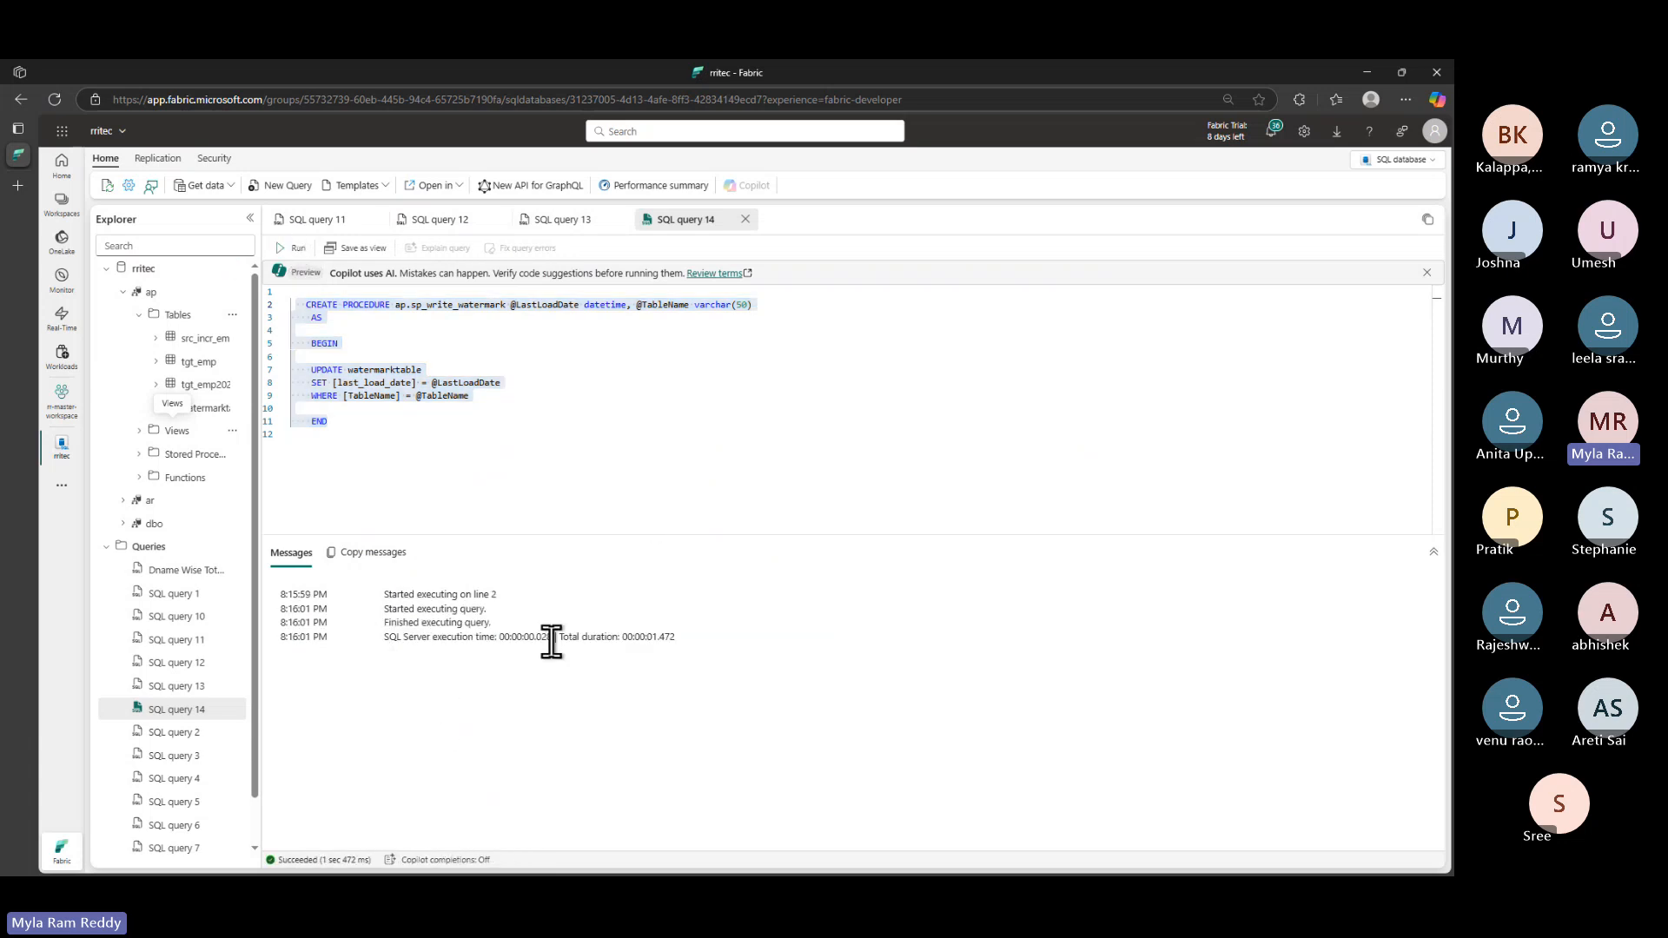
{"action": "left_click", "coordinate": [139, 459]}
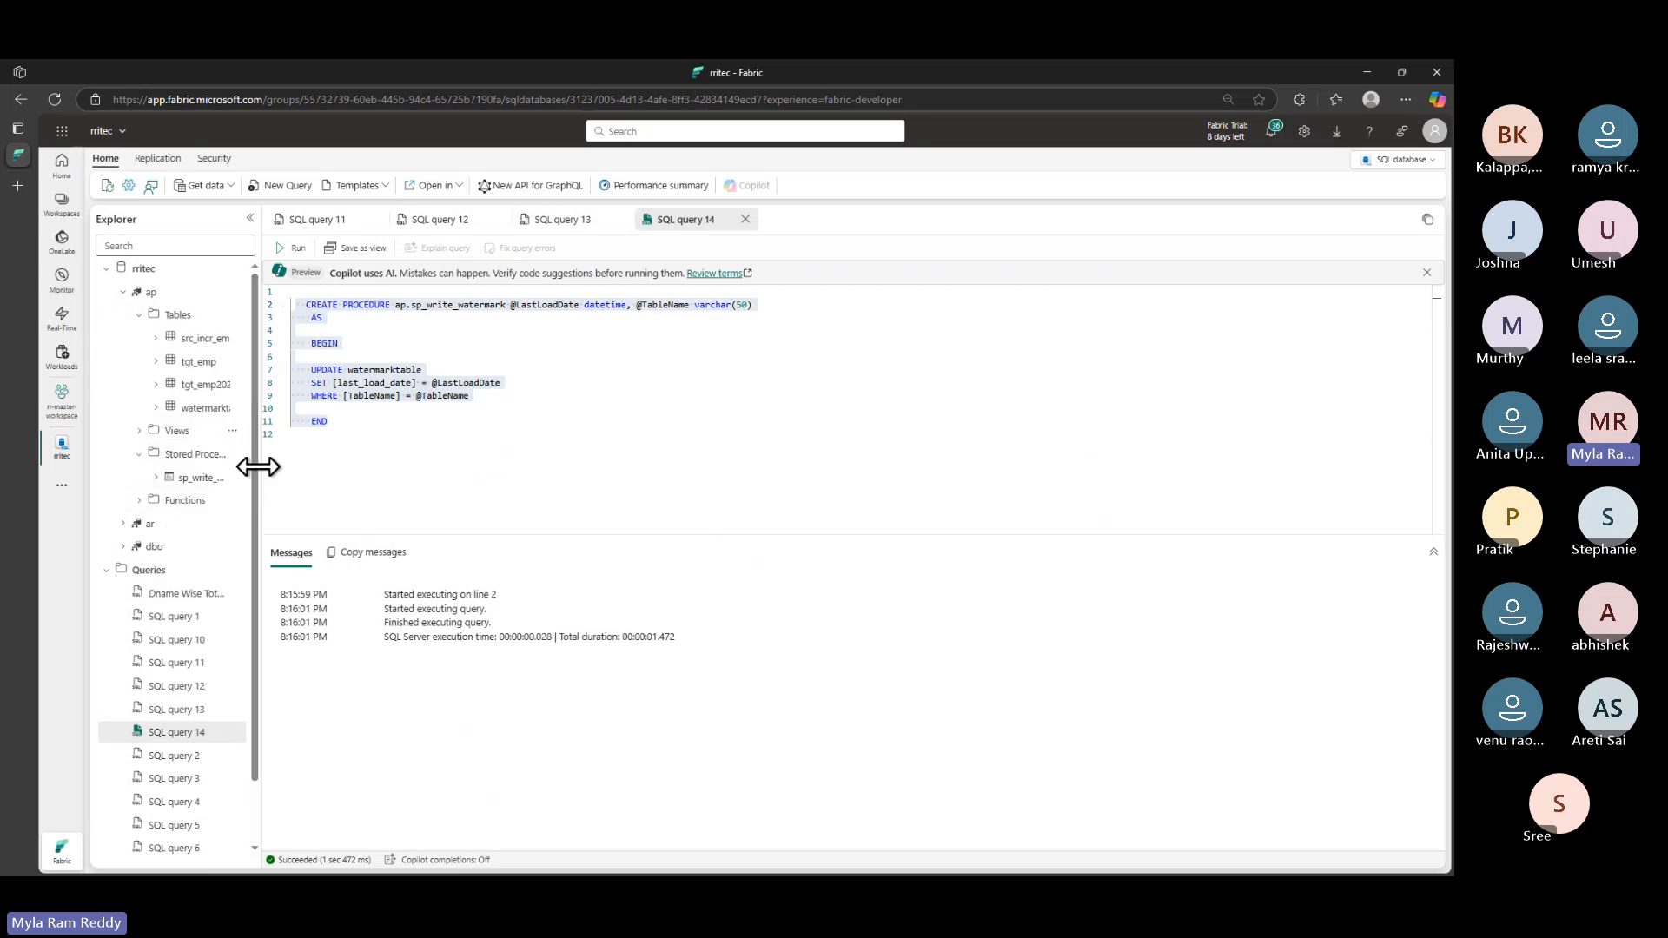
{"action": "left_click_drag", "start_coordinate": [258, 466], "coordinate": [397, 469]}
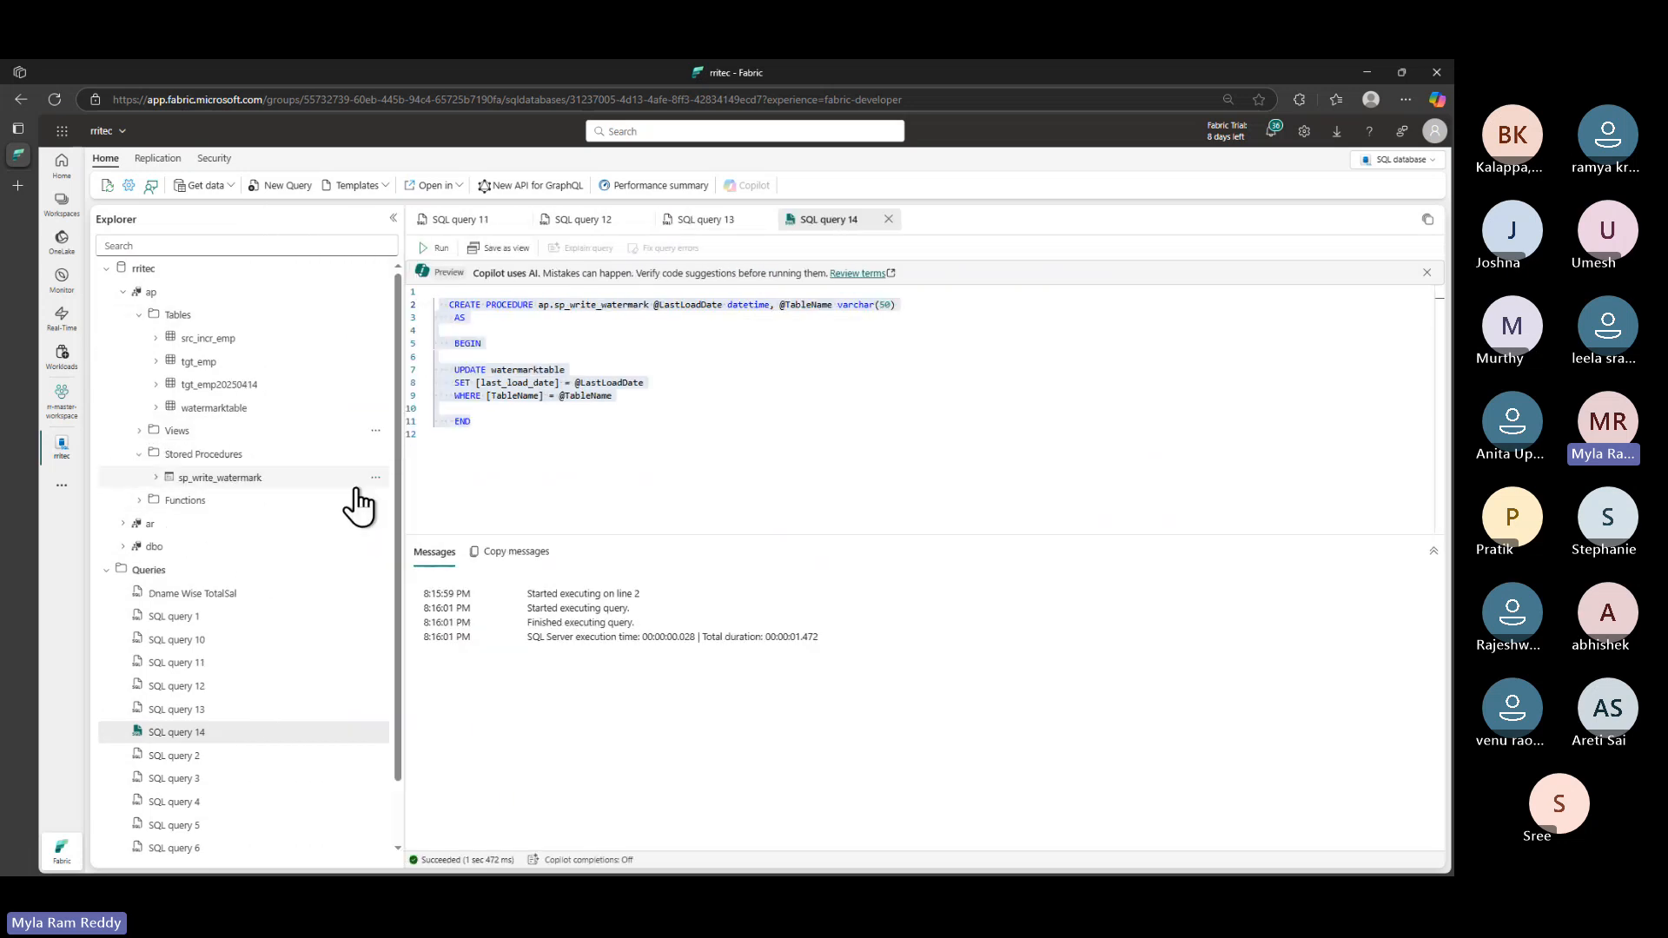
{"action": "left_click", "coordinate": [156, 478]}
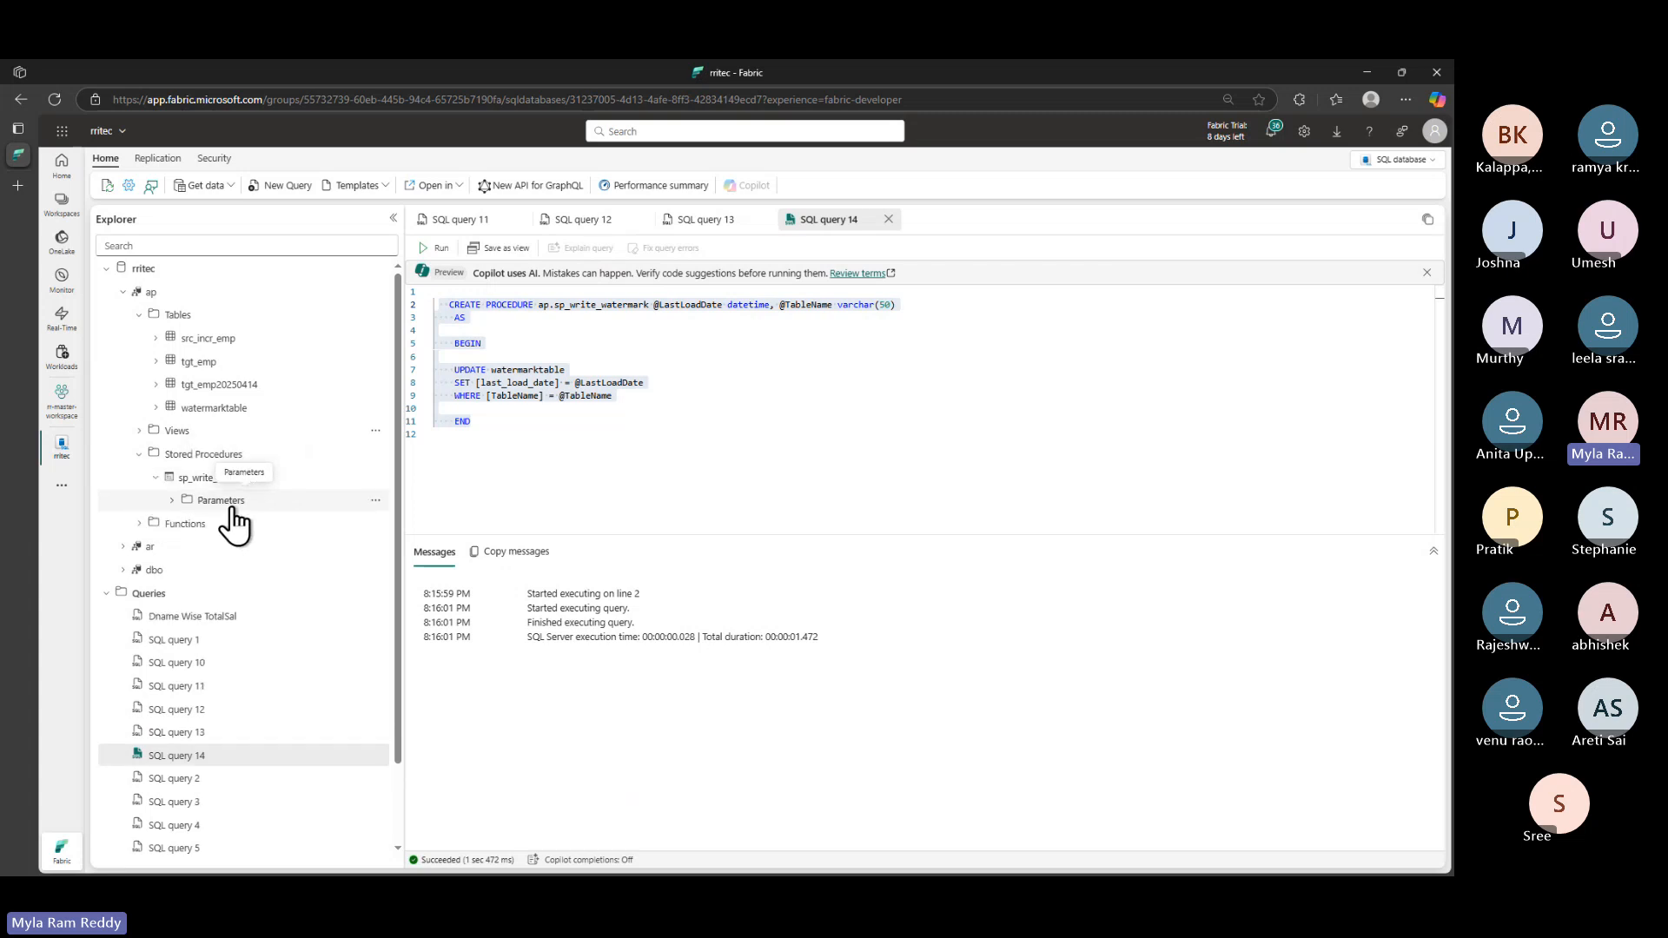
{"action": "left_click", "coordinate": [173, 501]}
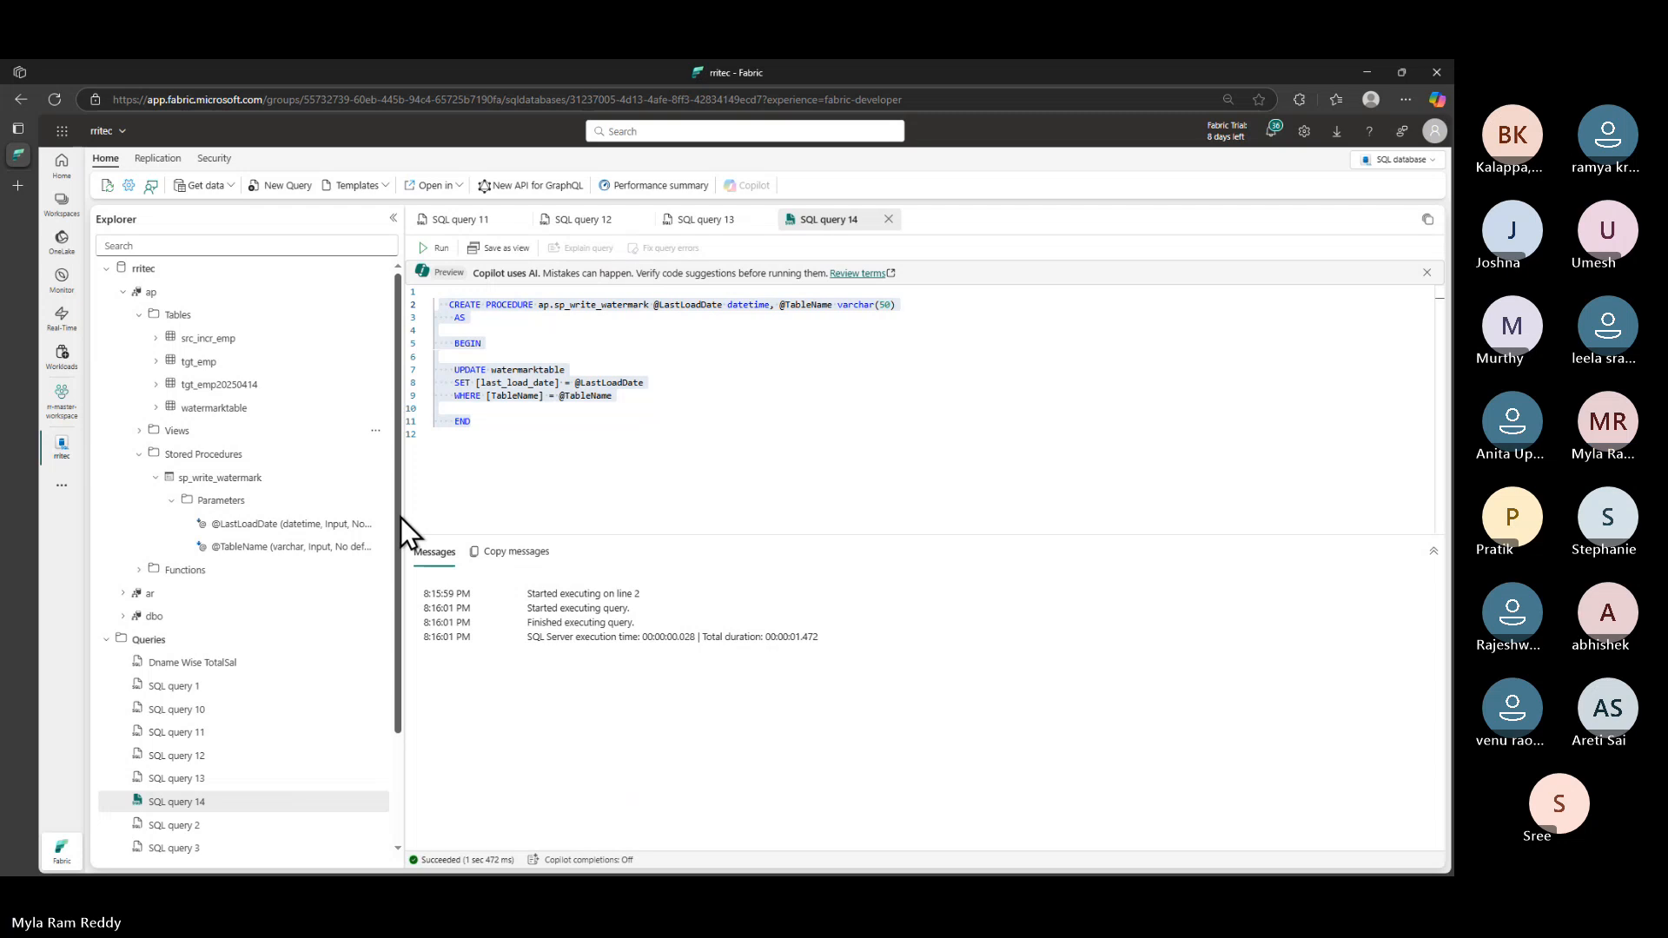
{"action": "left_click_drag", "start_coordinate": [401, 515], "coordinate": [428, 515]}
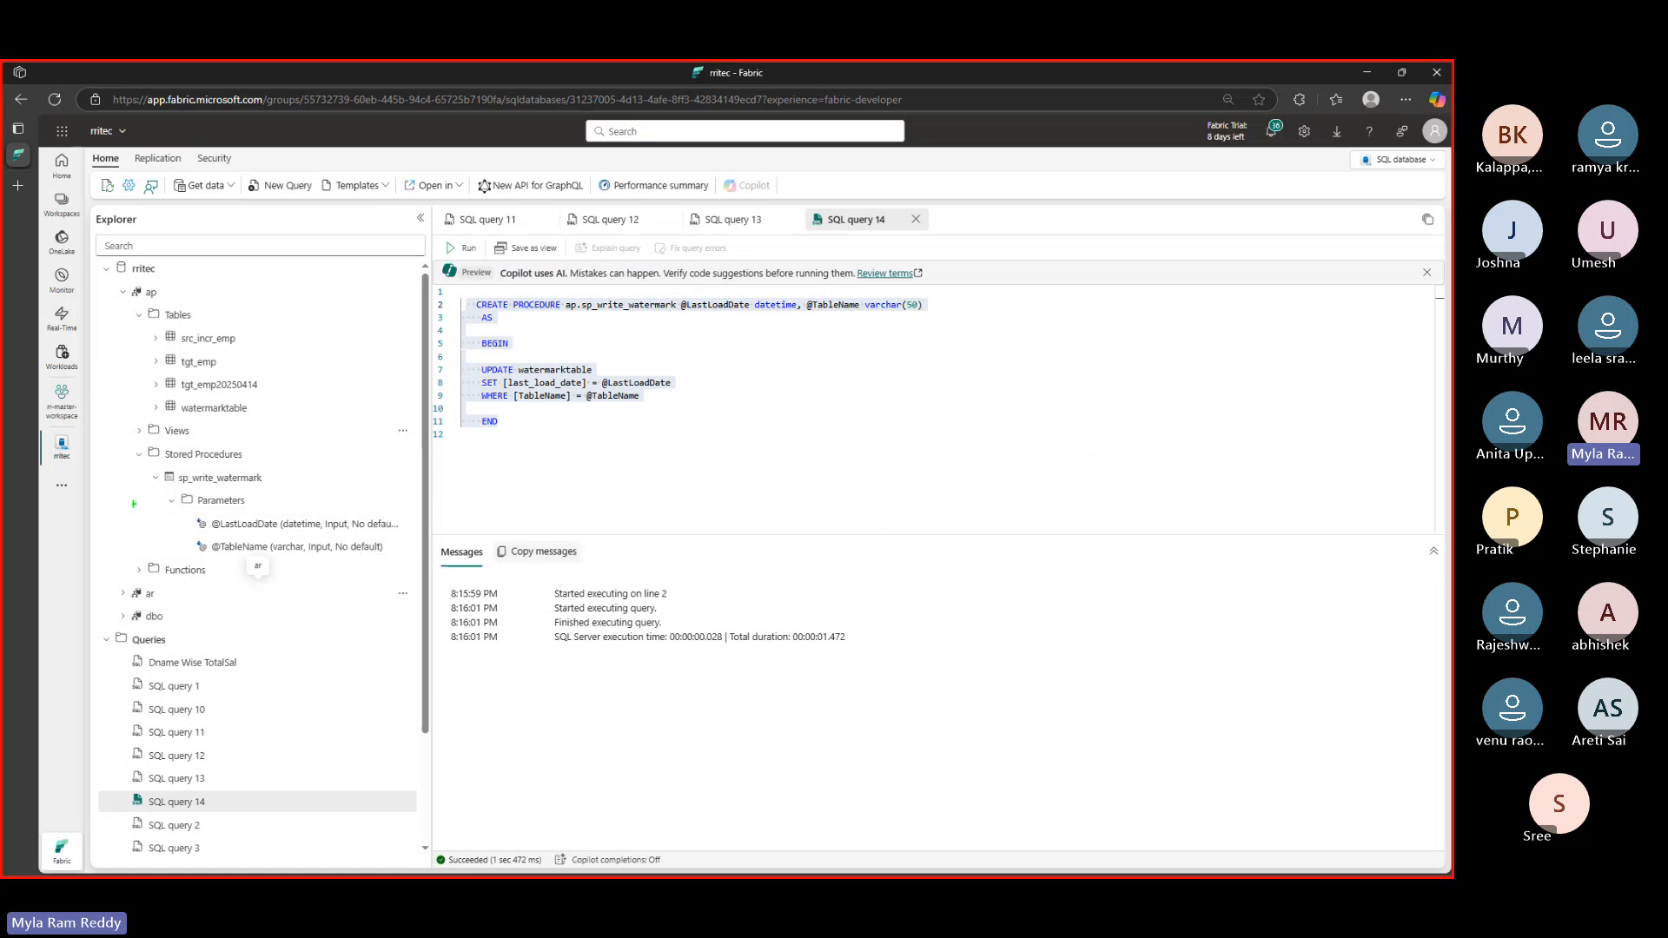
{"action": "left_click_drag", "start_coordinate": [139, 458], "coordinate": [413, 565]}
{"action": "mouse_move", "coordinate": [452, 290]}
{"action": "left_mouse_down"}
{"action": "mouse_move", "coordinate": [550, 472]}
{"action": "mouse_move", "coordinate": [971, 470]}
{"action": "left_mouse_up"}
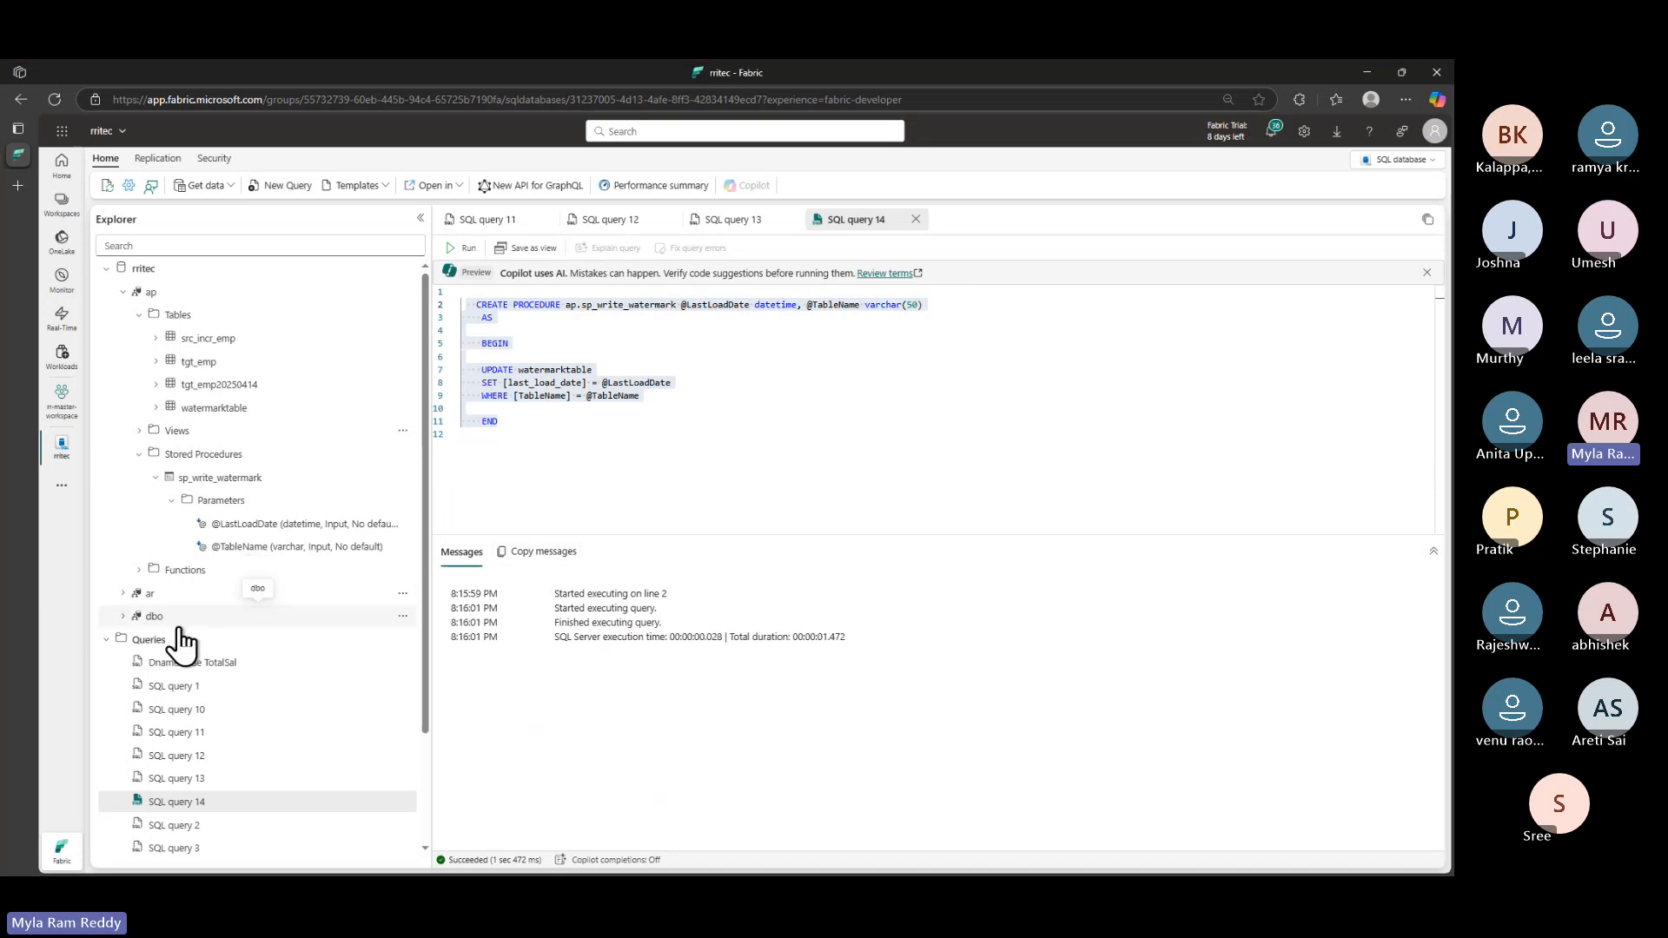
- Scroll the GitHub guide to the 'Get last load date' Step 2 heading, then return to Fabric
{"action": "key", "text": "alt+Tab"}
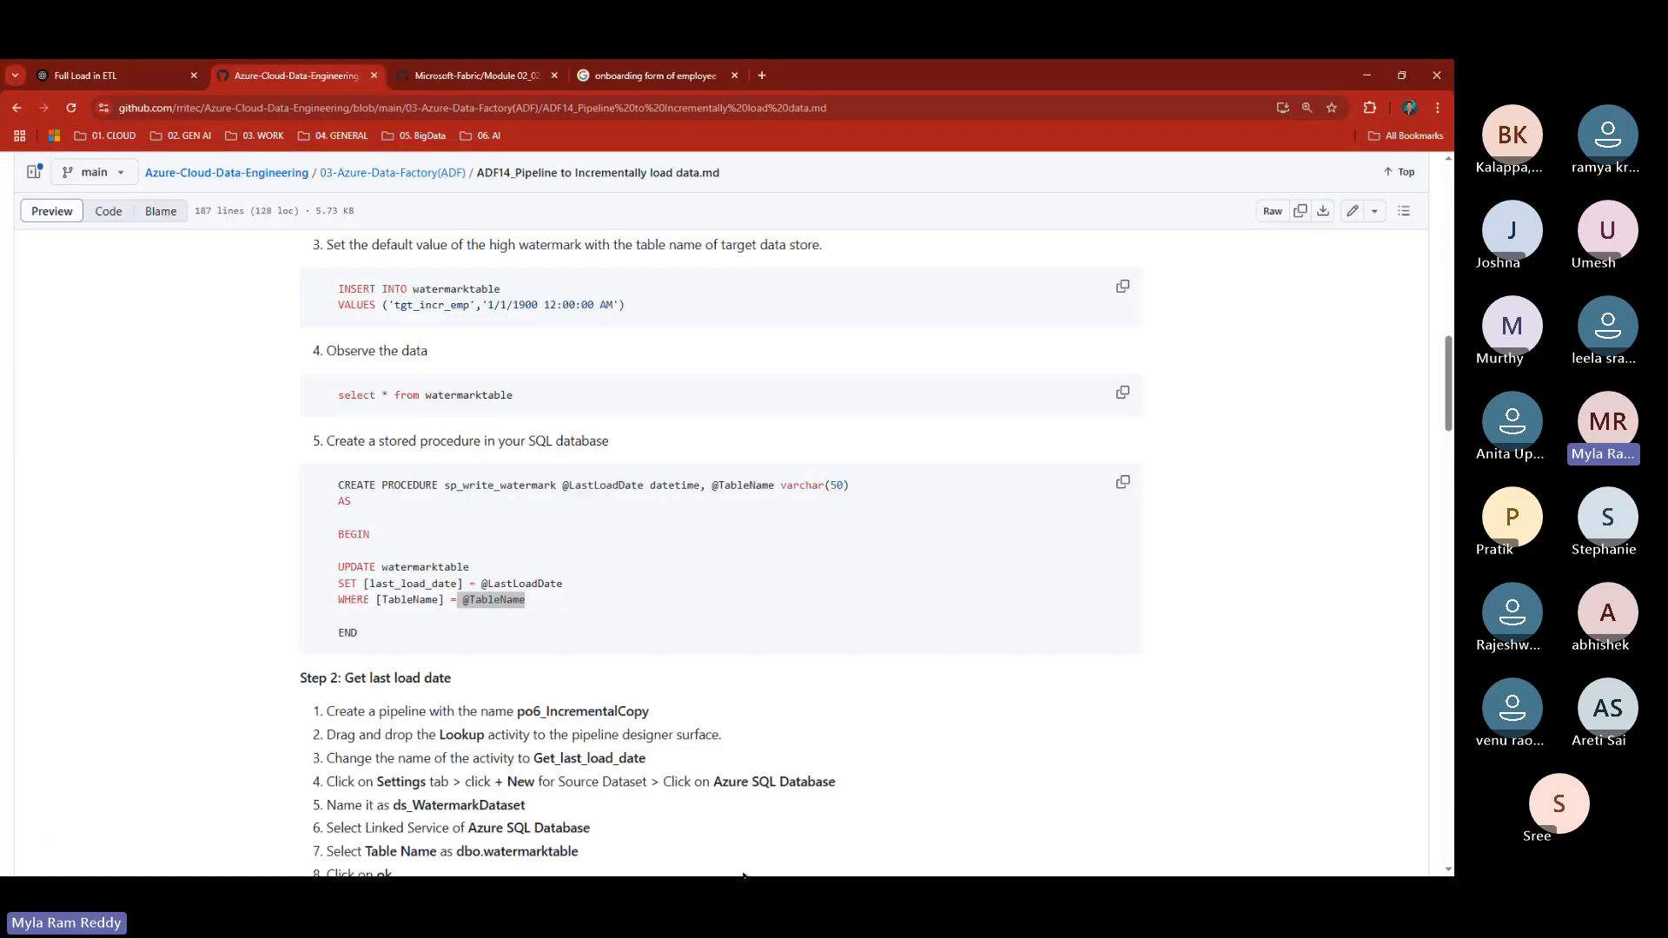
{"action": "scroll", "coordinate": [676, 659], "scroll_direction": "down", "scroll_amount": 1}
{"action": "scroll", "coordinate": [676, 659], "scroll_direction": "down", "scroll_amount": 2}
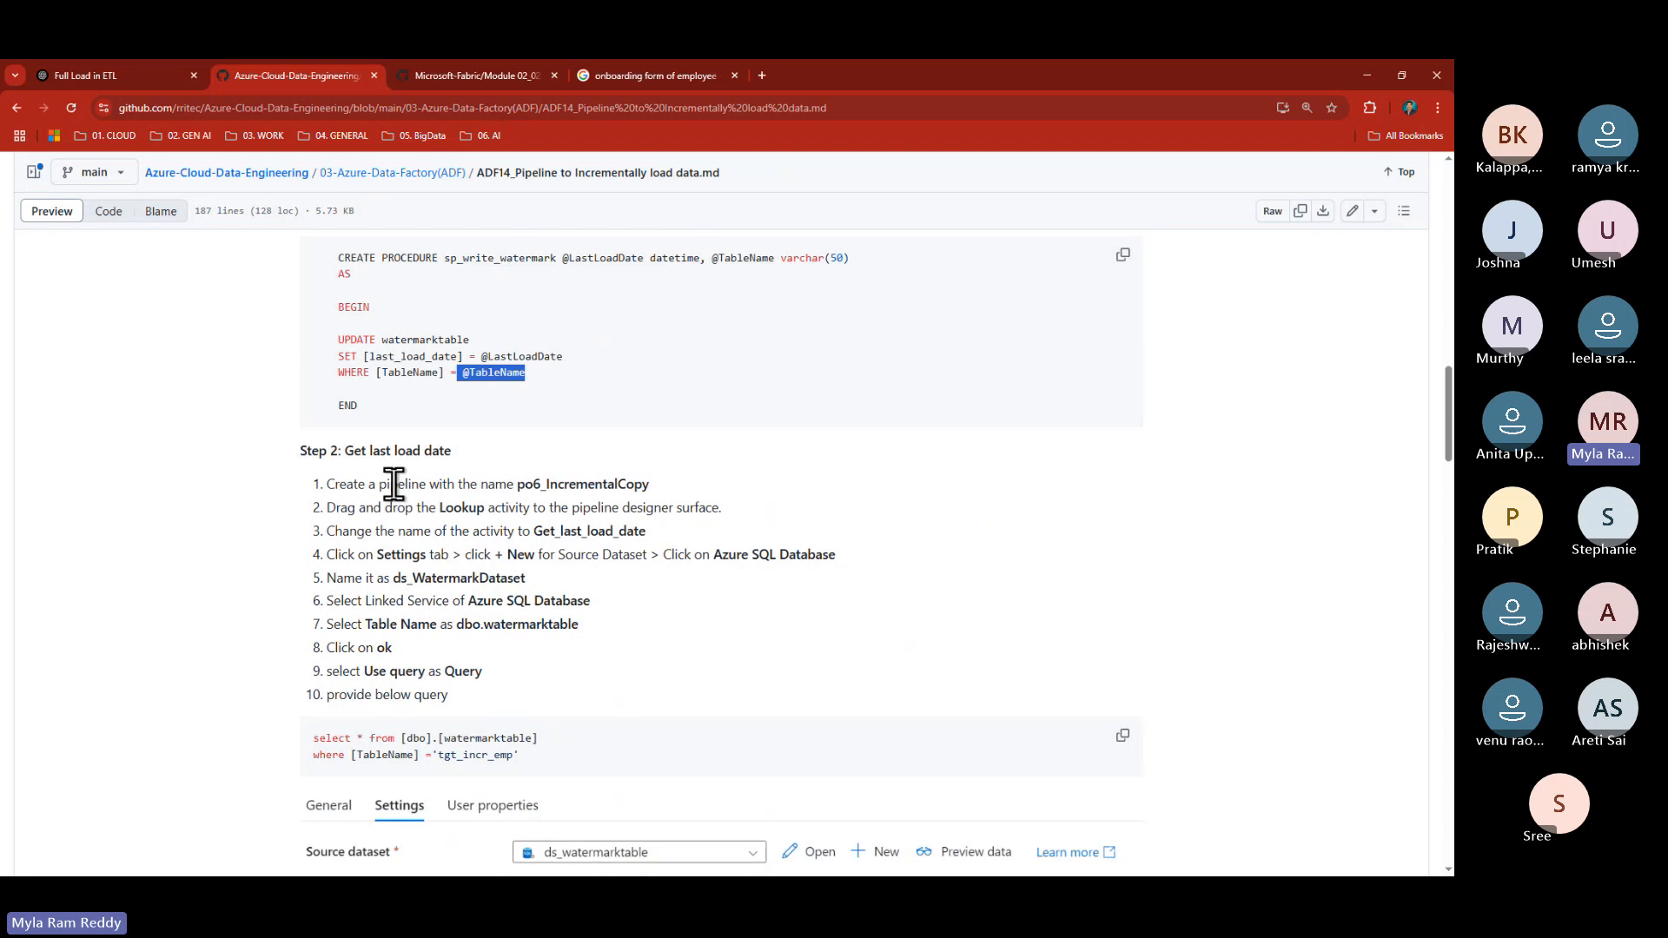
{"action": "left_click_drag", "start_coordinate": [343, 448], "coordinate": [476, 451]}
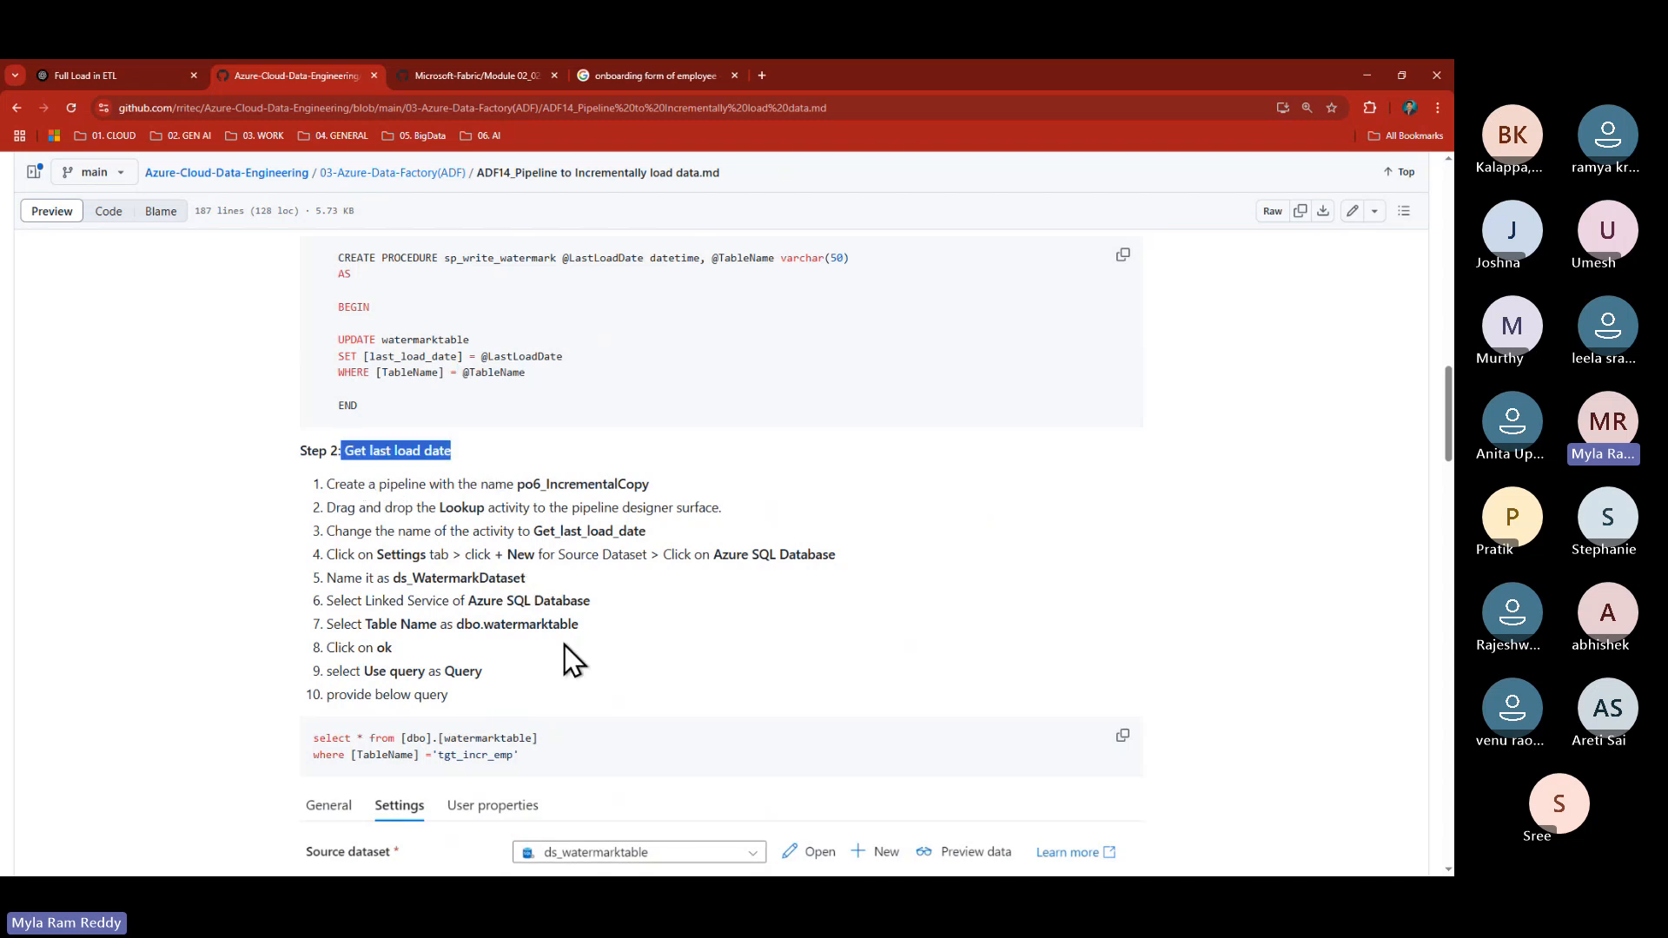
{"action": "key", "text": "alt+Tab"}
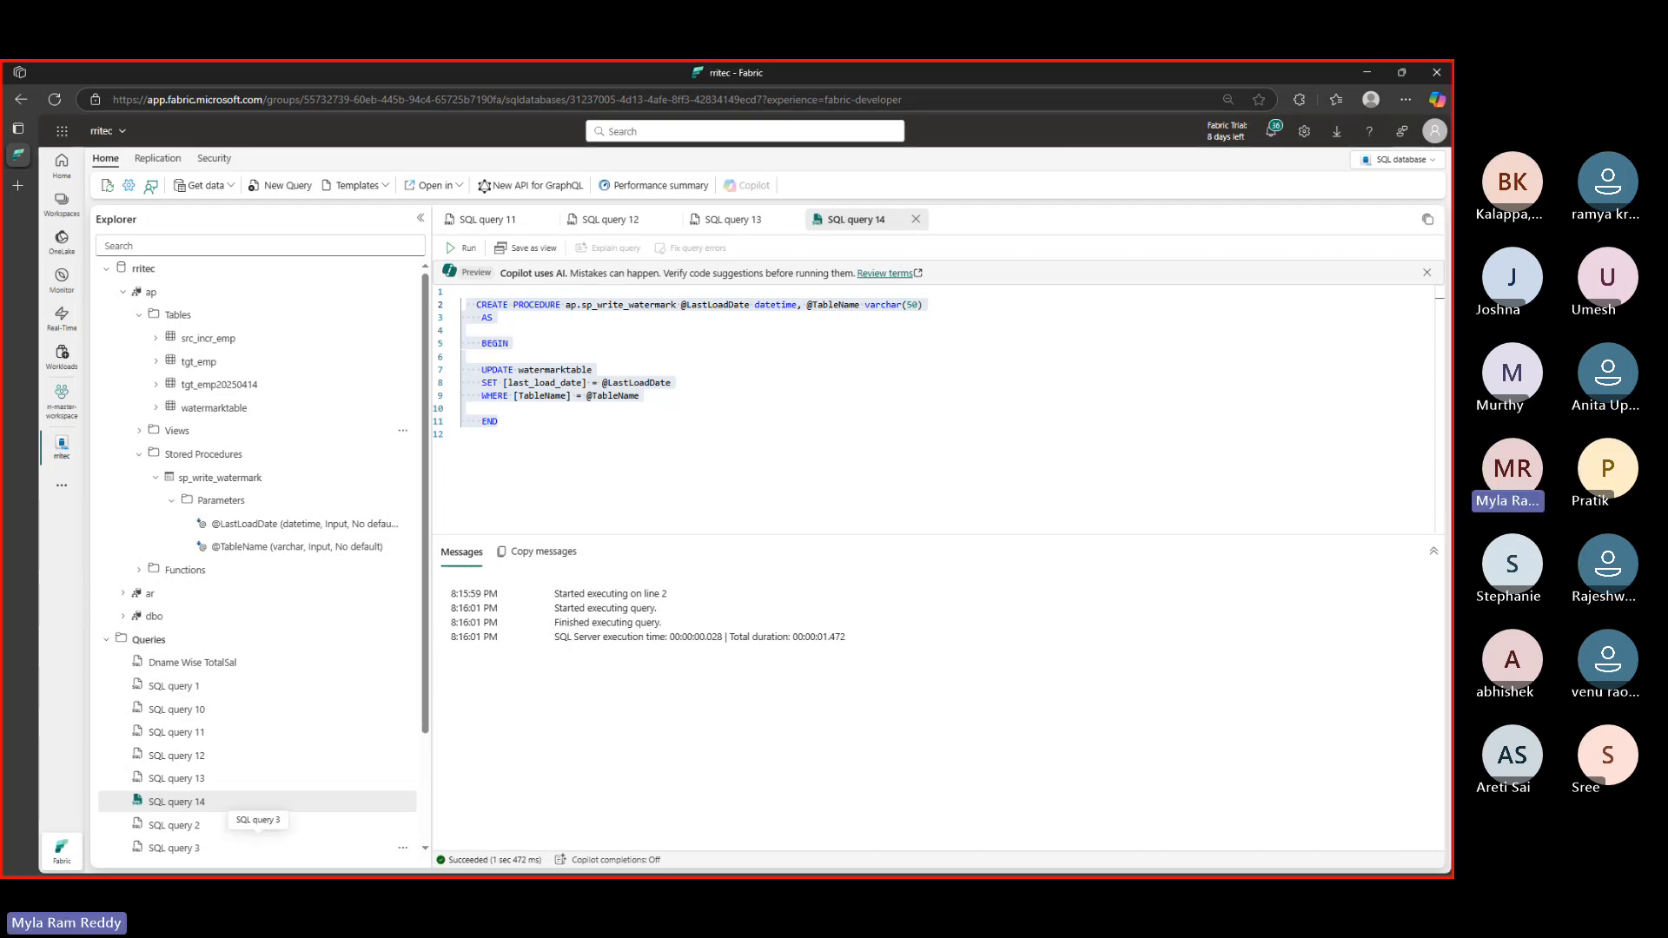
- Annotate the source table, watermark table and stored procedure in the Fabric explorer, then return to the guide
{"action": "mouse_move", "coordinate": [146, 323]}
{"action": "left_mouse_down"}
{"action": "mouse_move", "coordinate": [150, 338]}
{"action": "mouse_move", "coordinate": [260, 346]}
{"action": "left_mouse_up"}
{"action": "mouse_move", "coordinate": [150, 396]}
{"action": "left_mouse_down"}
{"action": "mouse_move", "coordinate": [179, 420]}
{"action": "mouse_move", "coordinate": [265, 421]}
{"action": "left_mouse_up"}
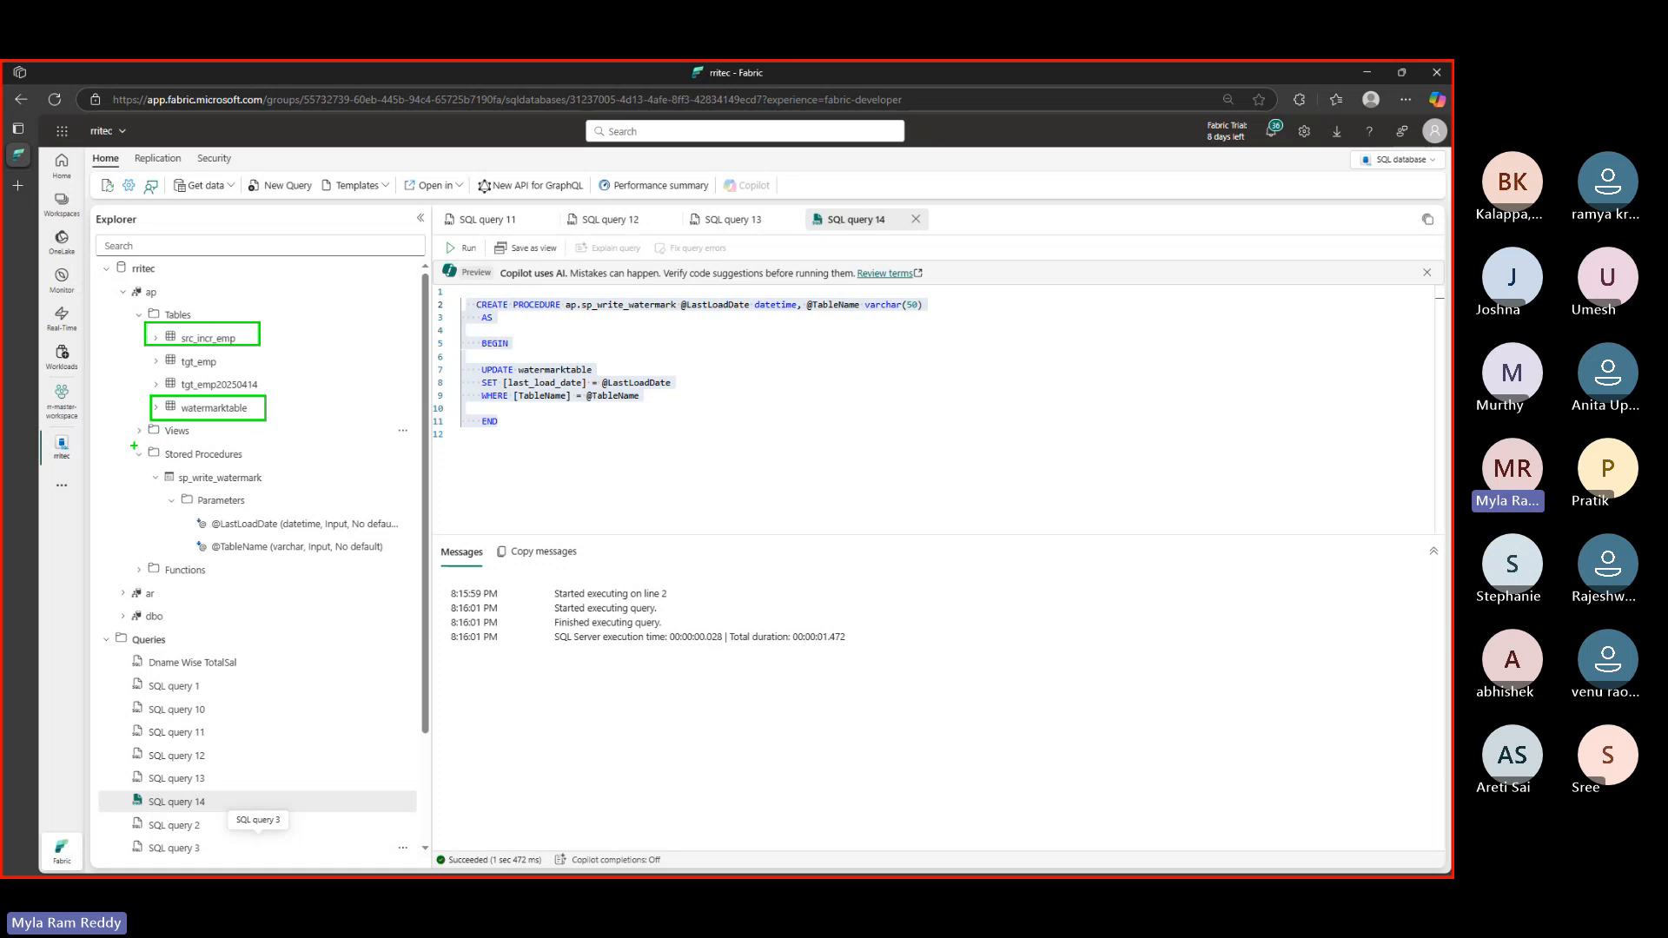
{"action": "left_click_drag", "start_coordinate": [134, 446], "coordinate": [410, 558]}
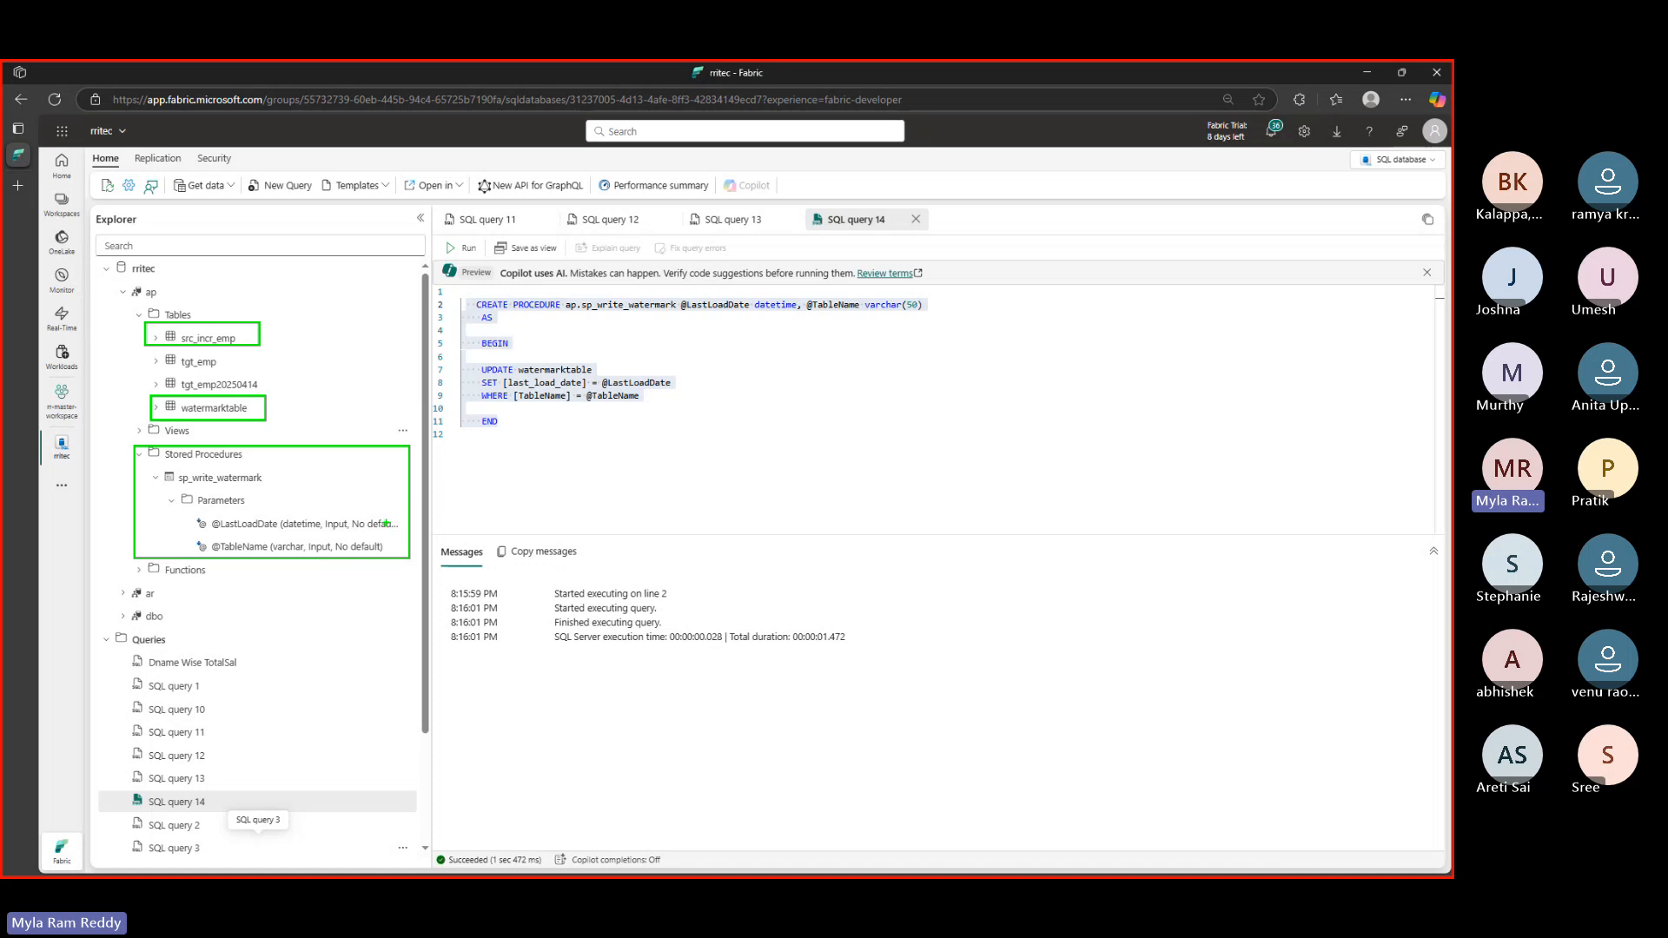
{"action": "mouse_move", "coordinate": [291, 320]}
{"action": "left_mouse_down"}
{"action": "mouse_move", "coordinate": [302, 352]}
{"action": "mouse_move", "coordinate": [299, 296]}
{"action": "left_mouse_up"}
{"action": "mouse_move", "coordinate": [304, 380]}
{"action": "left_mouse_down"}
{"action": "mouse_move", "coordinate": [334, 409]}
{"action": "mouse_move", "coordinate": [313, 370]}
{"action": "mouse_move", "coordinate": [330, 372]}
{"action": "left_mouse_up"}
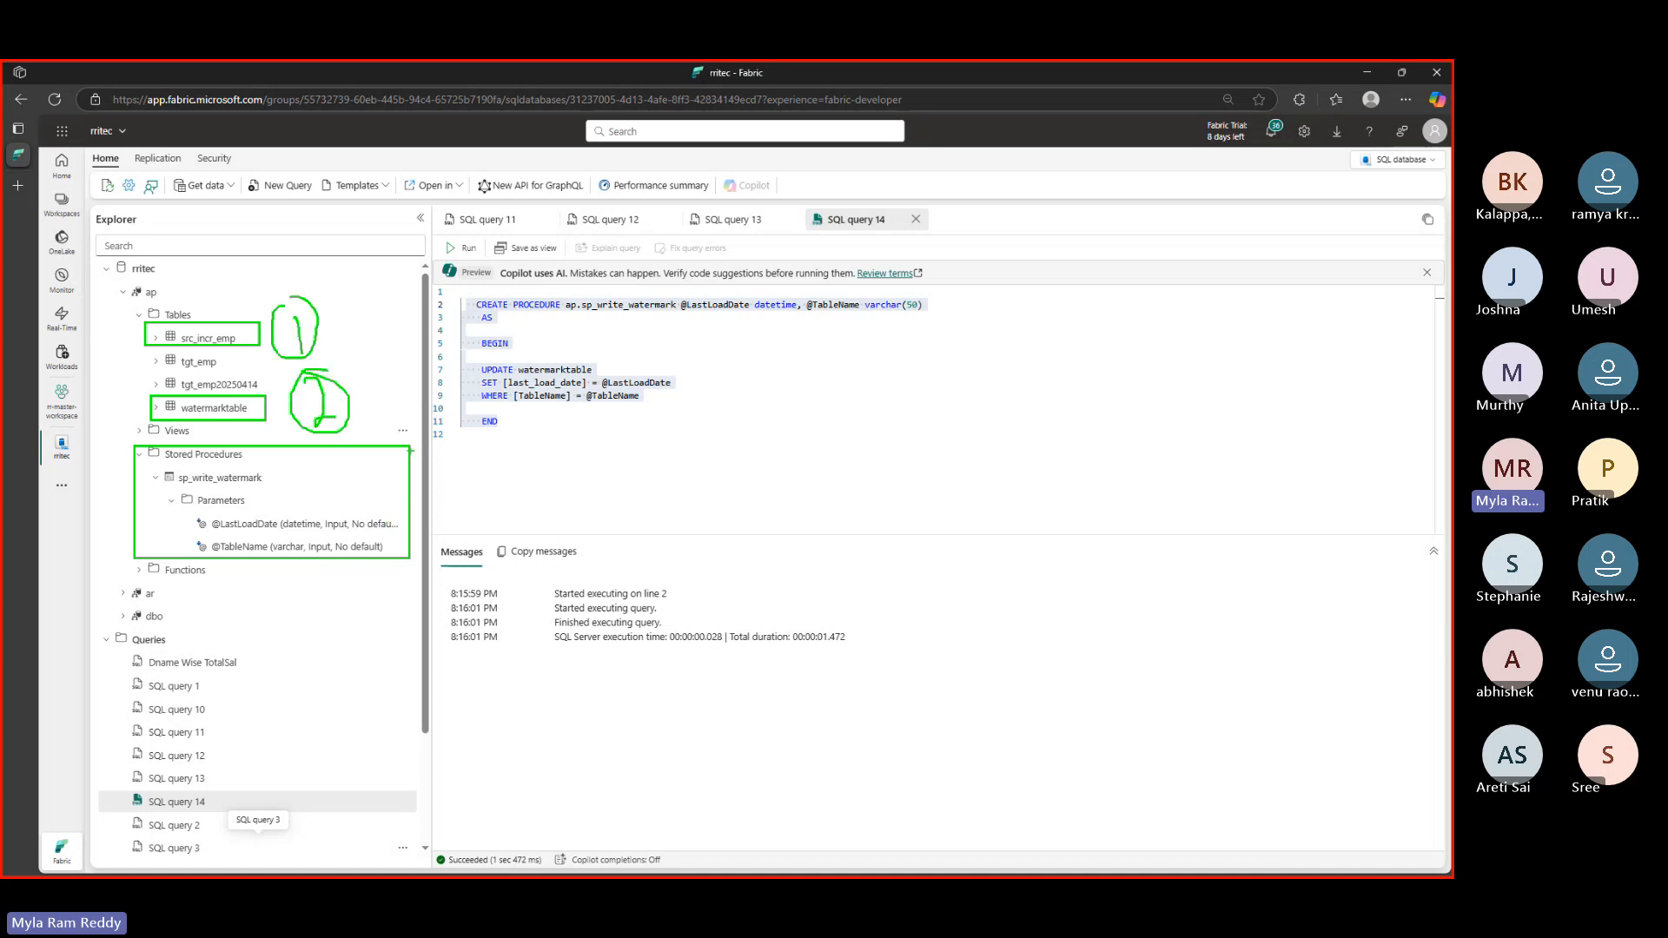
{"action": "mouse_move", "coordinate": [410, 450]}
{"action": "left_mouse_down"}
{"action": "mouse_move", "coordinate": [476, 492]}
{"action": "mouse_move", "coordinate": [432, 501]}
{"action": "mouse_move", "coordinate": [469, 425]}
{"action": "mouse_move", "coordinate": [428, 428]}
{"action": "left_mouse_up"}
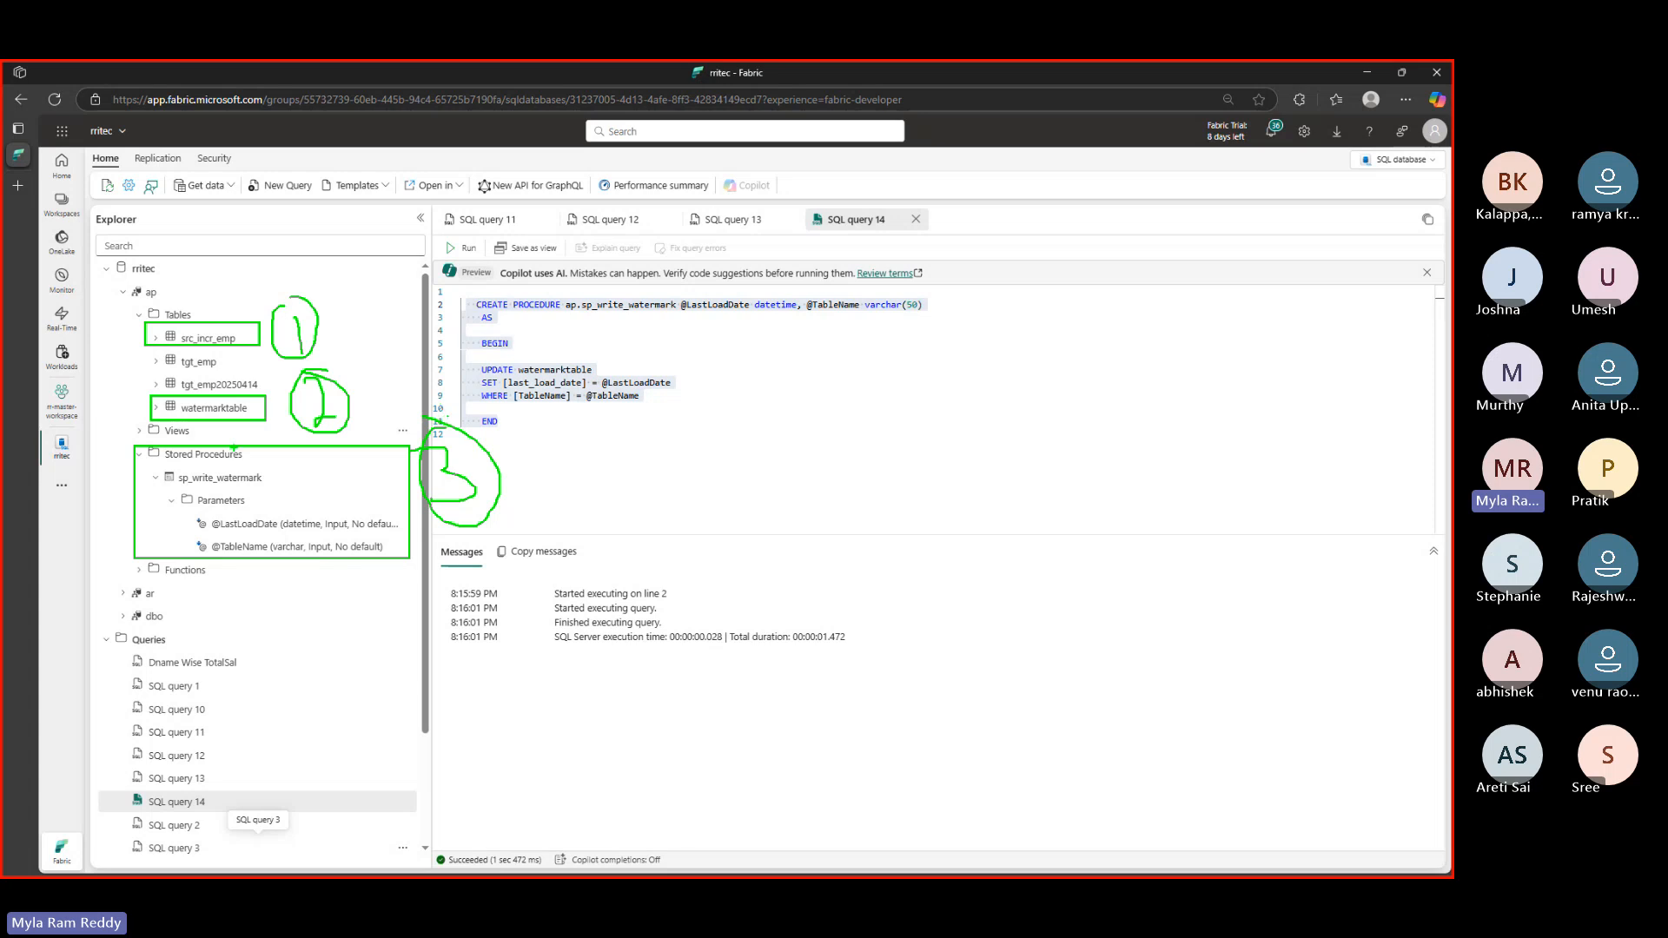
{"action": "key", "text": "Escape"}
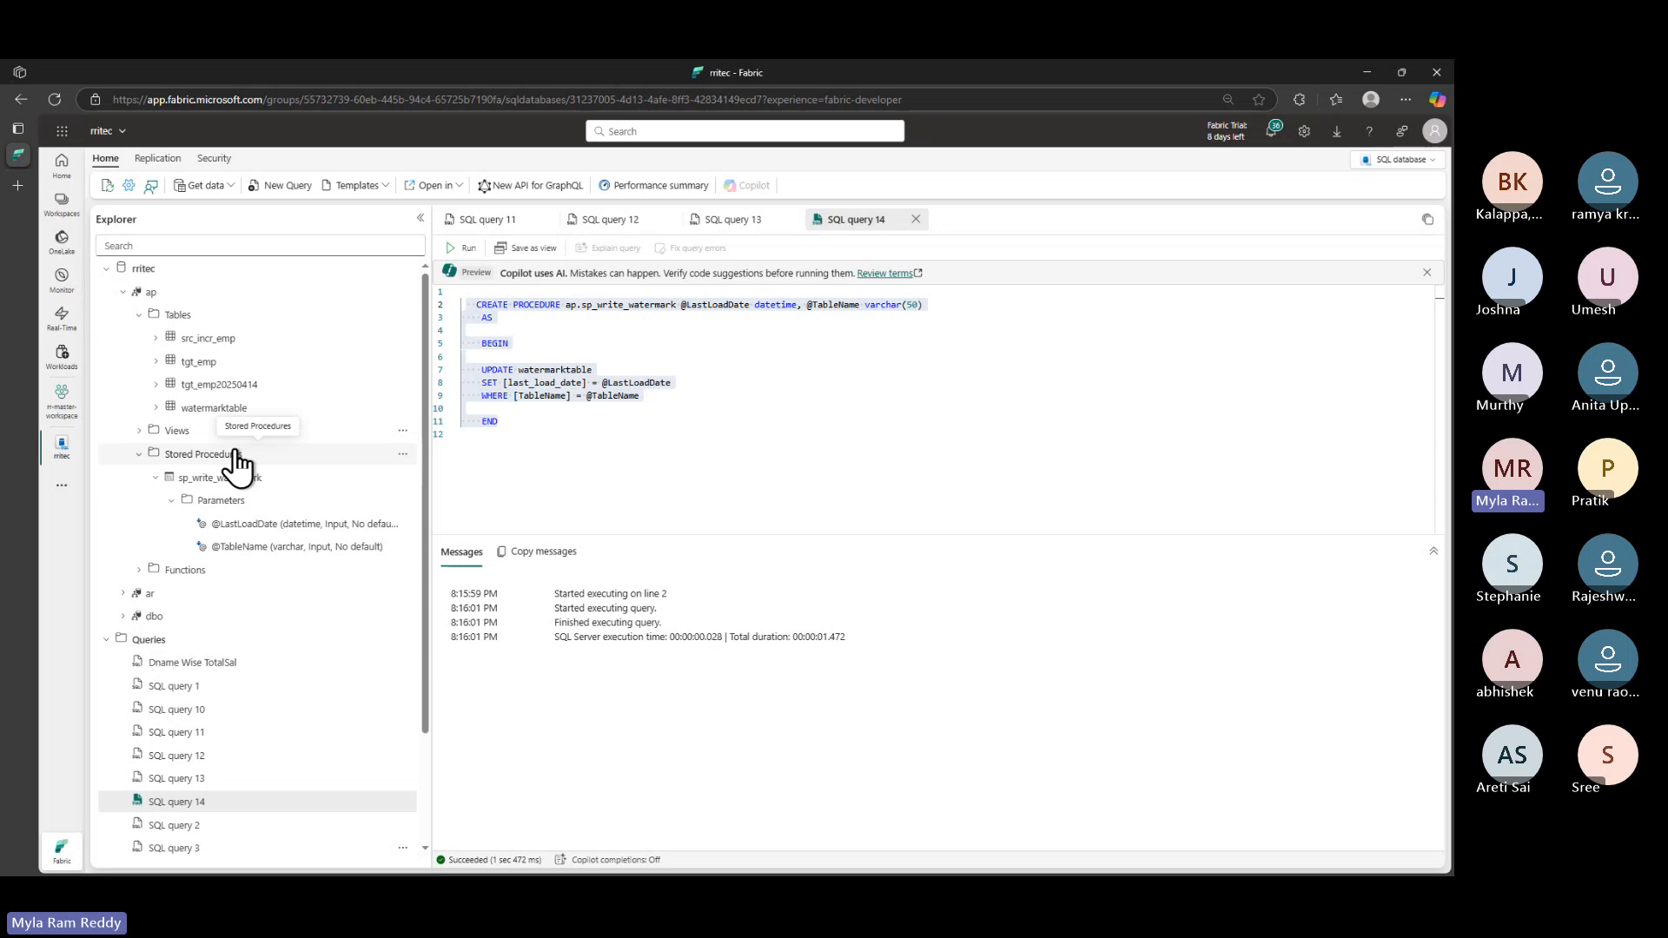
{"action": "key", "text": "alt+Tab"}
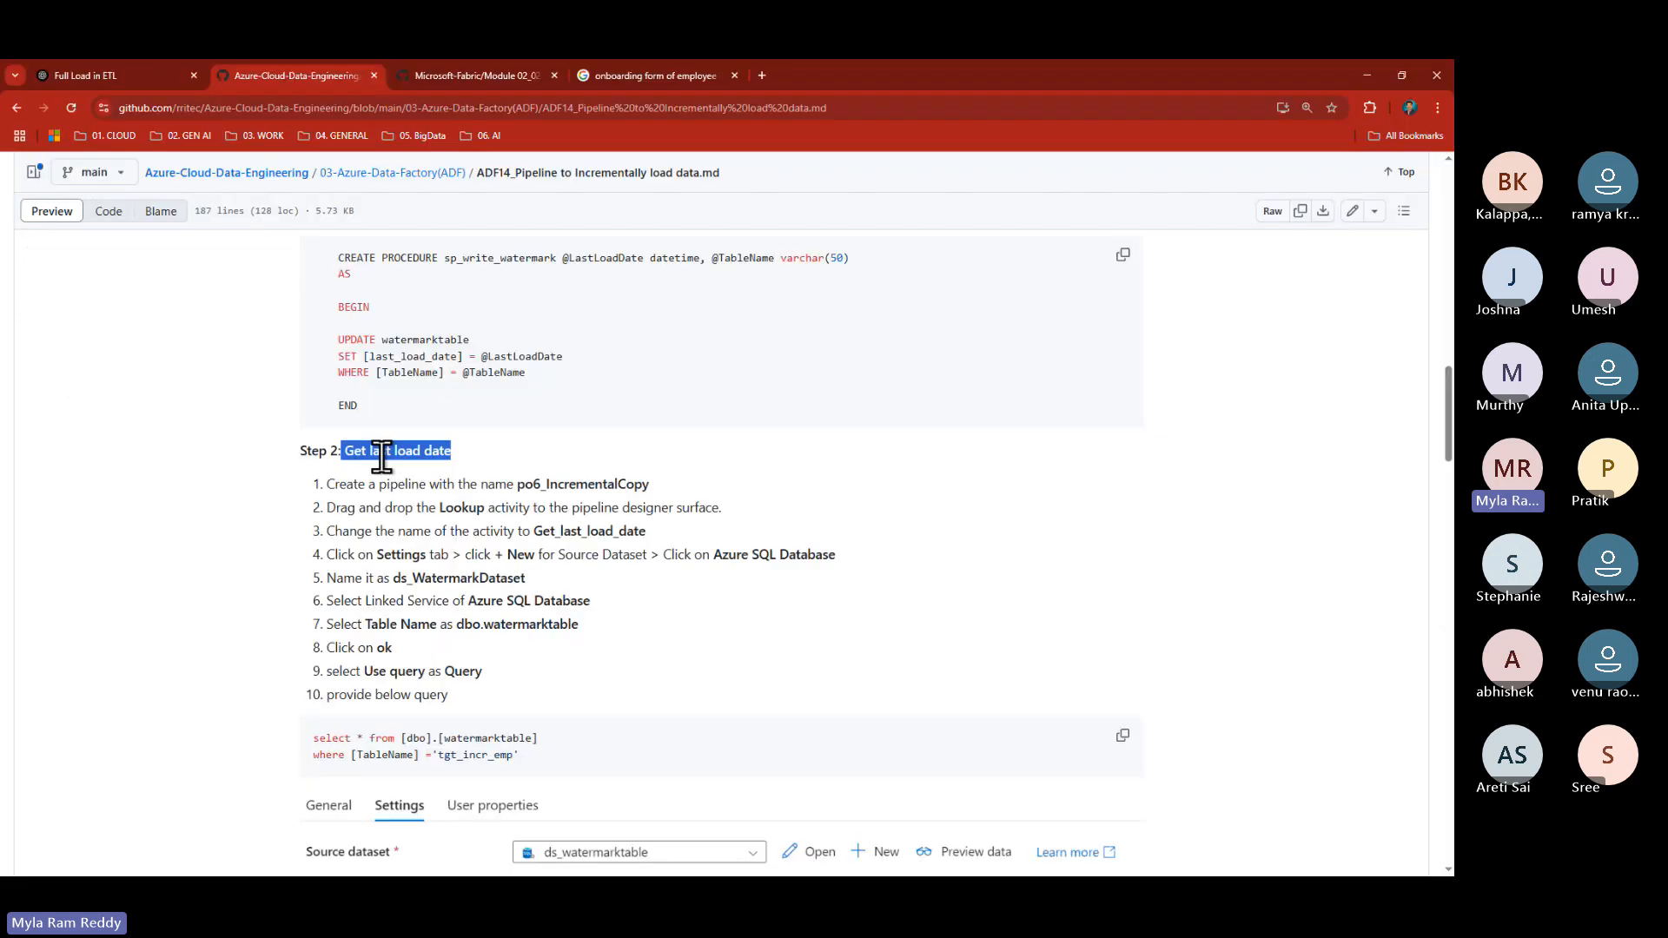
- Highlight the 'Get last load date' Step 2 heading, then go back to the Fabric SQL editor
{"action": "double_click", "coordinate": [376, 449]}
{"action": "left_click_drag", "start_coordinate": [343, 450], "coordinate": [451, 450]}
{"action": "key", "text": "alt"}
{"action": "key", "text": "alt+Tab"}
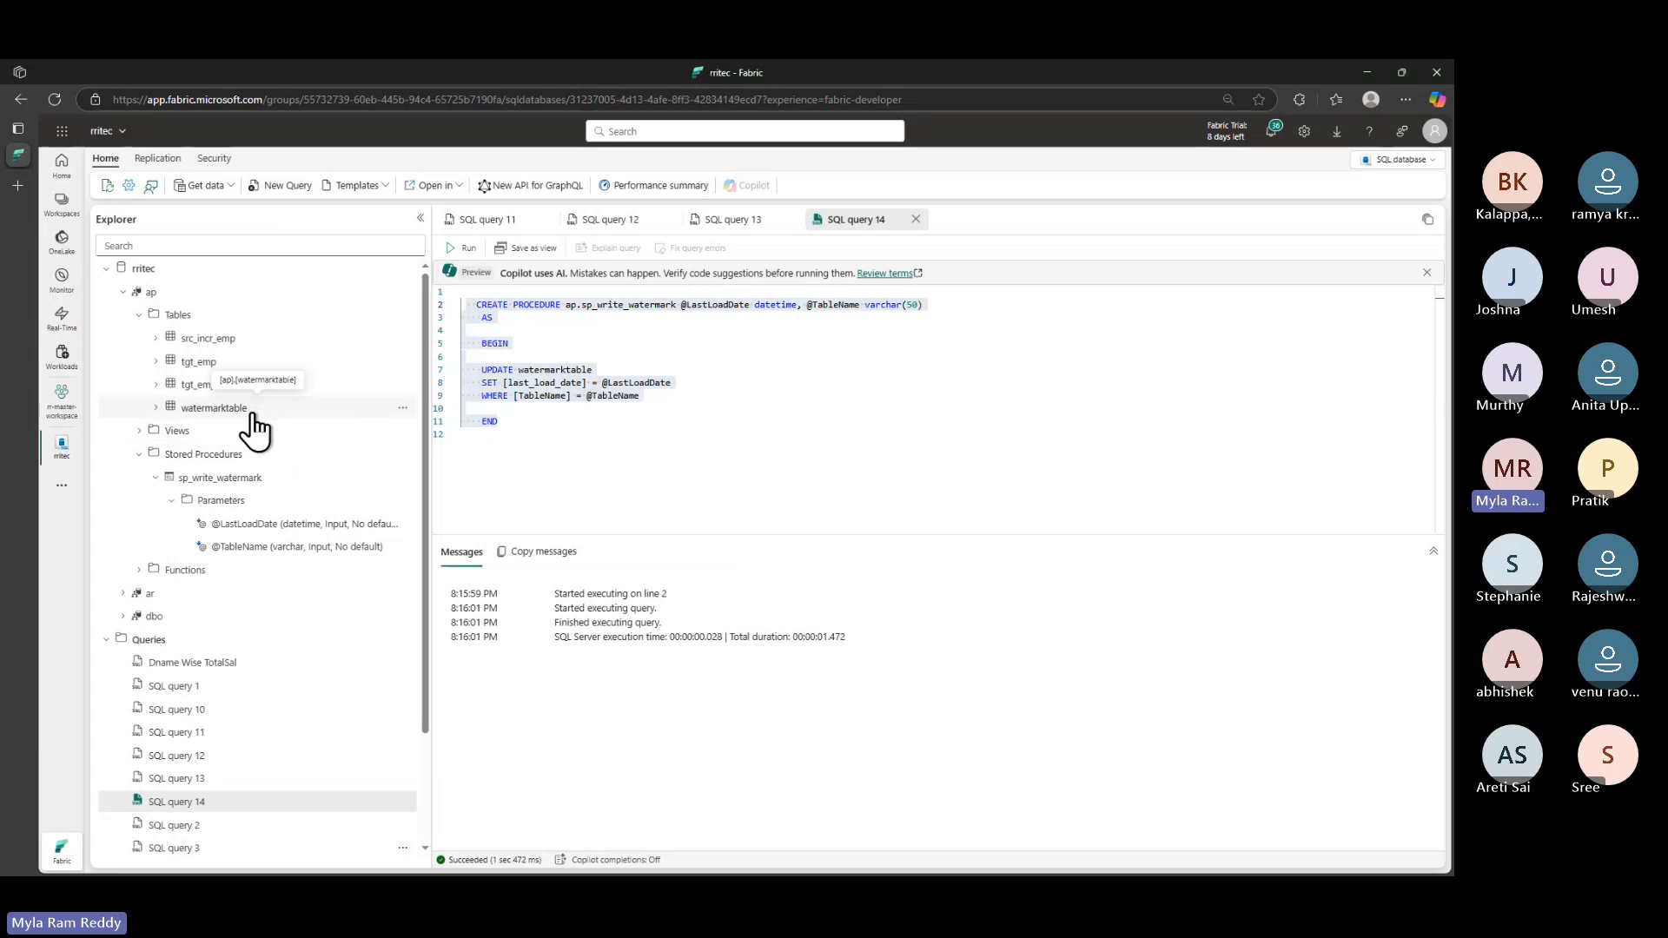
- Show SQL query 13's last_load_date 1900-01-01 result, then bring the GitHub guide forward
{"action": "left_click", "coordinate": [724, 228]}
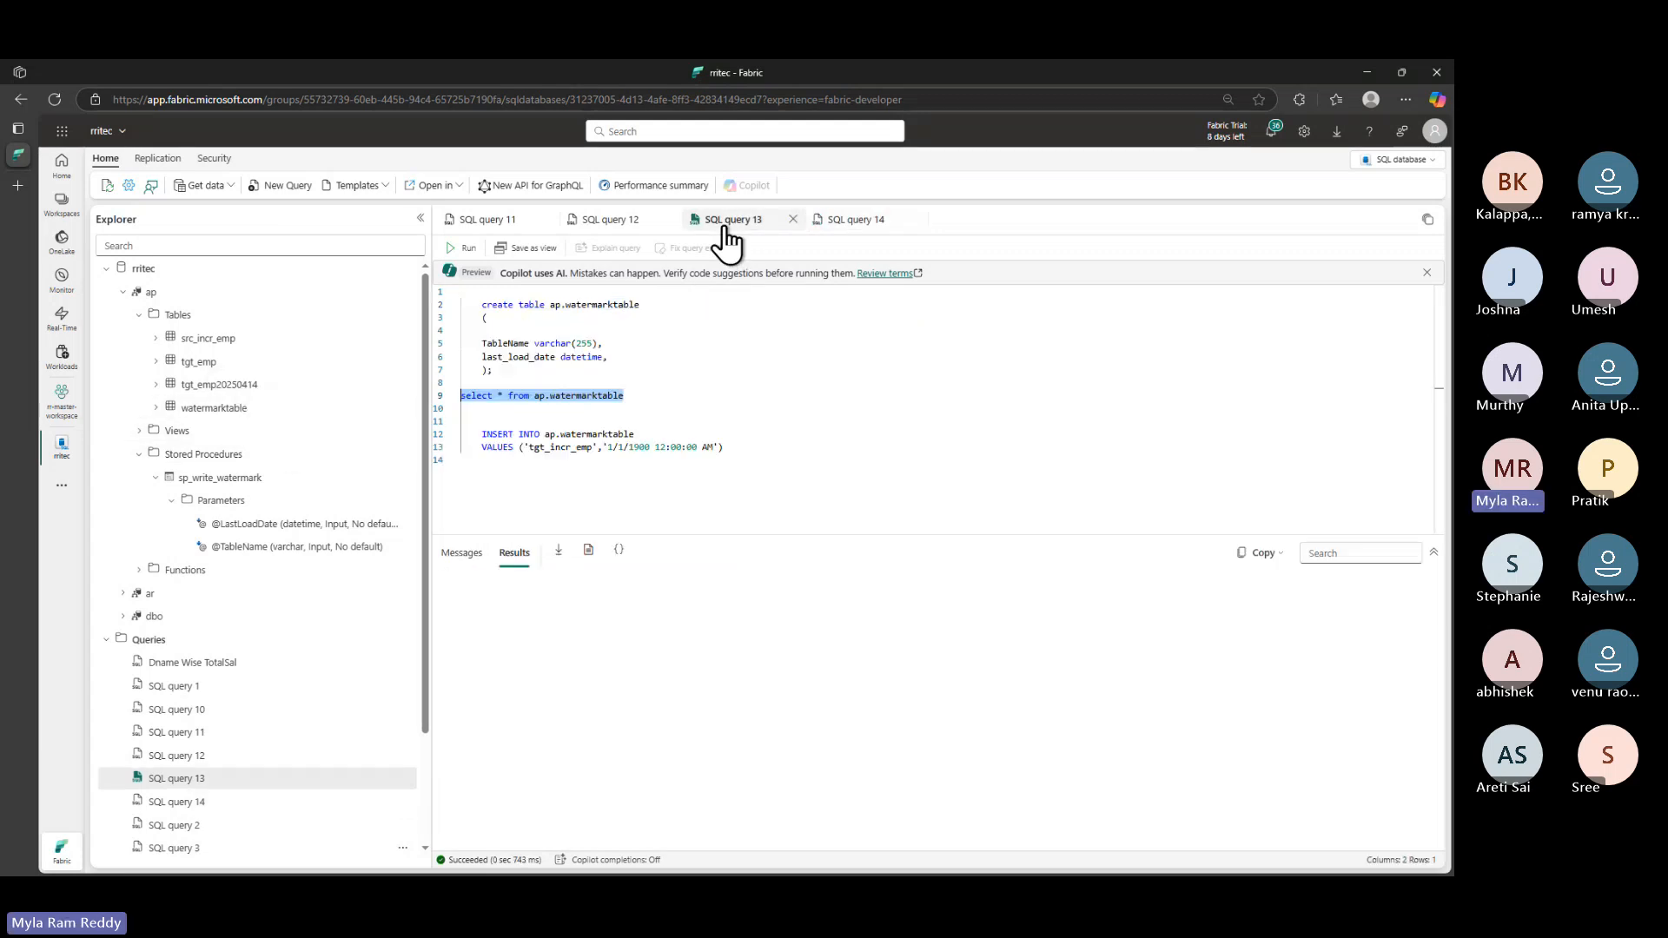
{"action": "left_click", "coordinate": [986, 606]}
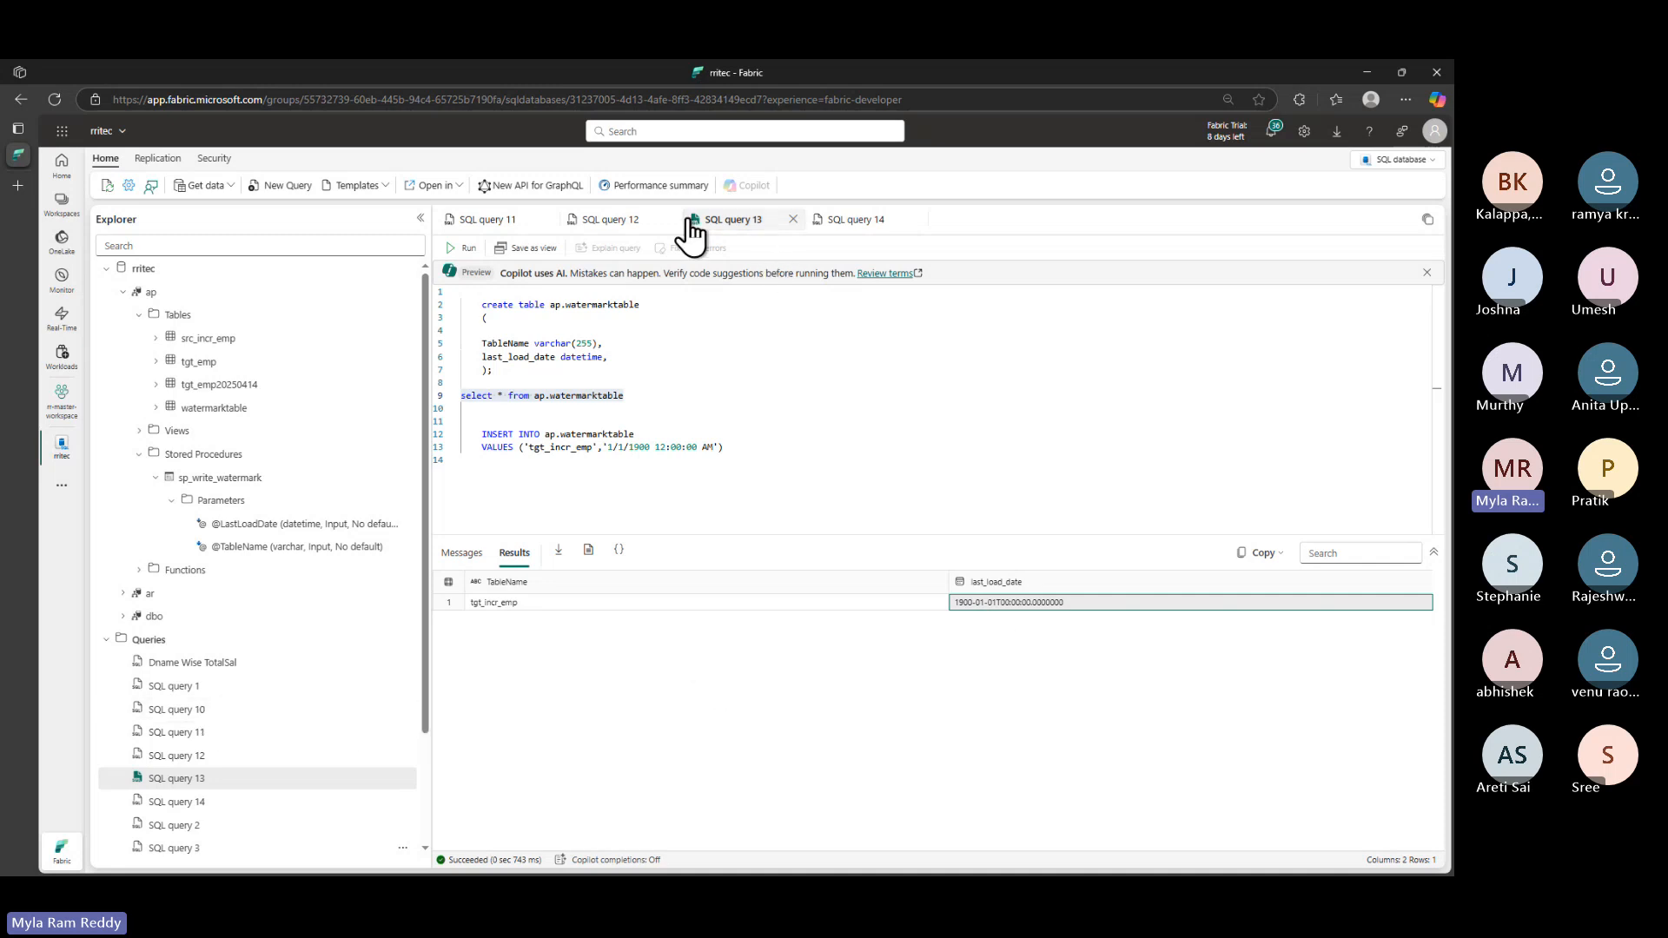
{"action": "key", "text": "alt+Tab"}
{"action": "left_click", "coordinate": [373, 497]}
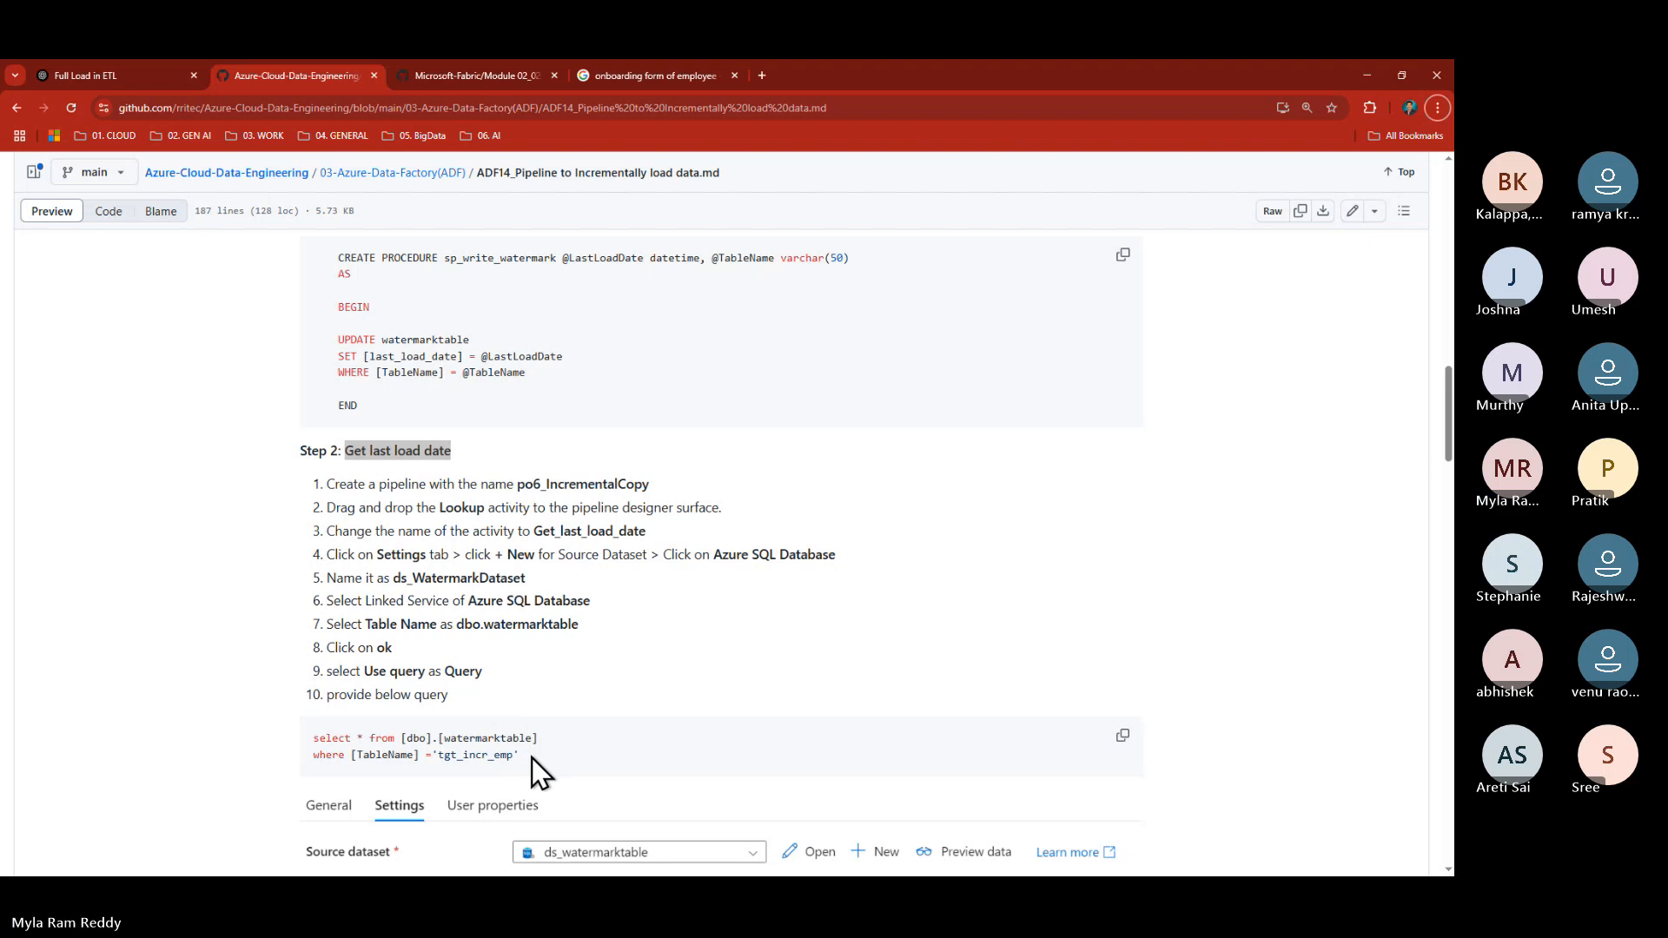
- Copy the guide's watermarktable lookup query filtering tgt_incr_emp into a new Fabric SQL query 15
{"action": "left_click_drag", "start_coordinate": [519, 755], "coordinate": [351, 756]}
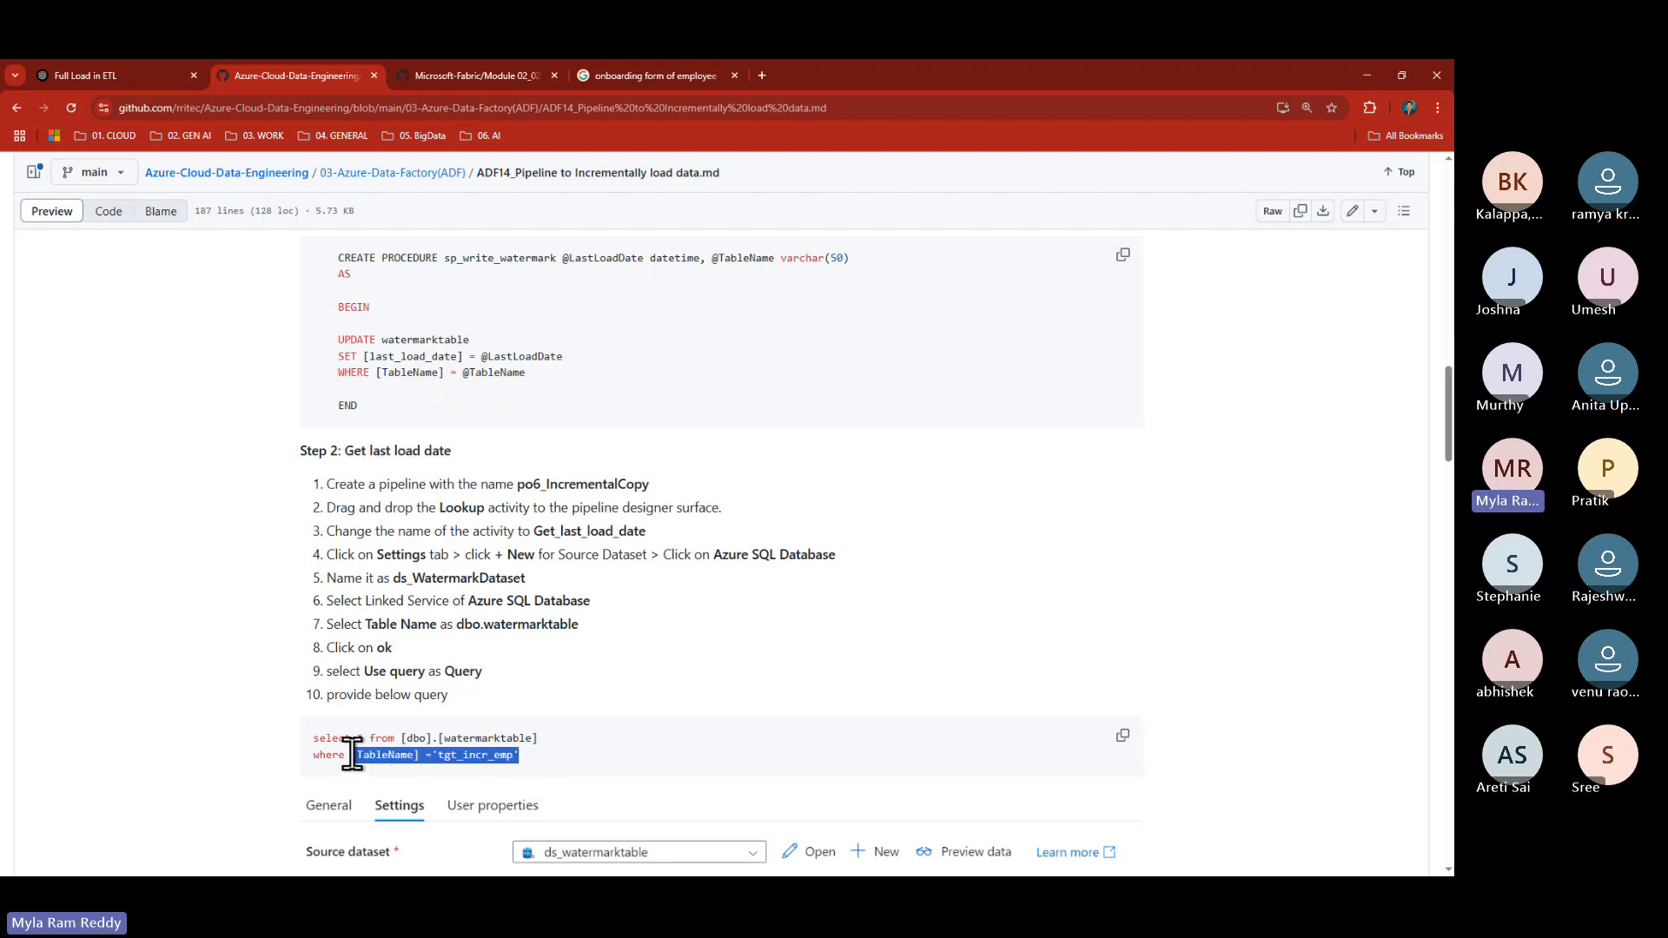
{"action": "left_click_drag", "start_coordinate": [542, 739], "coordinate": [282, 741]}
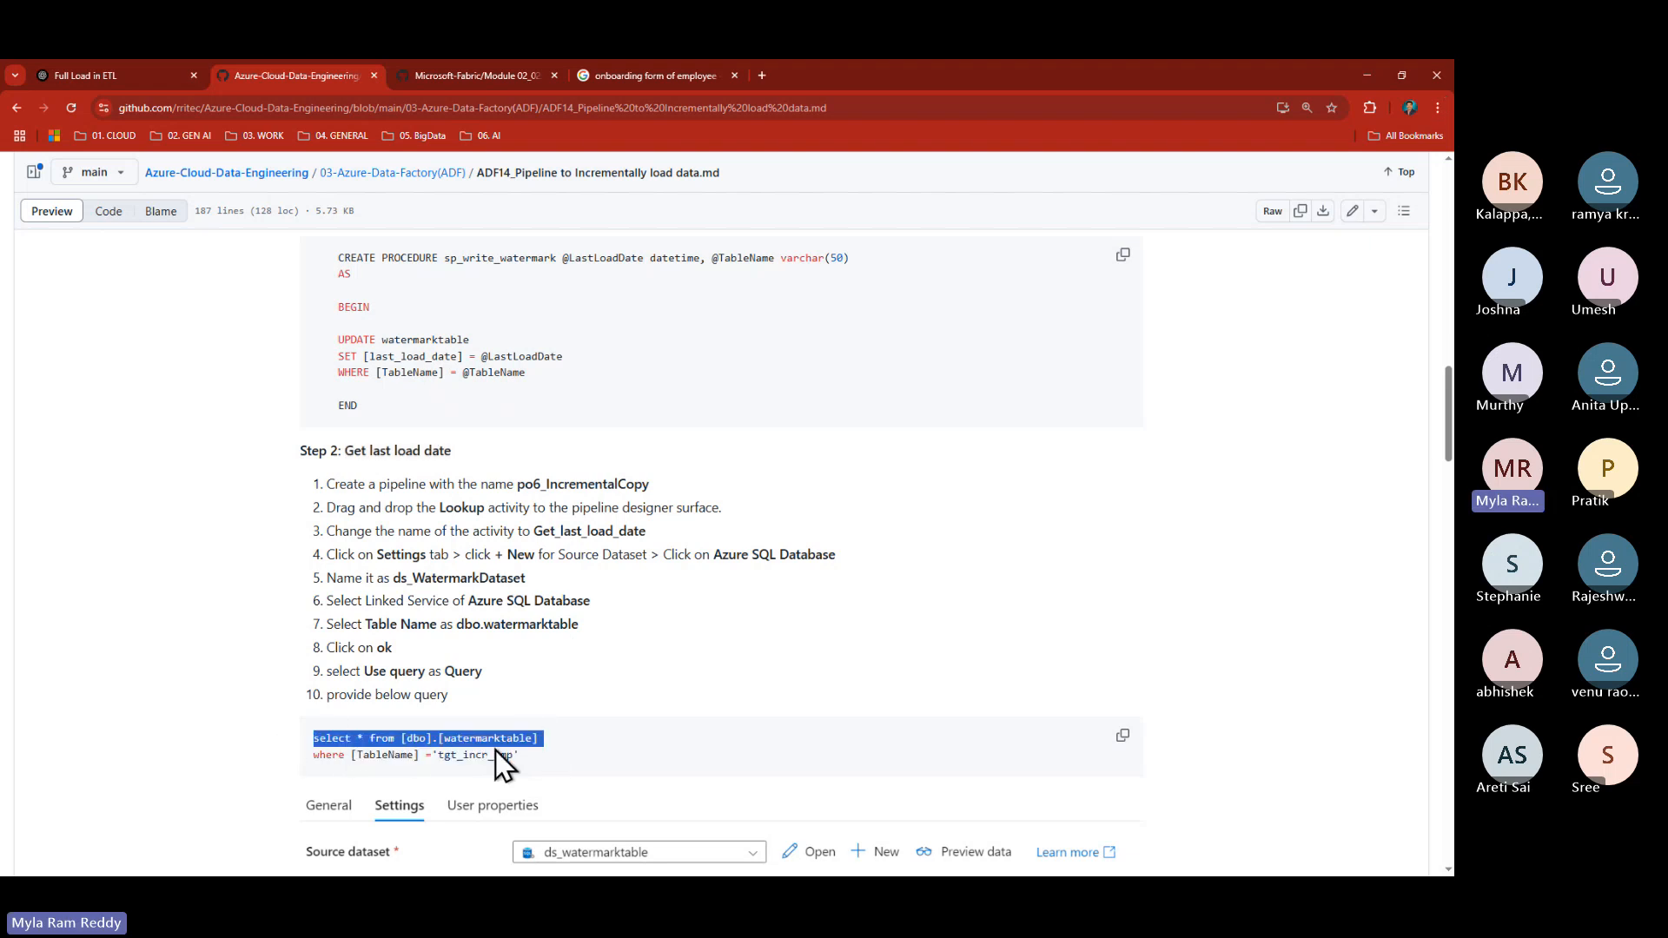
{"action": "left_click", "coordinate": [494, 757]}
{"action": "left_click_drag", "start_coordinate": [520, 756], "coordinate": [287, 753]}
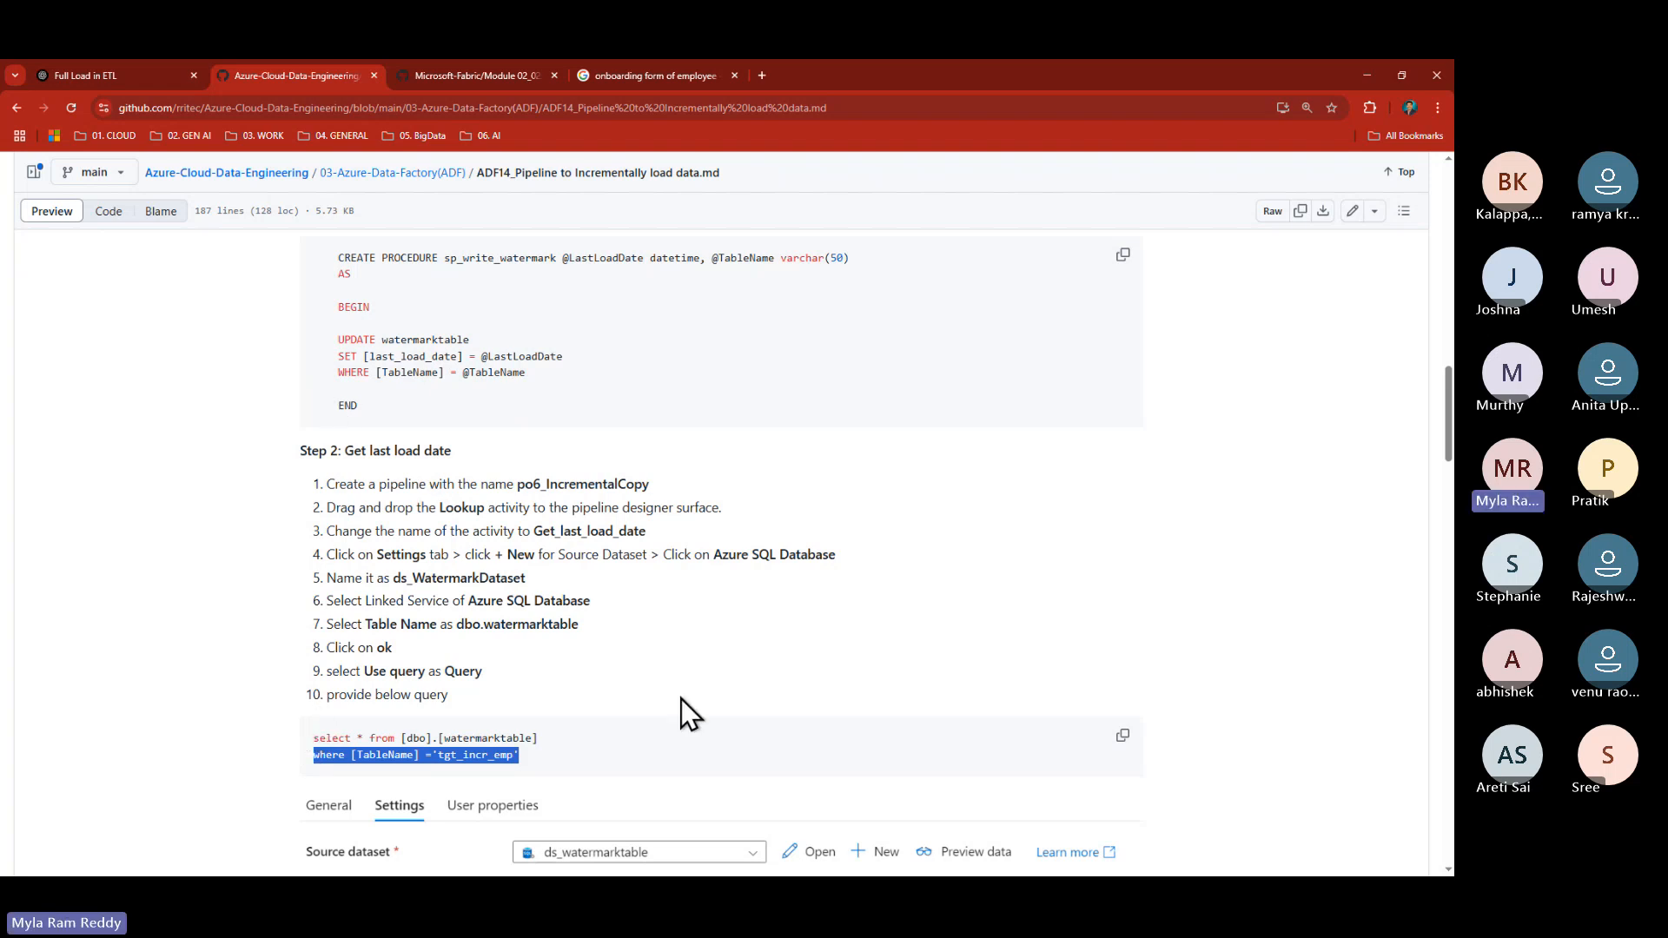
{"action": "left_click", "coordinate": [1120, 735]}
{"action": "key", "text": "alt+Tab"}
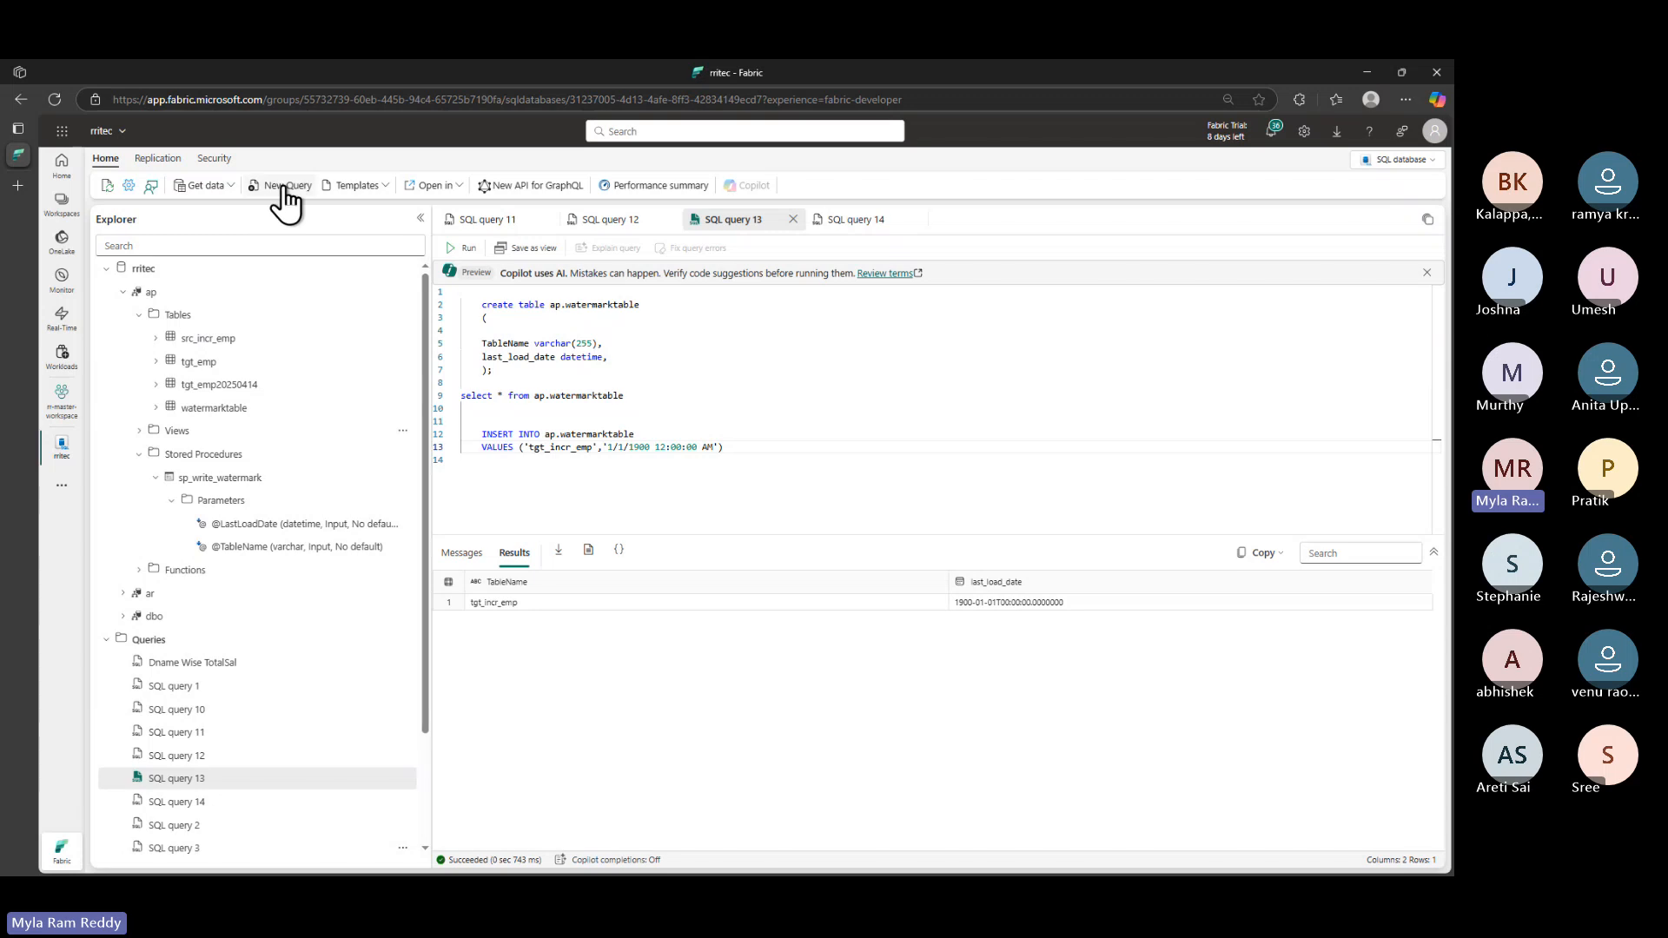
{"action": "left_click", "coordinate": [285, 186]}
{"action": "key", "text": "ctrl+v"}
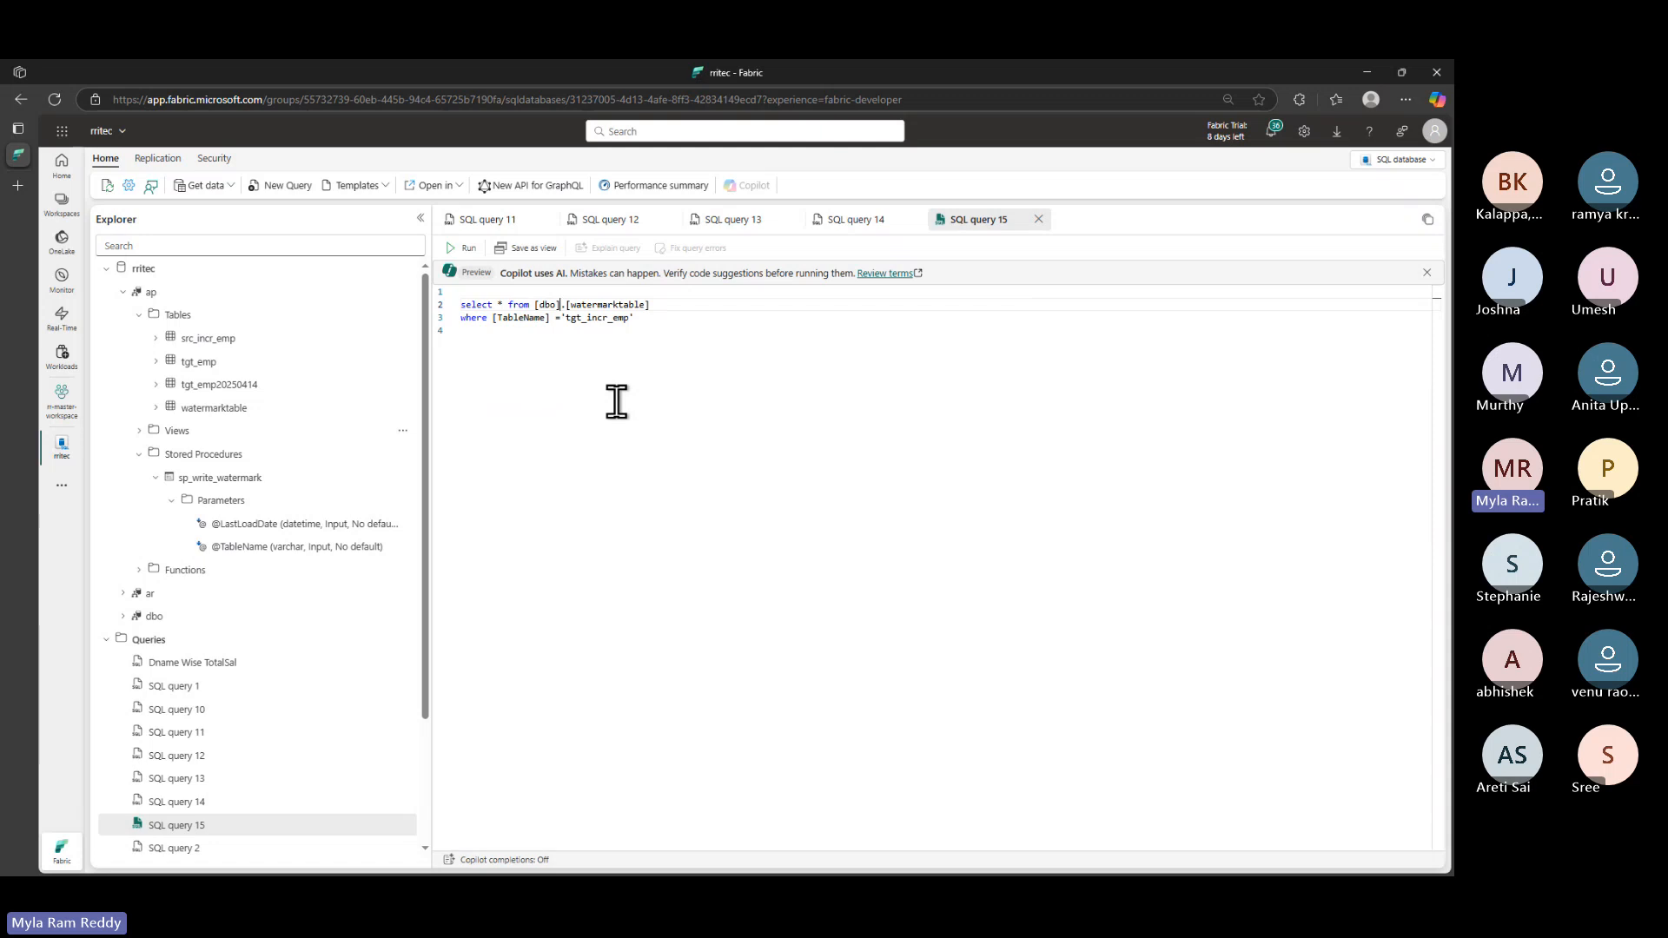
- Change the FROM schema from dbo to ap and run it, returning last_load_date 1900-01-01
{"action": "key", "text": "BackSpace"}
{"action": "key", "text": "BackSpace"}
{"action": "key", "text": "BackSpace"}
{"action": "key", "text": "BackSpace"}
{"action": "key", "text": "BackSpace"}
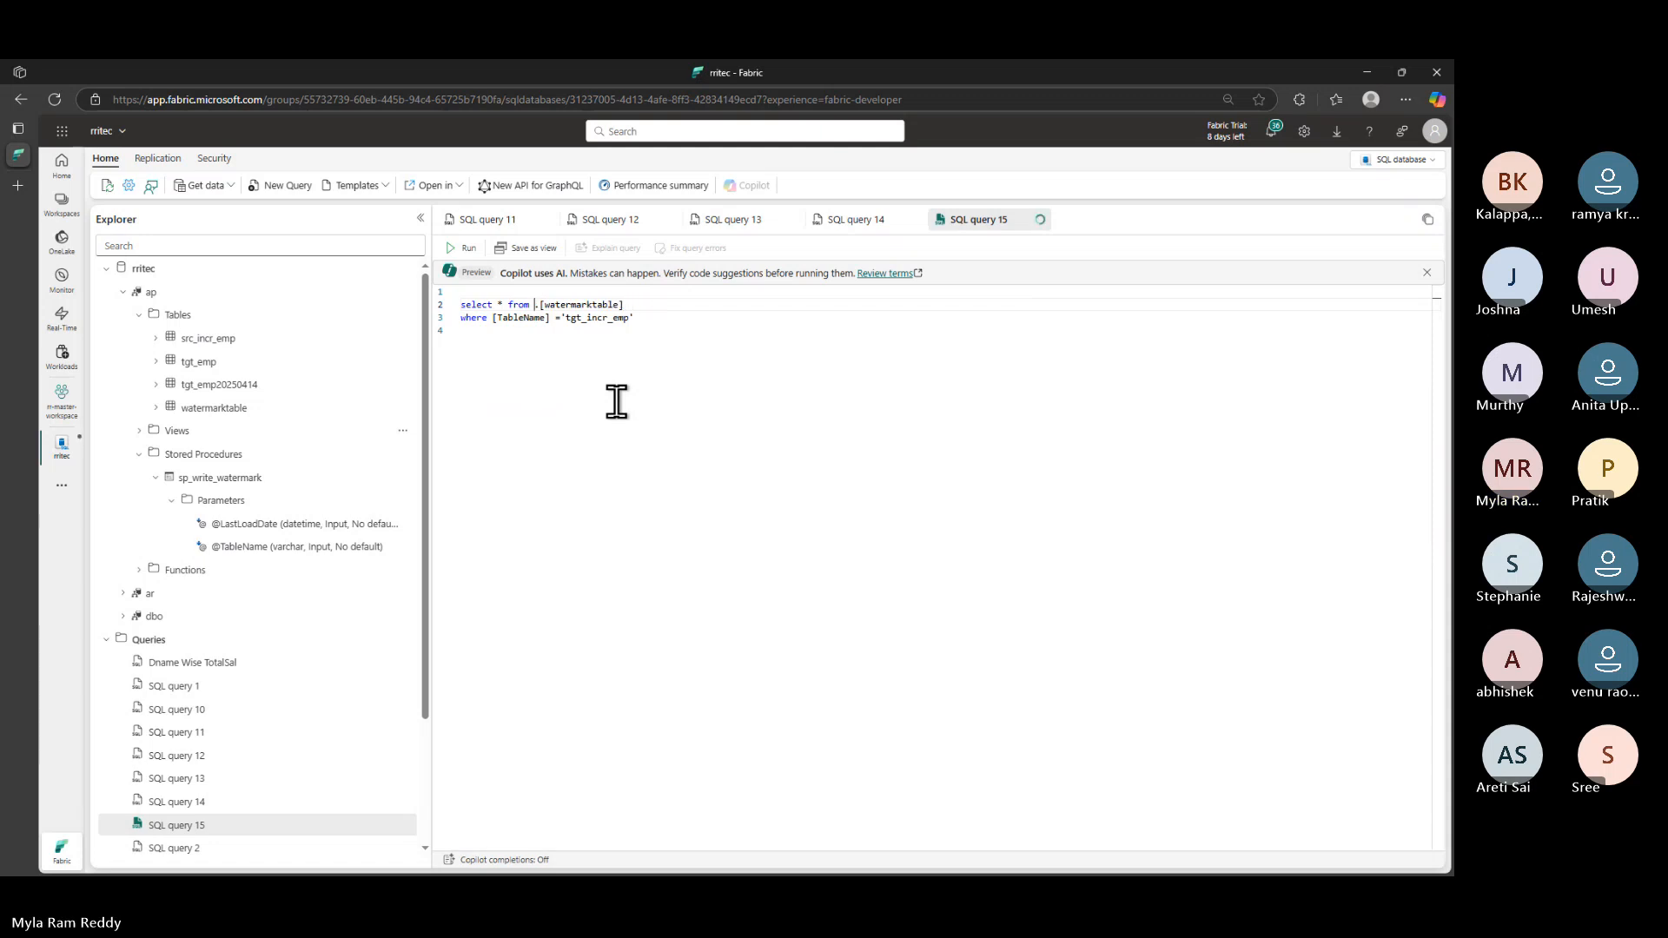
{"action": "type", "text": "ap"}
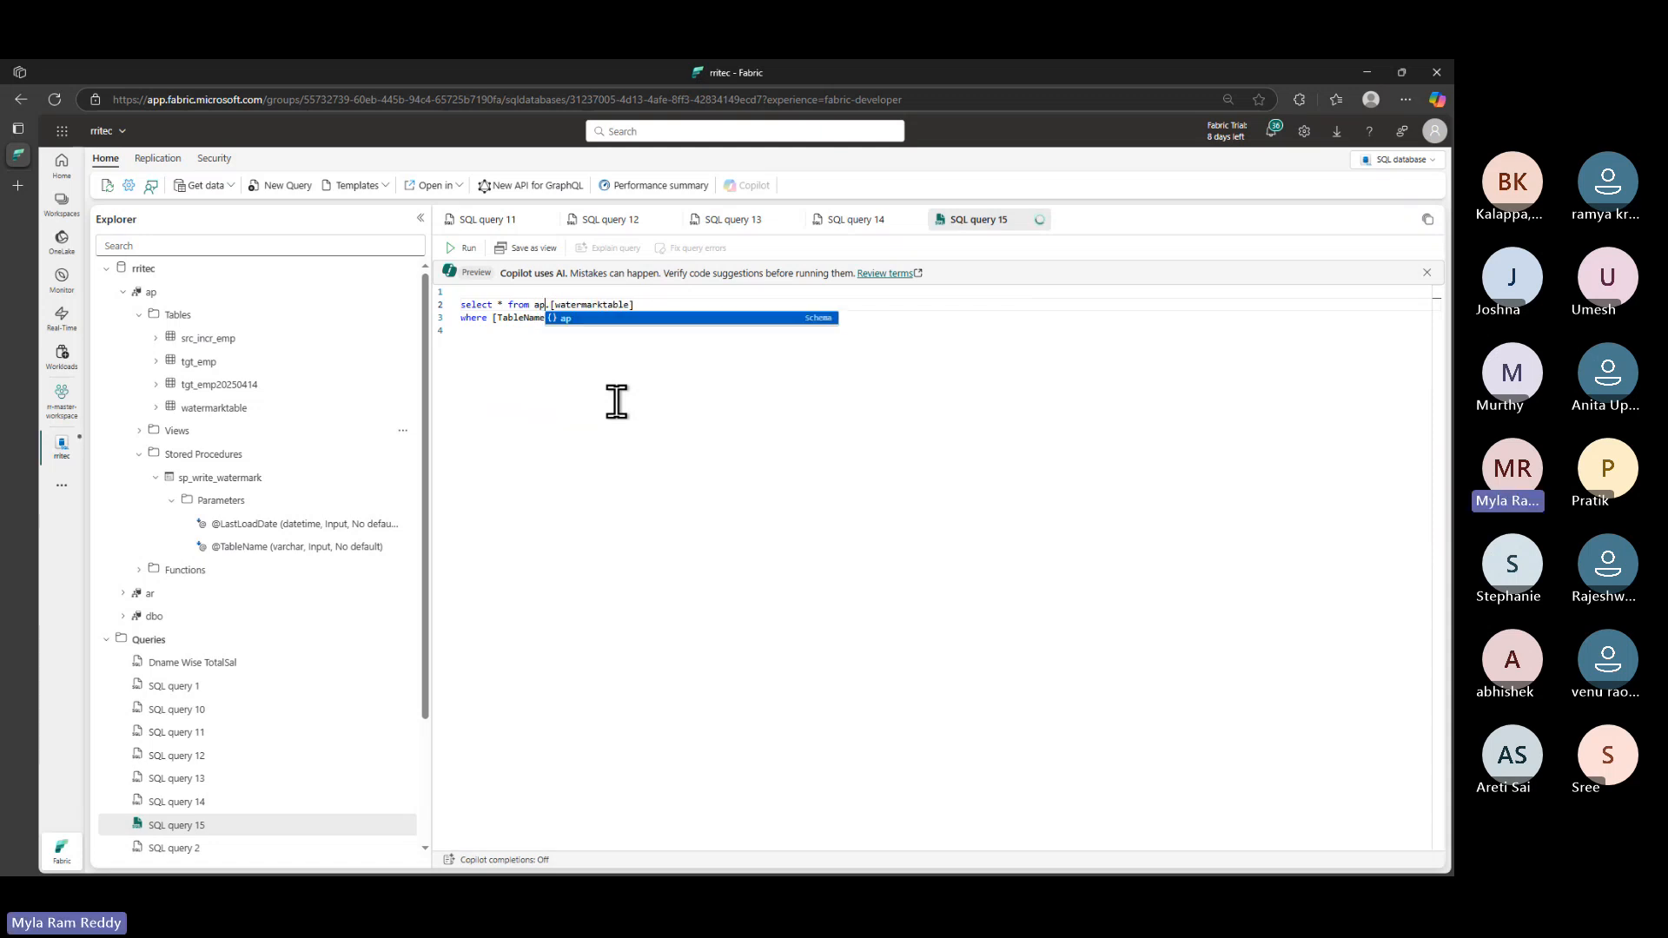
{"action": "left_click", "coordinate": [617, 413]}
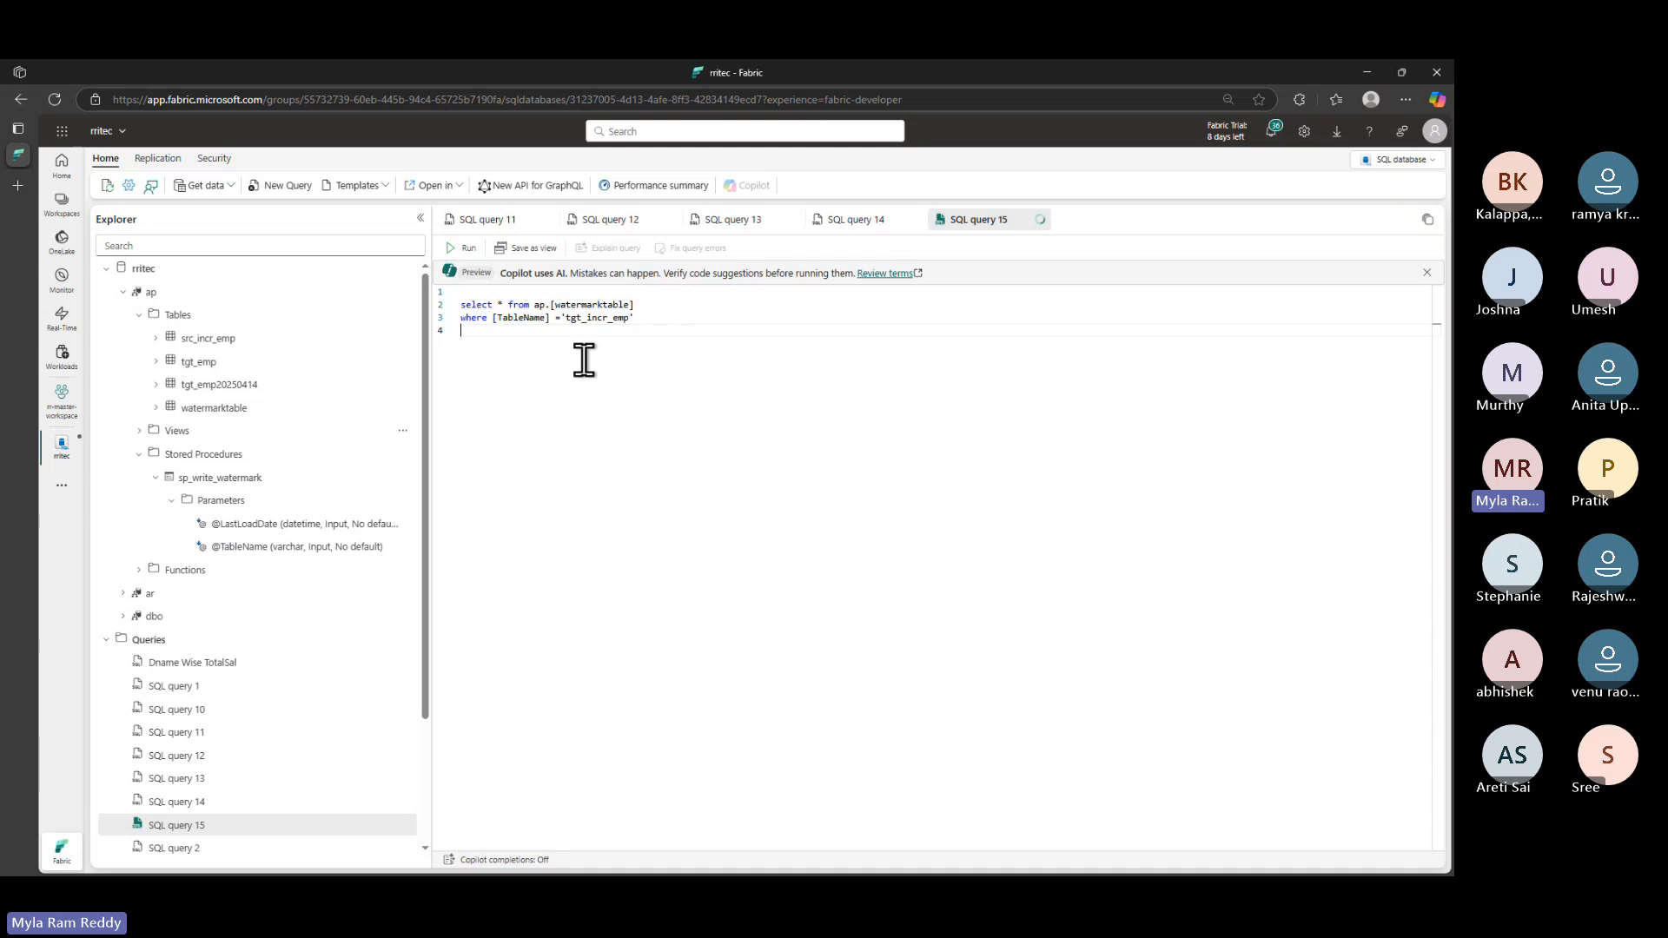
{"action": "left_click", "coordinate": [468, 248]}
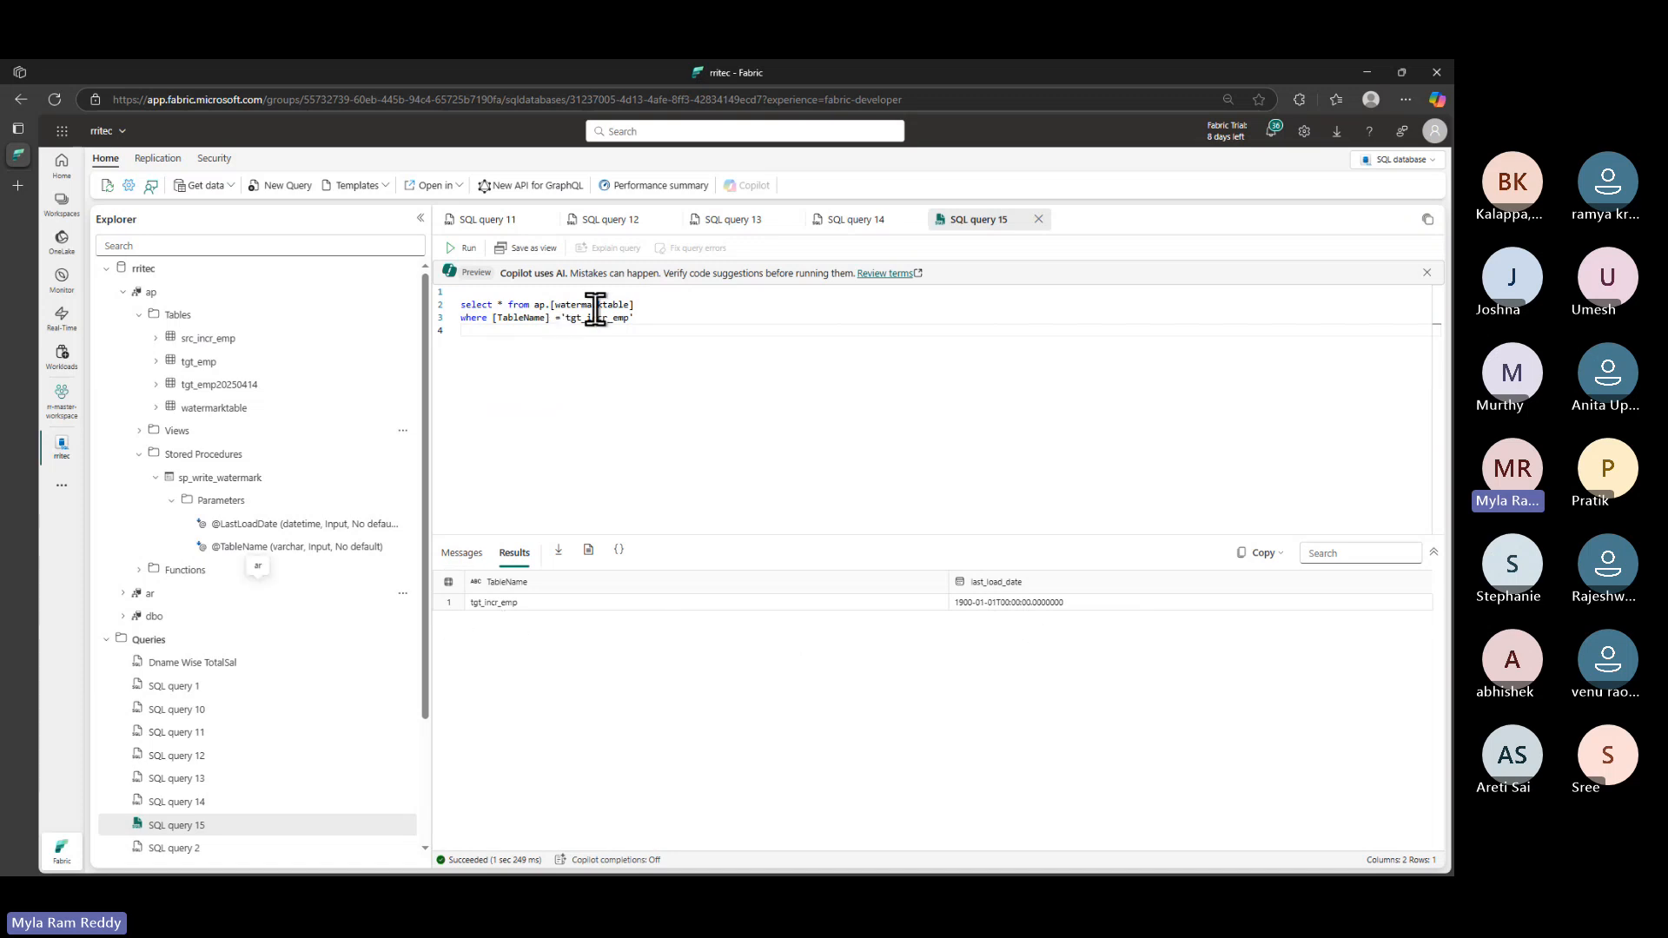
{"action": "left_click", "coordinate": [979, 608]}
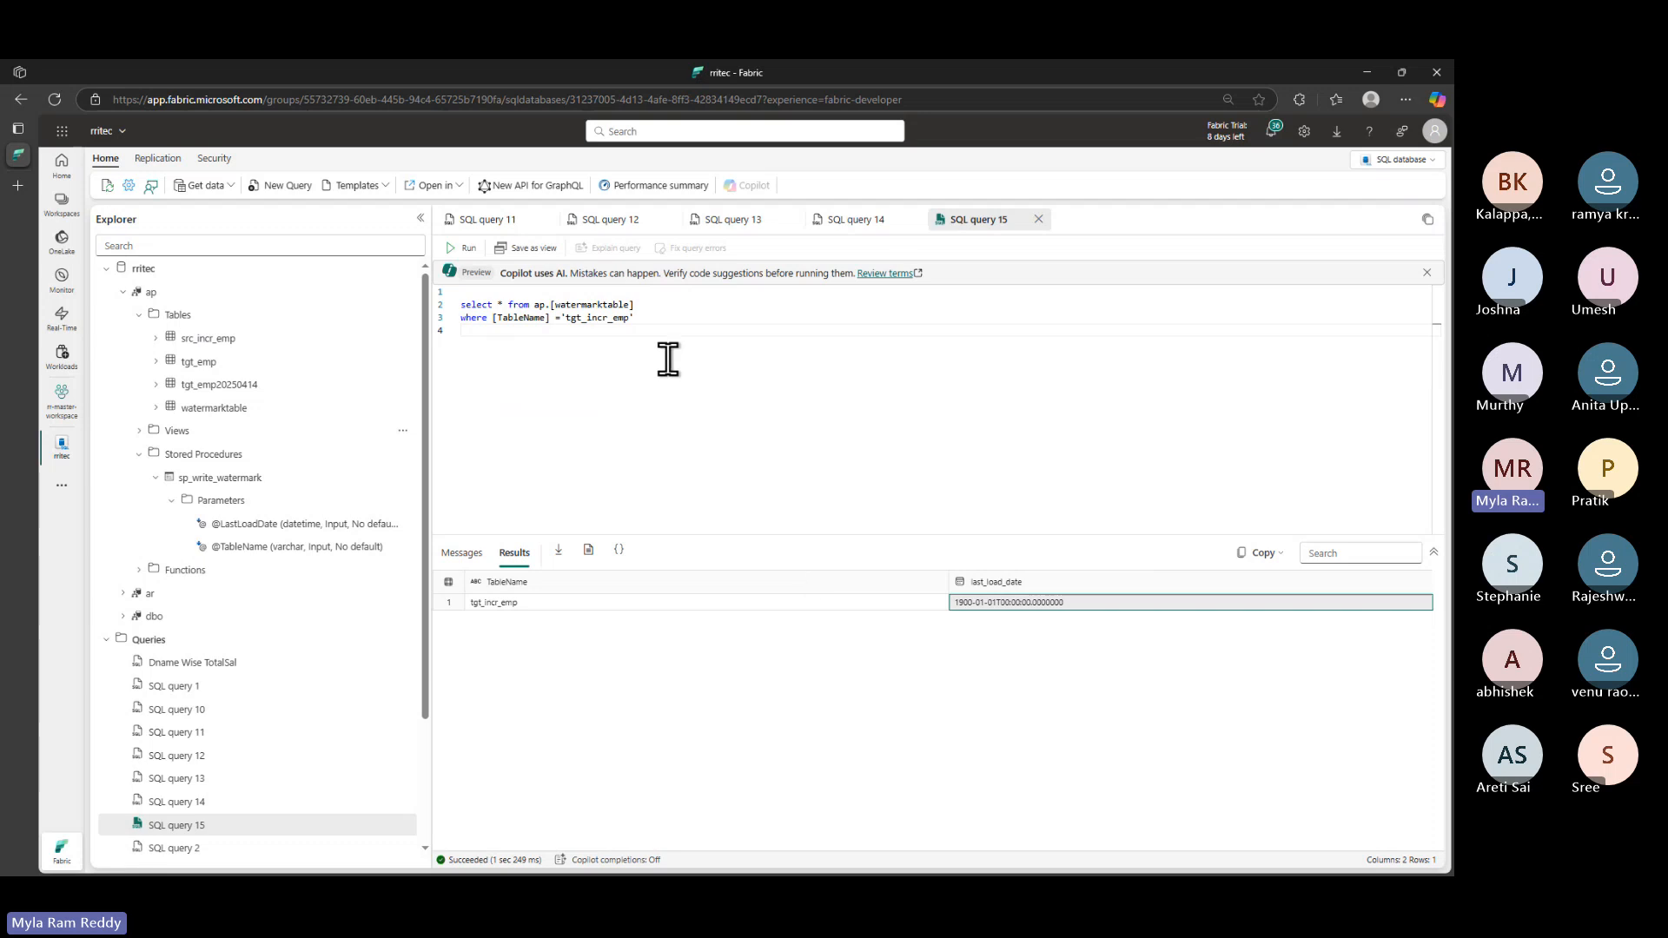
{"action": "key", "text": "alt+Tab"}
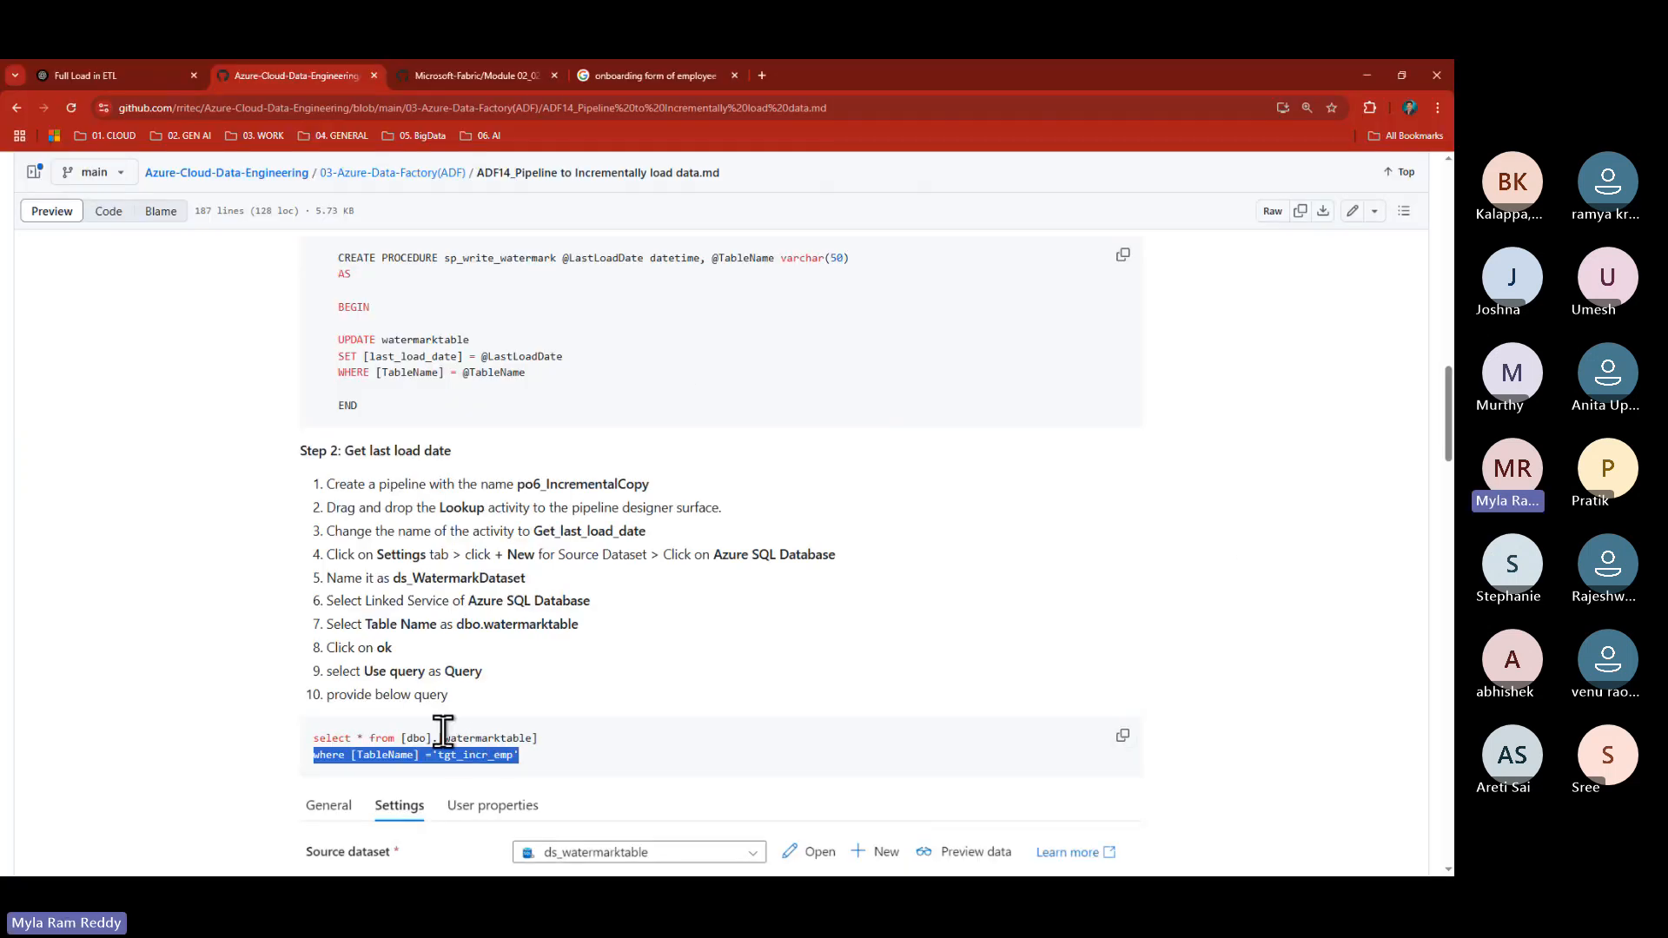
- Scroll the guide to Step 3, Get_max_transaction_date_from_source, and highlight its schema name
{"action": "scroll", "coordinate": [455, 722], "scroll_direction": "down", "scroll_amount": 3}
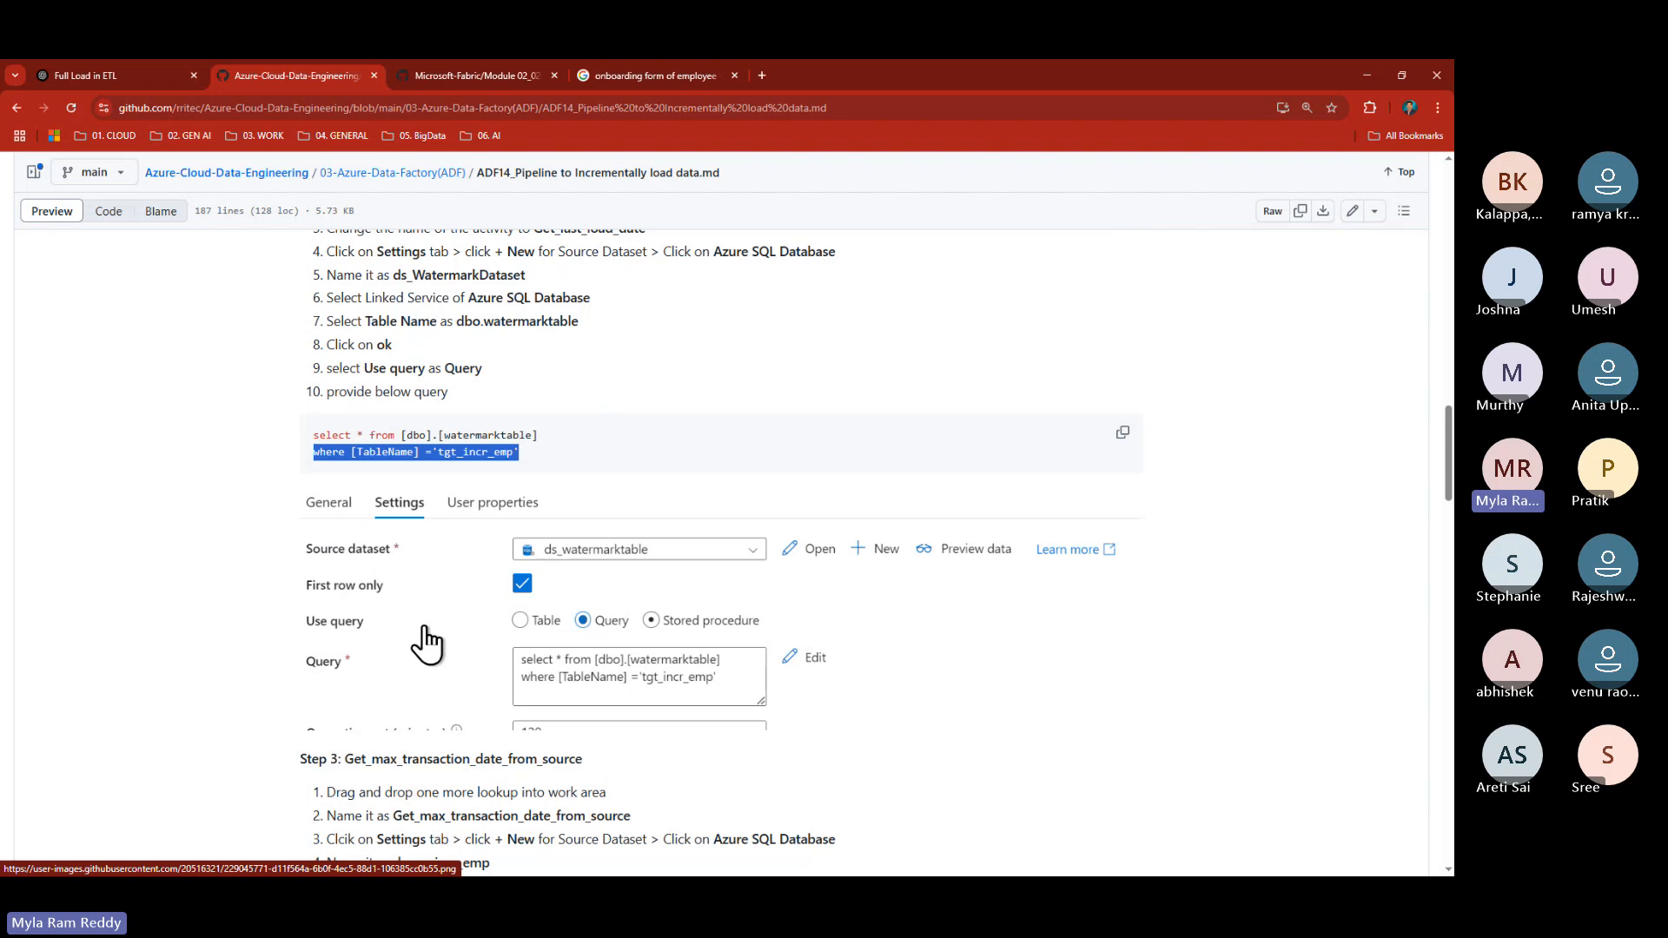
{"action": "scroll", "coordinate": [408, 598], "scroll_direction": "down", "scroll_amount": 2}
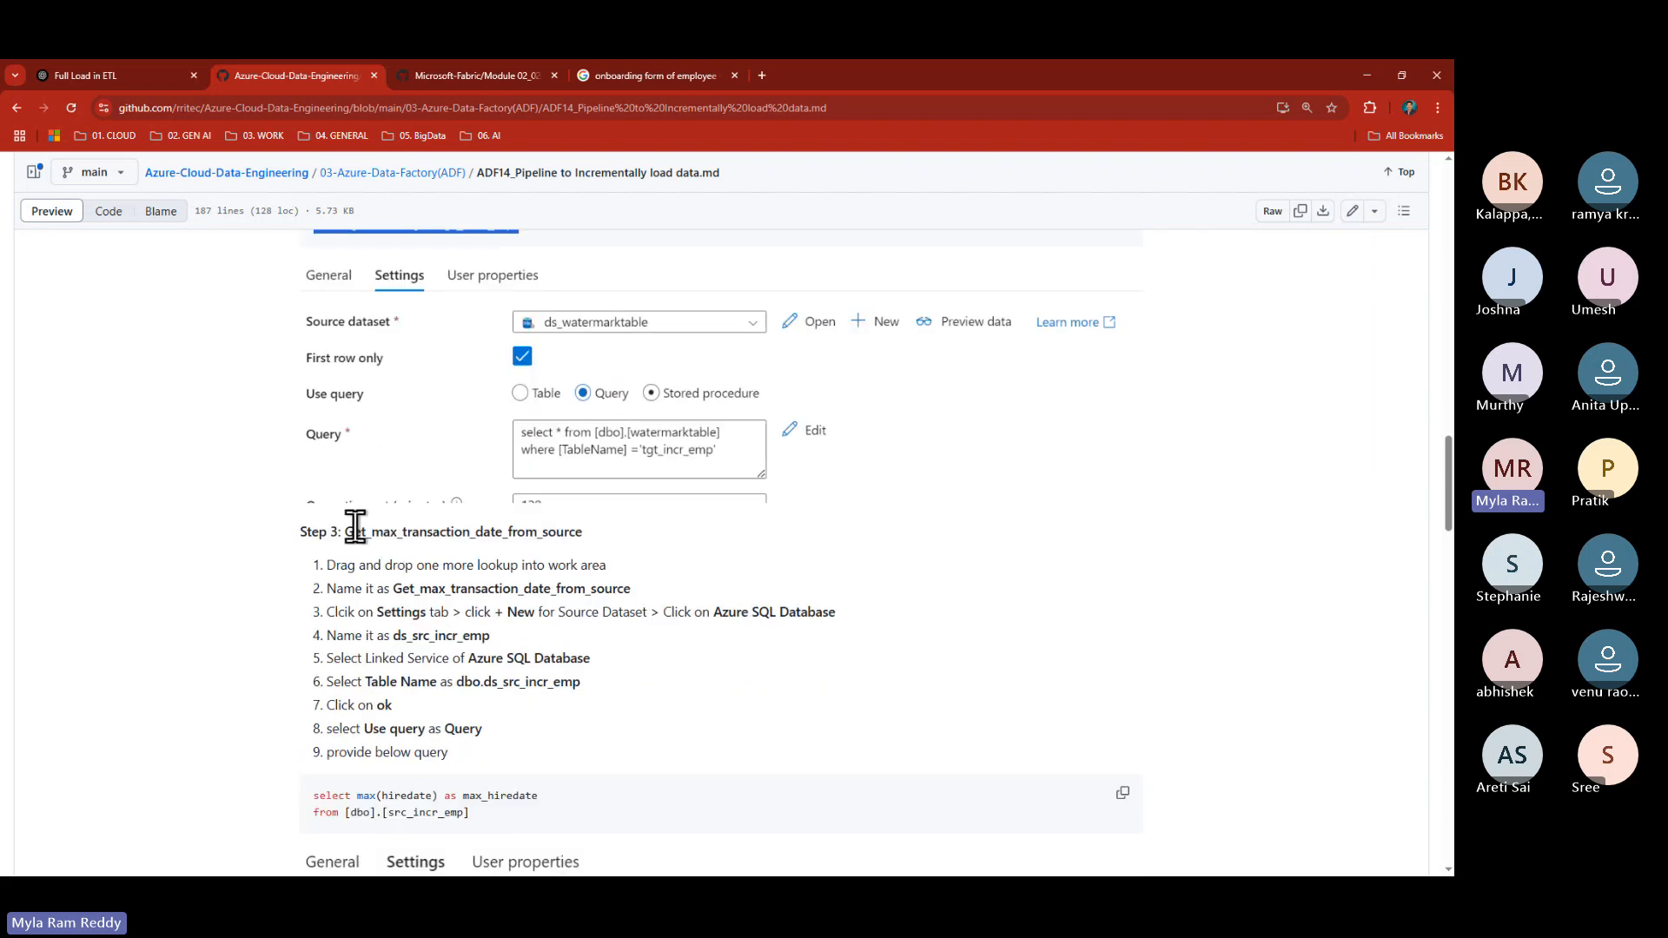
{"action": "left_click_drag", "start_coordinate": [347, 534], "coordinate": [495, 533]}
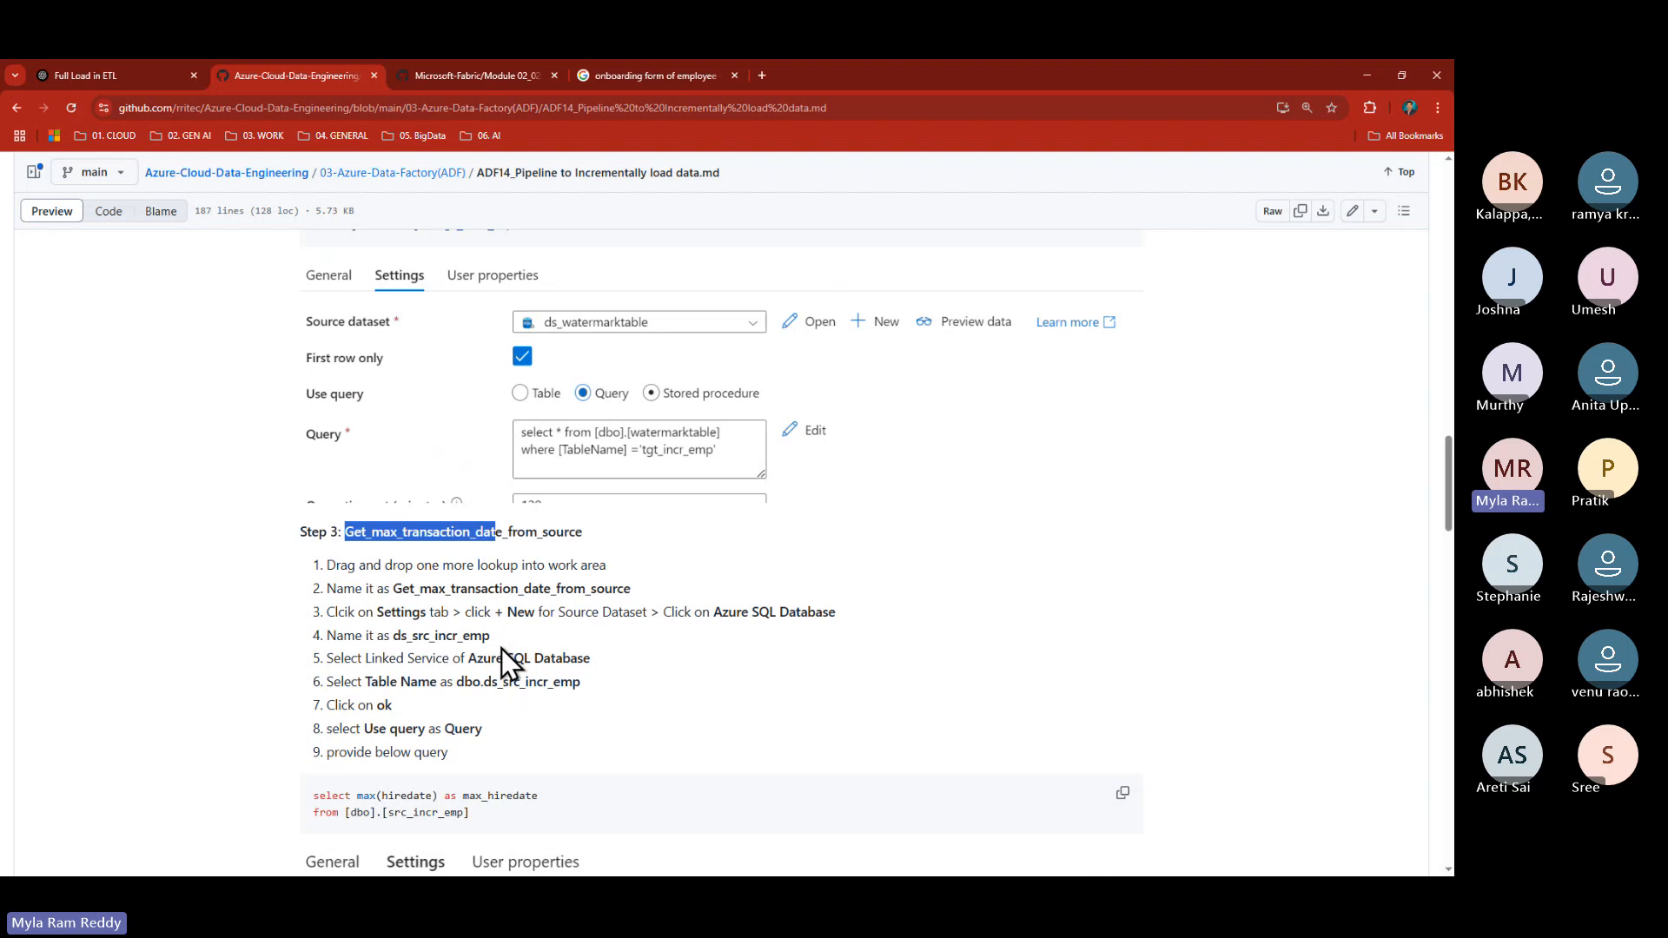
{"action": "key", "text": "alt+Tab"}
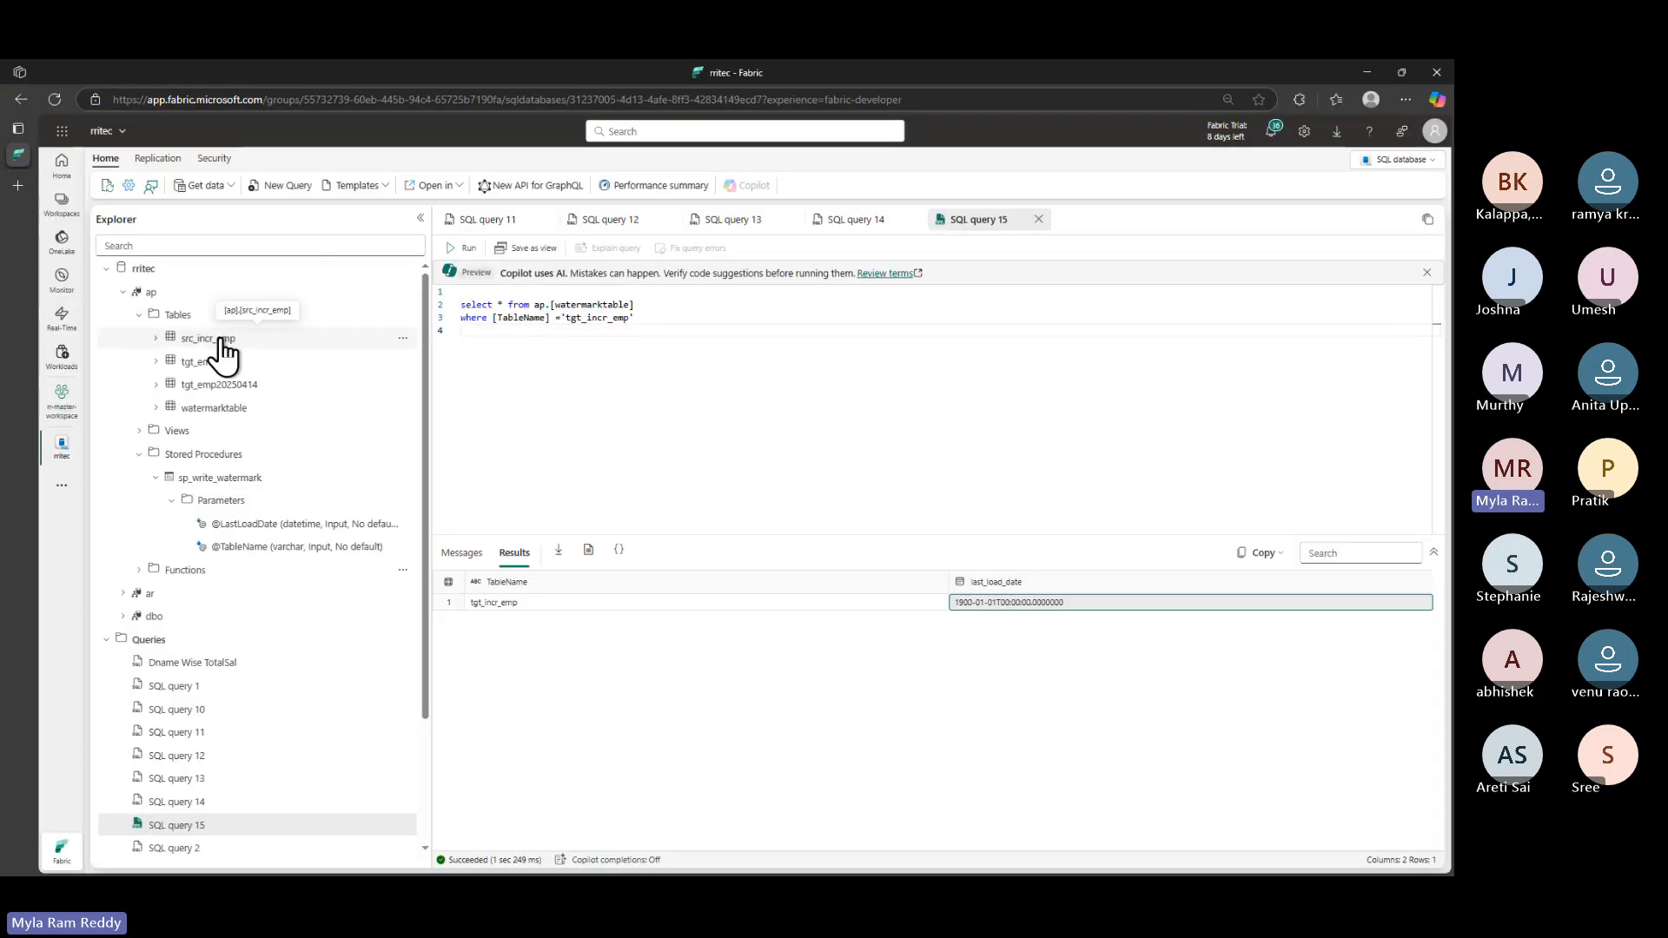
- Check the latest inserted hiredate in SQL query 11, then return to SQL query 15
{"action": "left_click", "coordinate": [482, 221]}
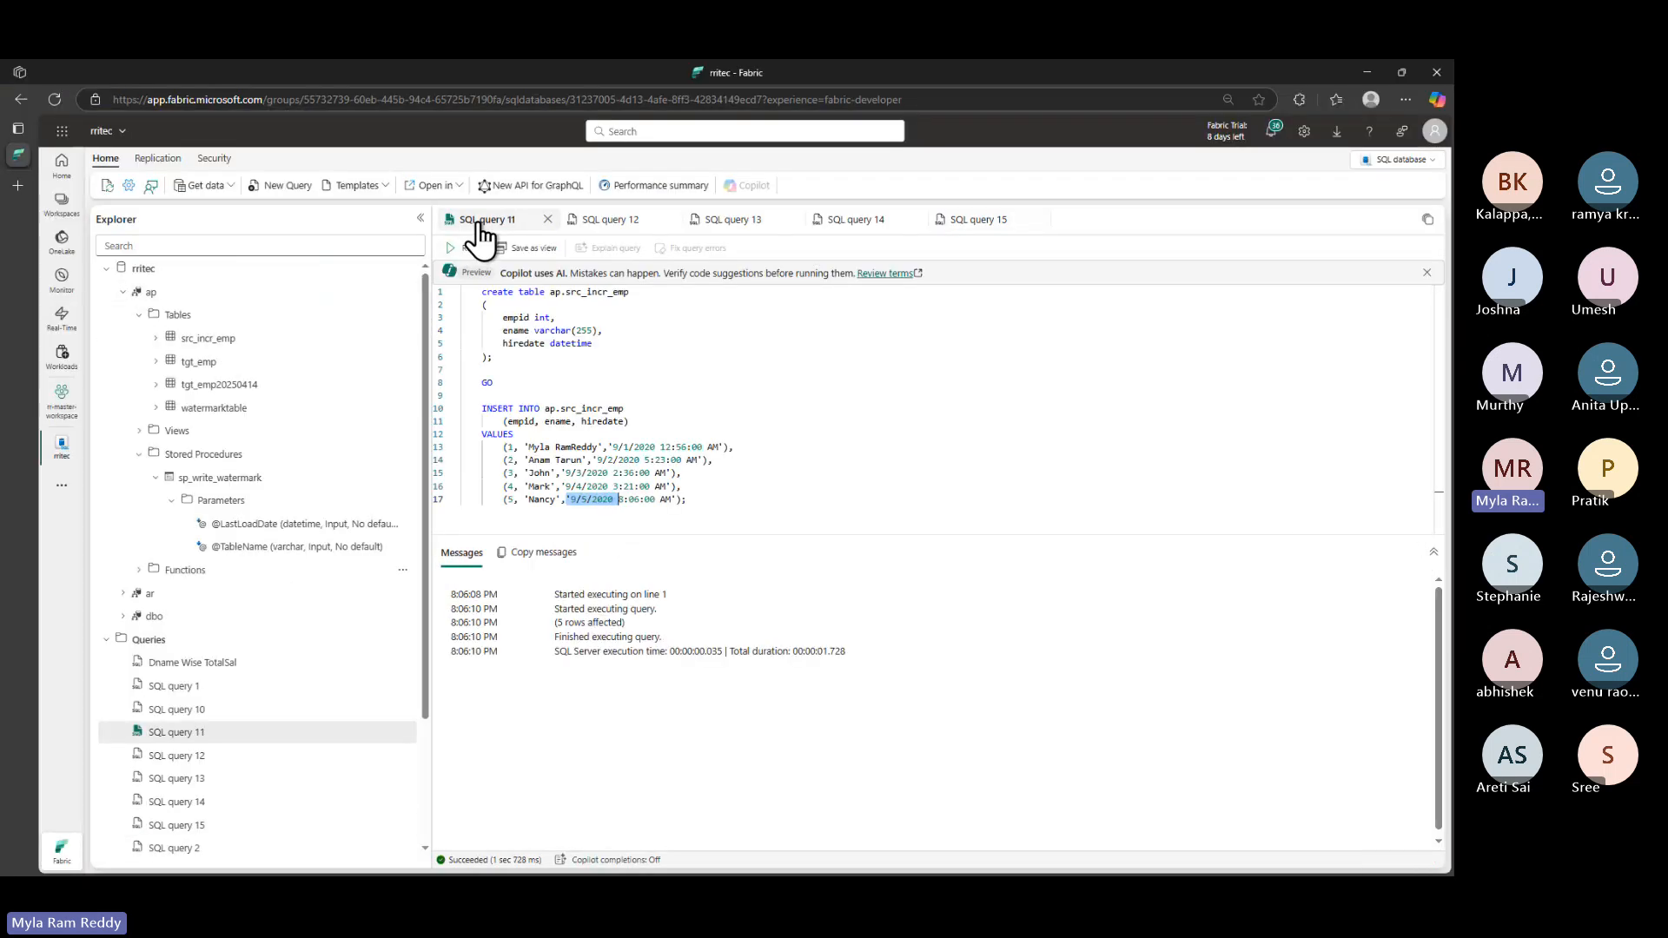
{"action": "left_click", "coordinate": [583, 500]}
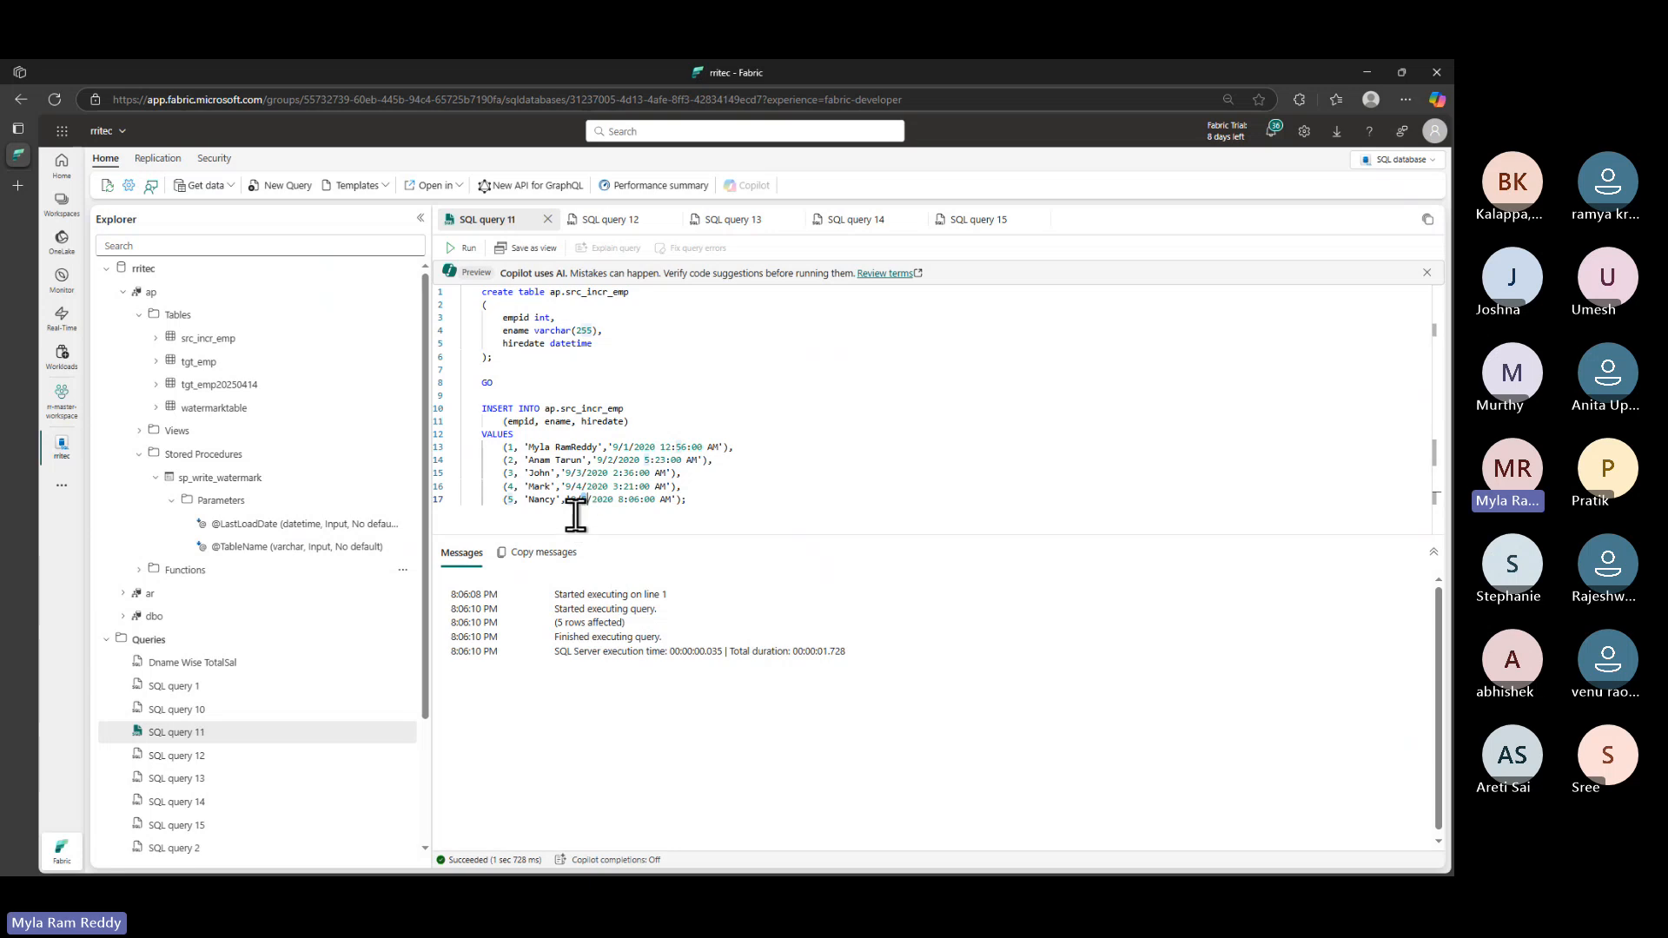
{"action": "left_click", "coordinate": [983, 220]}
- Paste the guide's Step 3 max(hiredate) query into SQL query 15
{"action": "key", "text": "alt+Tab"}
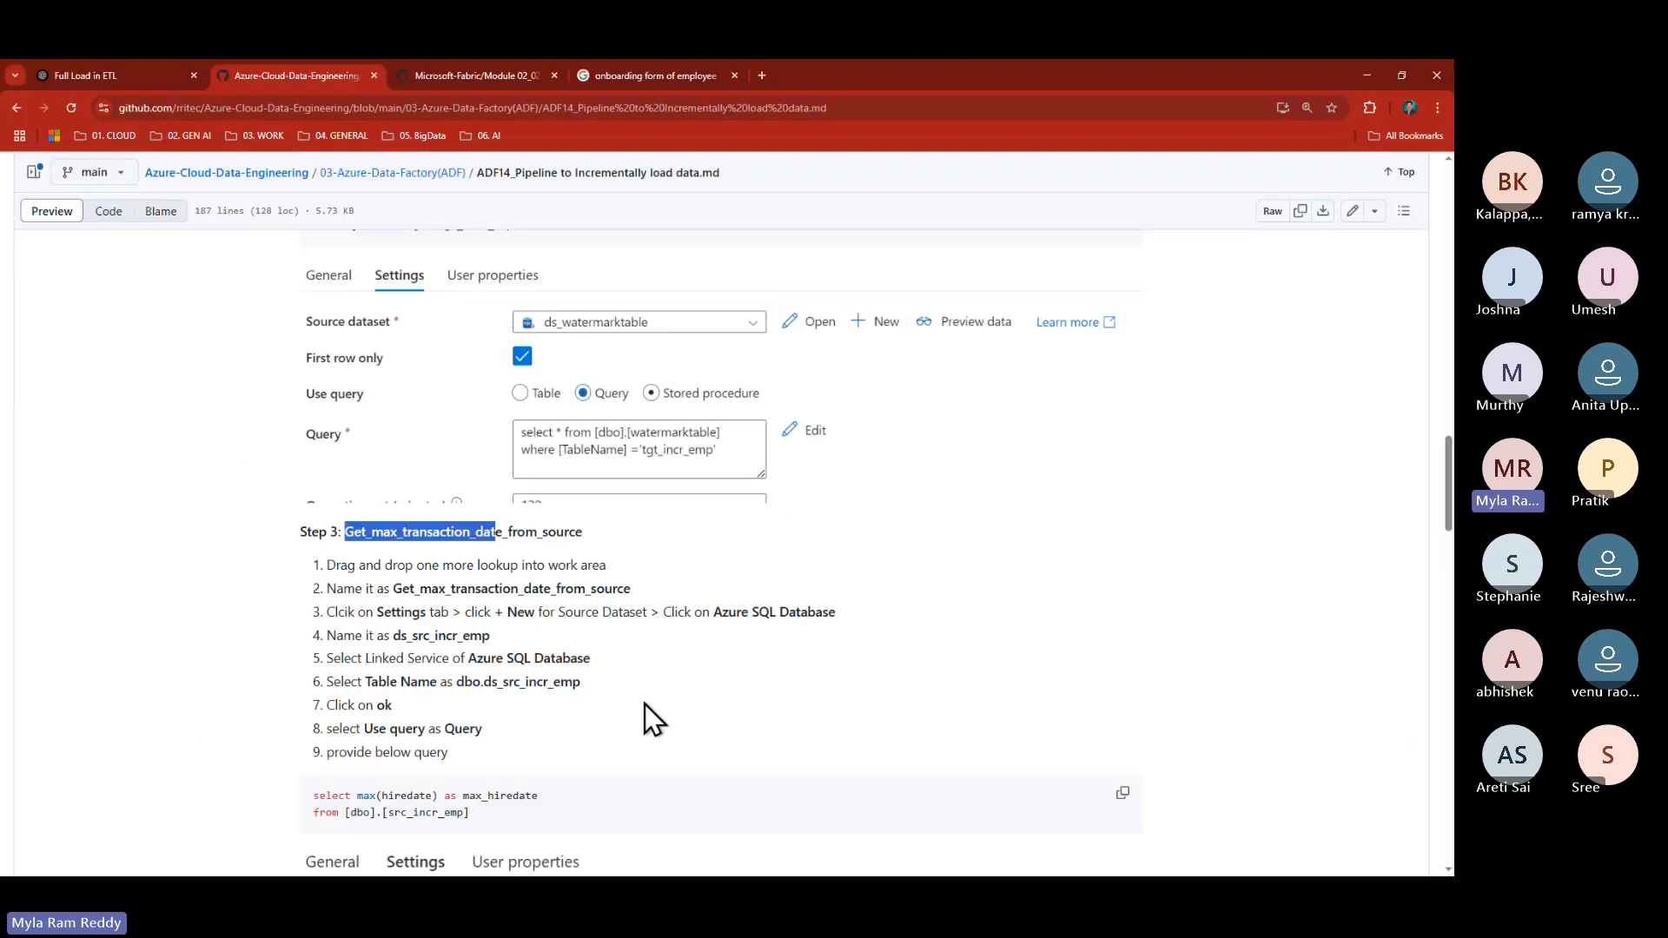
{"action": "scroll", "coordinate": [645, 706], "scroll_direction": "down", "scroll_amount": 2}
{"action": "left_click", "coordinate": [1123, 648]}
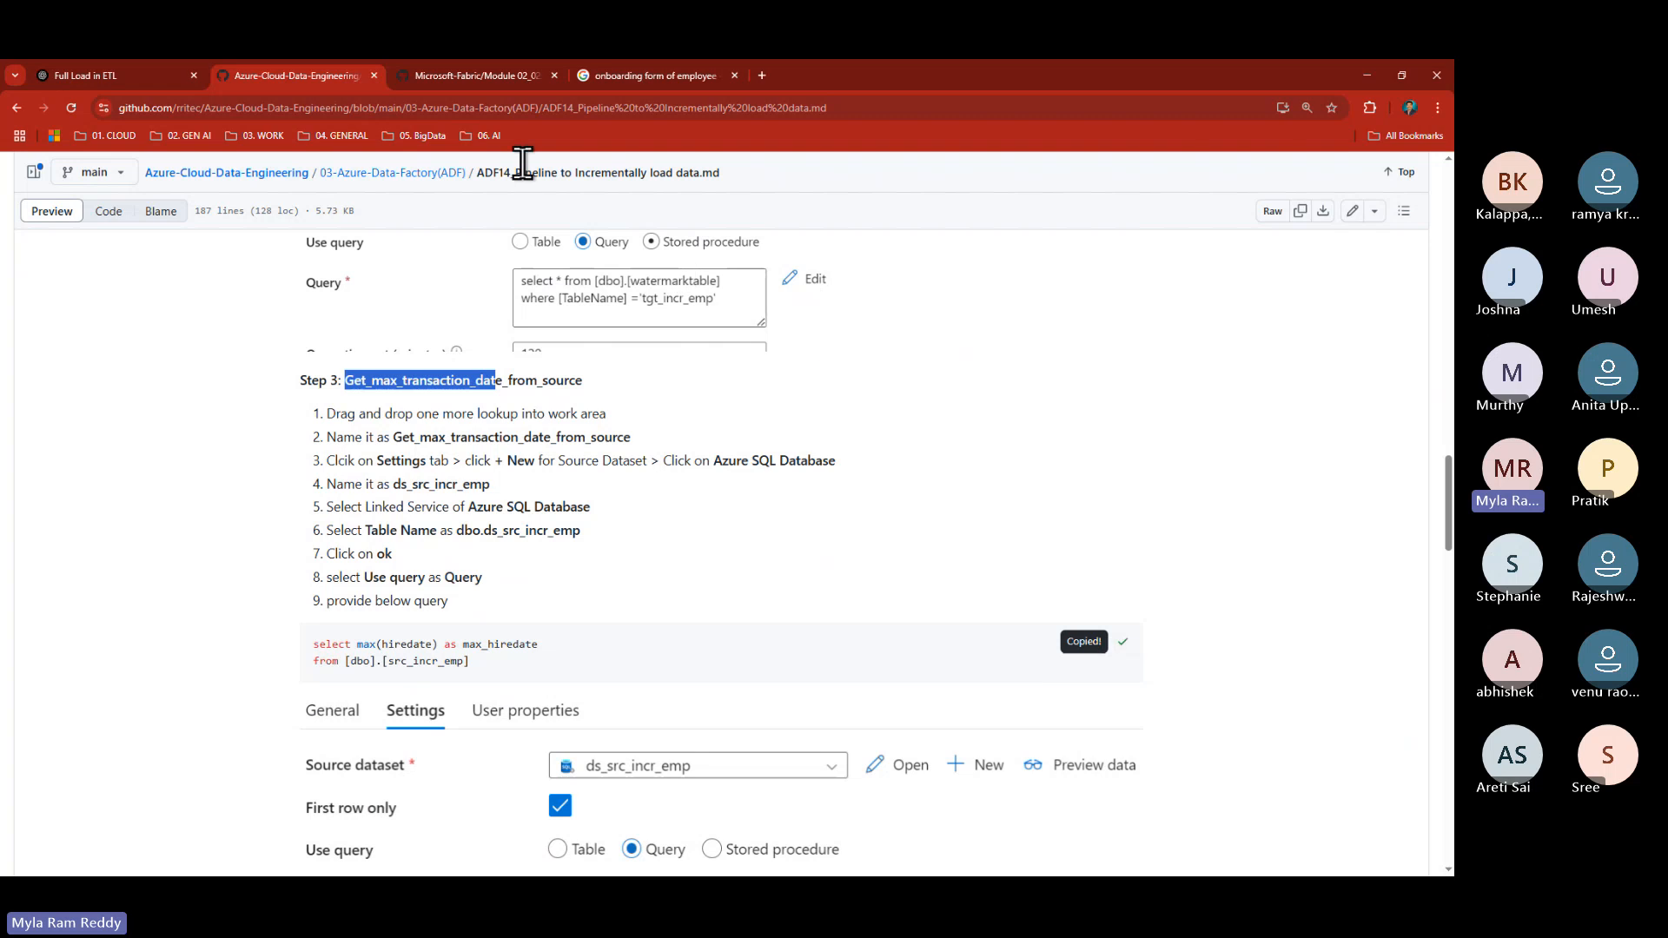
{"action": "key", "text": "alt+Tab"}
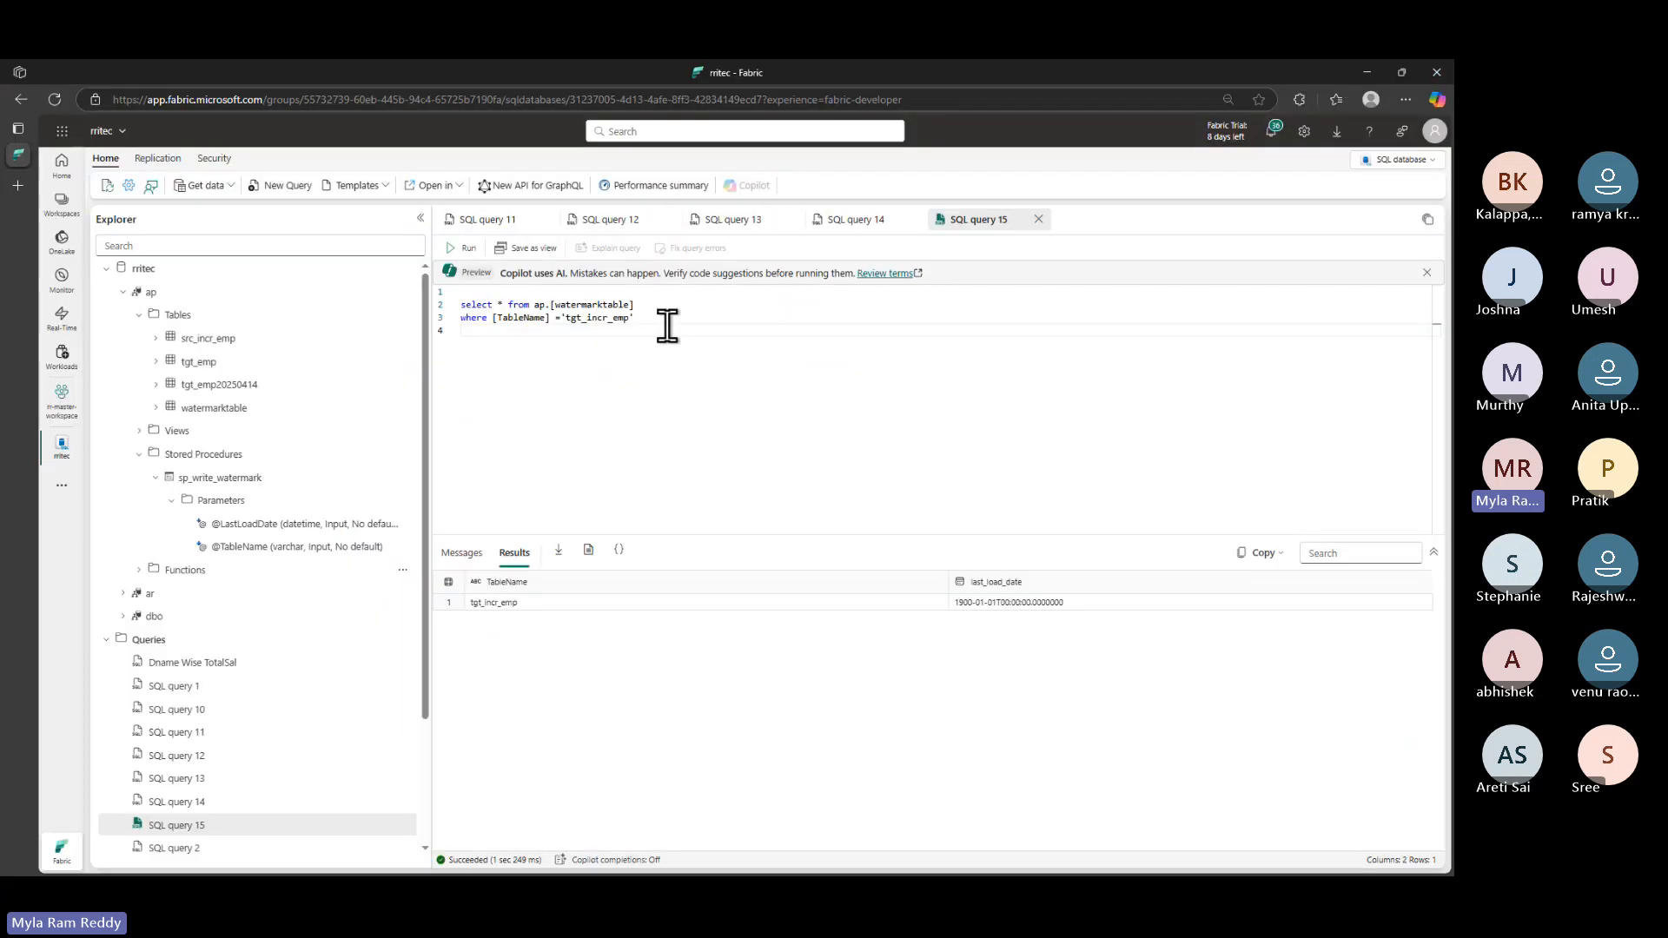
{"action": "key", "text": "ctrl+v"}
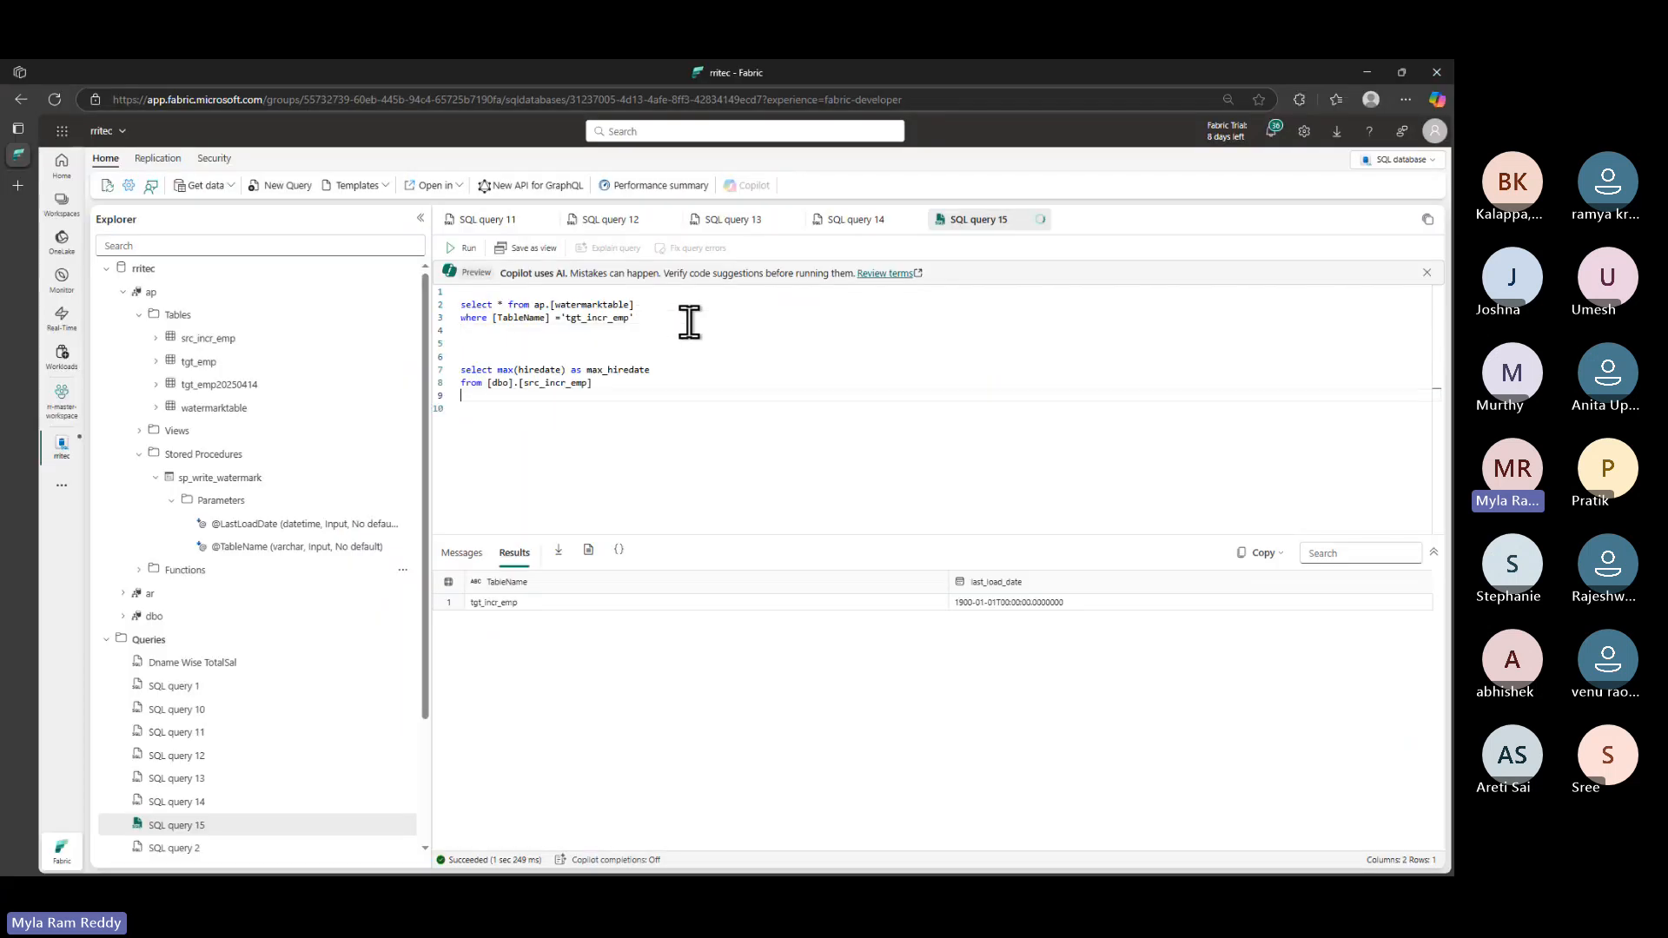
{"action": "left_click", "coordinate": [501, 384]}
{"action": "key", "text": "BackSpace"}
{"action": "key", "text": "BackSpace"}
{"action": "key", "text": "BackSpace"}
{"action": "type", "text": "ap"}
{"action": "left_click_drag", "start_coordinate": [607, 391], "coordinate": [440, 372]}
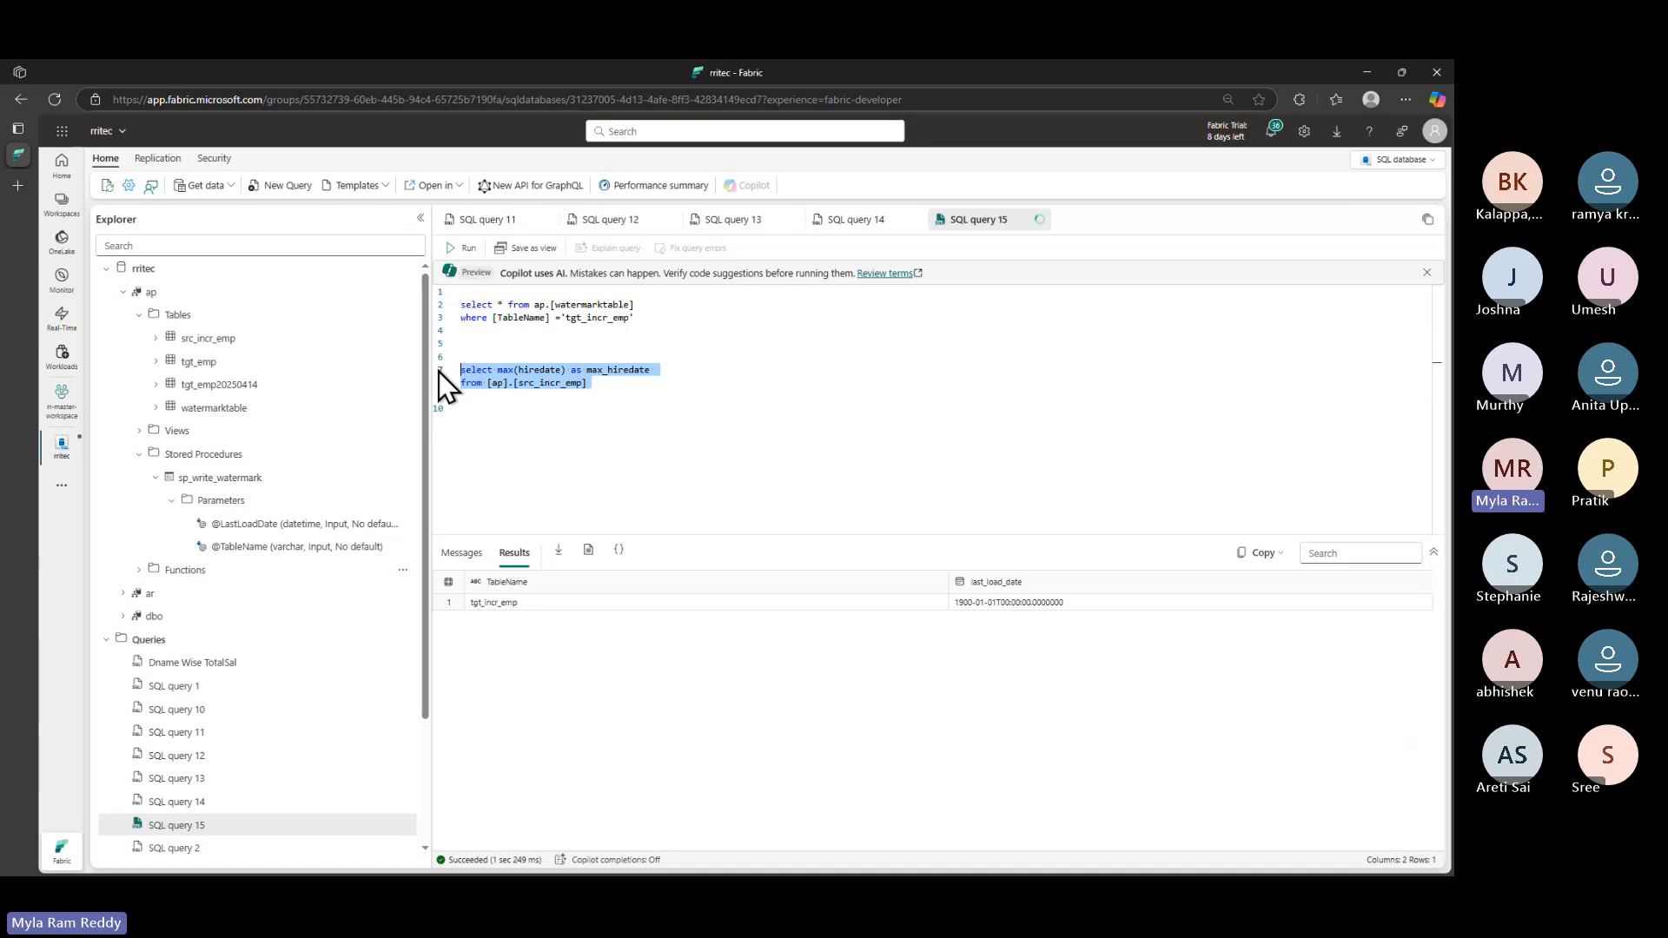
{"action": "left_click", "coordinate": [464, 249]}
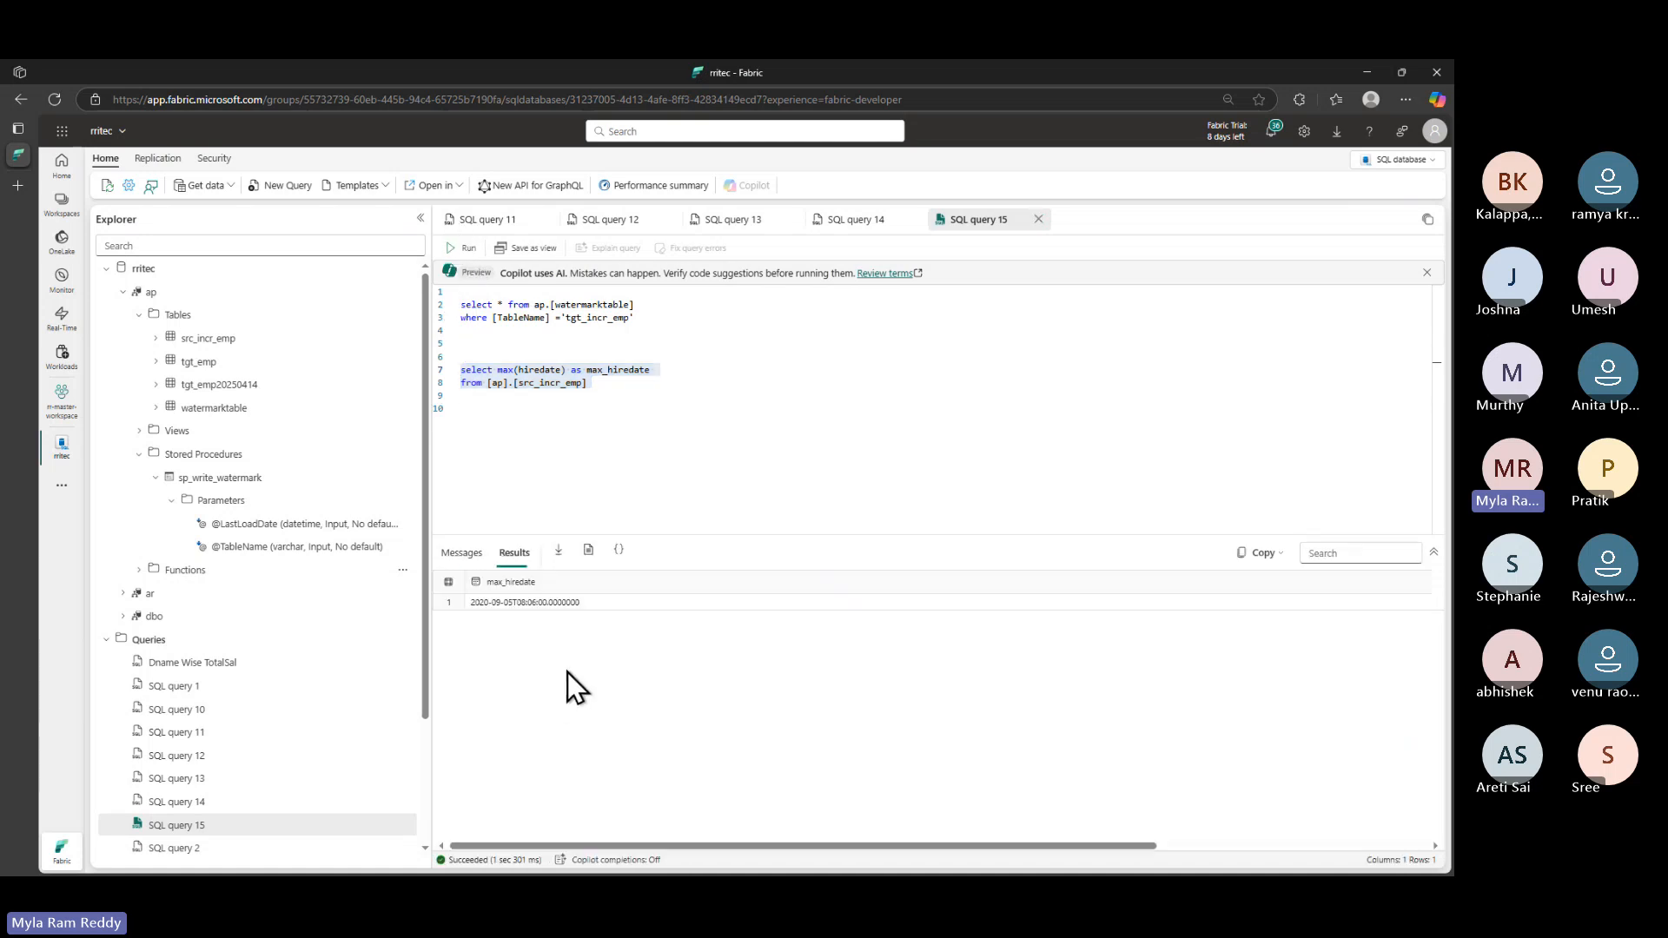
{"action": "left_click", "coordinate": [497, 603]}
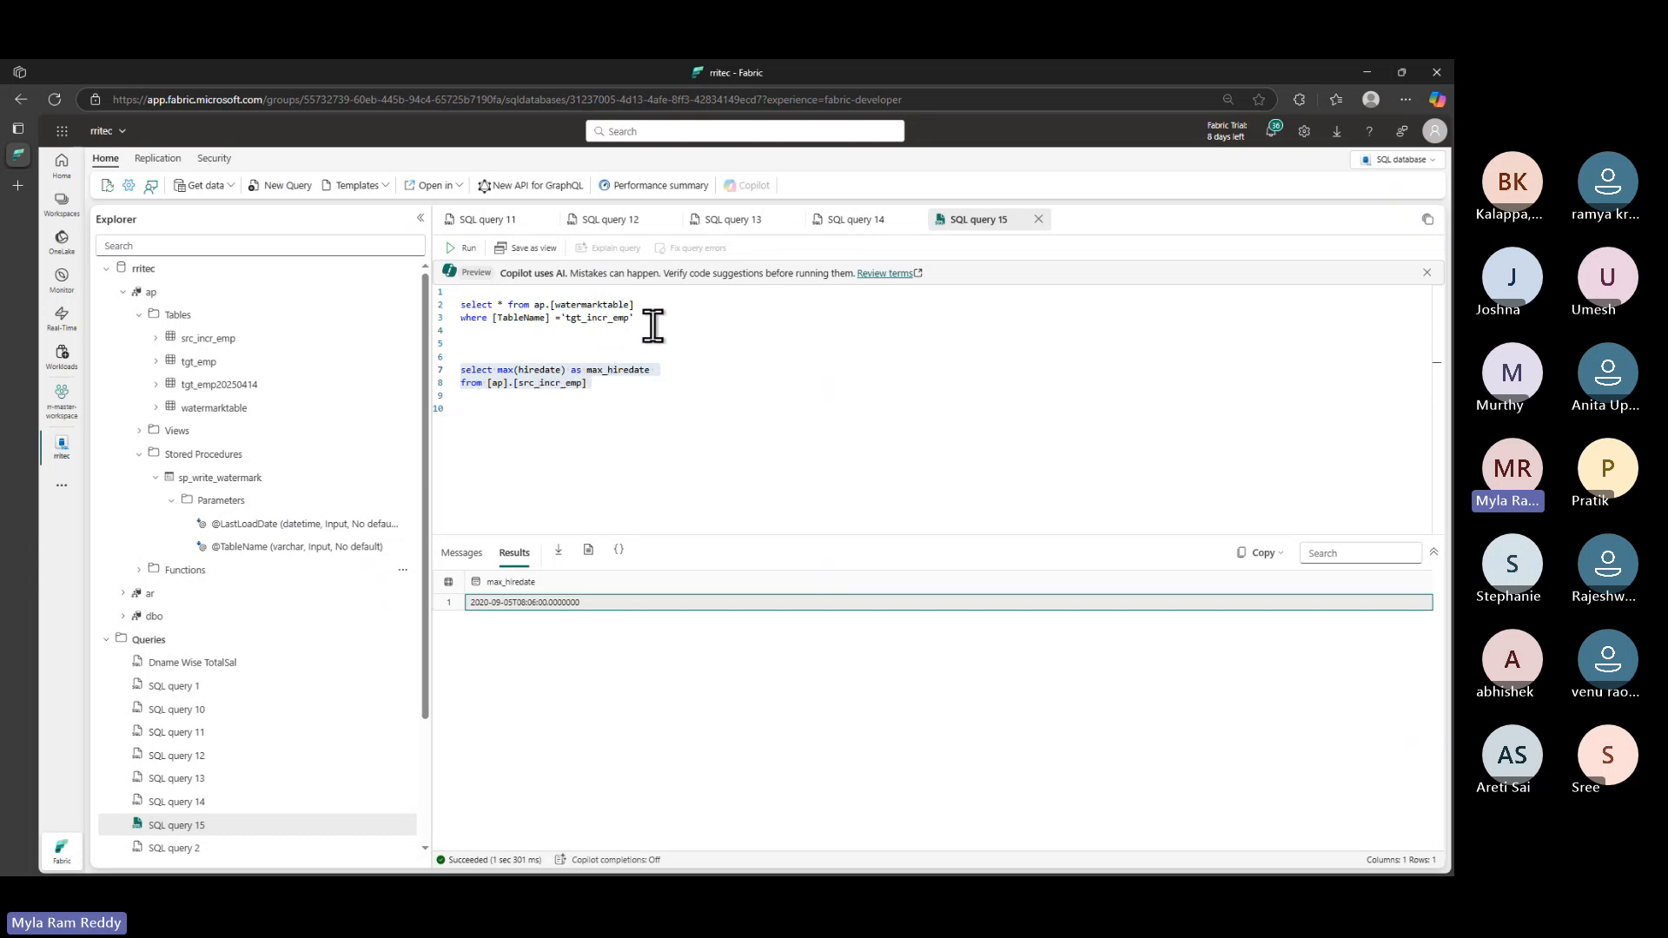
{"action": "left_click_drag", "start_coordinate": [650, 321], "coordinate": [412, 298]}
{"action": "left_click_drag", "start_coordinate": [651, 391], "coordinate": [408, 372]}
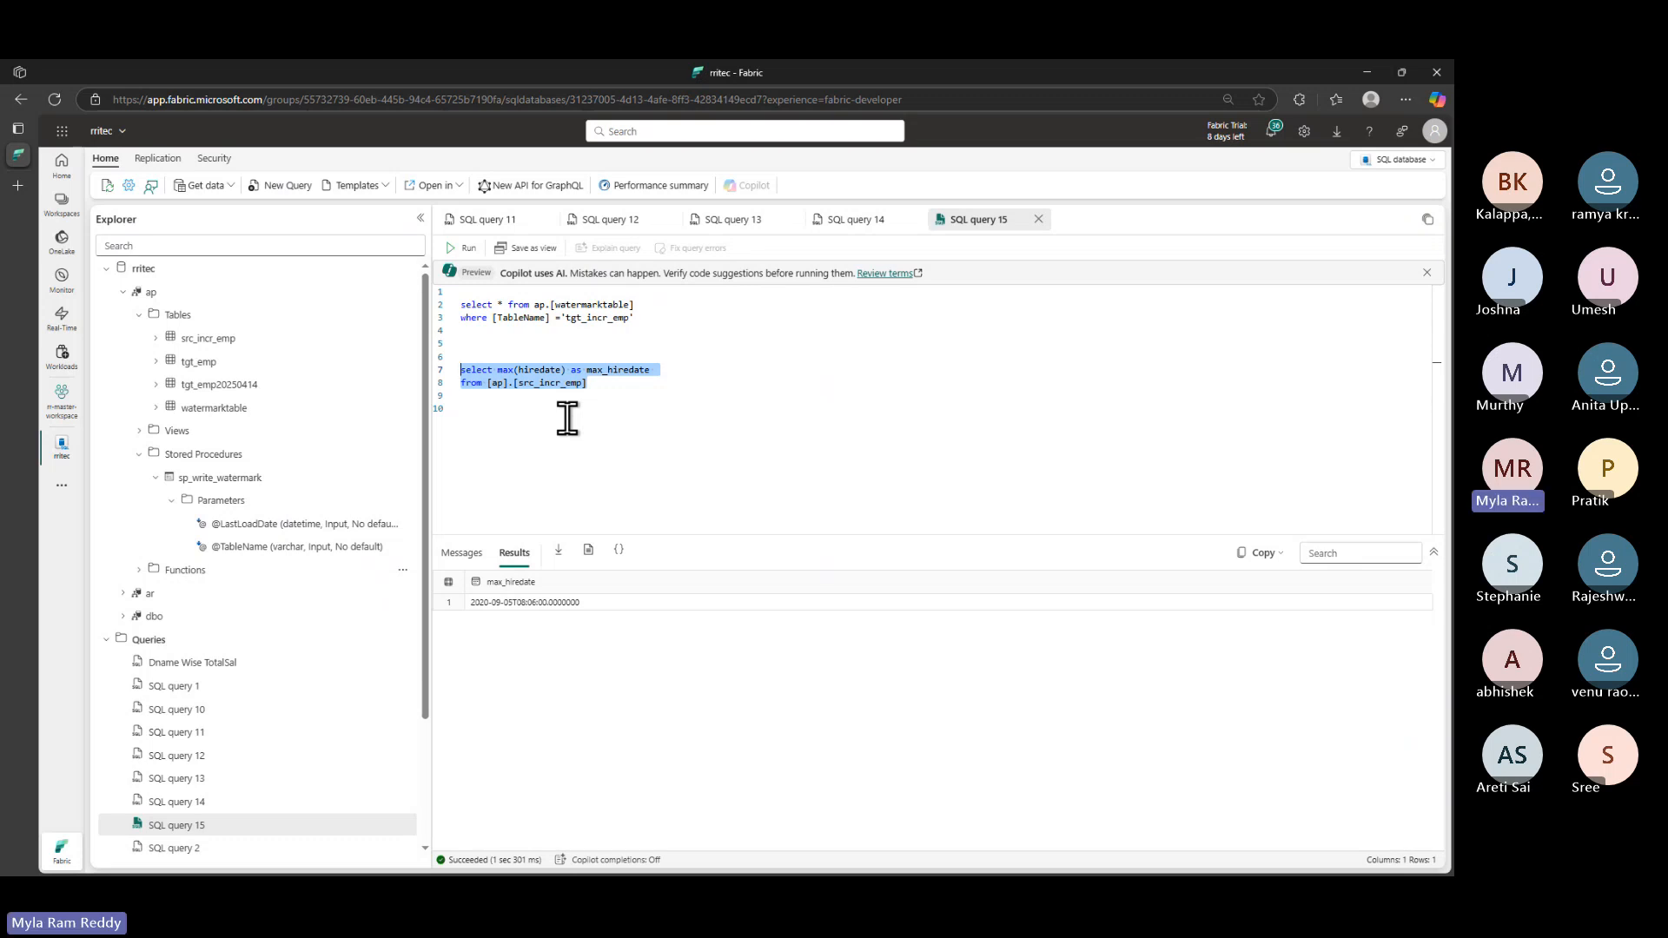
{"action": "key", "text": "alt+Tab"}
- Review Step 4's hiredate filter between the last_load_date and max_hiredate lookup outputs
{"action": "scroll", "coordinate": [609, 632], "scroll_direction": "down", "scroll_amount": 4}
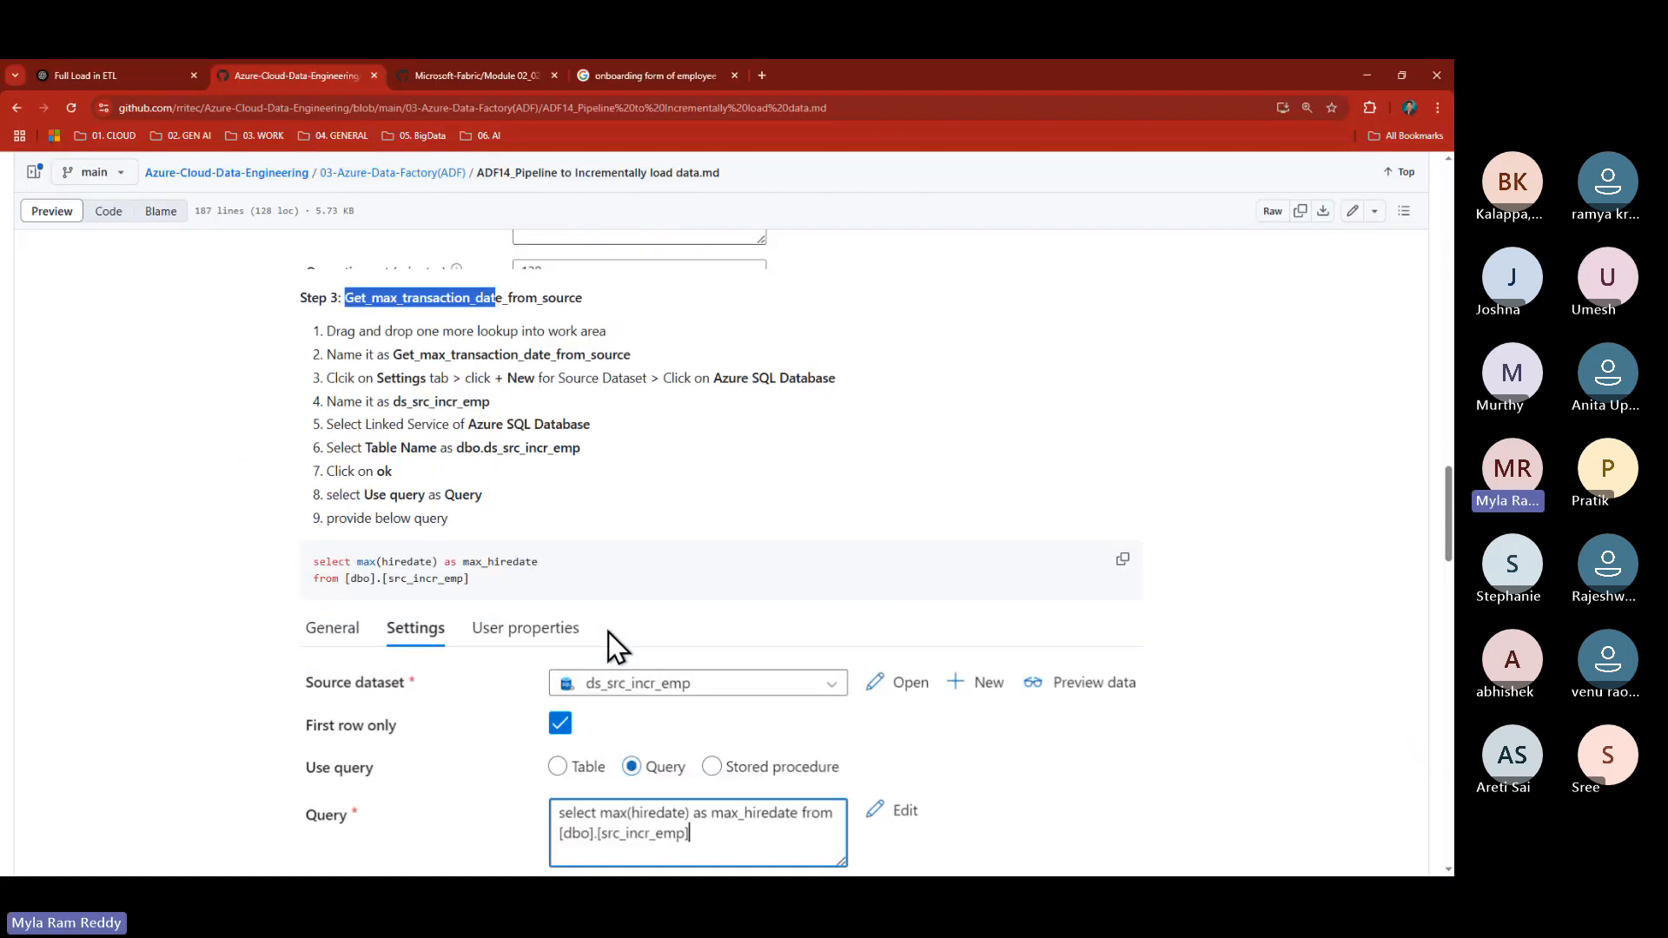
{"action": "scroll", "coordinate": [609, 632], "scroll_direction": "down", "scroll_amount": 2}
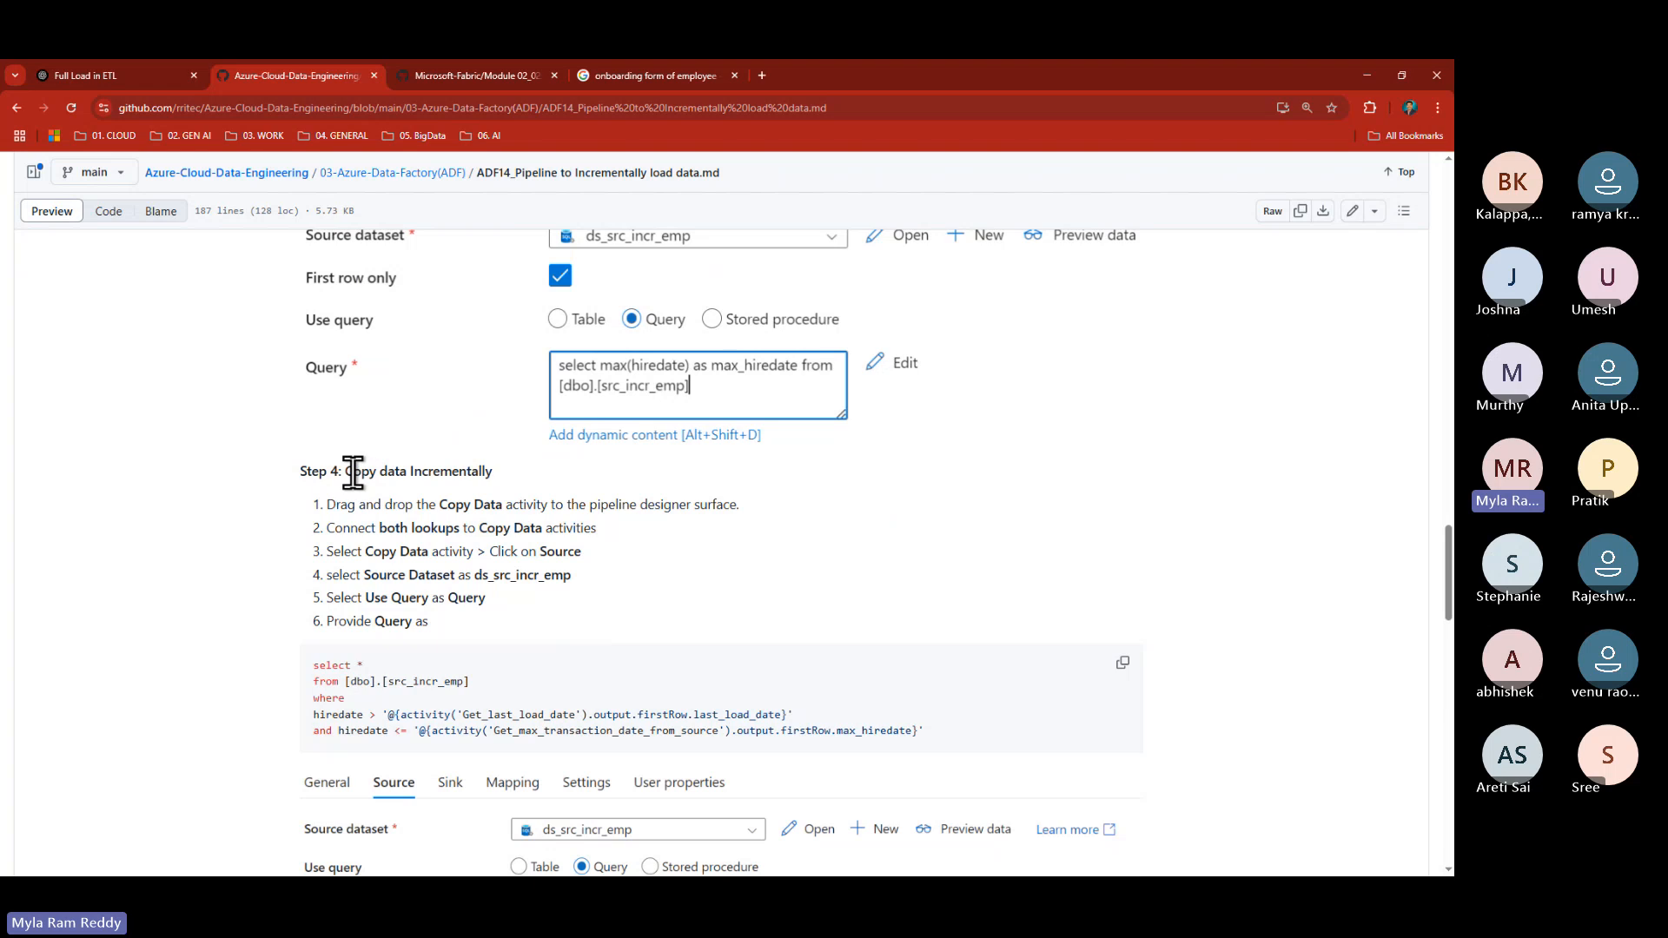
{"action": "left_click_drag", "start_coordinate": [351, 471], "coordinate": [452, 471]}
{"action": "scroll", "coordinate": [664, 584], "scroll_direction": "down", "scroll_amount": 2}
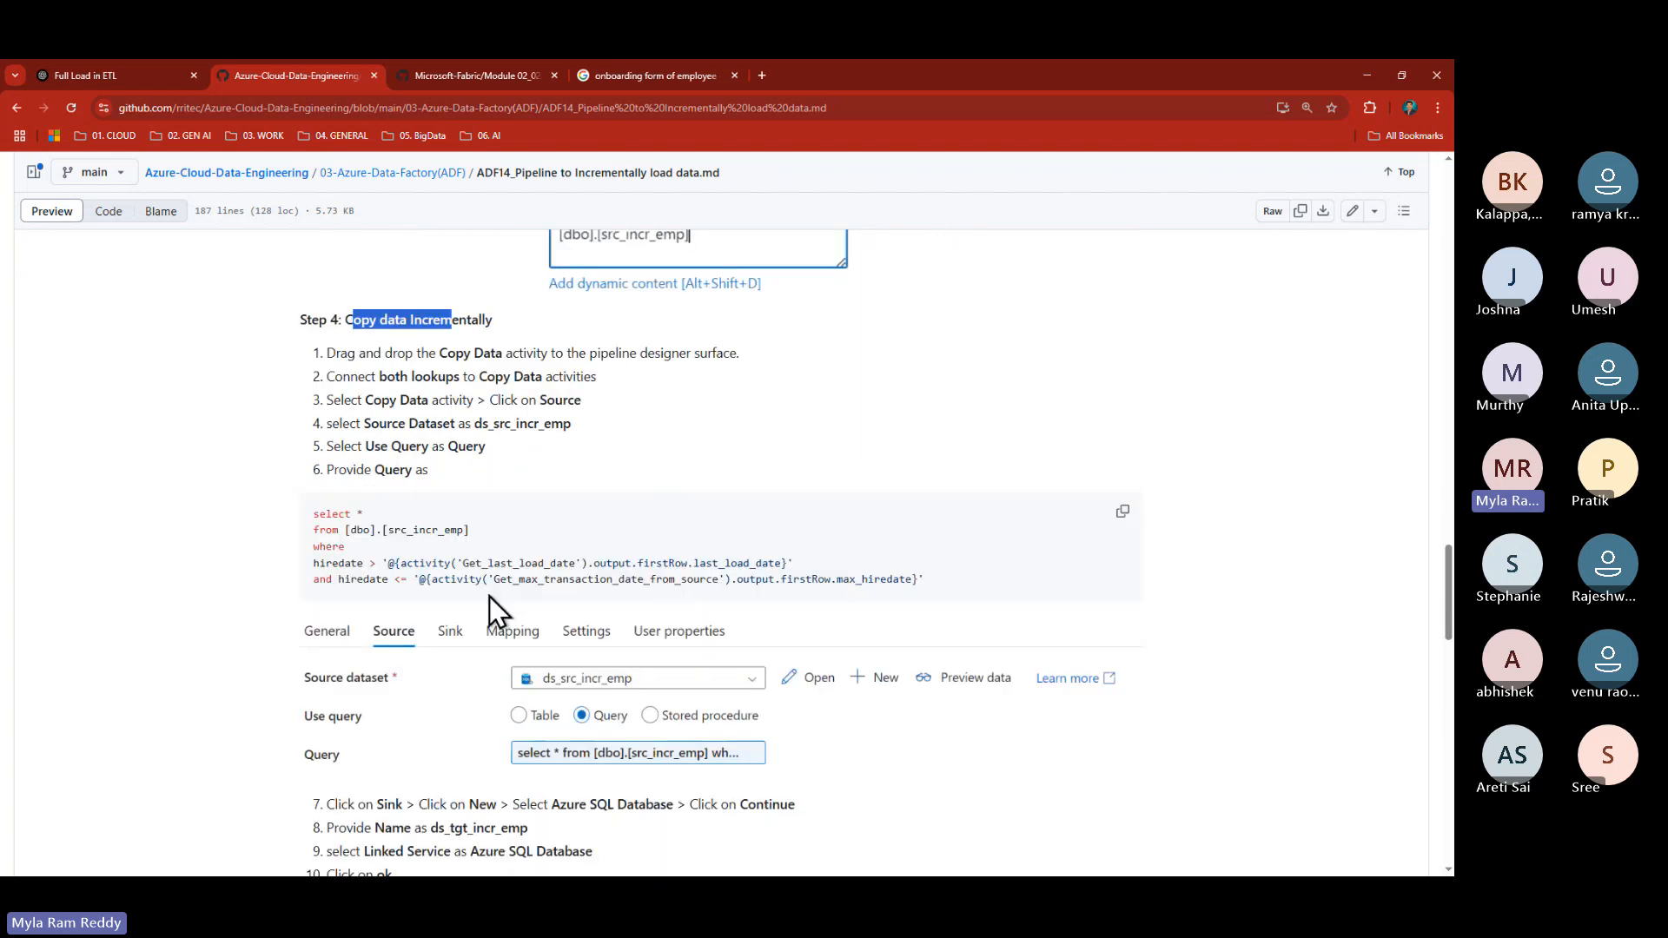
{"action": "double_click", "coordinate": [339, 563]}
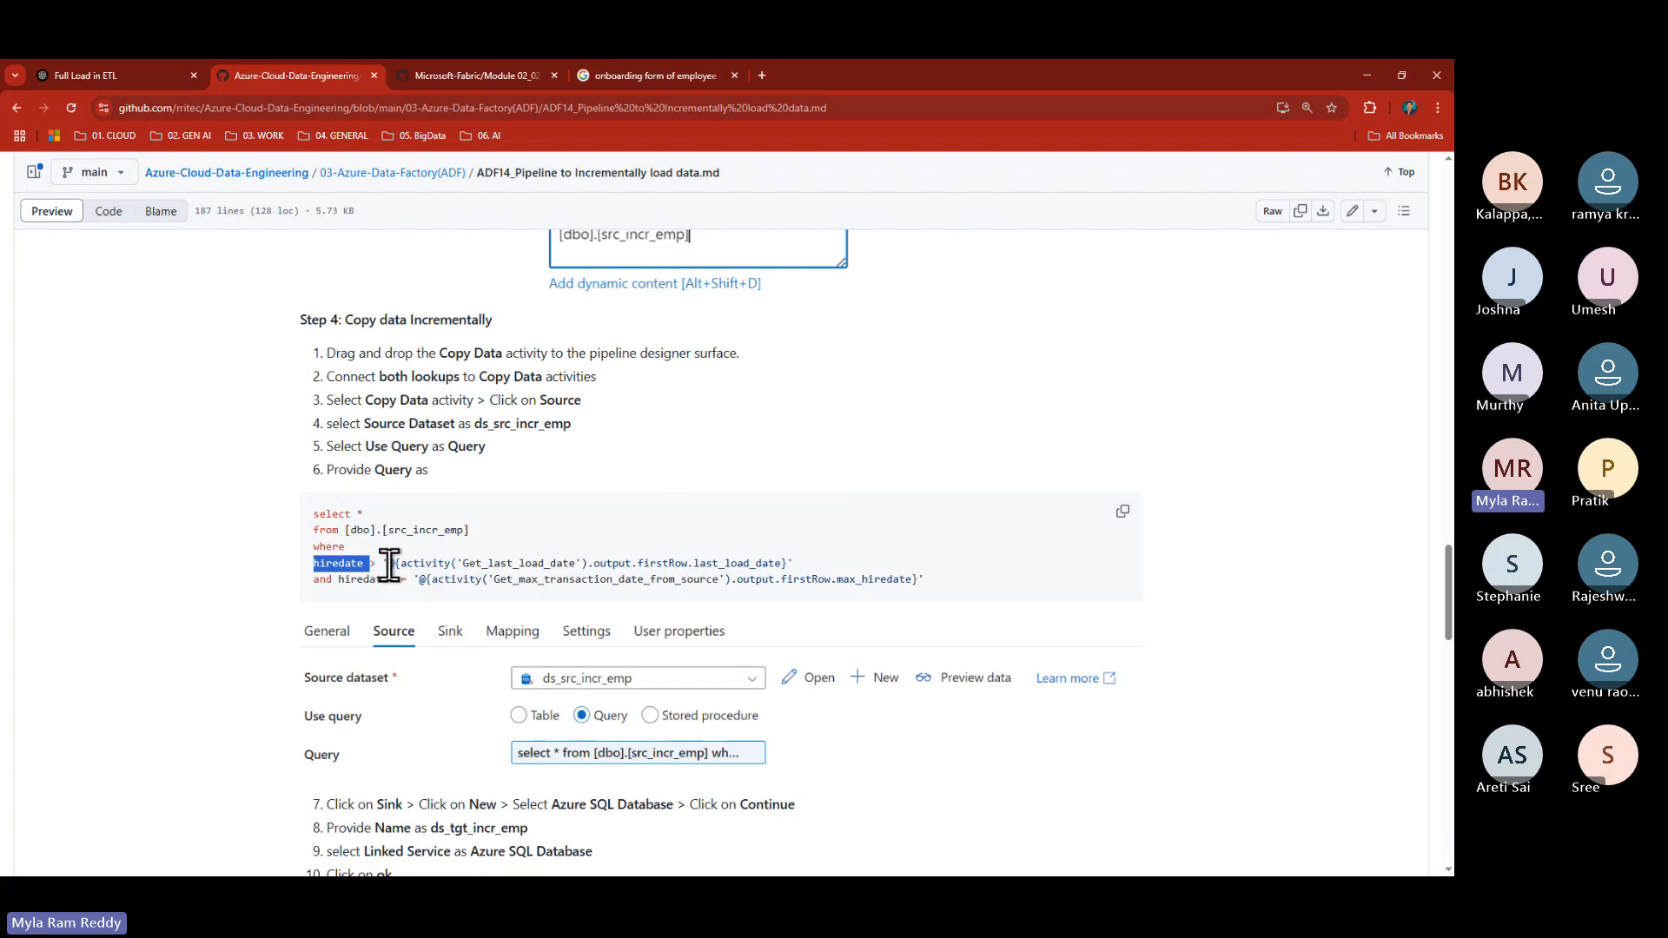
{"action": "left_click_drag", "start_coordinate": [380, 563], "coordinate": [722, 565]}
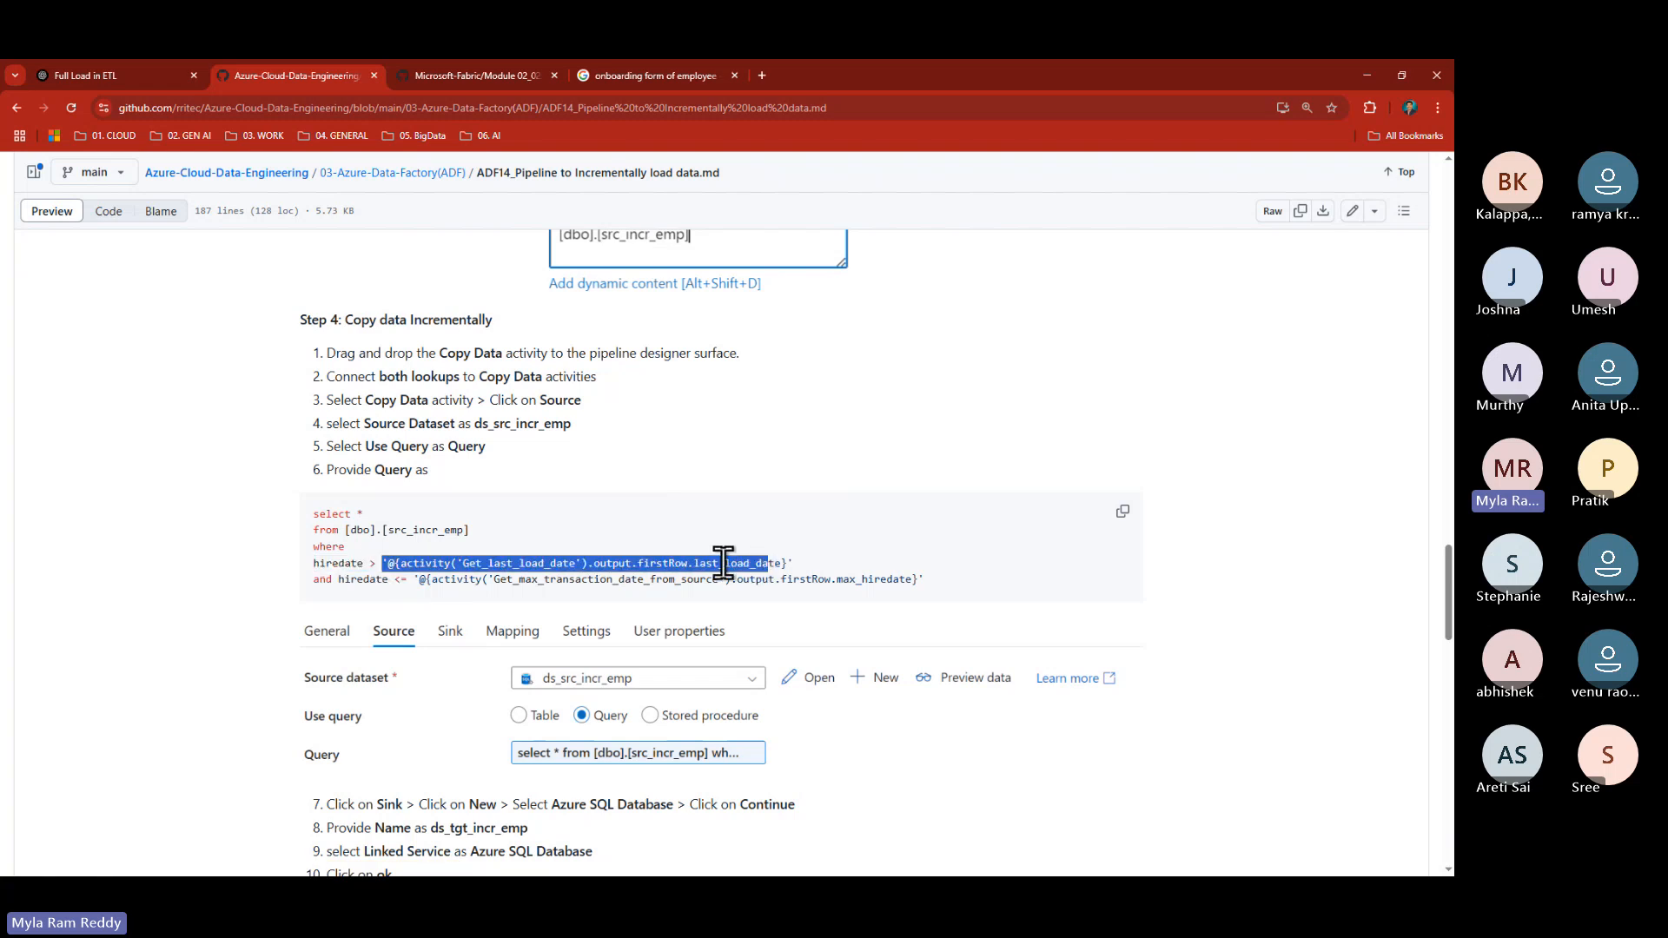
{"action": "double_click", "coordinate": [724, 563]}
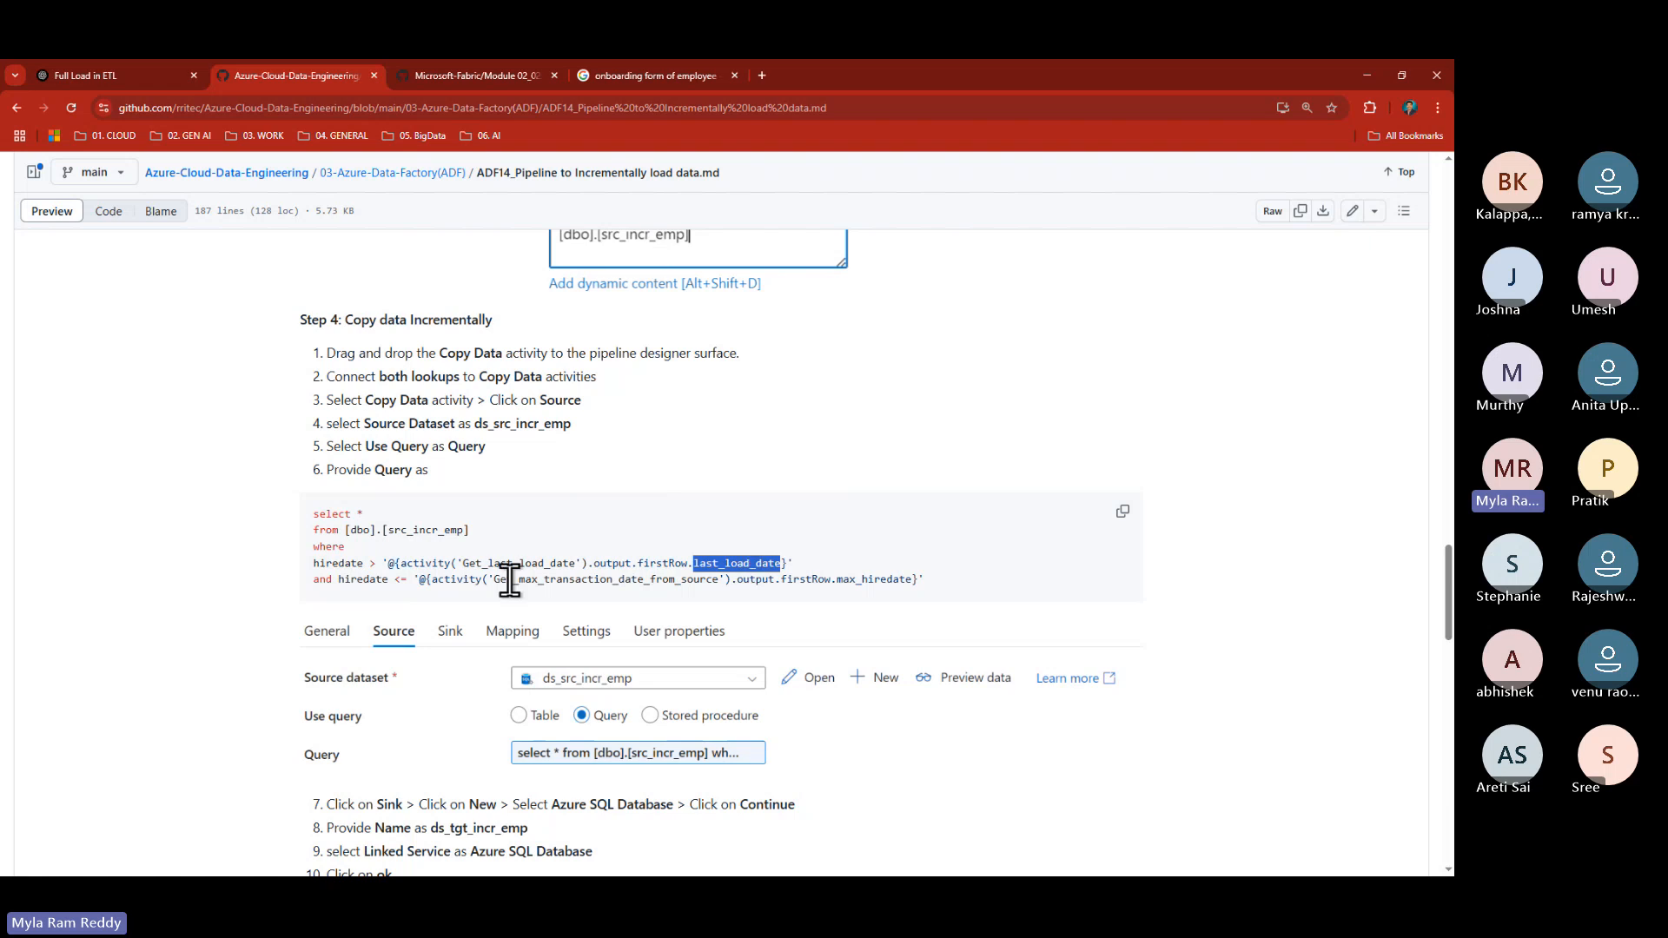
{"action": "double_click", "coordinate": [364, 579]}
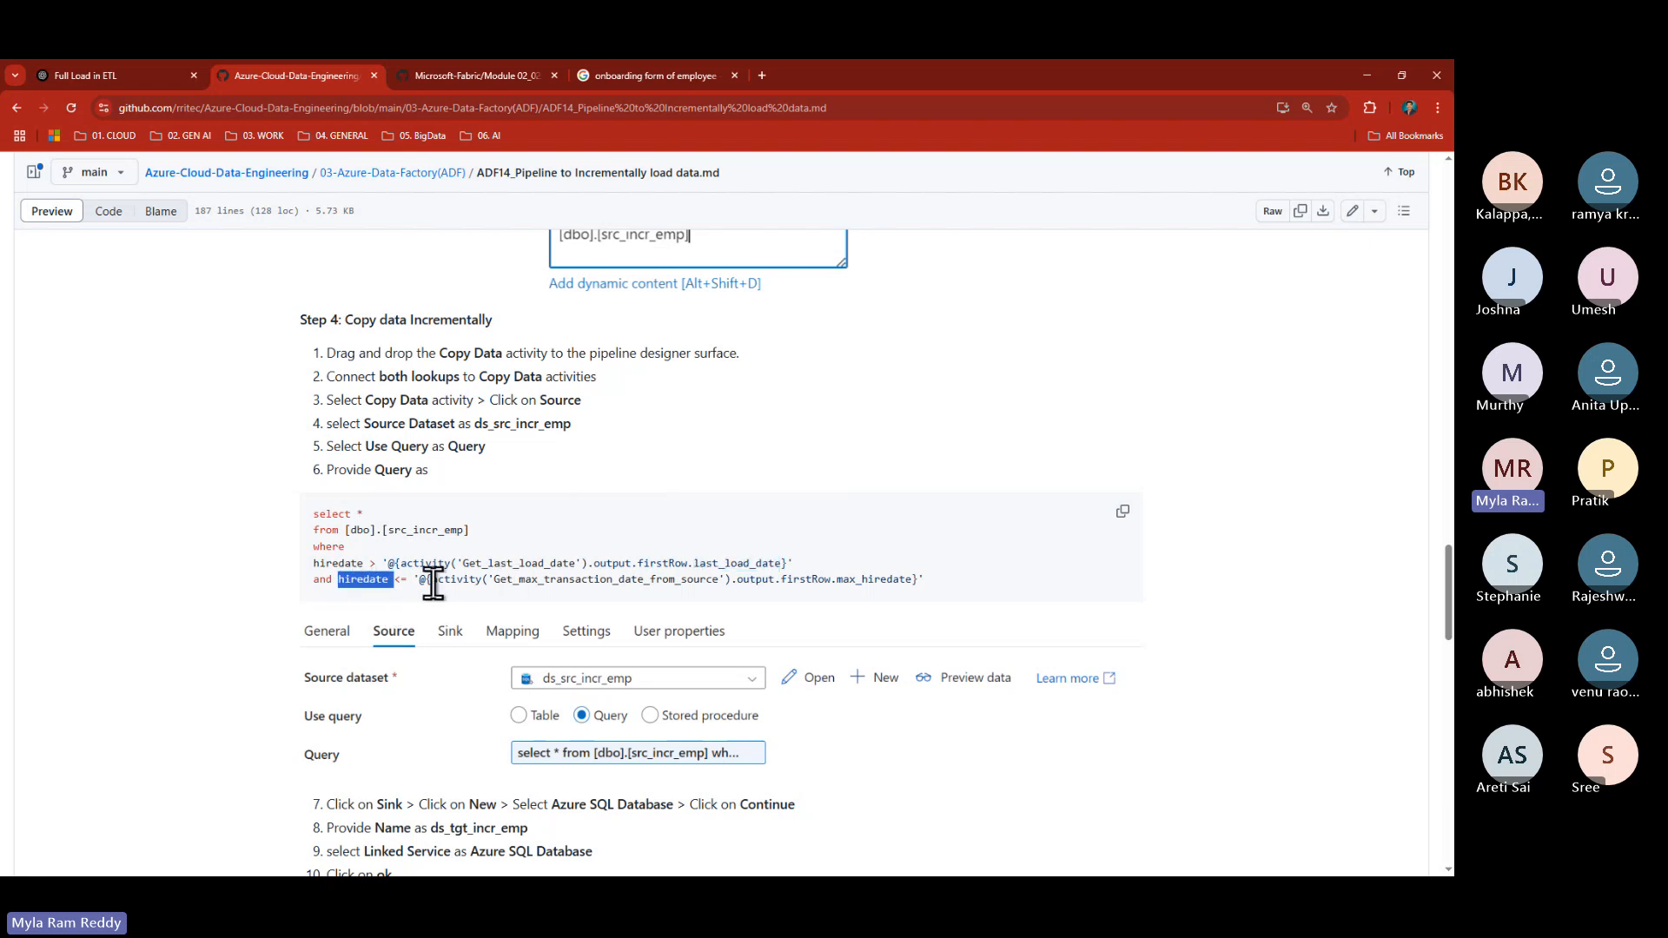
{"action": "left_click_drag", "start_coordinate": [431, 579], "coordinate": [943, 586]}
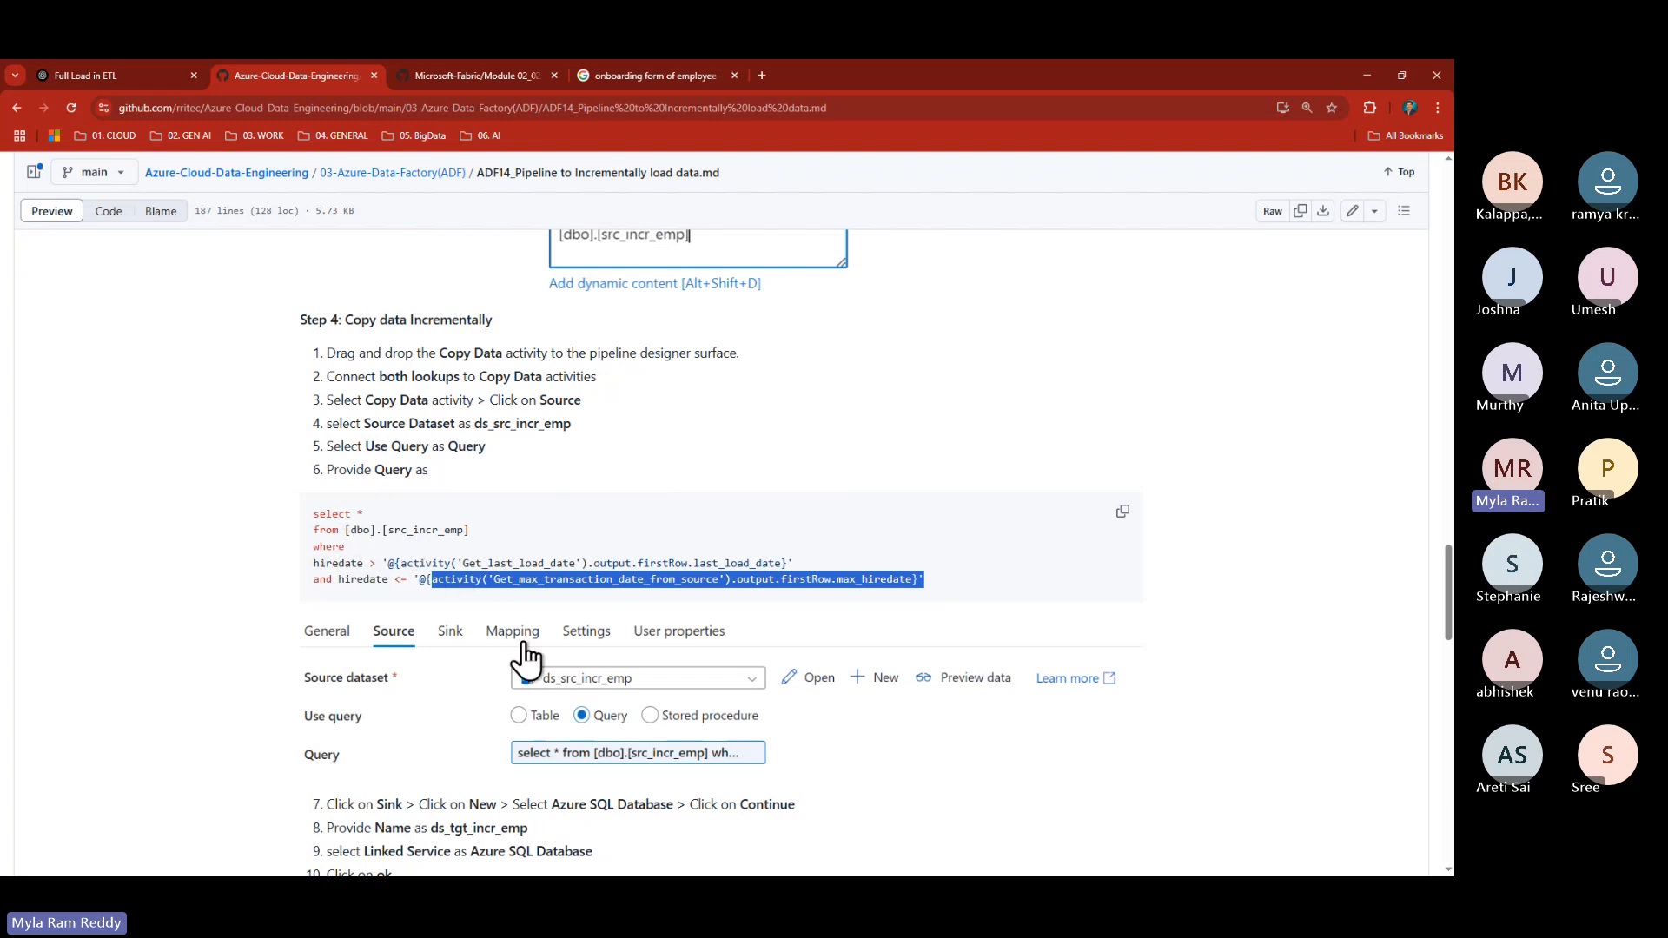
- Read the guide's Steps 5–6, then return to the Fabric SQL editor window
{"action": "scroll", "coordinate": [480, 653], "scroll_direction": "down", "scroll_amount": 5}
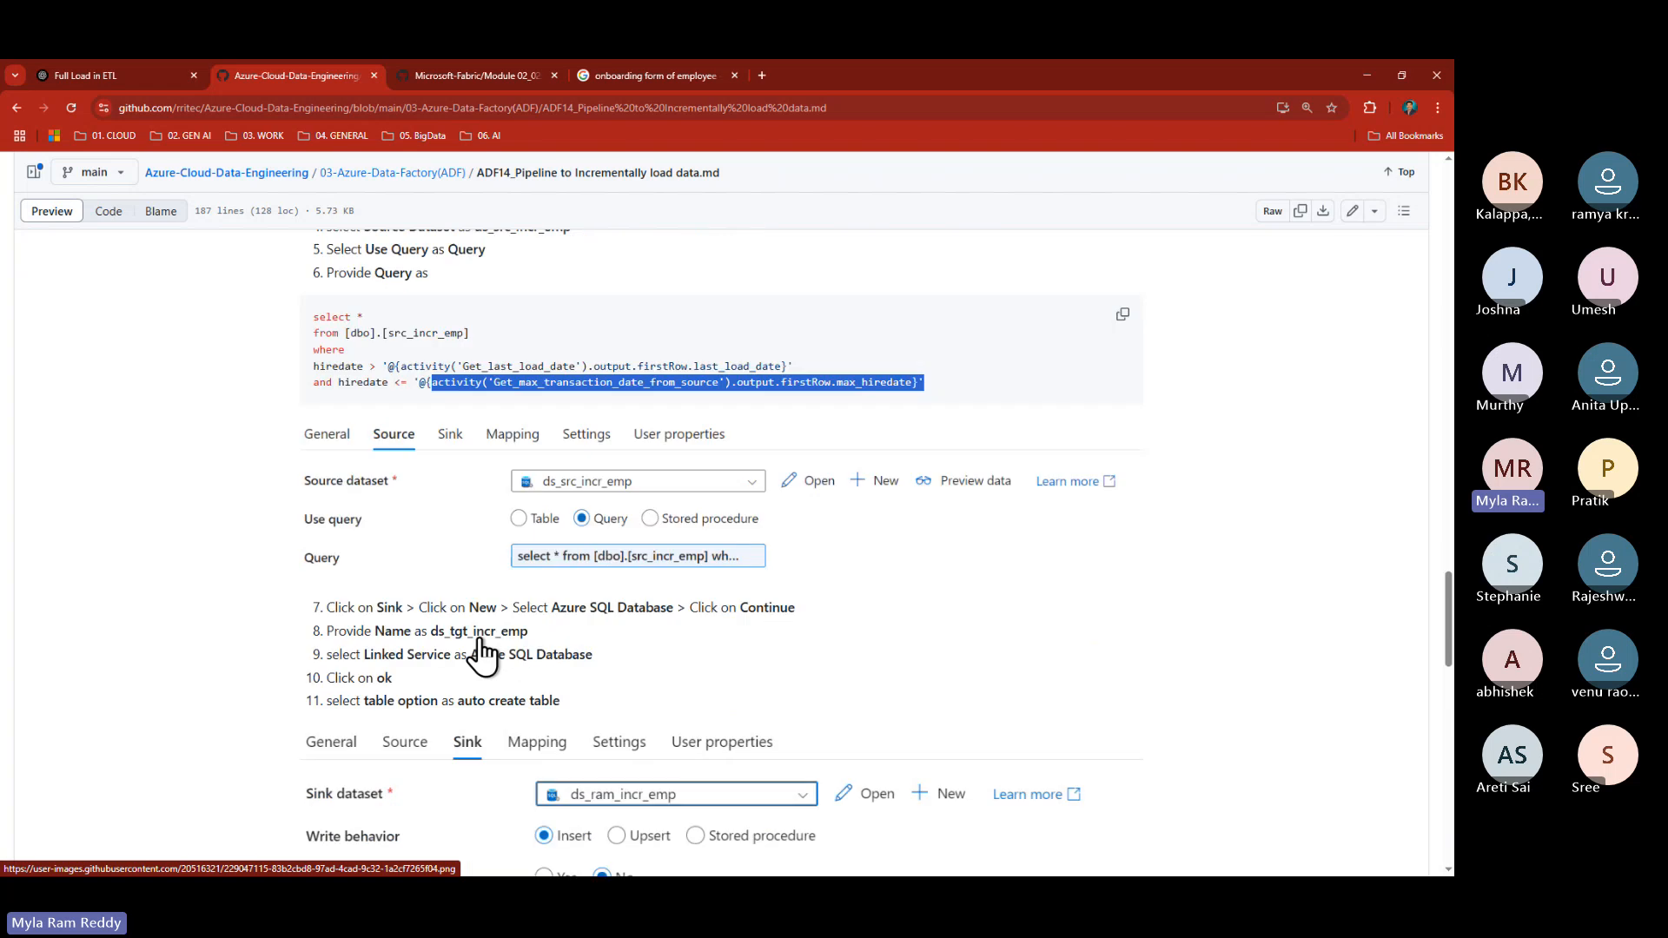
{"action": "scroll", "coordinate": [481, 653], "scroll_direction": "down", "scroll_amount": 1}
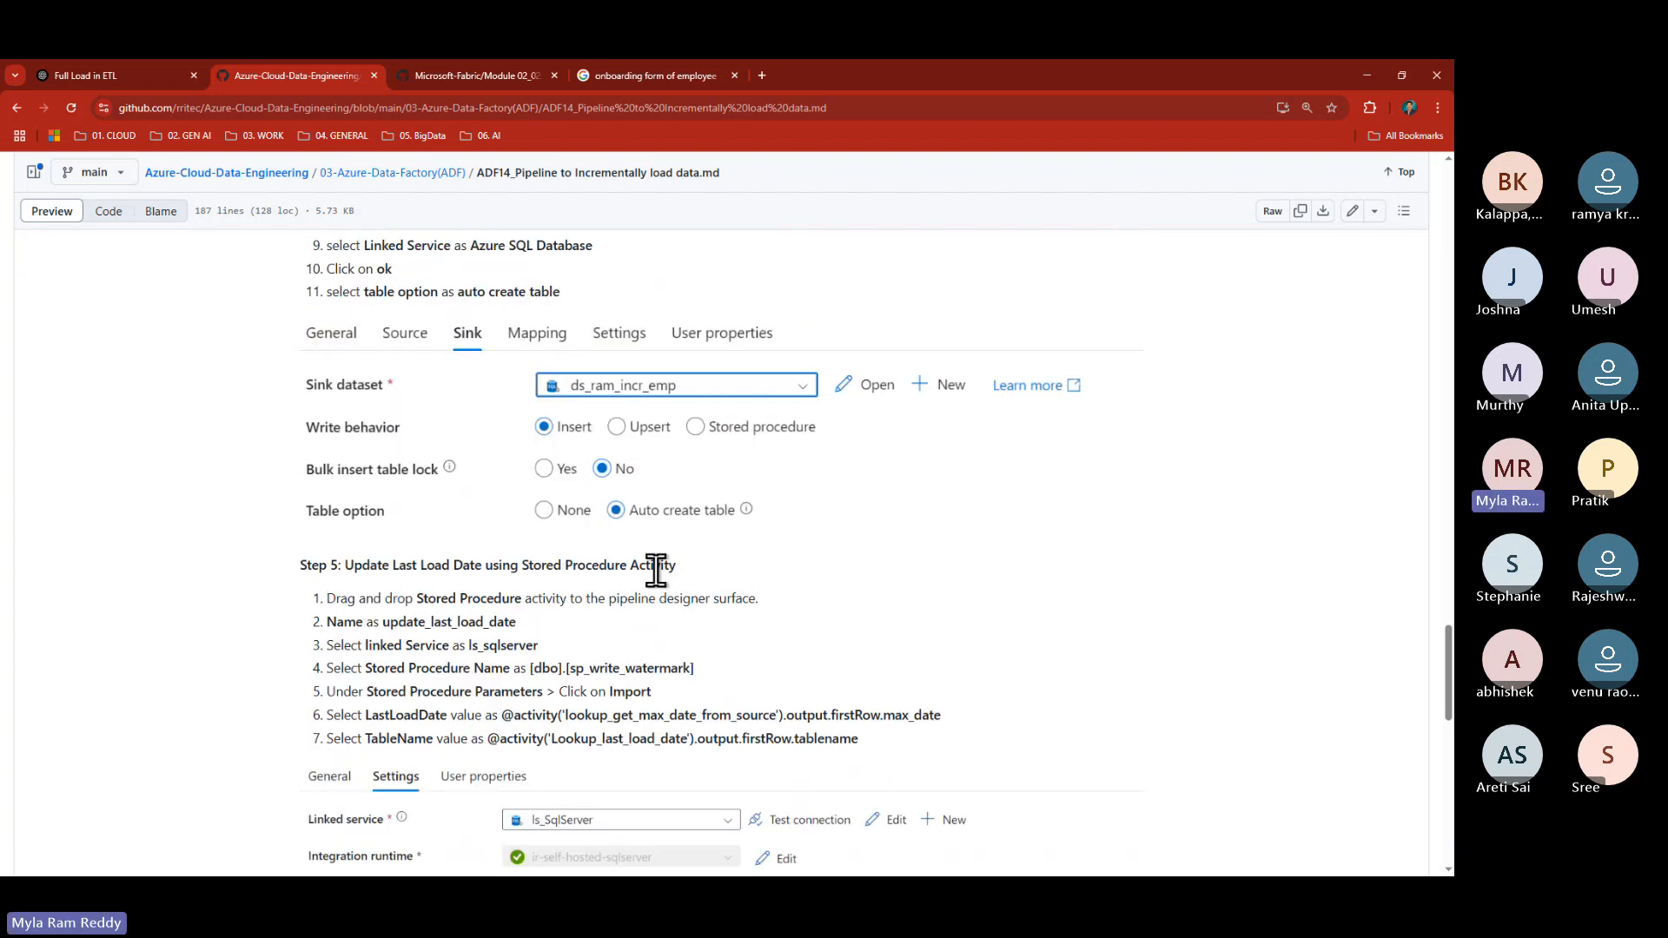
{"action": "left_click_drag", "start_coordinate": [360, 566], "coordinate": [682, 569]}
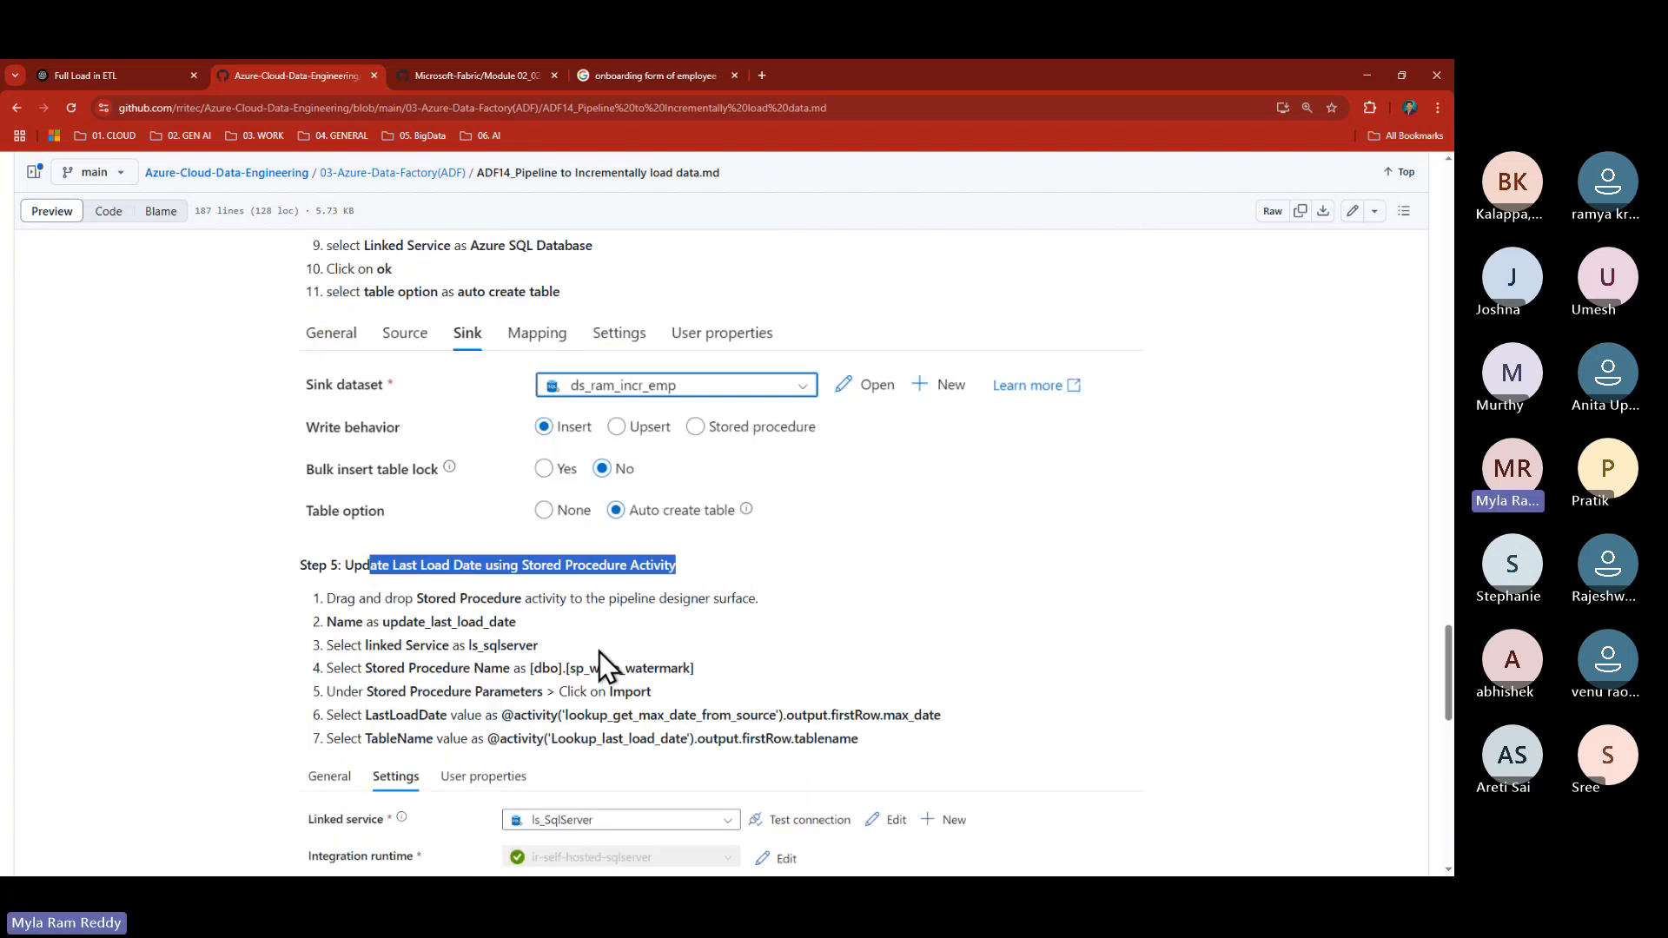
{"action": "scroll", "coordinate": [600, 654], "scroll_direction": "down", "scroll_amount": 4}
{"action": "scroll", "coordinate": [573, 692], "scroll_direction": "down", "scroll_amount": 2}
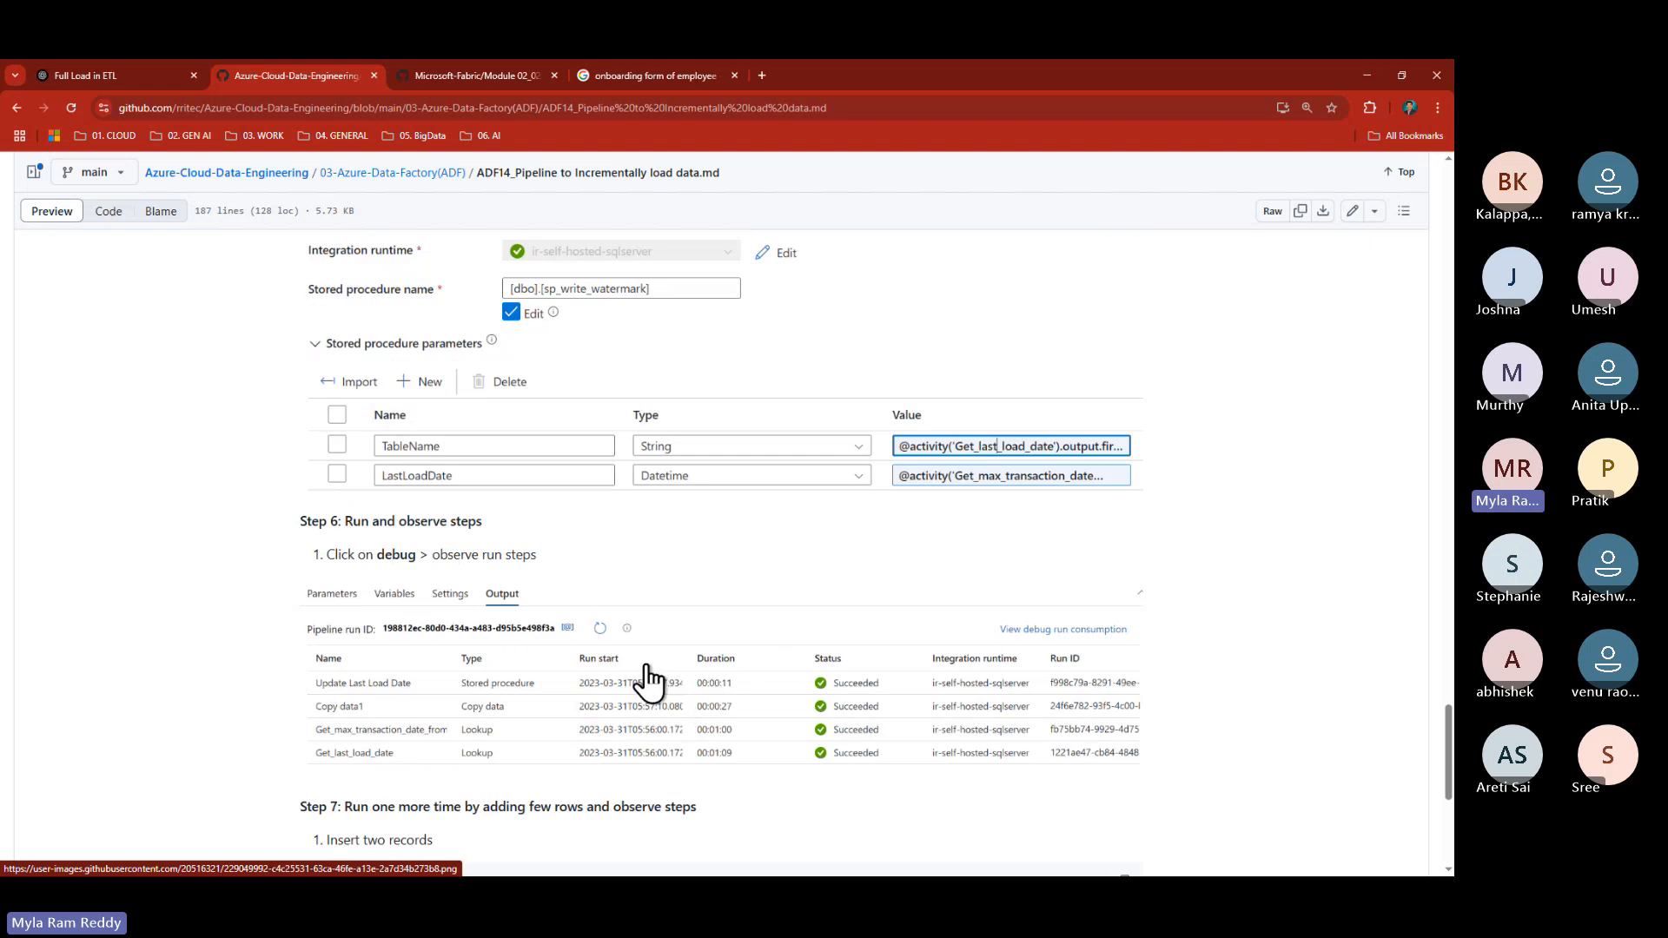
{"action": "key", "text": "super"}
{"action": "key", "text": "super"}
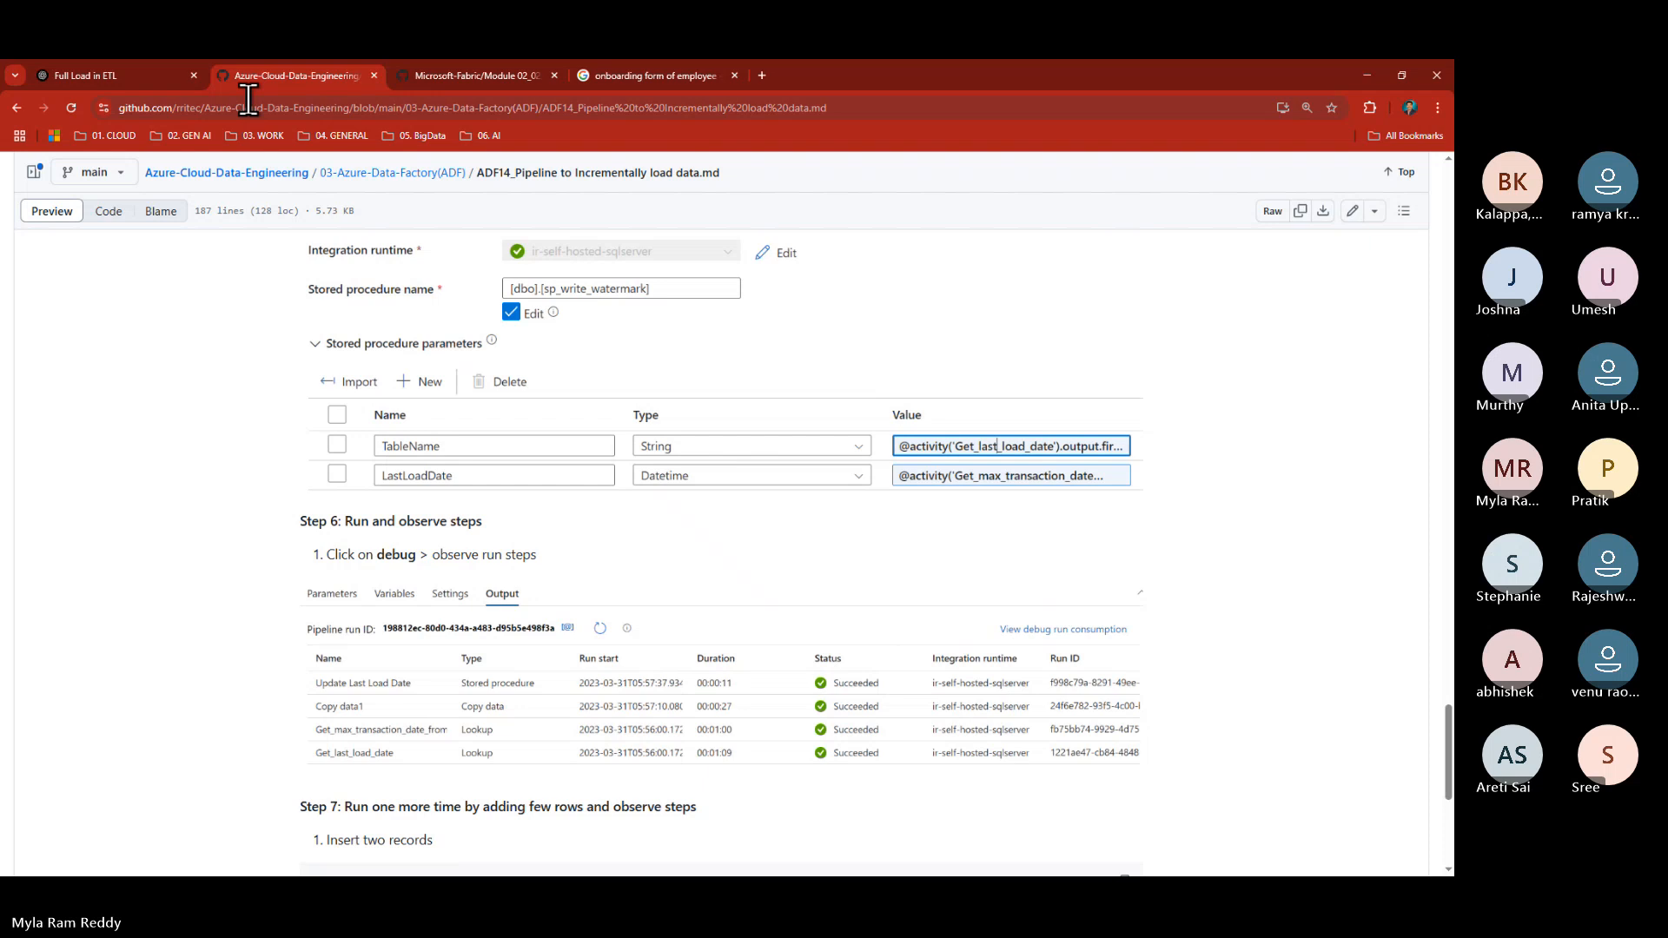
{"action": "key", "text": "alt+Tab"}
{"action": "key", "text": "alt+Tab"}
{"action": "key", "text": "alt+Tab"}
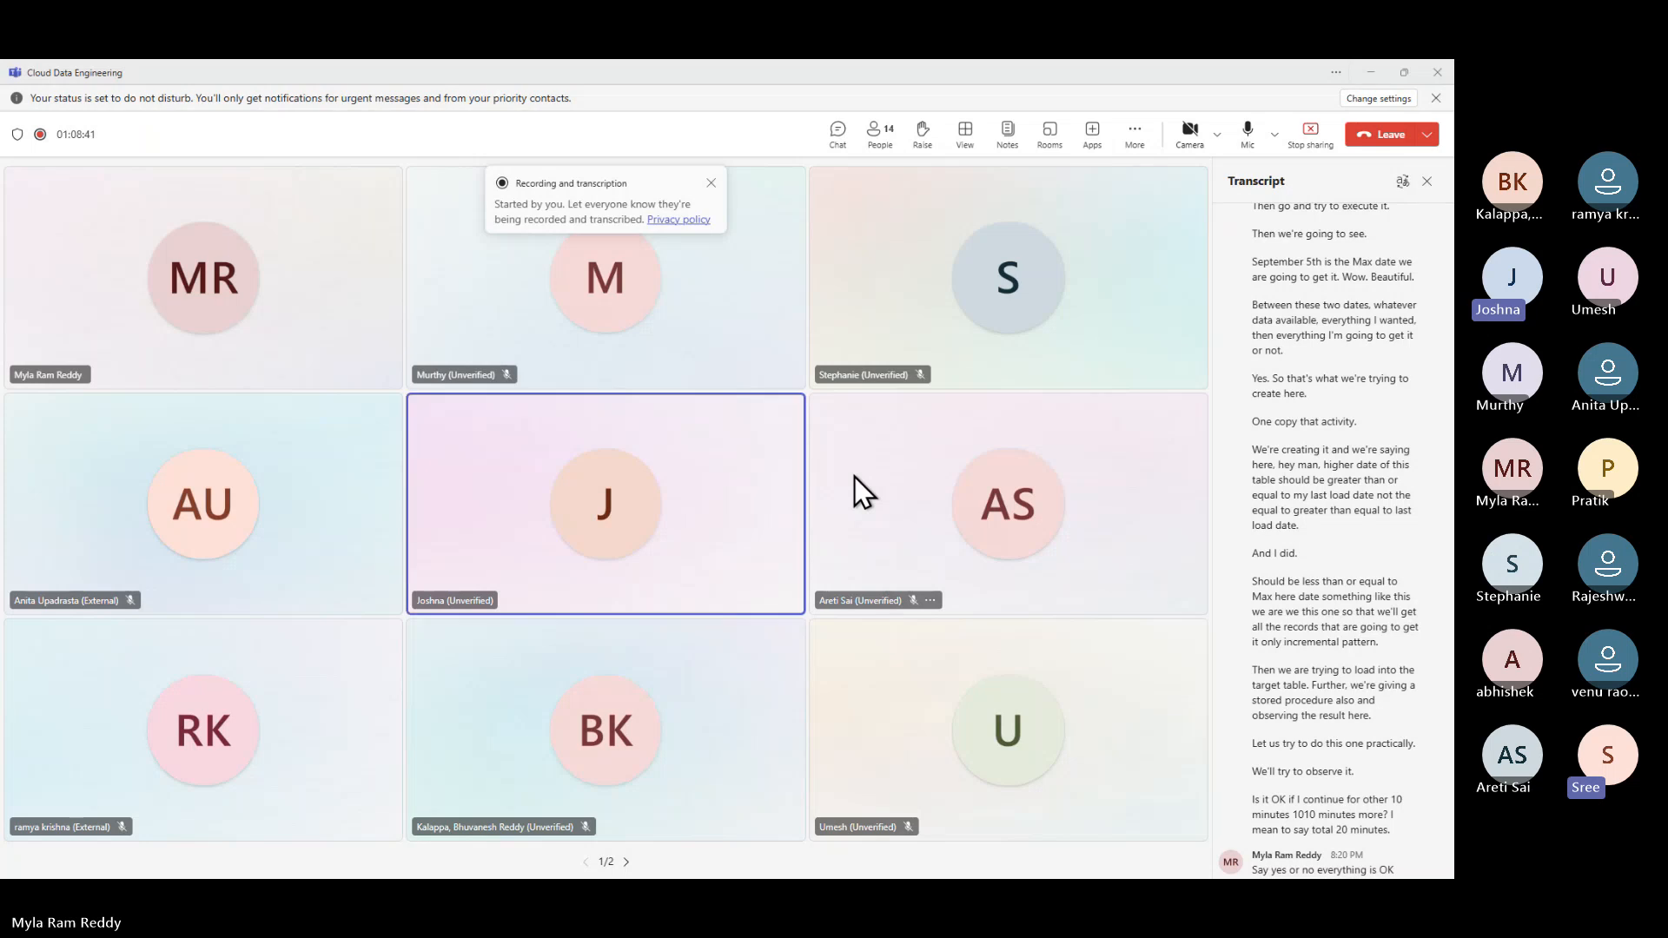
{"action": "key", "text": "alt+Tab"}
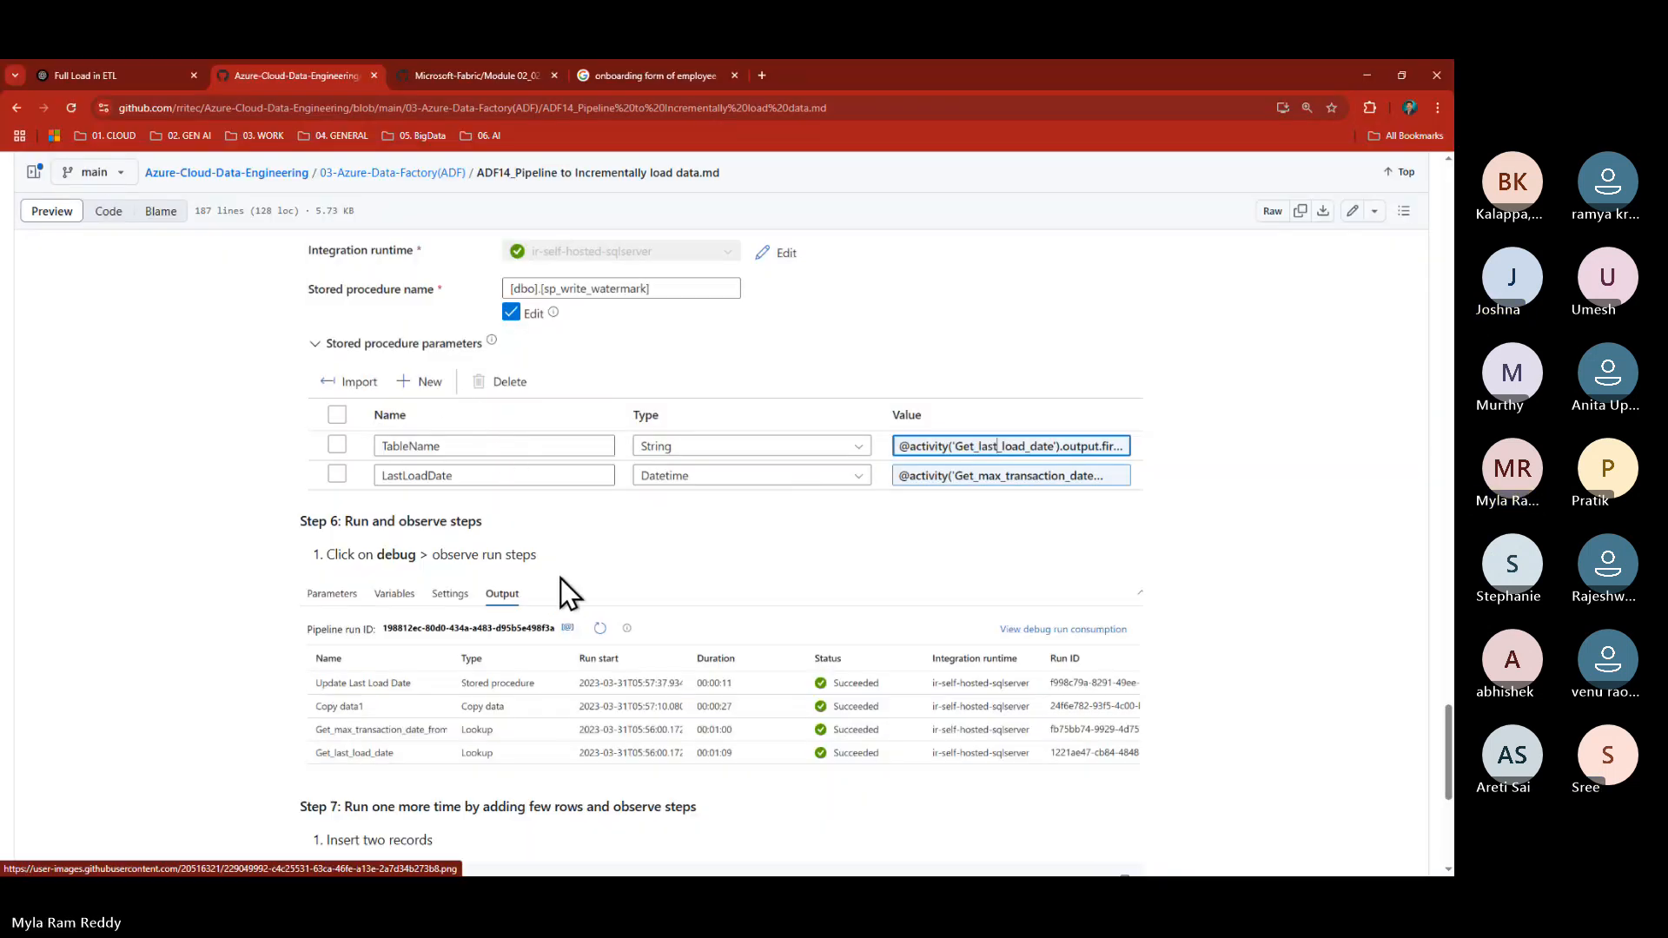
{"action": "key", "text": "alt+Tab"}
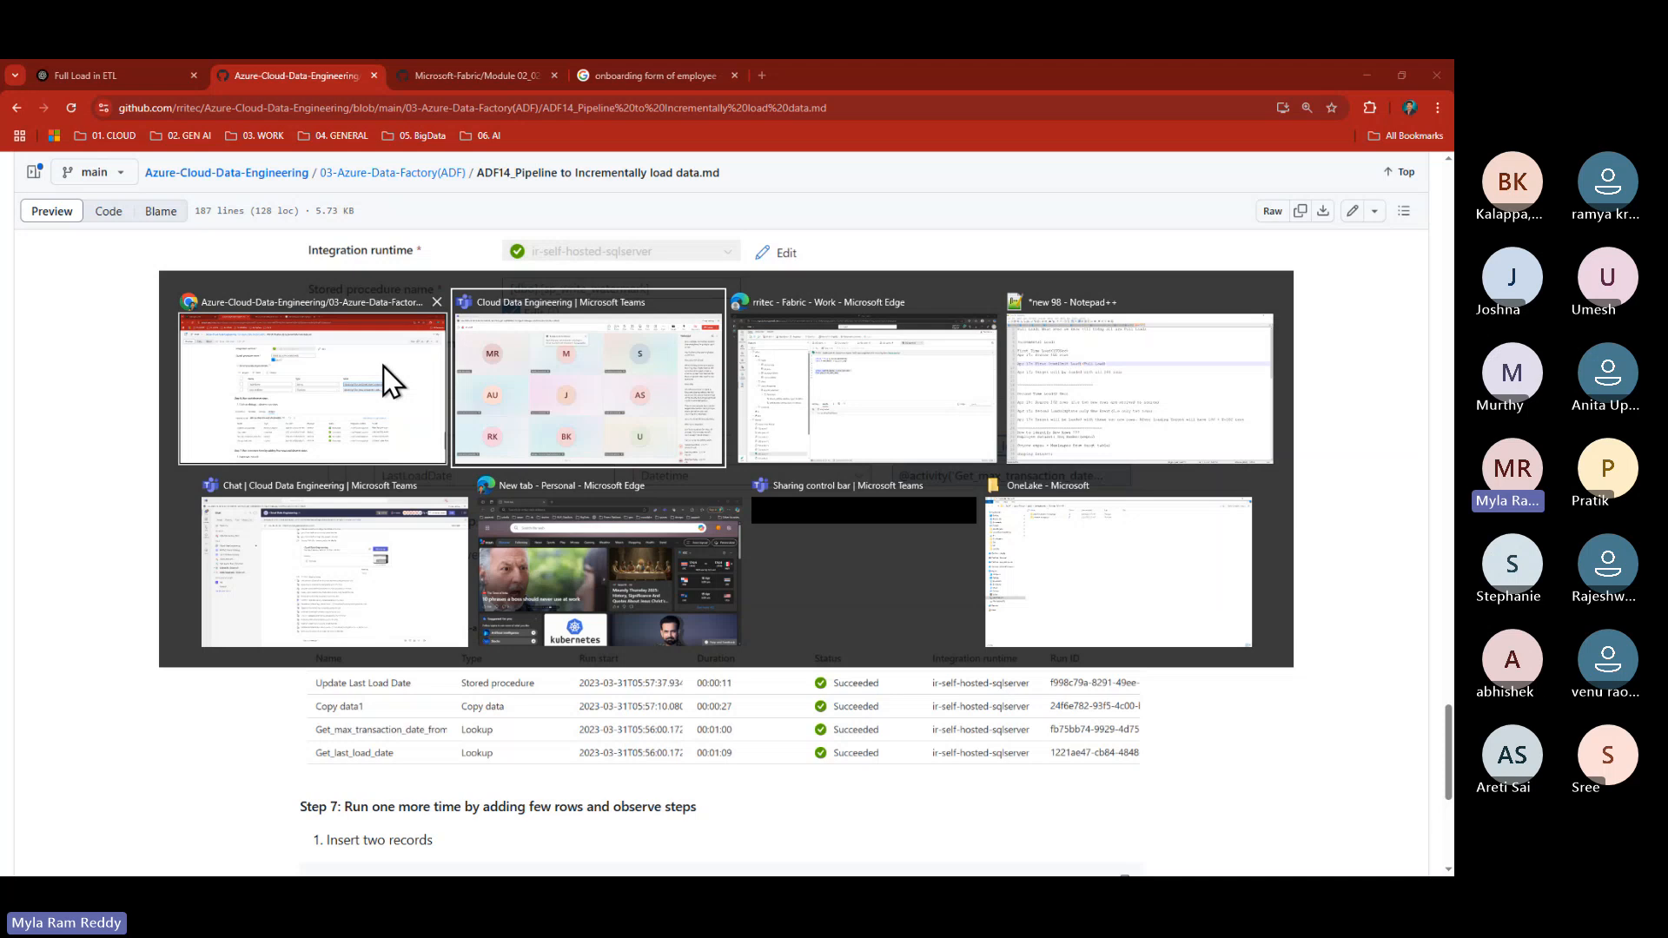
{"action": "key", "text": "alt+Tab"}
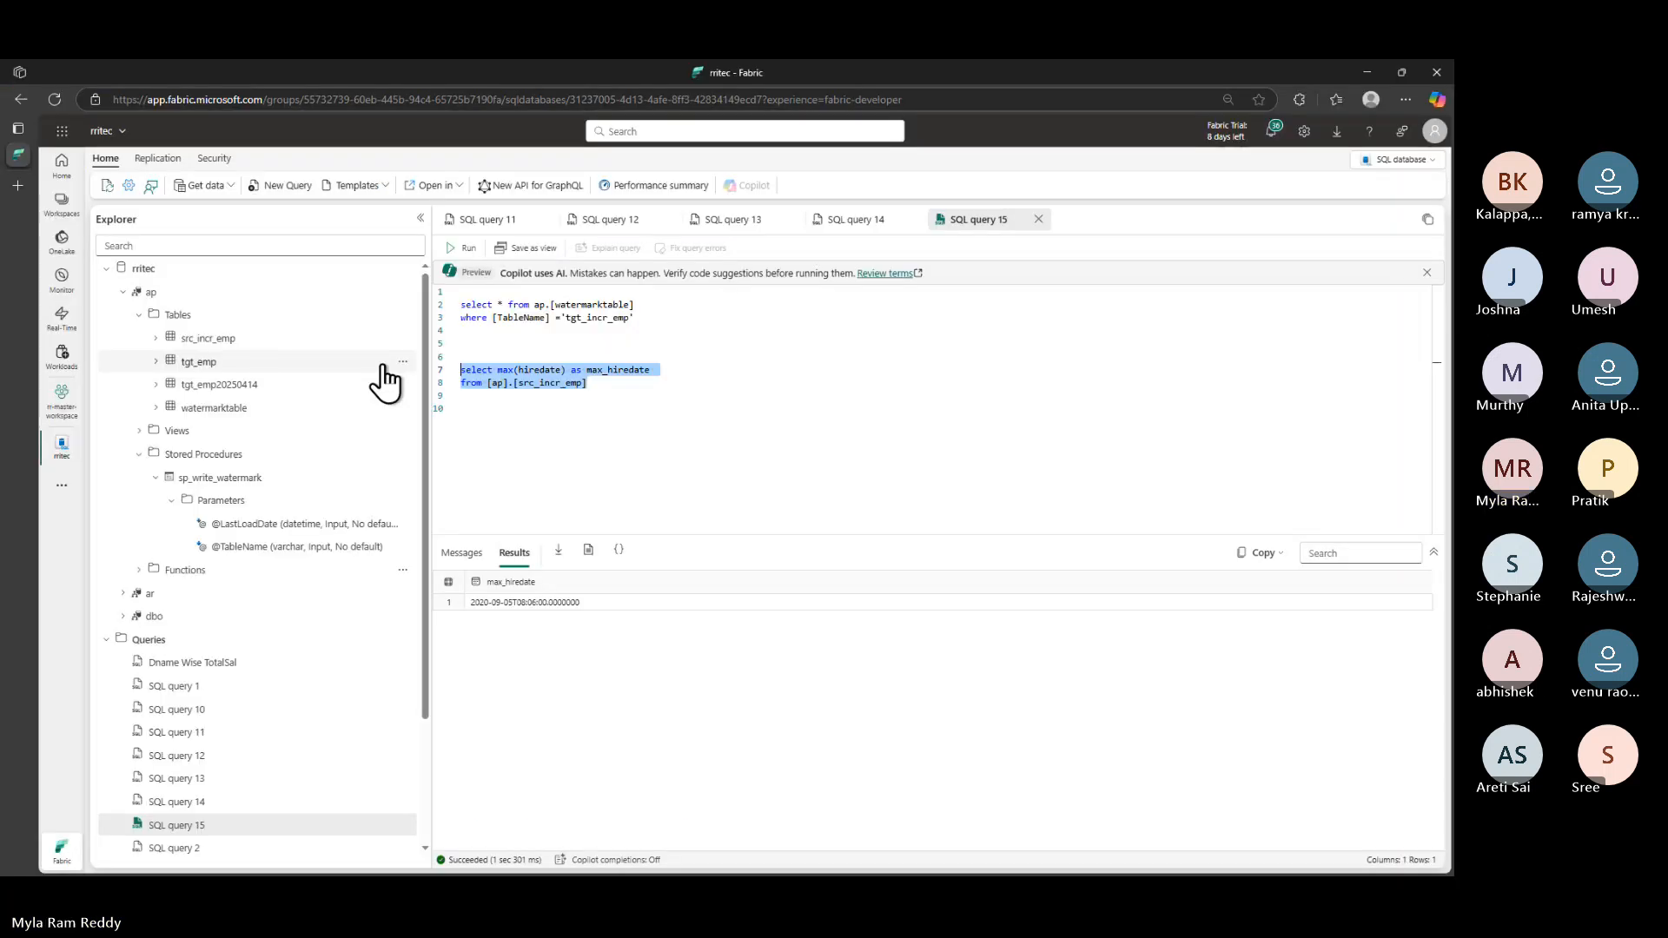
- Create a data pipeline in rr-master-workspace named Pipe_incr_load instead of the default pipeline8
{"action": "left_click", "coordinate": [62, 404]}
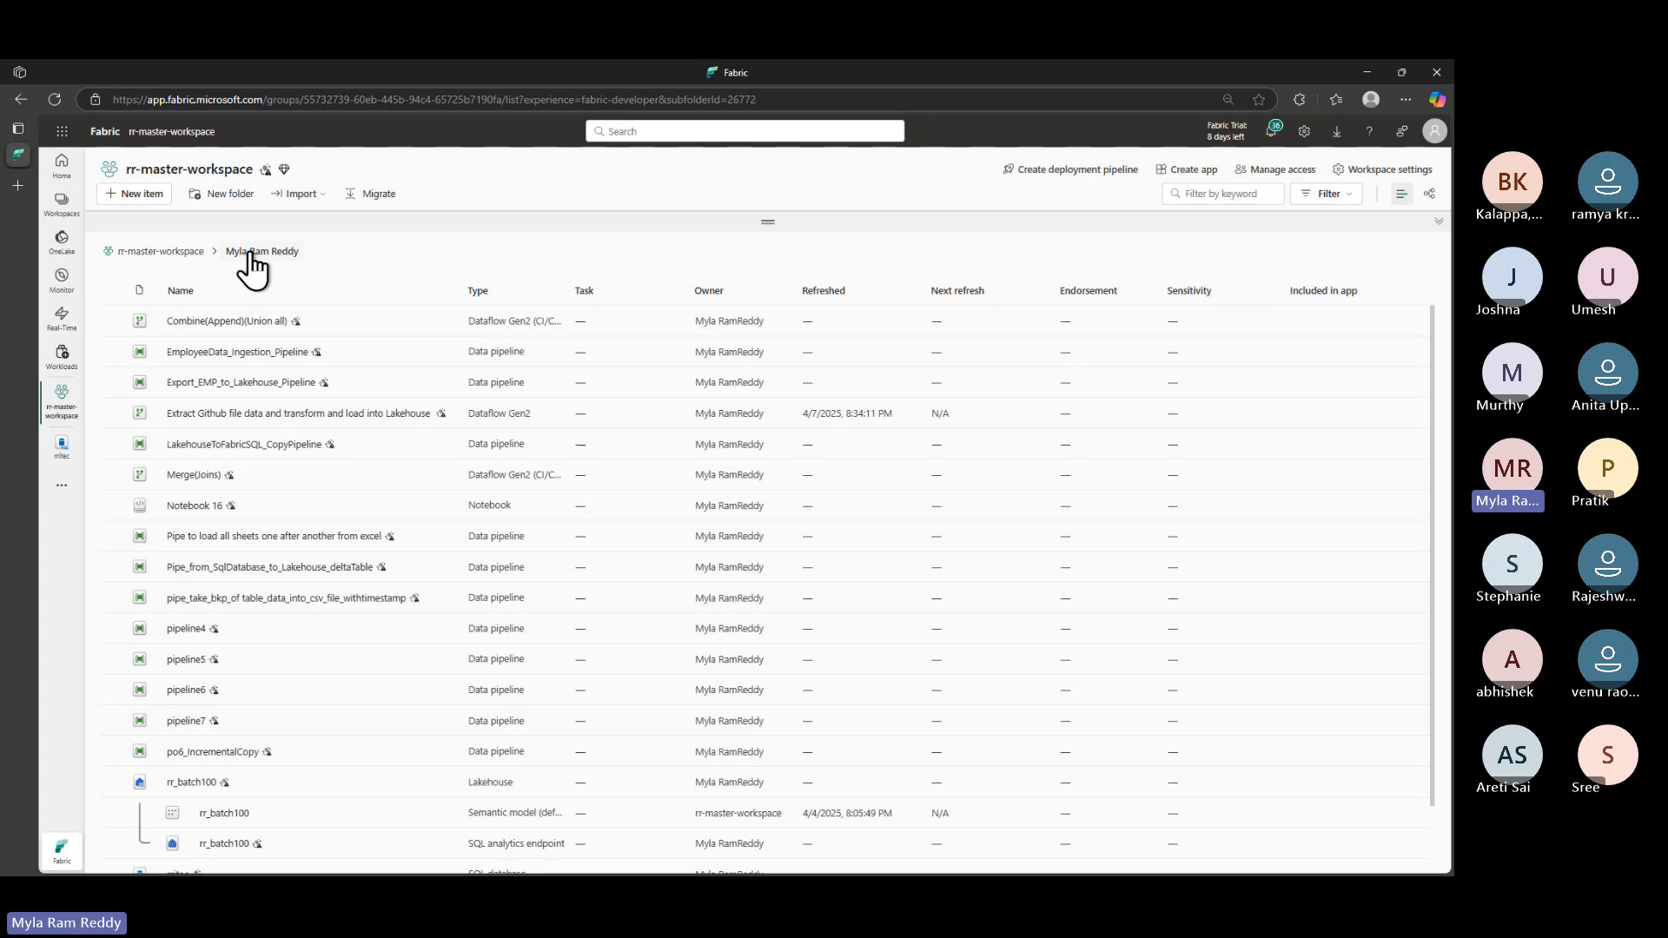
{"action": "left_click", "coordinate": [156, 217]}
{"action": "left_click", "coordinate": [940, 289]}
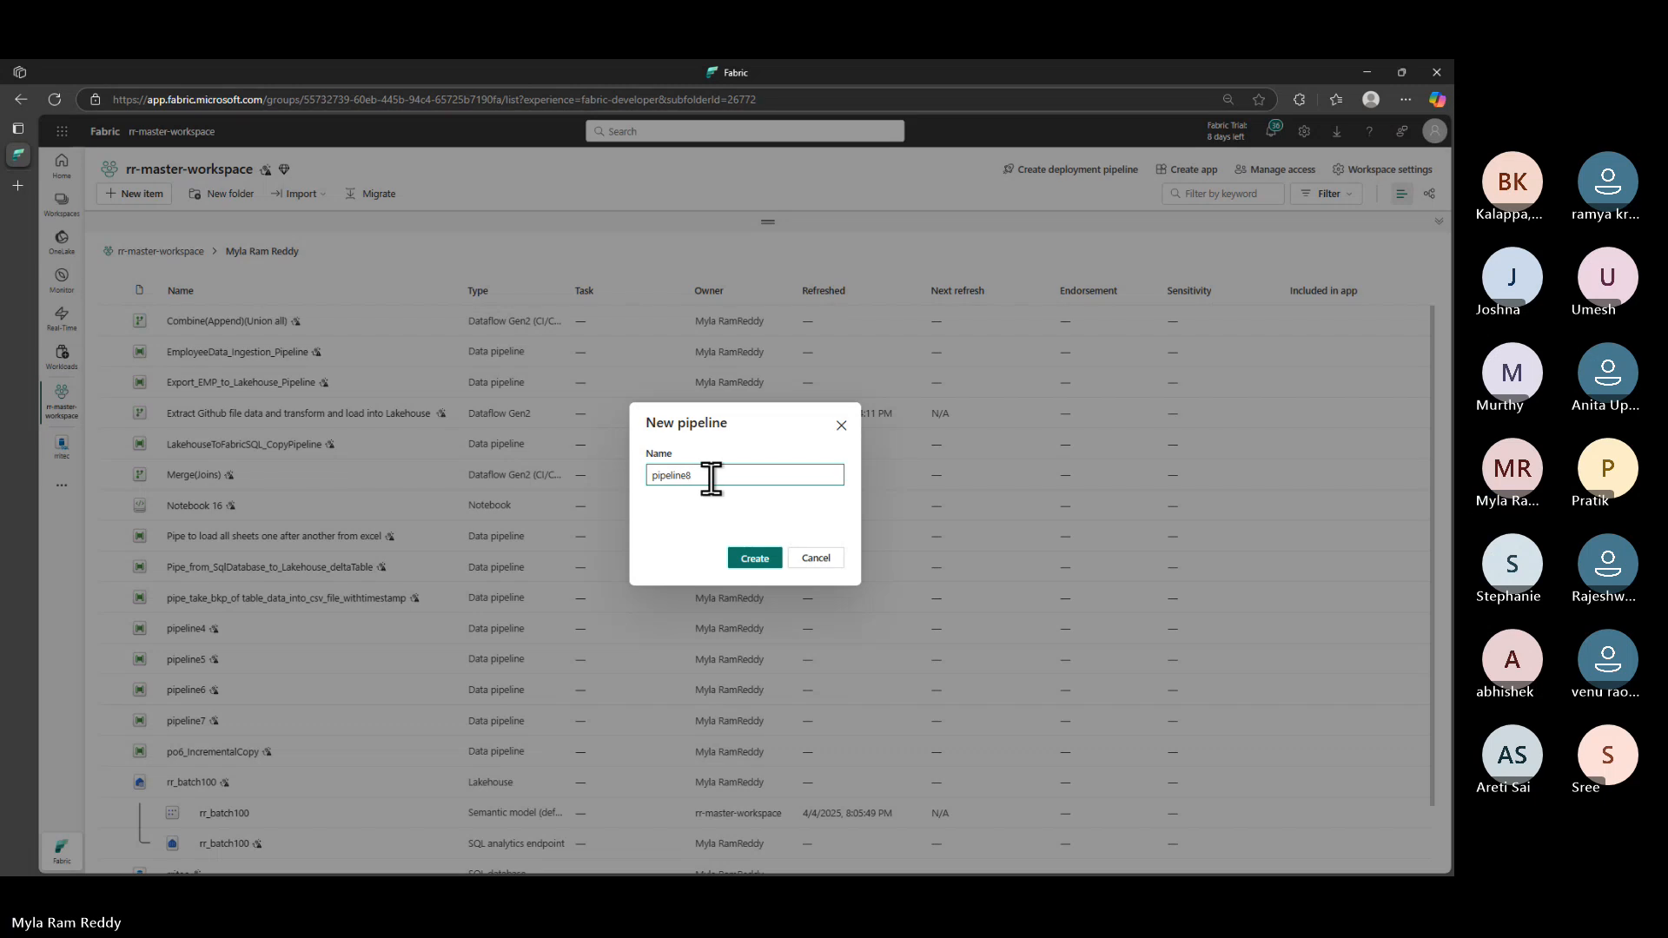
{"action": "left_click_drag", "start_coordinate": [711, 477], "coordinate": [500, 477]}
{"action": "key", "text": "BackSpace"}
{"action": "type", "text": "i"}
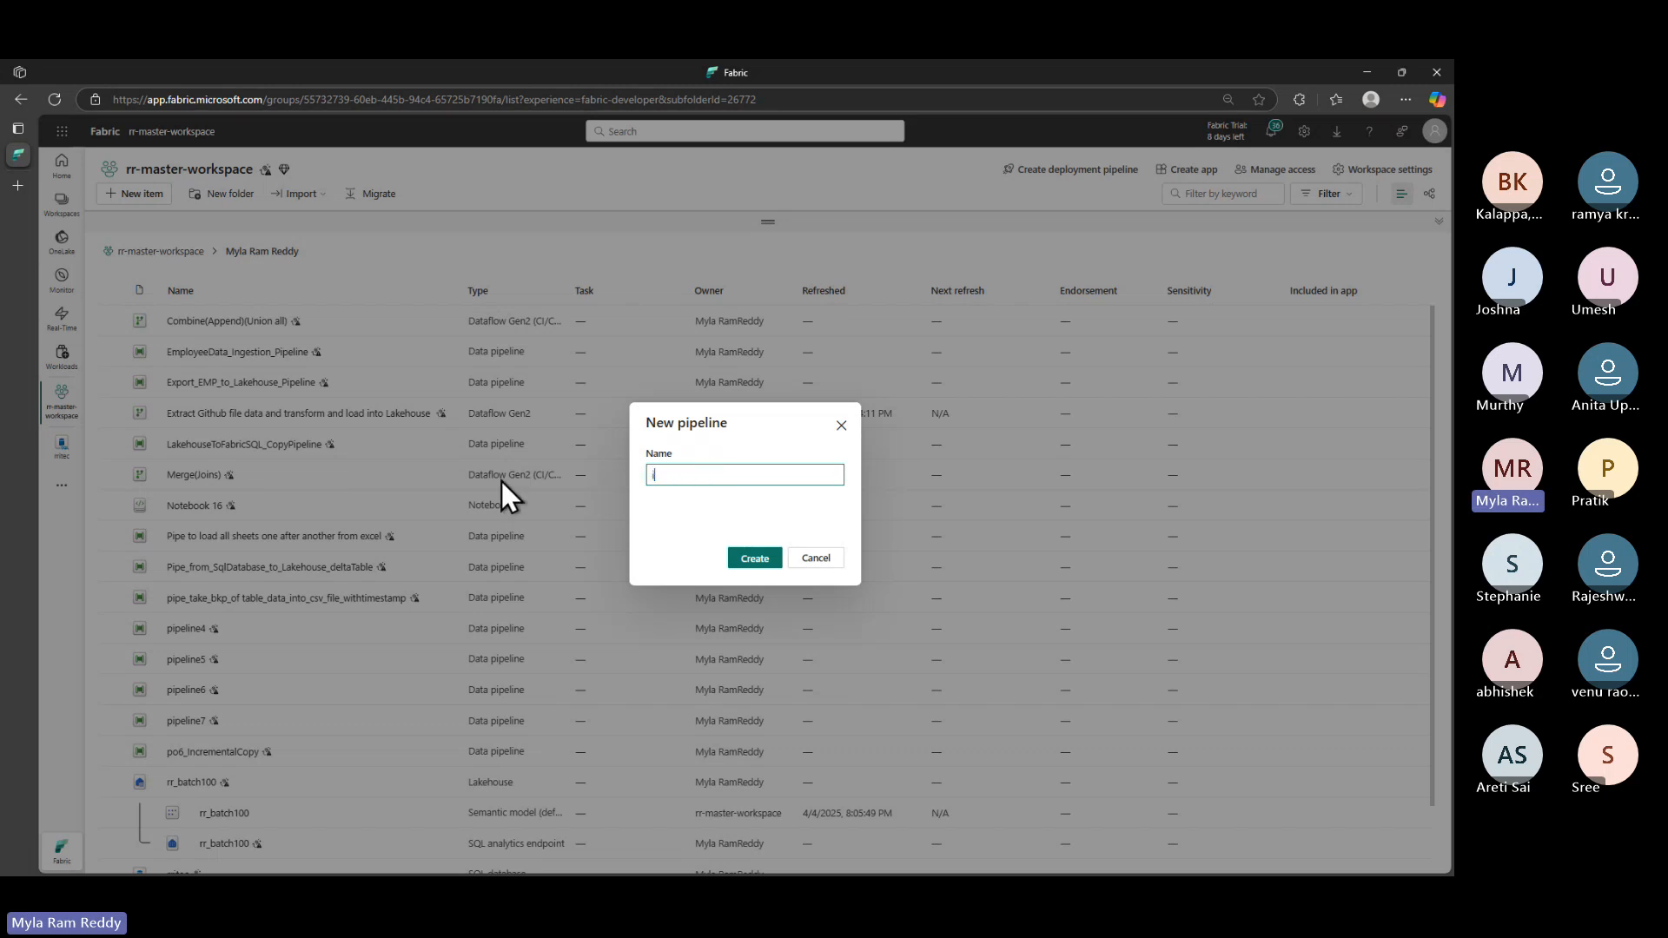
{"action": "type", "text": "ncr"}
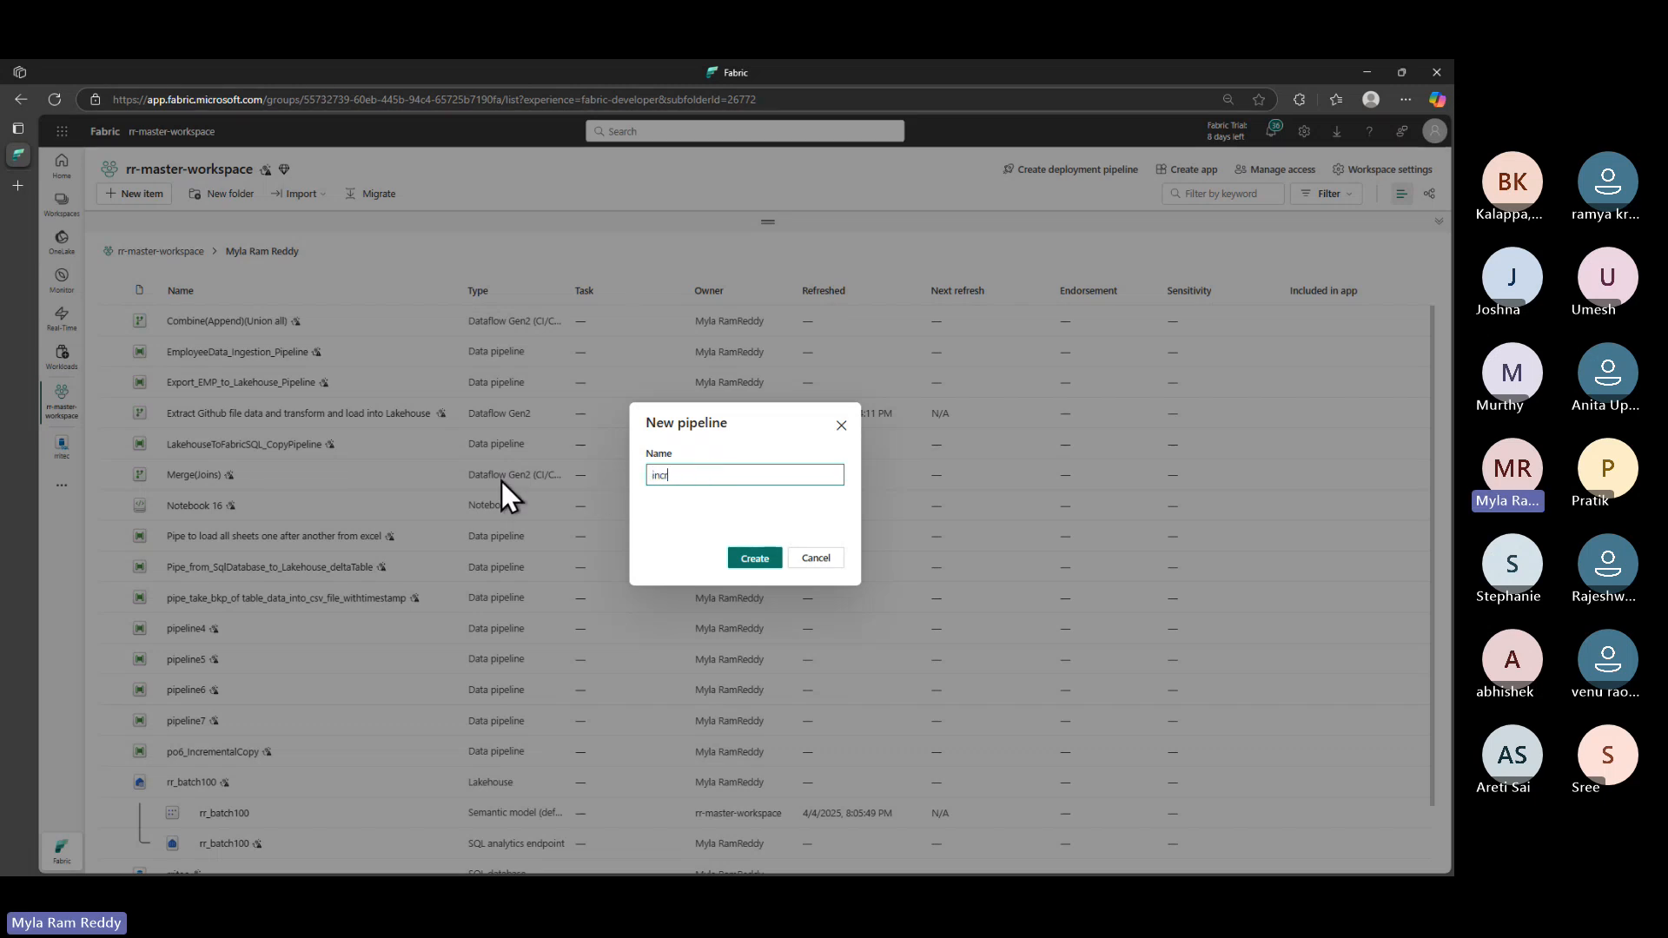
{"action": "type", "text": "_load"}
{"action": "key", "text": "Home"}
{"action": "type", "text": "Pipe_"}
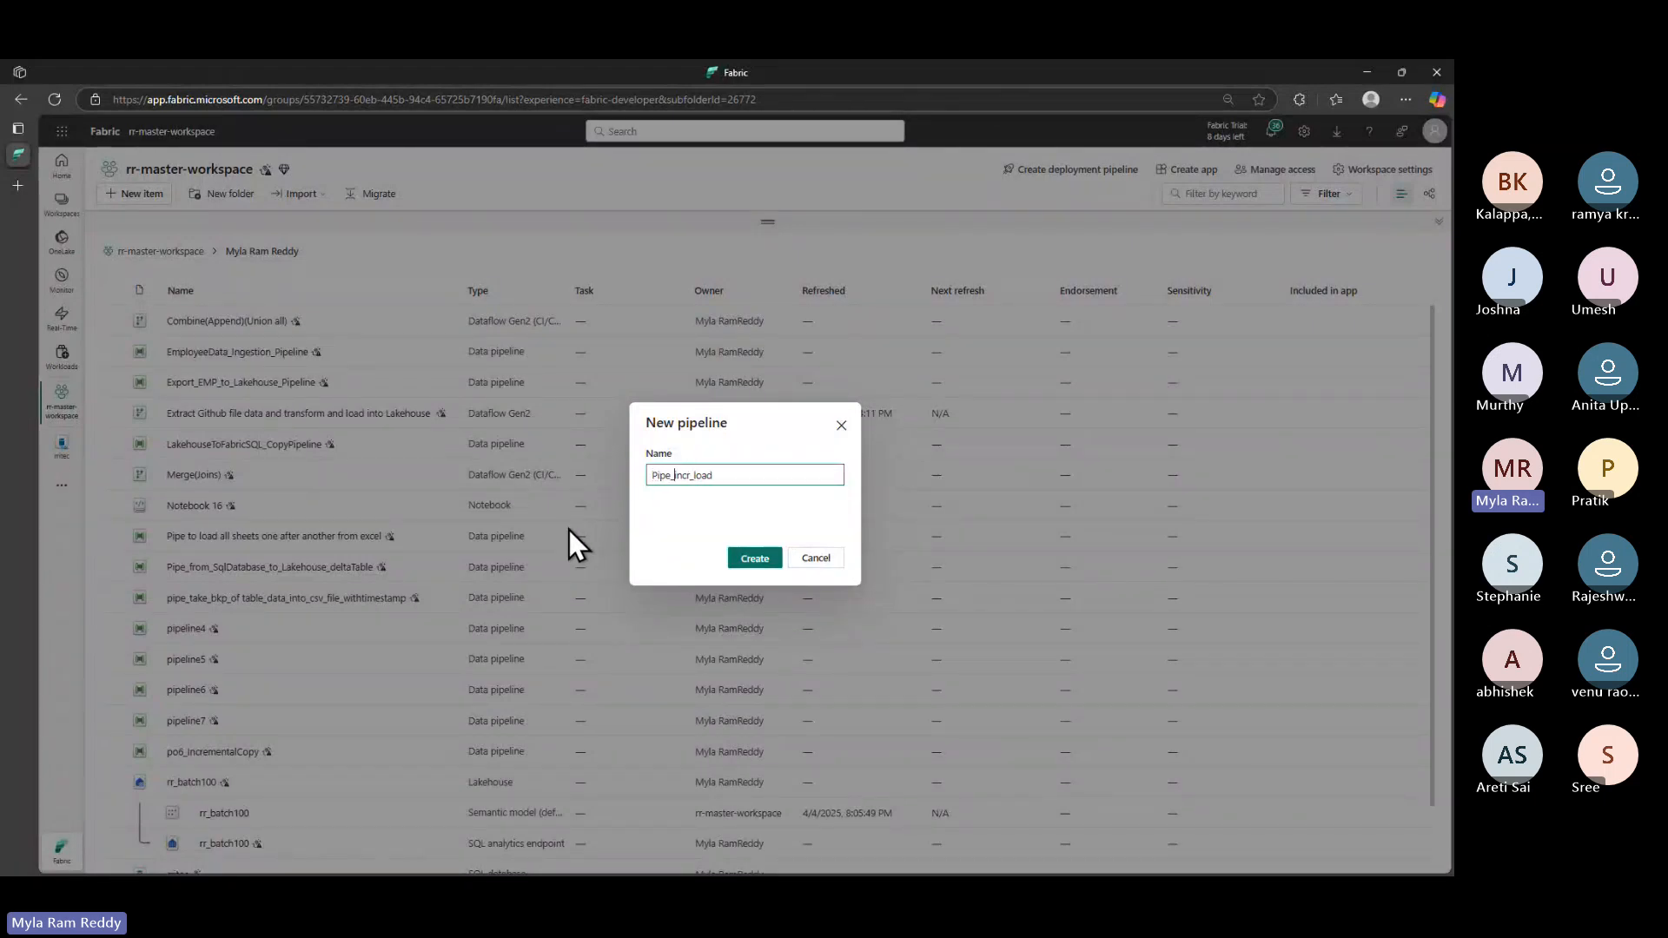
{"action": "left_click", "coordinate": [765, 561]}
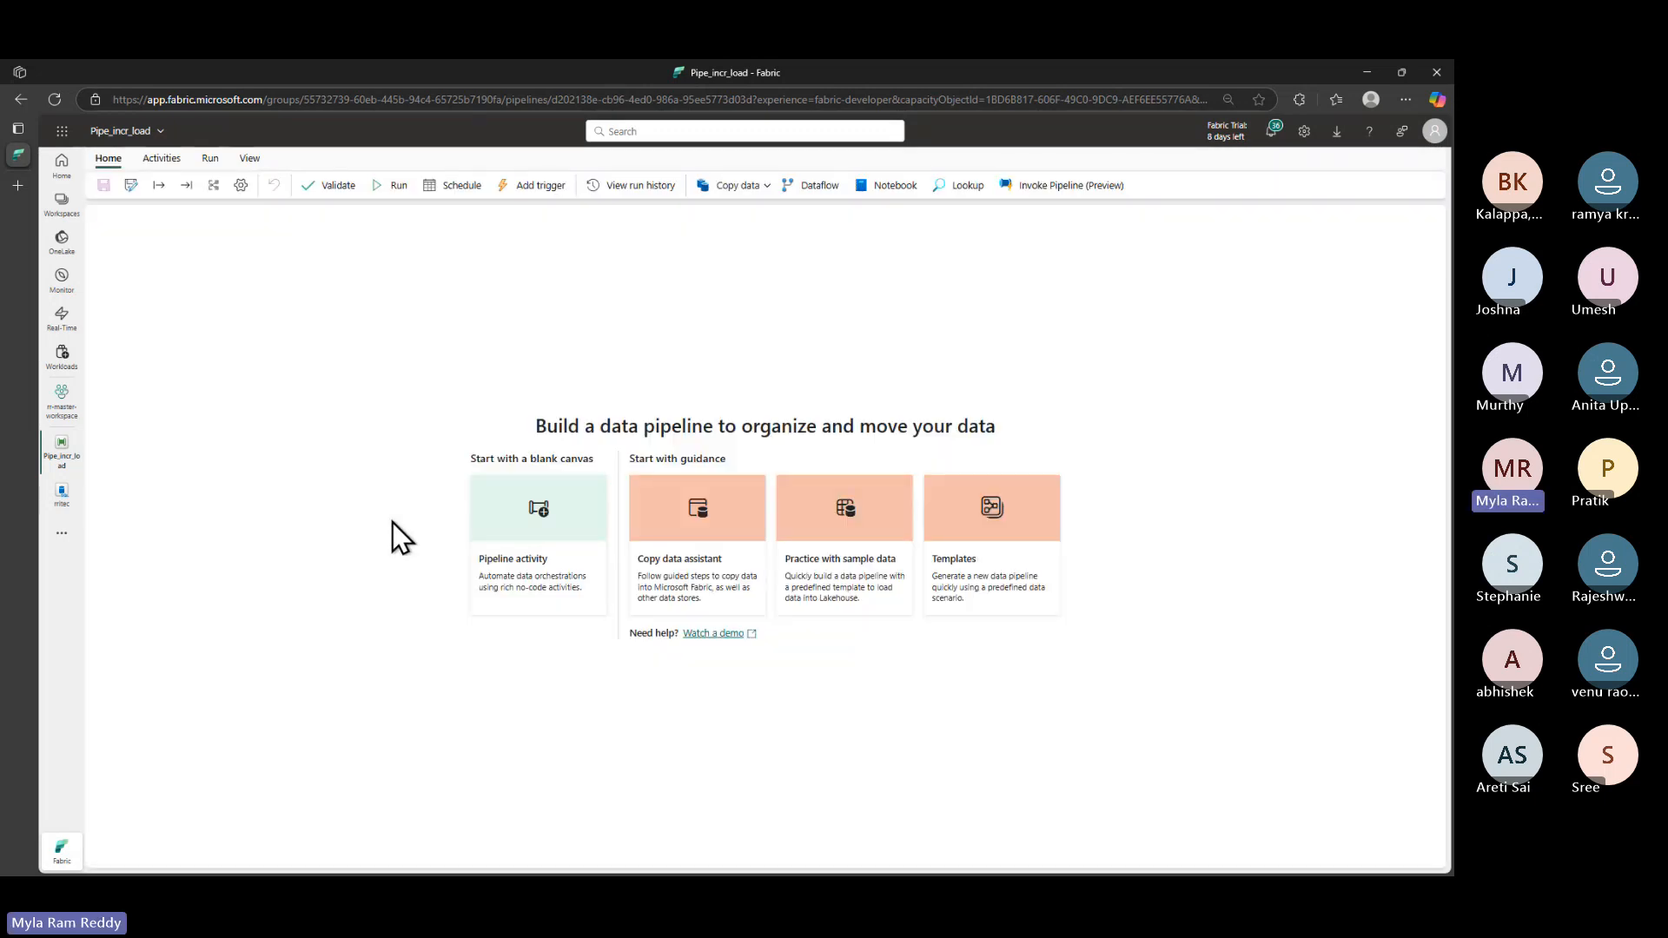
- Add a Lookup activity, Lookup1, and move it higher on the canvas
{"action": "left_click", "coordinate": [975, 186]}
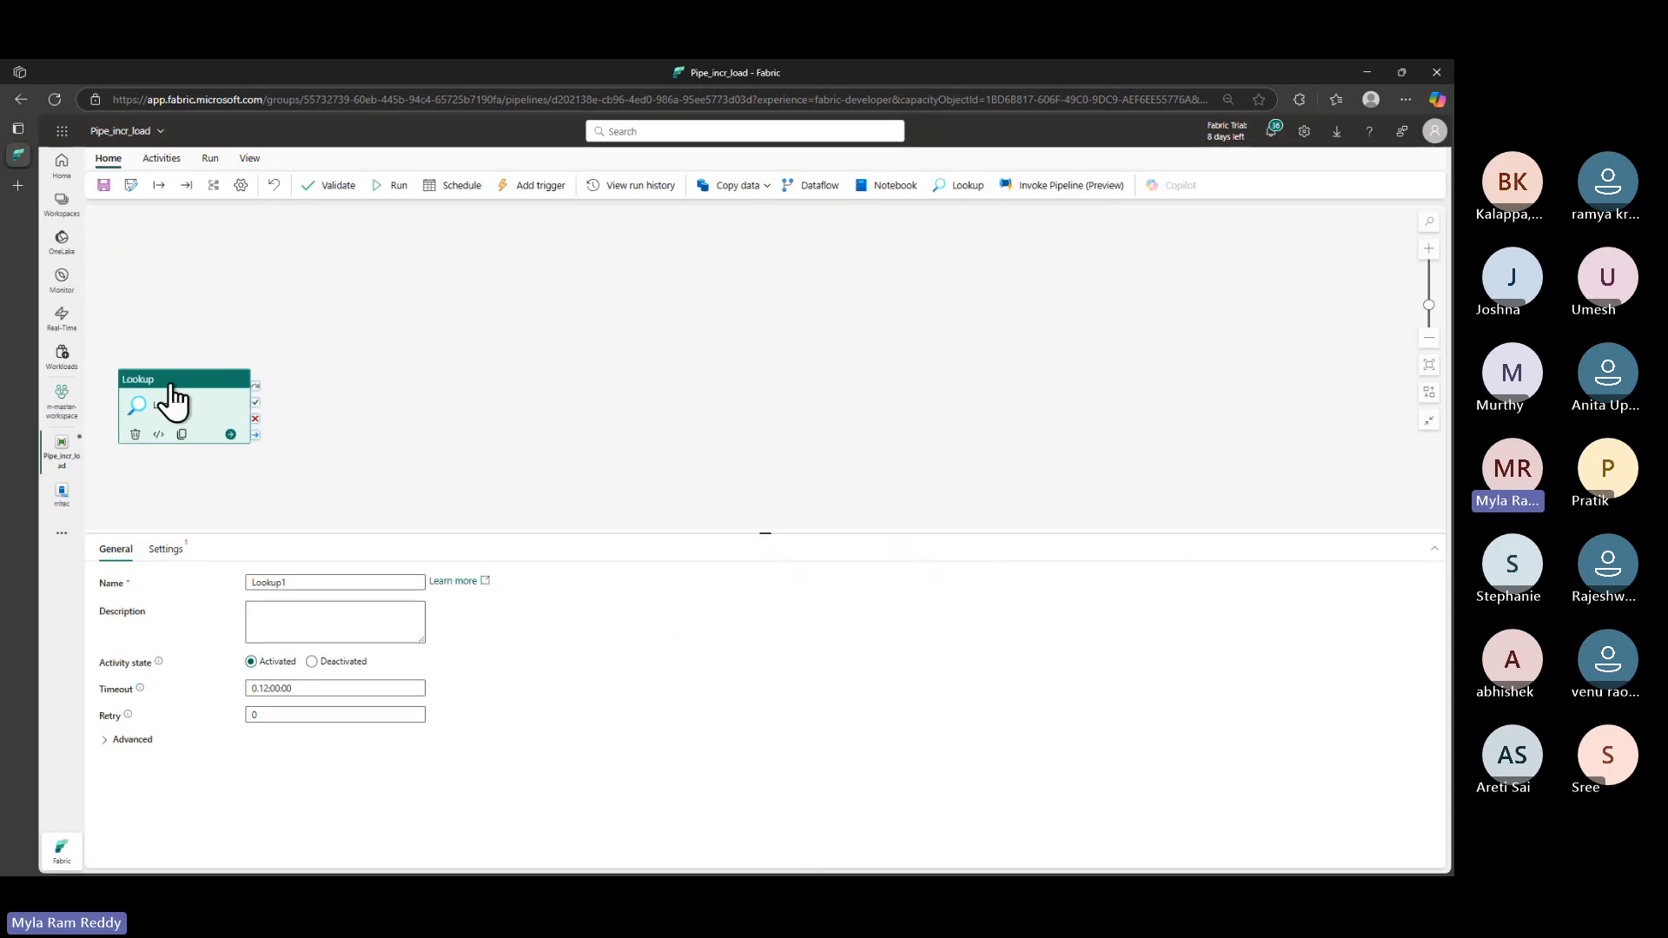
{"action": "left_click_drag", "start_coordinate": [178, 390], "coordinate": [207, 287]}
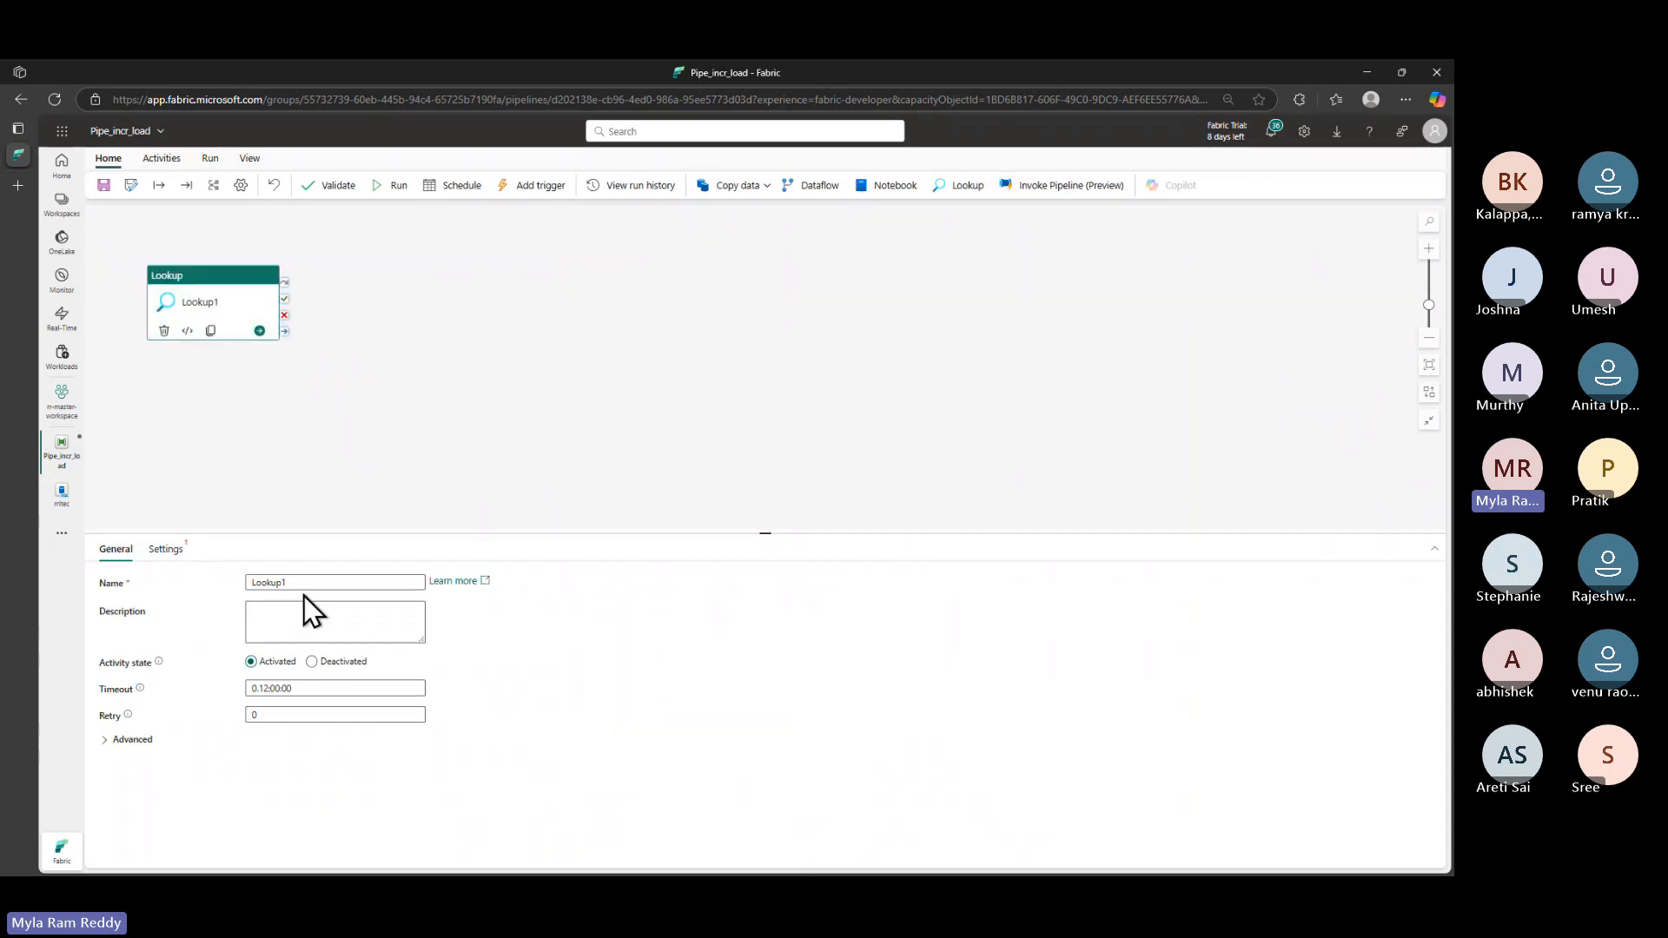
- Rename Lookup1 to 'Lookup Get last load date', taking the text from the guide's Step 2 heading
{"action": "left_click_drag", "start_coordinate": [304, 584], "coordinate": [99, 587]}
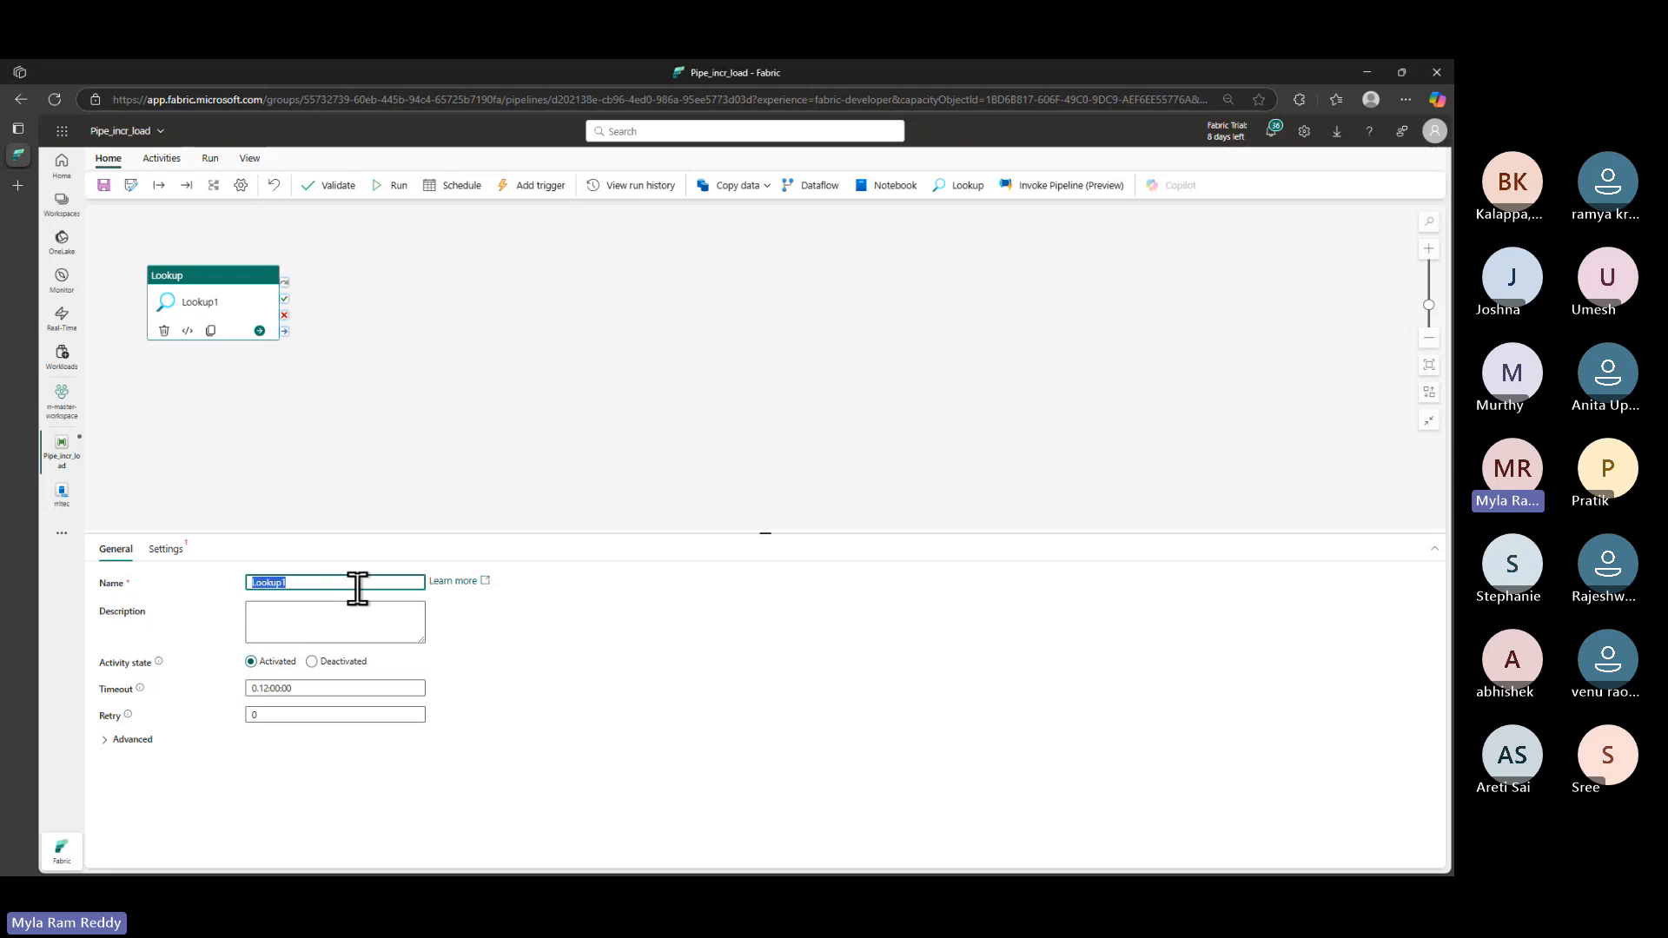
{"action": "key", "text": "alt+Tab"}
{"action": "scroll", "coordinate": [596, 544], "scroll_direction": "up", "scroll_amount": 15}
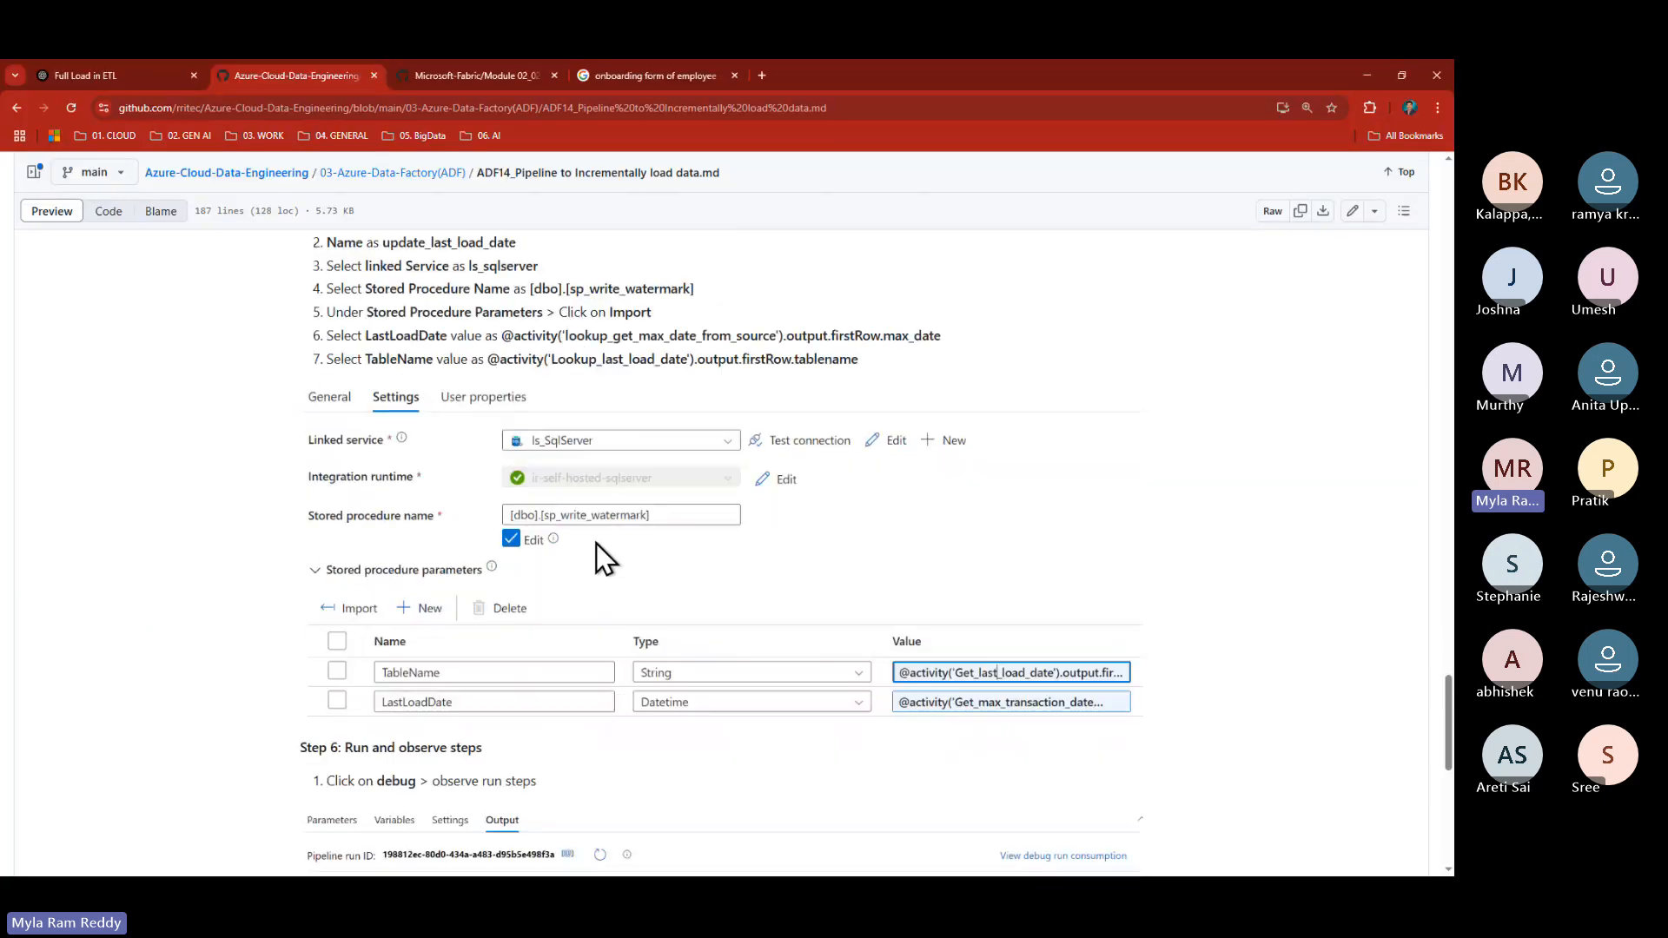
{"action": "scroll", "coordinate": [596, 544], "scroll_direction": "up", "scroll_amount": 15}
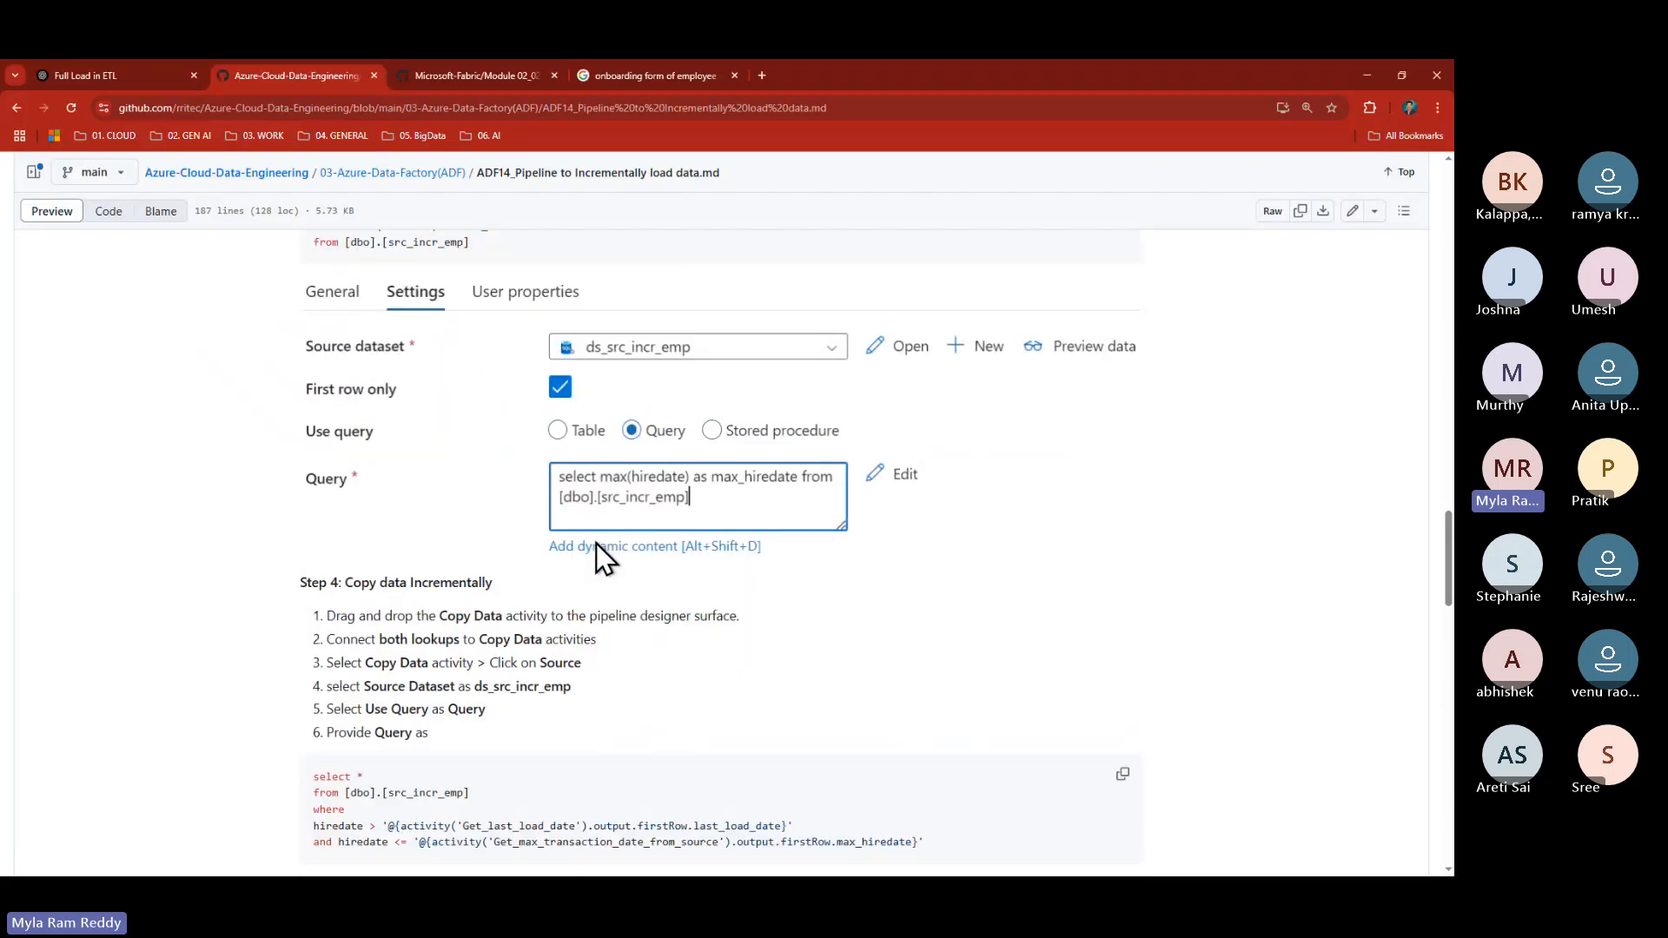
{"action": "scroll", "coordinate": [596, 544], "scroll_direction": "up", "scroll_amount": 3}
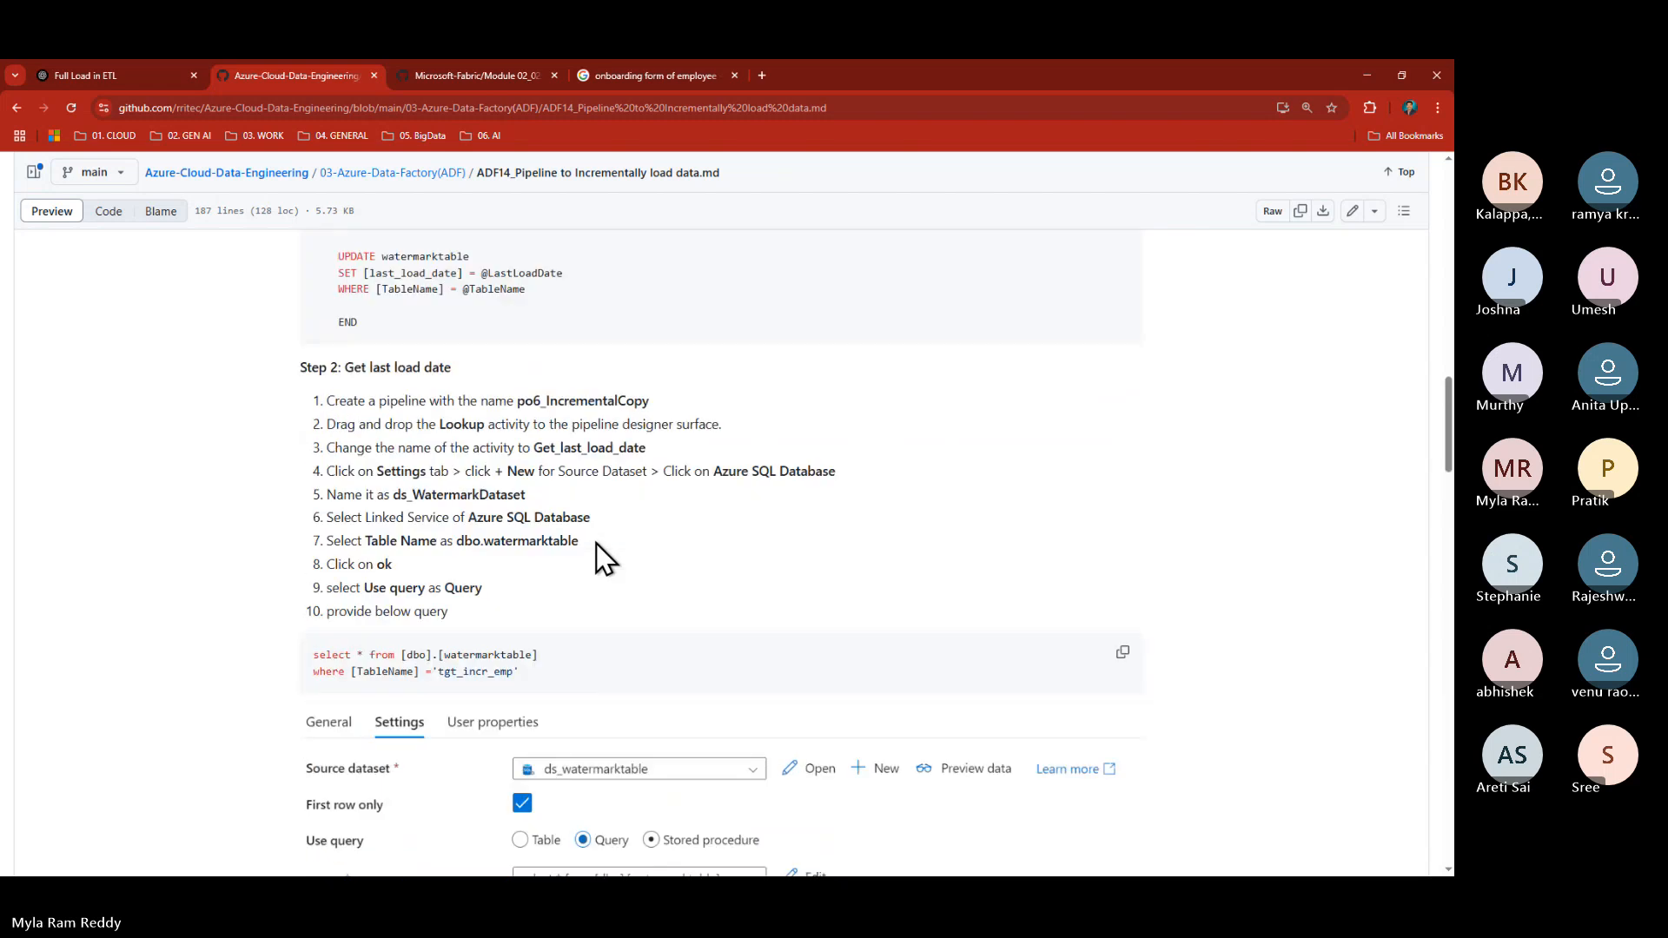
{"action": "scroll", "coordinate": [346, 522], "scroll_direction": "up", "scroll_amount": 1}
{"action": "left_click_drag", "start_coordinate": [349, 525], "coordinate": [457, 528]}
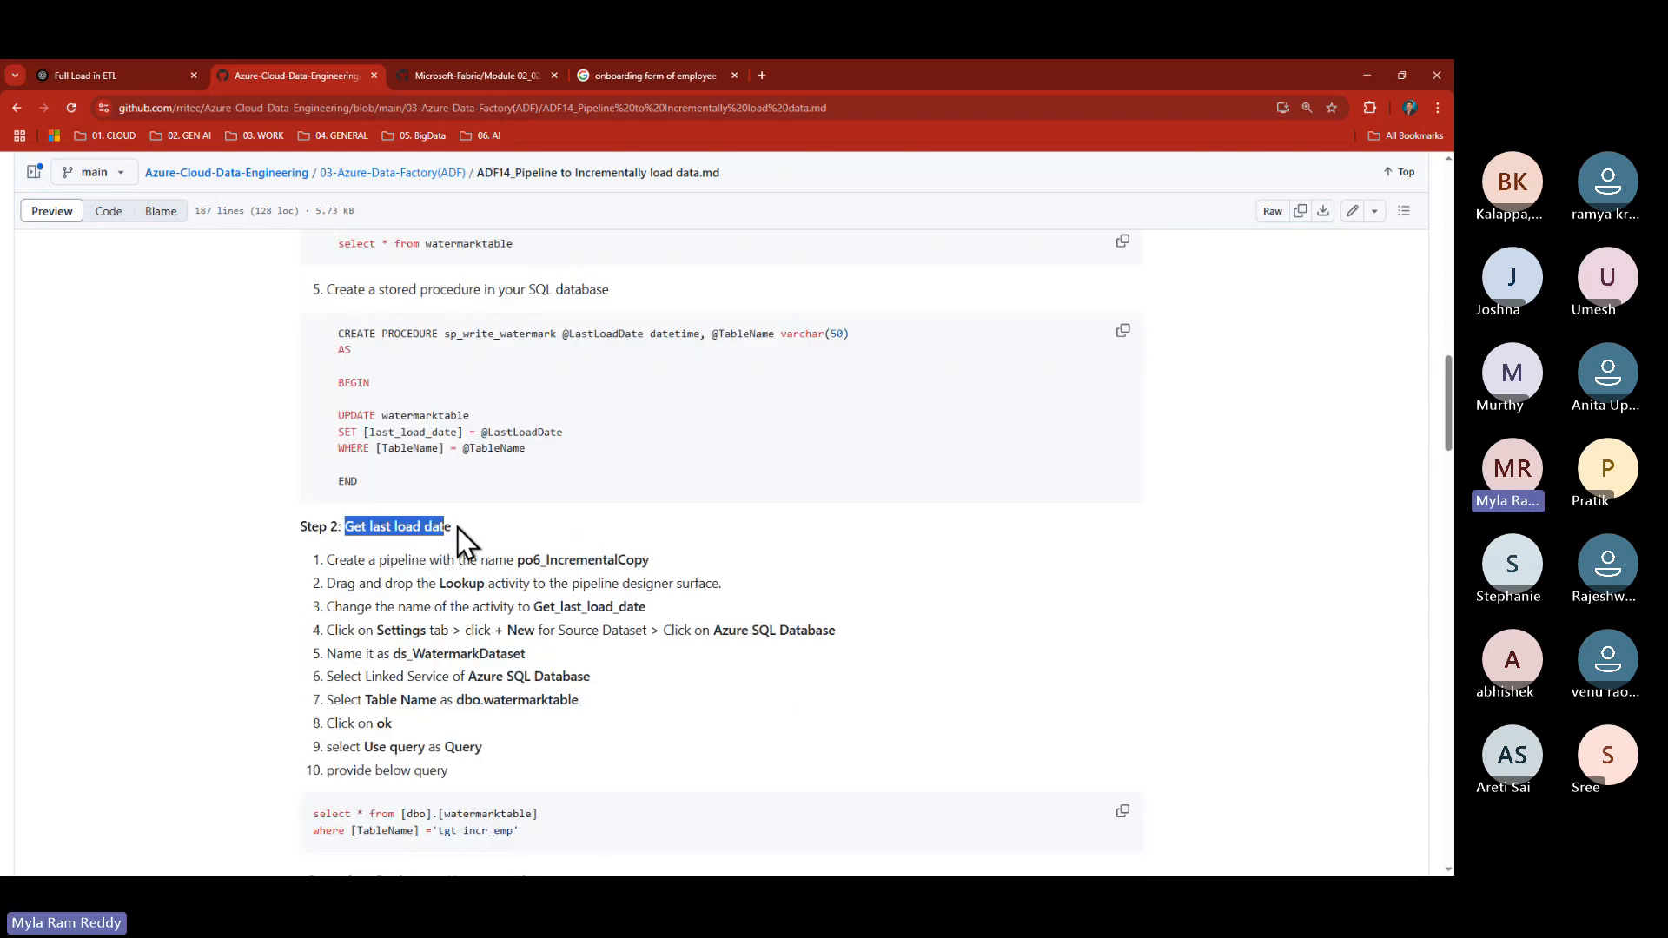
{"action": "key", "text": "alt+Tab"}
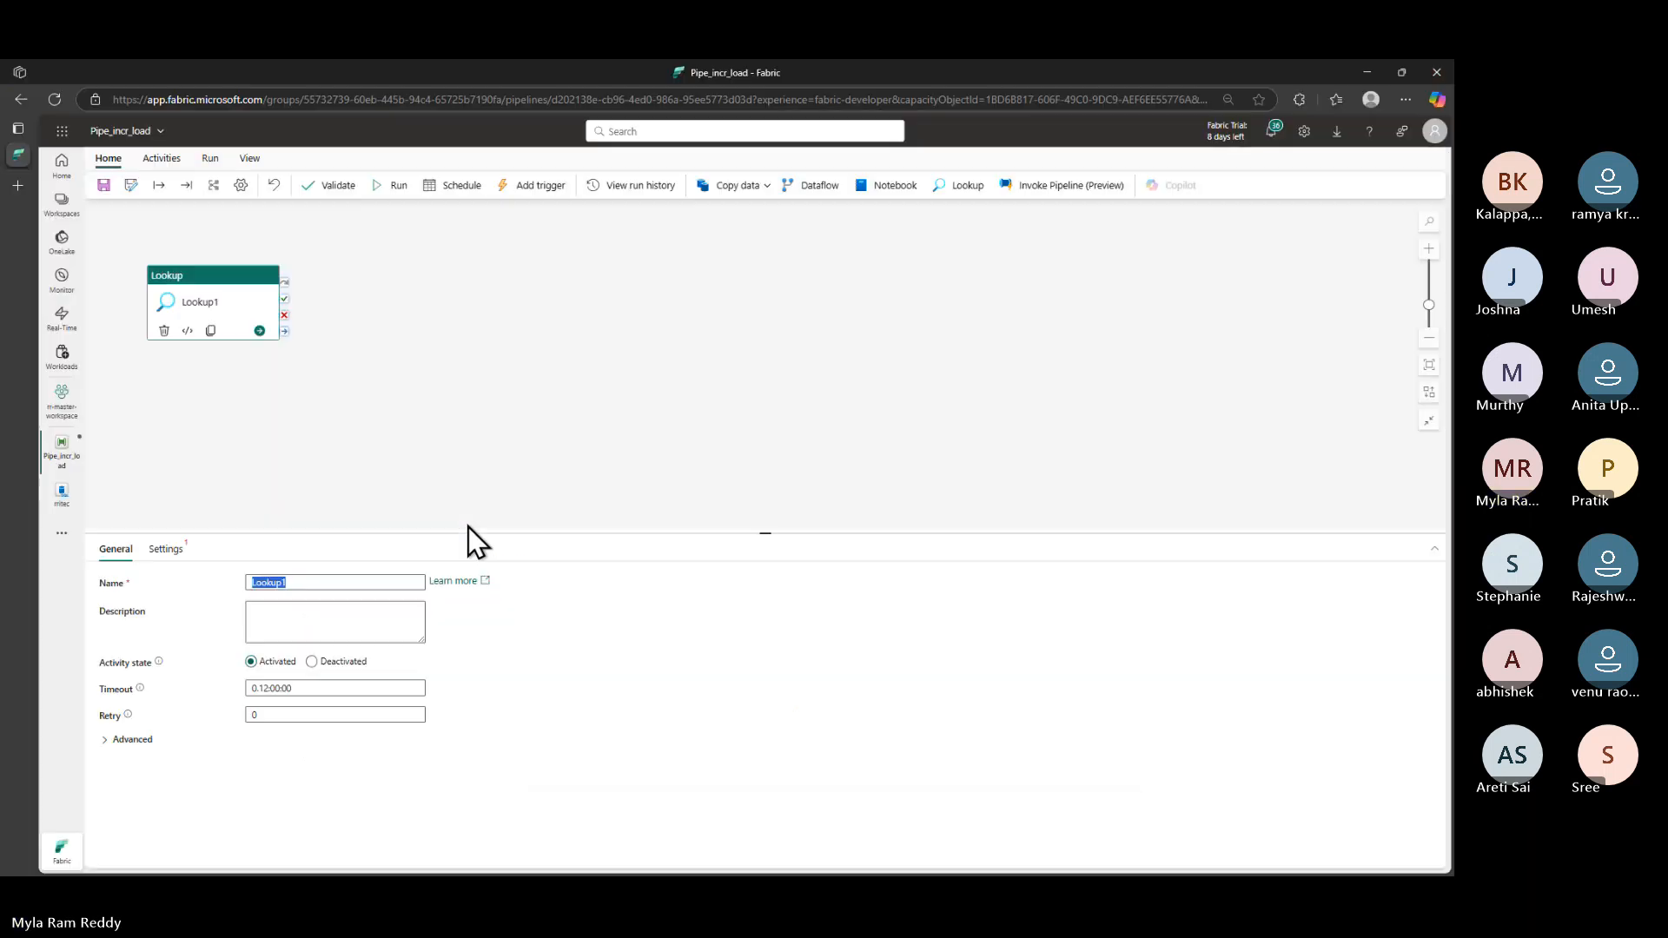
{"action": "type", "text": "Get last load date"}
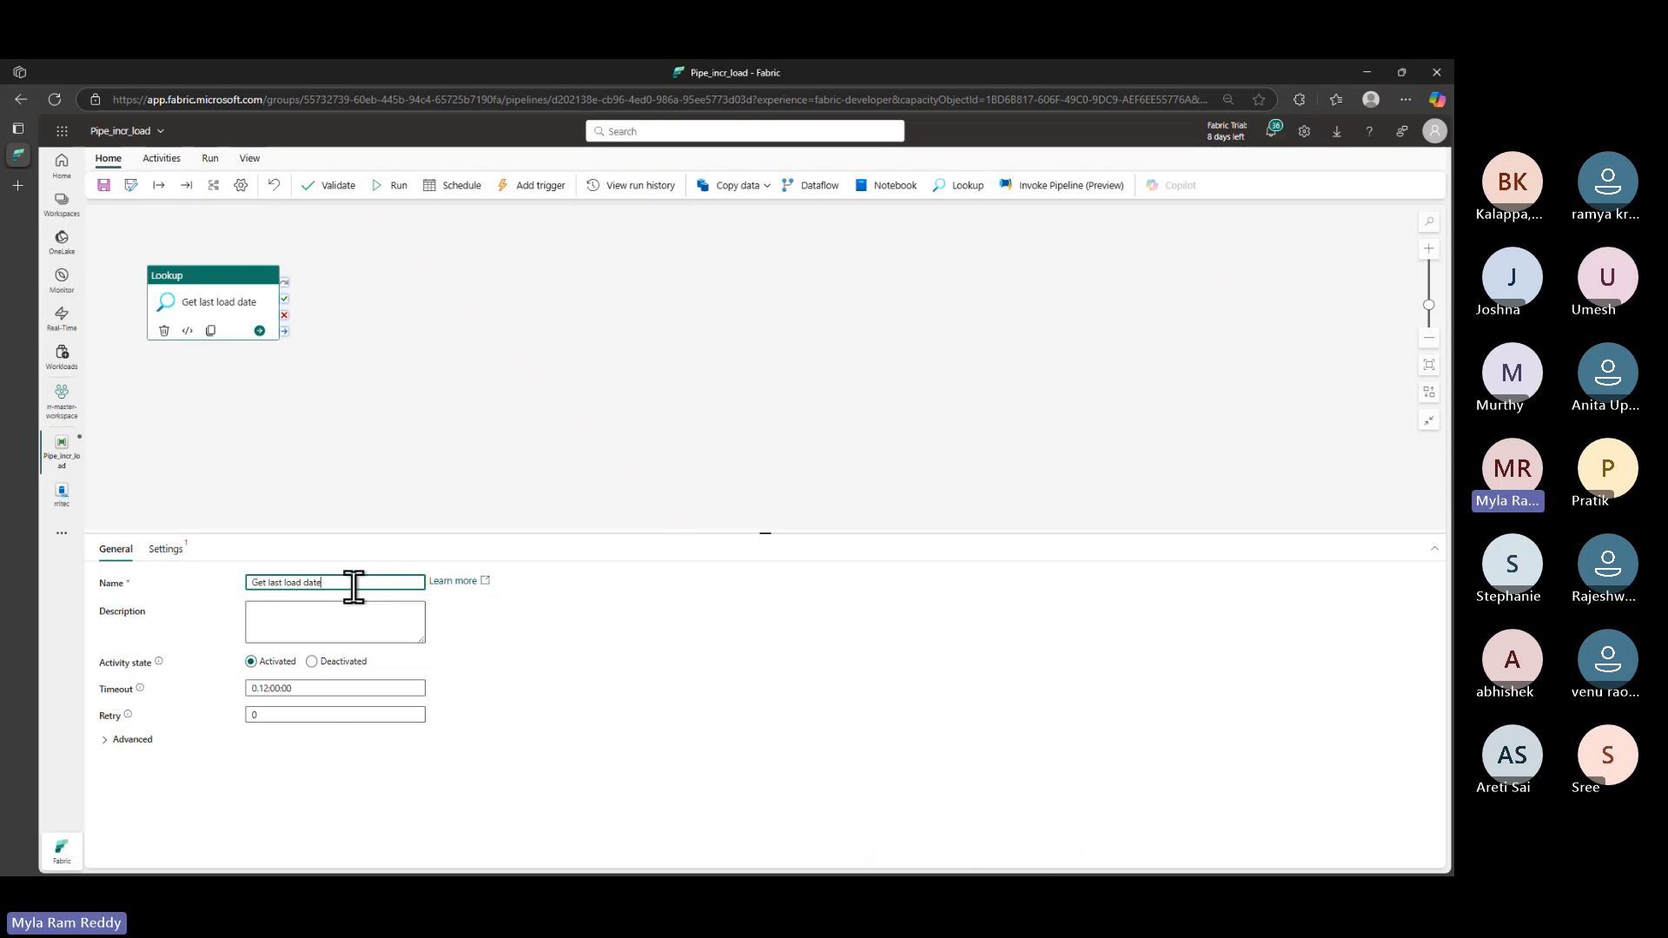
{"action": "key", "text": "Home"}
{"action": "type", "text": "Lookup"}
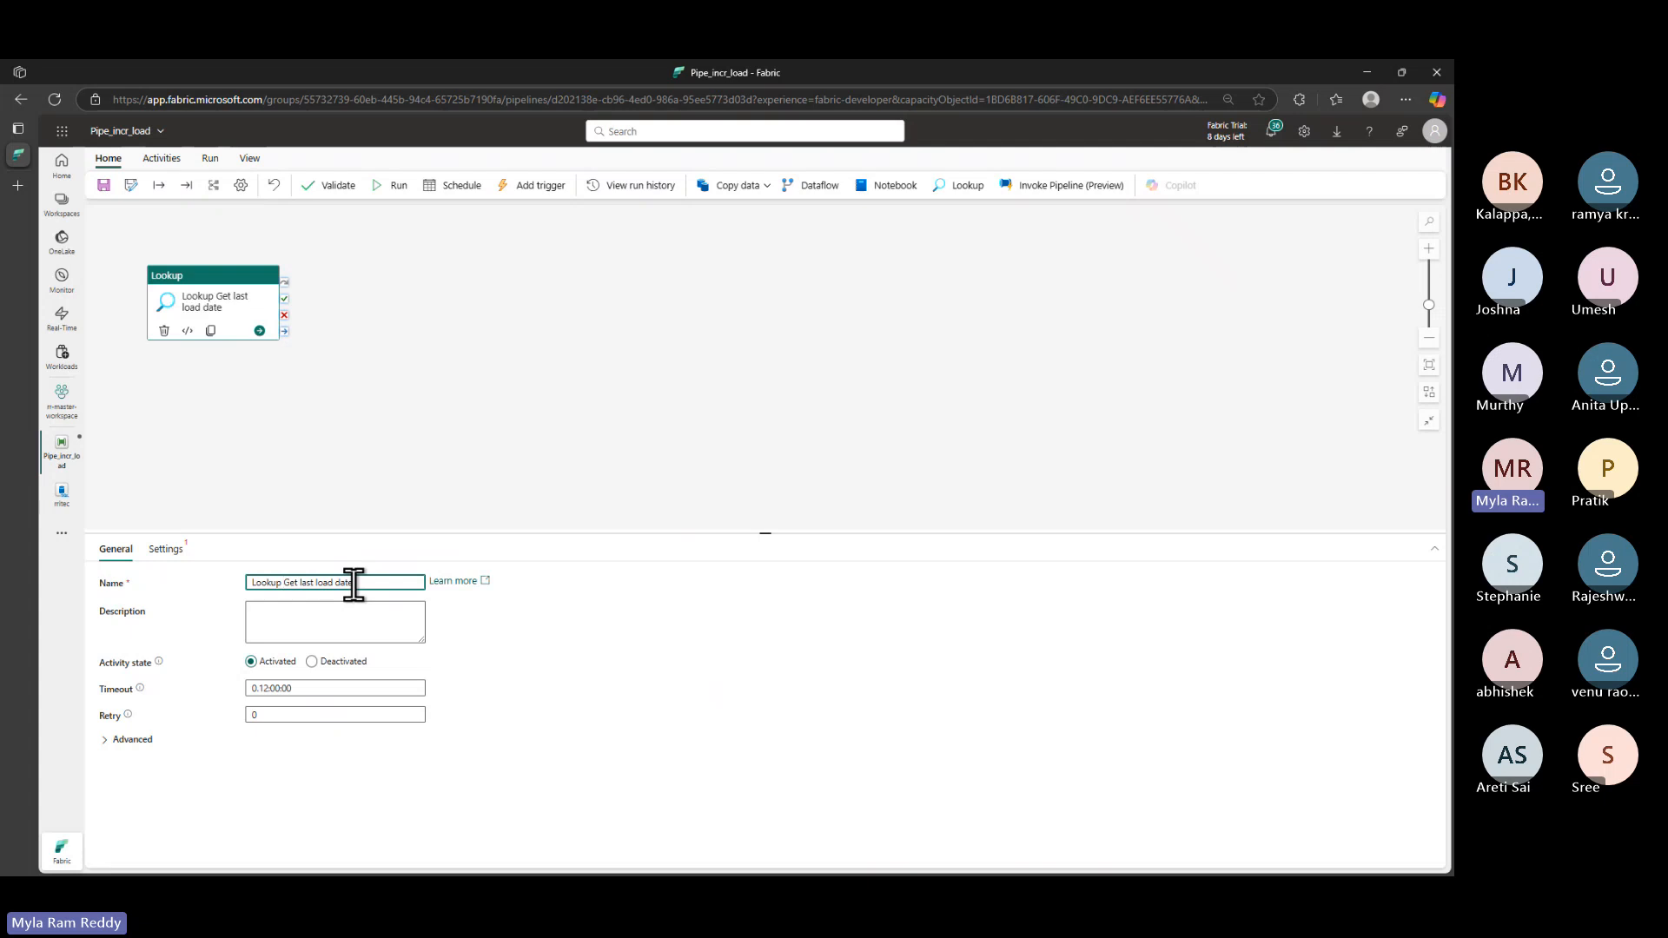
{"action": "key", "text": "ctrl+a"}
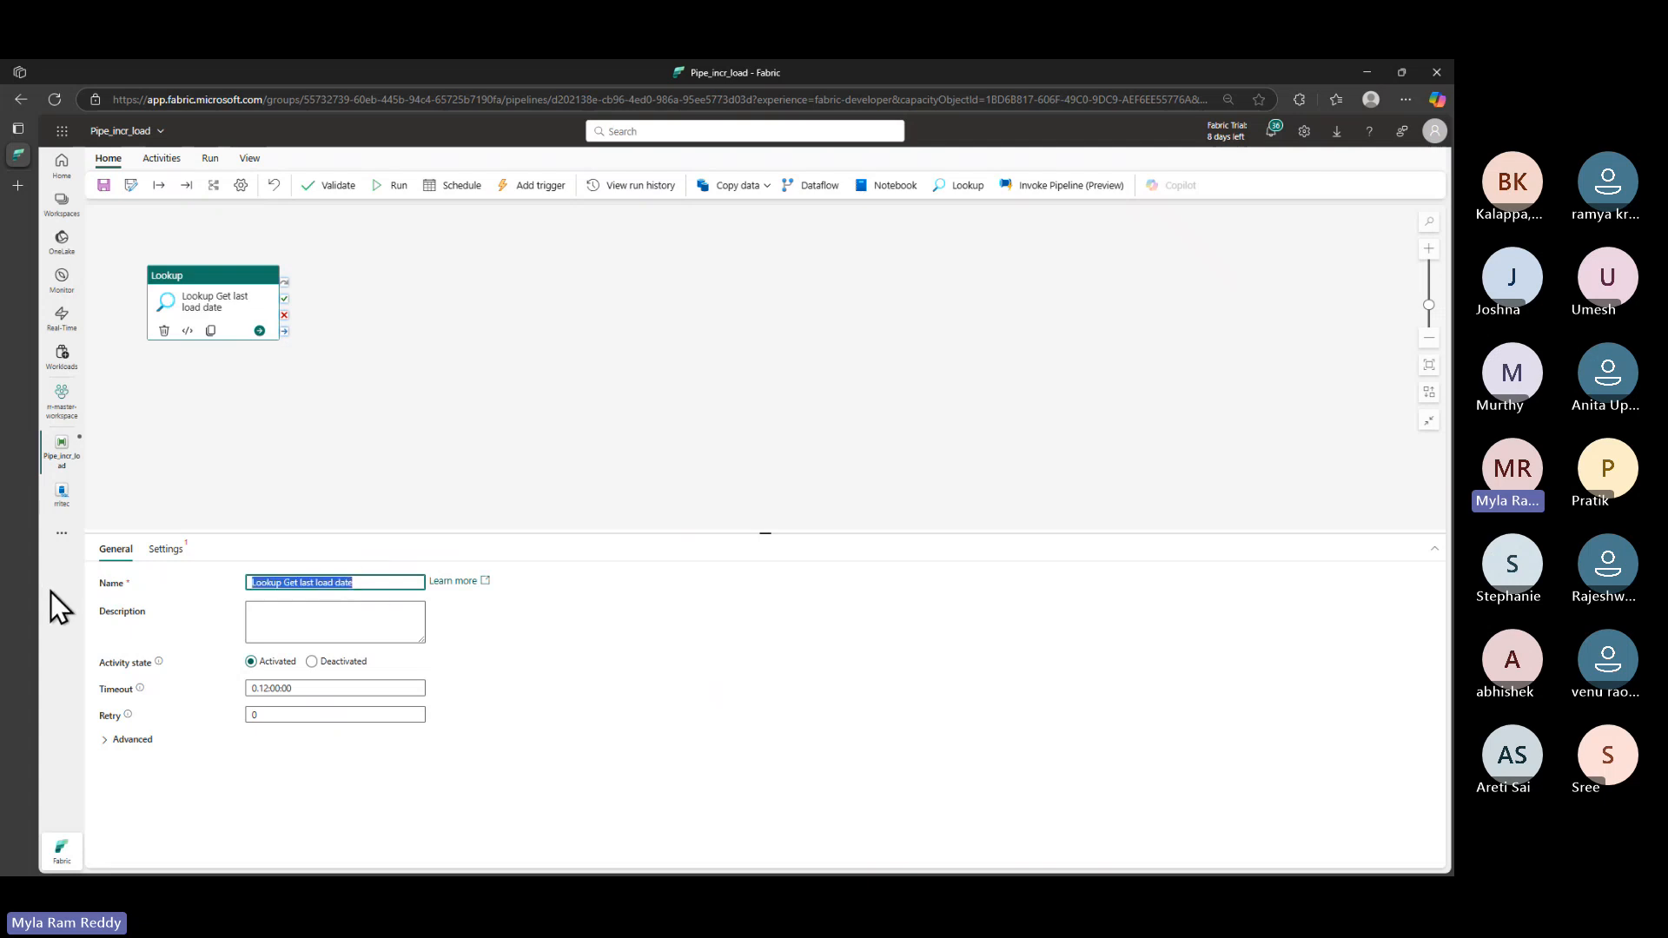
- Connect the Lookup to the FabricSql connection and rritec database, using a query
{"action": "left_click", "coordinate": [179, 551]}
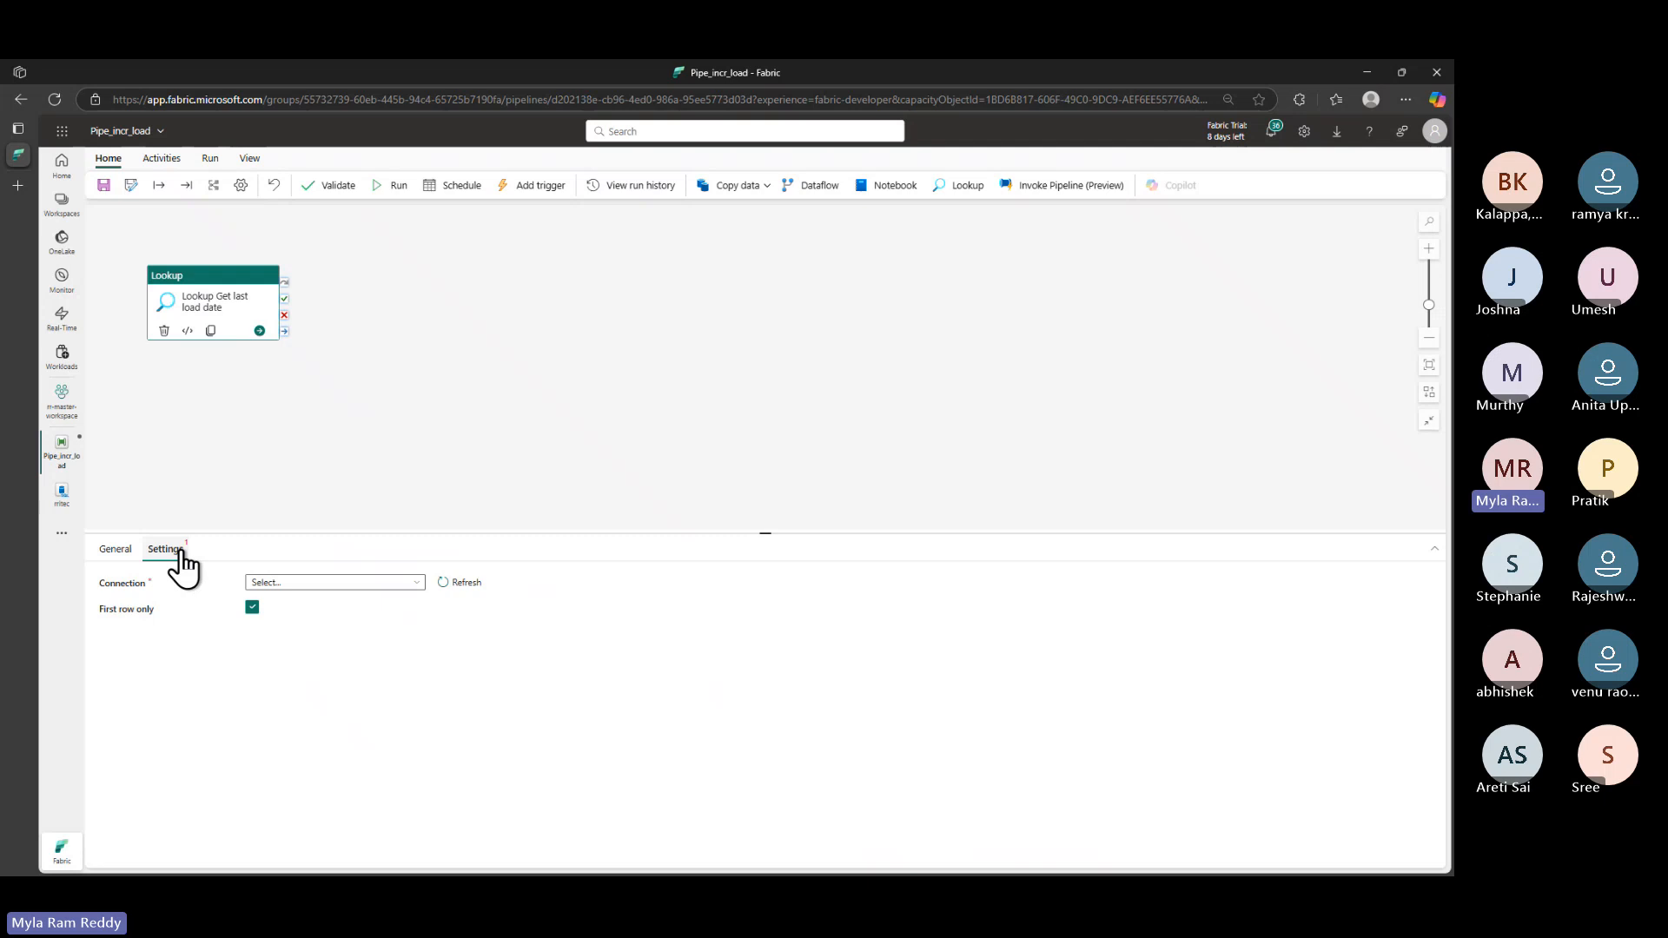
{"action": "left_click", "coordinate": [415, 583]}
{"action": "scroll", "coordinate": [351, 756], "scroll_direction": "down", "scroll_amount": 3}
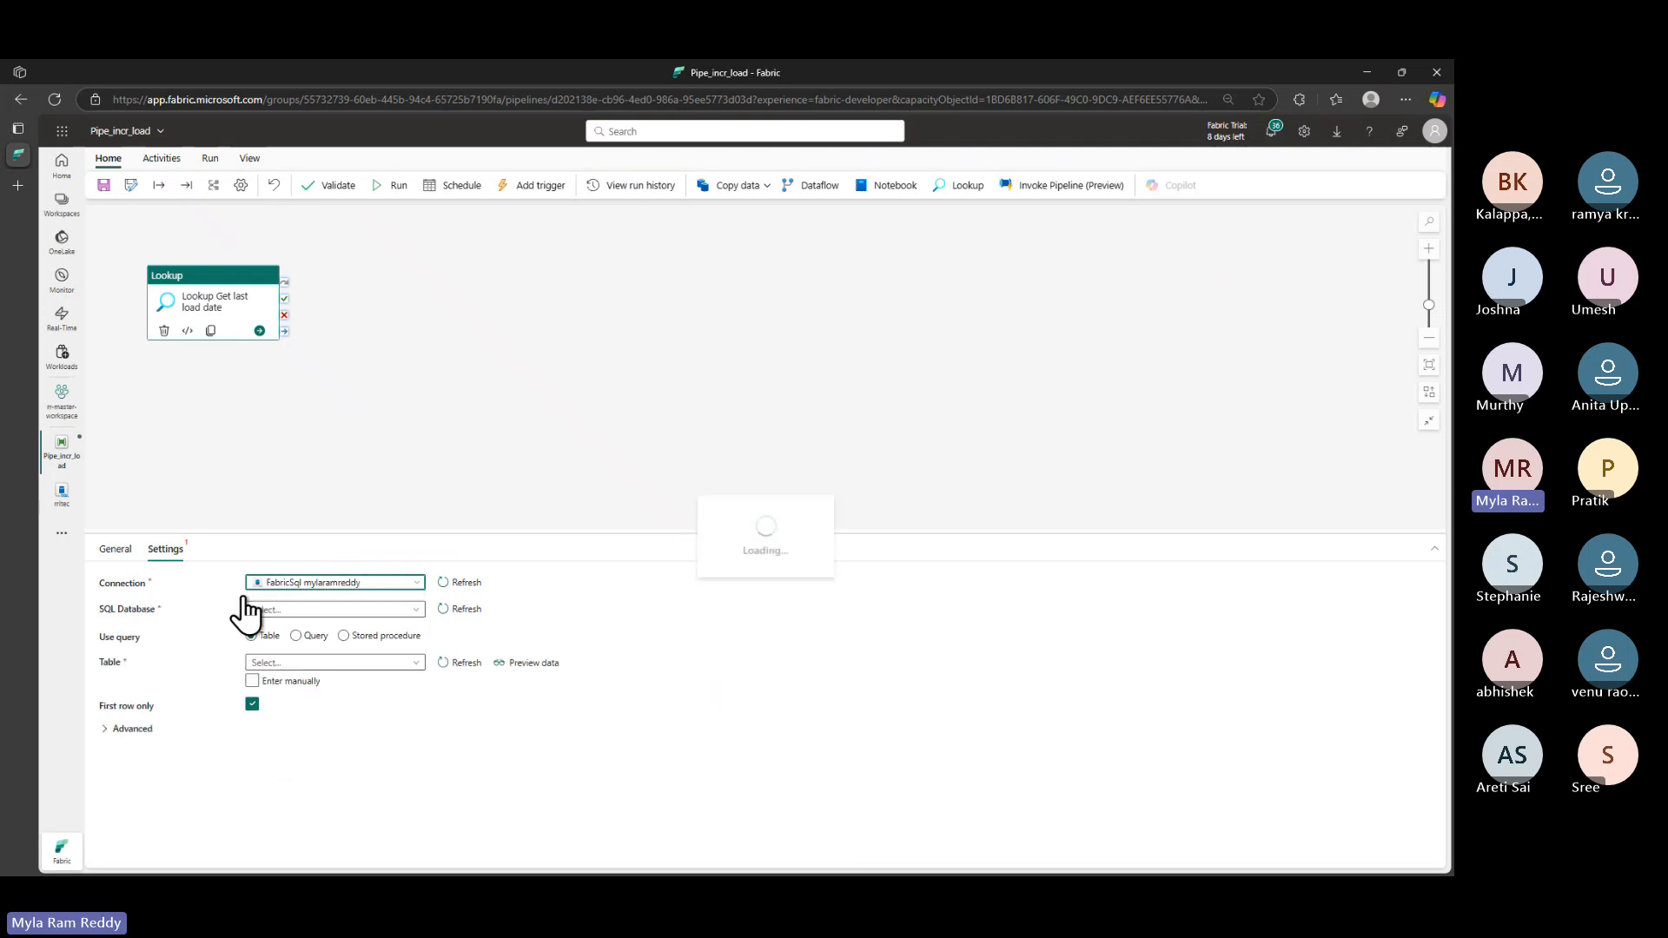
{"action": "left_click", "coordinate": [323, 610]}
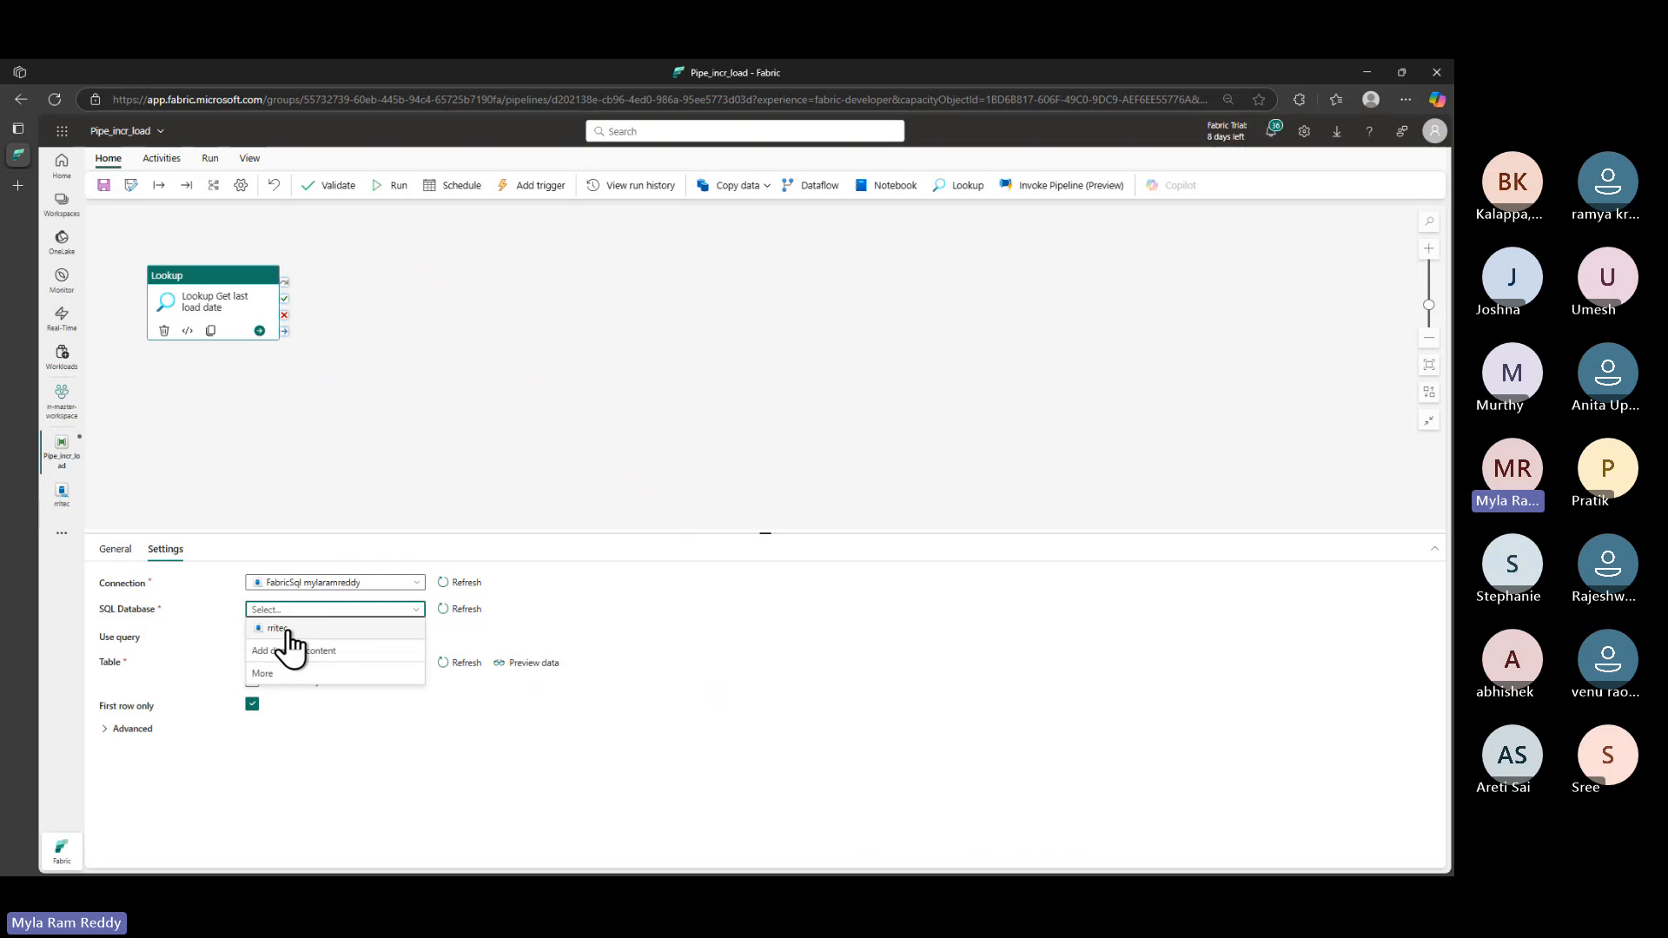
{"action": "left_click", "coordinate": [286, 629]}
{"action": "left_click", "coordinate": [296, 637]}
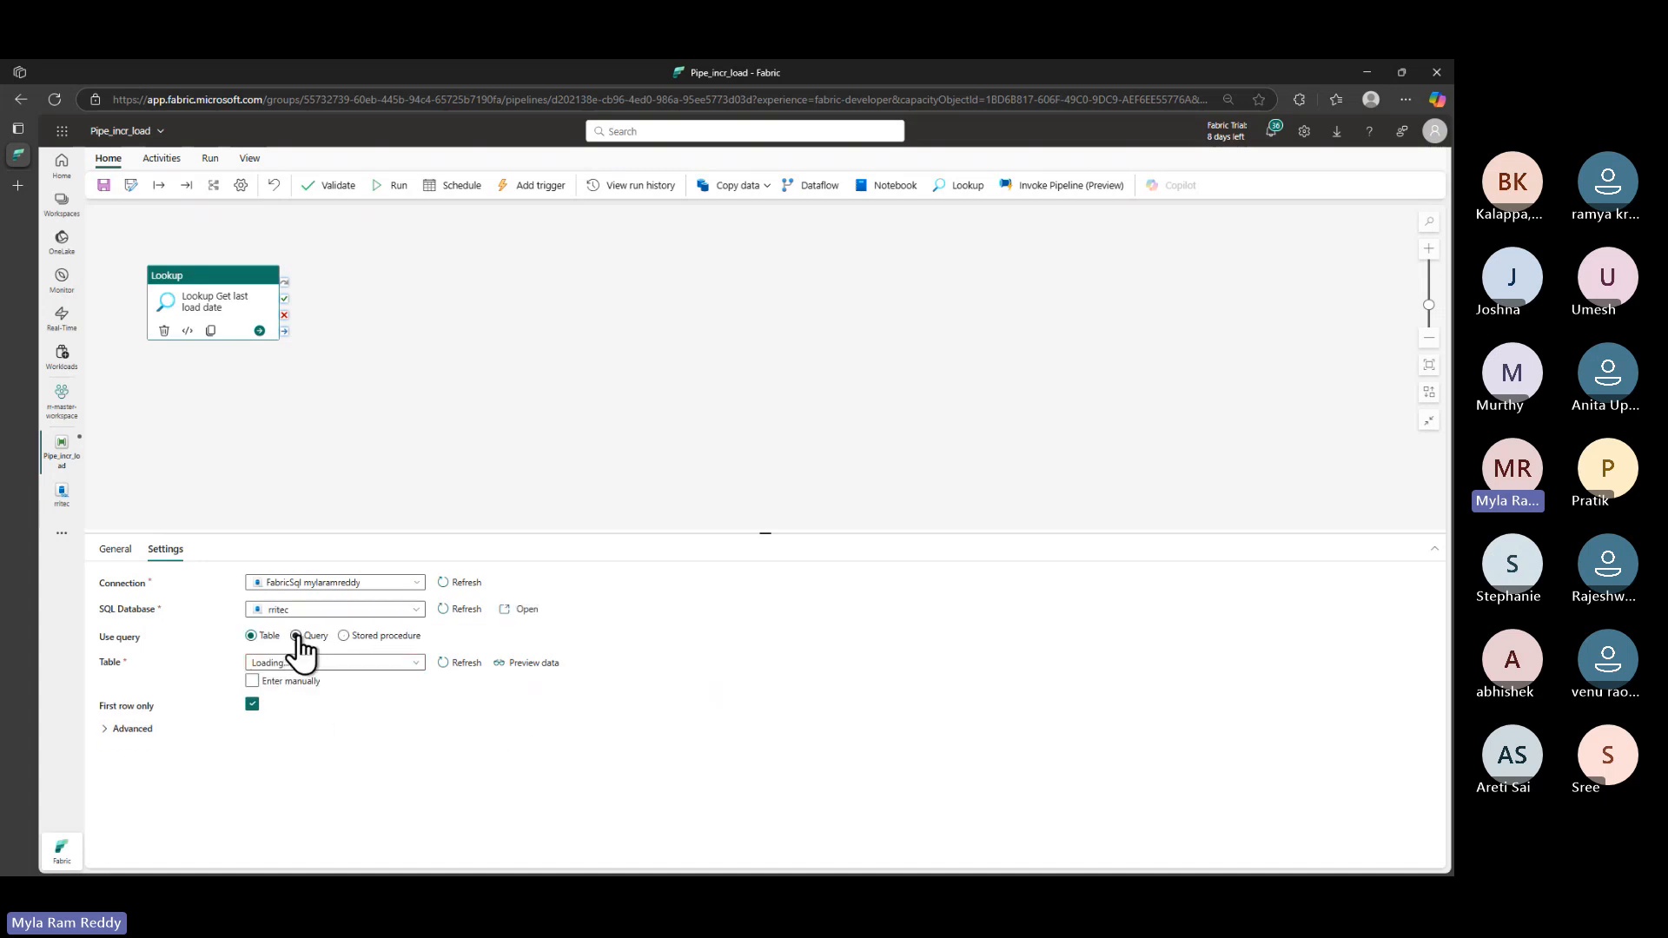
- Open the query's dynamic content editor, then cancel it, leaving the query empty
{"action": "left_click", "coordinate": [339, 677]}
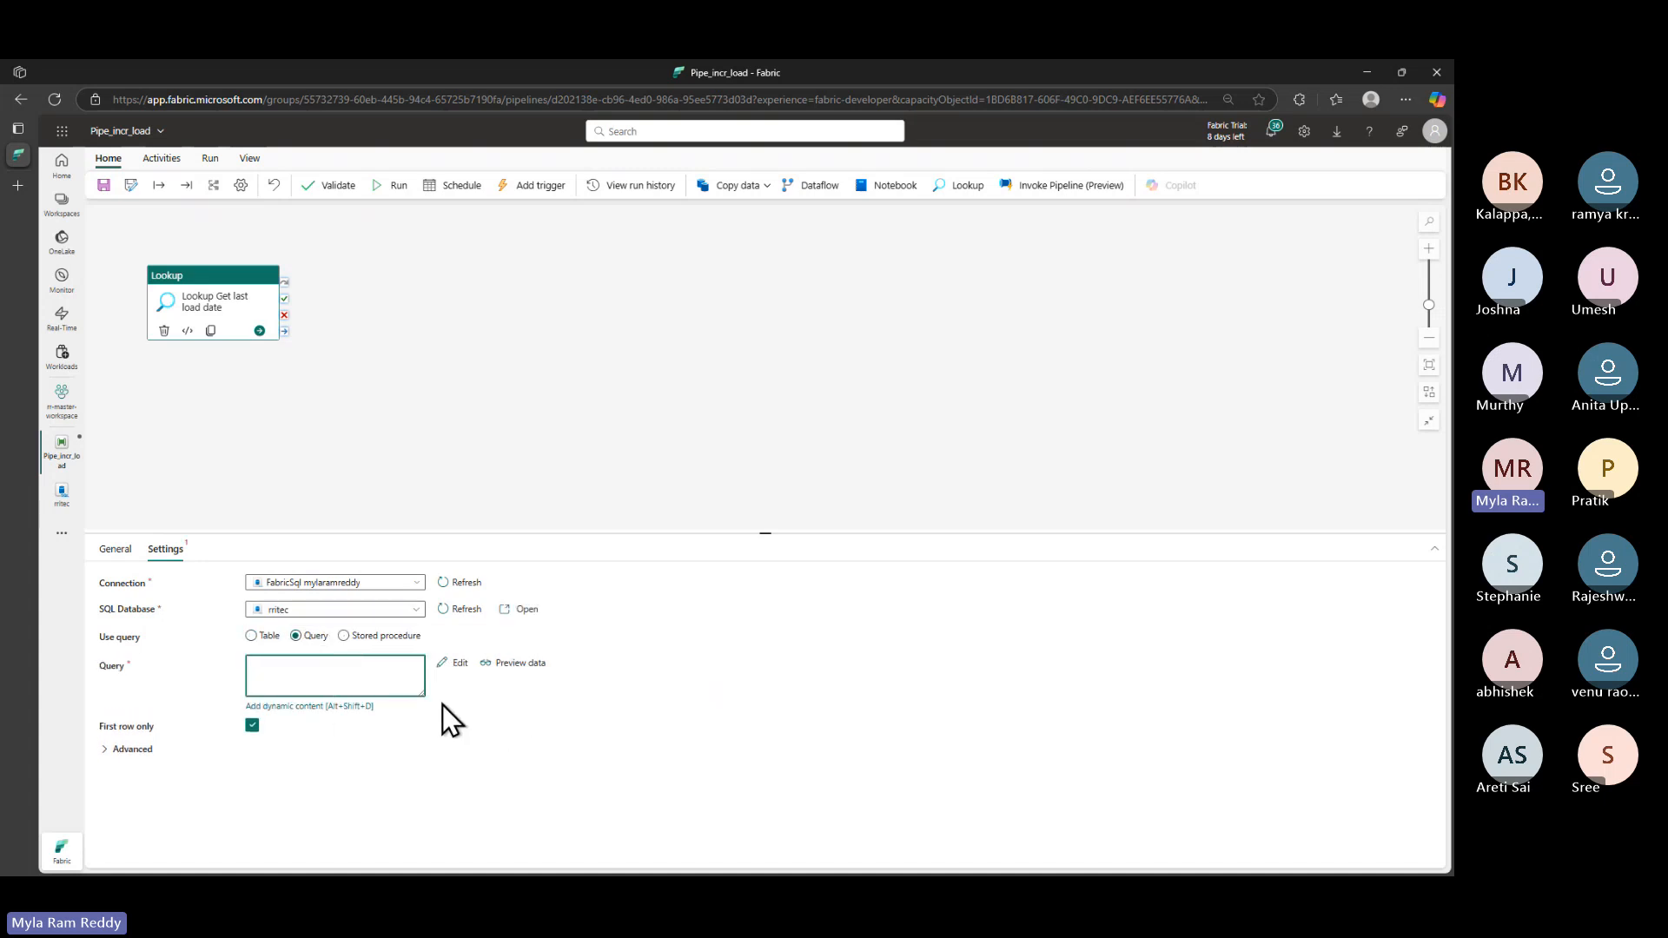
{"action": "left_click", "coordinate": [285, 706]}
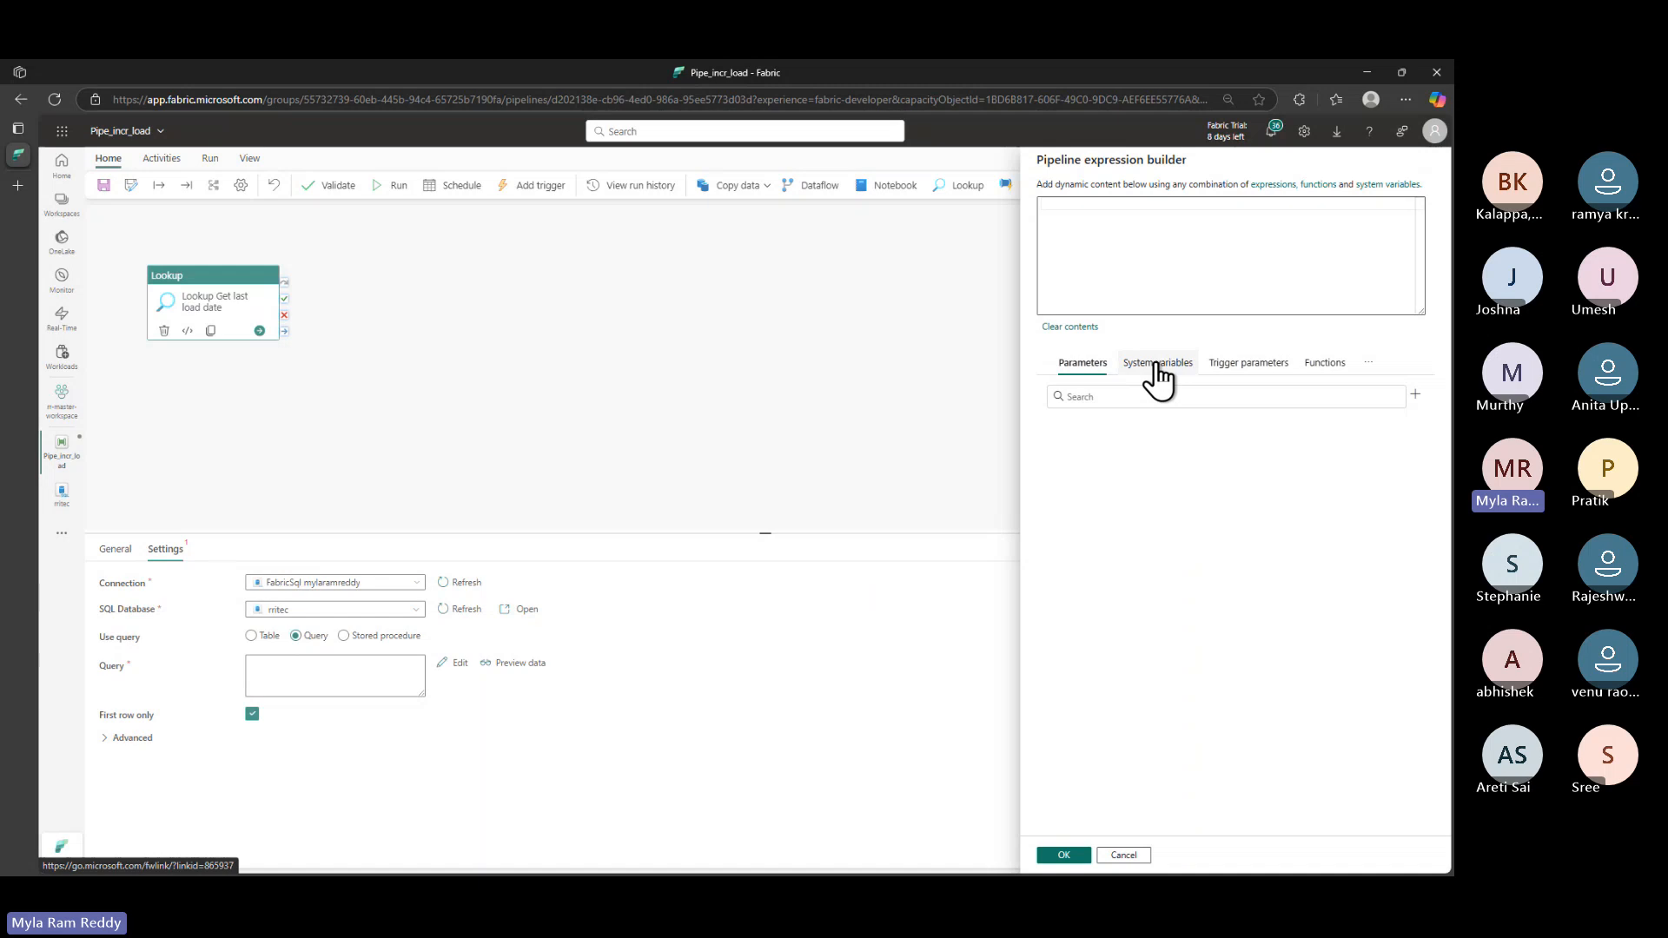
{"action": "key", "text": "alt+Tab"}
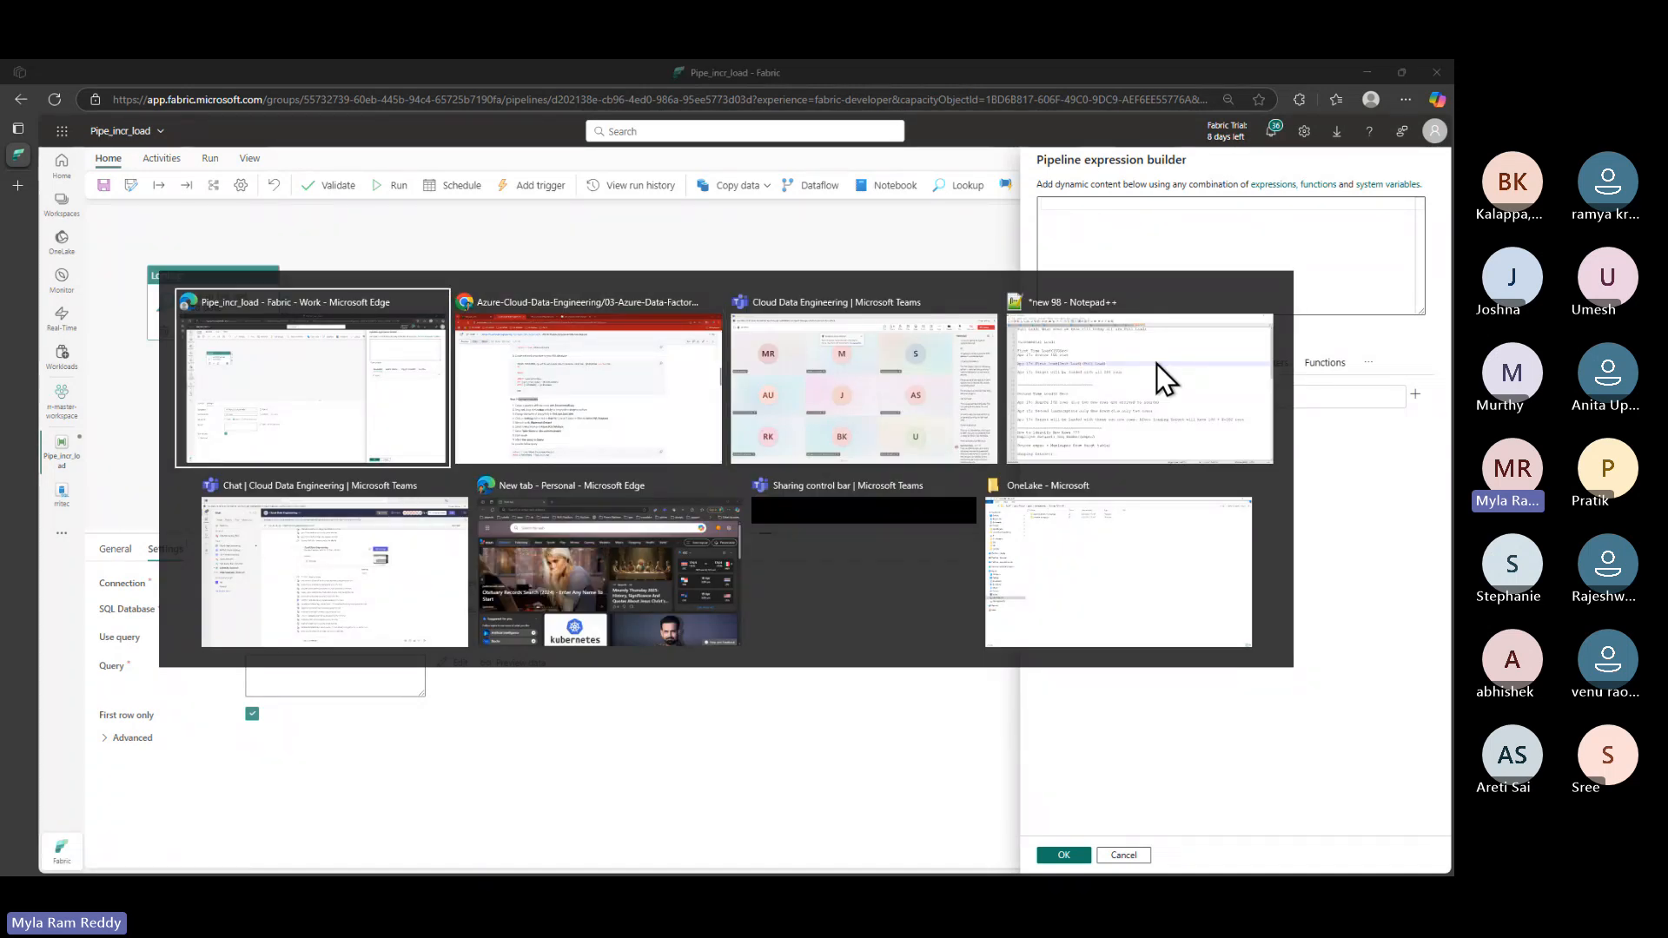
{"action": "key", "text": "Escape"}
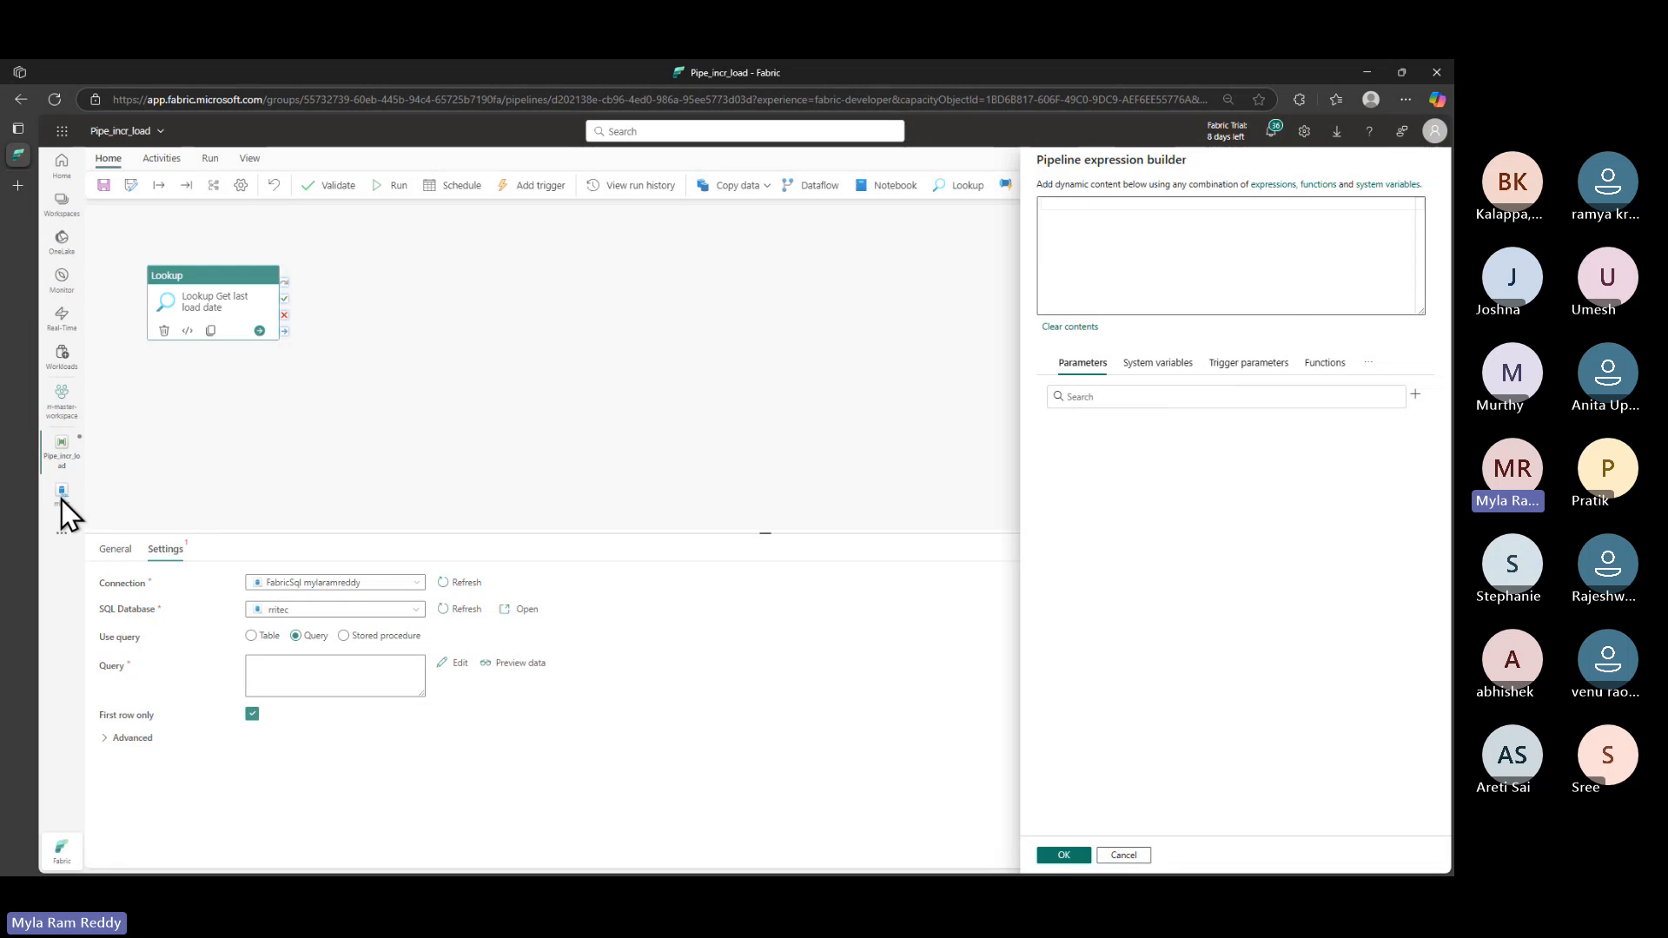
{"action": "left_click", "coordinate": [1122, 855]}
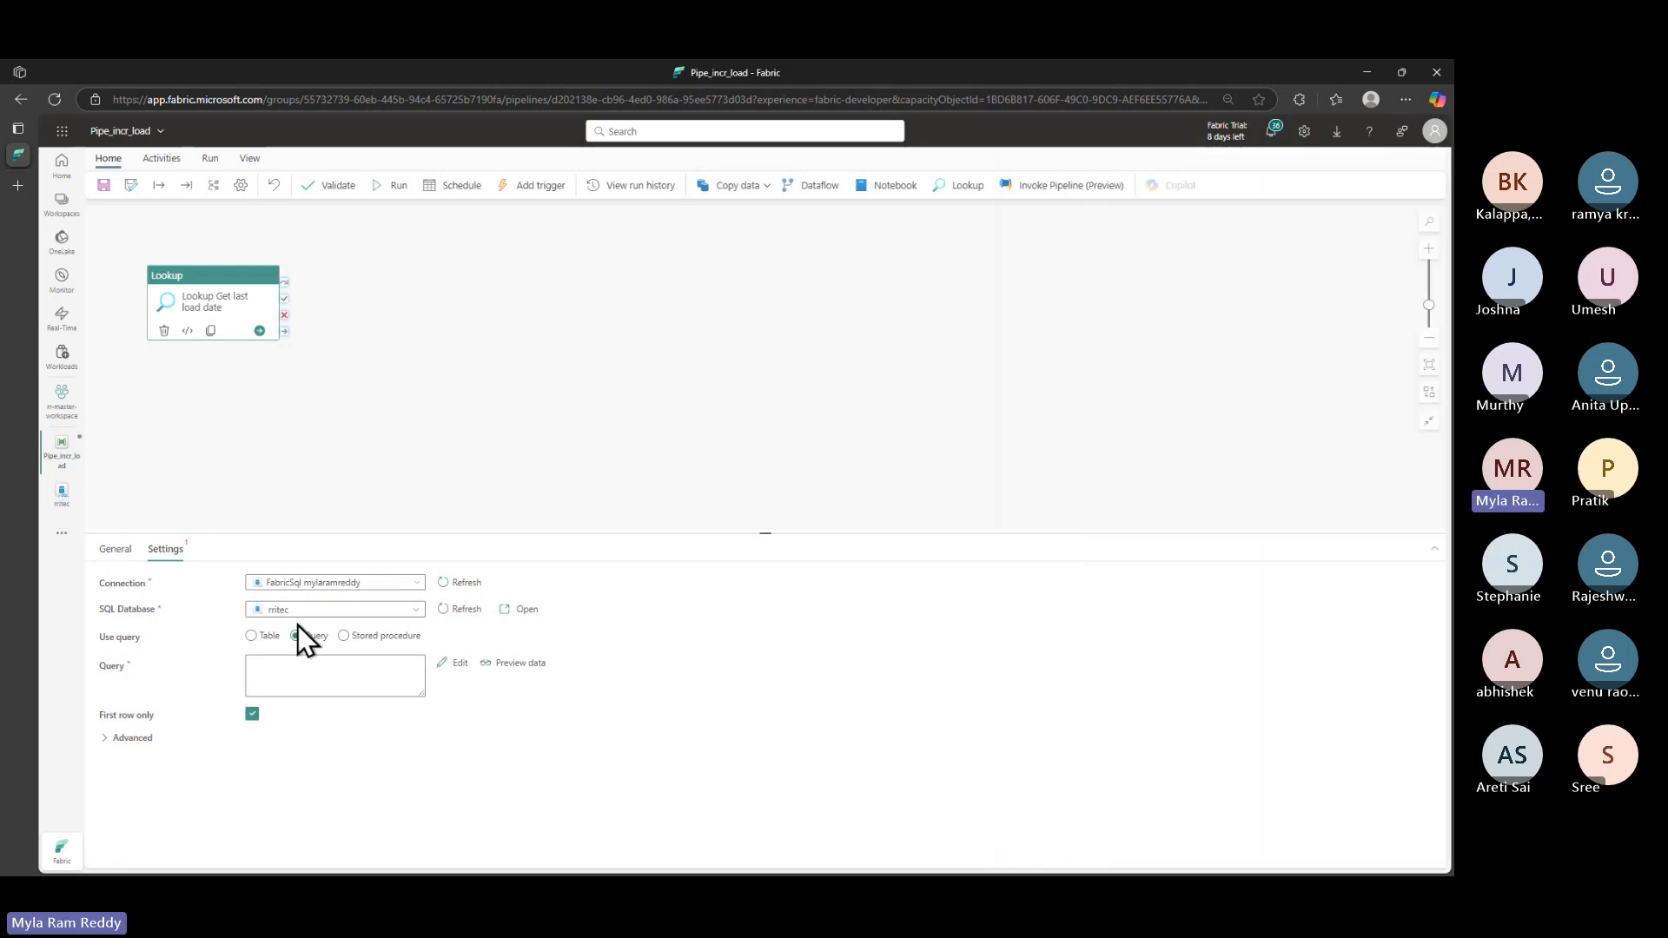
- Paste the rritec database's ap.watermarktable tgt_incr_emp query into the Lookup, then run the pipeline
{"action": "left_click", "coordinate": [65, 500]}
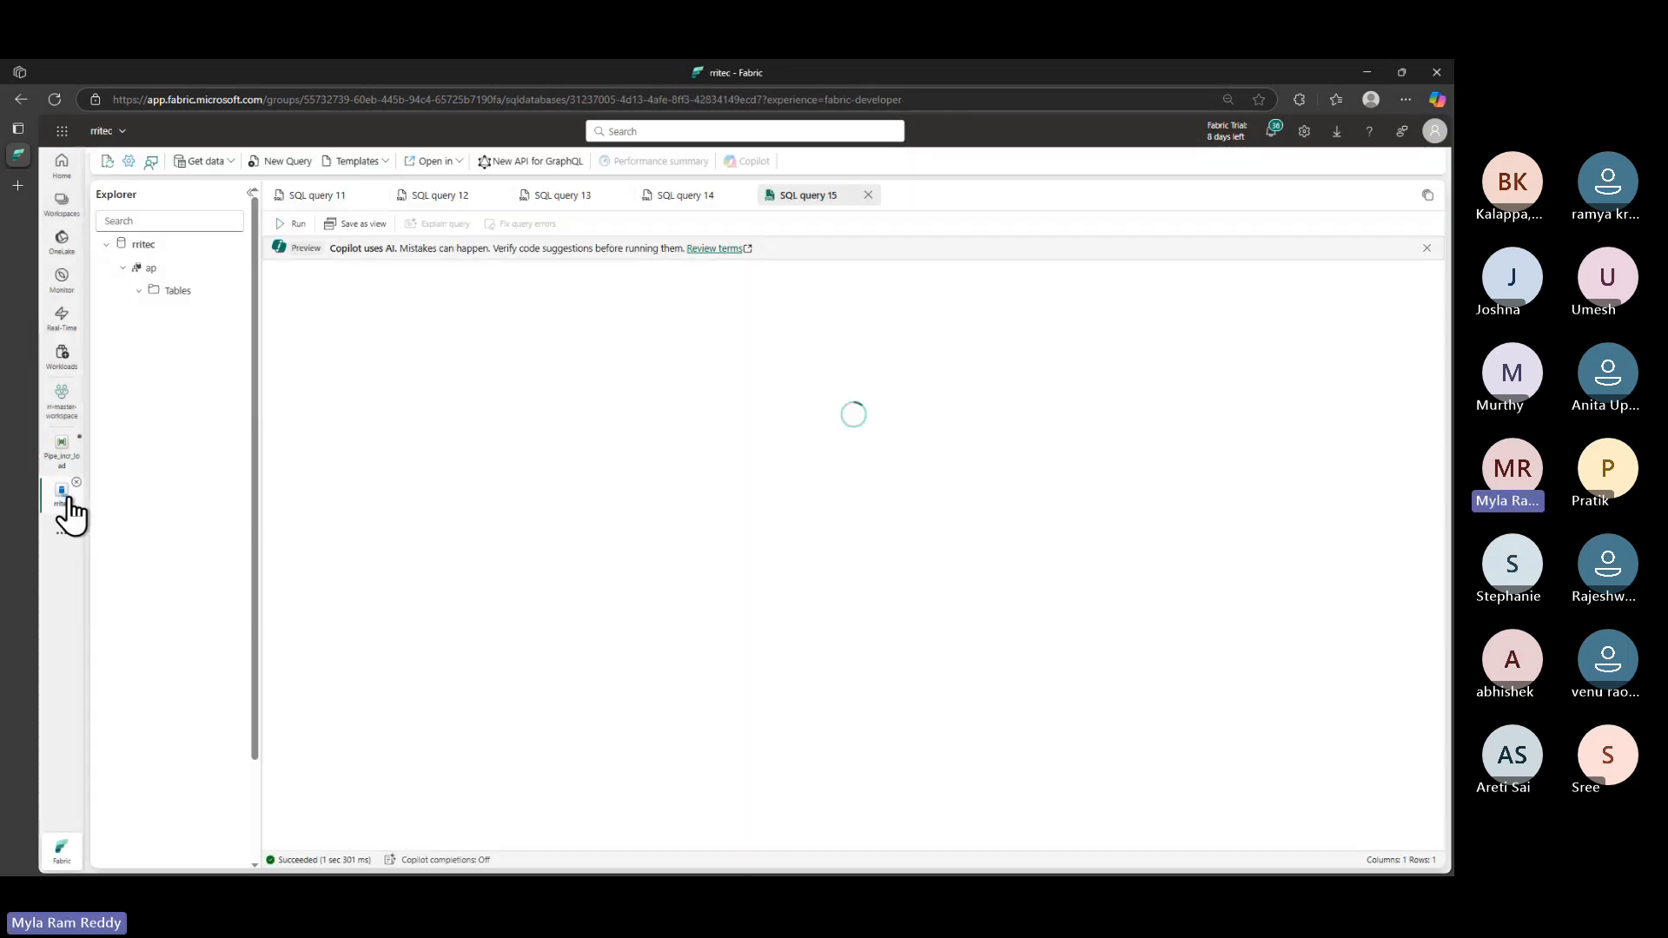
{"action": "left_click", "coordinate": [497, 344]}
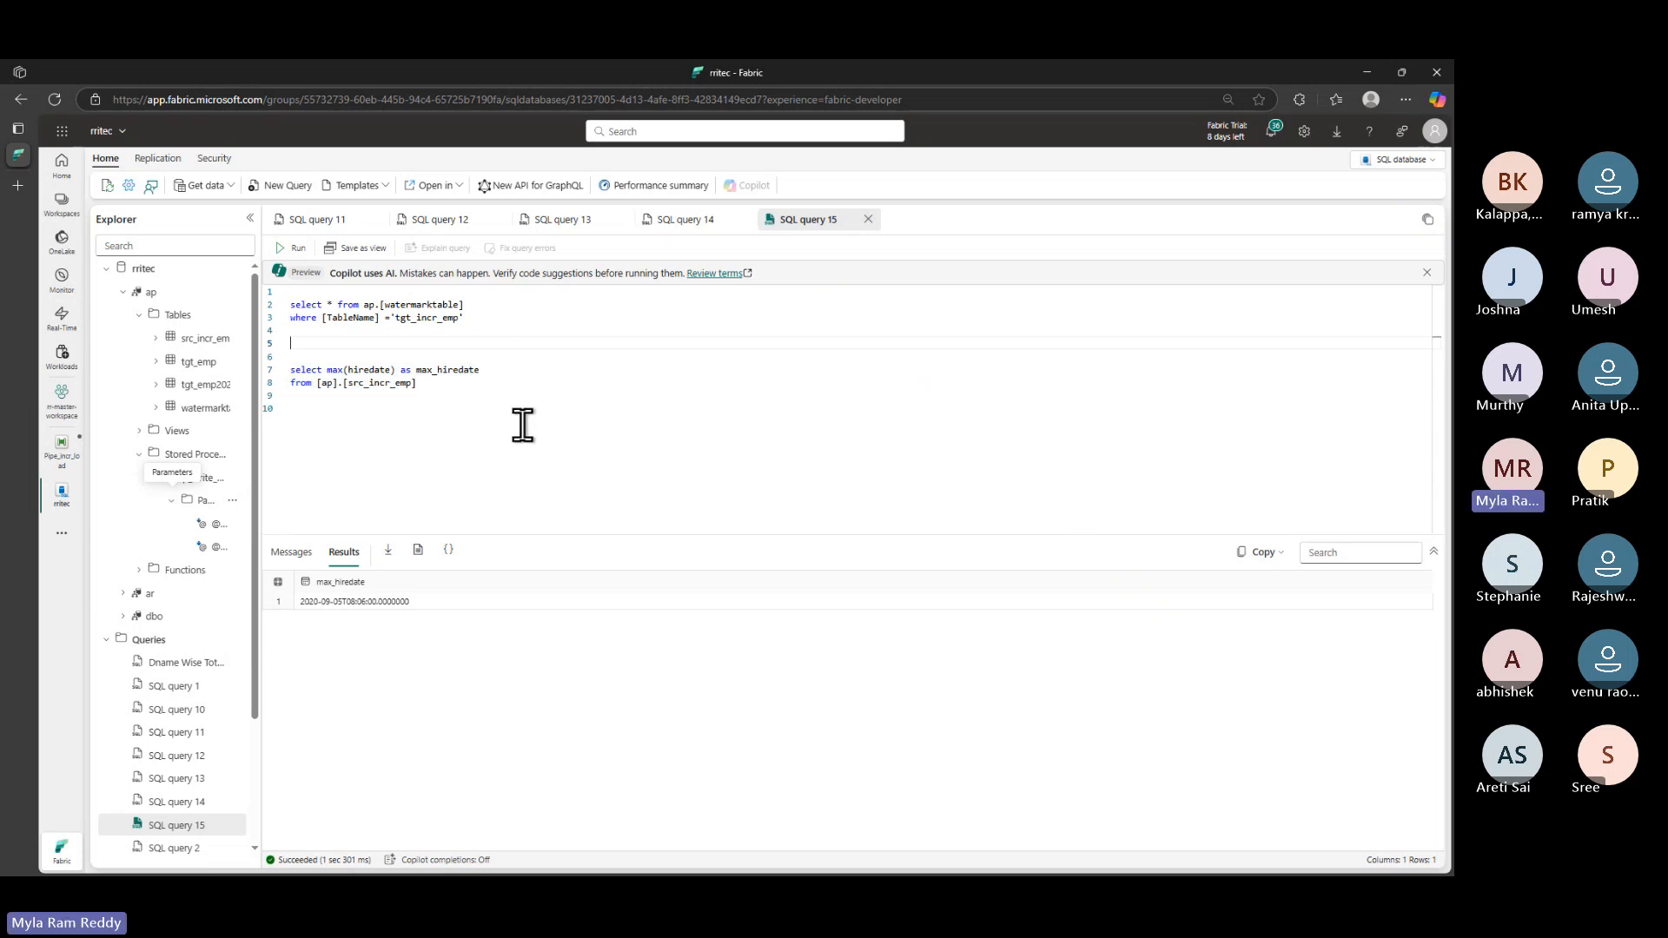
{"action": "left_click_drag", "start_coordinate": [479, 318], "coordinate": [288, 309]}
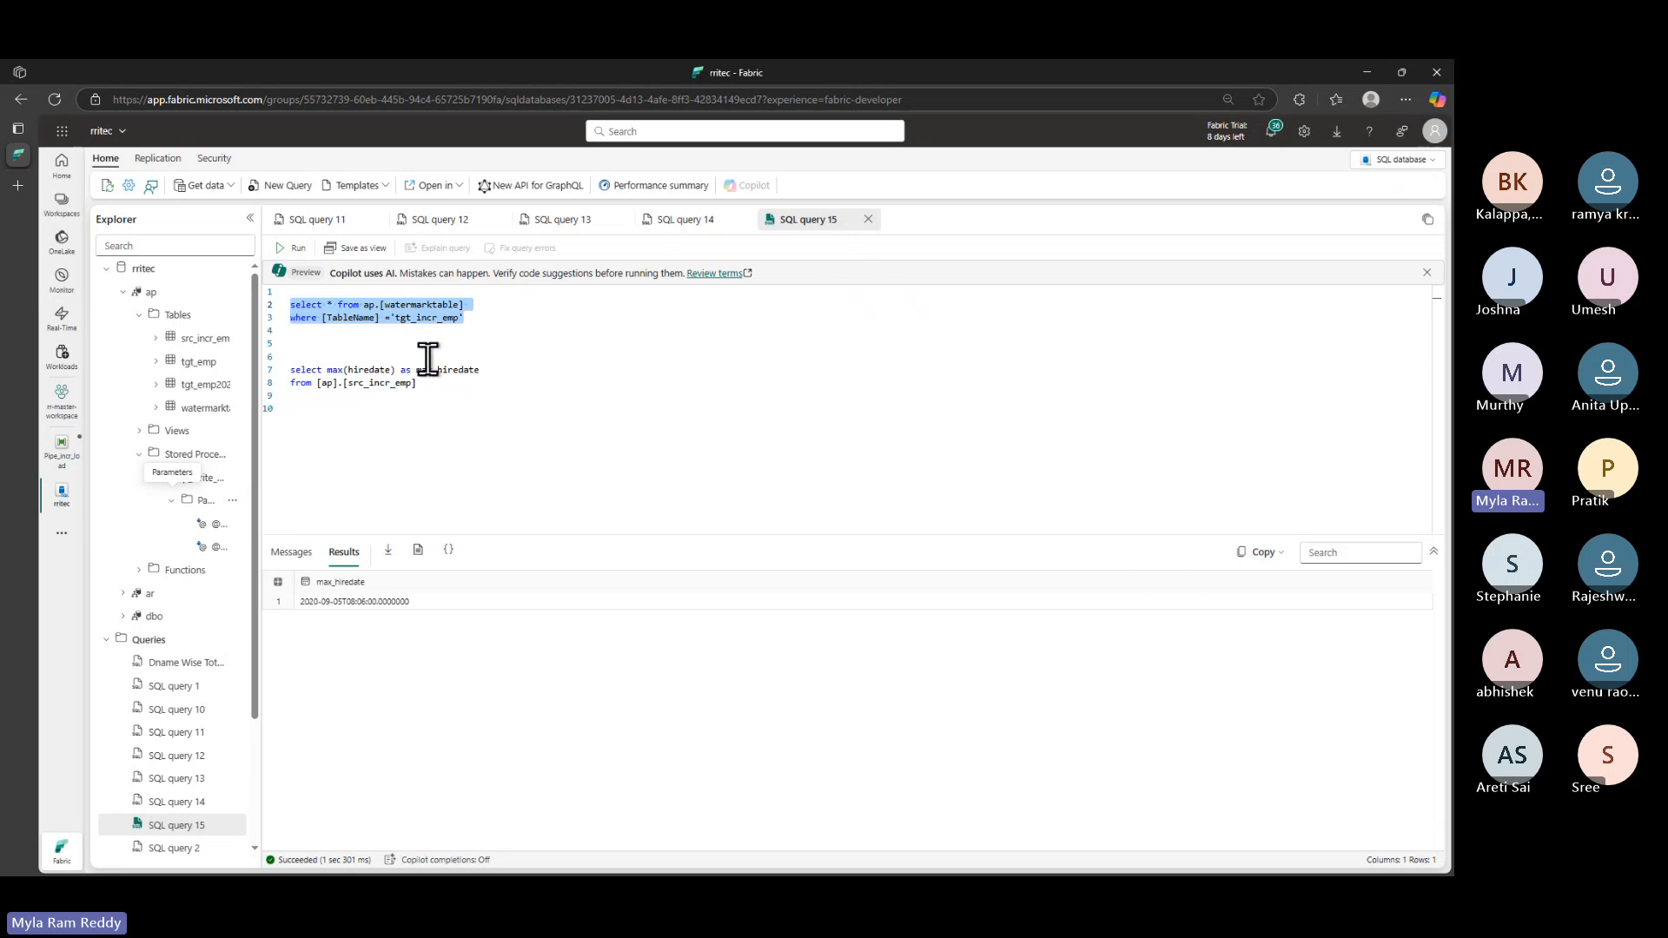
{"action": "left_click", "coordinate": [64, 453]}
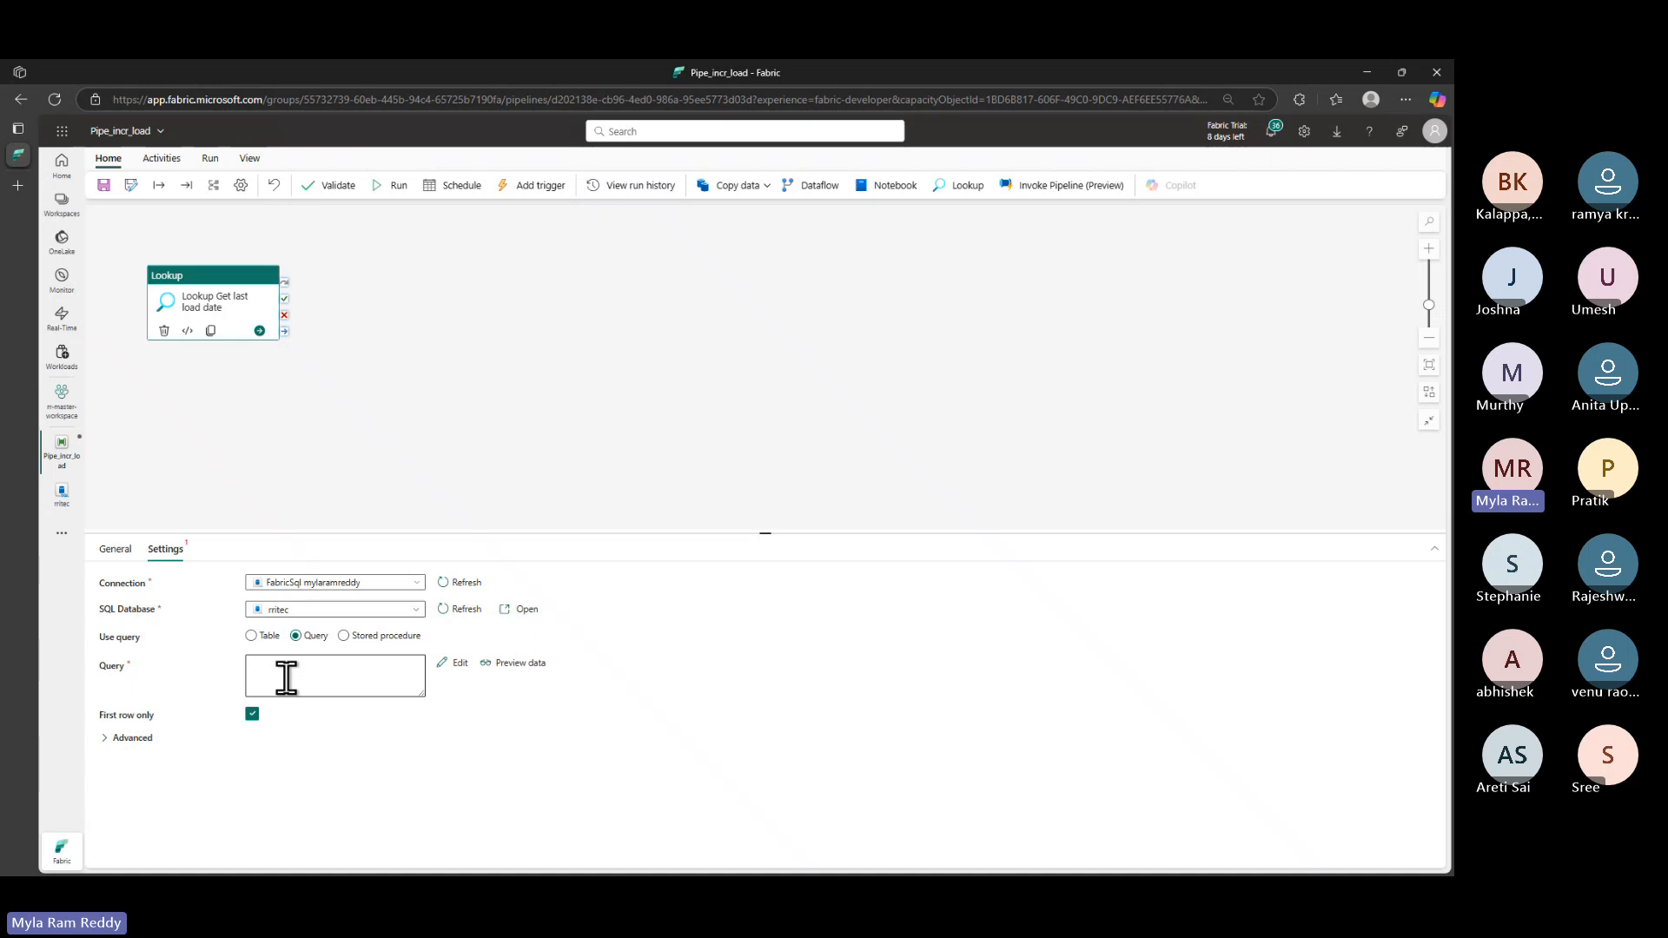
{"action": "left_click", "coordinate": [303, 677]}
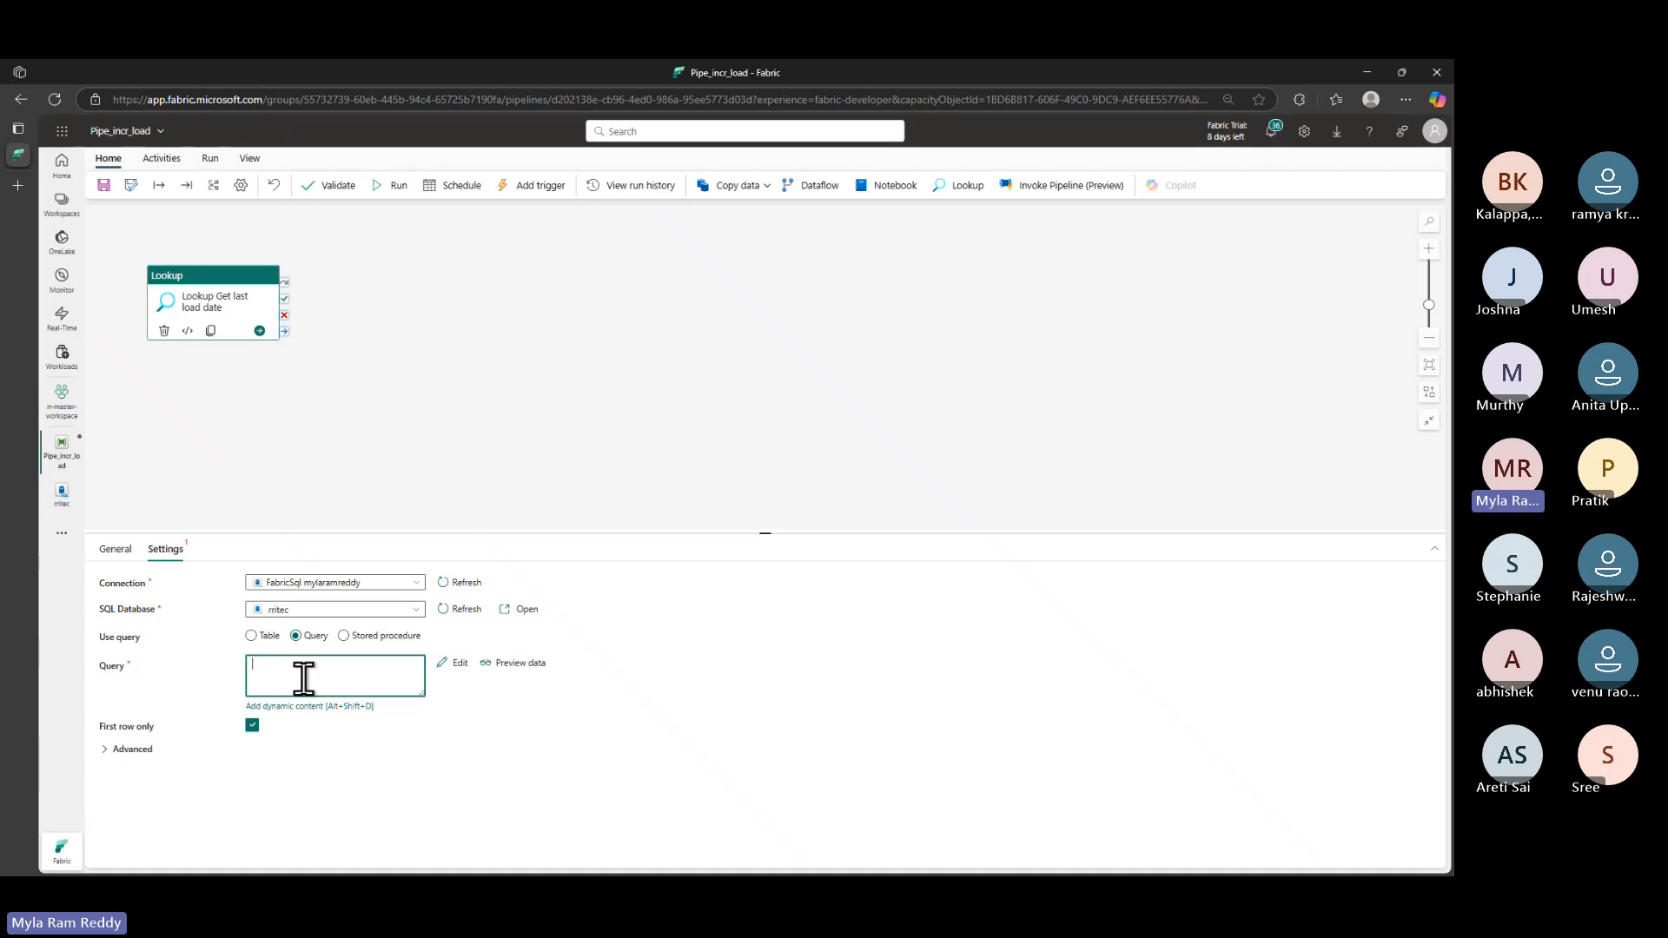
{"action": "type", "text": "select * from ap.[watermarktable] where [TableName] = 'tgt_incr_emp'"}
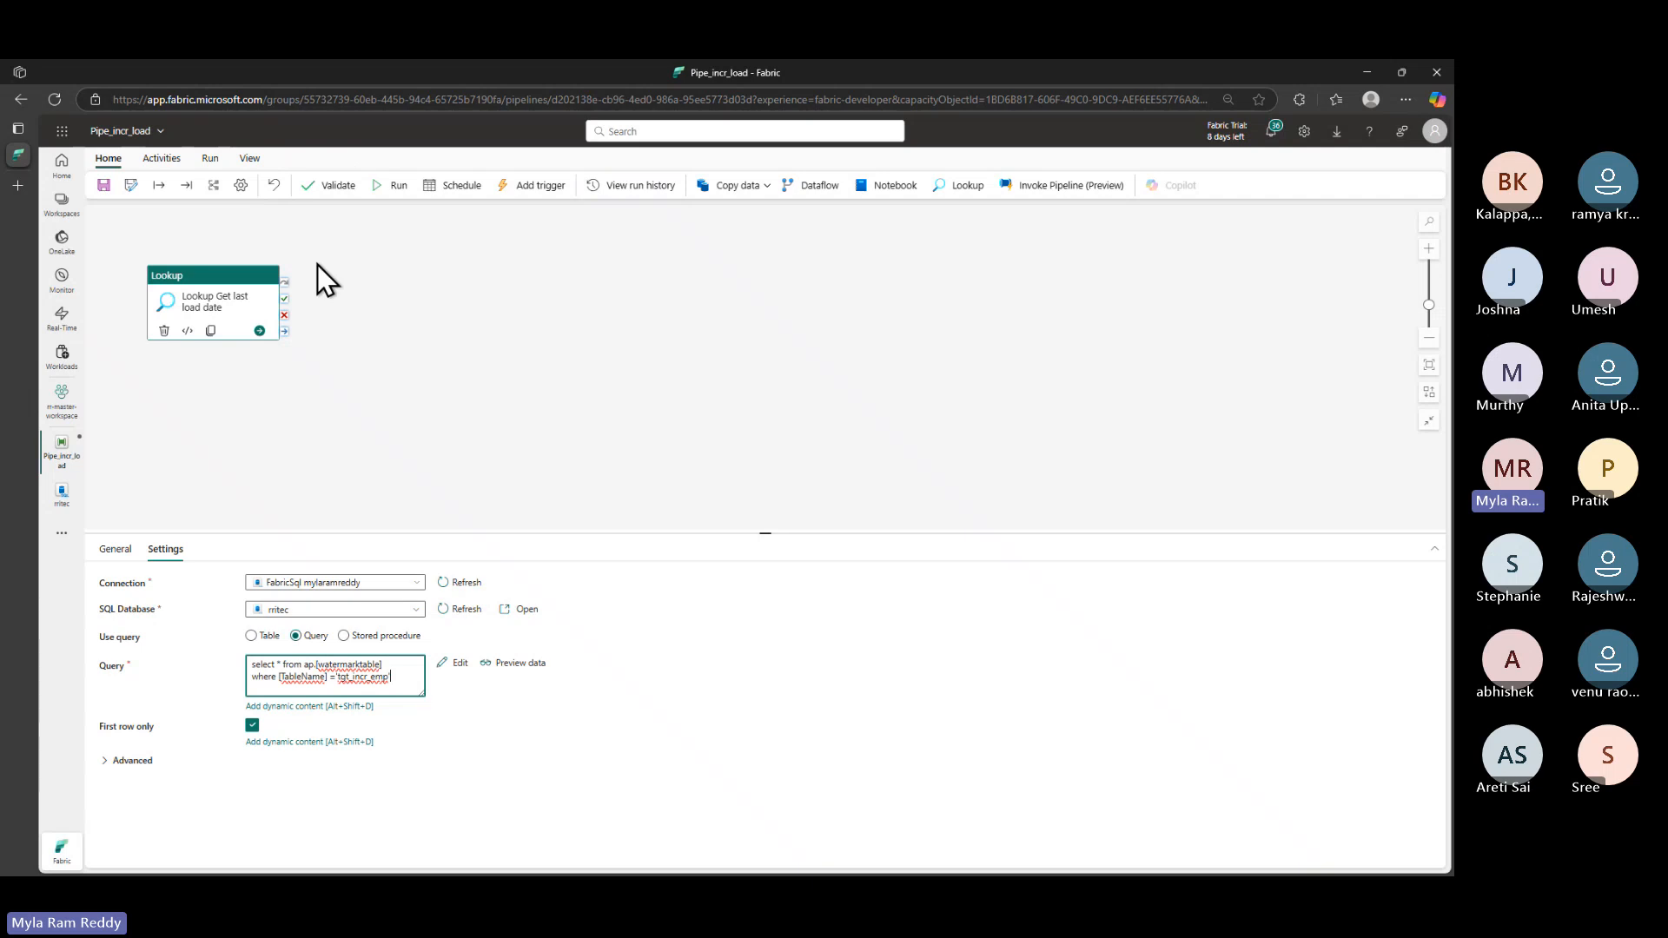
{"action": "left_click", "coordinate": [395, 186]}
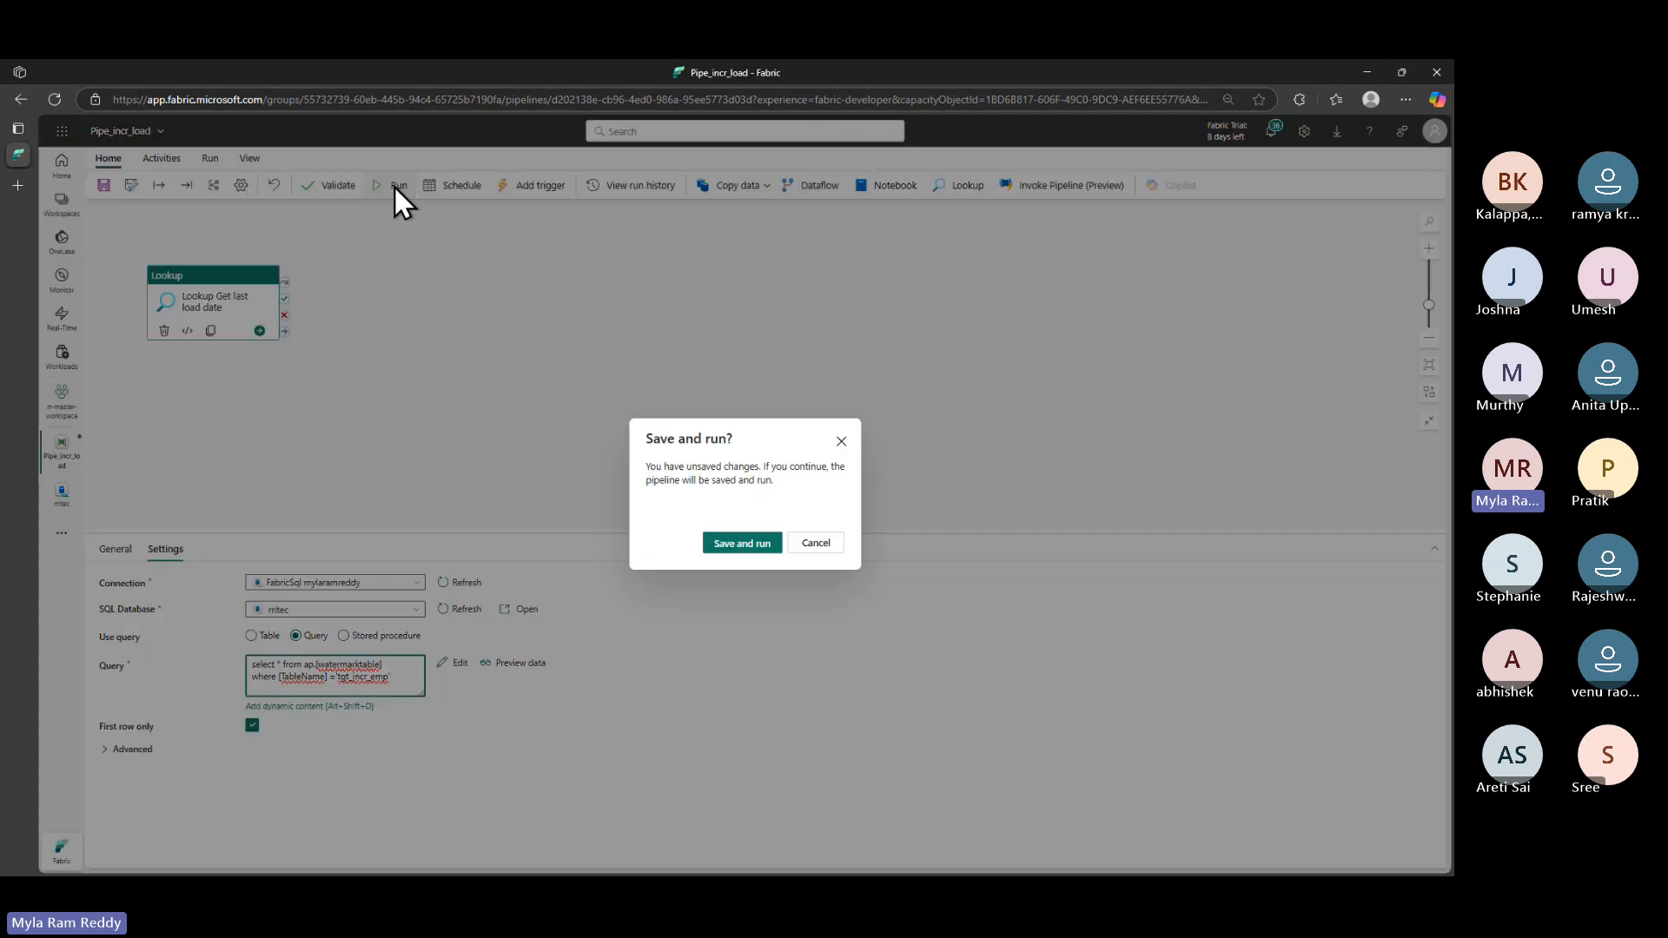
- Run the saved pipeline and copy the Lookup output JSON showing last_load_date 1900-01-01T00:00:00Z
{"action": "left_click", "coordinate": [744, 544]}
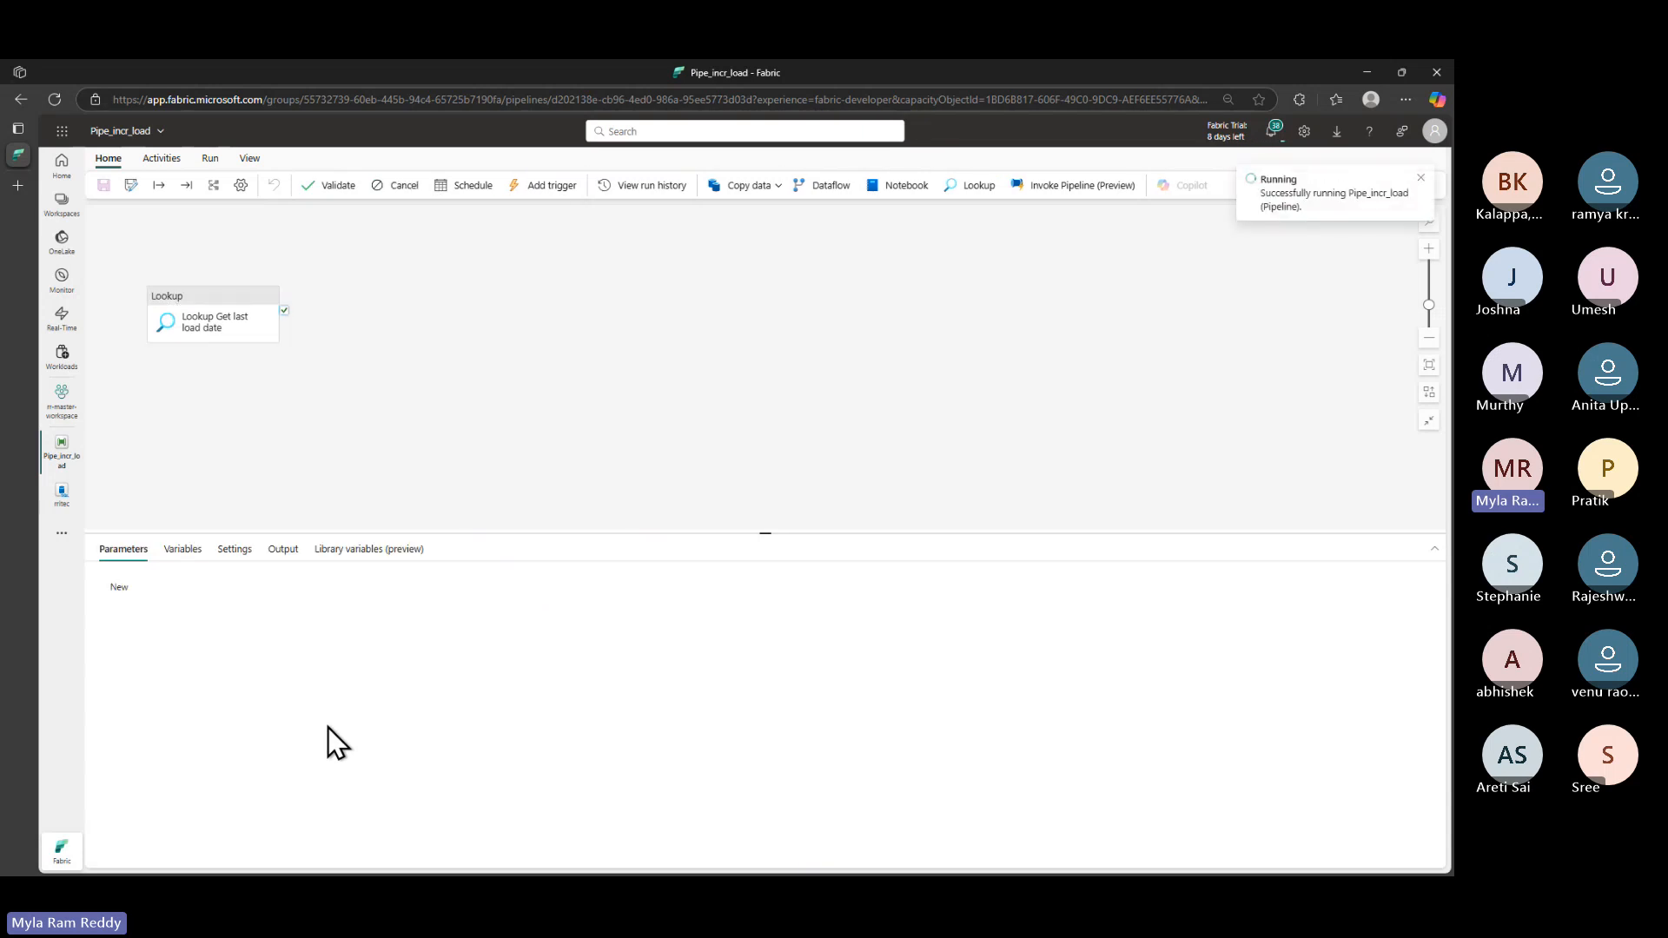
{"action": "left_click", "coordinate": [230, 304]}
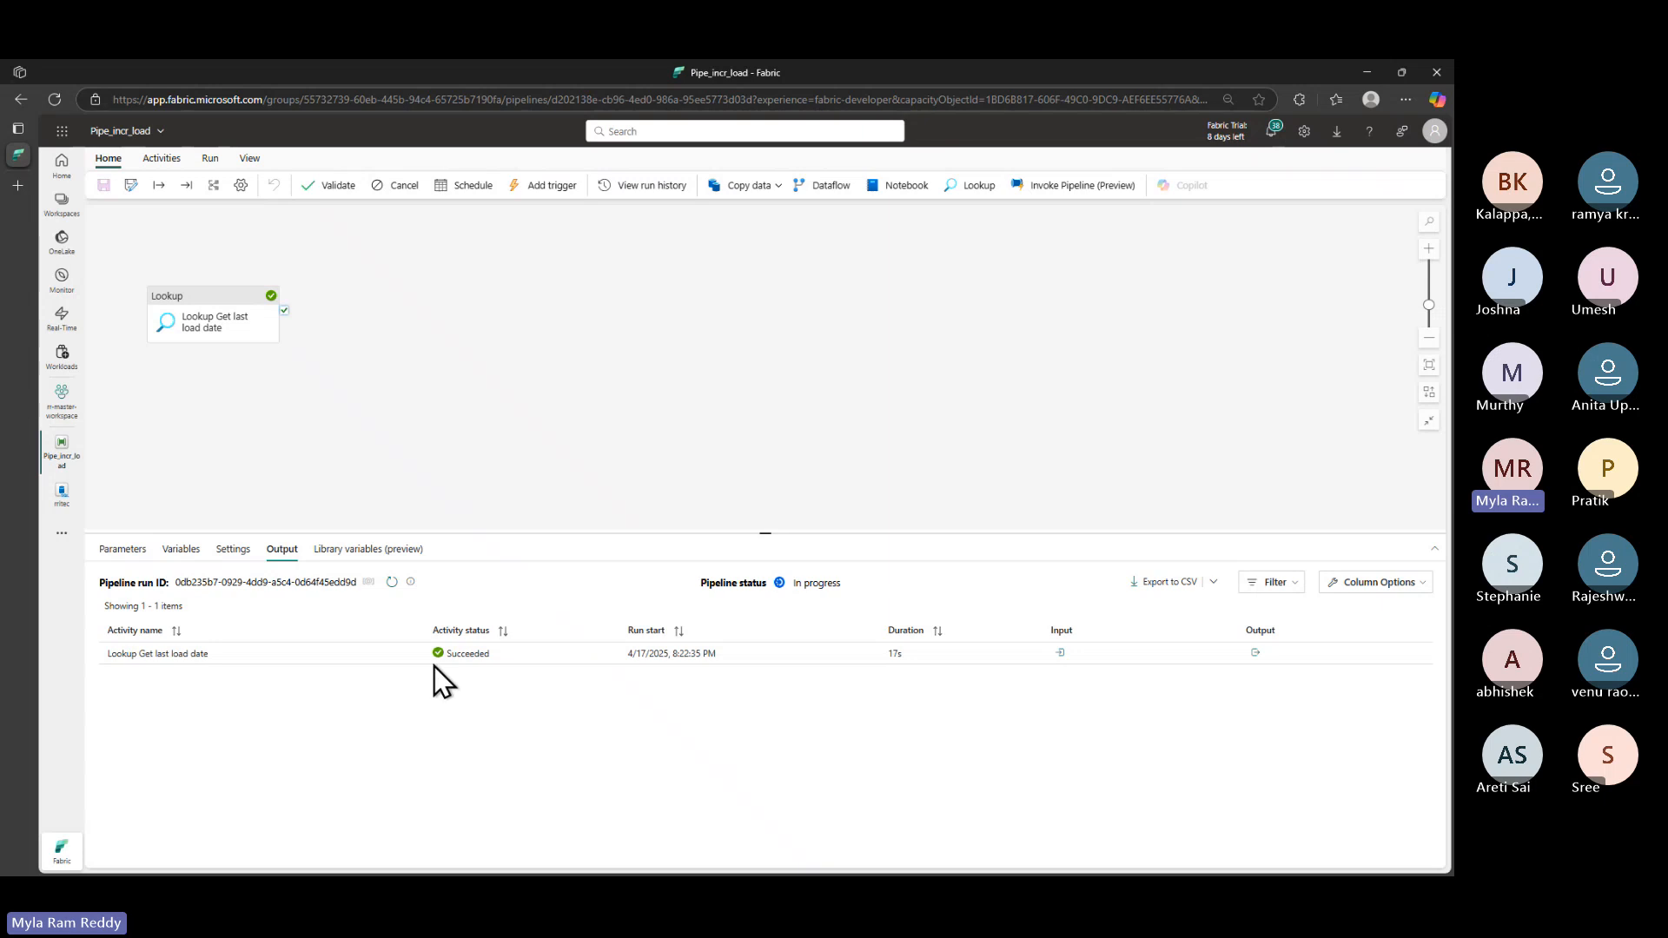
{"action": "left_click", "coordinate": [1255, 653]}
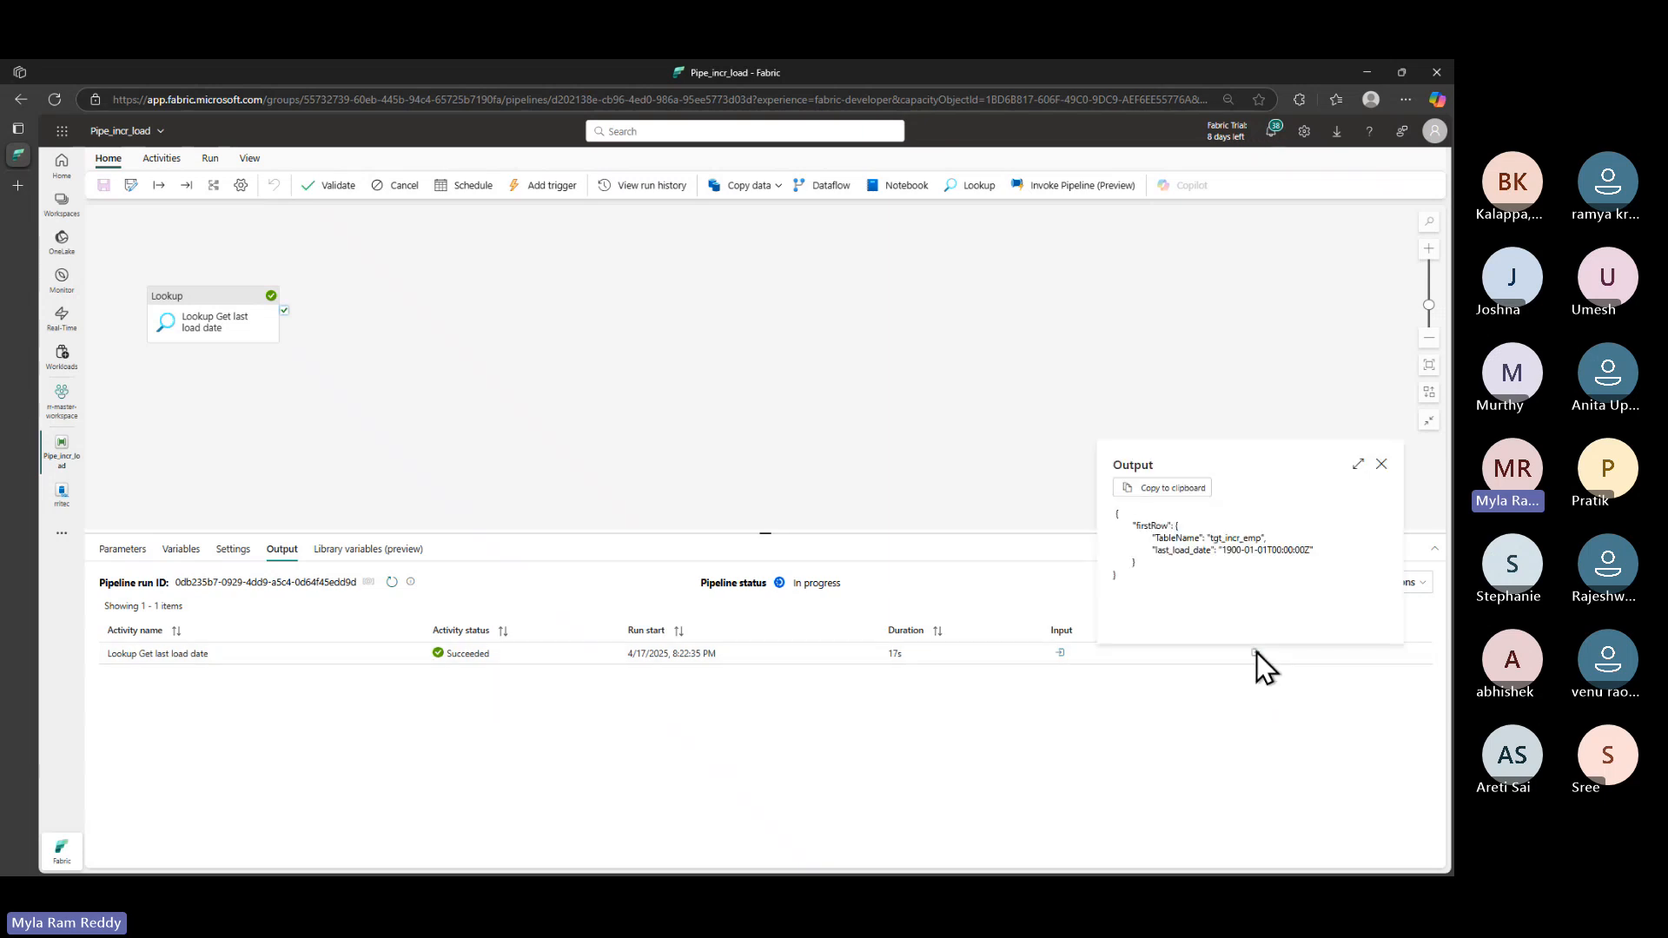
{"action": "left_click", "coordinate": [1180, 489]}
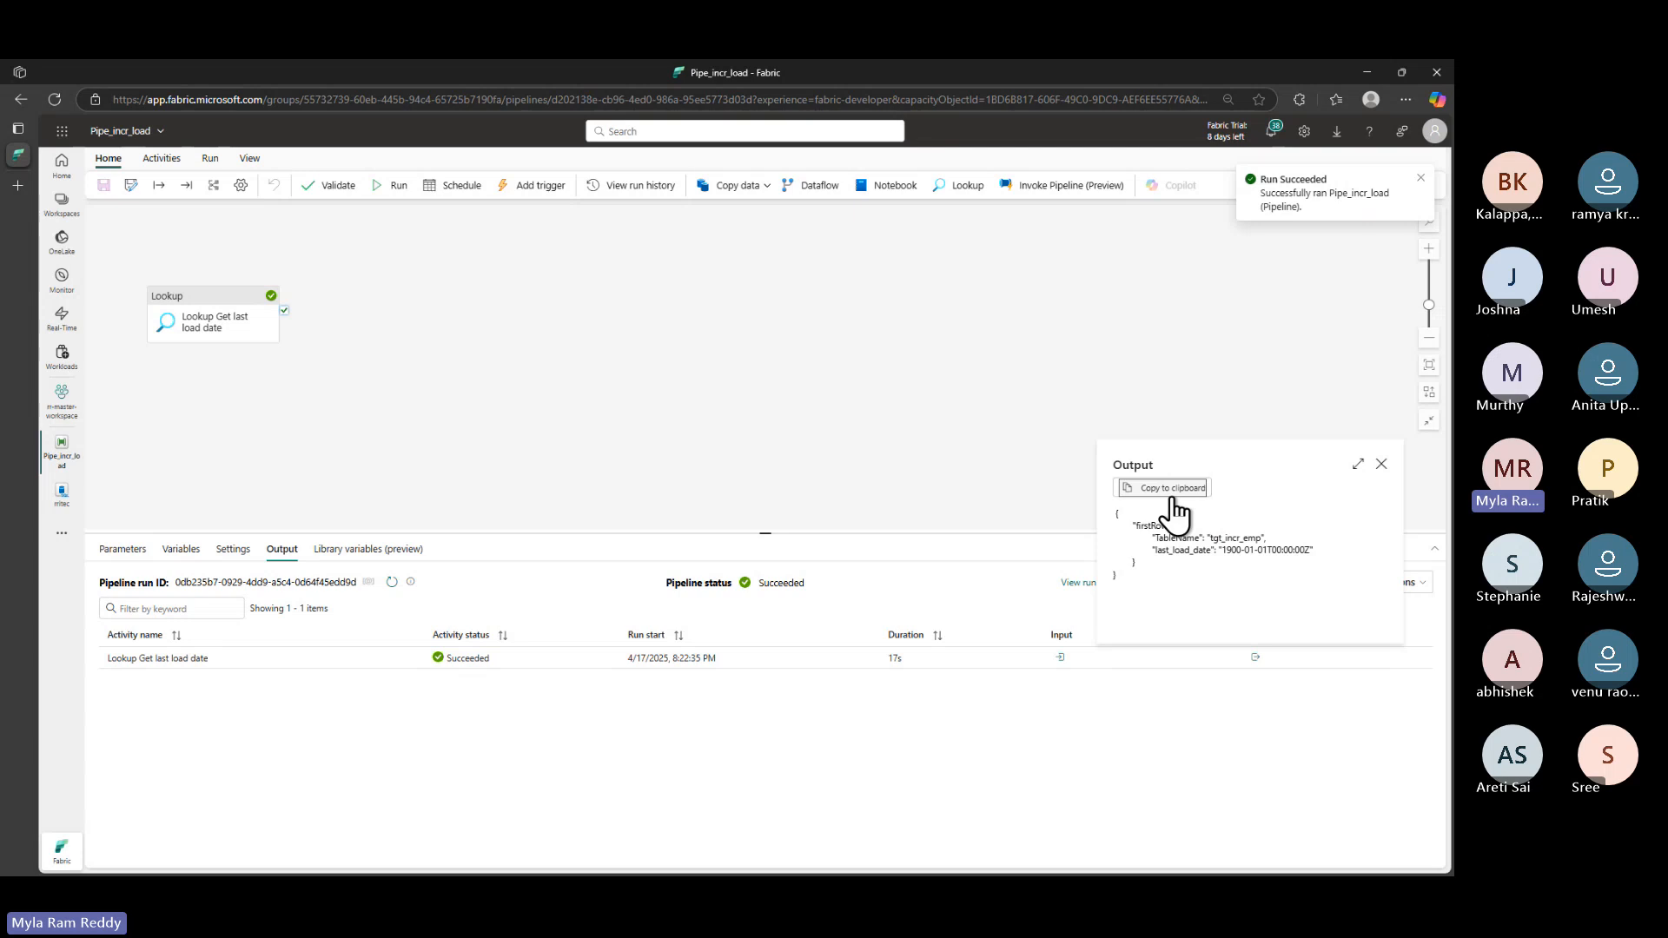
{"action": "key", "text": "alt+Tab"}
{"action": "key", "text": "alt+Tab"}
{"action": "key", "text": "alt+Tab"}
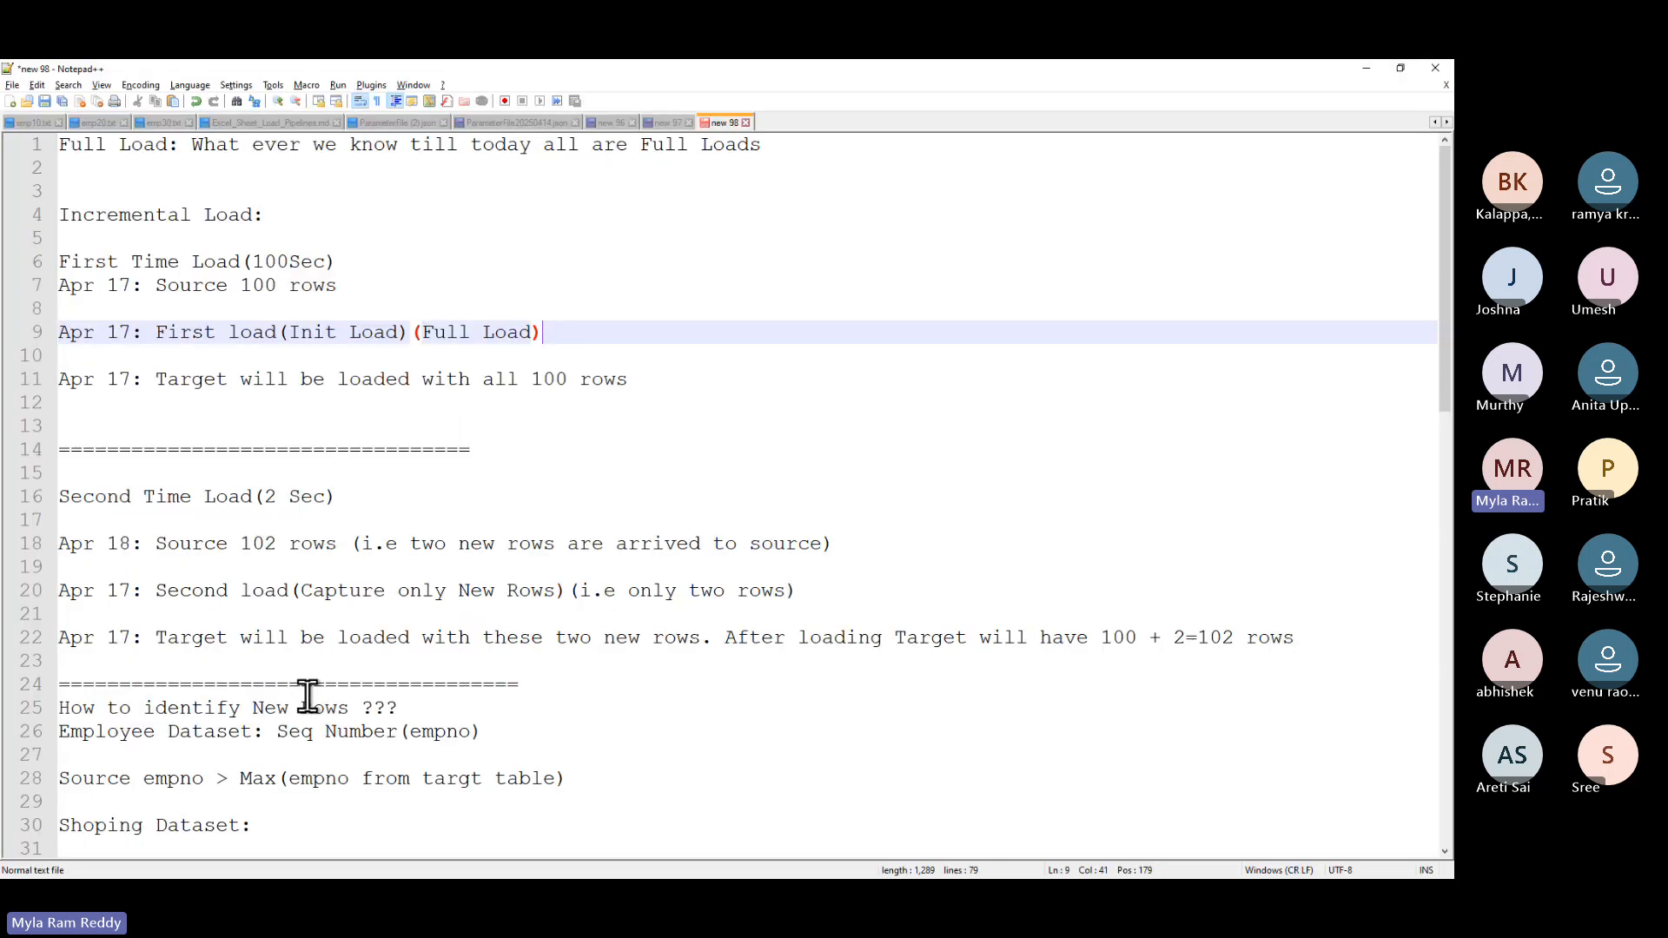
- Paste the Lookup's firstRow JSON below datahexa: in the notes, labelled 'Output:'
{"action": "scroll", "coordinate": [193, 353], "scroll_direction": "down", "scroll_amount": 14}
{"action": "left_click", "coordinate": [194, 352]}
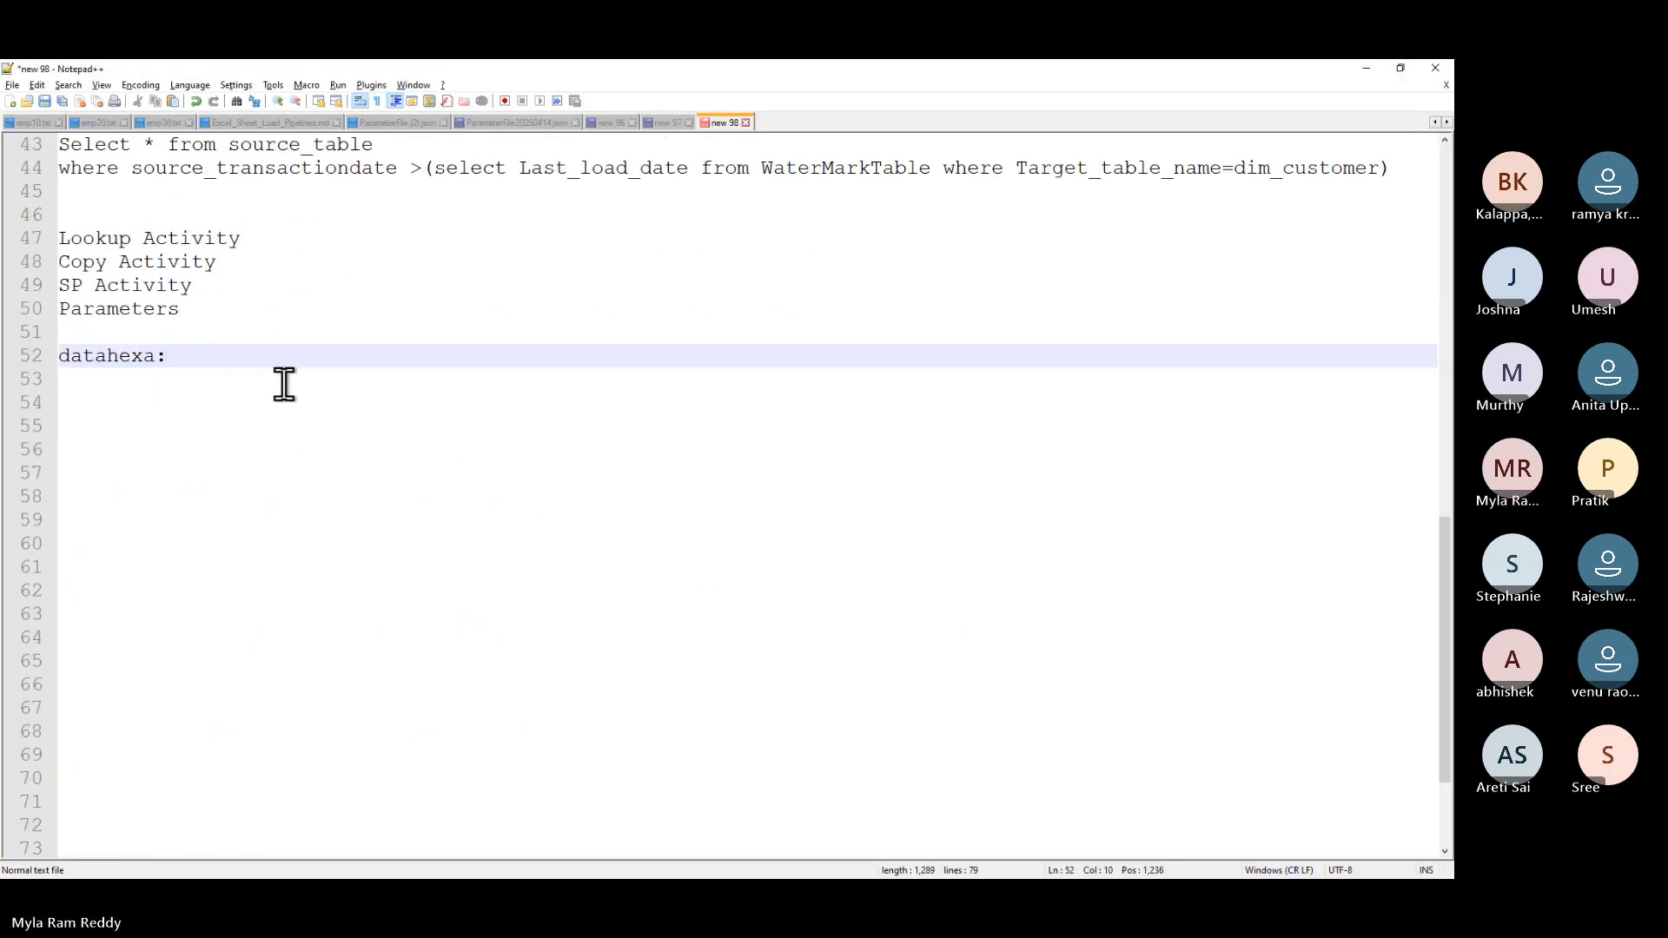
{"action": "key", "text": "Return"}
{"action": "key", "text": "Return"}
{"action": "key", "text": "Return"}
{"action": "key", "text": "ctrl+v"}
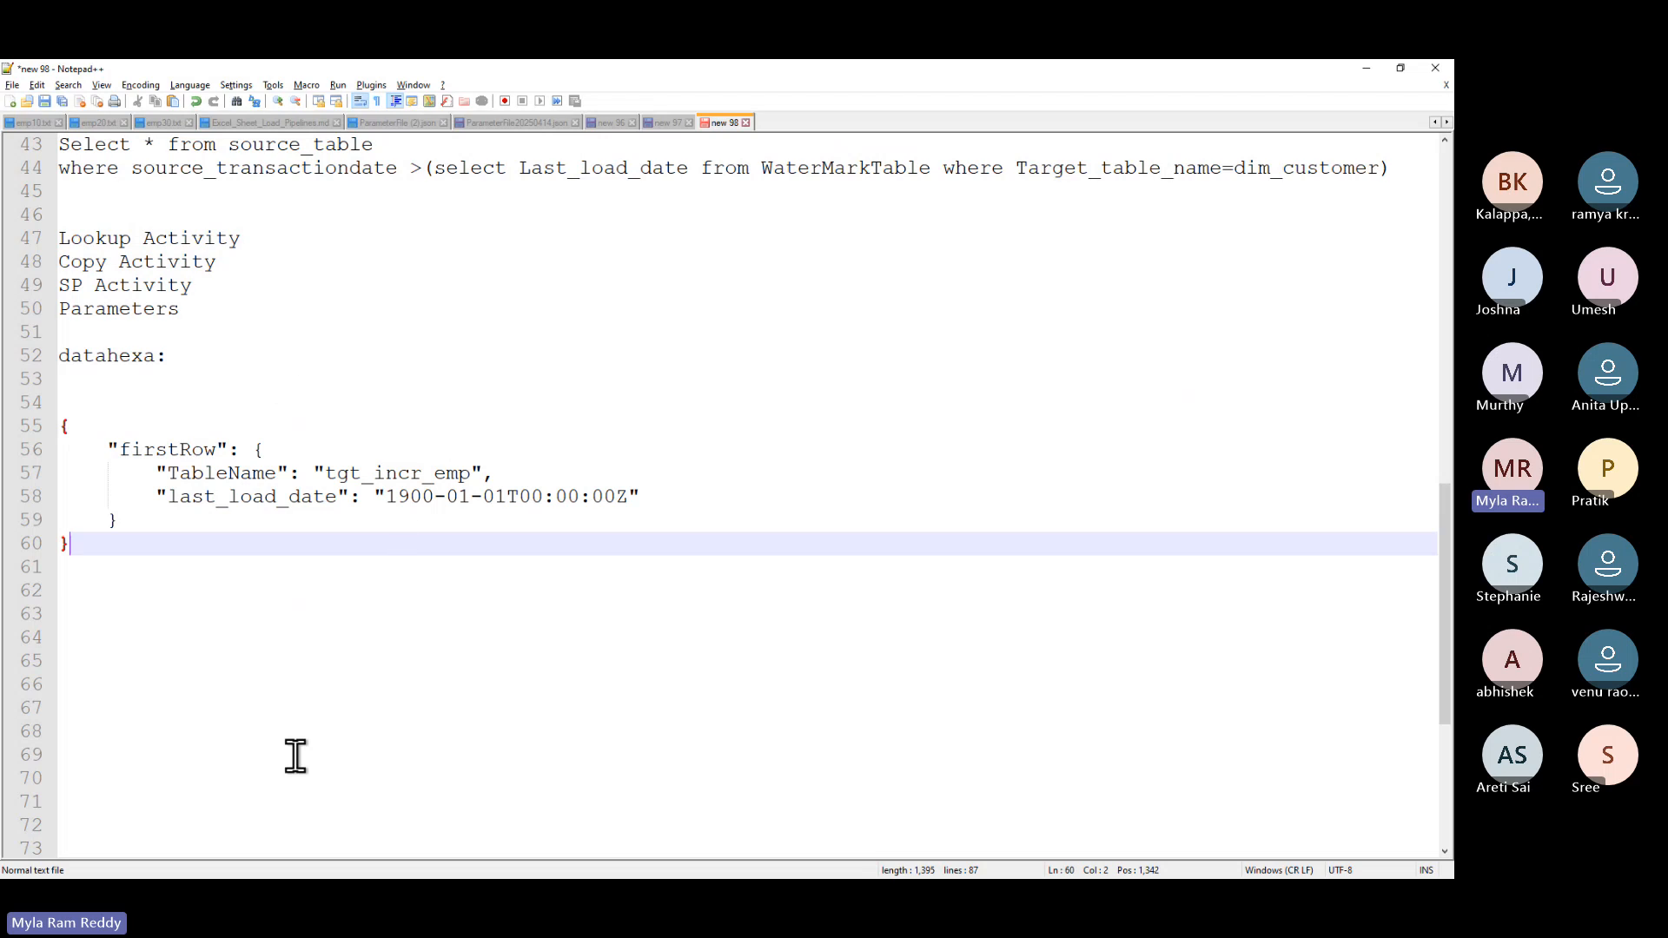
{"action": "left_click", "coordinate": [67, 401]}
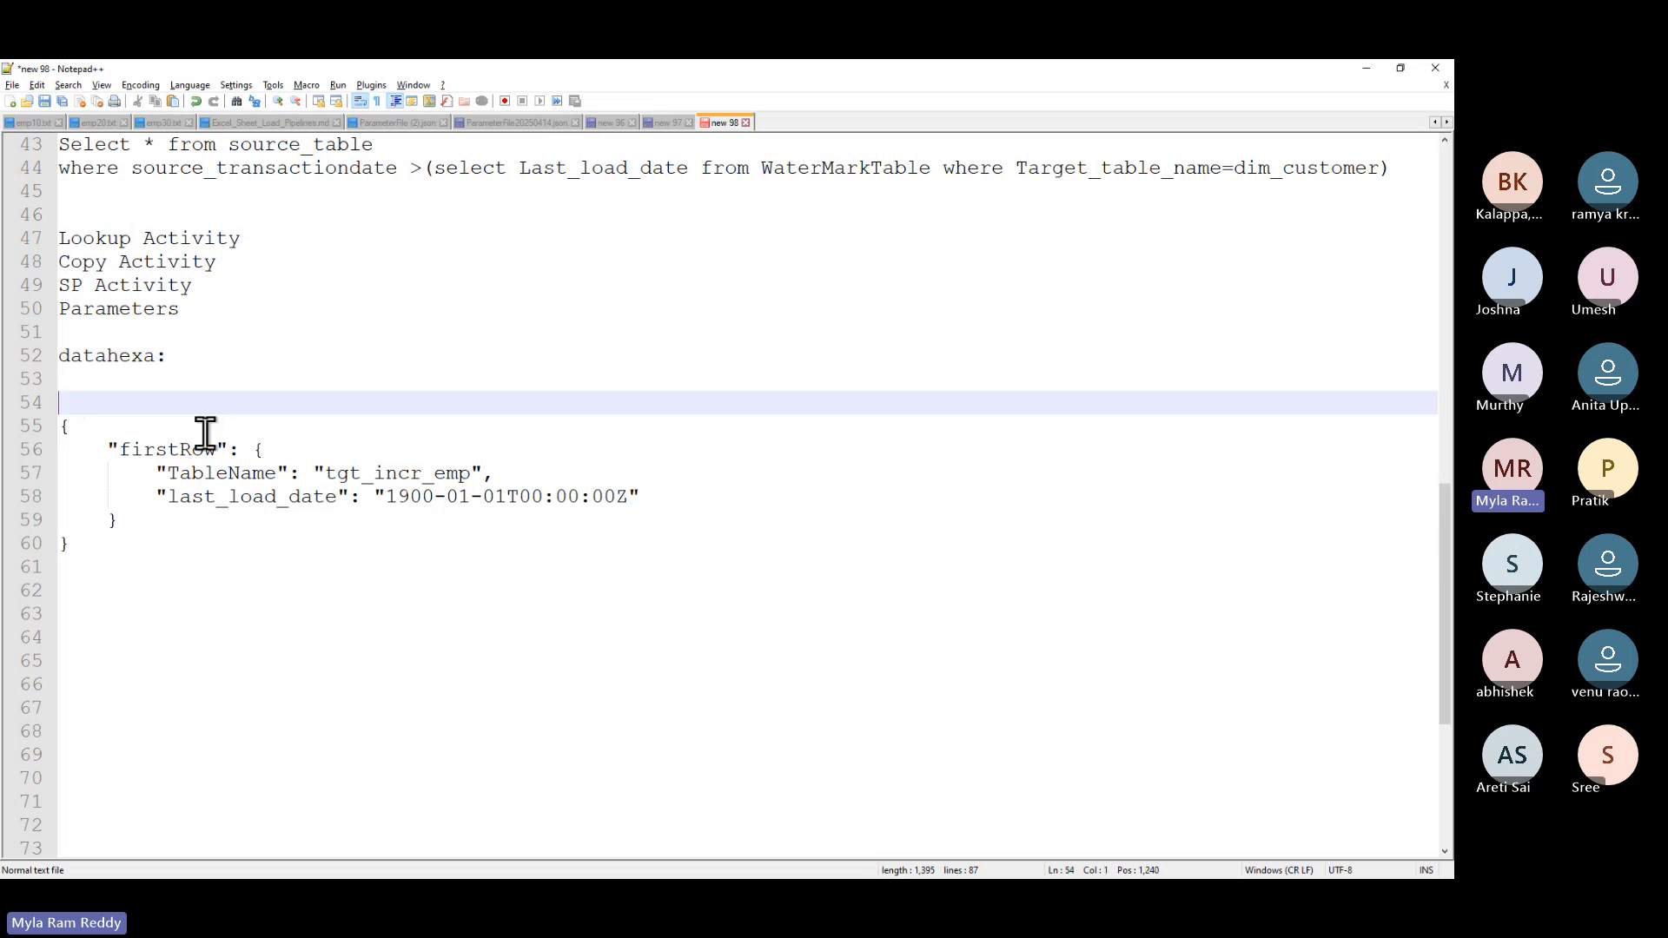
{"action": "type", "text": "Output:"}
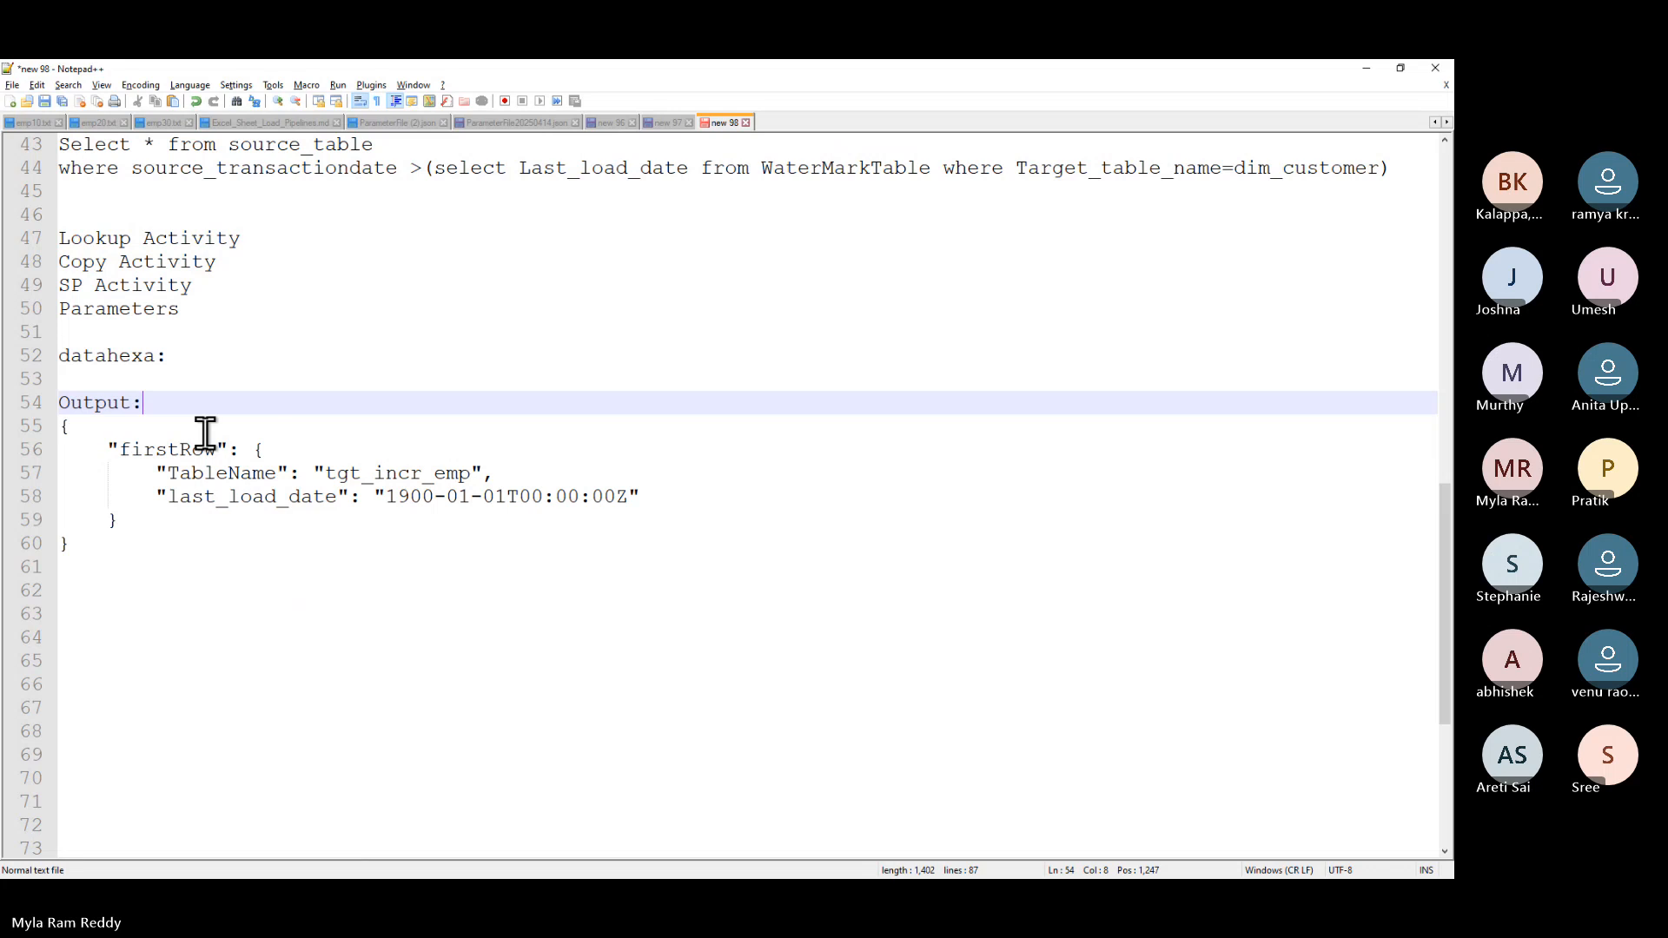
{"action": "key", "text": "alt+Tab"}
{"action": "left_click_drag", "start_coordinate": [1114, 465], "coordinate": [1147, 461]}
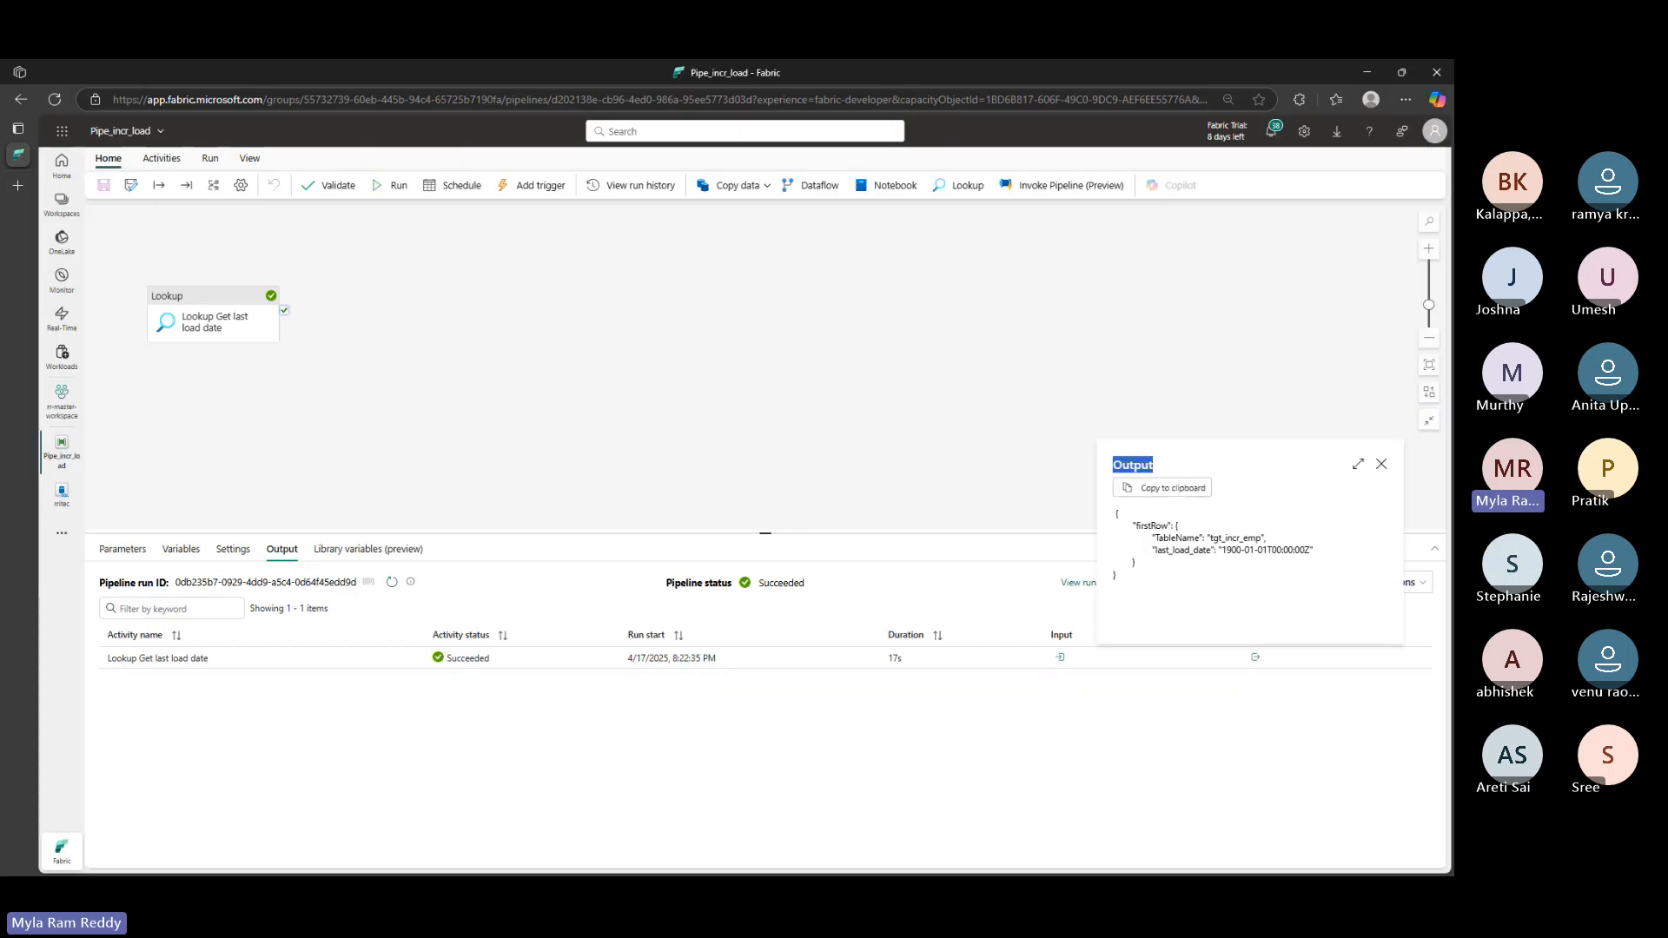
{"action": "key", "text": "ctrl+2"}
{"action": "left_click_drag", "start_coordinate": [1108, 444], "coordinate": [1178, 473]}
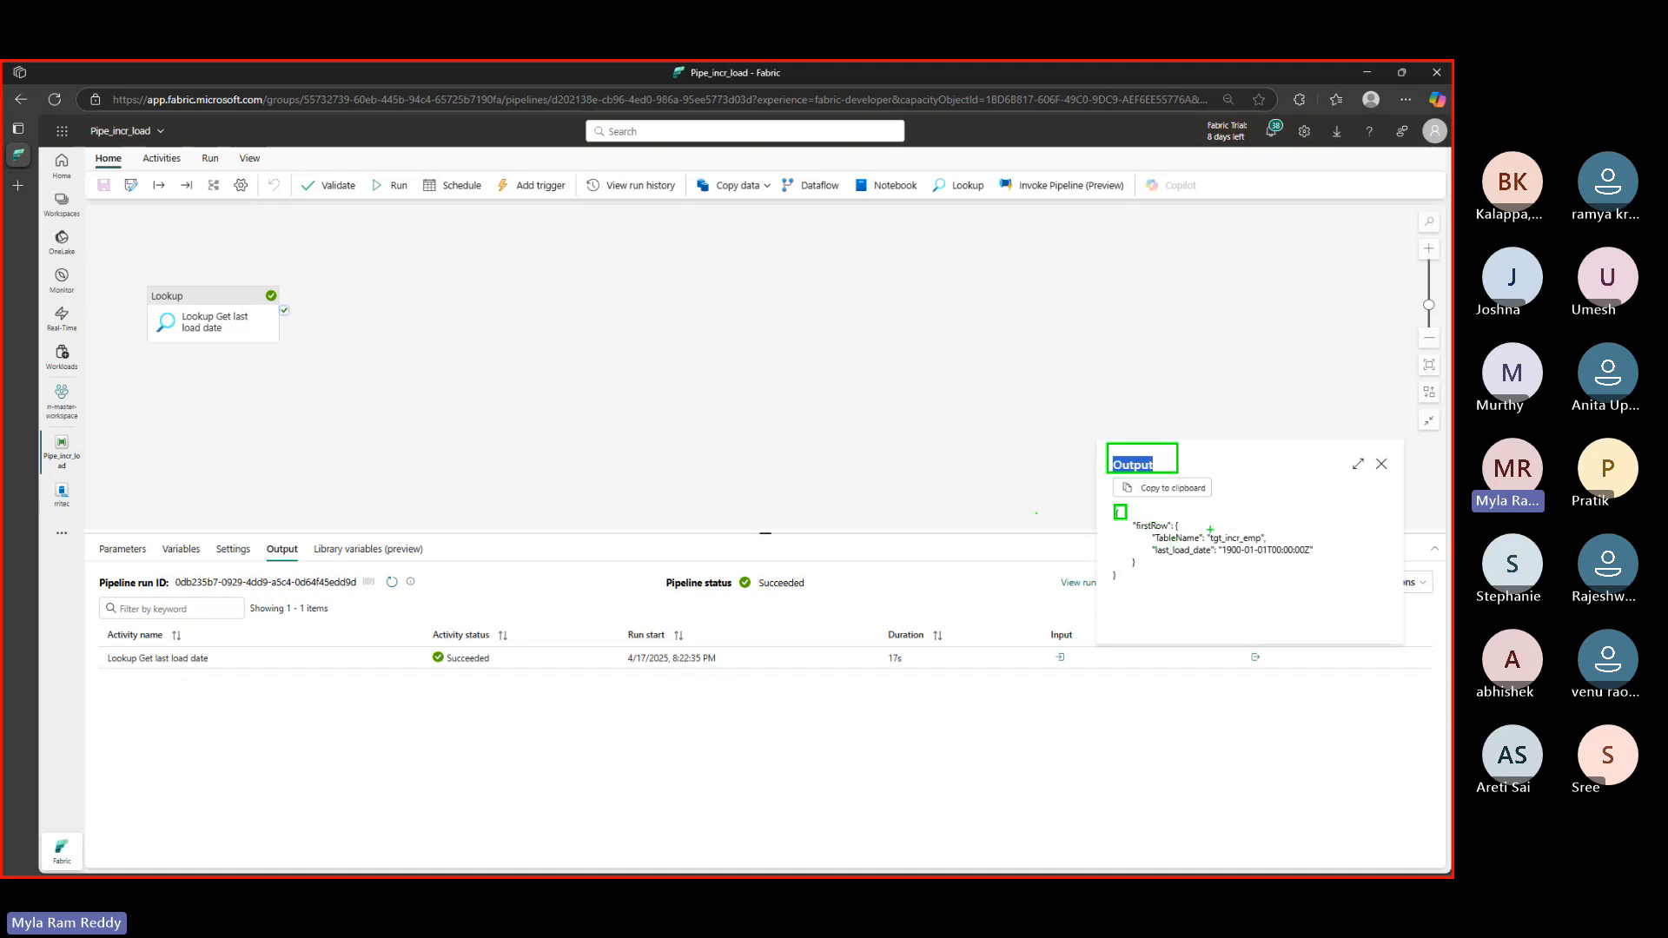
{"action": "left_click_drag", "start_coordinate": [1223, 531], "coordinate": [1260, 524]}
{"action": "left_click_drag", "start_coordinate": [1230, 560], "coordinate": [1288, 558]}
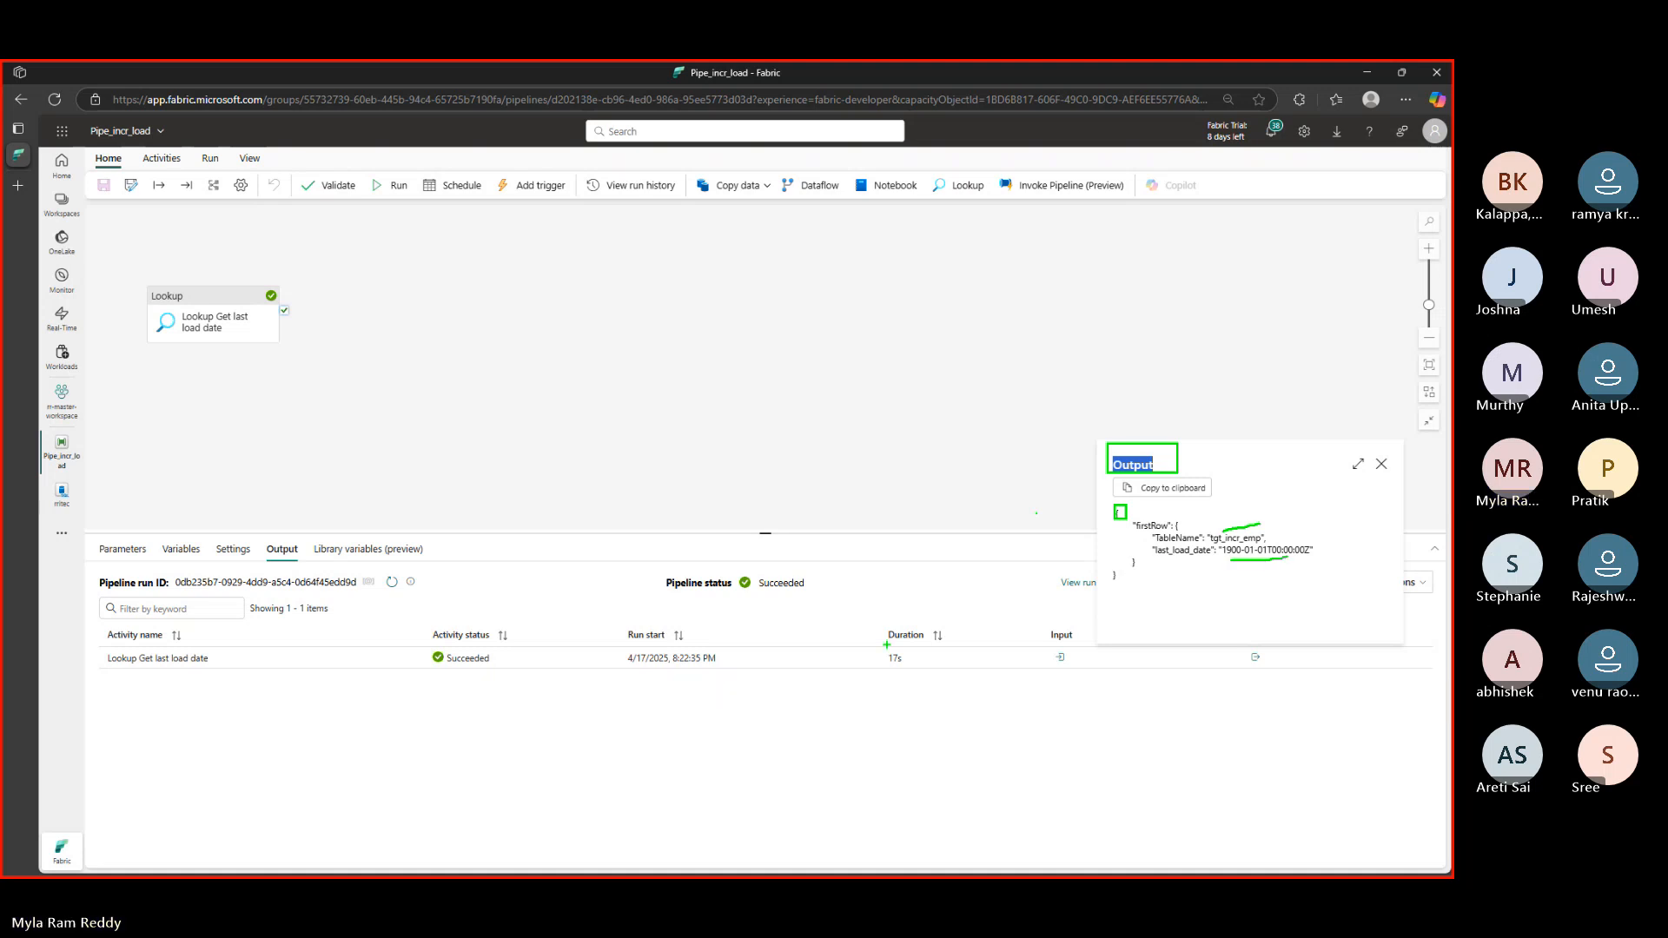
- Clone the Get last load date Lookup and place Lookup Get last load date_copy1 below it
{"action": "left_click", "coordinate": [1381, 464]}
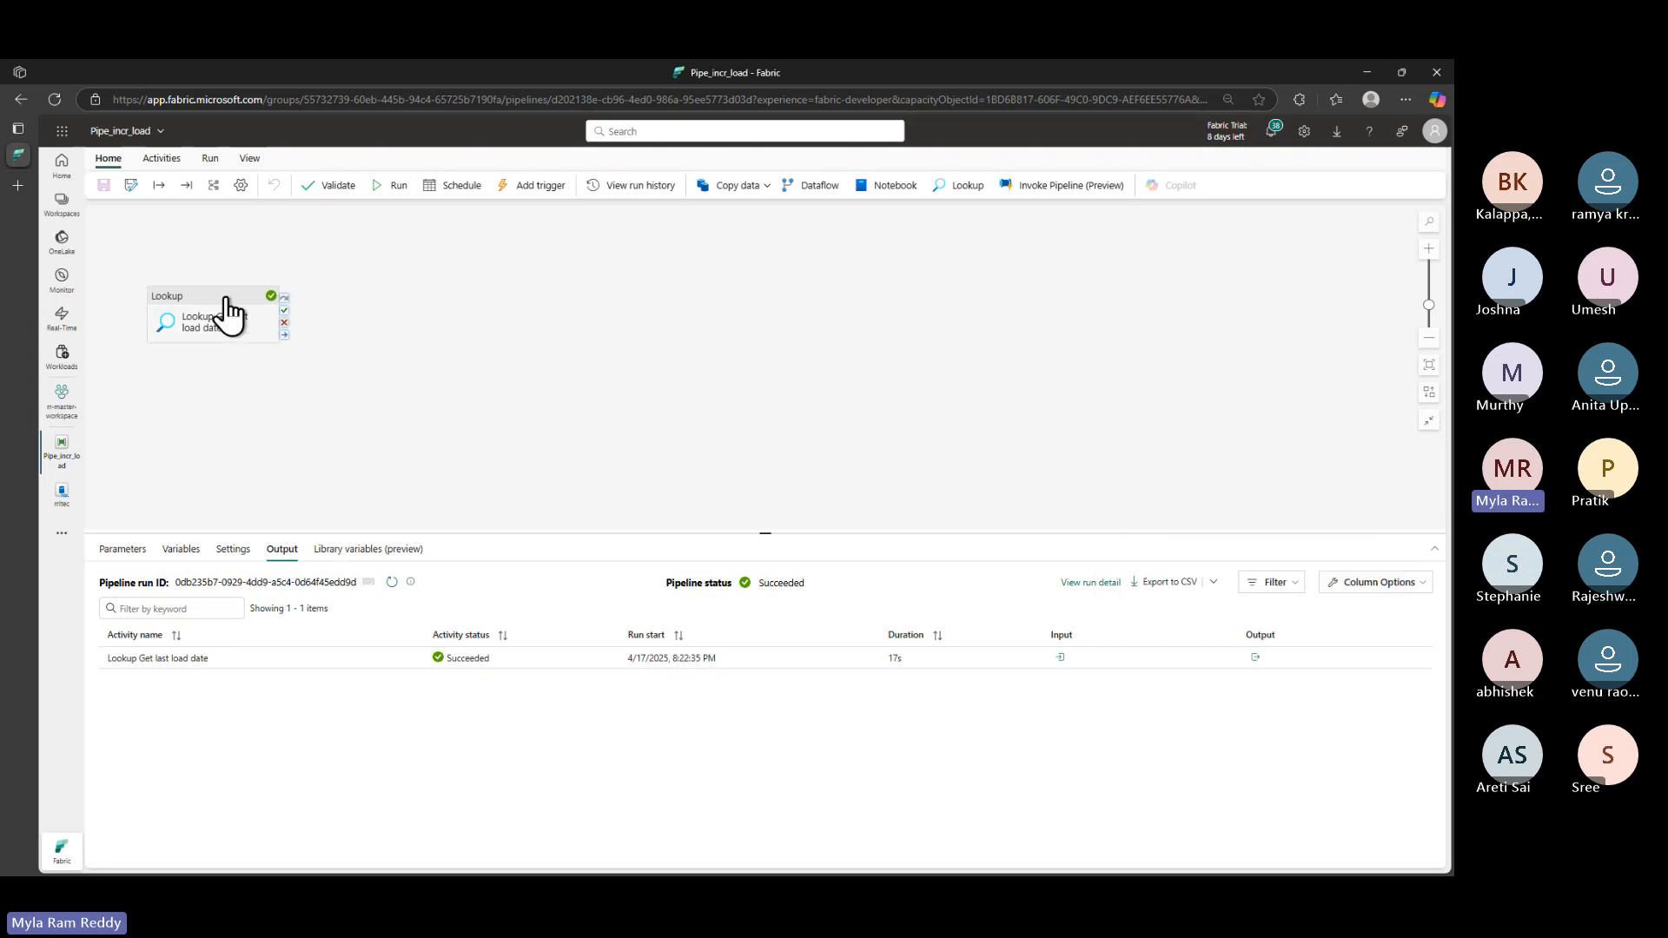
{"action": "left_click_drag", "start_coordinate": [223, 315], "coordinate": [203, 259]}
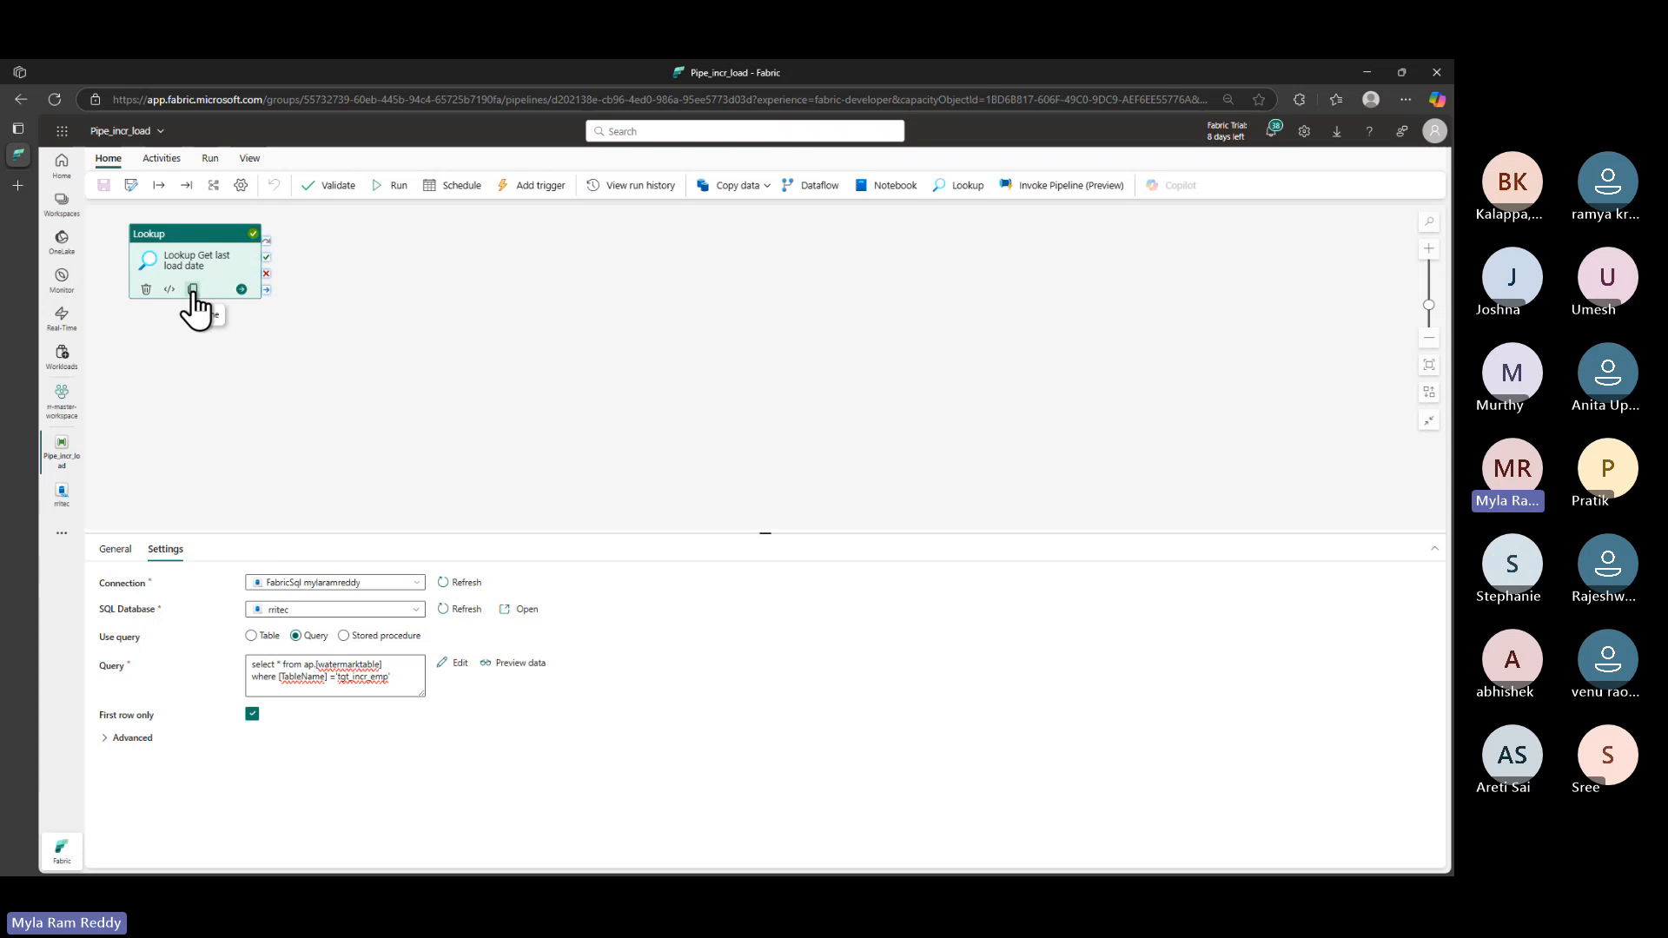
{"action": "left_click", "coordinate": [193, 291]}
{"action": "mouse_move", "coordinate": [335, 260]}
{"action": "left_mouse_down"}
{"action": "mouse_move", "coordinate": [347, 286]}
{"action": "mouse_move", "coordinate": [205, 393]}
{"action": "mouse_move", "coordinate": [155, 368]}
{"action": "left_mouse_up"}
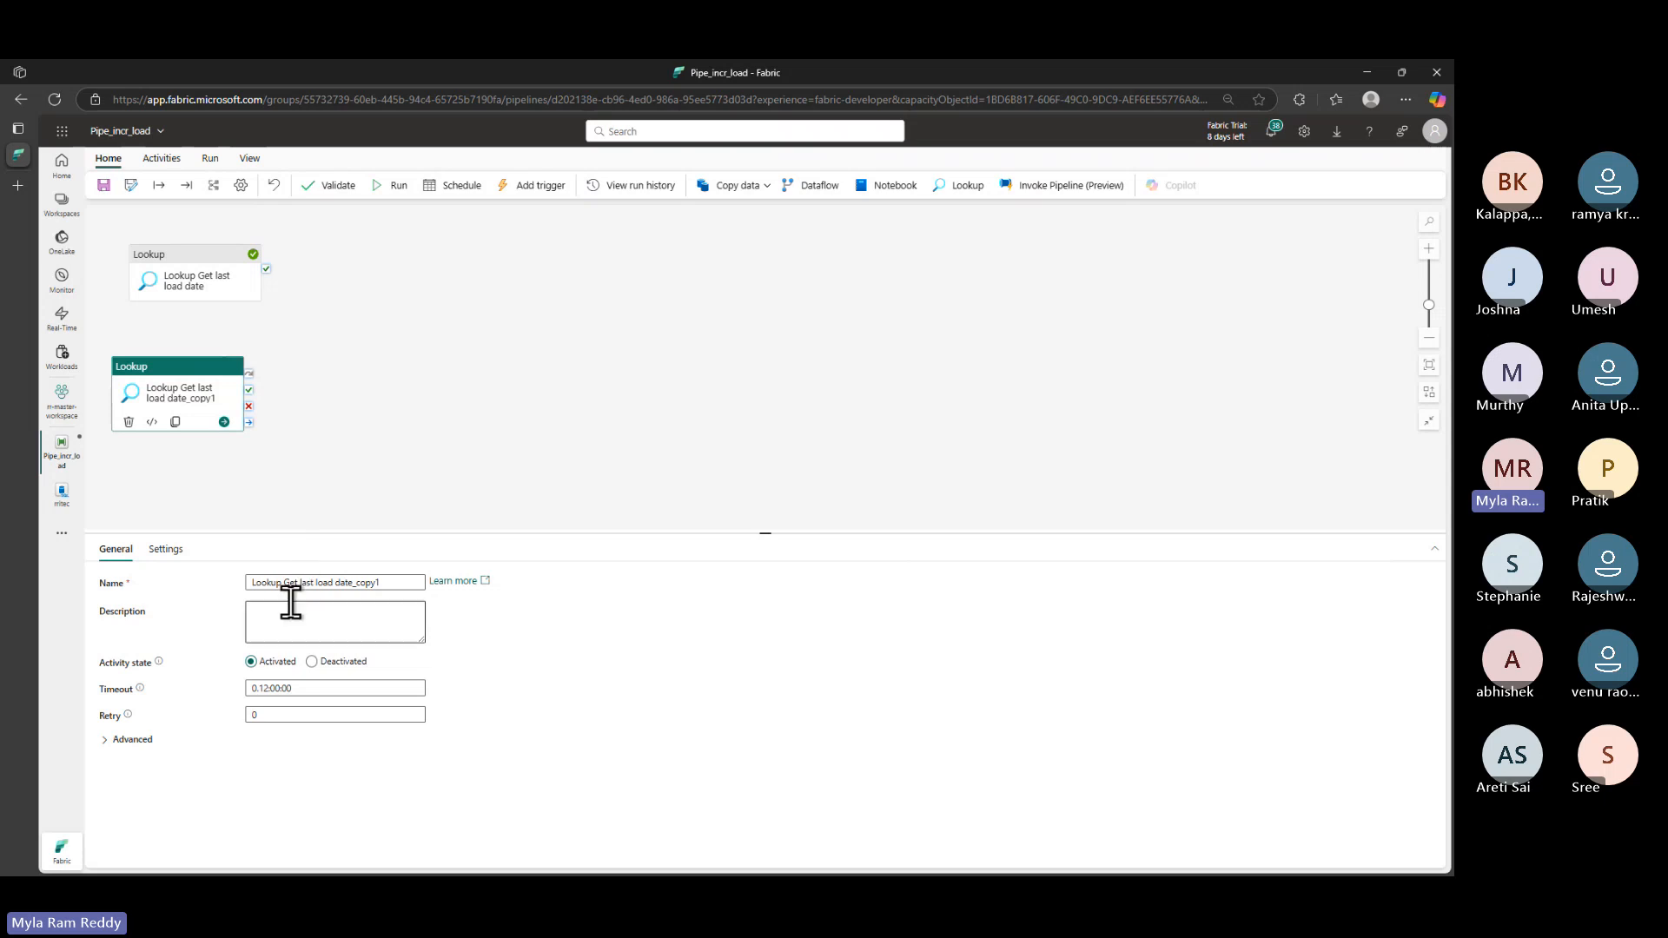
- Scroll the GitHub guide to Step 3 and select the Get_max_transaction_date_from_source heading
{"action": "key", "text": "alt+Tab"}
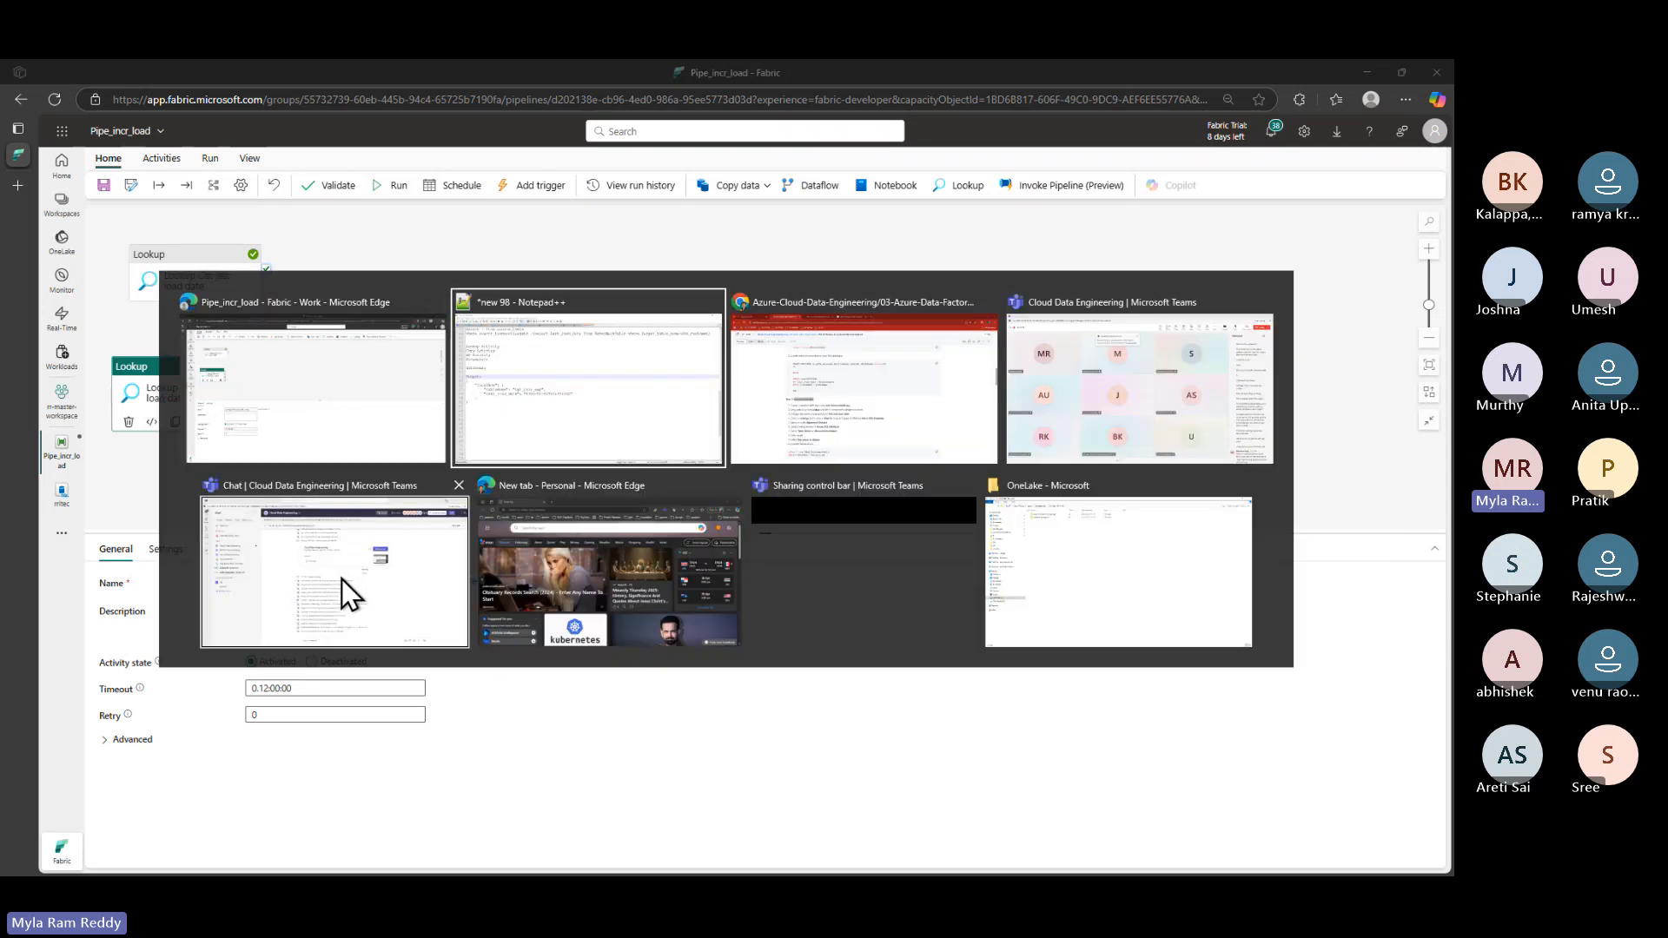
{"action": "key", "text": "alt+Tab"}
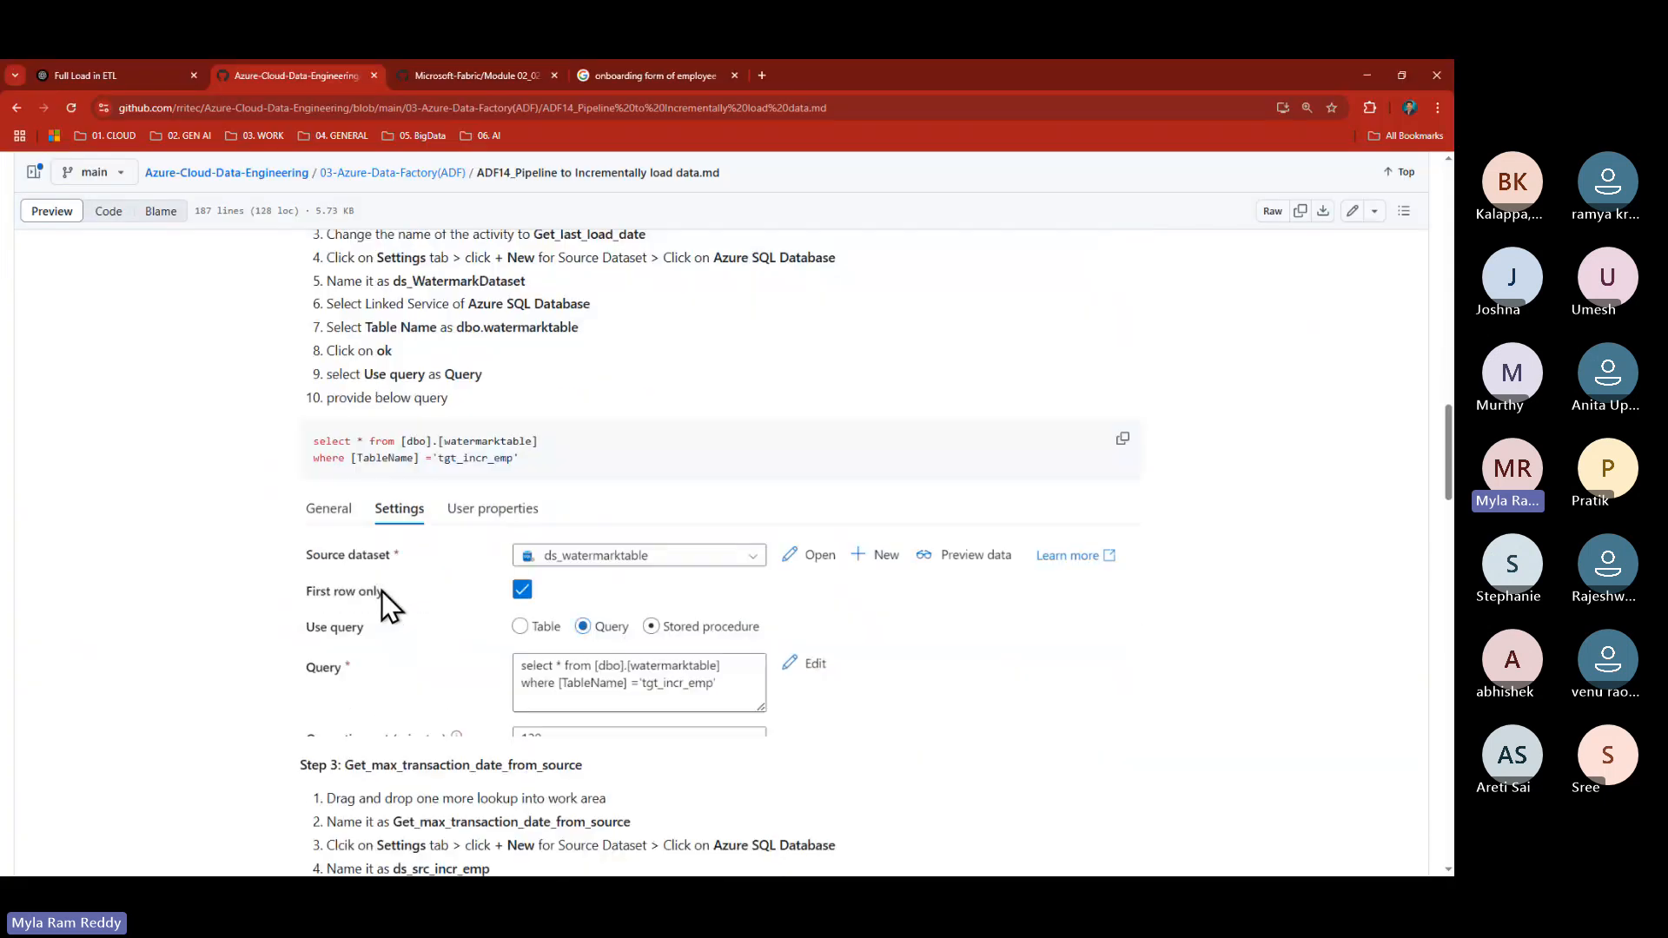
{"action": "scroll", "coordinate": [382, 599], "scroll_direction": "down", "scroll_amount": 3}
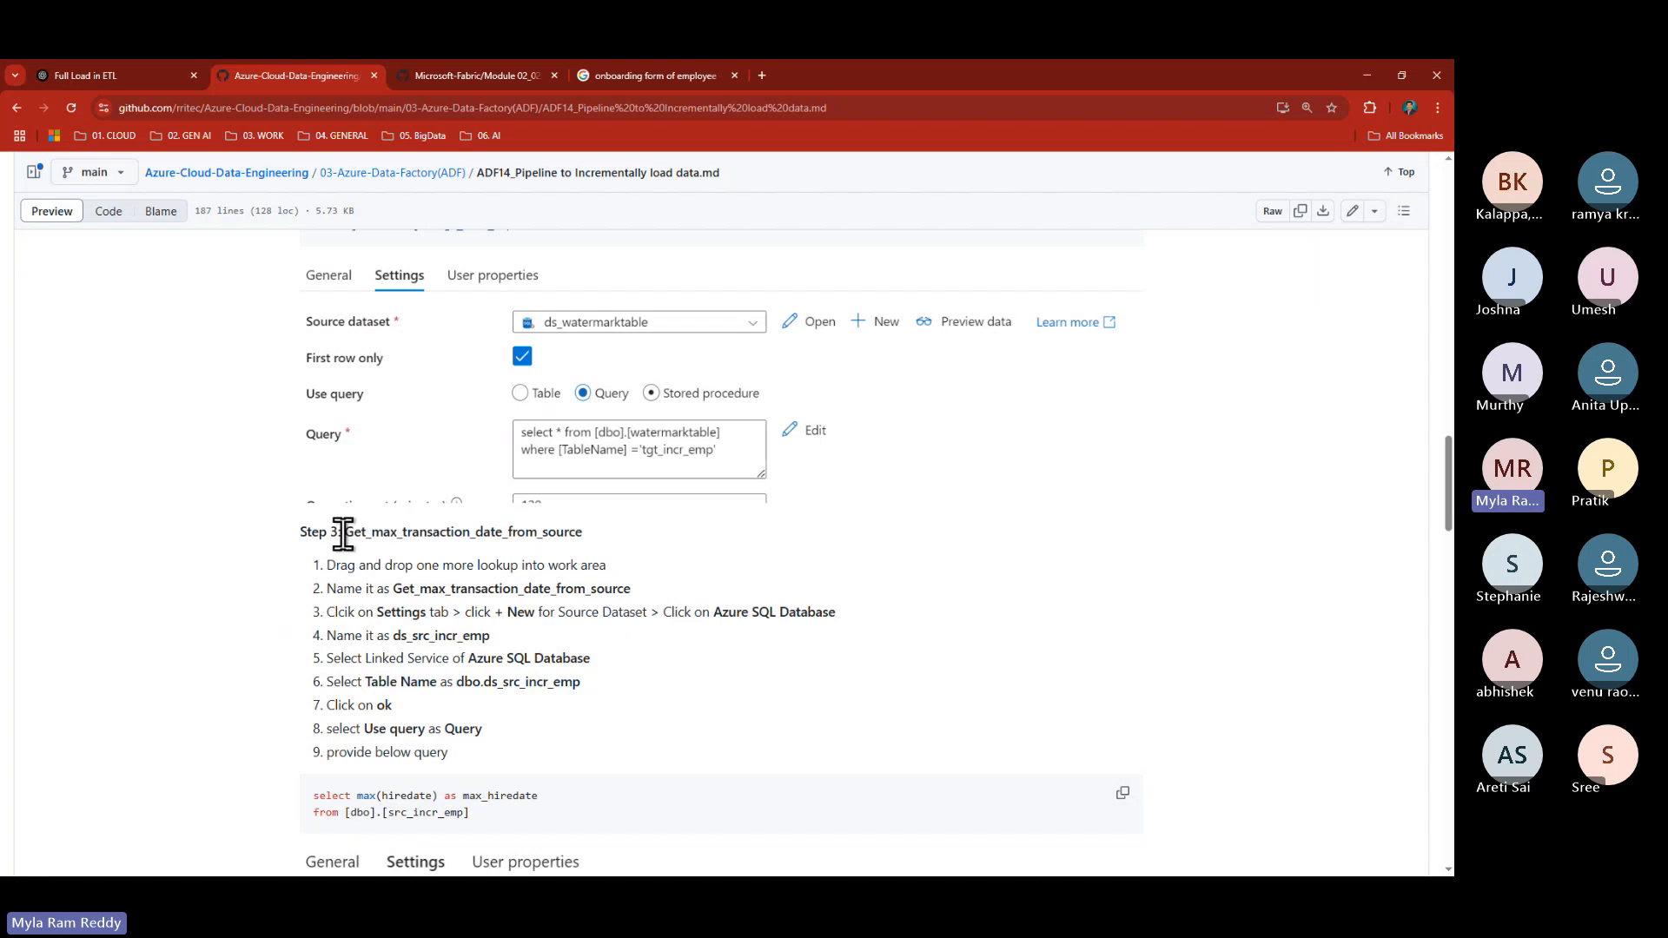
{"action": "left_click_drag", "start_coordinate": [343, 533], "coordinate": [597, 534]}
{"action": "key", "text": "ctrl+c"}
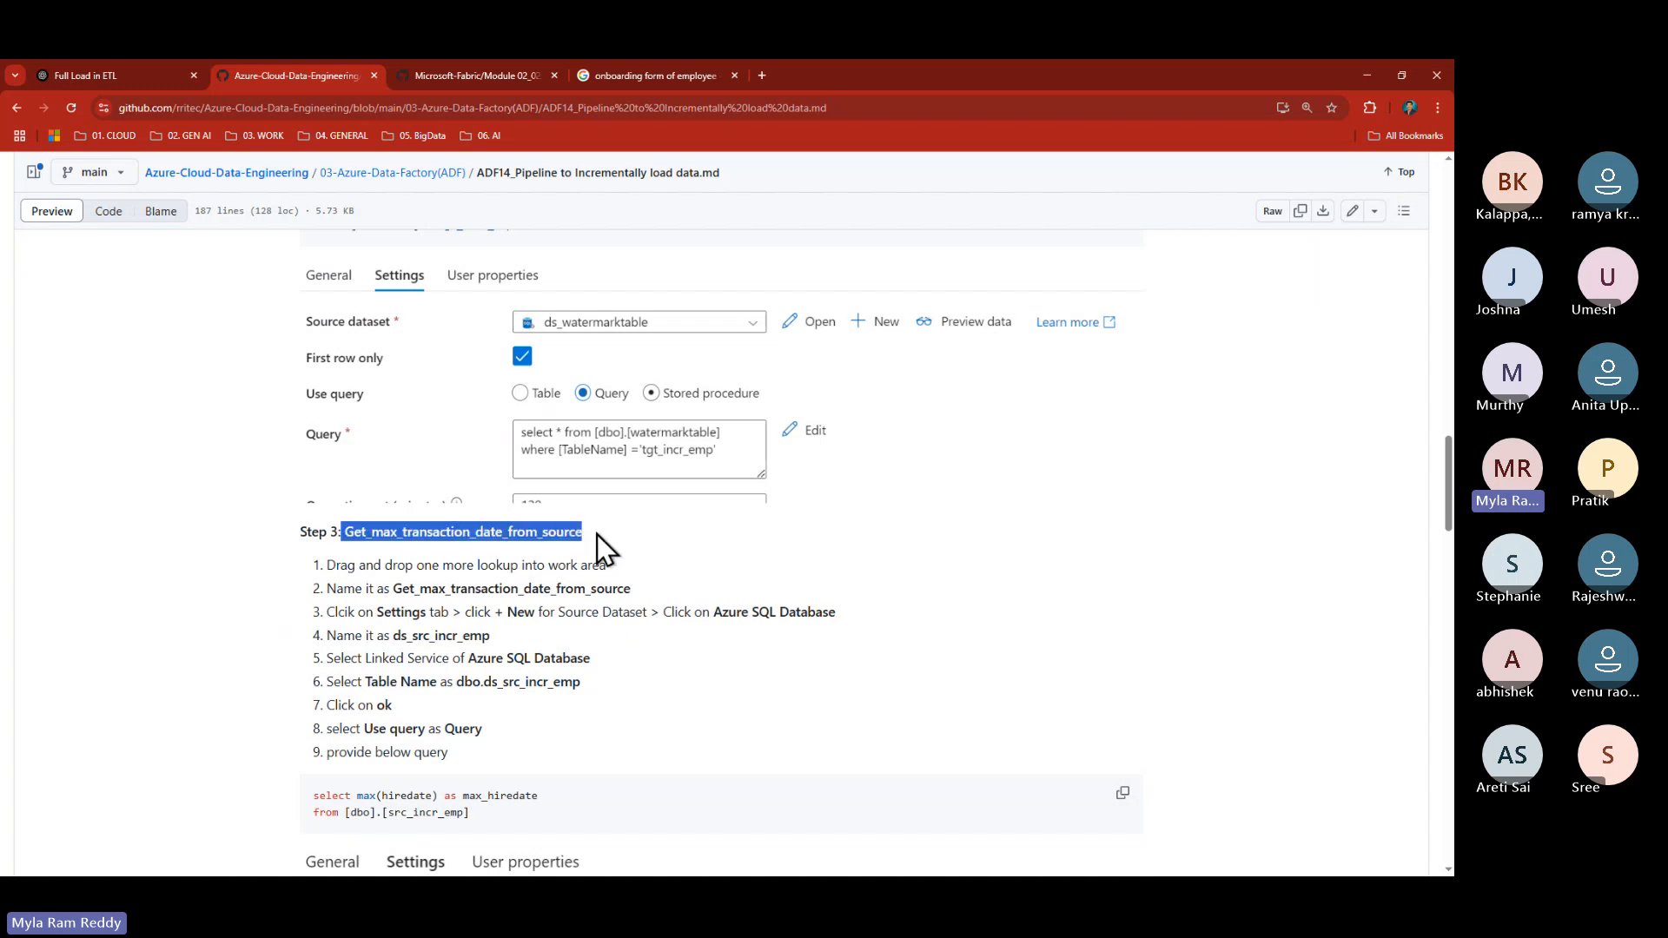
- Rename the copied Lookup to Get_max_transaction_date_from_source and show its Settings
{"action": "key", "text": "alt+Tab"}
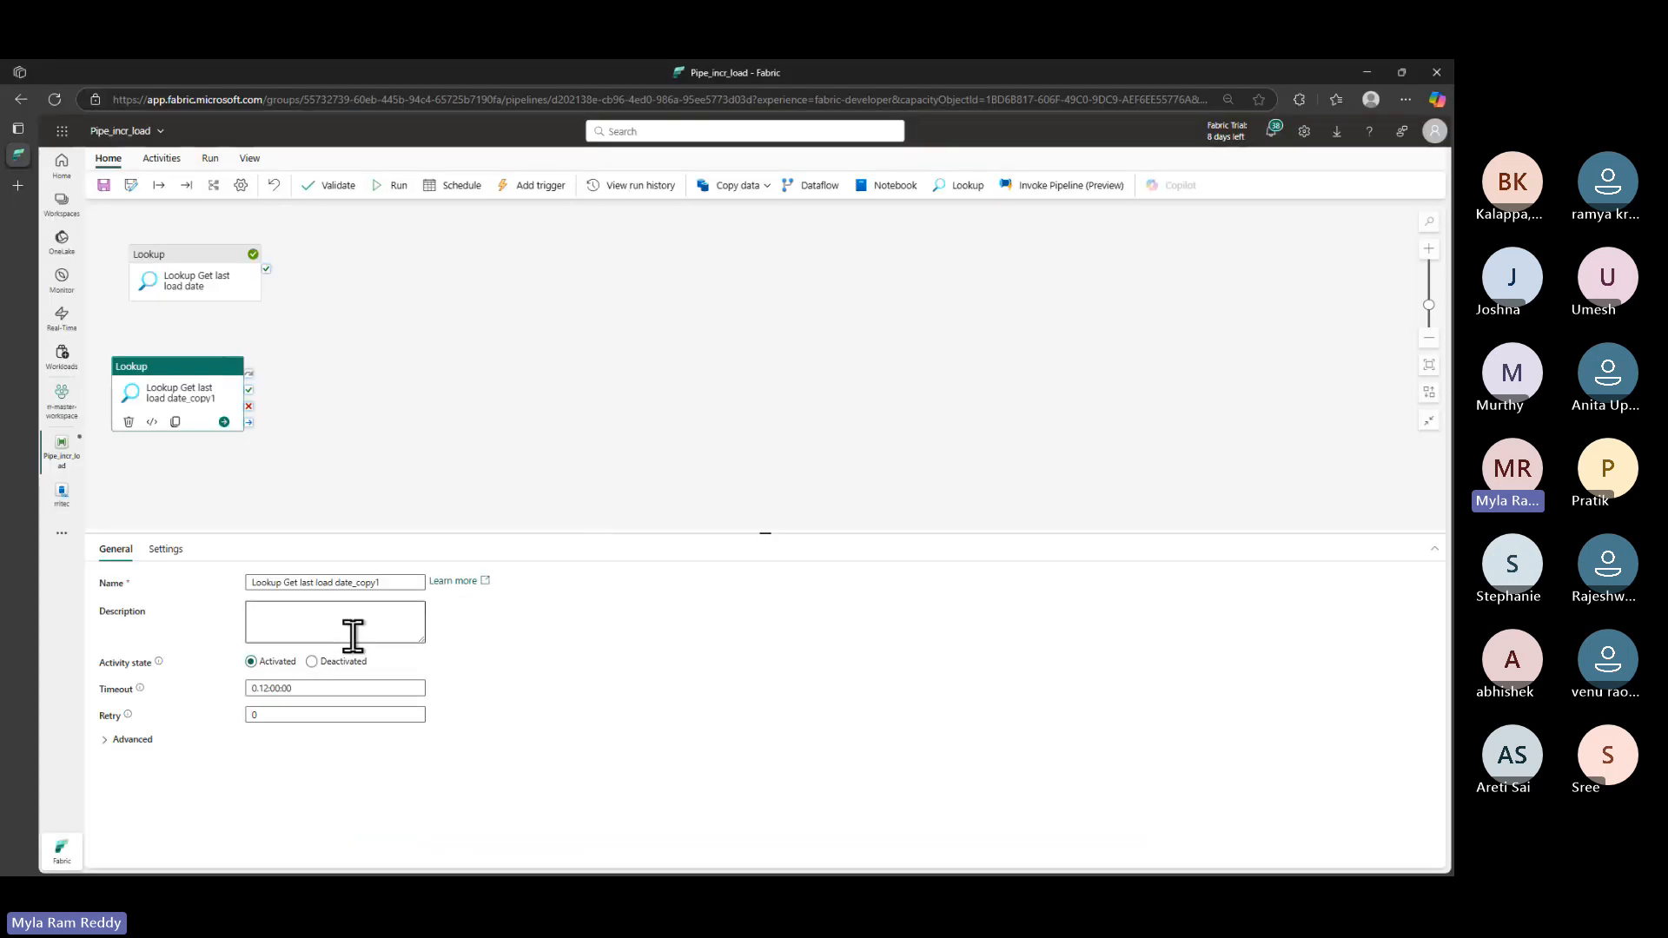
{"action": "left_click_drag", "start_coordinate": [397, 582], "coordinate": [283, 581]}
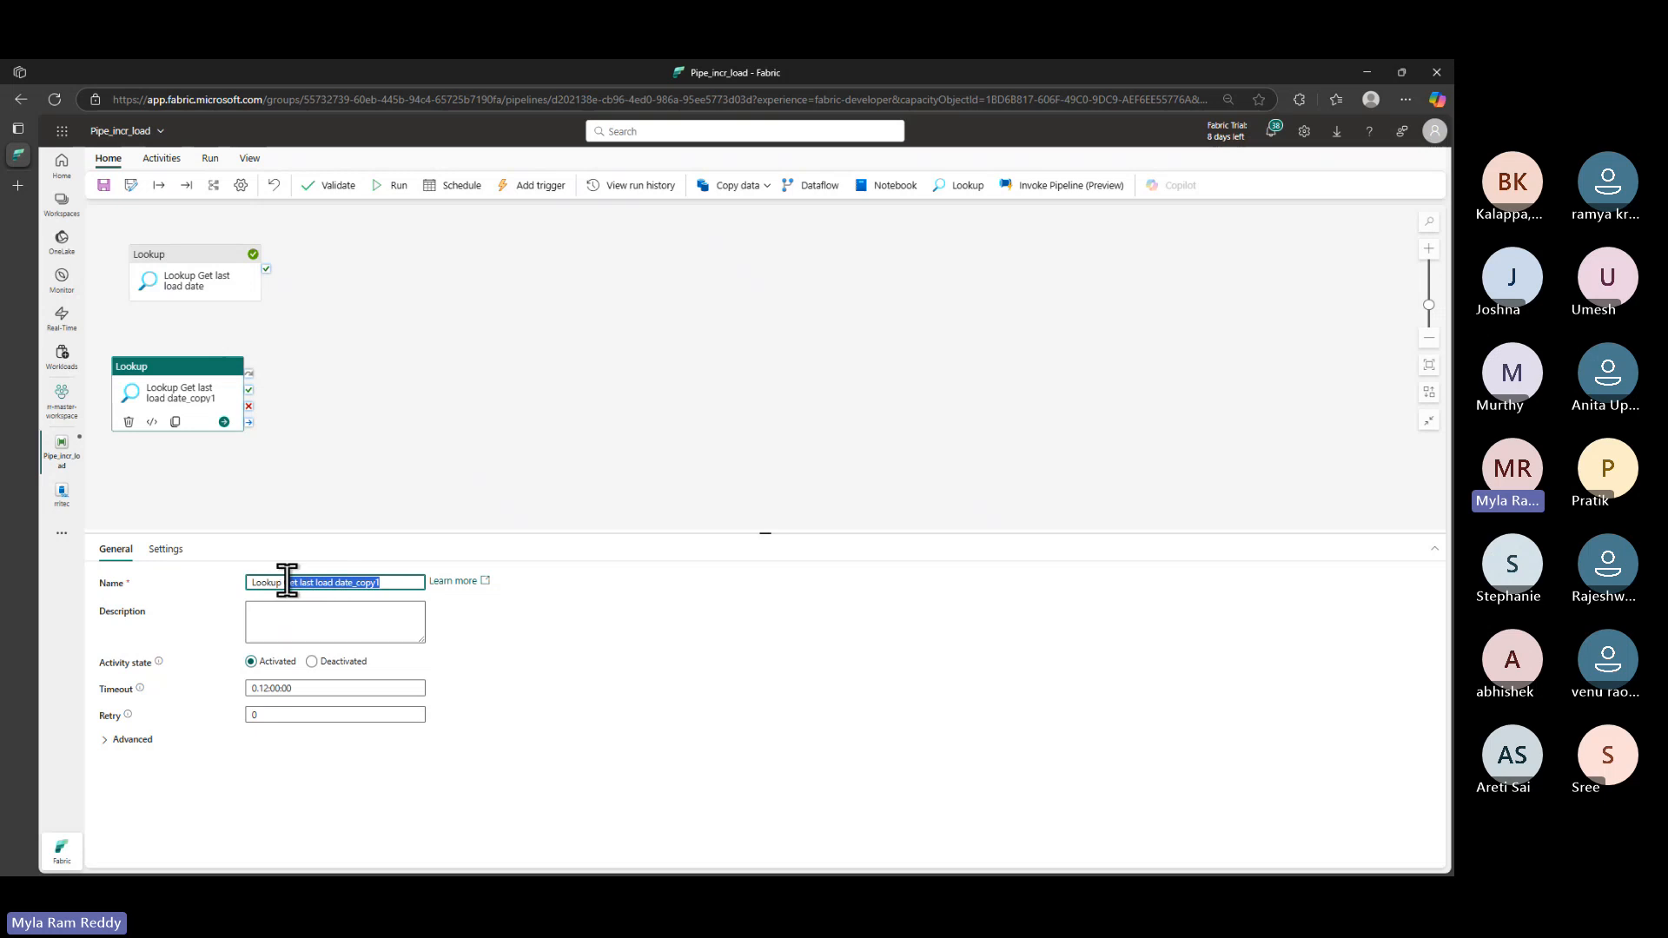
{"action": "key", "text": "ctrl+v"}
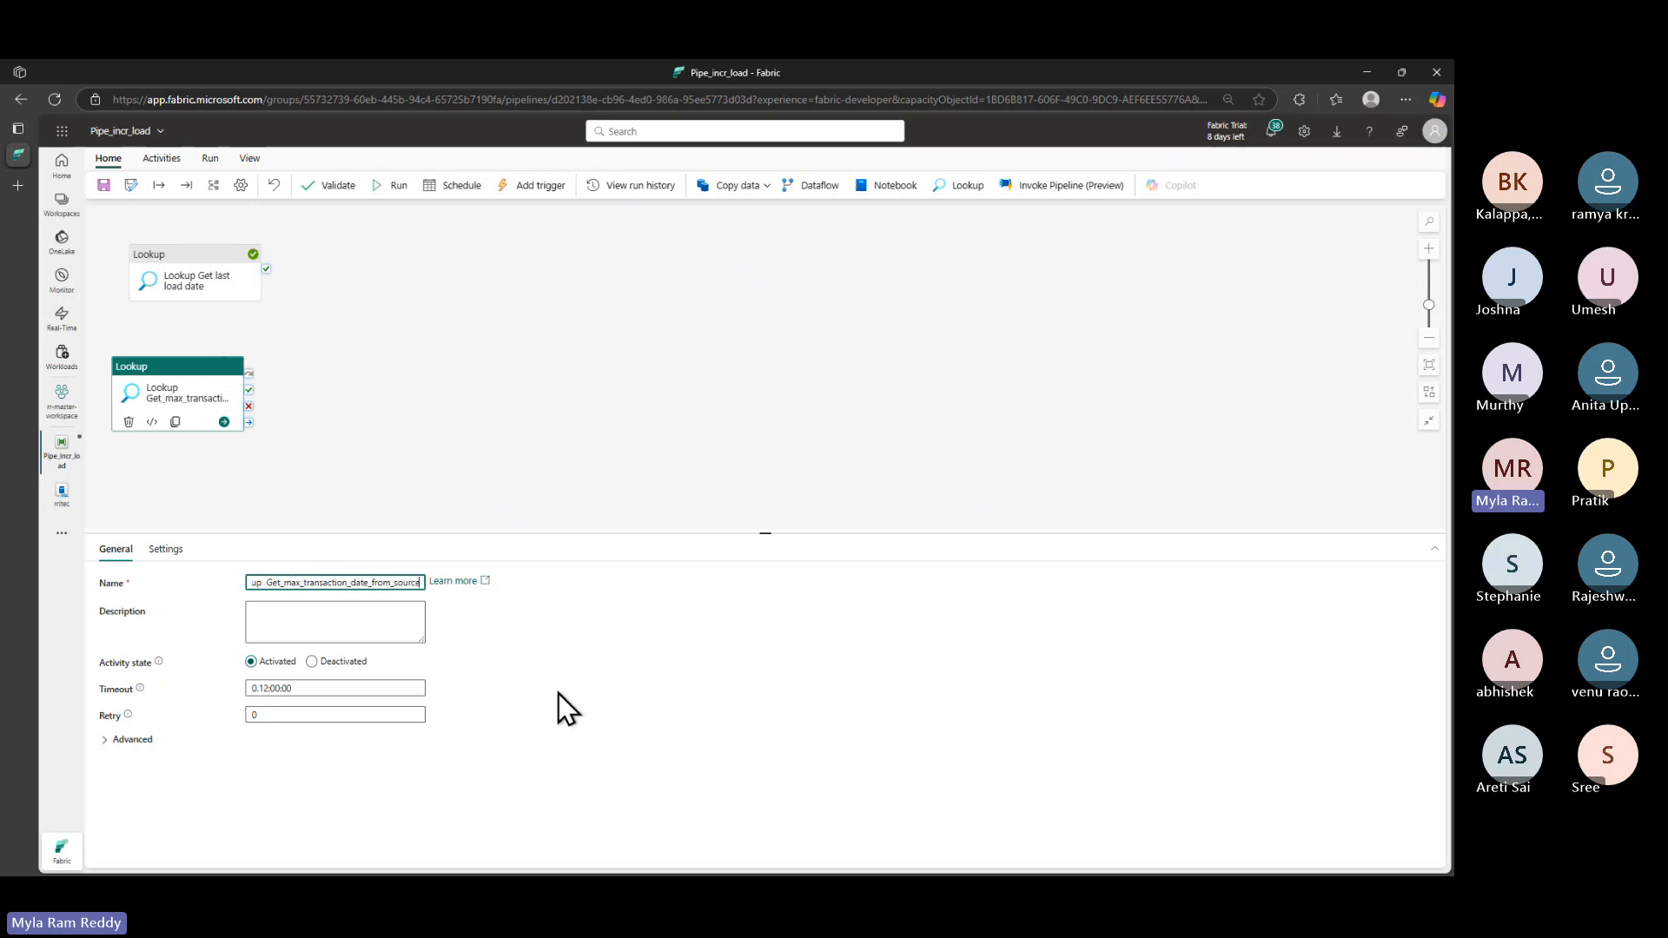
{"action": "left_click", "coordinate": [165, 549]}
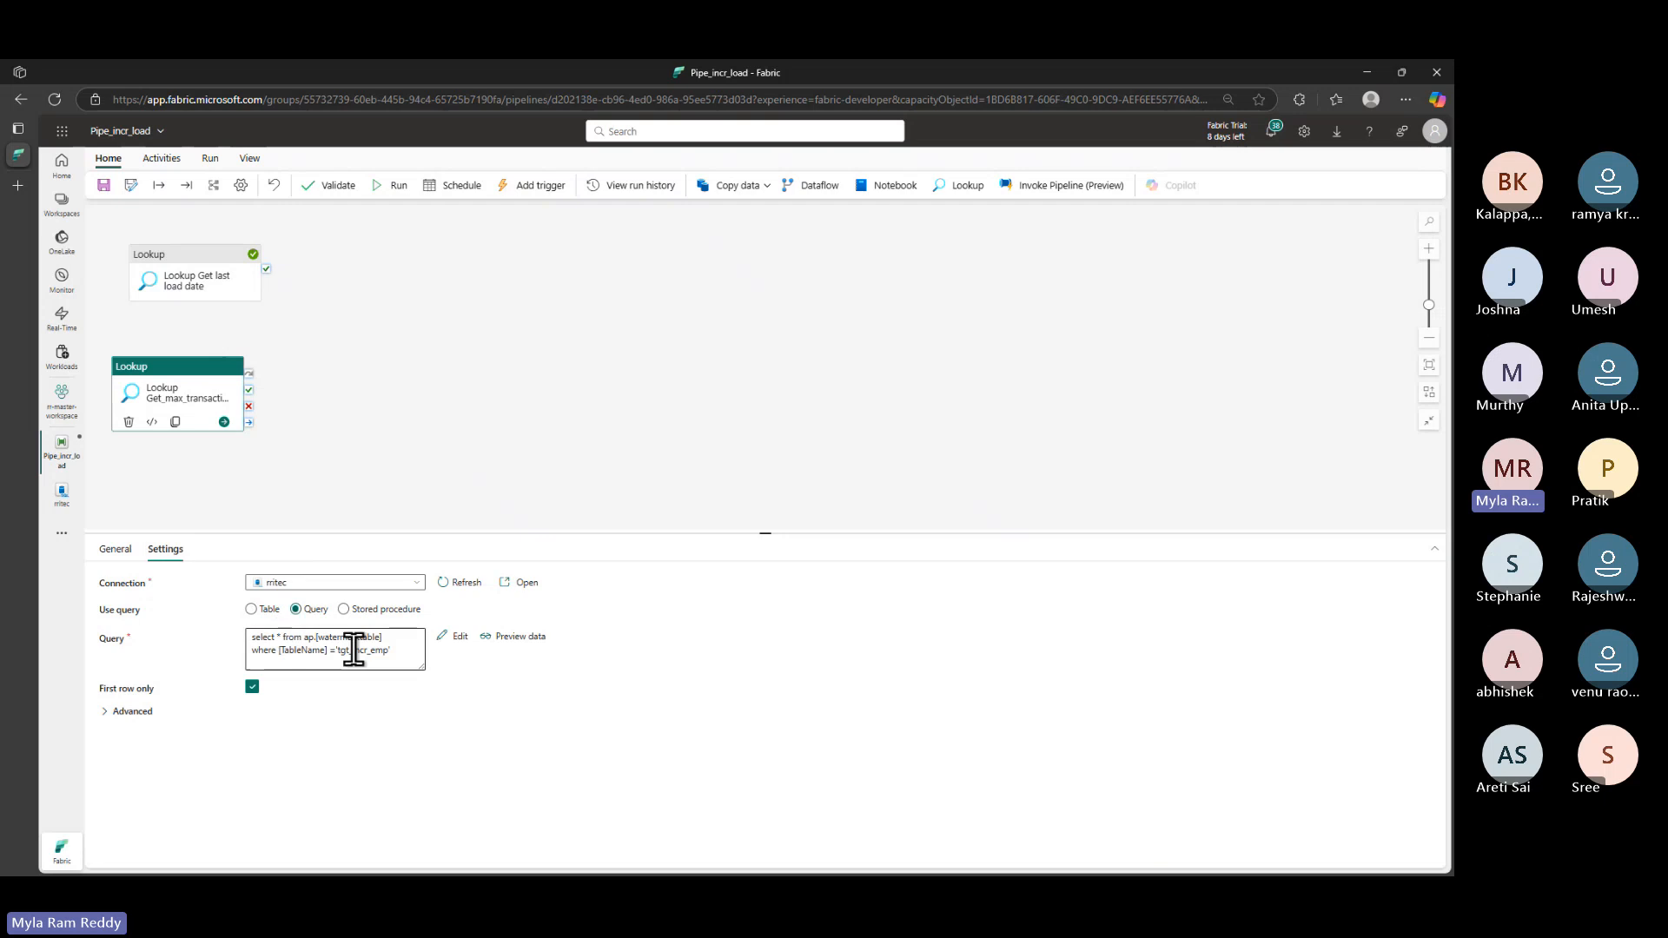
{"action": "key", "text": "alt+Tab"}
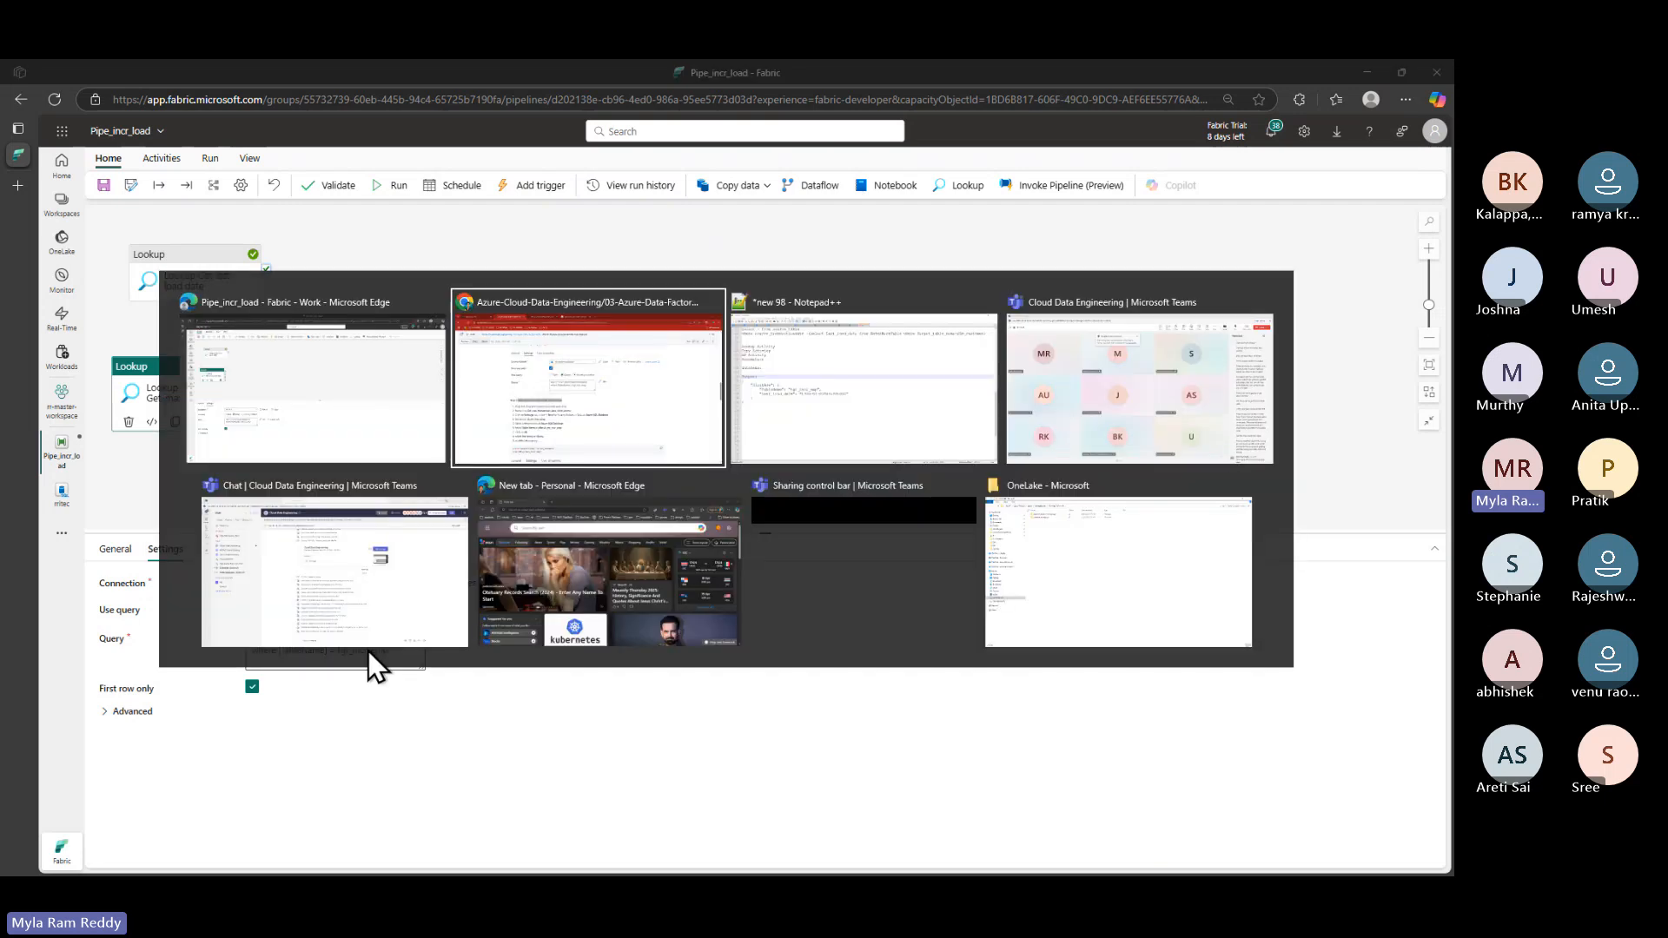
{"action": "key", "text": "alt+shift+Tab"}
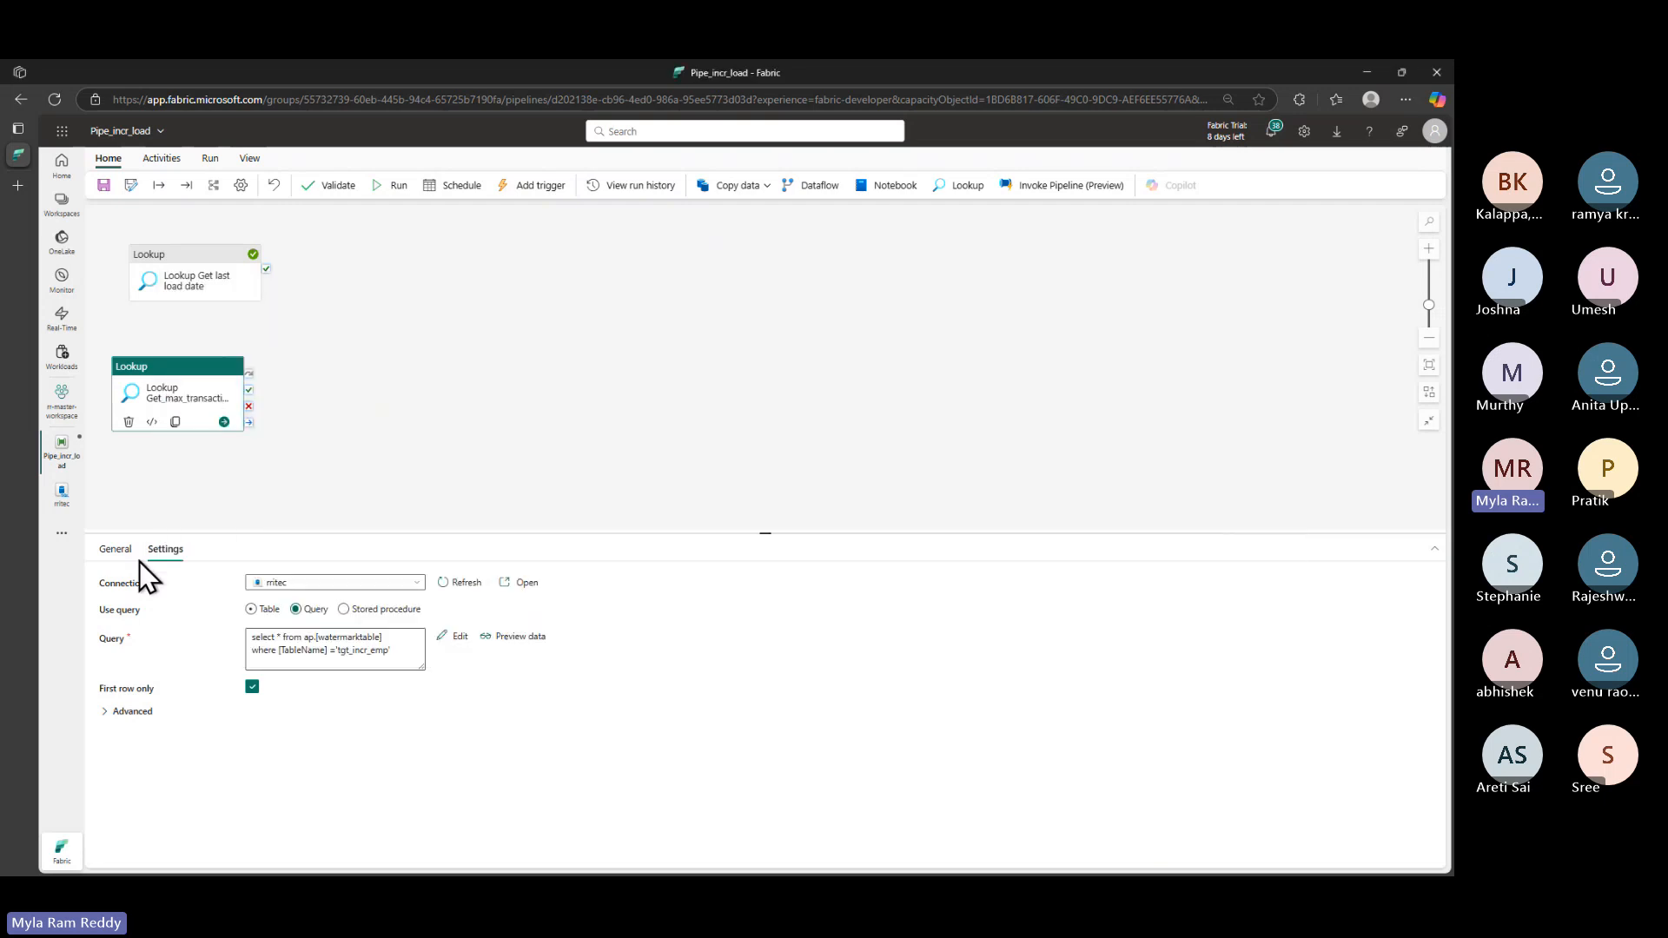
{"action": "left_click", "coordinate": [61, 494]}
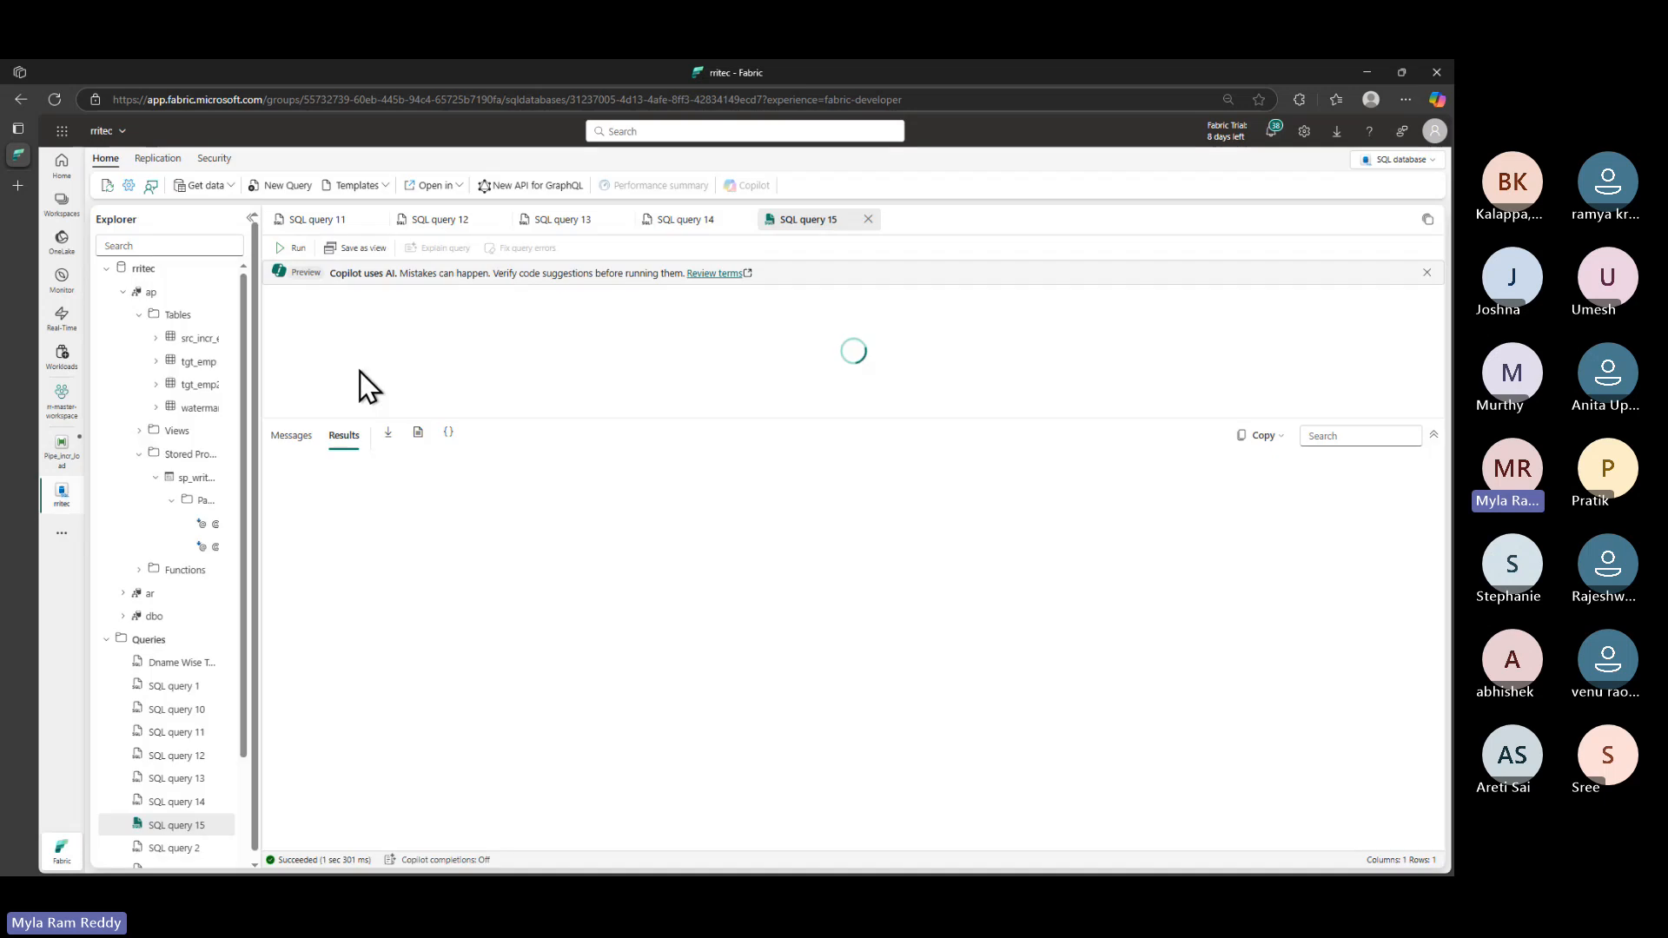
{"action": "left_click_drag", "start_coordinate": [443, 385], "coordinate": [253, 372]}
{"action": "key", "text": "ctrl+c"}
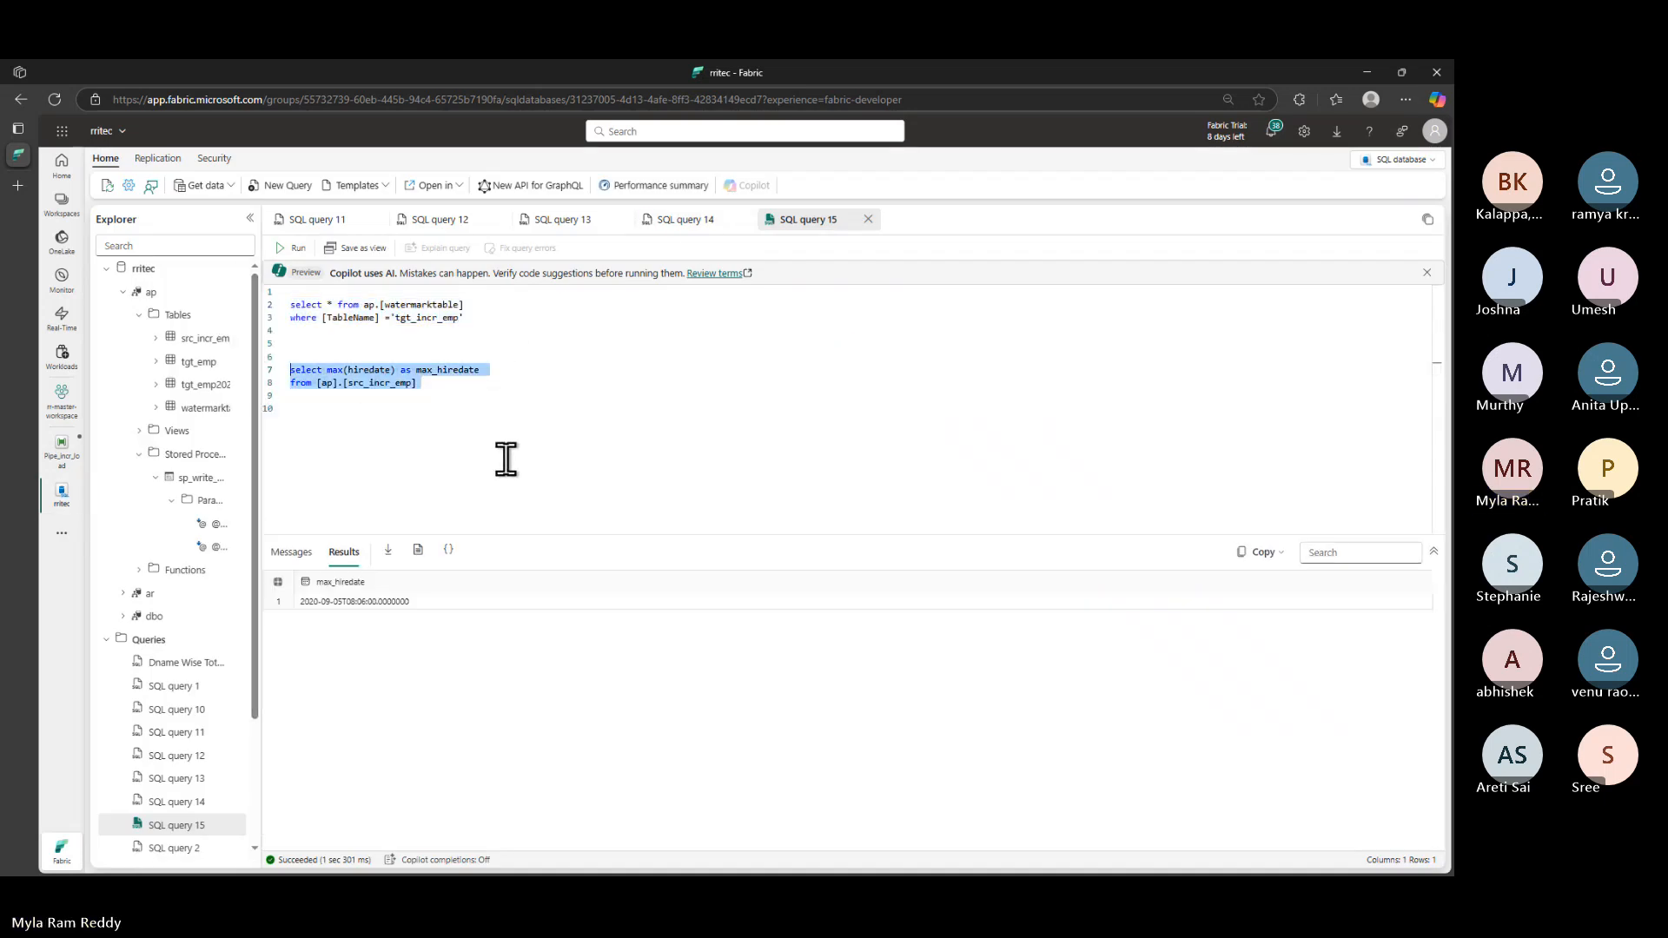
{"action": "key", "text": "alt+Tab"}
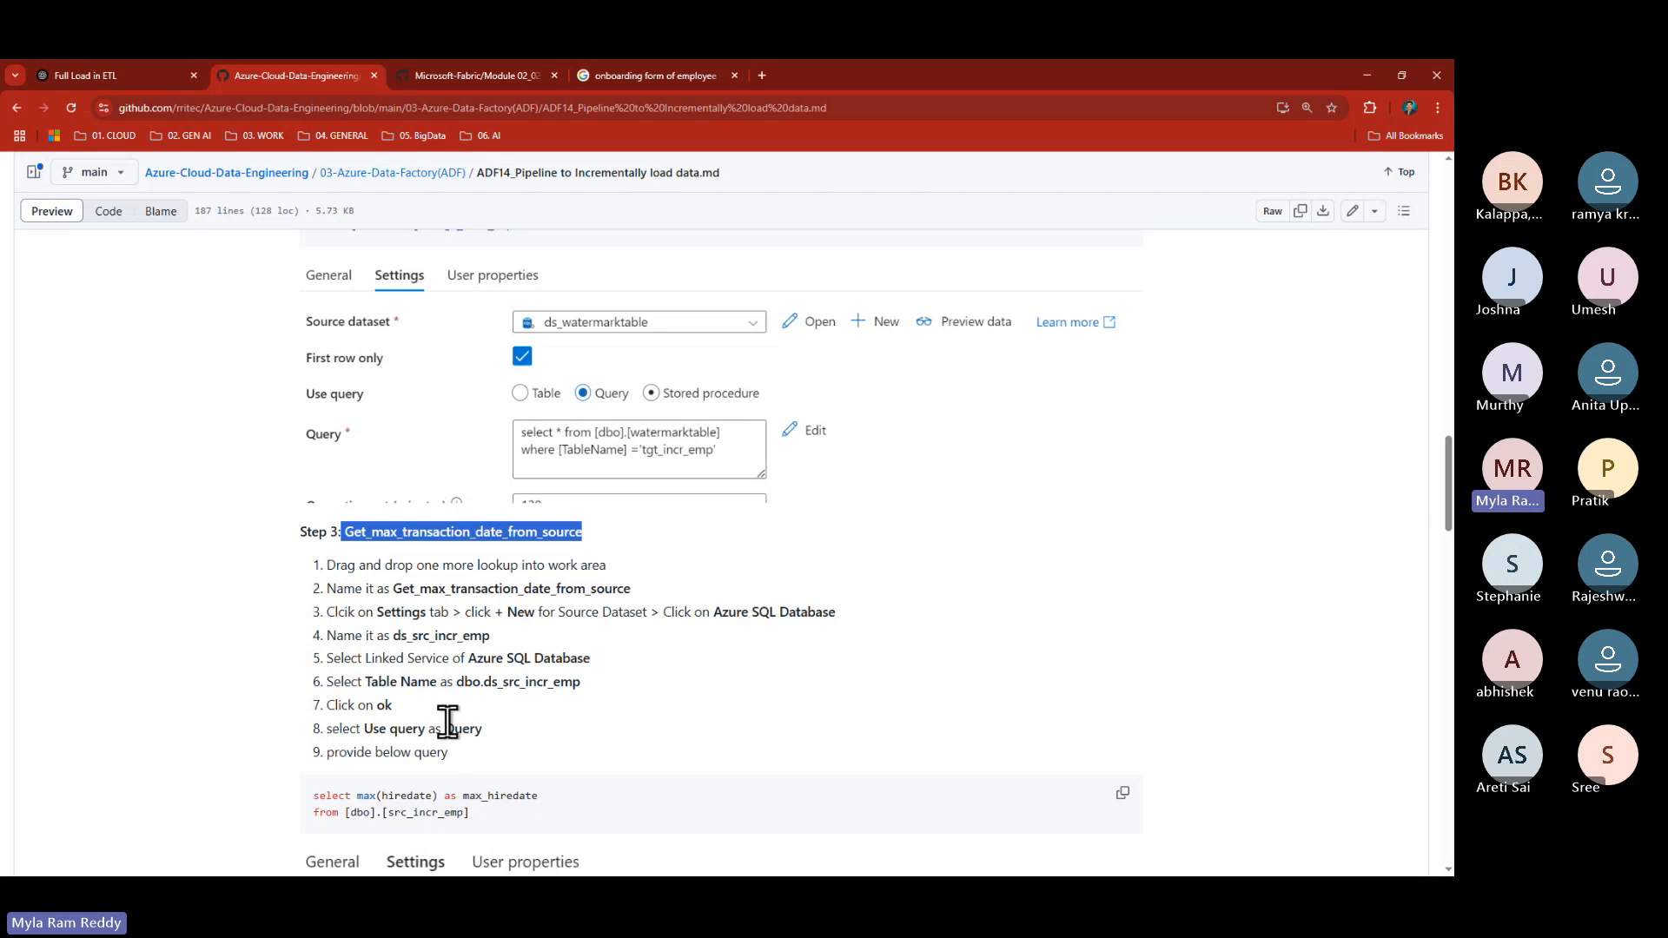
{"action": "key", "text": "alt+Tab"}
{"action": "left_click", "coordinate": [65, 459]}
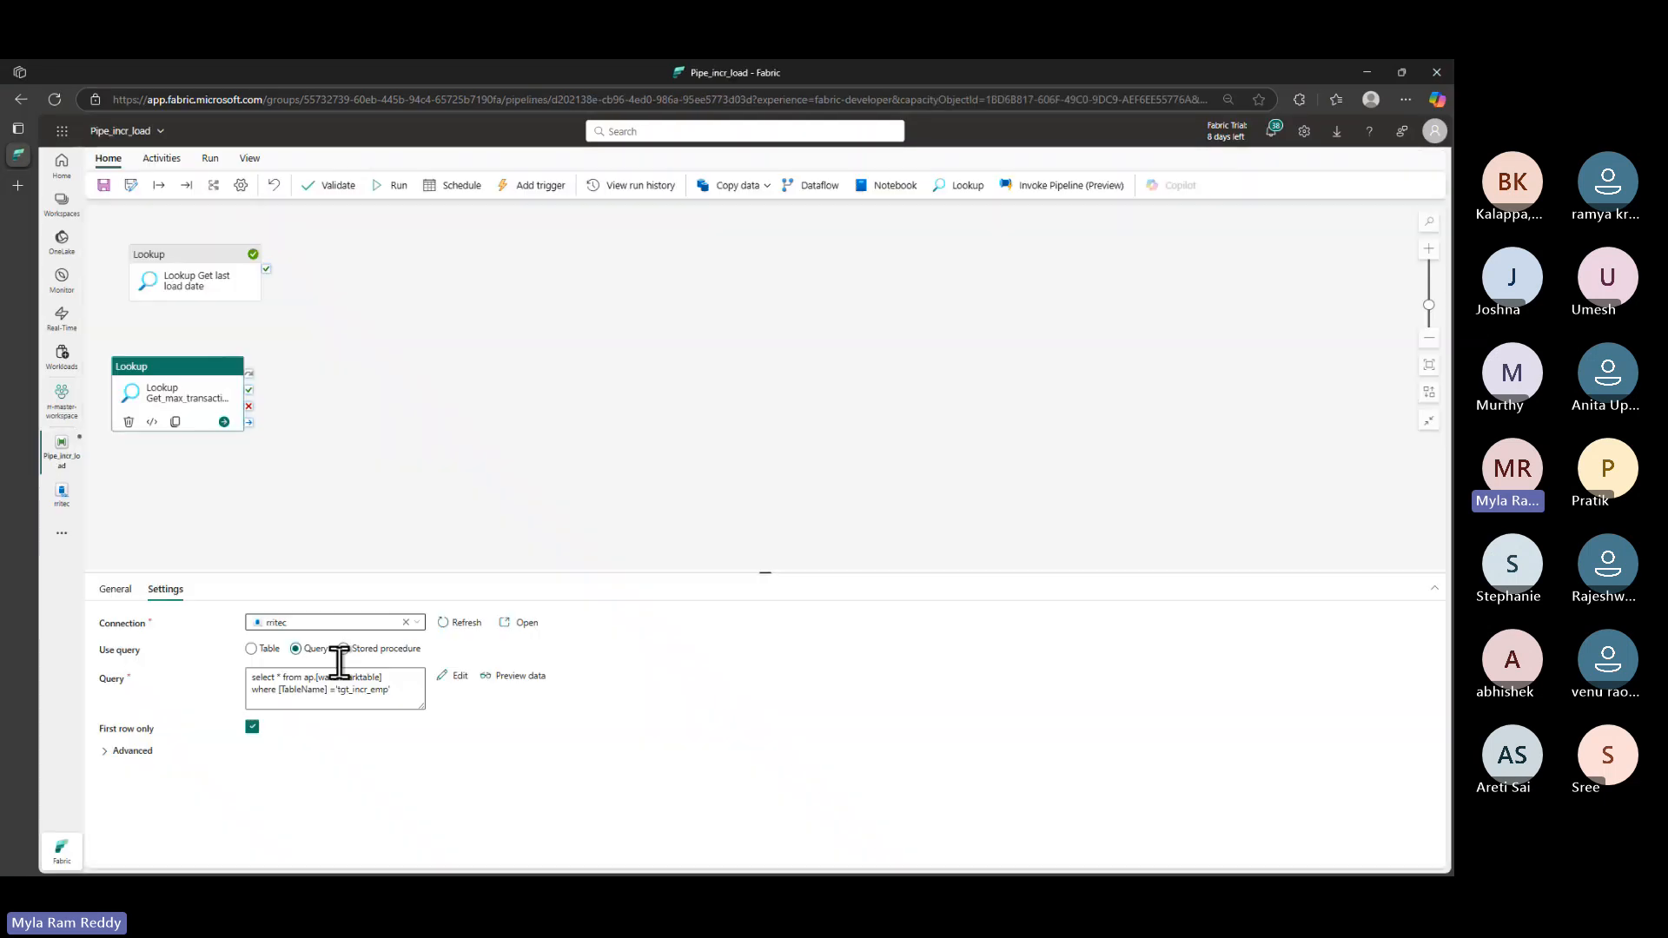
- Replace the second Lookup's query with the max(hiredate) query on src_incr_emp
{"action": "left_click", "coordinate": [314, 642]}
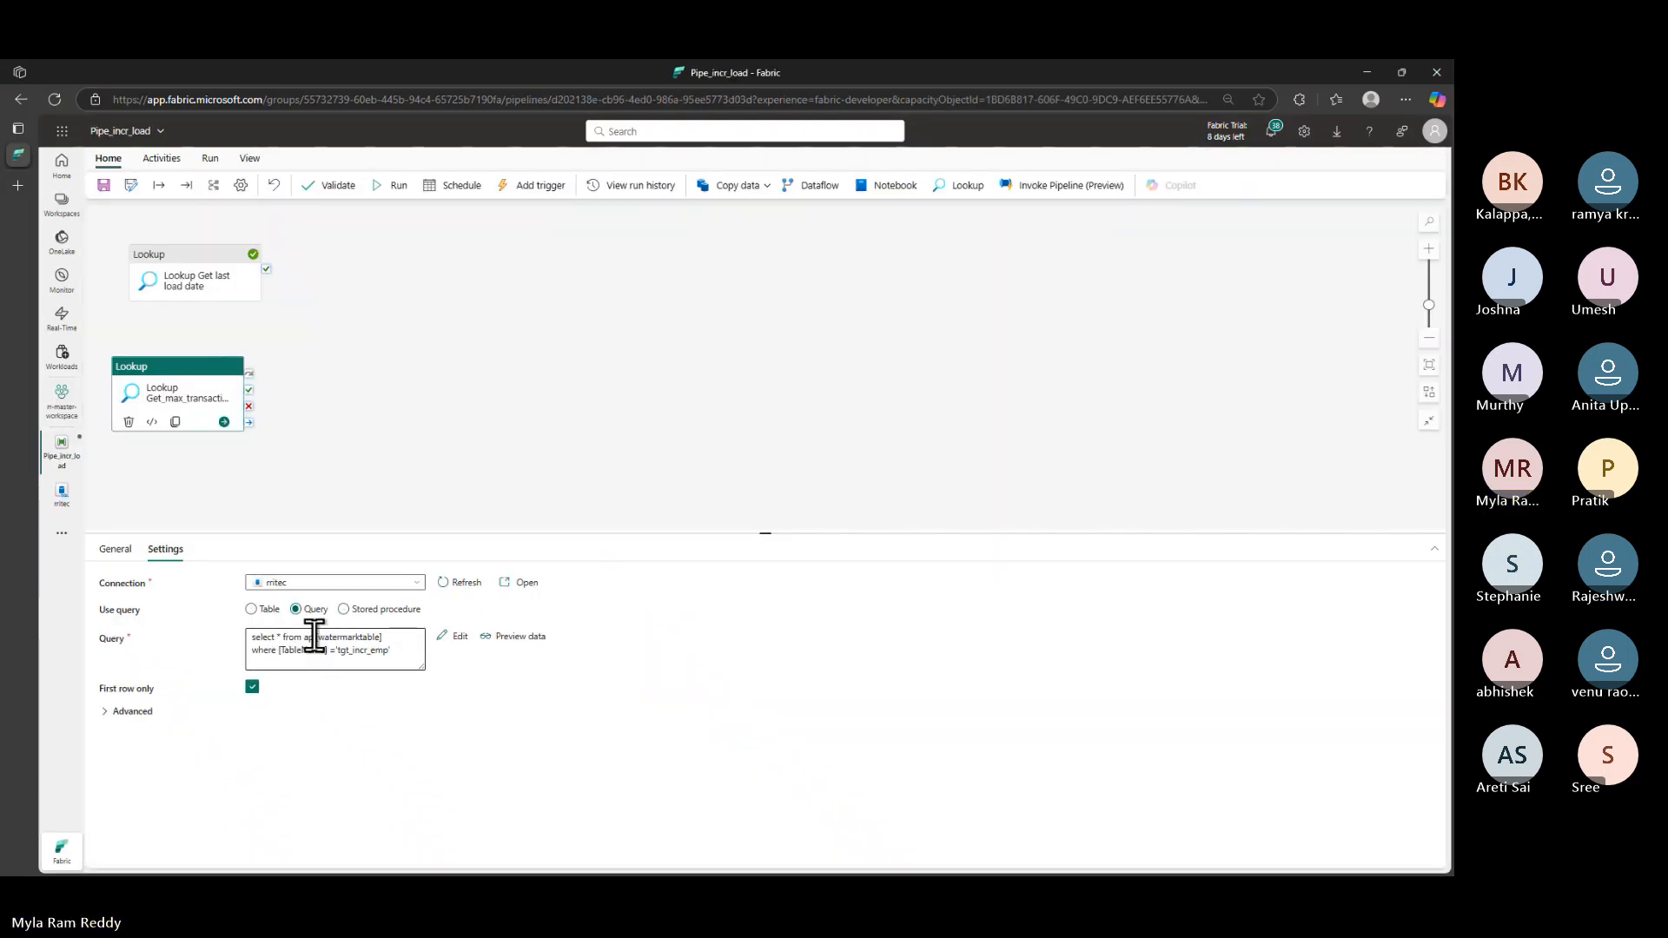
{"action": "key", "text": "ctrl+a"}
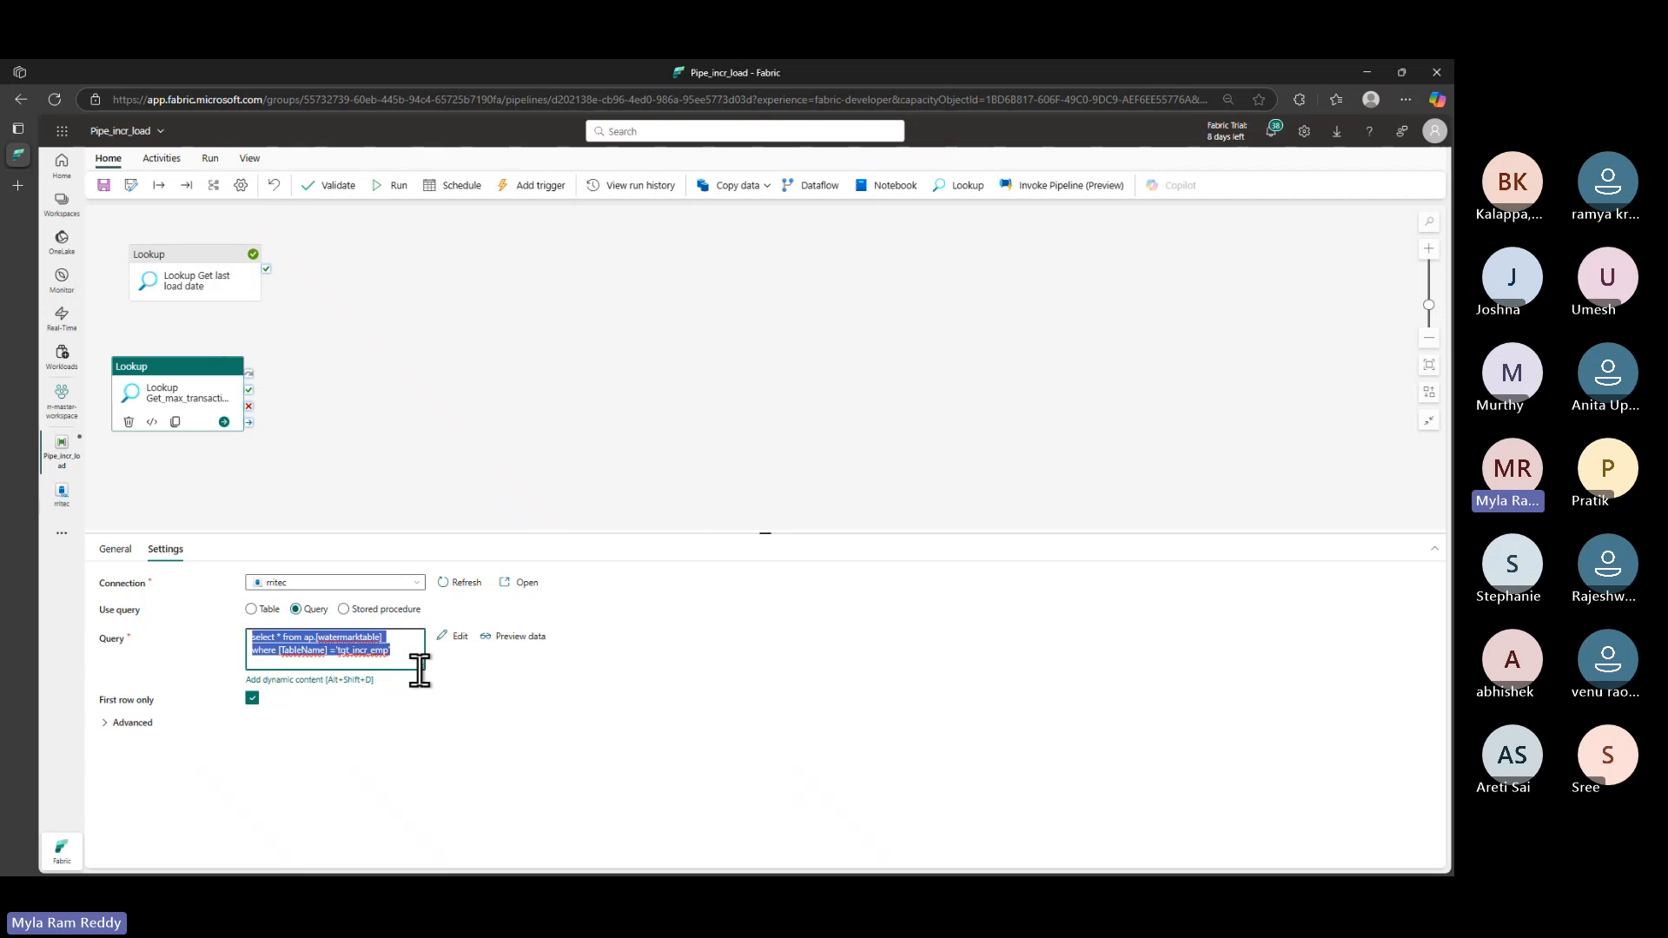
{"action": "key", "text": "ctrl+v"}
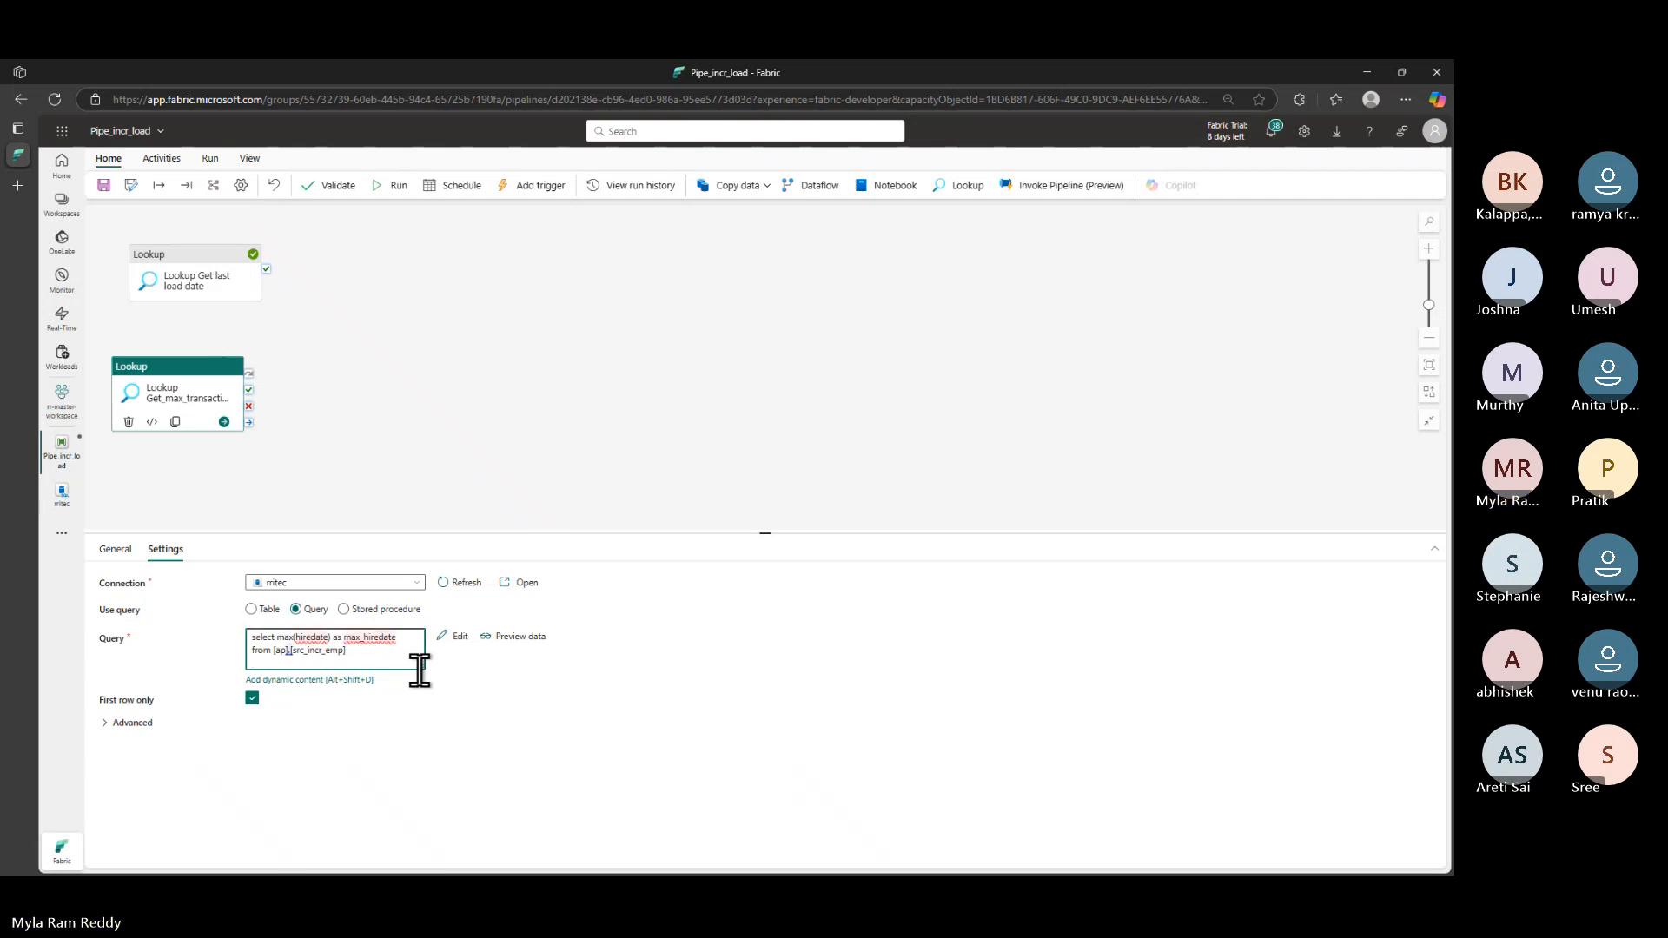
- Deactivate the Get last load date Lookup and move the second Lookup to the canvas centre
{"action": "left_click", "coordinate": [203, 253]}
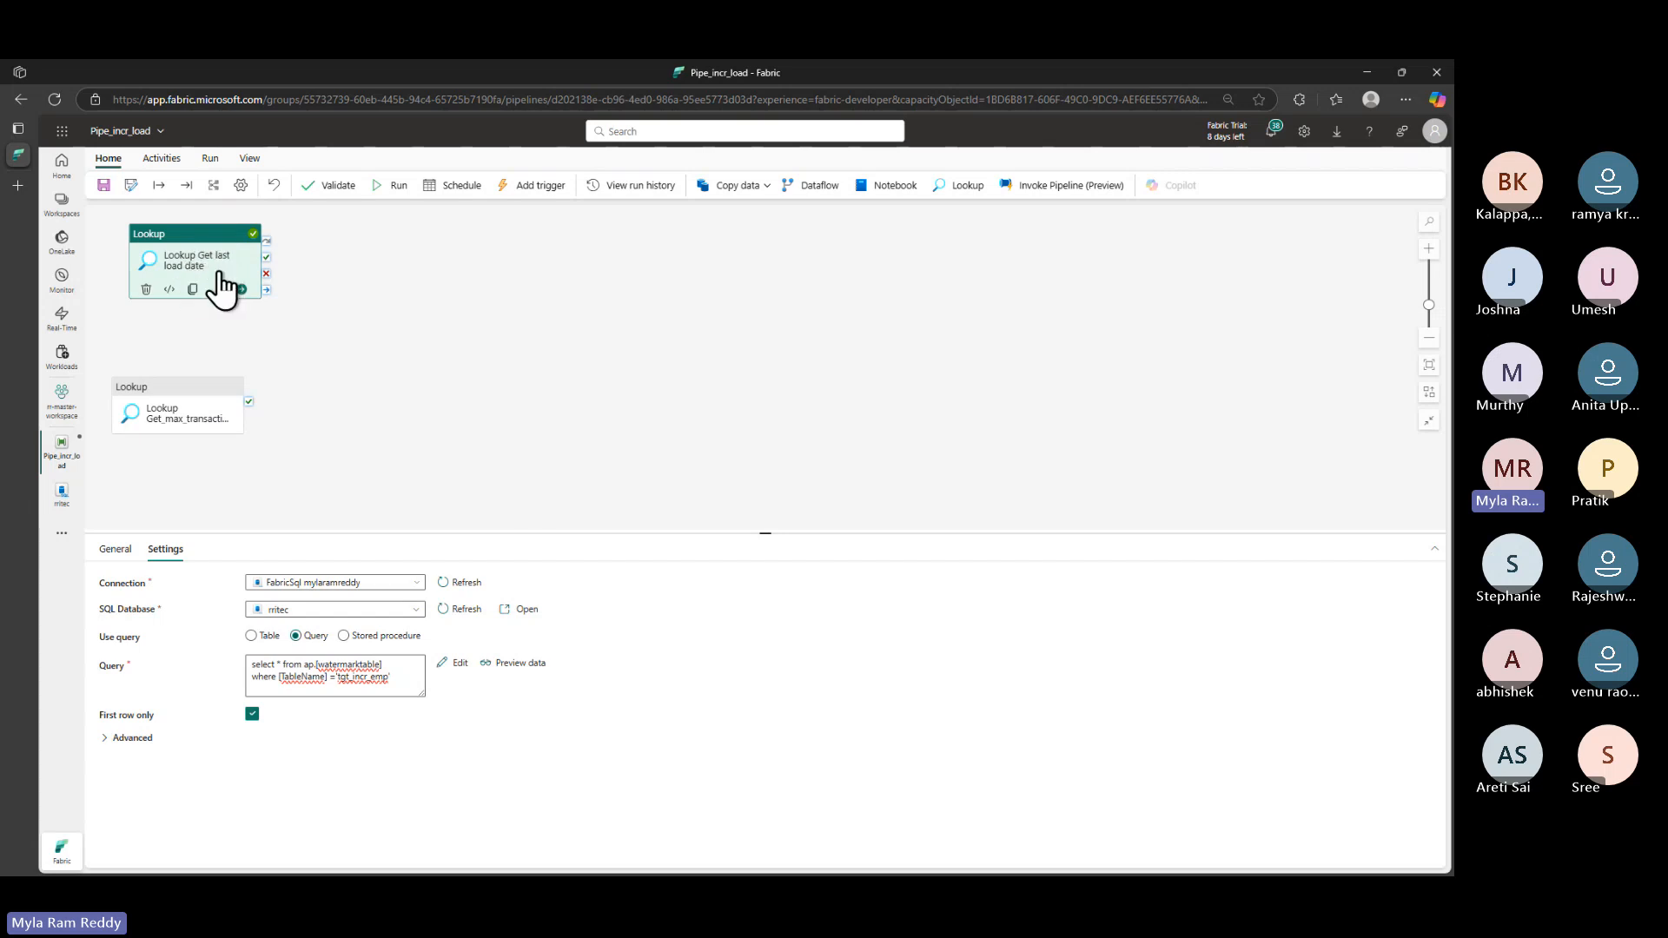
{"action": "left_click", "coordinate": [114, 550]}
{"action": "left_click", "coordinate": [311, 662]}
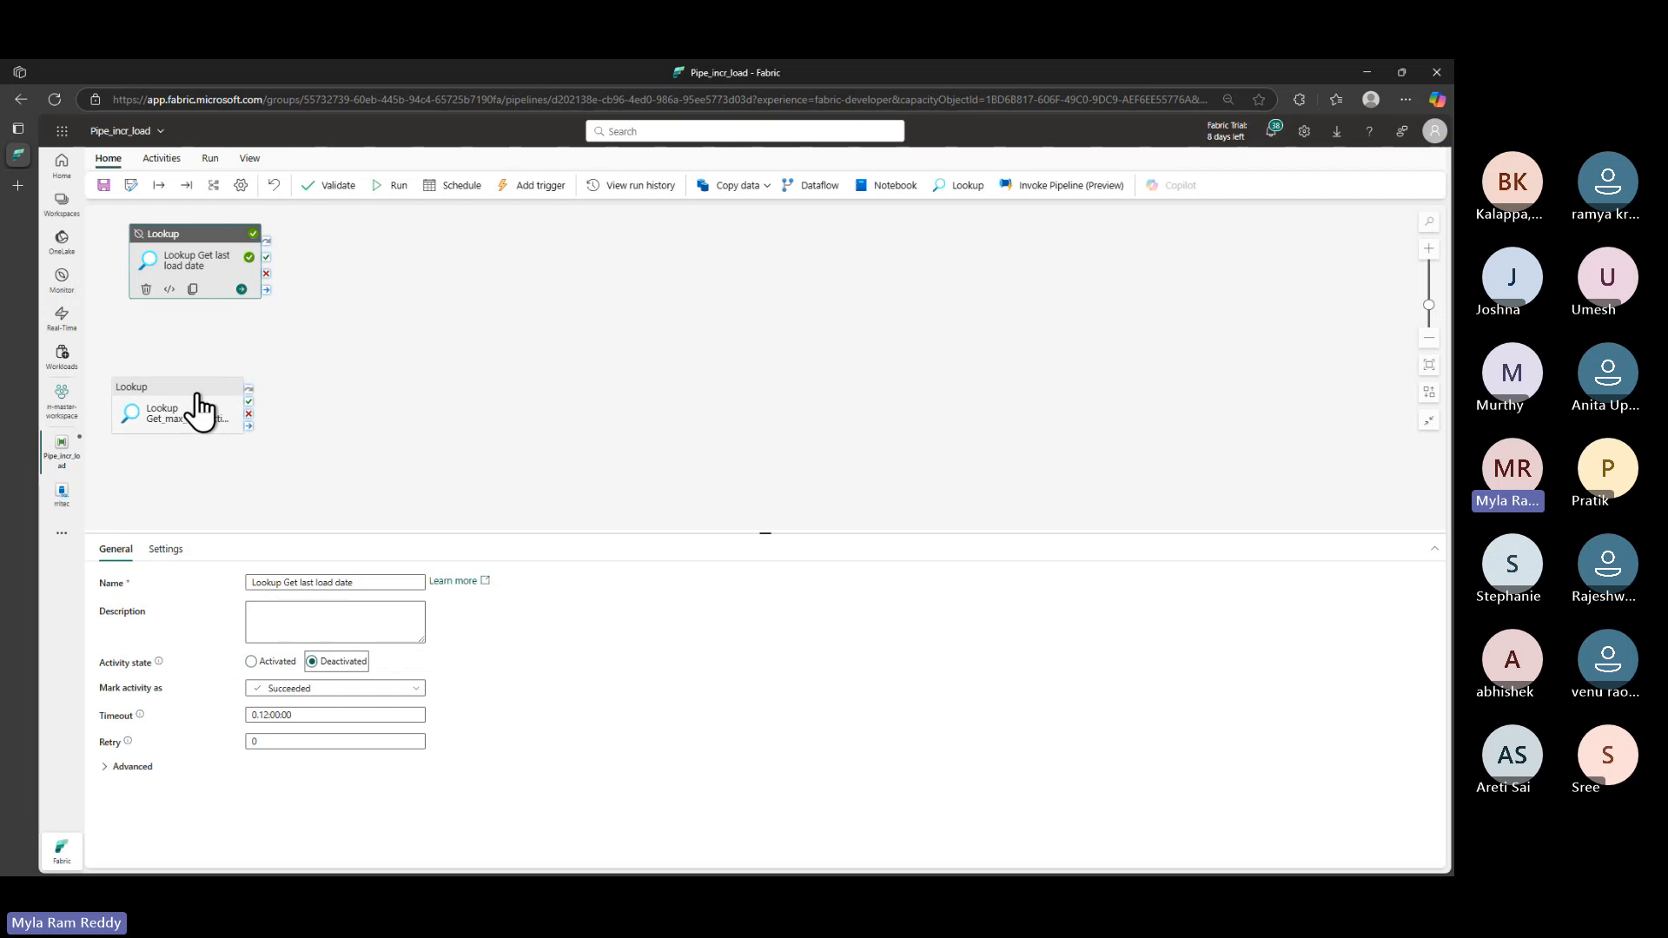
{"action": "left_click_drag", "start_coordinate": [230, 405], "coordinate": [597, 357]}
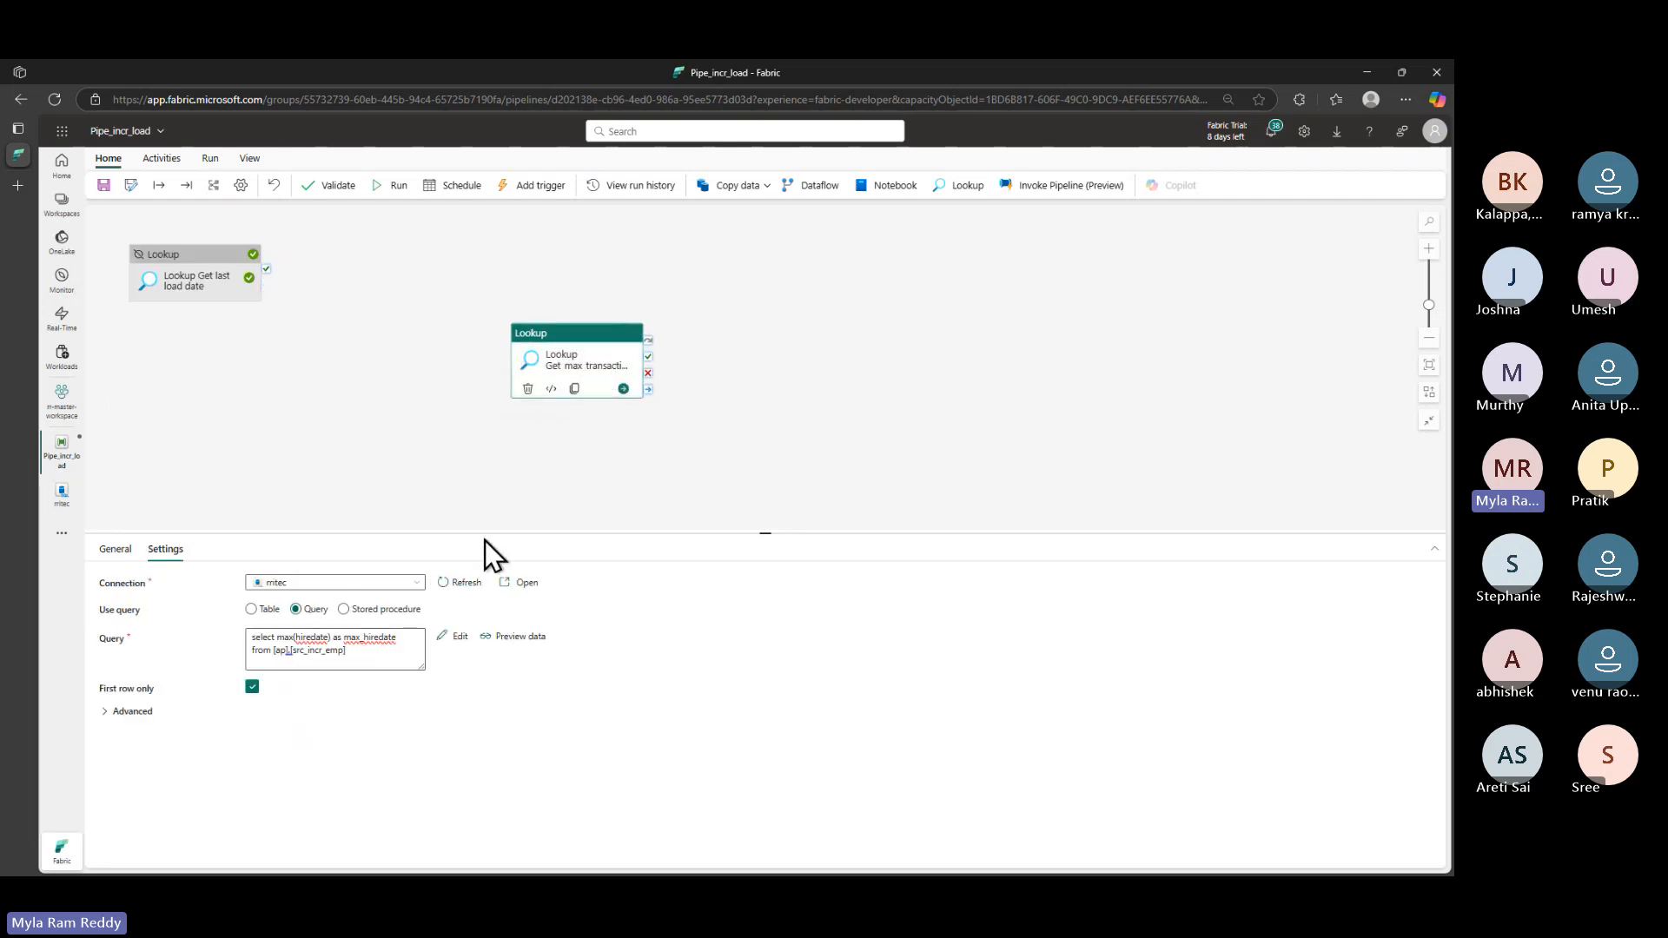
- Save and run the pipeline, reviewing the max_hiredate query on the source table
{"action": "left_click", "coordinate": [396, 185]}
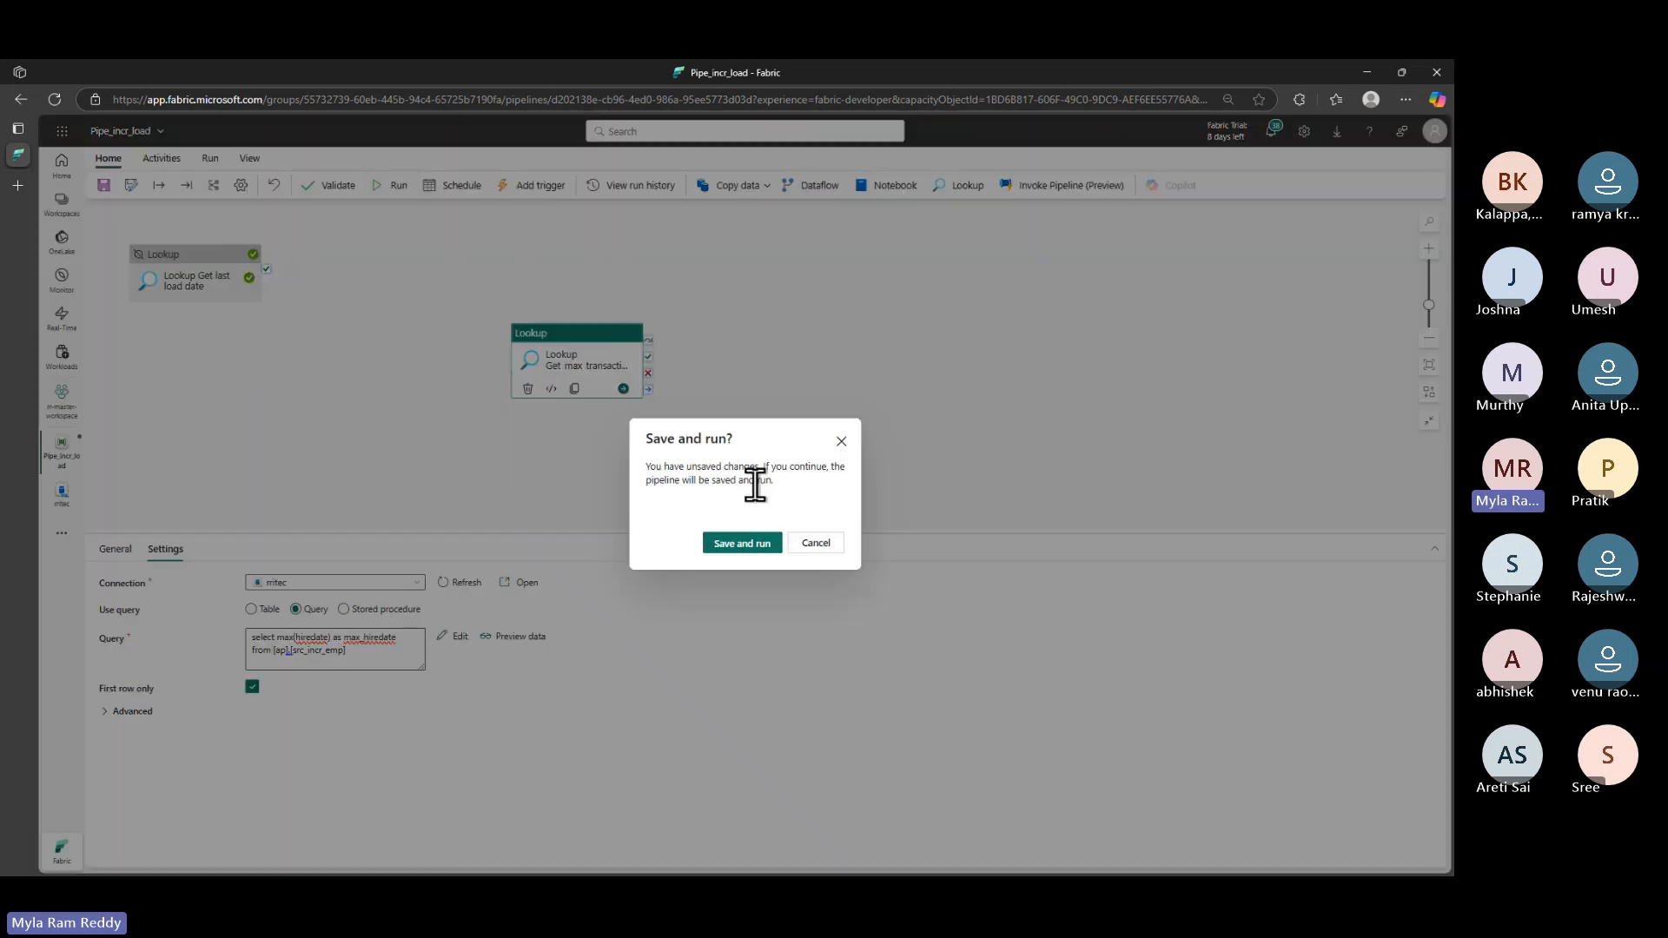
{"action": "left_click", "coordinate": [742, 543]}
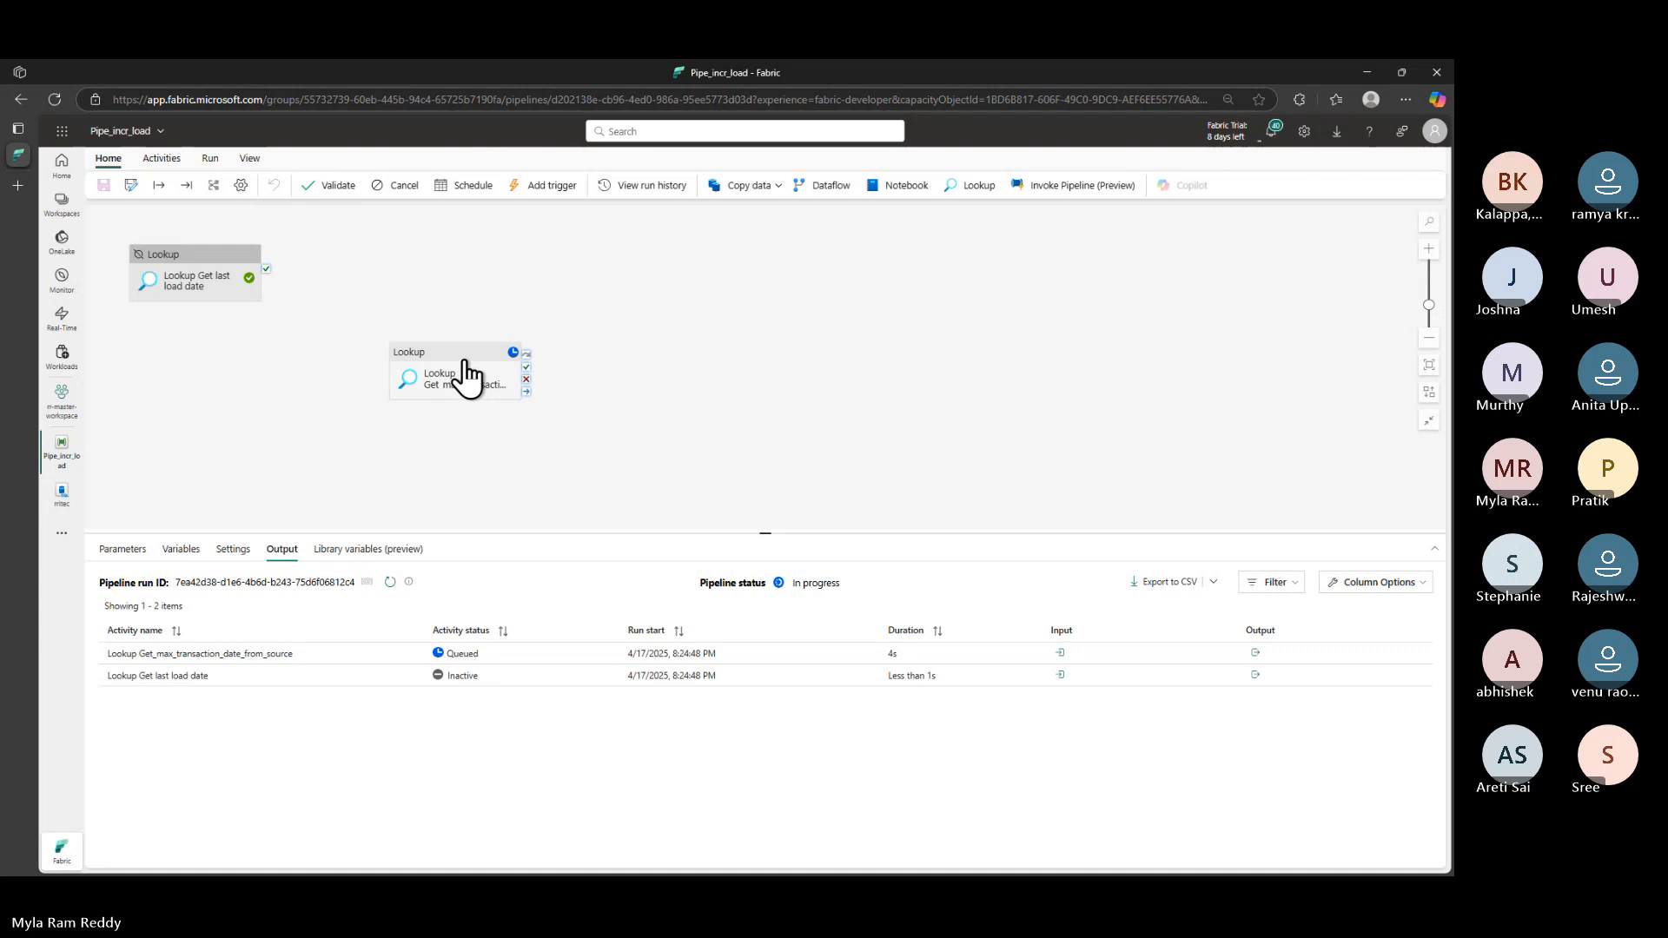
{"action": "left_click", "coordinate": [452, 358]}
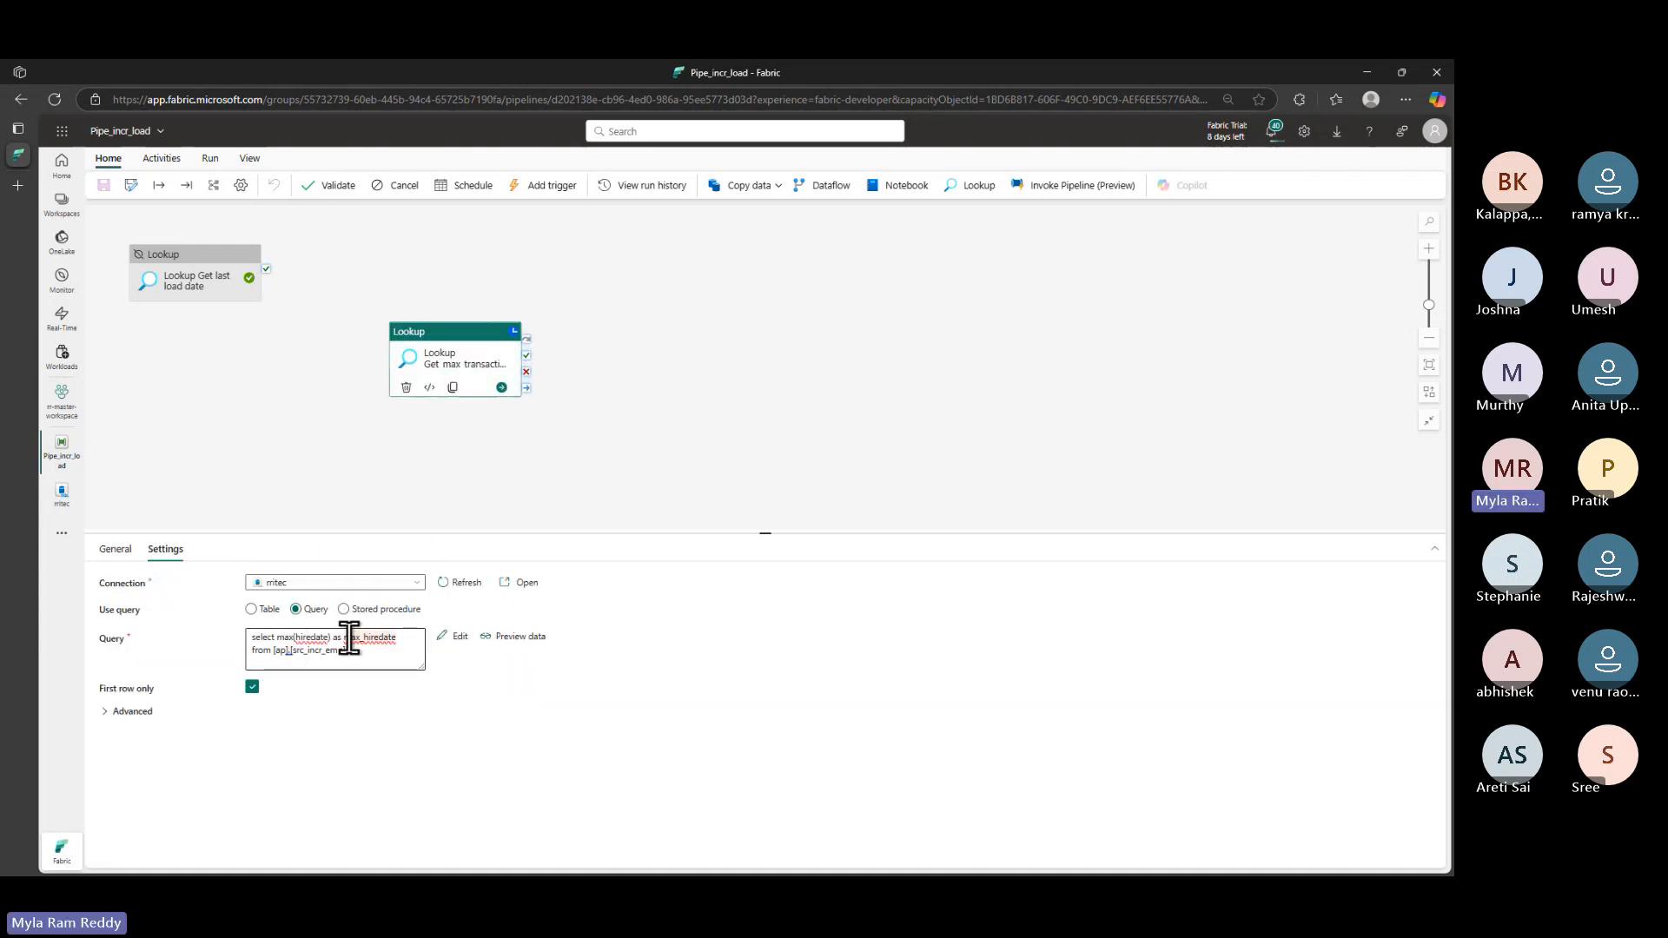
{"action": "left_click_drag", "start_coordinate": [346, 639], "coordinate": [401, 638]}
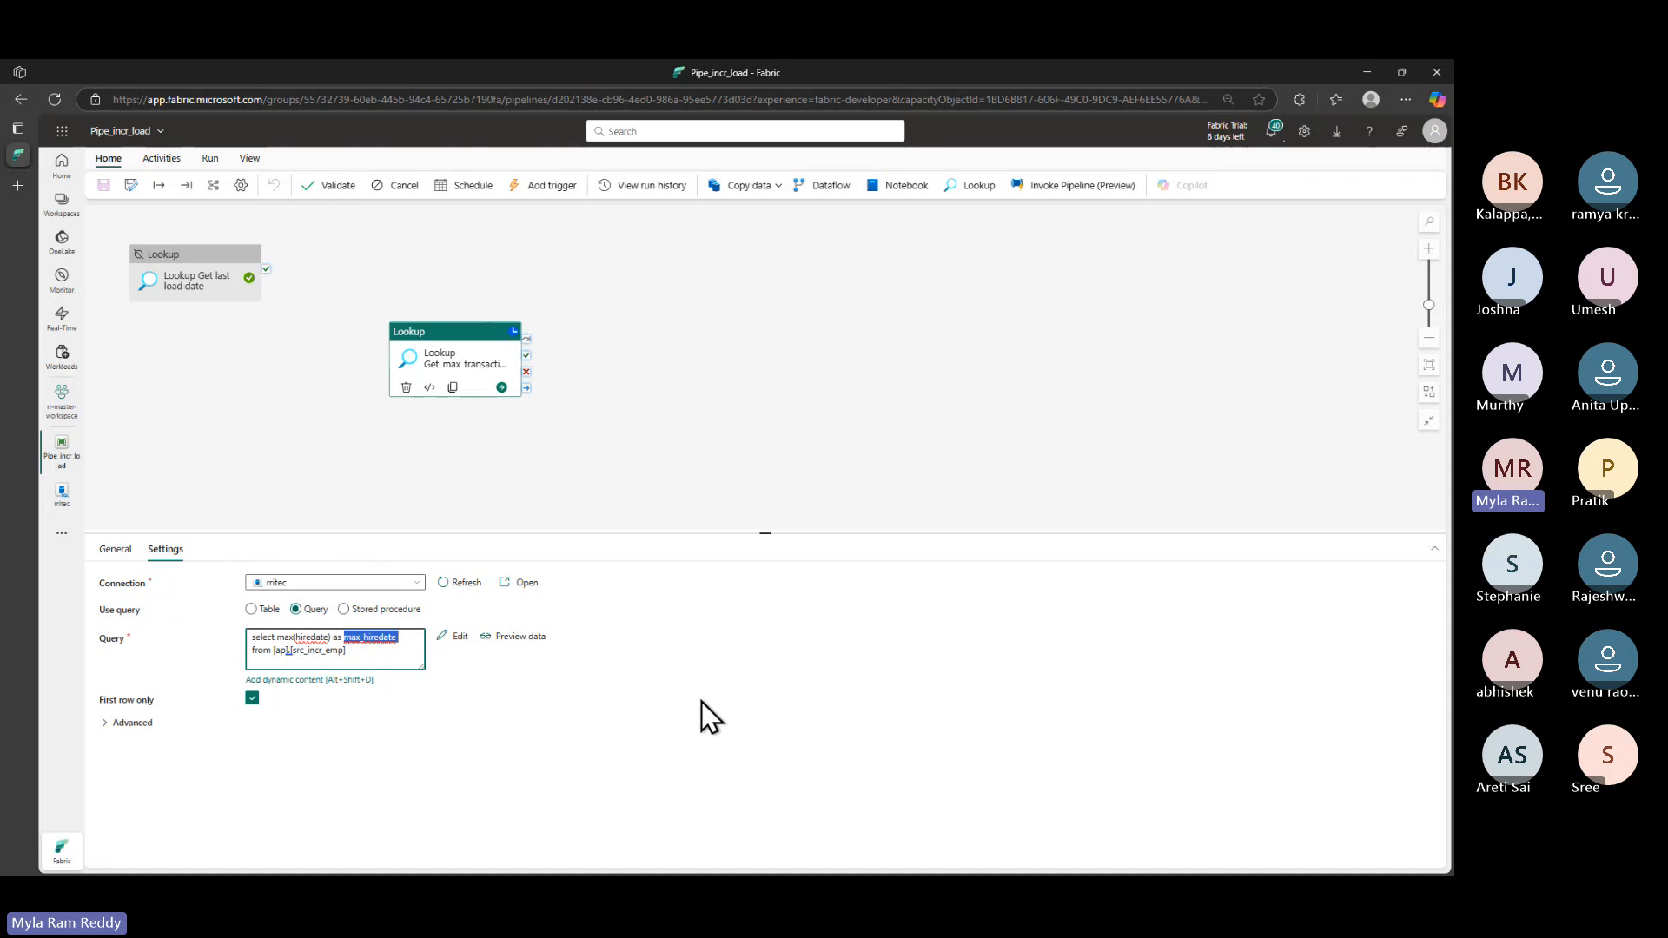
{"action": "left_click_drag", "start_coordinate": [278, 651], "coordinate": [373, 651]}
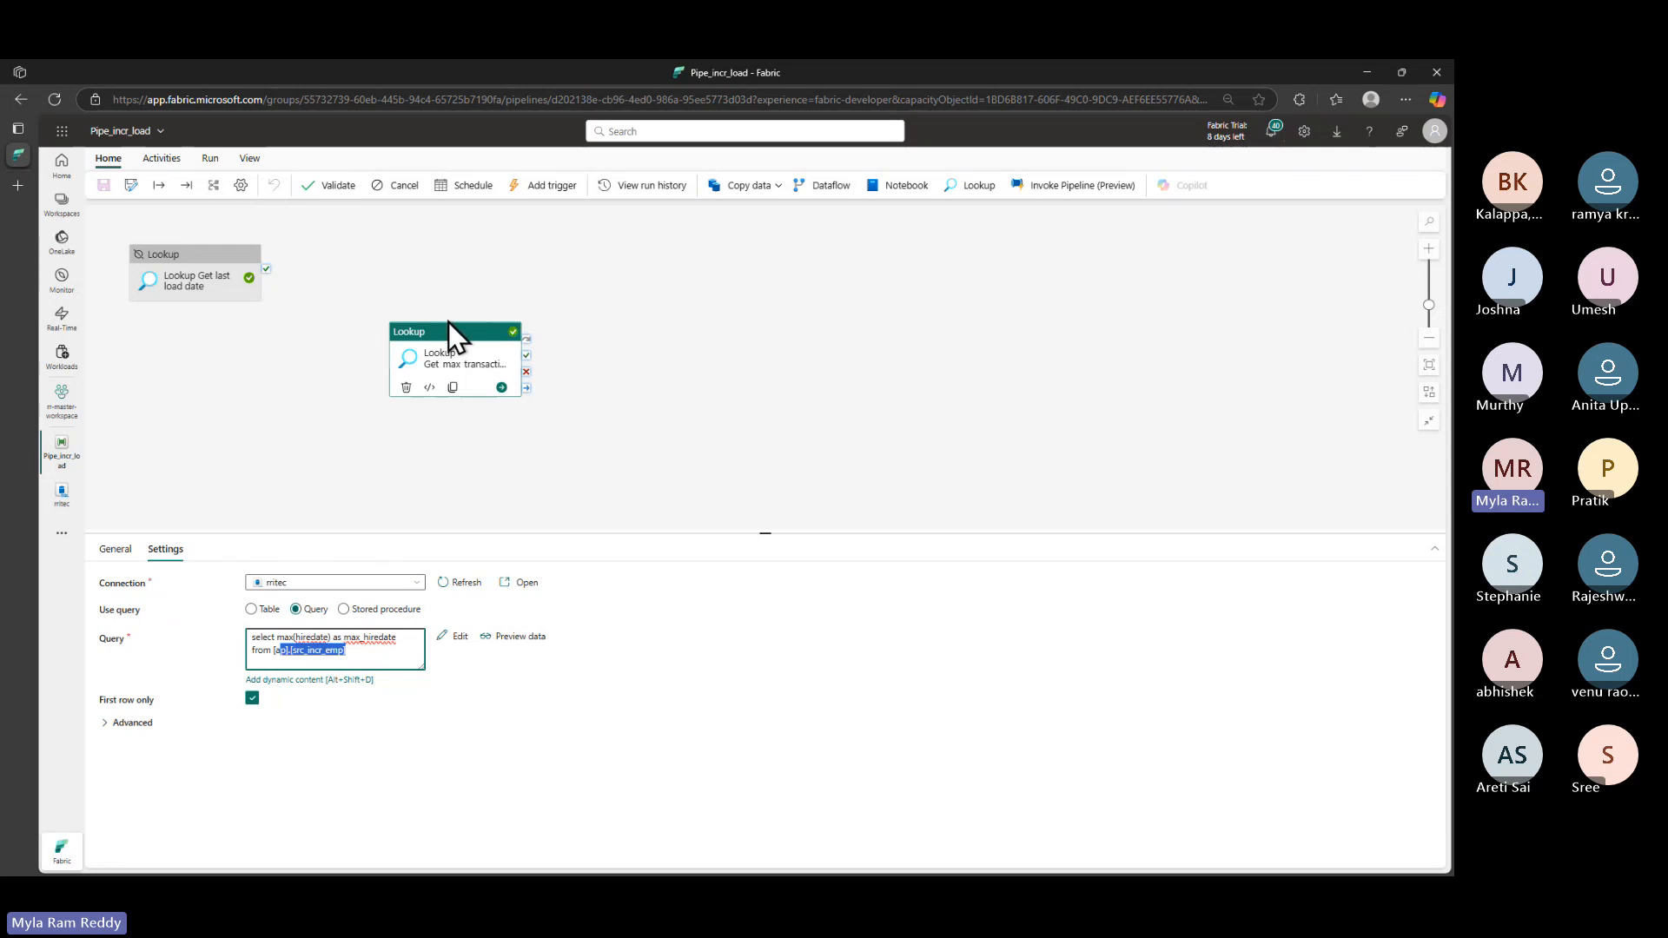
- Copy the Lookup's run output JSON showing max_hiredate 2020-09-05T08:06:00Z
{"action": "left_click", "coordinate": [622, 376]}
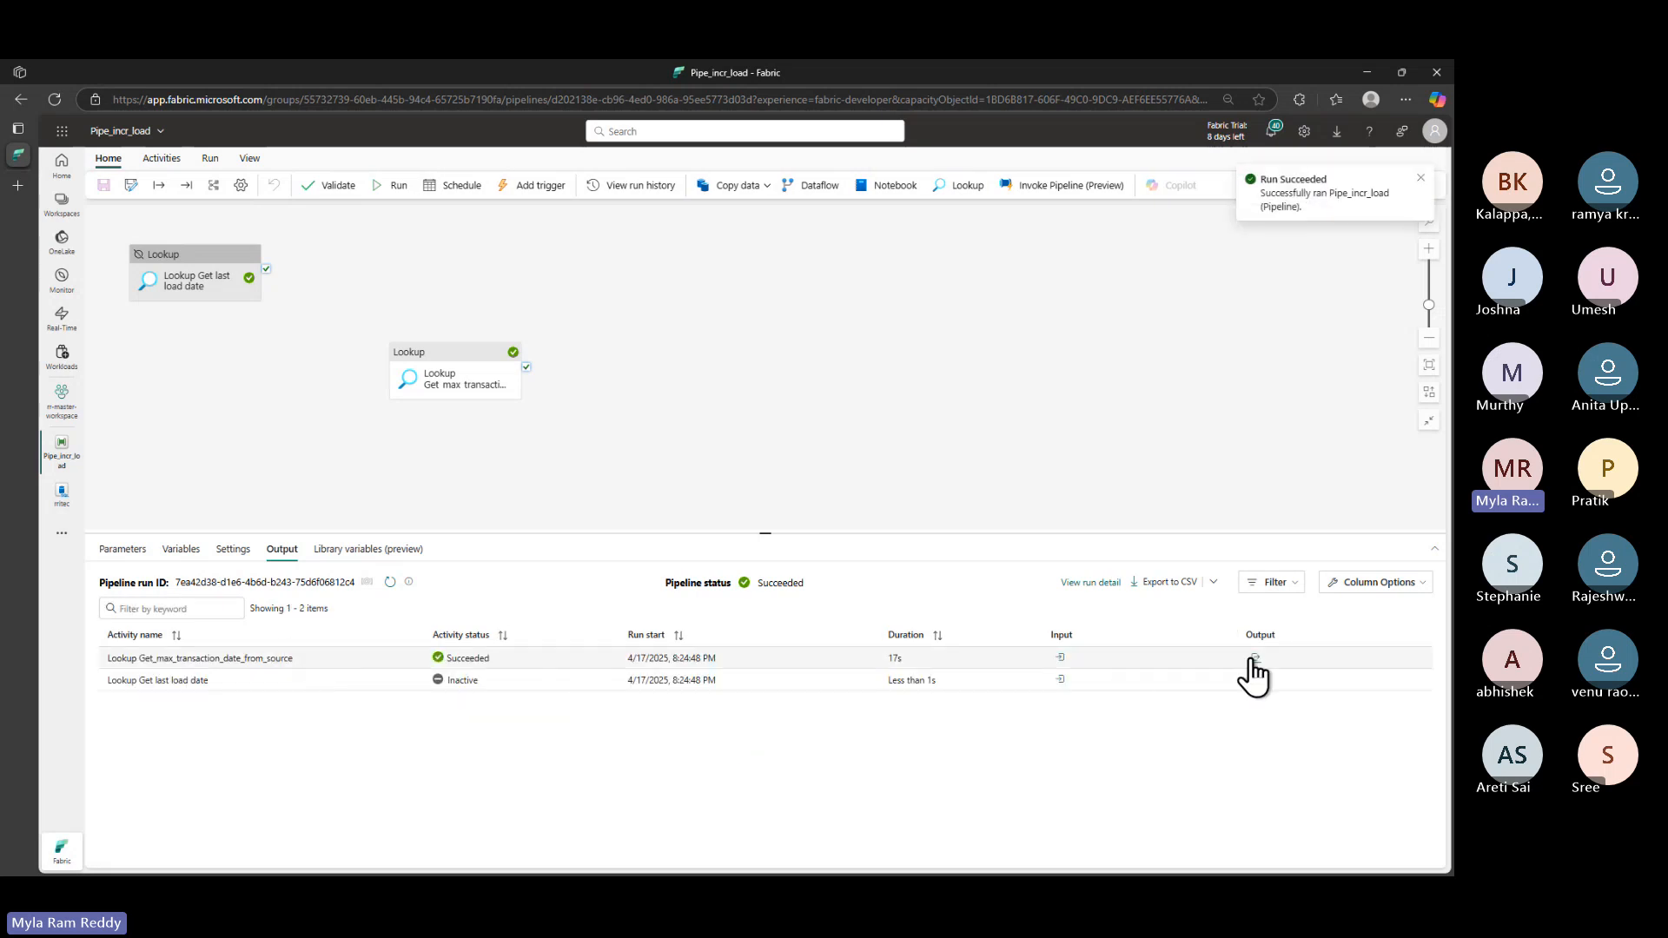
{"action": "left_click", "coordinate": [1254, 659]}
{"action": "left_click", "coordinate": [1173, 494]}
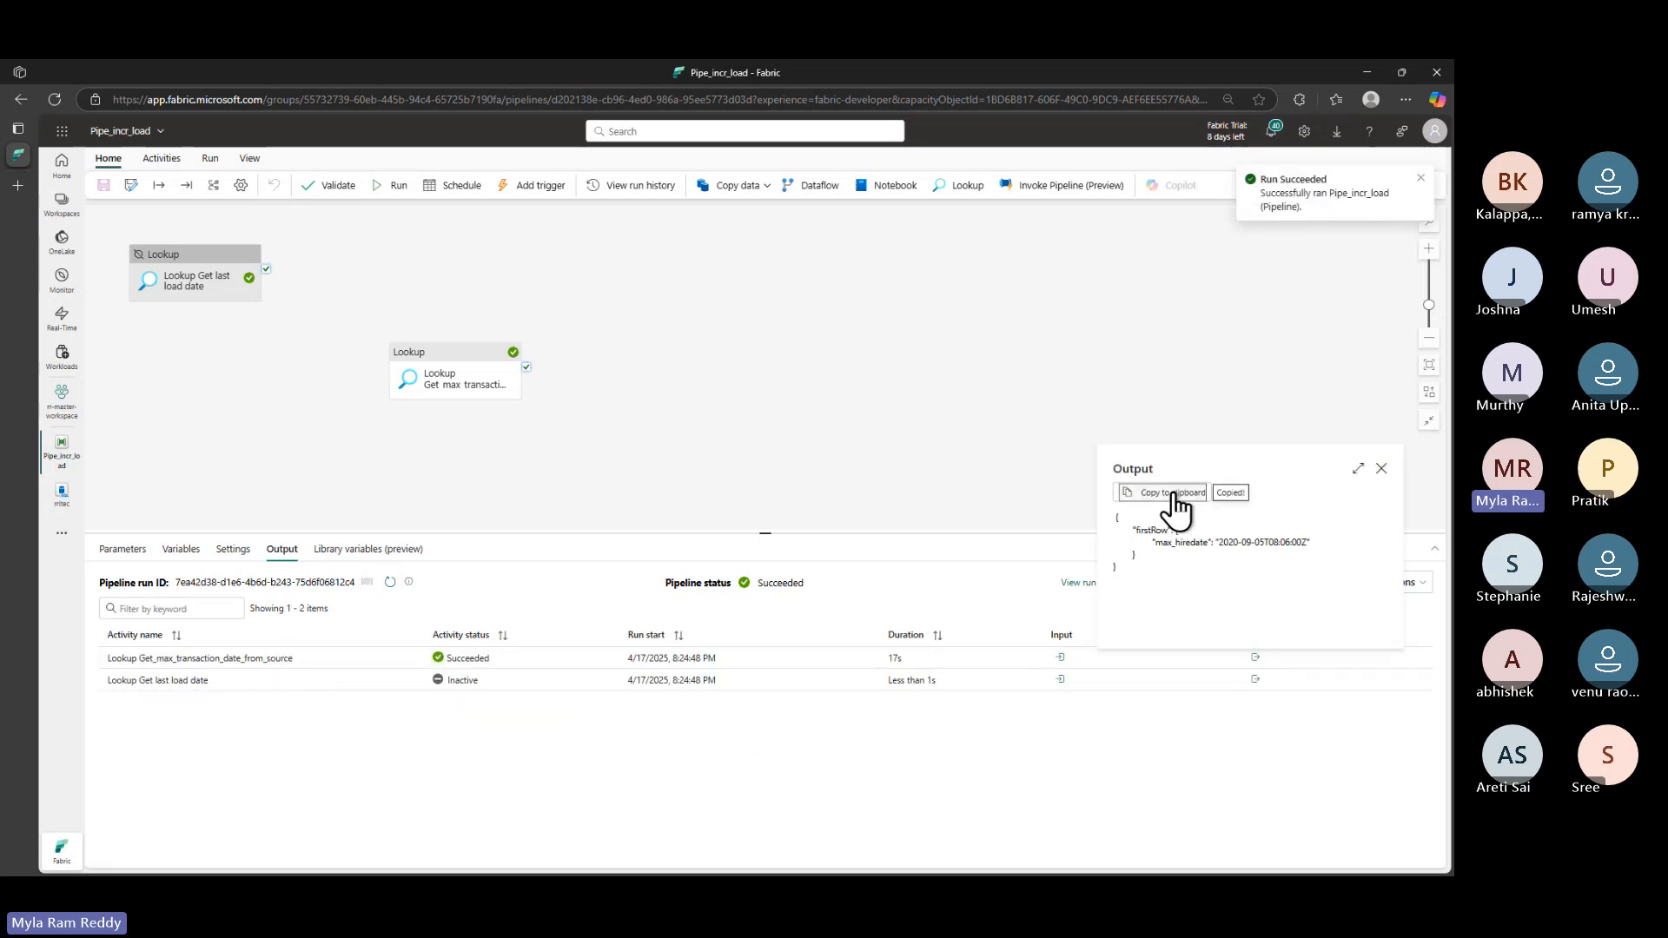
{"action": "key", "text": "alt+Tab"}
{"action": "key", "text": "alt+Tab"}
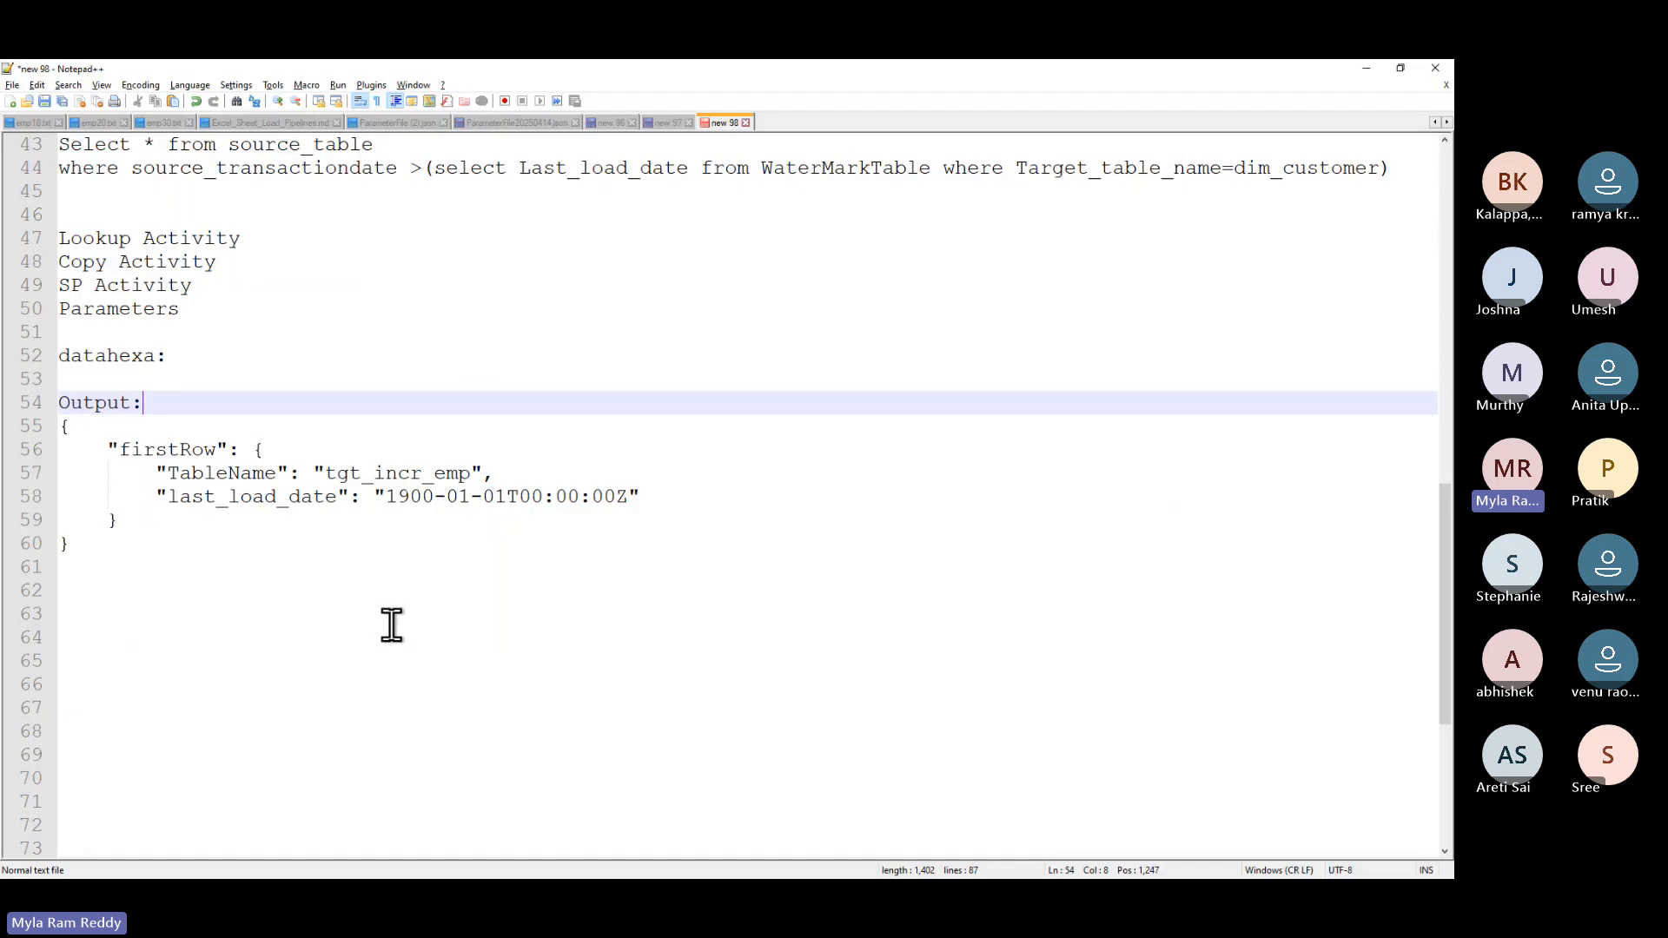
- Paste the max_hiredate JSON under an OUTPUT label below the earlier output and highlight its date
{"action": "left_click", "coordinate": [184, 539]}
{"action": "key", "text": "Return"}
{"action": "key", "text": "Return"}
{"action": "key", "text": "Return"}
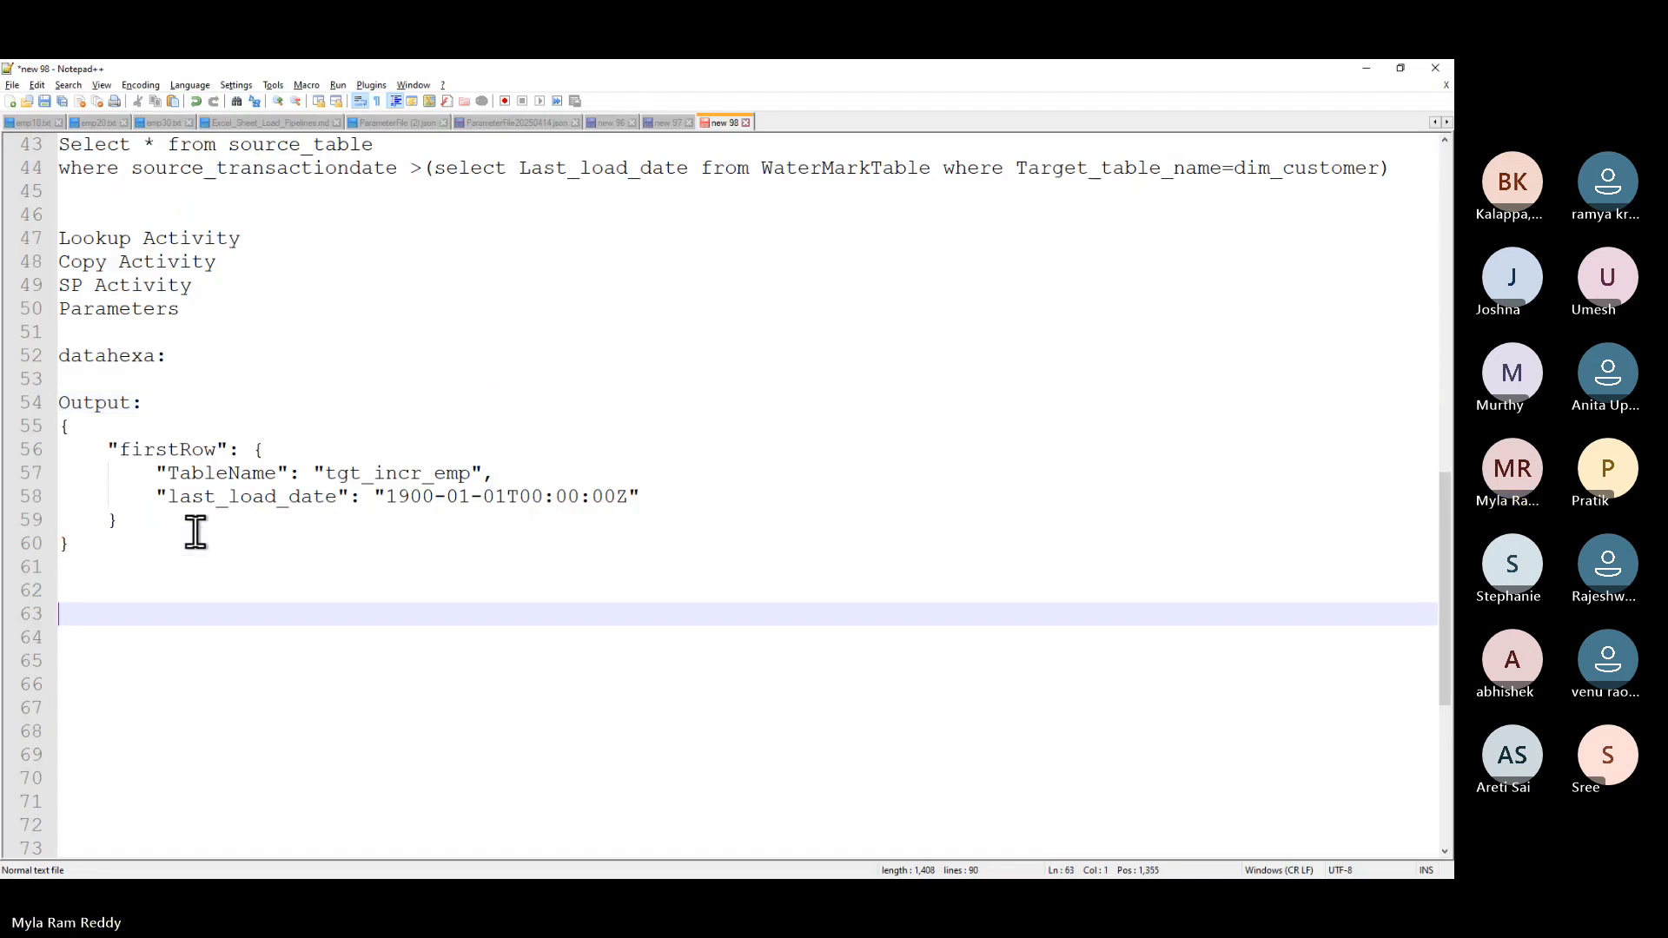
{"action": "key", "text": "ctrl+v"}
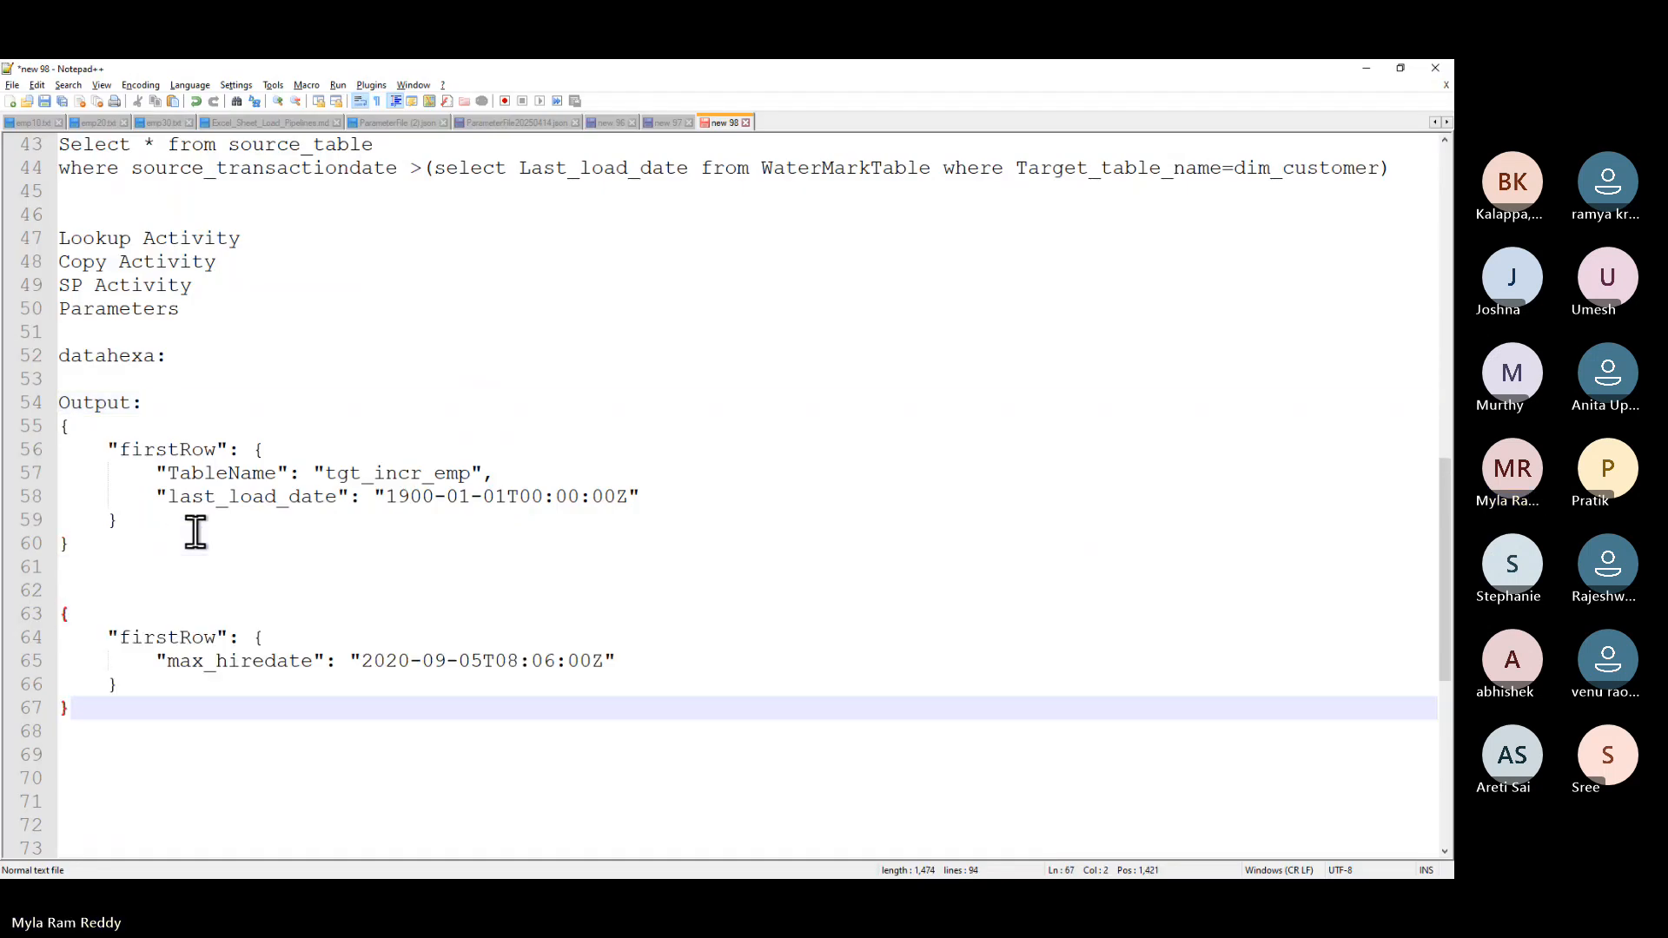
{"action": "left_click", "coordinate": [68, 591]}
{"action": "type", "text": "O"}
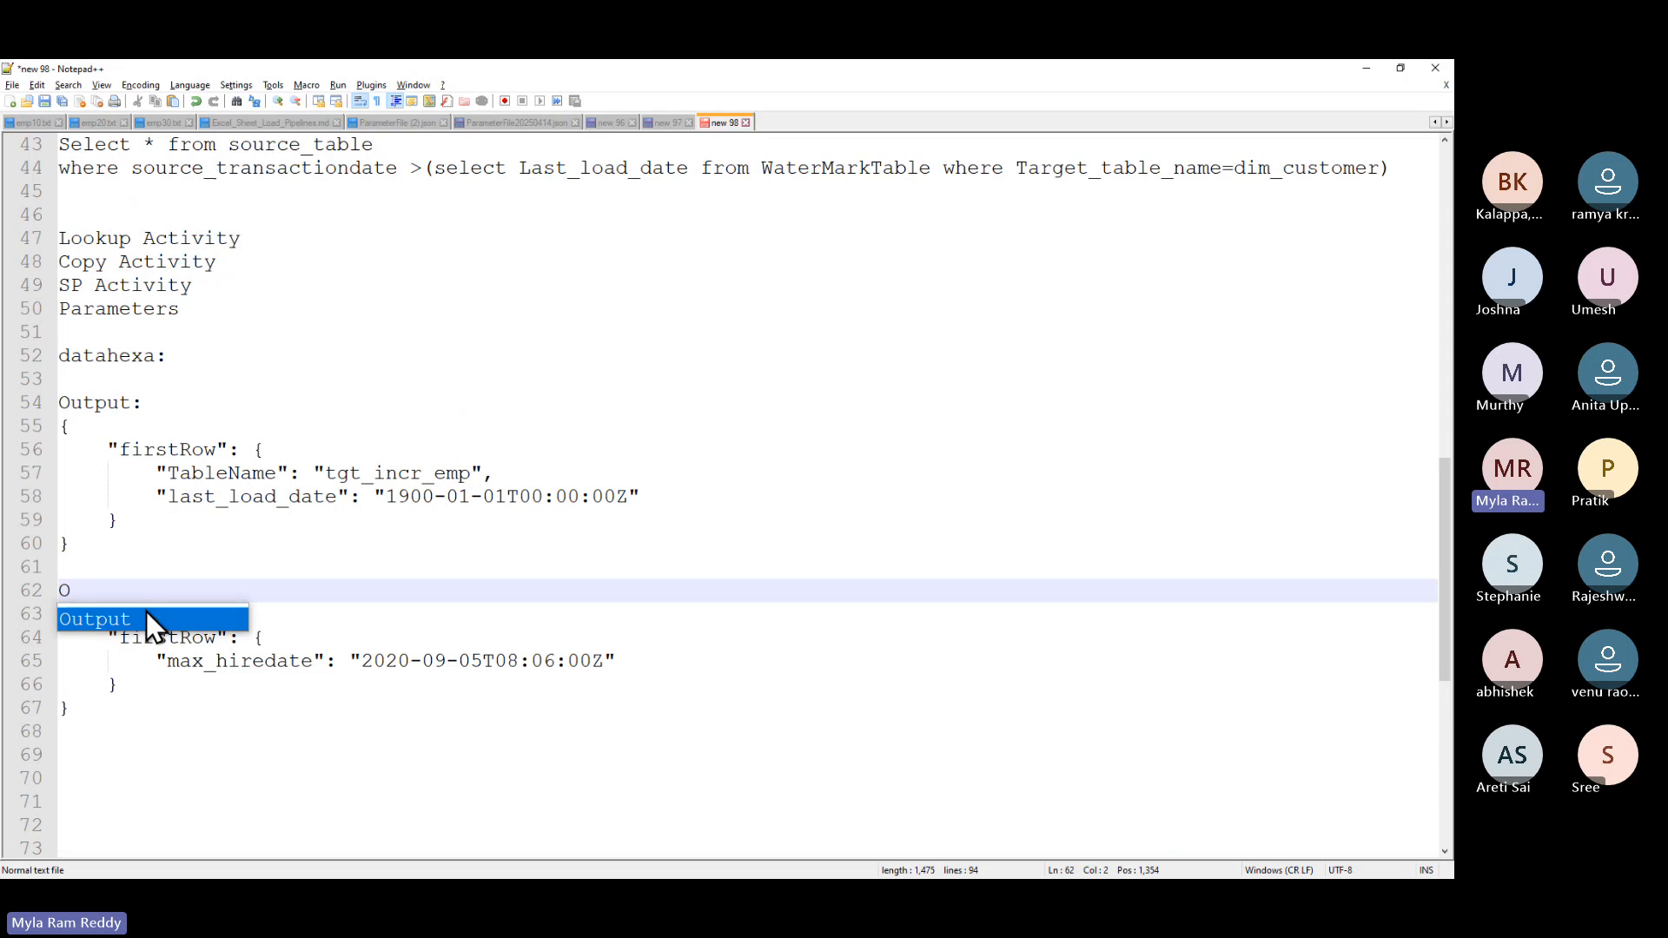
{"action": "type", "text": "UTPUT"}
{"action": "left_click", "coordinate": [250, 662]}
{"action": "double_click", "coordinate": [250, 662]}
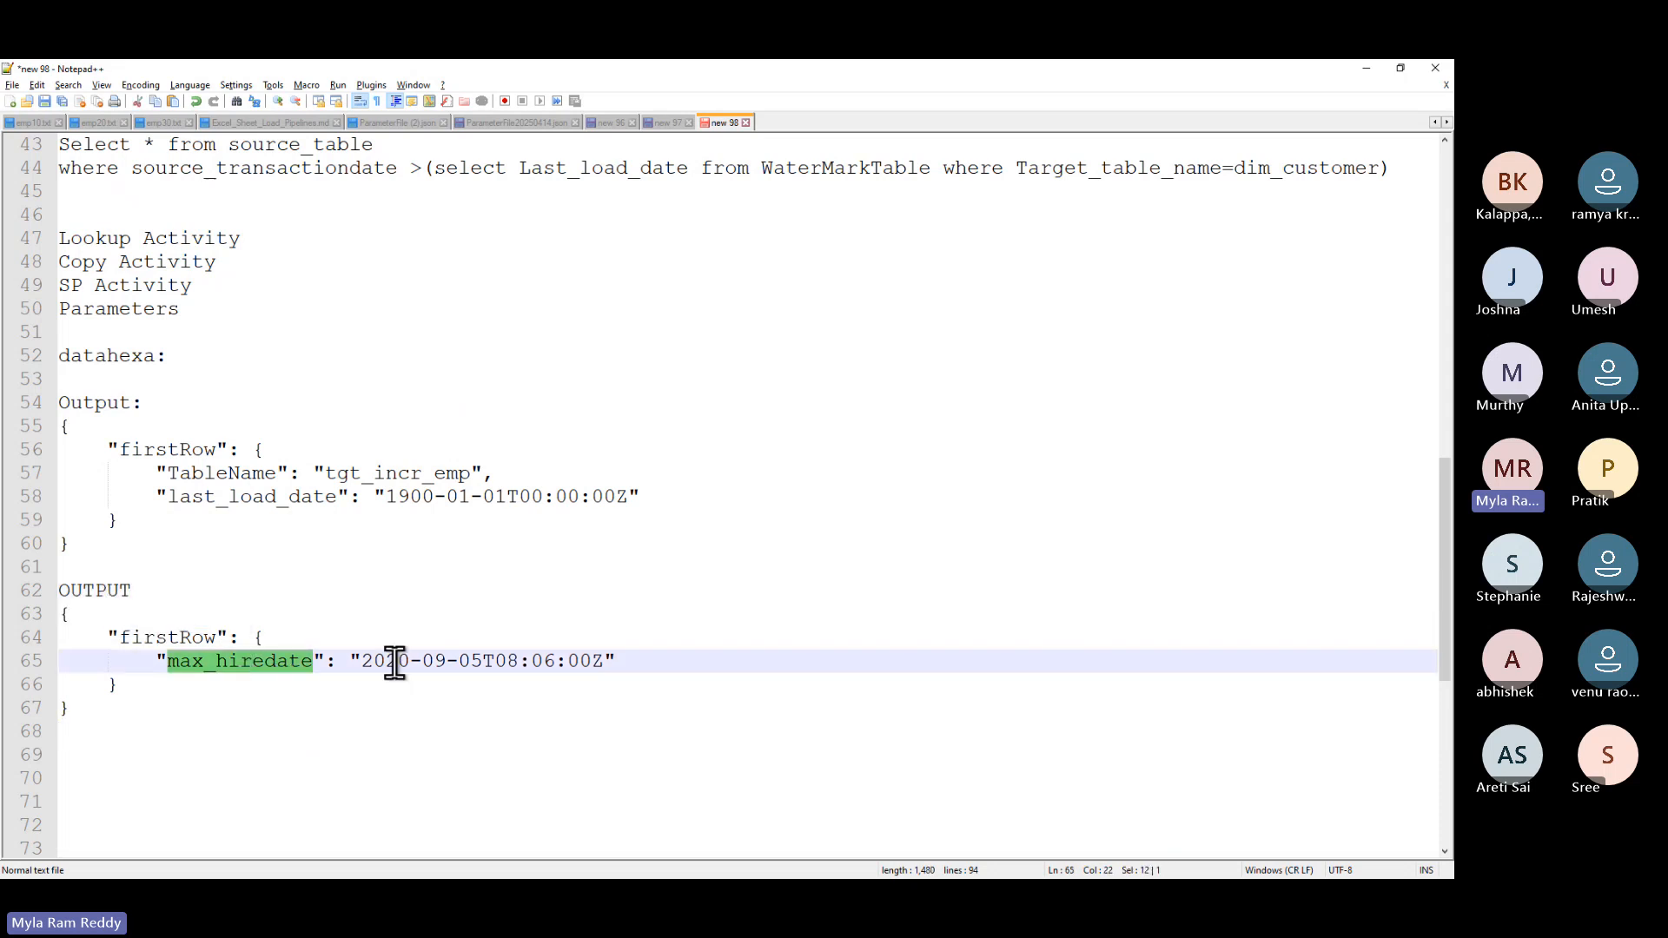
{"action": "left_click_drag", "start_coordinate": [361, 660], "coordinate": [484, 661]}
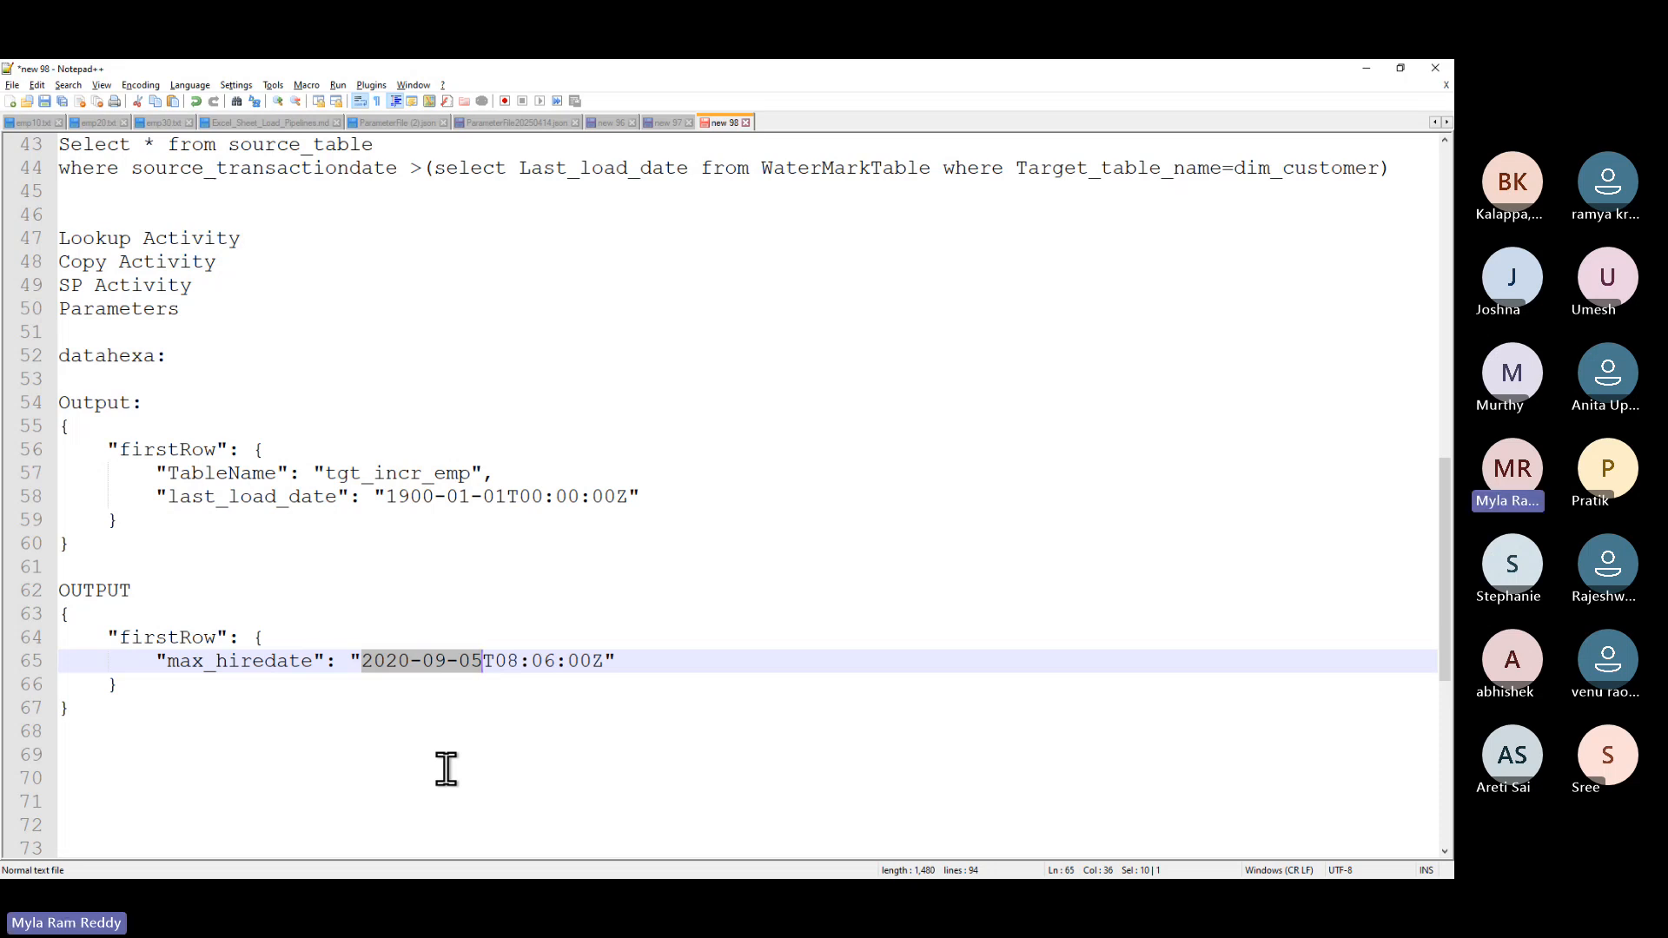
{"action": "key", "text": "alt+Tab"}
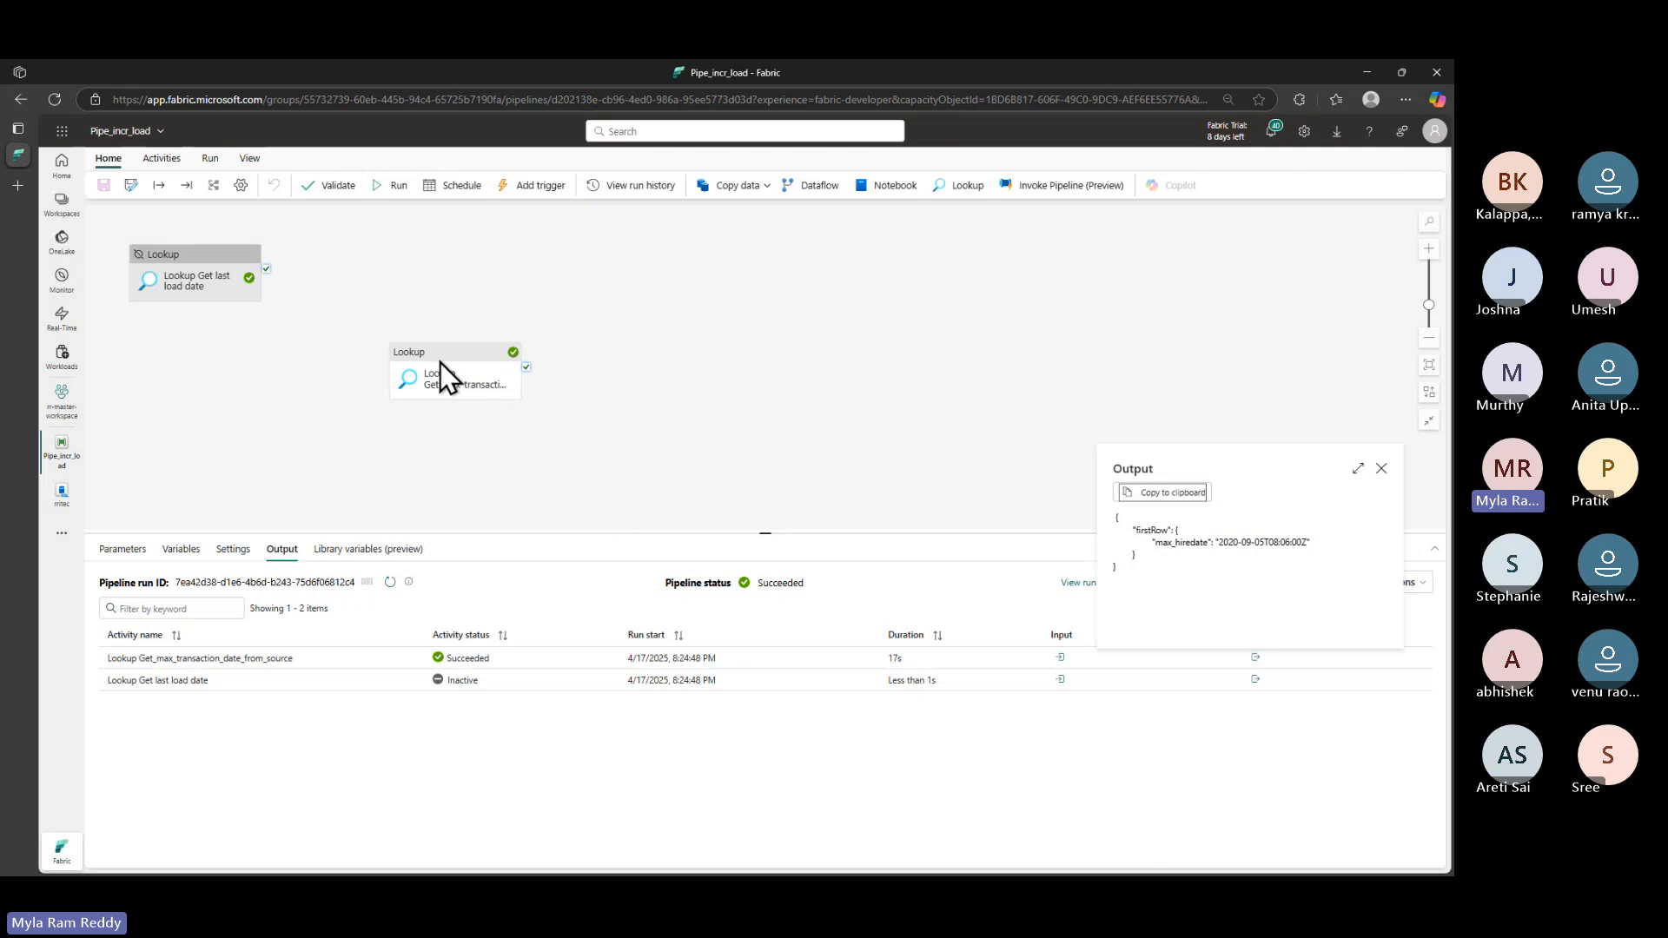
- Add a Copy data activity and connect both Lookups' success outputs to it
{"action": "left_click", "coordinate": [594, 320]}
{"action": "left_click_drag", "start_coordinate": [451, 372], "coordinate": [210, 401]}
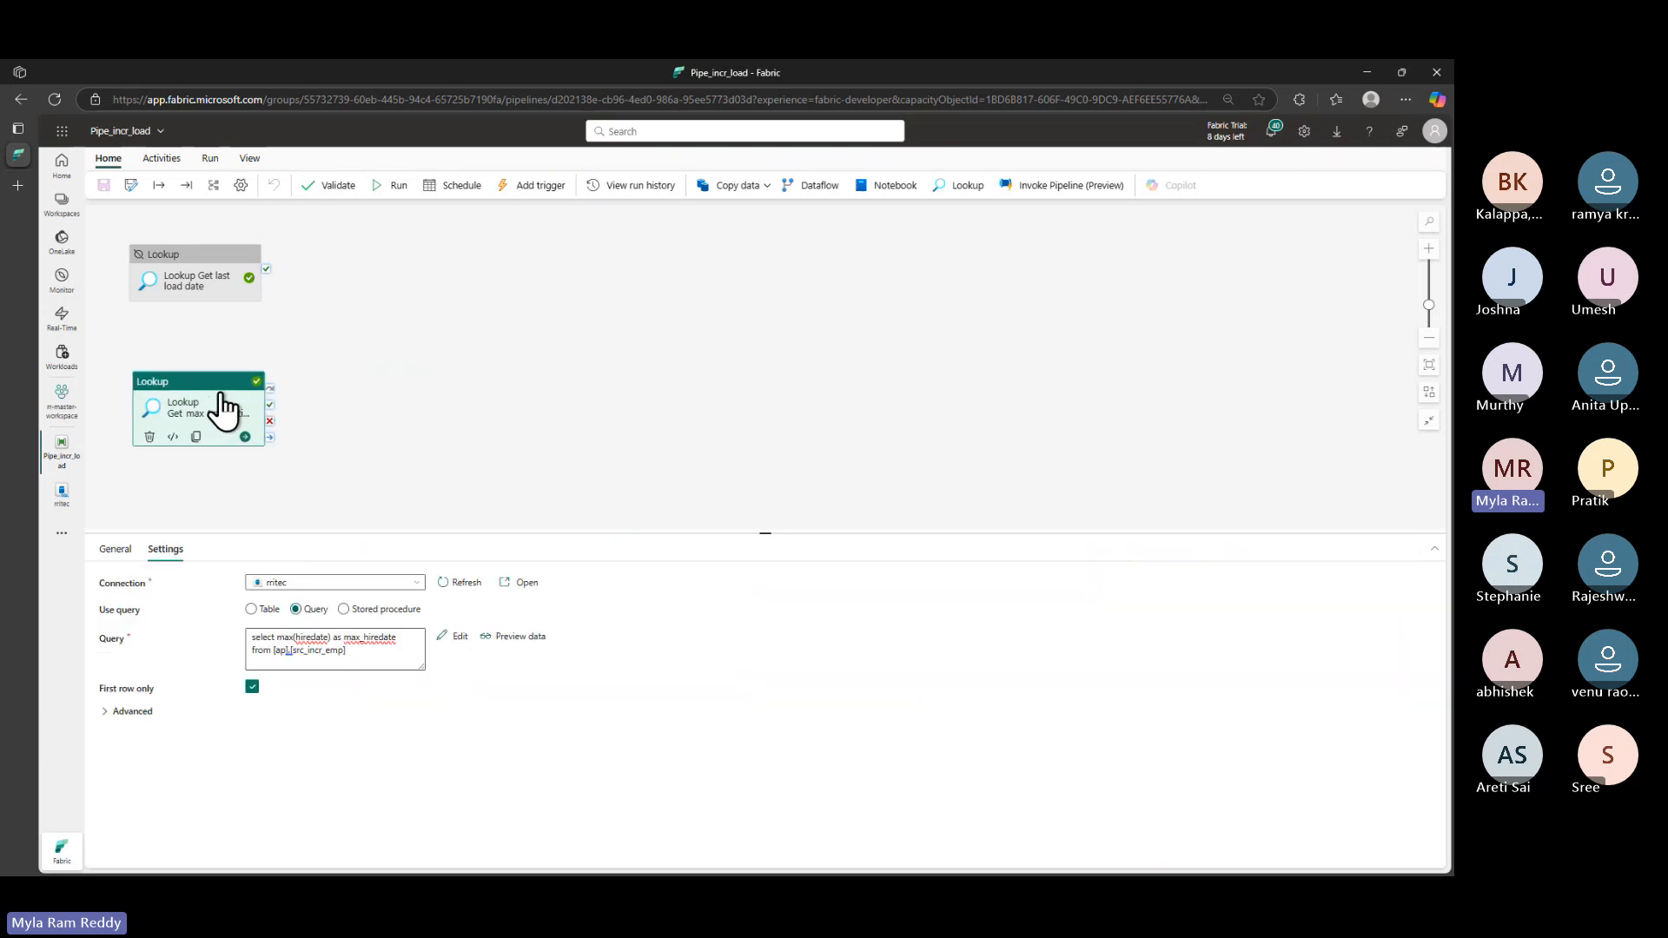
{"action": "left_click", "coordinate": [732, 190]}
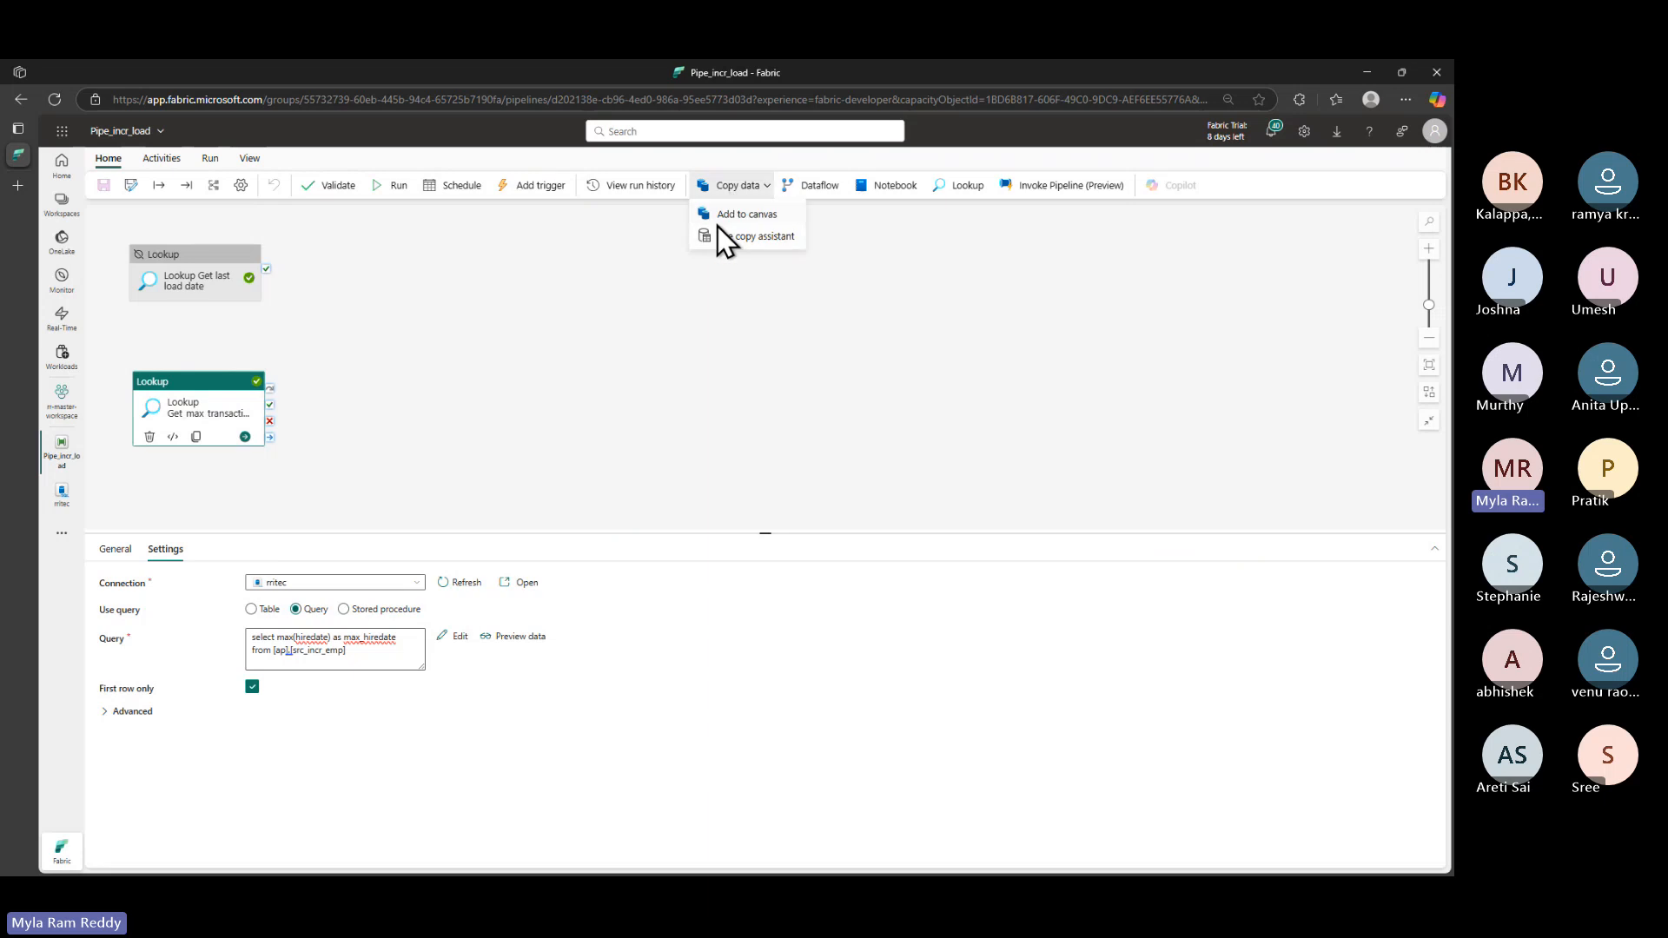
{"action": "left_click", "coordinate": [737, 217]}
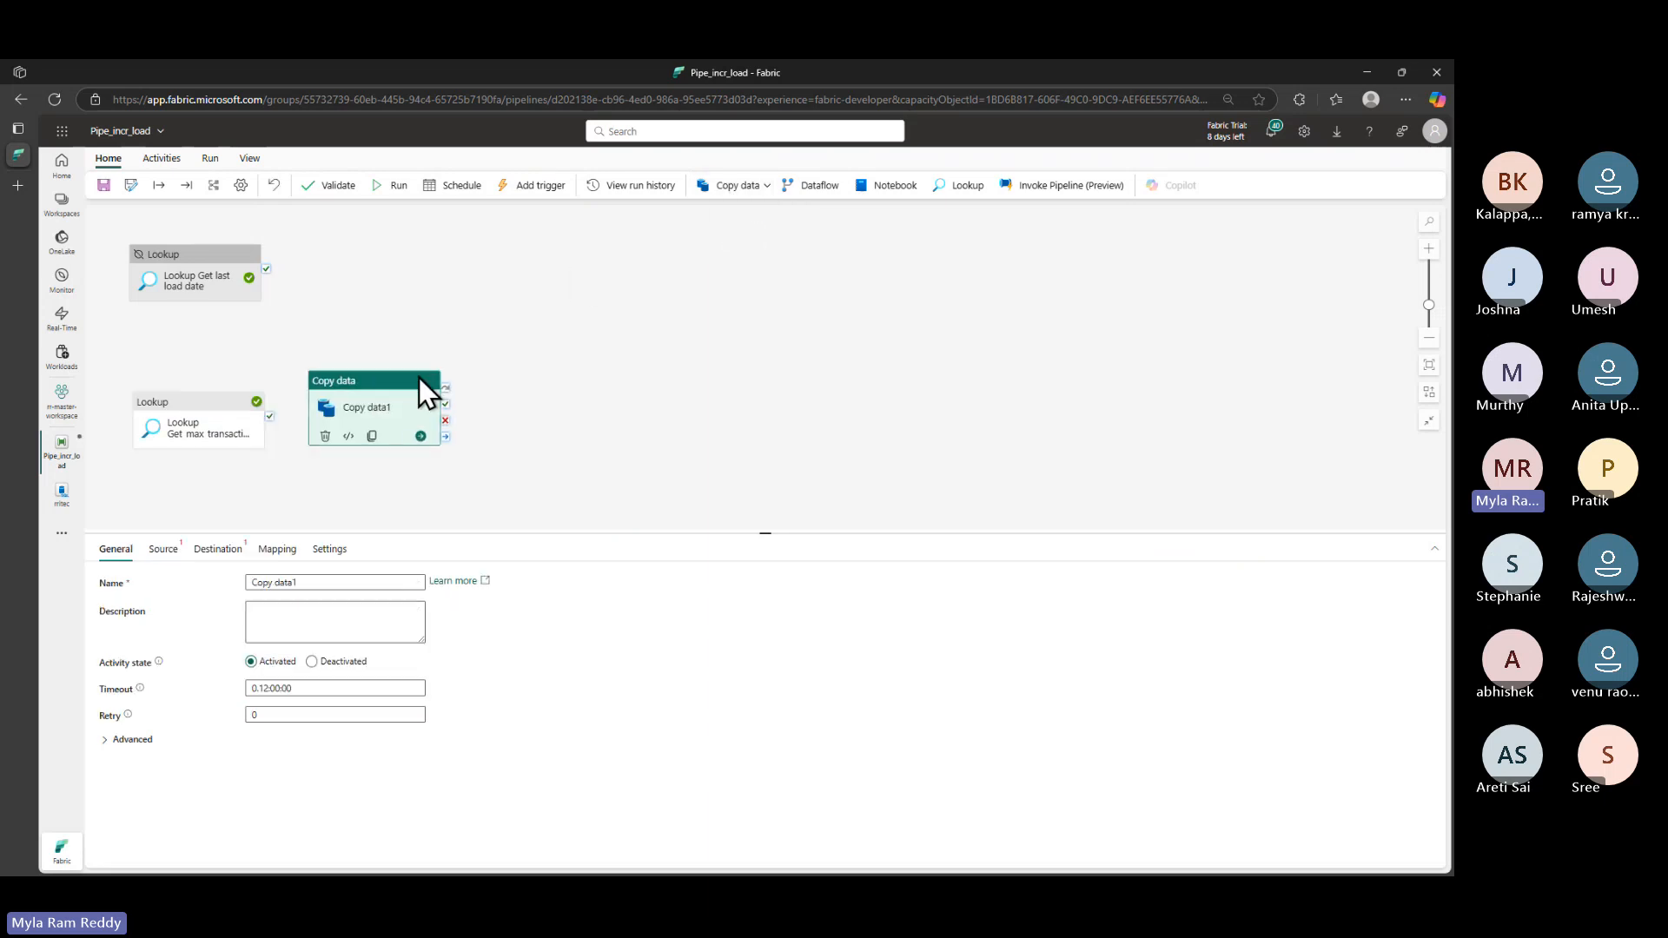
{"action": "left_click_drag", "start_coordinate": [418, 377], "coordinate": [513, 309]}
{"action": "left_click_drag", "start_coordinate": [266, 268], "coordinate": [455, 334]}
{"action": "left_click", "coordinate": [258, 403]}
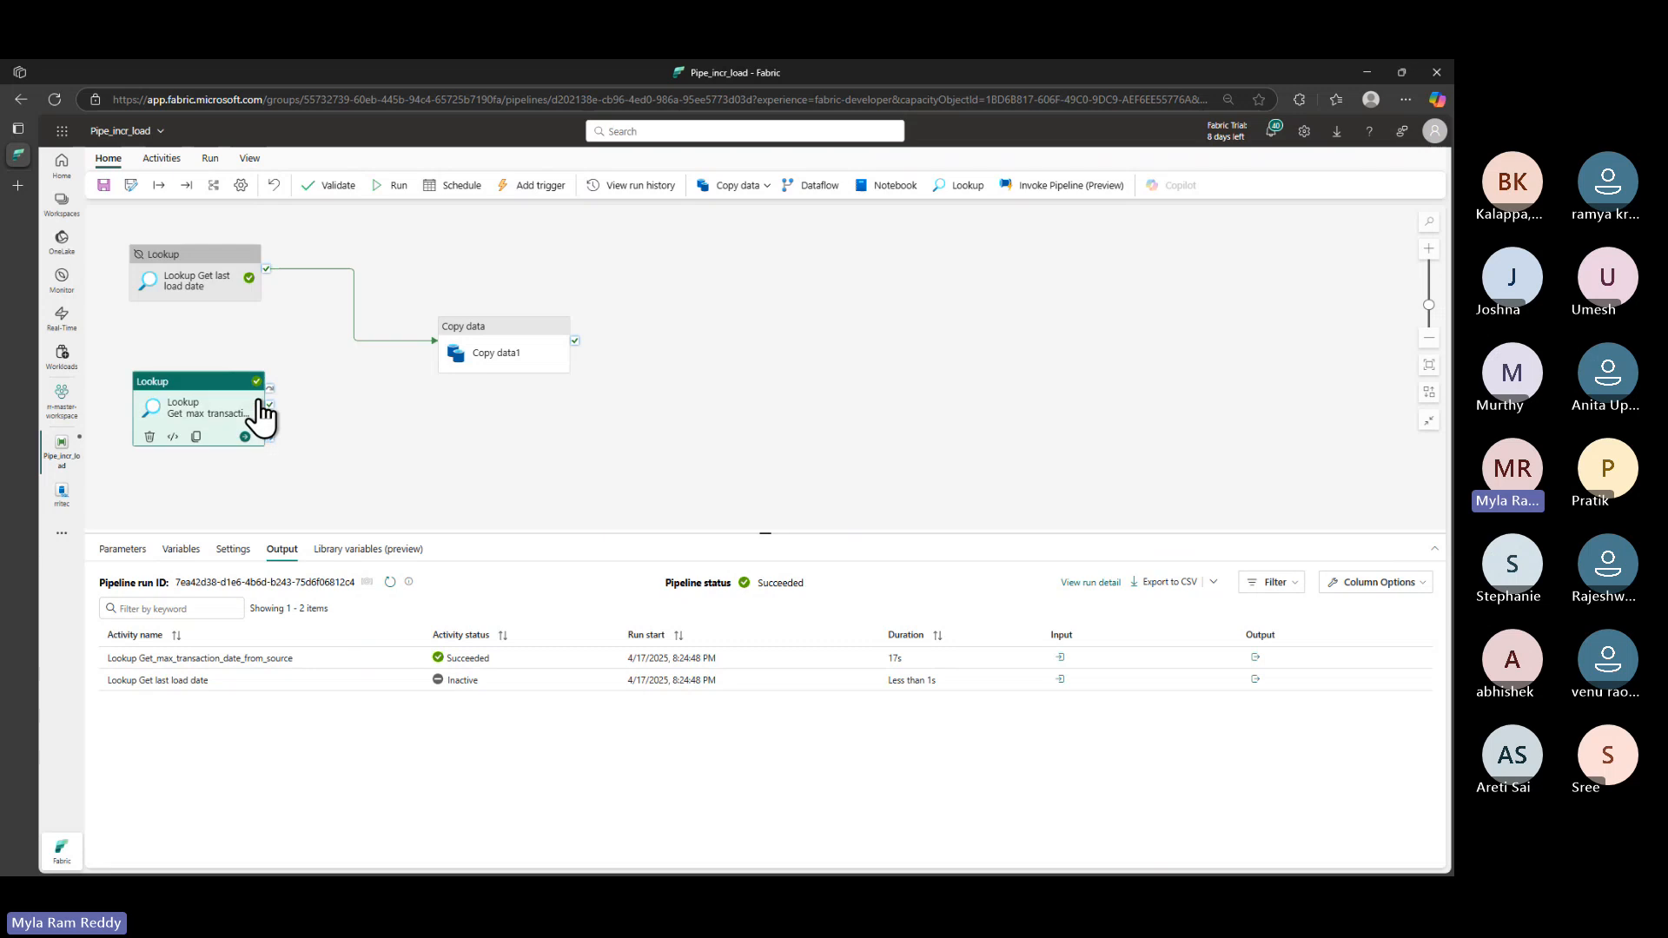
{"action": "left_click_drag", "start_coordinate": [273, 422], "coordinate": [447, 365]}
- Set the Get last load date Lookup's activity state back to Activated
{"action": "left_click", "coordinate": [212, 268]}
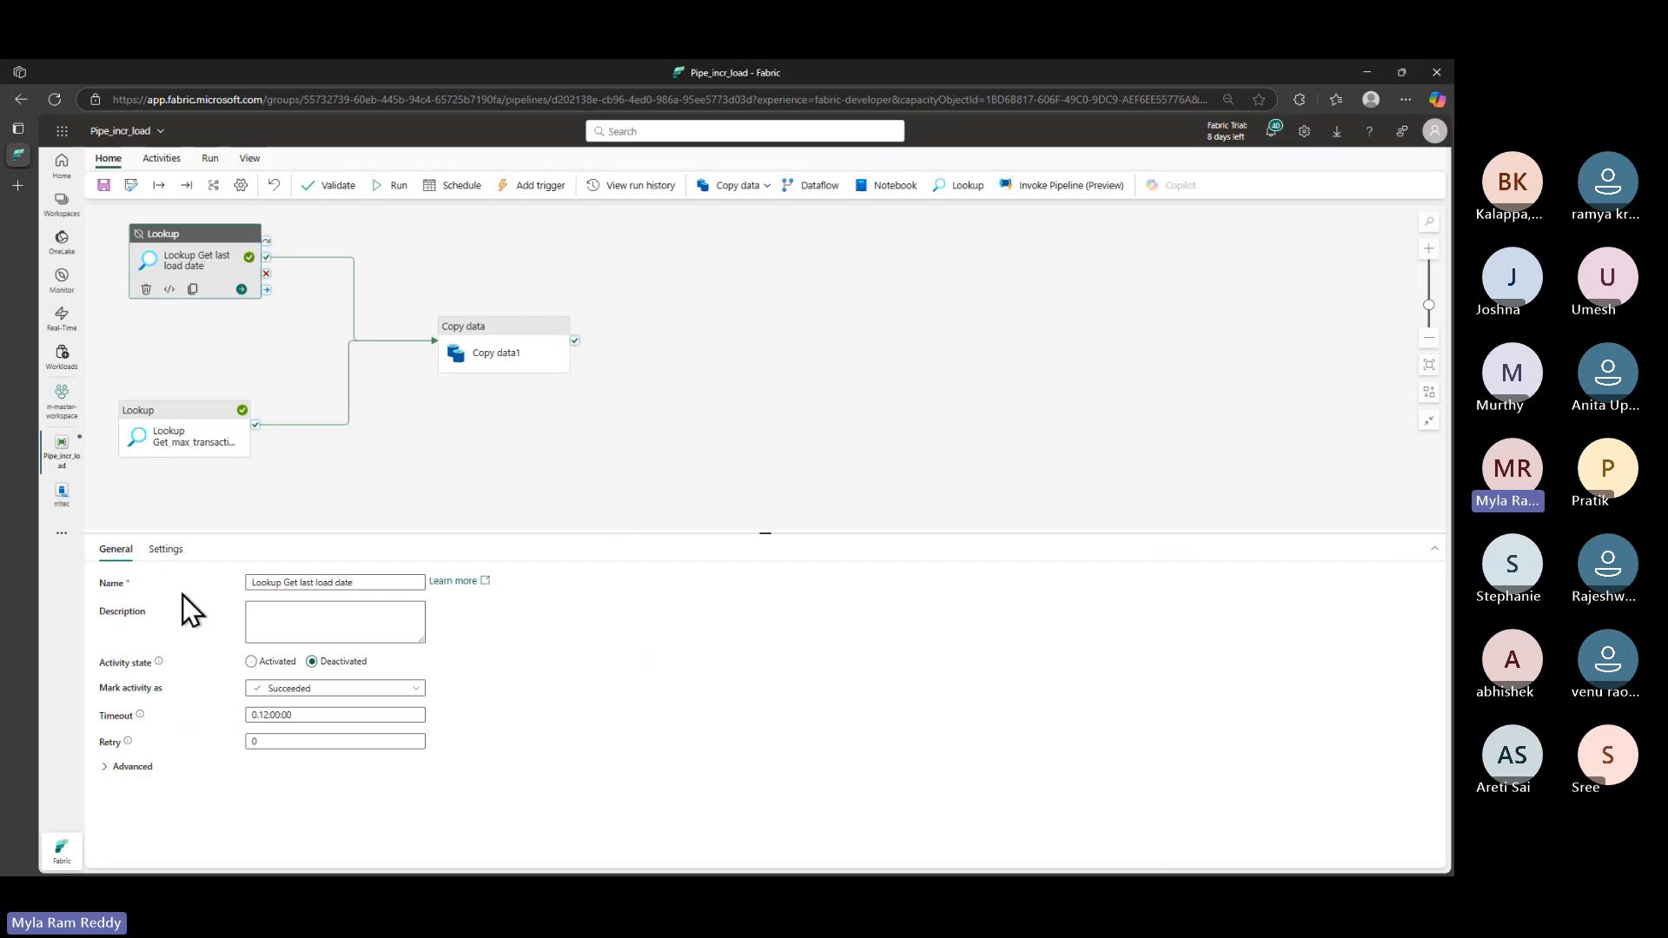
{"action": "left_click", "coordinate": [251, 662]}
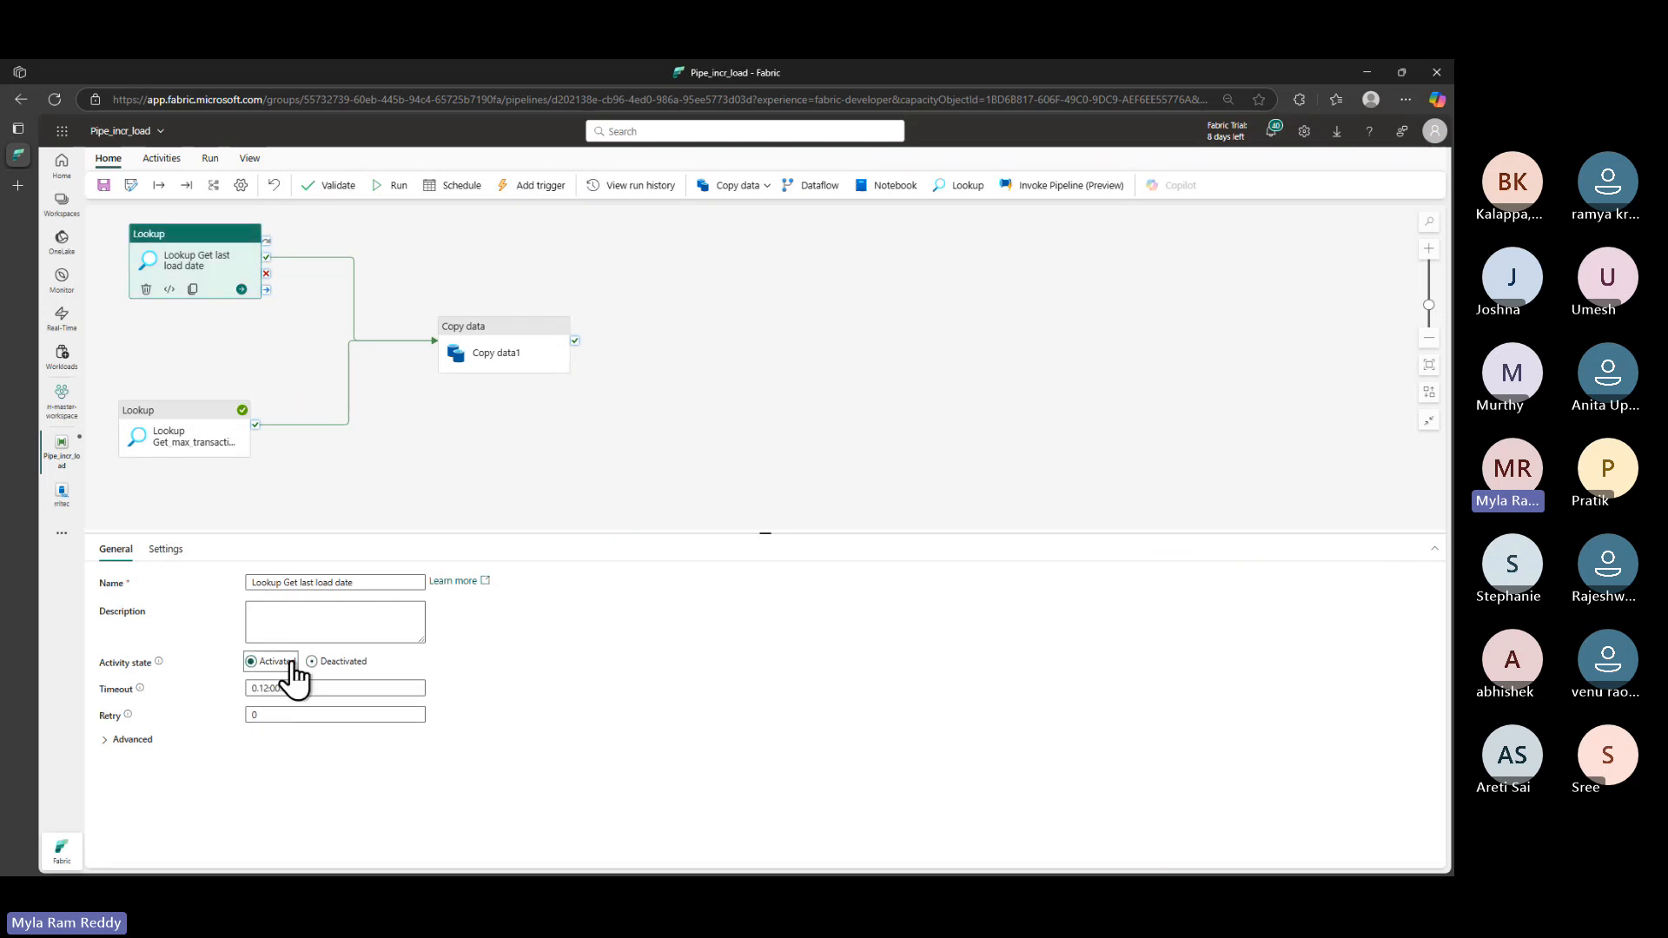
{"action": "left_click", "coordinate": [486, 345]}
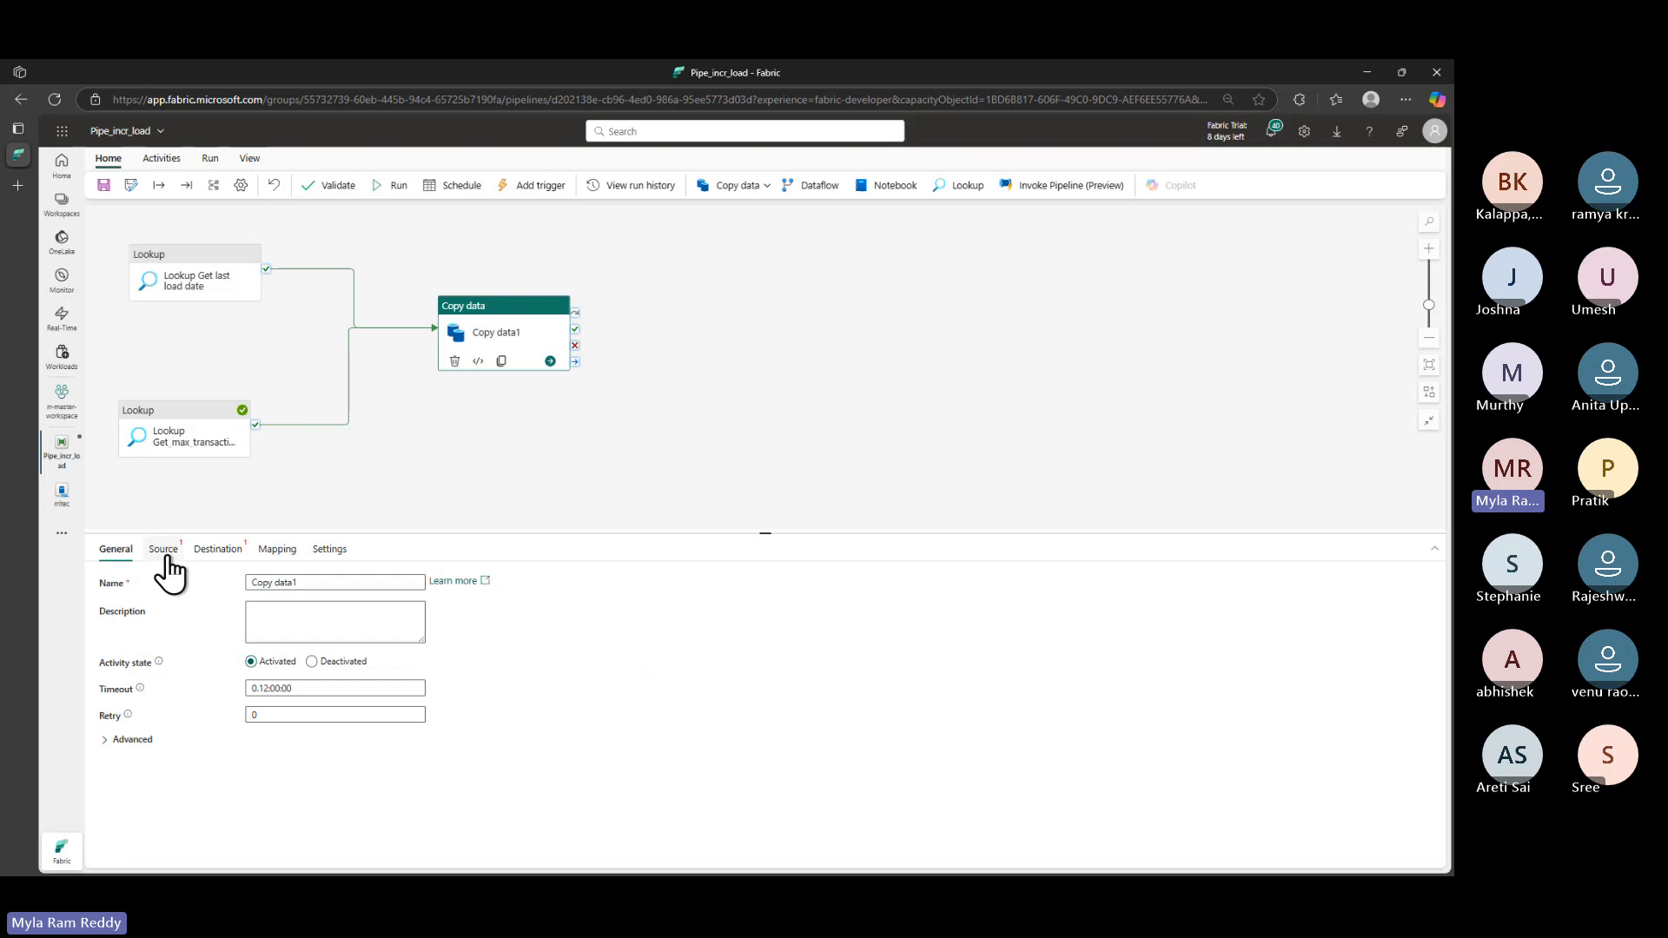
- Copy the 'Copy data Incrementally' heading from Step 4 of the GitHub guide
{"action": "key", "text": "alt+Tab"}
{"action": "key", "text": "alt+Tab"}
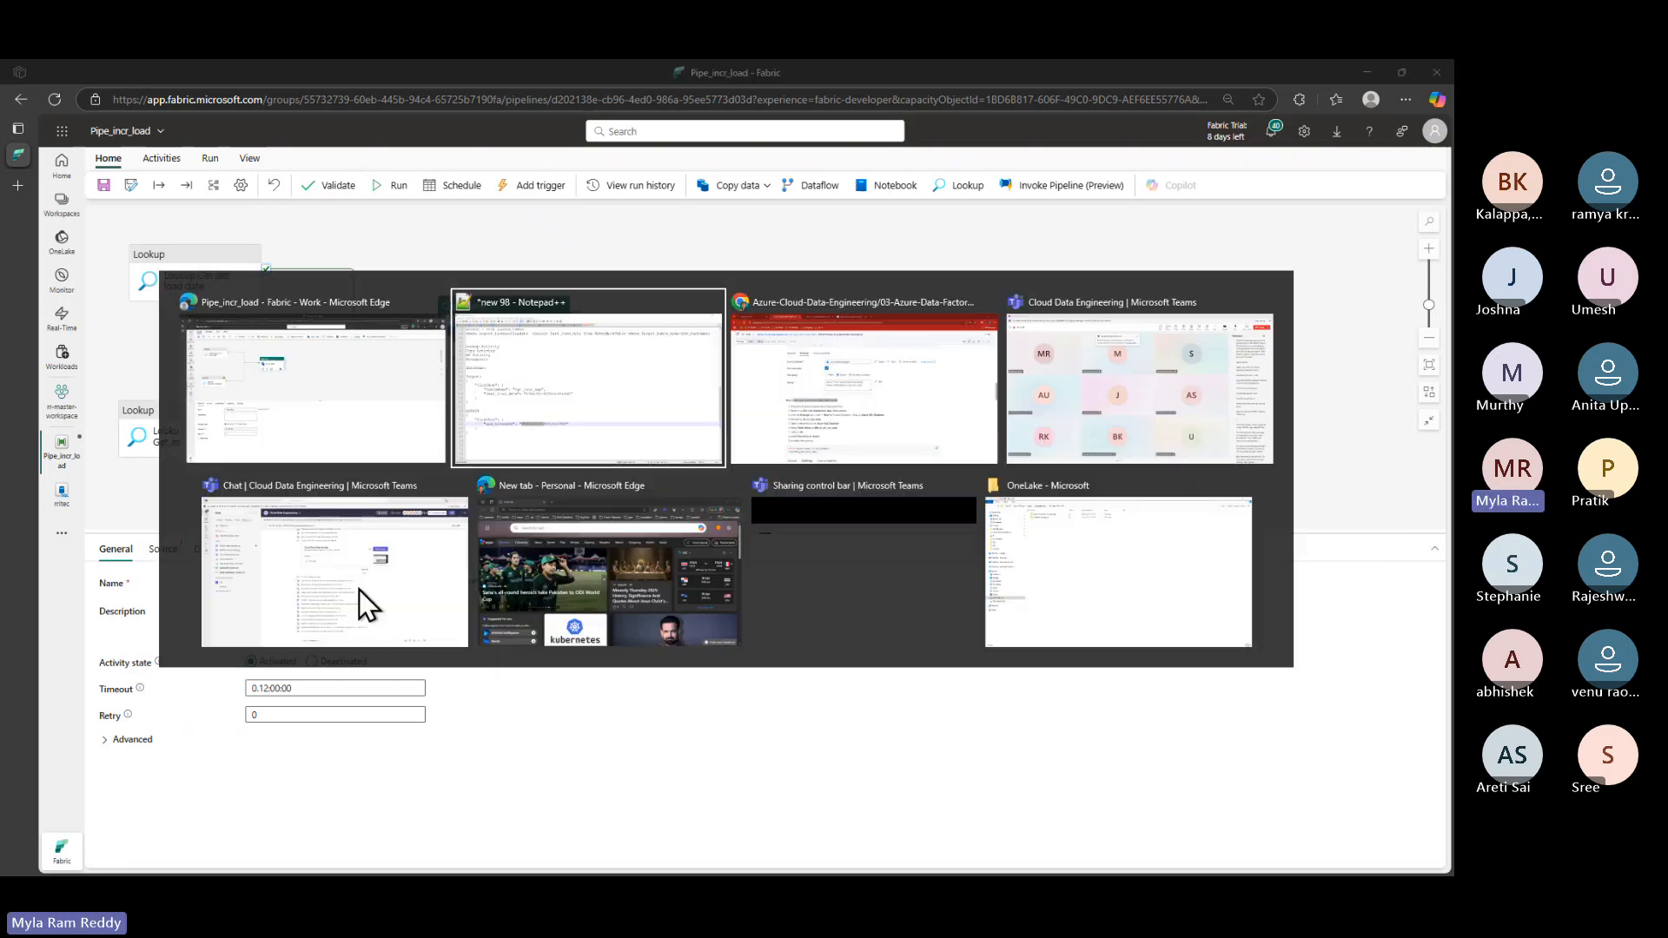
{"action": "scroll", "coordinate": [348, 582], "scroll_direction": "down", "scroll_amount": 7}
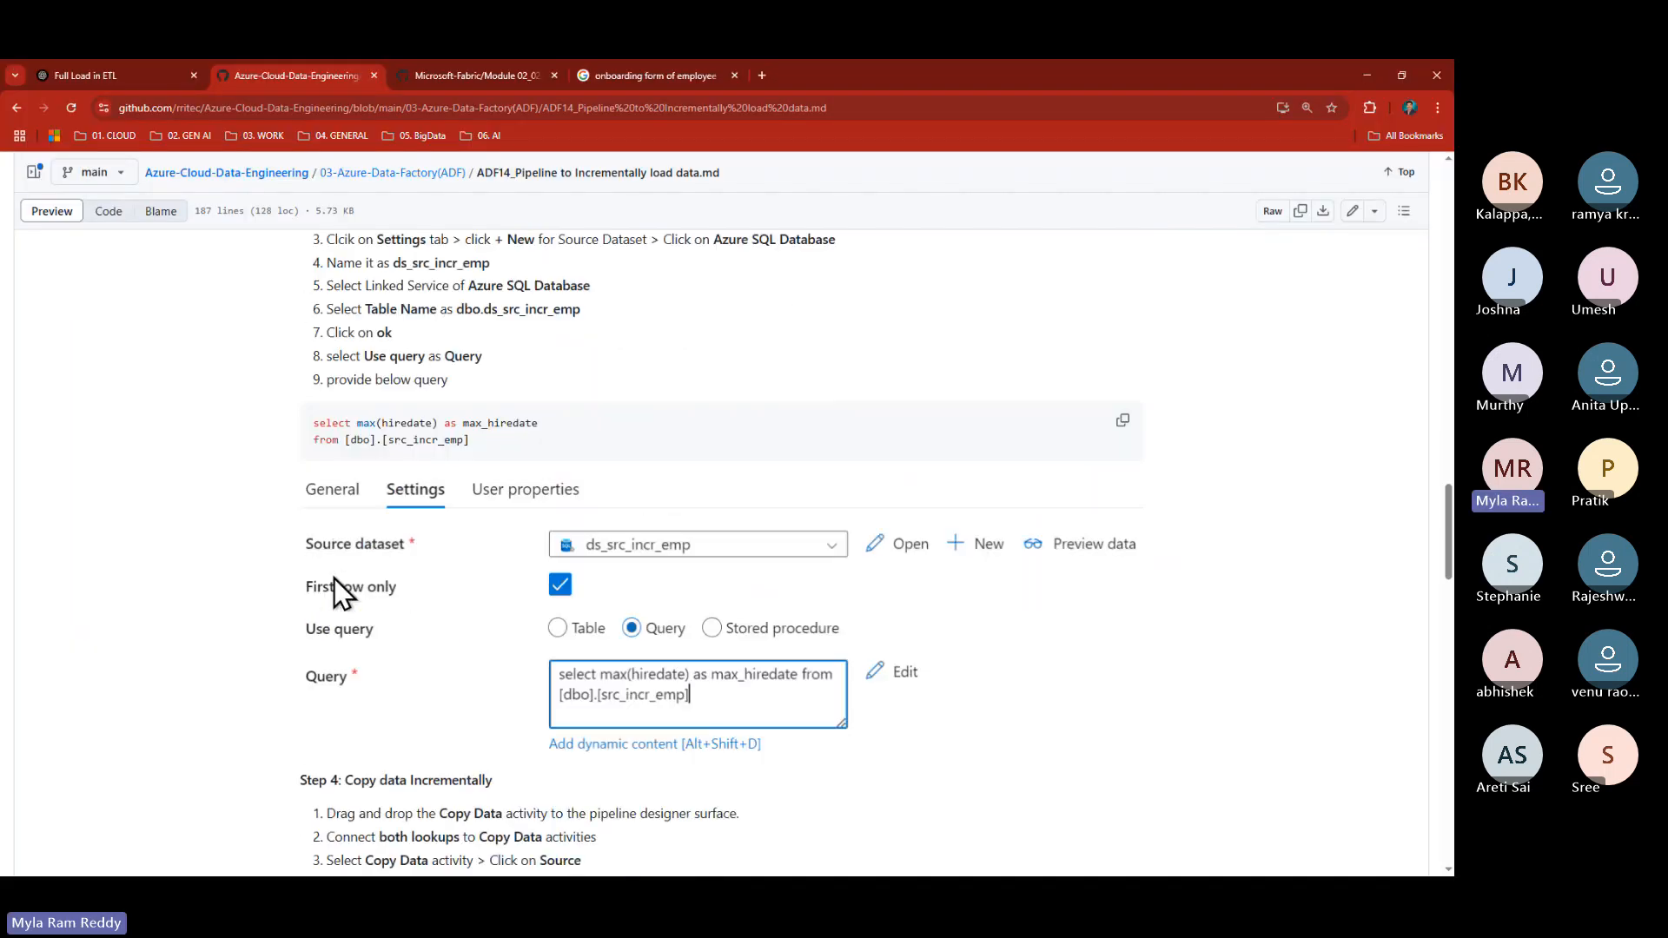
{"action": "left_click_drag", "start_coordinate": [346, 549], "coordinate": [498, 550]}
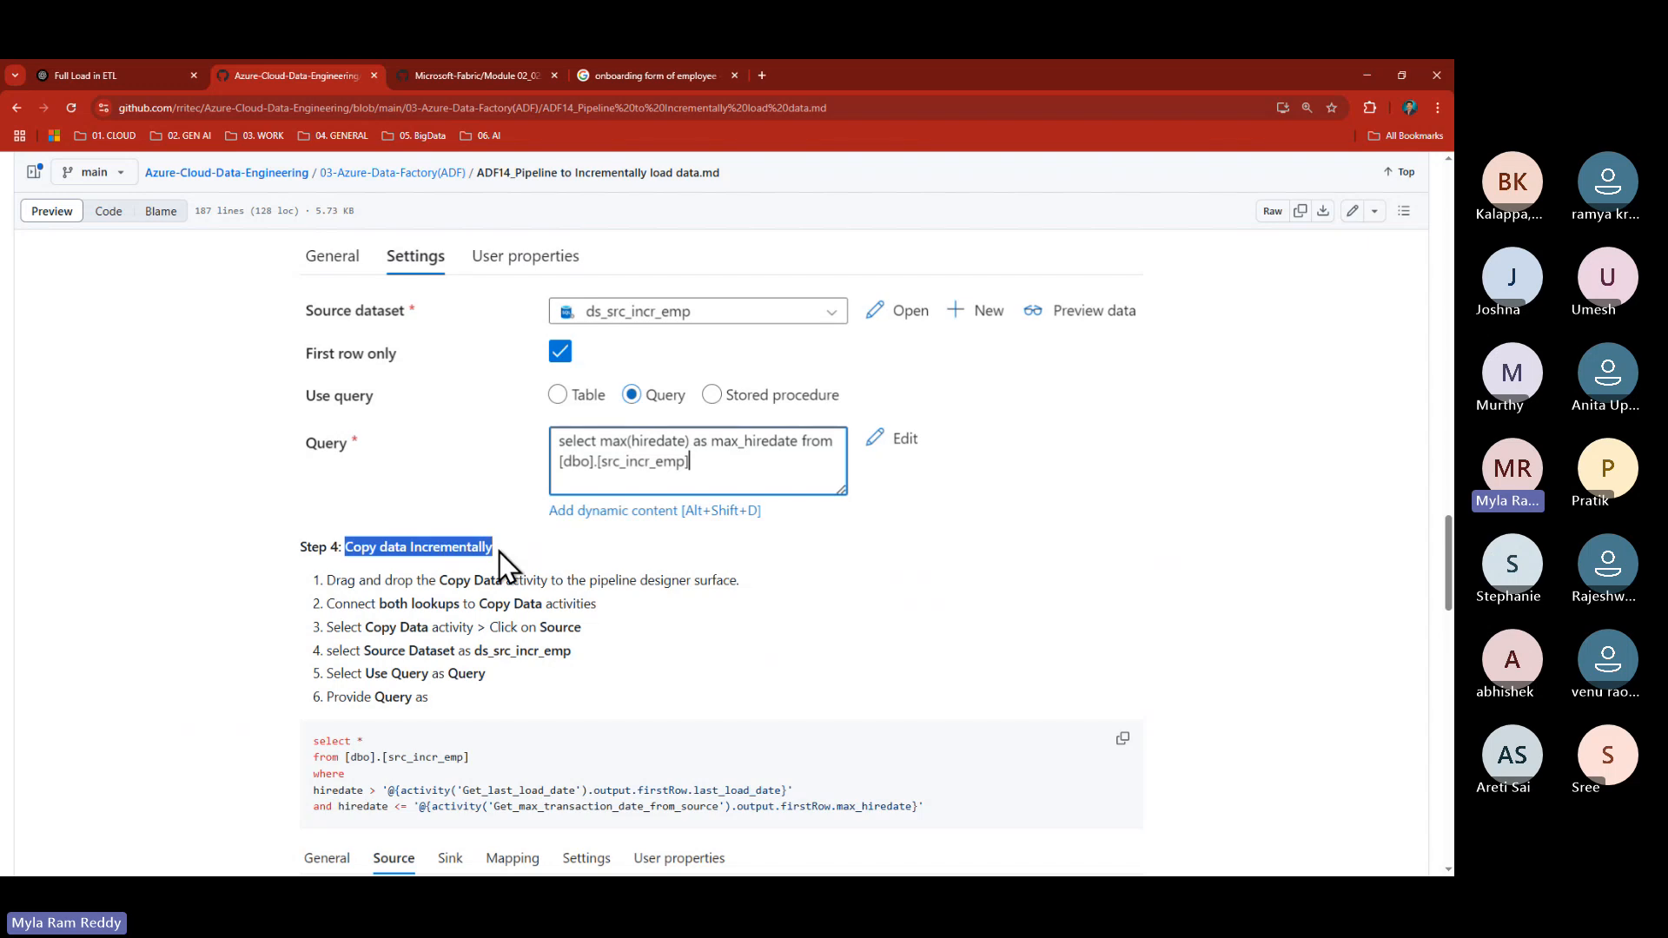
- Rename Copy data1 to Copy data Incrementally
{"action": "key", "text": "alt+Tab"}
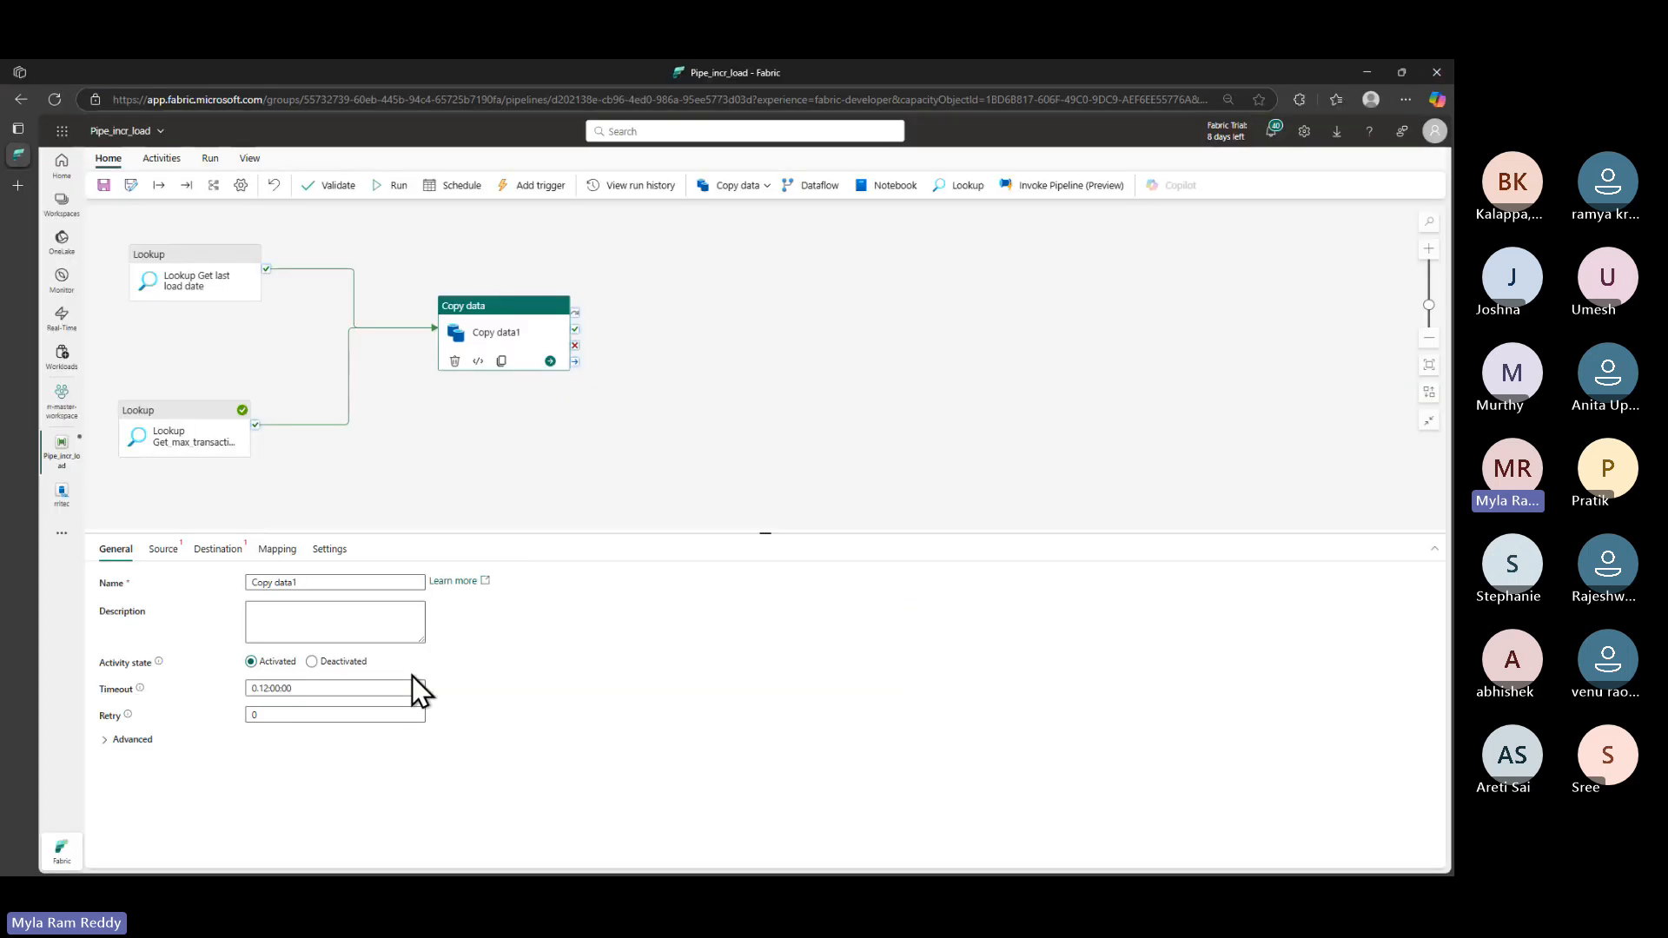
{"action": "triple_click", "coordinate": [328, 582]}
{"action": "key", "text": "ctrl+v"}
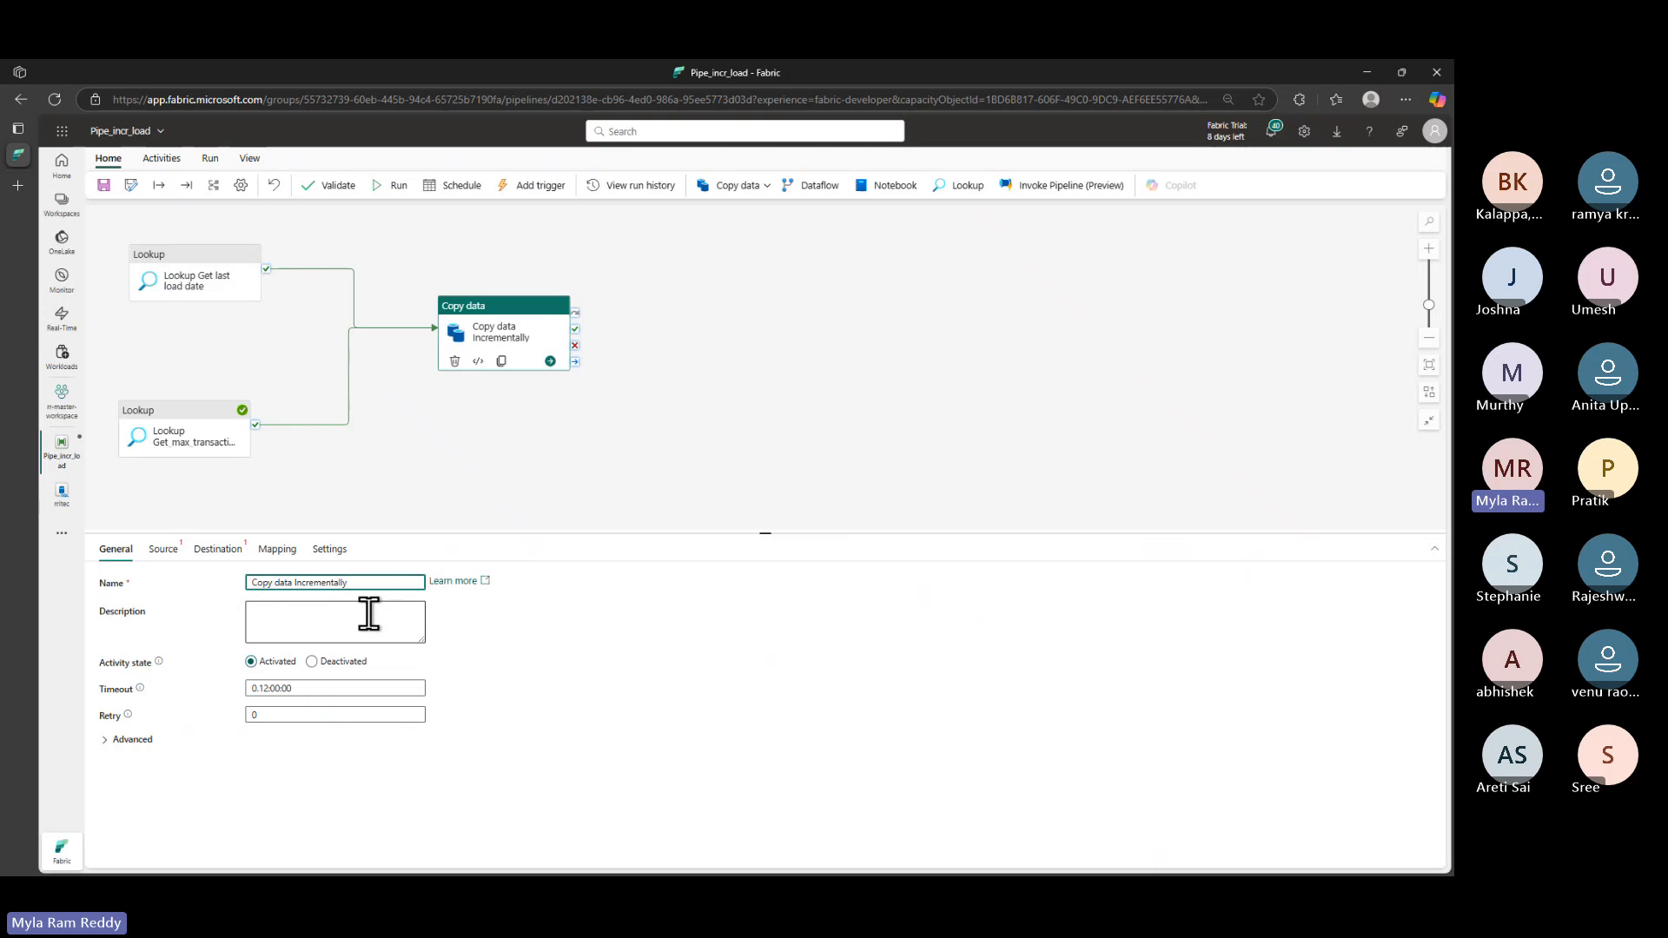
- Set the copy source to the FabricSql connection's rritec database in Query mode
{"action": "left_click", "coordinate": [160, 556]}
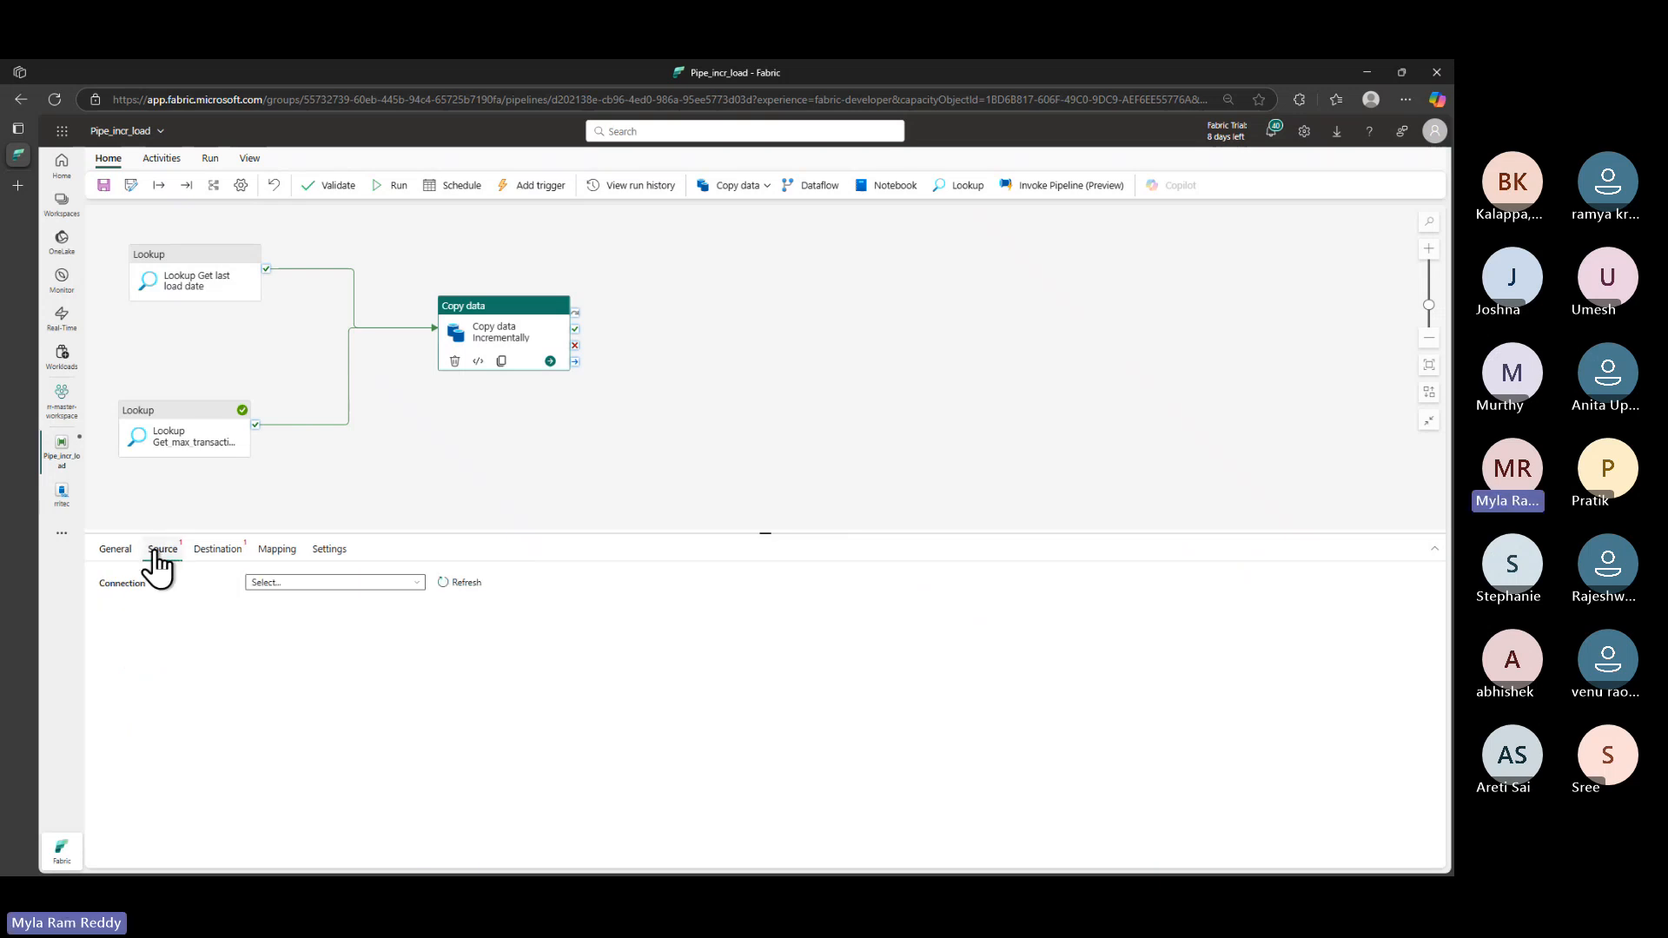
{"action": "left_click", "coordinate": [288, 584]}
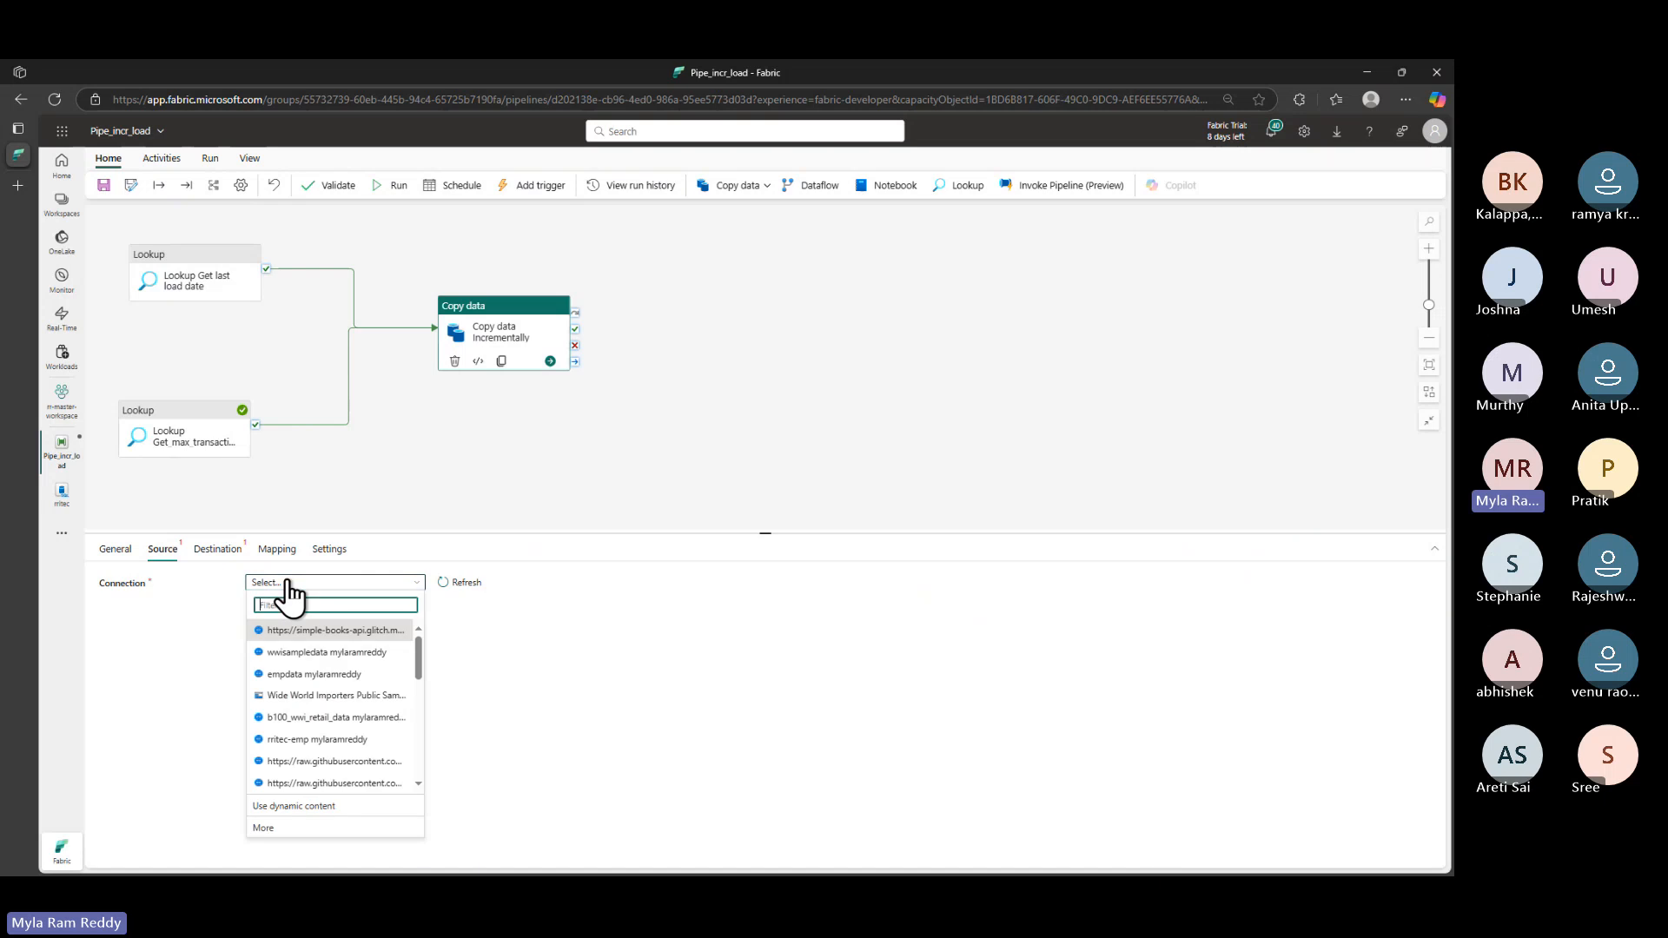
{"action": "scroll", "coordinate": [371, 739], "scroll_direction": "down", "scroll_amount": 3}
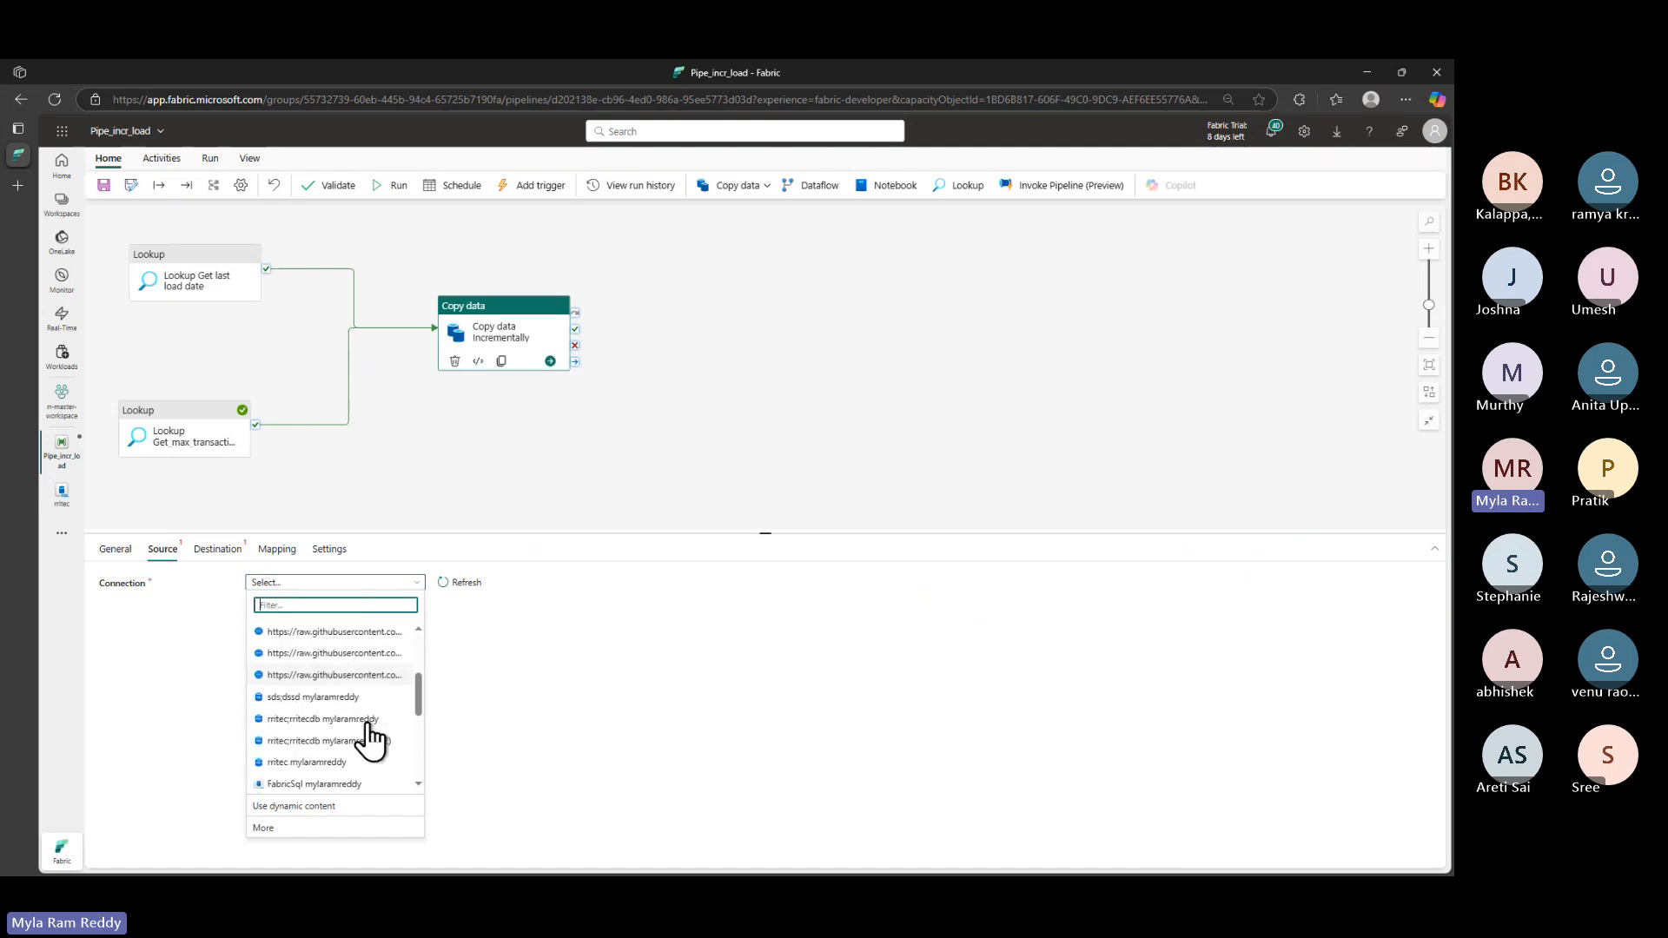
{"action": "left_click", "coordinate": [312, 784]}
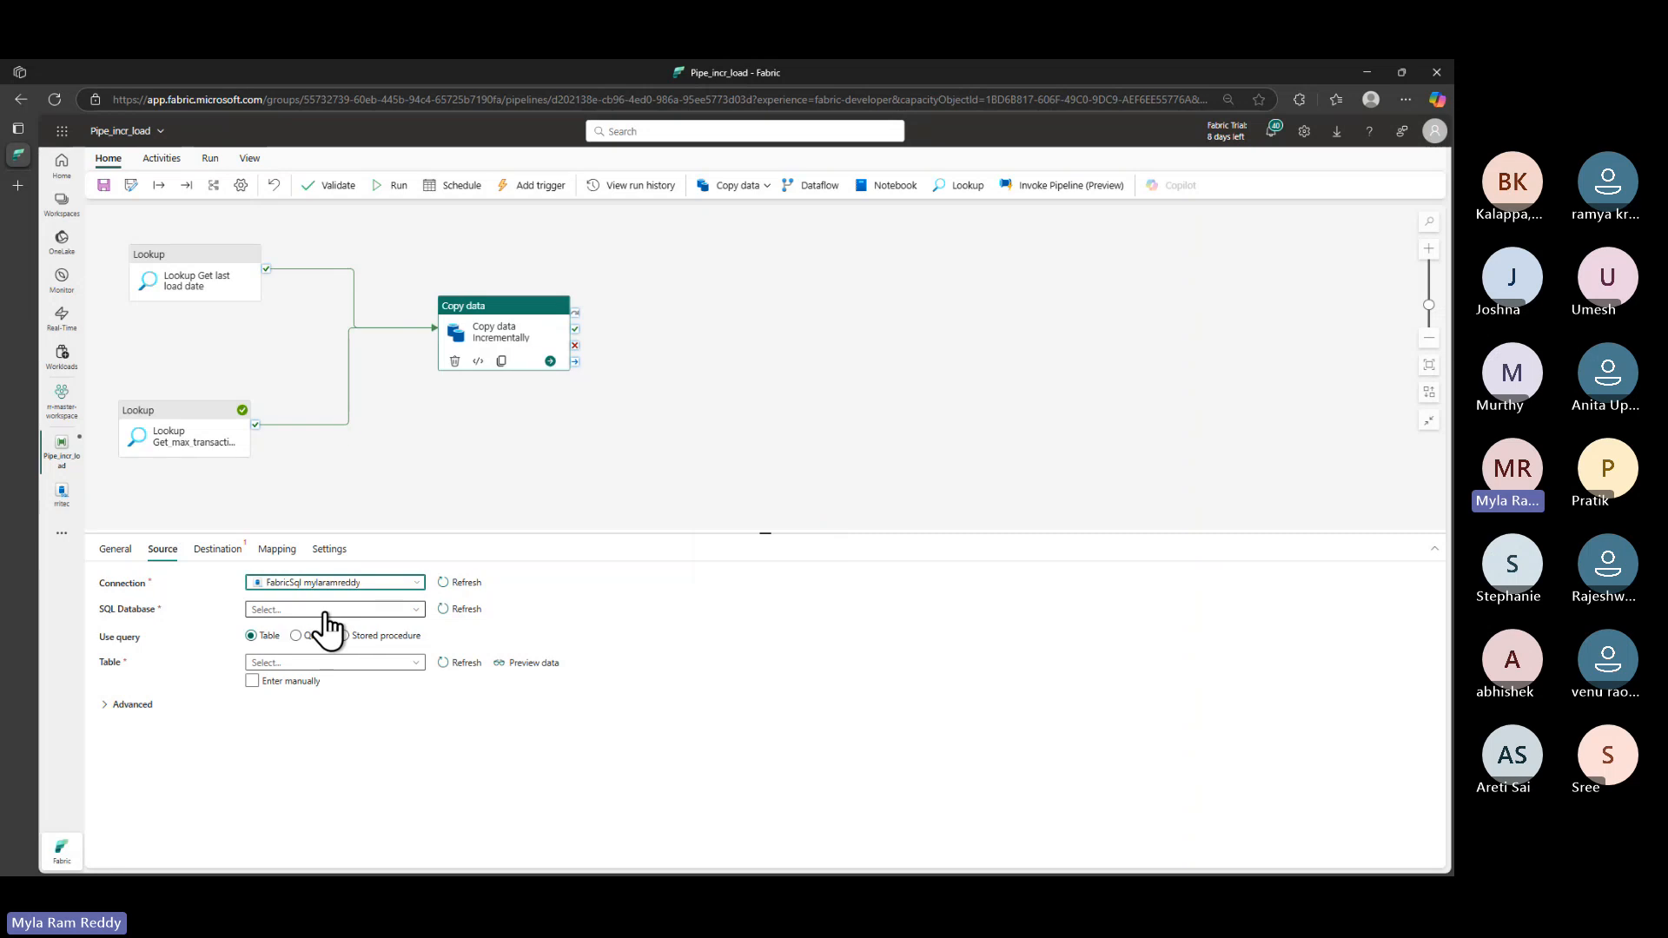
{"action": "left_click", "coordinate": [322, 611]}
{"action": "left_click", "coordinate": [276, 629]}
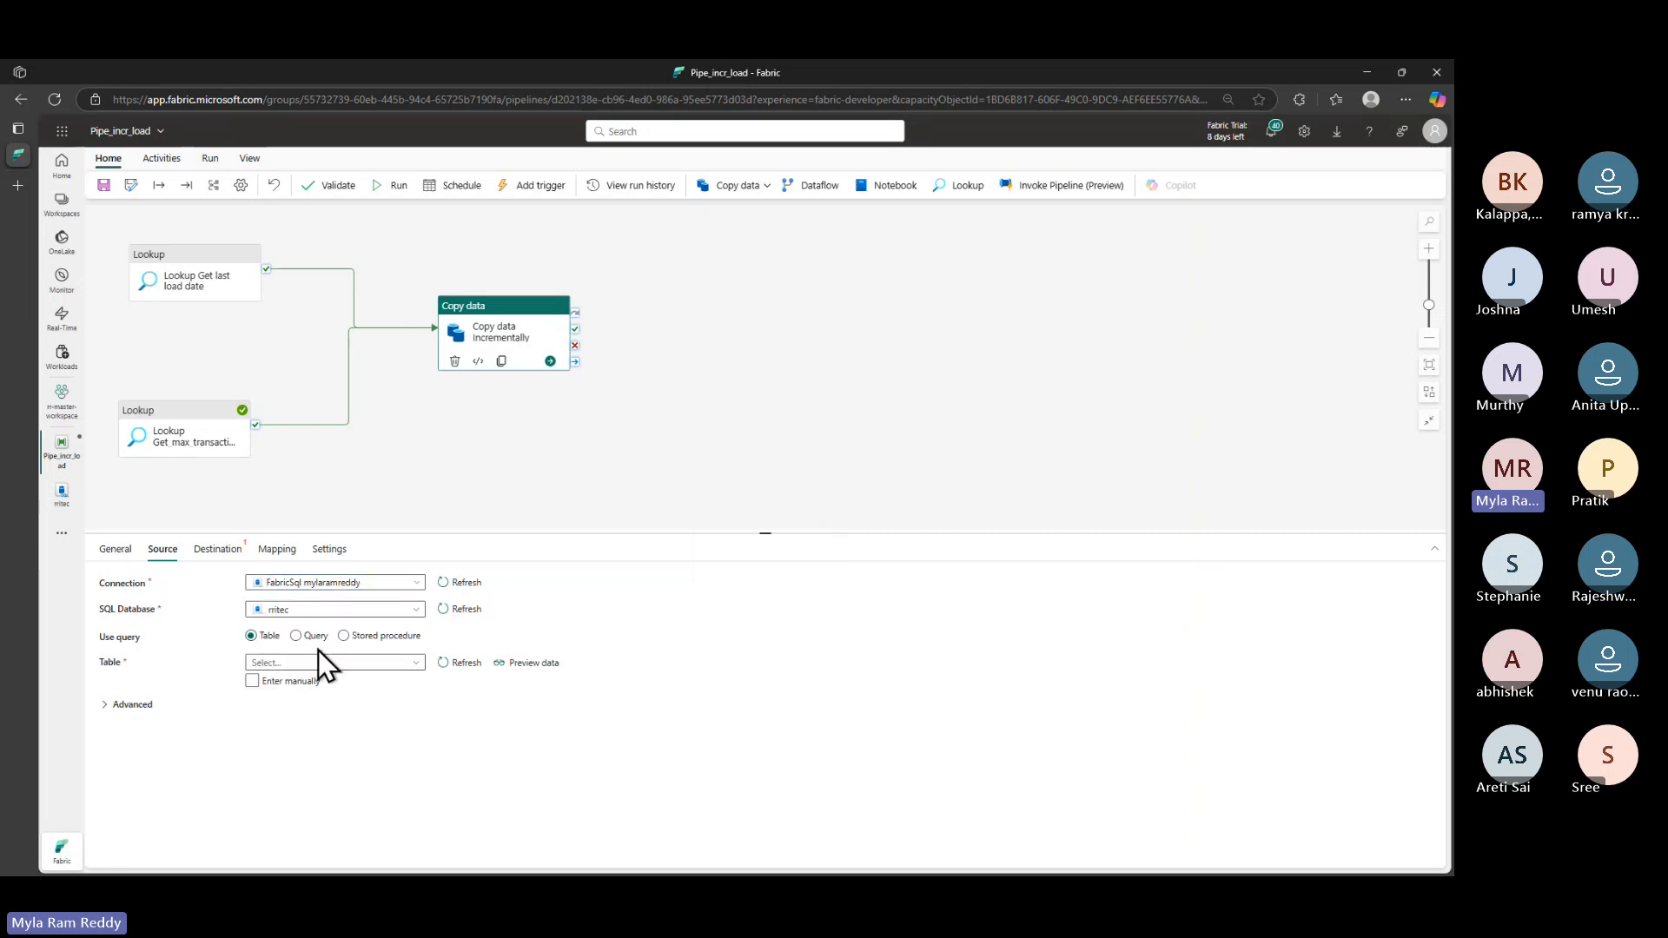
{"action": "left_click", "coordinate": [296, 635]}
{"action": "left_click", "coordinate": [337, 675]}
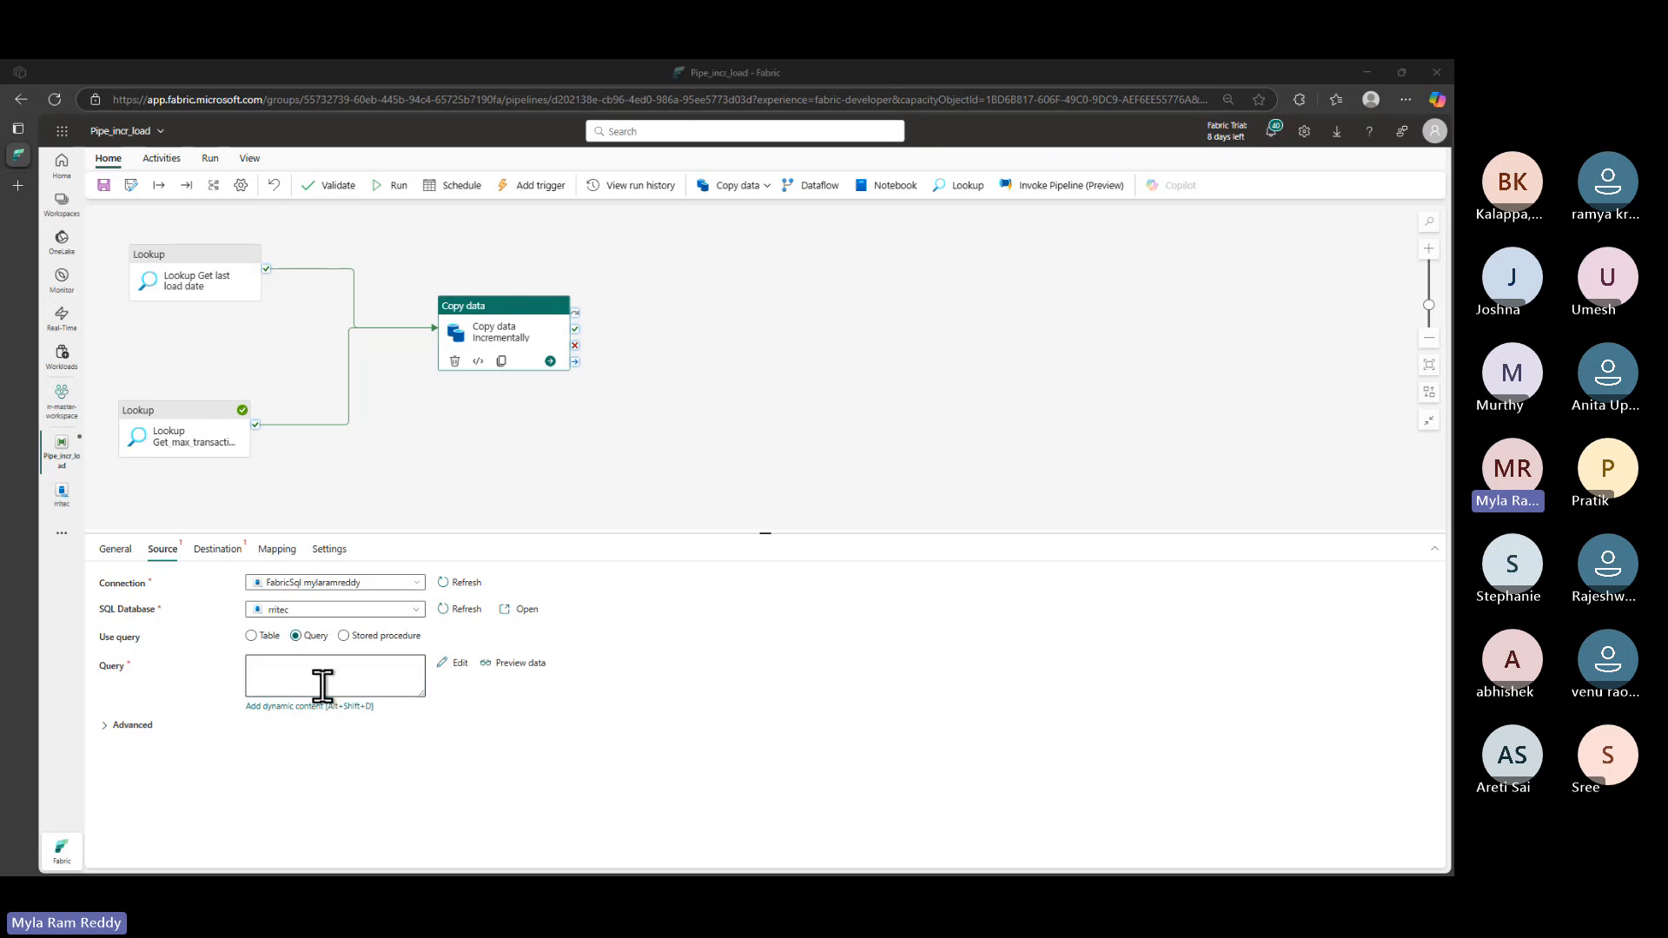
{"action": "key", "text": "alt+Tab"}
- Copy the incremental load query from the notes and paste it into the source query's dynamic expression
{"action": "scroll", "coordinate": [609, 694], "scroll_direction": "down", "scroll_amount": 2}
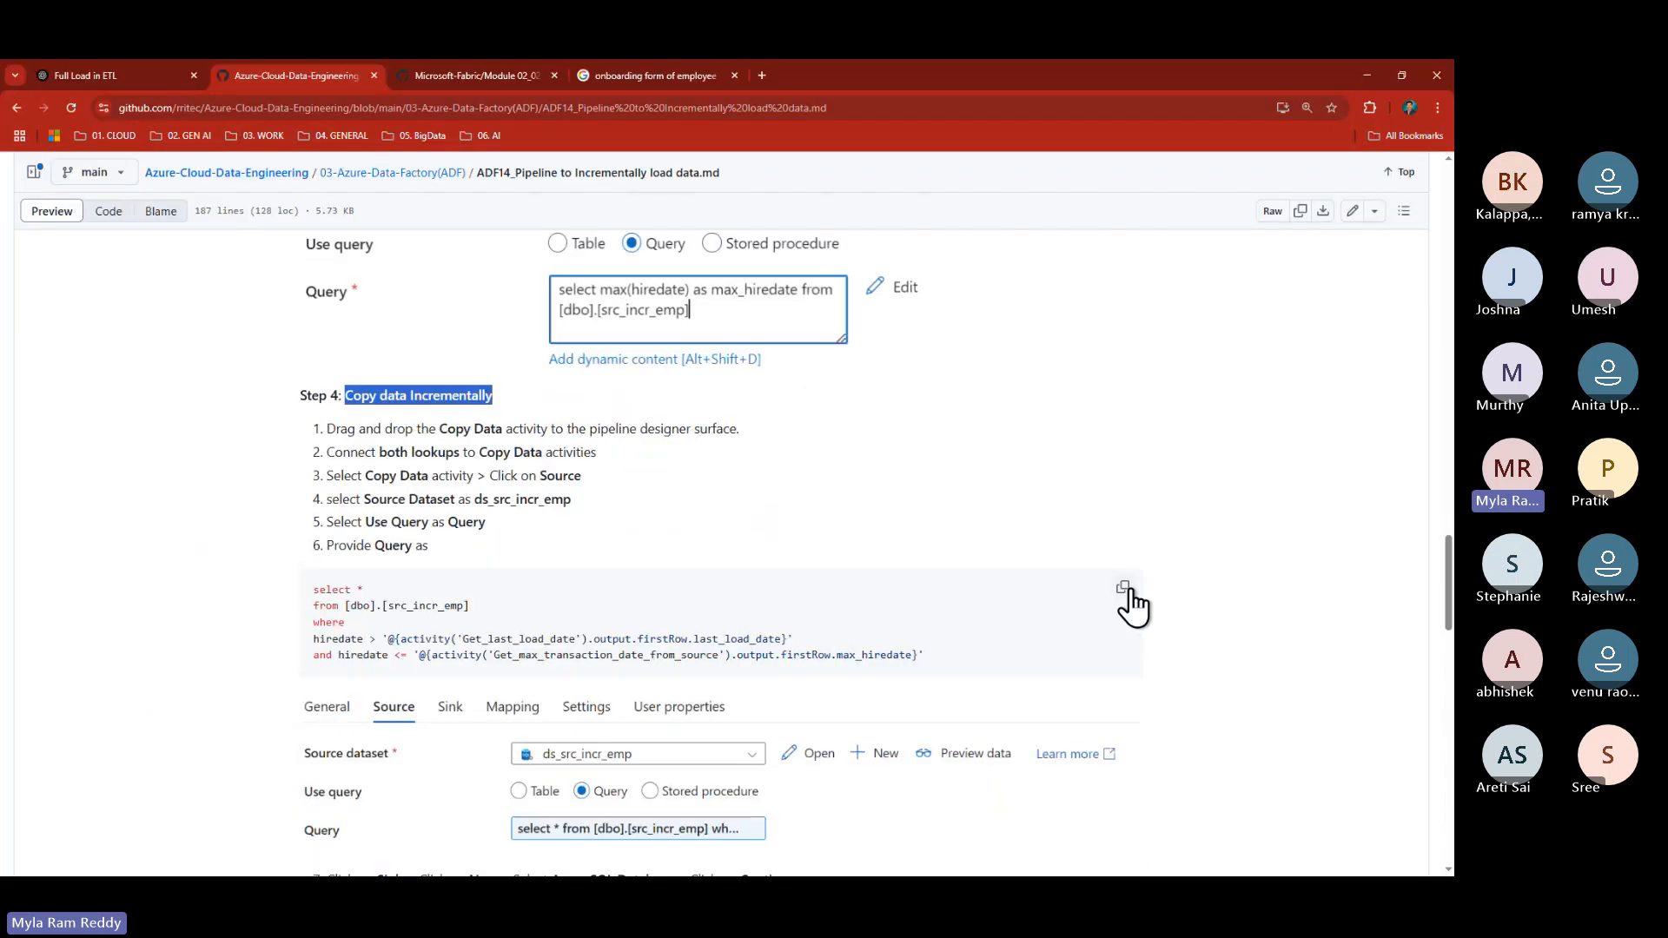
{"action": "left_click", "coordinate": [1124, 587]}
{"action": "key", "text": "alt+Tab"}
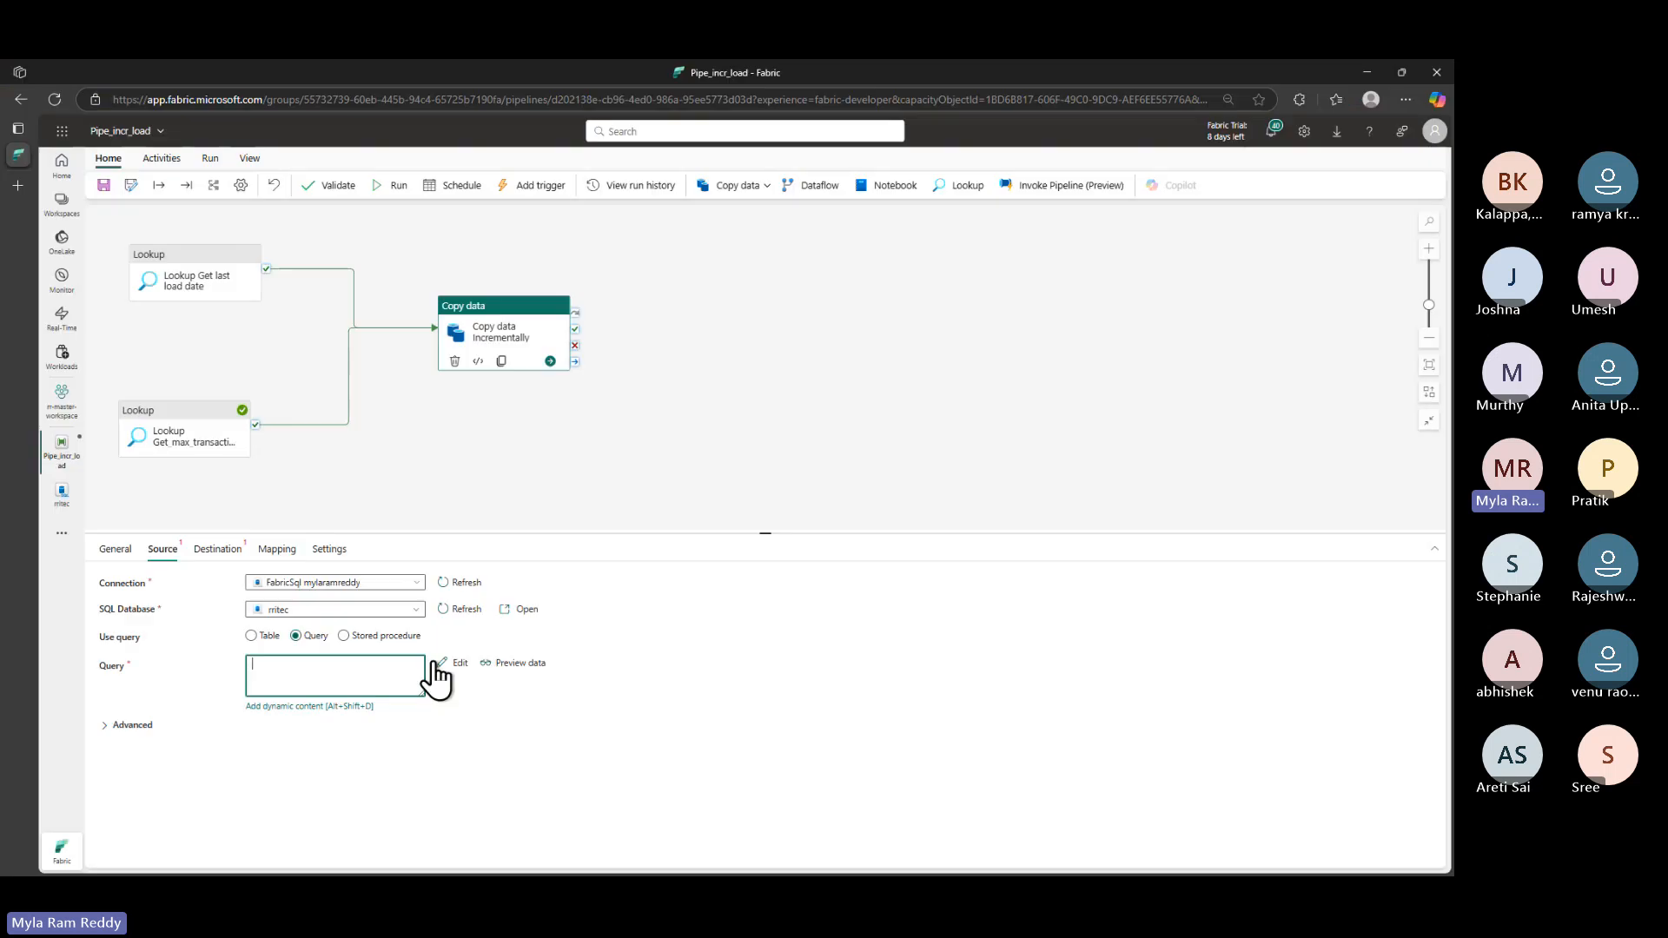
{"action": "left_click", "coordinate": [283, 706]}
{"action": "left_click", "coordinate": [1058, 208]}
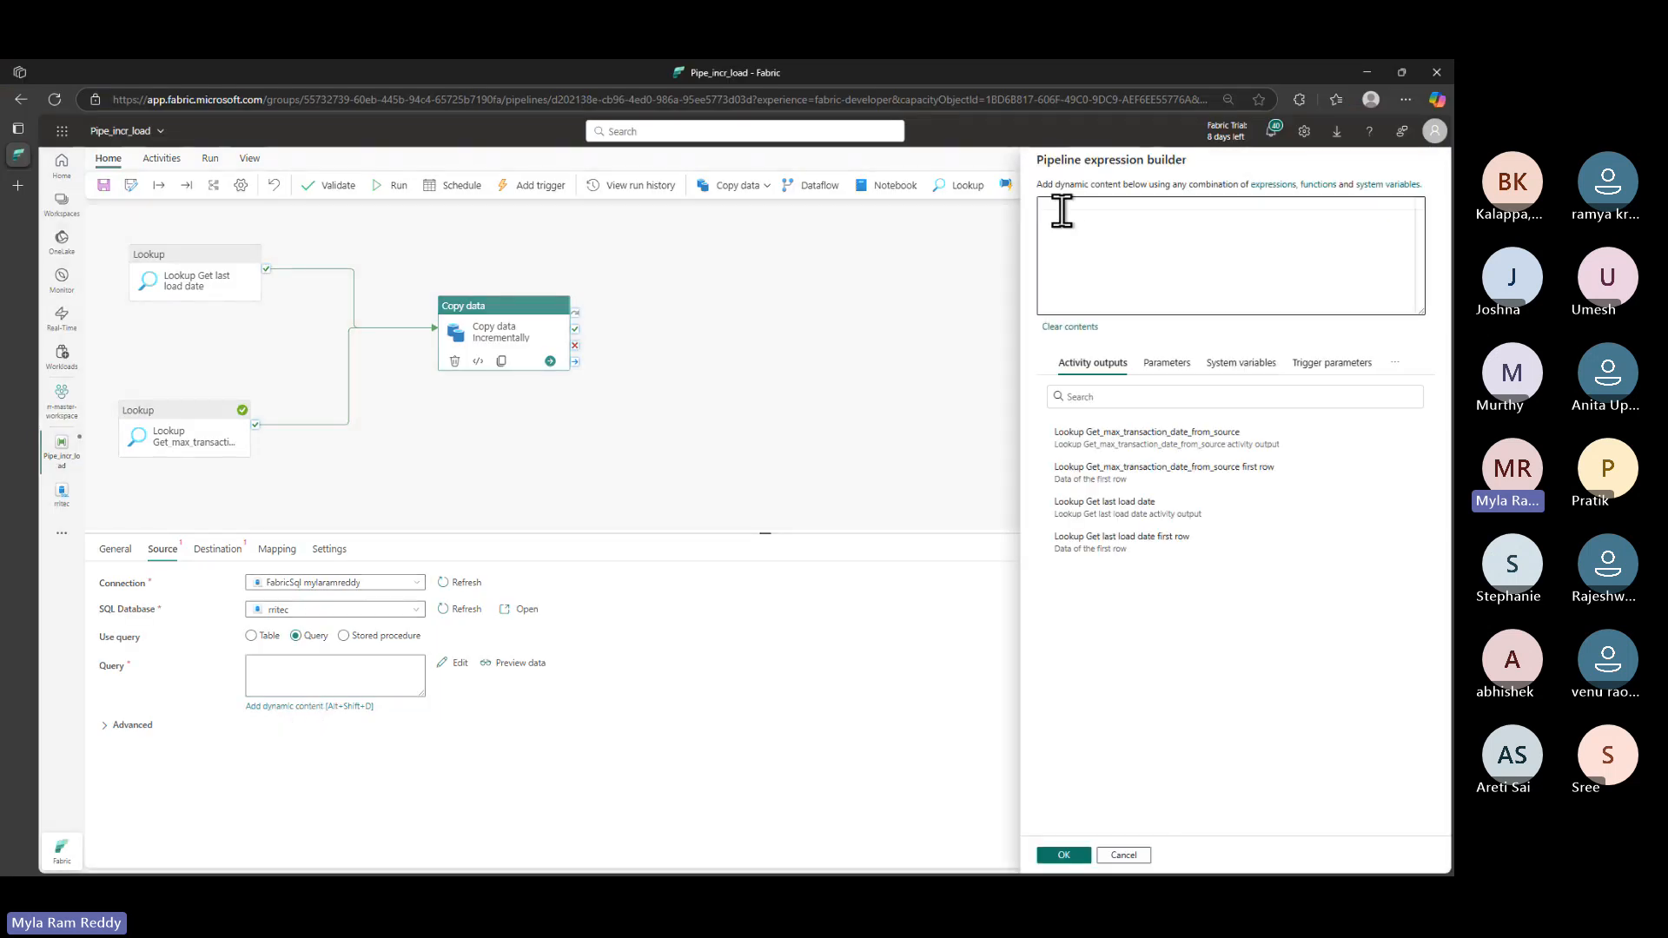
{"action": "key", "text": "ctrl+v"}
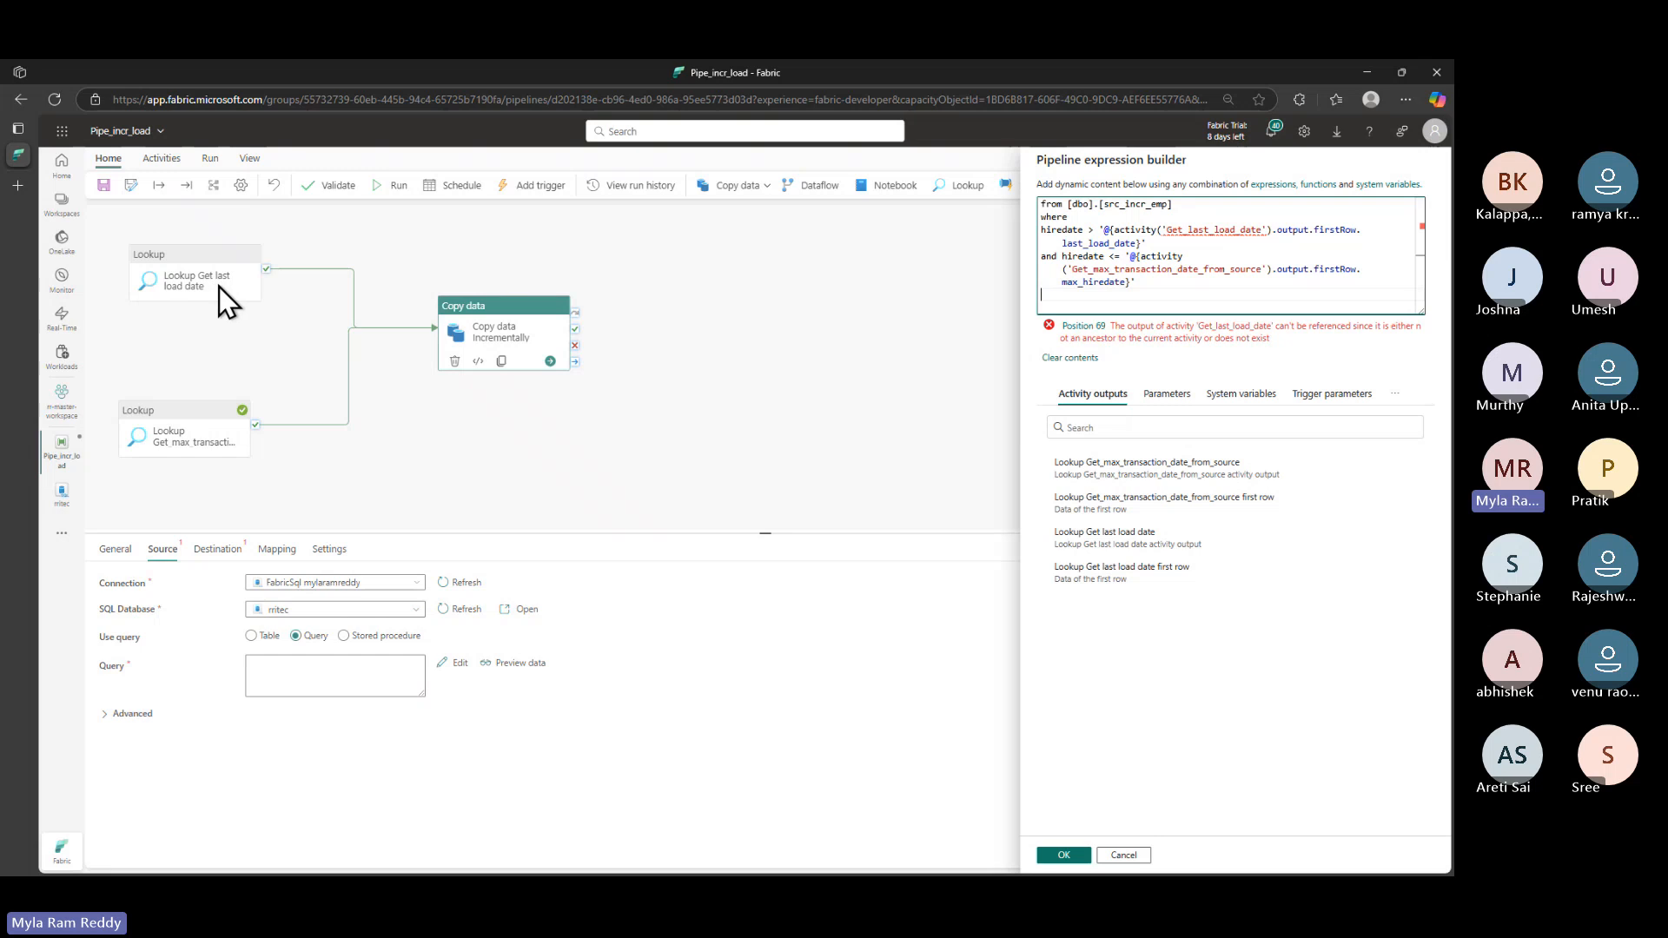
- Rename the first activity reference to 'Lookup Get last load date' and apply the expression
{"action": "left_click_drag", "start_coordinate": [1167, 229], "coordinate": [1263, 229]}
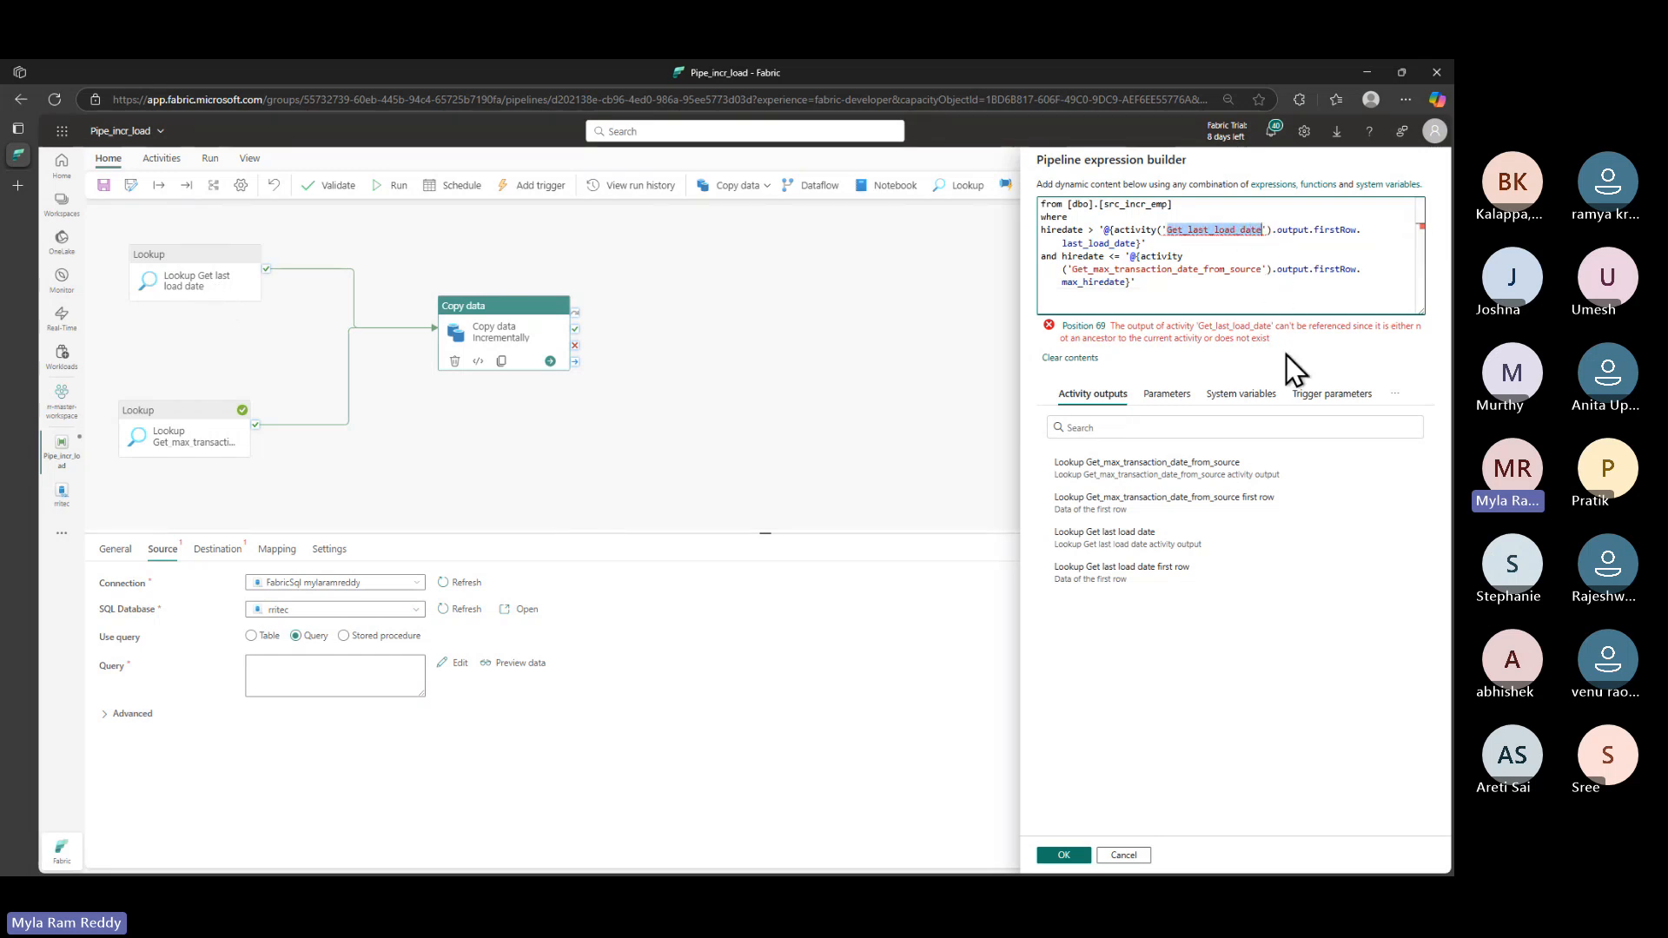
{"action": "type", "text": "L"}
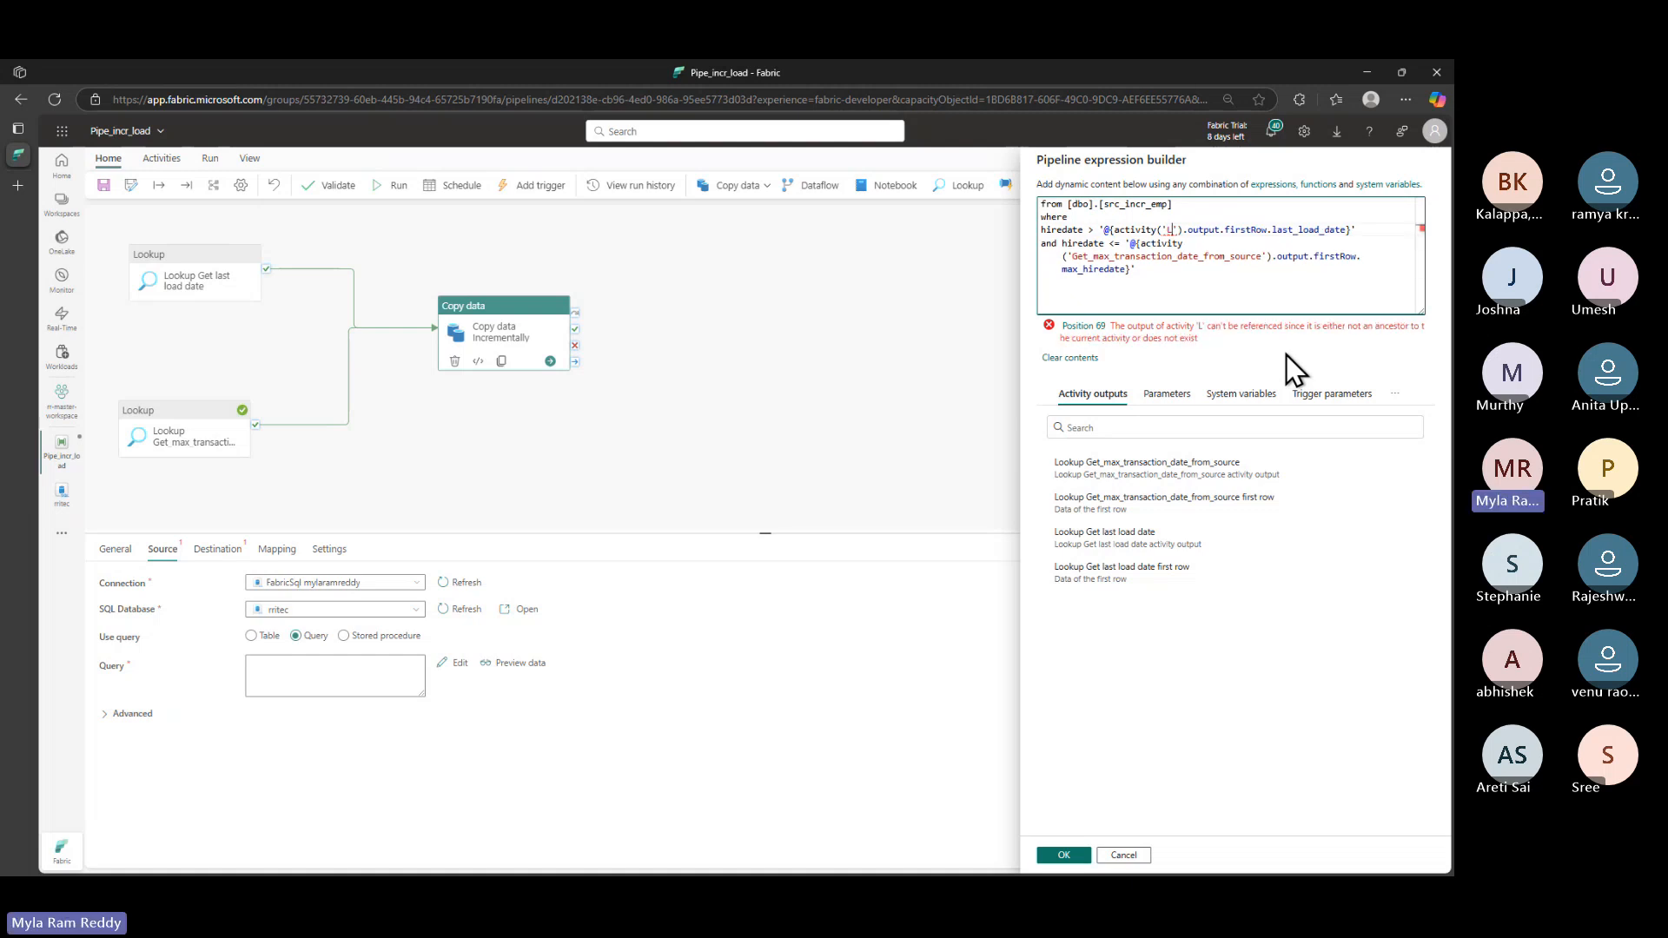
{"action": "type", "text": "ookup Get"}
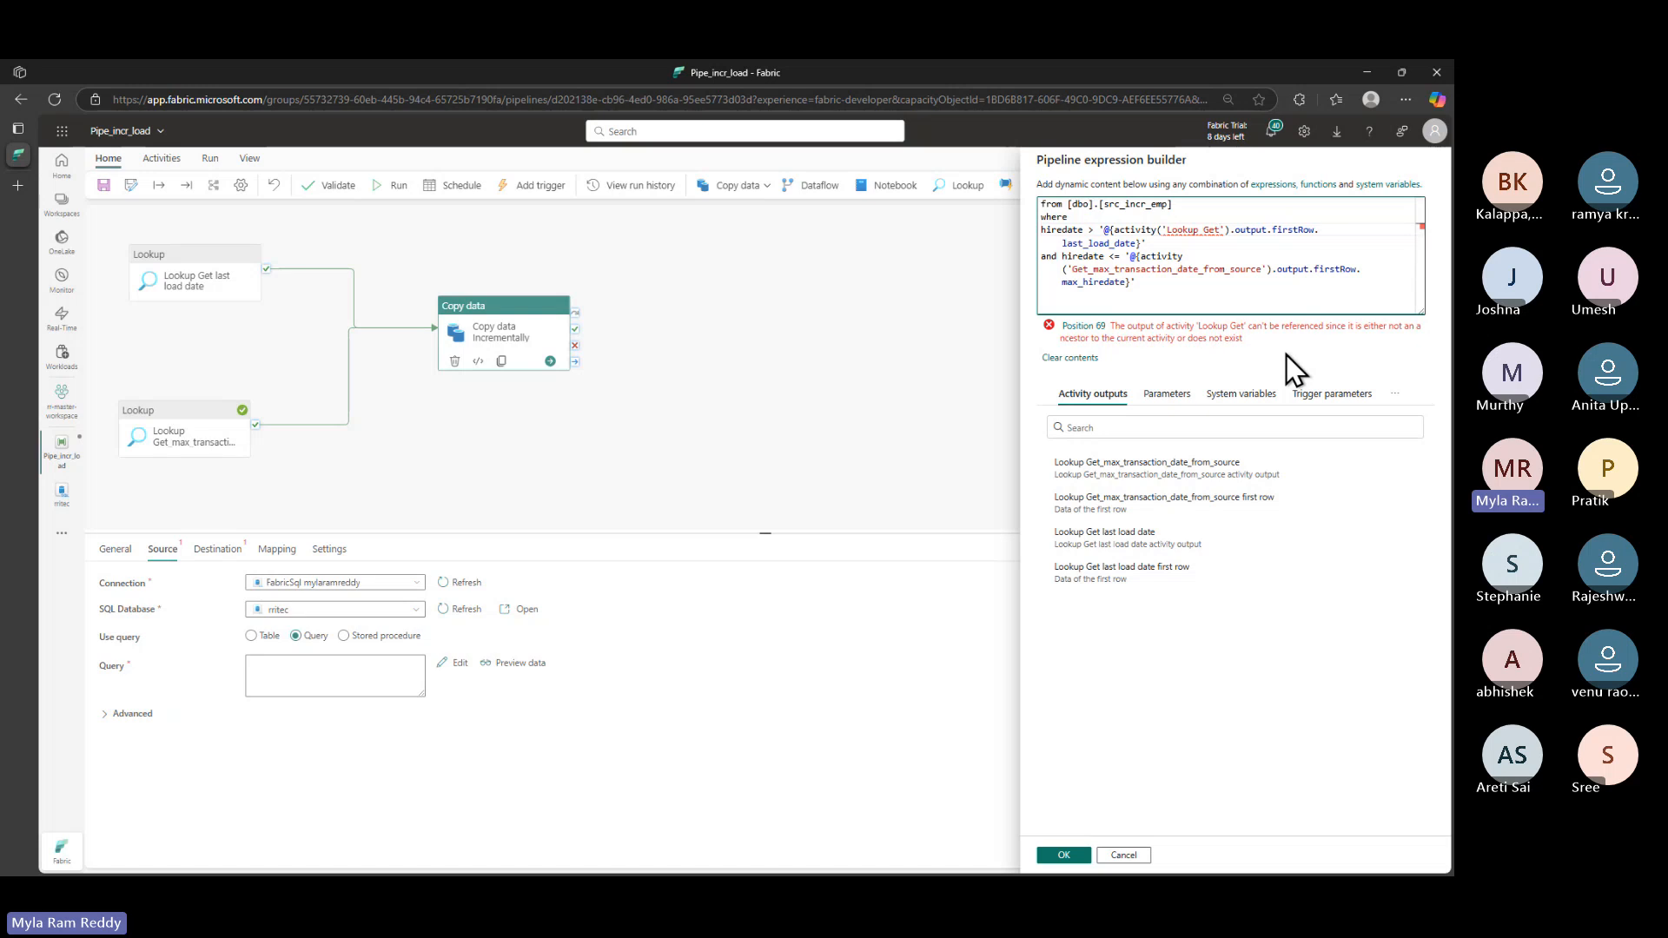
{"action": "type", "text": " las"}
{"action": "type", "text": "t l"}
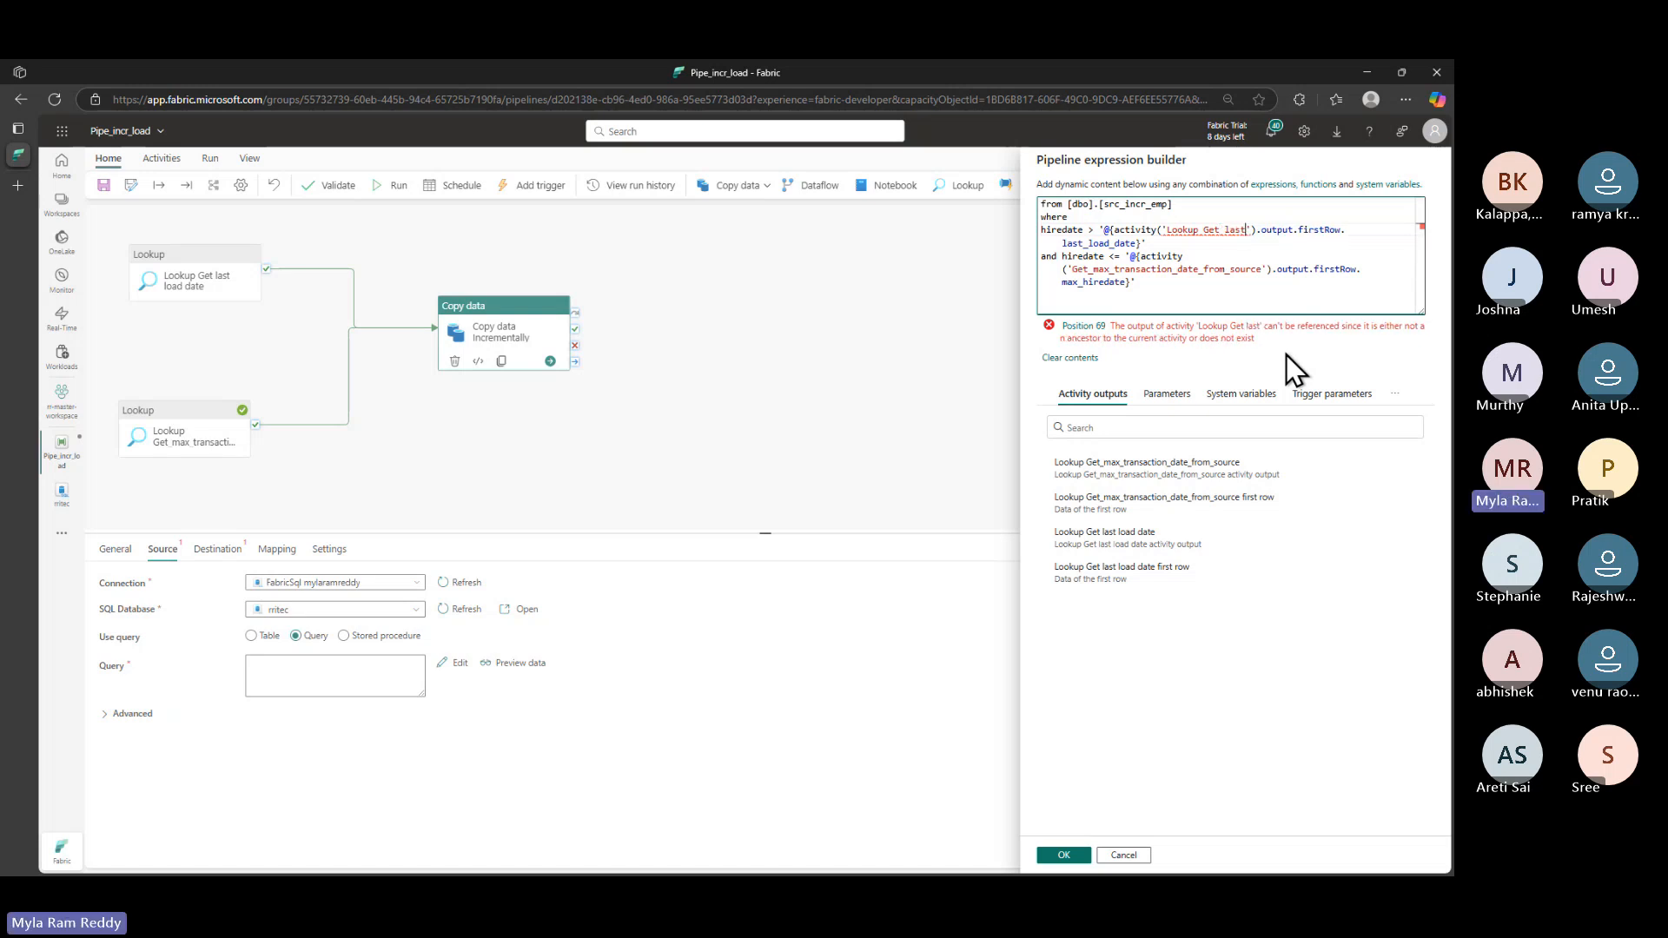
{"action": "type", "text": "oad date"}
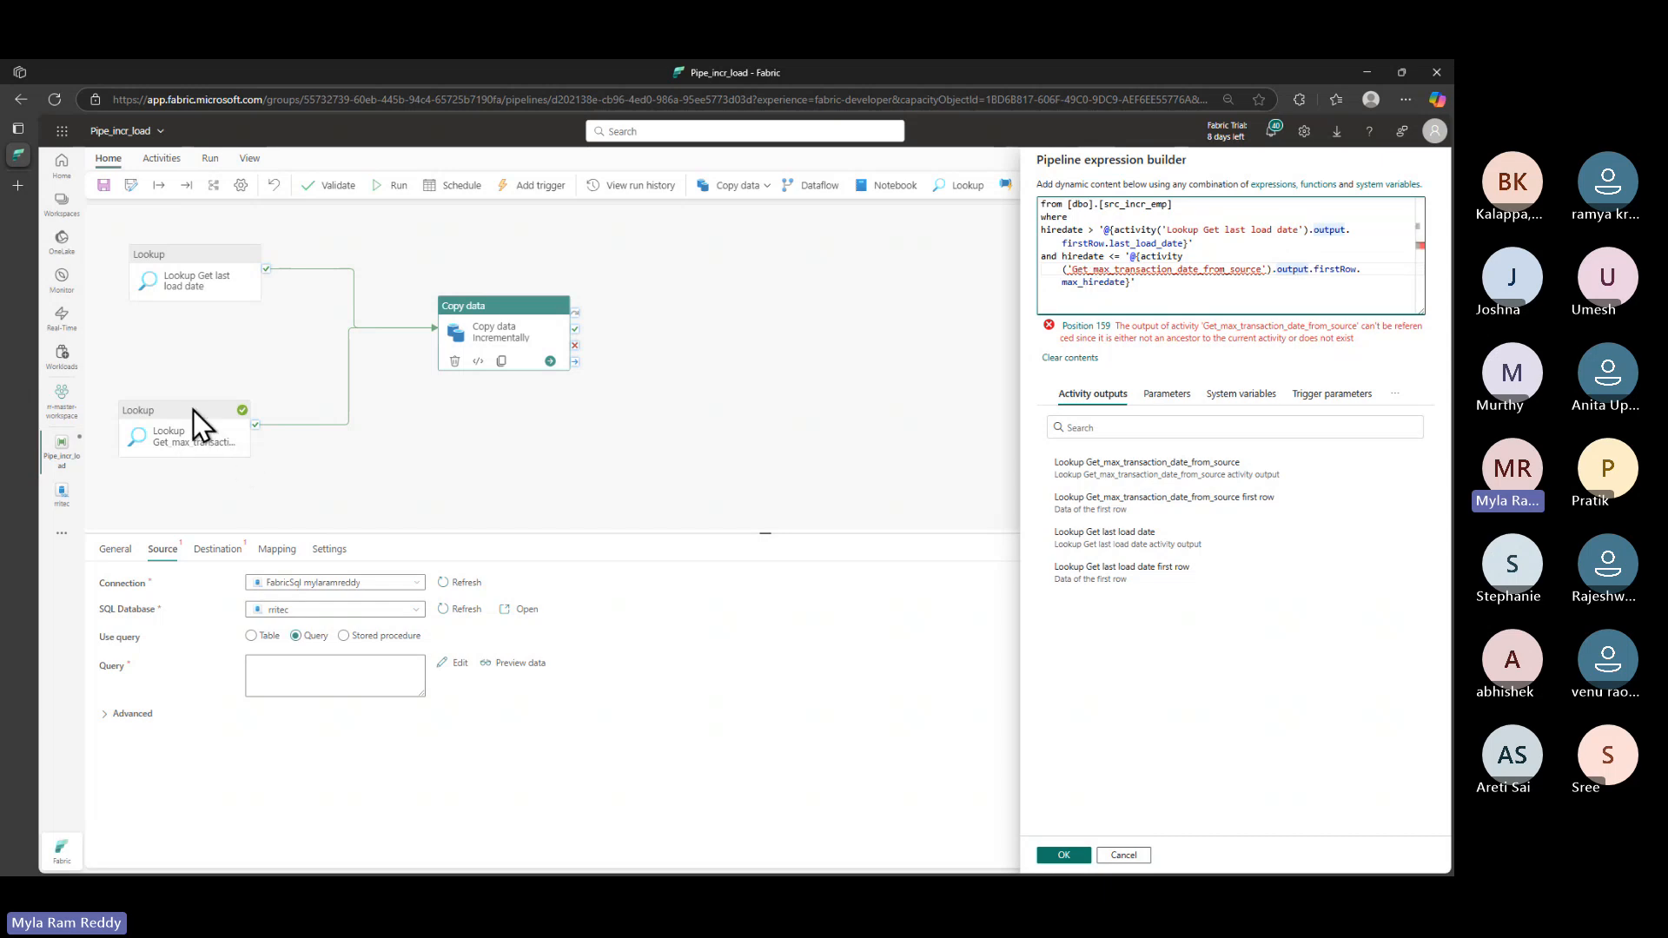
{"action": "left_click", "coordinate": [1064, 855]}
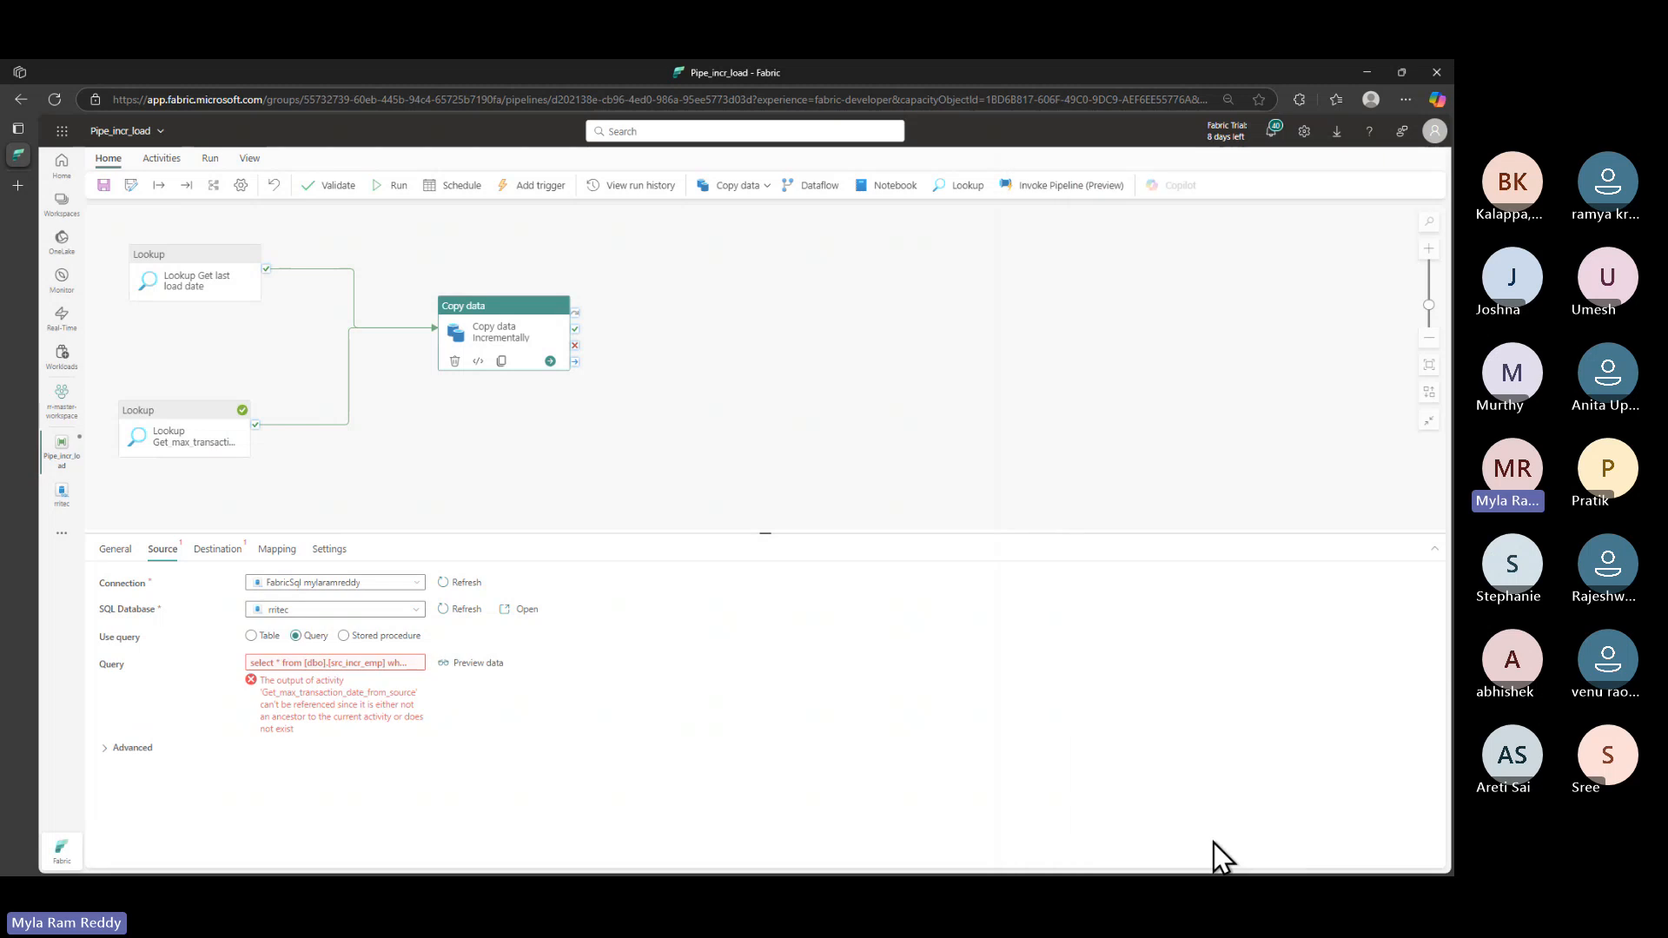
- Replace the wrong activity name in the query expression with the Lookup Get_max_transaction_date_from_source name
{"action": "left_click", "coordinate": [198, 432]}
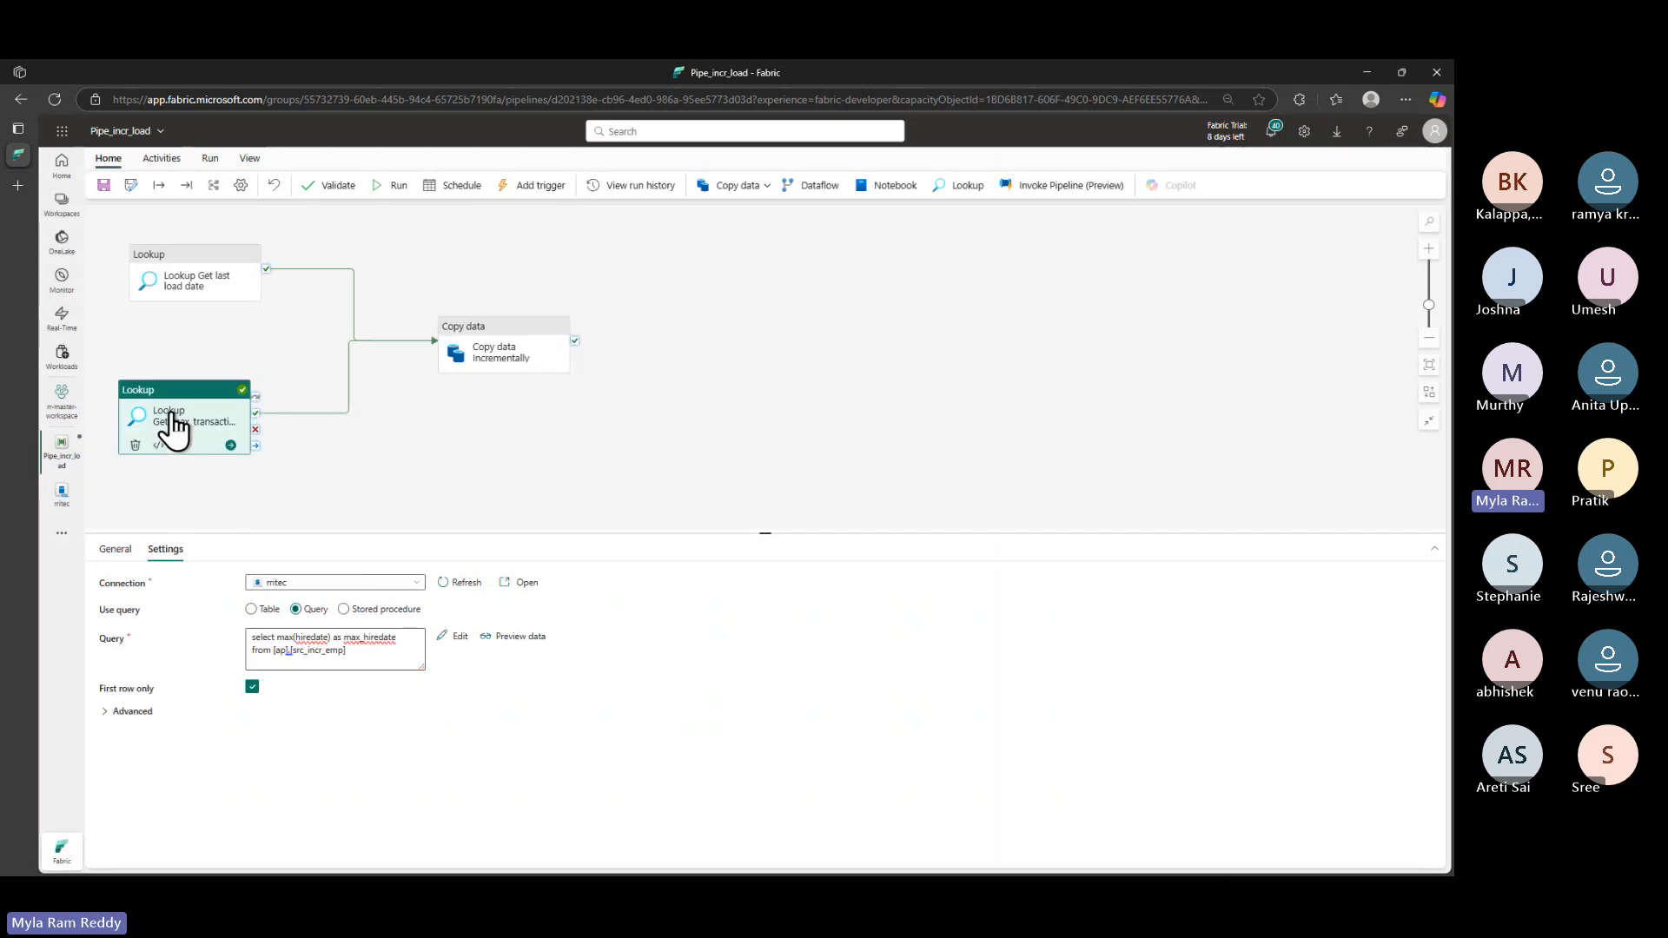
{"action": "left_click", "coordinate": [116, 549]}
{"action": "left_click", "coordinate": [364, 583]}
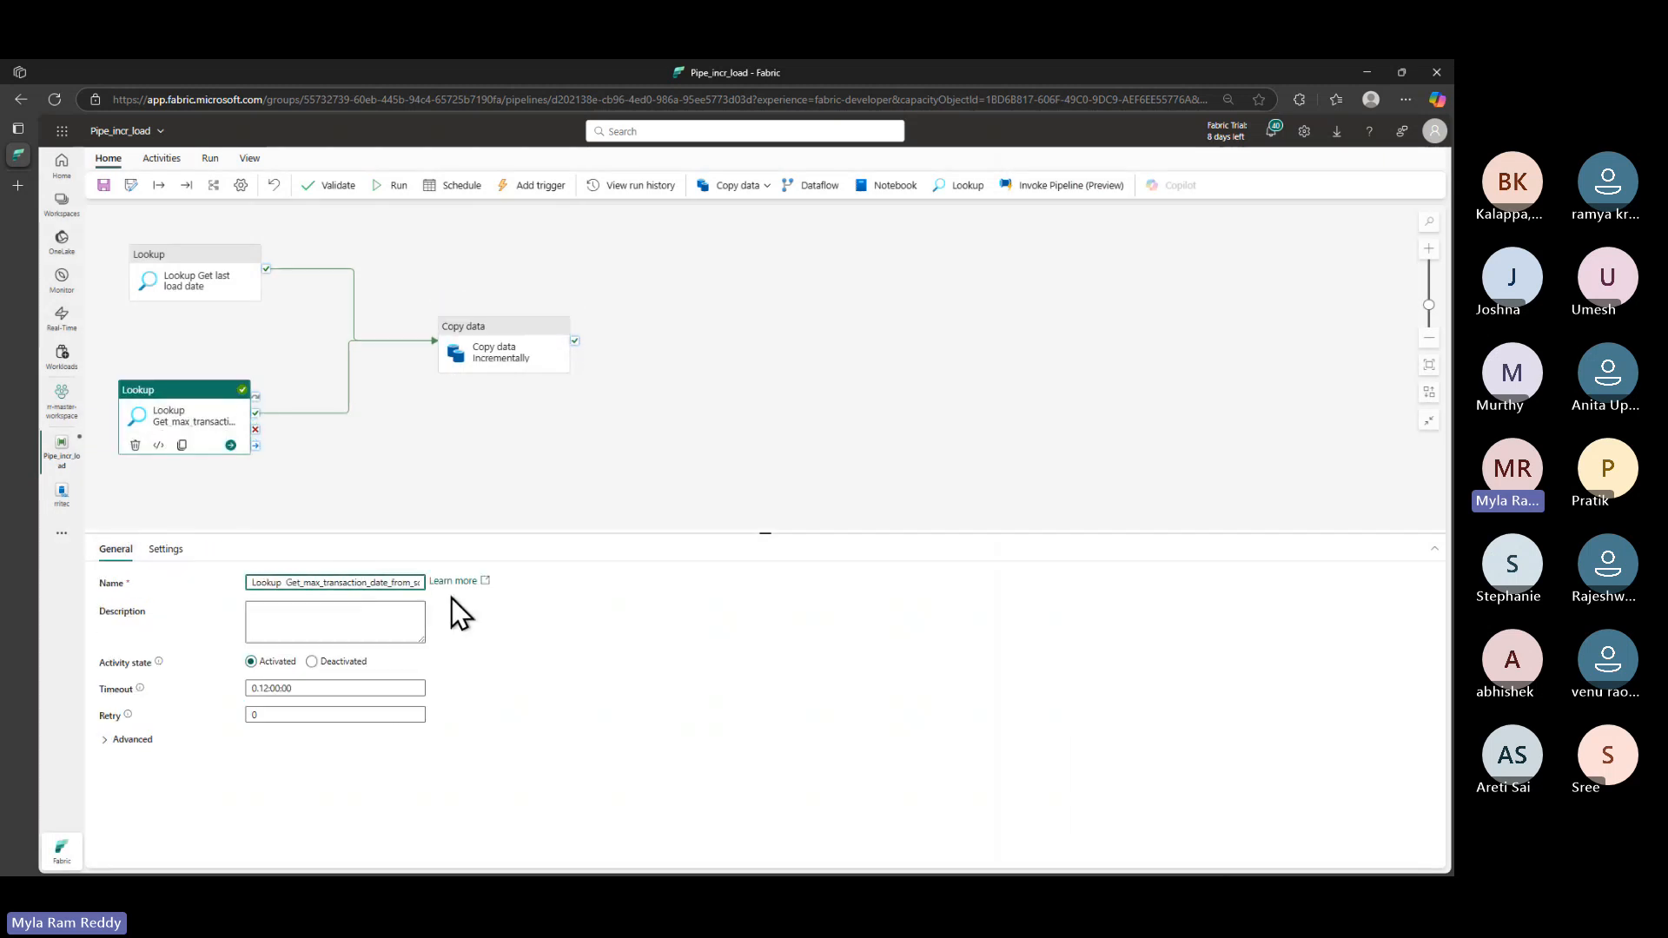
{"action": "key", "text": "ctrl+a"}
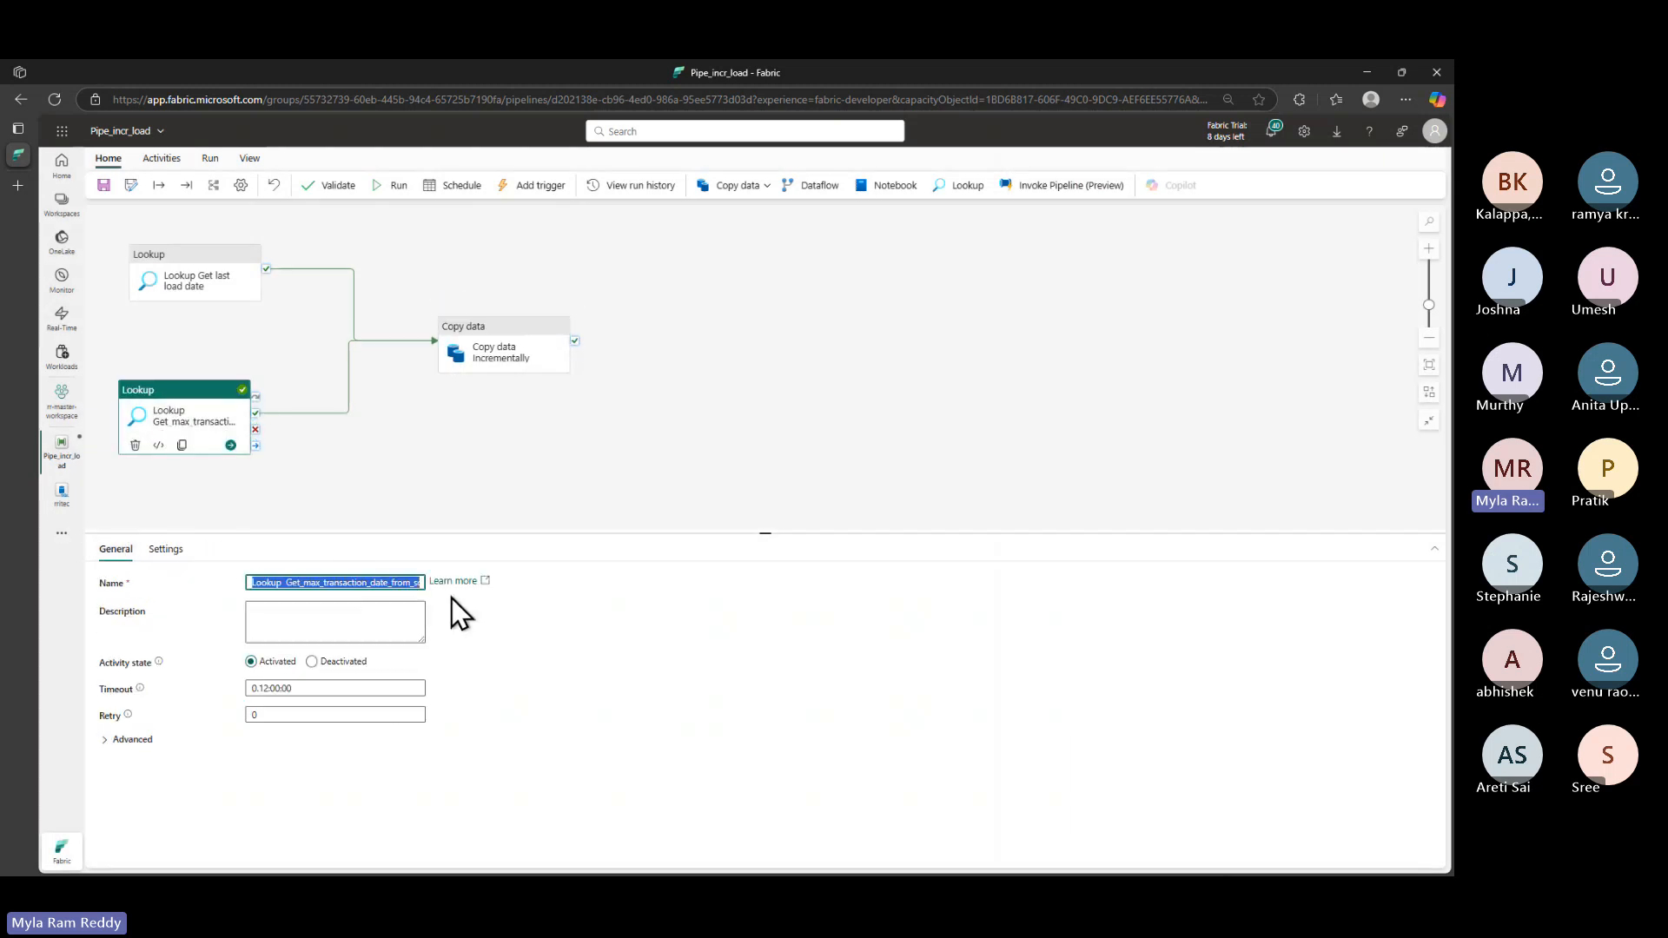
{"action": "left_click", "coordinate": [504, 347]}
{"action": "left_click", "coordinate": [362, 662]}
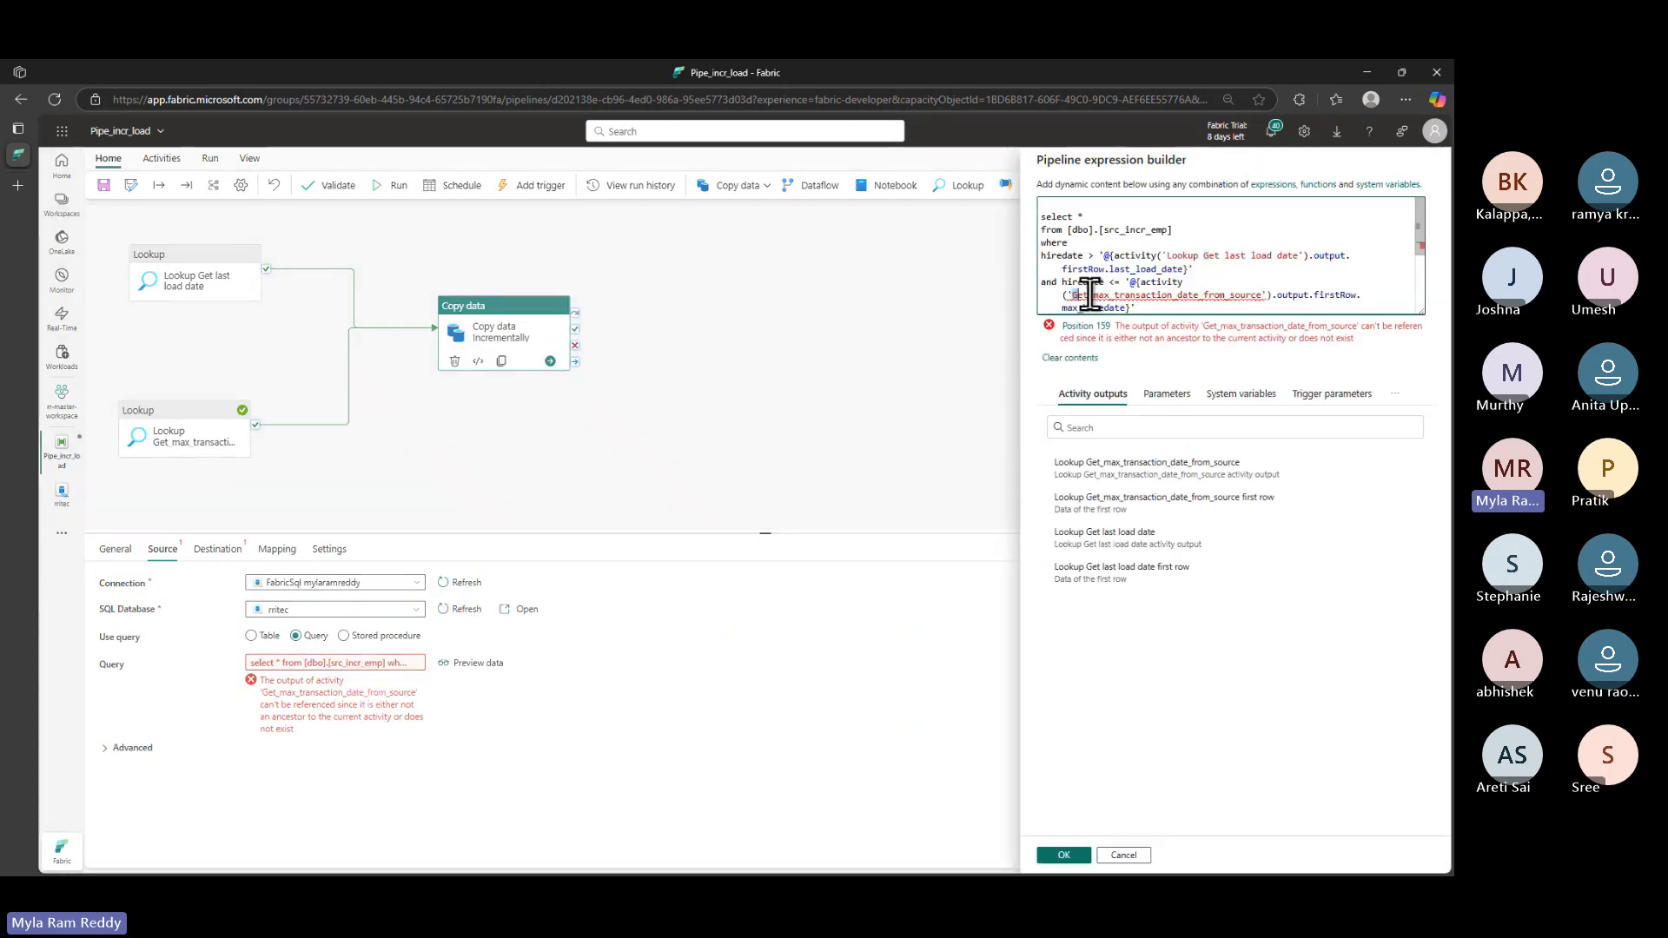
{"action": "left_click_drag", "start_coordinate": [1089, 295], "coordinate": [1262, 295]}
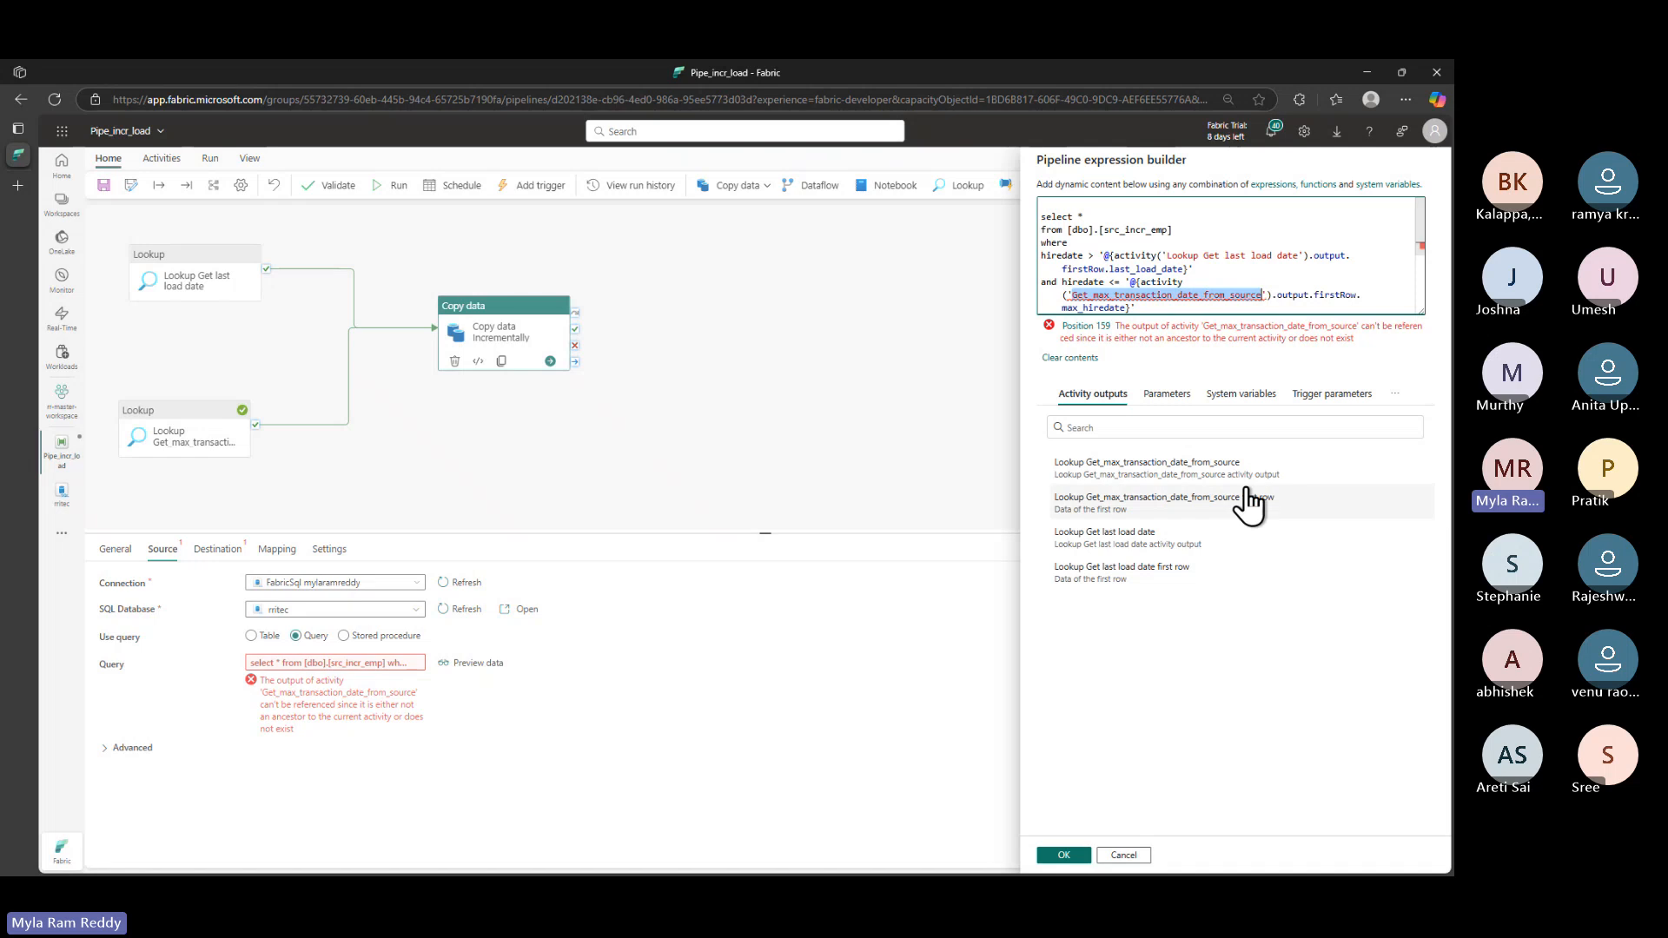
{"action": "key", "text": "ctrl+v"}
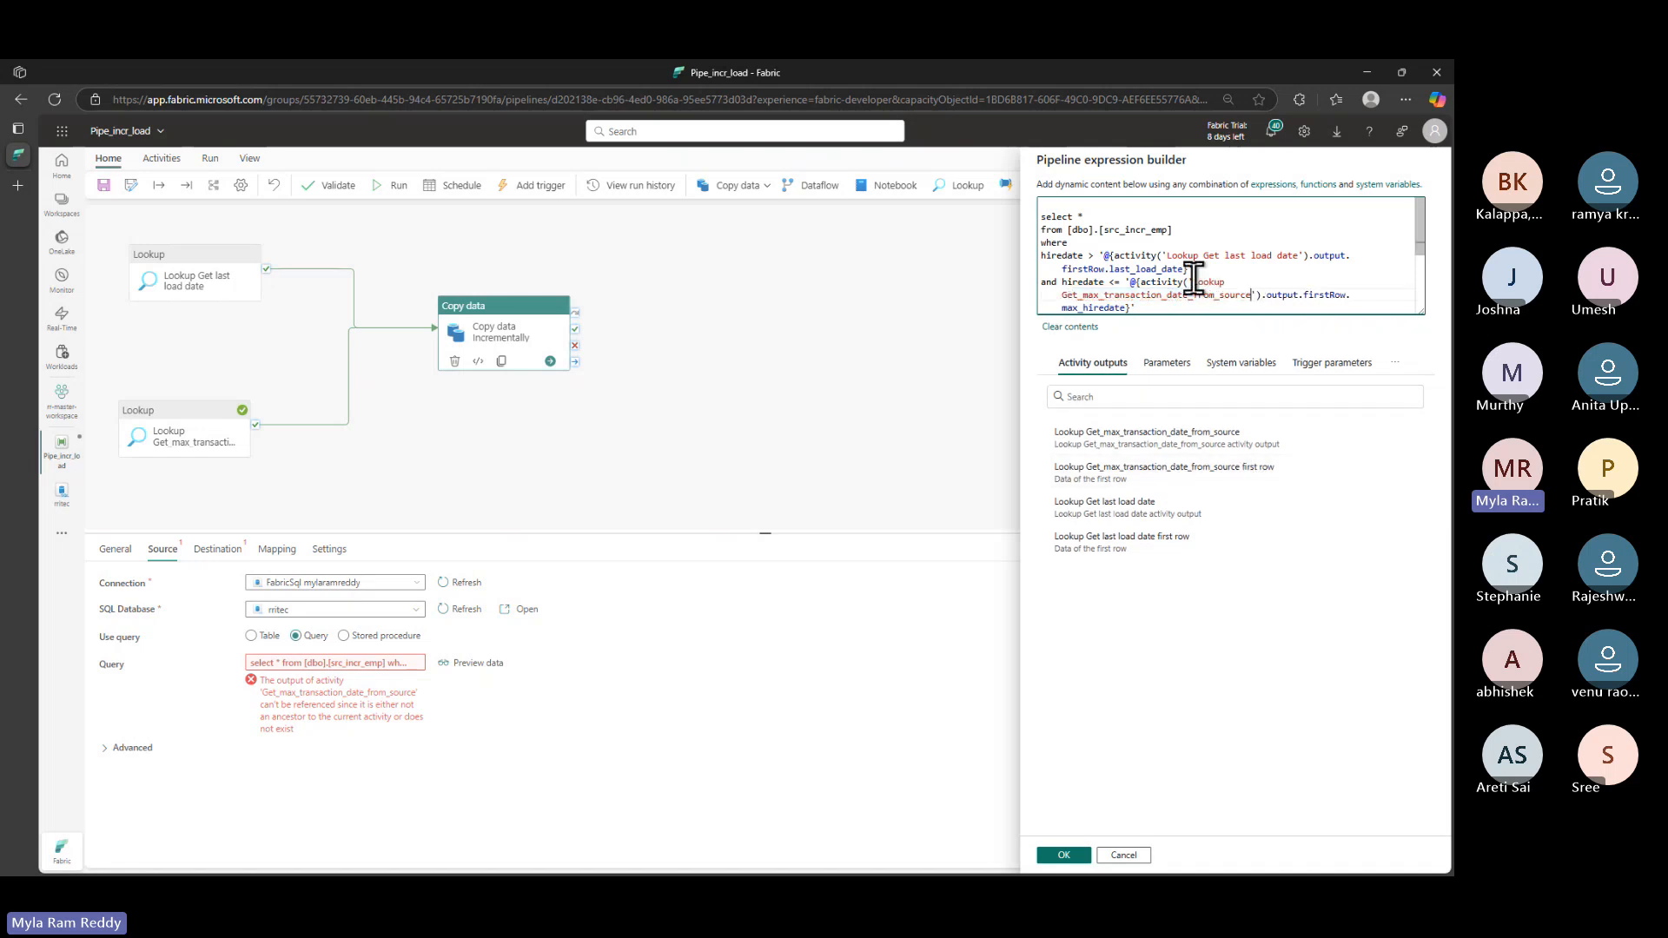
- Review the query's select clause, last-load-date lookup reference and upper-bound max transaction date reference
{"action": "scroll", "coordinate": [1194, 278], "scroll_direction": "down", "scroll_amount": 1}
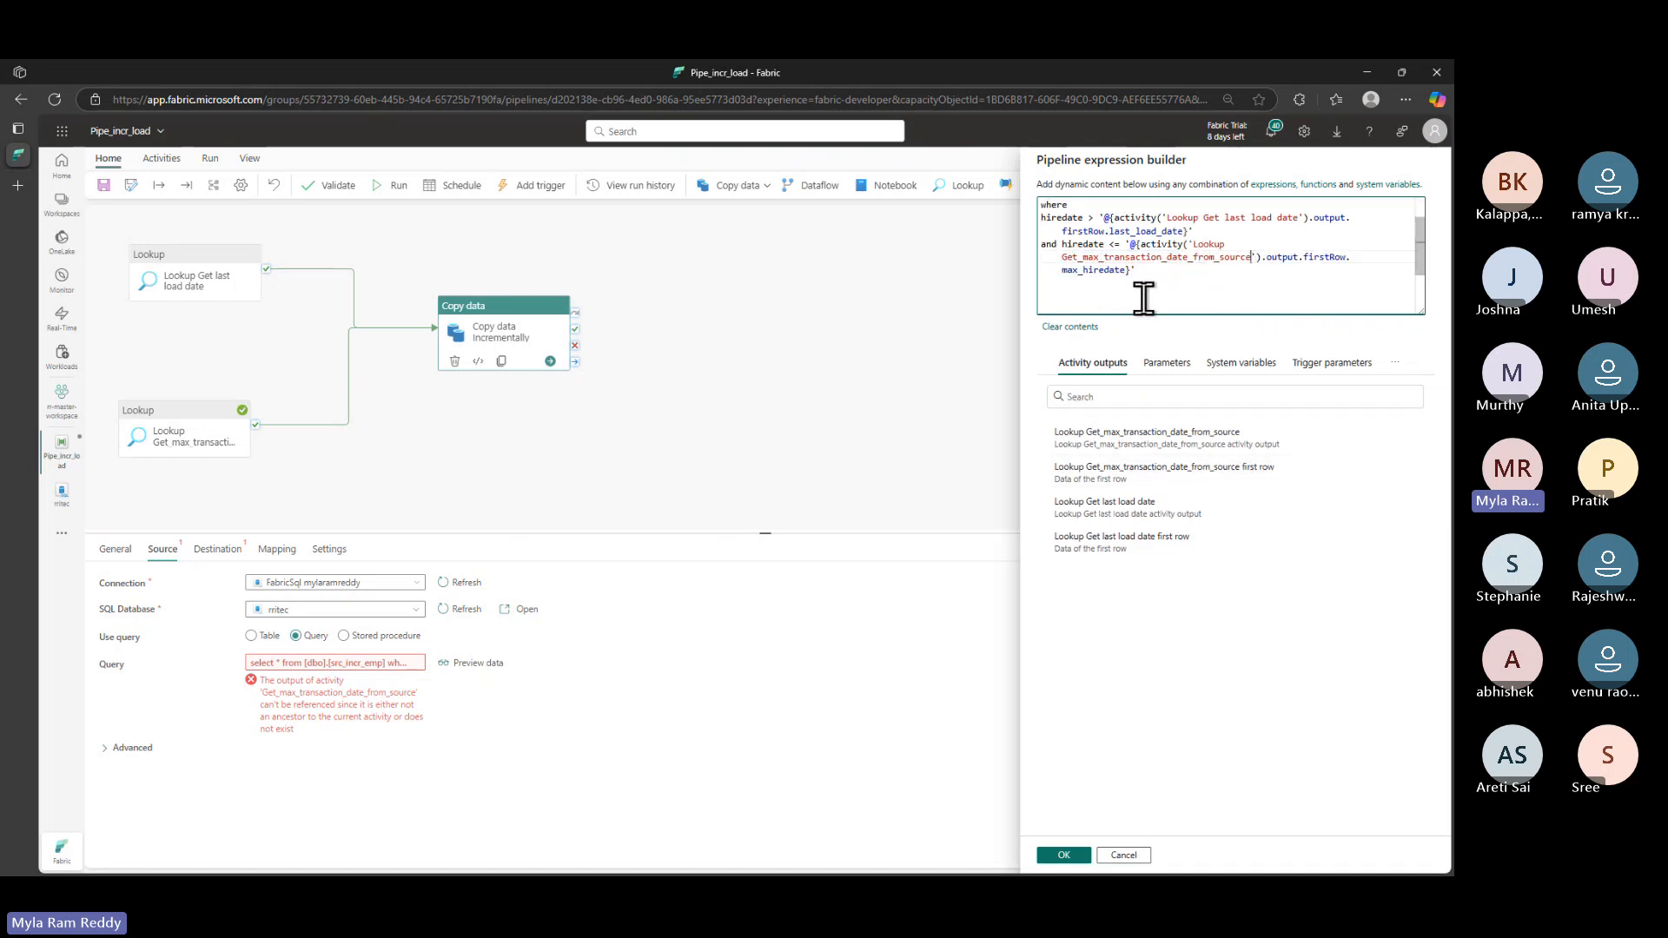
{"action": "scroll", "coordinate": [1144, 300], "scroll_direction": "up", "scroll_amount": 1}
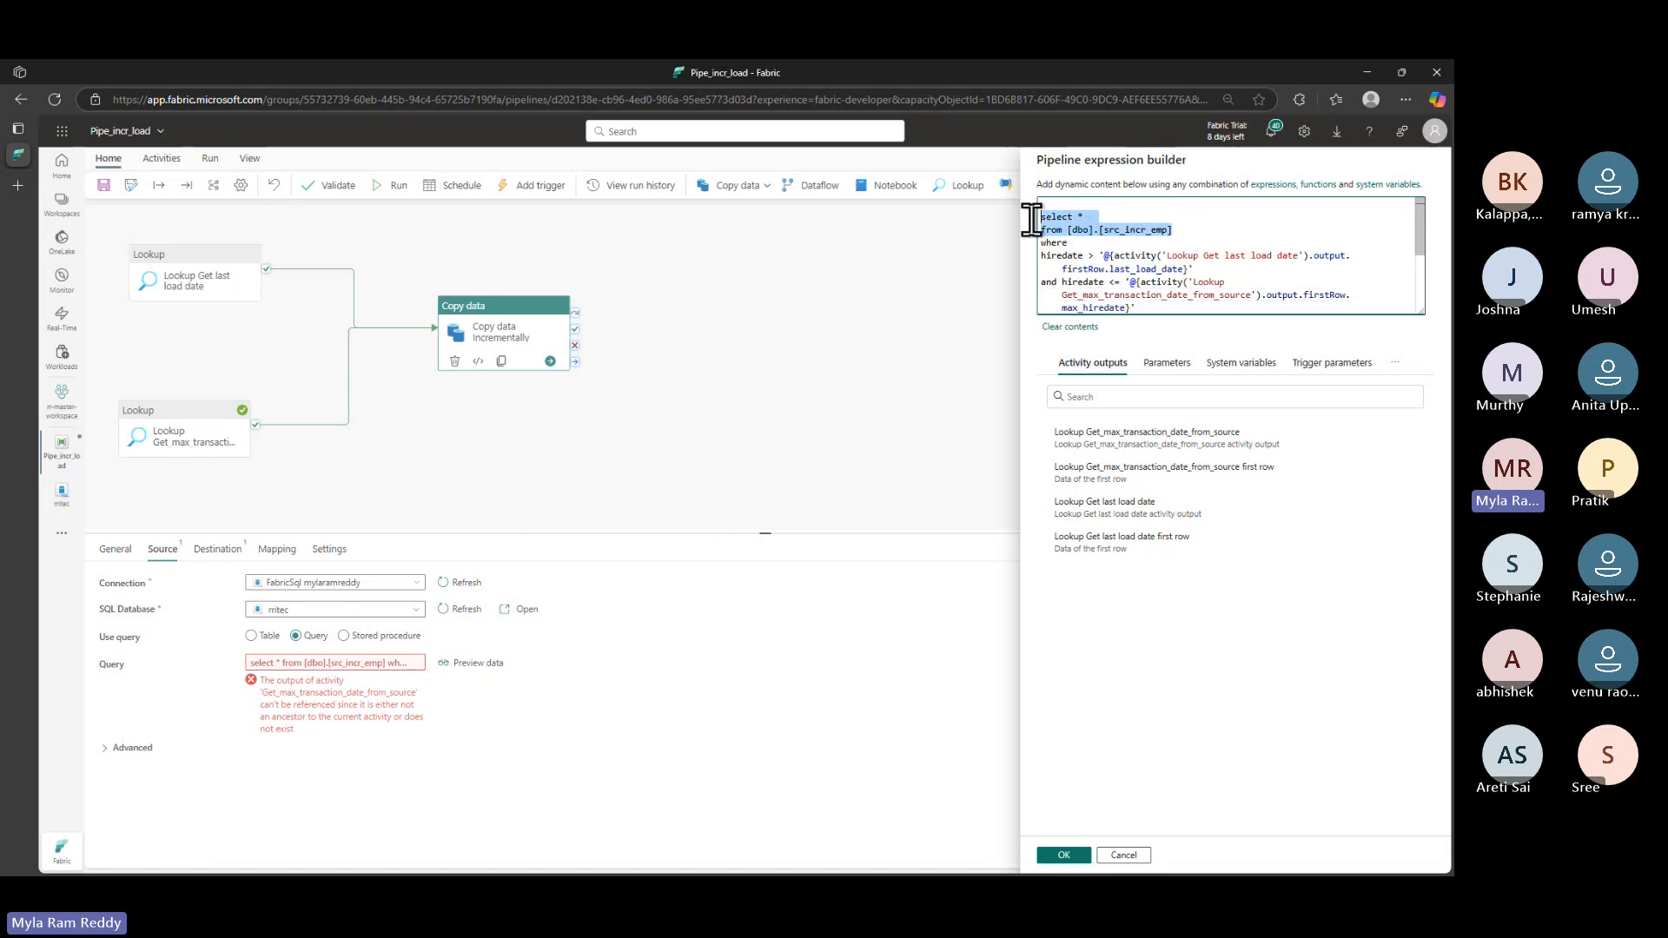
{"action": "left_click_drag", "start_coordinate": [1034, 217], "coordinate": [1173, 232]}
{"action": "left_click_drag", "start_coordinate": [1104, 255], "coordinate": [1318, 253]}
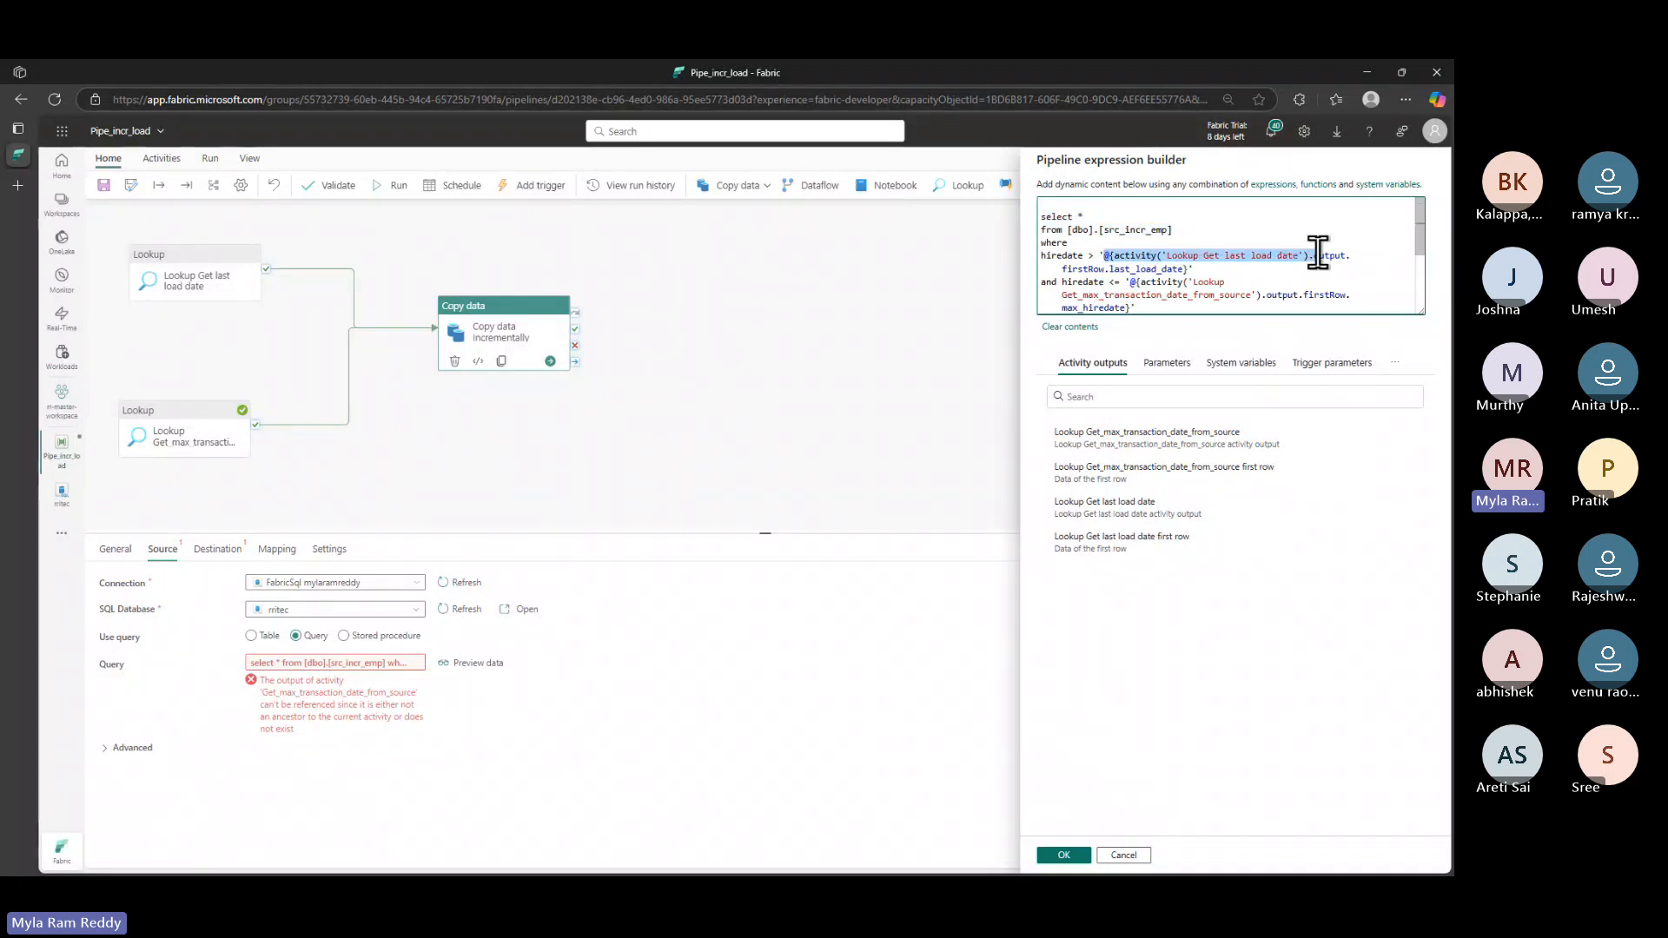
{"action": "left_click_drag", "start_coordinate": [1110, 282], "coordinate": [1153, 296]}
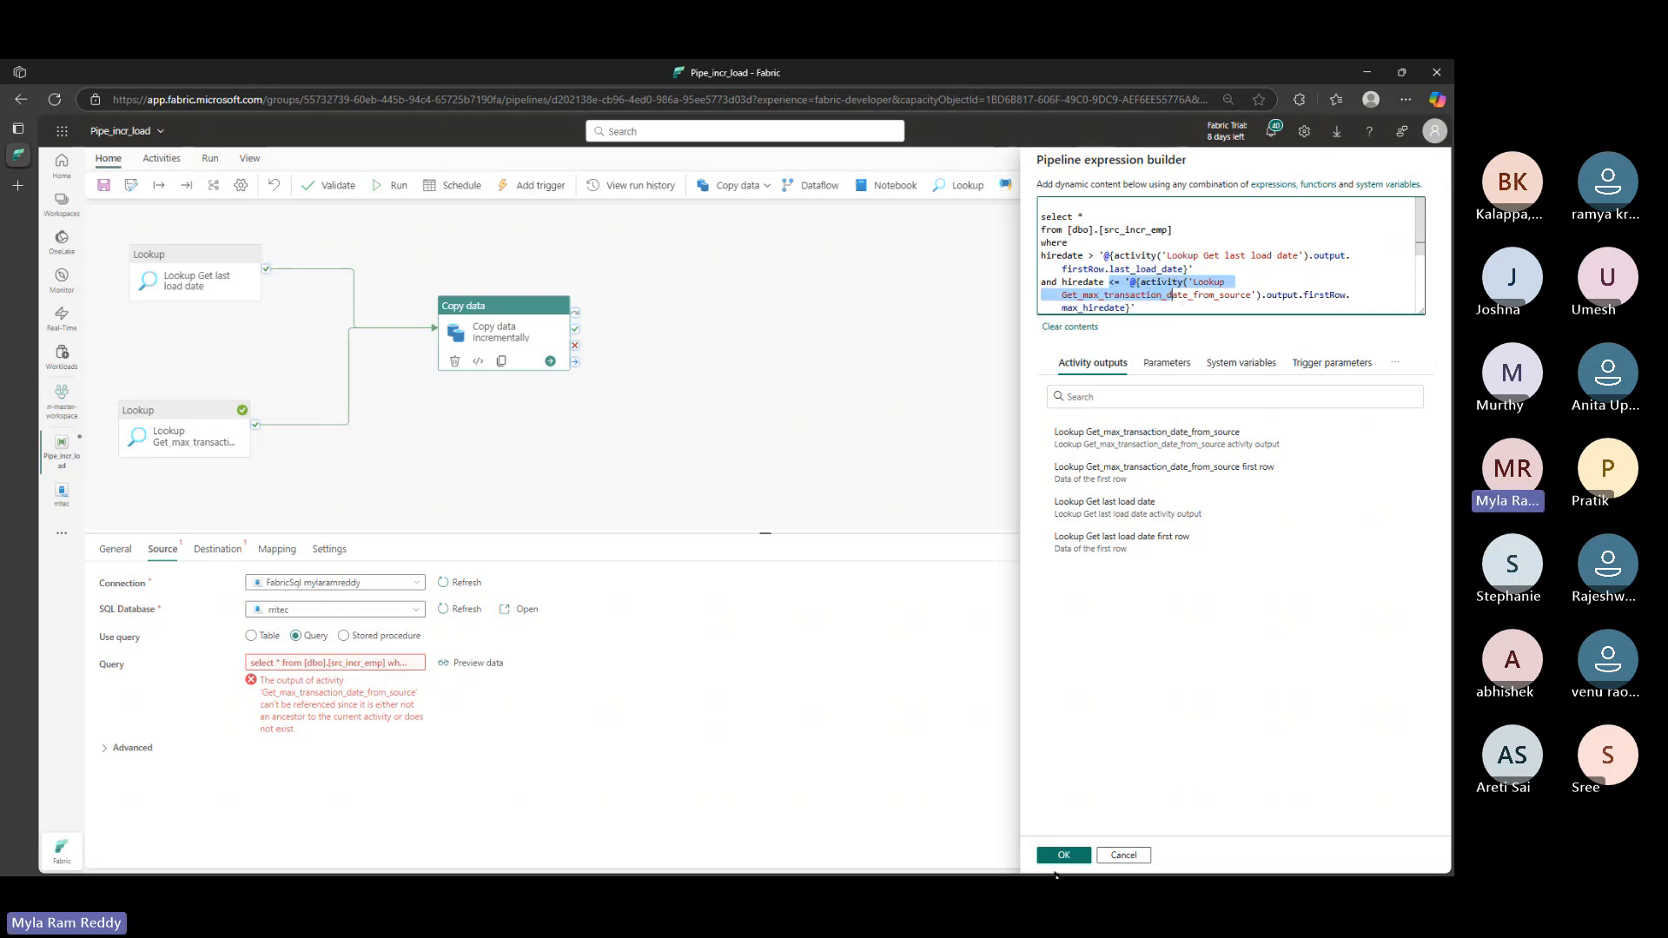
{"action": "left_click_drag", "start_coordinate": [1153, 296], "coordinate": [1228, 295]}
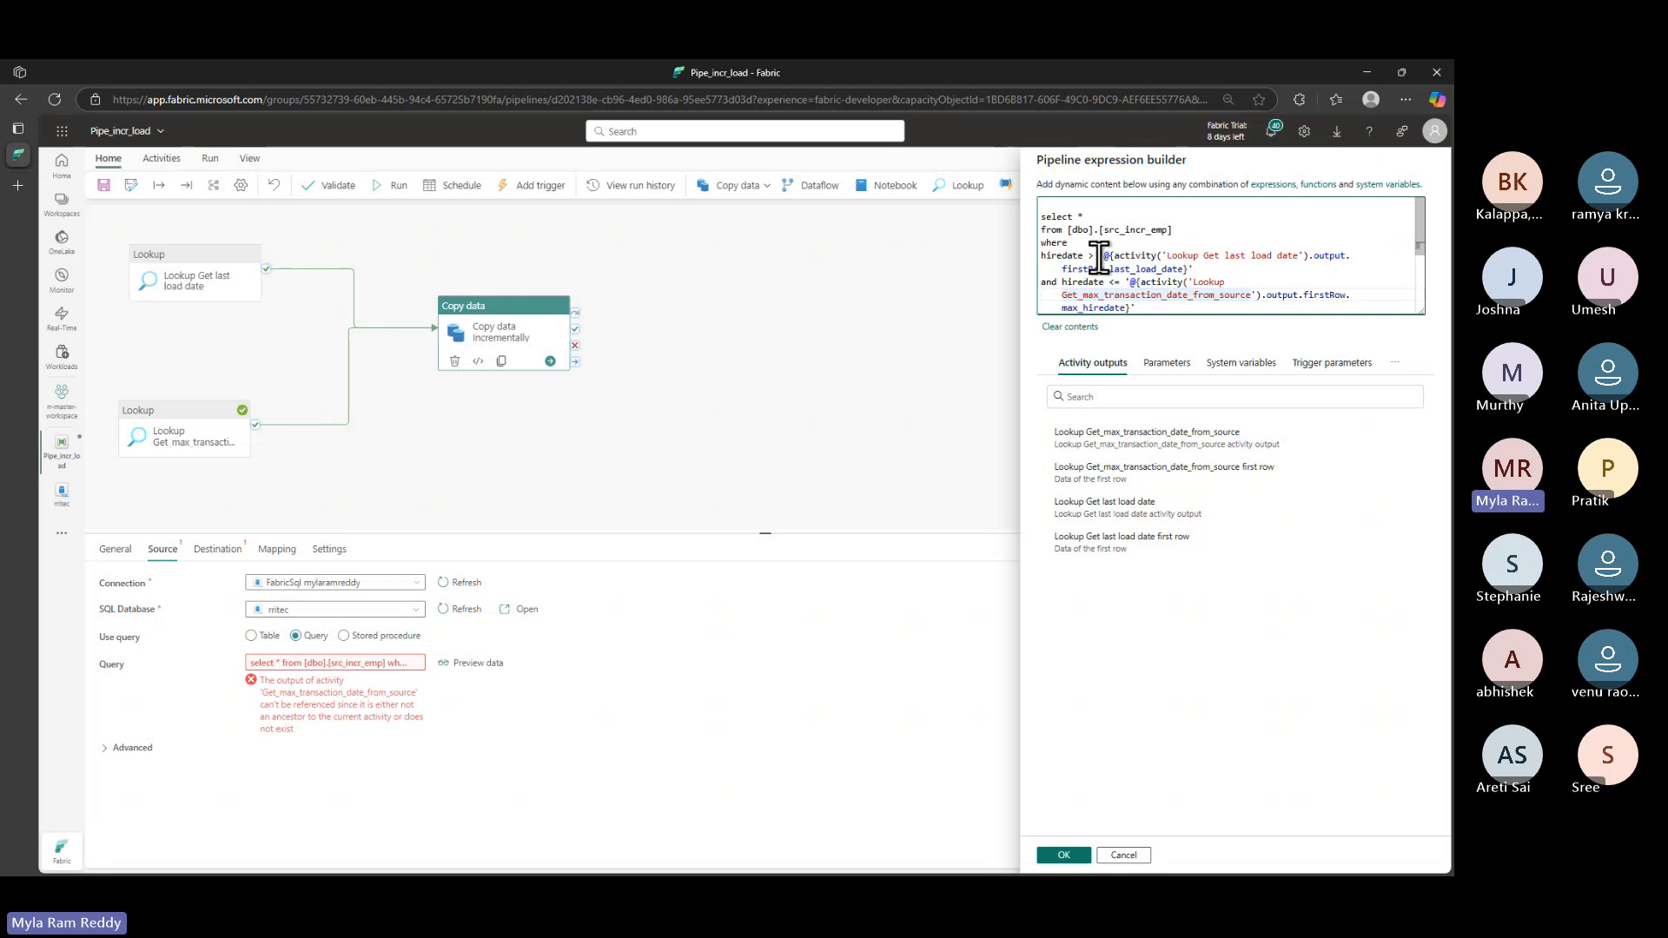
{"action": "left_click_drag", "start_coordinate": [1100, 256], "coordinate": [1349, 254]}
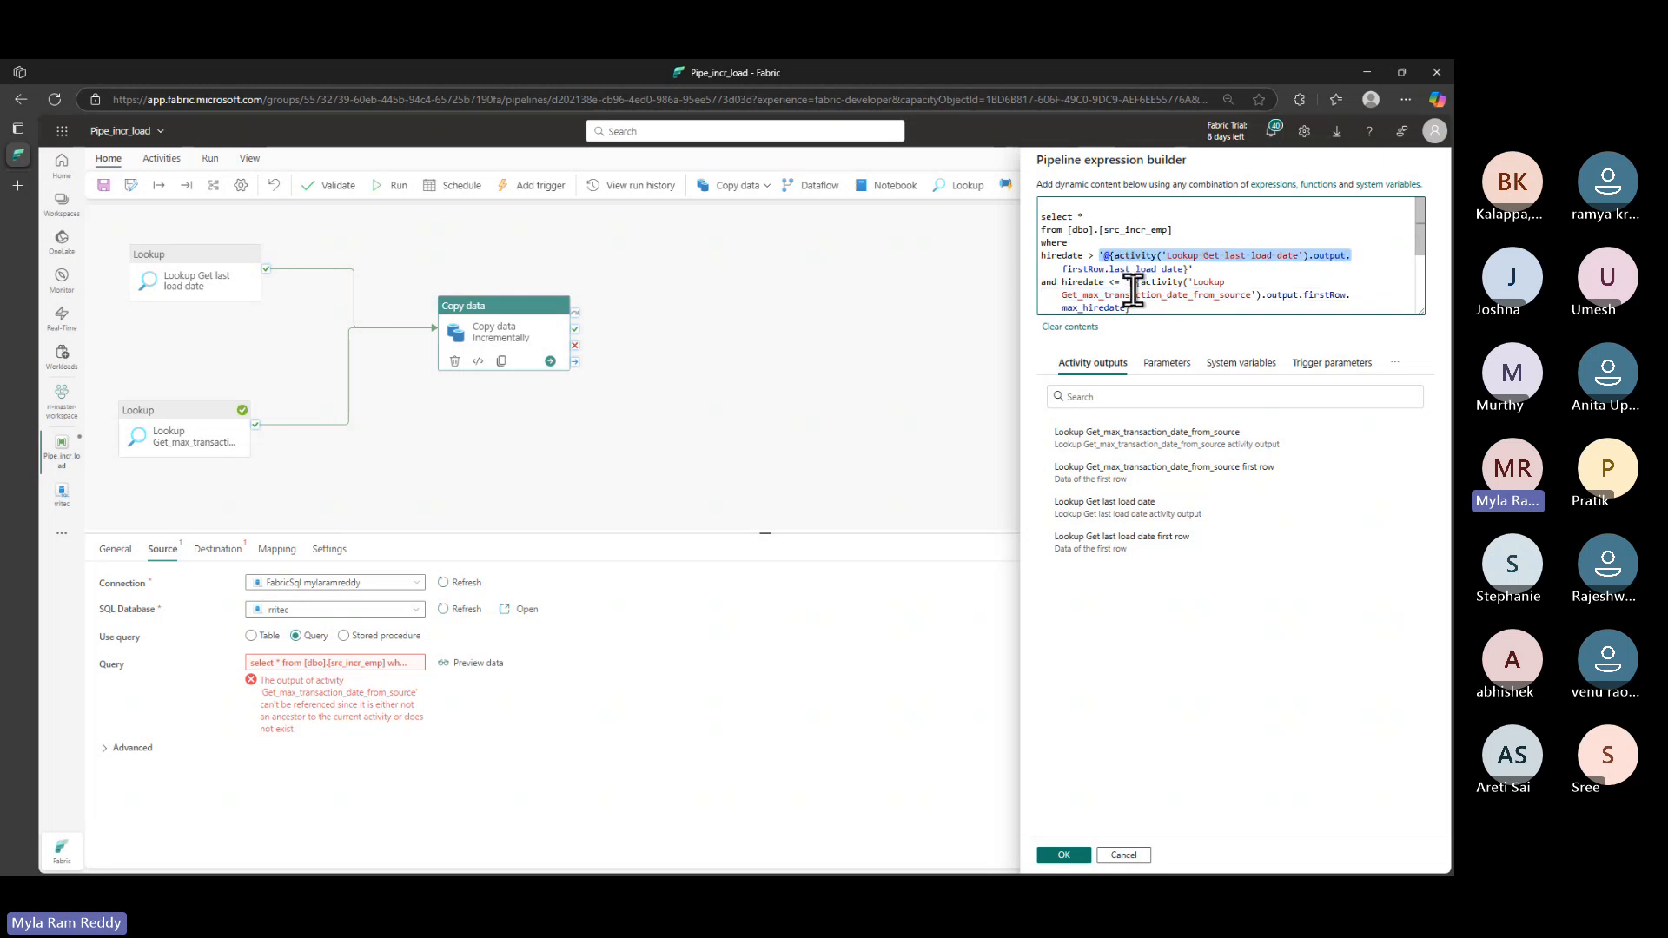
{"action": "left_click_drag", "start_coordinate": [1130, 283], "coordinate": [1149, 311]}
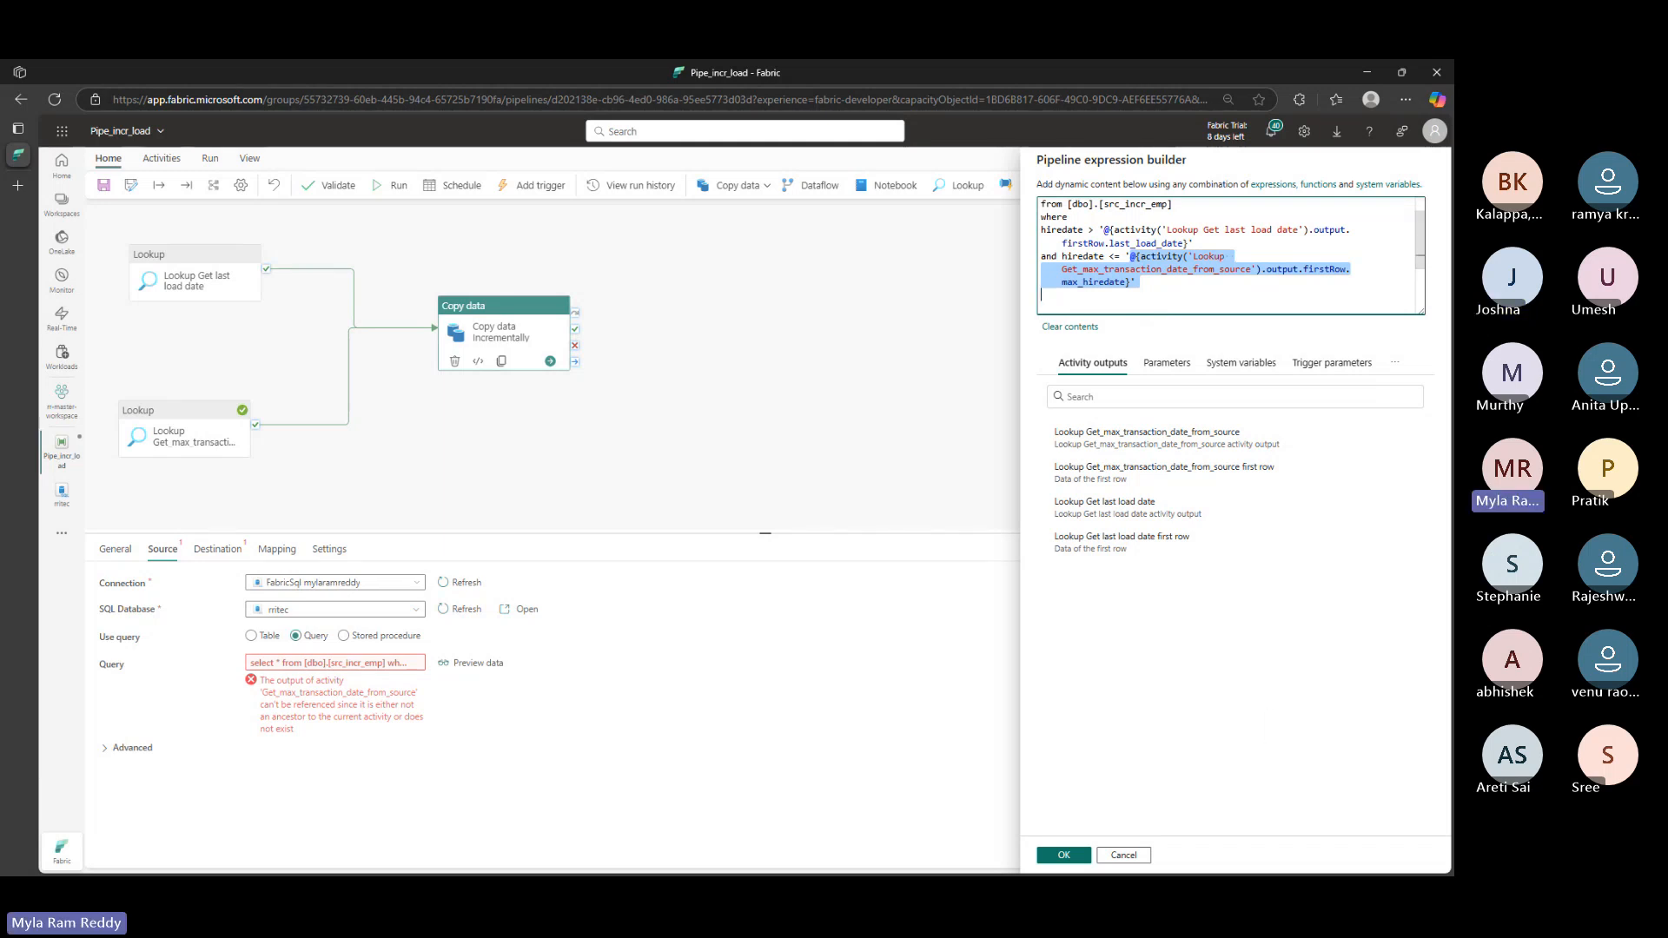
{"action": "left_click", "coordinate": [1186, 303]}
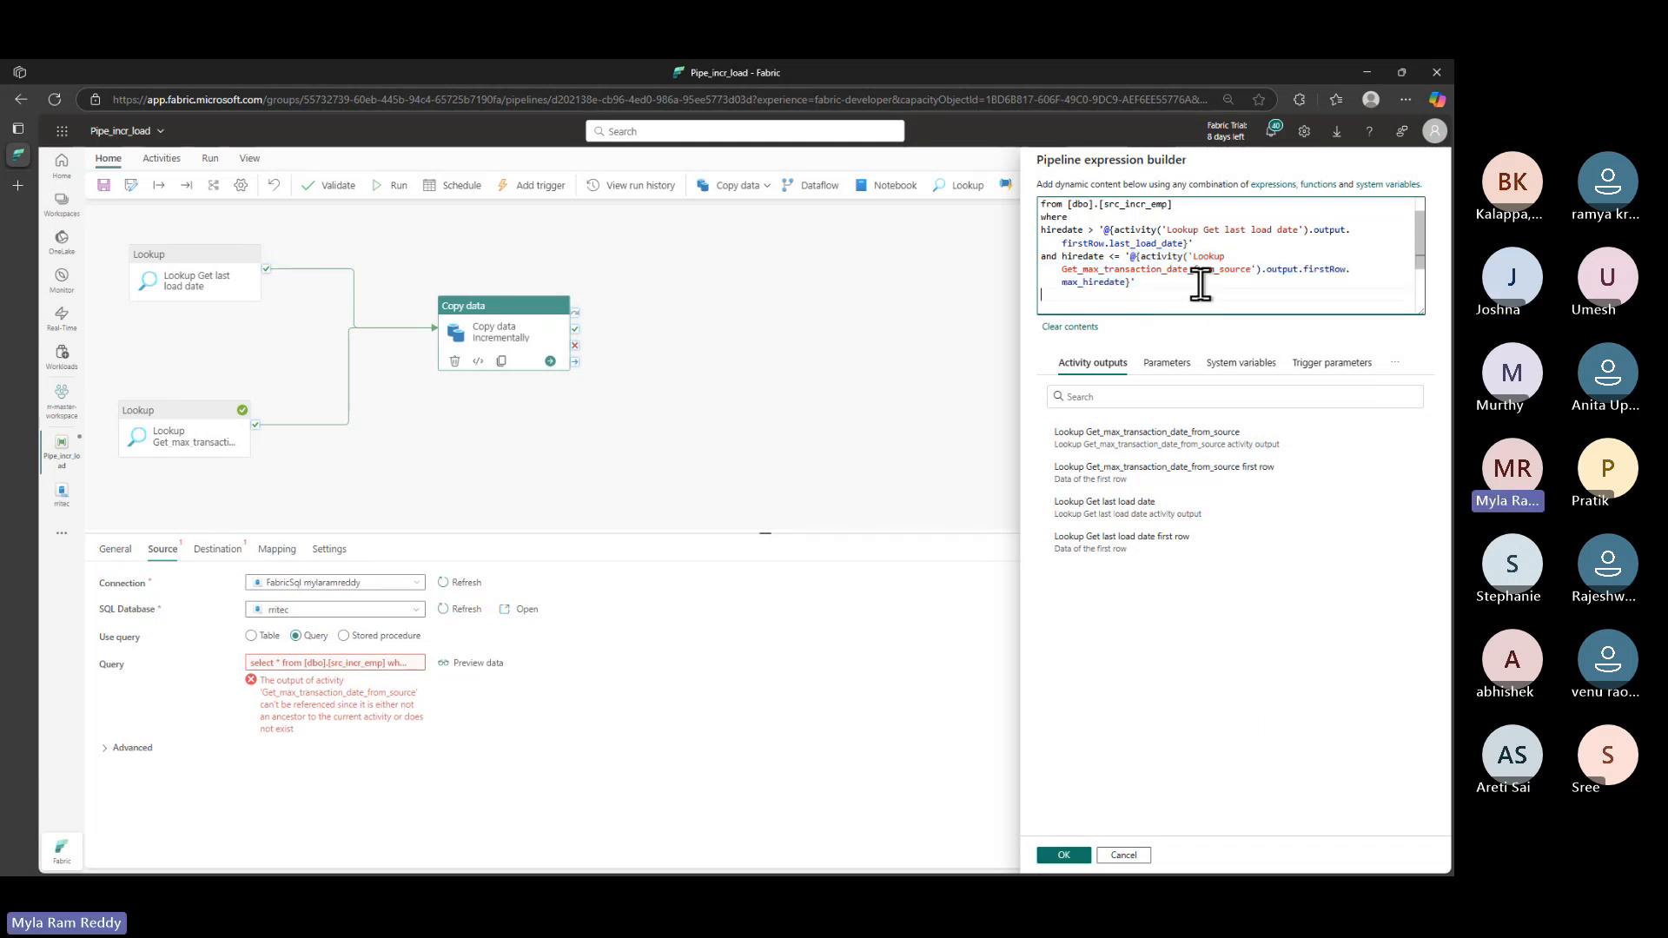
- Point out the firstRow, max_hiredate and last_load_date fields used from each lookup's output
{"action": "double_click", "coordinate": [1324, 269]}
{"action": "double_click", "coordinate": [1099, 280]}
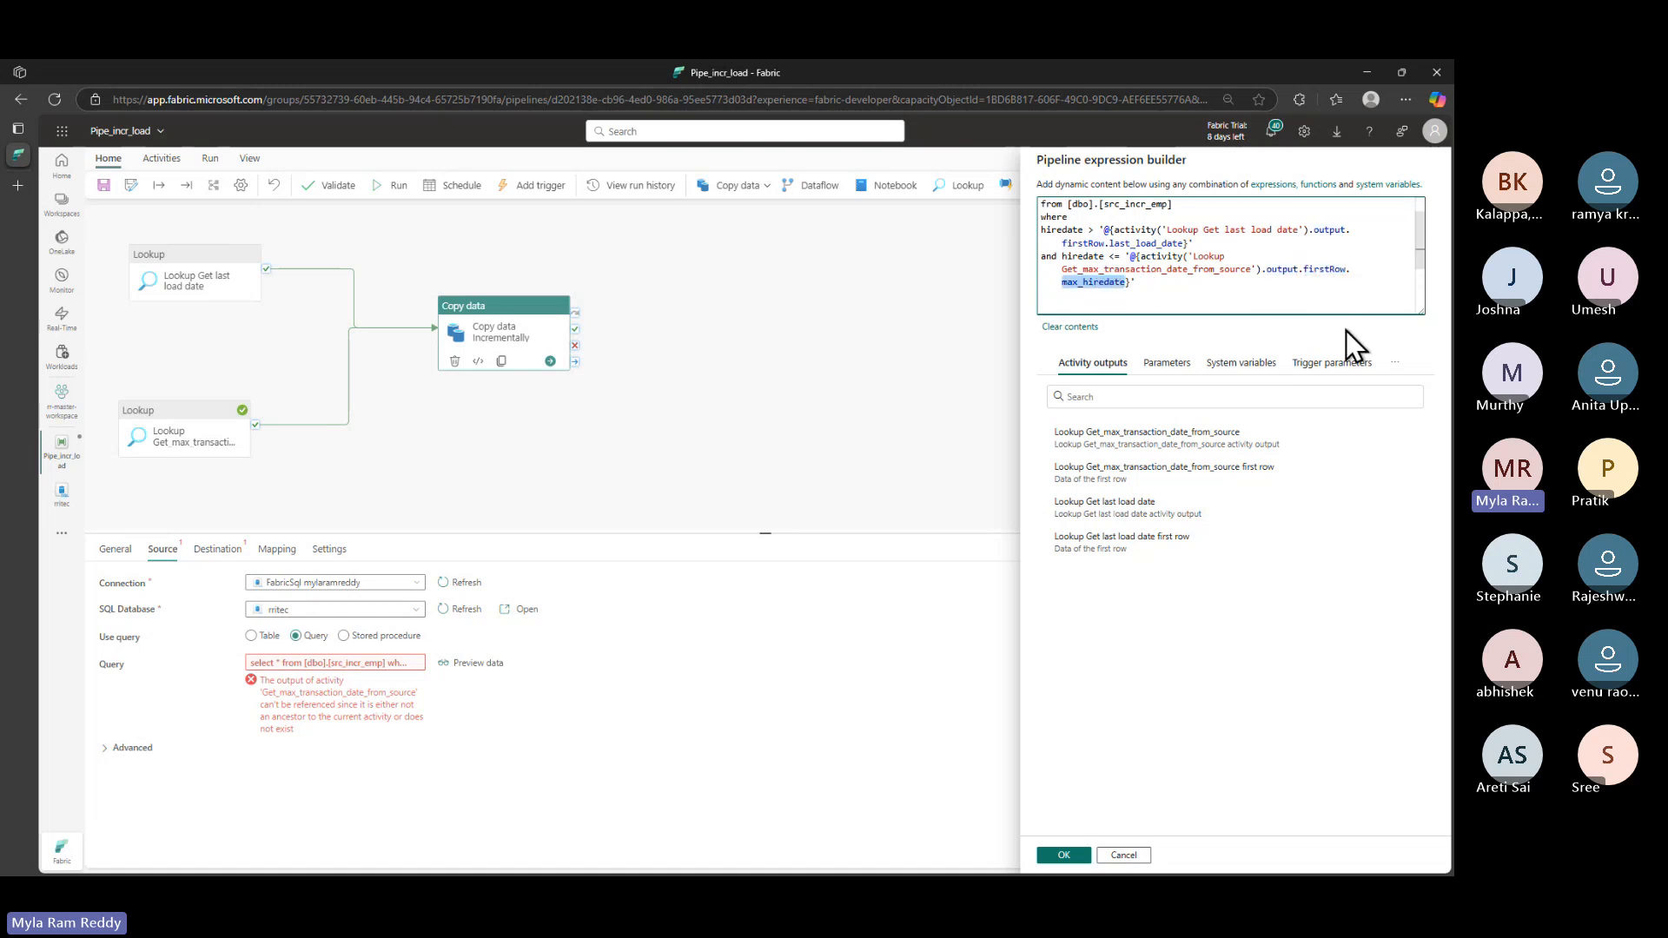
{"action": "double_click", "coordinate": [1329, 230]}
{"action": "double_click", "coordinate": [1079, 243]}
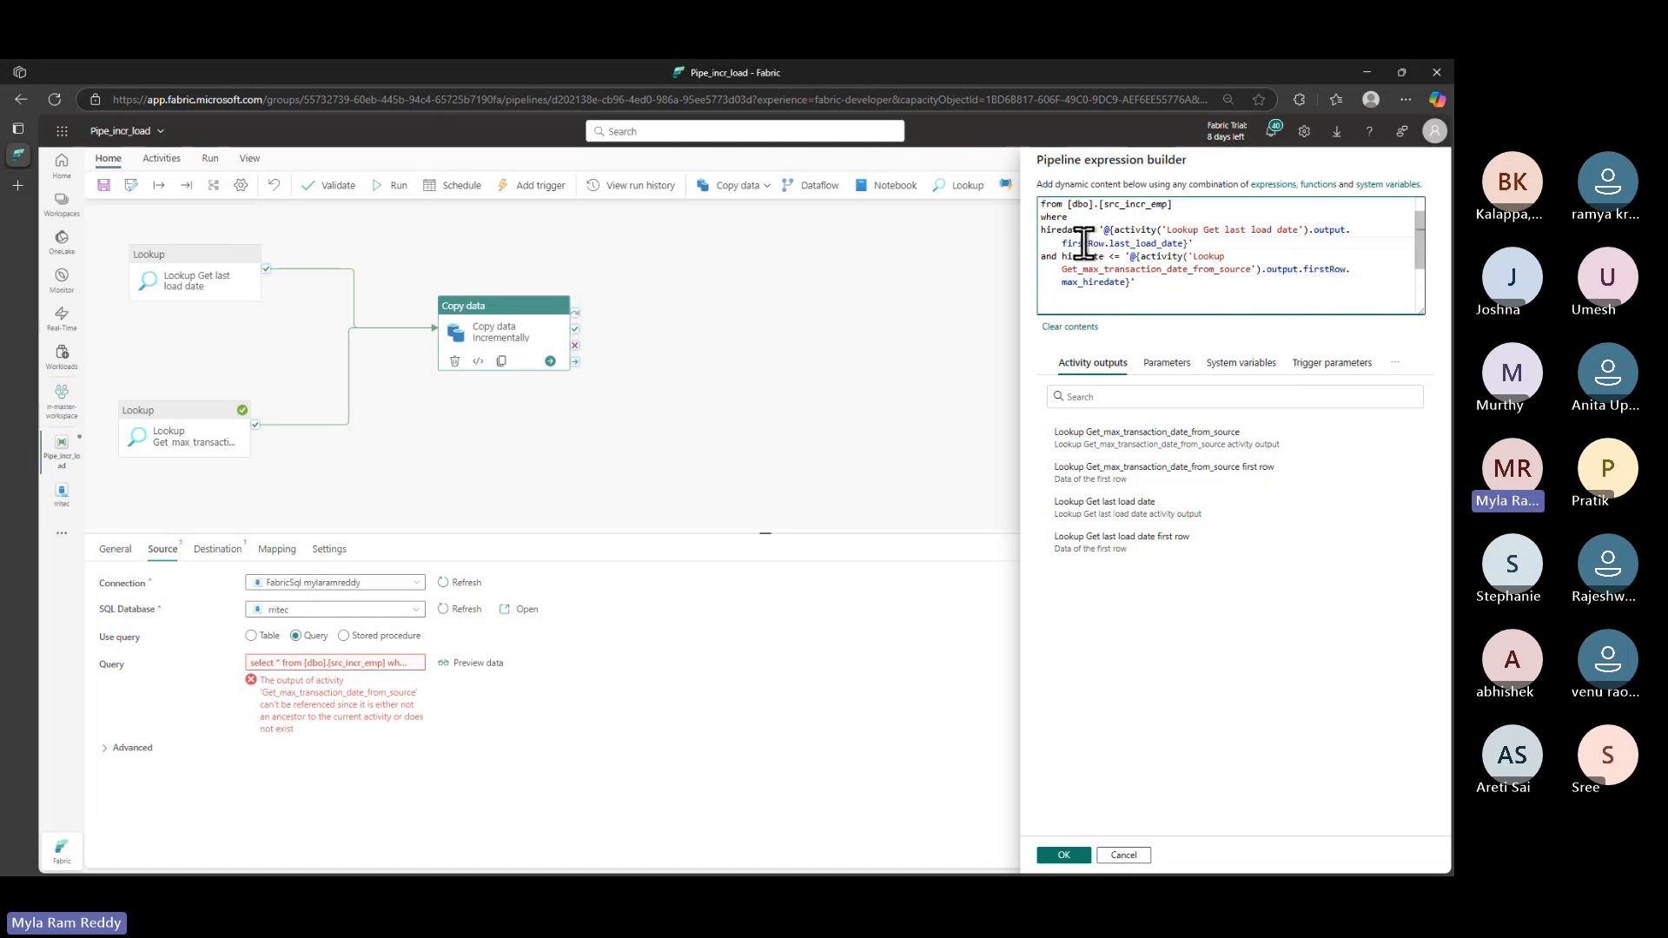
{"action": "double_click", "coordinate": [1145, 243]}
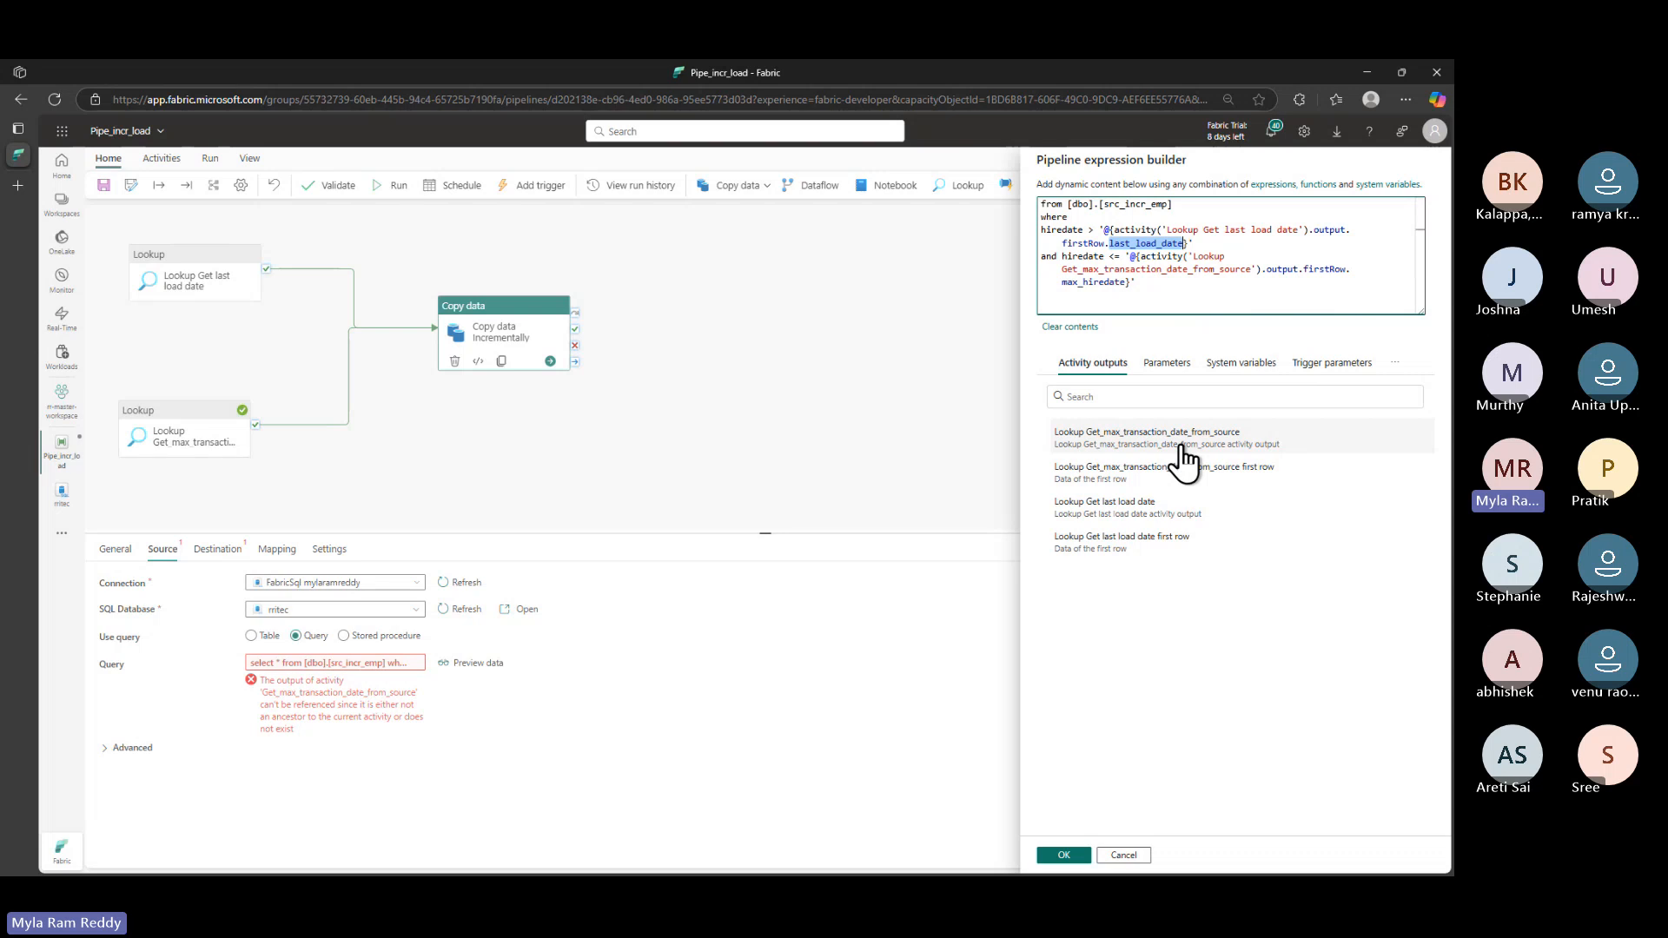
{"action": "key", "text": "alt+Tab"}
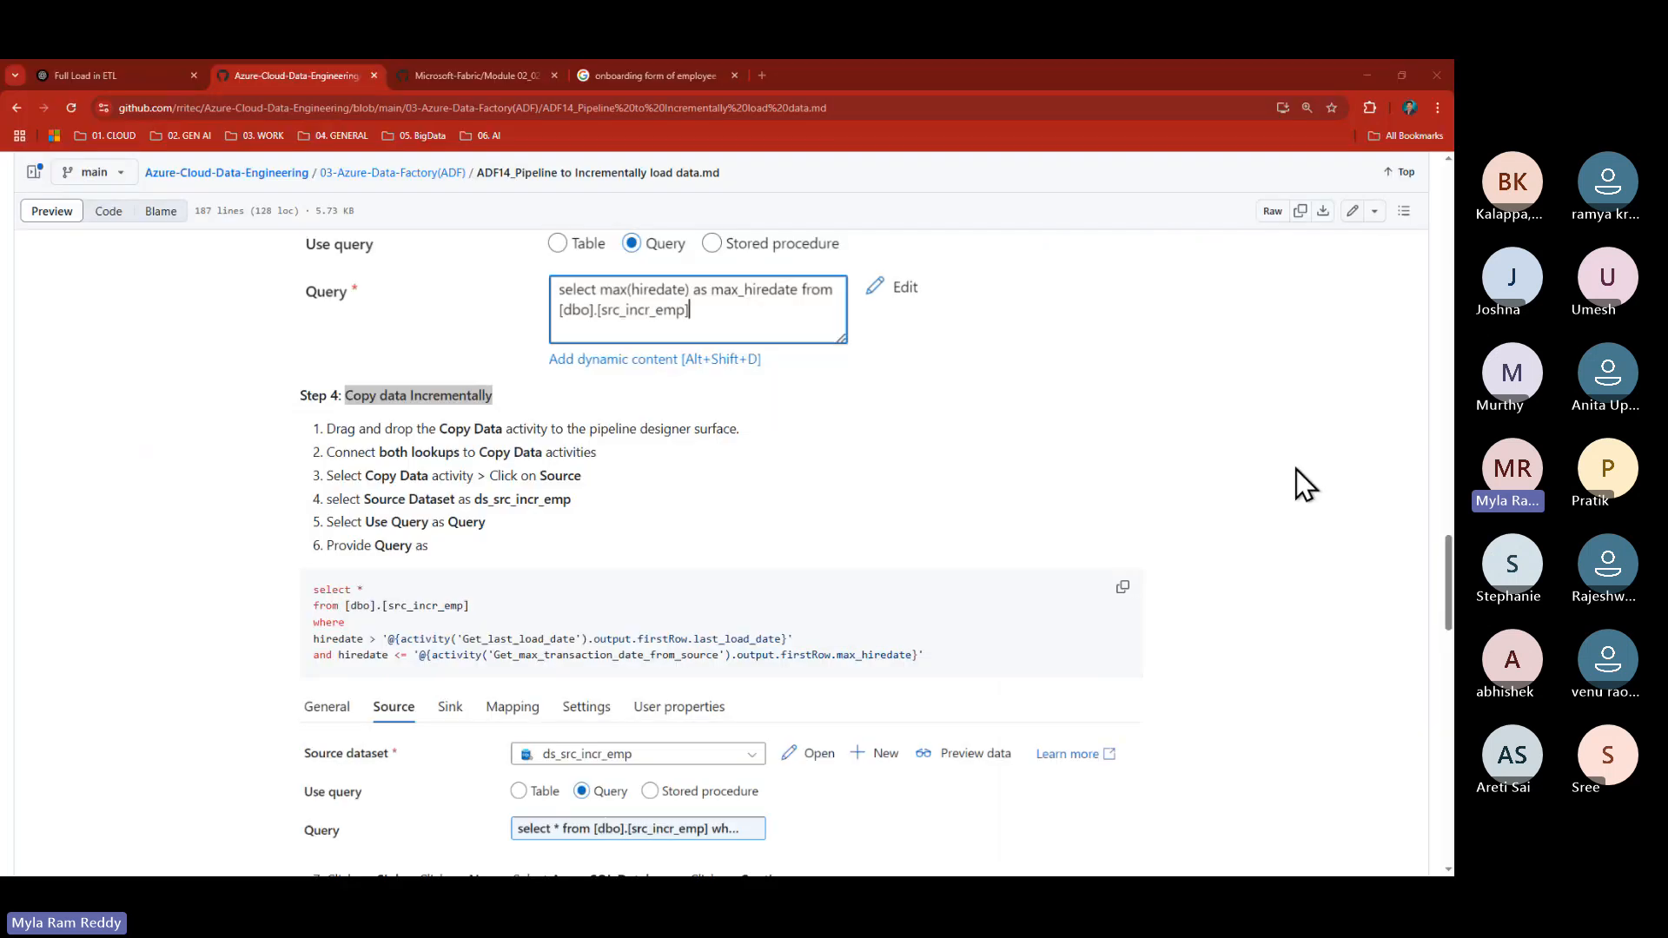
- In the Notepad++ notes, tie last_load_date's 1900-01-01T00:00:00Z value to the lower hiredate bound
{"action": "key", "text": "alt+Tab"}
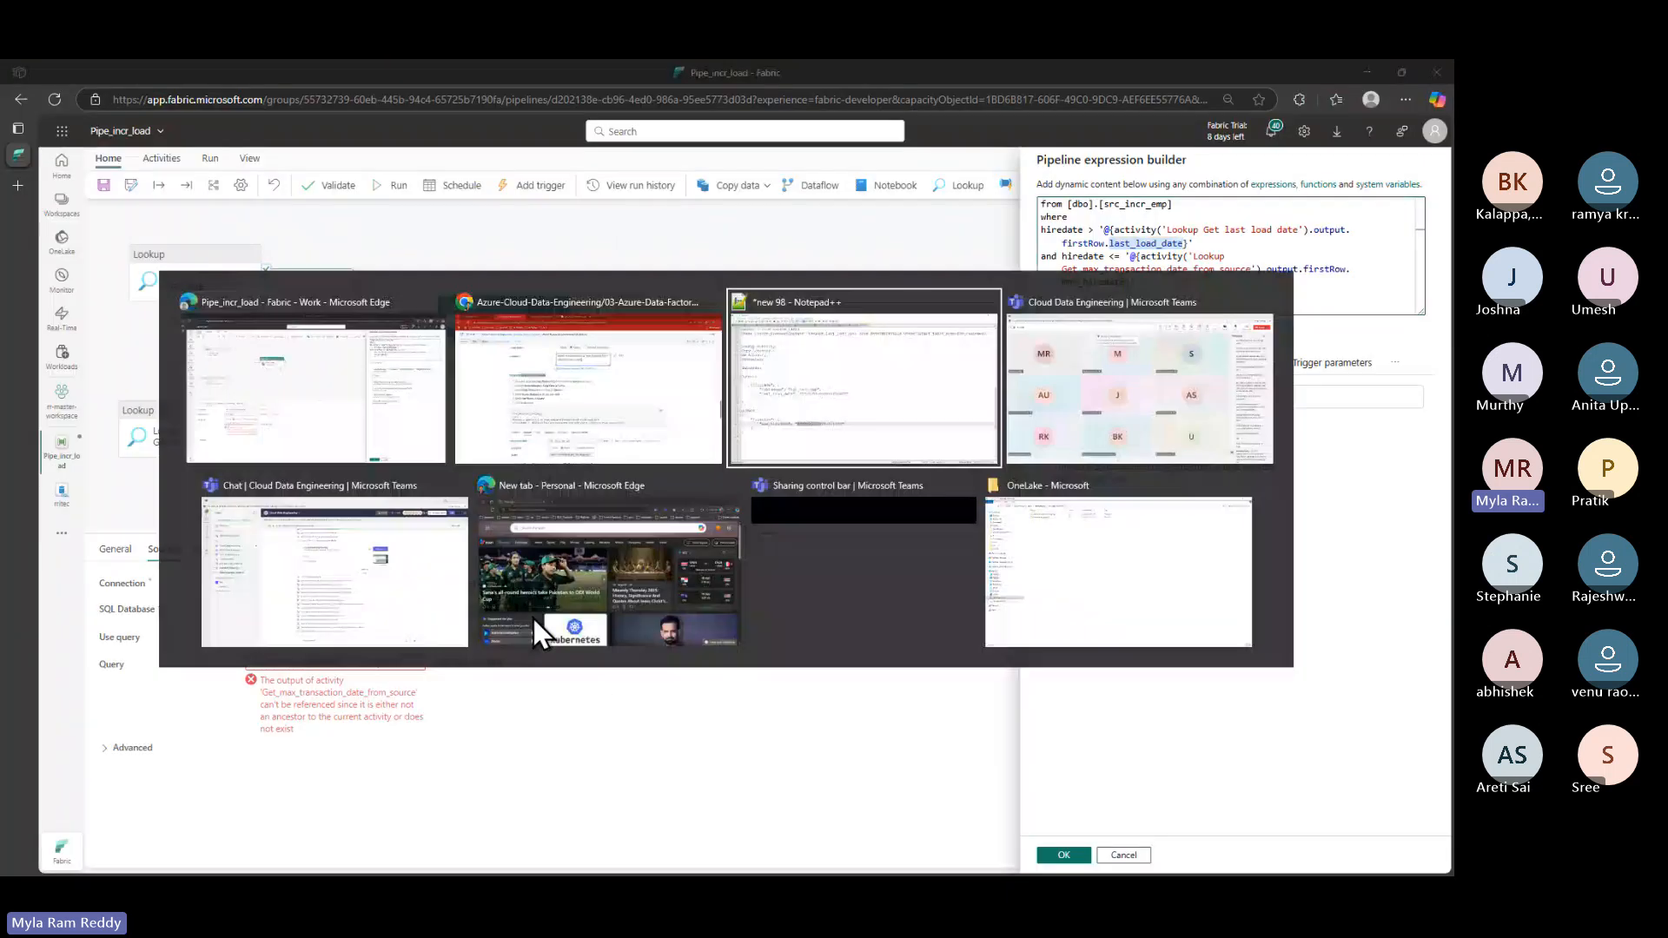
{"action": "left_click_drag", "start_coordinate": [471, 70], "coordinate": [720, 168]}
{"action": "scroll", "coordinate": [678, 460], "scroll_direction": "down", "scroll_amount": 2}
{"action": "scroll", "coordinate": [678, 462], "scroll_direction": "down", "scroll_amount": 2}
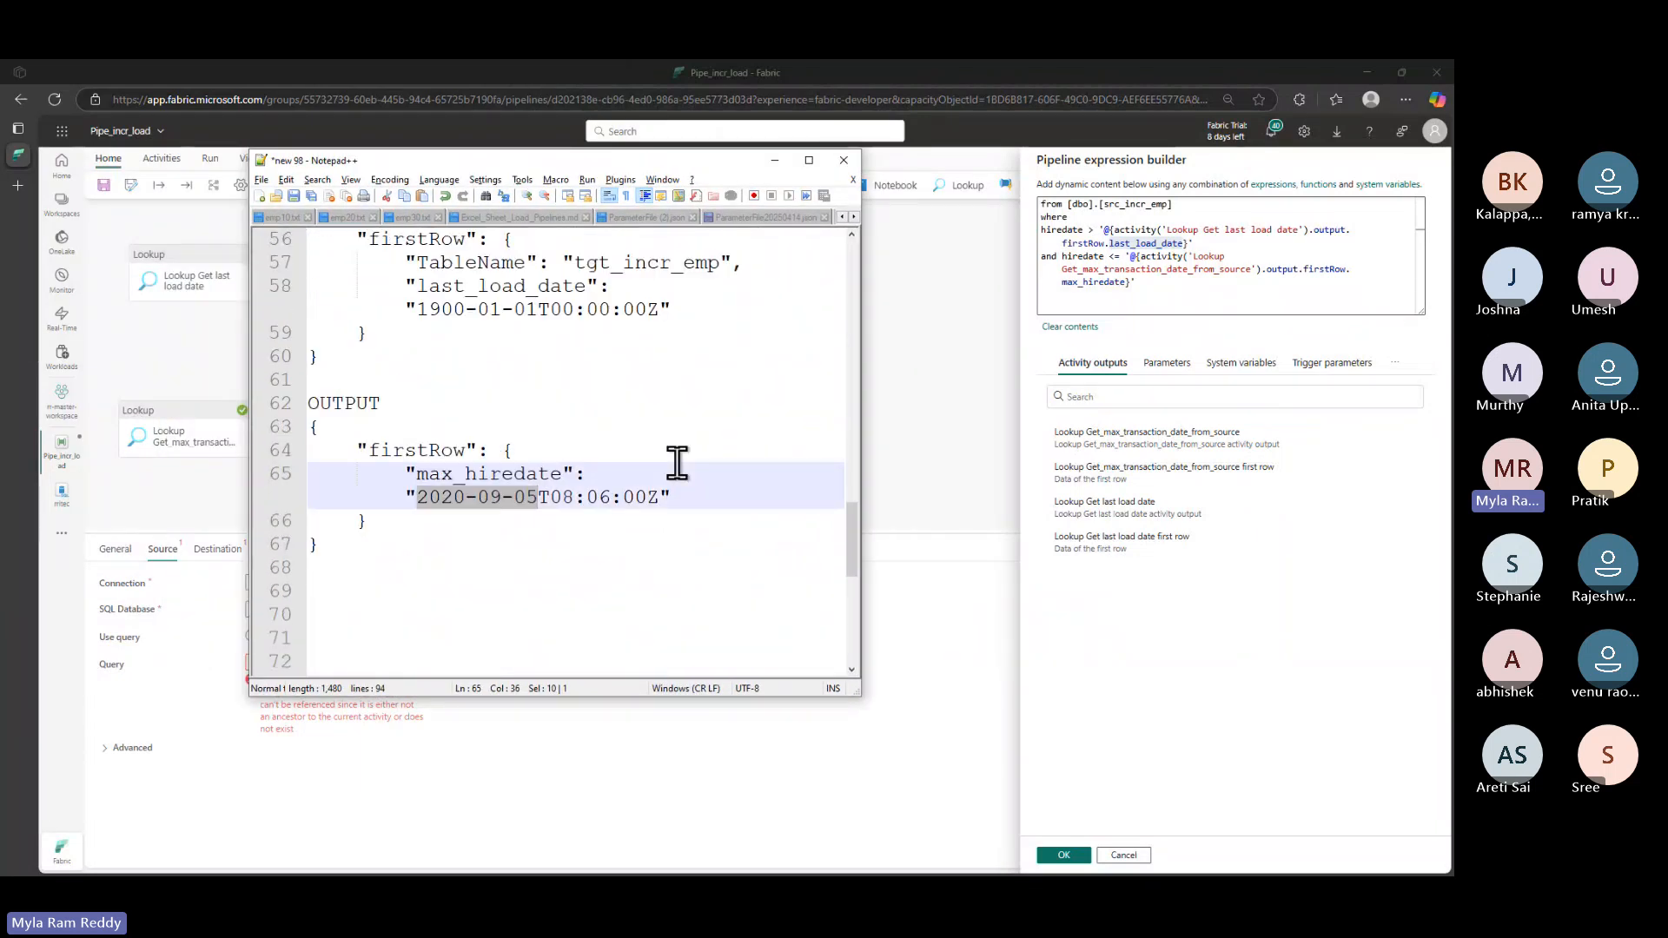
{"action": "scroll", "coordinate": [677, 462], "scroll_direction": "up", "scroll_amount": 1}
{"action": "key", "text": "ctrl+2"}
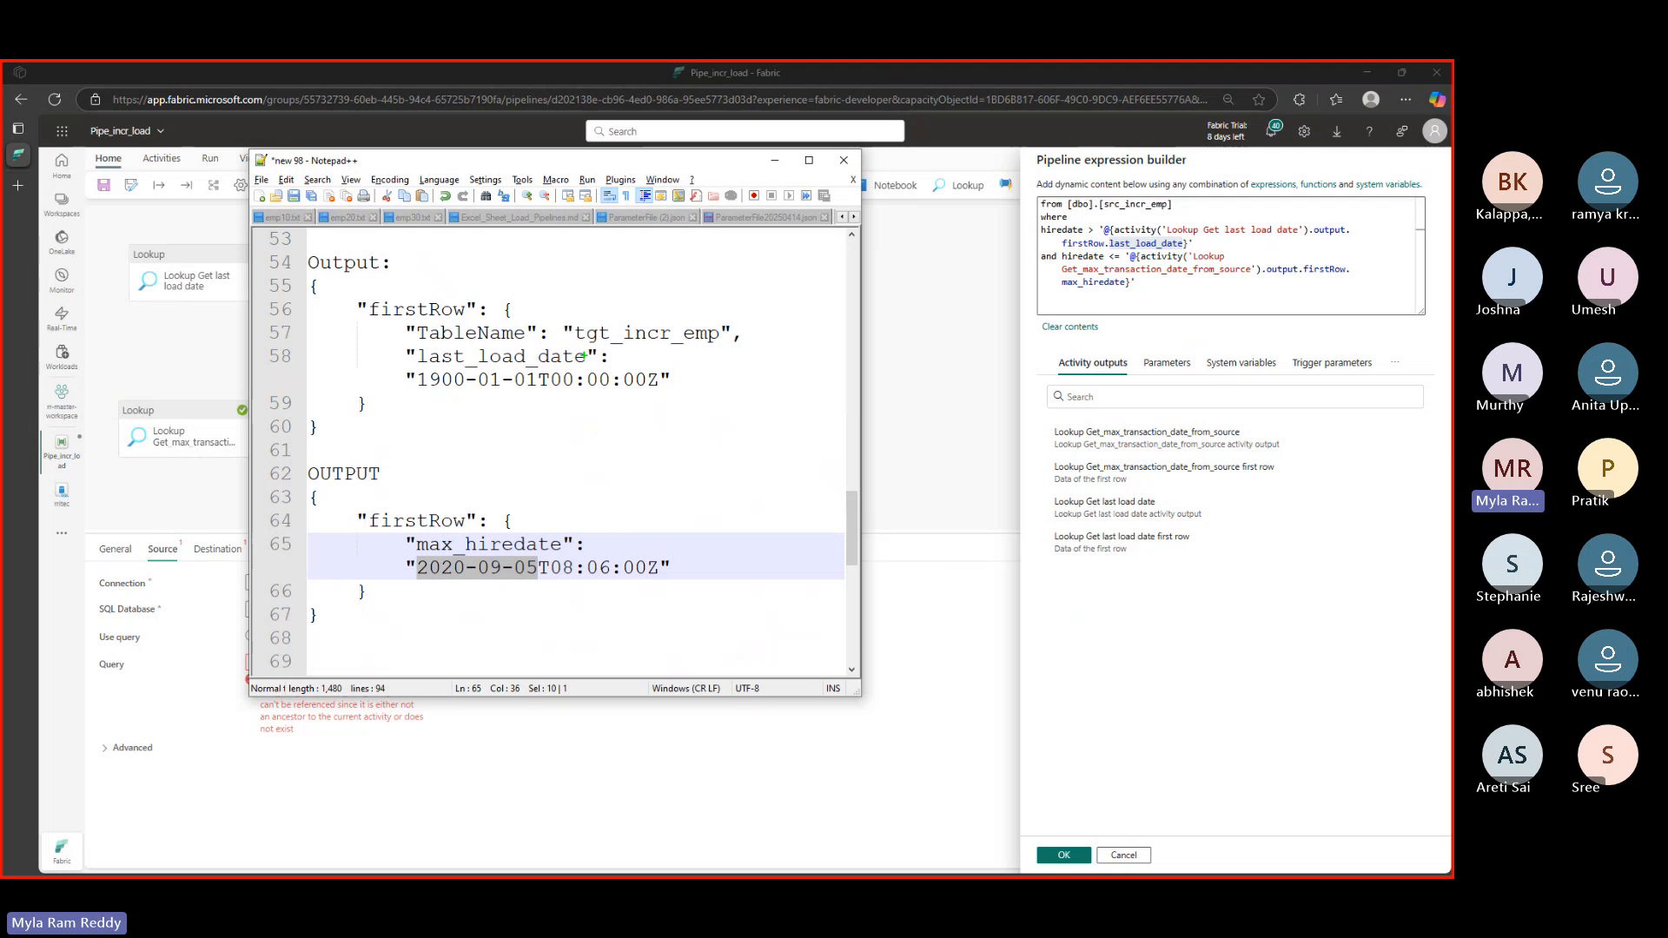
{"action": "left_click_drag", "start_coordinate": [605, 355], "coordinate": [708, 355]}
{"action": "mouse_move", "coordinate": [426, 396]}
{"action": "left_mouse_down"}
{"action": "mouse_move", "coordinate": [644, 396]}
{"action": "mouse_move", "coordinate": [945, 245]}
{"action": "mouse_move", "coordinate": [1095, 242]}
{"action": "left_mouse_up"}
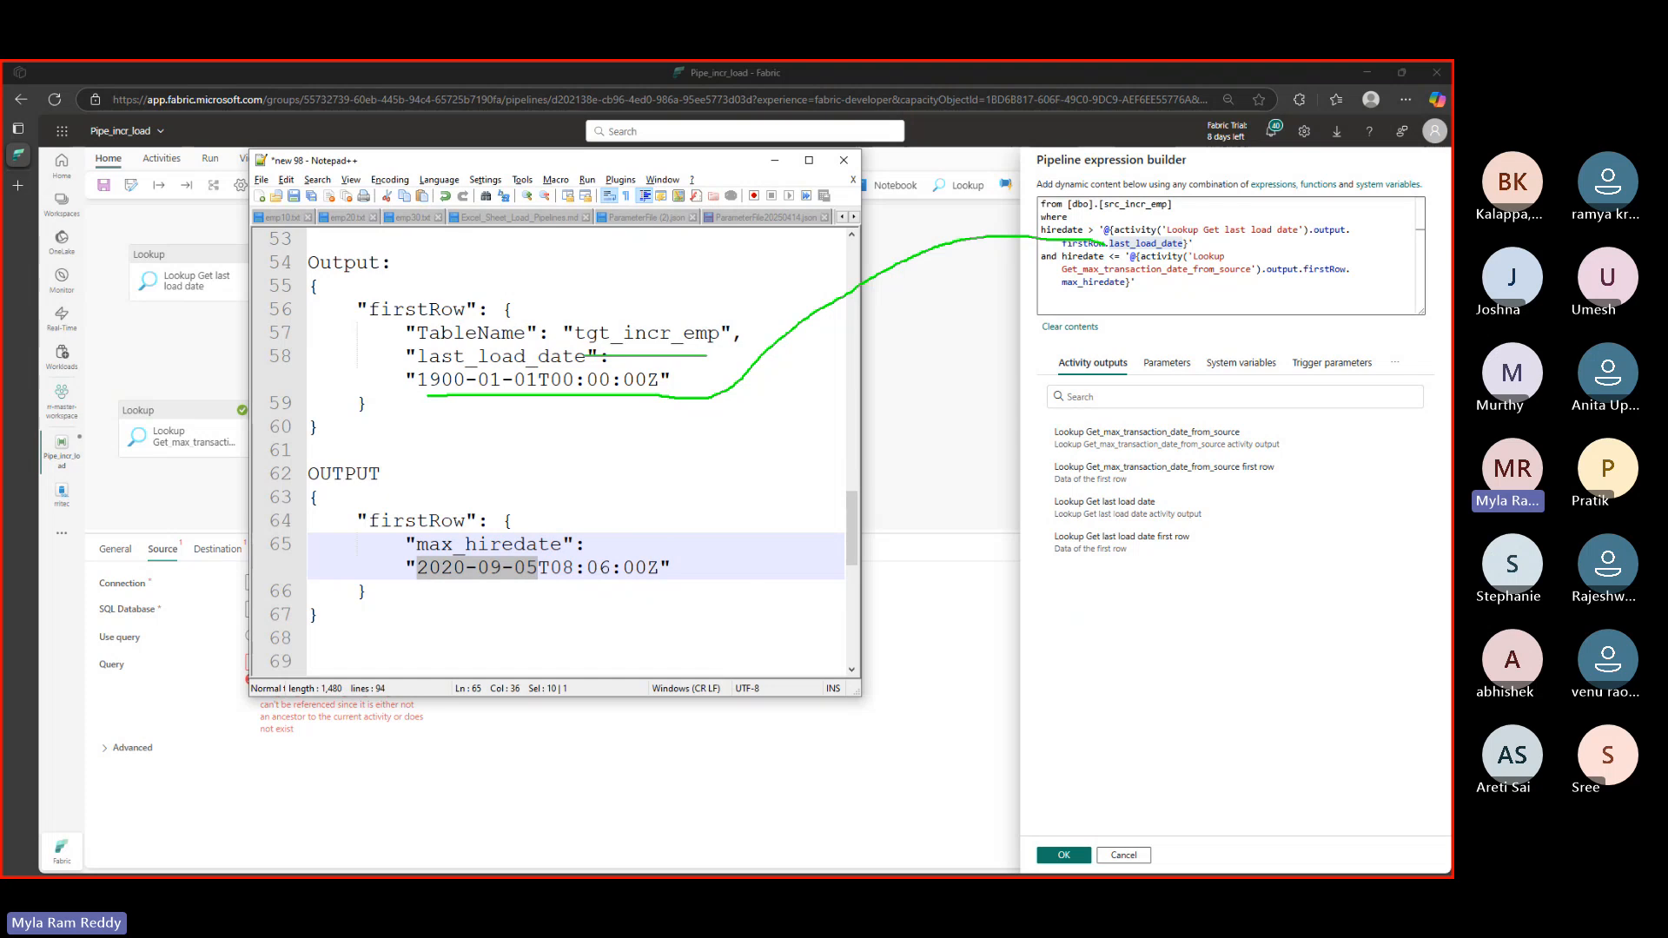
{"action": "left_click_drag", "start_coordinate": [904, 253], "coordinate": [947, 276]}
- Relate max_hiredate's 2020-09-05 value to the upper bound, then confirm the dynamic query in Fabric
{"action": "mouse_move", "coordinate": [420, 552]}
{"action": "left_mouse_down"}
{"action": "mouse_move", "coordinate": [480, 551]}
{"action": "mouse_move", "coordinate": [660, 619]}
{"action": "mouse_move", "coordinate": [1001, 393]}
{"action": "mouse_move", "coordinate": [1248, 312]}
{"action": "mouse_move", "coordinate": [1051, 311]}
{"action": "mouse_move", "coordinate": [1125, 298]}
{"action": "mouse_move", "coordinate": [1123, 260]}
{"action": "mouse_move", "coordinate": [1042, 273]}
{"action": "mouse_move", "coordinate": [1305, 304]}
{"action": "mouse_move", "coordinate": [1319, 252]}
{"action": "mouse_move", "coordinate": [1131, 253]}
{"action": "left_mouse_up"}
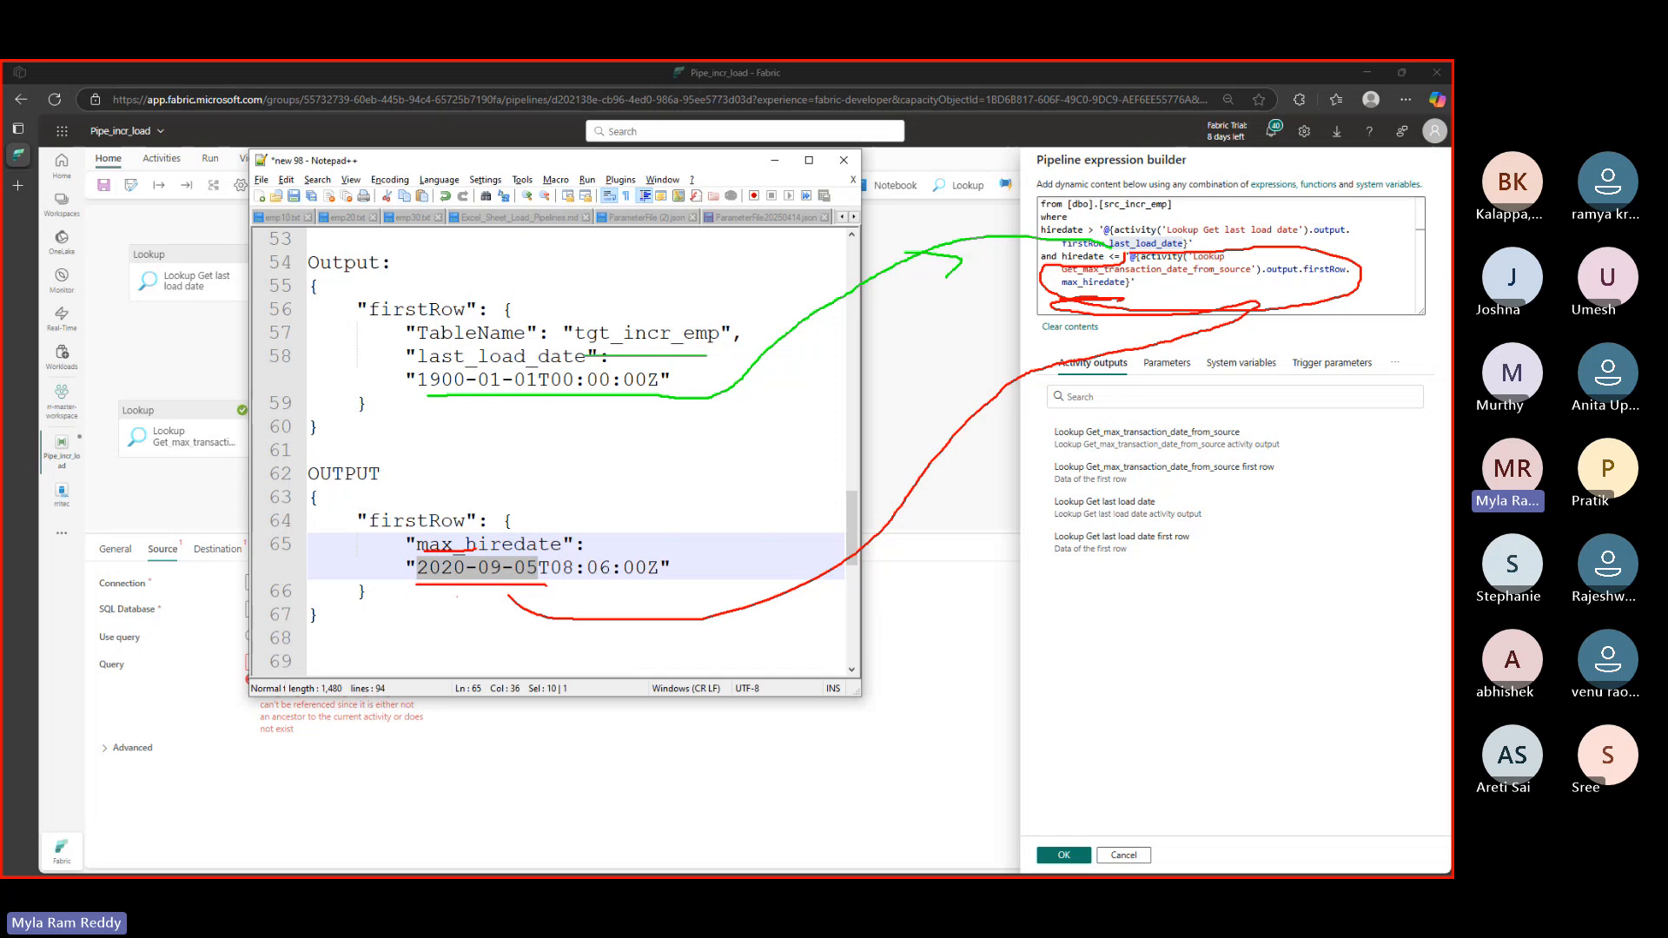
{"action": "left_click_drag", "start_coordinate": [416, 592], "coordinate": [495, 586]}
{"action": "mouse_move", "coordinate": [1089, 222]}
{"action": "left_mouse_down"}
{"action": "mouse_move", "coordinate": [1102, 217]}
{"action": "mouse_move", "coordinate": [1091, 236]}
{"action": "mouse_move", "coordinate": [1051, 241]}
{"action": "mouse_move", "coordinate": [1100, 258]}
{"action": "mouse_move", "coordinate": [1262, 247]}
{"action": "mouse_move", "coordinate": [1362, 218]}
{"action": "mouse_move", "coordinate": [1107, 224]}
{"action": "left_mouse_up"}
{"action": "left_click_drag", "start_coordinate": [427, 400], "coordinate": [566, 397]}
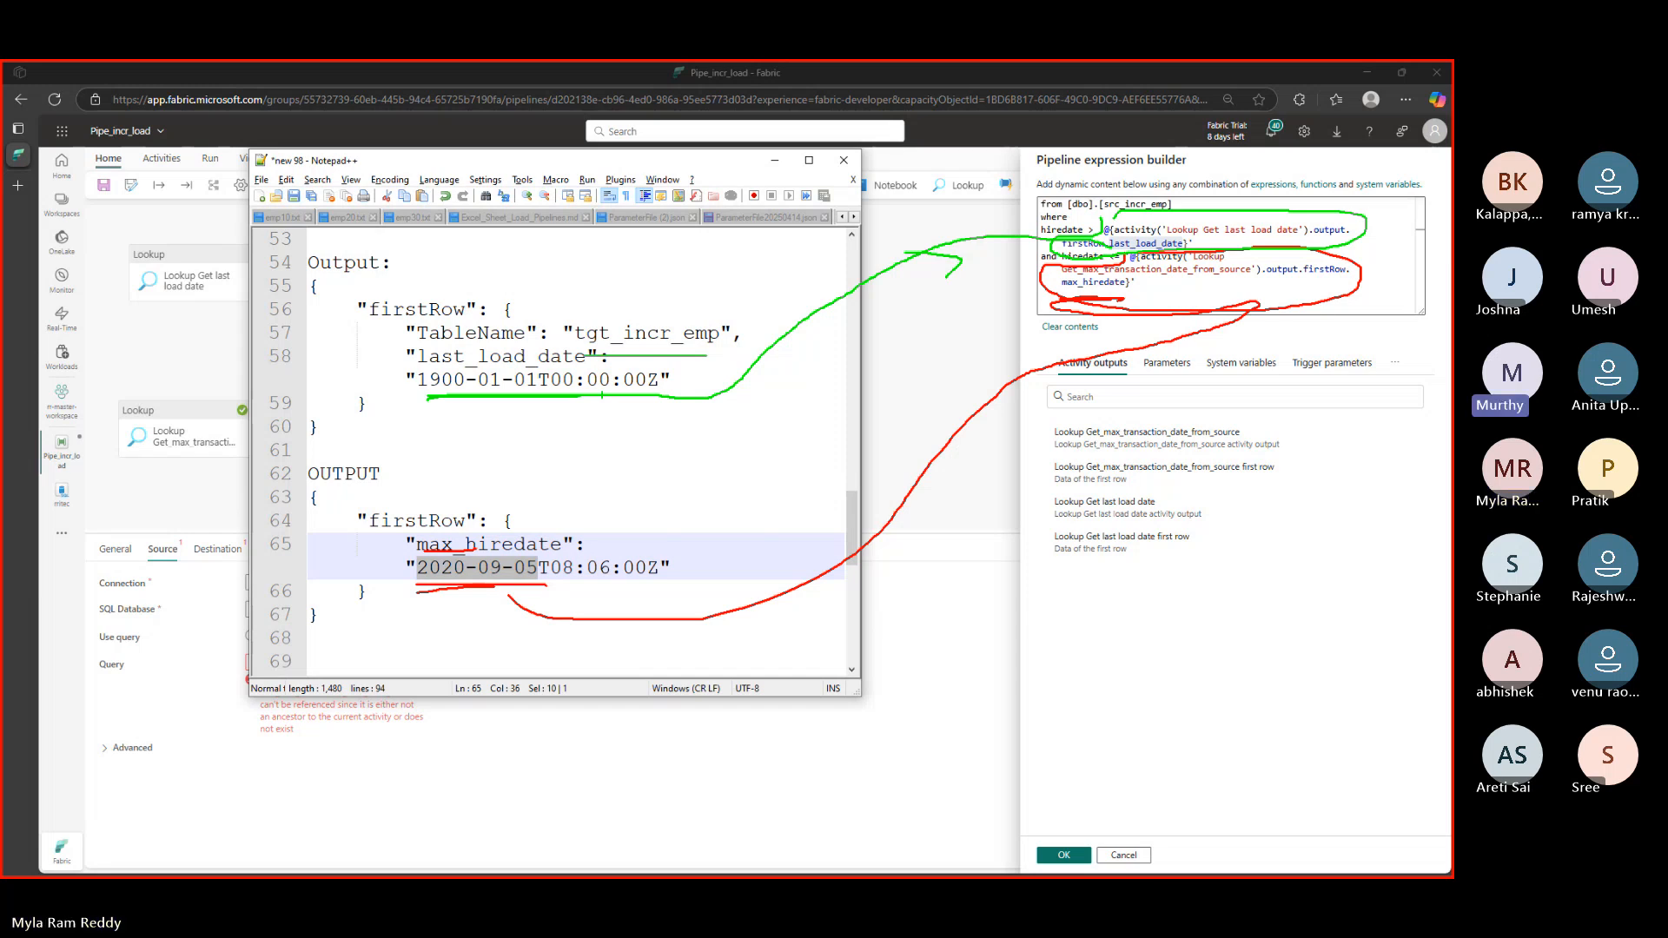
{"action": "key", "text": "Escape"}
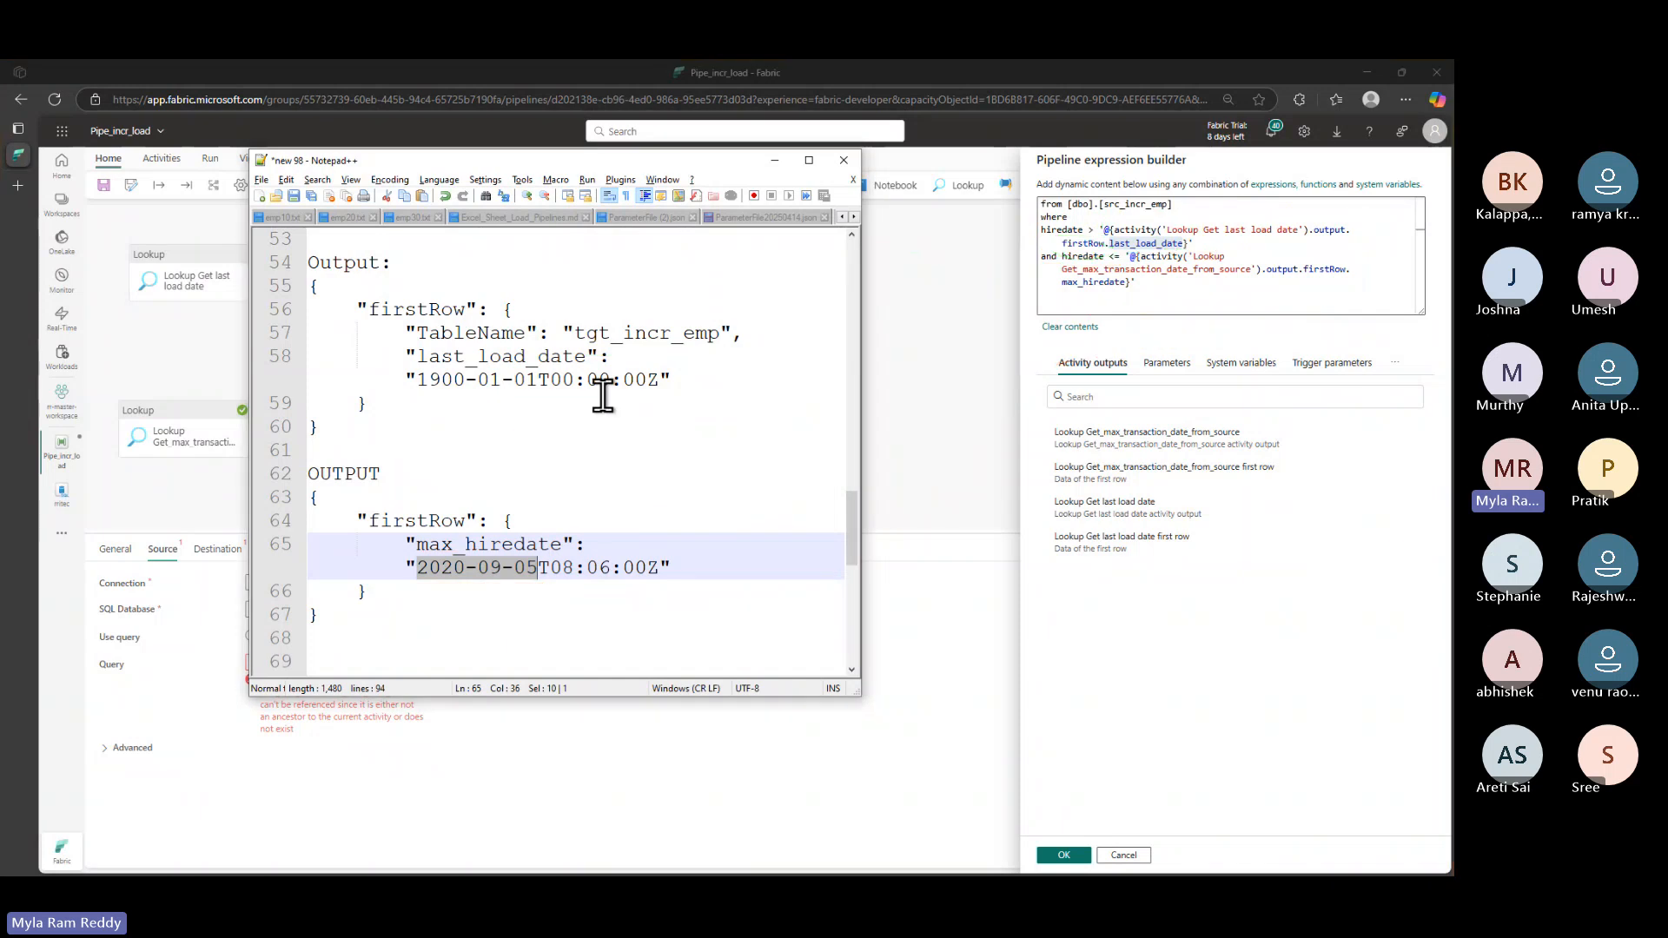
{"action": "left_click", "coordinate": [930, 654]}
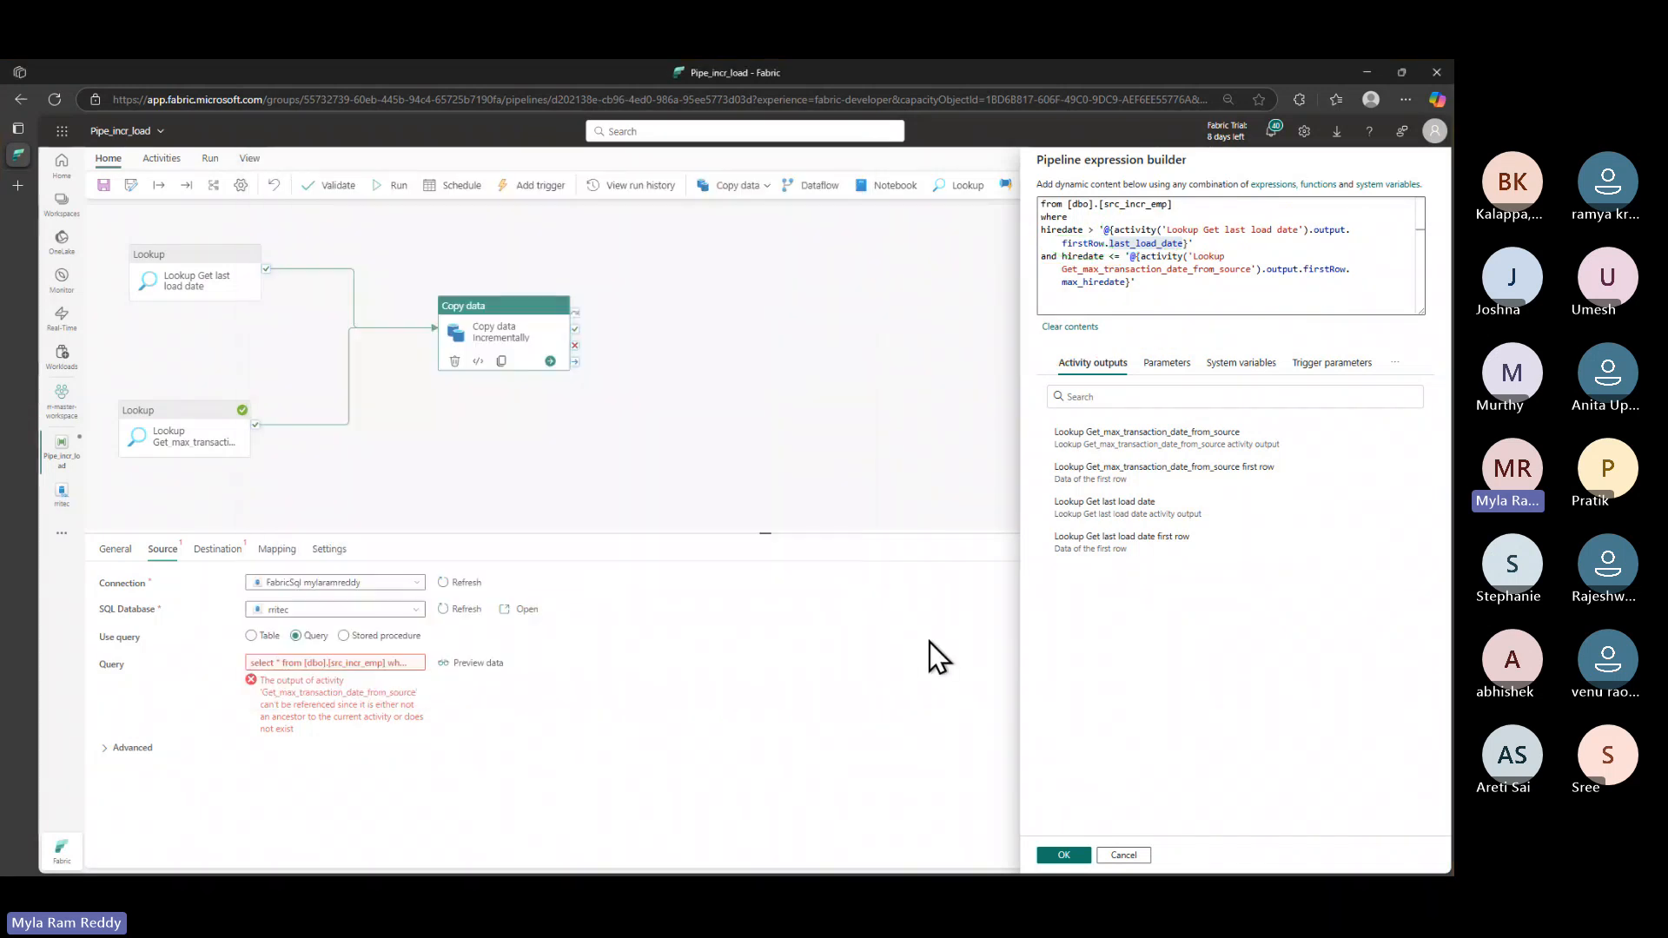
{"action": "left_click", "coordinate": [1065, 855]}
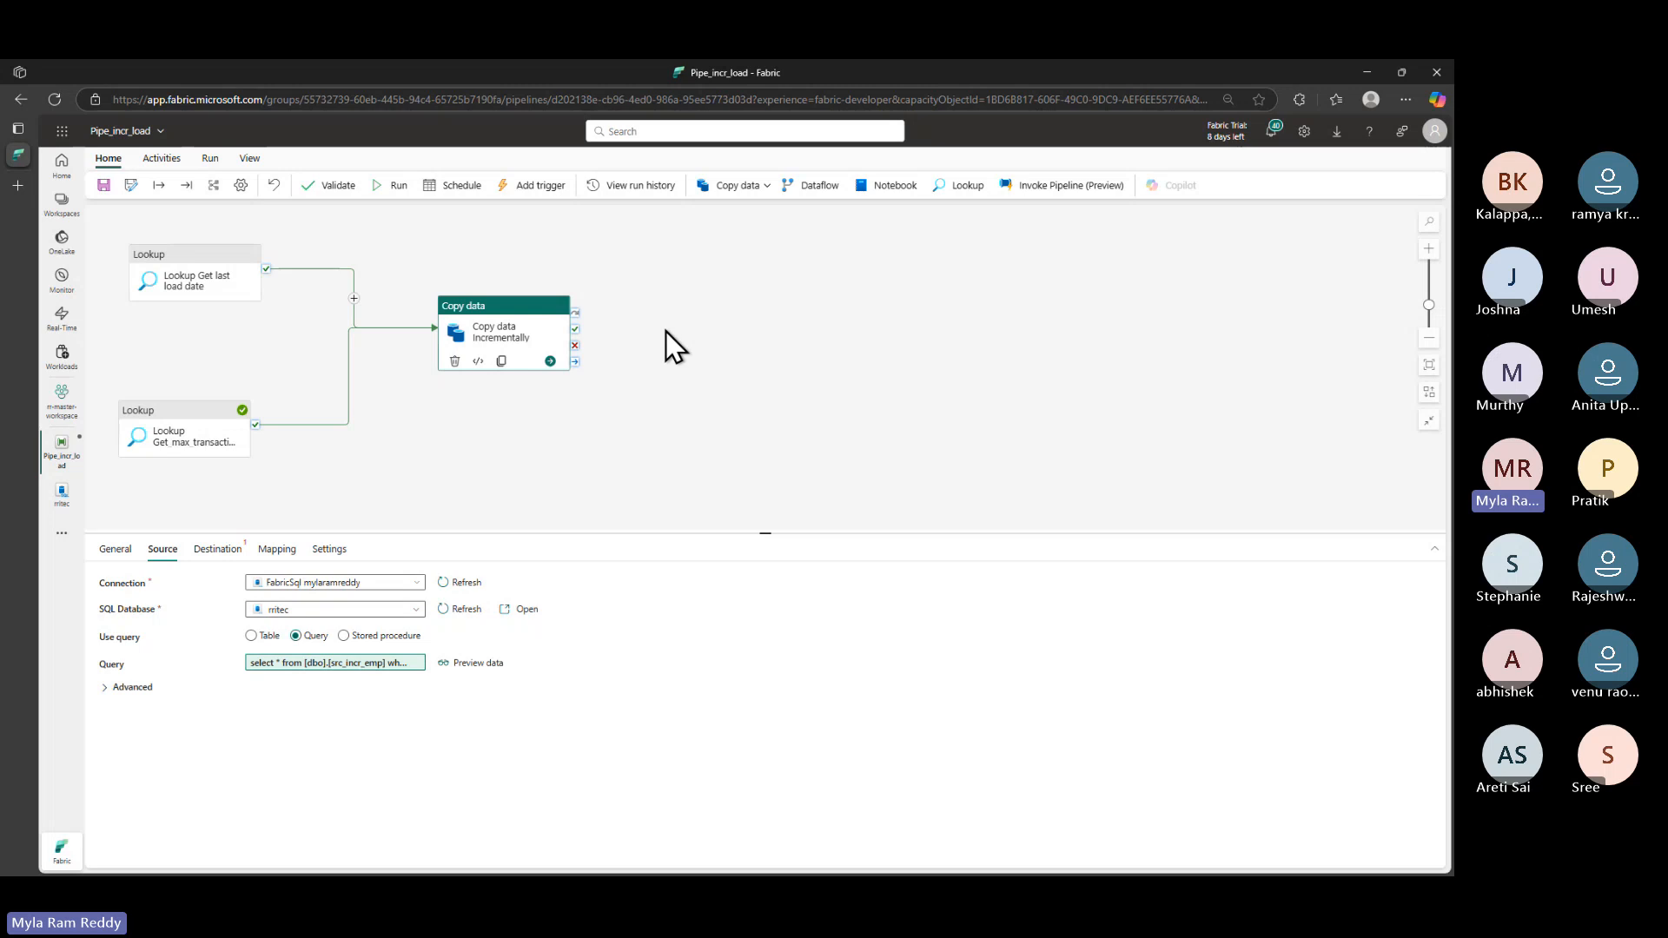
- Add a Stored procedure activity right of Copy data incrementally, linked to its success output
{"action": "left_click", "coordinate": [170, 162]}
{"action": "left_click", "coordinate": [1354, 186]}
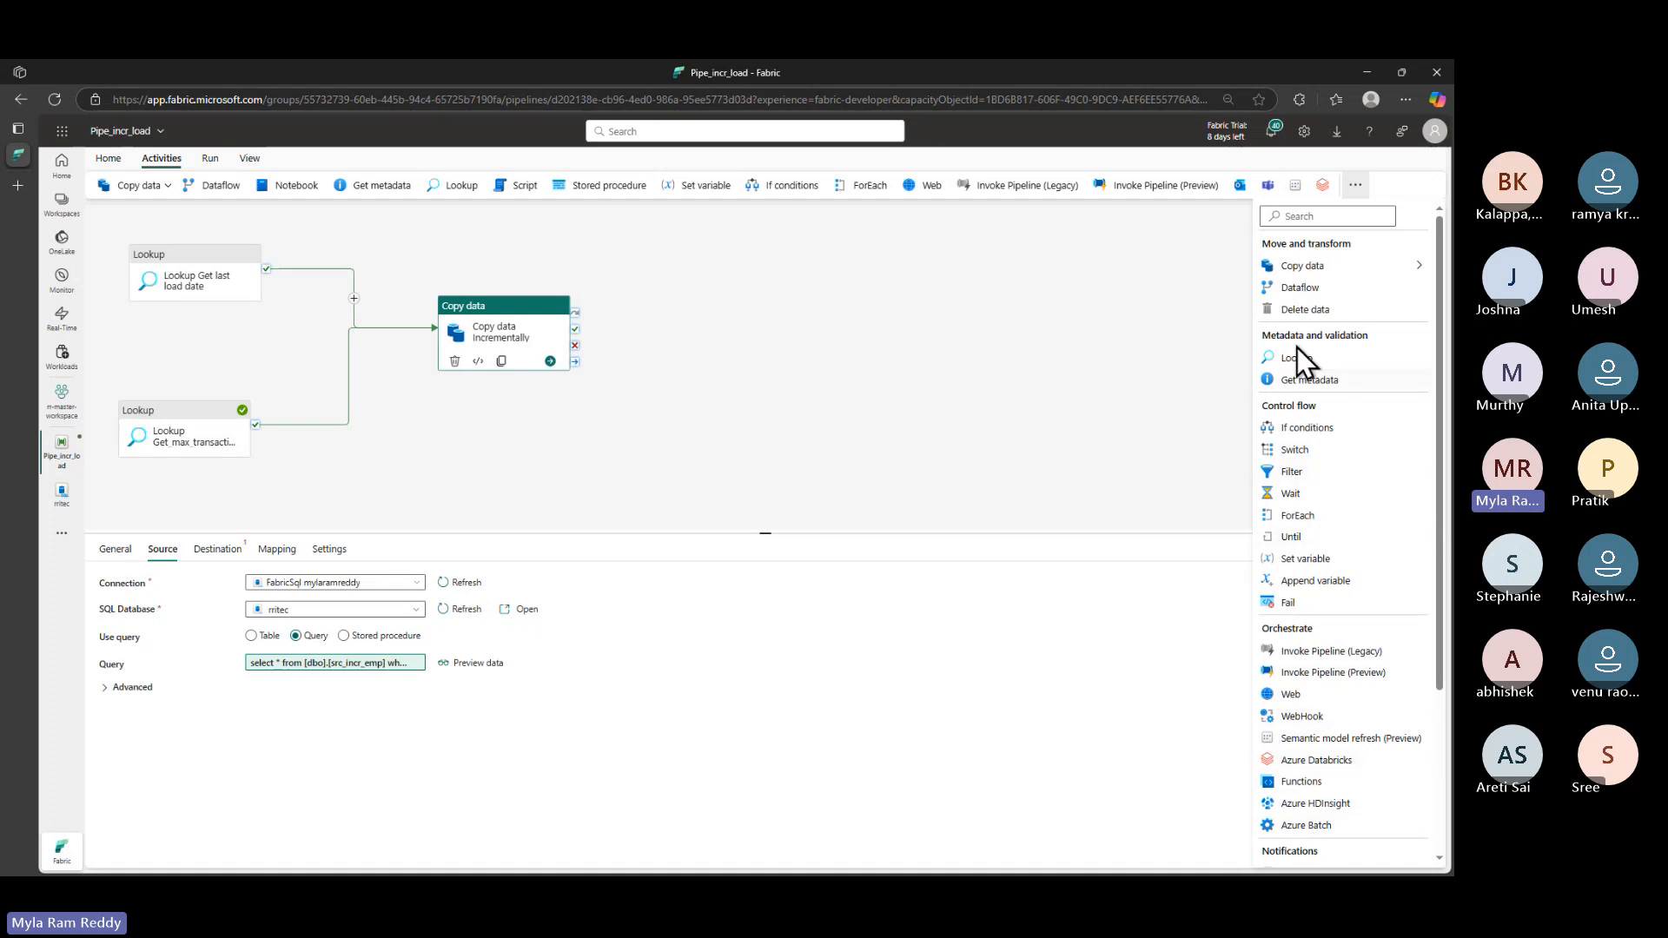
{"action": "left_click", "coordinate": [1310, 217]}
{"action": "type", "text": "stor"}
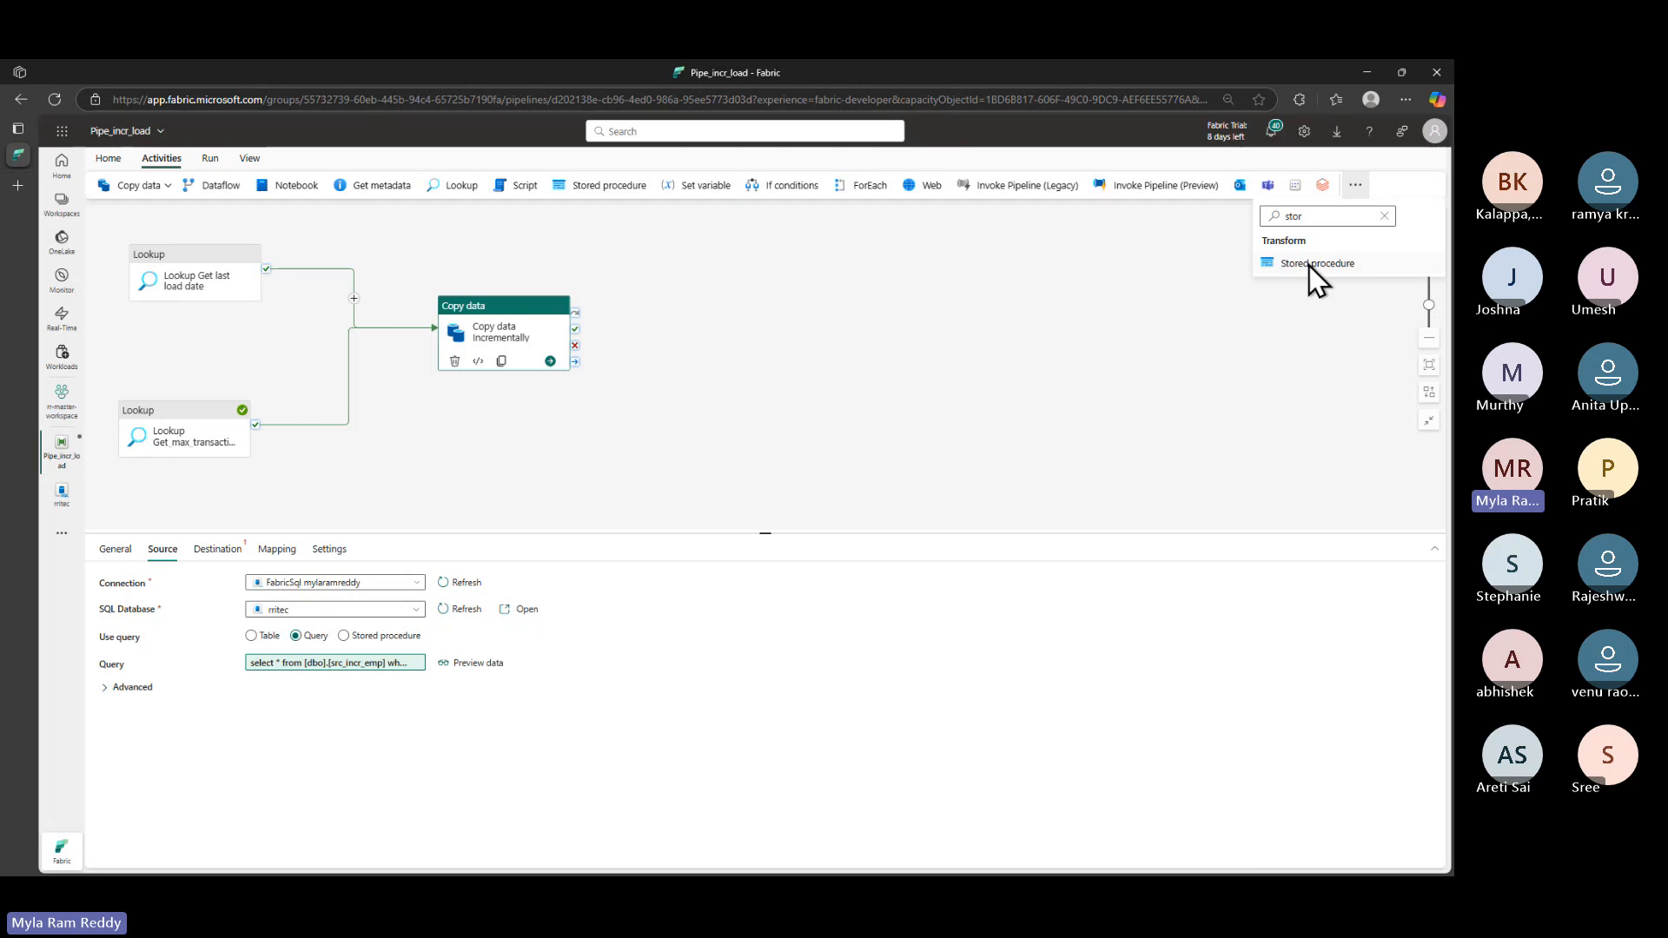
{"action": "left_click", "coordinate": [1310, 264]}
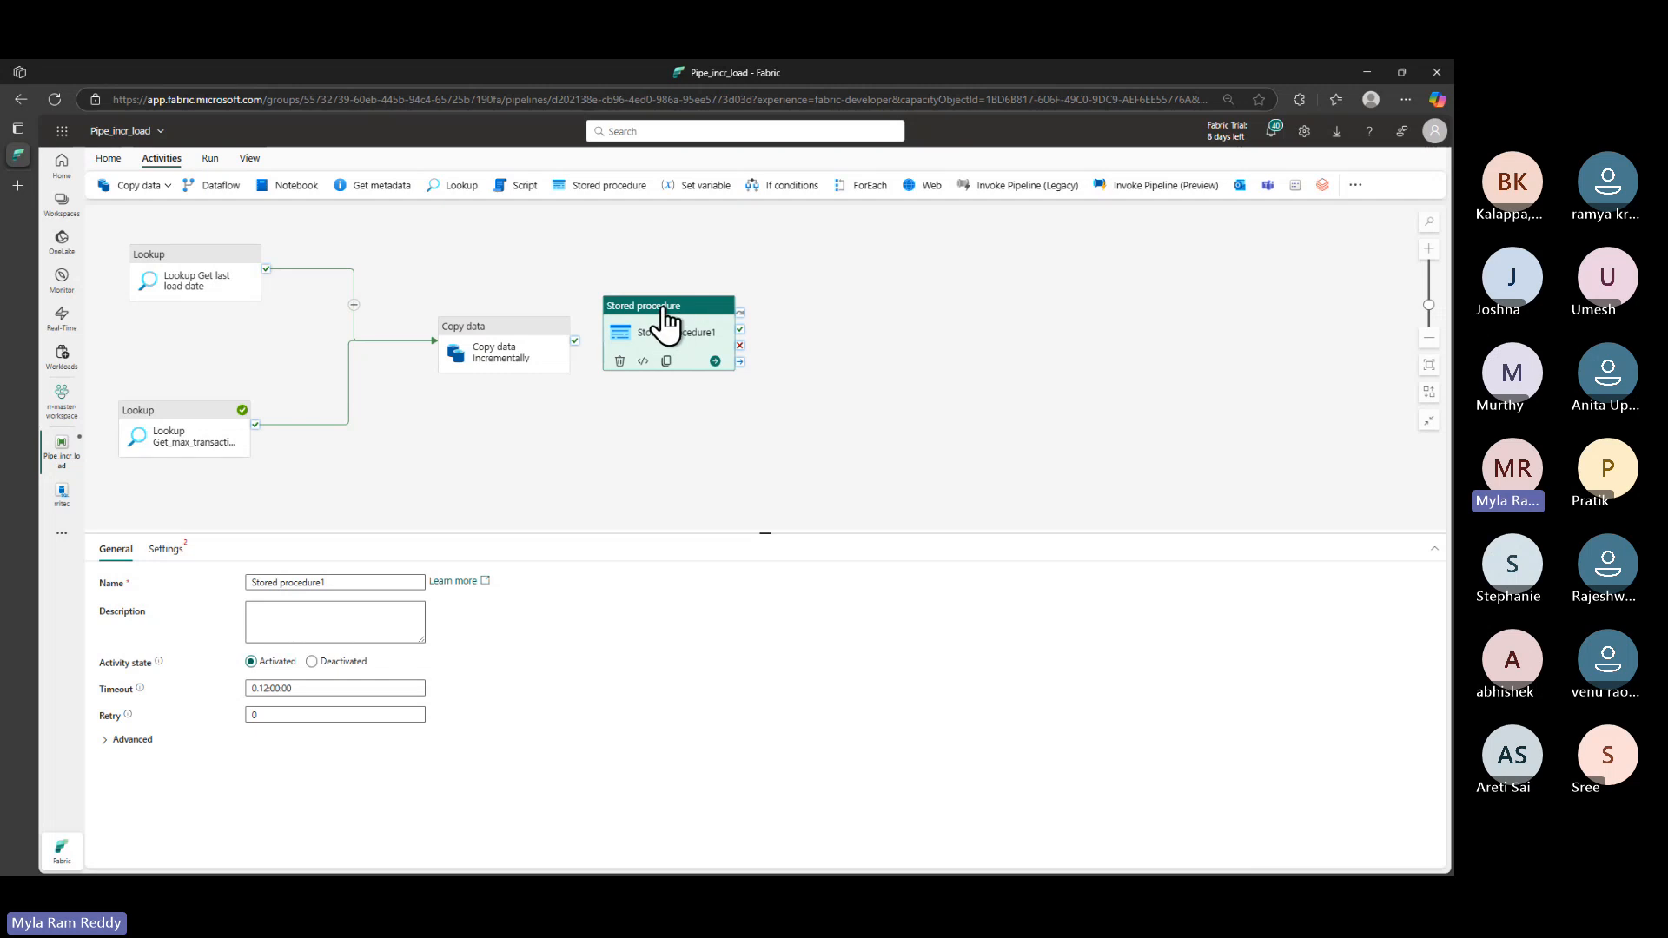
{"action": "left_click_drag", "start_coordinate": [664, 309], "coordinate": [800, 320]}
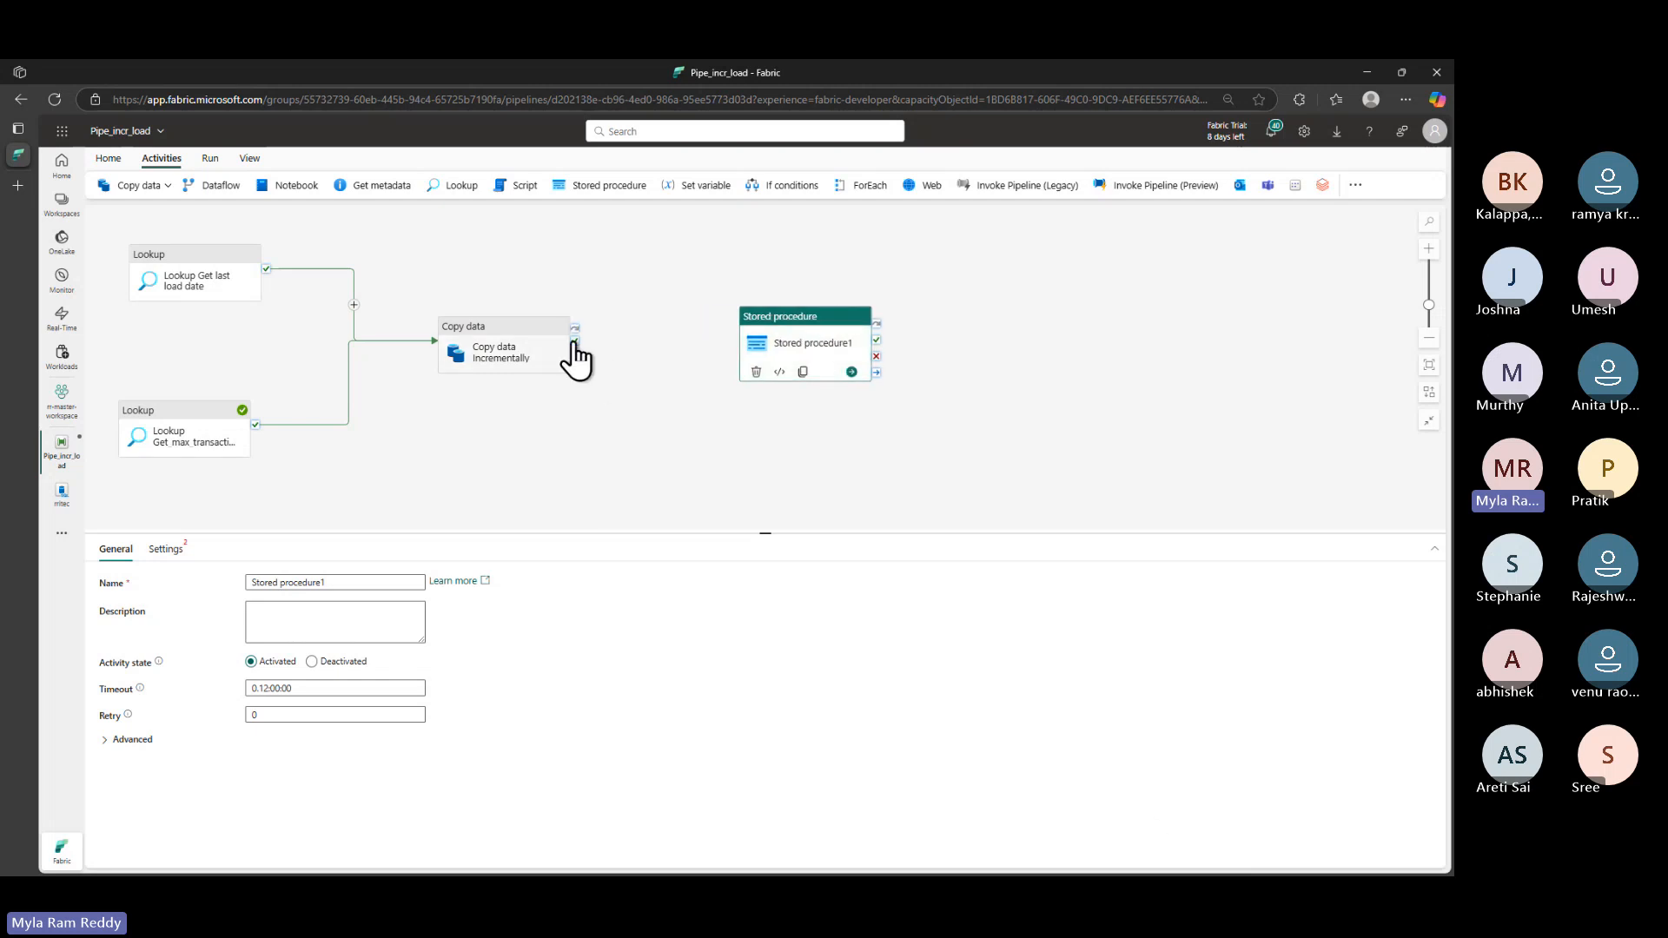
{"action": "left_click_drag", "start_coordinate": [574, 342], "coordinate": [819, 340]}
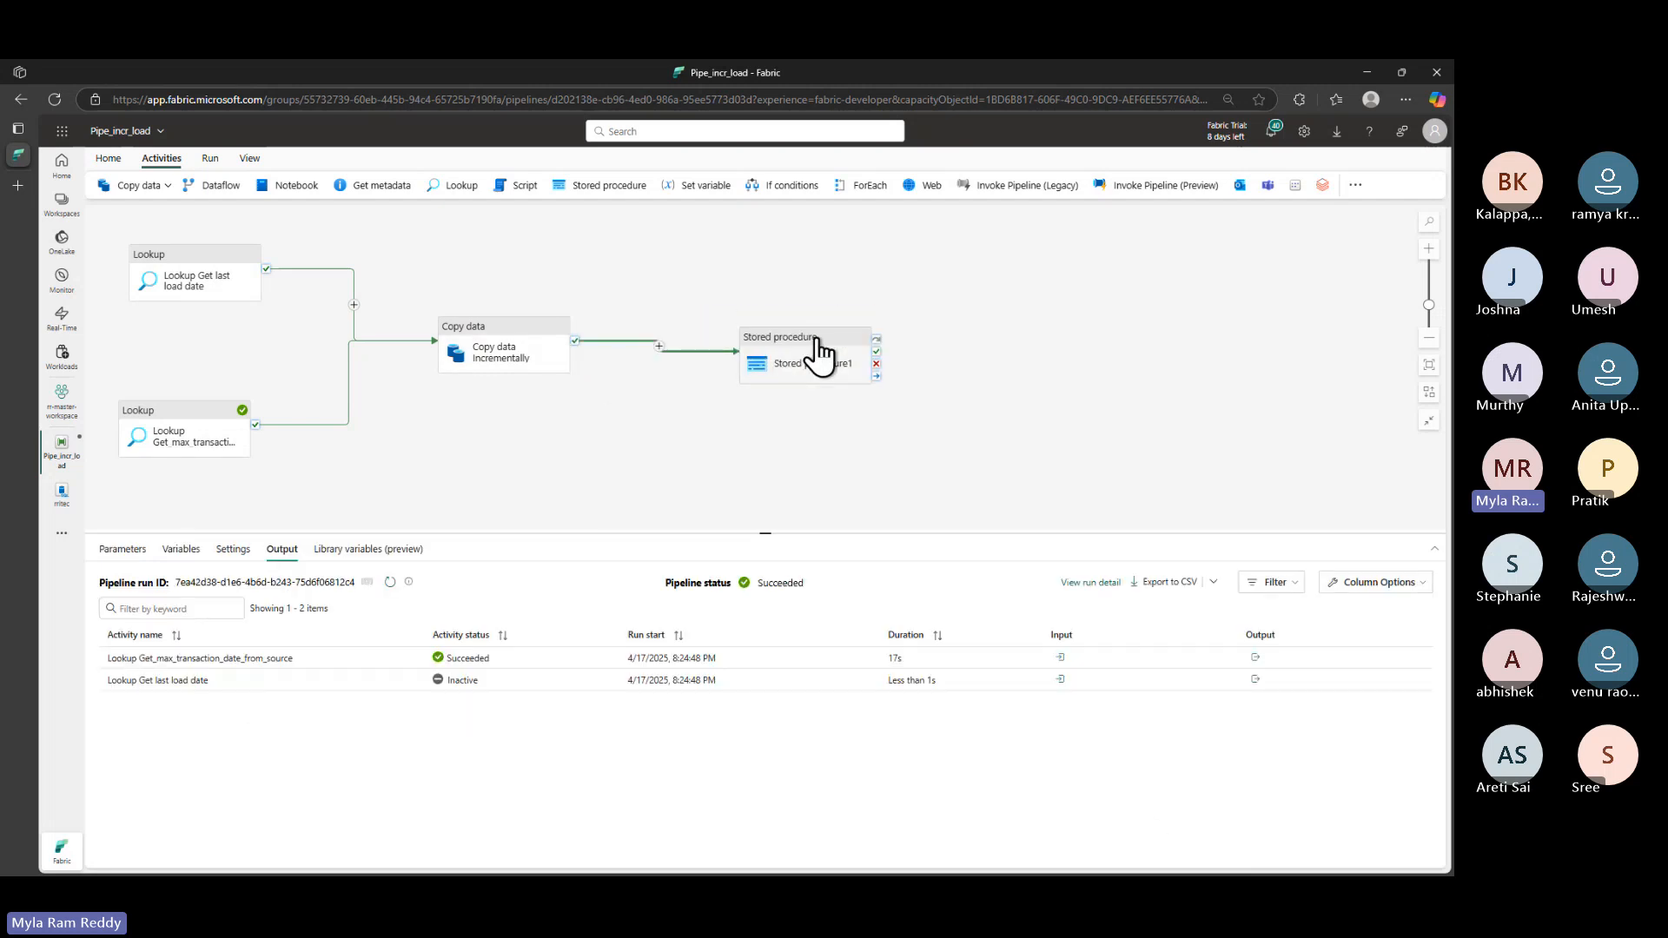
{"action": "left_click", "coordinate": [817, 341]}
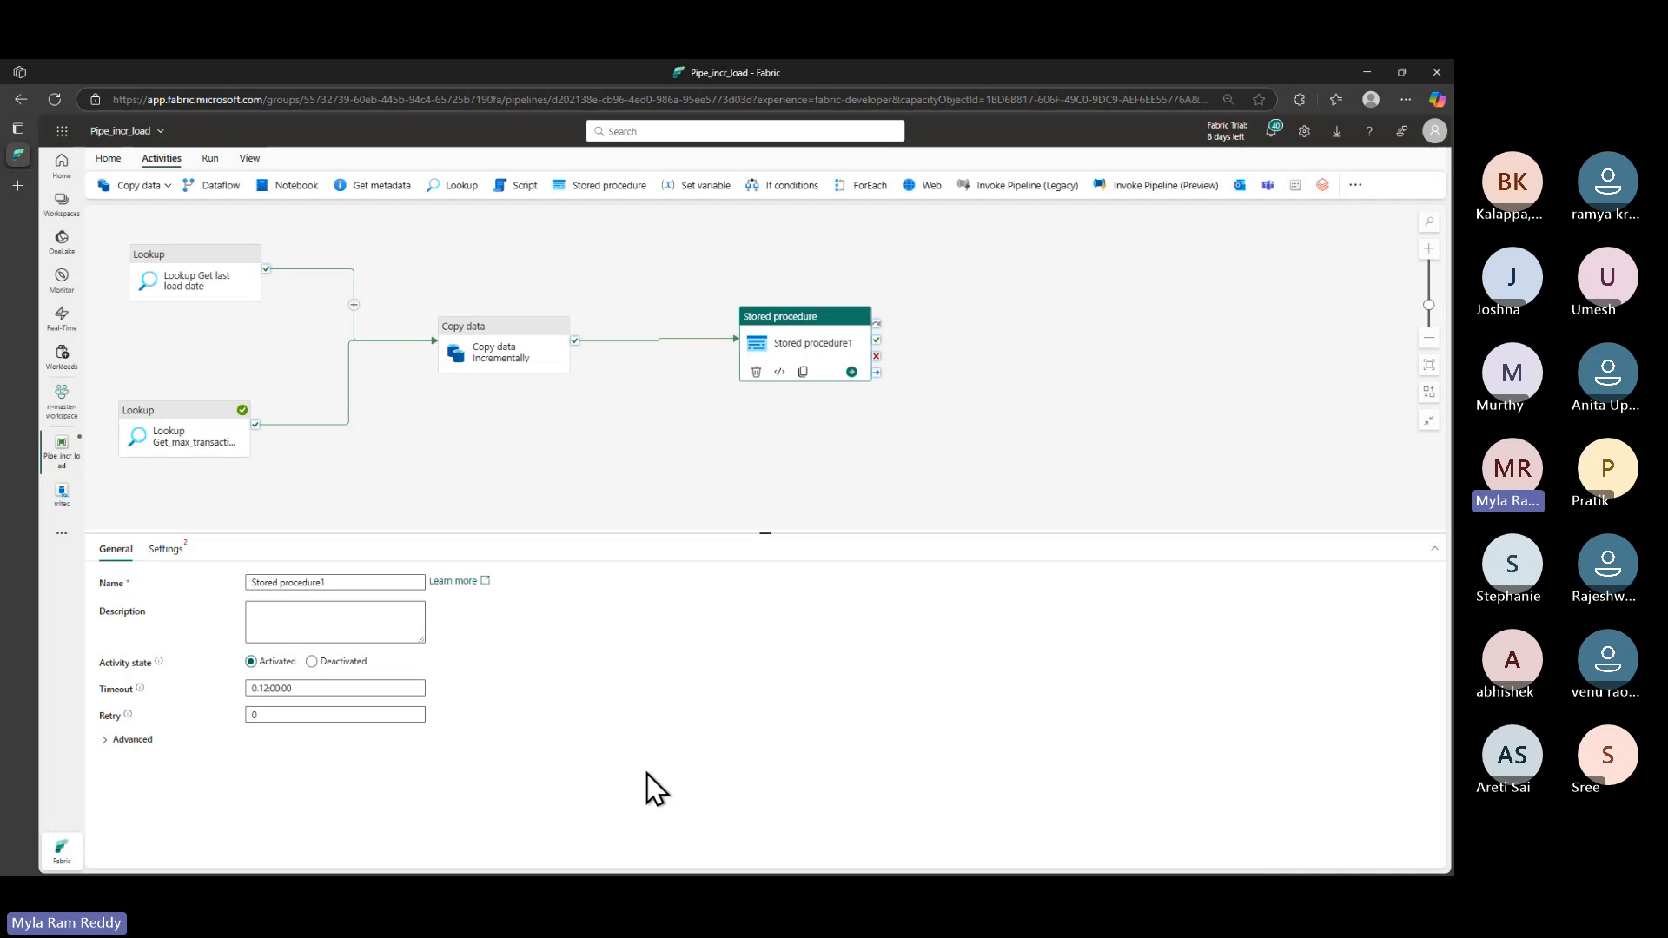
- Point the activity at the FabricSql connection, rritec database and [ap].[sp_write_watermark] procedure
{"action": "left_click", "coordinate": [161, 551]}
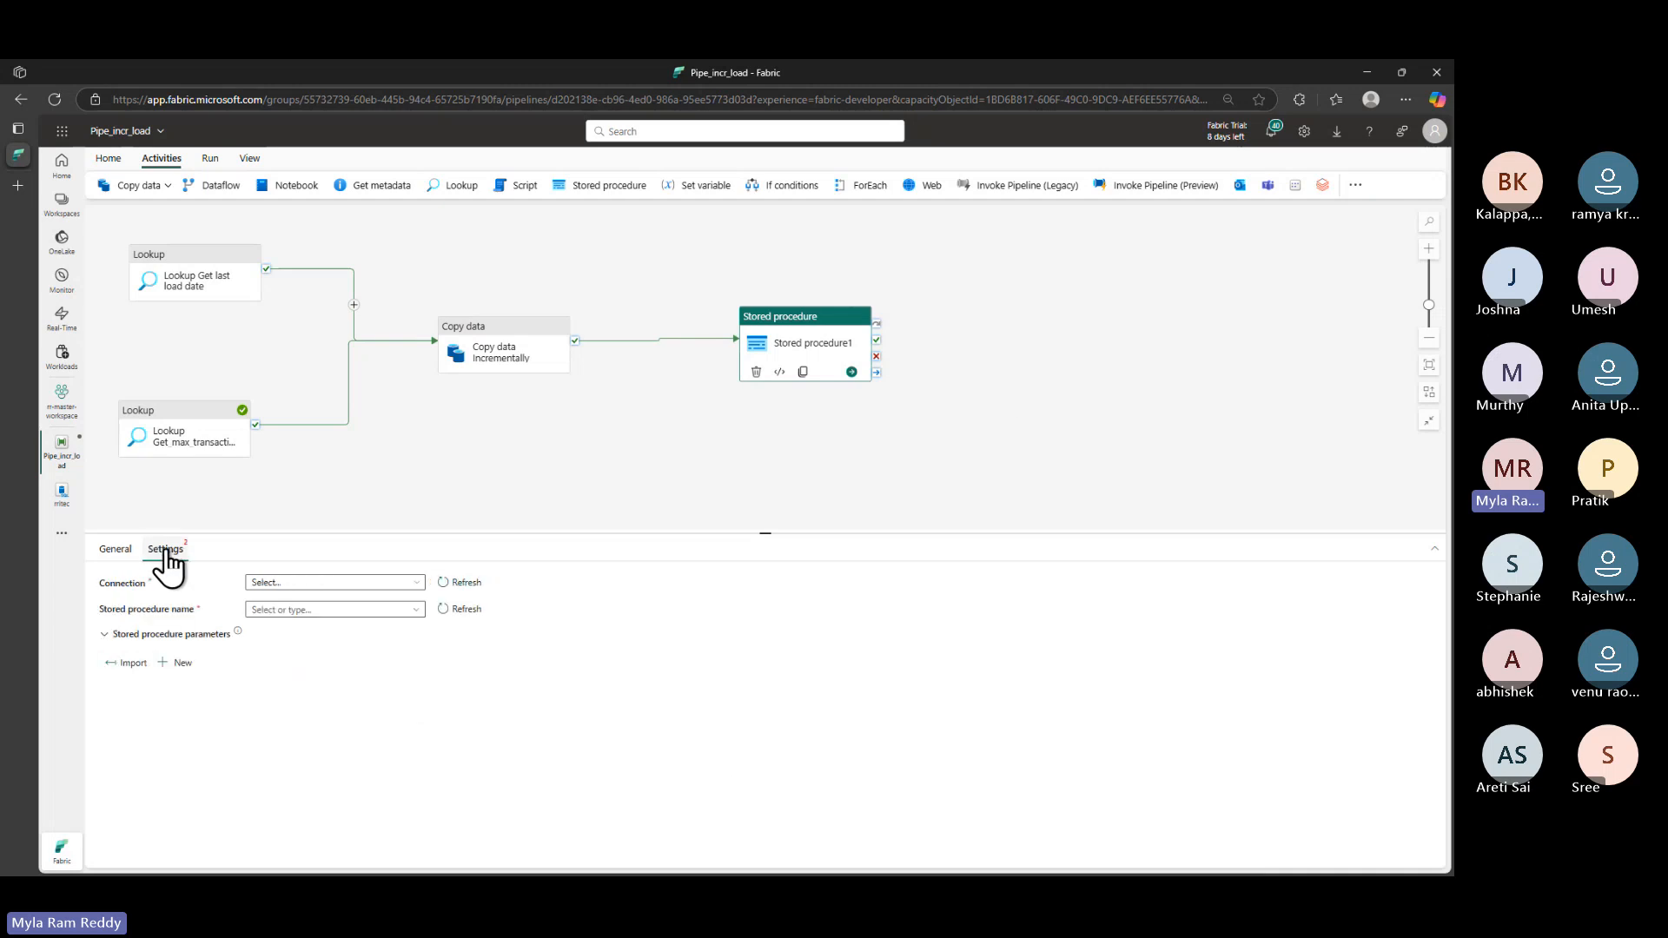
{"action": "left_click", "coordinate": [382, 584]}
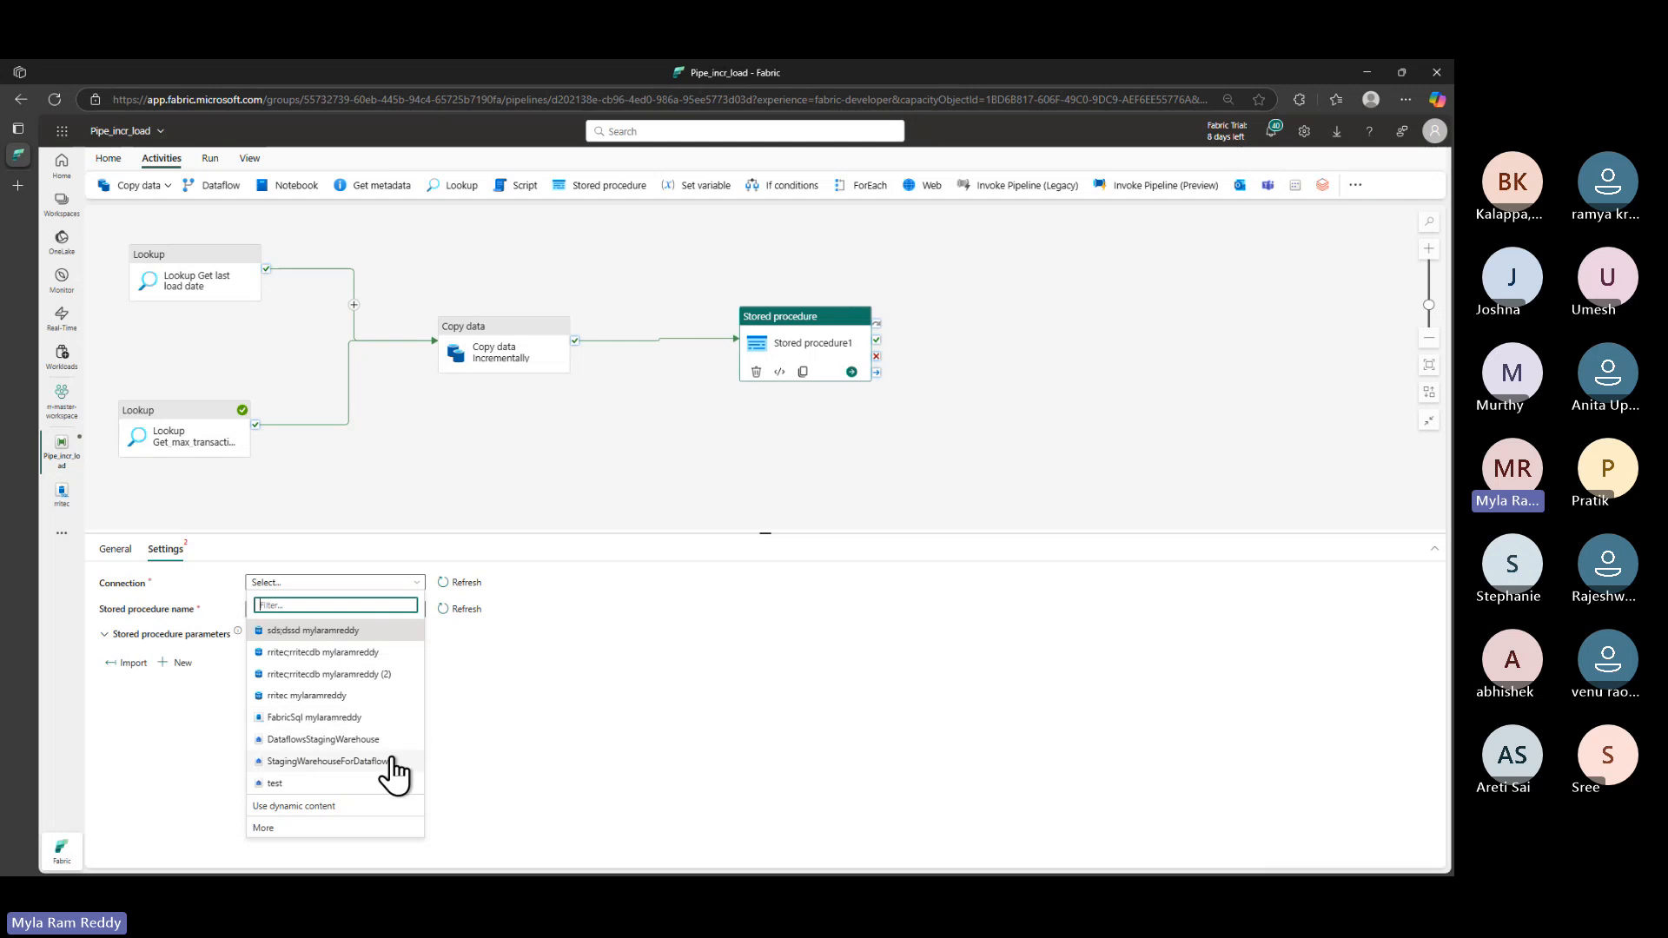
{"action": "left_click", "coordinate": [358, 721]}
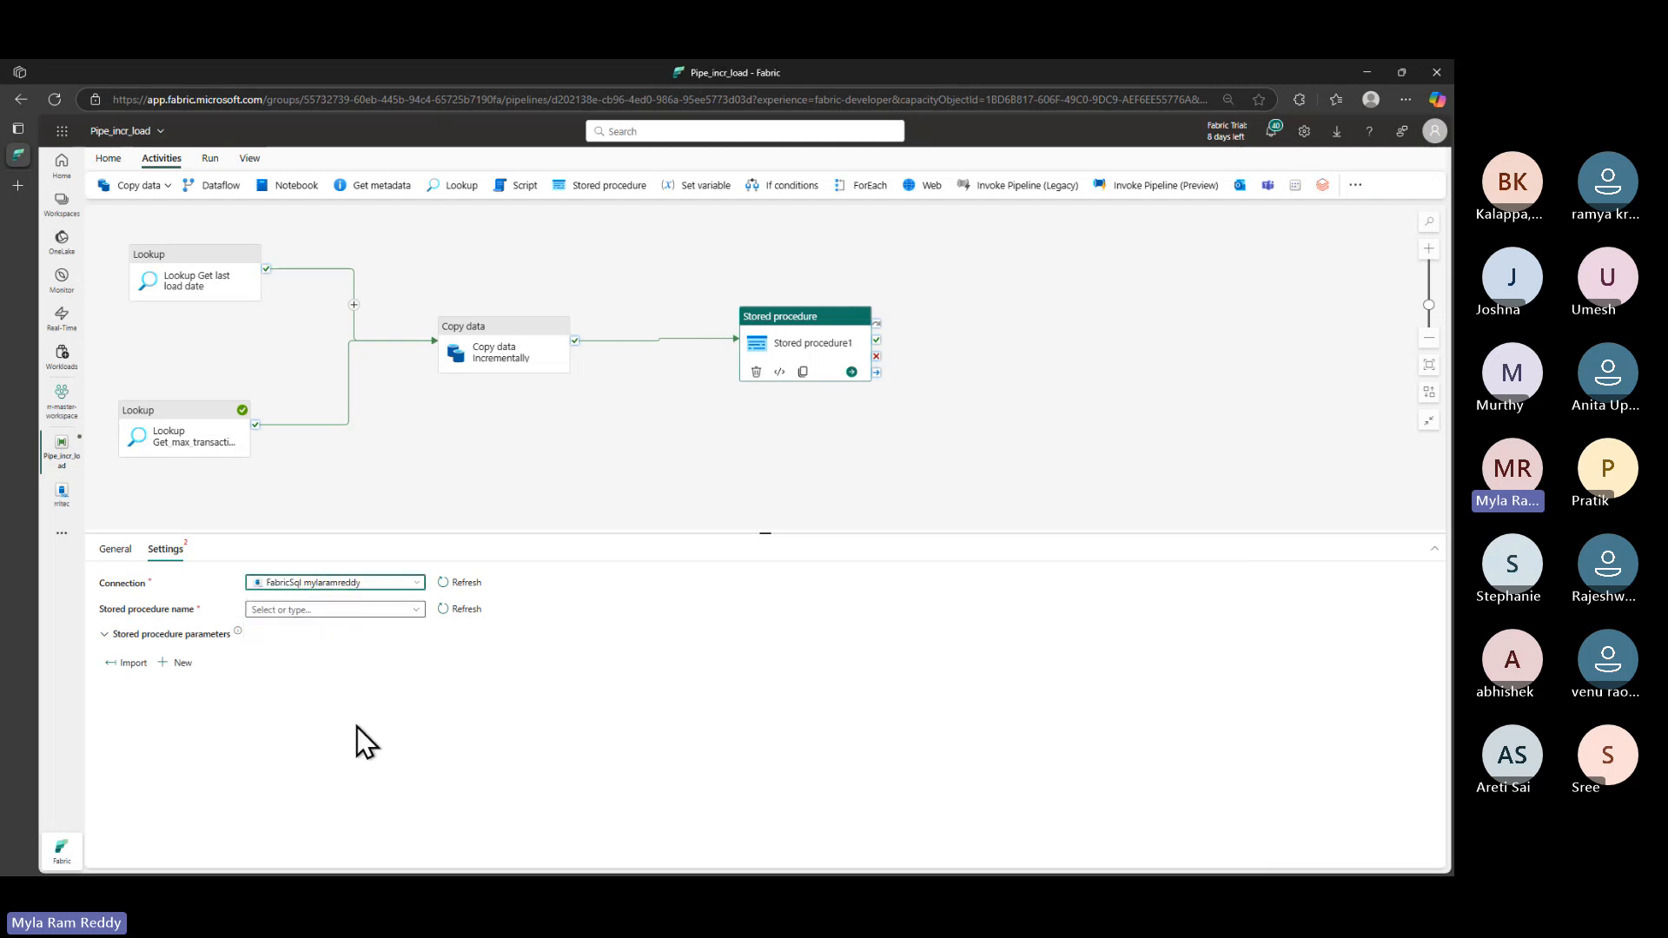
{"action": "left_click", "coordinate": [357, 610]}
{"action": "left_click", "coordinate": [276, 637]}
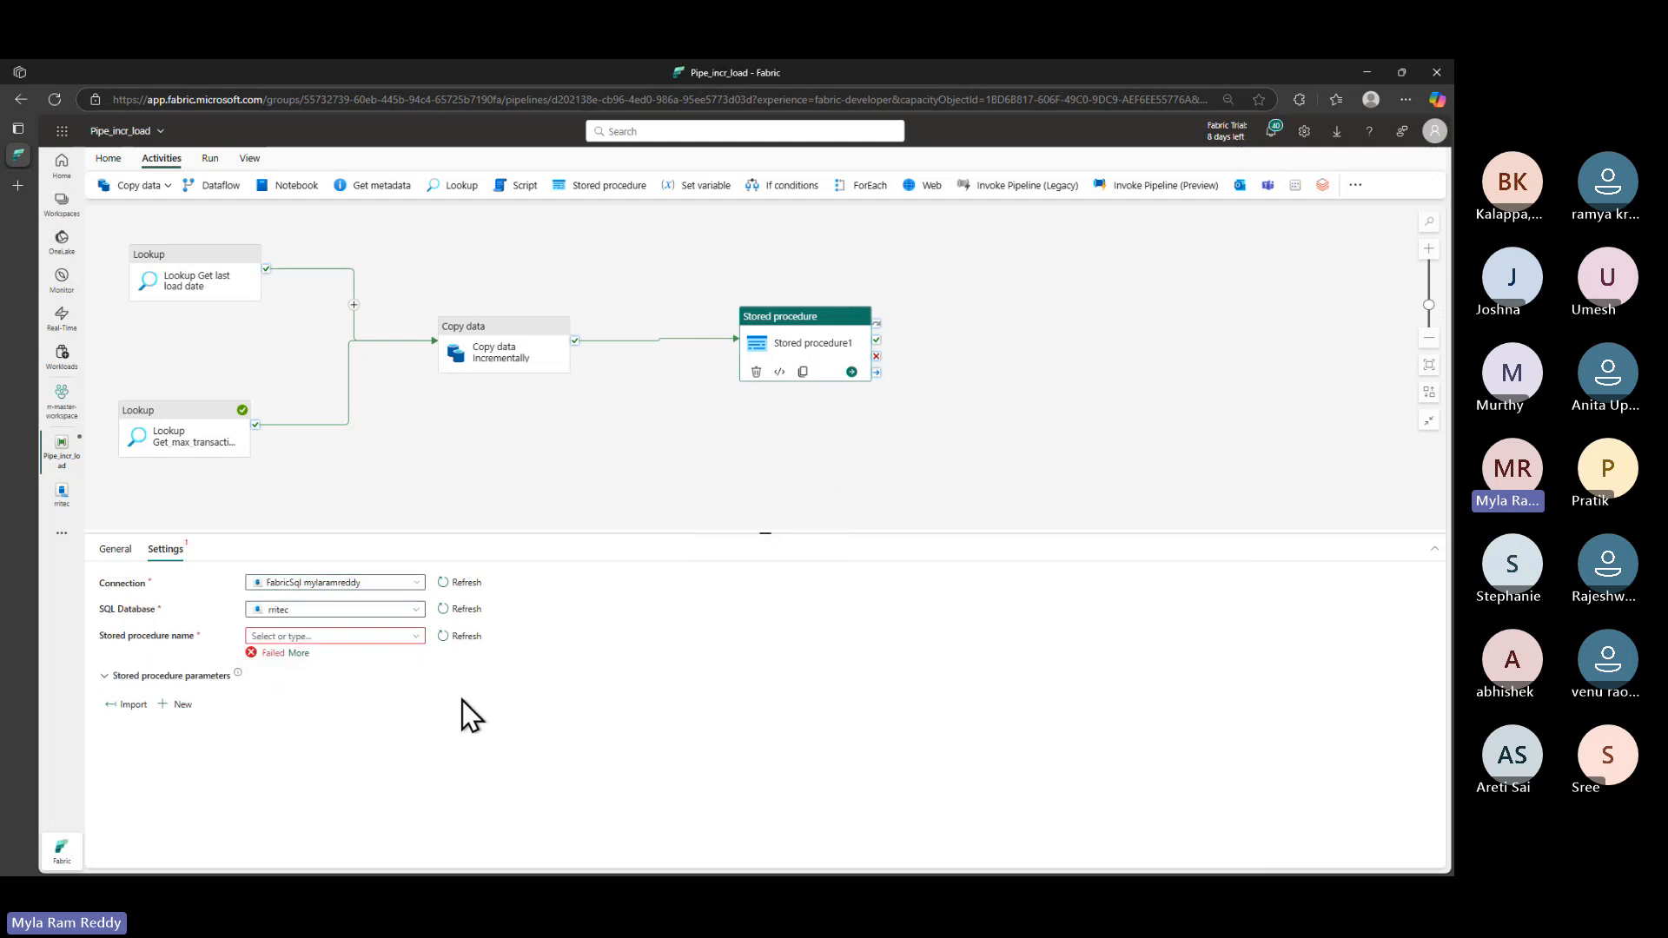
{"action": "left_click", "coordinate": [414, 642]}
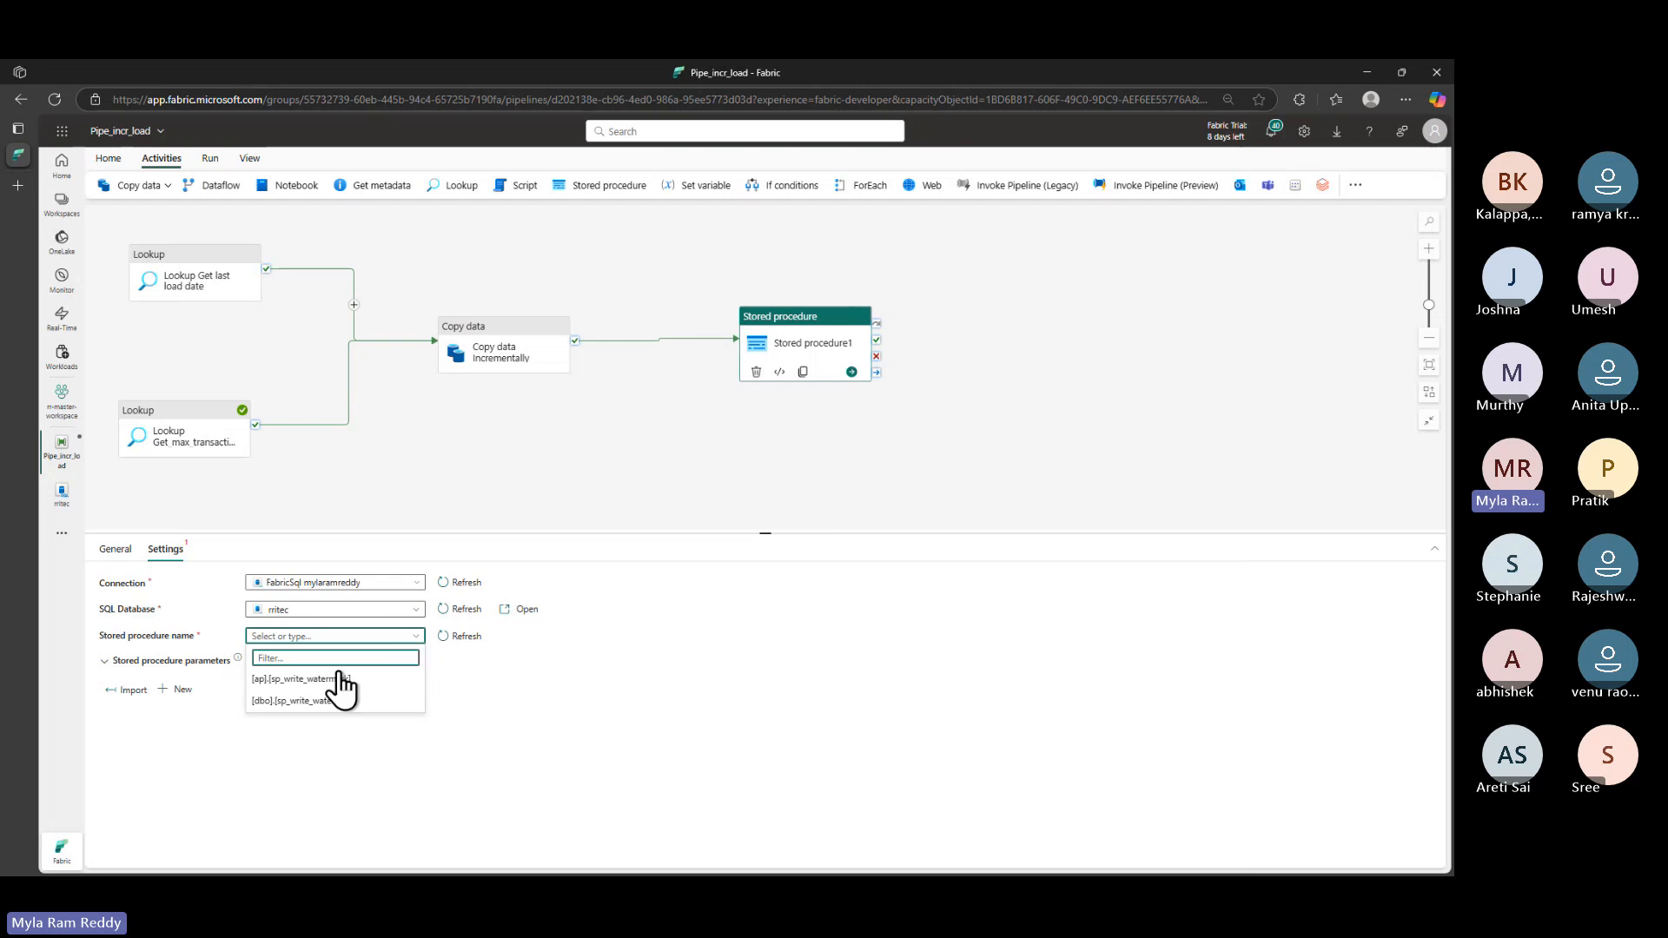
{"action": "left_click", "coordinate": [323, 681]}
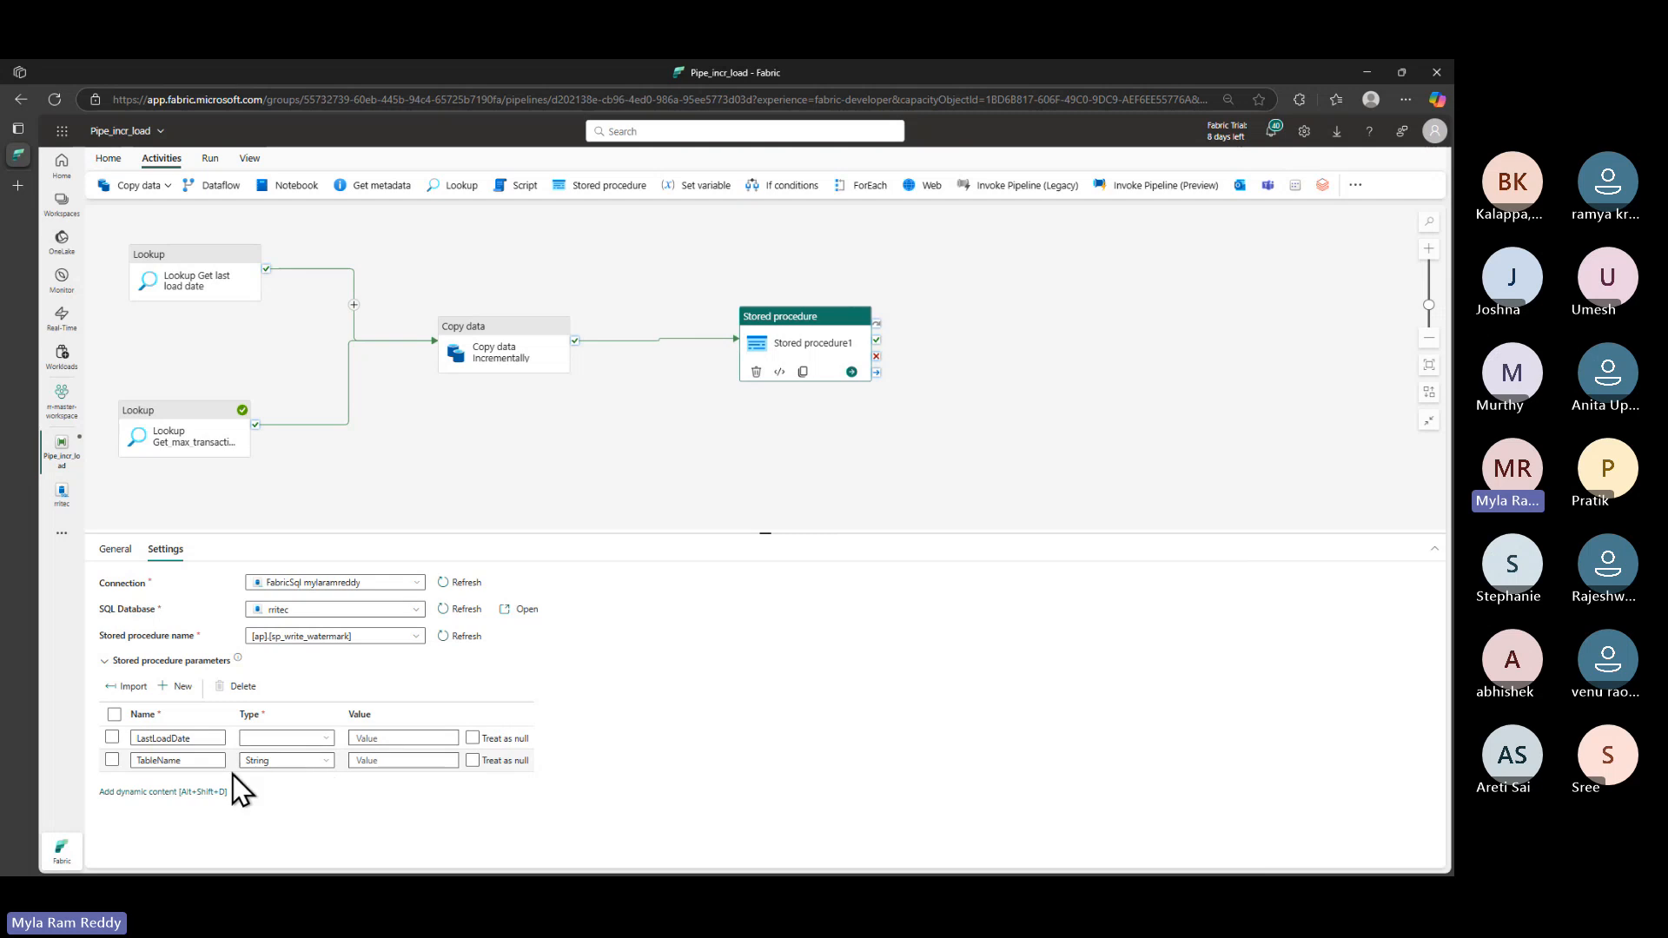
- Set the LastLoadDate parameter type to Datetime and review the LastLoadDate and TableName value fields
{"action": "left_click", "coordinate": [323, 739]}
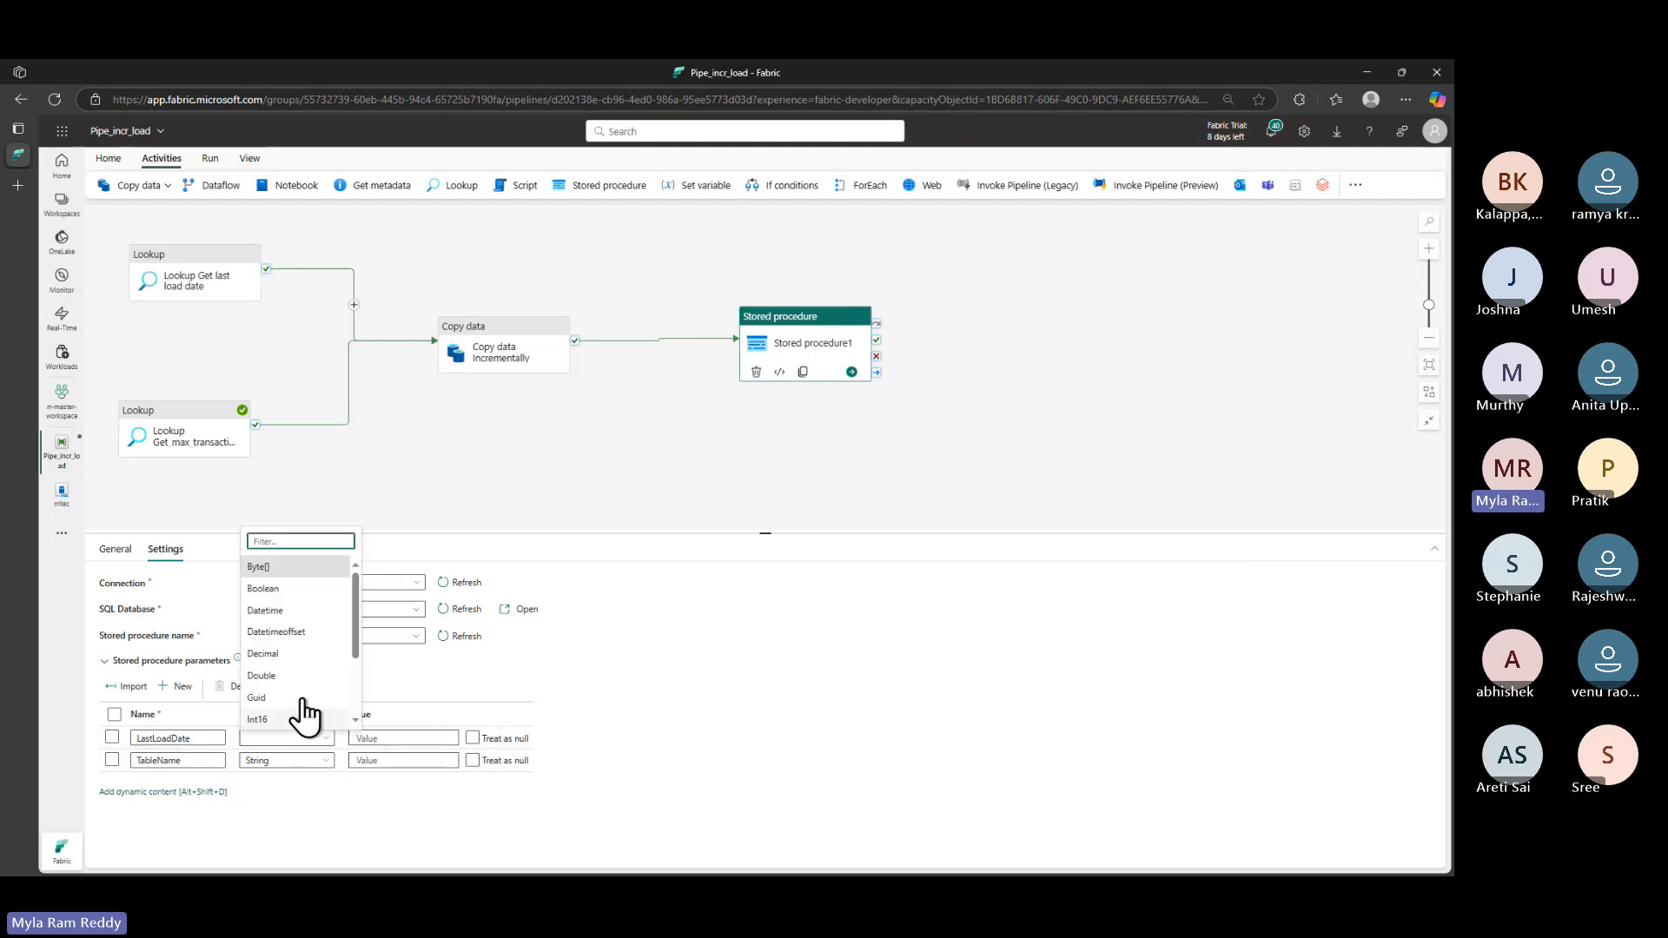
{"action": "left_click", "coordinate": [287, 617]}
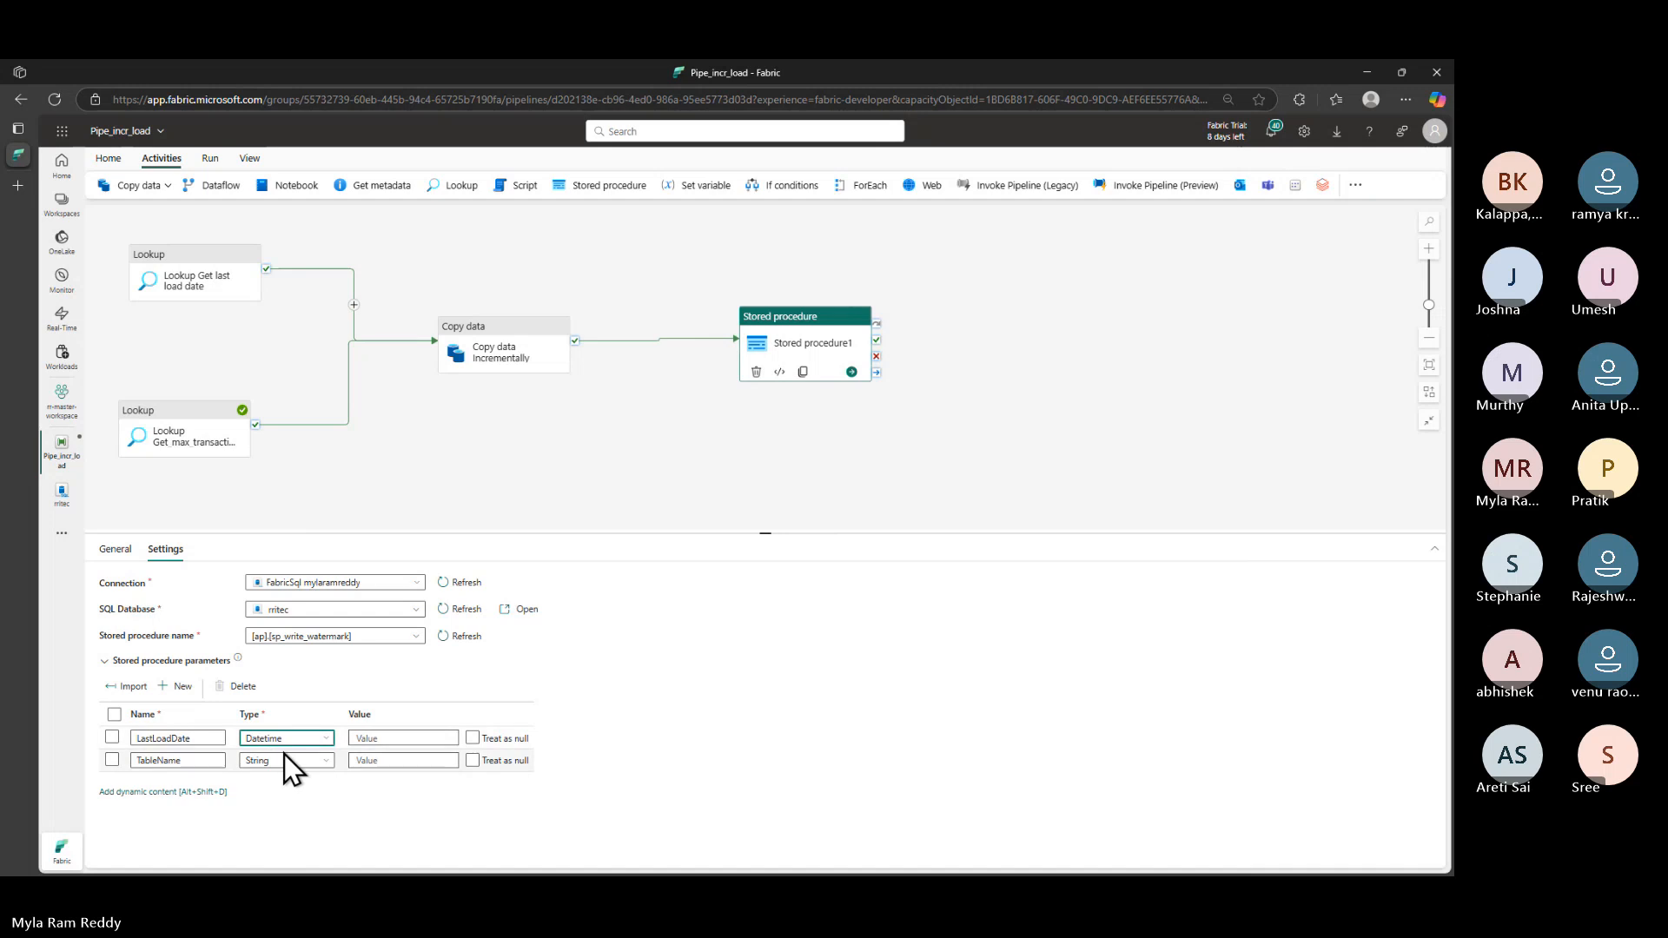
{"action": "left_click", "coordinate": [373, 738]}
{"action": "left_click", "coordinate": [380, 771]}
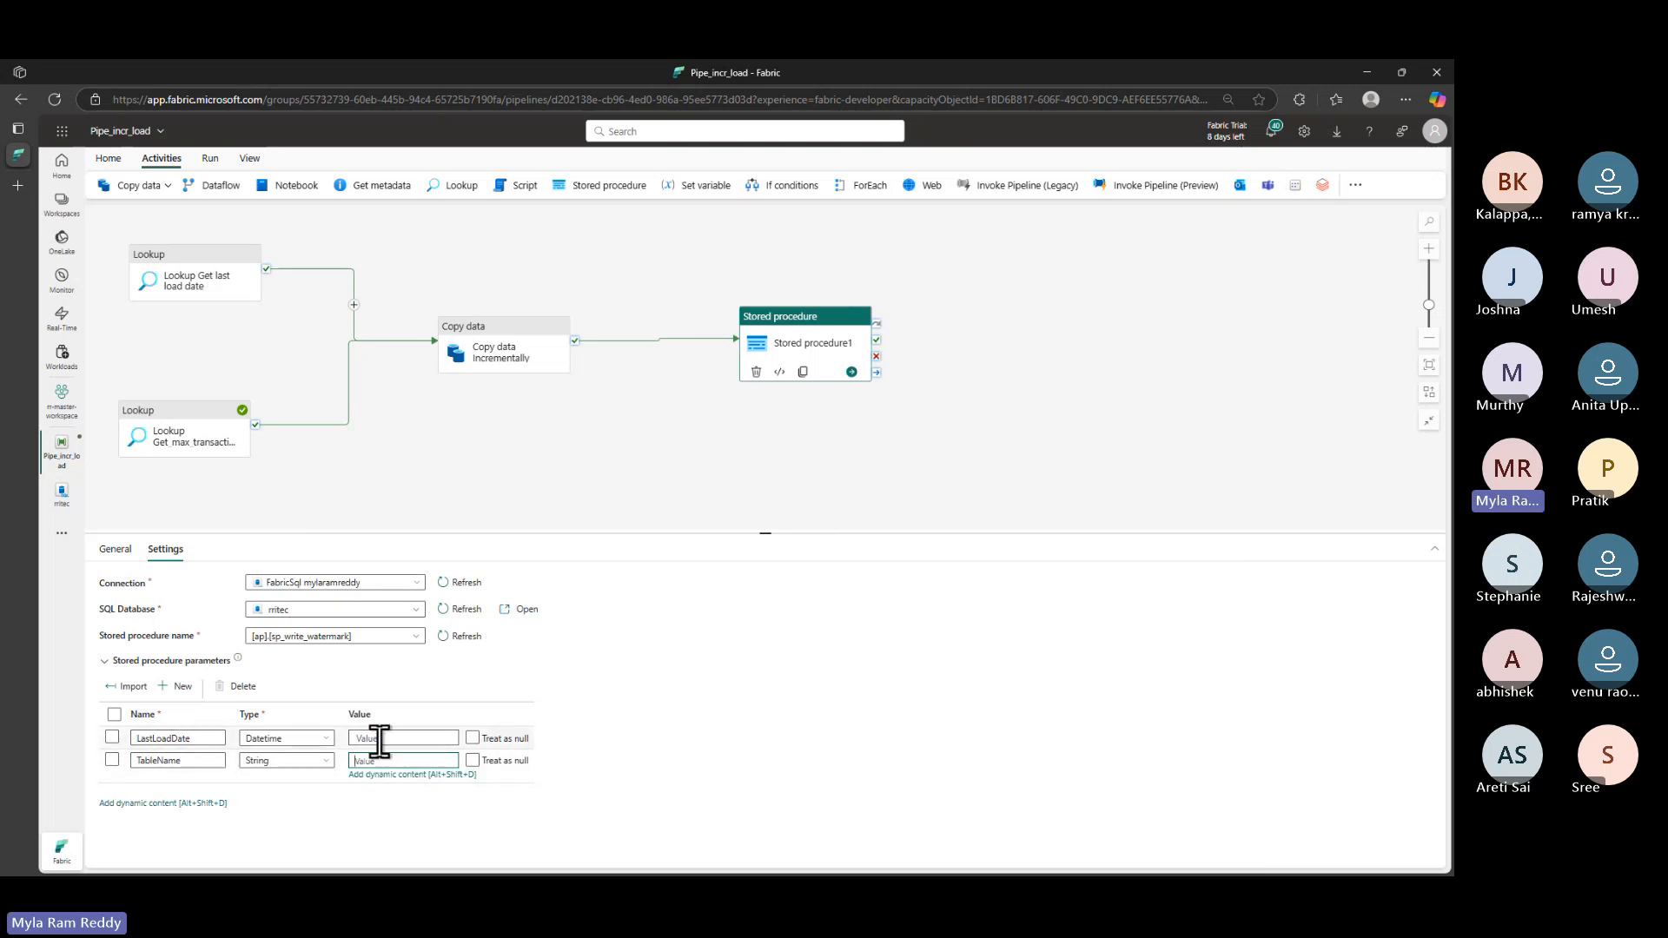
{"action": "left_click", "coordinate": [378, 736]}
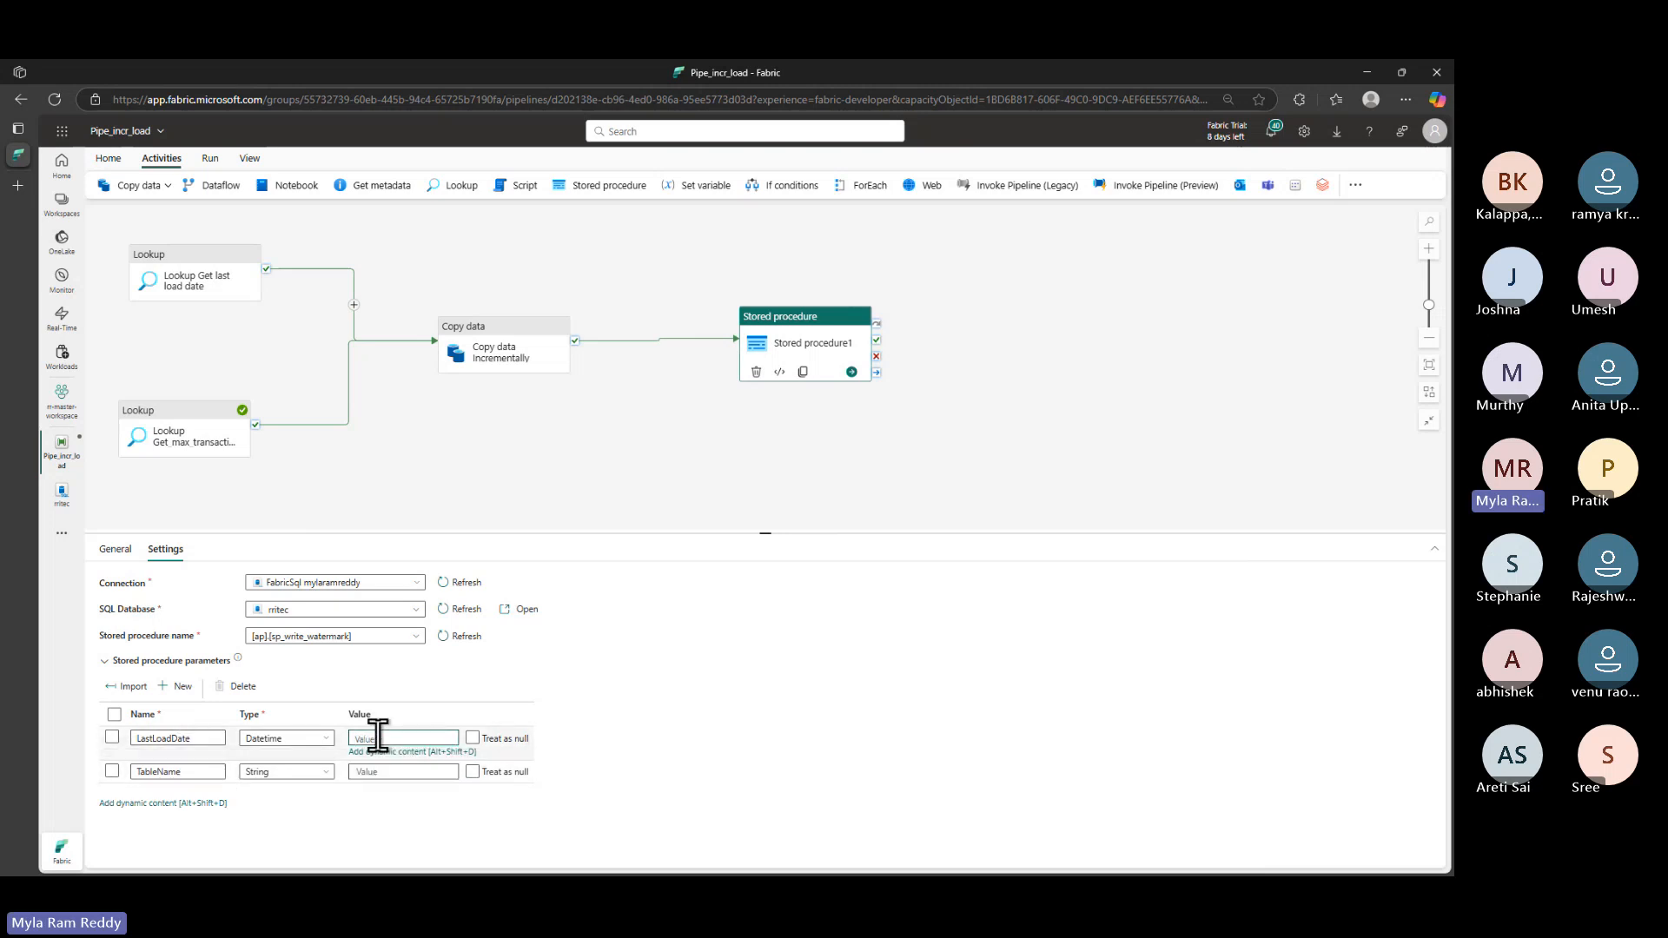
{"action": "key", "text": "alt+Tab"}
{"action": "left_click_drag", "start_coordinate": [463, 164], "coordinate": [871, 260]}
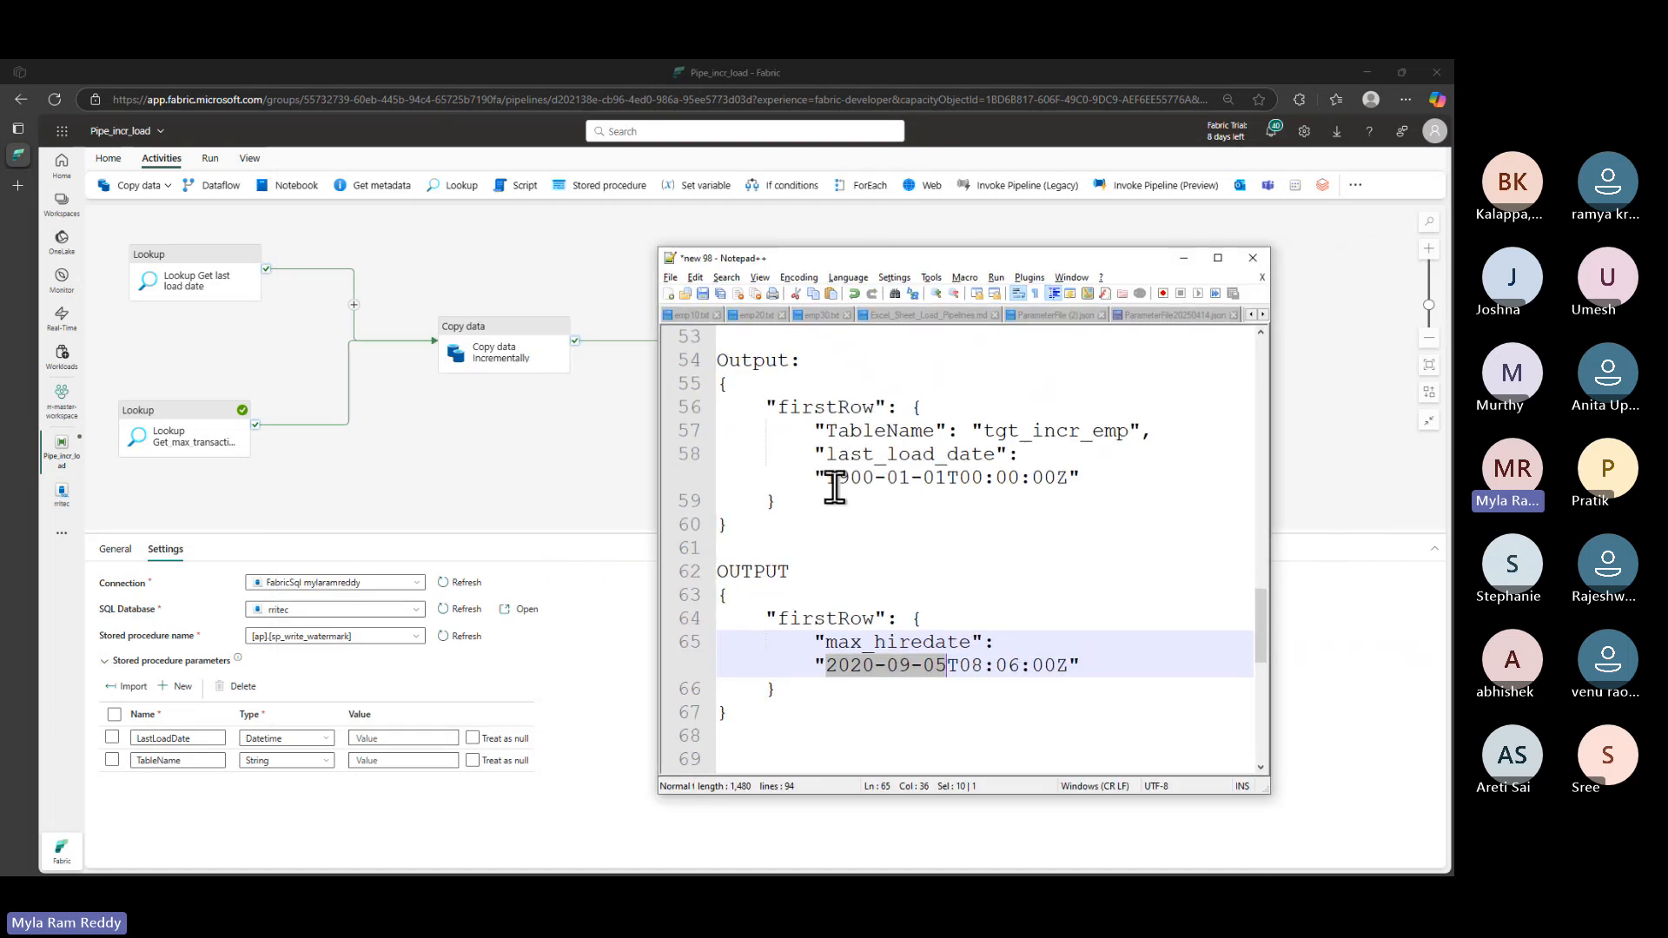
- Highlight max_hiredate's 2020-09-05 date on line 65 in Notepad++, then return to LastLoadDate's value
{"action": "left_click", "coordinate": [824, 667]}
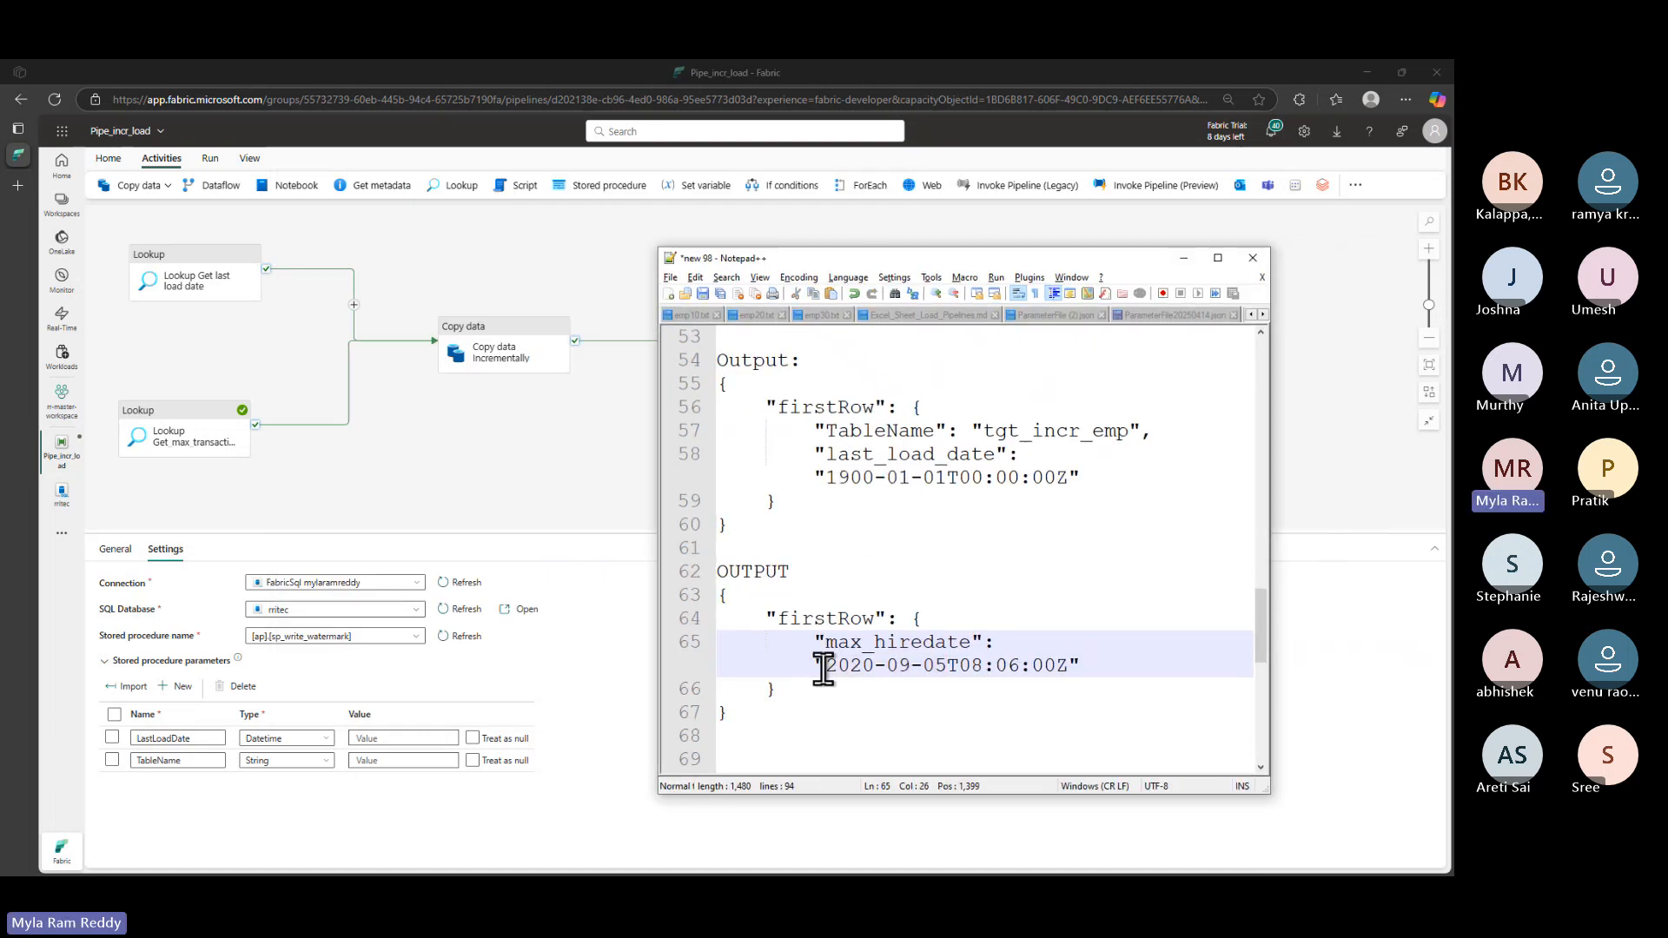
{"action": "mouse_move", "coordinate": [824, 667]}
{"action": "left_mouse_down"}
{"action": "mouse_move", "coordinate": [953, 671]}
{"action": "mouse_move", "coordinate": [839, 698]}
{"action": "mouse_move", "coordinate": [451, 686]}
{"action": "mouse_move", "coordinate": [391, 726]}
{"action": "mouse_move", "coordinate": [404, 702]}
{"action": "mouse_move", "coordinate": [446, 709]}
{"action": "left_mouse_up"}
{"action": "key", "text": "ctrl+2"}
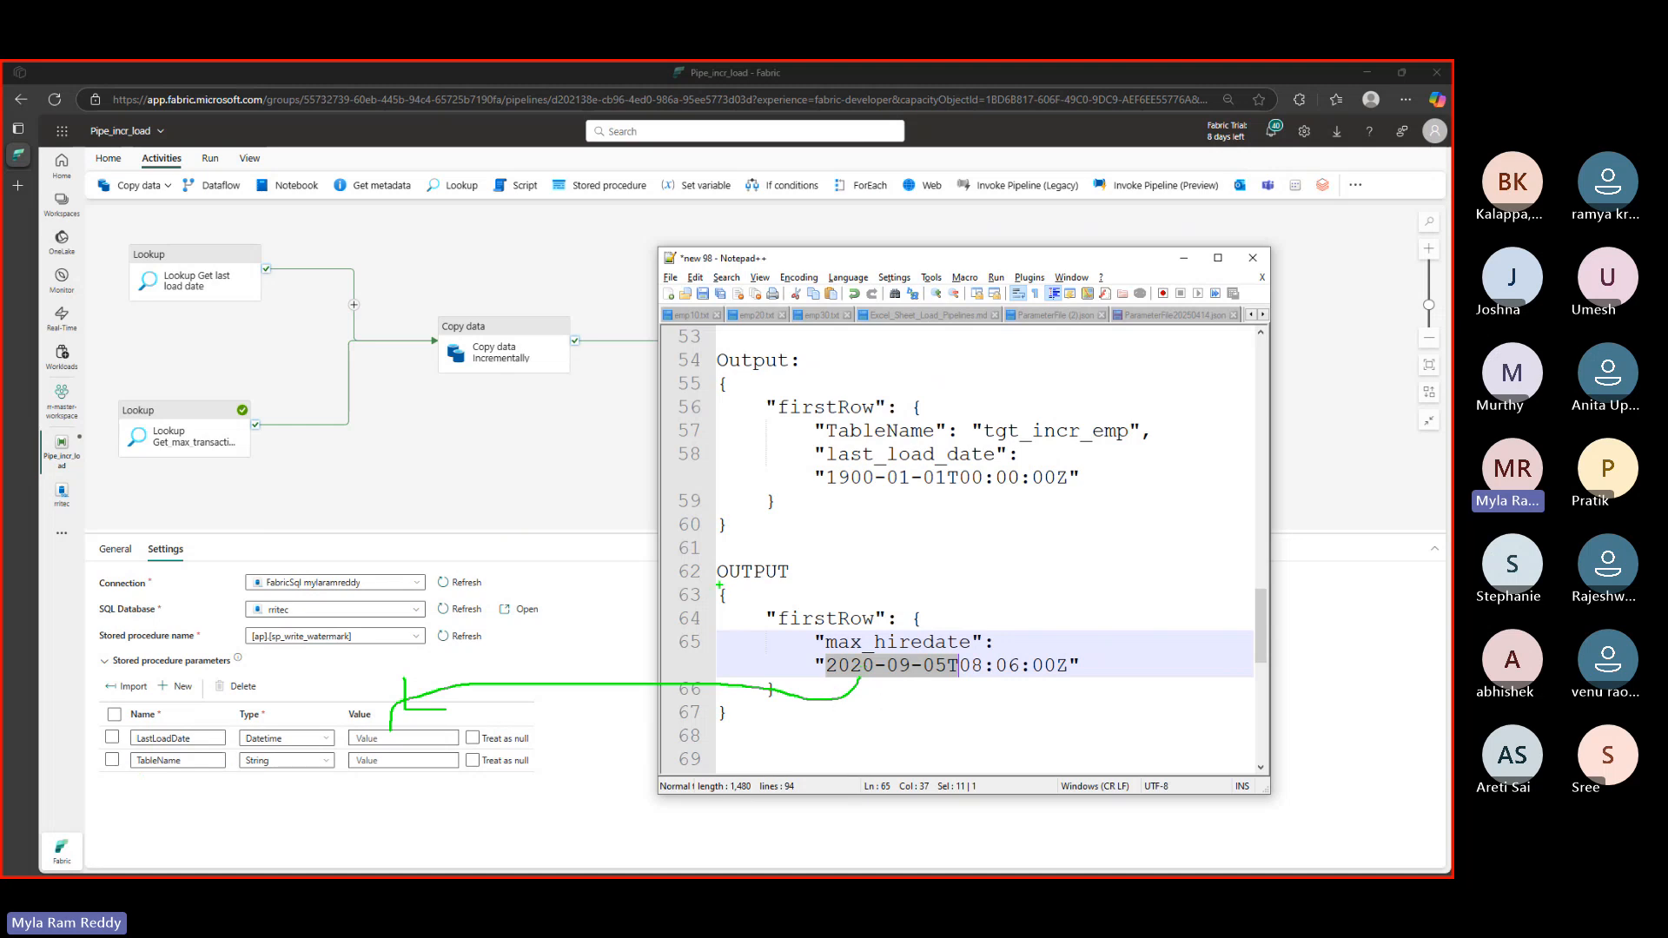
{"action": "mouse_move", "coordinate": [720, 586]}
{"action": "left_mouse_down"}
{"action": "mouse_move", "coordinate": [831, 585]}
{"action": "mouse_move", "coordinate": [941, 651]}
{"action": "mouse_move", "coordinate": [988, 650]}
{"action": "left_mouse_up"}
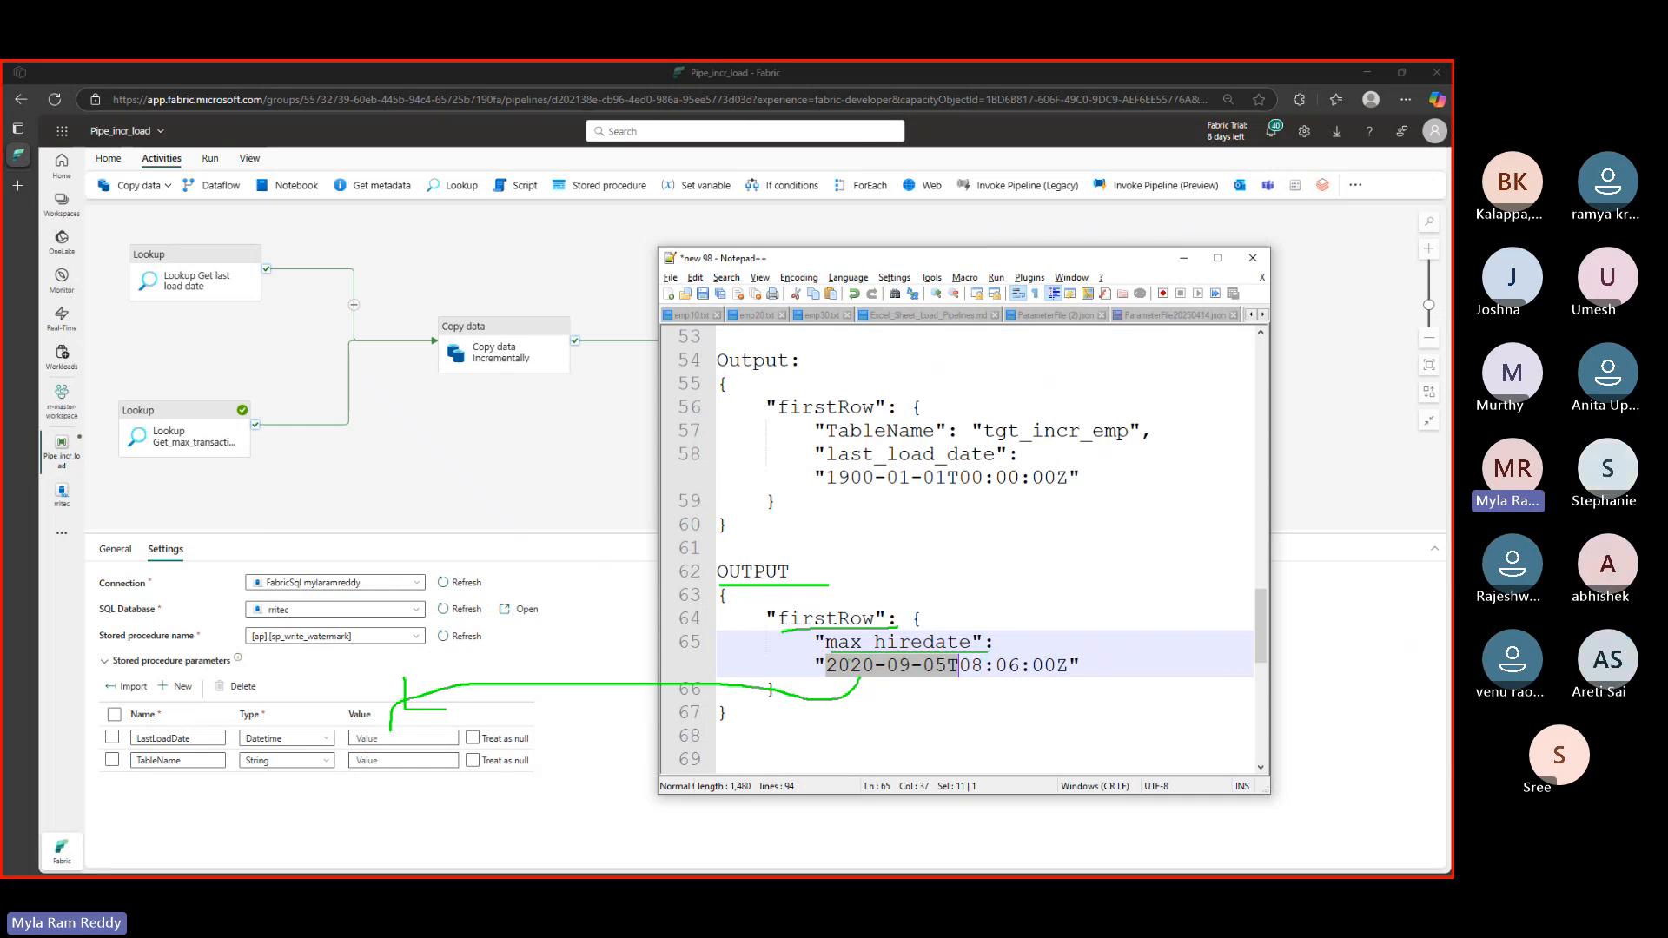
{"action": "mouse_move", "coordinate": [124, 425]}
{"action": "left_mouse_down"}
{"action": "mouse_move", "coordinate": [198, 424]}
{"action": "mouse_move", "coordinate": [256, 450]}
{"action": "left_mouse_up"}
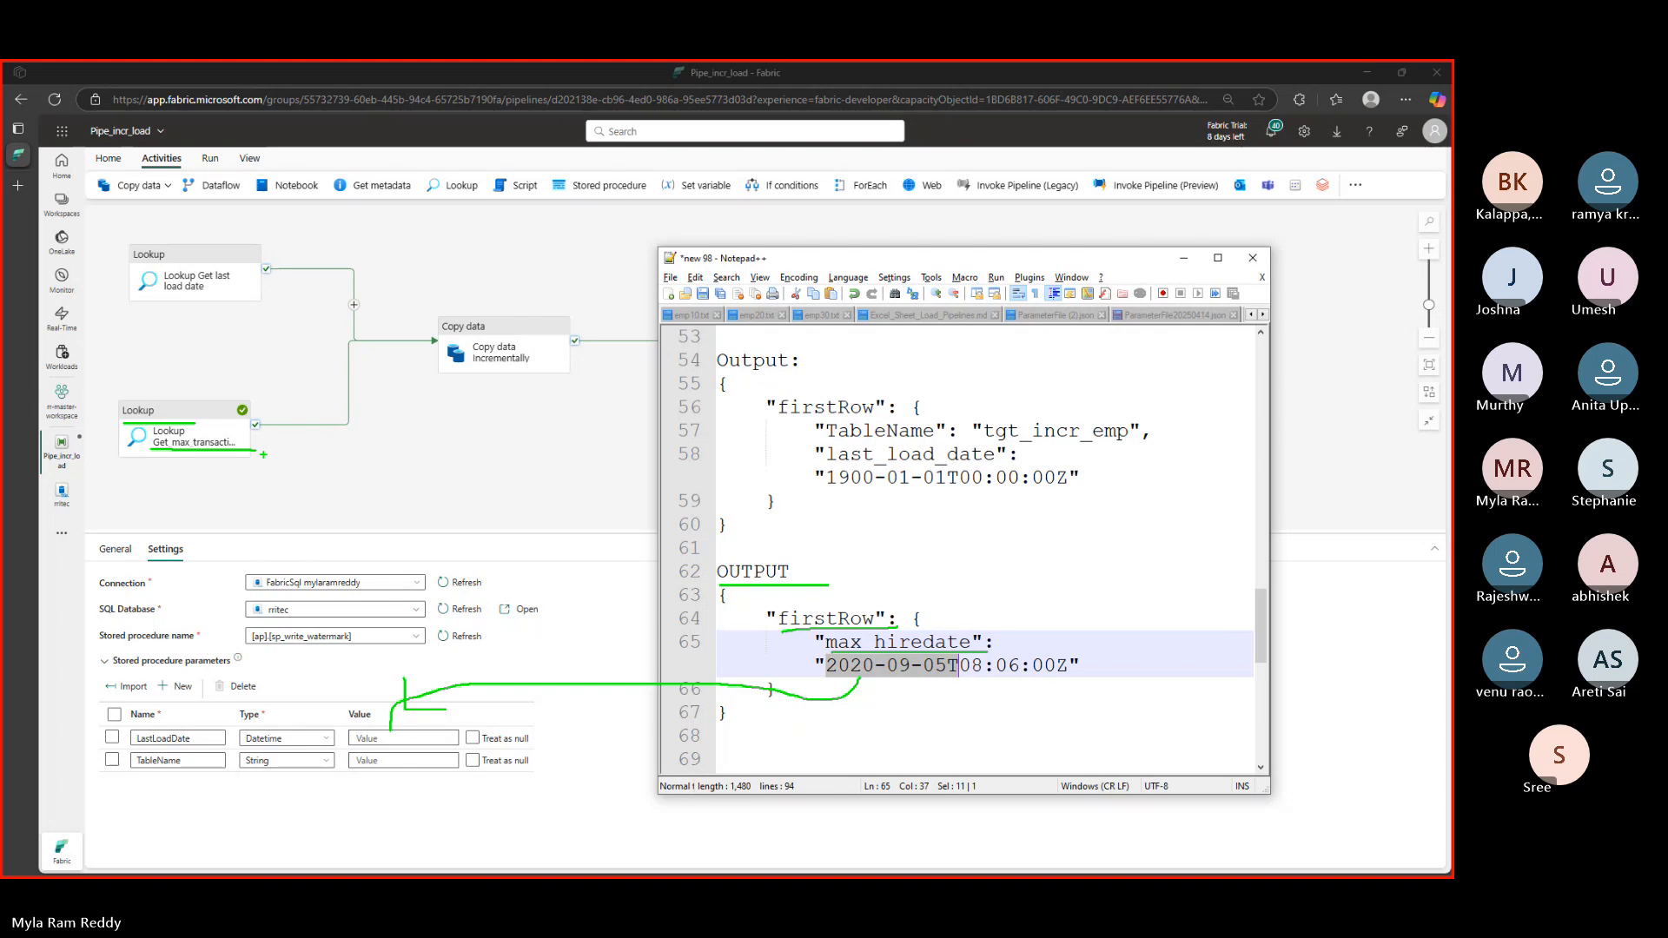
{"action": "left_click", "coordinate": [388, 738]}
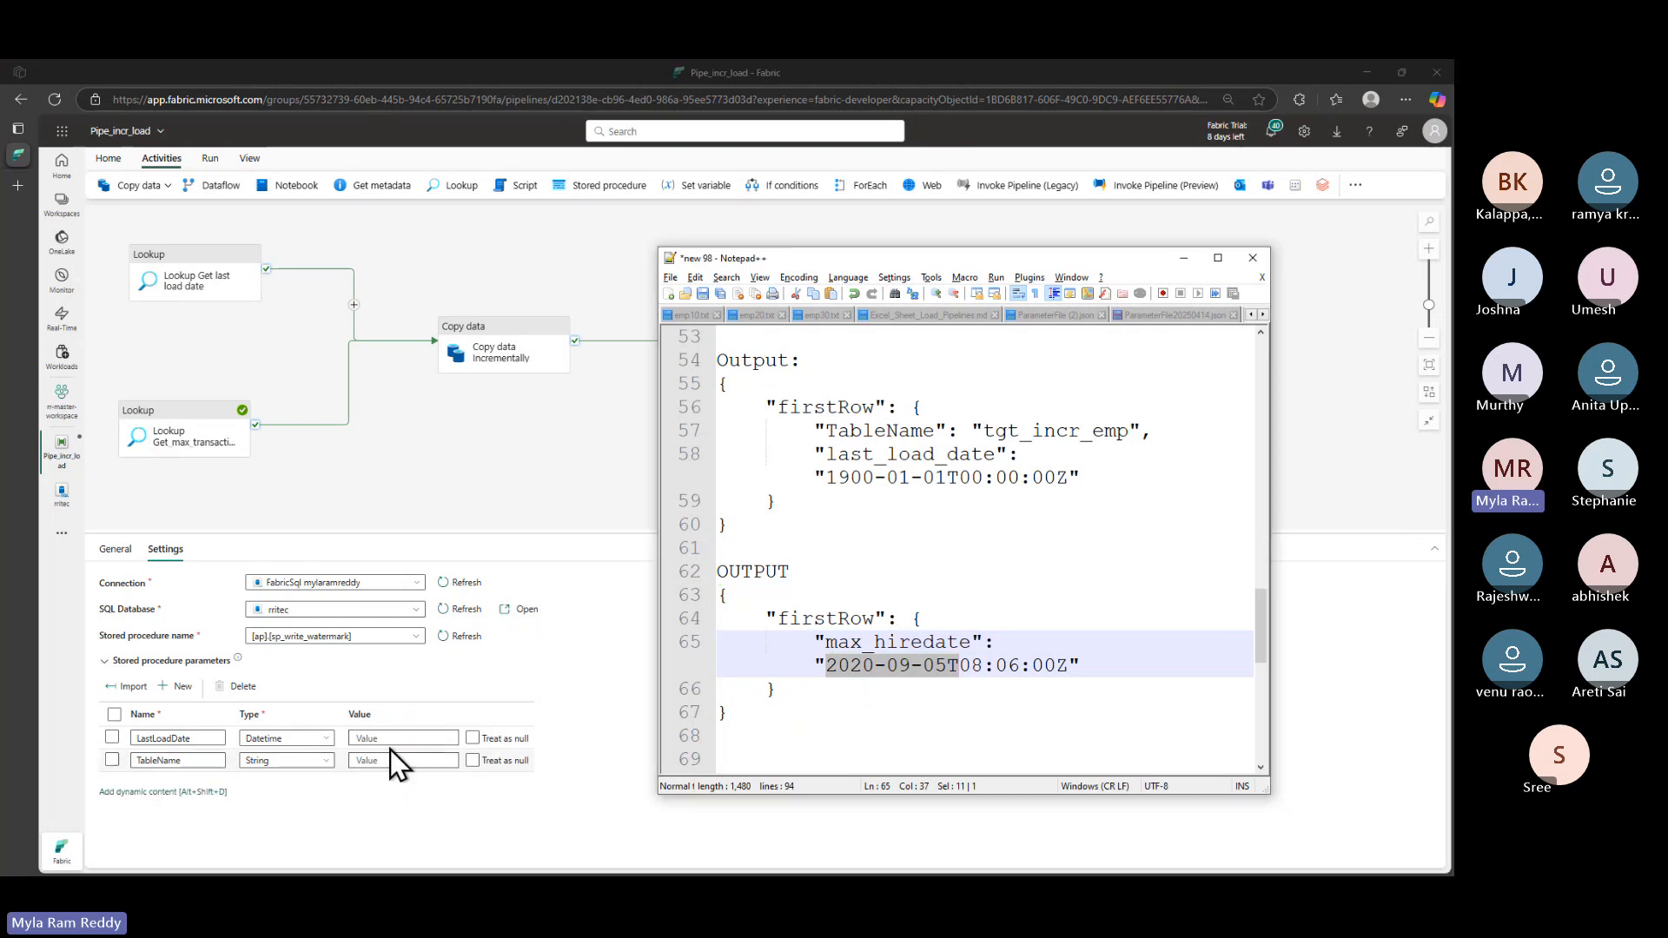
{"action": "left_click", "coordinate": [388, 738]}
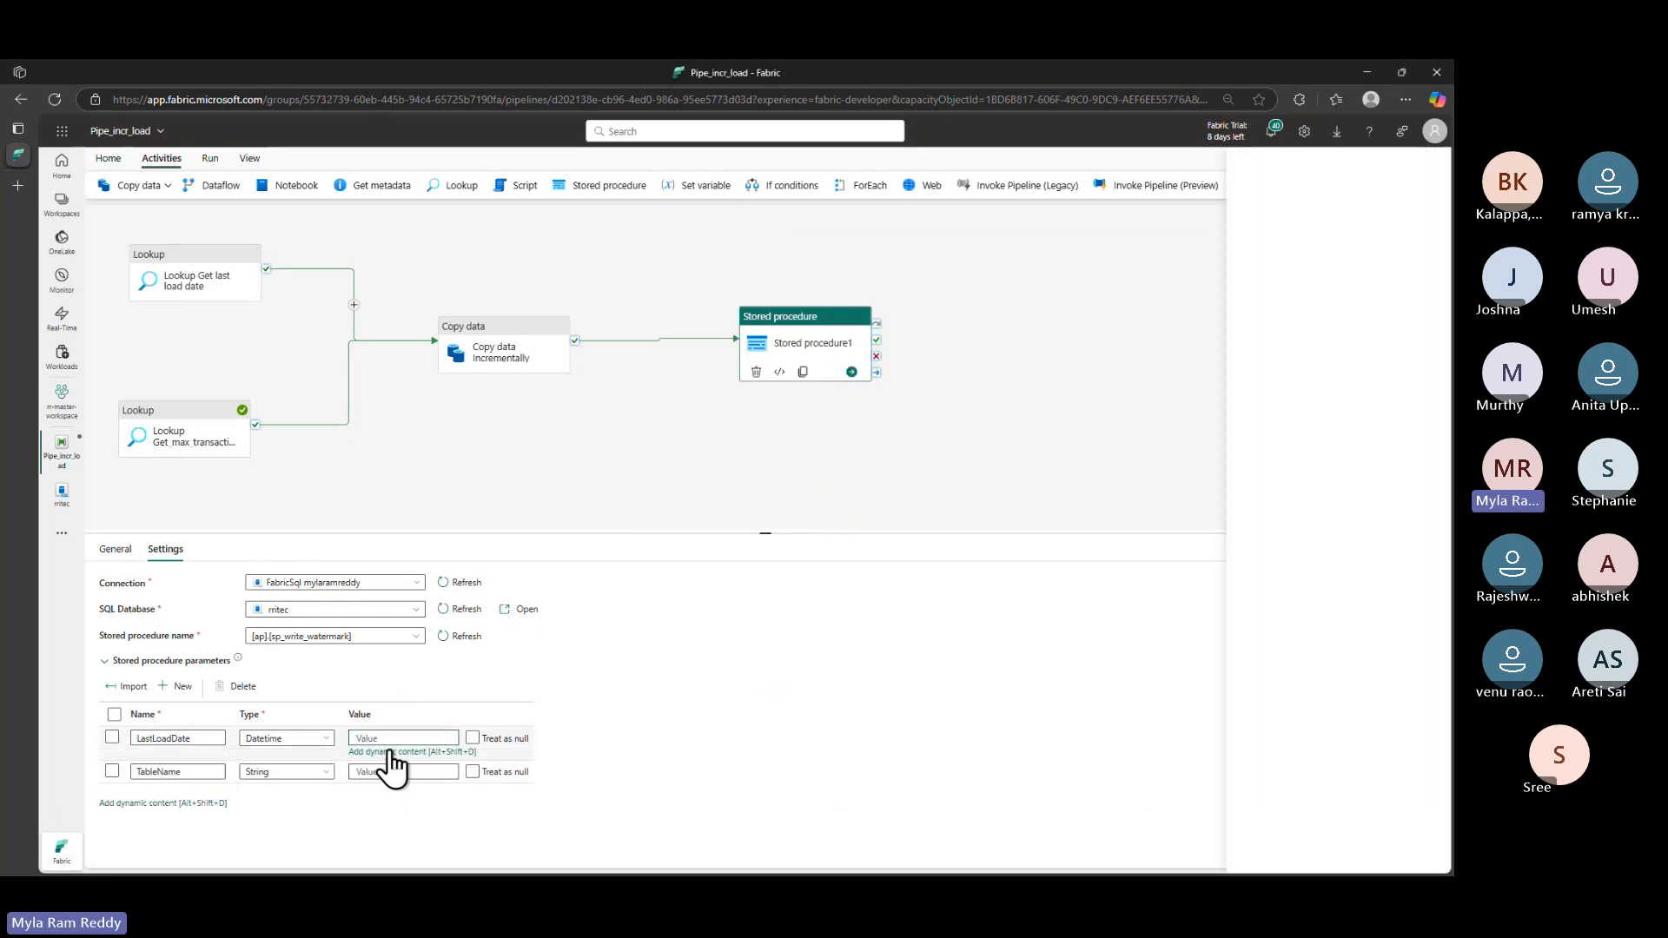
- Set LastLoadDate to the Get_max_transaction_date_from_source firstRow.max_hiredate dynamic expression
{"action": "left_click", "coordinate": [390, 753]}
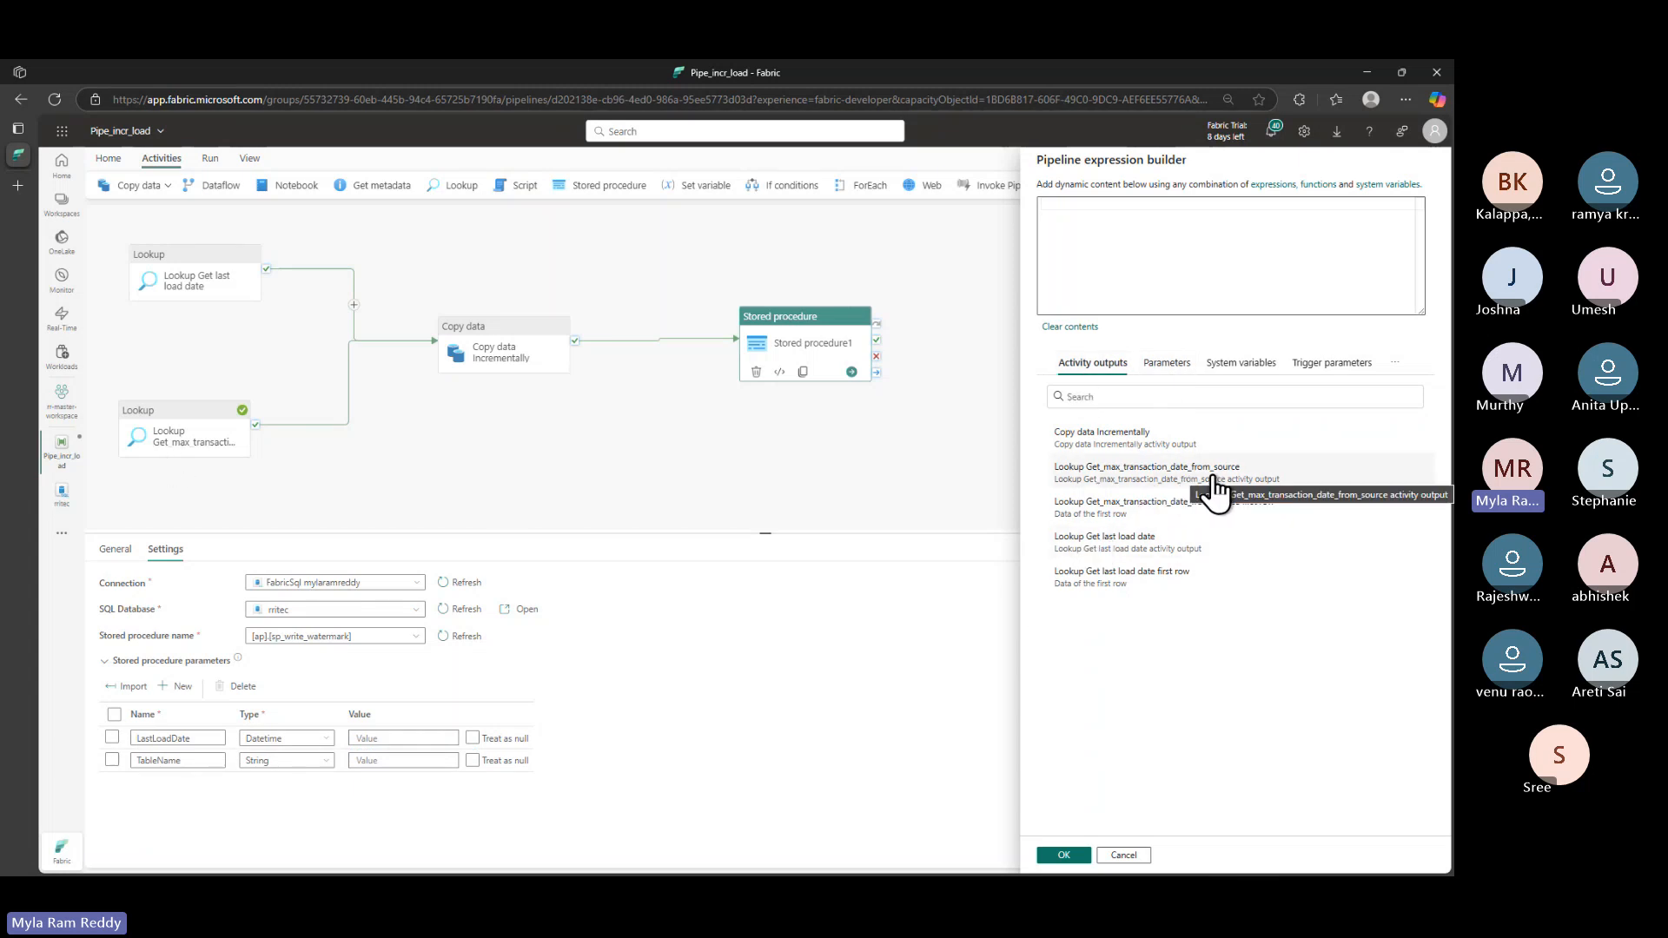
{"action": "left_click", "coordinate": [1257, 519]}
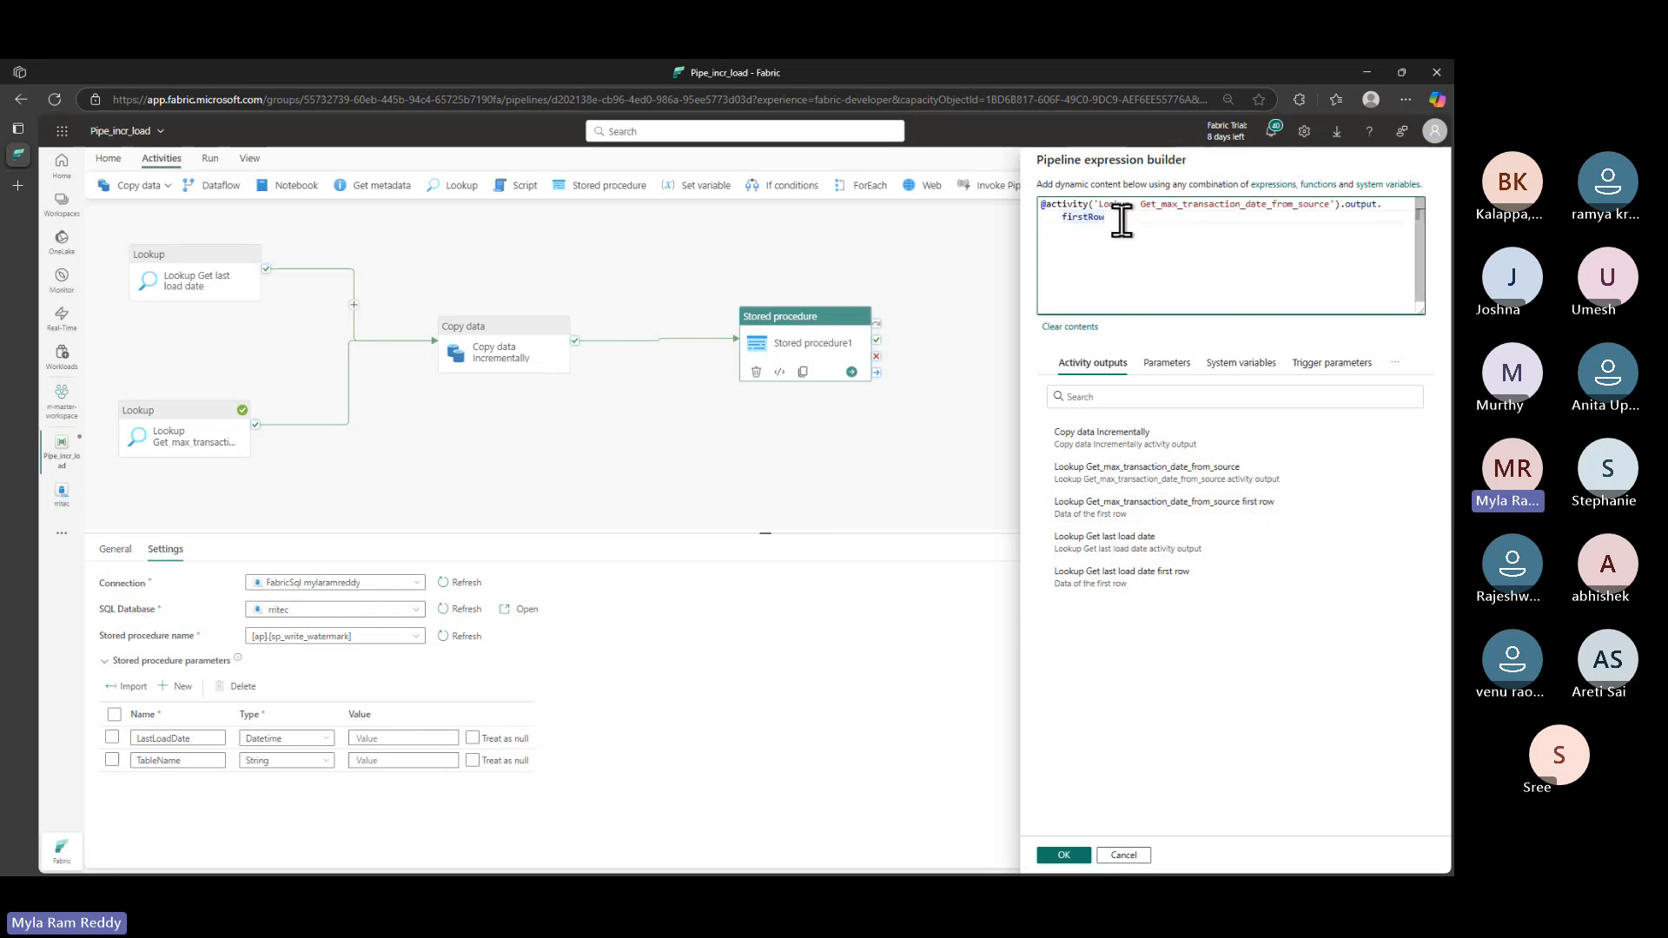
{"action": "type", "text": "."}
{"action": "key", "text": "alt+Tab"}
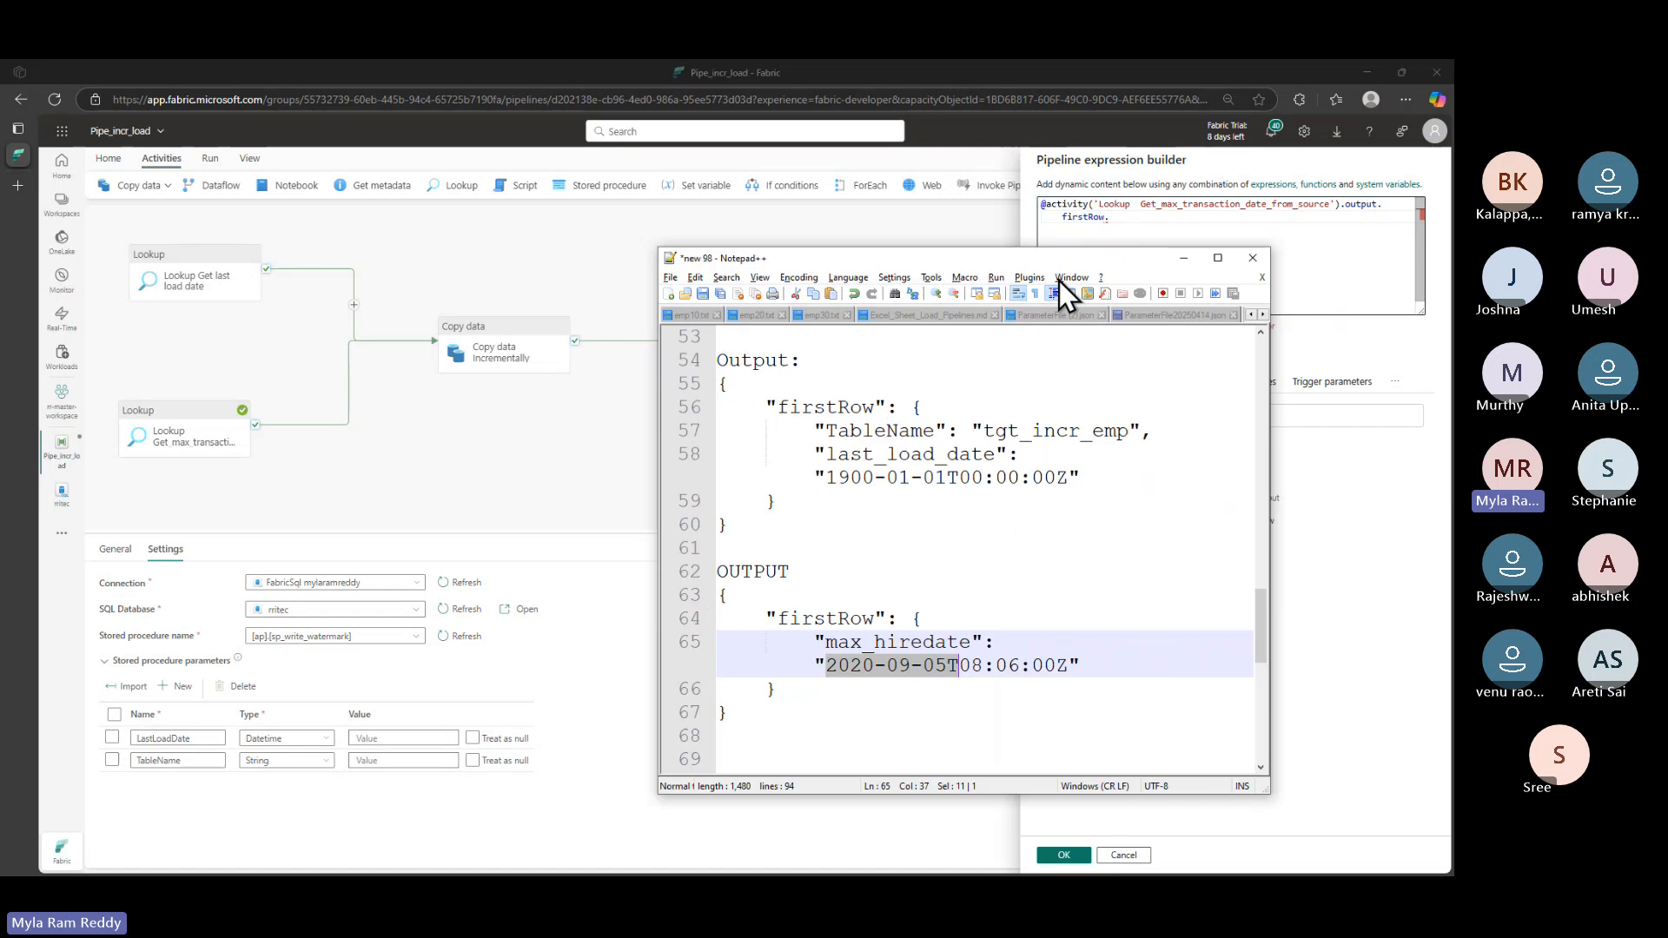
{"action": "double_click", "coordinate": [901, 649]}
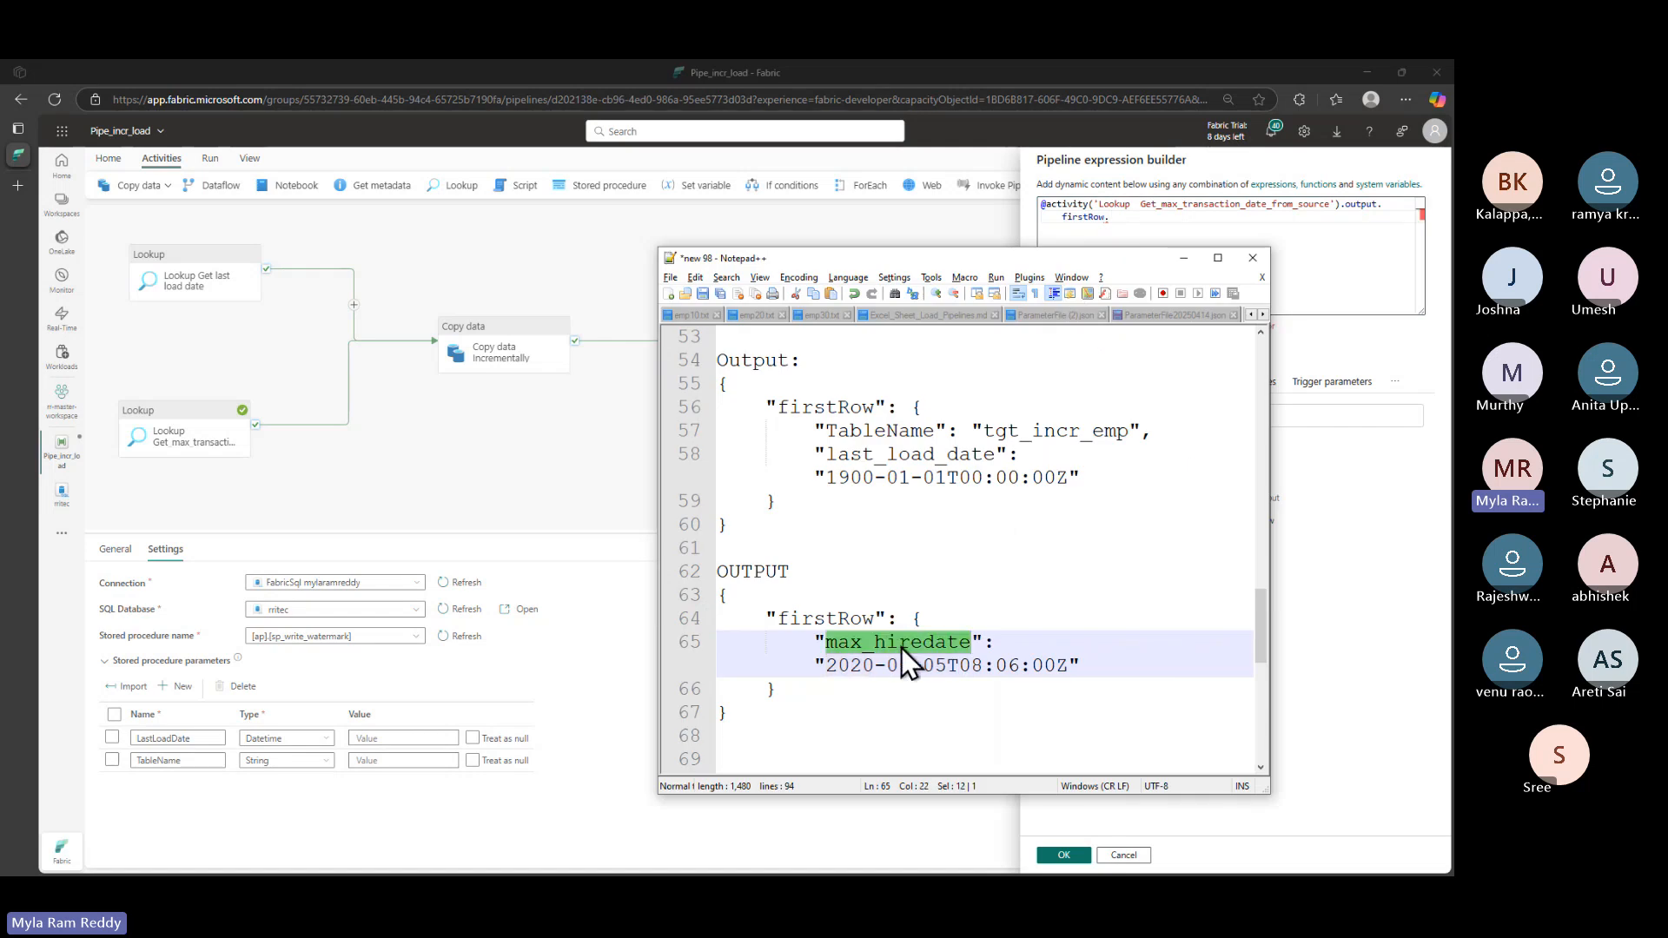
{"action": "key", "text": "ctrl+c"}
{"action": "left_click", "coordinate": [1138, 214]}
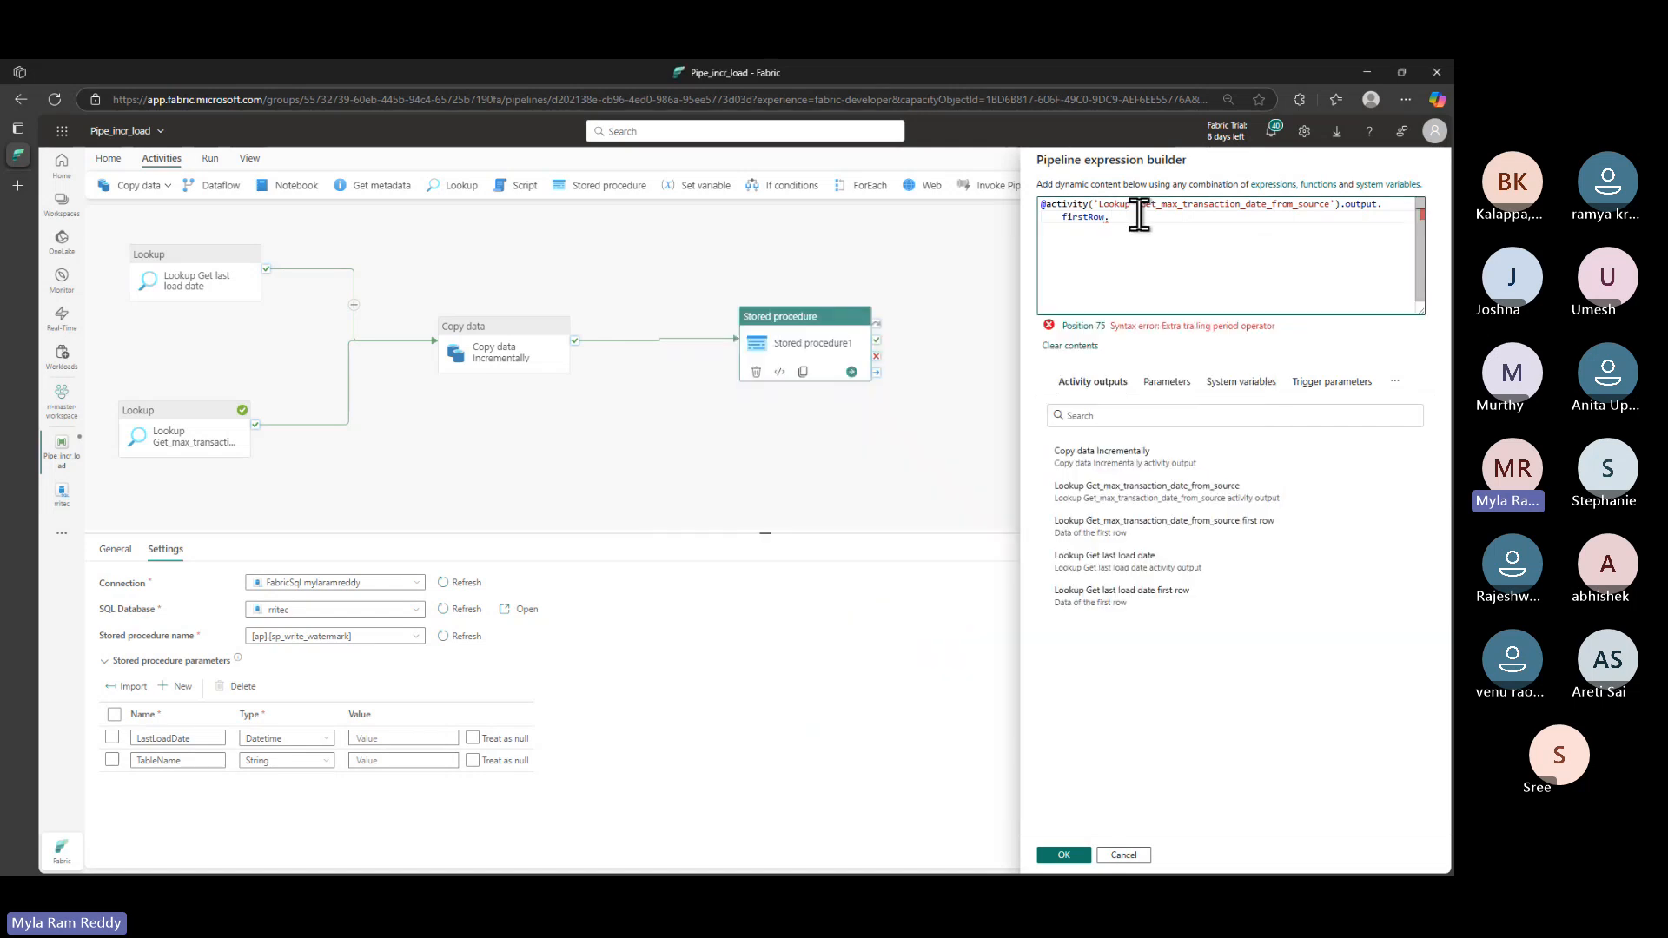
{"action": "key", "text": "ctrl+v"}
{"action": "left_click", "coordinate": [1065, 854]}
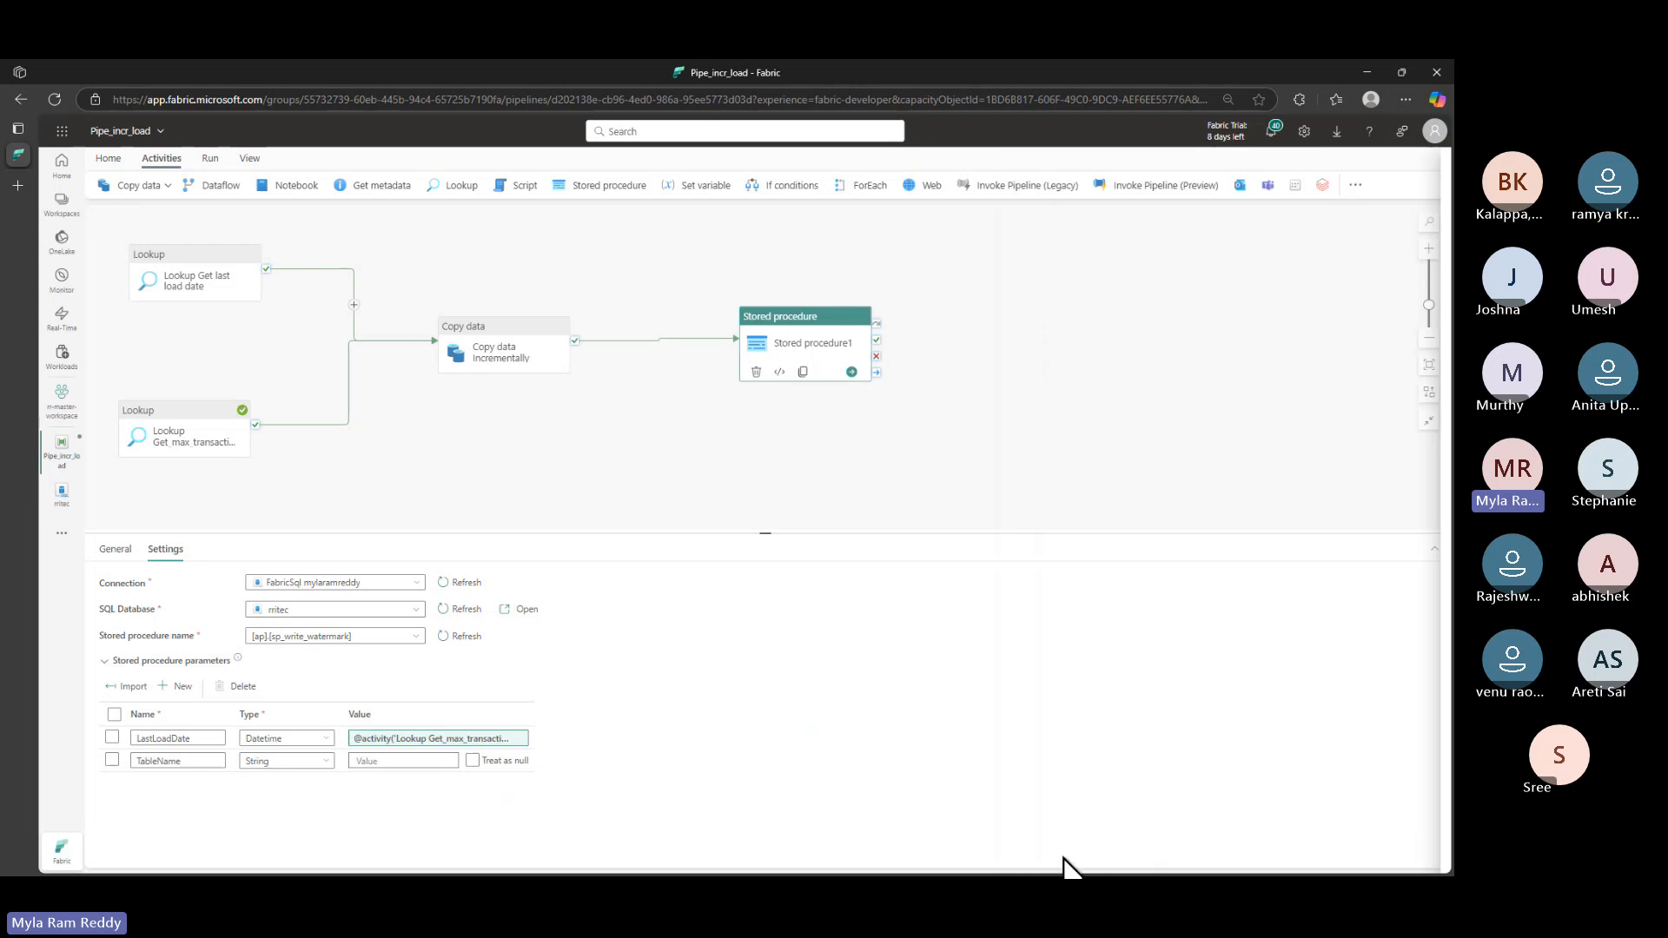
- Open dynamic content for TableName and locate the TableName key in the saved lookup output
{"action": "left_click", "coordinate": [399, 760]}
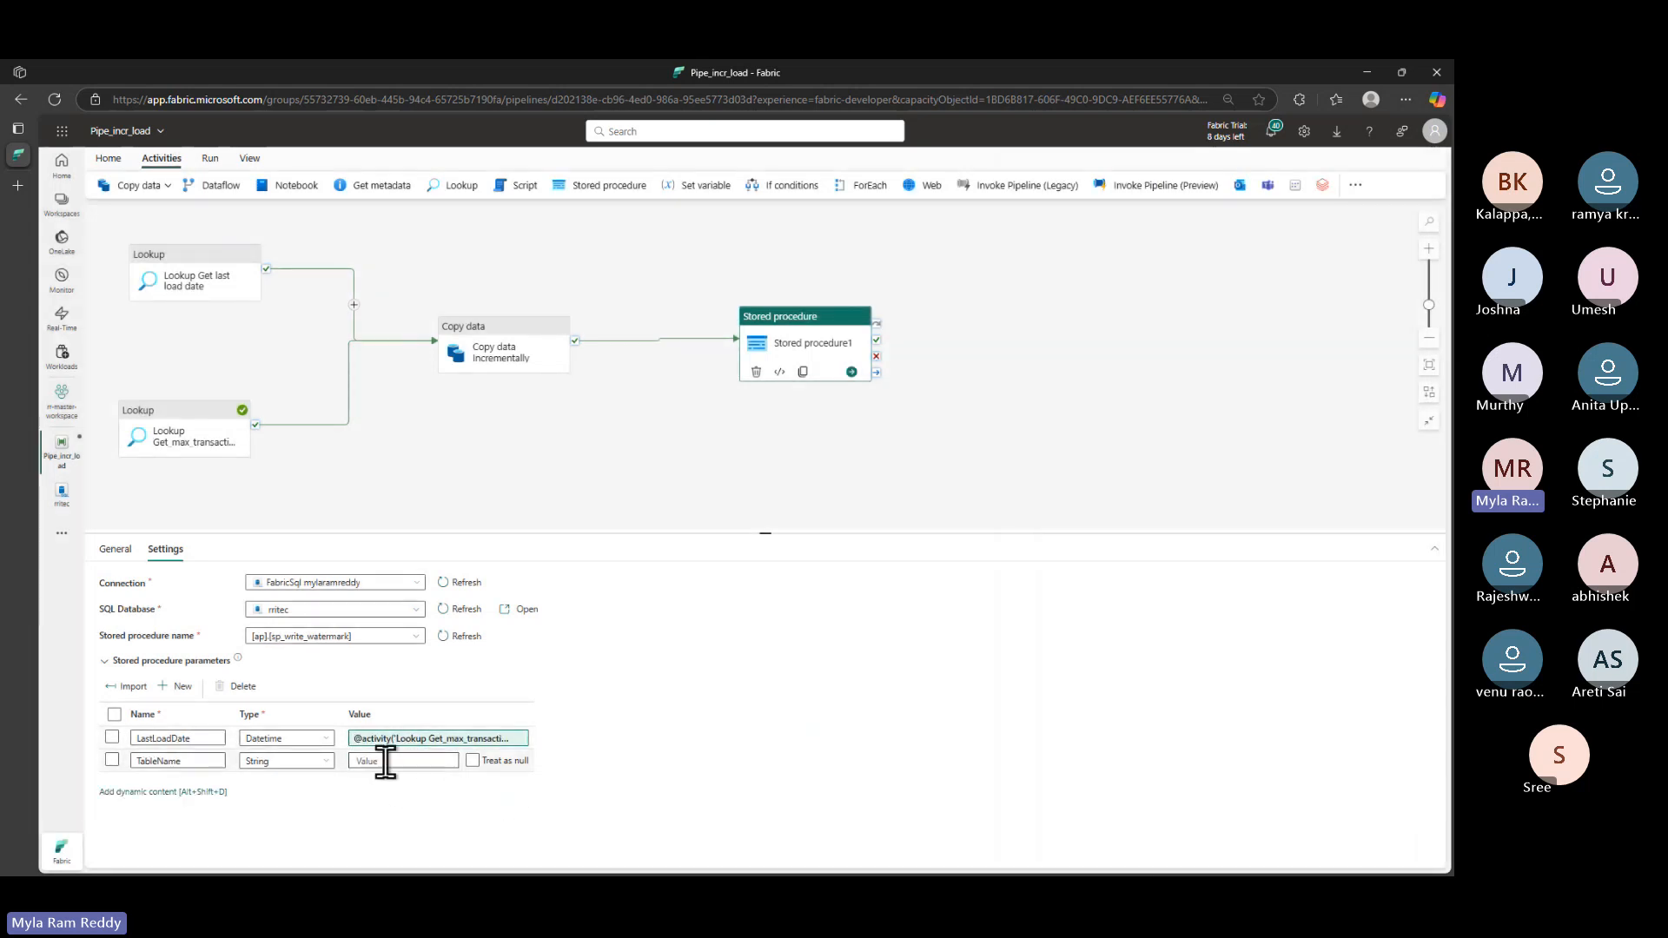
{"action": "left_click", "coordinate": [385, 761]}
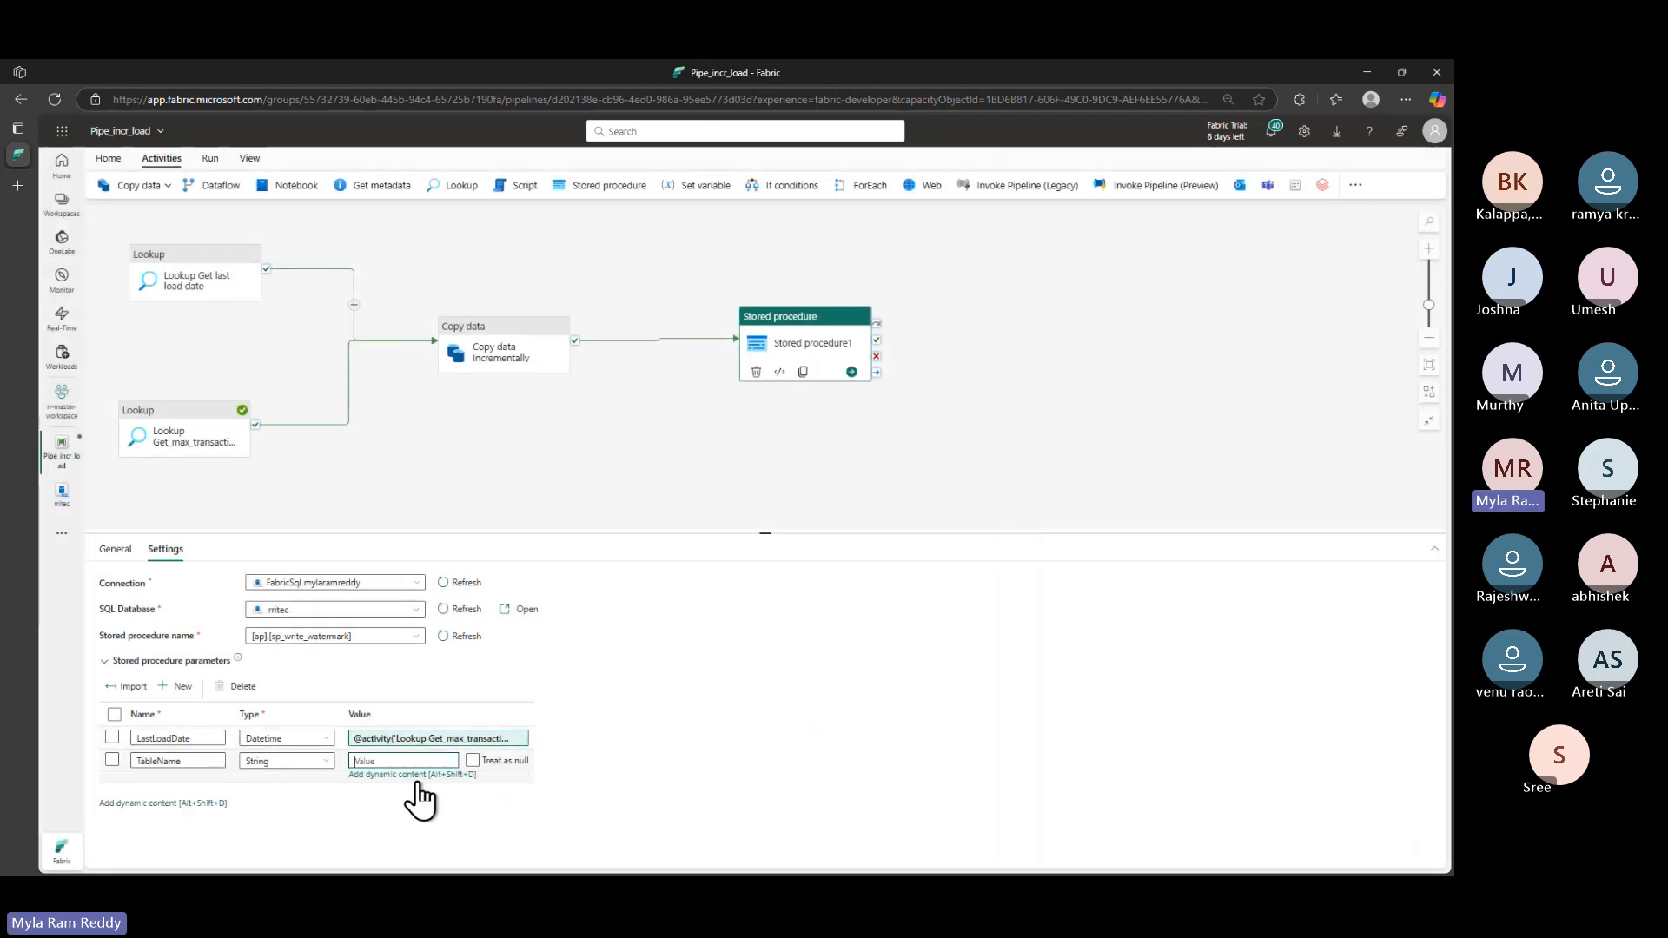
{"action": "left_click", "coordinate": [397, 775]}
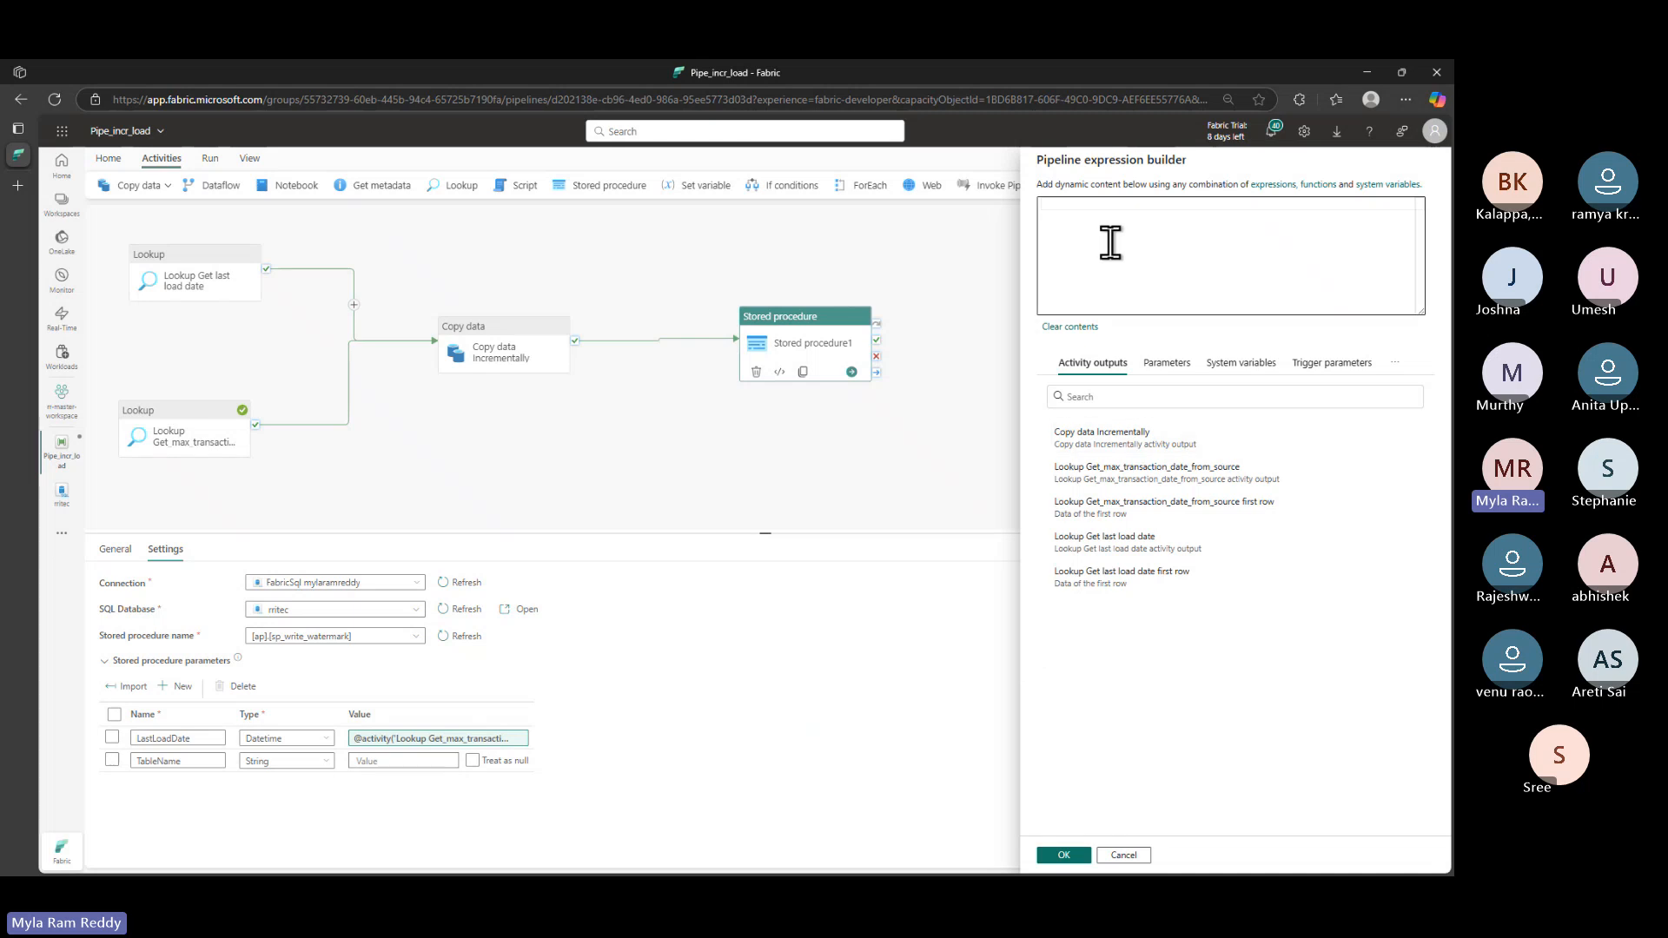
{"action": "key", "text": "alt+Tab"}
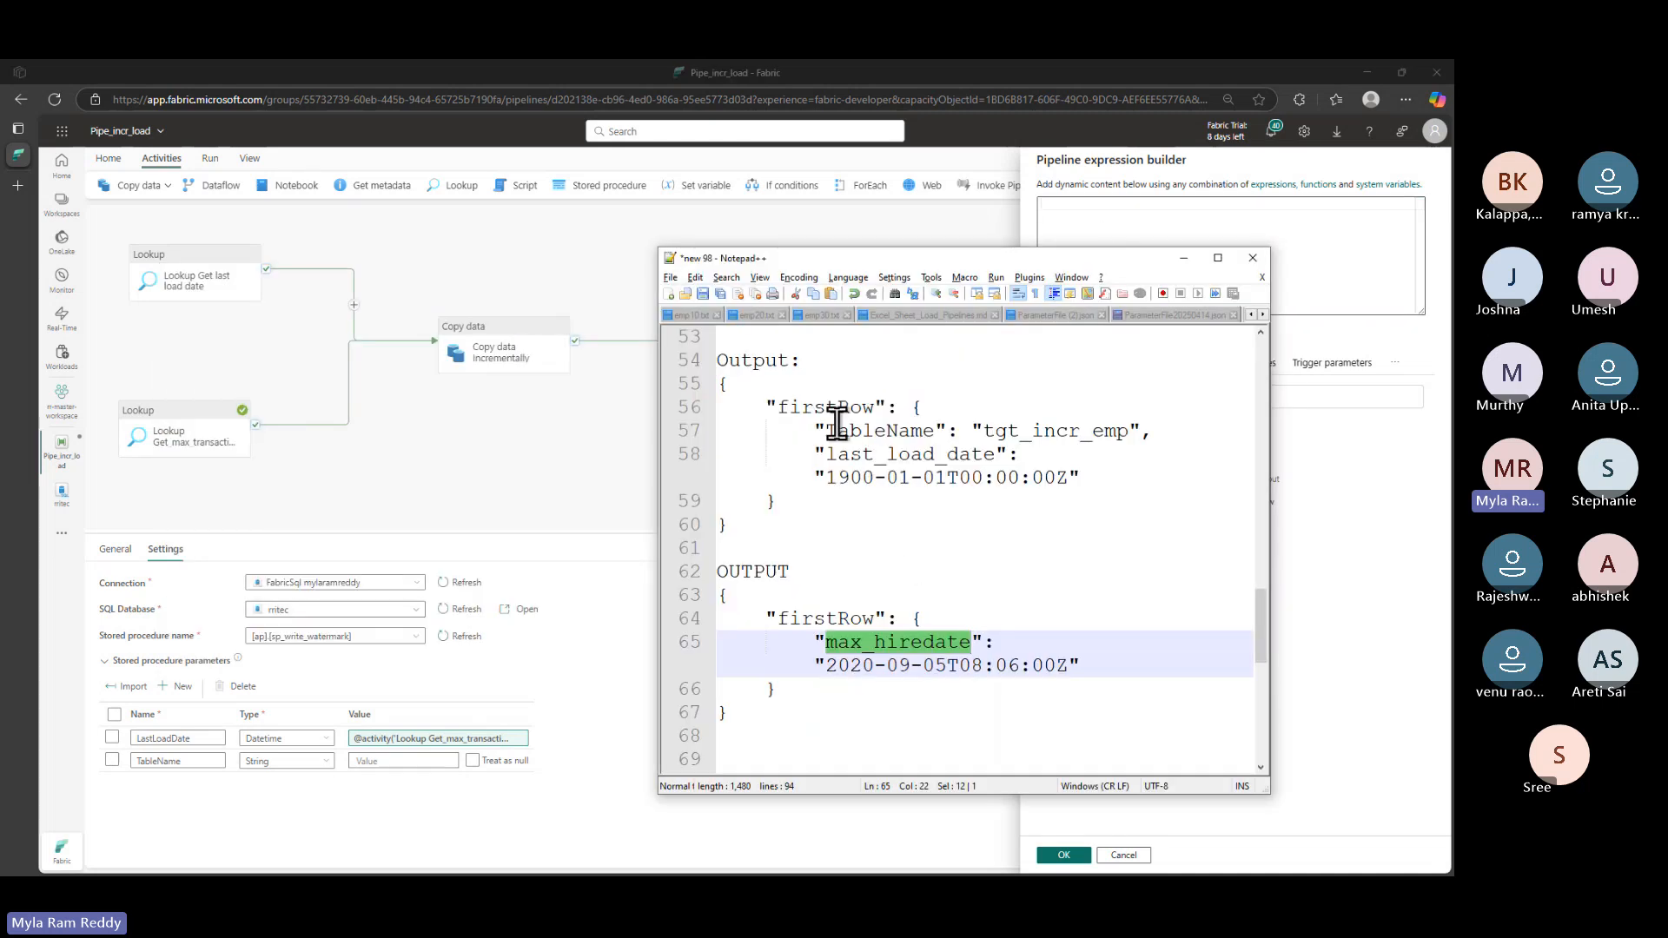
{"action": "left_click_drag", "start_coordinate": [824, 432], "coordinate": [961, 432]}
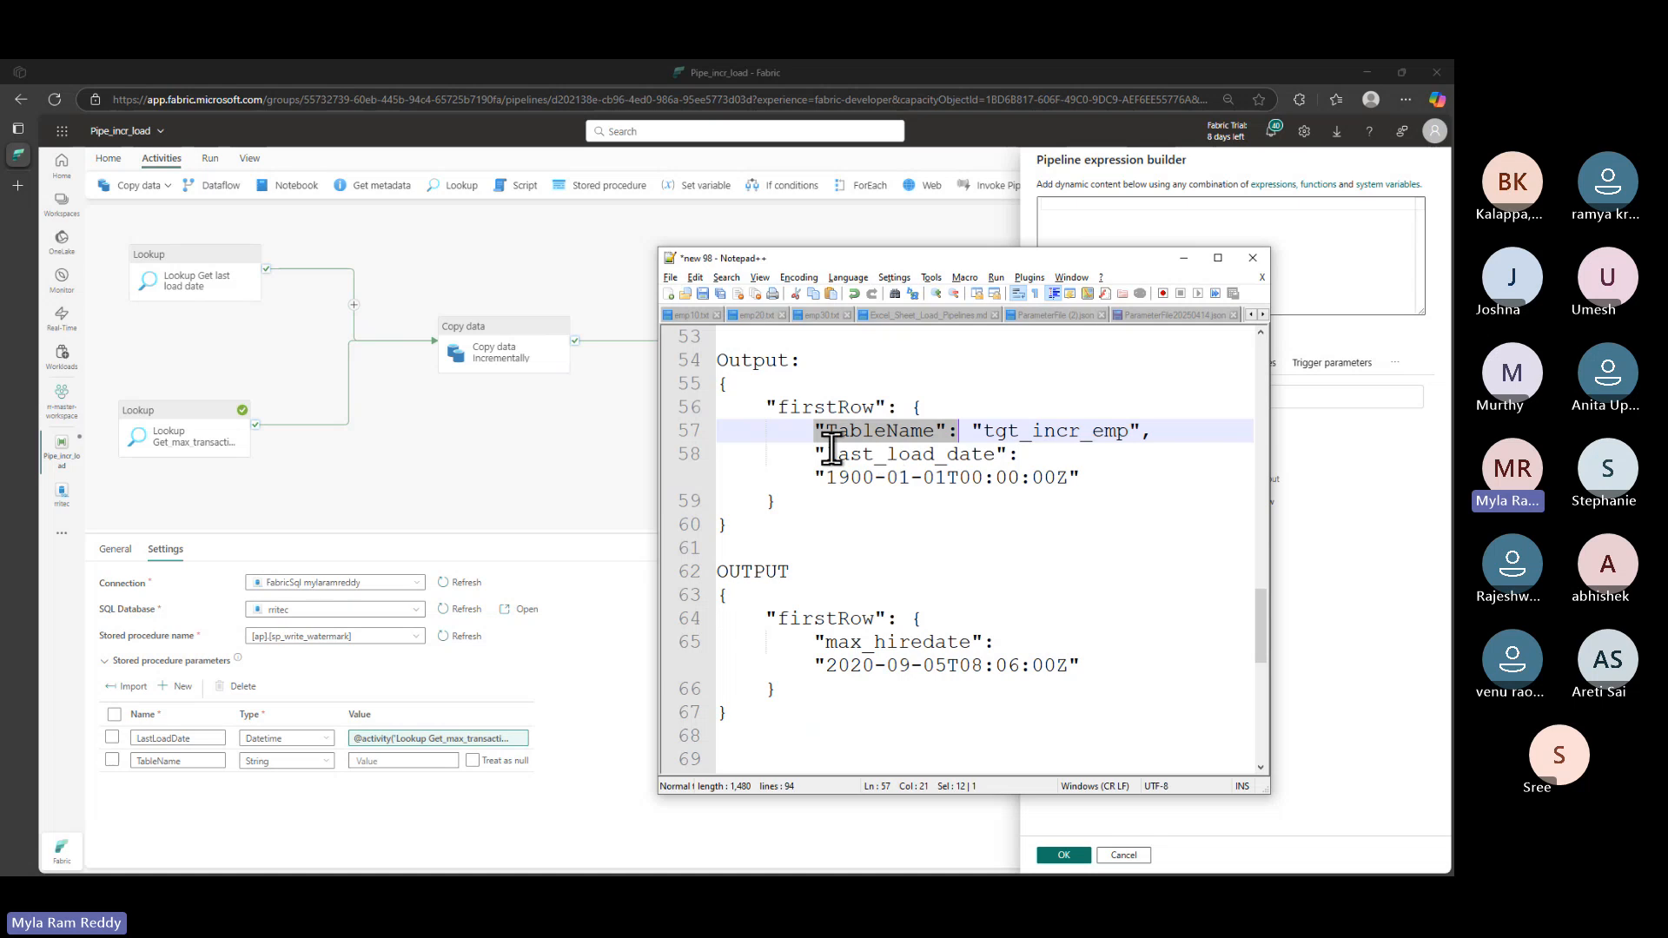
{"action": "left_click_drag", "start_coordinate": [825, 454], "coordinate": [996, 454]}
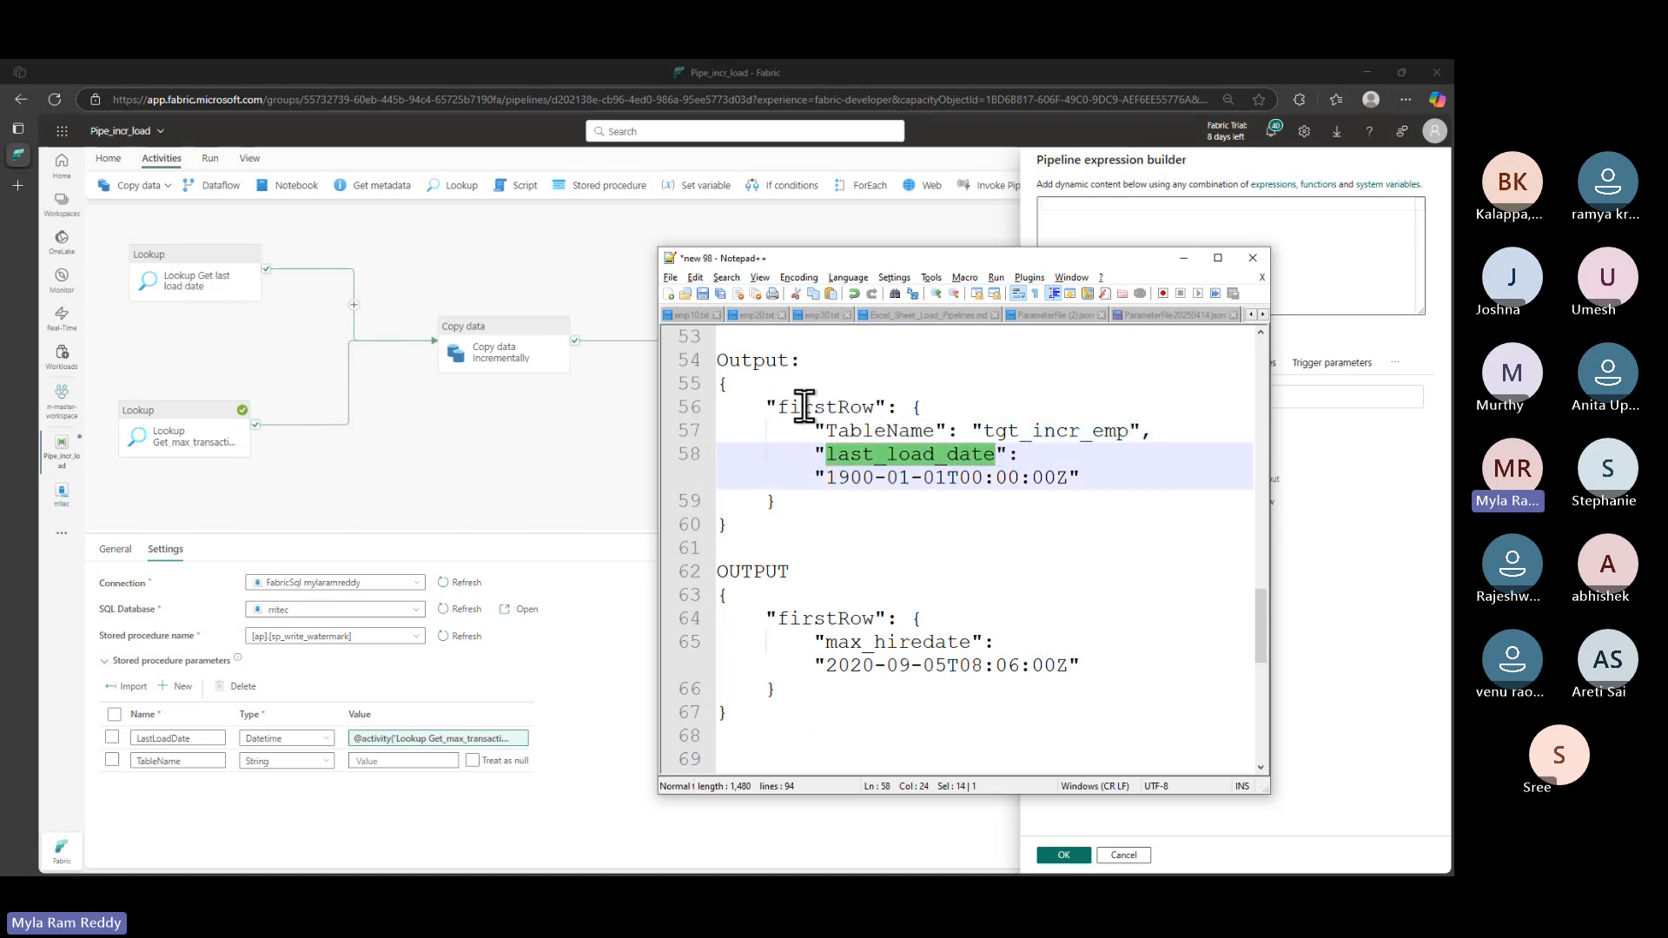
{"action": "left_click", "coordinate": [869, 408]}
{"action": "left_click", "coordinate": [870, 430]}
{"action": "left_click", "coordinate": [1114, 213]}
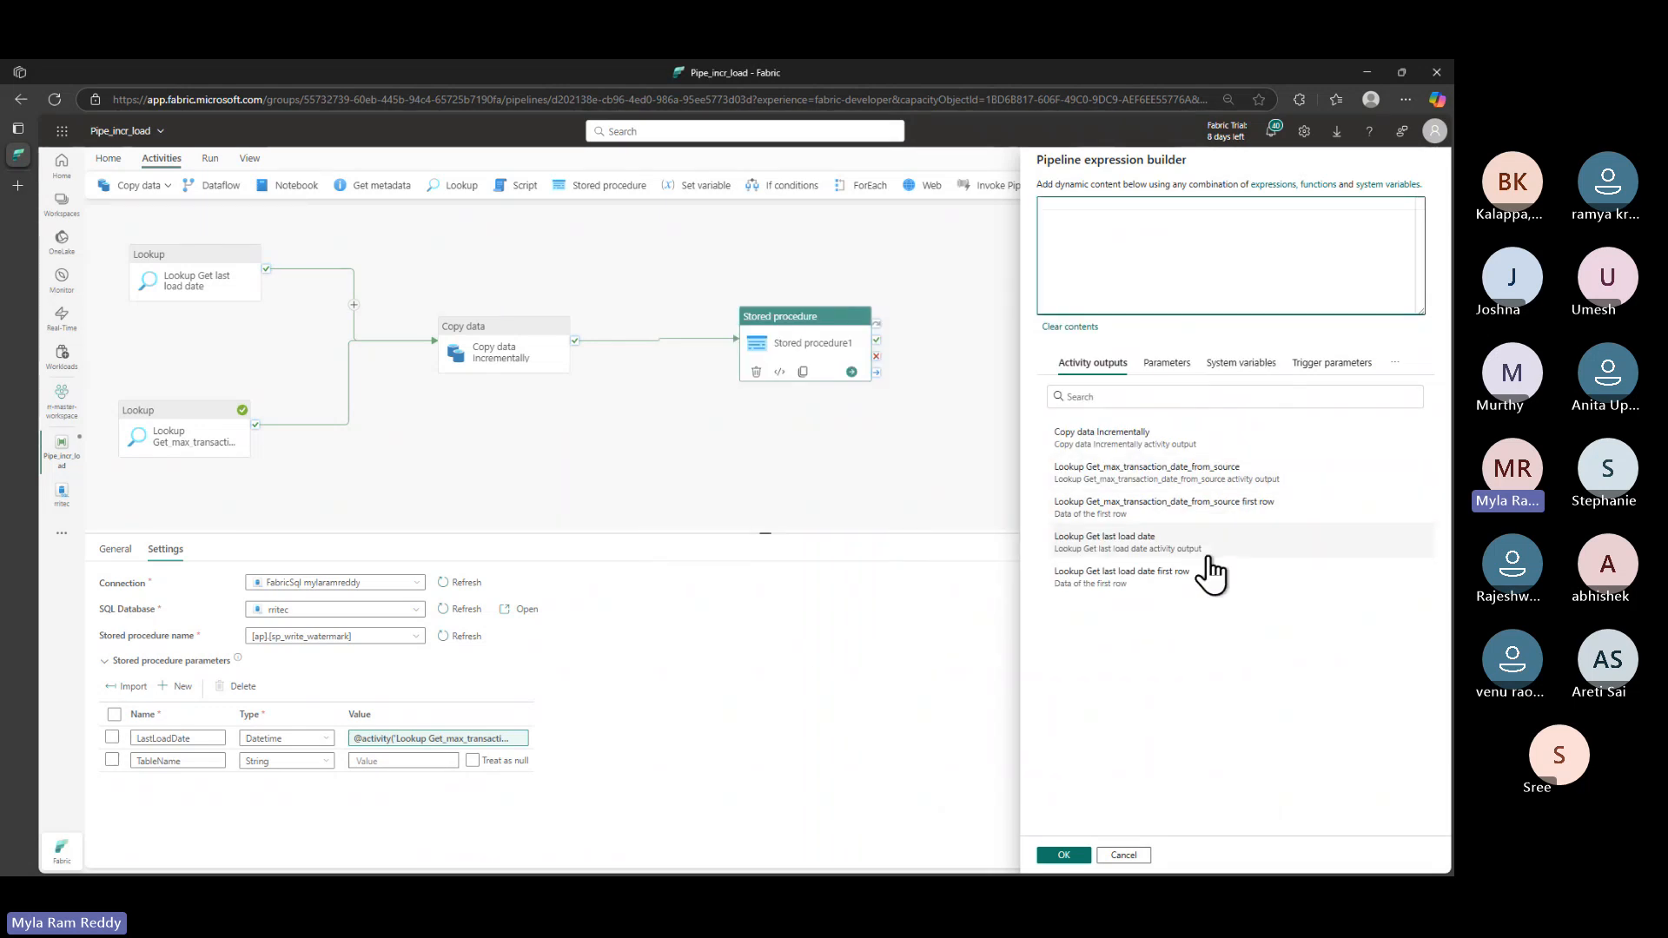
- Set TableName to the Lookup Get last load date firstRow.TableName expression
{"action": "left_click", "coordinate": [1143, 583]}
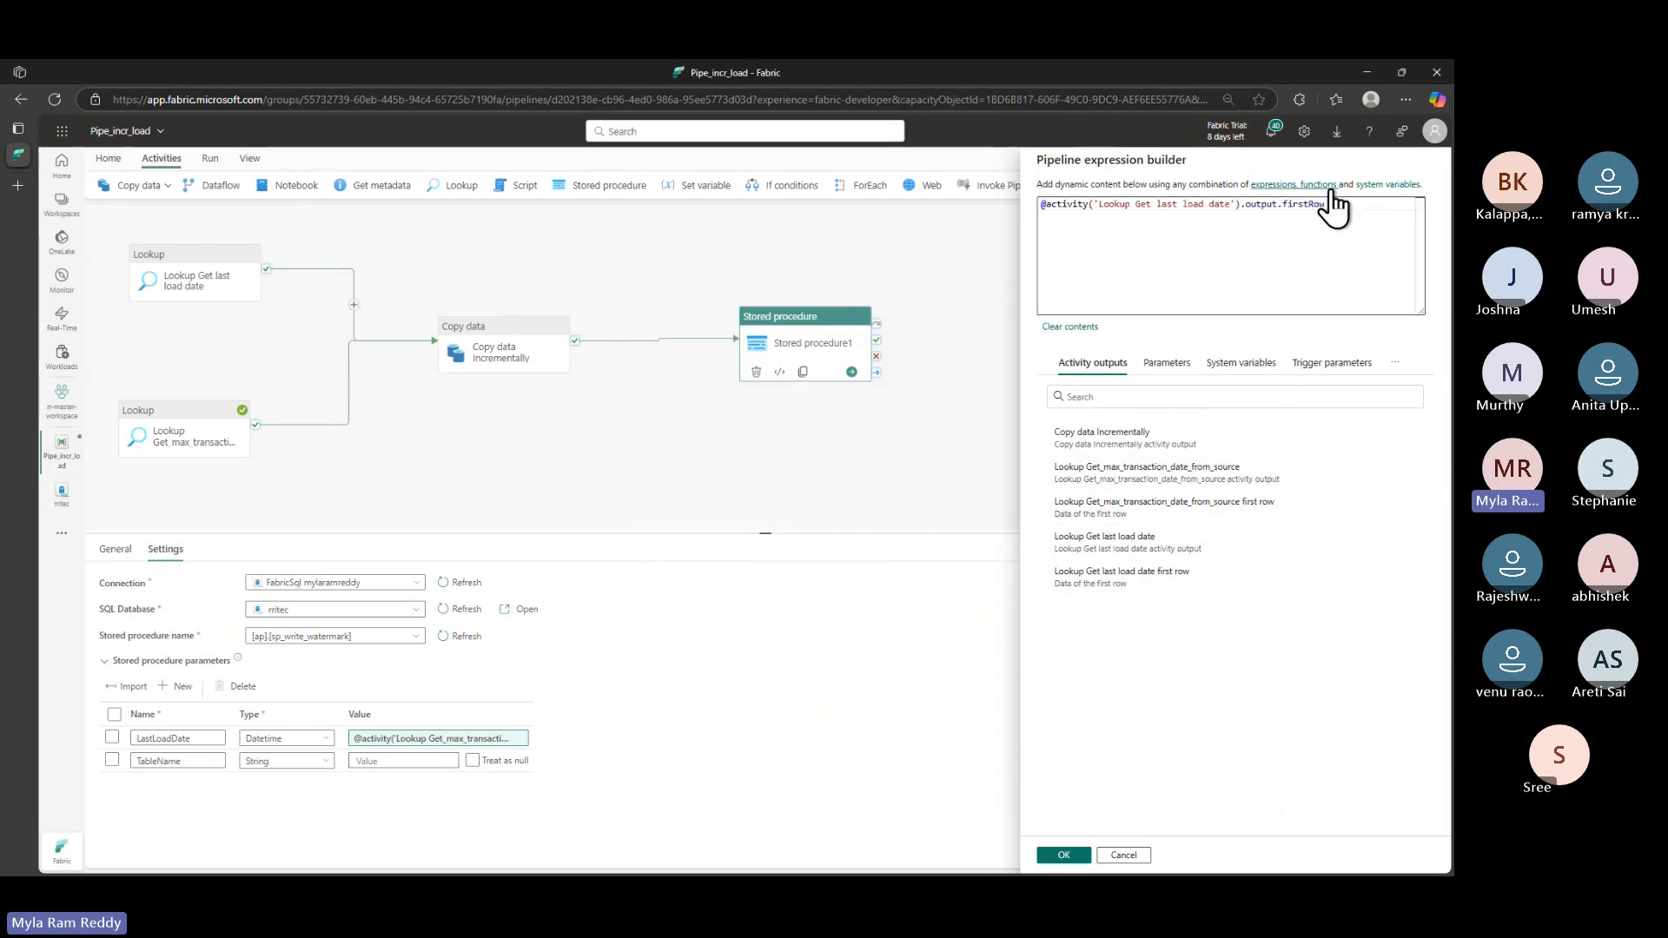
{"action": "type", "text": "."}
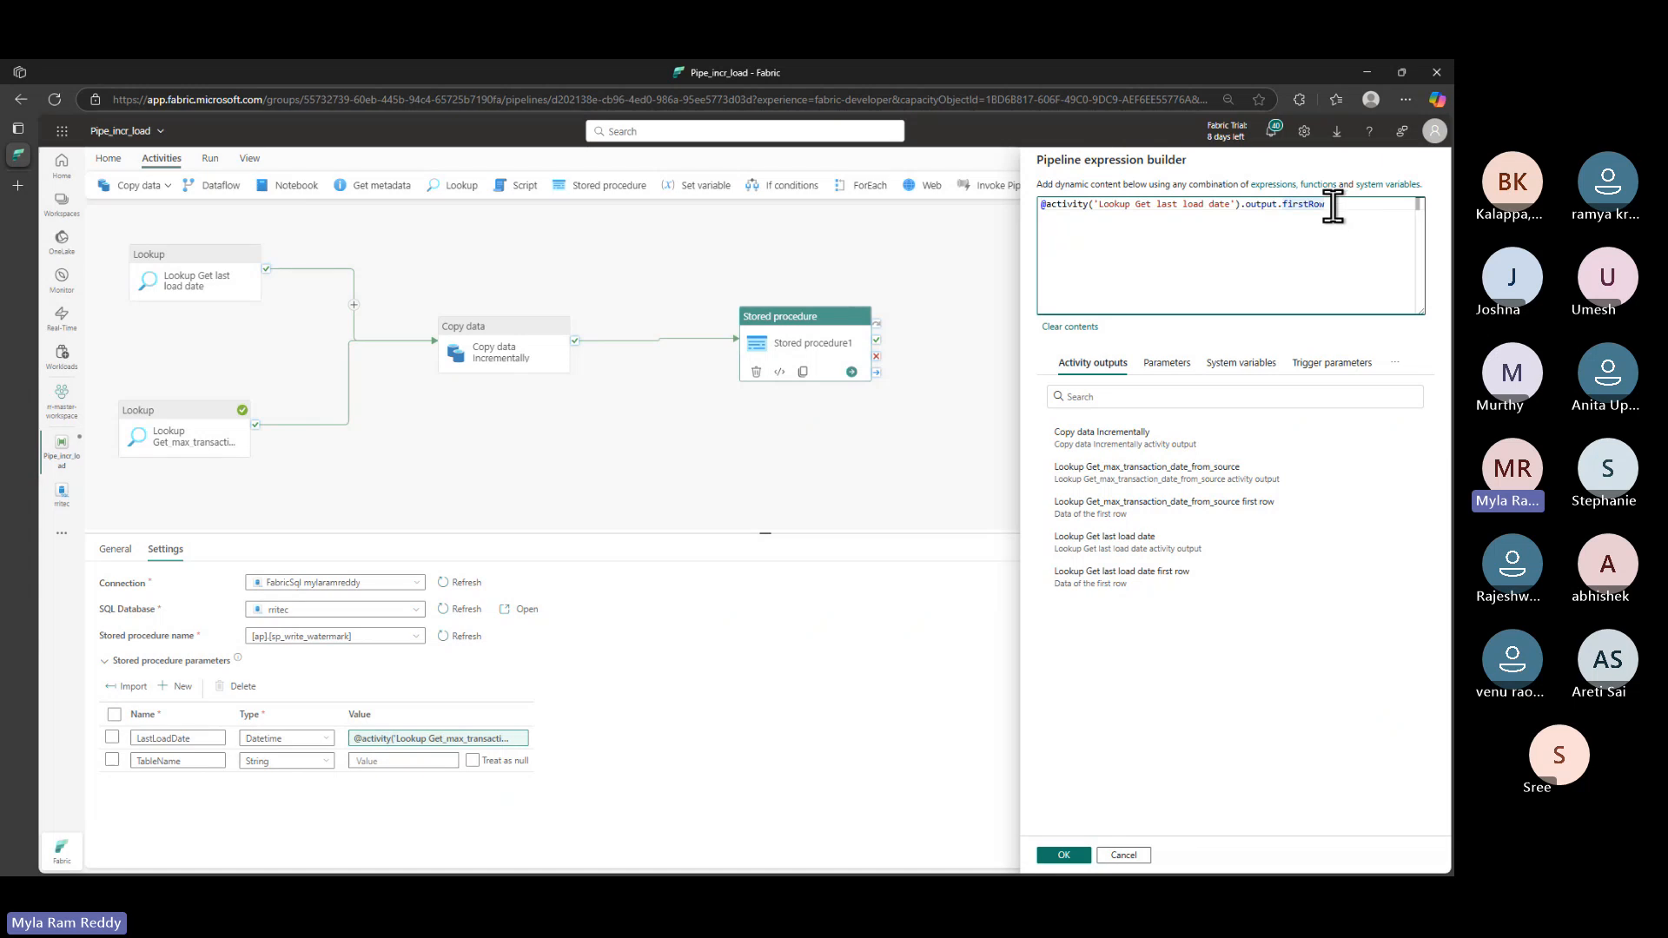
{"action": "key", "text": "alt+Tab"}
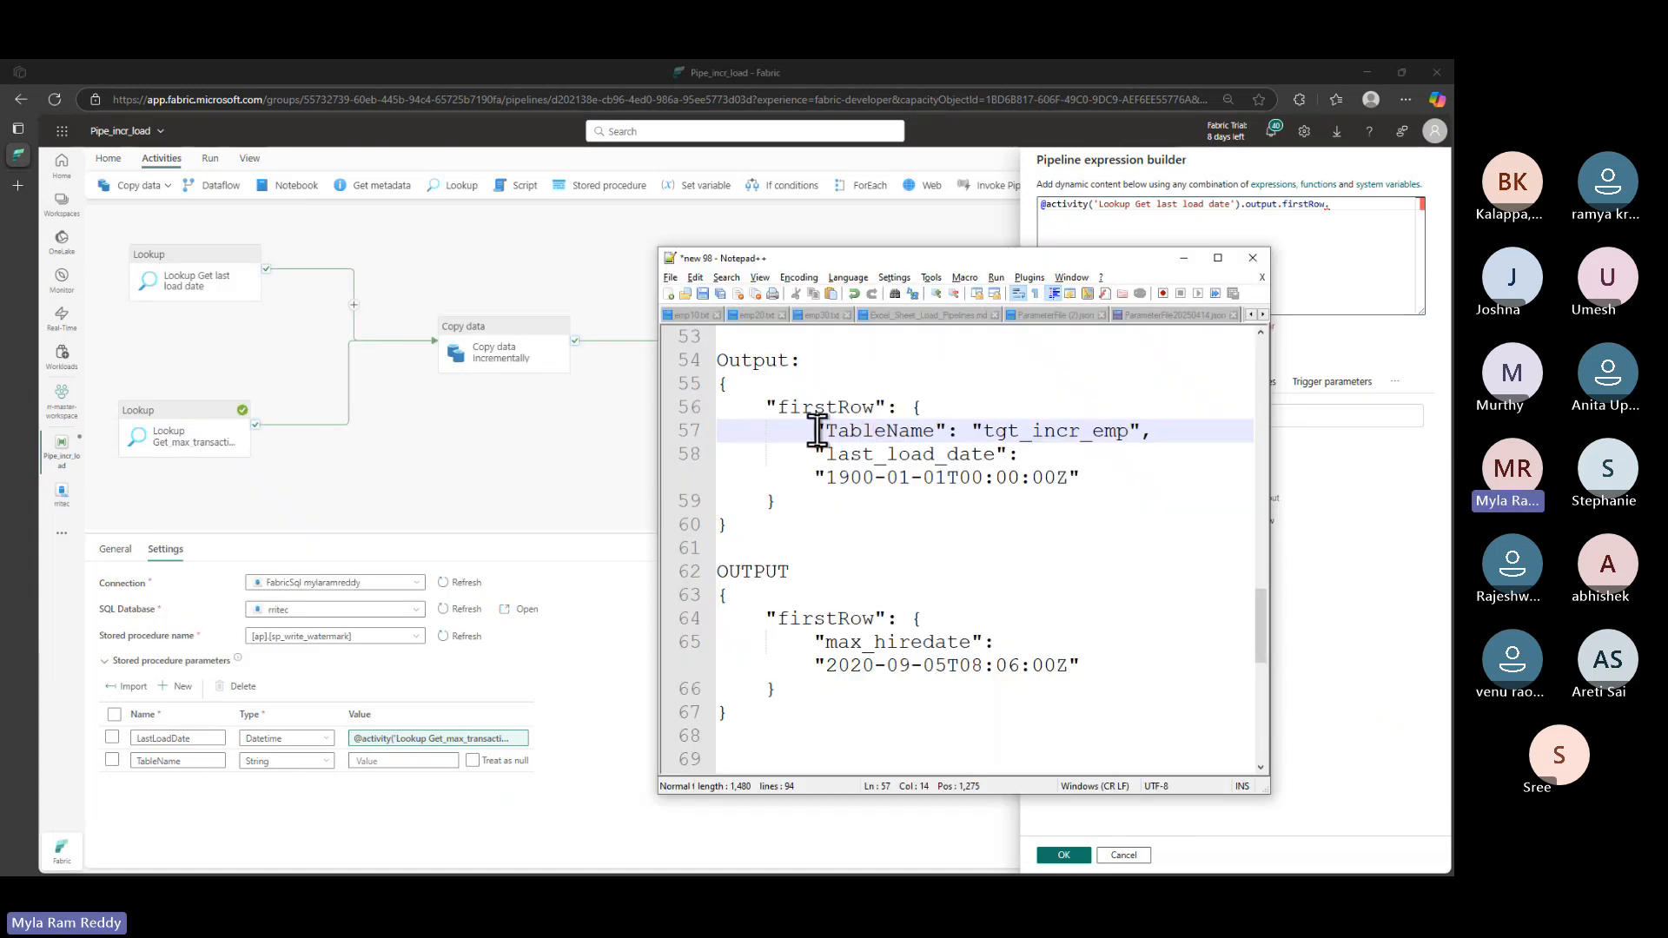
{"action": "double_click", "coordinate": [854, 431]}
{"action": "key", "text": "ctrl+c"}
{"action": "left_click", "coordinate": [1347, 212]}
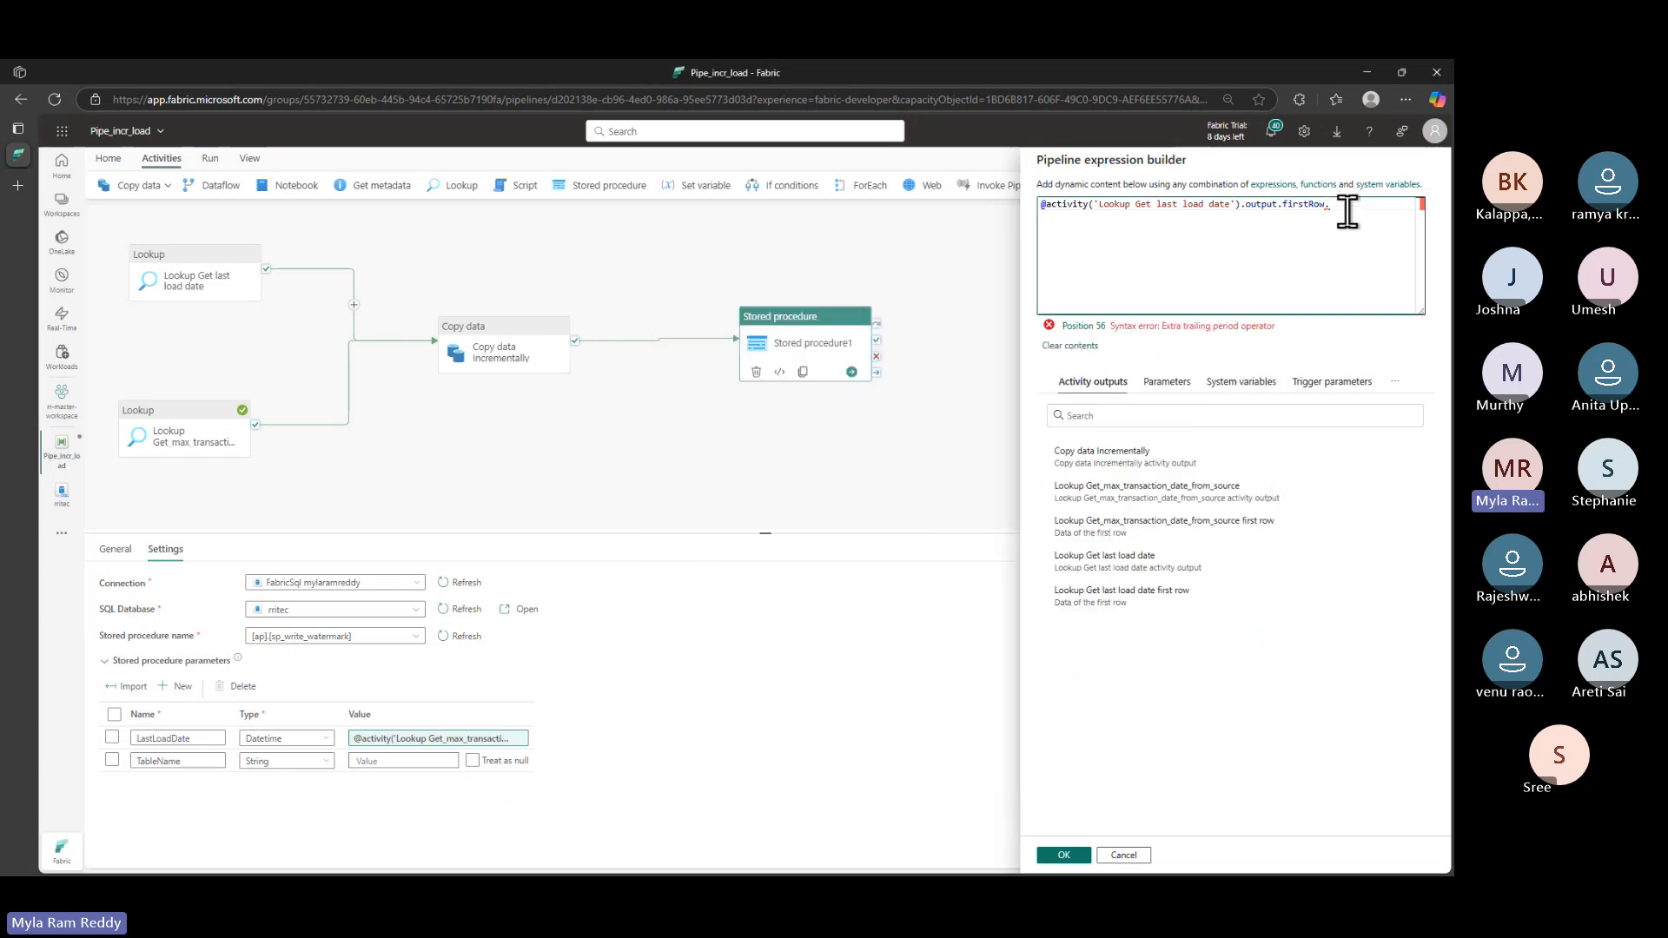
{"action": "key", "text": "ctrl+v"}
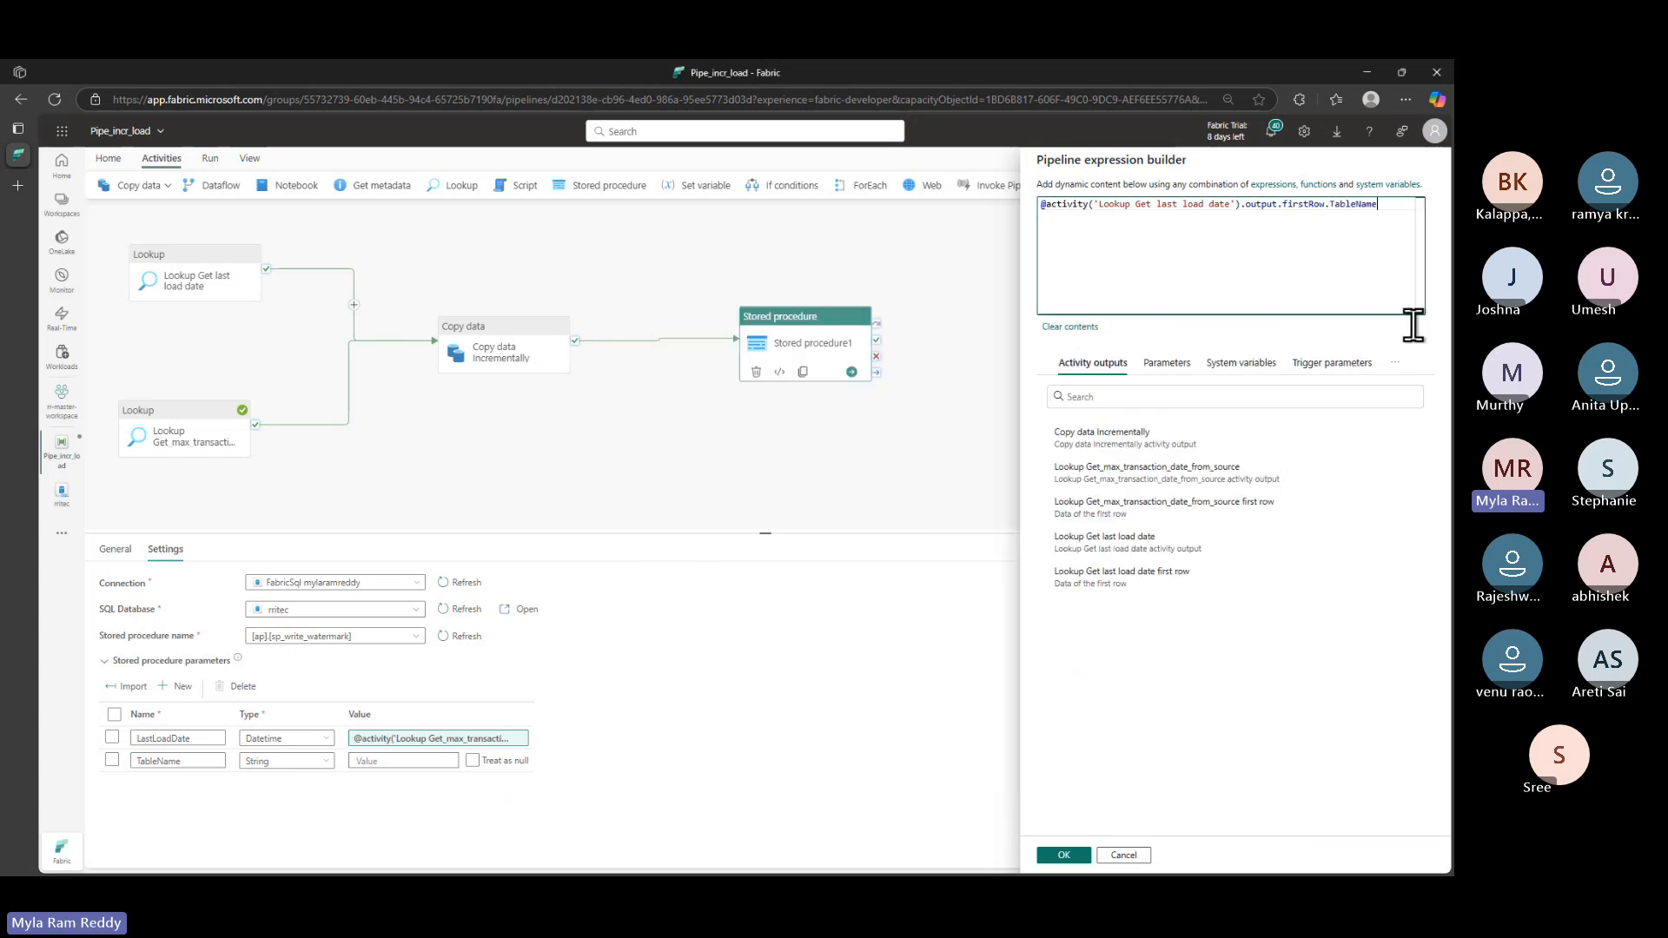
{"action": "left_click", "coordinate": [1065, 854]}
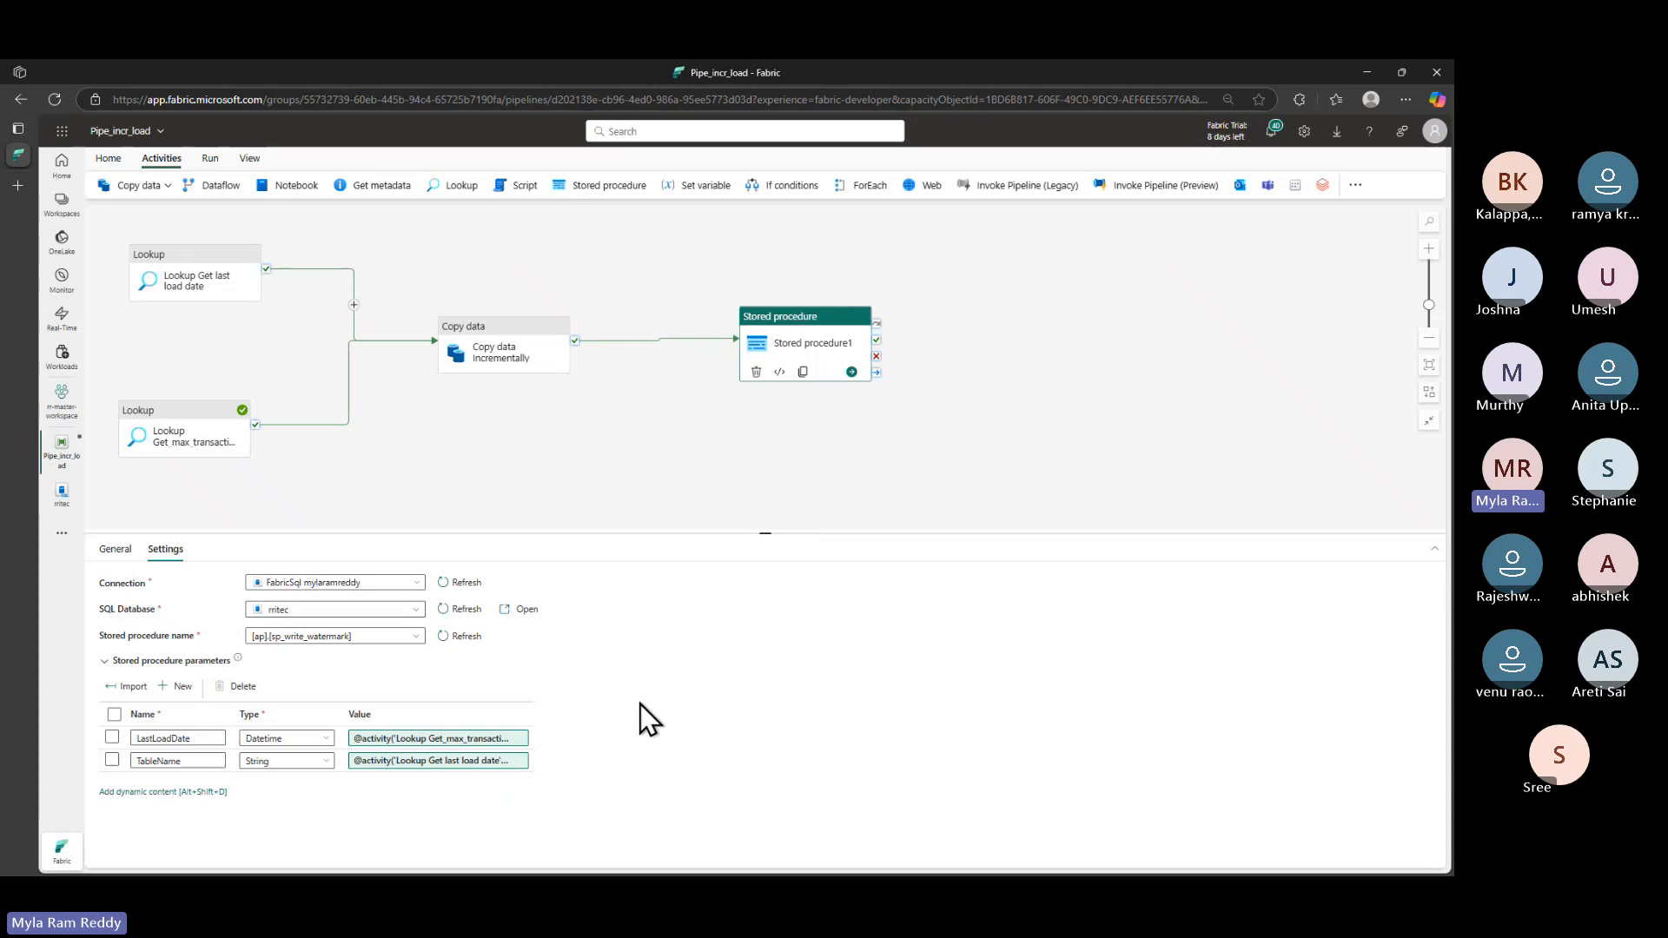
{"action": "left_click", "coordinate": [654, 754]}
- Save and run the pipeline, review the missing-destination validation error, and open Copy data incrementally
{"action": "left_click", "coordinate": [209, 159]}
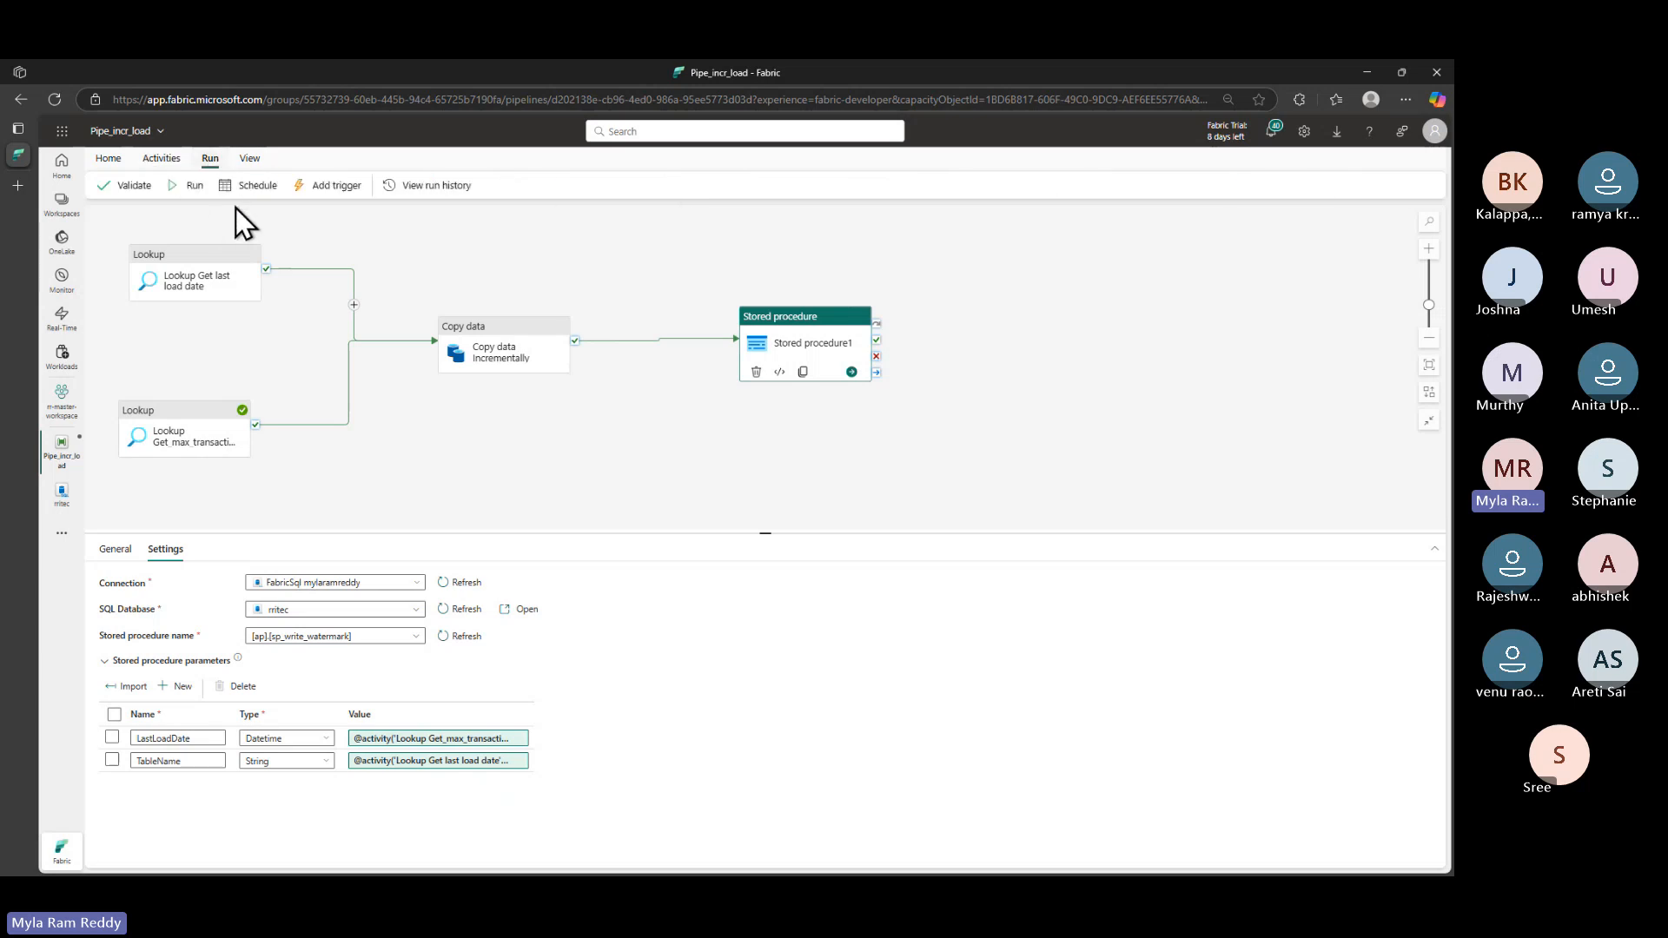
{"action": "left_click", "coordinate": [195, 186]}
{"action": "left_click", "coordinate": [716, 547]}
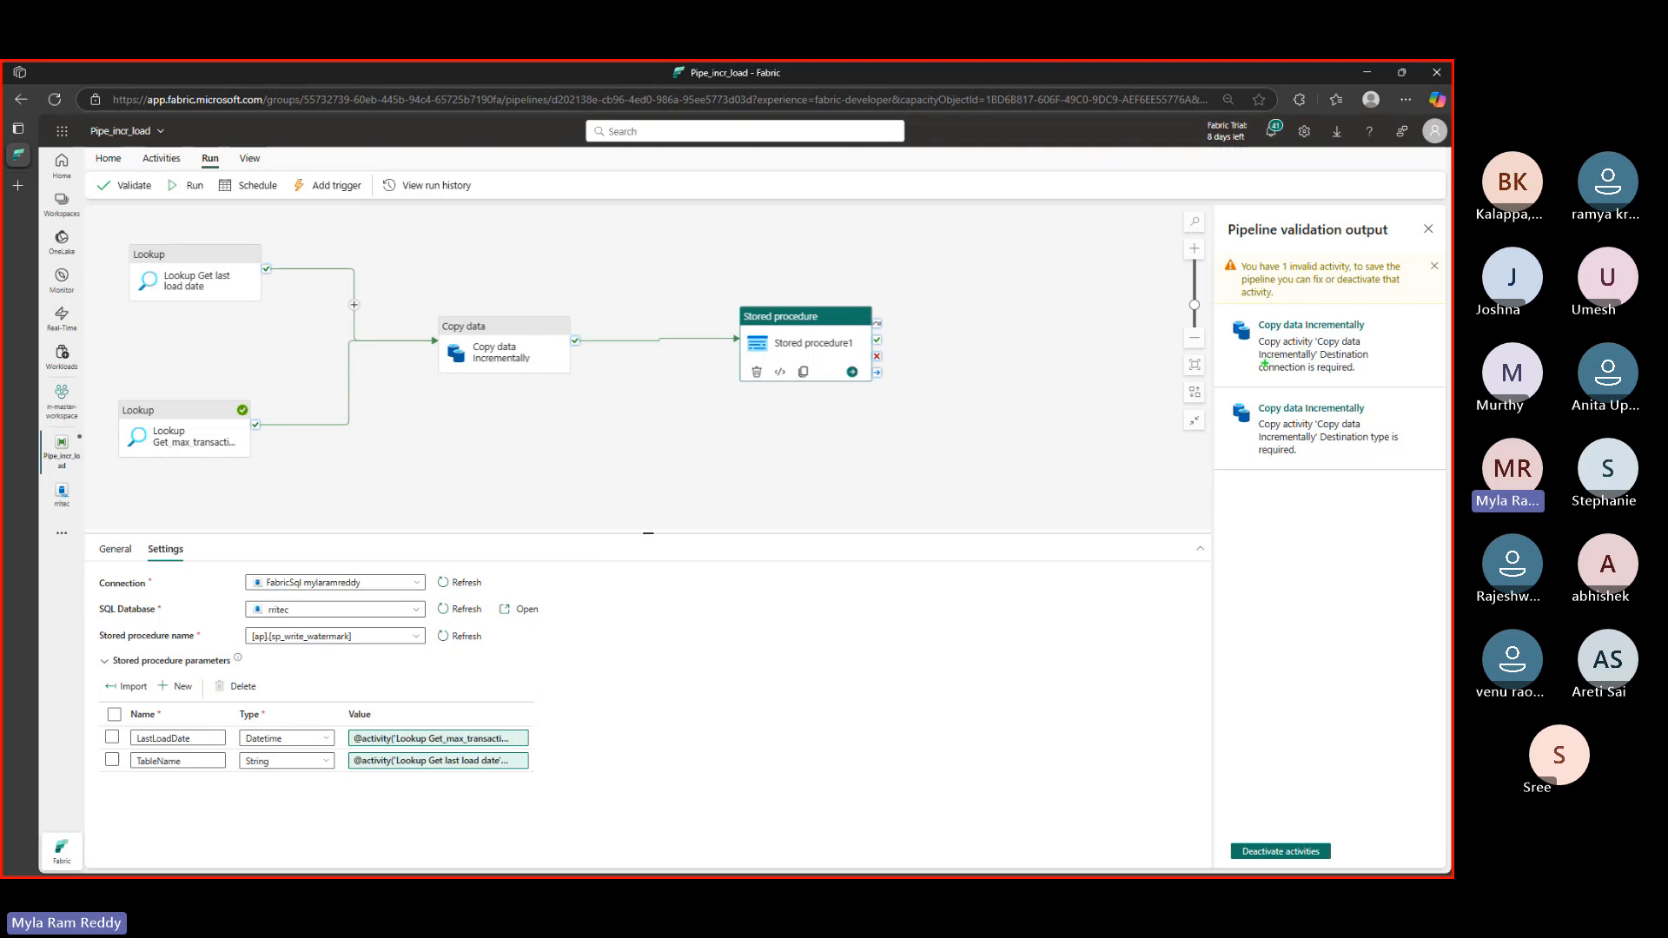
{"action": "left_click_drag", "start_coordinate": [1319, 365], "coordinate": [1370, 365]}
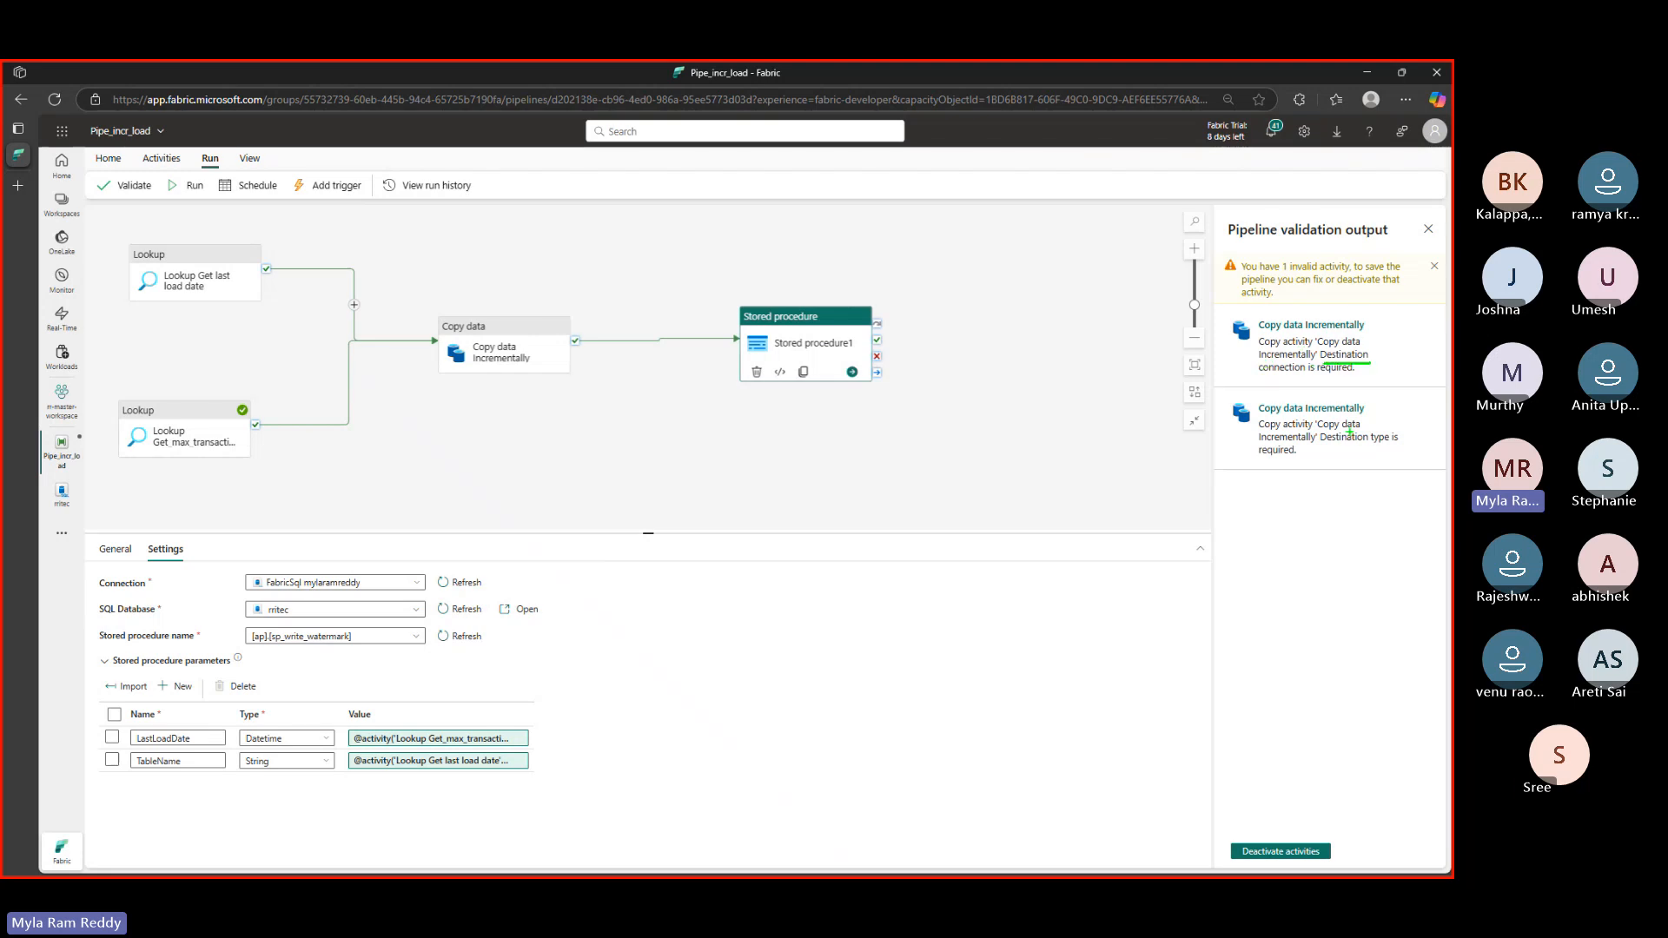
{"action": "left_click_drag", "start_coordinate": [1329, 451], "coordinate": [1378, 451]}
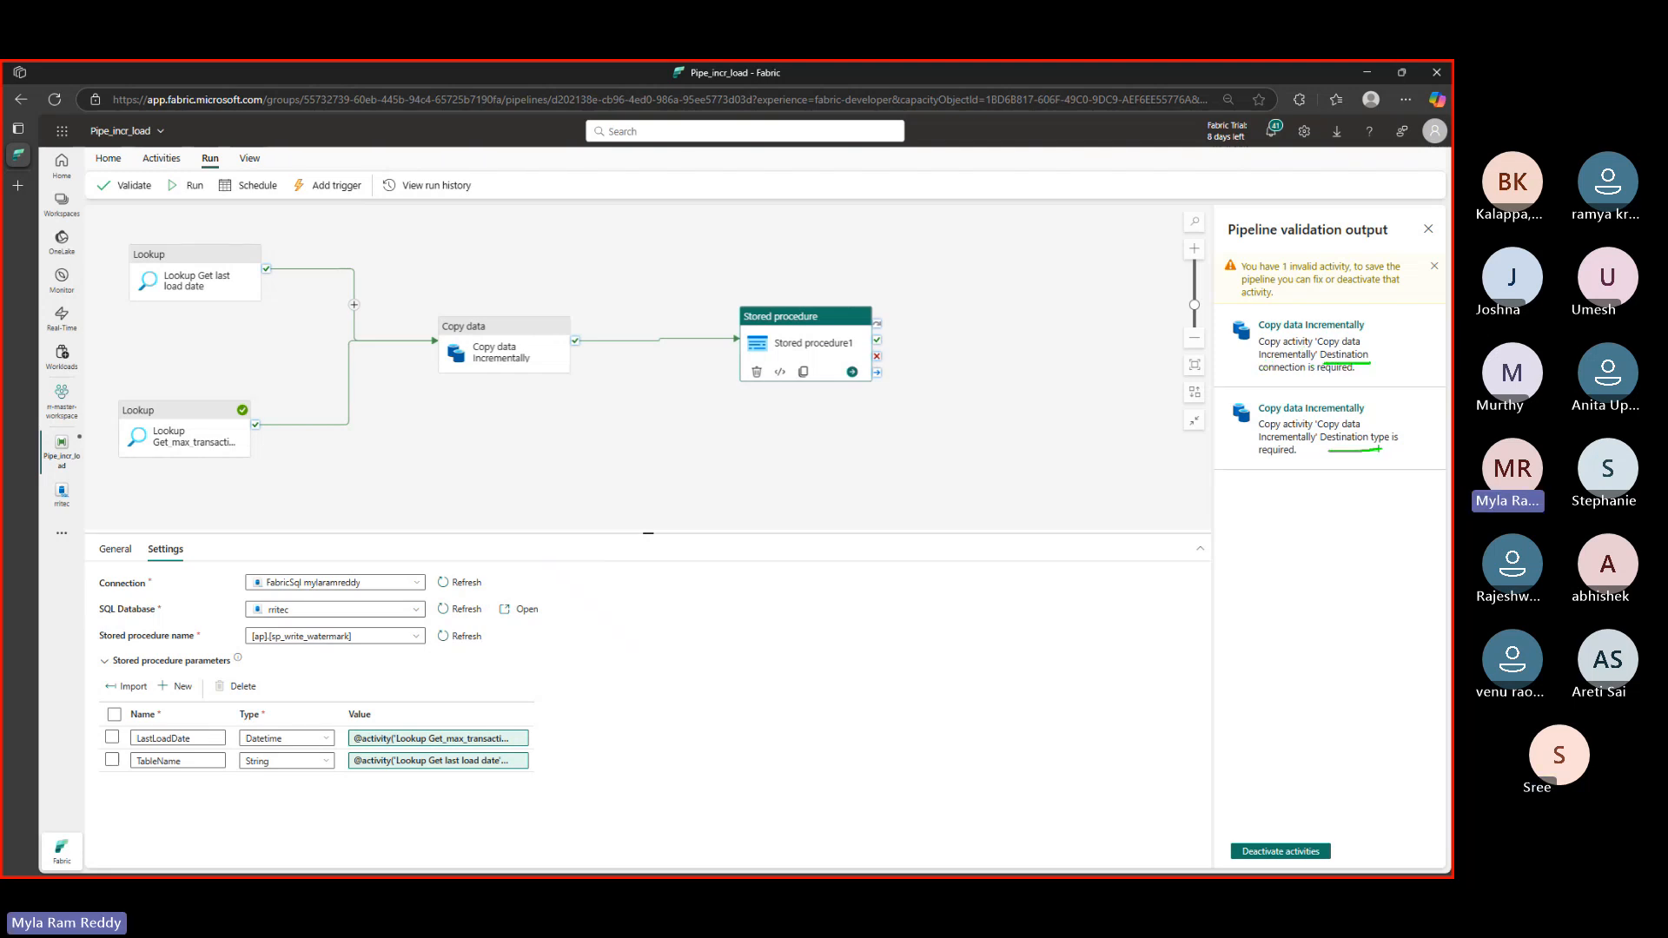
{"action": "key", "text": "Escape"}
{"action": "left_click", "coordinate": [1429, 233]}
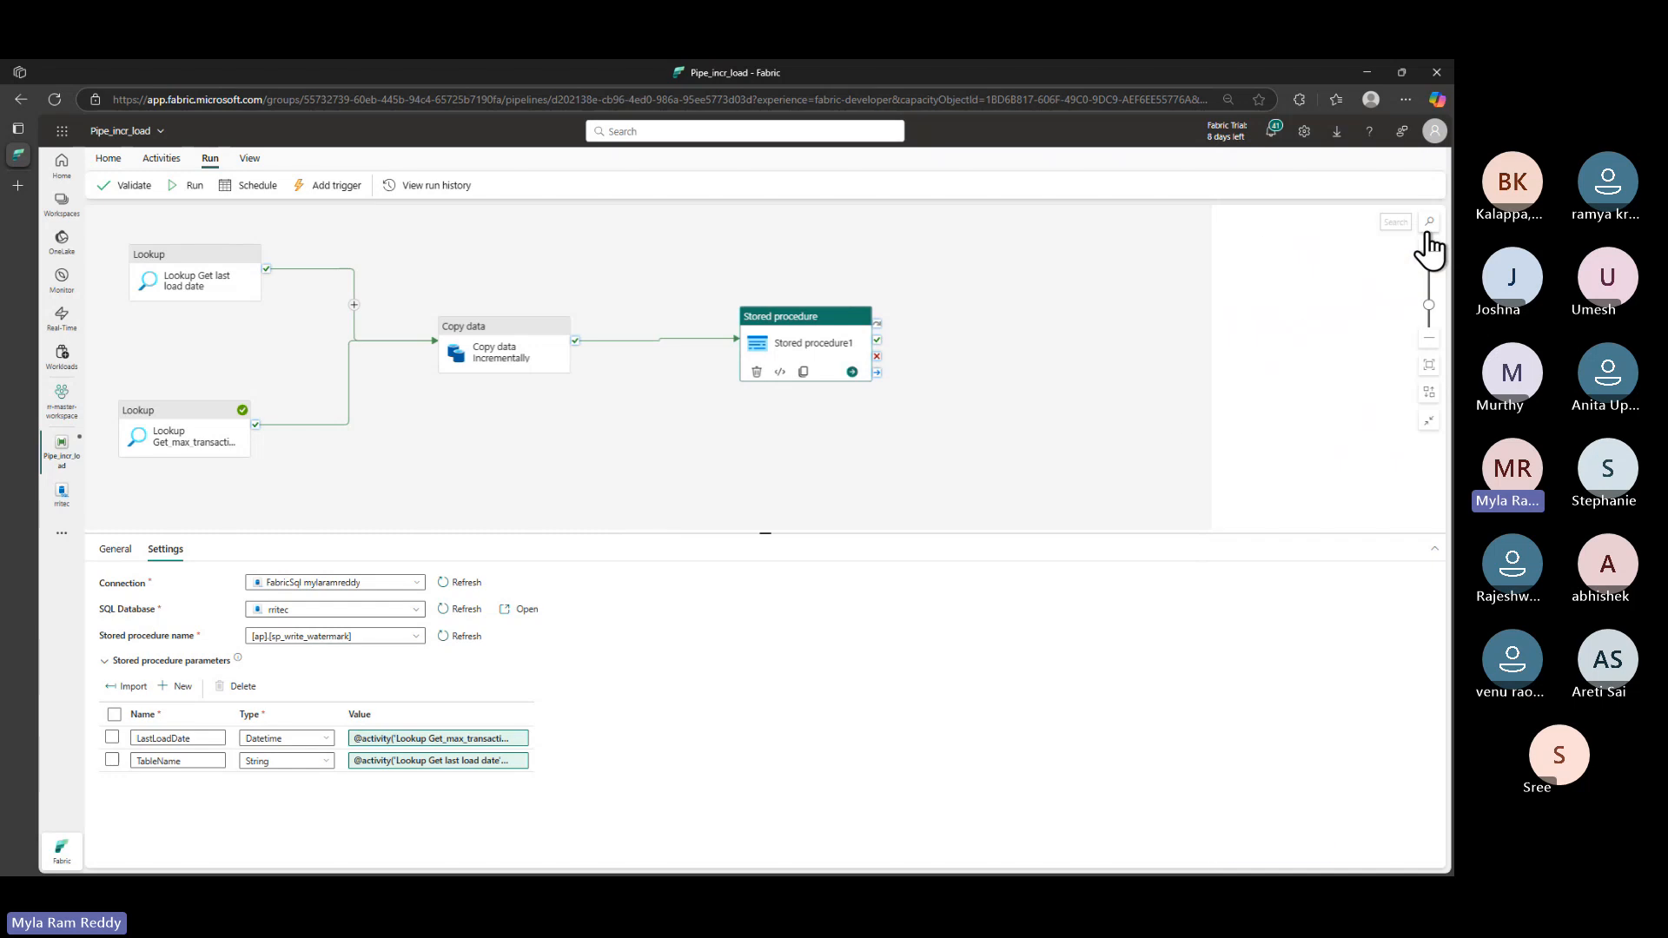
{"action": "left_click", "coordinate": [462, 316]}
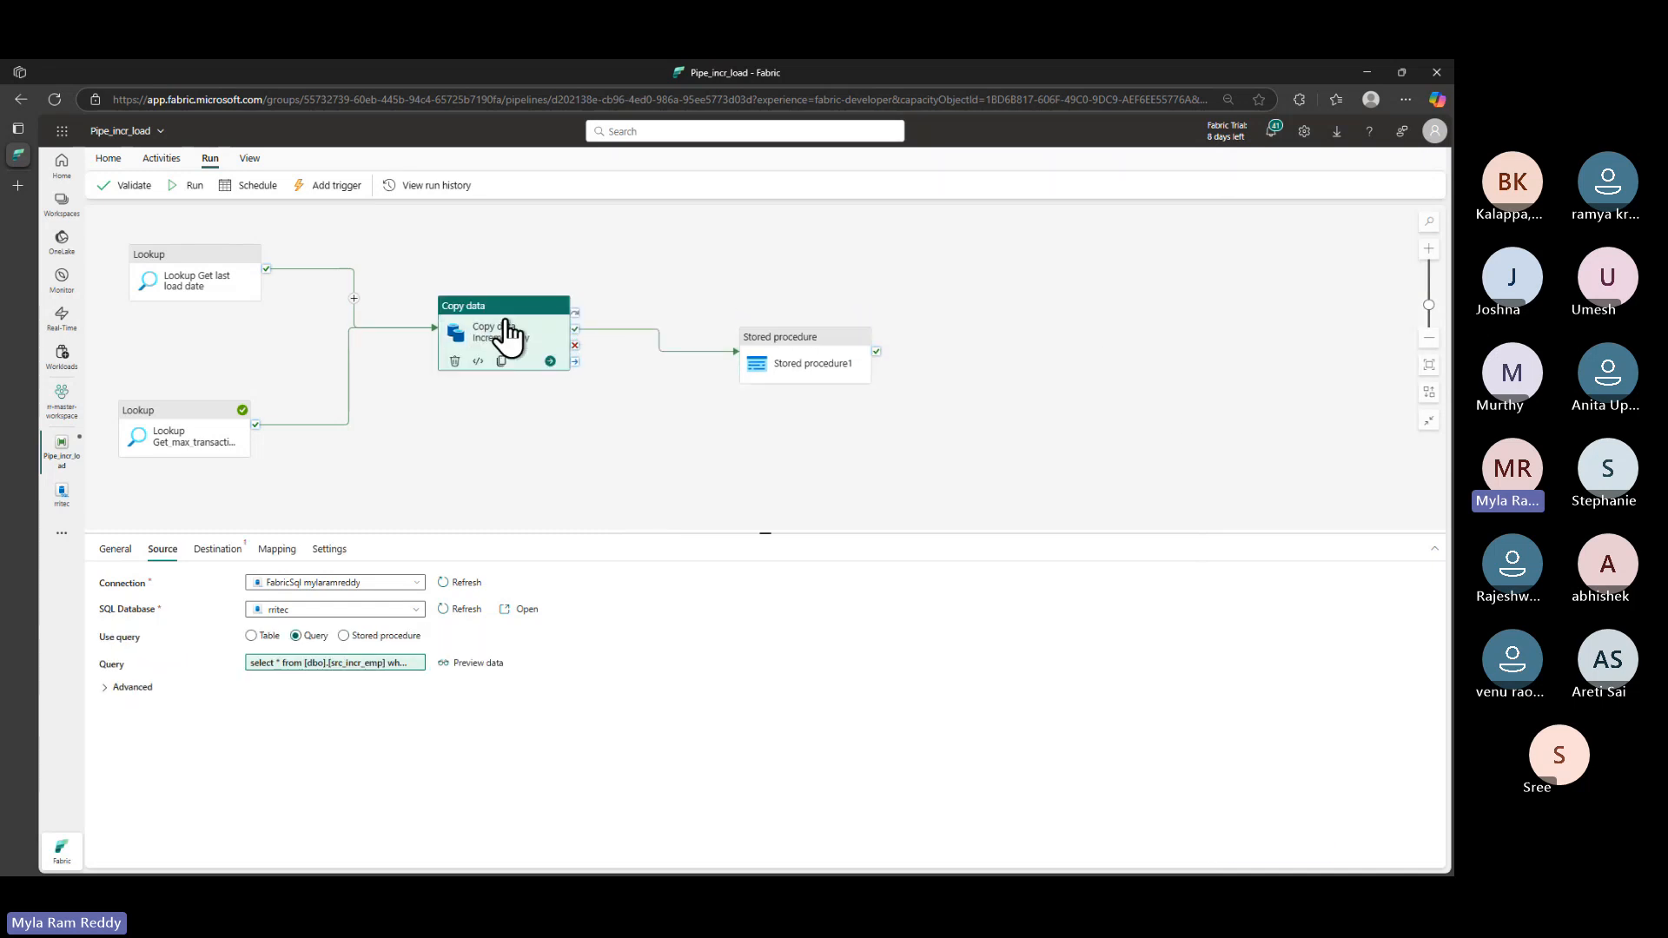
- Set the copy activity's destination connection to rr_batch100 and begin a new destination table
{"action": "left_click", "coordinate": [219, 550]}
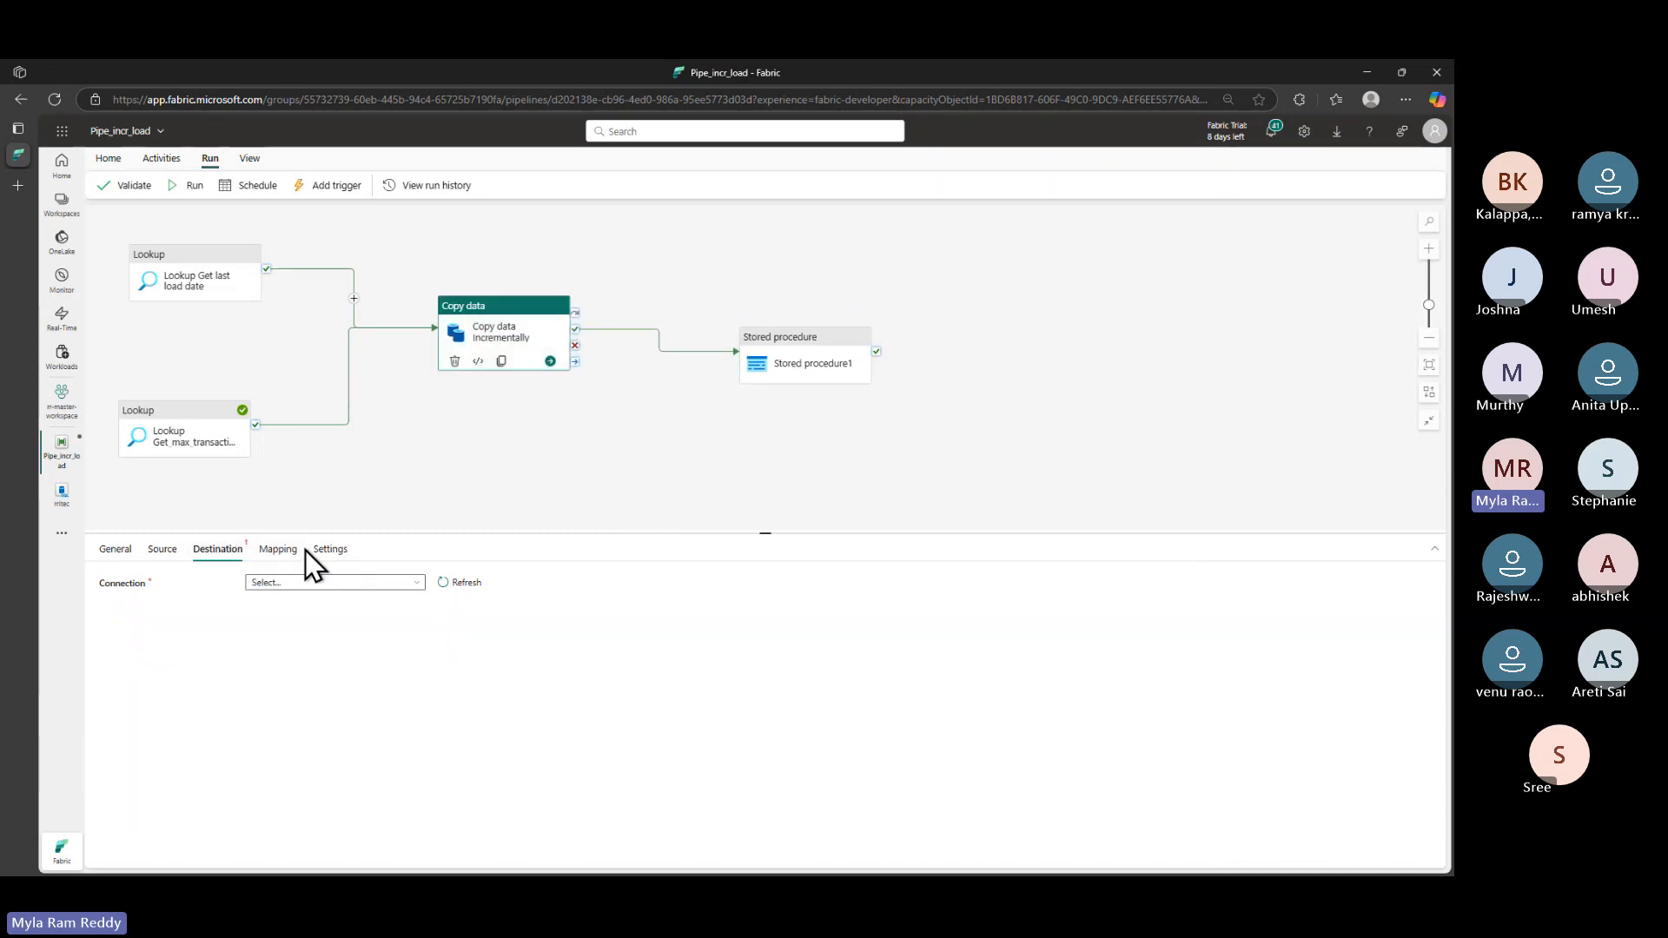
{"action": "left_click", "coordinate": [324, 584]}
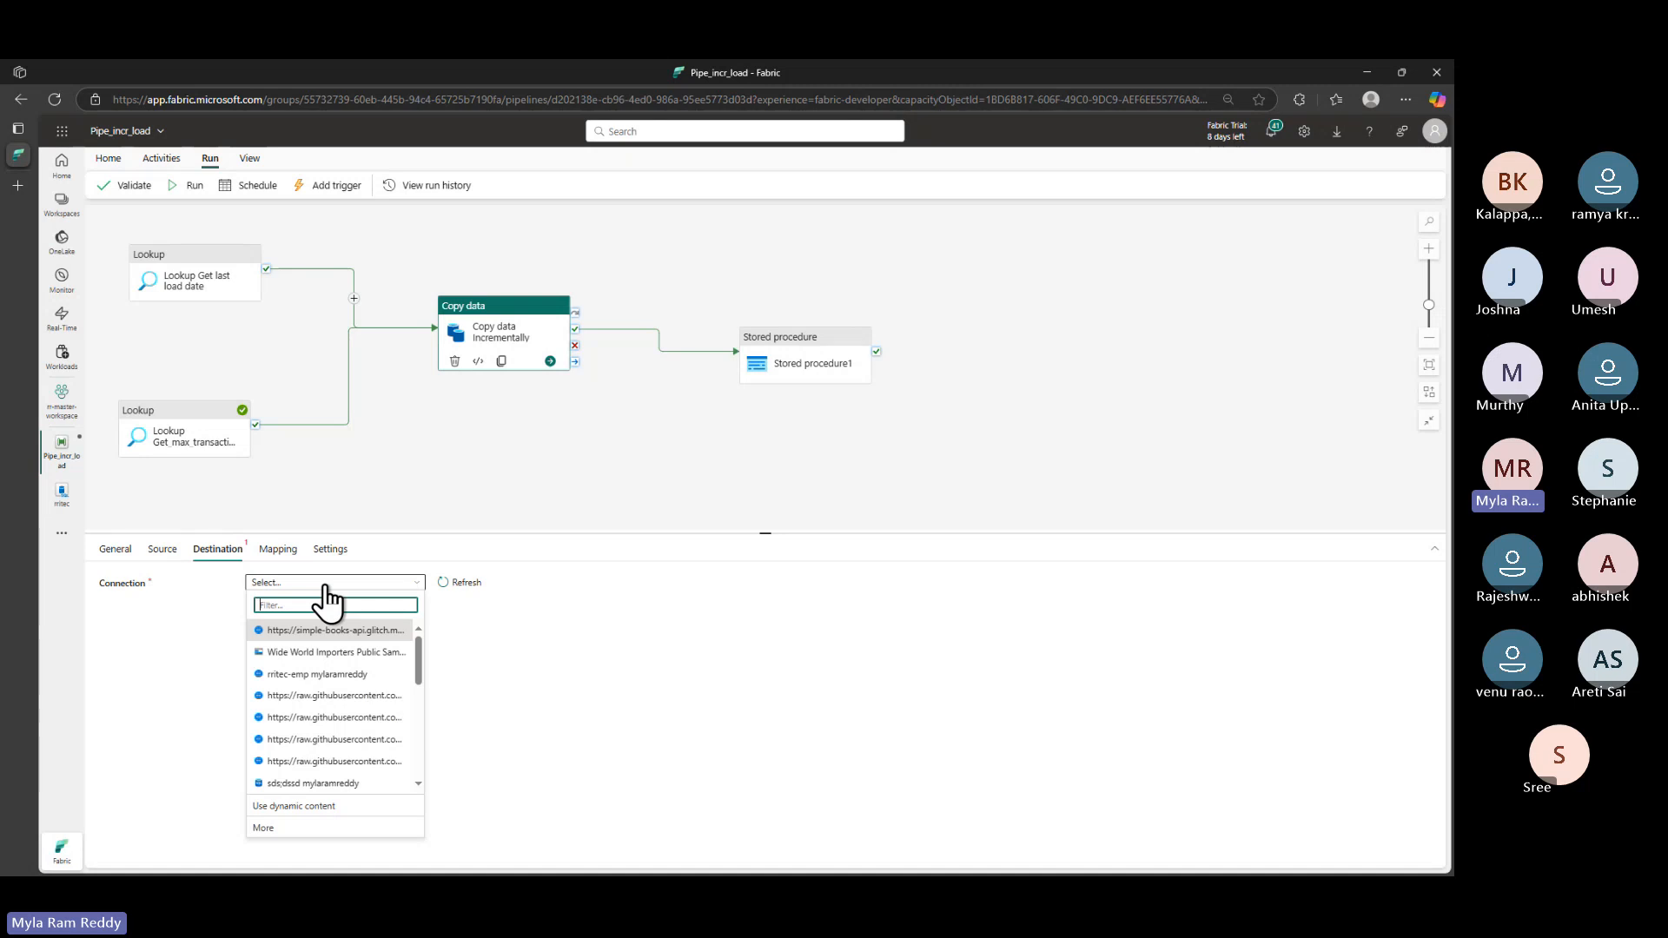
{"action": "scroll", "coordinate": [342, 701], "scroll_direction": "down", "scroll_amount": 3}
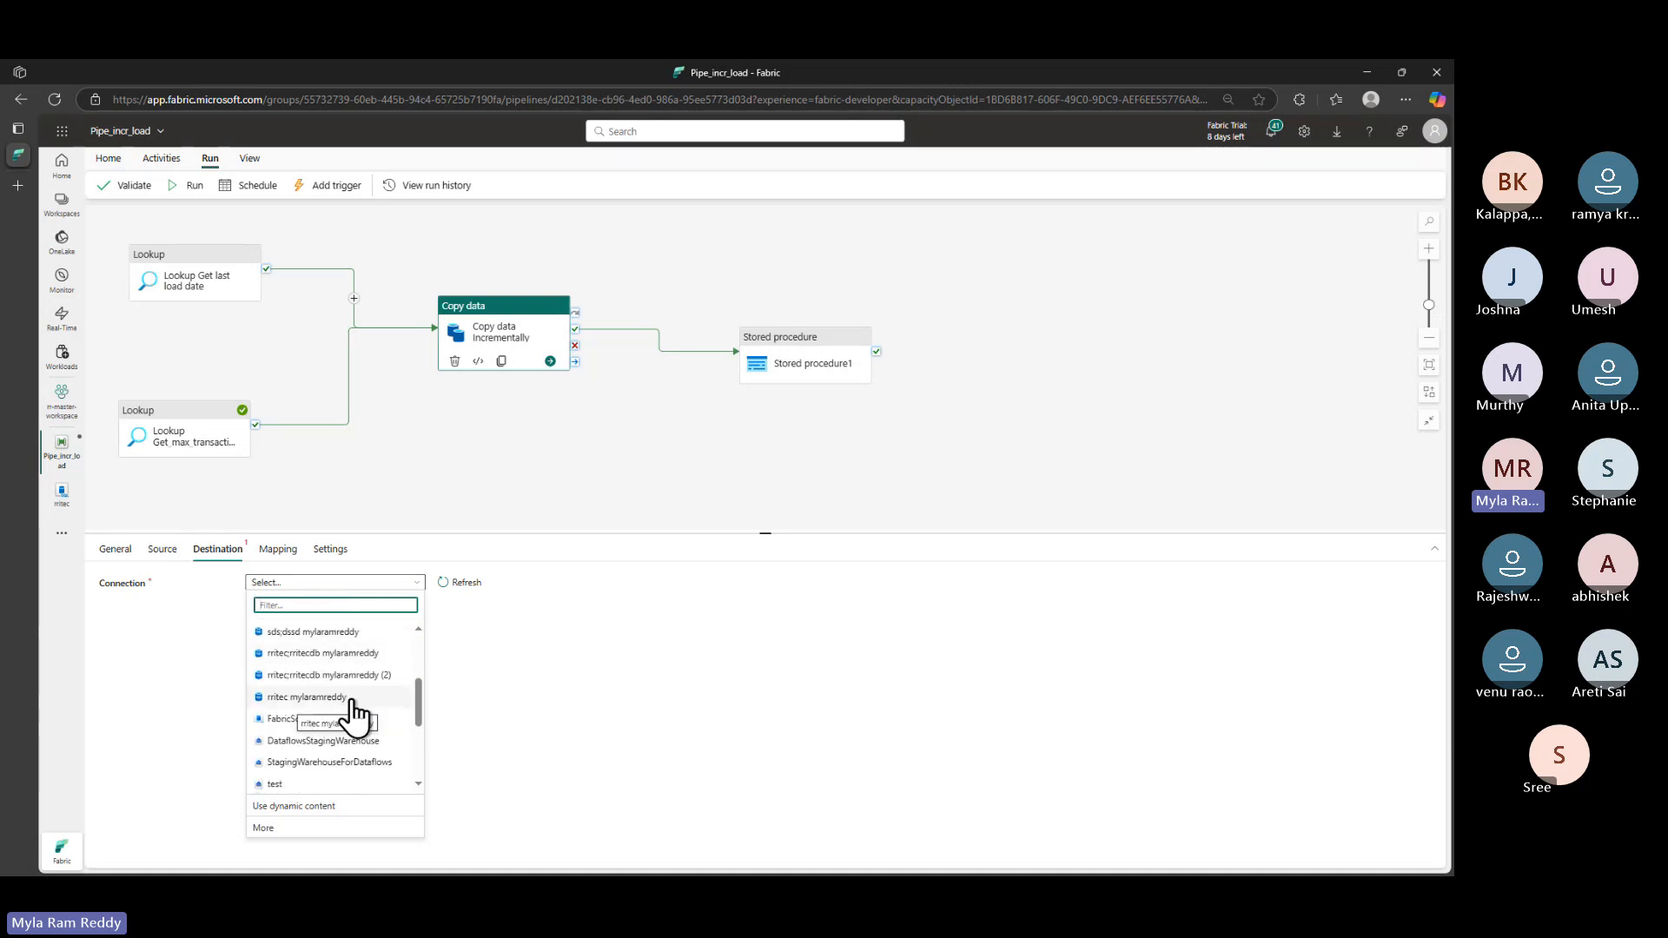
{"action": "scroll", "coordinate": [343, 763], "scroll_direction": "down", "scroll_amount": 2}
{"action": "scroll", "coordinate": [343, 763], "scroll_direction": "down", "scroll_amount": 3}
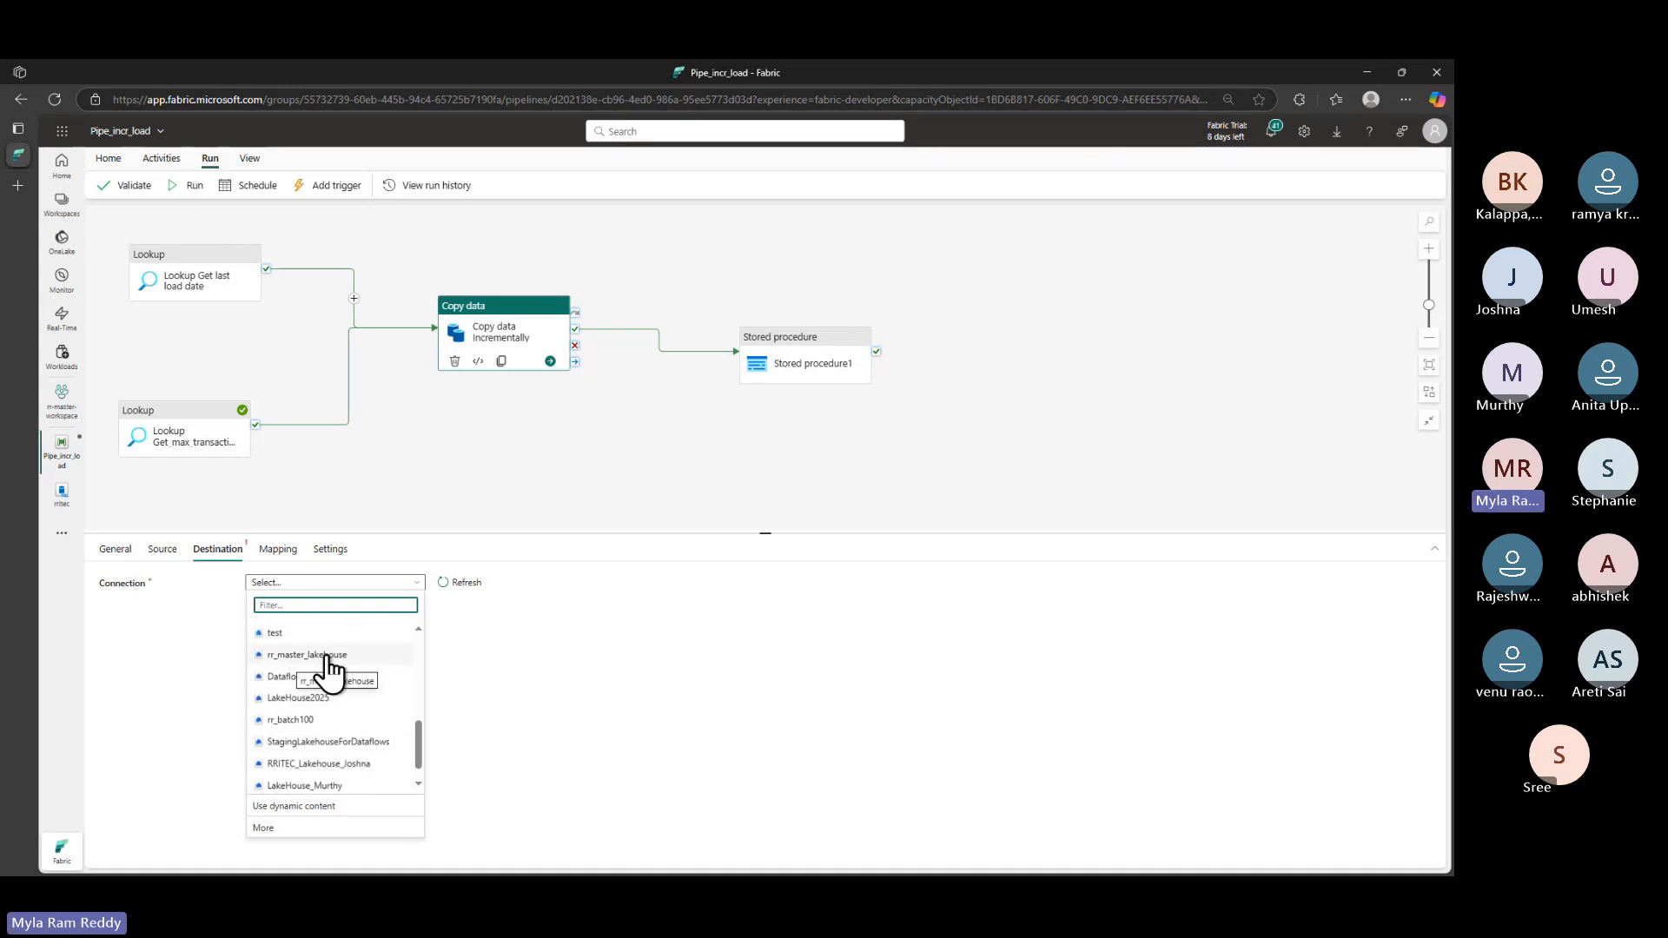
{"action": "left_click", "coordinate": [310, 720]}
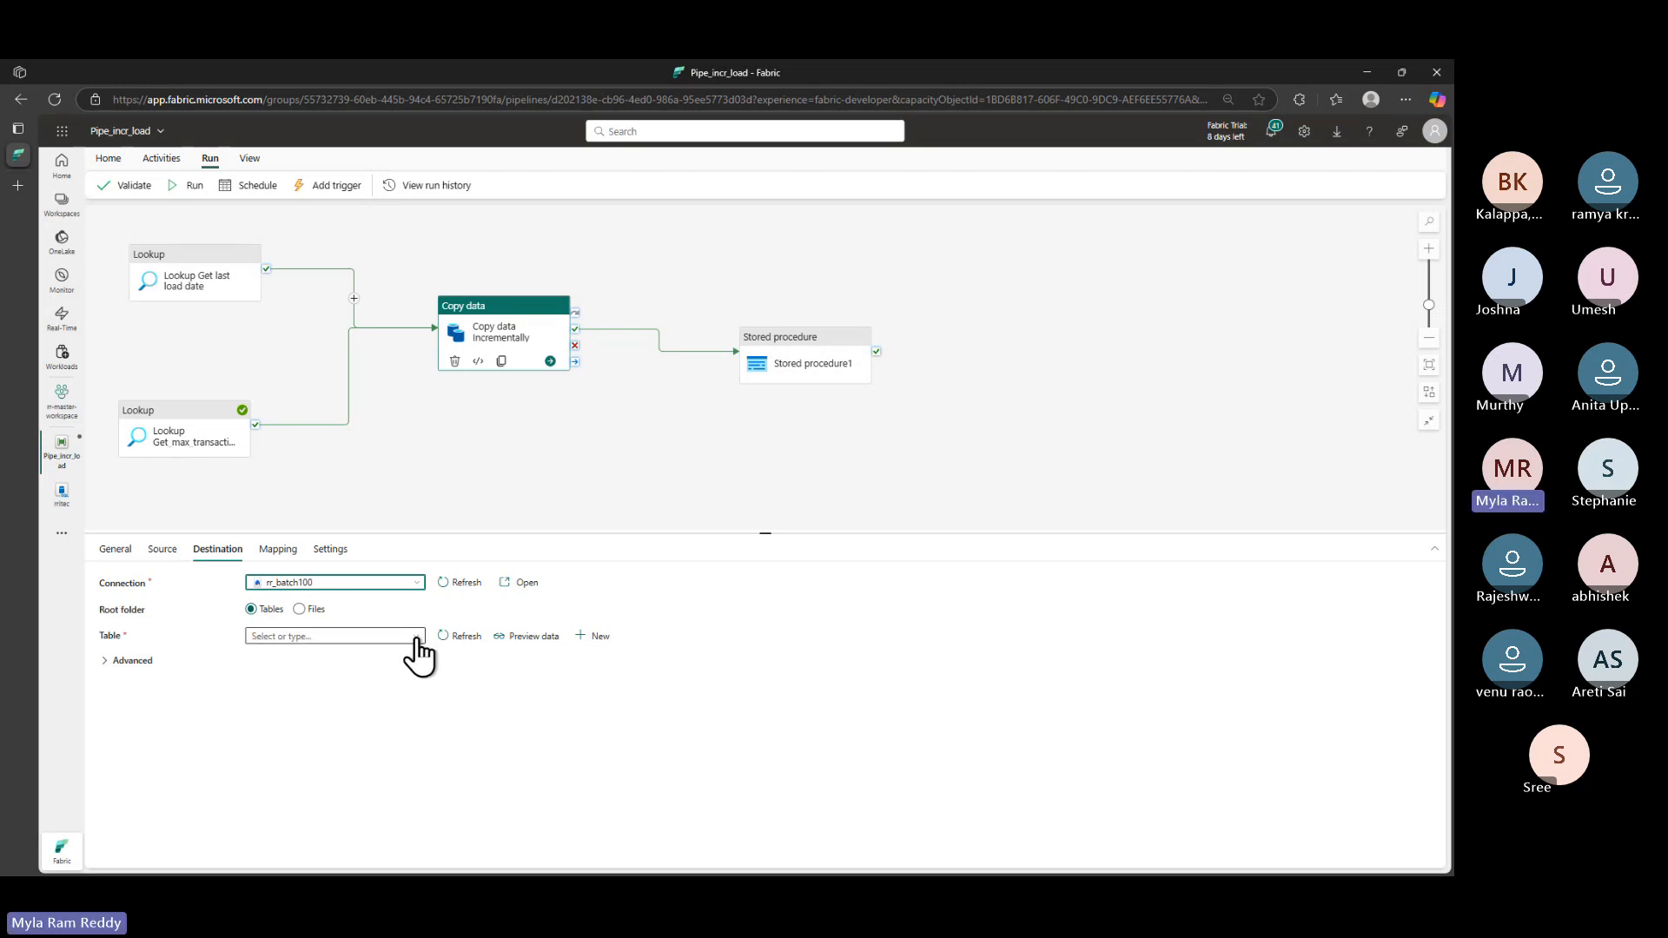
{"action": "left_click", "coordinate": [416, 641]}
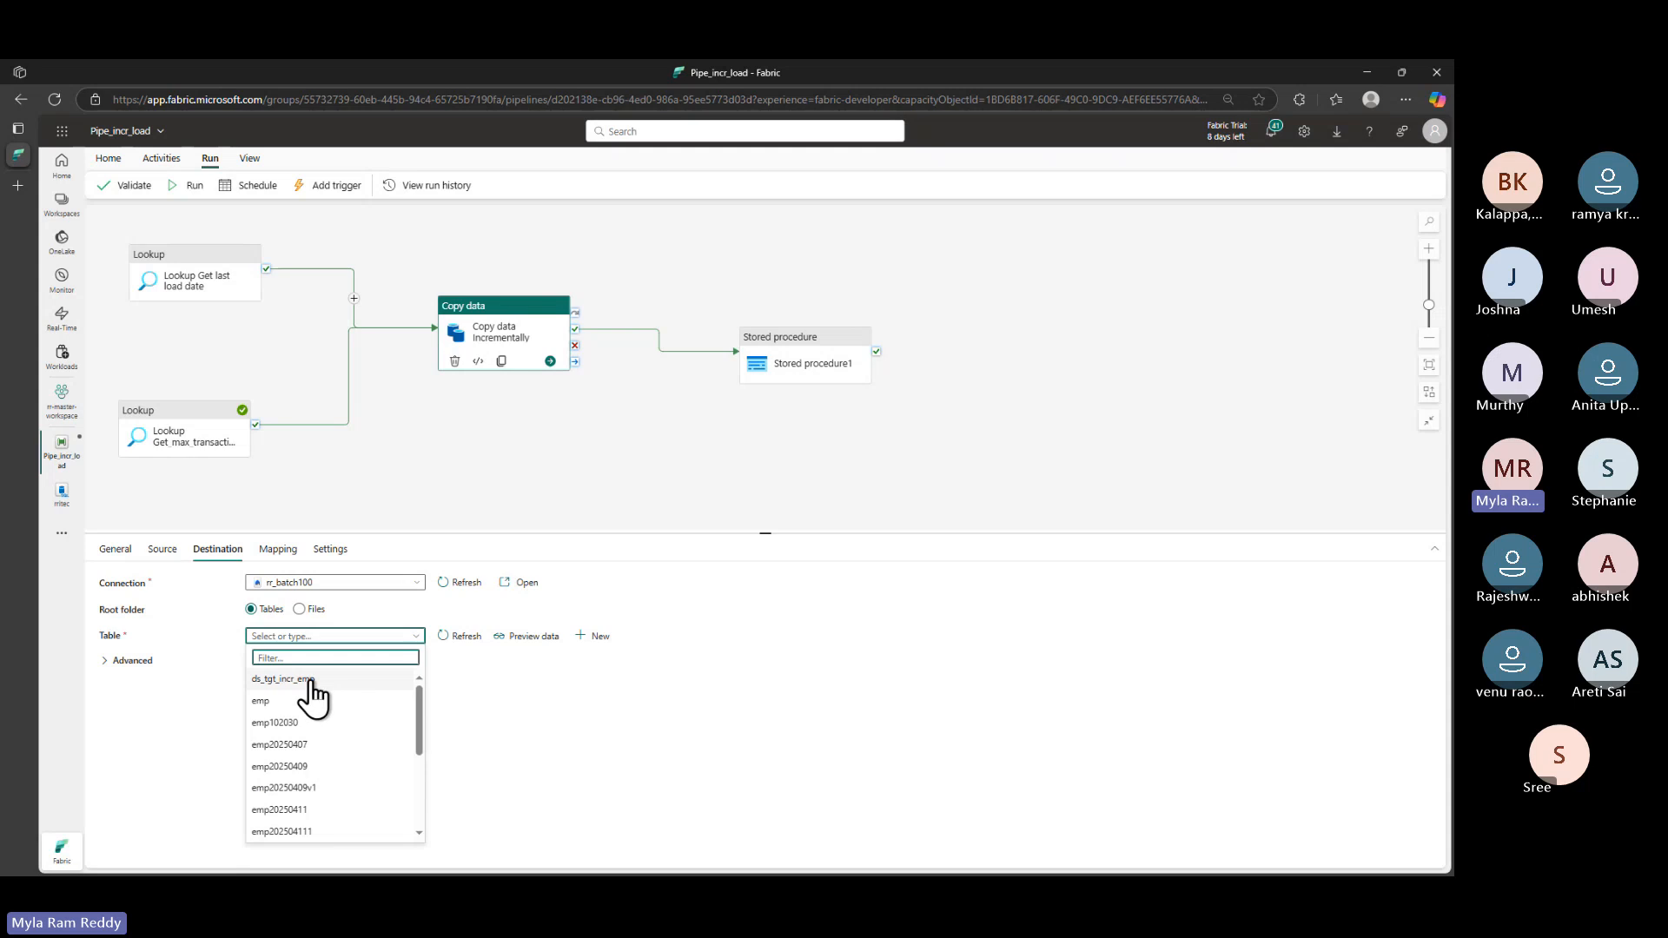
{"action": "left_click", "coordinate": [598, 641]}
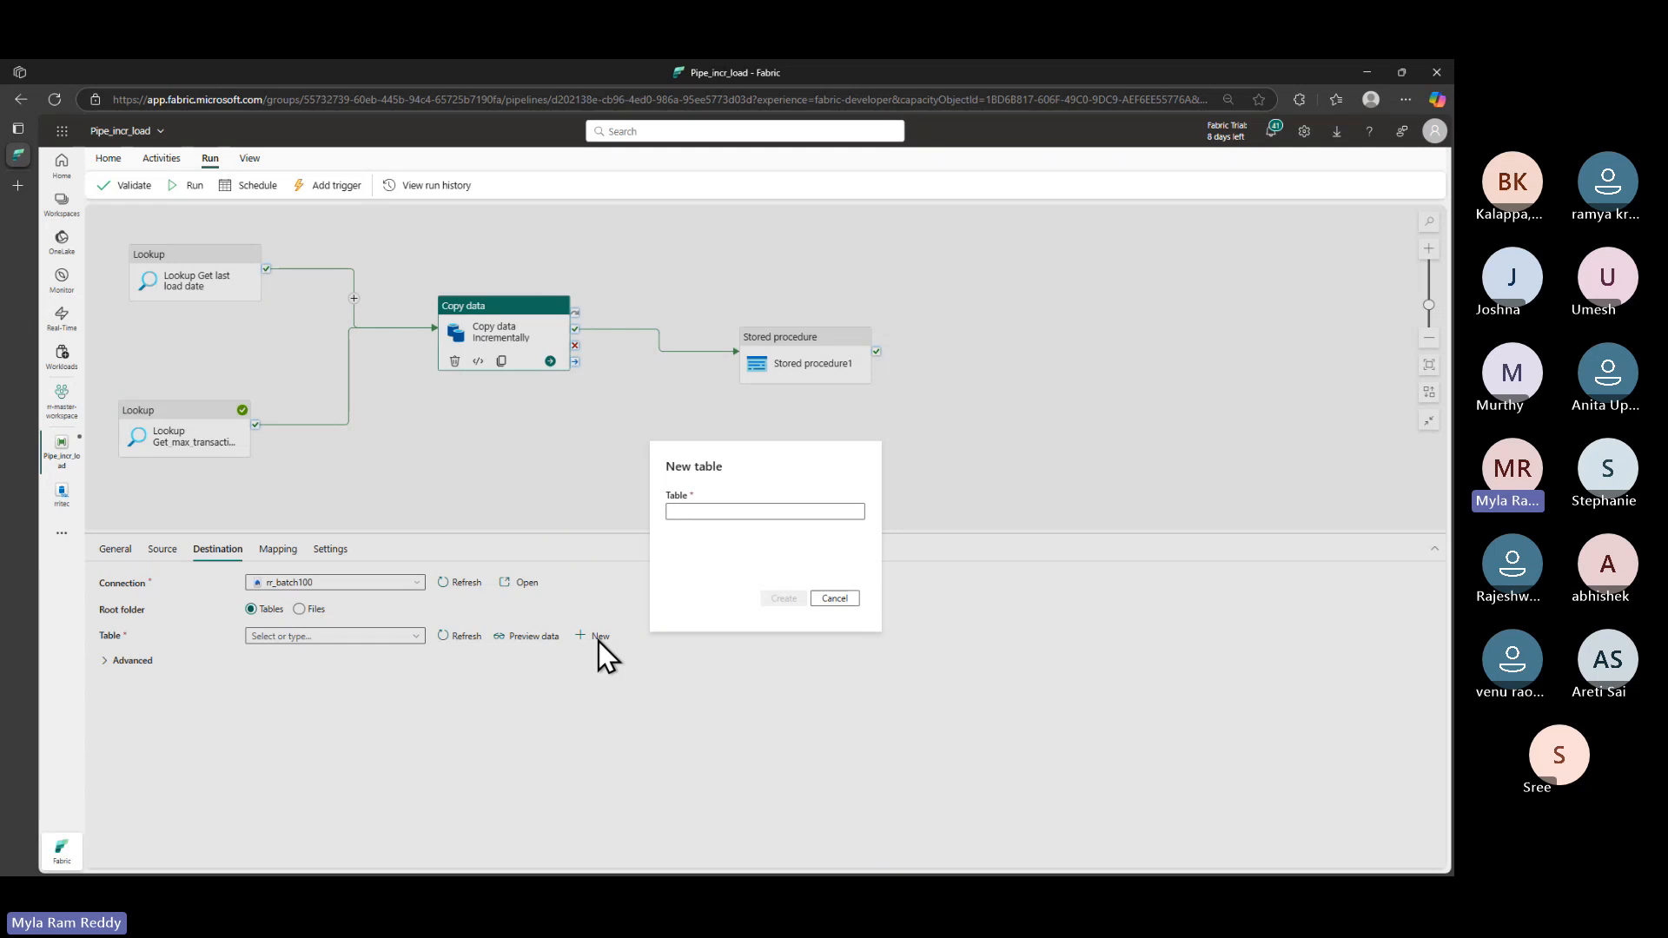
- Create the new destination table tgt_incr_emp, using the name copied from the notes
{"action": "left_click", "coordinate": [684, 511]}
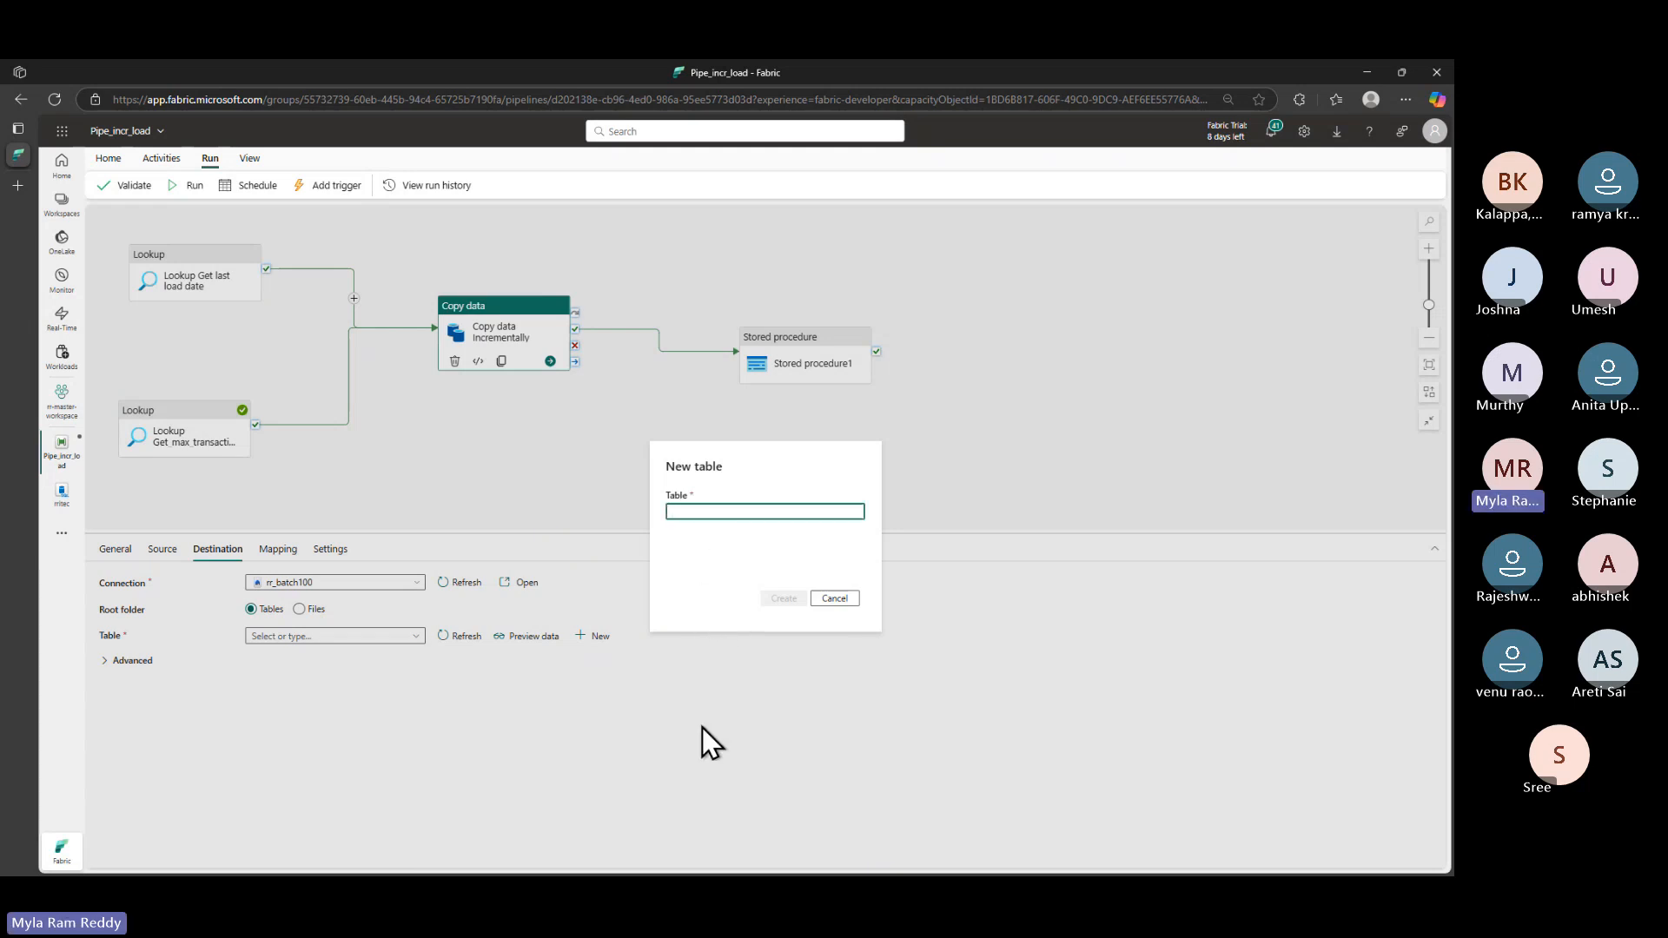
{"action": "key", "text": "alt+Tab"}
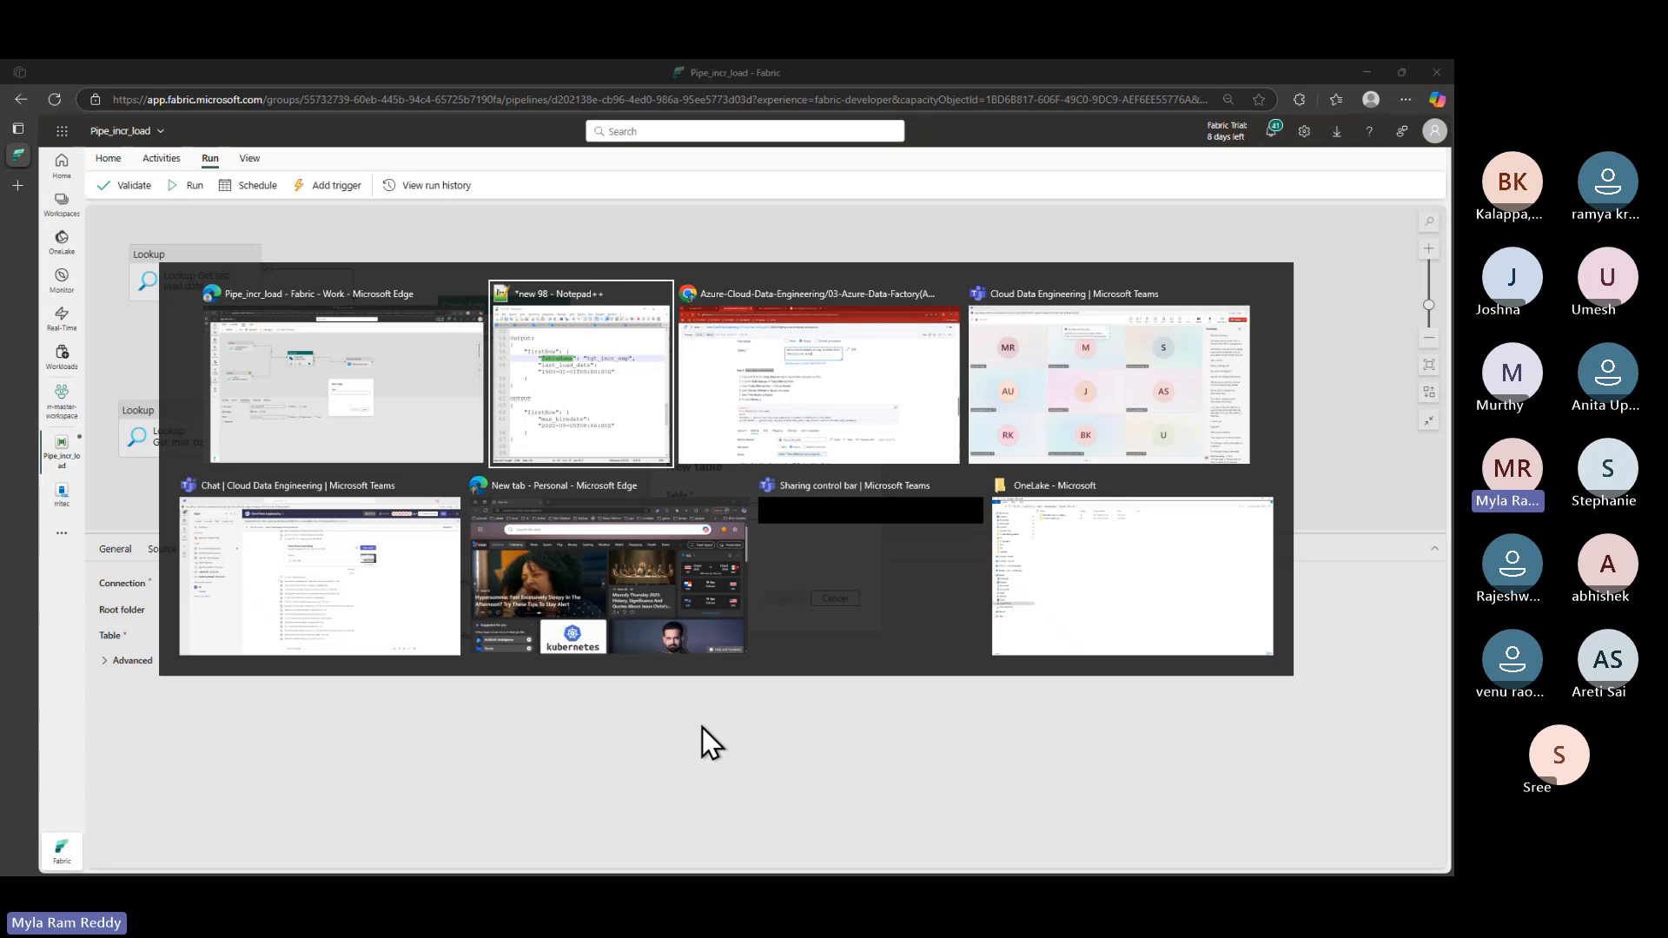
{"action": "double_click", "coordinate": [1042, 430]}
{"action": "key", "text": "ctrl+c"}
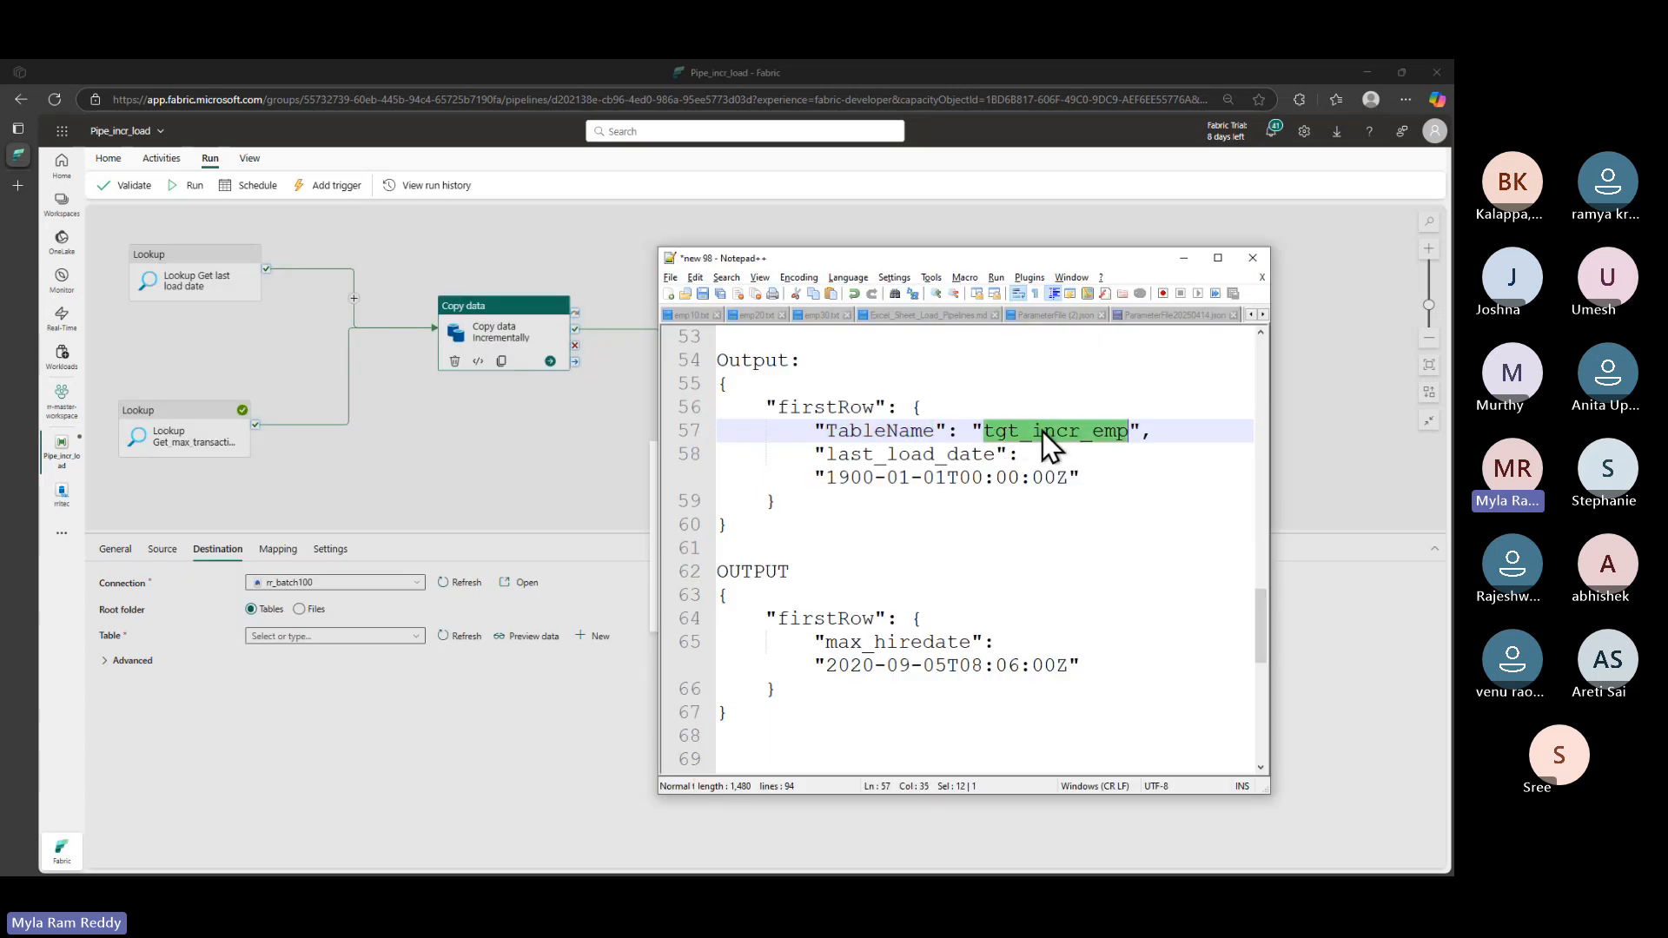
{"action": "key", "text": "alt+Tab"}
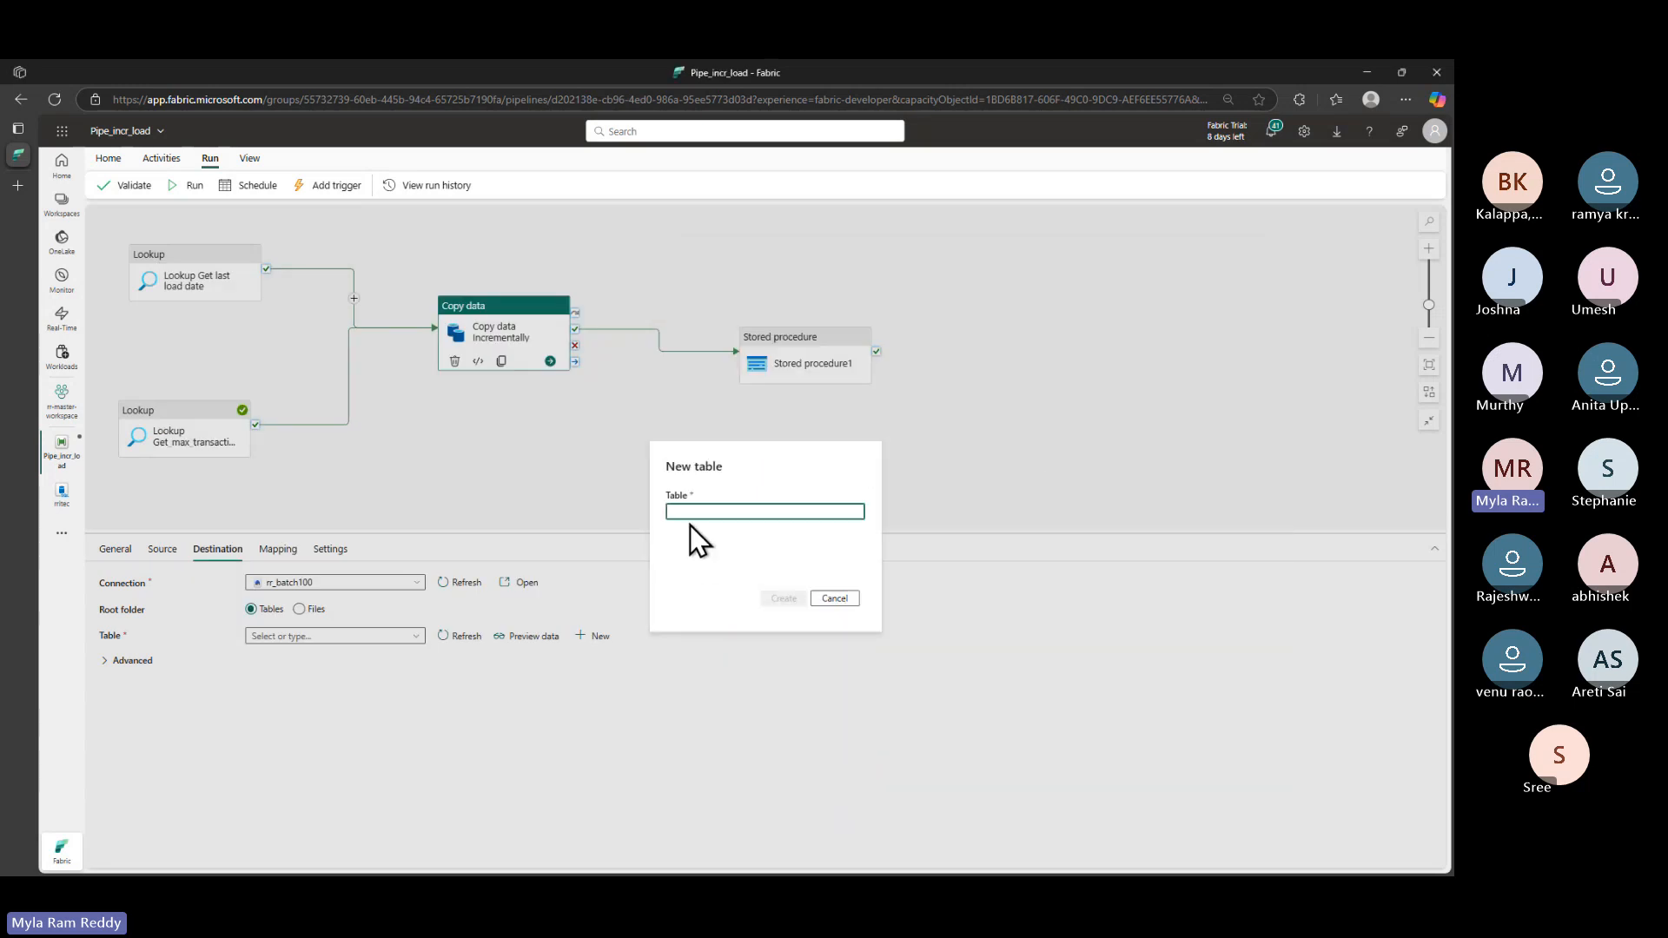
{"action": "key", "text": "ctrl+v"}
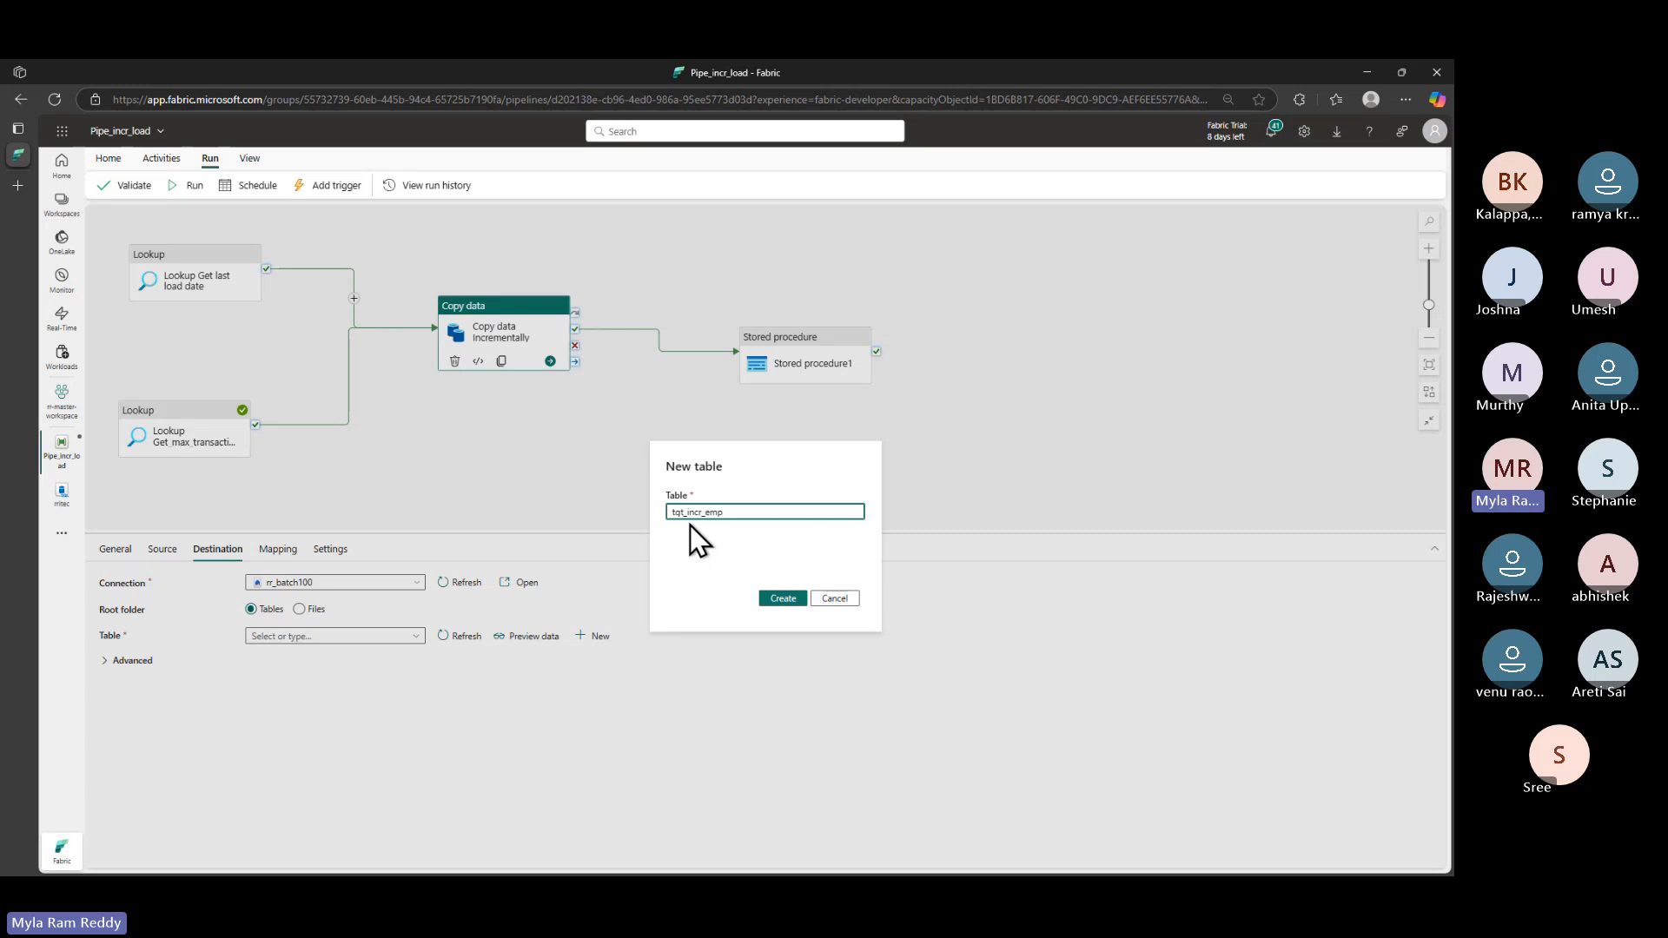
{"action": "left_click", "coordinate": [782, 599]}
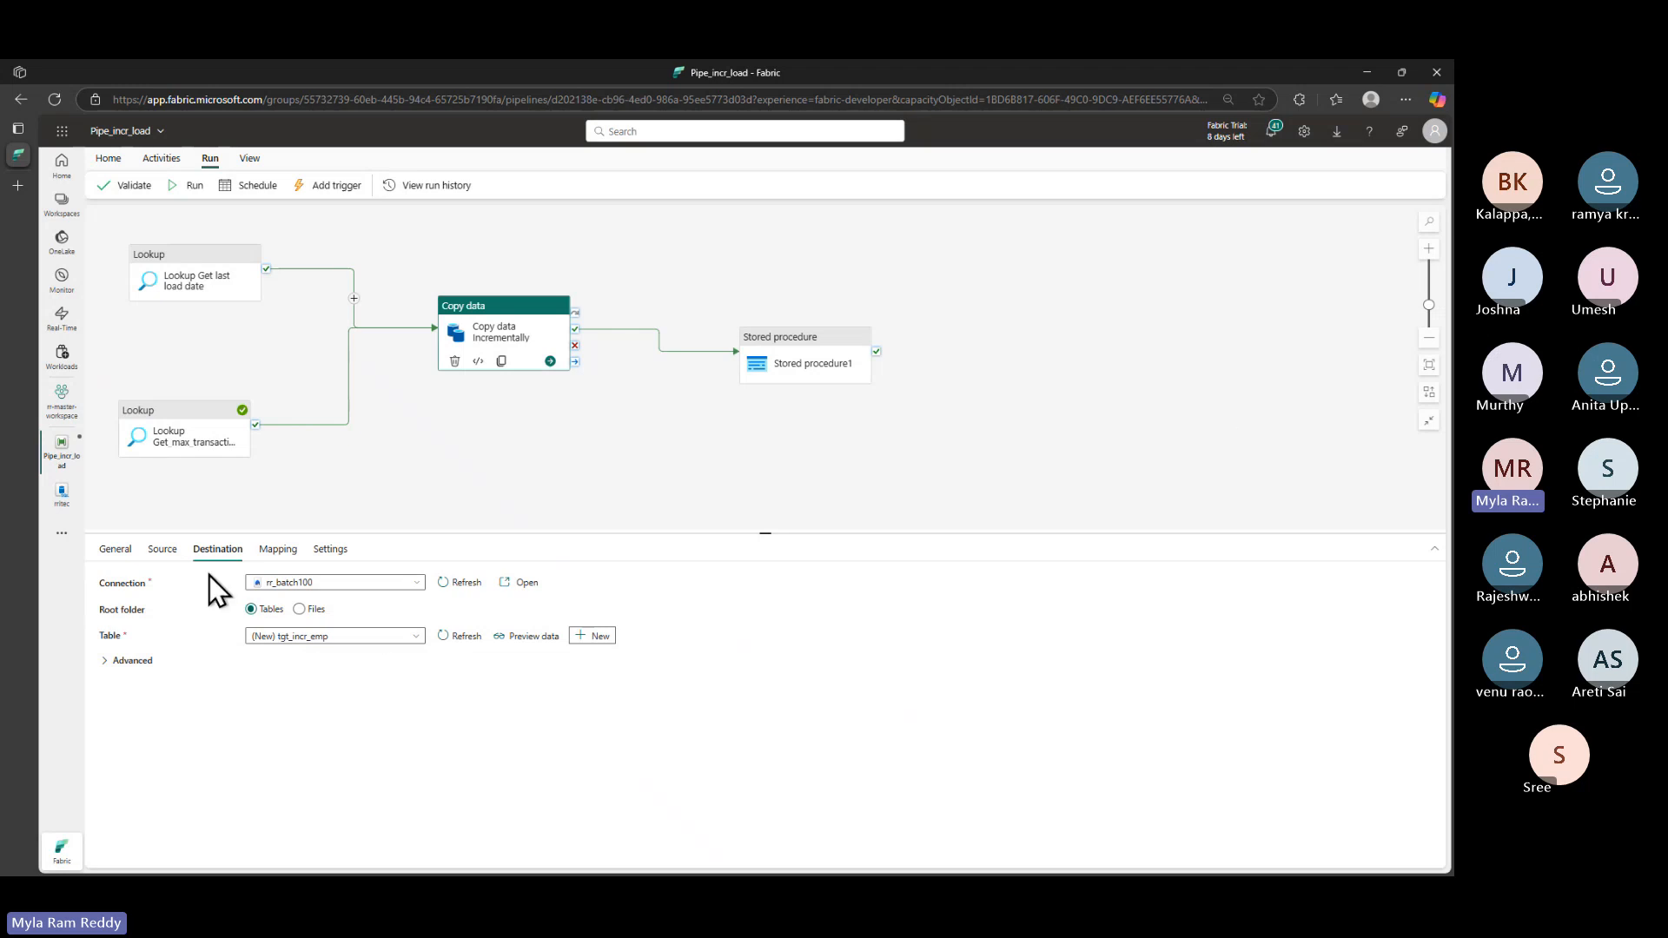
- Open the rr_batch100 lakehouse from the workspace item list
{"action": "left_click", "coordinate": [68, 415]}
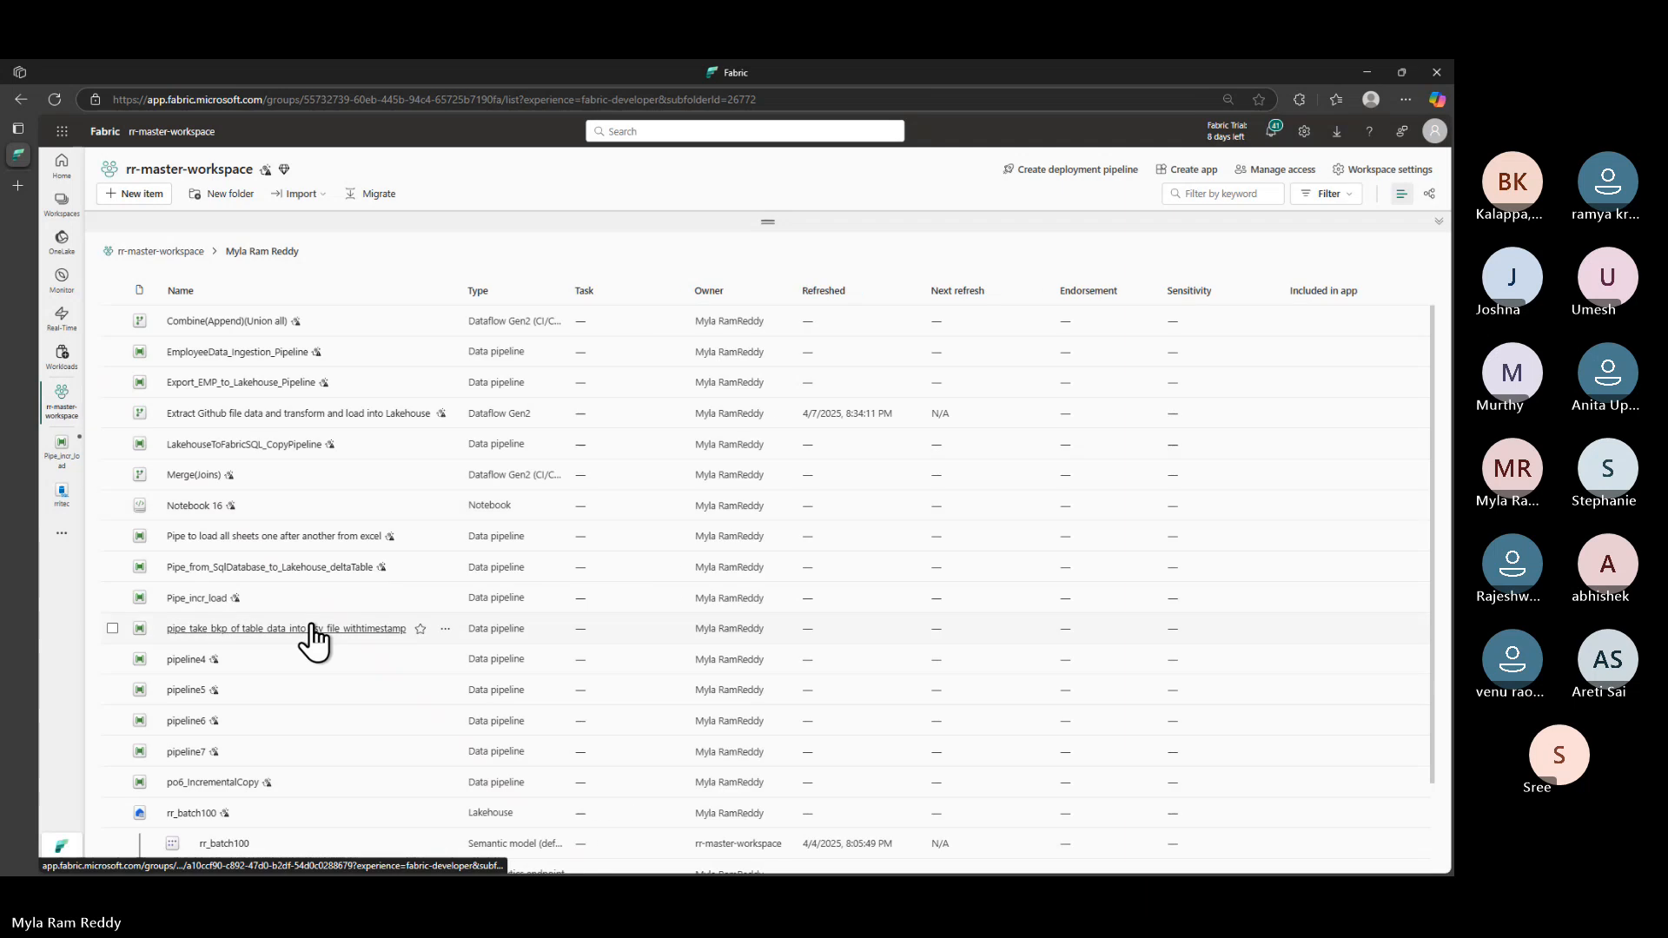
{"action": "scroll", "coordinate": [310, 641], "scroll_direction": "down", "scroll_amount": 3}
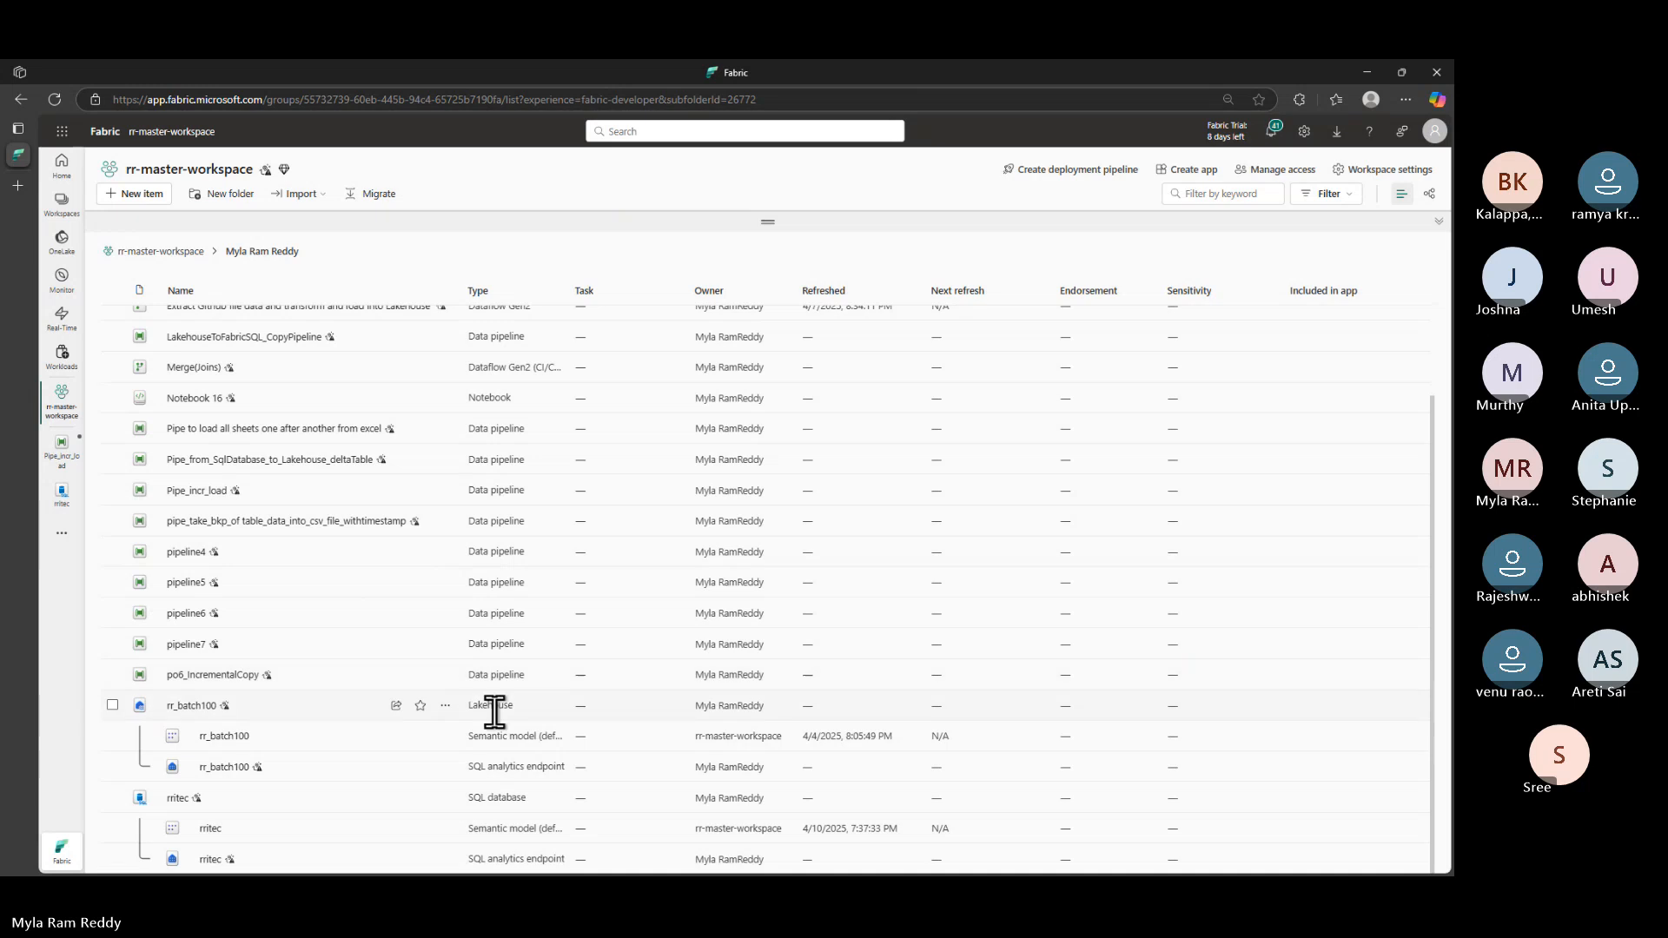
{"action": "left_click", "coordinate": [191, 706]}
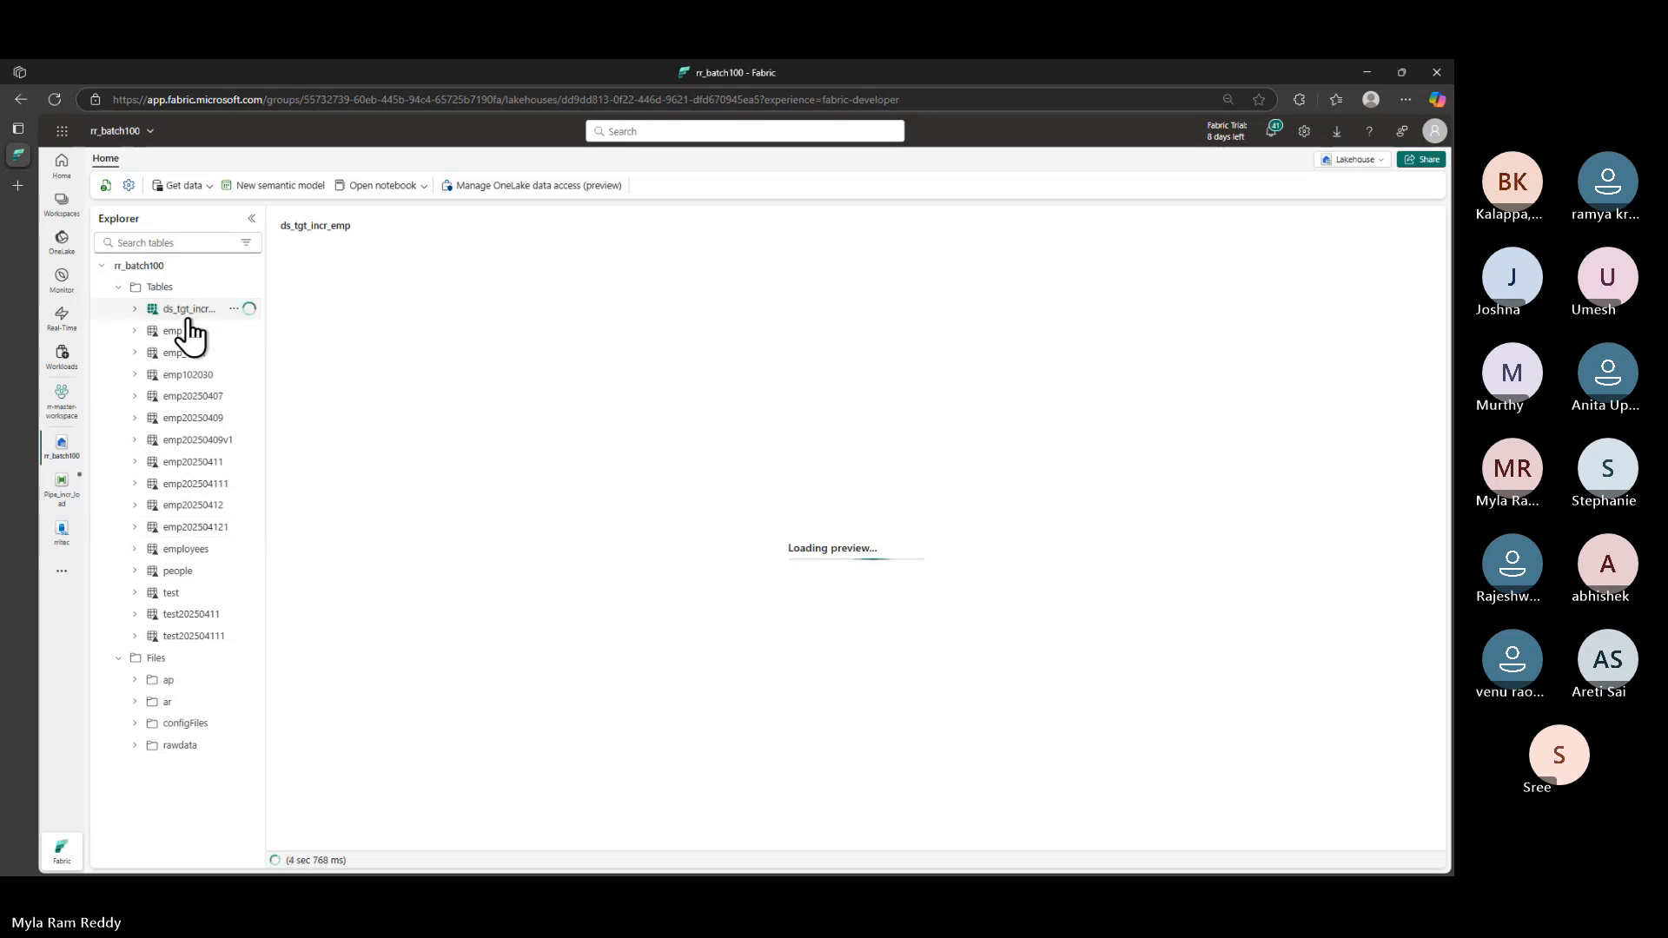
{"action": "key", "text": "alt+Tab"}
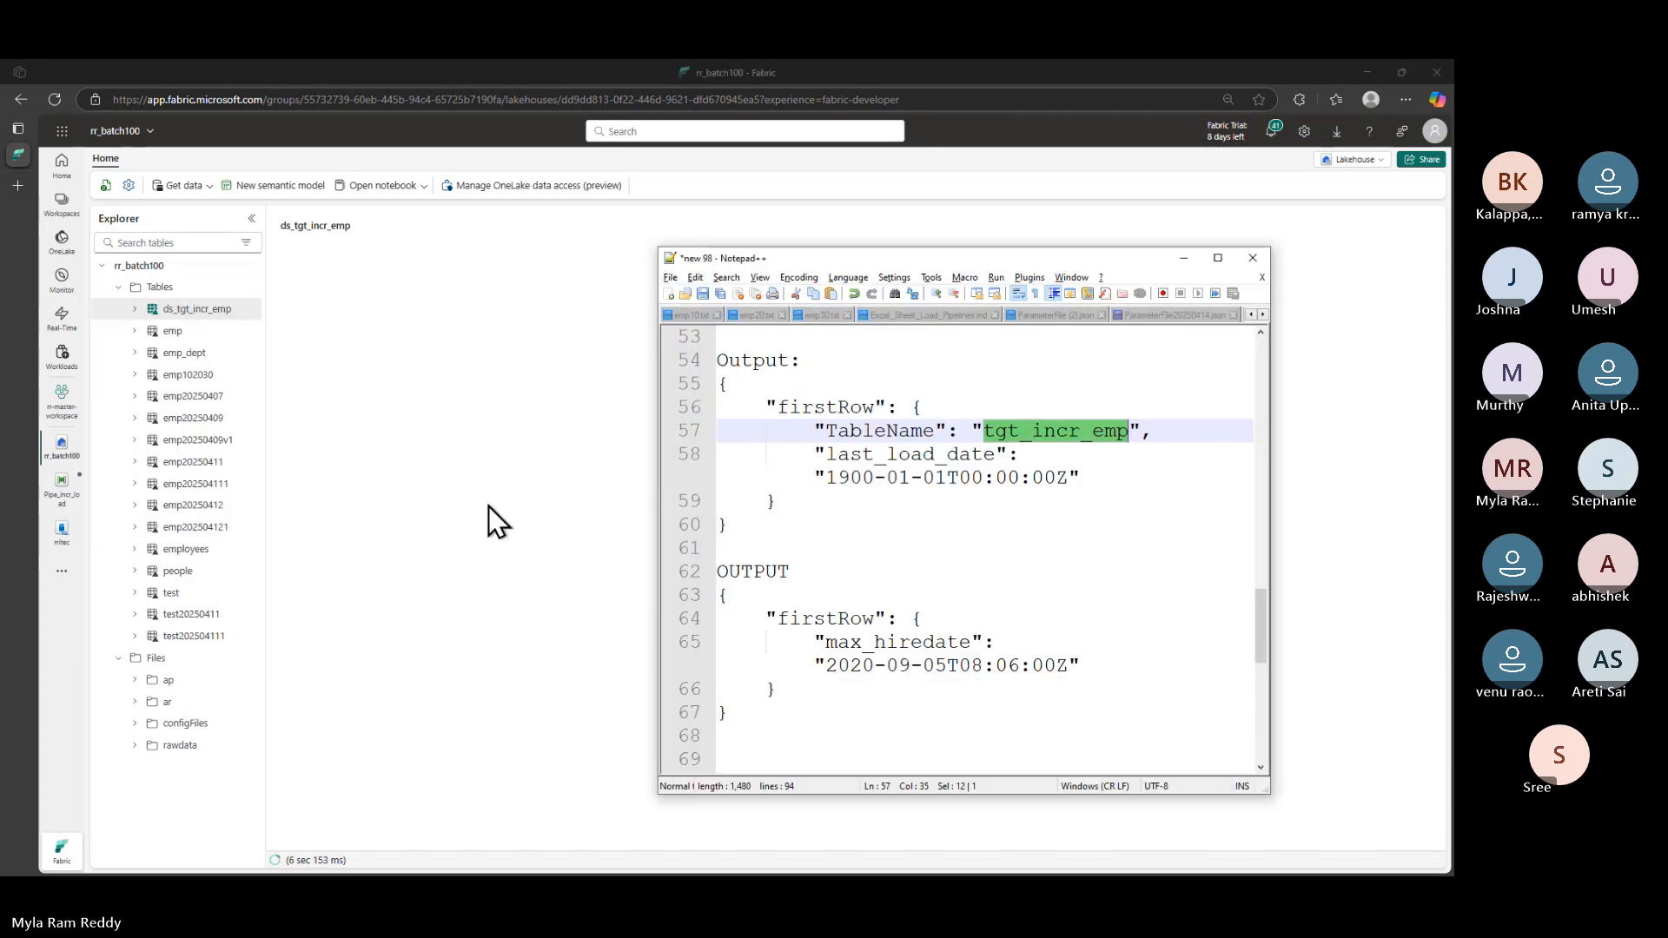
{"action": "left_click", "coordinate": [631, 598]}
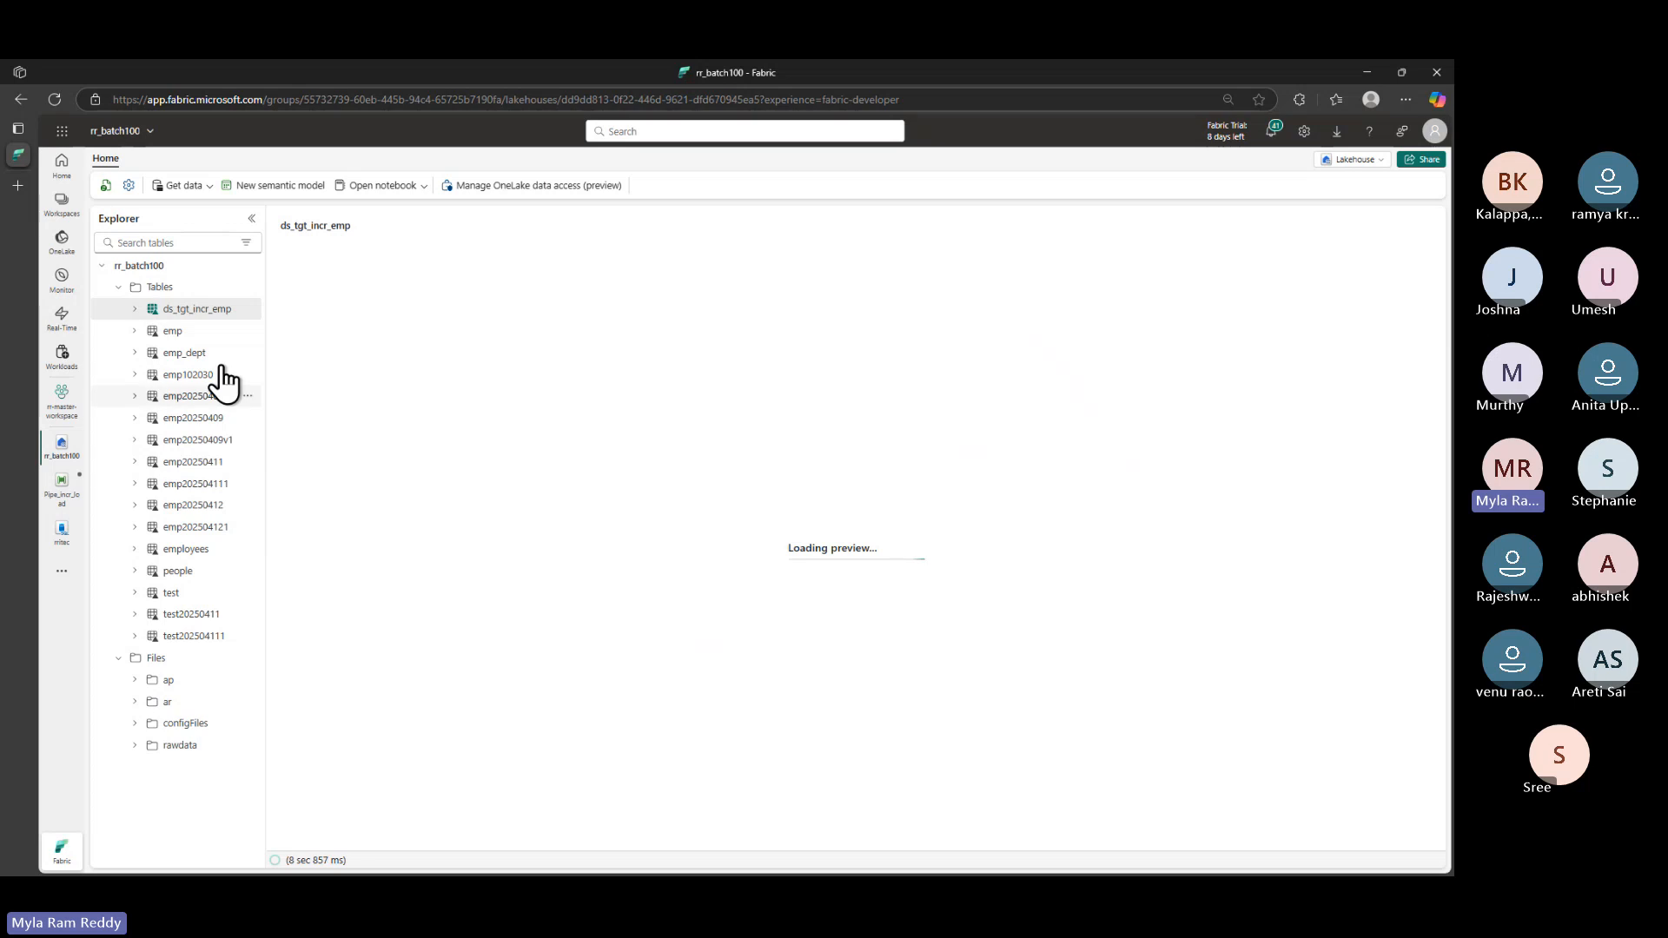
- Delete the ds_tgt_incr_emp table and return to the Pipe_incr_load pipeline
{"action": "left_click", "coordinate": [246, 309]}
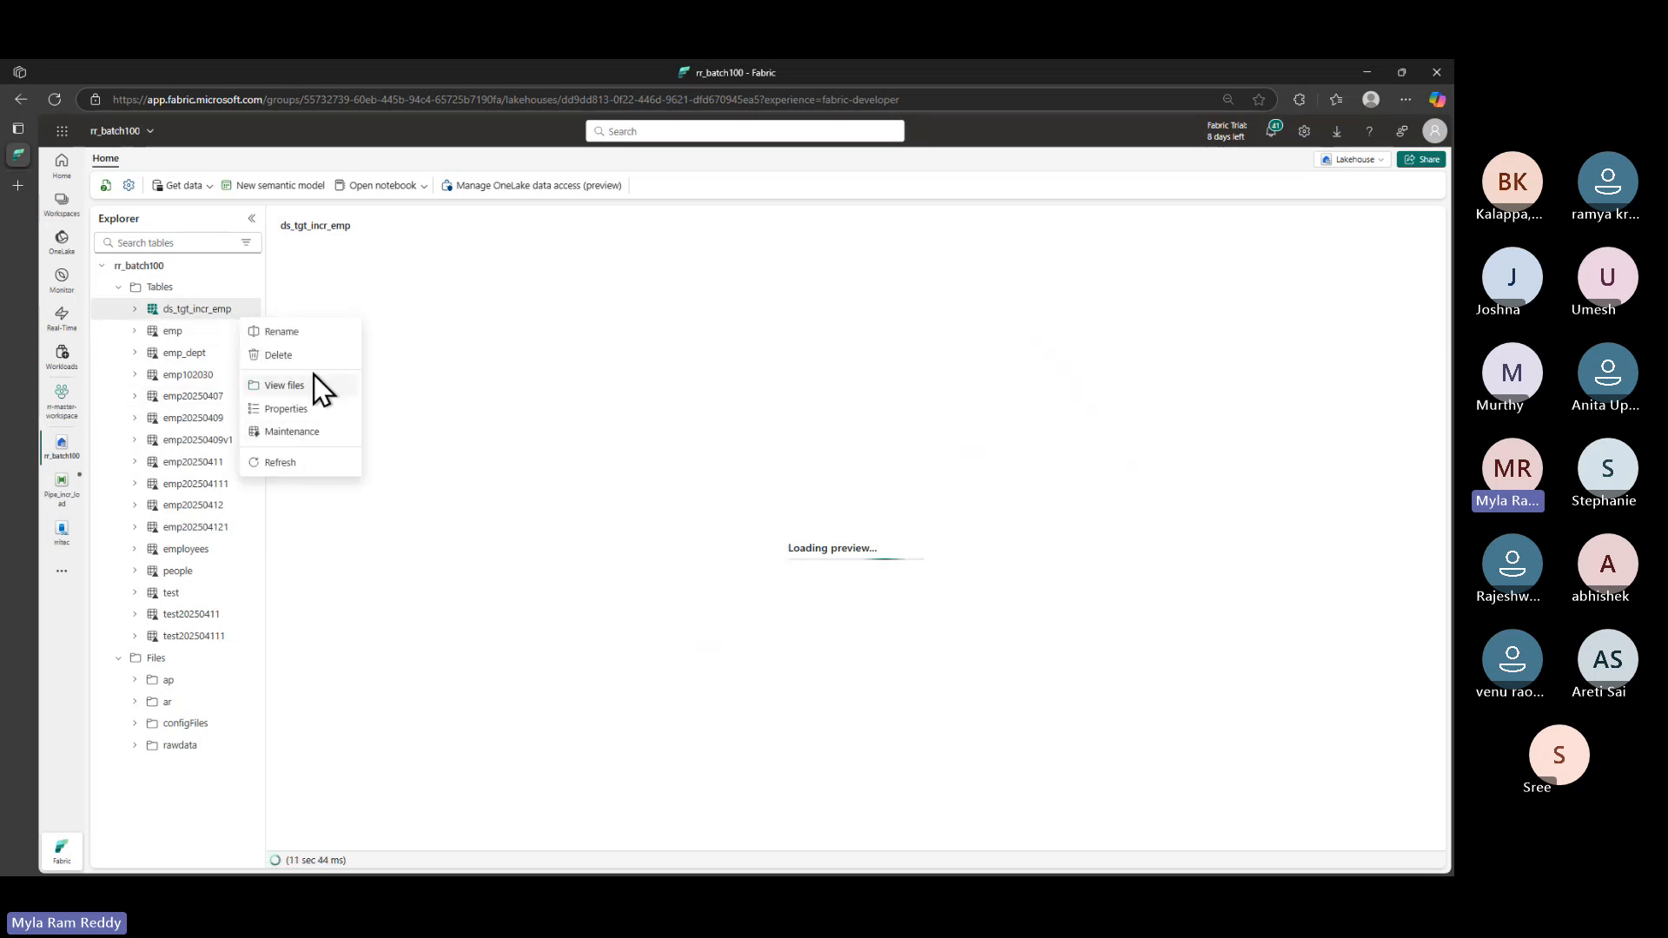
{"action": "left_click", "coordinate": [285, 355]}
{"action": "left_click", "coordinate": [752, 557]}
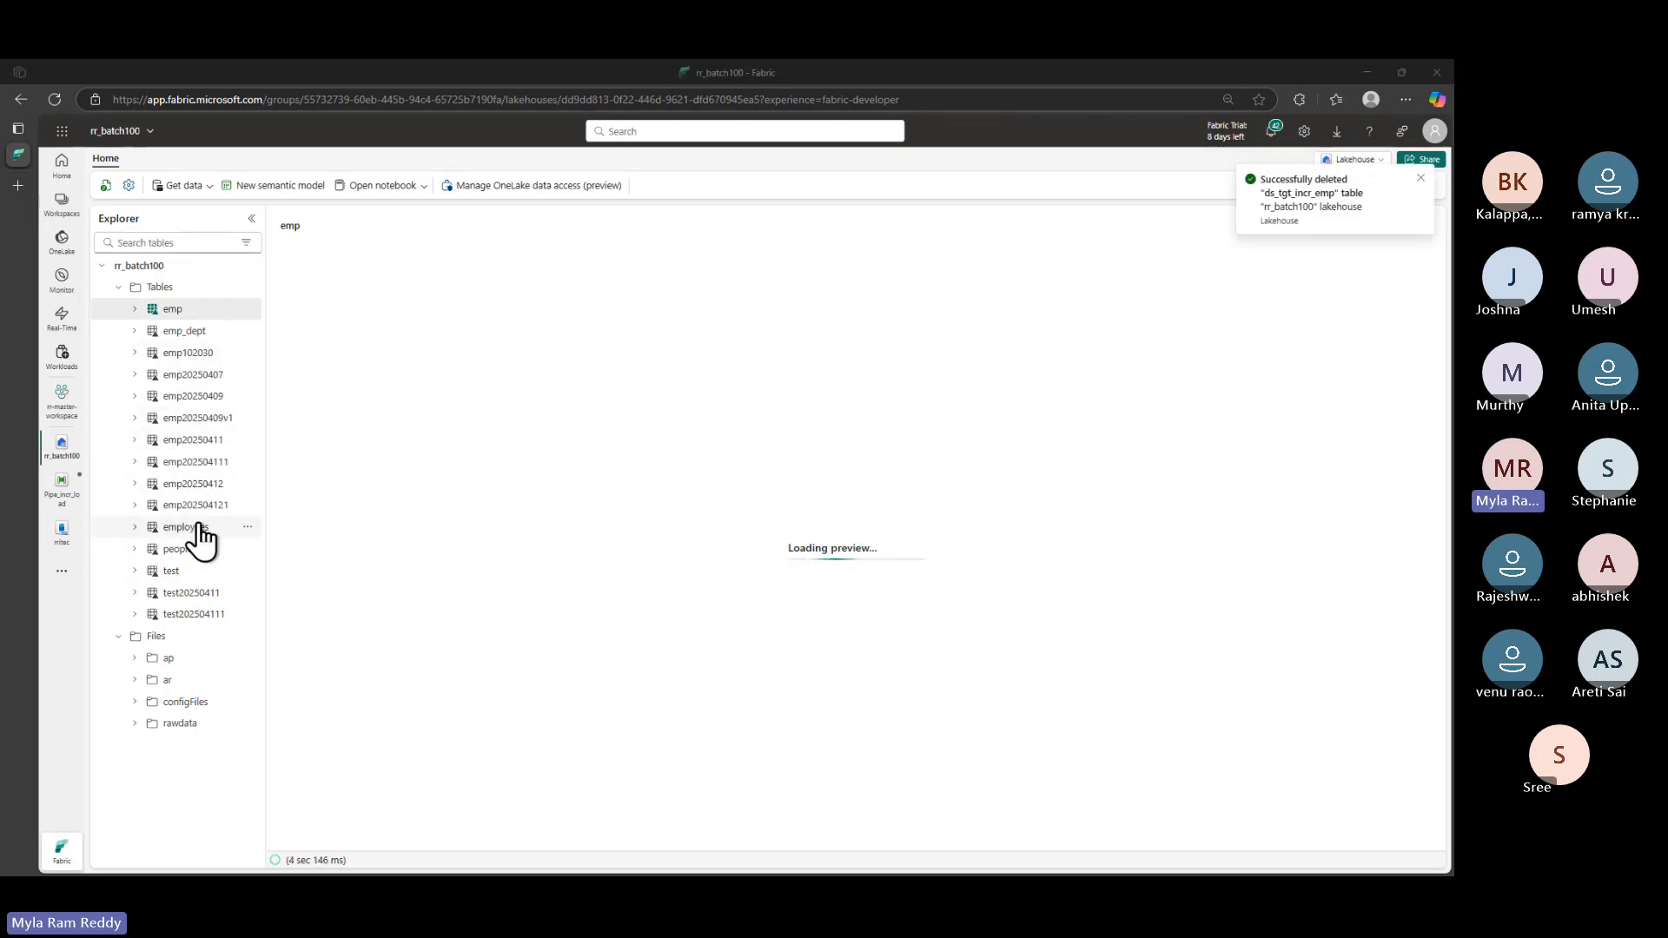
{"action": "key", "text": "alt+Tab"}
{"action": "key", "text": "alt+Tab"}
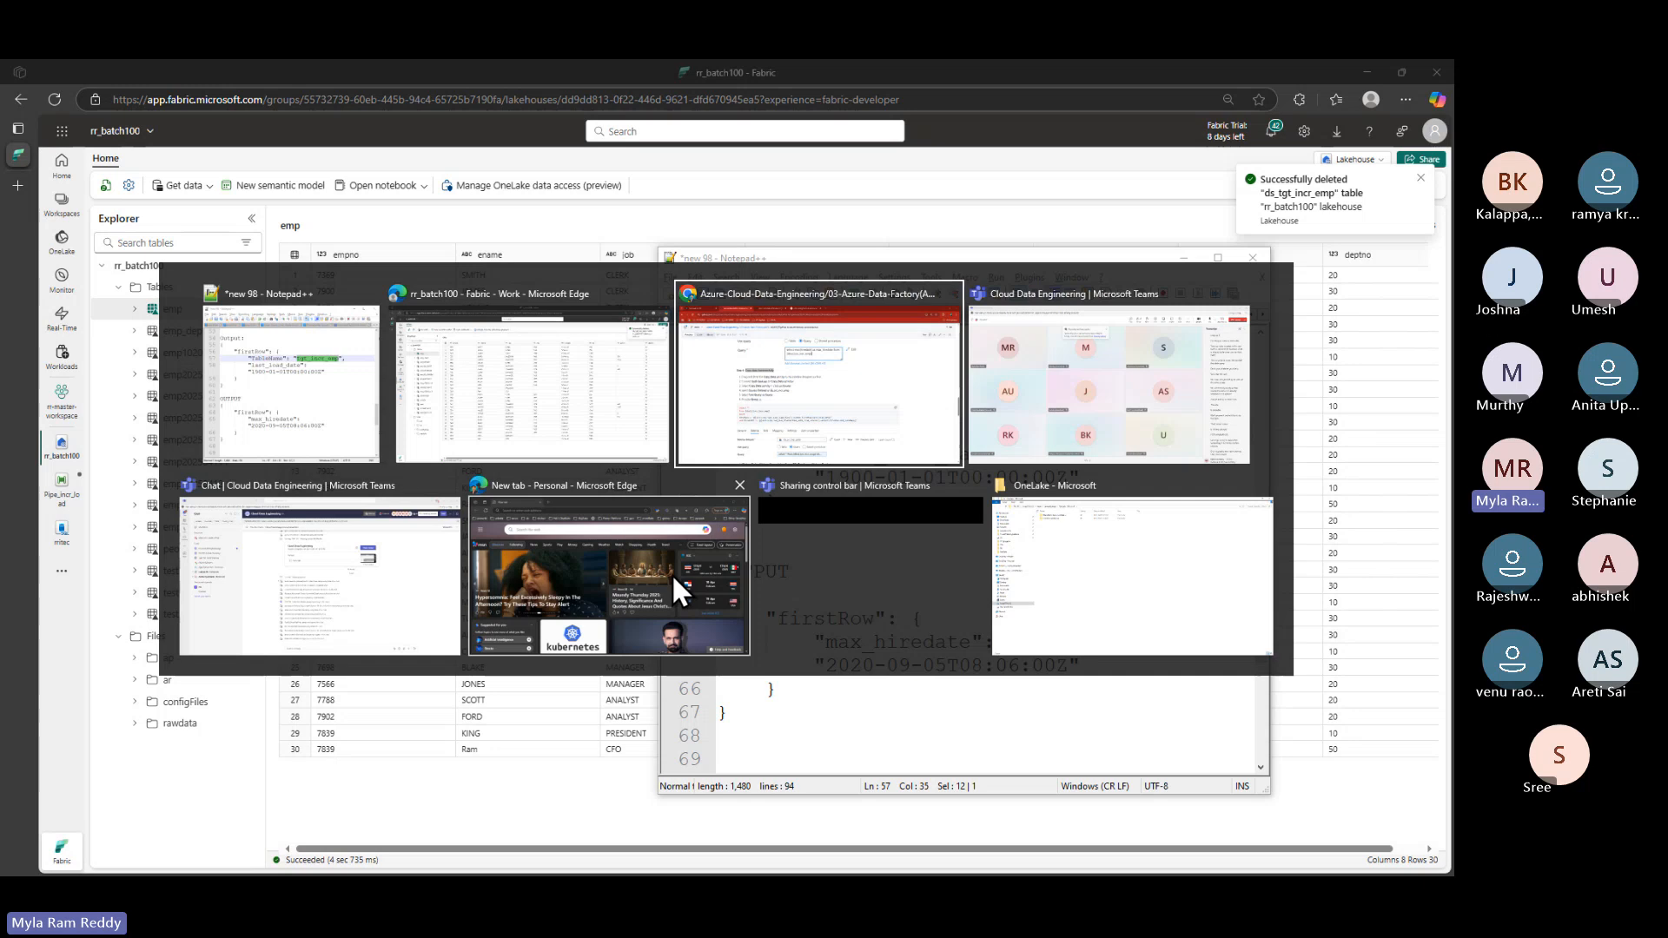
{"action": "key", "text": "alt+Tab"}
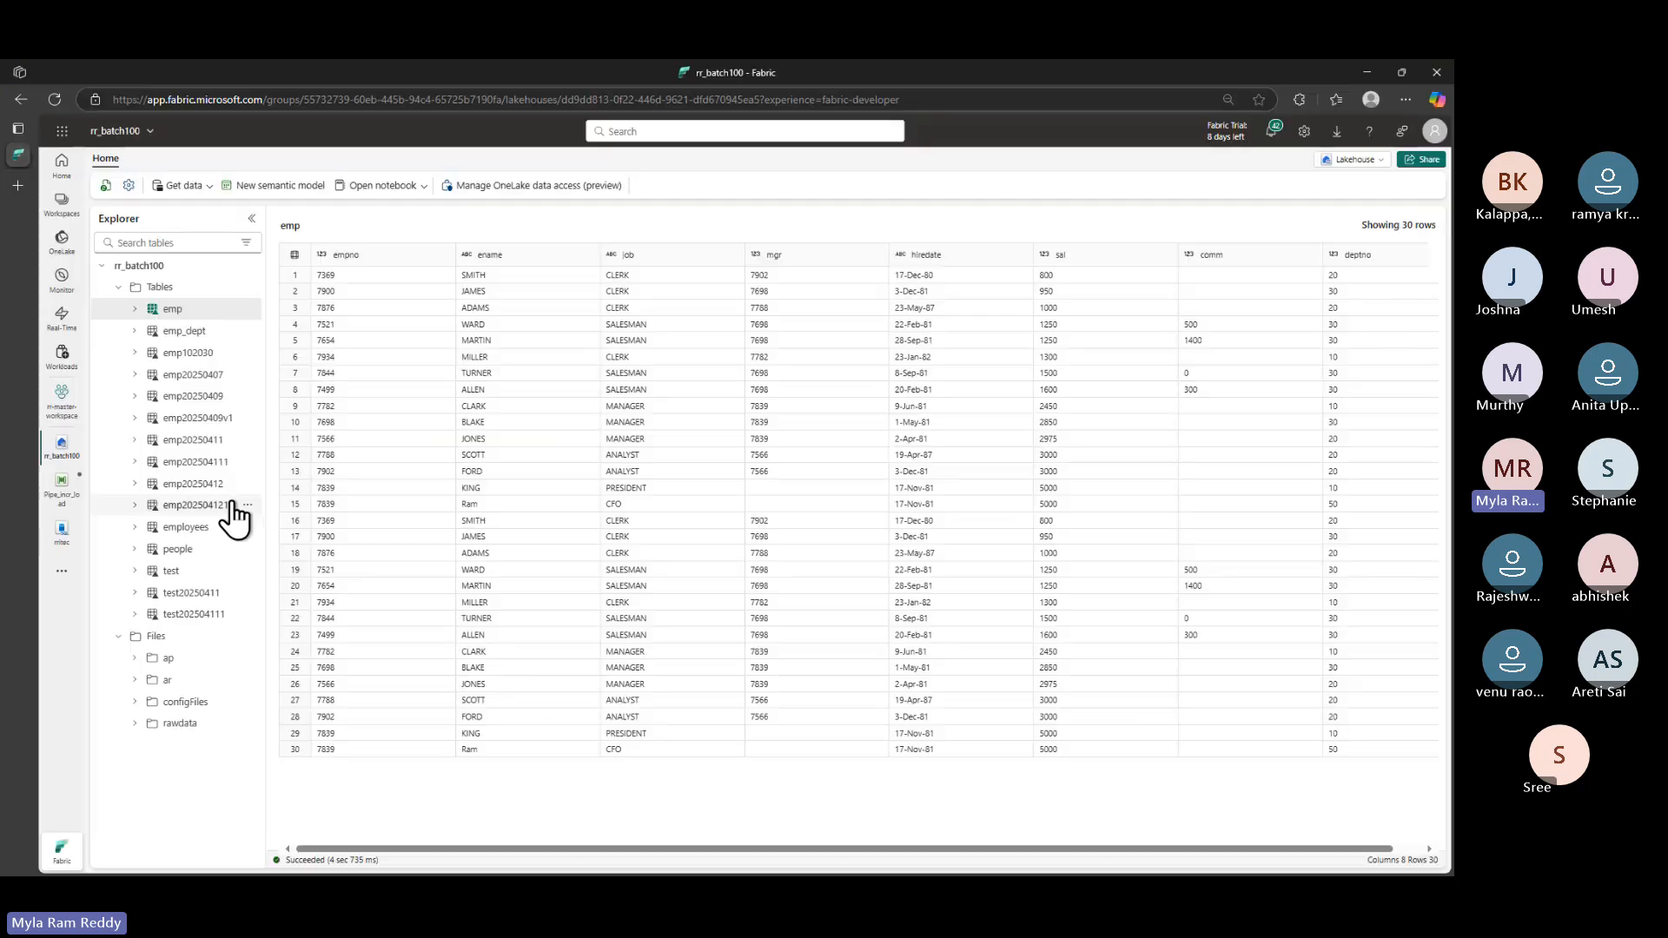
{"action": "left_click", "coordinate": [52, 491]}
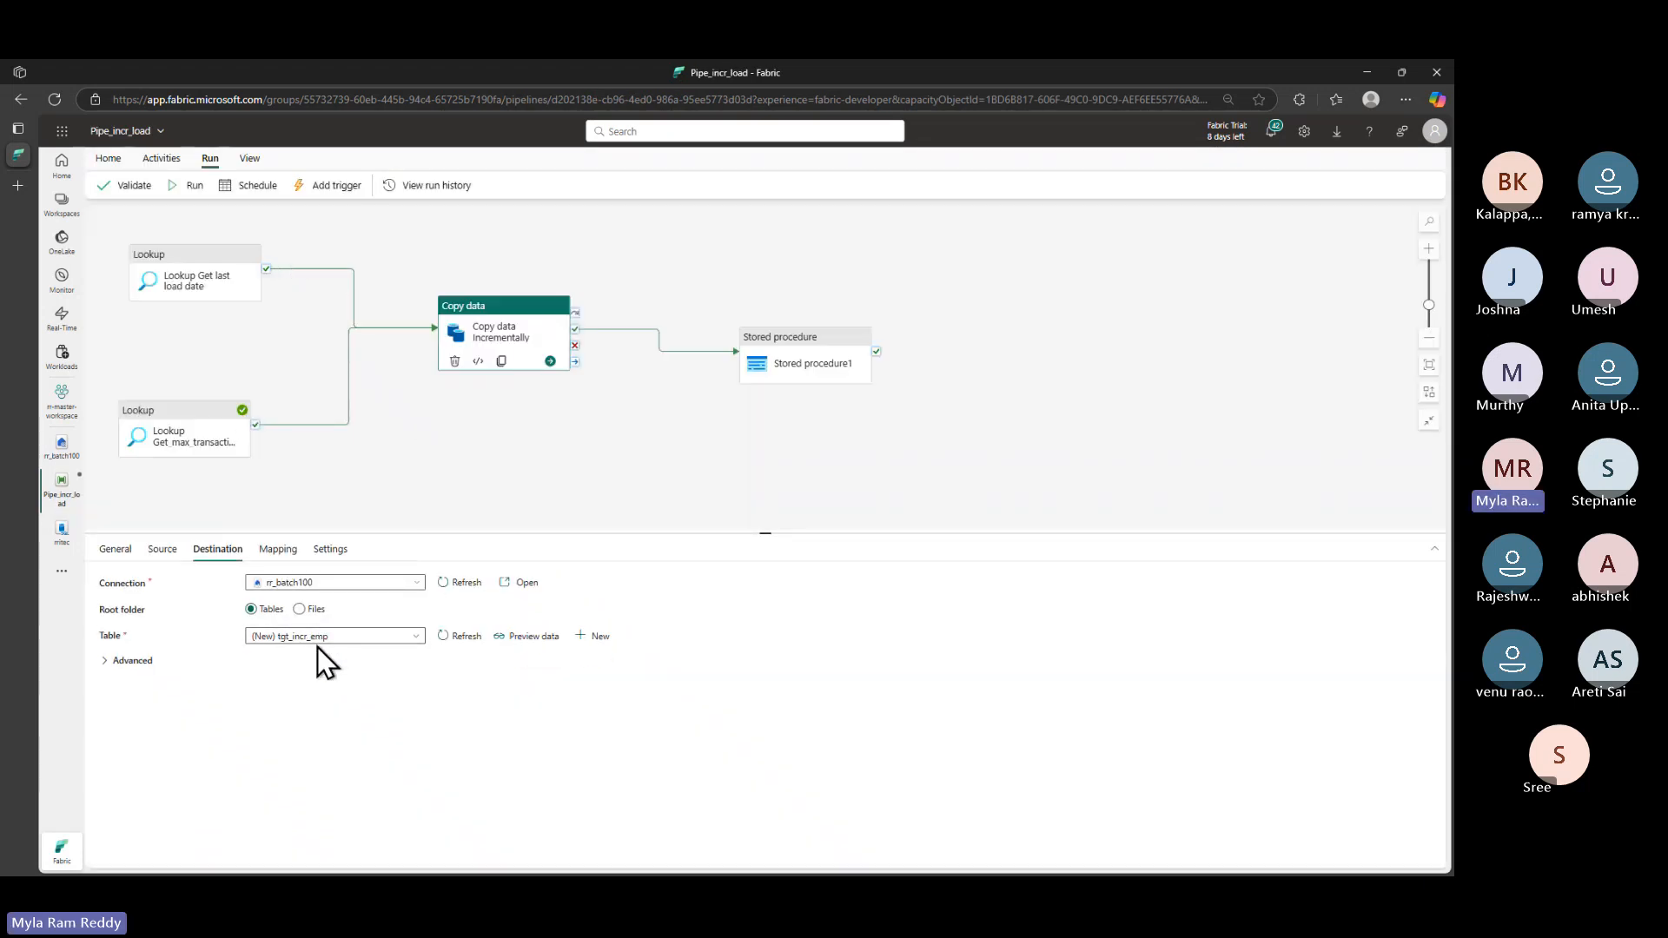
- Save Pipe_incr_load and run it, watching both lookups succeed as Copy data queues
{"action": "left_click", "coordinate": [198, 186]}
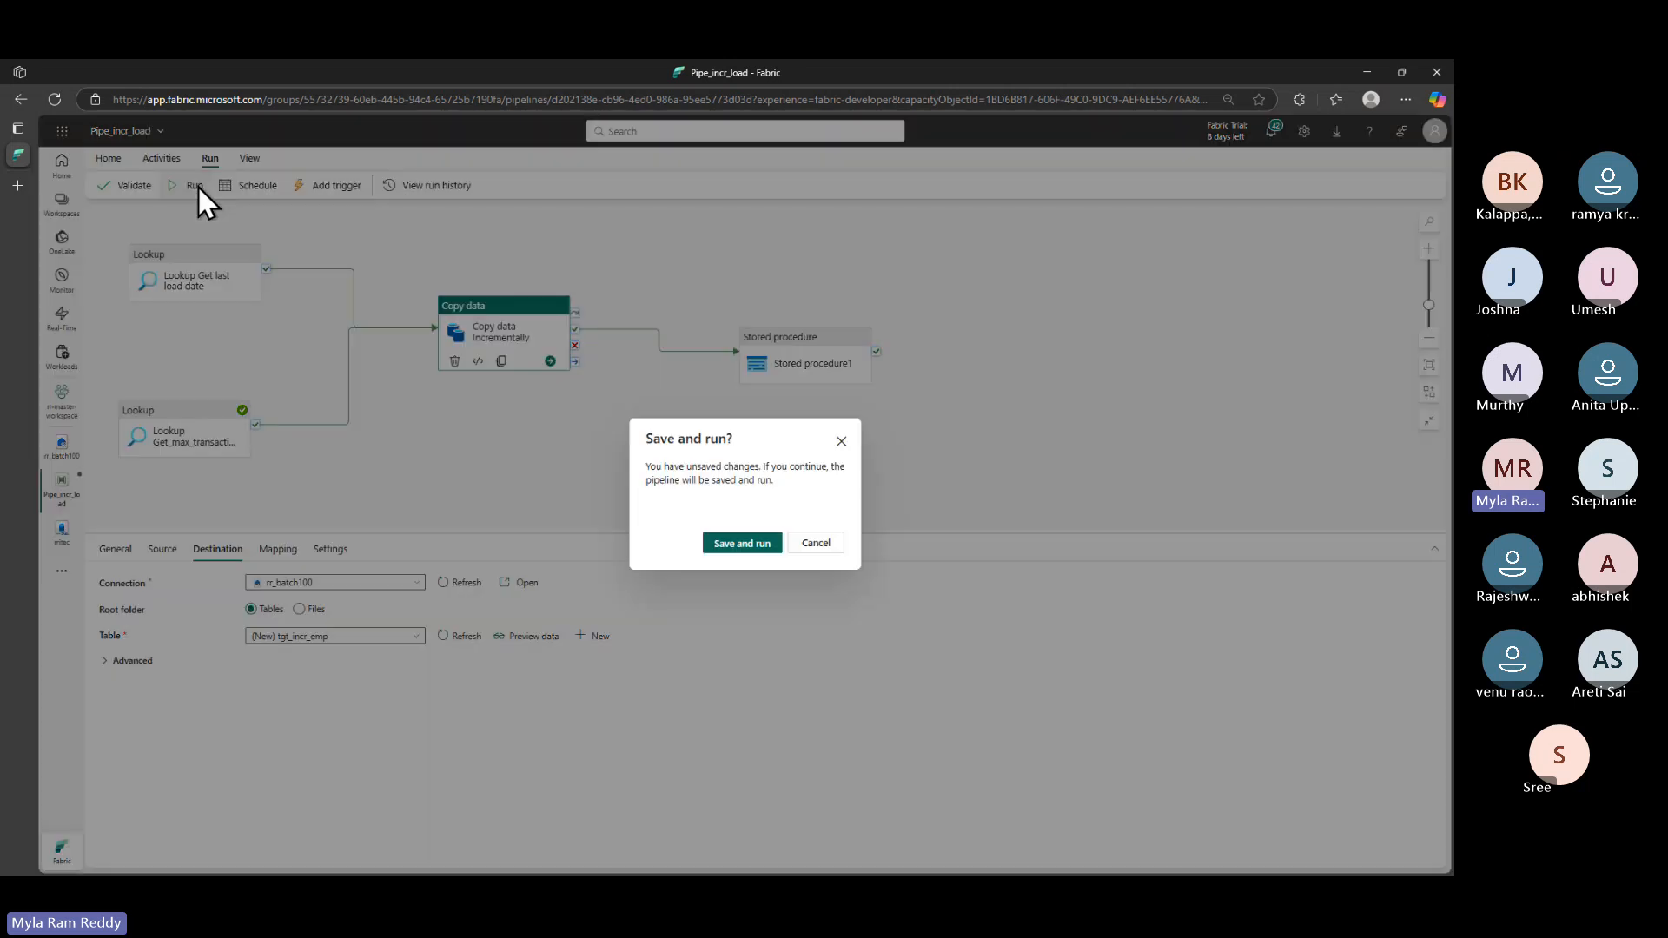
{"action": "left_click", "coordinate": [749, 545]}
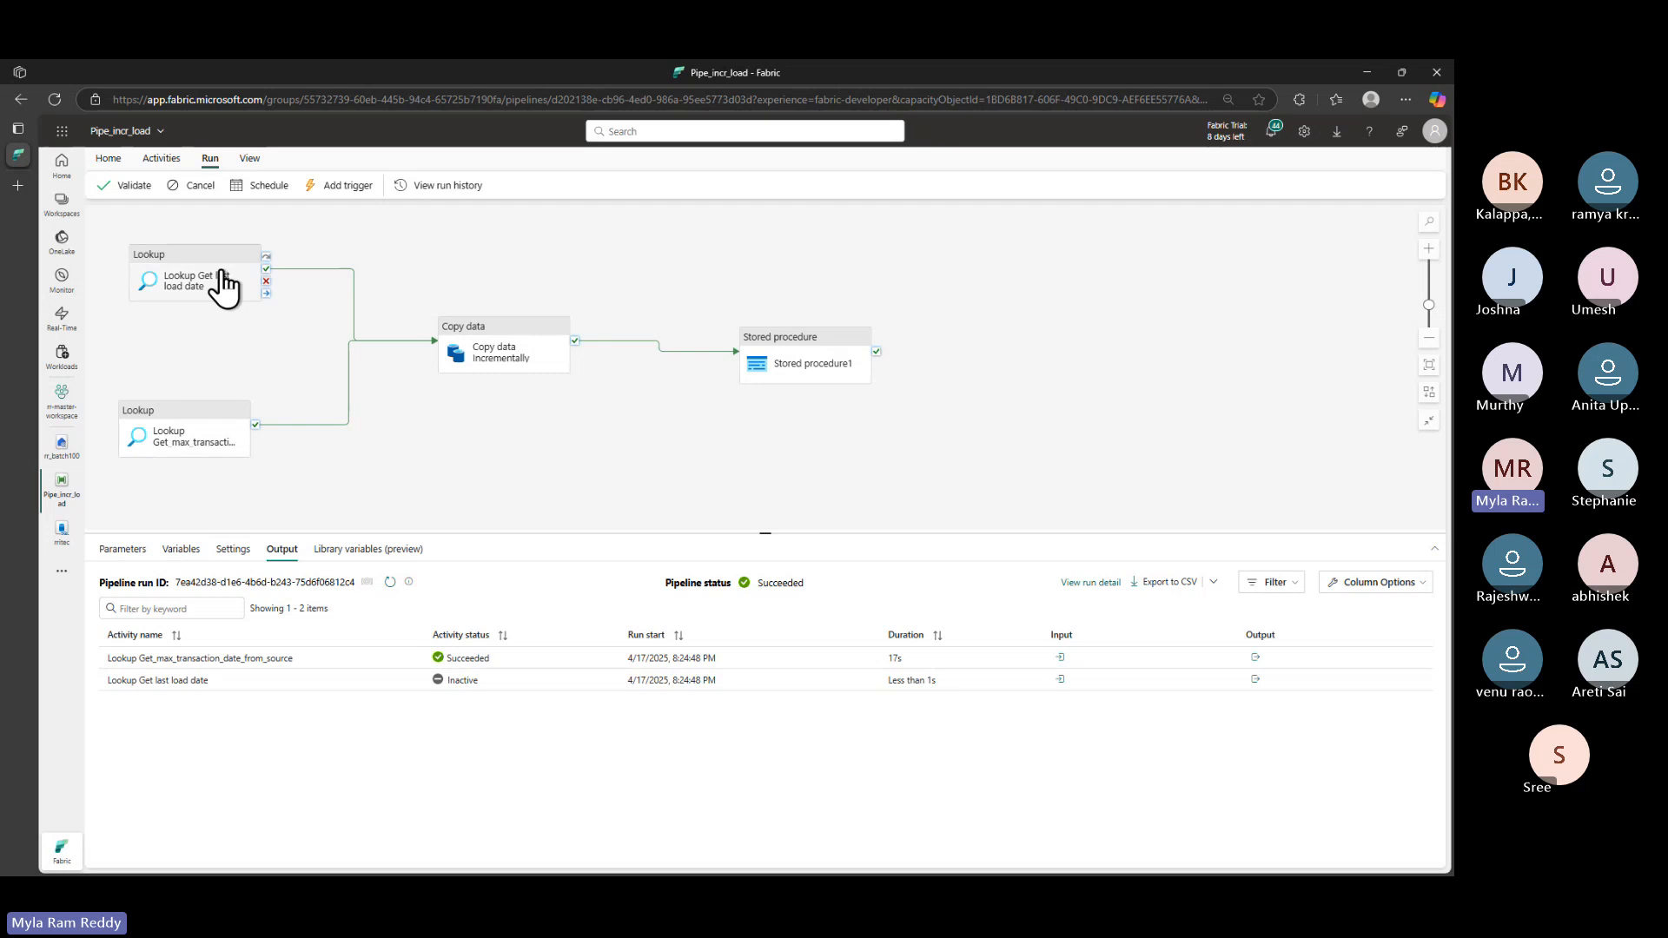
{"action": "left_click_drag", "start_coordinate": [113, 234], "coordinate": [303, 489]}
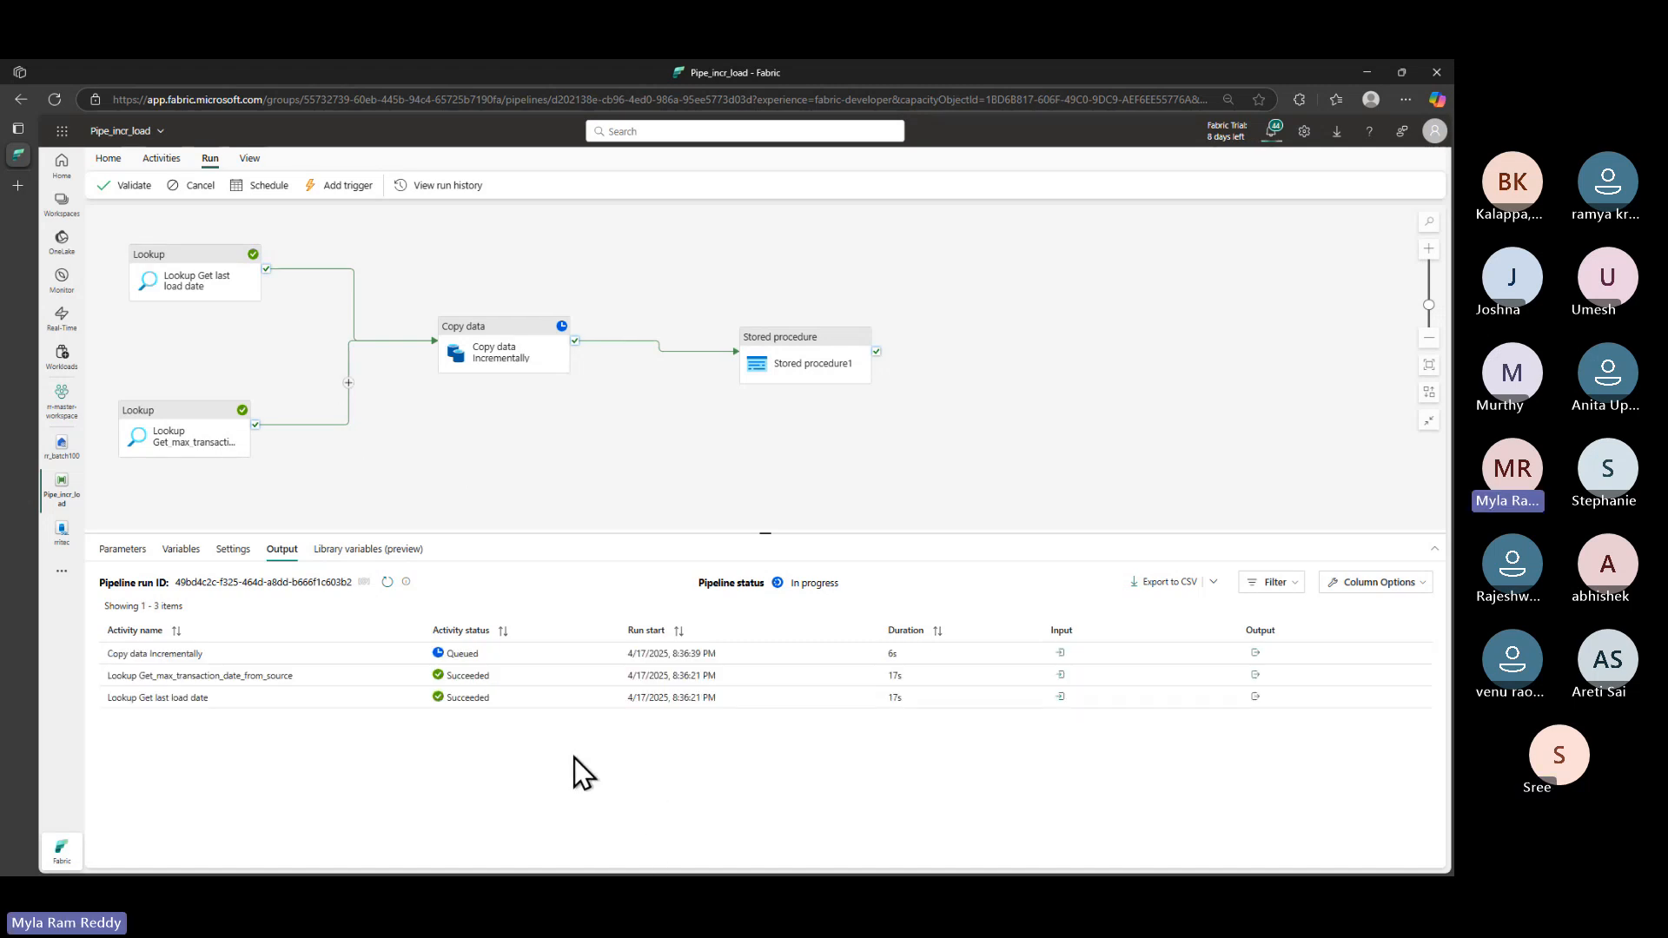
- Mark the max-transaction-date lookup and the 8:36:21 PM run start while the run finishes
{"action": "key", "text": "ctrl+2"}
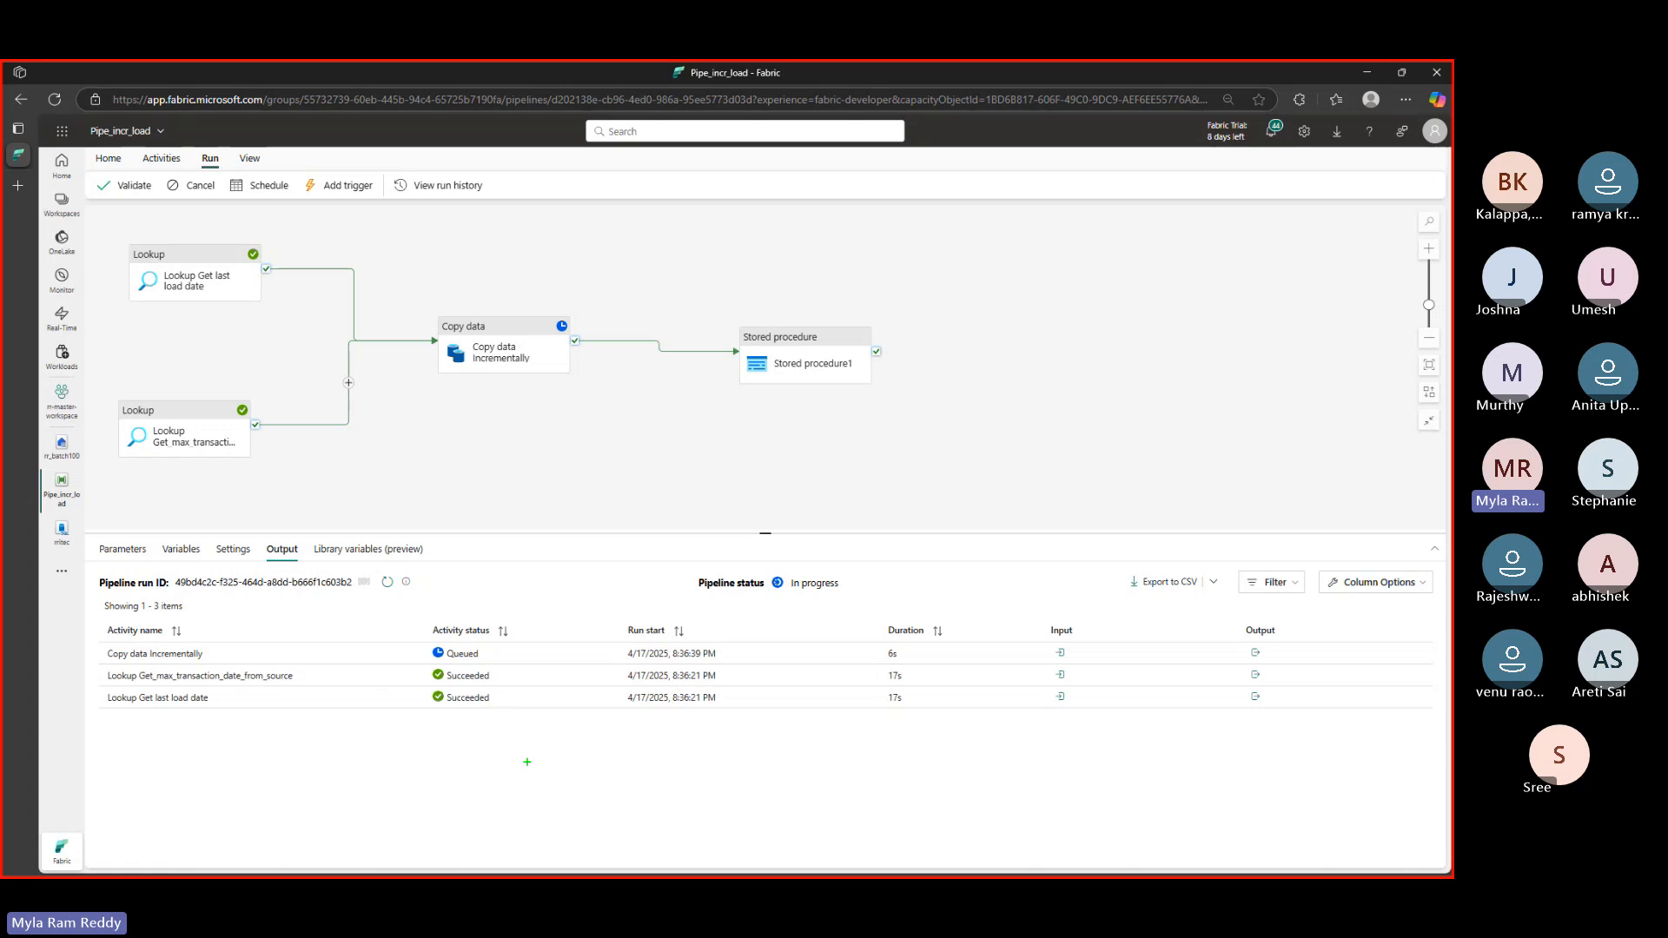
{"action": "mouse_move", "coordinate": [125, 686]}
{"action": "left_mouse_down"}
{"action": "mouse_move", "coordinate": [207, 686]}
{"action": "mouse_move", "coordinate": [207, 715]}
{"action": "left_mouse_up"}
{"action": "mouse_move", "coordinate": [674, 685]}
{"action": "left_mouse_down"}
{"action": "mouse_move", "coordinate": [718, 684]}
{"action": "mouse_move", "coordinate": [744, 720]}
{"action": "left_mouse_up"}
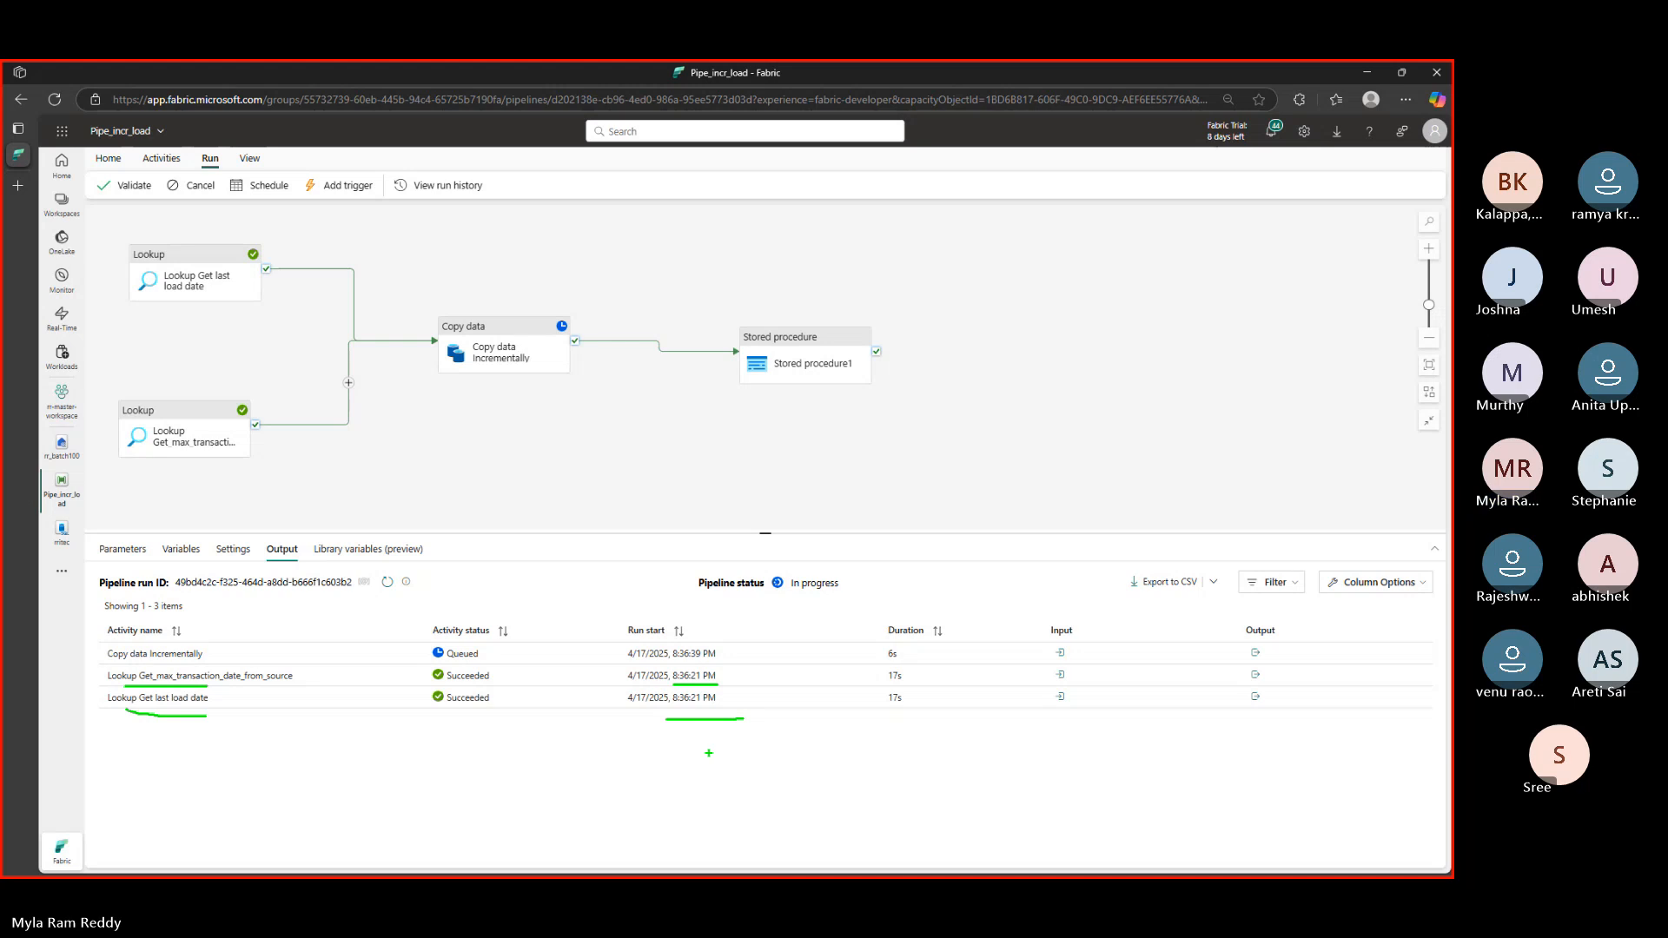
{"action": "key", "text": "Escape"}
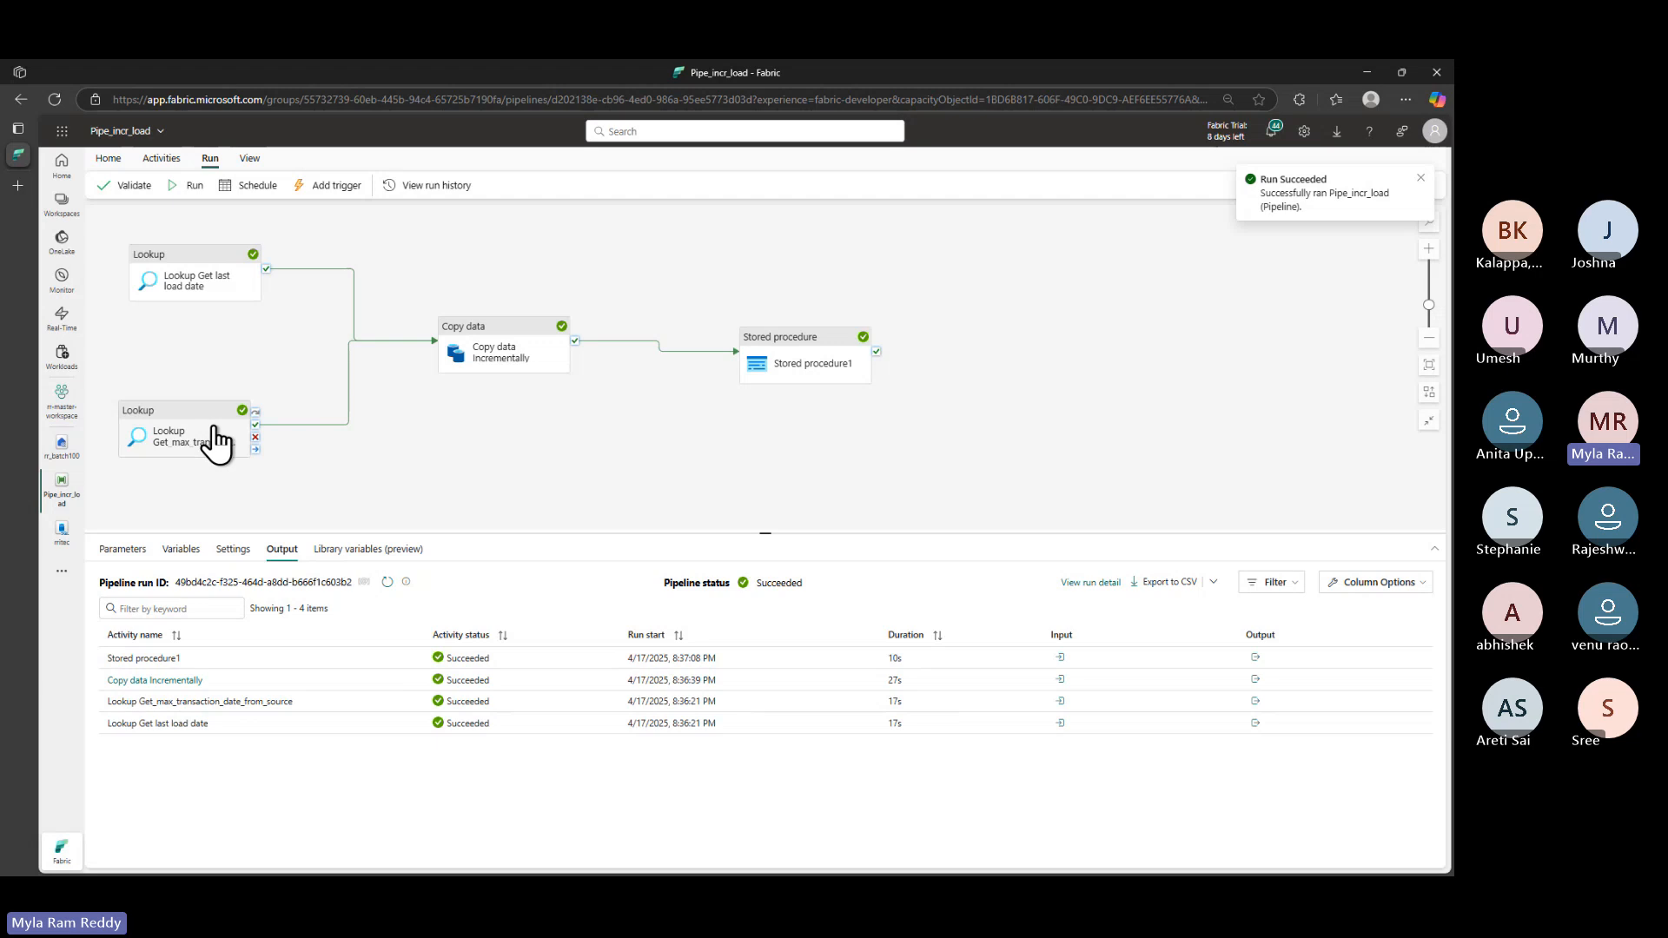
{"action": "left_click_drag", "start_coordinate": [225, 309], "coordinate": [306, 273]}
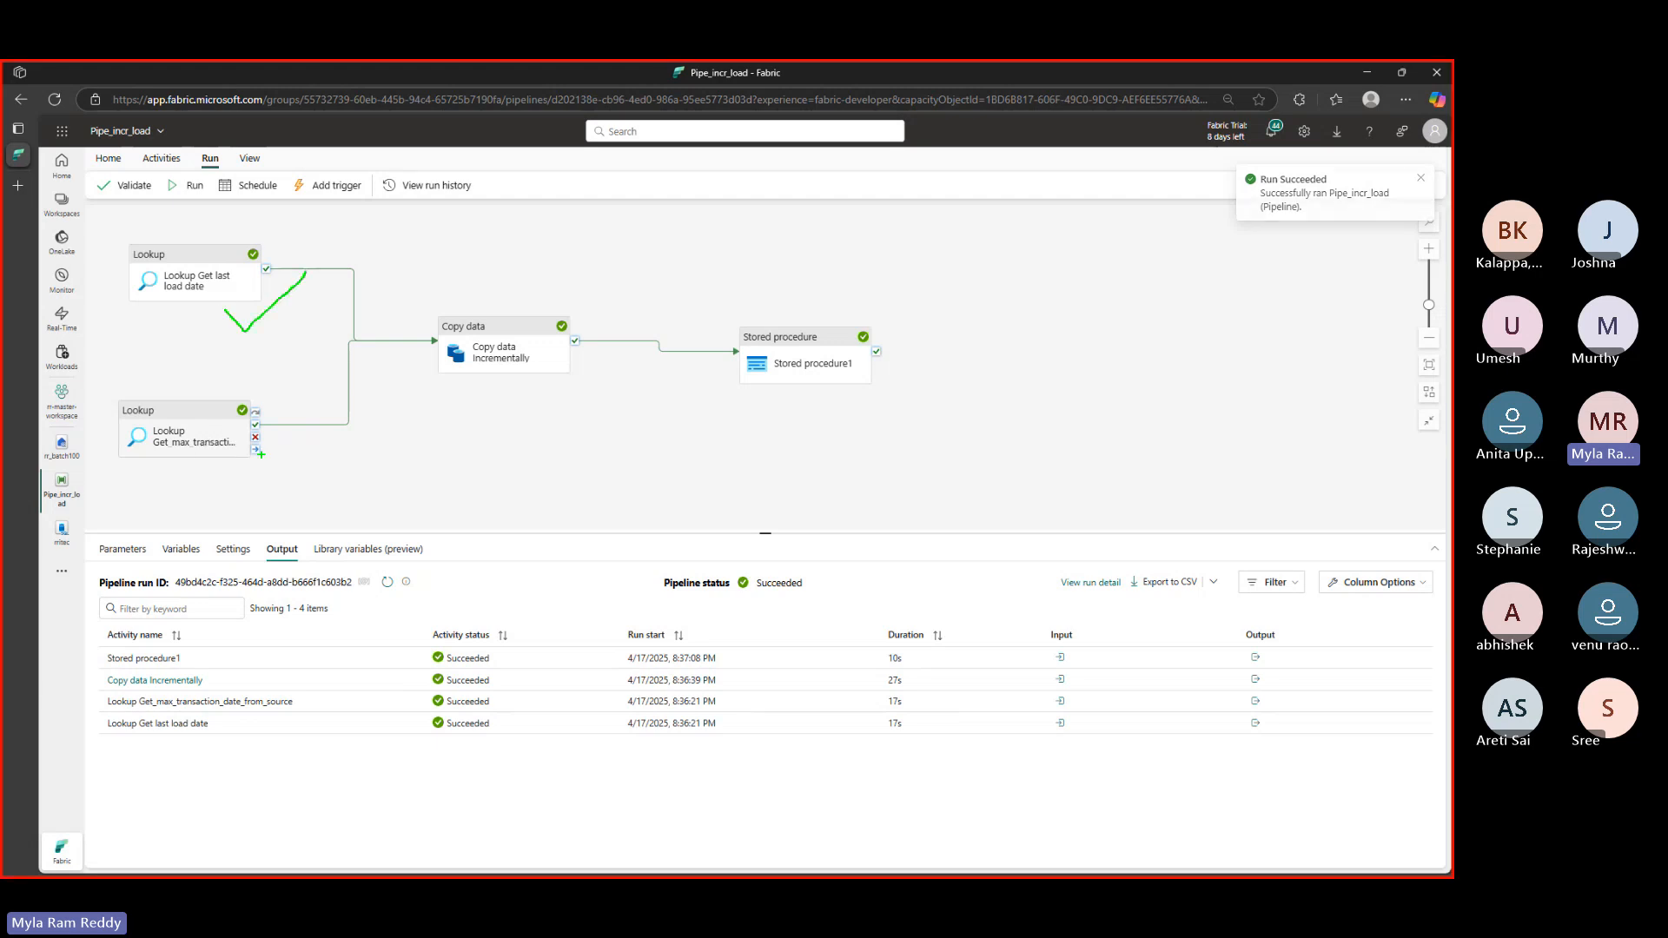
{"action": "left_click_drag", "start_coordinate": [254, 452], "coordinate": [321, 417]}
{"action": "left_click_drag", "start_coordinate": [476, 289], "coordinate": [434, 267]}
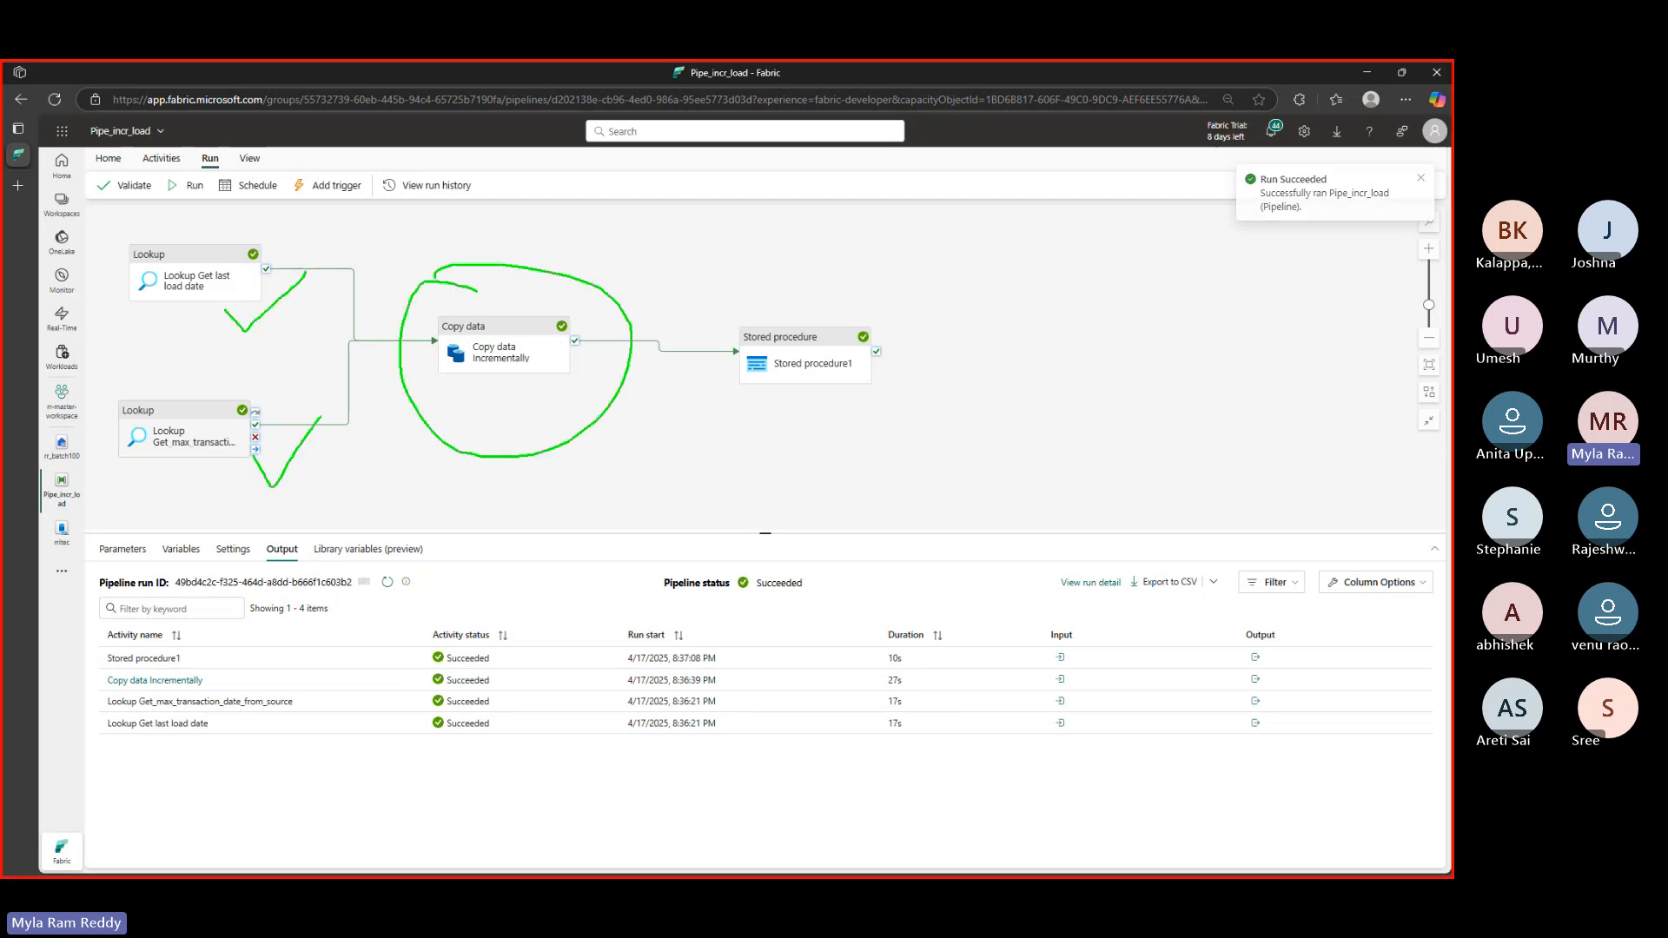
{"action": "mouse_move", "coordinate": [619, 441]}
{"action": "left_mouse_down"}
{"action": "mouse_move", "coordinate": [643, 509]}
{"action": "mouse_move", "coordinate": [735, 473]}
{"action": "mouse_move", "coordinate": [747, 497]}
{"action": "mouse_move", "coordinate": [878, 497]}
{"action": "left_mouse_up"}
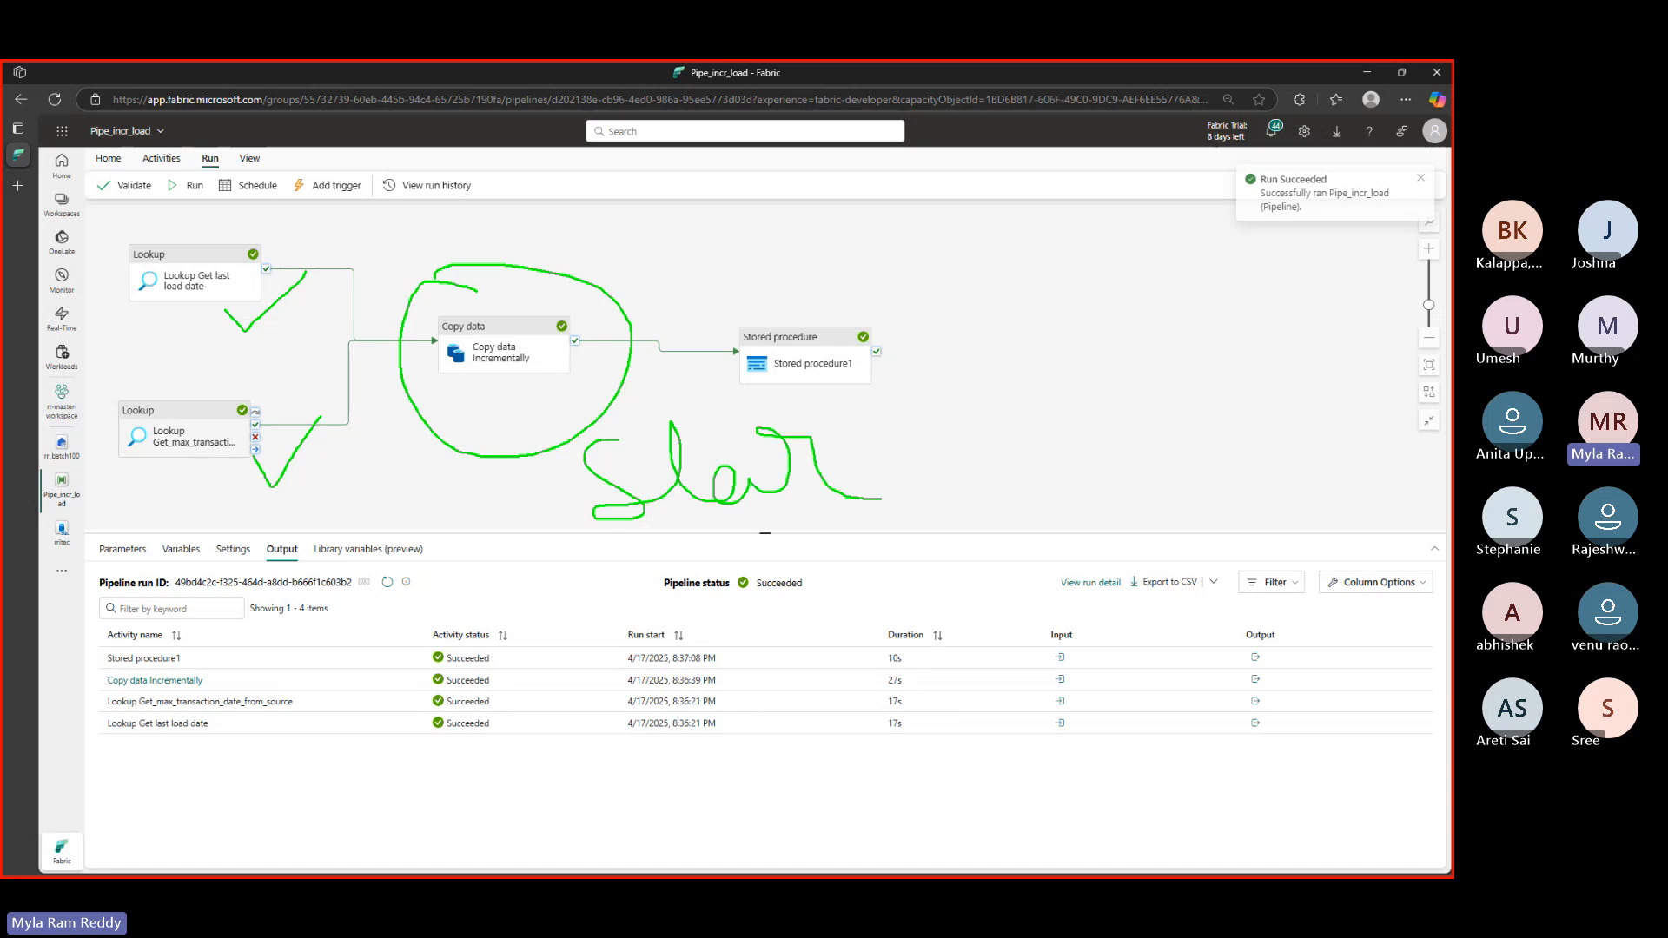
{"action": "mouse_move", "coordinate": [890, 419]}
{"action": "left_mouse_down"}
{"action": "mouse_move", "coordinate": [929, 499]}
{"action": "mouse_move", "coordinate": [975, 428]}
{"action": "left_mouse_up"}
{"action": "left_click_drag", "start_coordinate": [635, 477], "coordinate": [700, 456]}
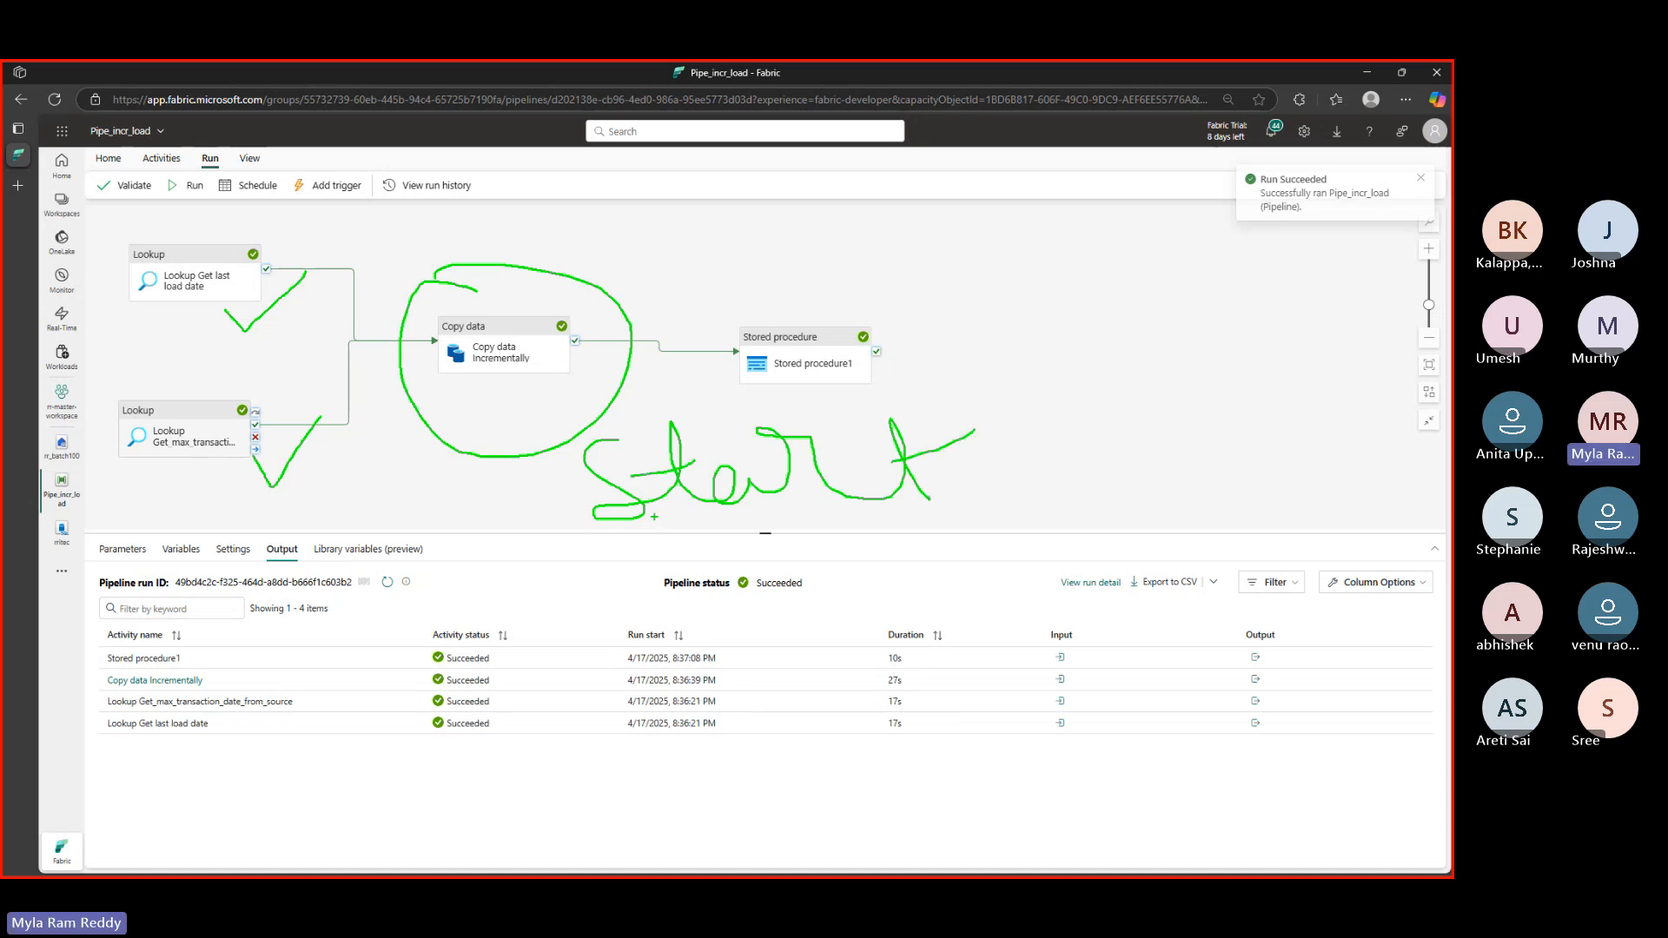
{"action": "key", "text": "Escape"}
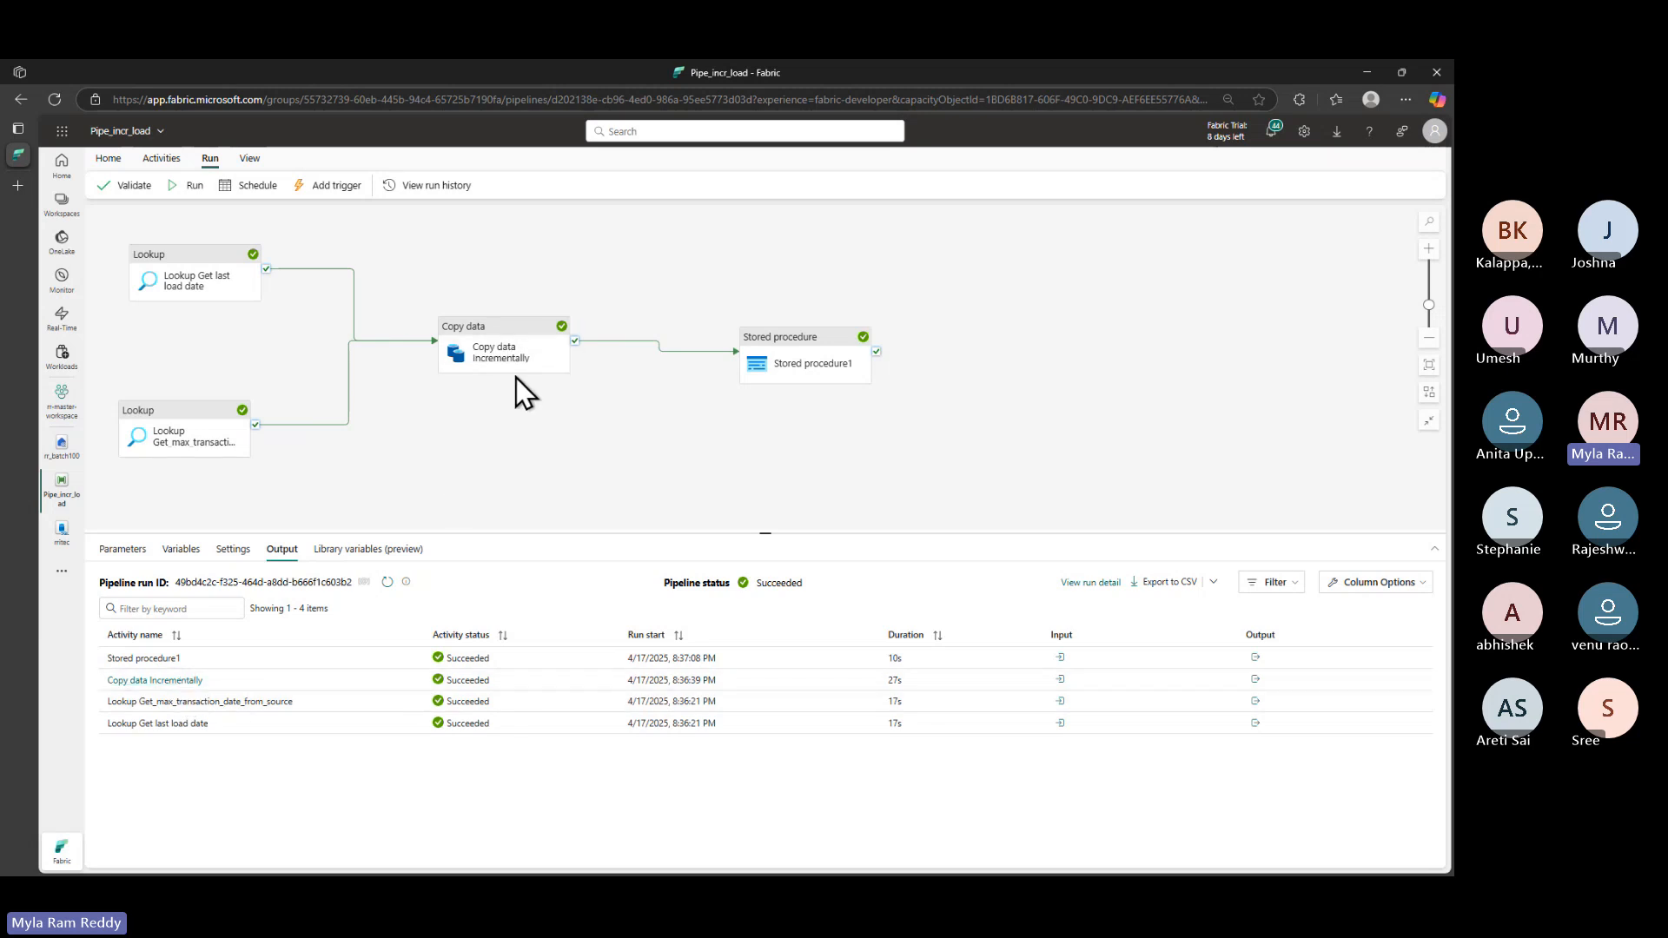
{"action": "key", "text": "ctrl+2"}
{"action": "mouse_move", "coordinate": [426, 275]}
{"action": "left_mouse_down"}
{"action": "mouse_move", "coordinate": [557, 426]}
{"action": "mouse_move", "coordinate": [936, 434]}
{"action": "left_mouse_up"}
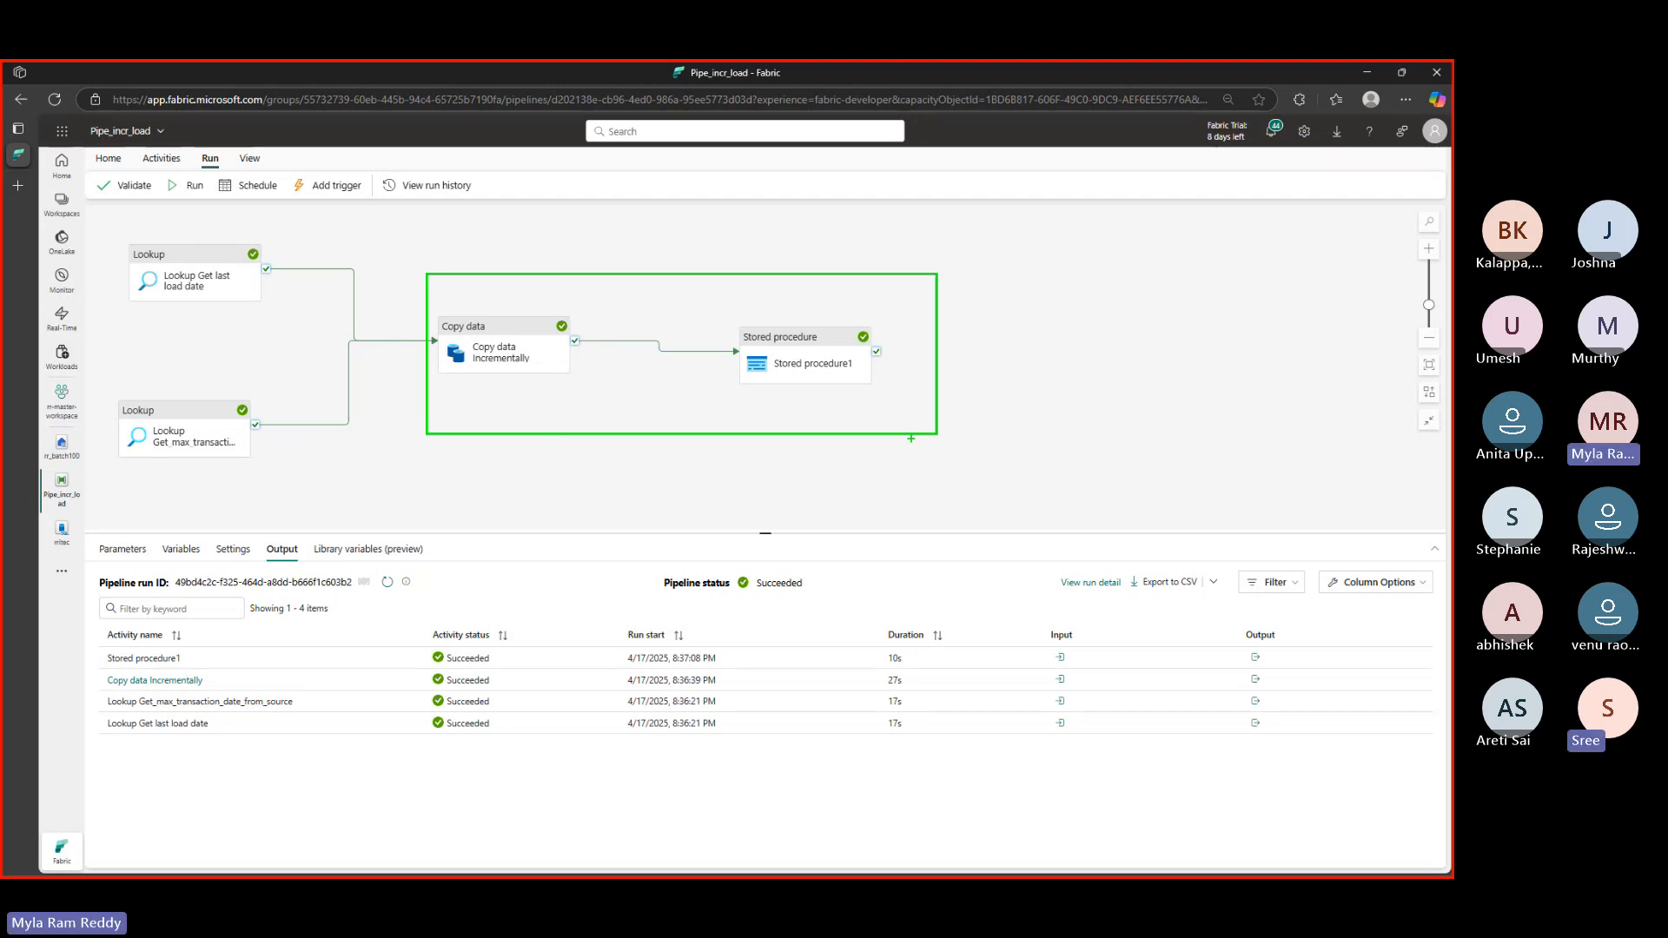
{"action": "left_click_drag", "start_coordinate": [539, 384], "coordinate": [548, 430]}
{"action": "mouse_move", "coordinate": [799, 392]}
{"action": "left_mouse_down"}
{"action": "mouse_move", "coordinate": [818, 424]}
{"action": "mouse_move", "coordinate": [871, 431]}
{"action": "left_mouse_up"}
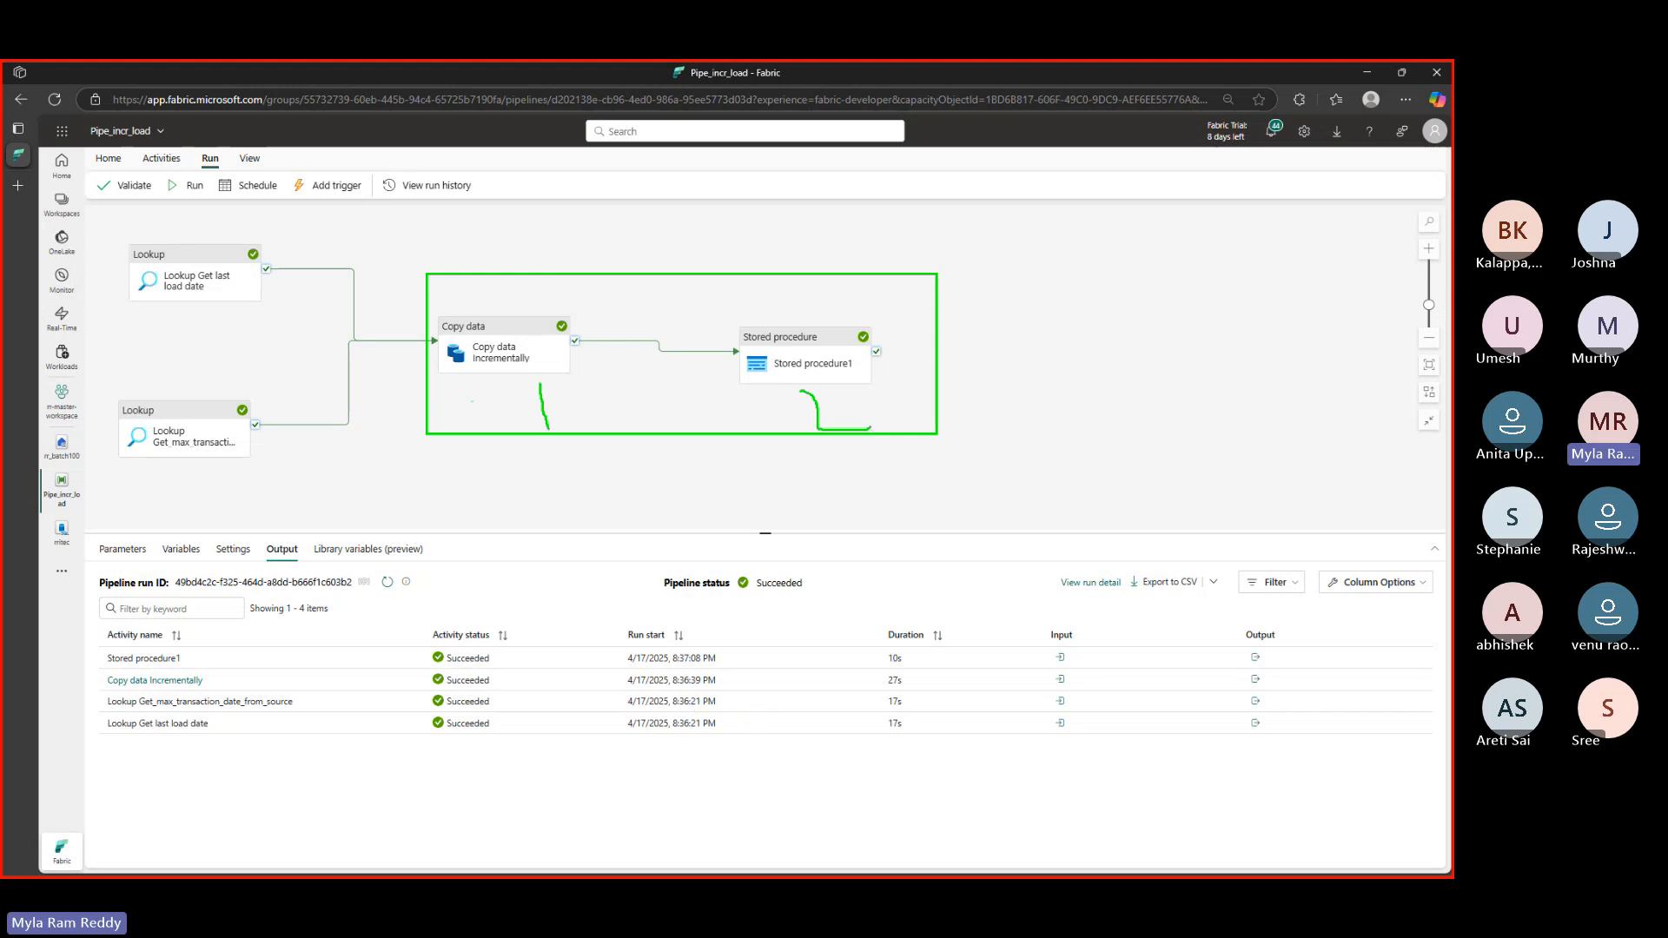
{"action": "mouse_move", "coordinate": [495, 381]}
{"action": "left_mouse_down"}
{"action": "mouse_move", "coordinate": [578, 657]}
{"action": "mouse_move", "coordinate": [643, 687]}
{"action": "mouse_move", "coordinate": [738, 693]}
{"action": "left_mouse_up"}
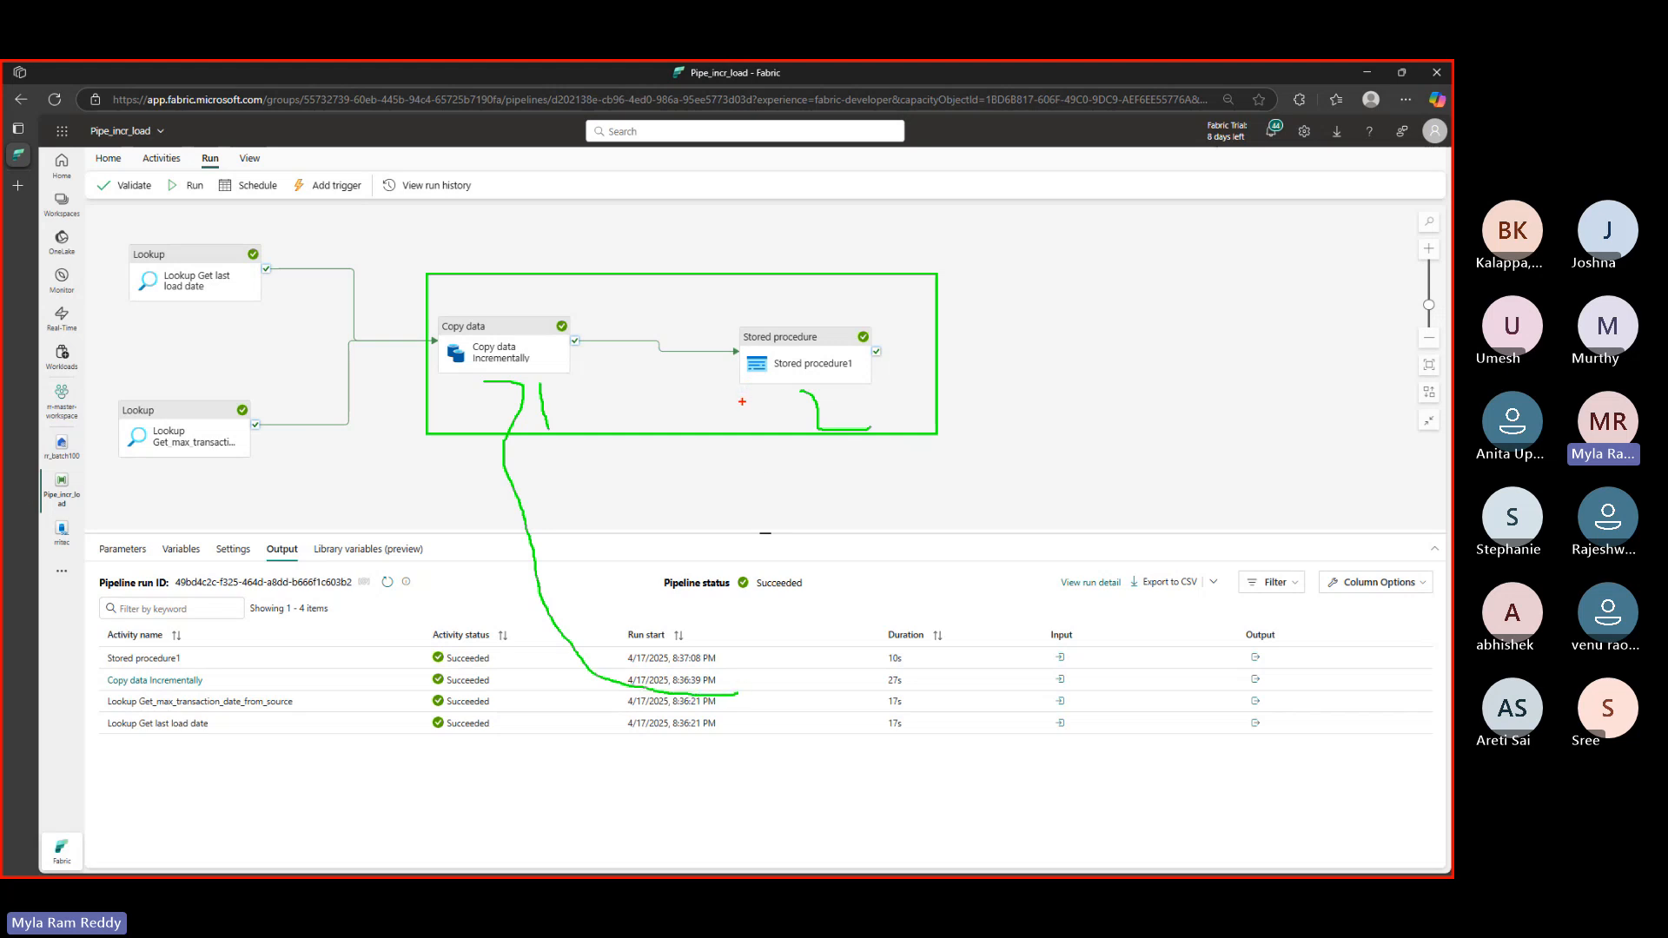
{"action": "mouse_move", "coordinate": [741, 402]}
{"action": "left_mouse_down"}
{"action": "mouse_move", "coordinate": [834, 402]}
{"action": "mouse_move", "coordinate": [842, 504]}
{"action": "mouse_move", "coordinate": [787, 640]}
{"action": "mouse_move", "coordinate": [672, 665]}
{"action": "left_mouse_up"}
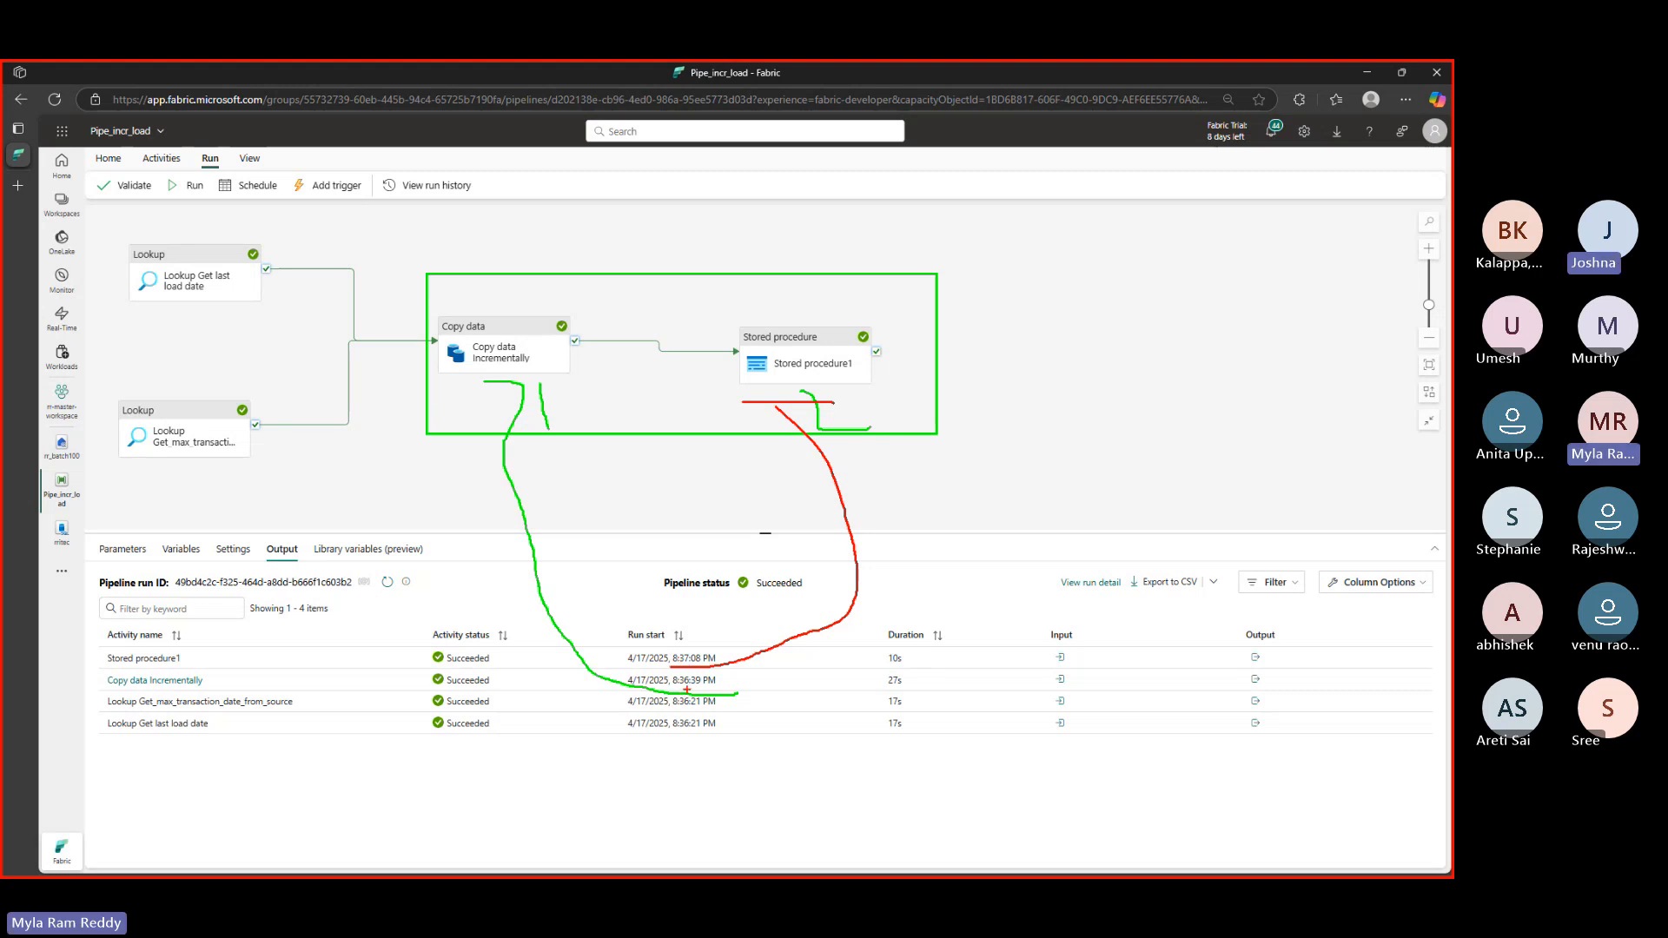
{"action": "key", "text": "Escape"}
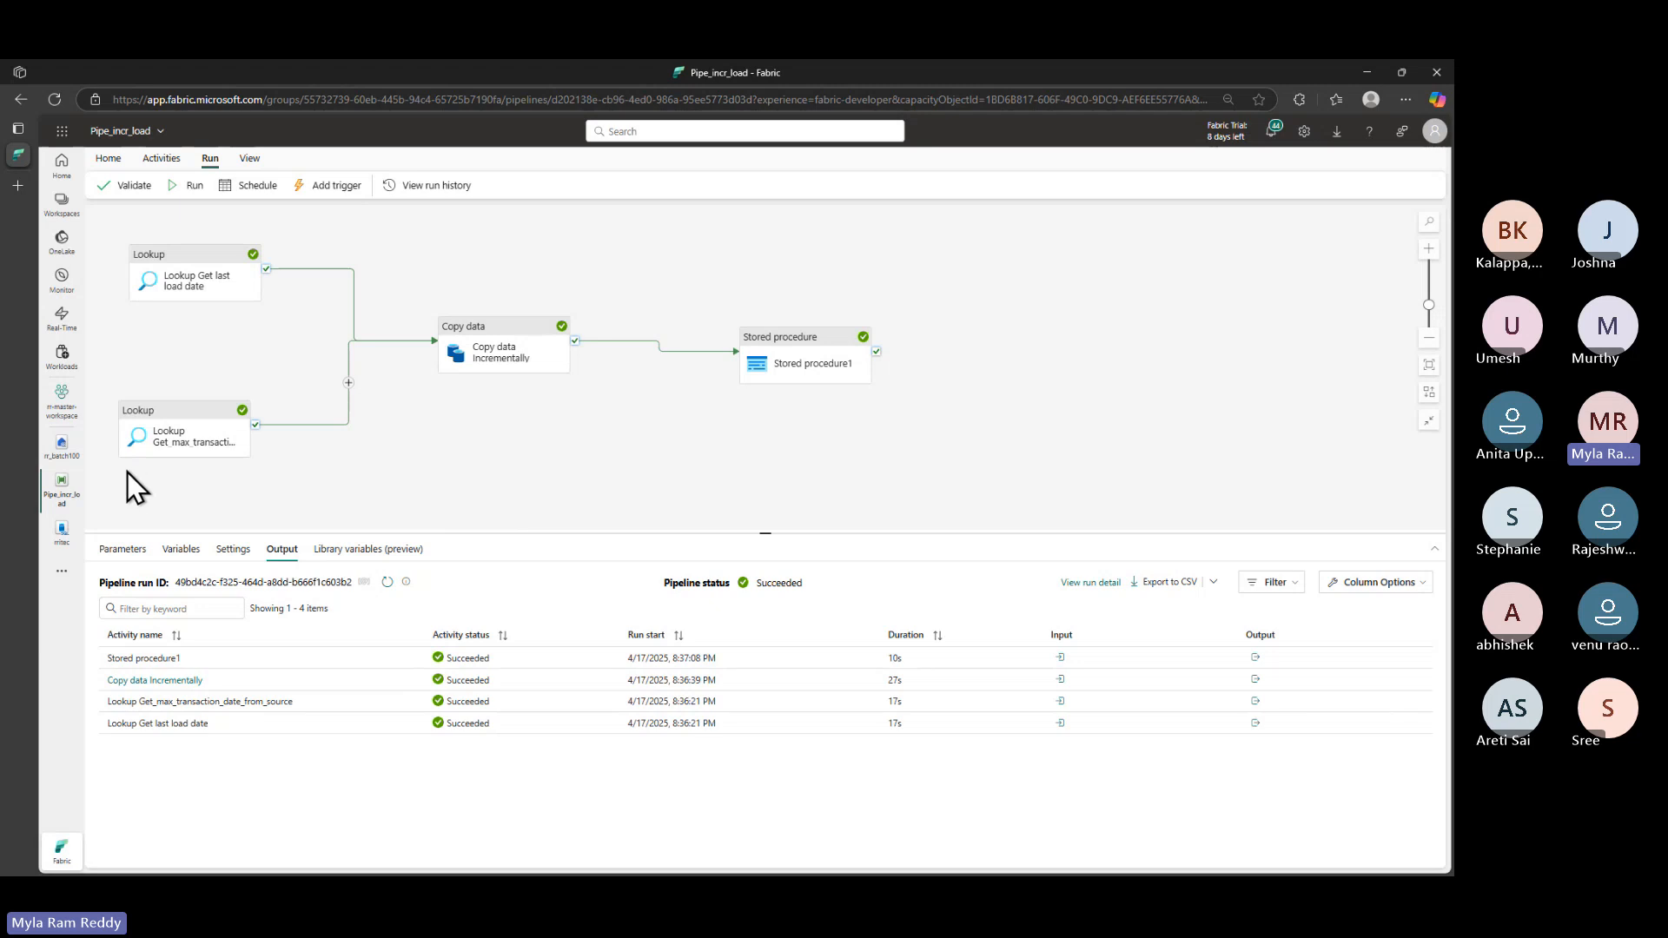
- In the rritec database, re-run the watermark table query on line 9, now showing 2020-09-05
{"action": "left_click", "coordinate": [61, 537]}
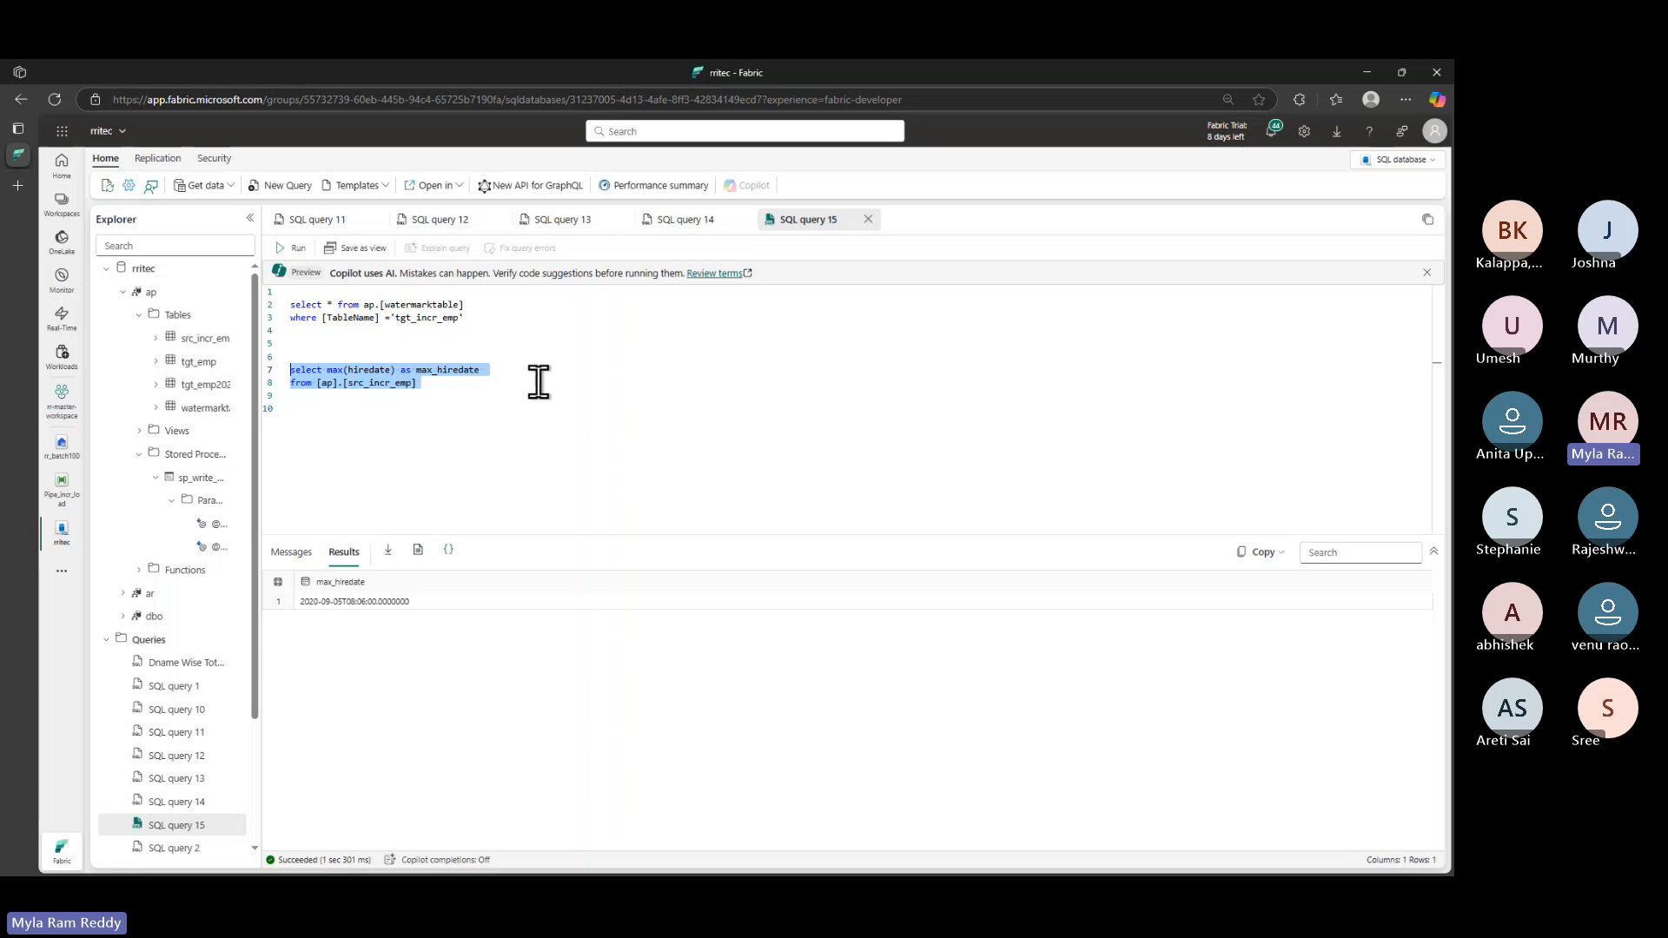
{"action": "left_click", "coordinate": [342, 224]}
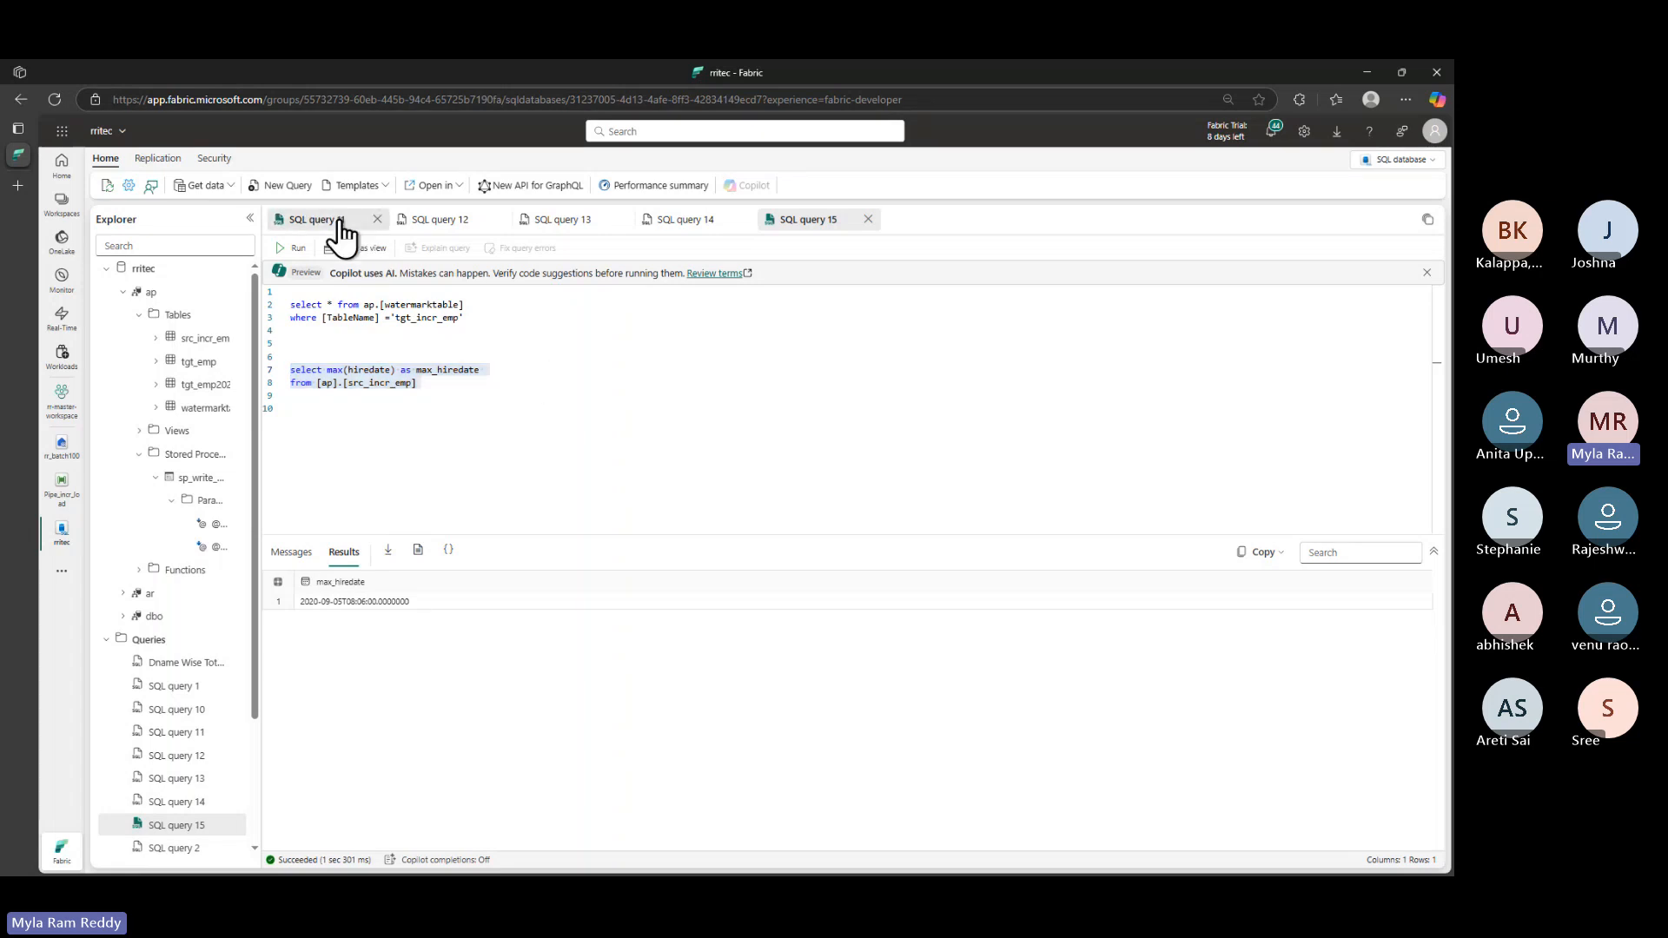
{"action": "left_click", "coordinate": [437, 224]}
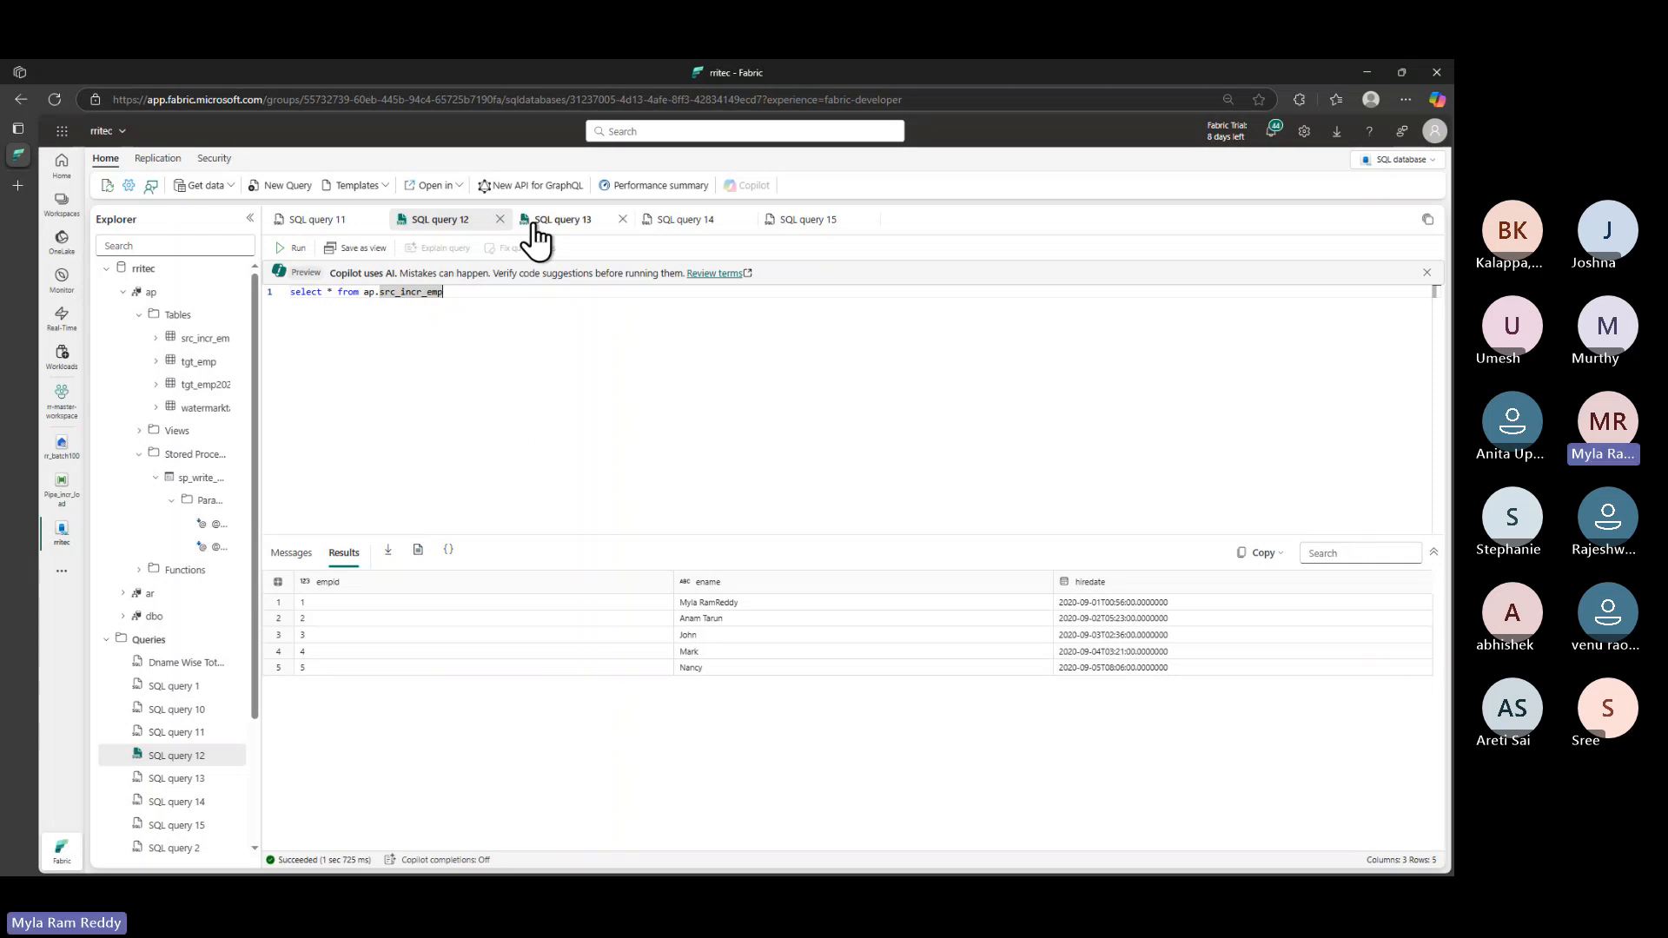
{"action": "left_click", "coordinate": [556, 220]}
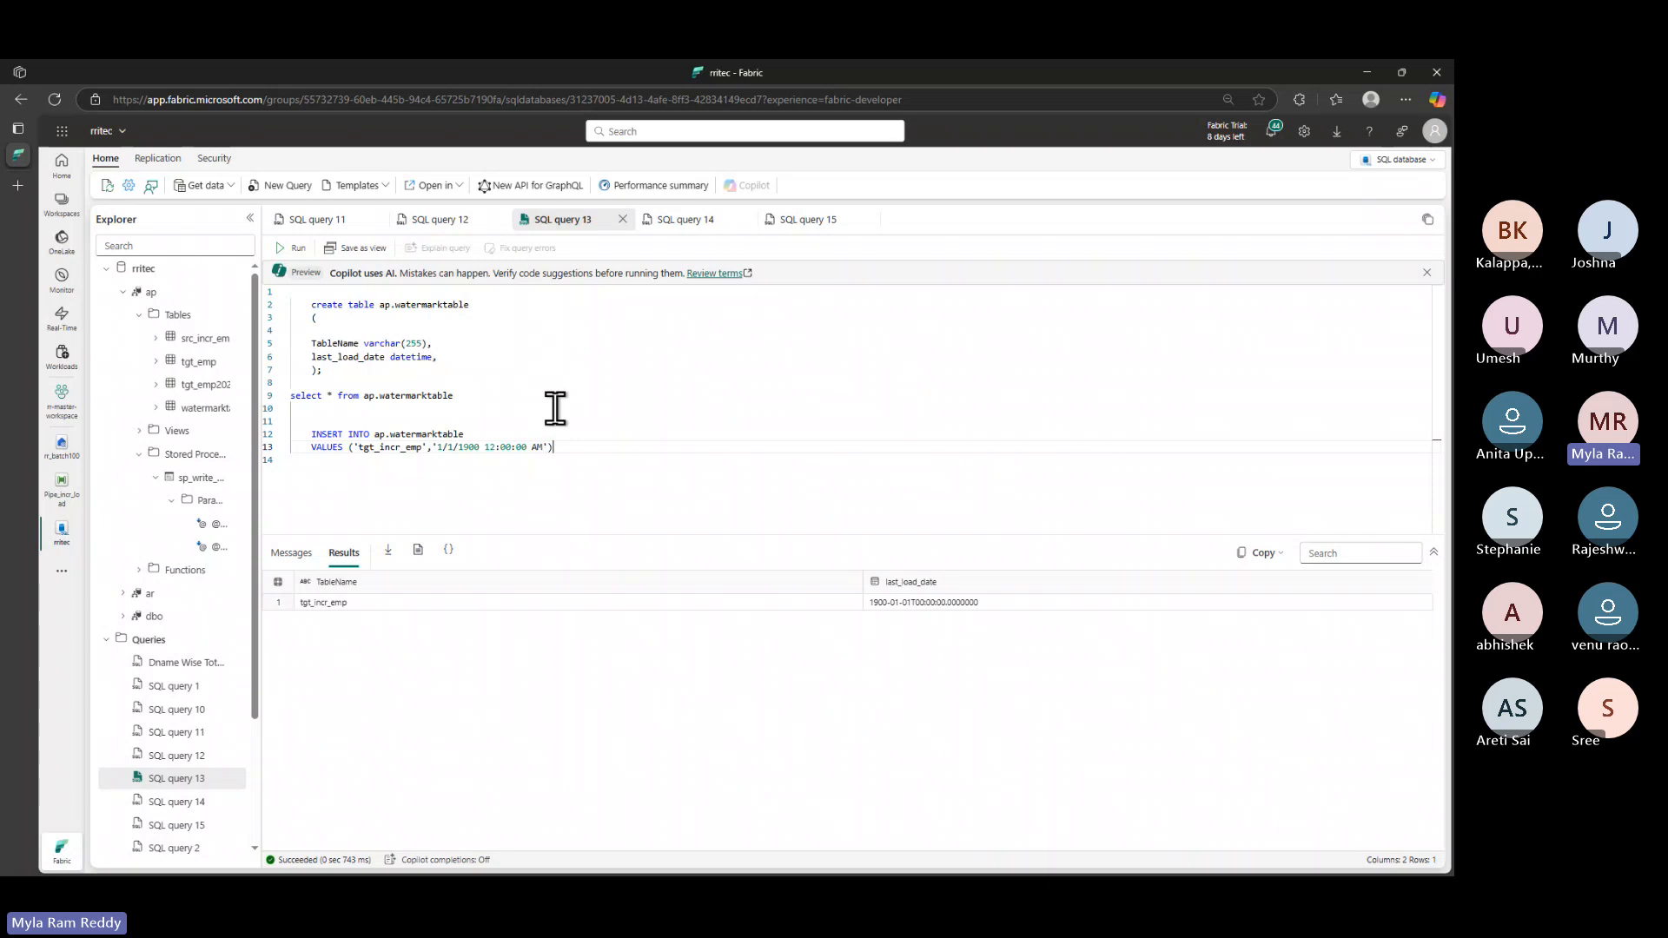
{"action": "left_click_drag", "start_coordinate": [555, 398], "coordinate": [290, 396]}
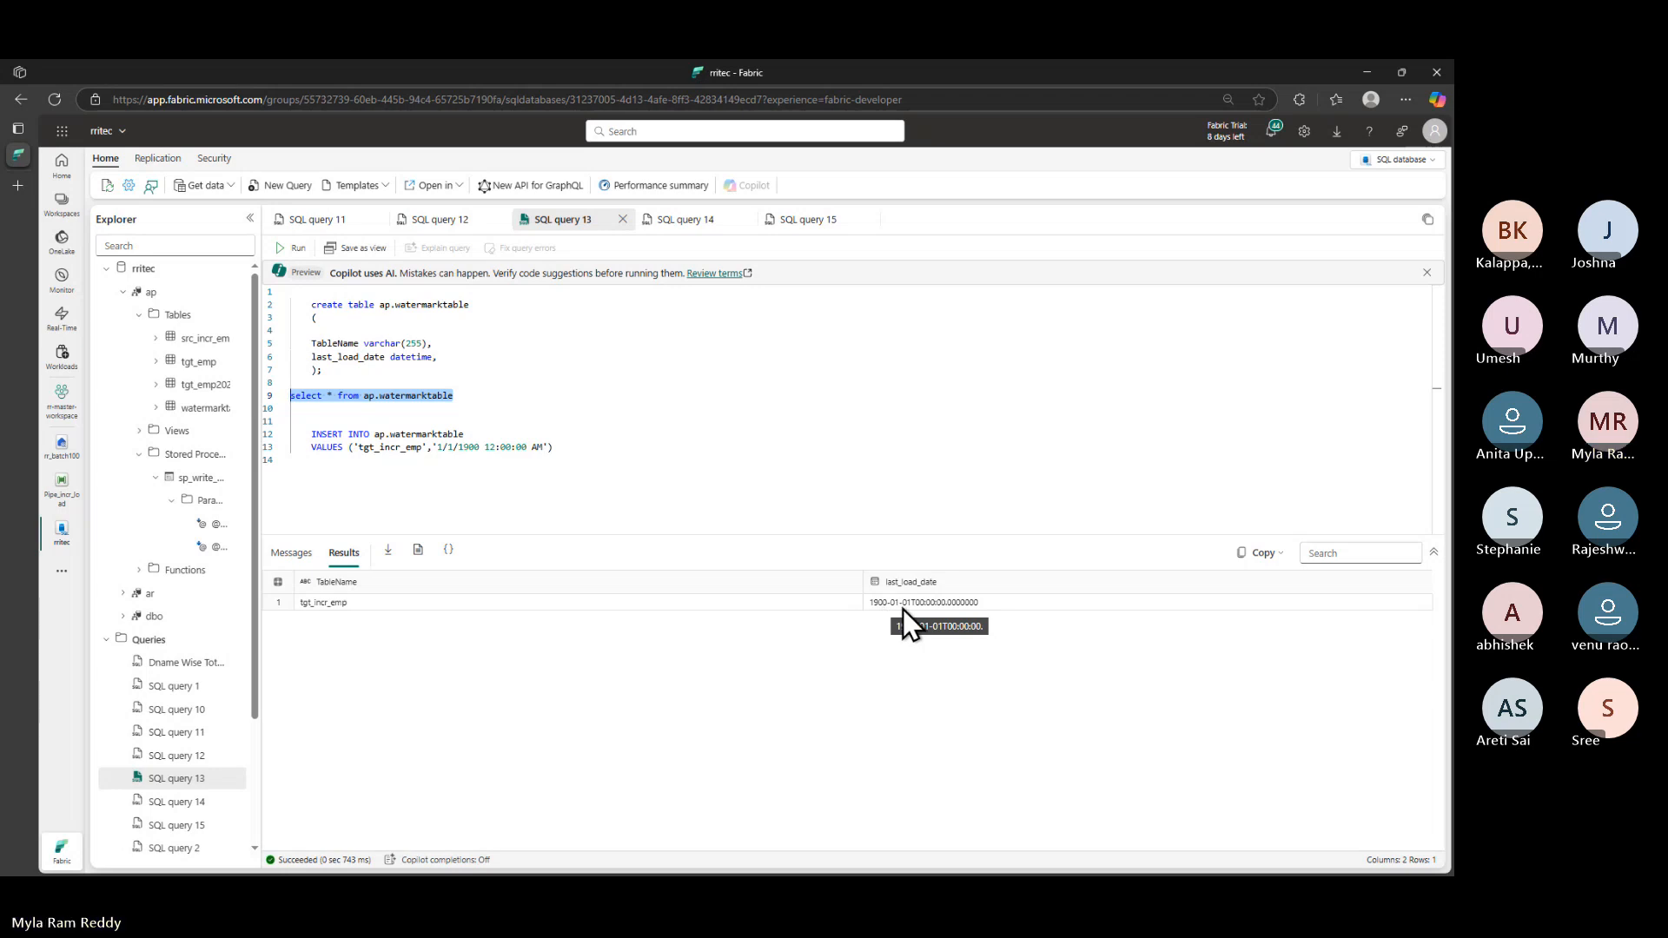
{"action": "left_click", "coordinate": [299, 249]}
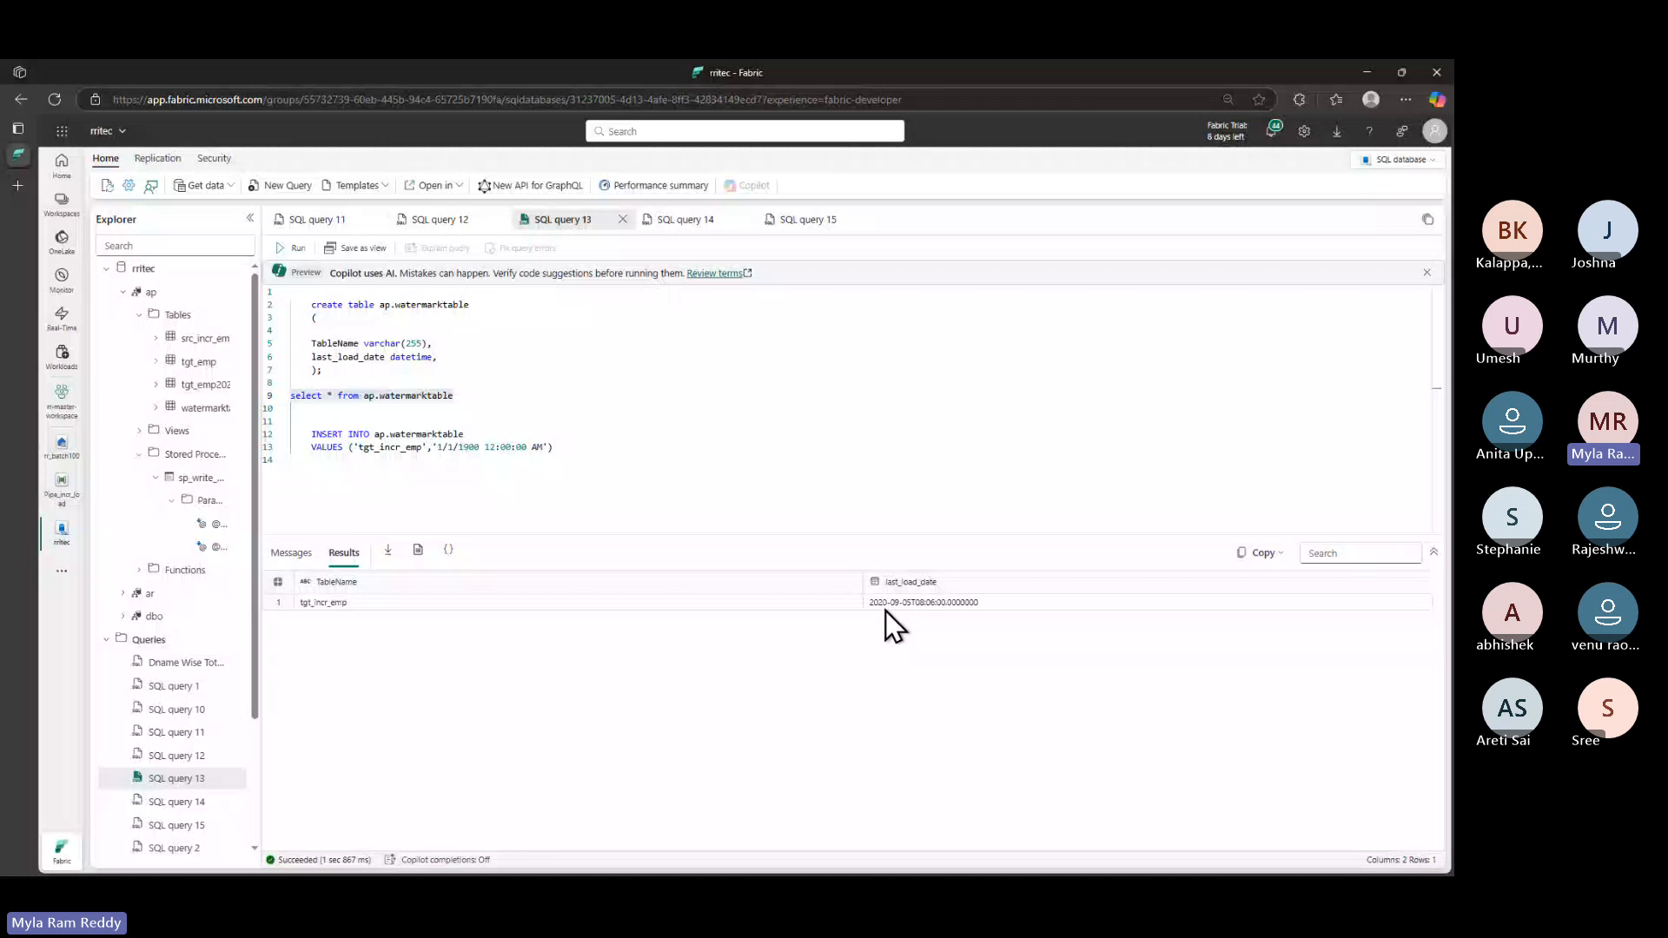
- Add 'select * from tgt_incr_emp' on line 11 of SQL query 15 and select it
{"action": "left_click", "coordinate": [683, 220]}
{"action": "left_click", "coordinate": [792, 228]}
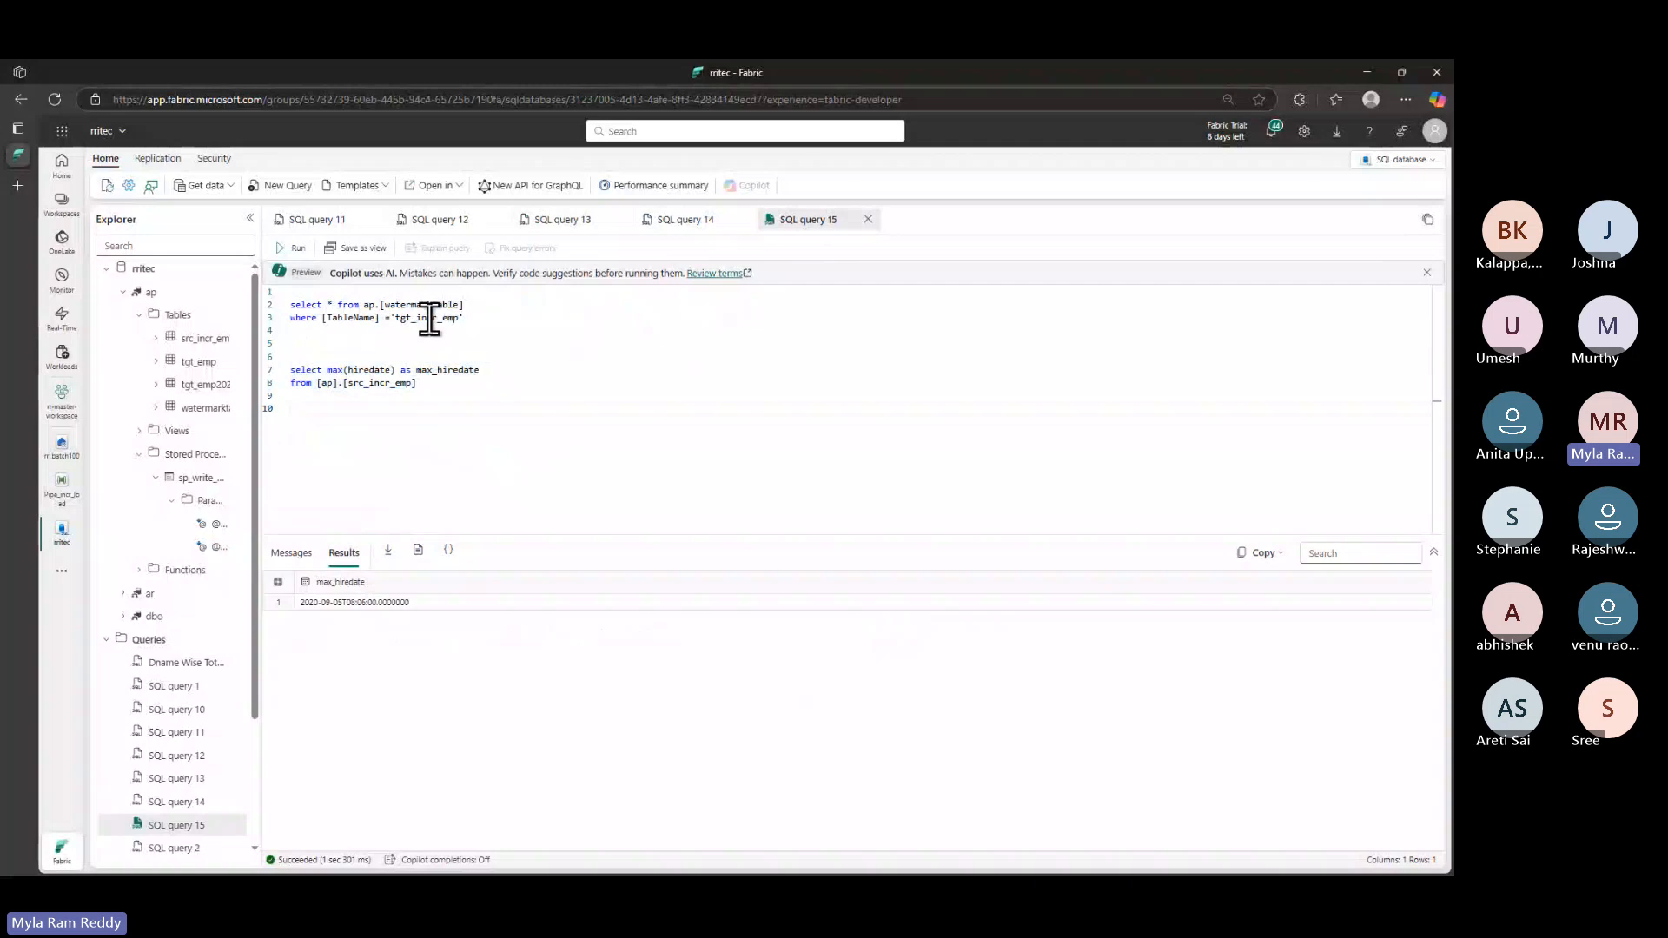
{"action": "double_click", "coordinate": [429, 318]}
{"action": "left_click", "coordinate": [460, 387]}
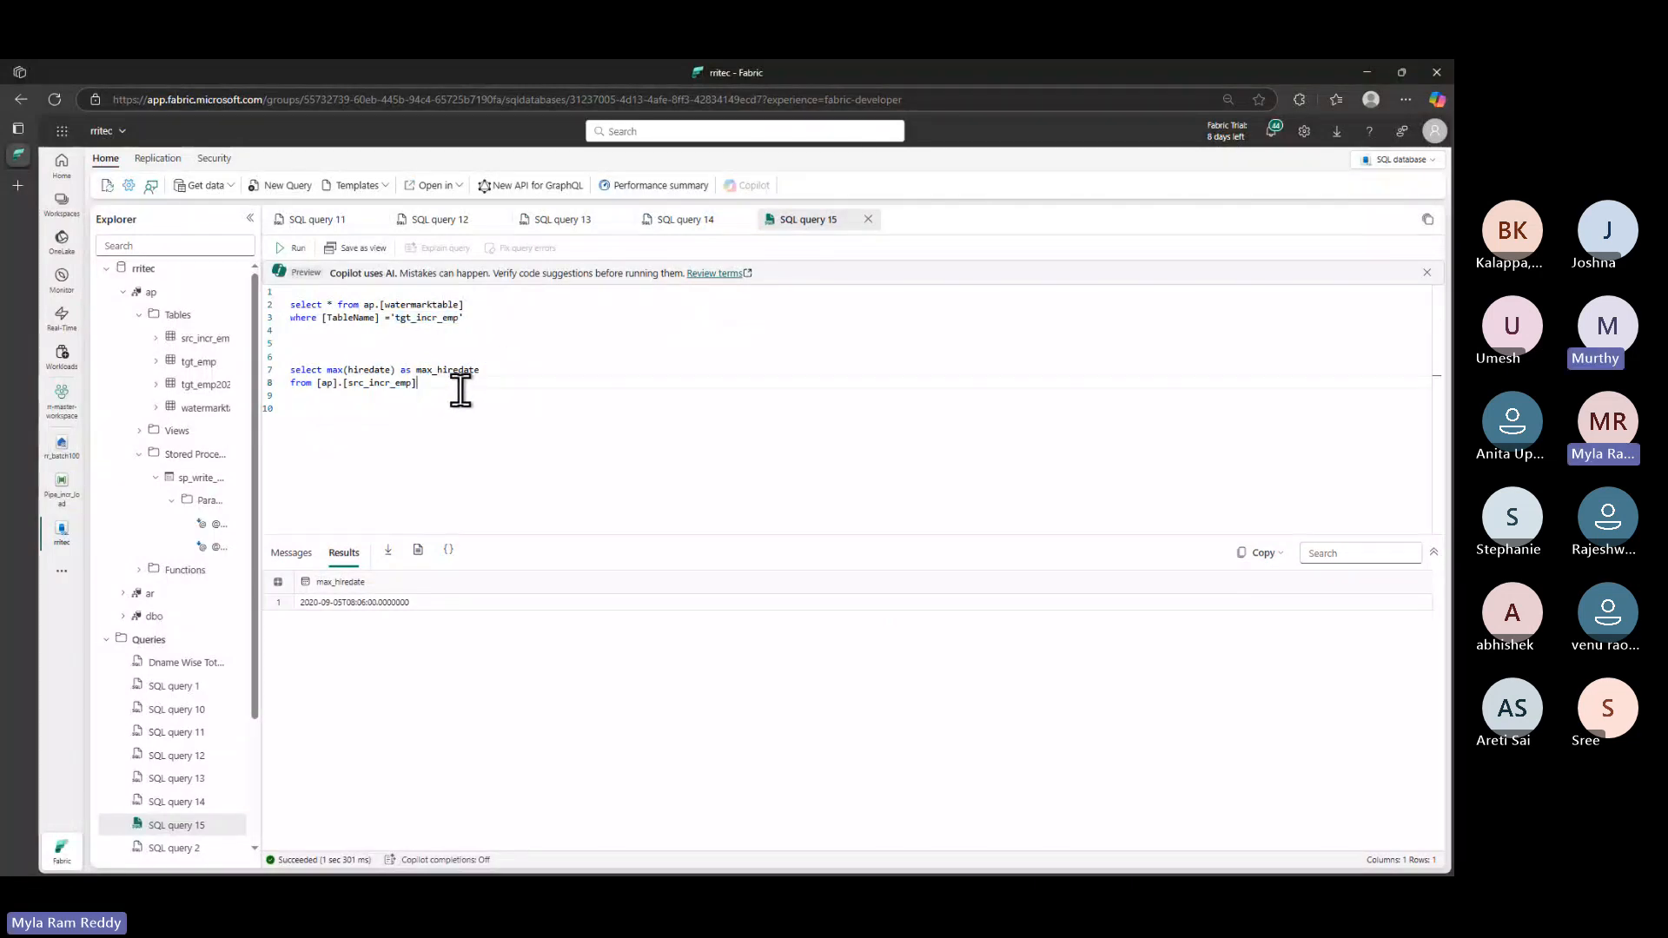
{"action": "key", "text": "Return"}
{"action": "key", "text": "Return"}
{"action": "key", "text": "Return"}
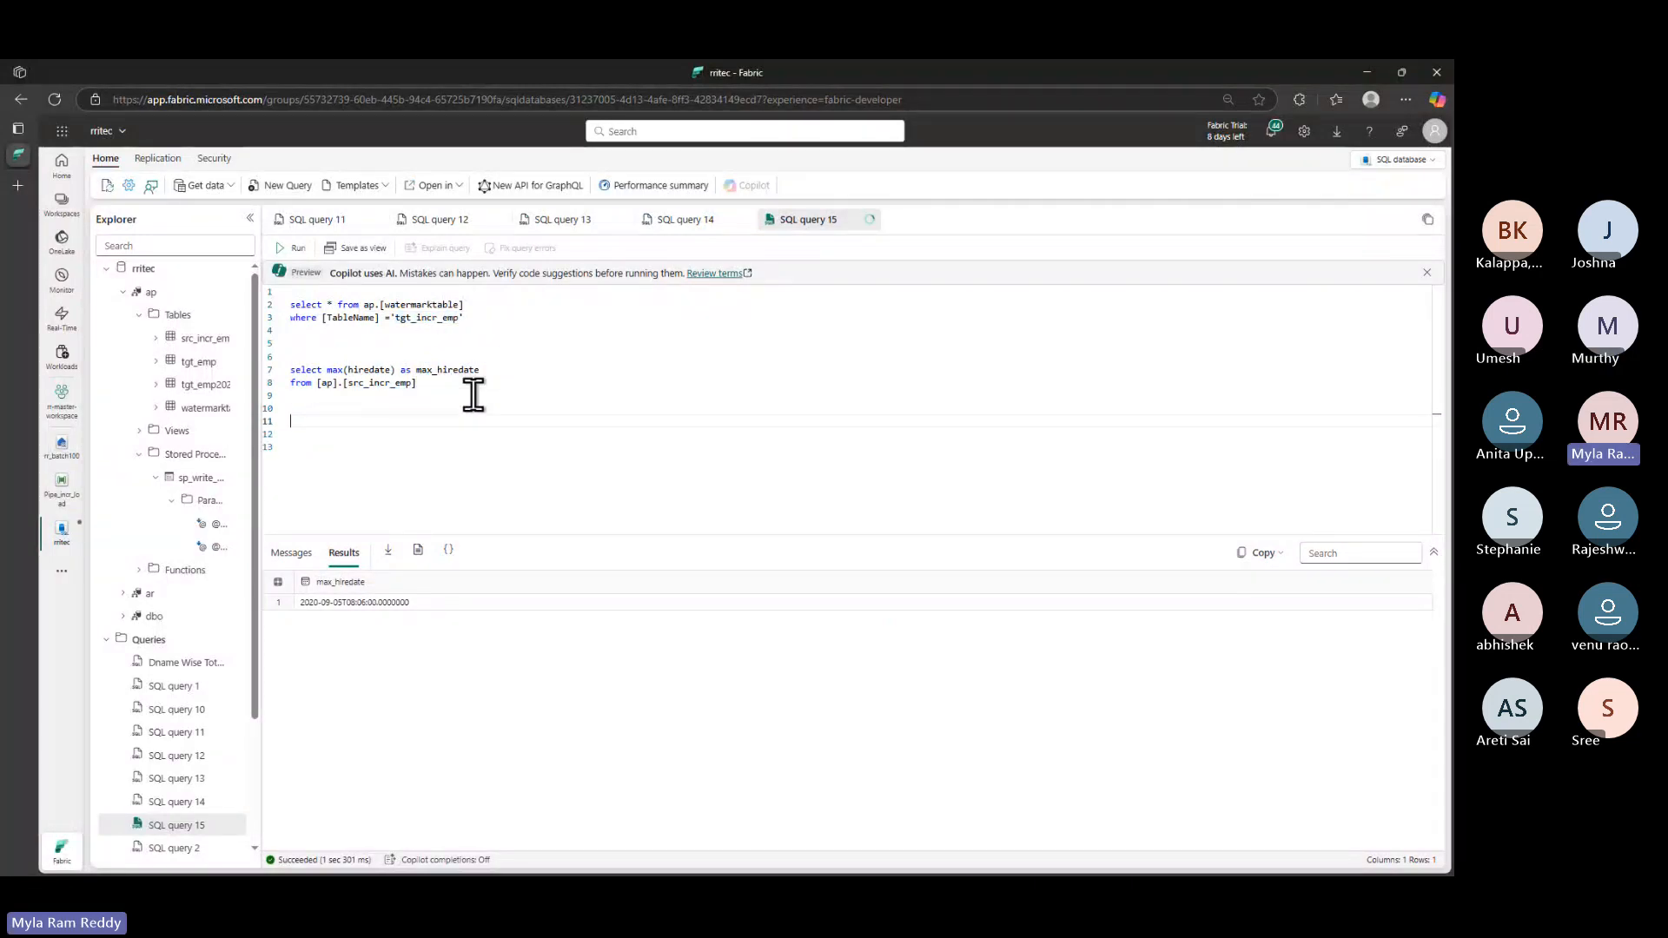
{"action": "type", "text": "selec"}
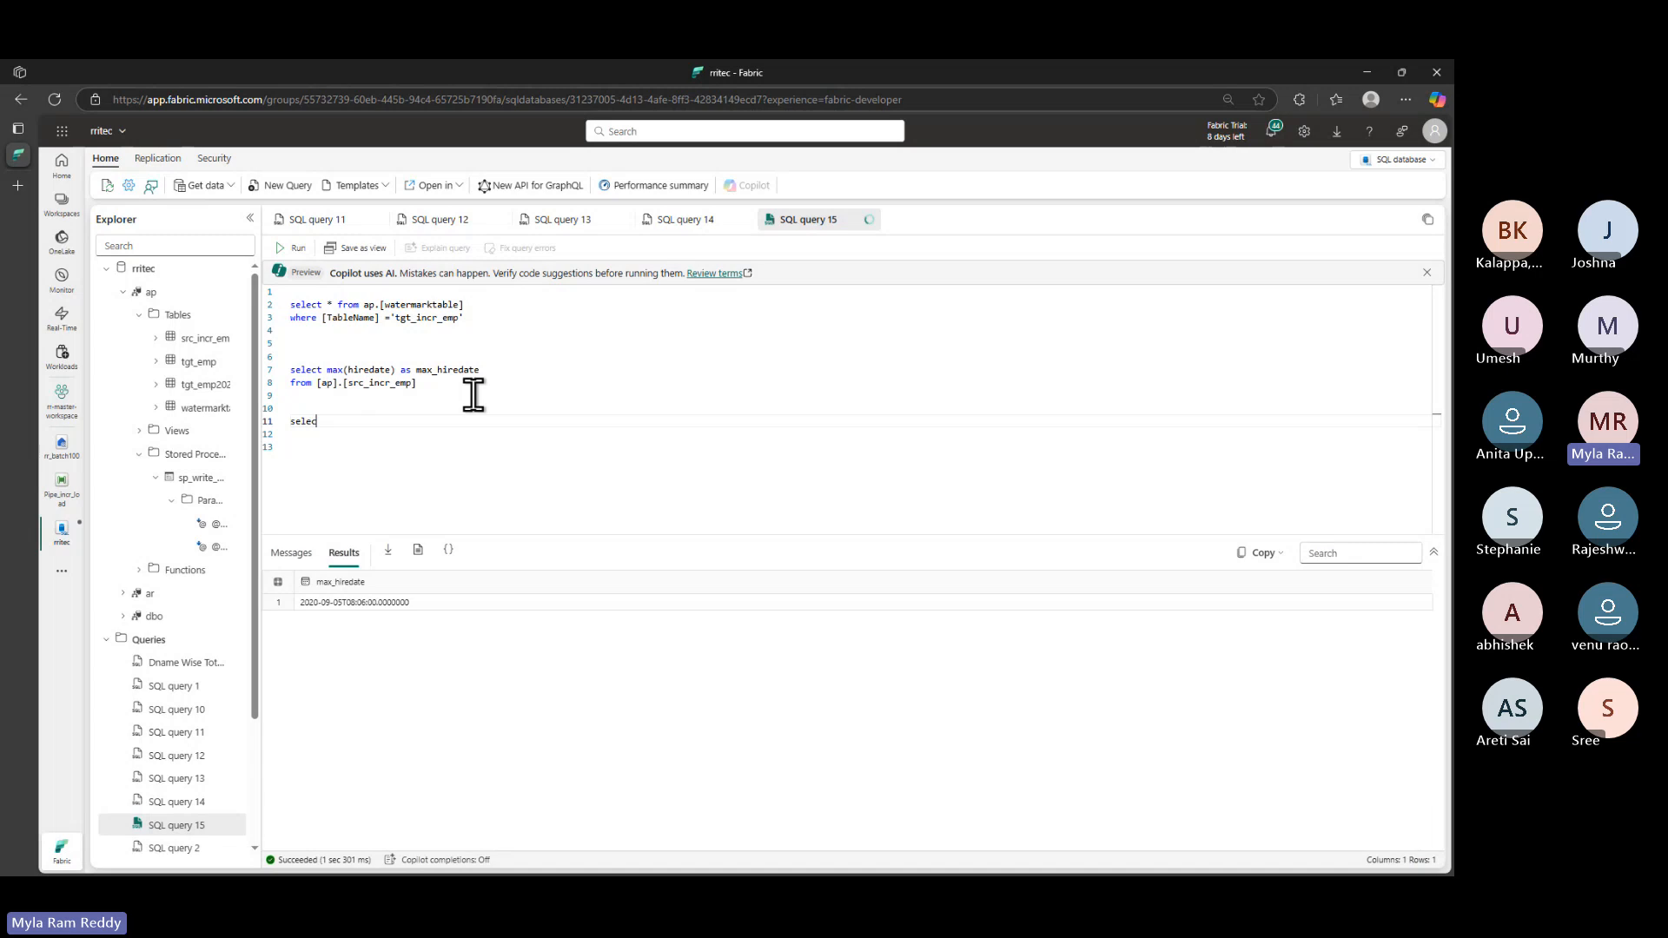
{"action": "type", "text": "t * from tgt_incr_emp"}
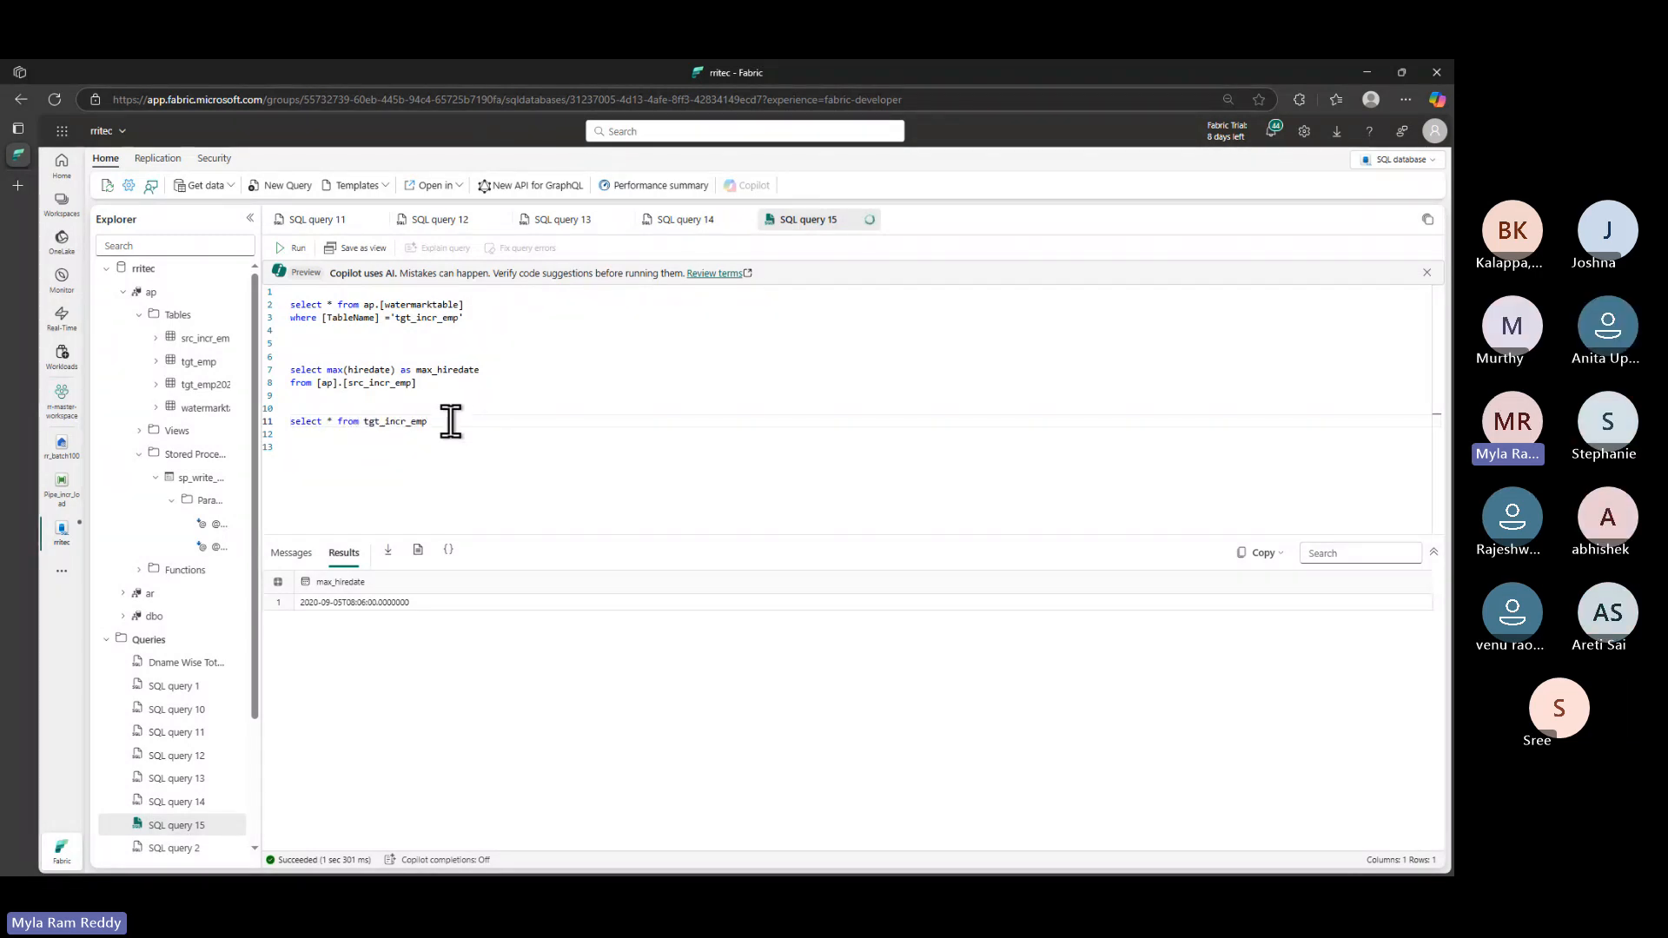
{"action": "left_click_drag", "start_coordinate": [427, 422], "coordinate": [288, 424]}
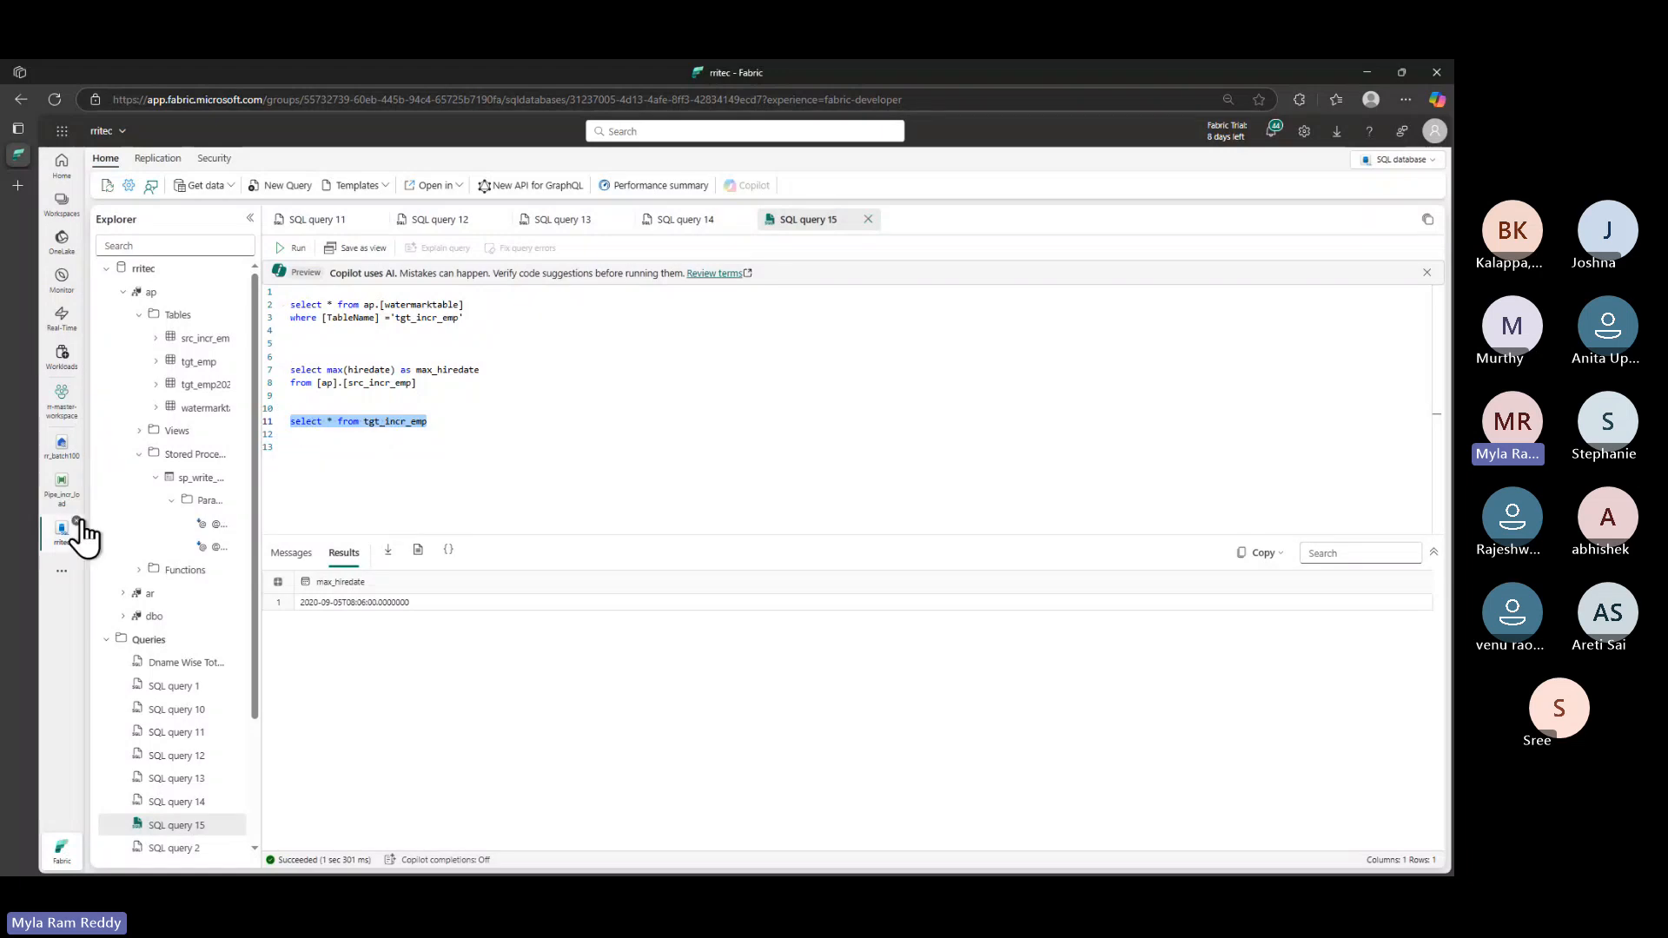
{"action": "left_click", "coordinate": [62, 447]}
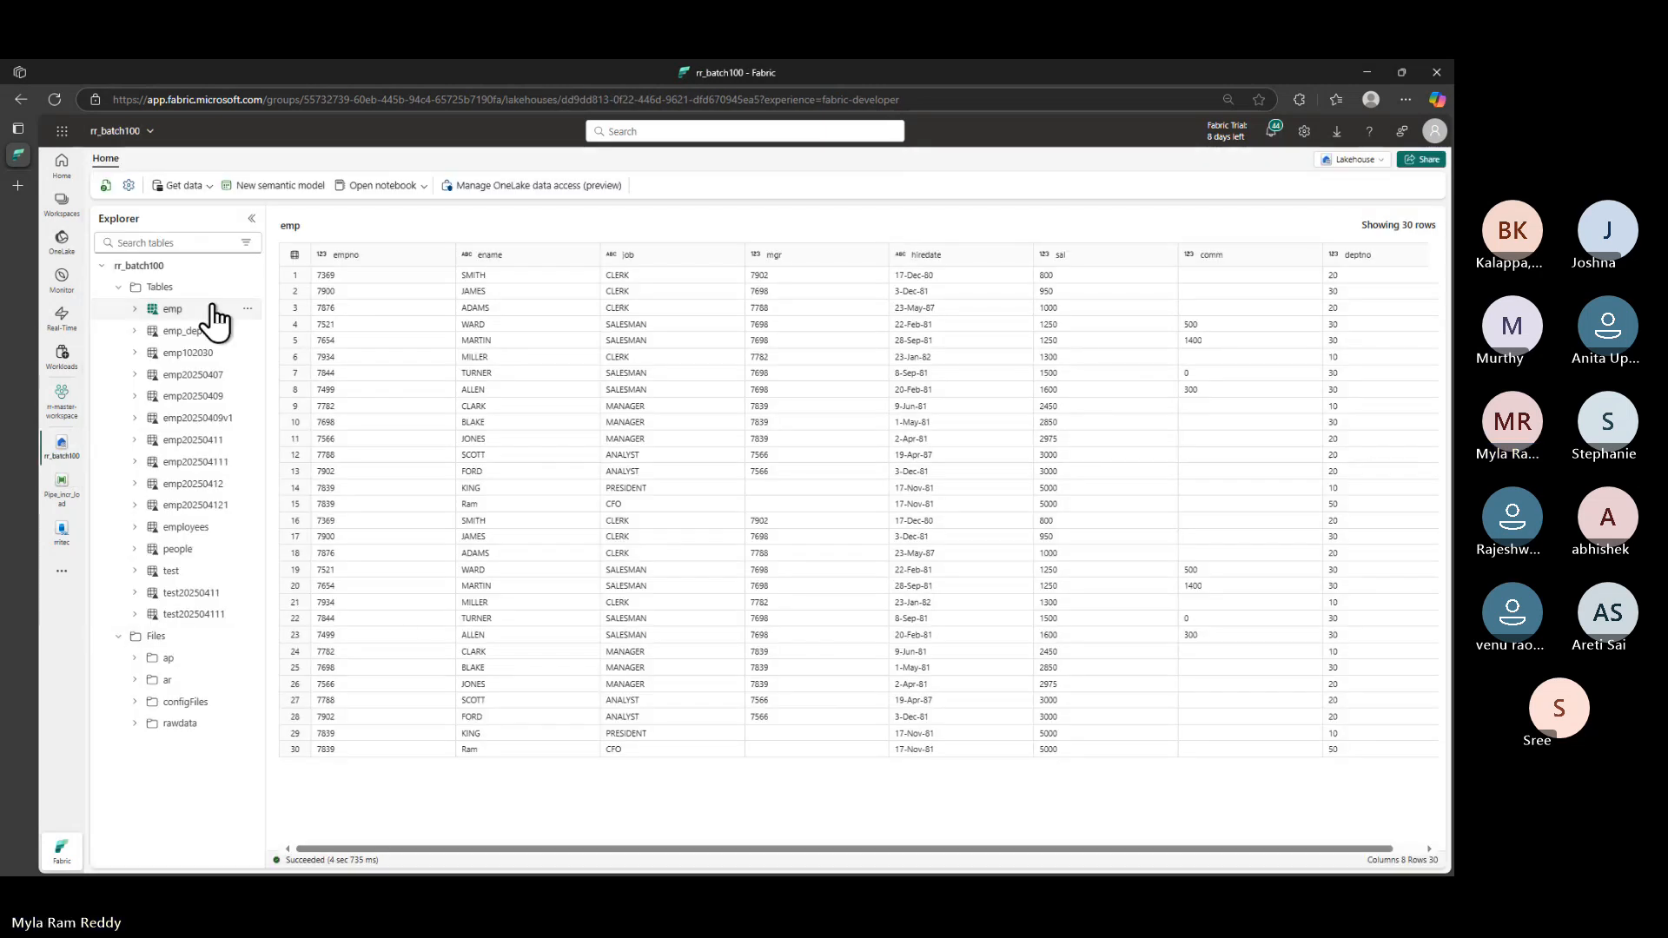
- Refresh the rr_batch100 tables and preview tgt_incr_emp's 5 rows with hire dates 9/1–9/5/2020
{"action": "left_click", "coordinate": [228, 309]}
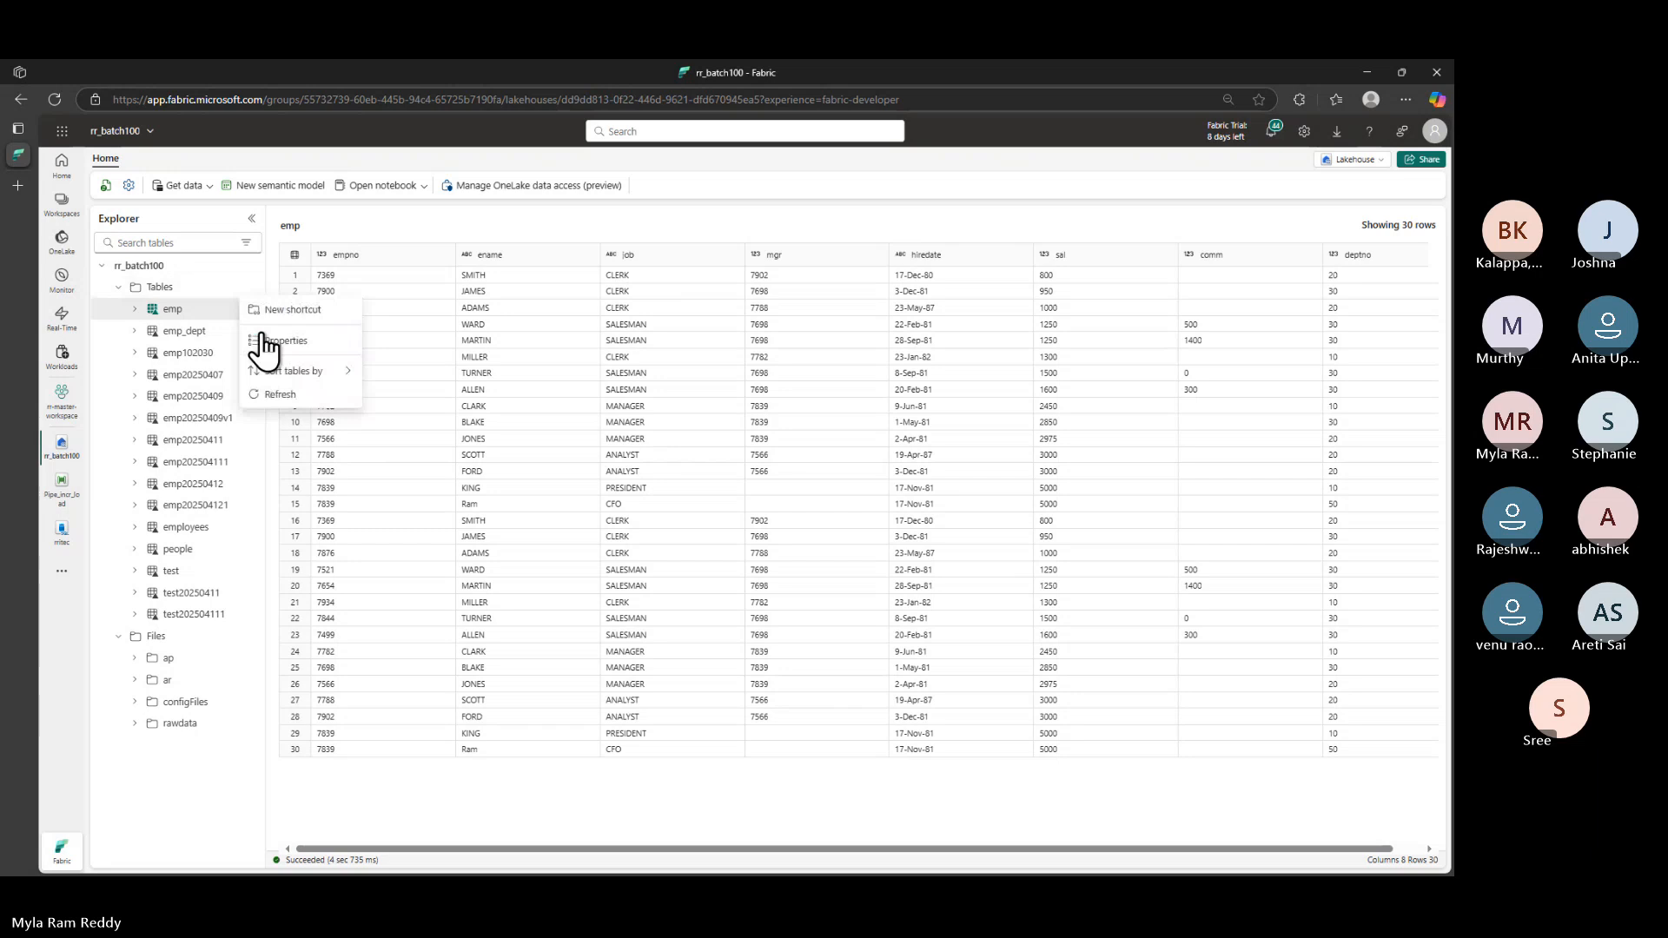
{"action": "left_click", "coordinate": [280, 395]}
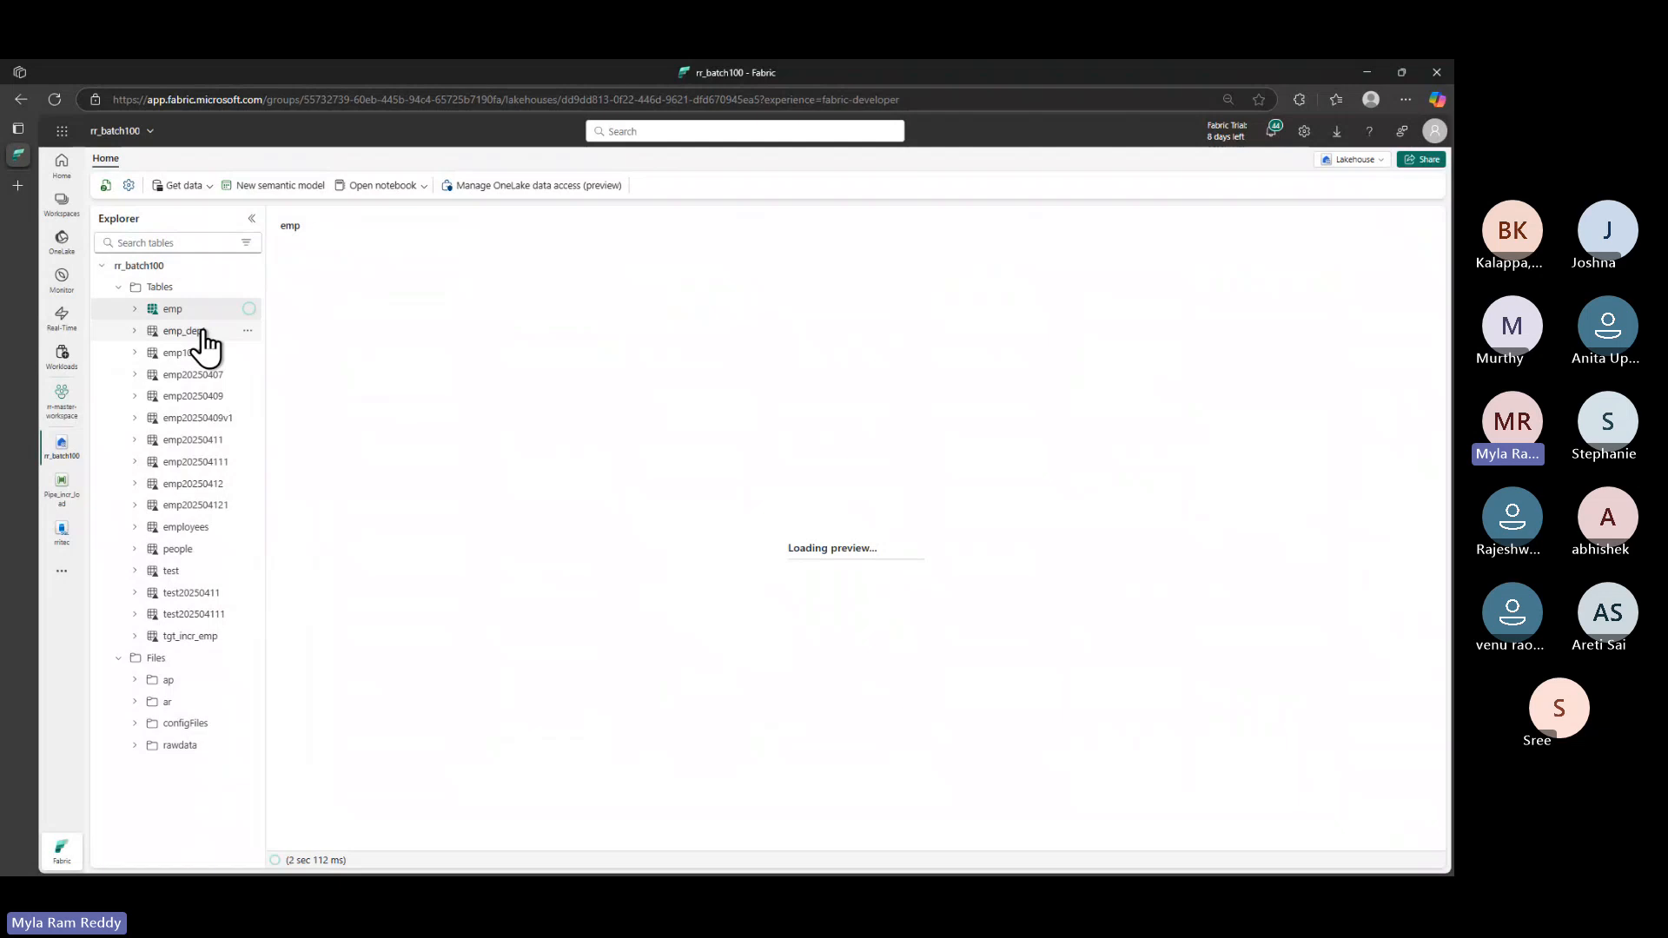
{"action": "left_click", "coordinate": [199, 639]}
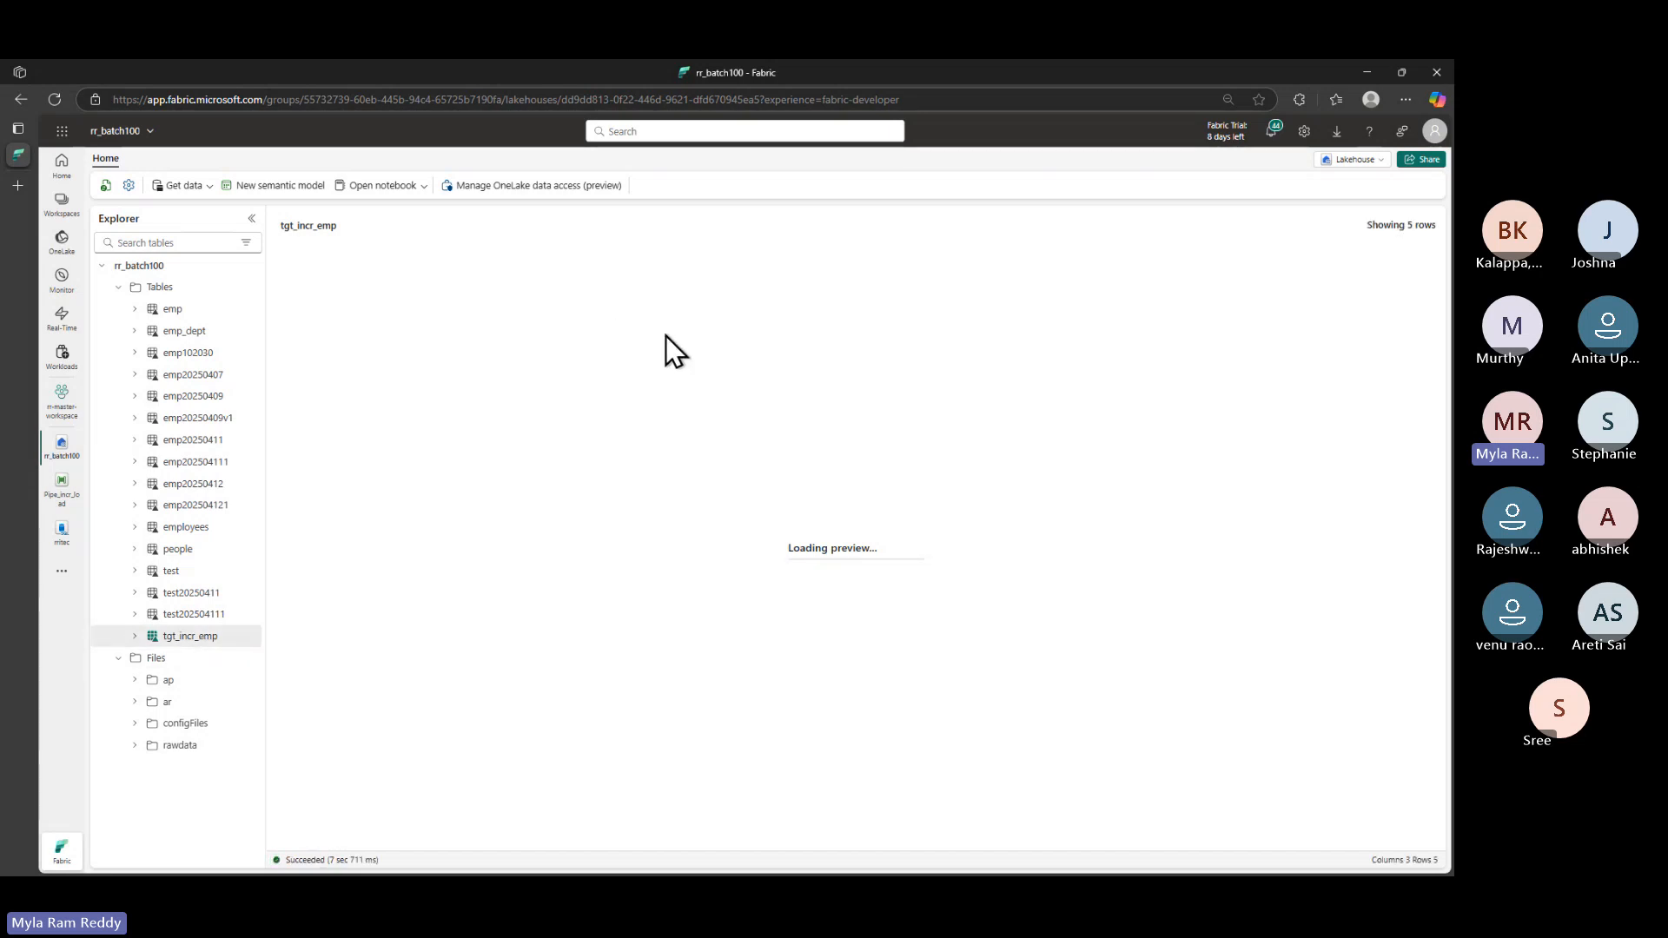
{"action": "key", "text": "ctrl+2"}
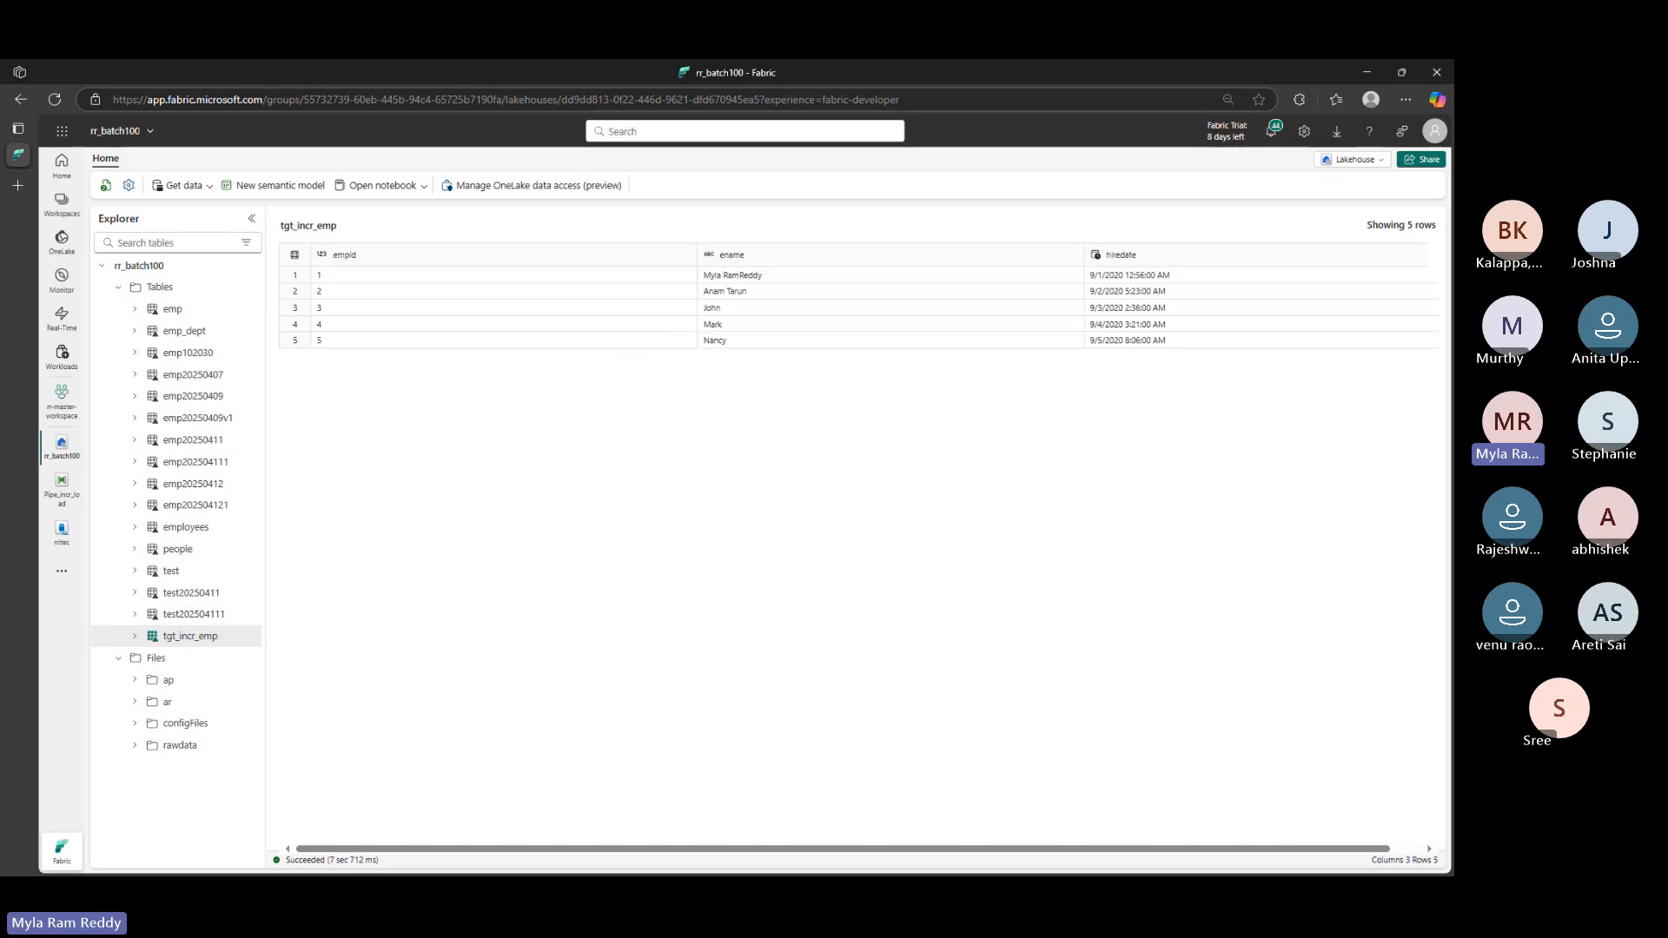
{"action": "mouse_move", "coordinate": [272, 216]}
{"action": "left_mouse_down"}
{"action": "mouse_move", "coordinate": [508, 405]}
{"action": "mouse_move", "coordinate": [1413, 406]}
{"action": "mouse_move", "coordinate": [1366, 417]}
{"action": "left_mouse_up"}
{"action": "mouse_move", "coordinate": [845, 357]}
{"action": "left_mouse_down"}
{"action": "mouse_move", "coordinate": [870, 395]}
{"action": "mouse_move", "coordinate": [1034, 295]}
{"action": "left_mouse_up"}
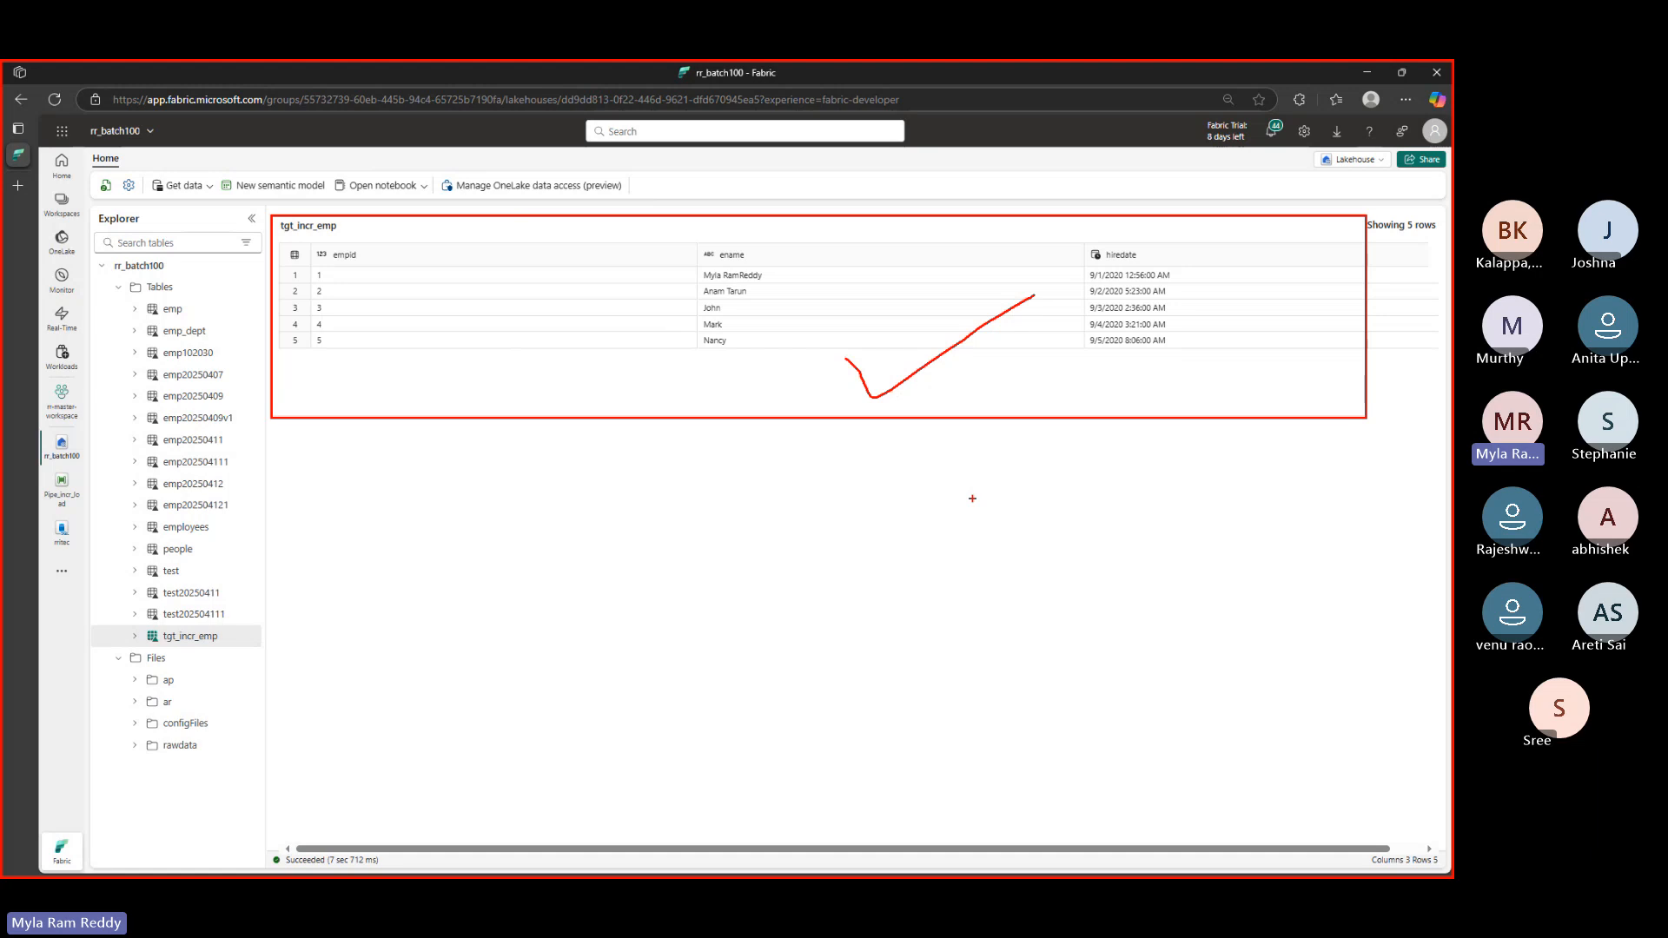
{"action": "key", "text": "Escape"}
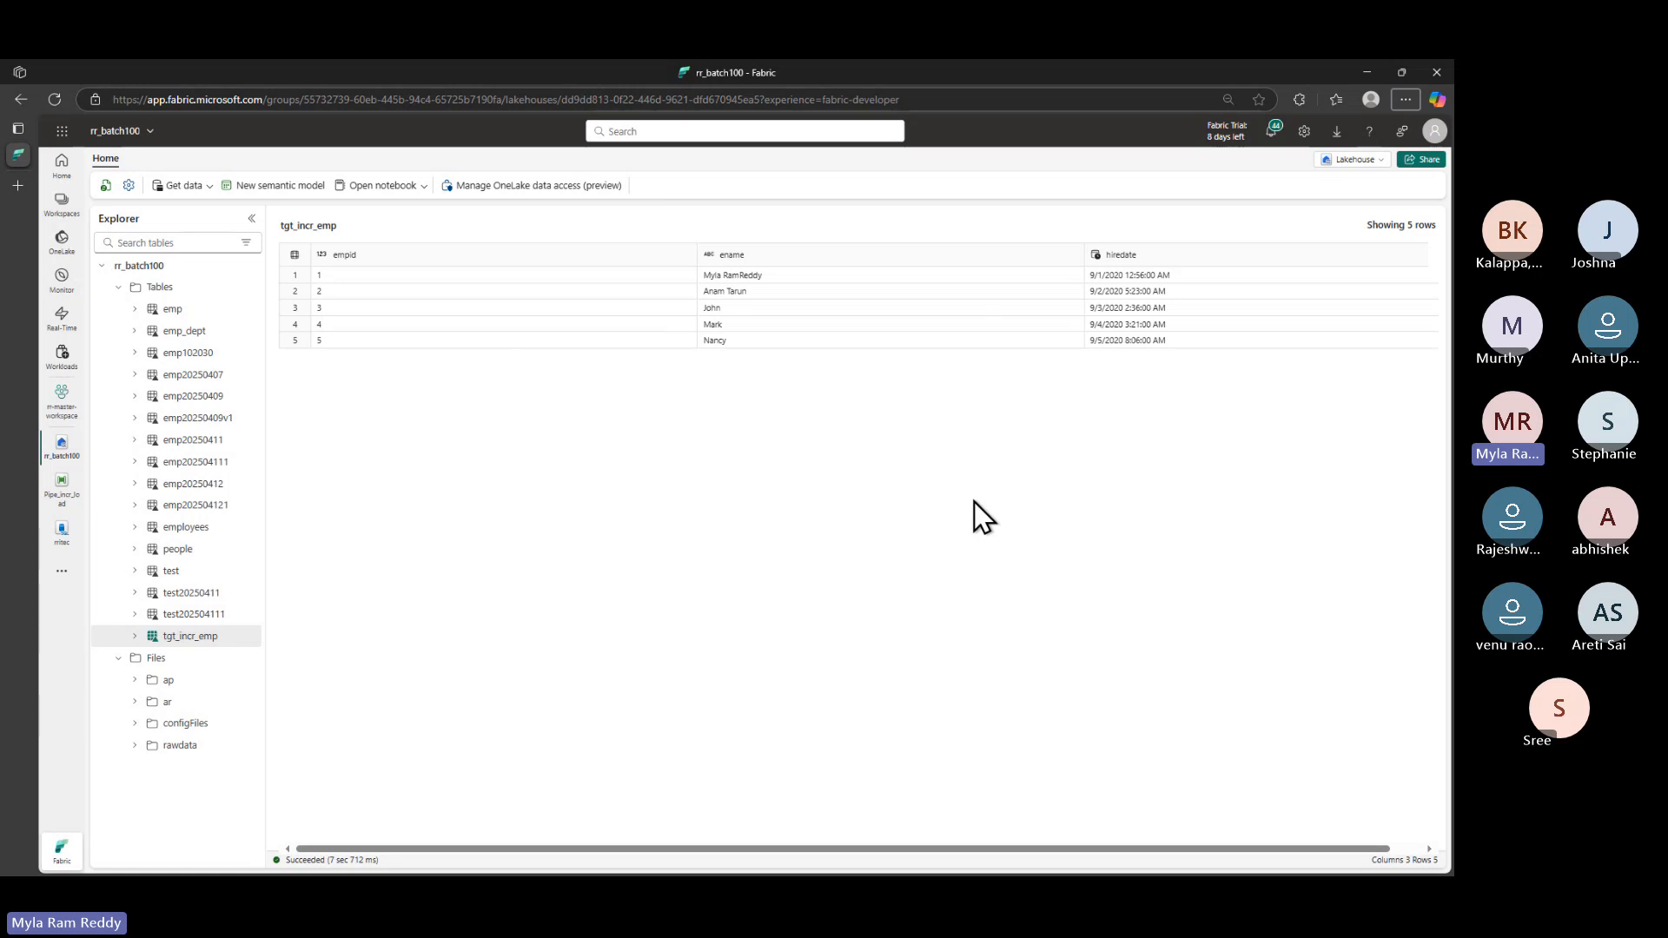
{"action": "key", "text": "alt+Tab"}
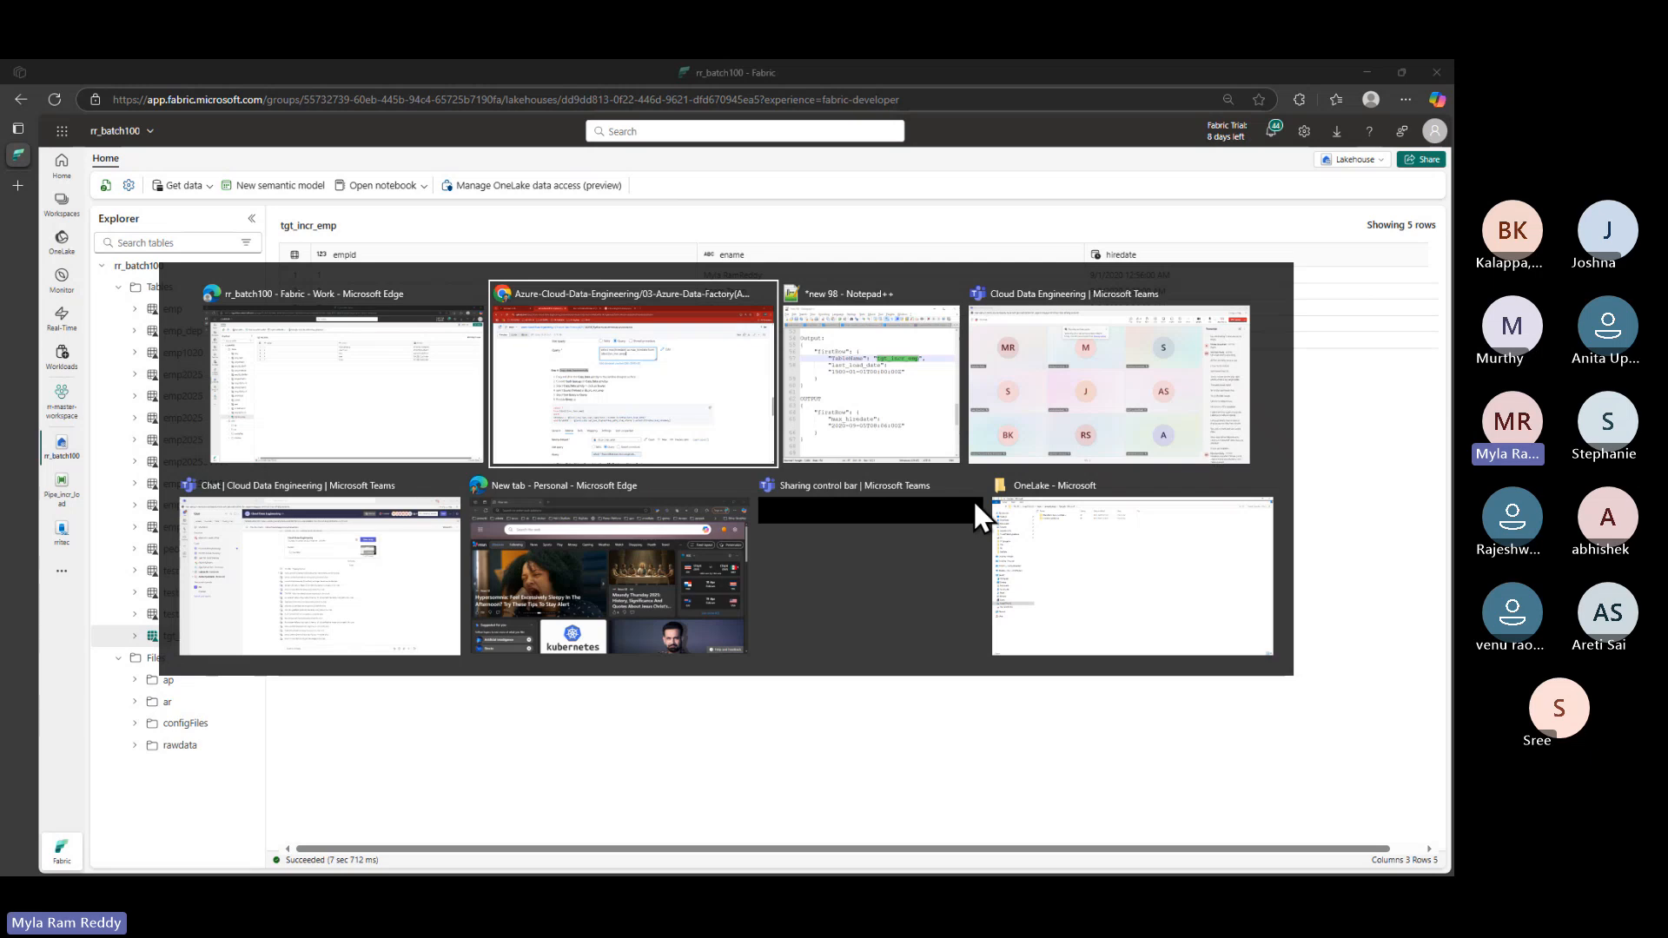
- Open the Copy data incrementally details for the Pipe_incr_load run and mark its key fields
{"action": "key", "text": "alt+shift+Tab"}
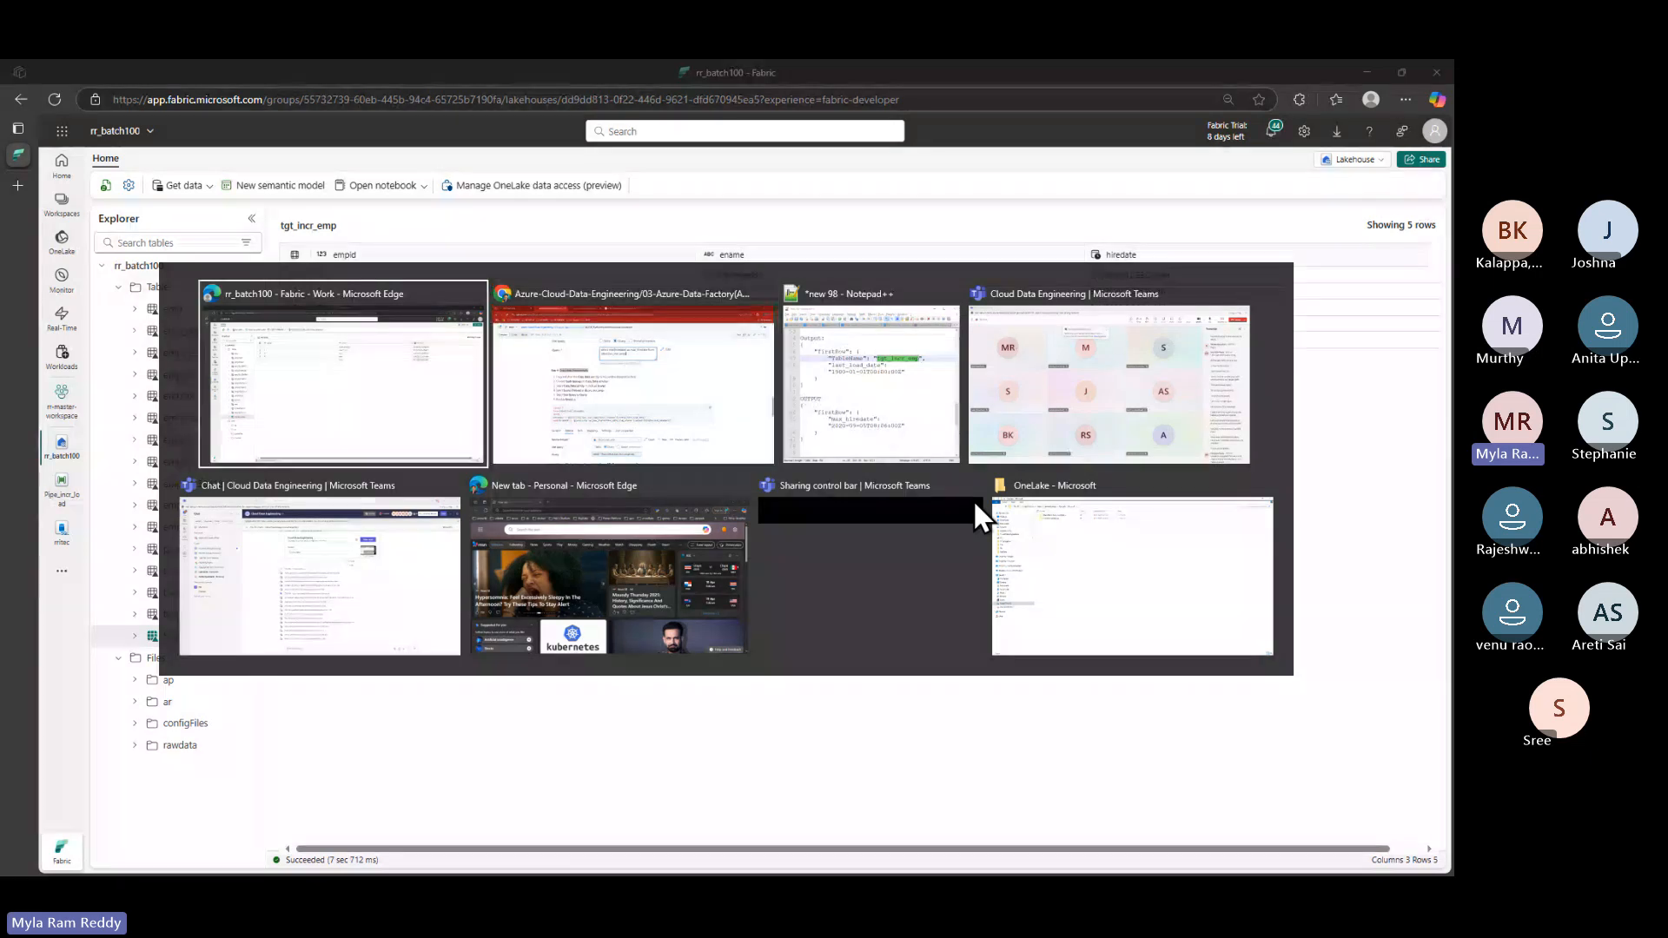
{"action": "left_click", "coordinate": [65, 487]}
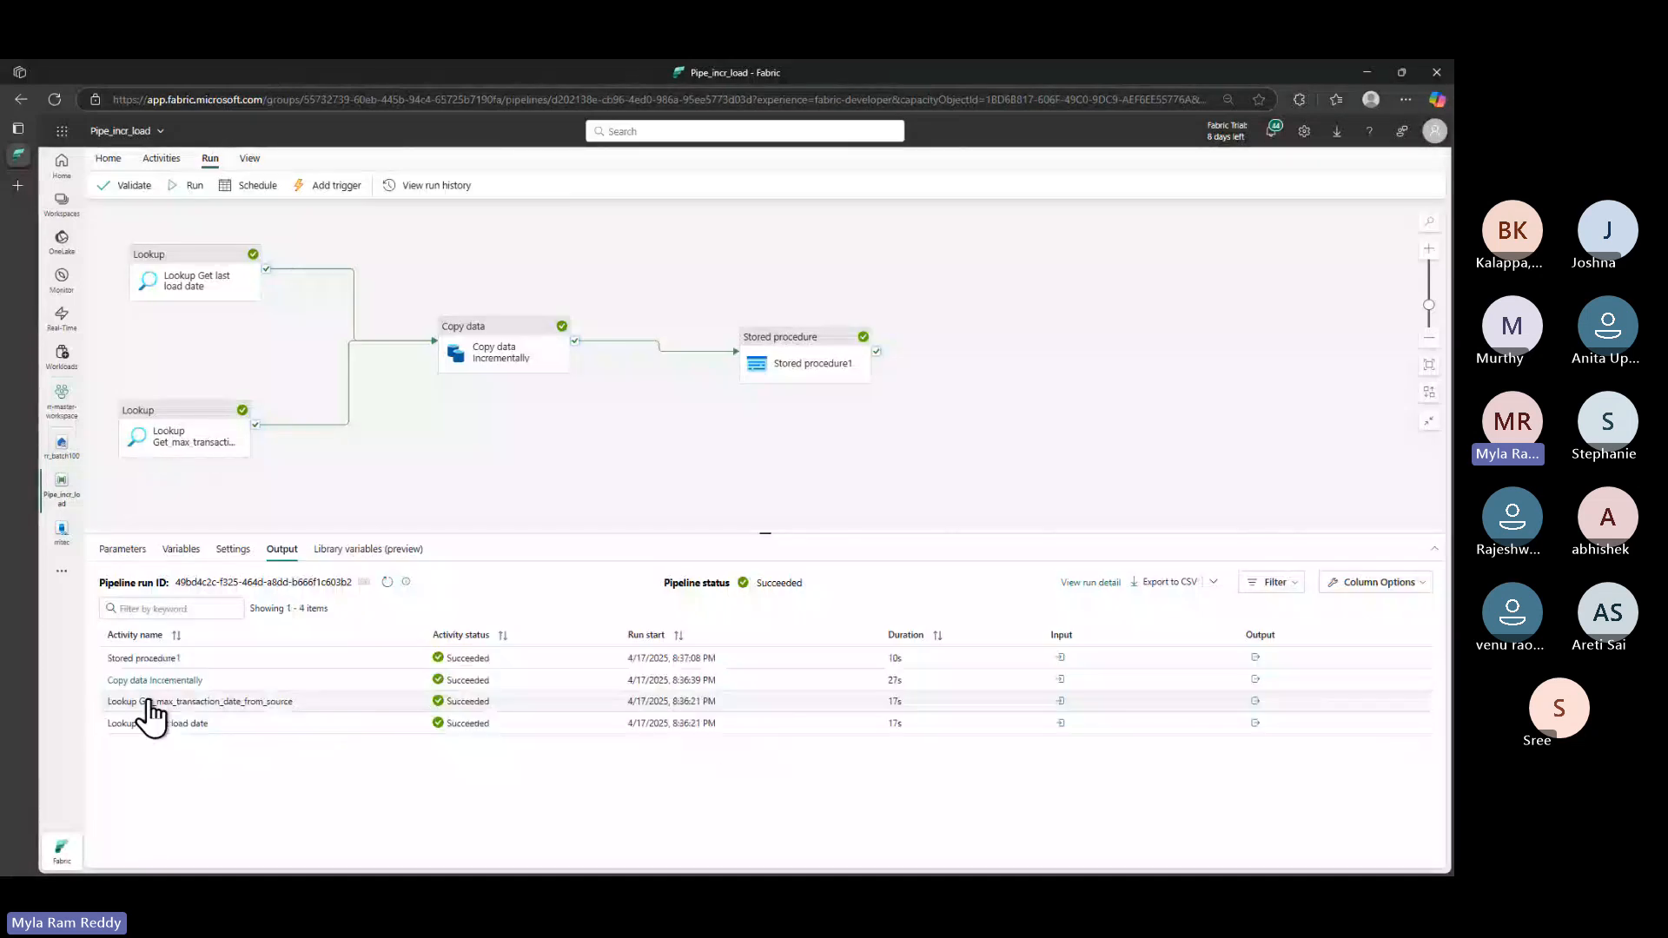
{"action": "left_click", "coordinate": [145, 683]}
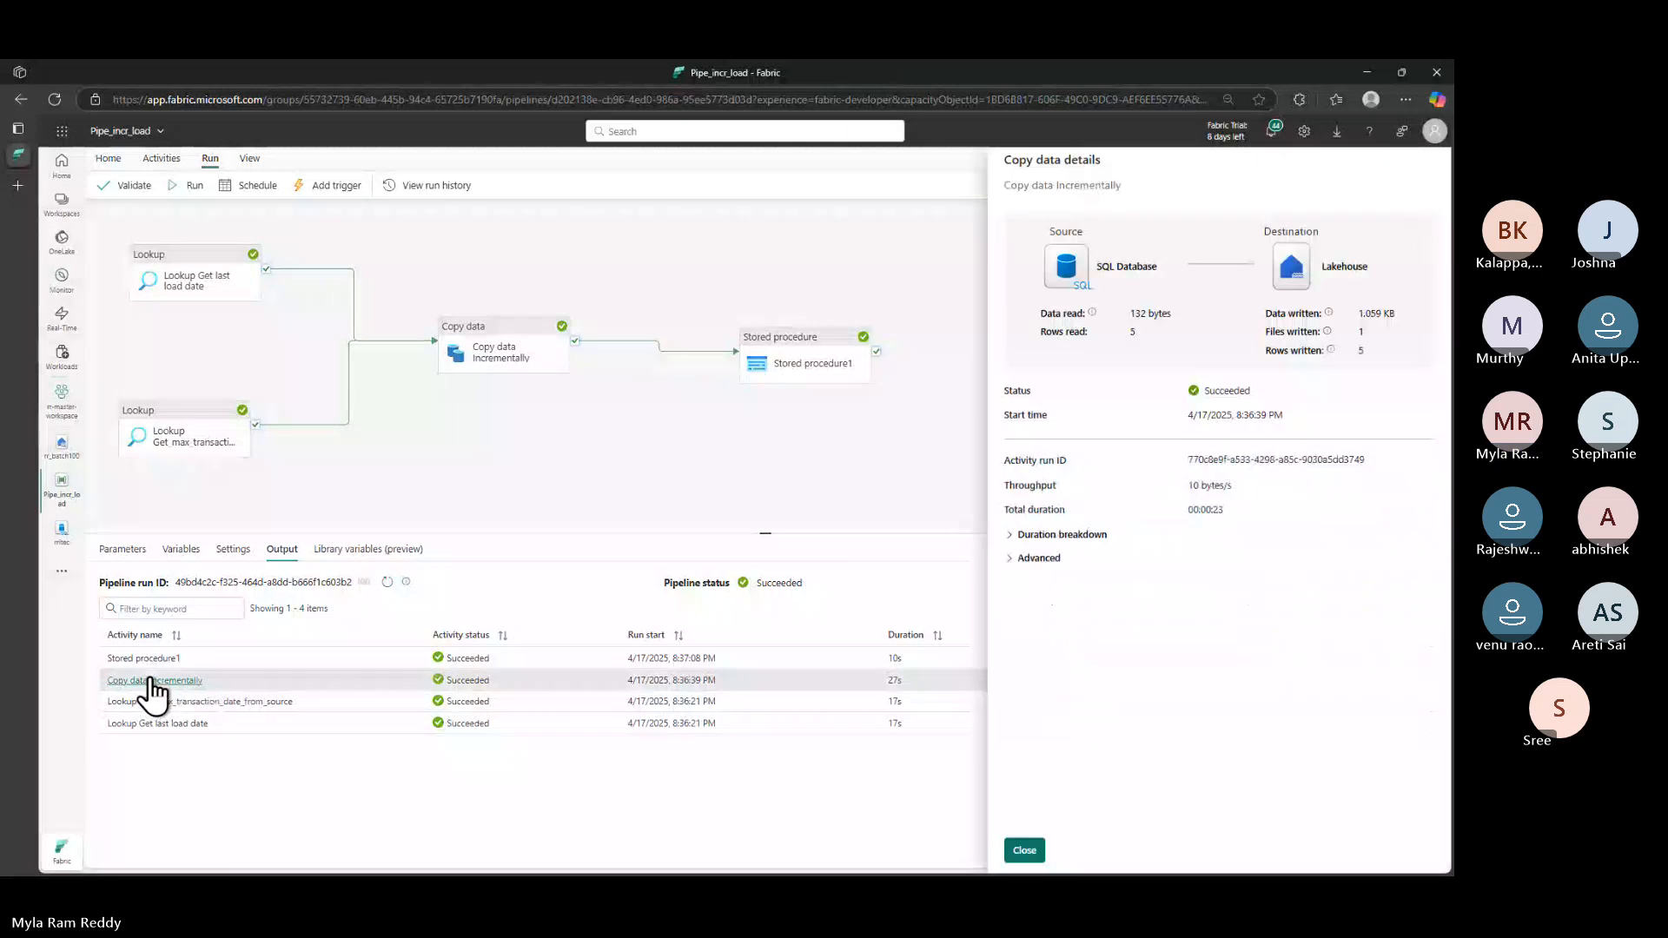
{"action": "key", "text": "ctrl+2"}
{"action": "left_click_drag", "start_coordinate": [109, 695], "coordinate": [195, 692]}
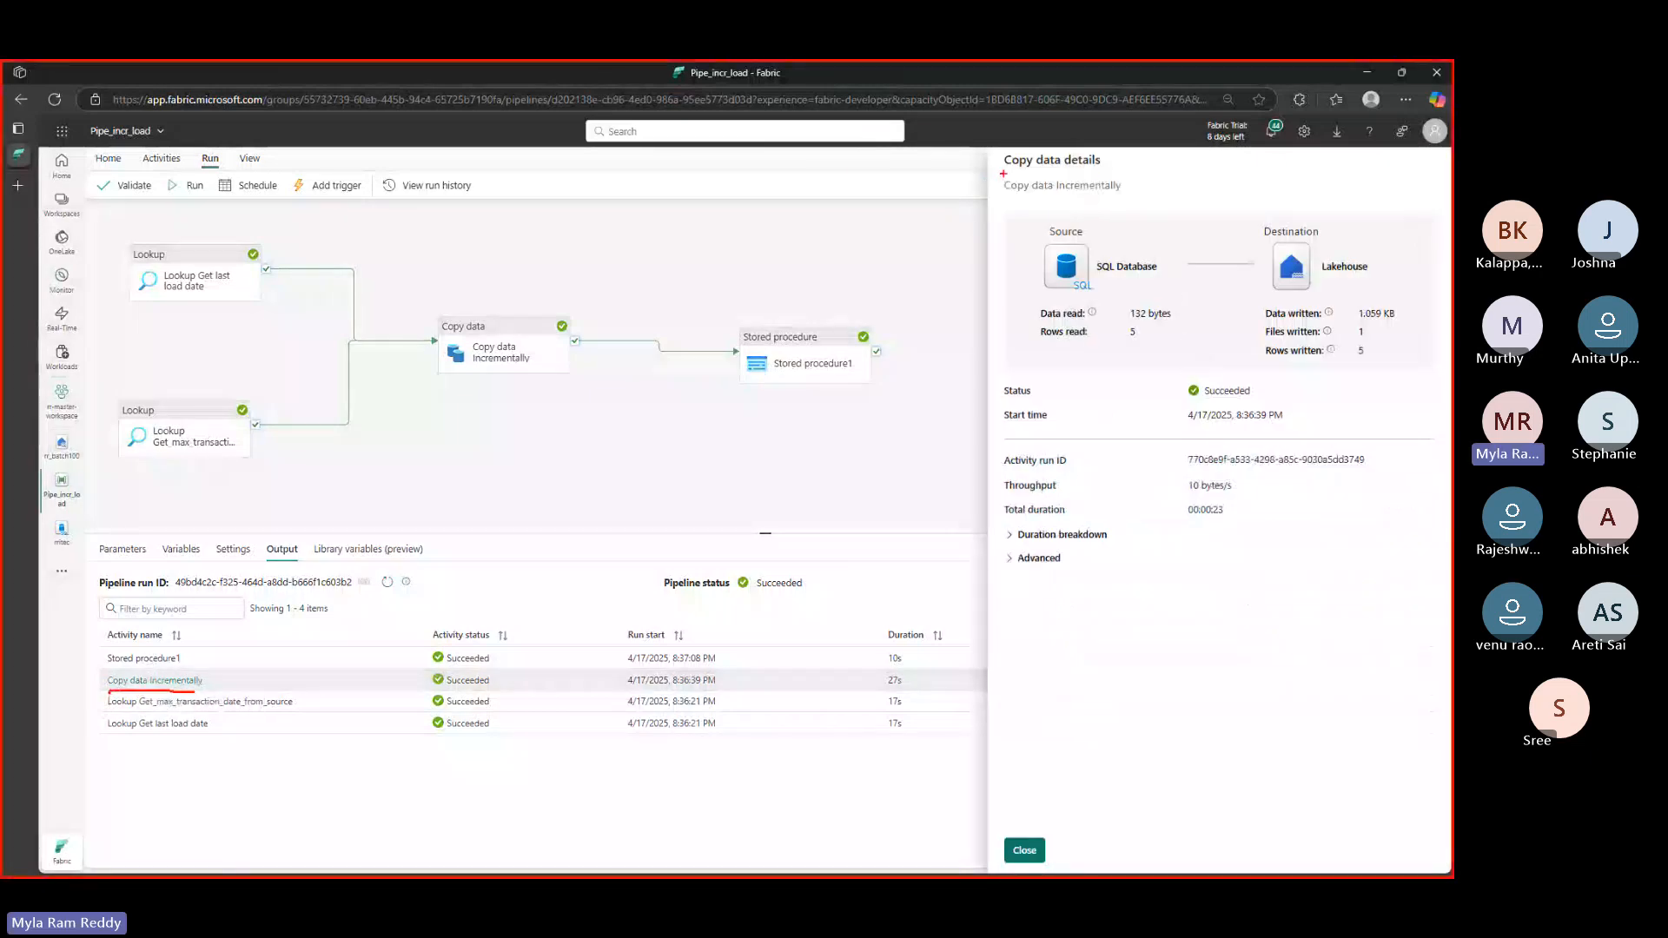
{"action": "left_click_drag", "start_coordinate": [1003, 174], "coordinate": [1095, 173]}
{"action": "mouse_move", "coordinate": [191, 694]}
{"action": "left_mouse_down"}
{"action": "mouse_move", "coordinate": [243, 692]}
{"action": "mouse_move", "coordinate": [304, 647]}
{"action": "left_mouse_up"}
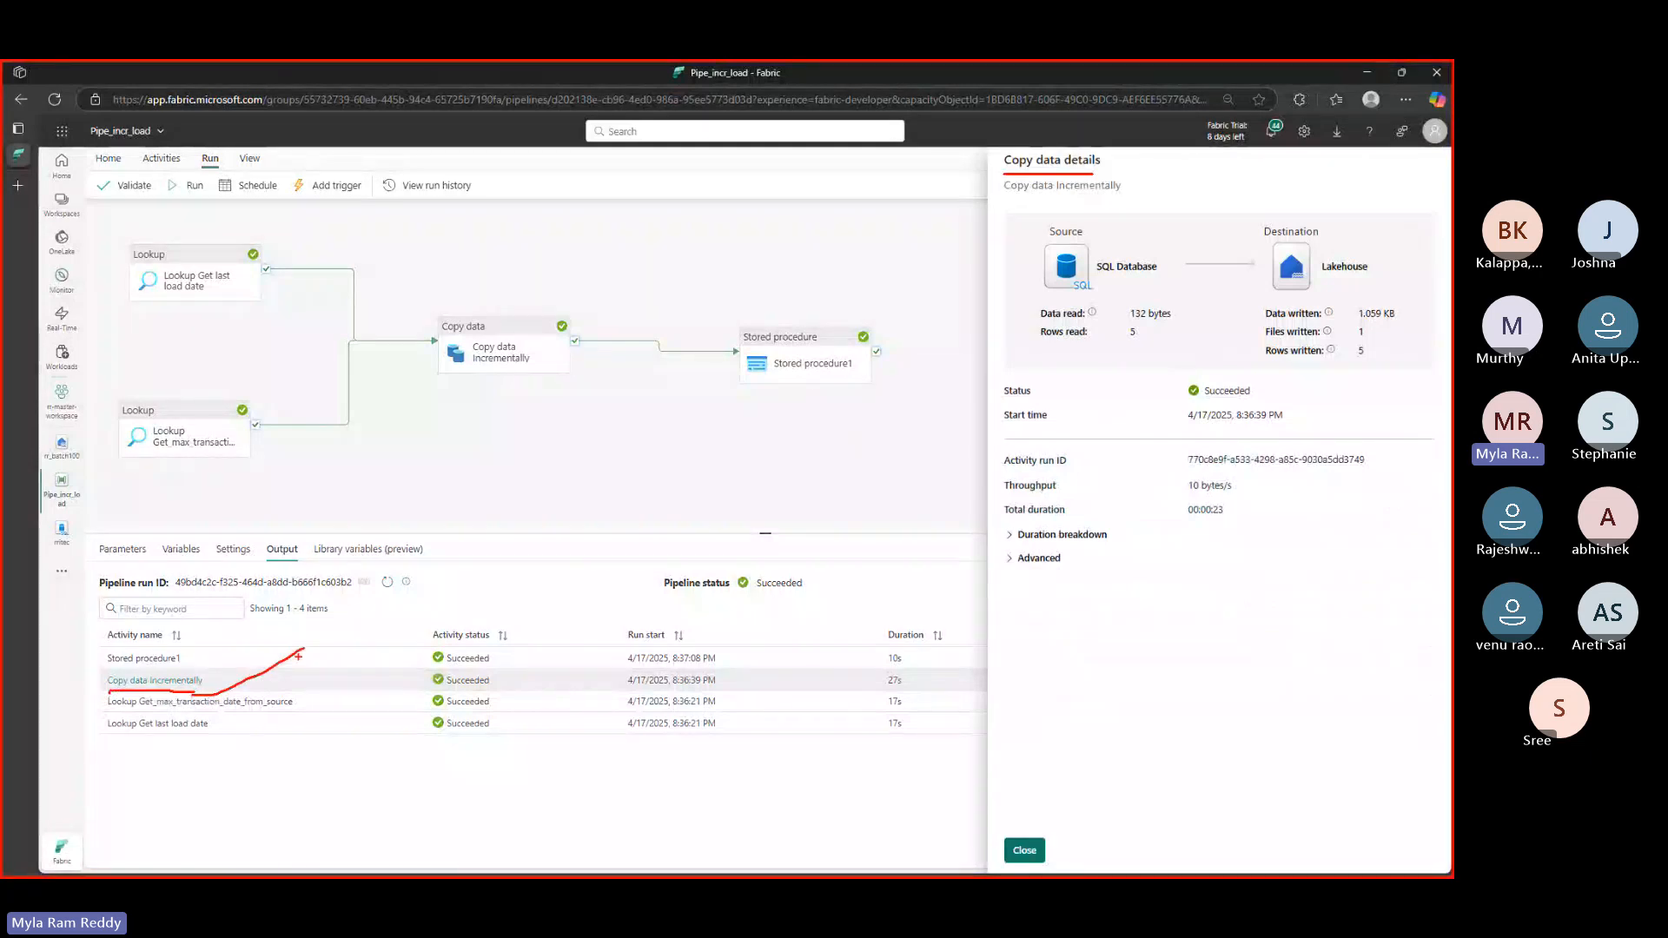
{"action": "mouse_move", "coordinate": [298, 653]}
{"action": "left_mouse_down"}
{"action": "mouse_move", "coordinate": [998, 206]}
{"action": "mouse_move", "coordinate": [1121, 204]}
{"action": "left_mouse_up"}
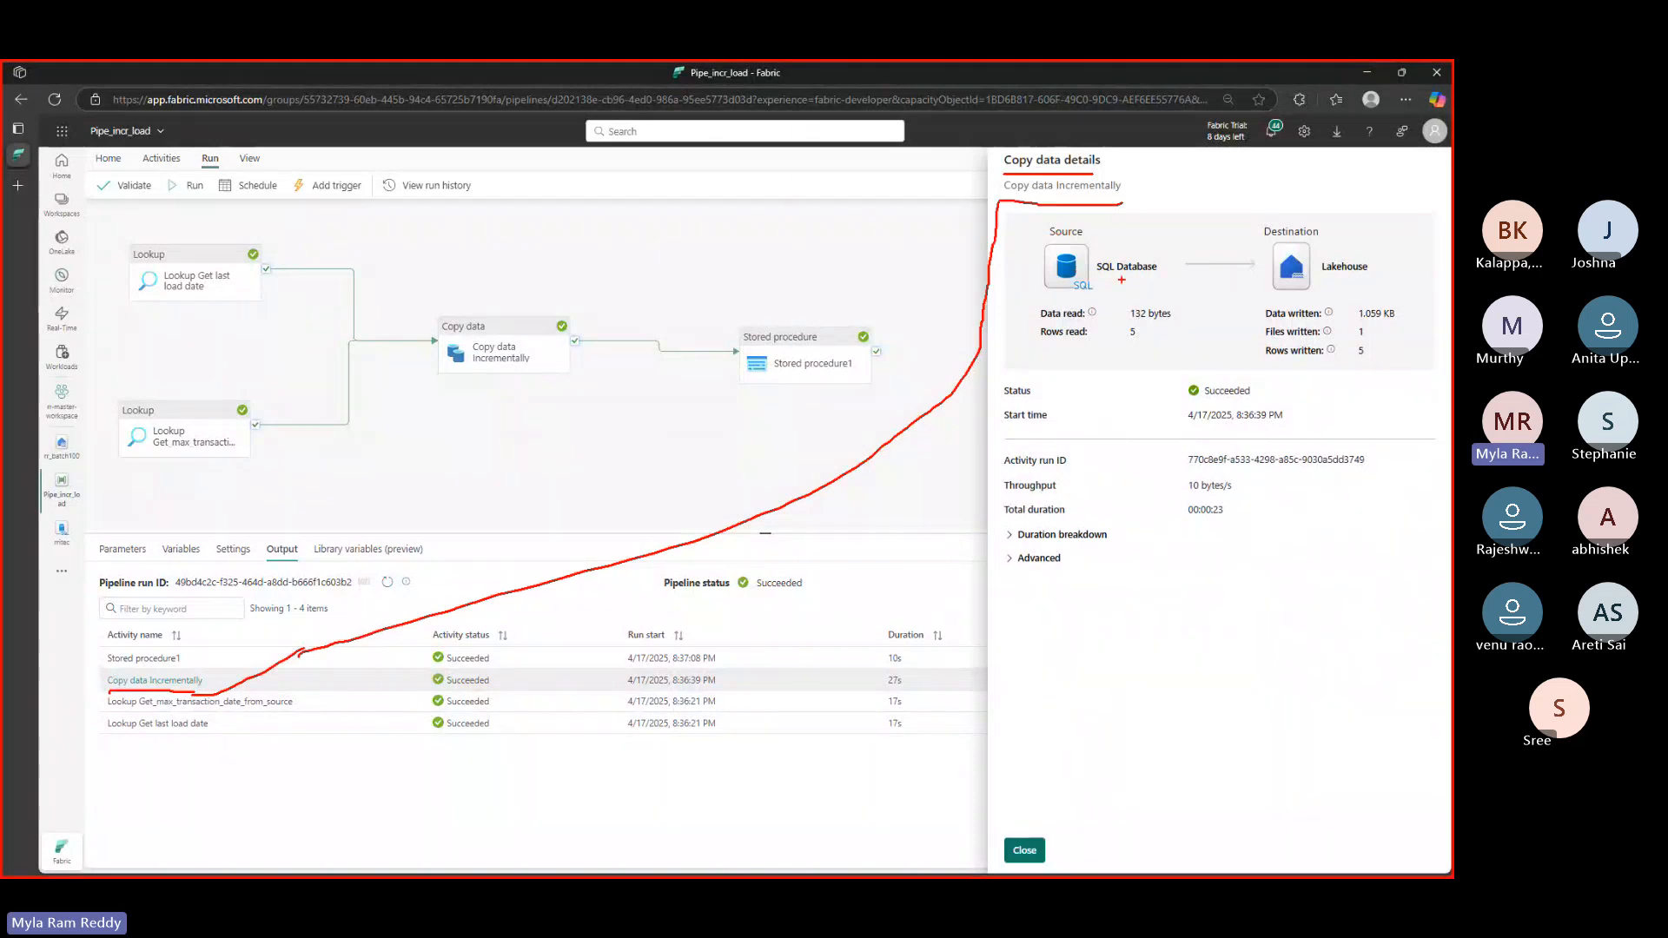
{"action": "left_click_drag", "start_coordinate": [1104, 280], "coordinate": [1138, 276]}
{"action": "left_click_drag", "start_coordinate": [1334, 281], "coordinate": [1367, 278]}
- Highlight the copy activity figures, including the 5 rows written
{"action": "left_click_drag", "start_coordinate": [1047, 349], "coordinate": [1171, 345]}
{"action": "left_click_drag", "start_coordinate": [1268, 369], "coordinate": [1381, 364]}
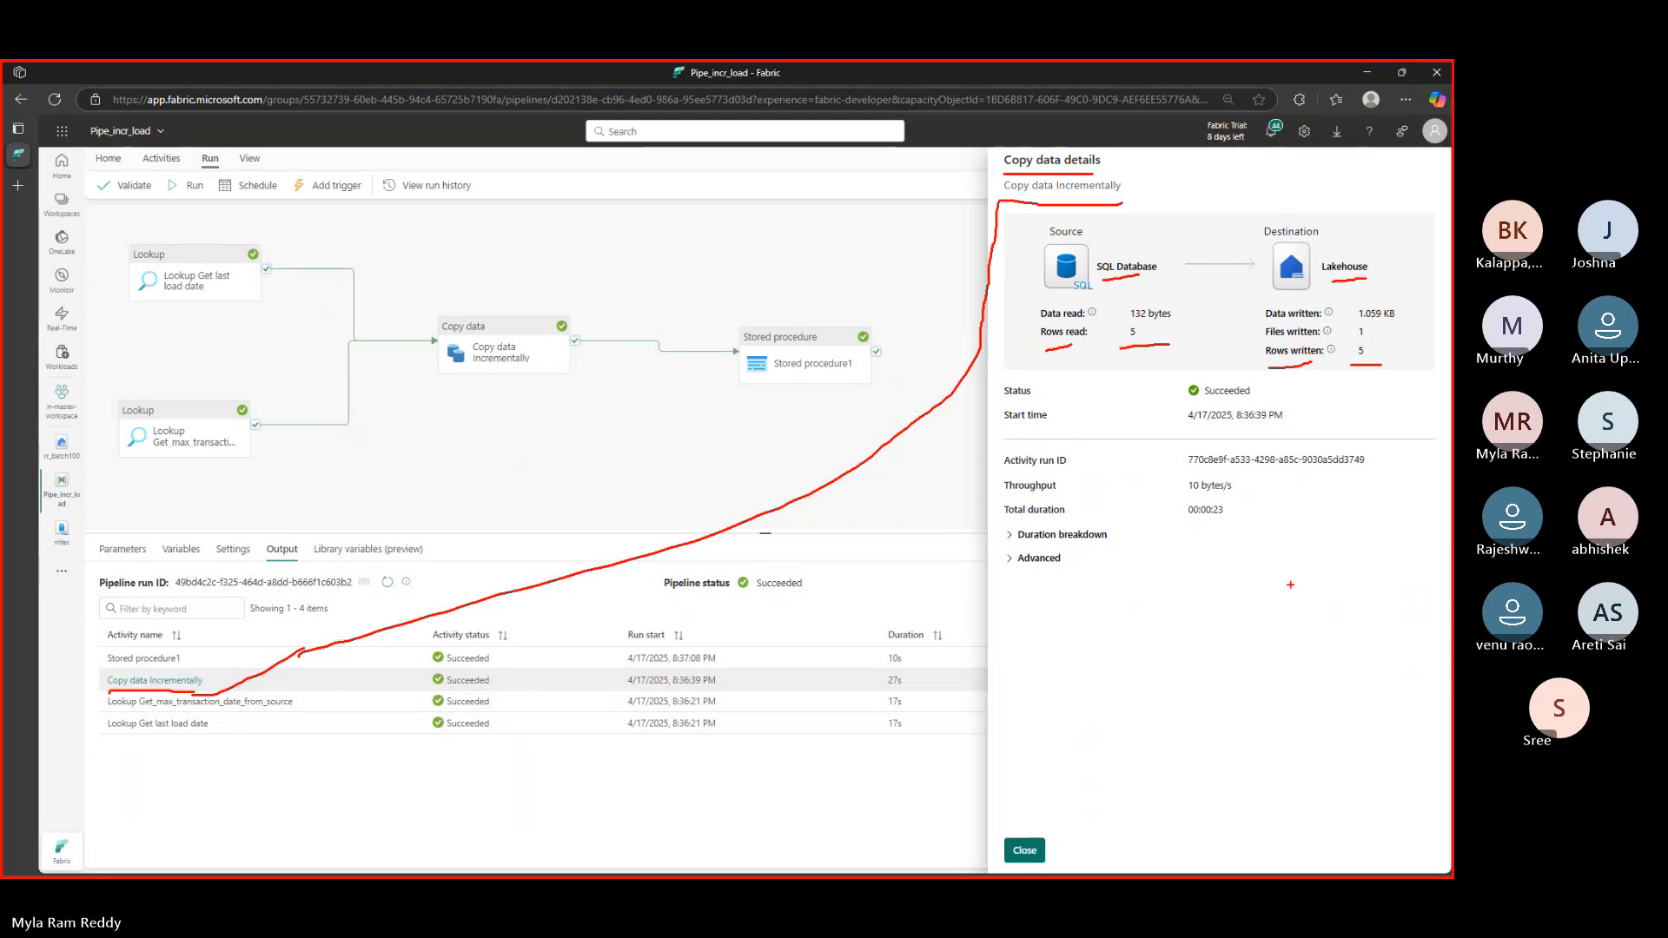
{"action": "mouse_move", "coordinate": [1262, 342]}
{"action": "left_mouse_down"}
{"action": "mouse_move", "coordinate": [1369, 333]}
{"action": "mouse_move", "coordinate": [1370, 279]}
{"action": "left_mouse_up"}
{"action": "left_click_drag", "start_coordinate": [1360, 329], "coordinate": [1360, 340]}
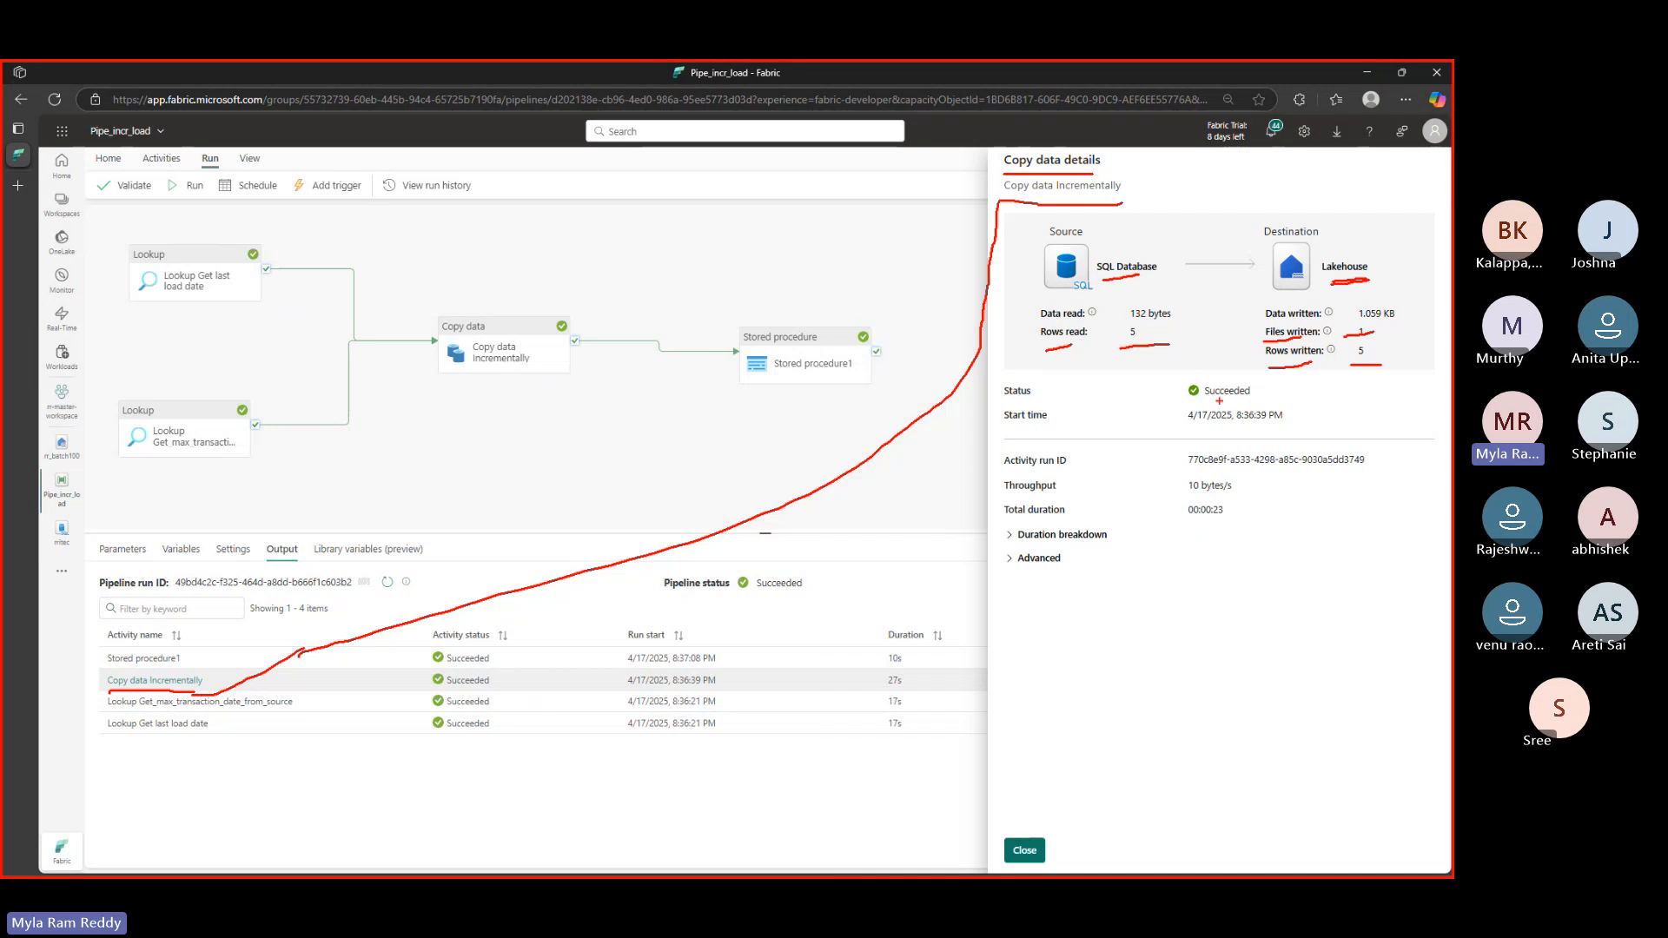
{"action": "left_click_drag", "start_coordinate": [1209, 398], "coordinate": [1291, 387]}
{"action": "left_click_drag", "start_coordinate": [1196, 424], "coordinate": [1343, 425]}
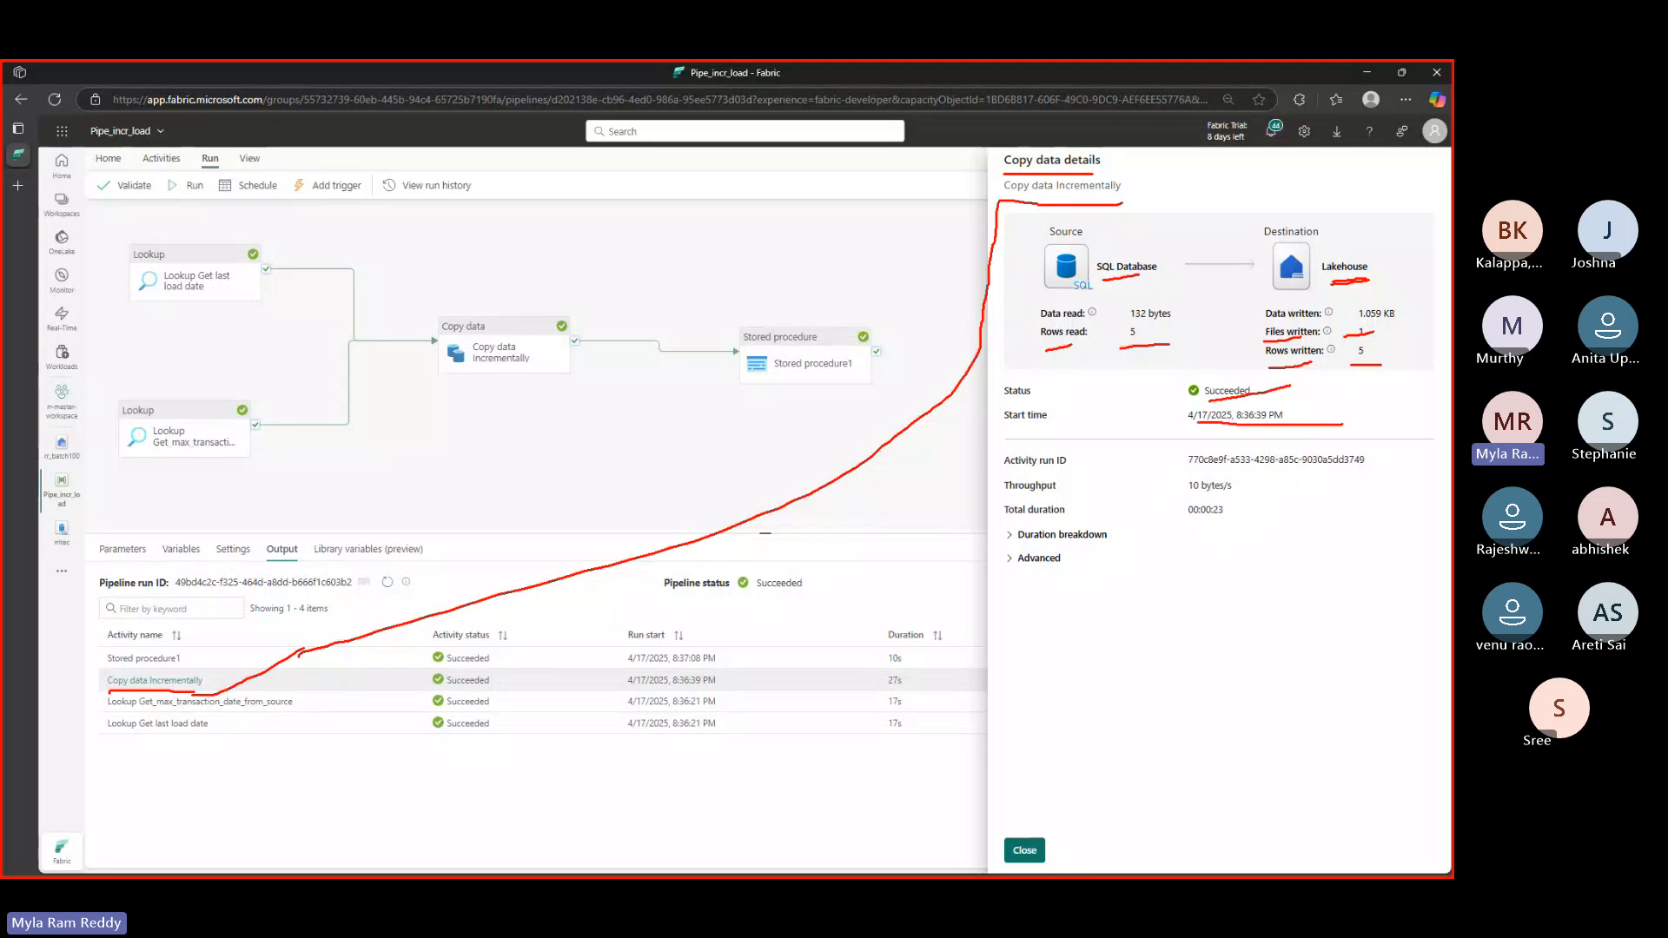
{"action": "left_click_drag", "start_coordinate": [1019, 540], "coordinate": [1107, 536]}
{"action": "left_click_drag", "start_coordinate": [1021, 580], "coordinate": [1107, 571]}
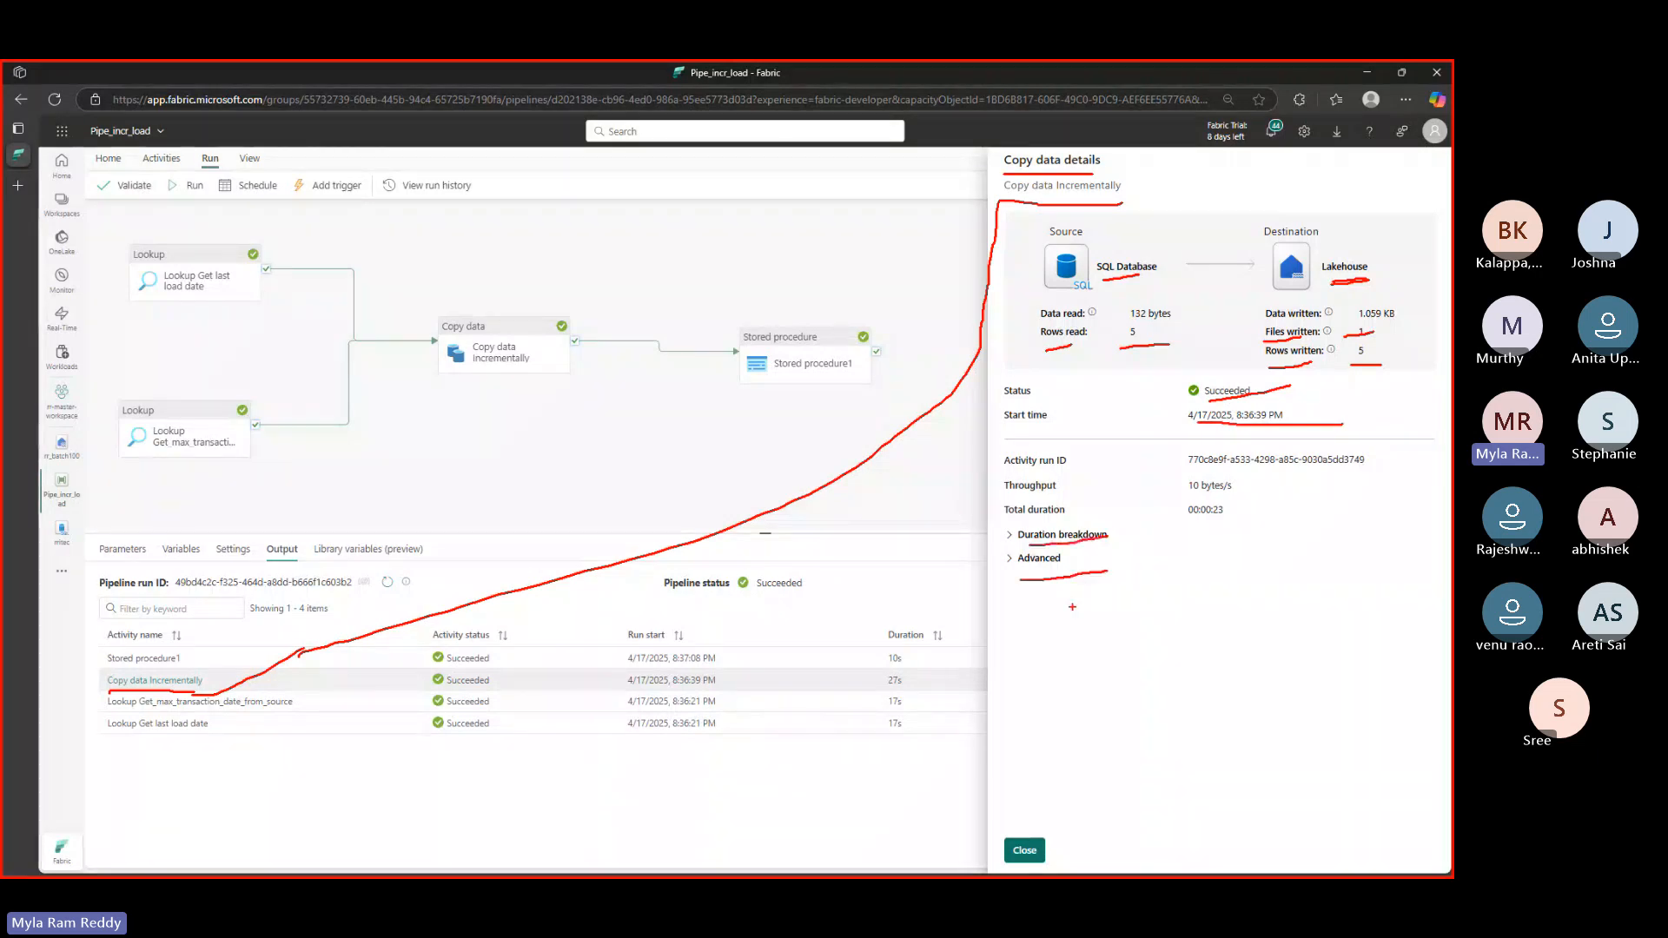
{"action": "key", "text": "Escape"}
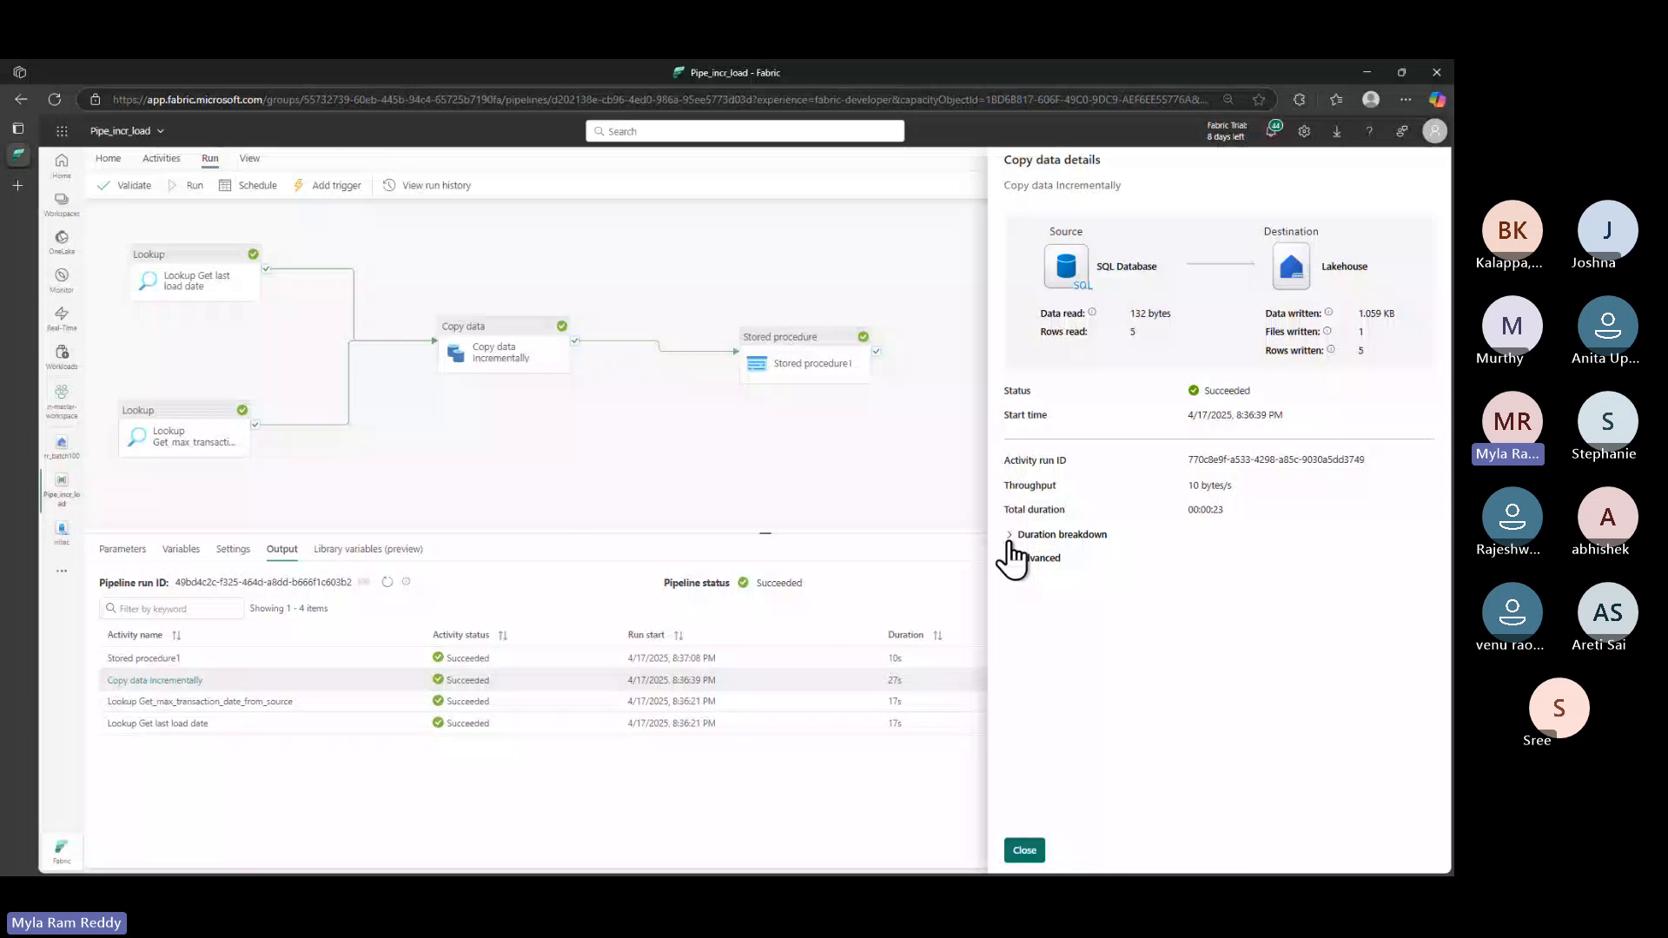
- Expand the copy duration breakdown and advanced run details, then close the Copy data pane
{"action": "left_click", "coordinate": [1010, 539]}
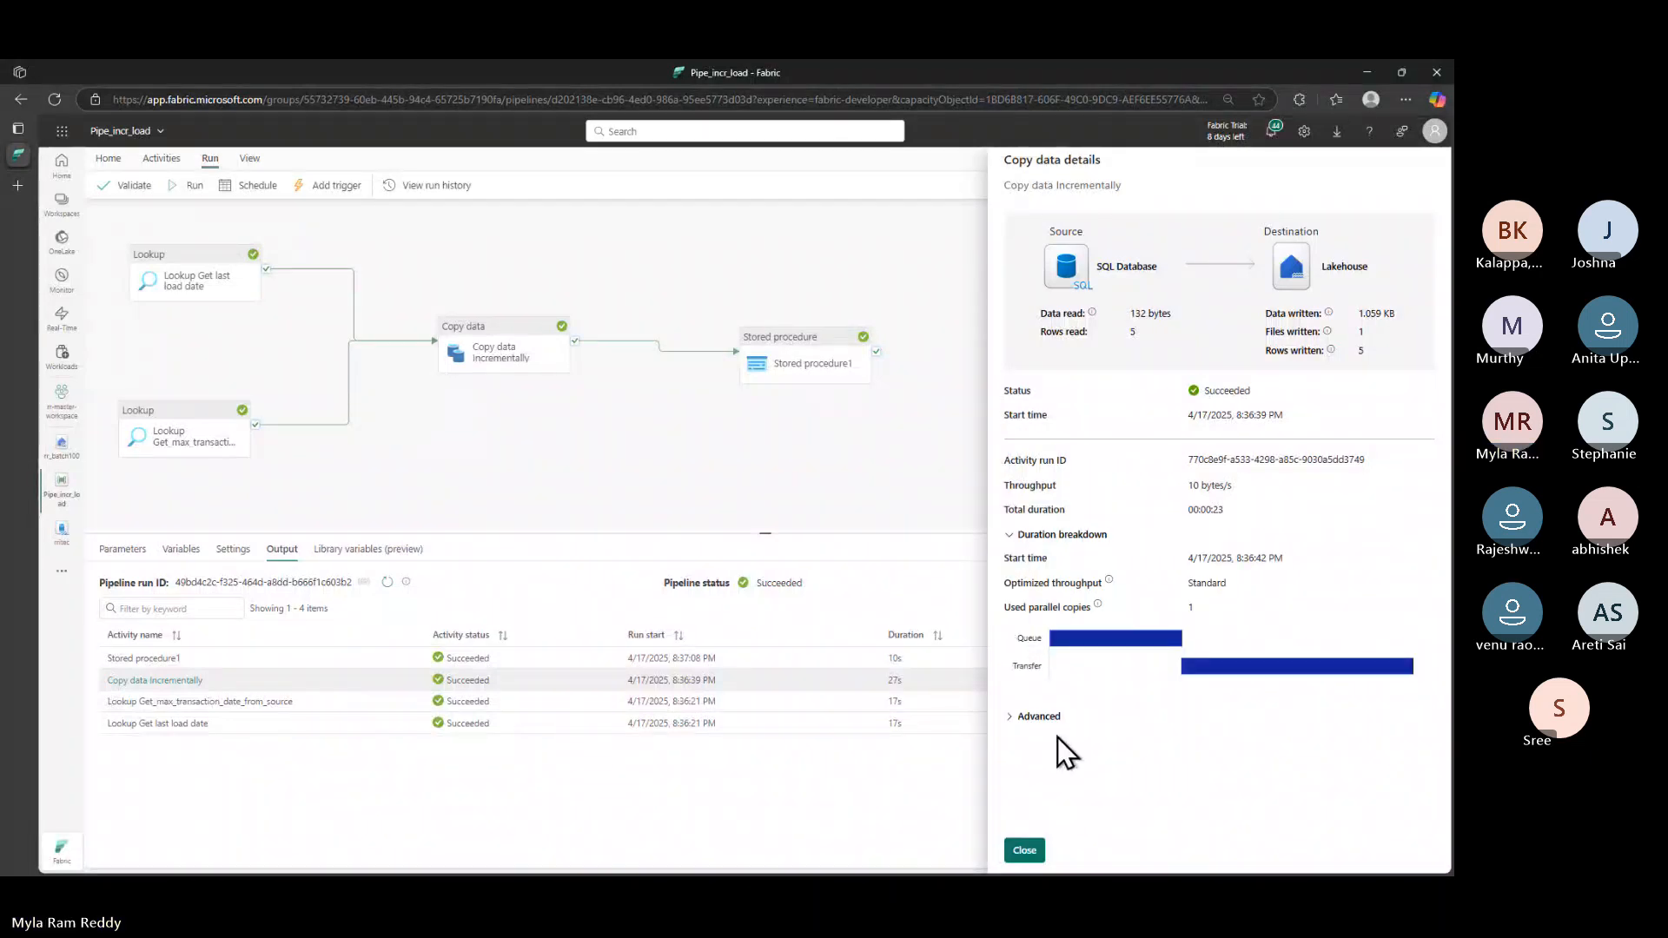
{"action": "left_click", "coordinate": [1010, 717]}
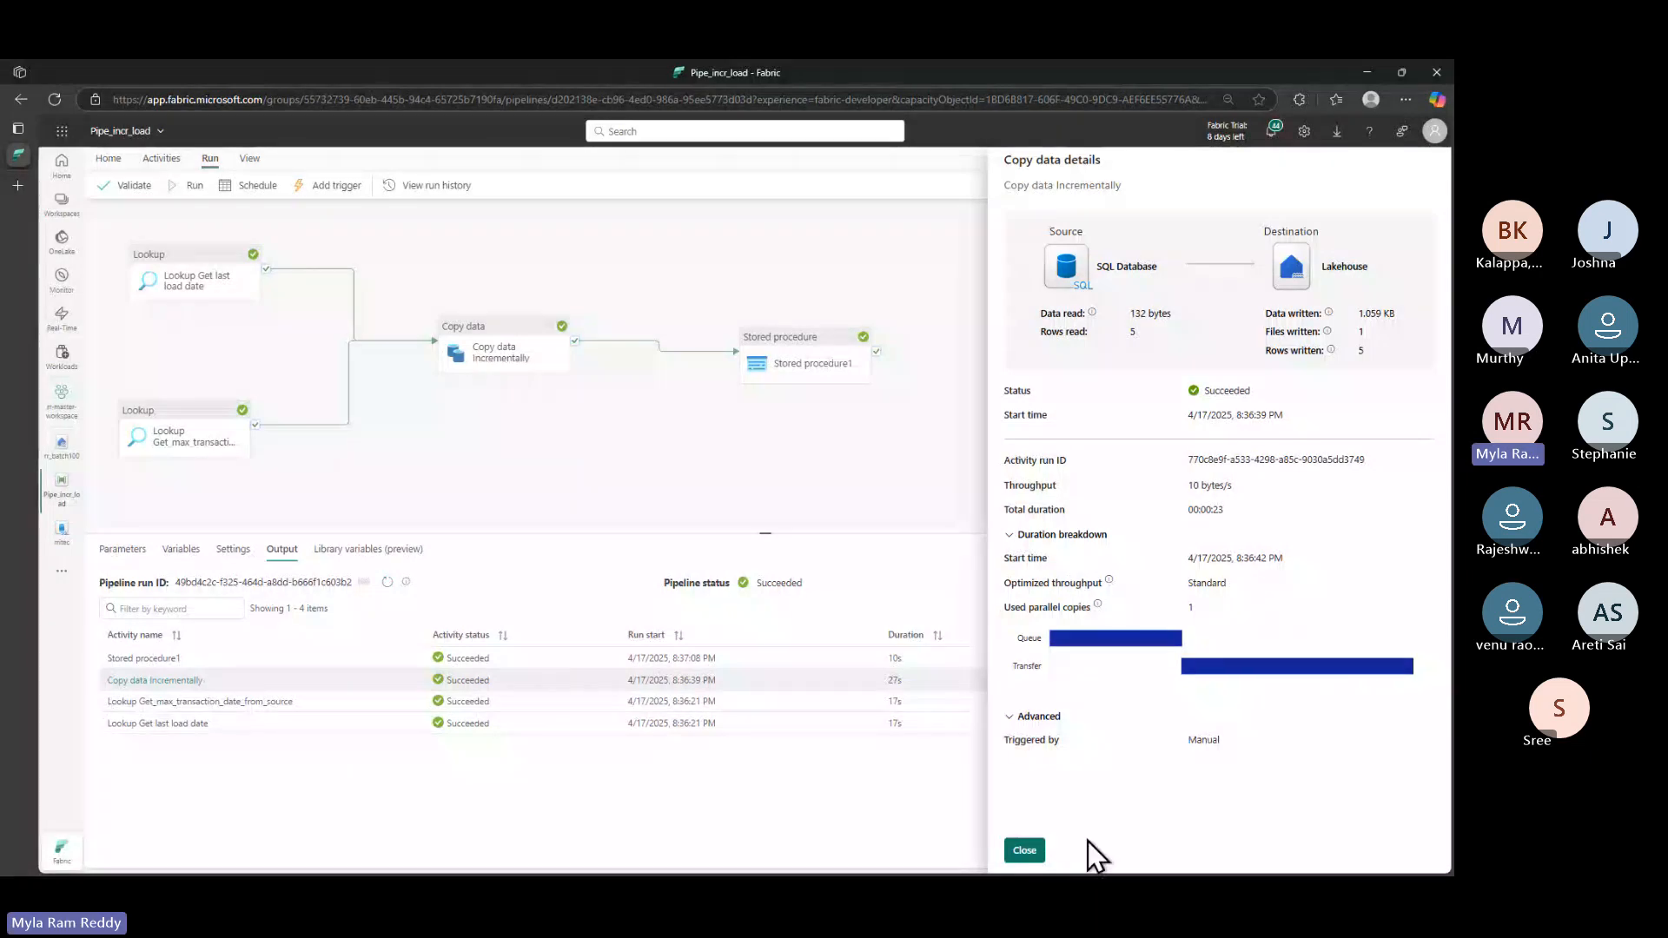
{"action": "left_click", "coordinate": [1025, 851]}
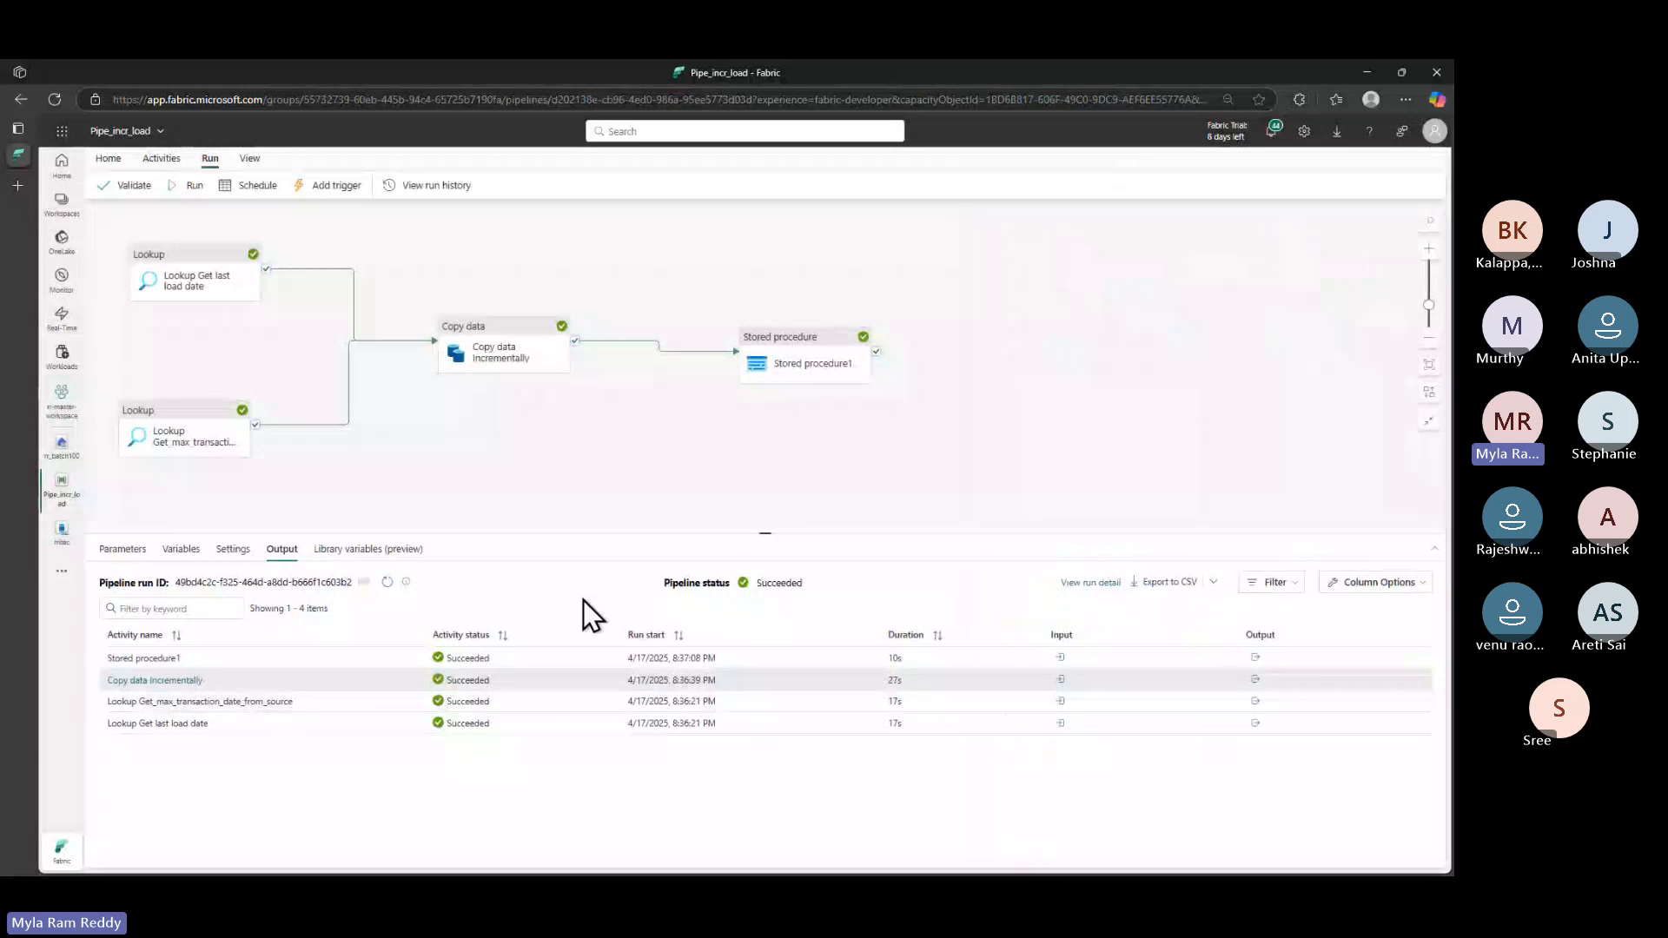
{"action": "key", "text": "alt+Tab"}
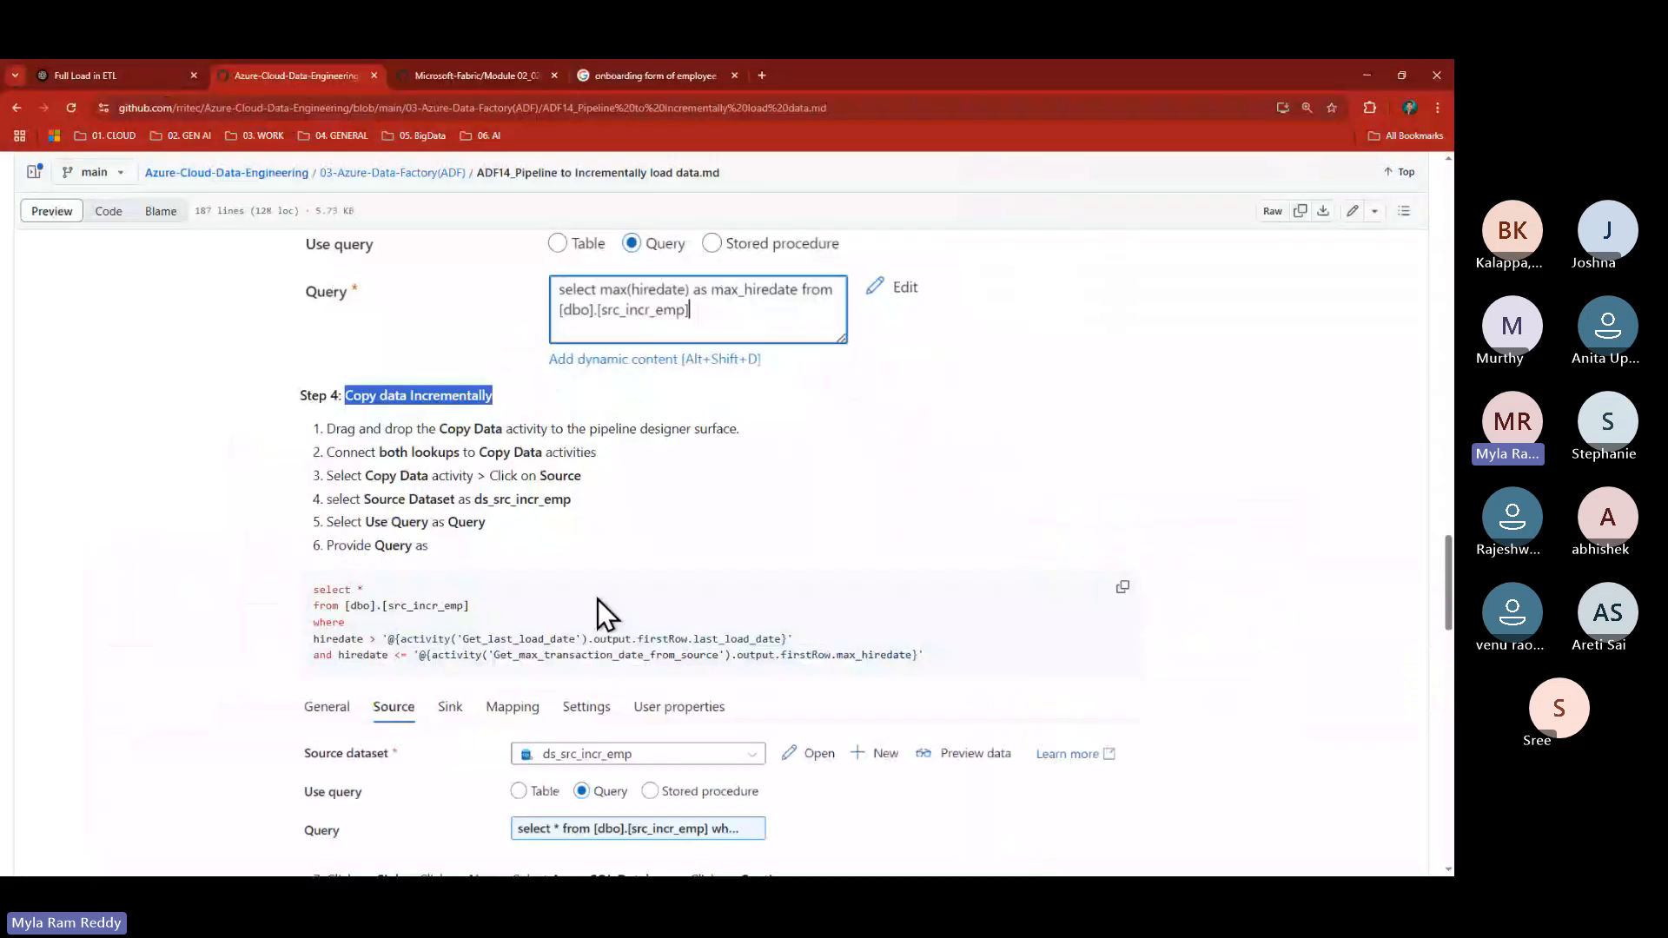
- Copy the Step 7 INSERT block that adds rows 6 and 7 to src_incr_emp
{"action": "scroll", "coordinate": [598, 600], "scroll_direction": "down", "scroll_amount": 2}
{"action": "scroll", "coordinate": [686, 686], "scroll_direction": "down", "scroll_amount": 5}
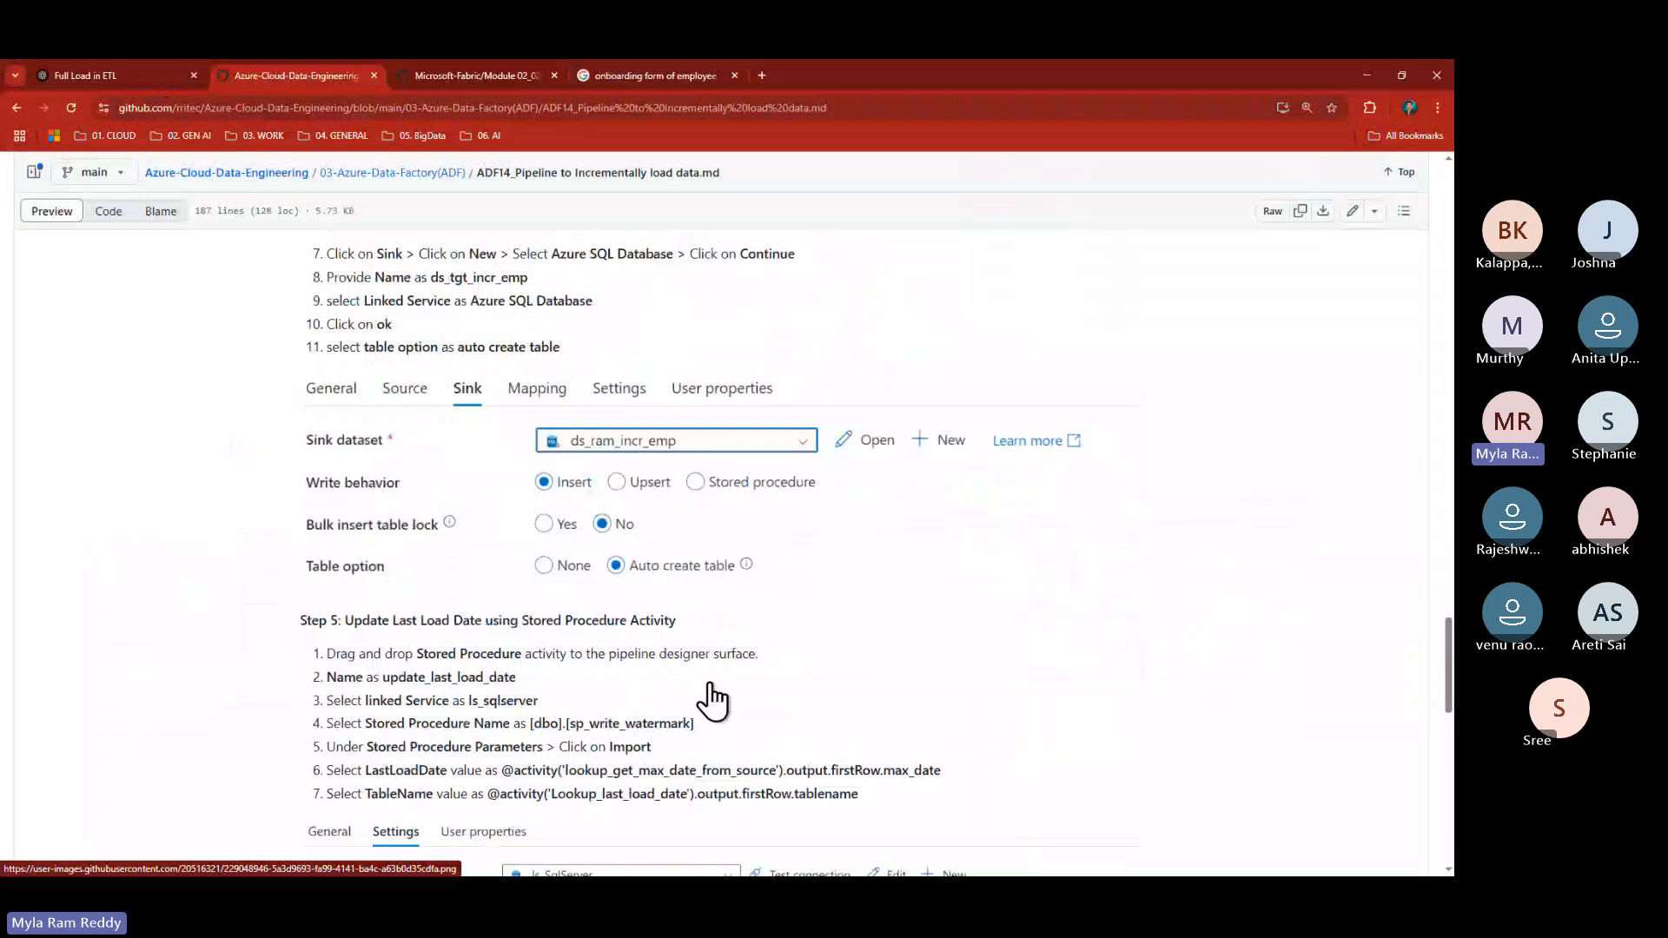
{"action": "scroll", "coordinate": [713, 700], "scroll_direction": "down", "scroll_amount": 8}
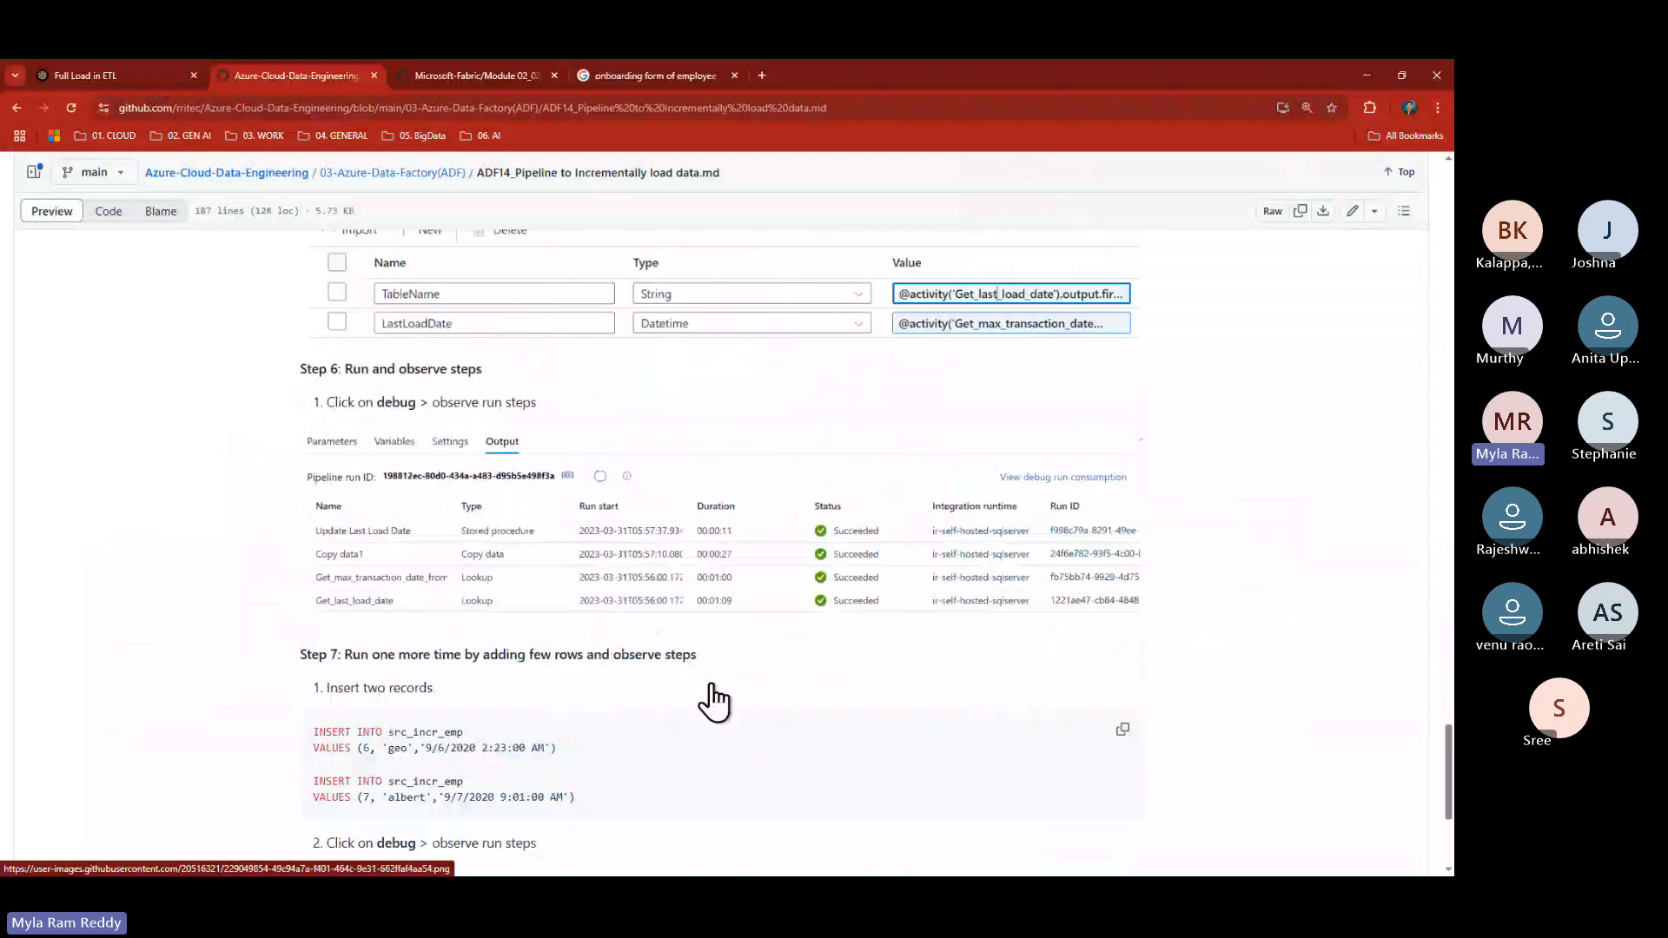
{"action": "scroll", "coordinate": [711, 687], "scroll_direction": "down", "scroll_amount": 4}
{"action": "left_click", "coordinate": [1124, 428]}
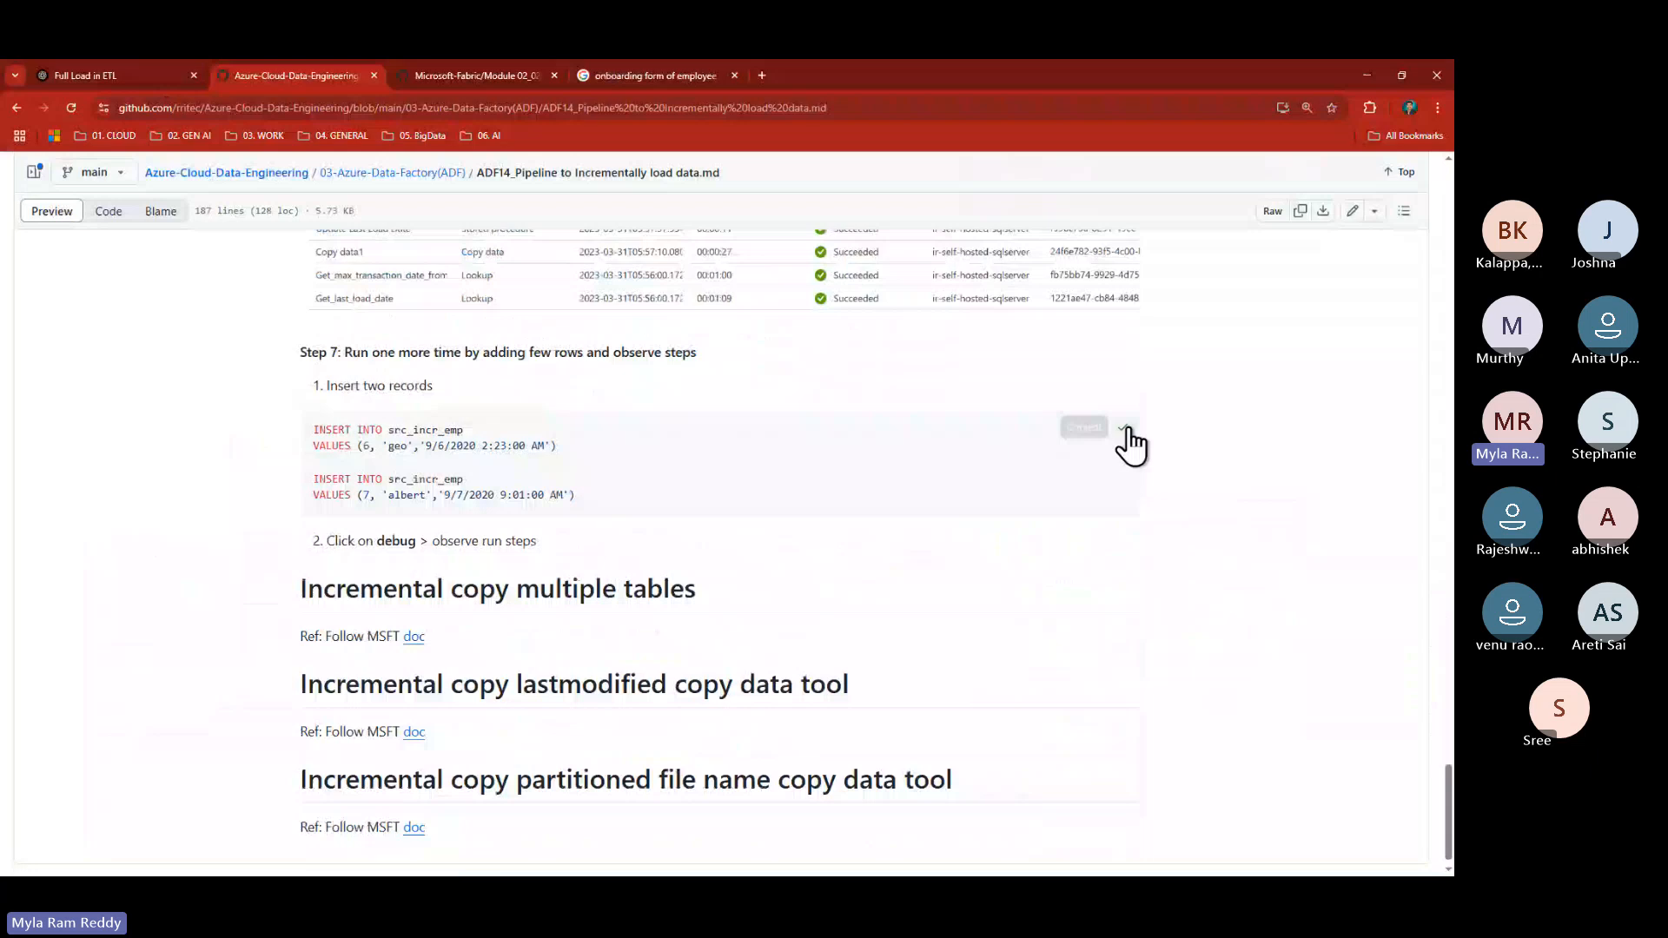
- Paste the two INSERT statements, qualify the table as ap.src_incr_emp, and run them
{"action": "key", "text": "alt+Tab"}
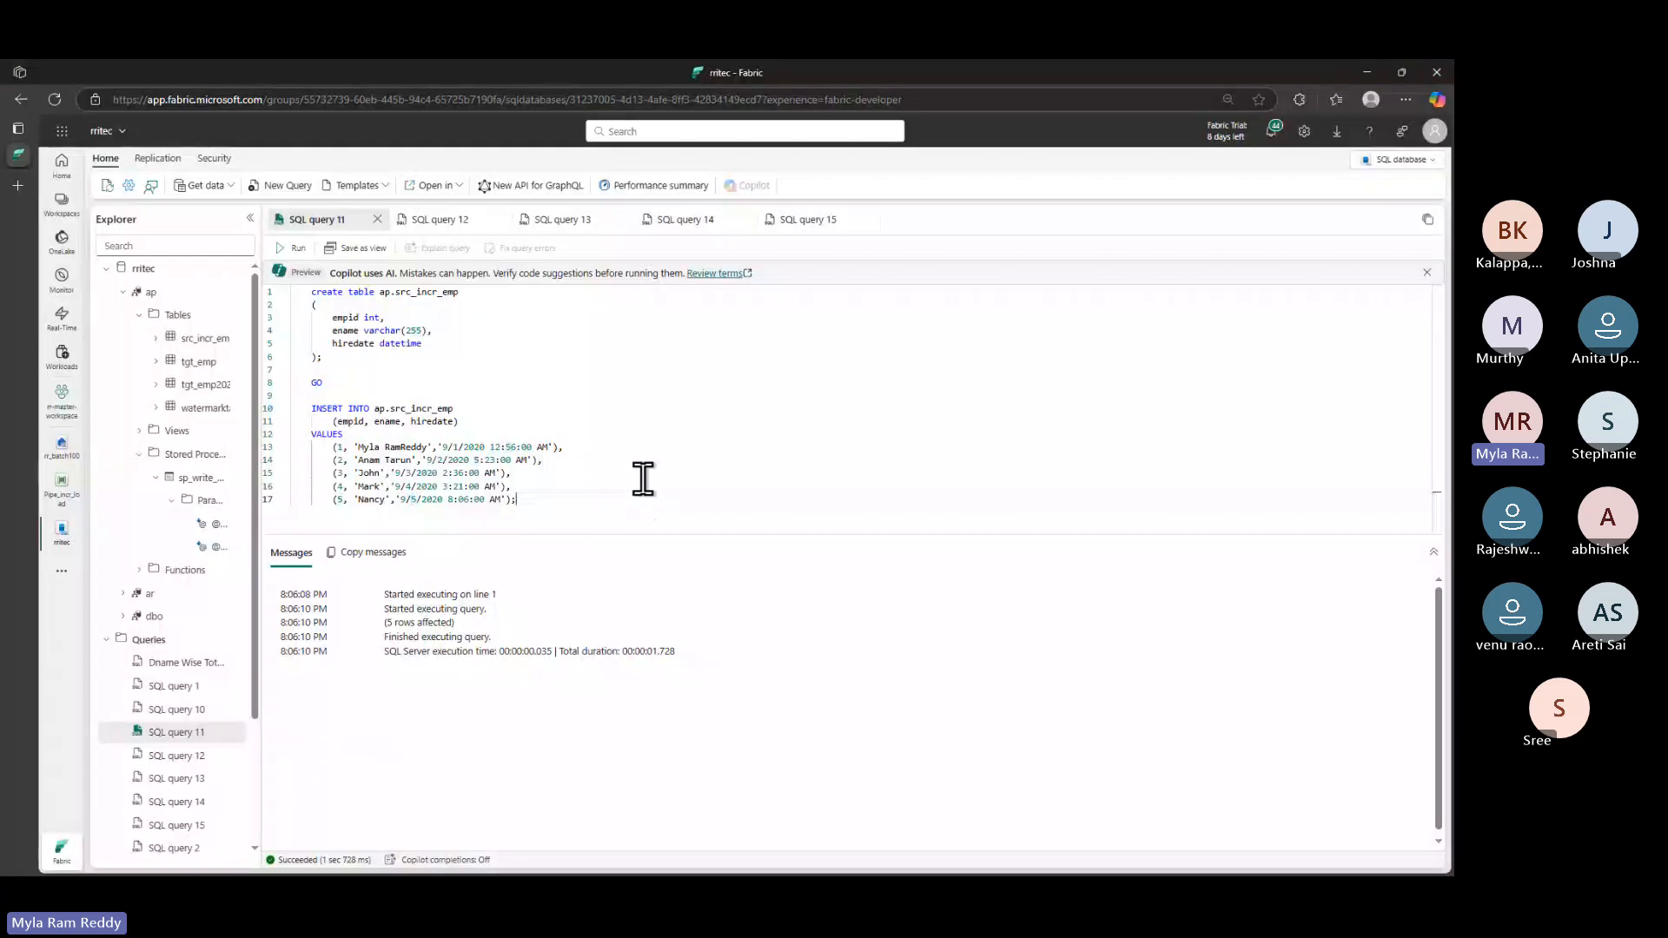
{"action": "key", "text": "ctrl+v"}
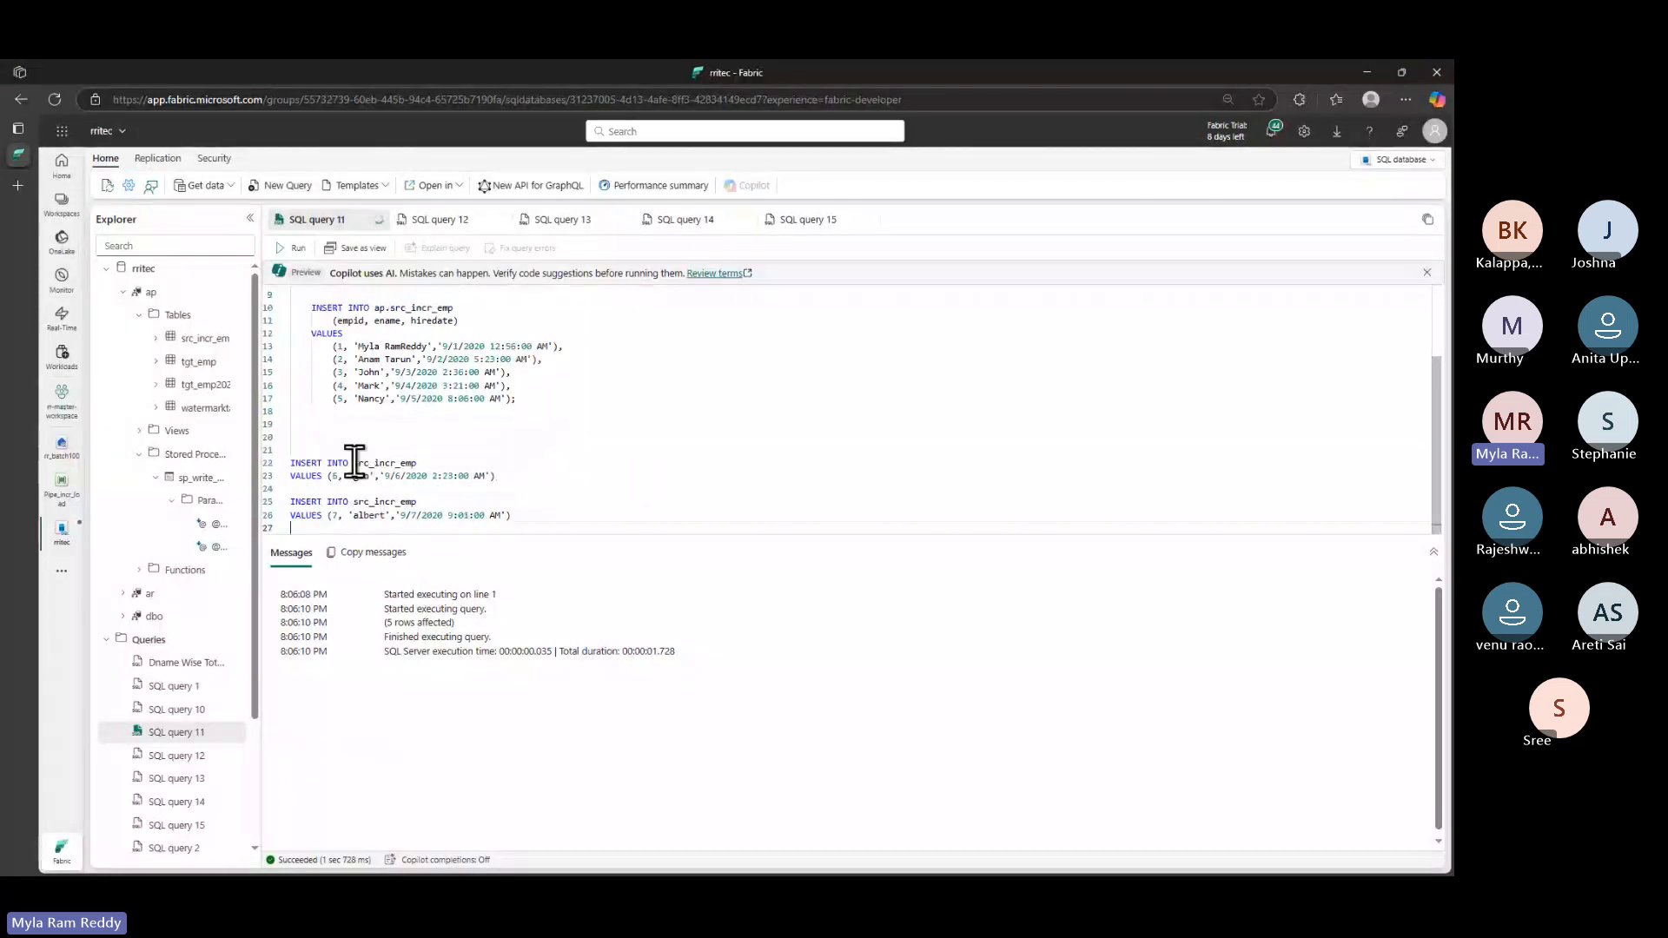
{"action": "left_click", "coordinate": [354, 463]}
{"action": "type", "text": "ap."}
{"action": "left_click", "coordinate": [521, 517]}
{"action": "double_click", "coordinate": [360, 476]}
{"action": "double_click", "coordinate": [368, 516]}
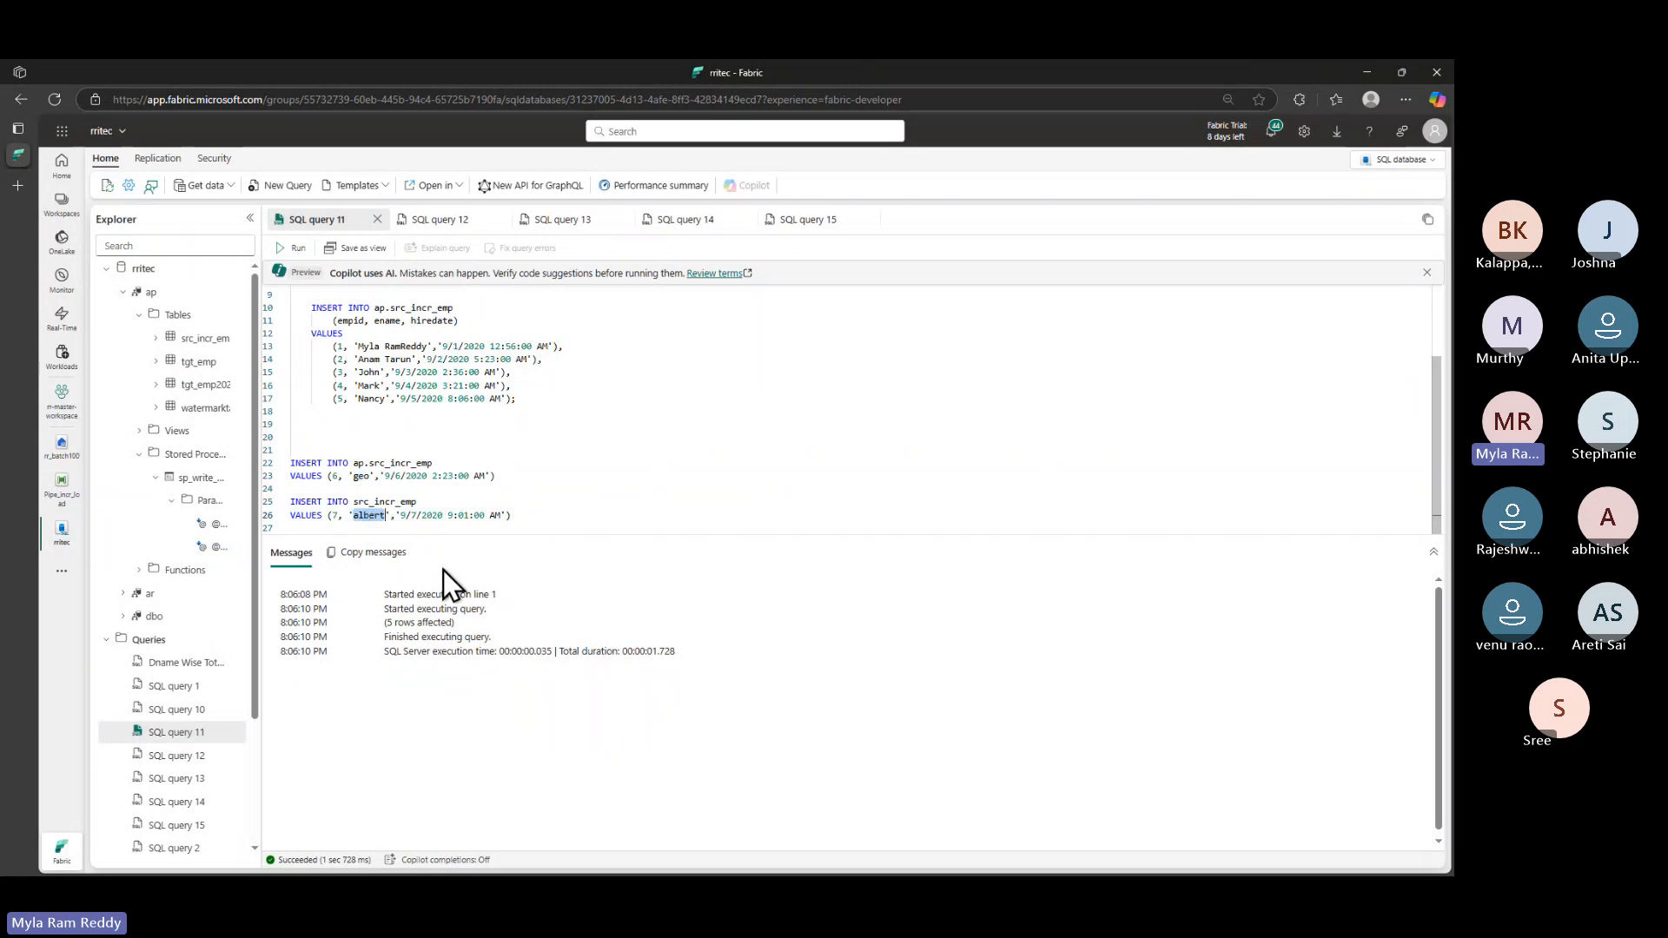
{"action": "left_click", "coordinate": [391, 476]}
{"action": "left_click_drag", "start_coordinate": [407, 477], "coordinate": [428, 477]}
{"action": "left_click_drag", "start_coordinate": [521, 520], "coordinate": [261, 454]}
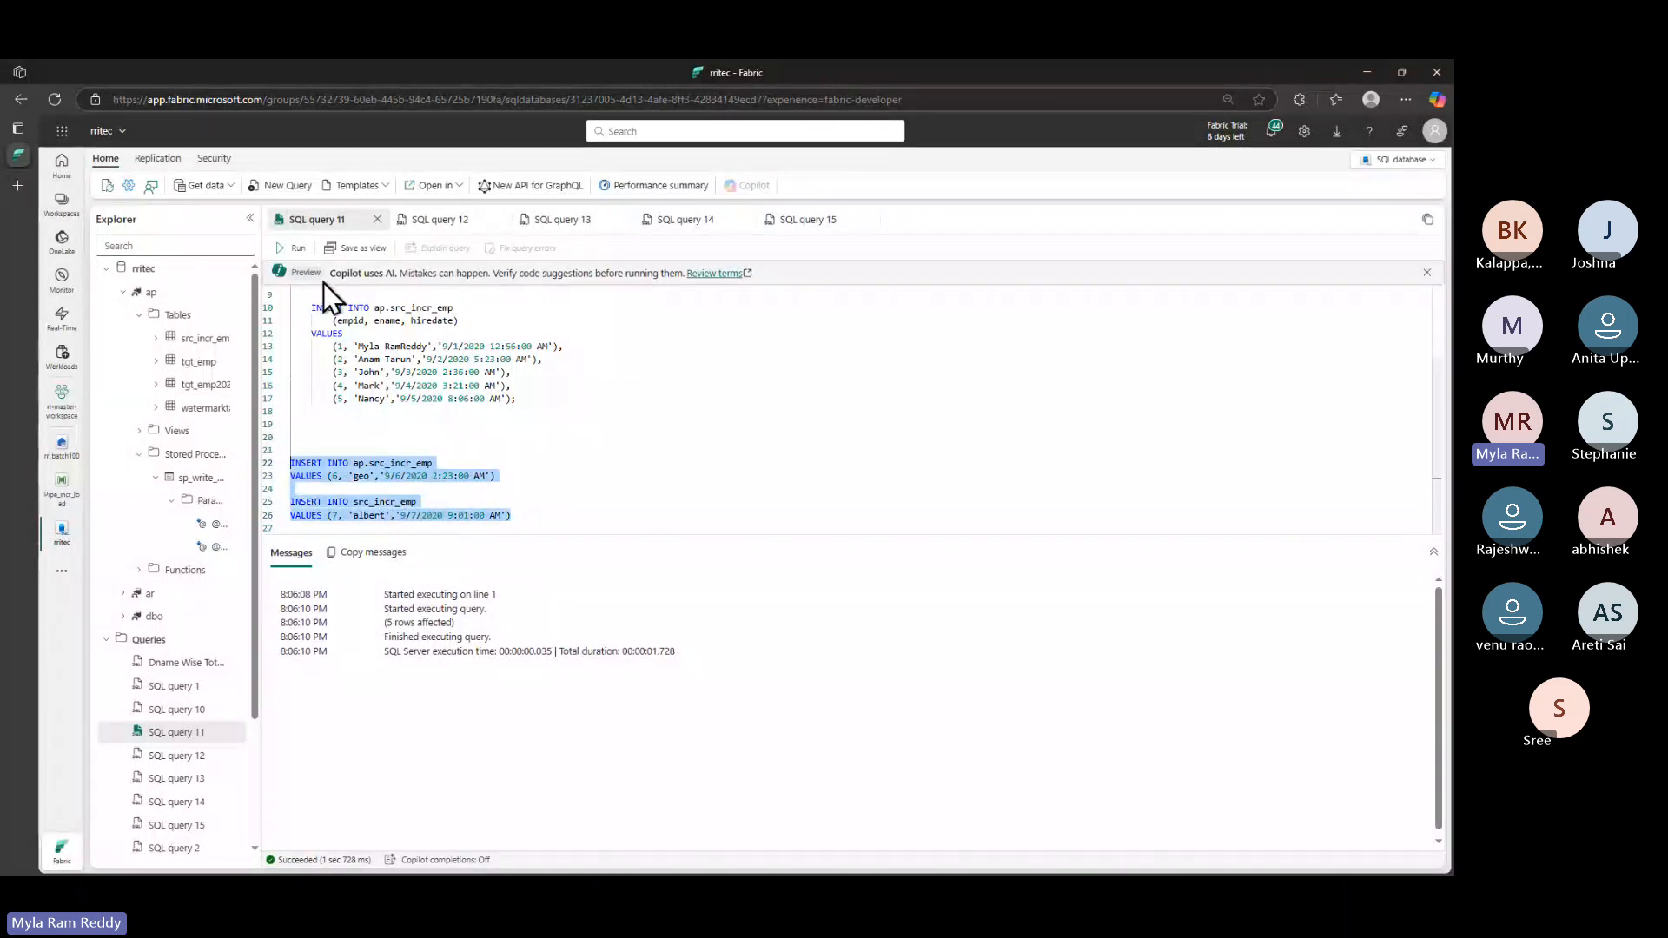
{"action": "left_click", "coordinate": [292, 248]}
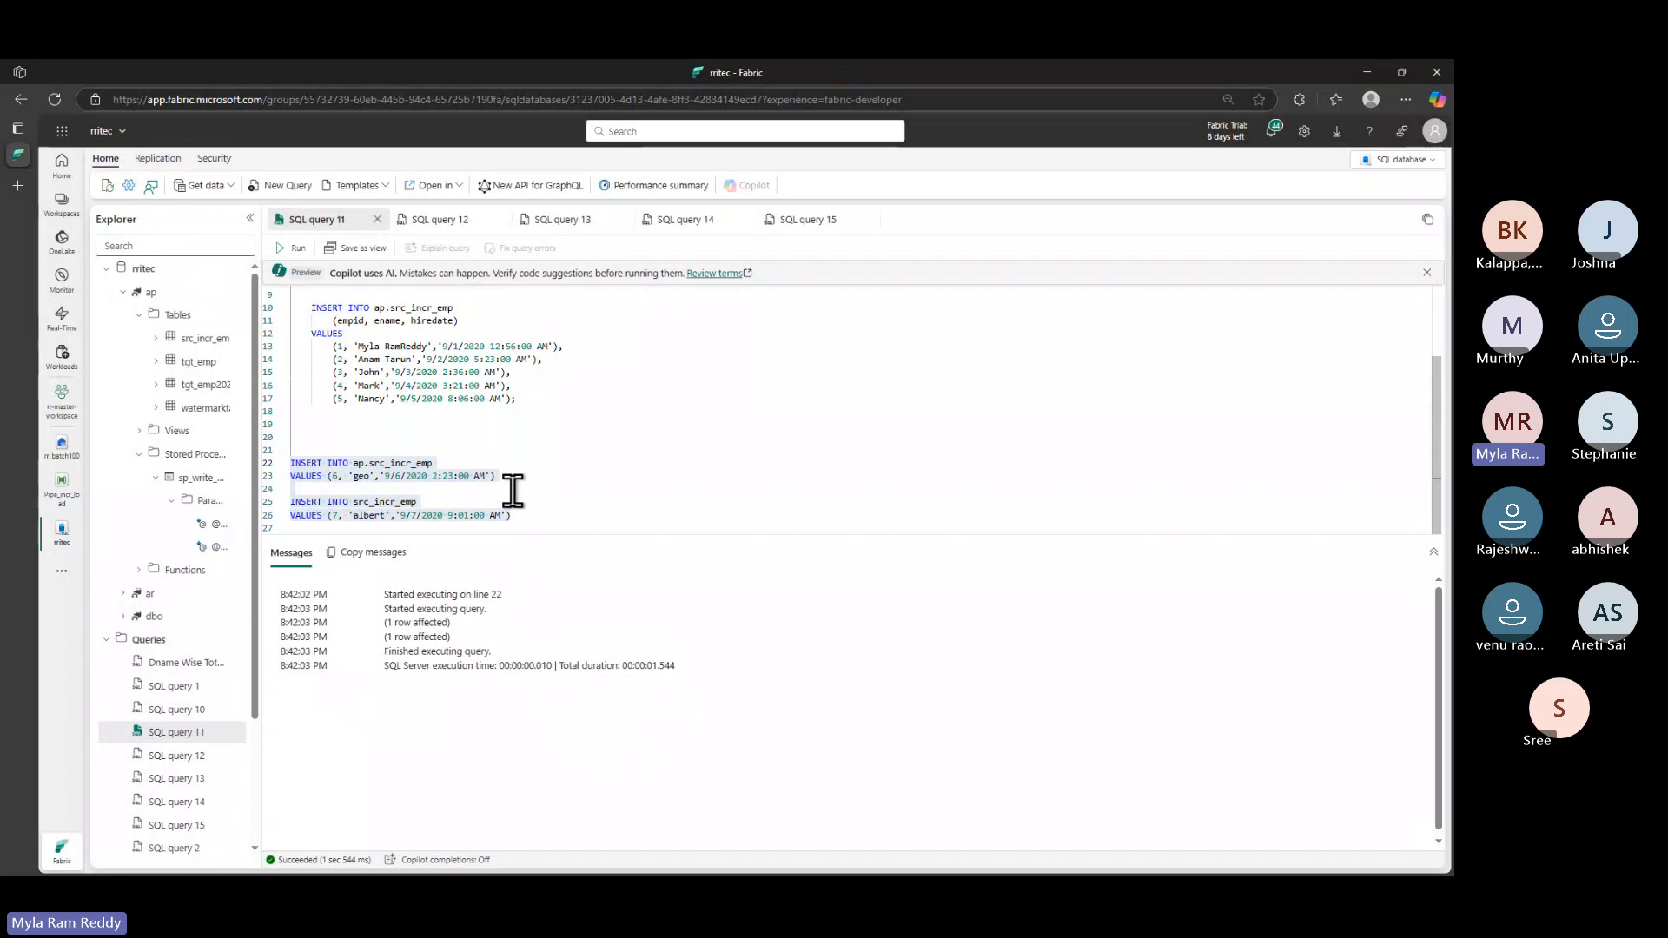
- Add 'select * from ap.src_incr_emp' on line 29 and run it
{"action": "scroll", "coordinate": [513, 491], "scroll_direction": "up", "scroll_amount": 2}
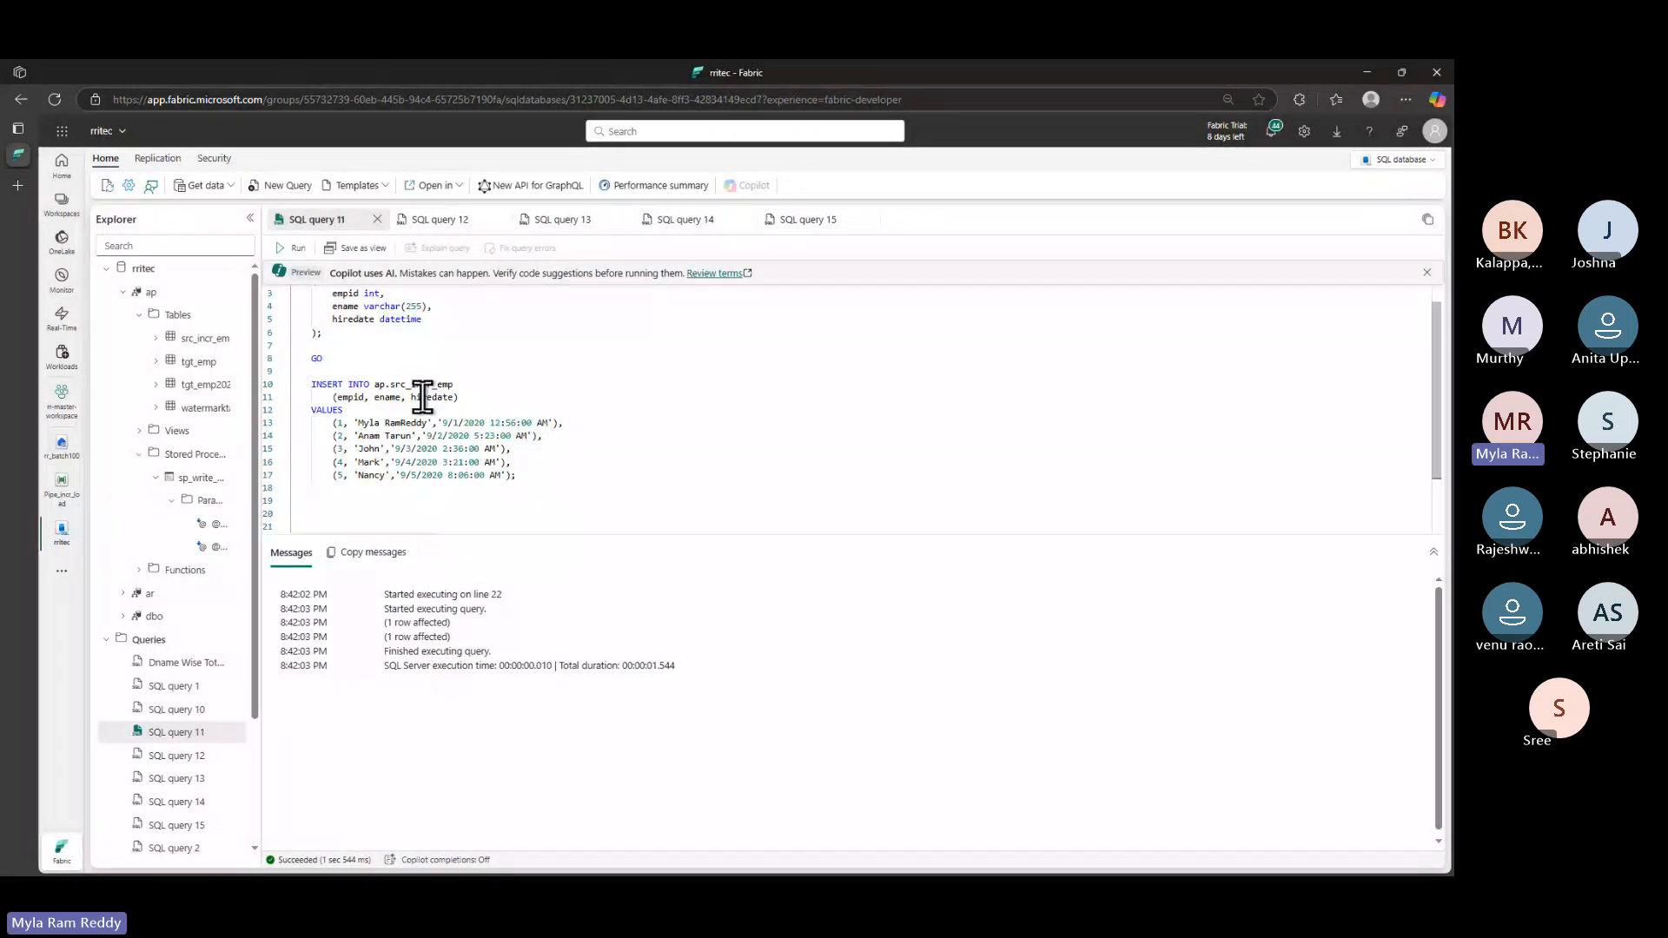
{"action": "left_click_drag", "start_coordinate": [375, 384], "coordinate": [453, 384]}
{"action": "key", "text": "ctrl+c"}
{"action": "scroll", "coordinate": [524, 518], "scroll_direction": "down", "scroll_amount": 2}
{"action": "left_click", "coordinate": [558, 518]}
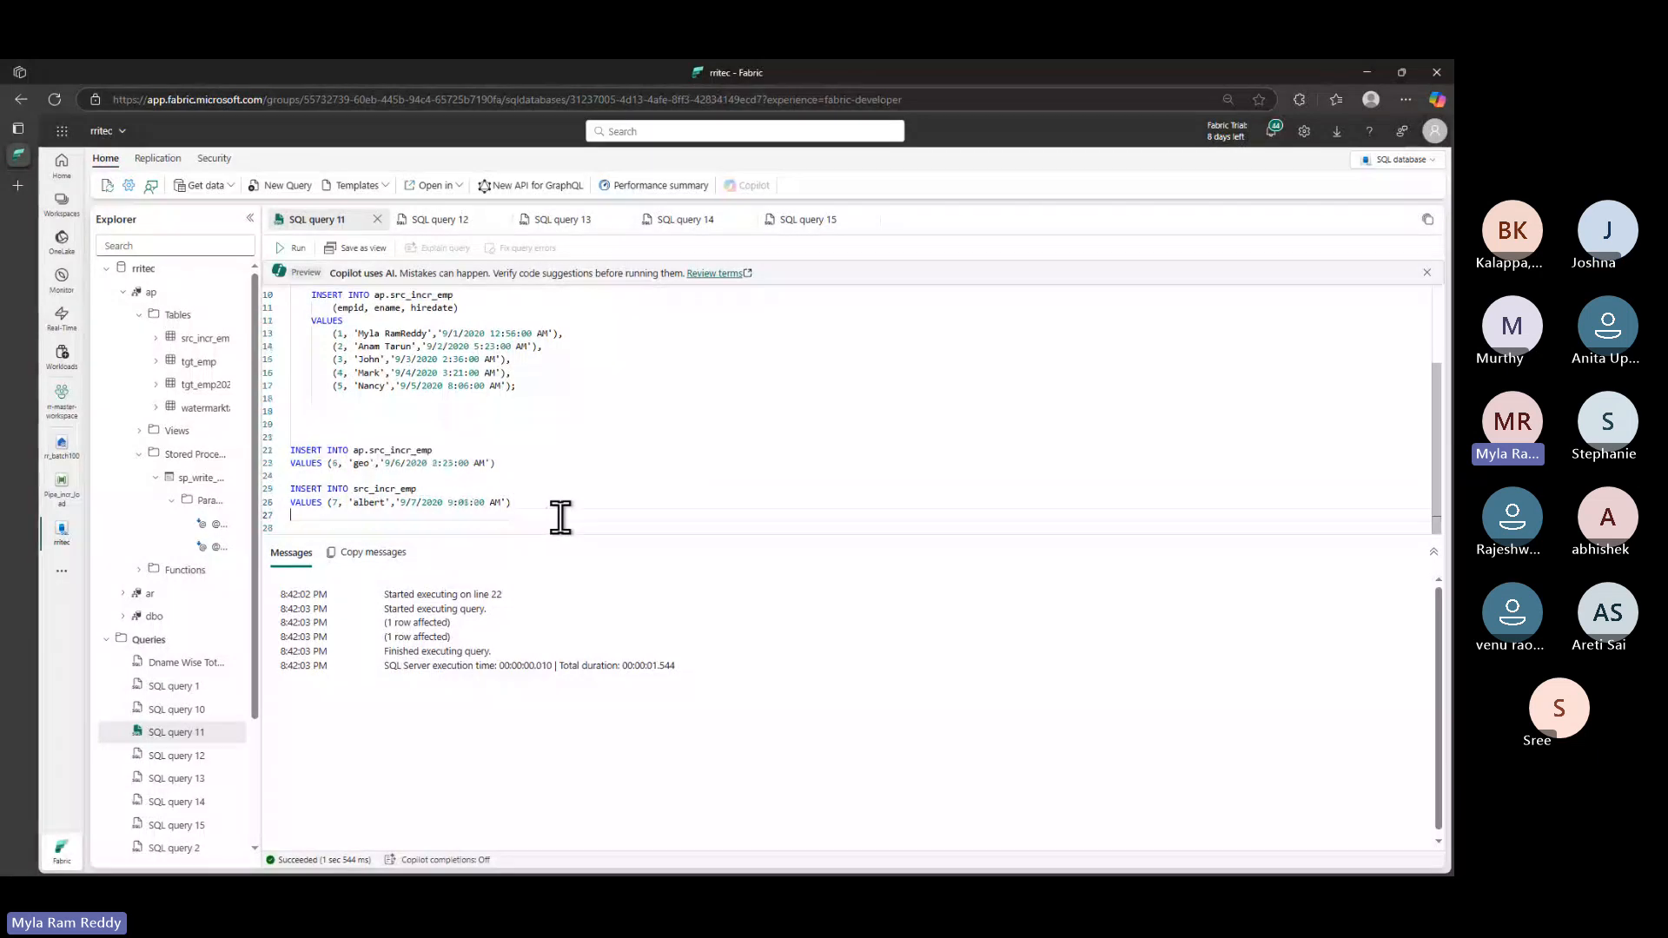
{"action": "key", "text": "Return"}
{"action": "key", "text": "Return"}
{"action": "key", "text": "Return"}
{"action": "type", "text": "select"}
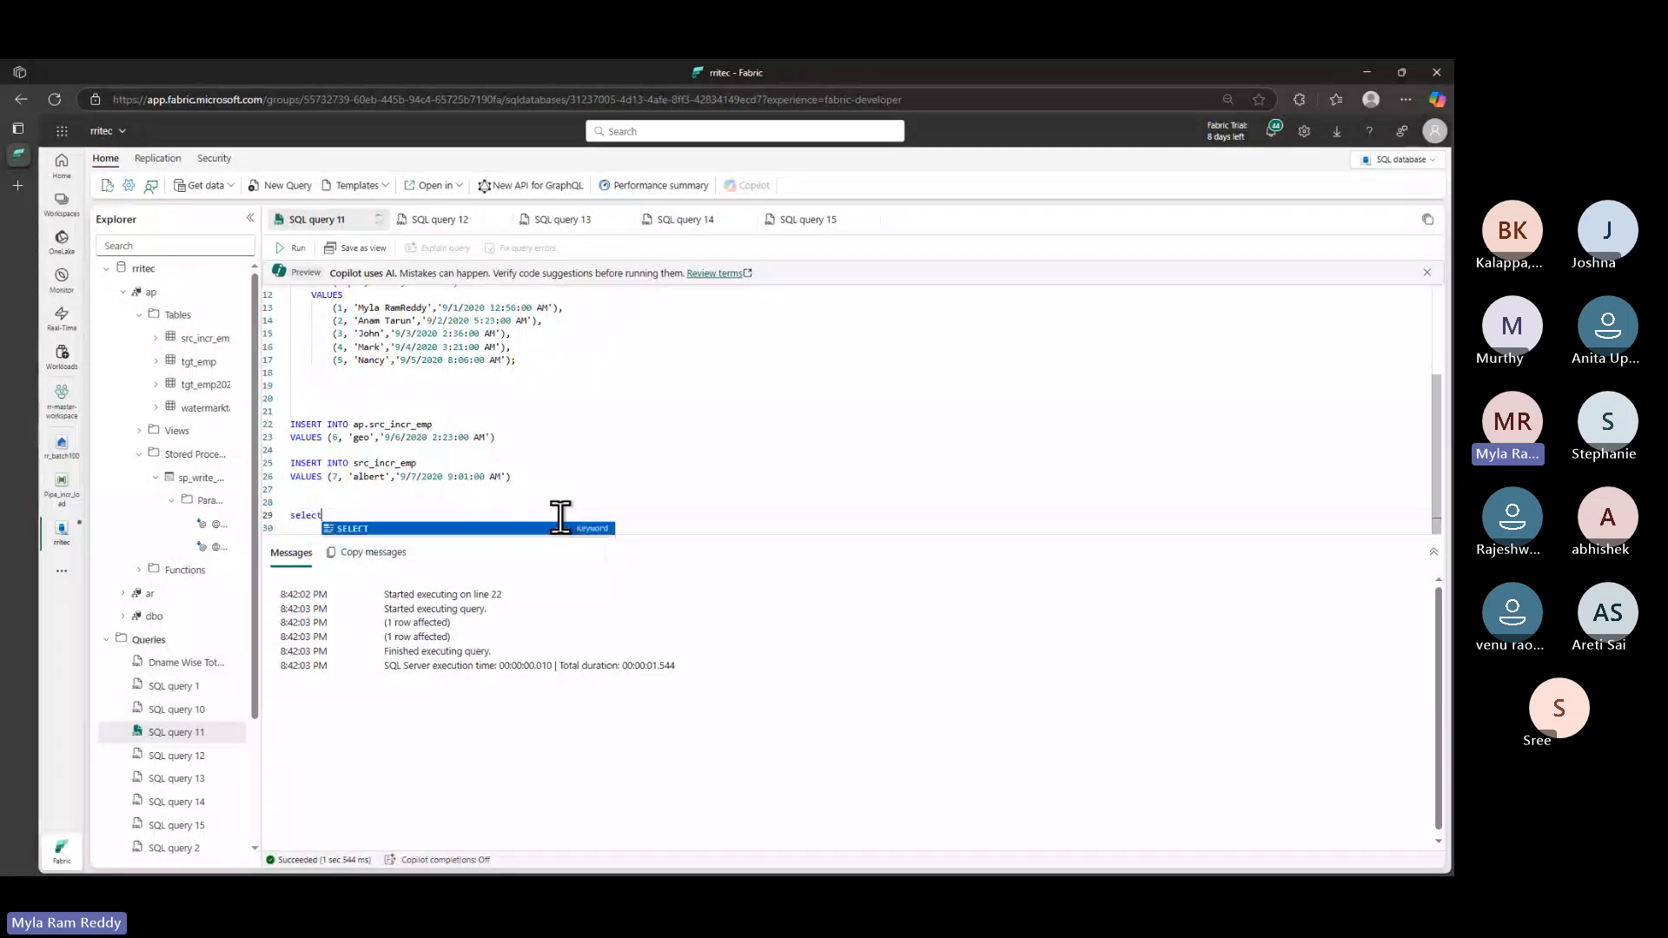
{"action": "type", "text": " * from"}
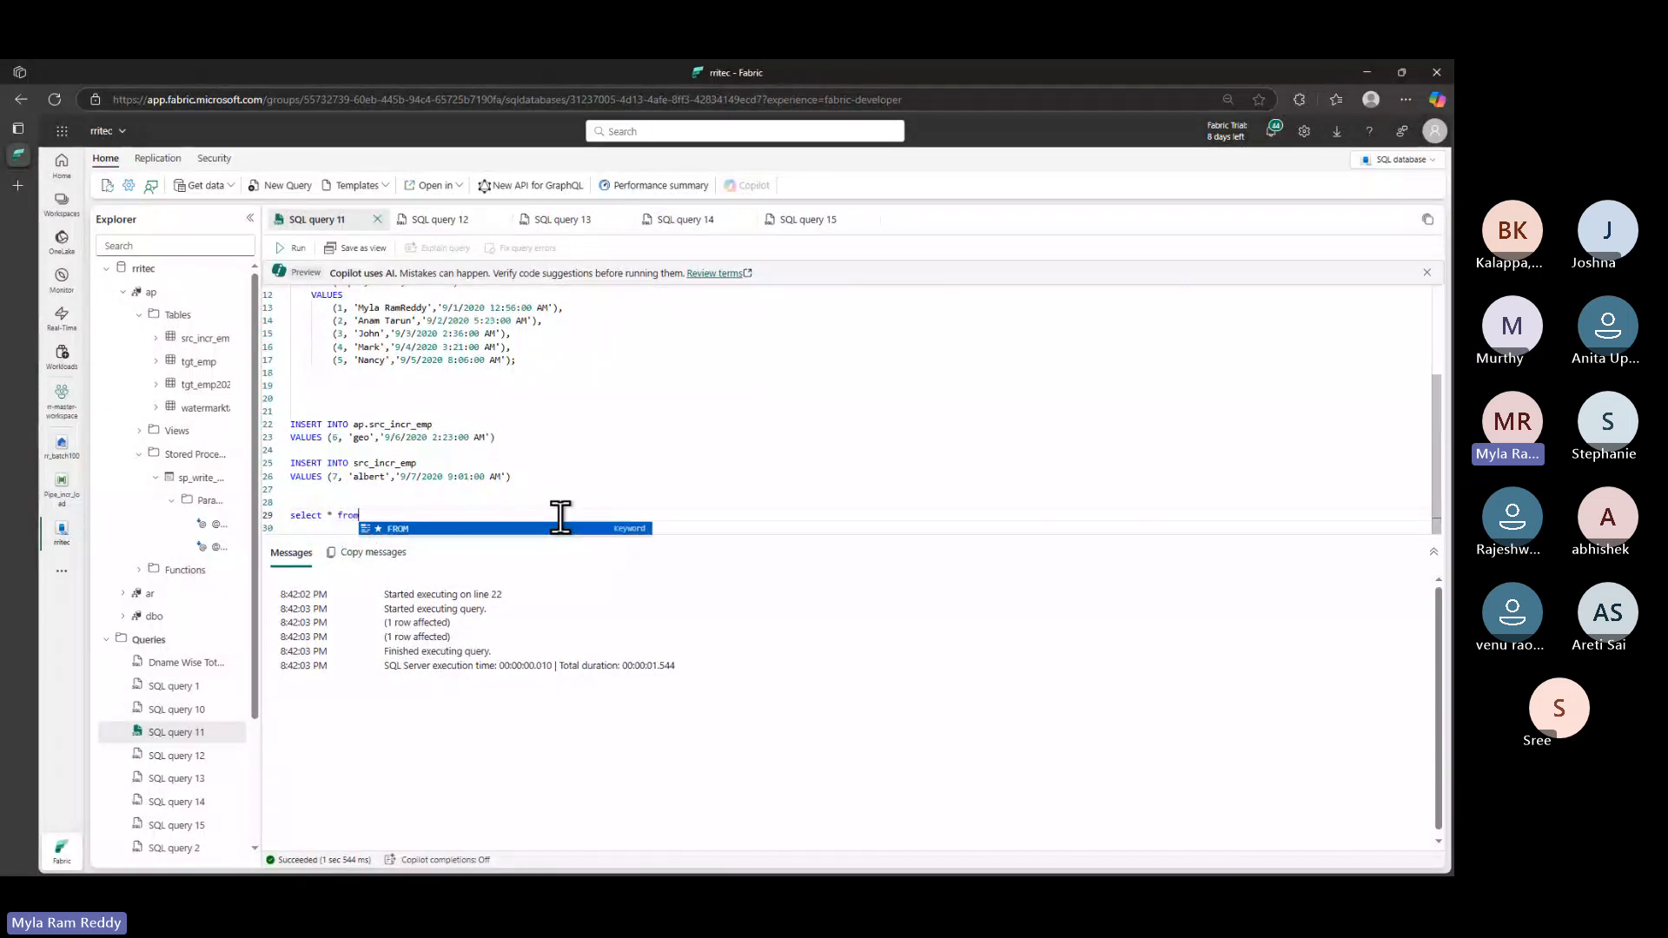
{"action": "key", "text": "ctrl+v"}
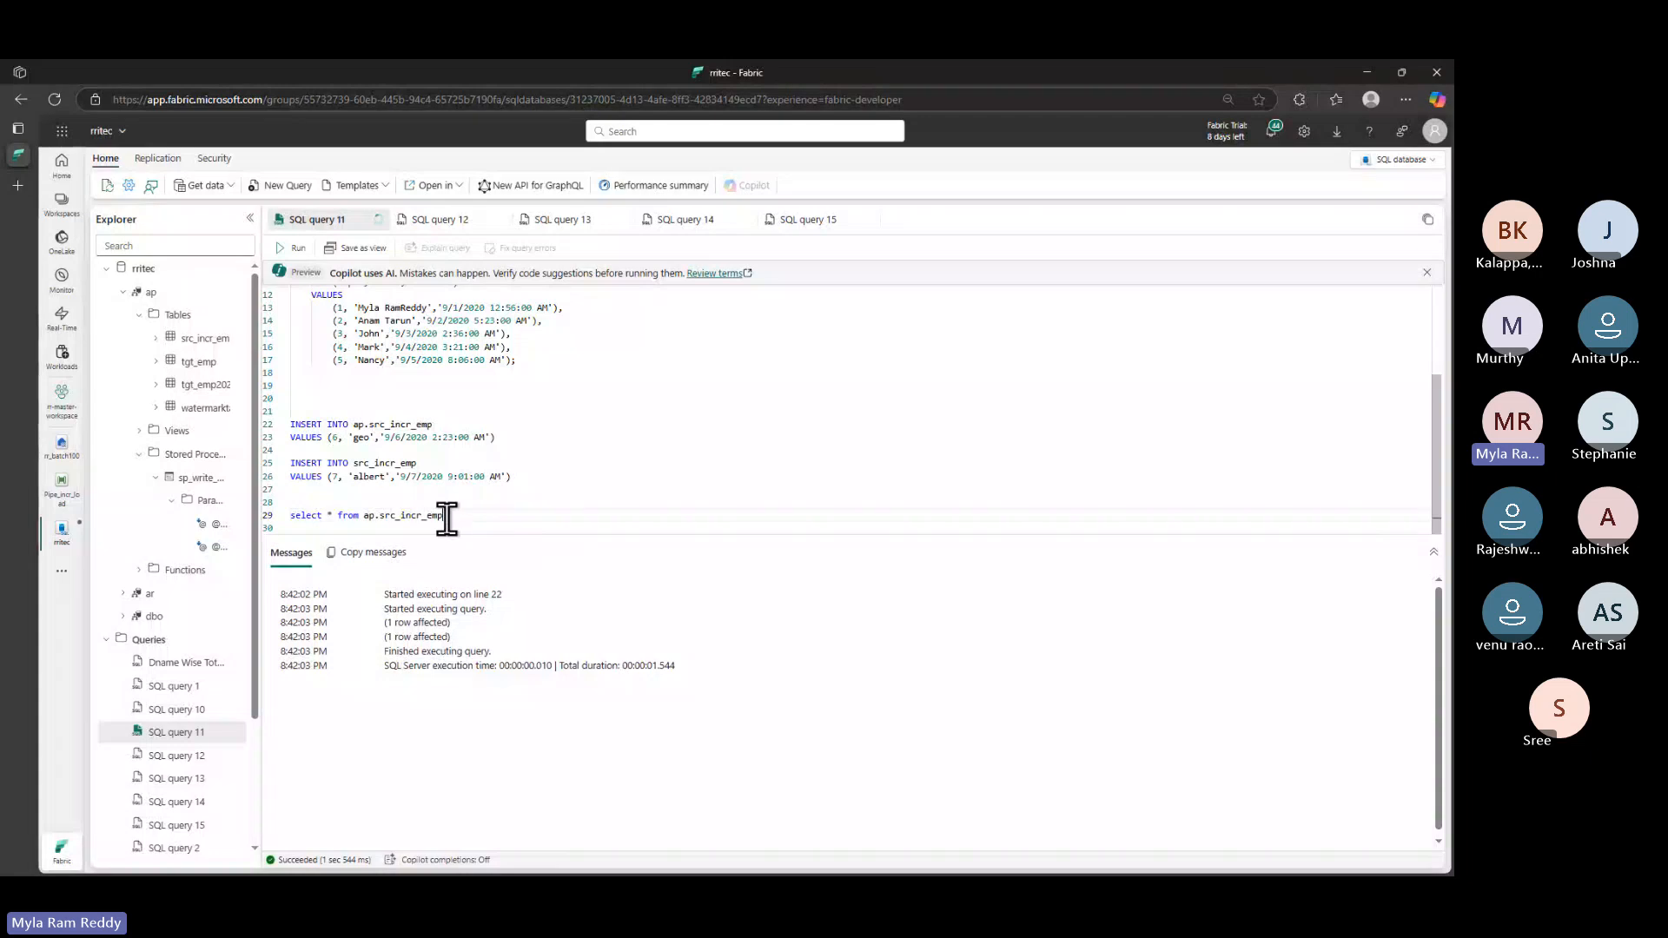
{"action": "left_click_drag", "start_coordinate": [445, 516], "coordinate": [230, 521]}
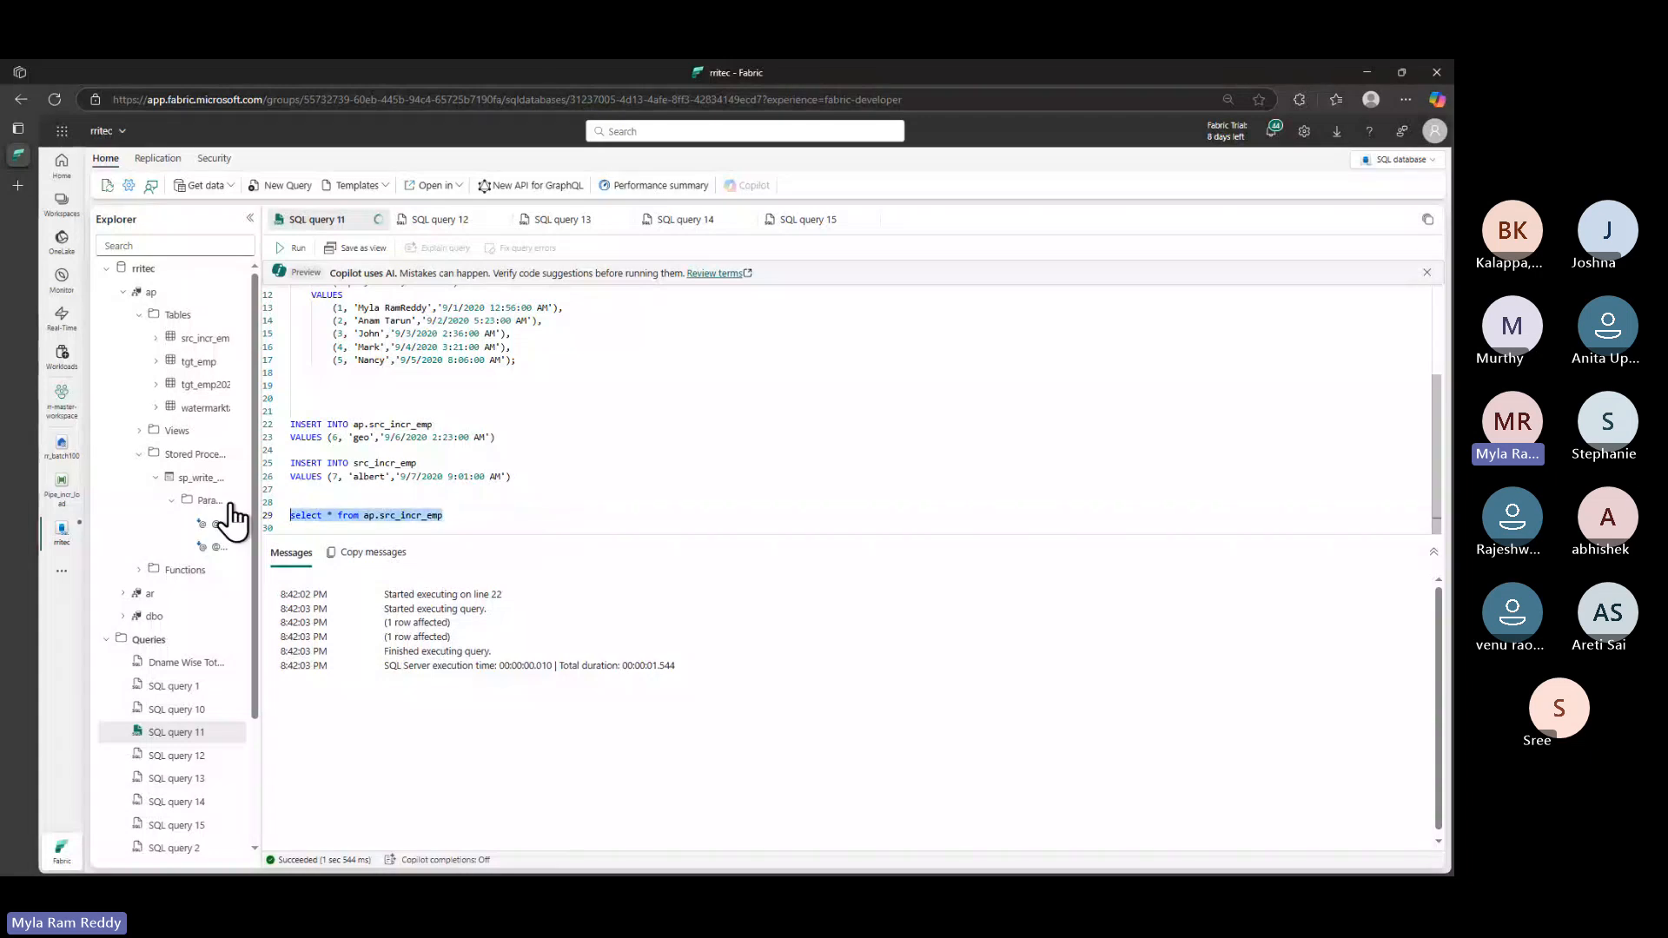
{"action": "left_click", "coordinate": [298, 249]}
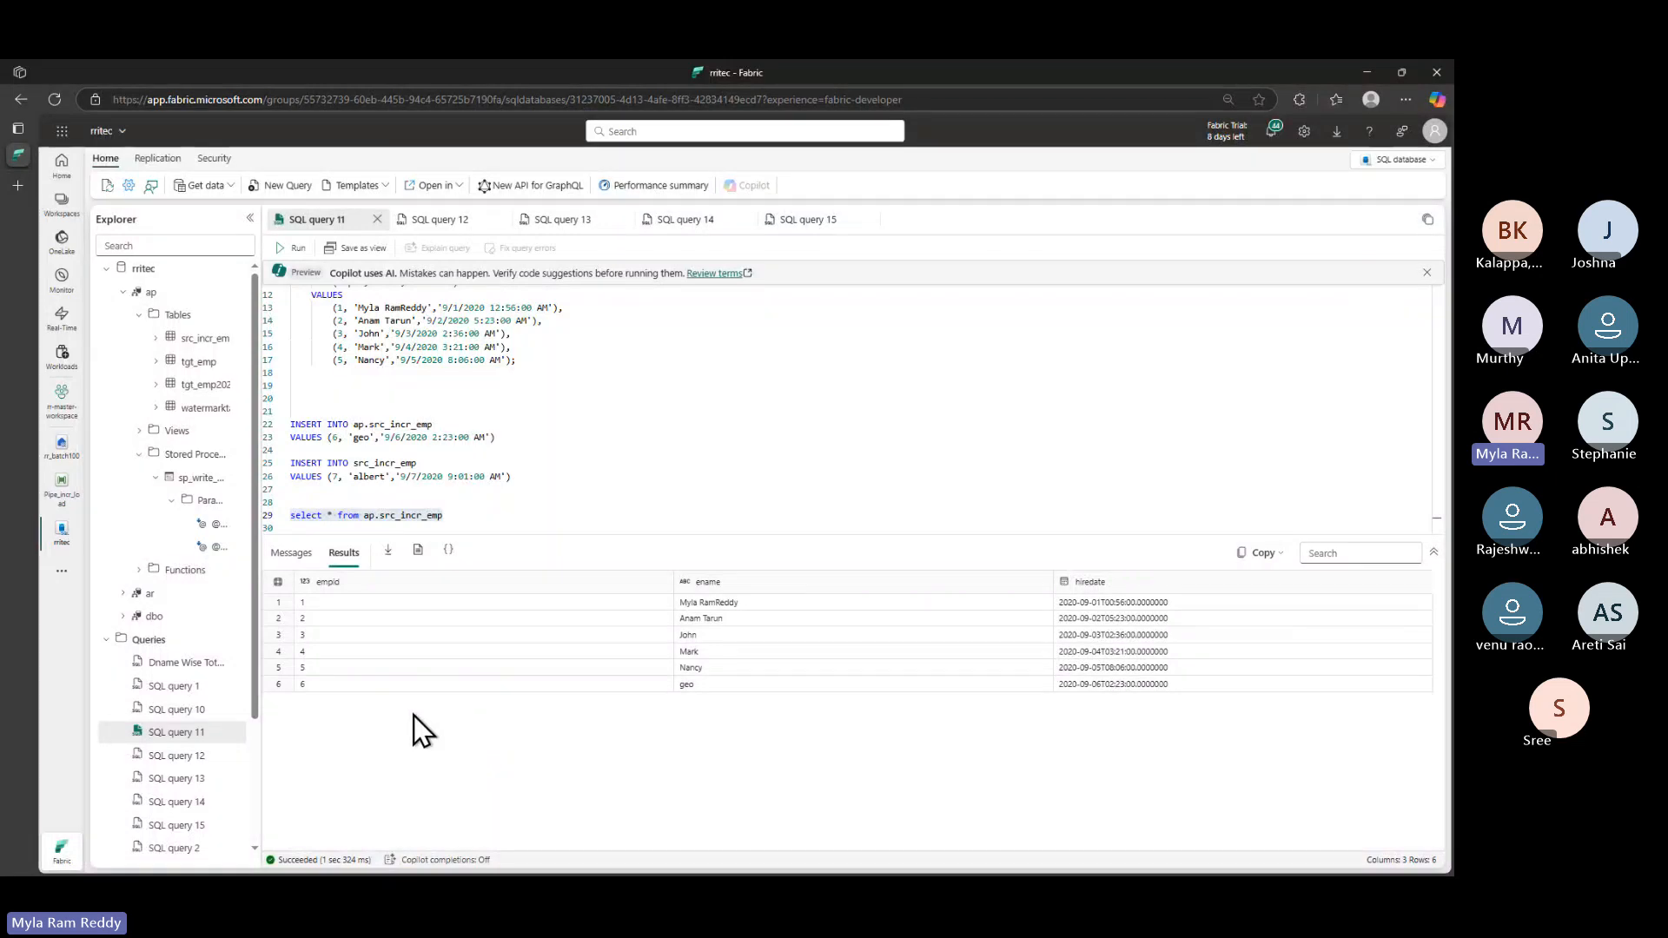
- Prefix line 25's table with ap. and re-run the employee 7 (albert) INSERT
{"action": "left_click", "coordinate": [369, 476]}
{"action": "left_click_drag", "start_coordinate": [521, 476], "coordinate": [290, 462]}
{"action": "left_click", "coordinate": [292, 248]}
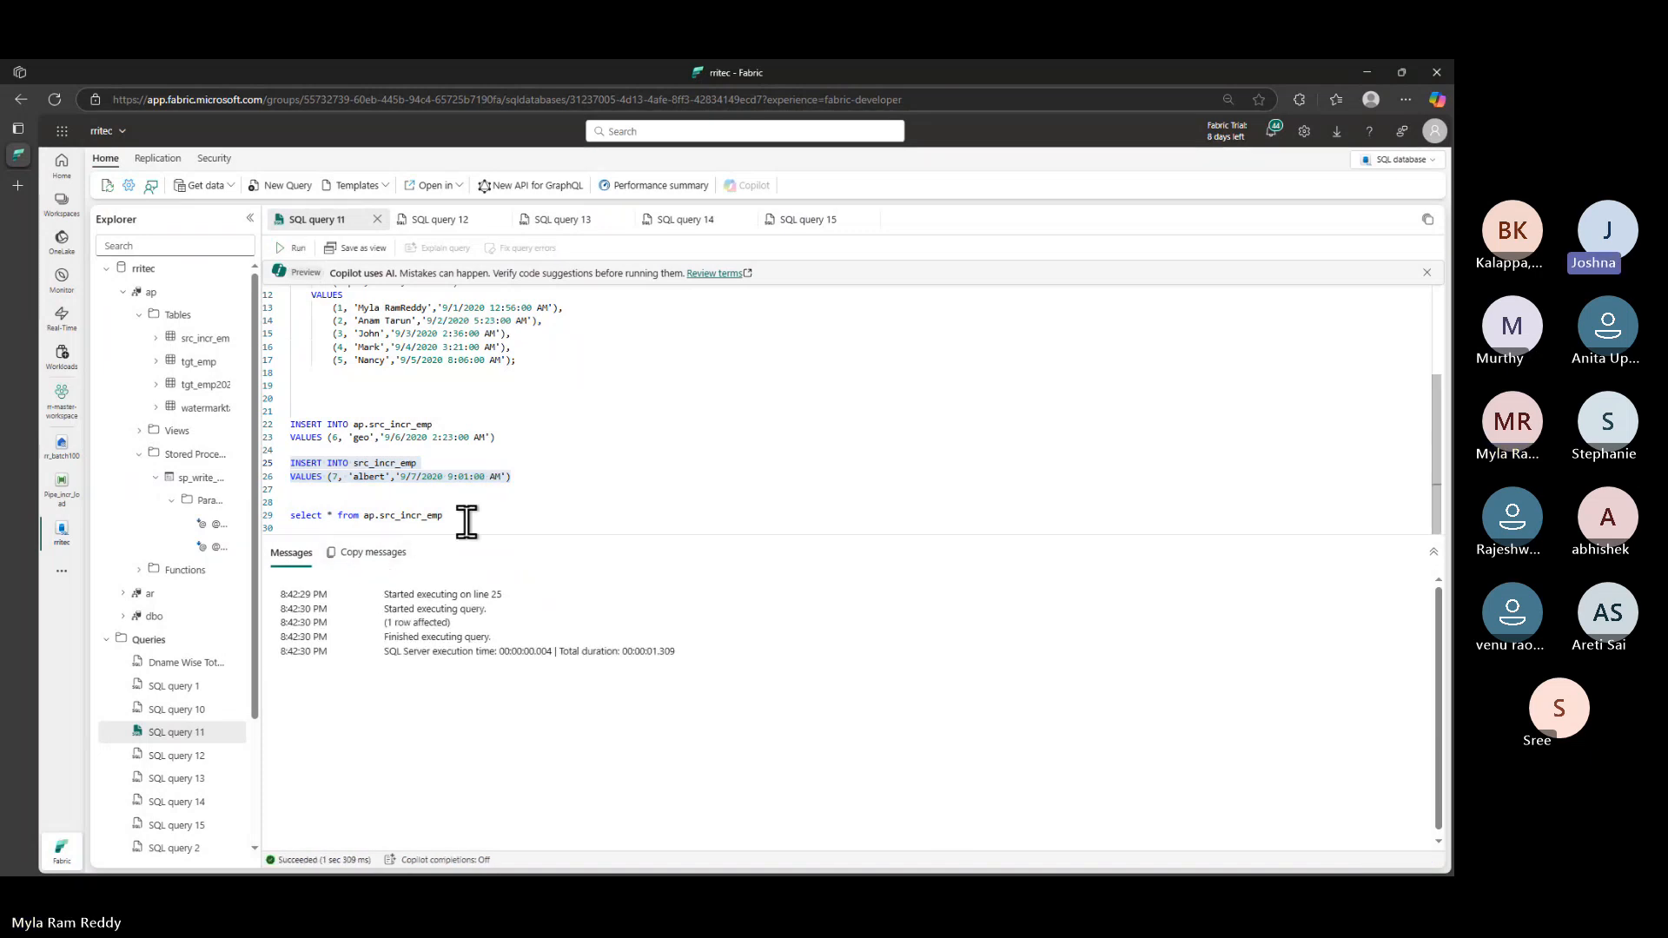
{"action": "left_click_drag", "start_coordinate": [466, 522], "coordinate": [254, 515]}
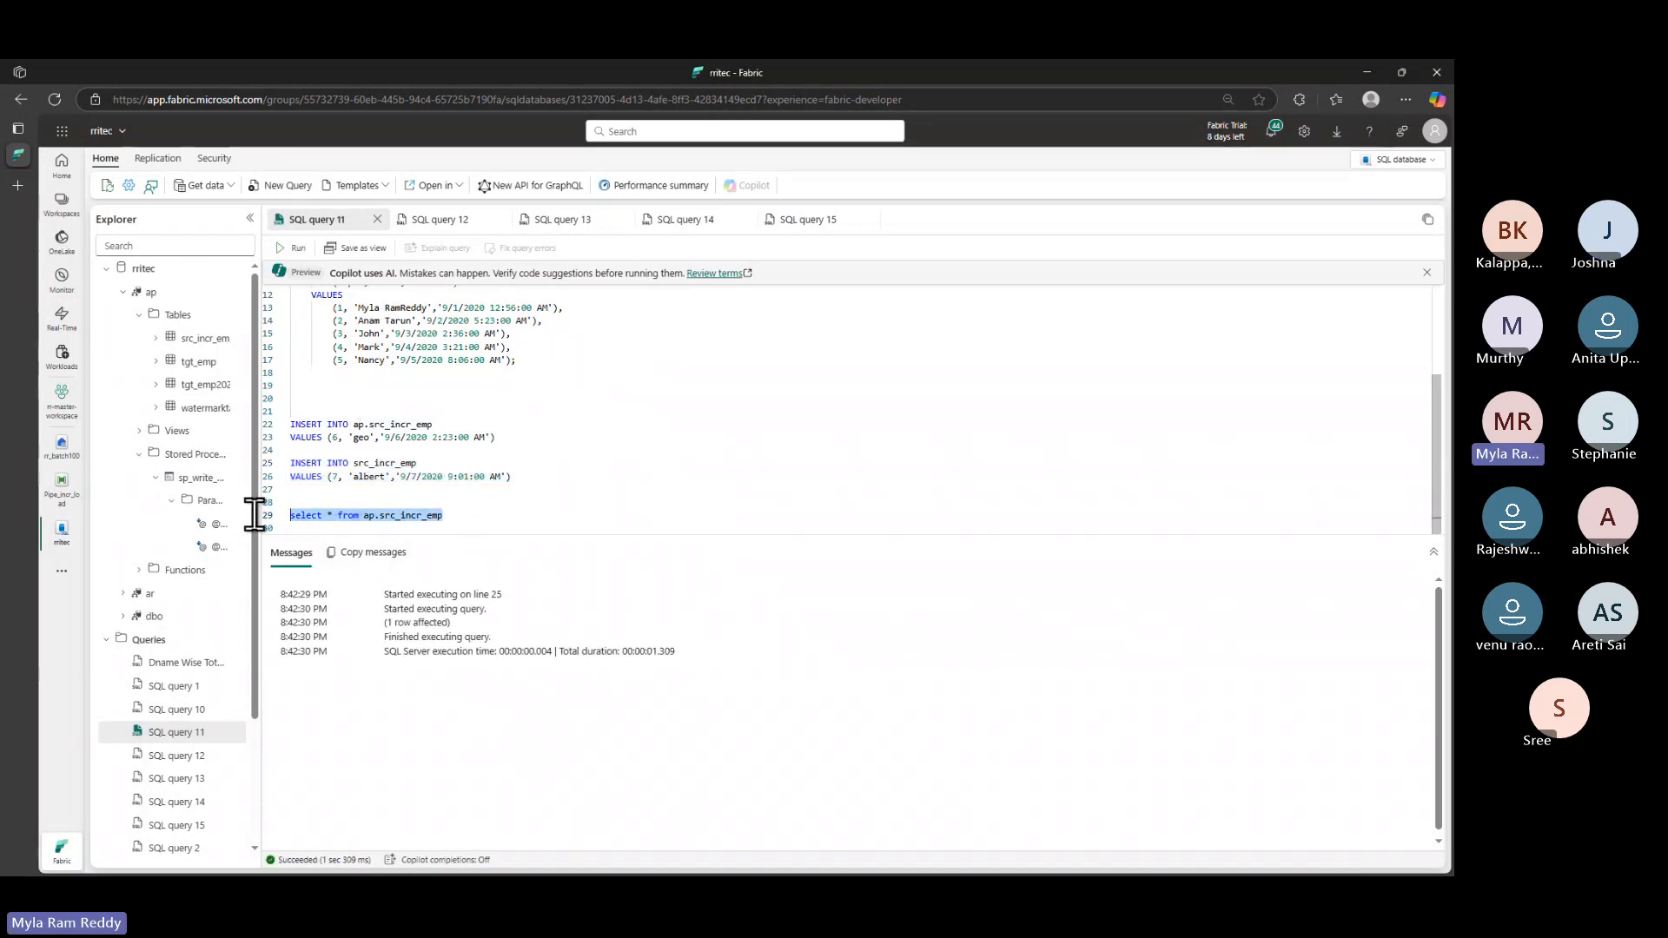
{"action": "left_click", "coordinate": [355, 465]}
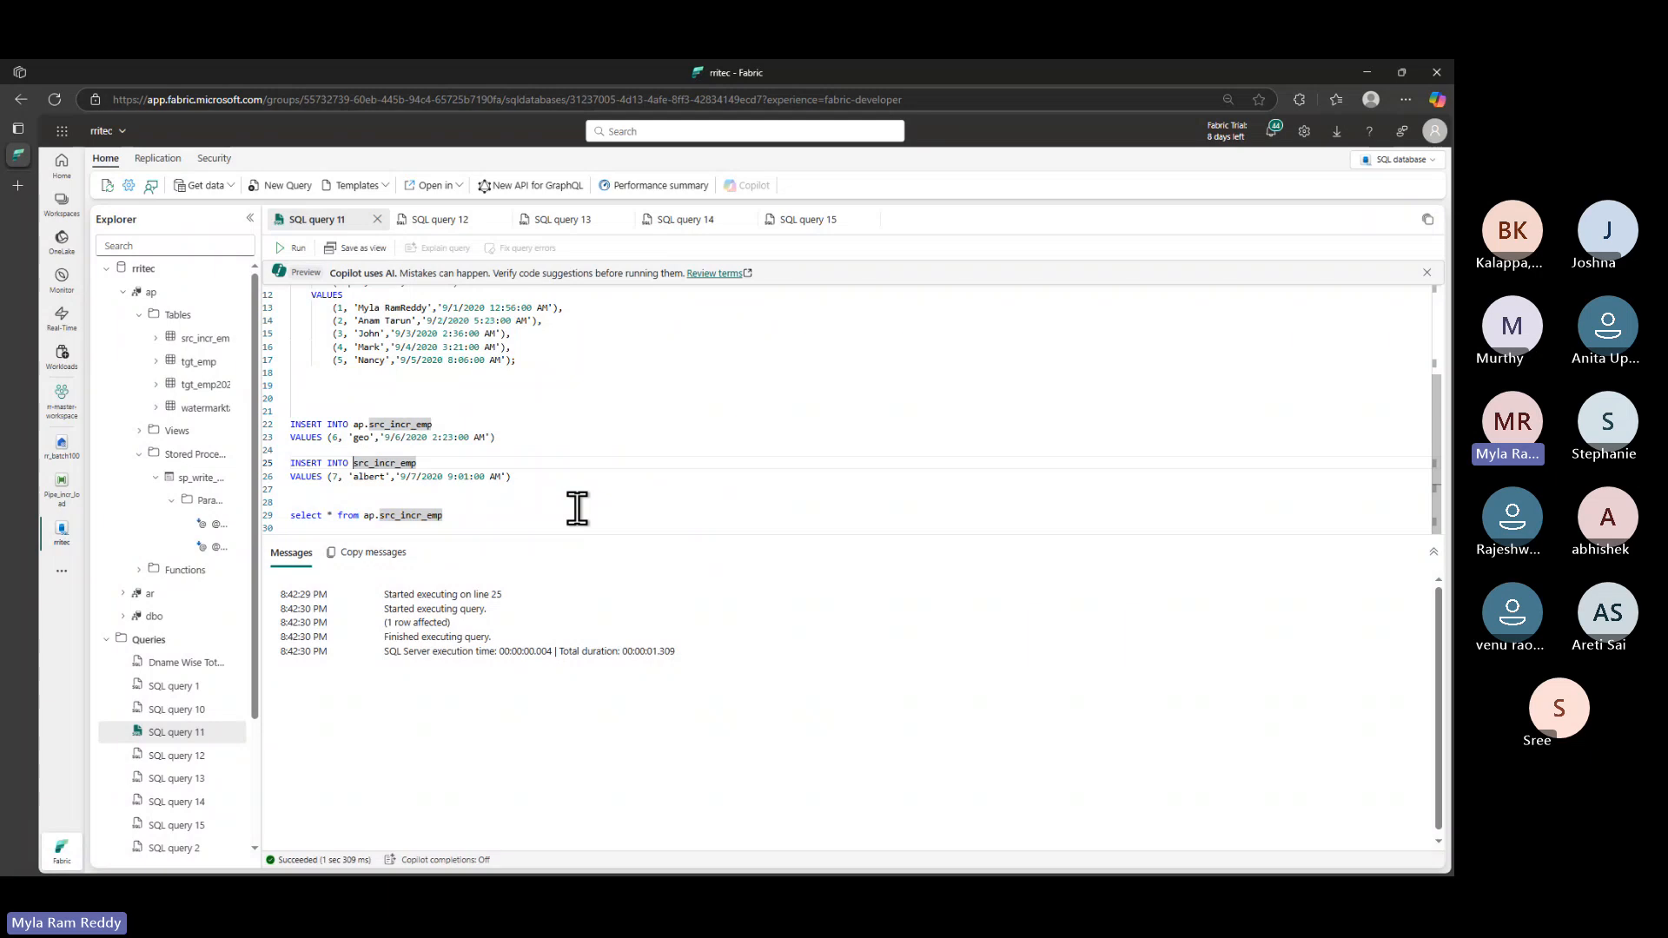
{"action": "type", "text": "ap."}
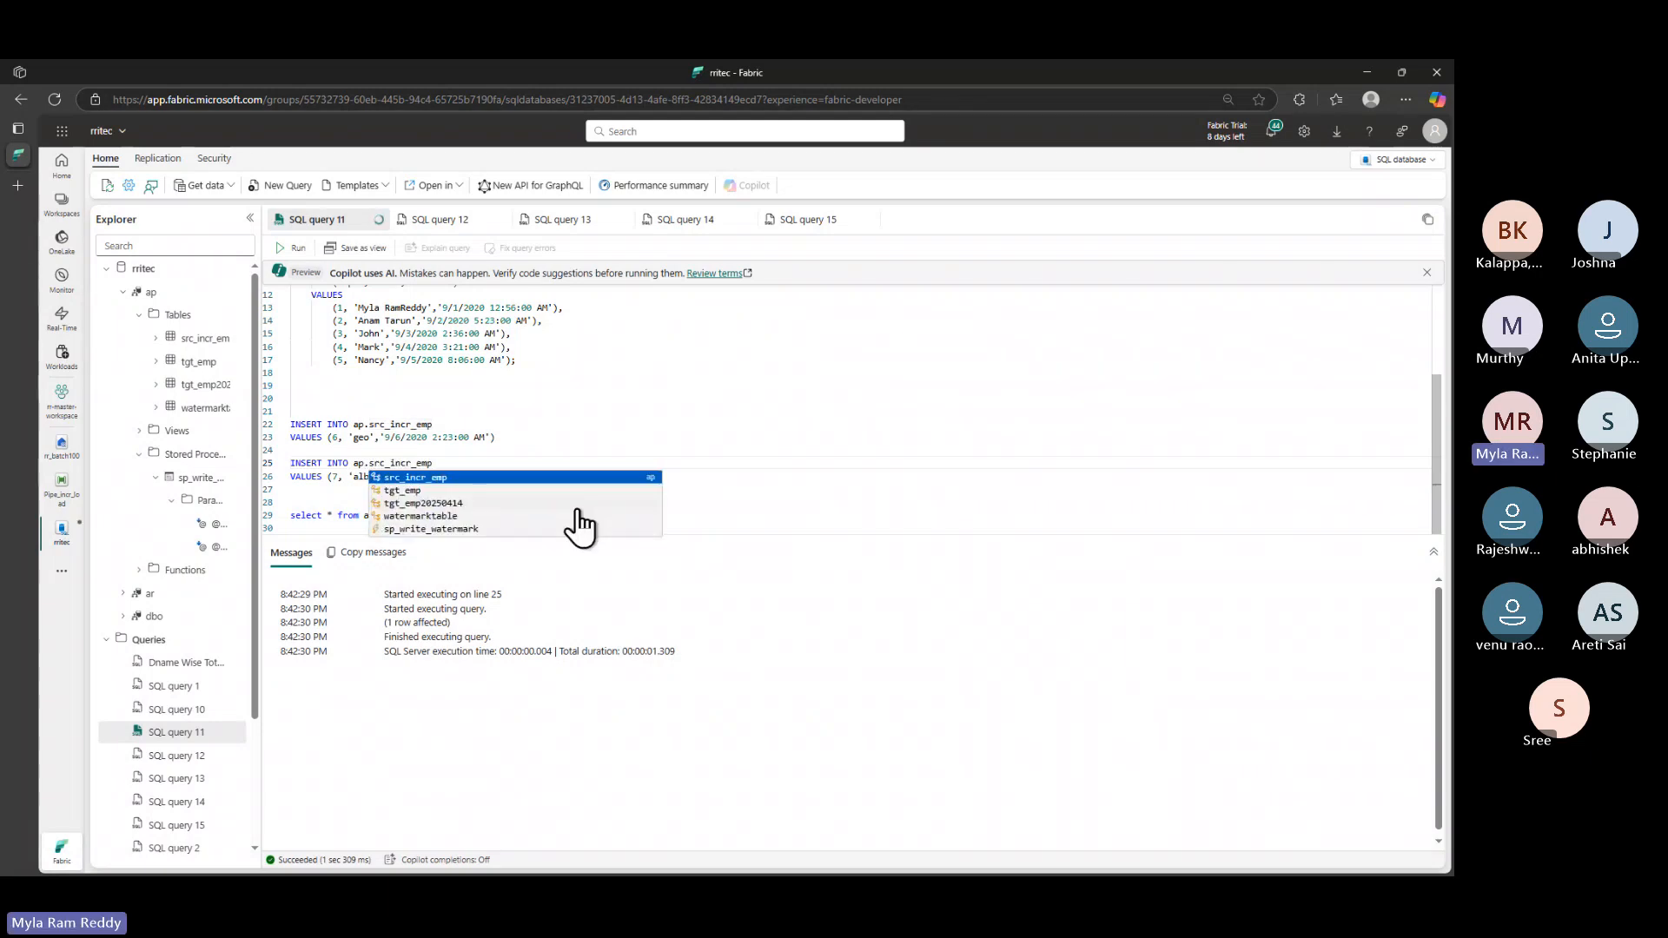
{"action": "left_click", "coordinate": [618, 416]}
{"action": "left_click_drag", "start_coordinate": [529, 483], "coordinate": [290, 463]}
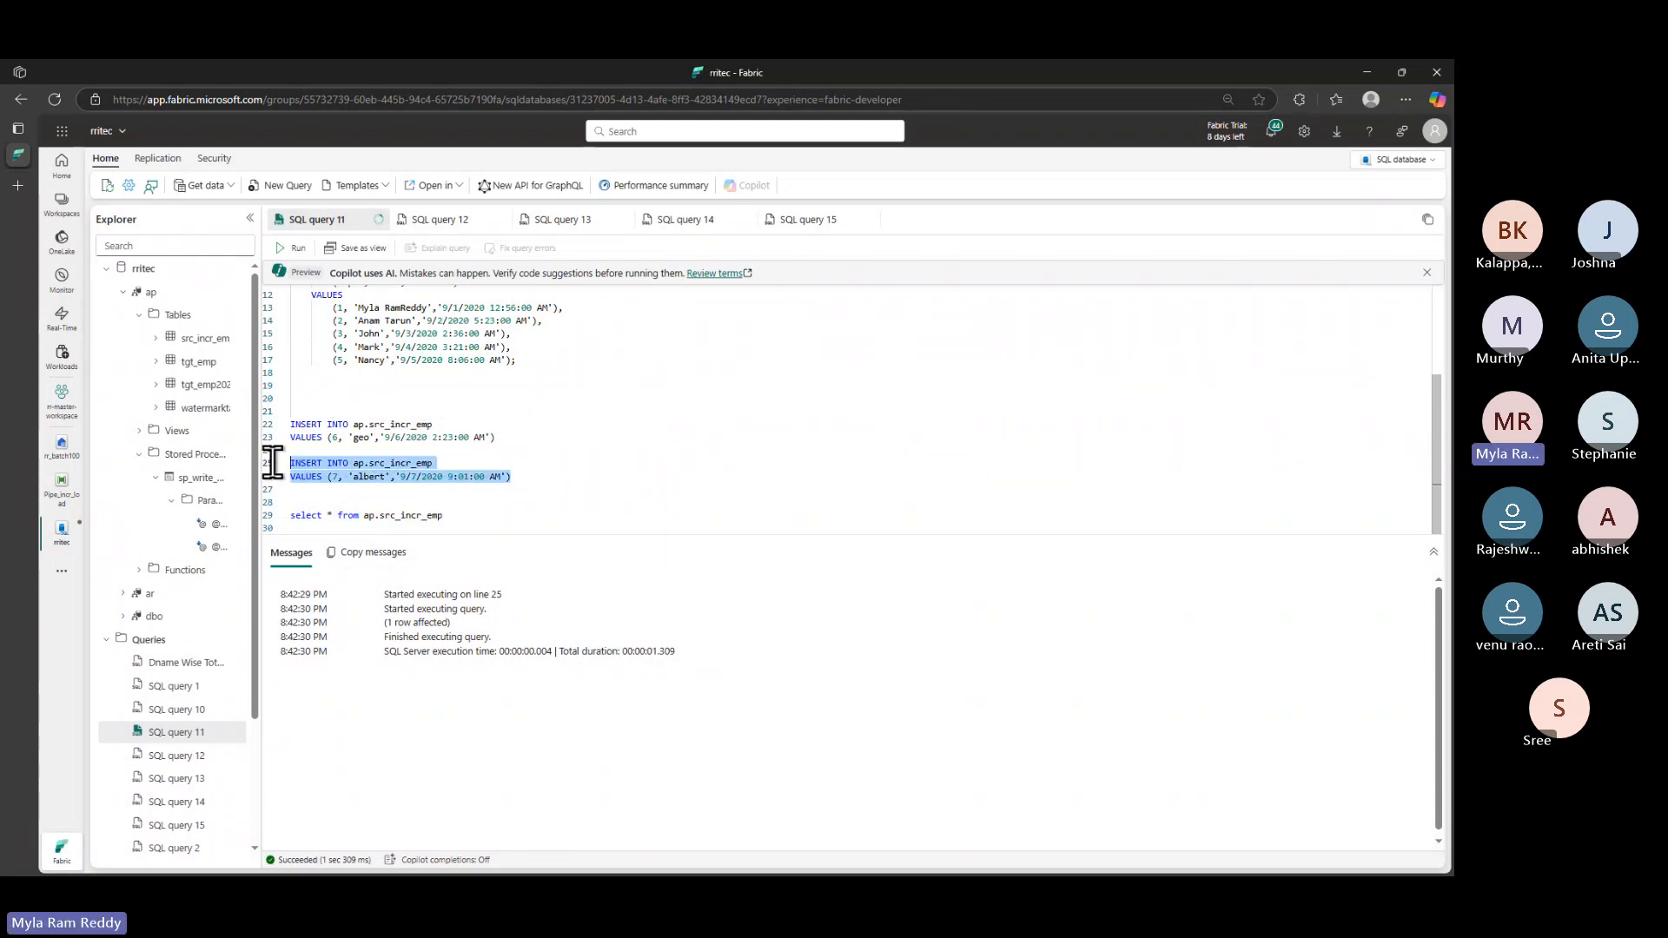
{"action": "left_click", "coordinate": [293, 248]}
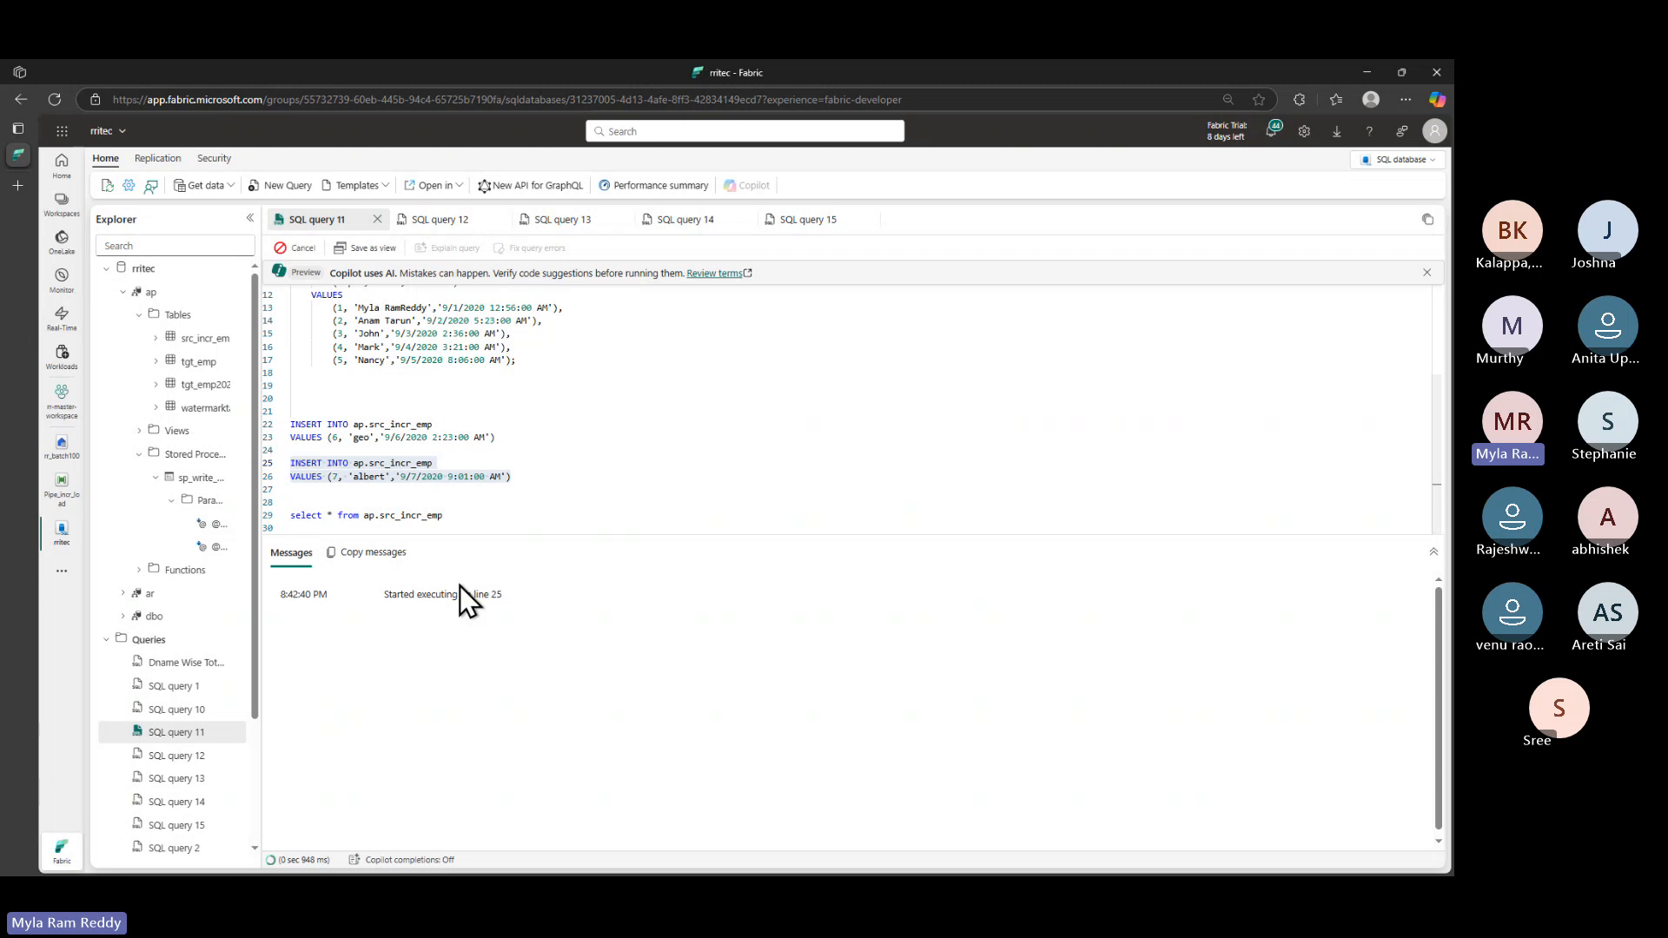
- Re-run the line 29 query to list all seven src_incr_emp rows
{"action": "left_click_drag", "start_coordinate": [445, 515], "coordinate": [238, 516]}
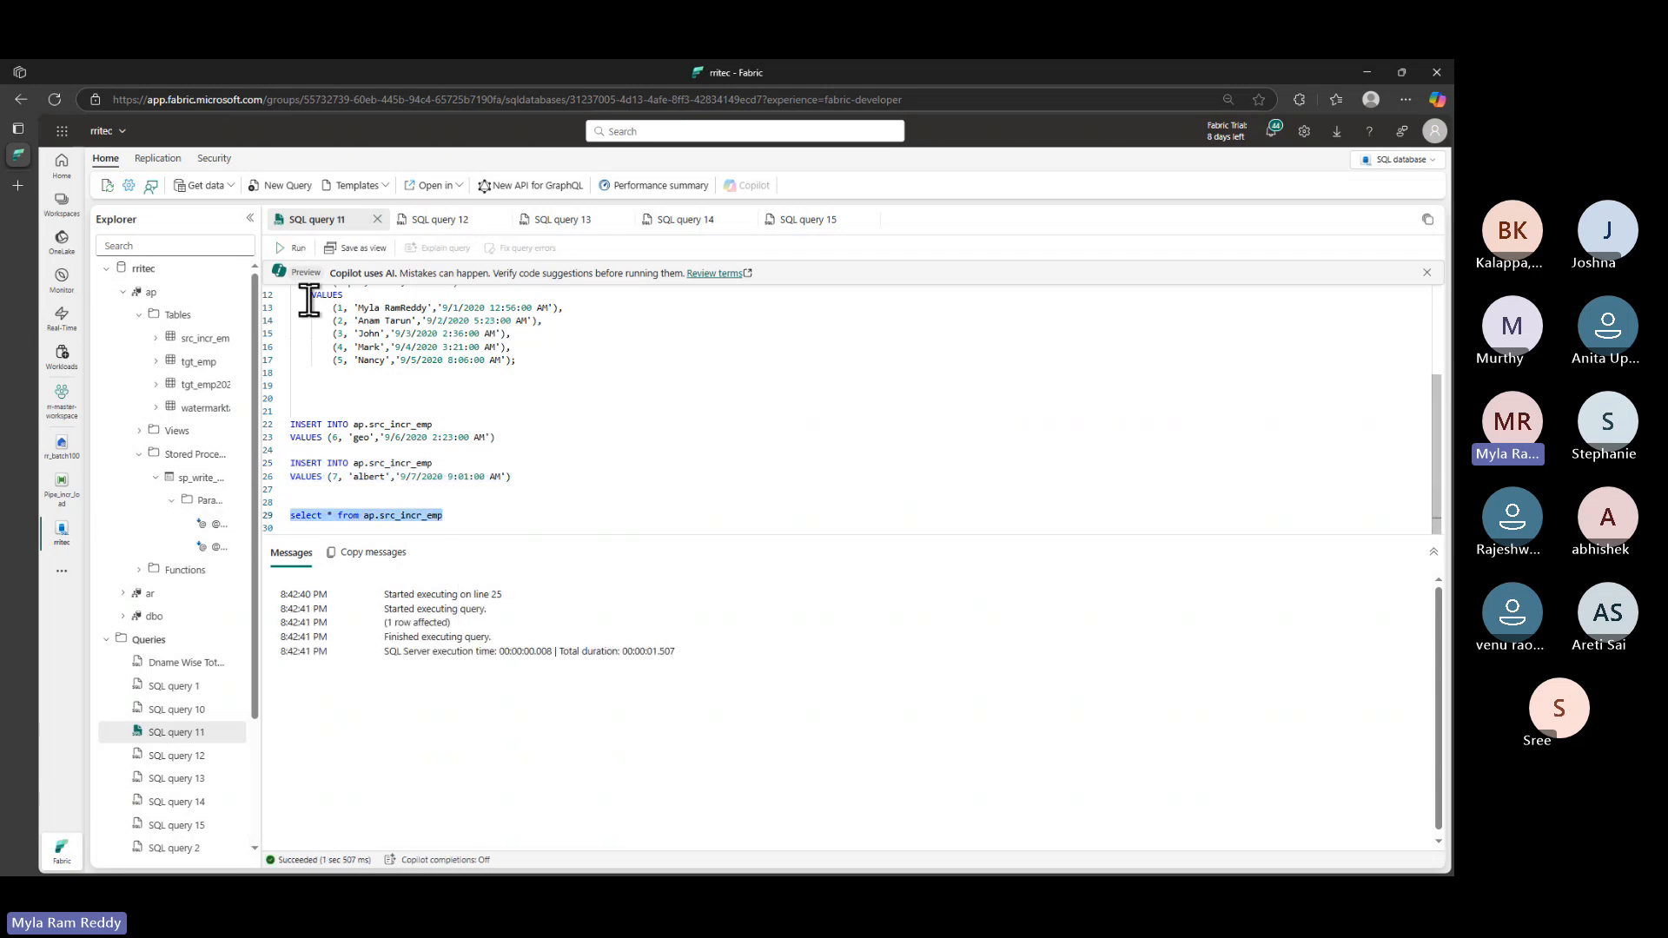
{"action": "left_click", "coordinate": [292, 248]}
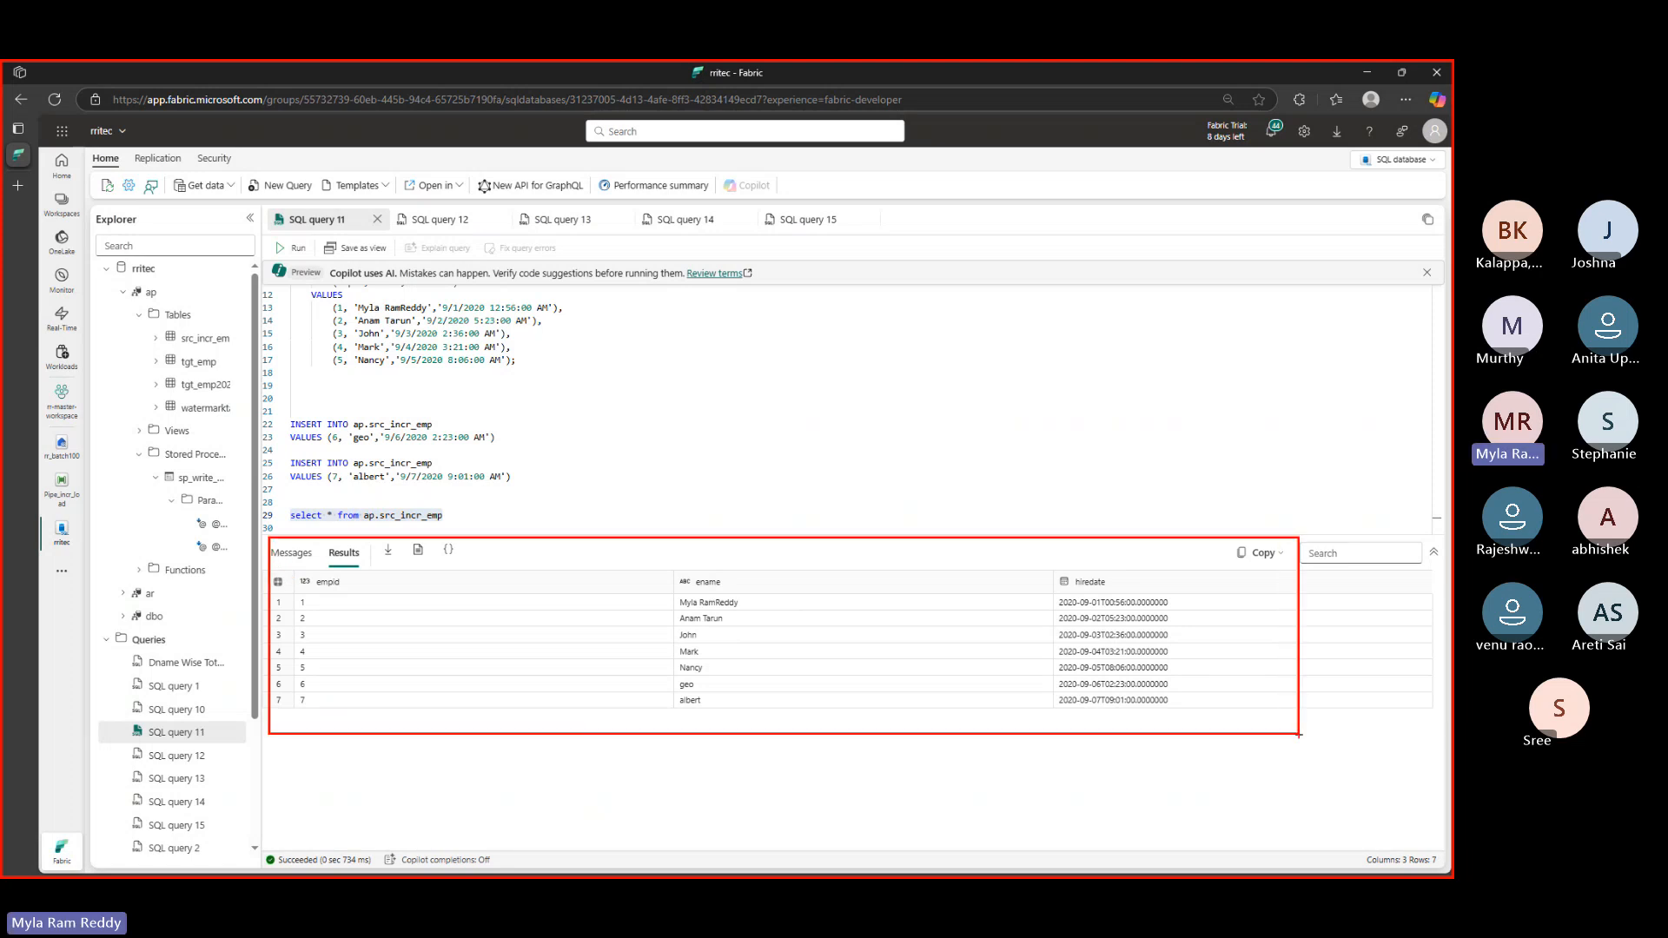
{"action": "key", "text": "Escape"}
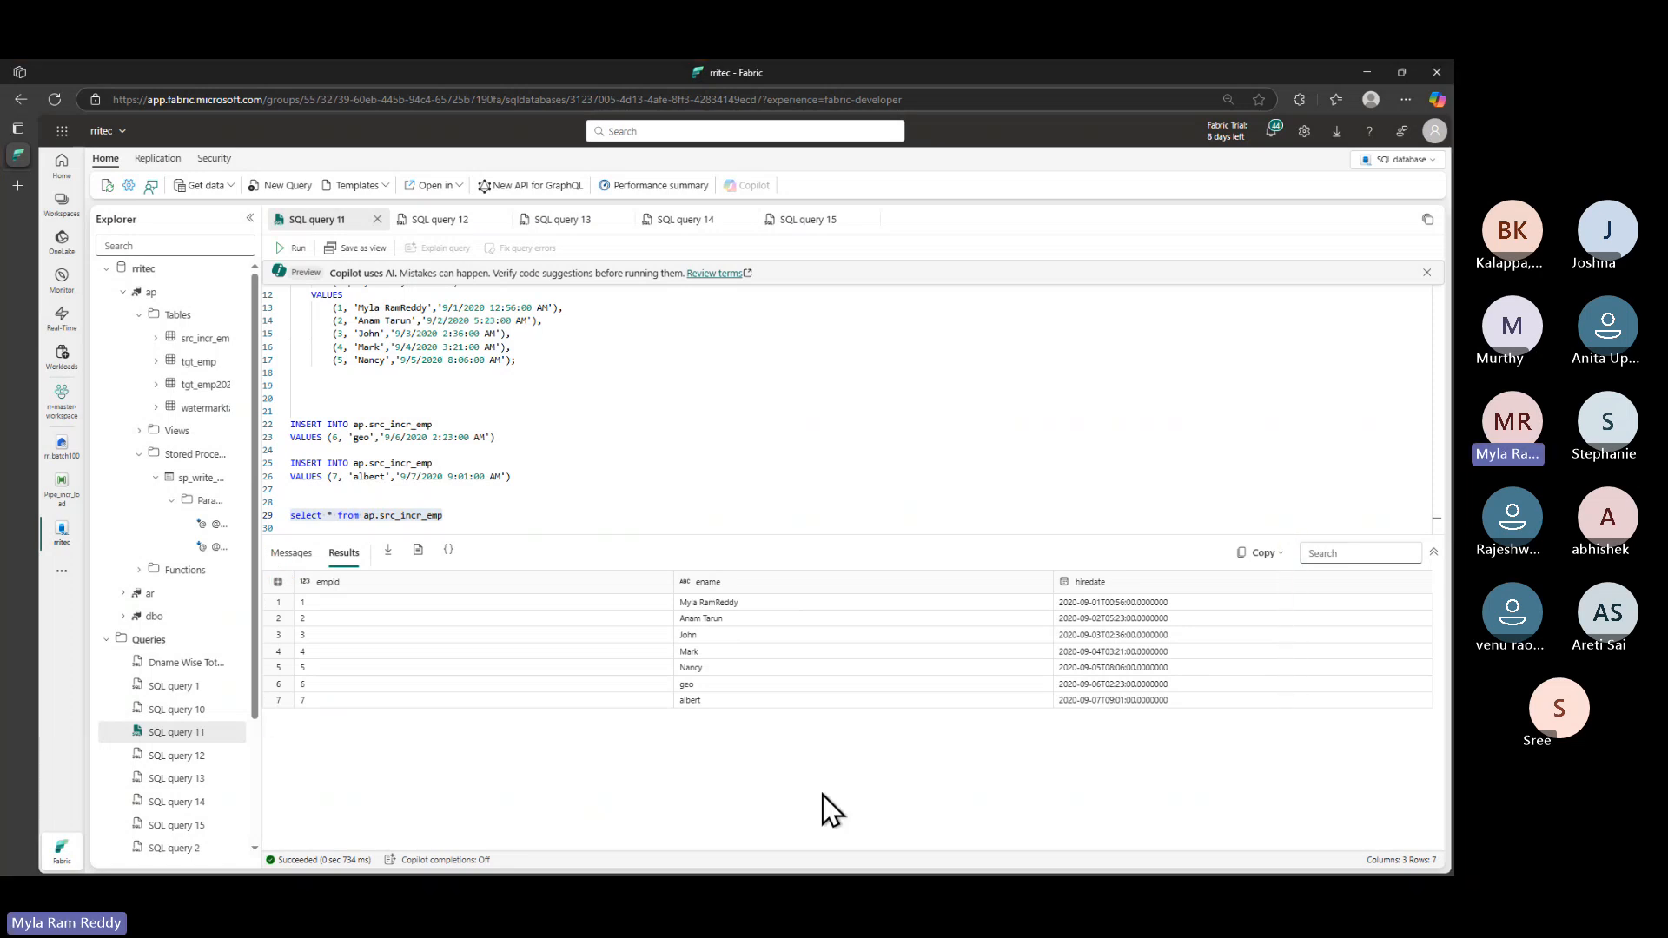
{"action": "key", "text": "alt+Tab"}
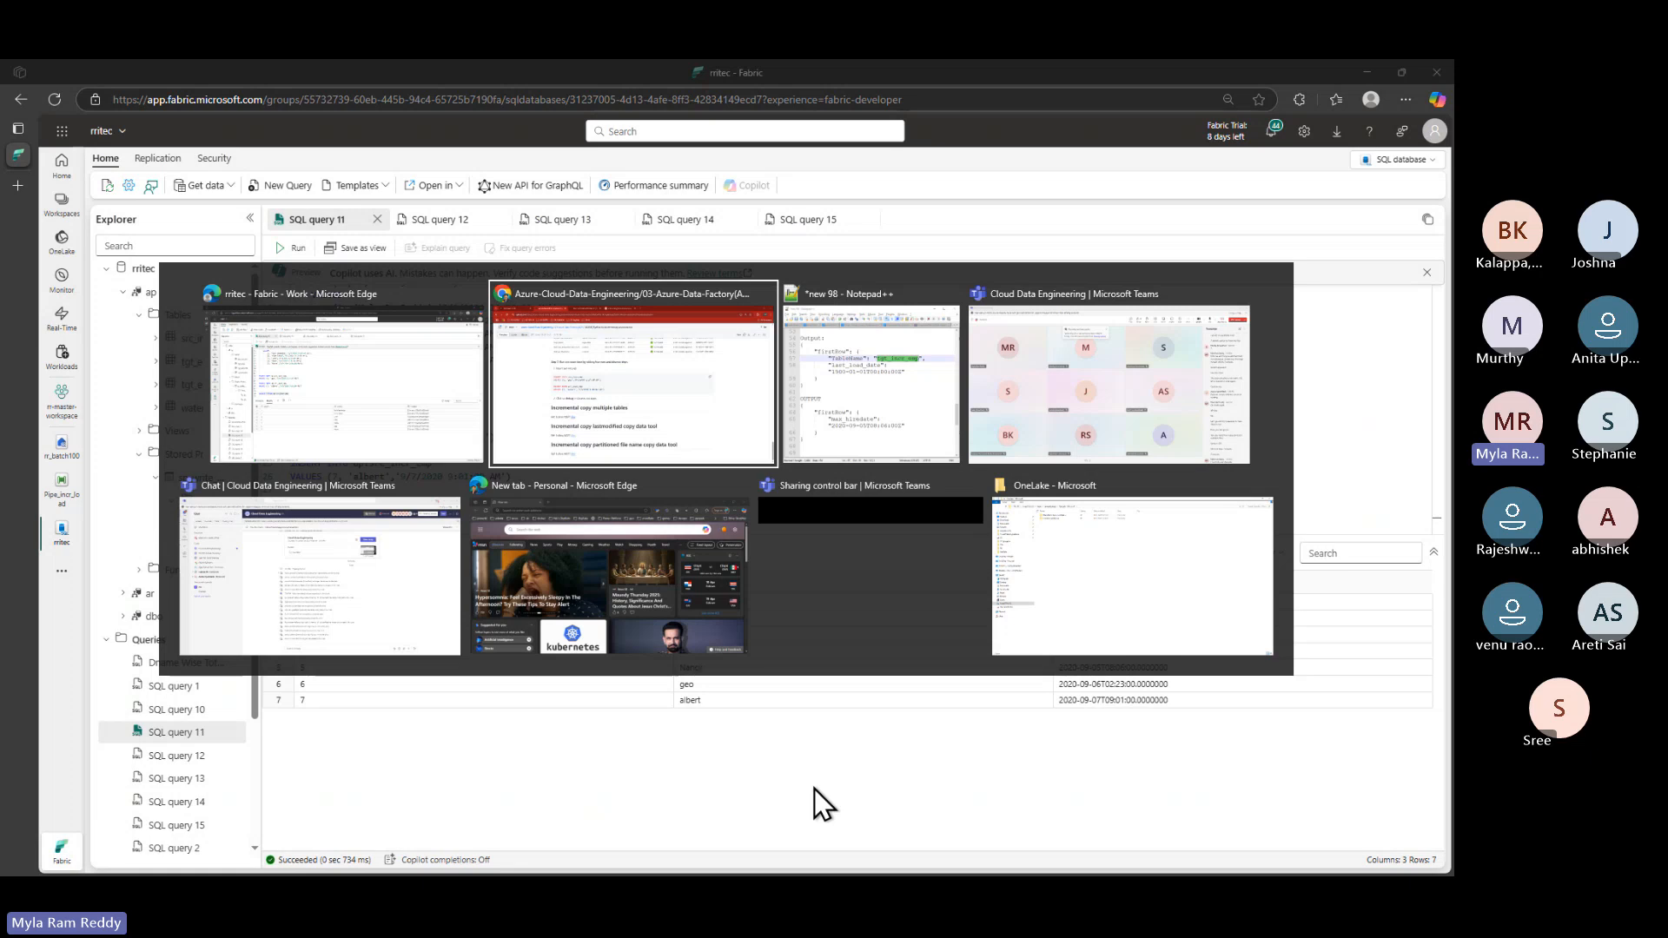
- Open Pipe_incr_load from the sidebar and trigger a new run
{"action": "left_click", "coordinate": [61, 491]}
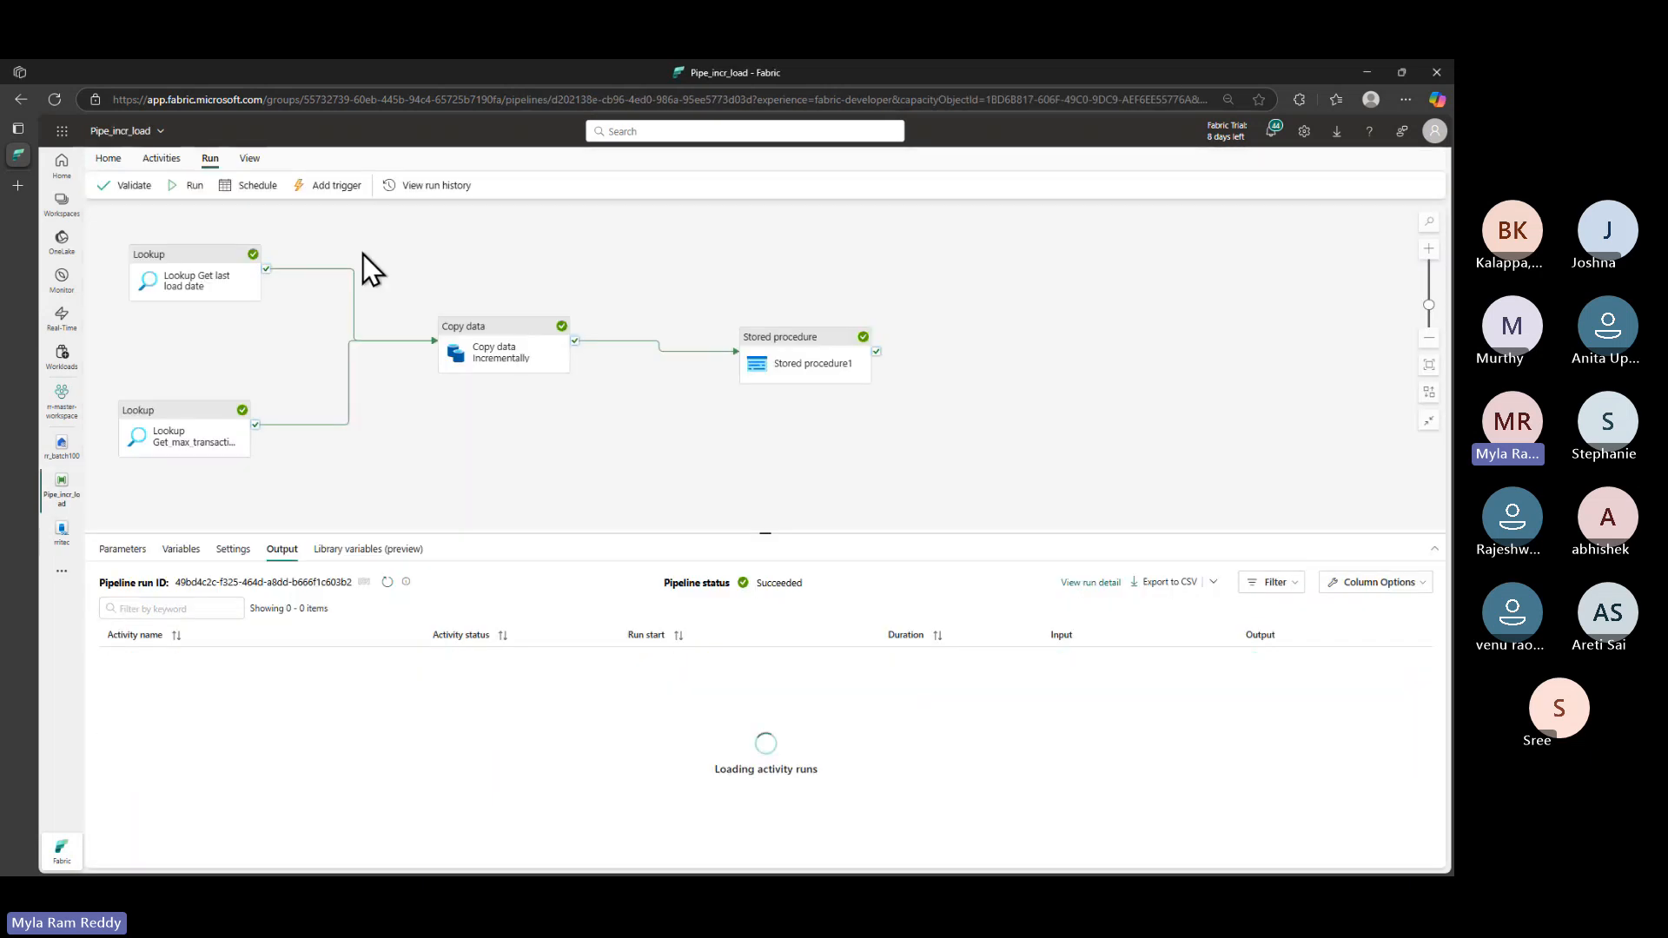
{"action": "left_click", "coordinate": [197, 186]}
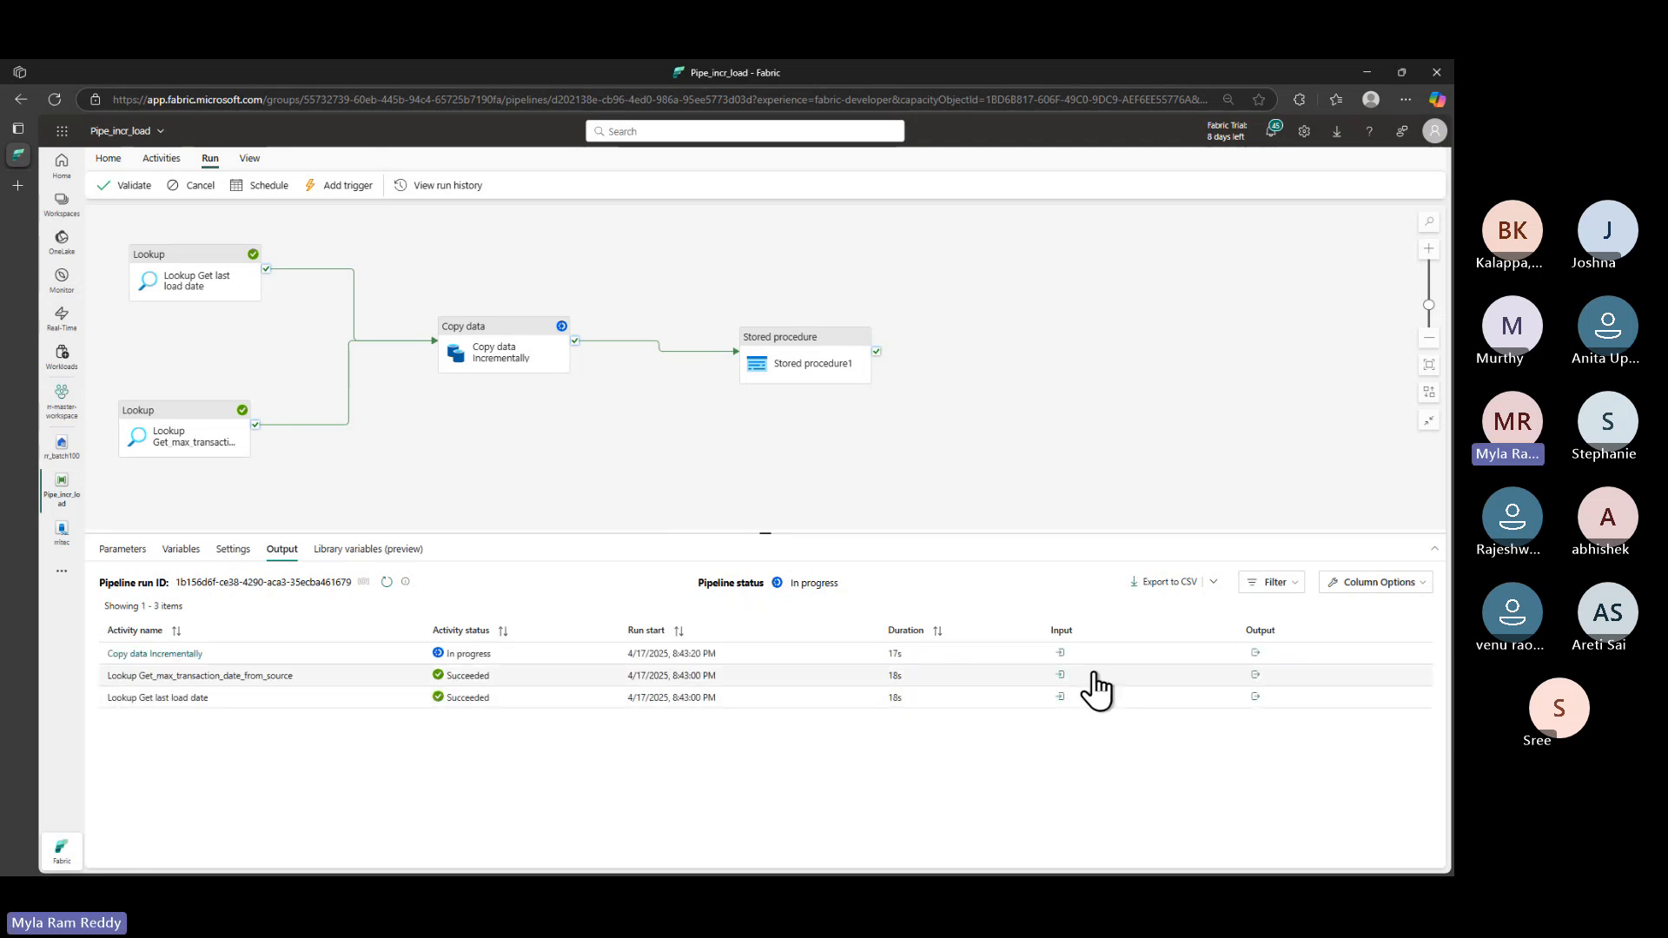
- Inspect the copy input's sqlReaderQuery hire-date bounds, then open the pipeline's run history
{"action": "left_click", "coordinate": [1061, 653]}
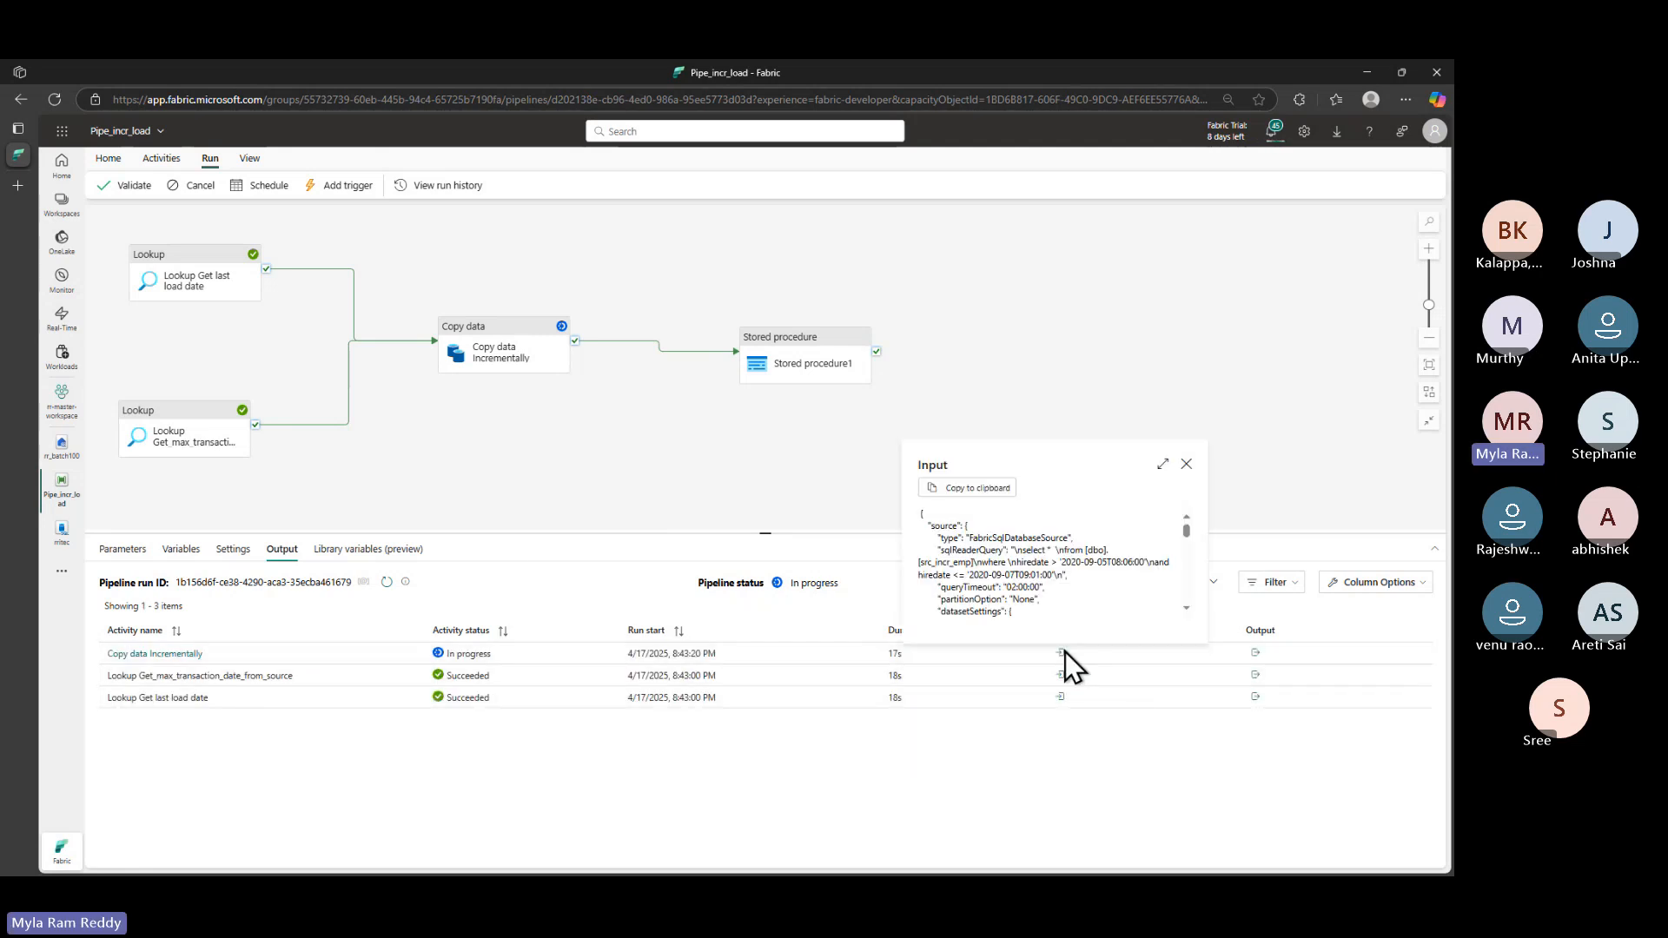
{"action": "left_click", "coordinate": [1164, 466]}
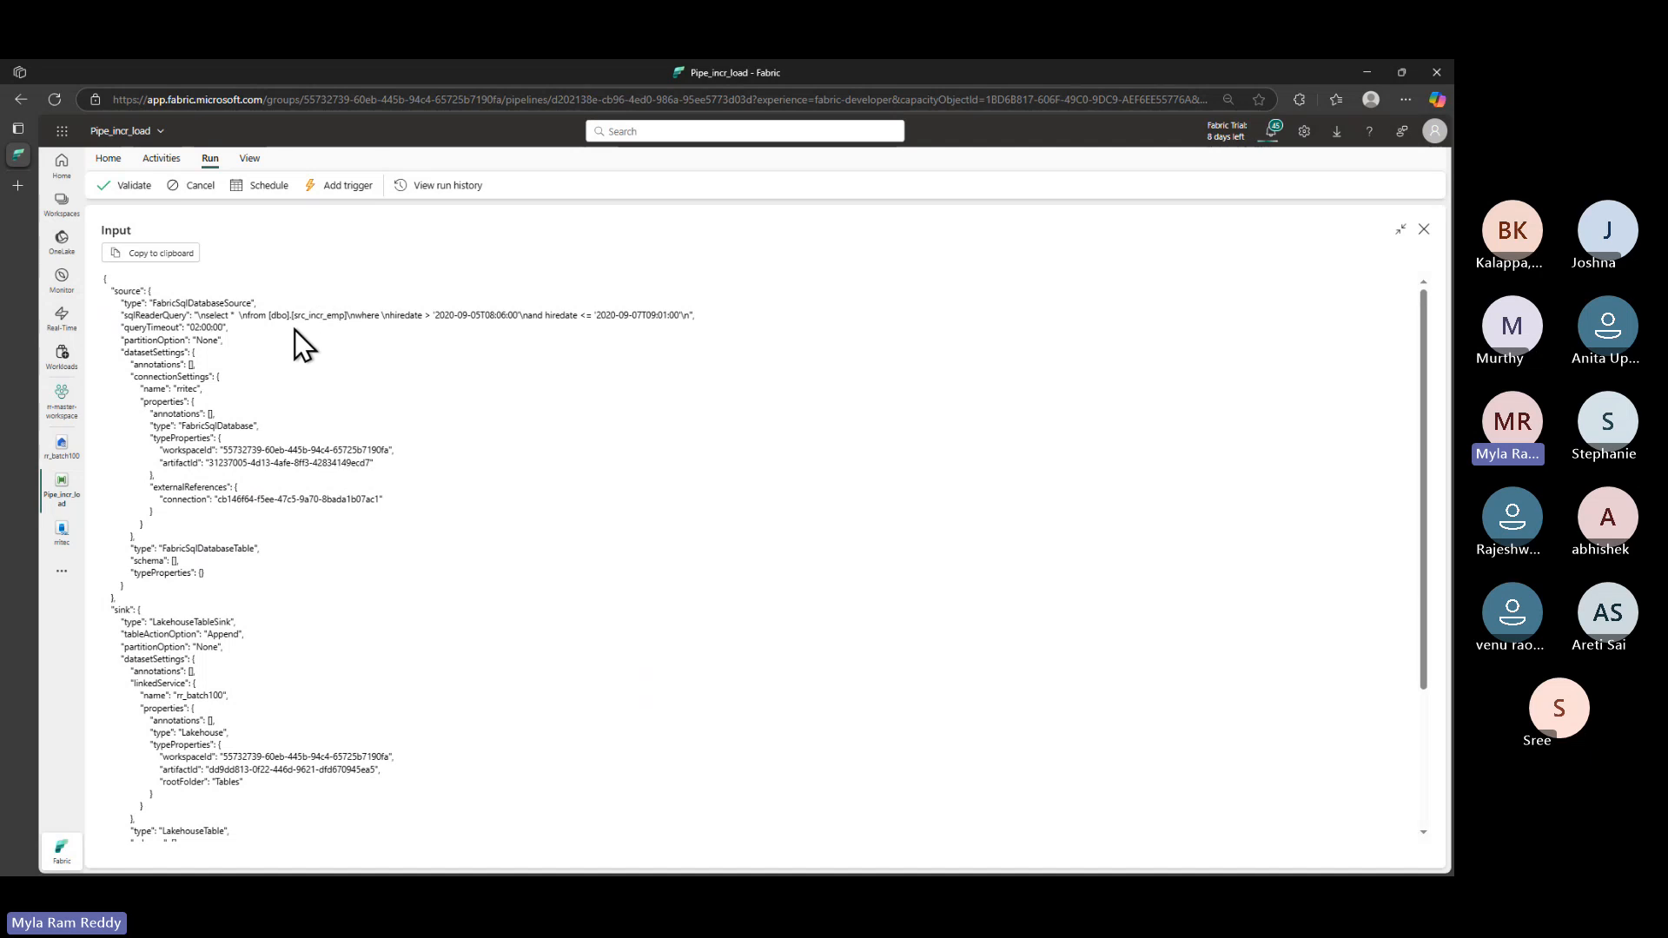
{"action": "left_click_drag", "start_coordinate": [390, 316], "coordinate": [478, 316]}
{"action": "left_click_drag", "start_coordinate": [591, 316], "coordinate": [638, 316]}
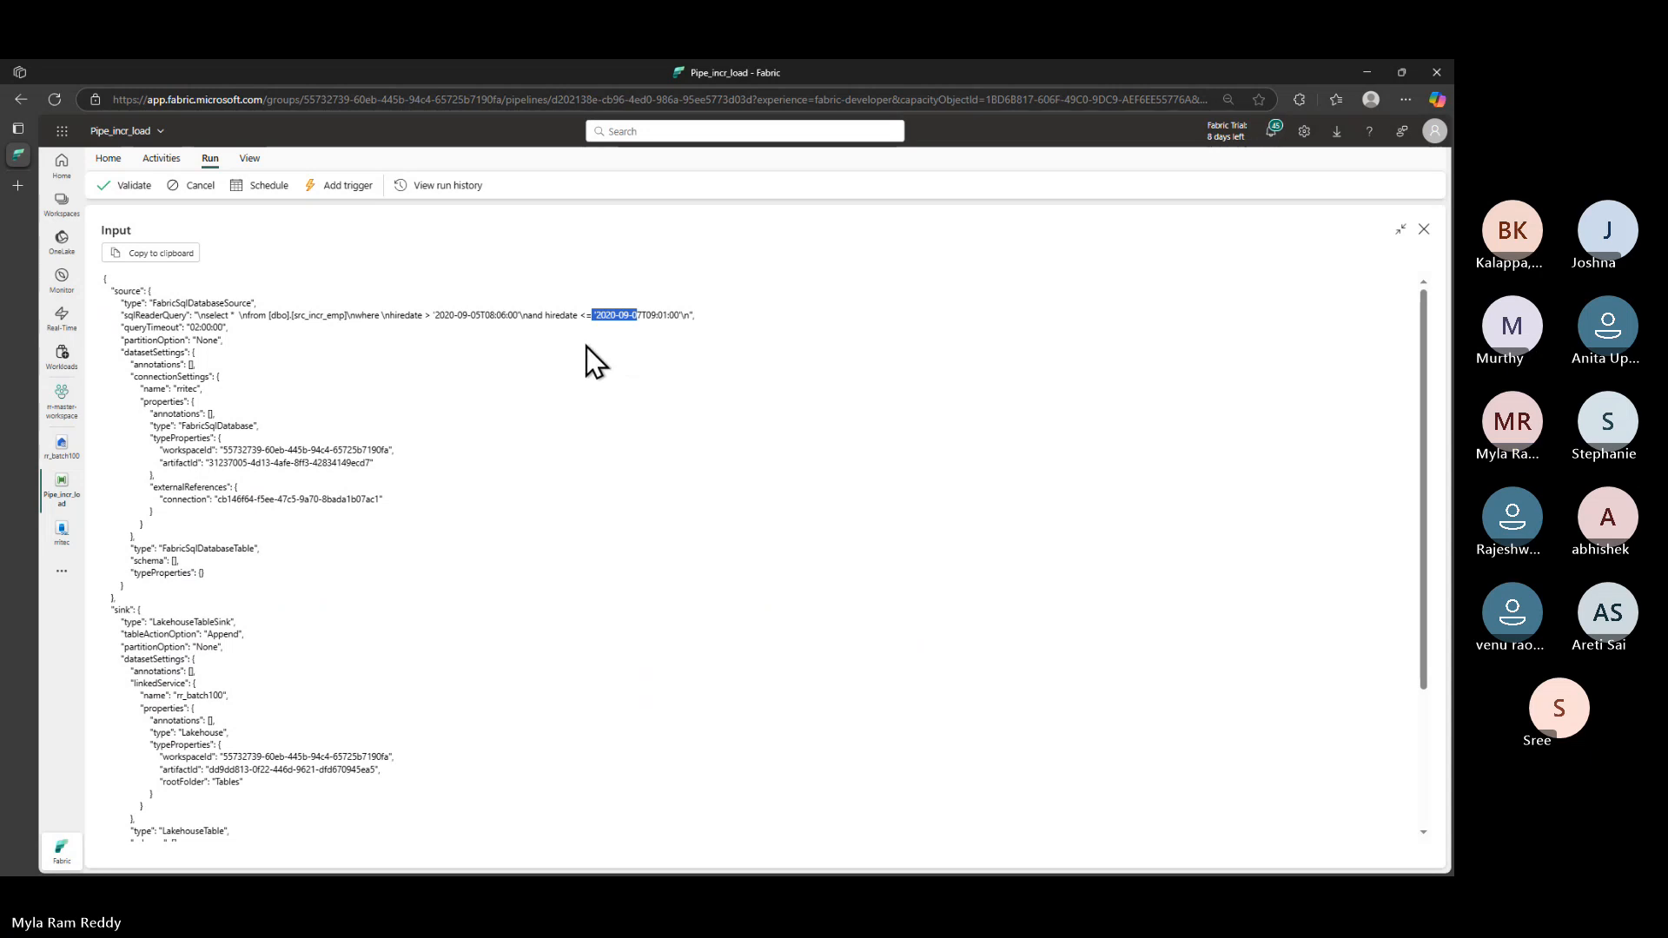
{"action": "left_click", "coordinate": [1424, 231]}
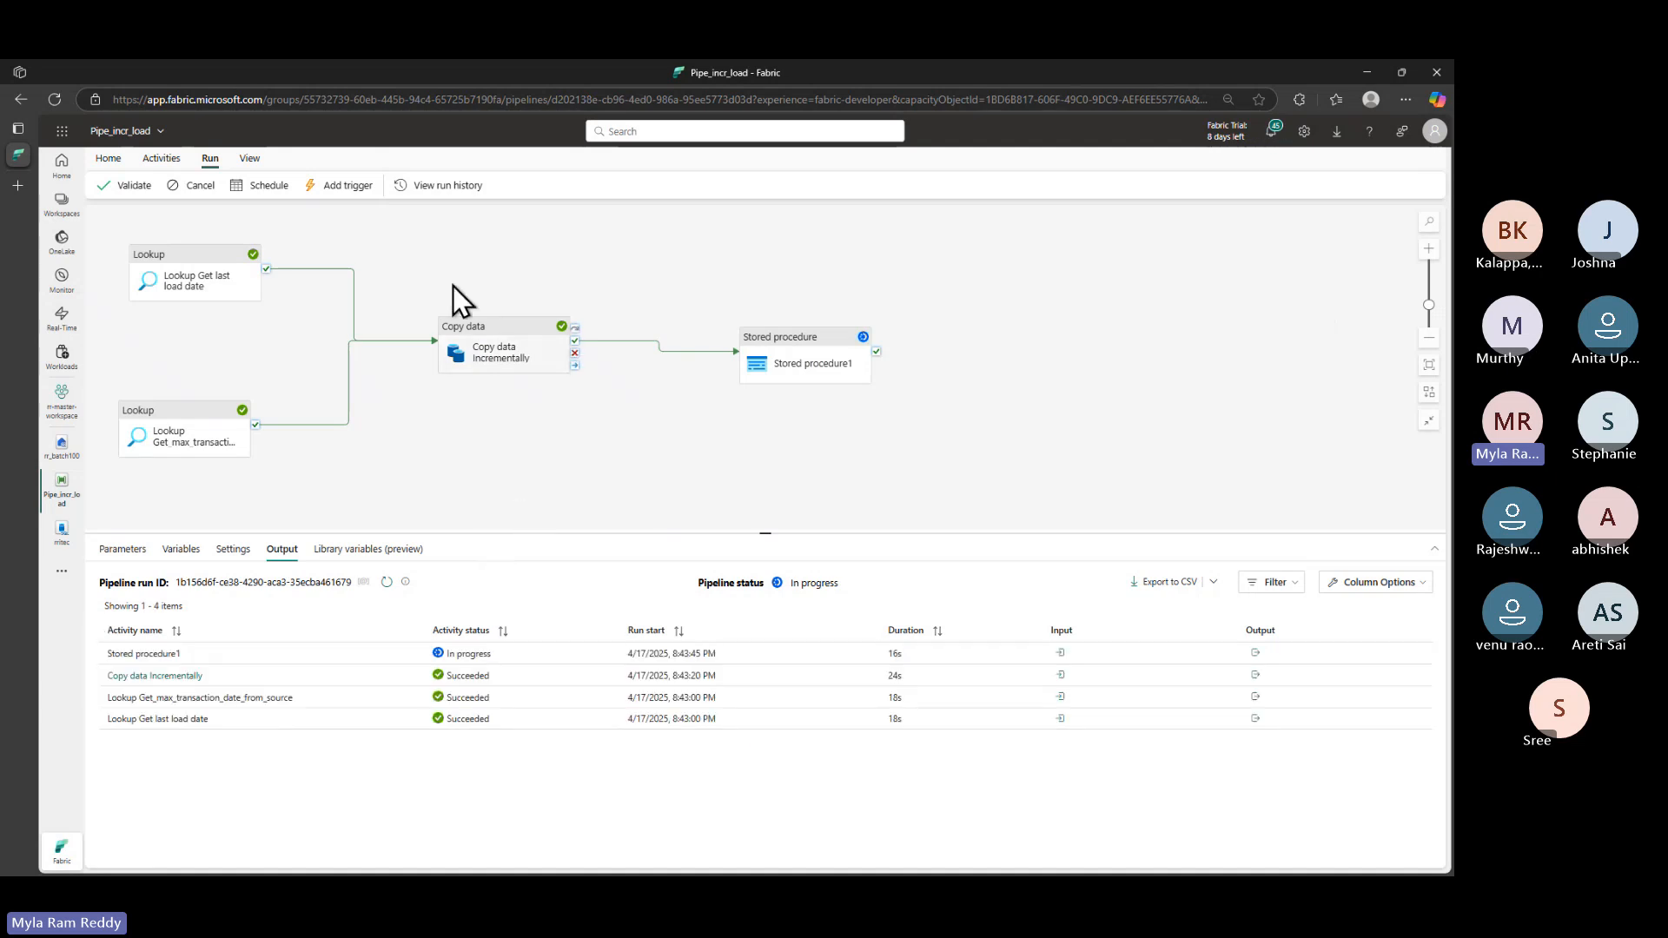
{"action": "left_click", "coordinate": [451, 188]}
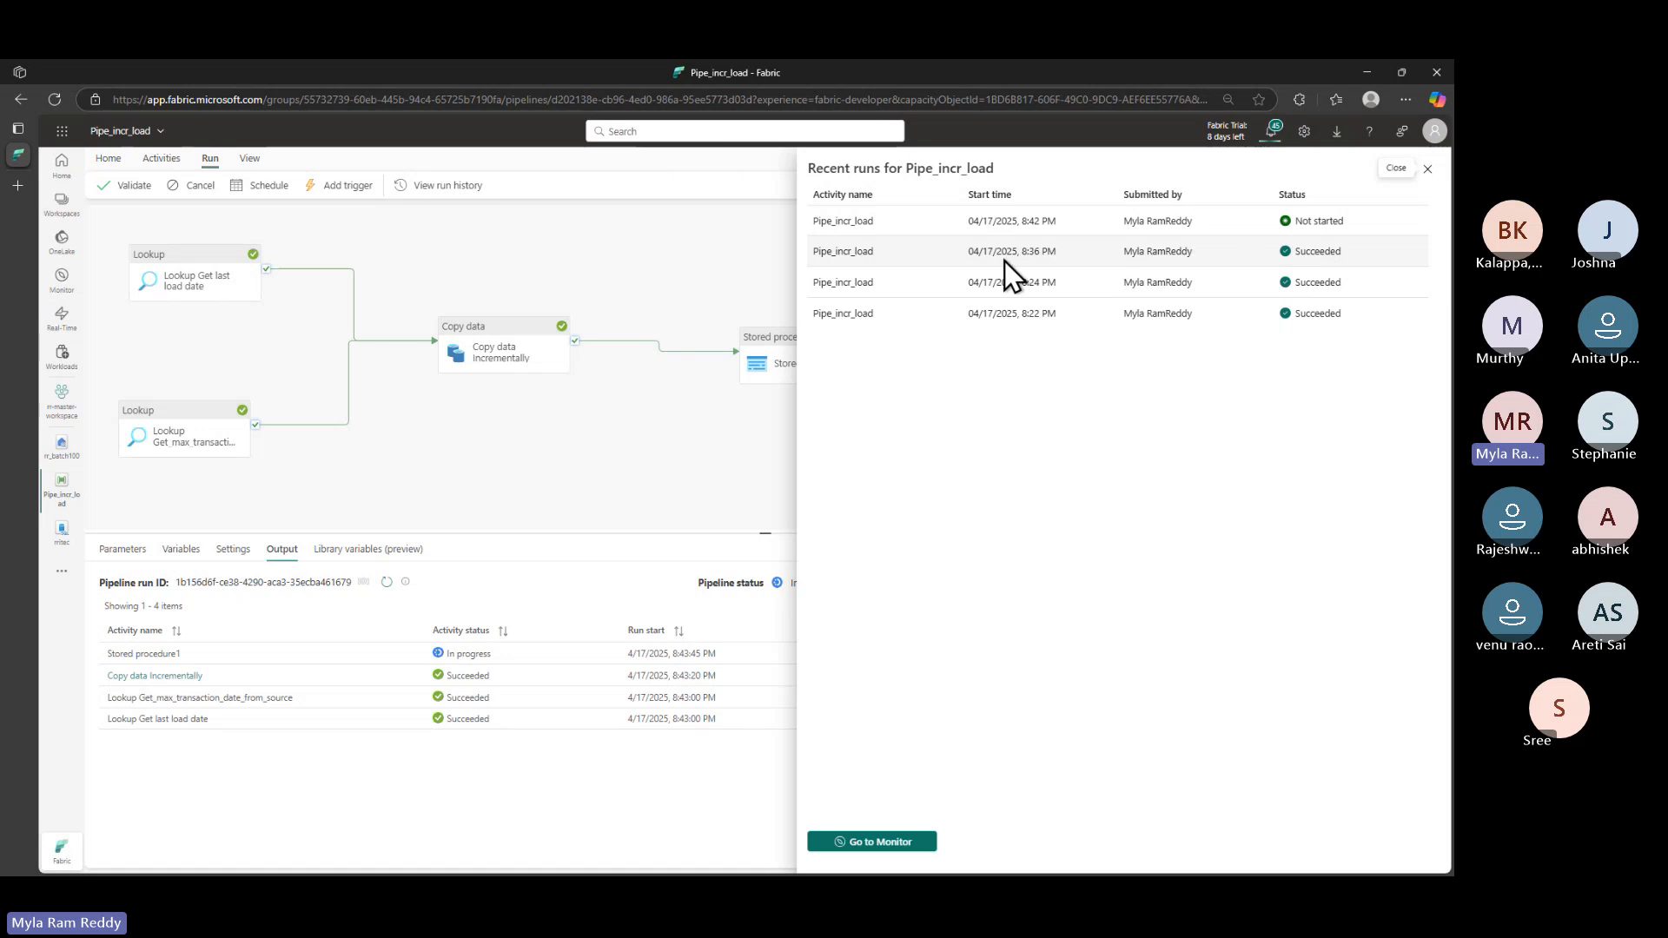
- In the Monitor hub, sort historical runs by start time descending, refresh, and open the 8:36 PM run
{"action": "left_click", "coordinate": [900, 843]}
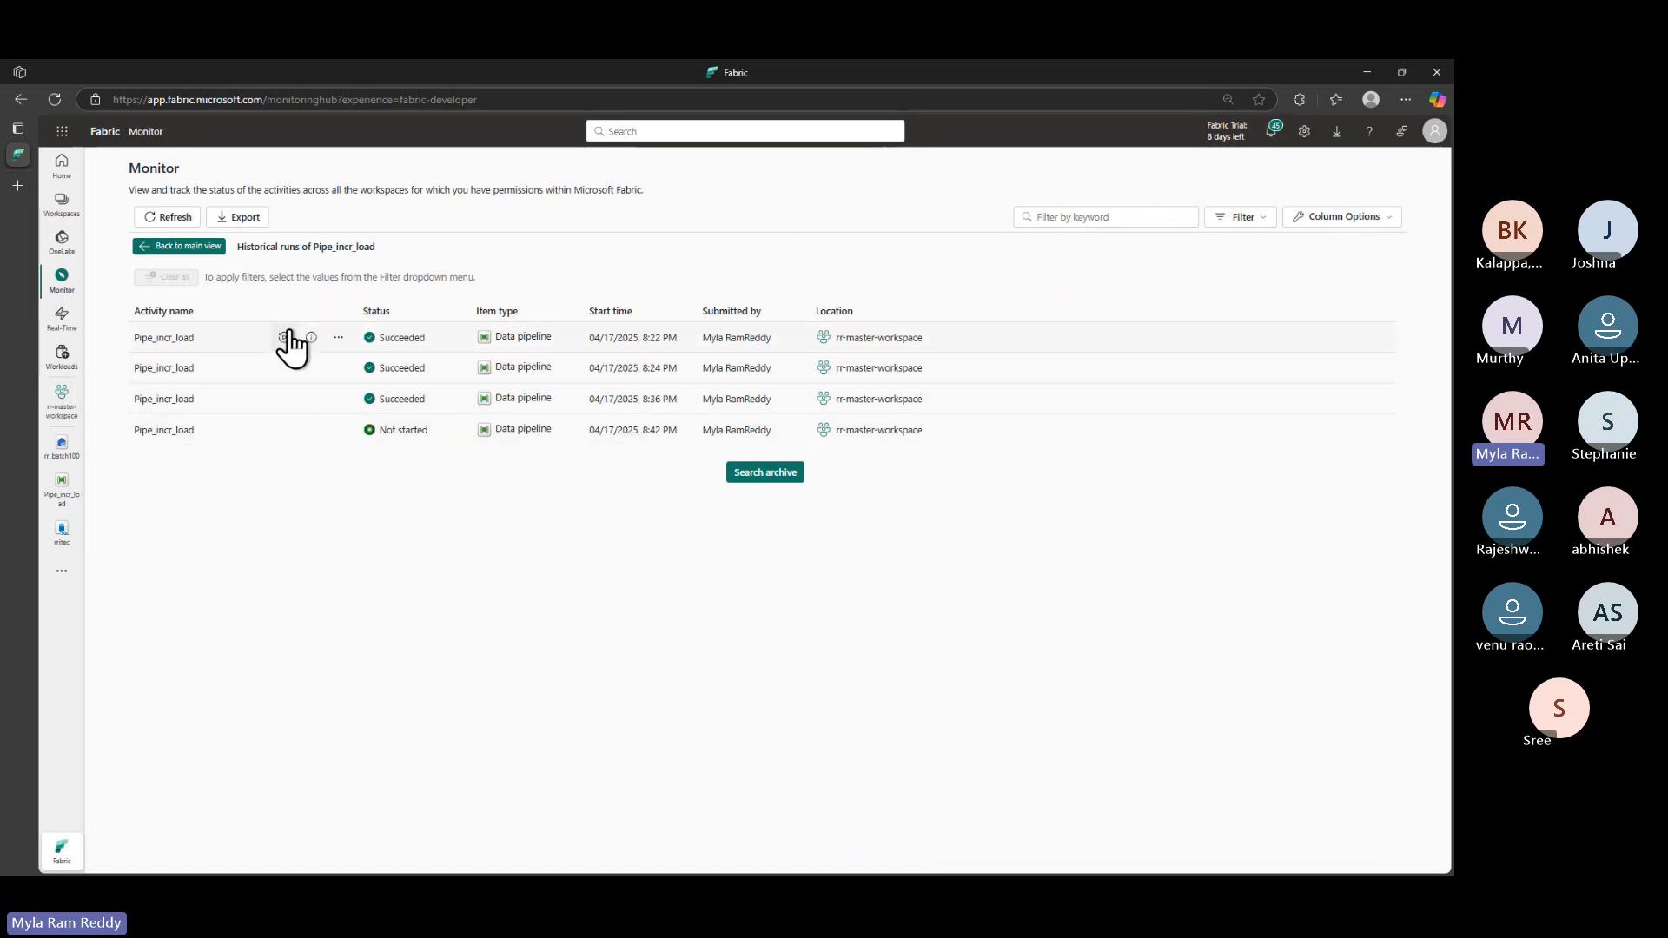
{"action": "left_click", "coordinate": [174, 368]}
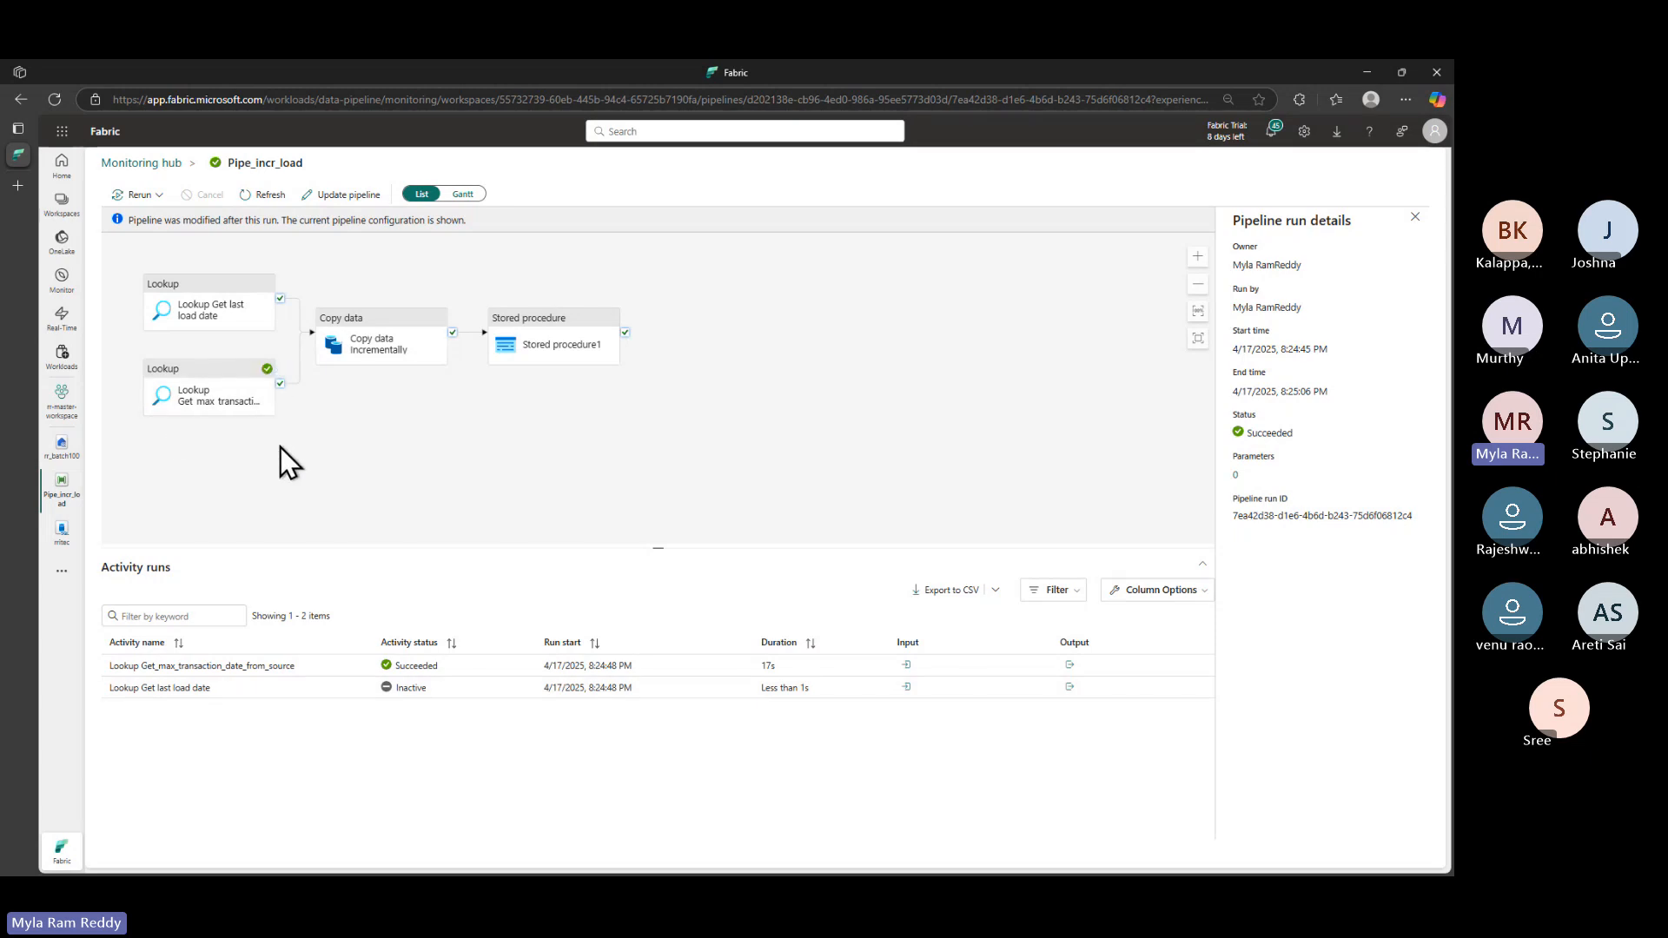
{"action": "left_click", "coordinate": [146, 164]}
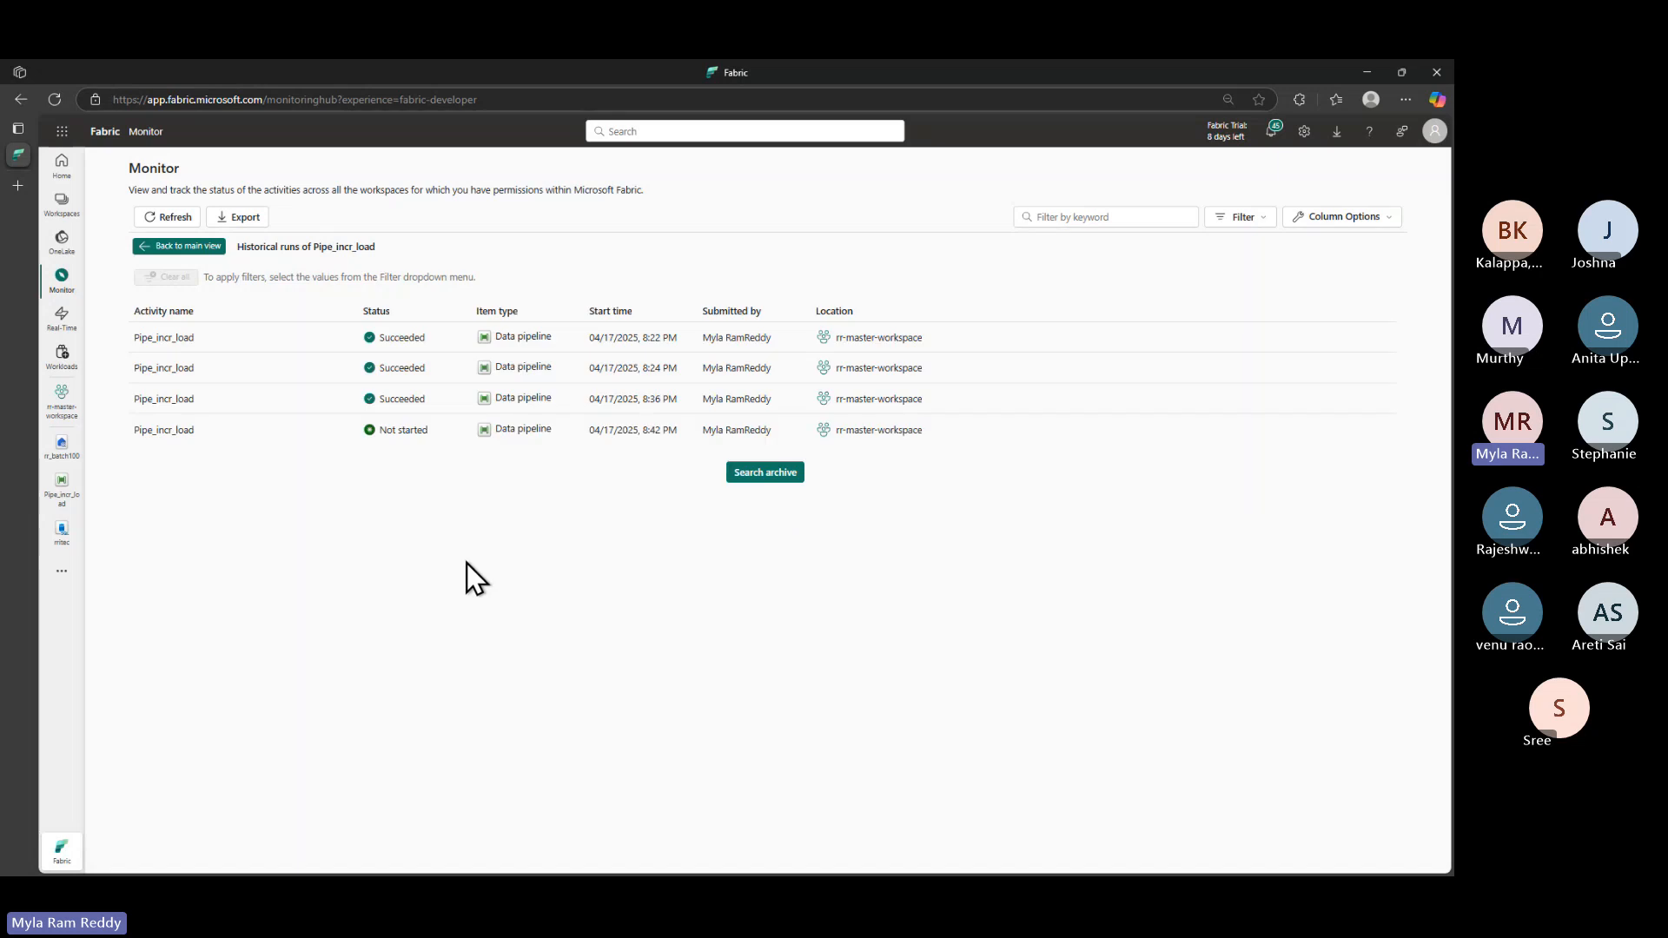
{"action": "left_click", "coordinate": [618, 313]}
{"action": "left_click", "coordinate": [640, 315]}
{"action": "left_click", "coordinate": [174, 219]}
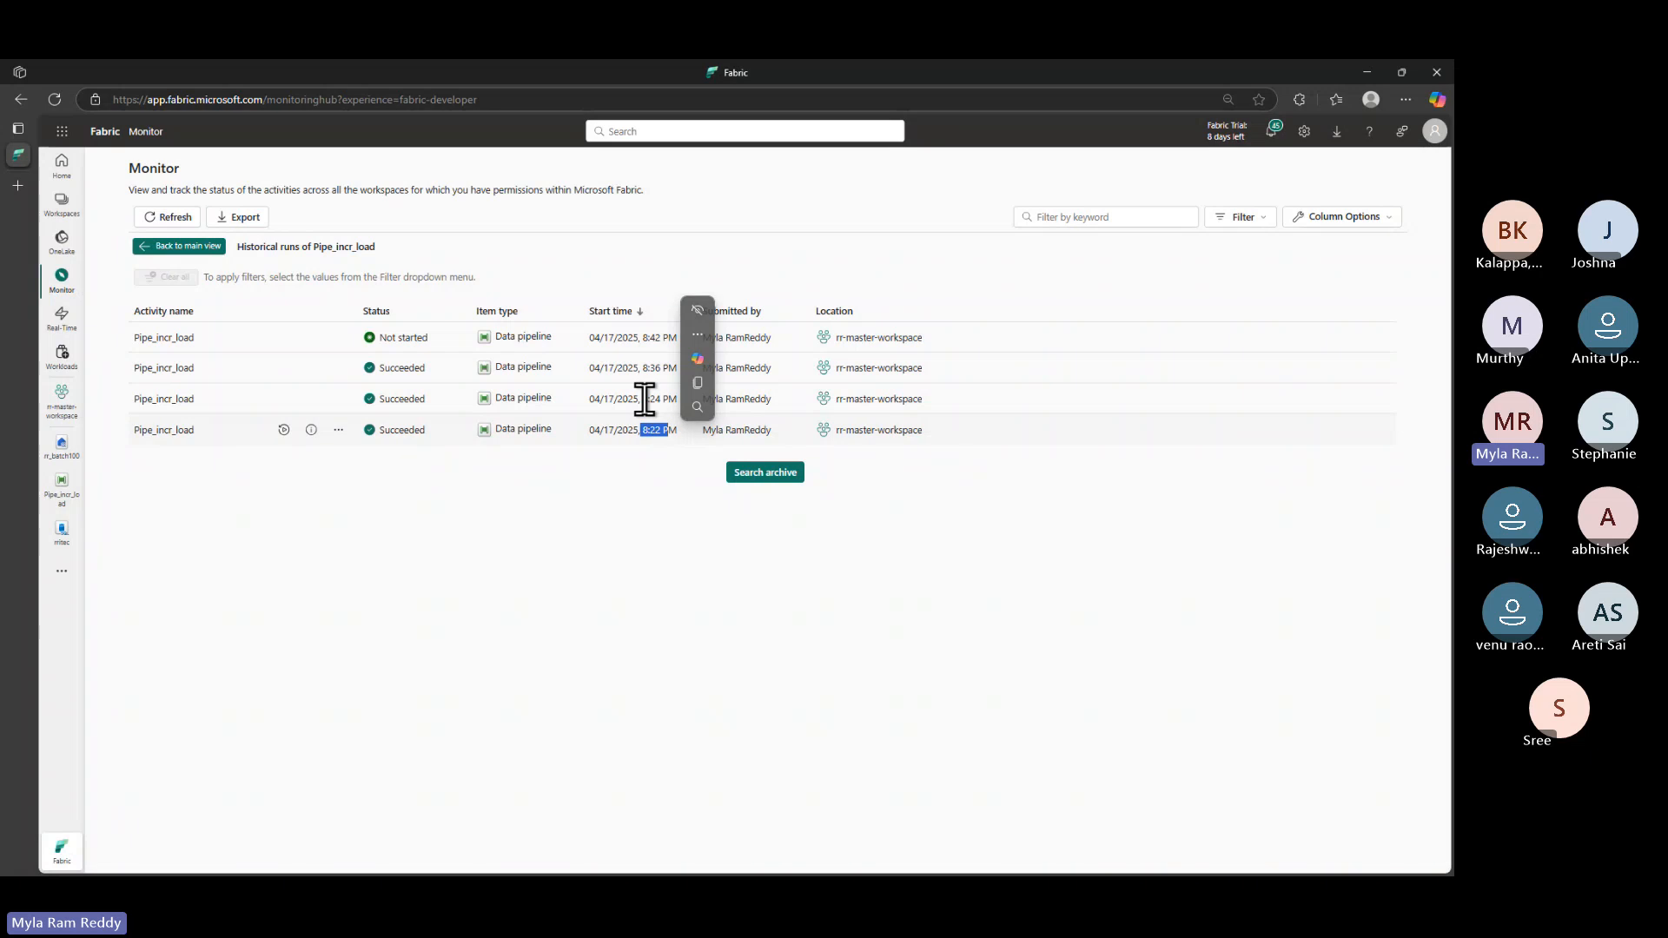
{"action": "left_click_drag", "start_coordinate": [642, 399], "coordinate": [656, 399]}
{"action": "left_click", "coordinate": [178, 369]}
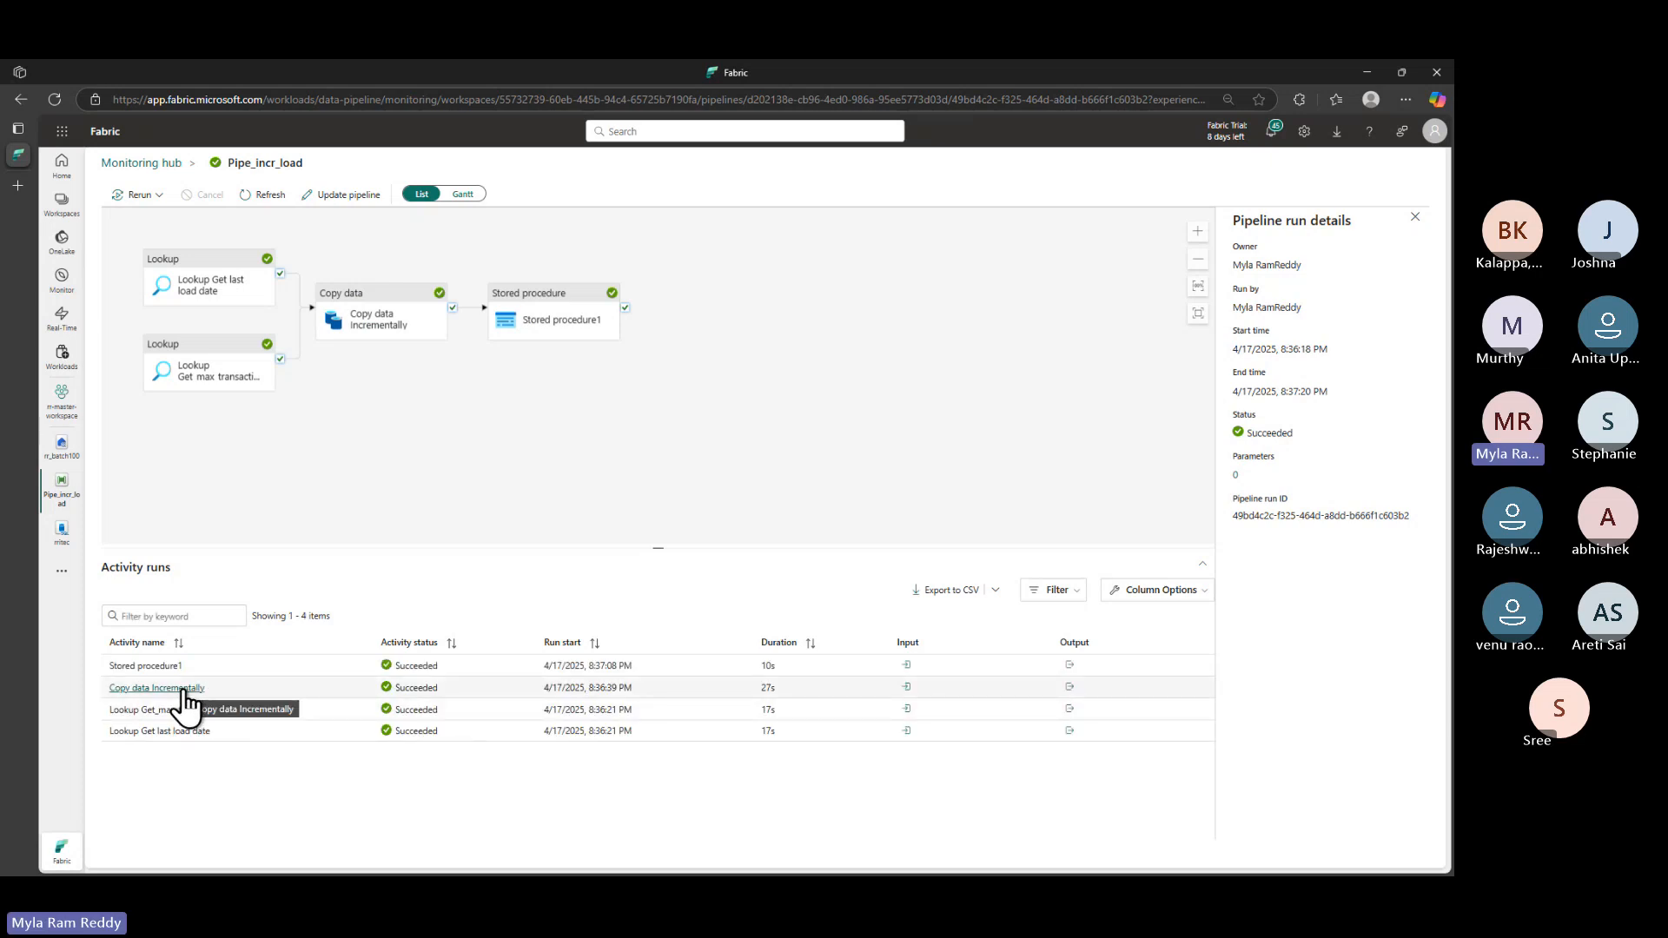
{"action": "left_click", "coordinate": [907, 686]}
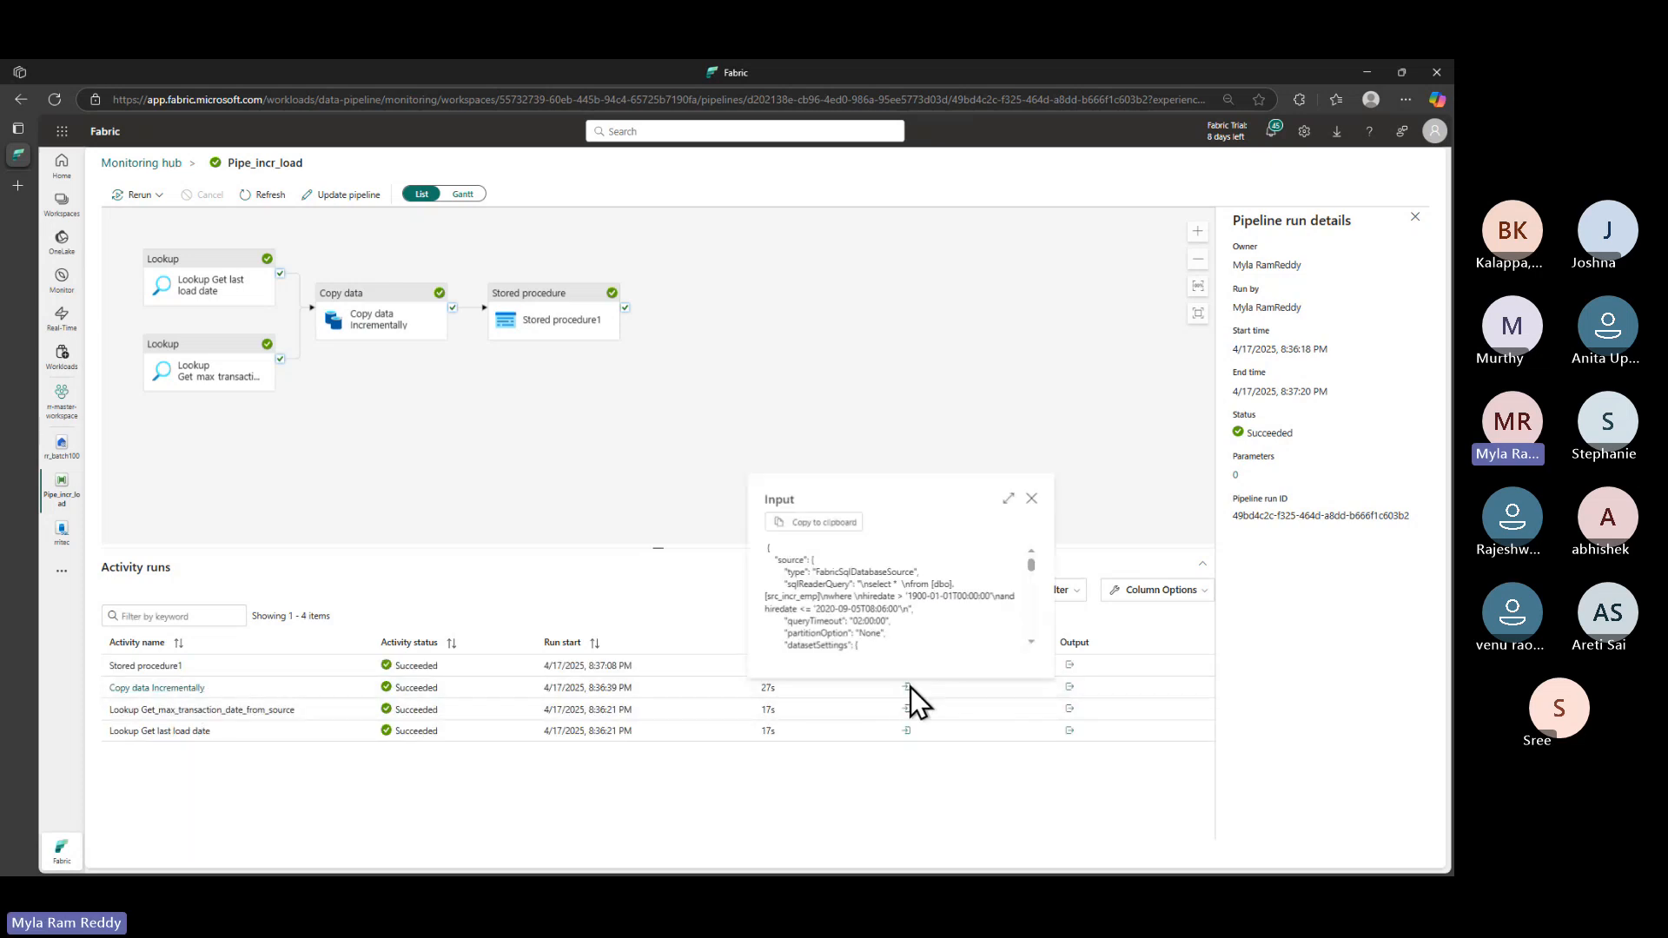
{"action": "left_click", "coordinate": [1008, 504]}
{"action": "left_click_drag", "start_coordinate": [432, 257], "coordinate": [679, 258]}
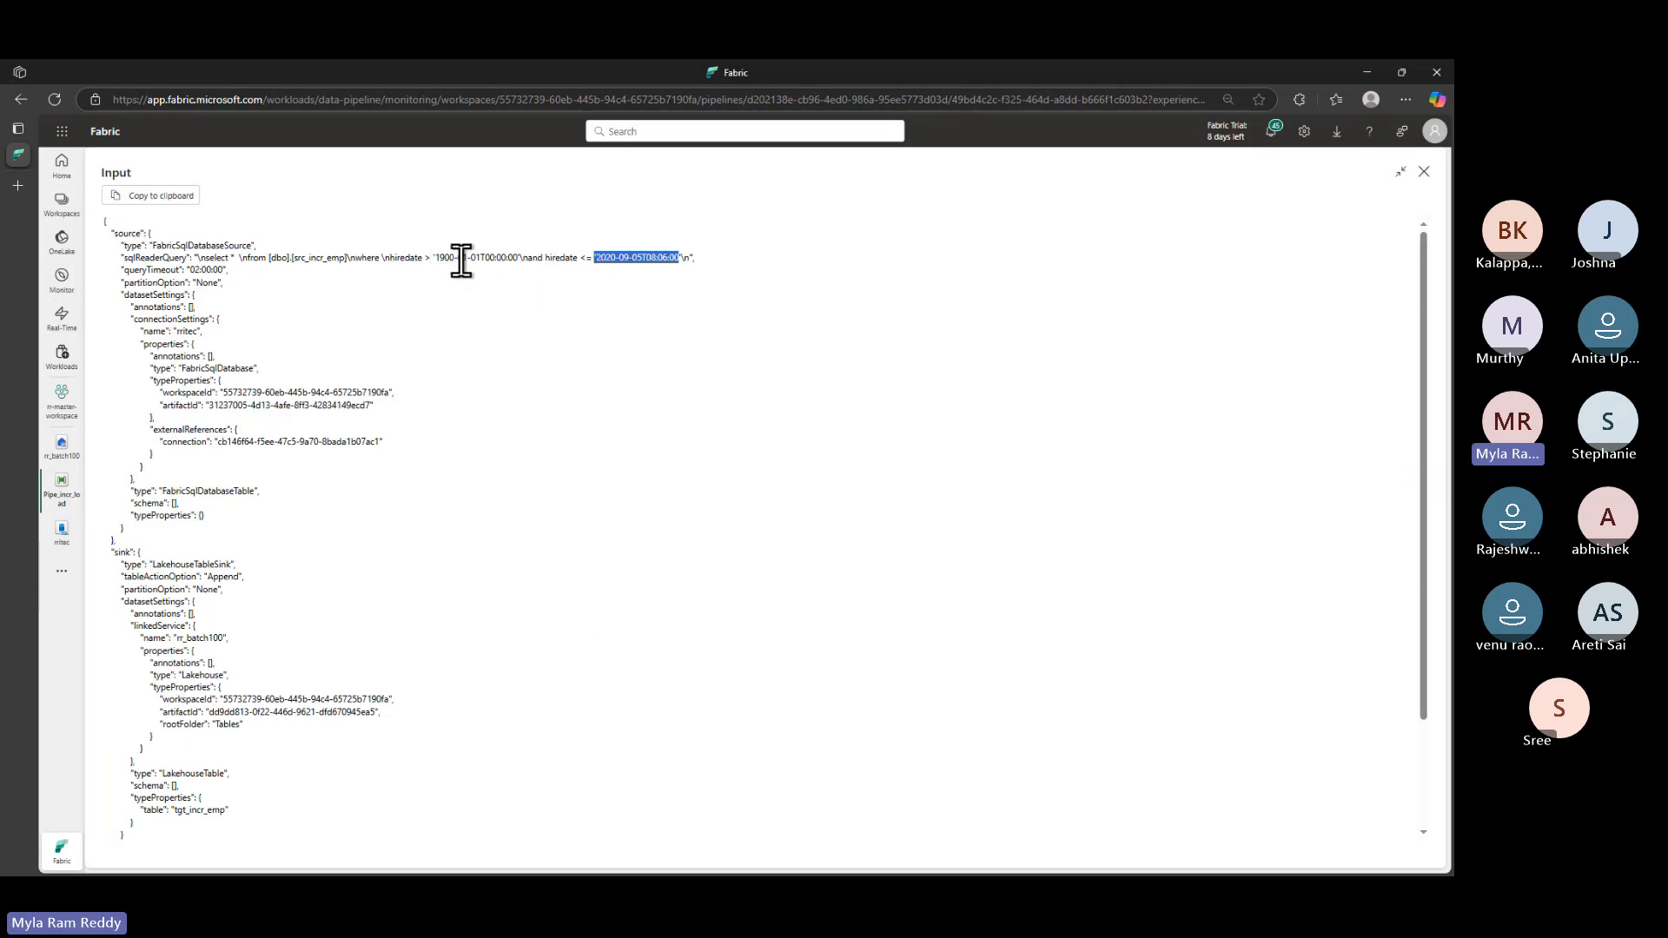
{"action": "left_click_drag", "start_coordinate": [434, 258], "coordinate": [621, 257]}
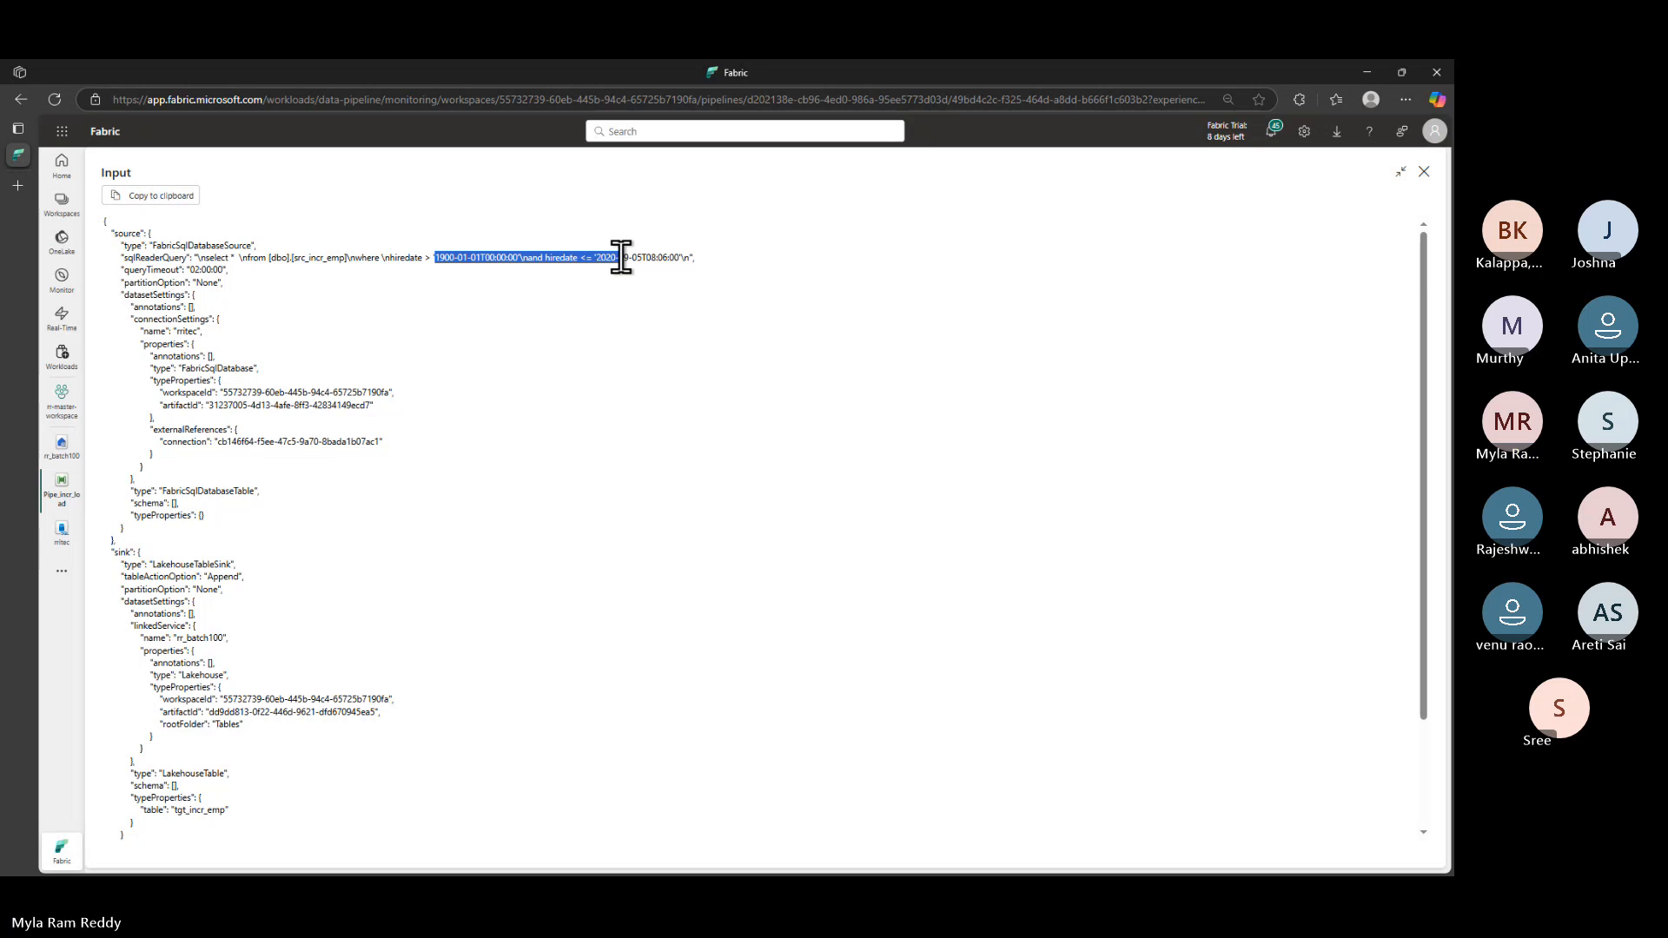
{"action": "left_click", "coordinate": [503, 320]}
{"action": "left_click_drag", "start_coordinate": [425, 257], "coordinate": [695, 257]}
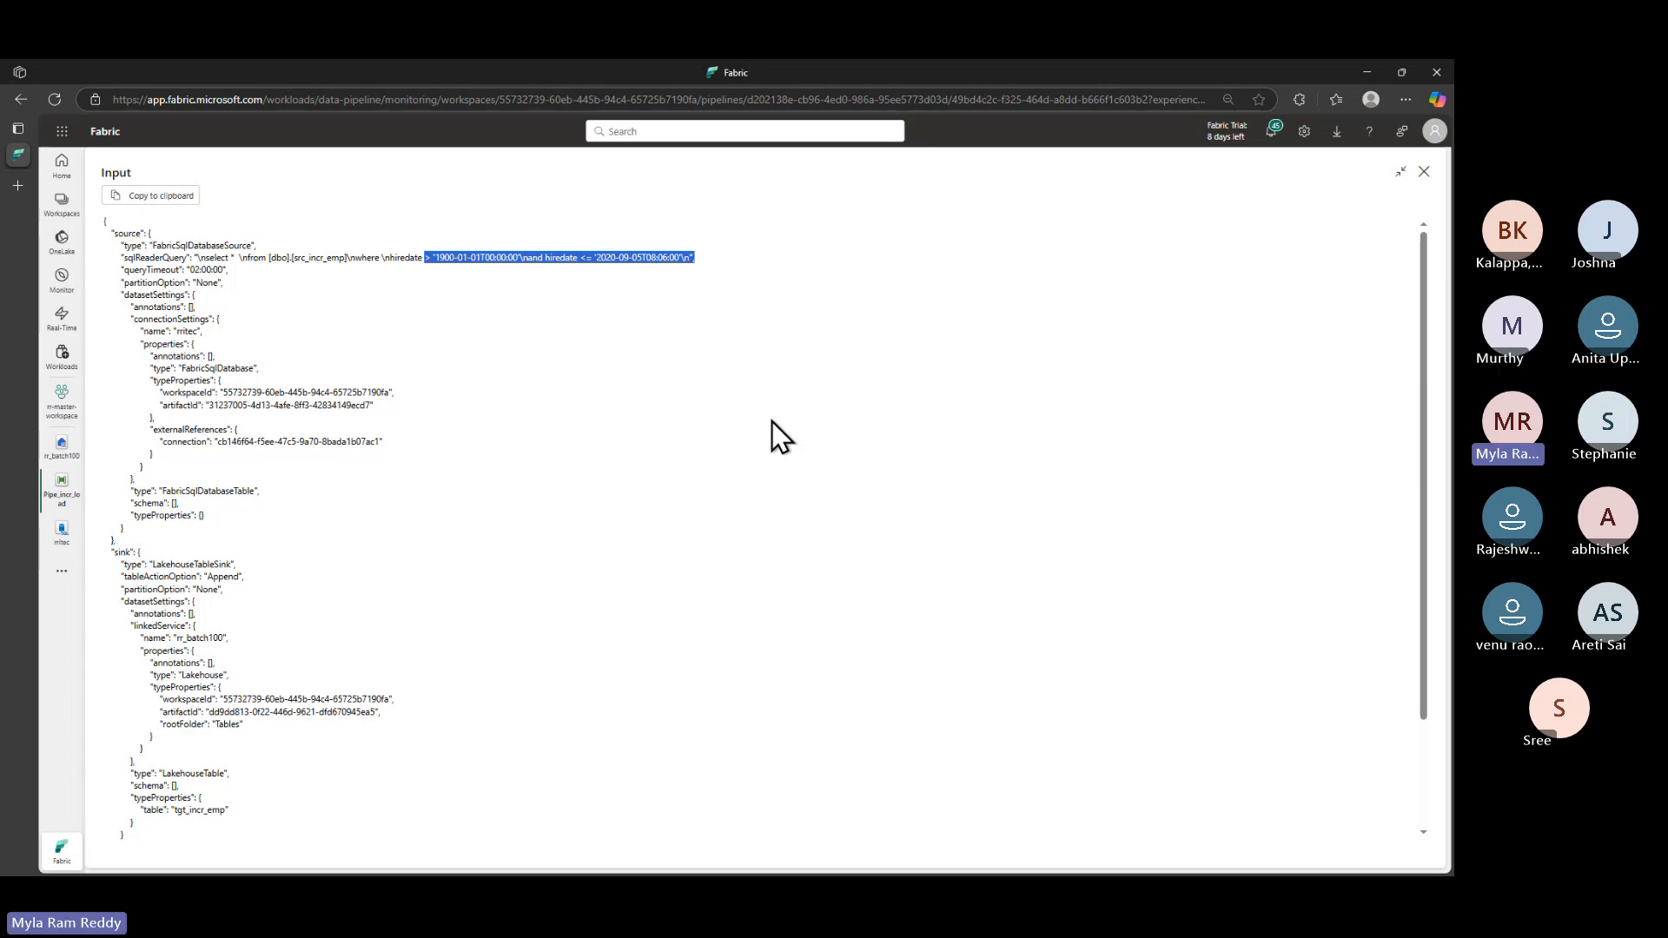
{"action": "left_click", "coordinate": [1423, 173]}
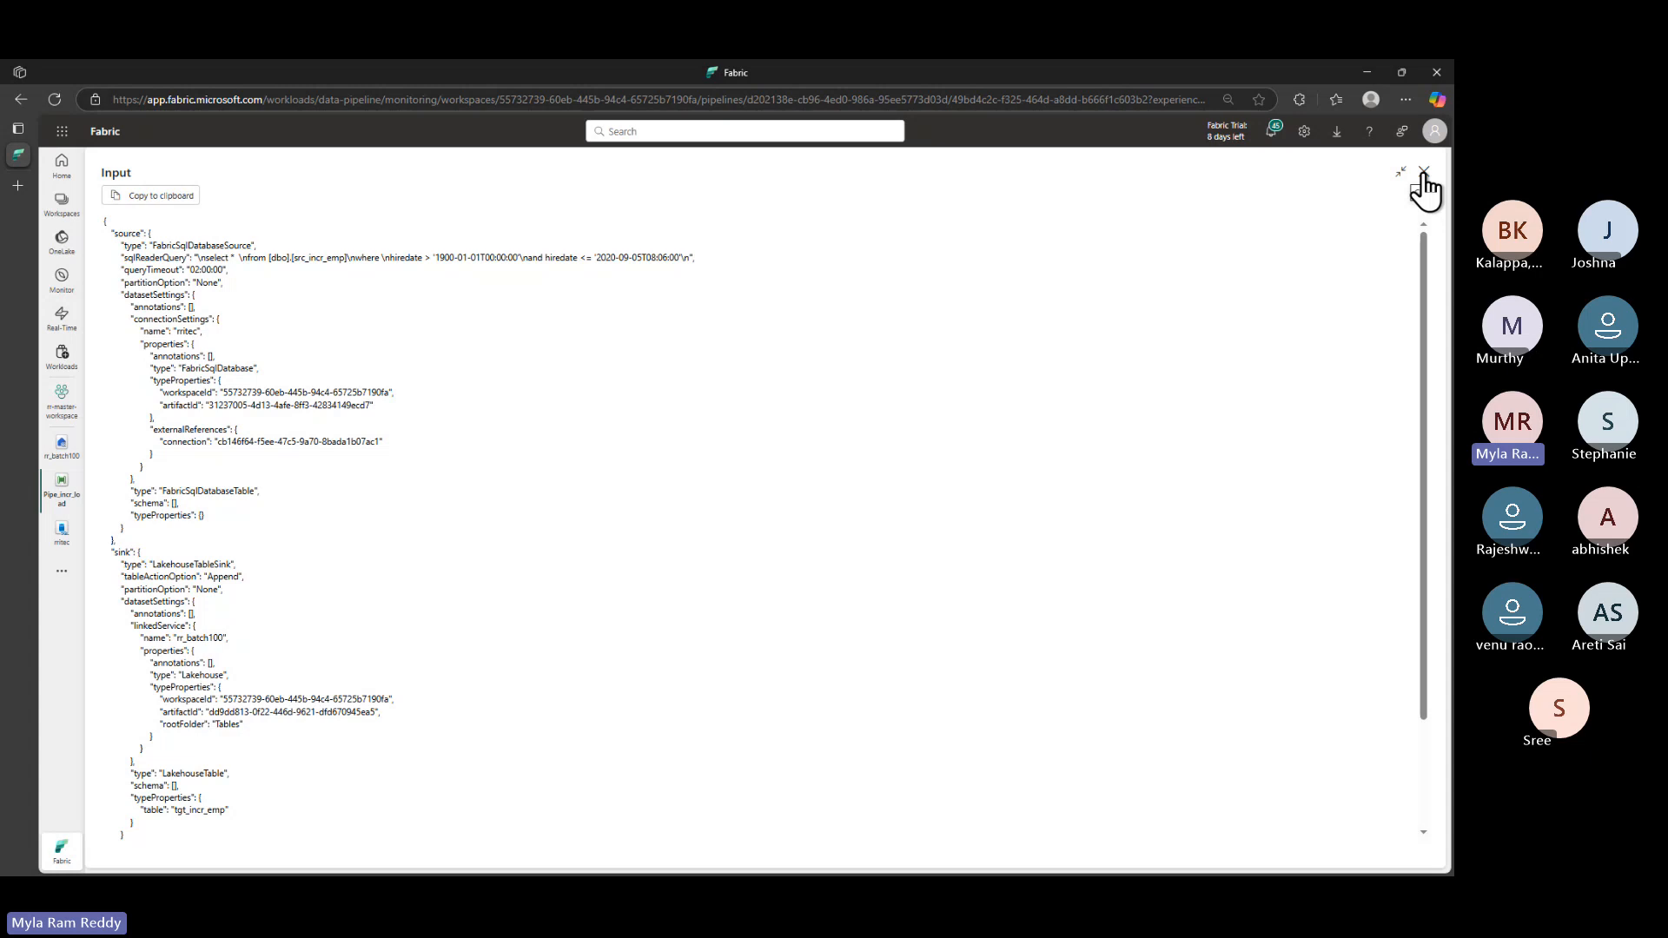
{"action": "left_click", "coordinate": [1423, 173]}
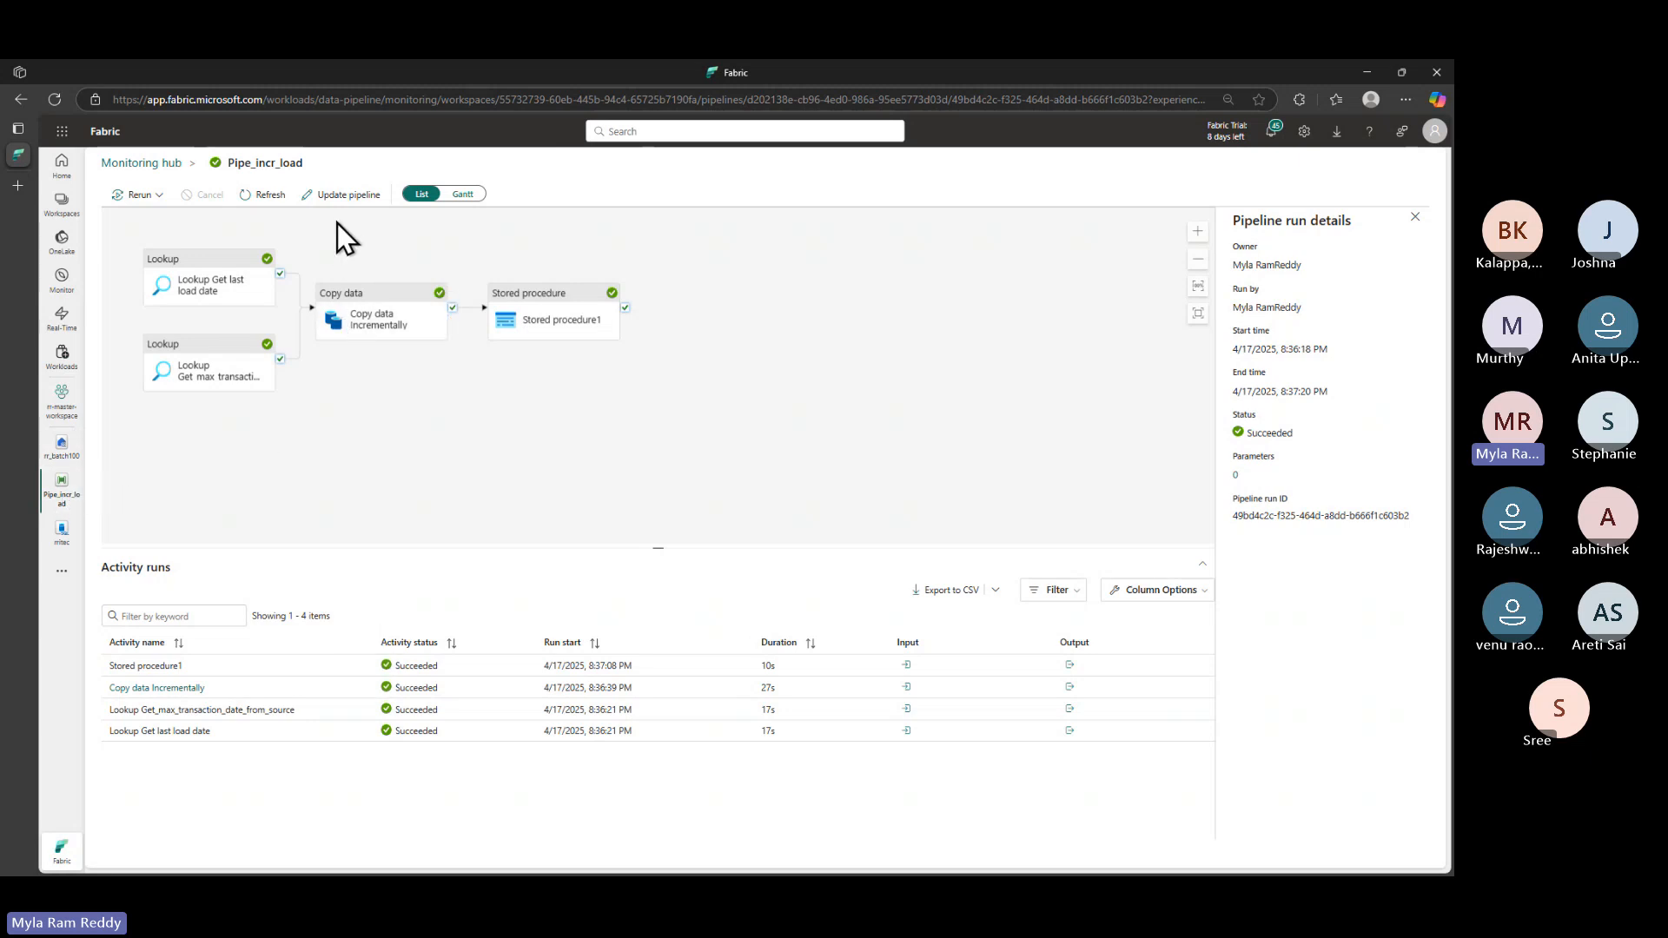
- Open the 8:42 PM run's Copy data incrementally details, showing 4 rows read and 4 written
{"action": "left_click", "coordinate": [162, 164]}
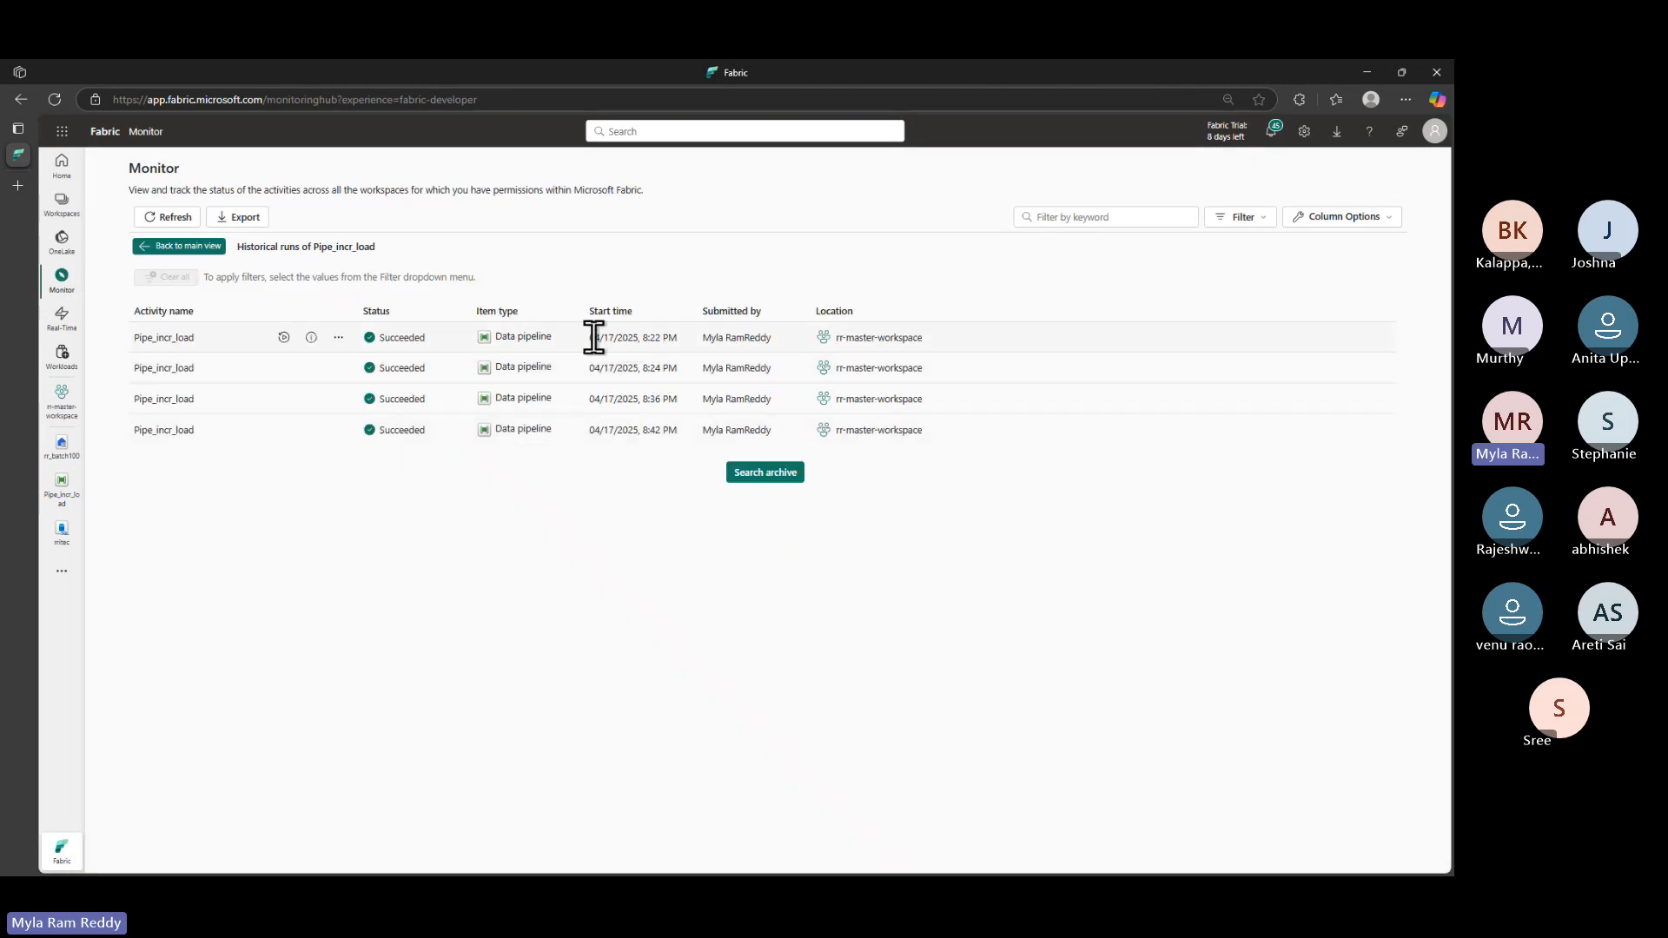
{"action": "left_click_drag", "start_coordinate": [595, 430], "coordinate": [678, 432]}
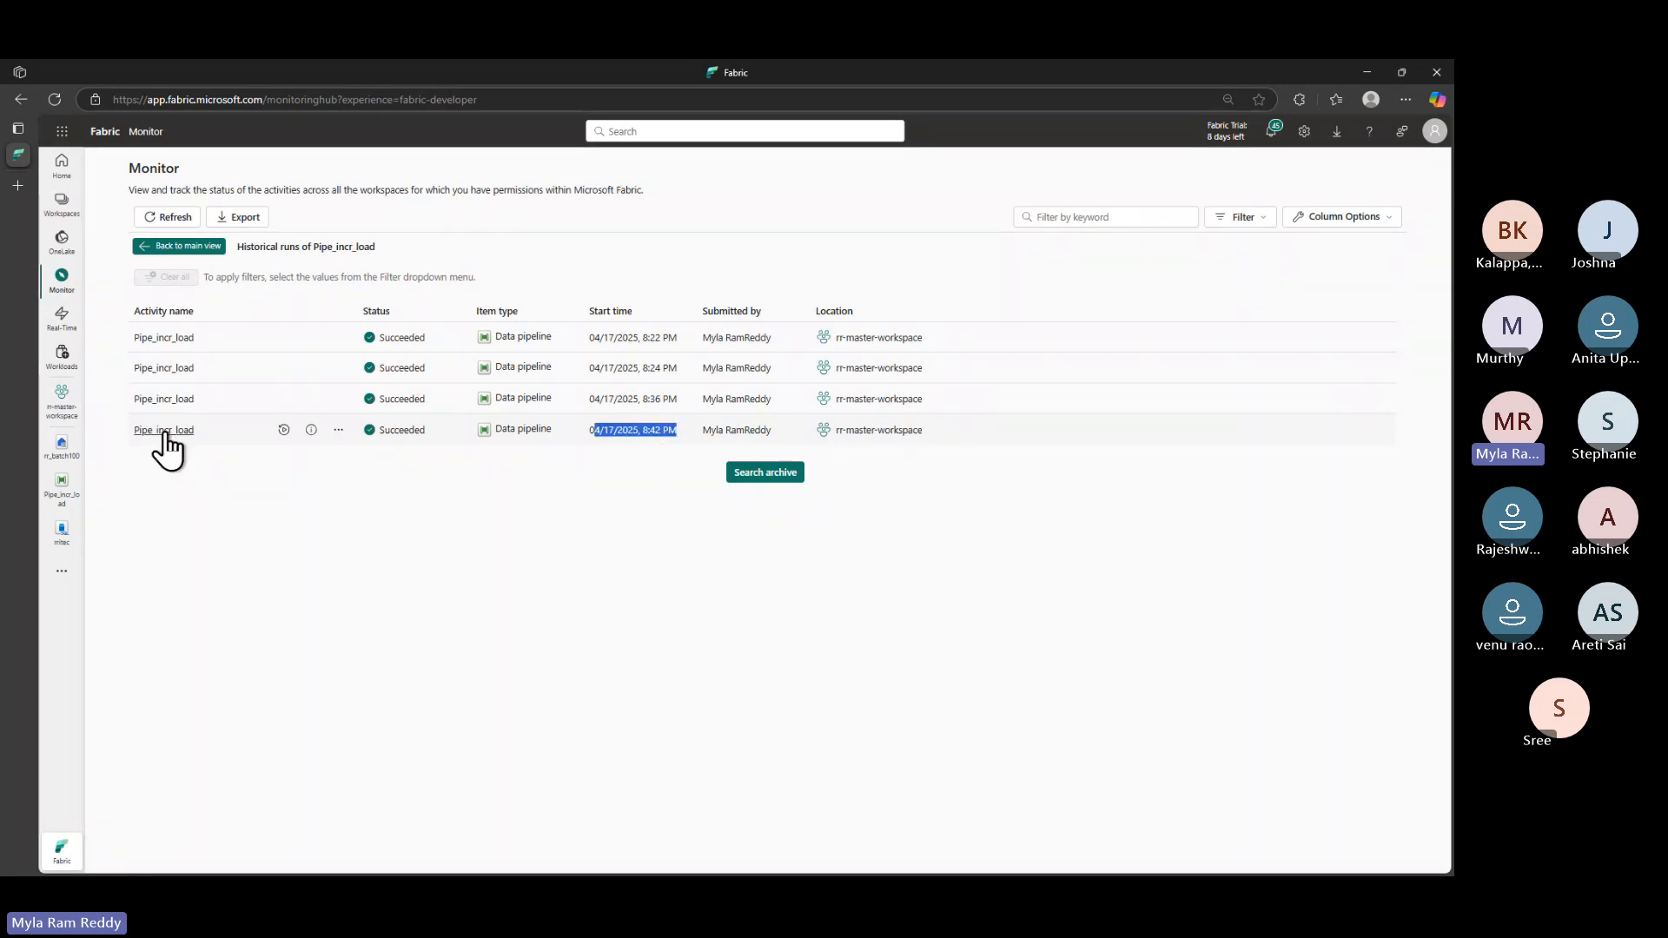
{"action": "left_click", "coordinate": [165, 430]}
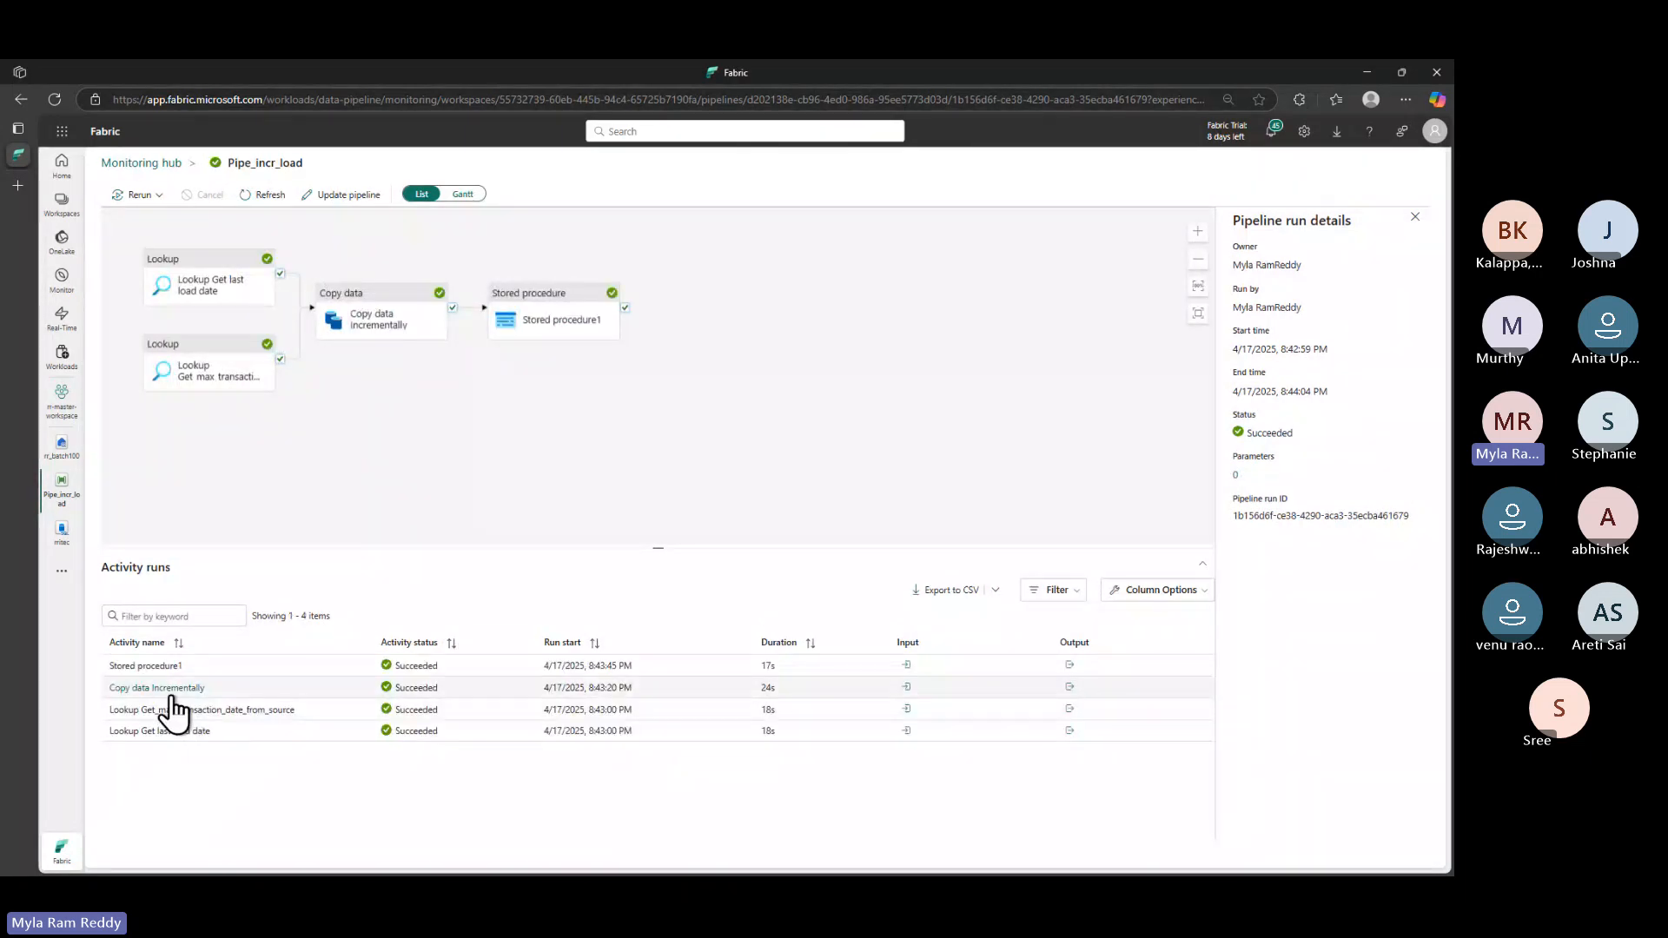
{"action": "left_click", "coordinate": [171, 689]}
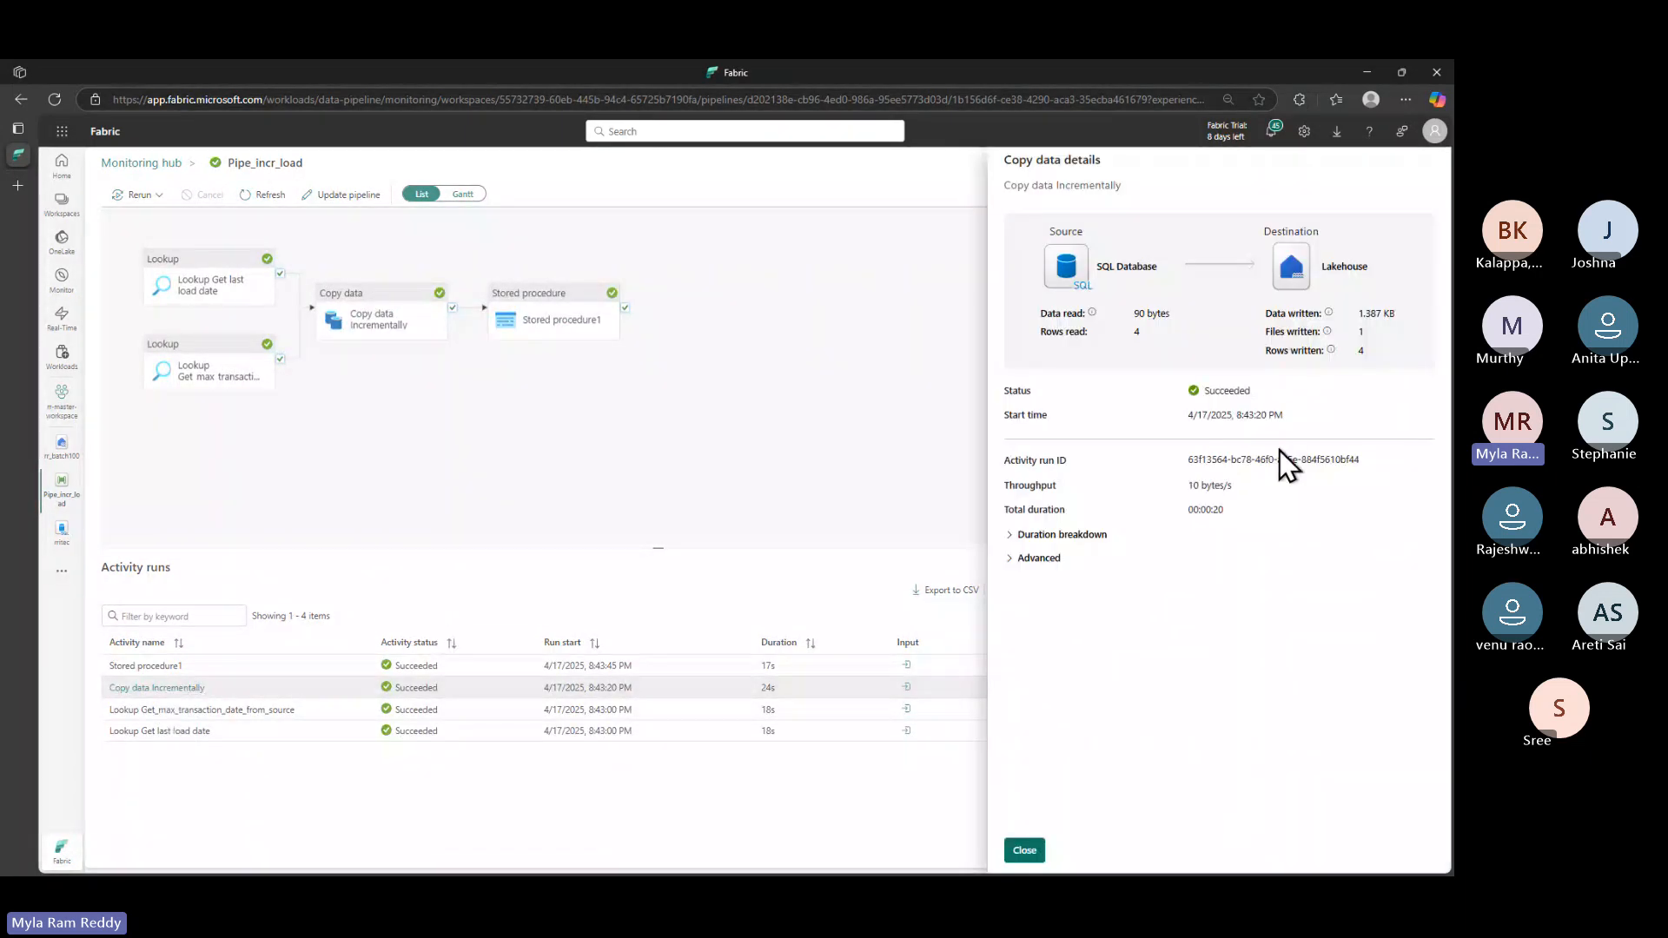
{"action": "left_click_drag", "start_coordinate": [1041, 332], "coordinate": [1154, 337]}
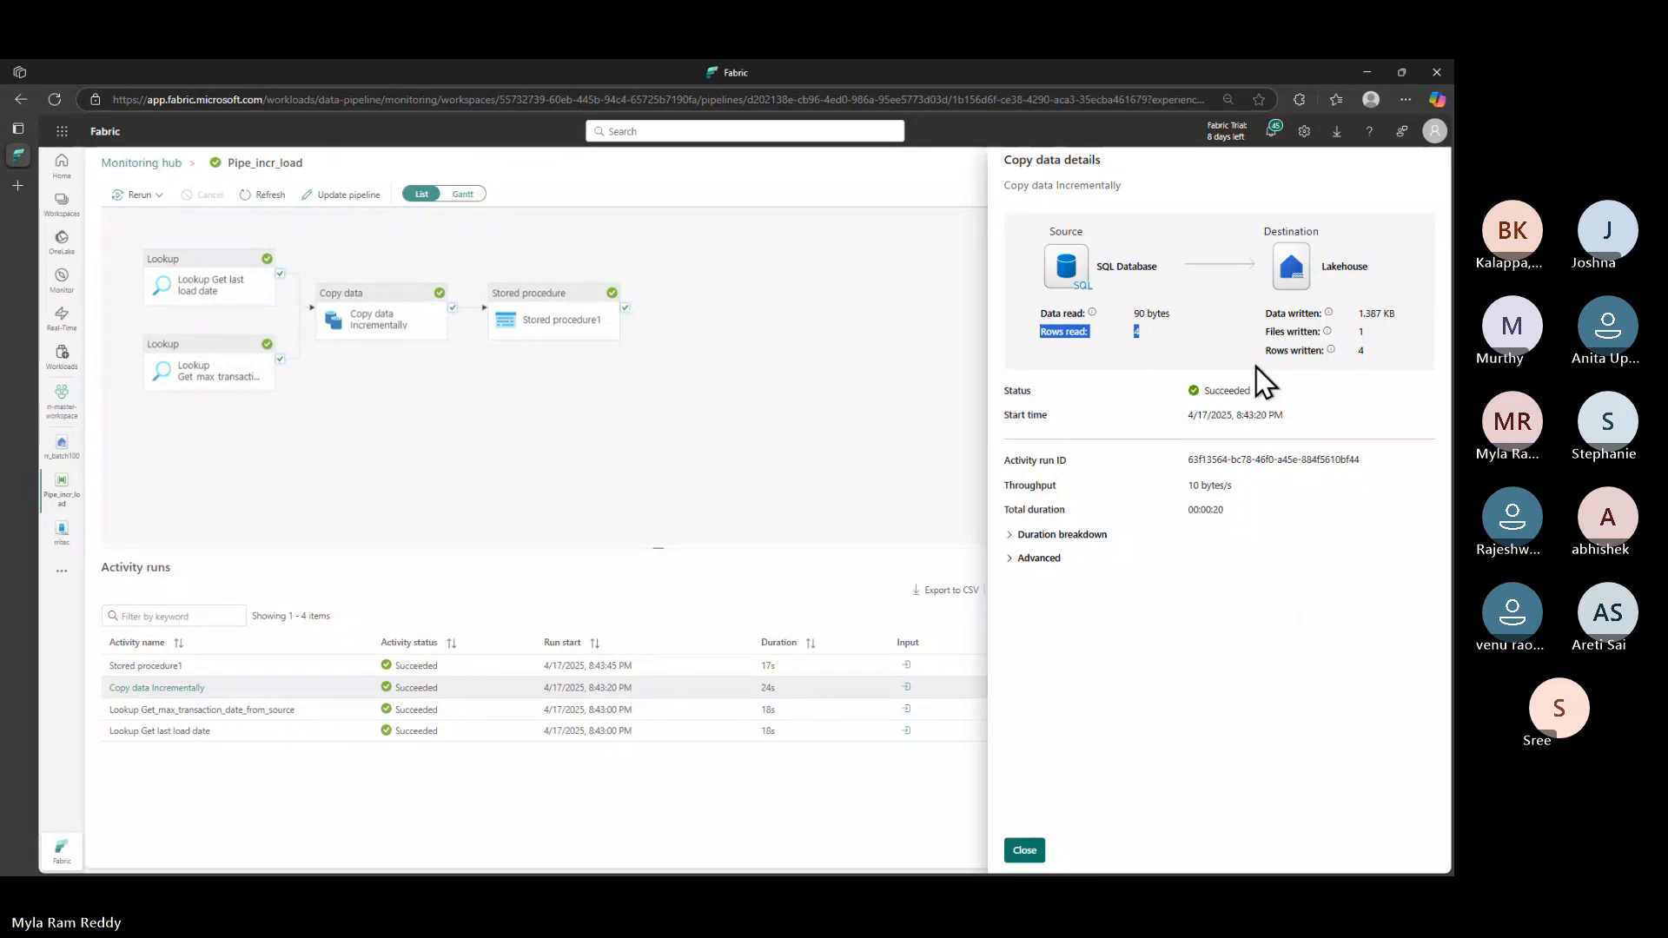
{"action": "mouse_move", "coordinate": [1258, 355]}
{"action": "left_mouse_down"}
{"action": "mouse_move", "coordinate": [1387, 347]}
{"action": "mouse_move", "coordinate": [1229, 356]}
{"action": "mouse_move", "coordinate": [1291, 362]}
{"action": "mouse_move", "coordinate": [1255, 366]}
{"action": "mouse_move", "coordinate": [1266, 355]}
{"action": "left_mouse_up"}
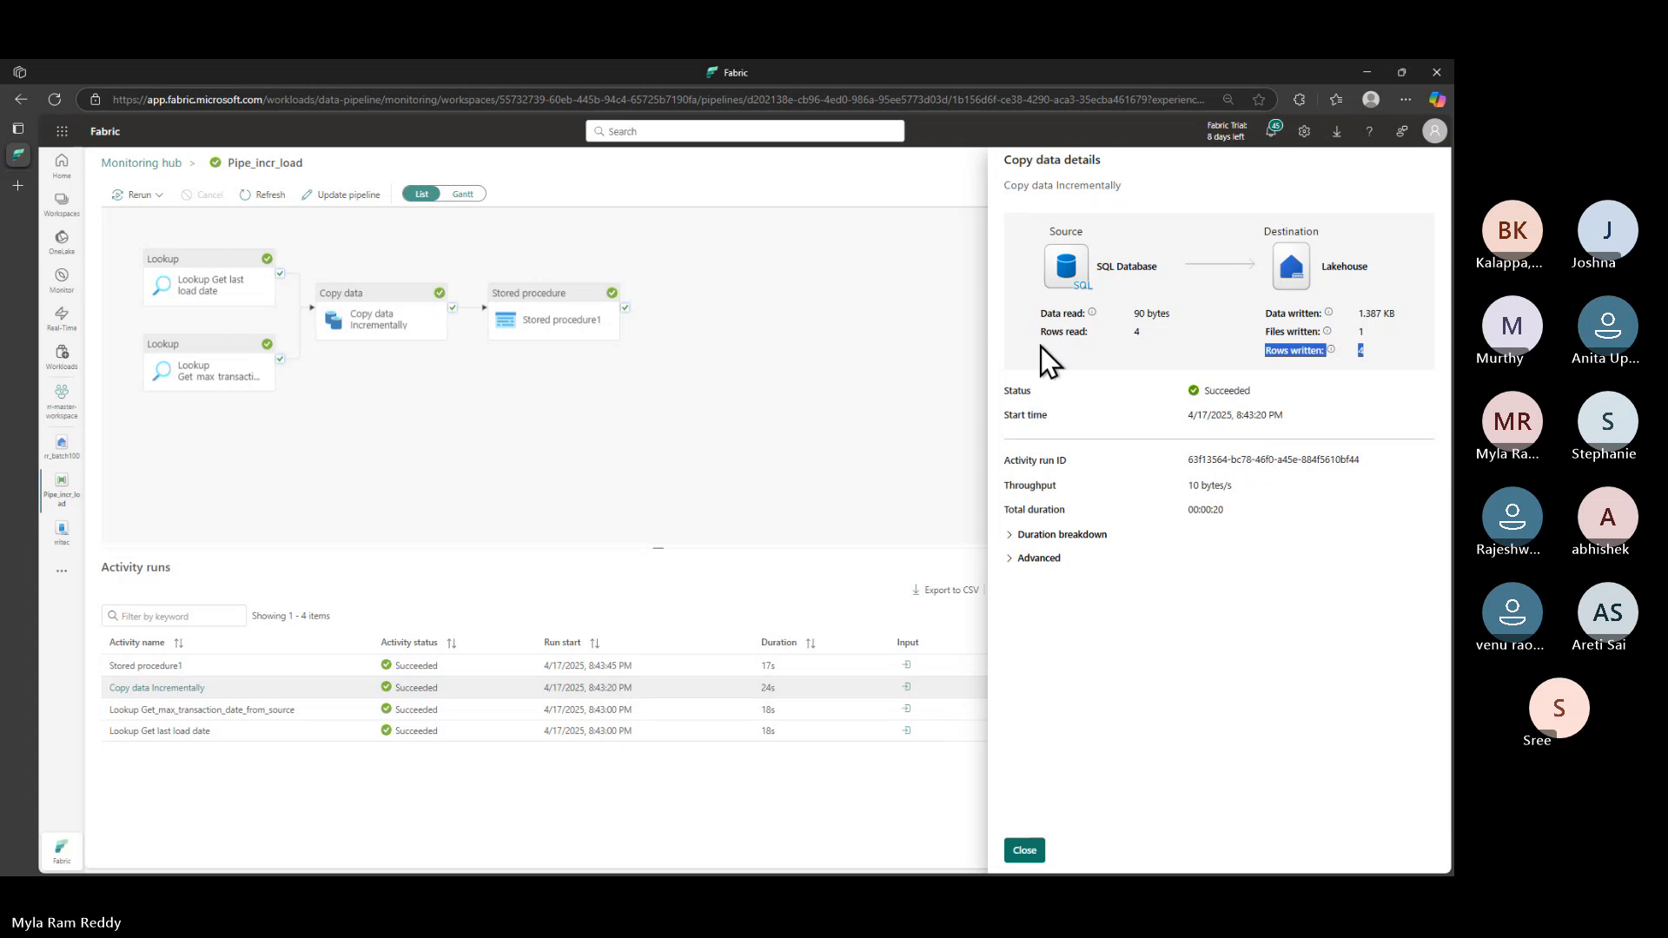
{"action": "left_click_drag", "start_coordinate": [1041, 330], "coordinate": [1149, 337]}
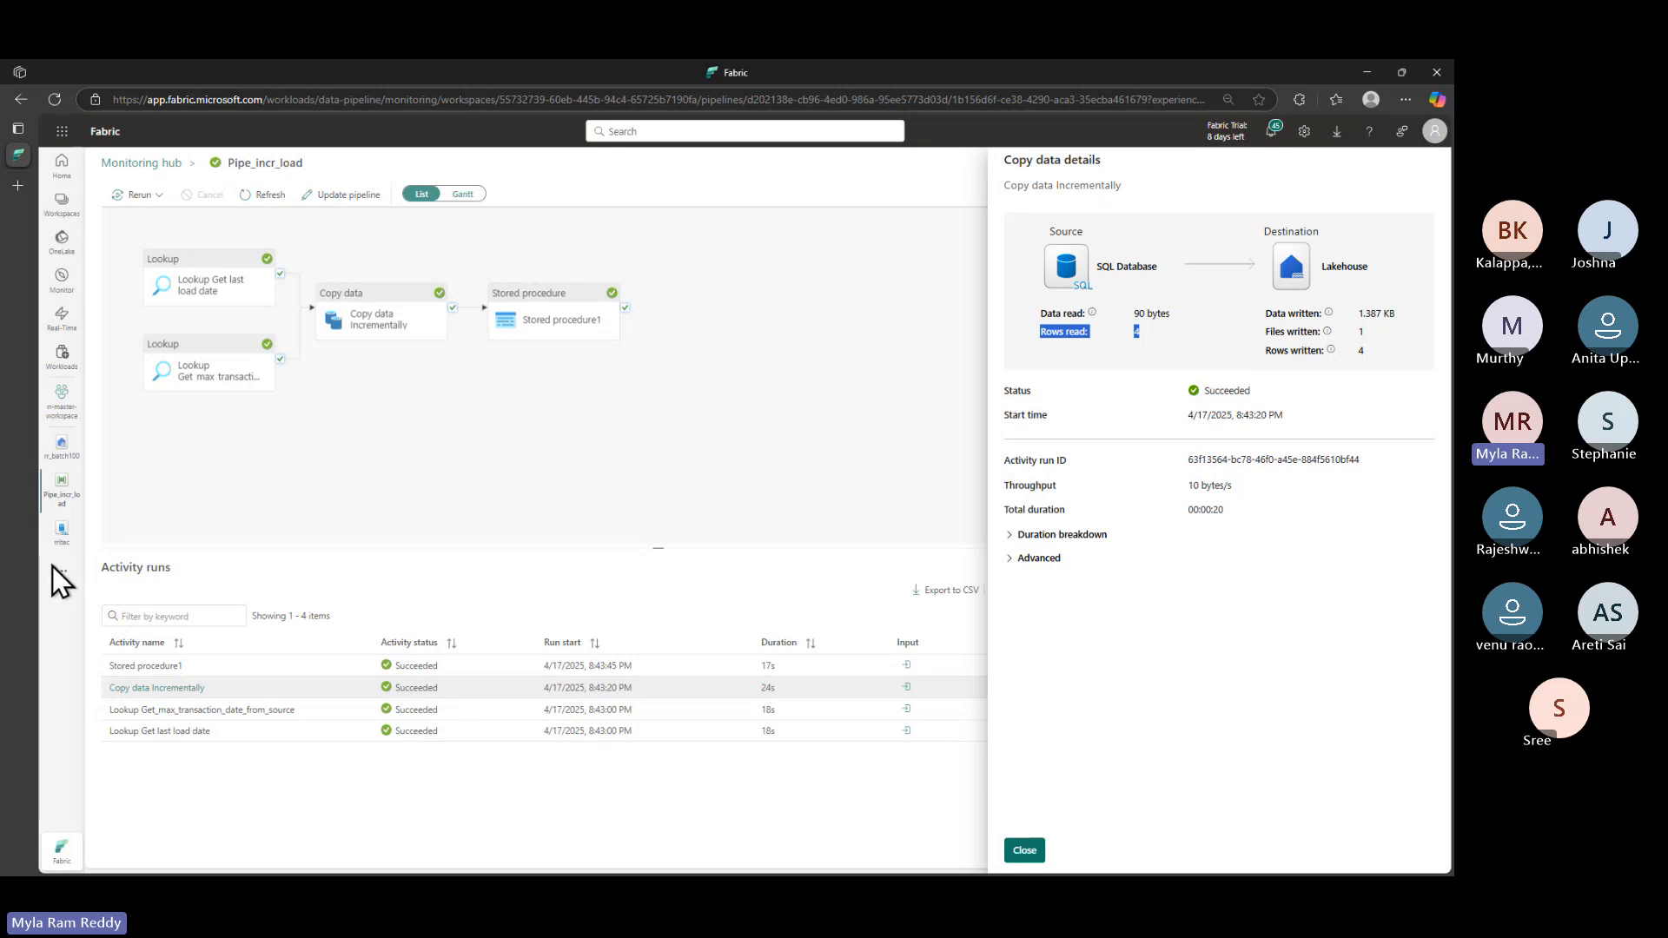
{"action": "left_click", "coordinate": [1024, 850]}
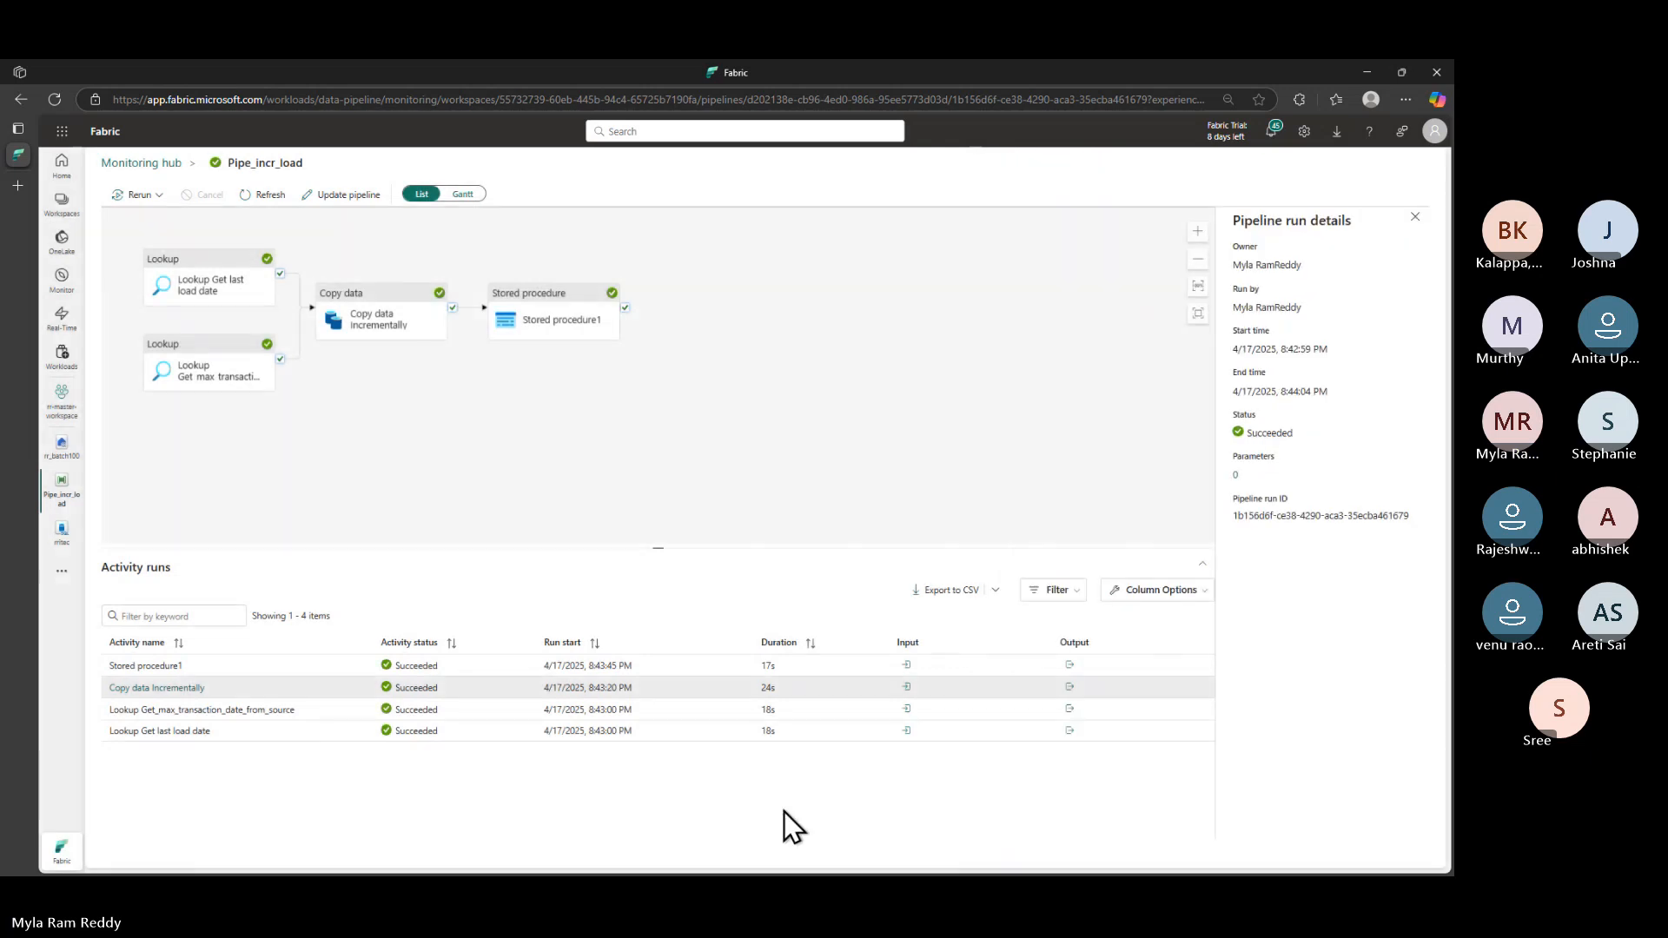
{"action": "left_click", "coordinate": [179, 691]}
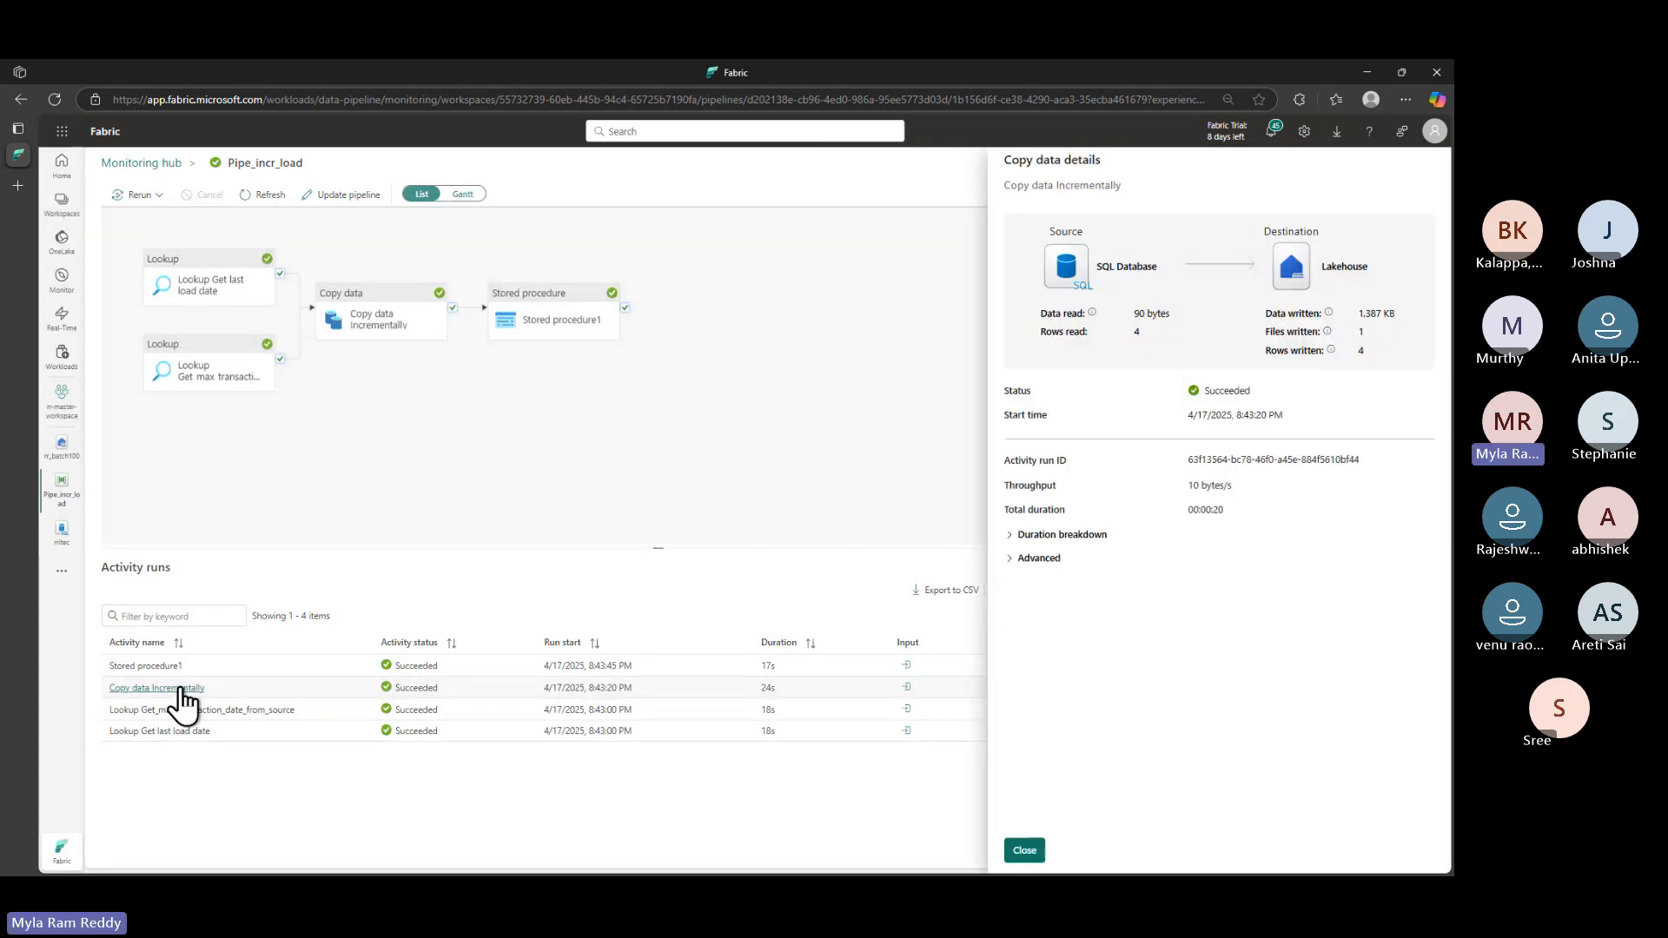
{"action": "left_click", "coordinate": [1025, 853]}
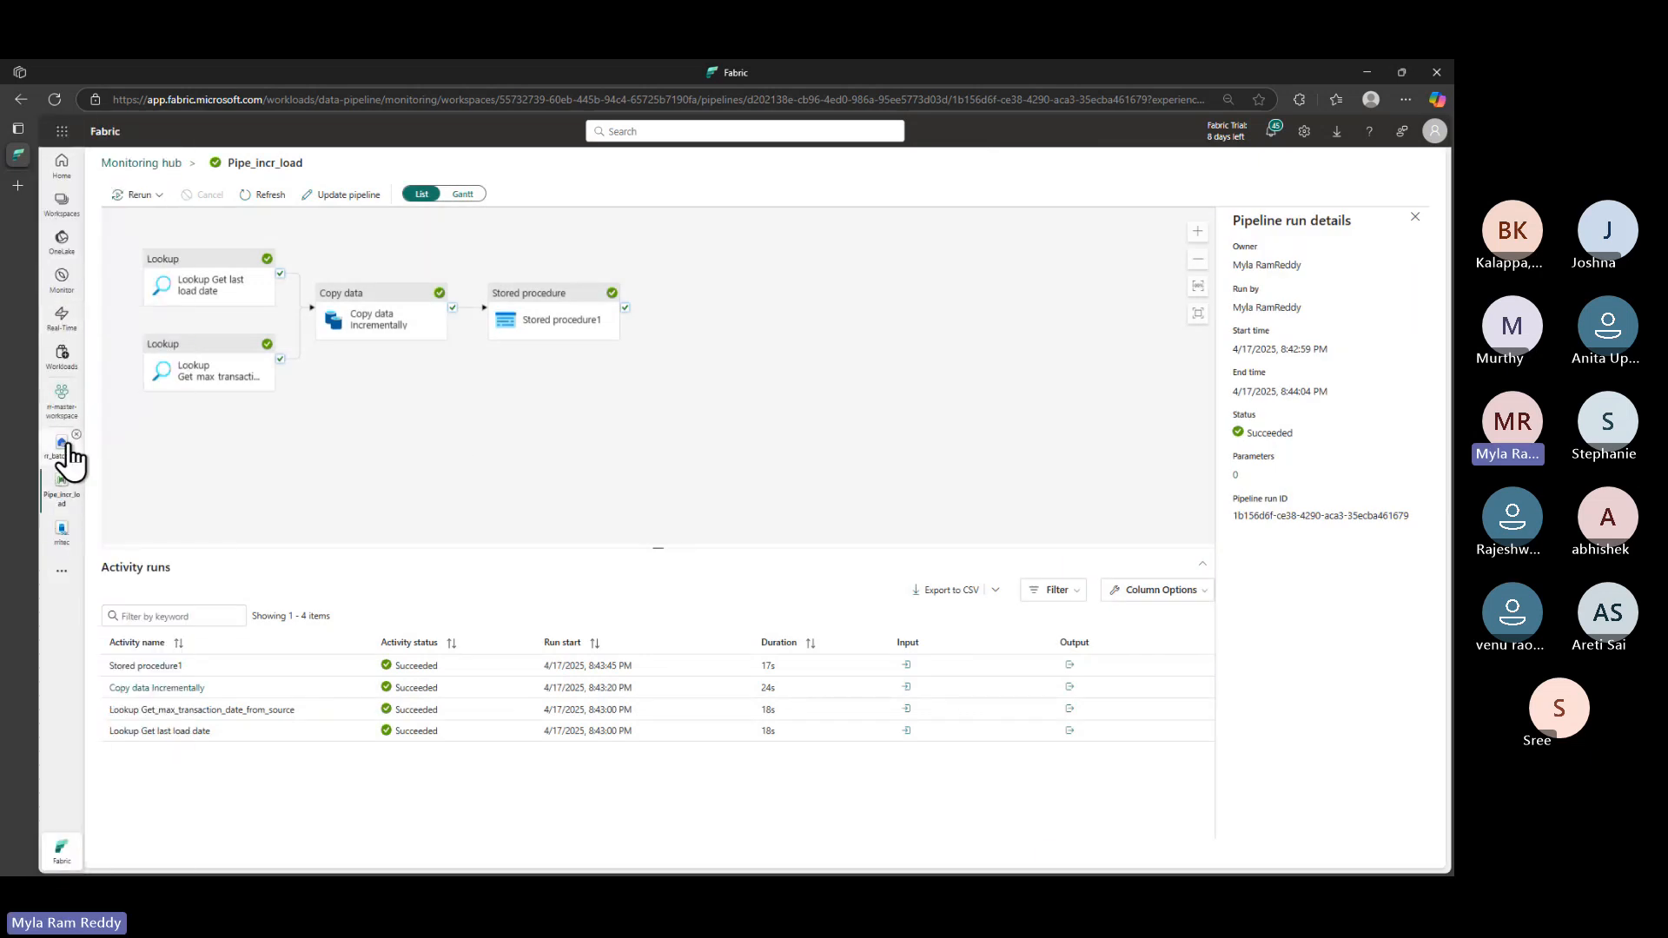
{"action": "left_click", "coordinate": [61, 530]}
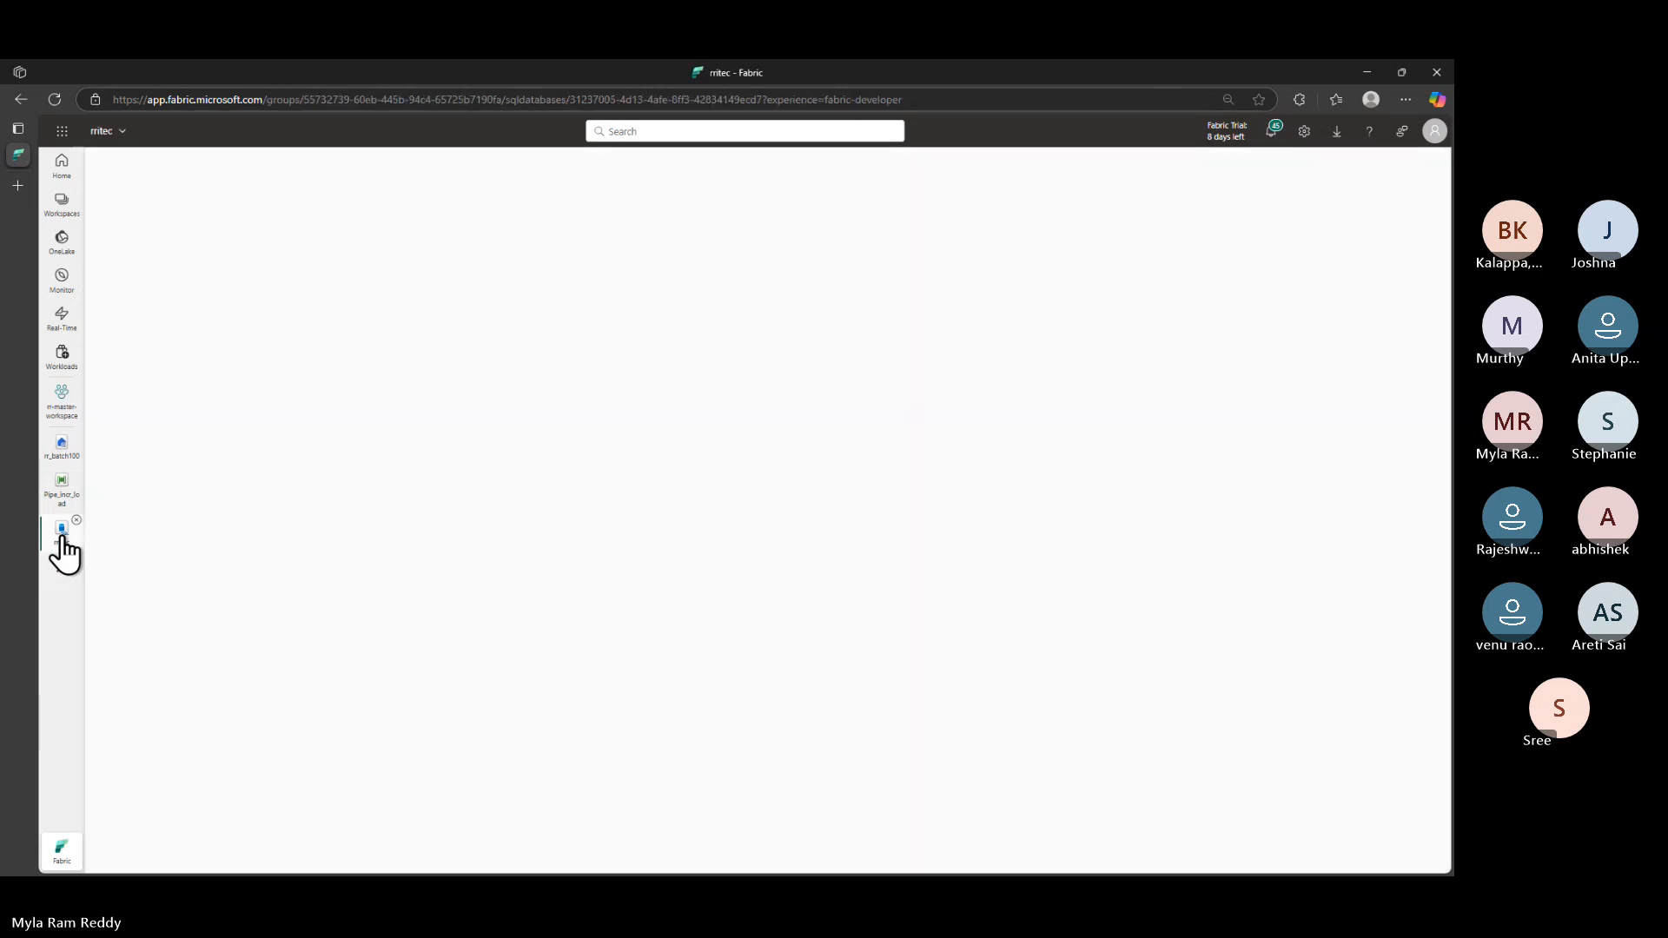
{"action": "left_click", "coordinate": [61, 448]}
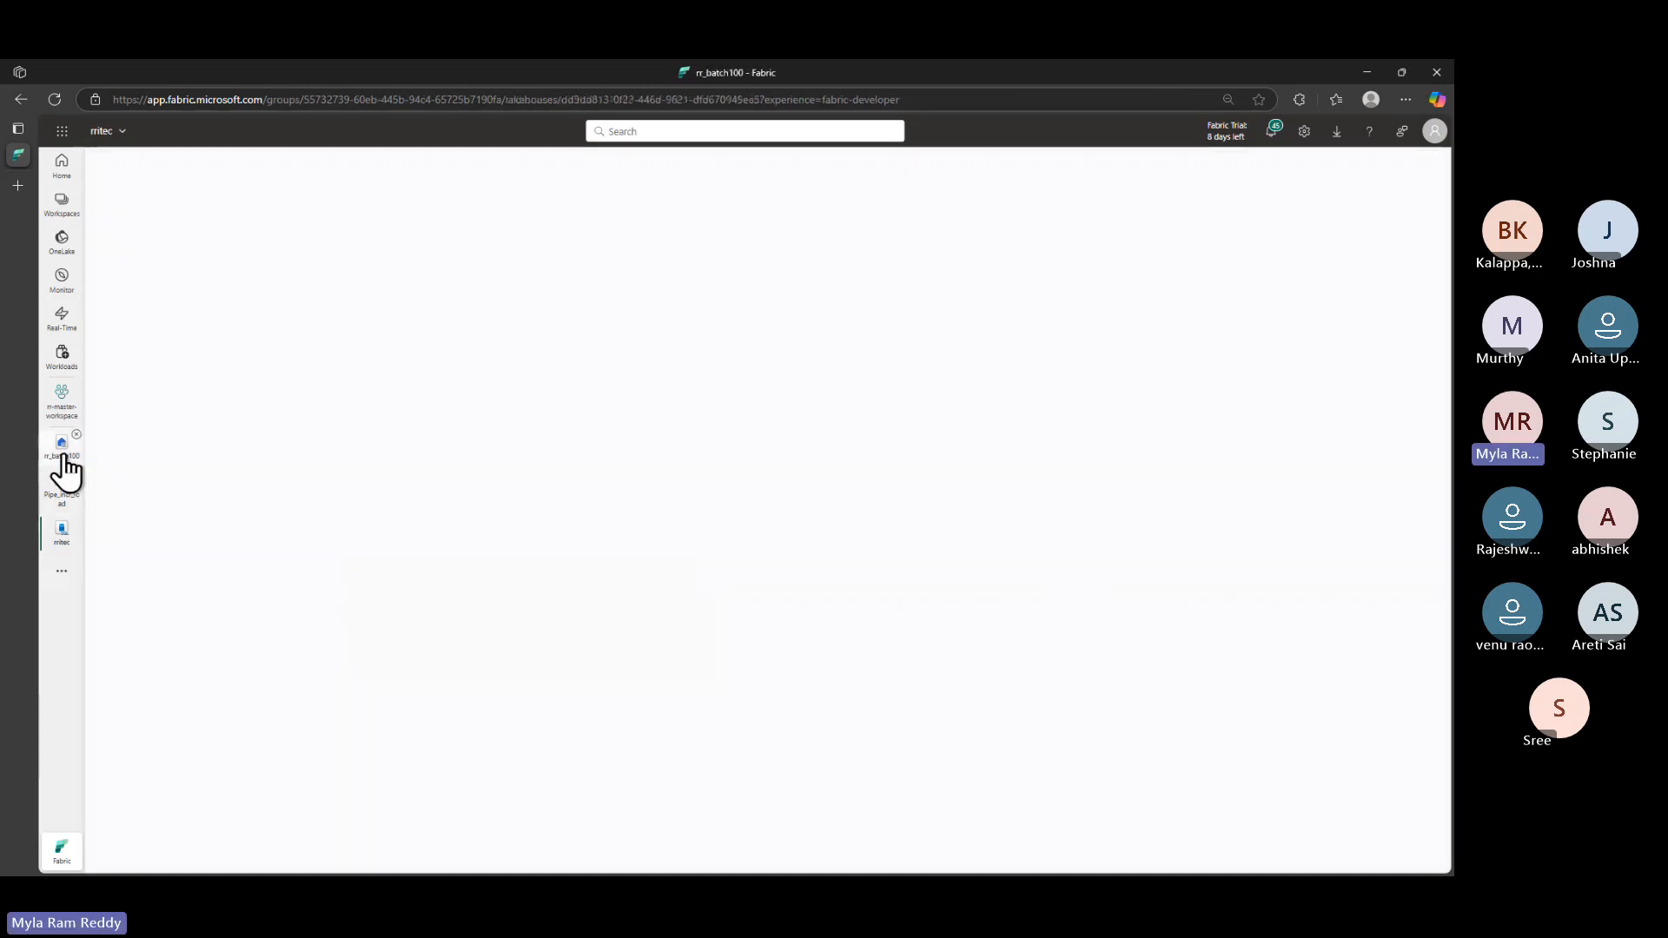
{"action": "left_click", "coordinate": [248, 287]}
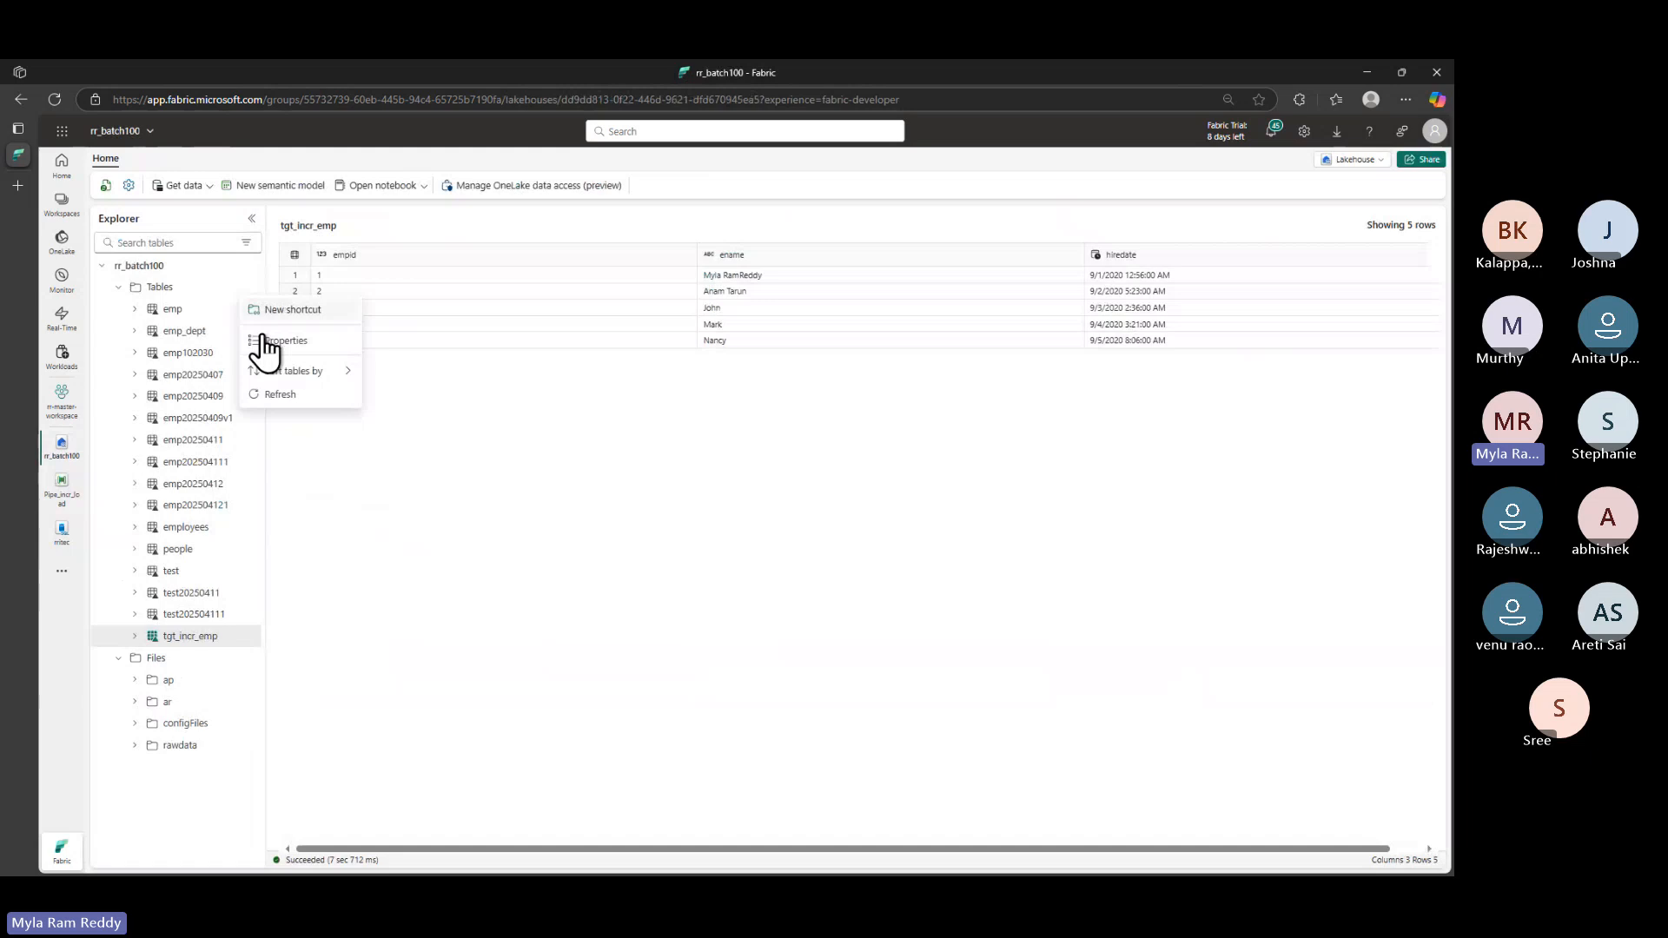
{"action": "left_click", "coordinate": [272, 399]}
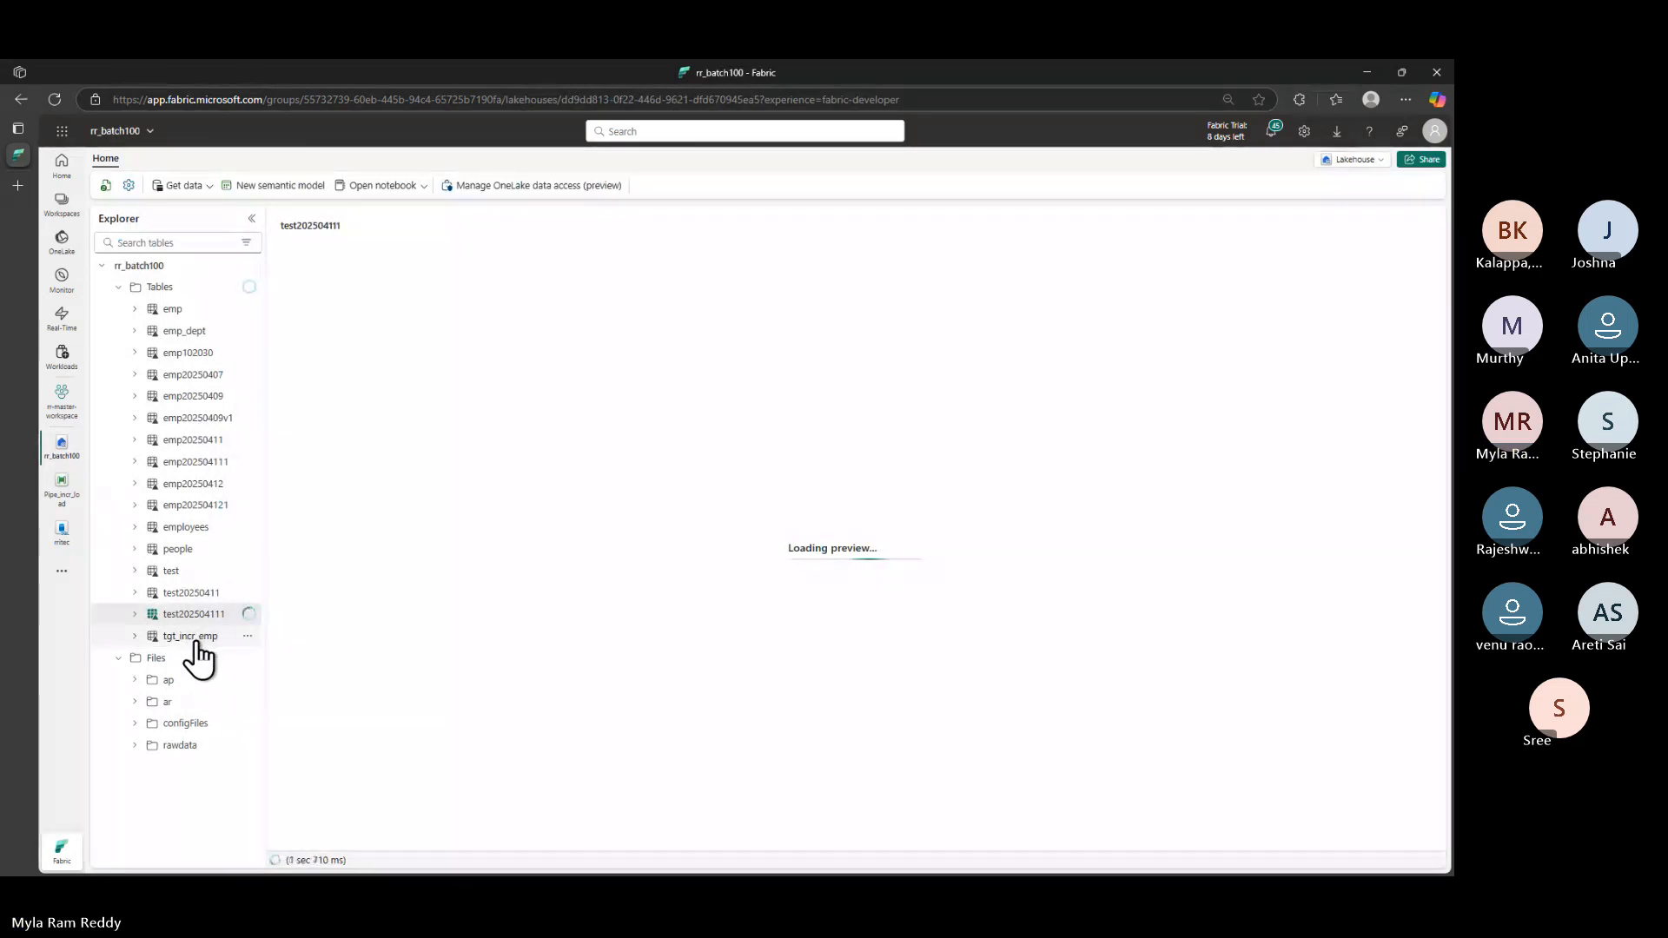
{"action": "left_click", "coordinate": [199, 644]}
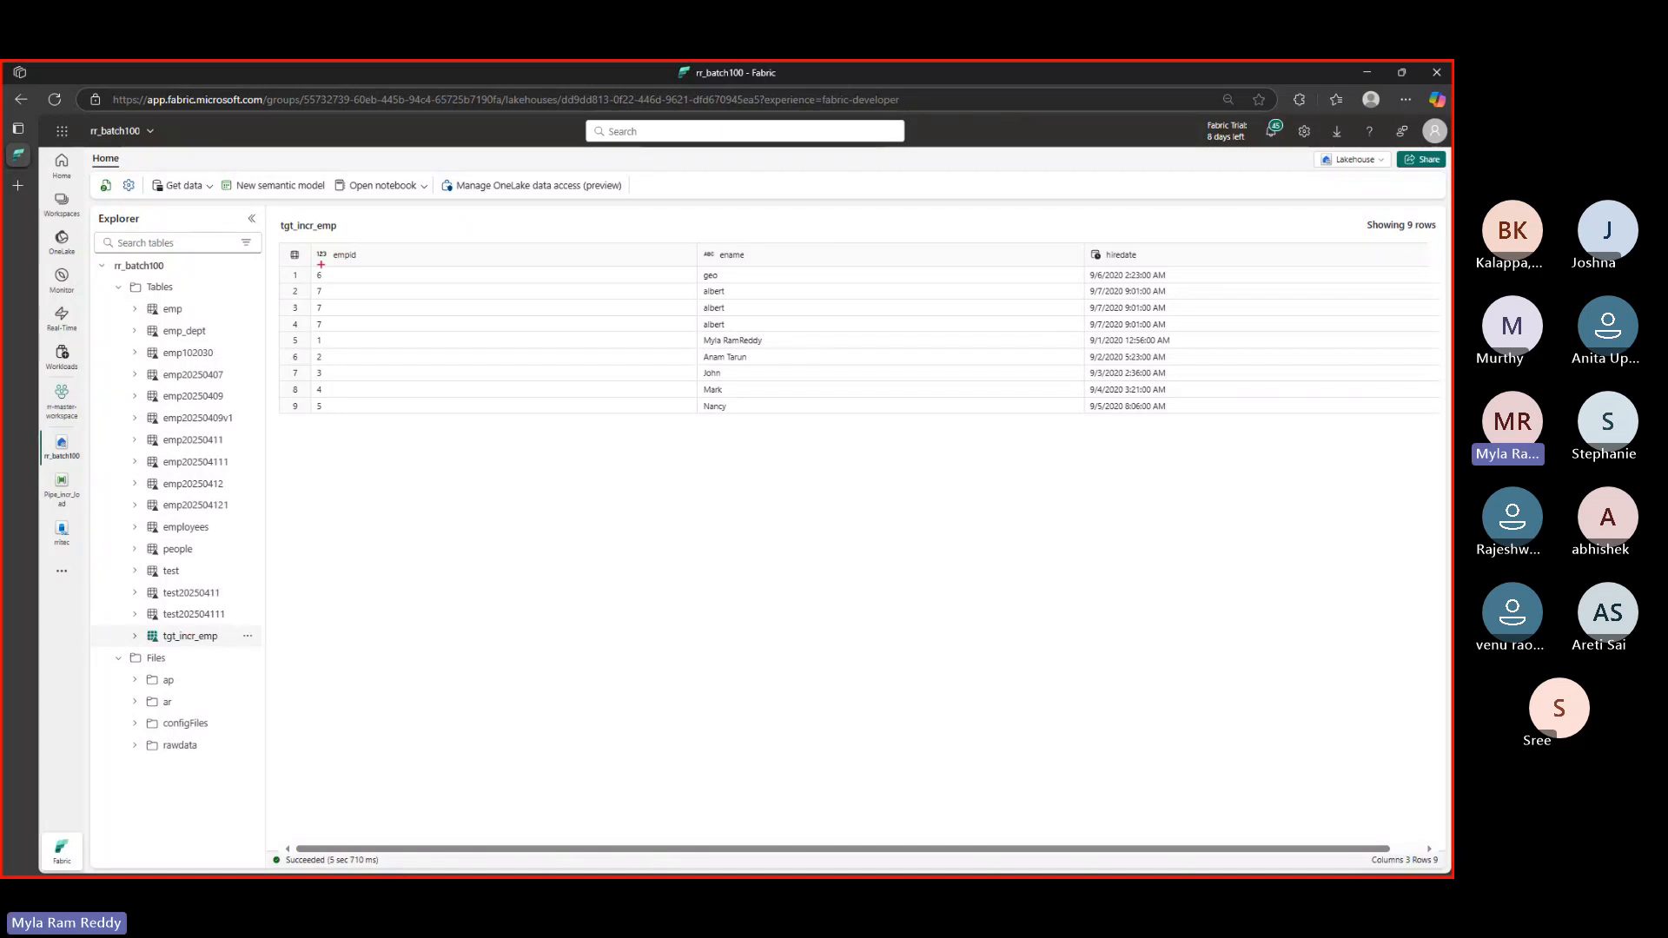
{"action": "mouse_move", "coordinate": [306, 265]}
{"action": "left_mouse_down"}
{"action": "mouse_move", "coordinate": [317, 297]}
{"action": "mouse_move", "coordinate": [620, 346]}
{"action": "mouse_move", "coordinate": [1173, 336]}
{"action": "left_mouse_up"}
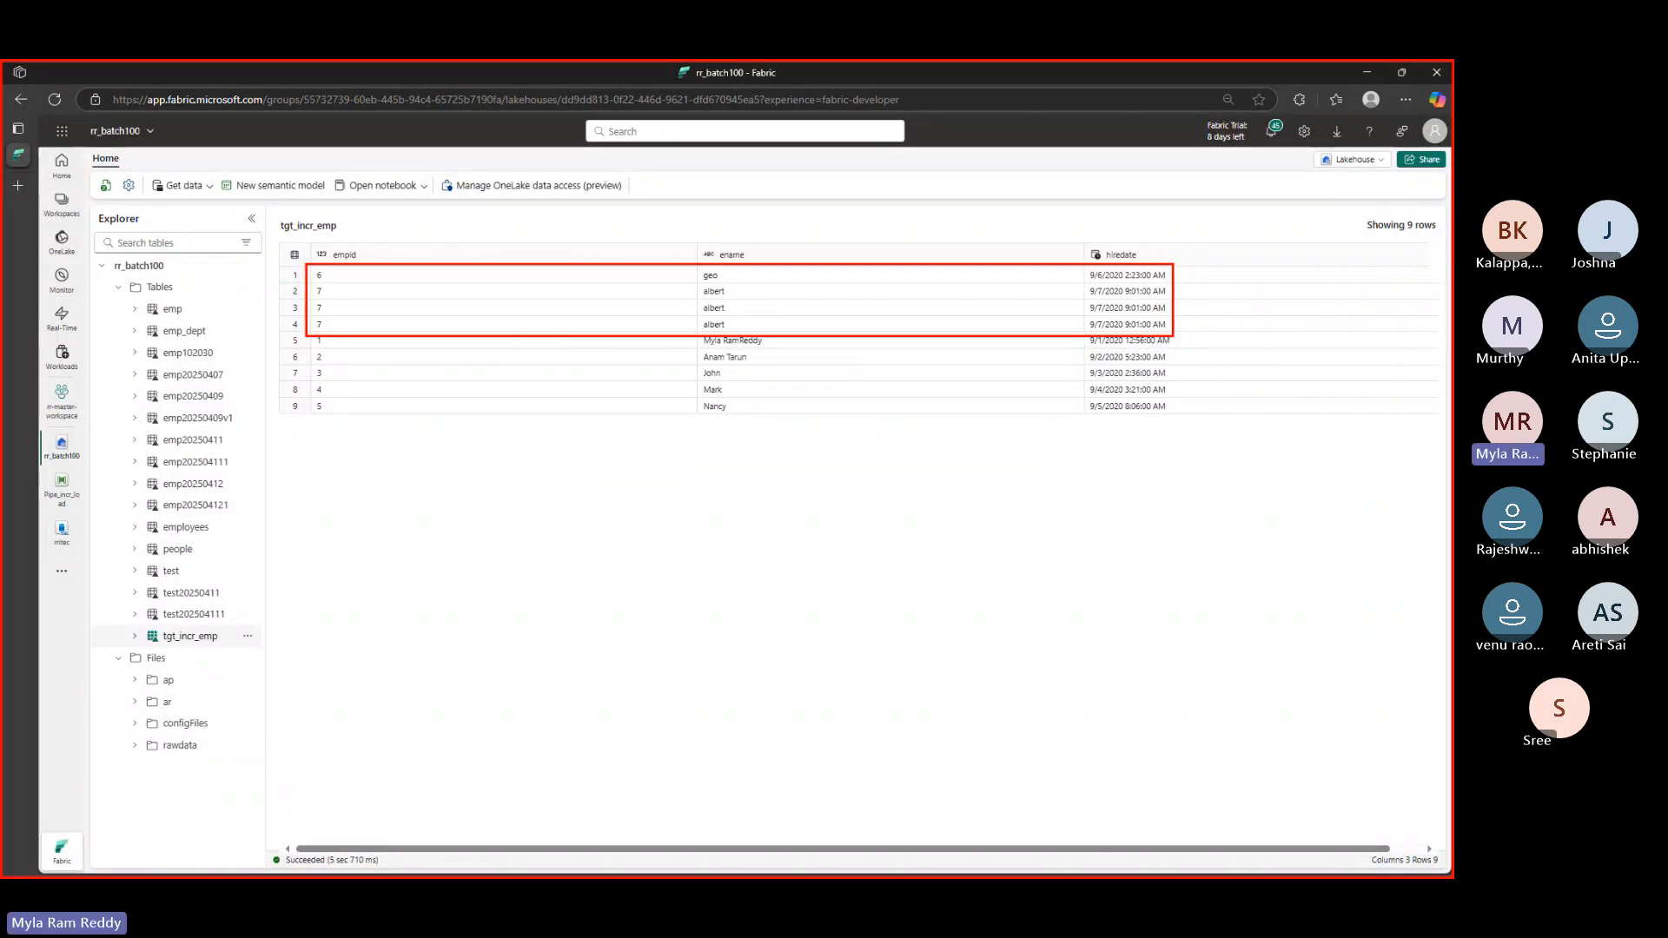
{"action": "left_click_drag", "start_coordinate": [741, 290], "coordinate": [738, 325]}
{"action": "key", "text": "Escape"}
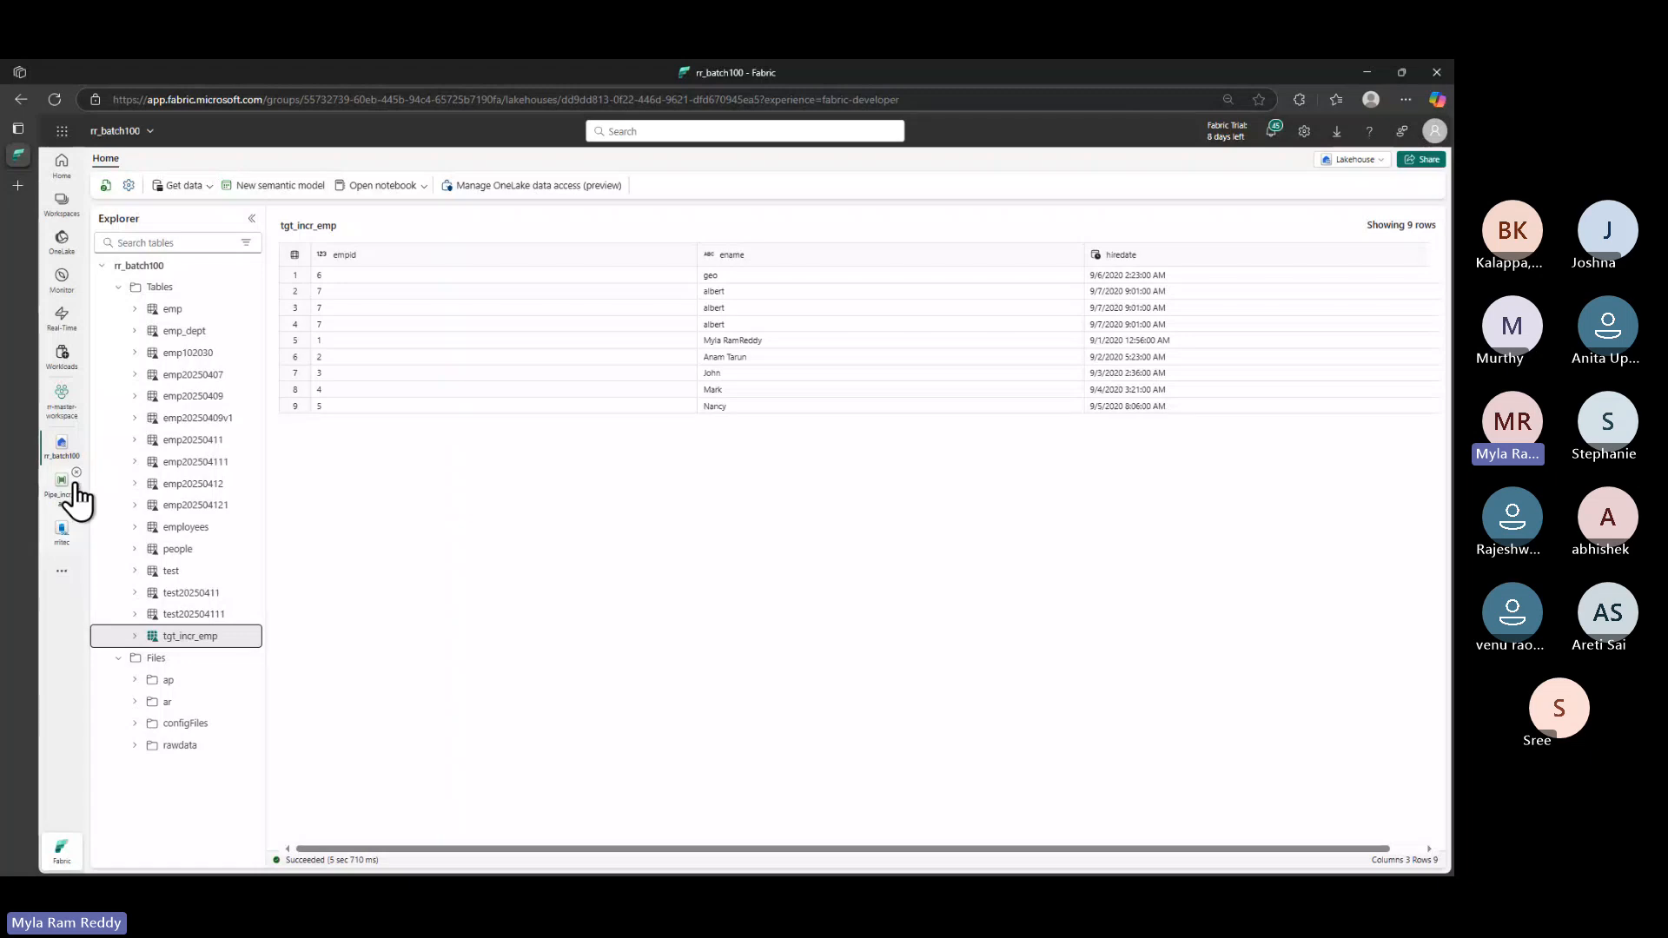
- In the rritec database, run select * from ap.src_incr_emp and examine albert's values in row 7
{"action": "left_click", "coordinate": [63, 533]}
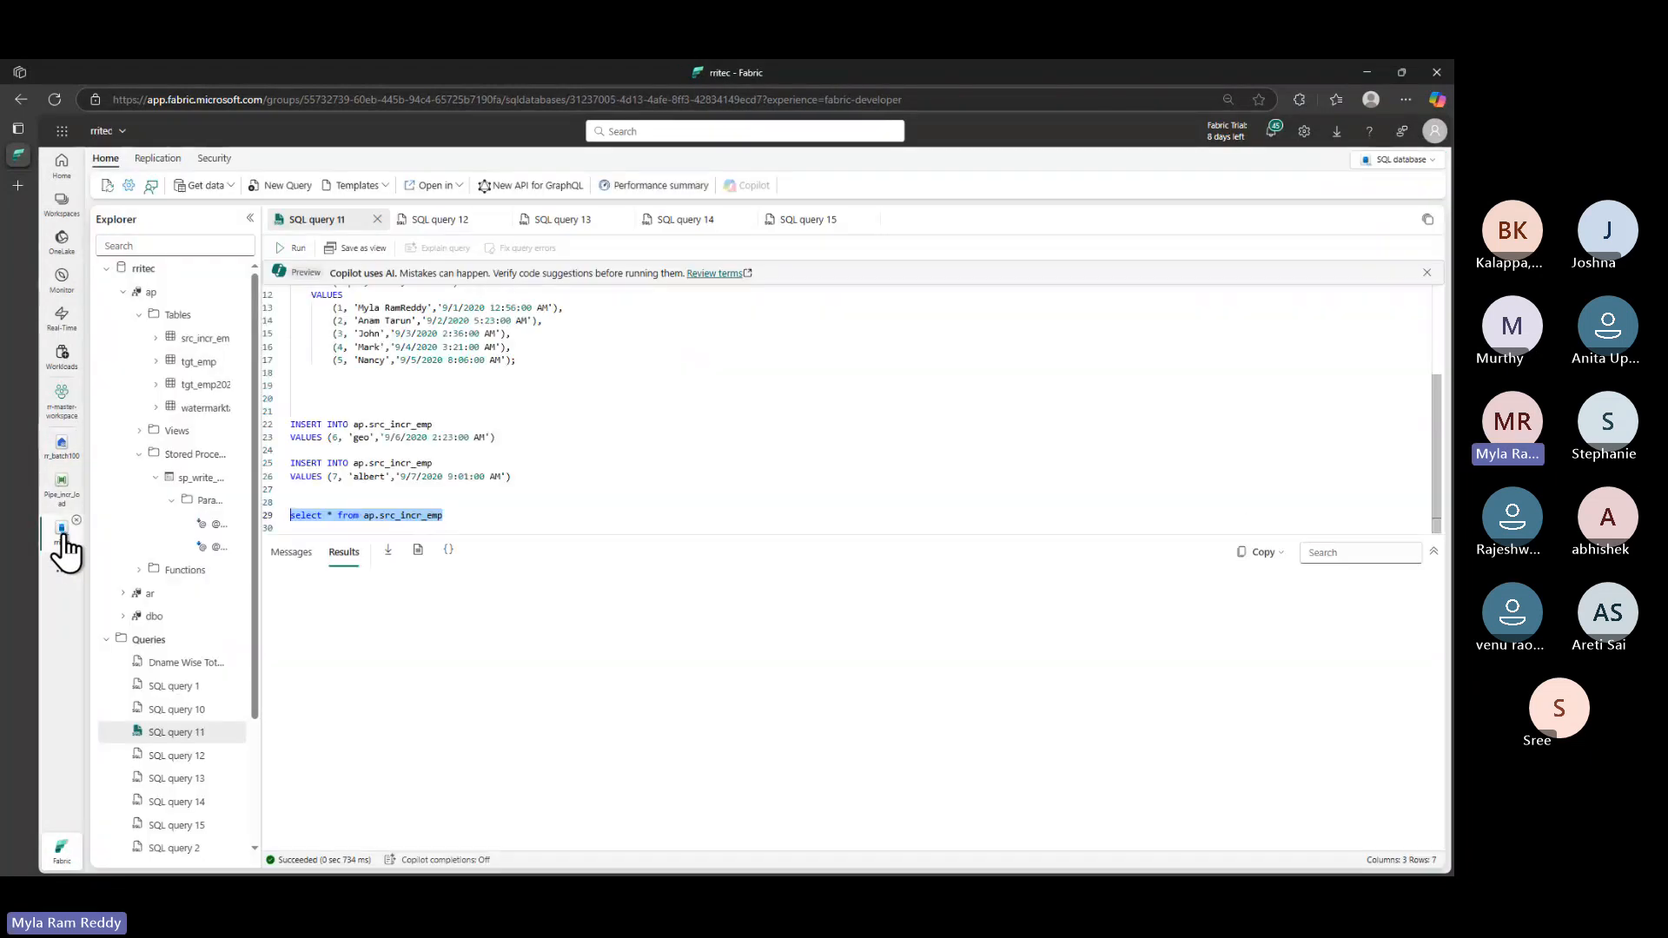
{"action": "left_click", "coordinate": [296, 249]}
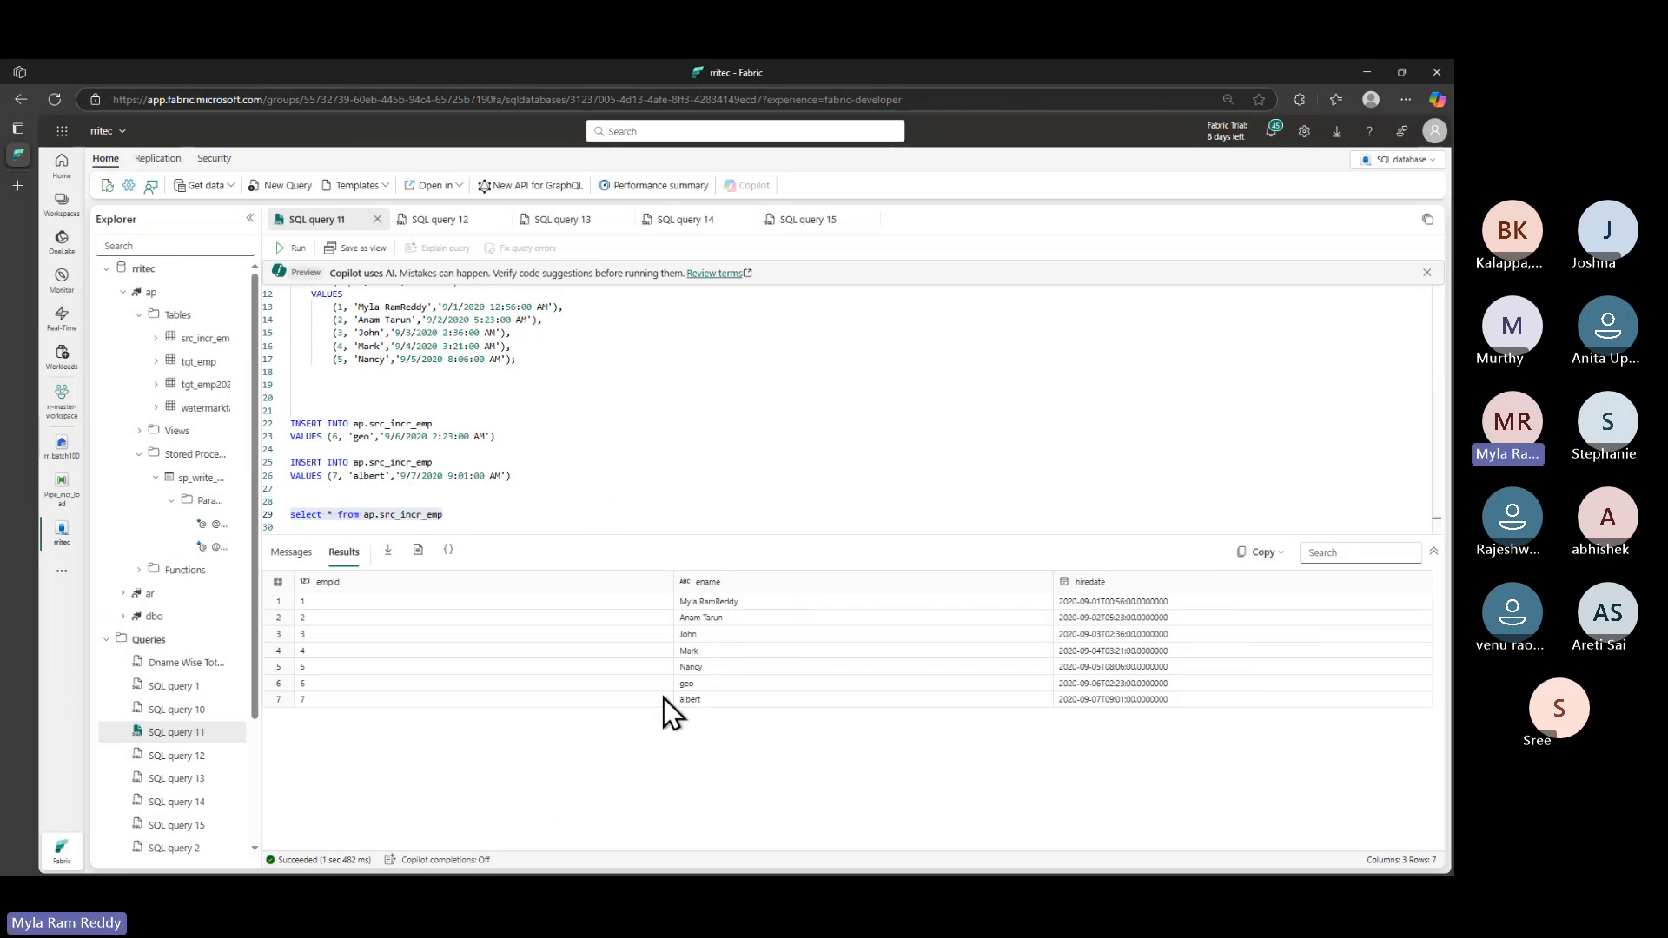
{"action": "left_click", "coordinate": [310, 699]}
{"action": "left_click", "coordinate": [734, 702]}
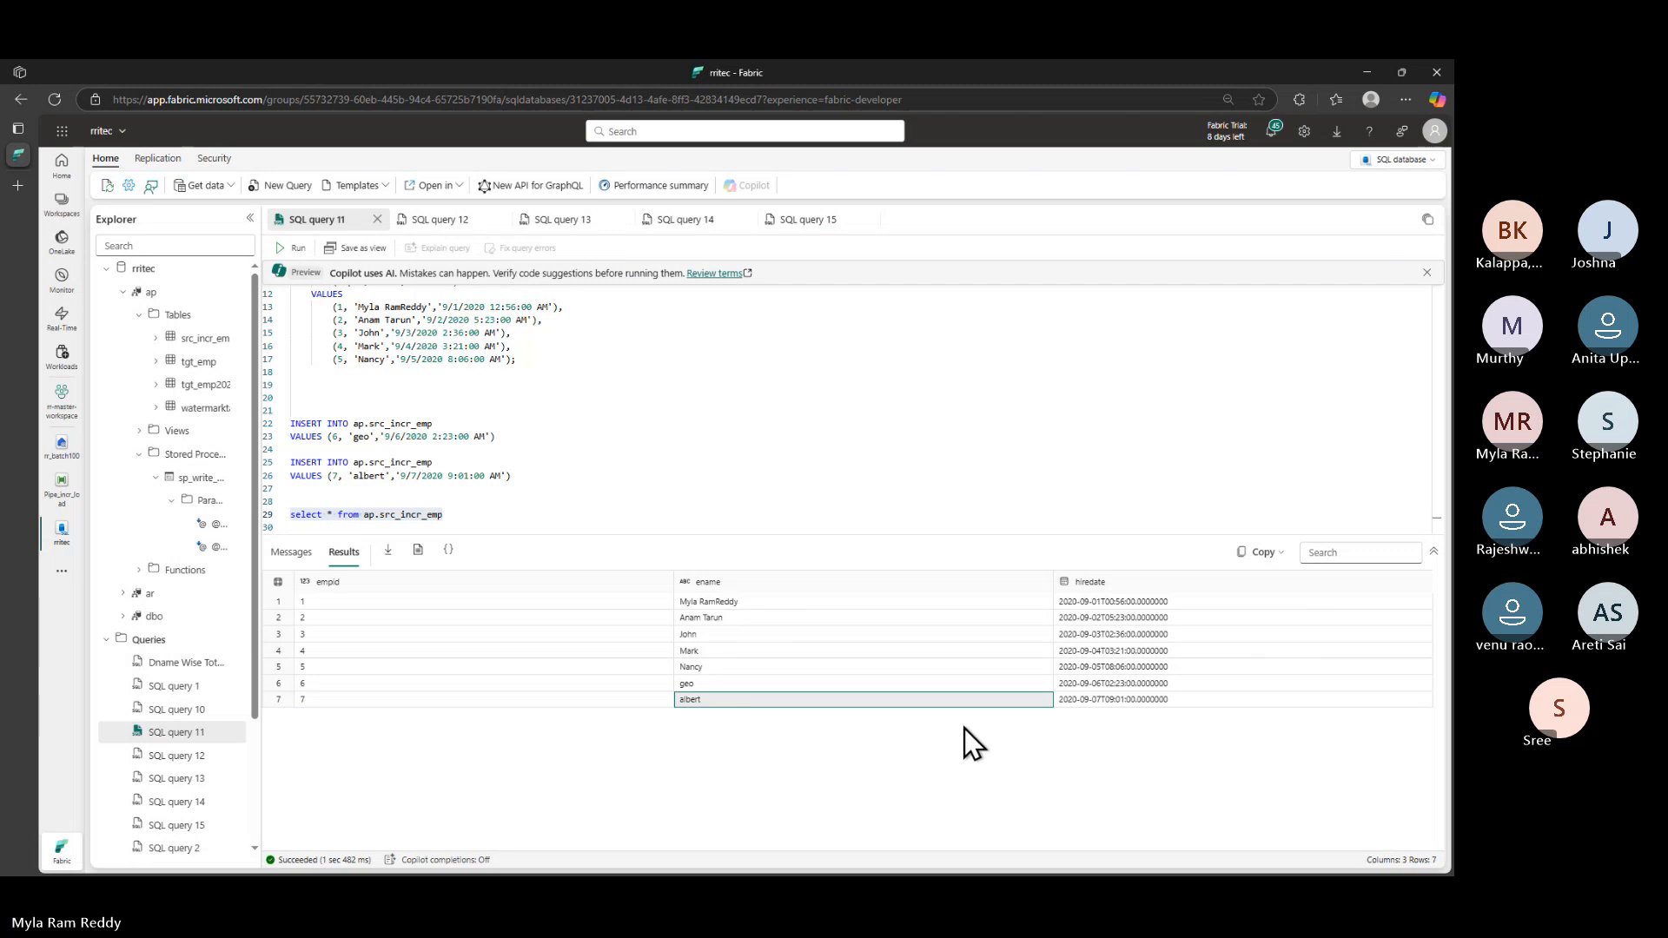
{"action": "left_click", "coordinate": [1109, 700]}
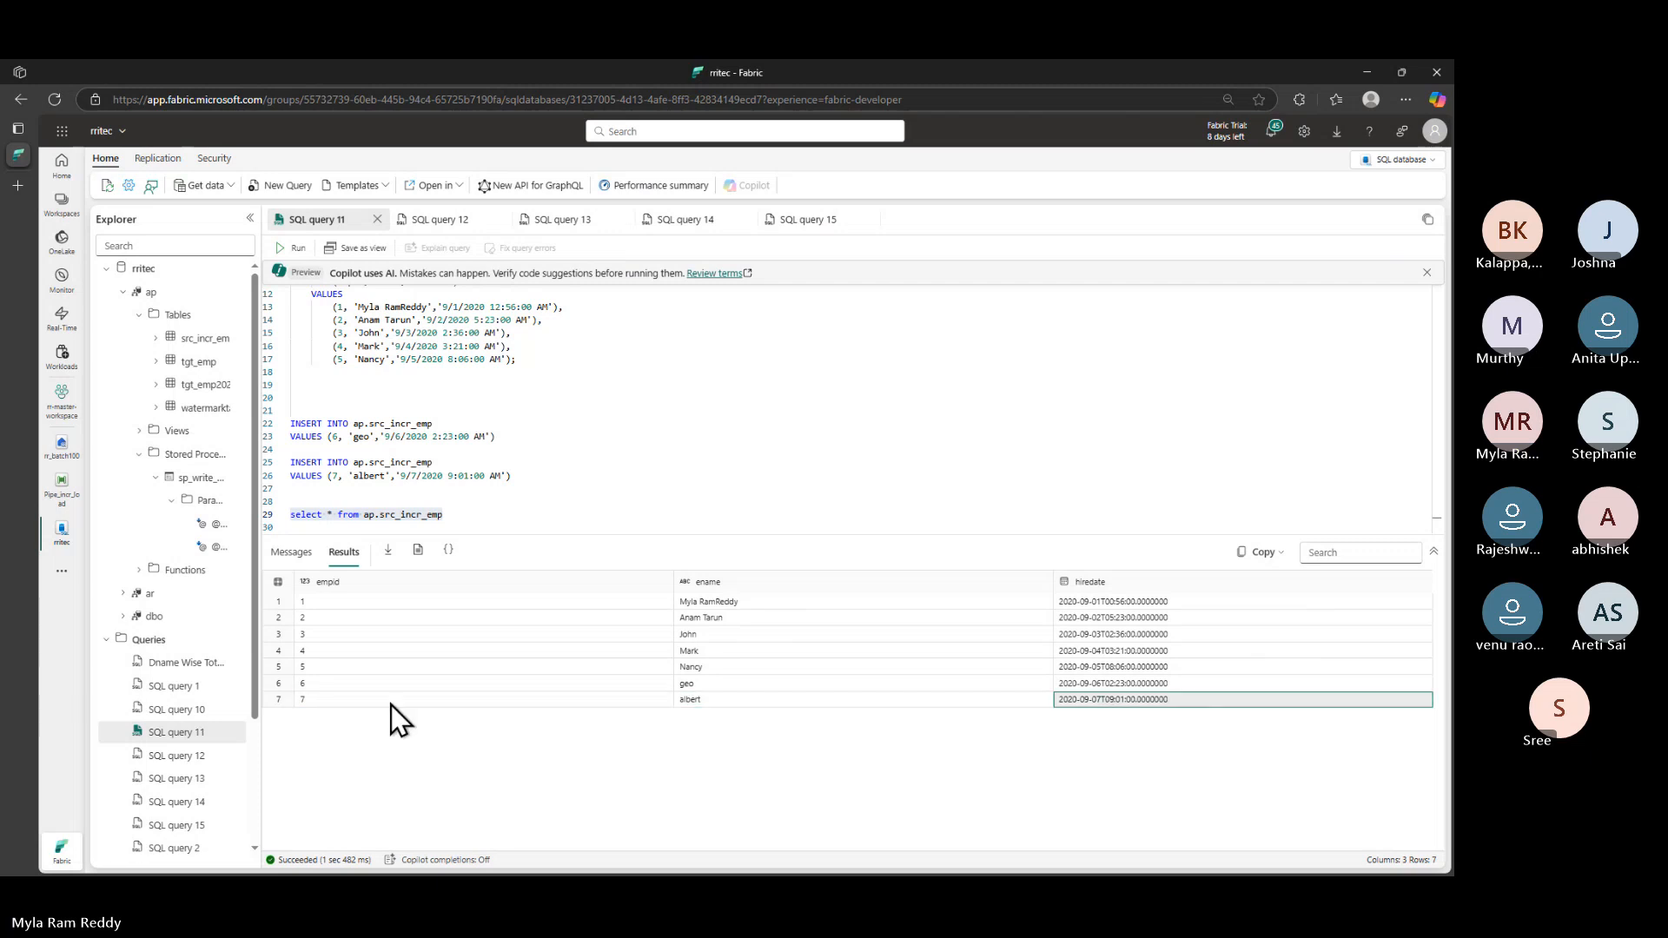
{"action": "left_click", "coordinate": [391, 705]}
{"action": "left_click", "coordinate": [745, 702]}
{"action": "left_click", "coordinate": [1100, 705]}
- Glance at the GitHub notes, then select the line 29 query and check albert's empid in row 7
{"action": "key", "text": "alt+Tab"}
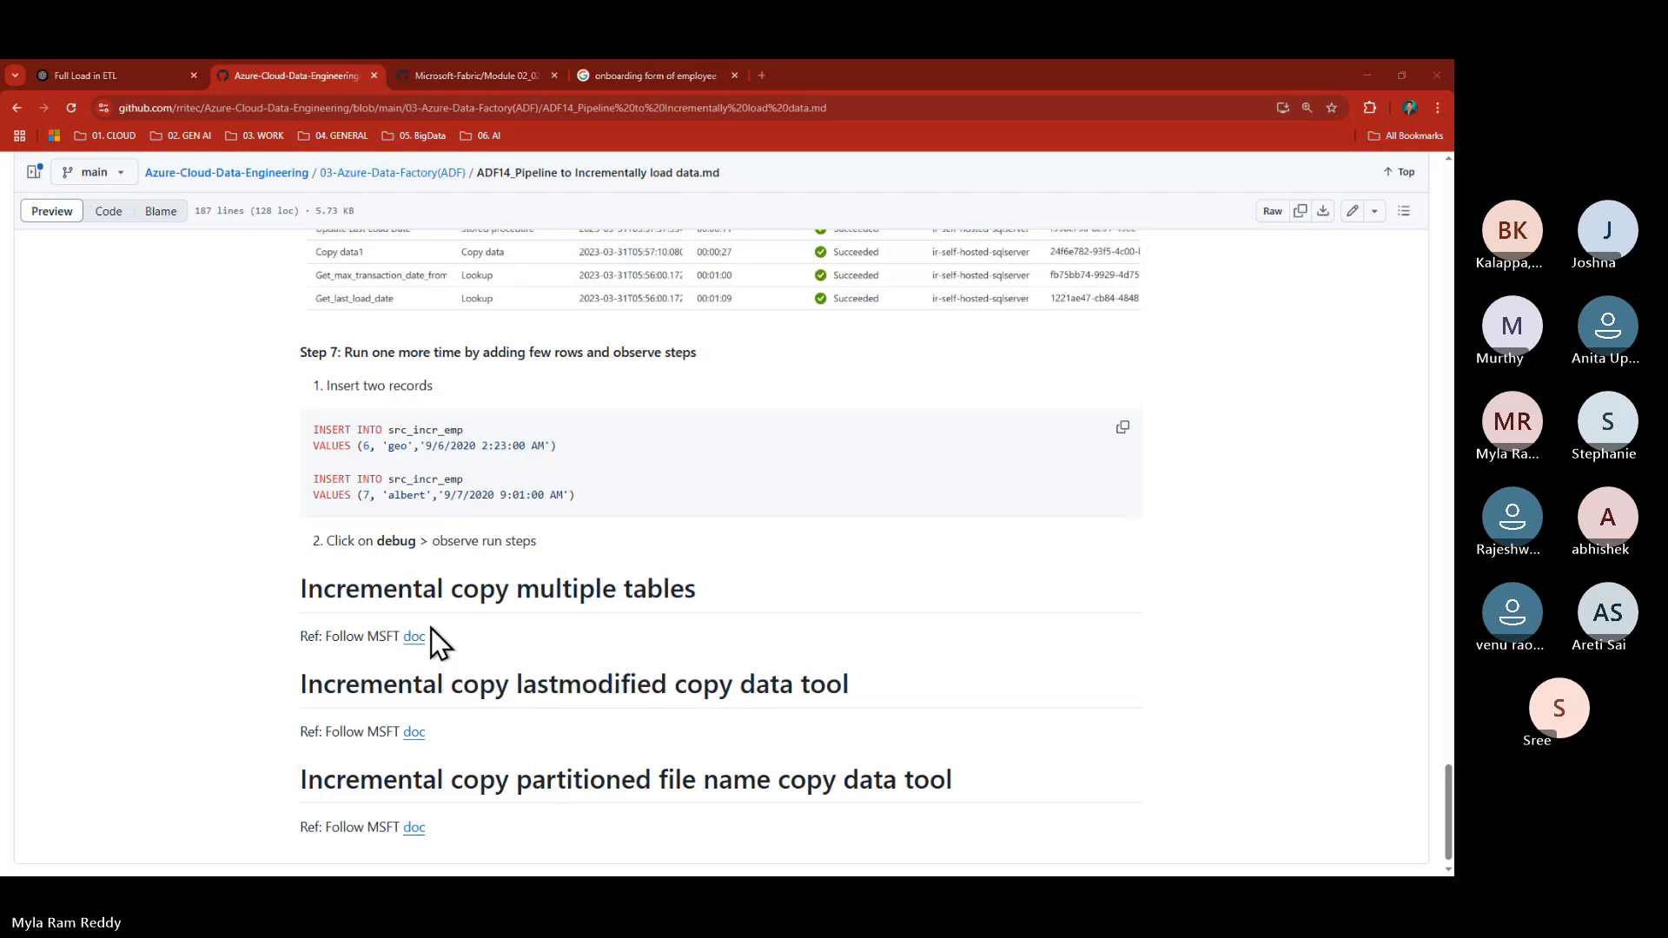
{"action": "key", "text": "alt+Tab"}
{"action": "left_click_drag", "start_coordinate": [480, 520], "coordinate": [283, 522]}
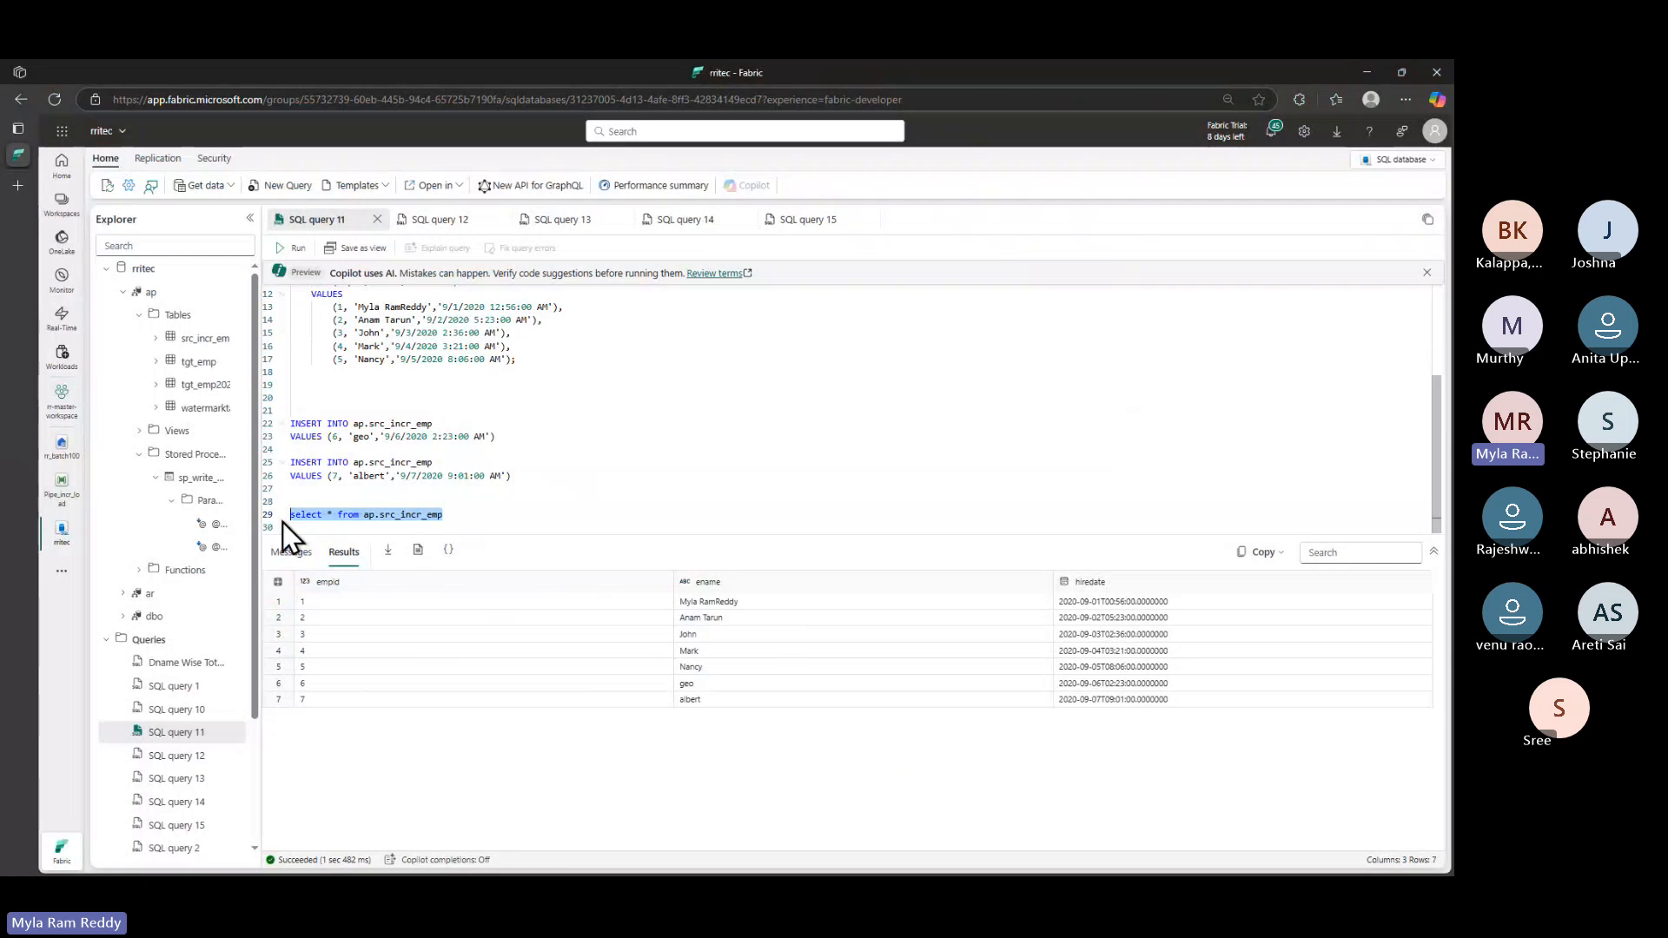
{"action": "left_click", "coordinate": [727, 702]}
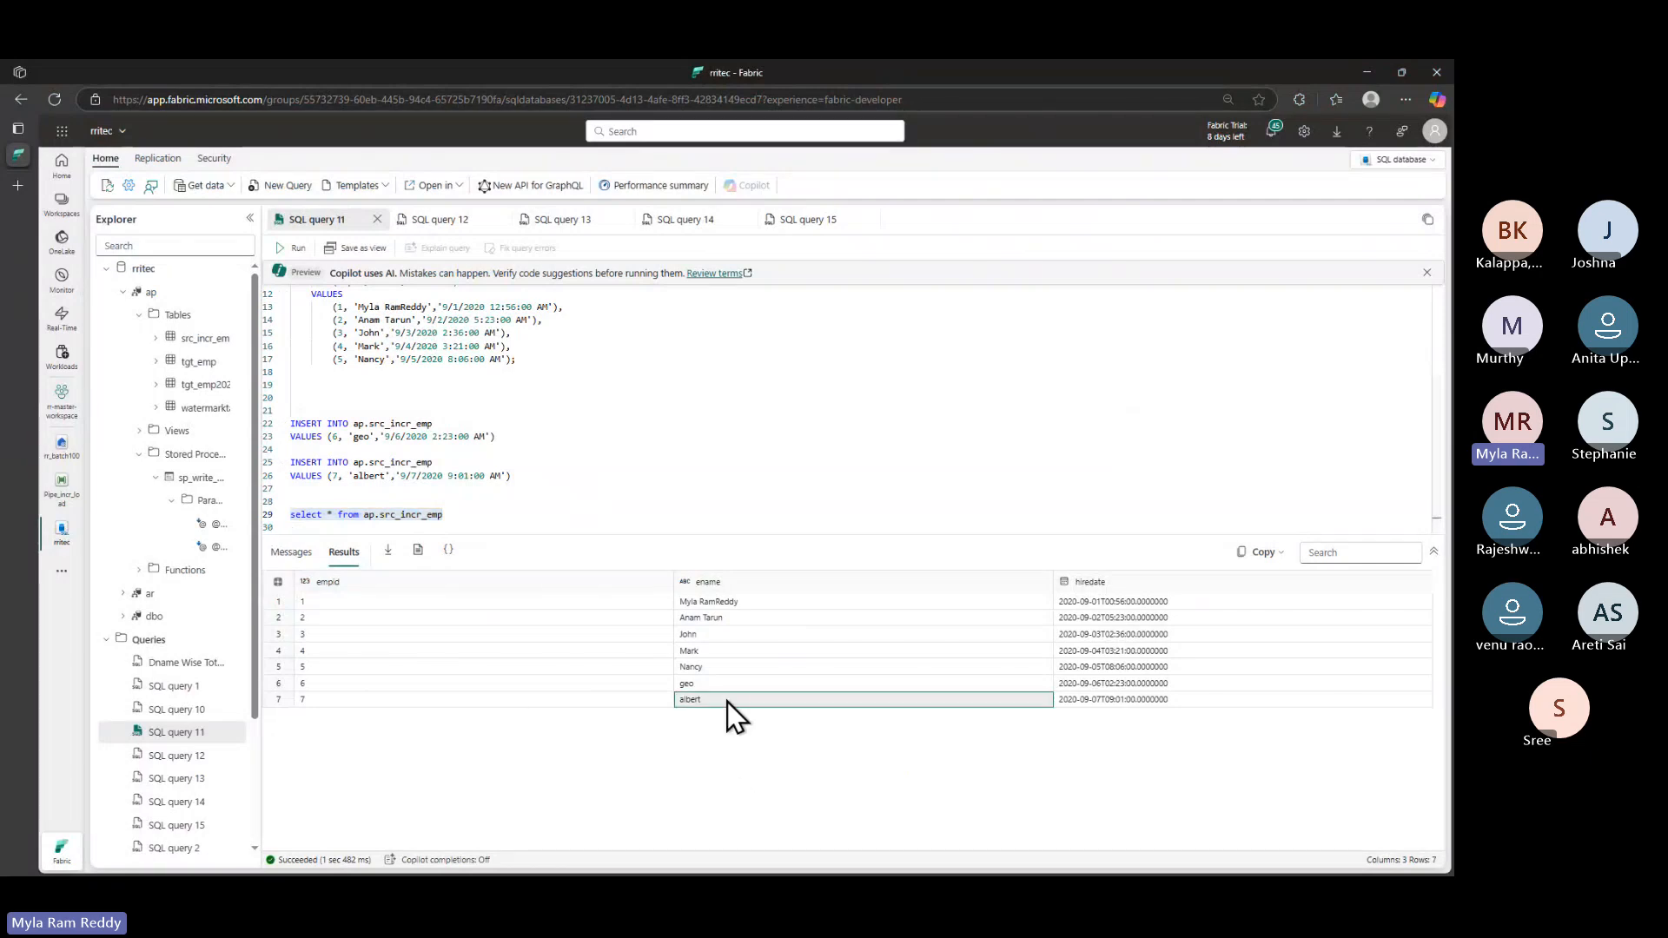
{"action": "left_click", "coordinate": [503, 699]}
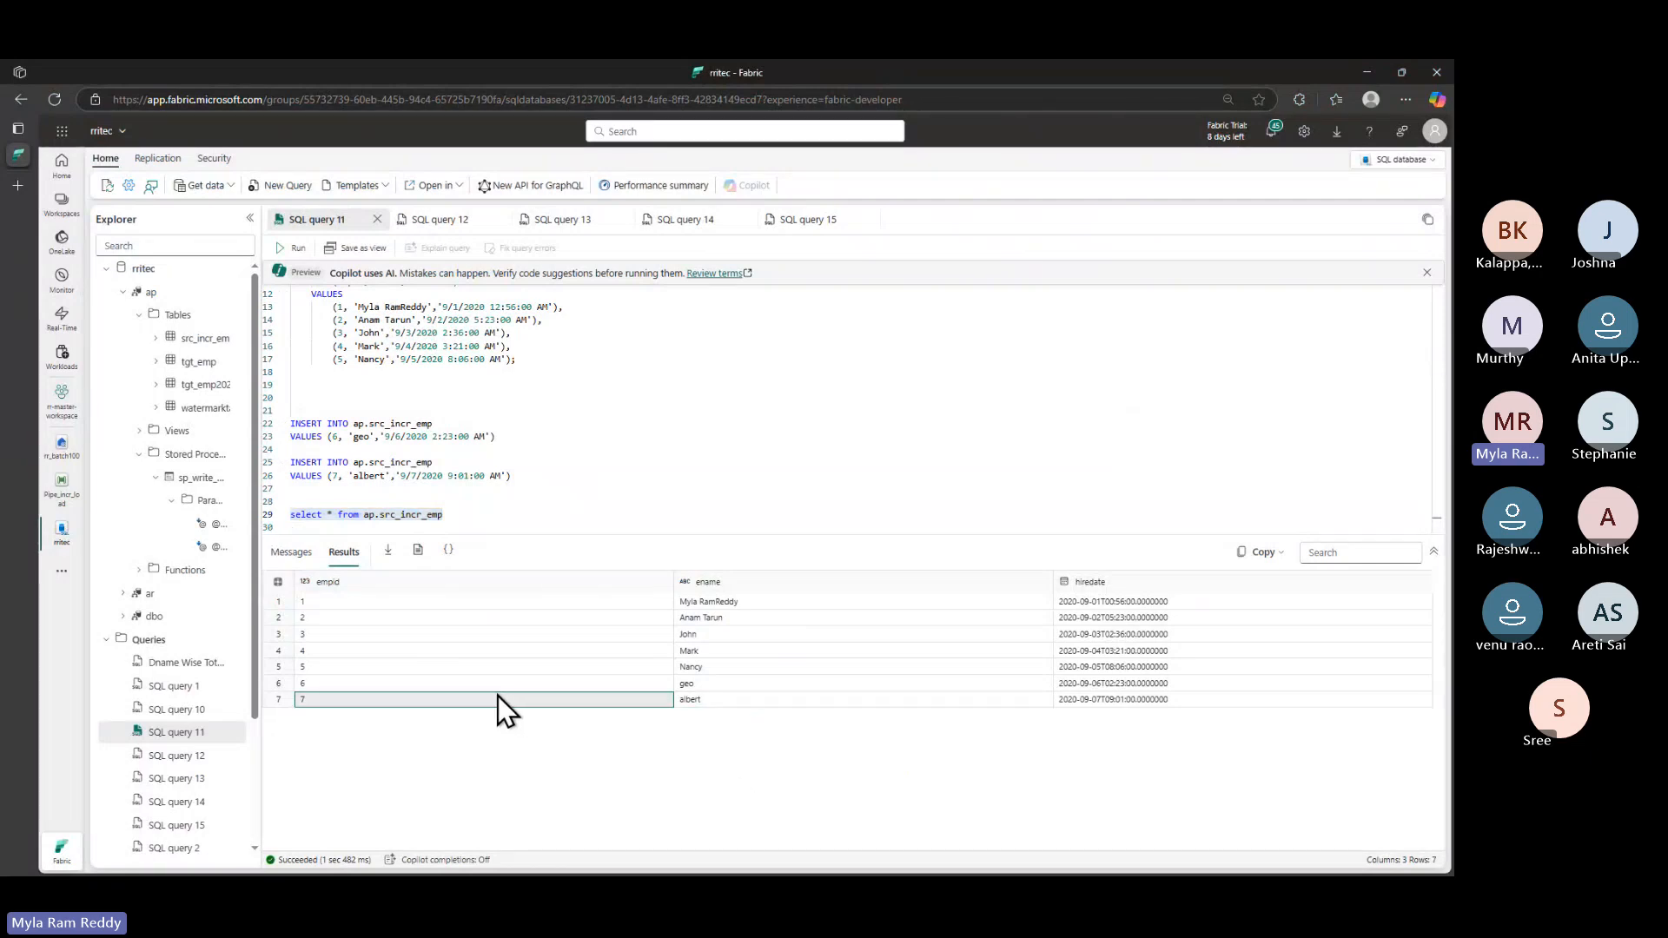
- In the GitHub lab notes, select the two insert statements for geo and albert
{"action": "key", "text": "alt+Tab"}
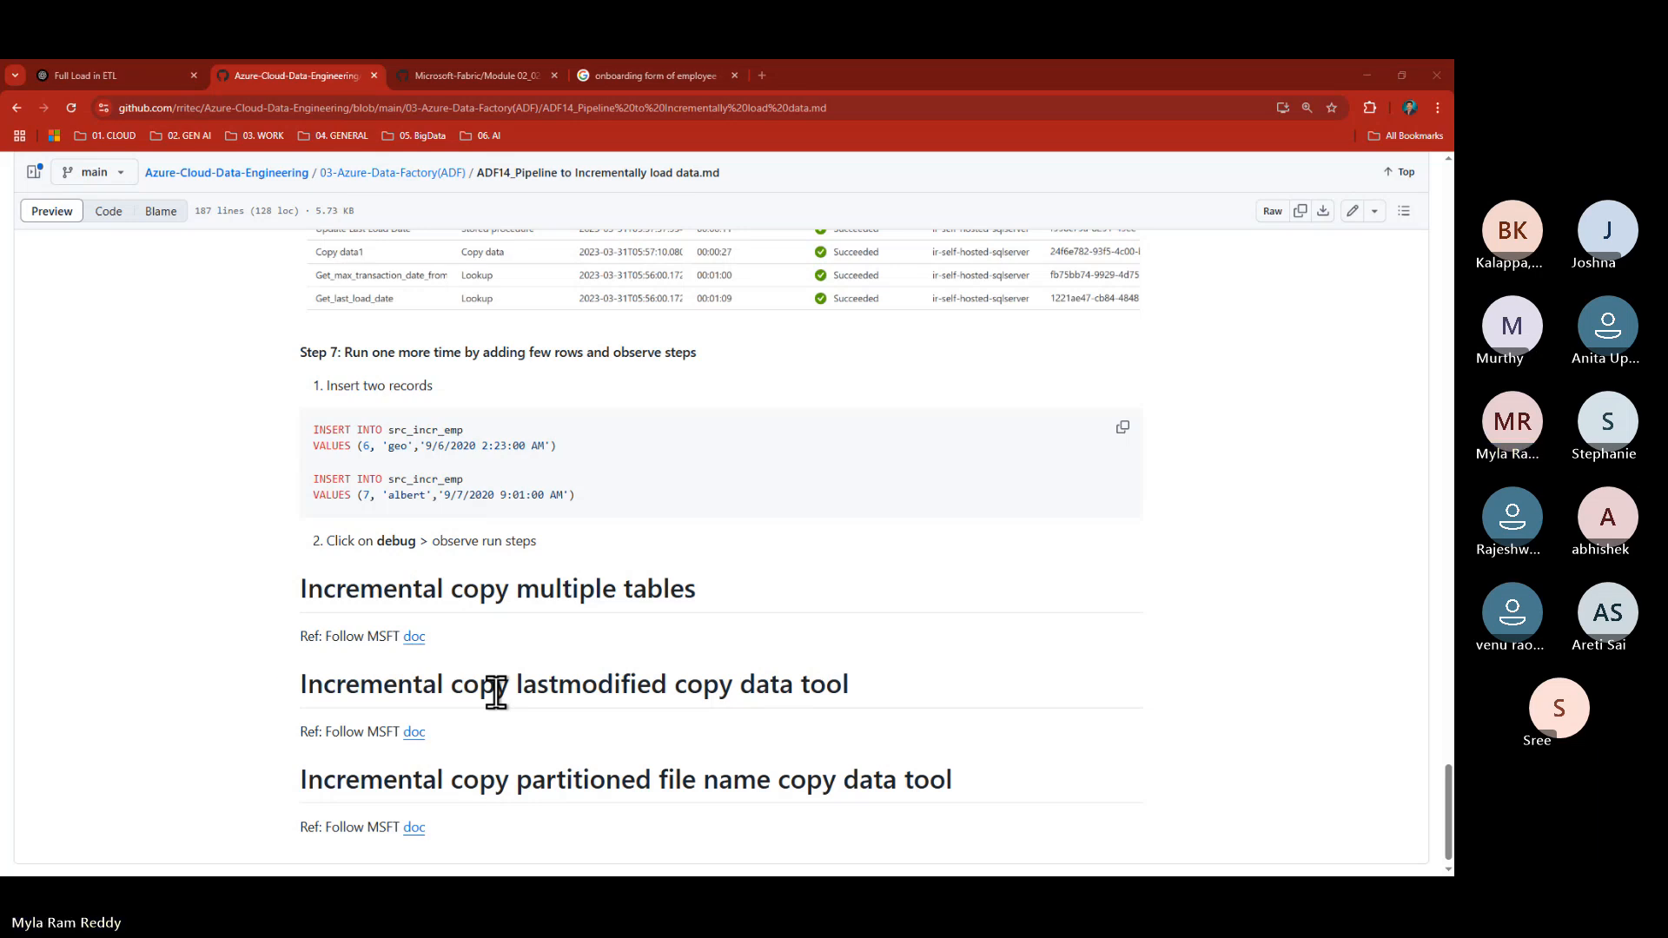
{"action": "key", "text": "alt+Tab"}
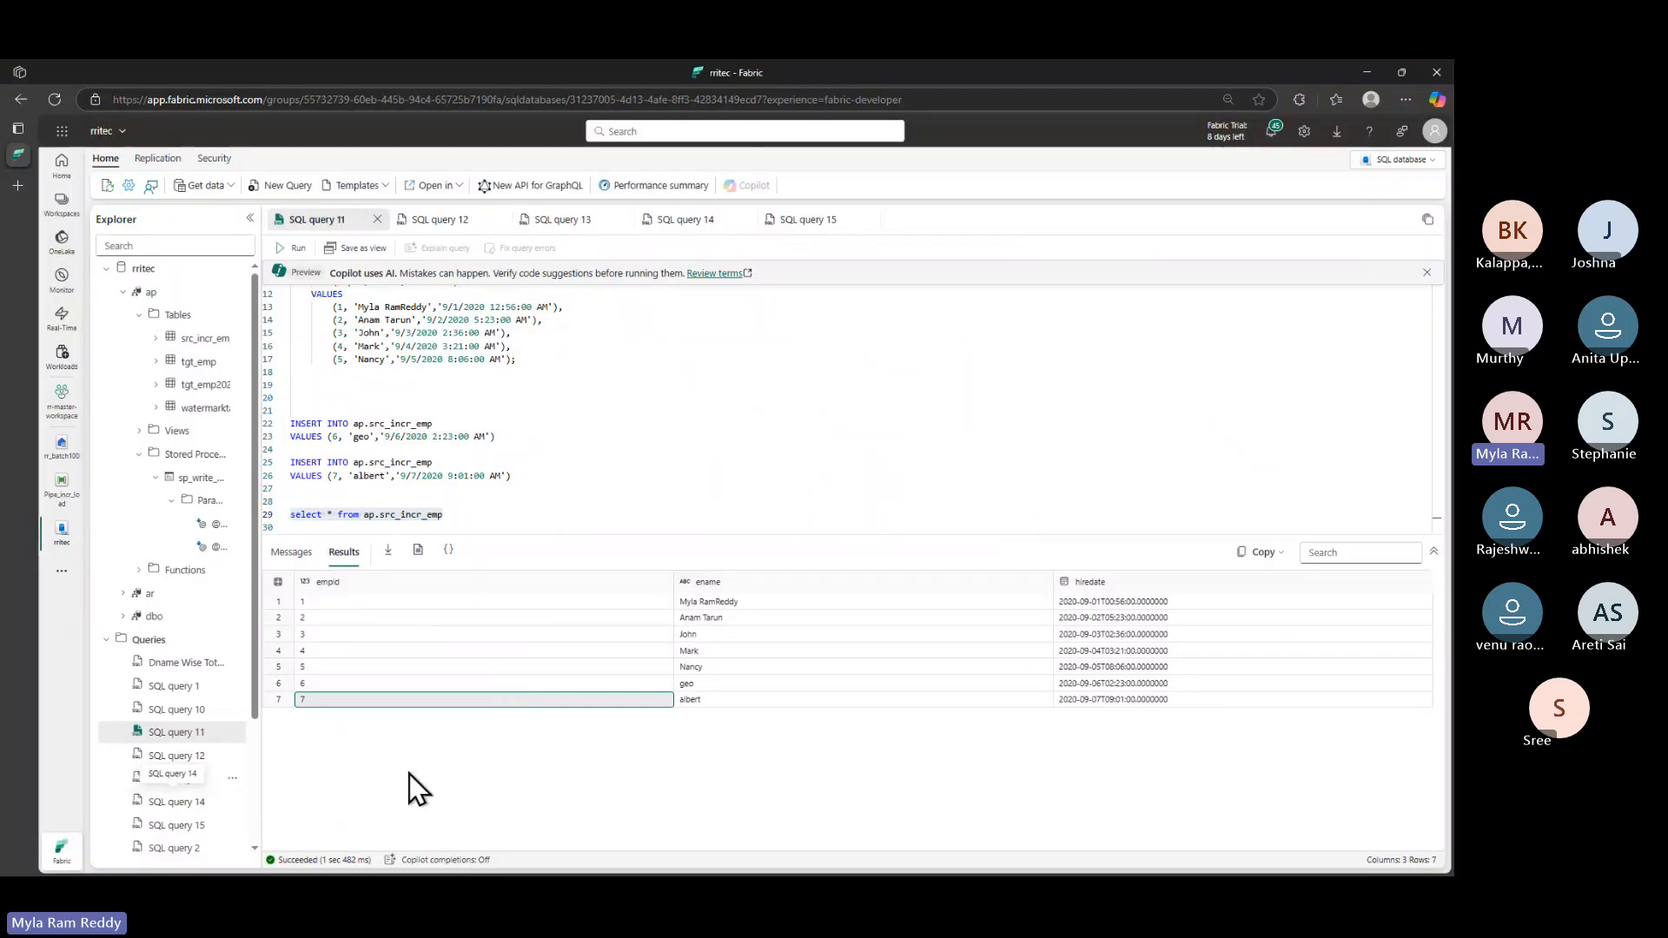
{"action": "key", "text": "alt+Tab"}
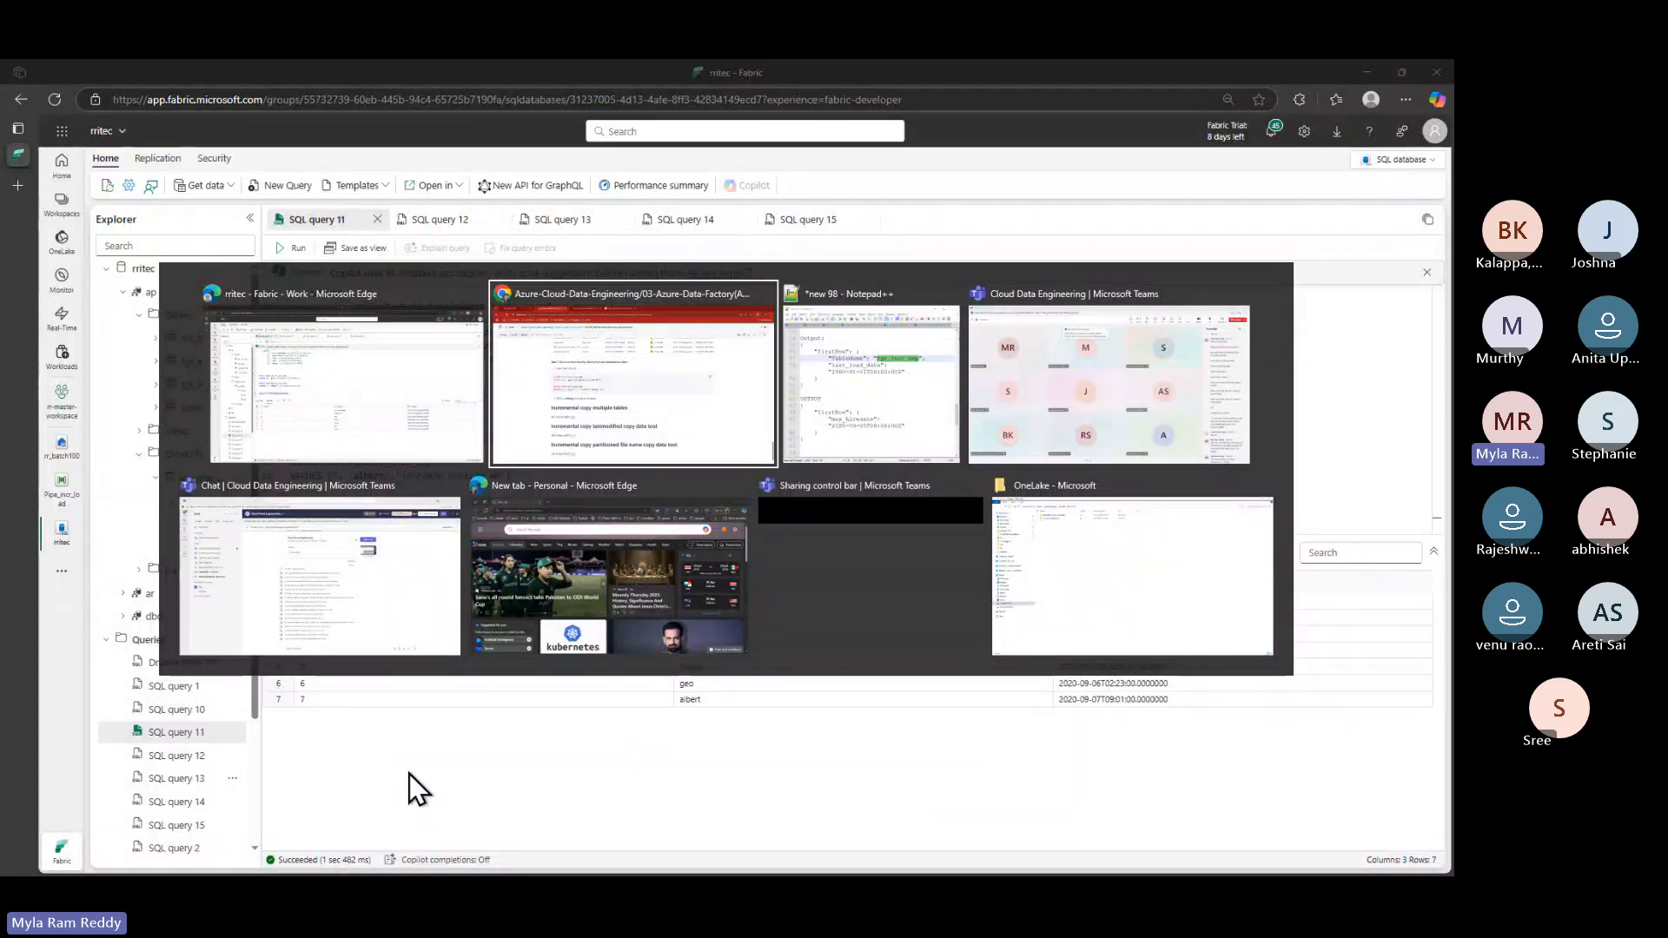
{"action": "key", "text": "alt+Tab"}
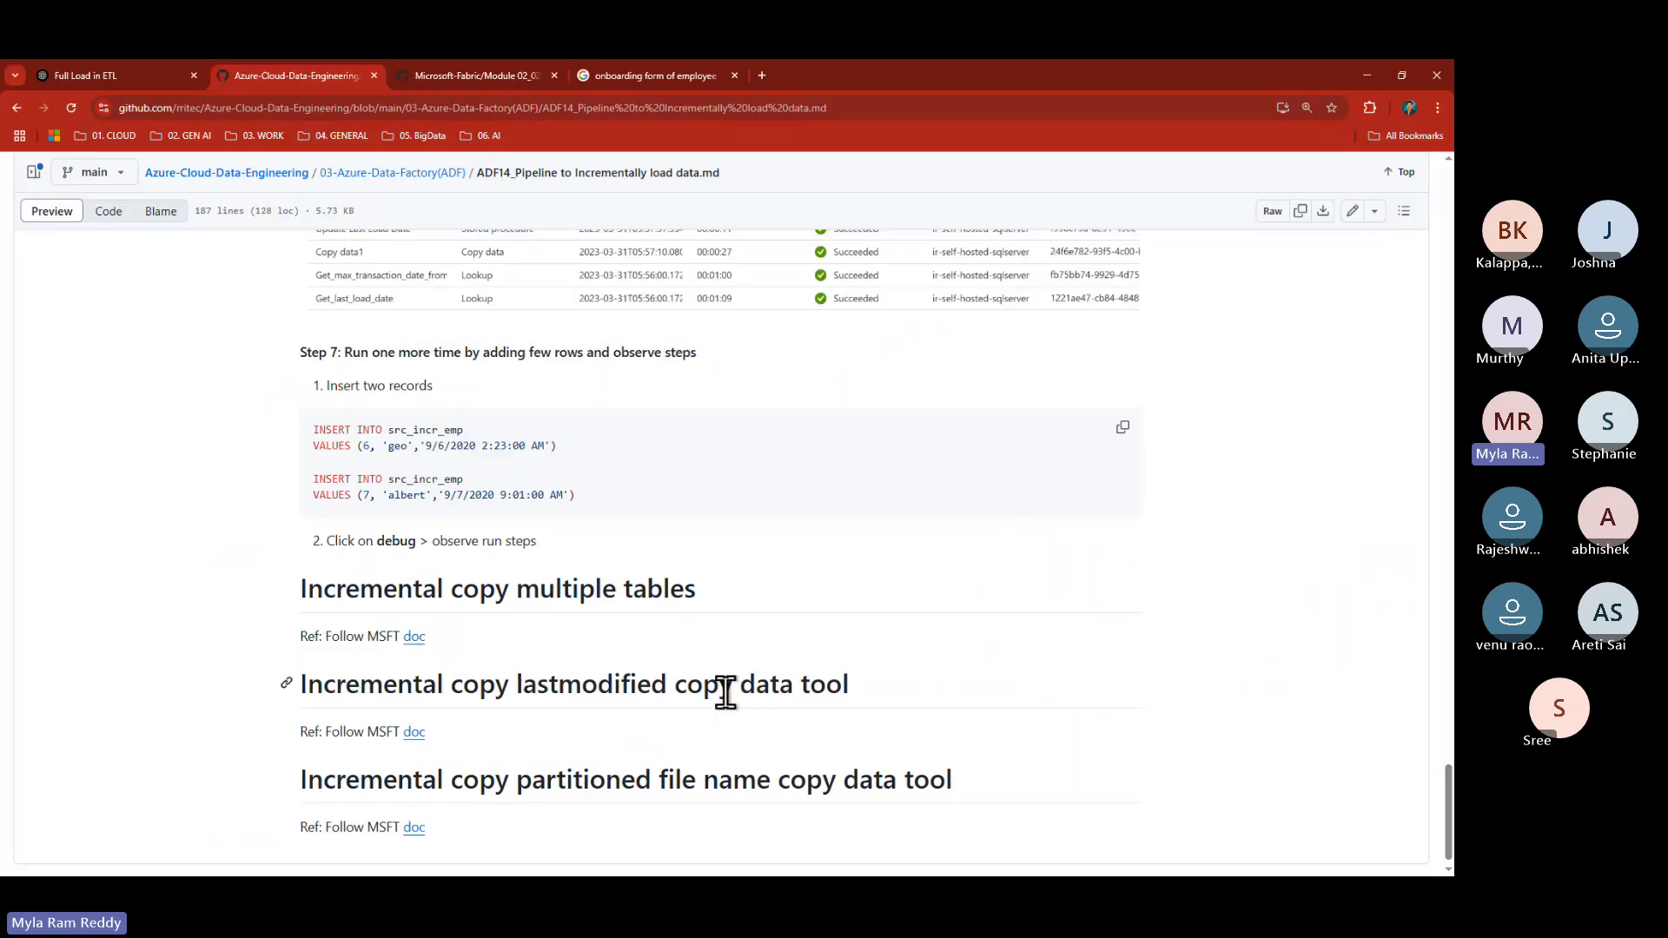
{"action": "left_click_drag", "start_coordinate": [565, 499], "coordinate": [312, 434]}
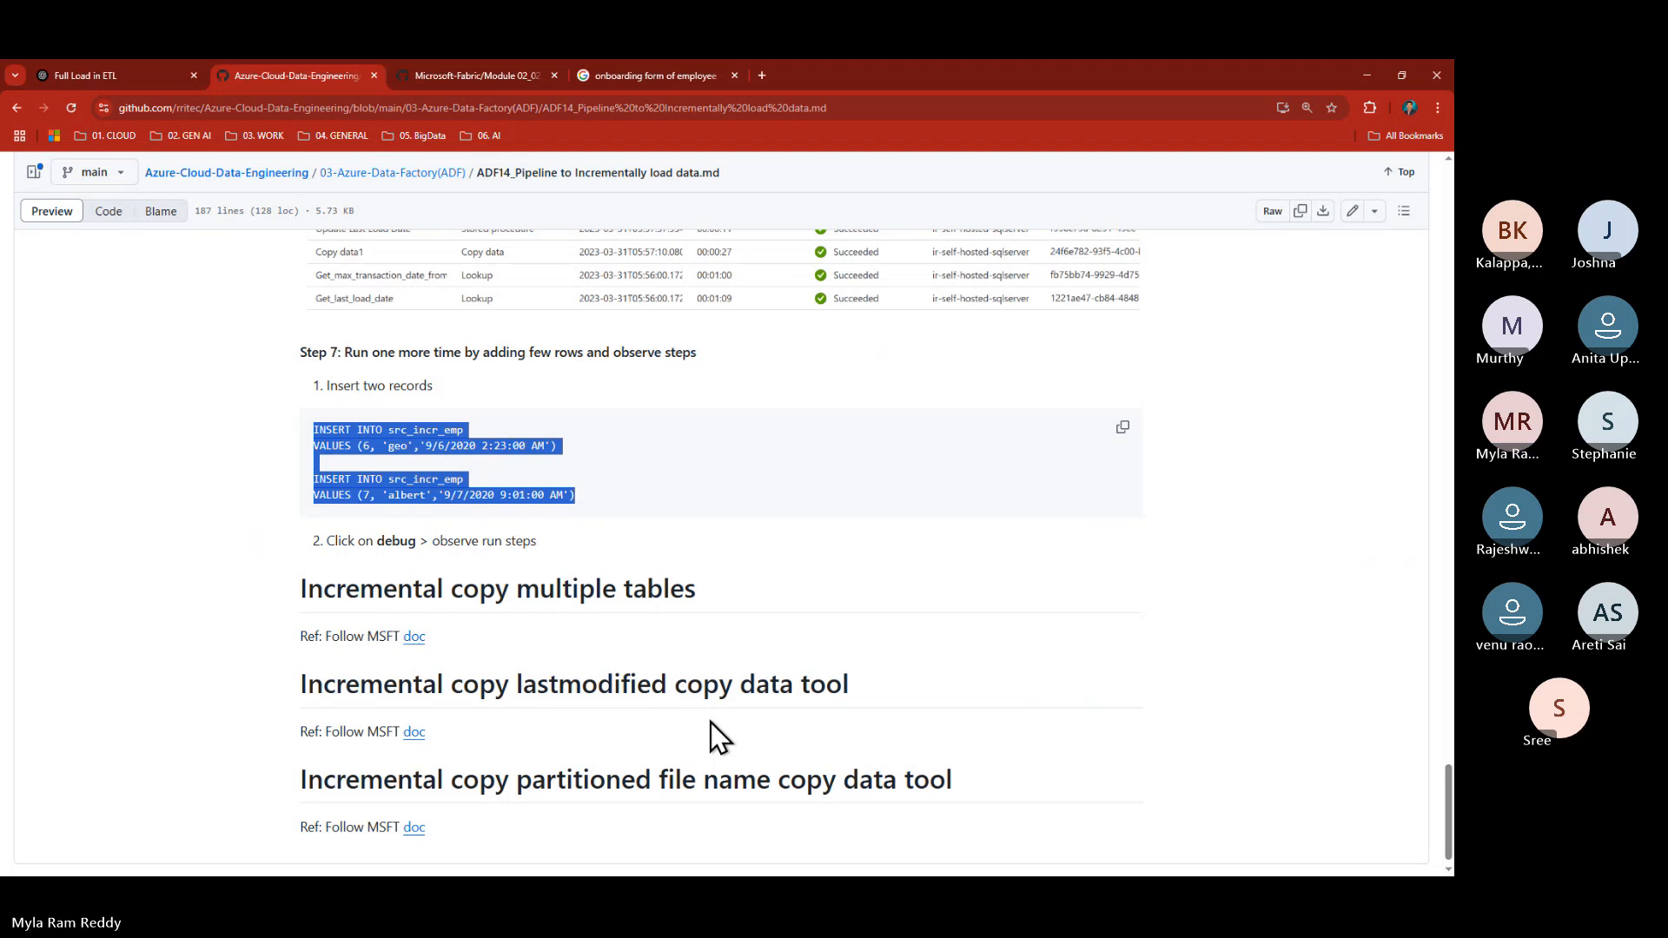
- Back in Fabric, re-run the ap.src_incr_emp query and check albert's empid and hire date
{"action": "key", "text": "alt+Tab"}
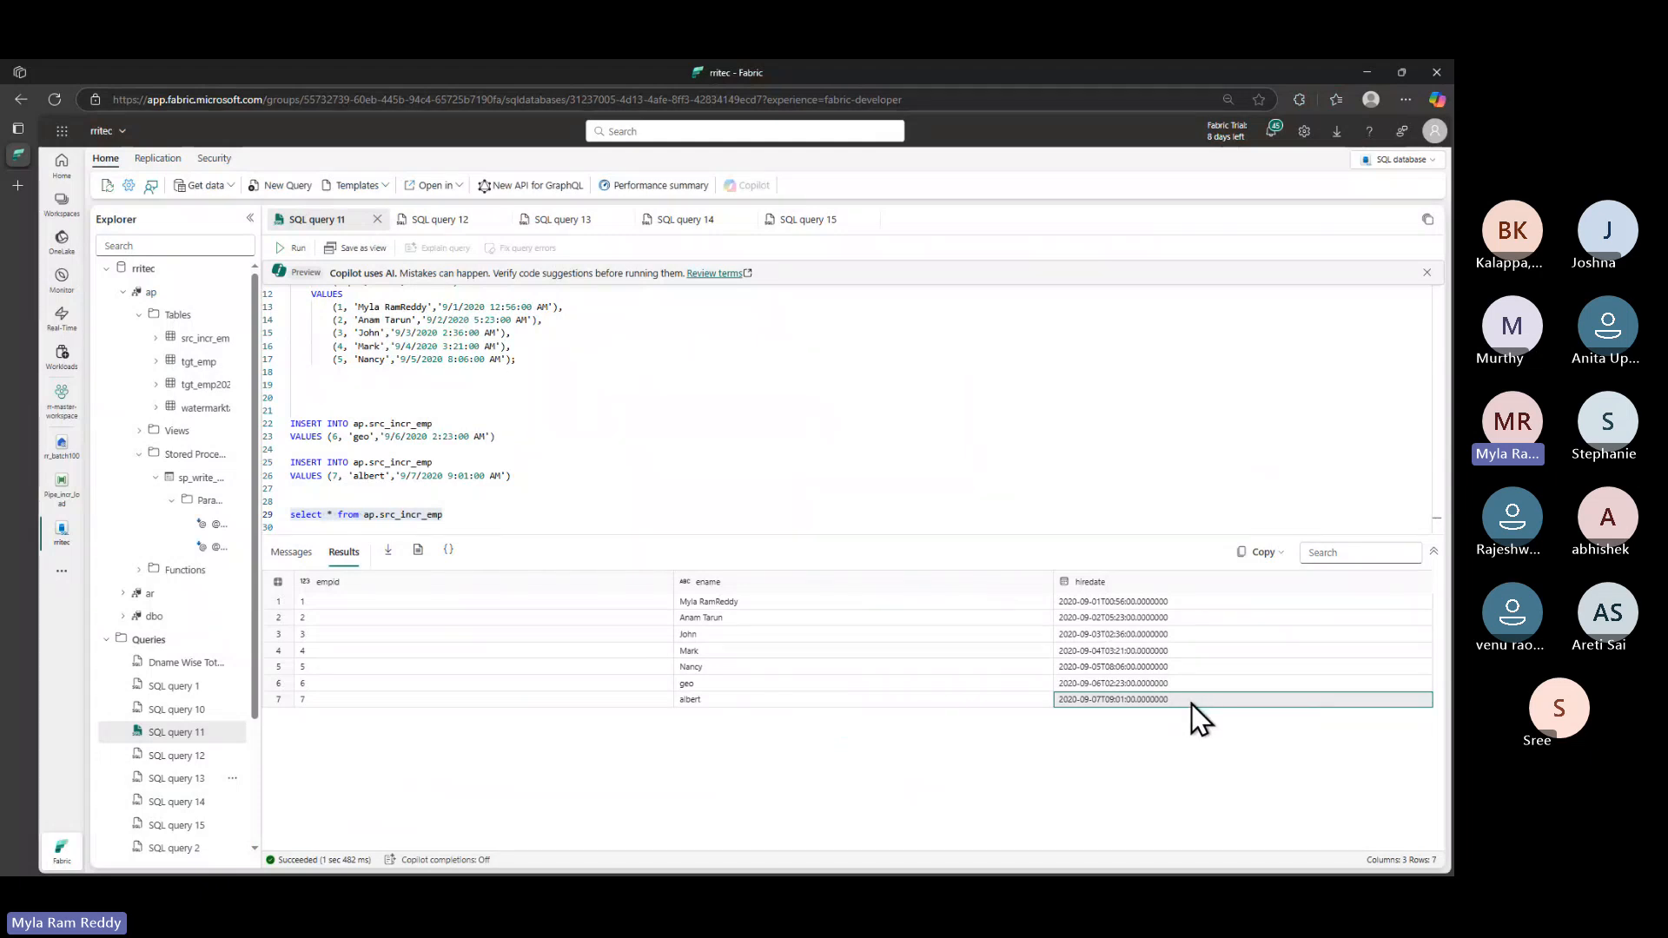
{"action": "left_click", "coordinate": [347, 704]}
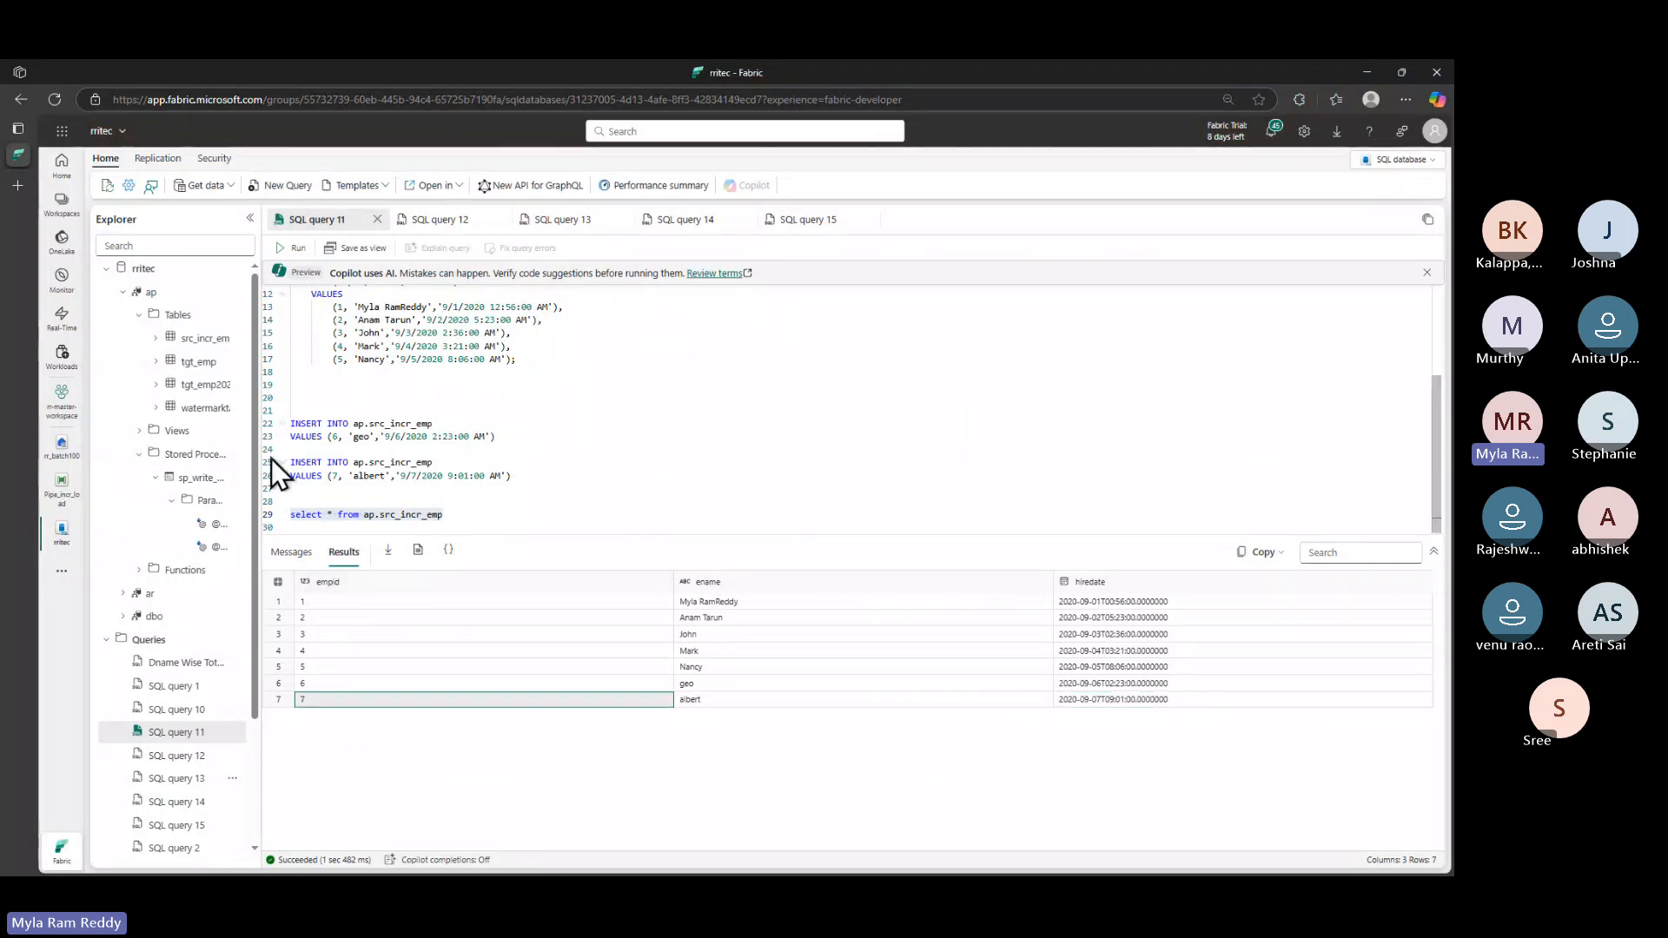
{"action": "left_click", "coordinate": [293, 248]}
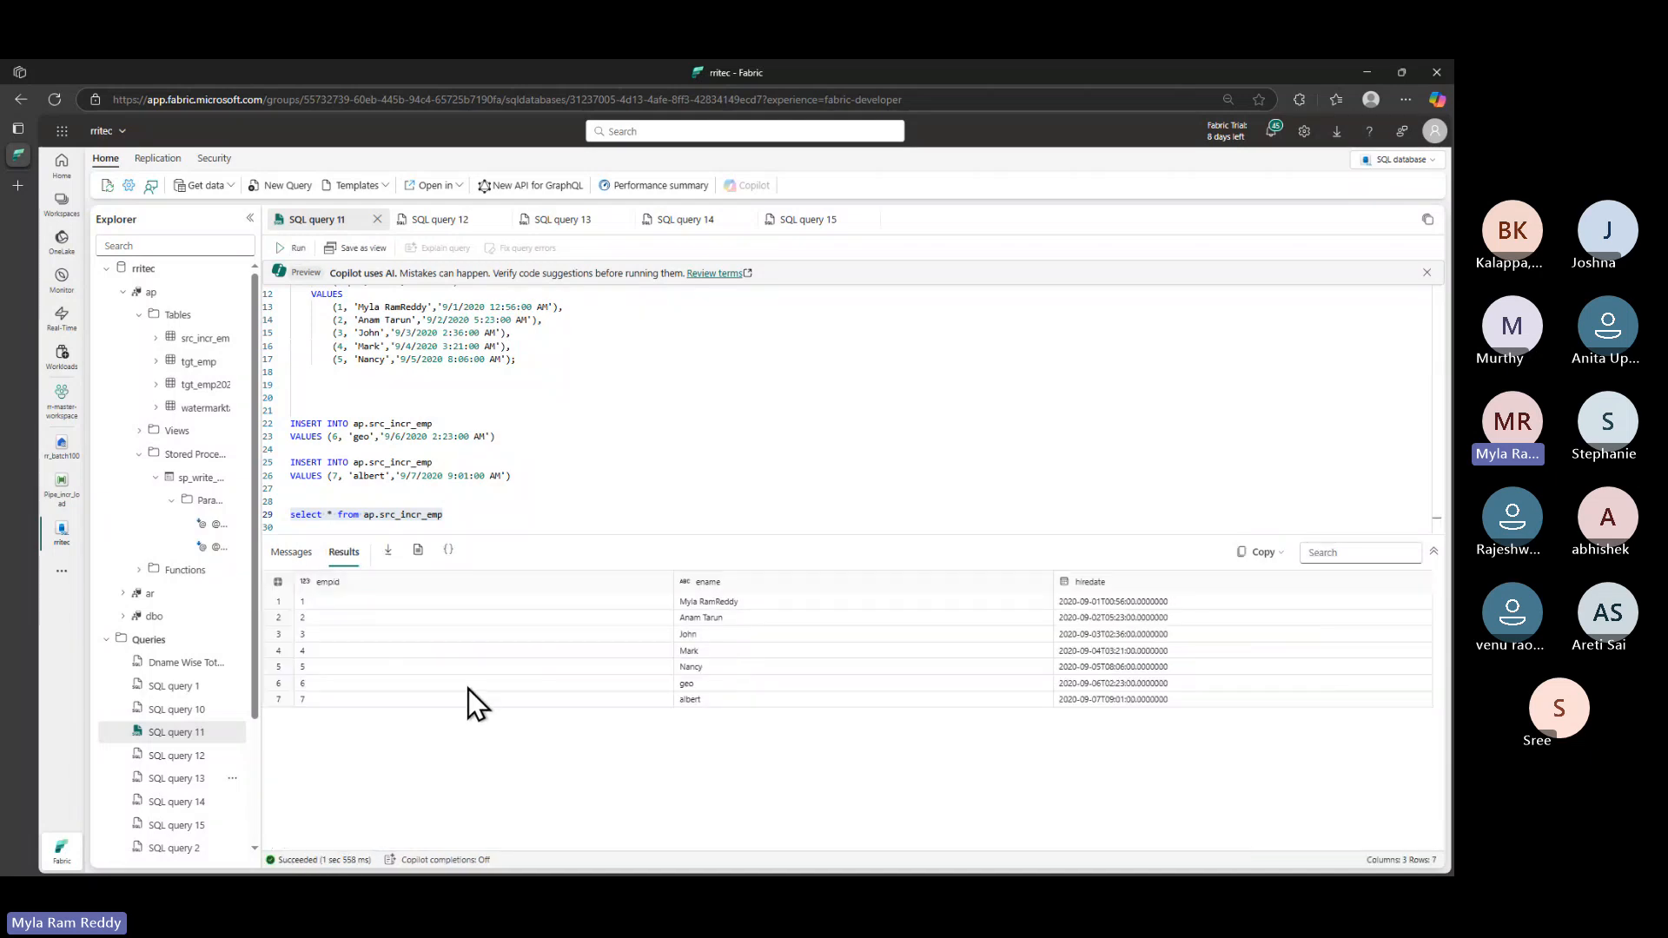
{"action": "left_click", "coordinate": [1138, 698]}
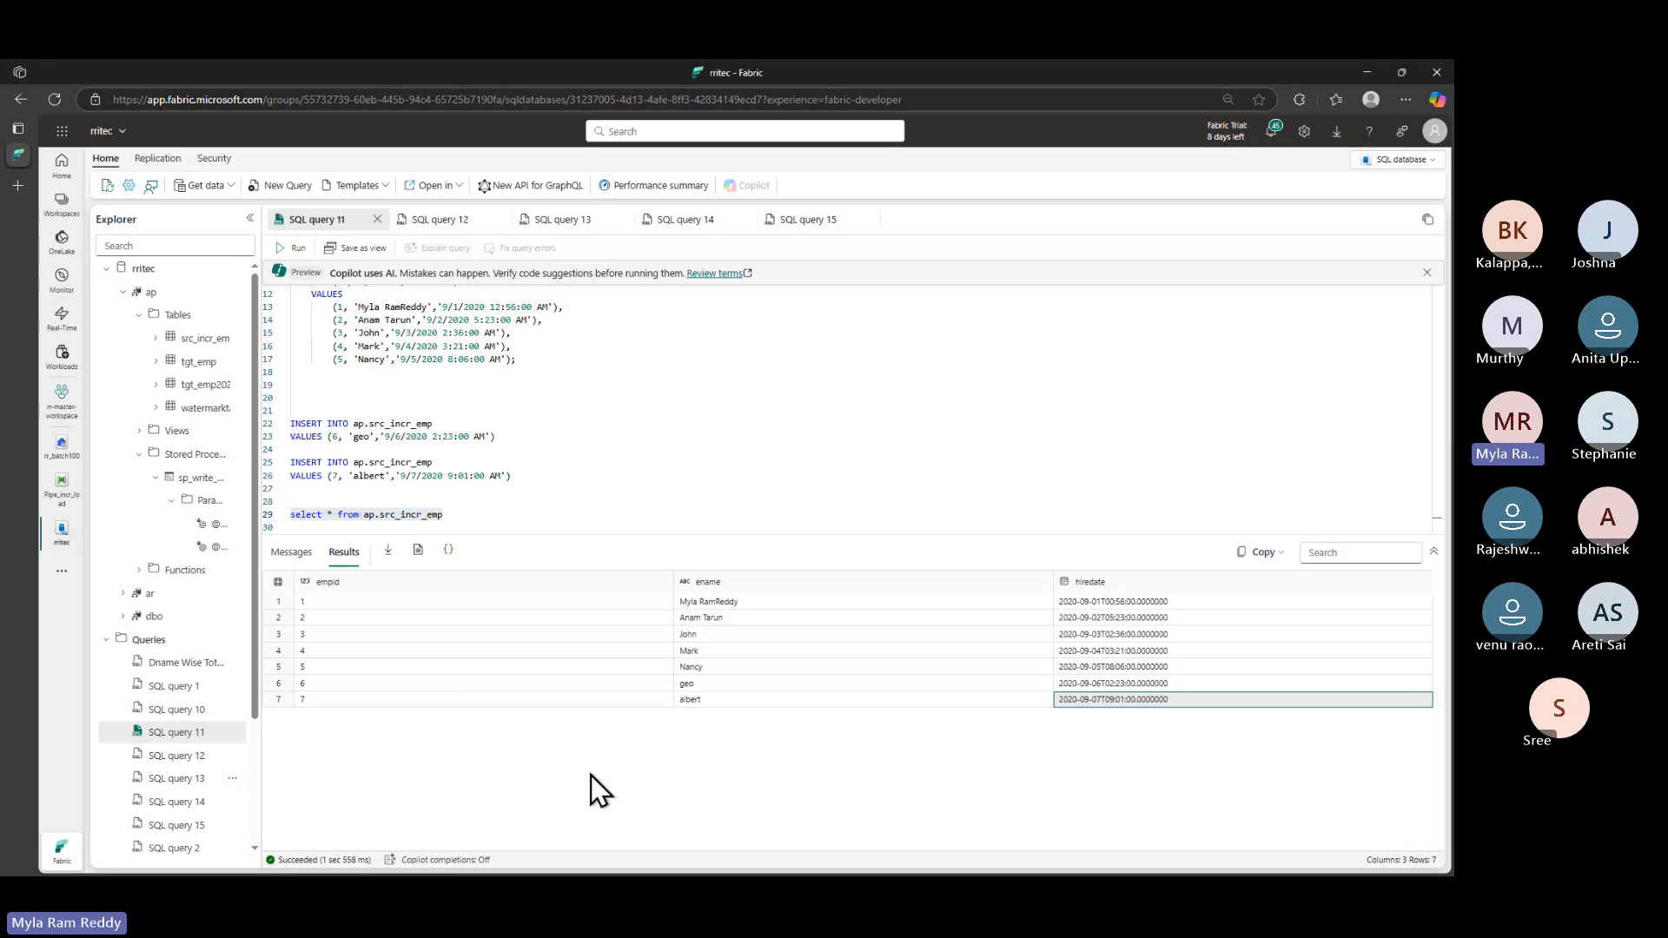
- Return to Fabric and open the Pipe_incr_load run's activity details
{"action": "key", "text": "alt+Tab"}
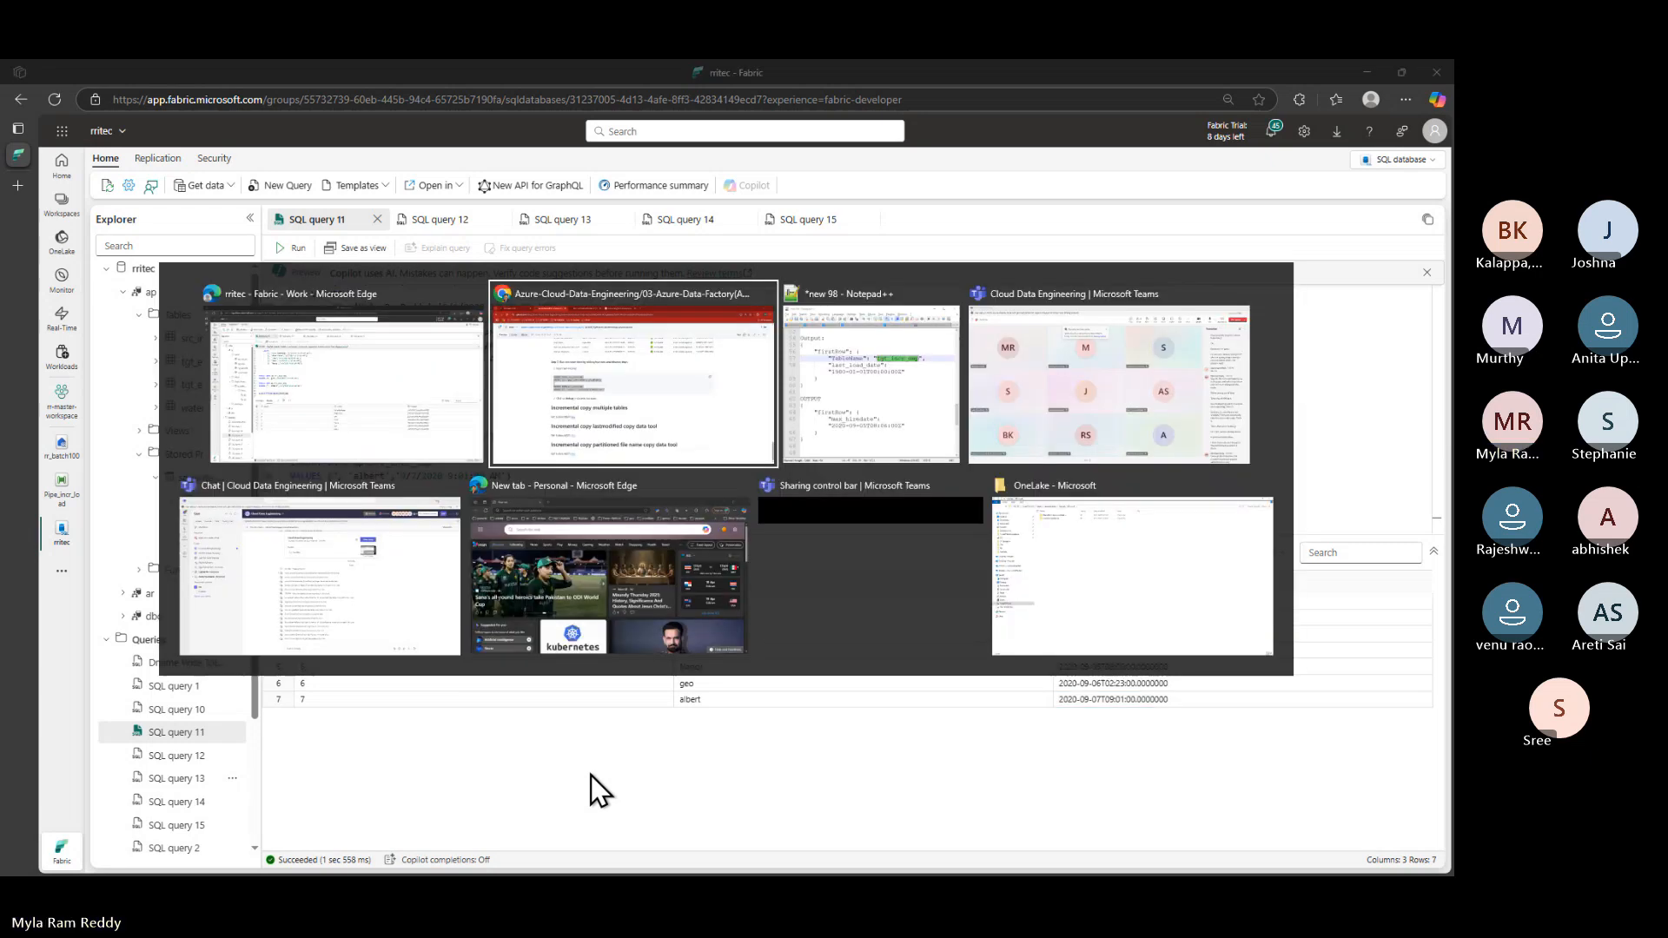
{"action": "key", "text": "alt+Tab"}
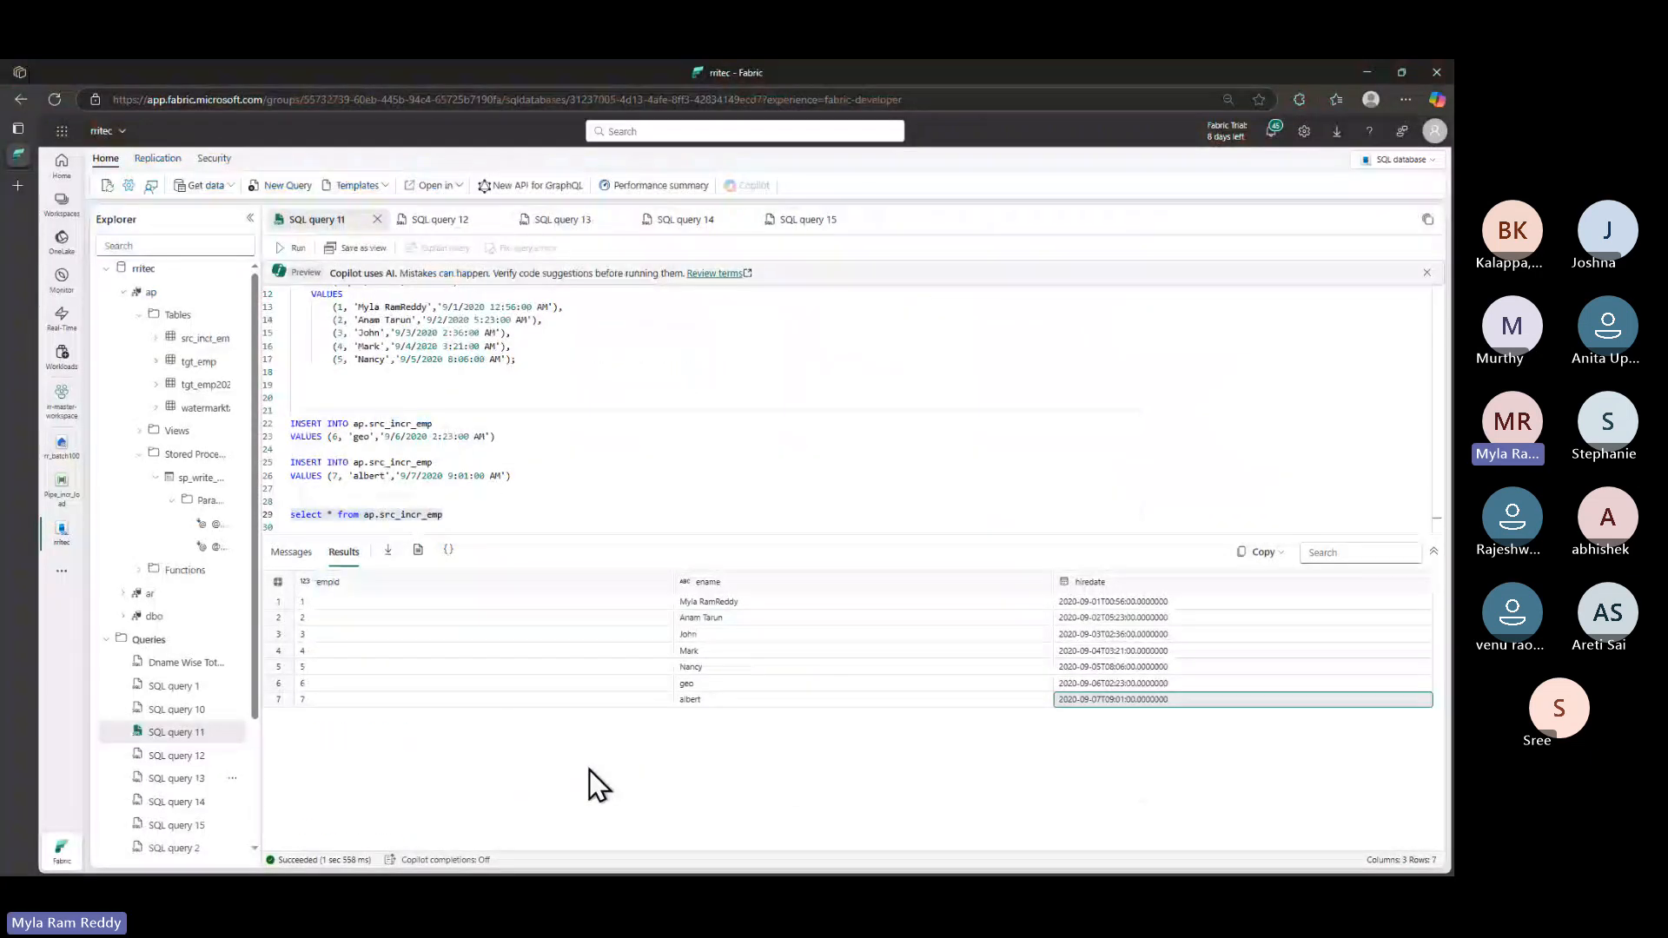
{"action": "key", "text": "alt+Tab"}
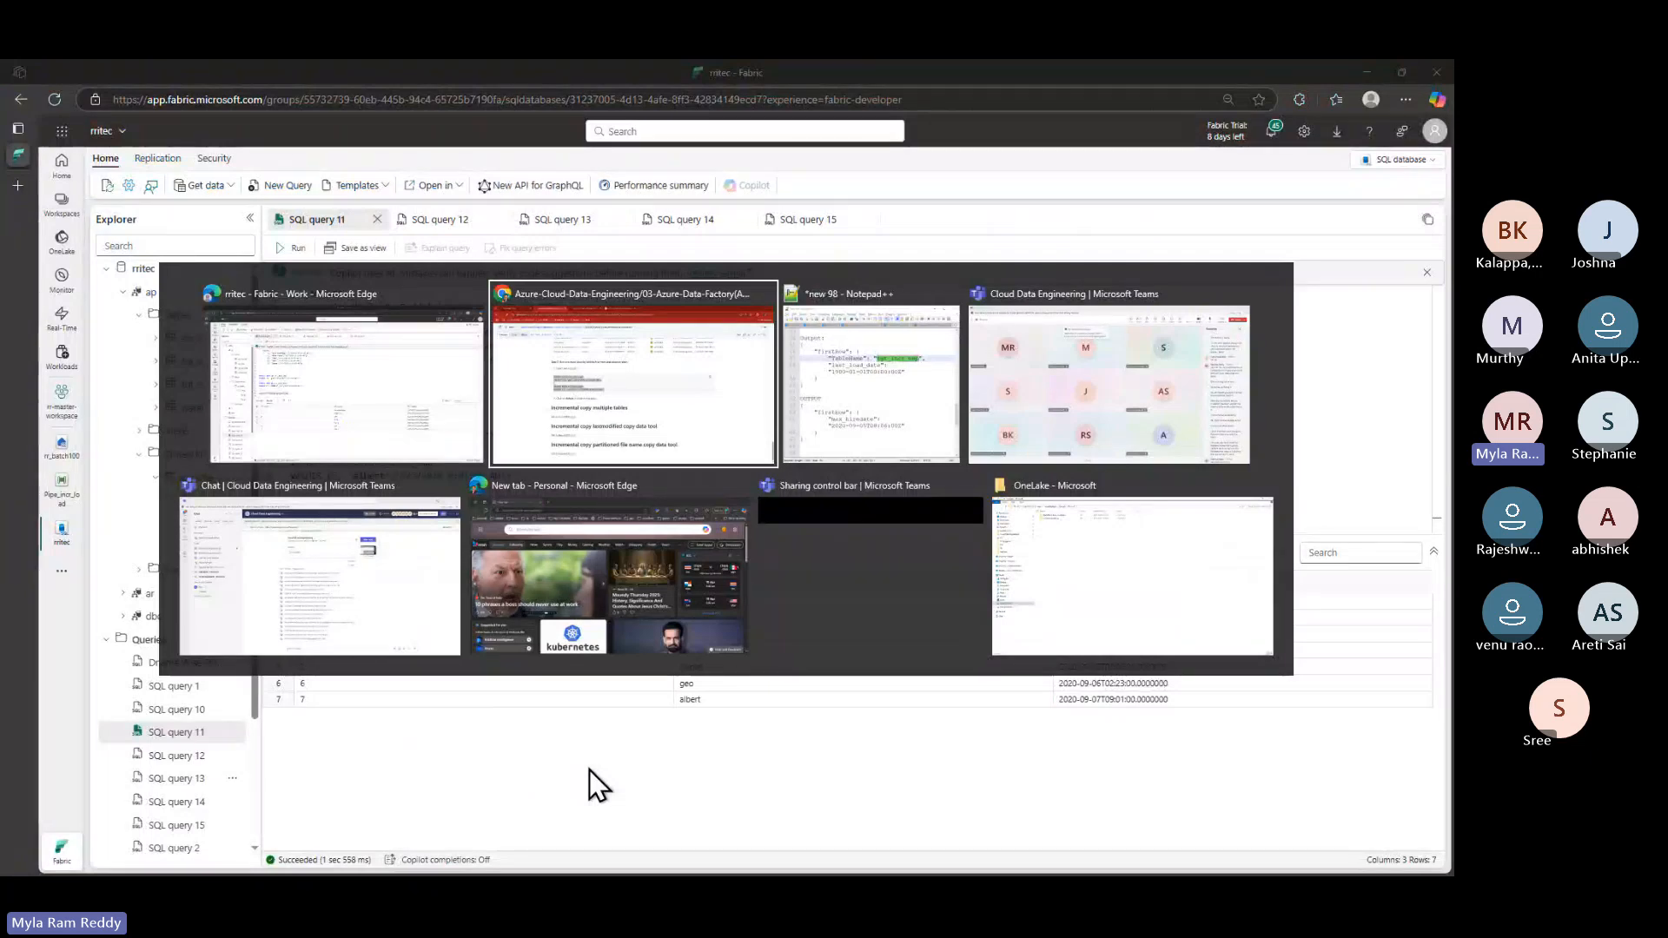
{"action": "key", "text": "Escape"}
{"action": "left_click", "coordinate": [63, 497]}
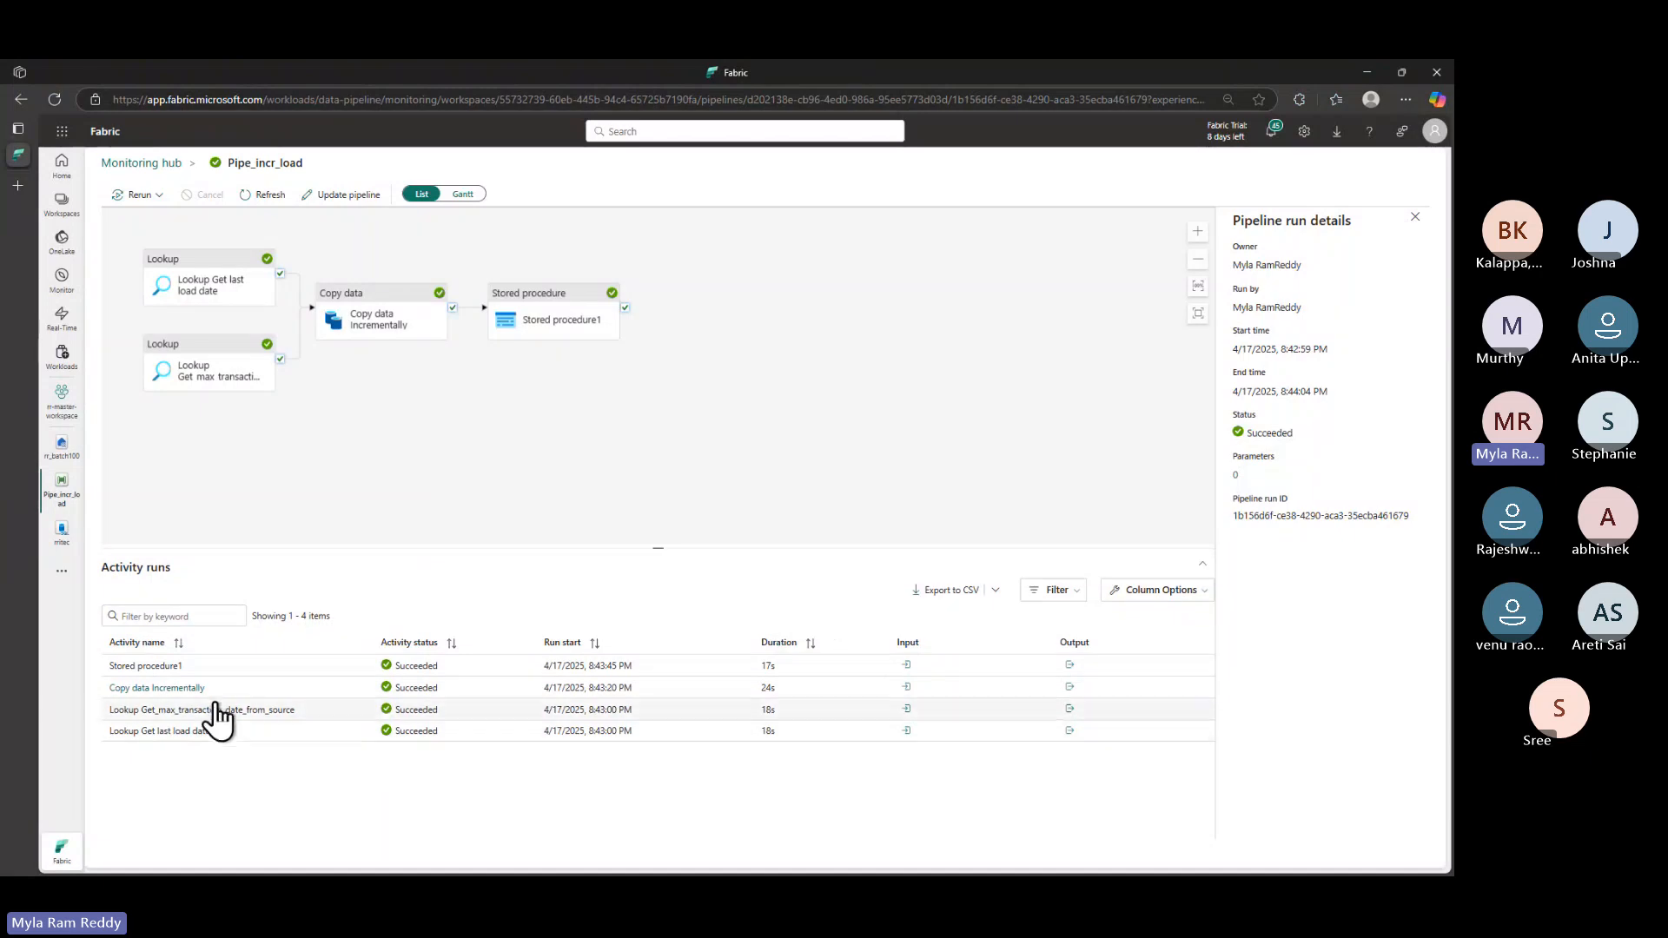
- Expand the Copy data activity's input and select its sqlReaderQuery on dbo.src_incr_emp
{"action": "left_click", "coordinate": [906, 688]}
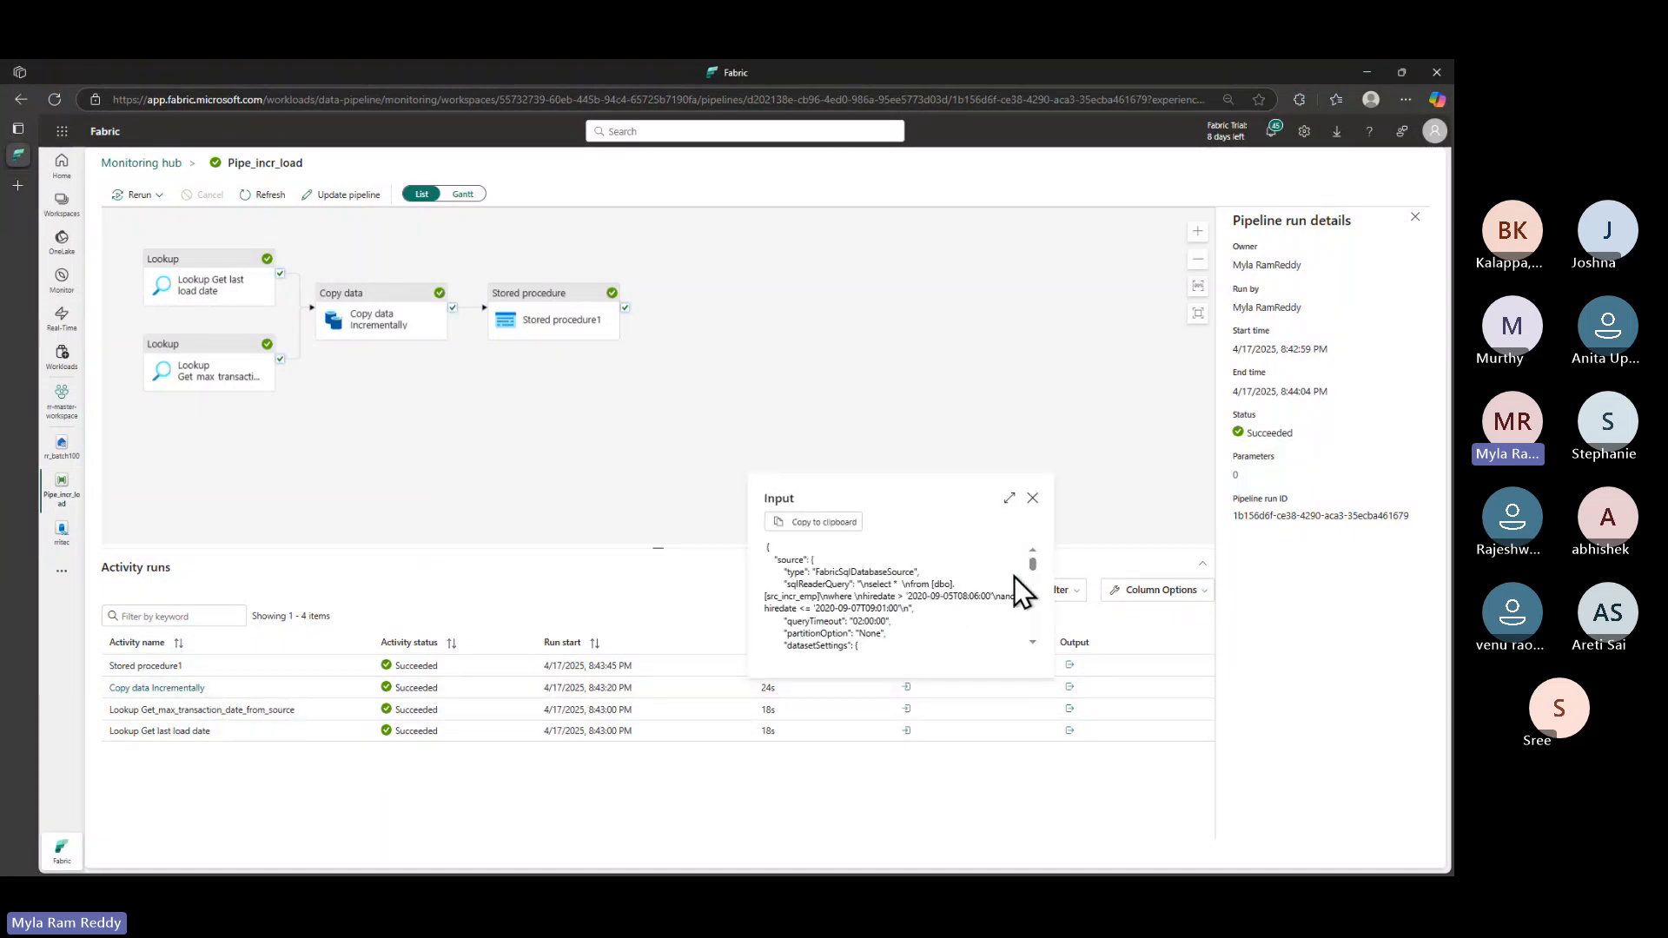
{"action": "left_click", "coordinate": [1009, 499]}
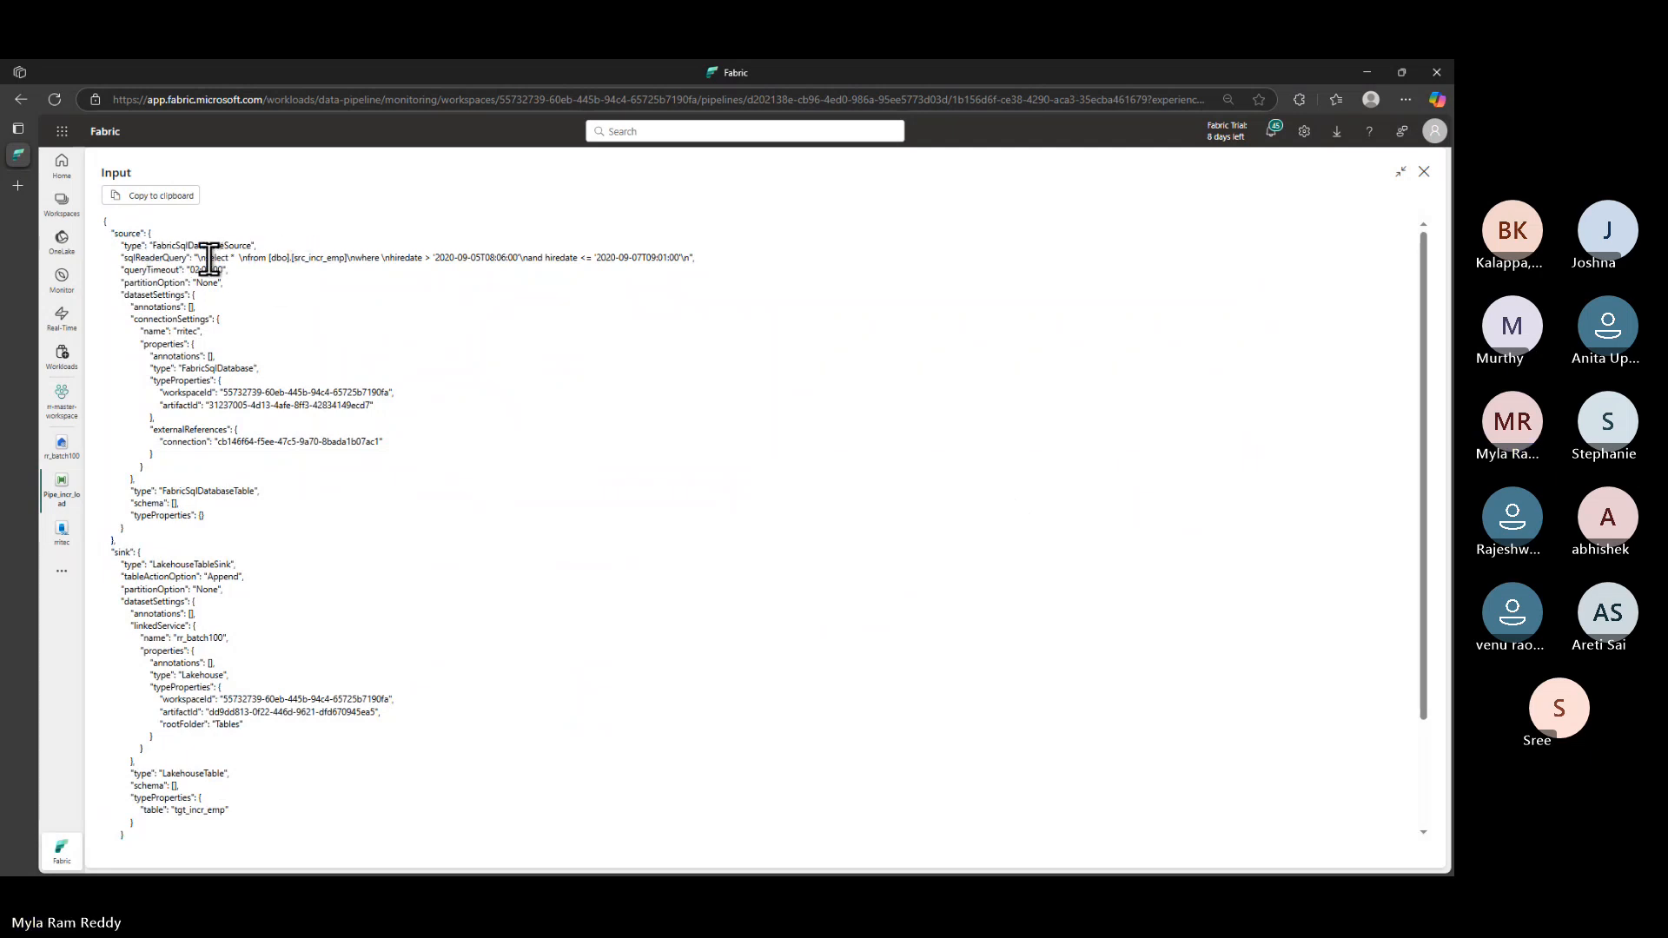
{"action": "left_click_drag", "start_coordinate": [206, 258], "coordinate": [675, 258]}
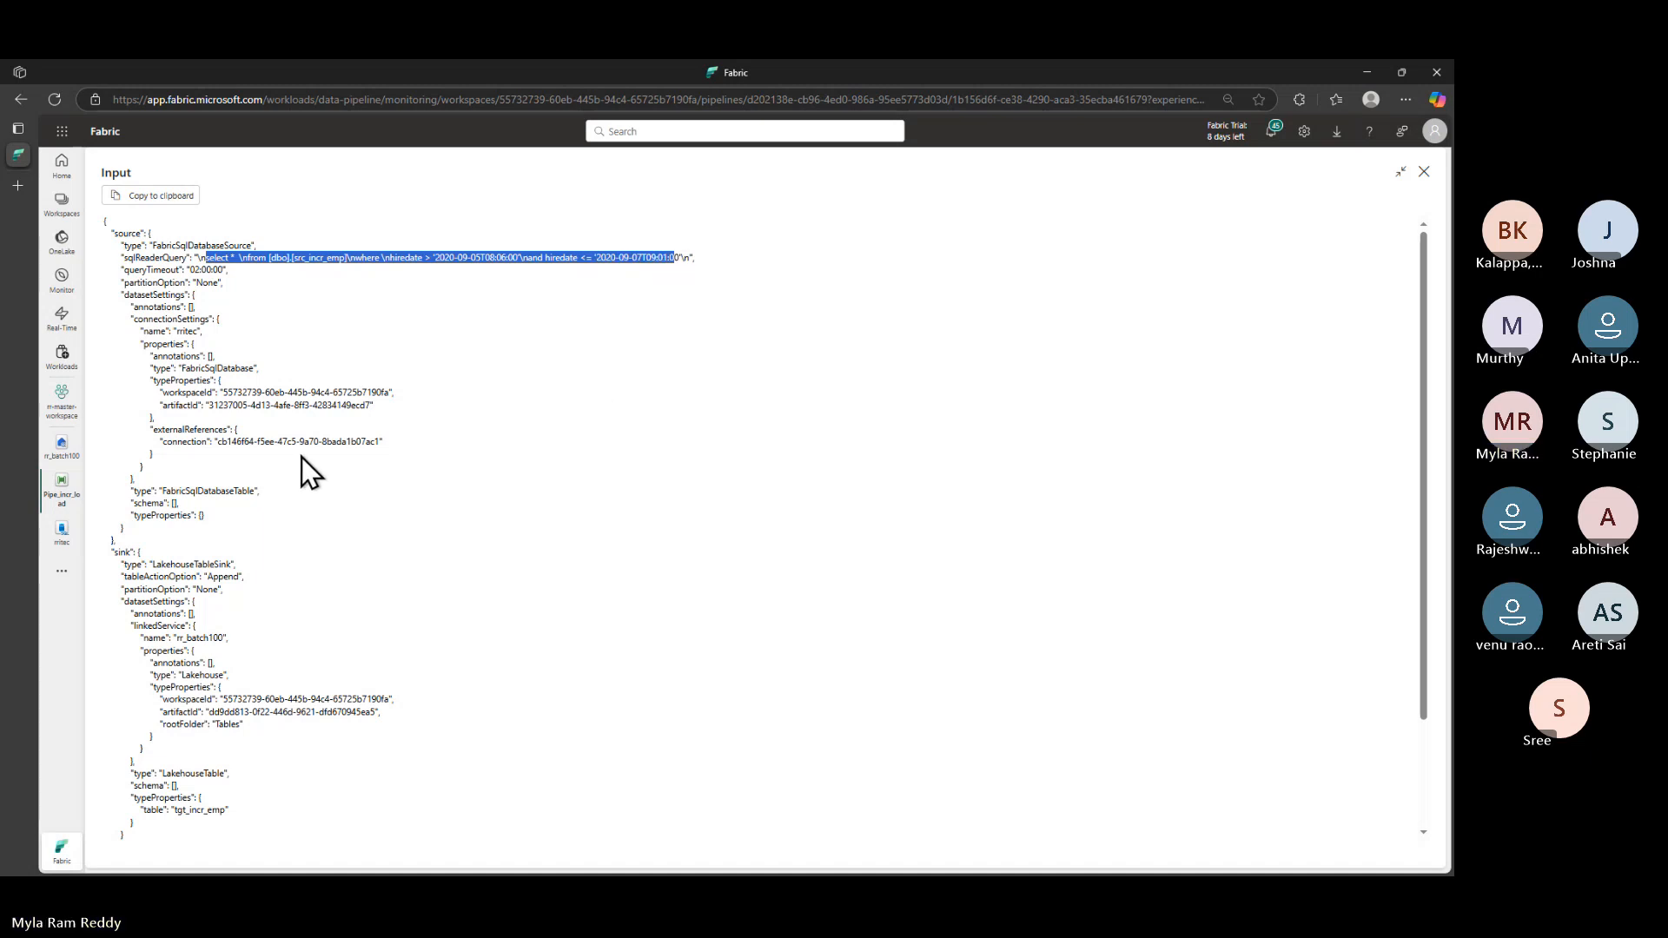
- Go back to the Fabric window and reopen the rritec SQL database editor
{"action": "key", "text": "alt+Tab"}
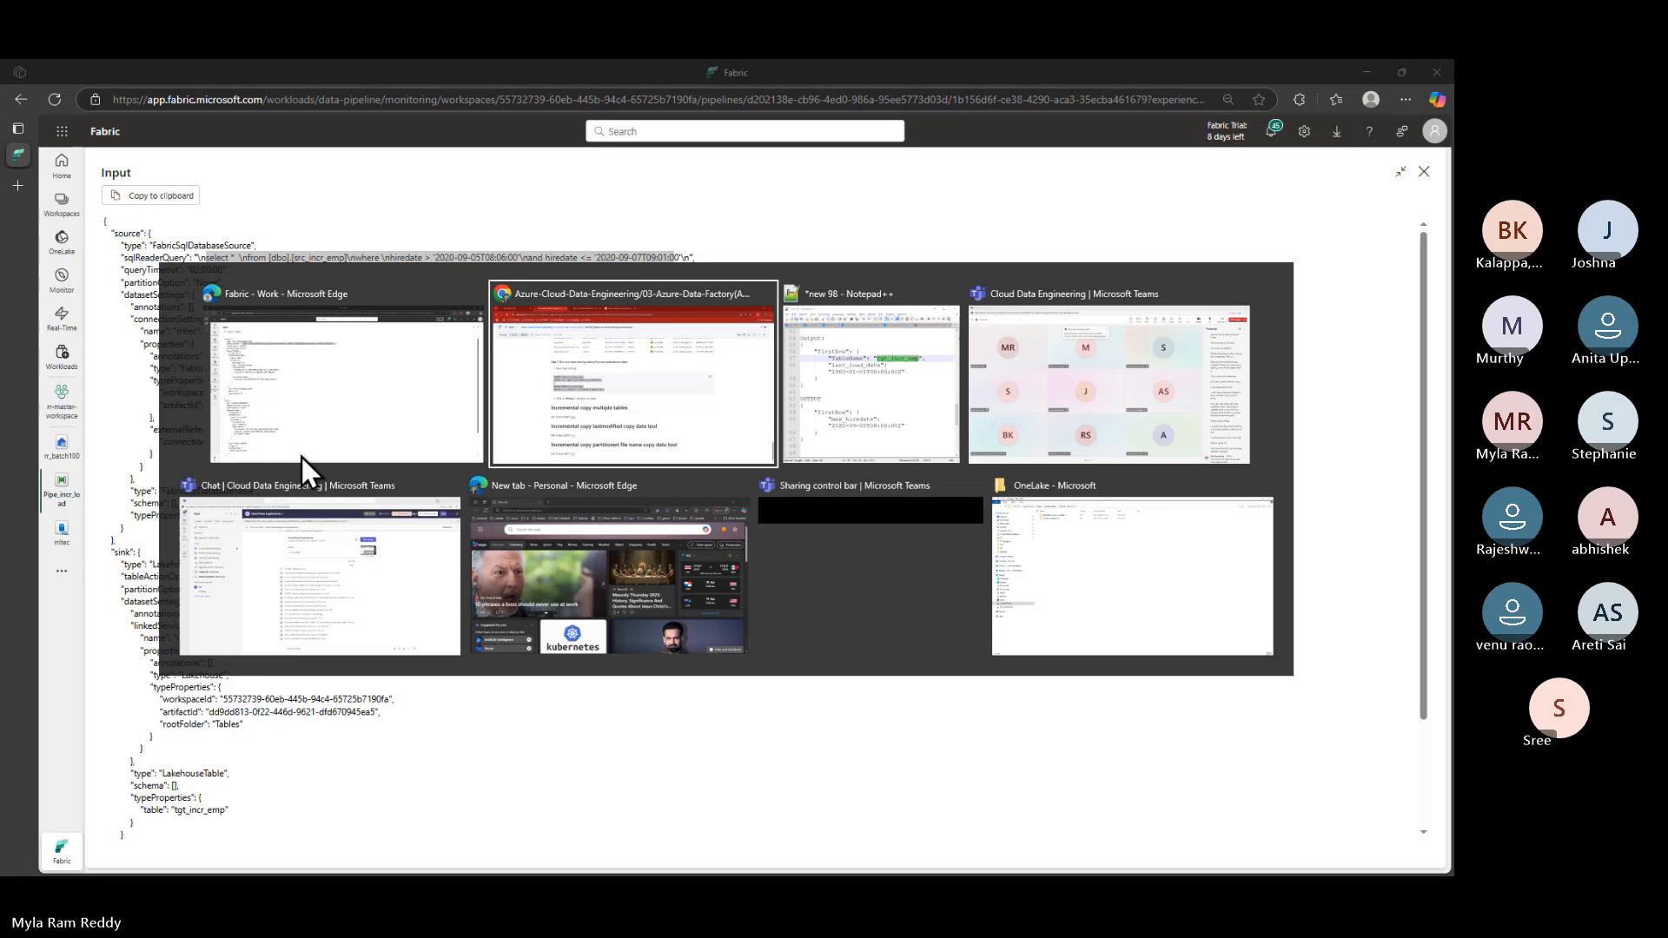
{"action": "left_click", "coordinate": [300, 456]}
{"action": "left_click", "coordinate": [61, 539]}
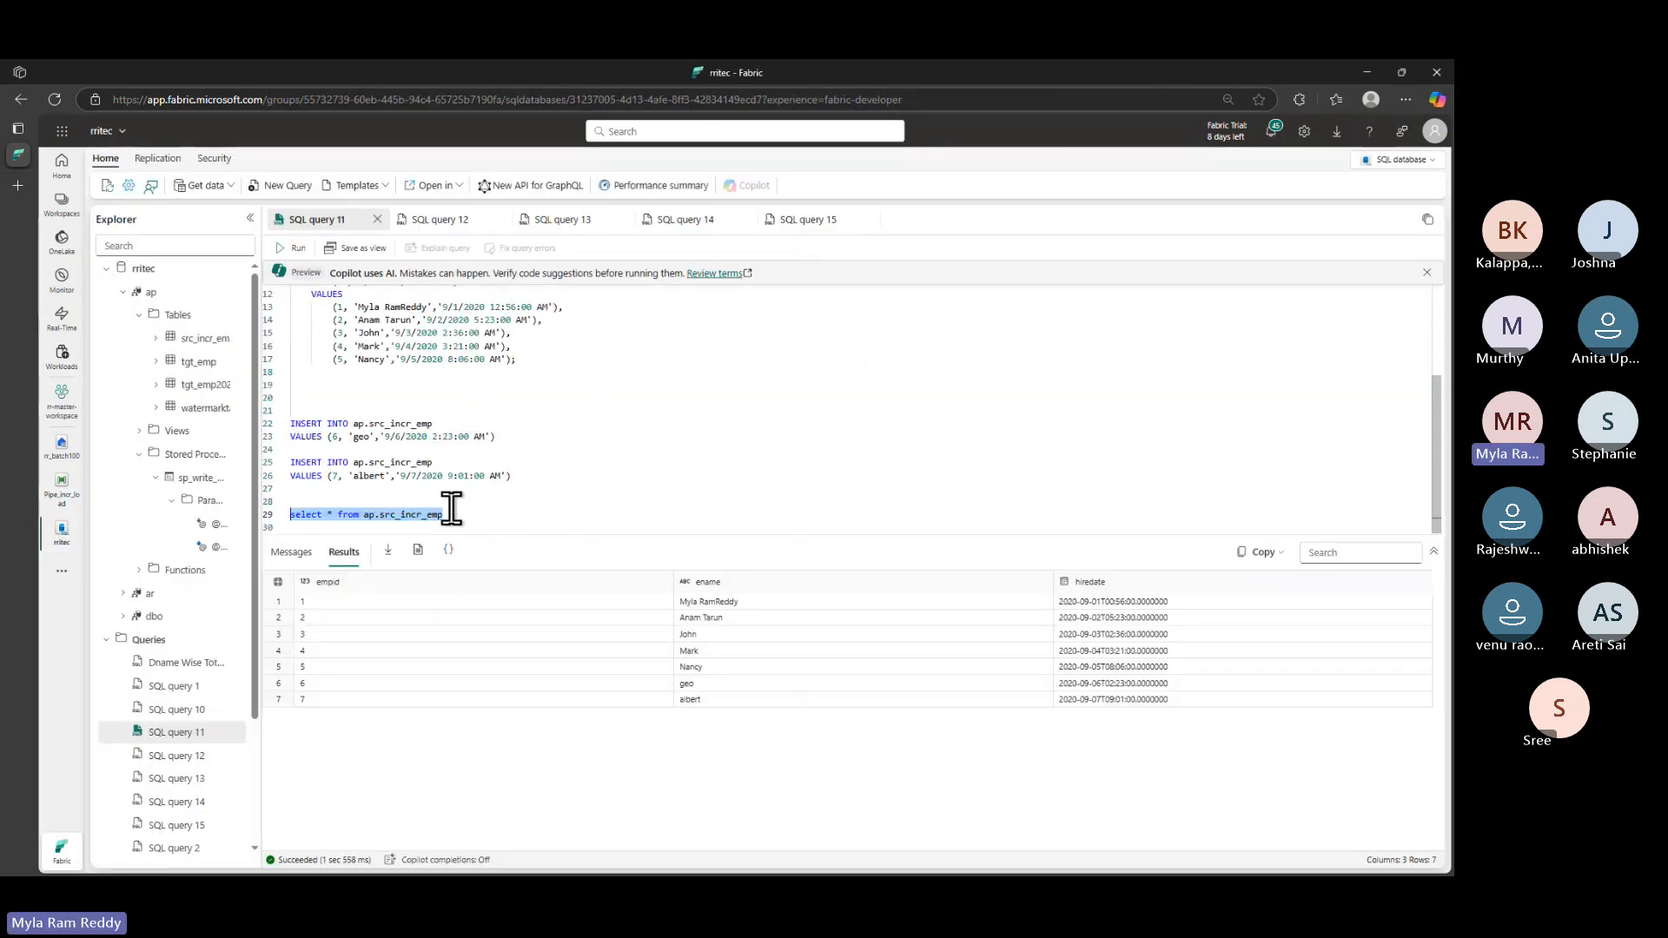
- Paste the pipeline's source query on line 33 and delete its literal \n sequences
{"action": "left_click", "coordinate": [452, 510]}
{"action": "key", "text": "Return"}
{"action": "key", "text": "Return"}
{"action": "key", "text": "Return"}
{"action": "key", "text": "Return"}
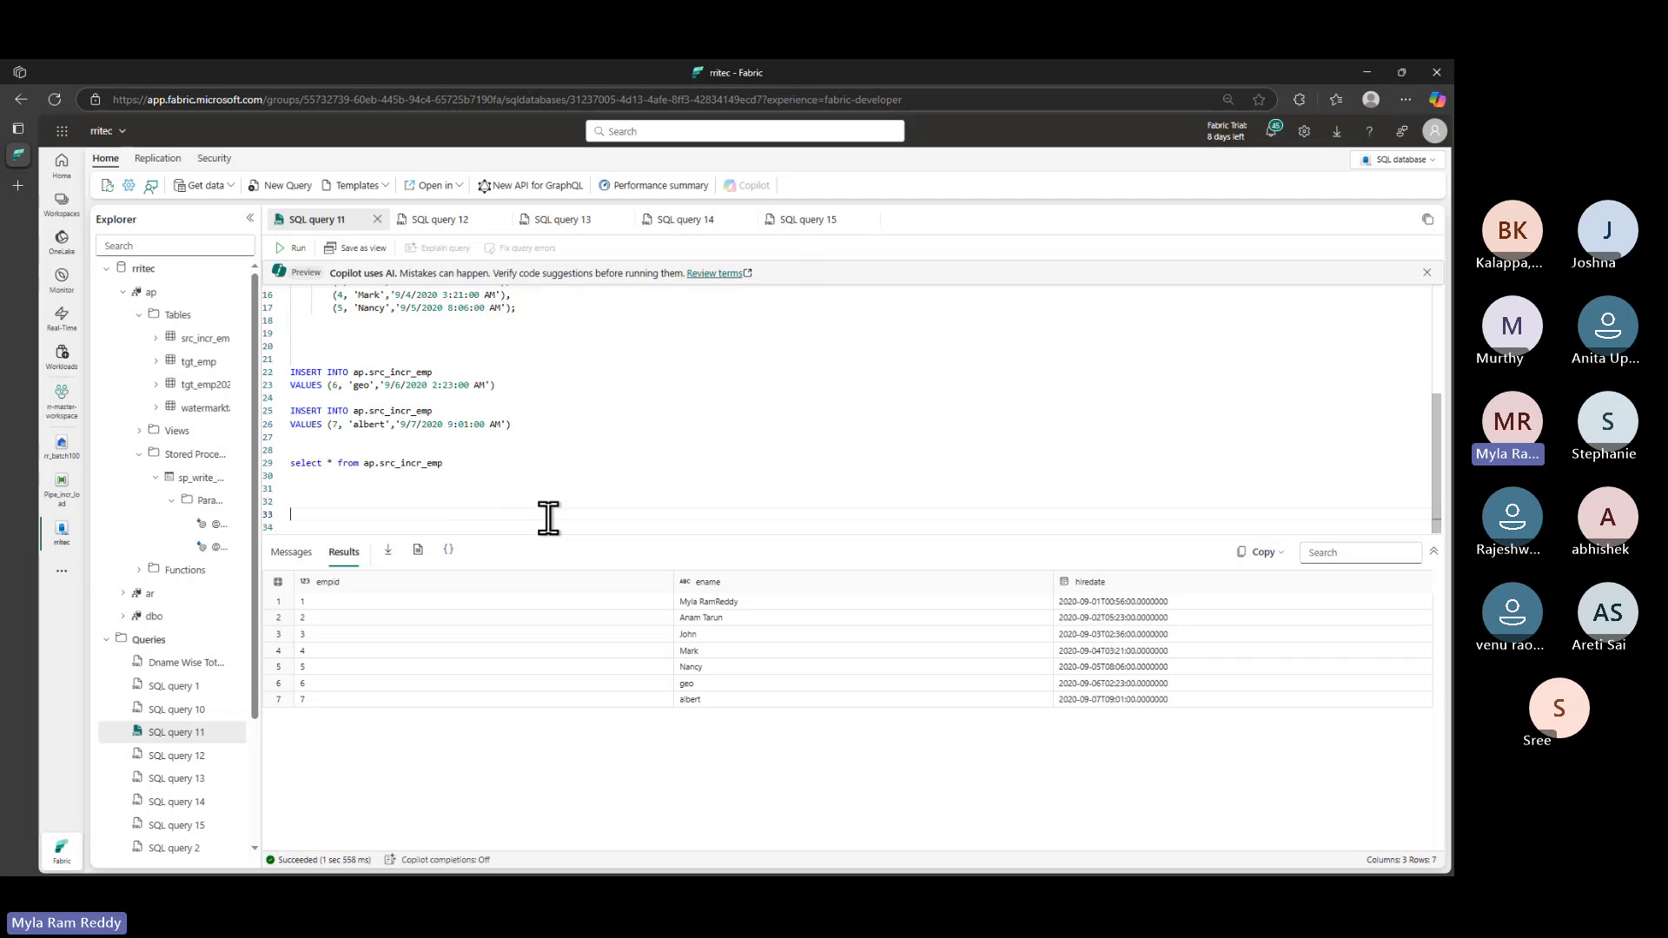
{"action": "key", "text": "ctrl+v"}
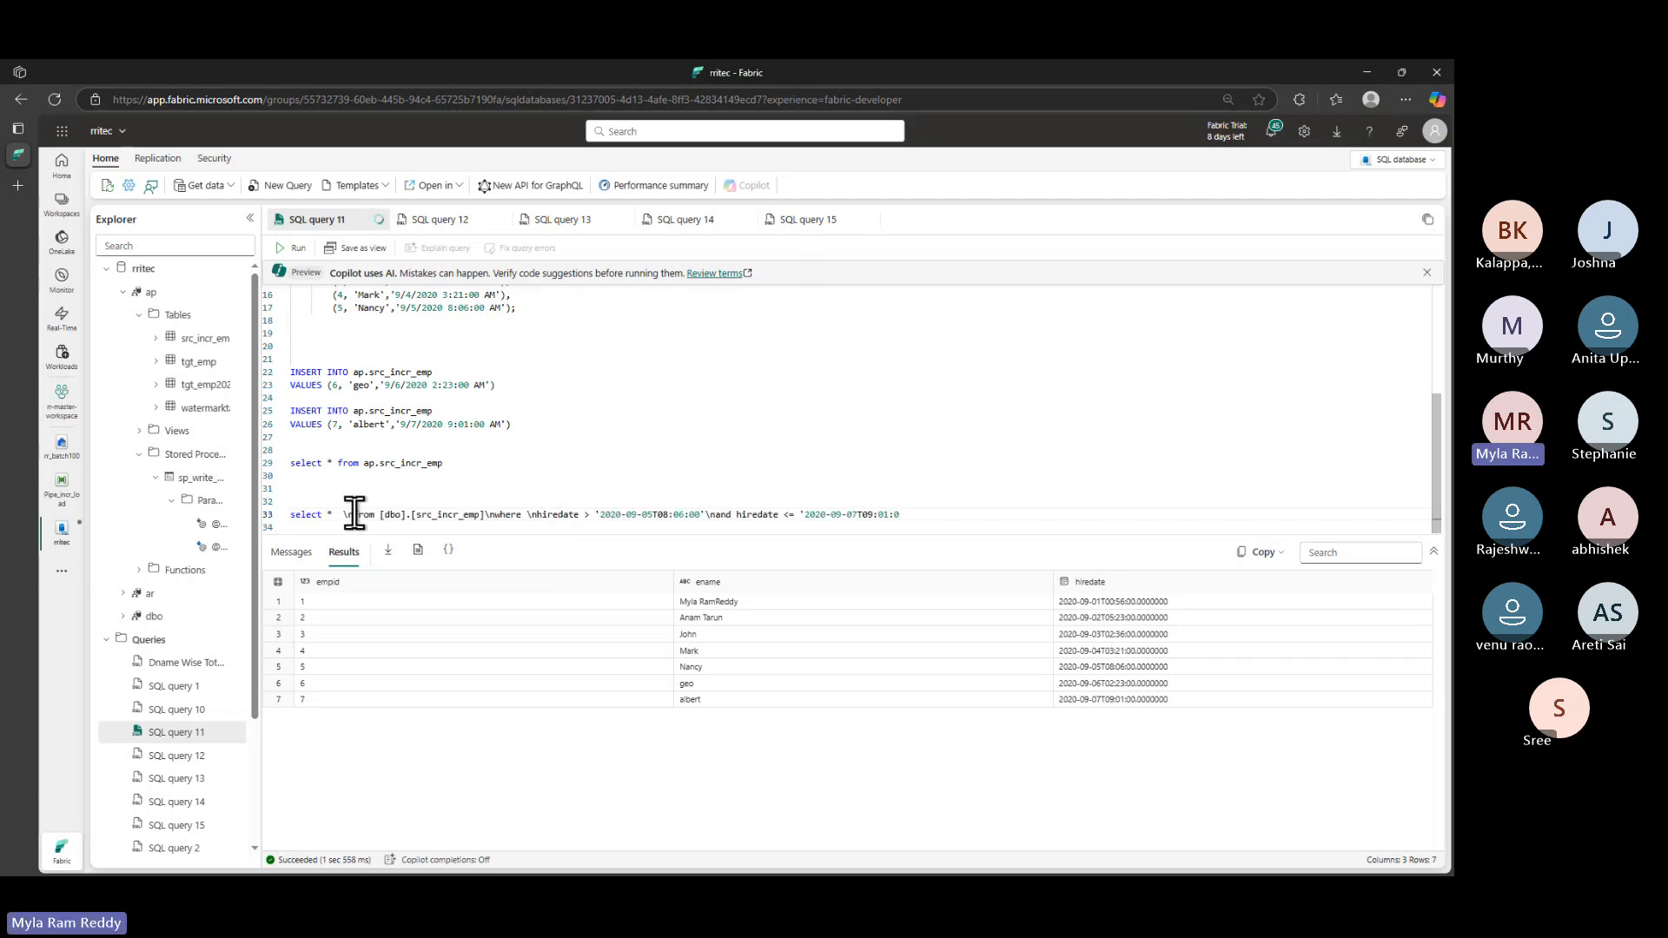
{"action": "left_click_drag", "start_coordinate": [356, 514], "coordinate": [344, 515]}
{"action": "key", "text": "BackSpace"}
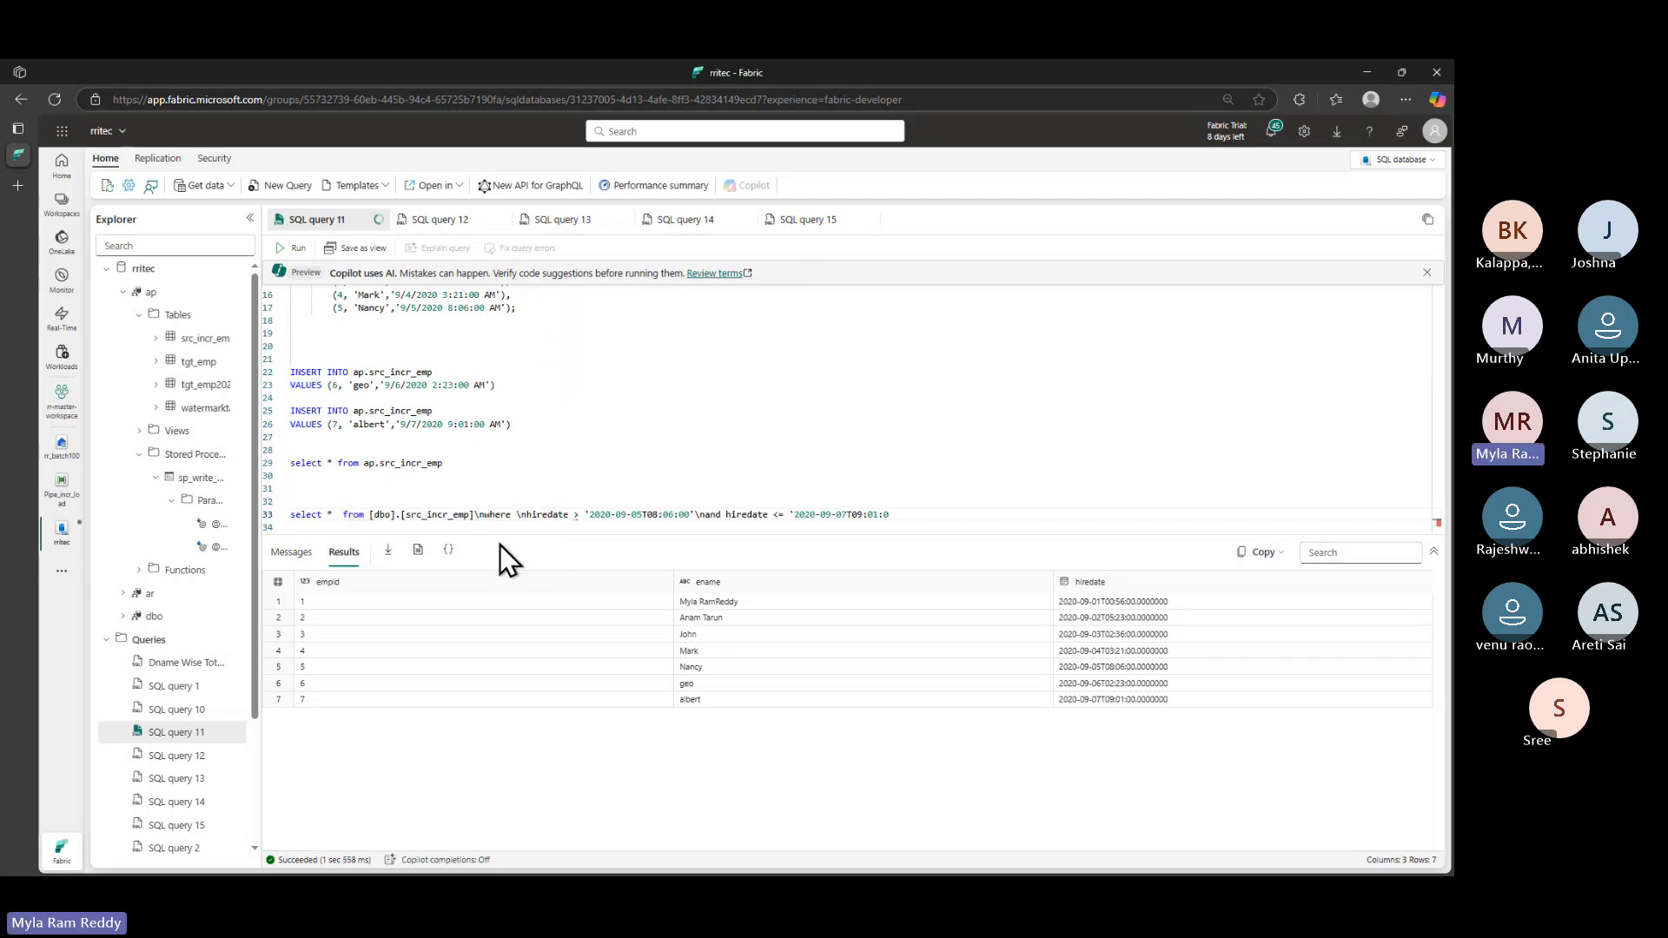
{"action": "left_click", "coordinate": [483, 516]}
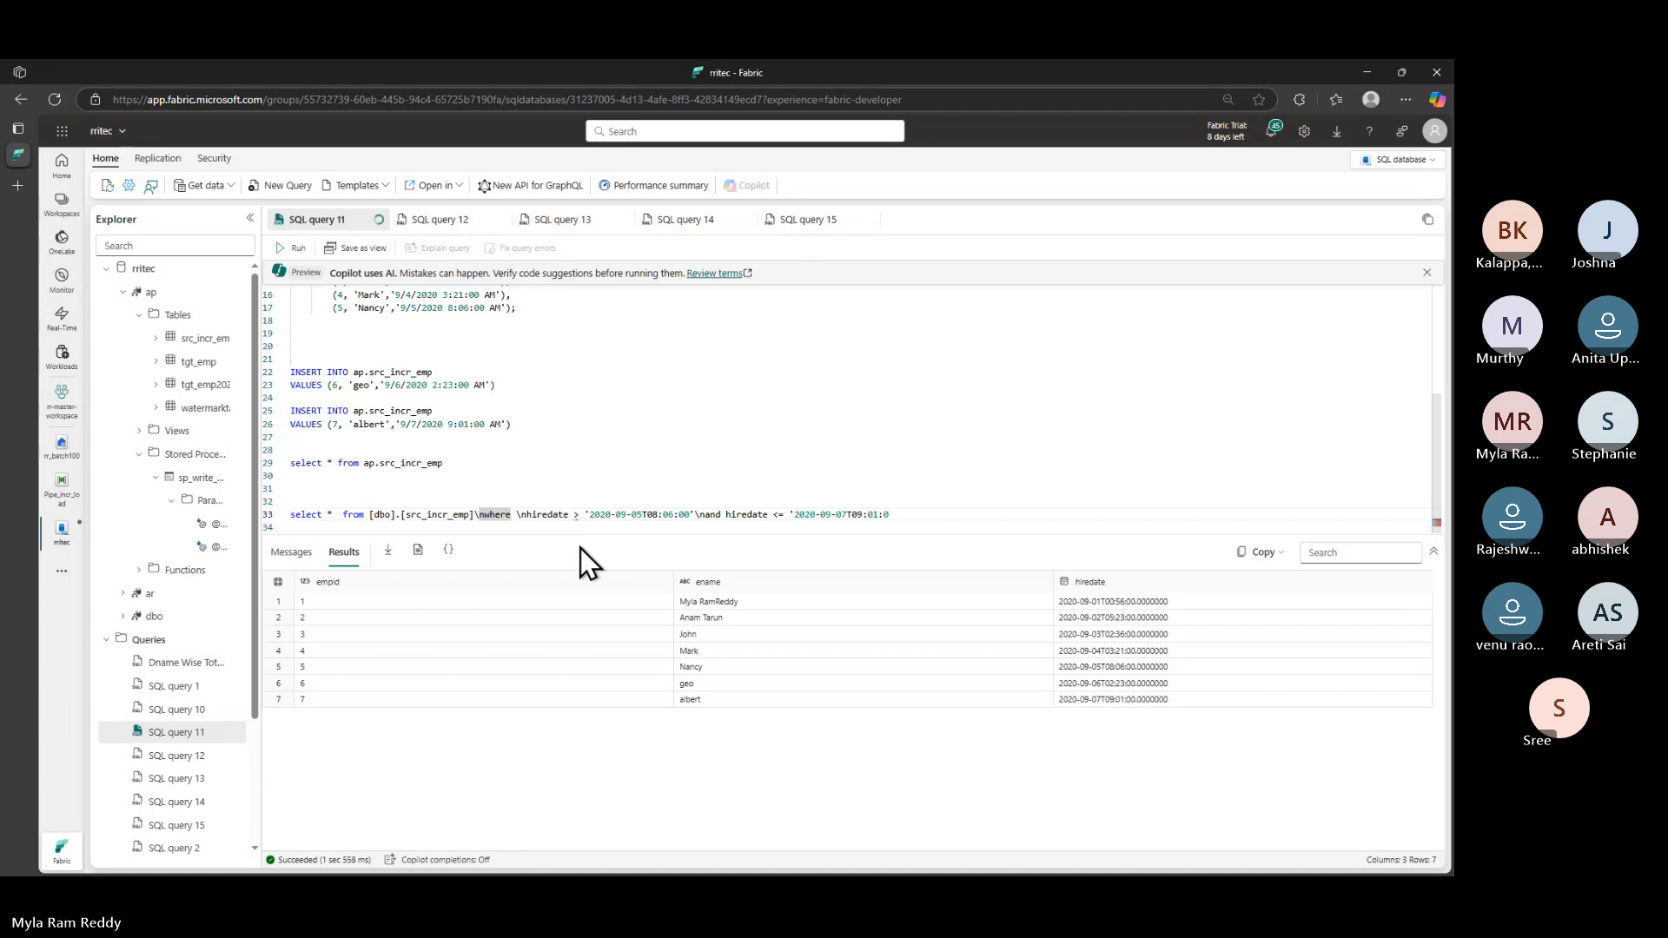
{"action": "key", "text": "BackSpace"}
{"action": "key", "text": "BackSpace"}
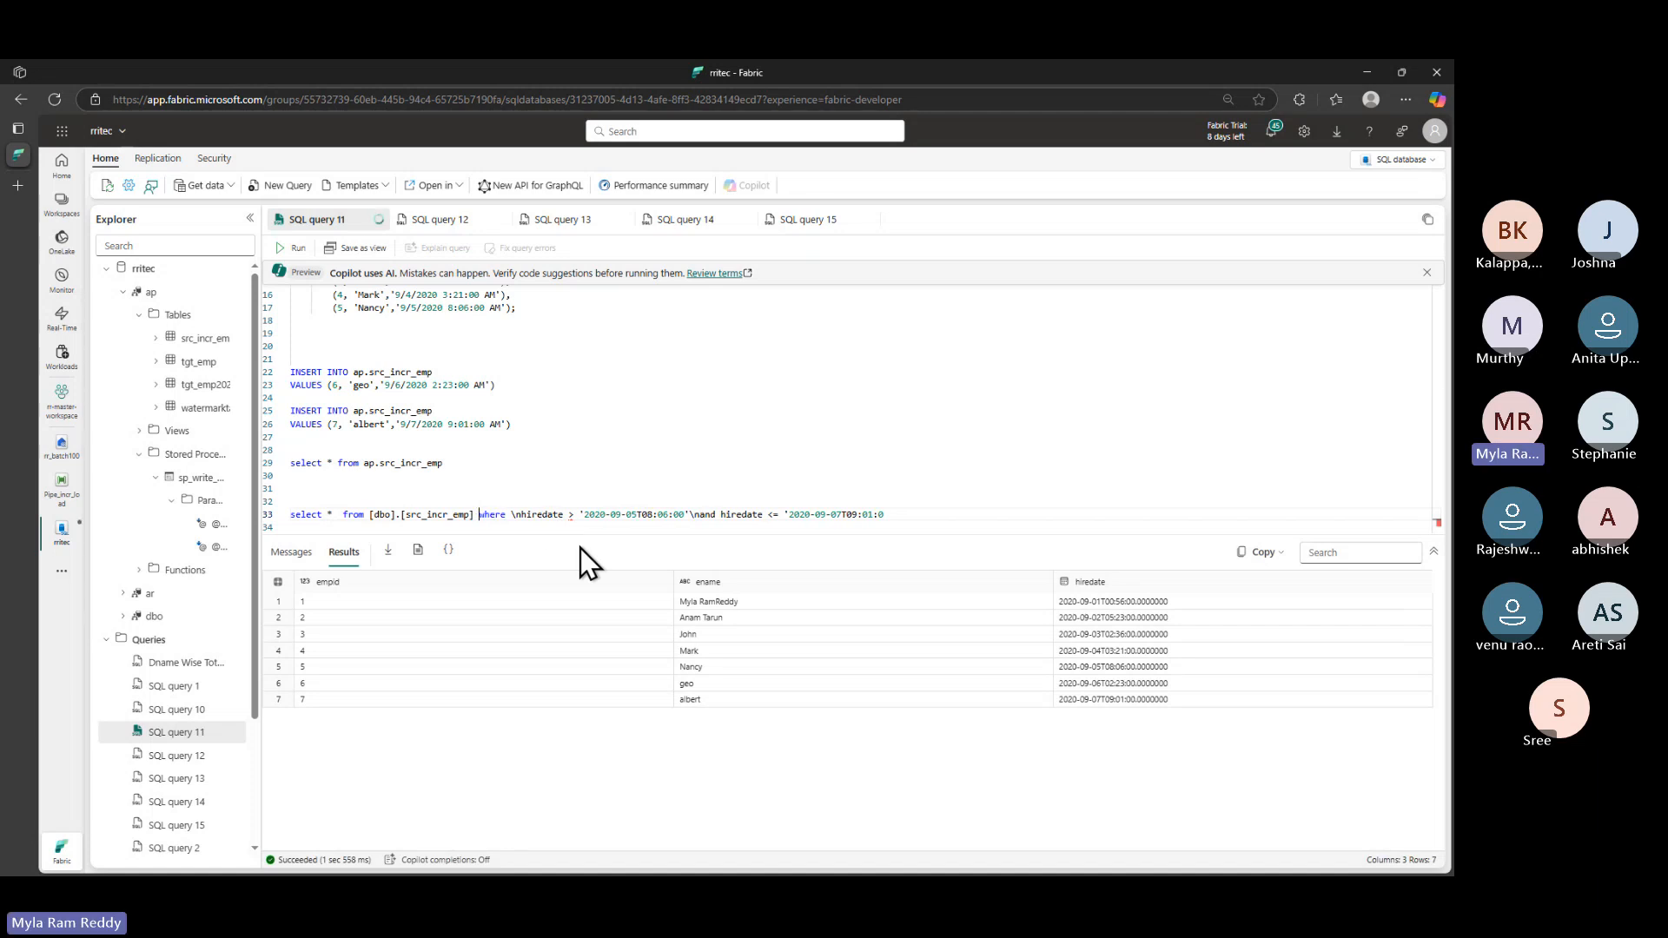
{"action": "left_click", "coordinate": [522, 514]}
{"action": "key", "text": "BackSpace"}
{"action": "key", "text": "BackSpace"}
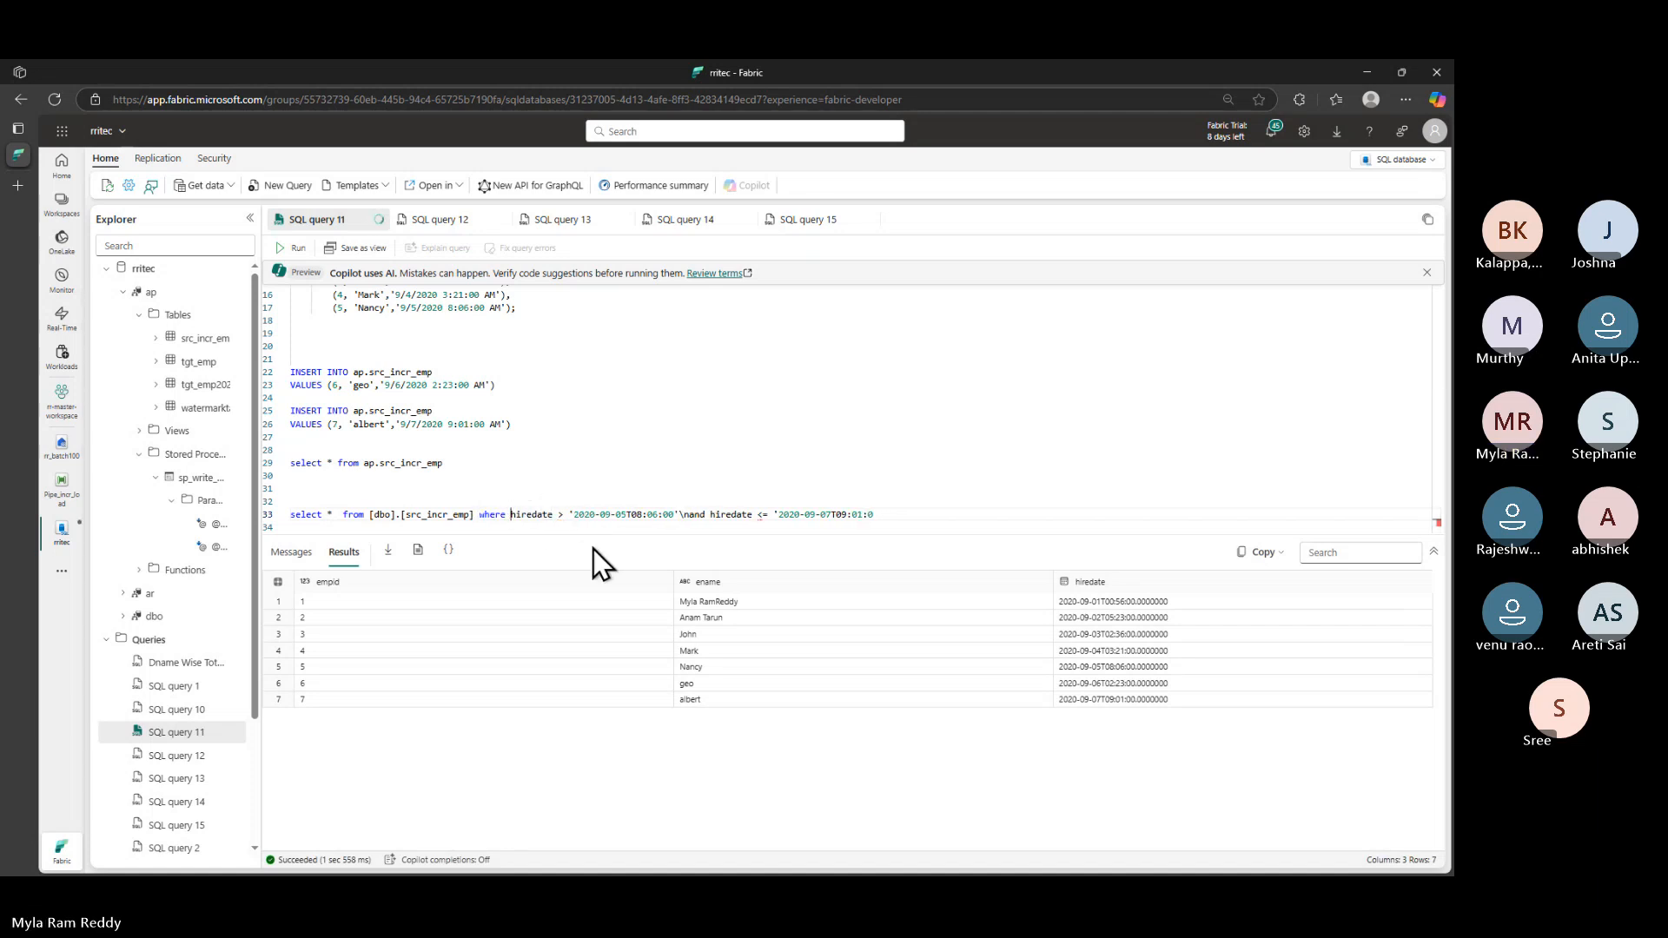
{"action": "left_click", "coordinate": [686, 515]}
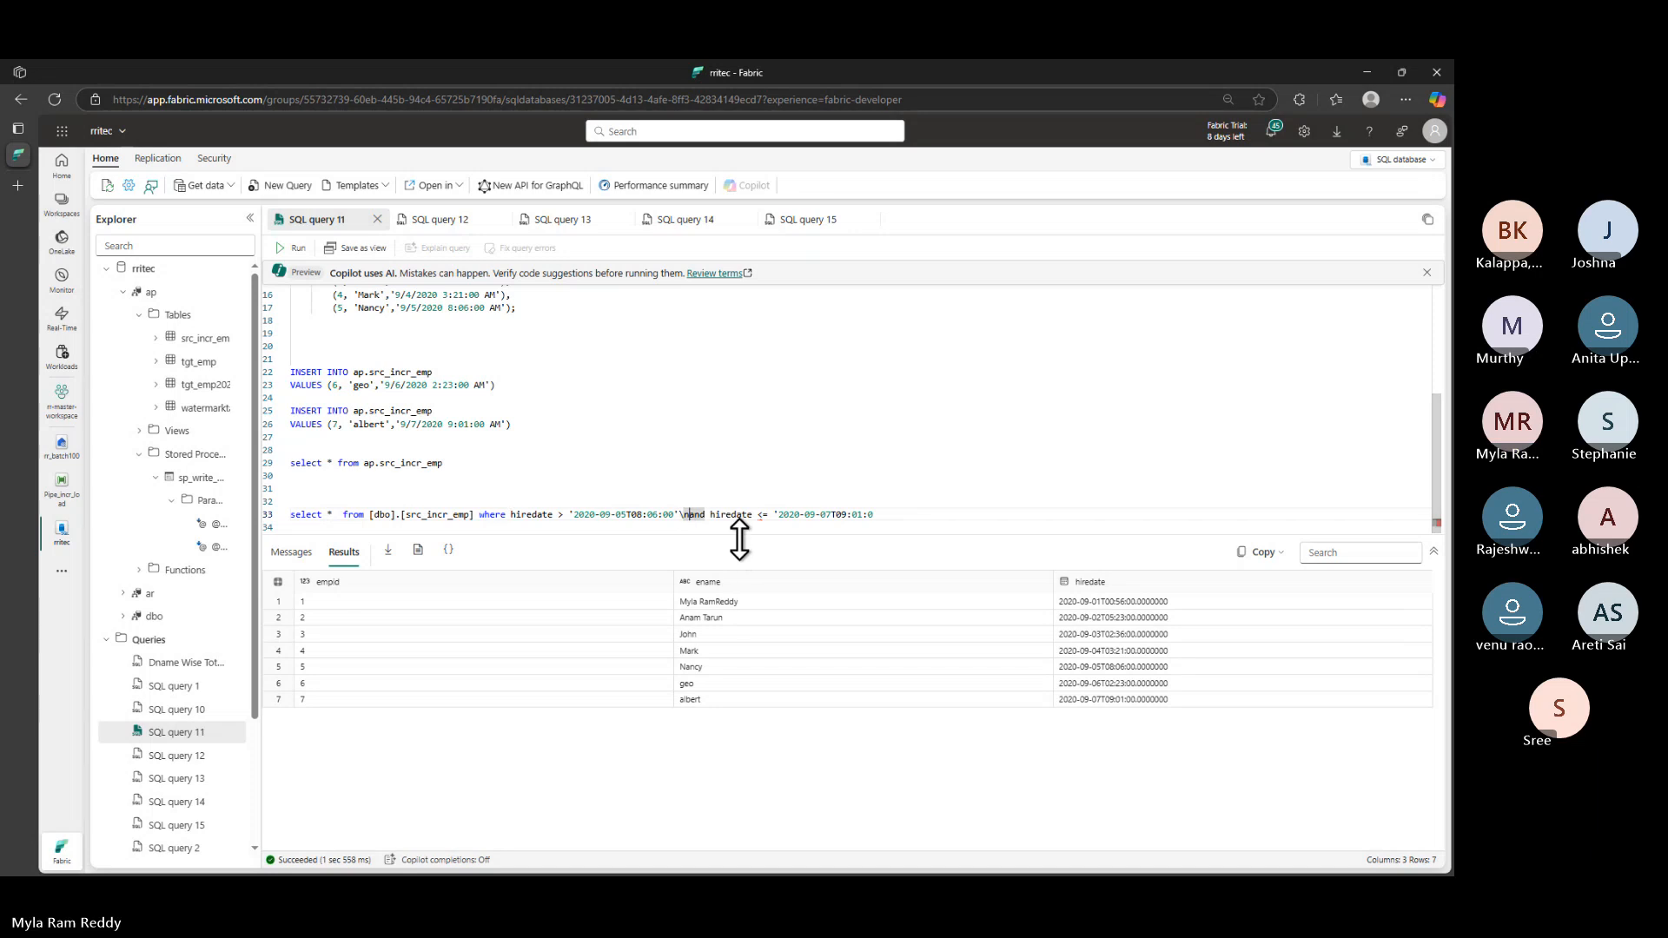
{"action": "key", "text": "BackSpace"}
{"action": "key", "text": "BackSpace"}
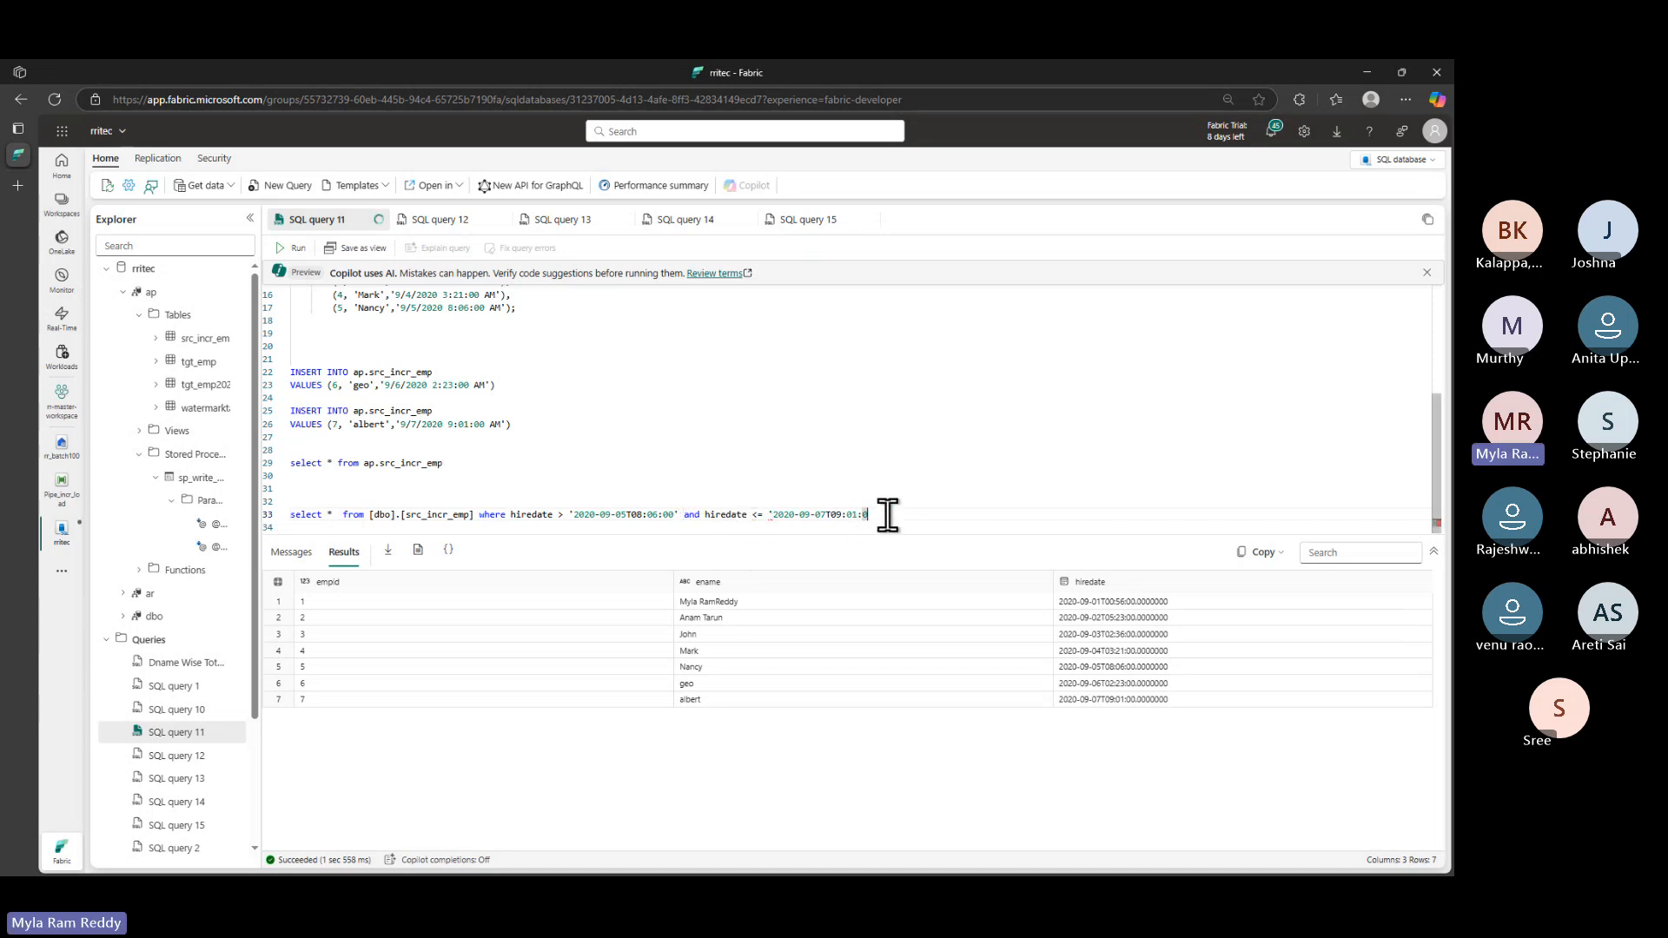
- Highlight [dbo] in the line 33 query against the ap schema on line 22
{"action": "left_click_drag", "start_coordinate": [884, 515], "coordinate": [277, 514]}
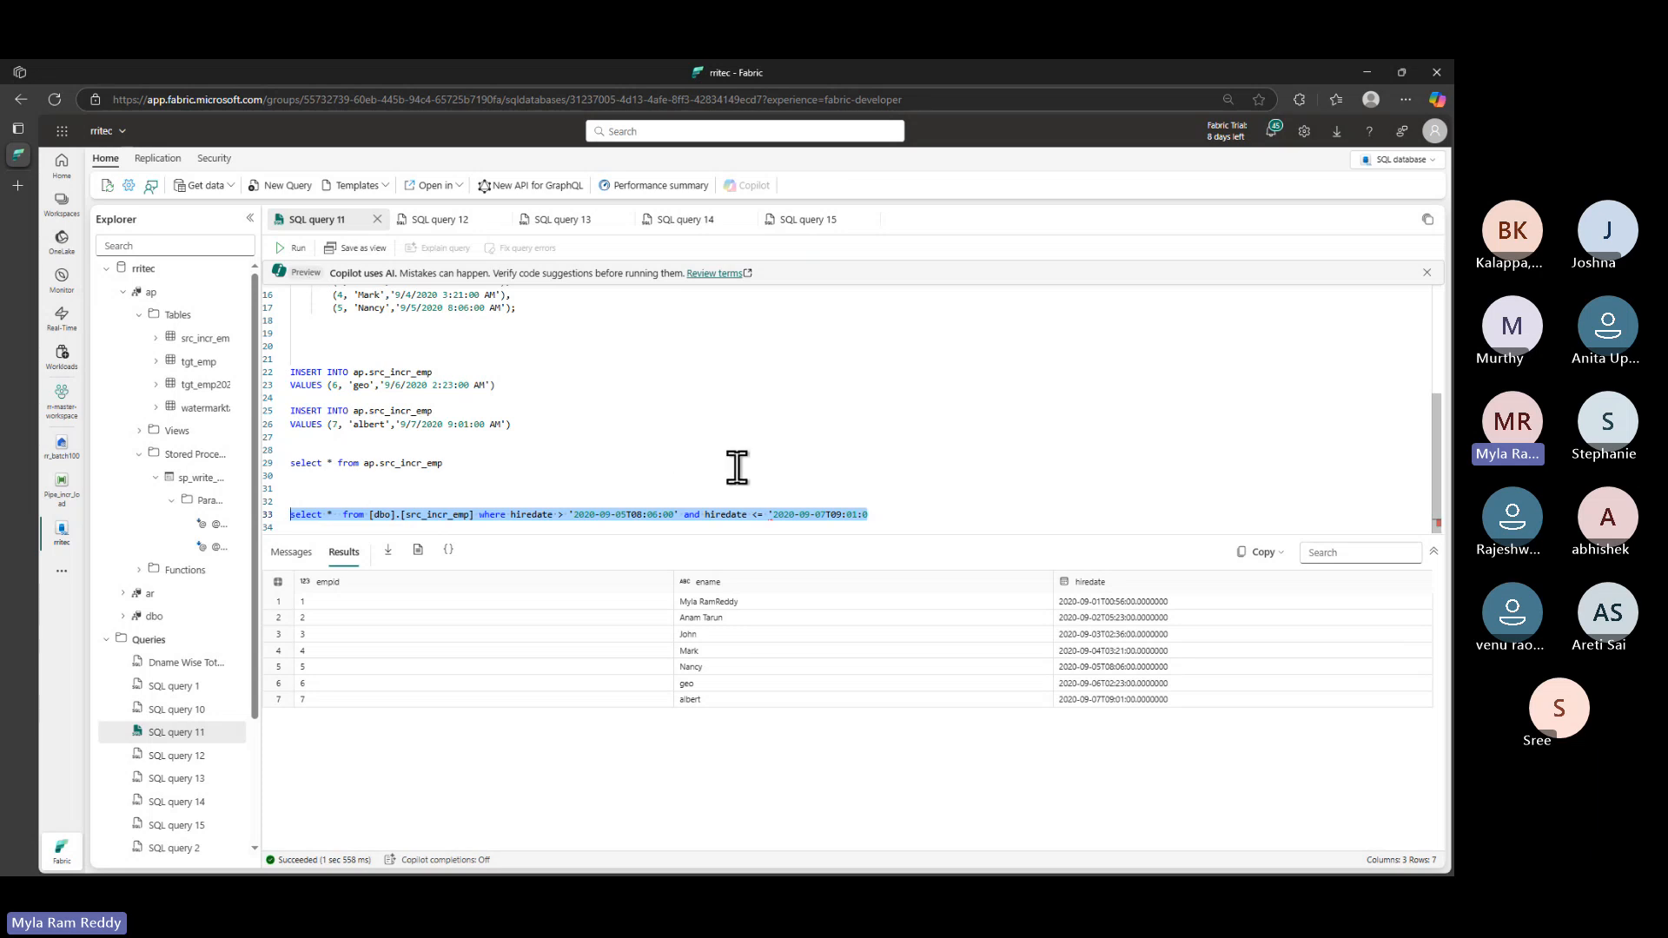
{"action": "key", "text": "ctrl+2"}
{"action": "left_click_drag", "start_coordinate": [373, 525], "coordinate": [397, 524]}
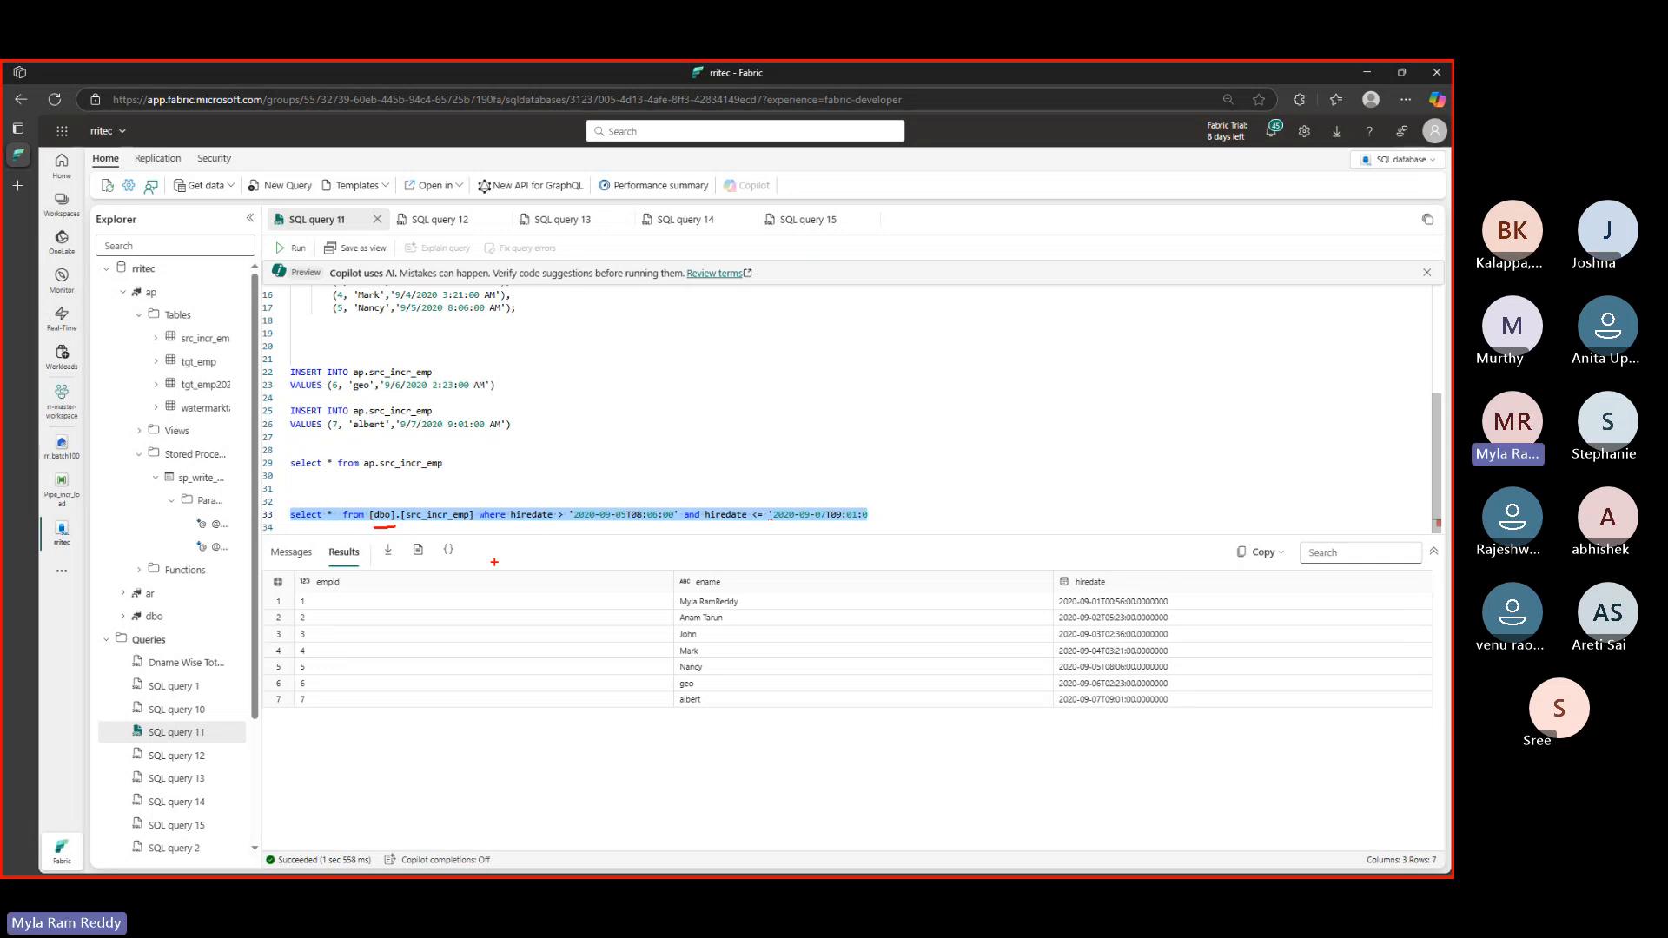
{"action": "mouse_move", "coordinate": [347, 378]}
{"action": "left_mouse_down"}
{"action": "mouse_move", "coordinate": [395, 375]}
{"action": "mouse_move", "coordinate": [372, 417]}
{"action": "left_mouse_up"}
{"action": "mouse_move", "coordinate": [375, 528]}
{"action": "left_mouse_down"}
{"action": "mouse_move", "coordinate": [429, 541]}
{"action": "mouse_move", "coordinate": [411, 516]}
{"action": "mouse_move", "coordinate": [325, 540]}
{"action": "mouse_move", "coordinate": [433, 544]}
{"action": "mouse_move", "coordinate": [384, 546]}
{"action": "mouse_move", "coordinate": [415, 535]}
{"action": "left_mouse_up"}
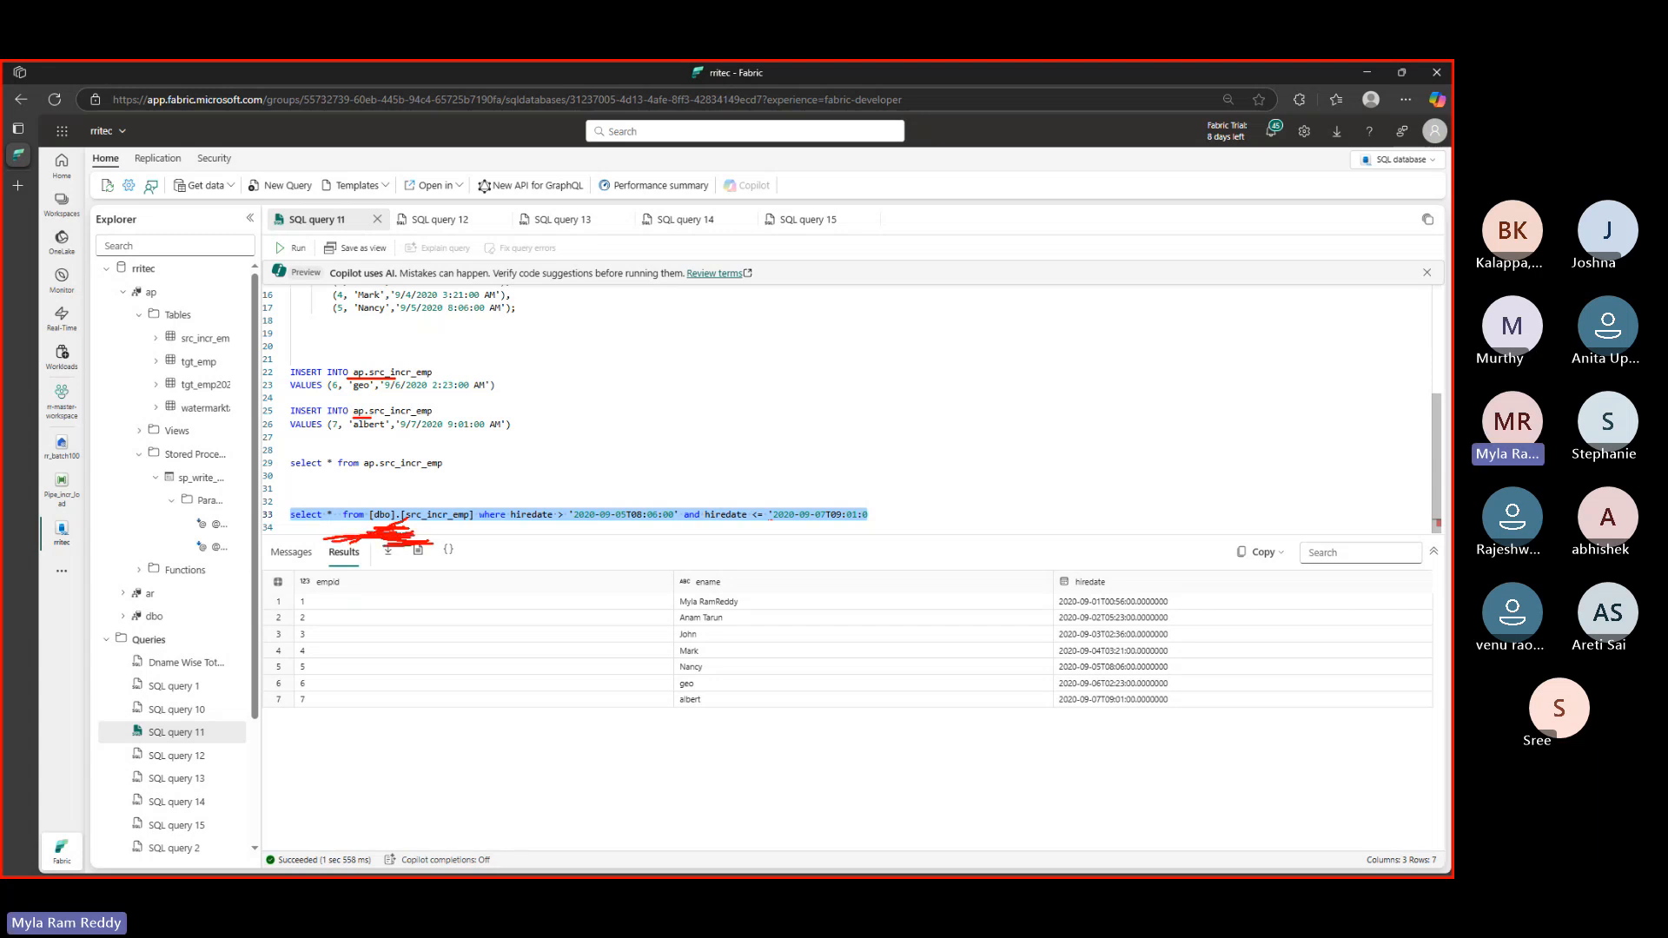
{"action": "key", "text": "Escape"}
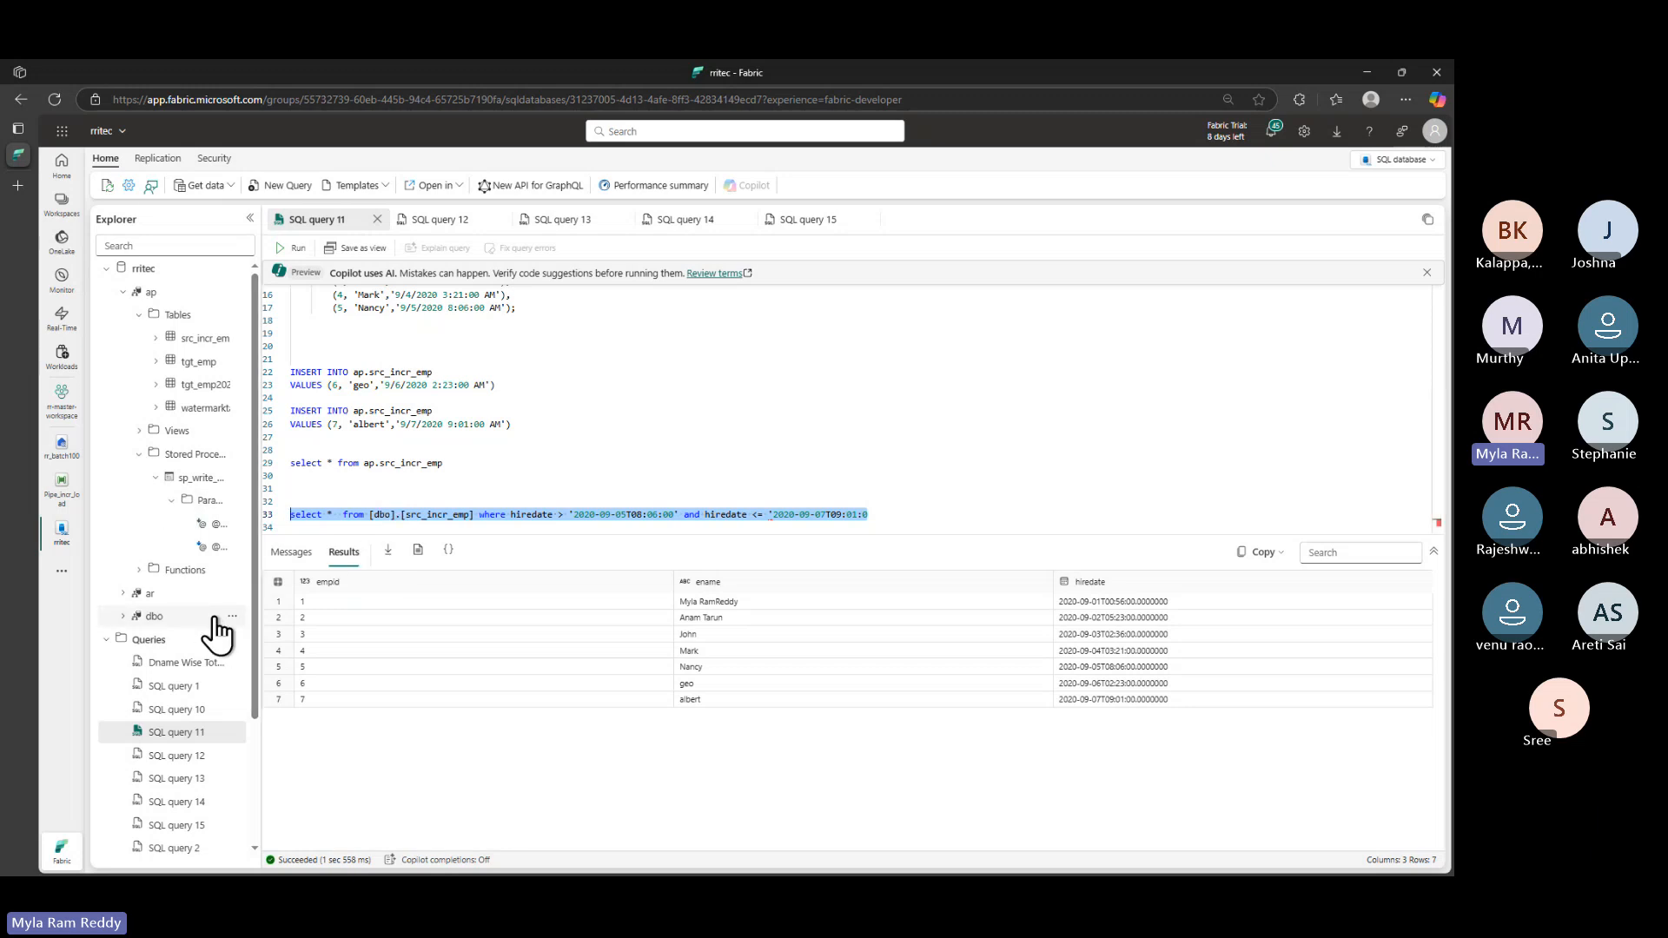
- Run the cleaned line 33 query, returning nine rows with three albert rows
{"action": "left_click", "coordinate": [476, 515]}
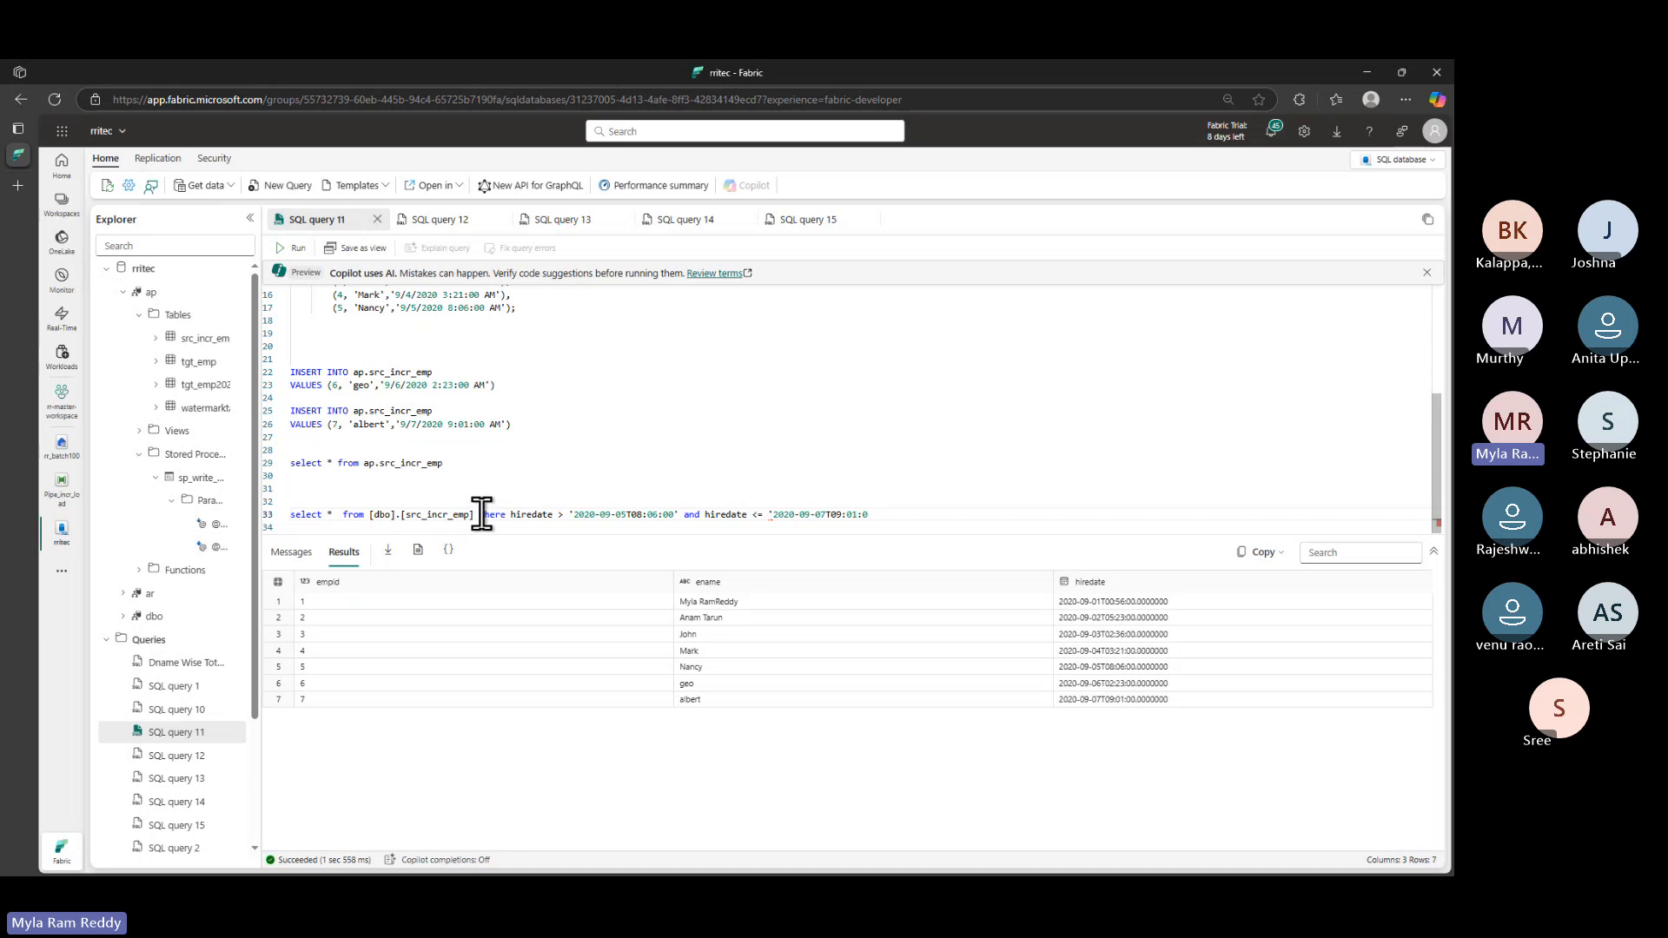
{"action": "left_click_drag", "start_coordinate": [477, 514], "coordinate": [290, 514]}
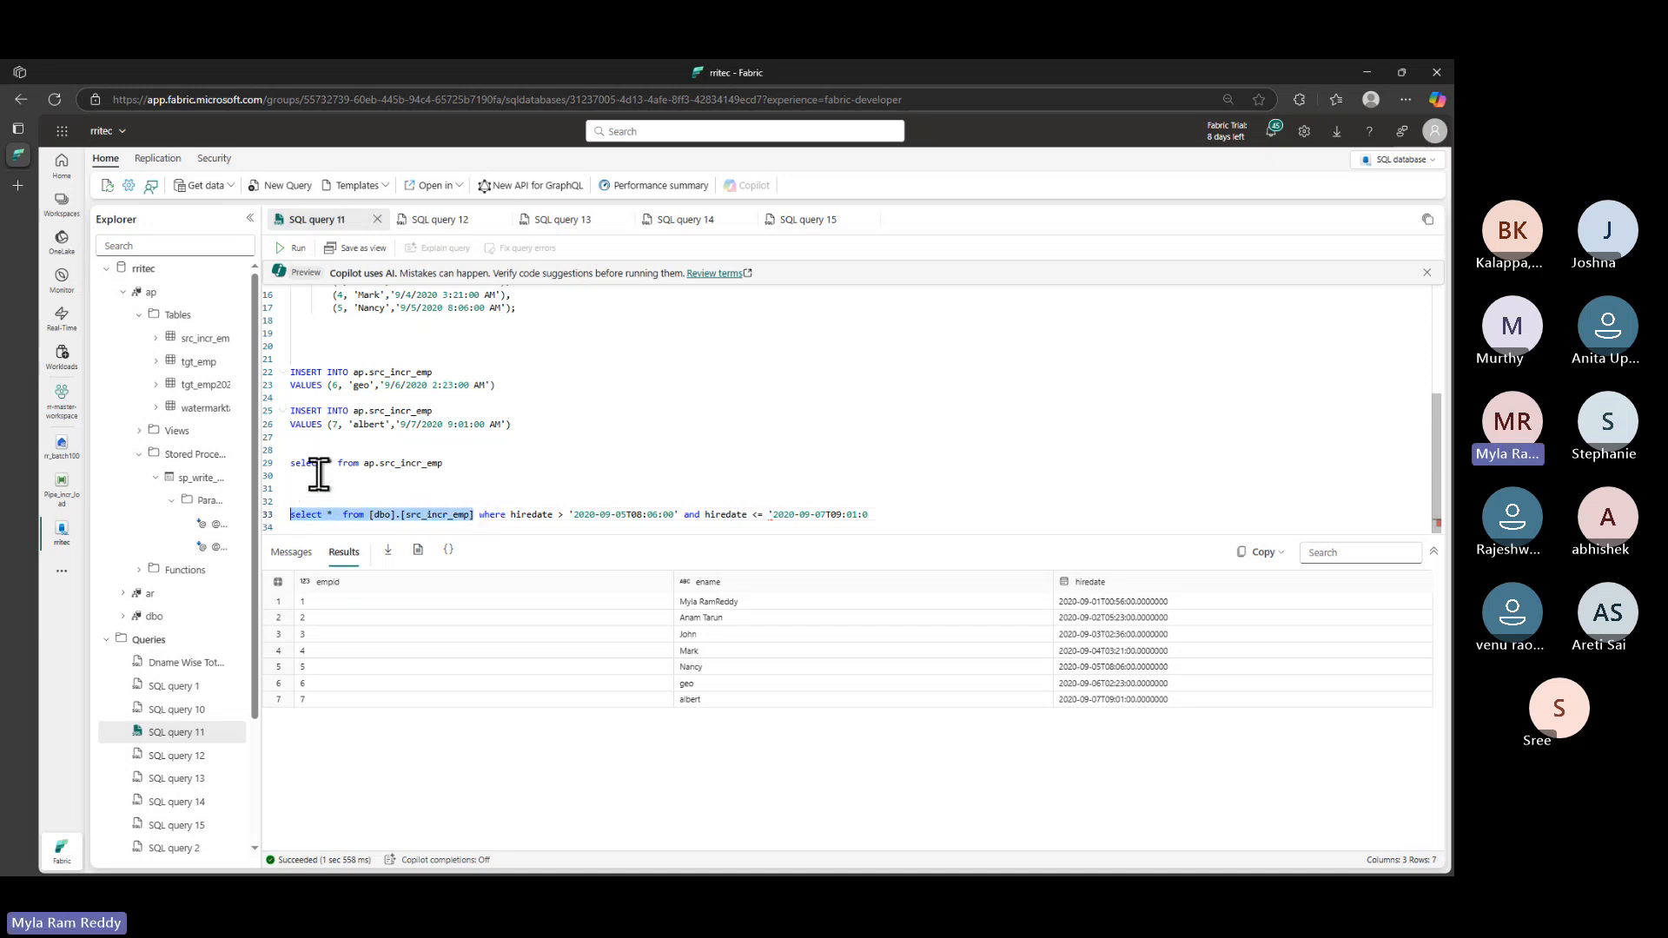
{"action": "left_click", "coordinate": [292, 249]}
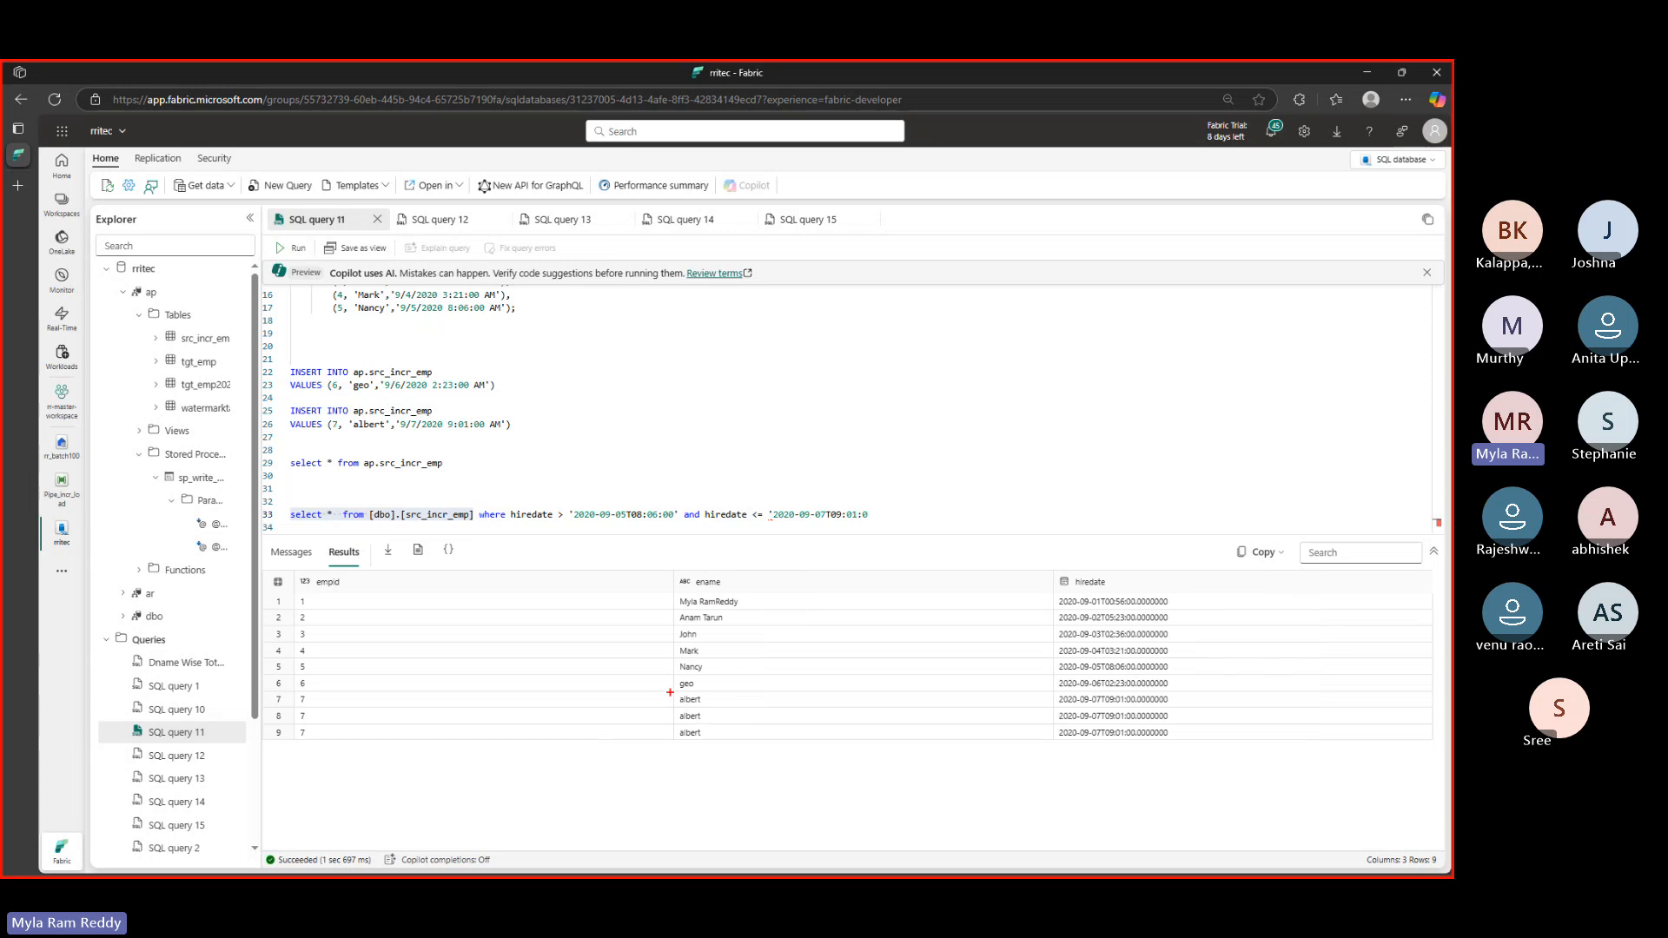
- Mark the three albert rows' names, empid 7 and hire dates, and contrast [dbo] with the ap schema
{"action": "mouse_move", "coordinate": [669, 693]}
{"action": "left_mouse_down"}
{"action": "mouse_move", "coordinate": [682, 740]}
{"action": "mouse_move", "coordinate": [736, 743]}
{"action": "left_mouse_up"}
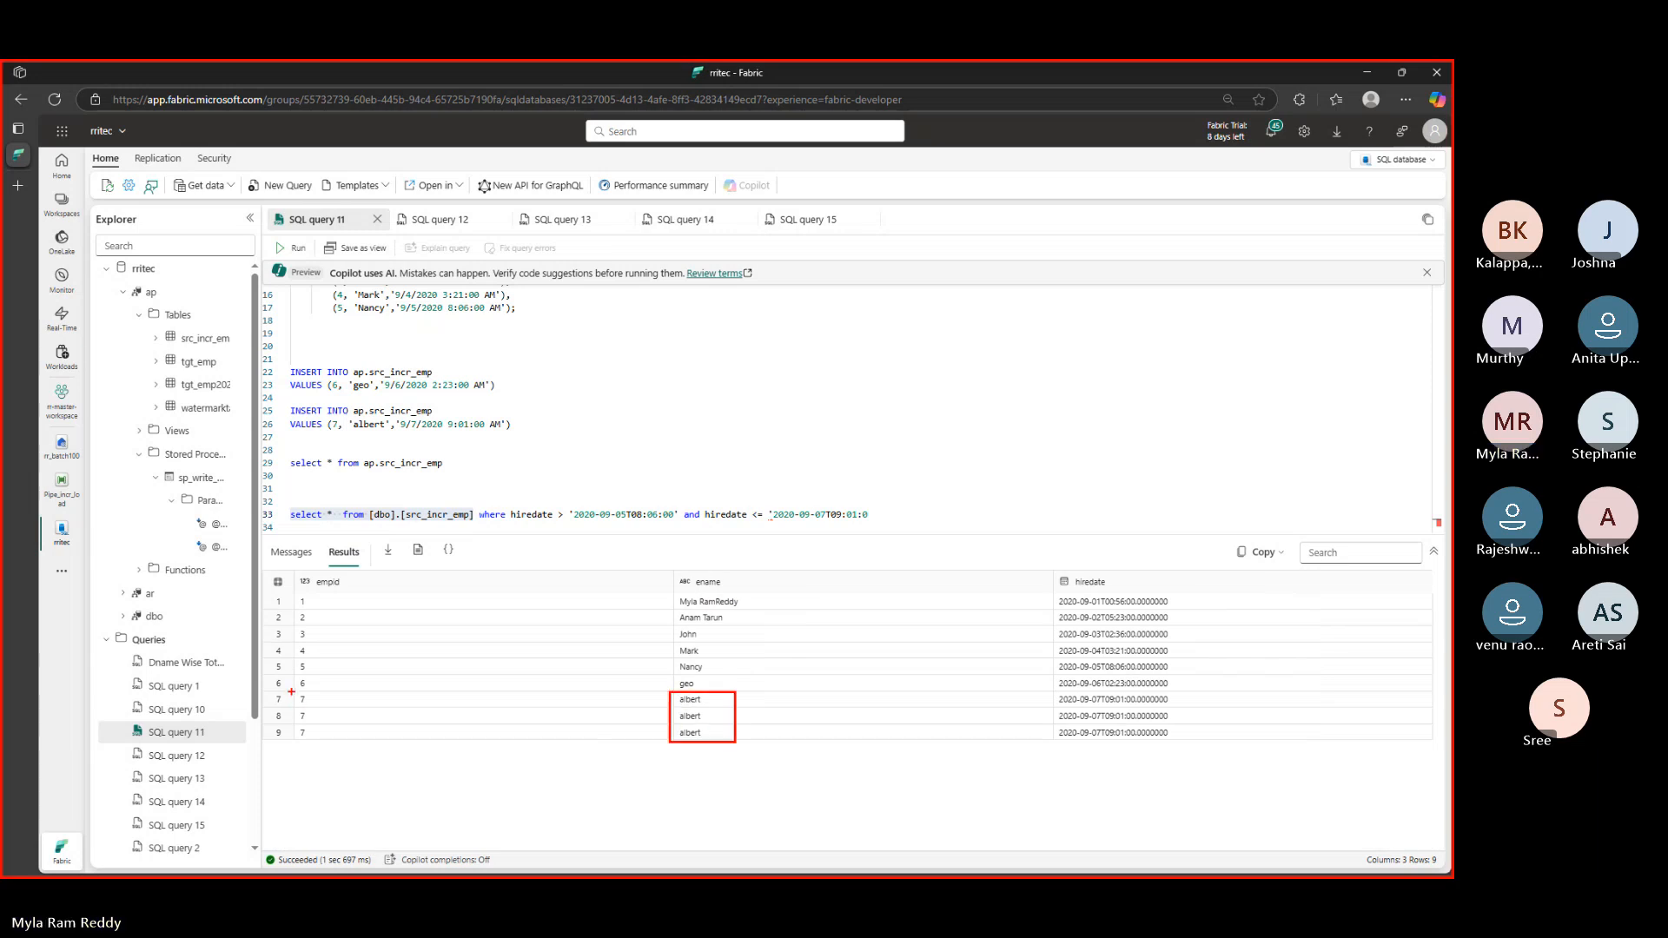
{"action": "left_click_drag", "start_coordinate": [291, 691], "coordinate": [360, 751]}
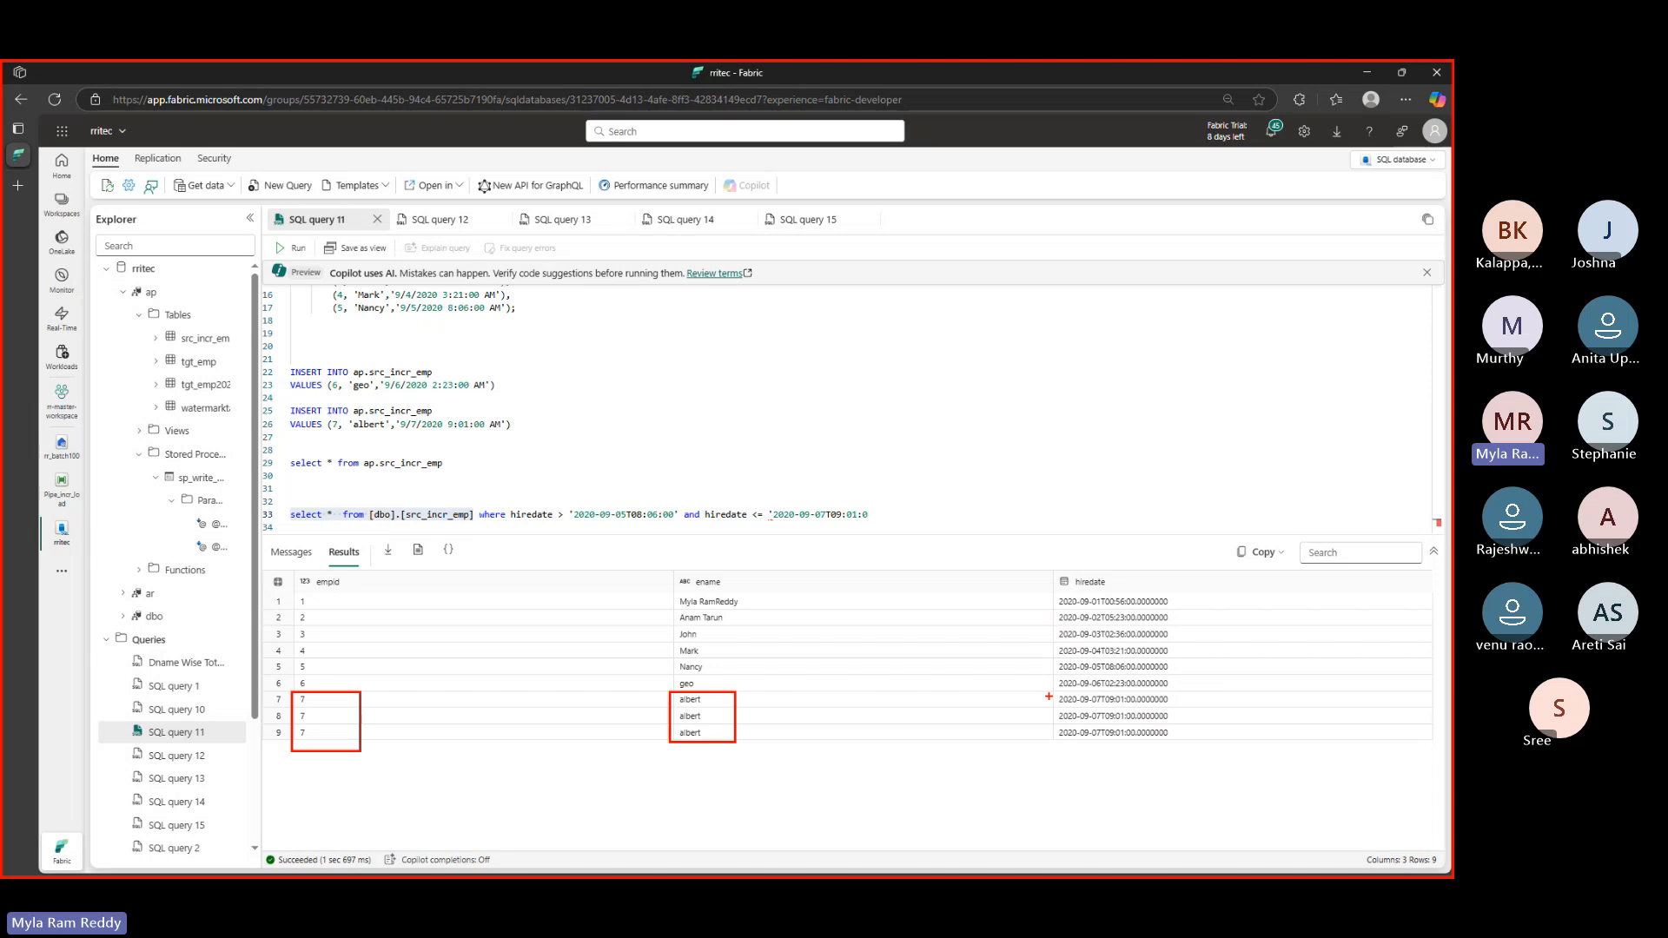
{"action": "mouse_move", "coordinate": [1049, 694]}
{"action": "left_mouse_down"}
{"action": "mouse_move", "coordinate": [1147, 753]}
{"action": "mouse_move", "coordinate": [1220, 752]}
{"action": "left_mouse_up"}
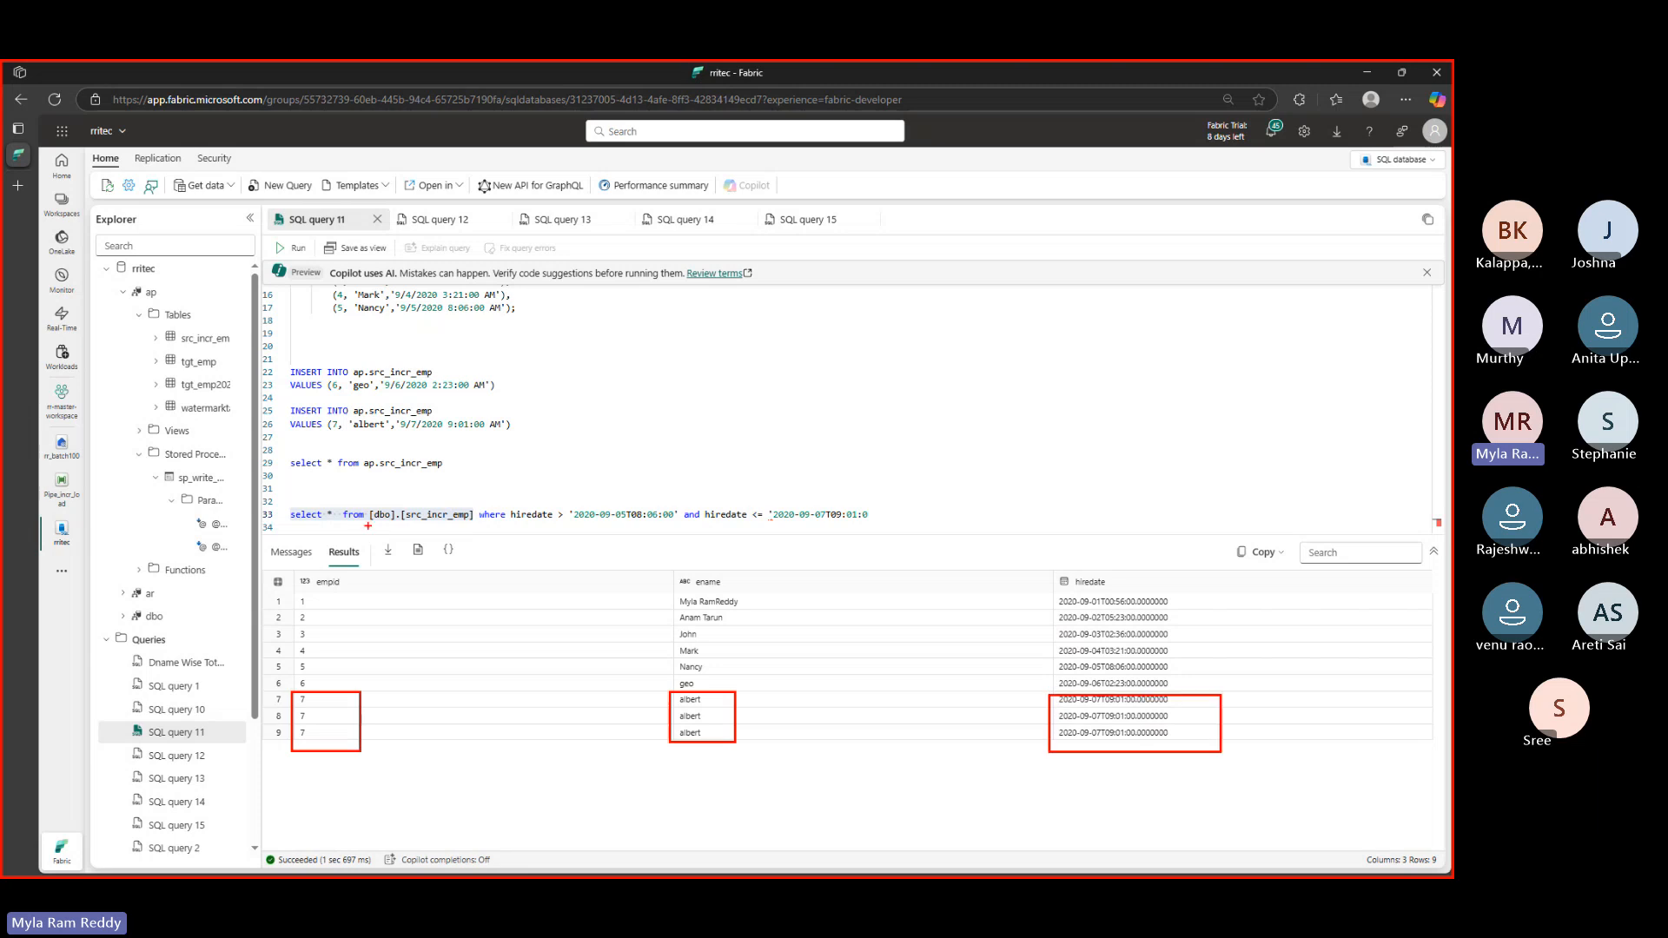
{"action": "left_click_drag", "start_coordinate": [368, 524], "coordinate": [406, 524]}
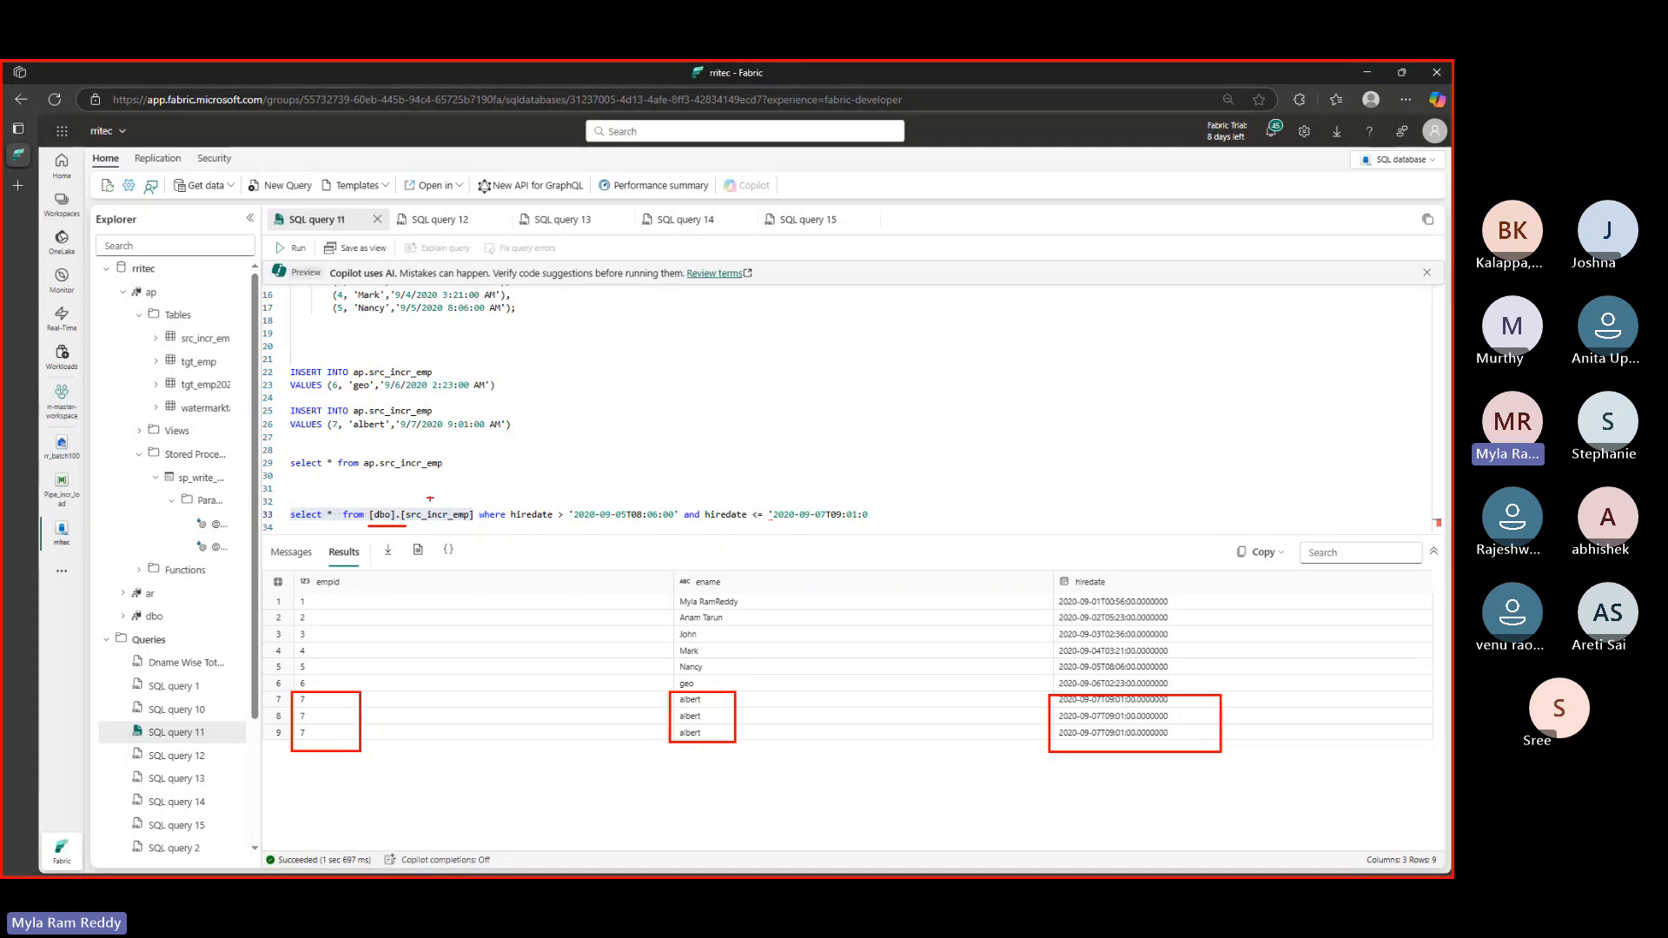
{"action": "mouse_move", "coordinate": [366, 473]}
{"action": "left_mouse_down"}
{"action": "mouse_move", "coordinate": [397, 469]}
{"action": "mouse_move", "coordinate": [374, 375]}
{"action": "left_mouse_up"}
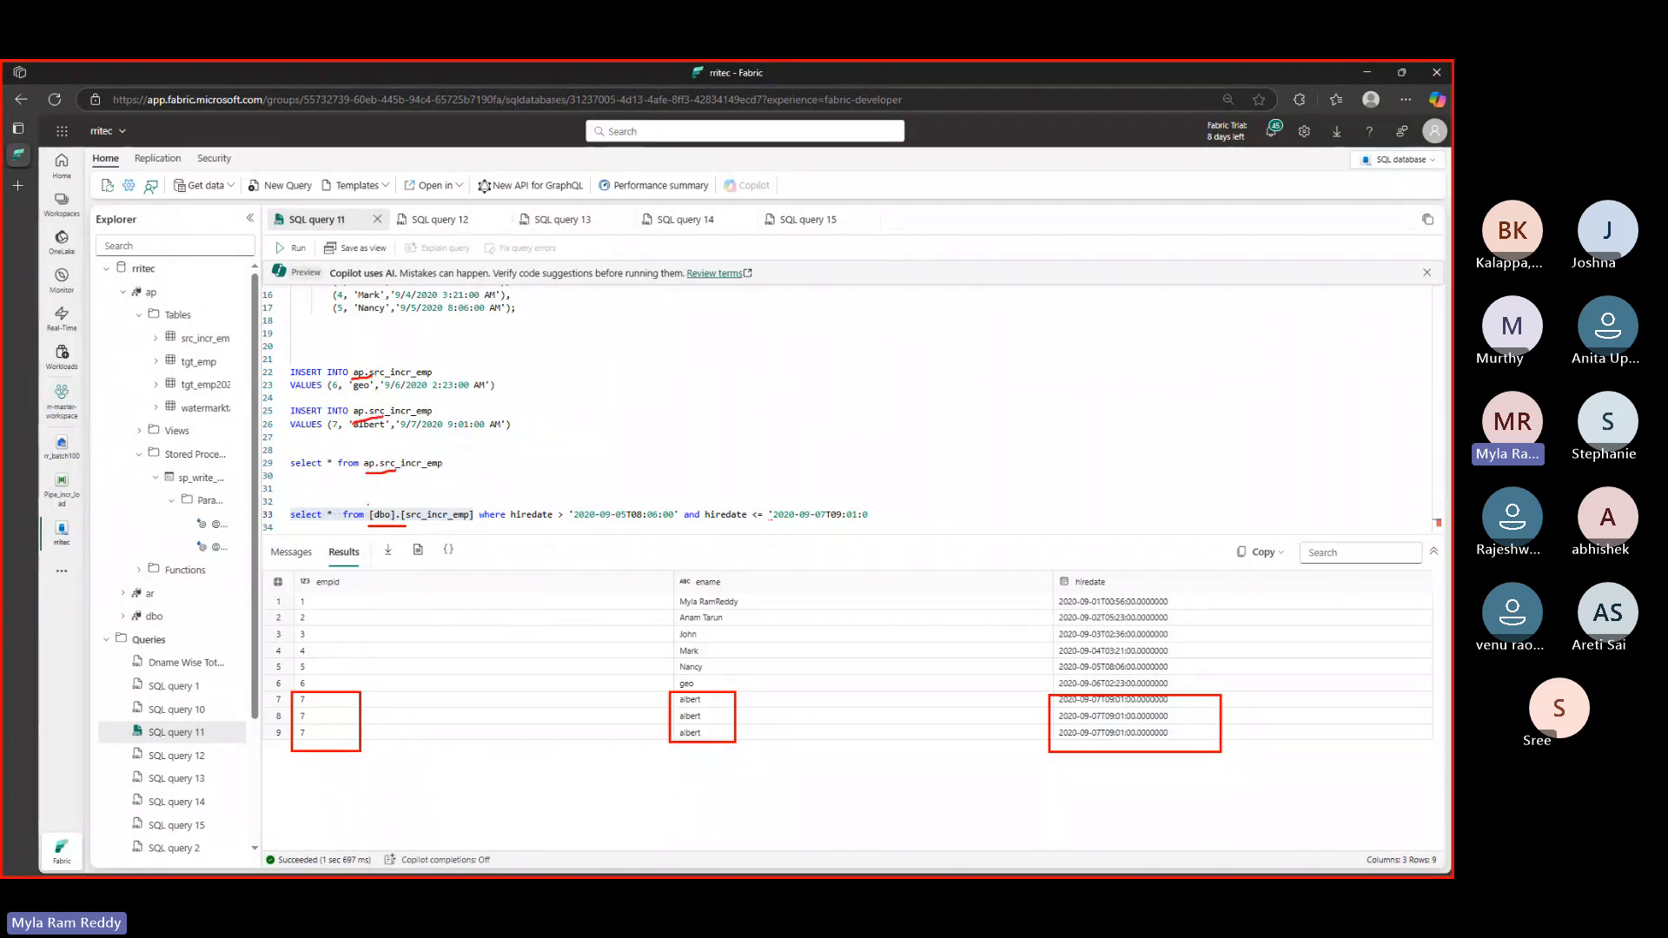
{"action": "key", "text": "Escape"}
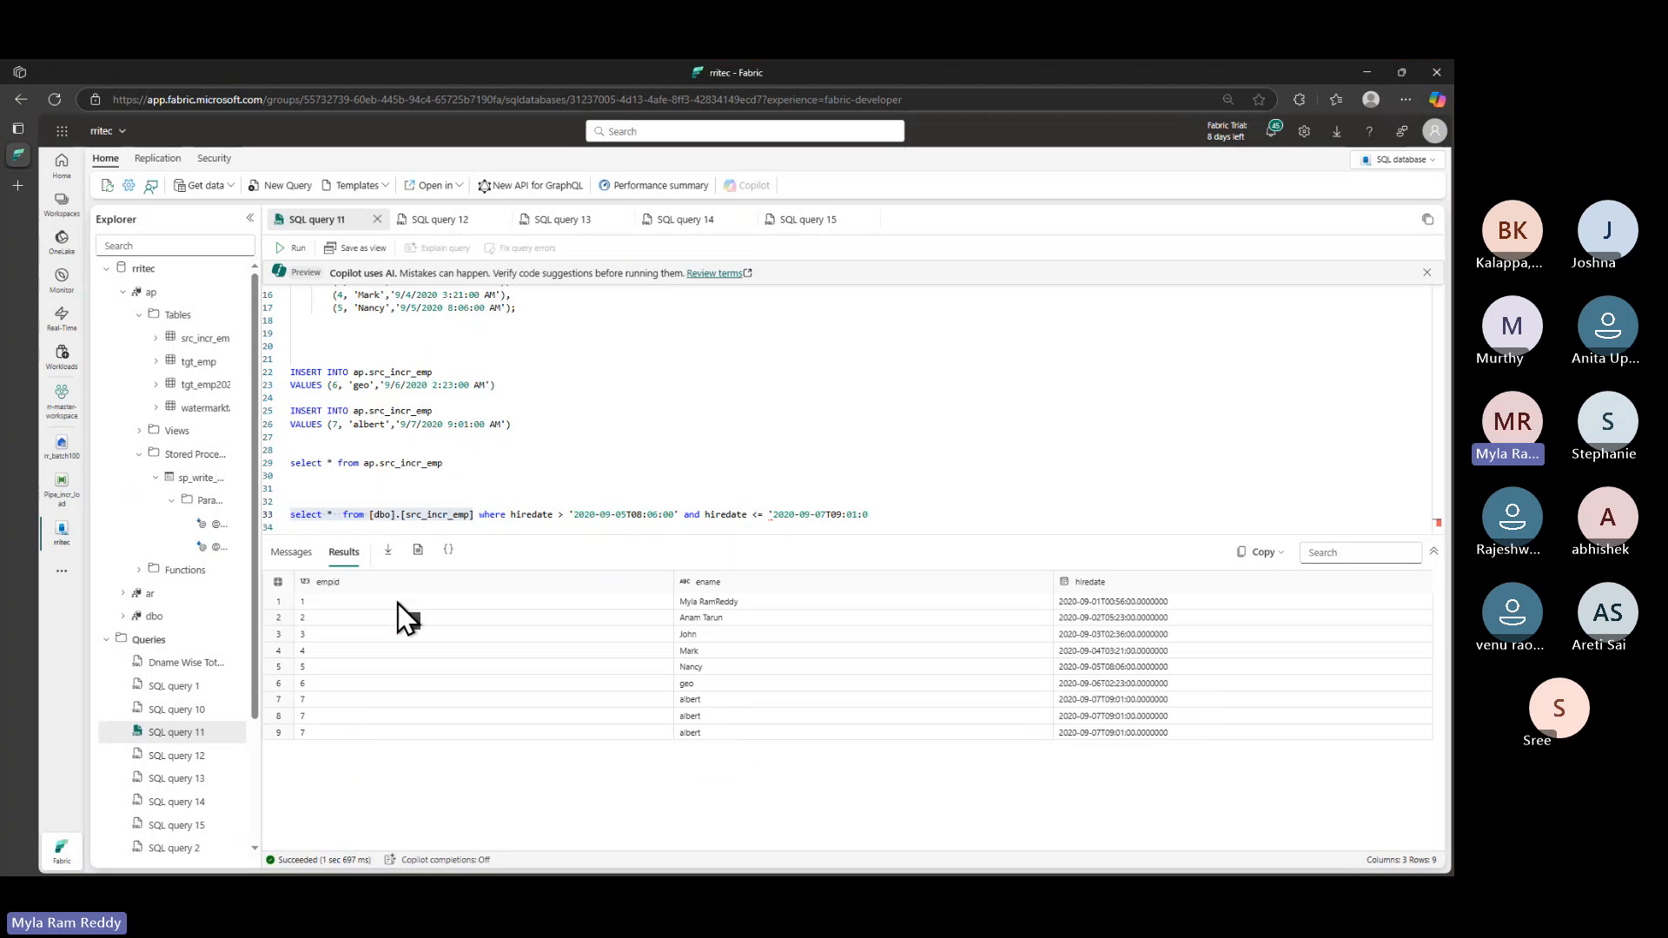
- Switch through the GitHub notes, the line 33 query and the Notepad++ pipeline notes
{"action": "key", "text": "alt+Tab"}
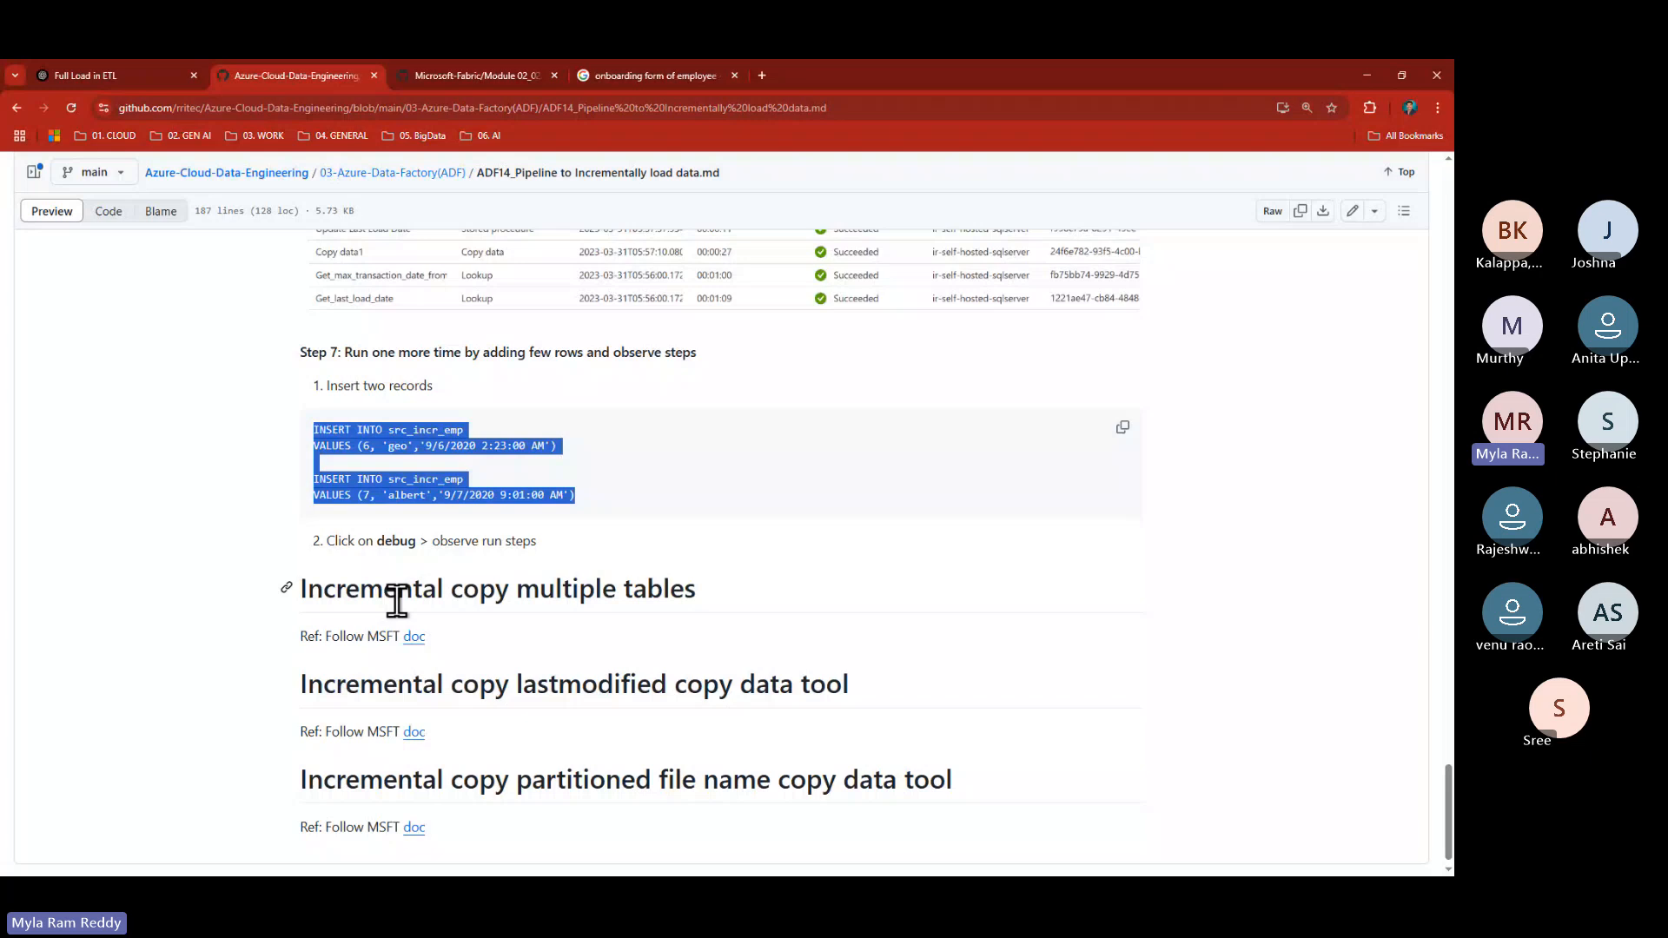
{"action": "key", "text": "alt+Tab"}
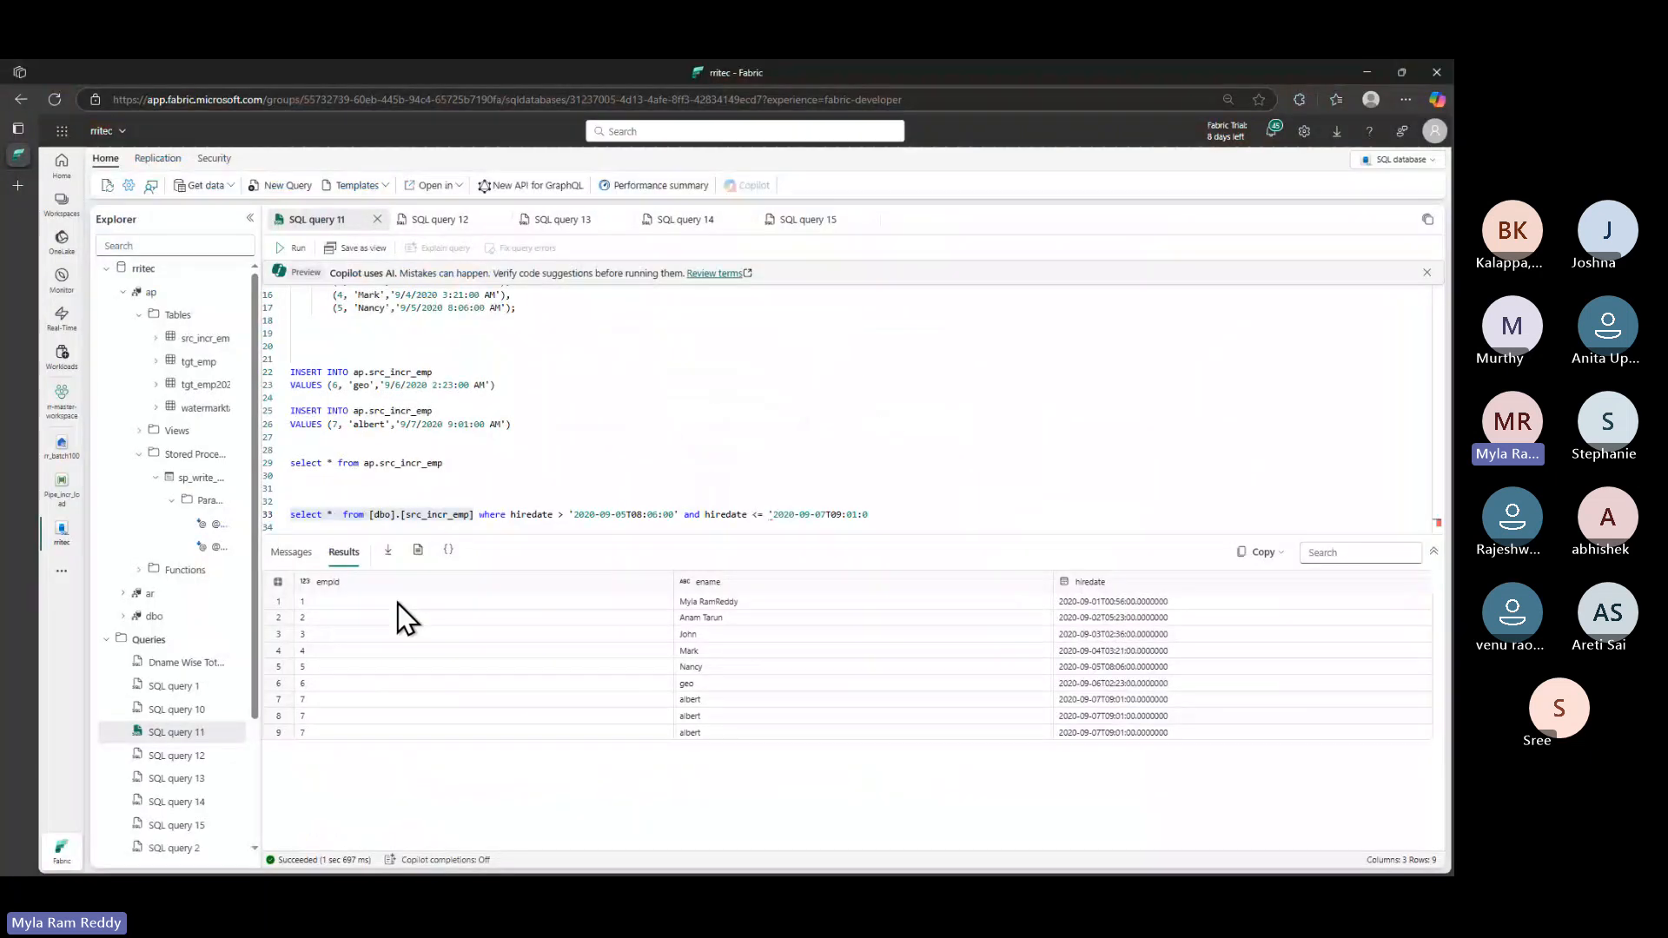
{"action": "left_click", "coordinate": [896, 514]}
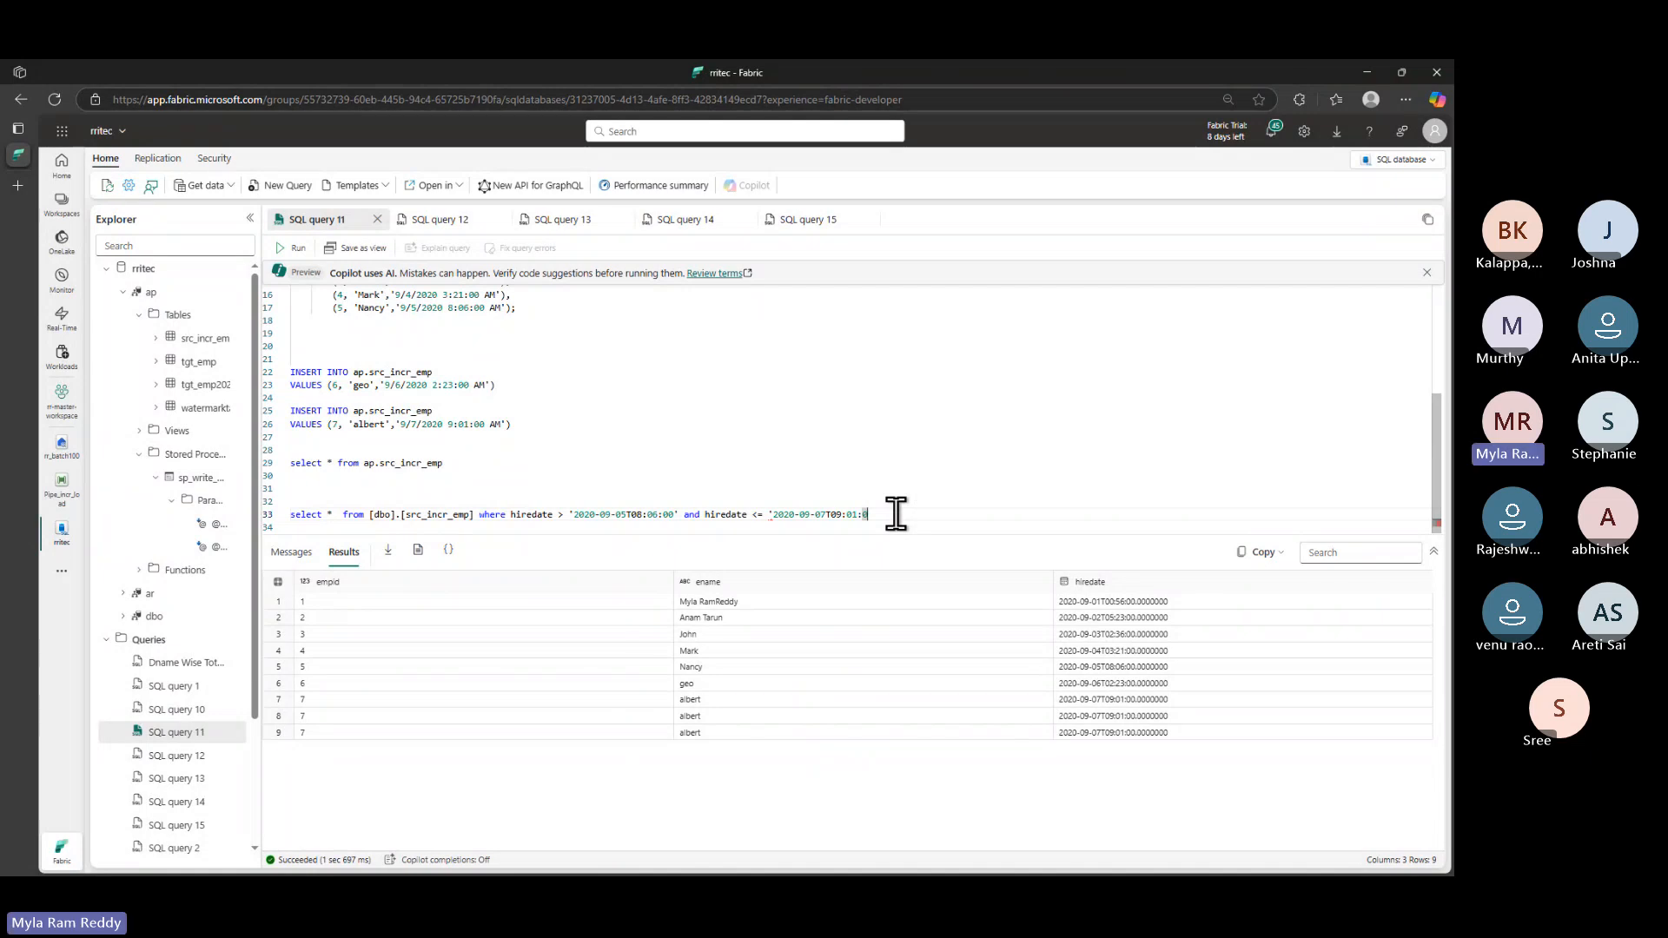
{"action": "key", "text": "alt+Tab"}
{"action": "key", "text": "alt+Tab"}
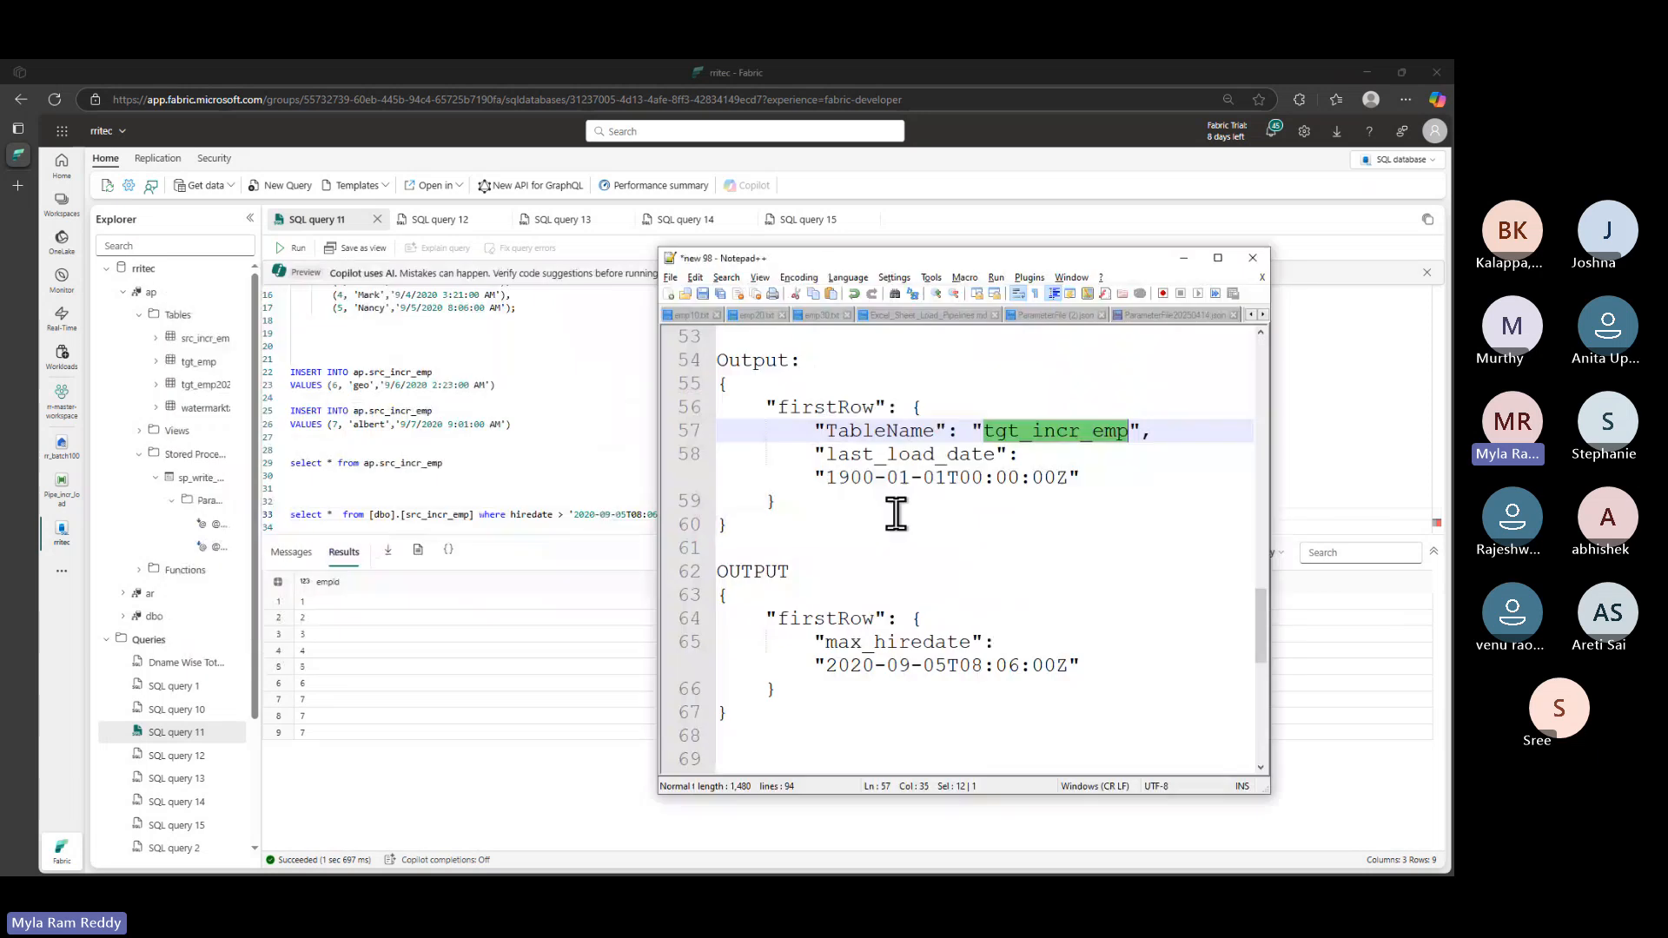
{"action": "key", "text": "alt+Tab"}
{"action": "key", "text": "alt+Tab"}
{"action": "key", "text": "alt+Tab"}
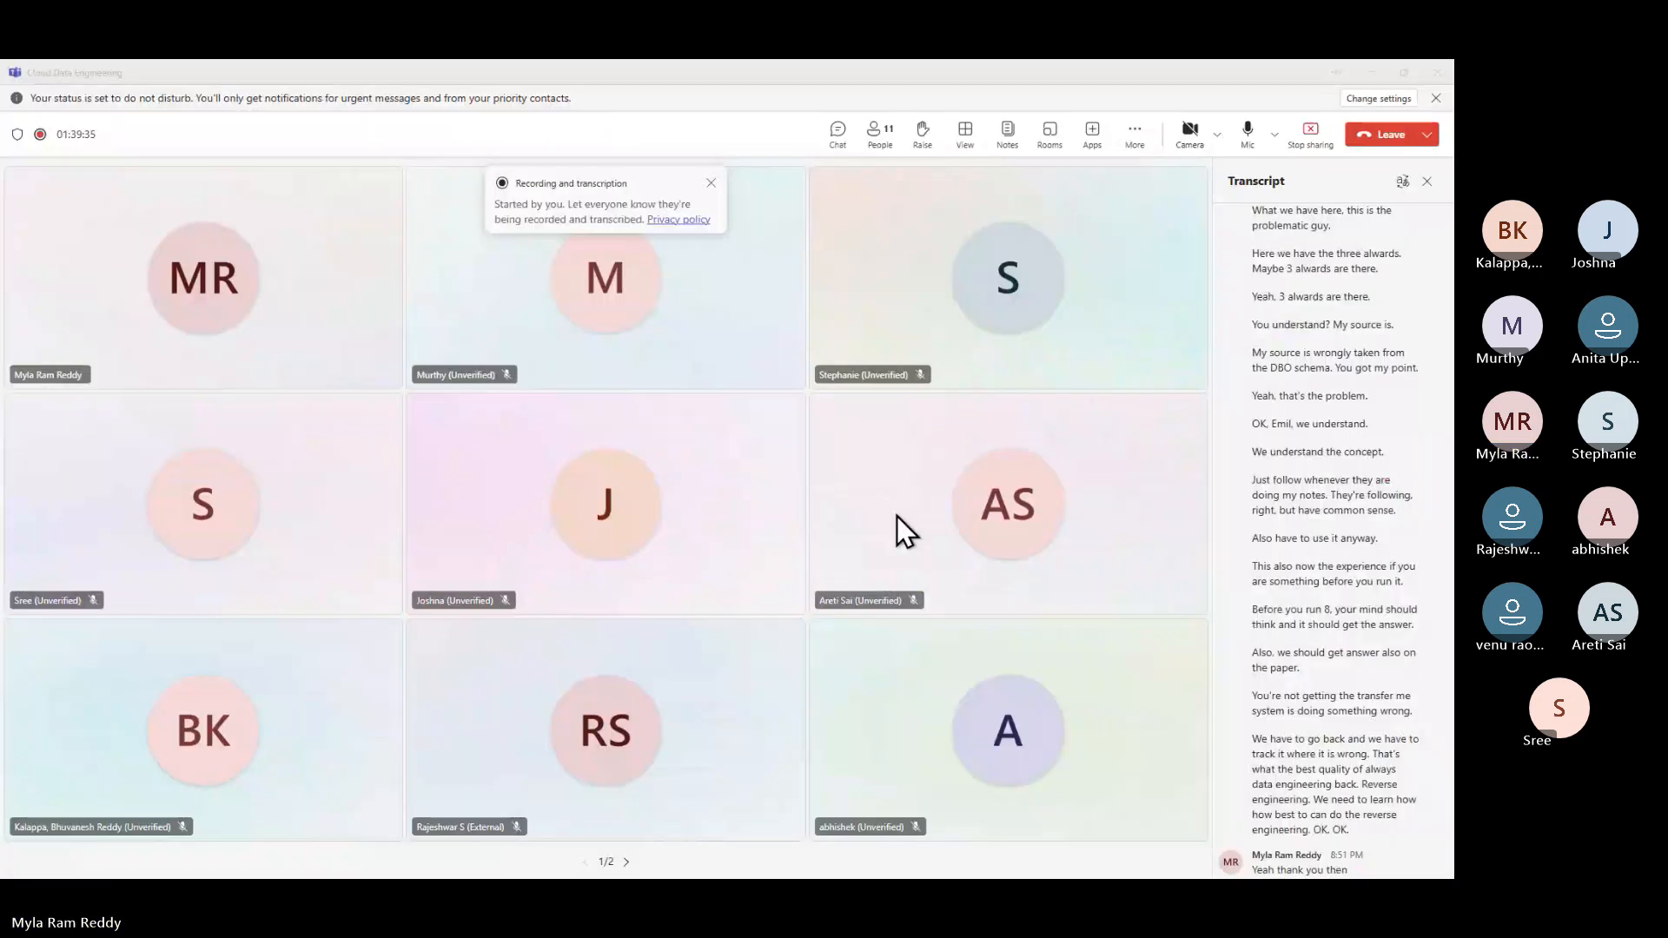
- Stop the Teams meeting recording and transcription, confirming the prompt
{"action": "left_click", "coordinate": [1136, 135]}
{"action": "mouse_move", "coordinate": [1194, 174]}
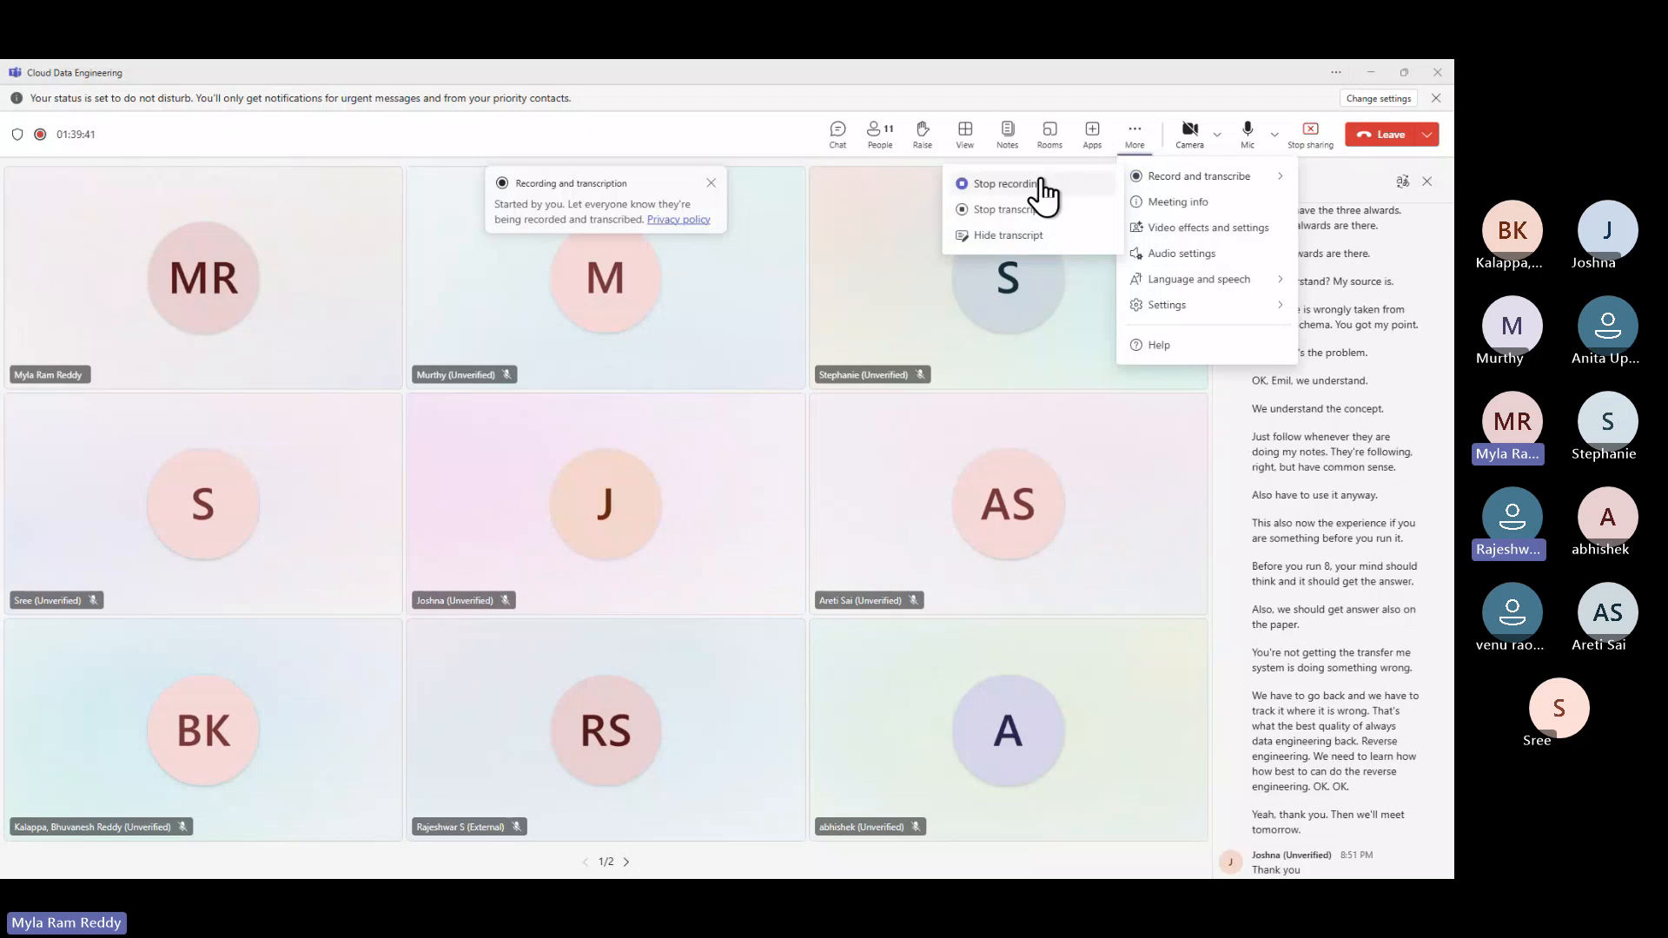
{"action": "left_click", "coordinate": [1041, 180]}
{"action": "left_click", "coordinate": [821, 497]}
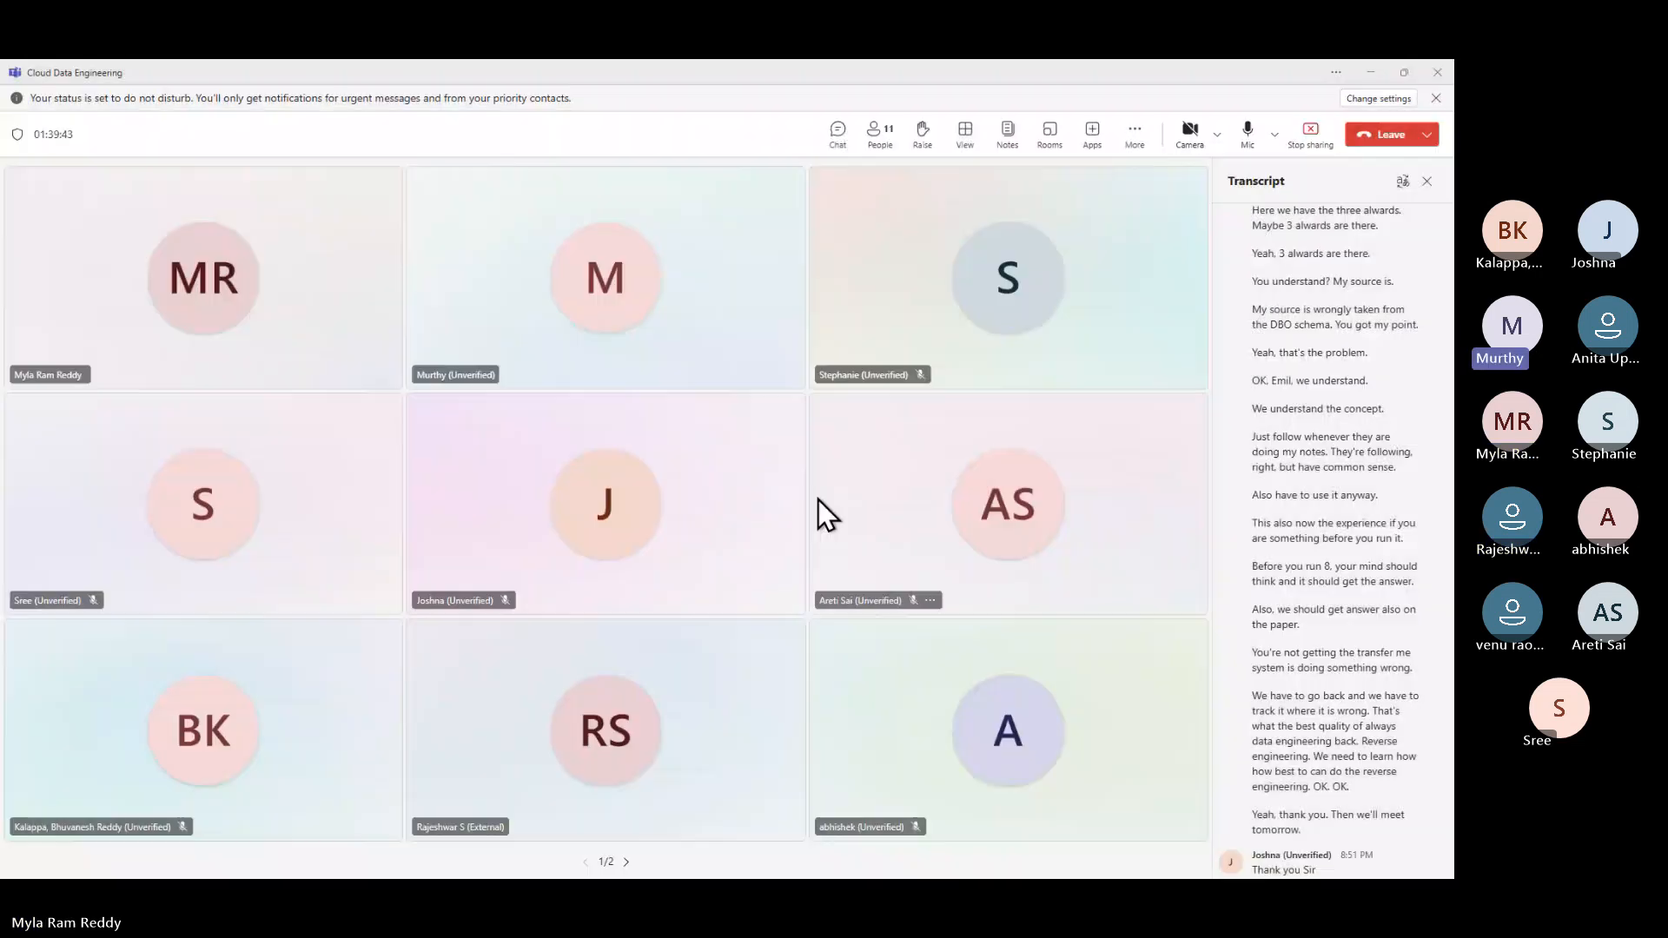